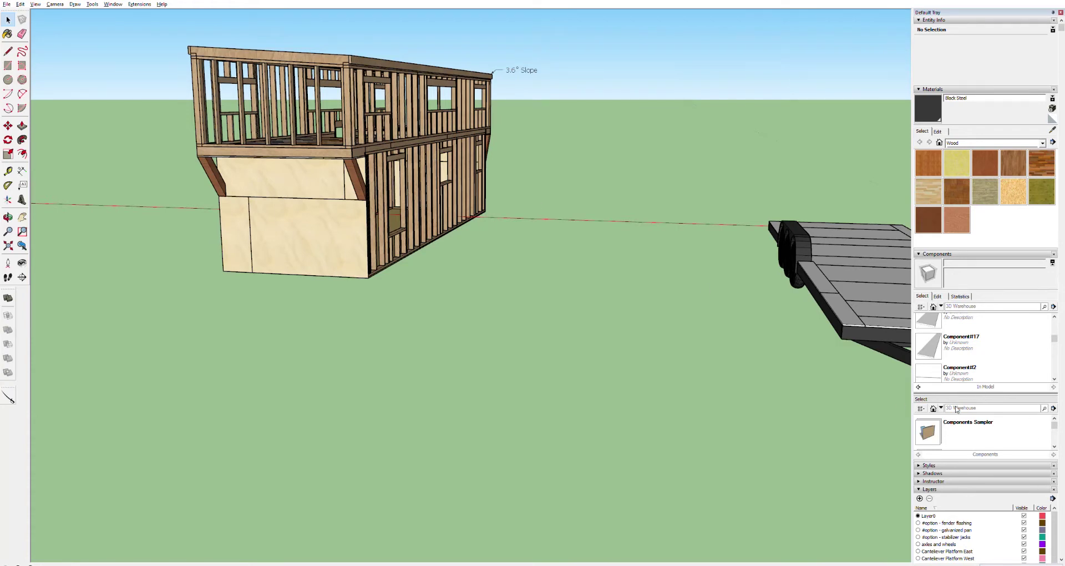
Pan and orbit until the whole triple-axle trailer sits beside the house.
{"action": "key", "text": "h"}
{"action": "left_click_drag", "start_coordinate": [827, 338], "coordinate": [898, 346]}
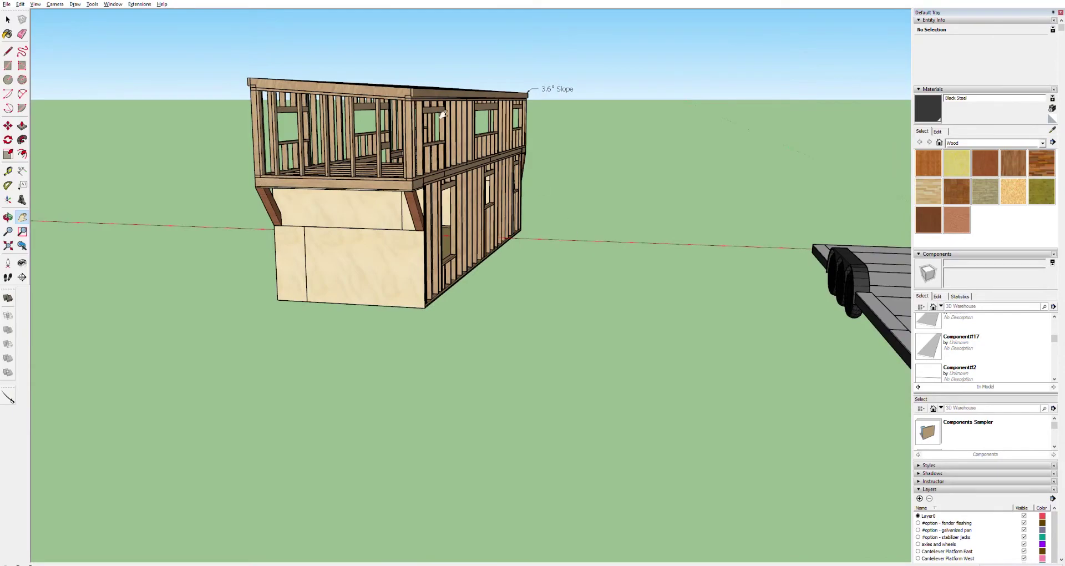
{"action": "key", "text": "space"}
{"action": "key", "text": "o"}
{"action": "left_click_drag", "start_coordinate": [766, 278], "coordinate": [604, 361]}
{"action": "key", "text": "h"}
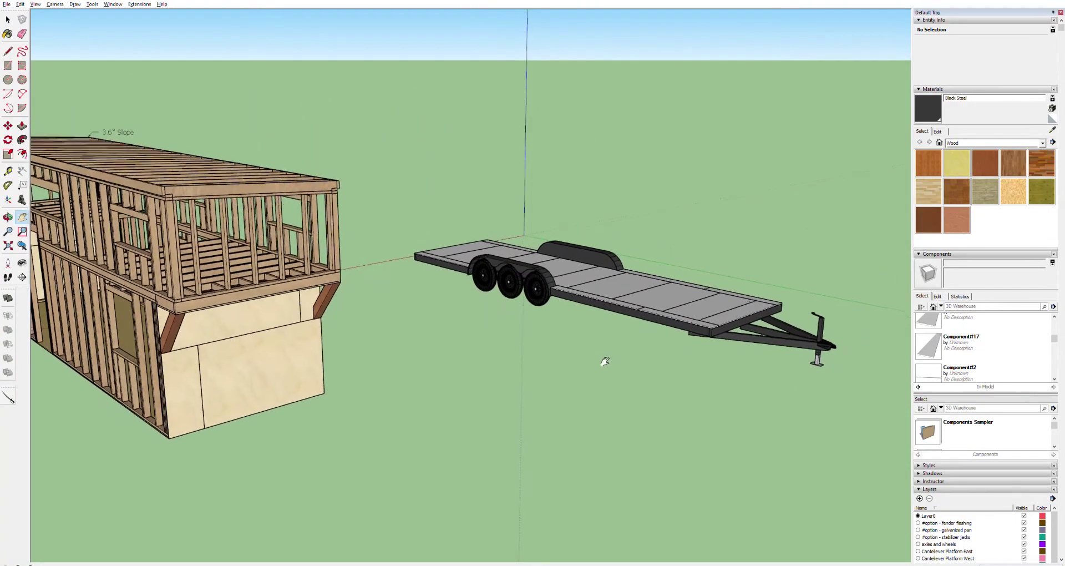
{"action": "key", "text": "space"}
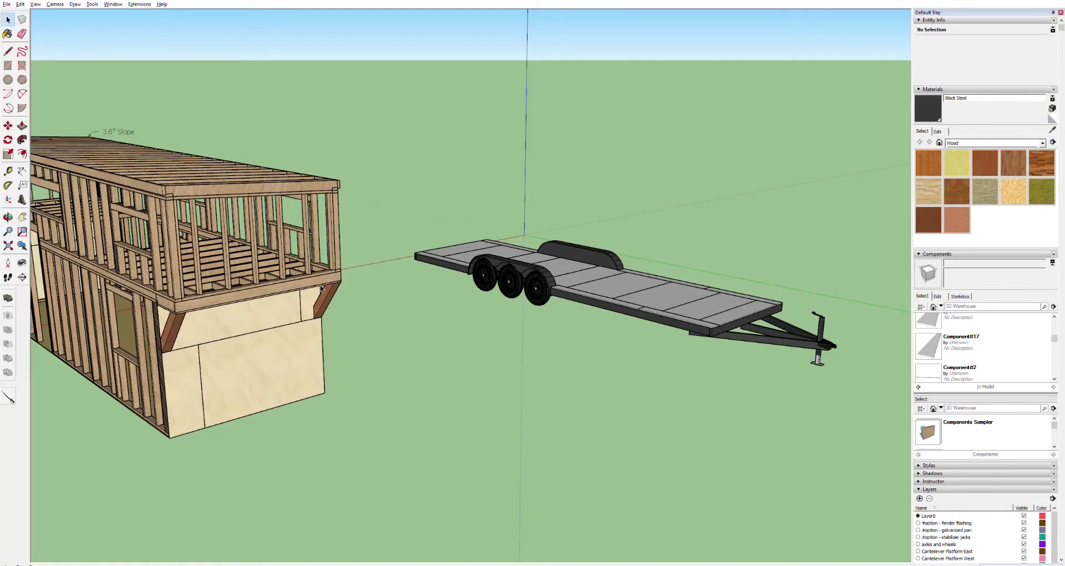
{"action": "key", "text": "o"}
{"action": "left_click_drag", "start_coordinate": [248, 311], "coordinate": [308, 283]}
{"action": "key", "text": "space"}
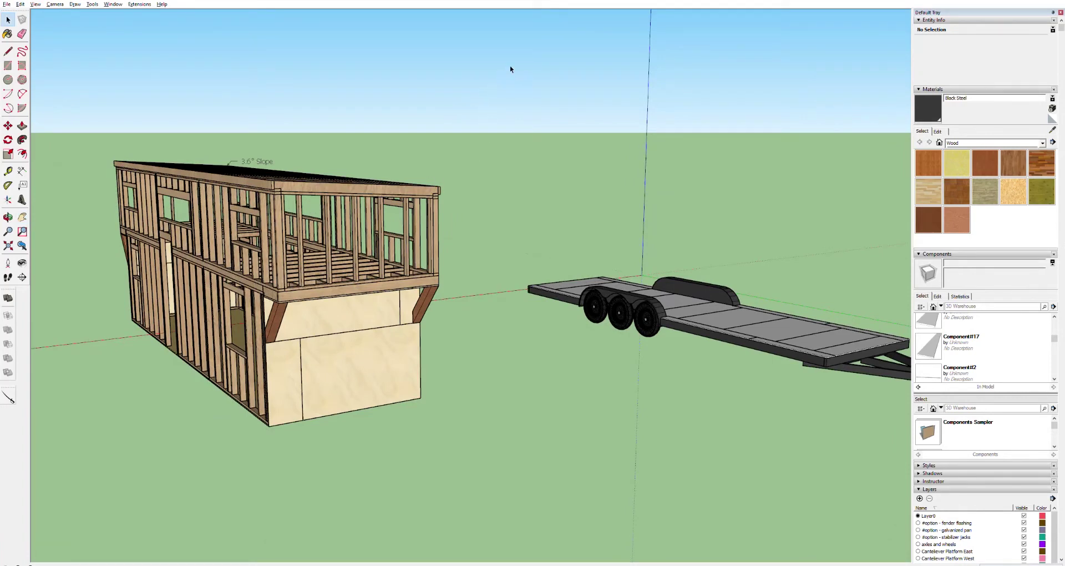
Box-select the entire house frame.
{"action": "left_click_drag", "start_coordinate": [515, 58], "coordinate": [422, 196]}
{"action": "left_click_drag", "start_coordinate": [206, 473], "coordinate": [171, 480]}
{"action": "left_click_drag", "start_coordinate": [167, 469], "coordinate": [167, 469]}
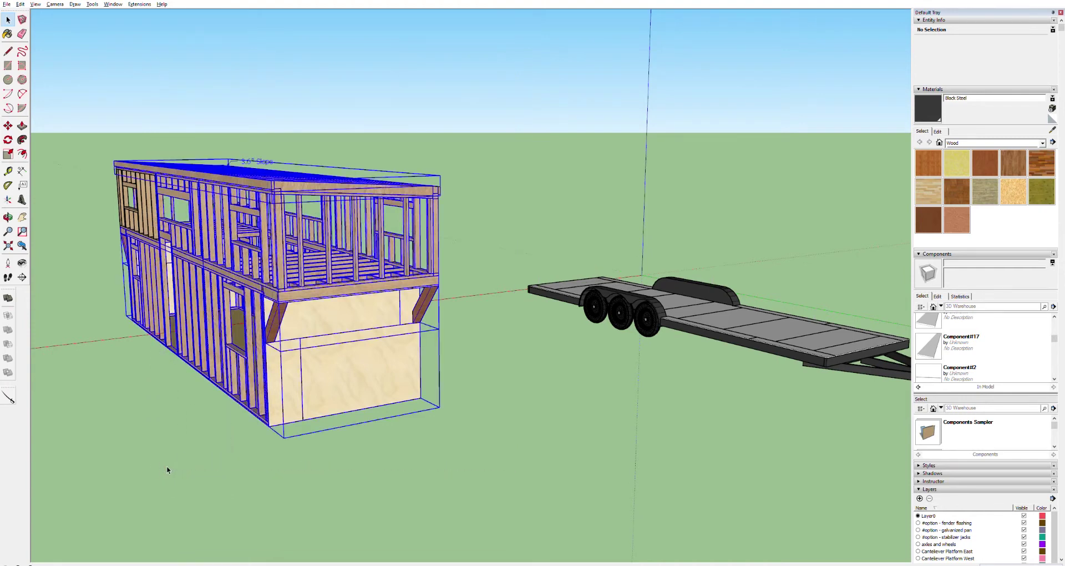
Window-select the whole house, including its roof and lower box.
{"action": "left_click_drag", "start_coordinate": [515, 86], "coordinate": [165, 441]}
{"action": "left_click", "coordinate": [113, 101]}
{"action": "left_click_drag", "start_coordinate": [74, 86], "coordinate": [340, 408]}
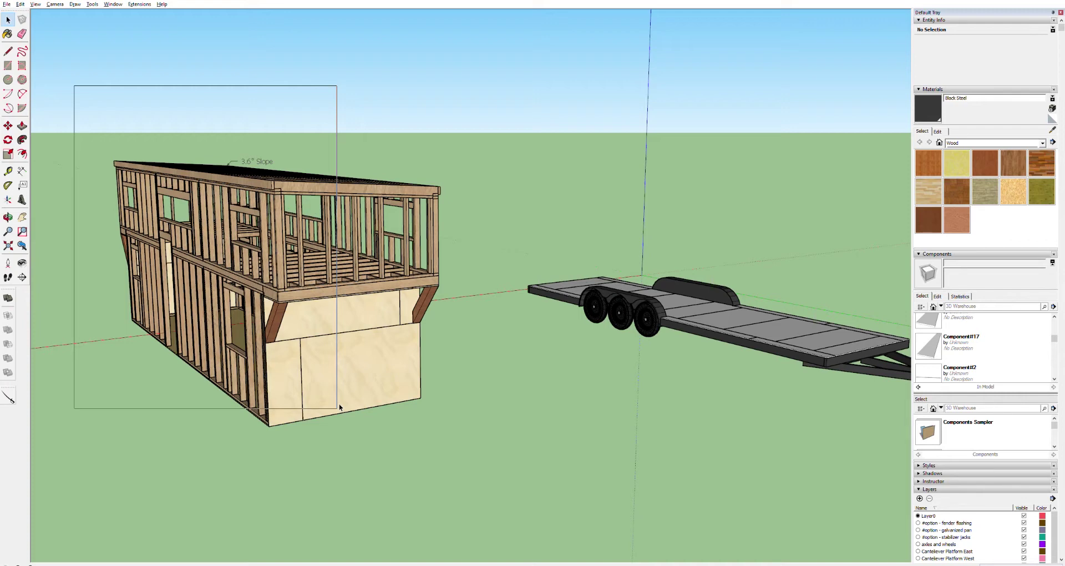
{"action": "left_click_drag", "start_coordinate": [340, 408], "coordinate": [356, 436]}
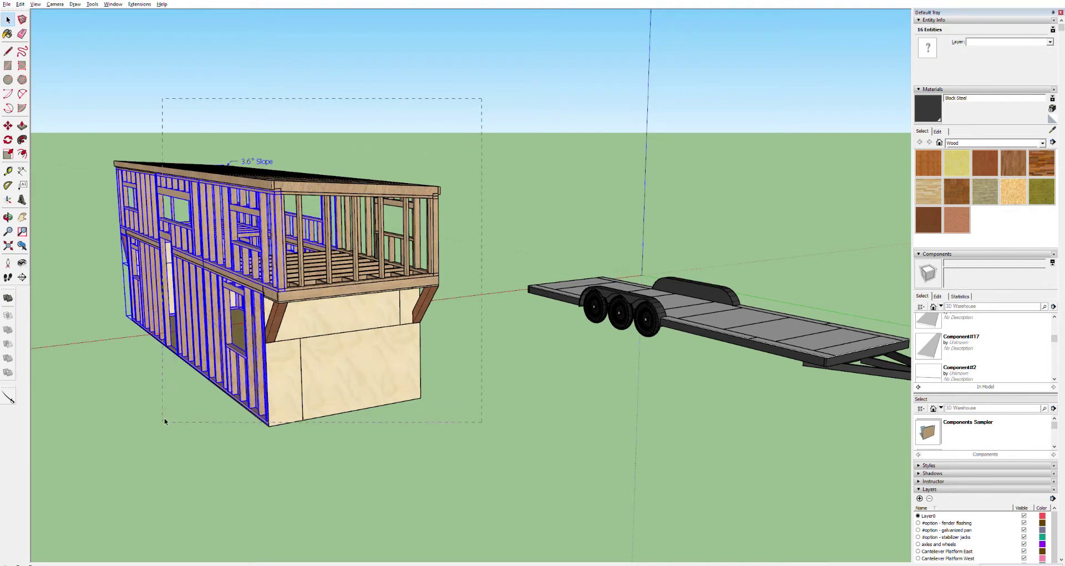
{"action": "left_click_drag", "start_coordinate": [84, 462], "coordinate": [85, 462]}
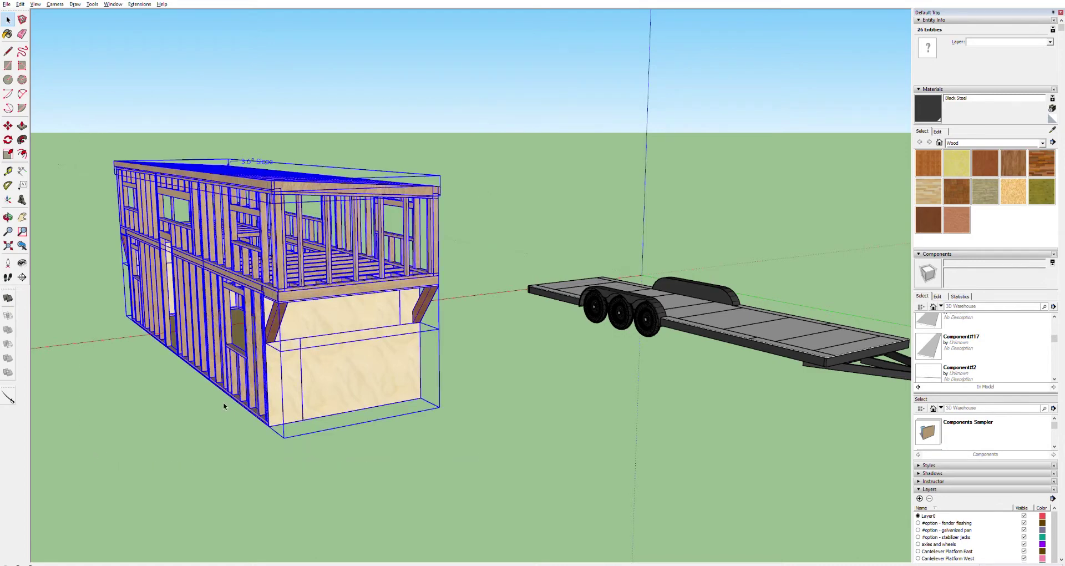
Move the house over the trailer, then deselect and orbit to check its position.
{"action": "key", "text": "m"}
{"action": "left_click_drag", "start_coordinate": [292, 434], "coordinate": [858, 262]}
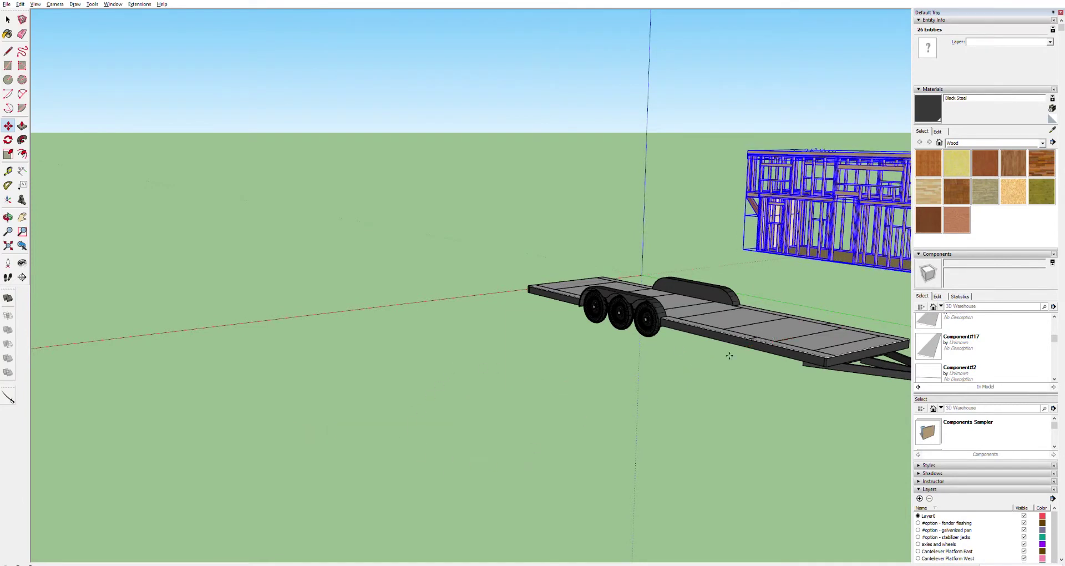
{"action": "middle_click_drag", "start_coordinate": [749, 391], "coordinate": [358, 327], "text": "shift"}
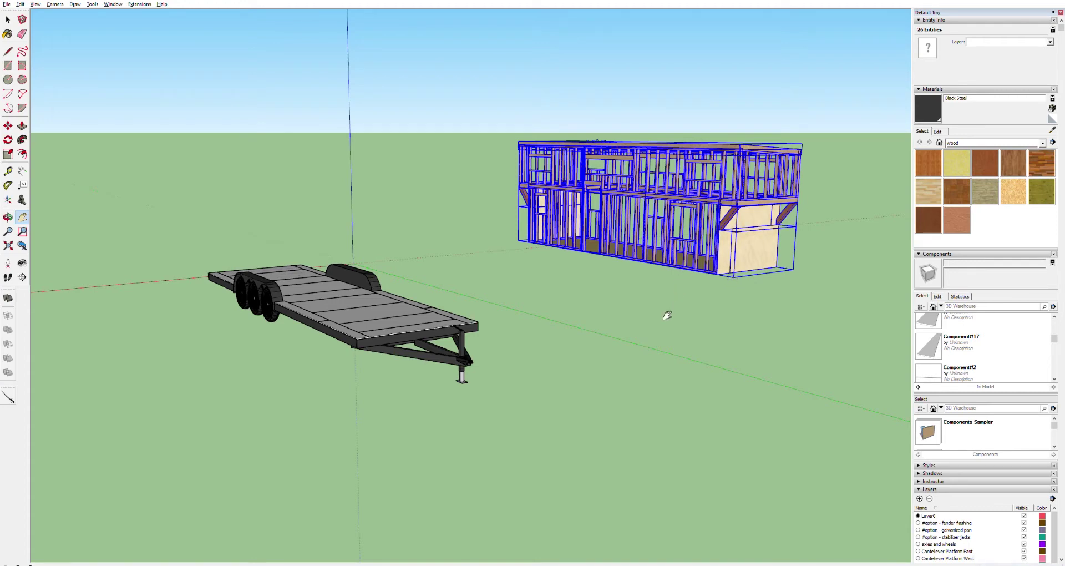
{"action": "key", "text": "space"}
{"action": "left_click", "coordinate": [638, 333]}
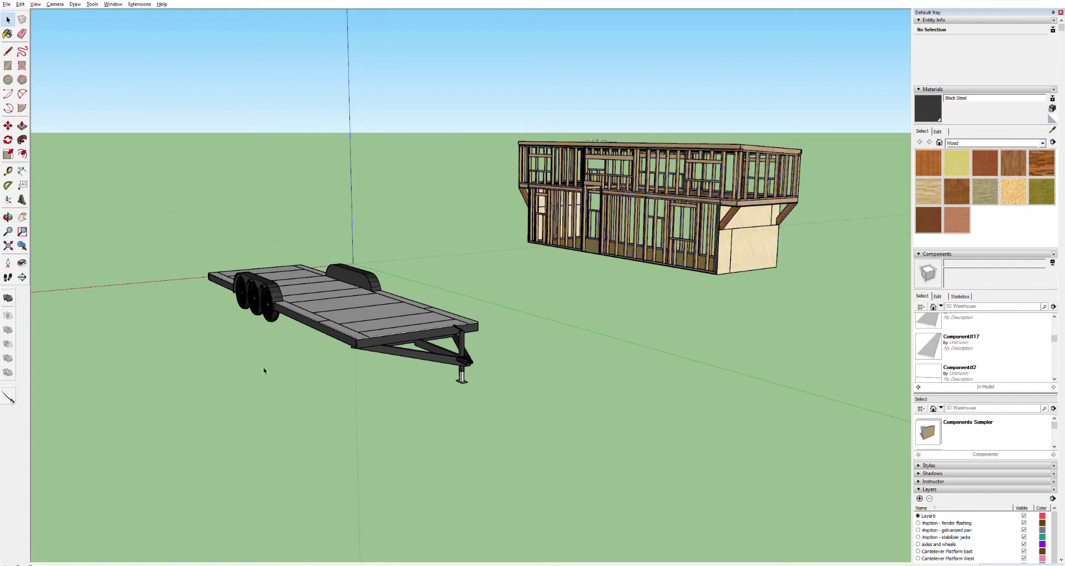
{"action": "middle_click_drag", "start_coordinate": [388, 333], "coordinate": [553, 368]}
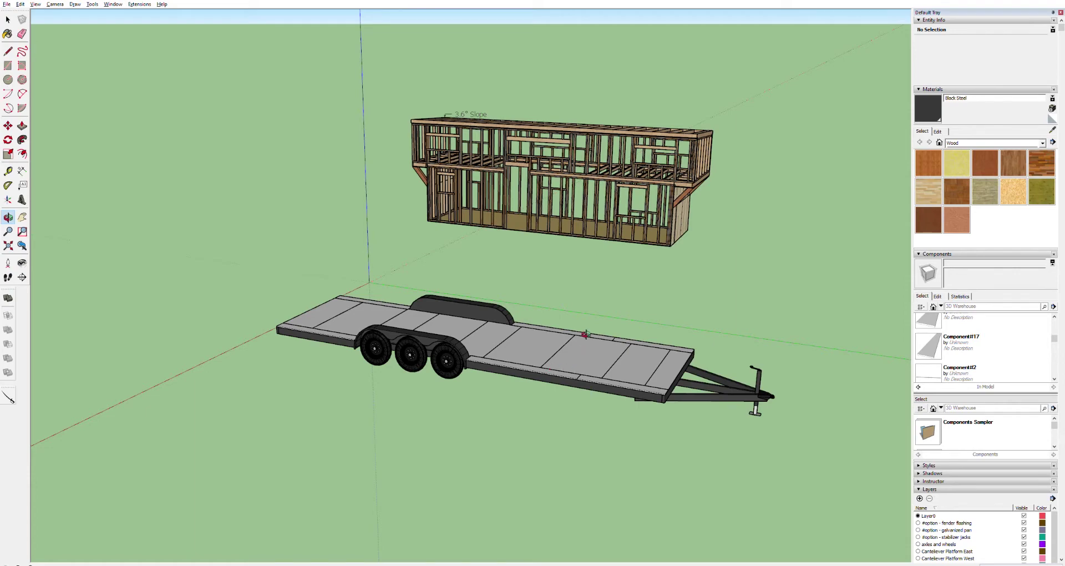
Zoom in and select a wall group on the Wall Frame North 1 layer.
{"action": "scroll", "coordinate": [605, 208], "scroll_direction": "up", "scroll_amount": 5}
{"action": "key", "text": "space"}
{"action": "left_click", "coordinate": [652, 239]}
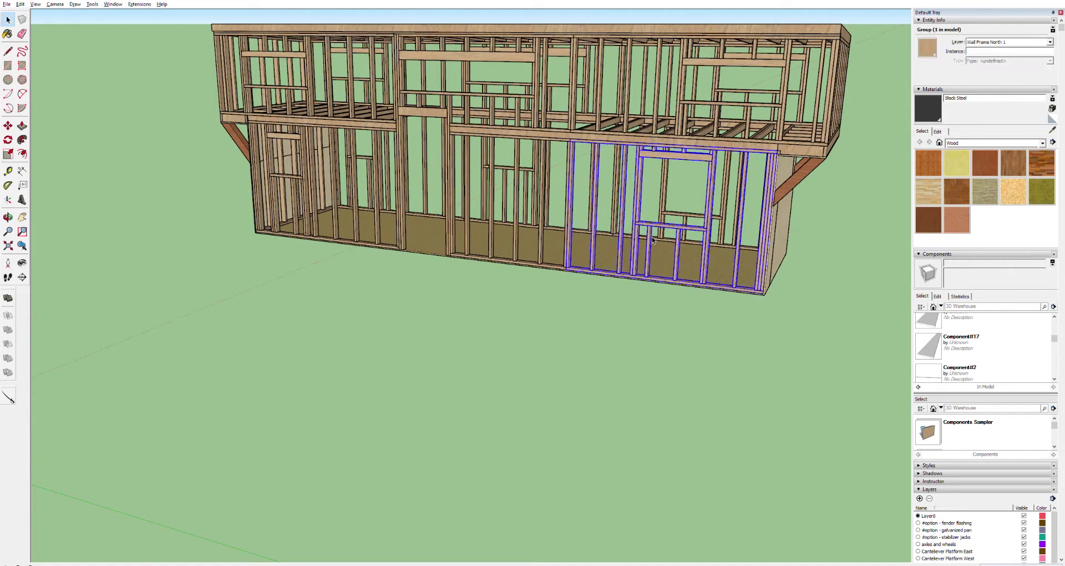
{"action": "scroll", "coordinate": [977, 461], "scroll_direction": "down", "scroll_amount": 2}
{"action": "scroll", "coordinate": [982, 477], "scroll_direction": "down", "scroll_amount": 5}
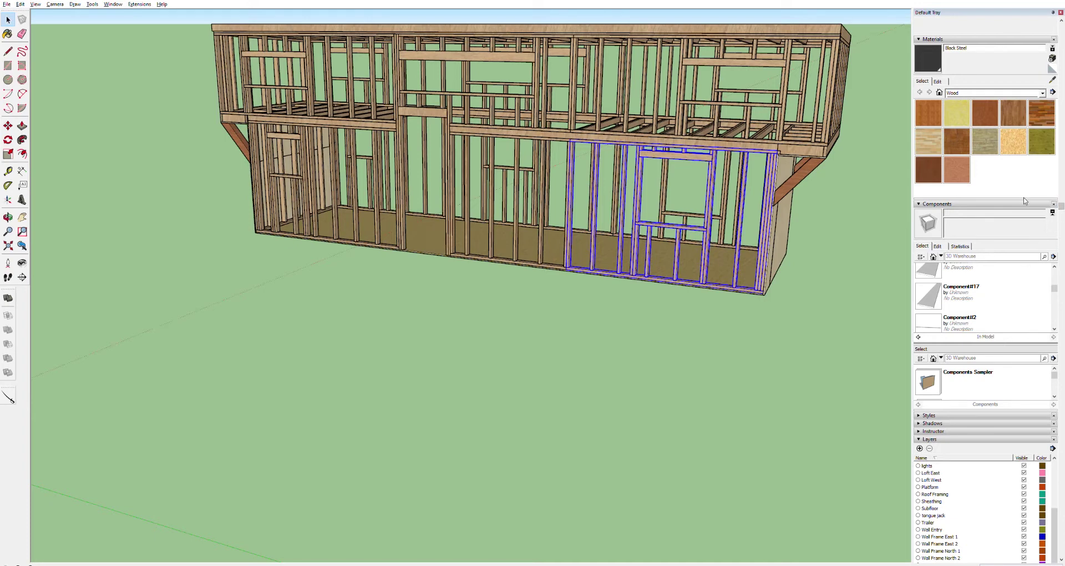
Collapse the Components and Materials trays and switch off the Wall Frame East 1 layer.
{"action": "left_click", "coordinate": [921, 201]}
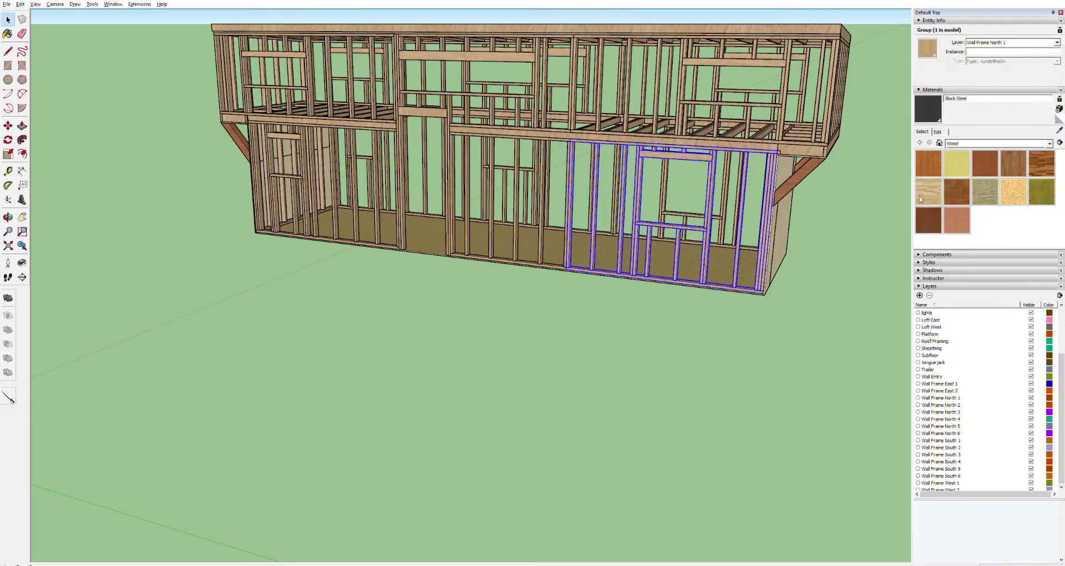
{"action": "left_click", "coordinate": [917, 86]}
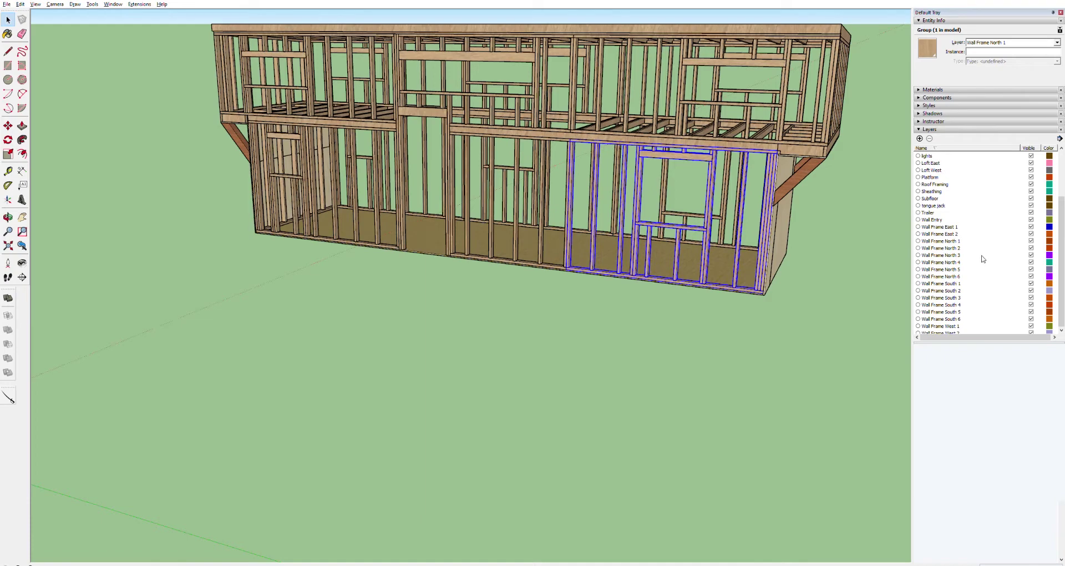
{"action": "left_click", "coordinate": [1031, 227]}
{"action": "left_click", "coordinate": [1031, 234]}
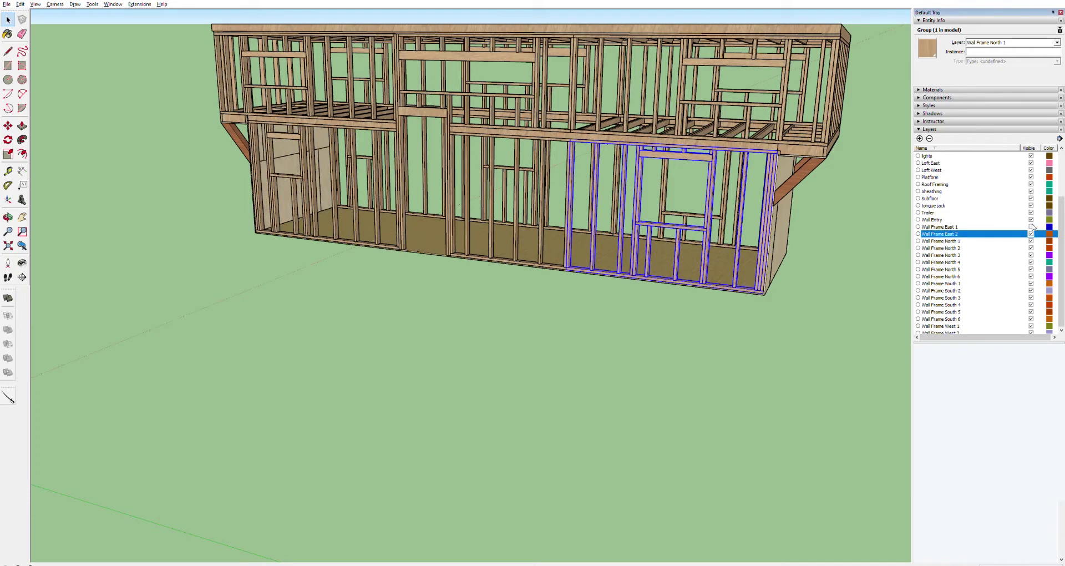
Hide the wall-frame layers from East 2 through South 3 one by one.
{"action": "key", "text": "h"}
{"action": "left_click_drag", "start_coordinate": [648, 181], "coordinate": [601, 270]}
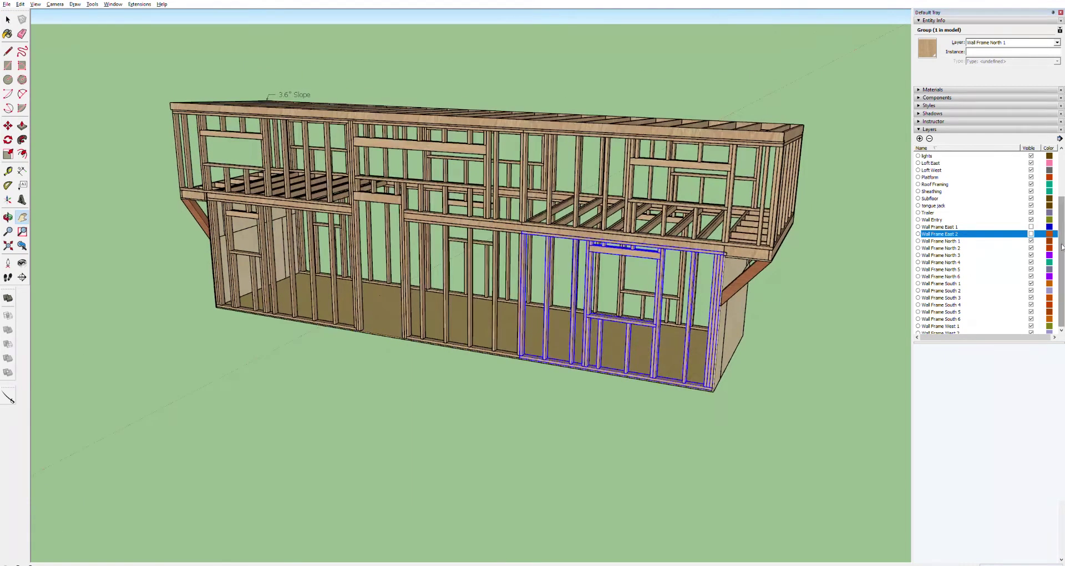
{"action": "left_click", "coordinate": [1031, 233]}
{"action": "left_click", "coordinate": [1031, 247]}
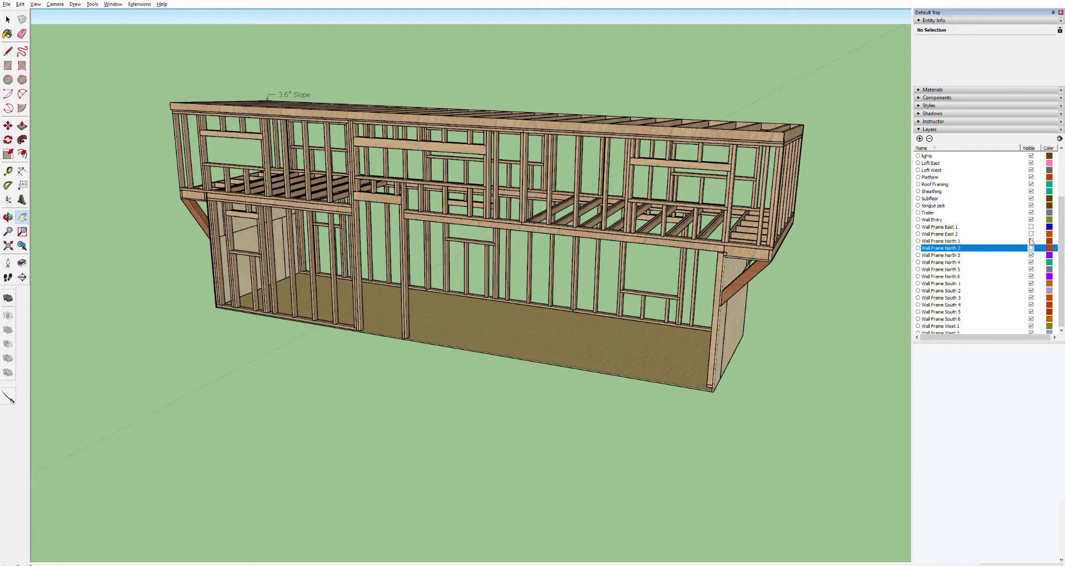
{"action": "left_click", "coordinate": [1030, 254]}
{"action": "left_click", "coordinate": [1031, 262]}
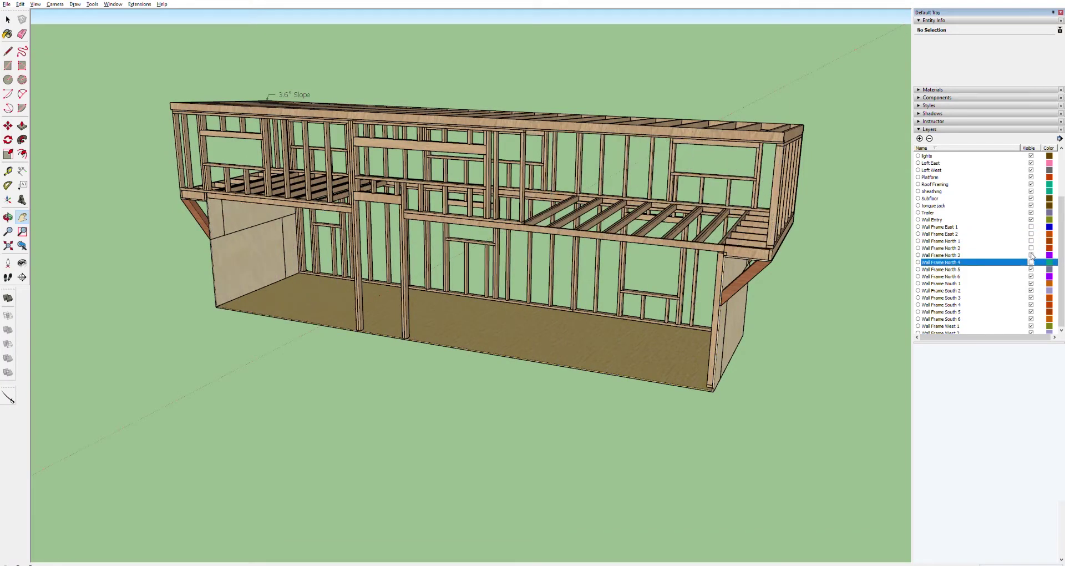
{"action": "left_click", "coordinate": [1031, 268]}
{"action": "left_click", "coordinate": [1031, 269]}
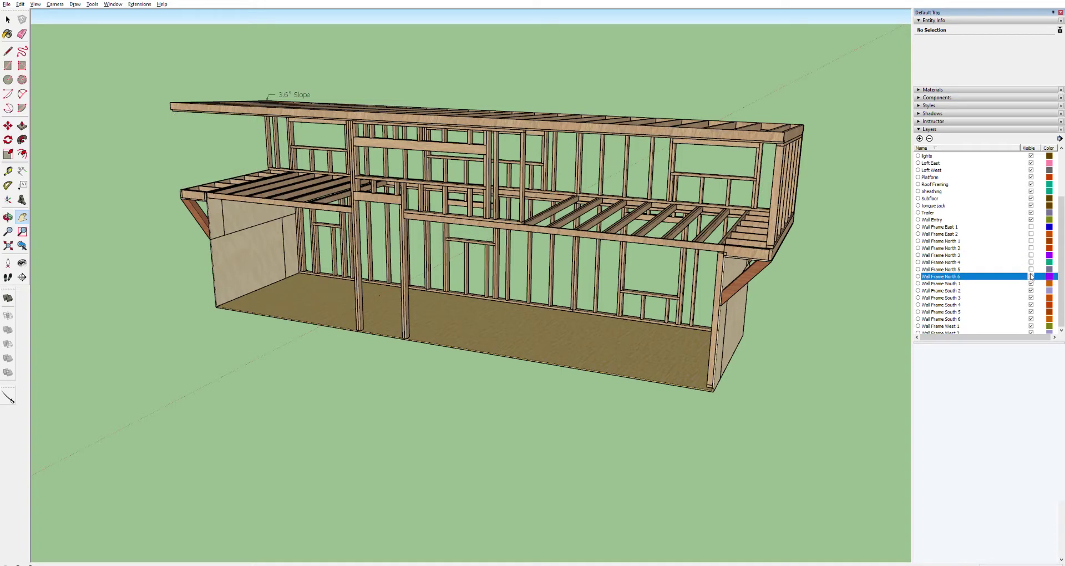
{"action": "left_click", "coordinate": [1030, 283]}
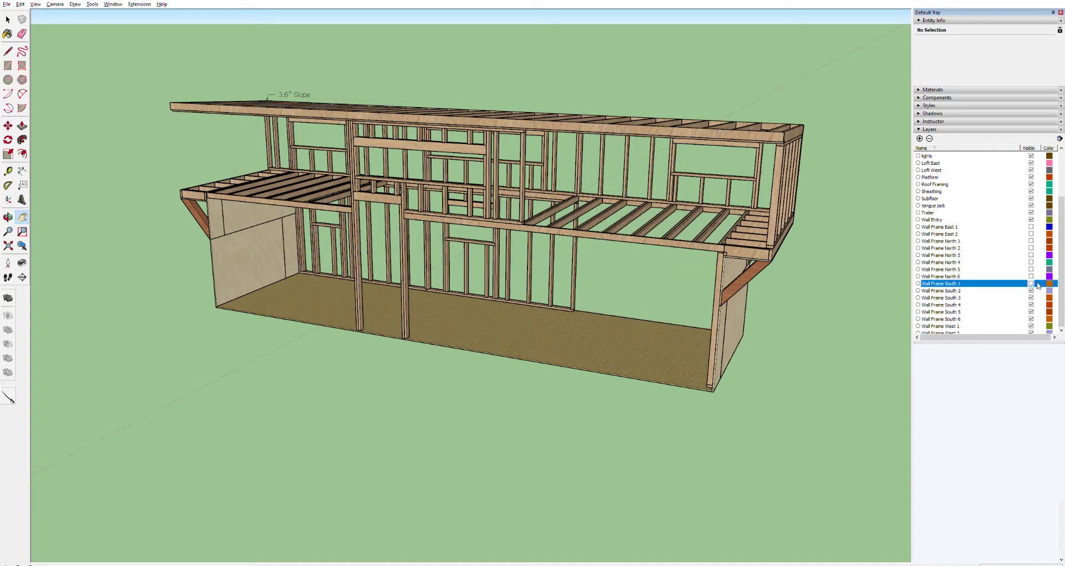
{"action": "left_click", "coordinate": [1031, 290]}
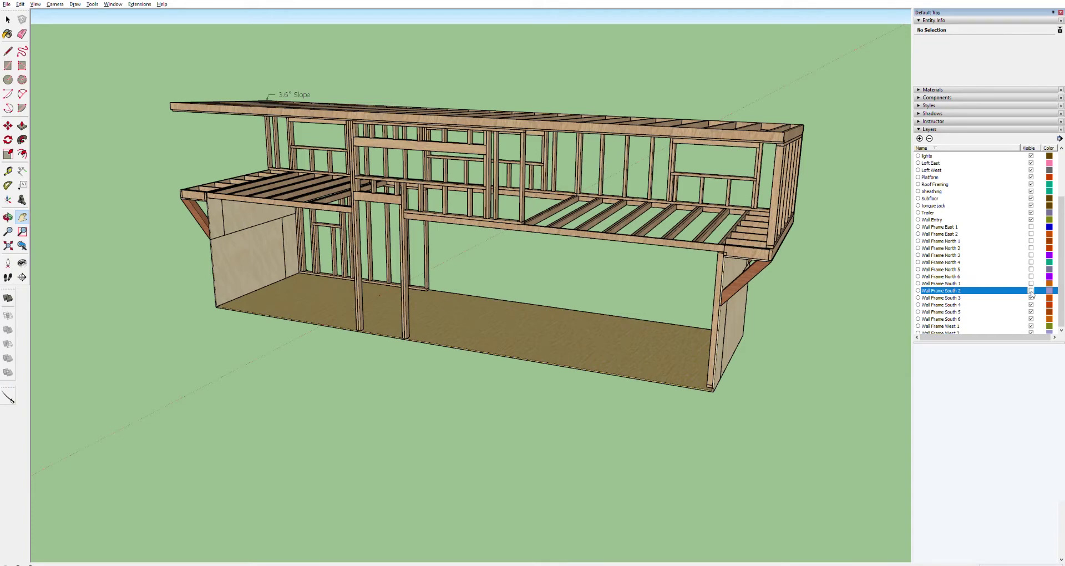
{"action": "left_click", "coordinate": [1030, 297]}
Turn Wall Frame South 3 back through East 2 on again.
{"action": "left_click", "coordinate": [1030, 297]}
{"action": "left_click", "coordinate": [1031, 290]}
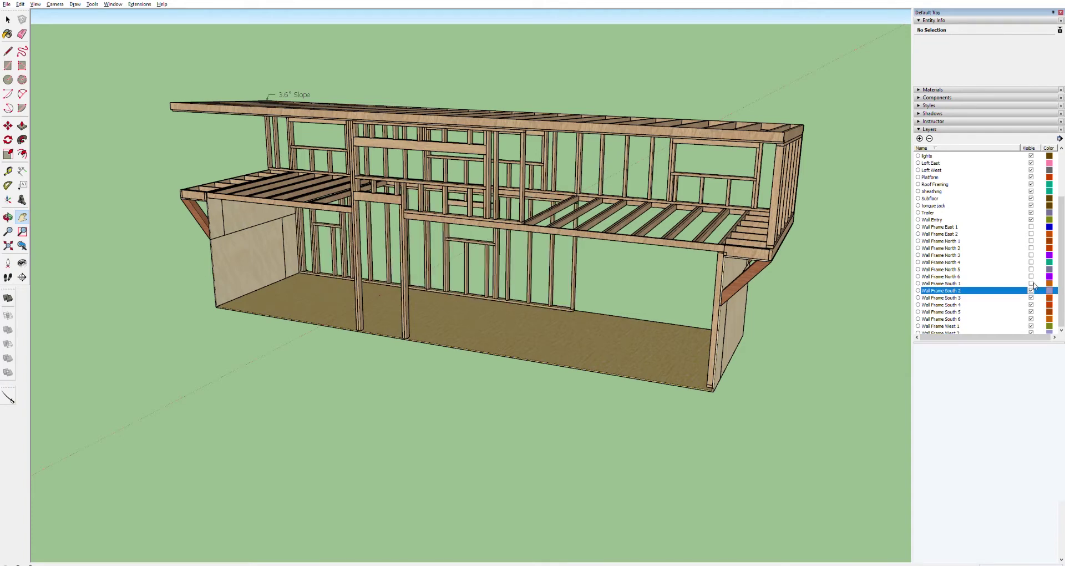
{"action": "left_click", "coordinate": [1031, 276]}
{"action": "left_click", "coordinate": [1030, 269]}
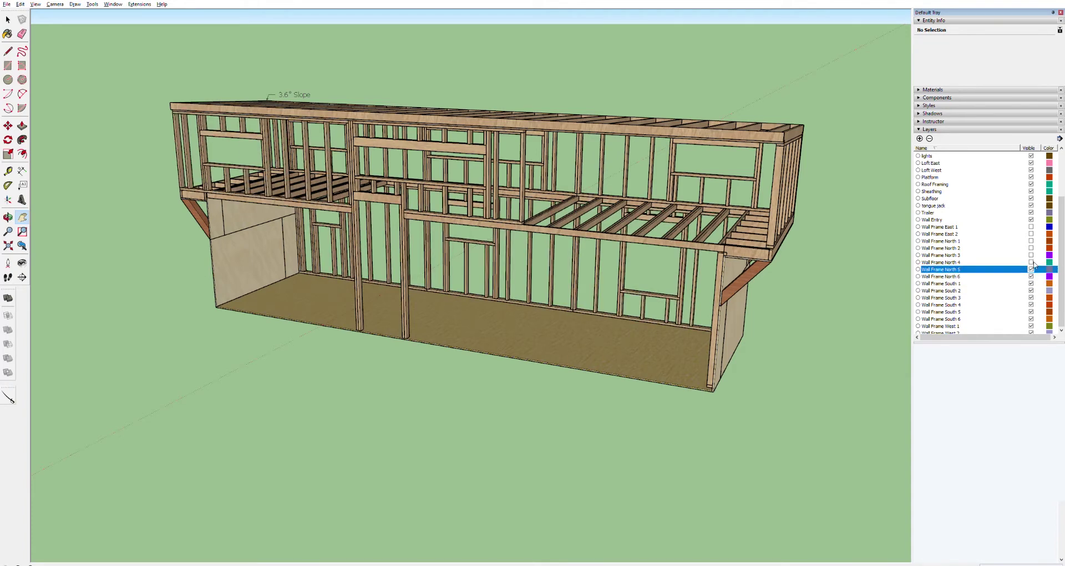
{"action": "left_click", "coordinate": [1031, 262]}
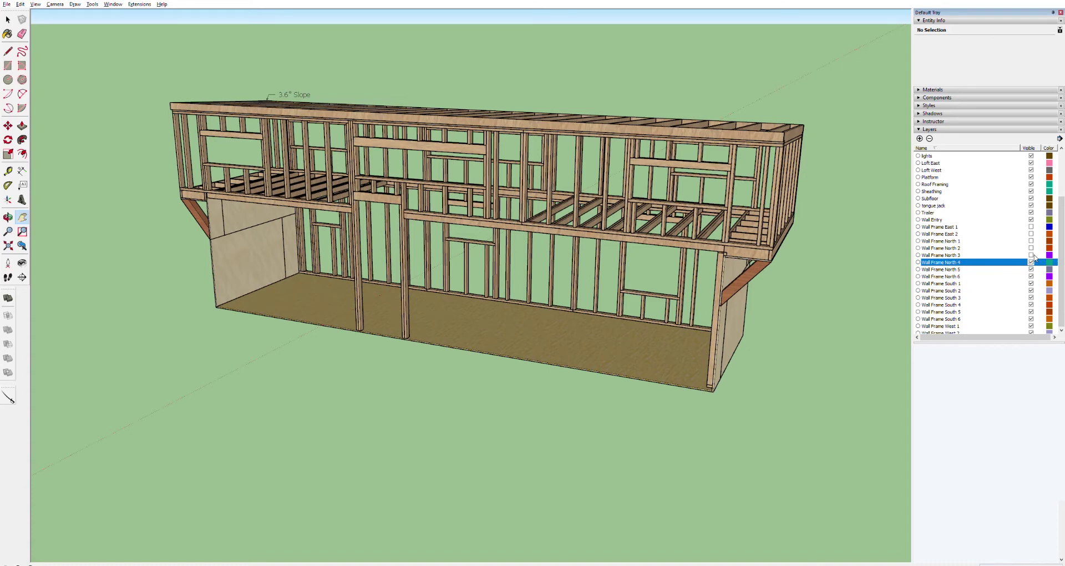
{"action": "left_click", "coordinate": [1031, 255]}
{"action": "left_click", "coordinate": [1031, 247]}
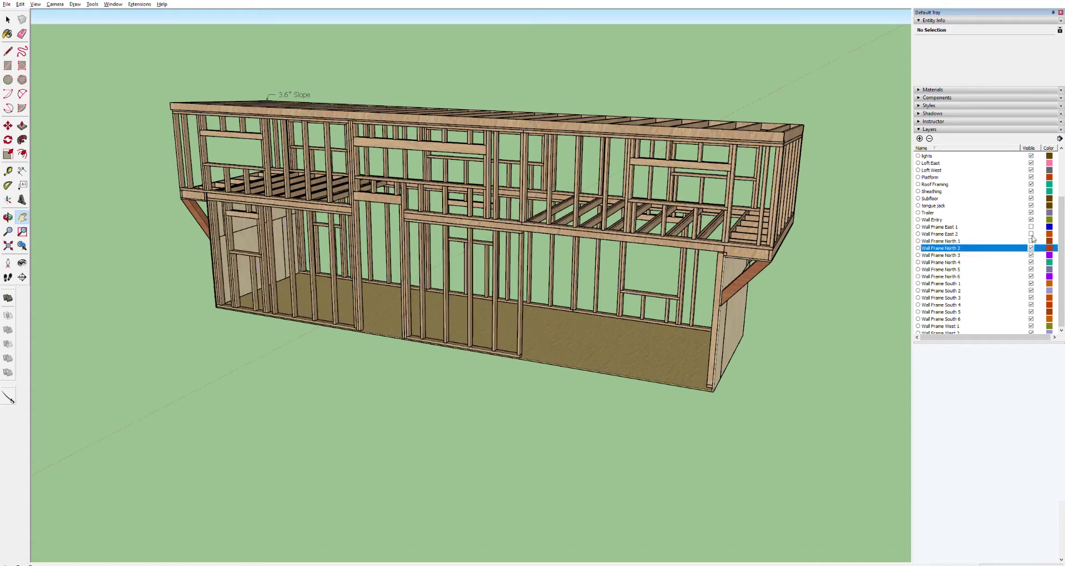
{"action": "left_click", "coordinate": [1030, 241]}
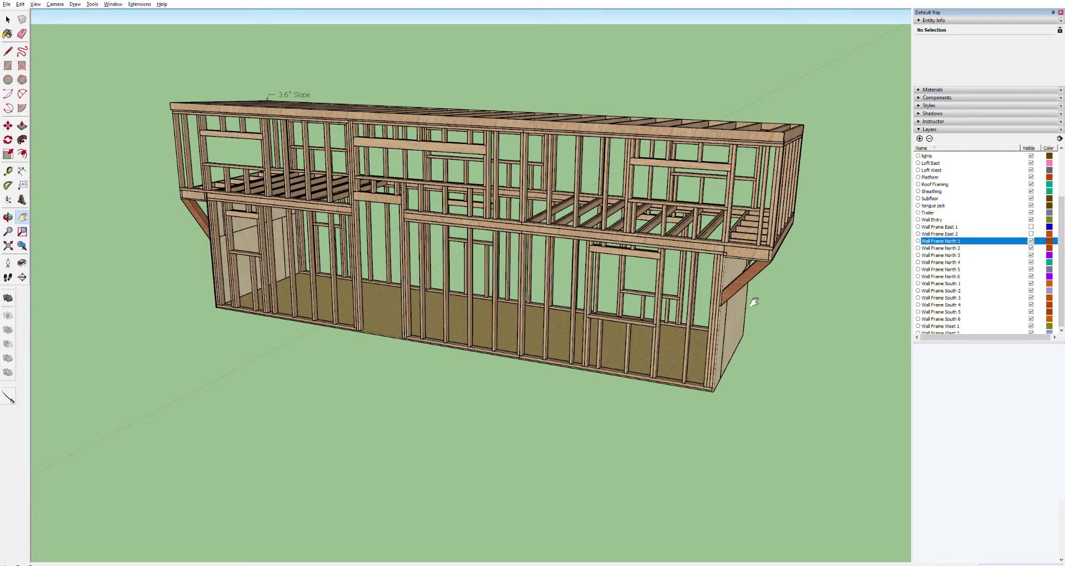
{"action": "left_click", "coordinate": [1031, 233]}
Hide Wall Frame East 2 through South 2 once more.
{"action": "left_click", "coordinate": [1031, 233]}
{"action": "left_click", "coordinate": [1031, 240]}
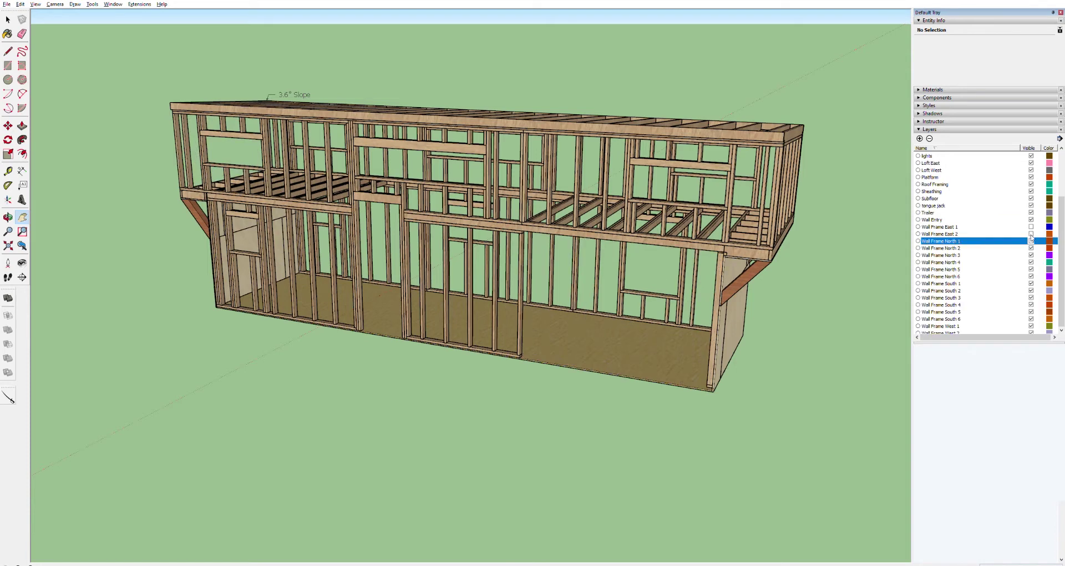
{"action": "left_click", "coordinate": [1031, 247]}
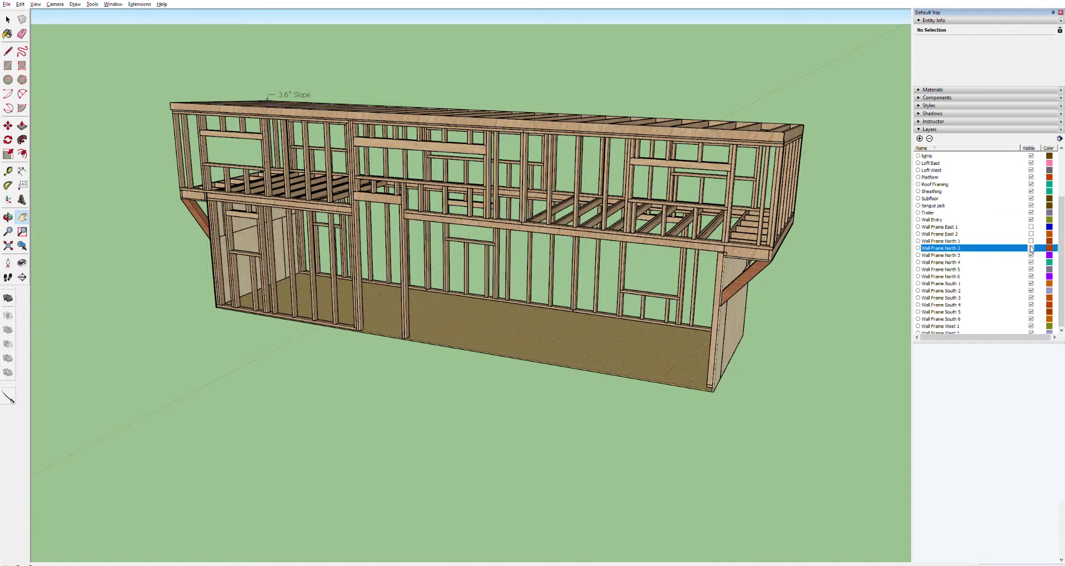
{"action": "left_click", "coordinate": [1030, 254]}
{"action": "left_click", "coordinate": [1031, 262]}
{"action": "left_click", "coordinate": [1030, 269]}
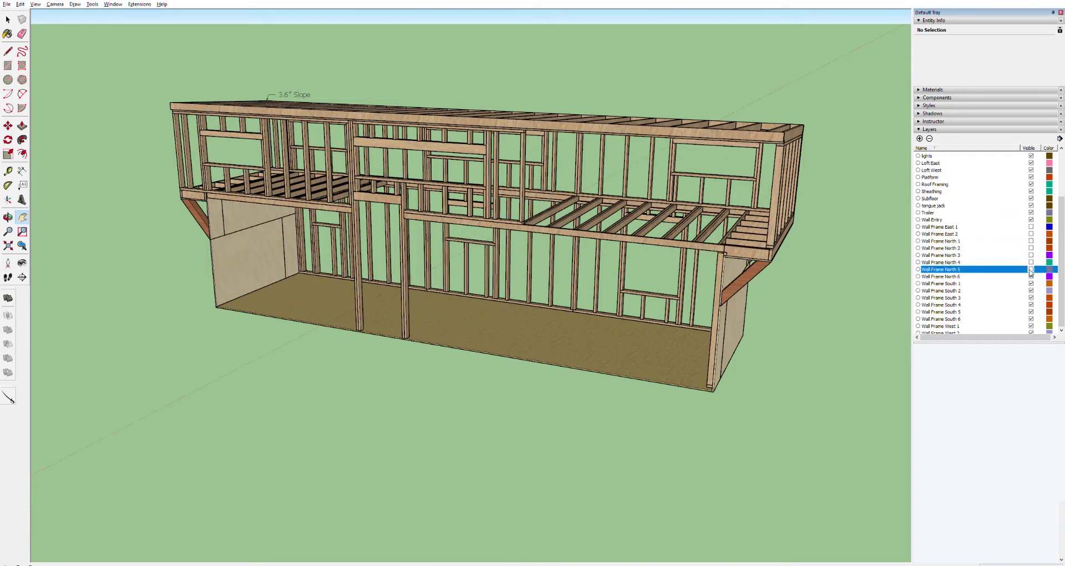
{"action": "left_click", "coordinate": [1031, 275]}
{"action": "left_click", "coordinate": [1030, 283]}
{"action": "left_click", "coordinate": [1030, 290]}
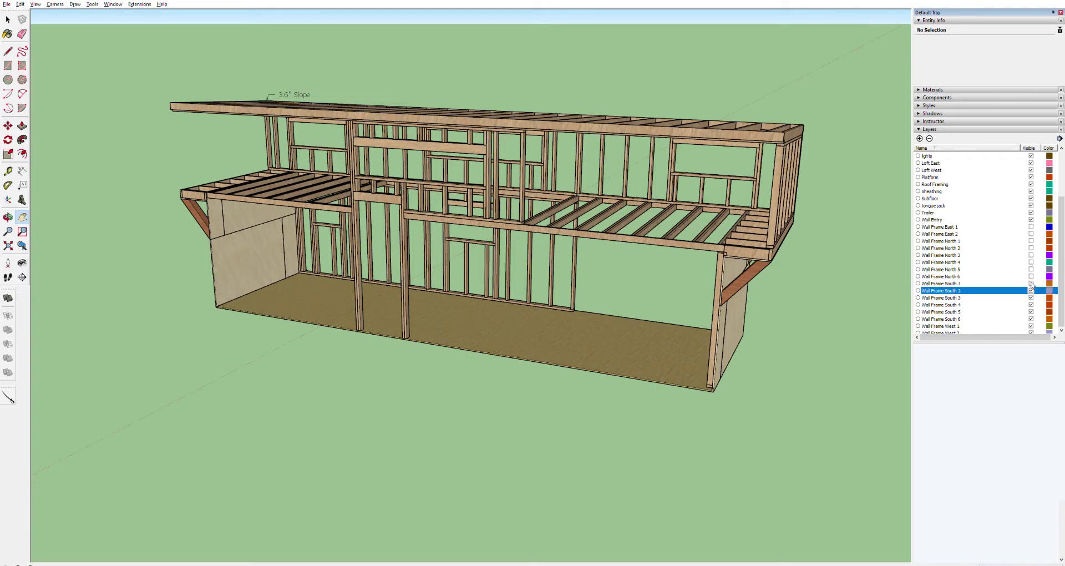
Turn every wall-frame layer from South 2 back to East 1 on again.
{"action": "left_click", "coordinate": [1031, 290]}
{"action": "left_click", "coordinate": [1030, 283]}
{"action": "left_click", "coordinate": [1030, 276]}
{"action": "left_click", "coordinate": [1031, 269]}
{"action": "left_click", "coordinate": [1030, 262]}
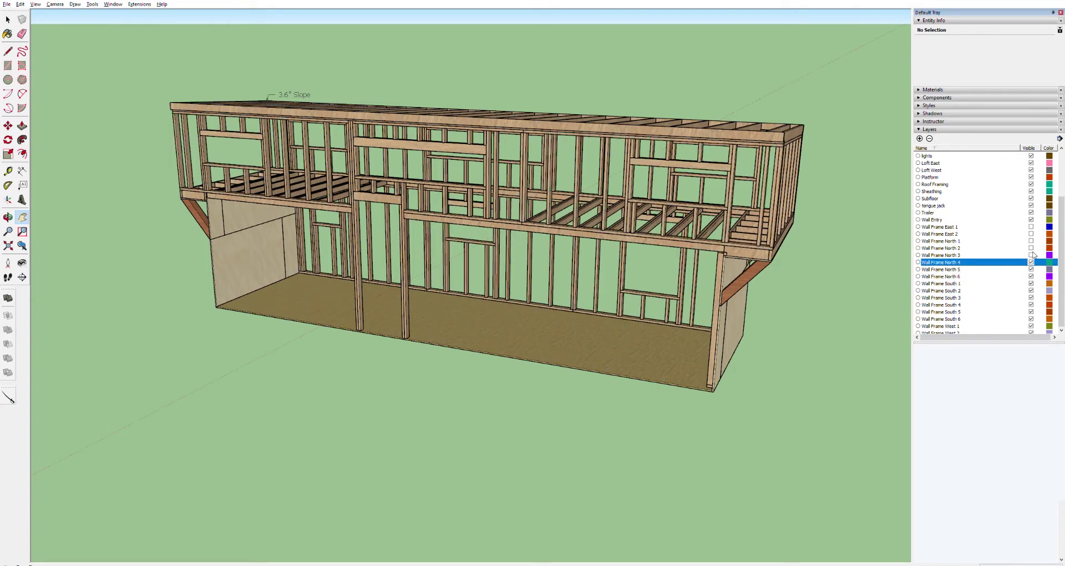
{"action": "left_click", "coordinate": [1031, 255]}
{"action": "left_click", "coordinate": [1031, 247]}
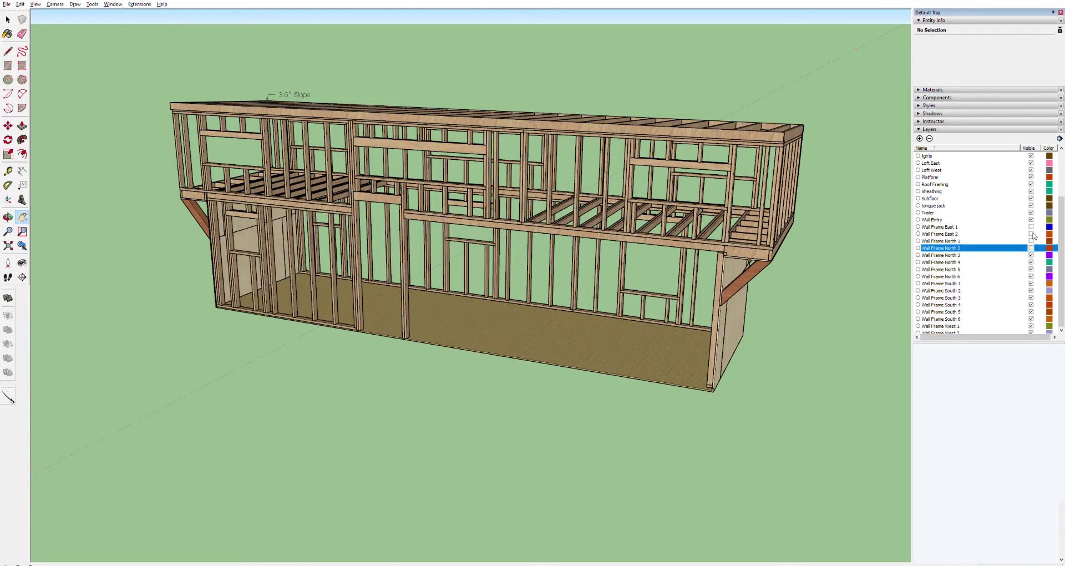
{"action": "left_click", "coordinate": [1030, 241]}
{"action": "left_click", "coordinate": [1030, 233]}
{"action": "left_click", "coordinate": [1031, 227]}
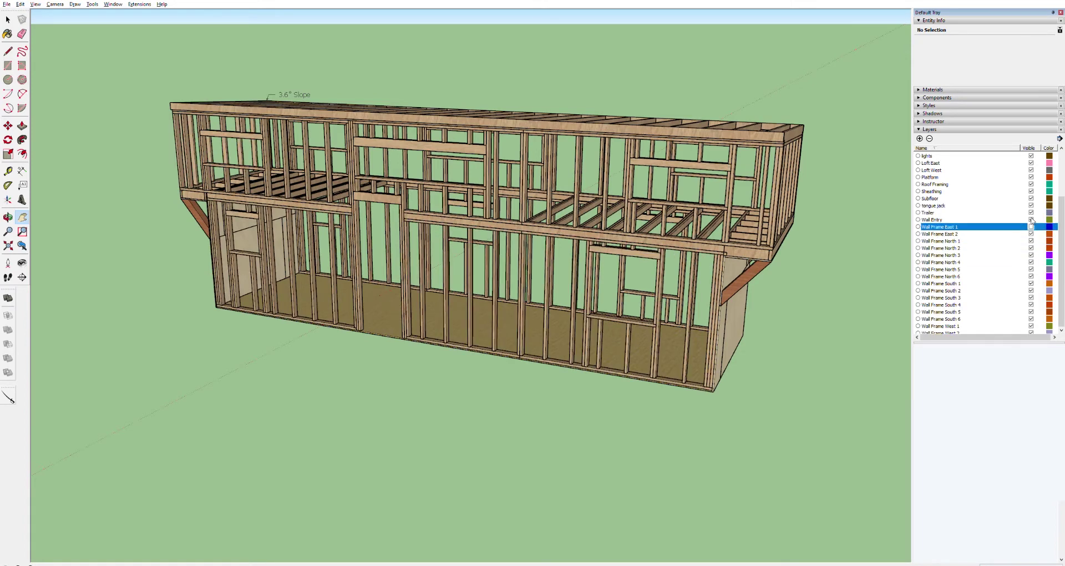
{"action": "left_click_drag", "start_coordinate": [466, 327], "coordinate": [537, 236]}
Zoom out and orbit lower to show the trailer below the framing, then make Layer0 current.
{"action": "scroll", "coordinate": [483, 263], "scroll_direction": "down", "scroll_amount": 5}
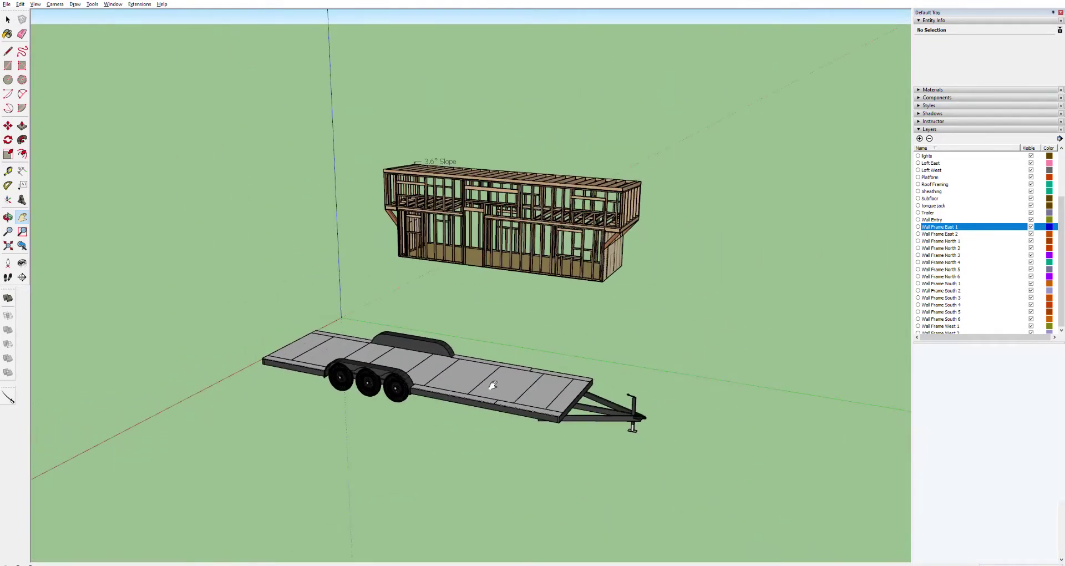
{"action": "middle_click_drag", "start_coordinate": [492, 385], "coordinate": [488, 356]}
{"action": "scroll", "coordinate": [488, 356], "scroll_direction": "up", "scroll_amount": 5}
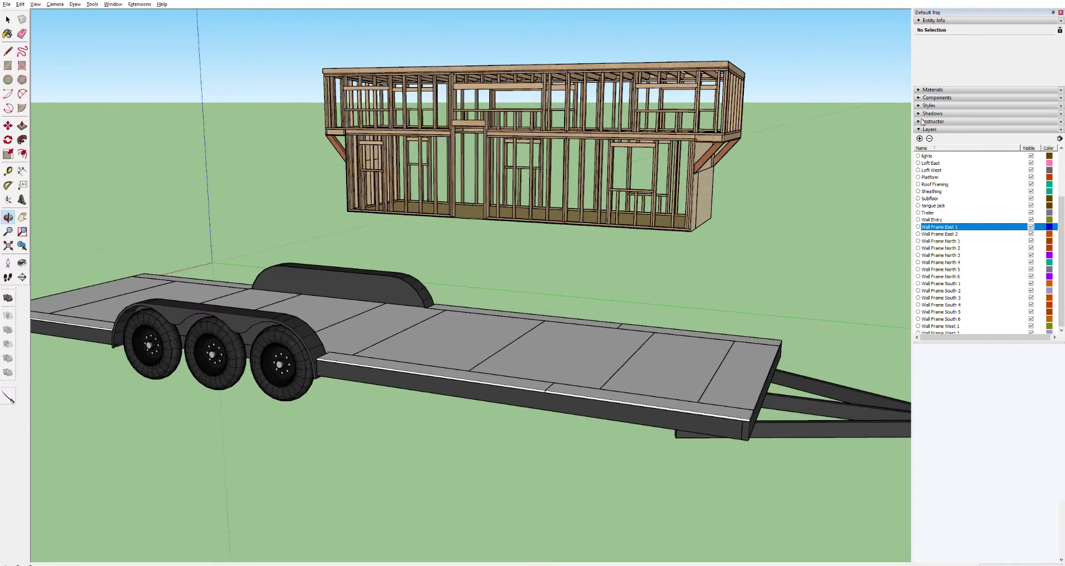
{"action": "scroll", "coordinate": [954, 190], "scroll_direction": "up", "scroll_amount": 3}
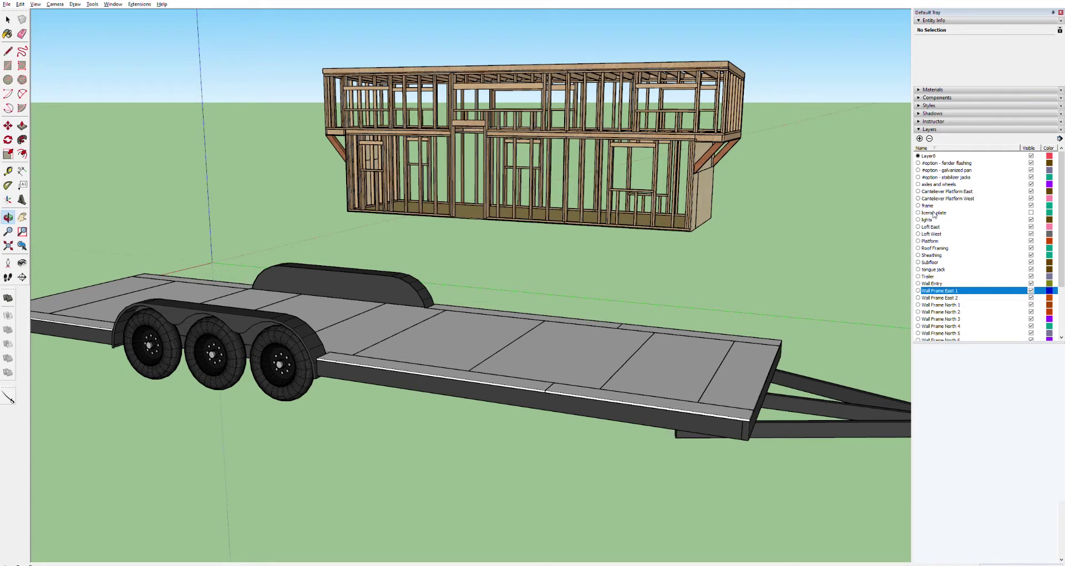
{"action": "left_click", "coordinate": [936, 155]}
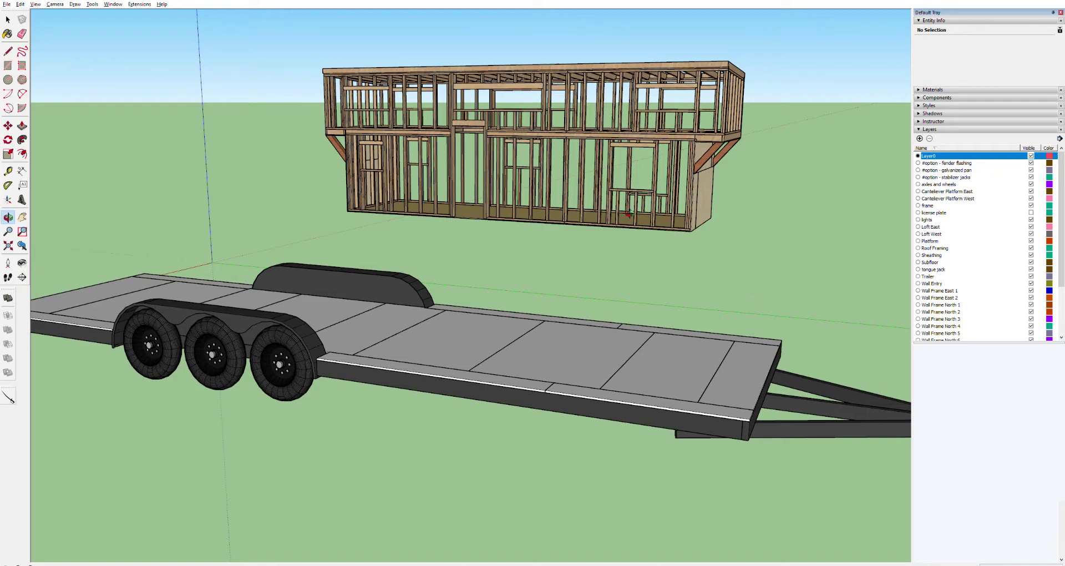
Tape-measure the bottom plate from the wall's corner to its end at the stud.
{"action": "scroll", "coordinate": [571, 216], "scroll_direction": "up", "scroll_amount": 5}
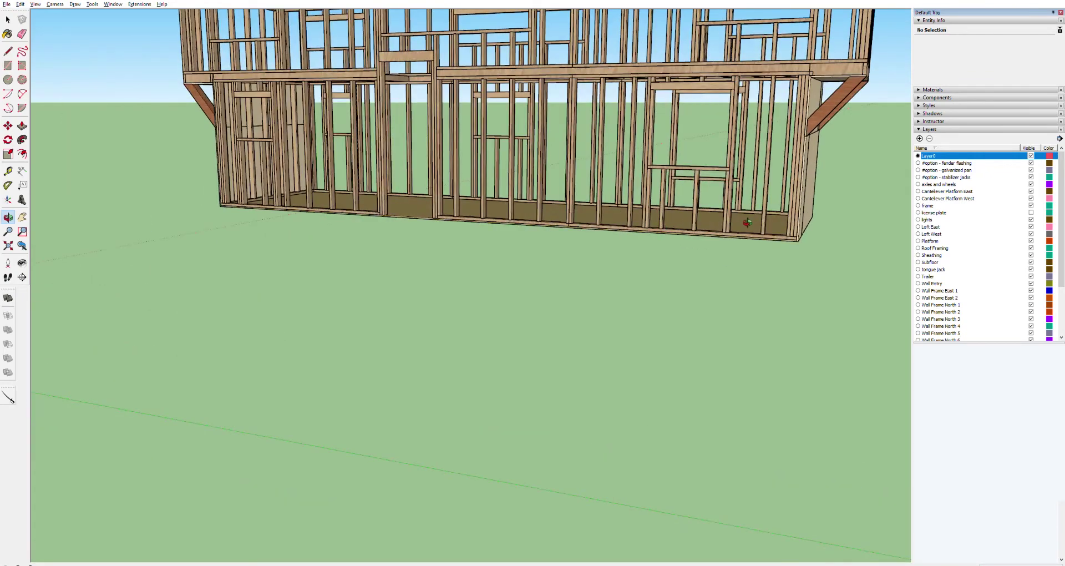
{"action": "scroll", "coordinate": [745, 221], "scroll_direction": "up", "scroll_amount": 5}
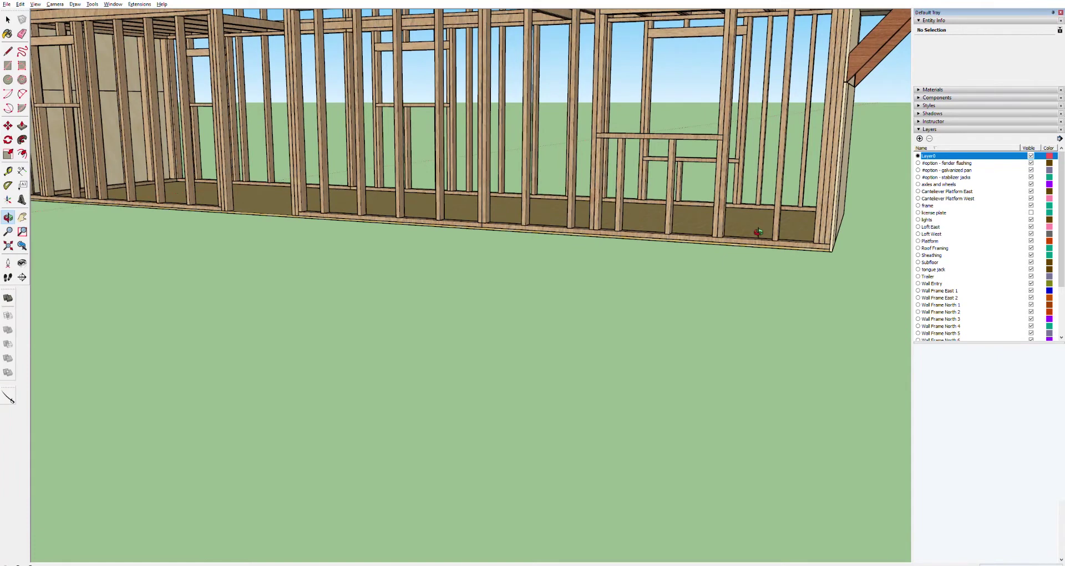
{"action": "key", "text": "t"}
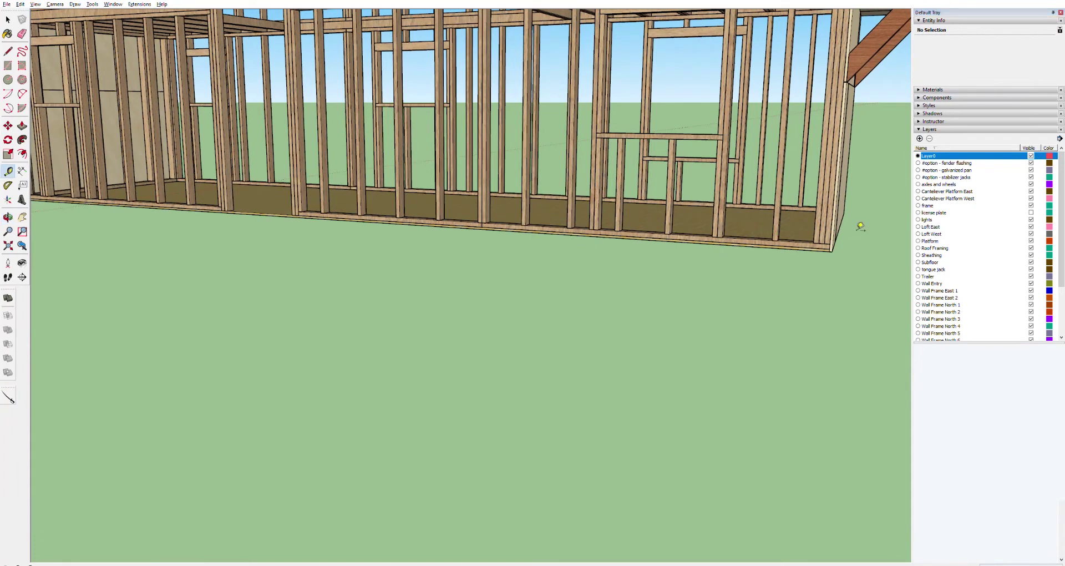
{"action": "left_click", "coordinate": [829, 251]}
{"action": "scroll", "coordinate": [832, 247], "scroll_direction": "up", "scroll_amount": 3}
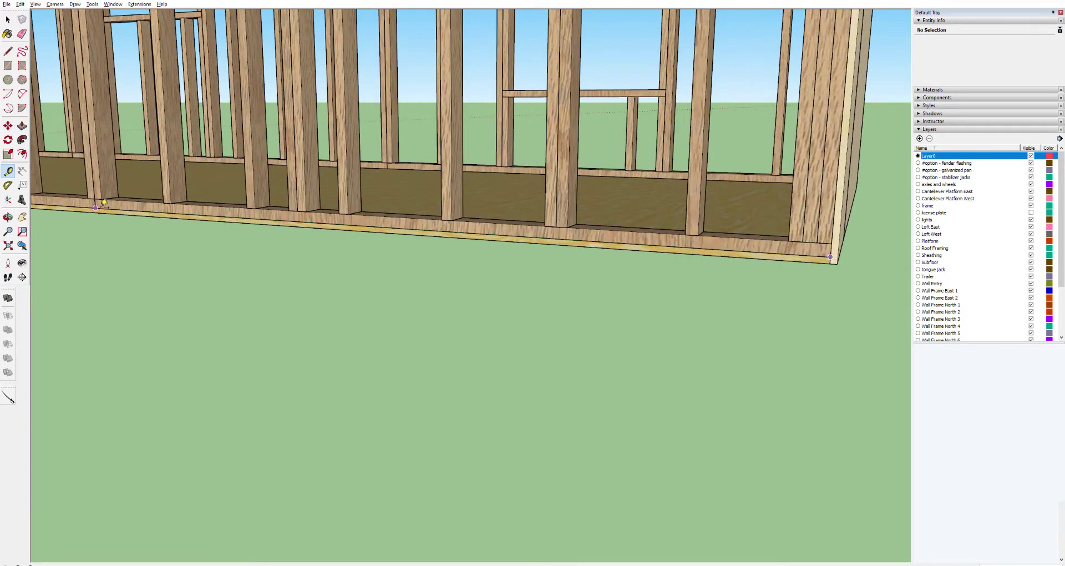
{"action": "key", "text": "h"}
{"action": "left_click_drag", "start_coordinate": [43, 226], "coordinate": [343, 216]}
{"action": "key", "text": "t"}
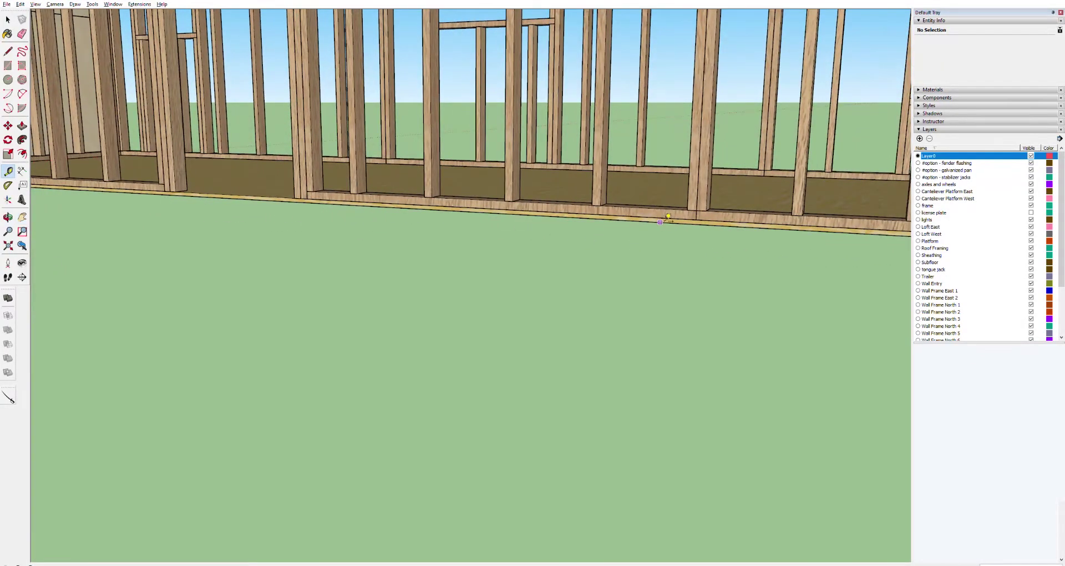
{"action": "left_click", "coordinate": [697, 219]}
{"action": "left_click", "coordinate": [170, 190]}
Bring the wall's far corner into view and centre the framing.
{"action": "middle_click_drag", "start_coordinate": [96, 189], "coordinate": [500, 249], "text": "shift"}
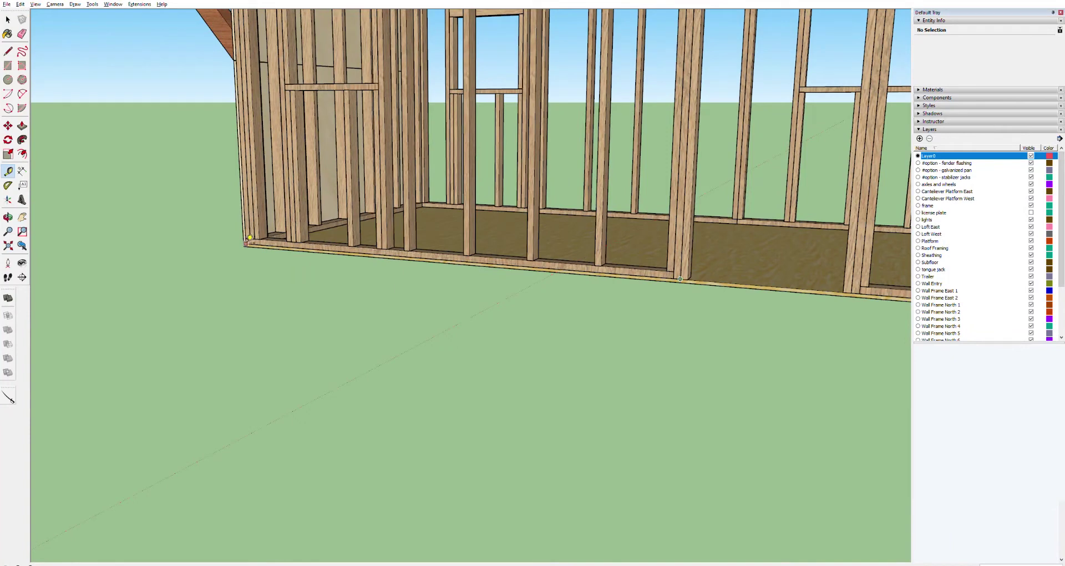
{"action": "middle_click_drag", "start_coordinate": [668, 322], "coordinate": [734, 315]}
{"action": "scroll", "coordinate": [769, 256], "scroll_direction": "down", "scroll_amount": 6}
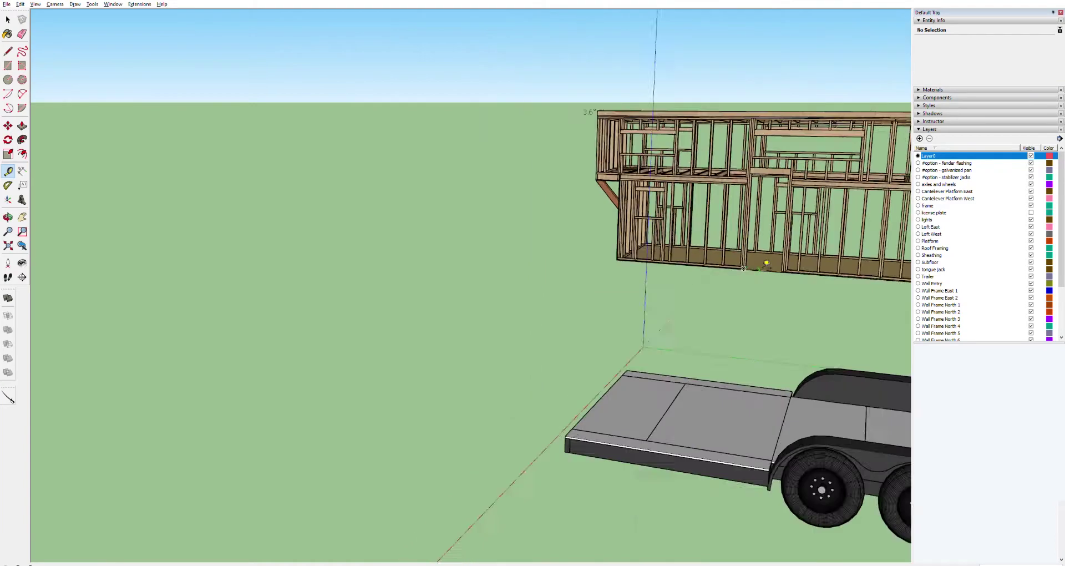
{"action": "scroll", "coordinate": [777, 246], "scroll_direction": "up", "scroll_amount": 2}
{"action": "scroll", "coordinate": [777, 246], "scroll_direction": "up", "scroll_amount": 2}
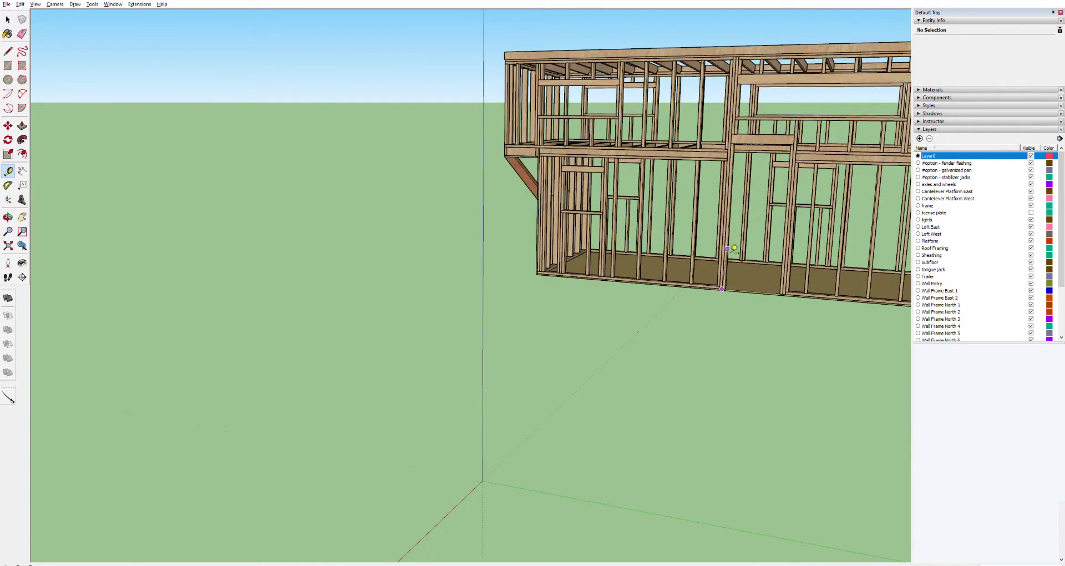
{"action": "key", "text": "space"}
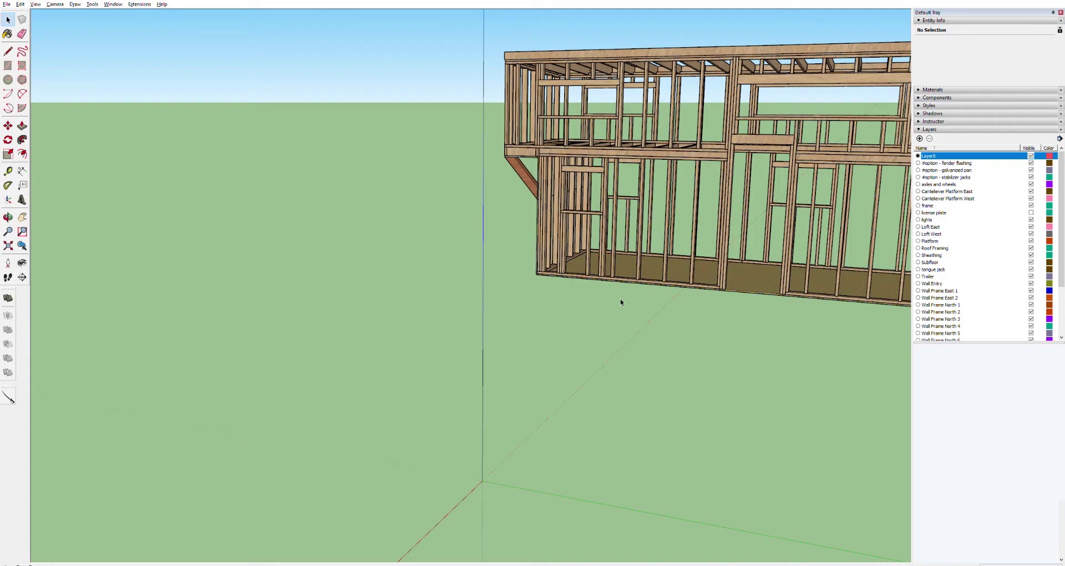
{"action": "key", "text": "h"}
{"action": "left_click_drag", "start_coordinate": [767, 287], "coordinate": [487, 205]}
Crossing-select all 26 pieces of house framing.
{"action": "scroll", "coordinate": [487, 205], "scroll_direction": "down", "scroll_amount": 5}
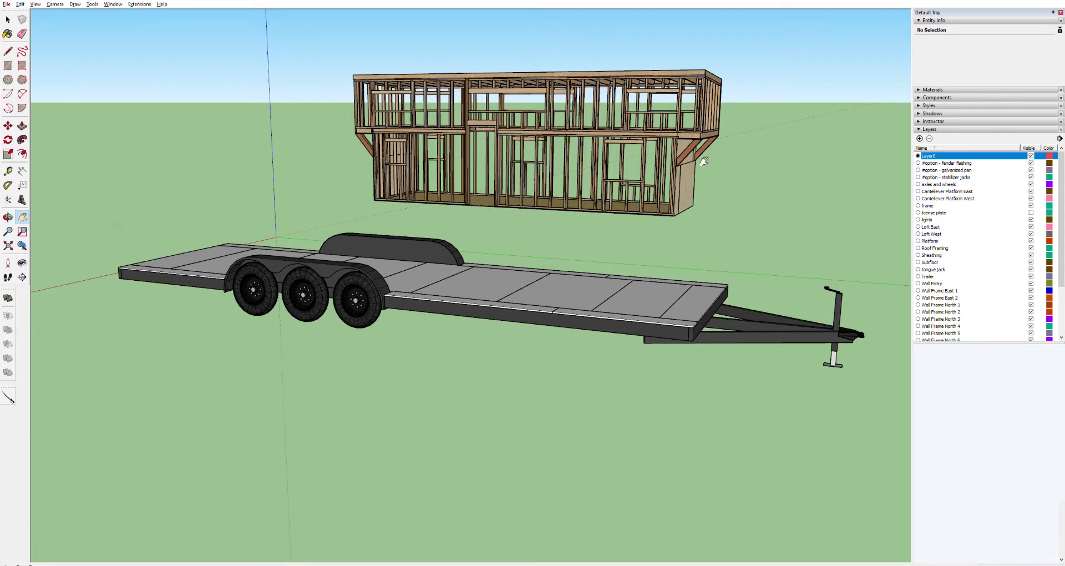
{"action": "key", "text": "space"}
{"action": "left_click_drag", "start_coordinate": [677, 98], "coordinate": [494, 192]}
{"action": "left_click_drag", "start_coordinate": [328, 218], "coordinate": [327, 218]}
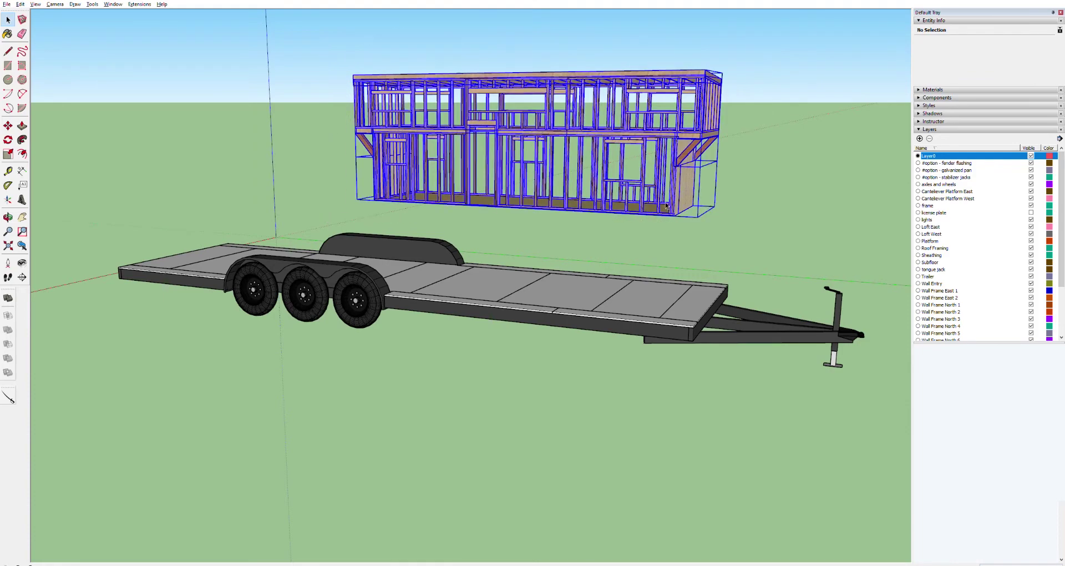
Start moving the framing and orbit to bring the trailer deck into view.
{"action": "key", "text": "m"}
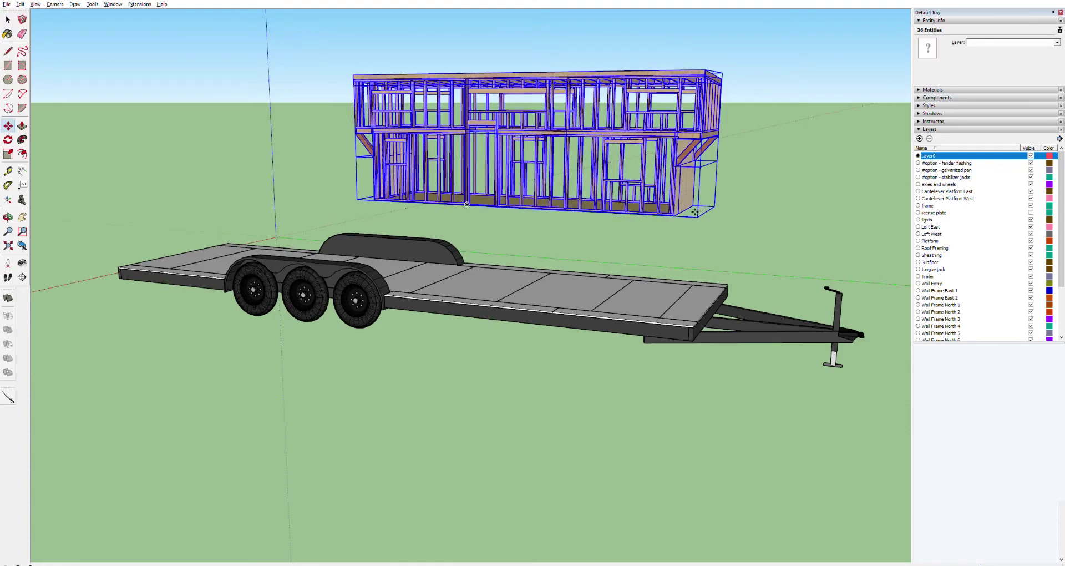
{"action": "scroll", "coordinate": [678, 213], "scroll_direction": "up", "scroll_amount": 6}
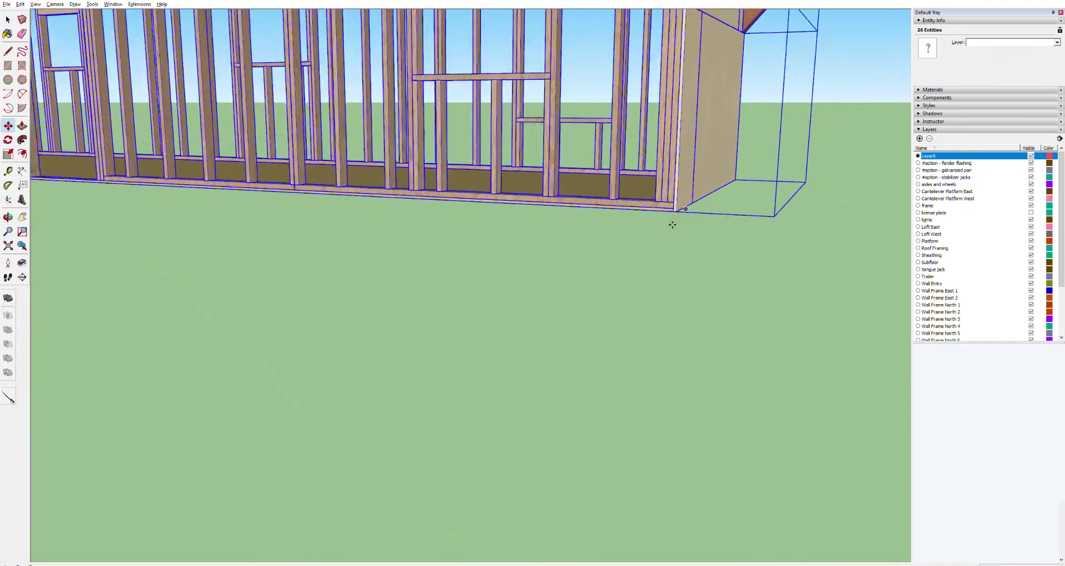
{"action": "scroll", "coordinate": [688, 204], "scroll_direction": "up", "scroll_amount": 2}
{"action": "scroll", "coordinate": [669, 232], "scroll_direction": "down", "scroll_amount": 10}
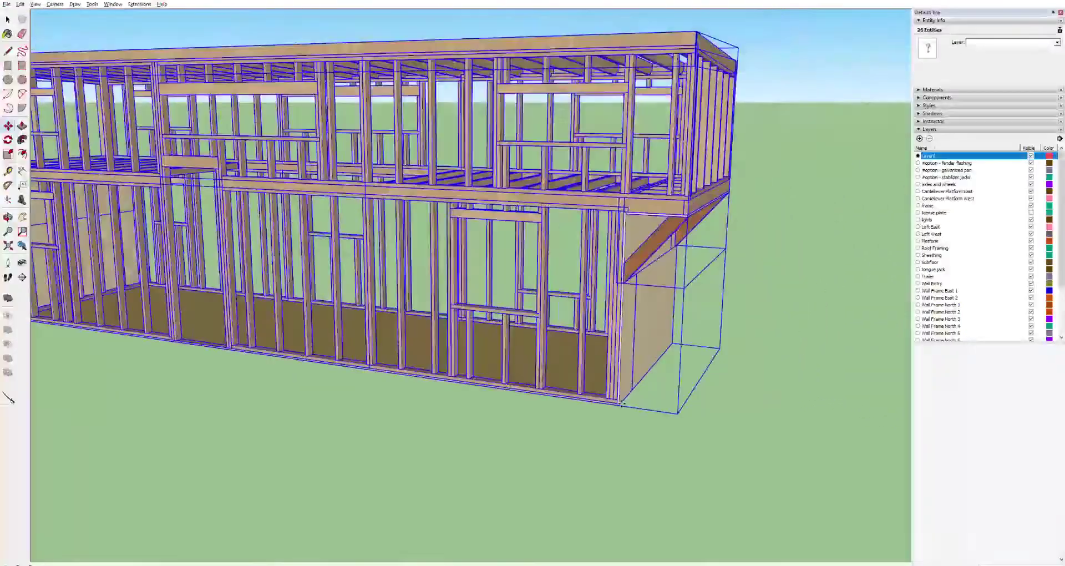
{"action": "scroll", "coordinate": [670, 232], "scroll_direction": "down", "scroll_amount": 10}
{"action": "middle_click_drag", "start_coordinate": [610, 333], "coordinate": [611, 484]}
{"action": "scroll", "coordinate": [610, 483], "scroll_direction": "up", "scroll_amount": 8}
{"action": "scroll", "coordinate": [610, 483], "scroll_direction": "up", "scroll_amount": 6}
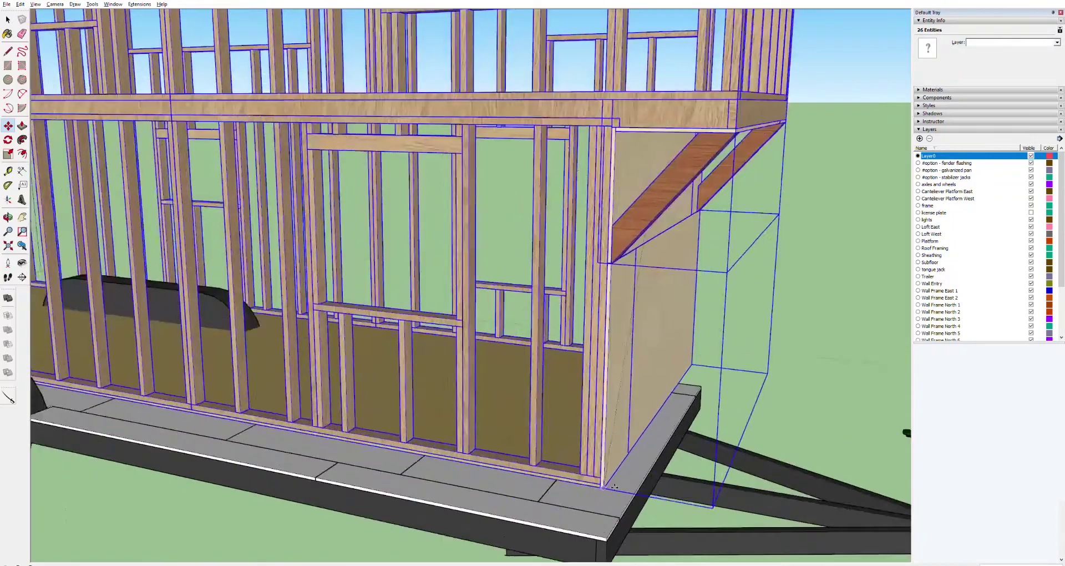
{"action": "scroll", "coordinate": [598, 521], "scroll_direction": "down", "scroll_amount": 5}
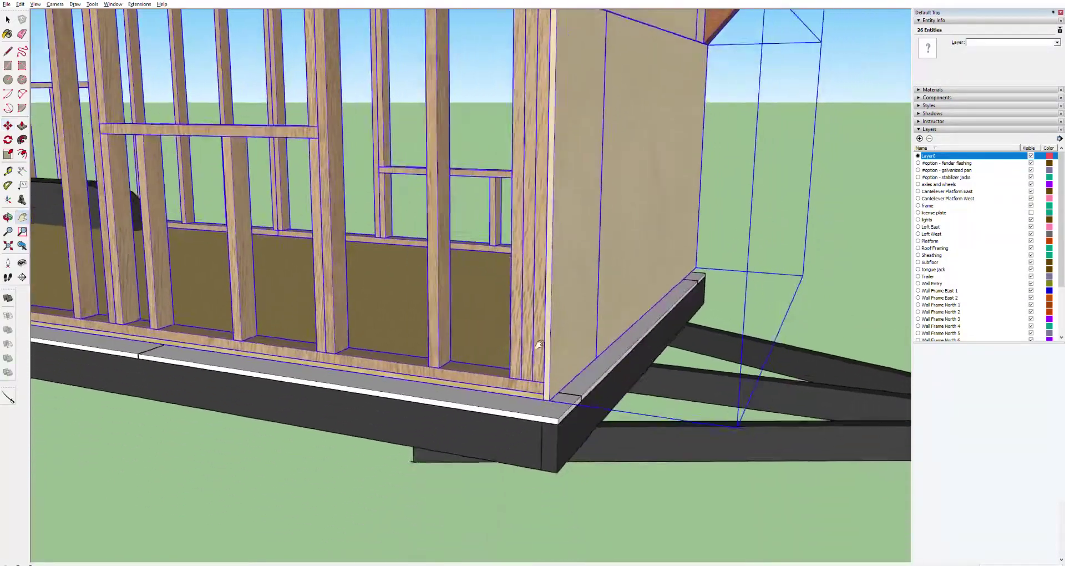
{"action": "scroll", "coordinate": [546, 347], "scroll_direction": "up", "scroll_amount": 2}
{"action": "scroll", "coordinate": [546, 347], "scroll_direction": "down", "scroll_amount": 3}
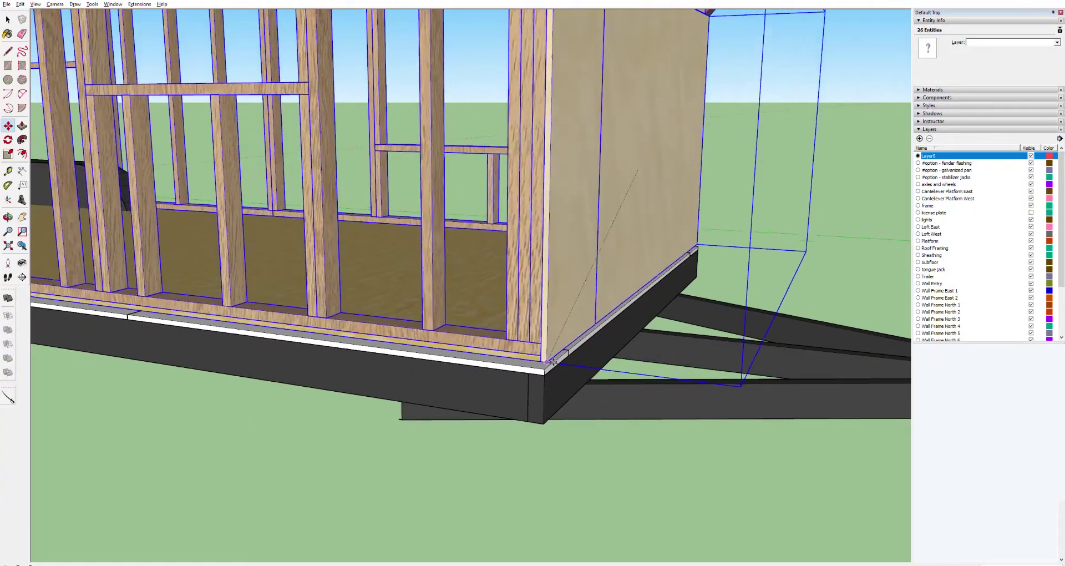
{"action": "scroll", "coordinate": [288, 339], "scroll_direction": "down", "scroll_amount": 2}
{"action": "scroll", "coordinate": [288, 339], "scroll_direction": "down", "scroll_amount": 3}
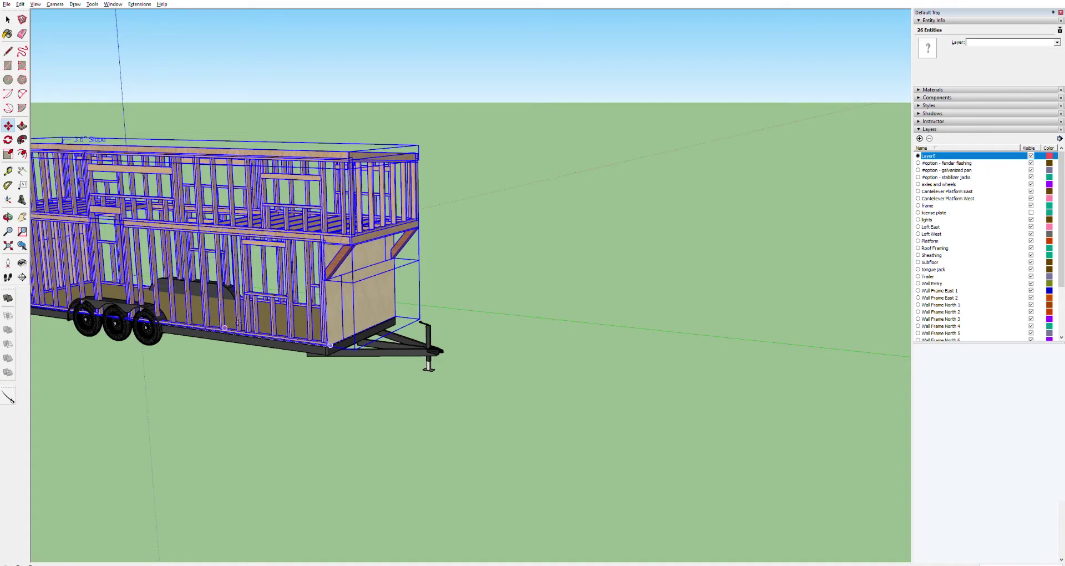
{"action": "key", "text": "h"}
{"action": "left_click_drag", "start_coordinate": [220, 343], "coordinate": [555, 394]}
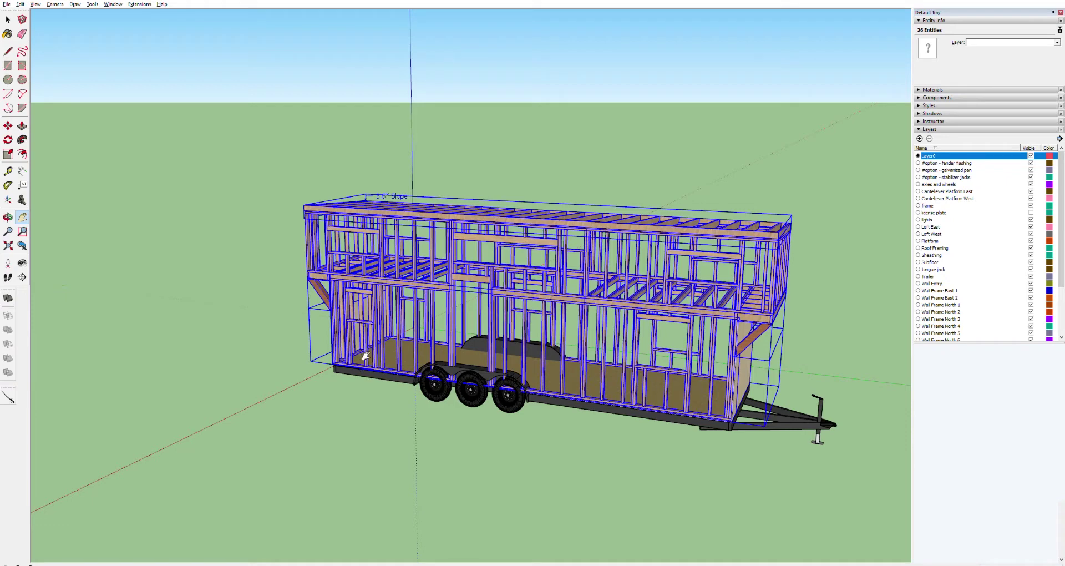
{"action": "key", "text": "q"}
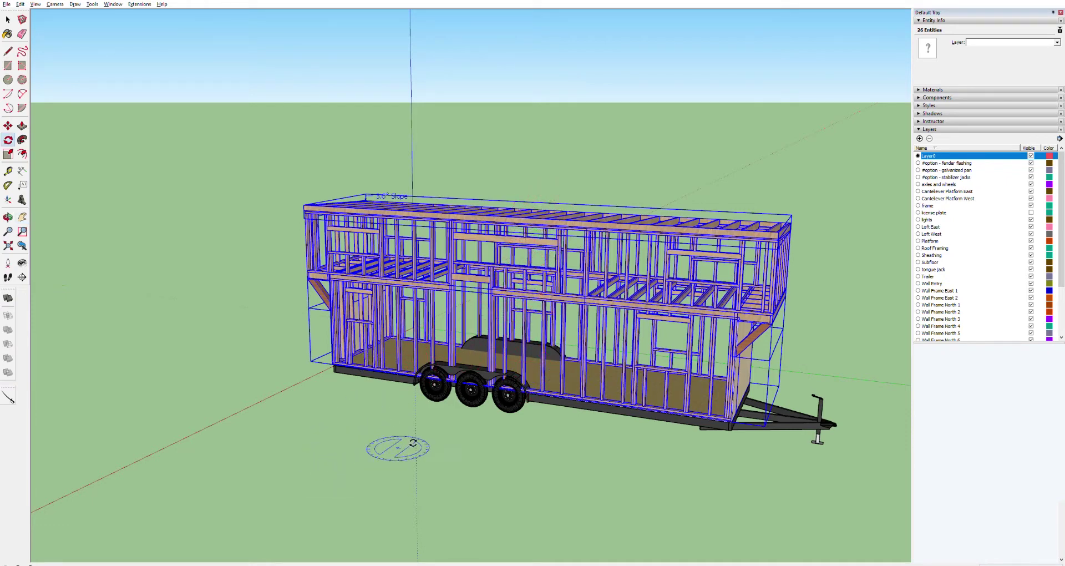
{"action": "key", "text": "m"}
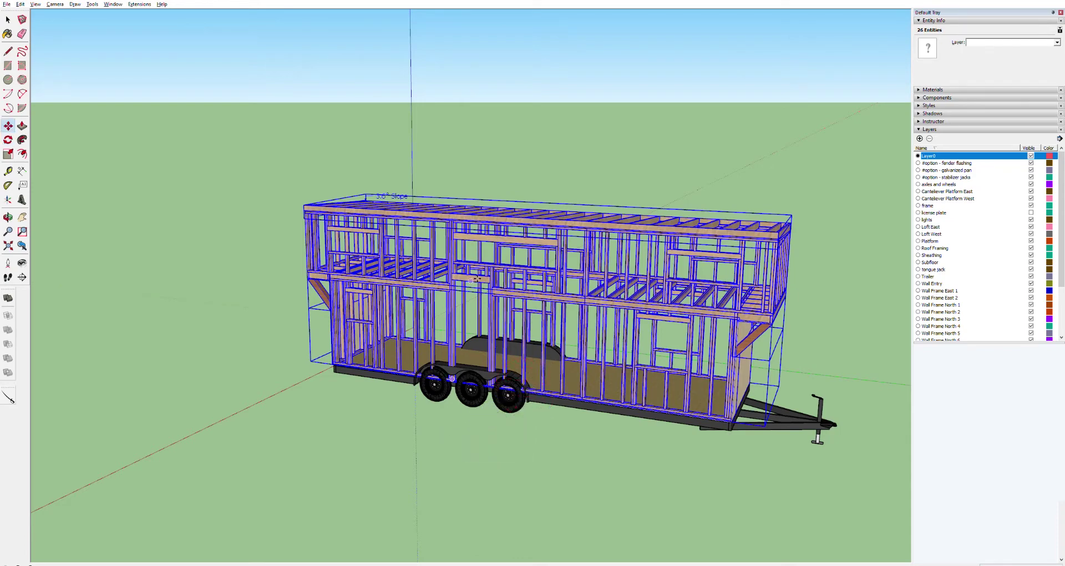
{"action": "scroll", "coordinate": [521, 277], "scroll_direction": "up", "scroll_amount": 3}
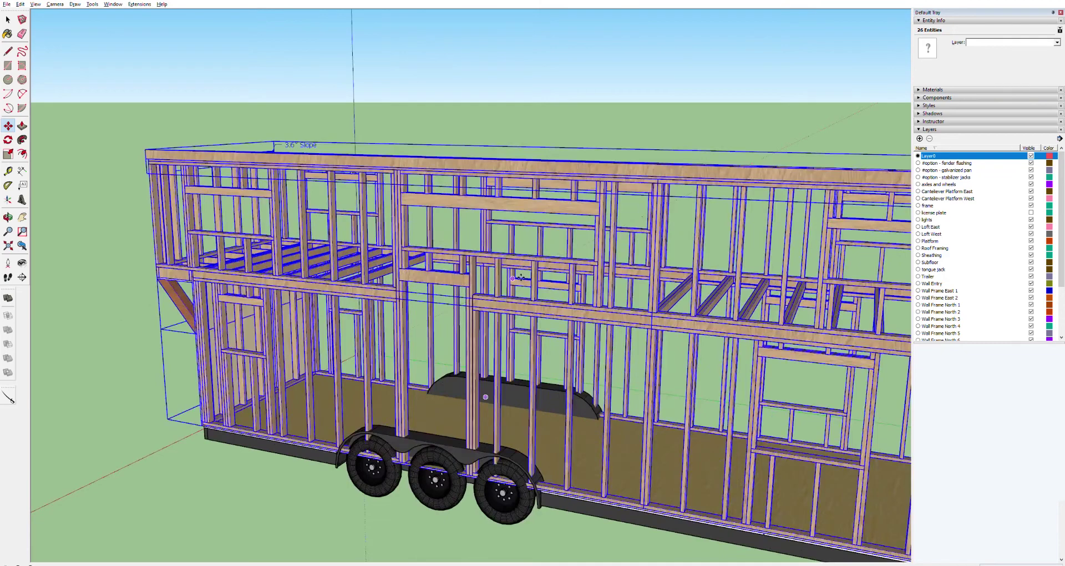
{"action": "scroll", "coordinate": [521, 277], "scroll_direction": "down", "scroll_amount": 3}
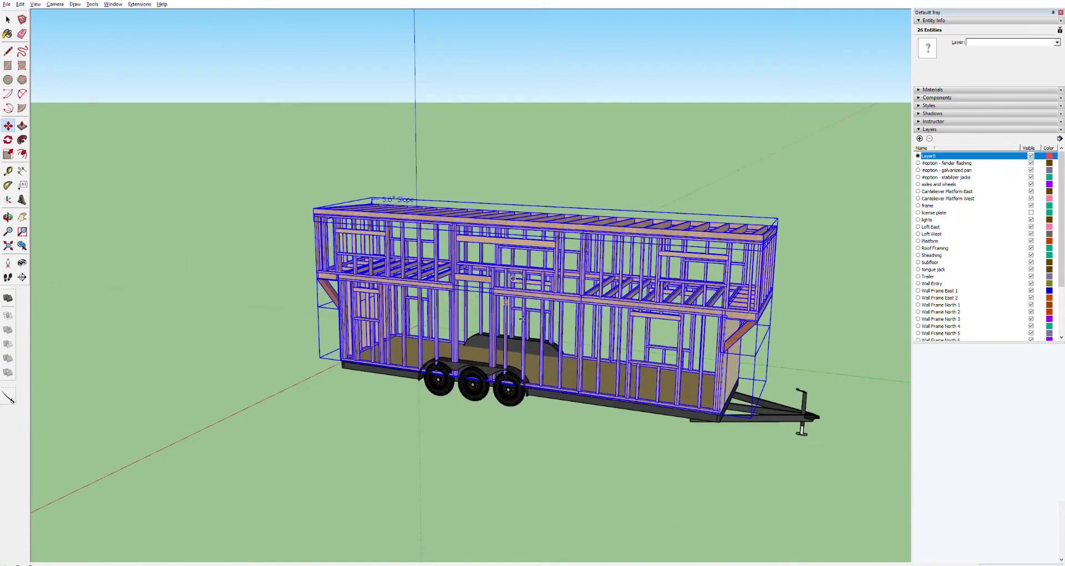
{"action": "key", "text": "q"}
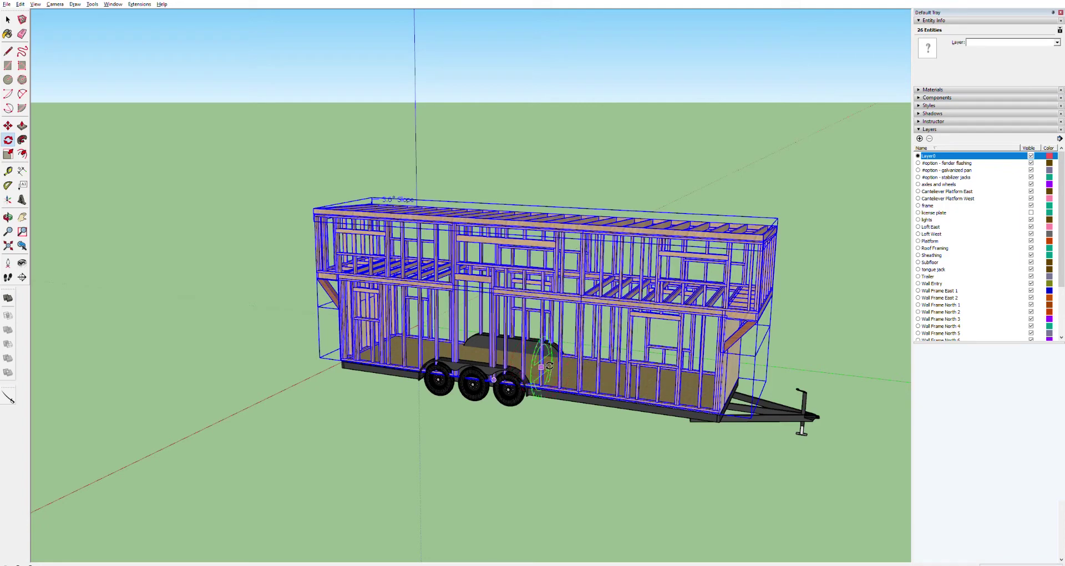
Rotate the framing end-for-end about a centre point on the trailer floor.
{"action": "left_click", "coordinate": [552, 369]}
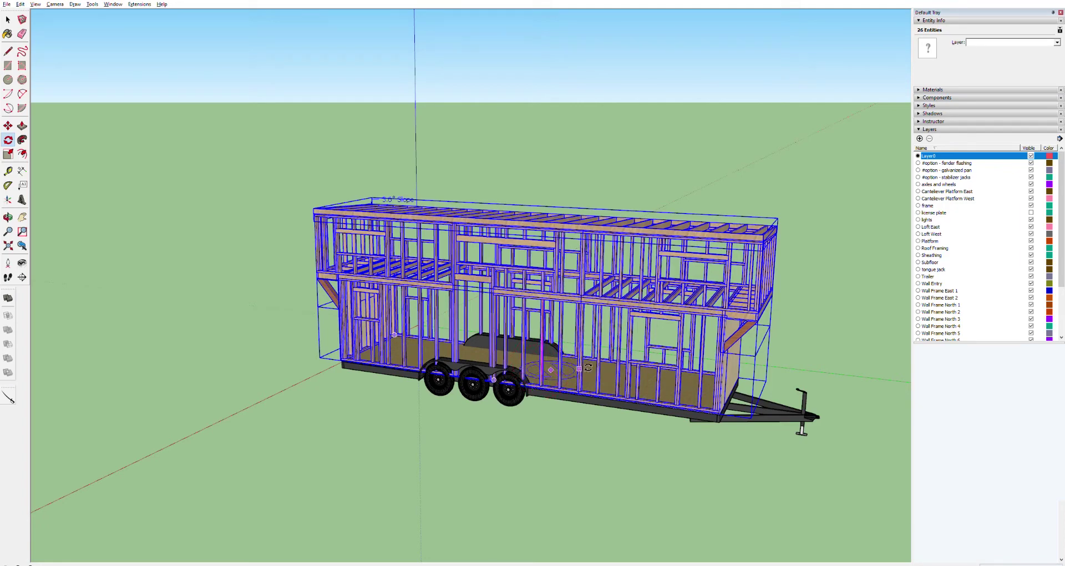
{"action": "left_click", "coordinate": [718, 384]}
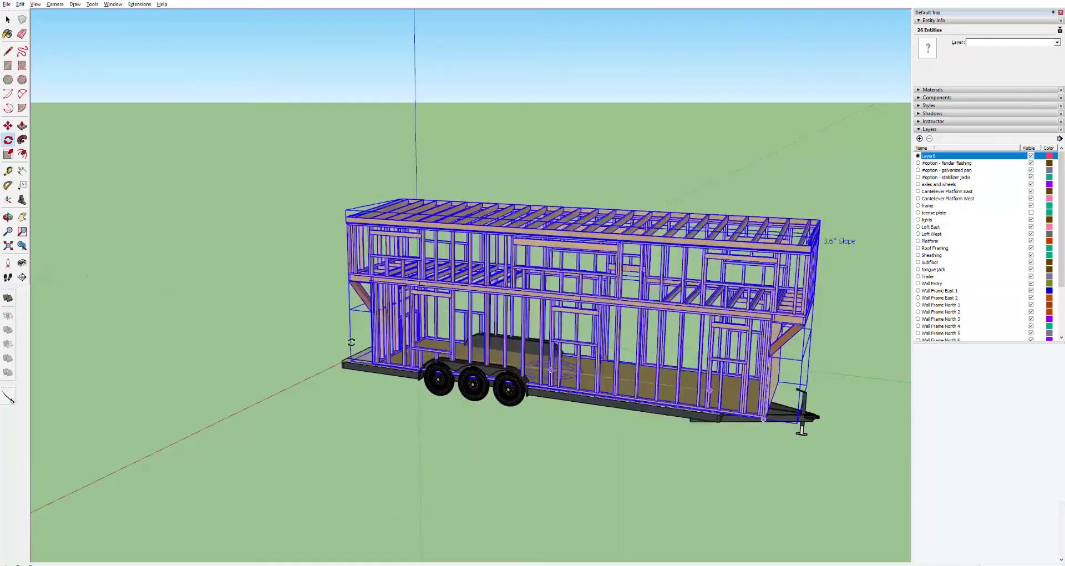
{"action": "left_click", "coordinate": [354, 340]}
Move the framing's front corner to the trailer's front edge, then orbit to a side view.
{"action": "key", "text": "m"}
{"action": "scroll", "coordinate": [744, 413], "scroll_direction": "up", "scroll_amount": 6}
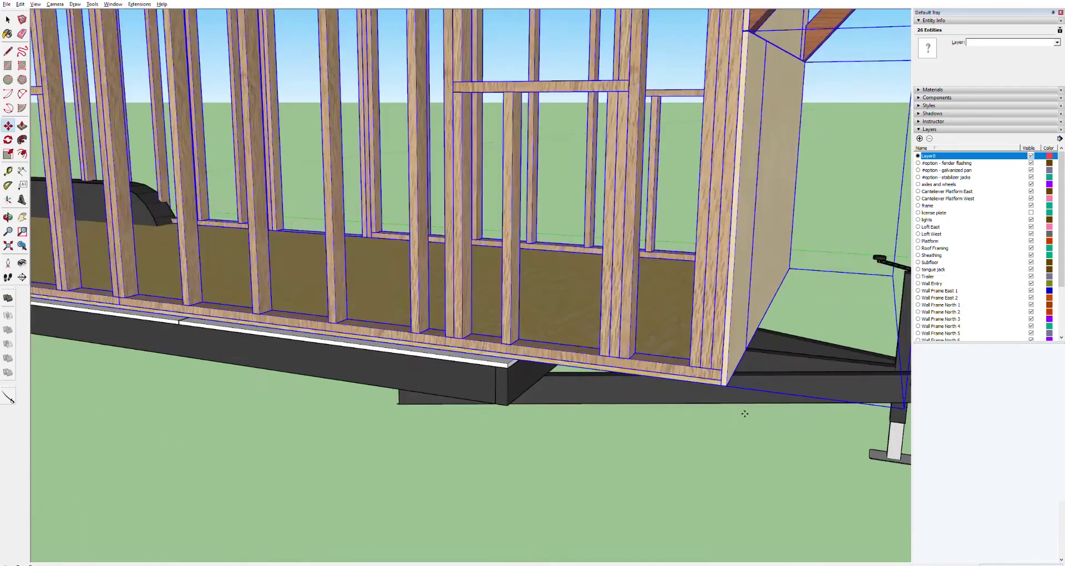
{"action": "left_click", "coordinate": [726, 385]}
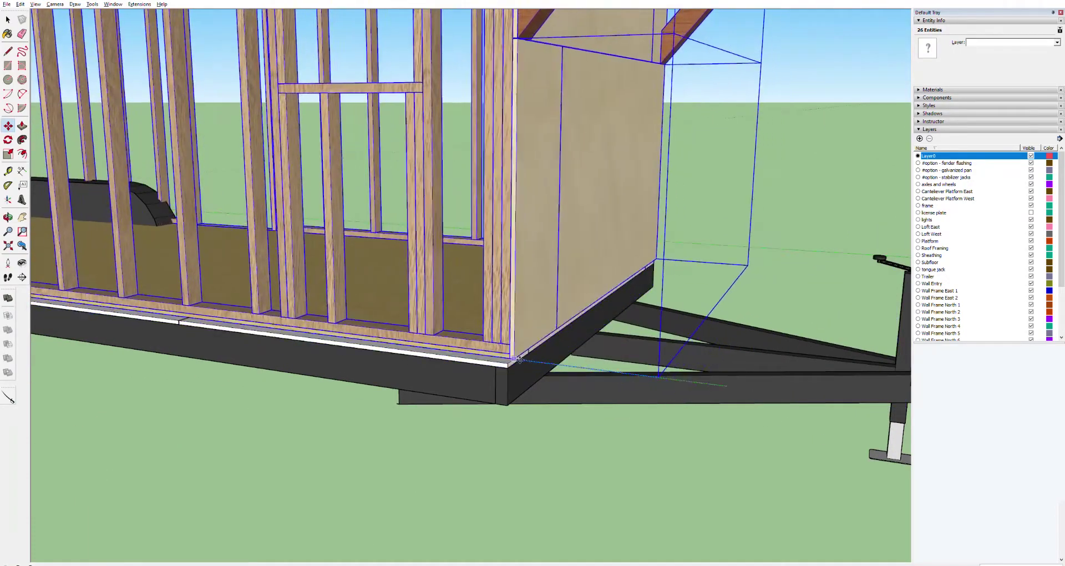
{"action": "scroll", "coordinate": [514, 363], "scroll_direction": "down", "scroll_amount": 10}
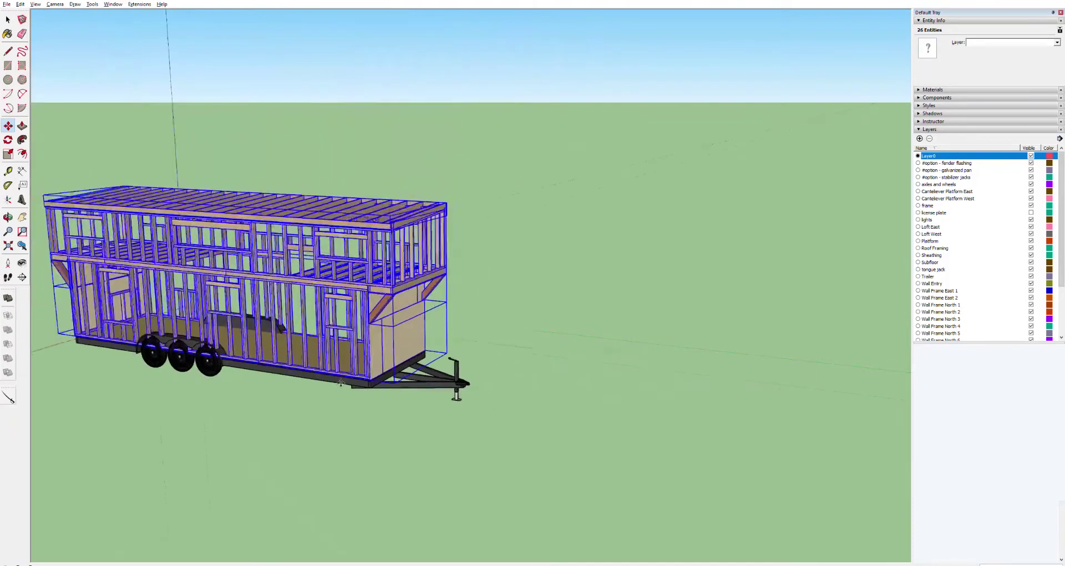
{"action": "middle_click_drag", "start_coordinate": [404, 368], "coordinate": [335, 255]}
{"action": "scroll", "coordinate": [452, 290], "scroll_direction": "up", "scroll_amount": 6}
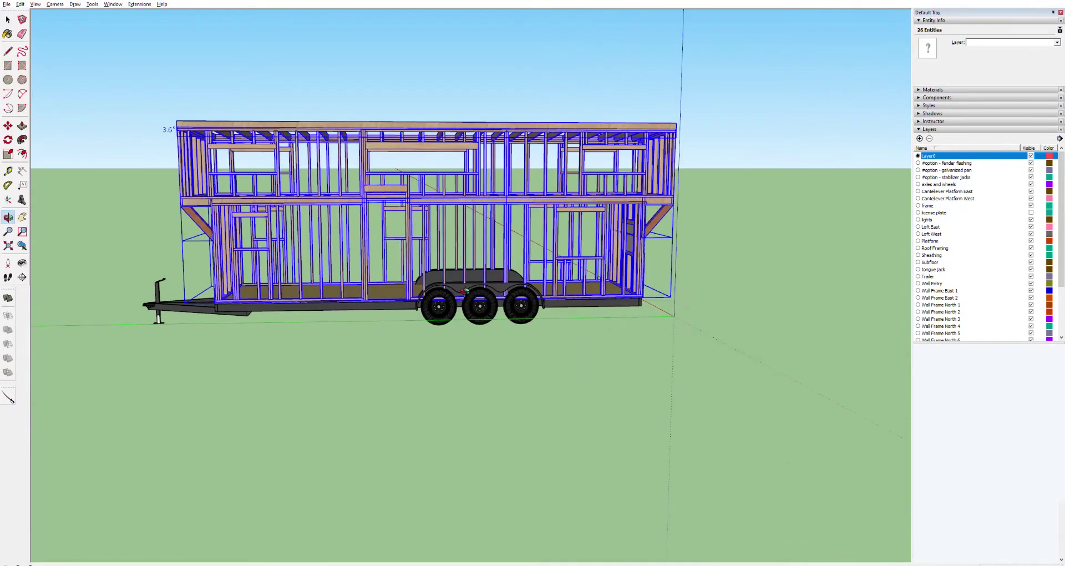
{"action": "scroll", "coordinate": [414, 278], "scroll_direction": "up", "scroll_amount": 8}
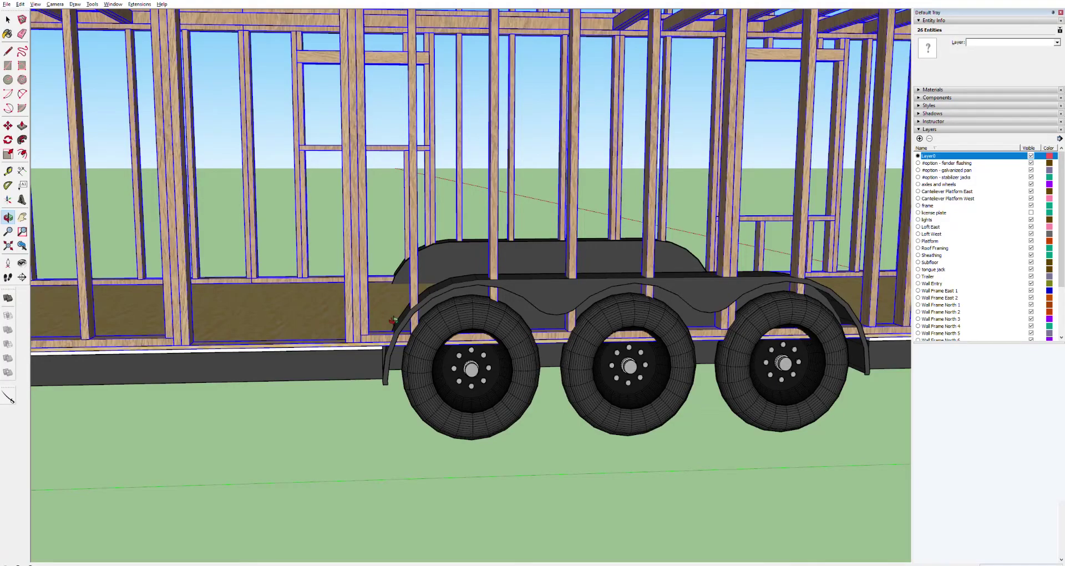
{"action": "scroll", "coordinate": [393, 321], "scroll_direction": "down", "scroll_amount": 8}
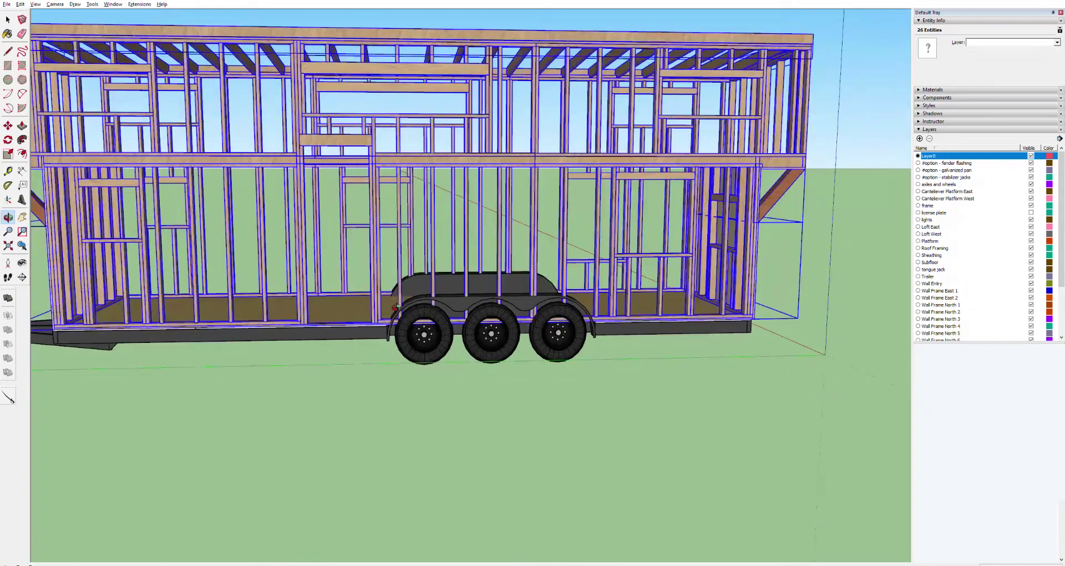
{"action": "scroll", "coordinate": [335, 272], "scroll_direction": "up", "scroll_amount": 4}
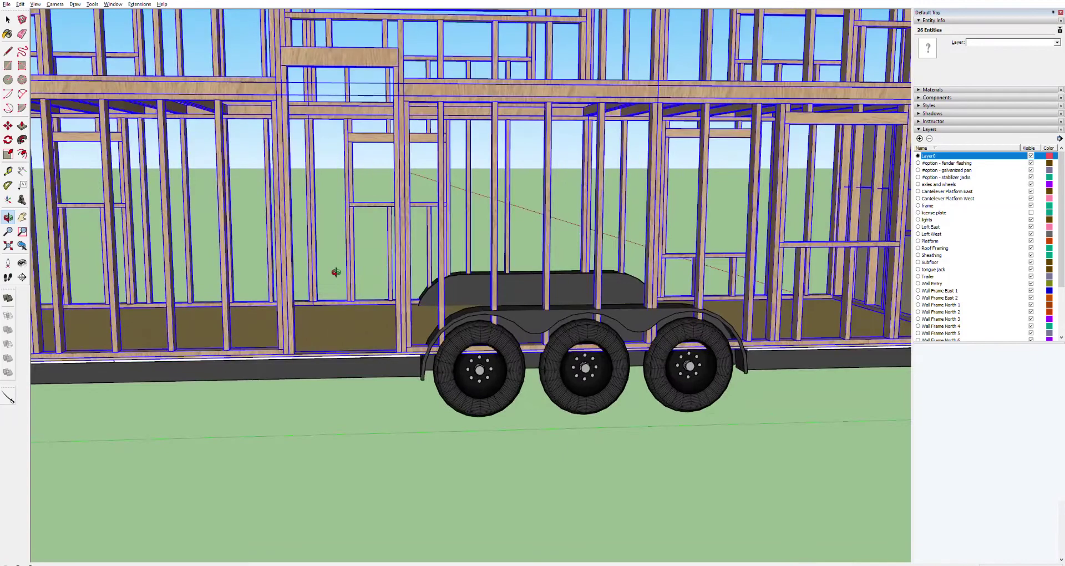
{"action": "scroll", "coordinate": [361, 279], "scroll_direction": "down", "scroll_amount": 2}
{"action": "scroll", "coordinate": [371, 286], "scroll_direction": "down", "scroll_amount": 2}
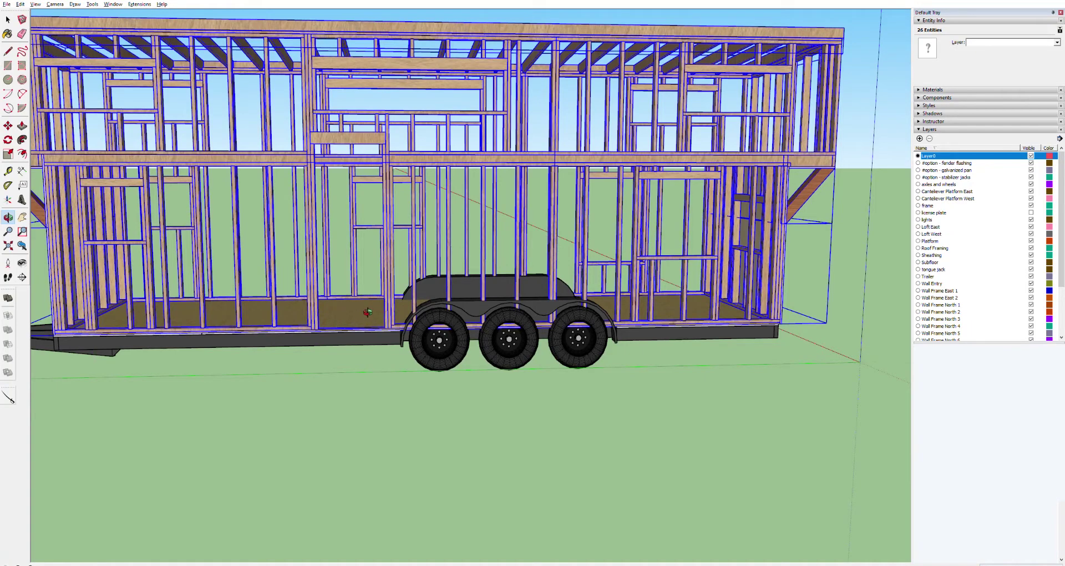
{"action": "scroll", "coordinate": [379, 308], "scroll_direction": "up", "scroll_amount": 2}
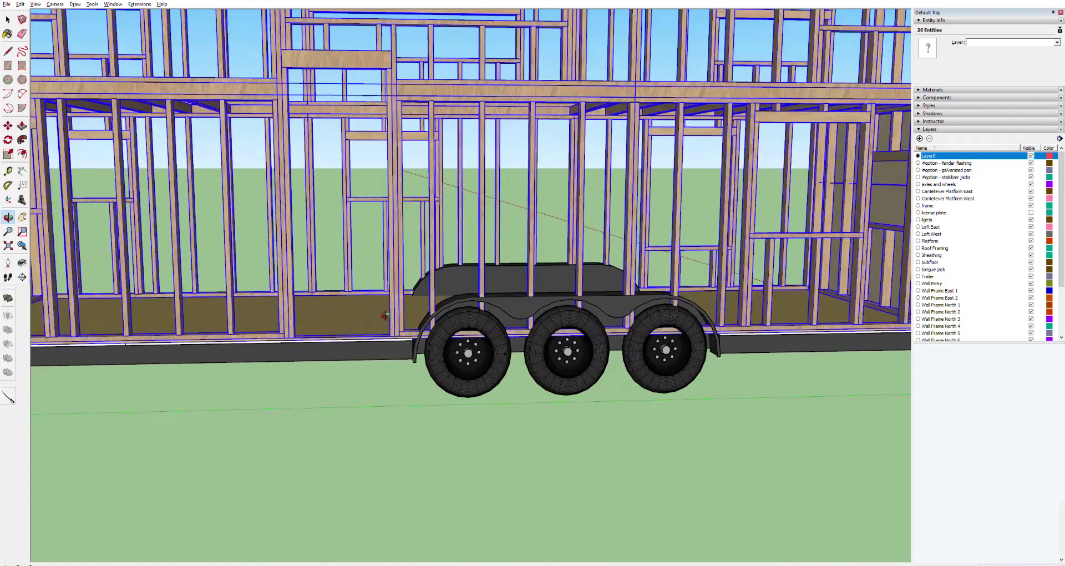
{"action": "scroll", "coordinate": [390, 315], "scroll_direction": "down", "scroll_amount": 4}
{"action": "scroll", "coordinate": [469, 296], "scroll_direction": "up", "scroll_amount": 4}
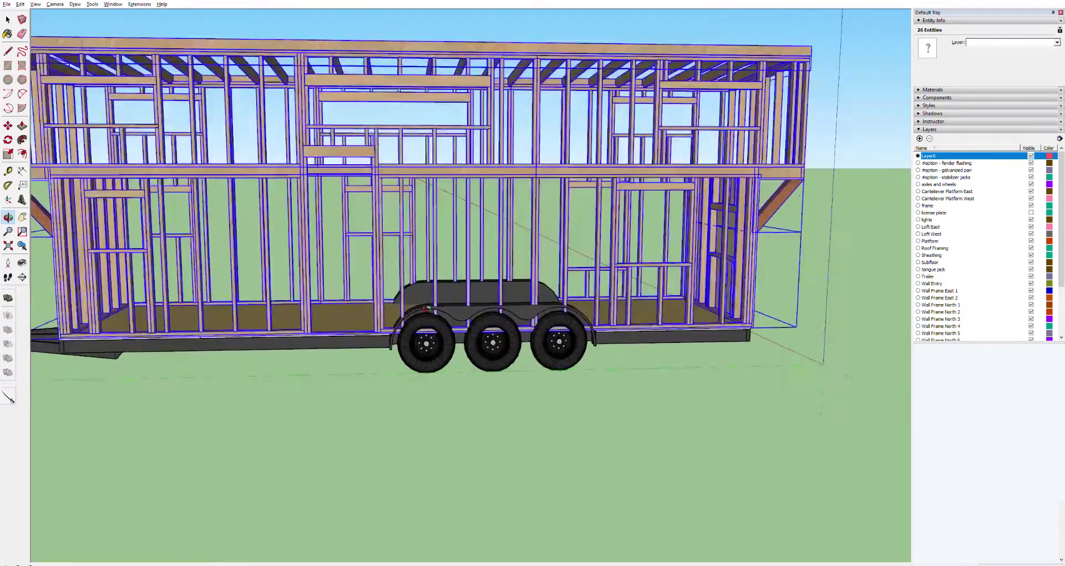
{"action": "scroll", "coordinate": [493, 295], "scroll_direction": "up", "scroll_amount": 2}
{"action": "scroll", "coordinate": [650, 296], "scroll_direction": "down", "scroll_amount": 2}
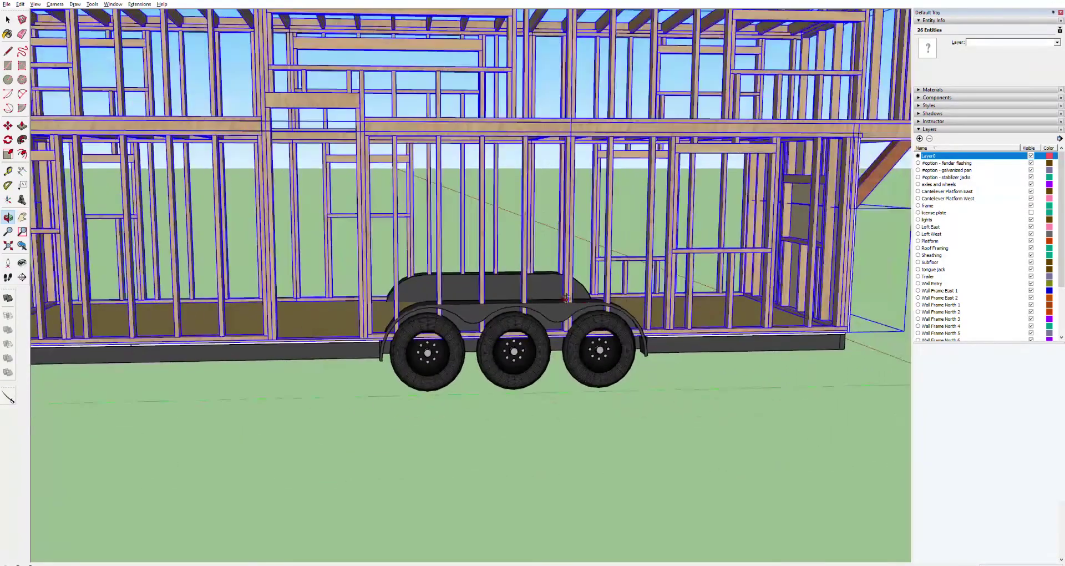
{"action": "left_click_drag", "start_coordinate": [704, 284], "coordinate": [309, 320]}
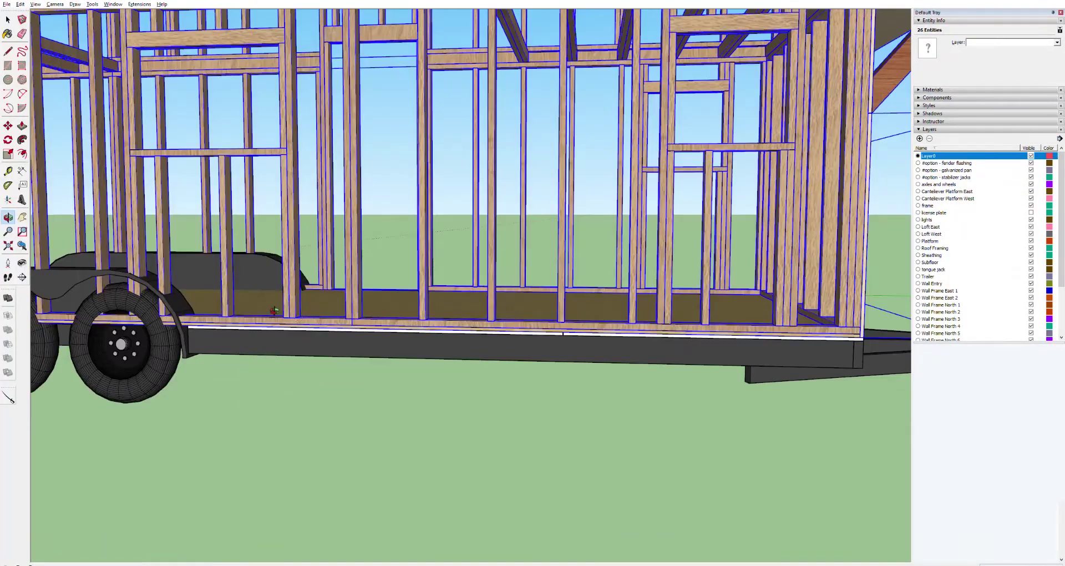
{"action": "left_click_drag", "start_coordinate": [245, 305], "coordinate": [285, 302], "text": "shift"}
{"action": "scroll", "coordinate": [608, 298], "scroll_direction": "up", "scroll_amount": 3}
{"action": "left_click_drag", "start_coordinate": [609, 298], "coordinate": [722, 333]}
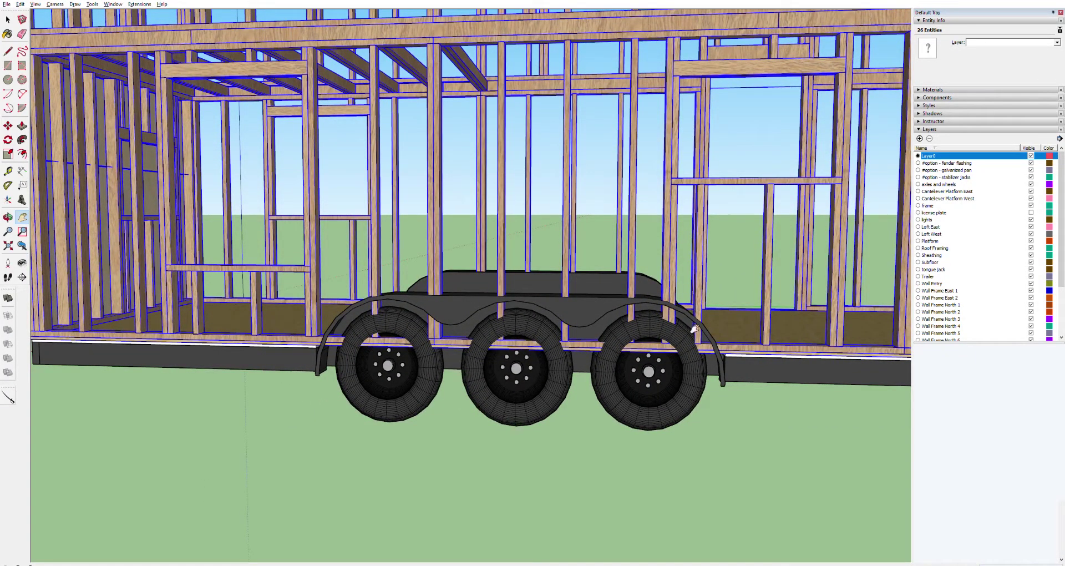
{"action": "left_click_drag", "start_coordinate": [754, 292], "coordinate": [337, 306]}
{"action": "scroll", "coordinate": [337, 306], "scroll_direction": "down", "scroll_amount": 5}
{"action": "scroll", "coordinate": [532, 279], "scroll_direction": "up", "scroll_amount": 5}
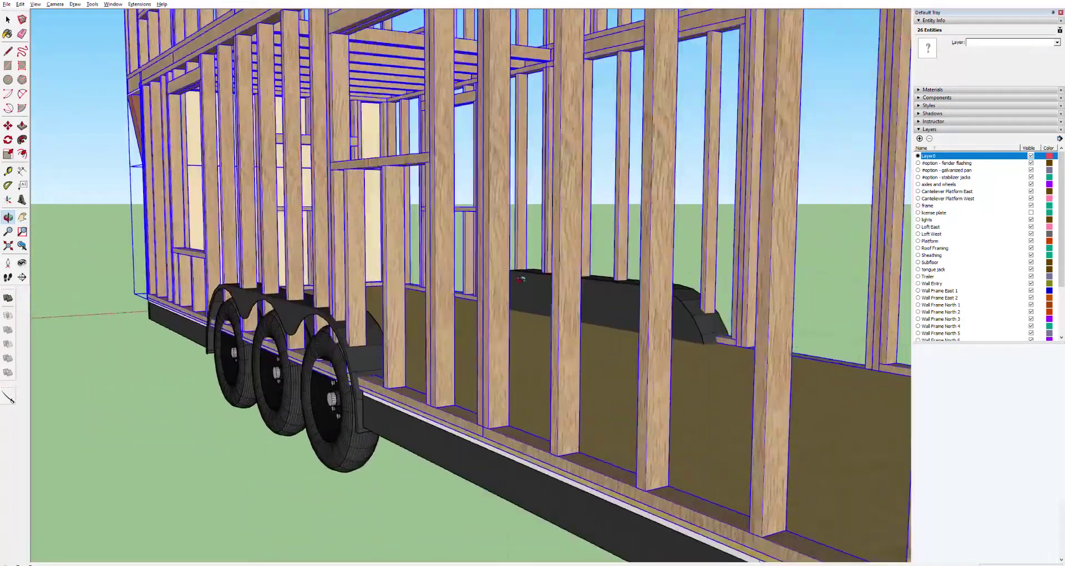
{"action": "left_click_drag", "start_coordinate": [607, 313], "coordinate": [277, 302]}
{"action": "key", "text": "h"}
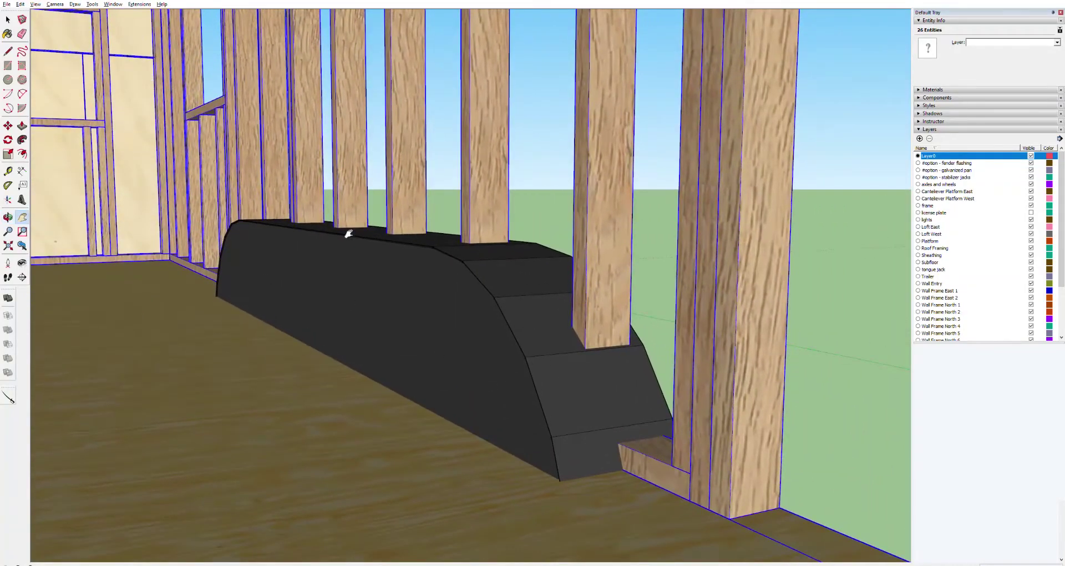
{"action": "middle_click_drag", "start_coordinate": [74, 306], "coordinate": [553, 193]}
{"action": "left_click_drag", "start_coordinate": [554, 192], "coordinate": [269, 259]}
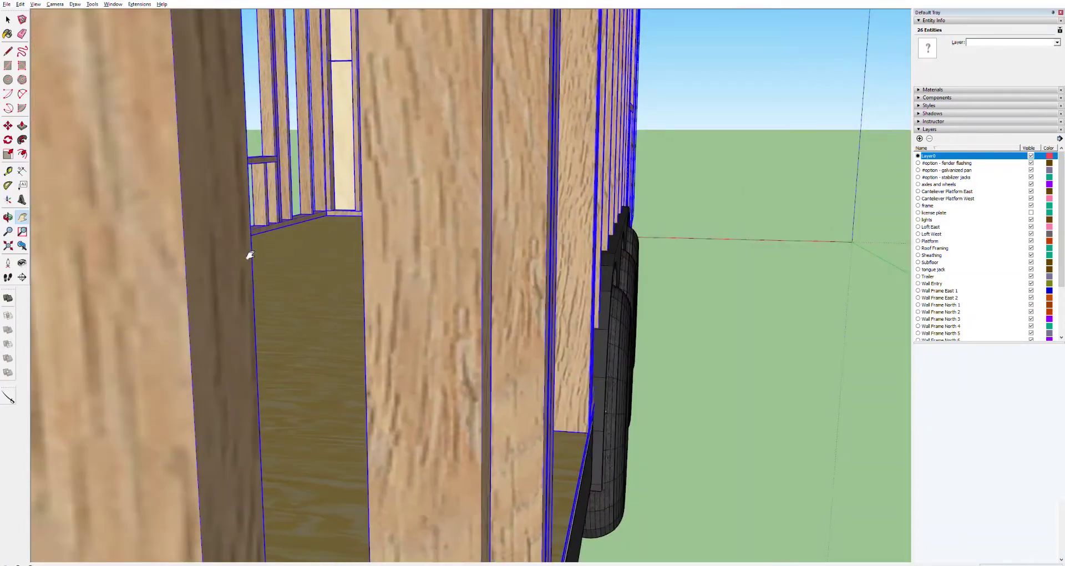
{"action": "scroll", "coordinate": [250, 254], "scroll_direction": "down", "scroll_amount": 10}
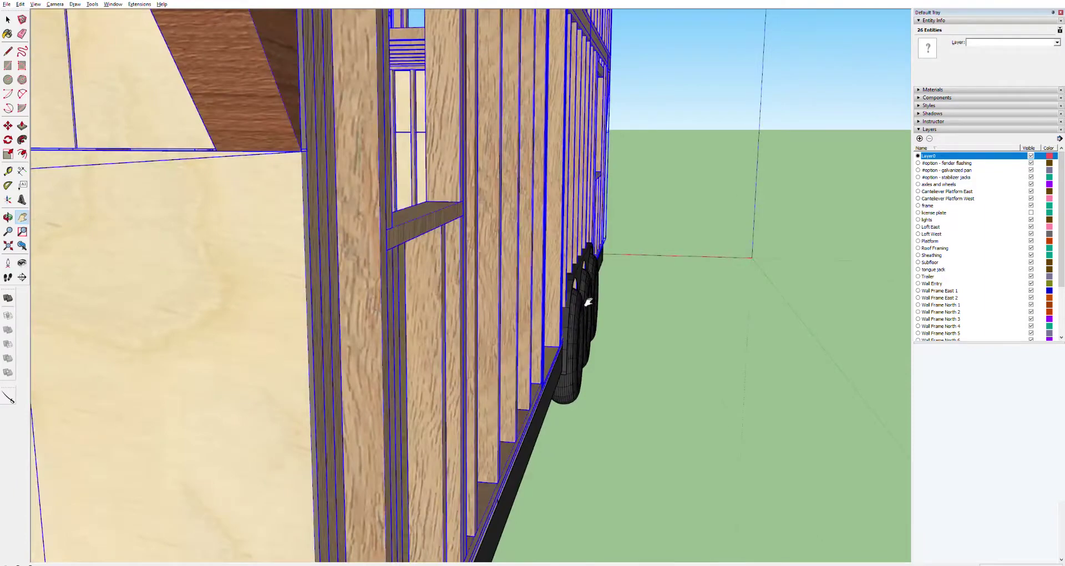
{"action": "key", "text": "o"}
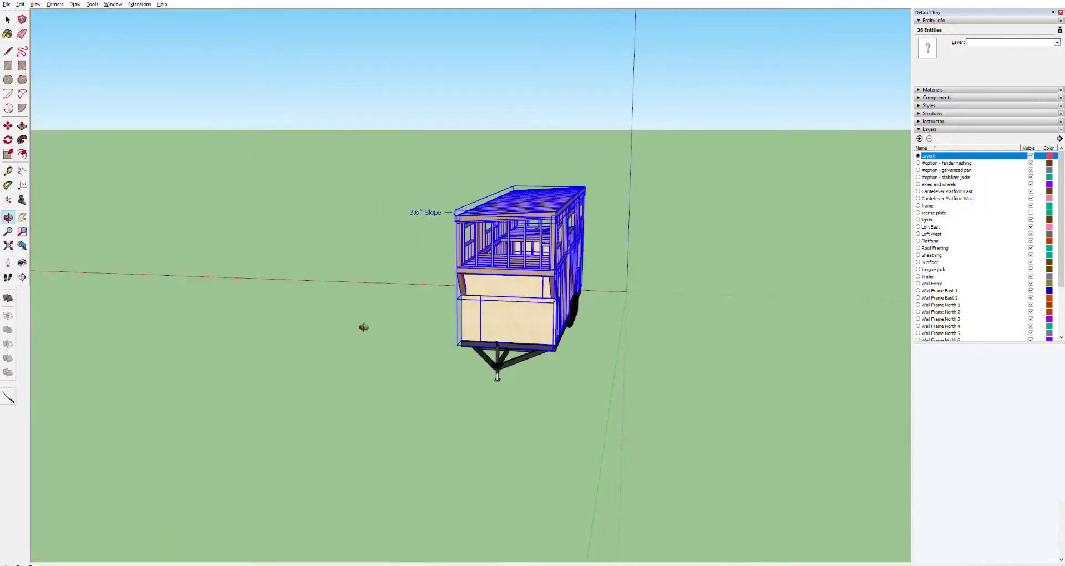
Orbit around the trailer and clear the house selection.
{"action": "left_click_drag", "start_coordinate": [231, 354], "coordinate": [221, 307]}
{"action": "scroll", "coordinate": [249, 357], "scroll_direction": "up", "scroll_amount": 5}
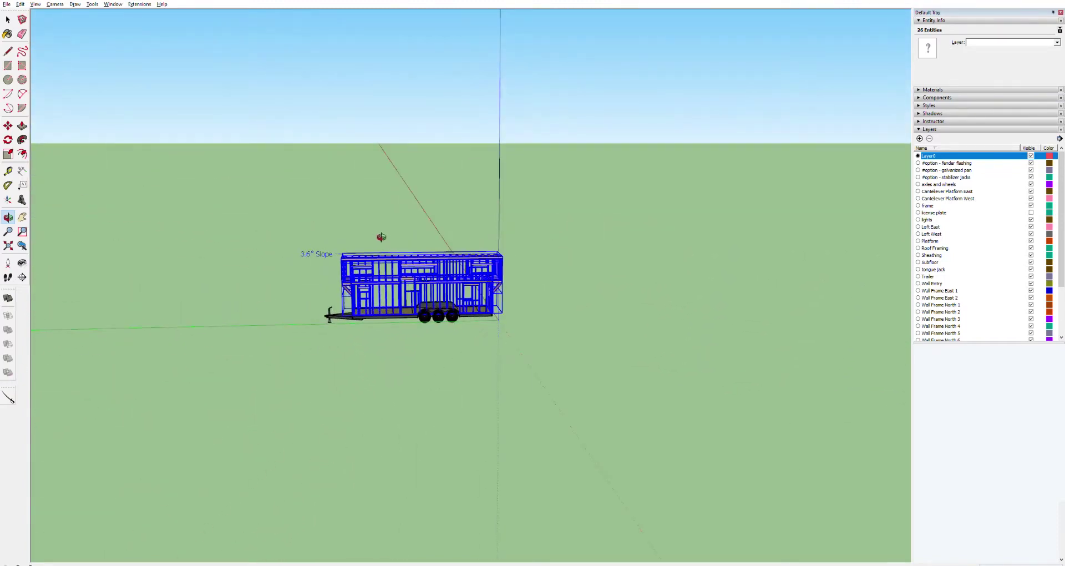
{"action": "key", "text": "space"}
{"action": "left_click", "coordinate": [367, 203]}
Undo three times and redo once, then orbit to a level side view.
{"action": "key", "text": "ctrl+z"}
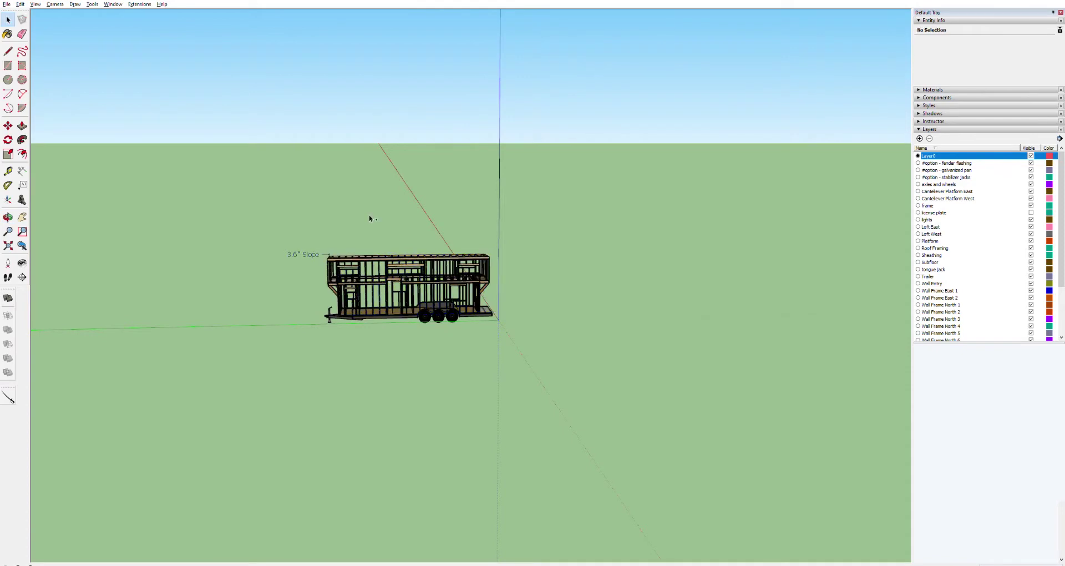
{"action": "key", "text": "ctrl+z"}
{"action": "key", "text": "ctrl+z"}
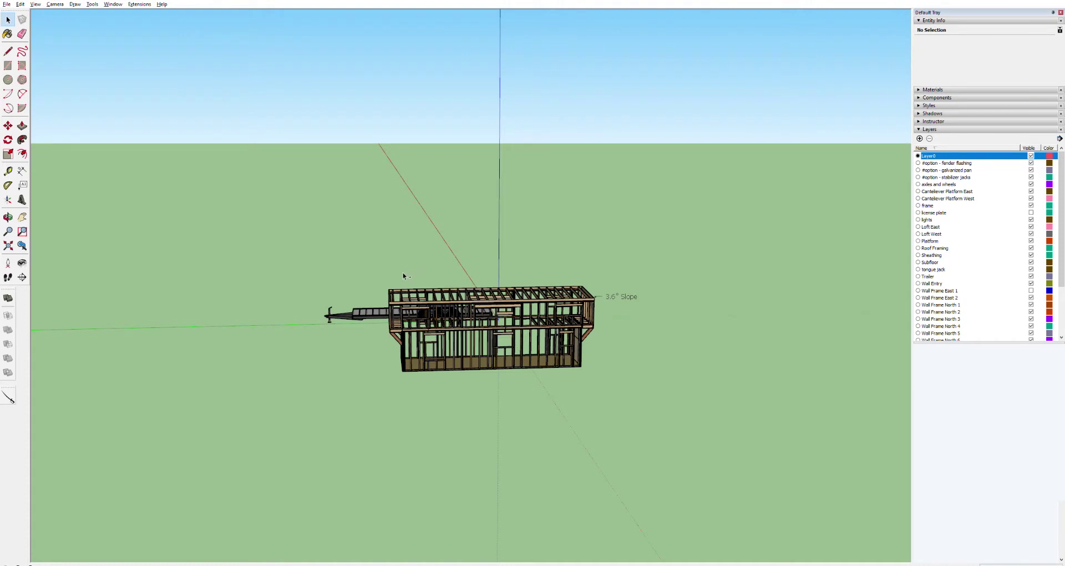
{"action": "key", "text": "ctrl+z"}
{"action": "key", "text": "ctrl+z"}
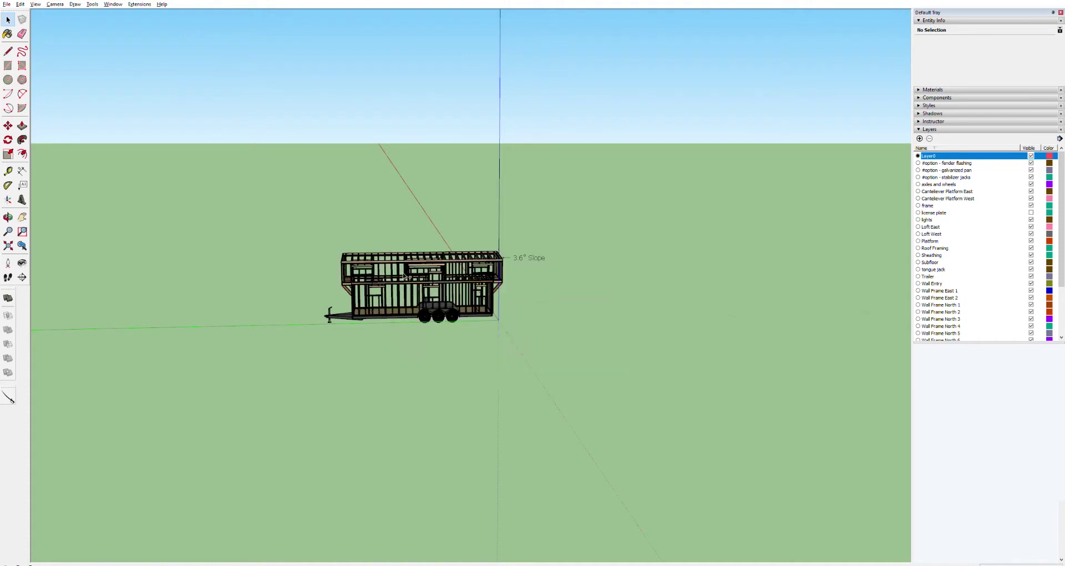
{"action": "key", "text": "ctrl+y"}
{"action": "key", "text": "o"}
{"action": "left_click_drag", "start_coordinate": [401, 271], "coordinate": [686, 389]}
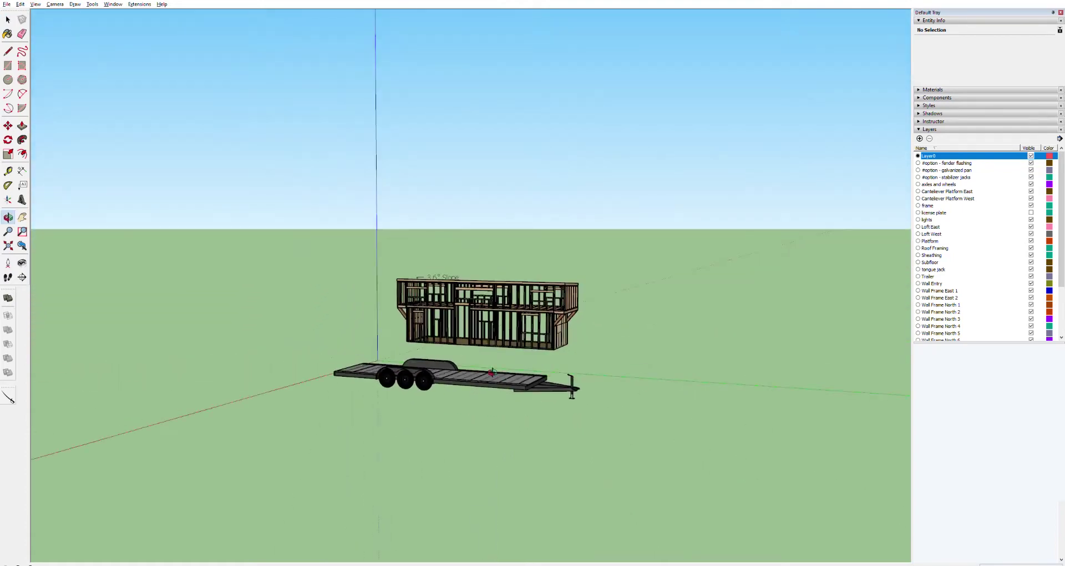
{"action": "scroll", "coordinate": [492, 371], "scroll_direction": "up", "scroll_amount": 4}
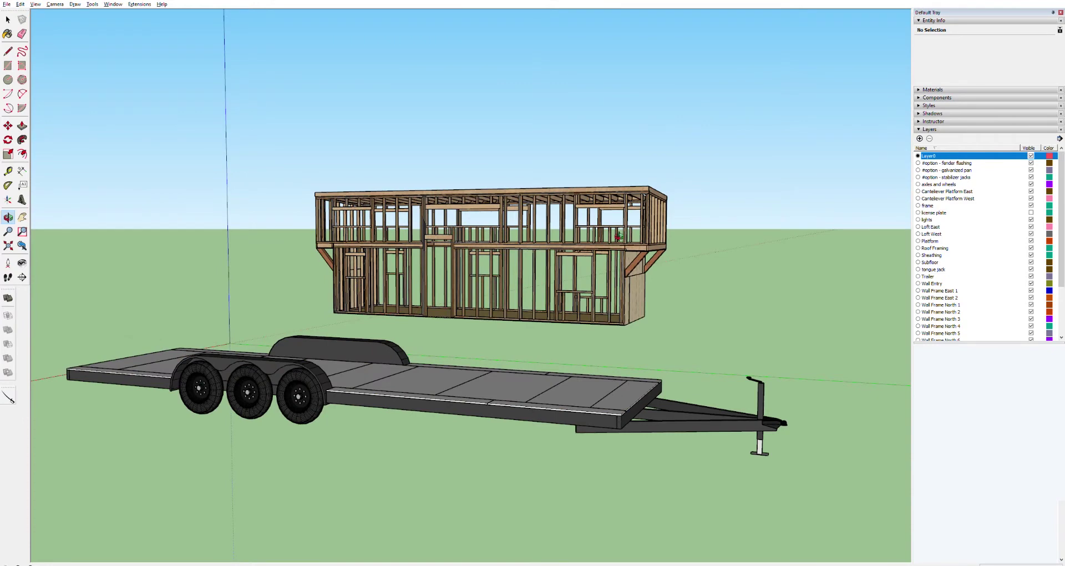
{"action": "key", "text": "h"}
{"action": "left_click_drag", "start_coordinate": [309, 385], "coordinate": [499, 388]}
{"action": "scroll", "coordinate": [499, 389], "scroll_direction": "up", "scroll_amount": 3}
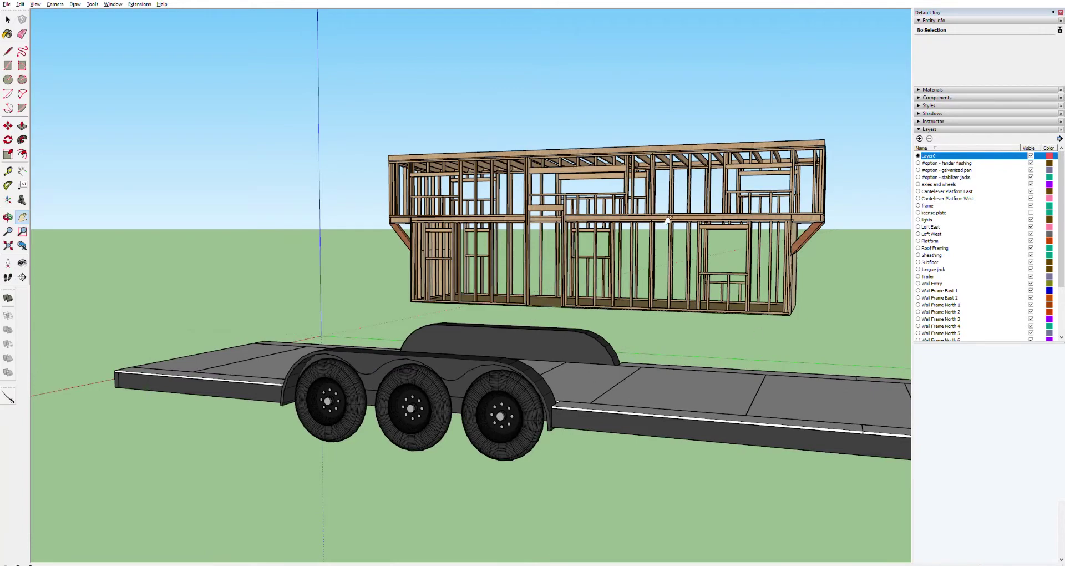
{"action": "left_click_drag", "start_coordinate": [549, 394], "coordinate": [490, 396]}
{"action": "scroll", "coordinate": [359, 398], "scroll_direction": "down", "scroll_amount": 5}
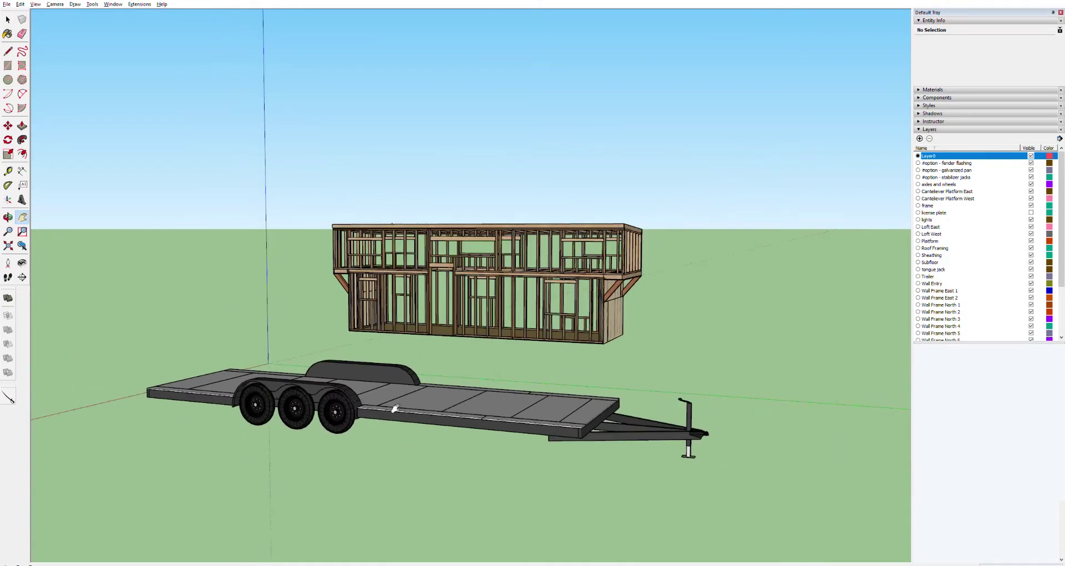
{"action": "scroll", "coordinate": [328, 404], "scroll_direction": "up", "scroll_amount": 2}
{"action": "scroll", "coordinate": [324, 404], "scroll_direction": "up", "scroll_amount": 2}
{"action": "left_click_drag", "start_coordinate": [324, 404], "coordinate": [372, 406]}
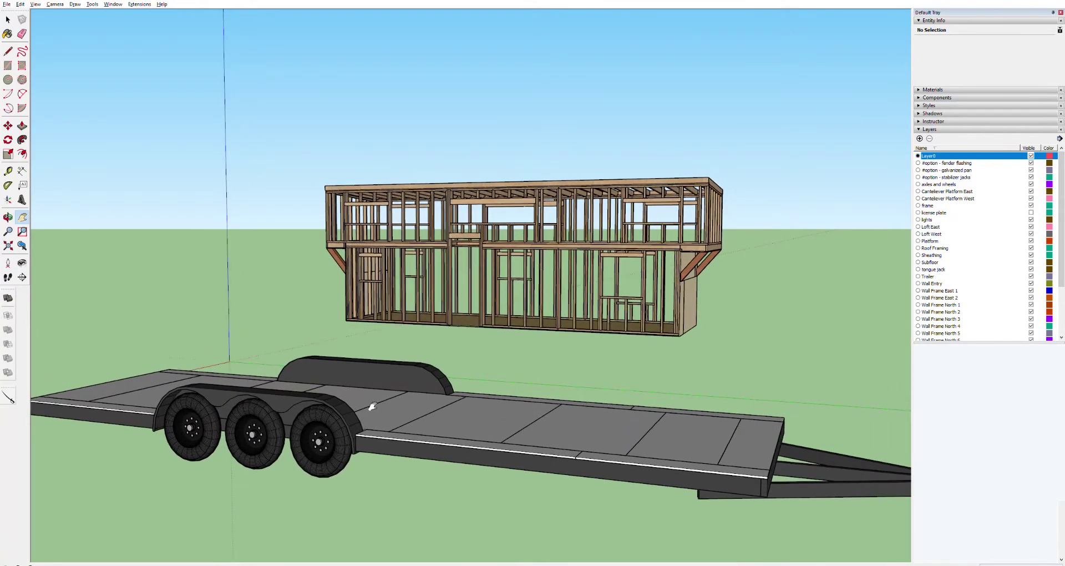
{"action": "scroll", "coordinate": [373, 407], "scroll_direction": "down", "scroll_amount": 5}
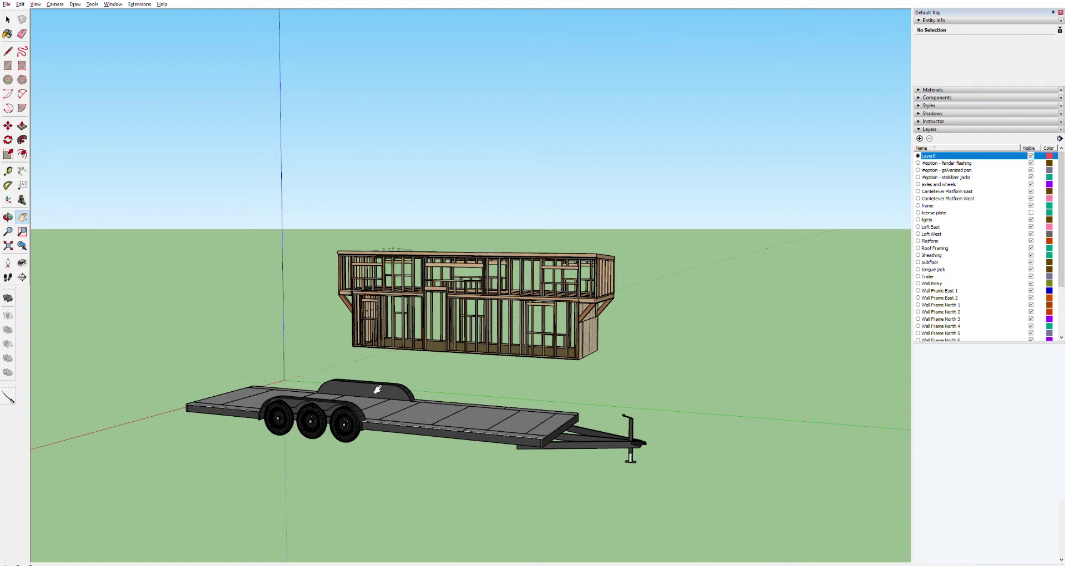
{"action": "scroll", "coordinate": [534, 271], "scroll_direction": "up", "scroll_amount": 8}
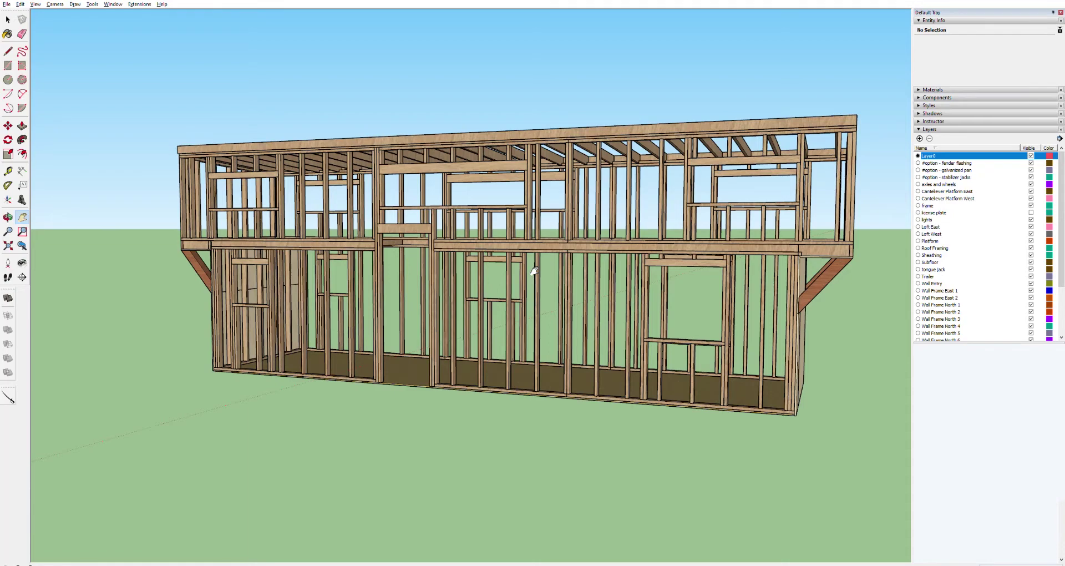
{"action": "scroll", "coordinate": [534, 271], "scroll_direction": "down", "scroll_amount": 8}
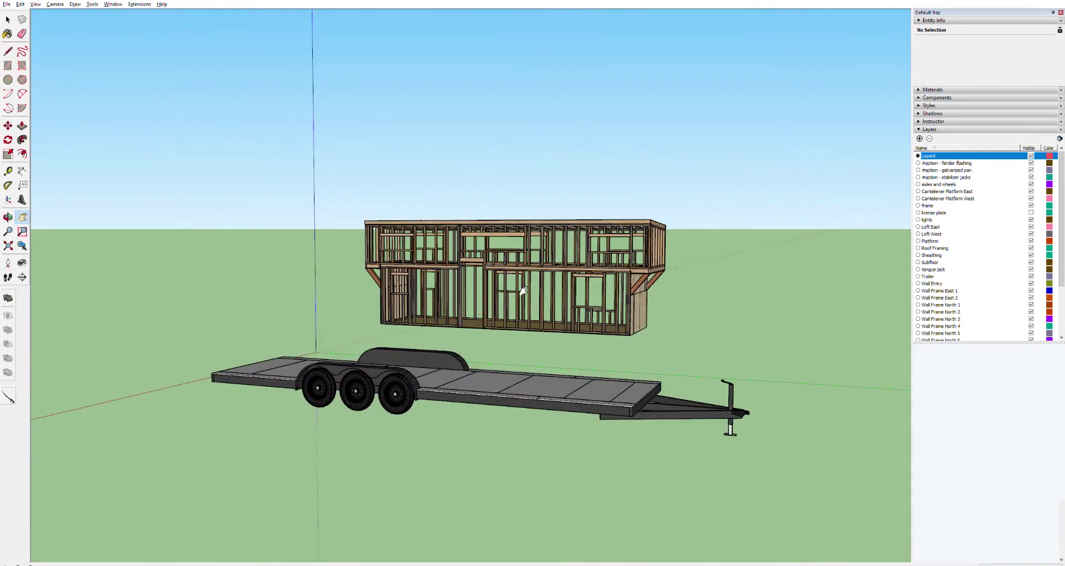
{"action": "middle_click_drag", "start_coordinate": [521, 346], "coordinate": [577, 368]}
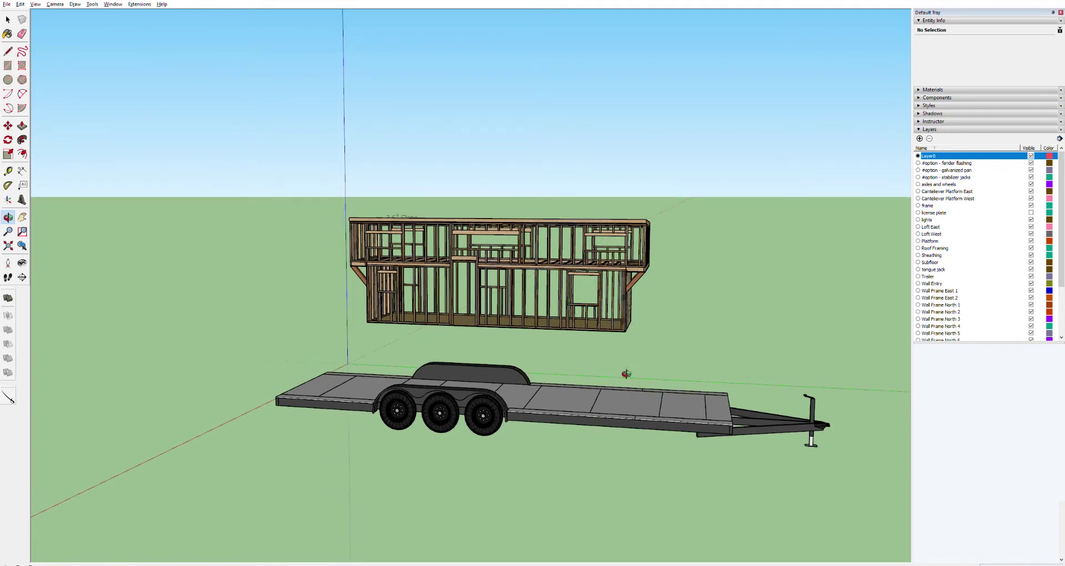
{"action": "scroll", "coordinate": [518, 308], "scroll_direction": "up", "scroll_amount": 5}
{"action": "scroll", "coordinate": [500, 312], "scroll_direction": "up", "scroll_amount": 3}
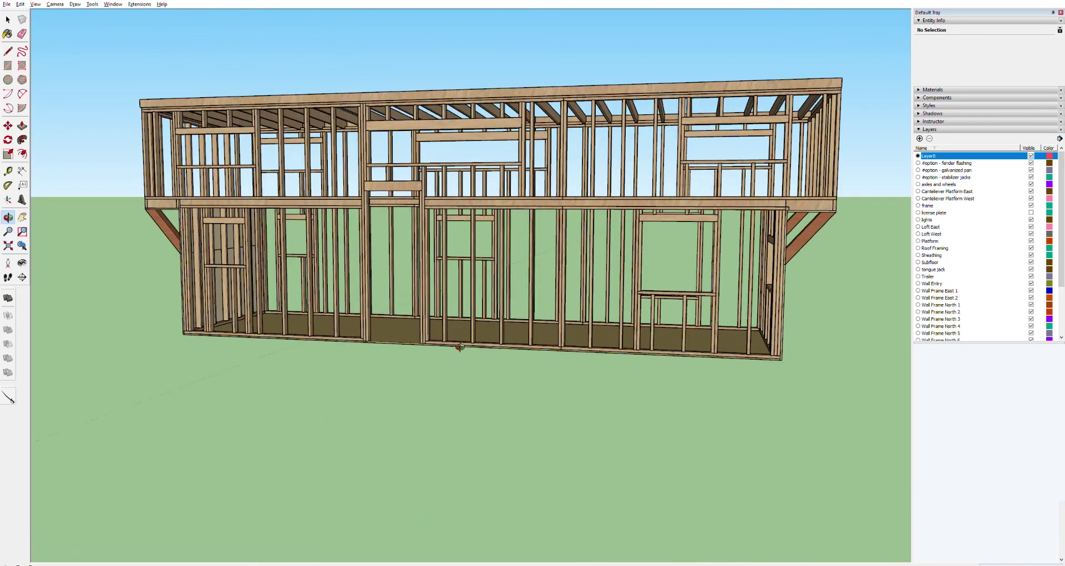
{"action": "key", "text": "space"}
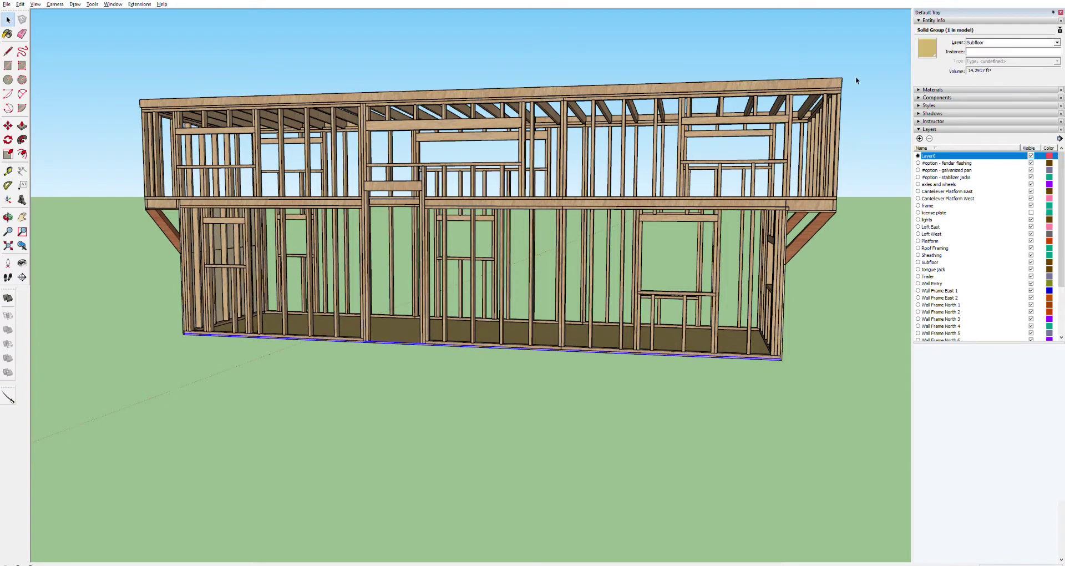
{"action": "left_click_drag", "start_coordinate": [56, 387], "coordinate": [58, 388]}
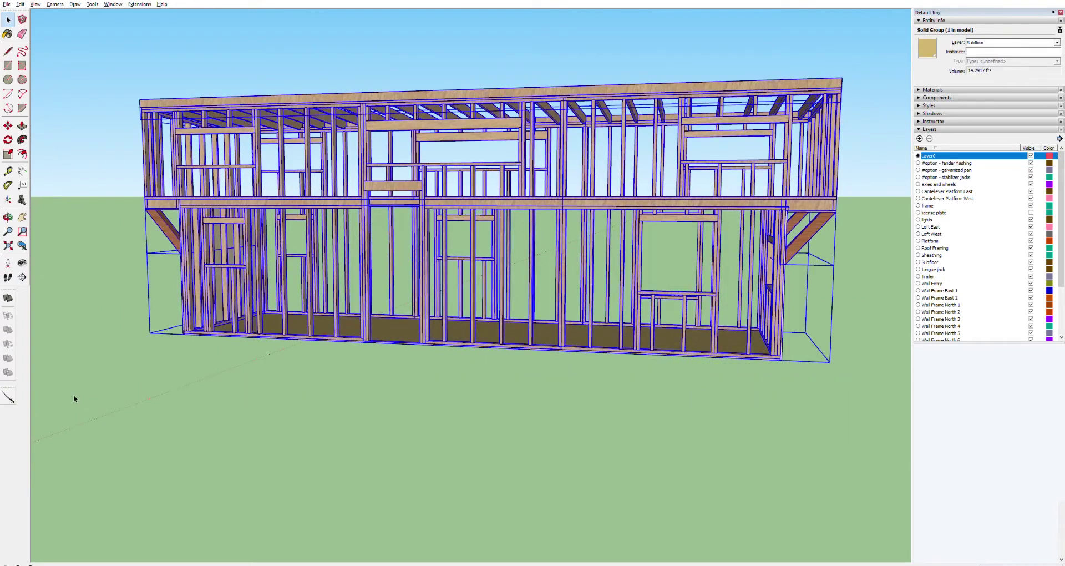
{"action": "key", "text": "q"}
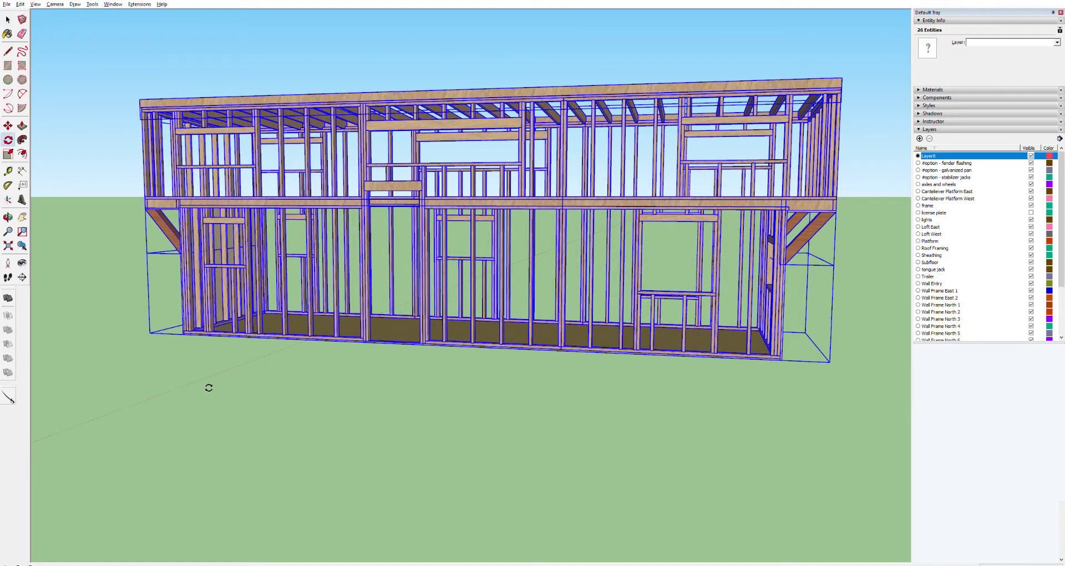
{"action": "left_click", "coordinate": [188, 332]}
{"action": "key", "text": "Escape"}
{"action": "scroll", "coordinate": [491, 328], "scroll_direction": "up", "scroll_amount": 8}
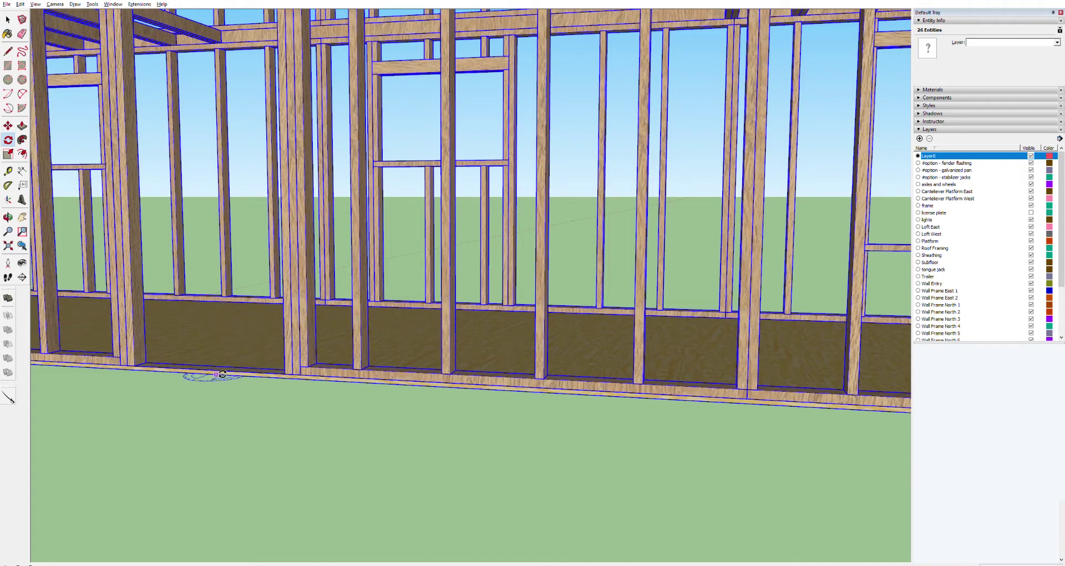
{"action": "left_click", "coordinate": [398, 383]}
{"action": "scroll", "coordinate": [788, 393], "scroll_direction": "down", "scroll_amount": 10}
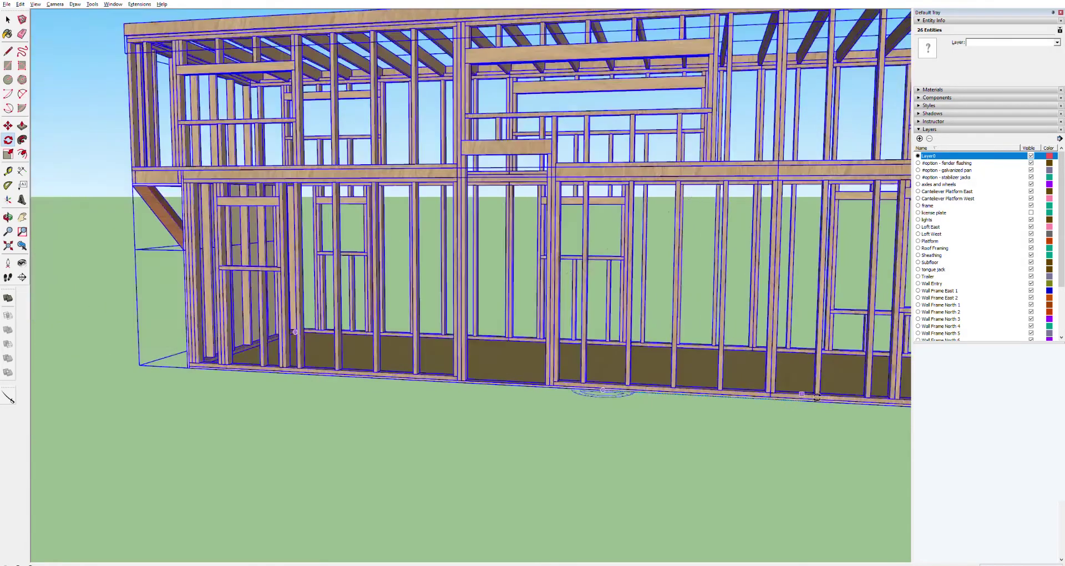
{"action": "scroll", "coordinate": [670, 400], "scroll_direction": "up", "scroll_amount": 6}
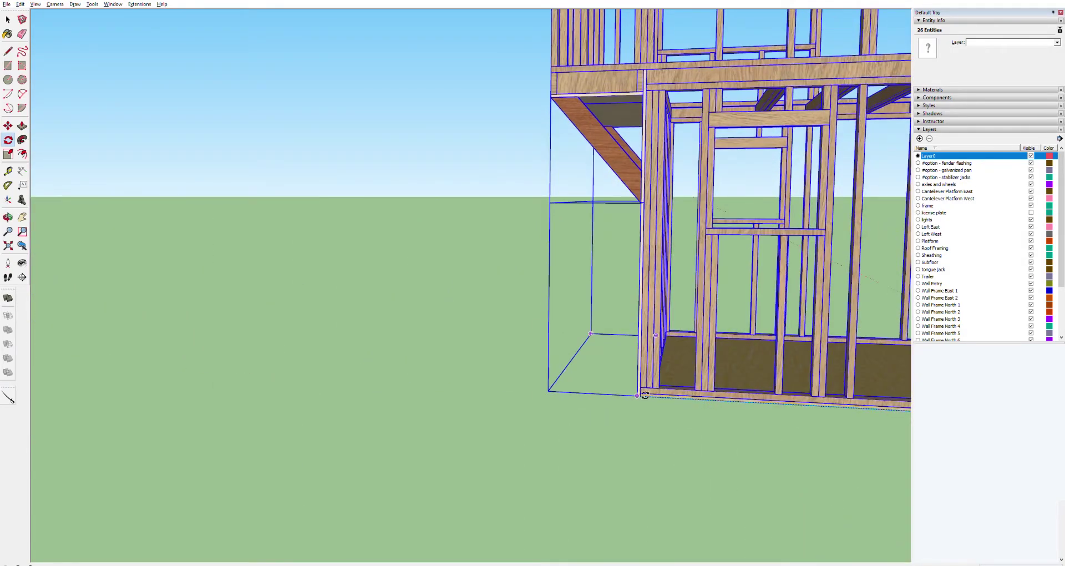
{"action": "middle_click_drag", "start_coordinate": [645, 395], "coordinate": [718, 302]}
{"action": "scroll", "coordinate": [719, 302], "scroll_direction": "up", "scroll_amount": 5}
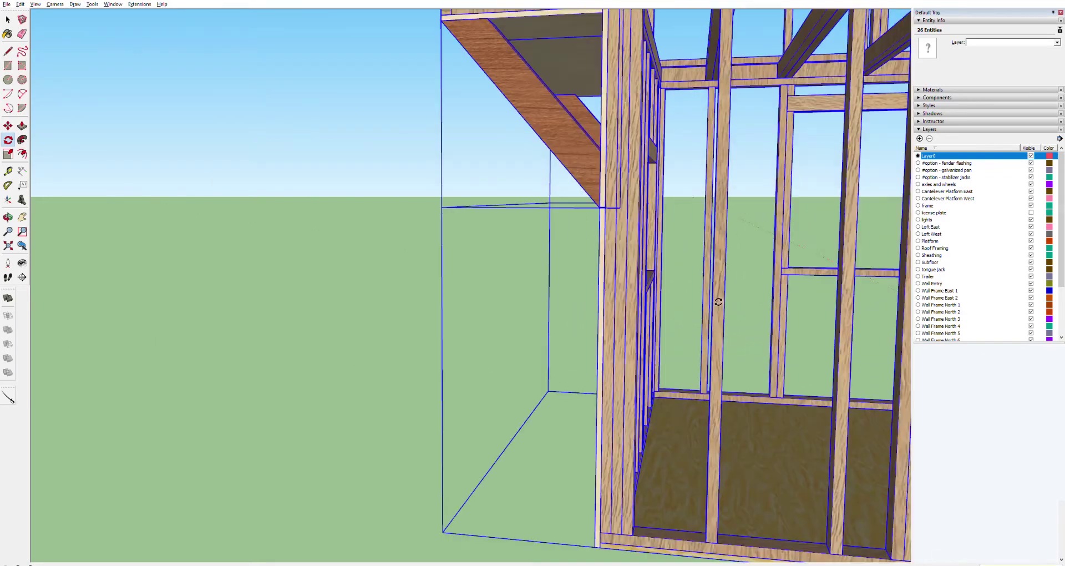
{"action": "scroll", "coordinate": [718, 302], "scroll_direction": "down", "scroll_amount": 10}
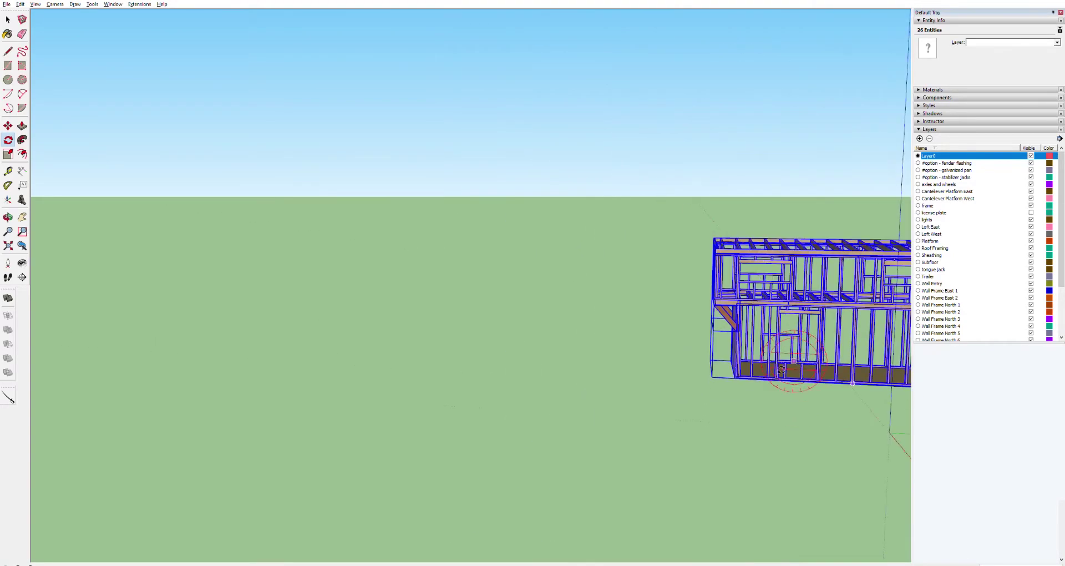
{"action": "key", "text": "Page_Down"}
{"action": "key", "text": "space"}
{"action": "left_click", "coordinate": [732, 259]}
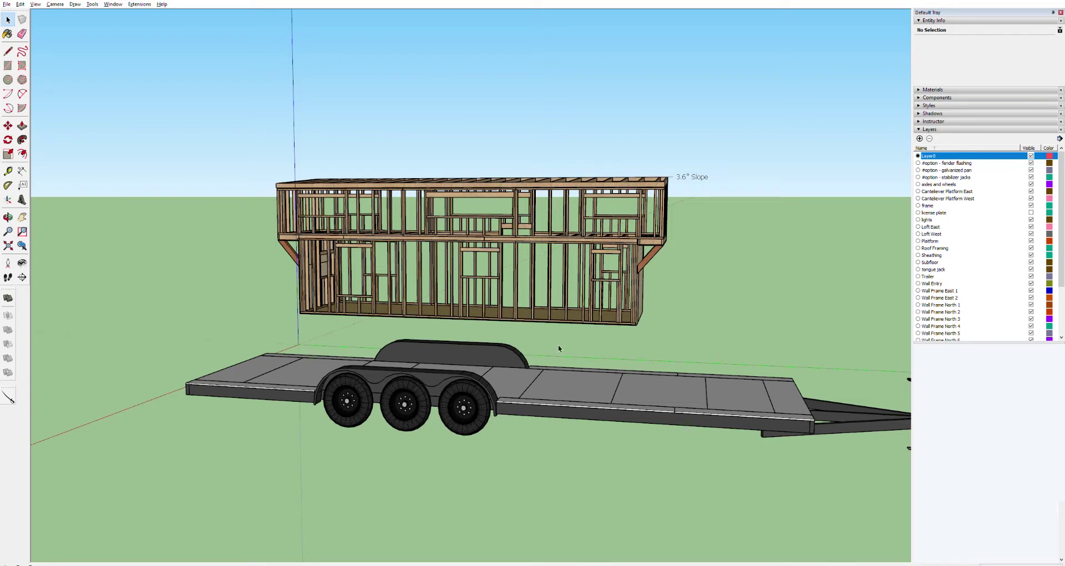
{"action": "scroll", "coordinate": [559, 348], "scroll_direction": "up", "scroll_amount": 5}
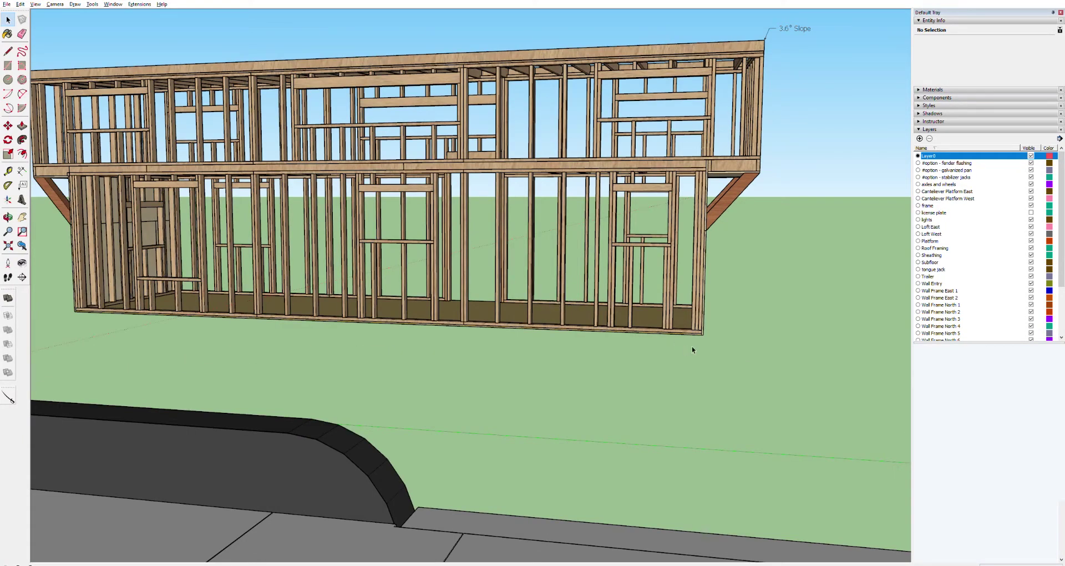
{"action": "scroll", "coordinate": [604, 366], "scroll_direction": "down", "scroll_amount": 6}
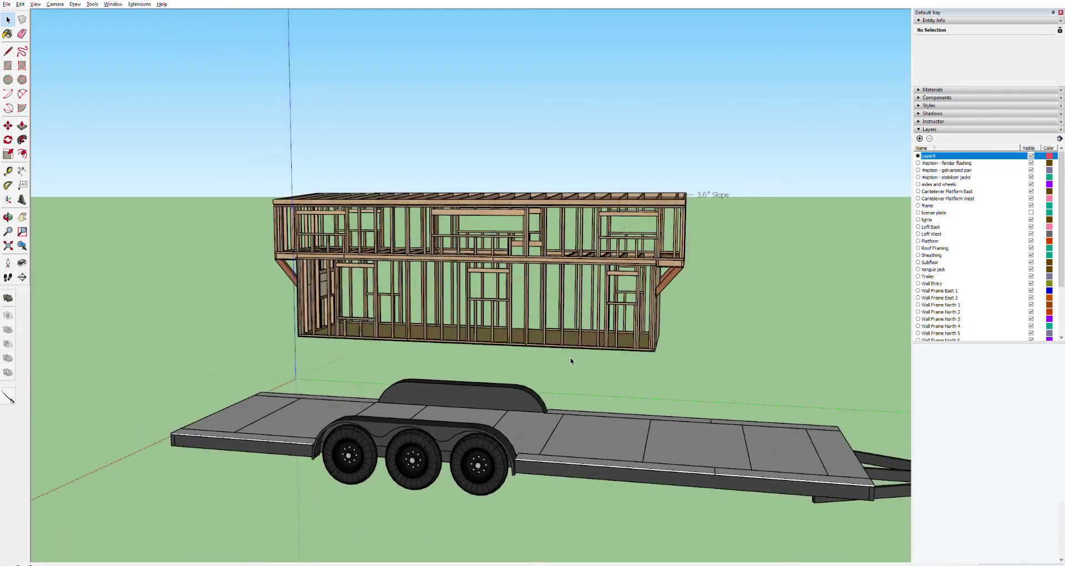
{"action": "scroll", "coordinate": [571, 360], "scroll_direction": "up", "scroll_amount": 3}
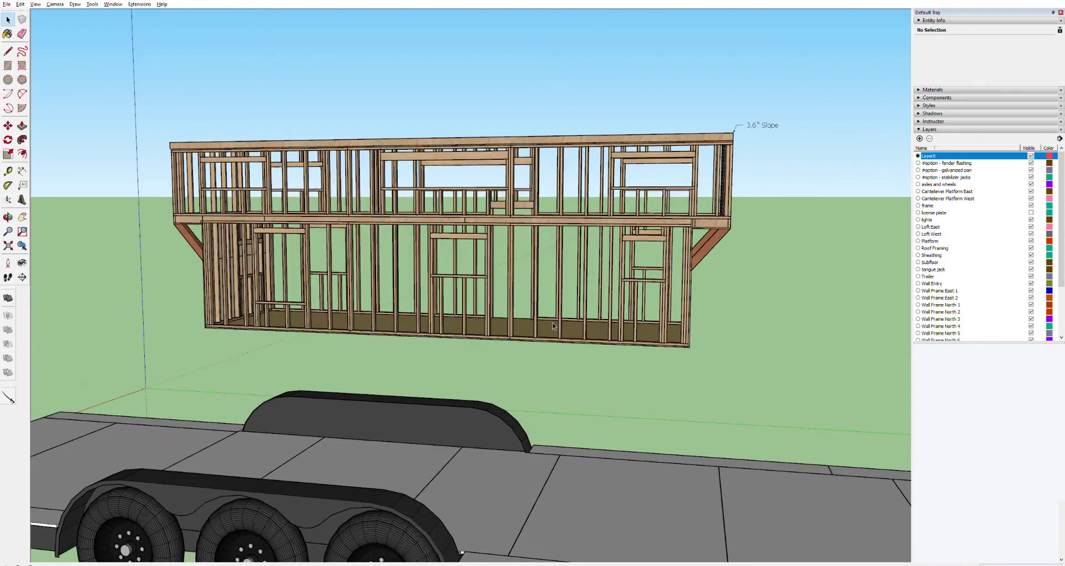
{"action": "scroll", "coordinate": [553, 321], "scroll_direction": "down", "scroll_amount": 4}
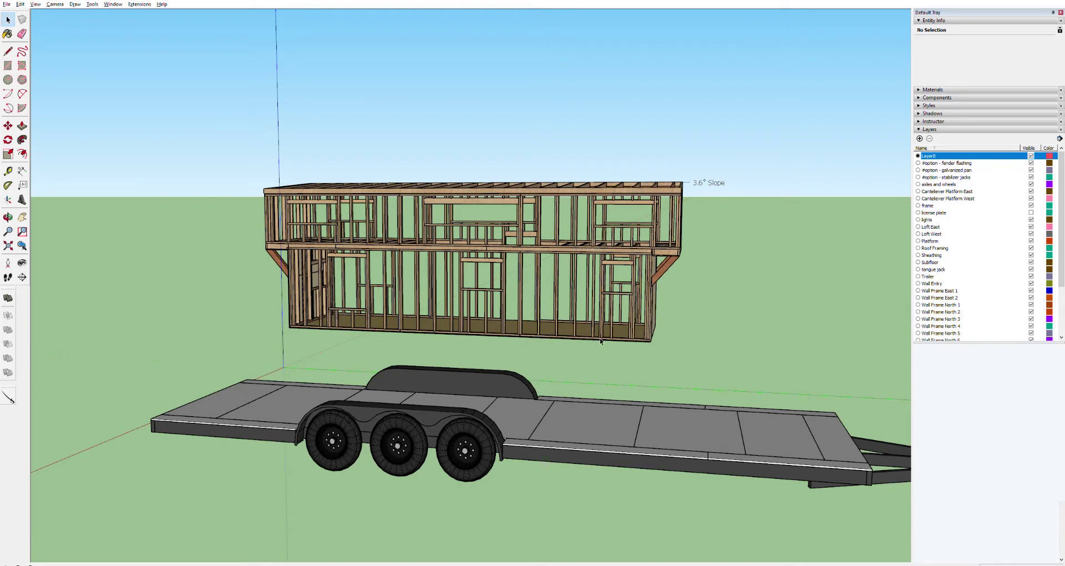
{"action": "scroll", "coordinate": [615, 332], "scroll_direction": "up", "scroll_amount": 4}
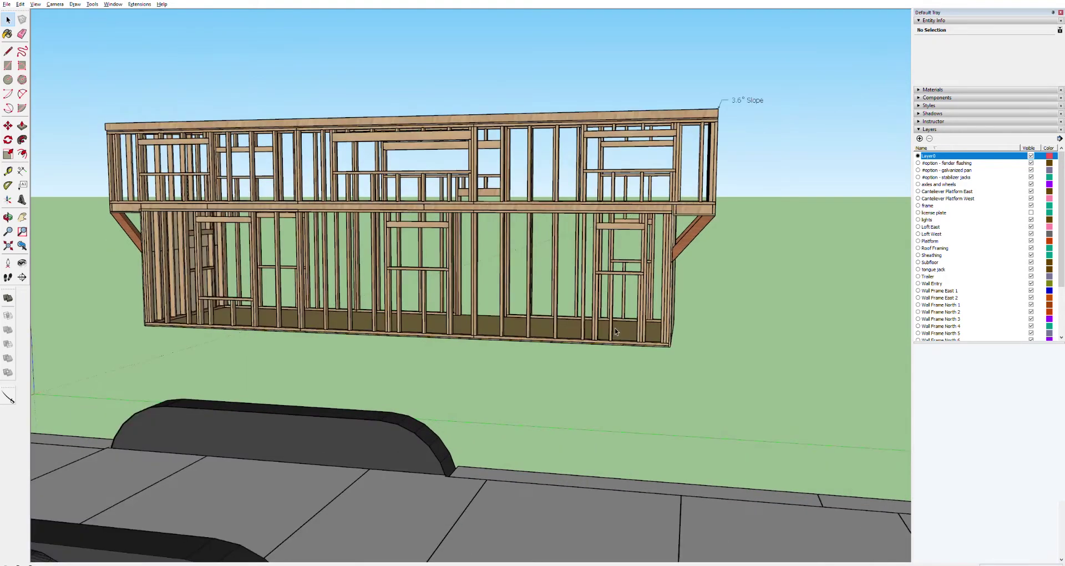
{"action": "middle_click_drag", "start_coordinate": [615, 275], "coordinate": [229, 293]}
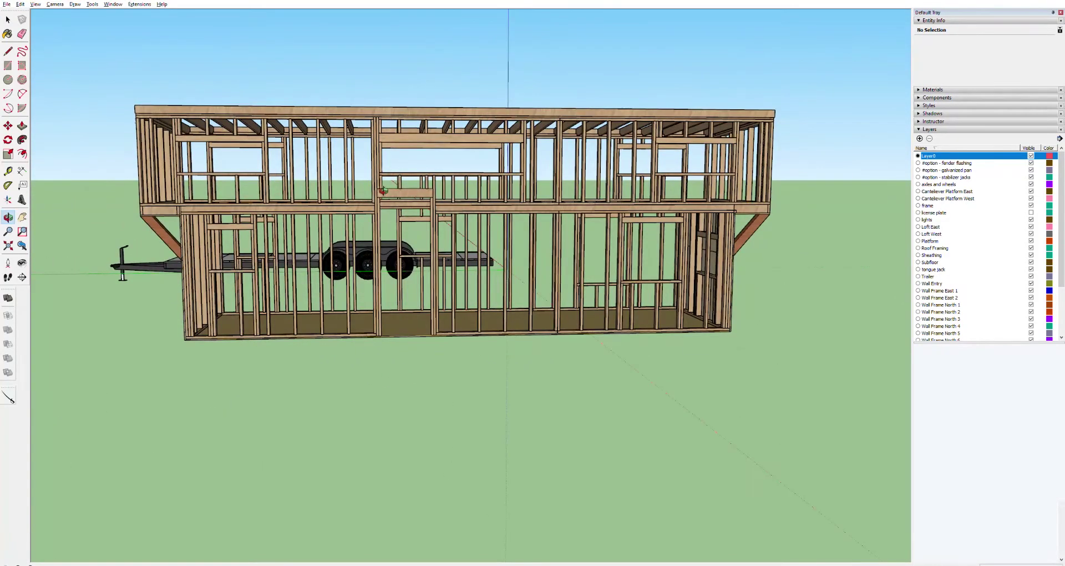
{"action": "scroll", "coordinate": [373, 319], "scroll_direction": "up", "scroll_amount": 3}
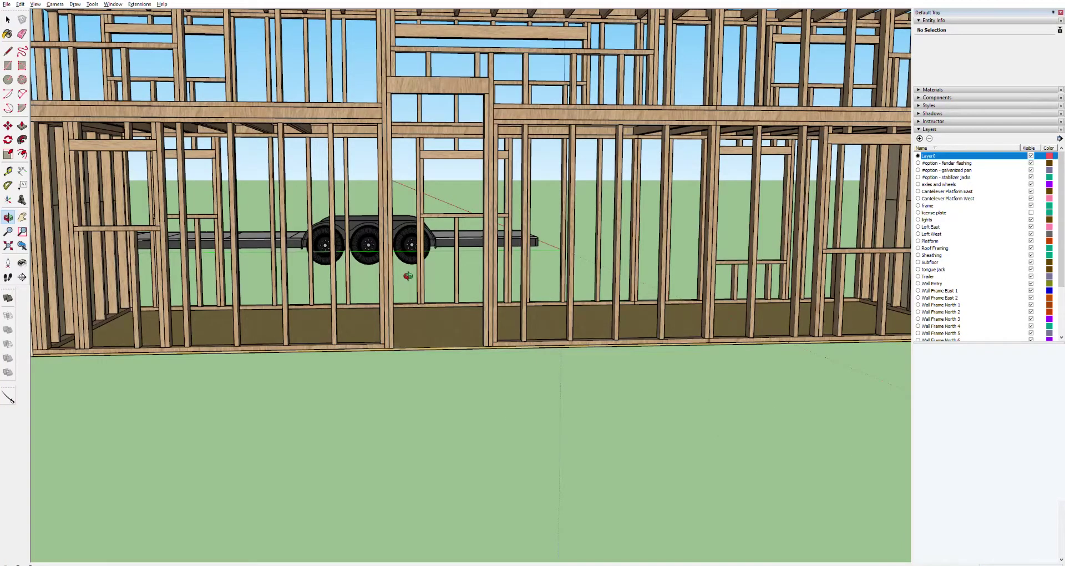
{"action": "key", "text": "t"}
{"action": "left_click", "coordinate": [384, 348]}
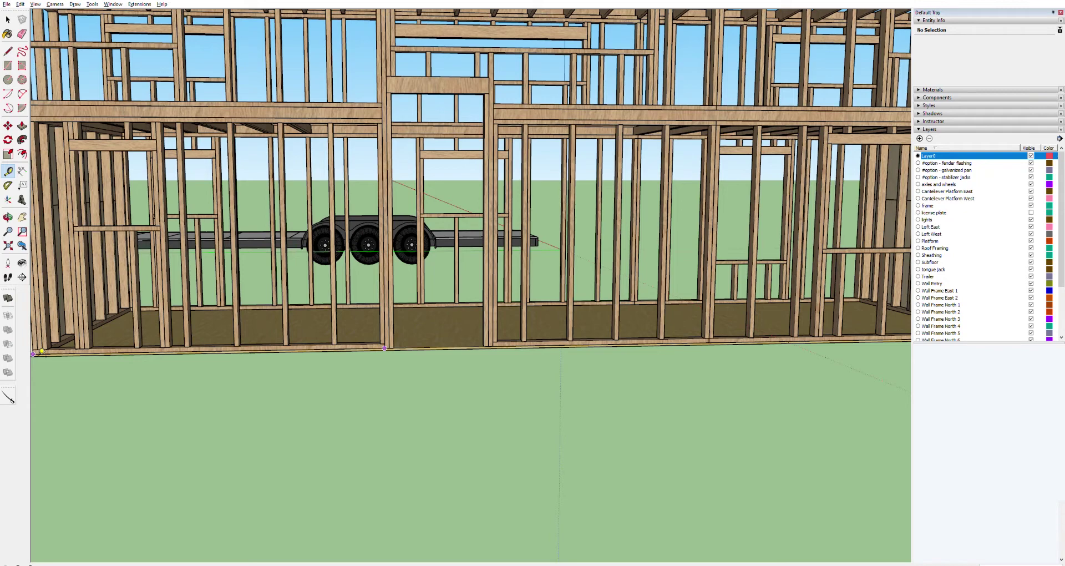
{"action": "key", "text": "h"}
{"action": "left_click_drag", "start_coordinate": [230, 369], "coordinate": [401, 343]}
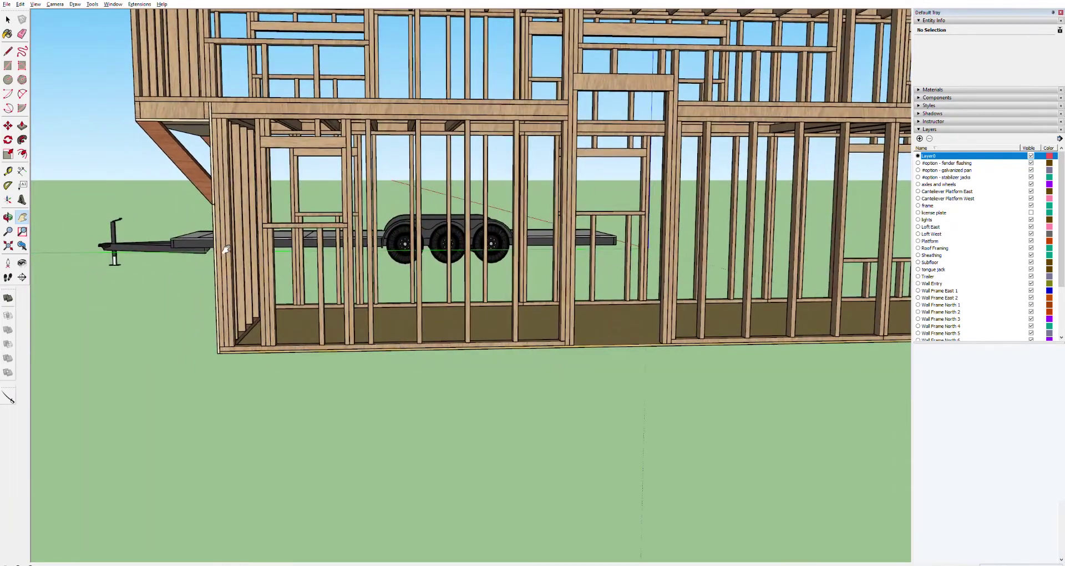
{"action": "left_click_drag", "start_coordinate": [669, 341], "coordinate": [187, 352]}
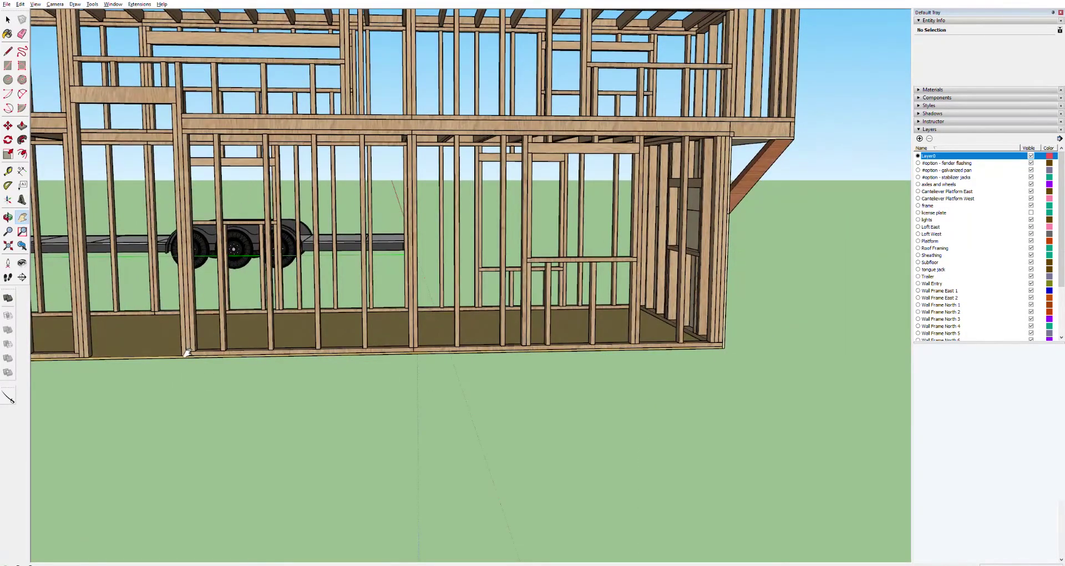
{"action": "scroll", "coordinate": [215, 314], "scroll_direction": "up", "scroll_amount": 5}
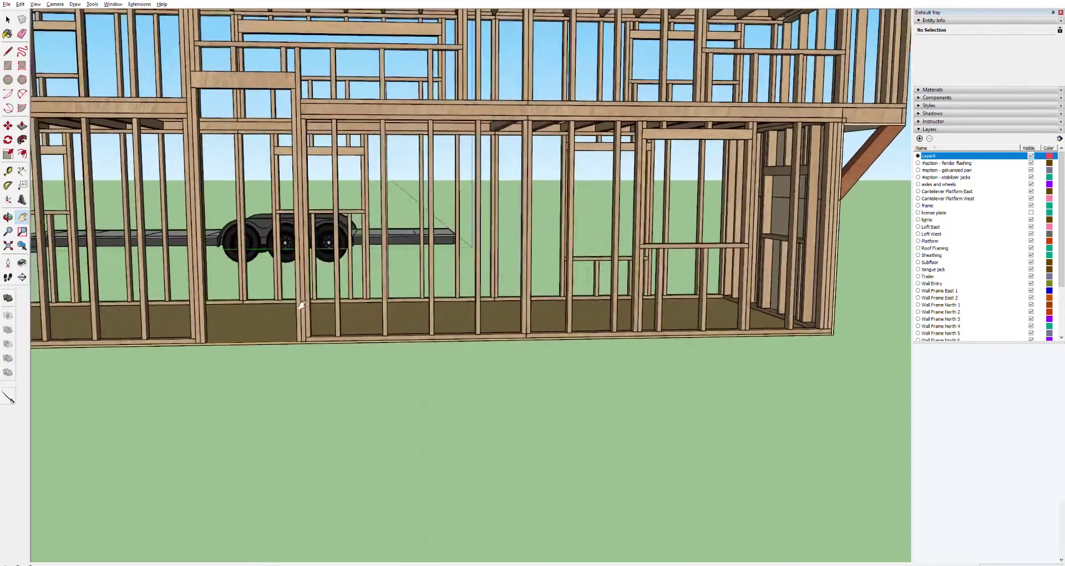
{"action": "scroll", "coordinate": [451, 305], "scroll_direction": "down", "scroll_amount": 5}
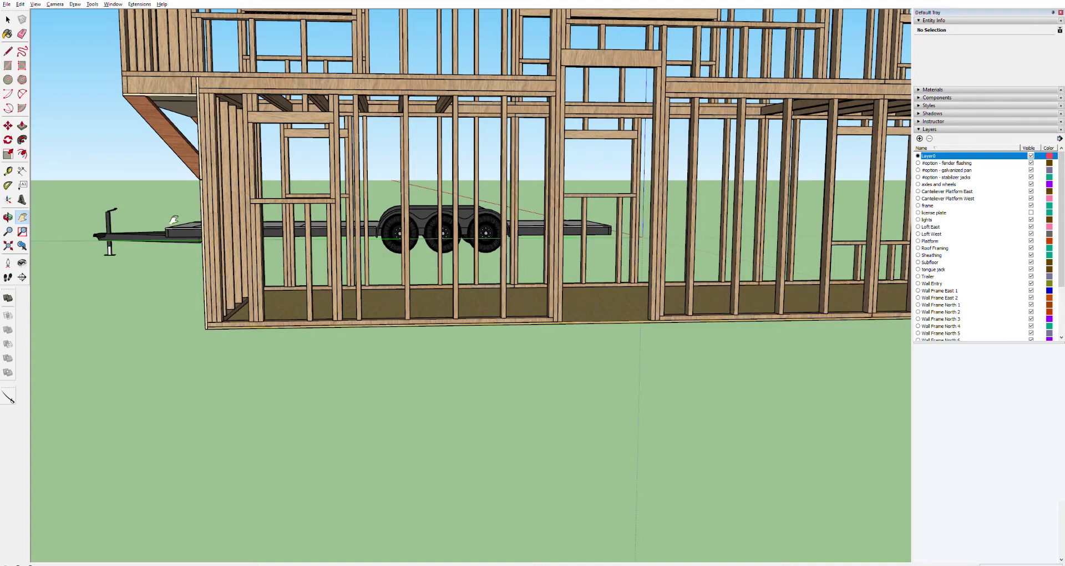
{"action": "mouse_move", "coordinate": [183, 218]}
{"action": "left_mouse_down"}
{"action": "mouse_move", "coordinate": [461, 247]}
{"action": "mouse_move", "coordinate": [355, 235]}
{"action": "mouse_move", "coordinate": [413, 246]}
{"action": "mouse_move", "coordinate": [364, 271]}
{"action": "mouse_move", "coordinate": [390, 252]}
{"action": "mouse_move", "coordinate": [423, 281]}
{"action": "mouse_move", "coordinate": [401, 317]}
{"action": "mouse_move", "coordinate": [497, 297]}
{"action": "mouse_move", "coordinate": [426, 323]}
{"action": "left_mouse_up"}
{"action": "key", "text": "o"}
{"action": "key", "text": "h"}
{"action": "left_click_drag", "start_coordinate": [497, 319], "coordinate": [376, 316]}
{"action": "left_click_drag", "start_coordinate": [275, 271], "coordinate": [381, 268]}
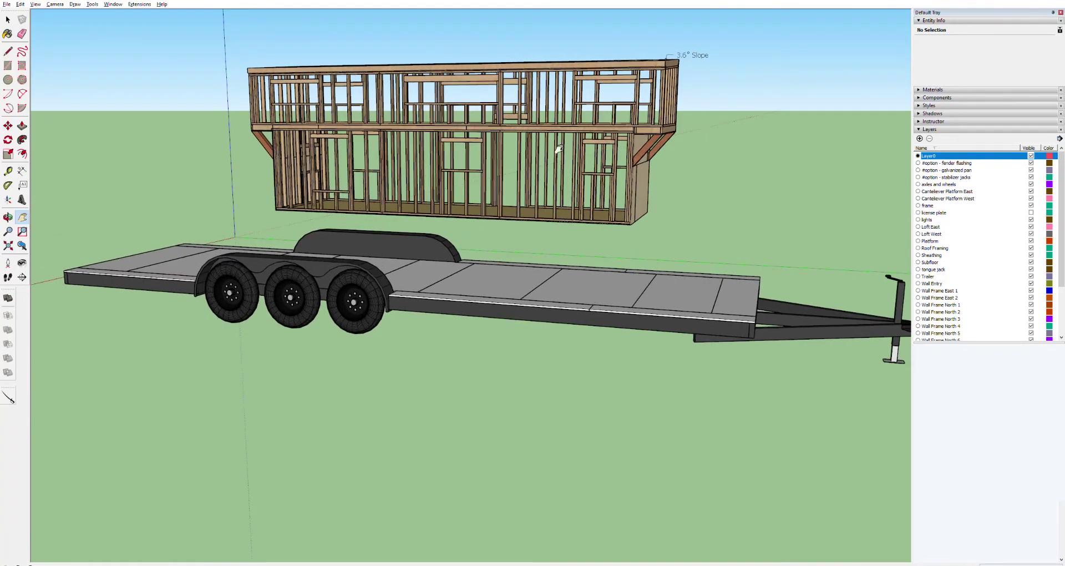
Bring the trailer's front end into view and set a rectangle's first corner on the ground beside it.
{"action": "scroll", "coordinate": [725, 309], "scroll_direction": "up", "scroll_amount": 1}
{"action": "scroll", "coordinate": [732, 309], "scroll_direction": "up", "scroll_amount": 1}
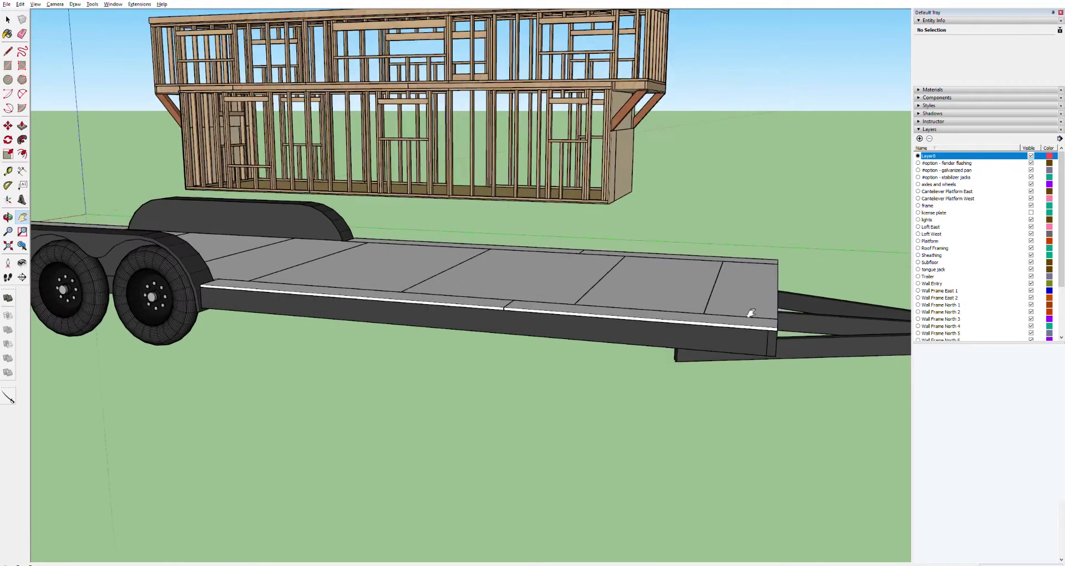
{"action": "left_click_drag", "start_coordinate": [785, 288], "coordinate": [735, 258]}
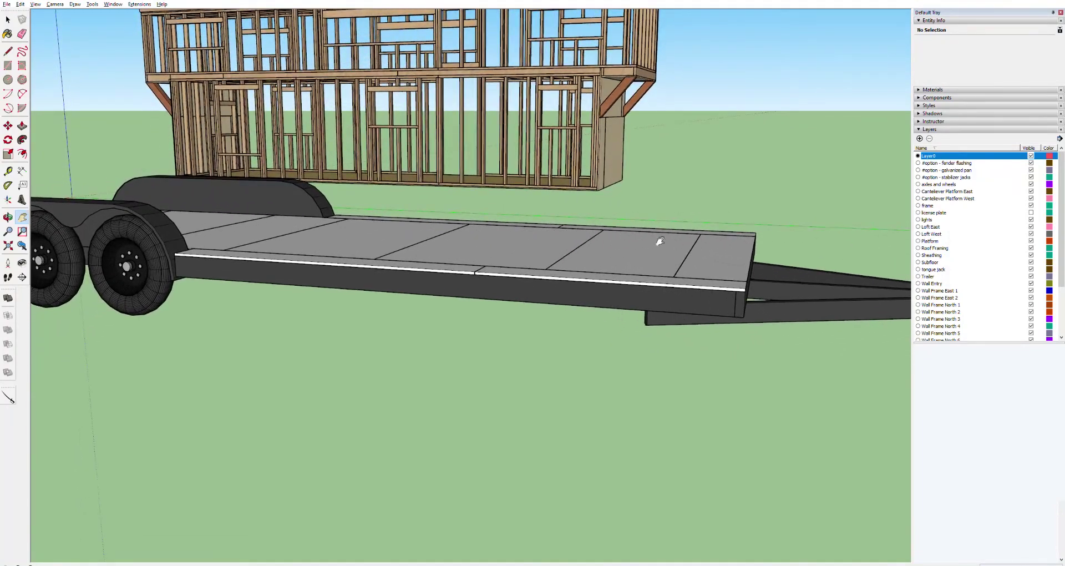
{"action": "left_click", "coordinate": [9, 64]}
{"action": "left_click", "coordinate": [255, 336]}
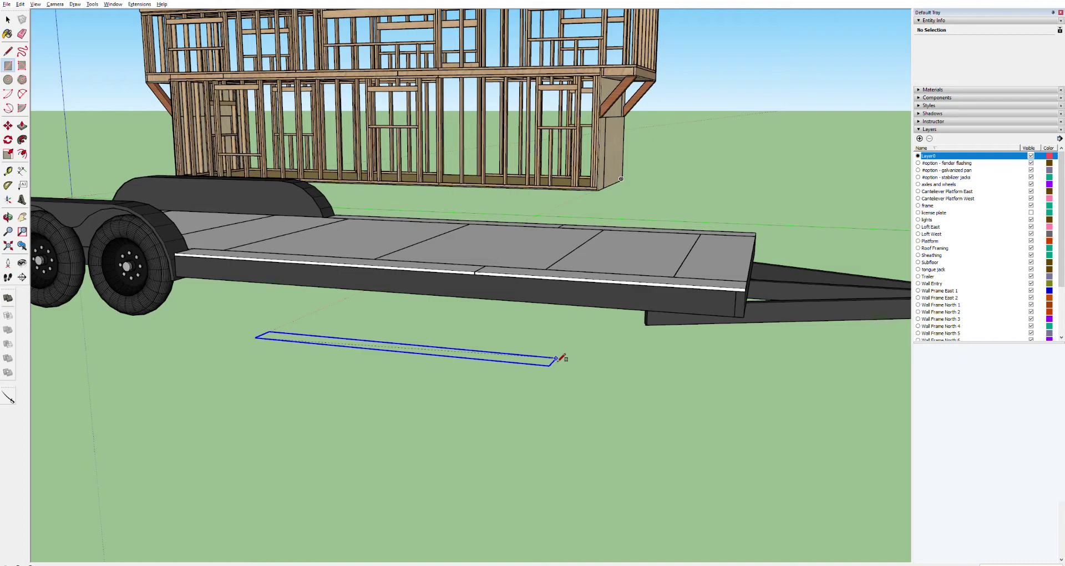
Confirm the thin rectangle at its exact size and inspect the strip face from below and above.
{"action": "key", "text": "Return"}
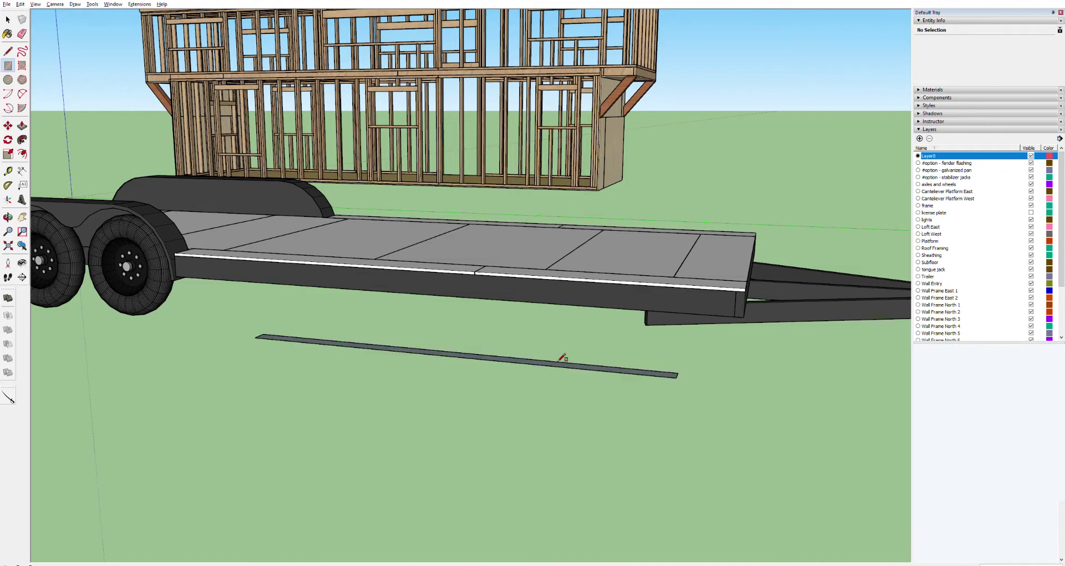
{"action": "scroll", "coordinate": [692, 367], "scroll_direction": "up", "scroll_amount": 5}
{"action": "scroll", "coordinate": [588, 380], "scroll_direction": "down", "scroll_amount": 3}
{"action": "key", "text": "space"}
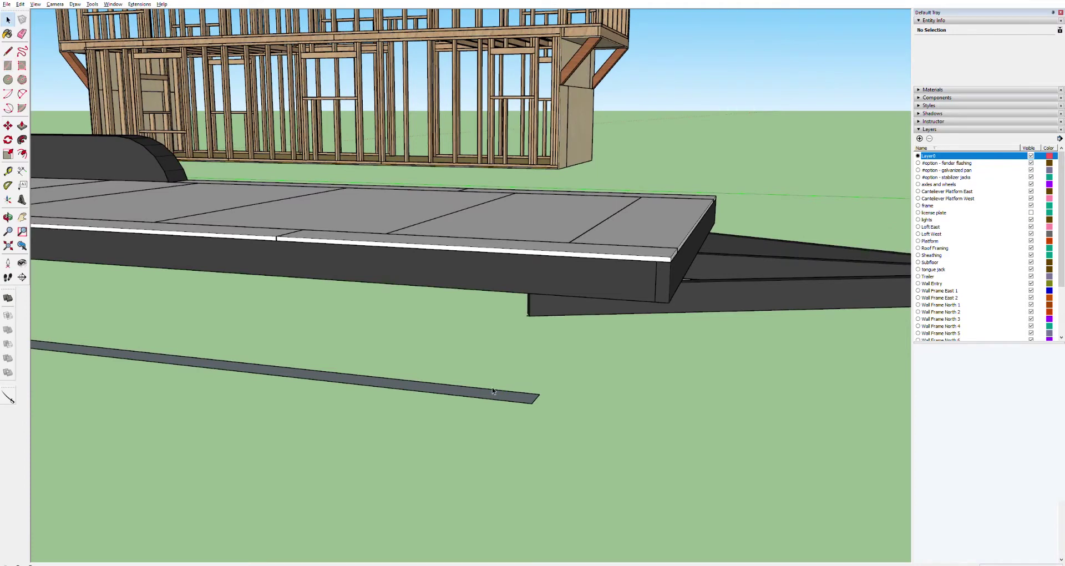
{"action": "left_click", "coordinate": [498, 390]}
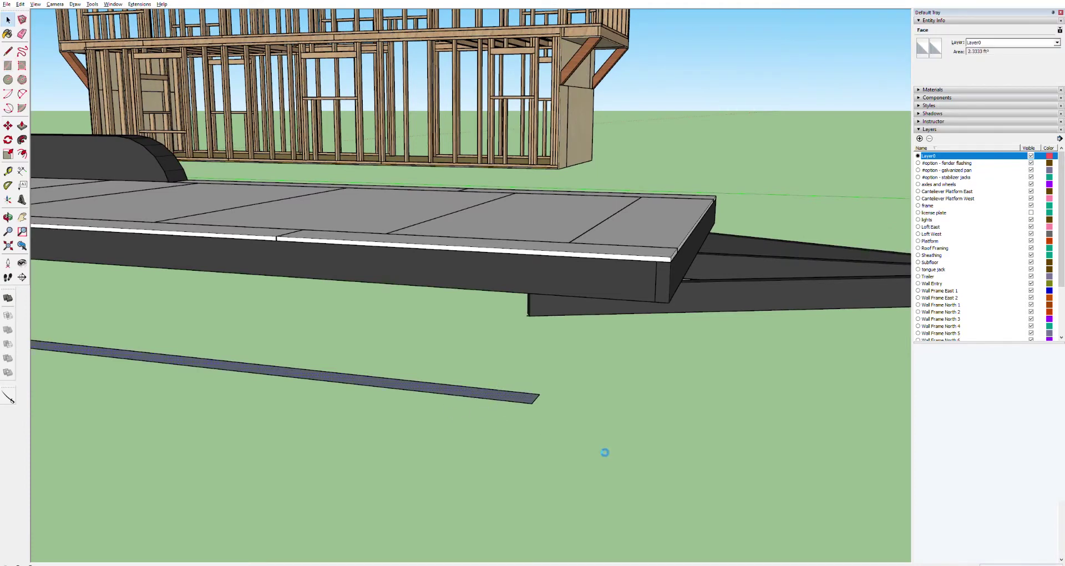
{"action": "left_click", "coordinate": [577, 444]}
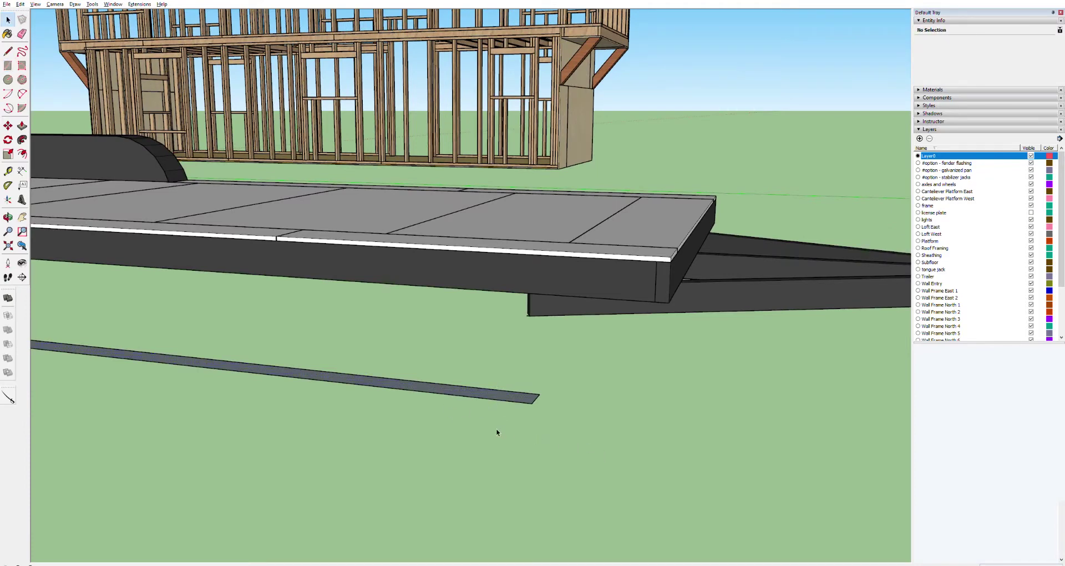
{"action": "middle_click_drag", "start_coordinate": [473, 430], "coordinate": [452, 356]}
{"action": "left_click_drag", "start_coordinate": [438, 286], "coordinate": [479, 444]}
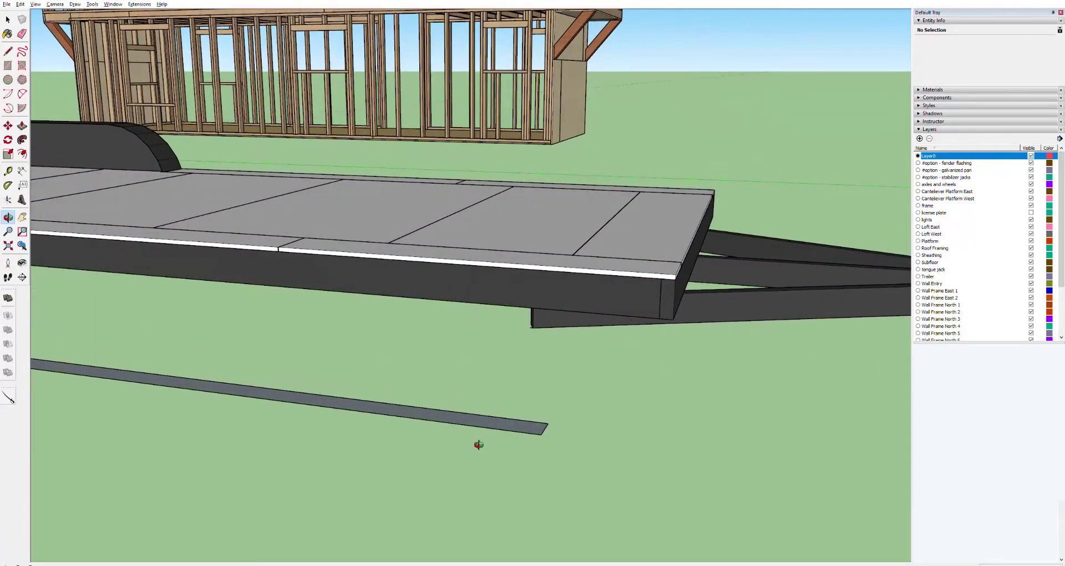
Push/Pull the strip face upward into a solid plank-like board beside the trailer wheels.
{"action": "key", "text": "space"}
{"action": "left_click", "coordinate": [506, 419]}
{"action": "key", "text": "p"}
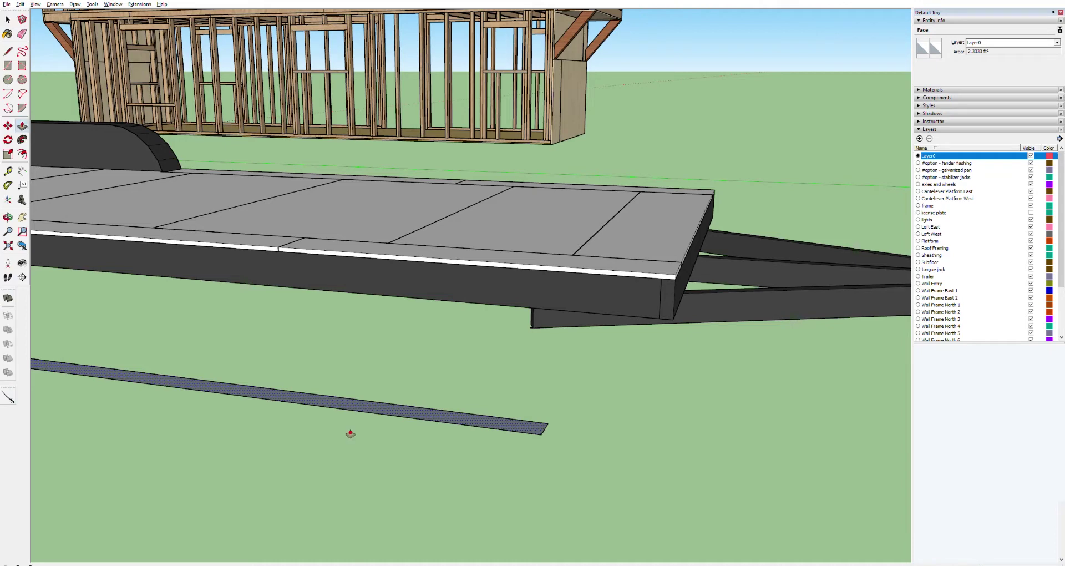
{"action": "left_click", "coordinate": [407, 416]}
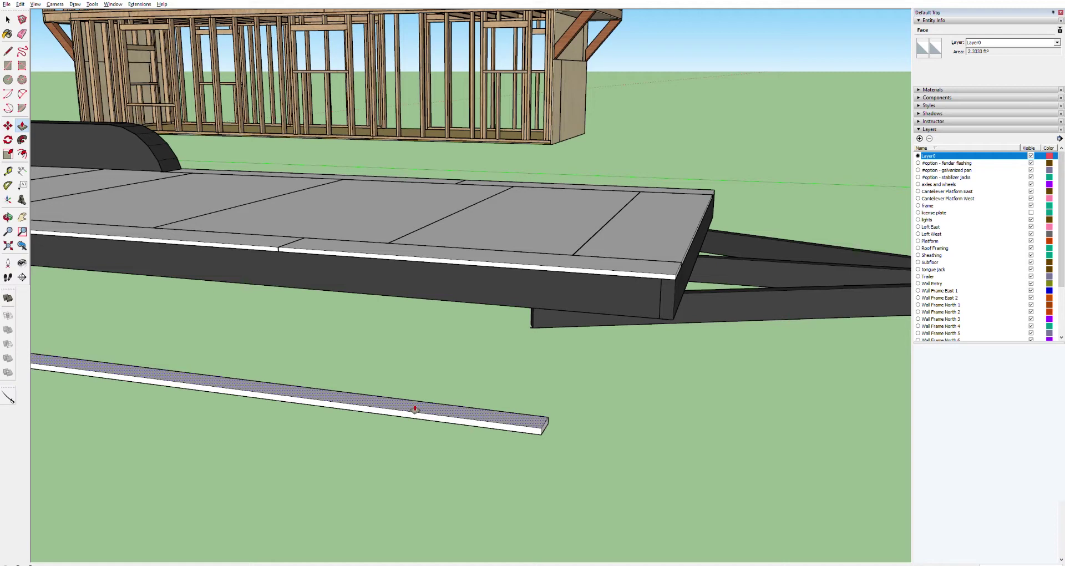
{"action": "left_click", "coordinate": [415, 410]}
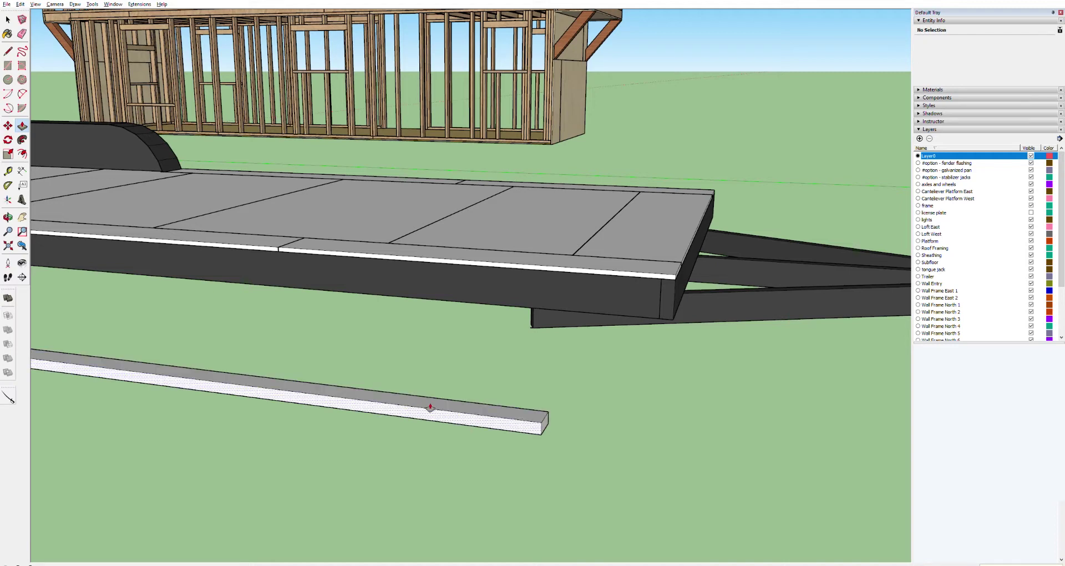
{"action": "key", "text": "o"}
{"action": "left_click_drag", "start_coordinate": [485, 435], "coordinate": [160, 237]}
{"action": "scroll", "coordinate": [238, 492], "scroll_direction": "up", "scroll_amount": 3}
{"action": "left_click_drag", "start_coordinate": [152, 331], "coordinate": [202, 245]}
{"action": "scroll", "coordinate": [202, 245], "scroll_direction": "up", "scroll_amount": 8}
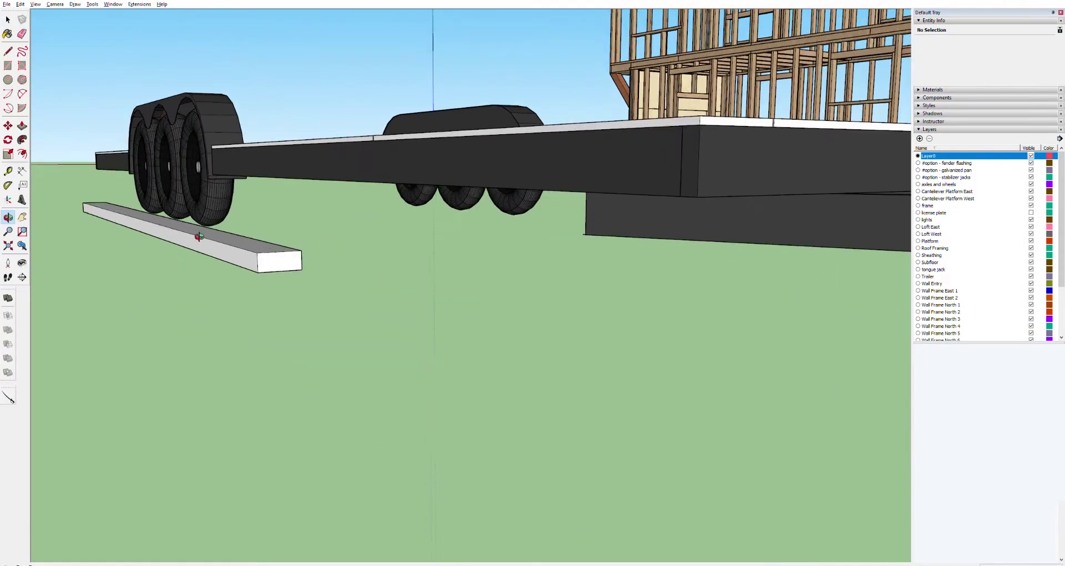
{"action": "scroll", "coordinate": [213, 245], "scroll_direction": "up", "scroll_amount": 3}
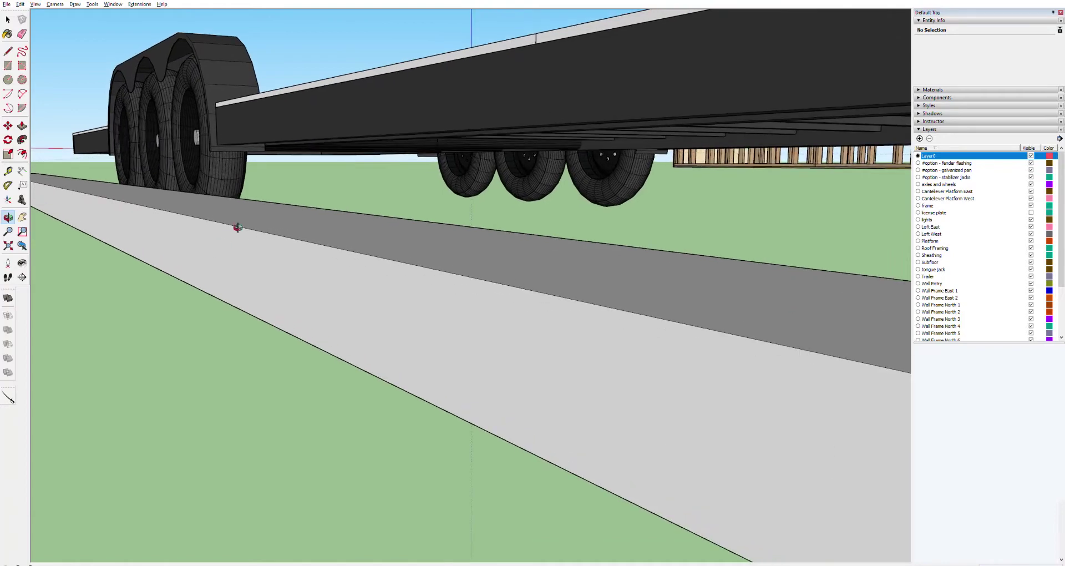
{"action": "left_click_drag", "start_coordinate": [303, 267], "coordinate": [389, 260]}
{"action": "scroll", "coordinate": [333, 273], "scroll_direction": "down", "scroll_amount": 5}
{"action": "scroll", "coordinate": [330, 276], "scroll_direction": "up", "scroll_amount": 6}
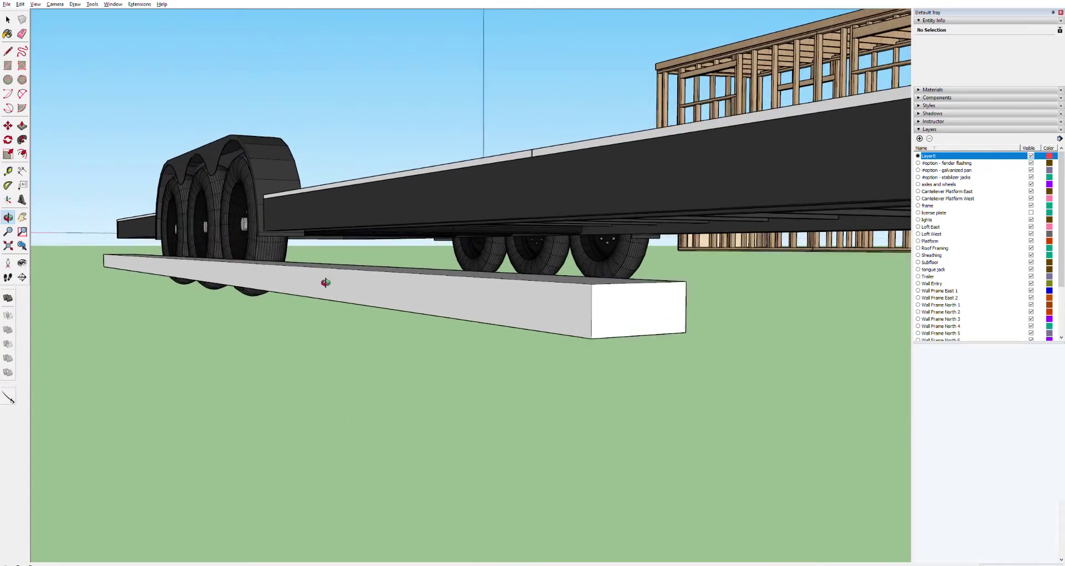
{"action": "scroll", "coordinate": [328, 273], "scroll_direction": "up", "scroll_amount": 5}
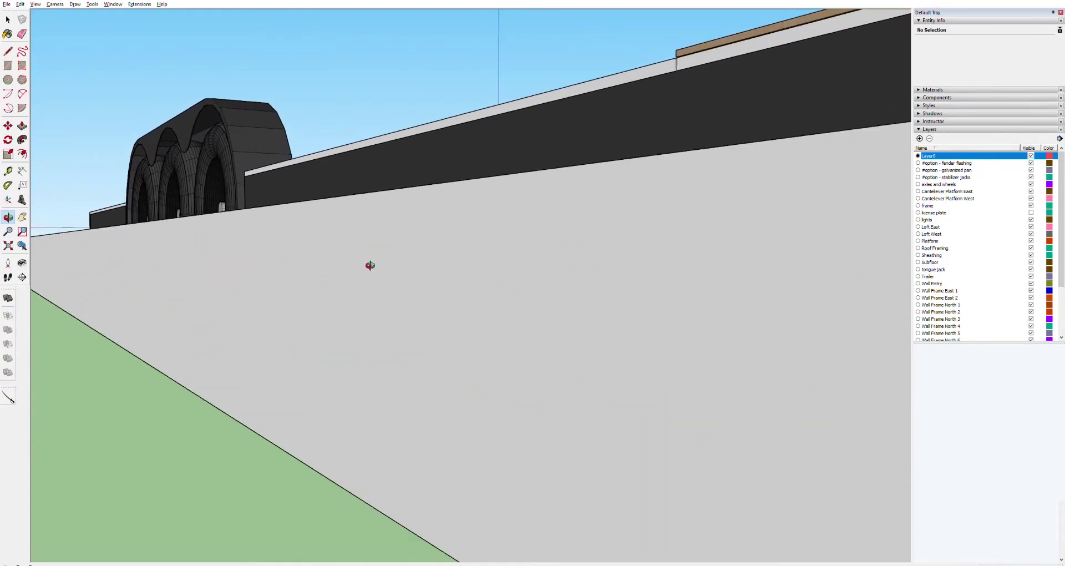
{"action": "scroll", "coordinate": [370, 265], "scroll_direction": "up", "scroll_amount": 6}
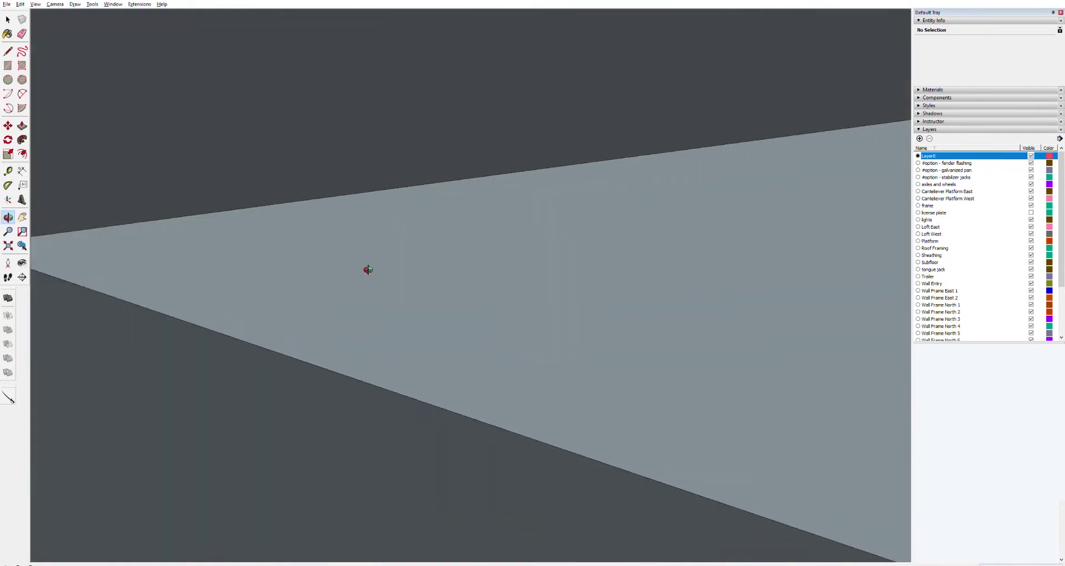
{"action": "scroll", "coordinate": [262, 261], "scroll_direction": "up", "scroll_amount": 5}
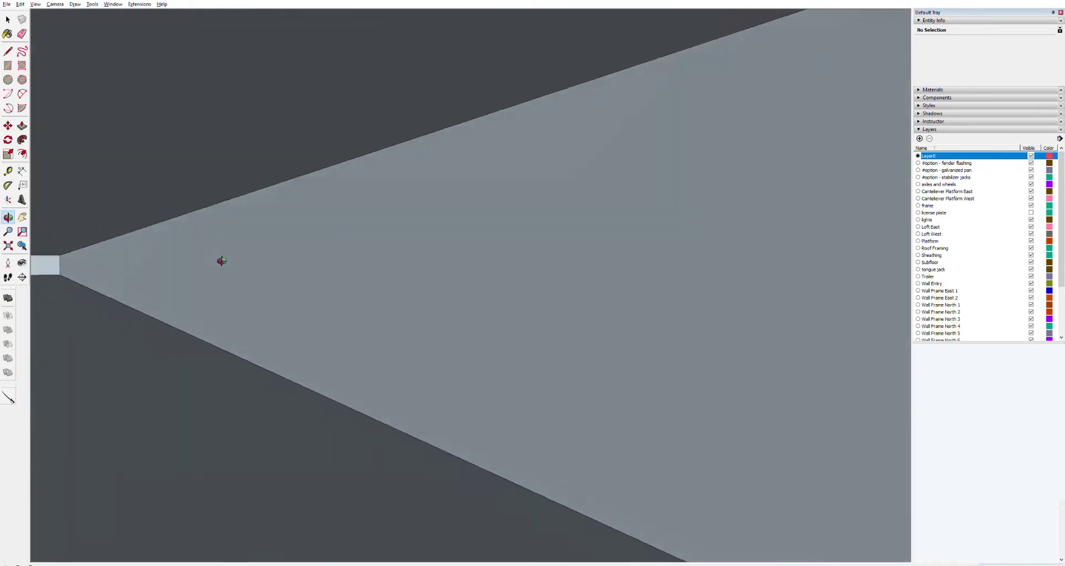
{"action": "scroll", "coordinate": [197, 261], "scroll_direction": "down", "scroll_amount": 1}
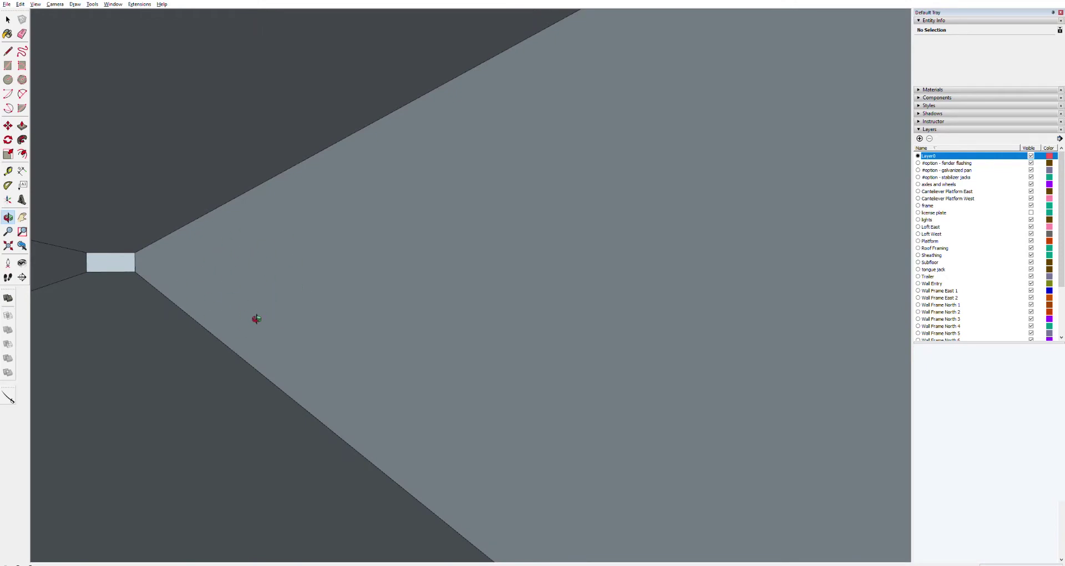
{"action": "left_click_drag", "start_coordinate": [253, 338], "coordinate": [338, 393]}
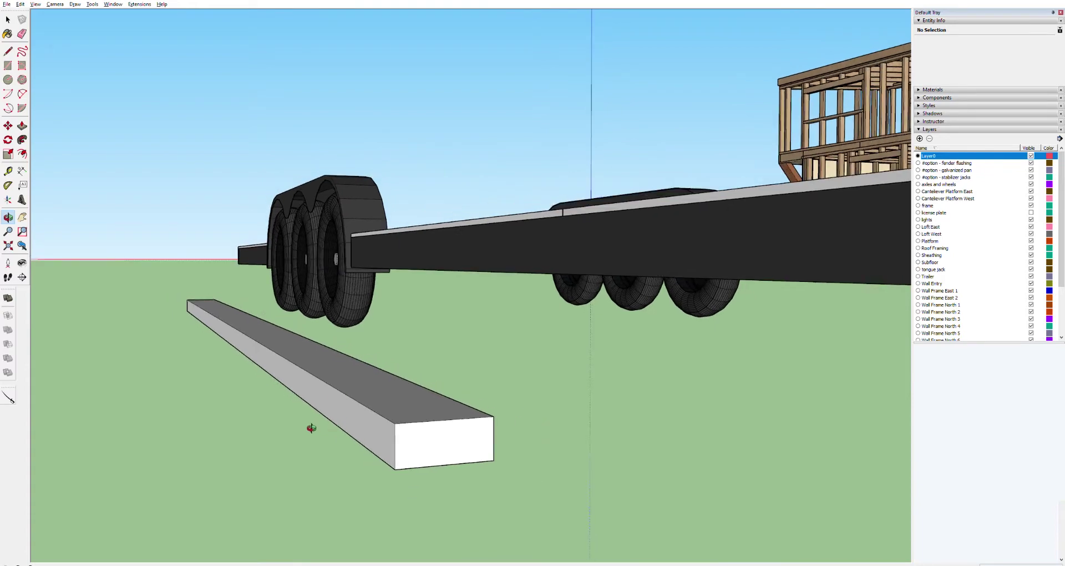
{"action": "scroll", "coordinate": [471, 439], "scroll_direction": "up", "scroll_amount": 5}
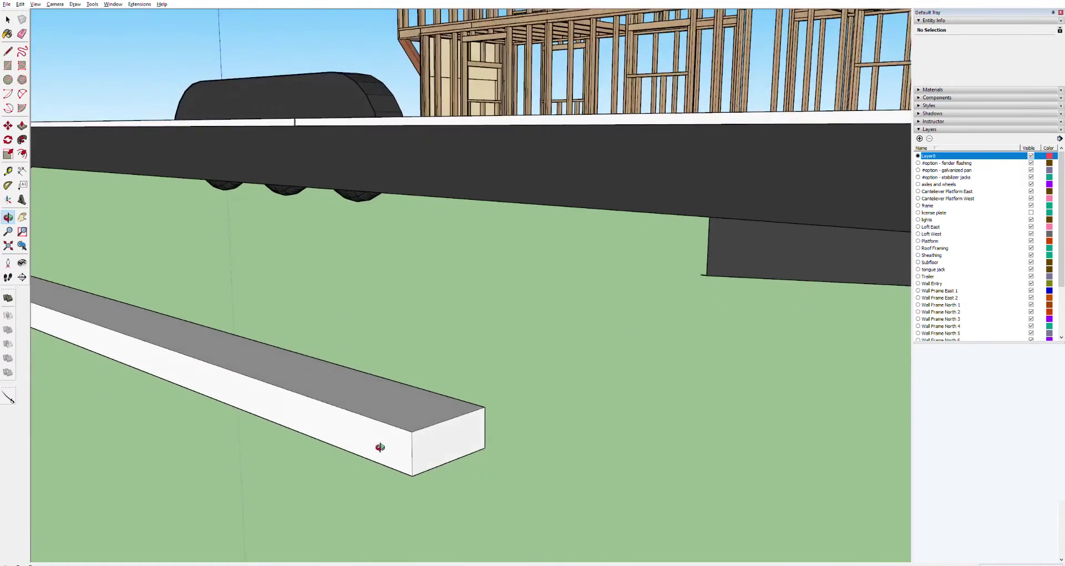
{"action": "key", "text": "t"}
{"action": "left_click", "coordinate": [484, 407]}
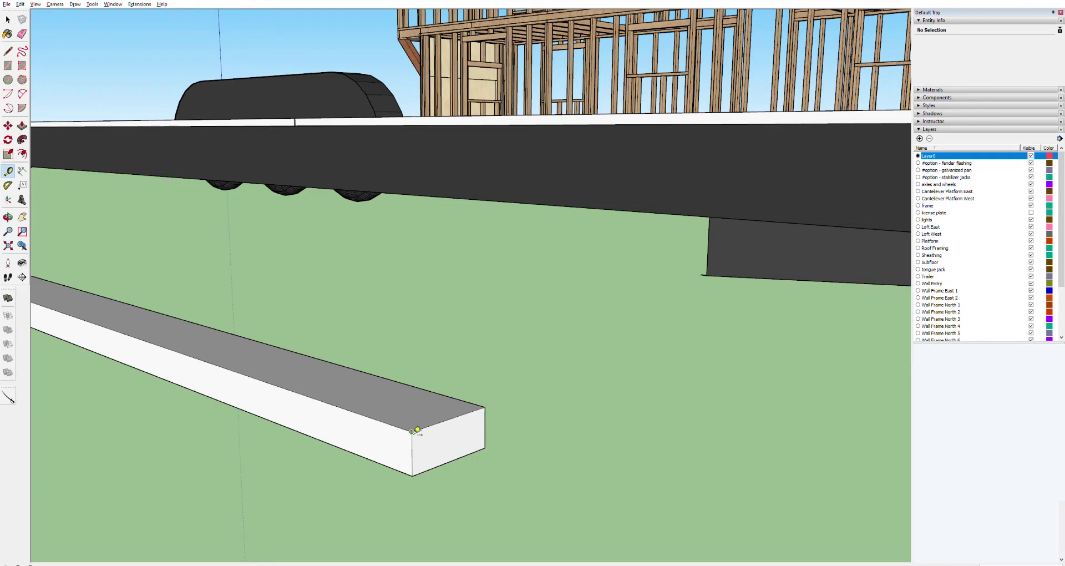
{"action": "left_click", "coordinate": [412, 431]}
{"action": "middle_click_drag", "start_coordinate": [351, 425], "coordinate": [664, 375], "text": "shift"}
{"action": "scroll", "coordinate": [664, 375], "scroll_direction": "down", "scroll_amount": 6}
{"action": "scroll", "coordinate": [598, 362], "scroll_direction": "down", "scroll_amount": 5}
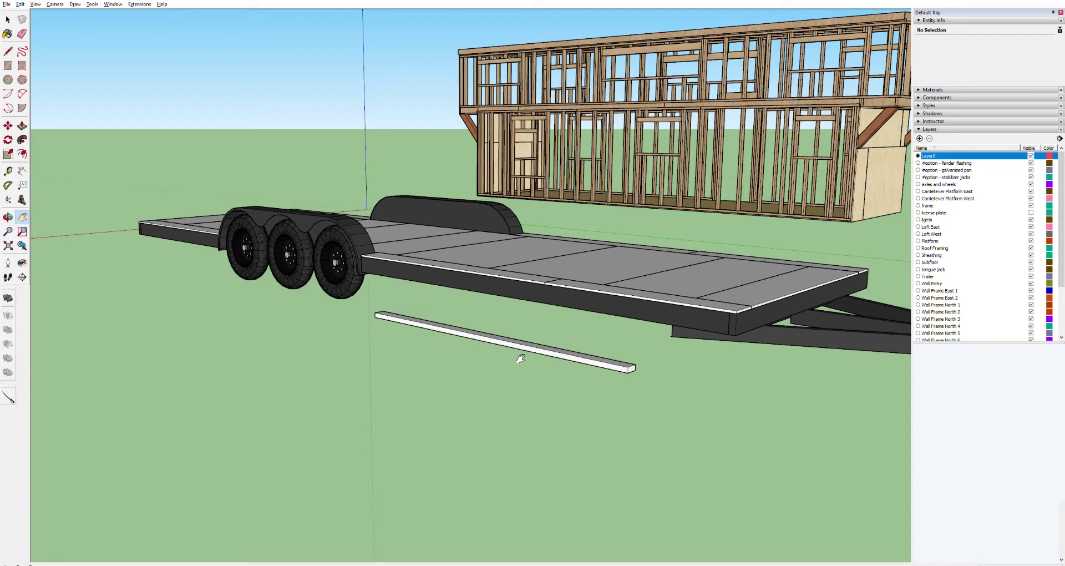
Select the entire loose board and turn it into a component.
{"action": "mouse_move", "coordinate": [592, 351]}
{"action": "left_mouse_down"}
{"action": "mouse_move", "coordinate": [541, 338]}
{"action": "mouse_move", "coordinate": [610, 358]}
{"action": "left_mouse_up"}
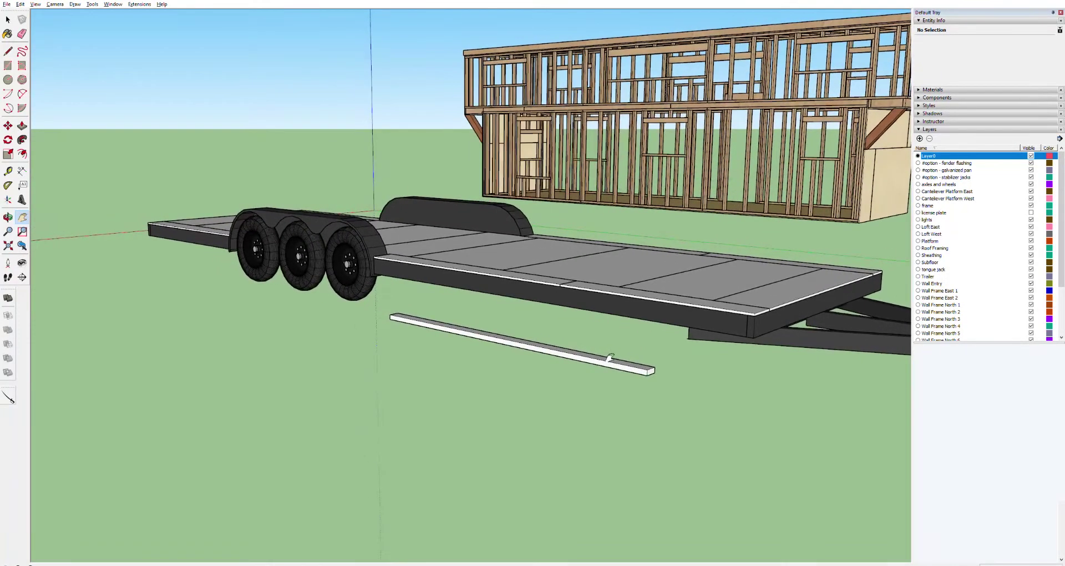
{"action": "mouse_move", "coordinate": [610, 358]}
{"action": "left_mouse_down"}
{"action": "mouse_move", "coordinate": [555, 372]}
{"action": "mouse_move", "coordinate": [597, 360]}
{"action": "mouse_move", "coordinate": [617, 374]}
{"action": "left_mouse_up"}
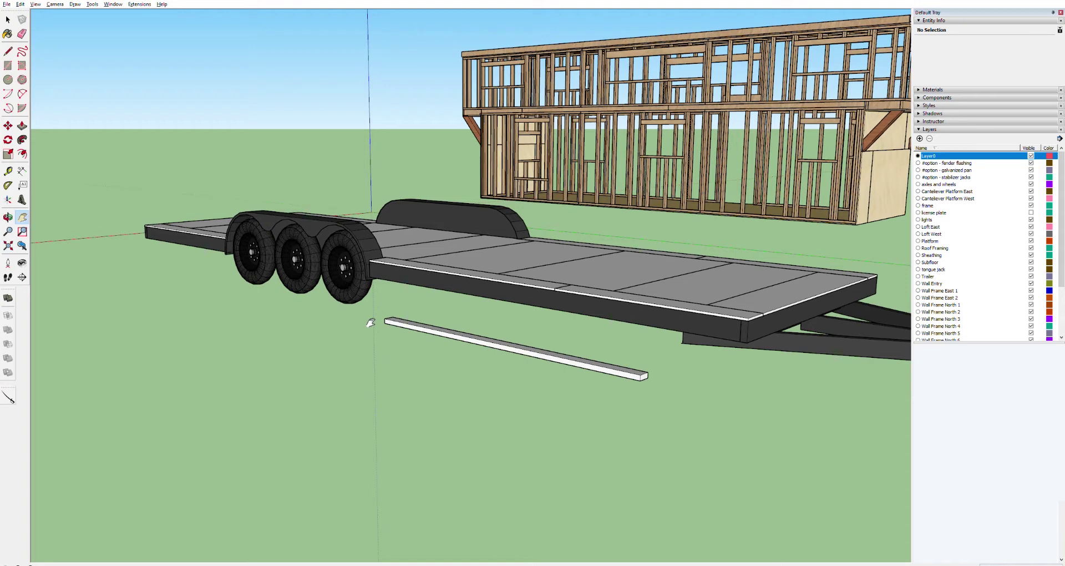
{"action": "key", "text": "space"}
{"action": "triple_click", "coordinate": [538, 351]}
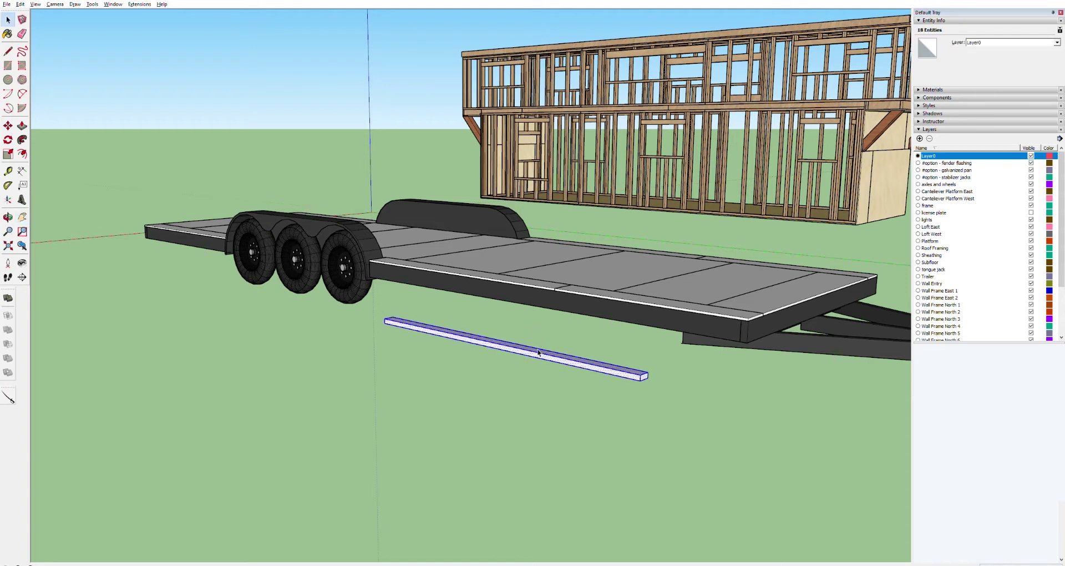
{"action": "scroll", "coordinate": [538, 352], "scroll_direction": "up", "scroll_amount": 4}
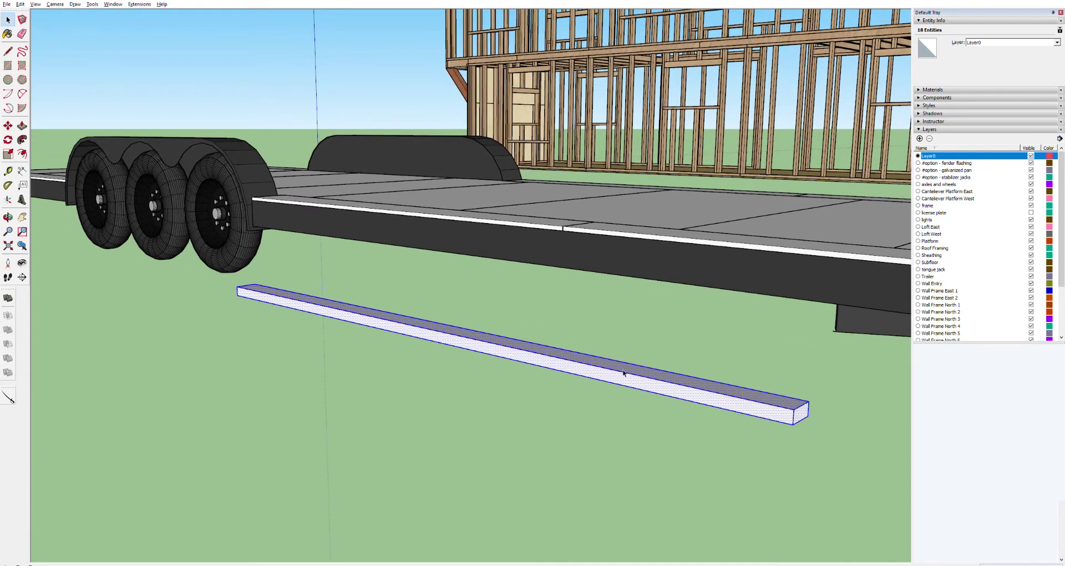
{"action": "left_click", "coordinate": [605, 360]}
{"action": "double_click", "coordinate": [601, 372]}
{"action": "left_click", "coordinate": [613, 366]}
{"action": "triple_click", "coordinate": [613, 366]}
{"action": "key", "text": "Return"}
Move the board component onto the trailer deck's front edge as the sill.
{"action": "middle_click_drag", "start_coordinate": [738, 422], "coordinate": [511, 395], "text": "shift"}
{"action": "key", "text": "m"}
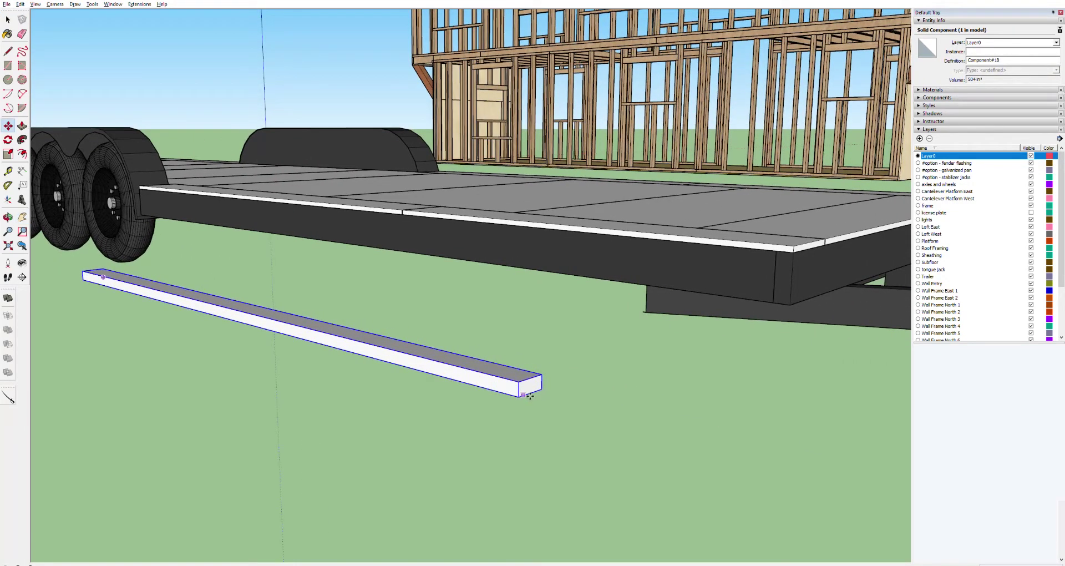
{"action": "left_click", "coordinate": [524, 395]}
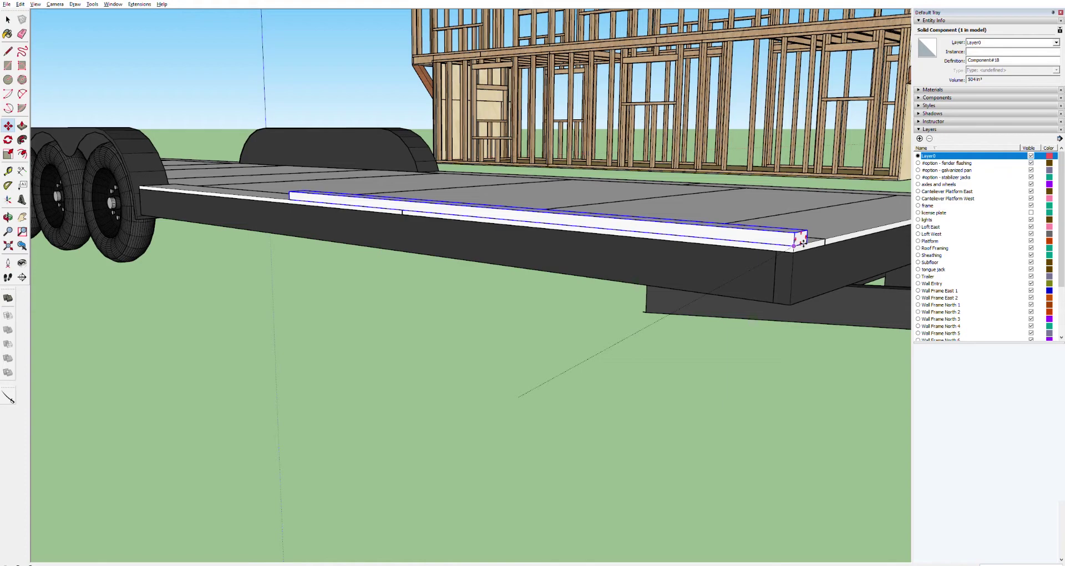
{"action": "scroll", "coordinate": [864, 174], "scroll_direction": "up", "scroll_amount": 5}
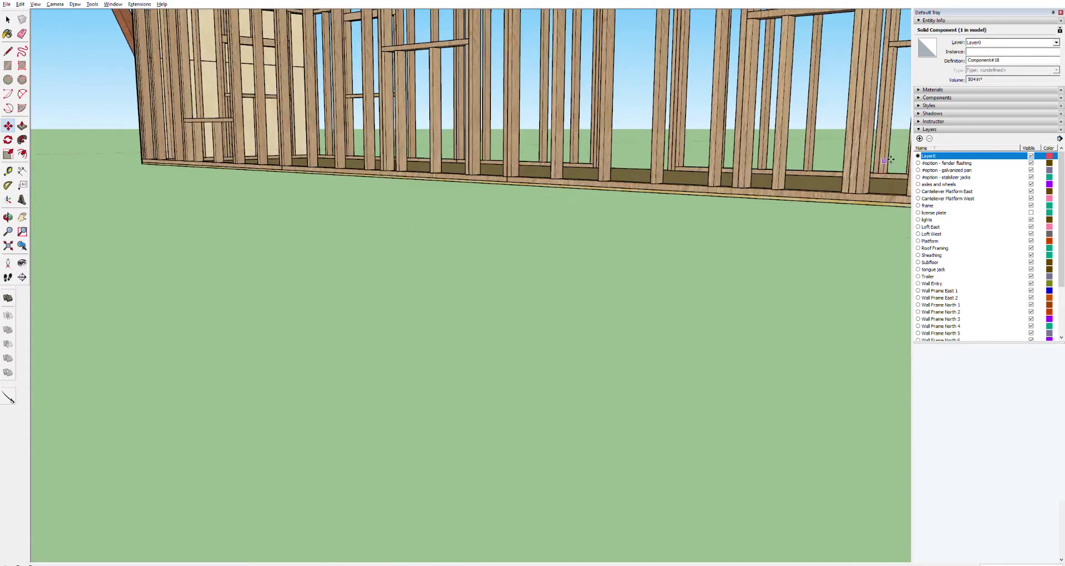
{"action": "middle_click_drag", "start_coordinate": [679, 280], "coordinate": [410, 480], "text": "shift"}
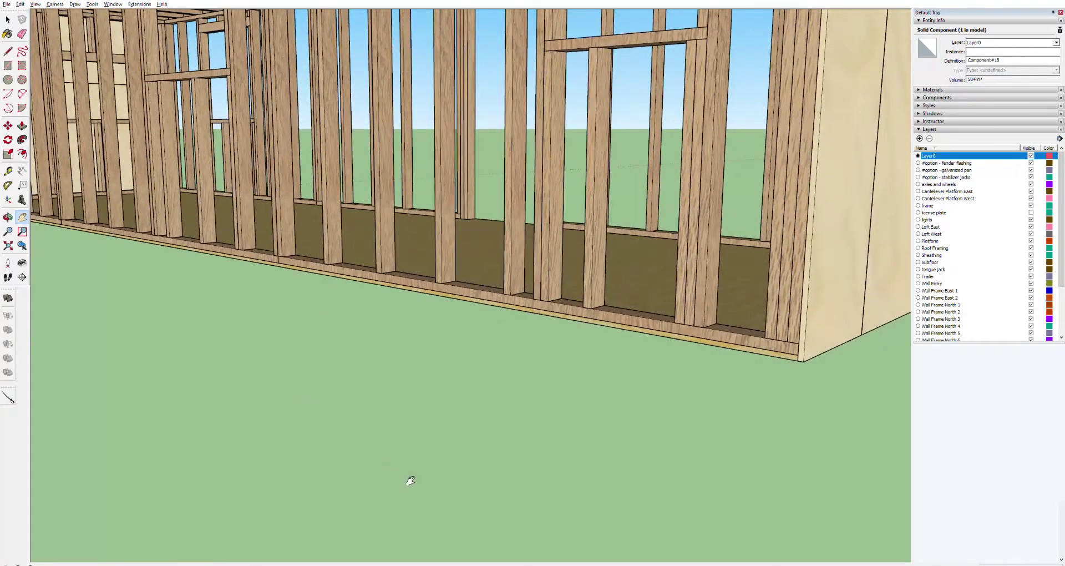
{"action": "scroll", "coordinate": [501, 387], "scroll_direction": "down", "scroll_amount": 4}
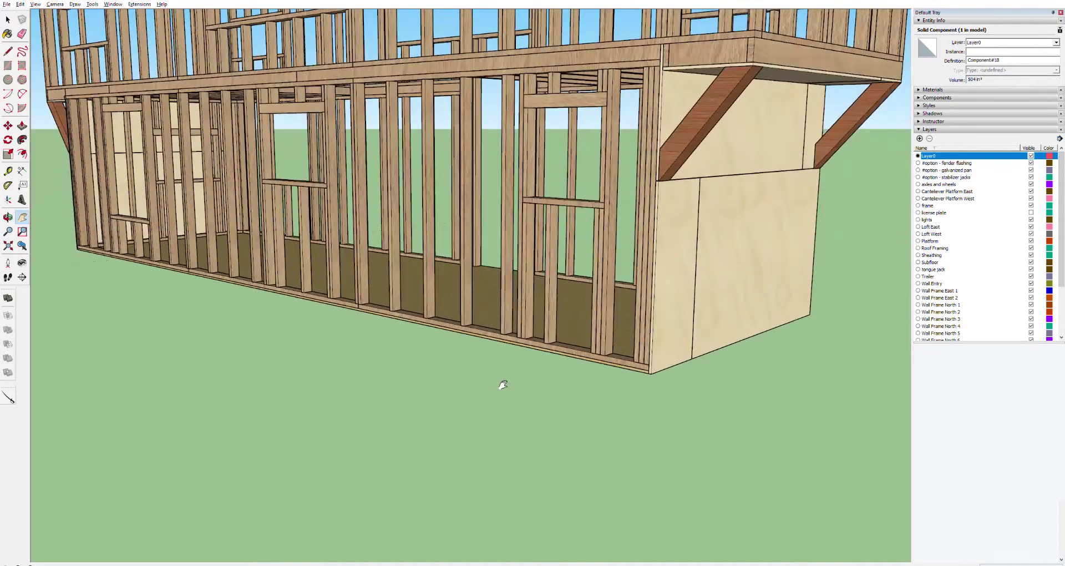
{"action": "scroll", "coordinate": [502, 387], "scroll_direction": "down", "scroll_amount": 8}
{"action": "middle_click_drag", "start_coordinate": [409, 504], "coordinate": [463, 360]}
{"action": "scroll", "coordinate": [454, 374], "scroll_direction": "up", "scroll_amount": 6}
{"action": "left_click_drag", "start_coordinate": [454, 374], "coordinate": [542, 354]}
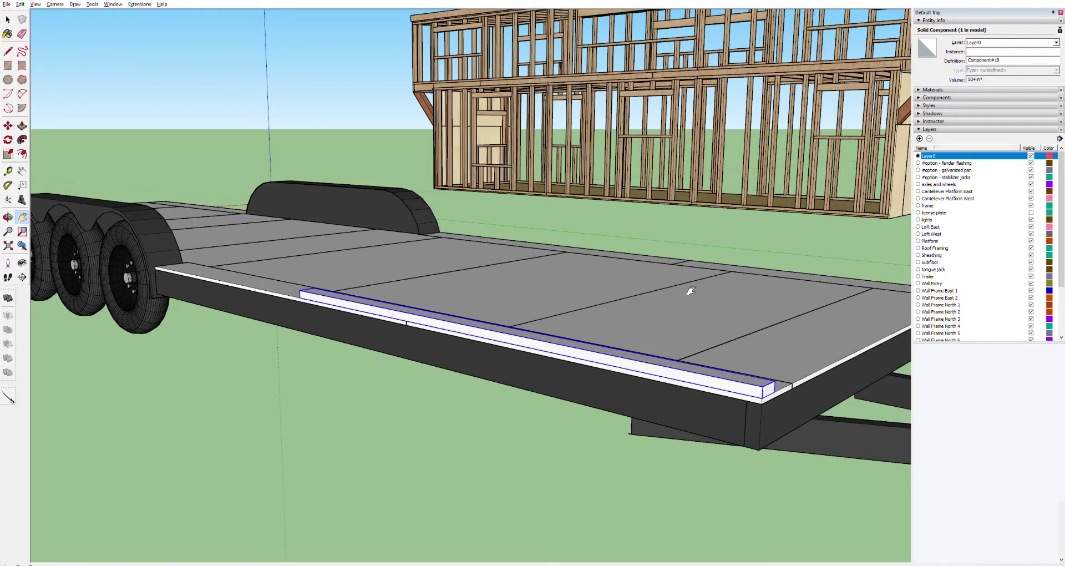
{"action": "scroll", "coordinate": [687, 293], "scroll_direction": "up", "scroll_amount": 10}
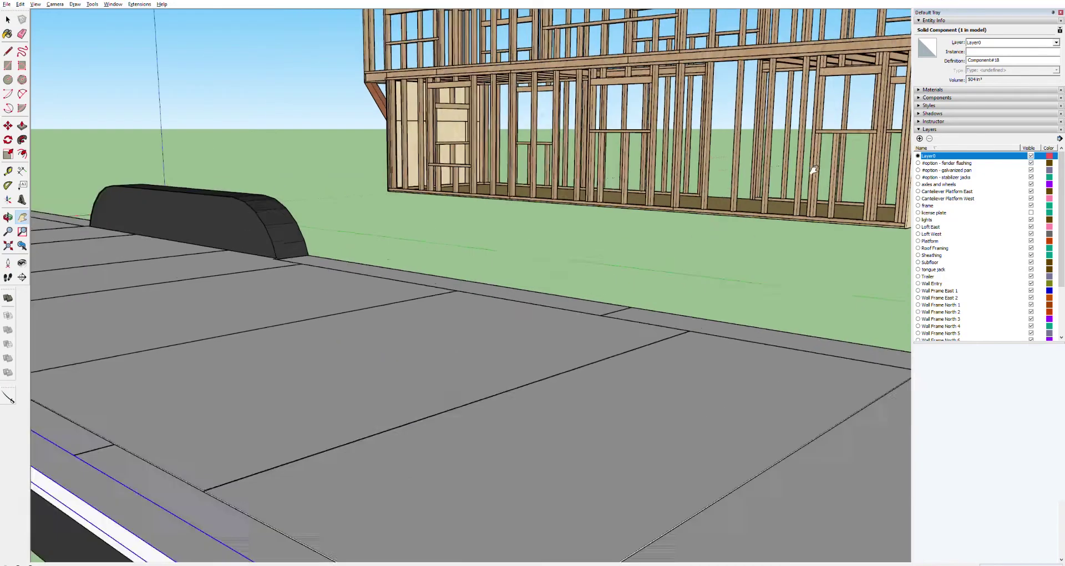
{"action": "scroll", "coordinate": [620, 273], "scroll_direction": "up", "scroll_amount": 2}
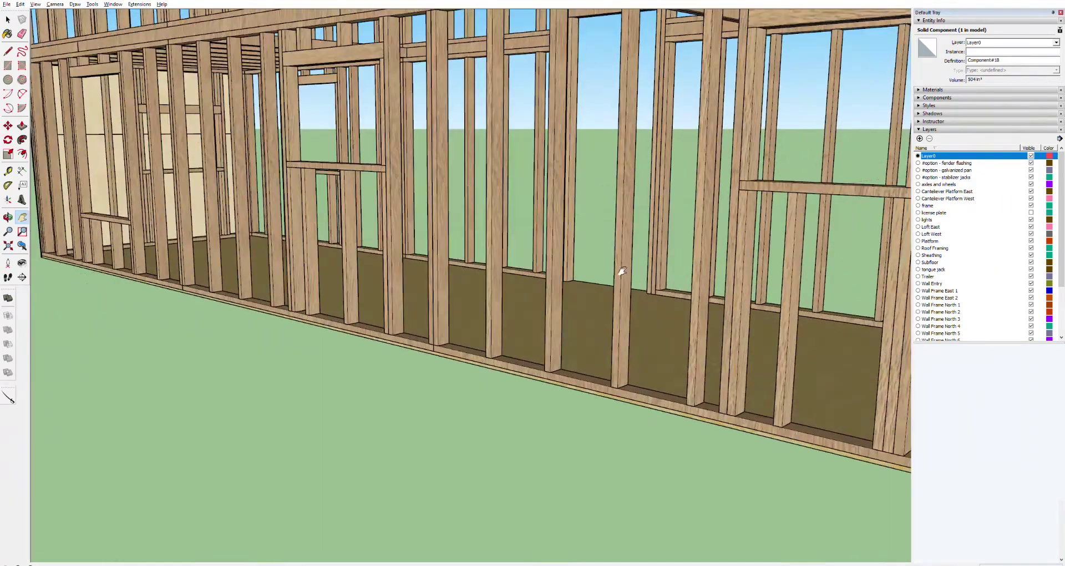
{"action": "scroll", "coordinate": [621, 274], "scroll_direction": "down", "scroll_amount": 3}
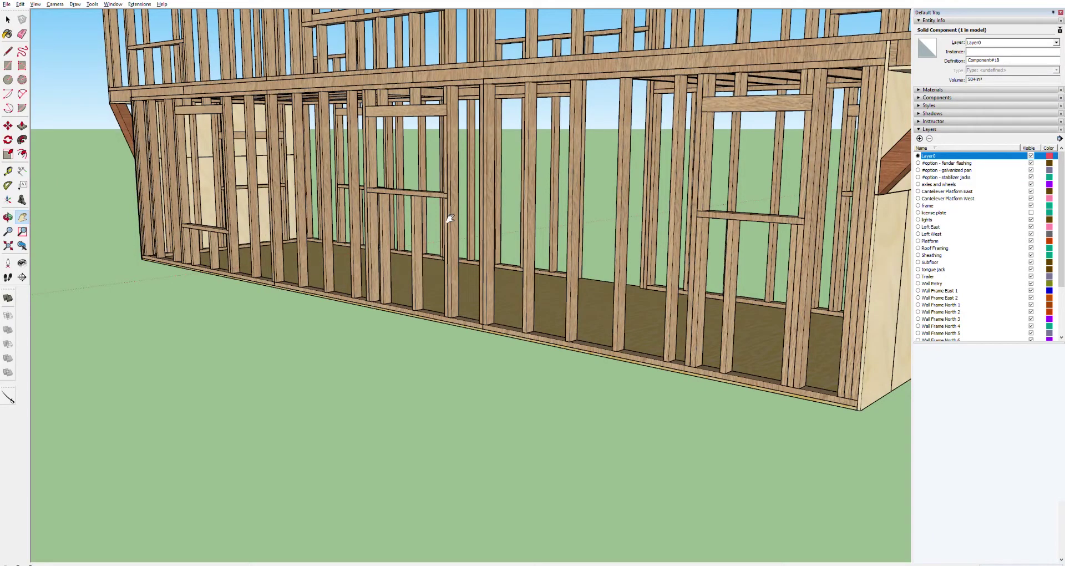
{"action": "key", "text": "t"}
{"action": "scroll", "coordinate": [489, 321], "scroll_direction": "up", "scroll_amount": 5}
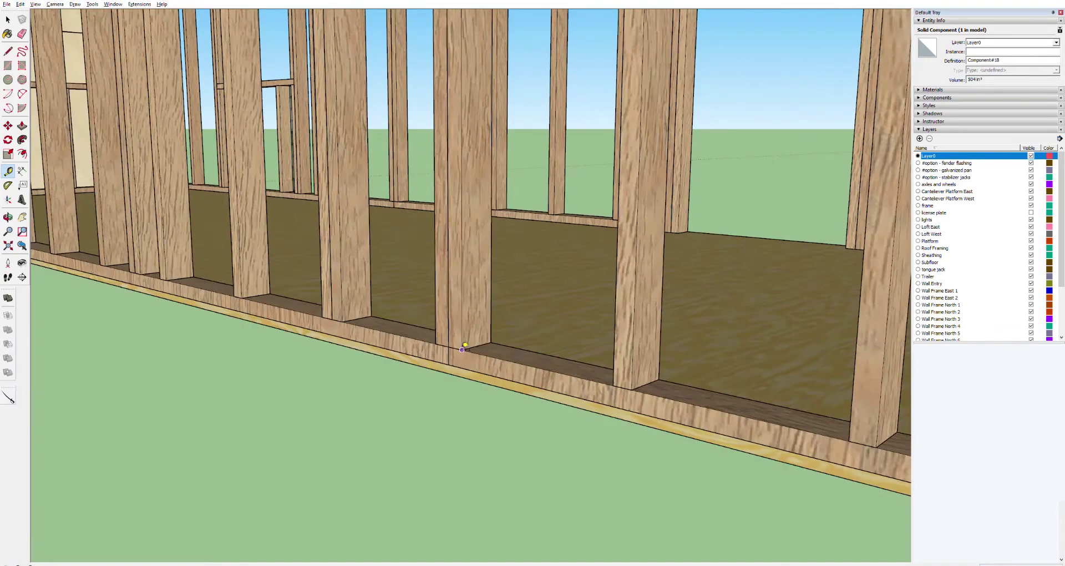
{"action": "key", "text": "h"}
{"action": "left_click_drag", "start_coordinate": [464, 168], "coordinate": [491, 206]}
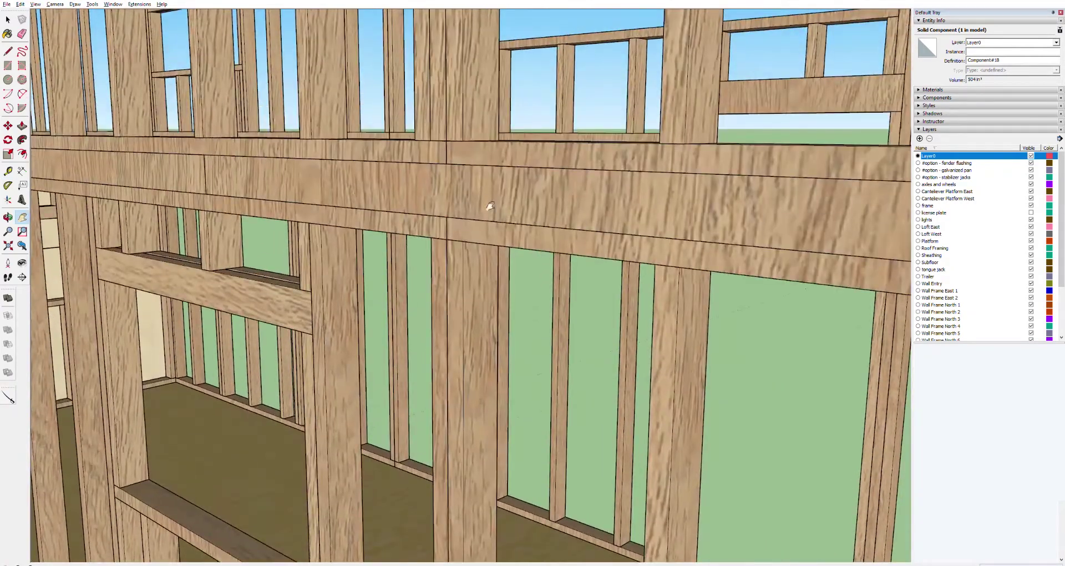
{"action": "key", "text": "t"}
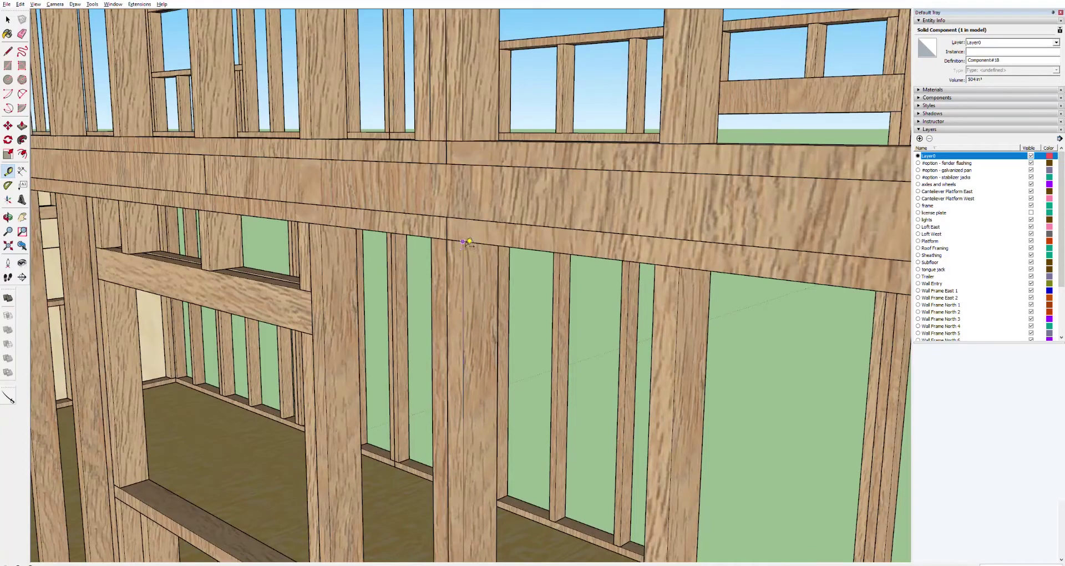
{"action": "scroll", "coordinate": [469, 241], "scroll_direction": "down", "scroll_amount": 10}
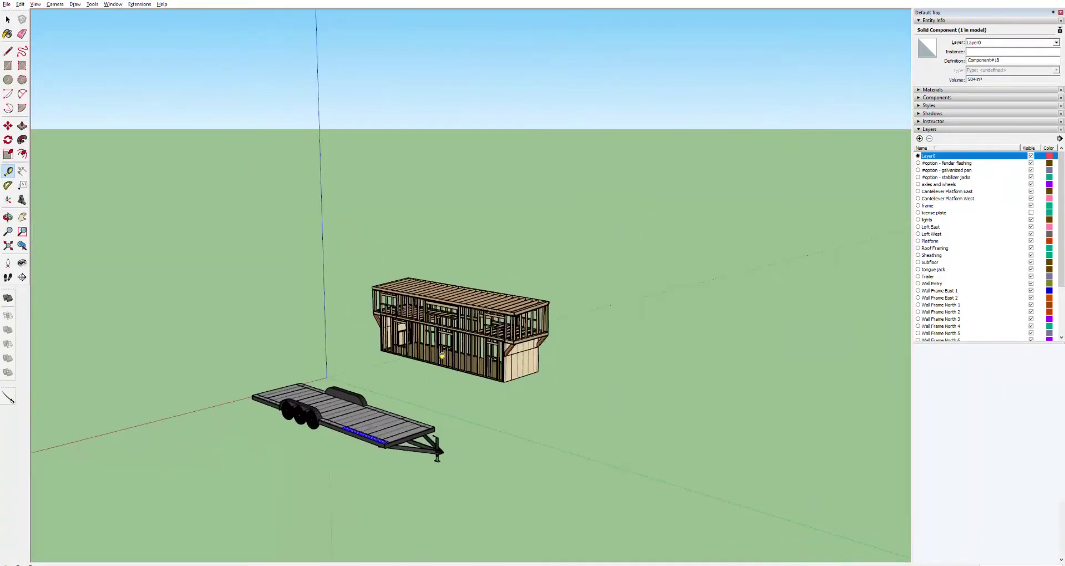
{"action": "key", "text": "h"}
{"action": "left_click_drag", "start_coordinate": [388, 425], "coordinate": [432, 413]}
{"action": "scroll", "coordinate": [415, 381], "scroll_direction": "up", "scroll_amount": 3}
{"action": "scroll", "coordinate": [452, 340], "scroll_direction": "up", "scroll_amount": 6}
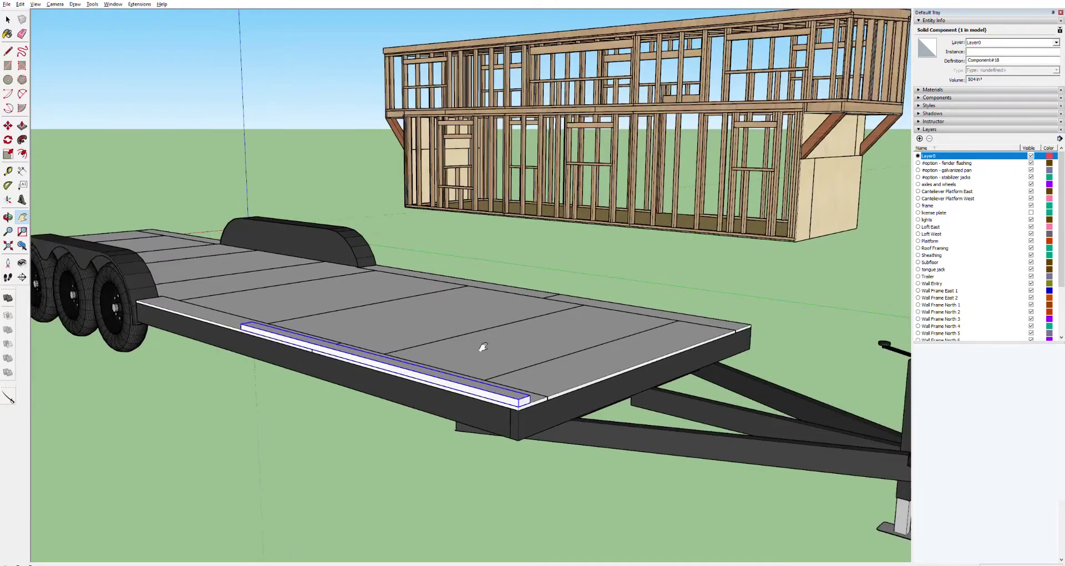
{"action": "scroll", "coordinate": [656, 196], "scroll_direction": "up", "scroll_amount": 5}
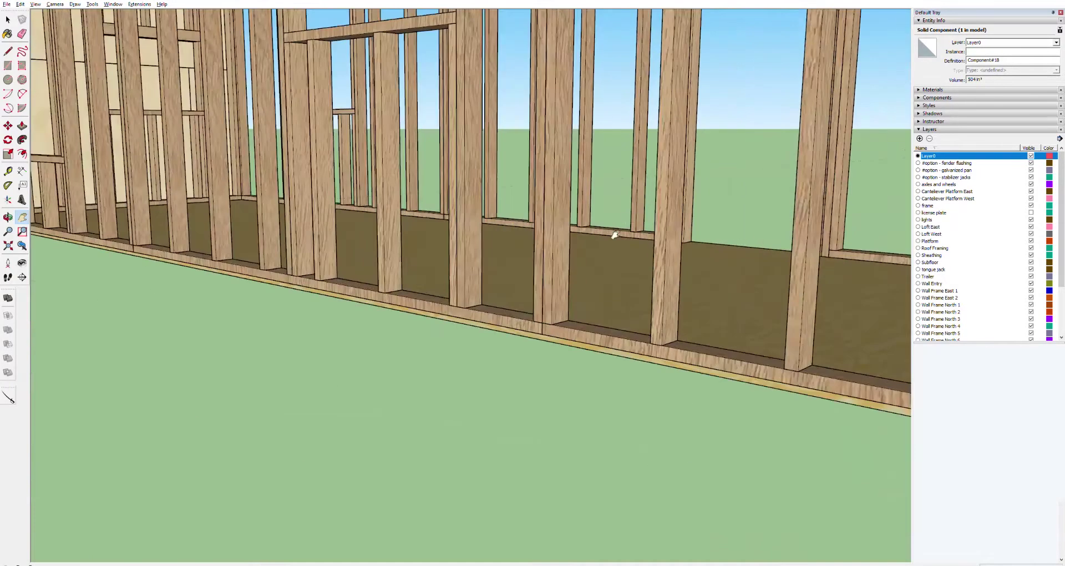
{"action": "key", "text": "t"}
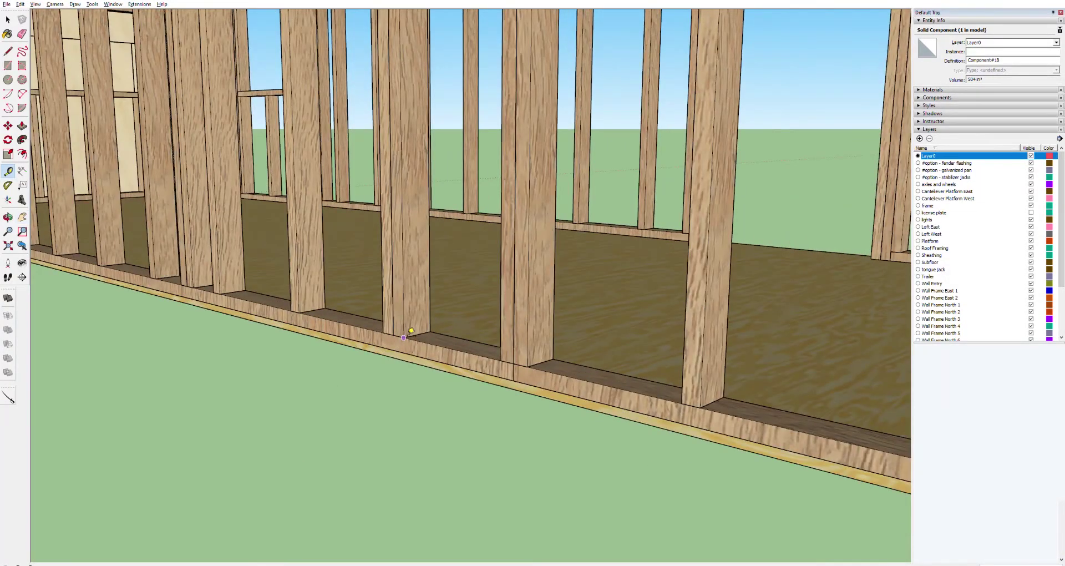
{"action": "scroll", "coordinate": [413, 142], "scroll_direction": "down", "scroll_amount": 6}
{"action": "scroll", "coordinate": [413, 113], "scroll_direction": "down", "scroll_amount": 2}
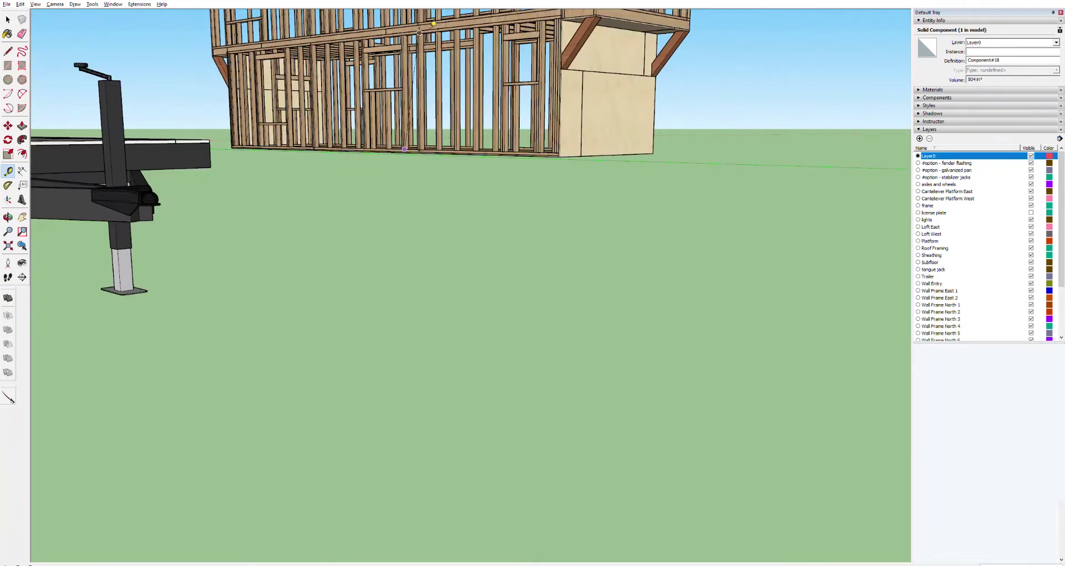
{"action": "scroll", "coordinate": [397, 36], "scroll_direction": "up", "scroll_amount": 8}
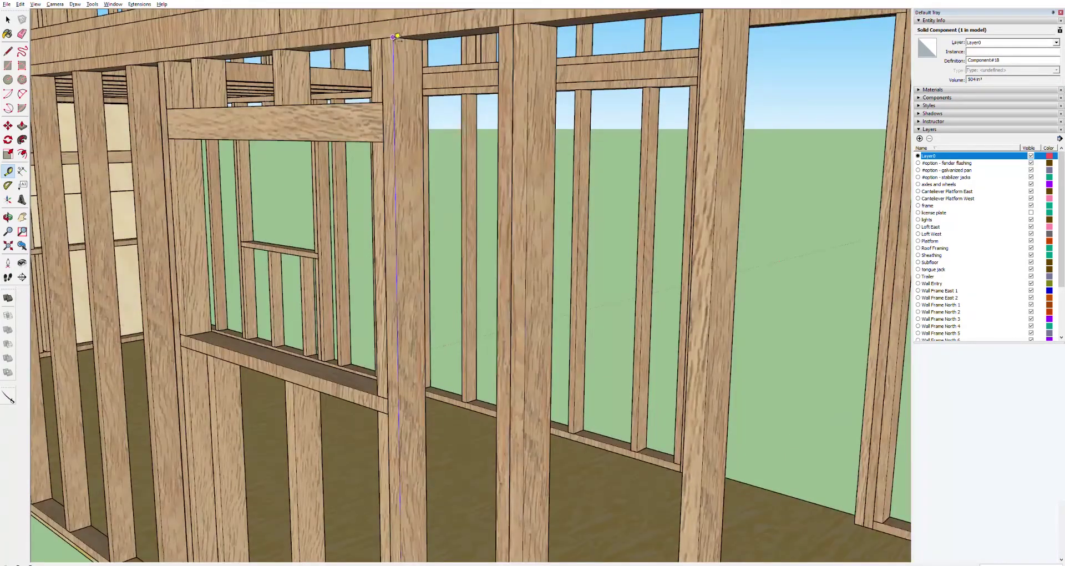
{"action": "scroll", "coordinate": [398, 36], "scroll_direction": "down", "scroll_amount": 10}
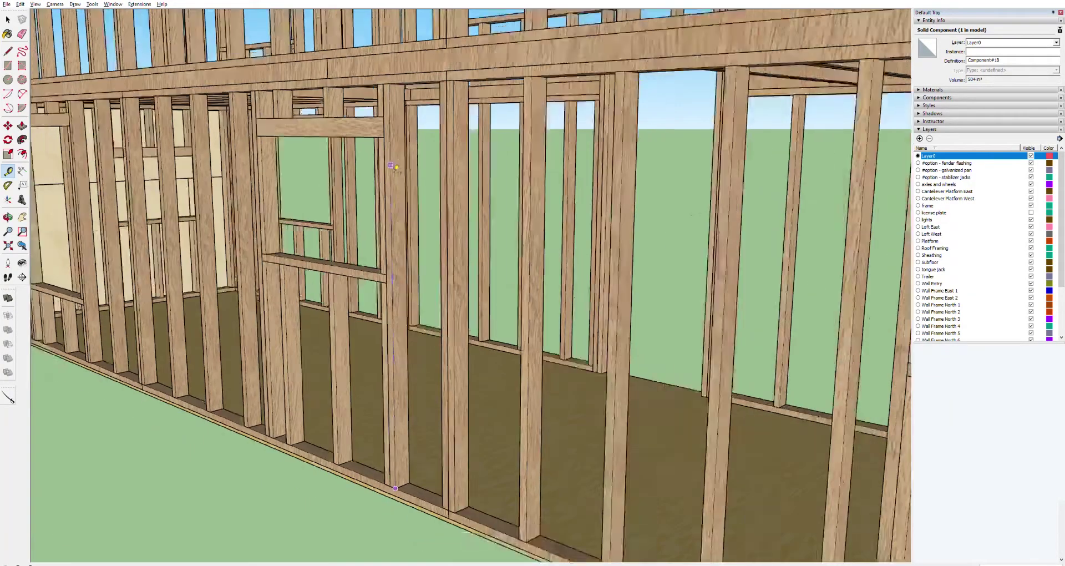
{"action": "scroll", "coordinate": [371, 268], "scroll_direction": "down", "scroll_amount": 2}
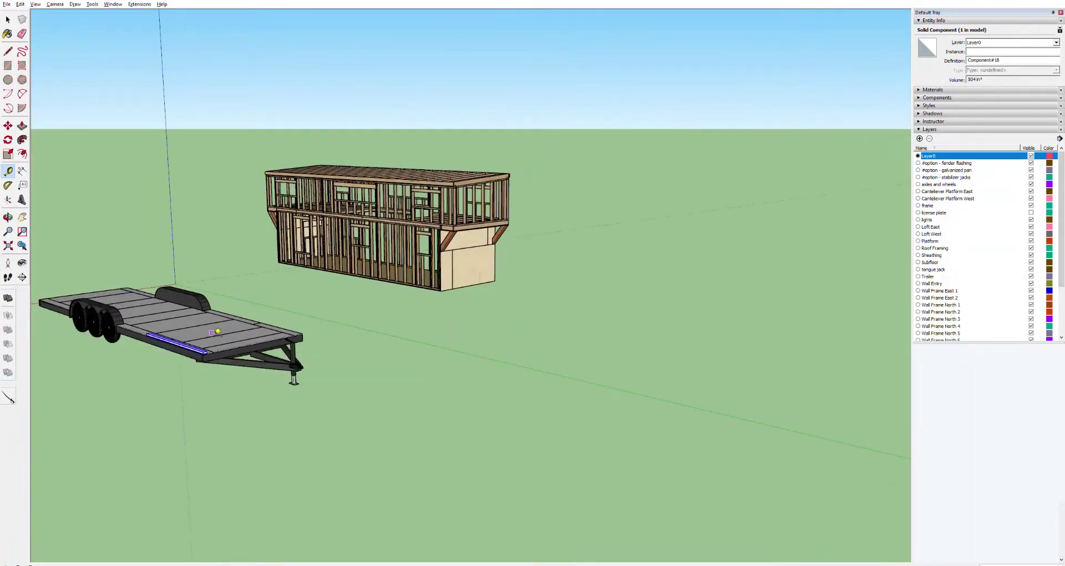
{"action": "scroll", "coordinate": [210, 333], "scroll_direction": "up", "scroll_amount": 5}
{"action": "scroll", "coordinate": [210, 349], "scroll_direction": "up", "scroll_amount": 3}
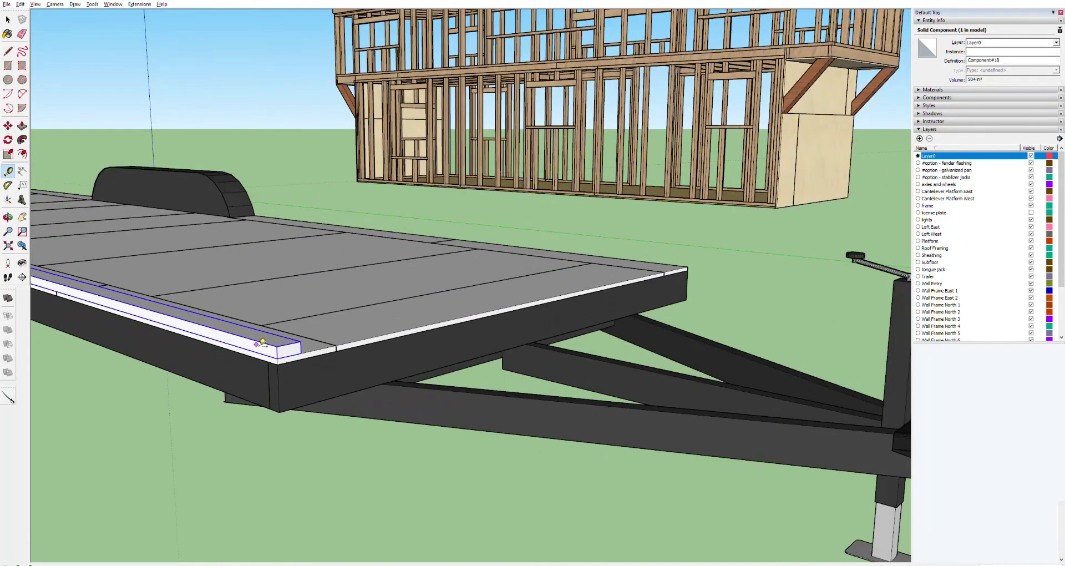
{"action": "scroll", "coordinate": [276, 337], "scroll_direction": "up", "scroll_amount": 3}
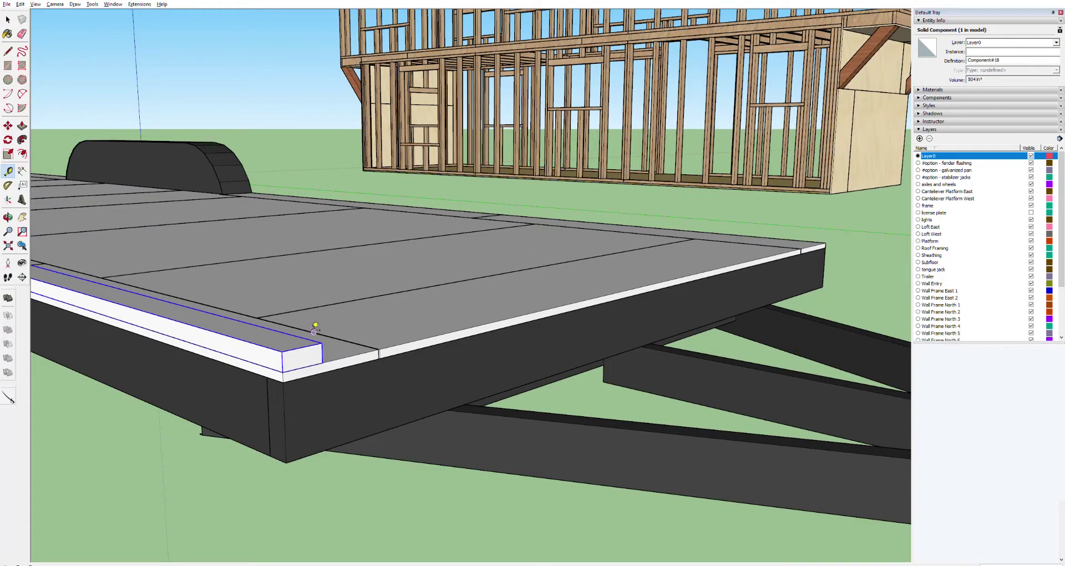
{"action": "middle_click_drag", "start_coordinate": [314, 332], "coordinate": [291, 358]}
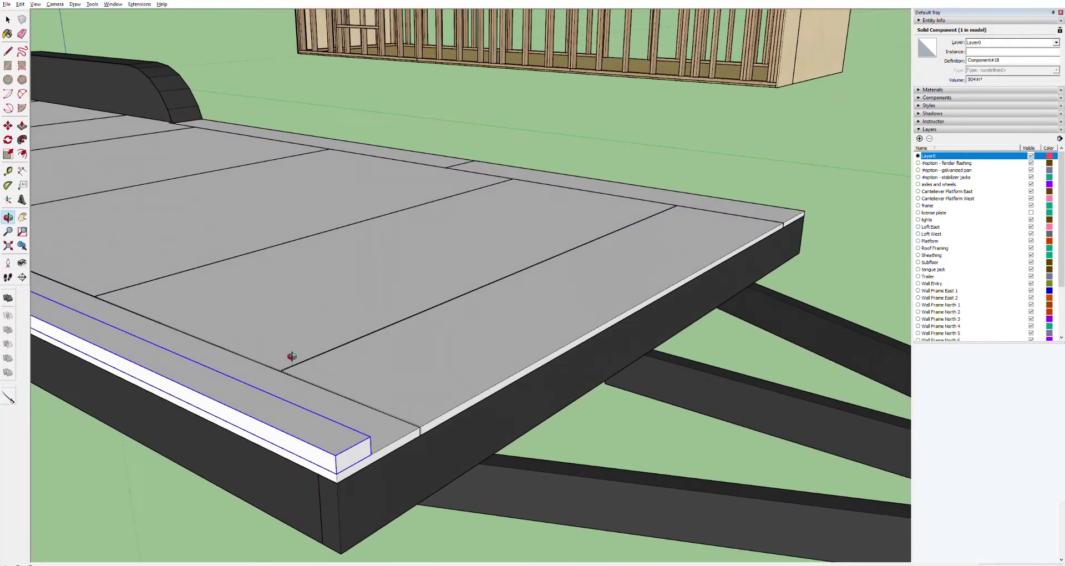
Draw a line across the sill board's front end to form an end face.
{"action": "left_click", "coordinate": [7, 51]}
{"action": "left_click", "coordinate": [321, 448]}
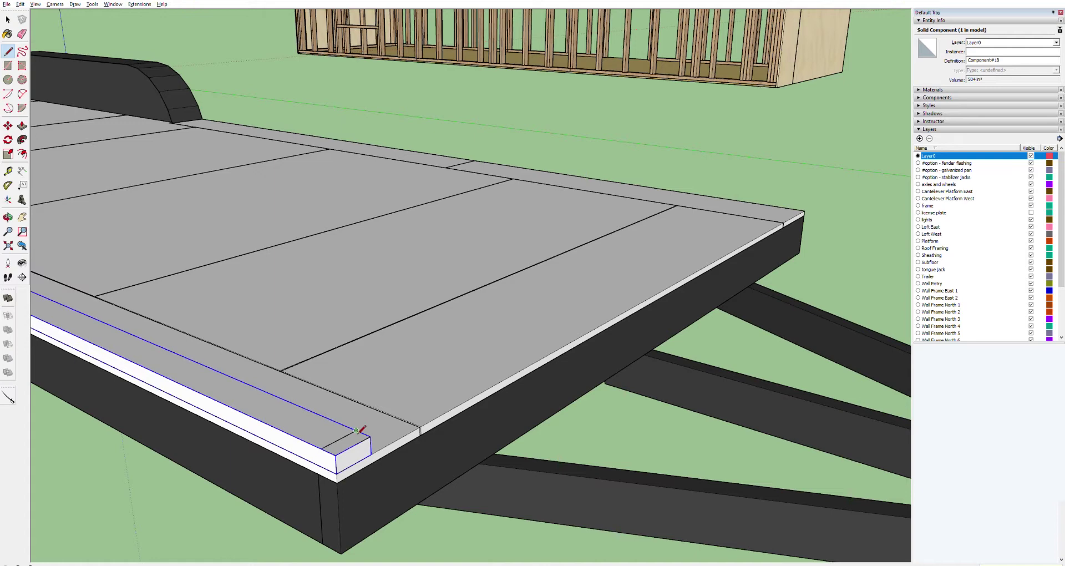
{"action": "left_click", "coordinate": [370, 437]}
{"action": "scroll", "coordinate": [323, 444], "scroll_direction": "up", "scroll_amount": 2}
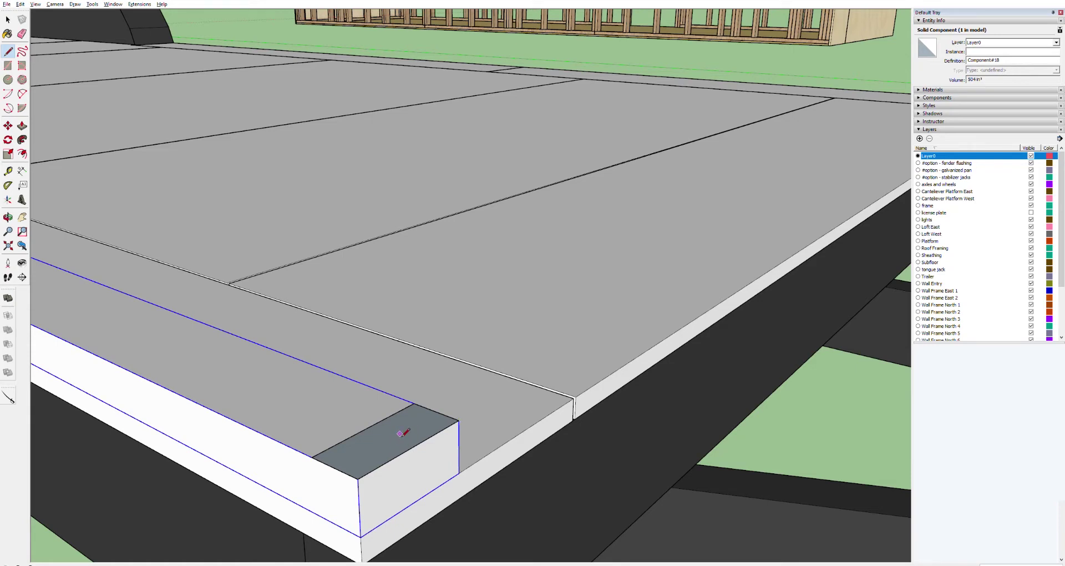
Push/Pull the end face up 96 into a vertical stud.
{"action": "key", "text": "p"}
{"action": "left_click_drag", "start_coordinate": [399, 433], "coordinate": [390, 265]}
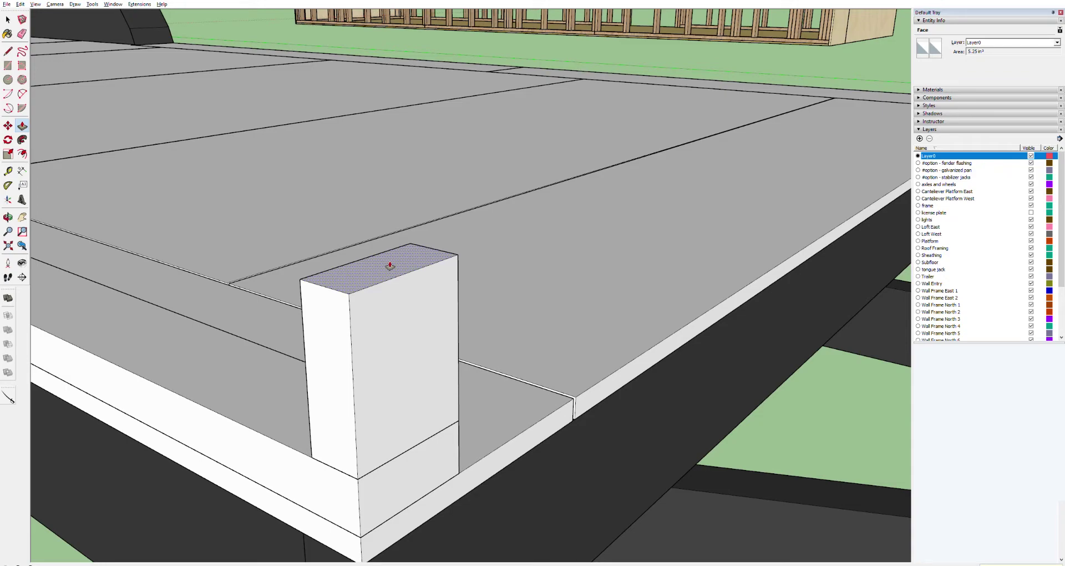
{"action": "type", "text": "96"}
{"action": "key", "text": "Return"}
{"action": "middle_click_drag", "start_coordinate": [390, 264], "coordinate": [388, 171]}
{"action": "scroll", "coordinate": [389, 171], "scroll_direction": "down", "scroll_amount": 5}
{"action": "key", "text": "h"}
{"action": "left_click_drag", "start_coordinate": [378, 177], "coordinate": [380, 186]}
{"action": "scroll", "coordinate": [395, 382], "scroll_direction": "up", "scroll_amount": 6}
{"action": "scroll", "coordinate": [459, 290], "scroll_direction": "down", "scroll_amount": 6}
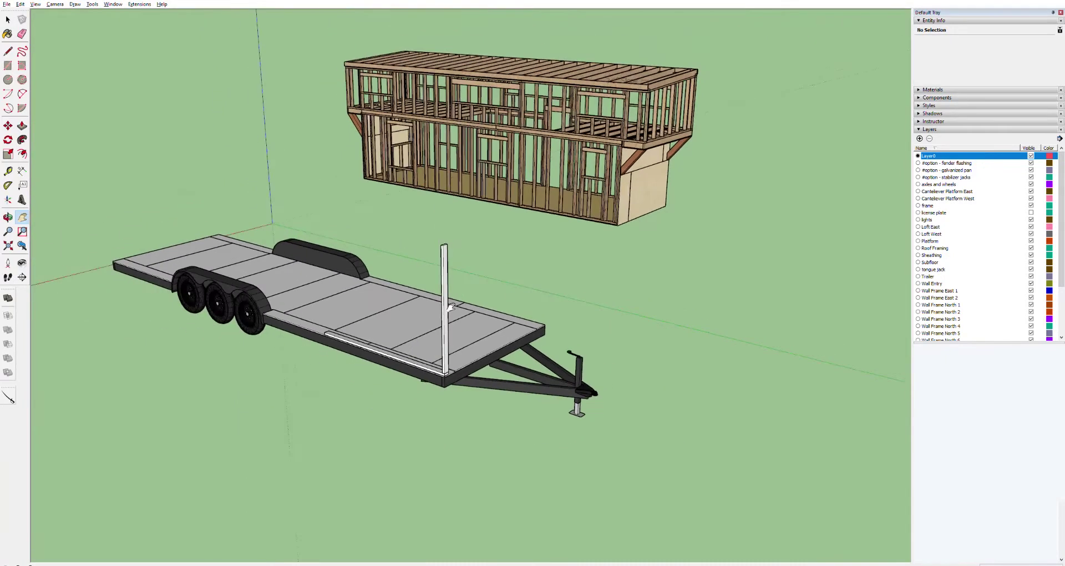
Select the whole upright stud and make it a component.
{"action": "scroll", "coordinate": [460, 301], "scroll_direction": "up", "scroll_amount": 2}
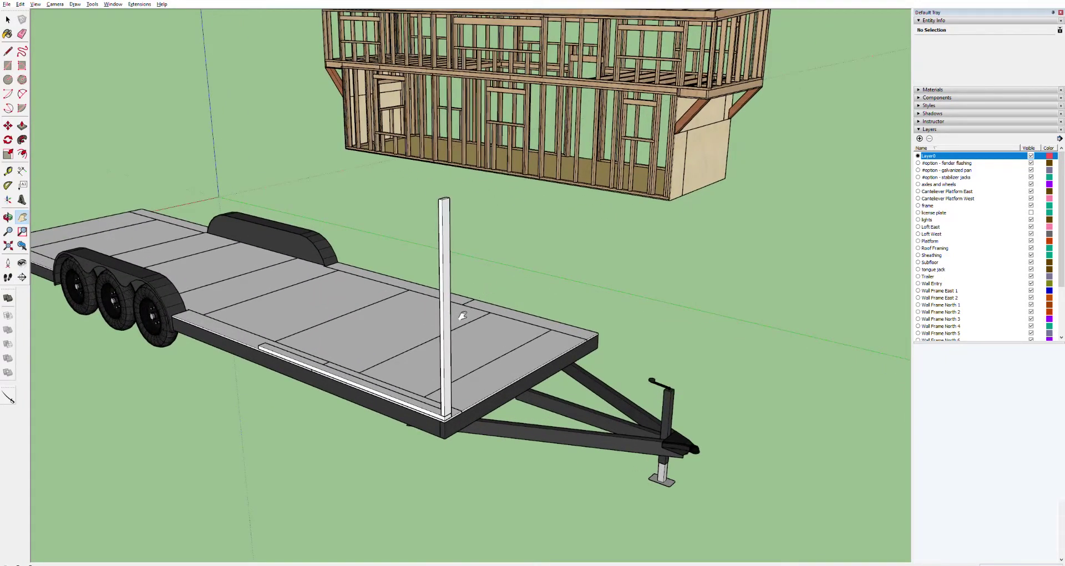
{"action": "key", "text": "space"}
{"action": "triple_click", "coordinate": [447, 313]}
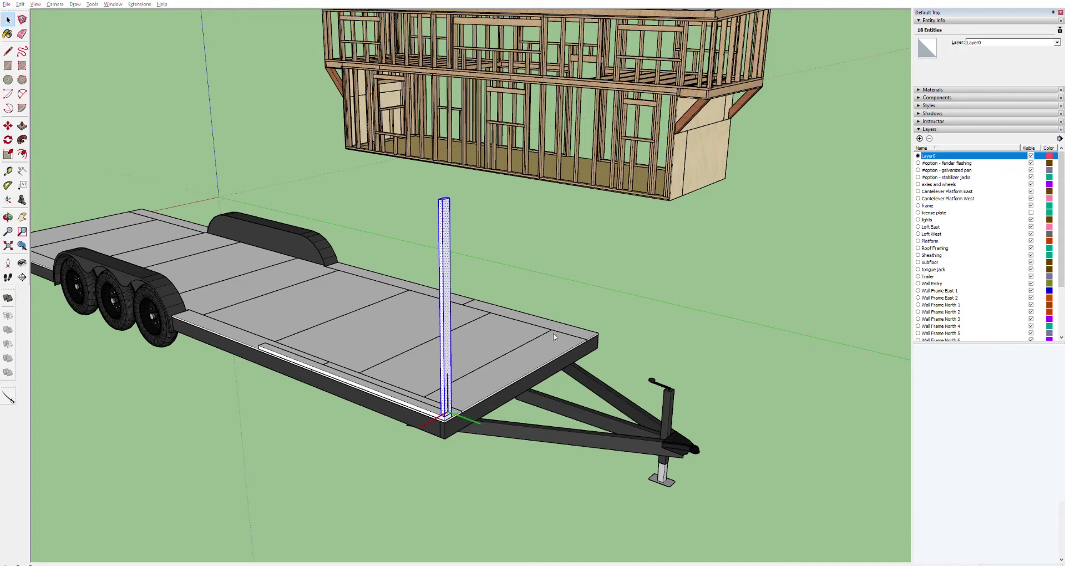
{"action": "key", "text": "g"}
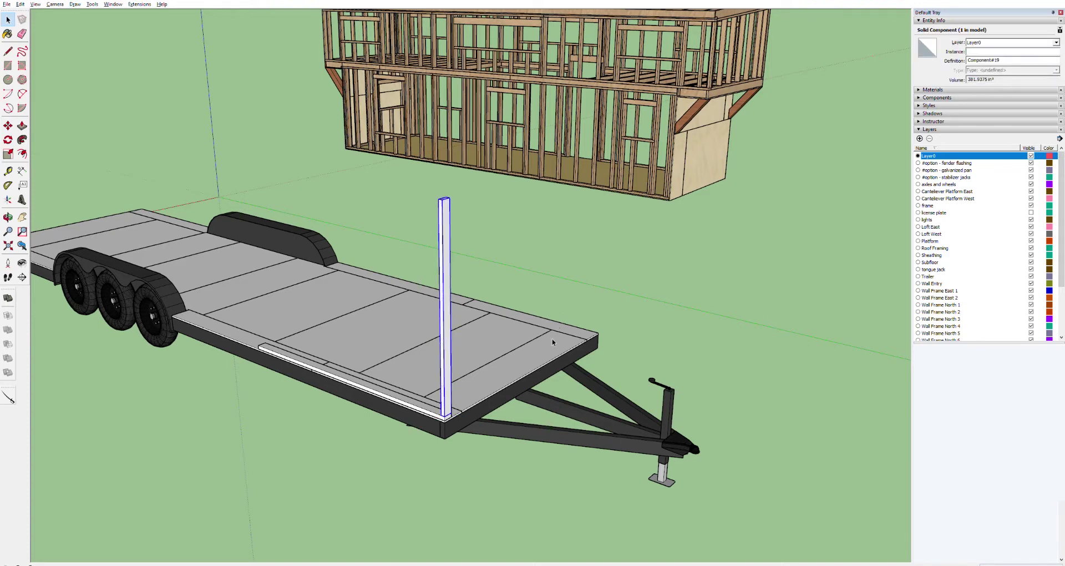
Orbit and pan along the house wall framing to its end corner.
{"action": "key", "text": "o"}
{"action": "left_click_drag", "start_coordinate": [414, 288], "coordinate": [578, 259]}
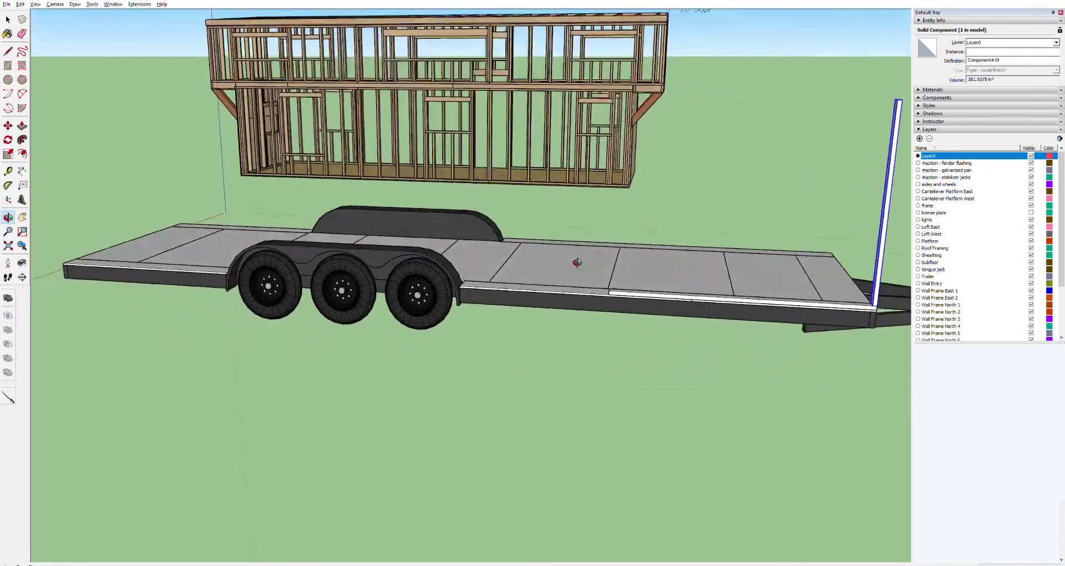
{"action": "scroll", "coordinate": [578, 259], "scroll_direction": "up", "scroll_amount": 6}
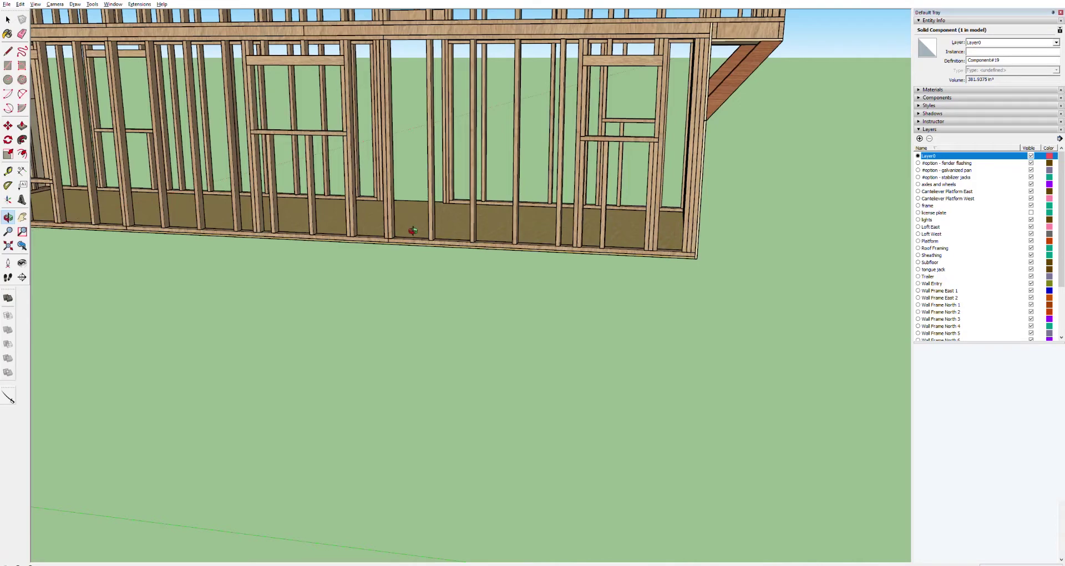
{"action": "left_click_drag", "start_coordinate": [245, 221], "coordinate": [524, 191], "text": "shift"}
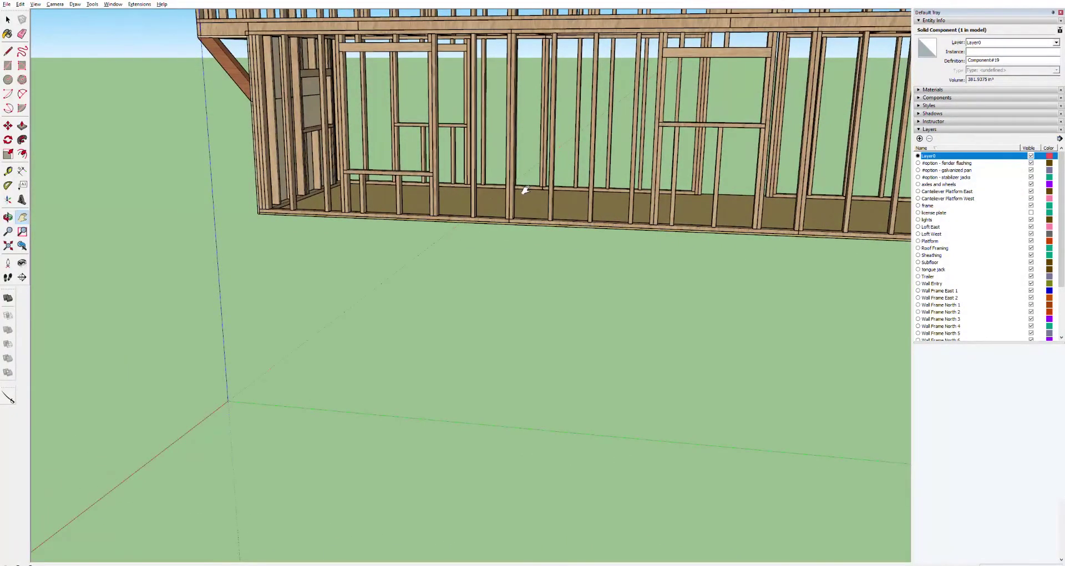
{"action": "left_click_drag", "start_coordinate": [525, 190], "coordinate": [503, 209], "text": "shift"}
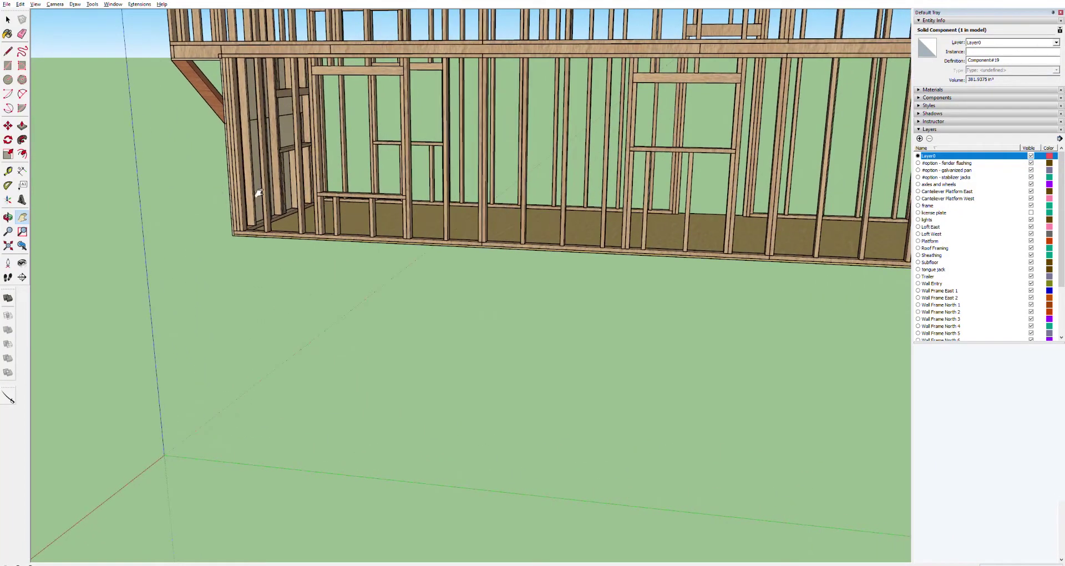
{"action": "left_click_drag", "start_coordinate": [678, 198], "coordinate": [140, 158]}
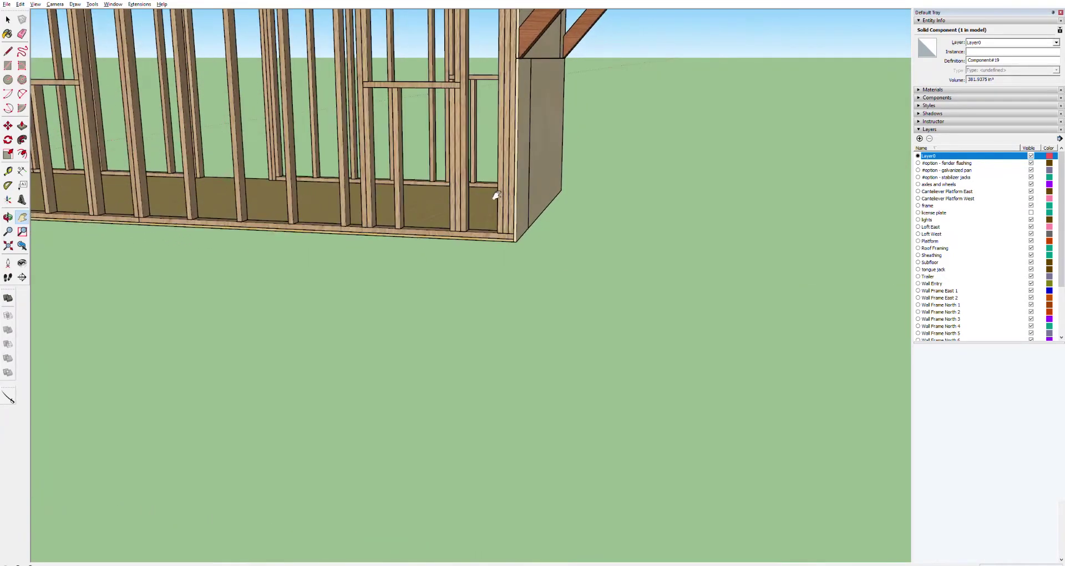
{"action": "scroll", "coordinate": [496, 197], "scroll_direction": "up", "scroll_amount": 3}
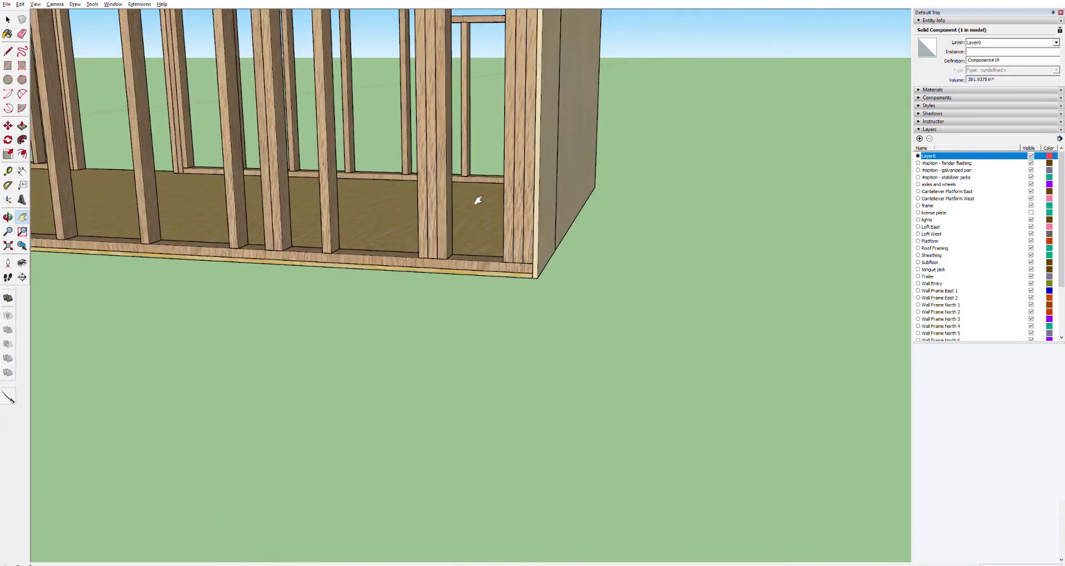
Measure from the house frame's bottom edge, then slide the post back along the trailer deck.
{"action": "key", "text": "t"}
{"action": "scroll", "coordinate": [383, 256], "scroll_direction": "down", "scroll_amount": 3}
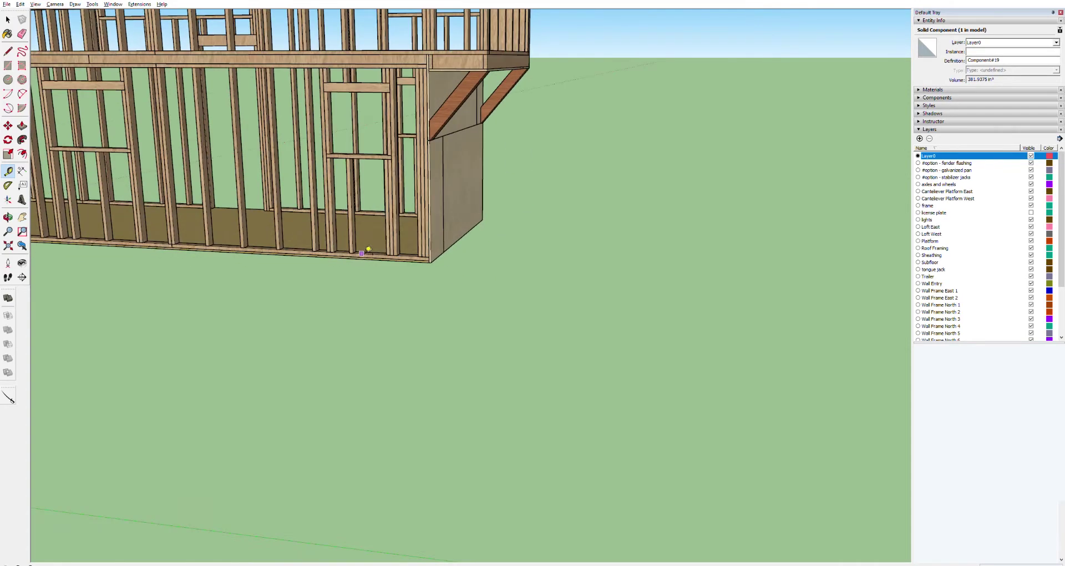
{"action": "left_click", "coordinate": [233, 235]}
{"action": "scroll", "coordinate": [234, 235], "scroll_direction": "down", "scroll_amount": 5}
{"action": "scroll", "coordinate": [345, 339], "scroll_direction": "up", "scroll_amount": 6}
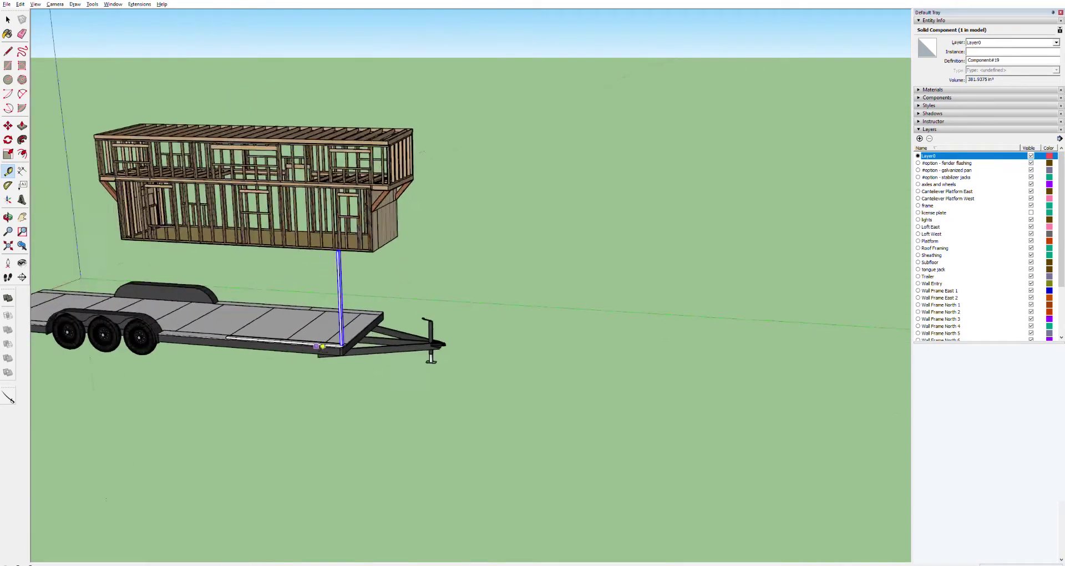
{"action": "scroll", "coordinate": [345, 339], "scroll_direction": "up", "scroll_amount": 2}
{"action": "key", "text": "m"}
{"action": "left_click_drag", "start_coordinate": [390, 335], "coordinate": [47, 311]}
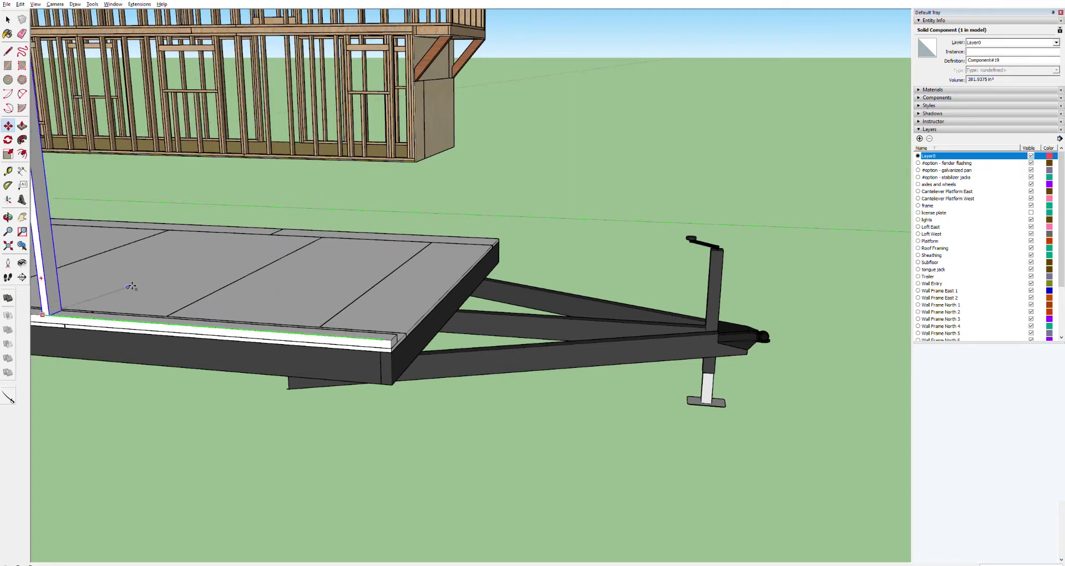
Centre the post in view and resume moving it along the deck.
{"action": "key", "text": "h"}
{"action": "left_click_drag", "start_coordinate": [125, 285], "coordinate": [392, 332]}
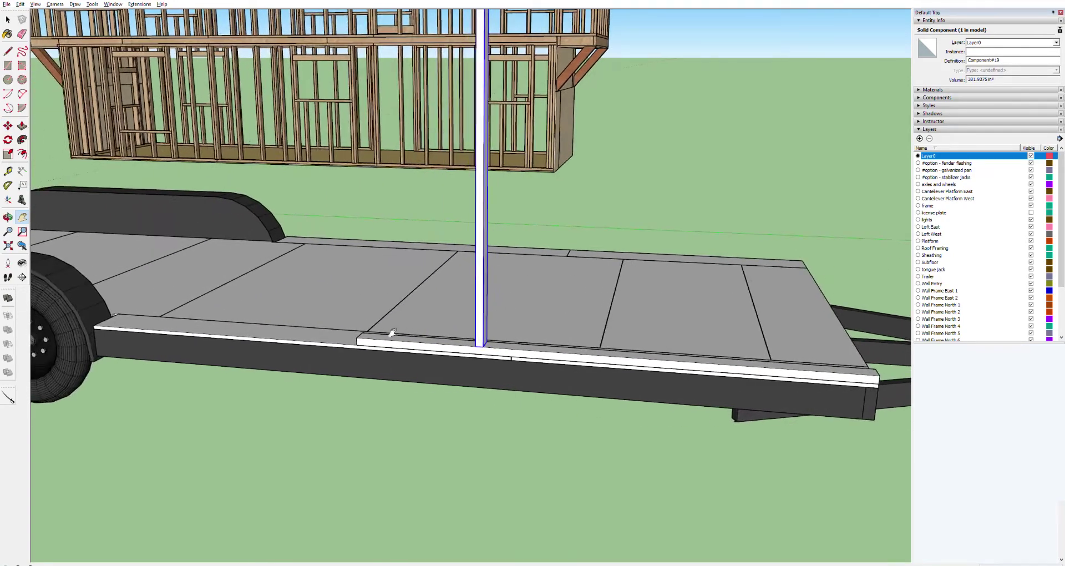
{"action": "key", "text": "m"}
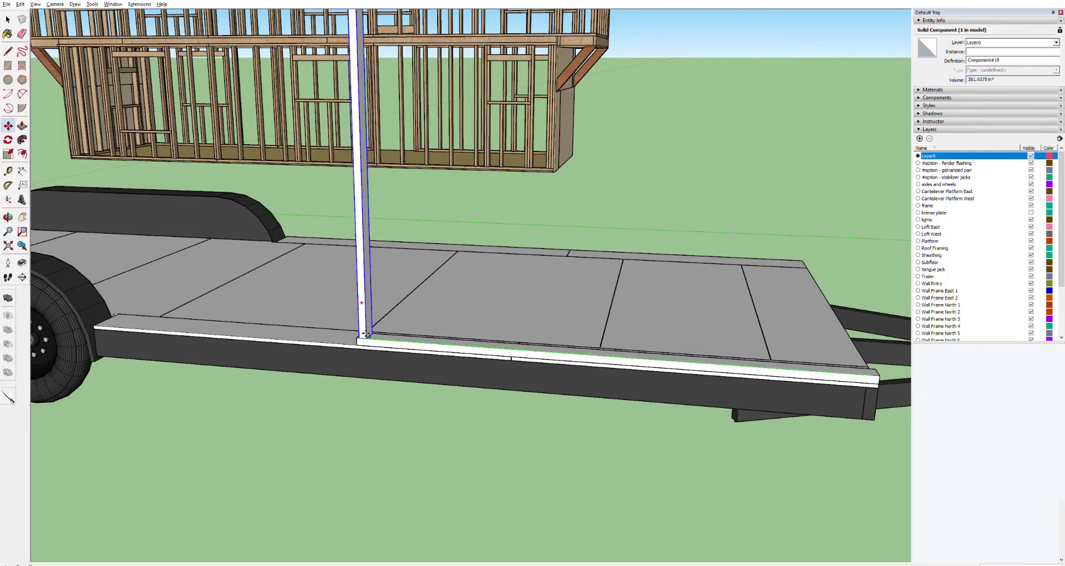
{"action": "scroll", "coordinate": [365, 333], "scroll_direction": "up", "scroll_amount": 5}
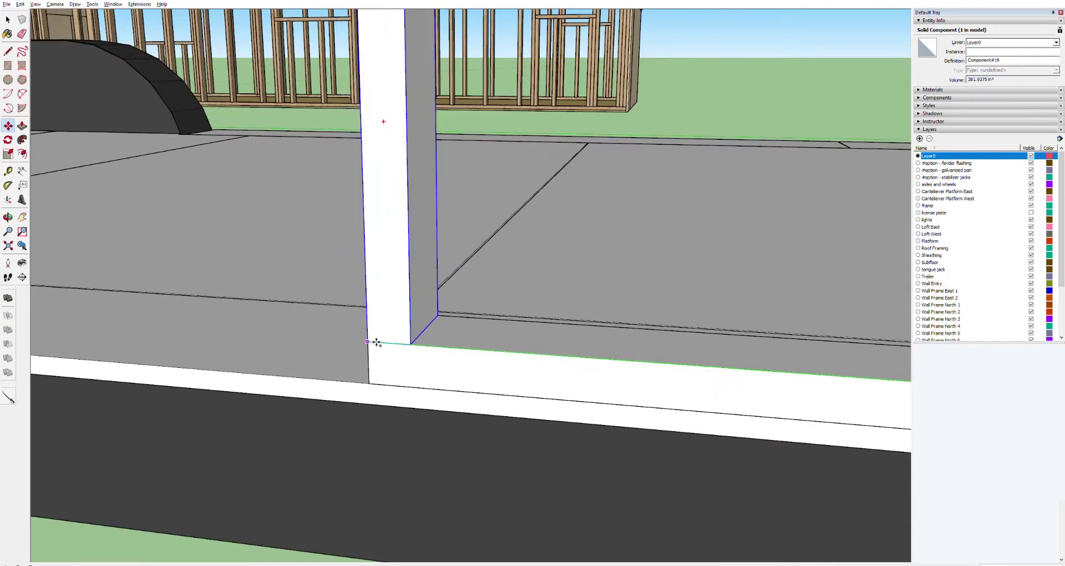
Orbit around the post's base to check its faces against the deck edge and rail.
{"action": "key", "text": "o"}
{"action": "left_click_drag", "start_coordinate": [374, 336], "coordinate": [804, 285]}
{"action": "left_click_drag", "start_coordinate": [587, 312], "coordinate": [544, 301]}
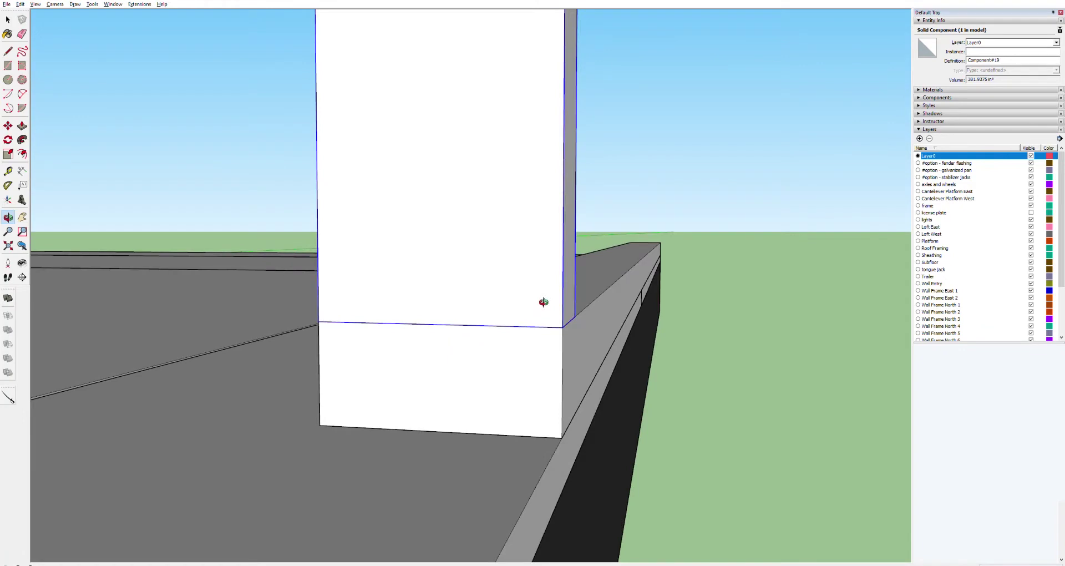
{"action": "scroll", "coordinate": [547, 280], "scroll_direction": "down", "scroll_amount": 10}
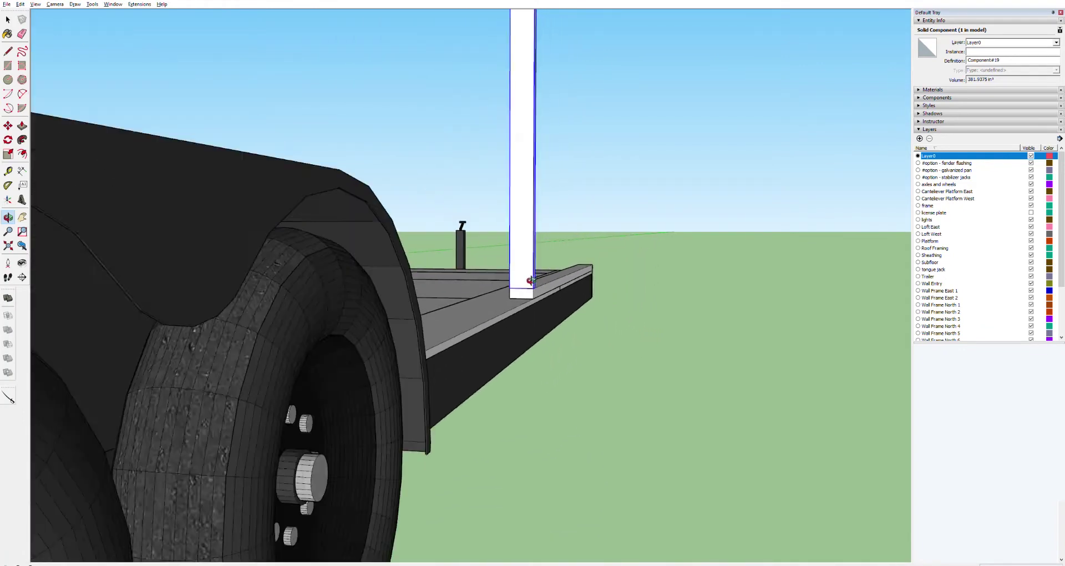
{"action": "scroll", "coordinate": [537, 277], "scroll_direction": "up", "scroll_amount": 10}
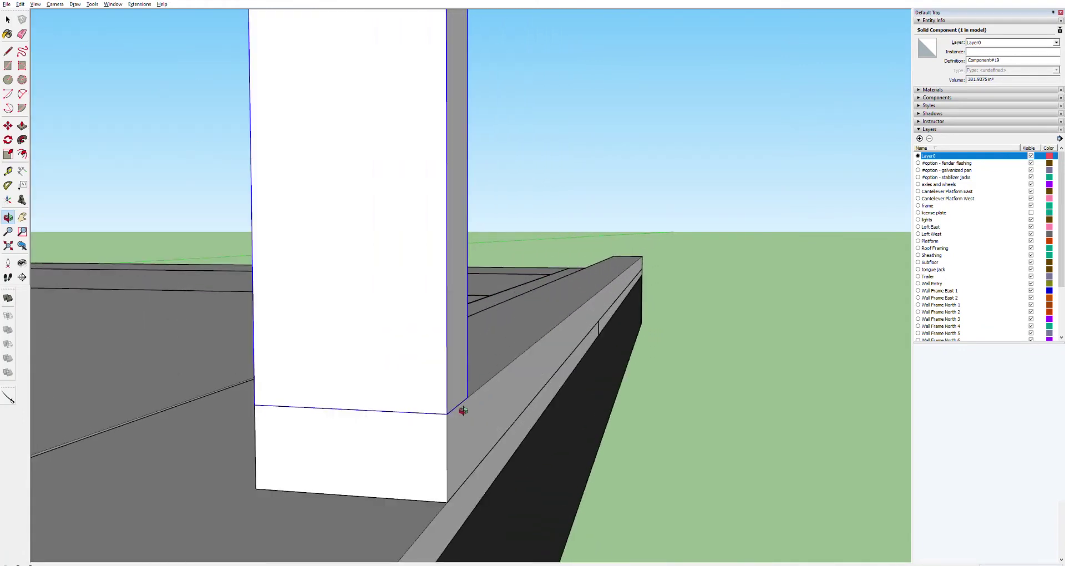
{"action": "left_click_drag", "start_coordinate": [494, 401], "coordinate": [518, 403]}
{"action": "scroll", "coordinate": [456, 404], "scroll_direction": "up", "scroll_amount": 8}
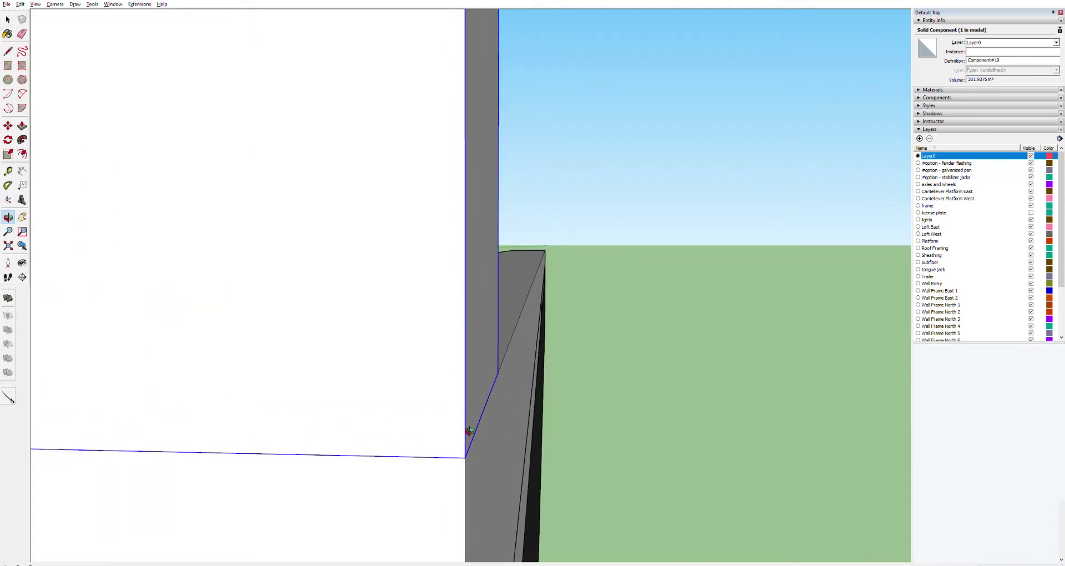
{"action": "left_click_drag", "start_coordinate": [497, 475], "coordinate": [525, 373]}
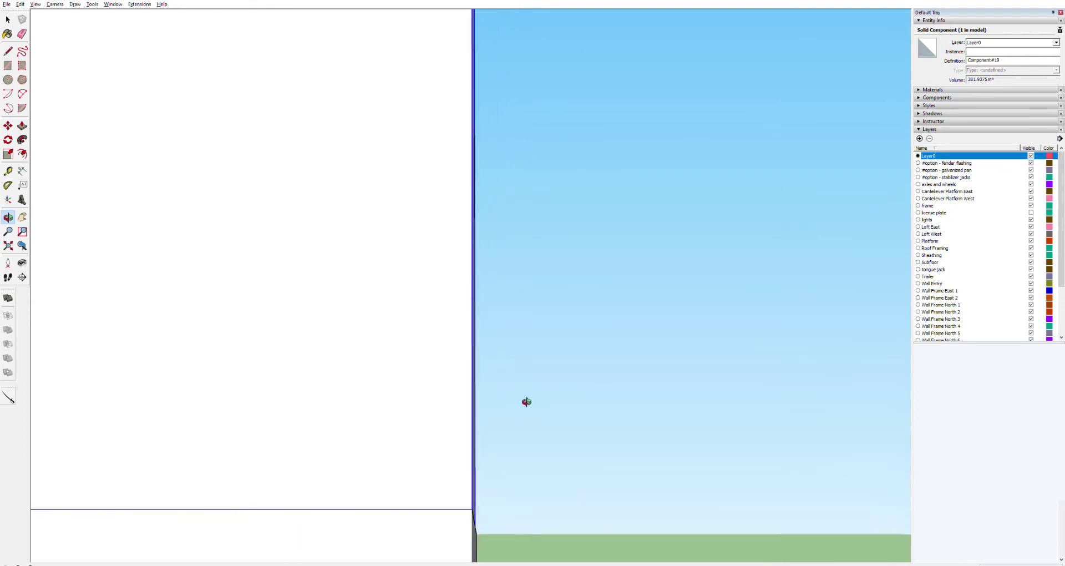
{"action": "left_click_drag", "start_coordinate": [477, 526], "coordinate": [487, 522]}
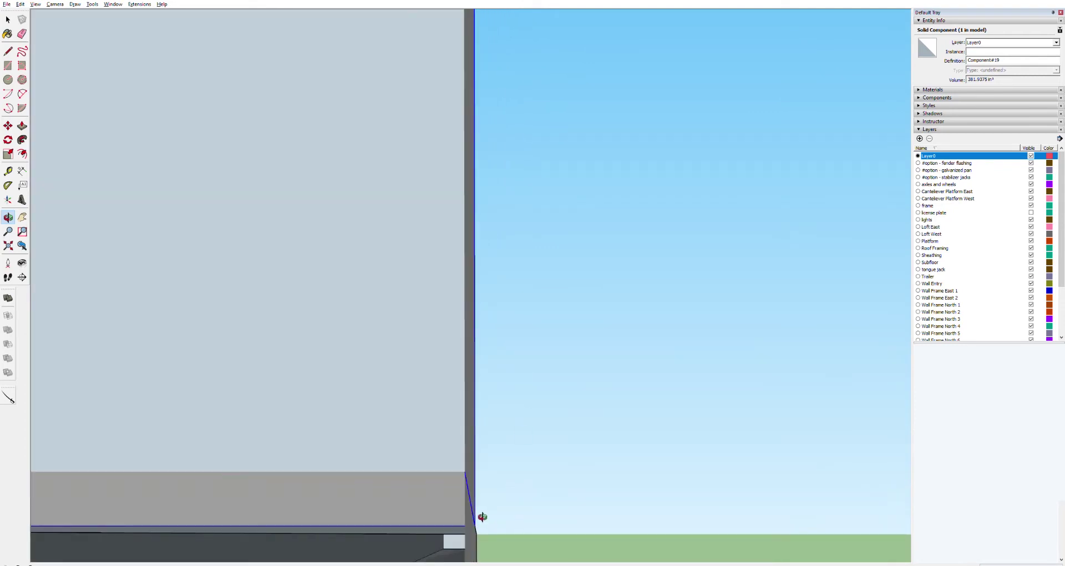
{"action": "left_click_drag", "start_coordinate": [456, 518], "coordinate": [475, 404]}
{"action": "scroll", "coordinate": [467, 430], "scroll_direction": "down", "scroll_amount": 5}
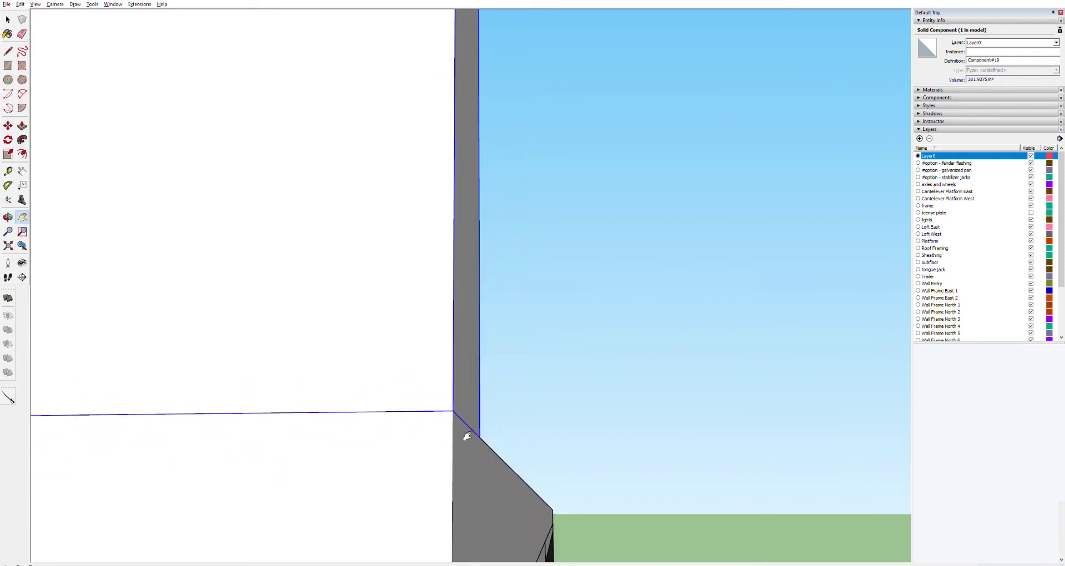
{"action": "scroll", "coordinate": [482, 434], "scroll_direction": "up", "scroll_amount": 5}
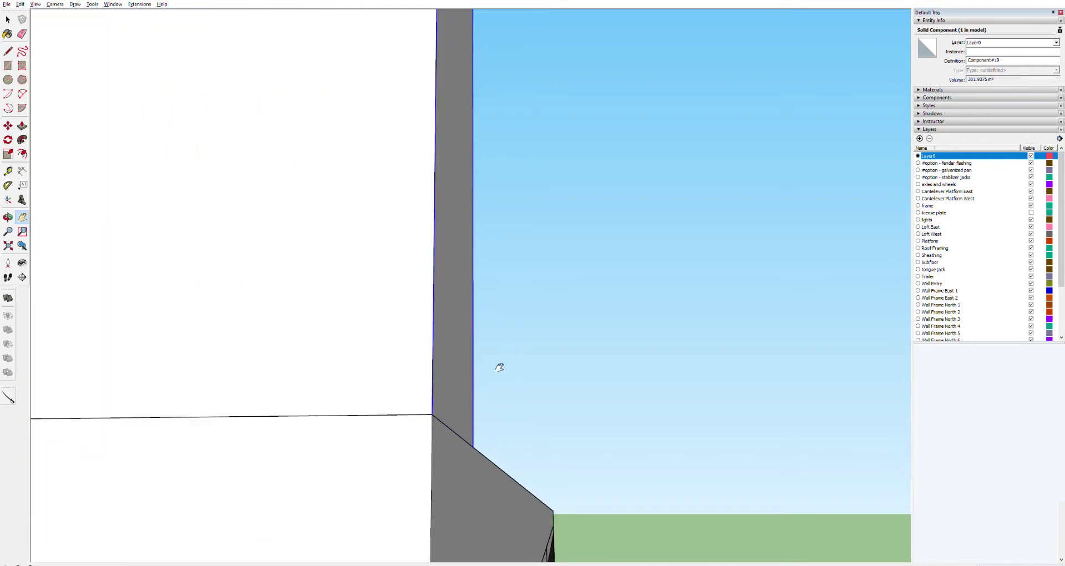
{"action": "scroll", "coordinate": [487, 425], "scroll_direction": "down", "scroll_amount": 2}
{"action": "middle_click_drag", "start_coordinate": [484, 432], "coordinate": [444, 490]}
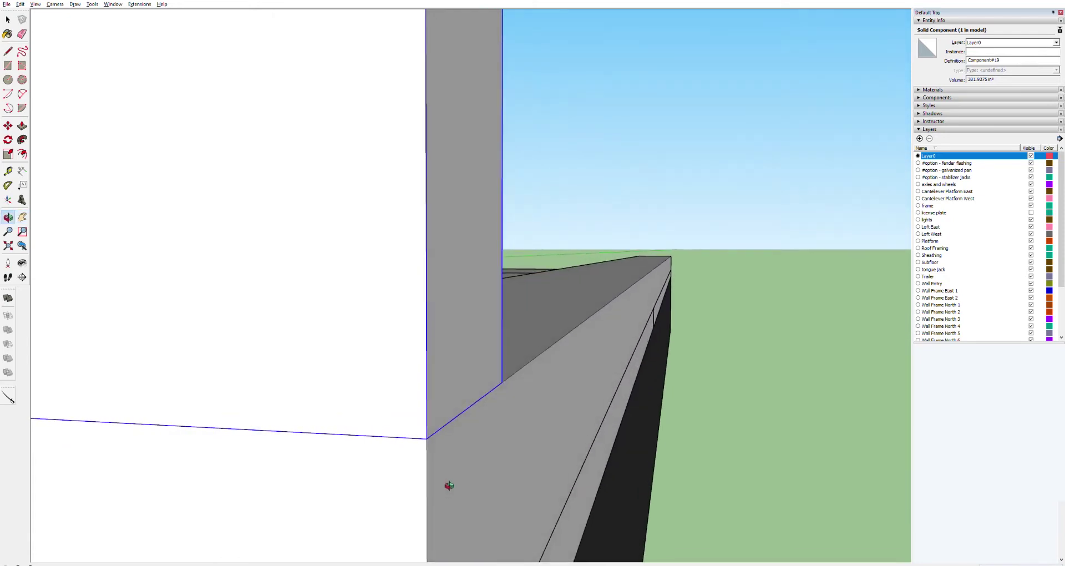
{"action": "middle_click_drag", "start_coordinate": [474, 373], "coordinate": [482, 456]}
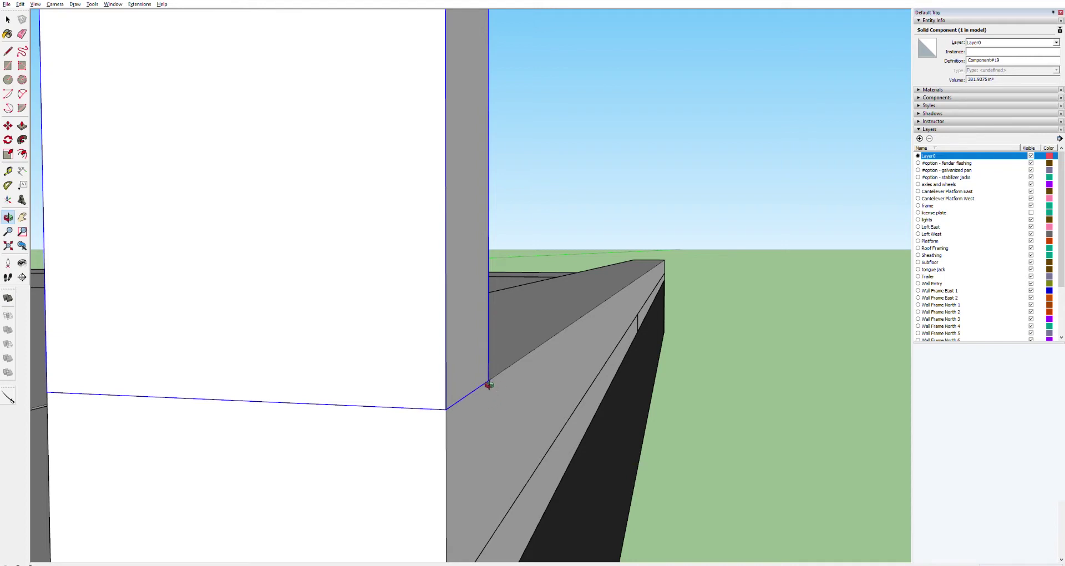
Zoom in and out to confirm the post base sits tight against the side rail.
{"action": "scroll", "coordinate": [487, 373], "scroll_direction": "down", "scroll_amount": 4}
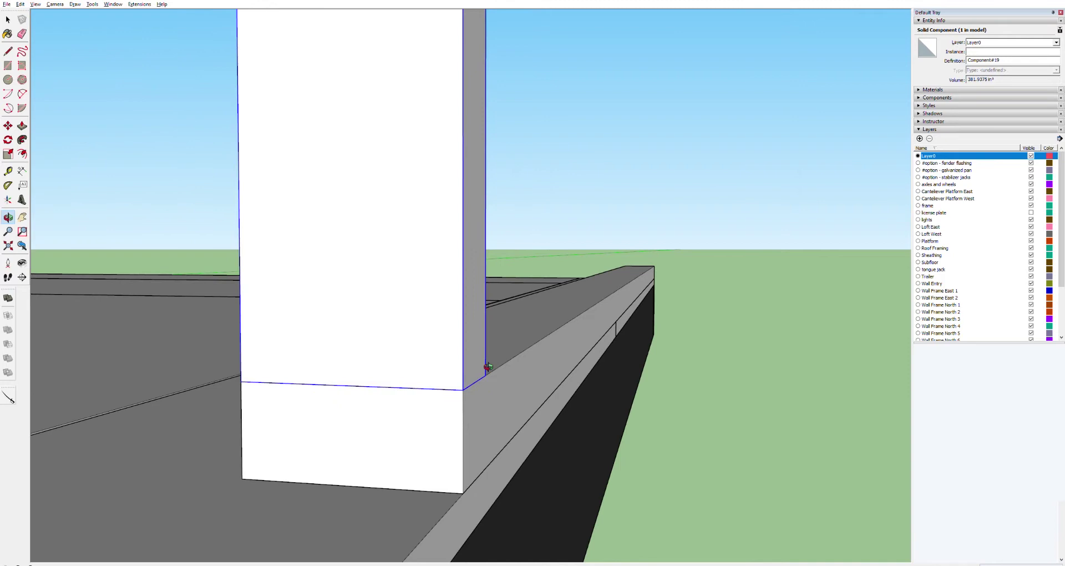
{"action": "scroll", "coordinate": [488, 374], "scroll_direction": "up", "scroll_amount": 4}
{"action": "scroll", "coordinate": [489, 374], "scroll_direction": "up", "scroll_amount": 1}
{"action": "scroll", "coordinate": [490, 375], "scroll_direction": "down", "scroll_amount": 3}
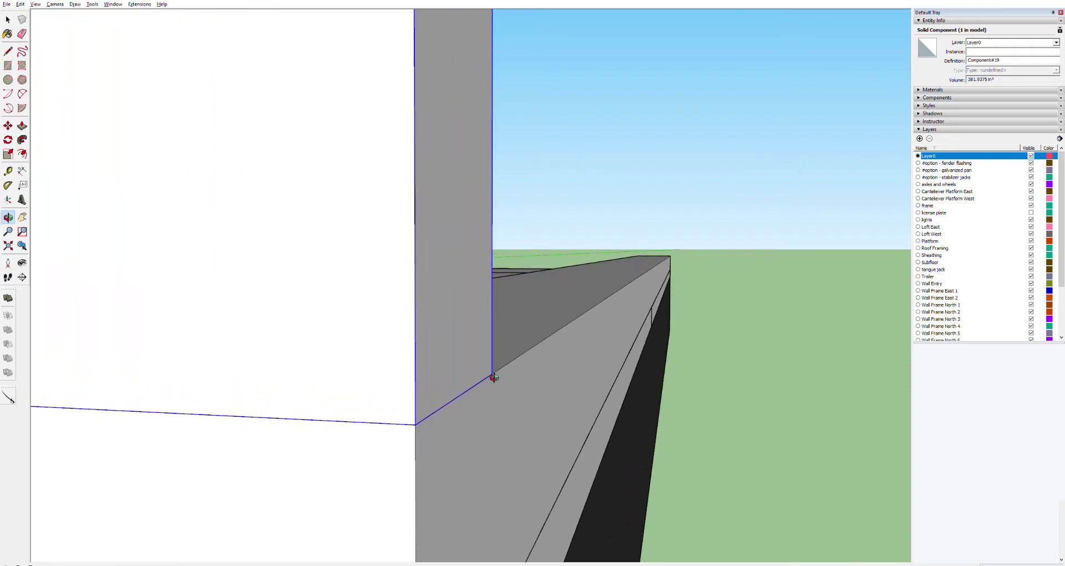
{"action": "scroll", "coordinate": [493, 379], "scroll_direction": "down", "scroll_amount": 2}
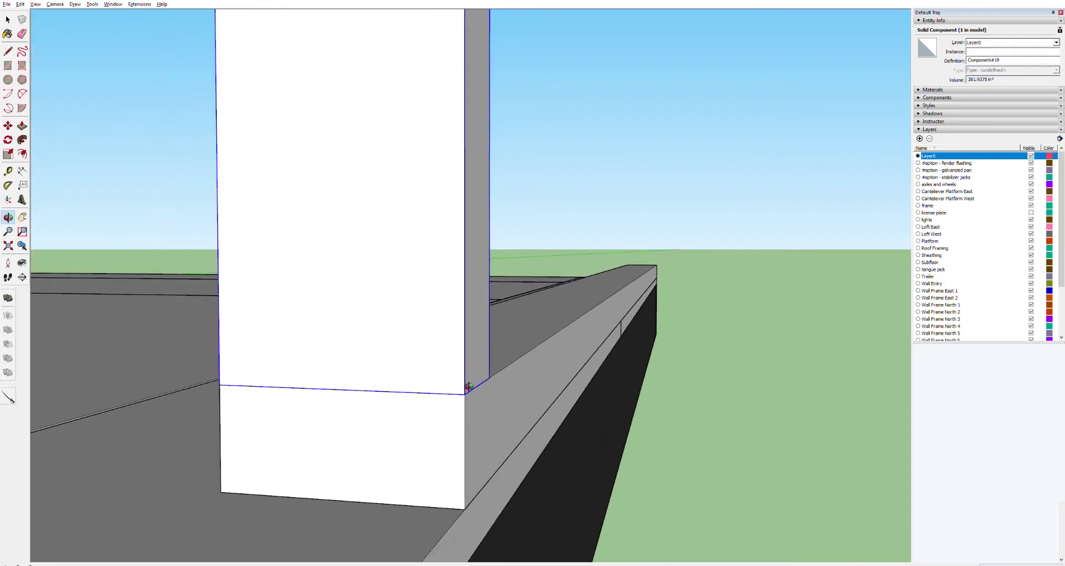
{"action": "scroll", "coordinate": [469, 389], "scroll_direction": "up", "scroll_amount": 3}
{"action": "scroll", "coordinate": [470, 391], "scroll_direction": "up", "scroll_amount": 1}
{"action": "scroll", "coordinate": [528, 395], "scroll_direction": "down", "scroll_amount": 3}
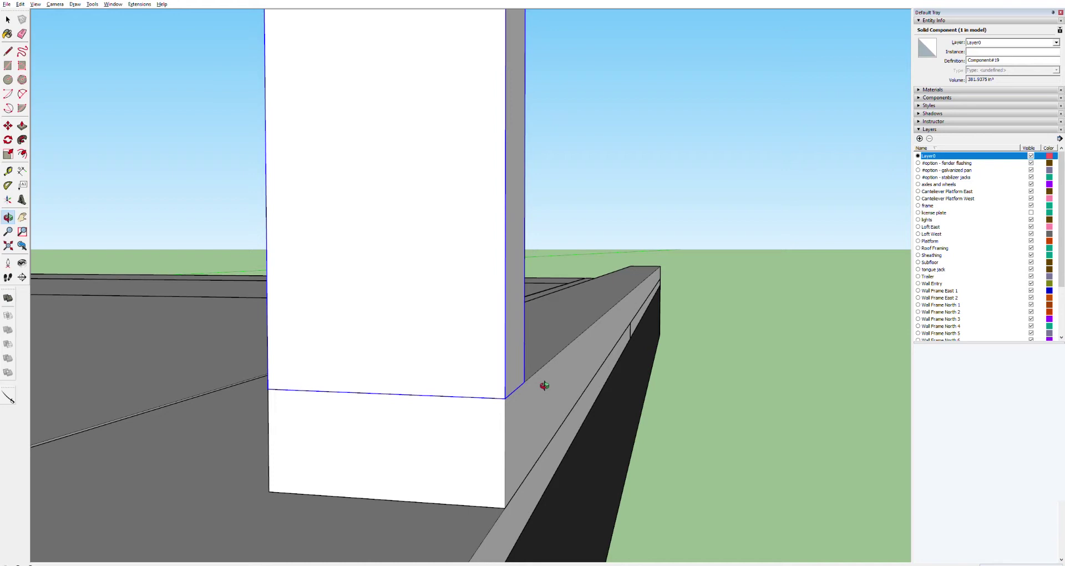
{"action": "scroll", "coordinate": [544, 384], "scroll_direction": "up", "scroll_amount": 3}
{"action": "scroll", "coordinate": [525, 379], "scroll_direction": "down", "scroll_amount": 4}
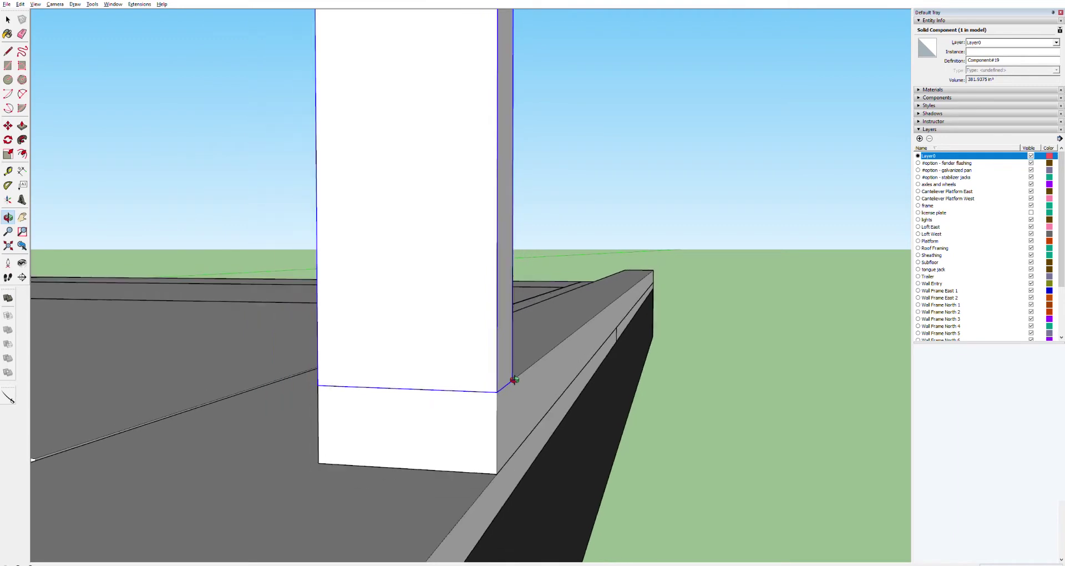
{"action": "scroll", "coordinate": [515, 380], "scroll_direction": "down", "scroll_amount": 3}
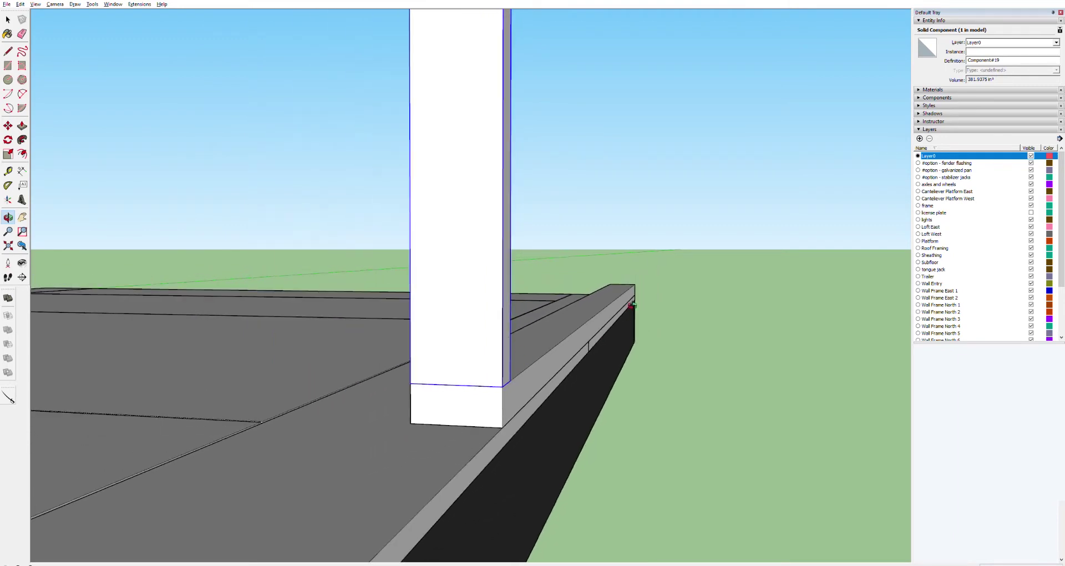
{"action": "scroll", "coordinate": [539, 361], "scroll_direction": "down", "scroll_amount": 5}
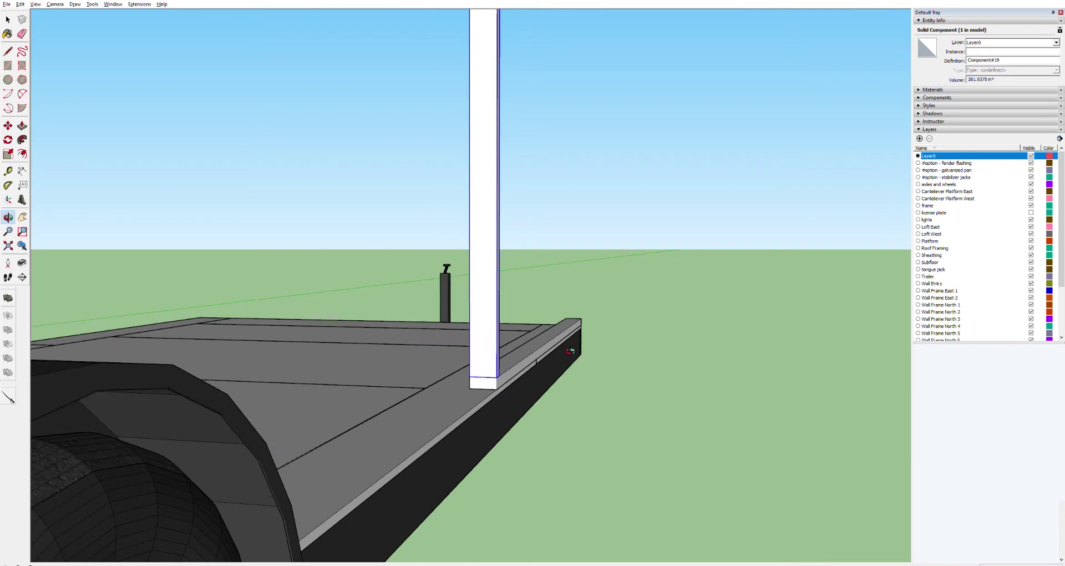
{"action": "scroll", "coordinate": [516, 372], "scroll_direction": "up", "scroll_amount": 2}
{"action": "scroll", "coordinate": [516, 373], "scroll_direction": "up", "scroll_amount": 1}
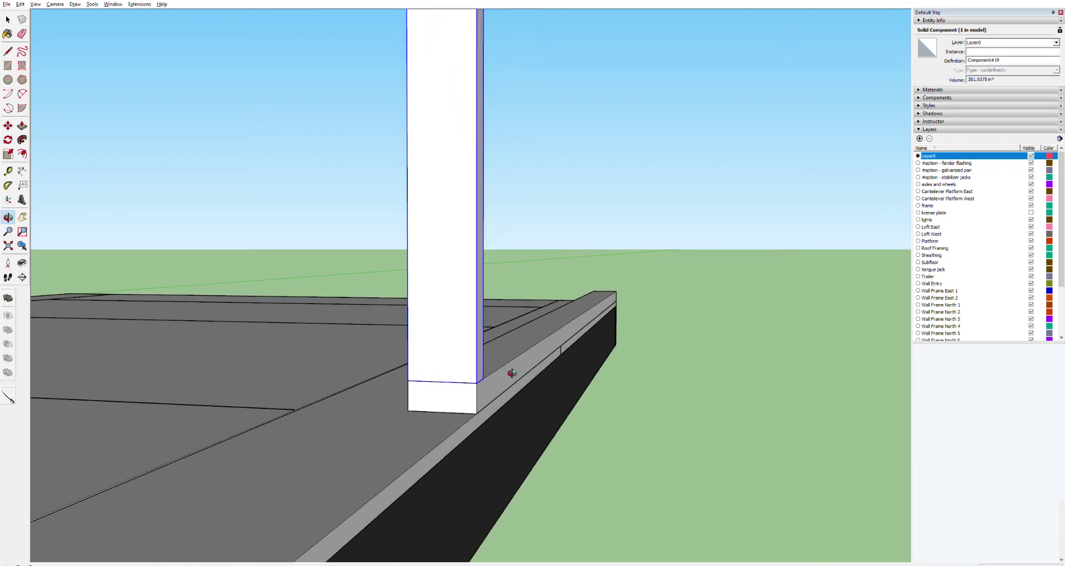
{"action": "scroll", "coordinate": [515, 372], "scroll_direction": "down", "scroll_amount": 3}
{"action": "left_click_drag", "start_coordinate": [475, 369], "coordinate": [398, 413]}
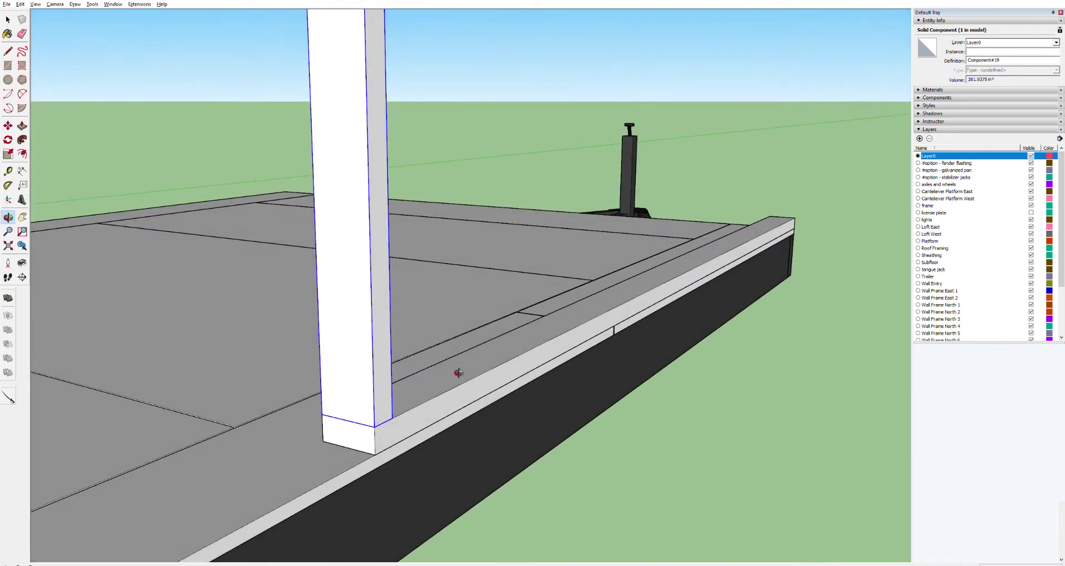
{"action": "scroll", "coordinate": [486, 364], "scroll_direction": "up", "scroll_amount": 3}
{"action": "scroll", "coordinate": [378, 377], "scroll_direction": "down", "scroll_amount": 5}
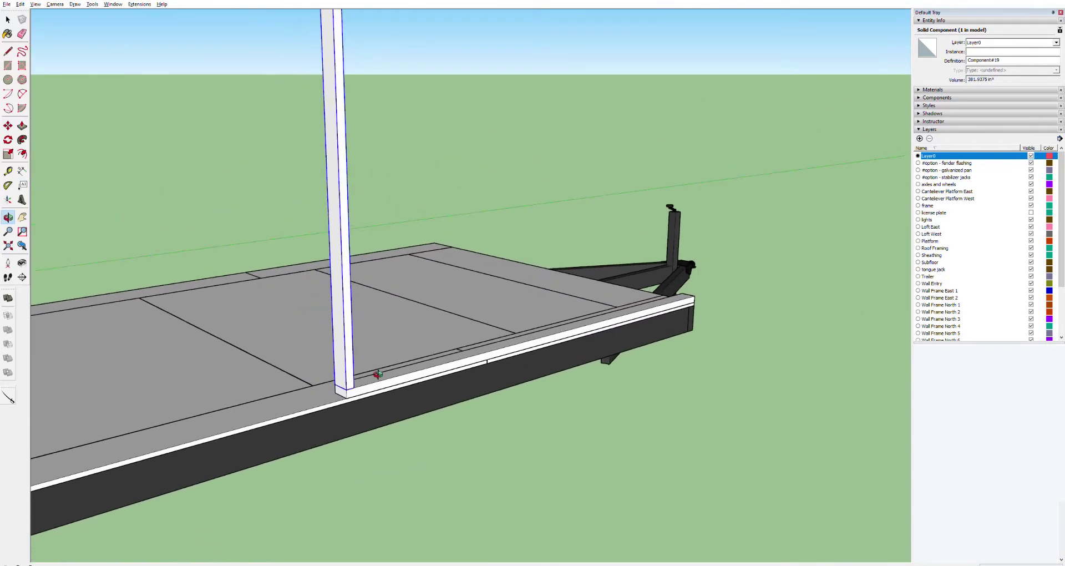
{"action": "scroll", "coordinate": [368, 379], "scroll_direction": "up", "scroll_amount": 4}
{"action": "key", "text": "space"}
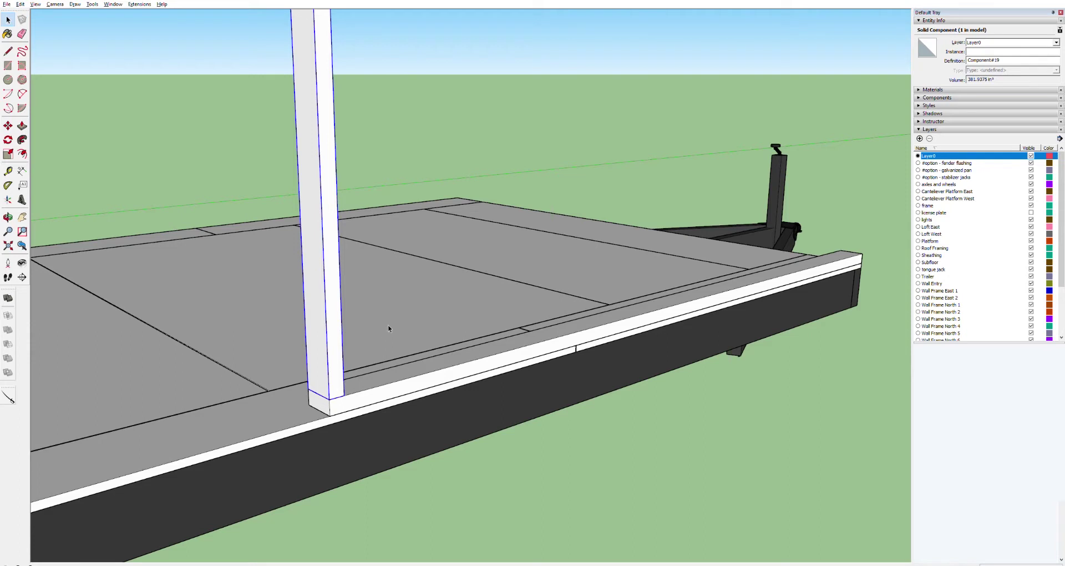
Copy the deck-edge board up onto the corner stud's top corner as the top plate.
{"action": "scroll", "coordinate": [342, 352], "scroll_direction": "down", "scroll_amount": 3}
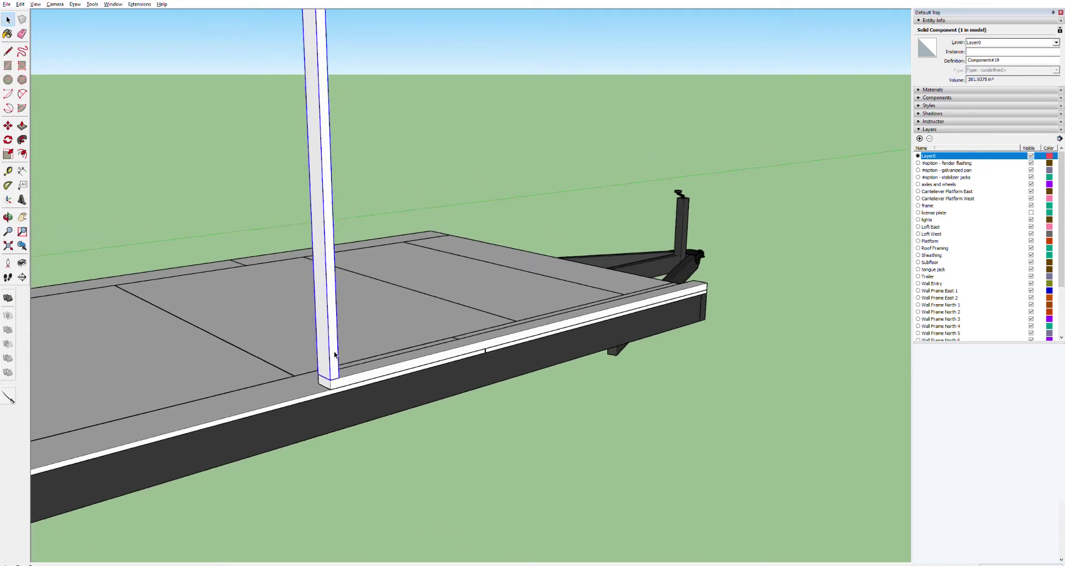
{"action": "left_click", "coordinate": [346, 369]}
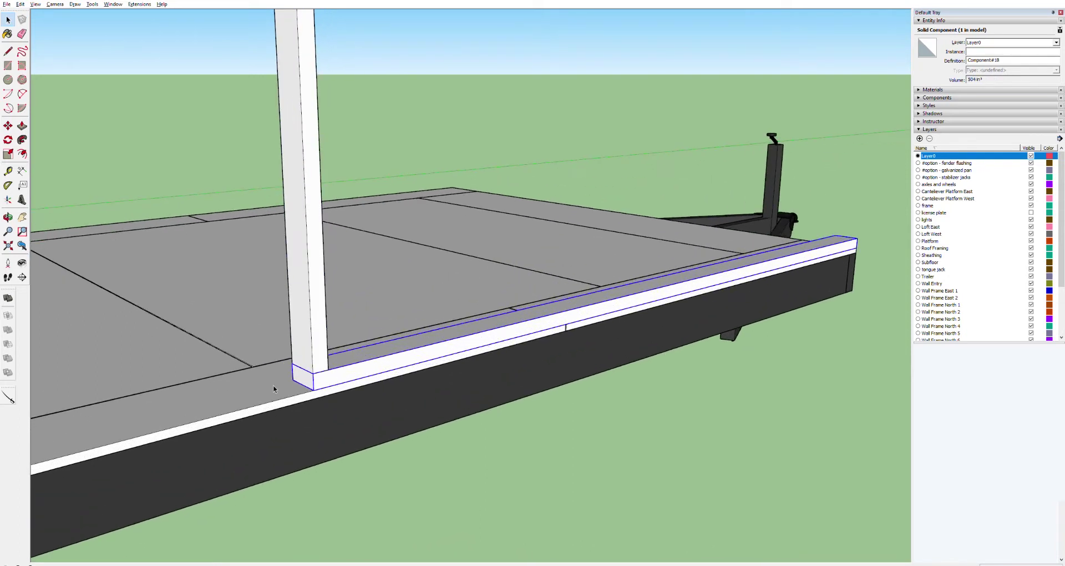
{"action": "key", "text": "m"}
{"action": "left_click", "coordinate": [321, 390]}
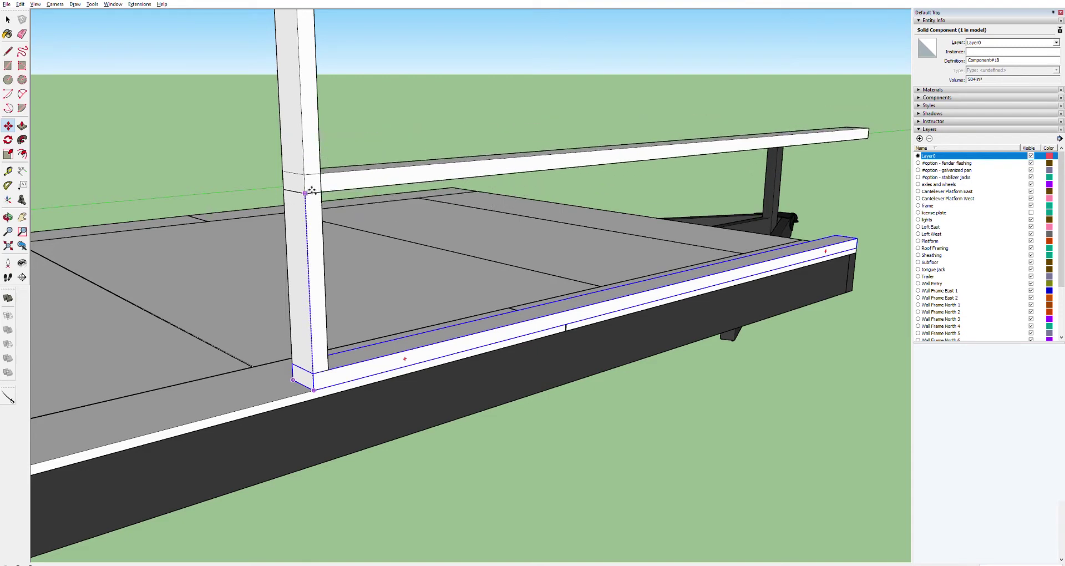
{"action": "middle_click_drag", "start_coordinate": [310, 167], "coordinate": [320, 394], "text": "shift"}
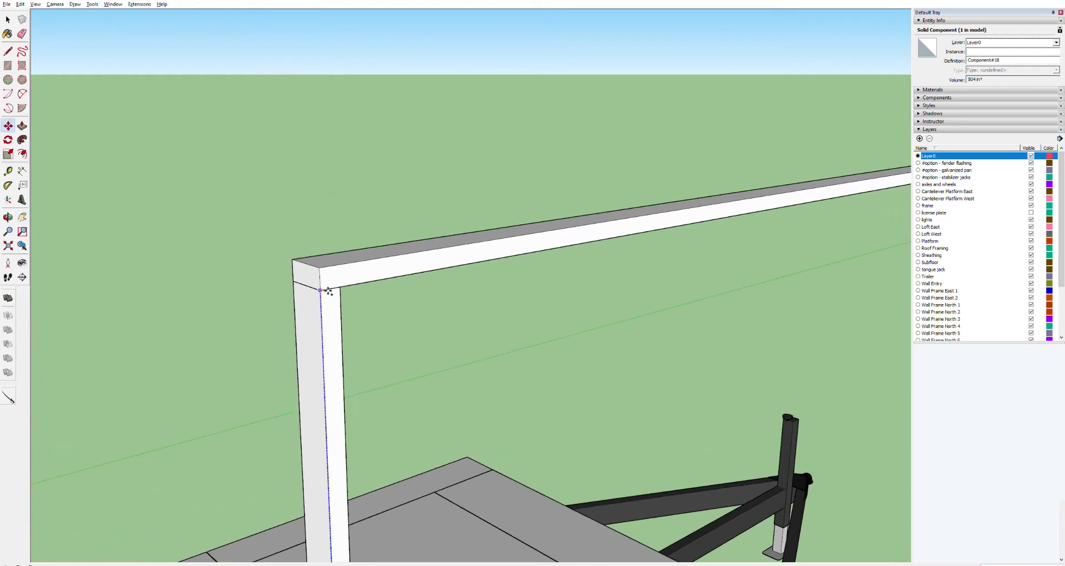
{"action": "scroll", "coordinate": [328, 291], "scroll_direction": "up", "scroll_amount": 6}
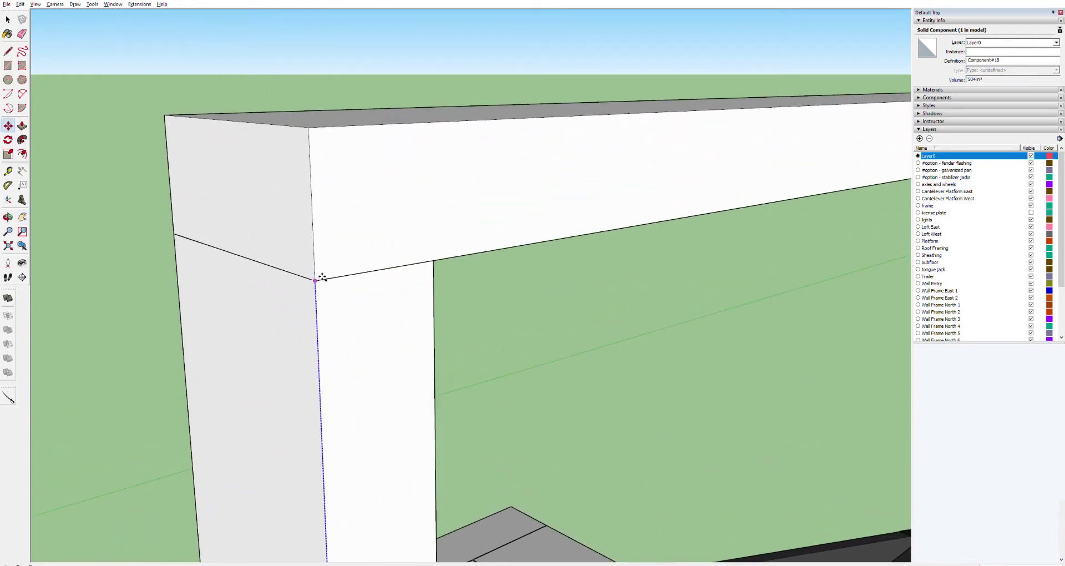
{"action": "left_click", "coordinate": [321, 279]}
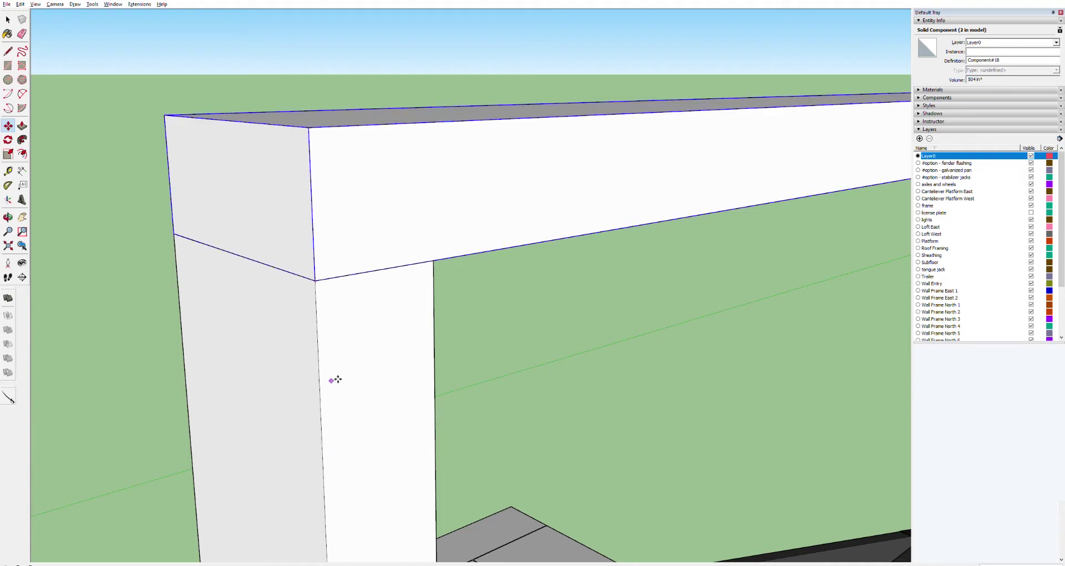
{"action": "scroll", "coordinate": [336, 378], "scroll_direction": "down", "scroll_amount": 5}
{"action": "scroll", "coordinate": [369, 406], "scroll_direction": "down", "scroll_amount": 3}
{"action": "scroll", "coordinate": [375, 506], "scroll_direction": "up", "scroll_amount": 8}
Select the vertical corner stud.
{"action": "key", "text": "space"}
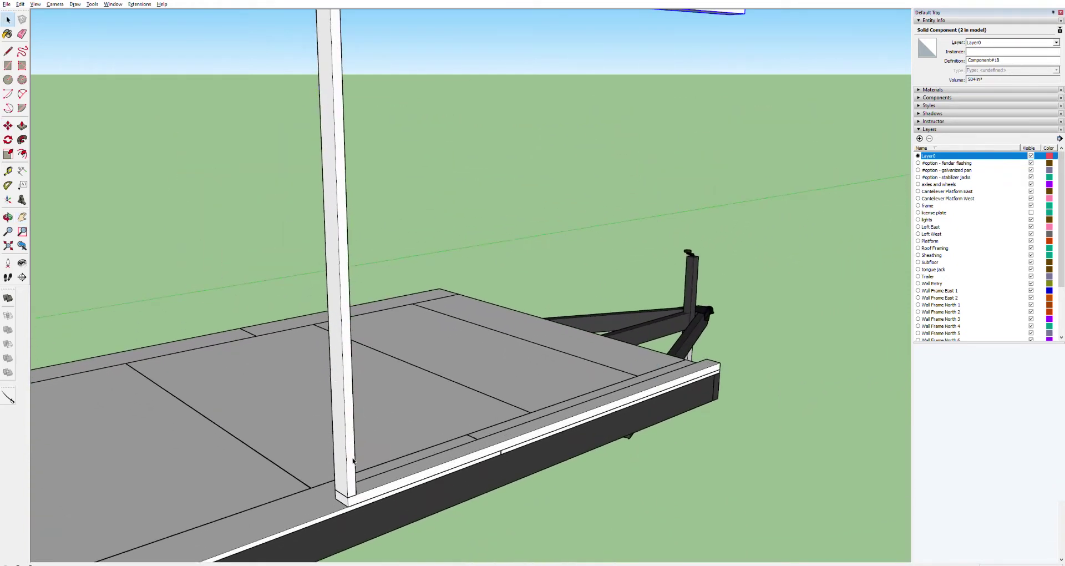
{"action": "scroll", "coordinate": [353, 460], "scroll_direction": "up", "scroll_amount": 3}
{"action": "left_click", "coordinate": [348, 496]}
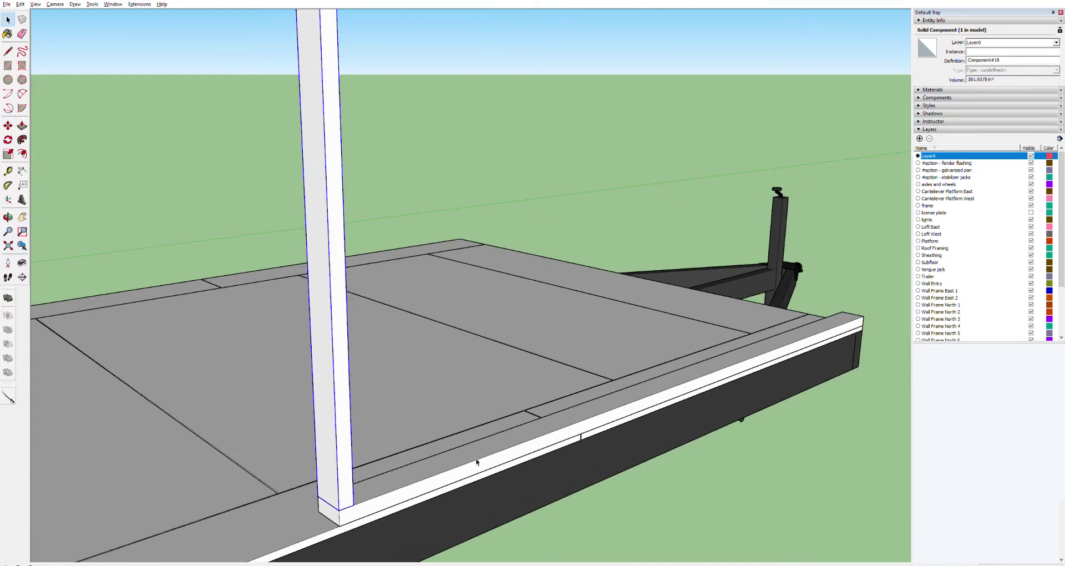
Copy the stud five times along the sill, each copy 16 inches from the previous one.
{"action": "middle_click_drag", "start_coordinate": [478, 466], "coordinate": [92, 512], "text": "shift"}
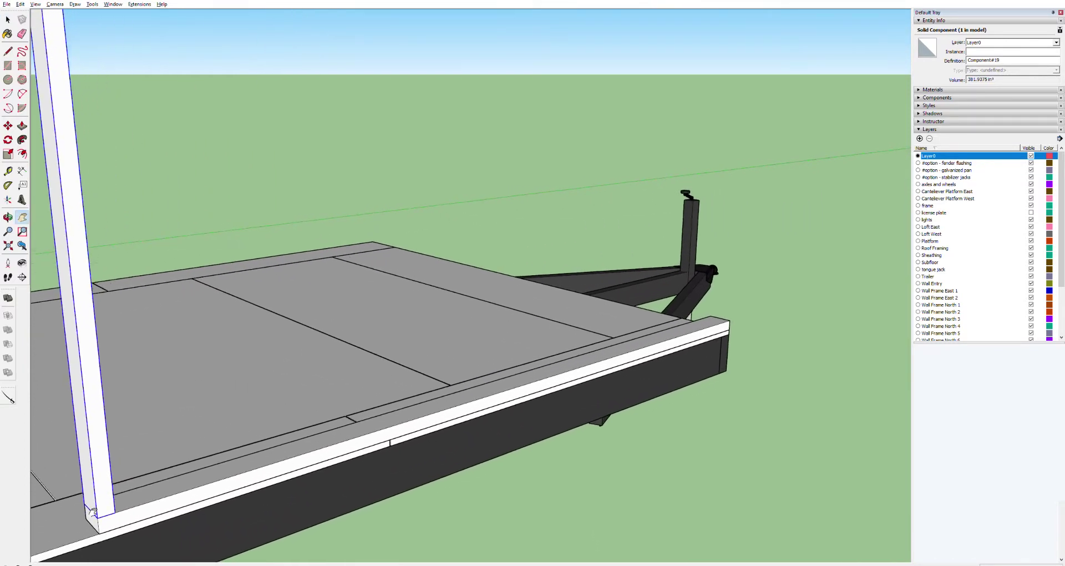
{"action": "key", "text": "m"}
{"action": "left_click", "coordinate": [104, 517], "text": "ctrl"}
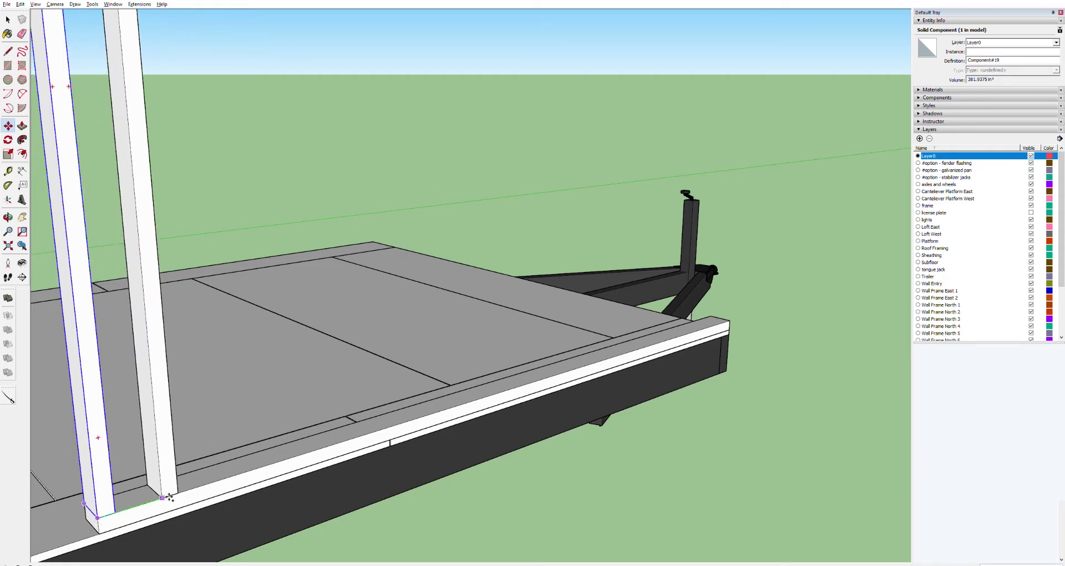
{"action": "type", "text": "16"}
{"action": "key", "text": "Return"}
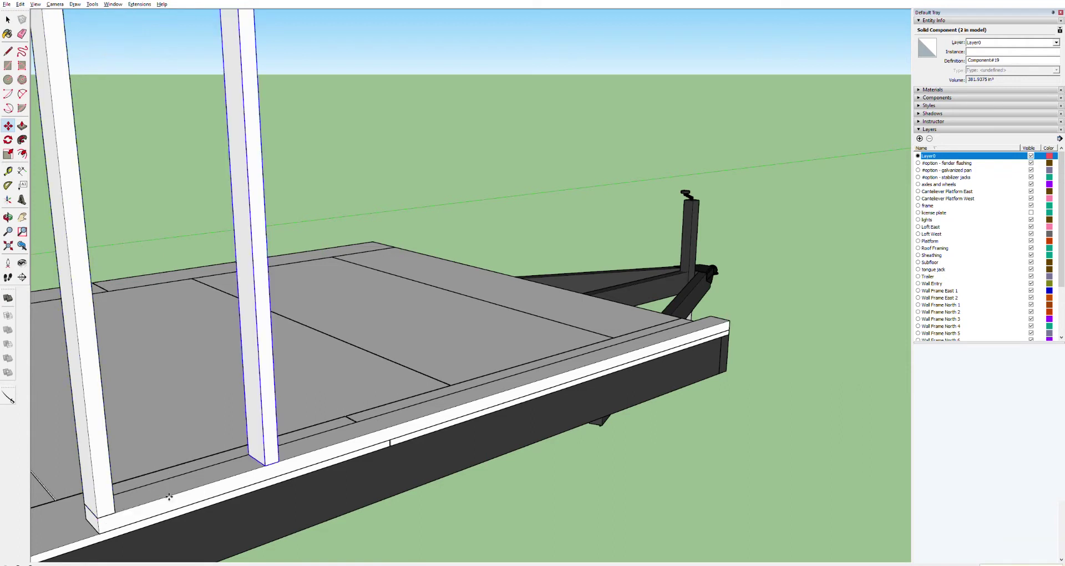
{"action": "left_click", "coordinate": [275, 461], "text": "ctrl"}
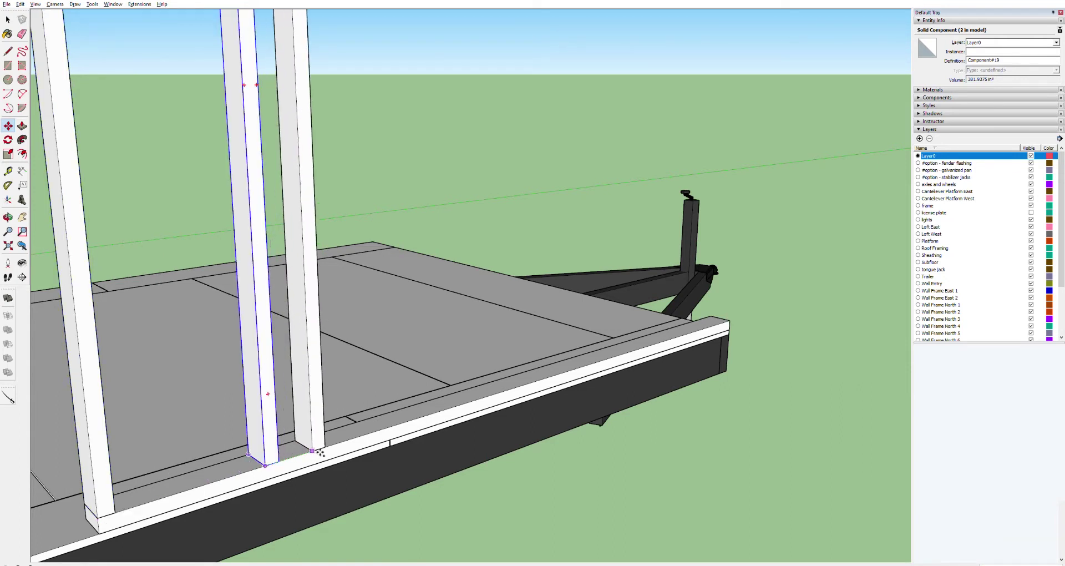
{"action": "type", "text": "16"}
{"action": "key", "text": "Return"}
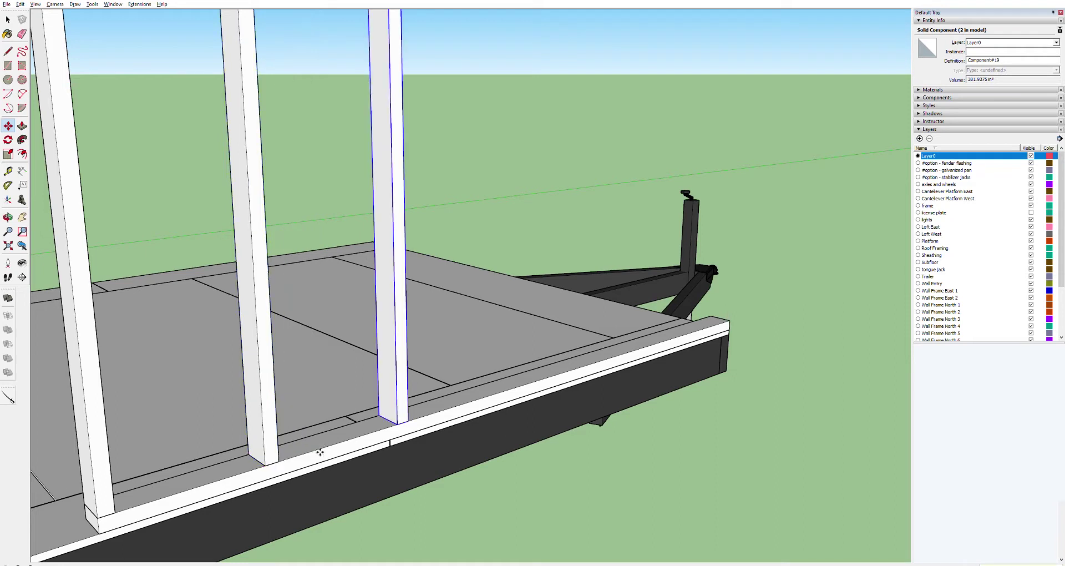
{"action": "left_click", "coordinate": [404, 423], "text": "ctrl"}
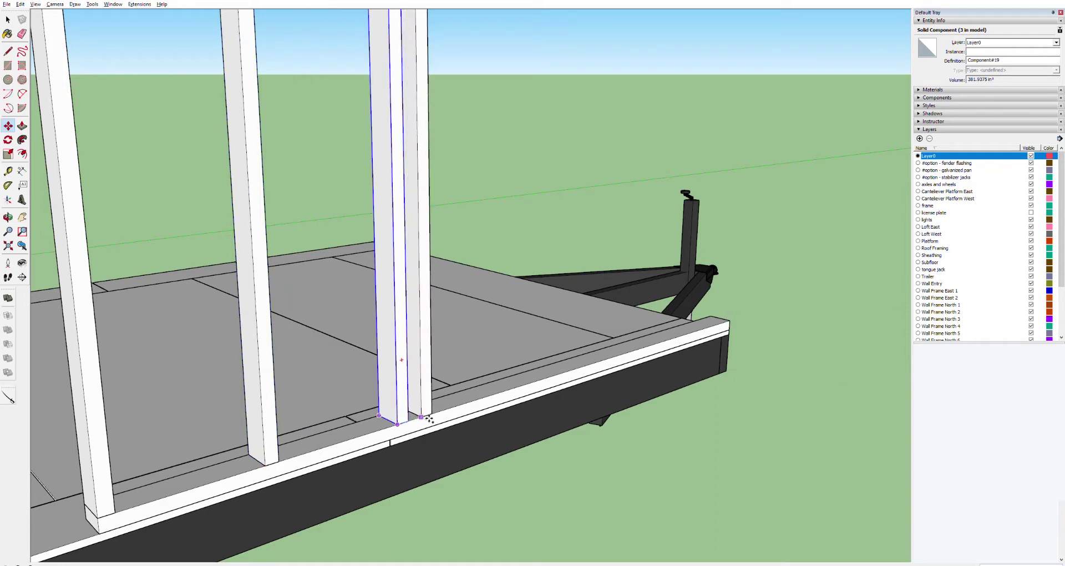
{"action": "type", "text": "16"}
{"action": "key", "text": "Return"}
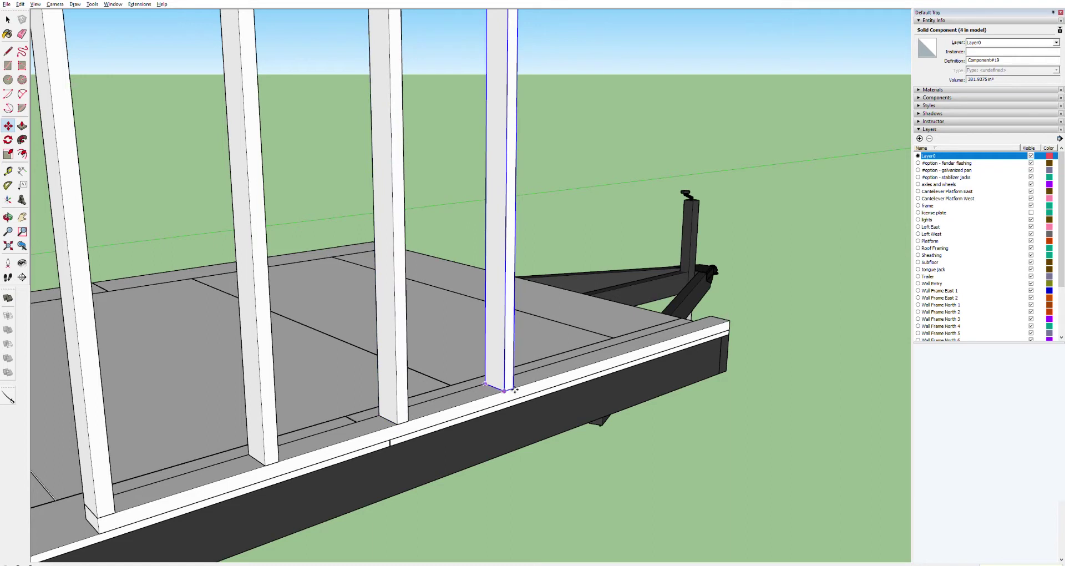
{"action": "left_click", "coordinate": [510, 389], "text": "ctrl"}
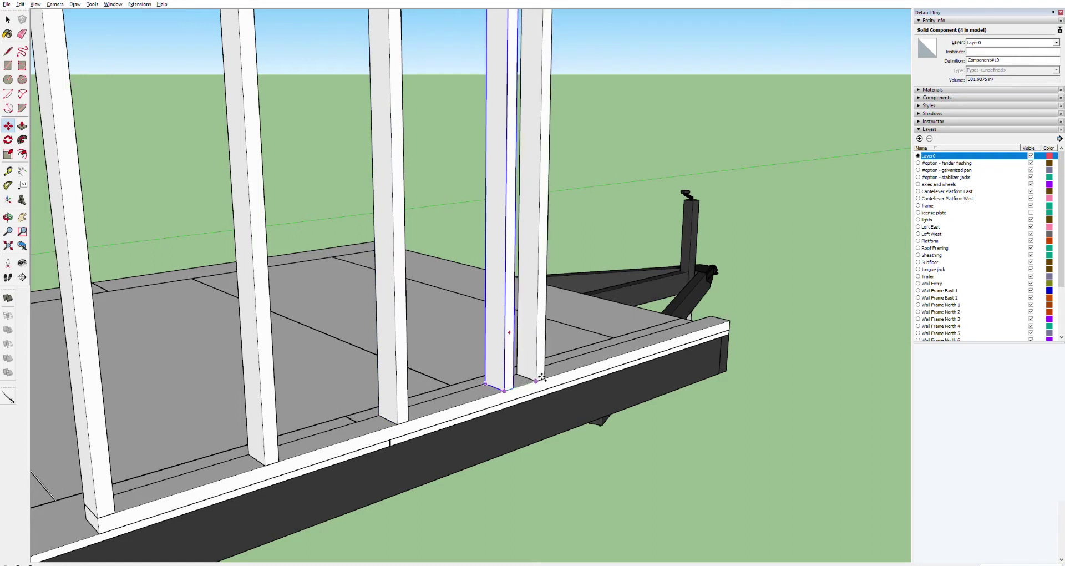
{"action": "type", "text": "16"}
{"action": "key", "text": "Return"}
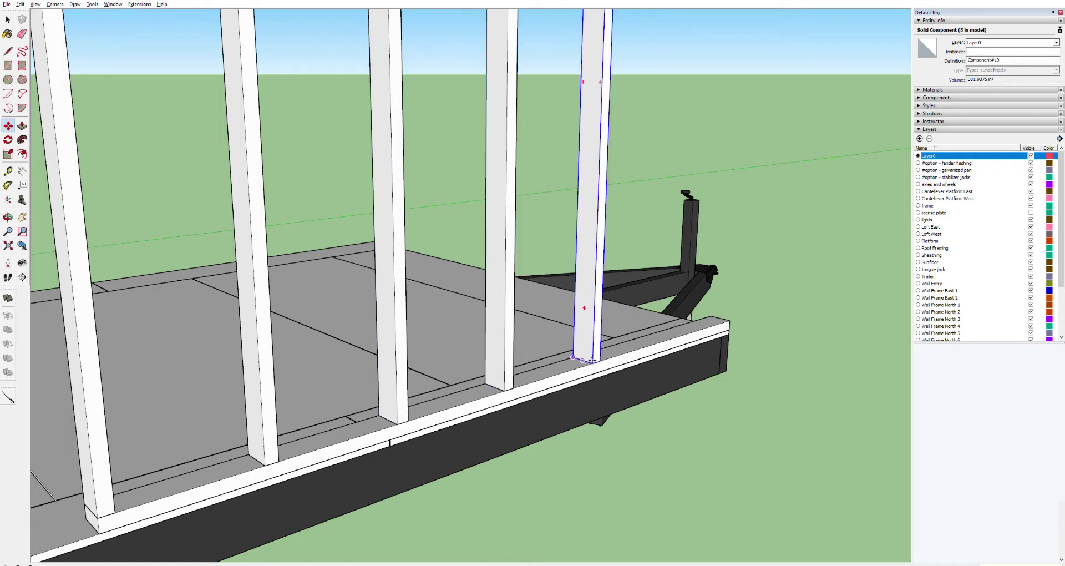
{"action": "left_click", "coordinate": [601, 361], "text": "ctrl"}
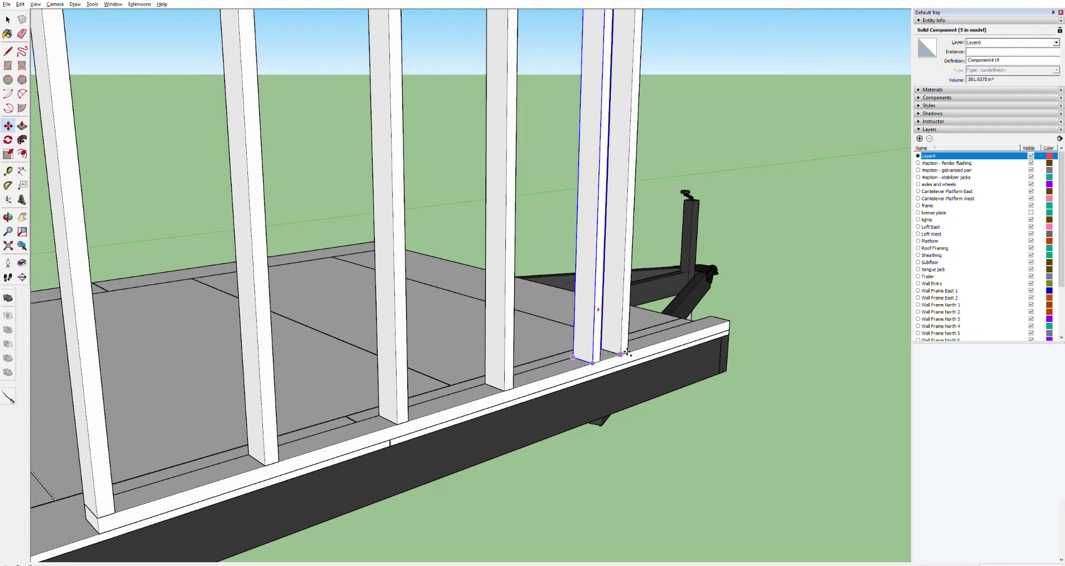
{"action": "type", "text": "16"}
{"action": "key", "text": "Return"}
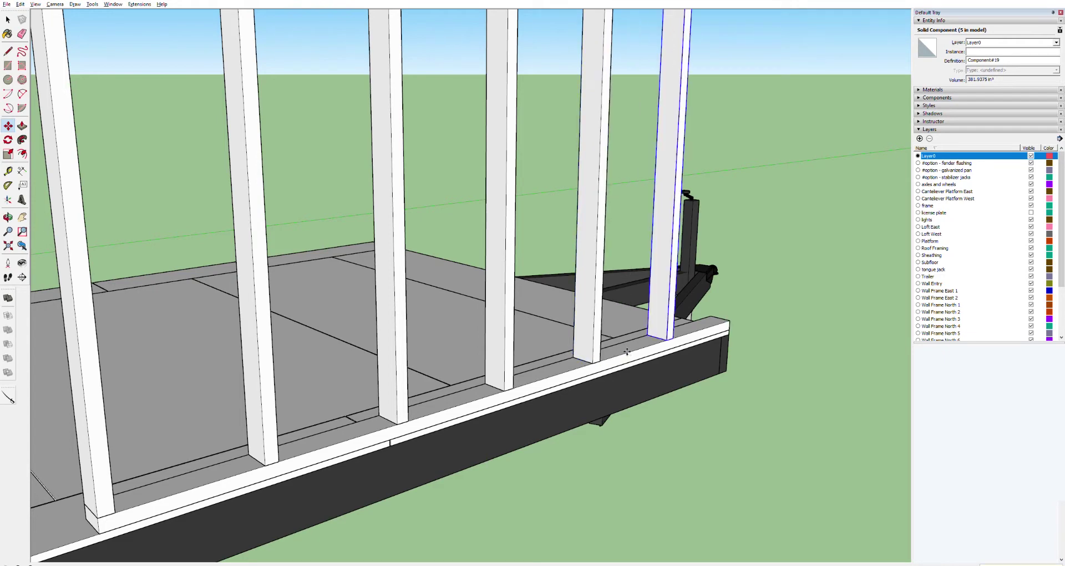
Move one stud copy to the sill's far corner to close the wall's end.
{"action": "scroll", "coordinate": [731, 331], "scroll_direction": "up", "scroll_amount": 4}
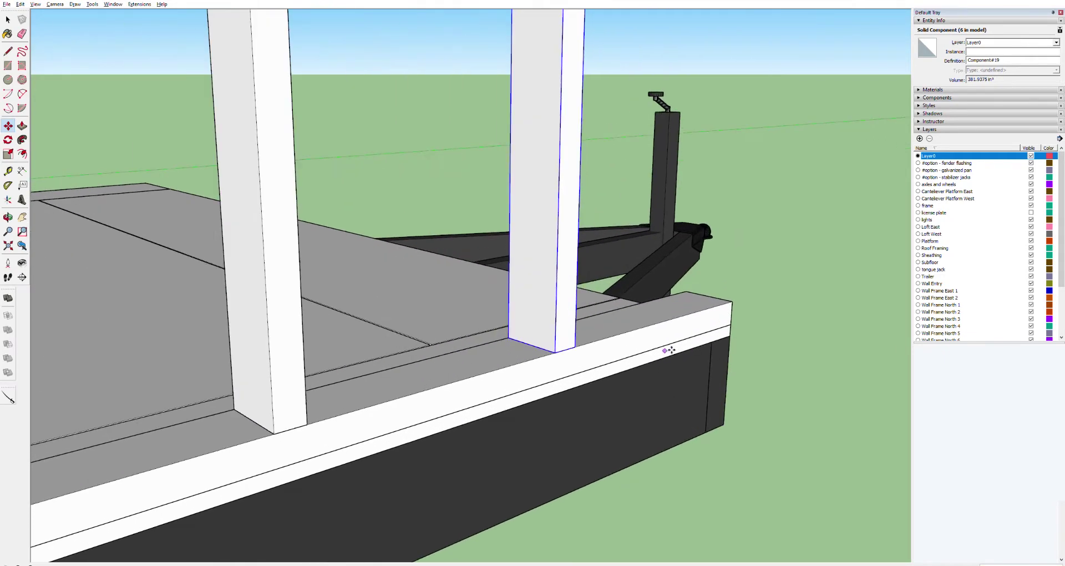
{"action": "middle_click_drag", "start_coordinate": [588, 351], "coordinate": [322, 389]}
{"action": "key", "text": "space"}
{"action": "key", "text": "m"}
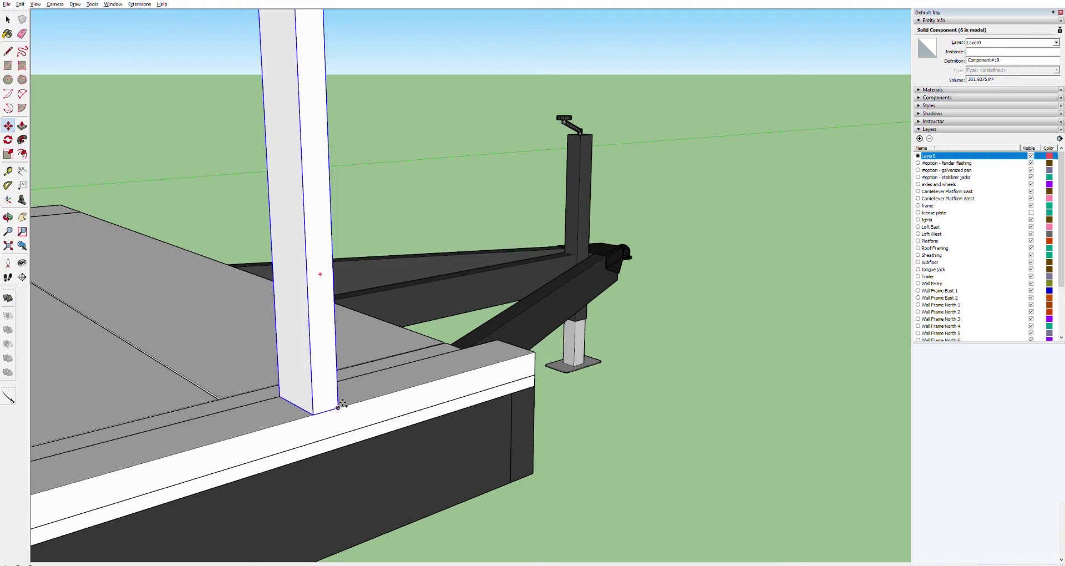
{"action": "left_click", "coordinate": [338, 407], "text": "ctrl"}
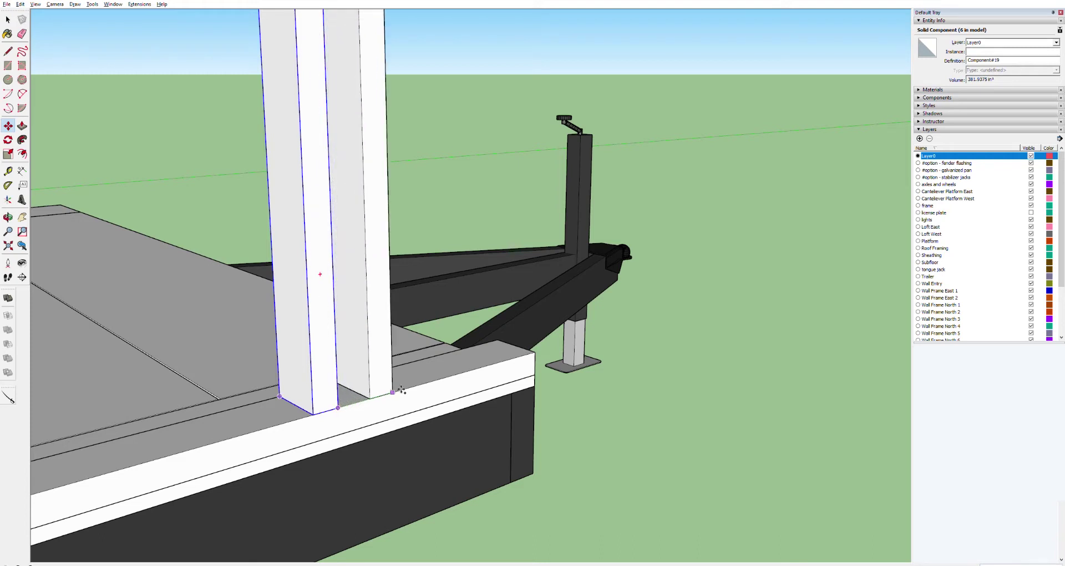
{"action": "left_click", "coordinate": [535, 356]}
Measure the gaps from a stud to the middle stud and on to the end stud.
{"action": "scroll", "coordinate": [552, 388], "scroll_direction": "up", "scroll_amount": 5}
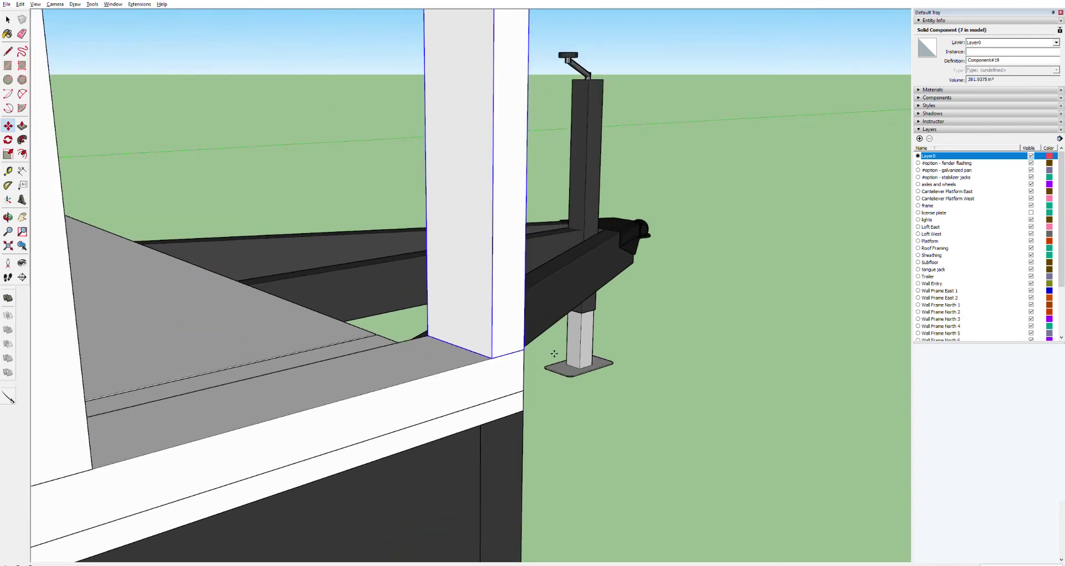
{"action": "scroll", "coordinate": [481, 349], "scroll_direction": "down", "scroll_amount": 3}
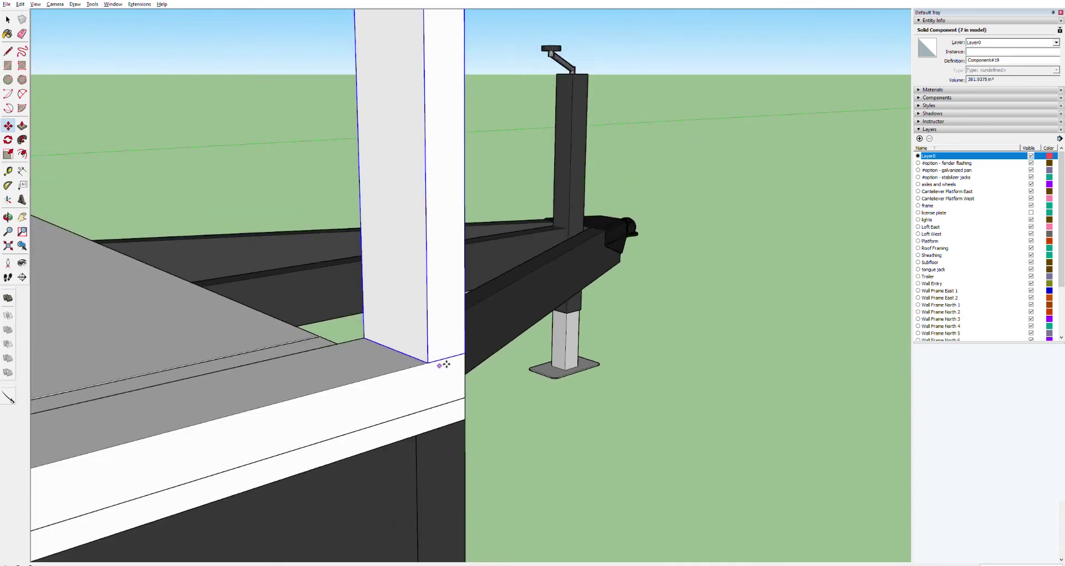
{"action": "key", "text": "o"}
{"action": "left_click_drag", "start_coordinate": [430, 349], "coordinate": [354, 340]}
{"action": "key", "text": "h"}
{"action": "key", "text": "o"}
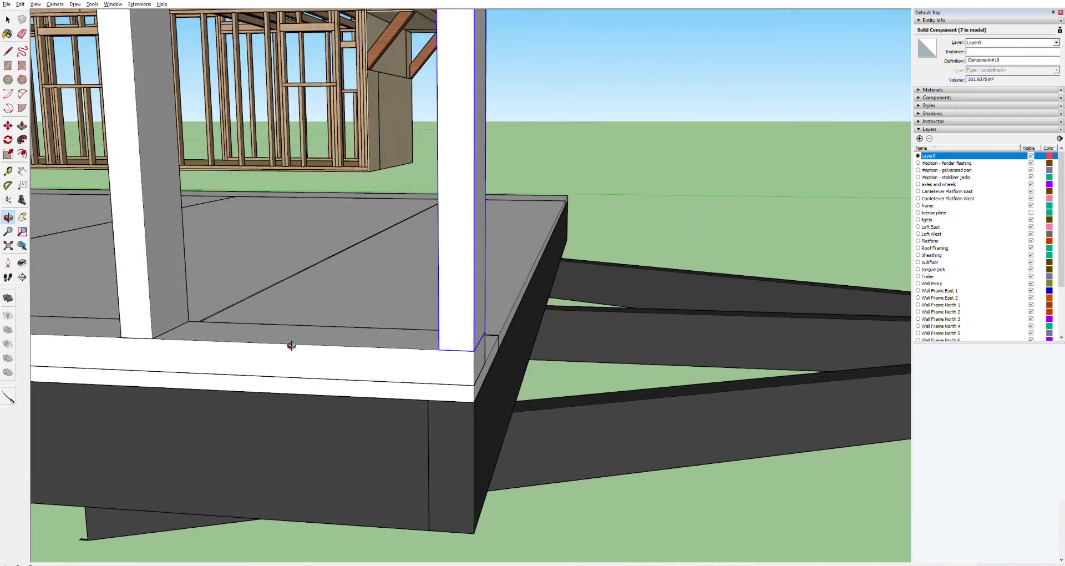
{"action": "key", "text": "h"}
{"action": "left_click_drag", "start_coordinate": [224, 344], "coordinate": [521, 348]}
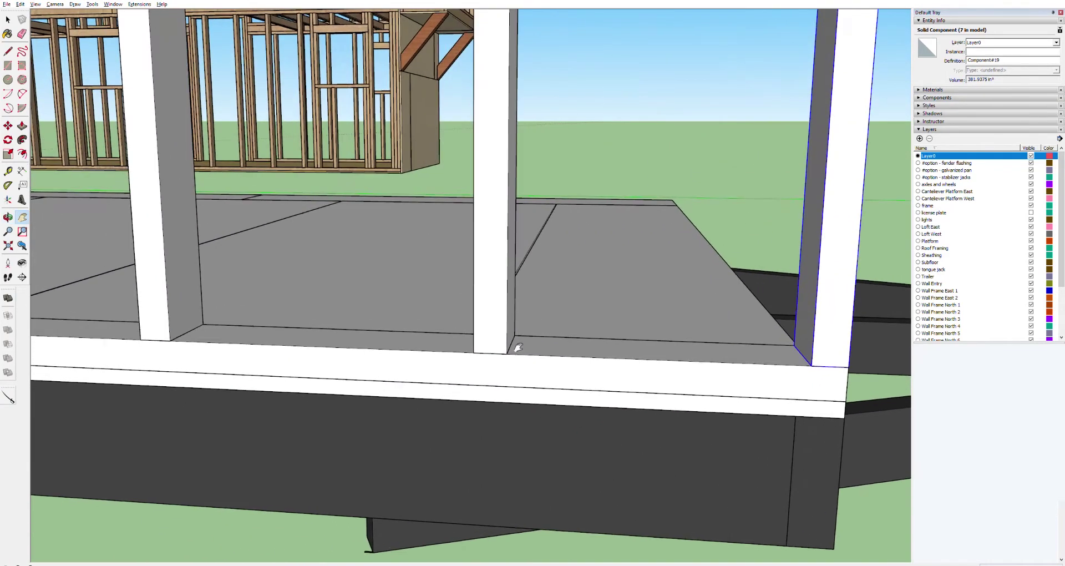
{"action": "key", "text": "t"}
{"action": "left_click", "coordinate": [141, 339]}
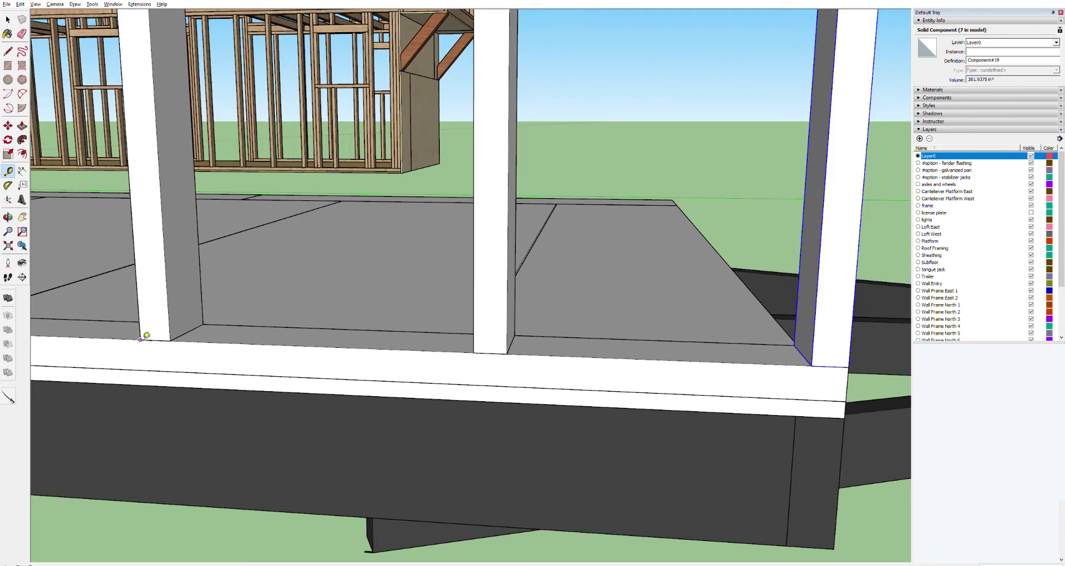
{"action": "left_click", "coordinate": [481, 346]}
{"action": "left_click", "coordinate": [474, 351]}
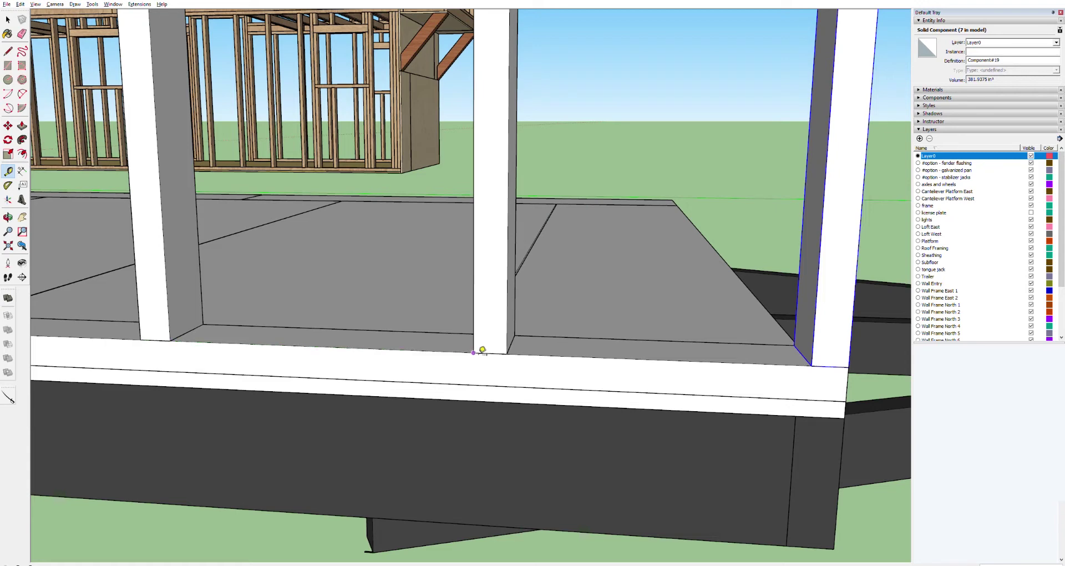
{"action": "left_click", "coordinate": [818, 359]}
{"action": "scroll", "coordinate": [818, 360], "scroll_direction": "down", "scroll_amount": 5}
{"action": "scroll", "coordinate": [613, 389], "scroll_direction": "down", "scroll_amount": 1}
{"action": "scroll", "coordinate": [422, 412], "scroll_direction": "down", "scroll_amount": 3}
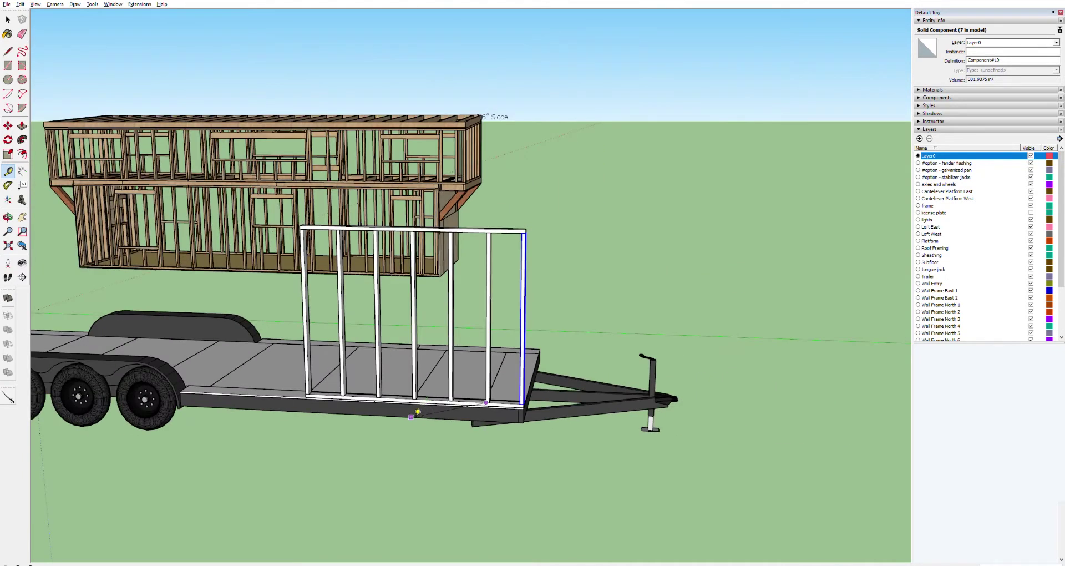
Select the wall's top plate and bottom plate to check their ends.
{"action": "left_click", "coordinate": [486, 402]}
{"action": "key", "text": "space"}
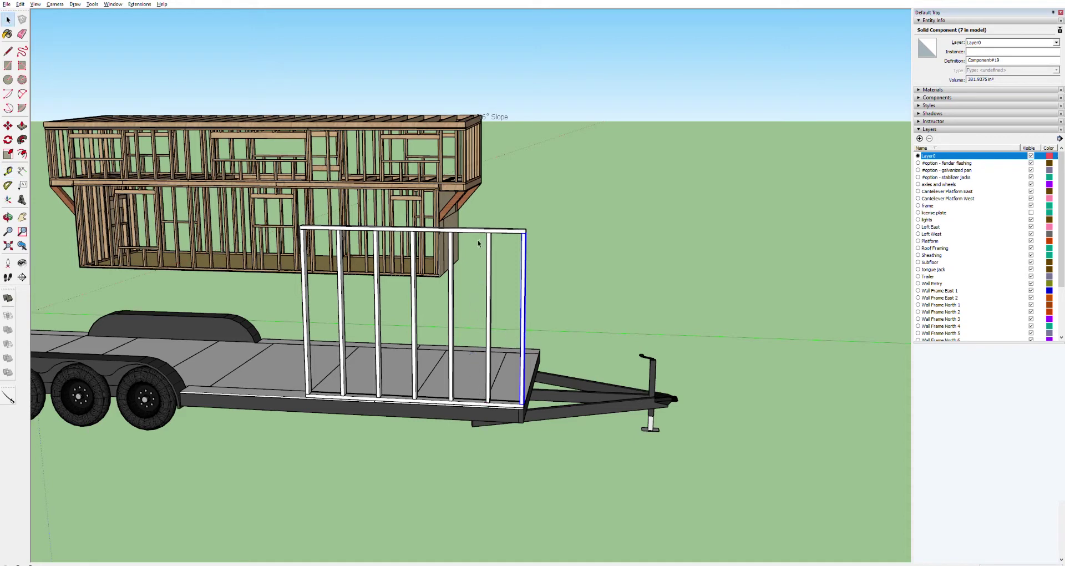
{"action": "left_click", "coordinate": [500, 229]}
{"action": "left_click", "coordinate": [488, 401]}
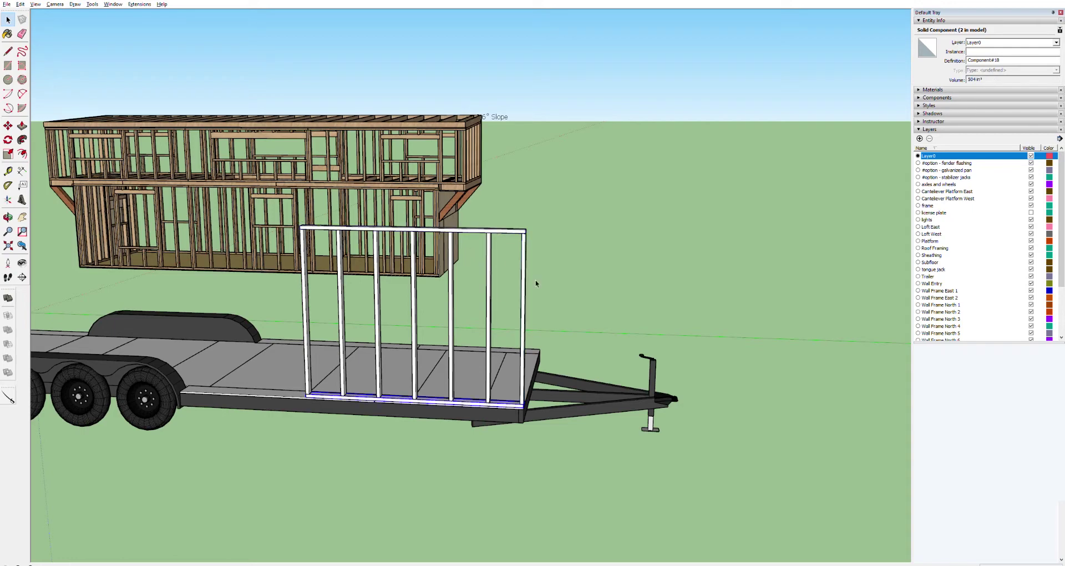
{"action": "middle_click_drag", "start_coordinate": [505, 233], "coordinate": [468, 235]}
{"action": "scroll", "coordinate": [499, 240], "scroll_direction": "down", "scroll_amount": 5}
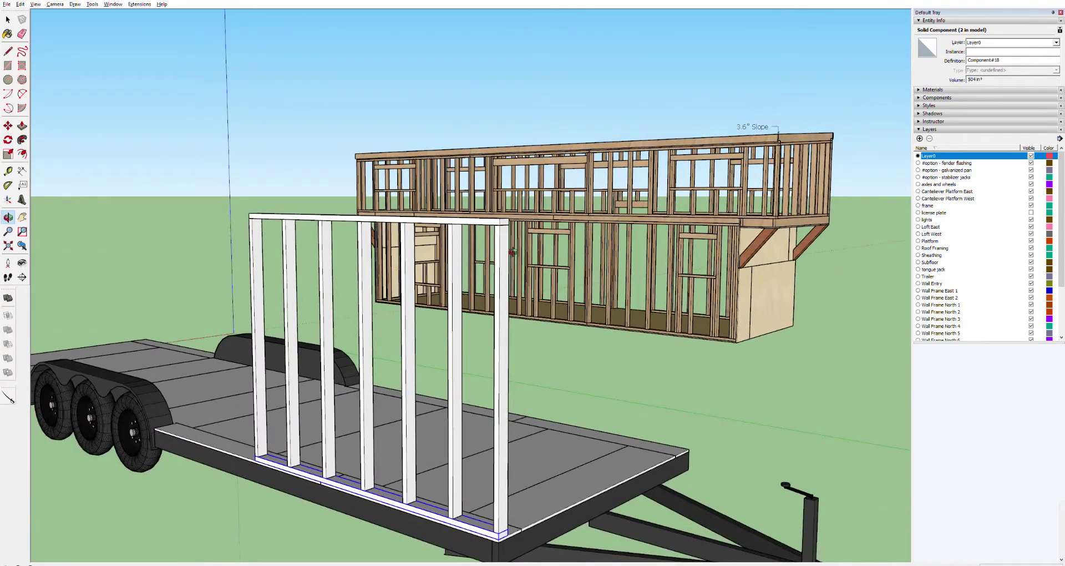
Try extending the top plate's end face with Push/Pull, undo it, and exit the component.
{"action": "double_click", "coordinate": [508, 220]}
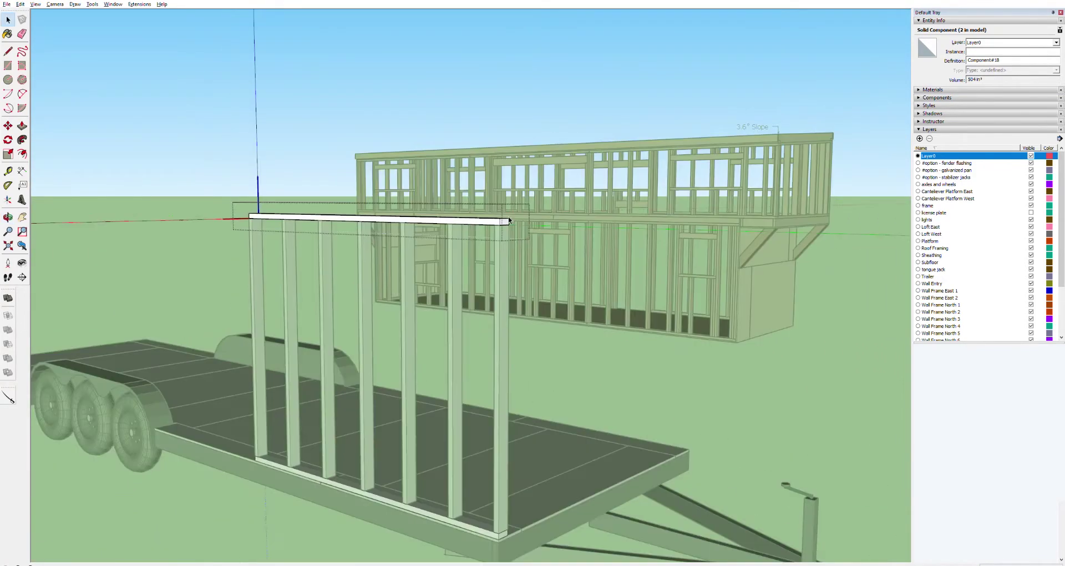
{"action": "left_click", "coordinate": [510, 220]}
{"action": "key", "text": "p"}
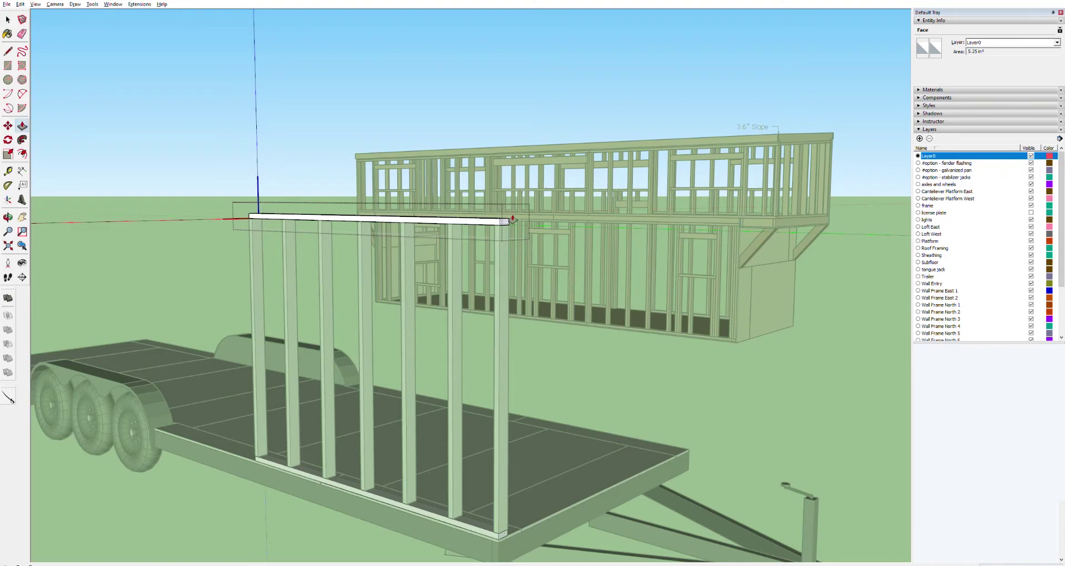
{"action": "left_click", "coordinate": [510, 220]}
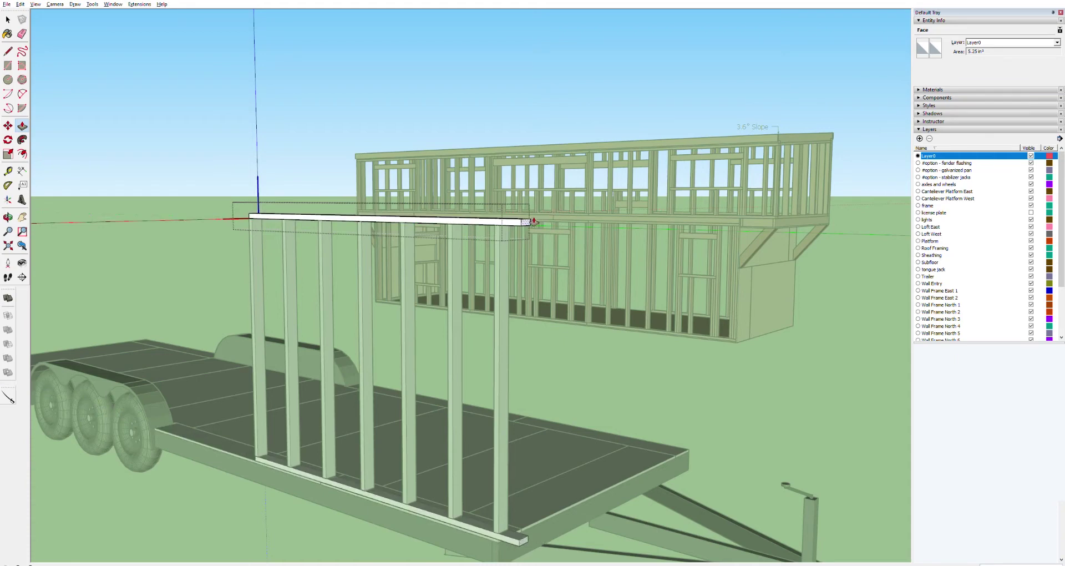
{"action": "left_click", "coordinate": [533, 222]}
{"action": "key", "text": "ctrl+z"}
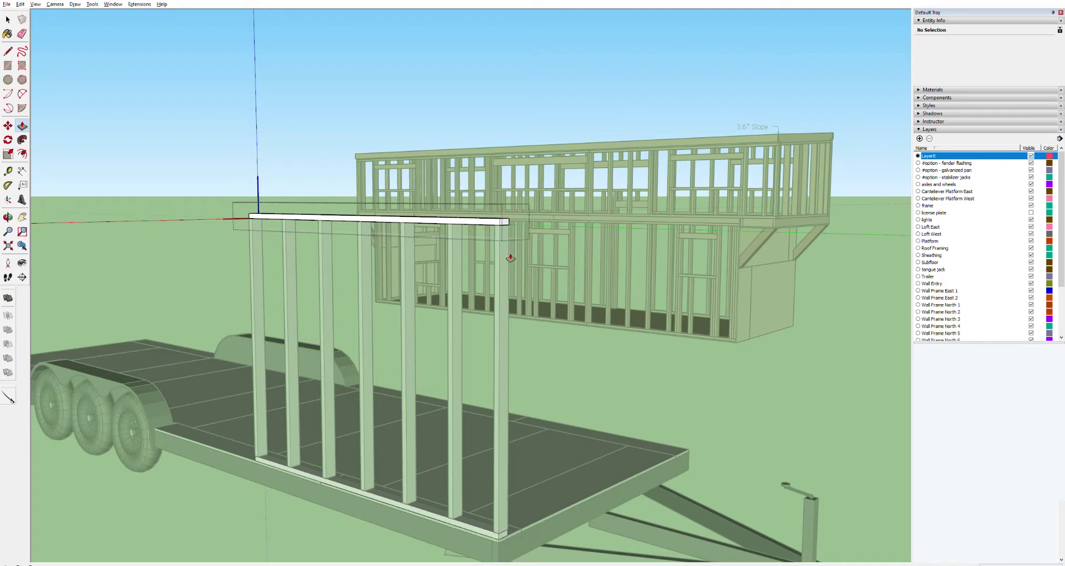
{"action": "key", "text": "space"}
{"action": "left_click", "coordinate": [577, 229]}
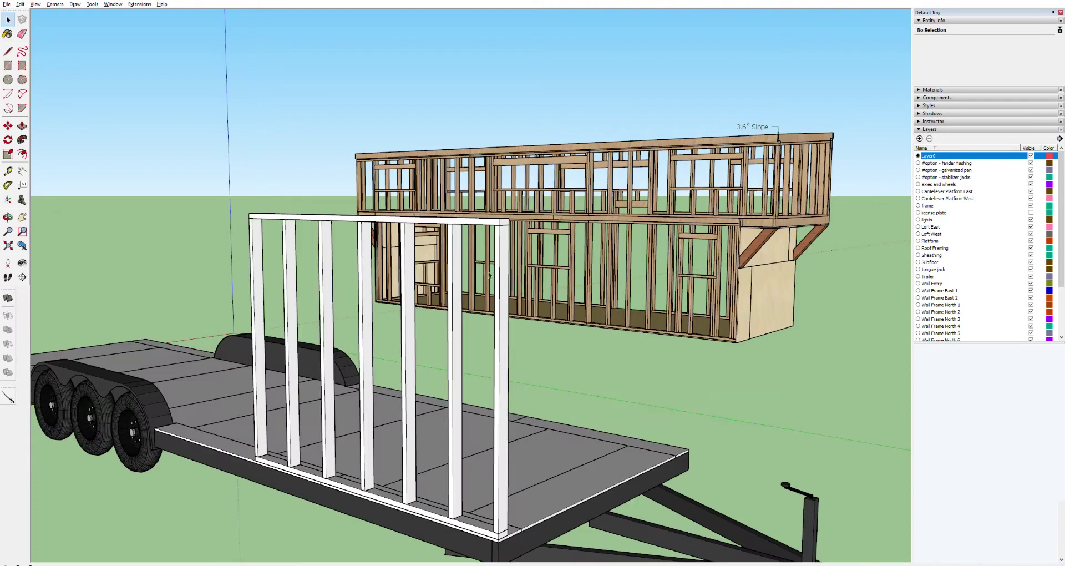
{"action": "double_click", "coordinate": [511, 267]}
Push/Pull the end stud's side face to adjust it, then exit the stud group.
{"action": "left_click", "coordinate": [511, 267]}
{"action": "key", "text": "p"}
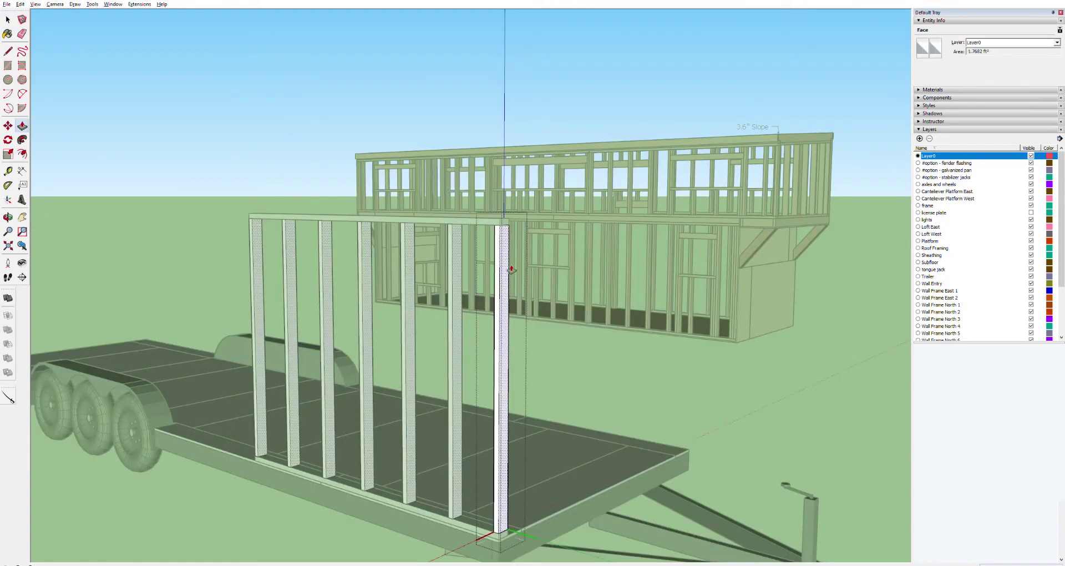
{"action": "left_click", "coordinate": [511, 270]}
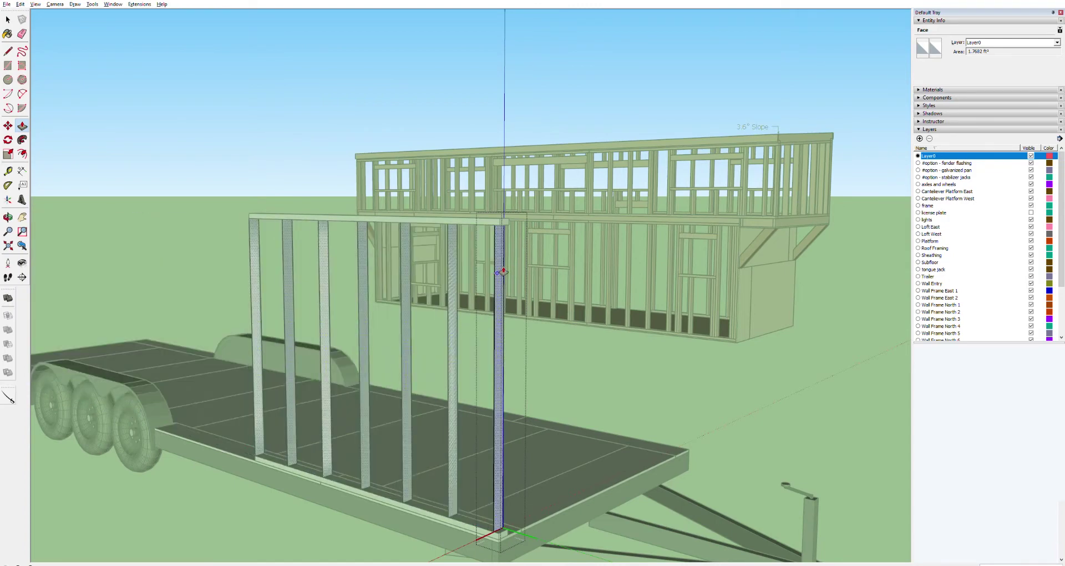
{"action": "key", "text": "Escape"}
{"action": "scroll", "coordinate": [503, 283], "scroll_direction": "up", "scroll_amount": 5}
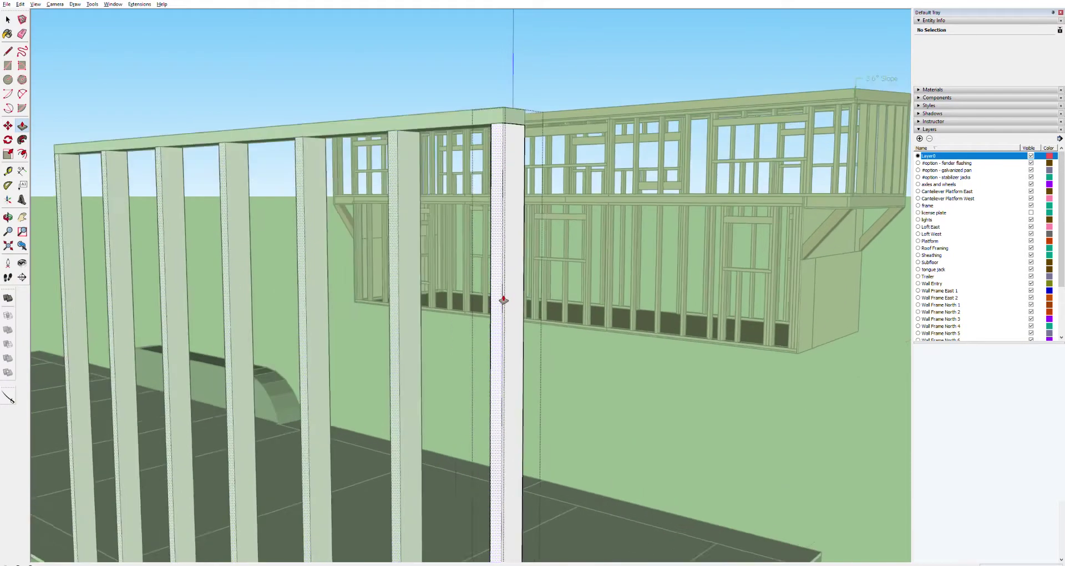
{"action": "left_click", "coordinate": [503, 300]}
{"action": "scroll", "coordinate": [497, 288], "scroll_direction": "up", "scroll_amount": 3}
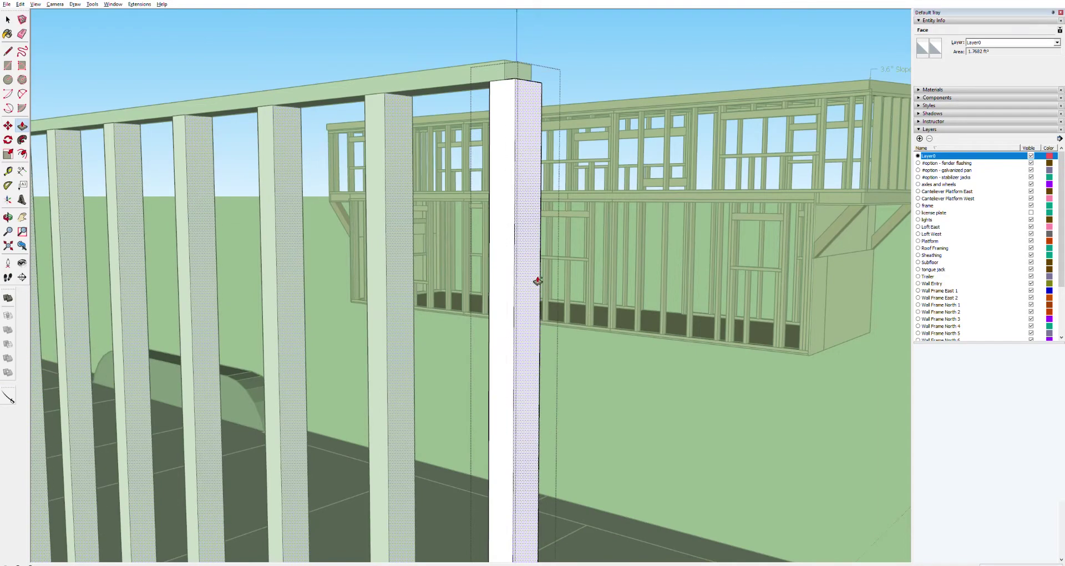
{"action": "left_click", "coordinate": [538, 281]}
{"action": "scroll", "coordinate": [458, 340], "scroll_direction": "down", "scroll_amount": 8}
{"action": "scroll", "coordinate": [455, 340], "scroll_direction": "up", "scroll_amount": 3}
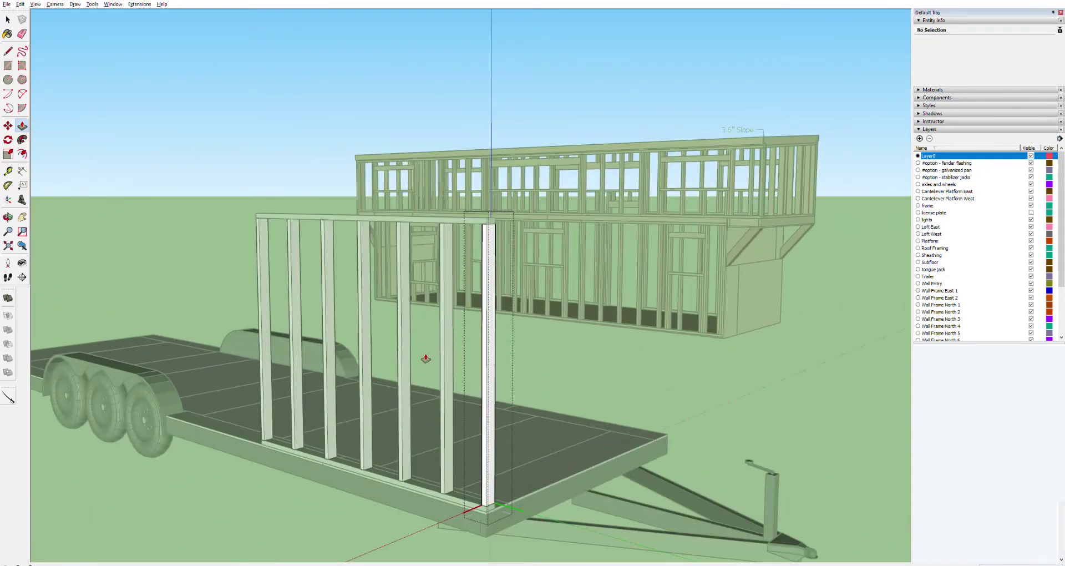
{"action": "key", "text": "space"}
{"action": "left_click", "coordinate": [688, 377]}
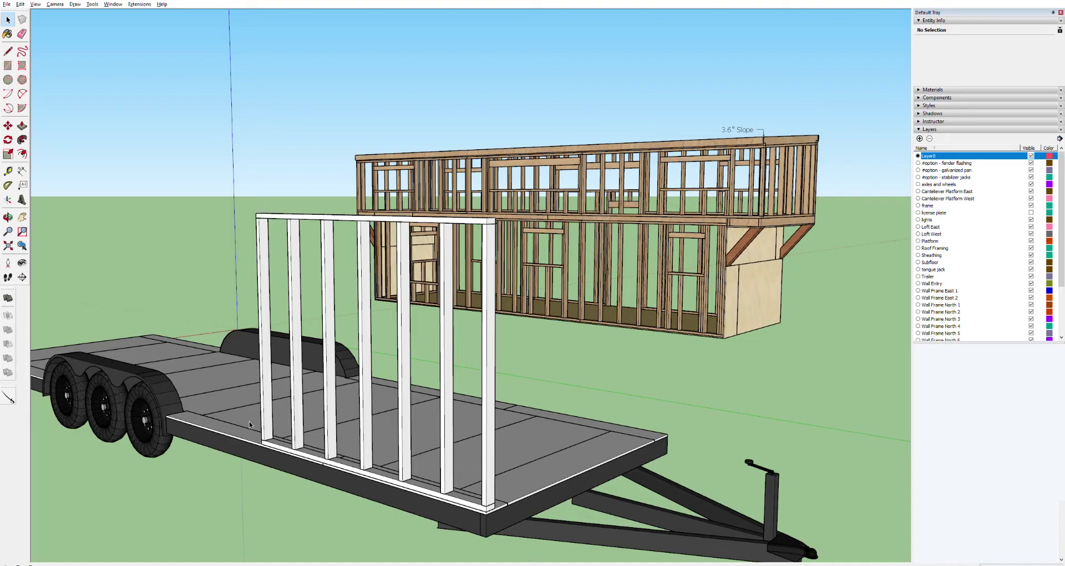
Bring the stud wall into a frontal view and select its left end stud.
{"action": "key", "text": "h"}
{"action": "left_click_drag", "start_coordinate": [249, 421], "coordinate": [566, 455]}
{"action": "middle_click_drag", "start_coordinate": [566, 455], "coordinate": [419, 369]}
{"action": "left_click_drag", "start_coordinate": [419, 369], "coordinate": [417, 369]}
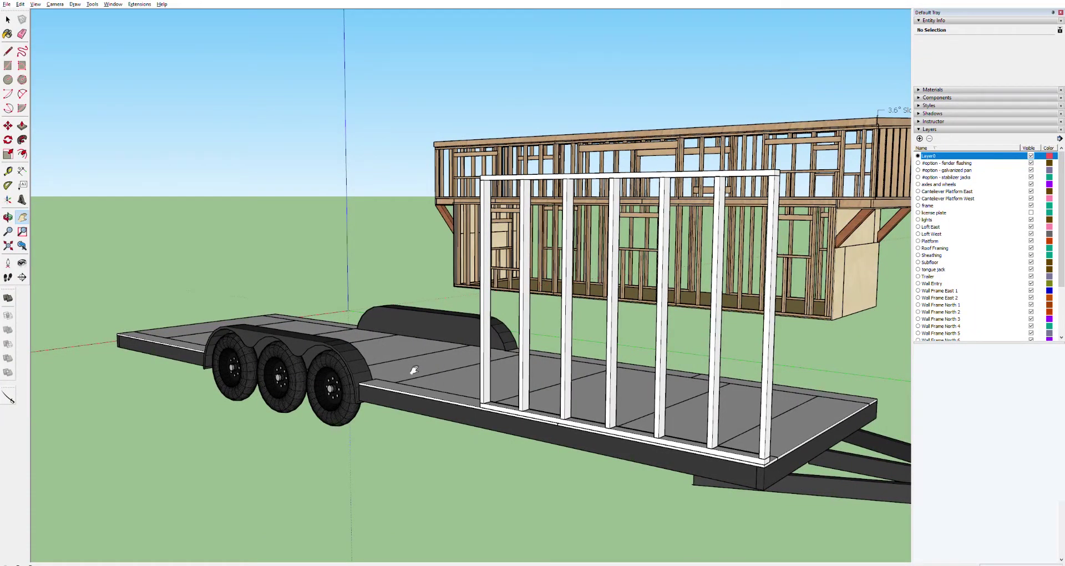
{"action": "key", "text": "space"}
{"action": "left_click", "coordinate": [490, 385]}
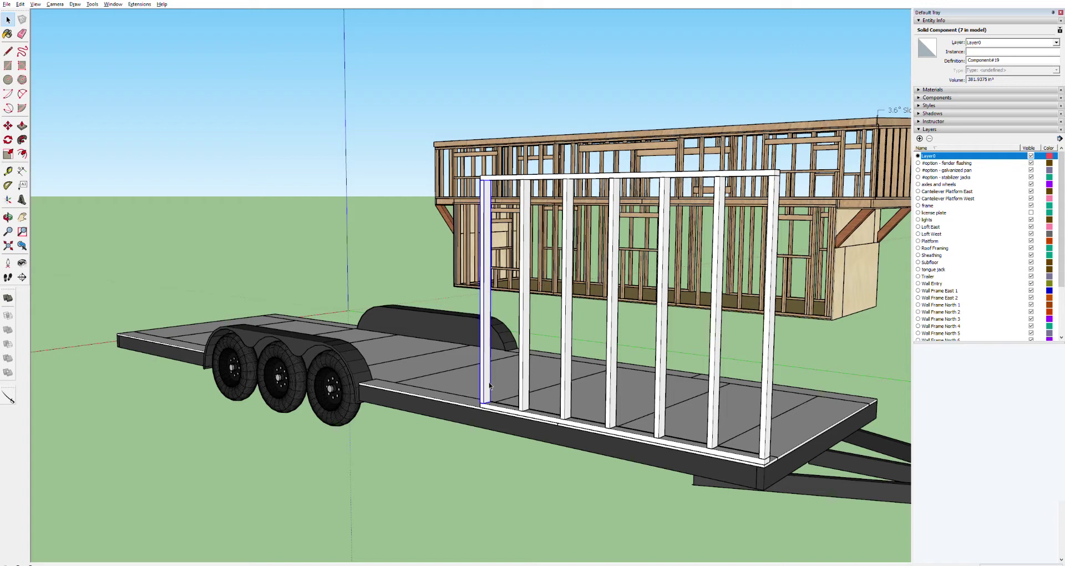
Select all seven studs plus the bottom and top plates of the wall.
{"action": "double_click", "coordinate": [489, 386]}
{"action": "left_click", "coordinate": [493, 398]}
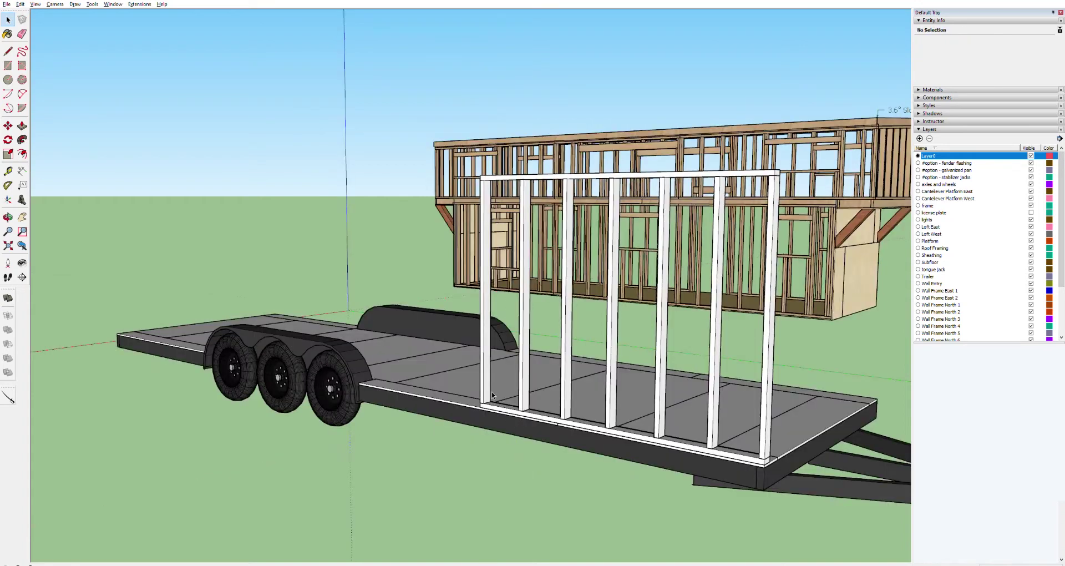
{"action": "double_click", "coordinate": [492, 395]}
{"action": "triple_click", "coordinate": [492, 395]}
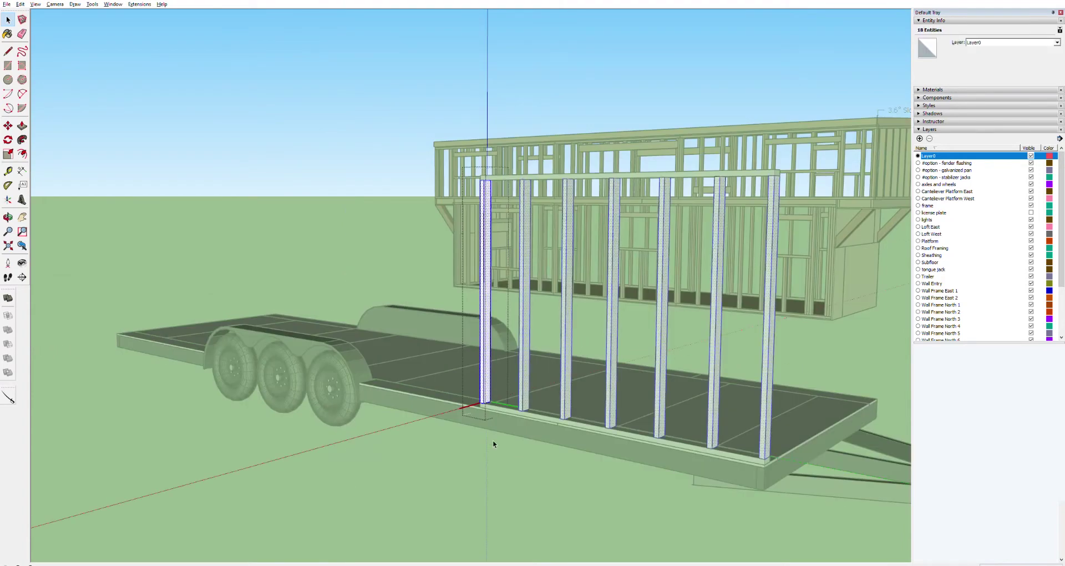
{"action": "left_click", "coordinate": [493, 441]}
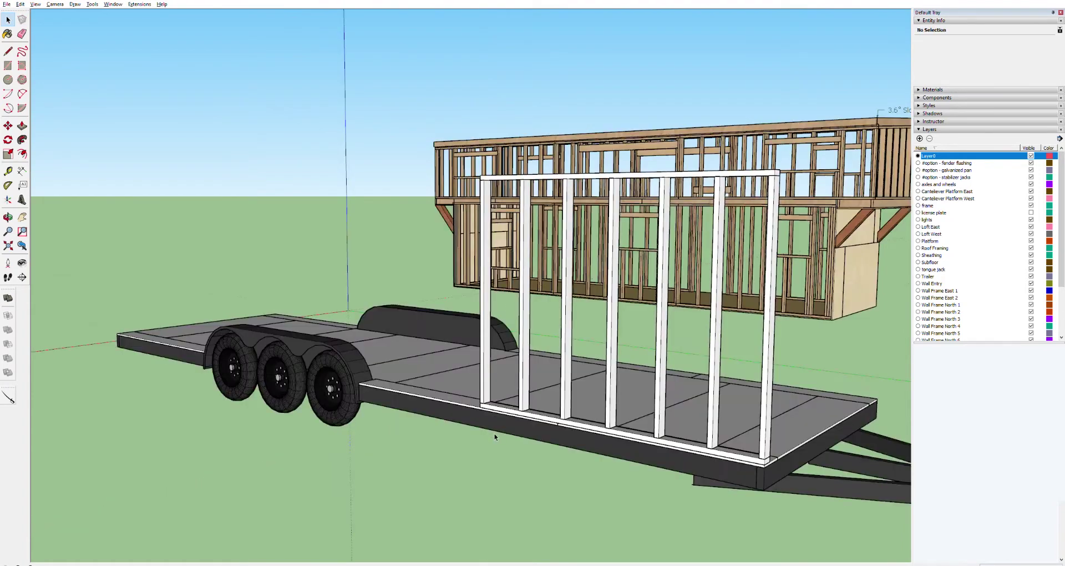
{"action": "left_click", "coordinate": [525, 387]}
{"action": "left_click", "coordinate": [565, 382], "text": "ctrl"}
{"action": "left_click", "coordinate": [612, 388], "text": "ctrl"}
{"action": "left_click", "coordinate": [669, 389], "text": "ctrl"}
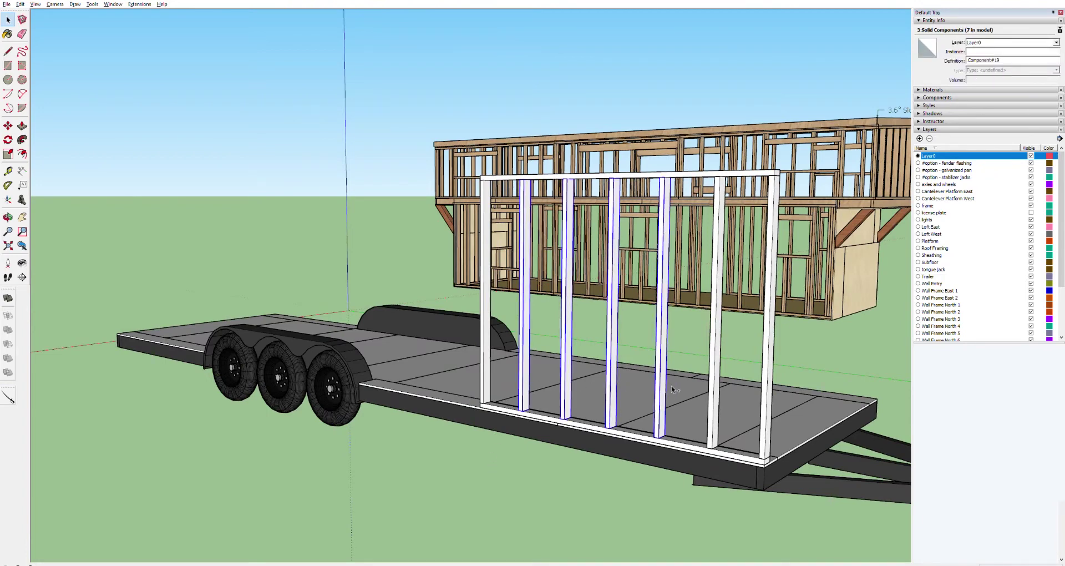
{"action": "left_click", "coordinate": [715, 390], "text": "shift"}
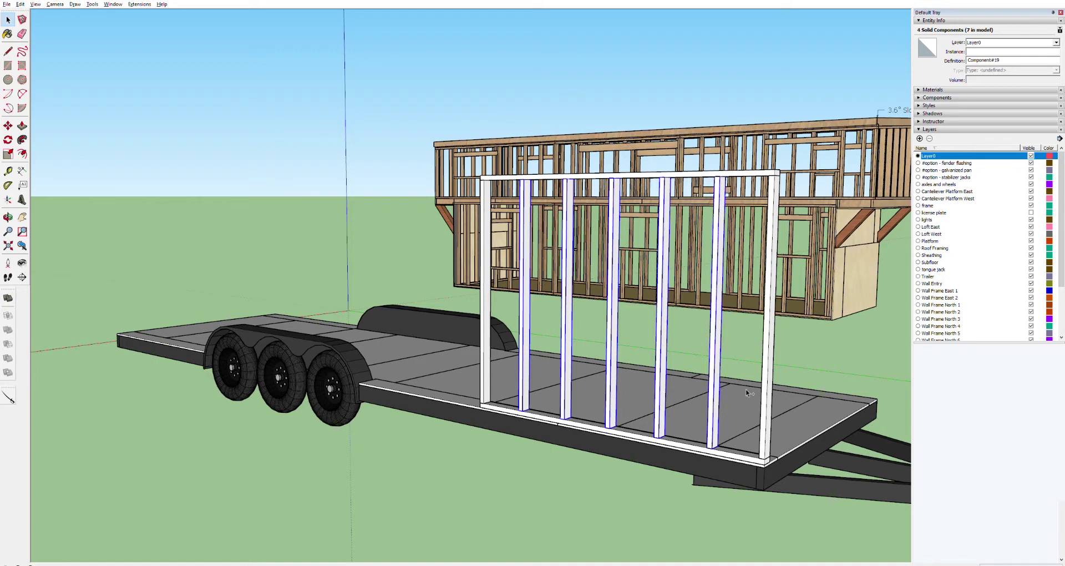
{"action": "left_click", "coordinate": [770, 384], "text": "shift"}
{"action": "left_click", "coordinate": [740, 450], "text": "shift"}
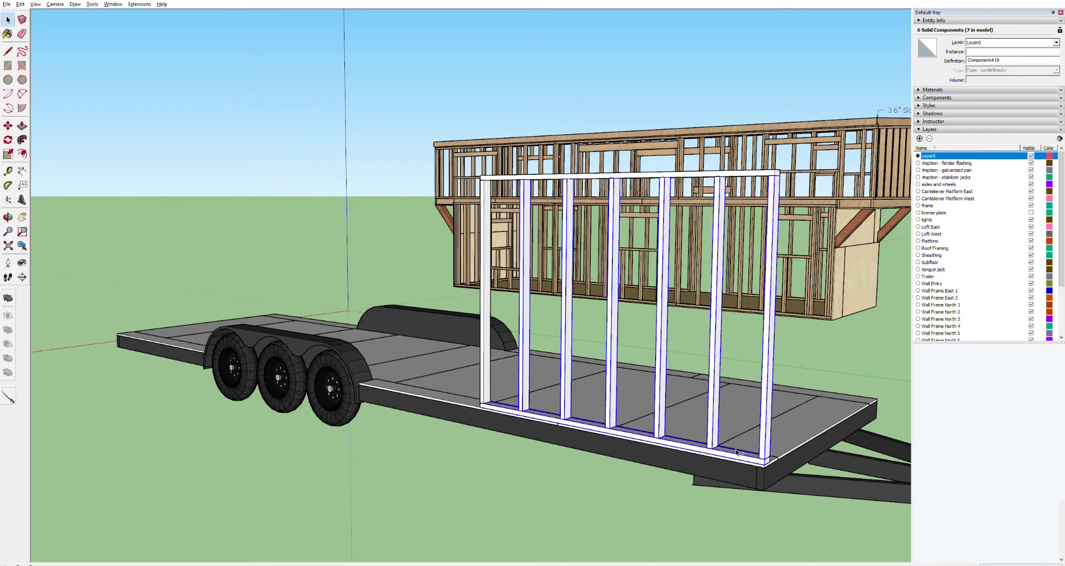
{"action": "left_click", "coordinate": [745, 173], "text": "shift"}
{"action": "left_click", "coordinate": [484, 244], "text": "shift"}
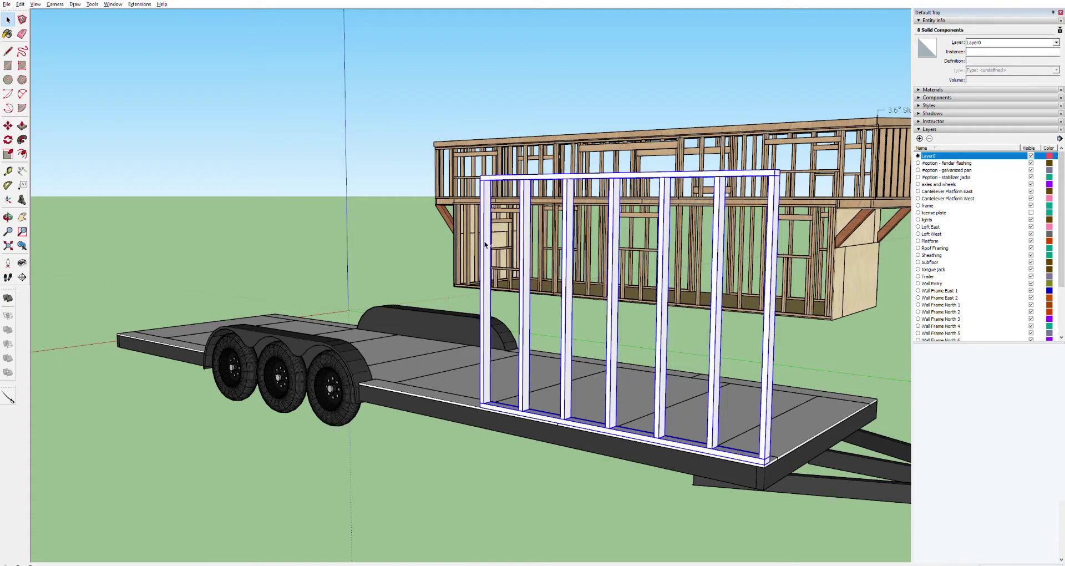
Copy the selected wall from its bottom corner and place it at the trailer platform's front corner.
{"action": "key", "text": "m"}
{"action": "scroll", "coordinate": [478, 404], "scroll_direction": "up", "scroll_amount": 5}
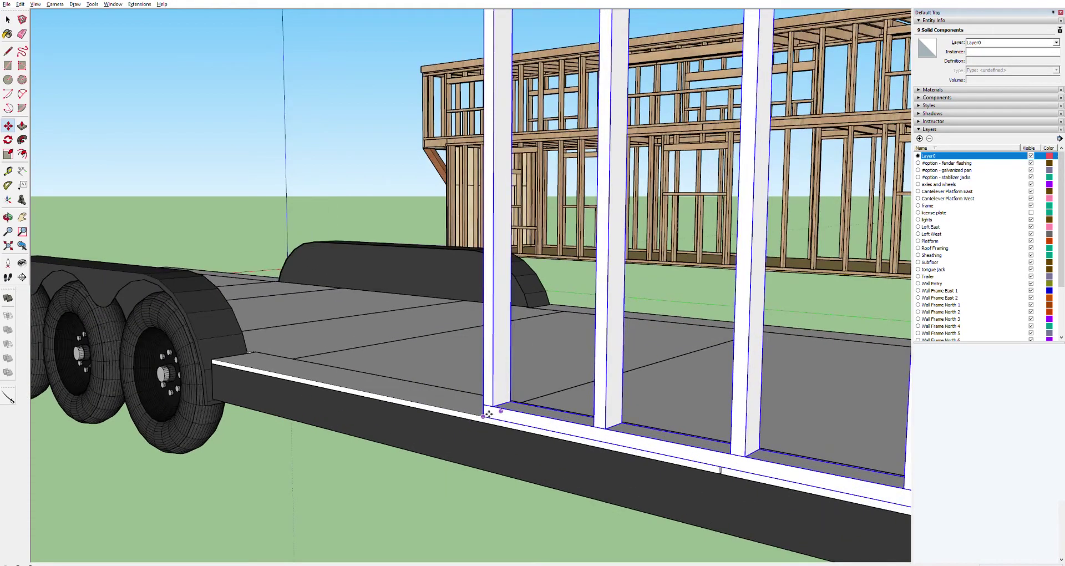
{"action": "key", "text": "ctrl"}
{"action": "left_click", "coordinate": [488, 414]}
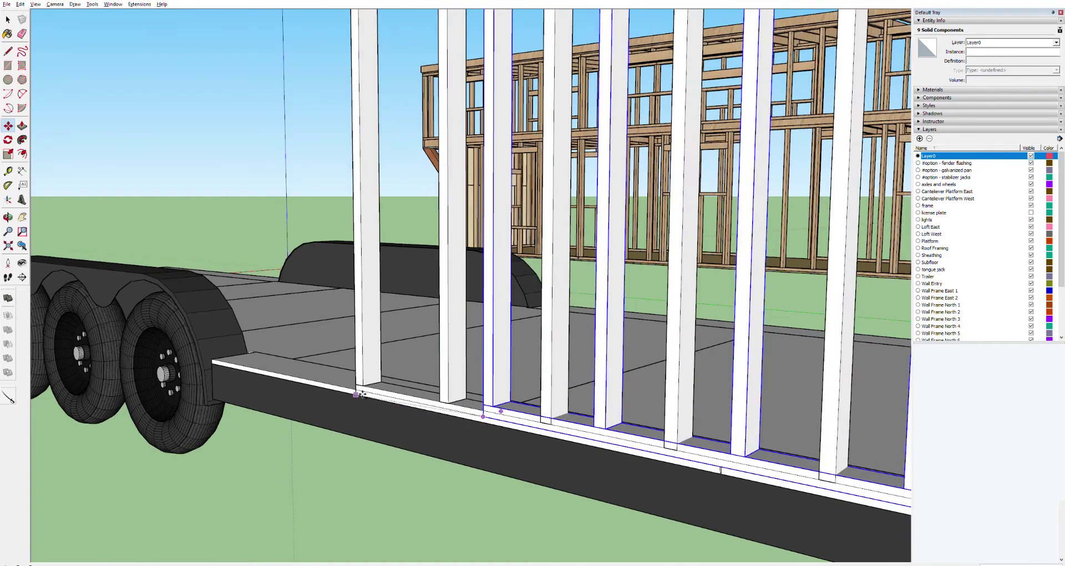
{"action": "middle_click_drag", "start_coordinate": [501, 411], "coordinate": [469, 480]}
{"action": "key", "text": "Escape"}
{"action": "scroll", "coordinate": [214, 442], "scroll_direction": "up", "scroll_amount": 8}
{"action": "middle_click_drag", "start_coordinate": [202, 430], "coordinate": [599, 427]}
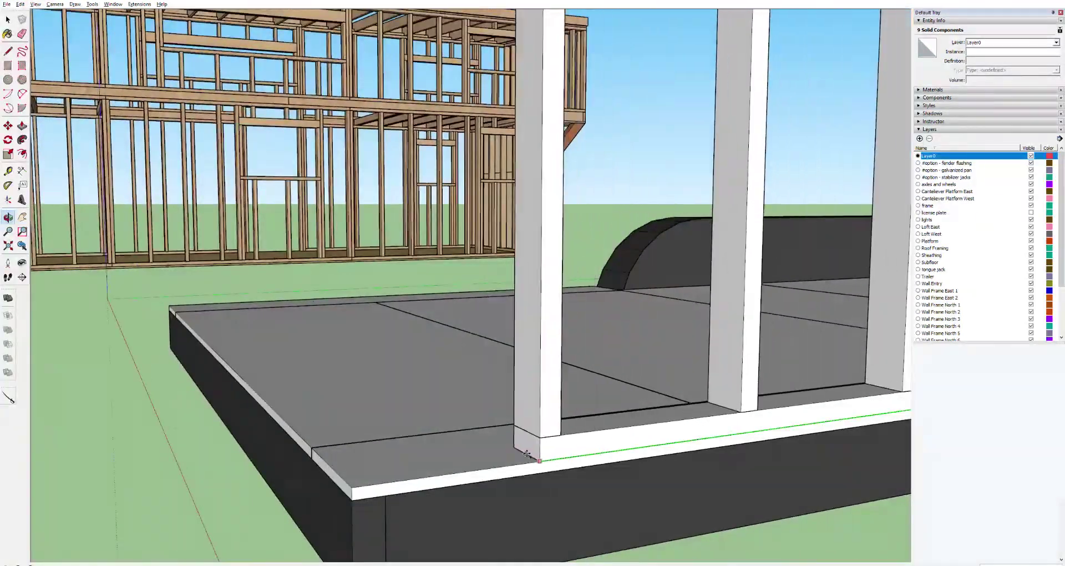
{"action": "left_click", "coordinate": [353, 477]}
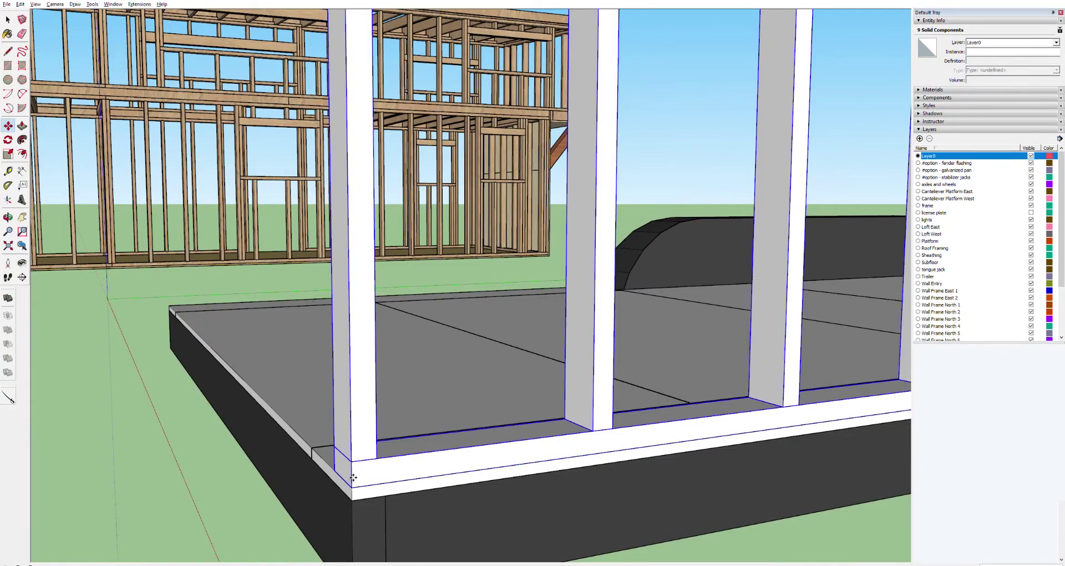
{"action": "scroll", "coordinate": [483, 519], "scroll_direction": "down", "scroll_amount": 10}
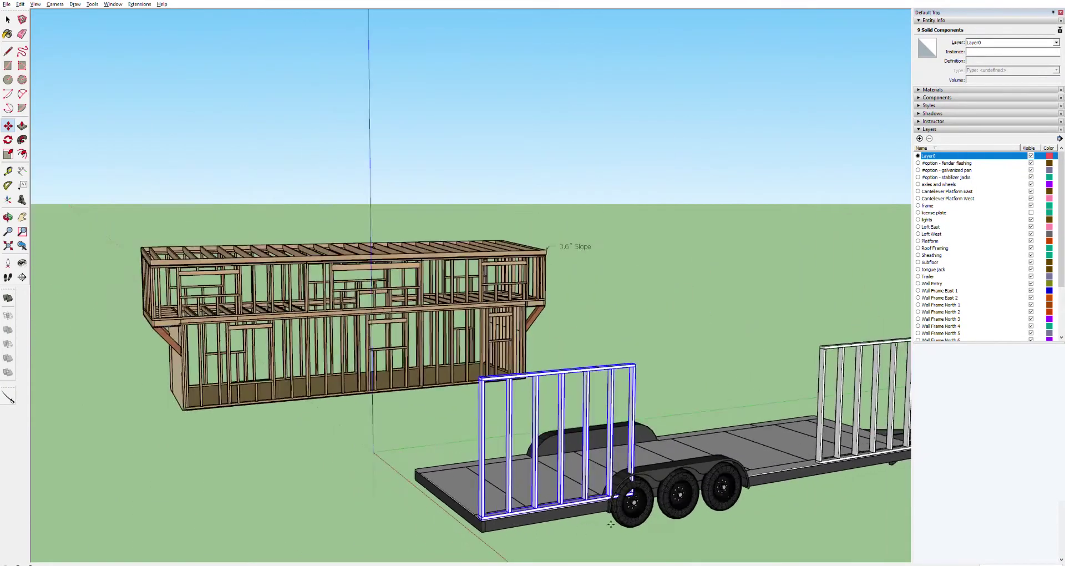
{"action": "scroll", "coordinate": [733, 494], "scroll_direction": "down", "scroll_amount": 3}
{"action": "scroll", "coordinate": [732, 494], "scroll_direction": "up", "scroll_amount": 7}
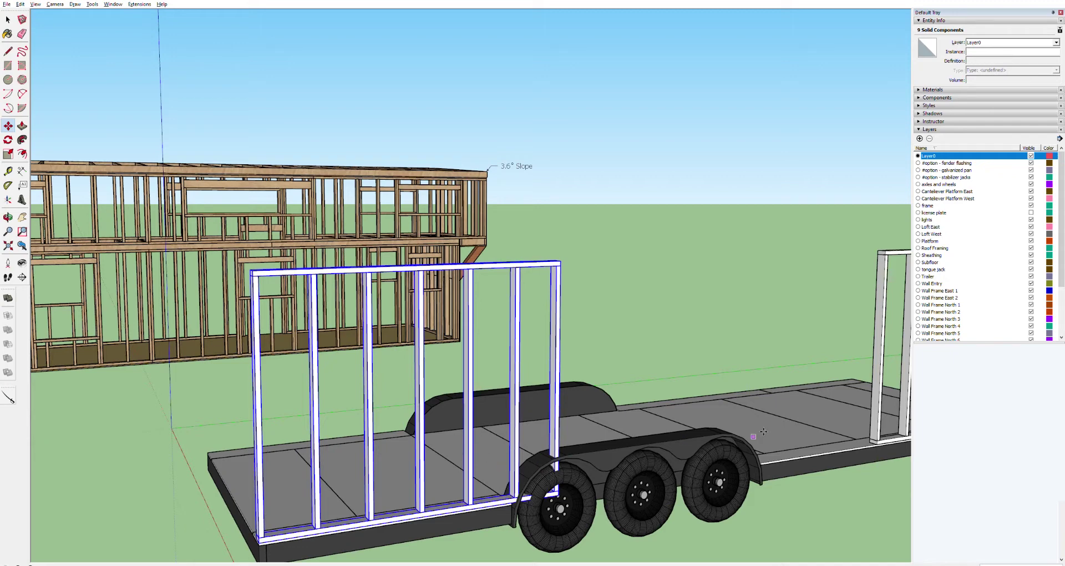
Delete the stud standing over the wheel fender.
{"action": "key", "text": "space"}
{"action": "left_click", "coordinate": [564, 422]}
{"action": "left_click", "coordinate": [591, 323]}
{"action": "left_click", "coordinate": [556, 333]}
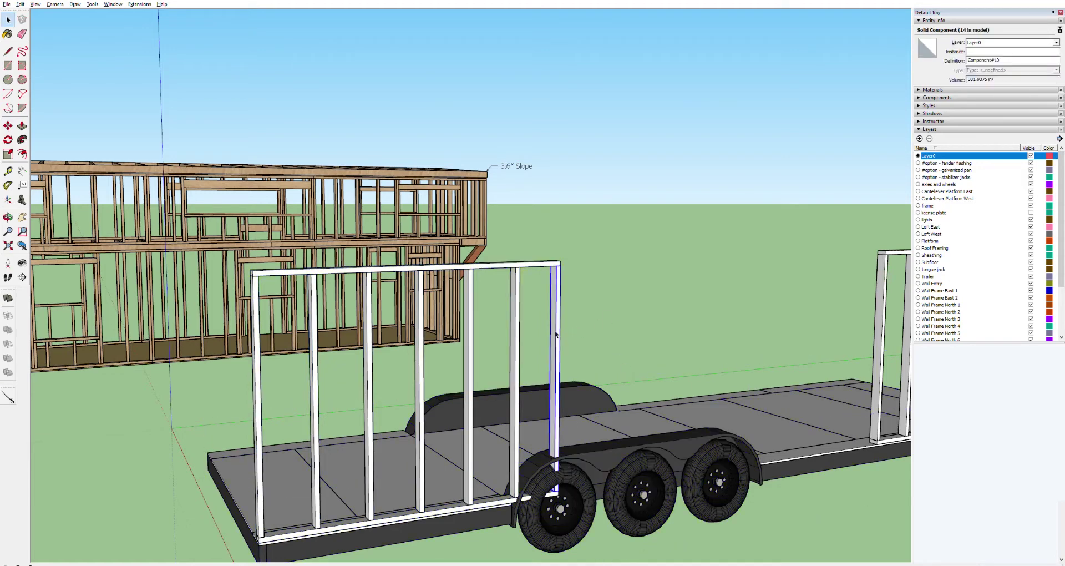
{"action": "key", "text": "Delete"}
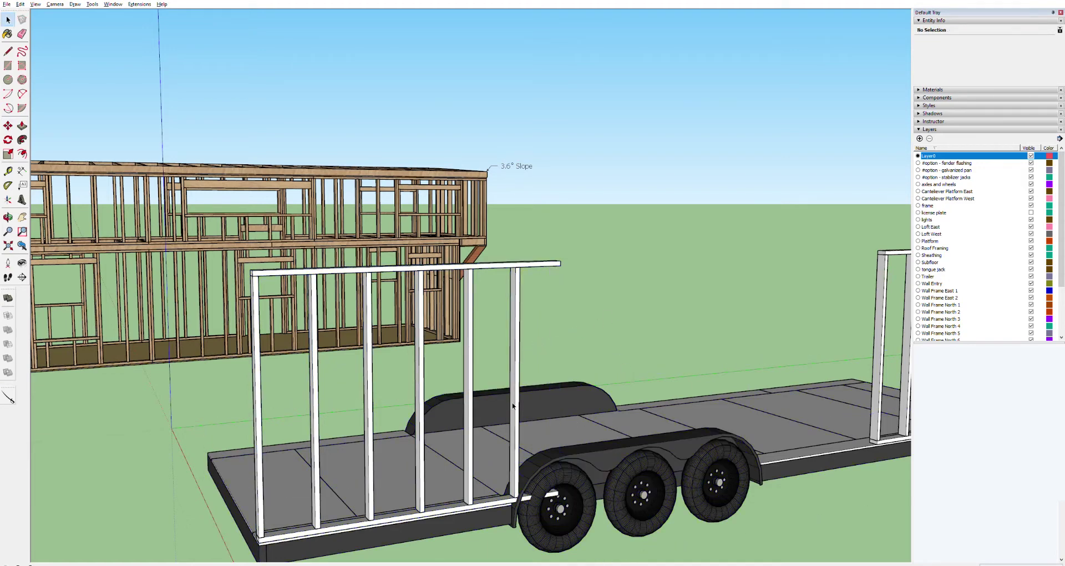
{"action": "scroll", "coordinate": [527, 476], "scroll_direction": "up", "scroll_amount": 5}
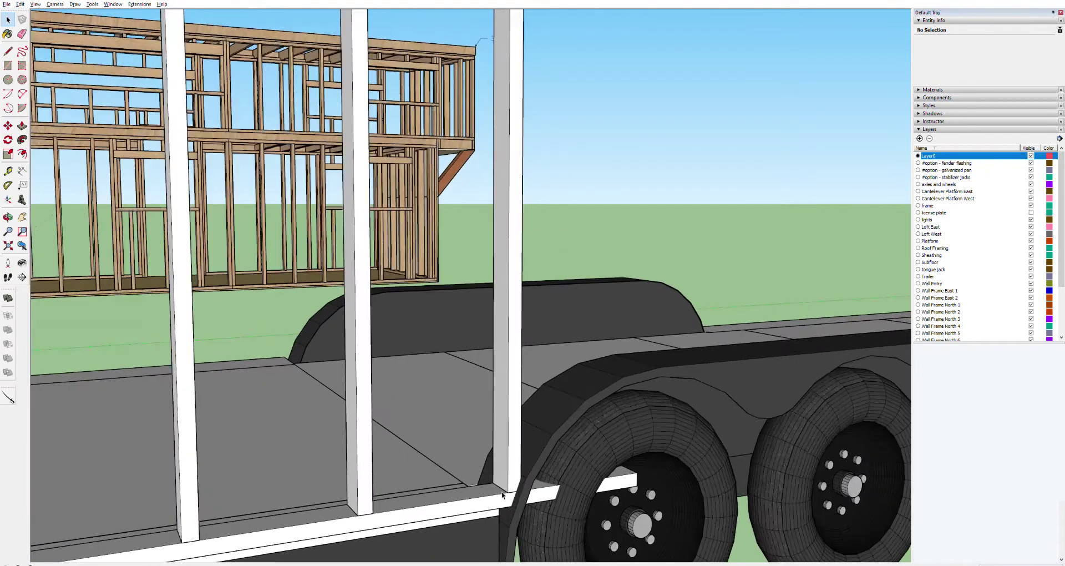
{"action": "scroll", "coordinate": [502, 495], "scroll_direction": "up", "scroll_amount": 3}
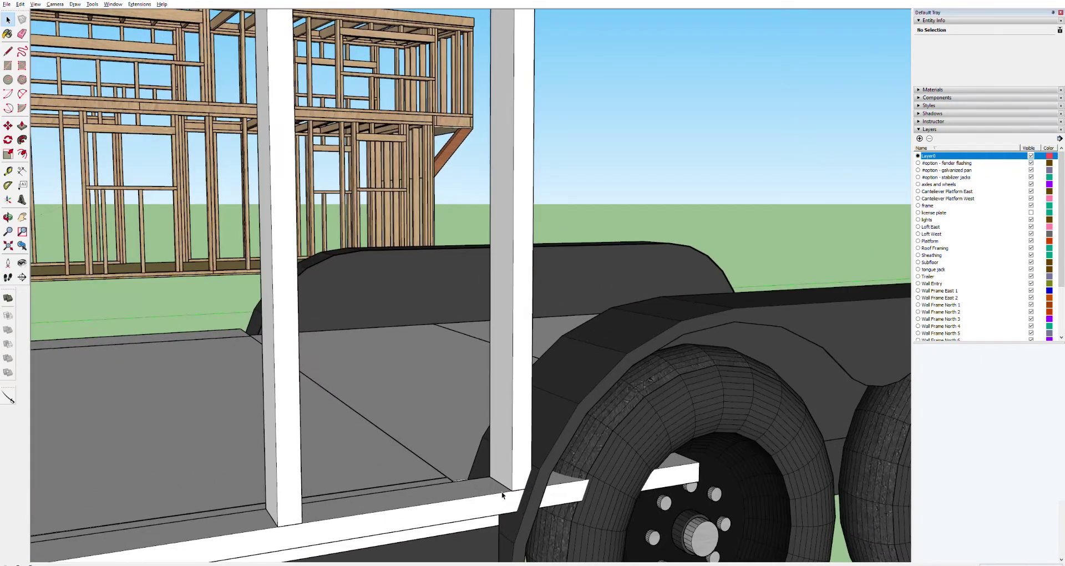
{"action": "scroll", "coordinate": [502, 494], "scroll_direction": "down", "scroll_amount": 5}
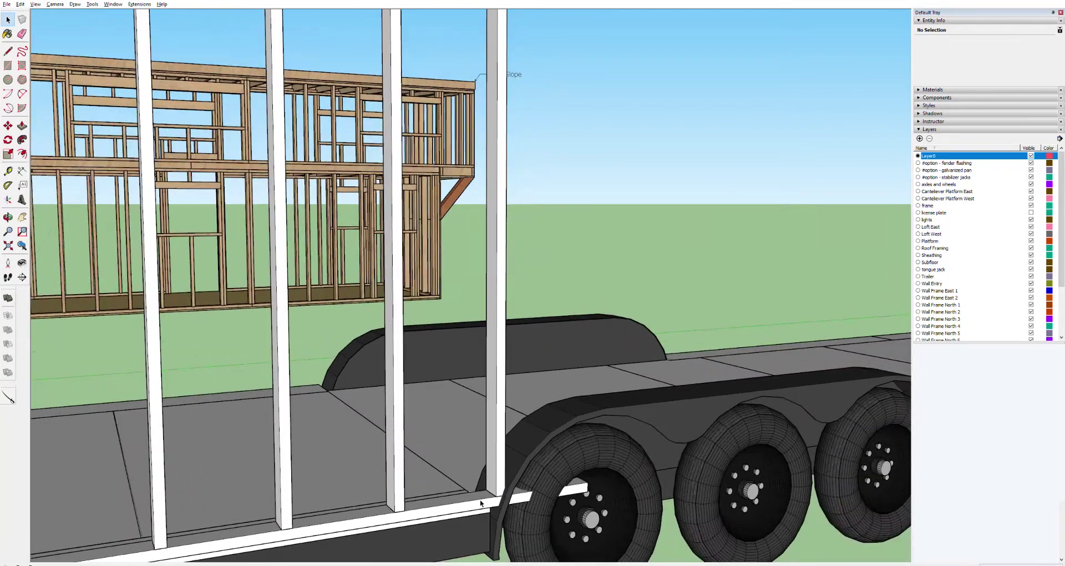
{"action": "scroll", "coordinate": [481, 503], "scroll_direction": "down", "scroll_amount": 3}
{"action": "scroll", "coordinate": [482, 502], "scroll_direction": "up", "scroll_amount": 8}
Move the last stud left so its base snaps onto the plate edge, clear of the fender.
{"action": "middle_click", "coordinate": [489, 503]}
{"action": "middle_click_drag", "start_coordinate": [489, 503], "coordinate": [394, 366]}
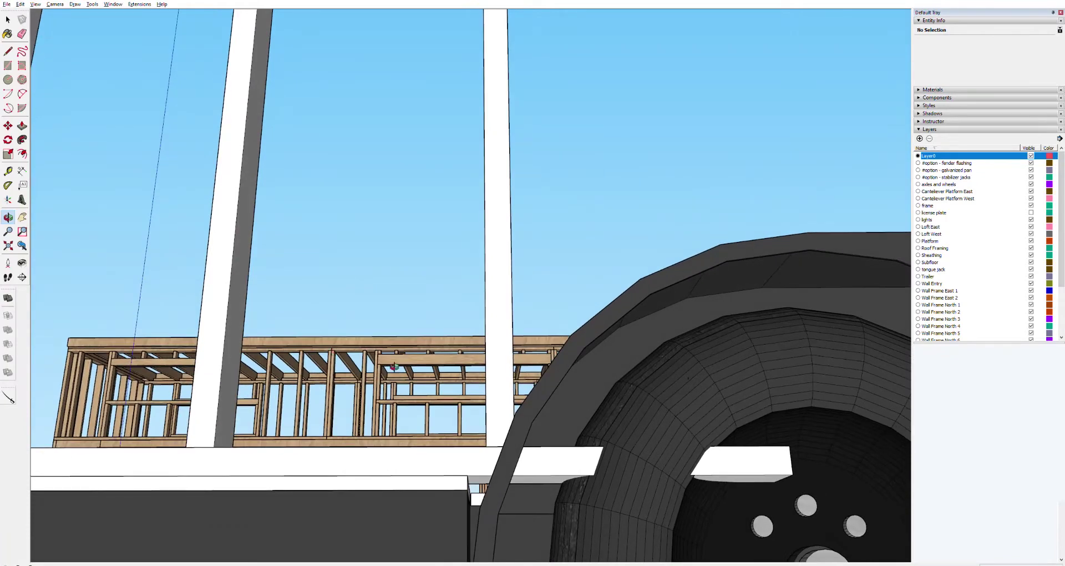
{"action": "key", "text": "space"}
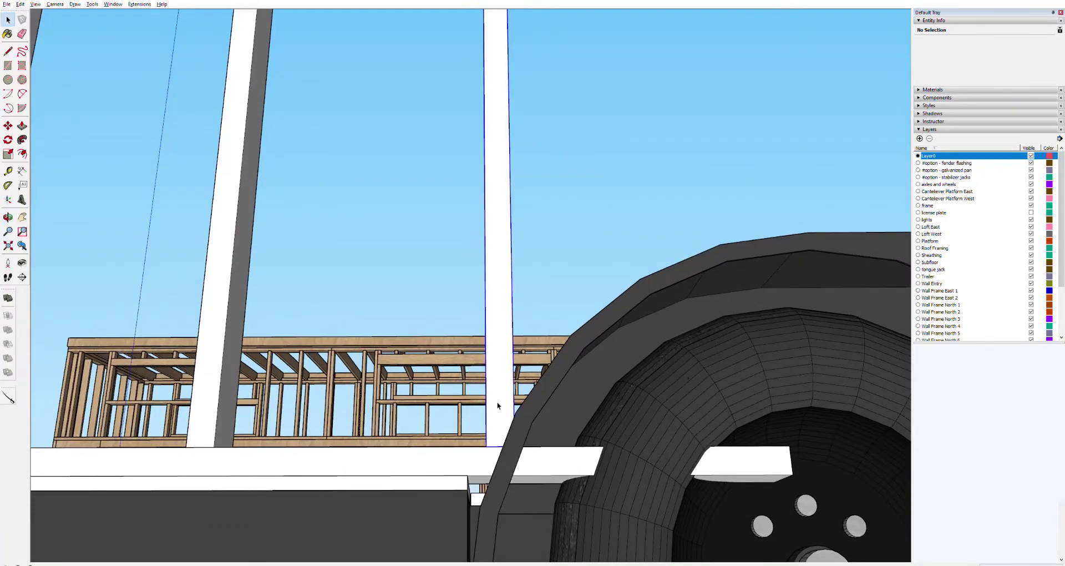
{"action": "left_click", "coordinate": [497, 403]}
{"action": "key", "text": "m"}
{"action": "left_click", "coordinate": [491, 444]}
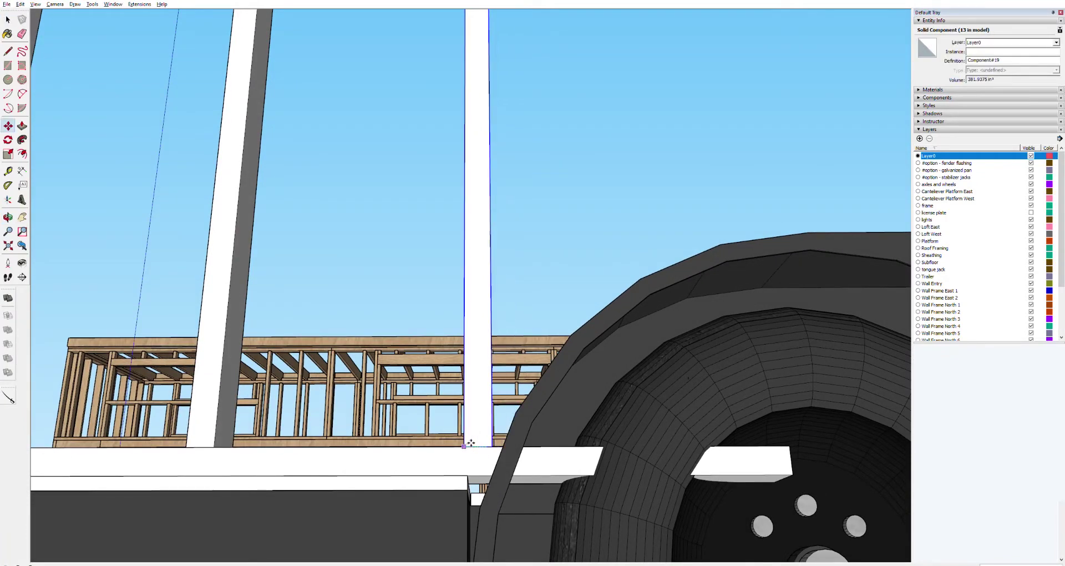
{"action": "left_click", "coordinate": [443, 443]}
{"action": "left_click", "coordinate": [466, 446]}
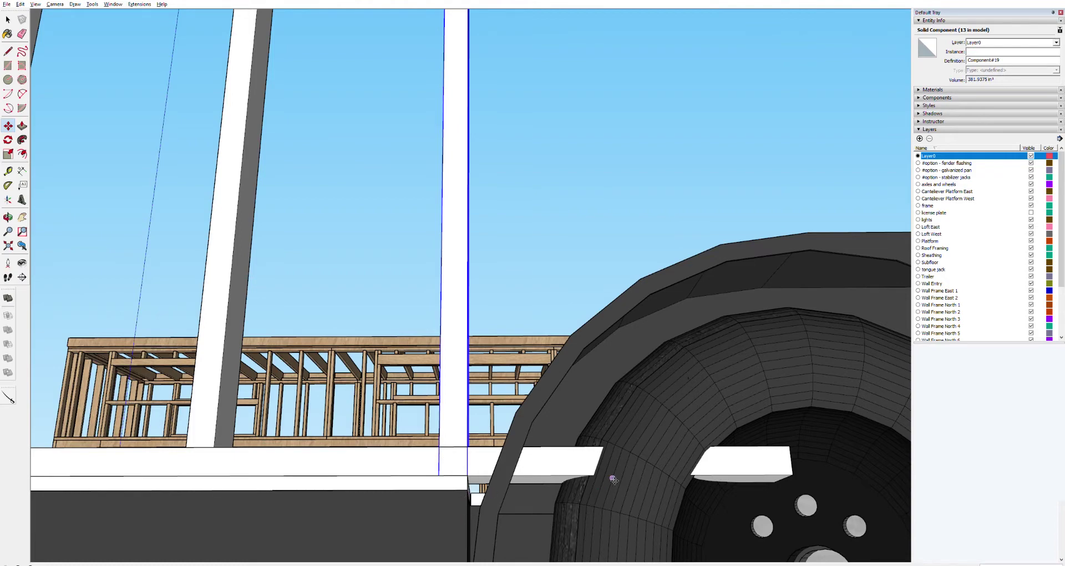
{"action": "key", "text": "o"}
{"action": "left_click_drag", "start_coordinate": [760, 458], "coordinate": [577, 477]}
{"action": "scroll", "coordinate": [577, 477], "scroll_direction": "down", "scroll_amount": 15}
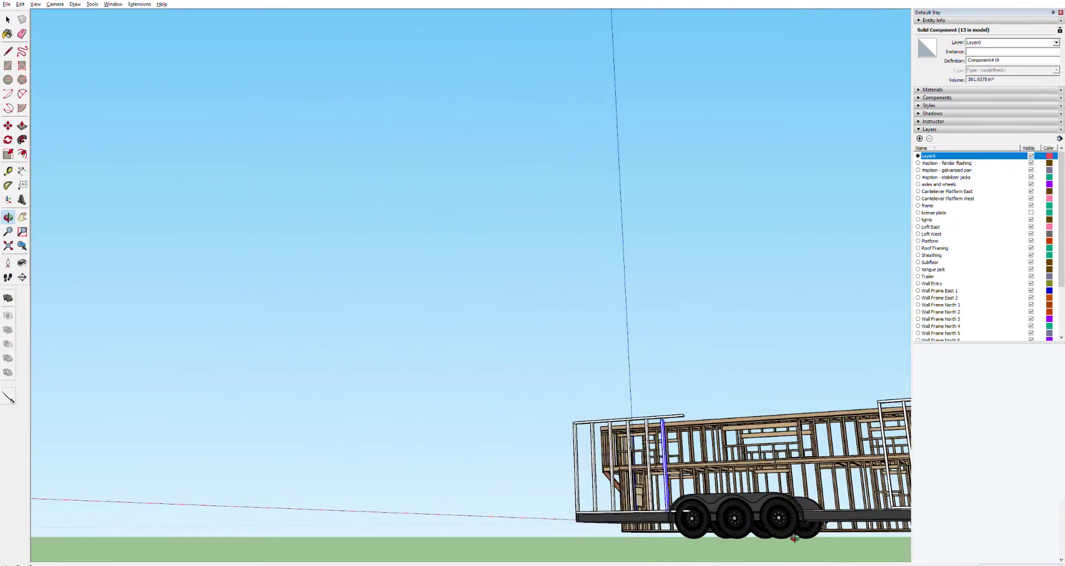
Bring the end wall beside the wheels into view and delete the wall's top plate.
{"action": "left_click_drag", "start_coordinate": [774, 477], "coordinate": [777, 546]}
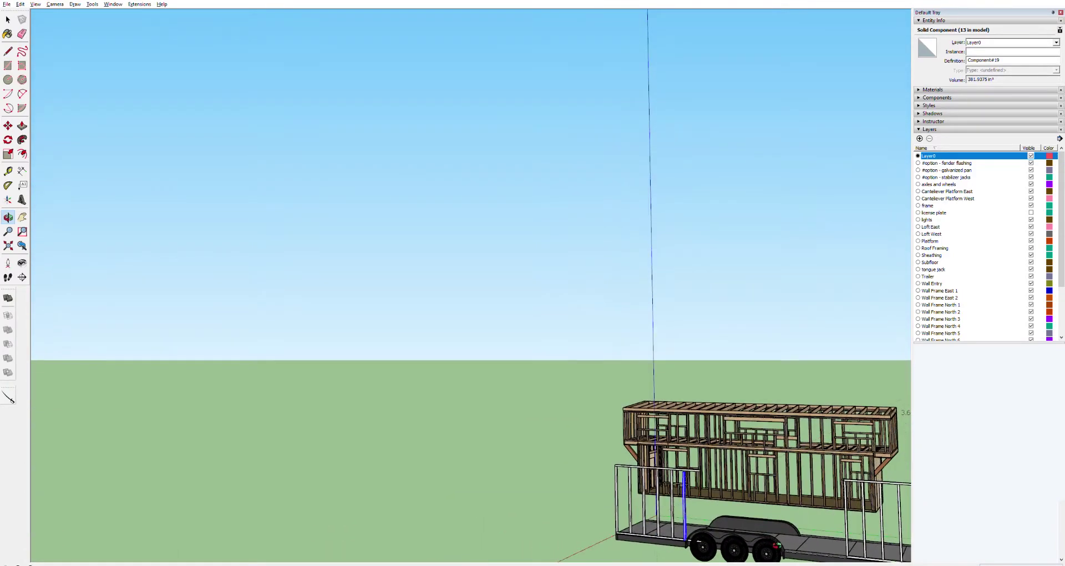
{"action": "scroll", "coordinate": [694, 537], "scroll_direction": "up", "scroll_amount": 8}
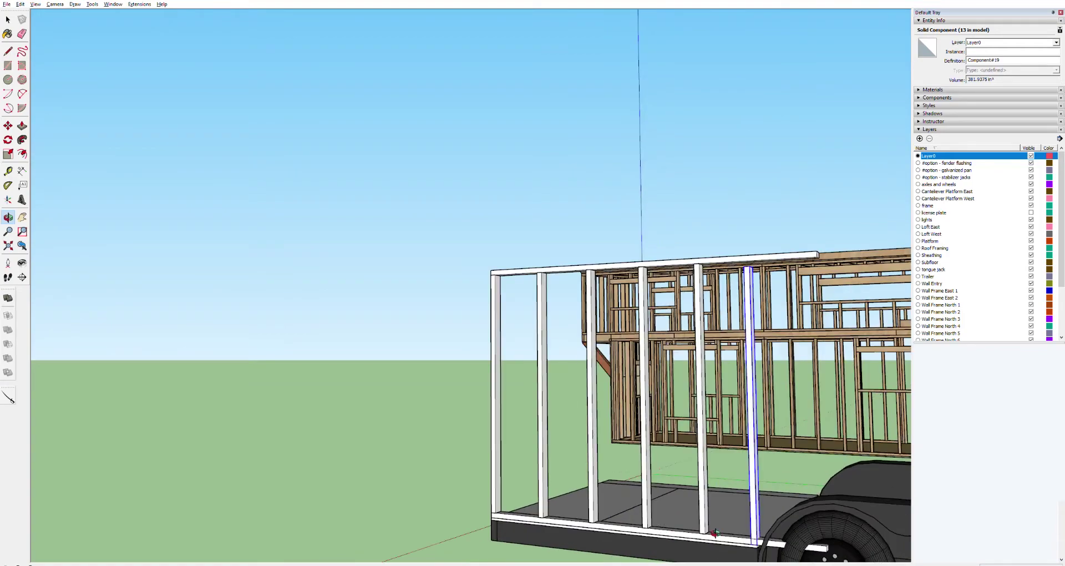
{"action": "key", "text": "h"}
{"action": "left_click_drag", "start_coordinate": [857, 532], "coordinate": [545, 458]}
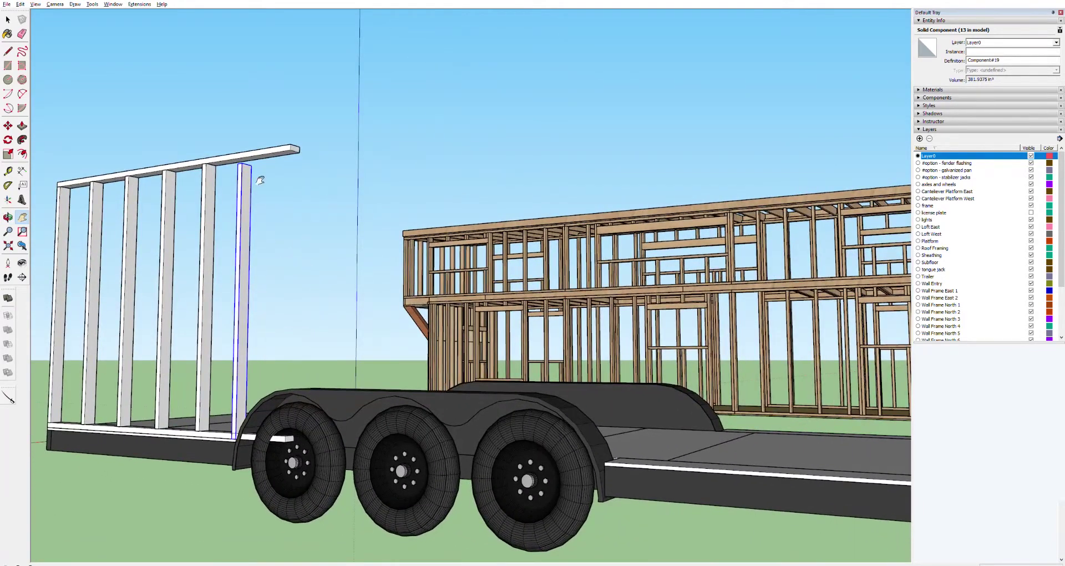
{"action": "middle_click_drag", "start_coordinate": [640, 322], "coordinate": [584, 236]}
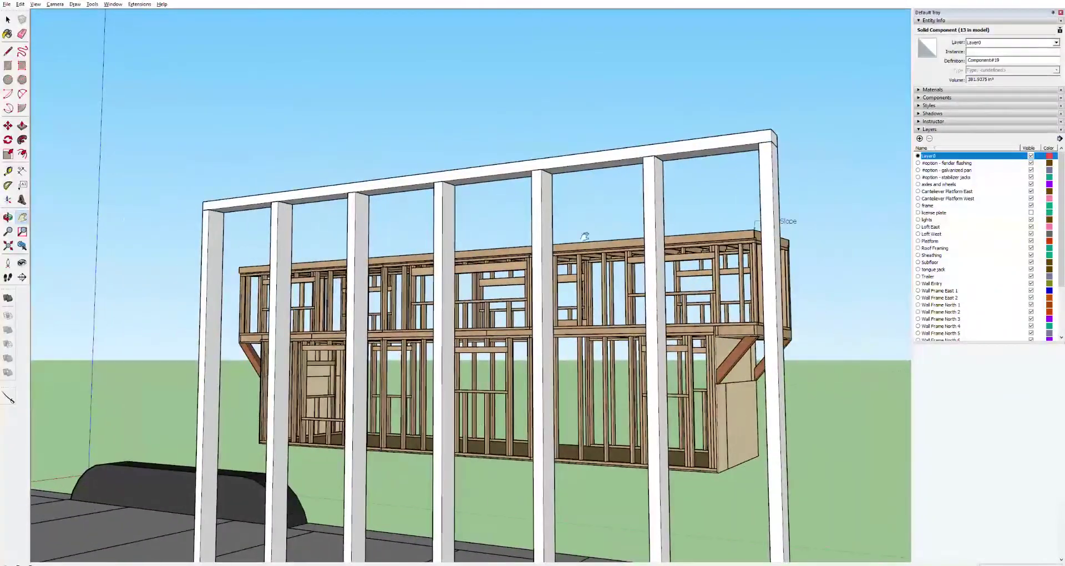
{"action": "middle_click_drag", "start_coordinate": [681, 394], "coordinate": [620, 308]}
{"action": "middle_click_drag", "start_coordinate": [460, 358], "coordinate": [584, 374]}
{"action": "scroll", "coordinate": [584, 374], "scroll_direction": "up", "scroll_amount": 3}
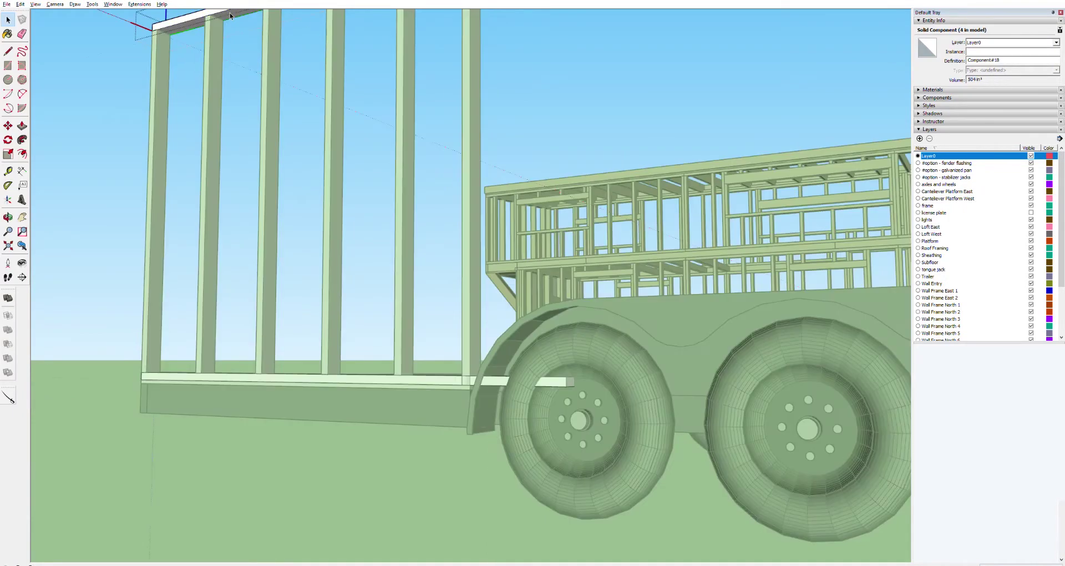
{"action": "left_click", "coordinate": [283, 76]}
{"action": "left_click", "coordinate": [178, 20]}
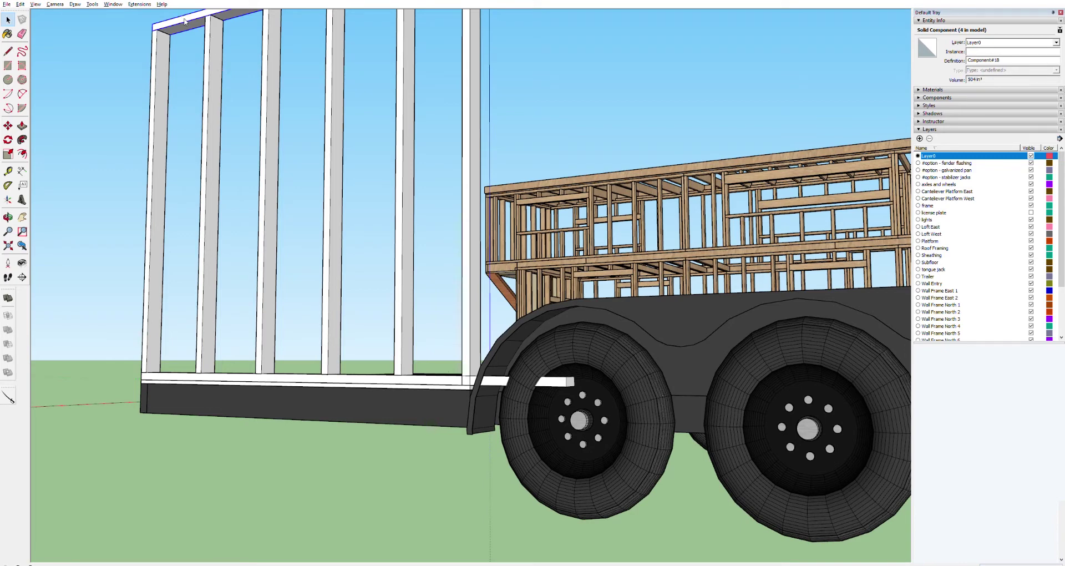
{"action": "key", "text": "Delete"}
Edit the bottom plate and grab its end face with Push/Pull to shorten it.
{"action": "left_click", "coordinate": [411, 376]}
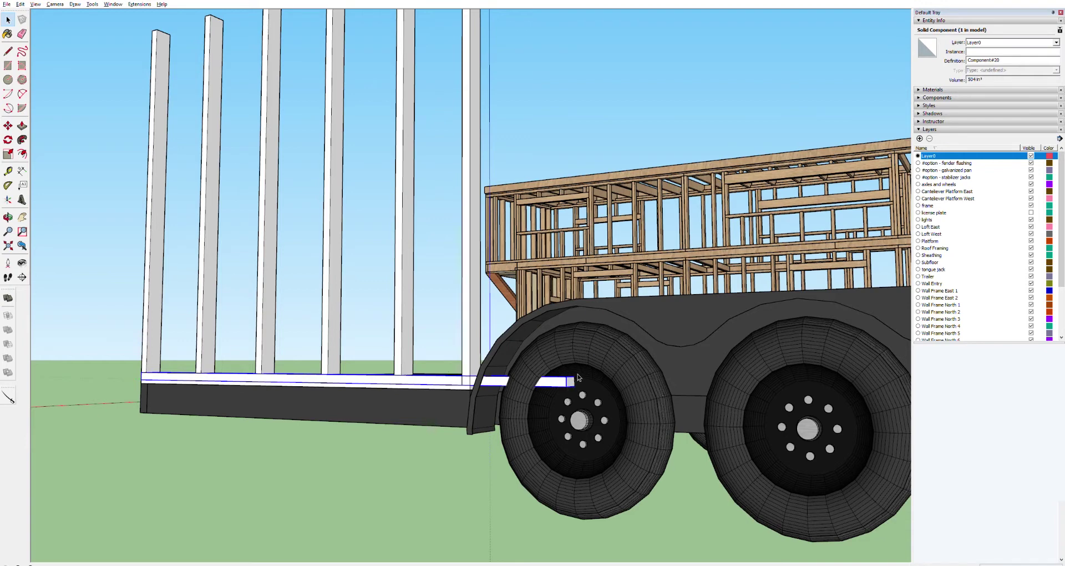
{"action": "double_click", "coordinate": [575, 380]}
{"action": "key", "text": "p"}
{"action": "left_click", "coordinate": [576, 380]}
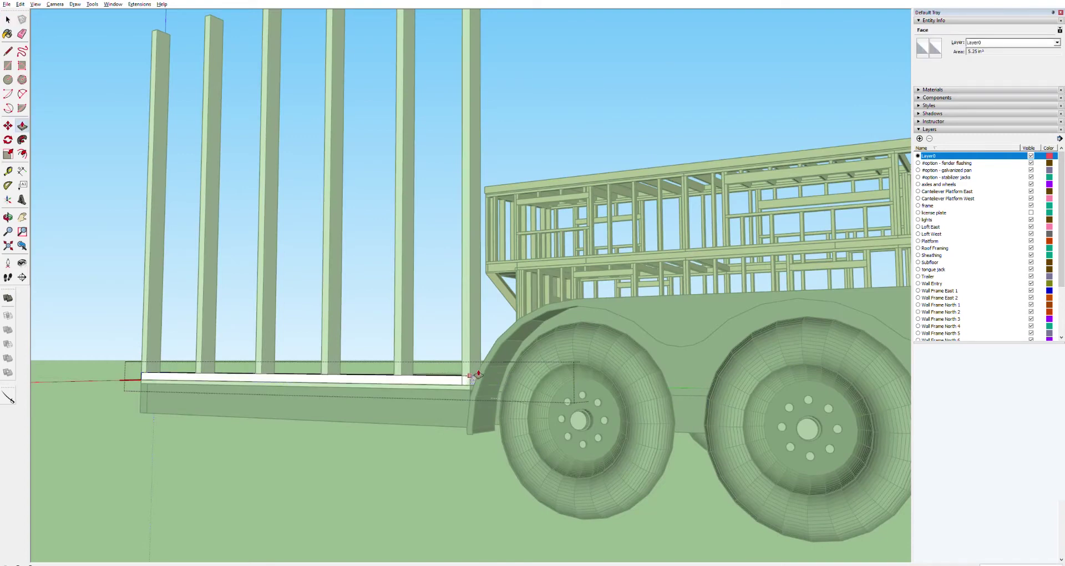
Set the bottom plate's new end at the last stud and exit the component.
{"action": "left_click", "coordinate": [533, 440]}
{"action": "scroll", "coordinate": [471, 383], "scroll_direction": "up", "scroll_amount": 5}
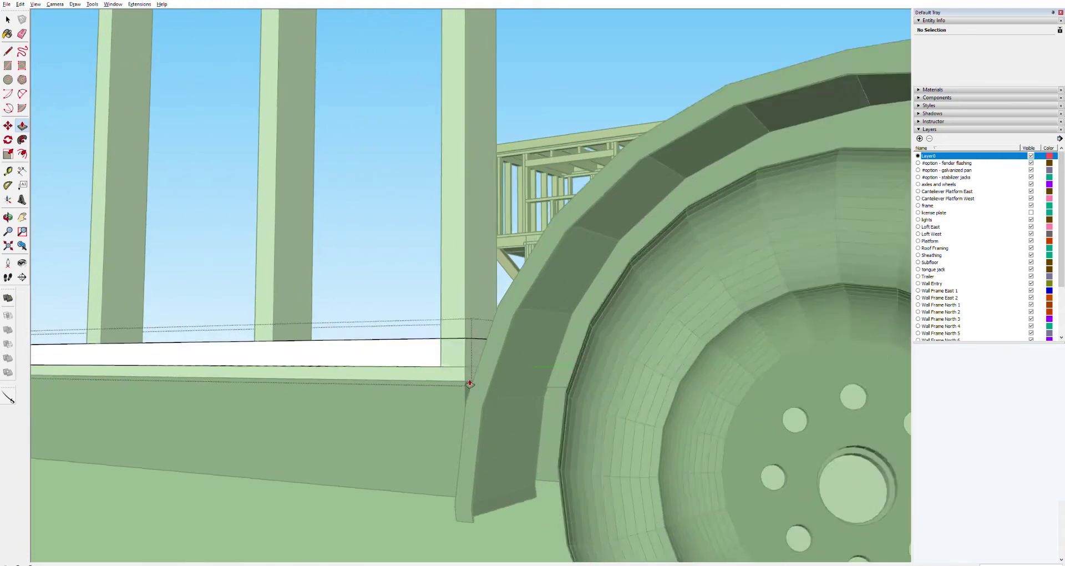
{"action": "scroll", "coordinate": [470, 383], "scroll_direction": "up", "scroll_amount": 2}
{"action": "key", "text": "space"}
{"action": "key", "text": "Escape"}
Test-move the last stud onto the plate's top edge and return it to its spot.
{"action": "left_click", "coordinate": [456, 264]}
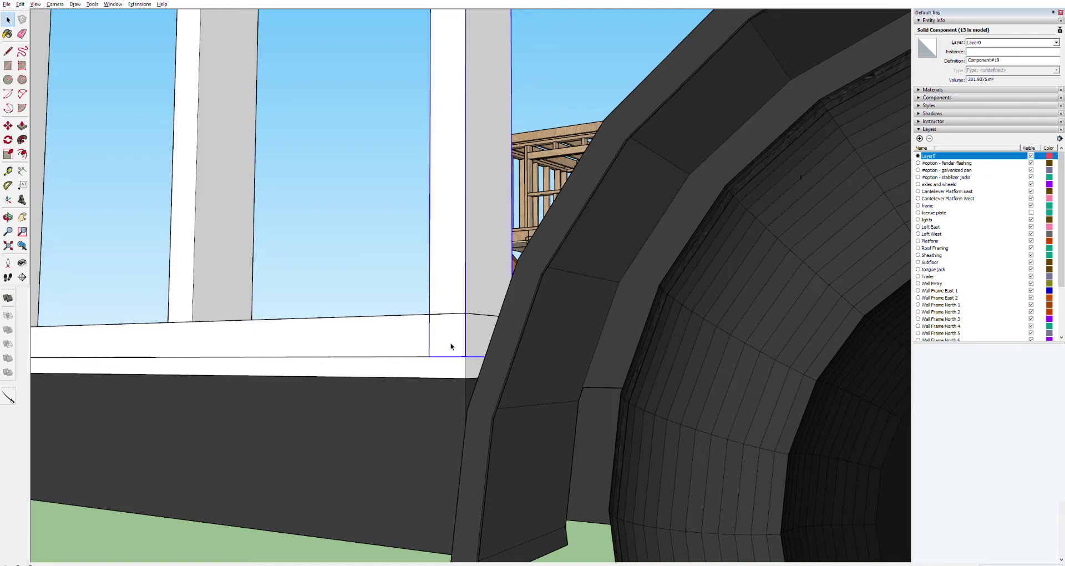
{"action": "key", "text": "h"}
{"action": "scroll", "coordinate": [454, 245], "scroll_direction": "down", "scroll_amount": 8}
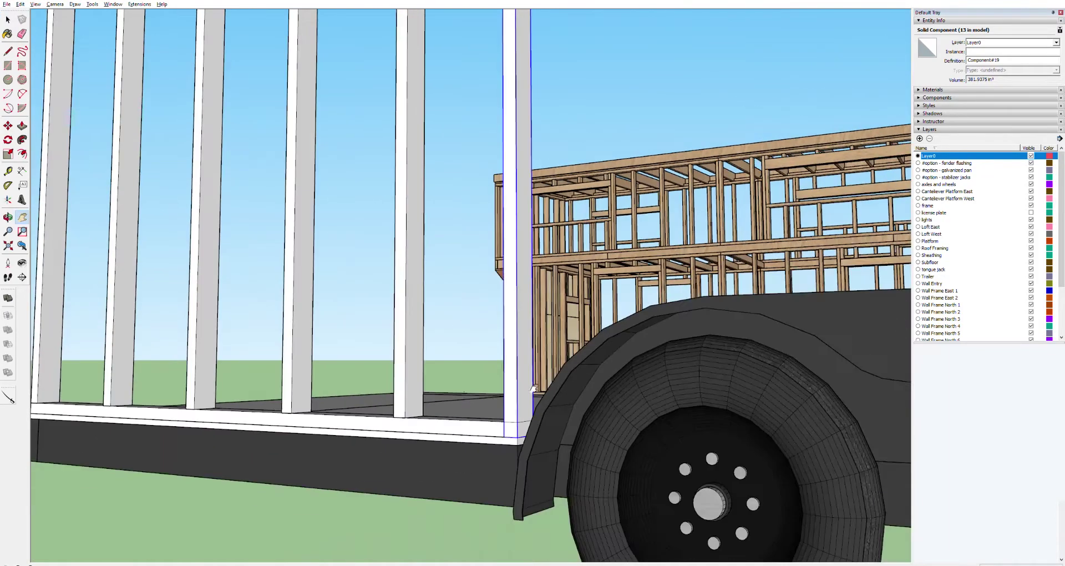
{"action": "scroll", "coordinate": [534, 386], "scroll_direction": "down", "scroll_amount": 5}
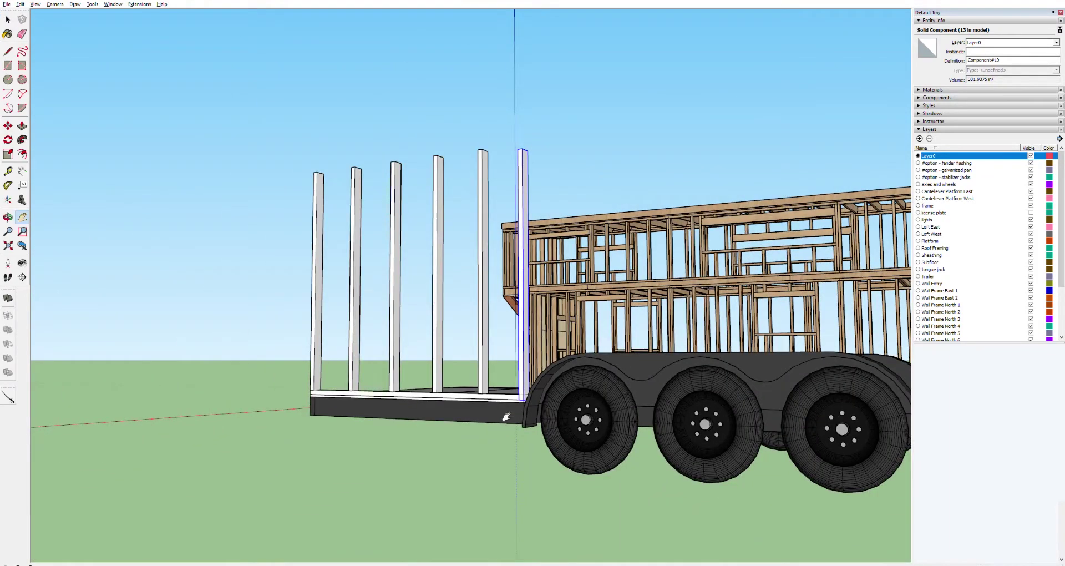
{"action": "scroll", "coordinate": [507, 423], "scroll_direction": "up", "scroll_amount": 4}
{"action": "key", "text": "m"}
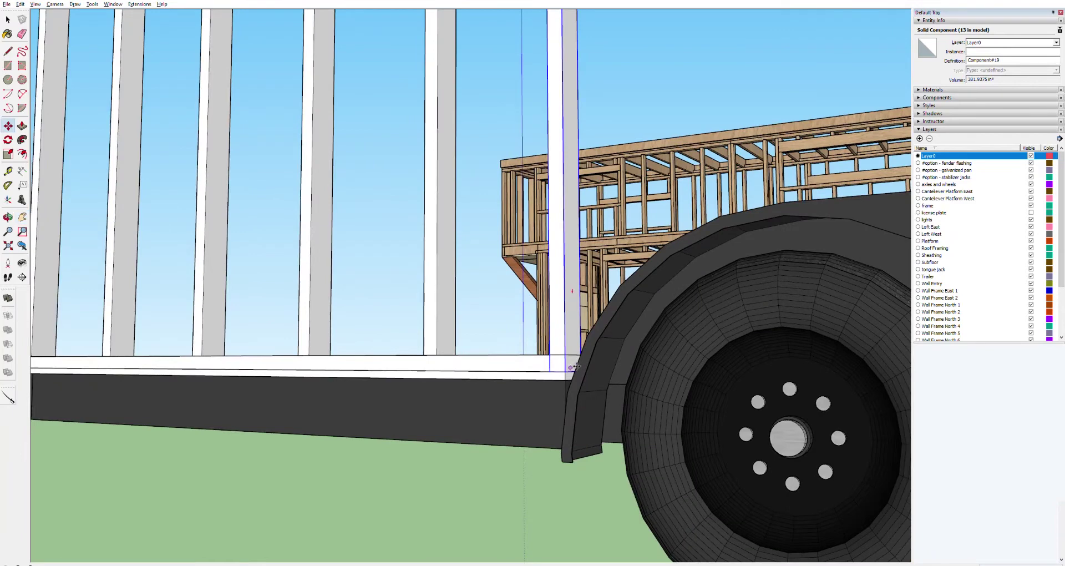
{"action": "scroll", "coordinate": [563, 372], "scroll_direction": "up", "scroll_amount": 3}
{"action": "left_click_drag", "start_coordinate": [569, 373], "coordinate": [573, 340]}
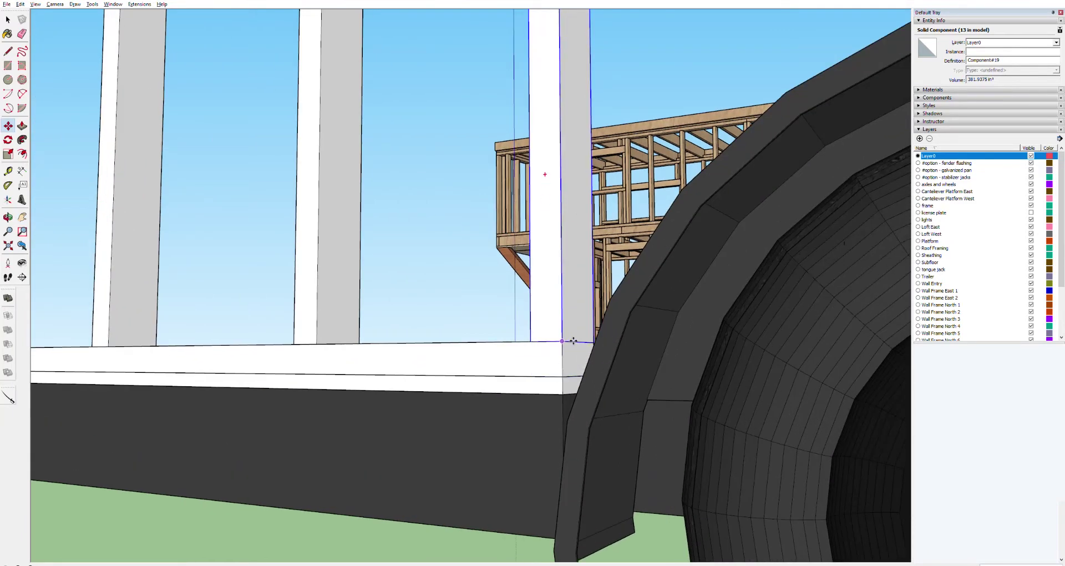
{"action": "mouse_move", "coordinate": [562, 339]}
{"action": "left_mouse_down"}
{"action": "mouse_move", "coordinate": [562, 205]}
{"action": "mouse_move", "coordinate": [563, 336]}
{"action": "left_mouse_up"}
Select the bottom plate beside the fender-side stud row.
{"action": "scroll", "coordinate": [533, 405], "scroll_direction": "down", "scroll_amount": 6}
{"action": "scroll", "coordinate": [521, 419], "scroll_direction": "down", "scroll_amount": 4}
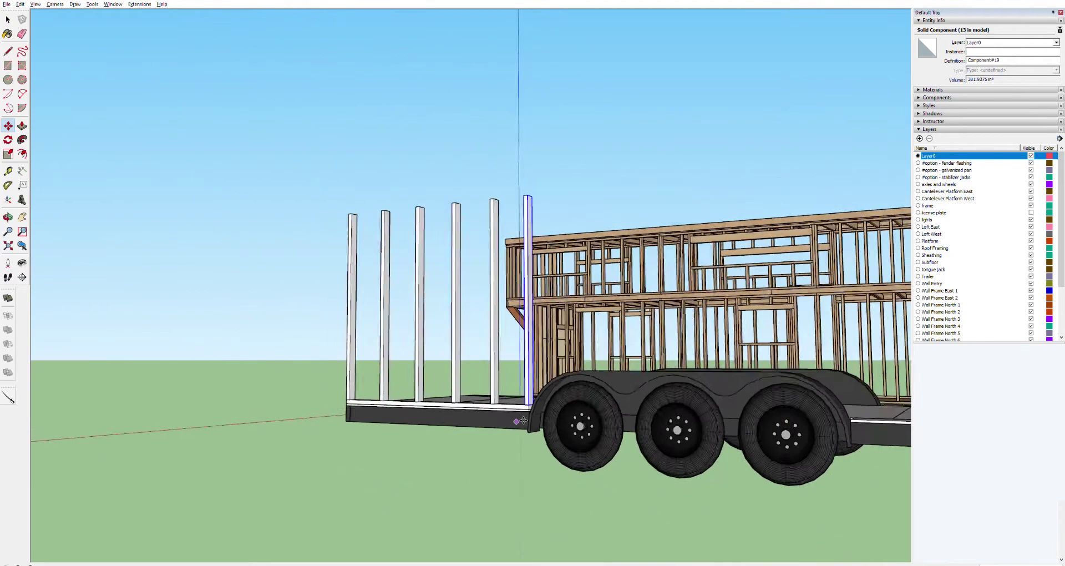
{"action": "mouse_move", "coordinate": [837, 466]}
{"action": "middle_mouse_down"}
{"action": "mouse_move", "coordinate": [361, 431]}
{"action": "mouse_move", "coordinate": [642, 426]}
{"action": "mouse_move", "coordinate": [799, 461]}
{"action": "middle_mouse_up"}
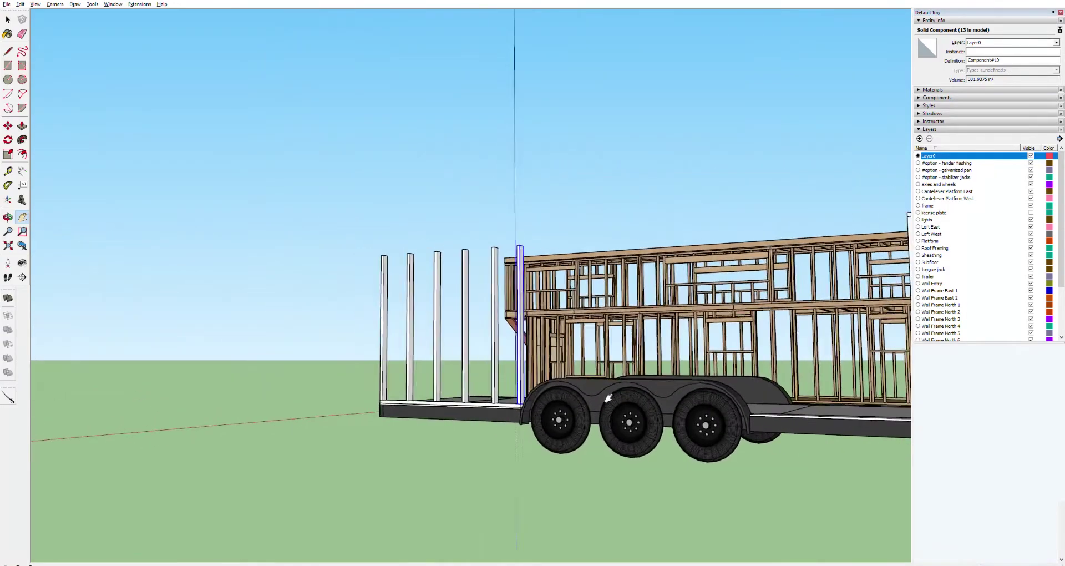
{"action": "scroll", "coordinate": [500, 403], "scroll_direction": "up", "scroll_amount": 5}
{"action": "left_click", "coordinate": [509, 419]}
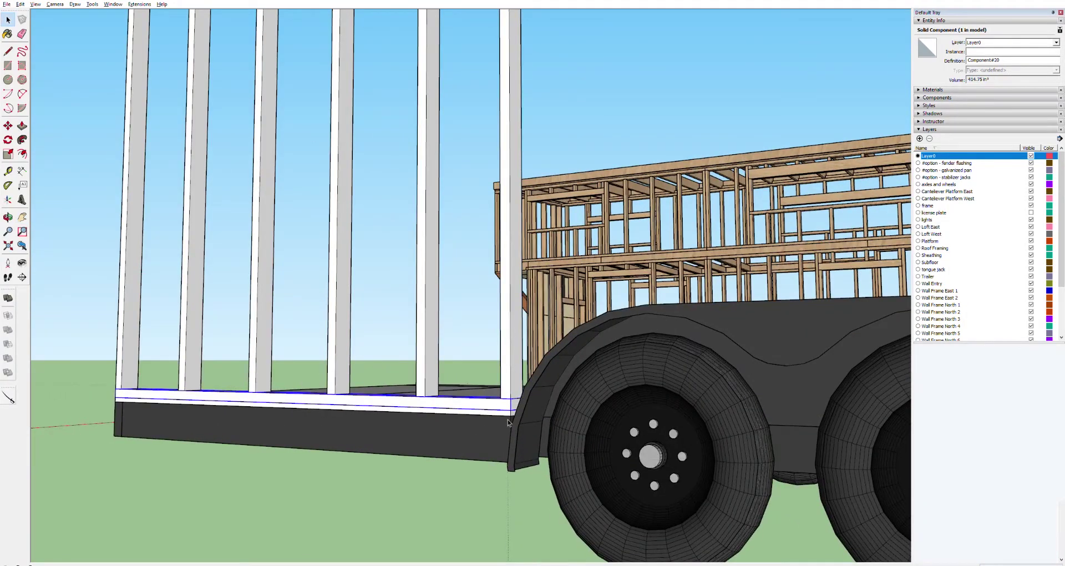
Move a copy of the white plate up onto the top of the end stud, then orbit to a low side view.
{"action": "key", "text": "m"}
{"action": "left_click", "coordinate": [518, 409]}
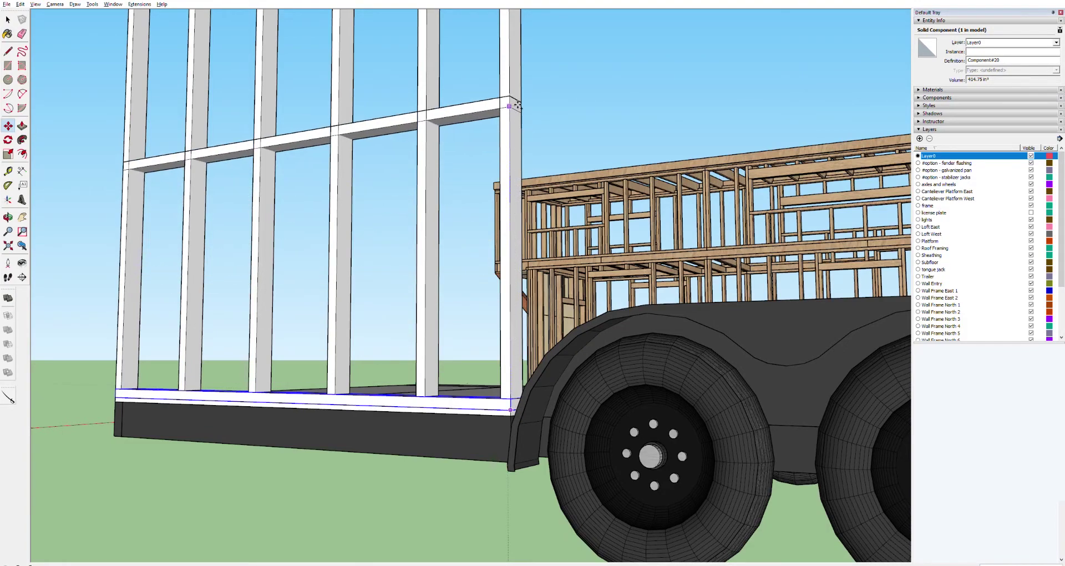
{"action": "middle_click_drag", "start_coordinate": [510, 388], "coordinate": [511, 555], "text": "shift"}
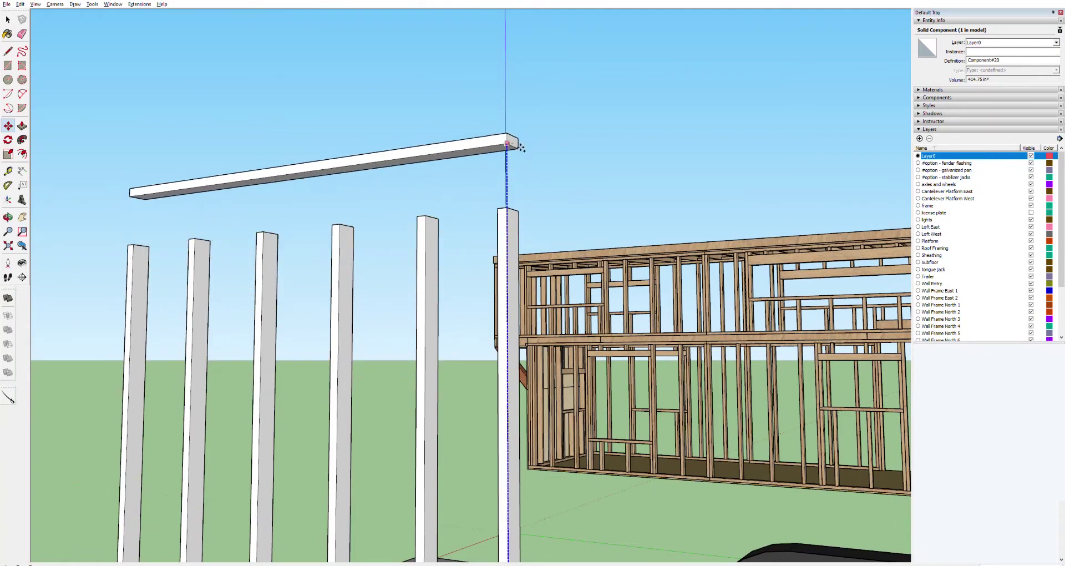
{"action": "scroll", "coordinate": [508, 205], "scroll_direction": "up", "scroll_amount": 5}
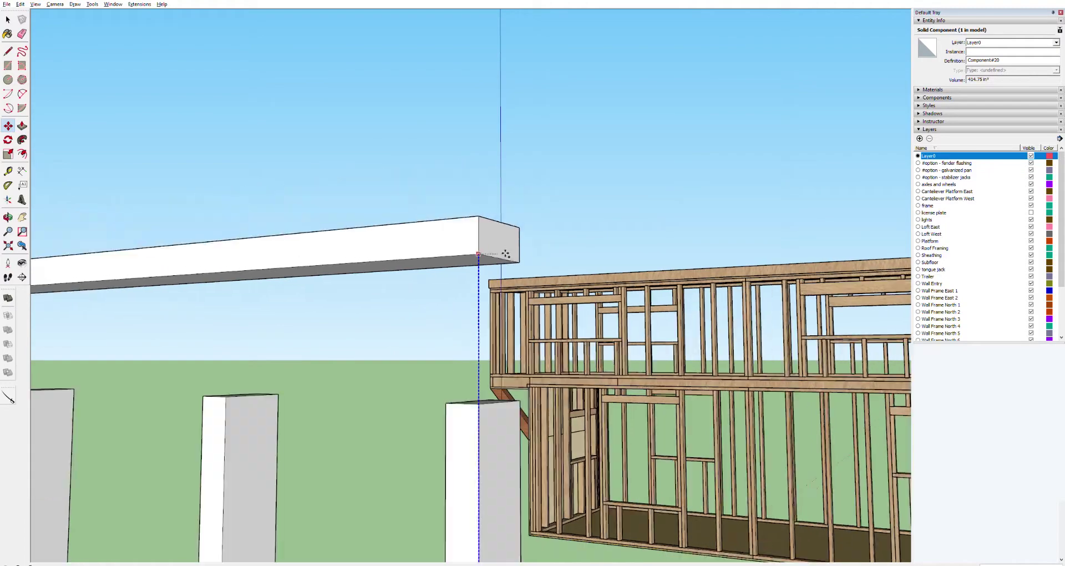
{"action": "left_click", "coordinate": [484, 400]}
{"action": "scroll", "coordinate": [486, 411], "scroll_direction": "down", "scroll_amount": 10}
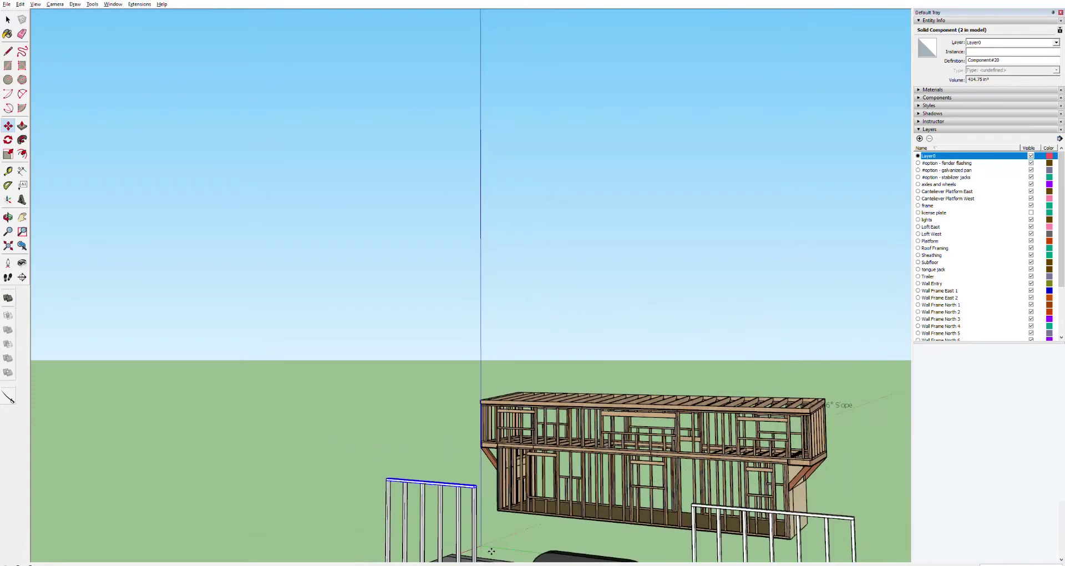
{"action": "key", "text": "o"}
{"action": "left_click_drag", "start_coordinate": [438, 544], "coordinate": [533, 493]}
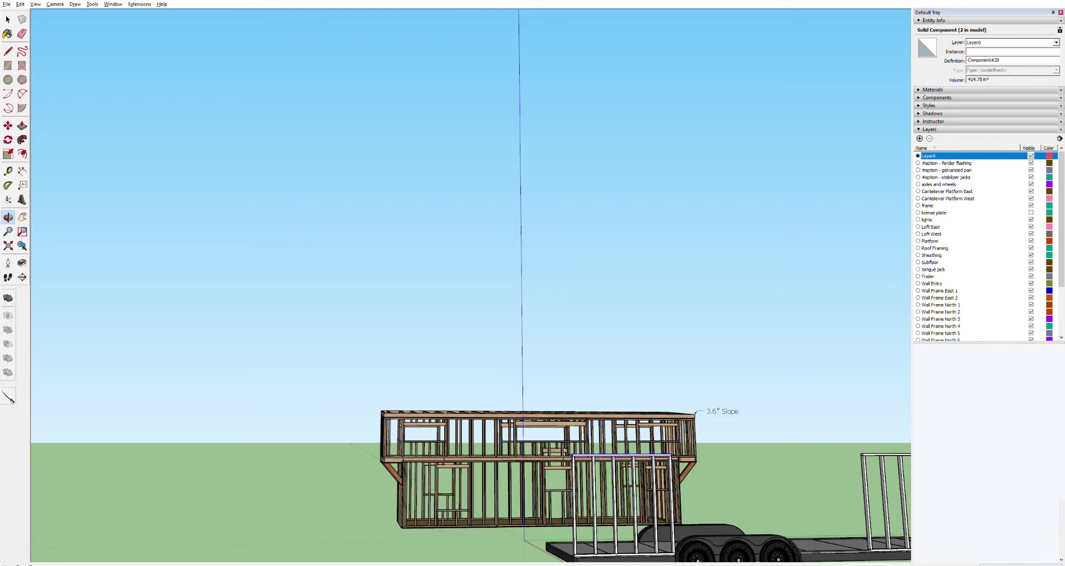
Pan, orbit and zoom in on the studs standing beside the wheel fender.
{"action": "key", "text": "h"}
{"action": "left_click_drag", "start_coordinate": [844, 527], "coordinate": [660, 483]}
{"action": "scroll", "coordinate": [505, 493], "scroll_direction": "up", "scroll_amount": 3}
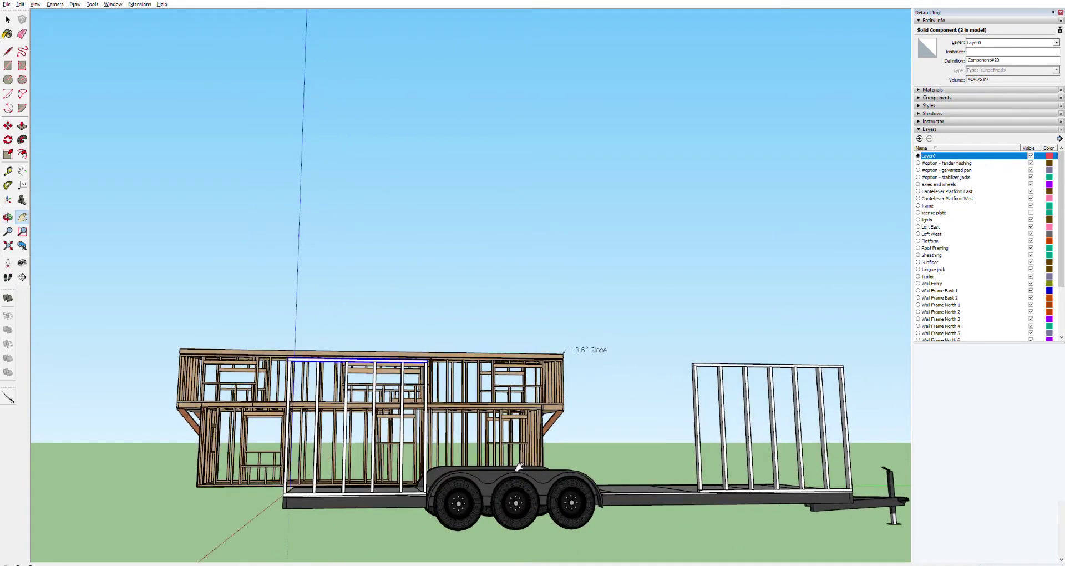
{"action": "key", "text": "o"}
{"action": "left_click_drag", "start_coordinate": [526, 467], "coordinate": [548, 494]}
{"action": "scroll", "coordinate": [535, 516], "scroll_direction": "up", "scroll_amount": 3}
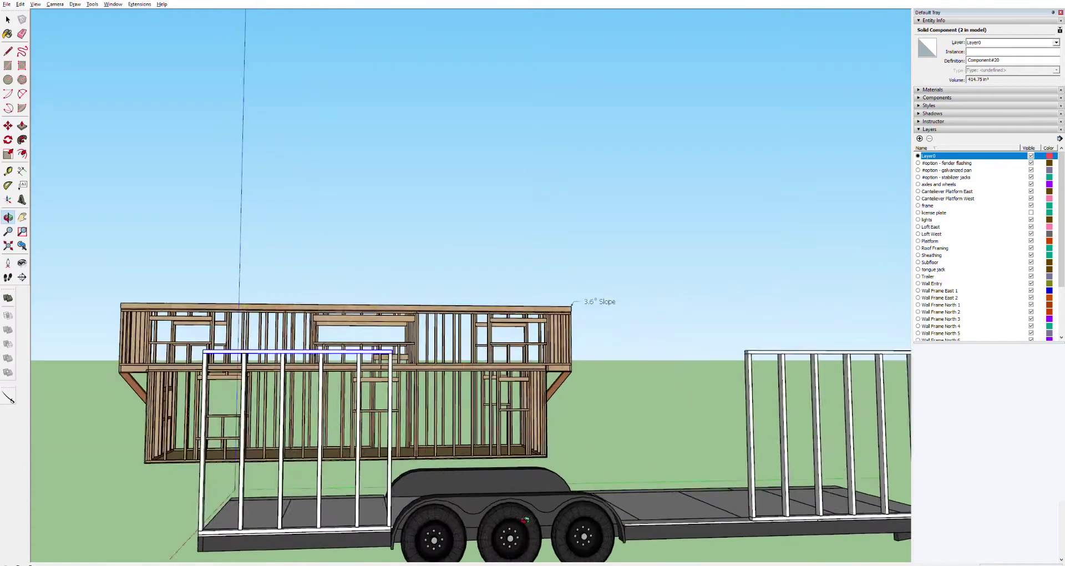
{"action": "key", "text": "h"}
{"action": "left_click_drag", "start_coordinate": [506, 508], "coordinate": [583, 483]}
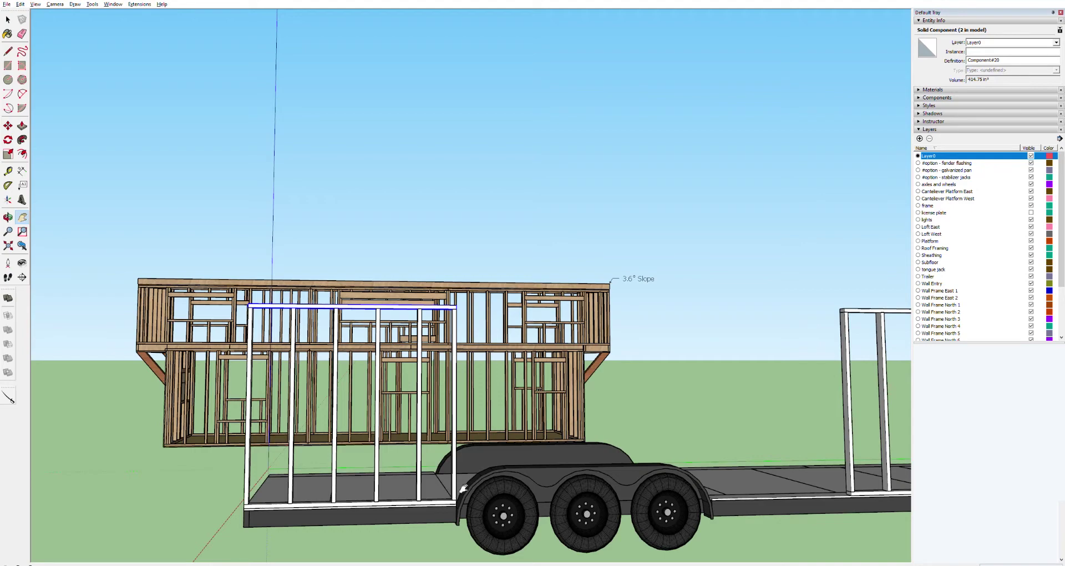
{"action": "scroll", "coordinate": [444, 499], "scroll_direction": "up", "scroll_amount": 4}
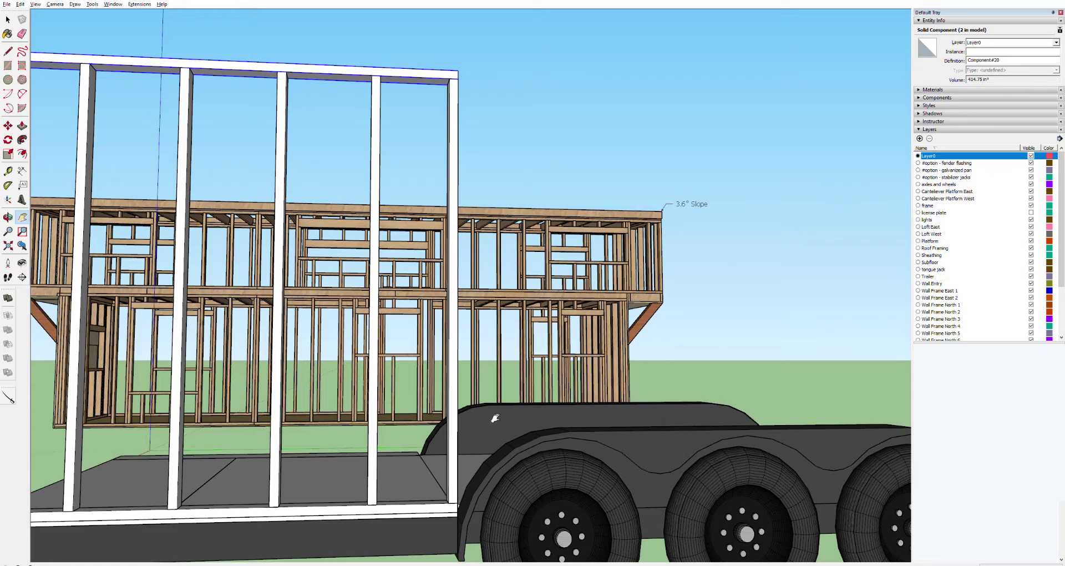
{"action": "left_click_drag", "start_coordinate": [785, 407], "coordinate": [572, 394]}
{"action": "left_click_drag", "start_coordinate": [308, 433], "coordinate": [354, 434]}
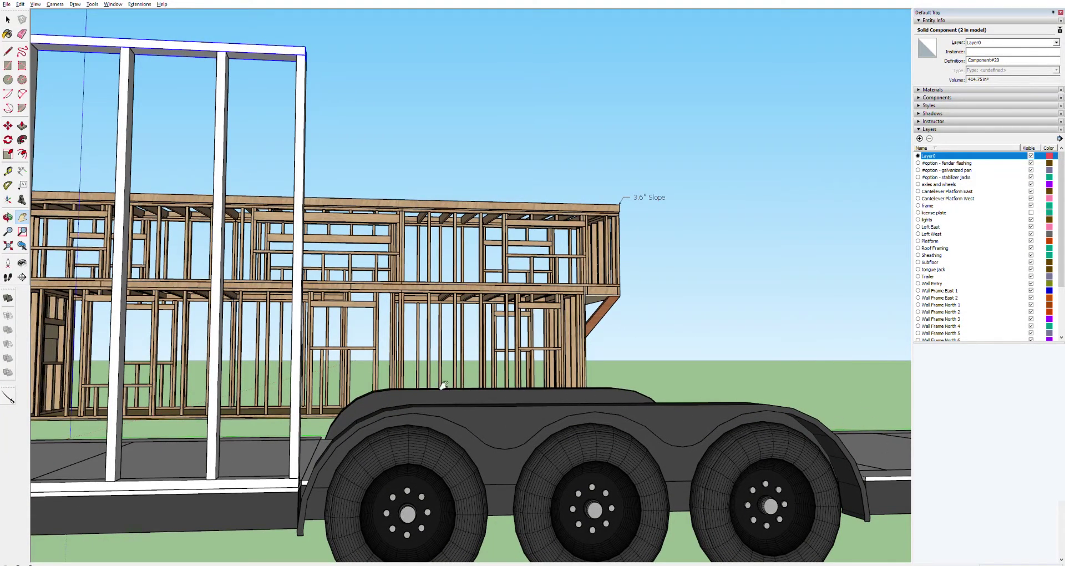
{"action": "scroll", "coordinate": [416, 398], "scroll_direction": "down", "scroll_amount": 5}
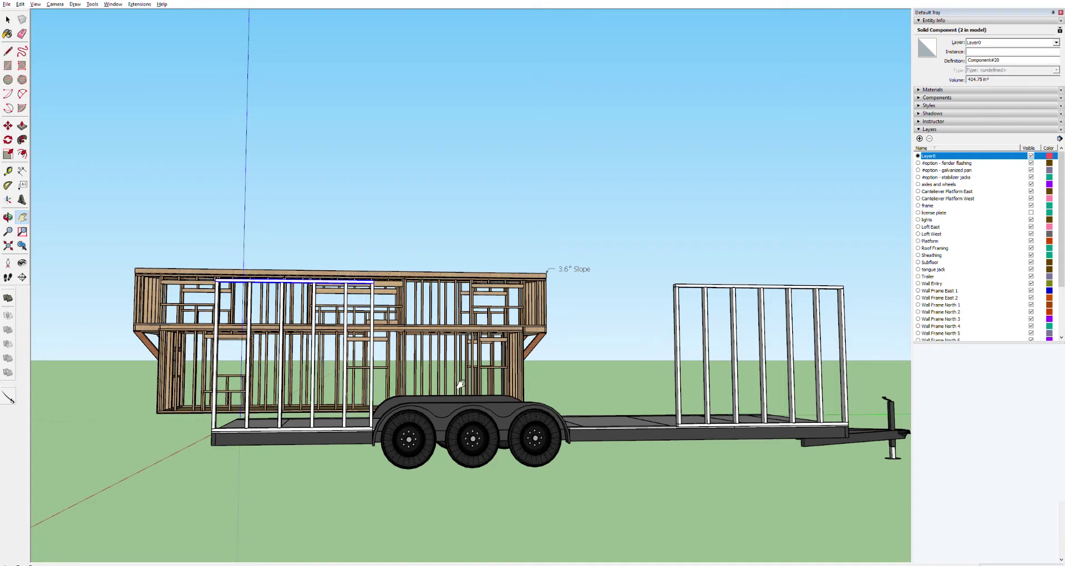
{"action": "scroll", "coordinate": [374, 407], "scroll_direction": "up", "scroll_amount": 3}
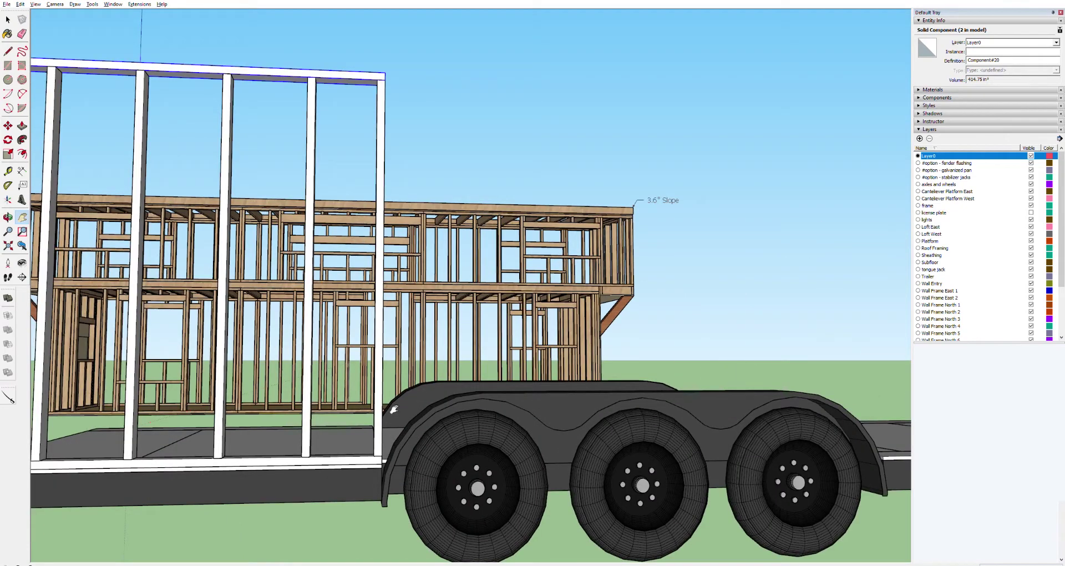
Select the end stud next to the fender to move it.
{"action": "key", "text": "space"}
{"action": "left_click", "coordinate": [381, 437]}
{"action": "scroll", "coordinate": [387, 438], "scroll_direction": "up", "scroll_amount": 4}
{"action": "key", "text": "m"}
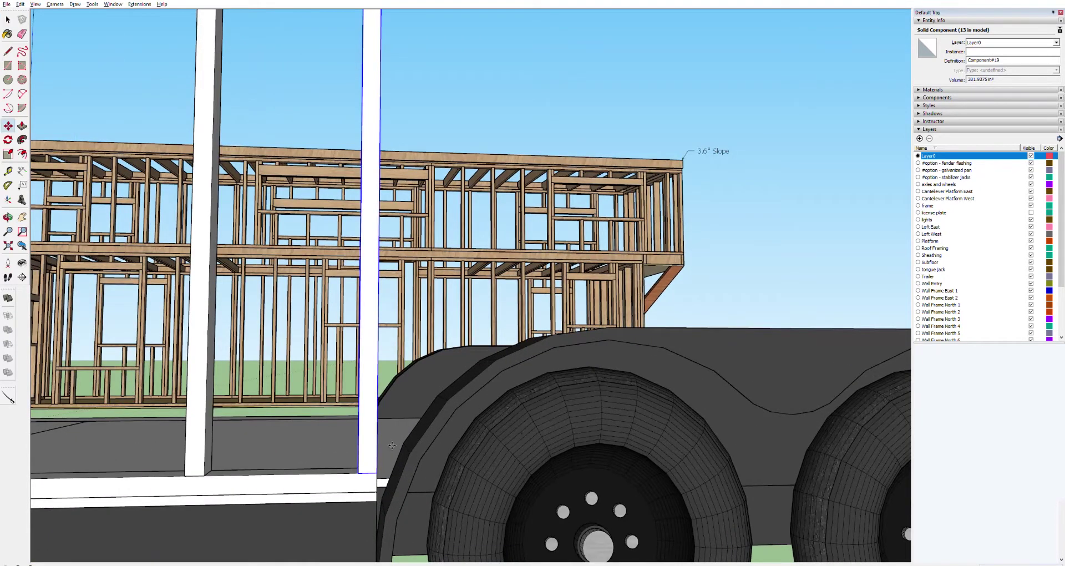
Shift the end stud left off the fender and push the bottom plate's end back to it.
{"action": "mouse_move", "coordinate": [353, 468]}
{"action": "left_mouse_down"}
{"action": "mouse_move", "coordinate": [294, 477]}
{"action": "mouse_move", "coordinate": [368, 474]}
{"action": "left_mouse_up"}
{"action": "key", "text": "o"}
{"action": "key", "text": "space"}
{"action": "double_click", "coordinate": [390, 475]}
{"action": "left_click", "coordinate": [390, 475]}
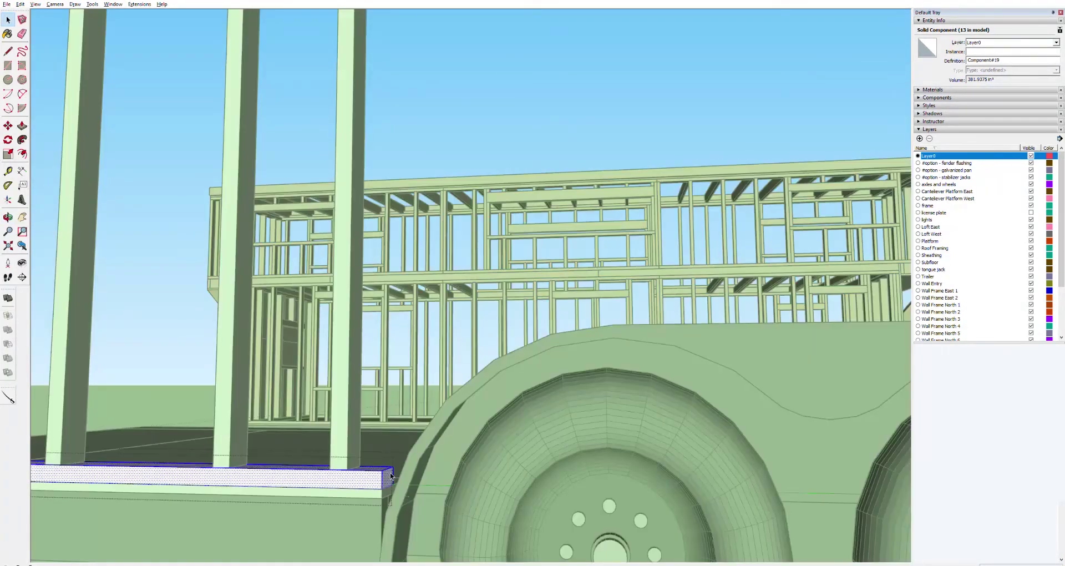
{"action": "key", "text": "p"}
{"action": "left_click_drag", "start_coordinate": [394, 475], "coordinate": [359, 473]}
{"action": "middle_click_drag", "start_coordinate": [360, 473], "coordinate": [383, 399]}
Push/Pull the top board's end flush with the end stud.
{"action": "left_click", "coordinate": [380, 401]}
{"action": "key", "text": "p"}
{"action": "left_click", "coordinate": [386, 402]}
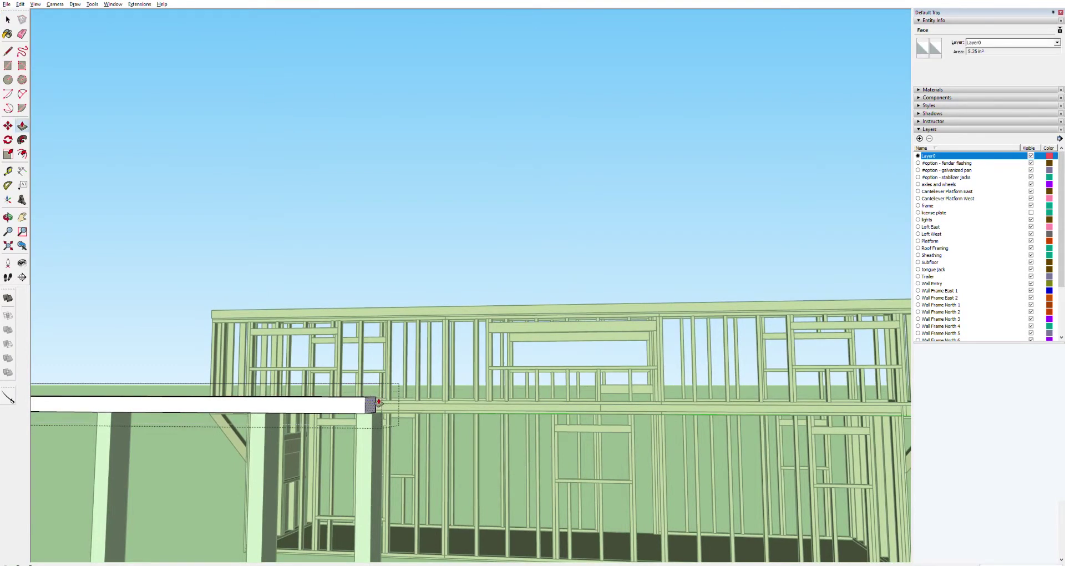
{"action": "scroll", "coordinate": [386, 429], "scroll_direction": "down", "scroll_amount": 6}
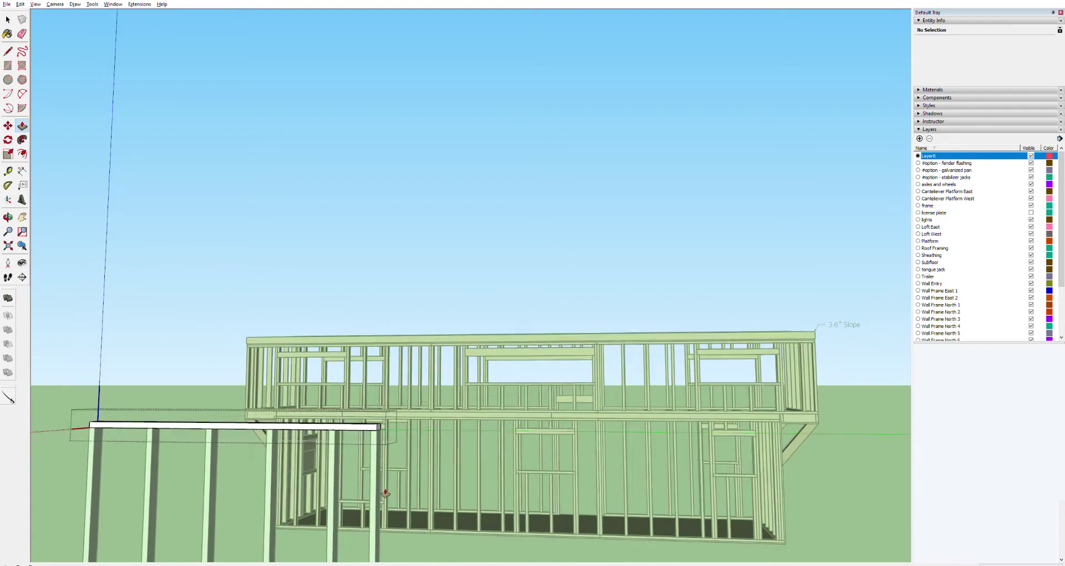
{"action": "scroll", "coordinate": [385, 522], "scroll_direction": "up", "scroll_amount": 5}
{"action": "scroll", "coordinate": [385, 521], "scroll_direction": "up", "scroll_amount": 4}
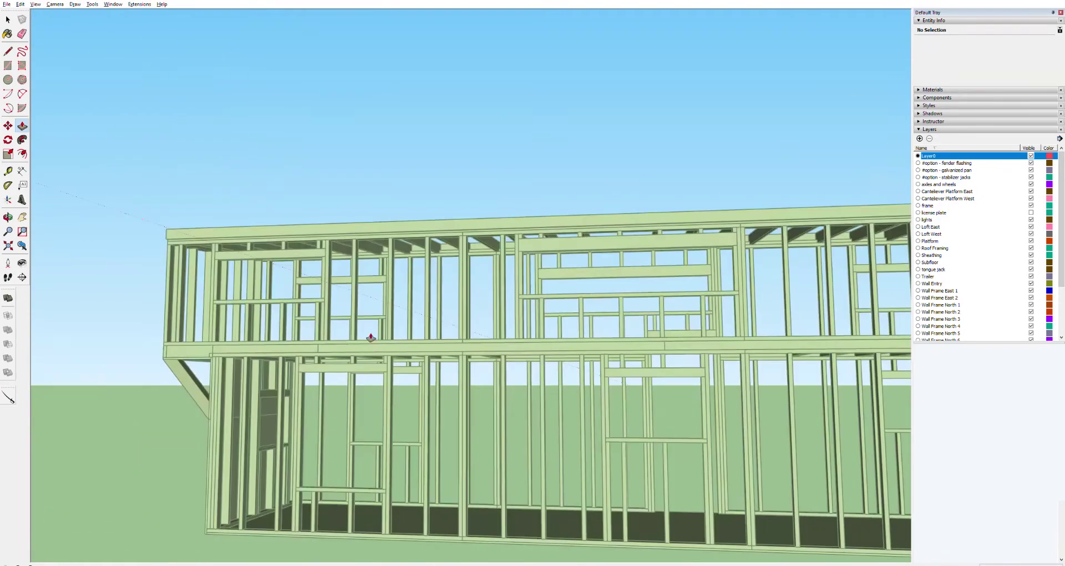
{"action": "scroll", "coordinate": [394, 422], "scroll_direction": "down", "scroll_amount": 3}
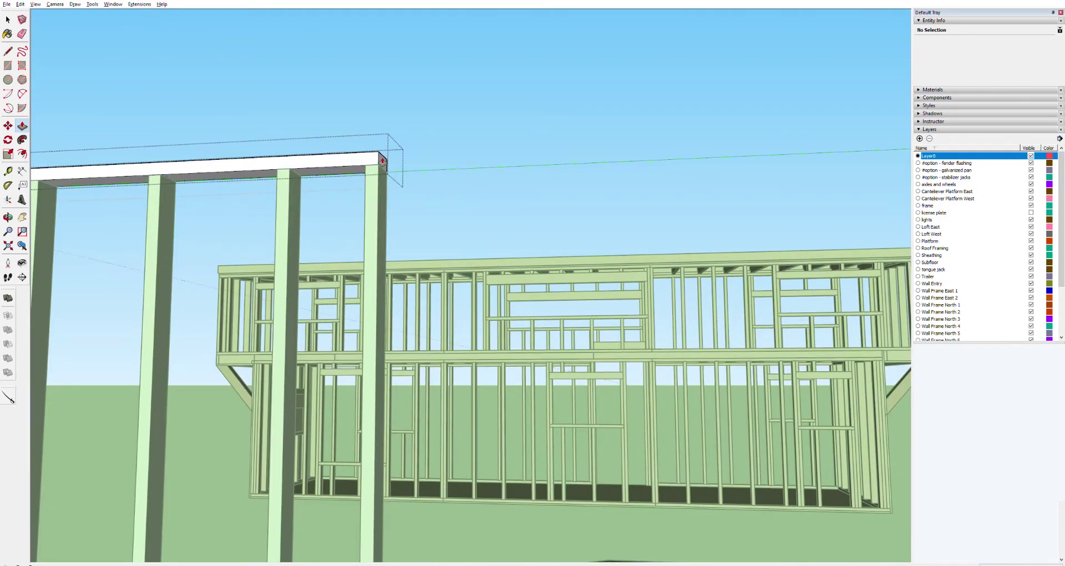
{"action": "scroll", "coordinate": [392, 481], "scroll_direction": "down", "scroll_amount": 5}
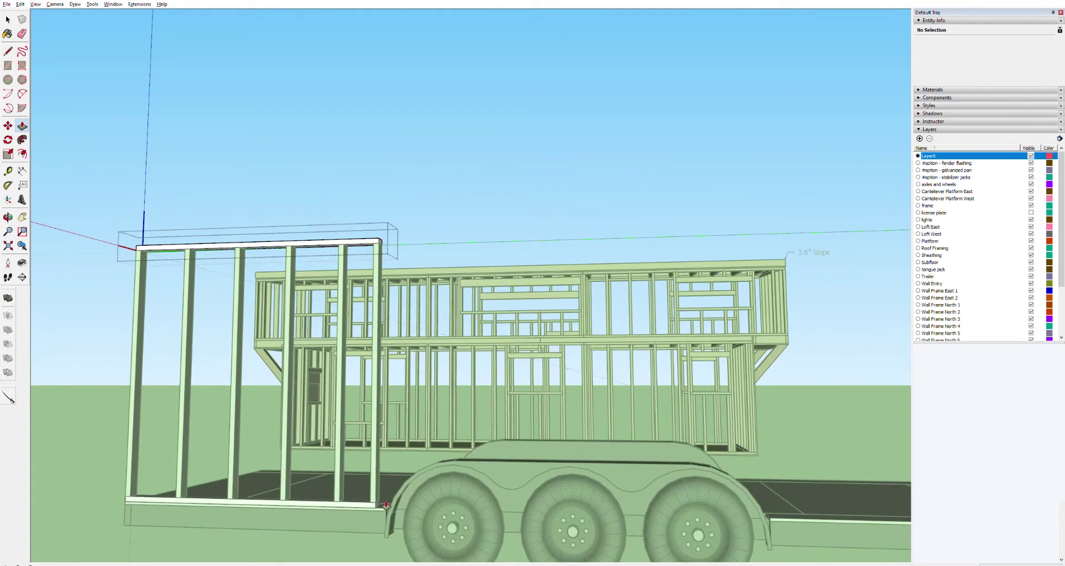
{"action": "scroll", "coordinate": [385, 505], "scroll_direction": "up", "scroll_amount": 6}
{"action": "scroll", "coordinate": [386, 505], "scroll_direction": "up", "scroll_amount": 2}
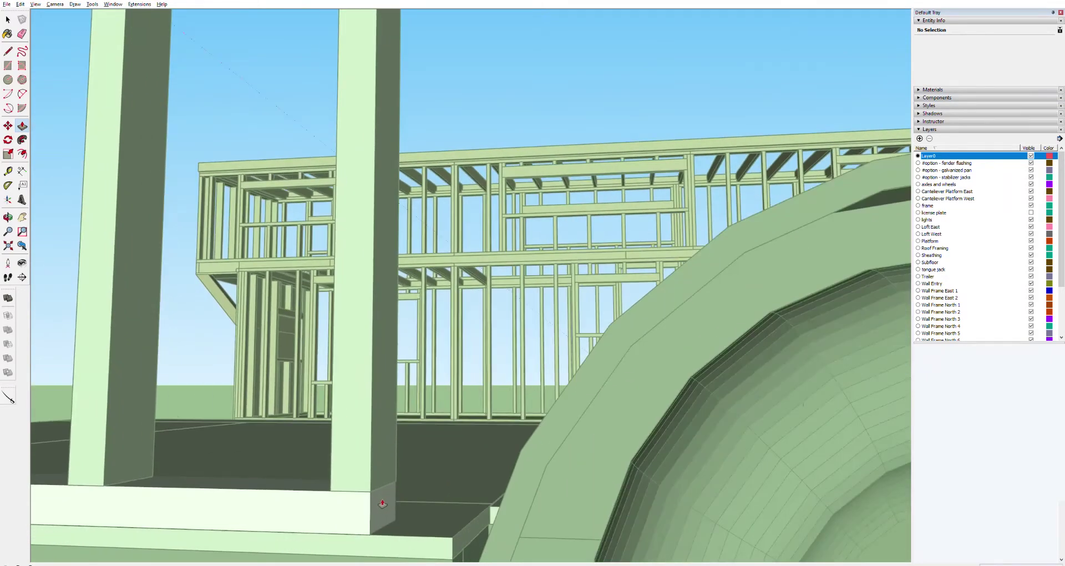
Return to the full model and orbit to a more frontal view of the framing.
{"action": "key", "text": "space"}
{"action": "scroll", "coordinate": [442, 446], "scroll_direction": "down", "scroll_amount": 6}
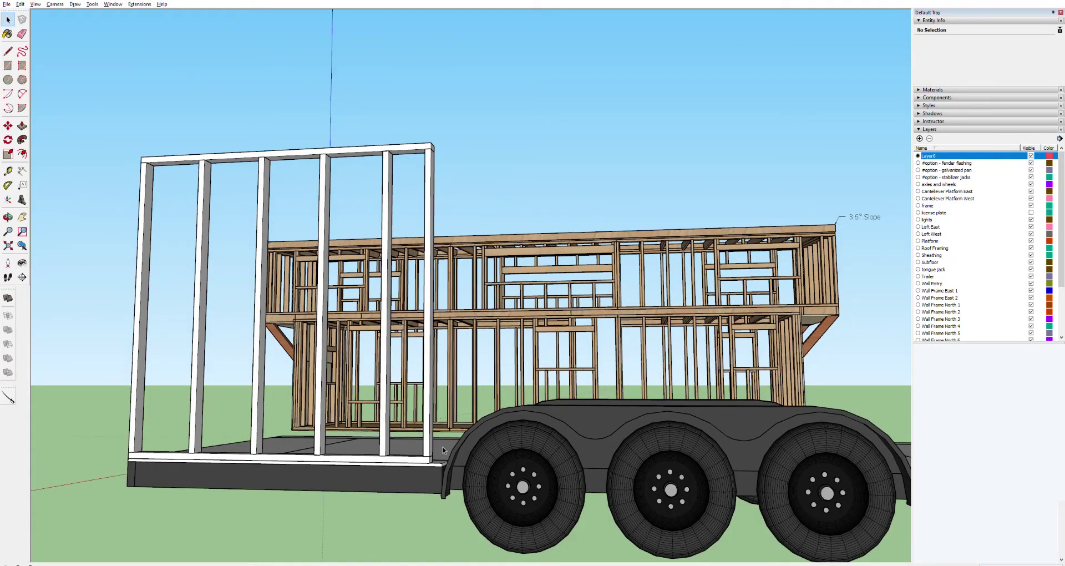
{"action": "middle_click_drag", "start_coordinate": [443, 447], "coordinate": [483, 462]}
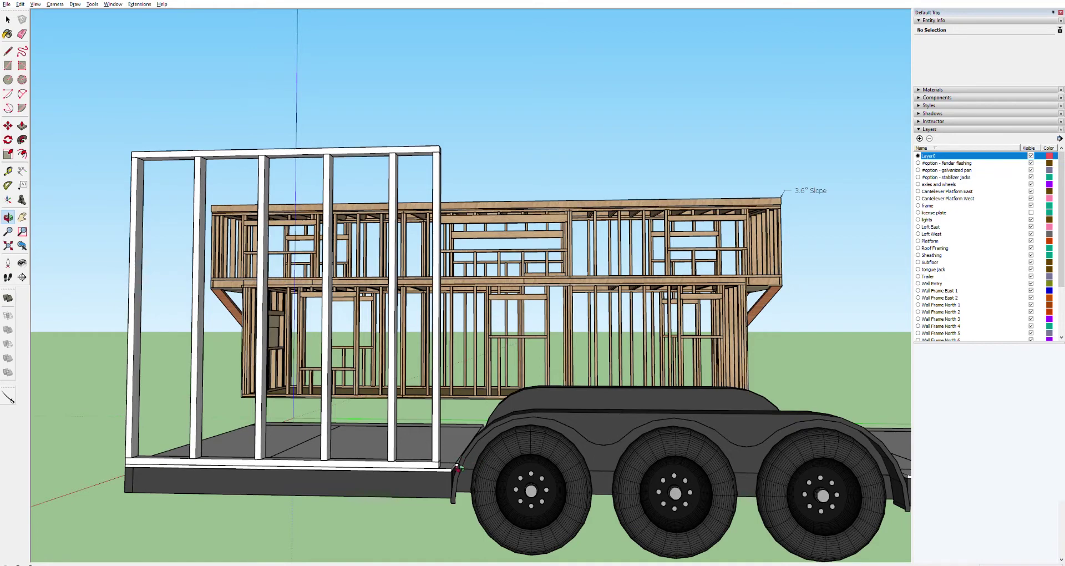
{"action": "scroll", "coordinate": [458, 468], "scroll_direction": "up", "scroll_amount": 2}
{"action": "scroll", "coordinate": [457, 467], "scroll_direction": "up", "scroll_amount": 1}
{"action": "scroll", "coordinate": [441, 467], "scroll_direction": "up", "scroll_amount": 2}
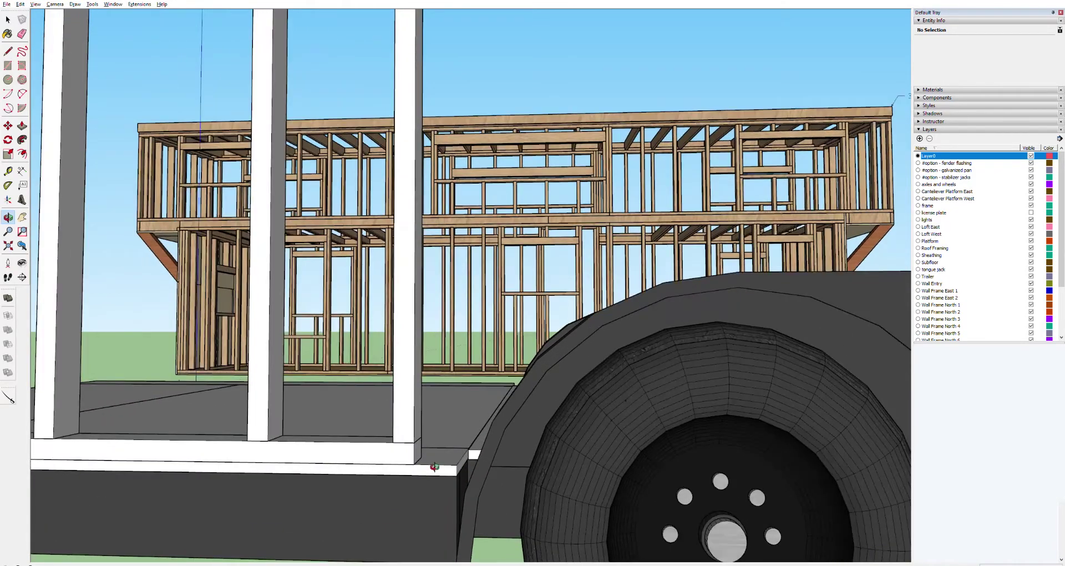
{"action": "key", "text": "space"}
Place a copy of the bottom plate beyond the end stud.
{"action": "left_click", "coordinate": [383, 450]}
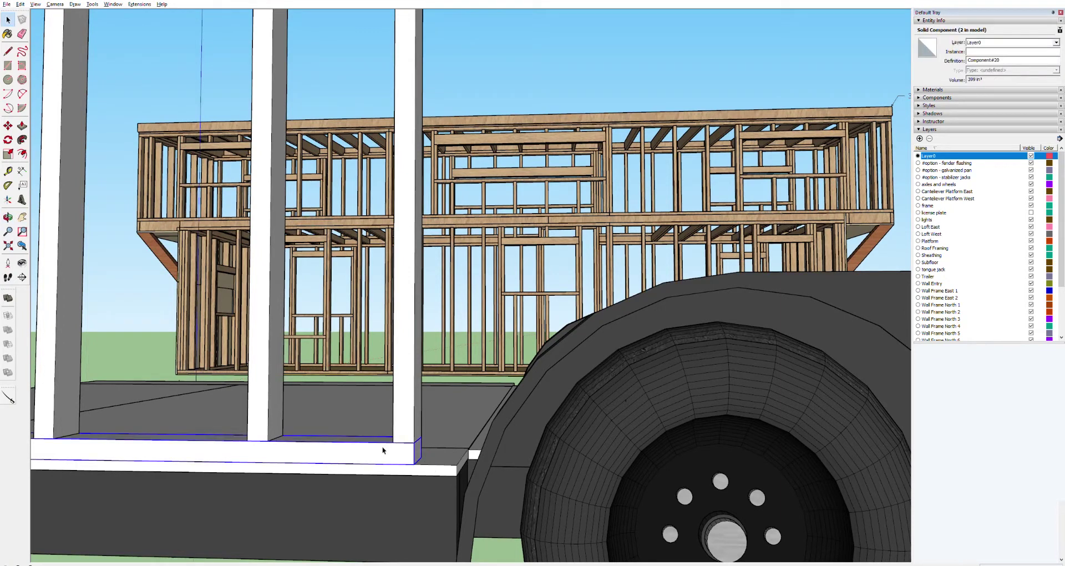
{"action": "key", "text": "m"}
{"action": "left_click", "coordinate": [417, 463]}
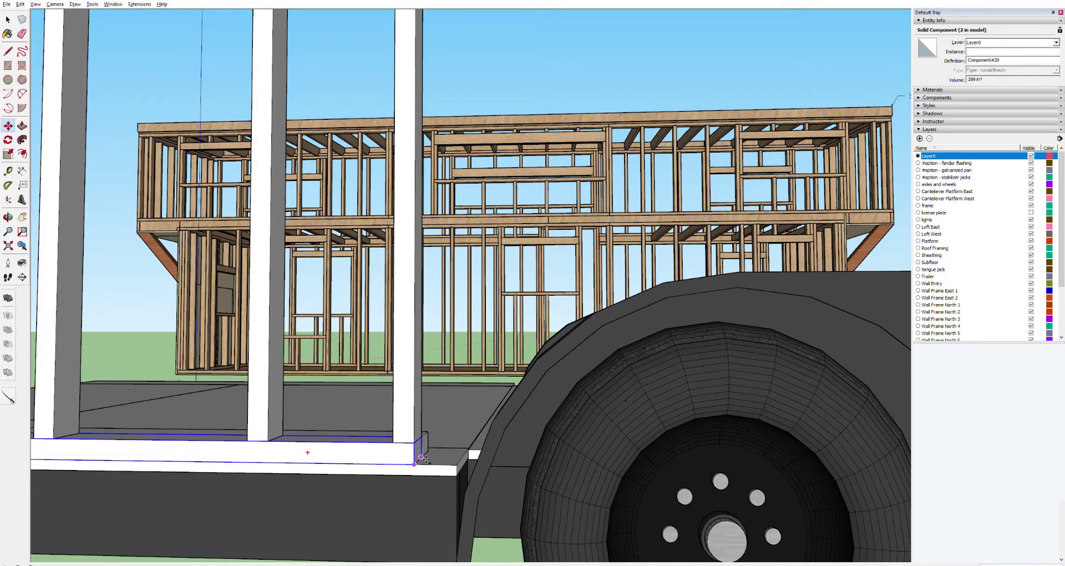
{"action": "left_click", "coordinate": [457, 464]}
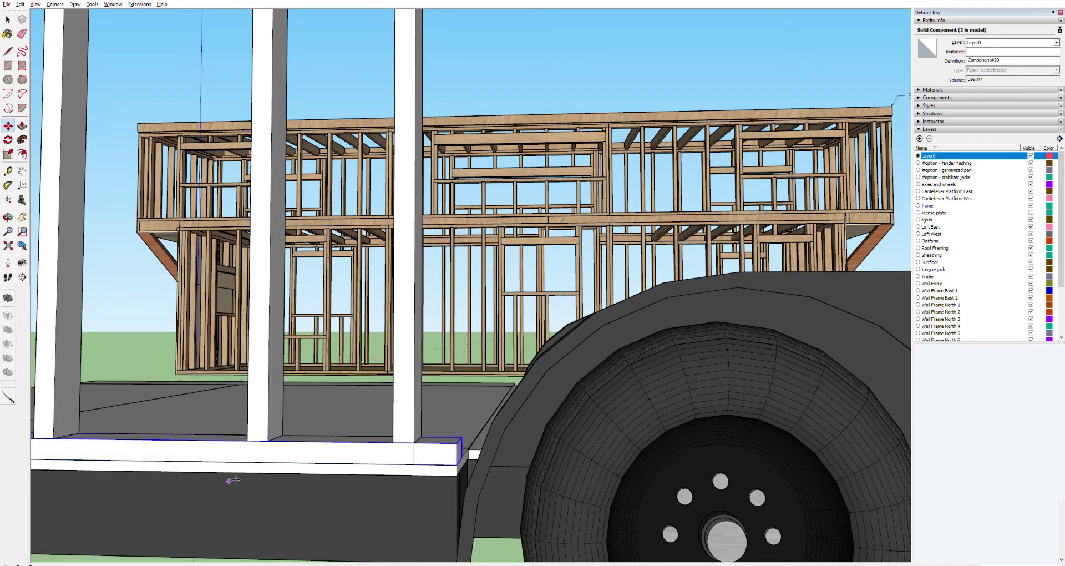
{"action": "key", "text": "o"}
{"action": "left_click_drag", "start_coordinate": [222, 482], "coordinate": [422, 478]}
{"action": "scroll", "coordinate": [422, 477], "scroll_direction": "down", "scroll_amount": 5}
{"action": "scroll", "coordinate": [270, 533], "scroll_direction": "up", "scroll_amount": 7}
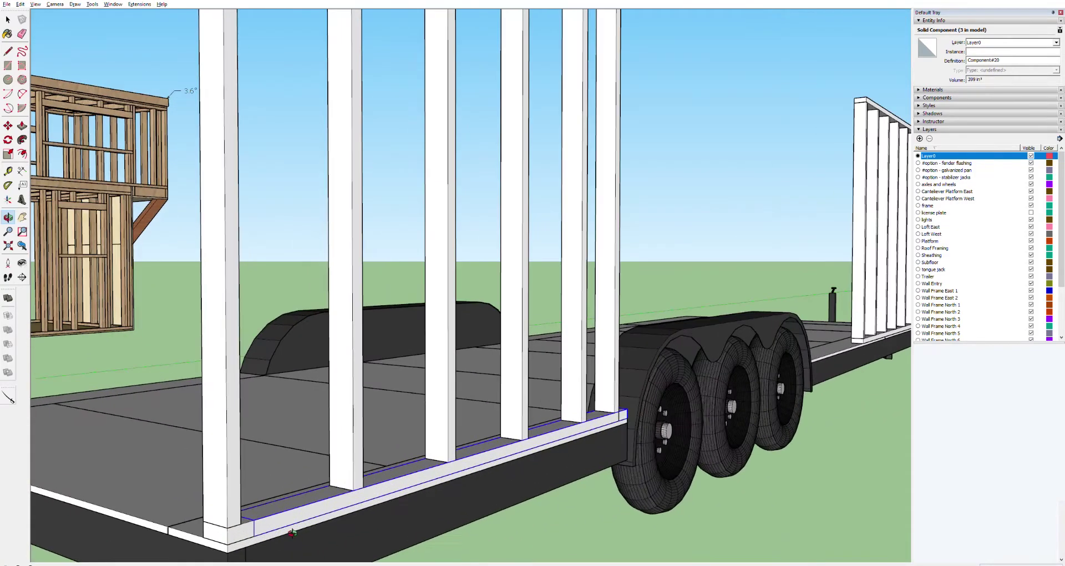
Try extending the copied plate along the deck beside the fender, then undo it.
{"action": "key", "text": "space"}
{"action": "left_click", "coordinate": [215, 527]}
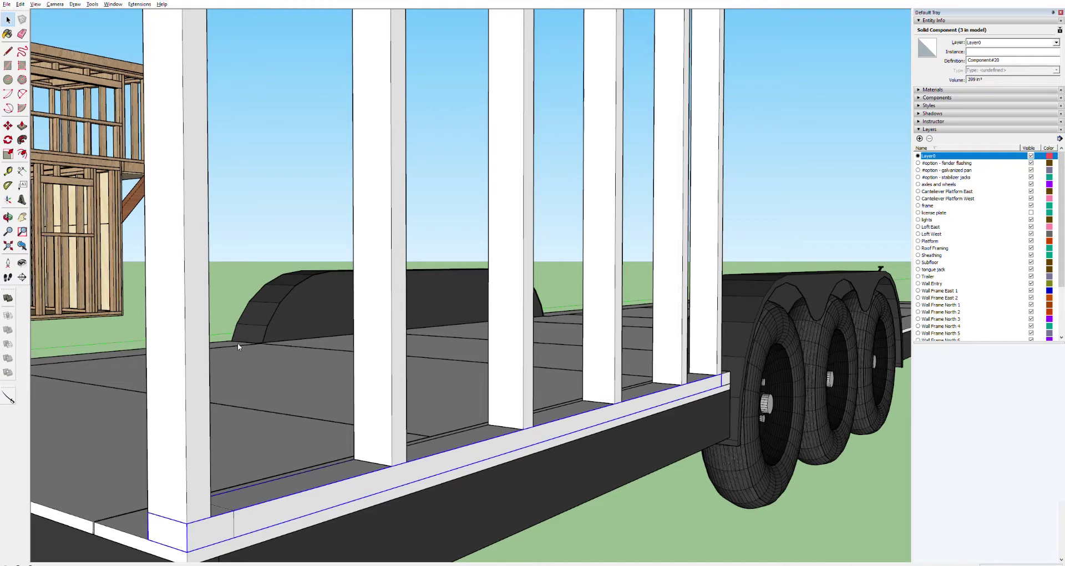
{"action": "double_click", "coordinate": [195, 540]}
{"action": "left_click", "coordinate": [230, 526]}
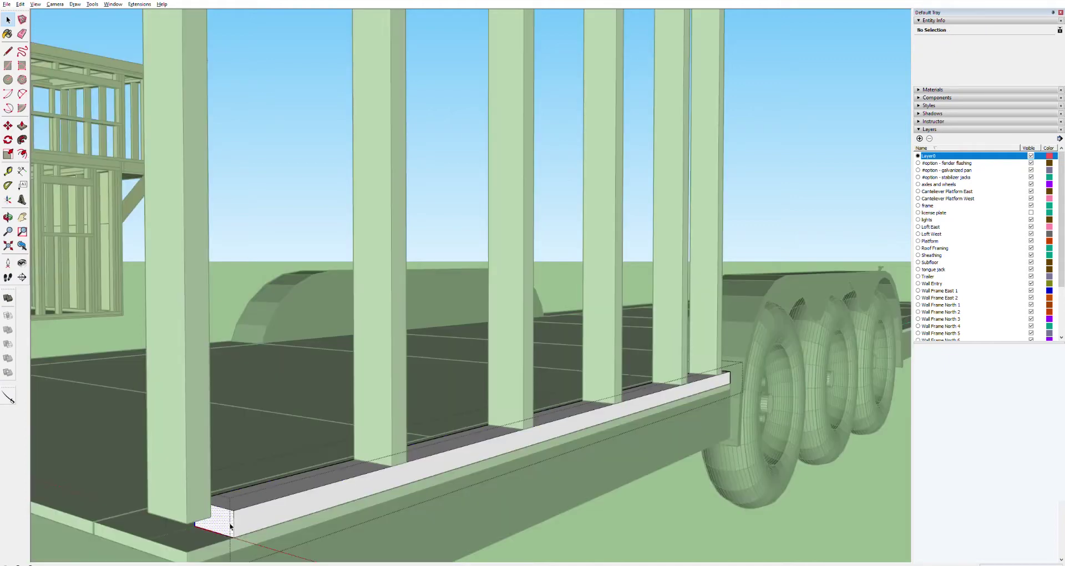
{"action": "key", "text": "p"}
{"action": "left_click", "coordinate": [231, 526]}
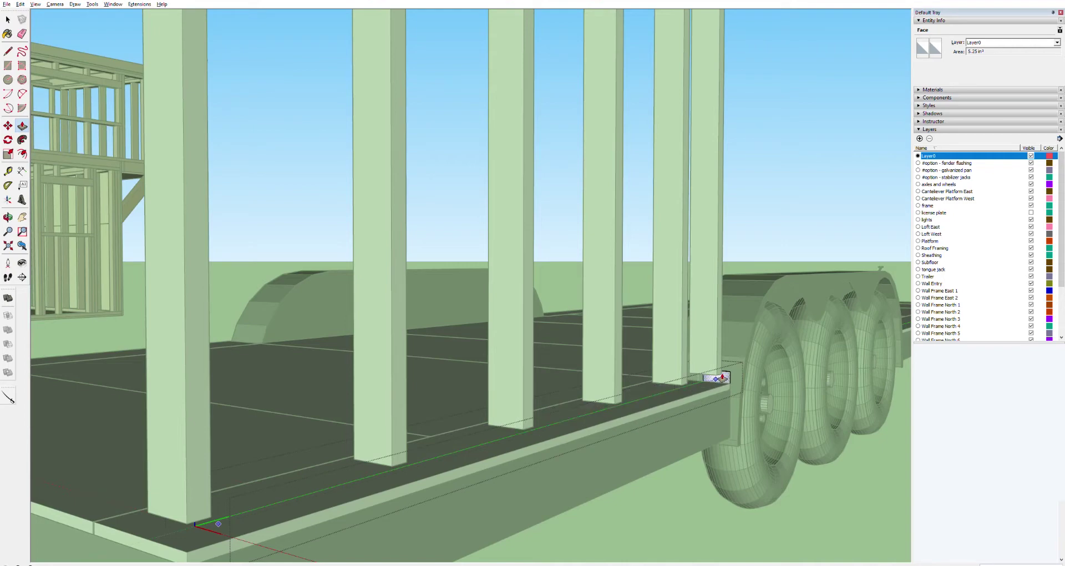
{"action": "left_click", "coordinate": [722, 378]}
{"action": "key", "text": "ctrl+z"}
{"action": "key", "text": "ctrl+z"}
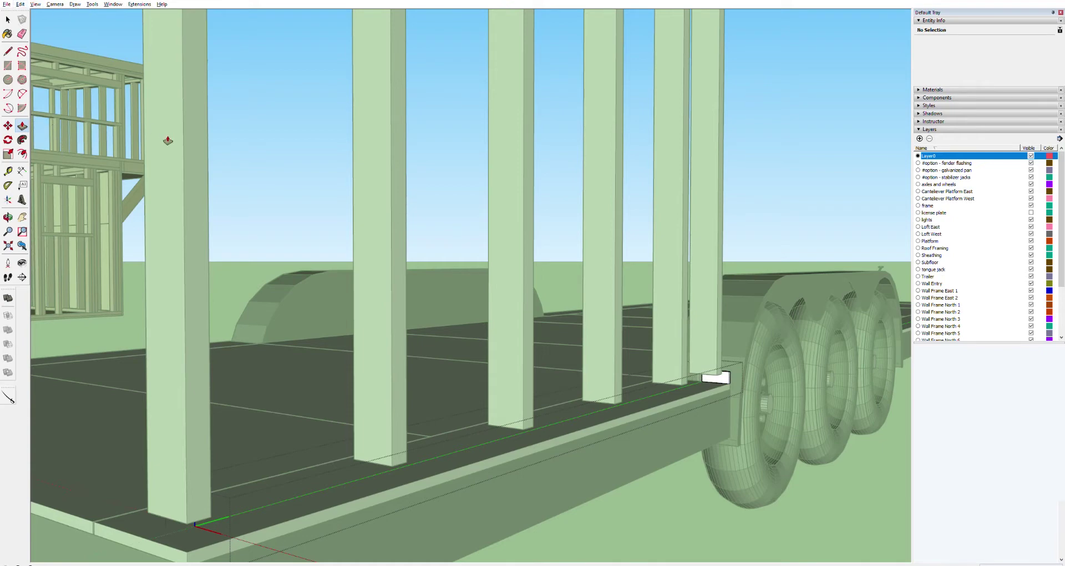
Undo the remaining changes to the small end block and leave its editing context.
{"action": "key", "text": "space"}
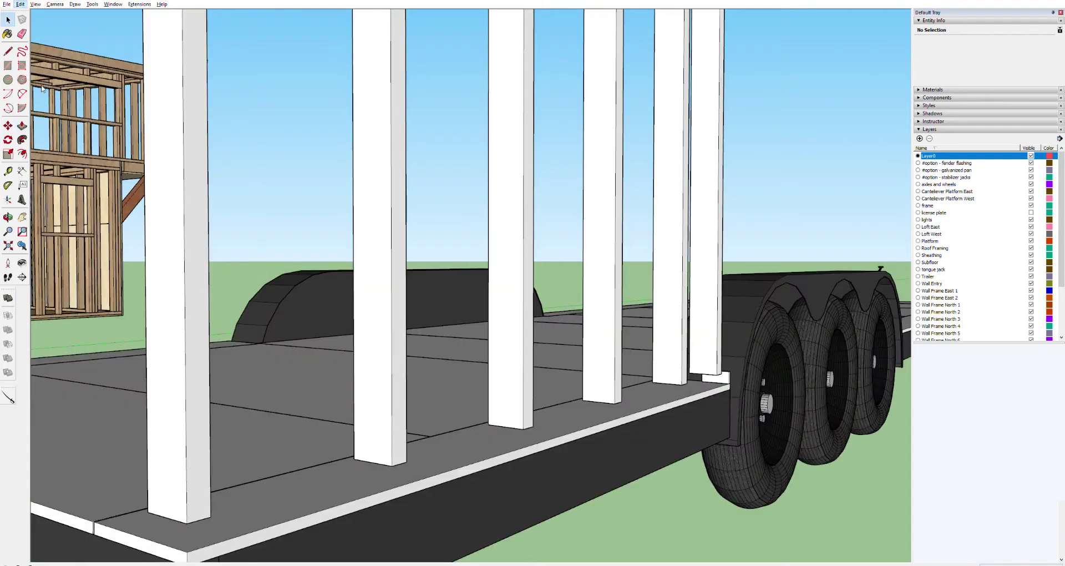
{"action": "key", "text": "ctrl+z"}
{"action": "key", "text": "ctrl+z"}
{"action": "key", "text": "ctrl+z"}
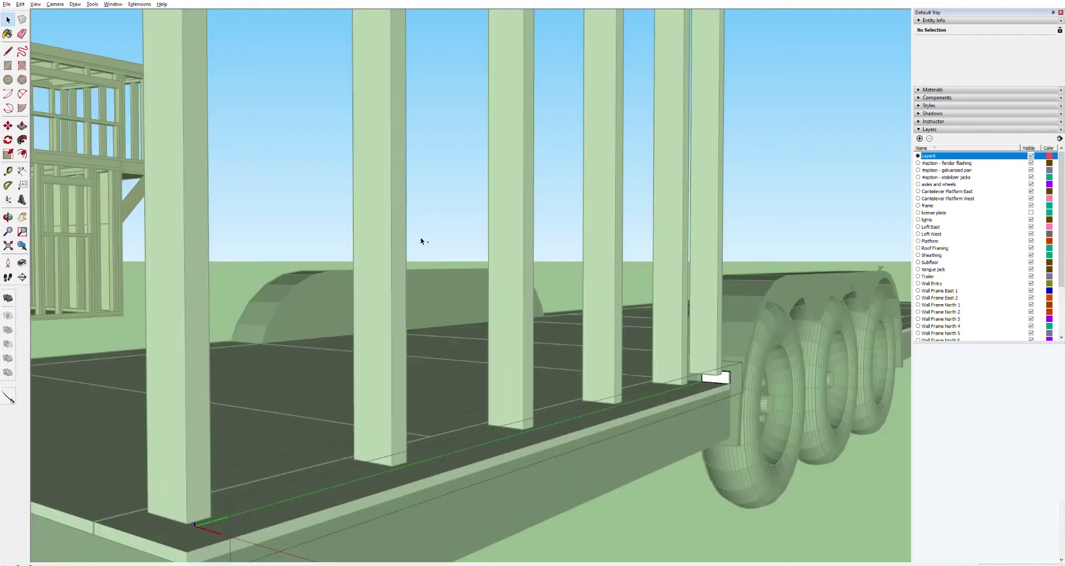
{"action": "key", "text": "ctrl+z"}
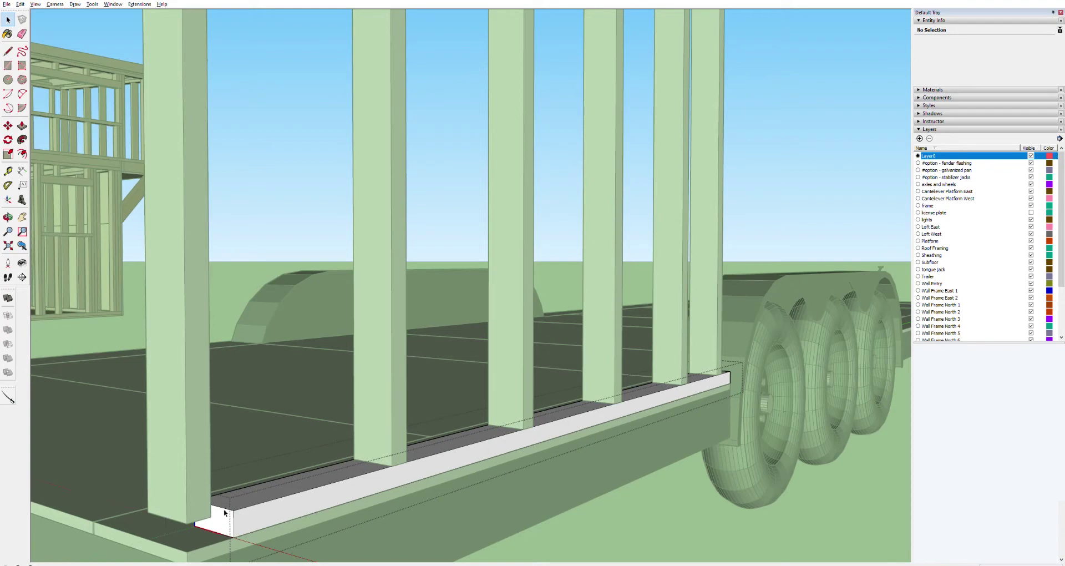
{"action": "key", "text": "Escape"}
{"action": "left_click", "coordinate": [604, 521]}
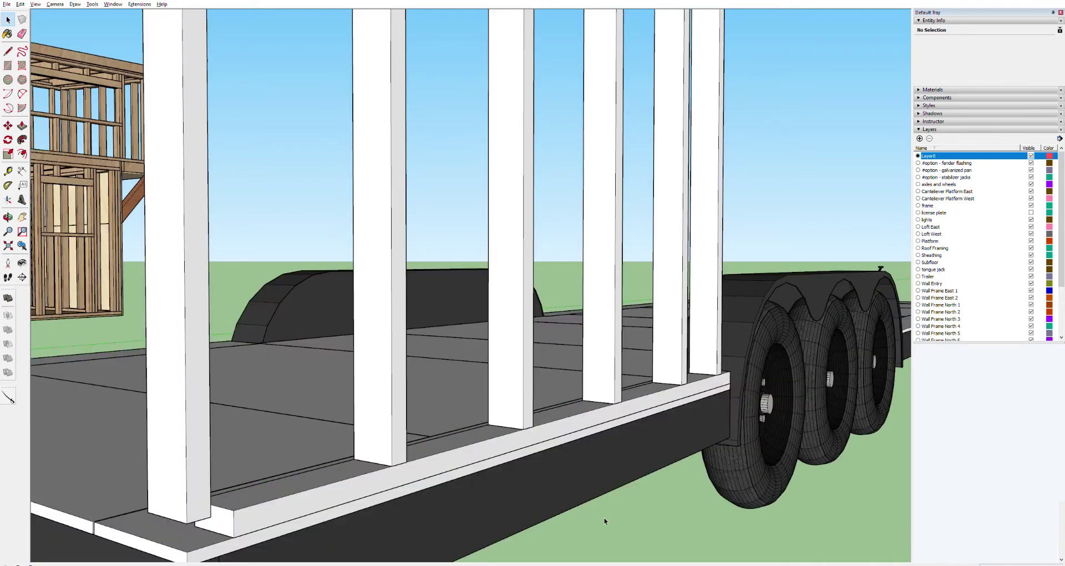
Push/Pull the long bottom plate's end back along the deck edge.
{"action": "left_click", "coordinate": [405, 475]}
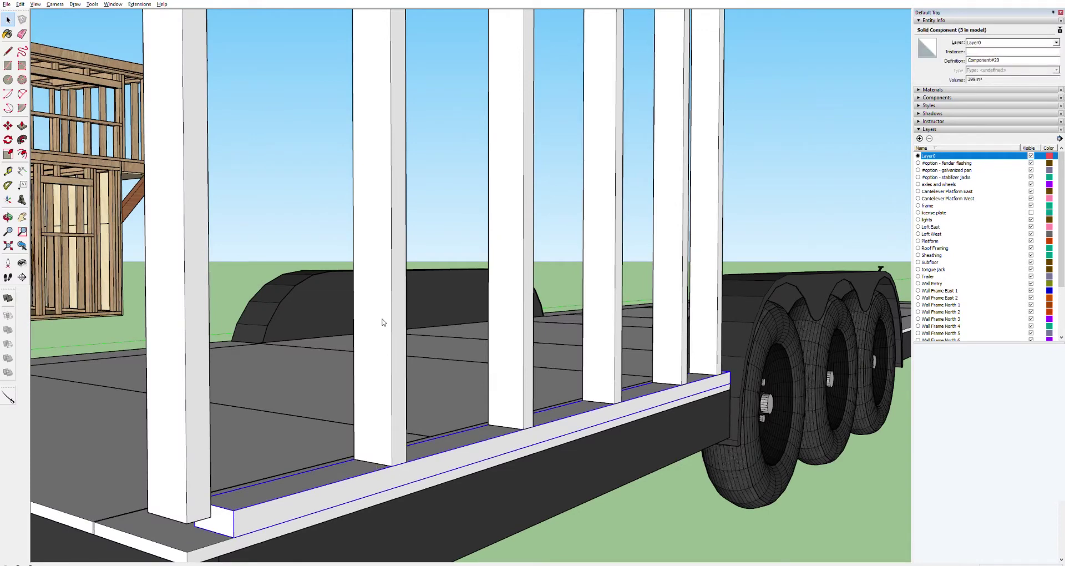
{"action": "double_click", "coordinate": [216, 519]}
{"action": "key", "text": "p"}
{"action": "left_click", "coordinate": [227, 522]}
{"action": "left_click_drag", "start_coordinate": [227, 522], "coordinate": [726, 379]}
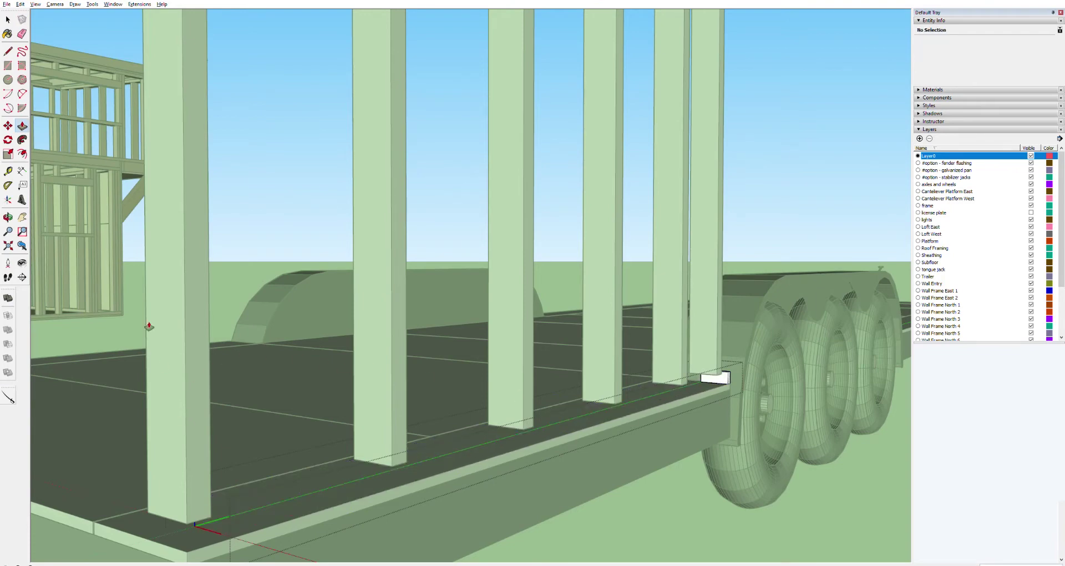
{"action": "left_click", "coordinate": [8, 20]}
Switch off layer colouring and pan toward the fender end.
{"action": "key", "text": "Right"}
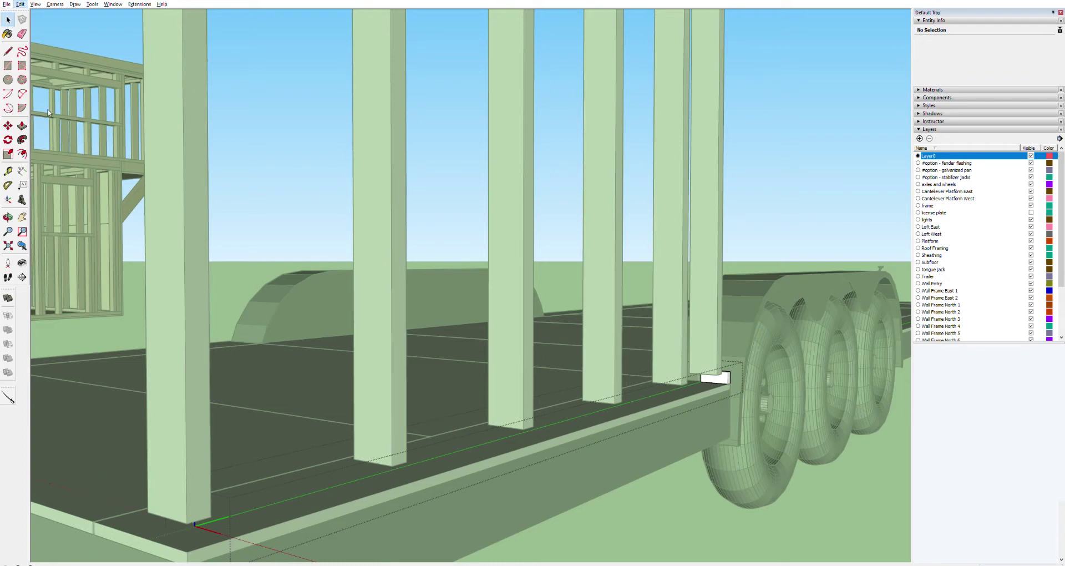
{"action": "key", "text": "Escape"}
{"action": "key", "text": "alt"}
{"action": "key", "text": "Right"}
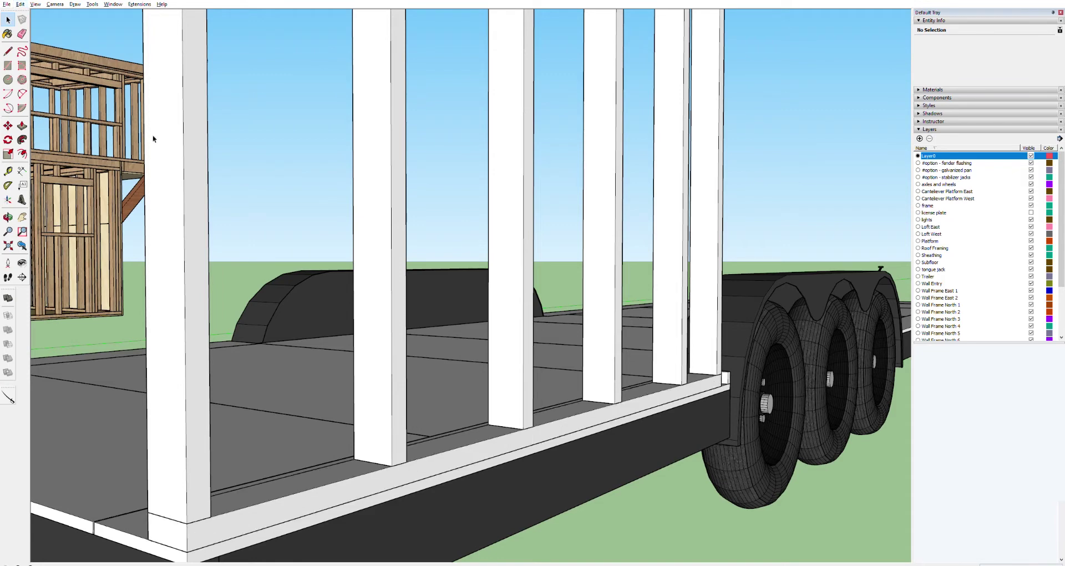
{"action": "key", "text": "h"}
{"action": "left_click_drag", "start_coordinate": [743, 383], "coordinate": [377, 453]}
Open the small white end block and push/pull it back.
{"action": "scroll", "coordinate": [377, 453], "scroll_direction": "up", "scroll_amount": 5}
{"action": "key", "text": "space"}
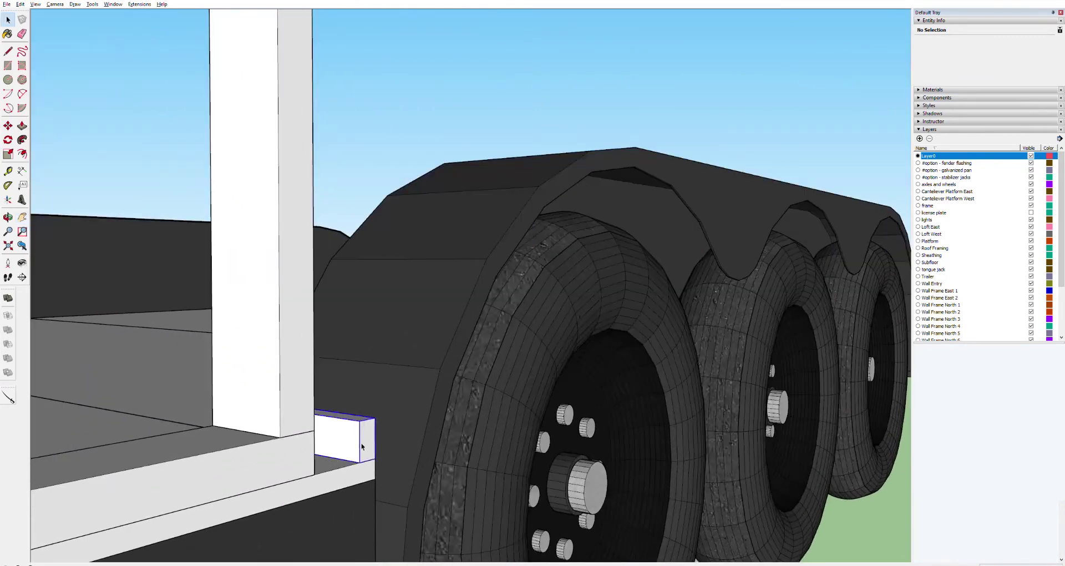
{"action": "left_click", "coordinate": [355, 446]}
{"action": "double_click", "coordinate": [356, 446]}
{"action": "key", "text": "p"}
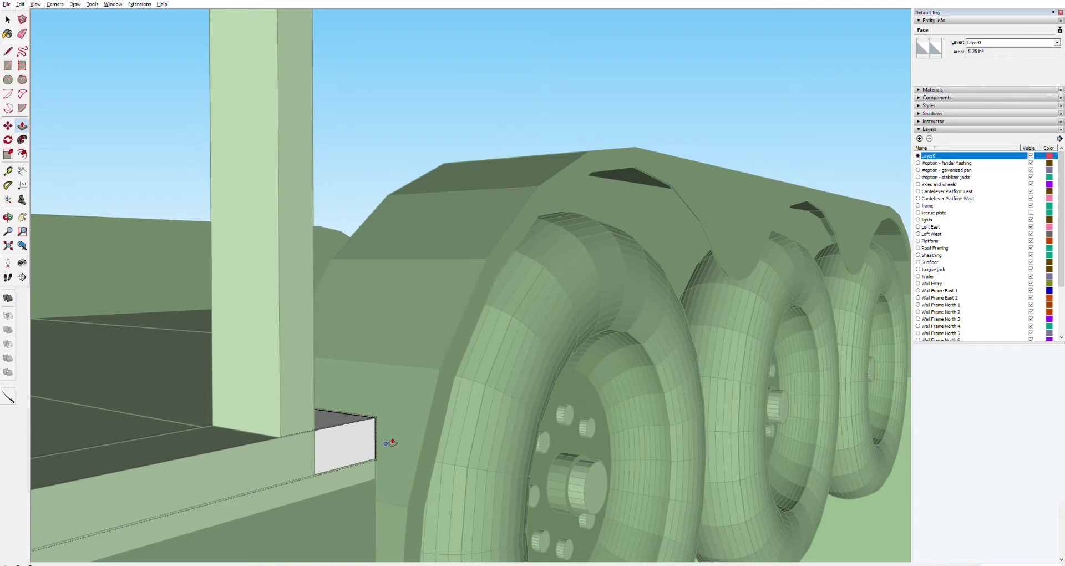
{"action": "key", "text": "space"}
{"action": "left_click", "coordinate": [278, 442]}
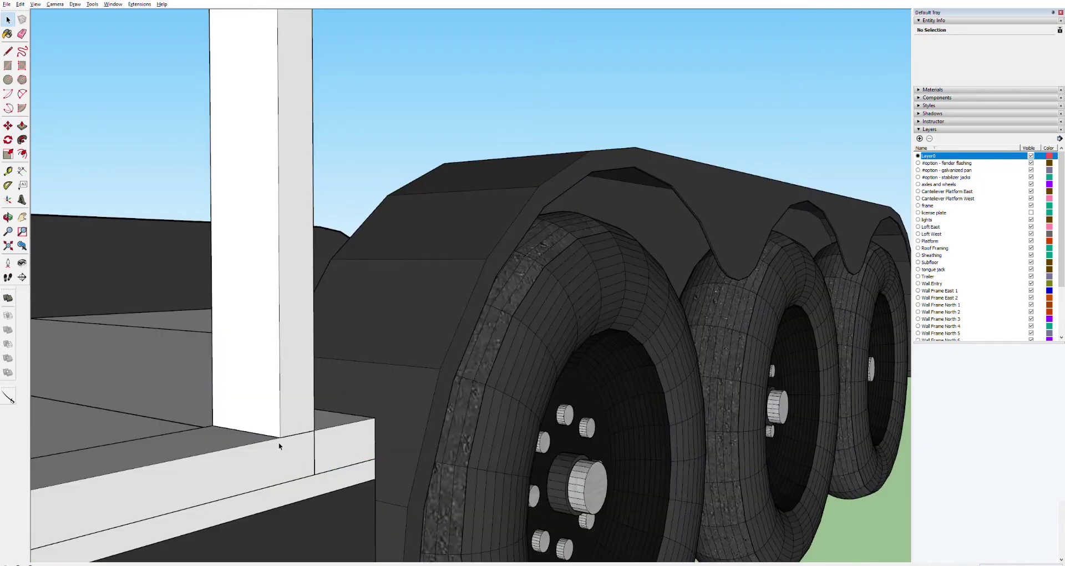
Copy the last stud twice with Move and Ctrl, snapping each copy beside the previous.
{"action": "middle_click_drag", "start_coordinate": [389, 377], "coordinate": [178, 424]}
{"action": "left_click_drag", "start_coordinate": [178, 425], "coordinate": [78, 351]}
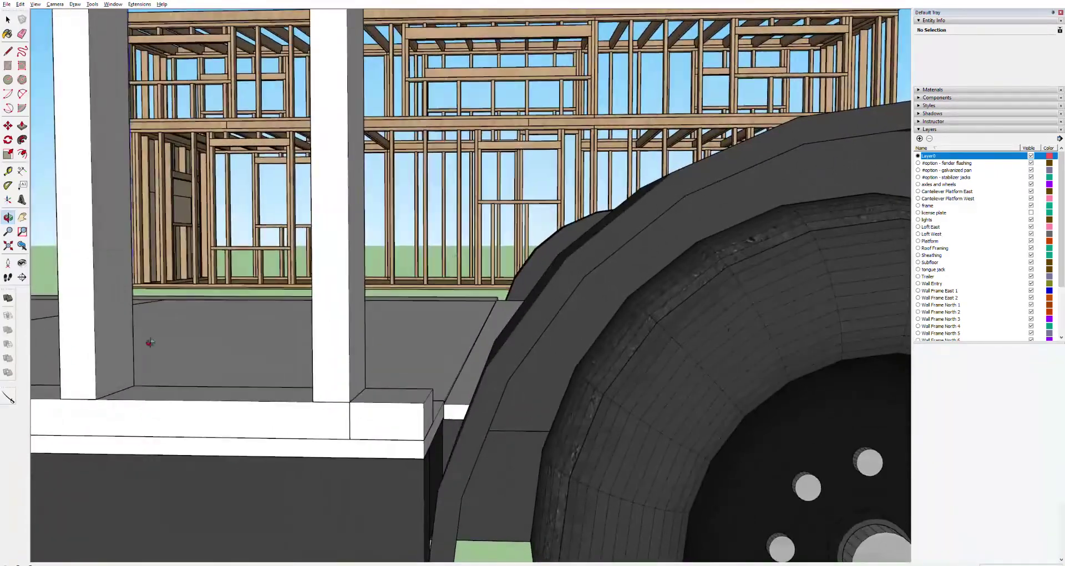
{"action": "scroll", "coordinate": [368, 282], "scroll_direction": "up", "scroll_amount": 2}
{"action": "scroll", "coordinate": [367, 281], "scroll_direction": "down", "scroll_amount": 5}
{"action": "key", "text": "space"}
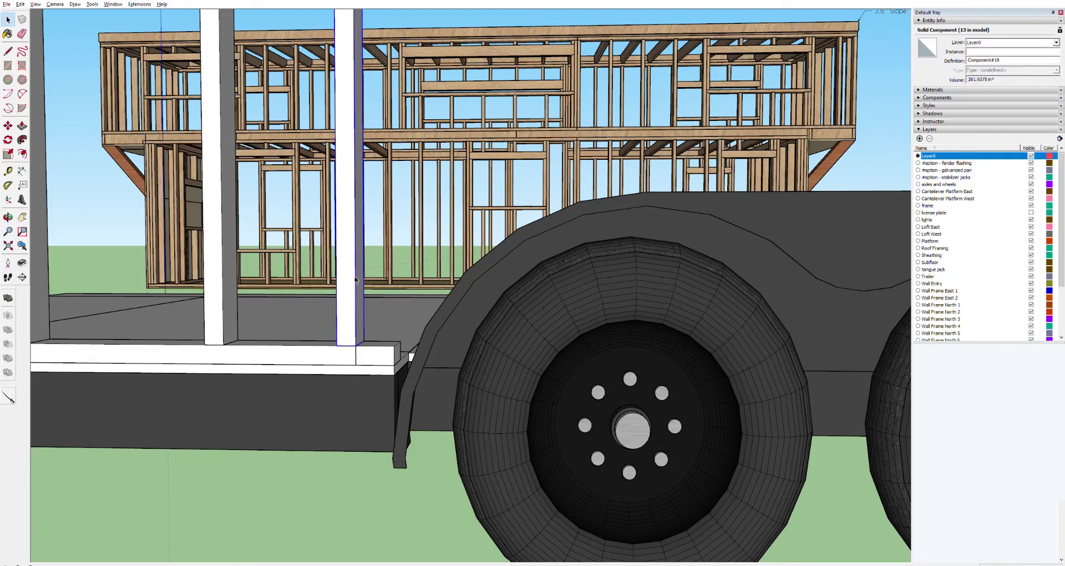
{"action": "key", "text": "m"}
{"action": "left_click", "coordinate": [337, 345]}
{"action": "key", "text": "ctrl"}
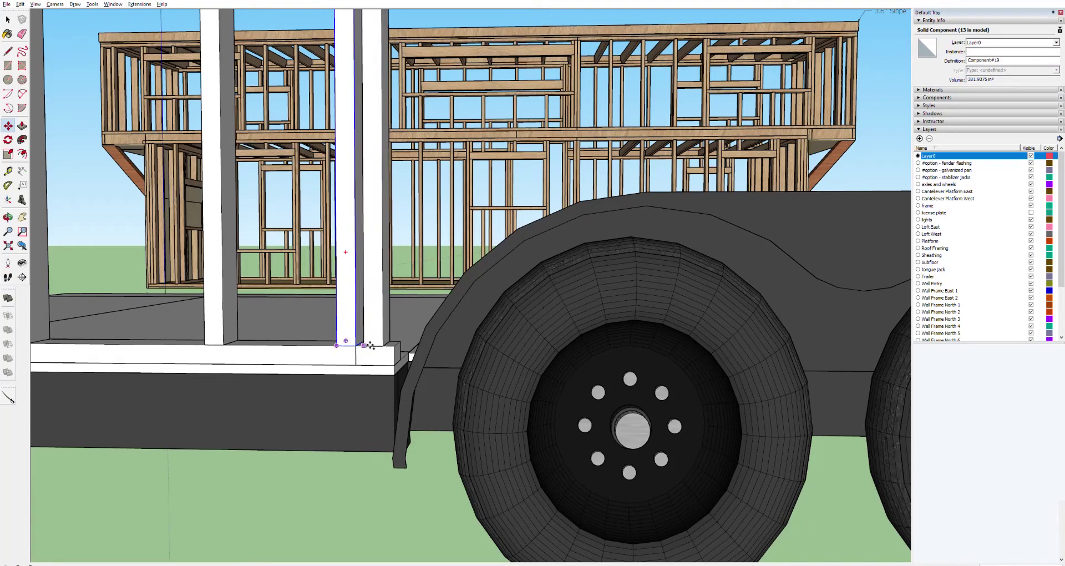
{"action": "left_click", "coordinate": [365, 345]}
{"action": "left_click", "coordinate": [356, 345]}
{"action": "key", "text": "ctrl"}
{"action": "left_click", "coordinate": [385, 346]}
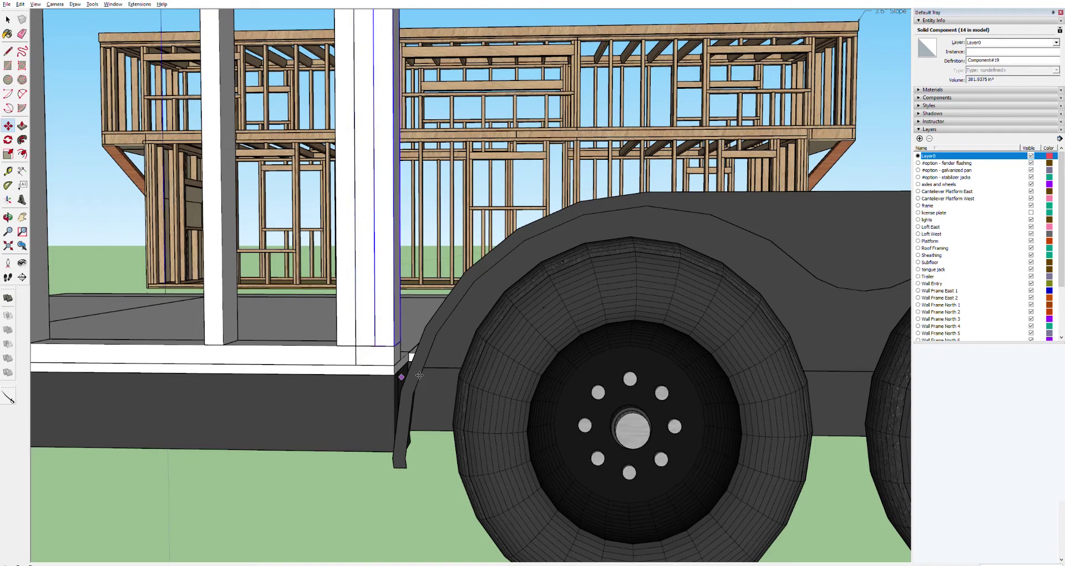
{"action": "scroll", "coordinate": [408, 343], "scroll_direction": "up", "scroll_amount": 2}
{"action": "scroll", "coordinate": [413, 318], "scroll_direction": "down", "scroll_amount": 5}
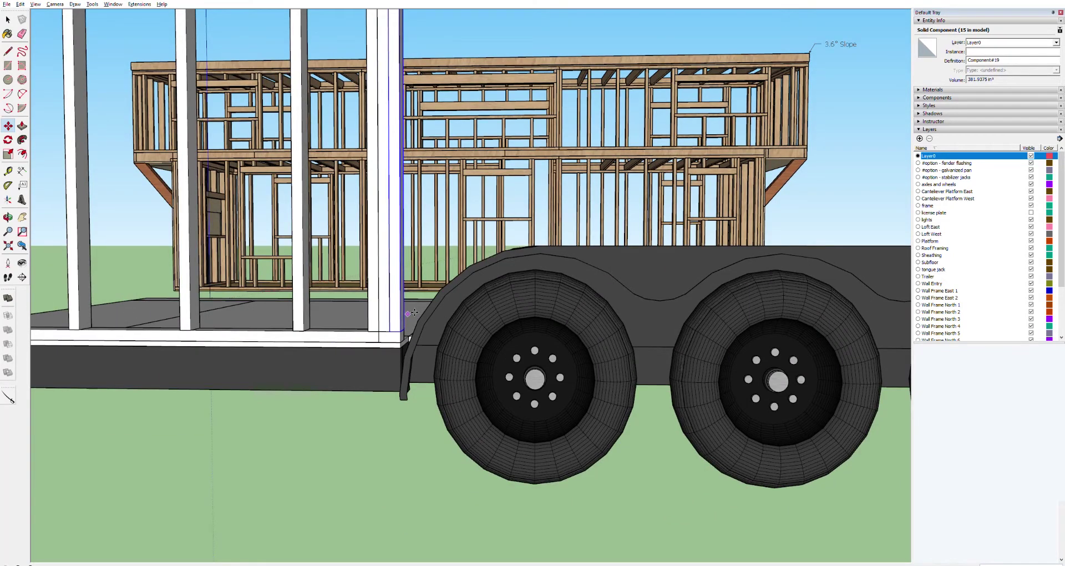
{"action": "scroll", "coordinate": [415, 313], "scroll_direction": "up", "scroll_amount": 1}
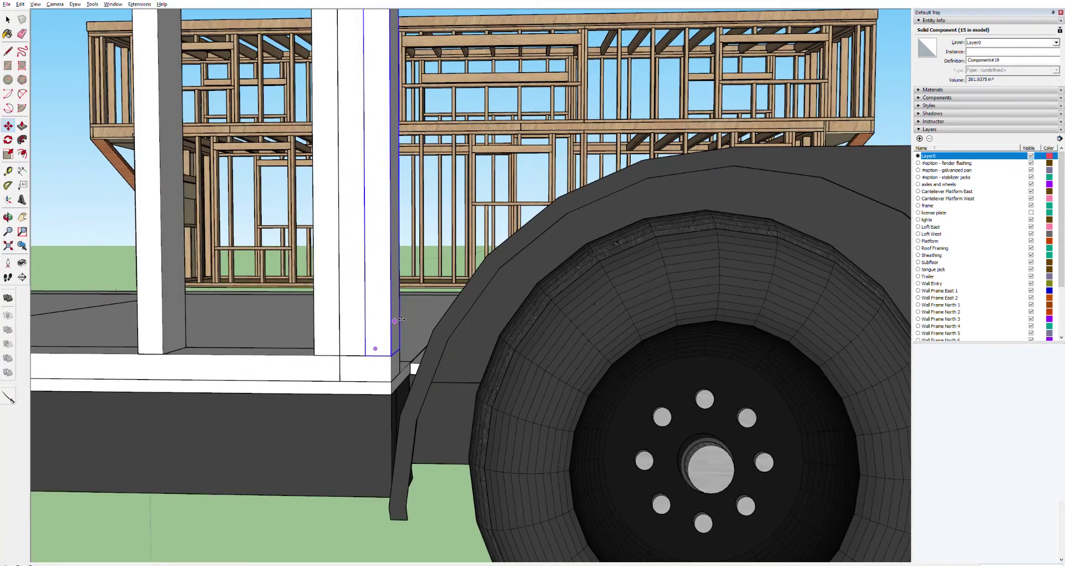
Measure out from the end stud's corner toward the fender with the Tape Measure.
{"action": "key", "text": "t"}
{"action": "left_click", "coordinate": [391, 355]}
{"action": "left_click", "coordinate": [398, 180]}
Draw a vertical line on the fender top, splitting off a small new face.
{"action": "scroll", "coordinate": [714, 262], "scroll_direction": "up", "scroll_amount": 5}
{"action": "mouse_move", "coordinate": [582, 337]}
{"action": "middle_mouse_down", "text": "shift"}
{"action": "mouse_move", "coordinate": [556, 356]}
{"action": "mouse_move", "coordinate": [456, 340]}
{"action": "mouse_move", "coordinate": [447, 390]}
{"action": "mouse_move", "coordinate": [467, 447]}
{"action": "middle_mouse_up", "text": "shift"}
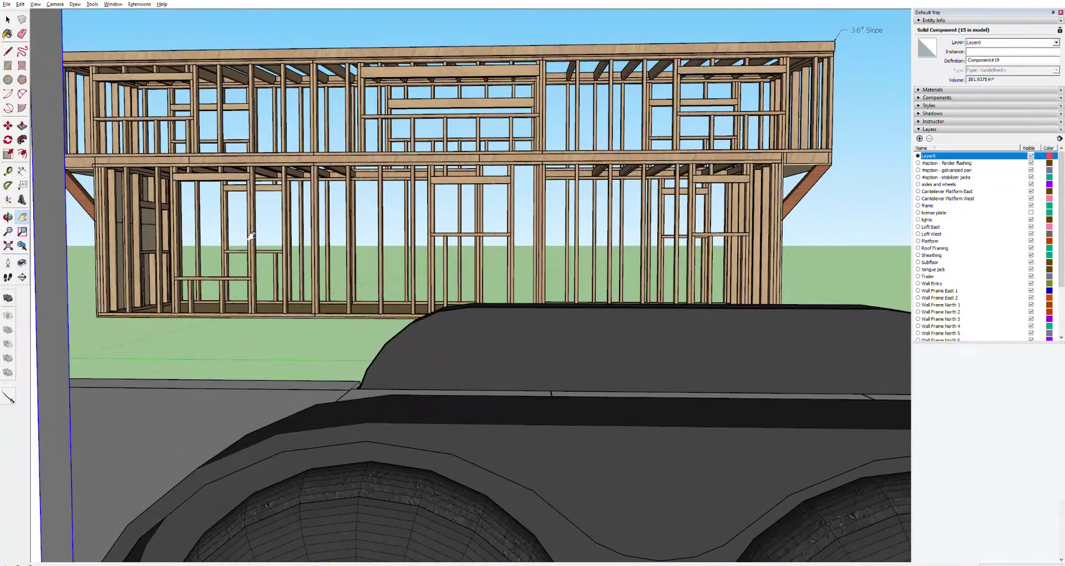
{"action": "left_click", "coordinate": [8, 51]}
{"action": "left_click", "coordinate": [366, 422]}
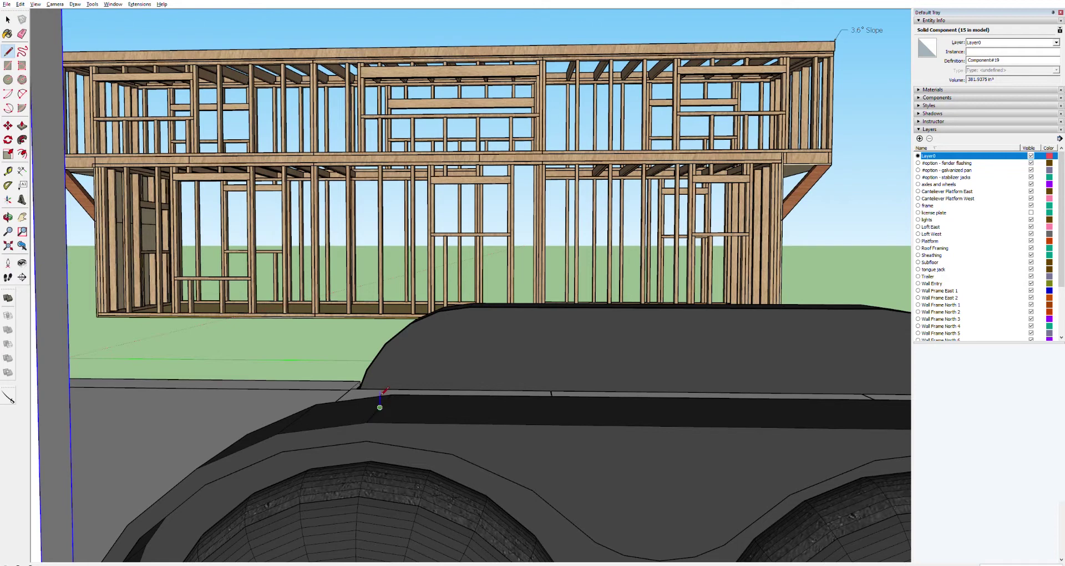
{"action": "left_click", "coordinate": [367, 422]}
Pull the small fender face out into a box.
{"action": "key", "text": "o"}
{"action": "left_click_drag", "start_coordinate": [297, 414], "coordinate": [134, 411]}
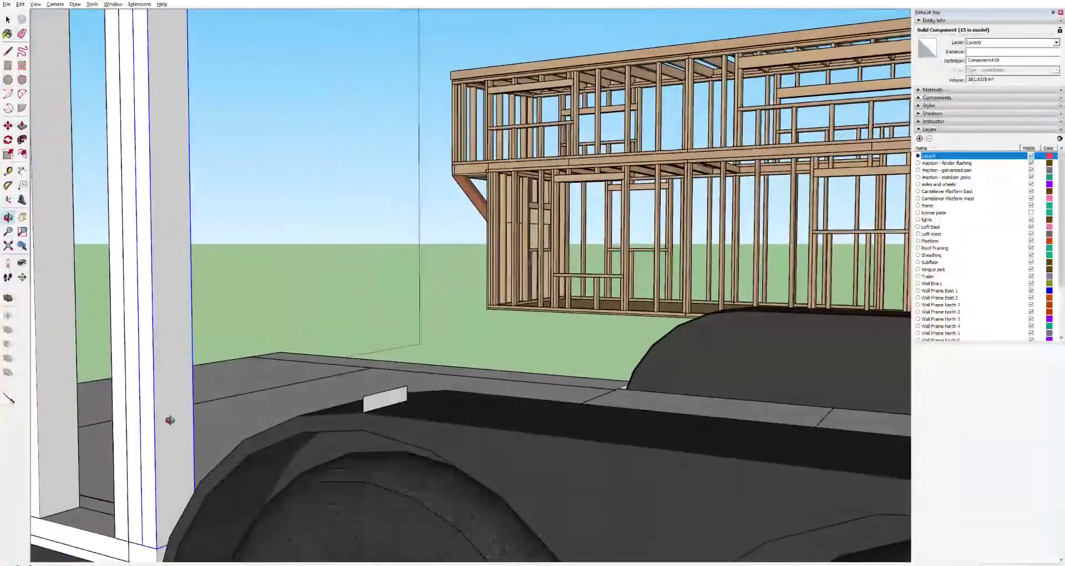
{"action": "key", "text": "p"}
{"action": "left_click_drag", "start_coordinate": [369, 399], "coordinate": [176, 377]}
{"action": "scroll", "coordinate": [164, 375], "scroll_direction": "up", "scroll_amount": 6}
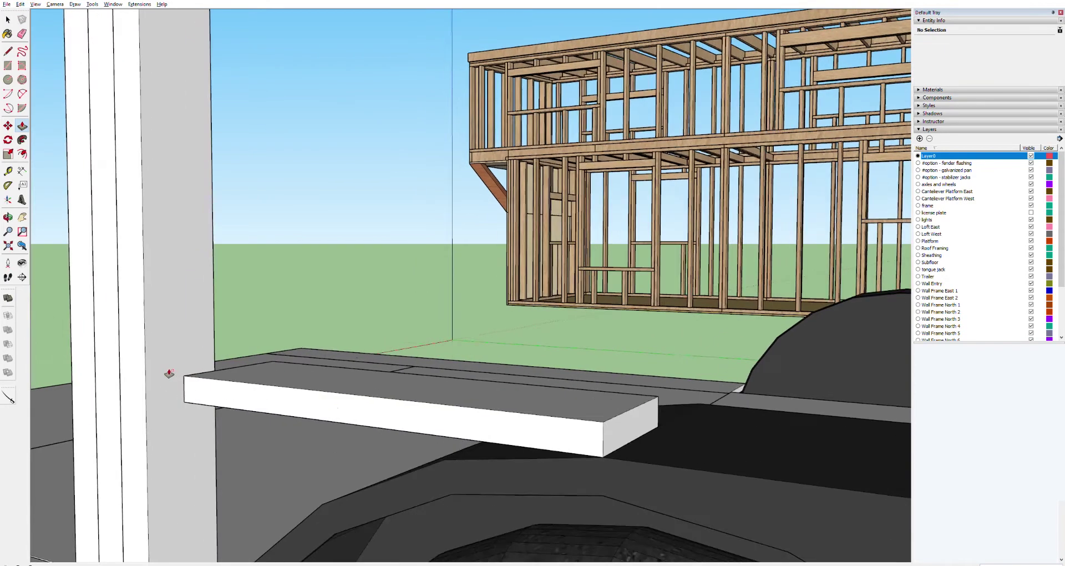
Push the box's end face along the fender top into a long board reaching the stud.
{"action": "middle_click_drag", "start_coordinate": [160, 377], "coordinate": [388, 400]}
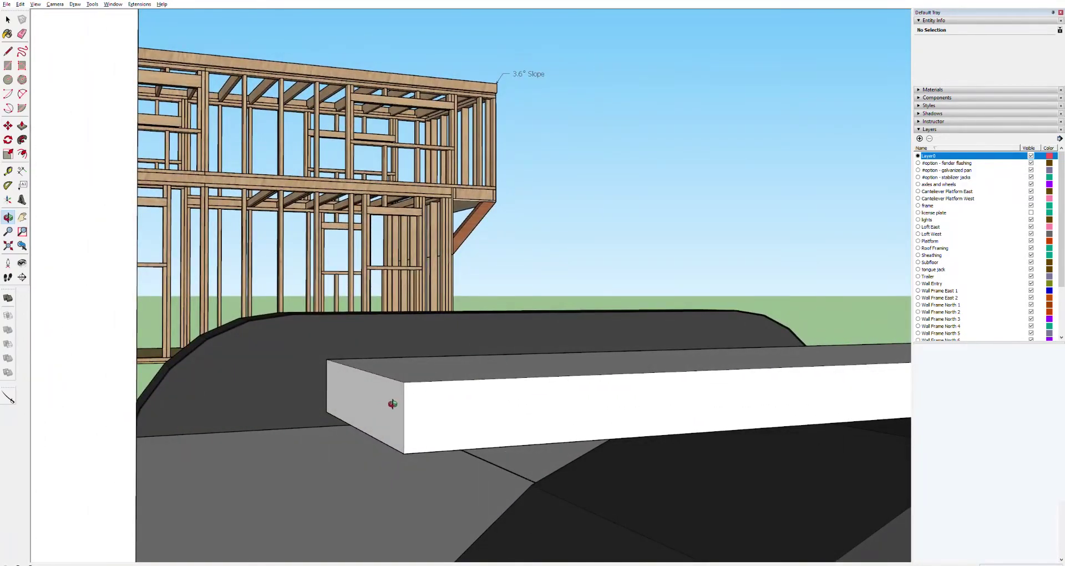
{"action": "left_click", "coordinate": [387, 403]}
{"action": "key", "text": "p"}
{"action": "left_click_drag", "start_coordinate": [395, 399], "coordinate": [146, 389]}
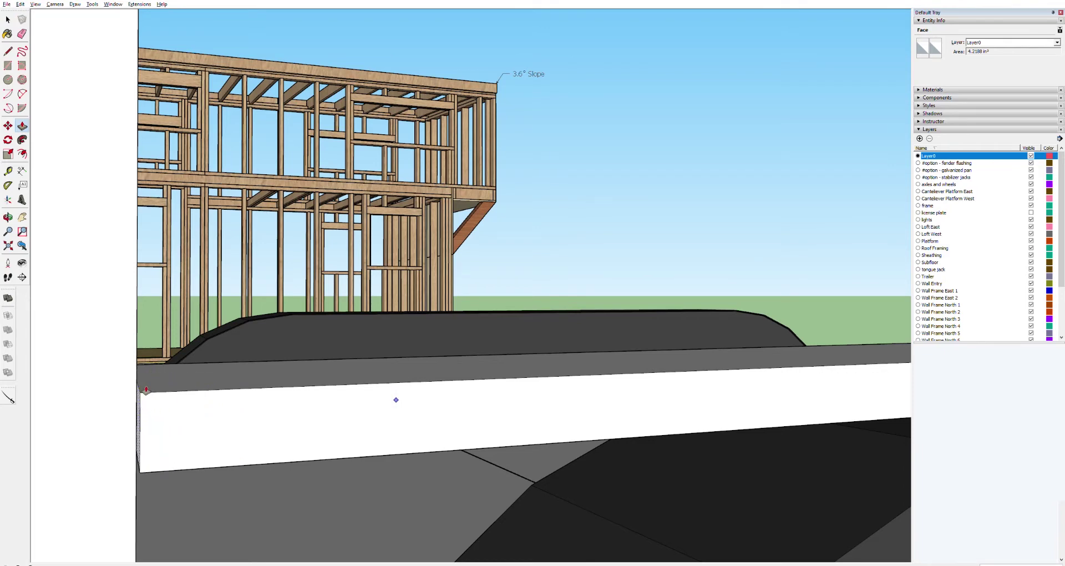
{"action": "left_click_drag", "start_coordinate": [143, 389], "coordinate": [144, 389]}
{"action": "left_click_drag", "start_coordinate": [143, 389], "coordinate": [53, 386]}
{"action": "middle_click_drag", "start_coordinate": [52, 387], "coordinate": [317, 388], "text": "shift"}
{"action": "left_click_drag", "start_coordinate": [318, 389], "coordinate": [266, 405]}
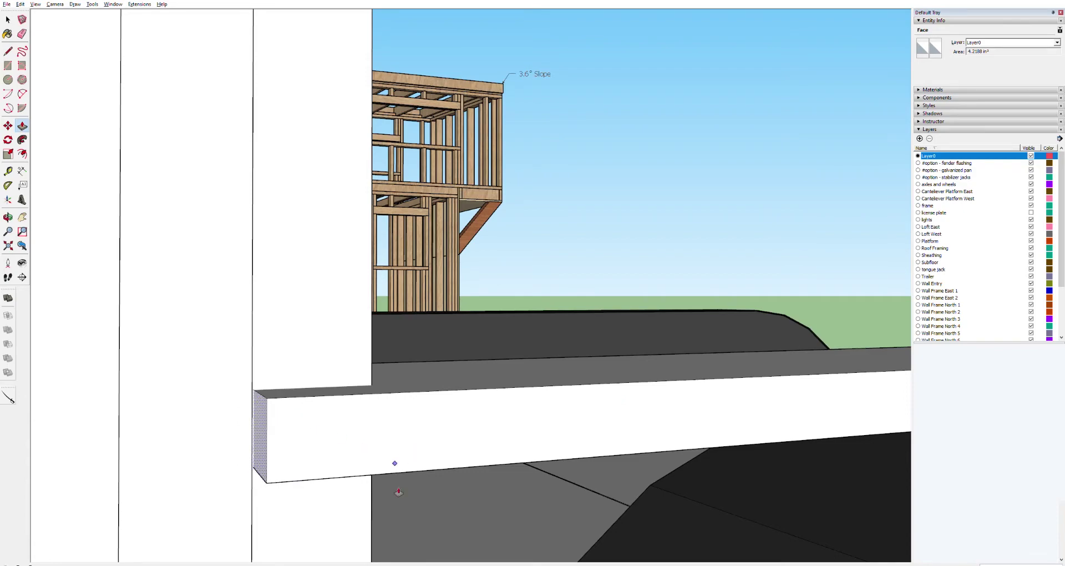
Inspect the board and white studs from other angles, then open a stud for editing.
{"action": "key", "text": "o"}
{"action": "left_click_drag", "start_coordinate": [409, 530], "coordinate": [411, 505]}
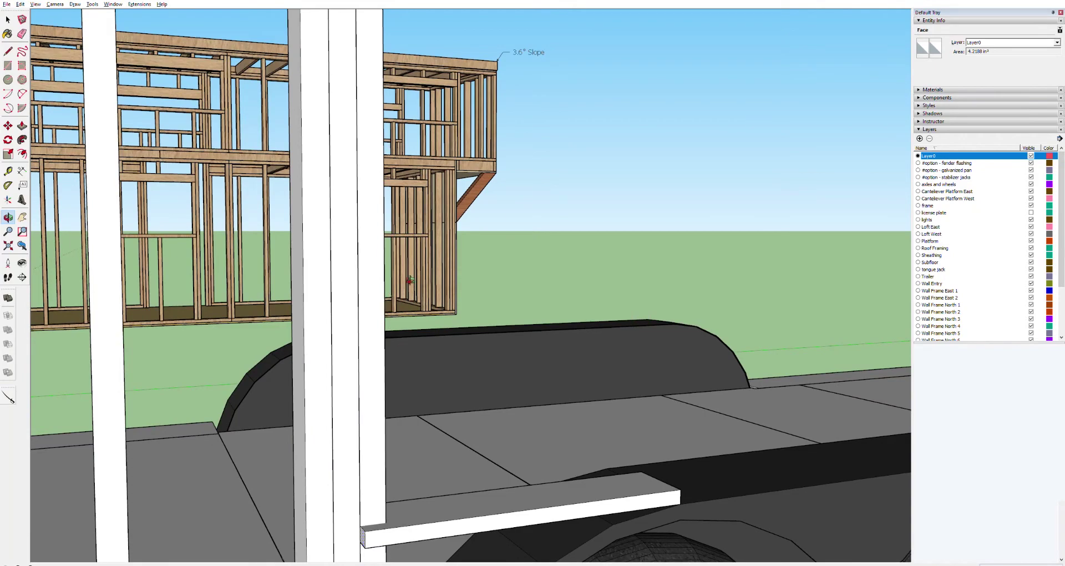
{"action": "scroll", "coordinate": [409, 281], "scroll_direction": "down", "scroll_amount": 5}
{"action": "scroll", "coordinate": [430, 254], "scroll_direction": "up", "scroll_amount": 4}
{"action": "scroll", "coordinate": [430, 254], "scroll_direction": "up", "scroll_amount": 2}
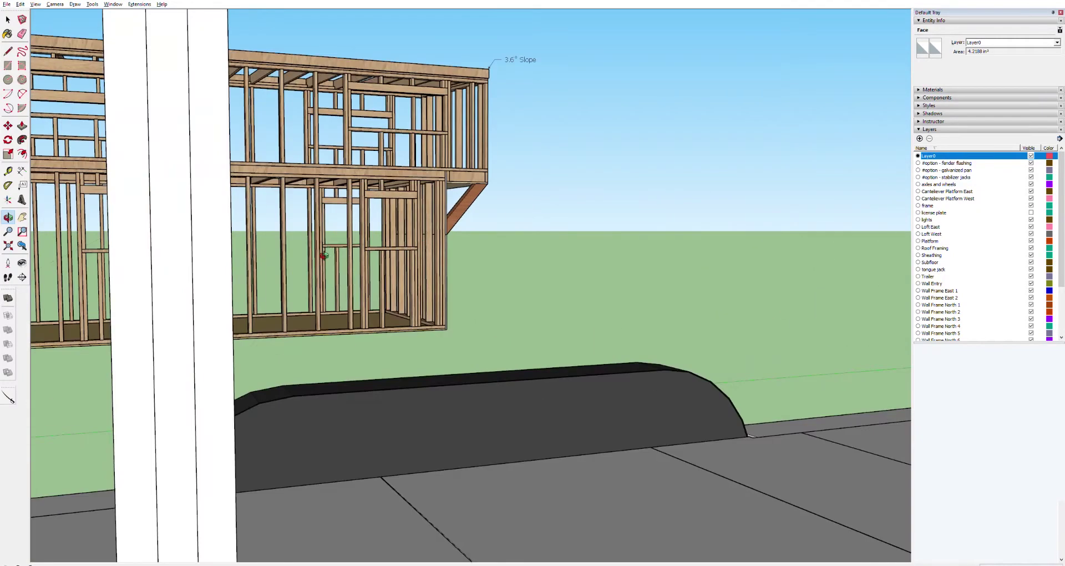
{"action": "key", "text": "h"}
{"action": "left_click_drag", "start_coordinate": [234, 143], "coordinate": [177, 167]}
{"action": "middle_click_drag", "start_coordinate": [176, 168], "coordinate": [231, 325]}
{"action": "key", "text": "o"}
{"action": "left_click_drag", "start_coordinate": [235, 314], "coordinate": [216, 368]}
{"action": "key", "text": "space"}
{"action": "double_click", "coordinate": [234, 211]}
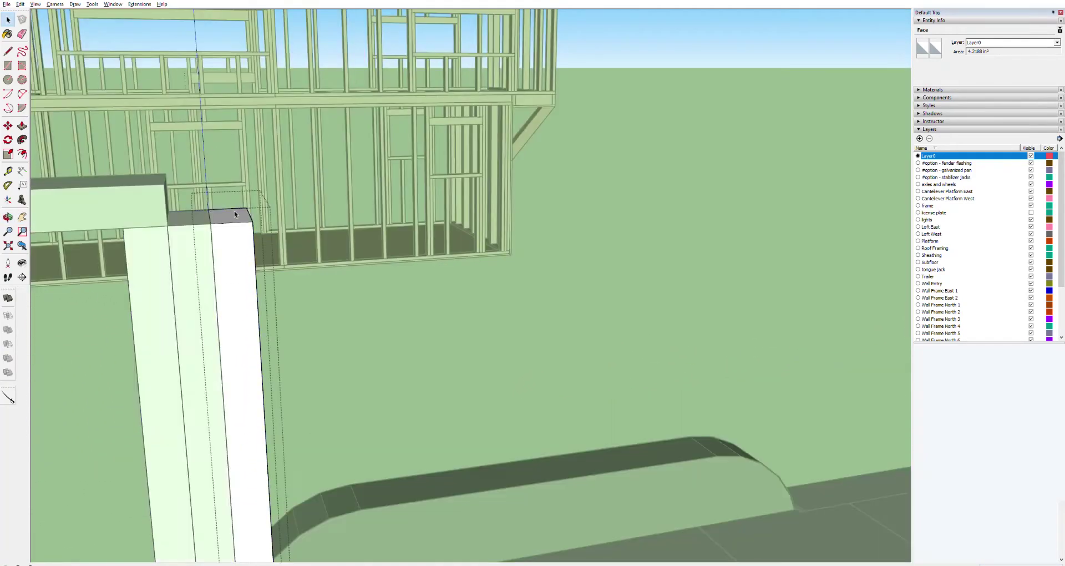
Push the stud's top face down inside its editing context, redoing it after one cancelled try.
{"action": "triple_click", "coordinate": [244, 216]}
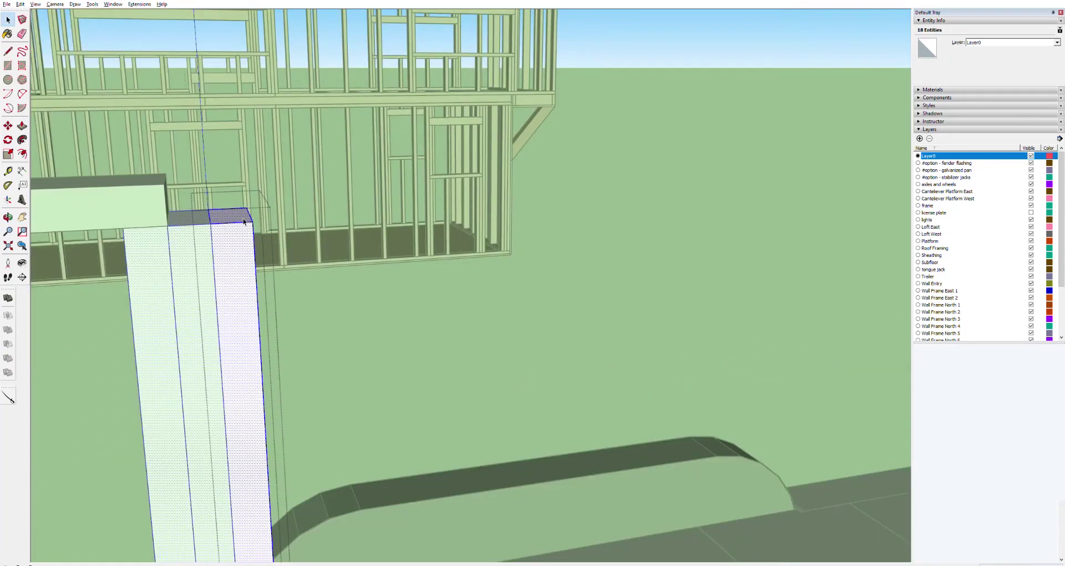
{"action": "key", "text": "p"}
{"action": "left_click_drag", "start_coordinate": [243, 210], "coordinate": [267, 425]}
{"action": "key", "text": "Escape"}
{"action": "key", "text": "space"}
{"action": "left_click", "coordinate": [403, 216]}
{"action": "left_click", "coordinate": [244, 269]}
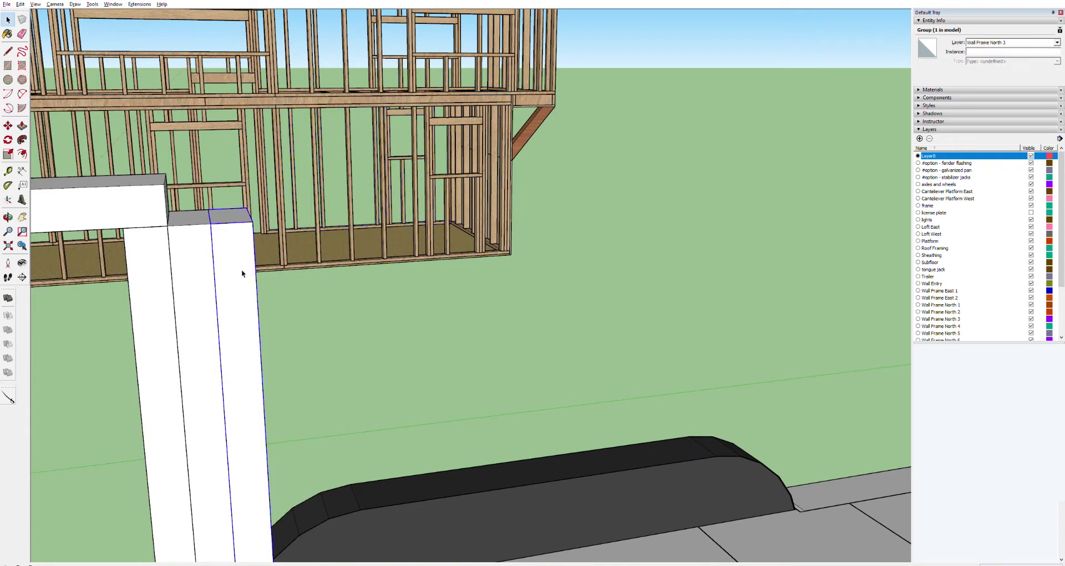
{"action": "triple_click", "coordinate": [236, 212]}
{"action": "key", "text": "p"}
{"action": "left_click_drag", "start_coordinate": [239, 213], "coordinate": [286, 508]}
{"action": "middle_click_drag", "start_coordinate": [286, 508], "coordinate": [259, 87], "text": "shift"}
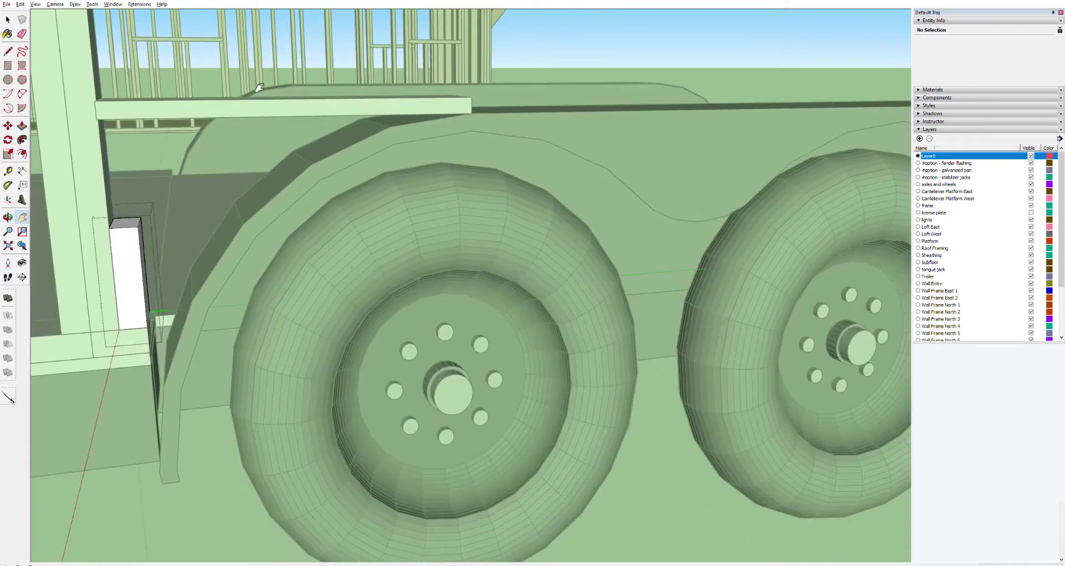
{"action": "scroll", "coordinate": [65, 227], "scroll_direction": "up", "scroll_amount": 3}
Pull the fender-side post's top face up to the header.
{"action": "key", "text": "p"}
{"action": "left_click_drag", "start_coordinate": [173, 214], "coordinate": [154, 28]}
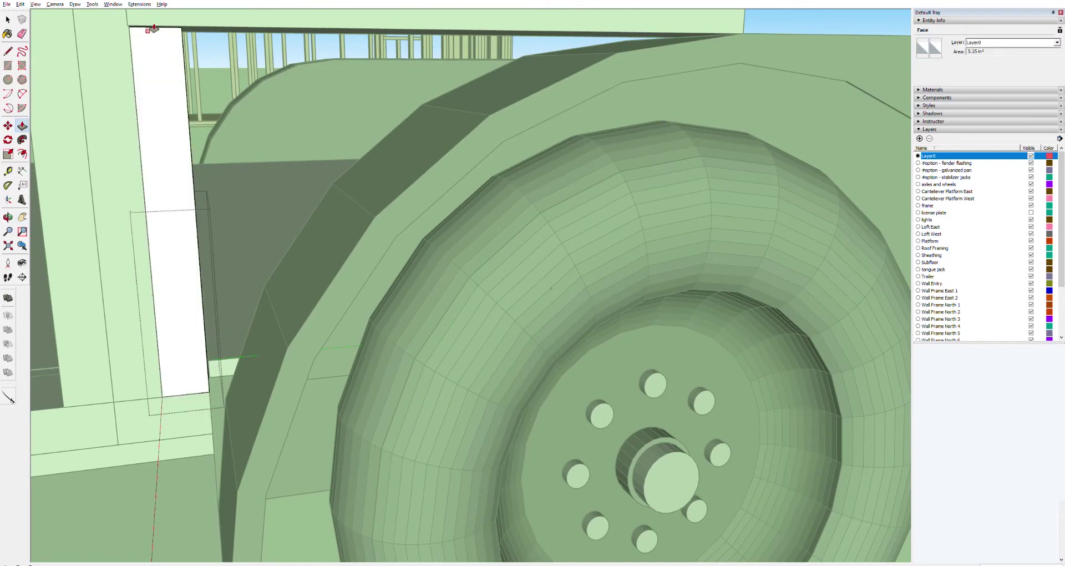
{"action": "left_click_drag", "start_coordinate": [154, 28], "coordinate": [153, 27]}
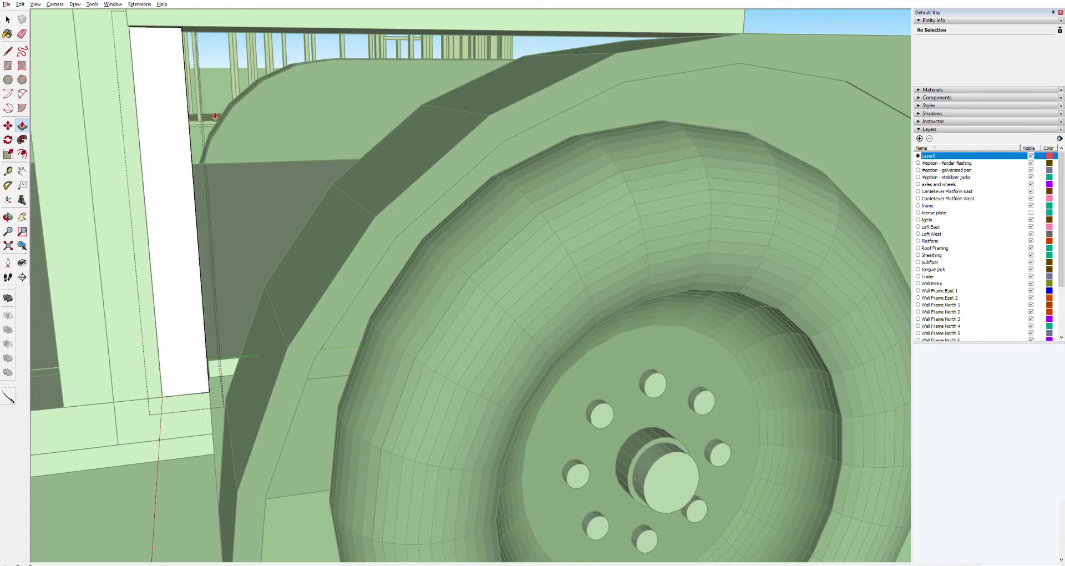
{"action": "scroll", "coordinate": [333, 243], "scroll_direction": "down", "scroll_amount": 3}
Delete the stray white face above the fender.
{"action": "key", "text": "space"}
{"action": "left_click", "coordinate": [365, 103]}
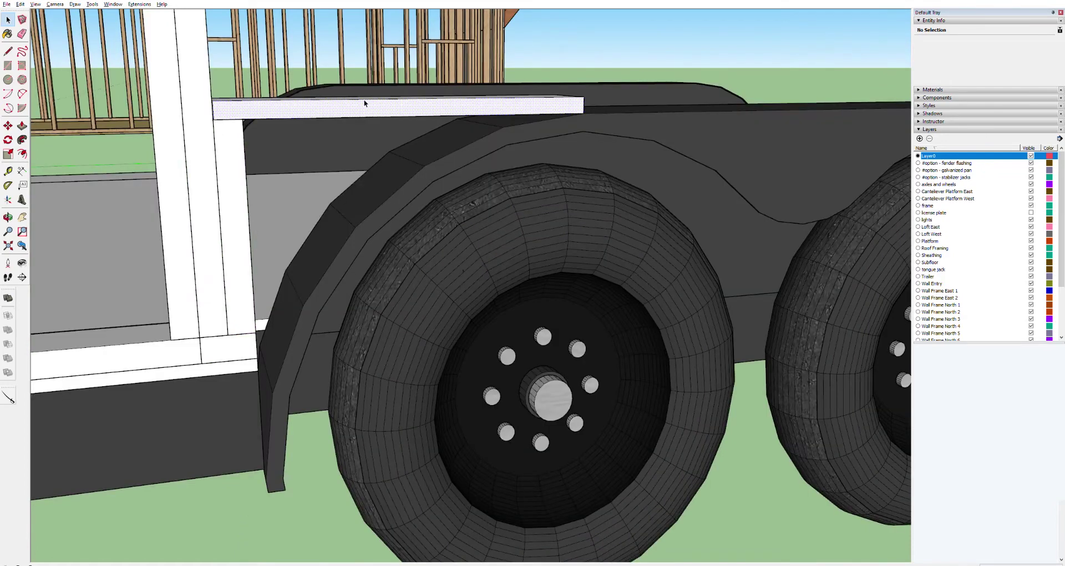
{"action": "key", "text": "Delete"}
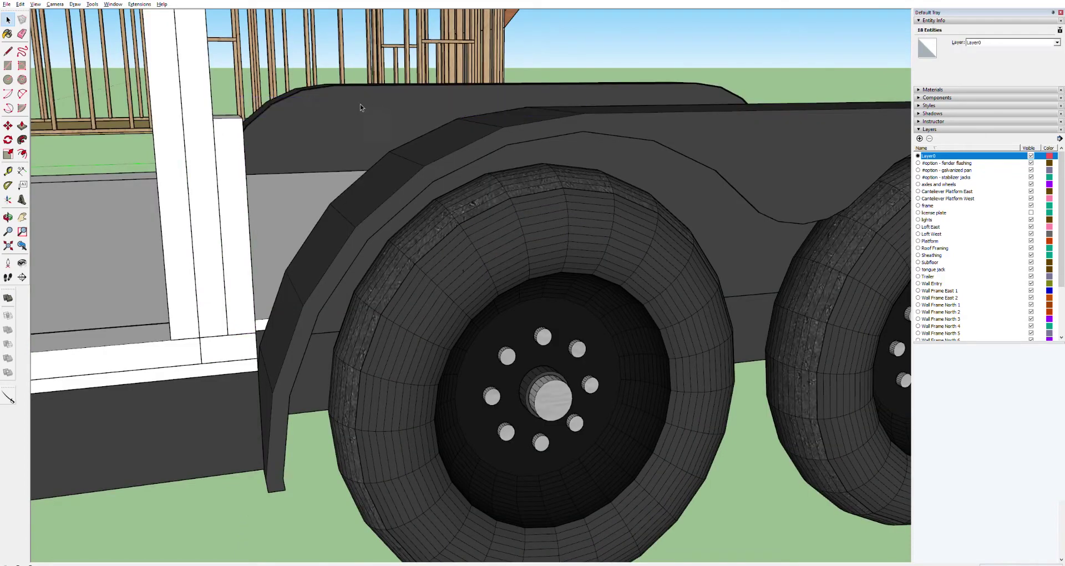
Select the white post and the two other fender-side pieces.
{"action": "left_click", "coordinate": [238, 185]}
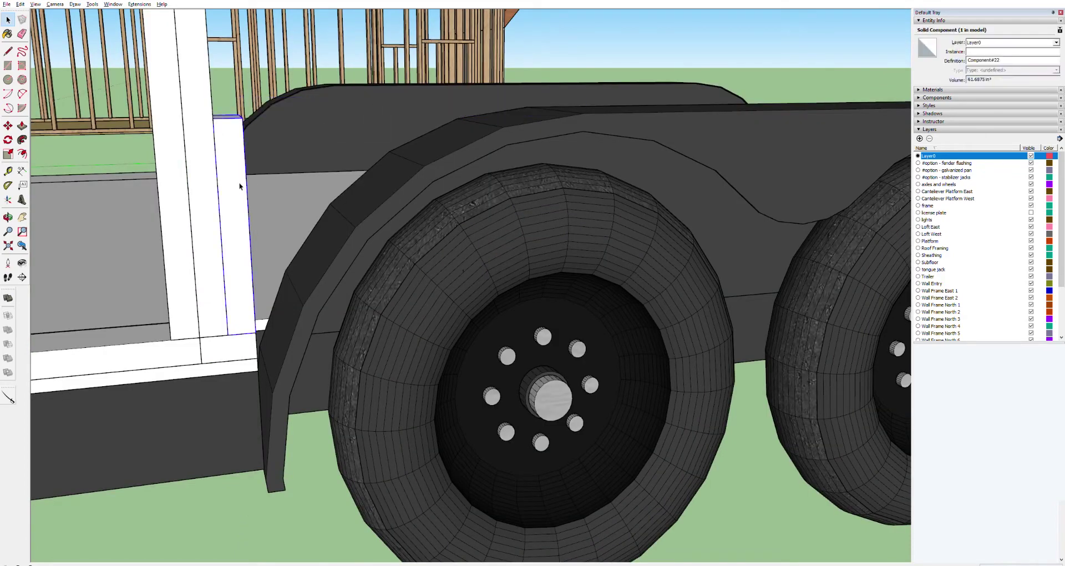
{"action": "scroll", "coordinate": [366, 244], "scroll_direction": "down", "scroll_amount": 8}
{"action": "scroll", "coordinate": [476, 312], "scroll_direction": "down", "scroll_amount": 3}
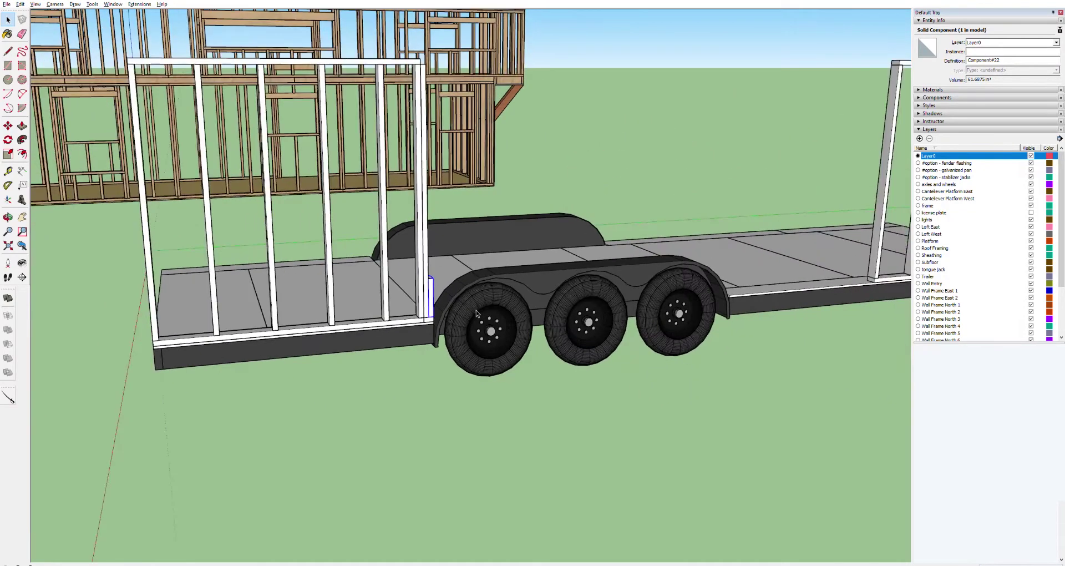
{"action": "scroll", "coordinate": [476, 312], "scroll_direction": "up", "scroll_amount": 3}
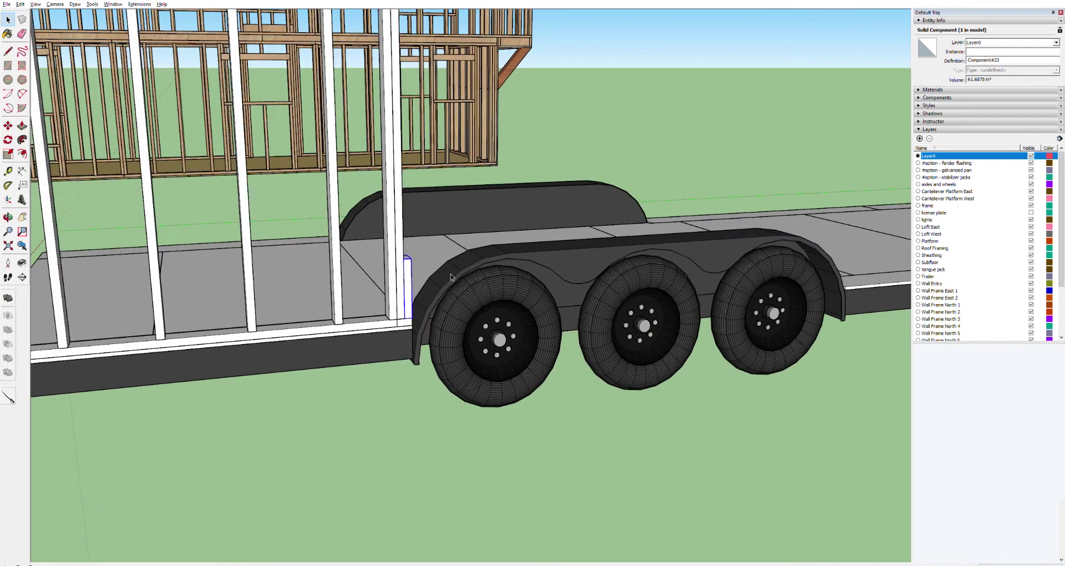
{"action": "left_click", "coordinate": [402, 284], "text": "ctrl"}
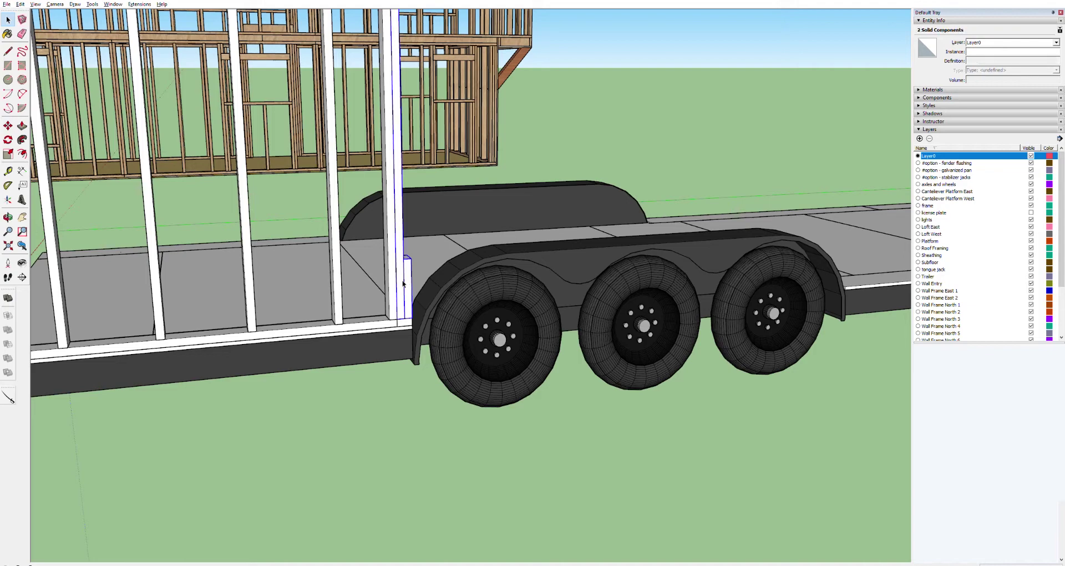
{"action": "scroll", "coordinate": [425, 248], "scroll_direction": "down", "scroll_amount": 5}
{"action": "left_click", "coordinate": [425, 253], "text": "ctrl"}
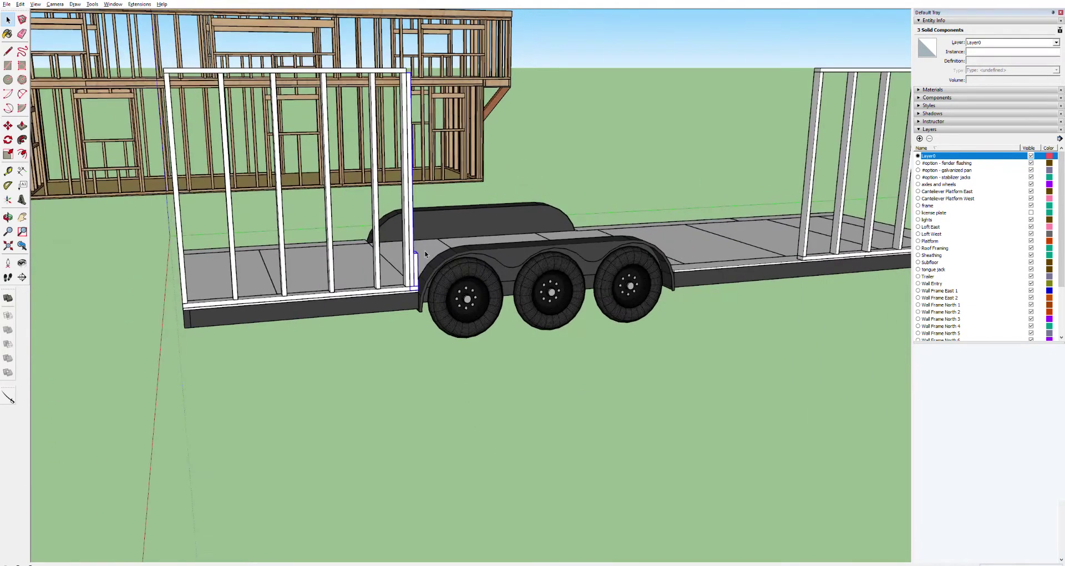
{"action": "scroll", "coordinate": [426, 254], "scroll_direction": "up", "scroll_amount": 3}
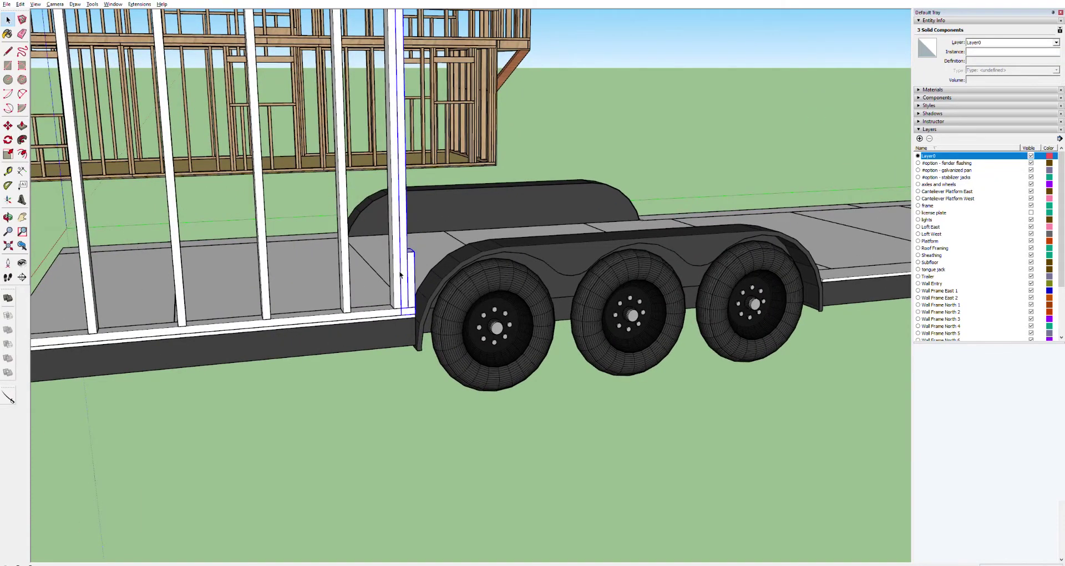
Copy the three selected pieces to the rear fender corner with Move and Ctrl.
{"action": "key", "text": "m"}
{"action": "left_click", "coordinate": [410, 312]}
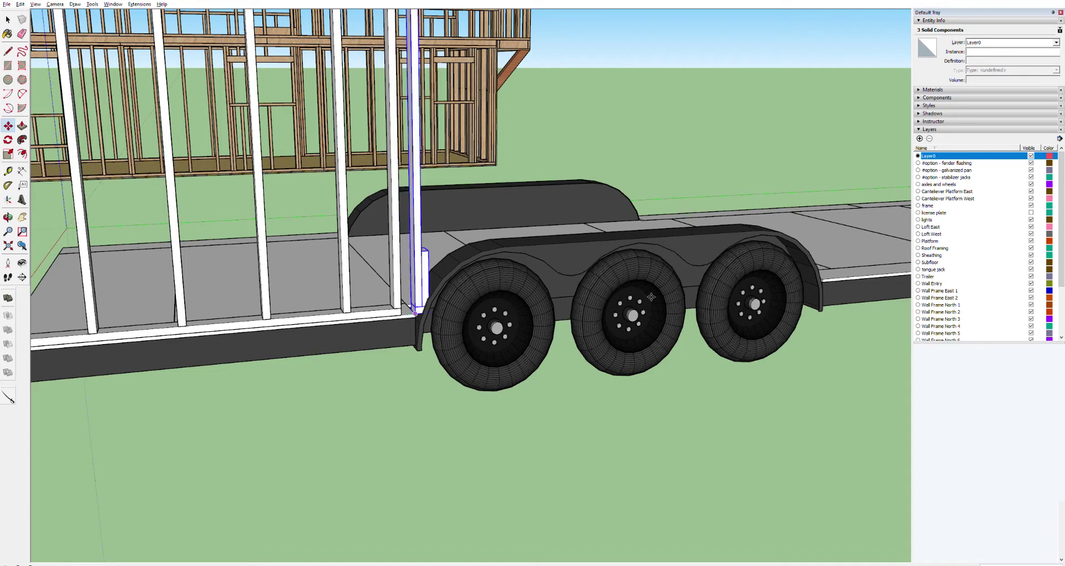
{"action": "key", "text": "ctrl"}
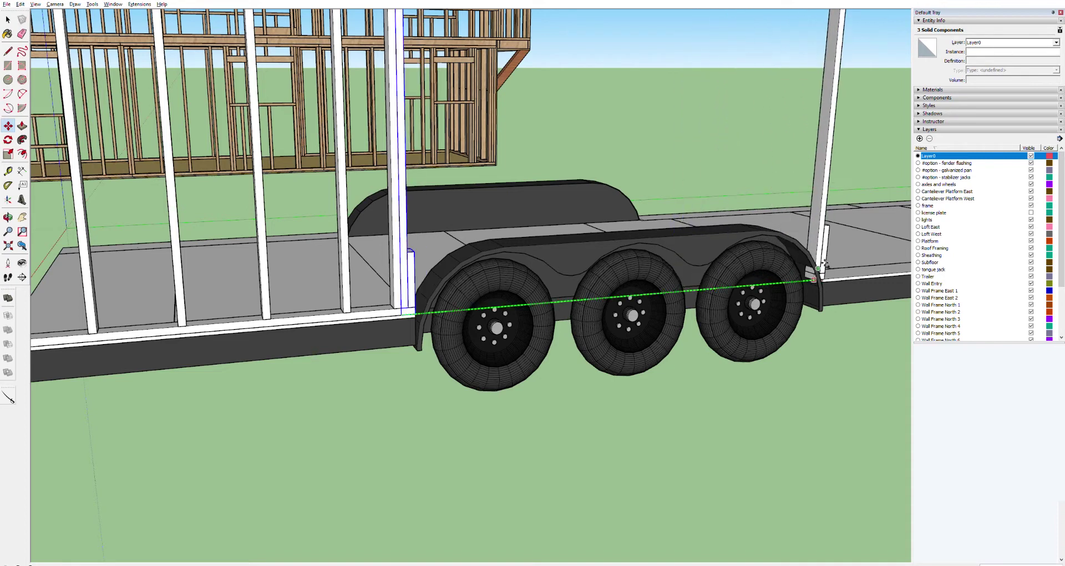
{"action": "scroll", "coordinate": [826, 271], "scroll_direction": "up", "scroll_amount": 6}
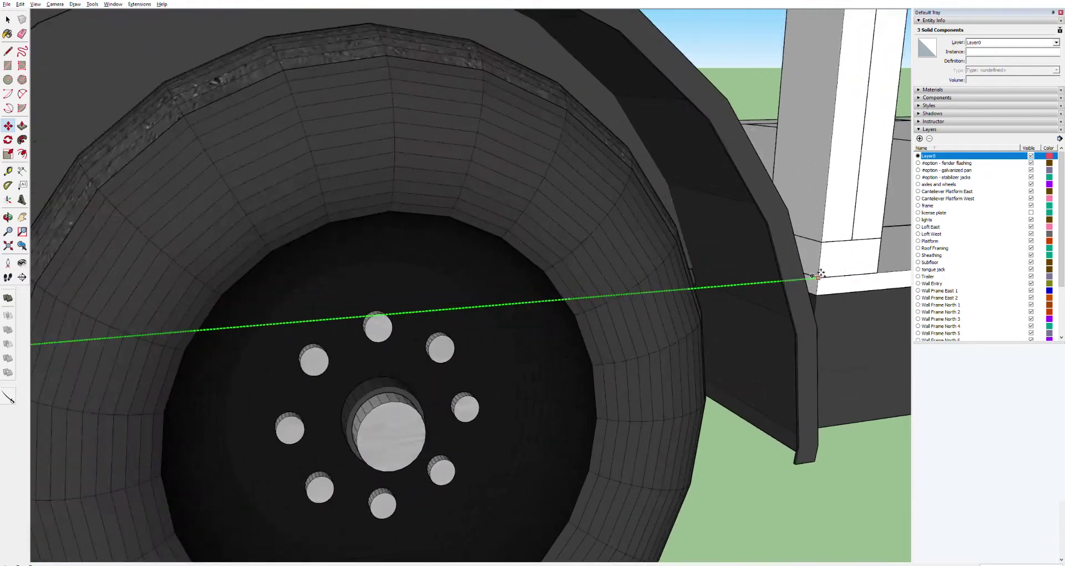
{"action": "left_click", "coordinate": [811, 279]}
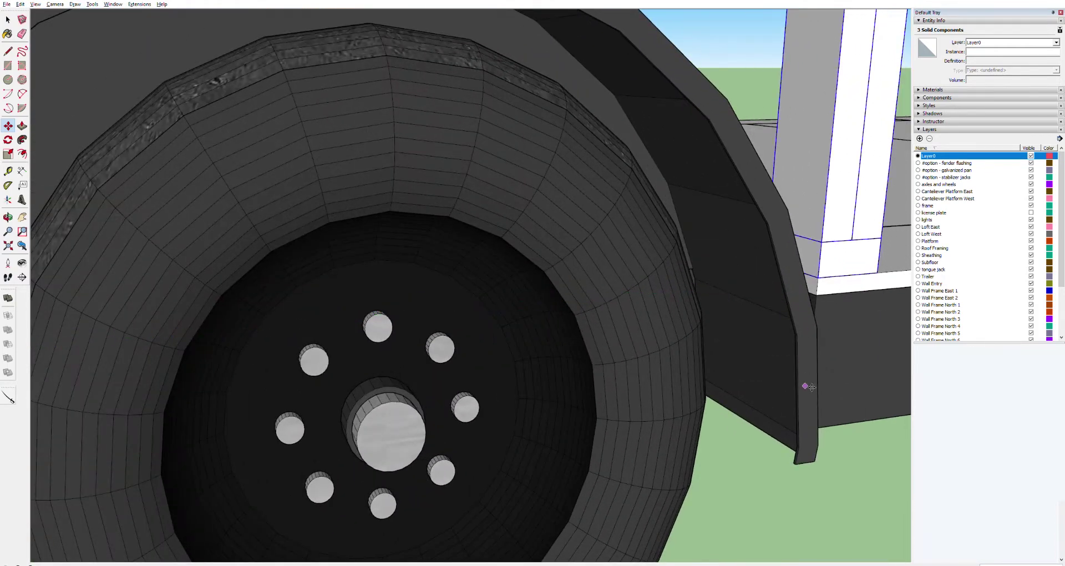
{"action": "scroll", "coordinate": [799, 310], "scroll_direction": "down", "scroll_amount": 6}
{"action": "middle_click_drag", "start_coordinate": [812, 302], "coordinate": [464, 242]}
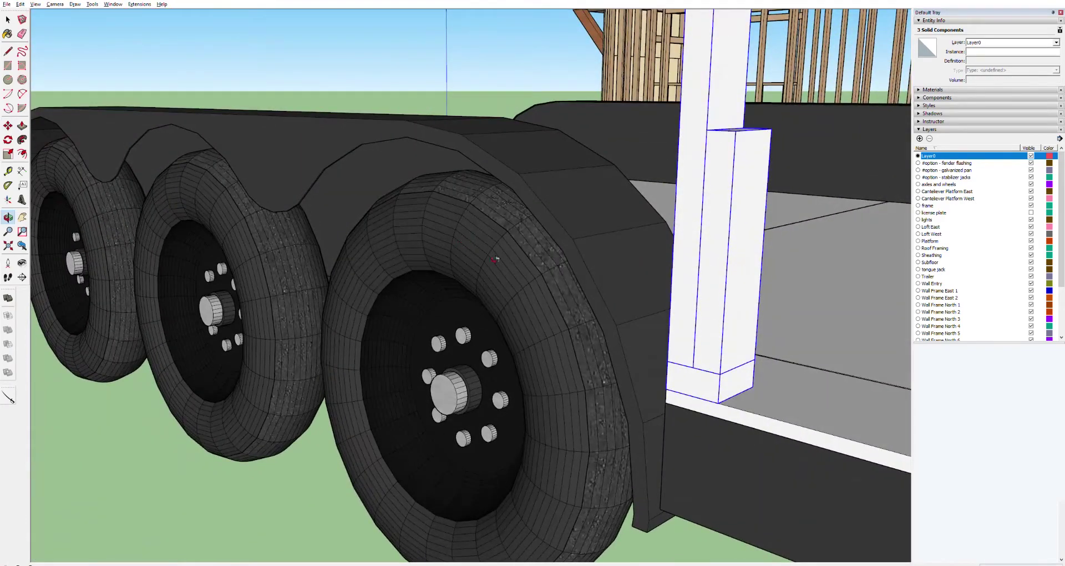
{"action": "scroll", "coordinate": [732, 333], "scroll_direction": "up", "scroll_amount": 2}
{"action": "middle_click_drag", "start_coordinate": [735, 344], "coordinate": [685, 338], "text": "shift"}
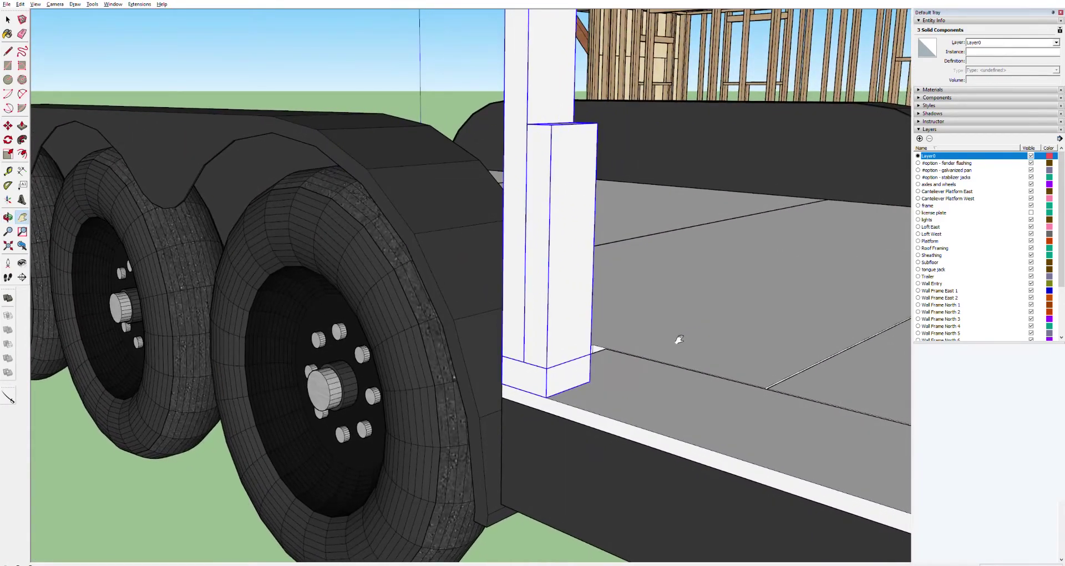
Rotate the post about its corner to face along the fender.
{"action": "key", "text": "q"}
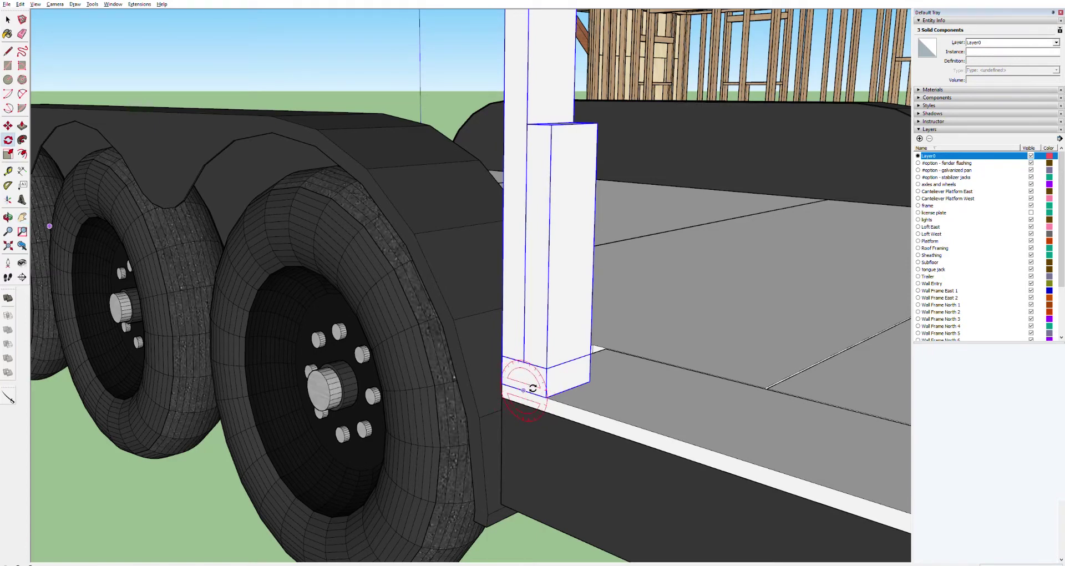
{"action": "left_click", "coordinate": [525, 391]}
{"action": "left_click", "coordinate": [546, 397]}
{"action": "key", "text": "o"}
{"action": "left_click_drag", "start_coordinate": [614, 369], "coordinate": [175, 378]}
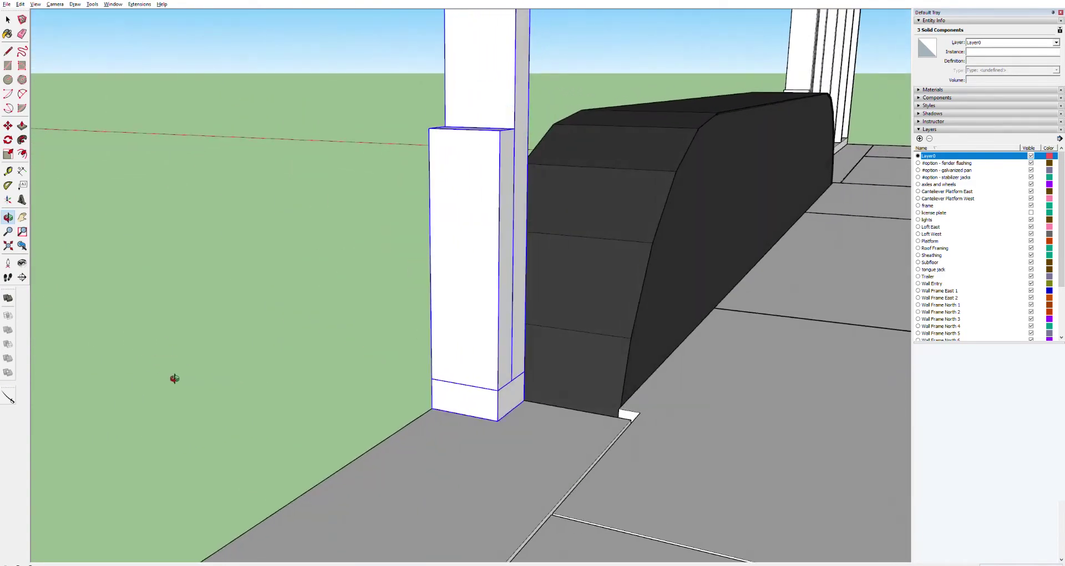
{"action": "key", "text": "q"}
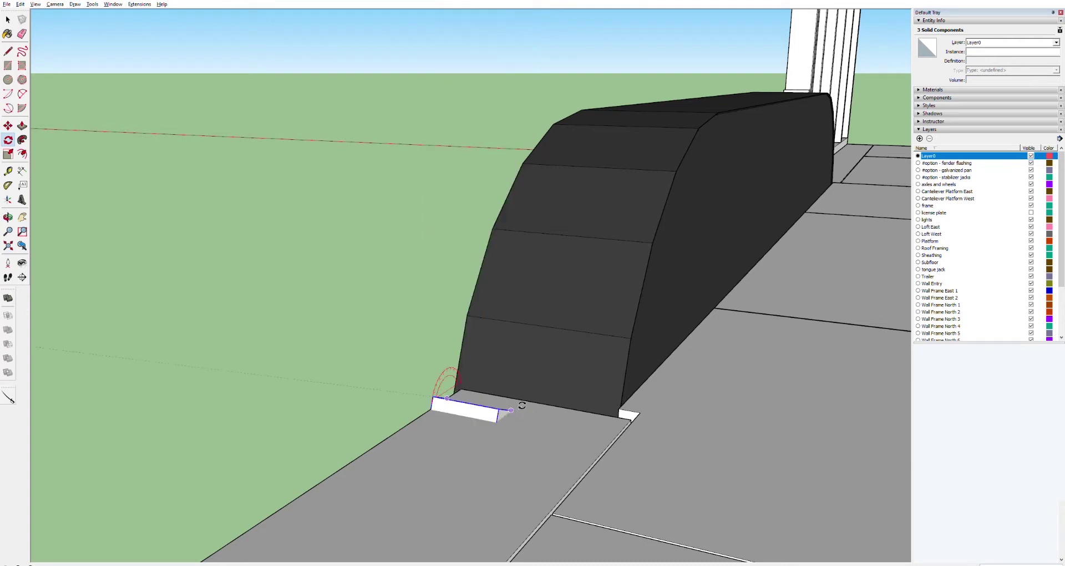
{"action": "key", "text": "Escape"}
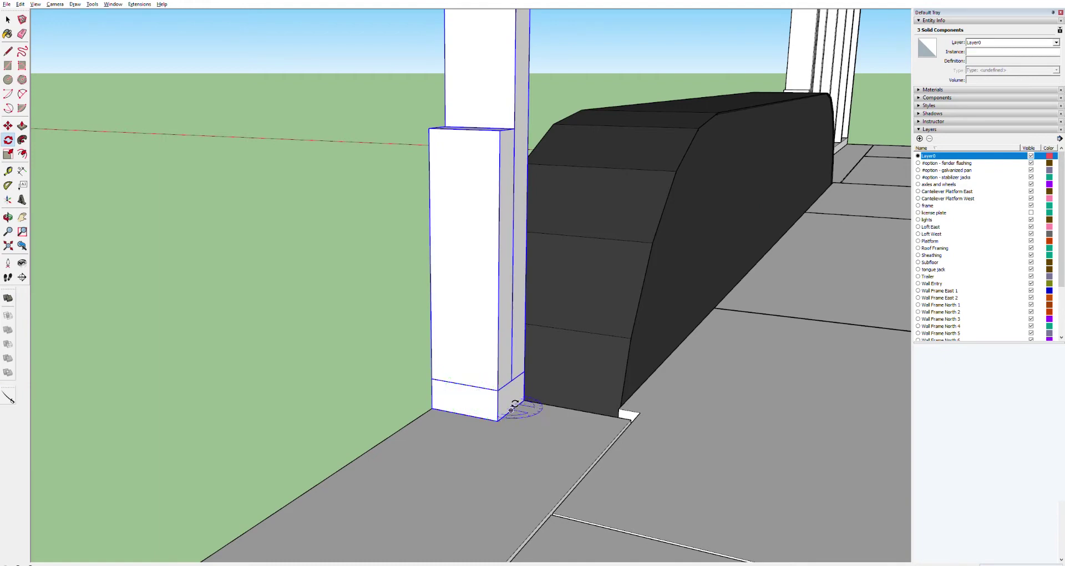
{"action": "middle_click_drag", "start_coordinate": [488, 403], "coordinate": [824, 348]}
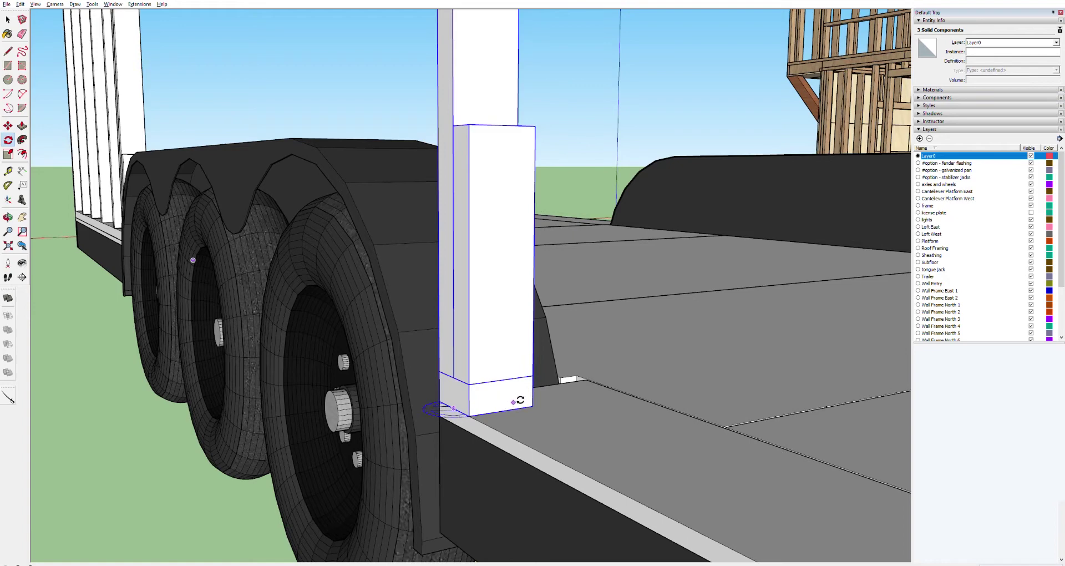
{"action": "middle_click_drag", "start_coordinate": [515, 398], "coordinate": [214, 409]}
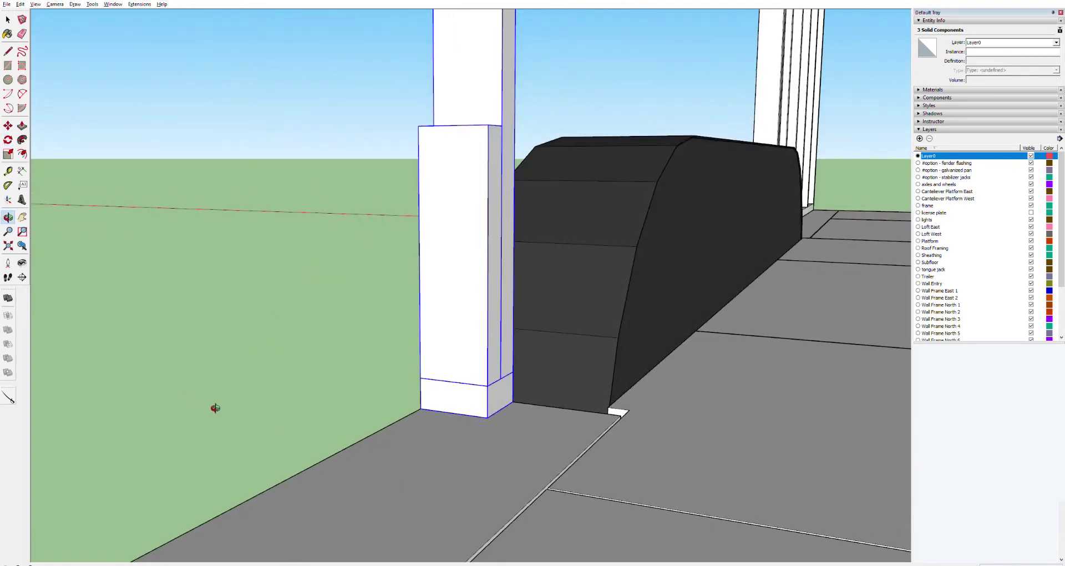
{"action": "left_click", "coordinate": [501, 409]}
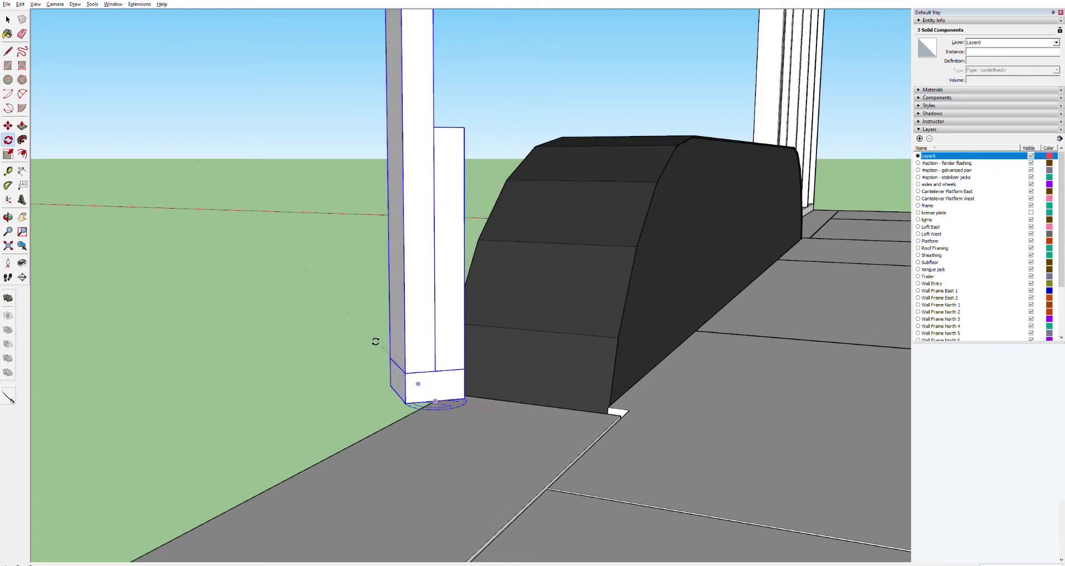
{"action": "left_click", "coordinate": [339, 386]}
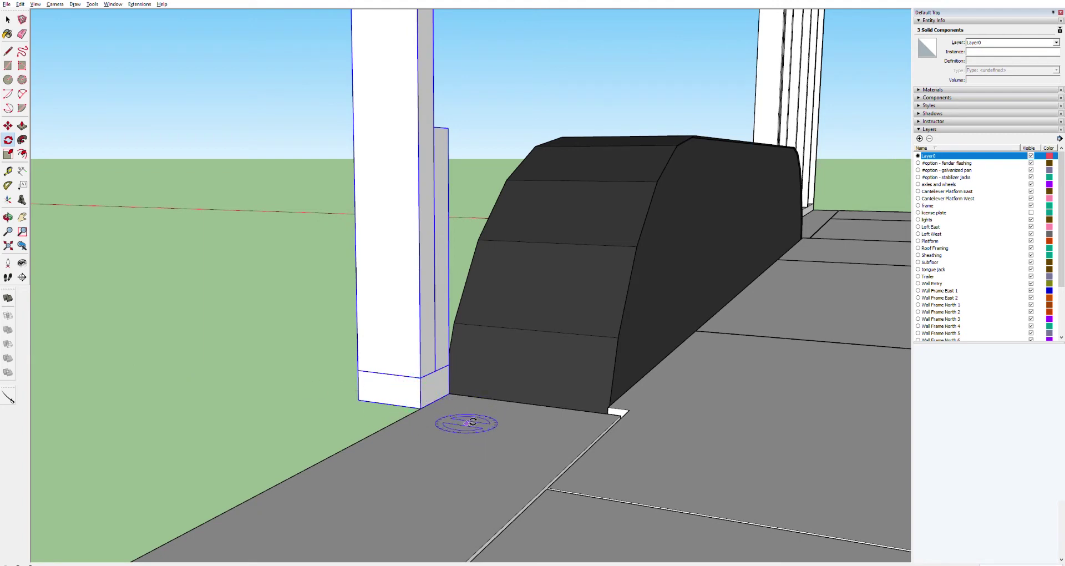
Move the post to the trailer deck corner, tight against the fender's end.
{"action": "key", "text": "m"}
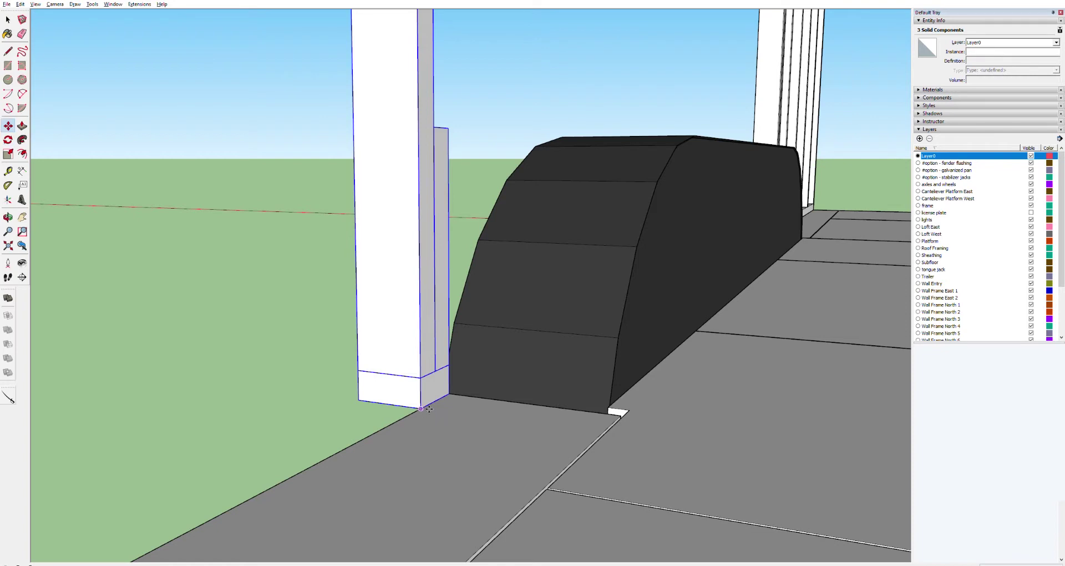
{"action": "left_click", "coordinate": [428, 407]}
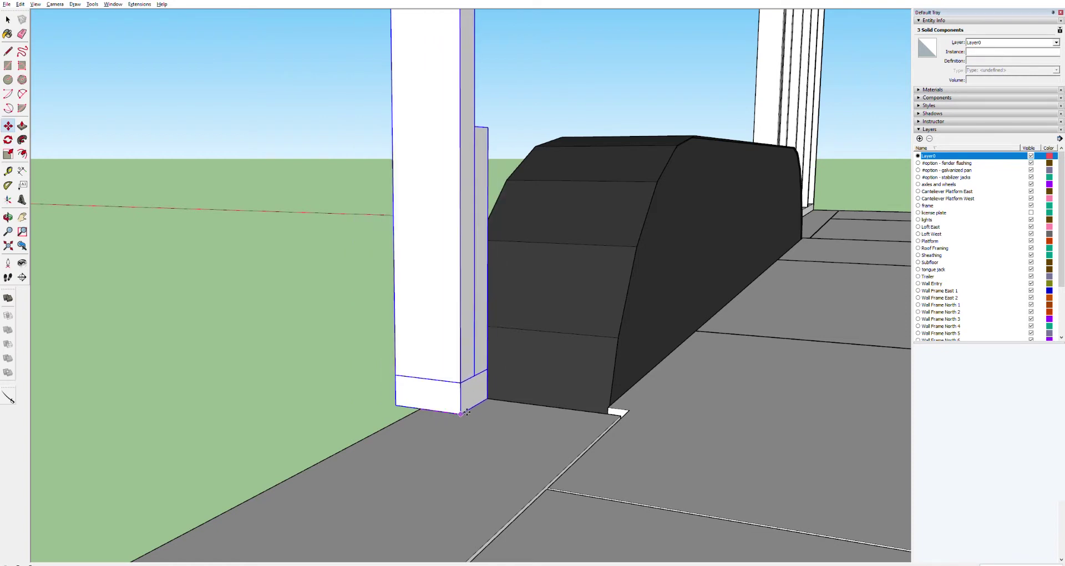
{"action": "key", "text": "Escape"}
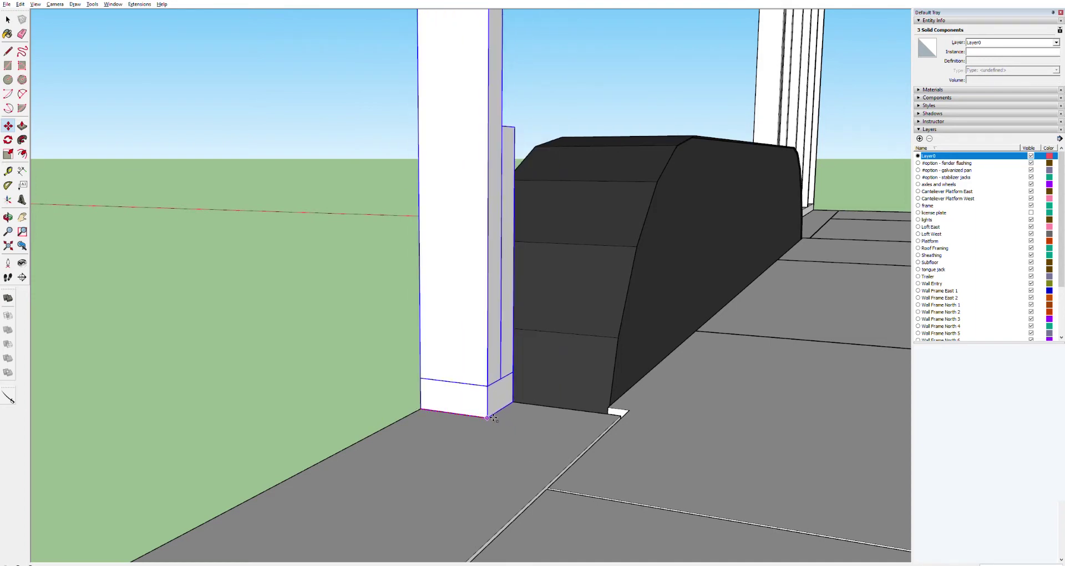
{"action": "left_click", "coordinate": [488, 420]}
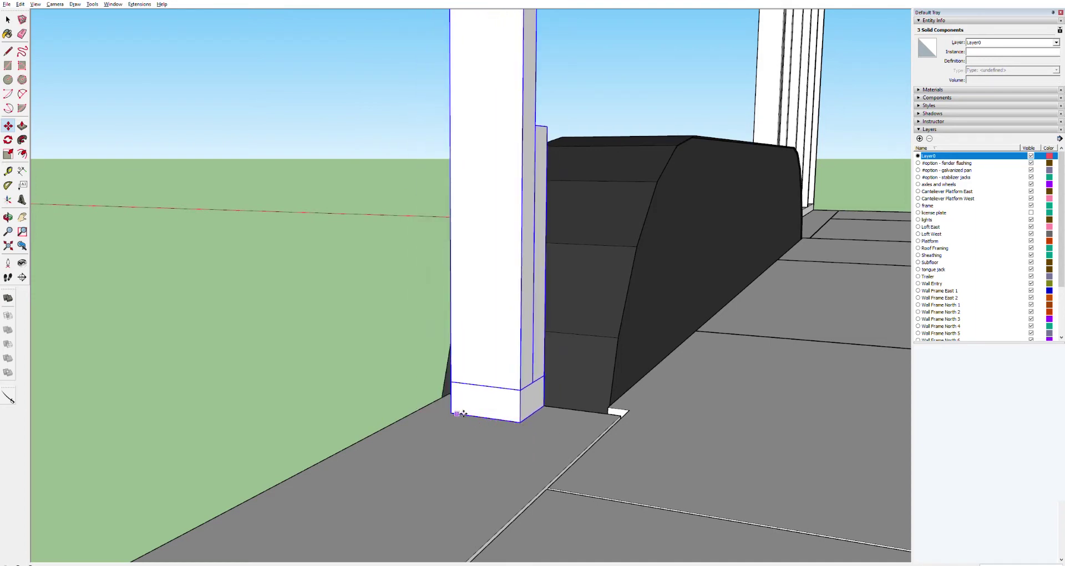
{"action": "middle_click_drag", "start_coordinate": [451, 414], "coordinate": [770, 392]}
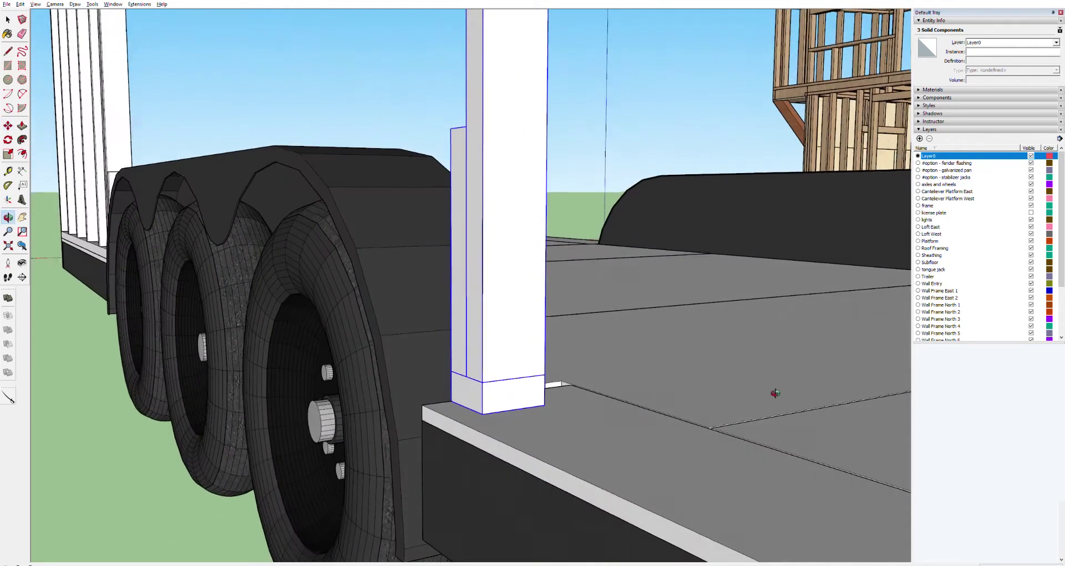
{"action": "left_click", "coordinate": [482, 414]}
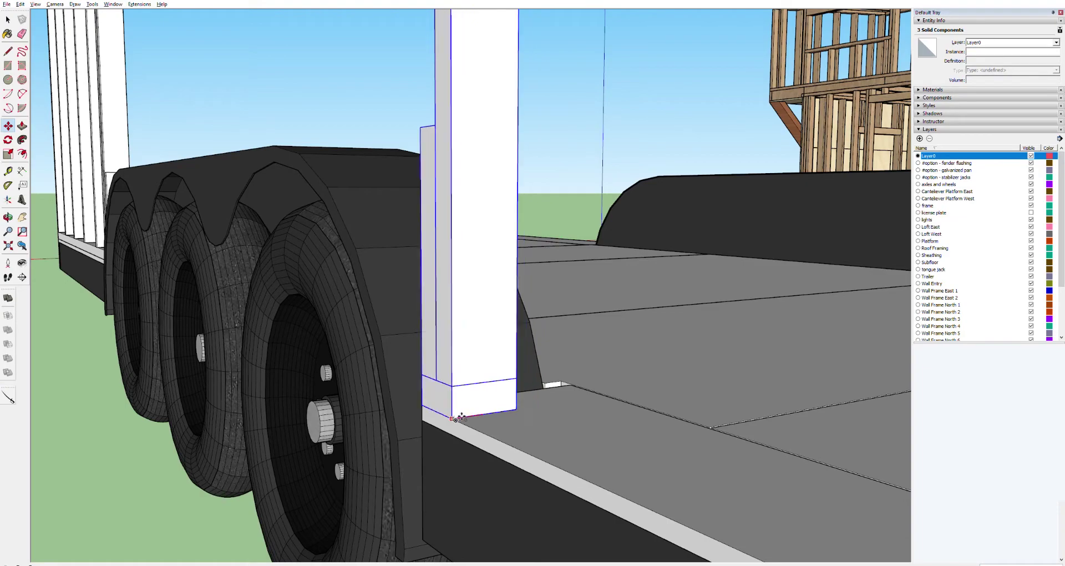
{"action": "left_click", "coordinate": [461, 416]}
{"action": "middle_click_drag", "start_coordinate": [460, 416], "coordinate": [345, 413]}
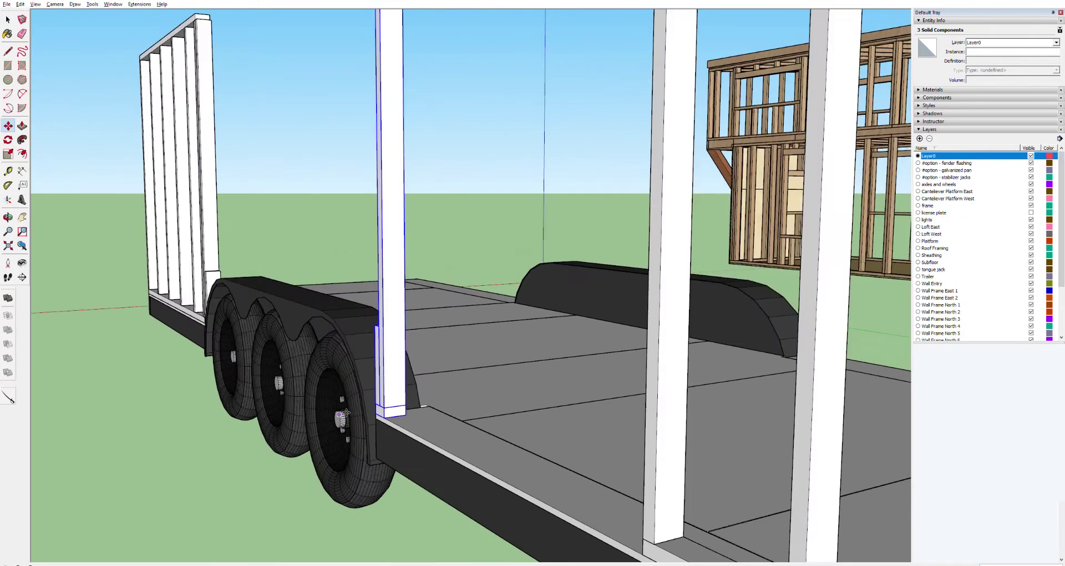
Draw the board's end profile as a closed face on the short post's top.
{"action": "middle_click_drag", "start_coordinate": [212, 394], "coordinate": [507, 336]}
{"action": "middle_click_drag", "start_coordinate": [369, 294], "coordinate": [166, 265]}
{"action": "scroll", "coordinate": [127, 273], "scroll_direction": "up", "scroll_amount": 5}
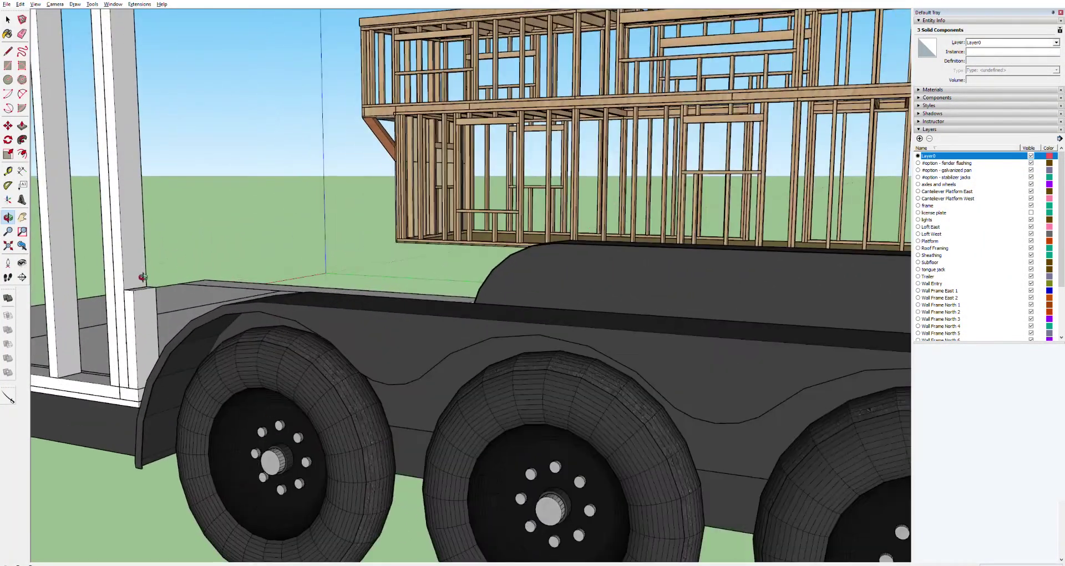
{"action": "scroll", "coordinate": [142, 277], "scroll_direction": "up", "scroll_amount": 5}
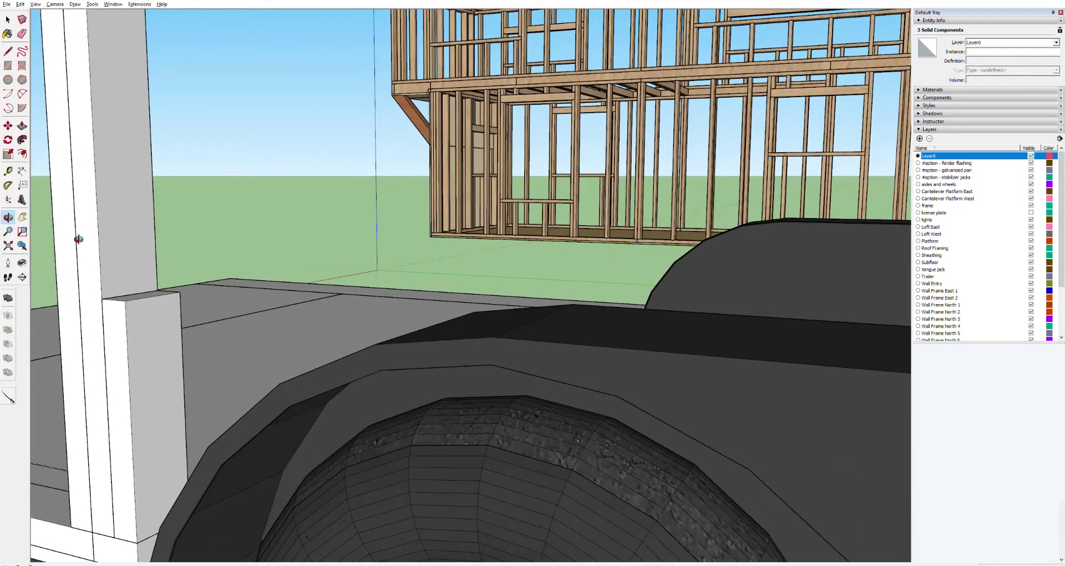
{"action": "left_click", "coordinate": [9, 51]}
{"action": "left_click", "coordinate": [102, 299]}
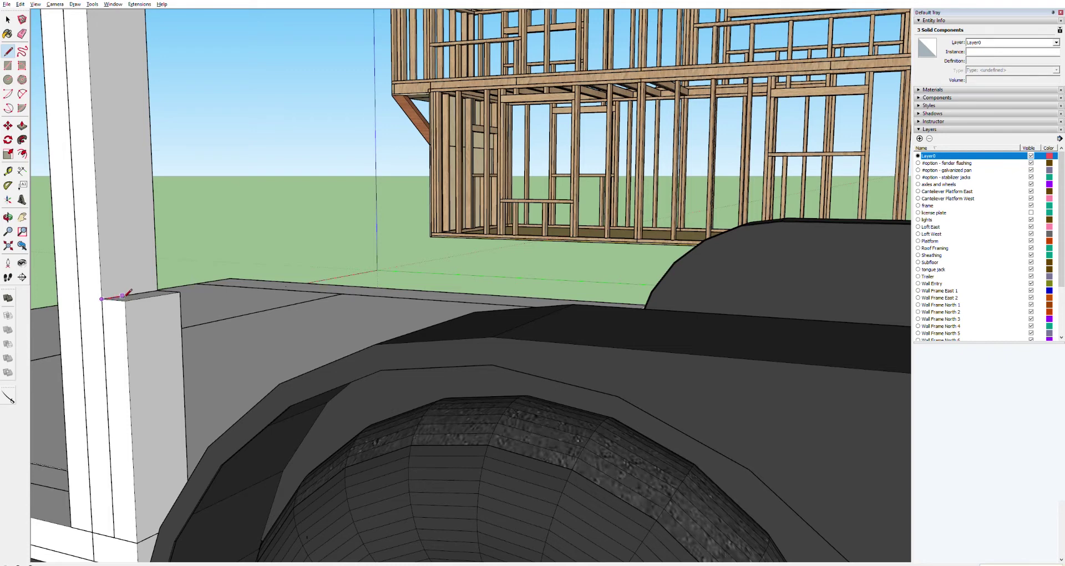
{"action": "left_click", "coordinate": [126, 295]}
{"action": "left_click", "coordinate": [123, 223]}
{"action": "left_click", "coordinate": [103, 299]}
Push/pull the profile into a long board running over the fender.
{"action": "key", "text": "p"}
{"action": "left_click", "coordinate": [112, 263]}
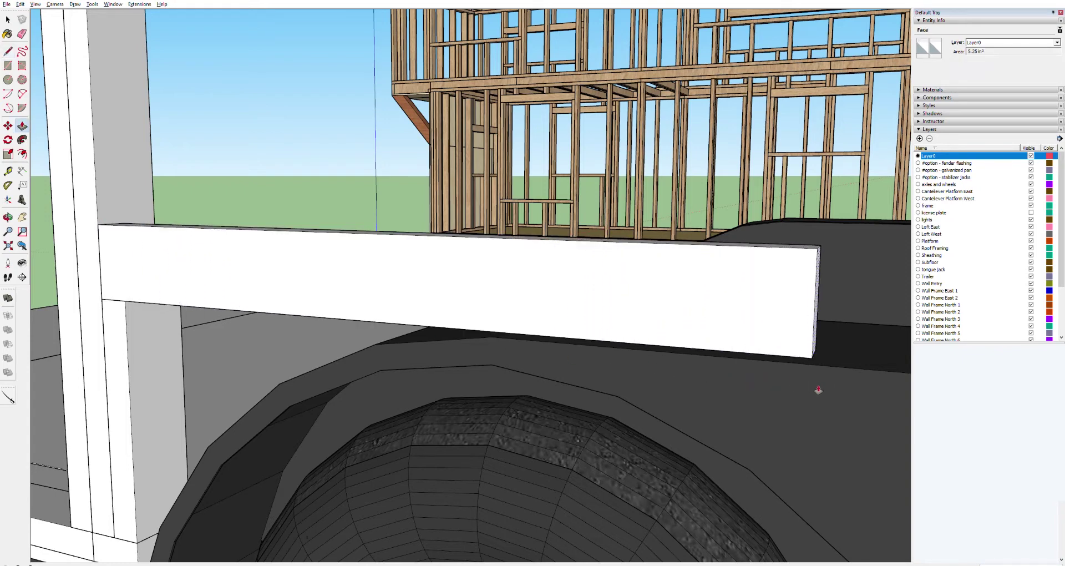
{"action": "left_click", "coordinate": [730, 375]}
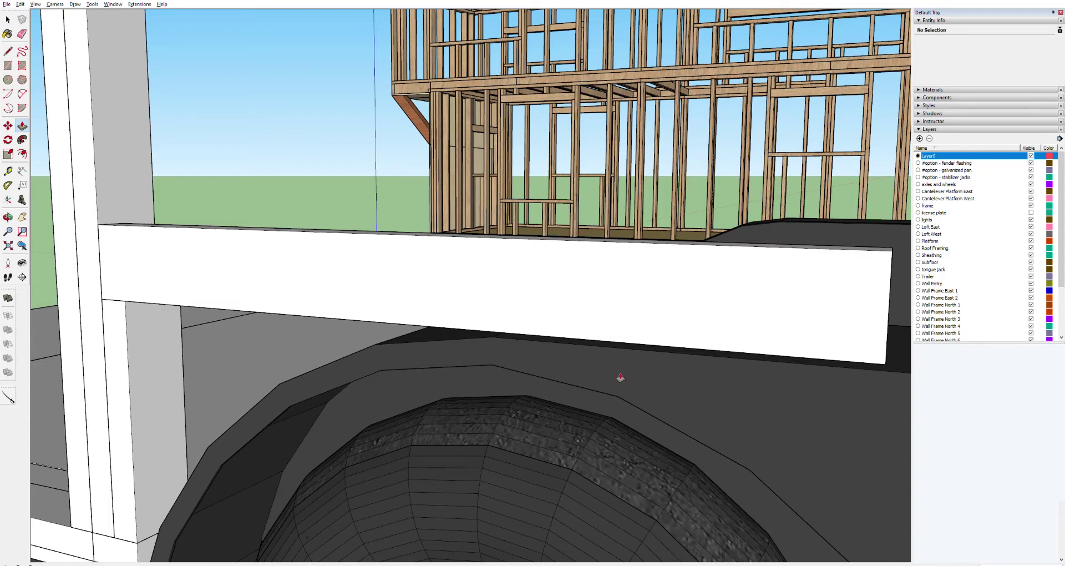
{"action": "key", "text": "h"}
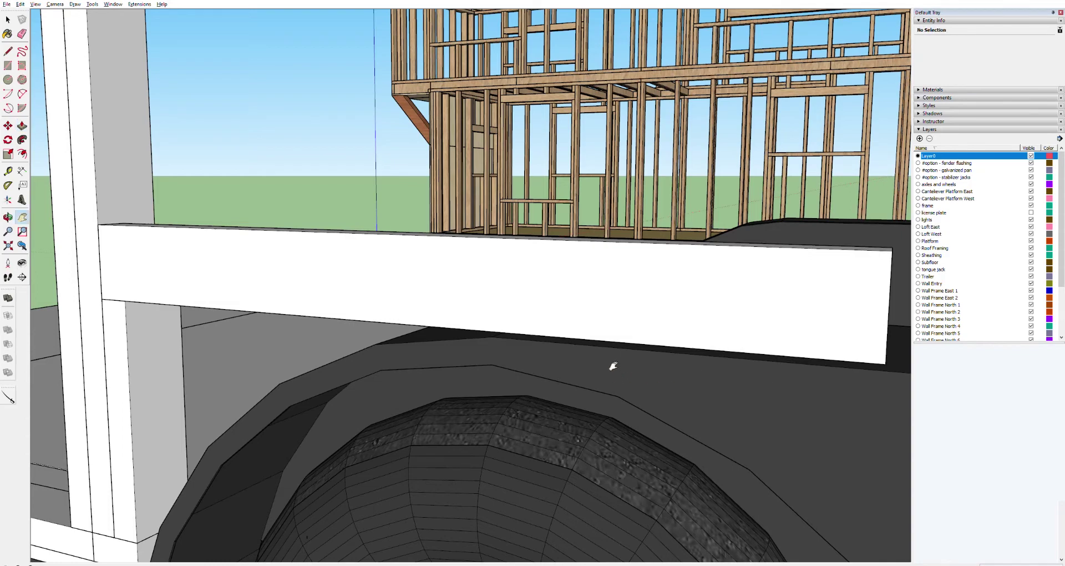
{"action": "left_click_drag", "start_coordinate": [688, 380], "coordinate": [111, 240]}
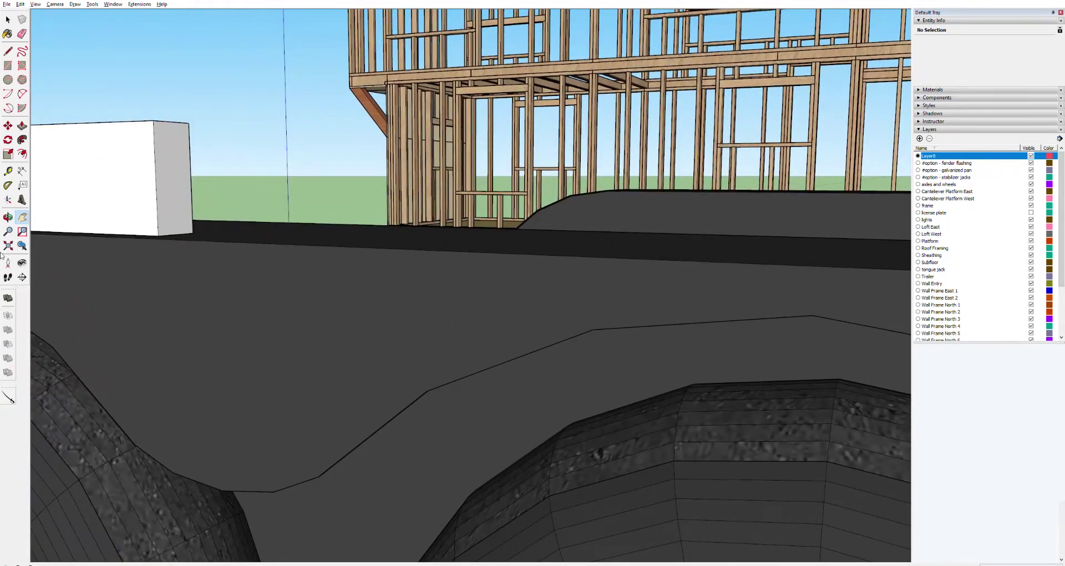
{"action": "key", "text": "p"}
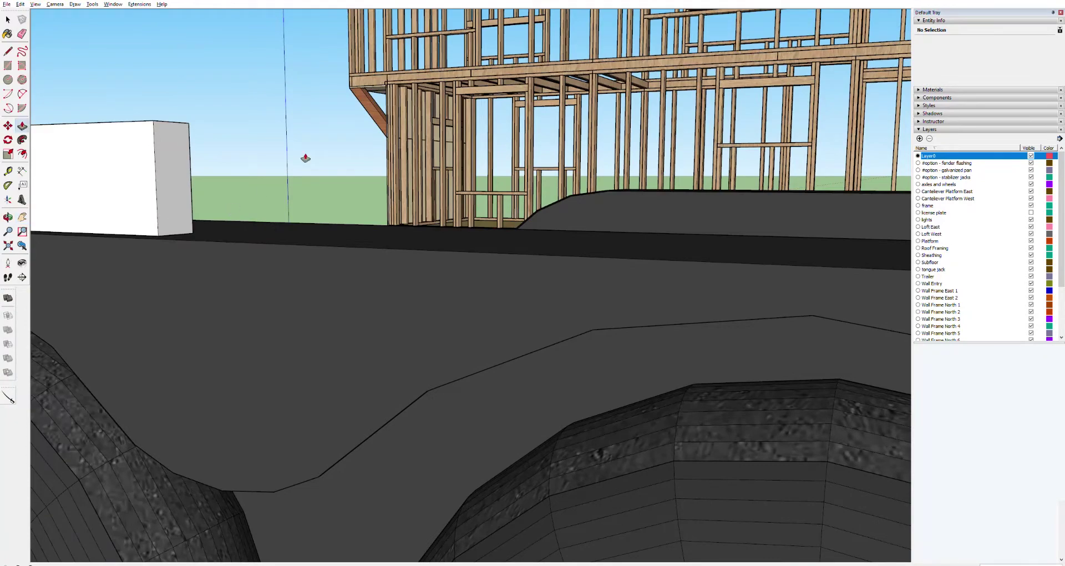
{"action": "left_click", "coordinate": [188, 183]}
{"action": "scroll", "coordinate": [559, 228], "scroll_direction": "down", "scroll_amount": 6}
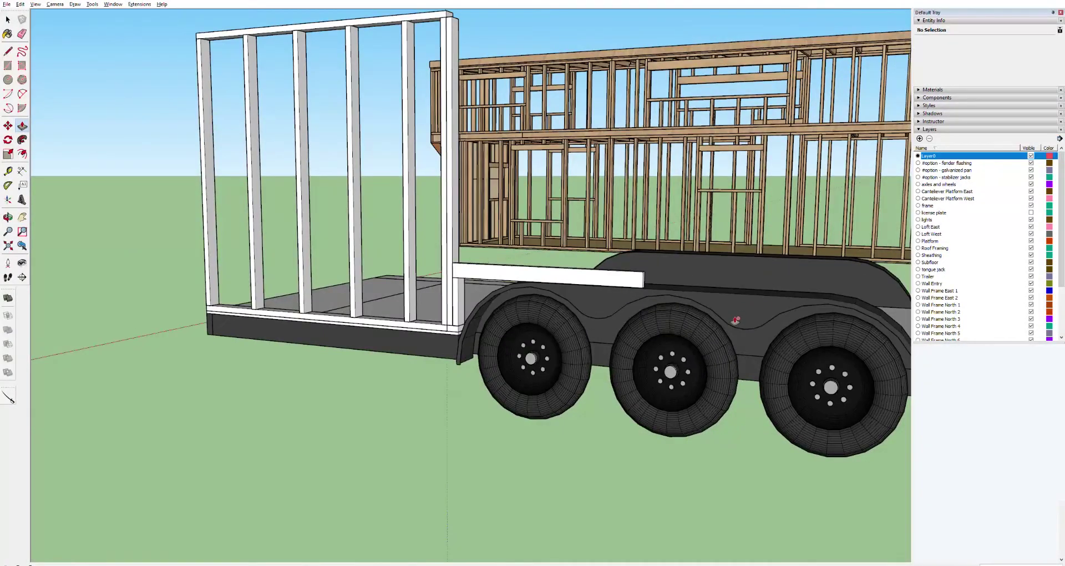
Push the board's end face until it sits flush against the far tall post.
{"action": "key", "text": "h"}
{"action": "left_click_drag", "start_coordinate": [735, 320], "coordinate": [372, 262]}
{"action": "scroll", "coordinate": [372, 262], "scroll_direction": "up", "scroll_amount": 3}
{"action": "scroll", "coordinate": [373, 262], "scroll_direction": "up", "scroll_amount": 1}
{"action": "key", "text": "p"}
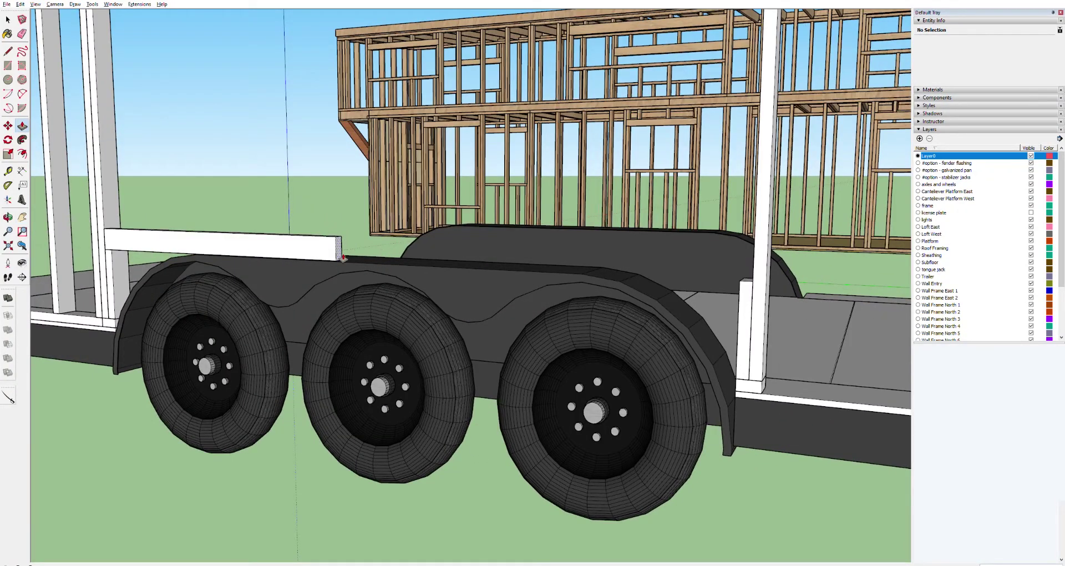
{"action": "left_click", "coordinate": [343, 239]}
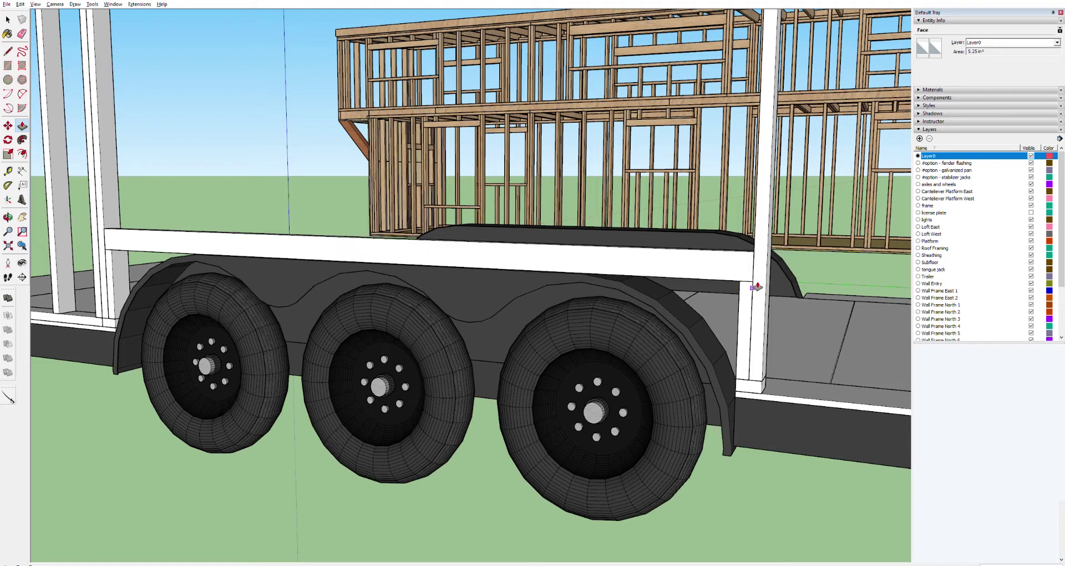
{"action": "left_click", "coordinate": [755, 287]}
{"action": "scroll", "coordinate": [756, 287], "scroll_direction": "up", "scroll_amount": 3}
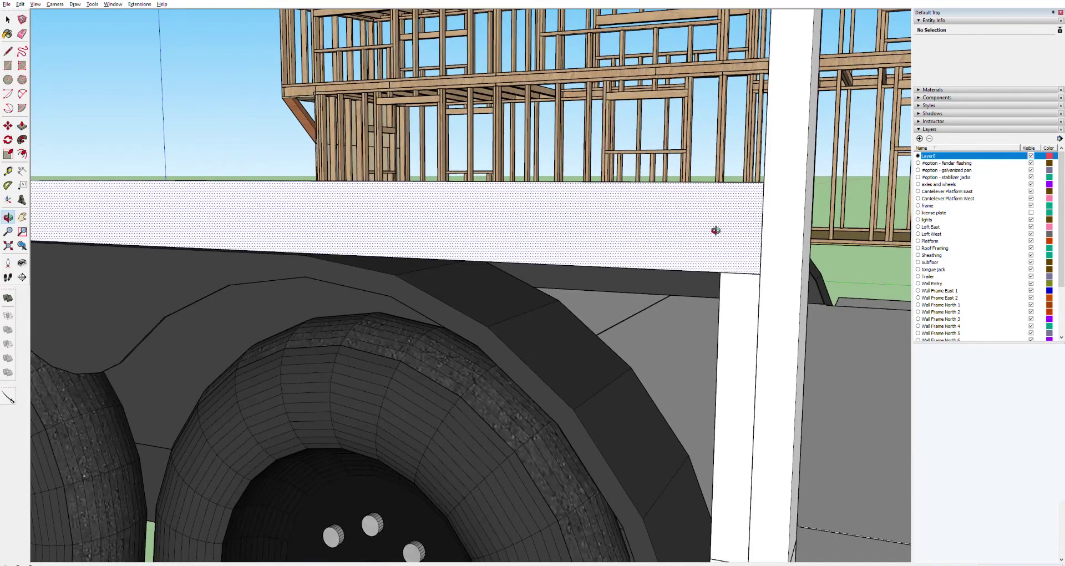
{"action": "middle_click_drag", "start_coordinate": [715, 231], "coordinate": [135, 290]}
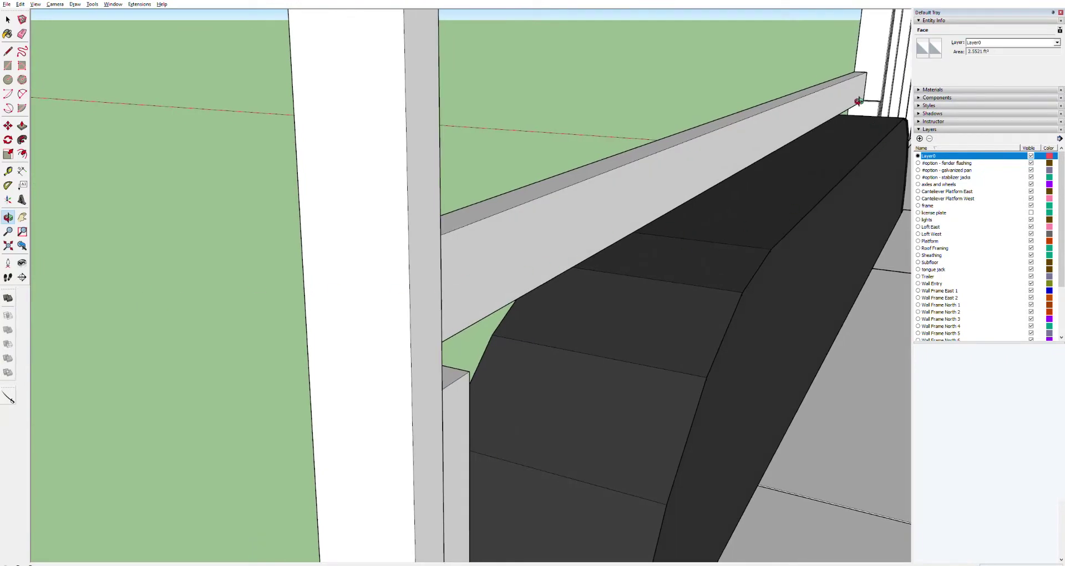
{"action": "scroll", "coordinate": [858, 101], "scroll_direction": "up", "scroll_amount": 5}
{"action": "key", "text": "space"}
{"action": "left_click", "coordinate": [792, 108]}
Select the whole fender board and make it a component.
{"action": "double_click", "coordinate": [783, 107]}
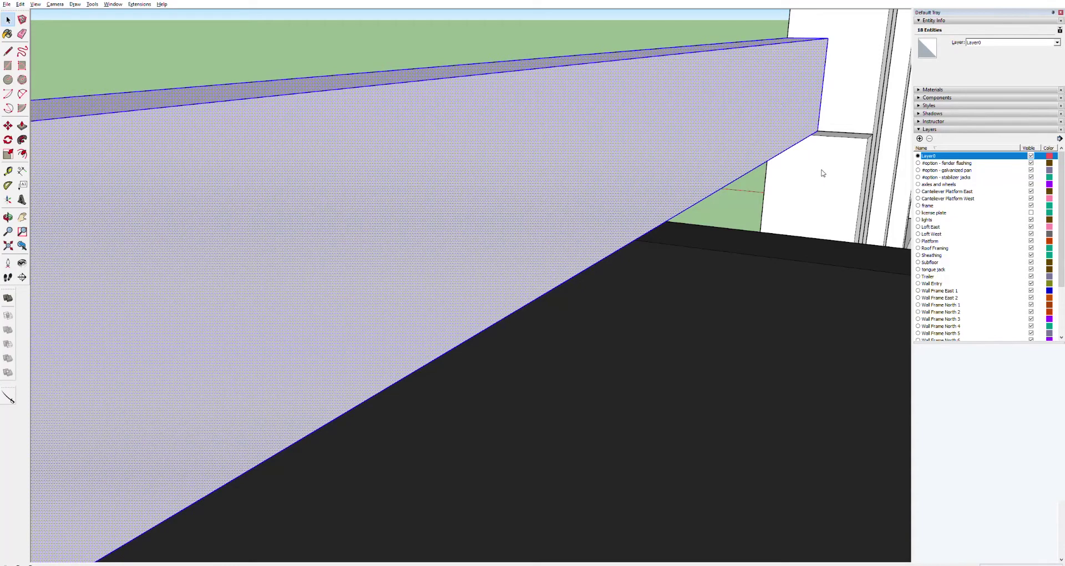
{"action": "key", "text": "g"}
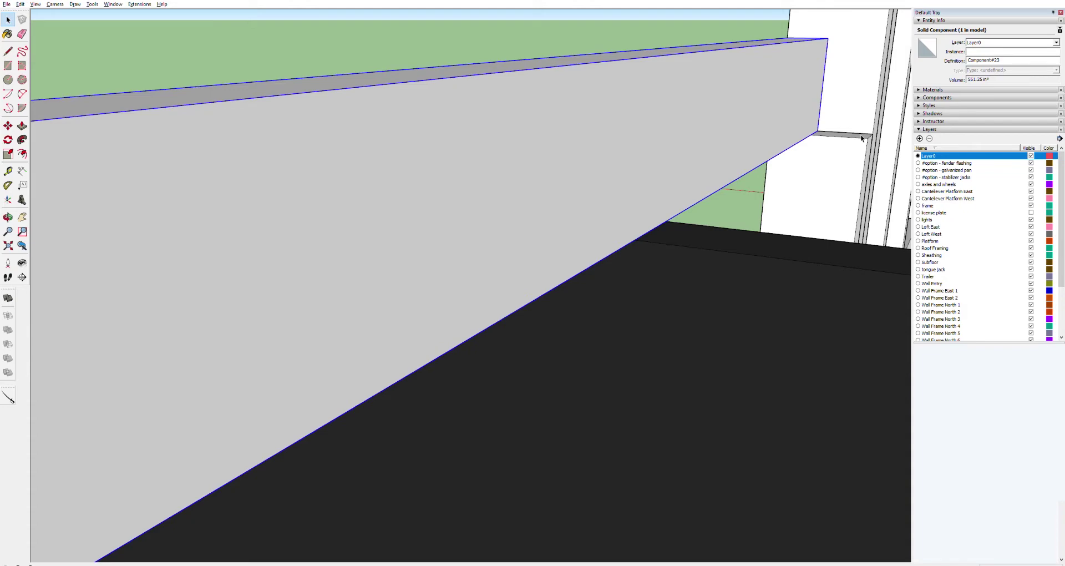
{"action": "scroll", "coordinate": [860, 134], "scroll_direction": "down", "scroll_amount": 6}
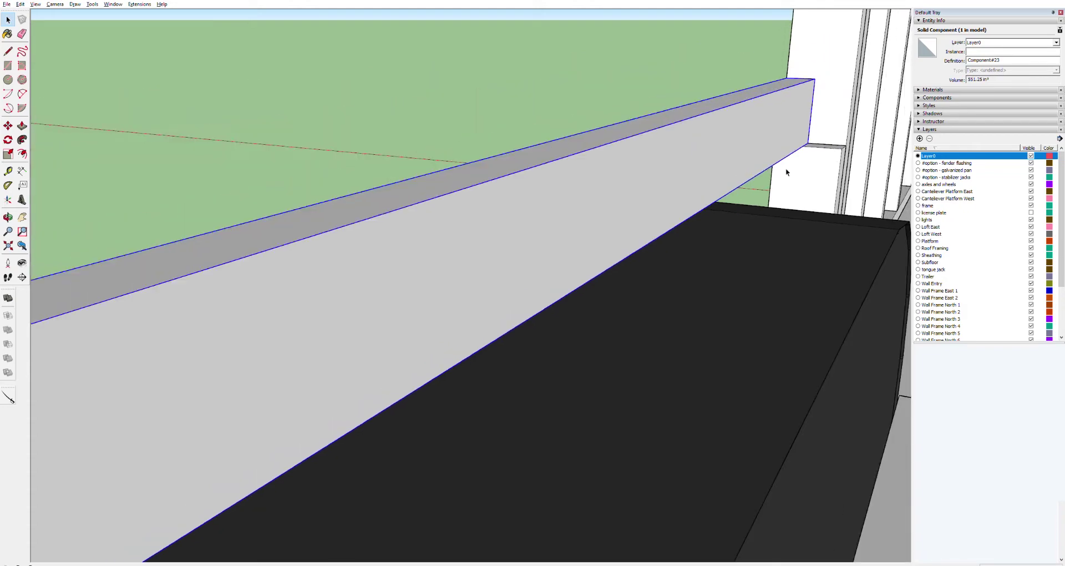
{"action": "scroll", "coordinate": [770, 205], "scroll_direction": "up", "scroll_amount": 3}
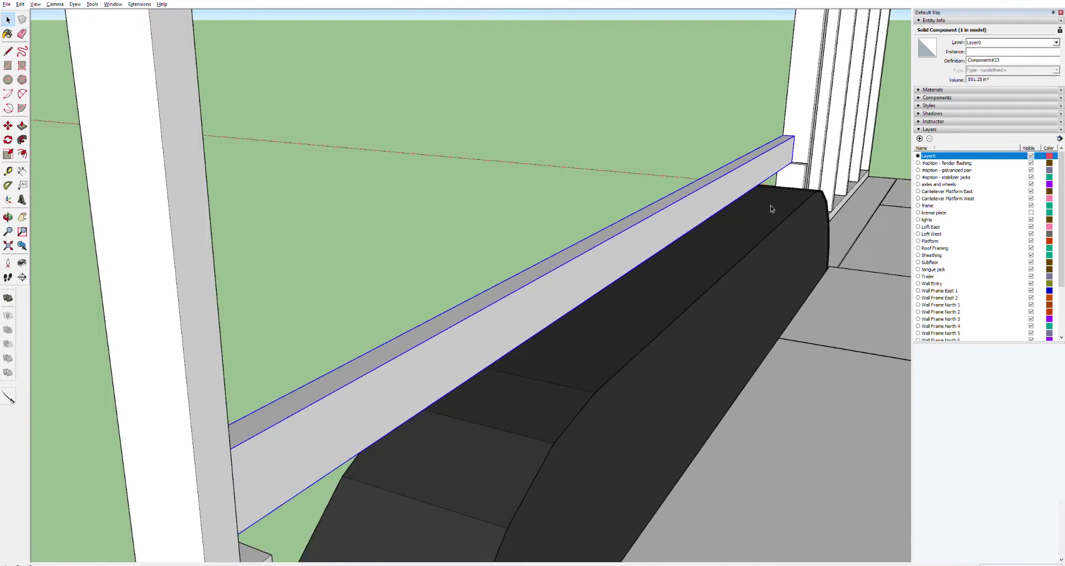
Inside the board component, Push/Pull the top face up to make the board taller.
{"action": "double_click", "coordinate": [740, 162]}
{"action": "triple_click", "coordinate": [741, 163]}
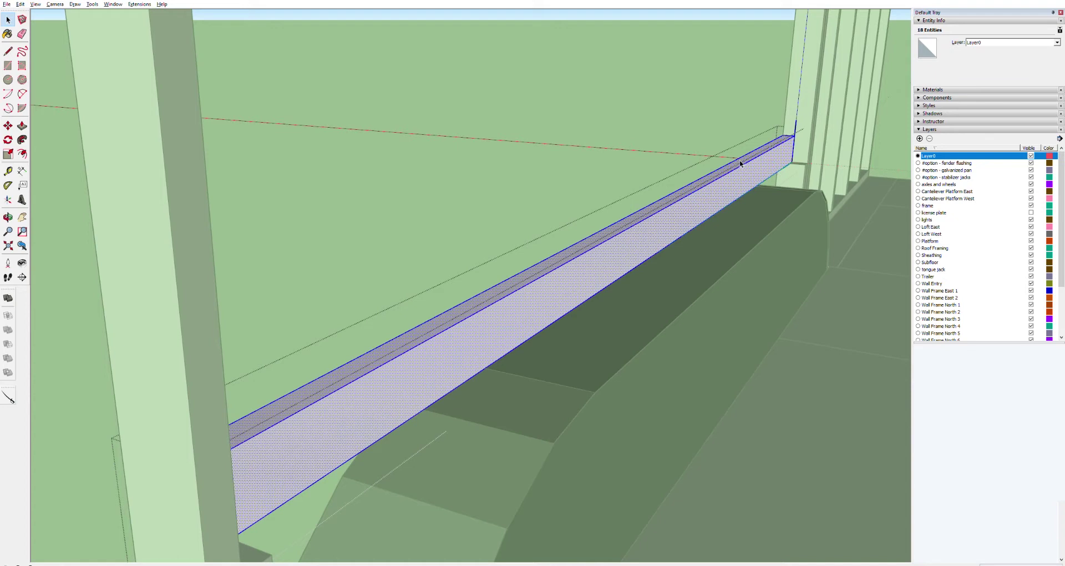
{"action": "key", "text": "p"}
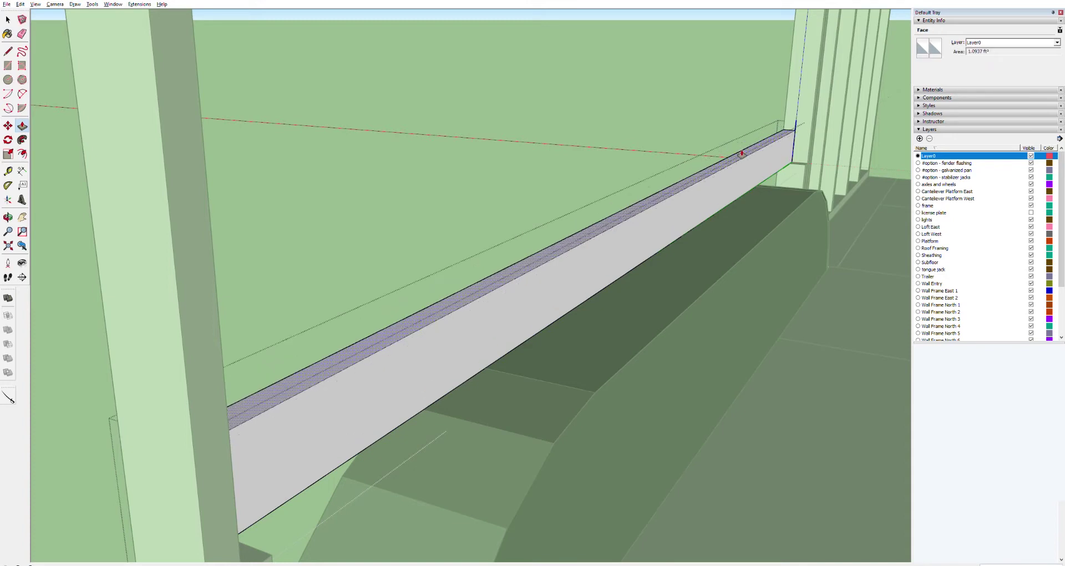
{"action": "left_click", "coordinate": [742, 155]}
{"action": "key", "text": "space"}
{"action": "left_click", "coordinate": [680, 78]}
Copy the board to the matching corner to form a doubled header, then inspect the joint.
{"action": "left_click", "coordinate": [765, 148]}
{"action": "key", "text": "m"}
{"action": "scroll", "coordinate": [804, 160], "scroll_direction": "up", "scroll_amount": 6}
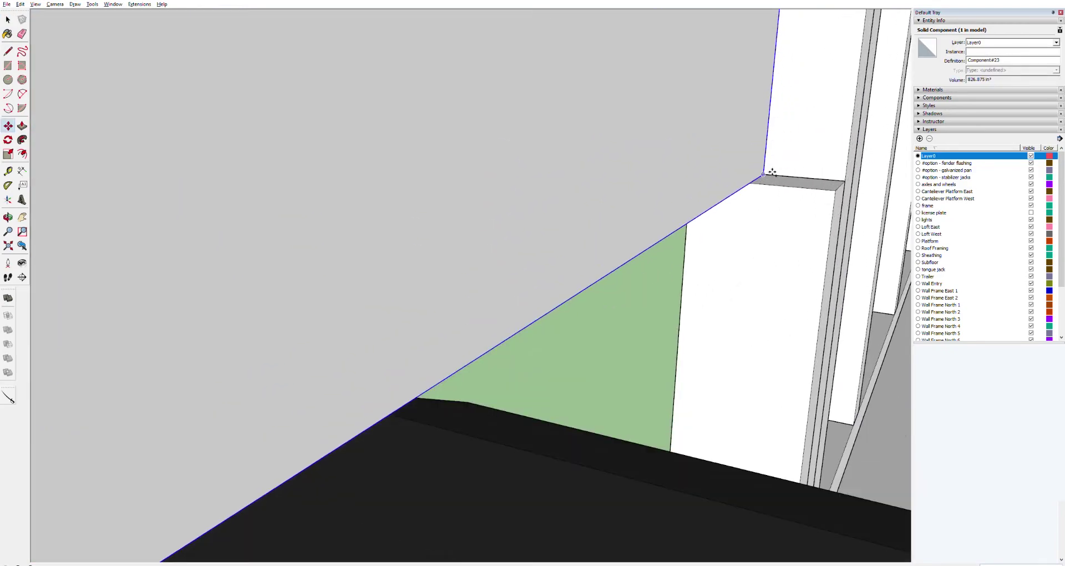
{"action": "left_click", "coordinate": [762, 174]}
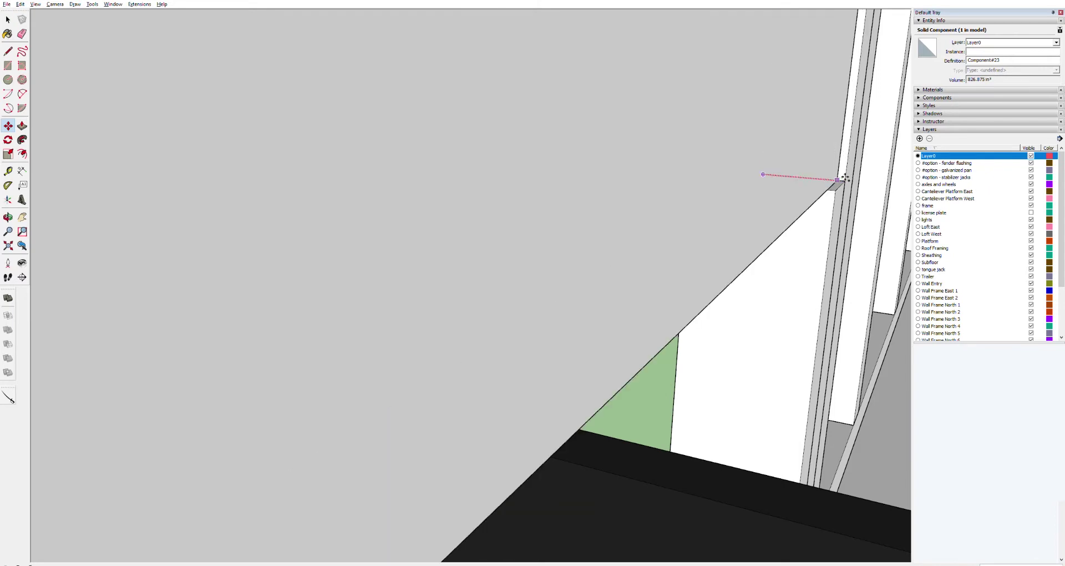
{"action": "scroll", "coordinate": [844, 177], "scroll_direction": "up", "scroll_amount": 3}
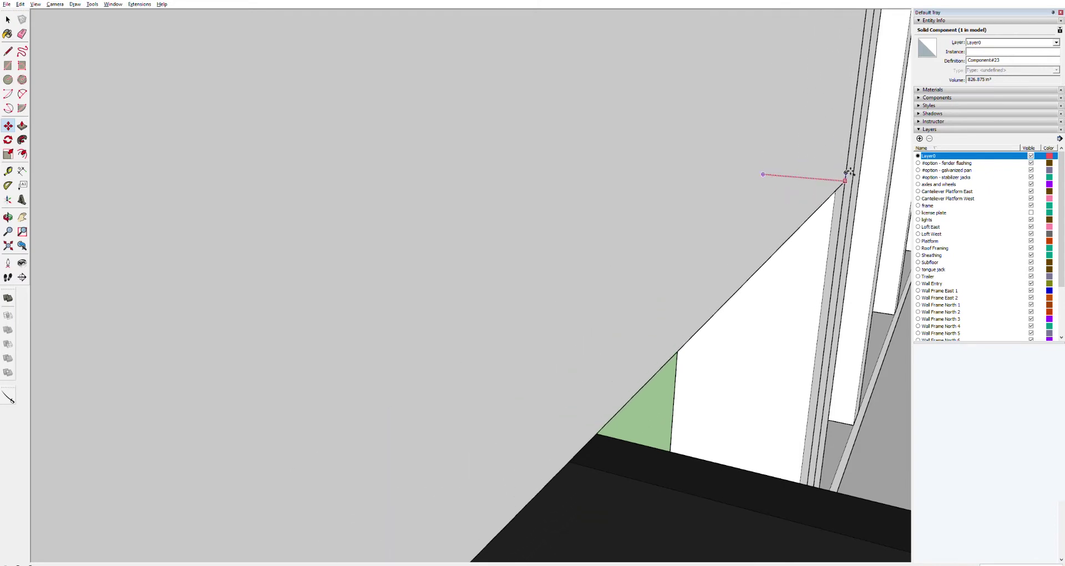
{"action": "scroll", "coordinate": [849, 173], "scroll_direction": "up", "scroll_amount": 5}
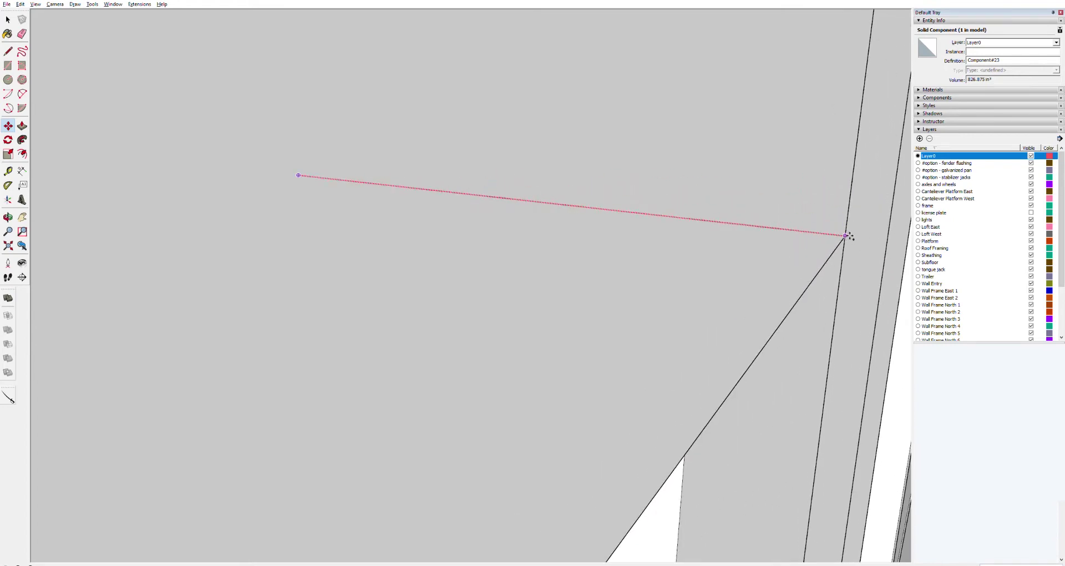
{"action": "left_click", "coordinate": [845, 235]}
{"action": "middle_click_drag", "start_coordinate": [799, 230], "coordinate": [680, 209], "text": "shift"}
{"action": "scroll", "coordinate": [681, 209], "scroll_direction": "down", "scroll_amount": 6}
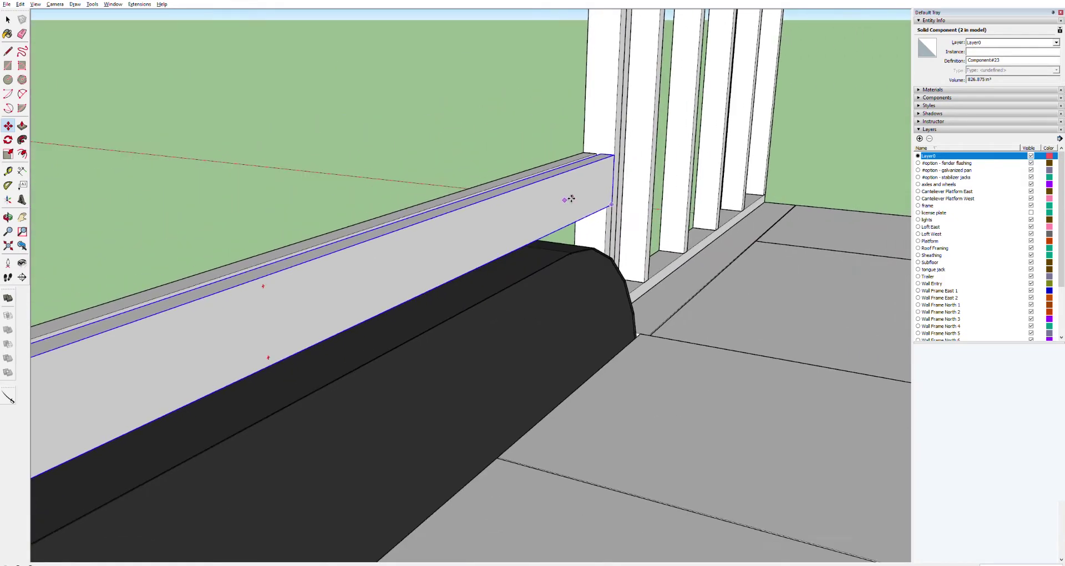
{"action": "mouse_move", "coordinate": [549, 180]}
{"action": "middle_mouse_down"}
{"action": "mouse_move", "coordinate": [658, 244]}
{"action": "mouse_move", "coordinate": [654, 216]}
{"action": "mouse_move", "coordinate": [661, 230]}
{"action": "middle_mouse_up"}
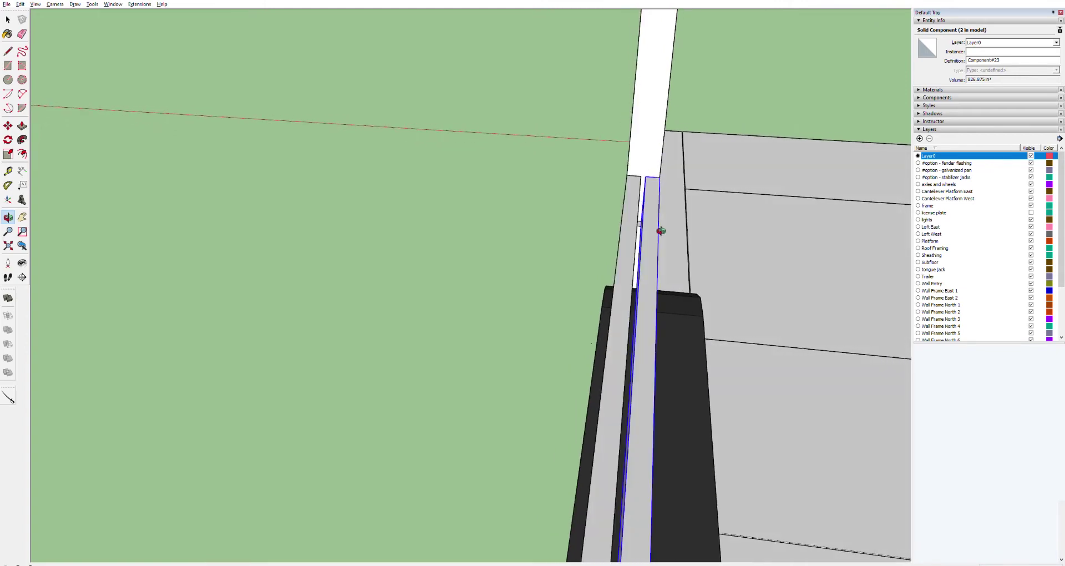
{"action": "mouse_move", "coordinate": [627, 308]}
{"action": "middle_mouse_down"}
{"action": "mouse_move", "coordinate": [618, 359]}
{"action": "mouse_move", "coordinate": [688, 327]}
{"action": "mouse_move", "coordinate": [638, 250]}
{"action": "mouse_move", "coordinate": [672, 222]}
{"action": "middle_mouse_up"}
{"action": "scroll", "coordinate": [673, 222], "scroll_direction": "down", "scroll_amount": 5}
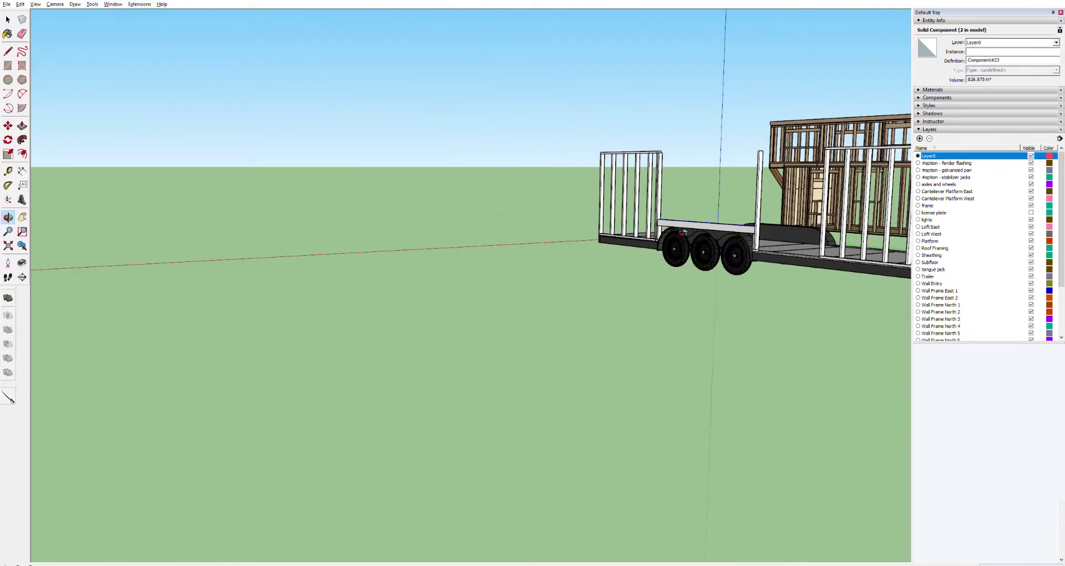
Pan and orbit along the trailer wheels to the white beam above the fender, and select it.
{"action": "middle_click_drag", "start_coordinate": [689, 217], "coordinate": [951, 195]}
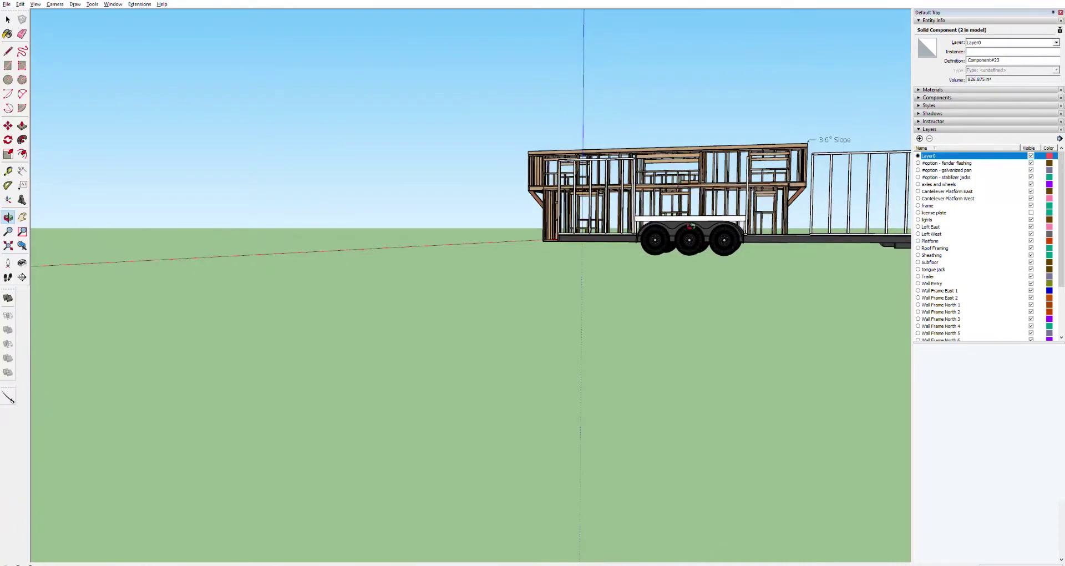
{"action": "scroll", "coordinate": [657, 228], "scroll_direction": "up", "scroll_amount": 8}
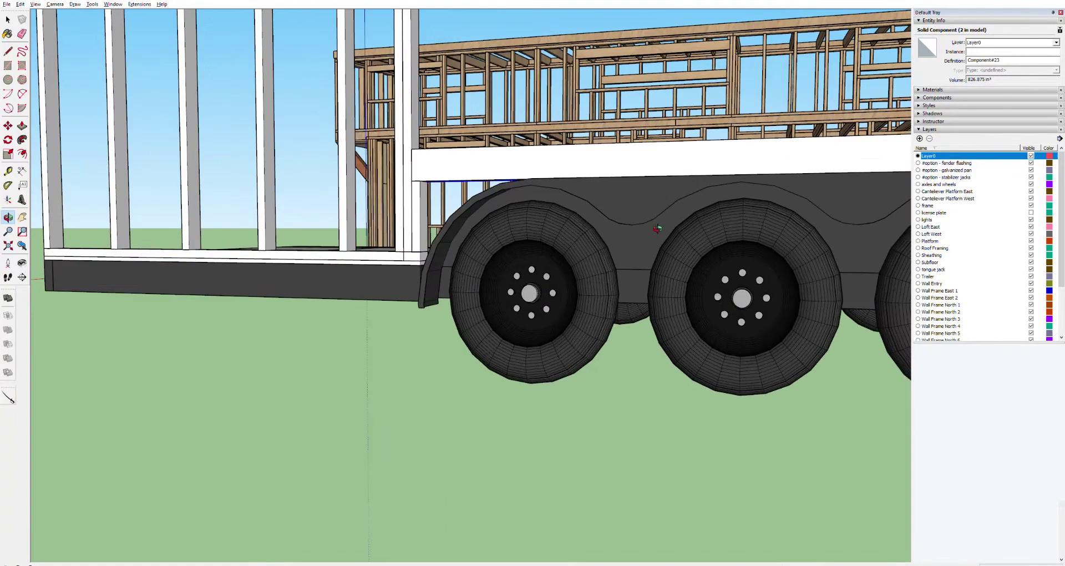
{"action": "middle_click_drag", "start_coordinate": [660, 224], "coordinate": [699, 231], "text": "shift"}
{"action": "mouse_move", "coordinate": [614, 221]}
{"action": "middle_mouse_down", "text": "shift"}
{"action": "mouse_move", "coordinate": [553, 240]}
{"action": "mouse_move", "coordinate": [422, 233]}
{"action": "middle_mouse_up", "text": "shift"}
{"action": "middle_click_drag", "start_coordinate": [724, 249], "coordinate": [498, 253], "text": "shift"}
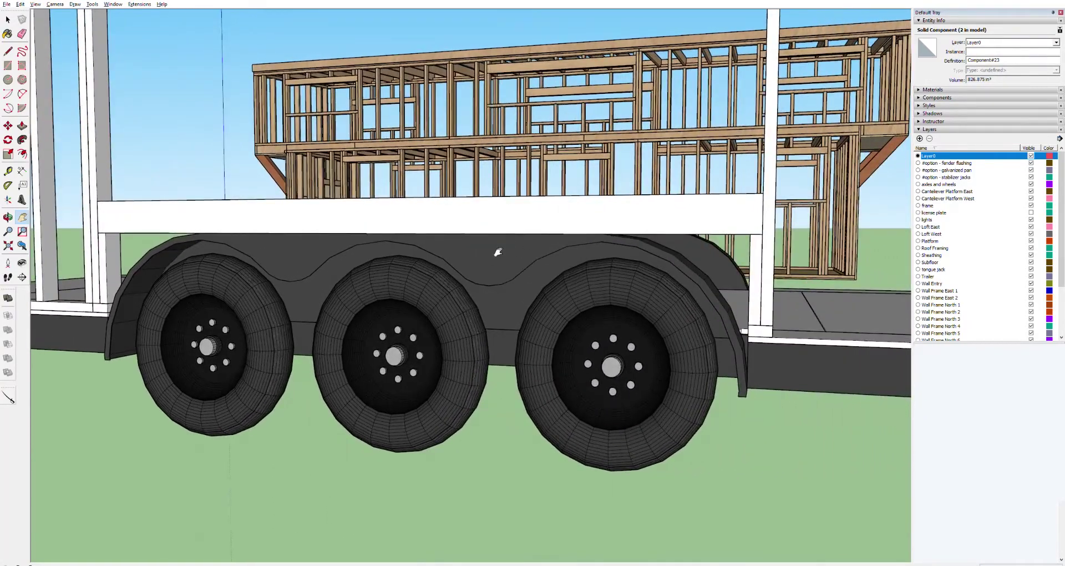
{"action": "mouse_move", "coordinate": [604, 228]}
{"action": "middle_mouse_down", "text": "shift"}
{"action": "mouse_move", "coordinate": [580, 266]}
{"action": "mouse_move", "coordinate": [608, 249]}
{"action": "mouse_move", "coordinate": [682, 248]}
{"action": "middle_mouse_up", "text": "shift"}
{"action": "middle_click_drag", "start_coordinate": [344, 240], "coordinate": [582, 243], "text": "shift"}
{"action": "scroll", "coordinate": [421, 240], "scroll_direction": "up", "scroll_amount": 5}
{"action": "scroll", "coordinate": [445, 261], "scroll_direction": "down", "scroll_amount": 4}
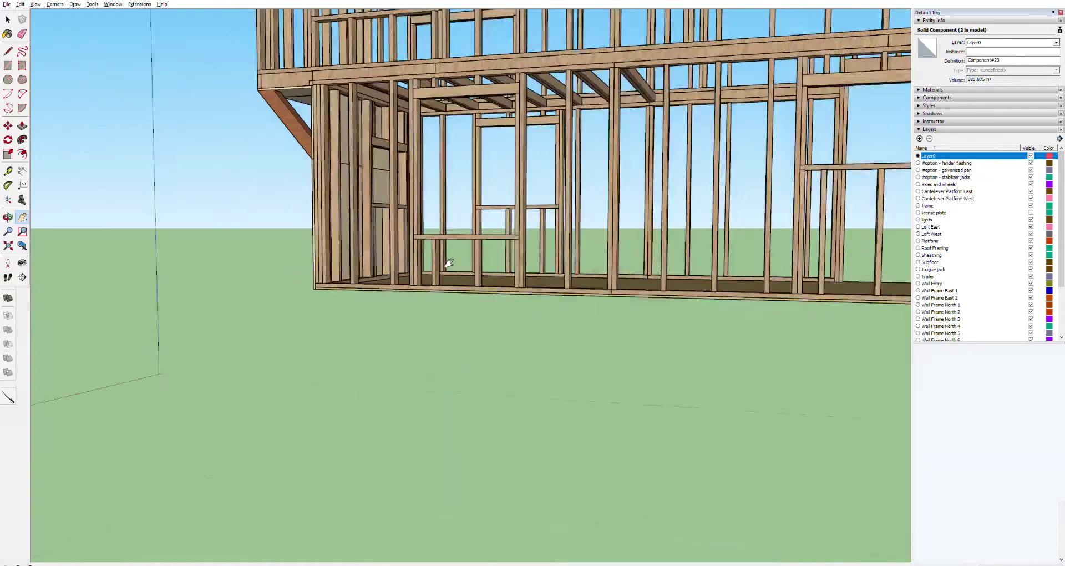
{"action": "middle_click_drag", "start_coordinate": [482, 247], "coordinate": [409, 191]}
{"action": "key", "text": "space"}
{"action": "left_click", "coordinate": [405, 195], "text": "ctrl"}
Move the header beam by its lower-left corner onto the post's top endpoint.
{"action": "key", "text": "m"}
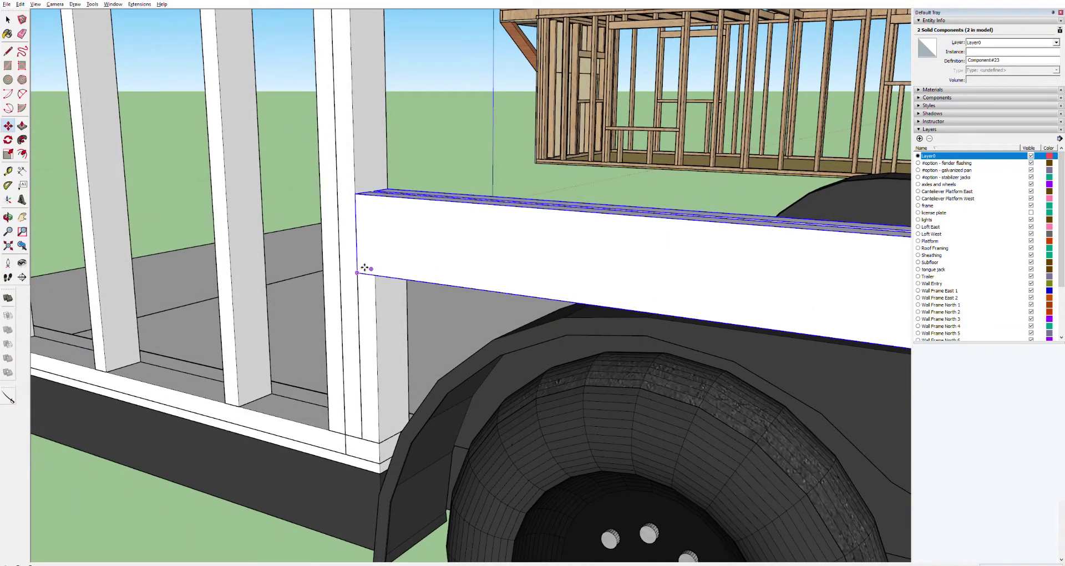
{"action": "left_click", "coordinate": [366, 269]}
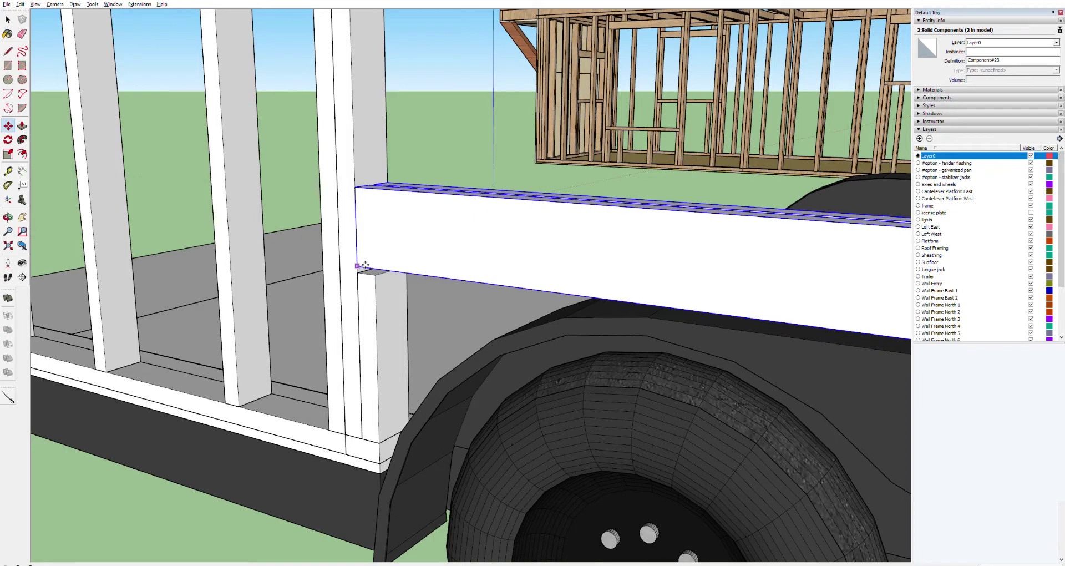
{"action": "left_click", "coordinate": [366, 265]}
{"action": "key", "text": "space"}
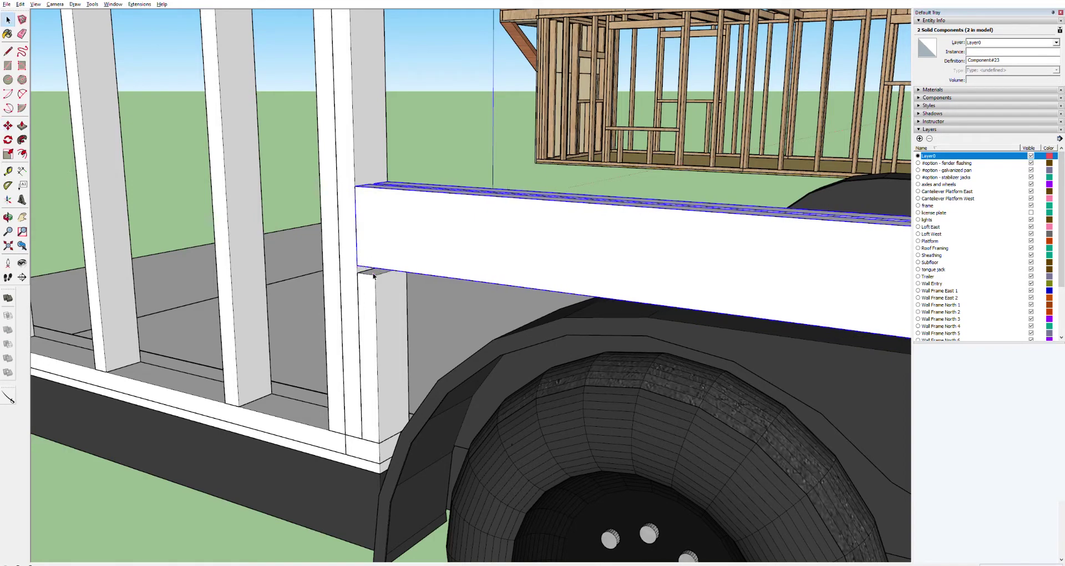
Open the short post beside the fender for editing and orbit in to its top.
{"action": "double_click", "coordinate": [373, 272]}
{"action": "scroll", "coordinate": [551, 344], "scroll_direction": "down", "scroll_amount": 8}
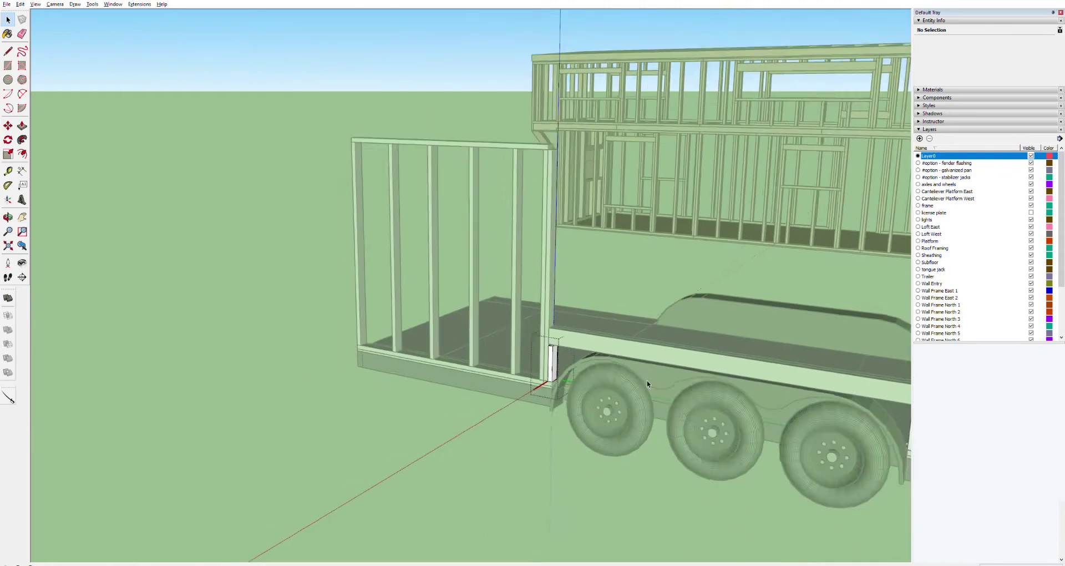
{"action": "scroll", "coordinate": [647, 383], "scroll_direction": "down", "scroll_amount": 2}
{"action": "key", "text": "o"}
{"action": "left_click_drag", "start_coordinate": [499, 349], "coordinate": [445, 311]}
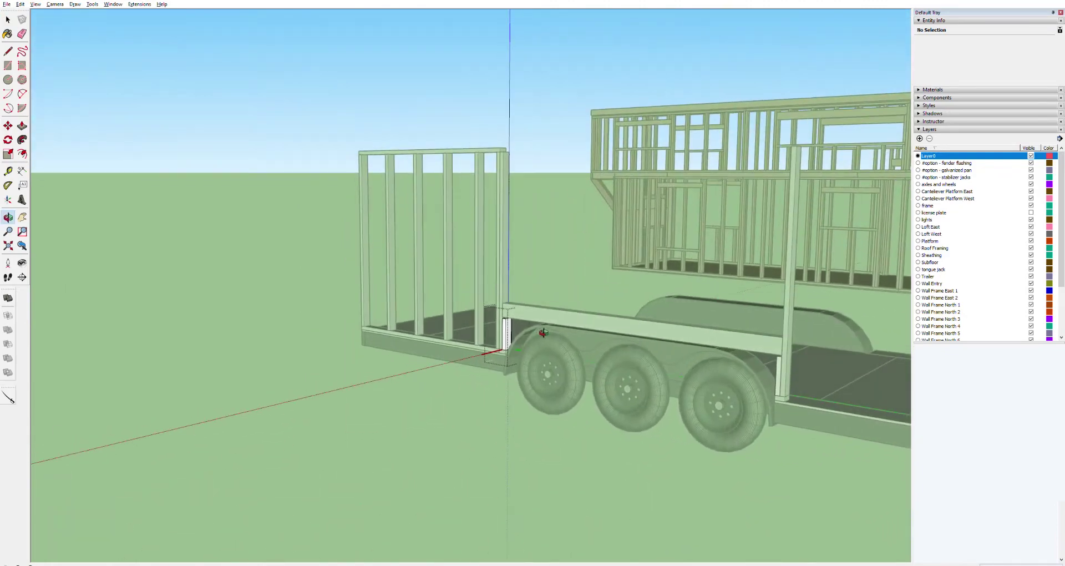
{"action": "scroll", "coordinate": [738, 351], "scroll_direction": "up", "scroll_amount": 5}
{"action": "scroll", "coordinate": [743, 351], "scroll_direction": "up", "scroll_amount": 1}
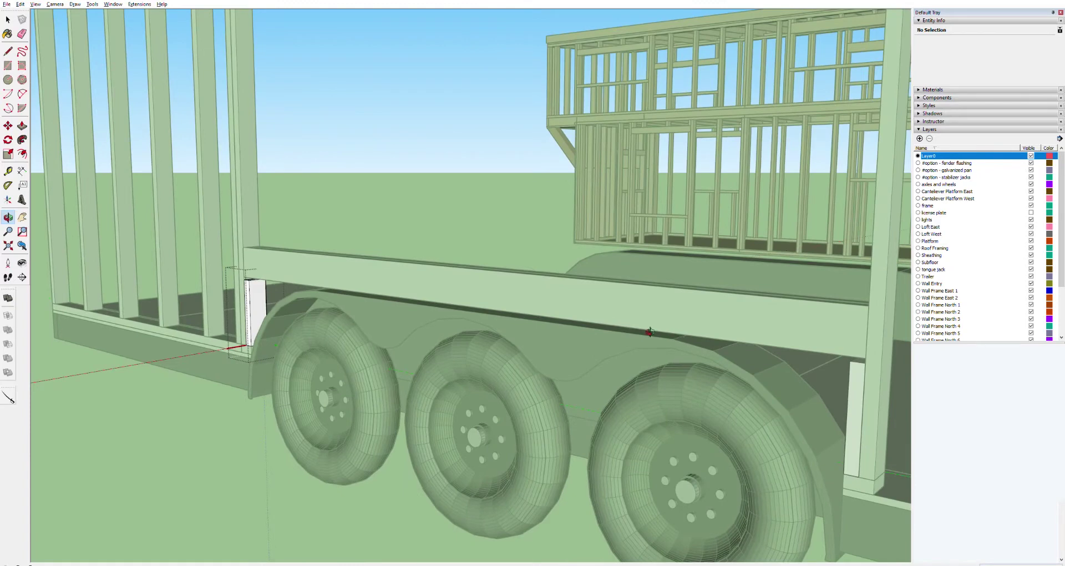
{"action": "key", "text": "space"}
{"action": "left_click", "coordinate": [250, 278]}
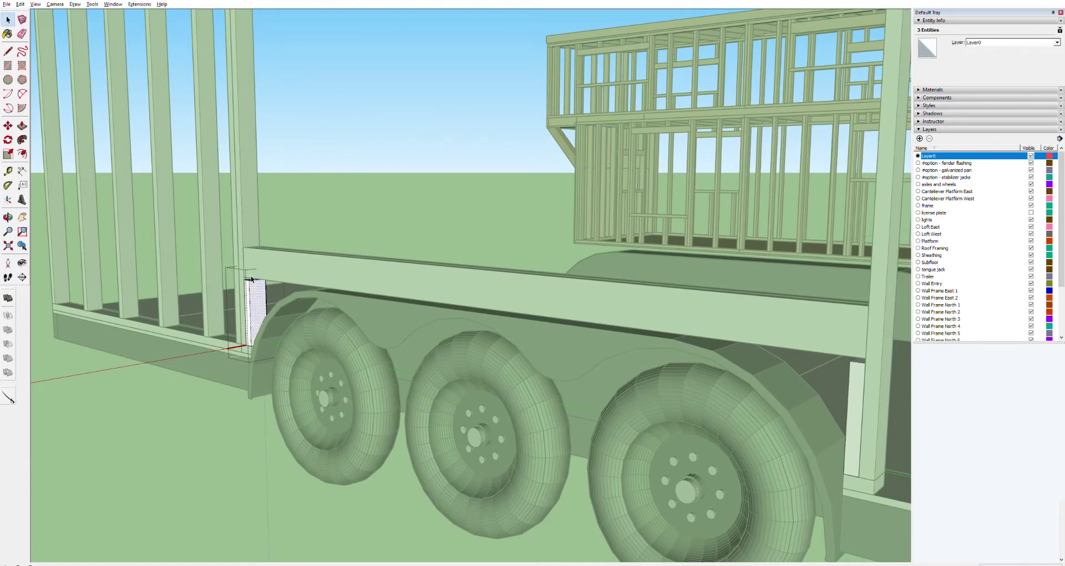
{"action": "middle_click_drag", "start_coordinate": [250, 274], "coordinate": [255, 279]}
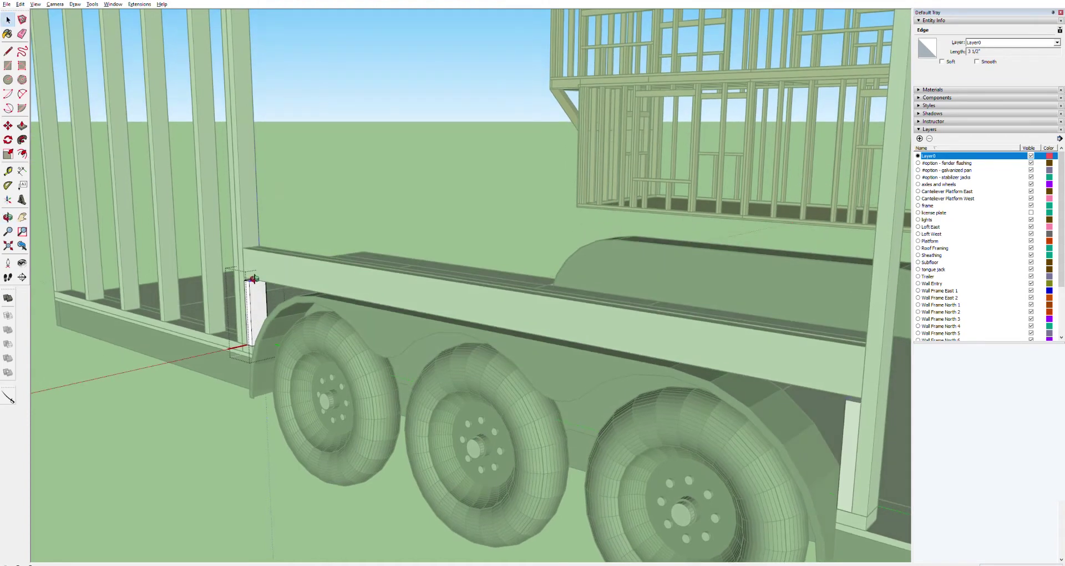
{"action": "double_click", "coordinate": [251, 279]}
{"action": "scroll", "coordinate": [248, 280], "scroll_direction": "up", "scroll_amount": 5}
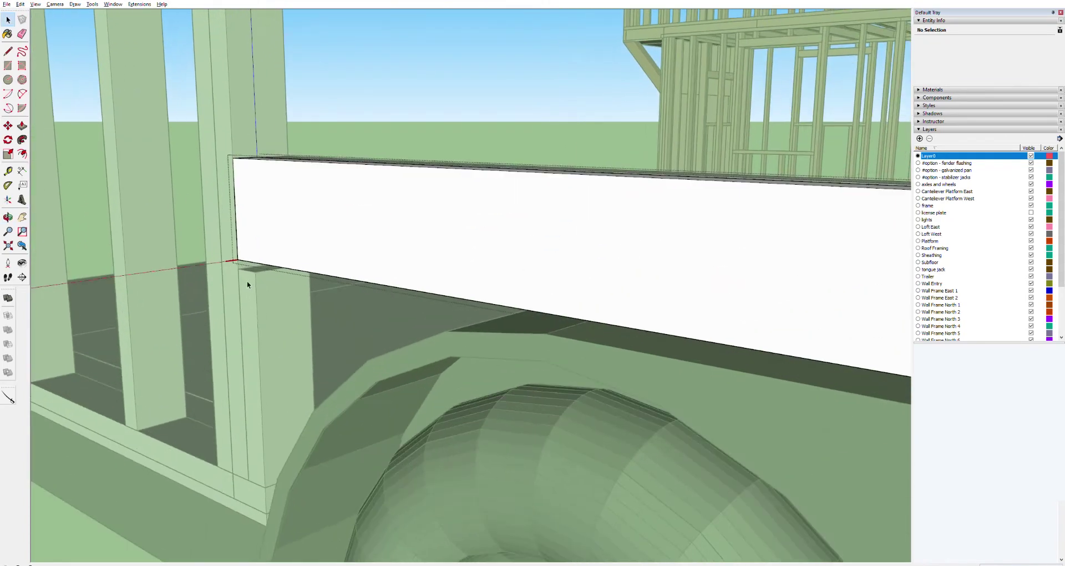
Push/Pull the post's top face up to meet the beam, then switch to Right view.
{"action": "double_click", "coordinate": [254, 269]}
{"action": "double_click", "coordinate": [255, 268]}
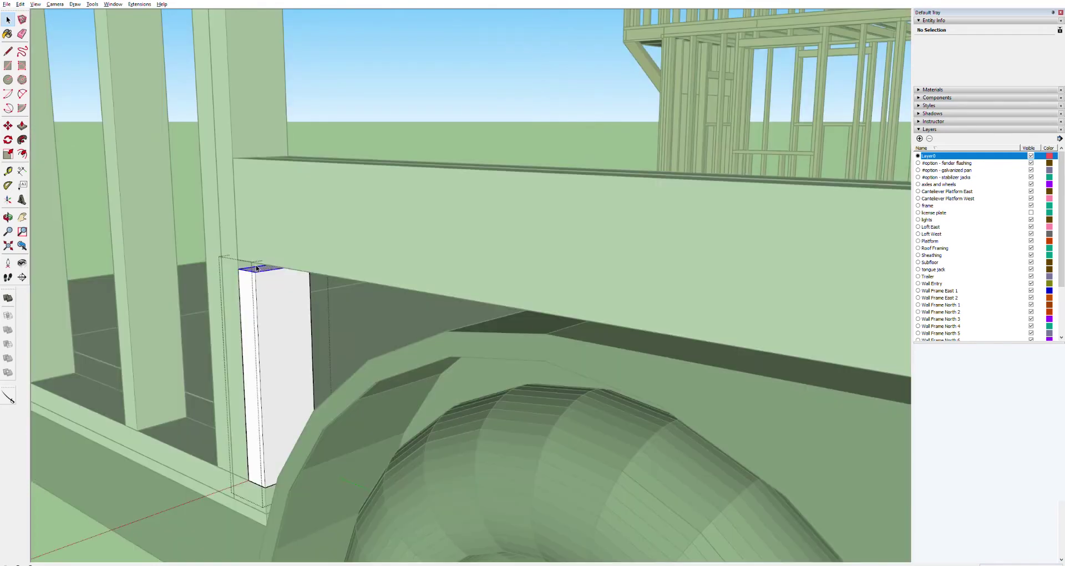
{"action": "key", "text": "p"}
{"action": "left_click", "coordinate": [253, 268]}
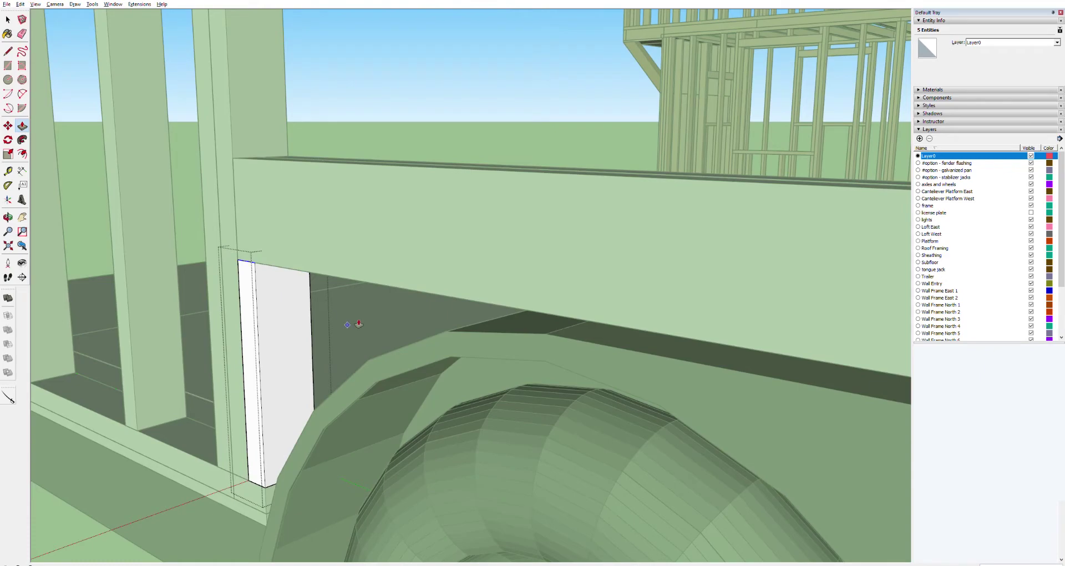
{"action": "scroll", "coordinate": [346, 322], "scroll_direction": "down", "scroll_amount": 6}
{"action": "scroll", "coordinate": [636, 382], "scroll_direction": "up", "scroll_amount": 6}
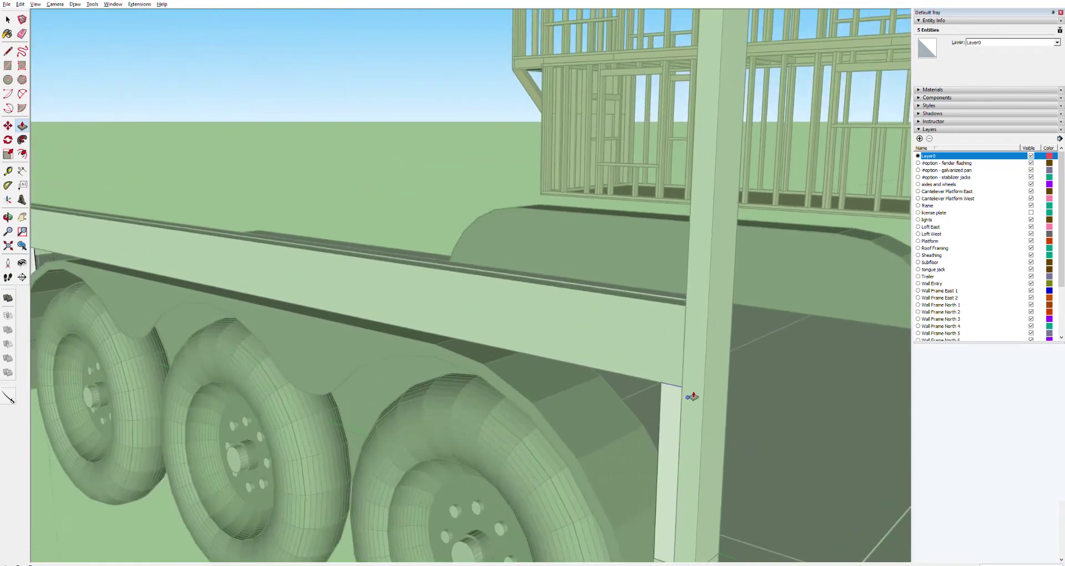
{"action": "key", "text": "space"}
{"action": "left_click", "coordinate": [474, 102]}
{"action": "key", "text": "o"}
{"action": "key", "text": "F6"}
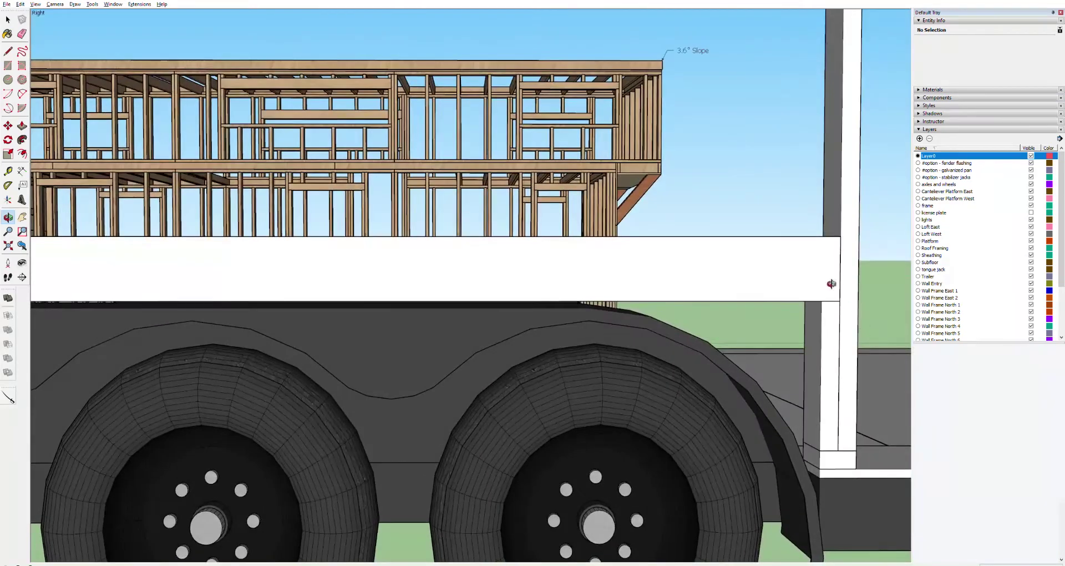
Zoom out and orbit over the trailer side to check the header, jack studs and tall post.
{"action": "scroll", "coordinate": [828, 373], "scroll_direction": "down", "scroll_amount": 5}
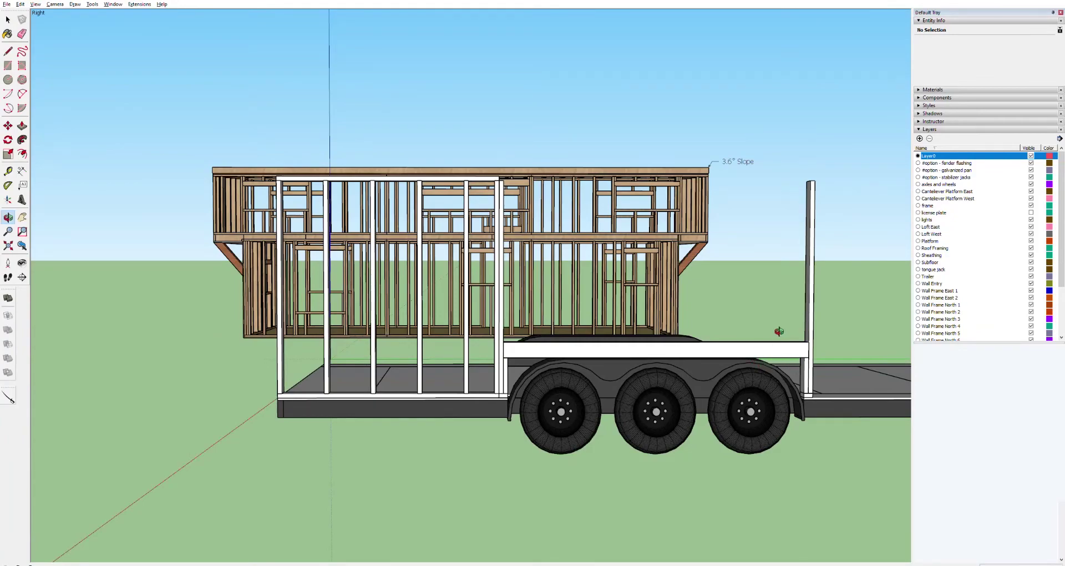
{"action": "left_click_drag", "start_coordinate": [782, 331], "coordinate": [622, 325]}
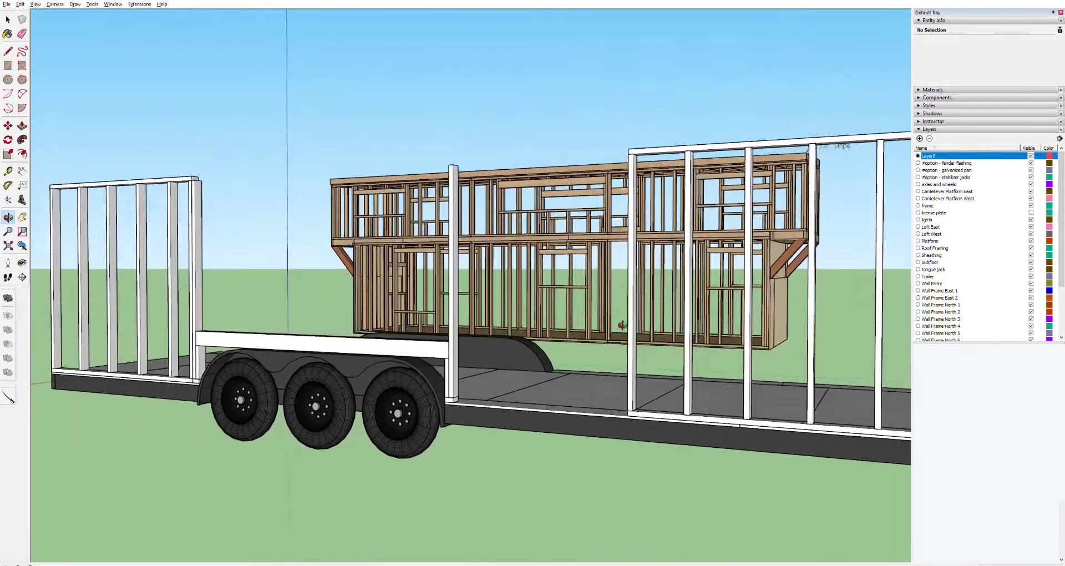
{"action": "left_click_drag", "start_coordinate": [430, 333], "coordinate": [306, 239]}
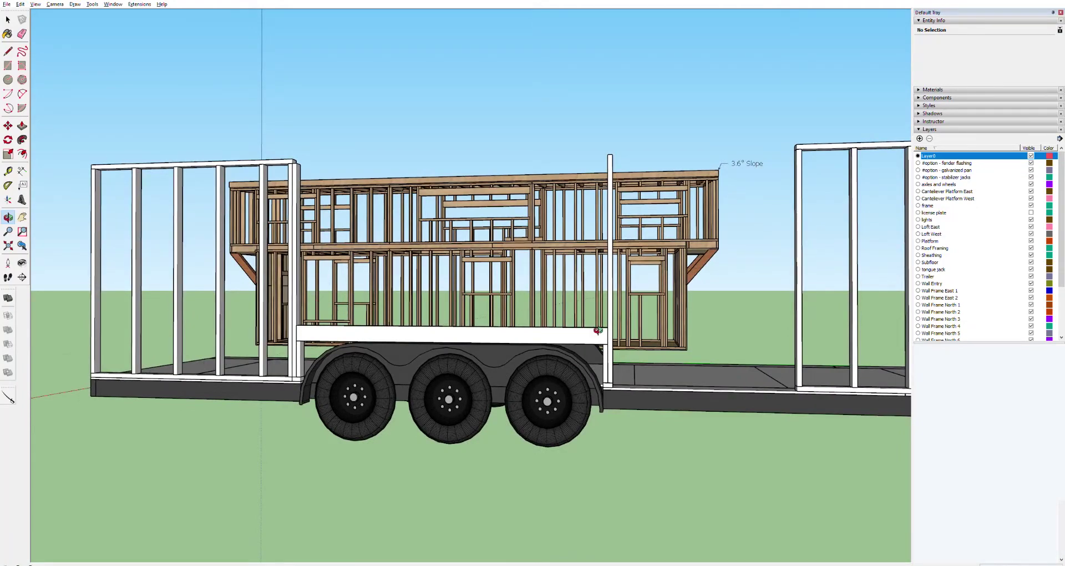
{"action": "scroll", "coordinate": [625, 382], "scroll_direction": "up", "scroll_amount": 8}
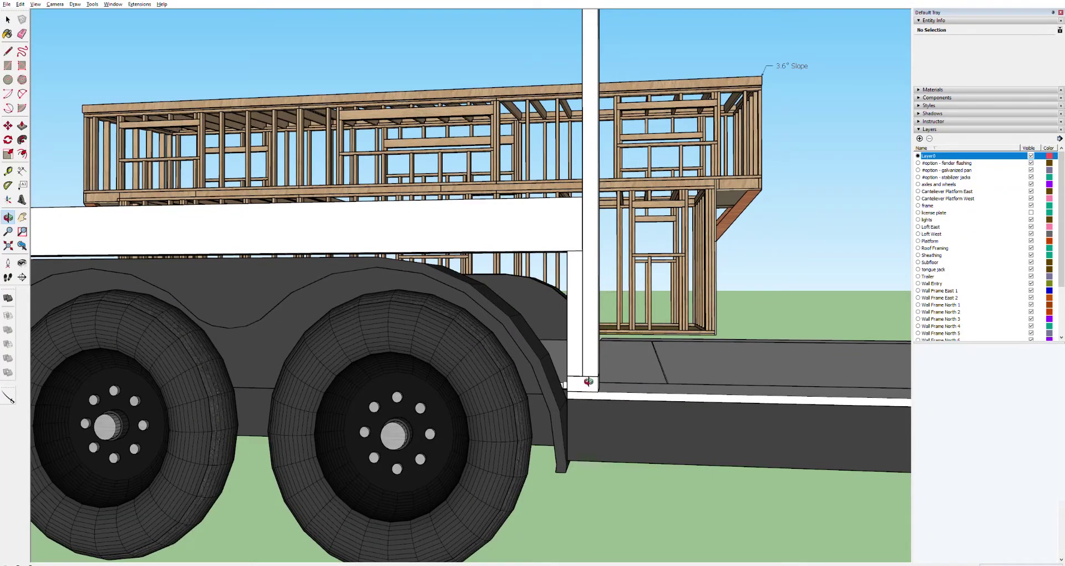
{"action": "scroll", "coordinate": [590, 380], "scroll_direction": "down", "scroll_amount": 4}
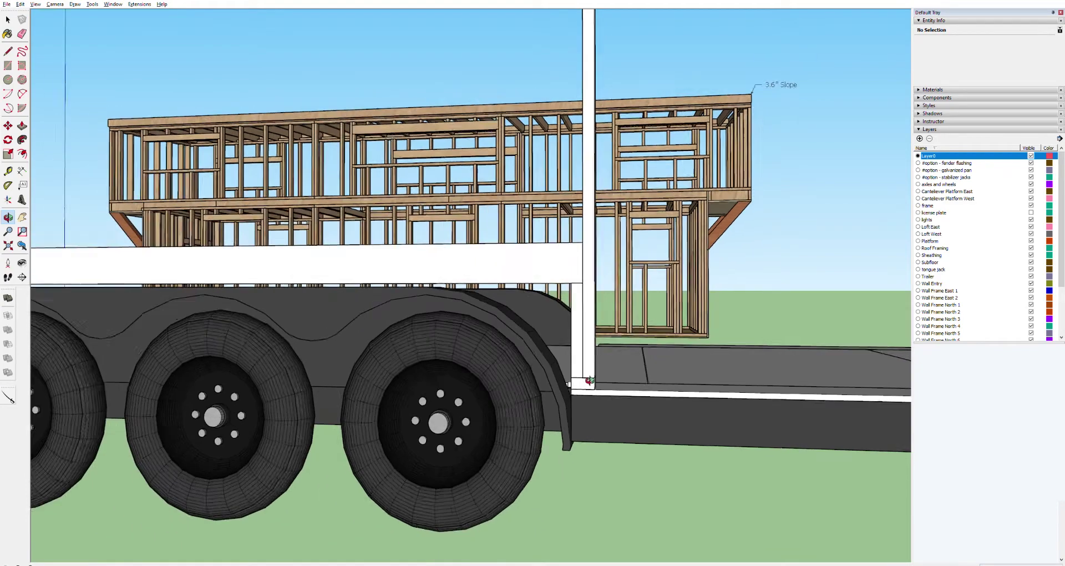
{"action": "scroll", "coordinate": [583, 387], "scroll_direction": "down", "scroll_amount": 2}
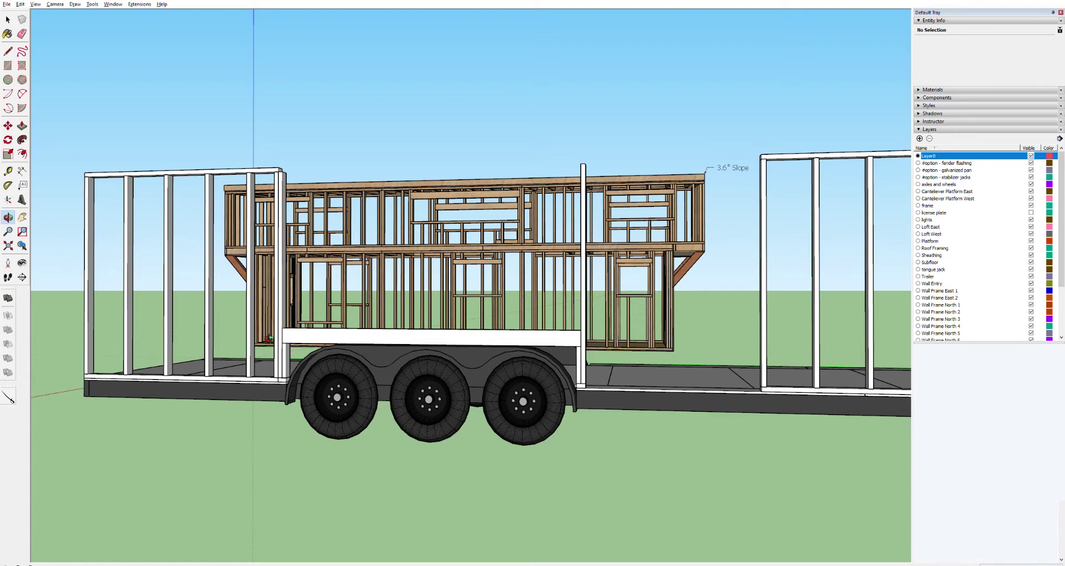
{"action": "scroll", "coordinate": [270, 339], "scroll_direction": "up", "scroll_amount": 5}
{"action": "scroll", "coordinate": [271, 340], "scroll_direction": "down", "scroll_amount": 4}
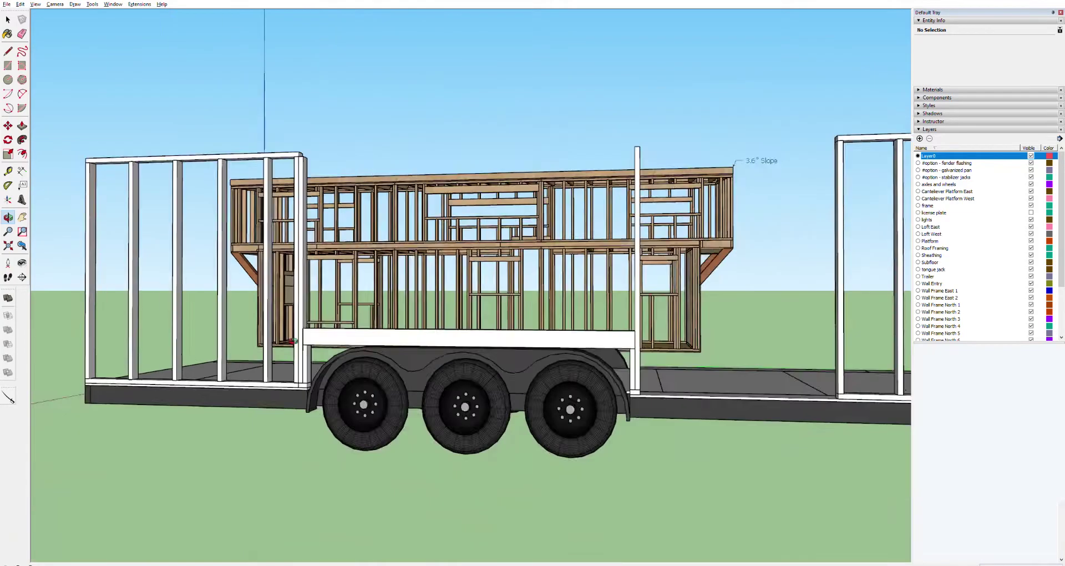
{"action": "scroll", "coordinate": [270, 339], "scroll_direction": "up", "scroll_amount": 2}
{"action": "key", "text": "space"}
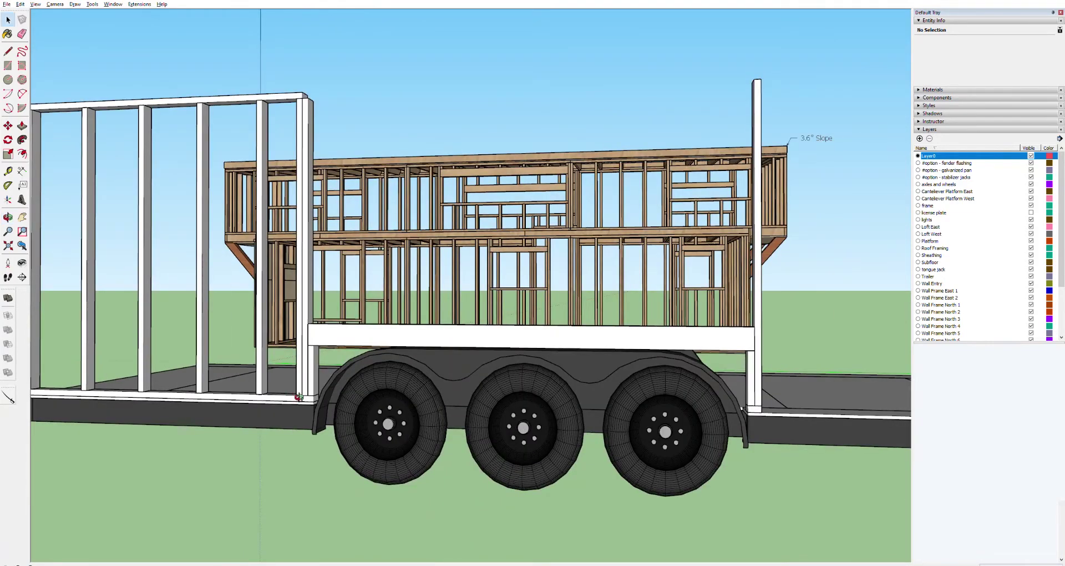
Select the short bottom plate component at the lower-left corner.
{"action": "double_click", "coordinate": [305, 396]}
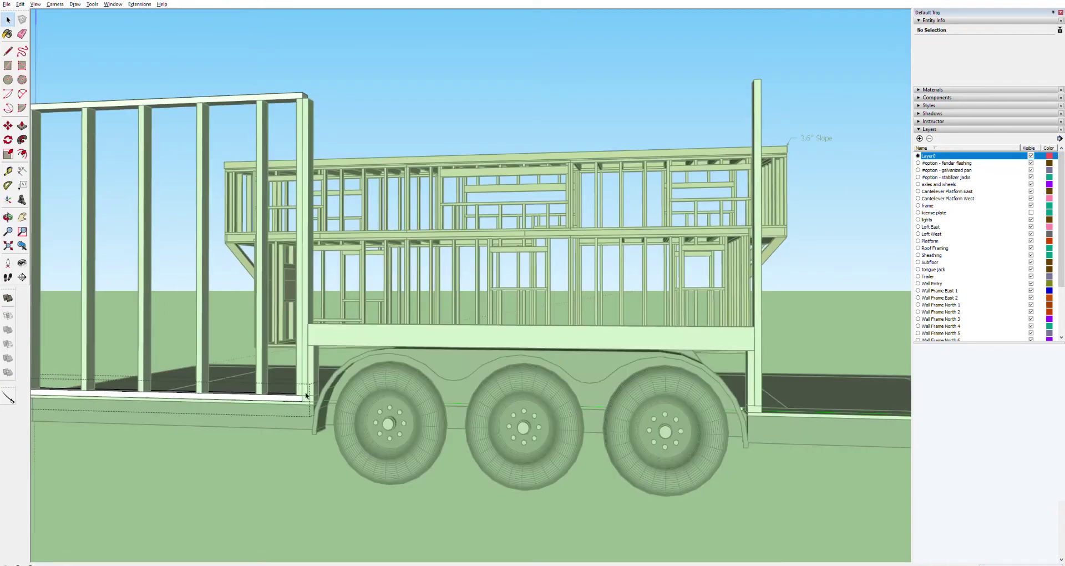
{"action": "left_click", "coordinate": [310, 397]}
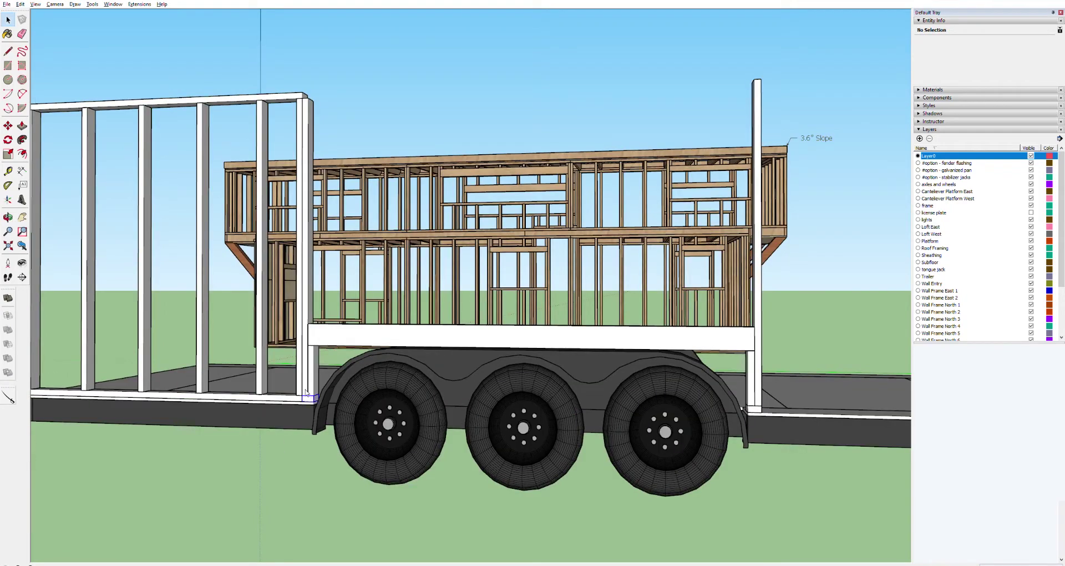
{"action": "left_click", "coordinate": [305, 392]}
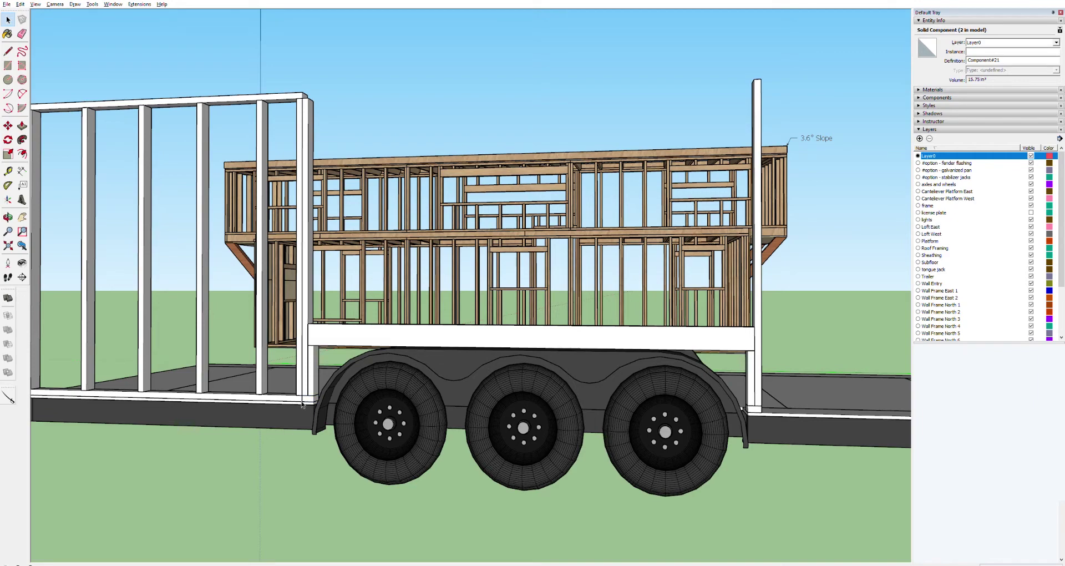
{"action": "scroll", "coordinate": [302, 405], "scroll_direction": "up", "scroll_amount": 5}
{"action": "left_click", "coordinate": [314, 383]}
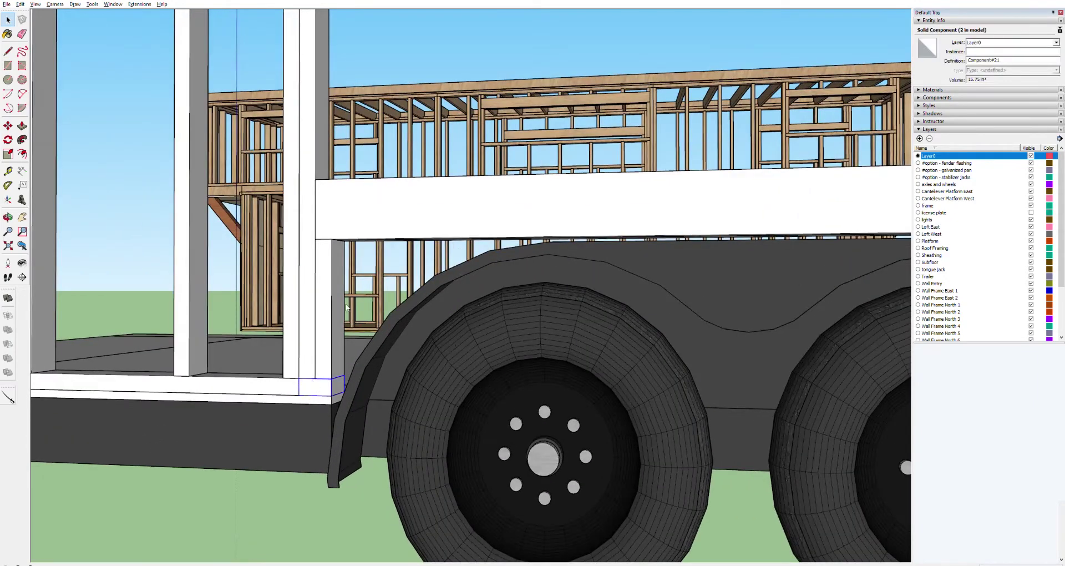
Push the plate's end face back so it stops at the nearer stud.
{"action": "double_click", "coordinate": [306, 383]}
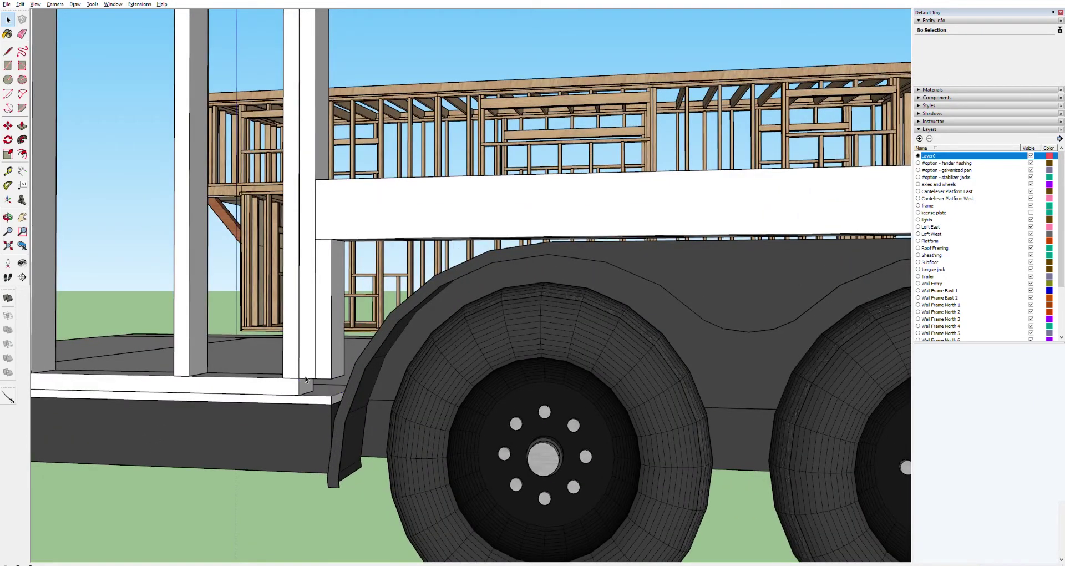
{"action": "left_click", "coordinate": [306, 382]}
{"action": "key", "text": "p"}
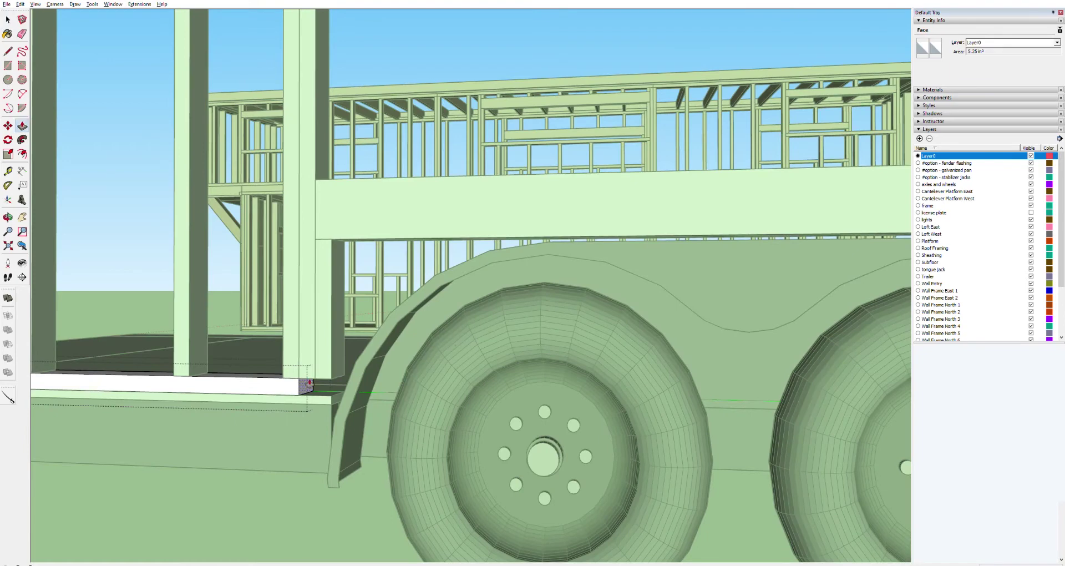
{"action": "left_click", "coordinate": [306, 387]}
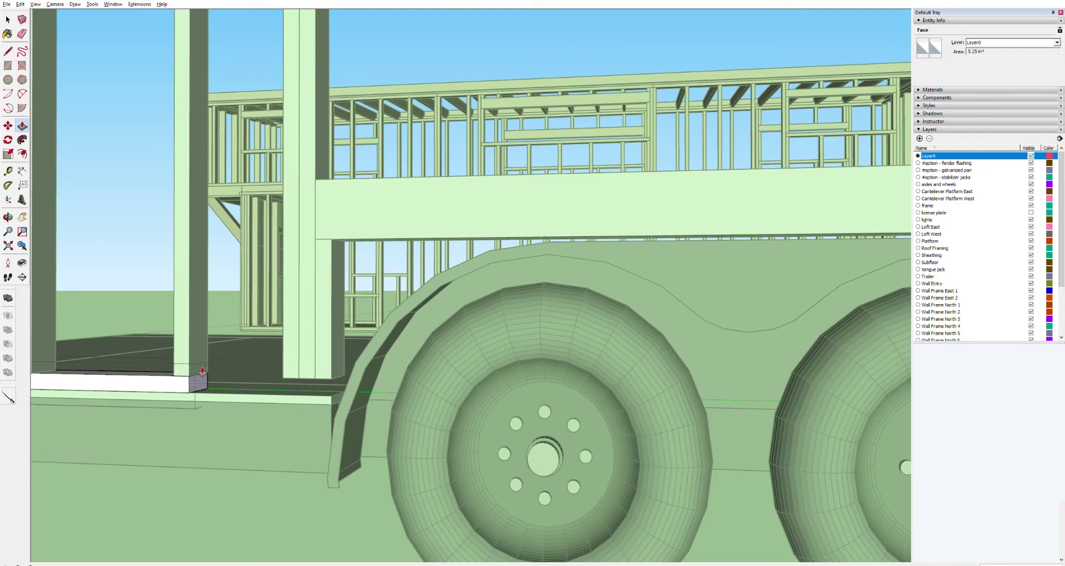
{"action": "scroll", "coordinate": [219, 381], "scroll_direction": "down", "scroll_amount": 2}
{"action": "scroll", "coordinate": [219, 382], "scroll_direction": "down", "scroll_amount": 2}
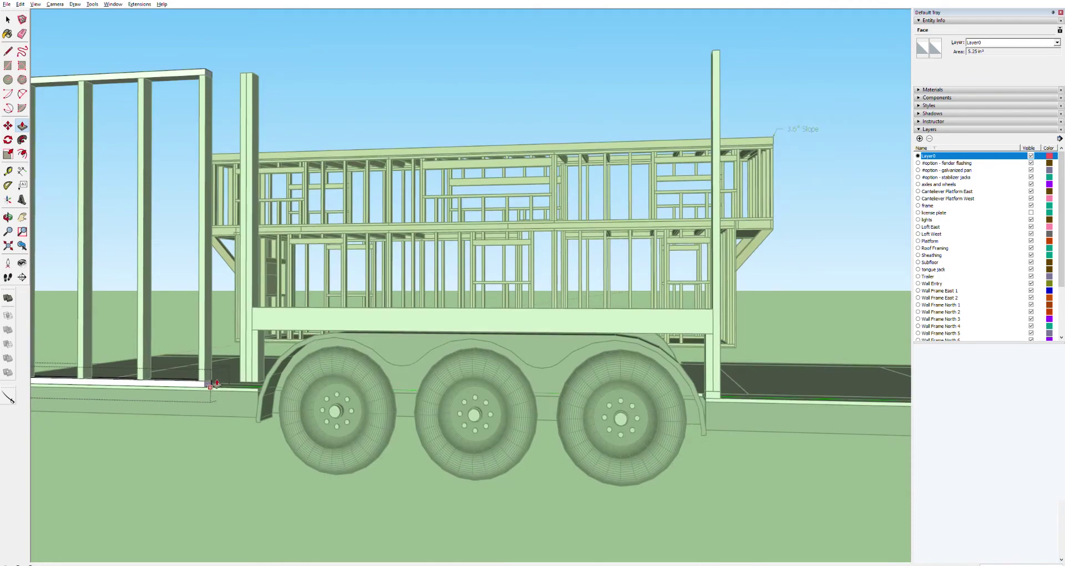
{"action": "scroll", "coordinate": [219, 383], "scroll_direction": "up", "scroll_amount": 3}
{"action": "key", "text": "space"}
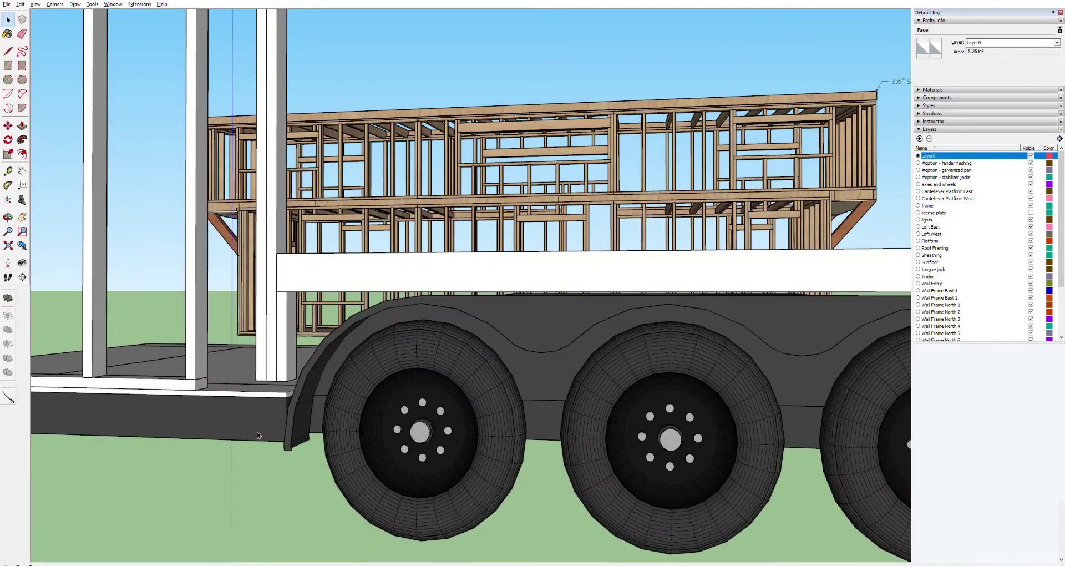
Slide the bottom plate along the deck edge up against the fender.
{"action": "scroll", "coordinate": [220, 379], "scroll_direction": "up", "scroll_amount": 1}
{"action": "left_click", "coordinate": [186, 382]}
{"action": "key", "text": "m"}
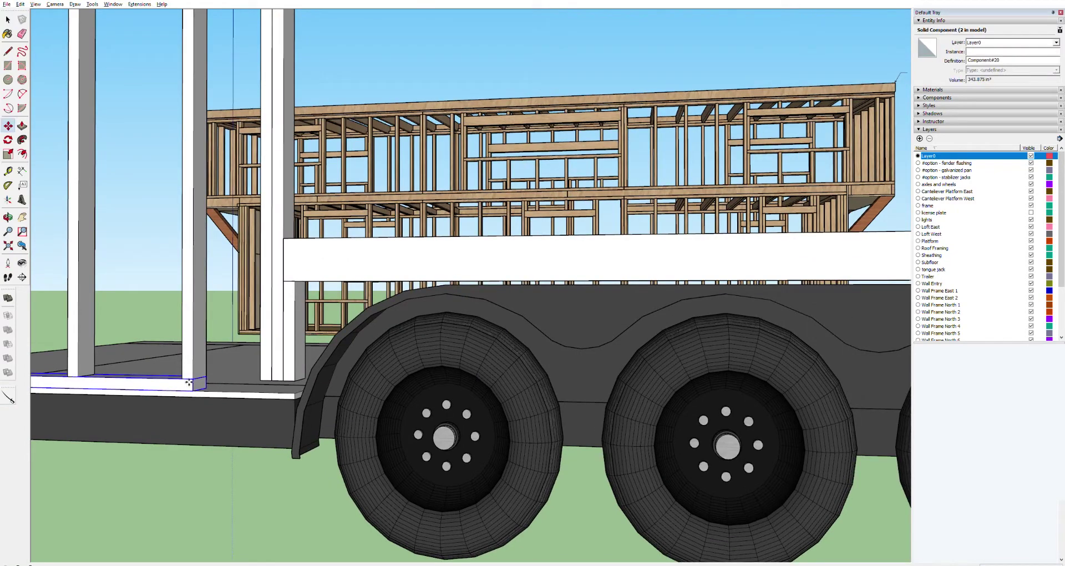
{"action": "left_click", "coordinate": [199, 390]}
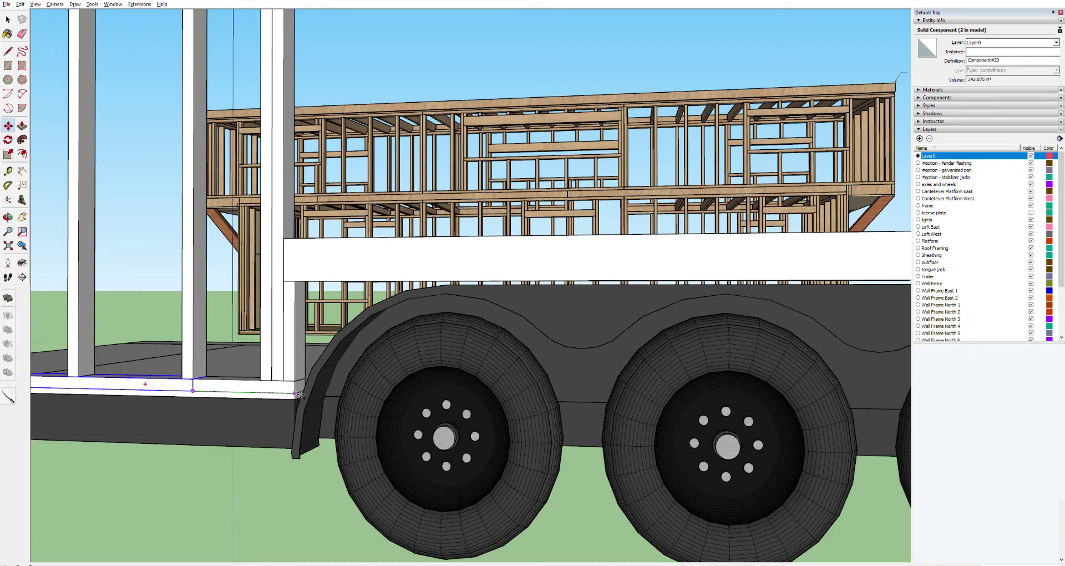
{"action": "scroll", "coordinate": [299, 395], "scroll_direction": "up", "scroll_amount": 3}
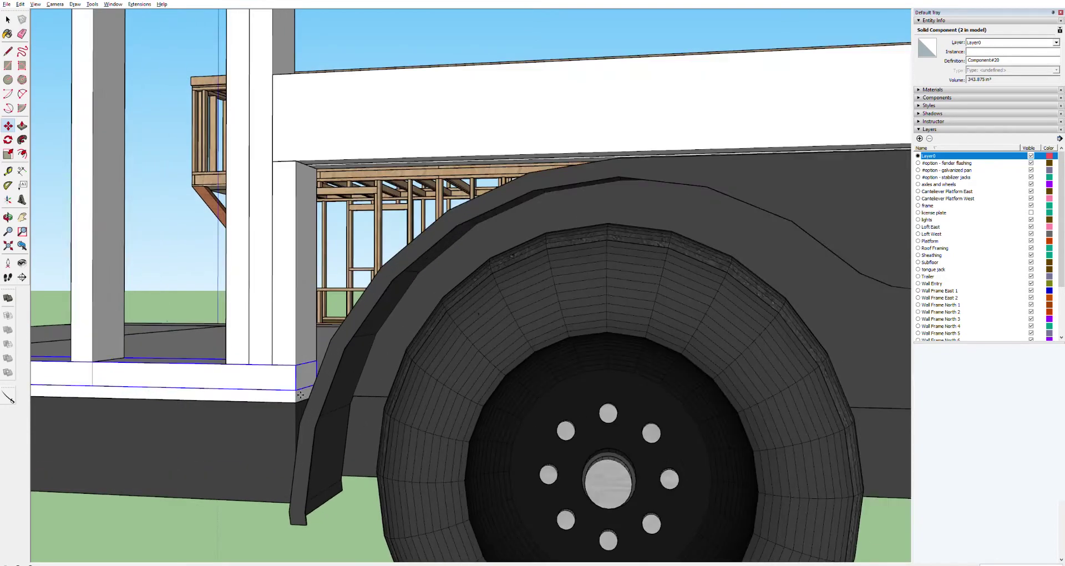
{"action": "scroll", "coordinate": [167, 401], "scroll_direction": "down", "scroll_amount": 4}
{"action": "middle_click_drag", "start_coordinate": [65, 402], "coordinate": [361, 436]}
{"action": "scroll", "coordinate": [362, 436], "scroll_direction": "down", "scroll_amount": 5}
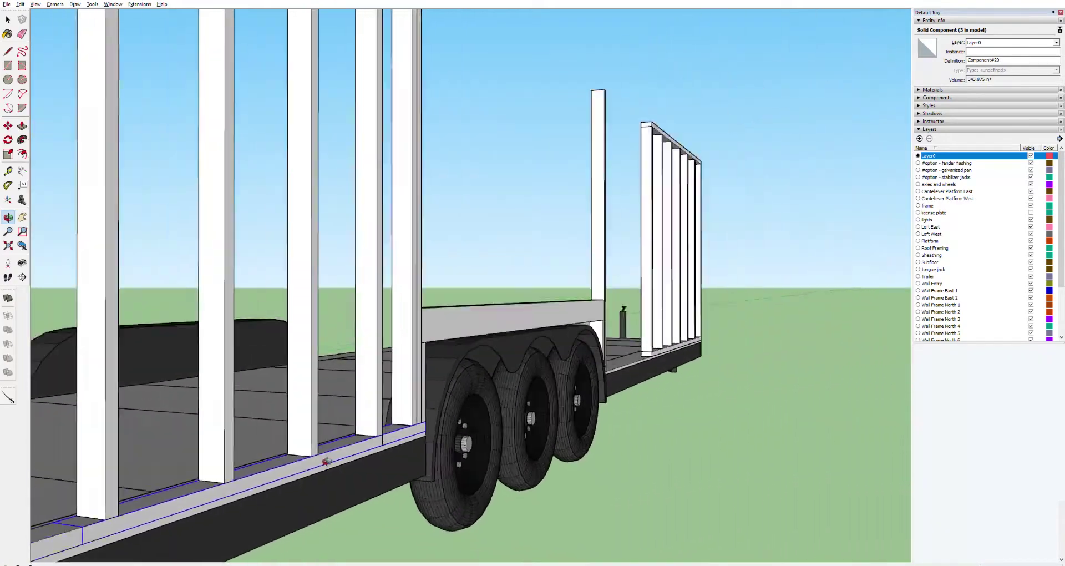
{"action": "key", "text": "space"}
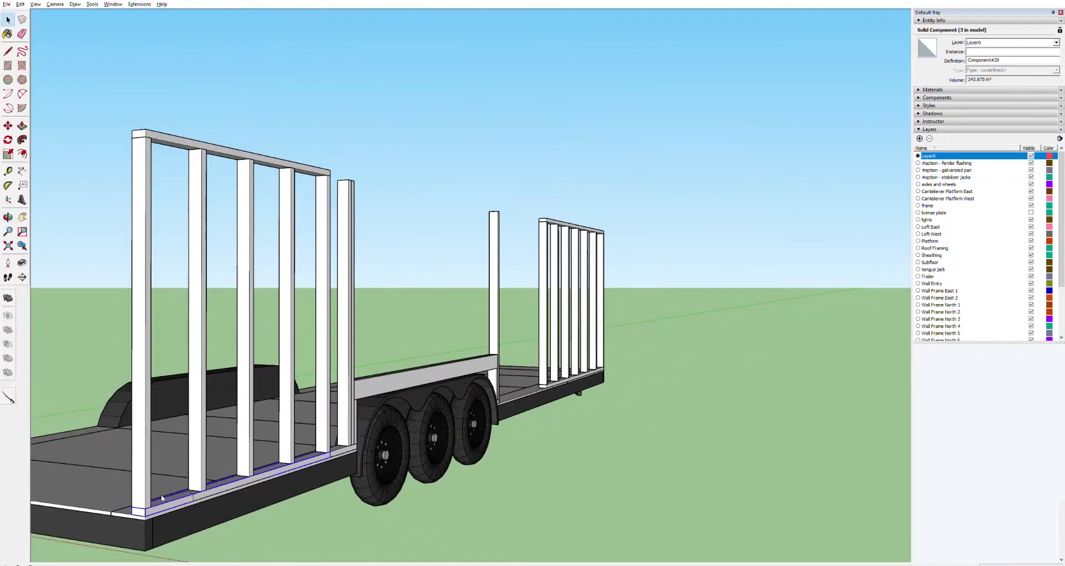
{"action": "left_click", "coordinate": [216, 501]}
Try pushing the plate's end face in, then undo the plate edits.
{"action": "scroll", "coordinate": [216, 501], "scroll_direction": "up", "scroll_amount": 3}
{"action": "triple_click", "coordinate": [169, 493]}
{"action": "key", "text": "p"}
{"action": "left_click_drag", "start_coordinate": [170, 493], "coordinate": [390, 425]}
{"action": "key", "text": "space"}
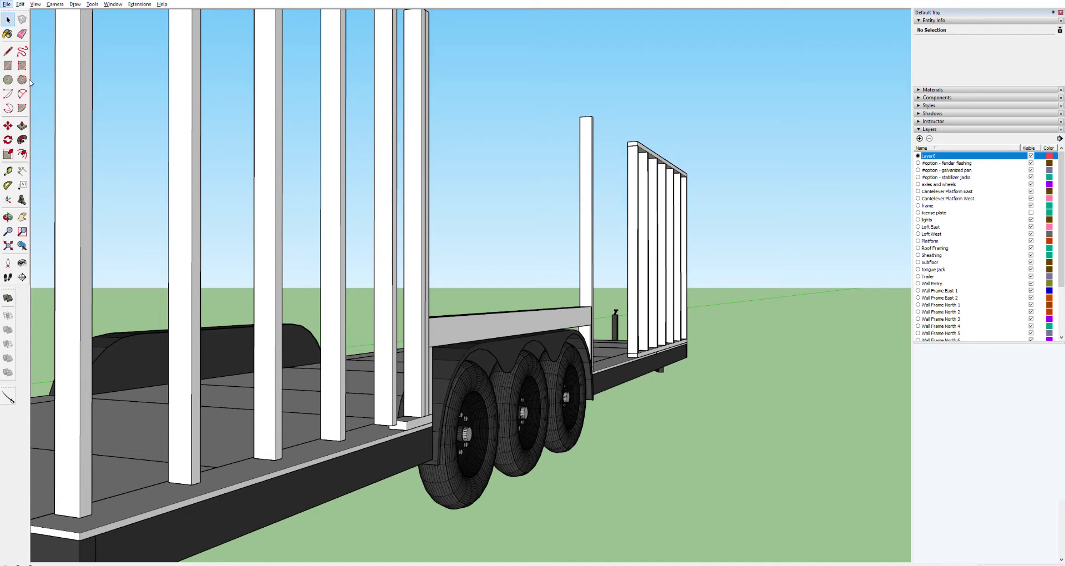
{"action": "key", "text": "Right"}
{"action": "key", "text": "ctrl+z"}
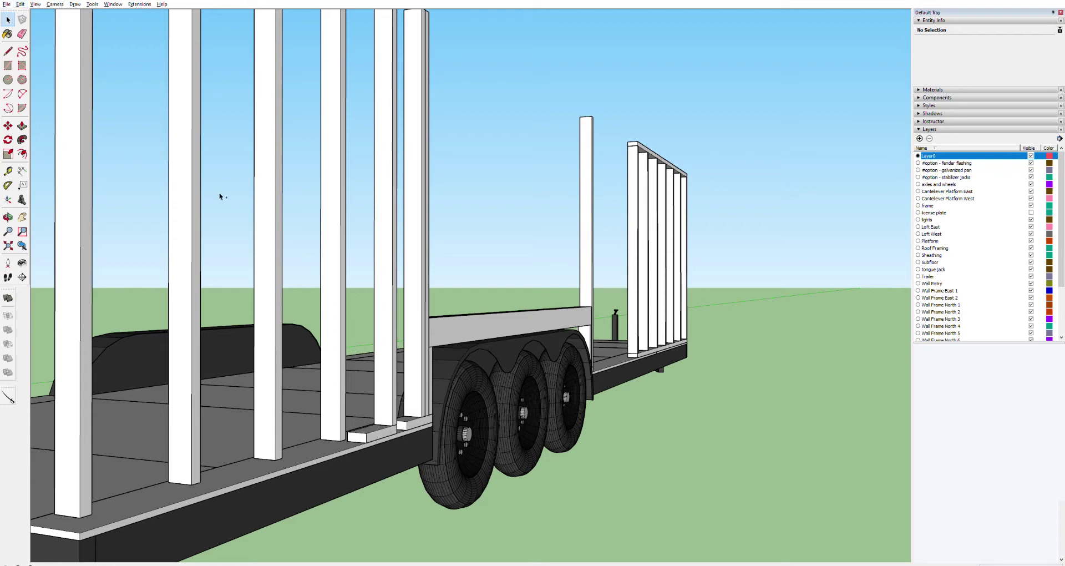
{"action": "key", "text": "ctrl+z"}
{"action": "key", "text": "ctrl+z"}
{"action": "key", "text": "ctrl+z"}
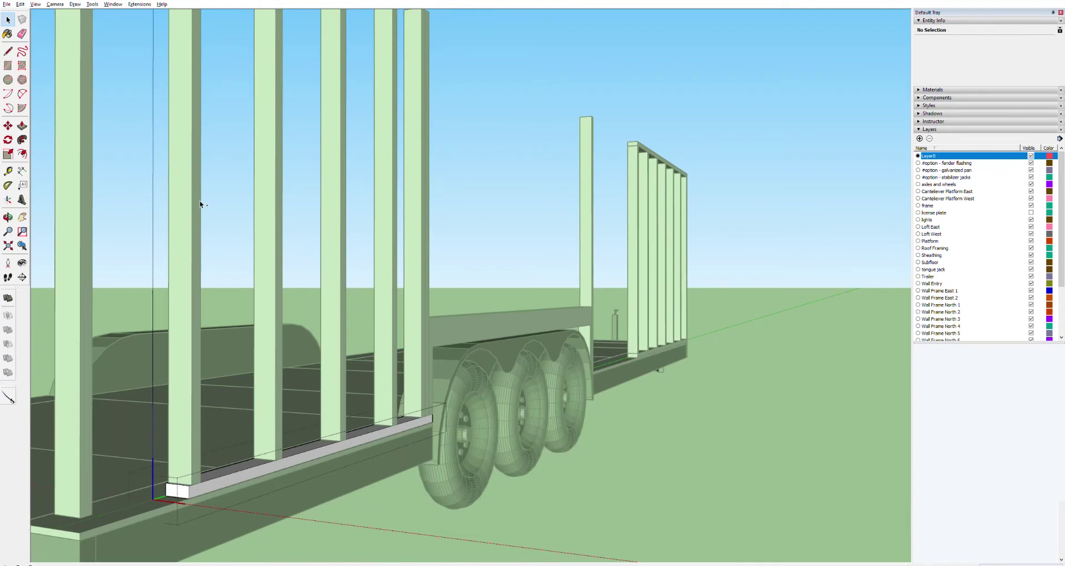
{"action": "key", "text": "ctrl+z"}
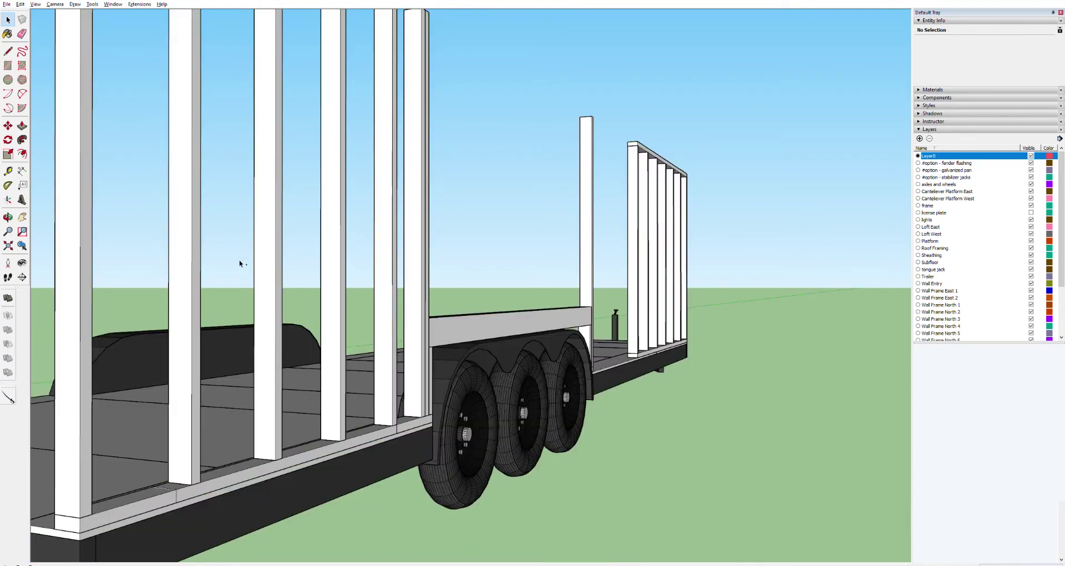
Trial-shorten the sill board toward the fourth post, then undo it.
{"action": "left_click", "coordinate": [417, 420]}
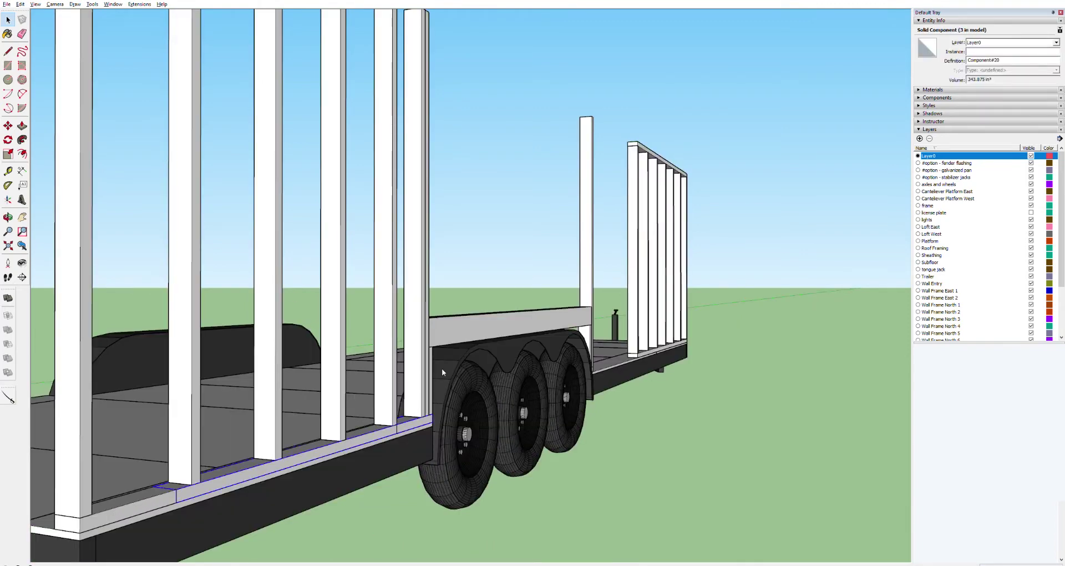
{"action": "left_click", "coordinate": [140, 498]}
{"action": "left_click", "coordinate": [191, 494]}
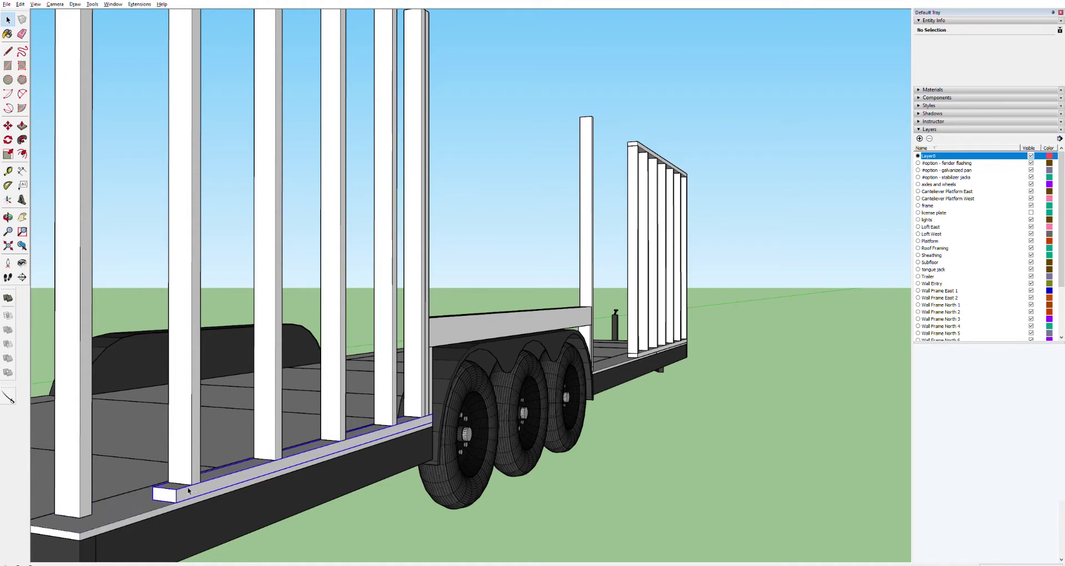
{"action": "double_click", "coordinate": [170, 490]}
{"action": "left_click", "coordinate": [169, 490]}
{"action": "key", "text": "p"}
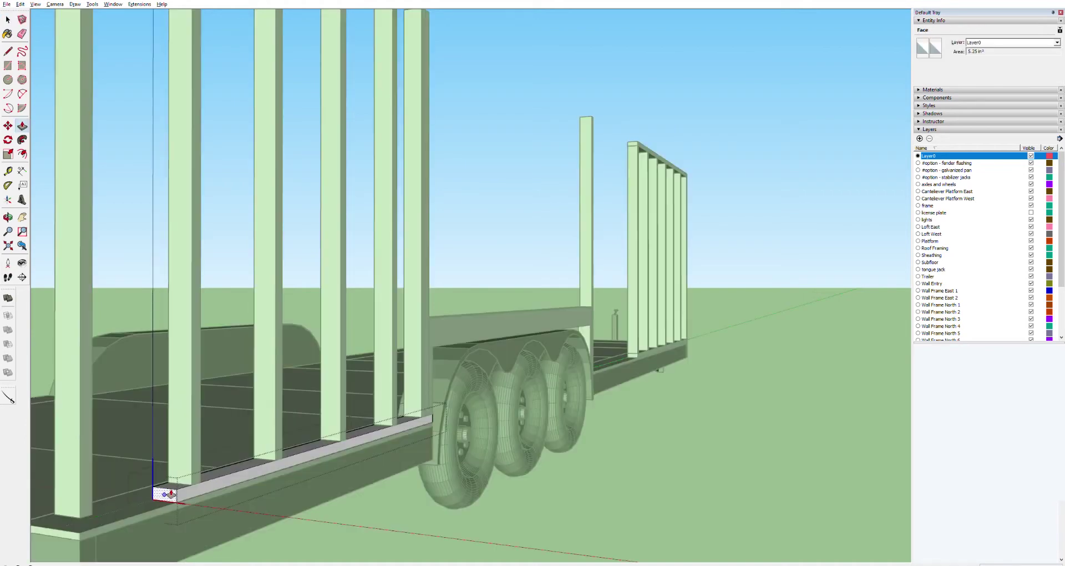
{"action": "left_click_drag", "start_coordinate": [179, 495], "coordinate": [416, 427]}
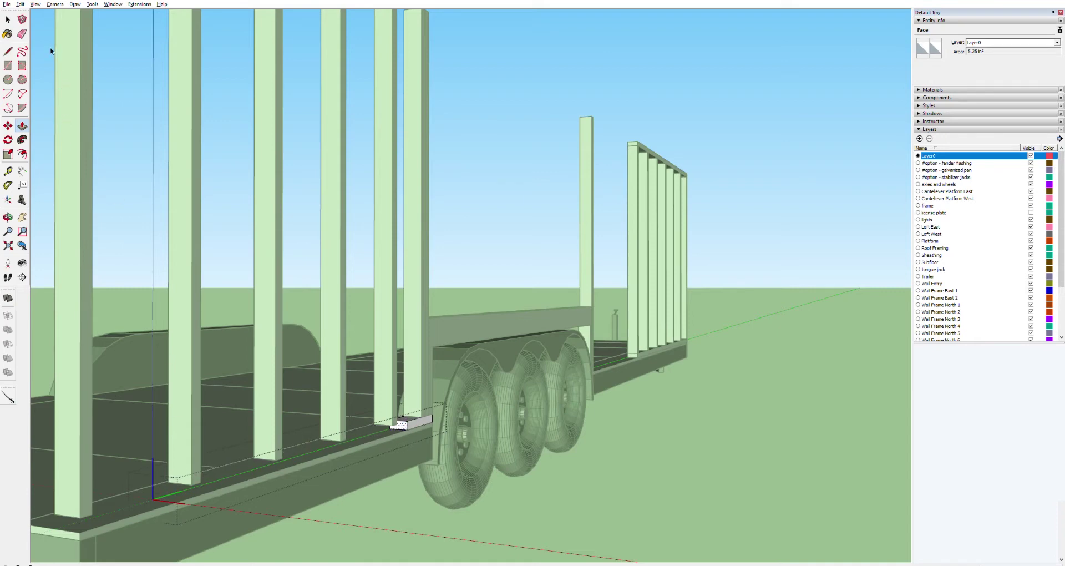
{"action": "key", "text": "space"}
{"action": "key", "text": "Escape"}
{"action": "left_click", "coordinate": [72, 47]}
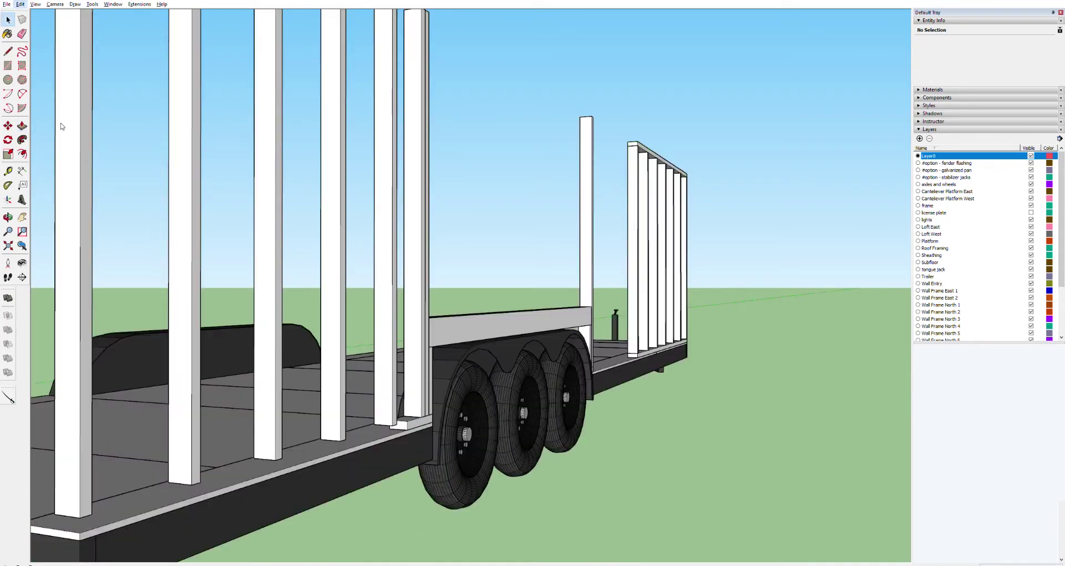
{"action": "key", "text": "ctrl+z"}
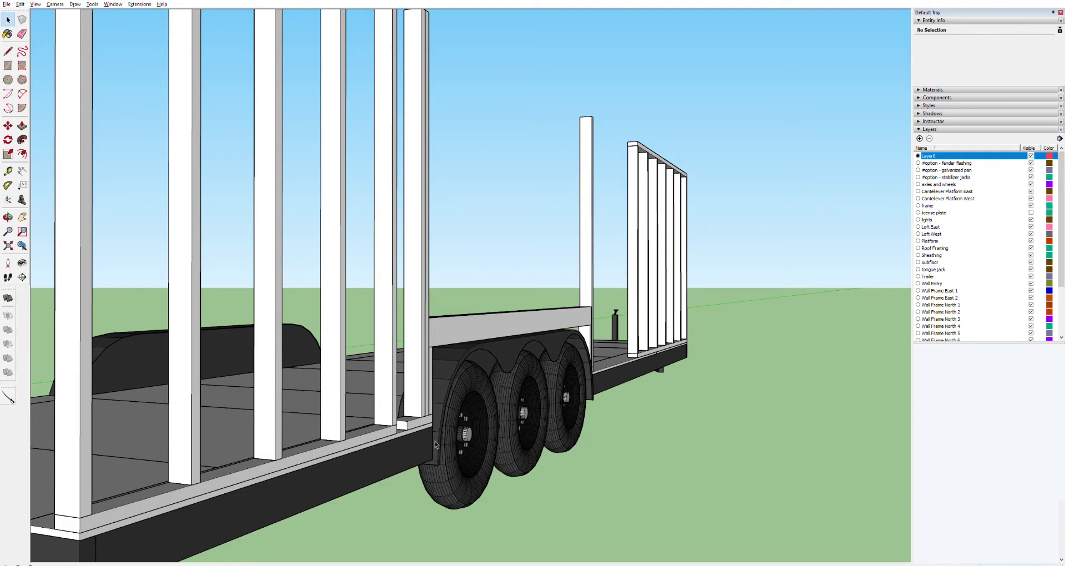
Open the short plate box for editing and orbit to view it from the side.
{"action": "scroll", "coordinate": [431, 445], "scroll_direction": "up", "scroll_amount": 5}
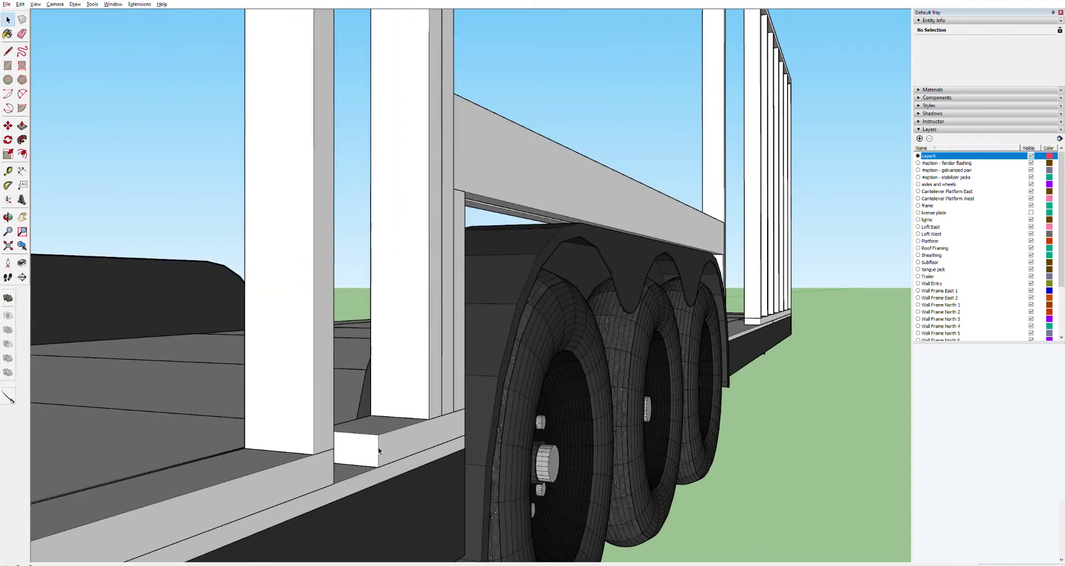
{"action": "left_click", "coordinate": [369, 447]}
{"action": "triple_click", "coordinate": [364, 444]}
{"action": "key", "text": "p"}
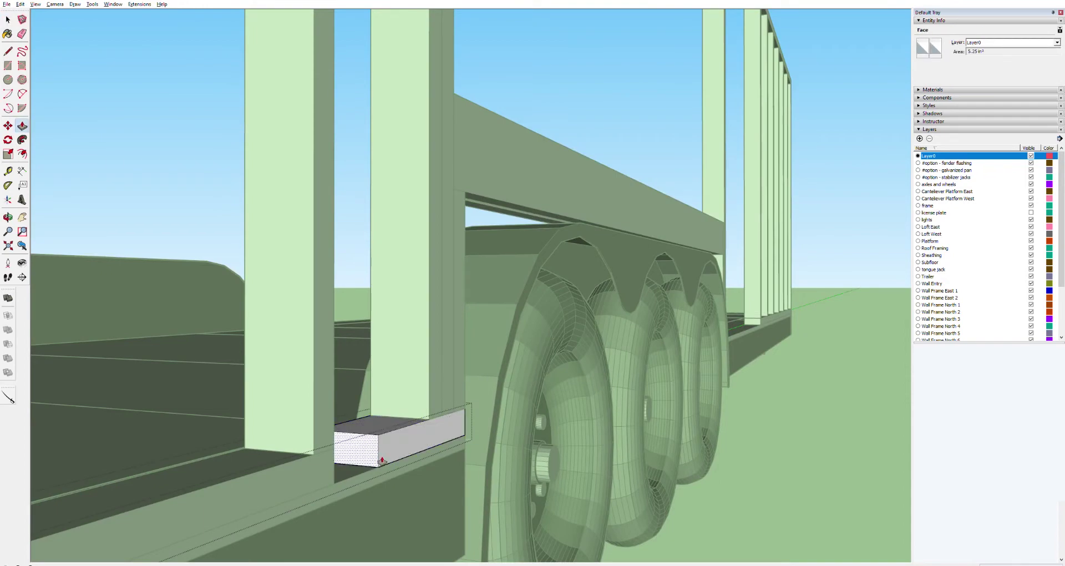
{"action": "key", "text": "o"}
{"action": "left_click_drag", "start_coordinate": [382, 460], "coordinate": [190, 451]}
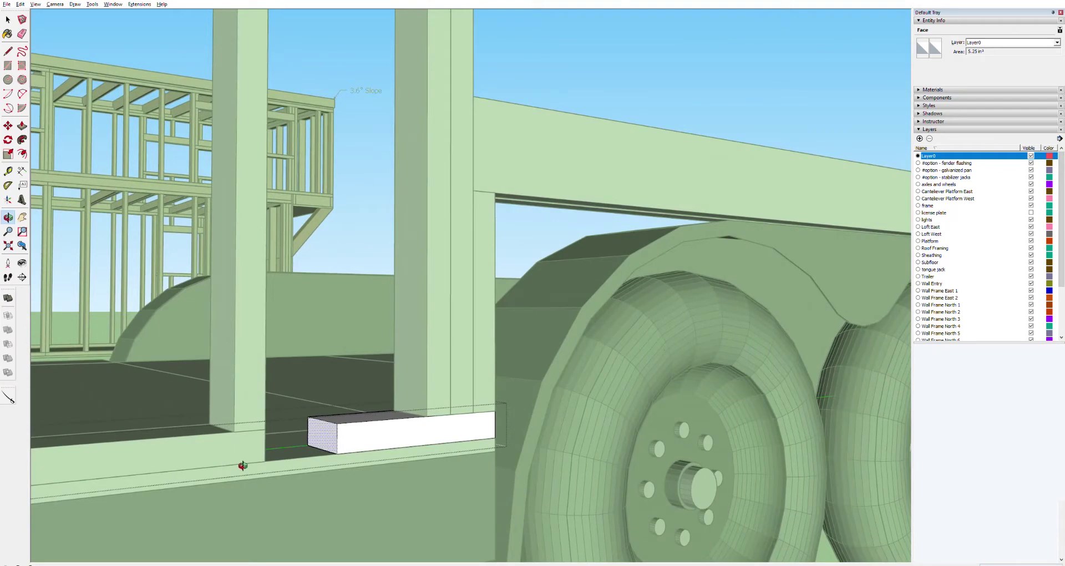
{"action": "scroll", "coordinate": [244, 465], "scroll_direction": "up", "scroll_amount": 3}
{"action": "scroll", "coordinate": [243, 464], "scroll_direction": "up", "scroll_amount": 2}
{"action": "left_click_drag", "start_coordinate": [432, 433], "coordinate": [254, 463]}
Extend the plate box's end face leftward to reach the neighbouring stud.
{"action": "key", "text": "h"}
{"action": "key", "text": "p"}
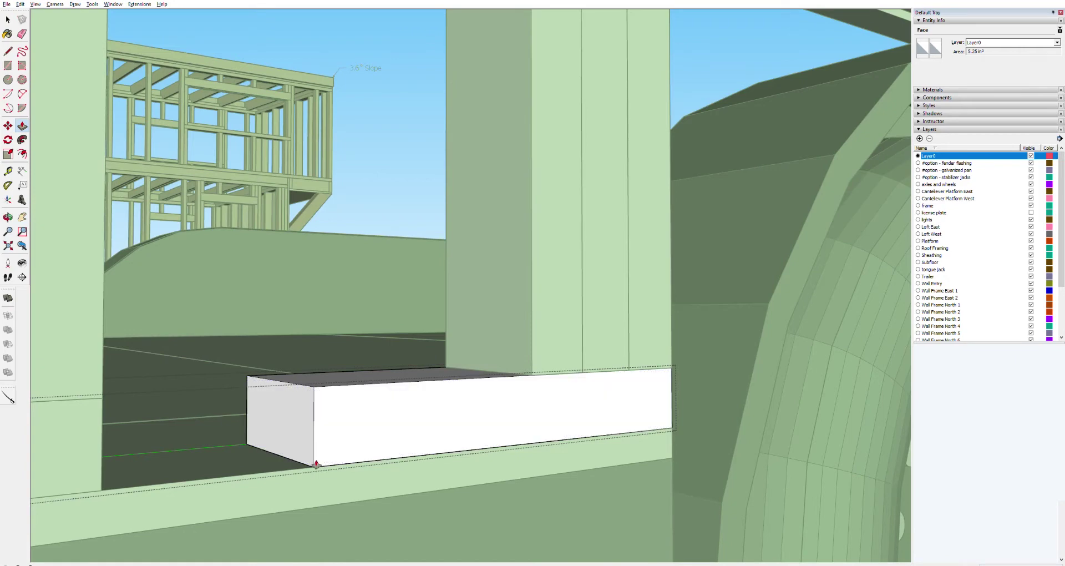
{"action": "left_click_drag", "start_coordinate": [314, 464], "coordinate": [107, 486]}
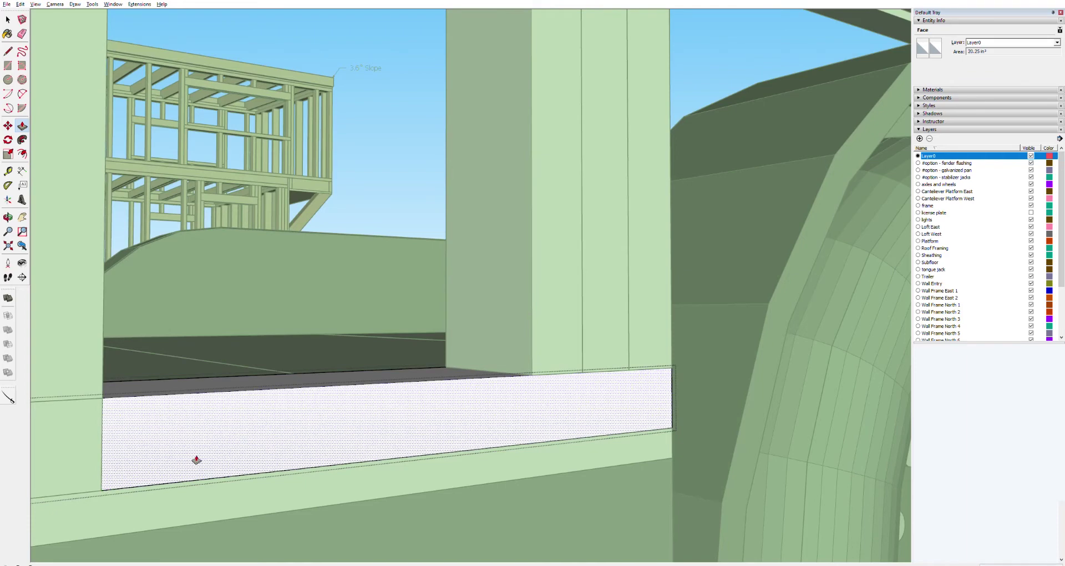
{"action": "scroll", "coordinate": [200, 459], "scroll_direction": "down", "scroll_amount": 5}
{"action": "scroll", "coordinate": [203, 459], "scroll_direction": "down", "scroll_amount": 5}
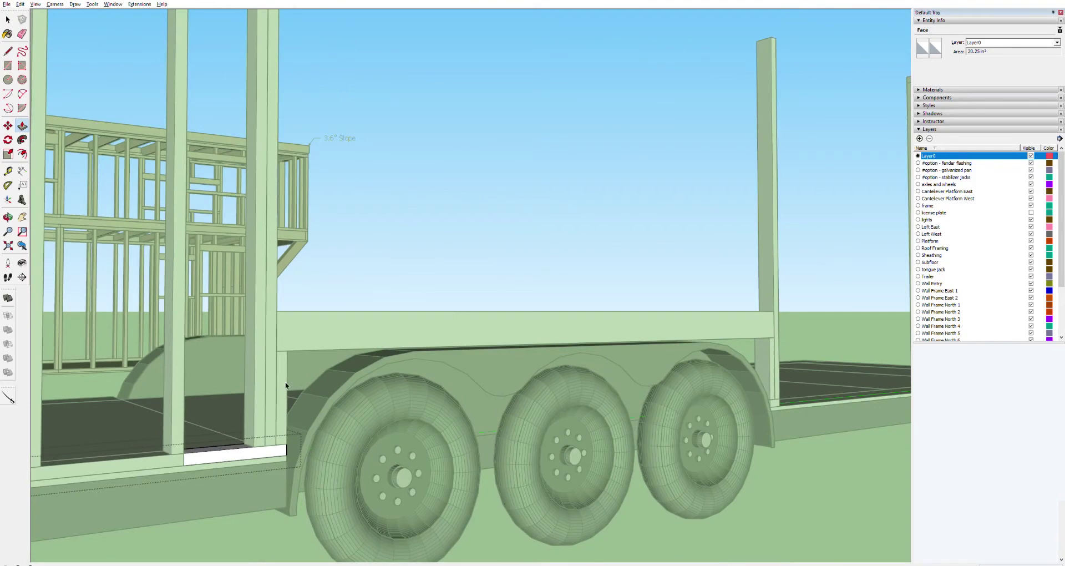
{"action": "key", "text": "space"}
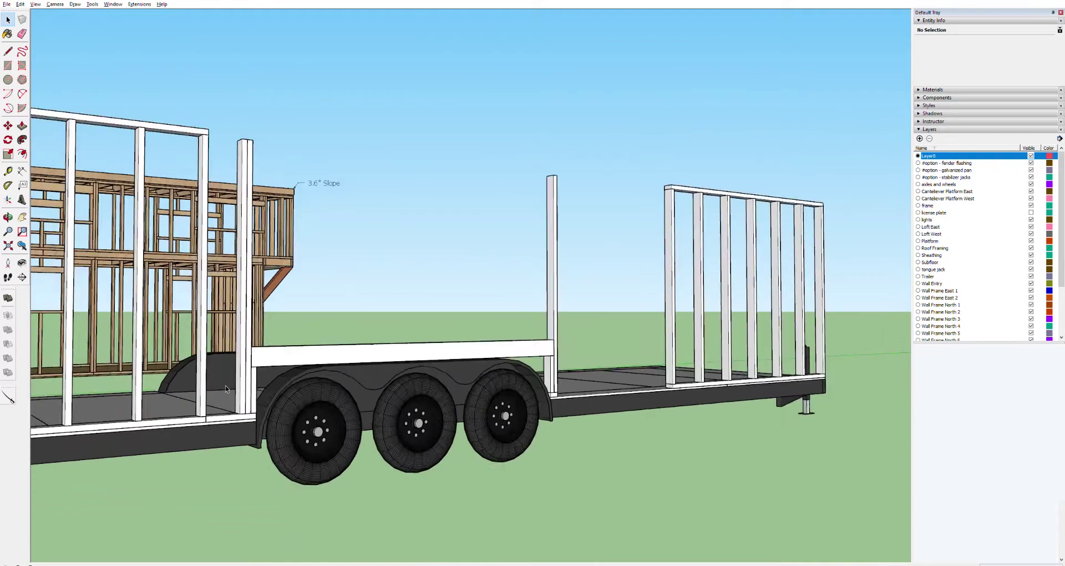
{"action": "scroll", "coordinate": [225, 389], "scroll_direction": "down", "scroll_amount": 3}
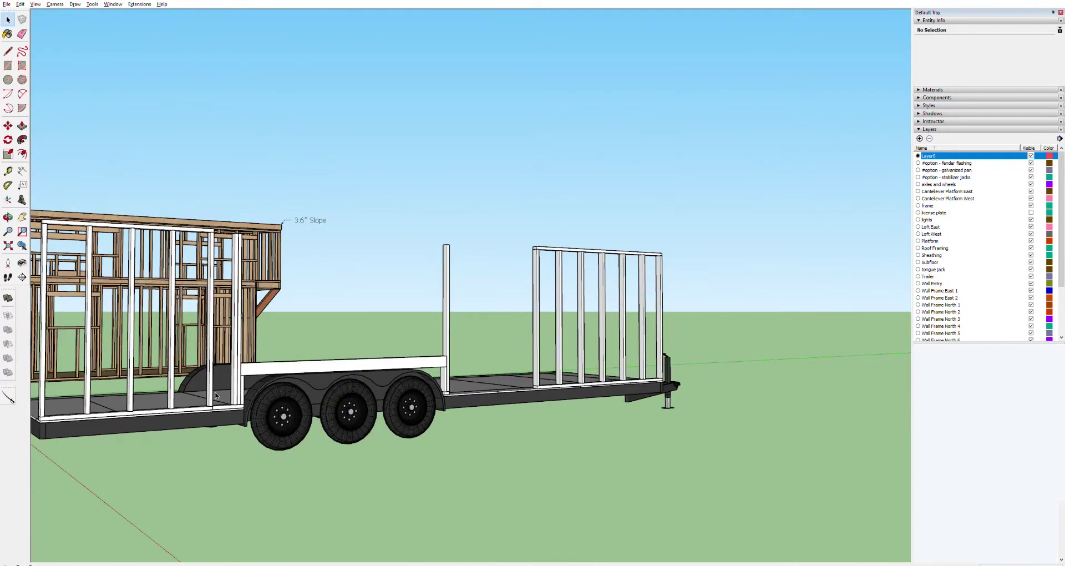
Move the stud beside the fender further left along the plate.
{"action": "scroll", "coordinate": [216, 391], "scroll_direction": "up", "scroll_amount": 5}
{"action": "scroll", "coordinate": [215, 389], "scroll_direction": "up", "scroll_amount": 2}
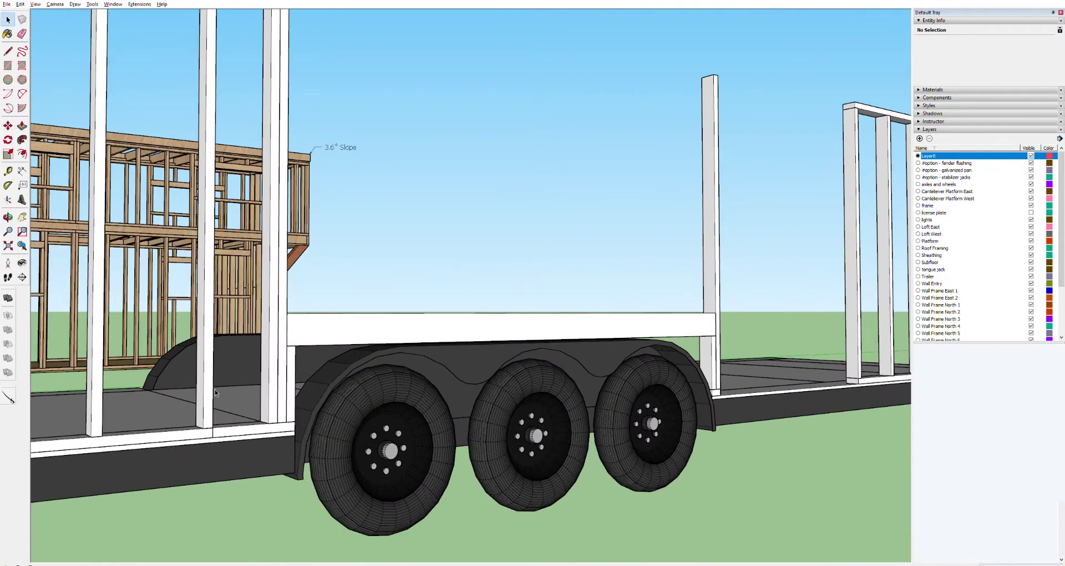
{"action": "left_click", "coordinate": [275, 363]}
{"action": "key", "text": "m"}
{"action": "left_click", "coordinate": [271, 422]}
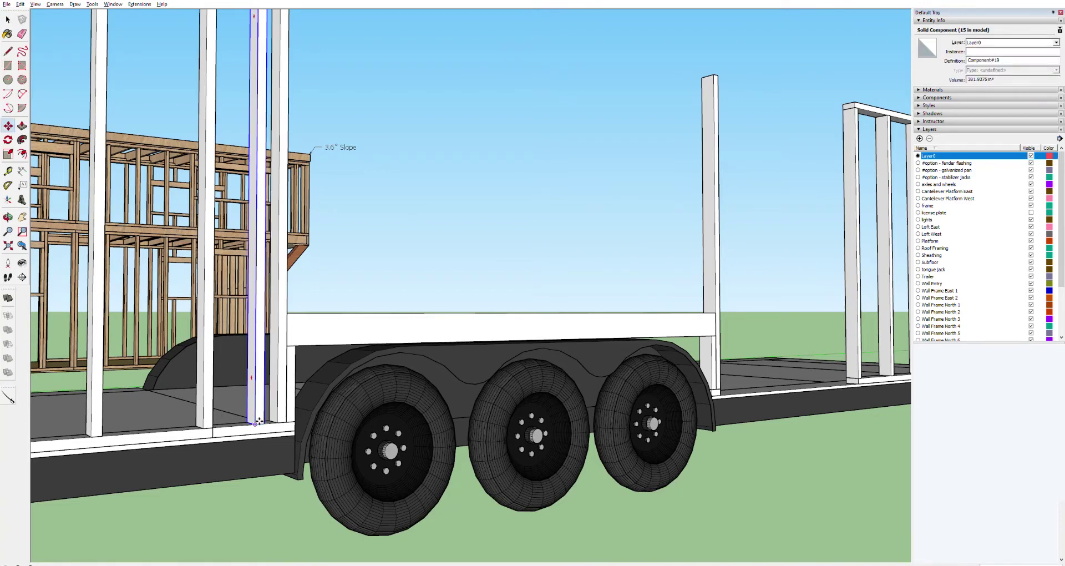
{"action": "left_click", "coordinate": [221, 426]}
Select the small block at the fender-side post's foot, viewed along the deck.
{"action": "scroll", "coordinate": [253, 418], "scroll_direction": "down", "scroll_amount": 3}
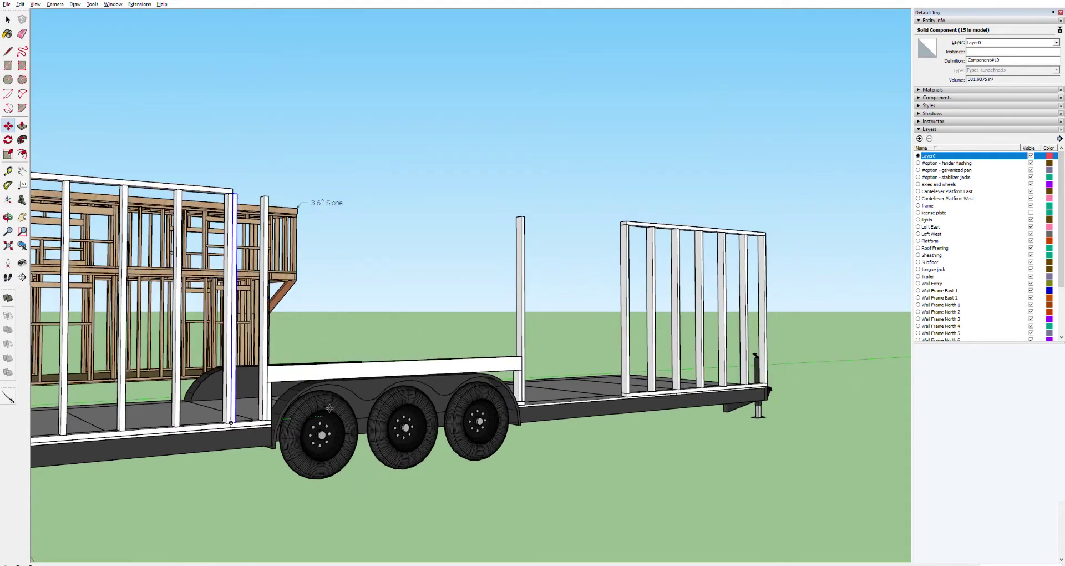
{"action": "scroll", "coordinate": [327, 408], "scroll_direction": "up", "scroll_amount": 2}
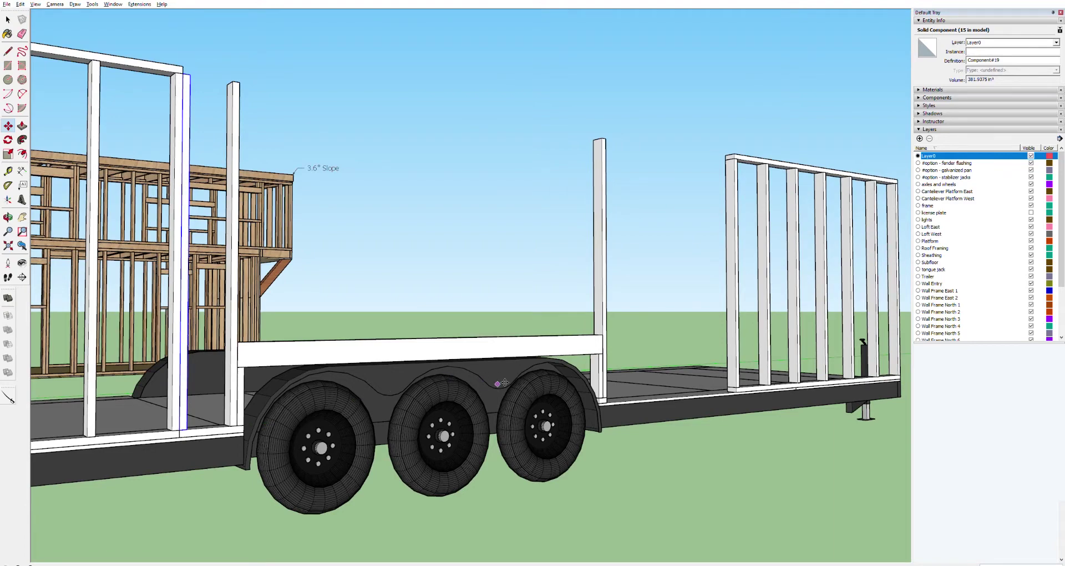
{"action": "middle_click_drag", "start_coordinate": [553, 377], "coordinate": [256, 406], "text": "shift"}
{"action": "scroll", "coordinate": [256, 407], "scroll_direction": "up", "scroll_amount": 3}
{"action": "key", "text": "space"}
{"action": "left_click", "coordinate": [161, 482]}
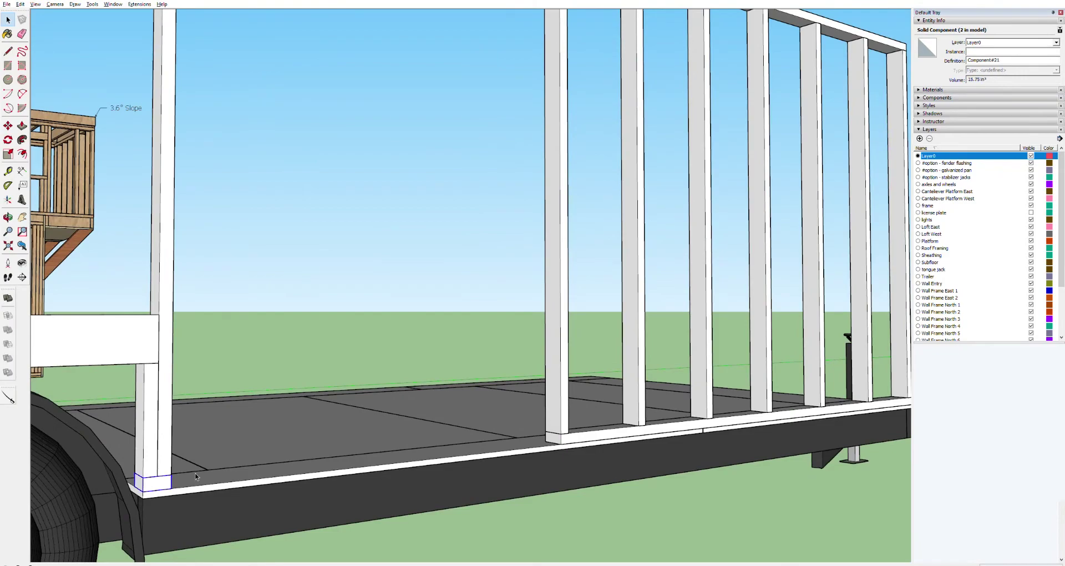
{"action": "middle_click_drag", "start_coordinate": [227, 480], "coordinate": [157, 458]}
{"action": "scroll", "coordinate": [157, 457], "scroll_direction": "up", "scroll_amount": 4}
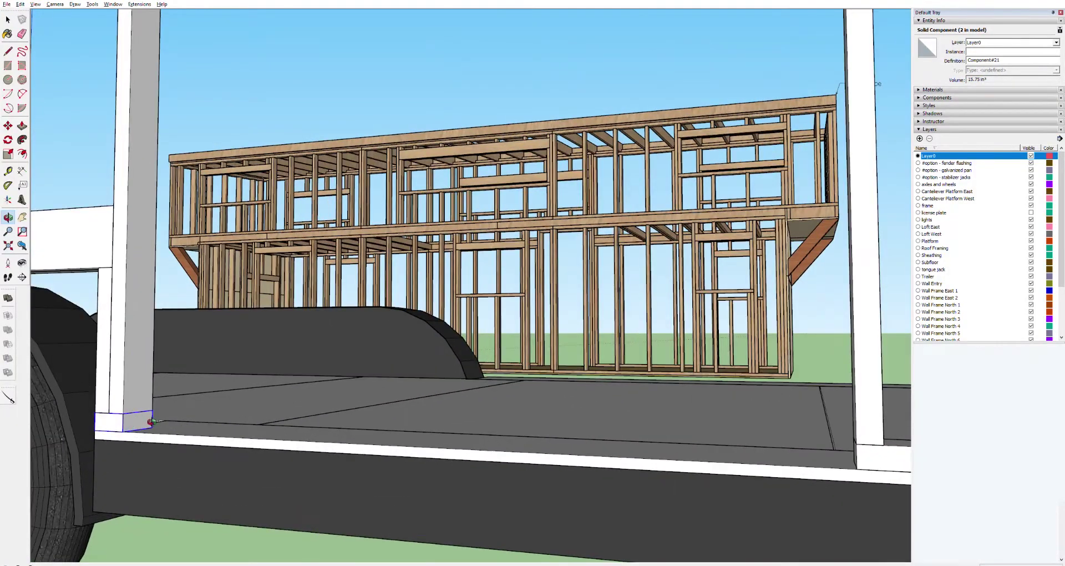
{"action": "key", "text": "space"}
Push/Pull the foot block's end face to stretch it along the deck edge.
{"action": "double_click", "coordinate": [143, 422]}
{"action": "left_click", "coordinate": [143, 421]}
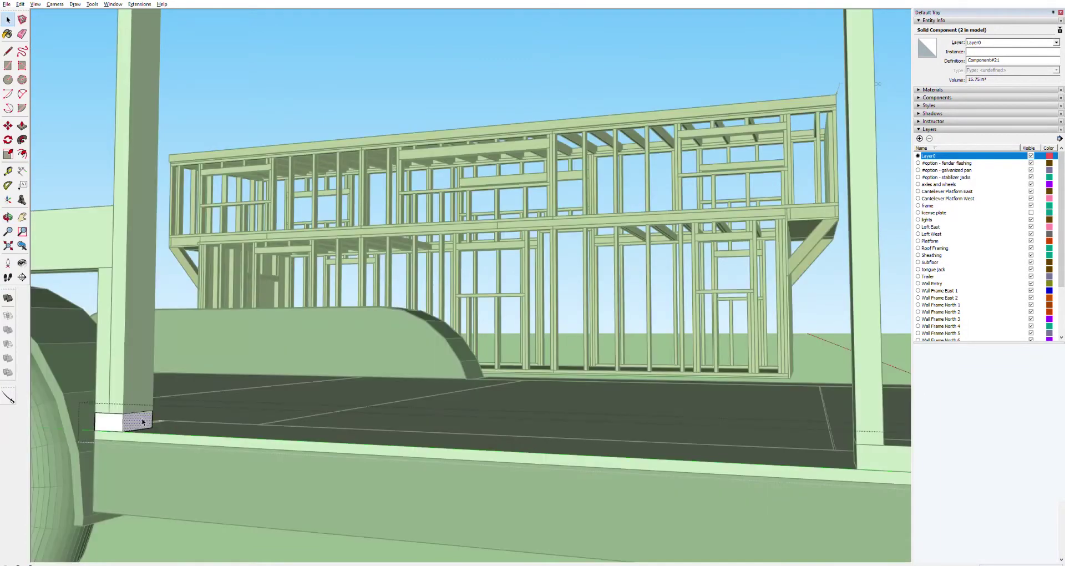
{"action": "key", "text": "p"}
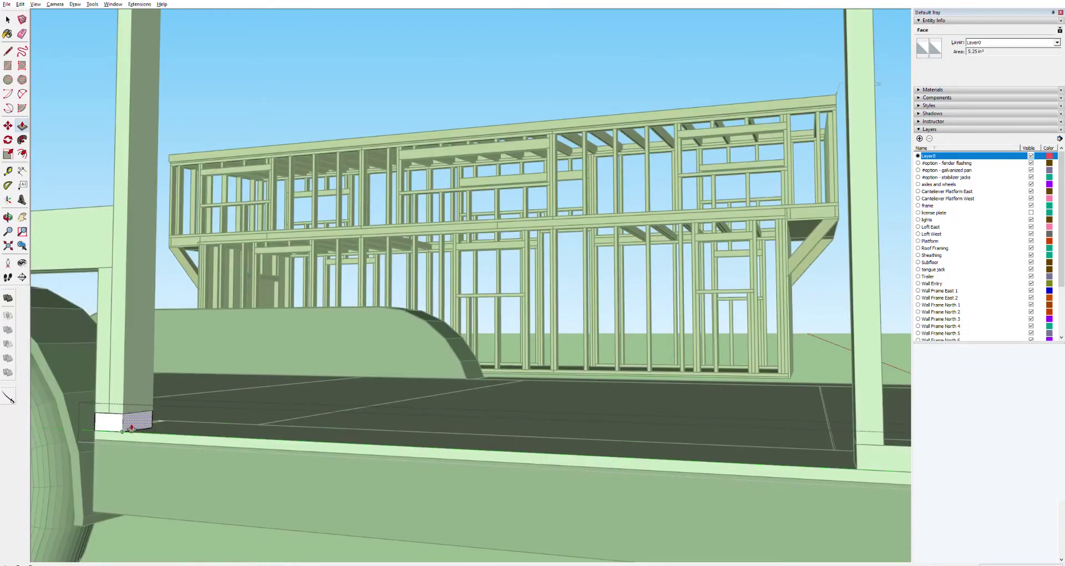
{"action": "left_click", "coordinate": [132, 427]}
{"action": "left_click", "coordinate": [201, 439]}
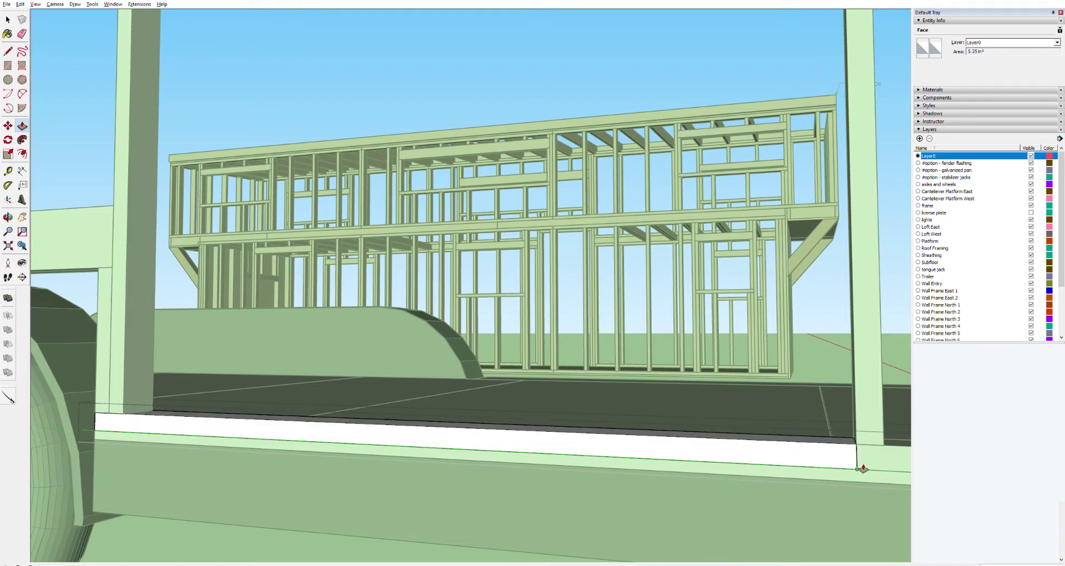
{"action": "scroll", "coordinate": [862, 463], "scroll_direction": "up", "scroll_amount": 5}
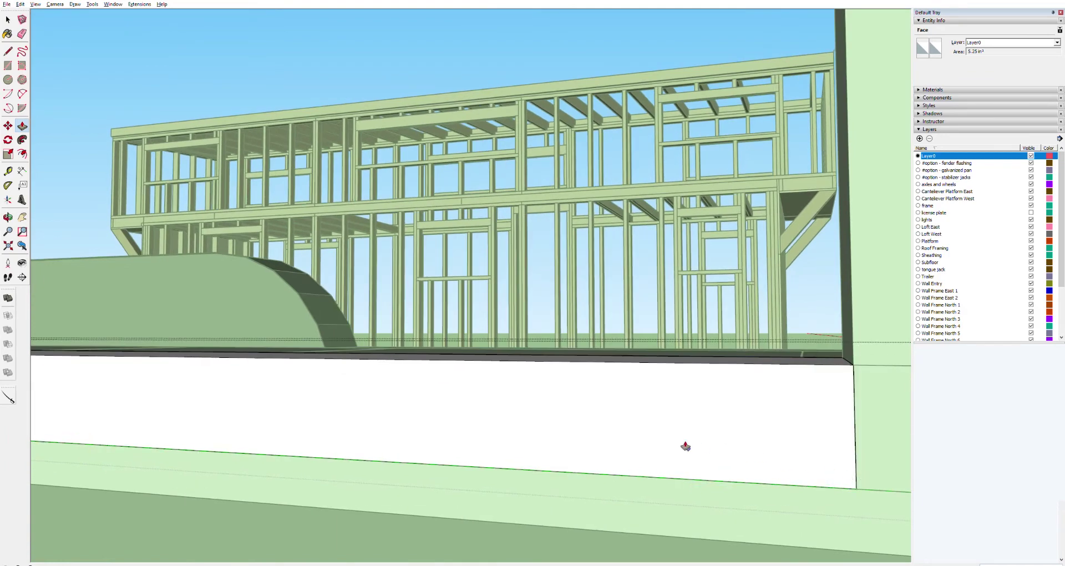
{"action": "scroll", "coordinate": [704, 447], "scroll_direction": "down", "scroll_amount": 6}
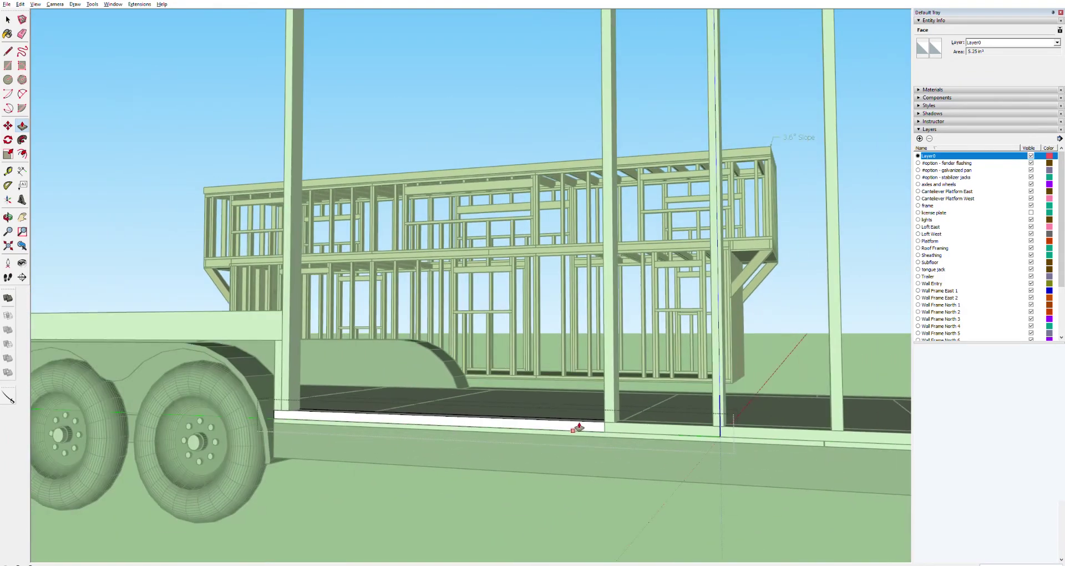
{"action": "key", "text": "space"}
{"action": "left_click", "coordinate": [293, 348]}
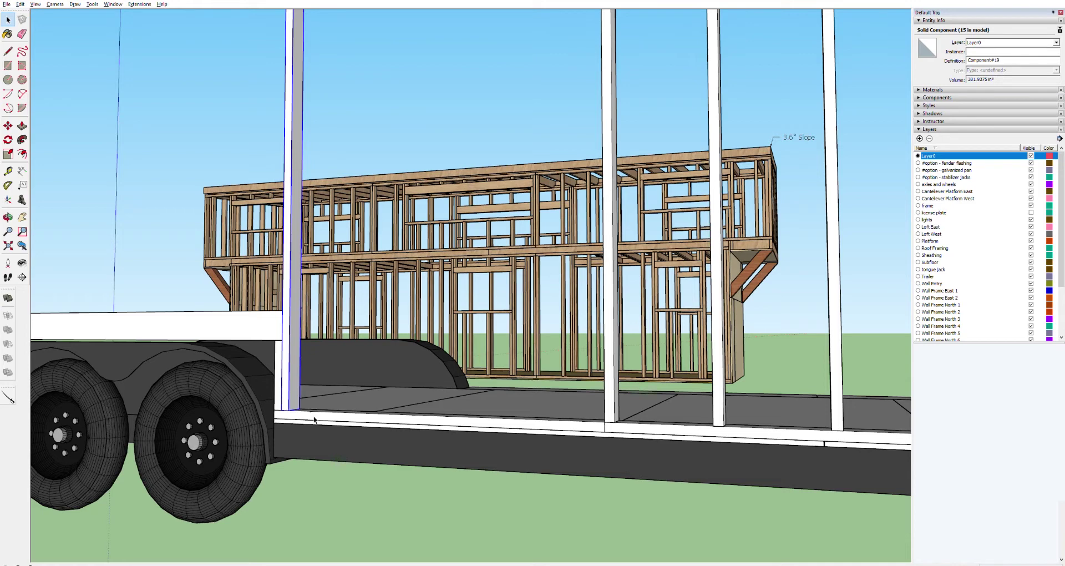
Copy a wall stud exactly 24 inches over.
{"action": "left_click", "coordinate": [608, 397]}
{"action": "left_click", "coordinate": [719, 377]}
{"action": "left_click", "coordinate": [841, 355]}
{"action": "left_click", "coordinate": [609, 398]}
{"action": "left_click", "coordinate": [291, 397]}
{"action": "key", "text": "m"}
{"action": "key", "text": "space"}
{"action": "left_click", "coordinate": [615, 393]}
{"action": "key", "text": "m"}
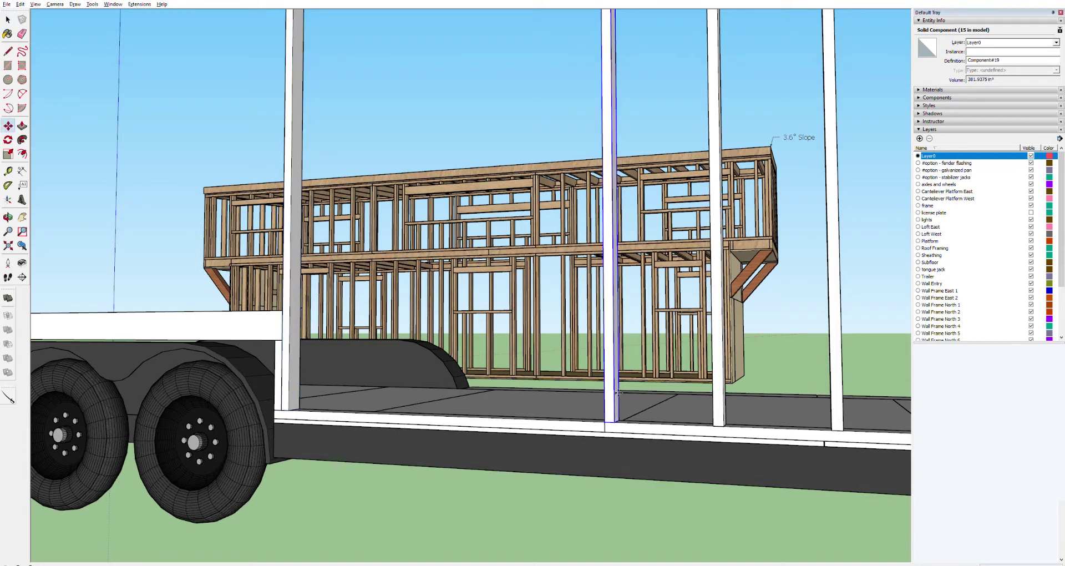
{"action": "left_click", "coordinate": [621, 422], "text": "ctrl"}
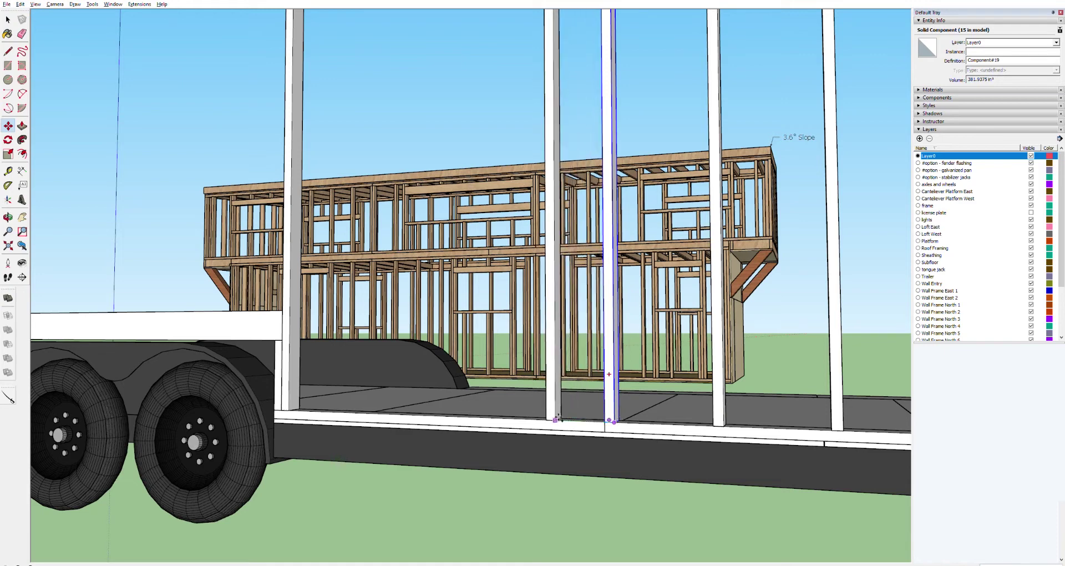
{"action": "type", "text": "24"}
{"action": "key", "text": "Return"}
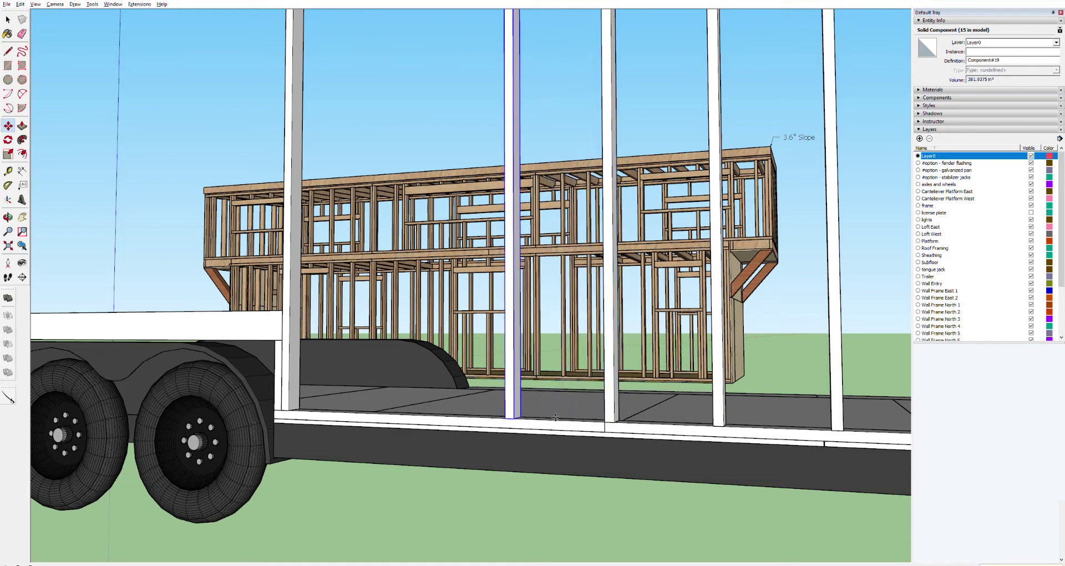
Copy three selected studs further along the deck edge.
{"action": "key", "text": "space"}
{"action": "left_click", "coordinate": [614, 383], "text": "shift"}
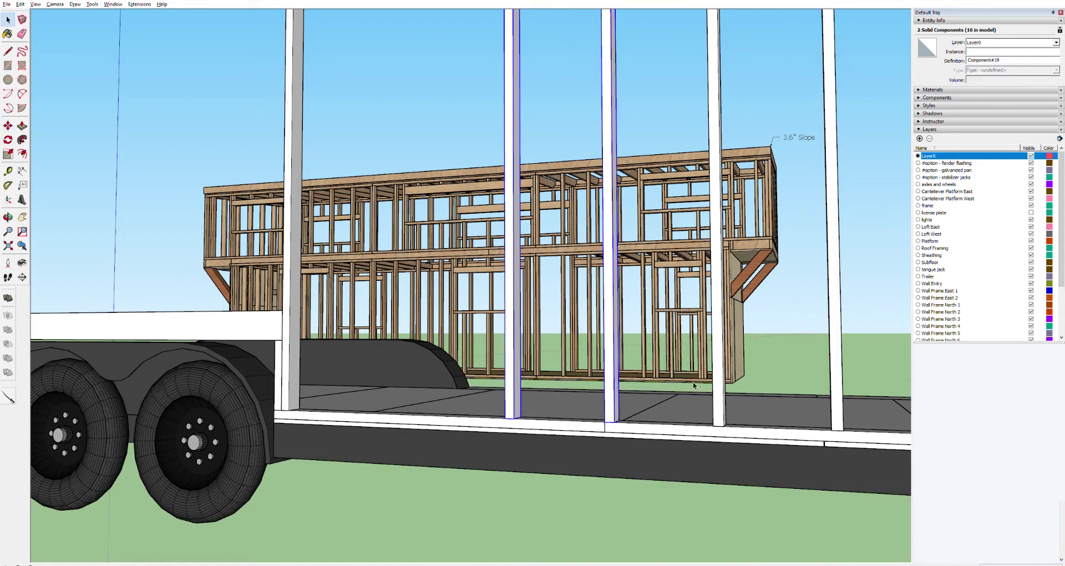
{"action": "left_click", "coordinate": [721, 383], "text": "shift"}
{"action": "key", "text": "m"}
{"action": "left_click", "coordinate": [731, 423]}
{"action": "key", "text": "ctrl"}
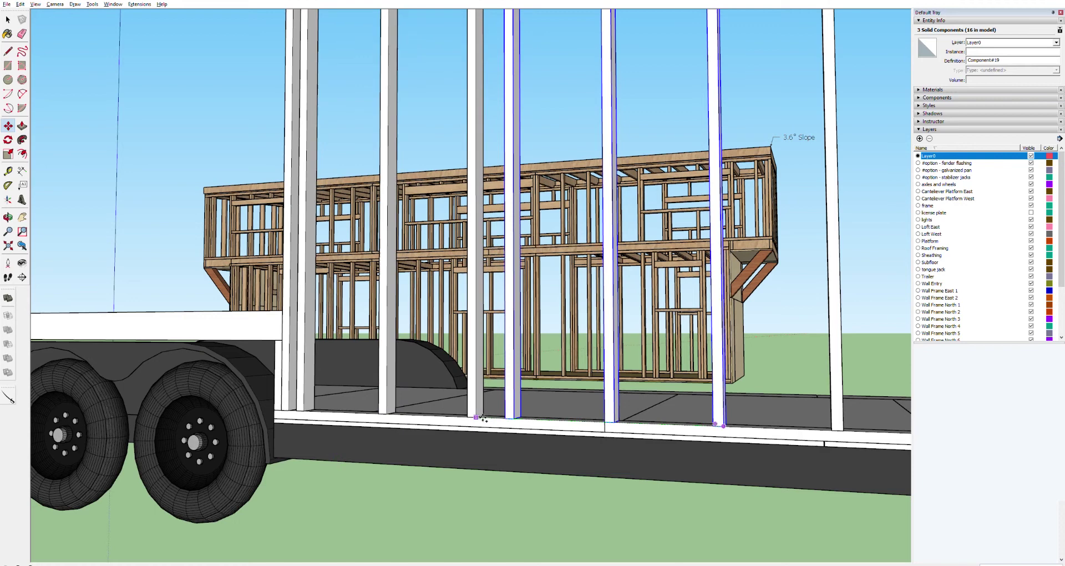
{"action": "key", "text": "Return"}
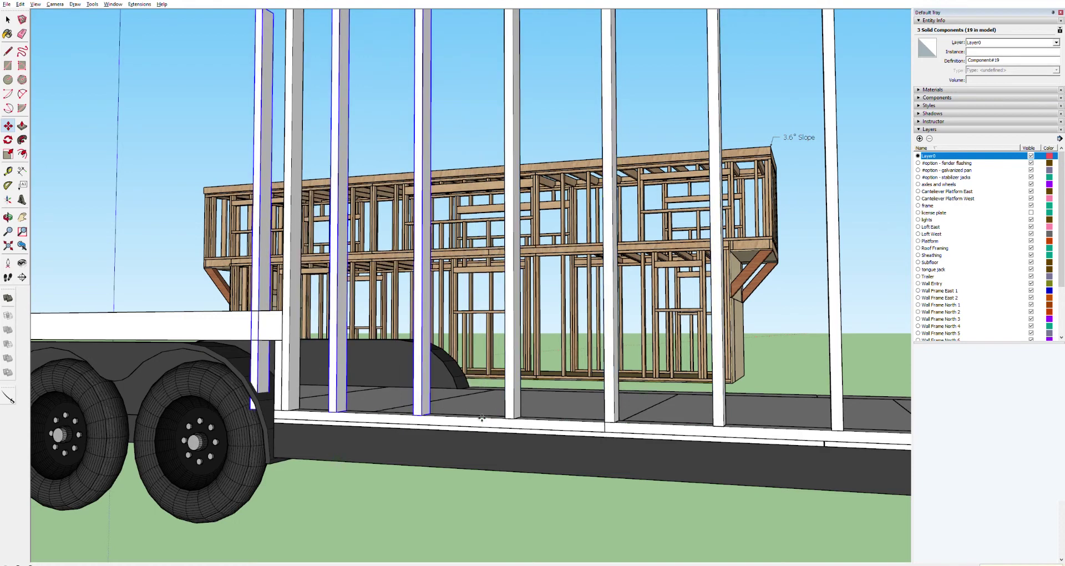
Delete the extra stud left beside the fender.
{"action": "key", "text": "space"}
{"action": "left_click", "coordinate": [266, 227]}
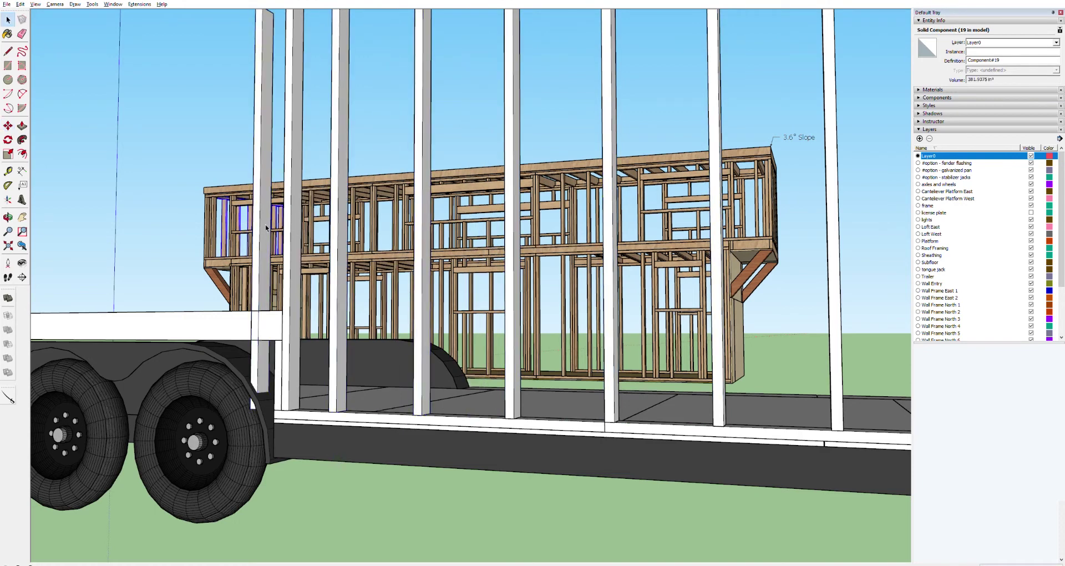
{"action": "key", "text": "Delete"}
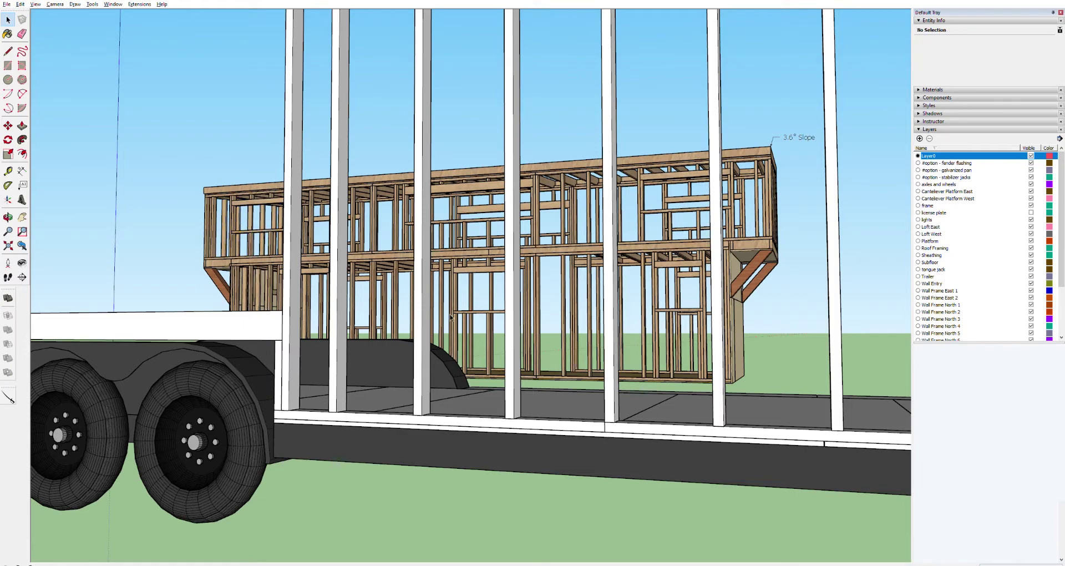
Copy a stud toward the far end of the new wall section.
{"action": "scroll", "coordinate": [670, 408], "scroll_direction": "down", "scroll_amount": 5}
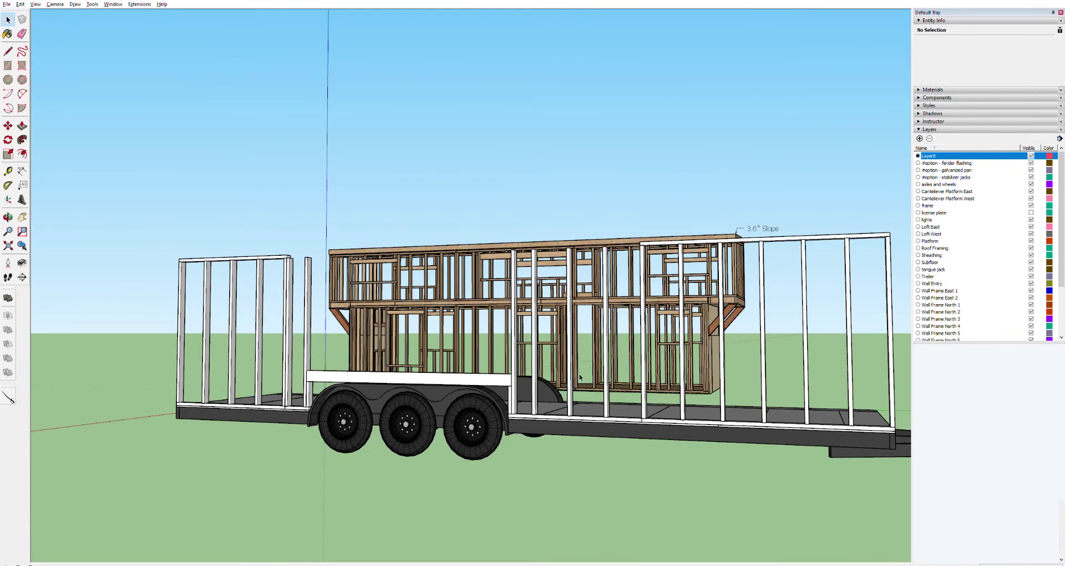
{"action": "scroll", "coordinate": [554, 425], "scroll_direction": "up", "scroll_amount": 3}
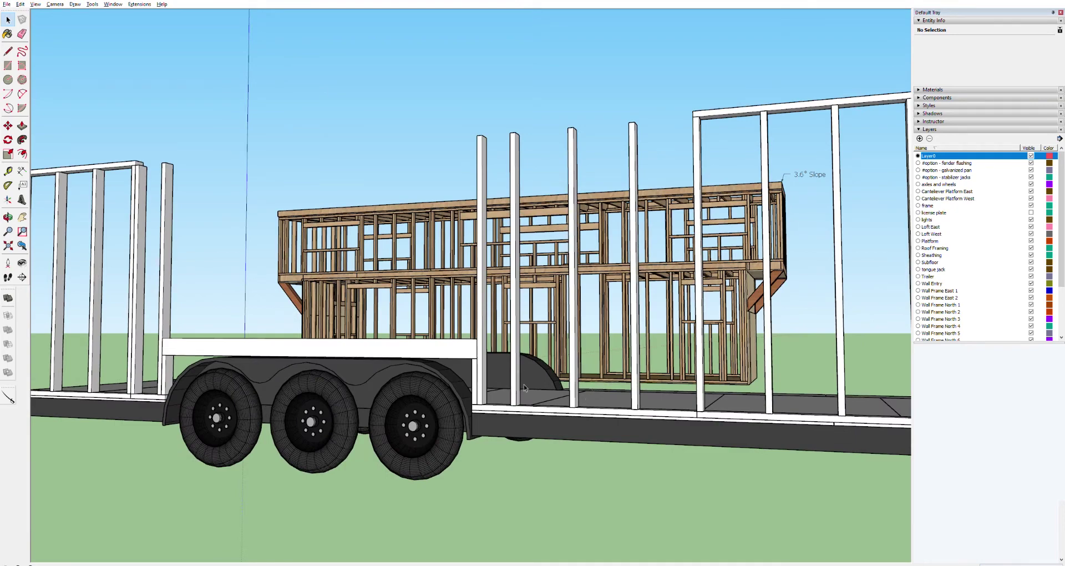
{"action": "scroll", "coordinate": [583, 392], "scroll_direction": "down", "scroll_amount": 5}
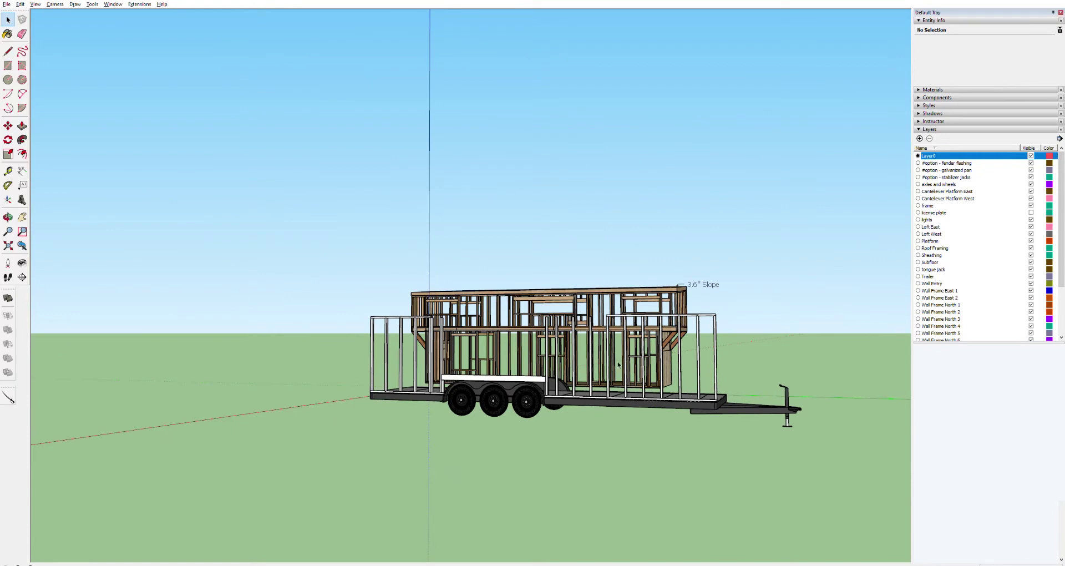
{"action": "scroll", "coordinate": [527, 373], "scroll_direction": "up", "scroll_amount": 8}
{"action": "scroll", "coordinate": [641, 381], "scroll_direction": "down", "scroll_amount": 2}
{"action": "scroll", "coordinate": [643, 386], "scroll_direction": "down", "scroll_amount": 3}
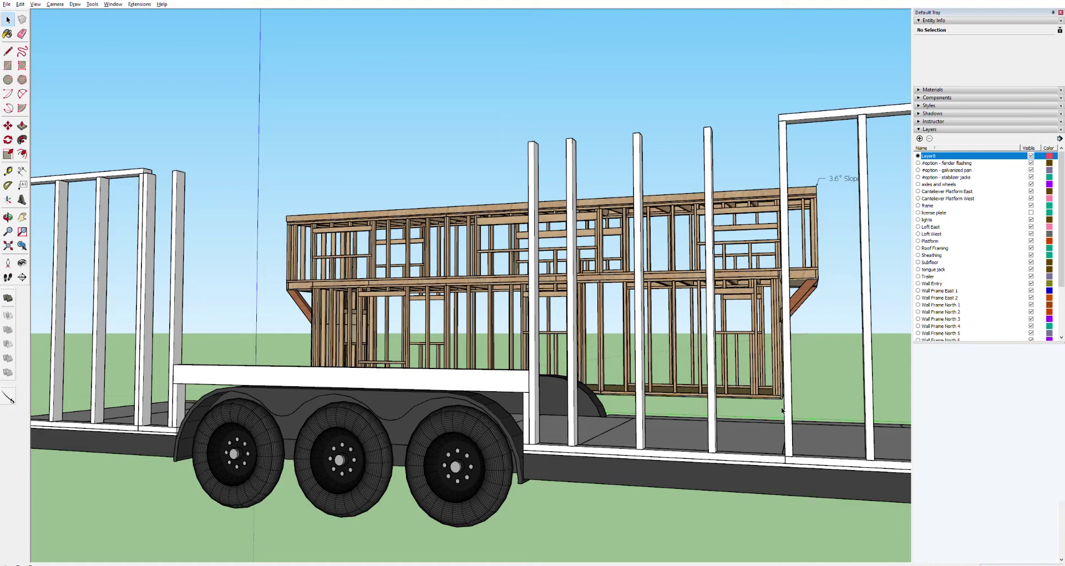
{"action": "scroll", "coordinate": [749, 439], "scroll_direction": "up", "scroll_amount": 3}
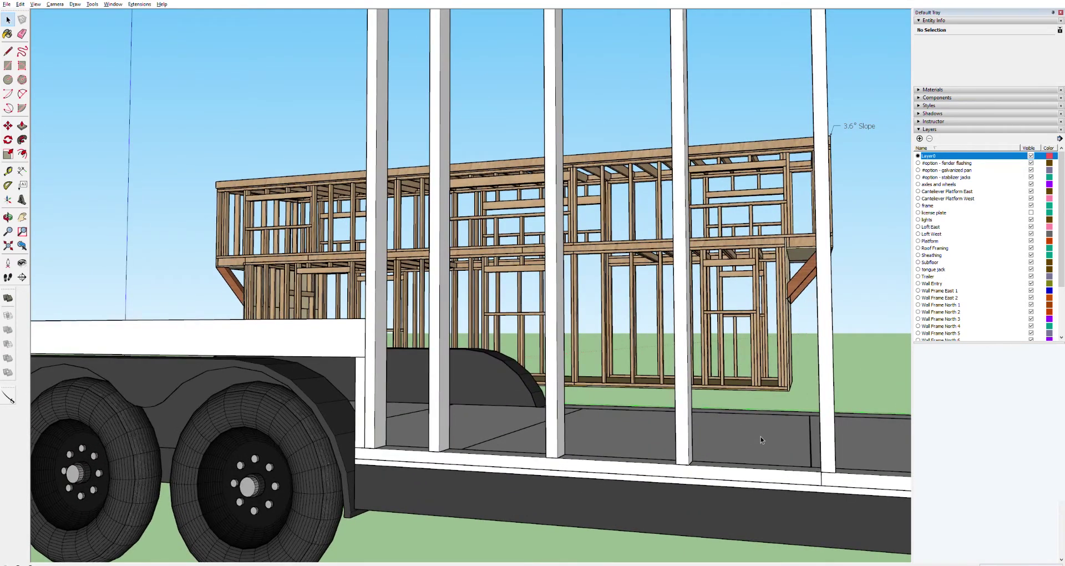
{"action": "left_click", "coordinate": [688, 441]}
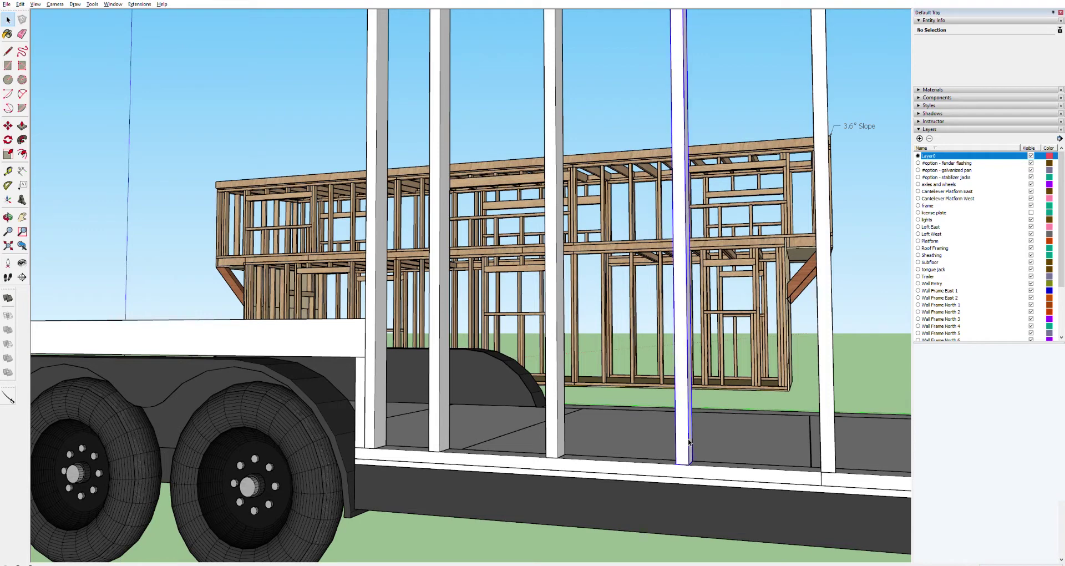
{"action": "key", "text": "m"}
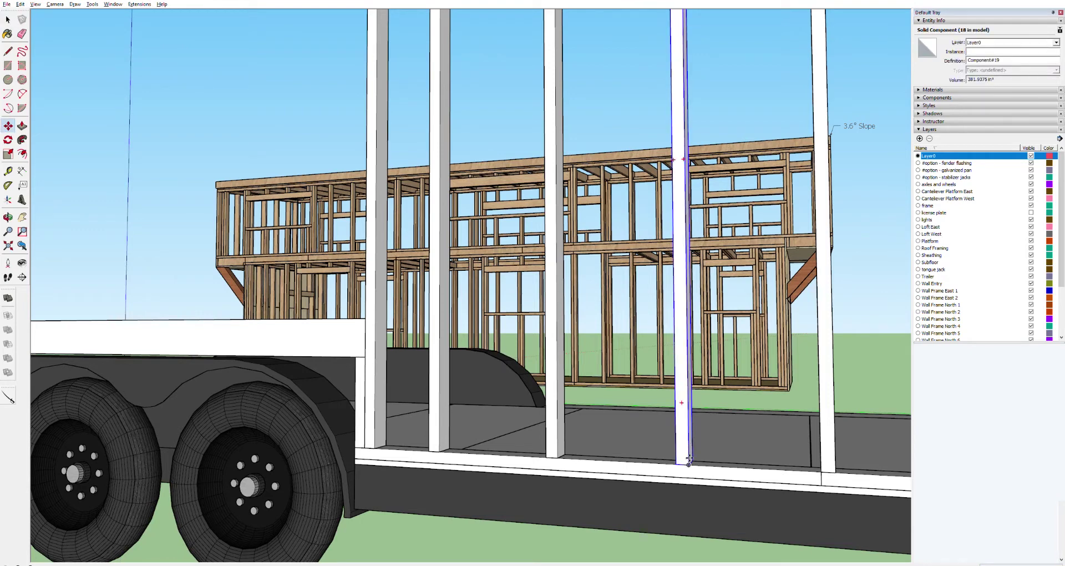
{"action": "left_click_drag", "start_coordinate": [696, 461], "coordinate": [828, 469]}
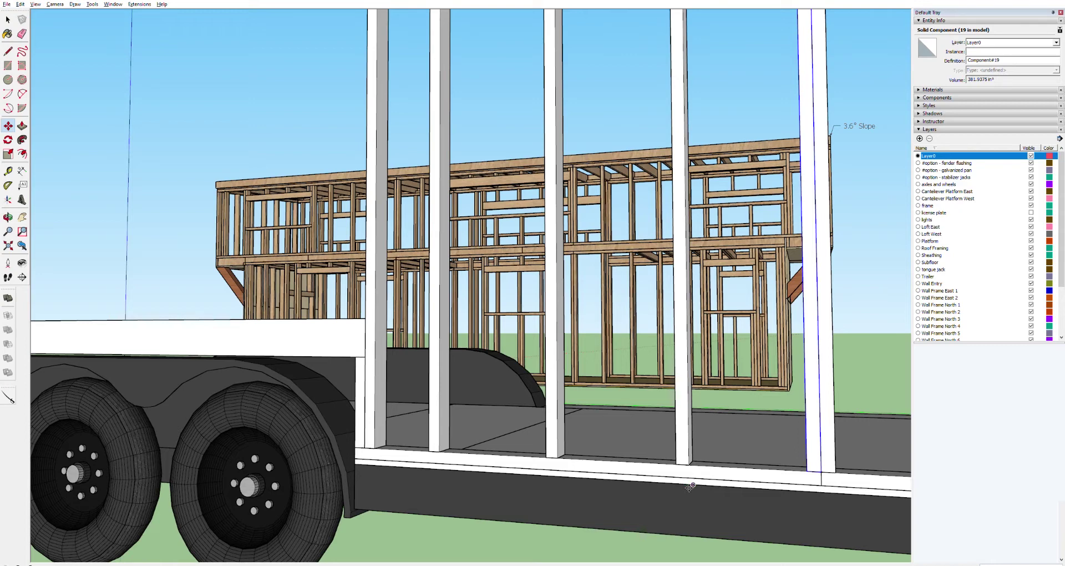
Check the stud spacing with the Tape Measure from the stud base.
{"action": "key", "text": "t"}
{"action": "left_click", "coordinate": [689, 464]}
{"action": "key", "text": "space"}
{"action": "scroll", "coordinate": [831, 446], "scroll_direction": "down", "scroll_amount": 6}
{"action": "scroll", "coordinate": [835, 442], "scroll_direction": "down", "scroll_amount": 2}
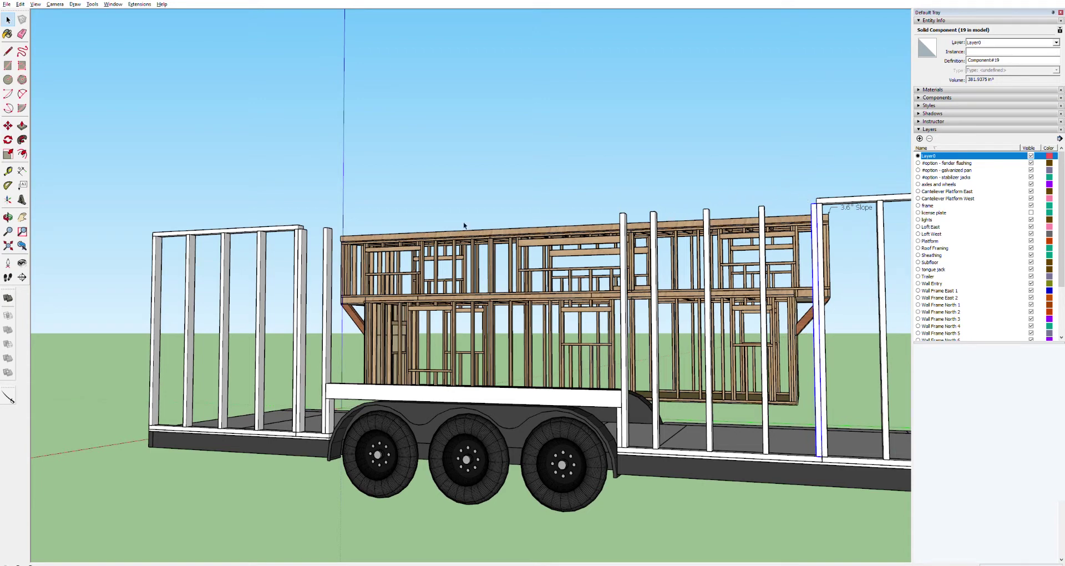
Copy the white frame's top plate to the left, snapping it to the frame's endpoint.
{"action": "scroll", "coordinate": [340, 233], "scroll_direction": "up", "scroll_amount": 5}
{"action": "middle_click_drag", "start_coordinate": [219, 232], "coordinate": [353, 378]}
{"action": "scroll", "coordinate": [353, 379], "scroll_direction": "down", "scroll_amount": 6}
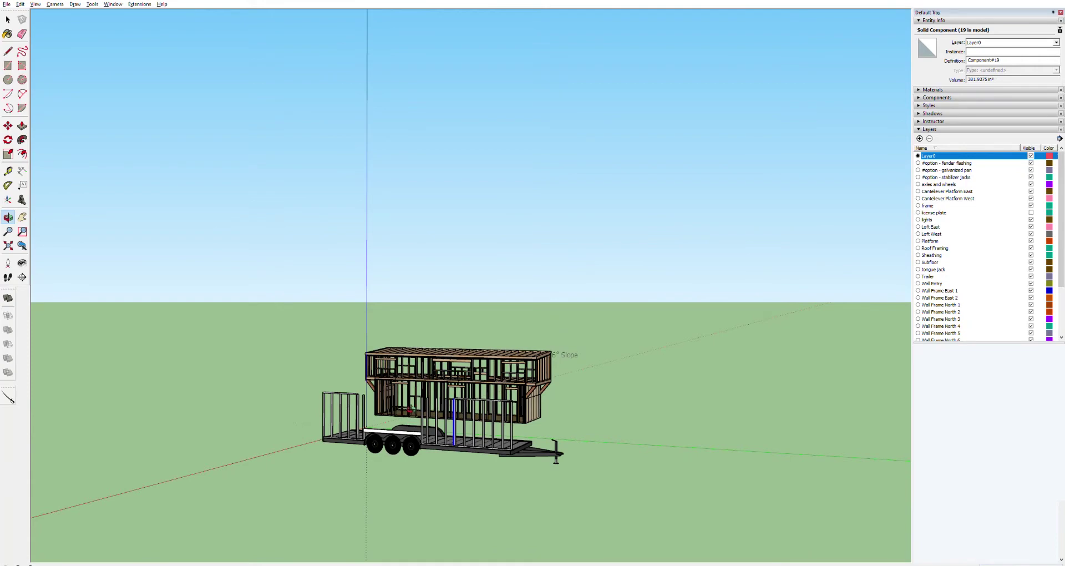
{"action": "scroll", "coordinate": [411, 408], "scroll_direction": "up", "scroll_amount": 3}
{"action": "scroll", "coordinate": [411, 401], "scroll_direction": "up", "scroll_amount": 2}
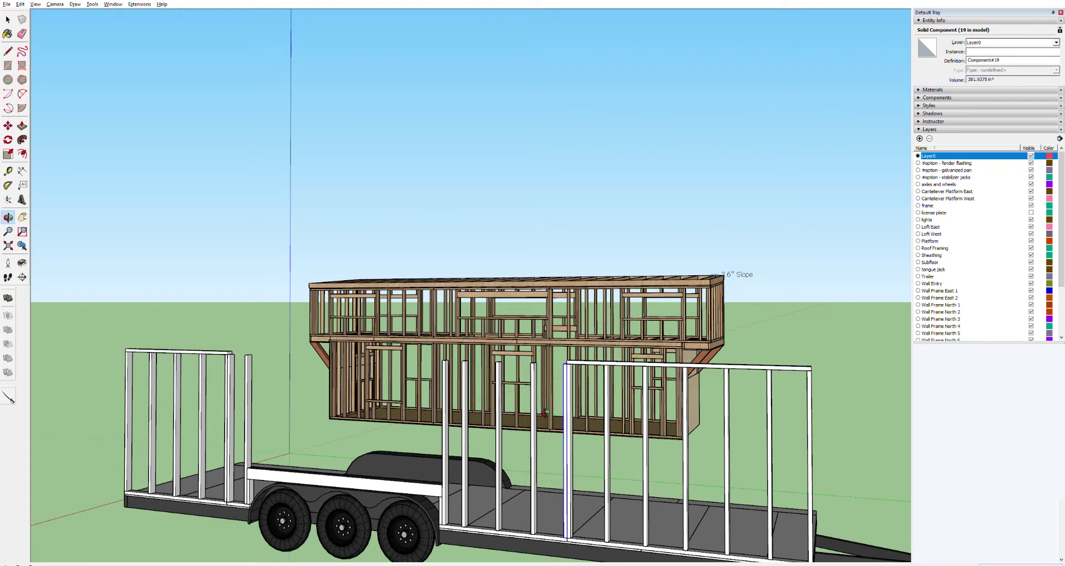
{"action": "scroll", "coordinate": [567, 388], "scroll_direction": "up", "scroll_amount": 5}
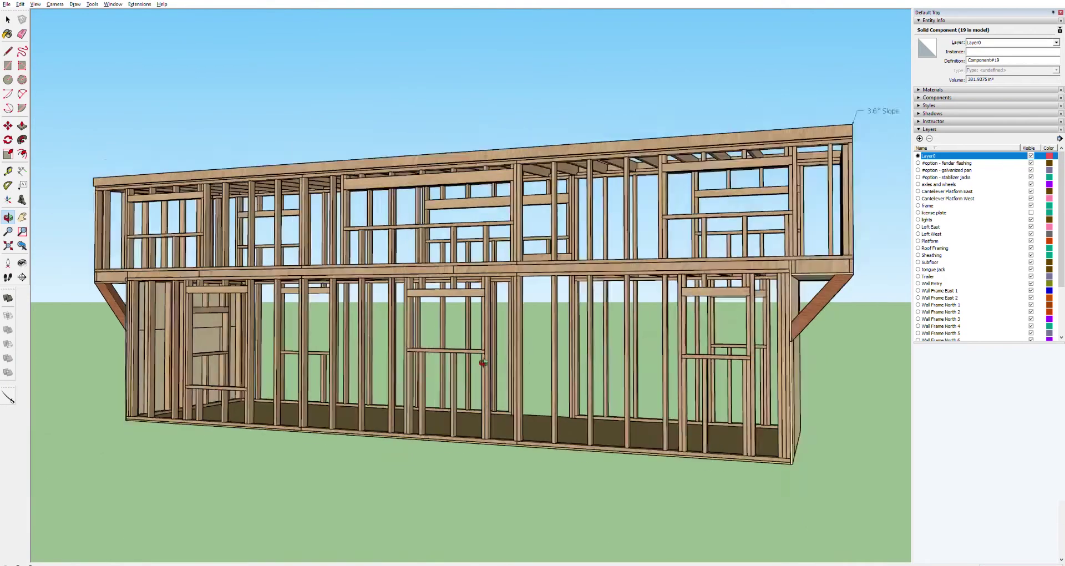
{"action": "scroll", "coordinate": [499, 372], "scroll_direction": "down", "scroll_amount": 4}
{"action": "scroll", "coordinate": [441, 488], "scroll_direction": "down", "scroll_amount": 3}
{"action": "scroll", "coordinate": [441, 494], "scroll_direction": "up", "scroll_amount": 5}
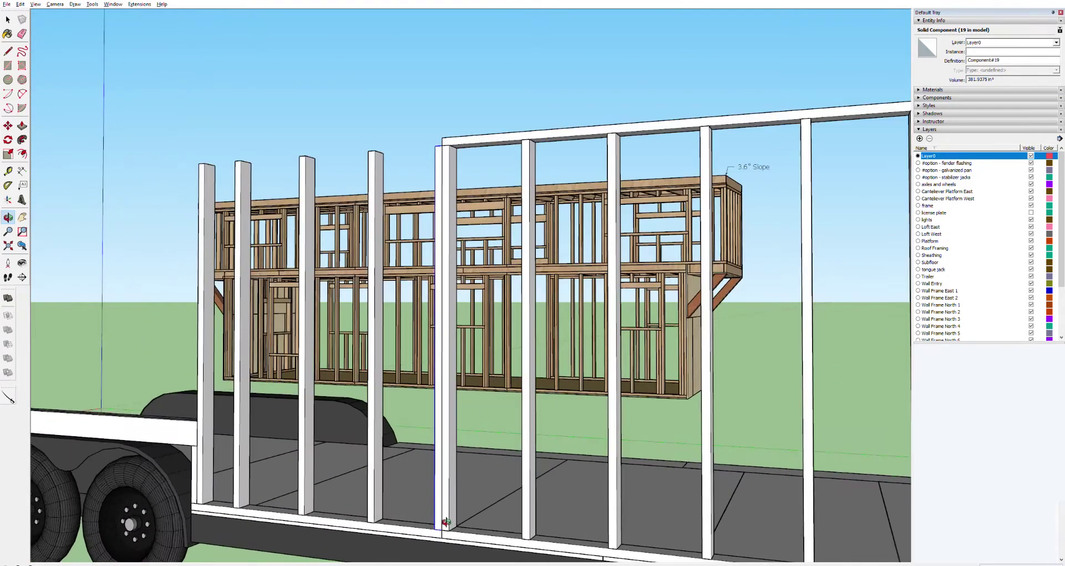
{"action": "scroll", "coordinate": [442, 499], "scroll_direction": "down", "scroll_amount": 6}
{"action": "key", "text": "space"}
{"action": "left_click", "coordinate": [535, 259]}
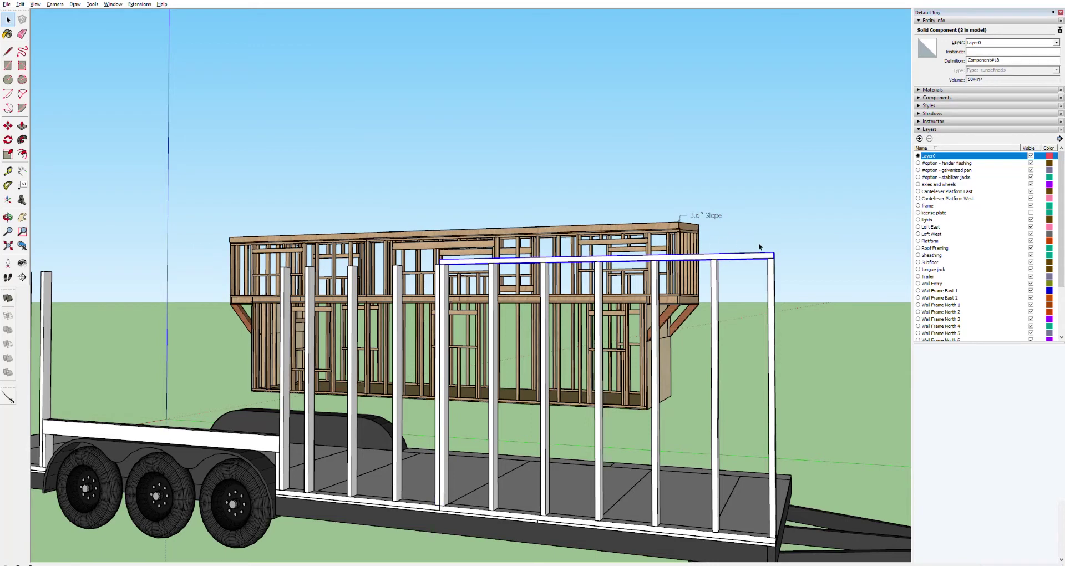
{"action": "key", "text": "m"}
{"action": "left_click", "coordinate": [781, 255]}
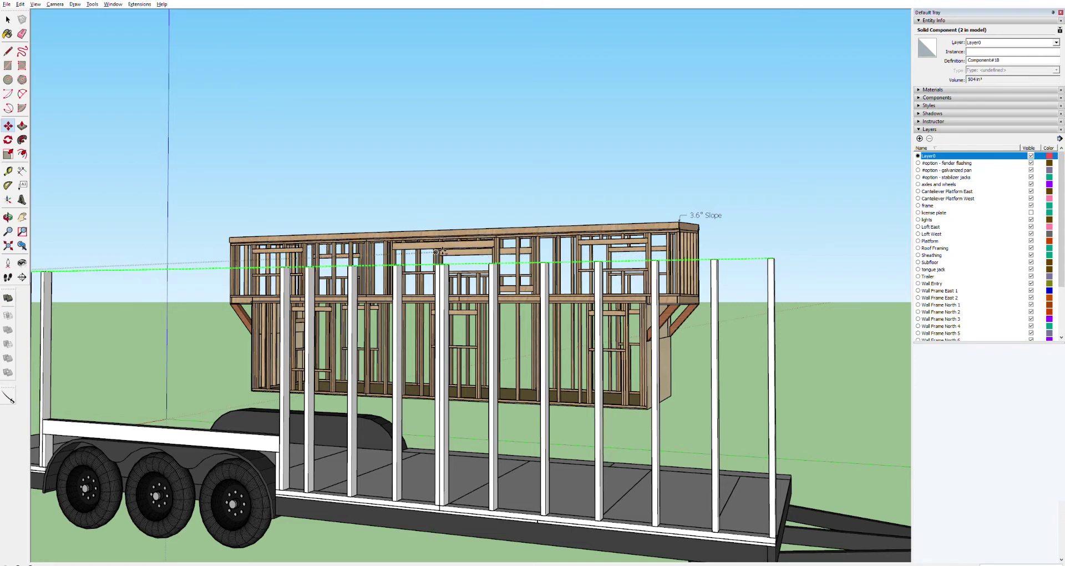
{"action": "scroll", "coordinate": [445, 256], "scroll_direction": "up", "scroll_amount": 5}
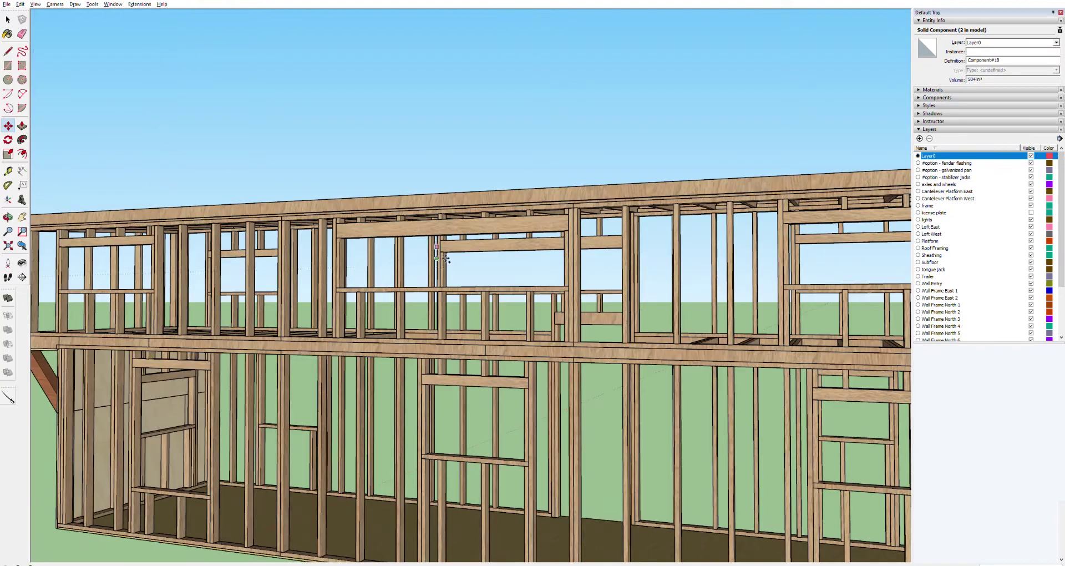
{"action": "scroll", "coordinate": [452, 311], "scroll_direction": "down", "scroll_amount": 4}
{"action": "scroll", "coordinate": [460, 366], "scroll_direction": "up", "scroll_amount": 2}
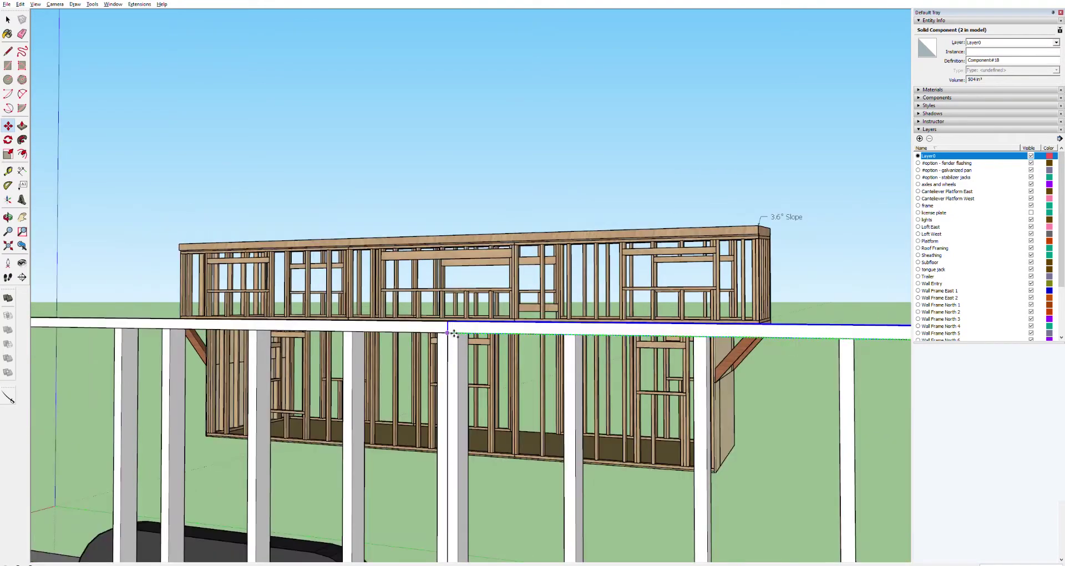
{"action": "left_click", "coordinate": [453, 333]}
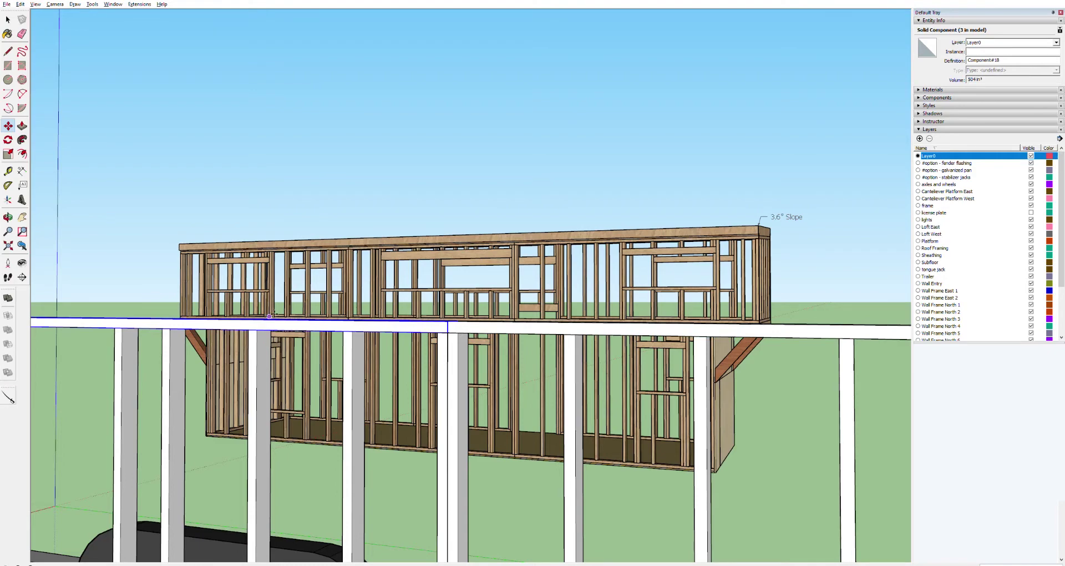
Push/Pull the copied plate's end face leftward so it reaches the other frame.
{"action": "middle_click_drag", "start_coordinate": [261, 299], "coordinate": [371, 320]}
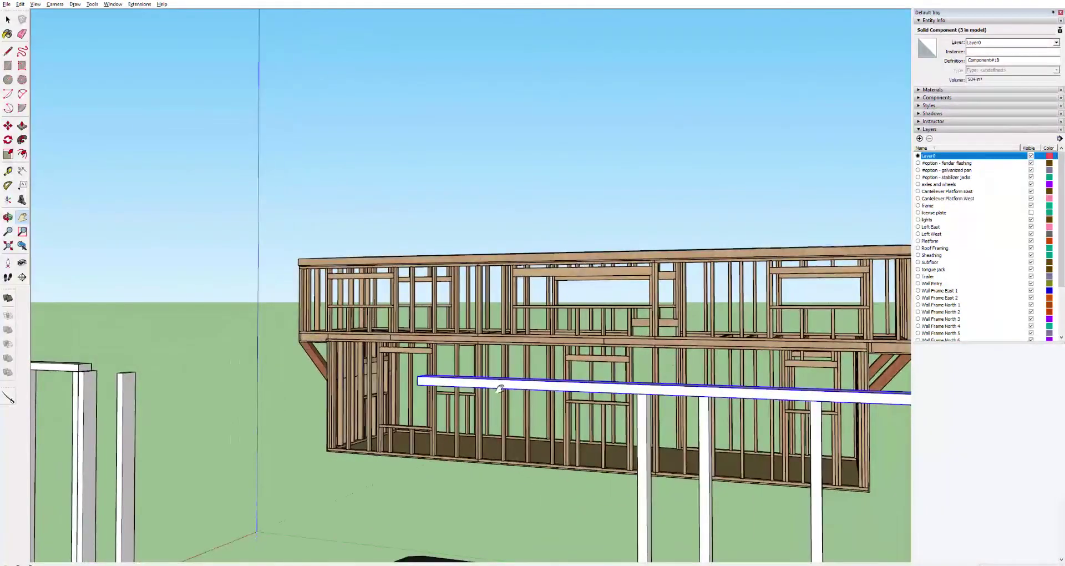
{"action": "key", "text": "space"}
{"action": "left_click", "coordinate": [398, 347]}
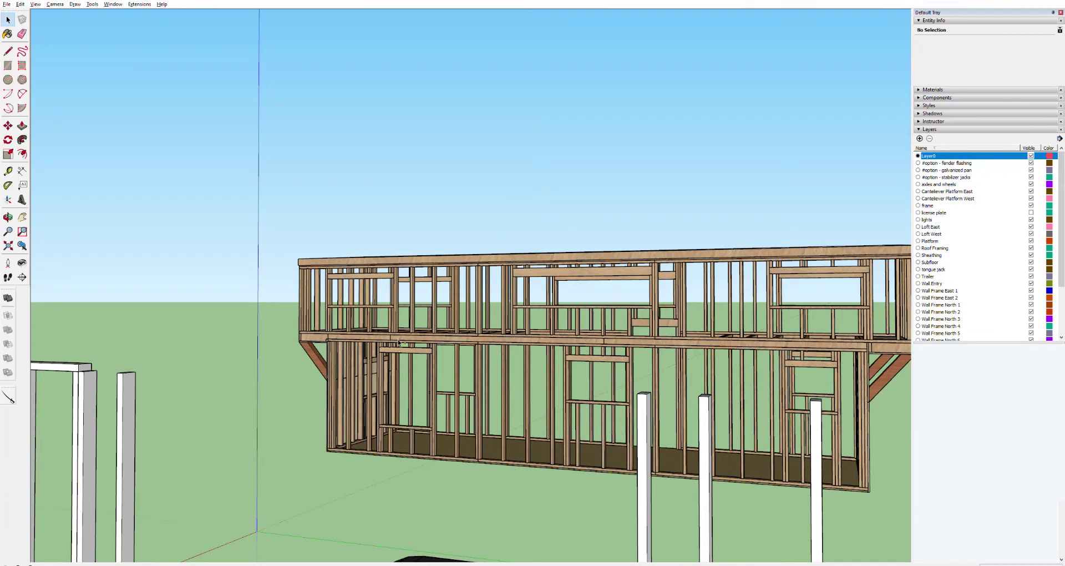
{"action": "left_click", "coordinate": [478, 384]}
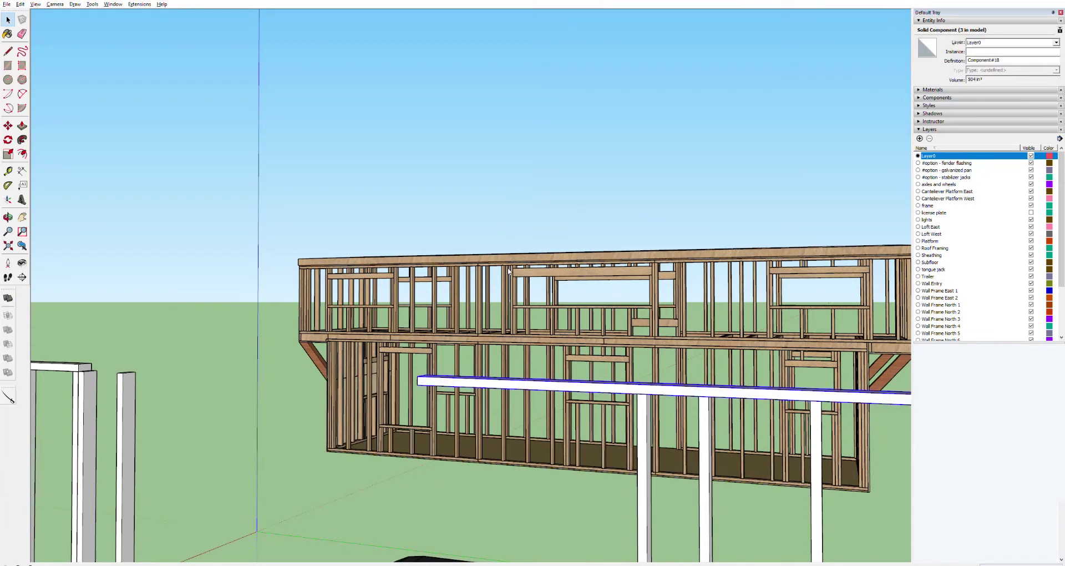
{"action": "middle_click_drag", "start_coordinate": [281, 340], "coordinate": [418, 355]}
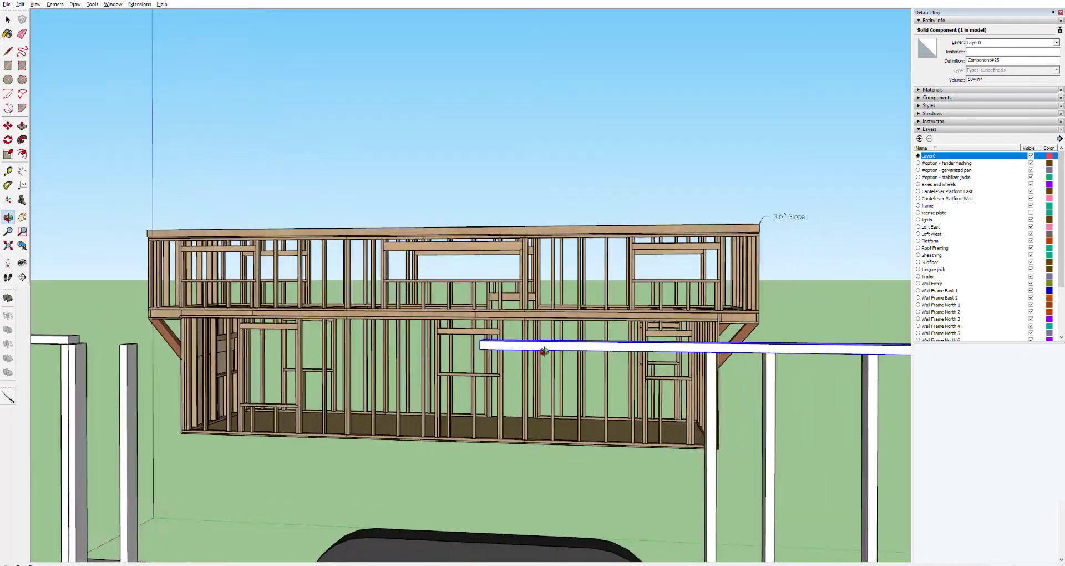
{"action": "middle_click_drag", "start_coordinate": [544, 351], "coordinate": [784, 340]}
{"action": "double_click", "coordinate": [558, 339]}
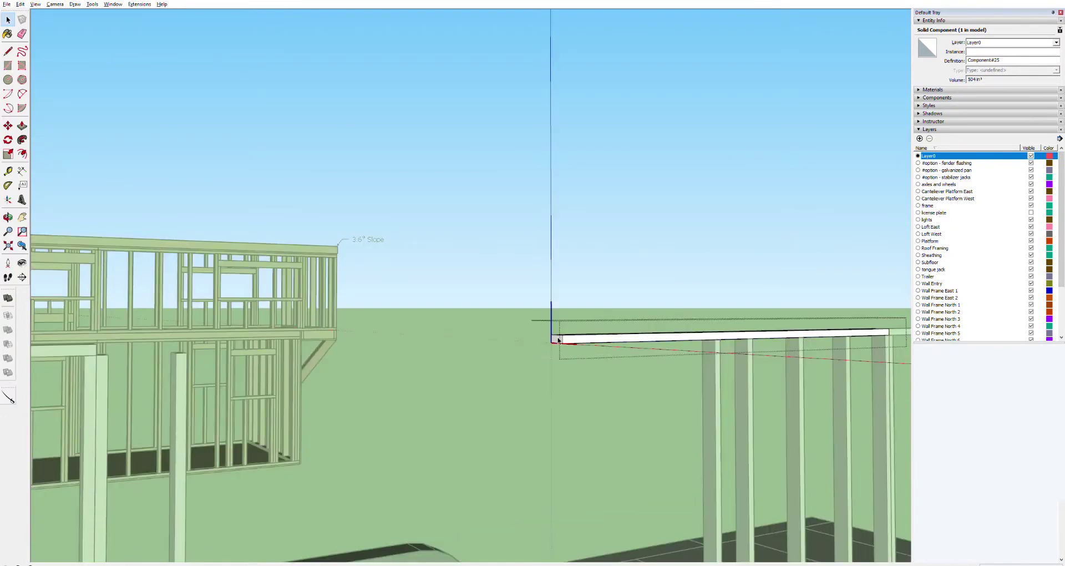
{"action": "left_click", "coordinate": [560, 339]}
{"action": "key", "text": "p"}
{"action": "left_click_drag", "start_coordinate": [562, 339], "coordinate": [99, 351]}
{"action": "scroll", "coordinate": [333, 397], "scroll_direction": "down", "scroll_amount": 5}
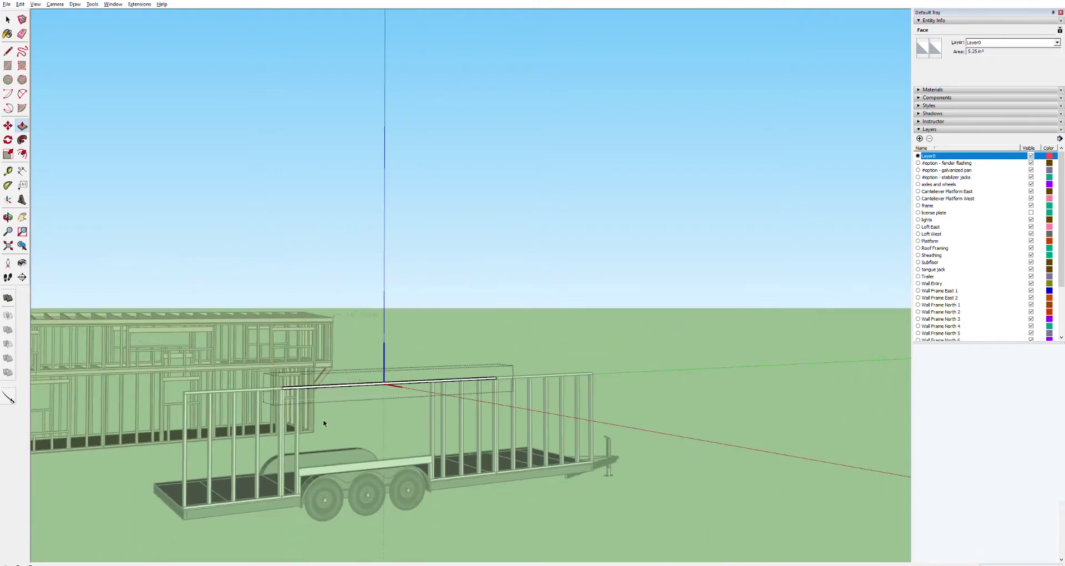
{"action": "key", "text": "space"}
{"action": "left_click", "coordinate": [423, 292]}
{"action": "scroll", "coordinate": [363, 426], "scroll_direction": "up", "scroll_amount": 3}
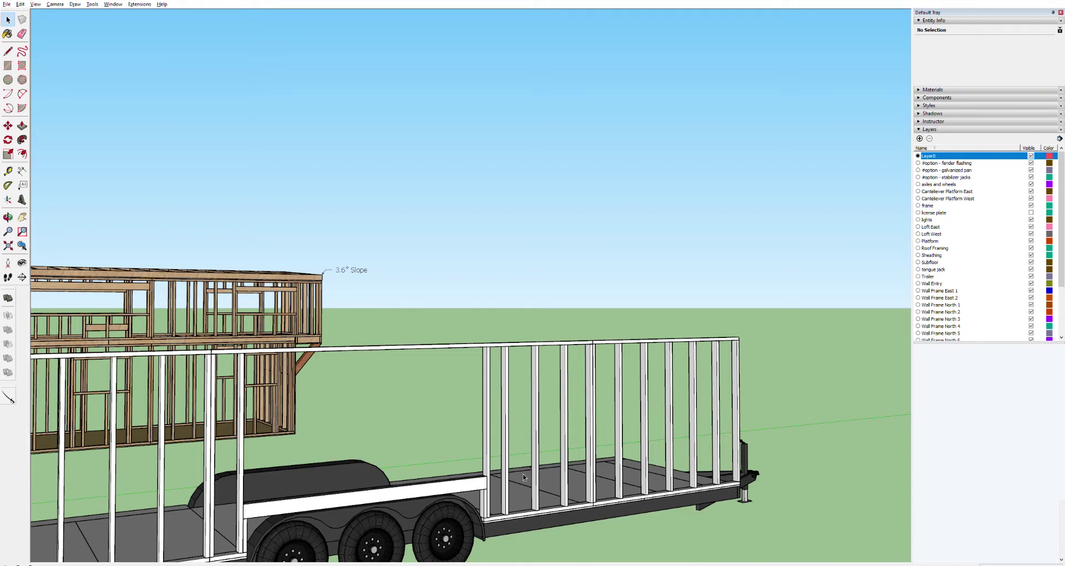
Copy an existing stud past the wall's end stud and lift it onto the fender rail.
{"action": "scroll", "coordinate": [506, 493], "scroll_direction": "up", "scroll_amount": 5}
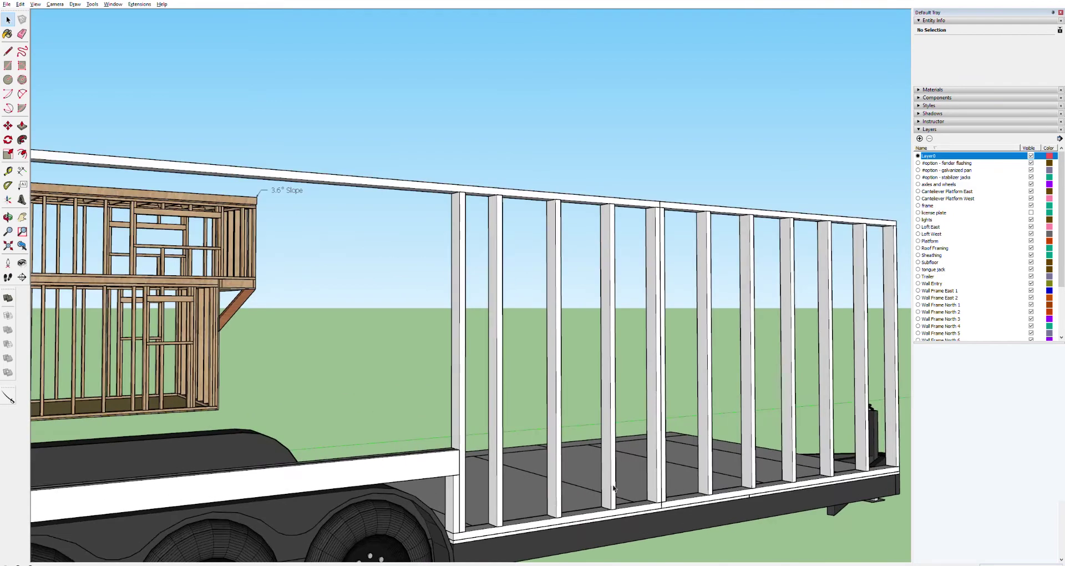
{"action": "left_click", "coordinate": [499, 507]}
{"action": "key", "text": "m"}
{"action": "key", "text": "ctrl"}
{"action": "left_click", "coordinate": [502, 524]}
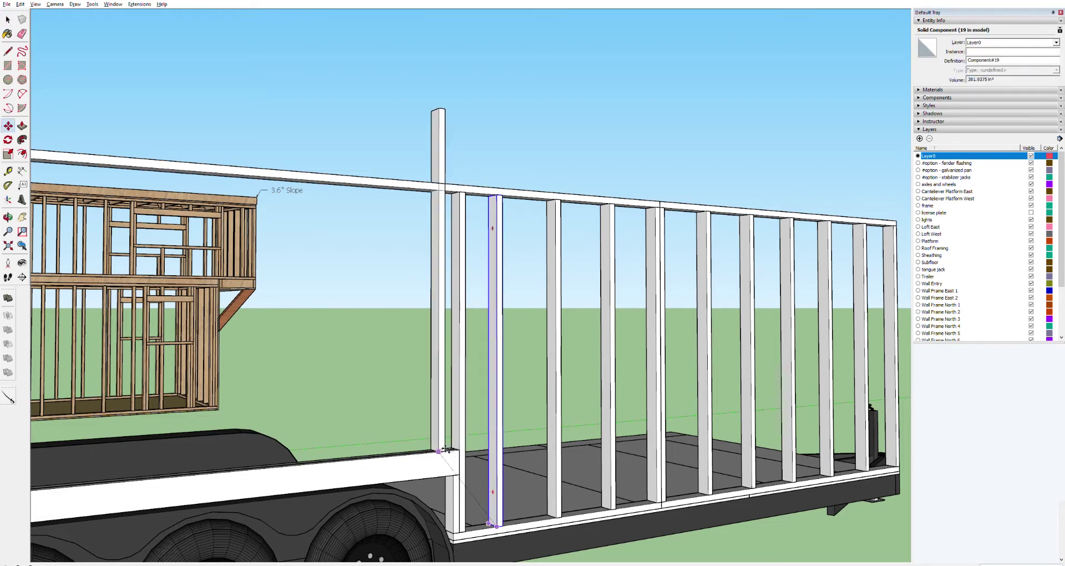
{"action": "left_click", "coordinate": [462, 530]}
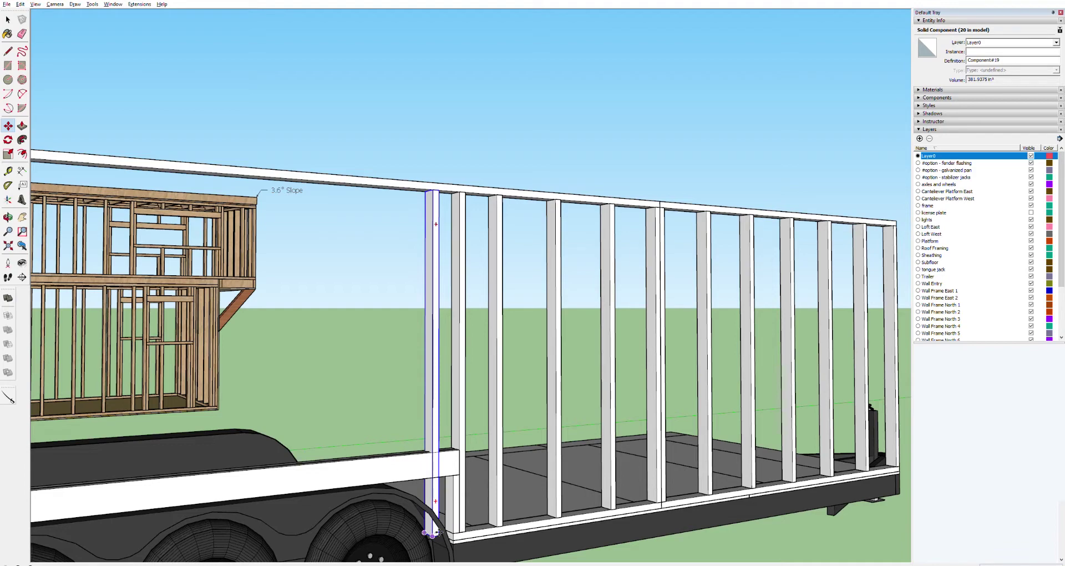
{"action": "left_click", "coordinate": [438, 533]}
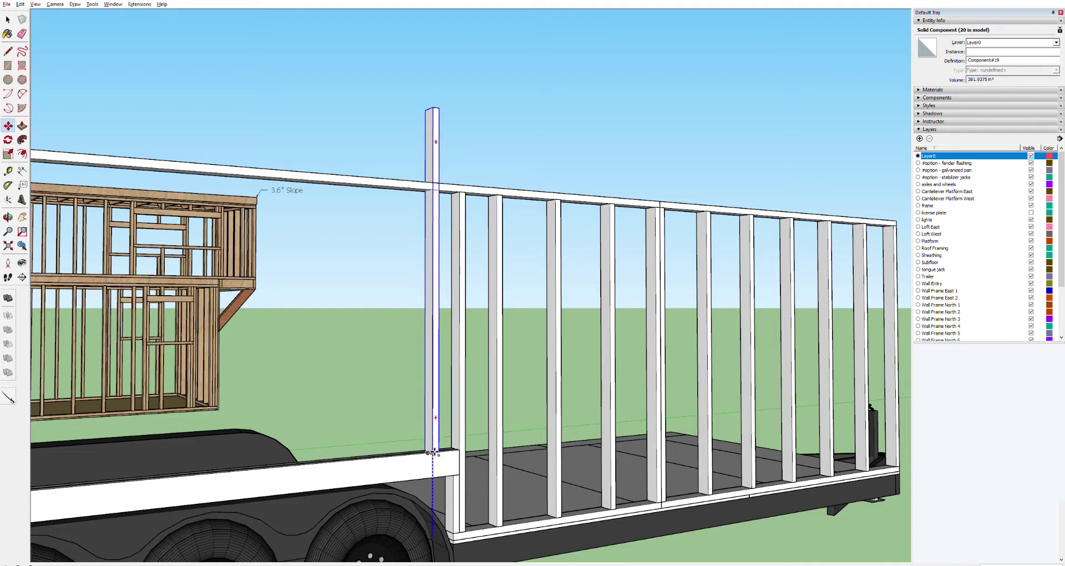
{"action": "scroll", "coordinate": [432, 452], "scroll_direction": "up", "scroll_amount": 4}
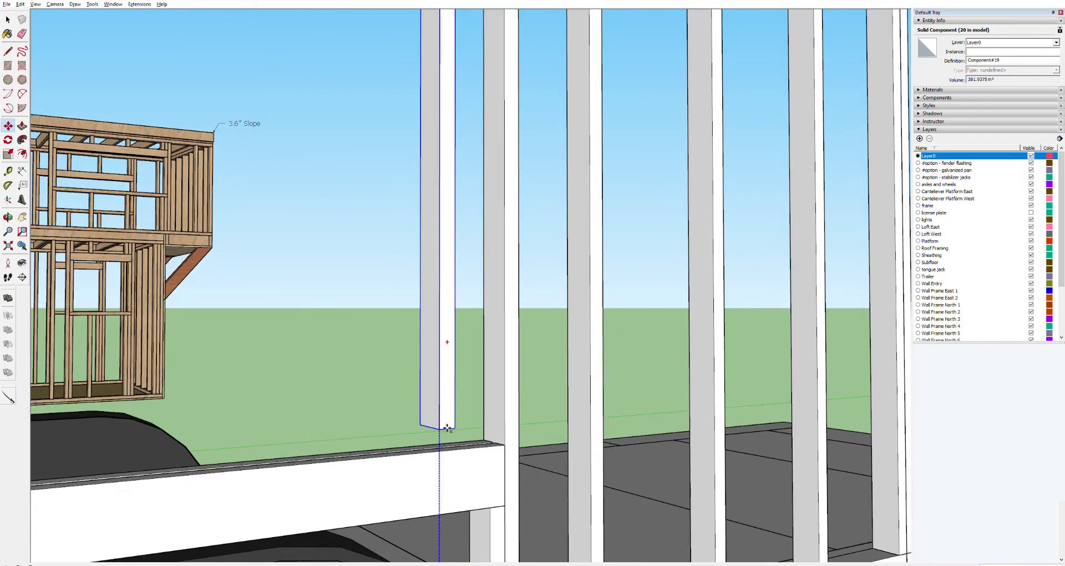
{"action": "scroll", "coordinate": [477, 424], "scroll_direction": "down", "scroll_amount": 5}
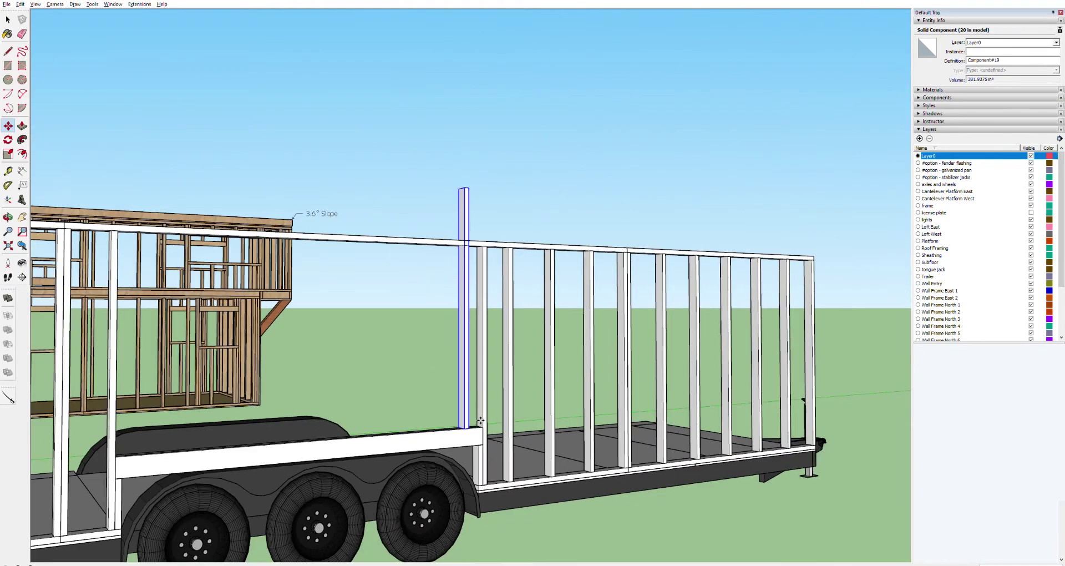
{"action": "key", "text": "space"}
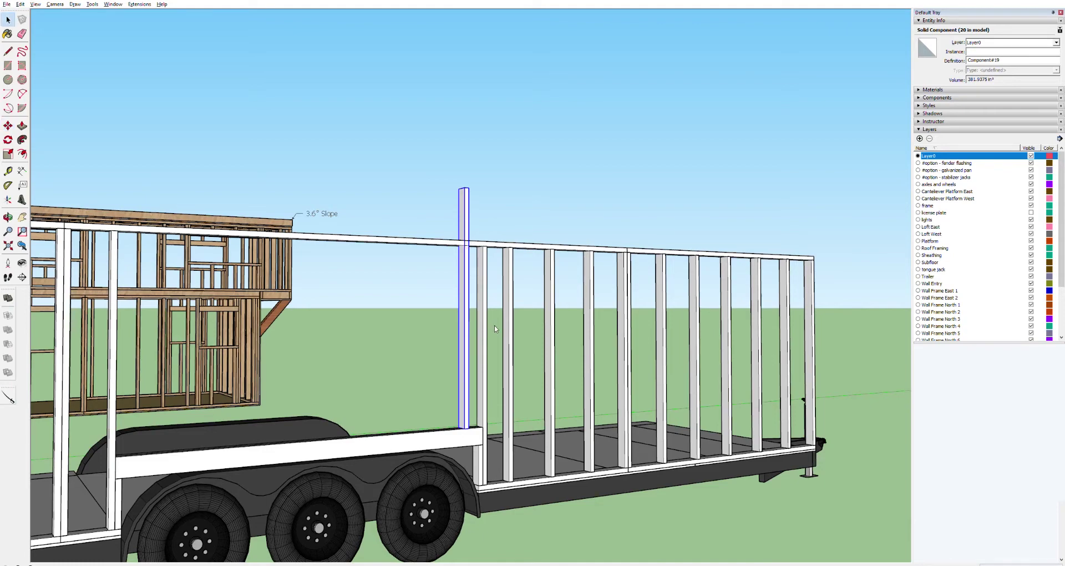
Push/Pull the copied stud's top face up to meet the top plate's underside.
{"action": "middle_click_drag", "start_coordinate": [452, 231], "coordinate": [444, 370]}
{"action": "double_click", "coordinate": [407, 386]}
{"action": "left_click", "coordinate": [409, 388]}
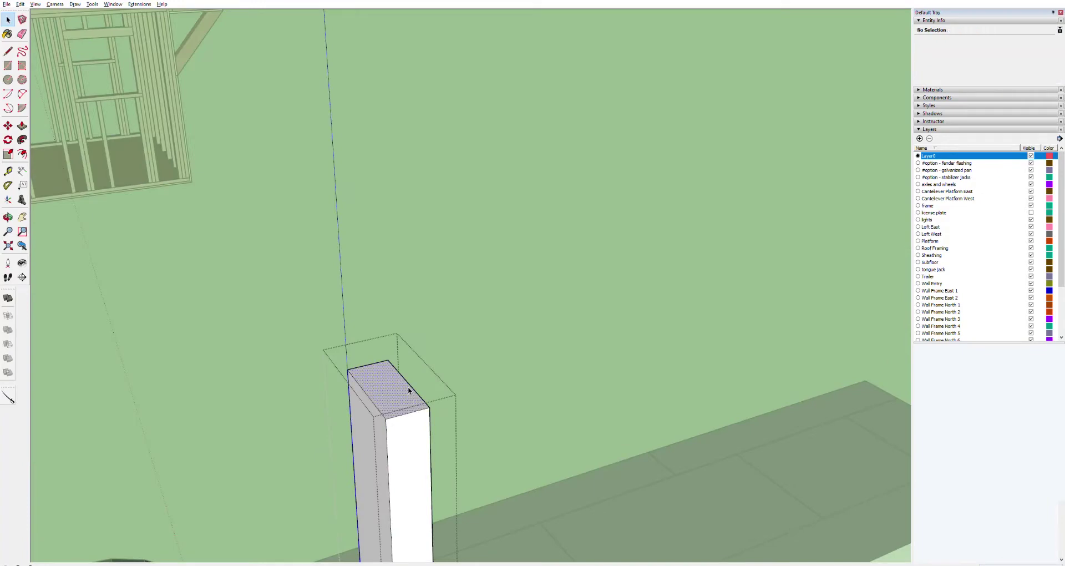
{"action": "key", "text": "p"}
{"action": "left_click_drag", "start_coordinate": [408, 392], "coordinate": [409, 508]}
{"action": "scroll", "coordinate": [409, 507], "scroll_direction": "down", "scroll_amount": 10}
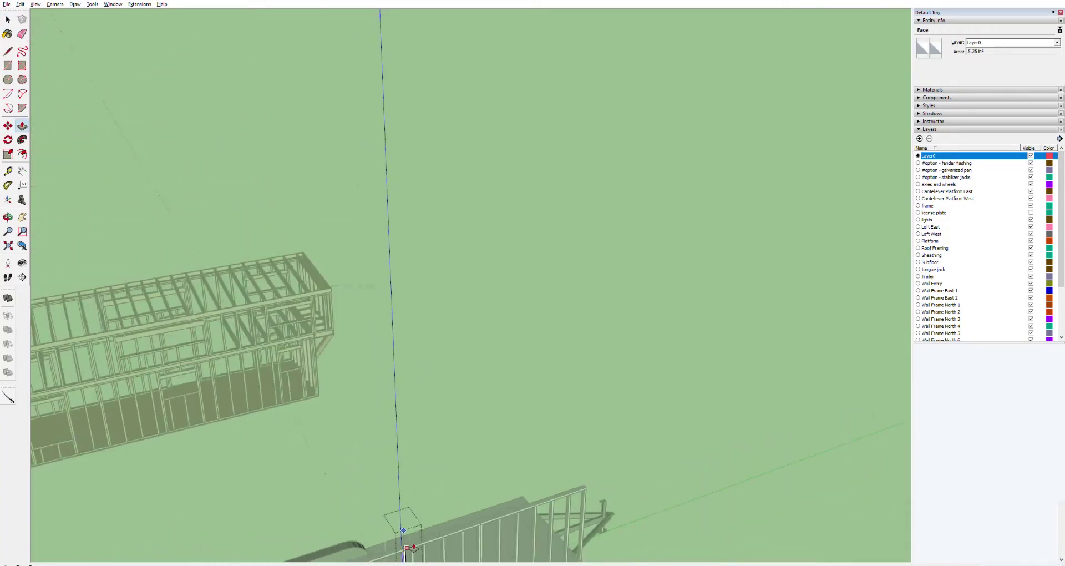
{"action": "scroll", "coordinate": [413, 553], "scroll_direction": "up", "scroll_amount": 12}
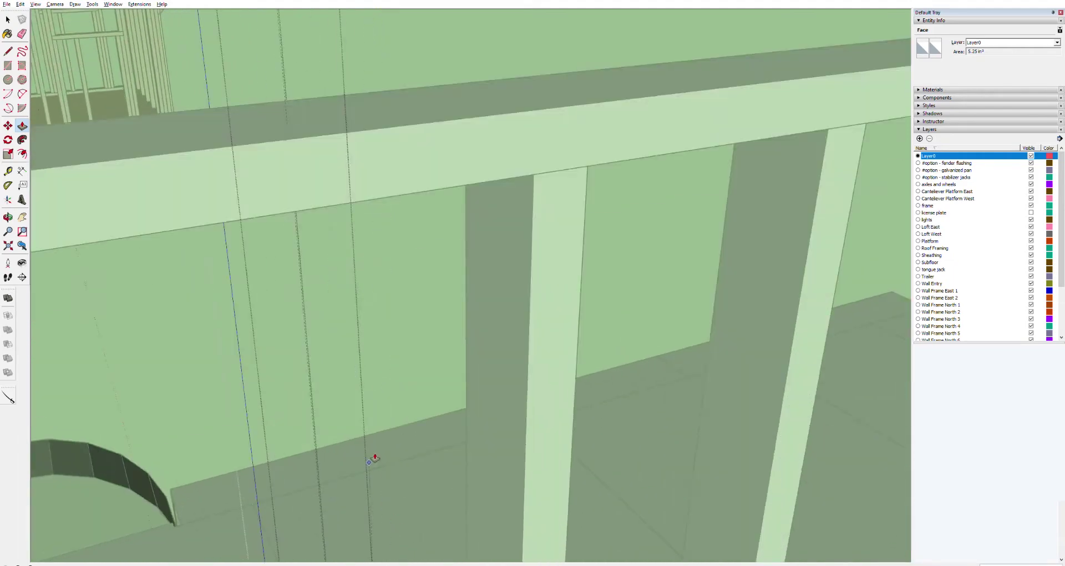
{"action": "left_click_drag", "start_coordinate": [375, 457], "coordinate": [263, 214]}
{"action": "left_click", "coordinate": [263, 214]}
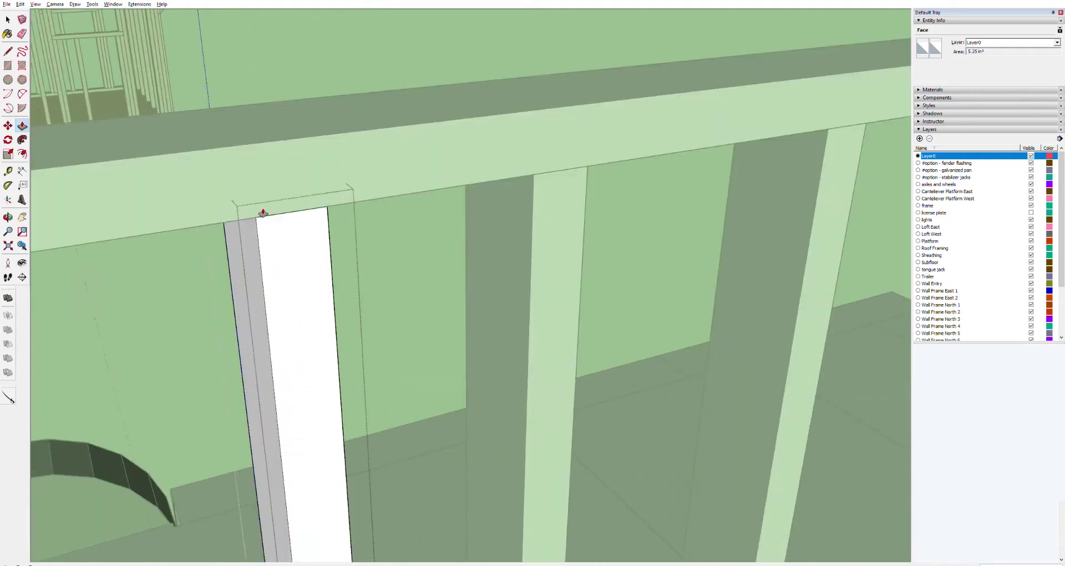
{"action": "key", "text": "space"}
{"action": "left_click", "coordinate": [286, 120]}
{"action": "scroll", "coordinate": [275, 317], "scroll_direction": "down", "scroll_amount": 8}
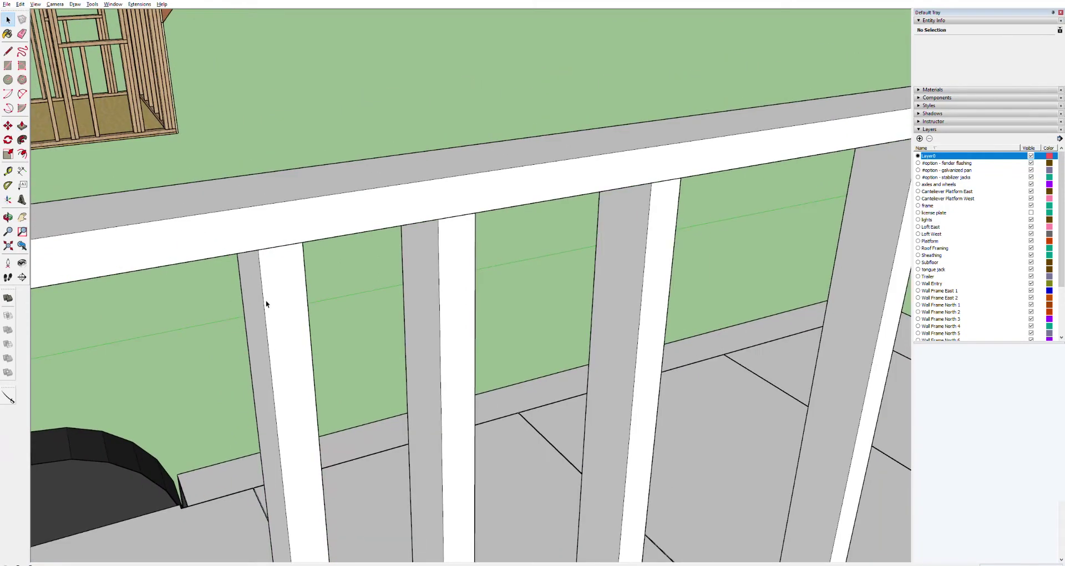
{"action": "middle_click_drag", "start_coordinate": [385, 426], "coordinate": [276, 312]}
{"action": "key", "text": "space"}
Look over the wall studs and pan to show the full frame by the third wheel.
{"action": "left_click", "coordinate": [371, 269]}
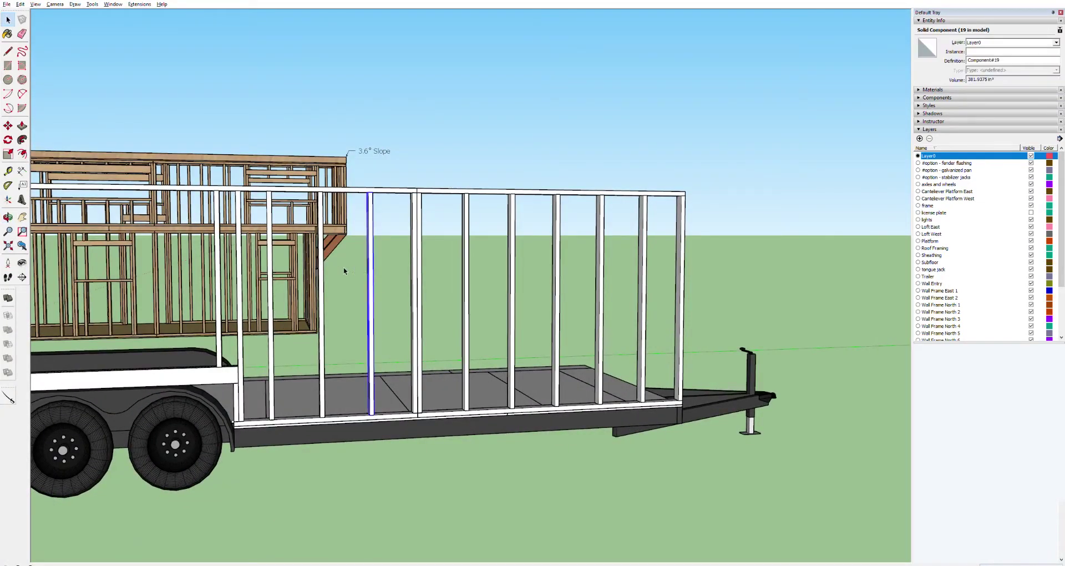
{"action": "left_click", "coordinate": [322, 272]}
{"action": "left_click", "coordinate": [269, 269]}
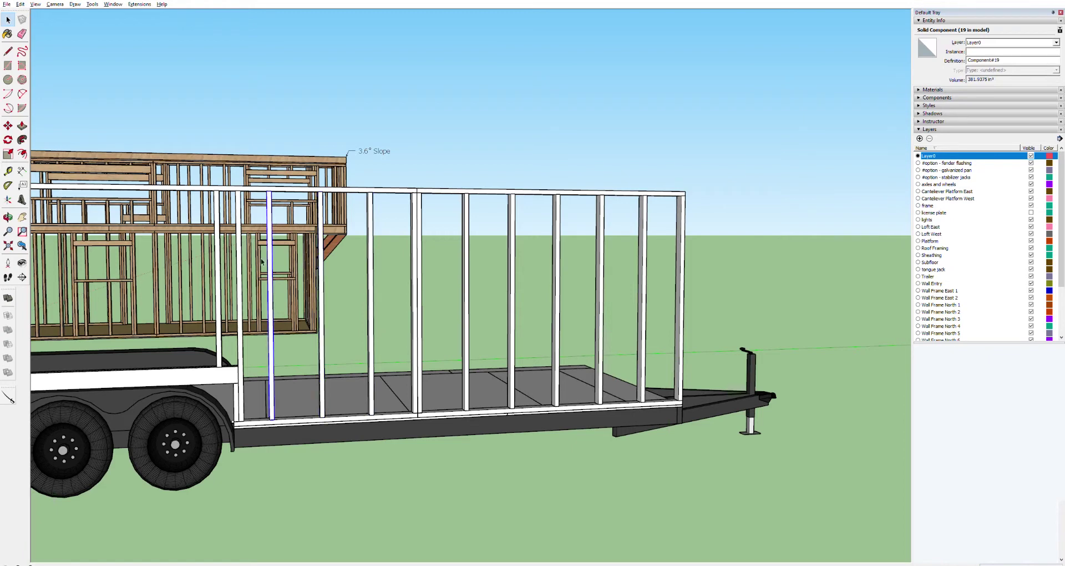
{"action": "left_click", "coordinate": [222, 252]}
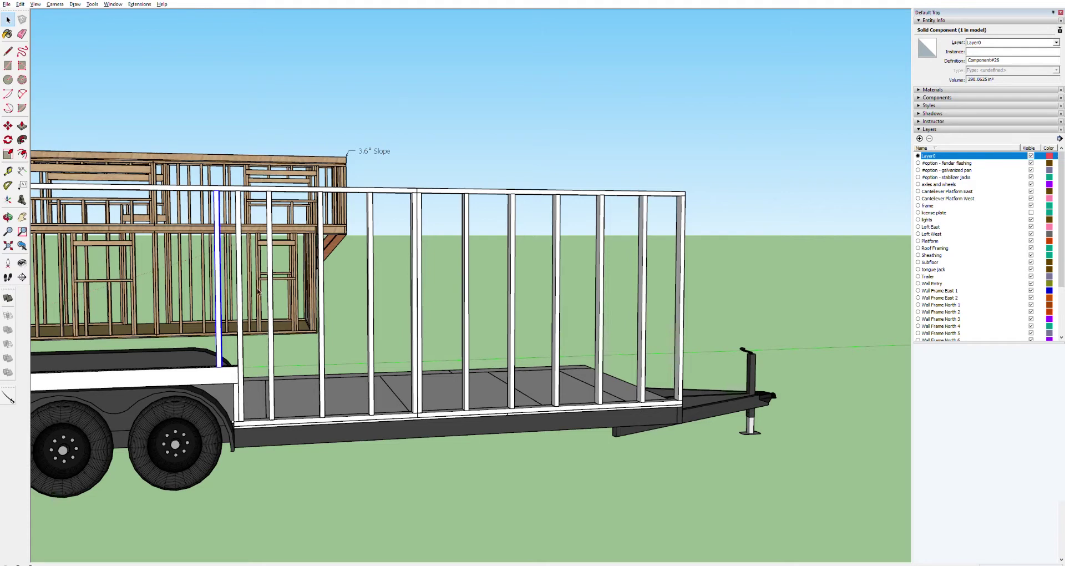
{"action": "left_click", "coordinate": [319, 309]}
{"action": "left_click", "coordinate": [270, 311]}
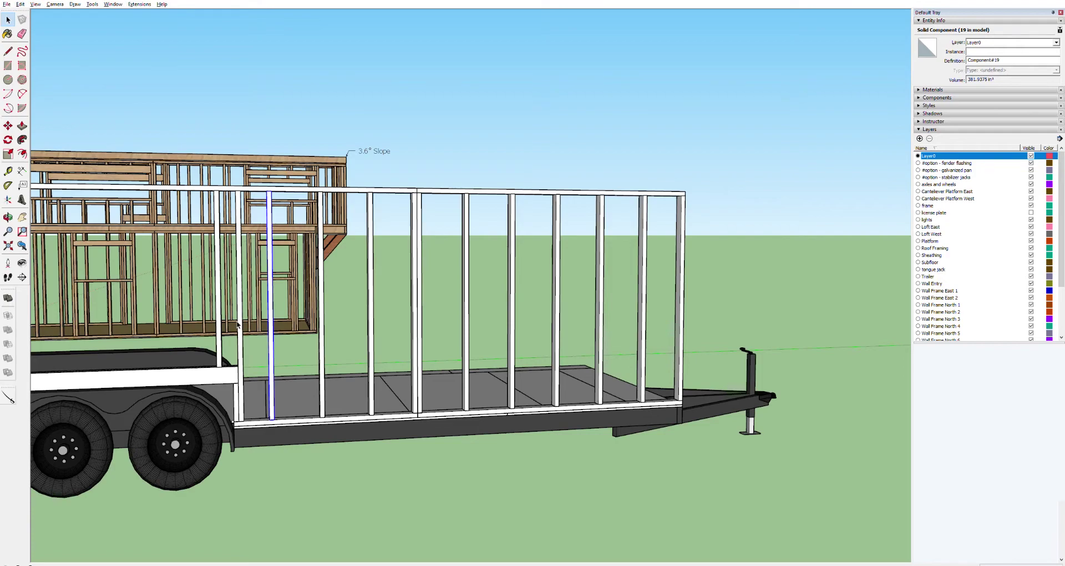
{"action": "key", "text": "h"}
{"action": "left_click_drag", "start_coordinate": [261, 345], "coordinate": [422, 343]}
{"action": "scroll", "coordinate": [399, 358], "scroll_direction": "up", "scroll_amount": 3}
{"action": "key", "text": "space"}
Copy the stud beside the fender 24 inches to the left.
{"action": "left_click", "coordinate": [430, 398]}
{"action": "key", "text": "m"}
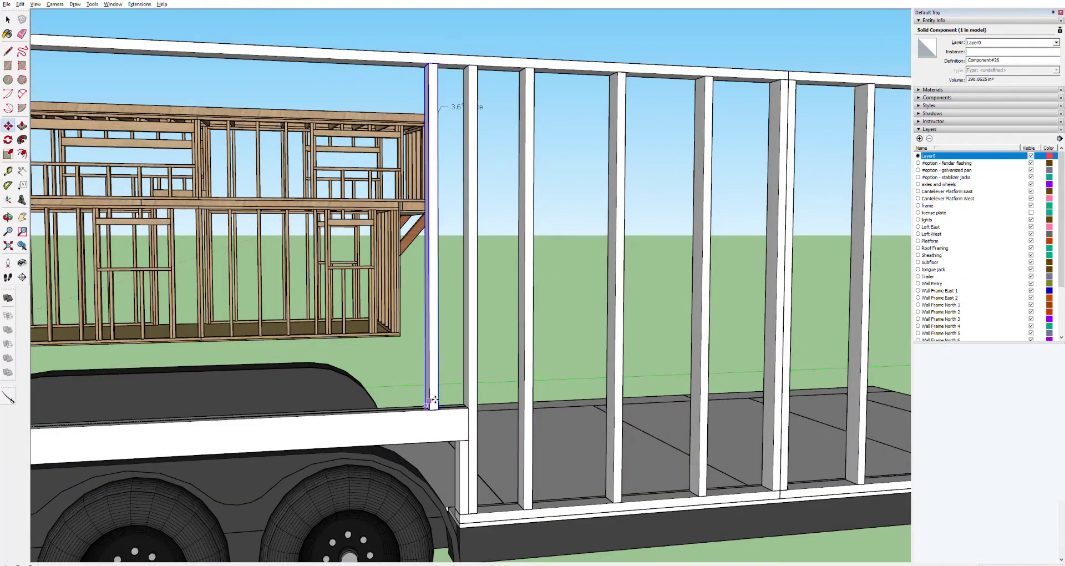
{"action": "left_click", "coordinate": [444, 406]}
{"action": "key", "text": "ctrl"}
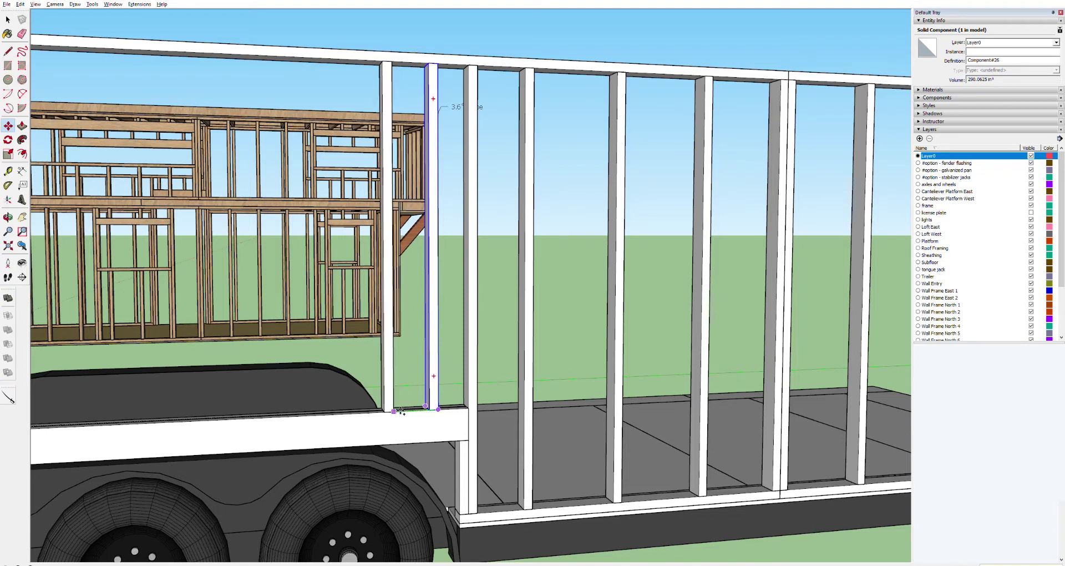
{"action": "type", "text": "24"}
{"action": "key", "text": "Return"}
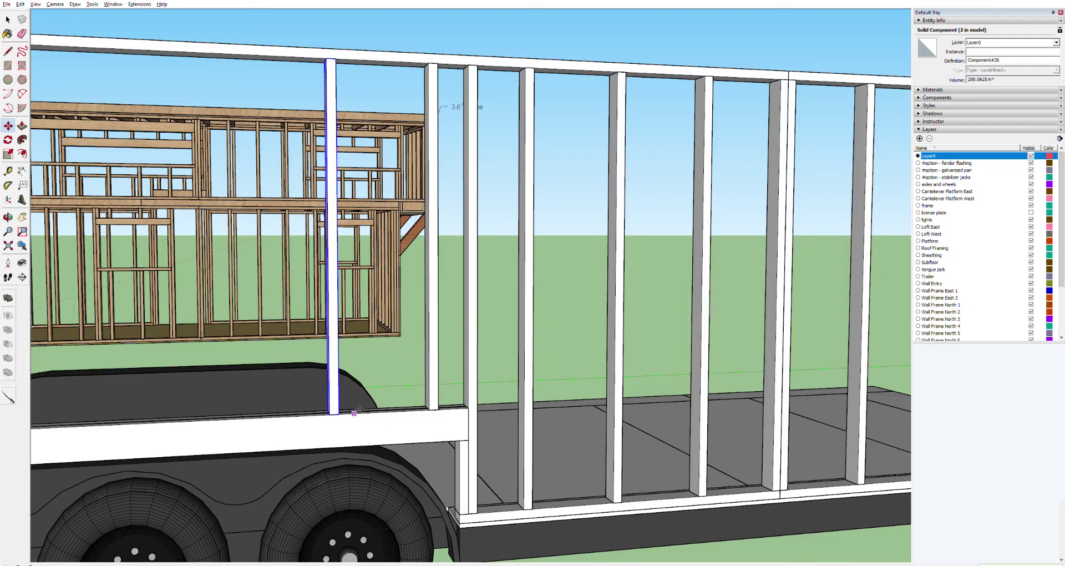
Copy the two studs another 48 inches to the left.
{"action": "key", "text": "space"}
{"action": "left_click", "coordinate": [431, 389], "text": "shift"}
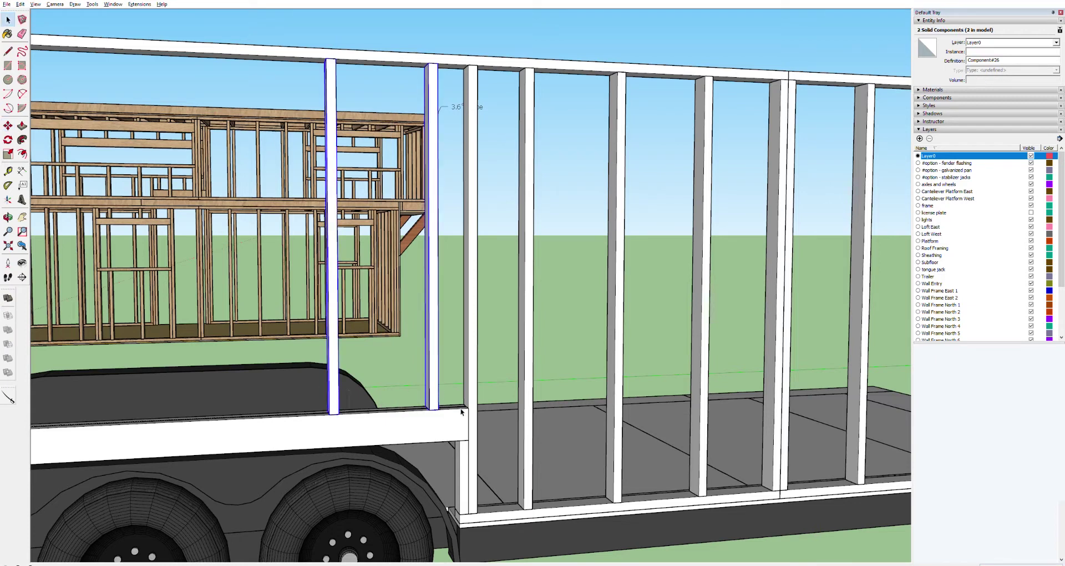
{"action": "key", "text": "m"}
{"action": "left_click_drag", "start_coordinate": [447, 409], "coordinate": [408, 409]}
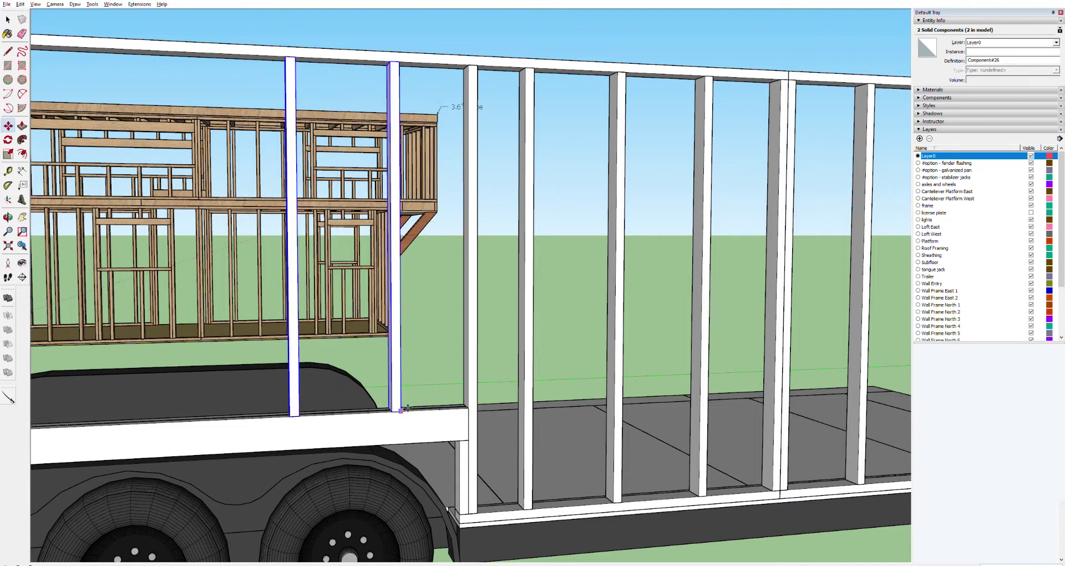
{"action": "key", "text": "ctrl"}
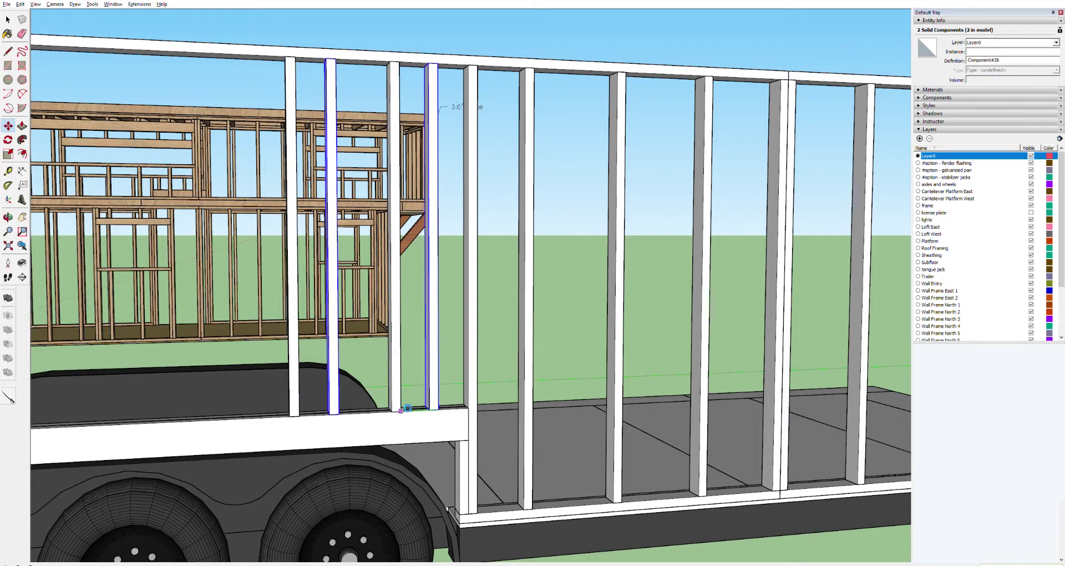
{"action": "type", "text": "48"}
{"action": "key", "text": "Return"}
{"action": "scroll", "coordinate": [400, 391], "scroll_direction": "down", "scroll_amount": 6}
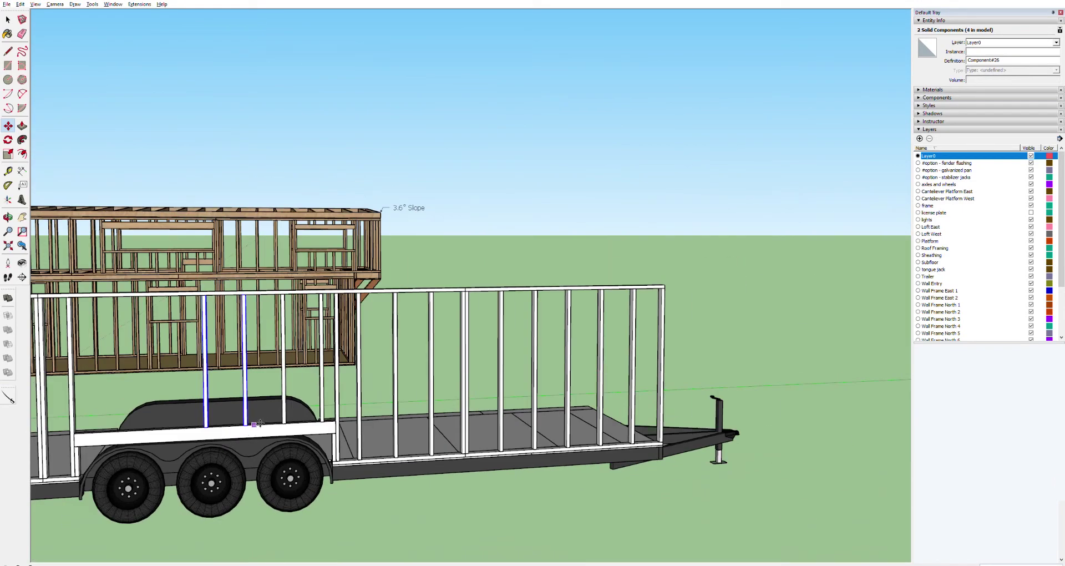
{"action": "scroll", "coordinate": [265, 421], "scroll_direction": "up", "scroll_amount": 6}
Copy three studs further left along the bottom plate.
{"action": "key", "text": "space"}
{"action": "left_click", "coordinate": [363, 408], "text": "ctrl"}
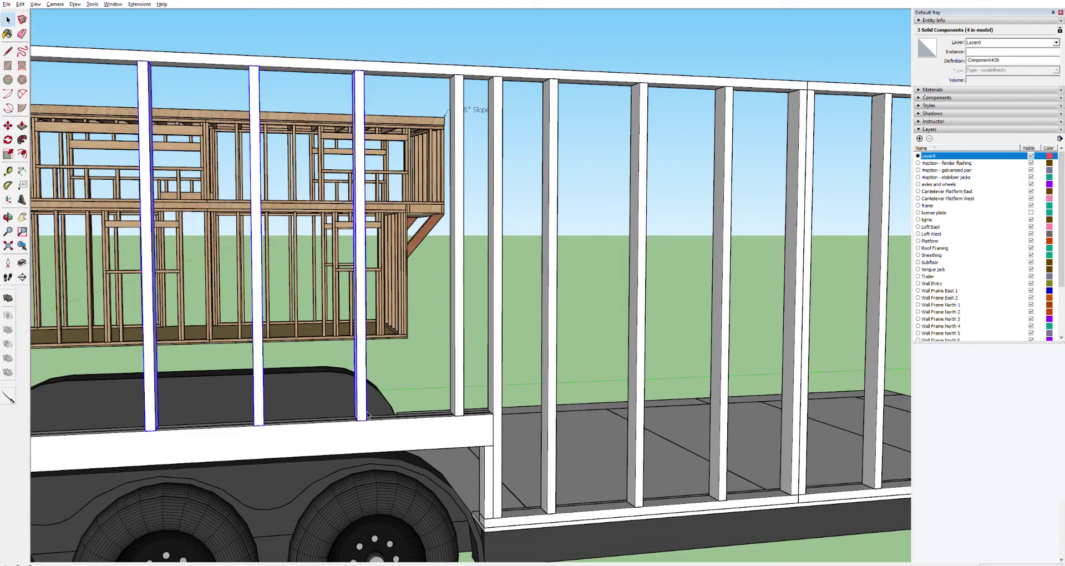
{"action": "key", "text": "m"}
{"action": "key", "text": "ctrl"}
{"action": "left_click", "coordinate": [373, 417]}
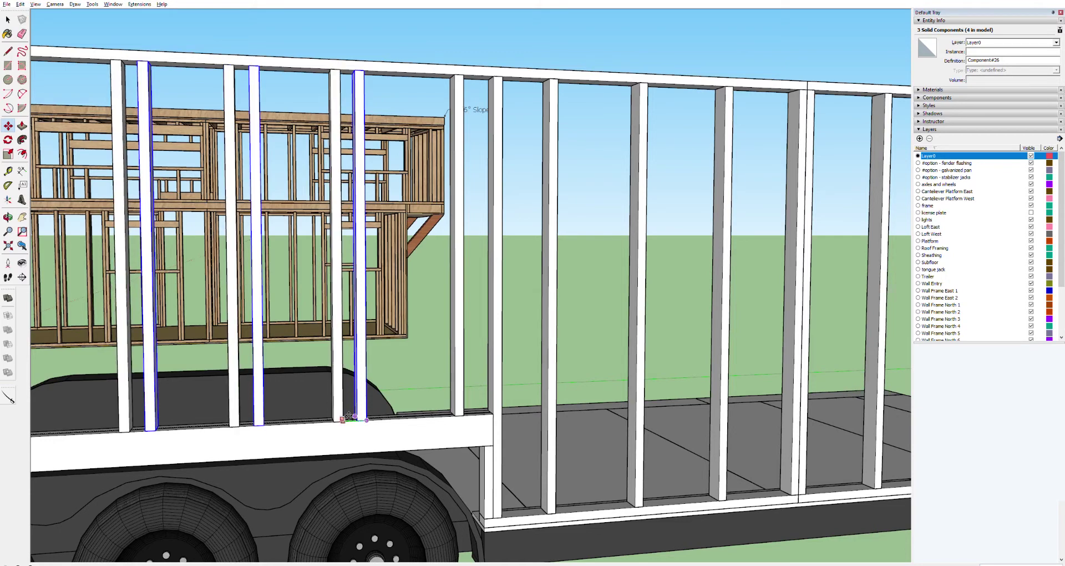
{"action": "left_click", "coordinate": [348, 416]}
{"action": "scroll", "coordinate": [287, 409], "scroll_direction": "down", "scroll_amount": 5}
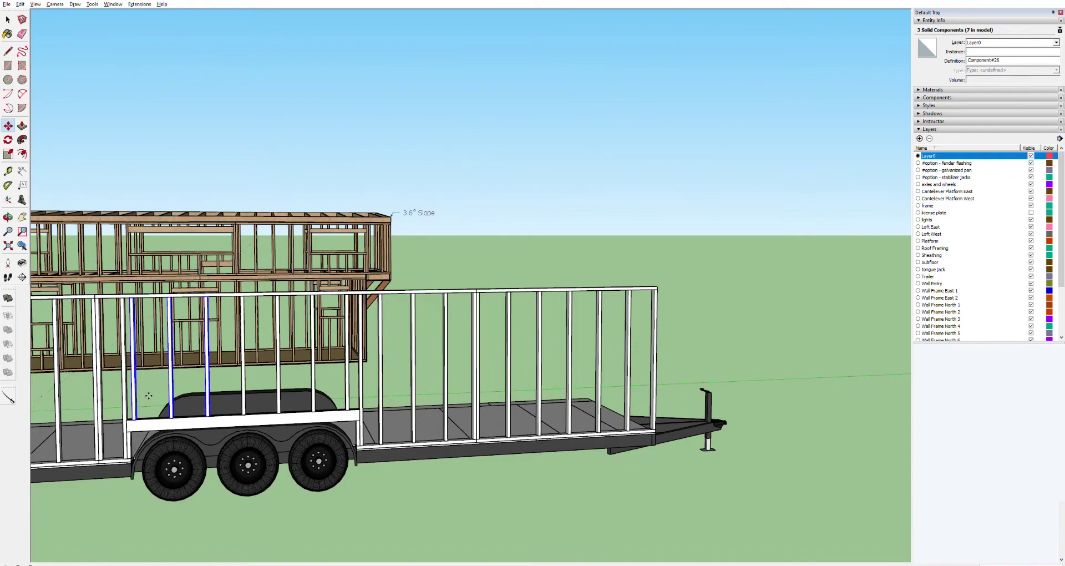
{"action": "scroll", "coordinate": [149, 393], "scroll_direction": "up", "scroll_amount": 4}
Check the stud spacing above the fender with the Tape Measure.
{"action": "key", "text": "h"}
{"action": "left_click_drag", "start_coordinate": [149, 417], "coordinate": [349, 348]}
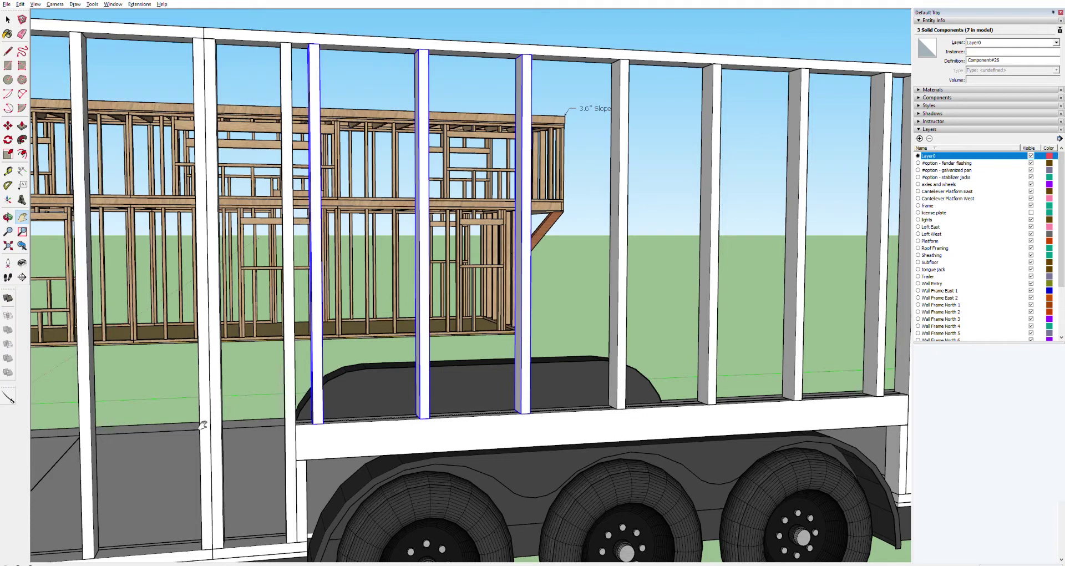
{"action": "key", "text": "space"}
{"action": "left_click", "coordinate": [353, 390]}
{"action": "left_click", "coordinate": [314, 405]}
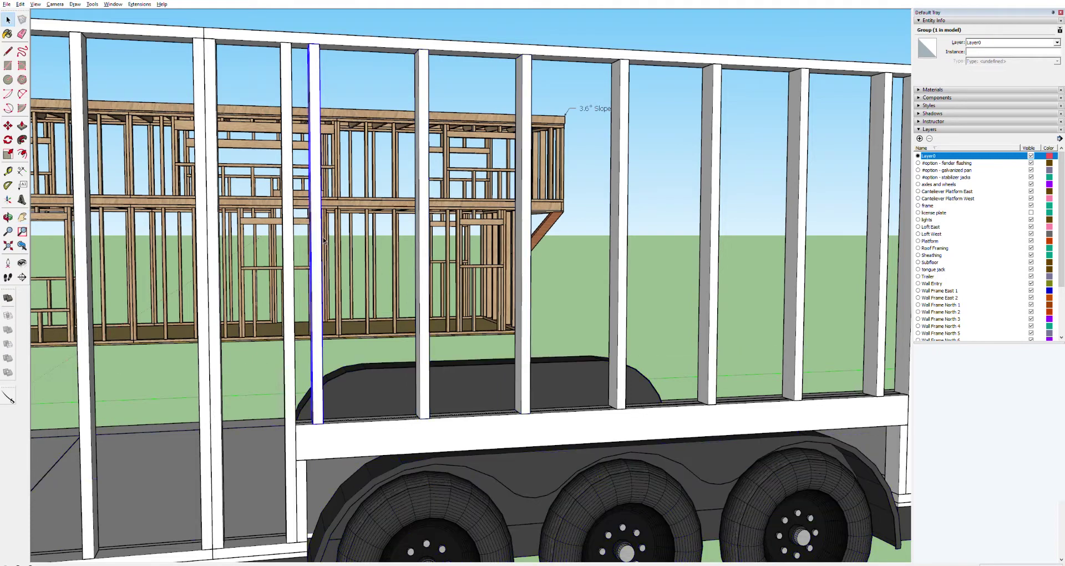
{"action": "key", "text": "t"}
{"action": "left_click", "coordinate": [312, 423]}
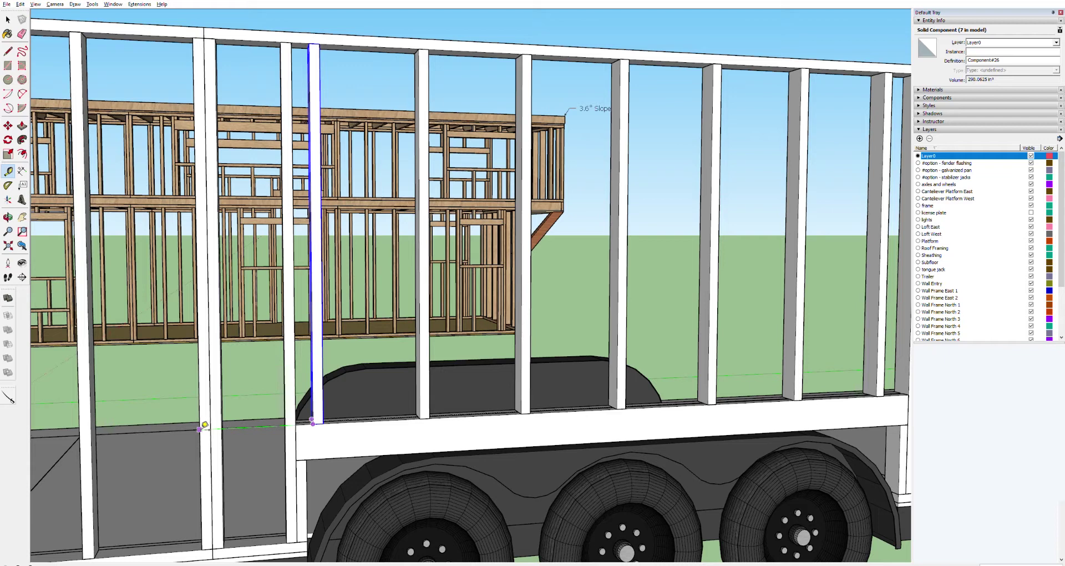
{"action": "scroll", "coordinate": [204, 425], "scroll_direction": "down", "scroll_amount": 10}
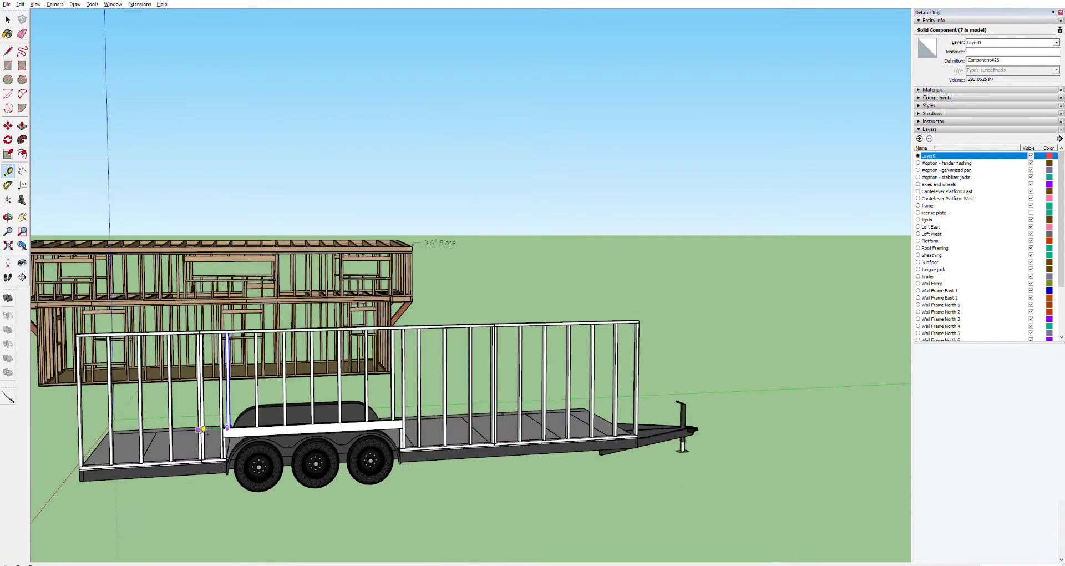
{"action": "key", "text": "space"}
{"action": "left_click", "coordinate": [210, 204]}
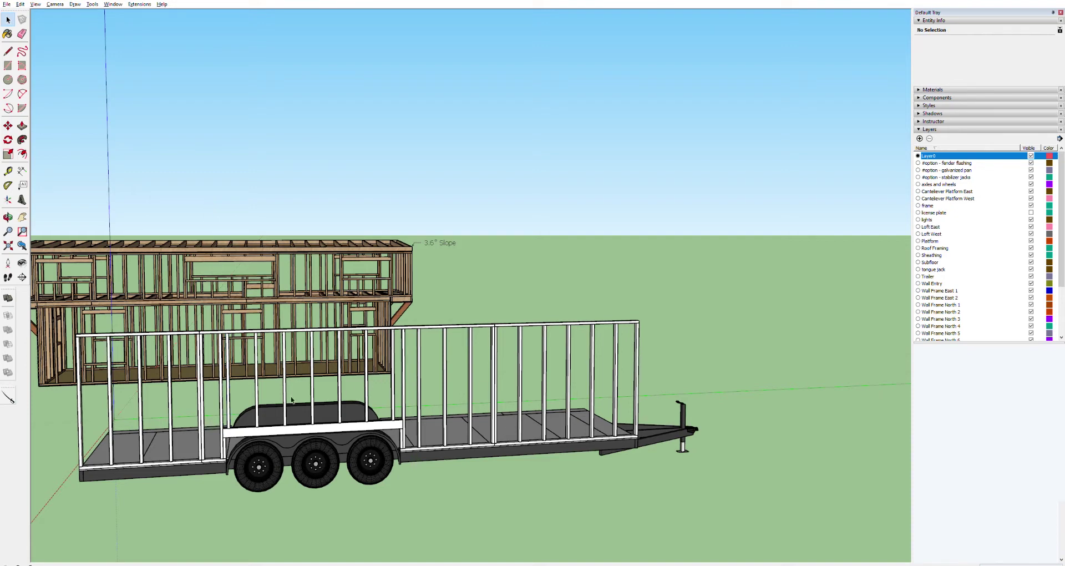
{"action": "scroll", "coordinate": [67, 417], "scroll_direction": "up", "scroll_amount": 4}
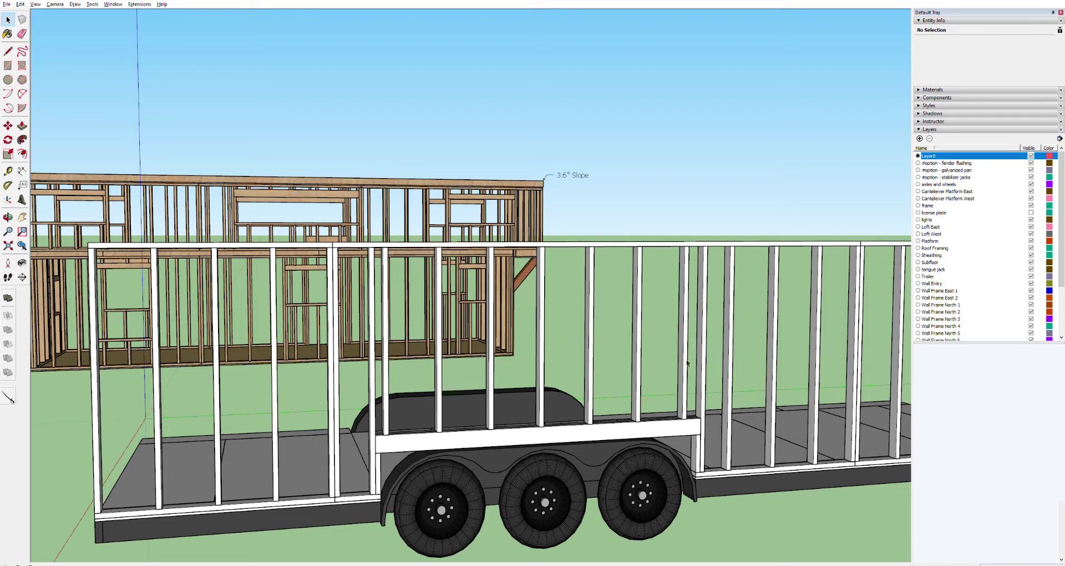
{"action": "left_click", "coordinate": [772, 355]}
{"action": "left_click", "coordinate": [816, 365]}
{"action": "left_click", "coordinate": [861, 358]}
{"action": "key", "text": "h"}
{"action": "left_click_drag", "start_coordinate": [735, 459], "coordinate": [317, 436]}
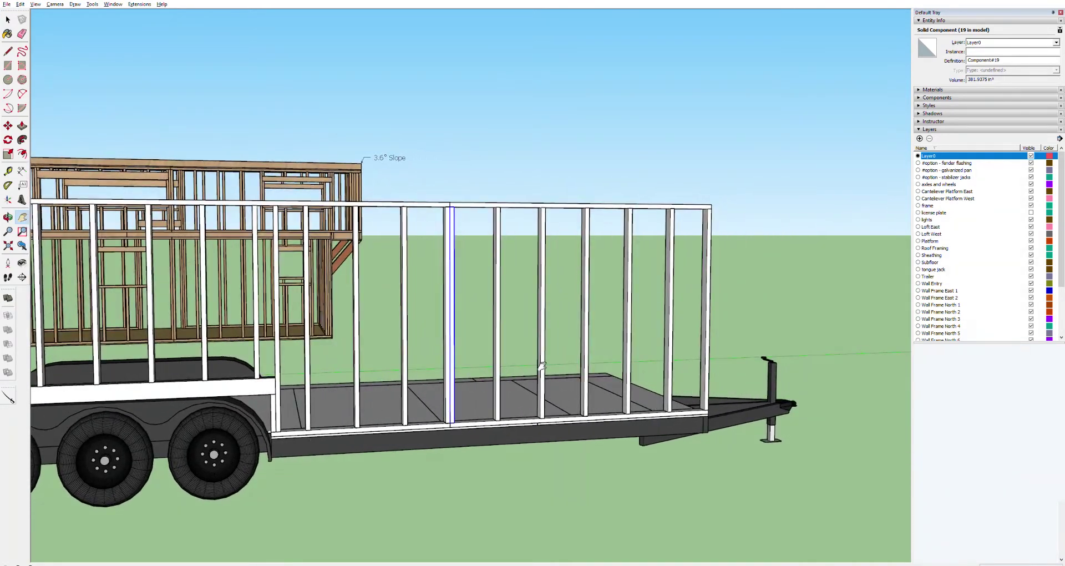
{"action": "key", "text": "space"}
{"action": "left_click", "coordinate": [496, 375]}
{"action": "left_click", "coordinate": [541, 371]}
{"action": "left_click", "coordinate": [585, 361]}
{"action": "left_click", "coordinate": [628, 357]}
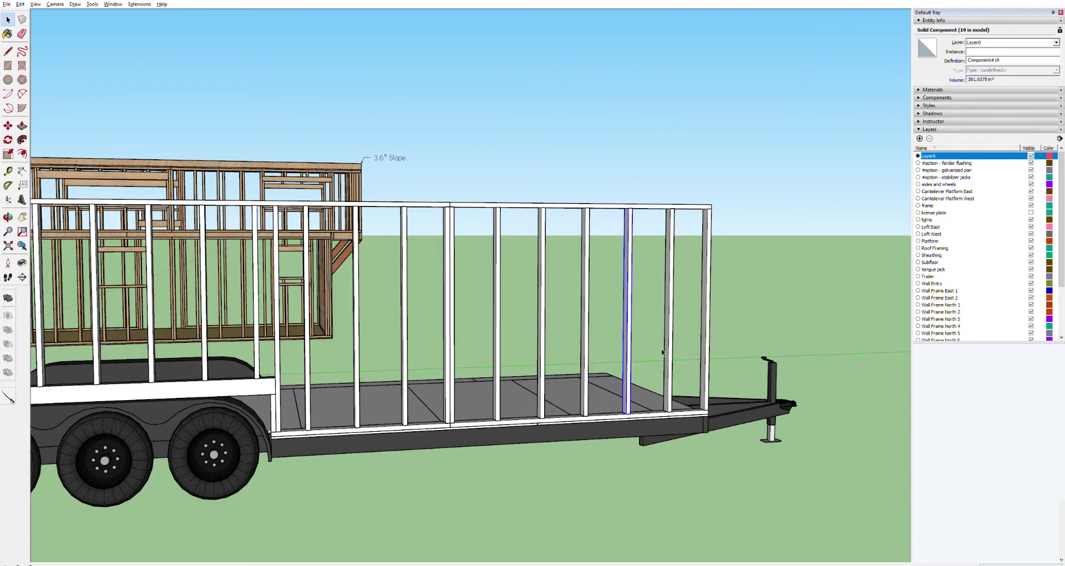
{"action": "left_click", "coordinate": [671, 348]}
{"action": "left_click", "coordinate": [708, 347]}
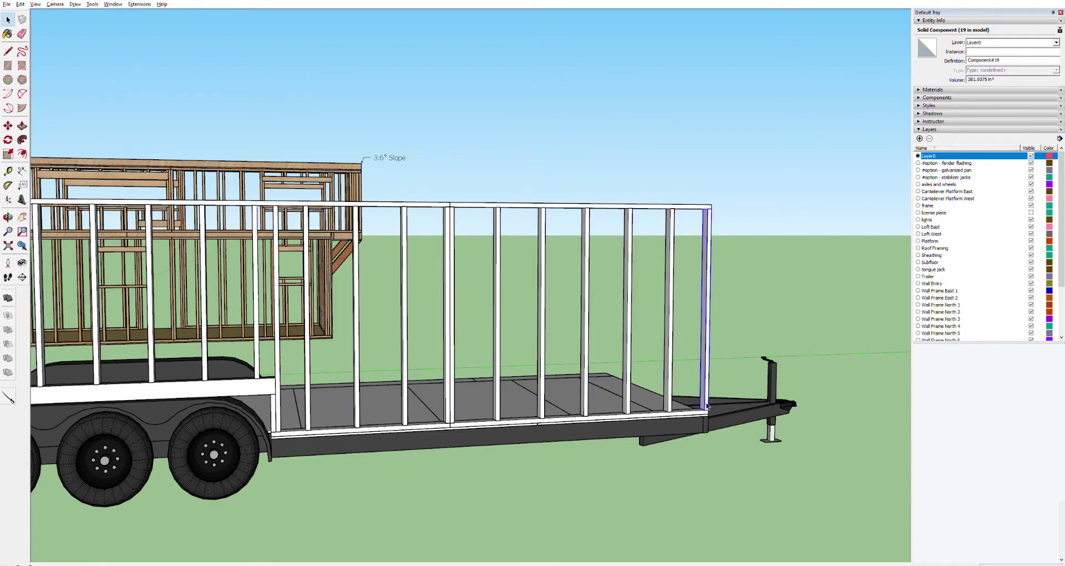
{"action": "scroll", "coordinate": [706, 407], "scroll_direction": "down", "scroll_amount": 6}
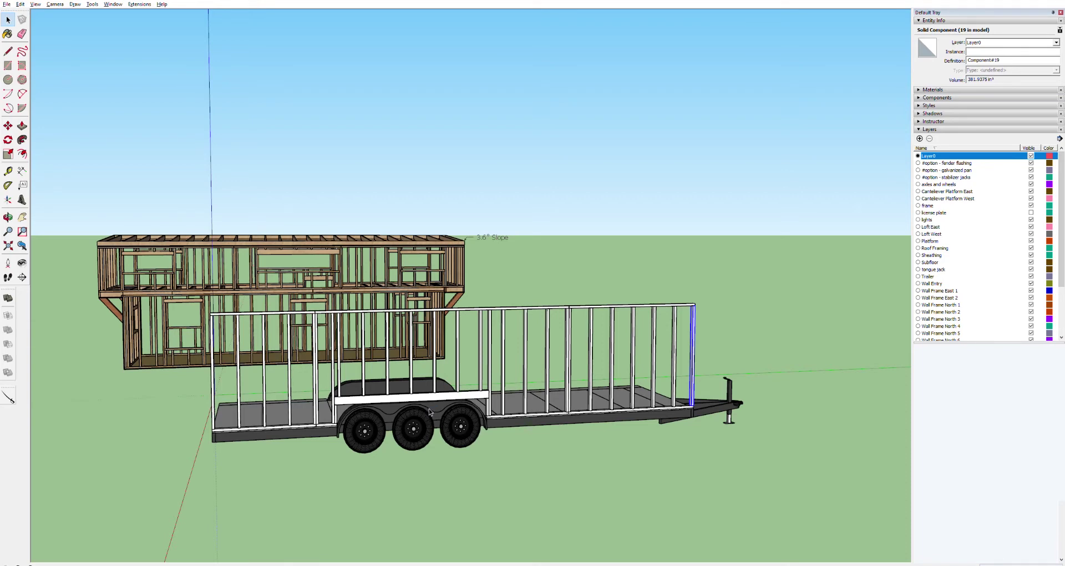
{"action": "middle_click_drag", "start_coordinate": [399, 410], "coordinate": [486, 339]}
{"action": "scroll", "coordinate": [394, 370], "scroll_direction": "up", "scroll_amount": 10}
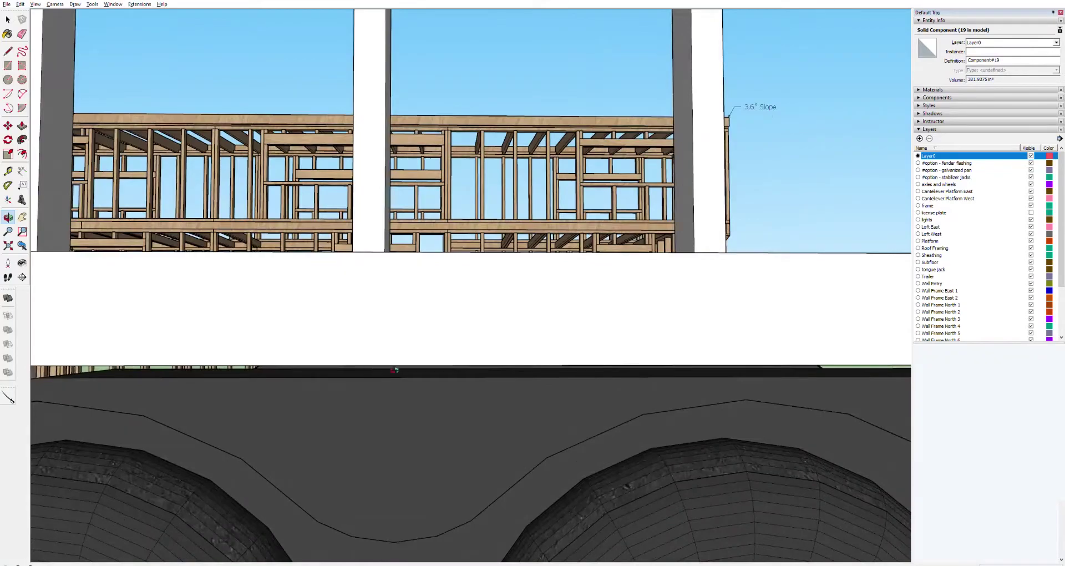
{"action": "middle_click_drag", "start_coordinate": [395, 370], "coordinate": [554, 294]}
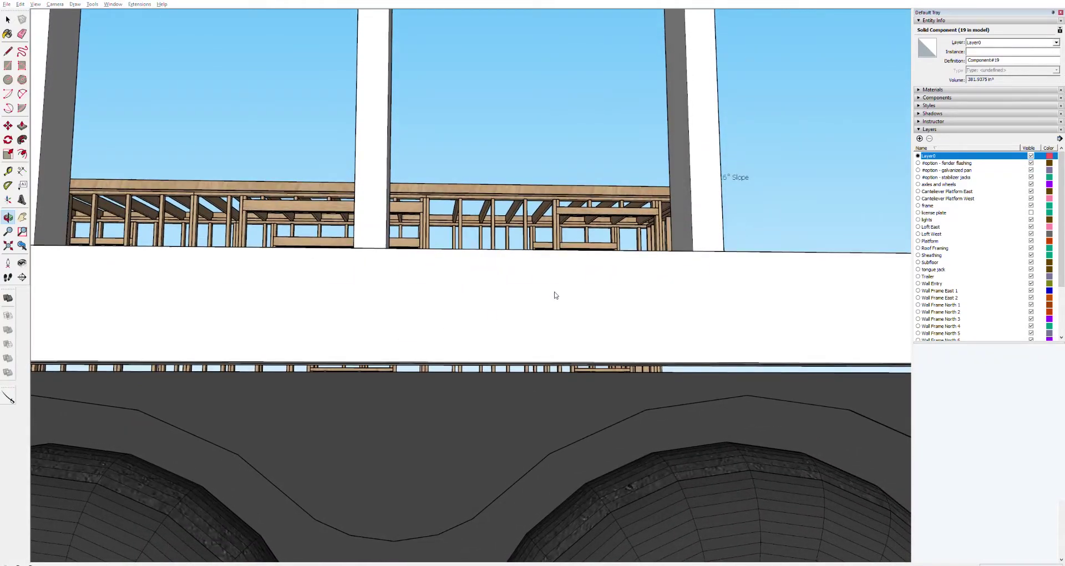
{"action": "scroll", "coordinate": [537, 338], "scroll_direction": "down", "scroll_amount": 12}
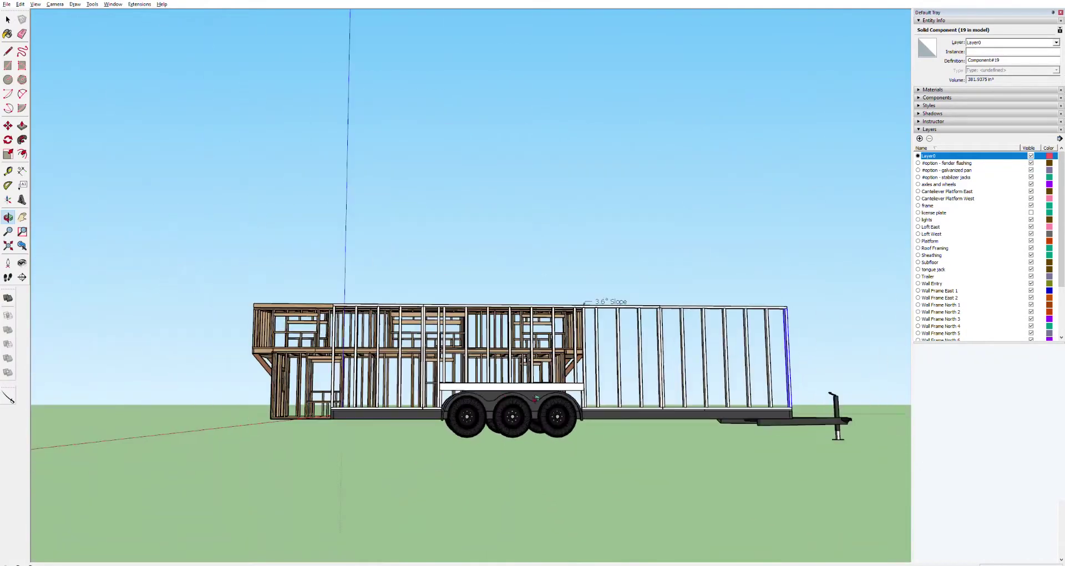
{"action": "middle_click_drag", "start_coordinate": [608, 410], "coordinate": [245, 433]}
{"action": "middle_click_drag", "start_coordinate": [411, 446], "coordinate": [606, 407]}
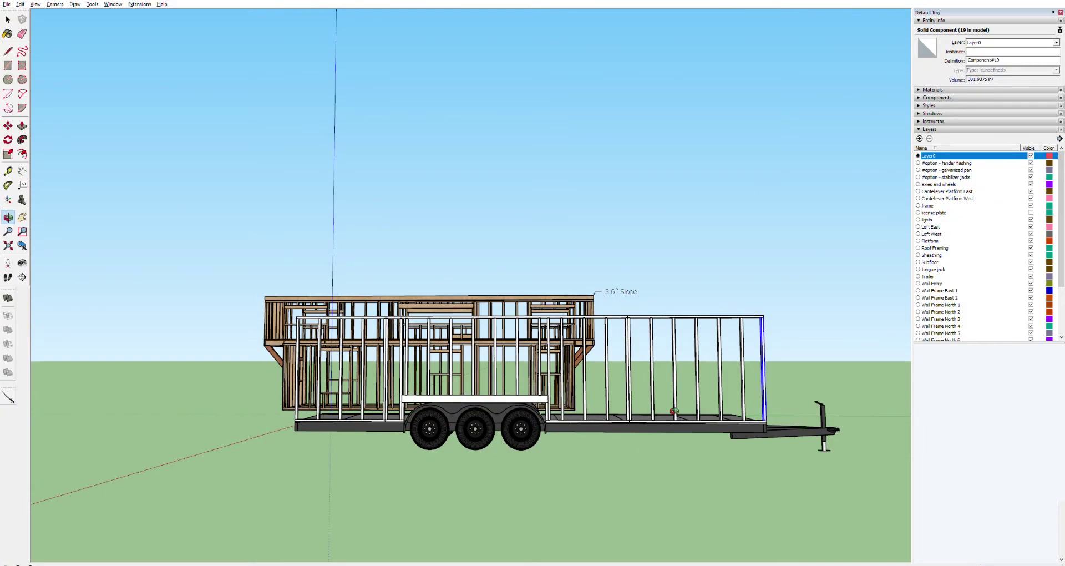
{"action": "left_click_drag", "start_coordinate": [732, 383], "coordinate": [41, 444]}
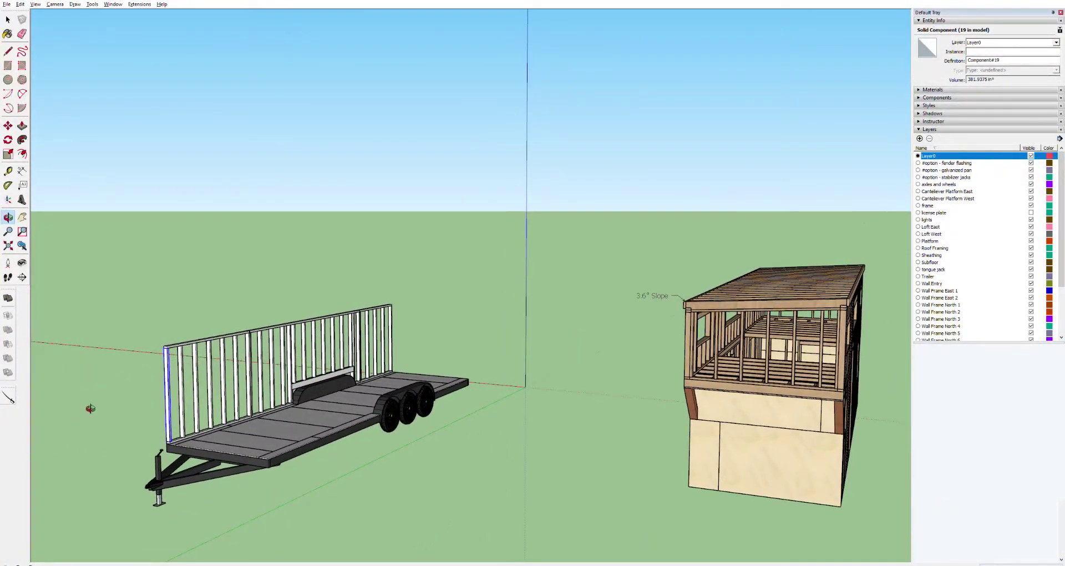
Box-select the wall frame, then add its bottom plate and remaining framing pieces.
{"action": "key", "text": "space"}
{"action": "left_click_drag", "start_coordinate": [429, 251], "coordinate": [284, 332]}
{"action": "left_click_drag", "start_coordinate": [152, 356], "coordinate": [152, 356]}
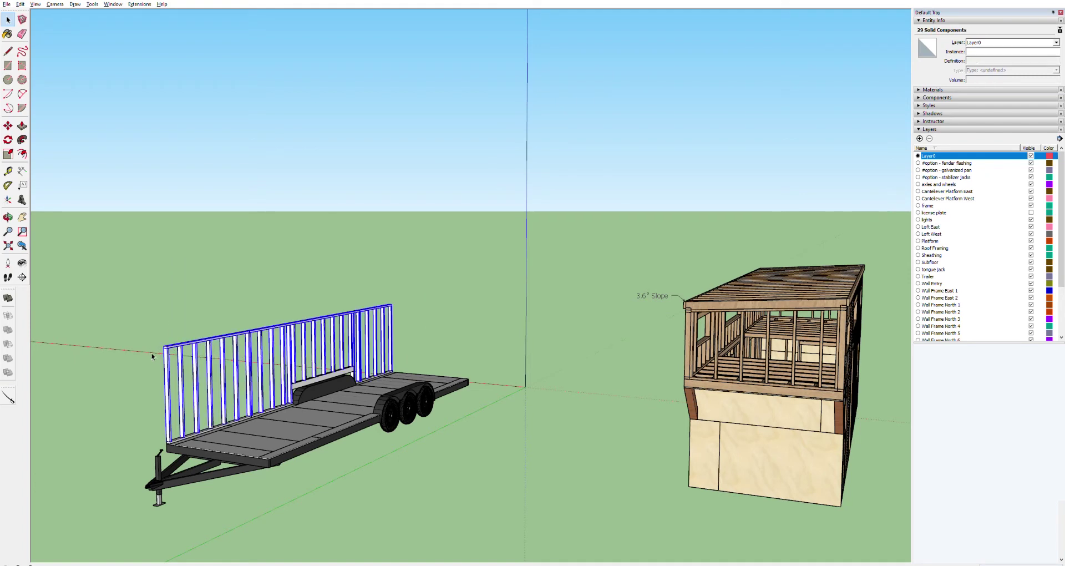
{"action": "scroll", "coordinate": [249, 426], "scroll_direction": "up", "scroll_amount": 3}
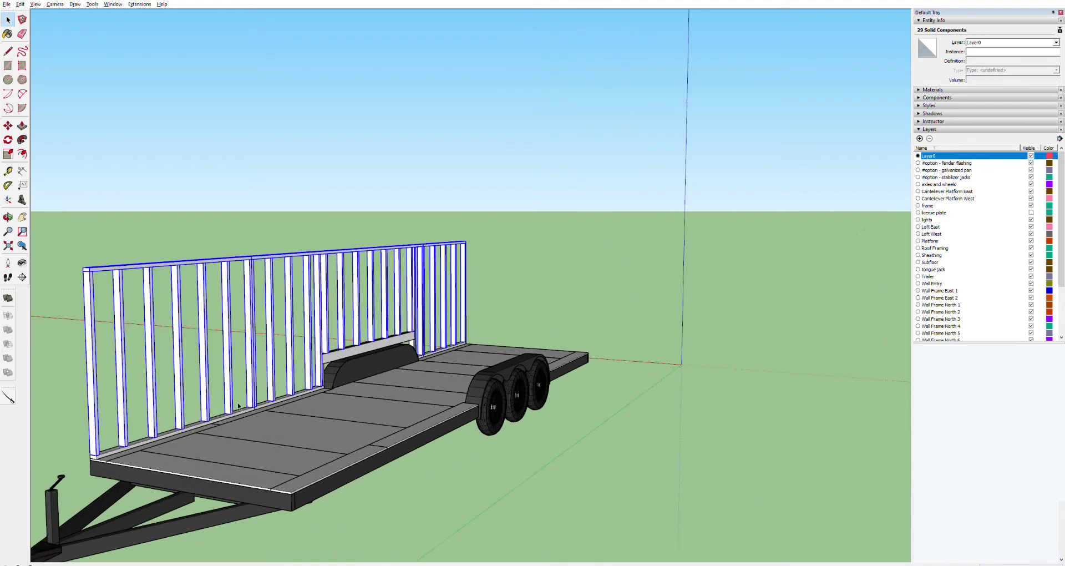
{"action": "left_click", "coordinate": [228, 412], "text": "shift"}
{"action": "left_click", "coordinate": [427, 354], "text": "shift"}
{"action": "left_click", "coordinate": [456, 344], "text": "shift"}
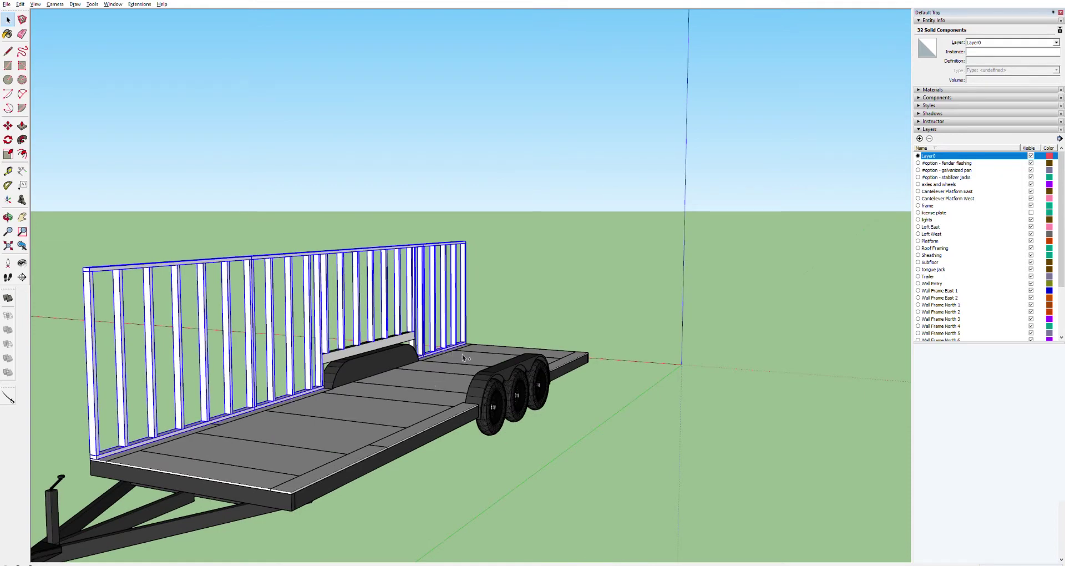
{"action": "left_click", "coordinate": [392, 336], "text": "shift"}
{"action": "scroll", "coordinate": [392, 337], "scroll_direction": "up", "scroll_amount": 5}
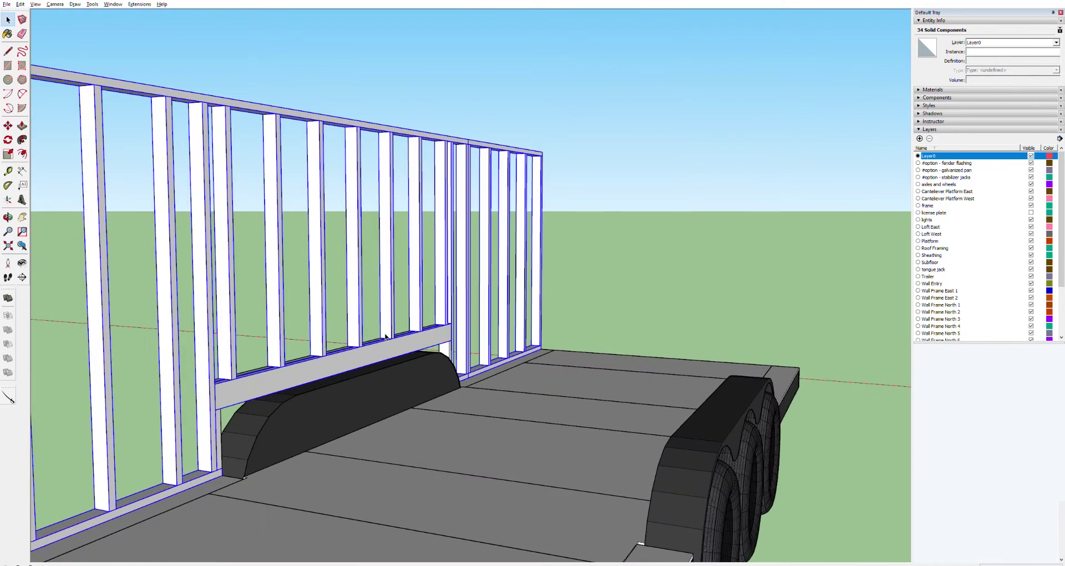
{"action": "scroll", "coordinate": [419, 341], "scroll_direction": "down", "scroll_amount": 10}
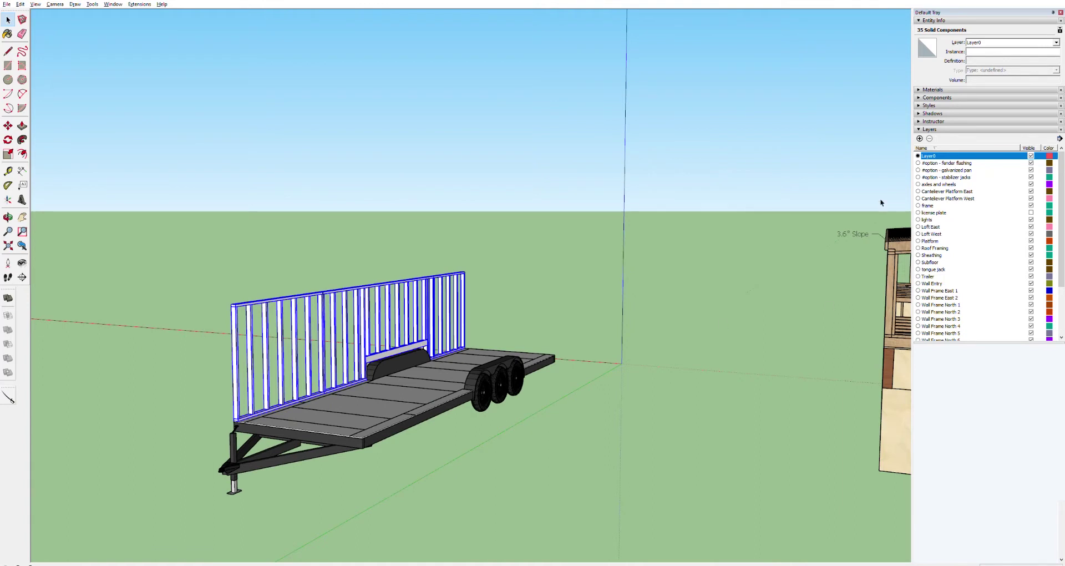
Check the fender flashing, galvanized pan and axles-and-wheels layers, making fender flashing visible.
{"action": "left_click", "coordinate": [1026, 162]}
{"action": "left_click", "coordinate": [1031, 167]}
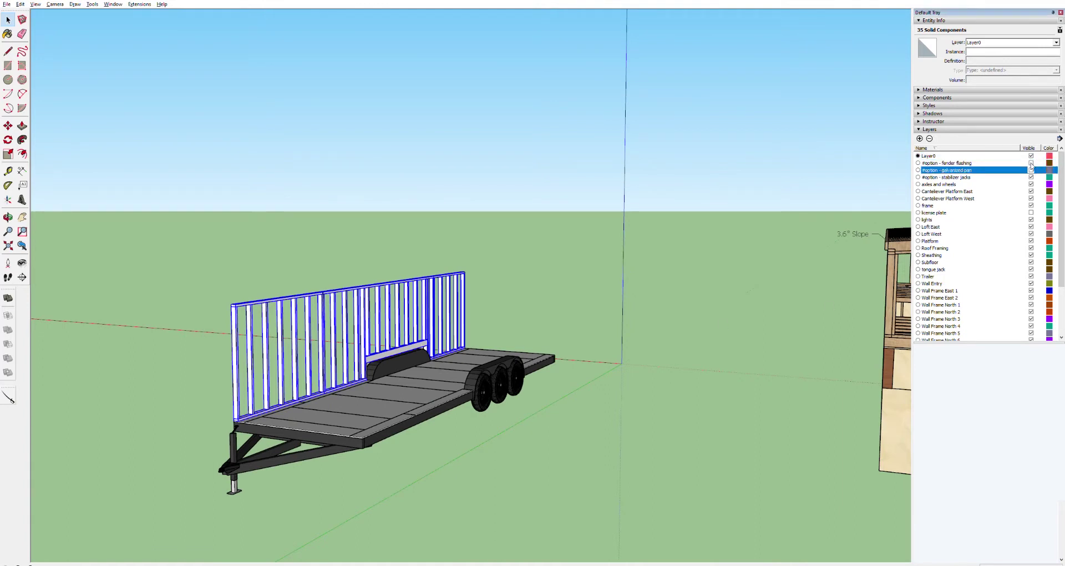
{"action": "left_click", "coordinate": [1032, 162]}
{"action": "left_click", "coordinate": [1032, 184]}
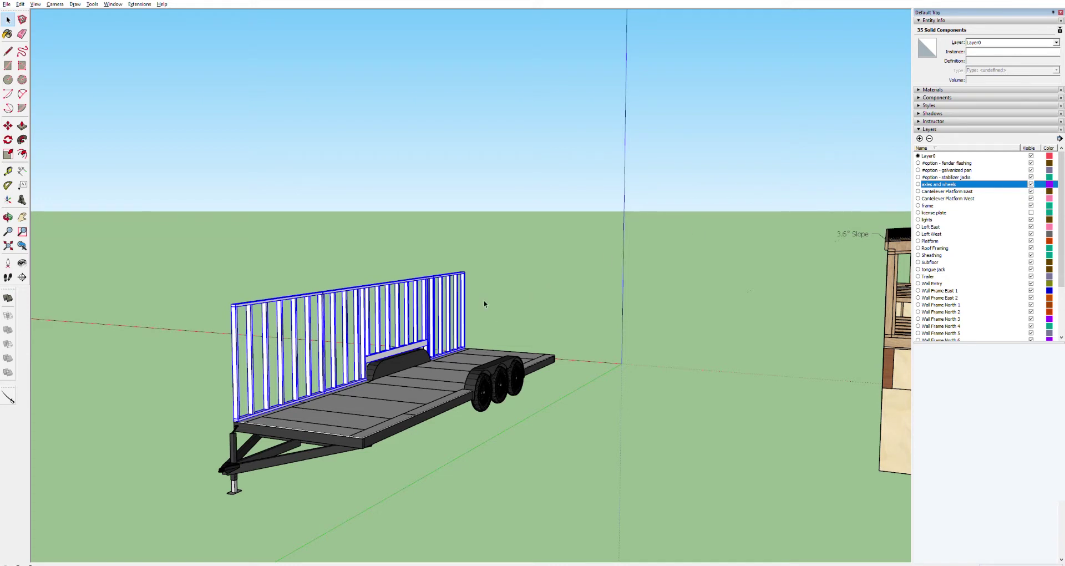
{"action": "scroll", "coordinate": [317, 434], "scroll_direction": "up", "scroll_amount": 5}
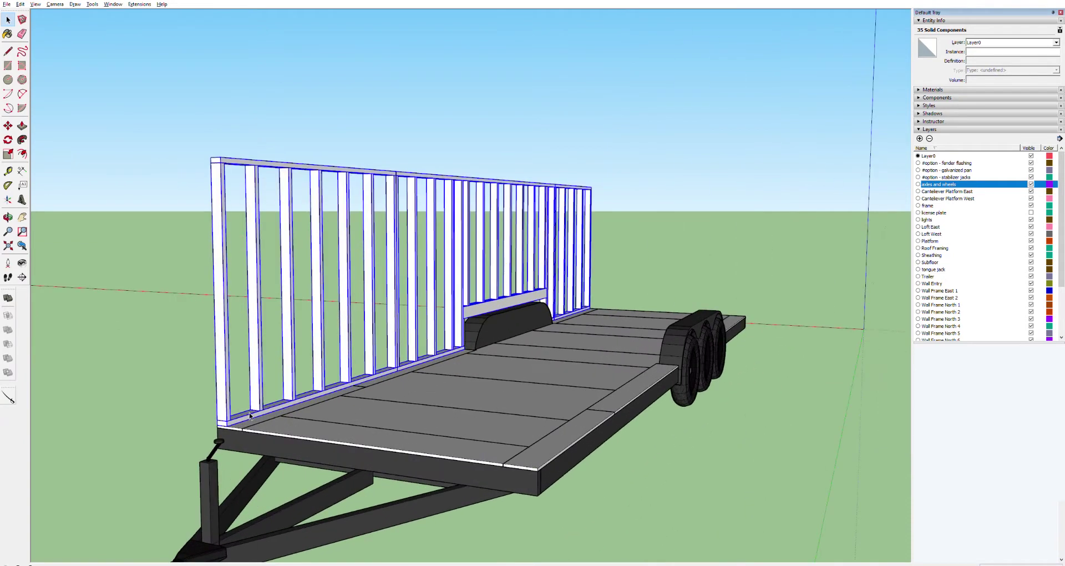
{"action": "key", "text": "m"}
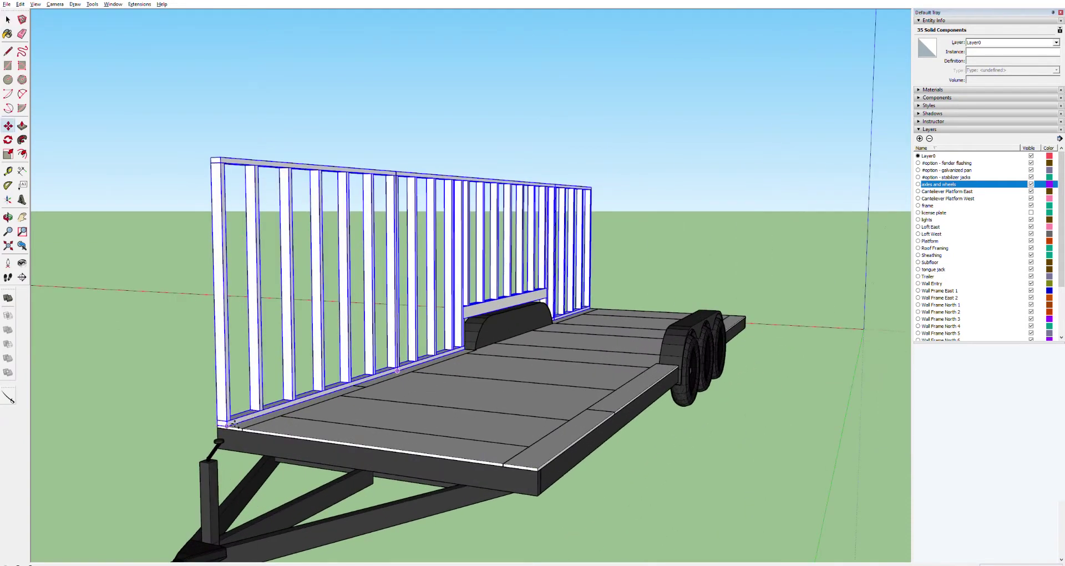
Copy the wall frame from its bottom corner onto the trailer's opposite long edge.
{"action": "left_click_drag", "start_coordinate": [235, 423], "coordinate": [535, 465], "text": "ctrl"}
{"action": "scroll", "coordinate": [536, 464], "scroll_direction": "up", "scroll_amount": 5}
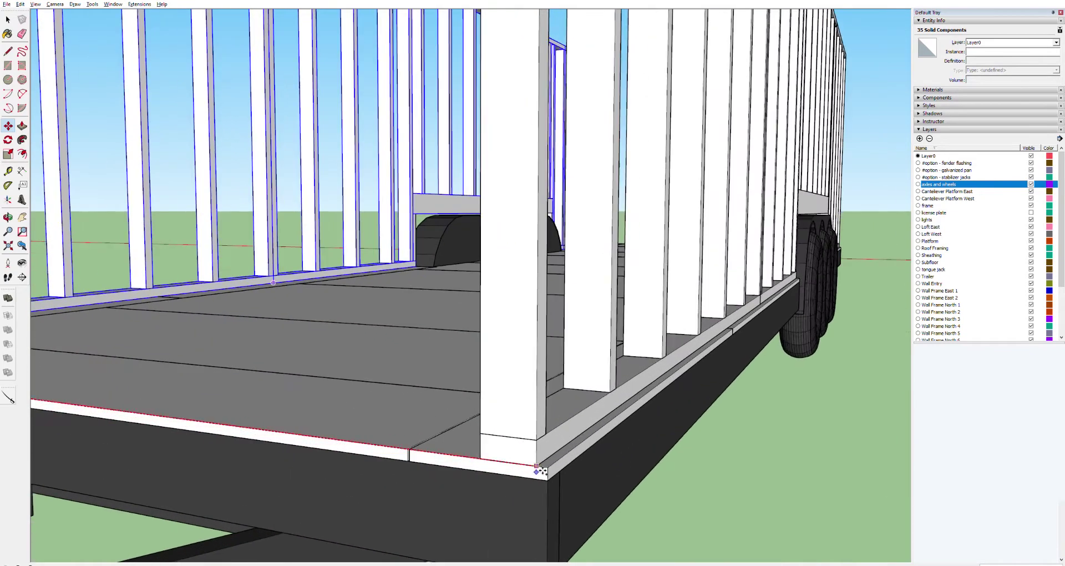
{"action": "left_click_drag", "start_coordinate": [538, 470], "coordinate": [553, 469], "text": "ctrl"}
{"action": "scroll", "coordinate": [540, 451], "scroll_direction": "down", "scroll_amount": 10}
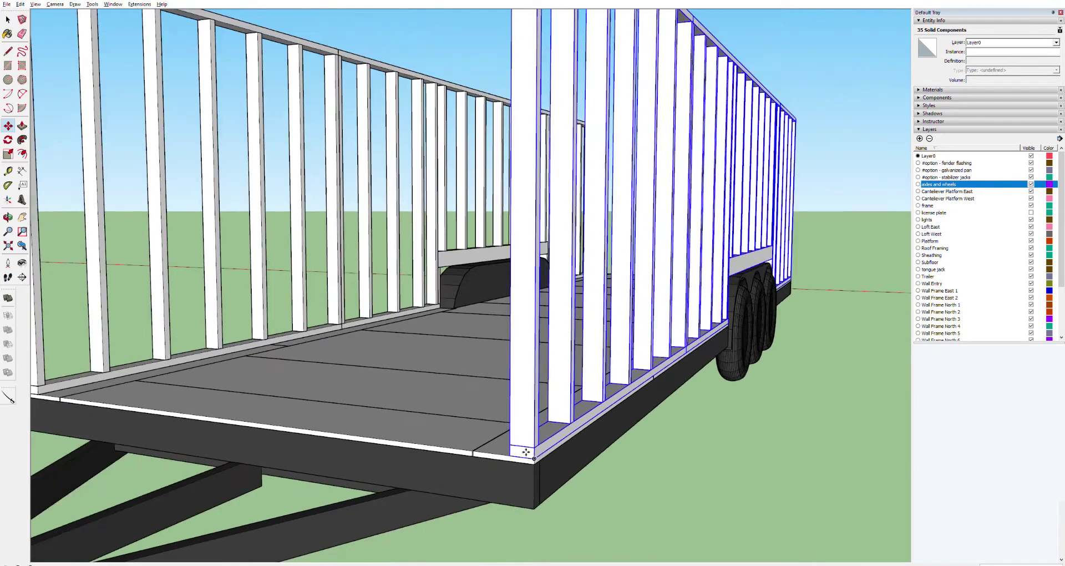
{"action": "key", "text": "space"}
{"action": "left_click", "coordinate": [728, 378]}
Orbit around the trailer deck and switch to the standard Left view.
{"action": "key", "text": "o"}
{"action": "mouse_move", "coordinate": [658, 369]}
{"action": "left_mouse_down"}
{"action": "mouse_move", "coordinate": [732, 360]}
{"action": "mouse_move", "coordinate": [675, 368]}
{"action": "mouse_move", "coordinate": [660, 350]}
{"action": "left_mouse_up"}
{"action": "scroll", "coordinate": [658, 344], "scroll_direction": "up", "scroll_amount": 5}
{"action": "scroll", "coordinate": [658, 345], "scroll_direction": "down", "scroll_amount": 5}
{"action": "left_click_drag", "start_coordinate": [535, 311], "coordinate": [837, 356]}
{"action": "scroll", "coordinate": [509, 359], "scroll_direction": "up", "scroll_amount": 5}
{"action": "scroll", "coordinate": [510, 360], "scroll_direction": "down", "scroll_amount": 4}
{"action": "scroll", "coordinate": [754, 342], "scroll_direction": "up", "scroll_amount": 5}
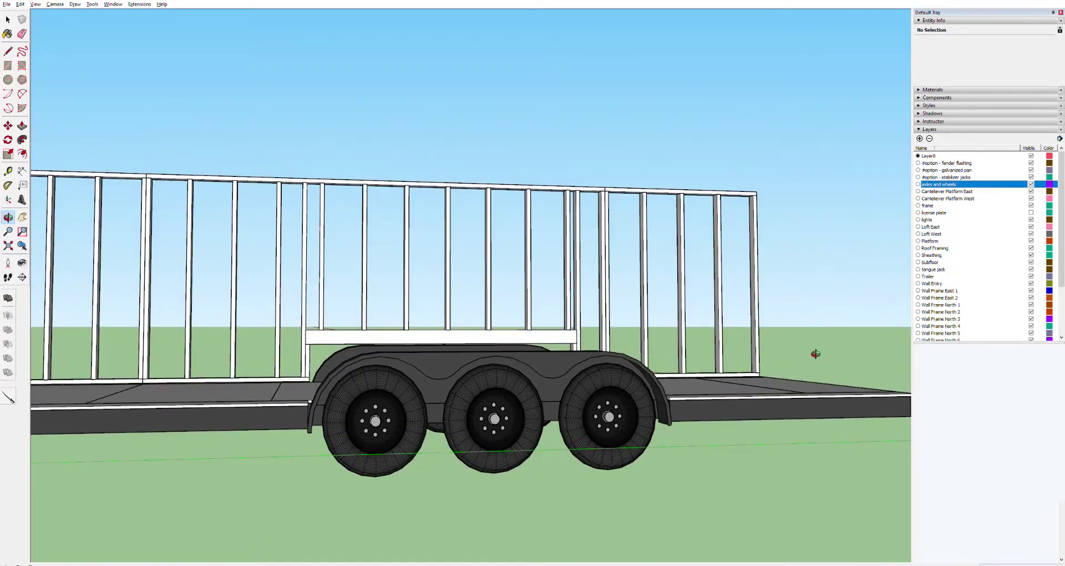
{"action": "key", "text": "F5"}
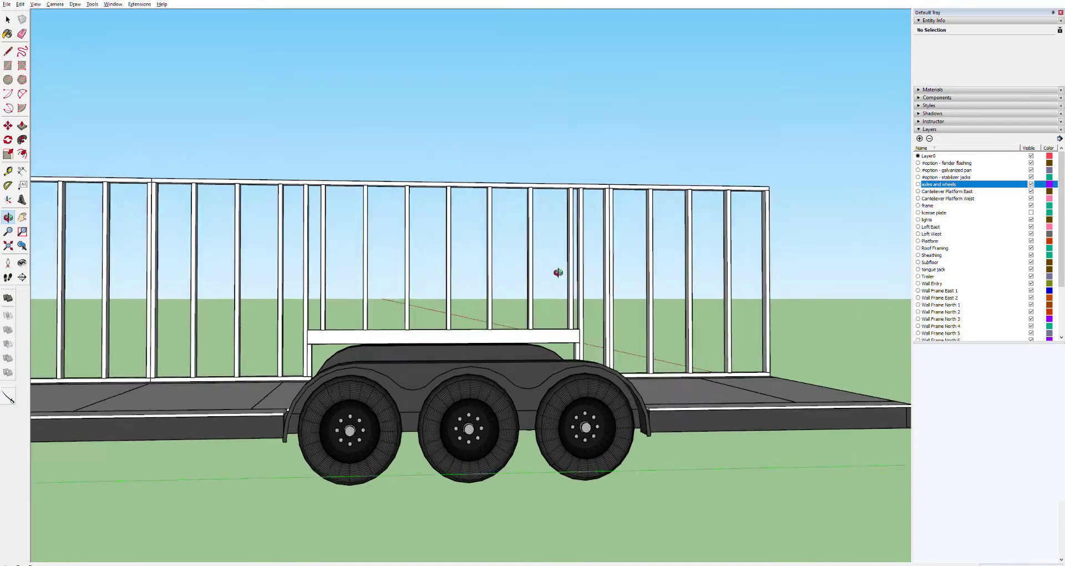
{"action": "scroll", "coordinate": [499, 300], "scroll_direction": "down", "scroll_amount": 5}
{"action": "scroll", "coordinate": [497, 301], "scroll_direction": "up", "scroll_amount": 4}
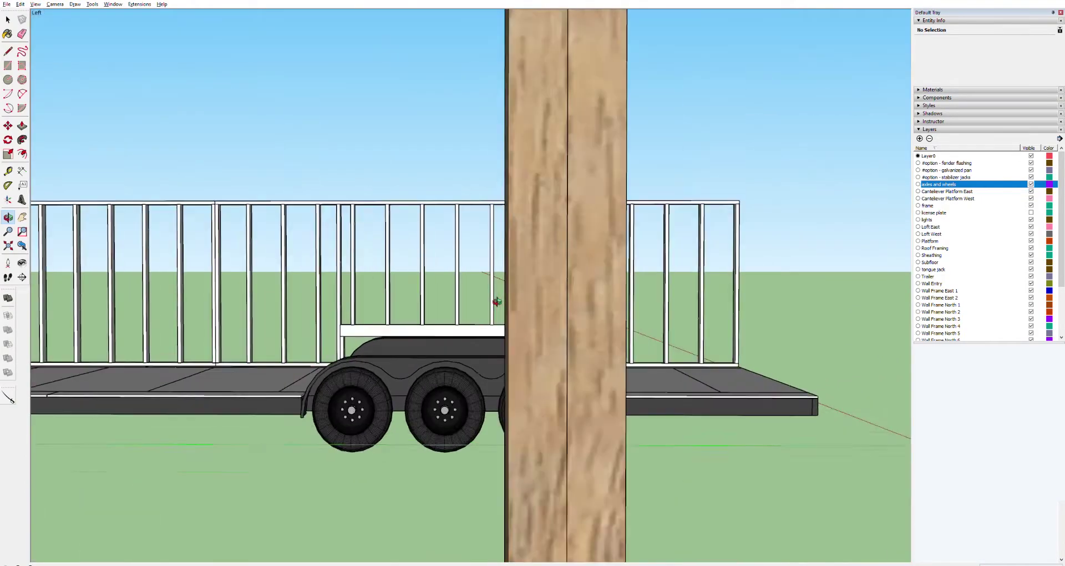
{"action": "left_click_drag", "start_coordinate": [497, 294], "coordinate": [386, 284]}
Select the side wall framing together with its bottom plate and remaining loose pieces.
{"action": "key", "text": "space"}
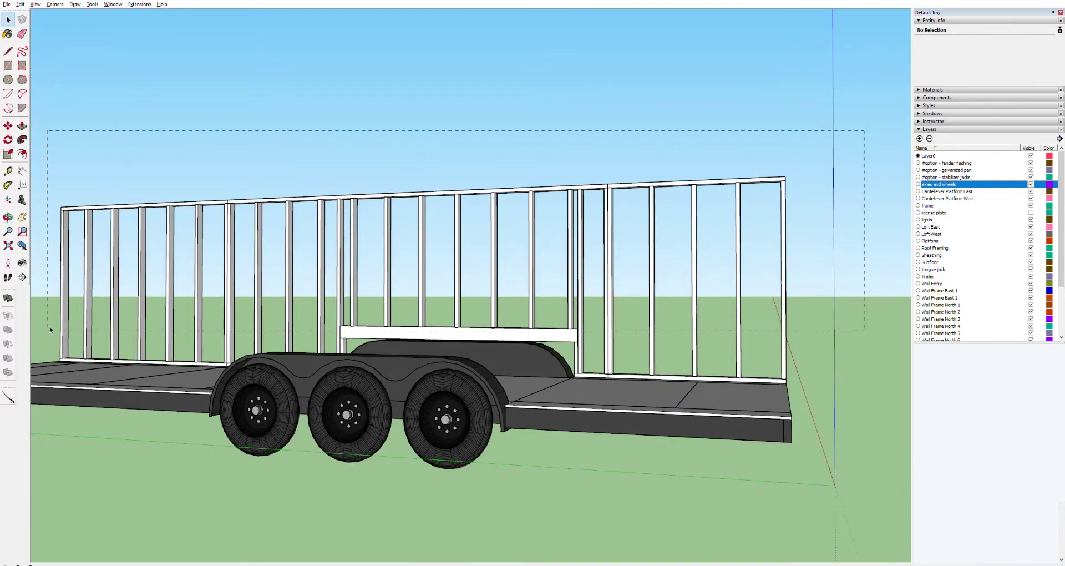
{"action": "left_click_drag", "start_coordinate": [48, 330], "coordinate": [47, 328]}
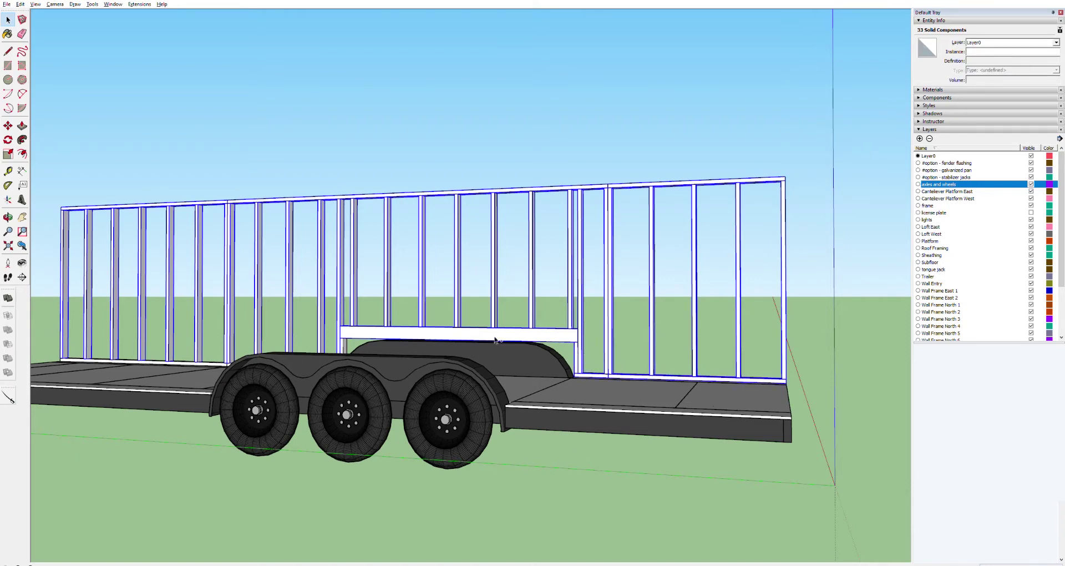
{"action": "left_click", "coordinate": [230, 361], "text": "ctrl"}
{"action": "left_click", "coordinate": [435, 320], "text": "ctrl"}
Copy the selected wall frame from its corner onto the trailer's opposite long edge.
{"action": "middle_click_drag", "start_coordinate": [515, 301], "coordinate": [241, 318]}
{"action": "key", "text": "m"}
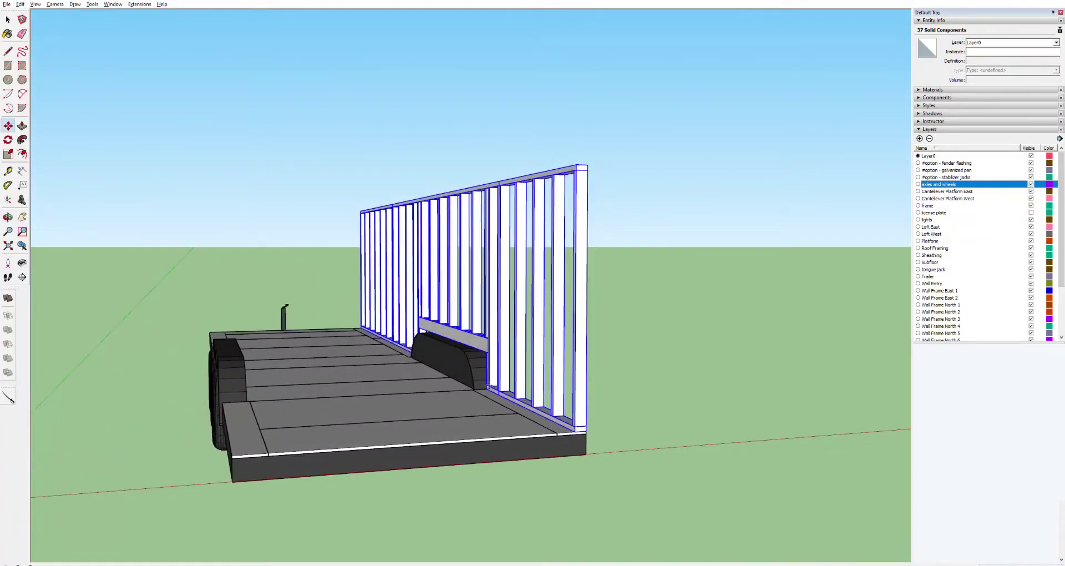
{"action": "left_click", "coordinate": [581, 429], "text": "ctrl"}
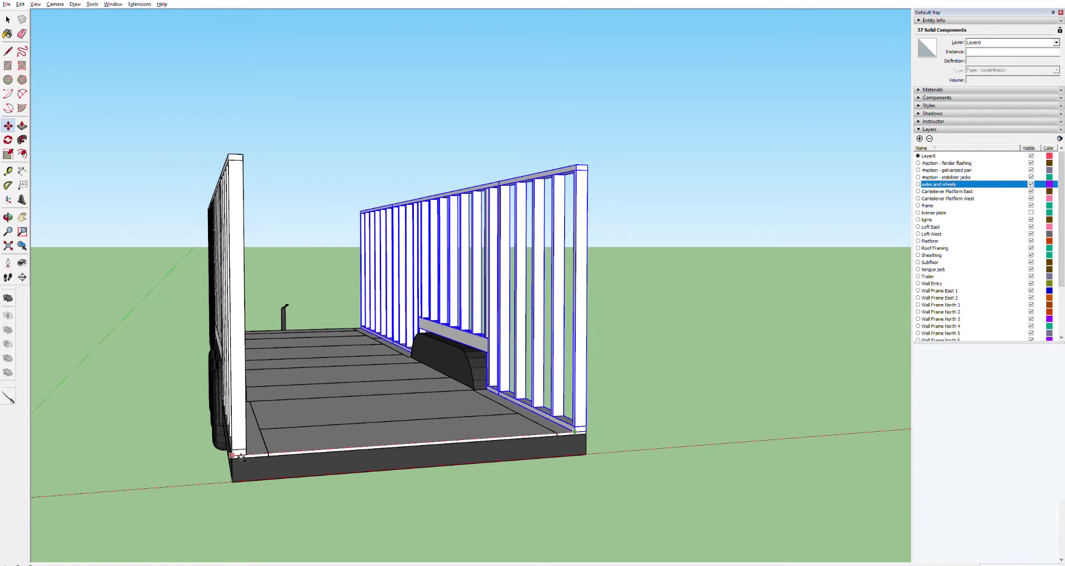
{"action": "scroll", "coordinate": [243, 457], "scroll_direction": "up", "scroll_amount": 4}
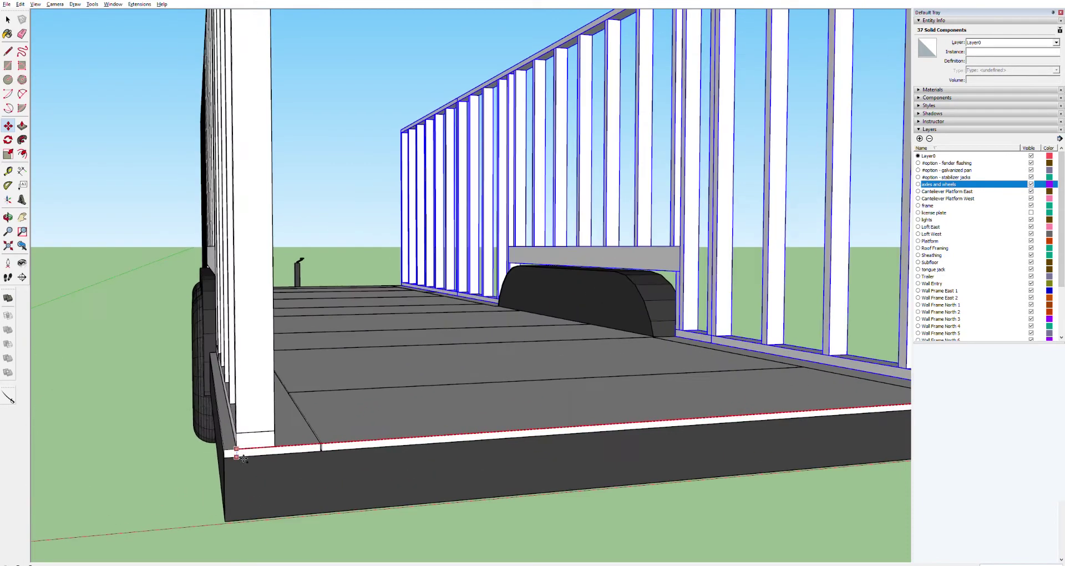
{"action": "scroll", "coordinate": [243, 472], "scroll_direction": "down", "scroll_amount": 8}
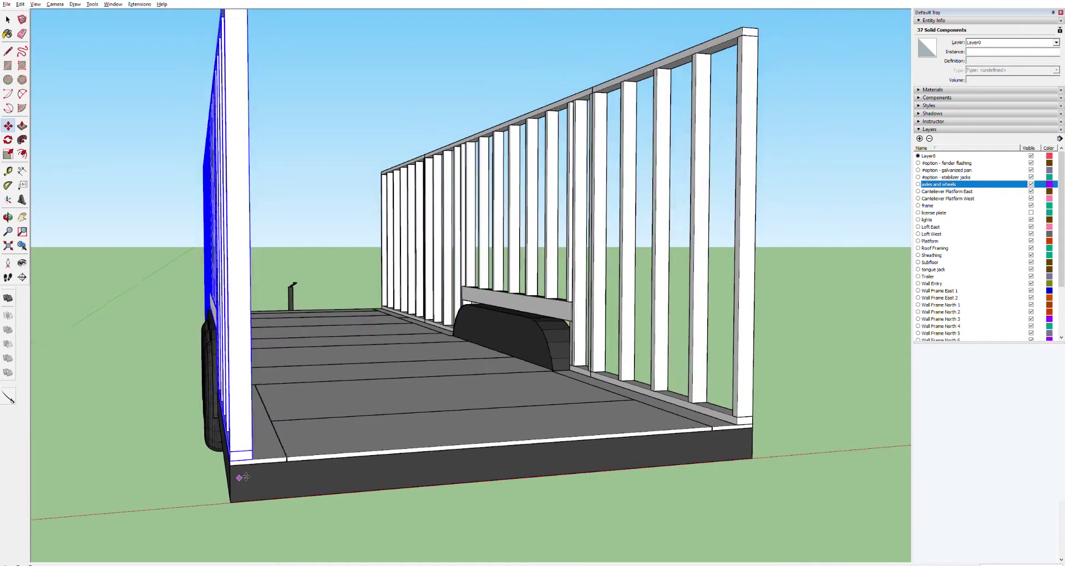
{"action": "scroll", "coordinate": [247, 471], "scroll_direction": "down", "scroll_amount": 3}
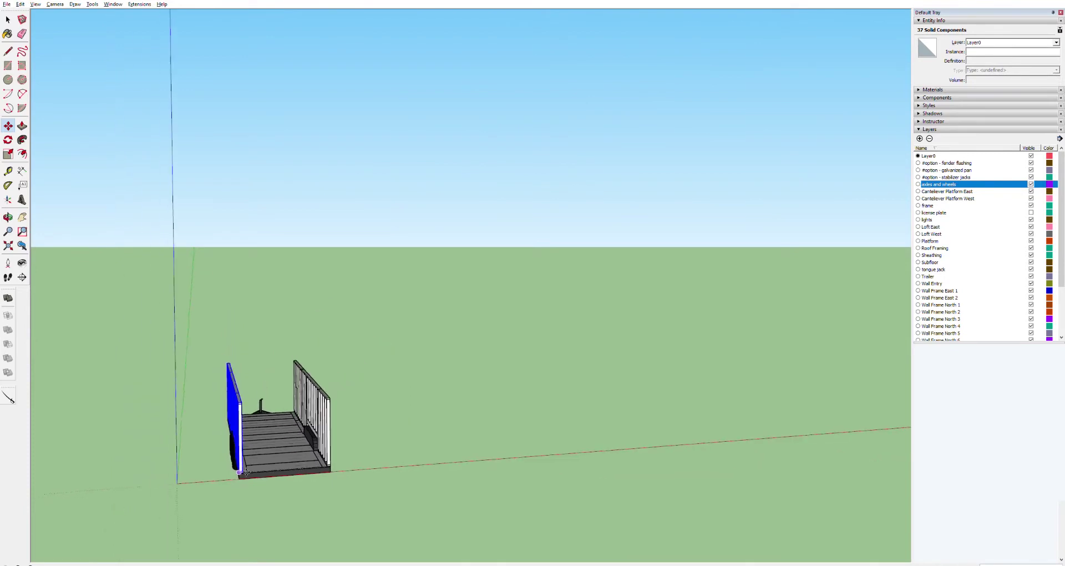
{"action": "scroll", "coordinate": [246, 471], "scroll_direction": "up", "scroll_amount": 5}
{"action": "key", "text": "space"}
{"action": "left_click", "coordinate": [487, 354]}
{"action": "key", "text": "o"}
{"action": "left_click_drag", "start_coordinate": [237, 372], "coordinate": [358, 339]}
{"action": "scroll", "coordinate": [361, 369], "scroll_direction": "up", "scroll_amount": 5}
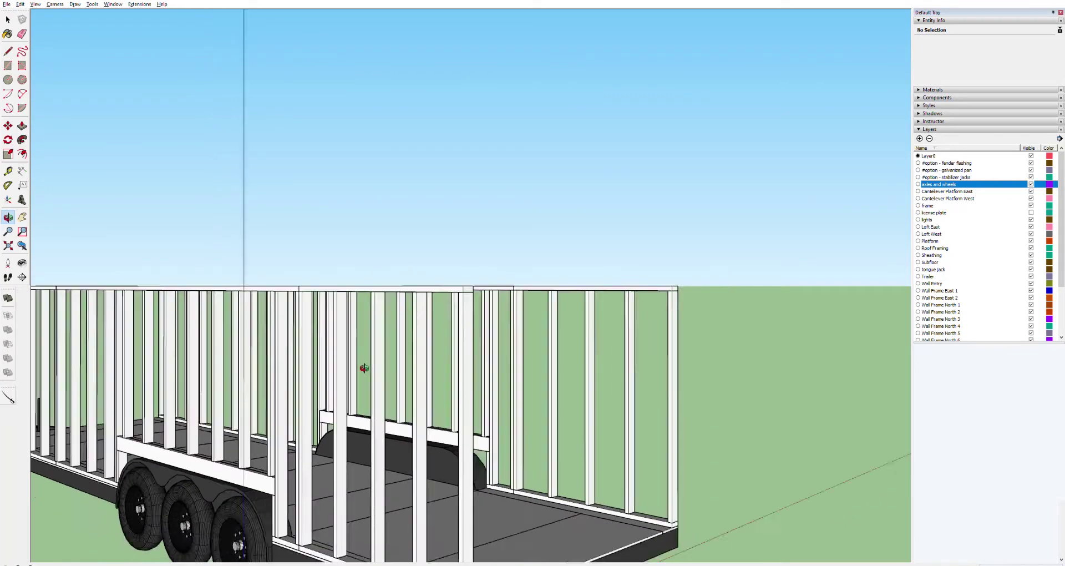
{"action": "scroll", "coordinate": [364, 368], "scroll_direction": "down", "scroll_amount": 6}
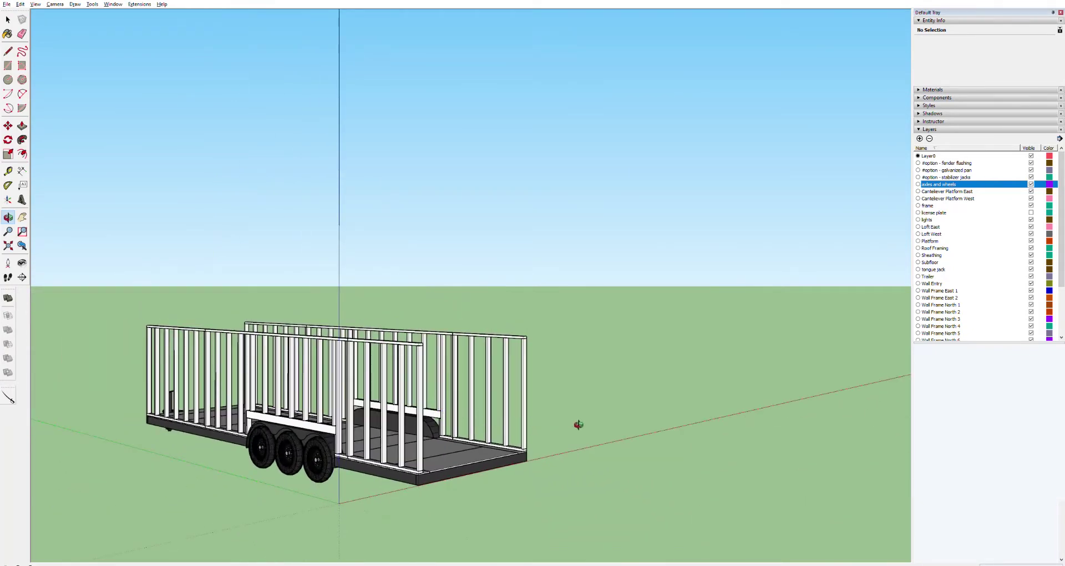
{"action": "left_click_drag", "start_coordinate": [500, 400], "coordinate": [551, 330]}
{"action": "left_click_drag", "start_coordinate": [365, 327], "coordinate": [578, 333]}
{"action": "left_click_drag", "start_coordinate": [451, 340], "coordinate": [344, 334]}
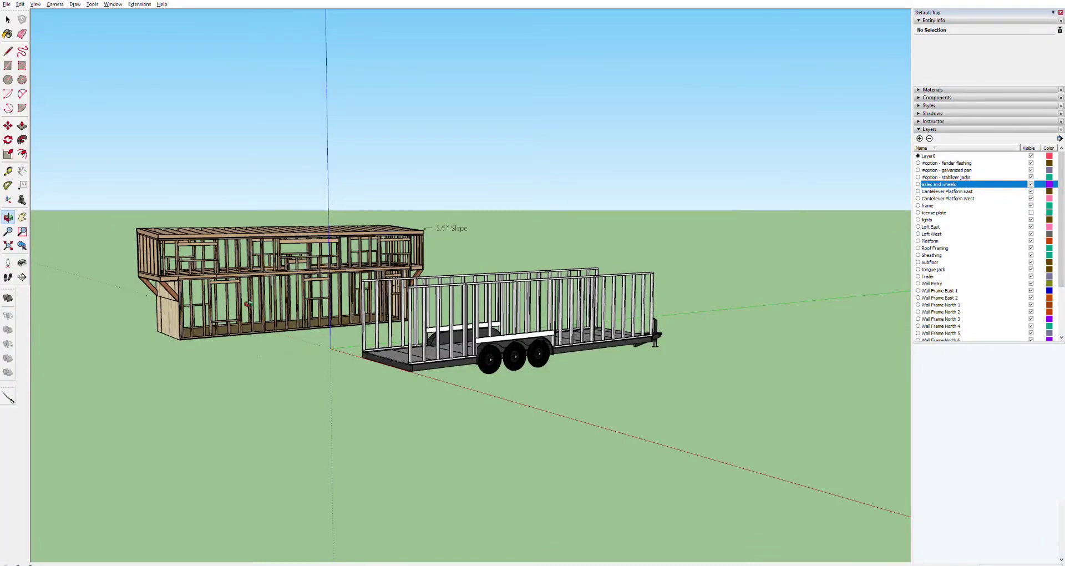
{"action": "scroll", "coordinate": [252, 300], "scroll_direction": "up", "scroll_amount": 5}
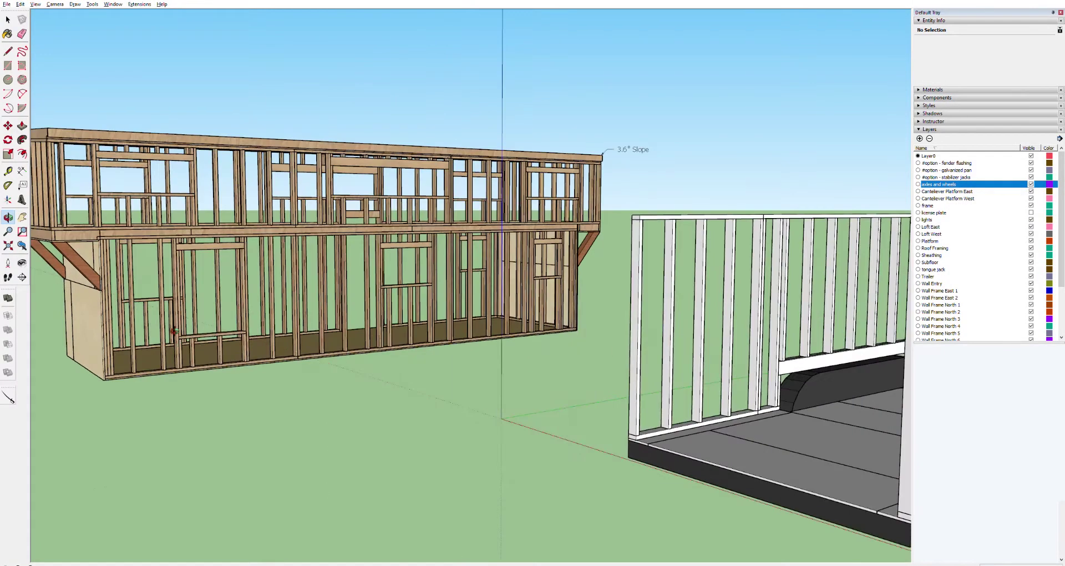
{"action": "left_click_drag", "start_coordinate": [680, 397], "coordinate": [512, 380]}
{"action": "scroll", "coordinate": [512, 380], "scroll_direction": "down", "scroll_amount": 4}
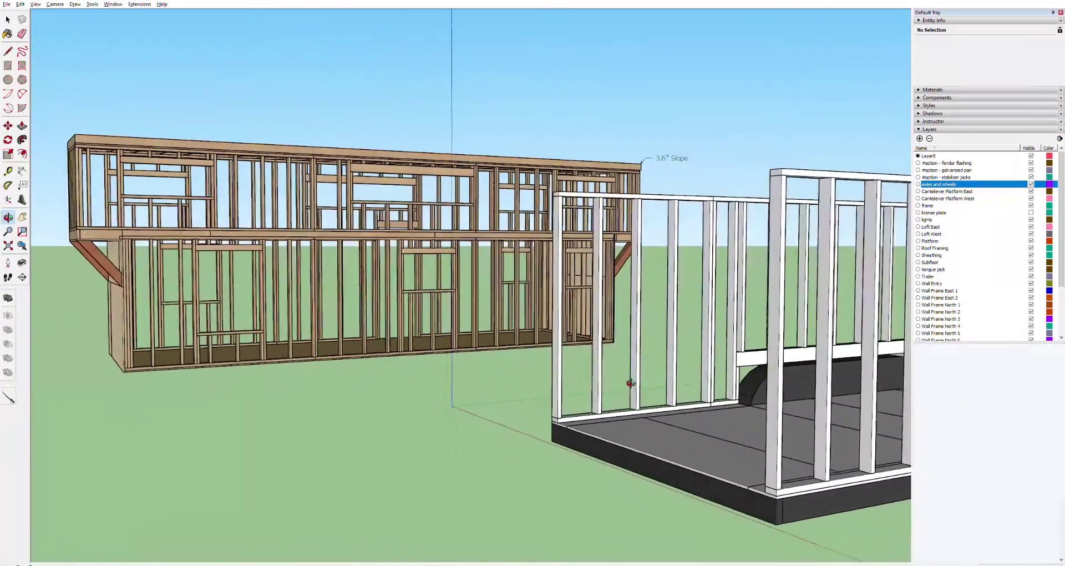
{"action": "scroll", "coordinate": [597, 405], "scroll_direction": "down", "scroll_amount": 4}
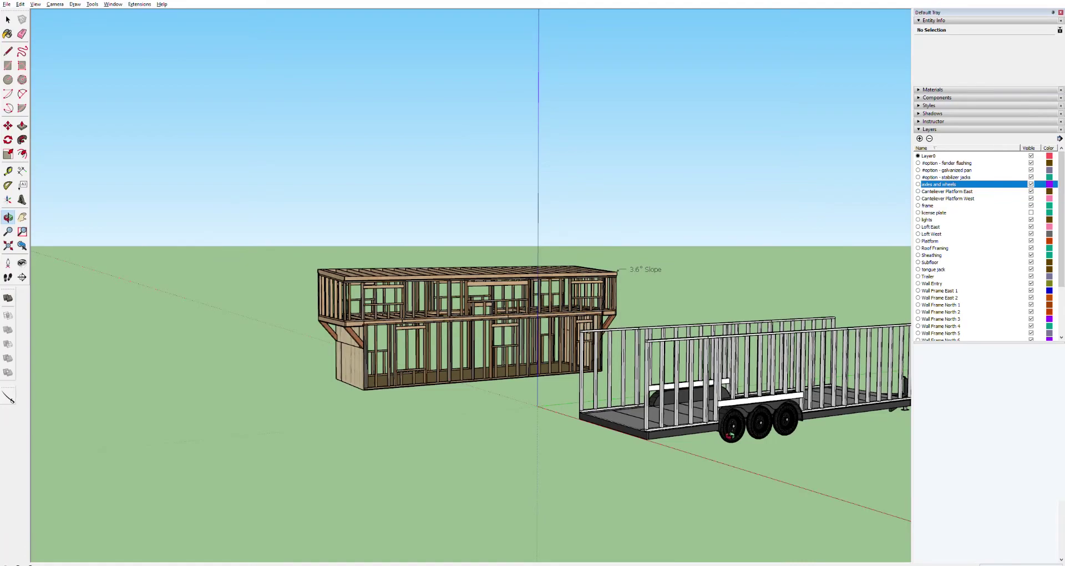
{"action": "left_click_drag", "start_coordinate": [879, 379], "coordinate": [627, 382]}
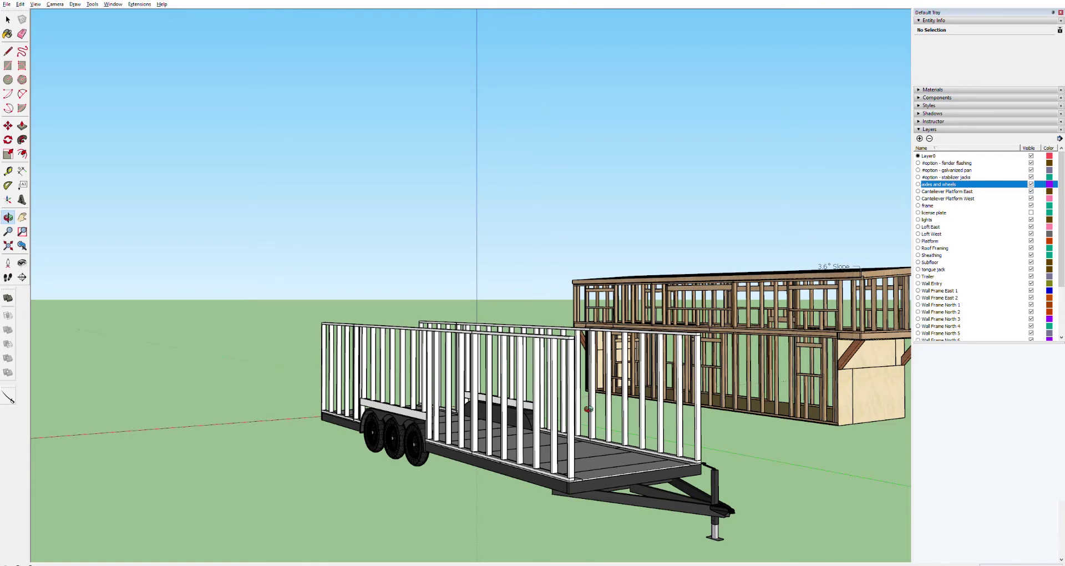
{"action": "left_click_drag", "start_coordinate": [541, 416], "coordinate": [578, 428]}
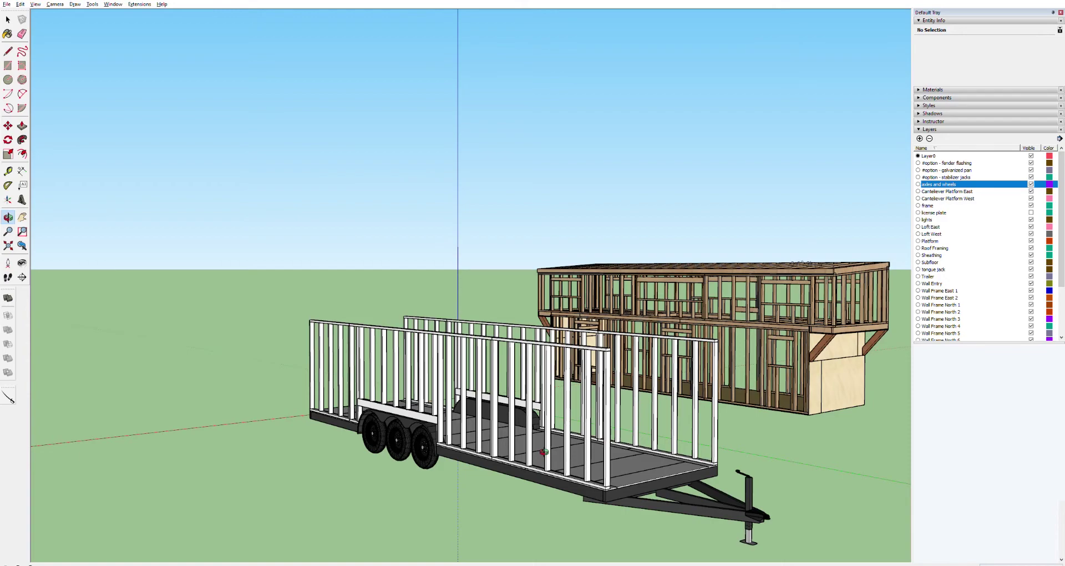
{"action": "left_click_drag", "start_coordinate": [638, 448], "coordinate": [396, 426]}
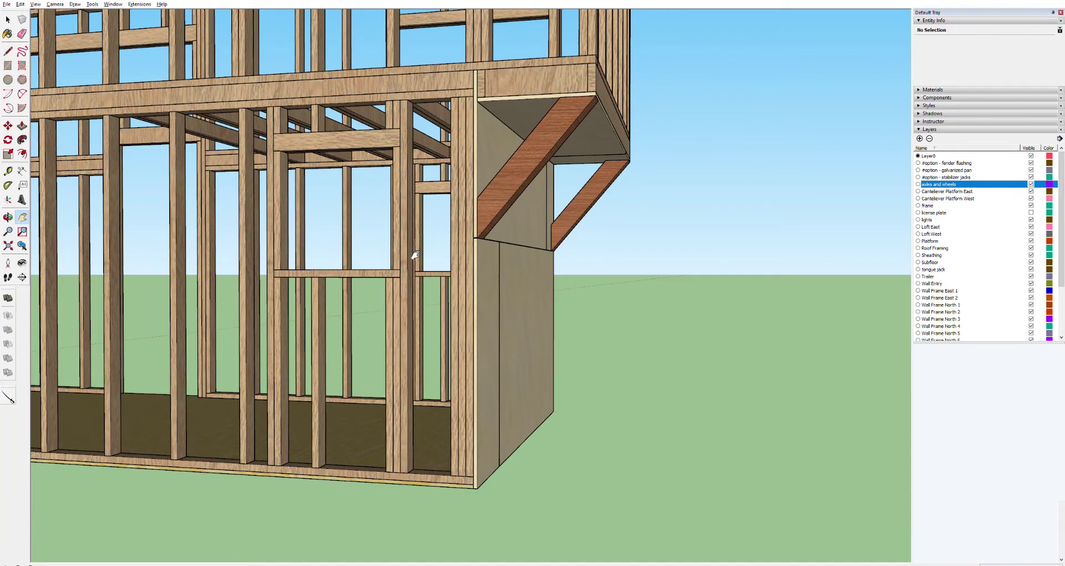
Measure the header's length and its height above the bottom plate with the Tape Measure.
{"action": "key", "text": "space"}
{"action": "key", "text": "t"}
{"action": "left_click", "coordinate": [393, 145]}
{"action": "left_click", "coordinate": [280, 151]}
{"action": "left_click", "coordinate": [281, 150]}
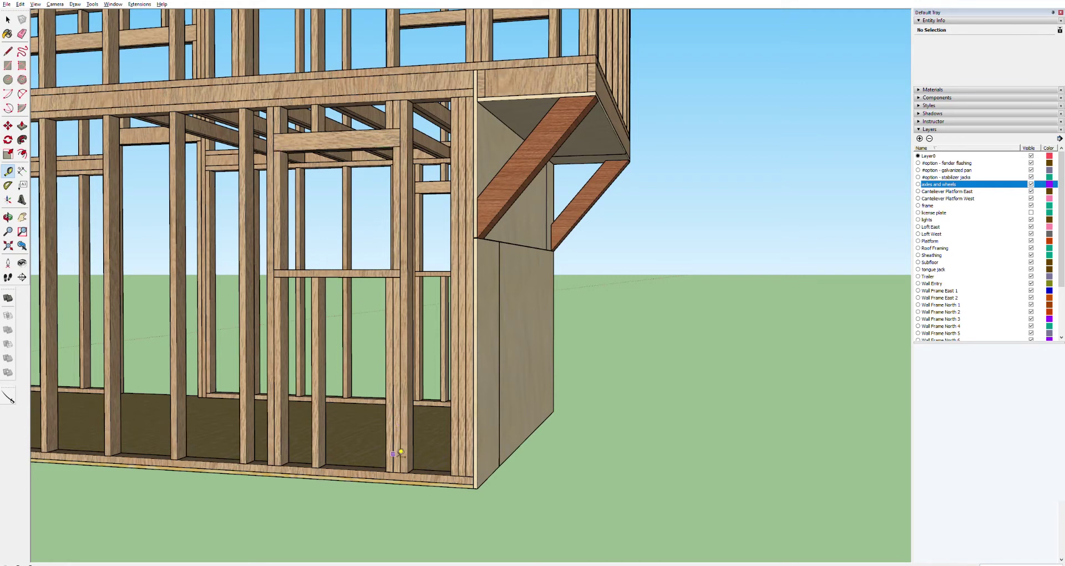
{"action": "left_click", "coordinate": [395, 468]}
Zoom, orbit and pan until the white wall's end beside the trailer tongue fills the view.
{"action": "scroll", "coordinate": [392, 275], "scroll_direction": "down", "scroll_amount": 10}
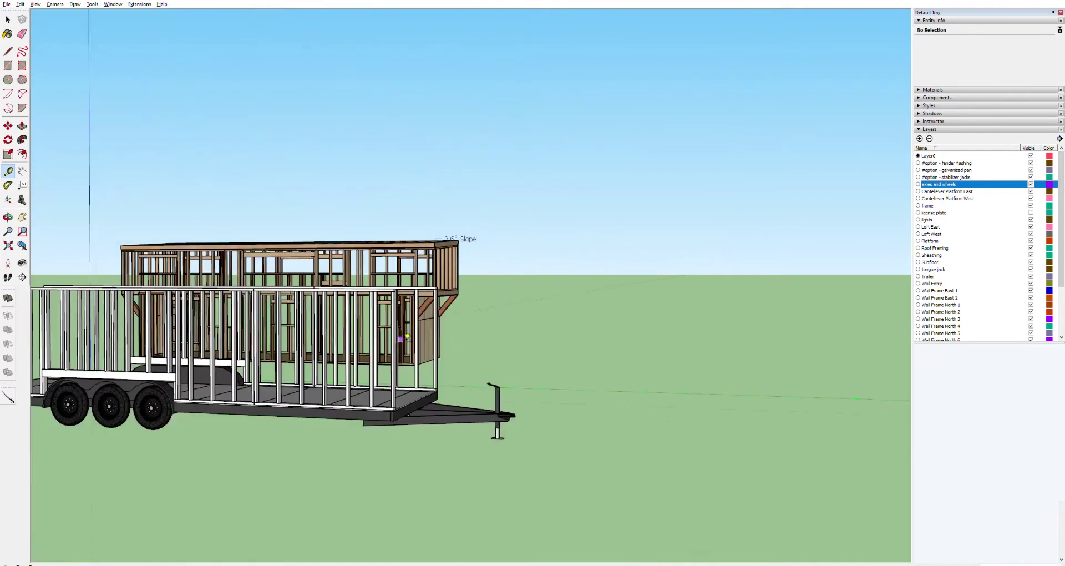
{"action": "scroll", "coordinate": [402, 339], "scroll_direction": "up", "scroll_amount": 10}
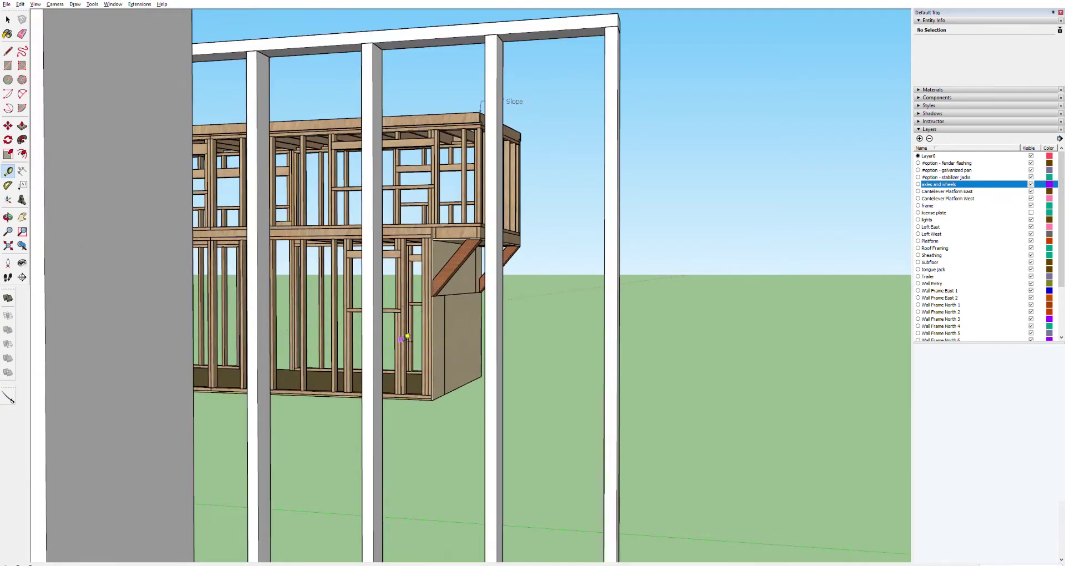
{"action": "scroll", "coordinate": [401, 339], "scroll_direction": "up", "scroll_amount": 2}
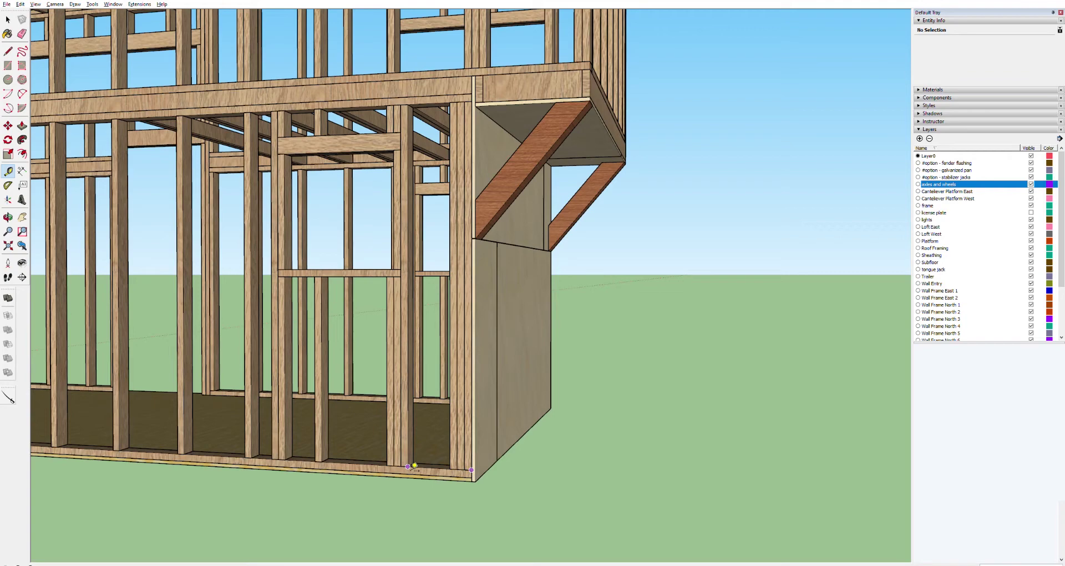
{"action": "scroll", "coordinate": [430, 367], "scroll_direction": "down", "scroll_amount": 1}
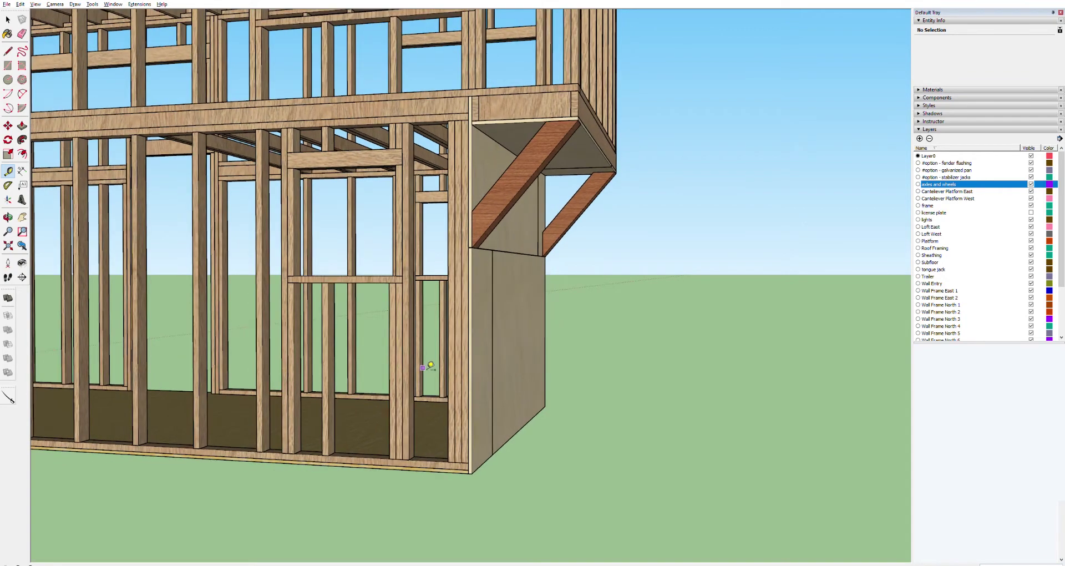
{"action": "scroll", "coordinate": [430, 366], "scroll_direction": "down", "scroll_amount": 1}
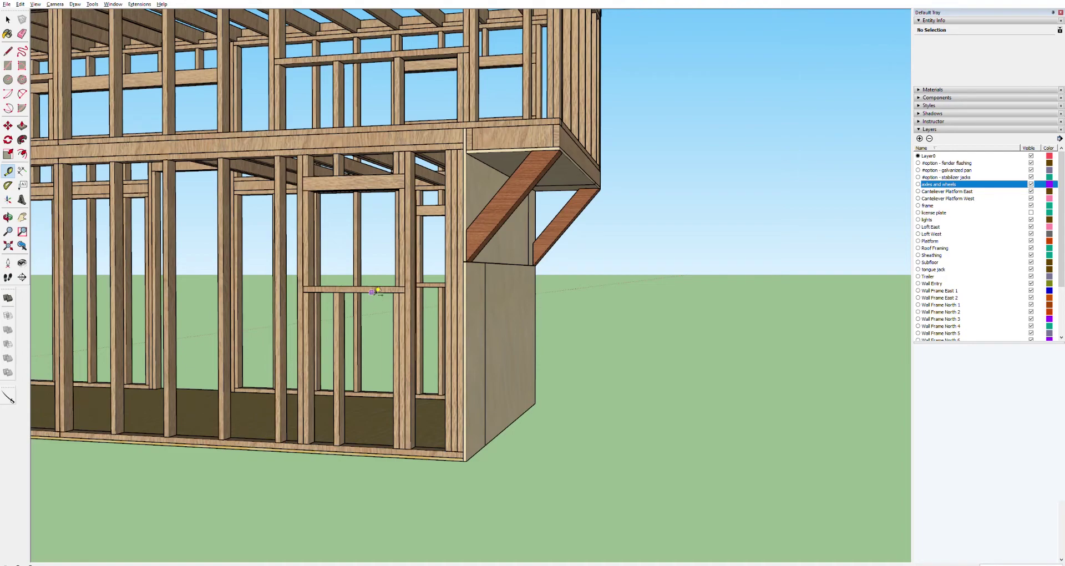
{"action": "middle_click_drag", "start_coordinate": [377, 291], "coordinate": [418, 264]}
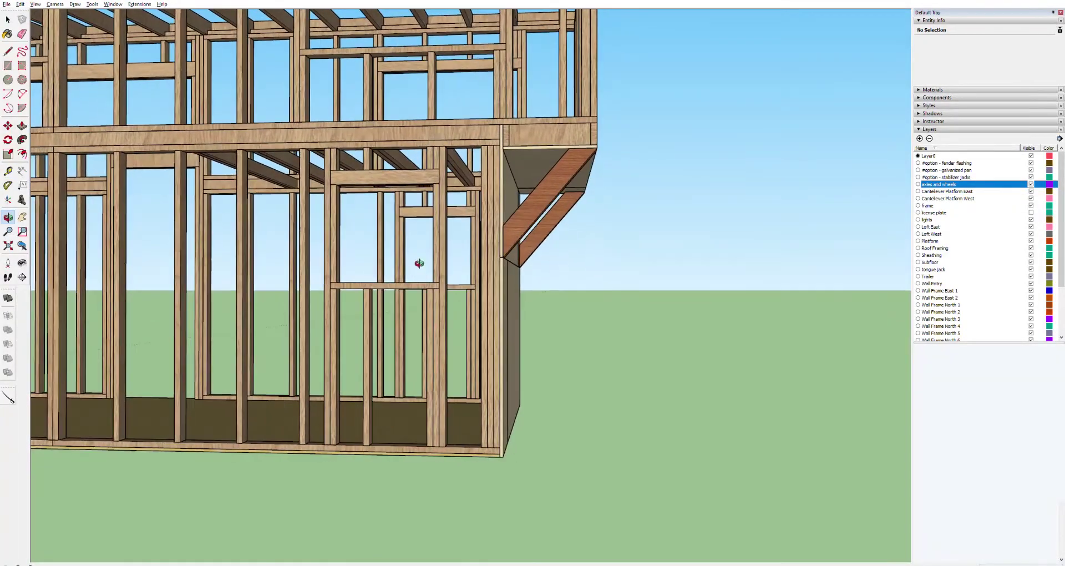
{"action": "scroll", "coordinate": [433, 287], "scroll_direction": "down", "scroll_amount": 5}
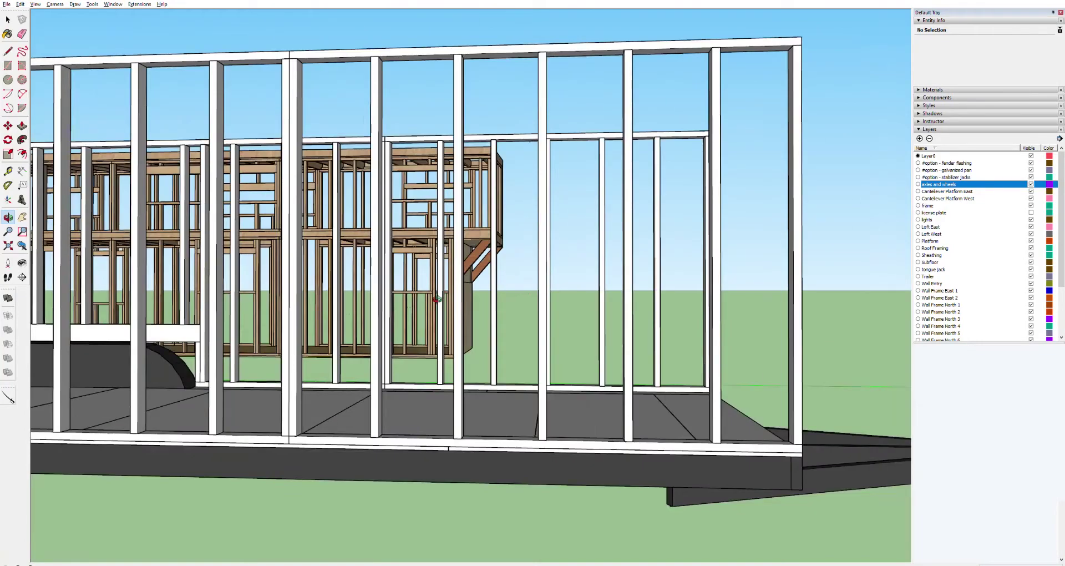
{"action": "middle_click_drag", "start_coordinate": [585, 326], "coordinate": [462, 320]}
{"action": "scroll", "coordinate": [495, 446], "scroll_direction": "up", "scroll_amount": 4}
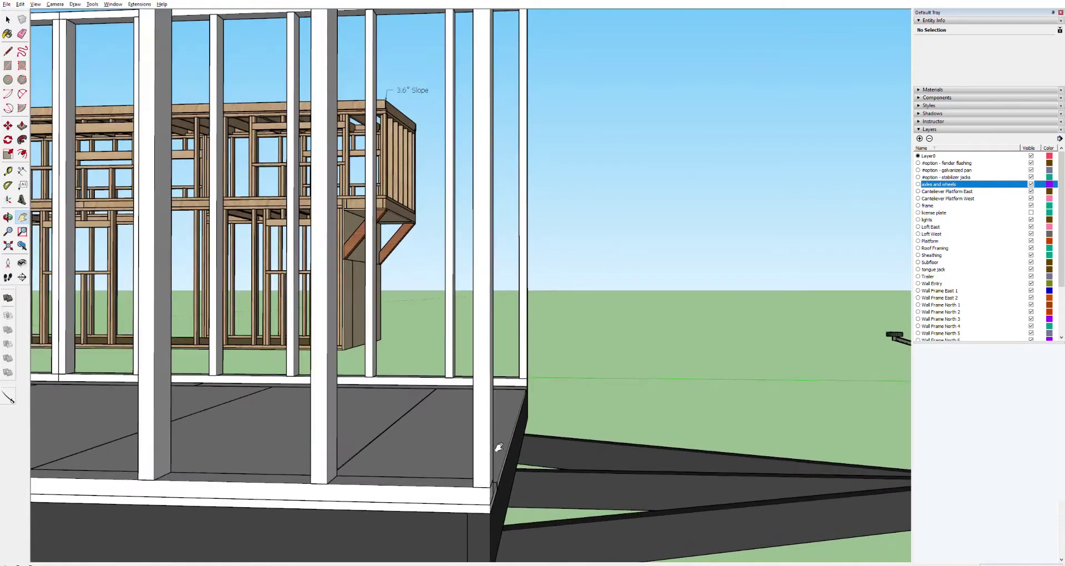
Delete the stray stud near the white wall's end.
{"action": "key", "text": "space"}
{"action": "left_click", "coordinate": [322, 459]}
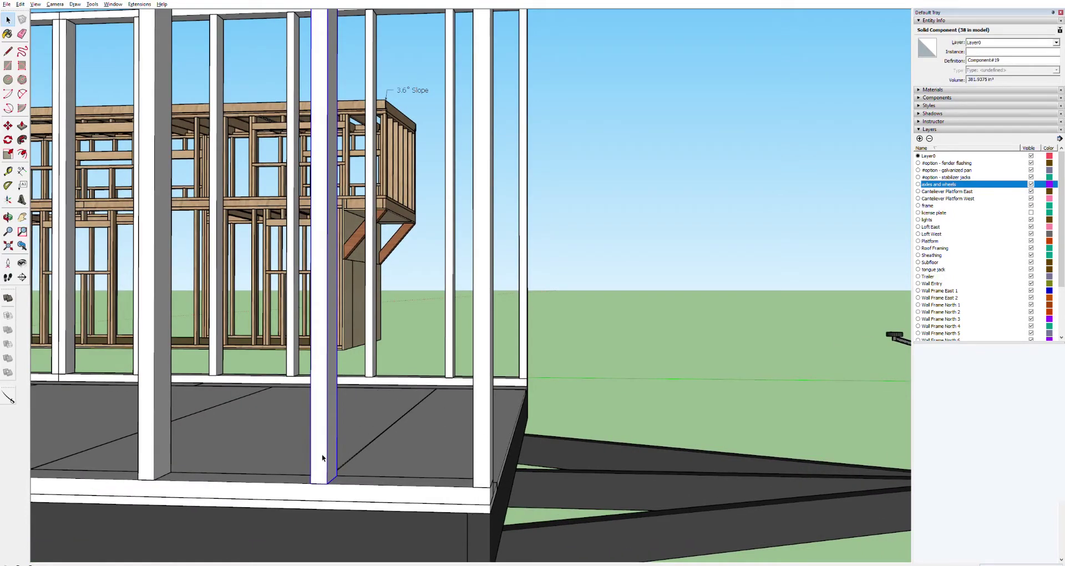
{"action": "key", "text": "Delete"}
Copy the wall's end stud 16 inches along the wall.
{"action": "left_click", "coordinate": [486, 470]}
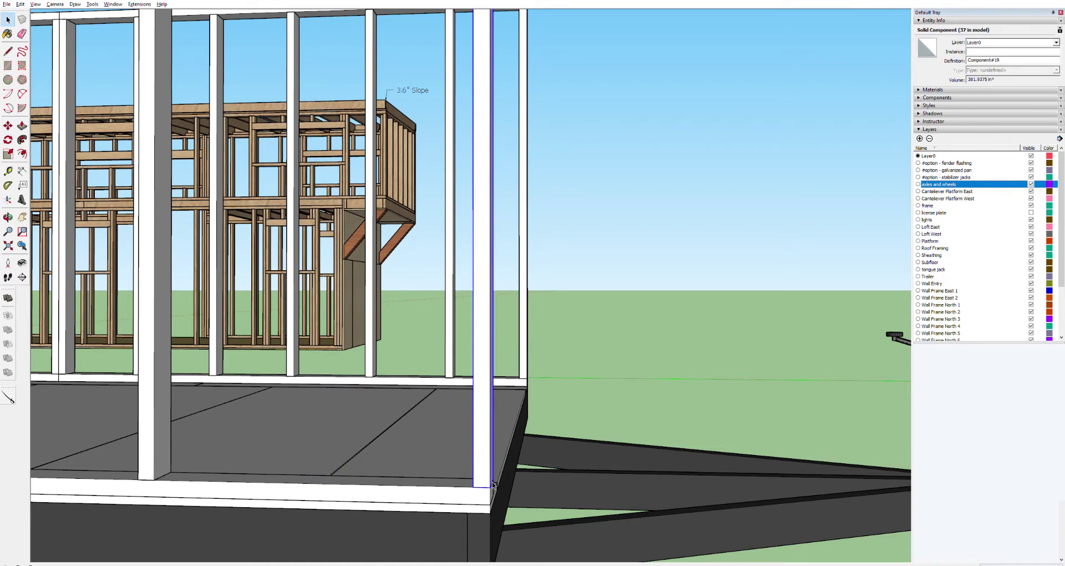
{"action": "key", "text": "m"}
{"action": "left_click", "coordinate": [491, 486]}
{"action": "key", "text": "ctrl"}
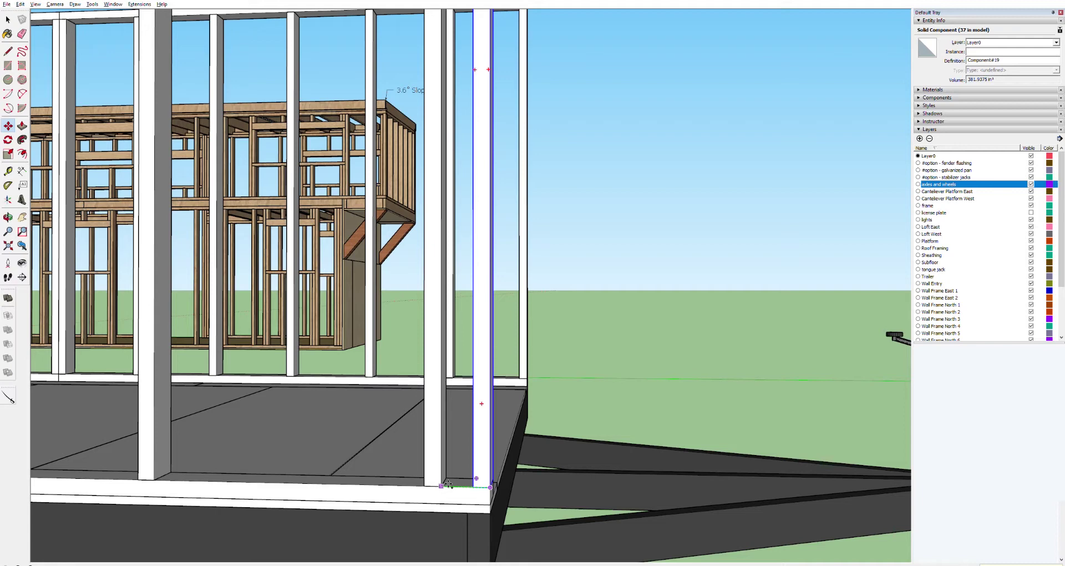
{"action": "type", "text": "16"}
{"action": "key", "text": "Return"}
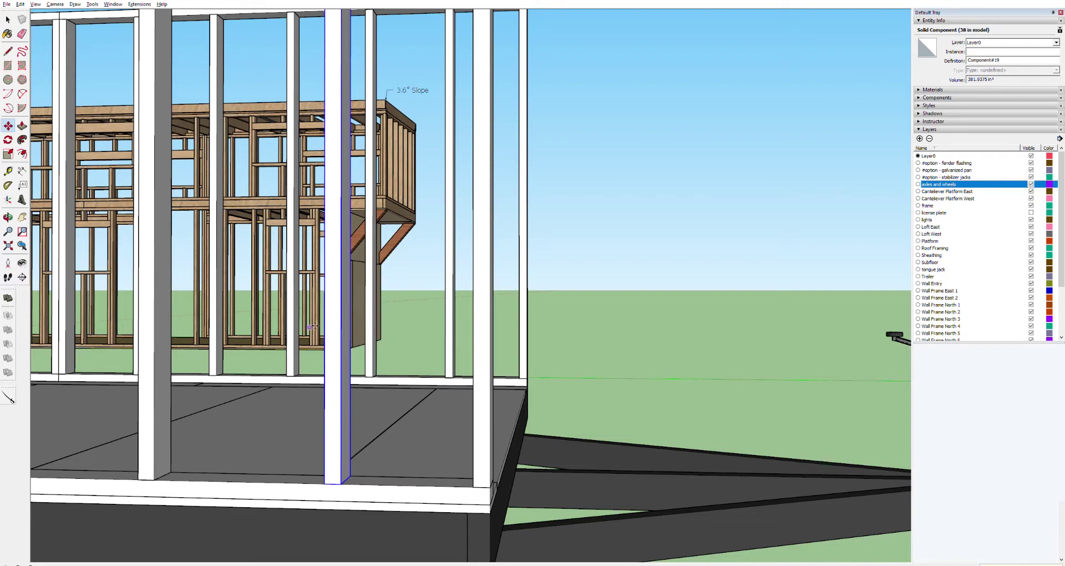
{"action": "scroll", "coordinate": [314, 325], "scroll_direction": "up", "scroll_amount": 8}
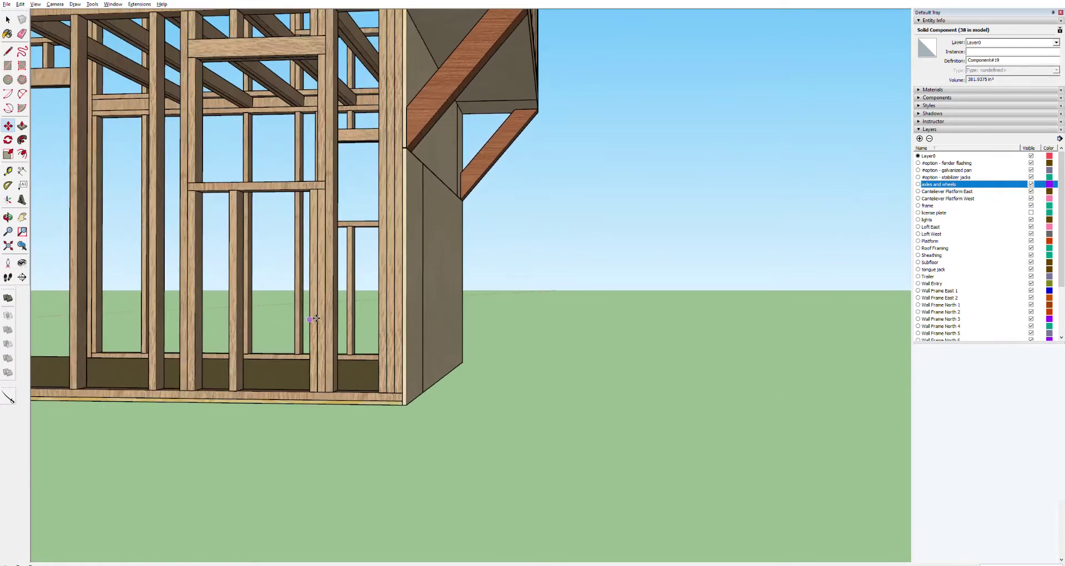
{"action": "scroll", "coordinate": [314, 319], "scroll_direction": "up", "scroll_amount": 2}
Select the brown wall framing group and measure from the stud's top corner.
{"action": "key", "text": "space"}
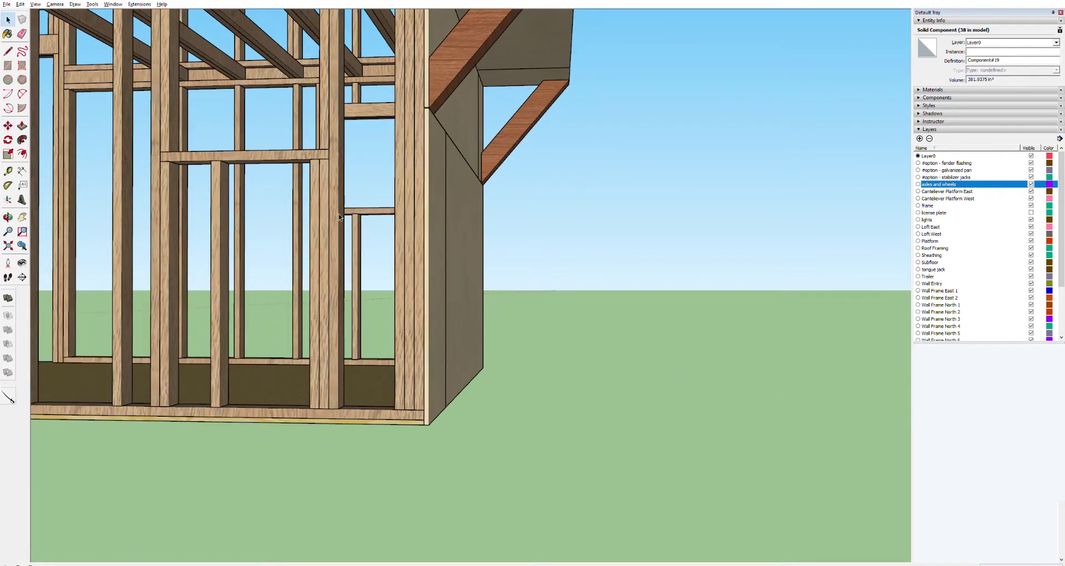
{"action": "left_click", "coordinate": [328, 191]}
{"action": "key", "text": "t"}
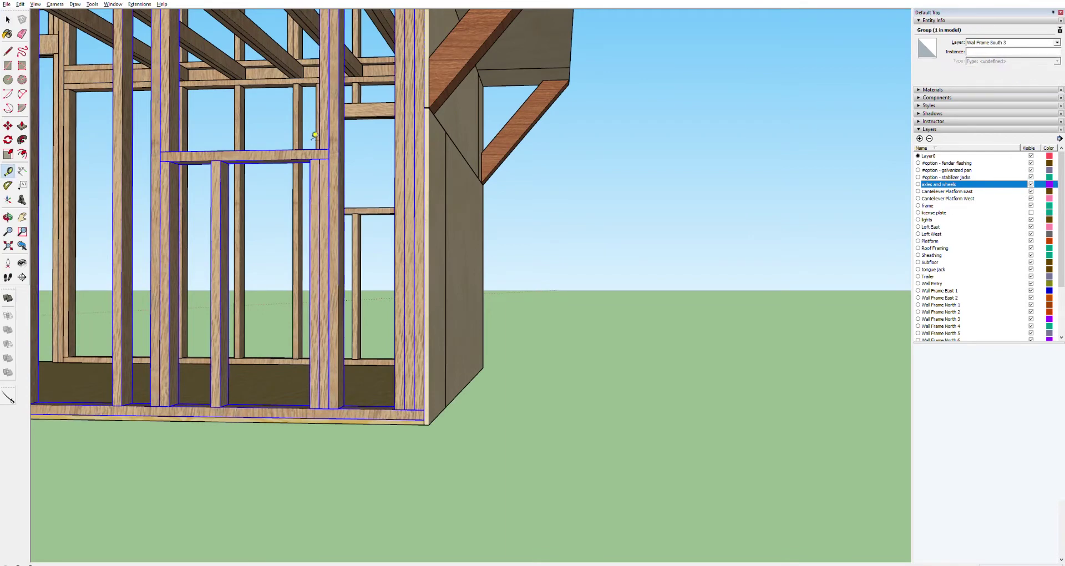
{"action": "left_click", "coordinate": [334, 158]}
{"action": "scroll", "coordinate": [373, 444], "scroll_direction": "down", "scroll_amount": 5}
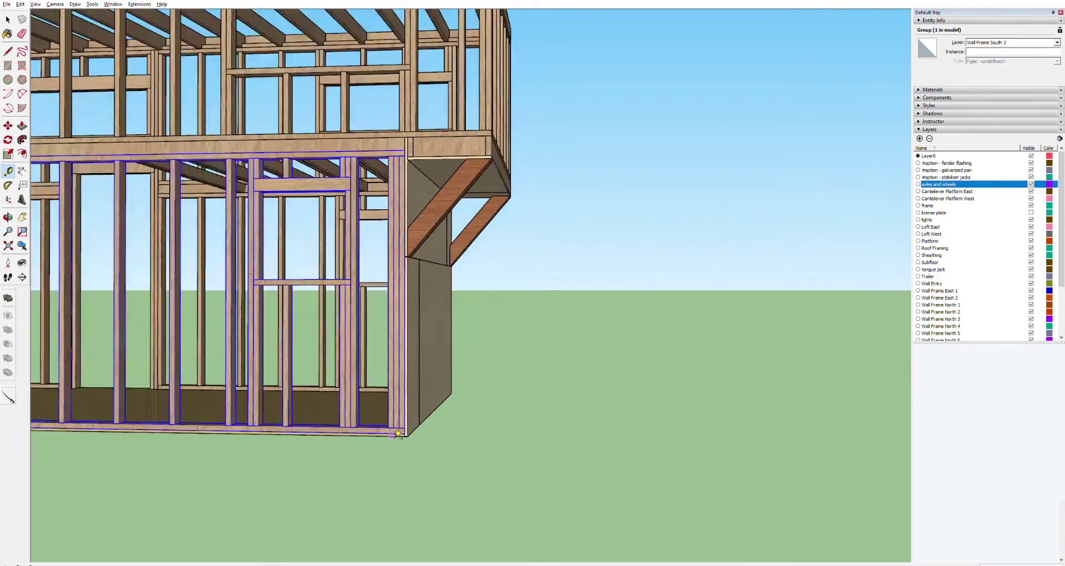
{"action": "scroll", "coordinate": [397, 434], "scroll_direction": "down", "scroll_amount": 6}
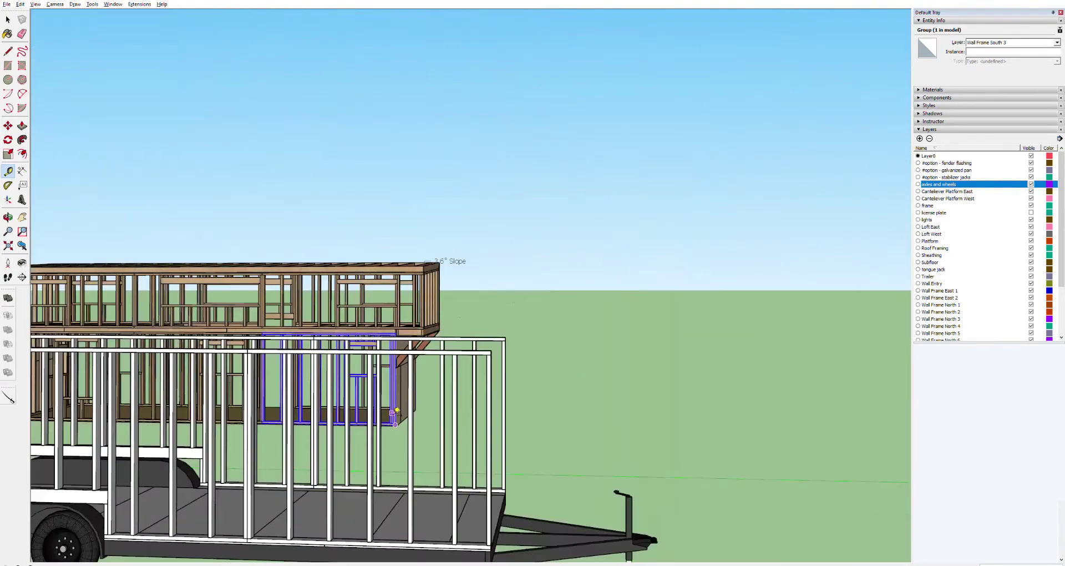
{"action": "scroll", "coordinate": [480, 537], "scroll_direction": "up", "scroll_amount": 4}
{"action": "scroll", "coordinate": [460, 532], "scroll_direction": "up", "scroll_amount": 3}
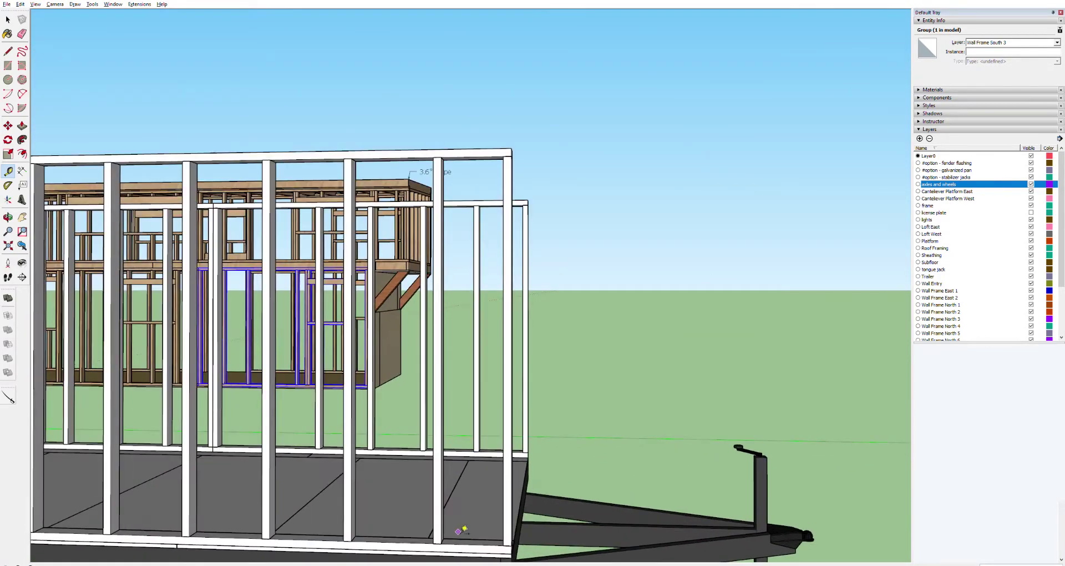
{"action": "key", "text": "space"}
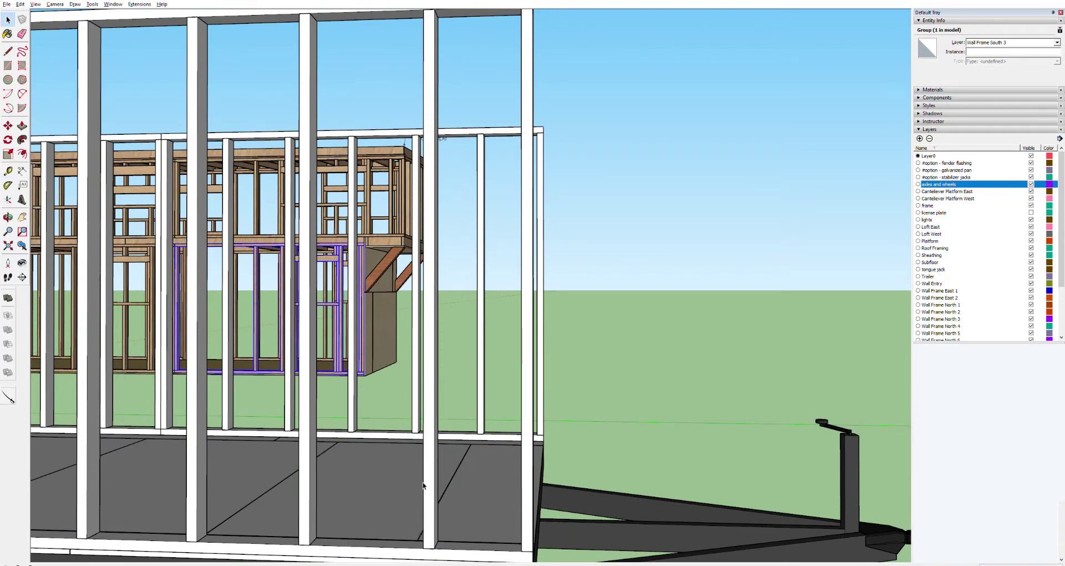
{"action": "scroll", "coordinate": [415, 548], "scroll_direction": "up", "scroll_amount": 3}
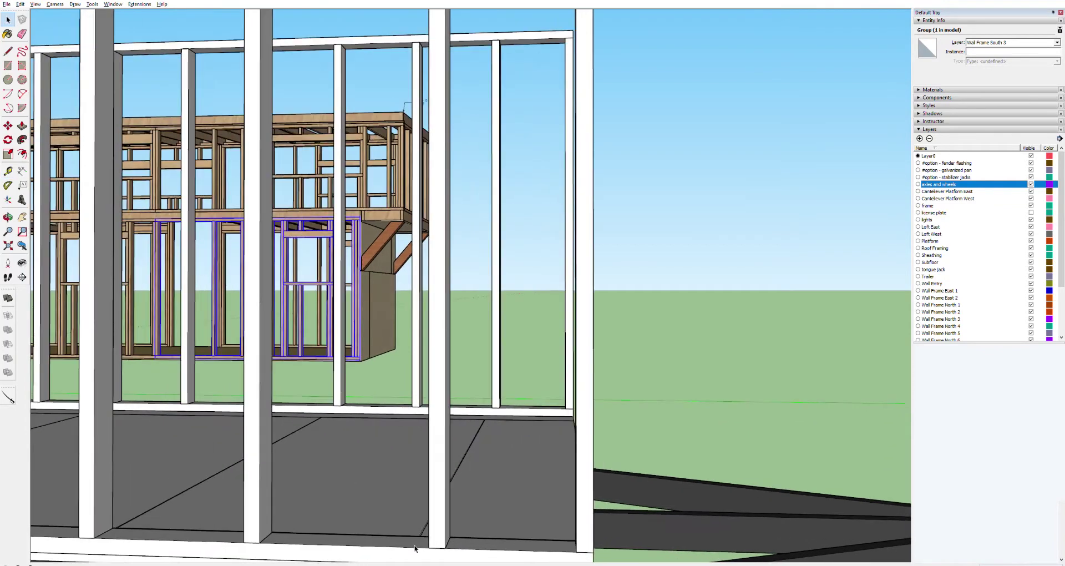
{"action": "key", "text": "l"}
{"action": "middle_click_drag", "start_coordinate": [422, 537], "coordinate": [502, 529]}
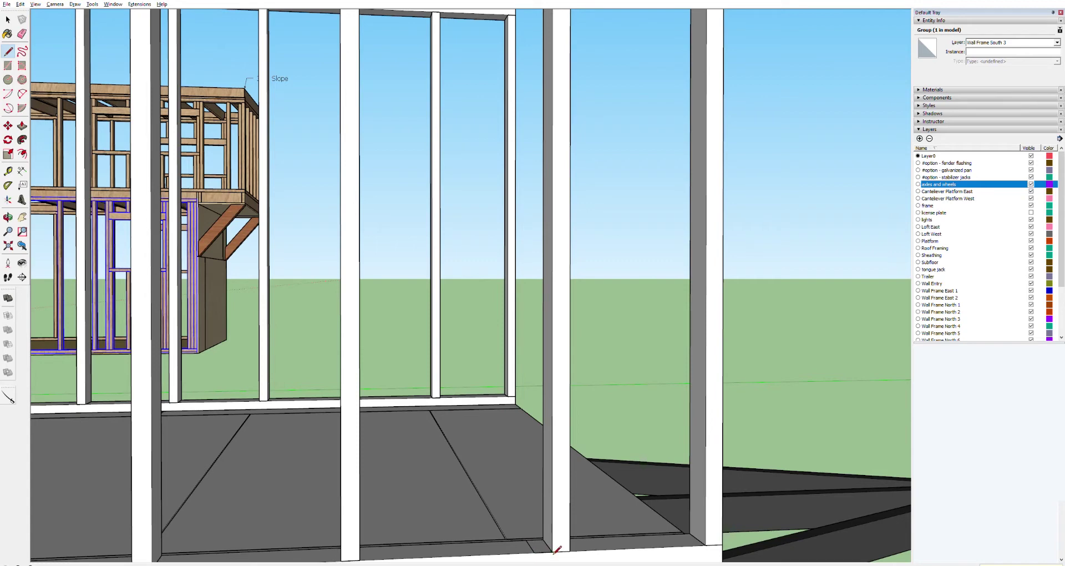
Push/Pull the small base face upward into a tall stud.
{"action": "key", "text": "p"}
{"action": "left_click_drag", "start_coordinate": [547, 547], "coordinate": [545, 493]}
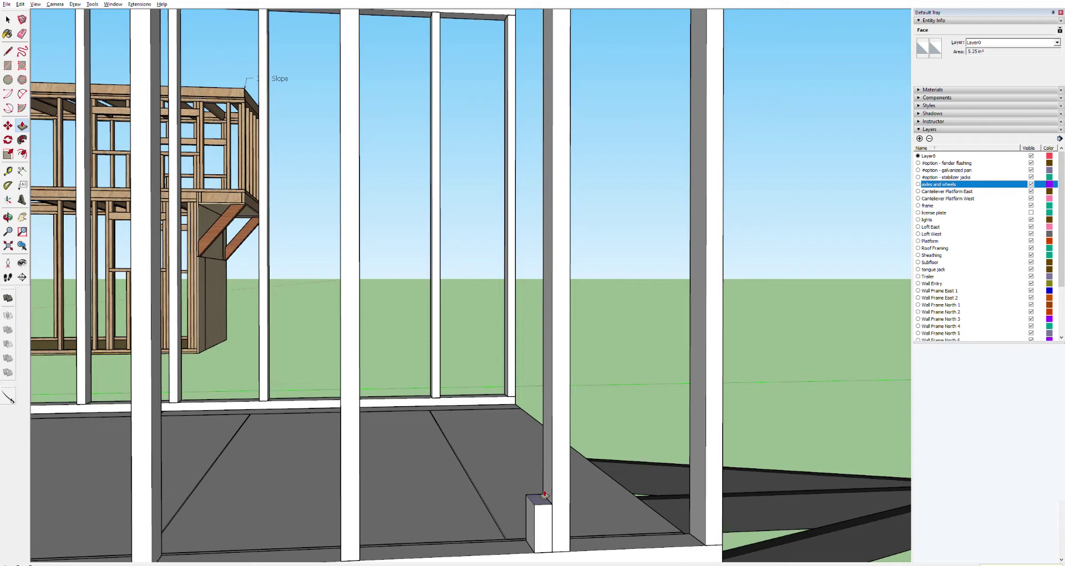
{"action": "left_click_drag", "start_coordinate": [545, 493], "coordinate": [544, 494]}
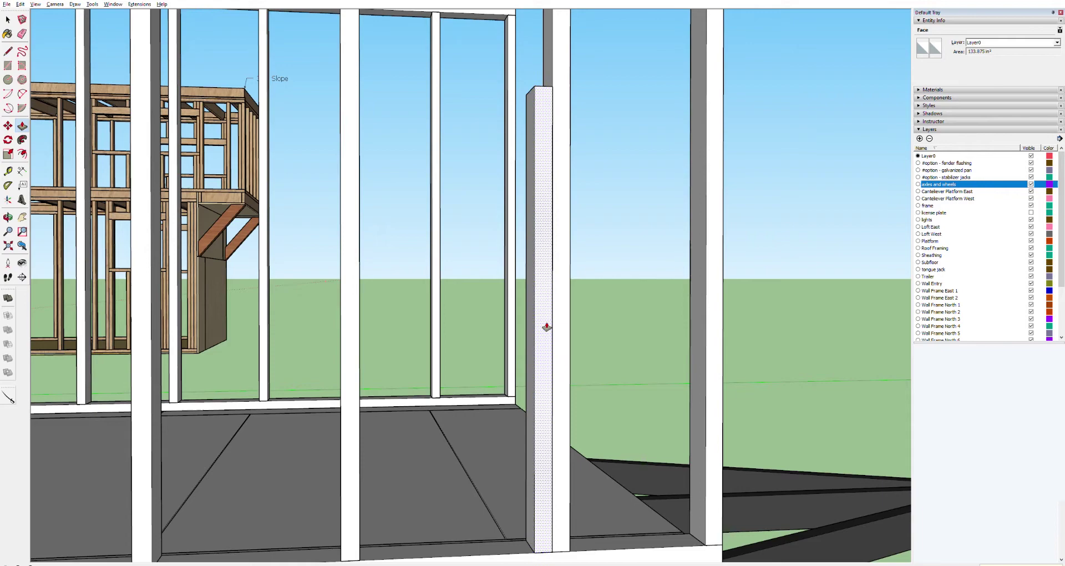
{"action": "scroll", "coordinate": [547, 323], "scroll_direction": "down", "scroll_amount": 8}
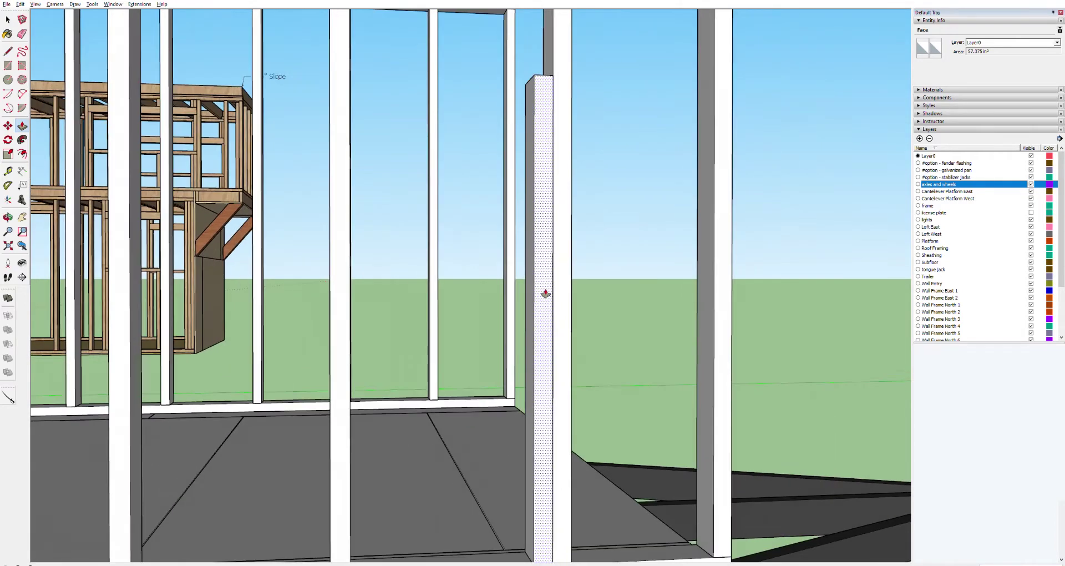
Move a stud in the white wall further to the left.
{"action": "key", "text": "space"}
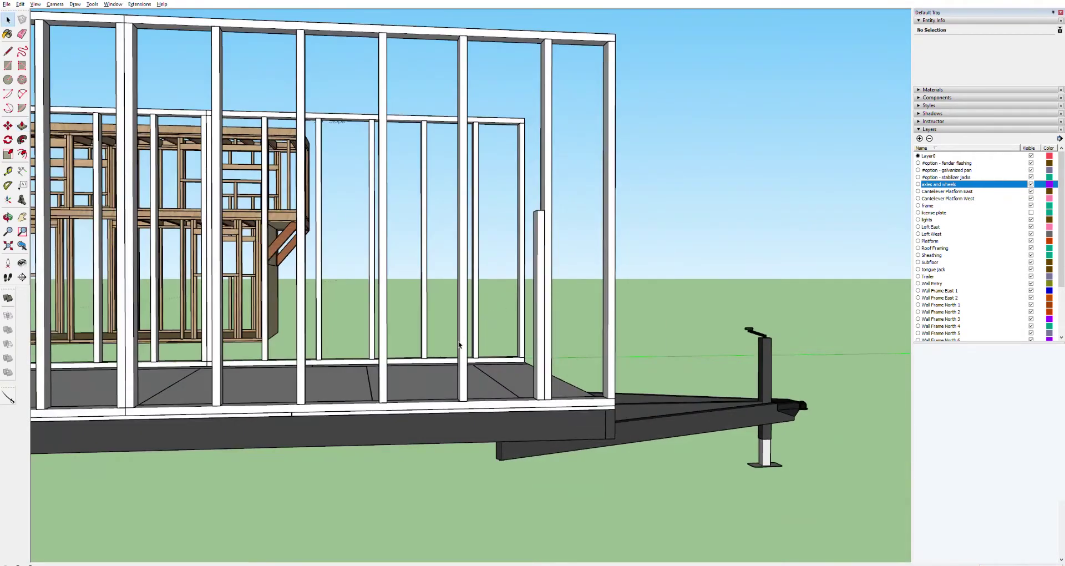
{"action": "left_click", "coordinate": [463, 355]}
{"action": "key", "text": "m"}
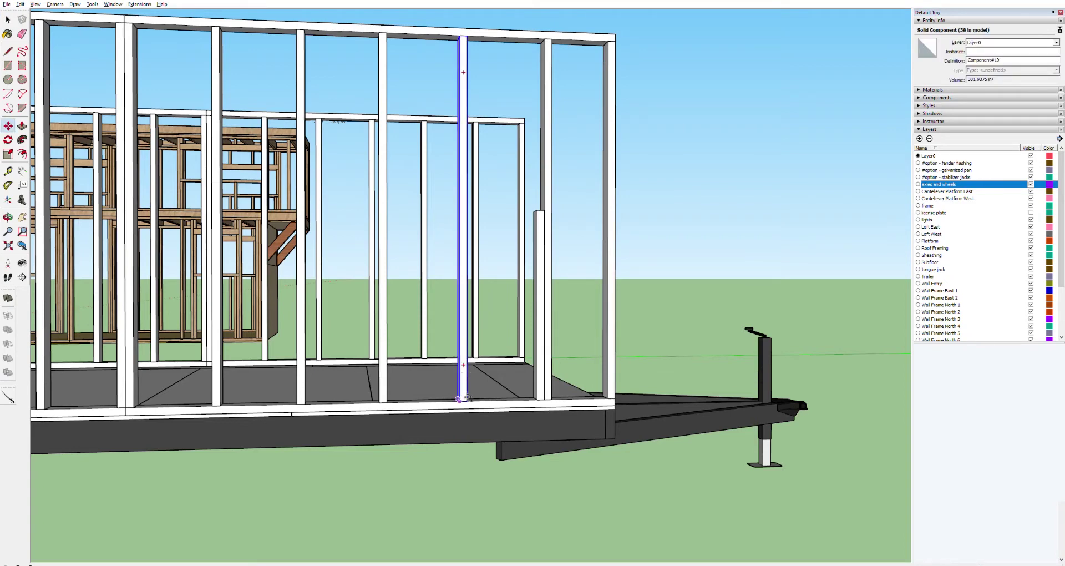
{"action": "left_click", "coordinate": [468, 397]}
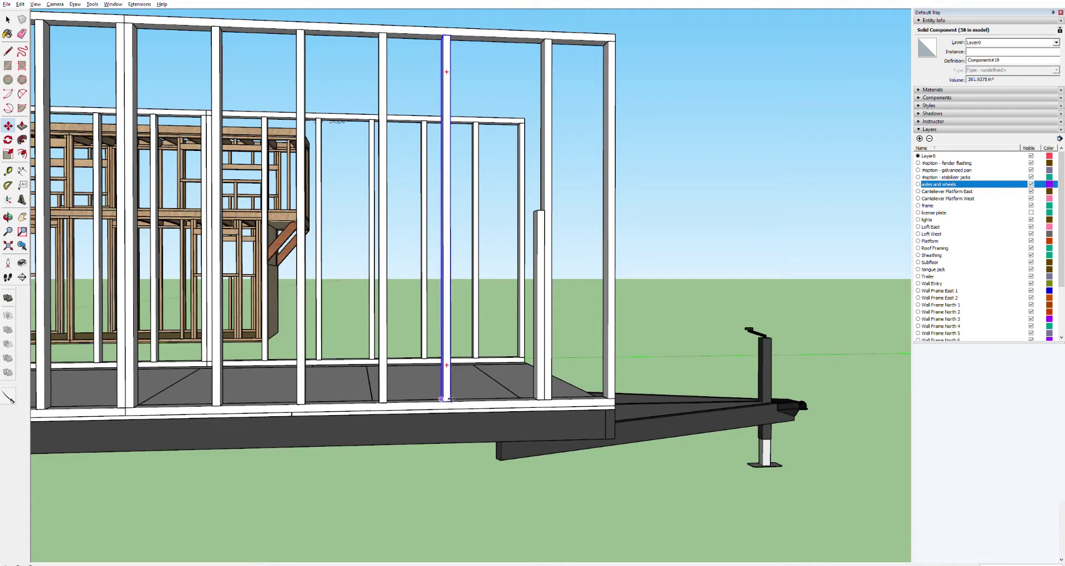
{"action": "left_click", "coordinate": [419, 398]}
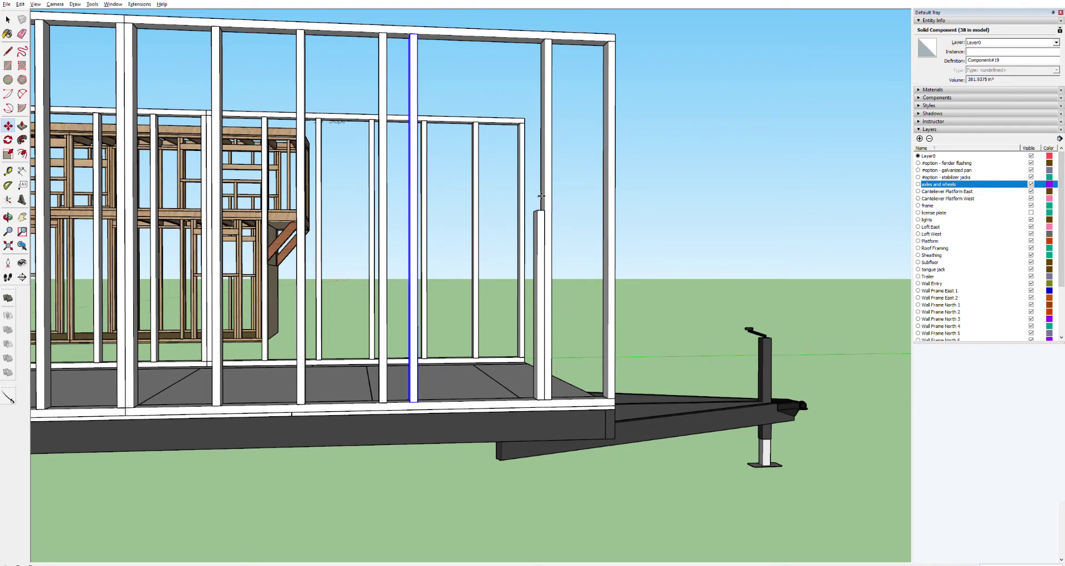
{"action": "middle_click_drag", "start_coordinate": [541, 196], "coordinate": [534, 265]}
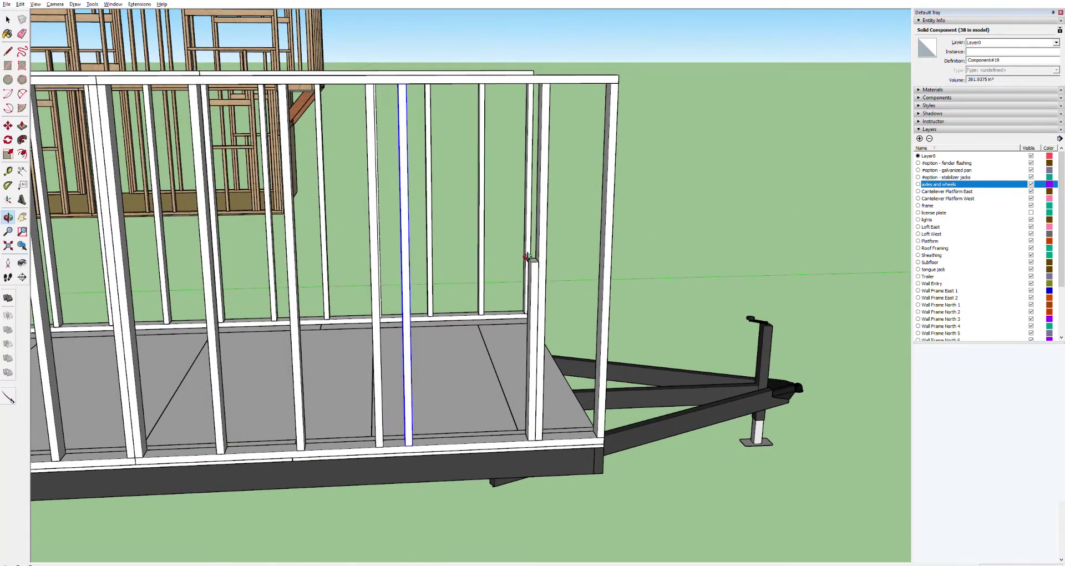
{"action": "scroll", "coordinate": [527, 257], "scroll_direction": "up", "scroll_amount": 5}
{"action": "scroll", "coordinate": [537, 255], "scroll_direction": "down", "scroll_amount": 4}
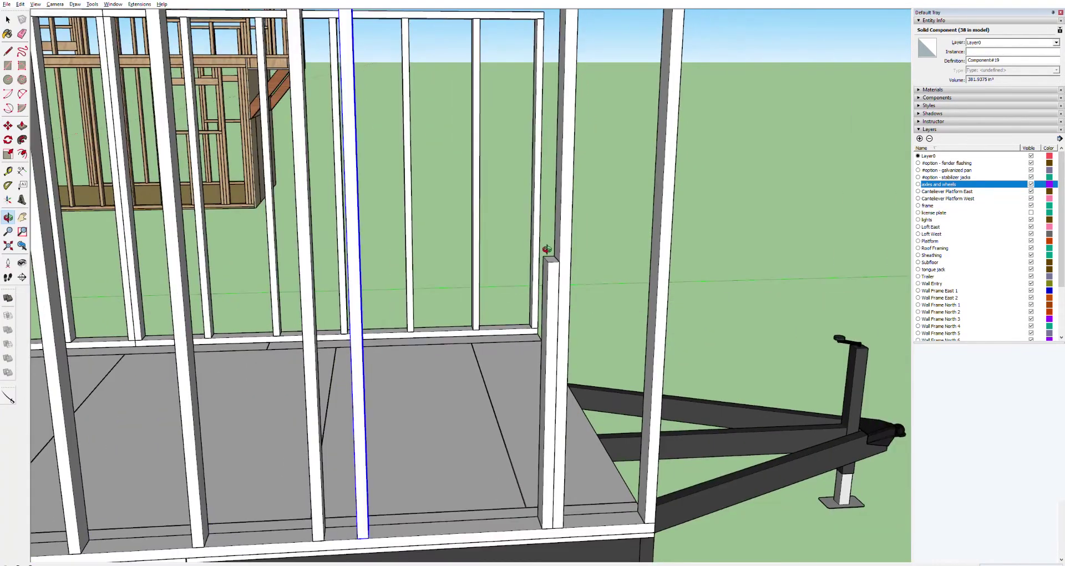
{"action": "scroll", "coordinate": [547, 249], "scroll_direction": "down", "scroll_amount": 3}
Place a copy of the short stud 24 inches to its left.
{"action": "key", "text": "space"}
{"action": "left_click", "coordinate": [550, 302]}
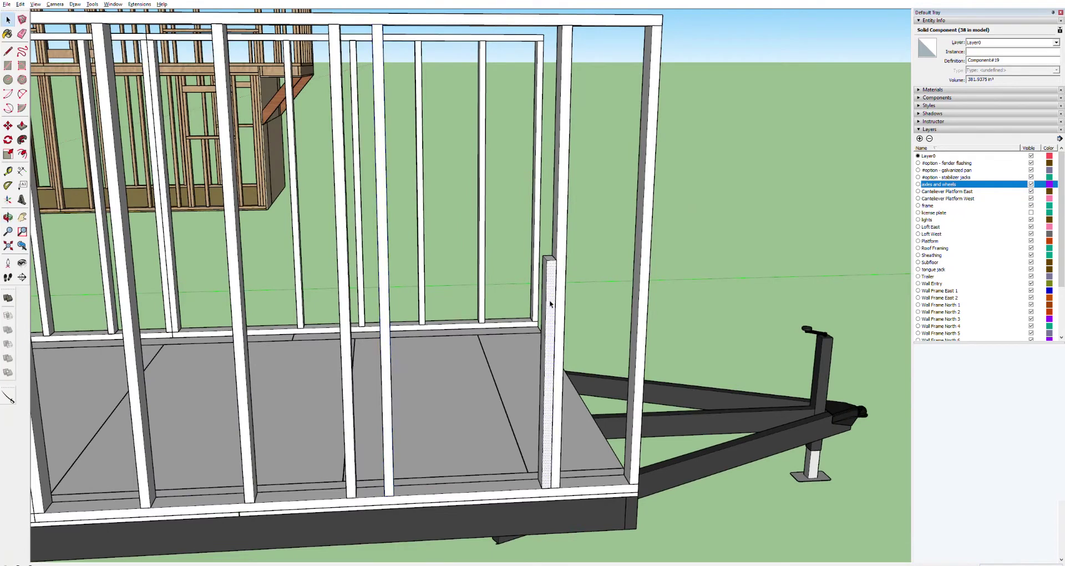
{"action": "double_click", "coordinate": [549, 300]}
{"action": "triple_click", "coordinate": [550, 299]}
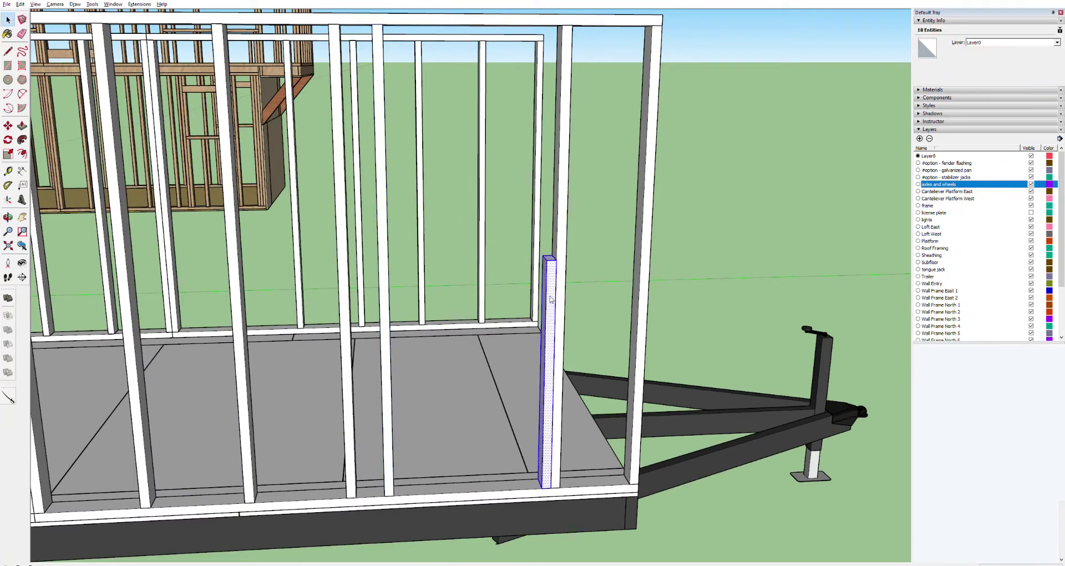
{"action": "key", "text": "Escape"}
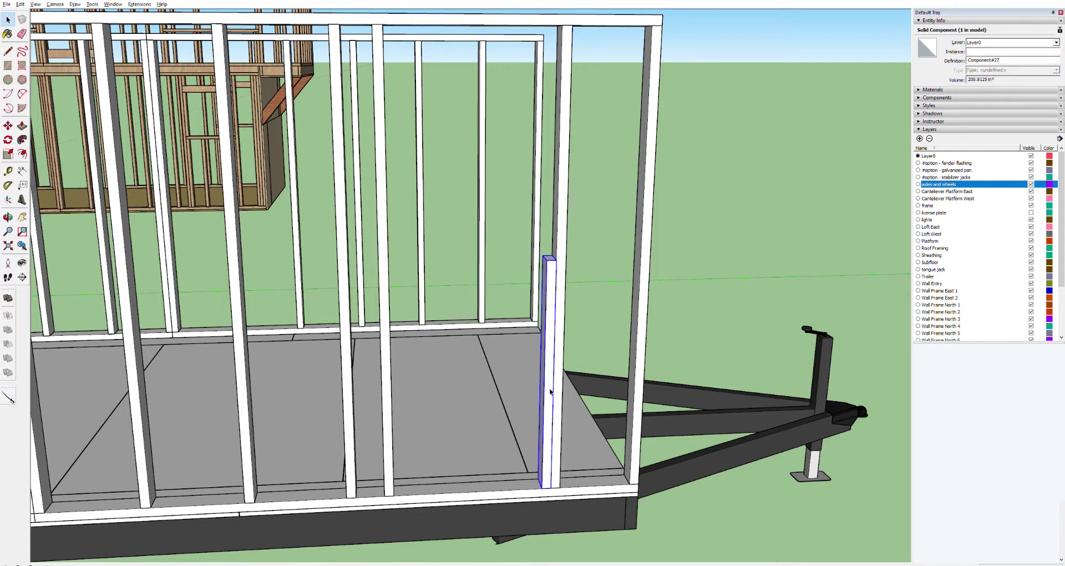
{"action": "key", "text": "m"}
{"action": "key", "text": "ctrl"}
{"action": "left_click", "coordinate": [558, 484]}
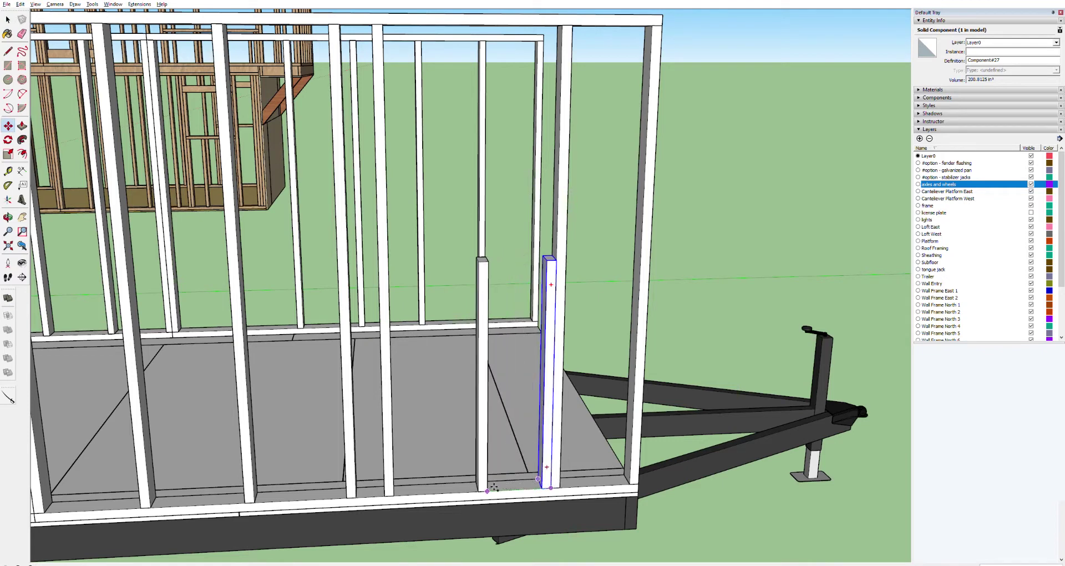
{"action": "type", "text": "24"}
{"action": "key", "text": "Return"}
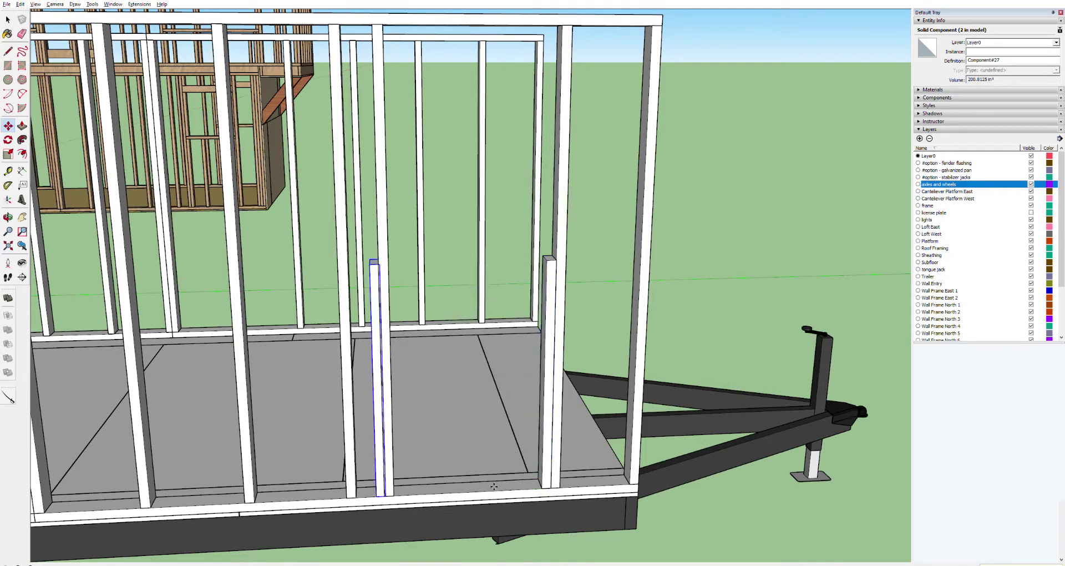
Shift the tall stud left toward the new copy, after undoing an accidental delete.
{"action": "key", "text": "space"}
{"action": "left_click", "coordinate": [384, 244]}
{"action": "key", "text": "Delete"}
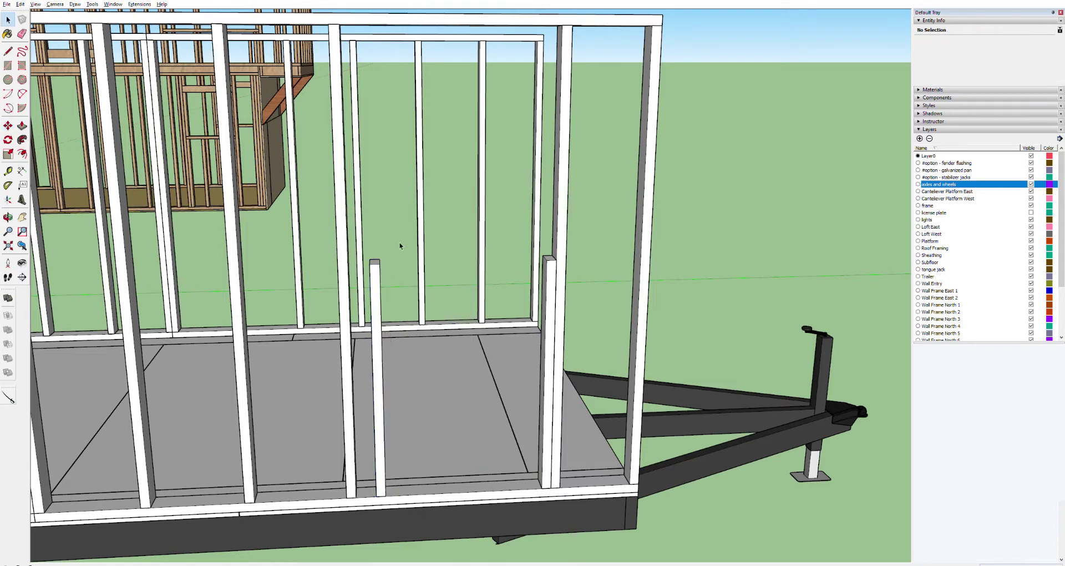
{"action": "key", "text": "ctrl+z"}
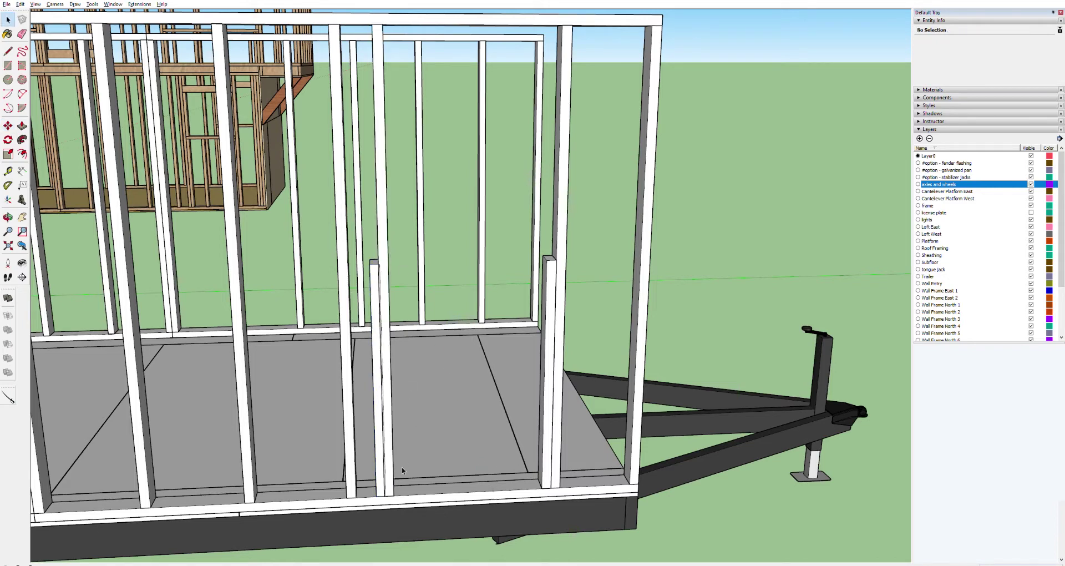
{"action": "left_click", "coordinate": [390, 480]}
{"action": "key", "text": "m"}
{"action": "left_click", "coordinate": [398, 492]}
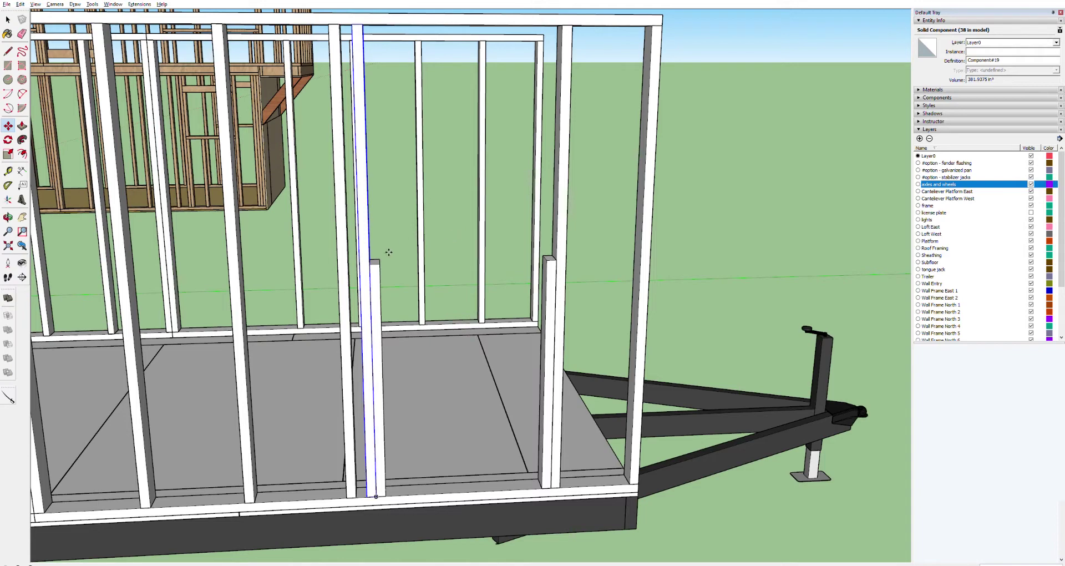
Outline a closed face with lines at the top corner of the short stud.
{"action": "scroll", "coordinate": [386, 253], "scroll_direction": "up", "scroll_amount": 5}
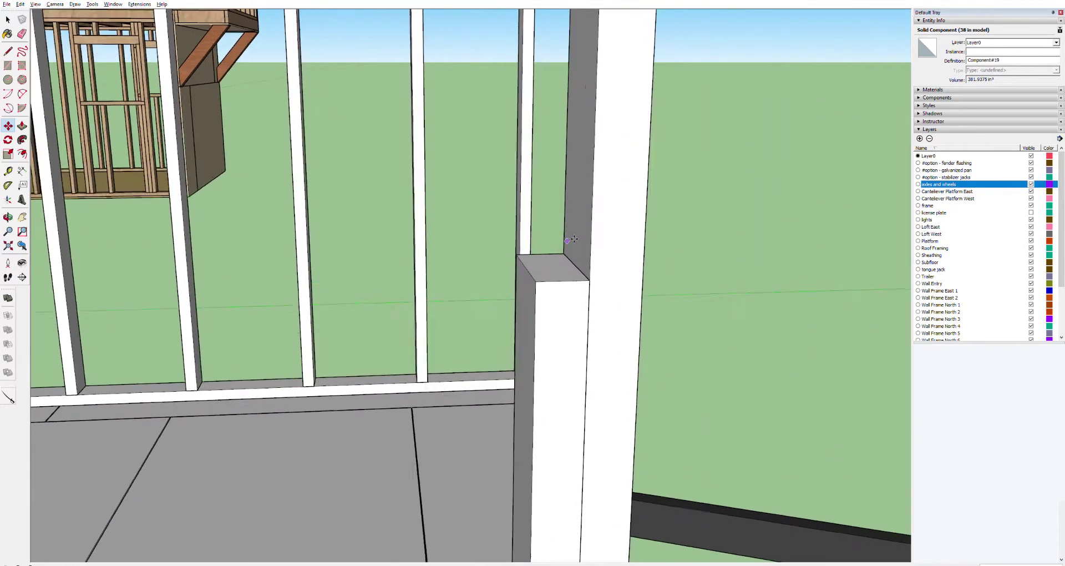
{"action": "key", "text": "l"}
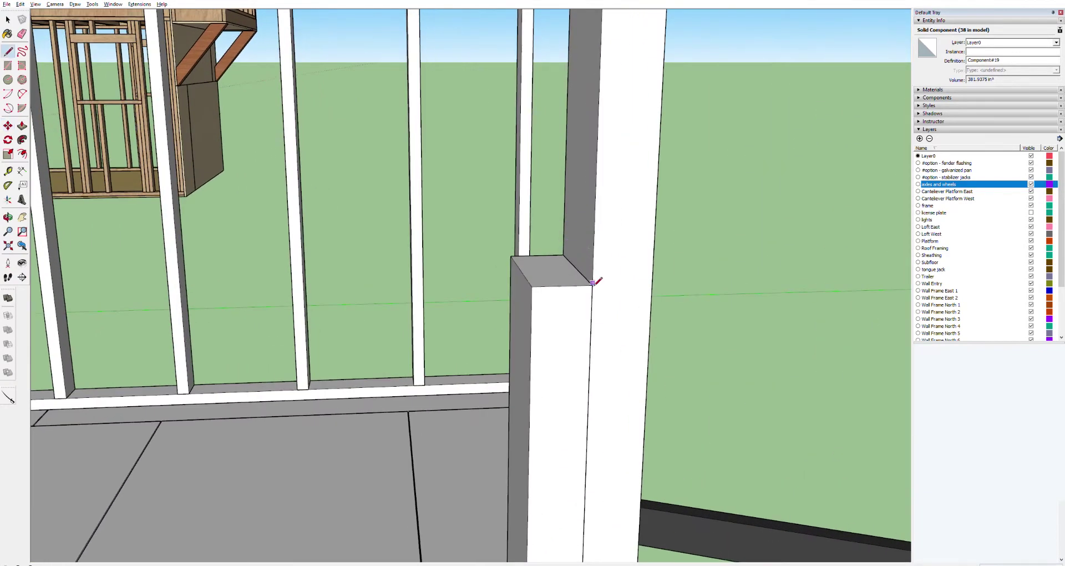
{"action": "left_click", "coordinate": [592, 285]}
{"action": "left_click", "coordinate": [594, 225]}
{"action": "left_click", "coordinate": [565, 201]}
{"action": "left_click", "coordinate": [562, 255]}
{"action": "left_click", "coordinate": [592, 285]}
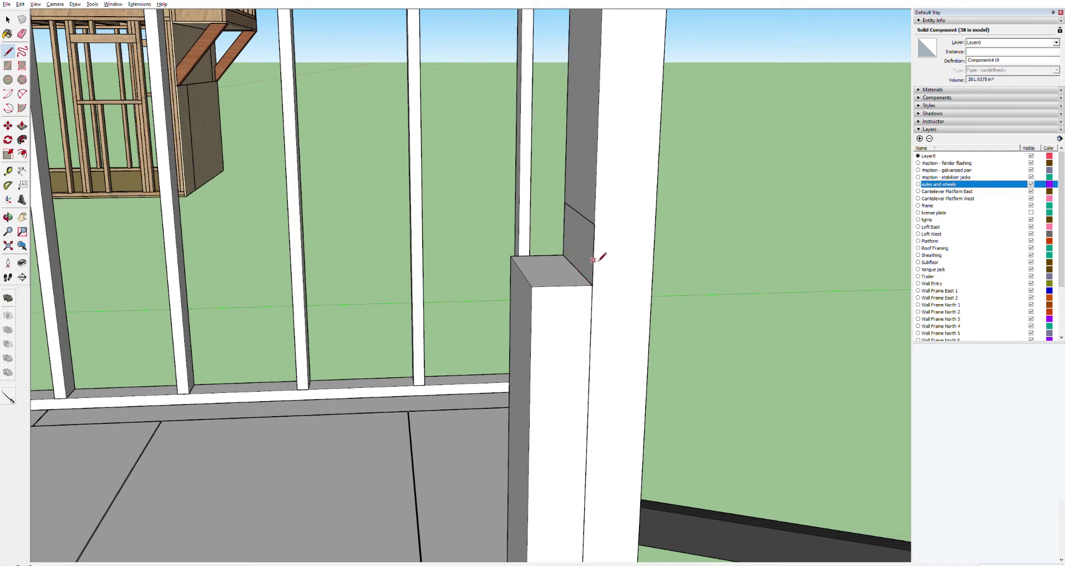
{"action": "left_click", "coordinate": [594, 225]}
{"action": "left_click", "coordinate": [565, 202]}
Push/Pull the new face leftward across the opening into a sill block.
{"action": "key", "text": "space"}
{"action": "left_click", "coordinate": [580, 236]}
{"action": "key", "text": "p"}
{"action": "left_click_drag", "start_coordinate": [582, 236], "coordinate": [155, 246]}
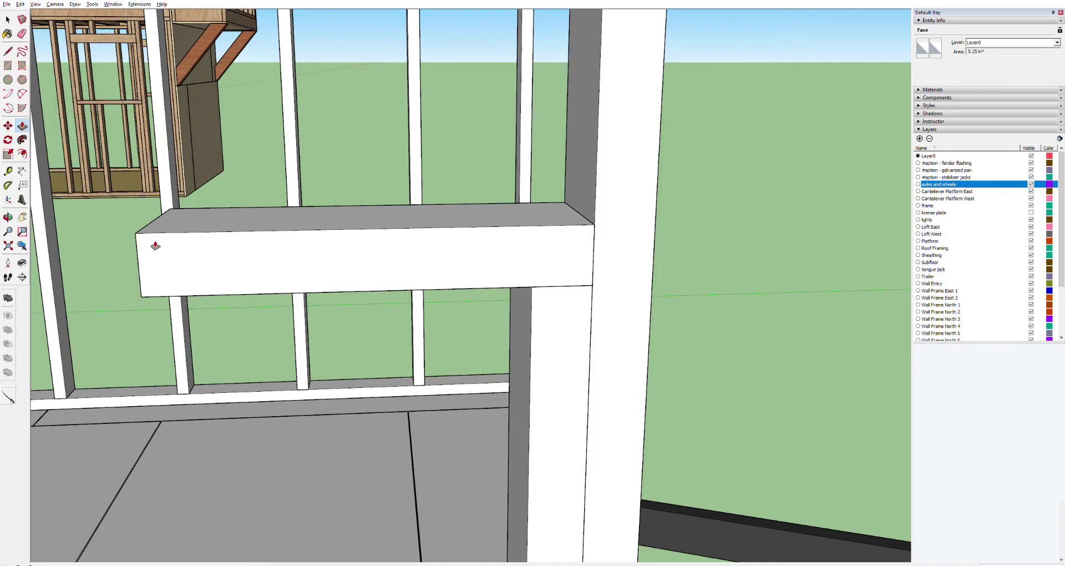
{"action": "left_click", "coordinate": [155, 244]}
{"action": "scroll", "coordinate": [154, 244], "scroll_direction": "down", "scroll_amount": 8}
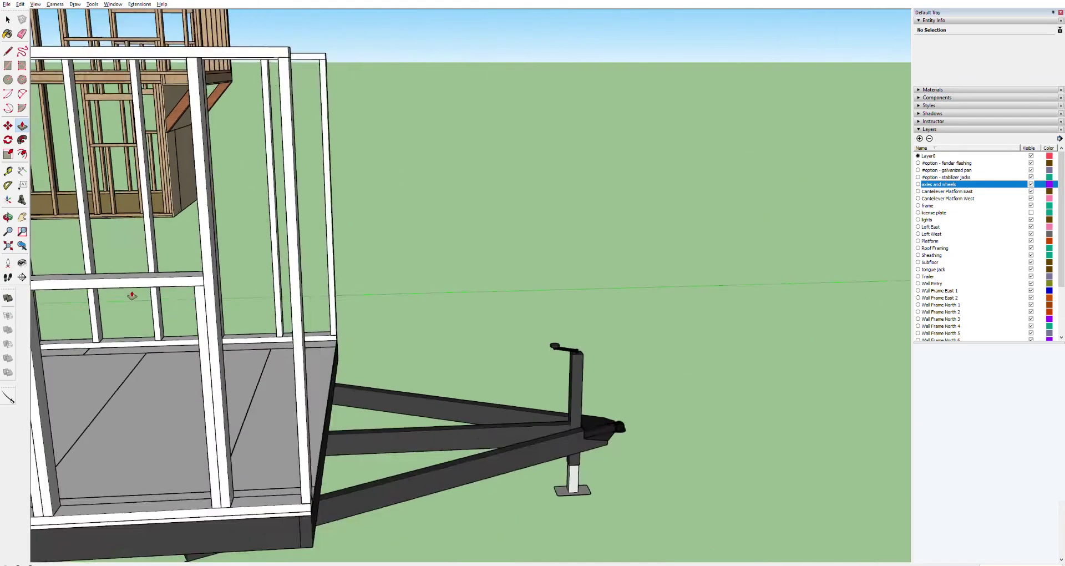
Move the short stud from under the sill out beside the trailer tongue.
{"action": "scroll", "coordinate": [128, 304], "scroll_direction": "up", "scroll_amount": 4}
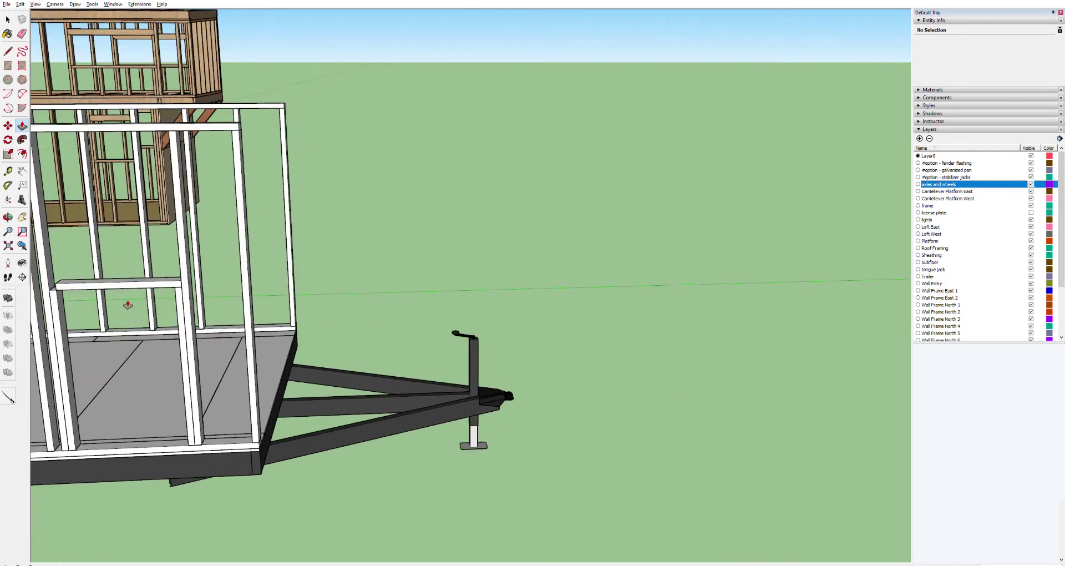
{"action": "key", "text": "h"}
{"action": "left_click_drag", "start_coordinate": [127, 304], "coordinate": [266, 245]}
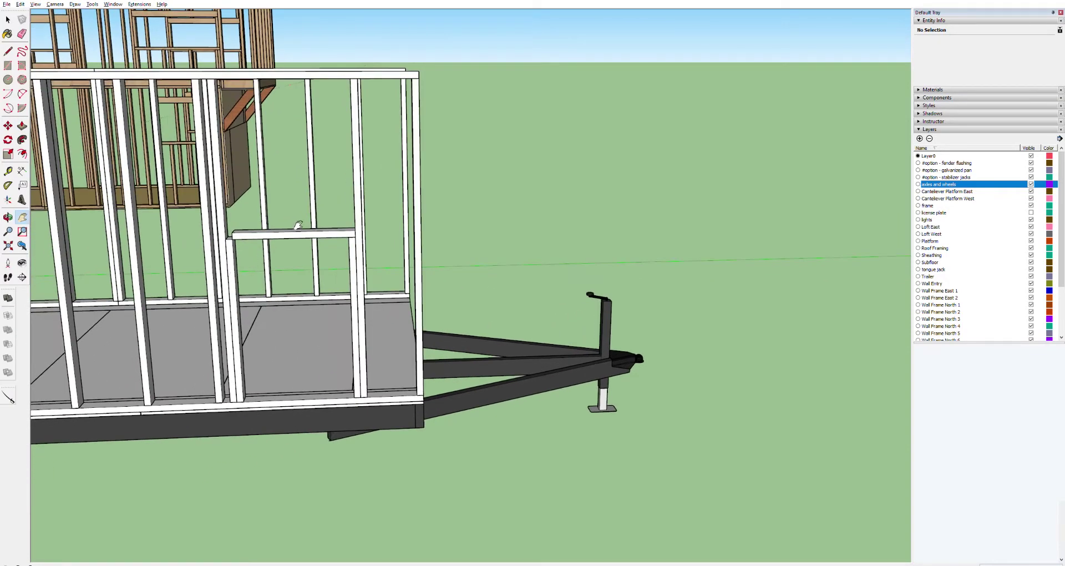
{"action": "scroll", "coordinate": [298, 225], "scroll_direction": "up", "scroll_amount": 3}
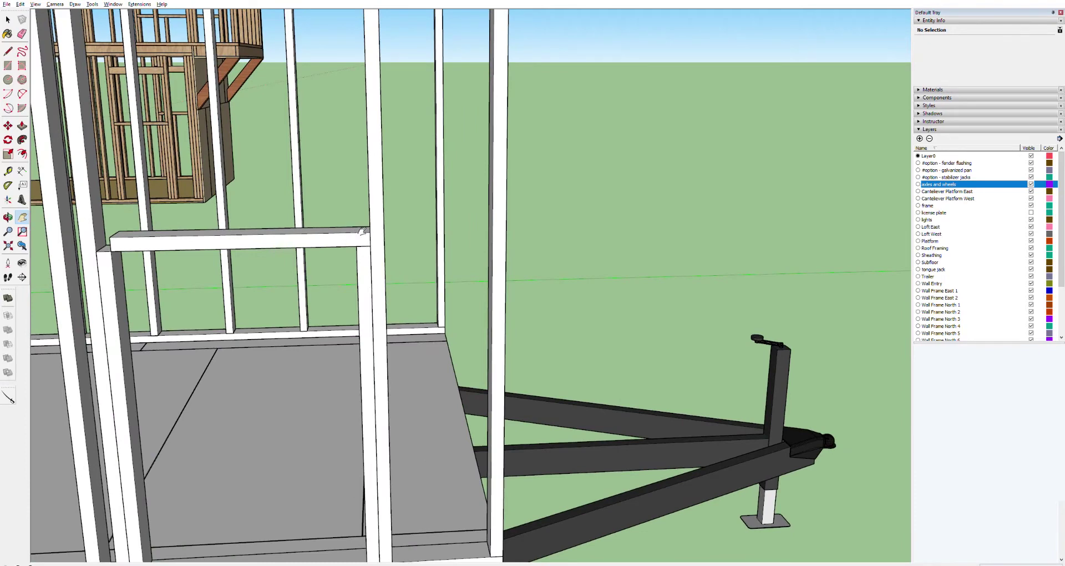
{"action": "key", "text": "space"}
{"action": "left_click", "coordinate": [365, 285]}
{"action": "key", "text": "m"}
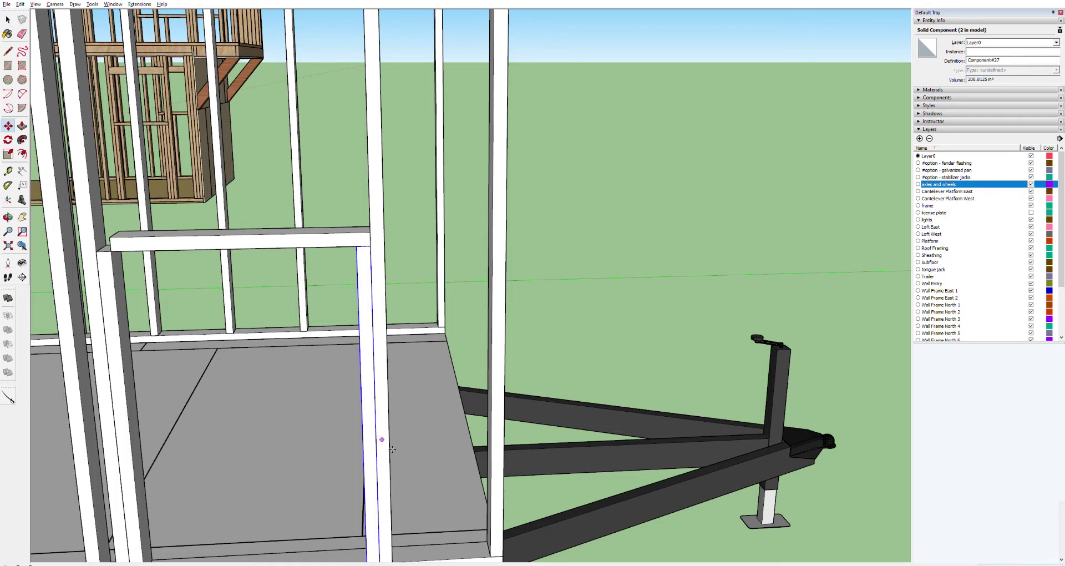
{"action": "scroll", "coordinate": [392, 448], "scroll_direction": "down", "scroll_amount": 5}
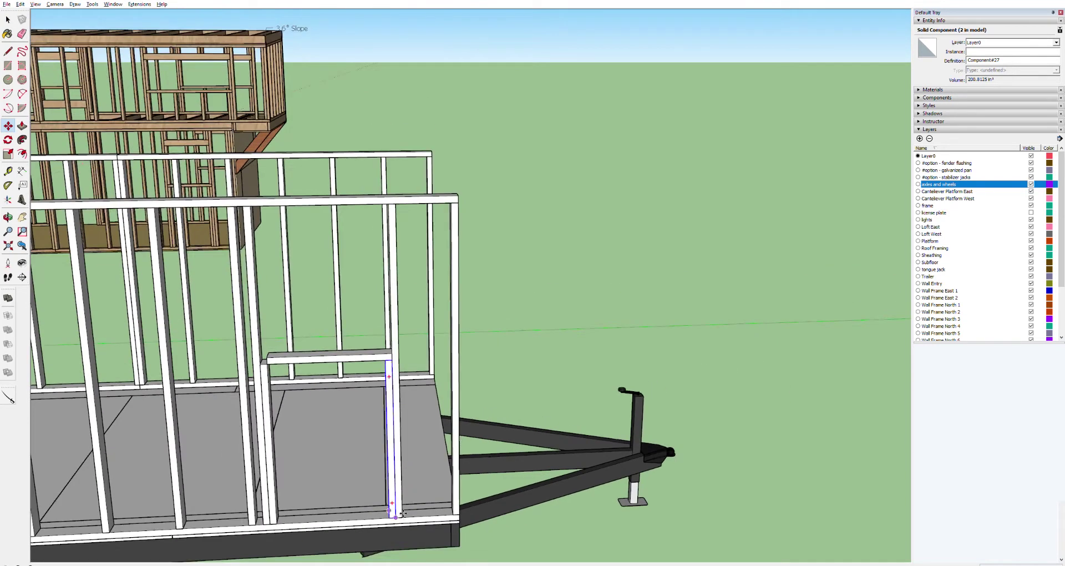
{"action": "left_click", "coordinate": [402, 514]}
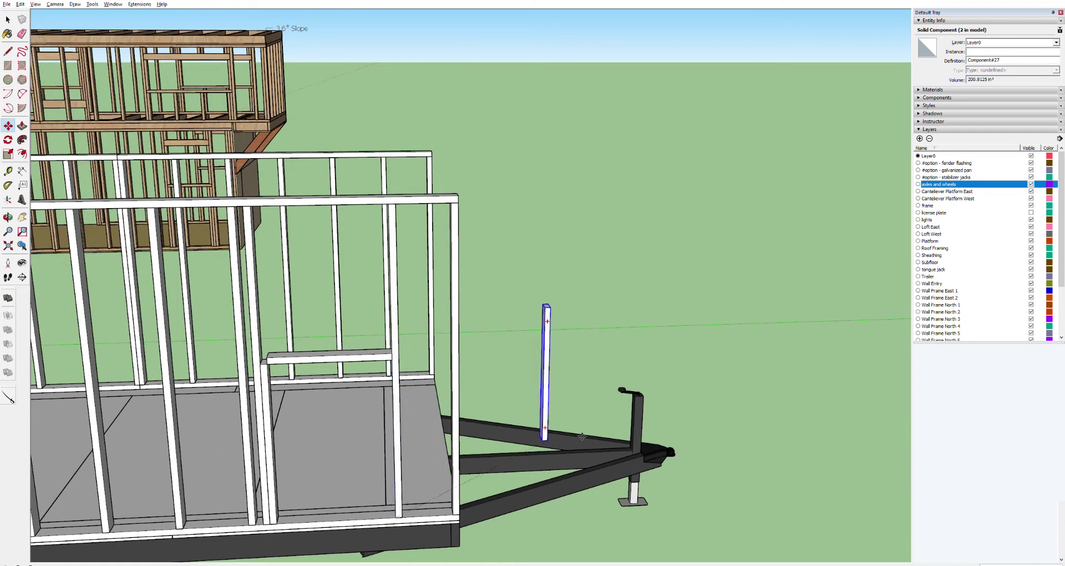
{"action": "left_click", "coordinate": [731, 426]}
Try shortening the moved stud with Push/Pull, cancel, and remove it from the model.
{"action": "key", "text": "p"}
{"action": "key", "text": "space"}
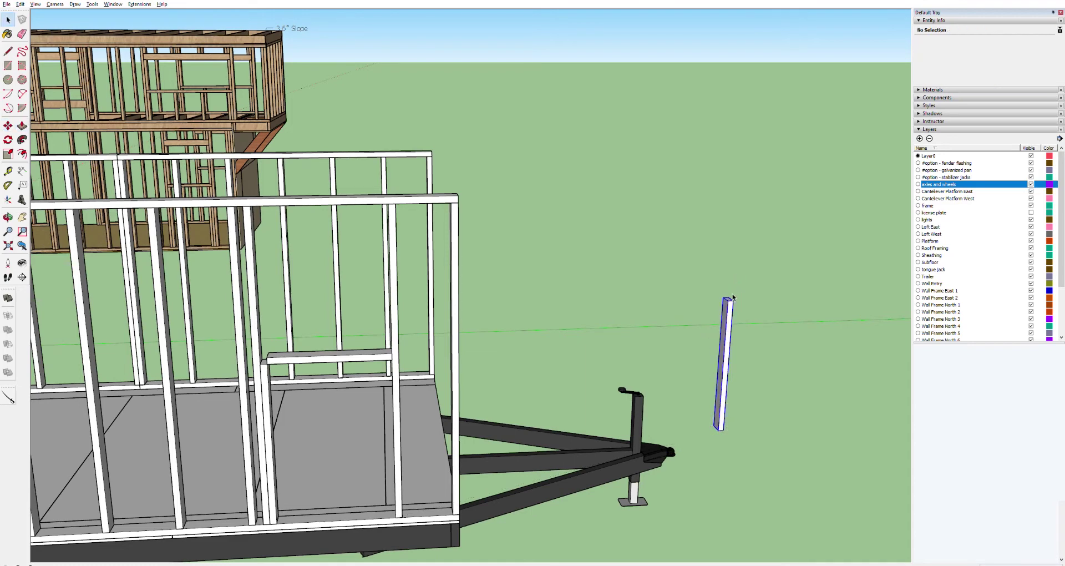
{"action": "triple_click", "coordinate": [728, 302]}
{"action": "scroll", "coordinate": [727, 297], "scroll_direction": "up", "scroll_amount": 4}
{"action": "key", "text": "p"}
{"action": "left_click", "coordinate": [730, 298]}
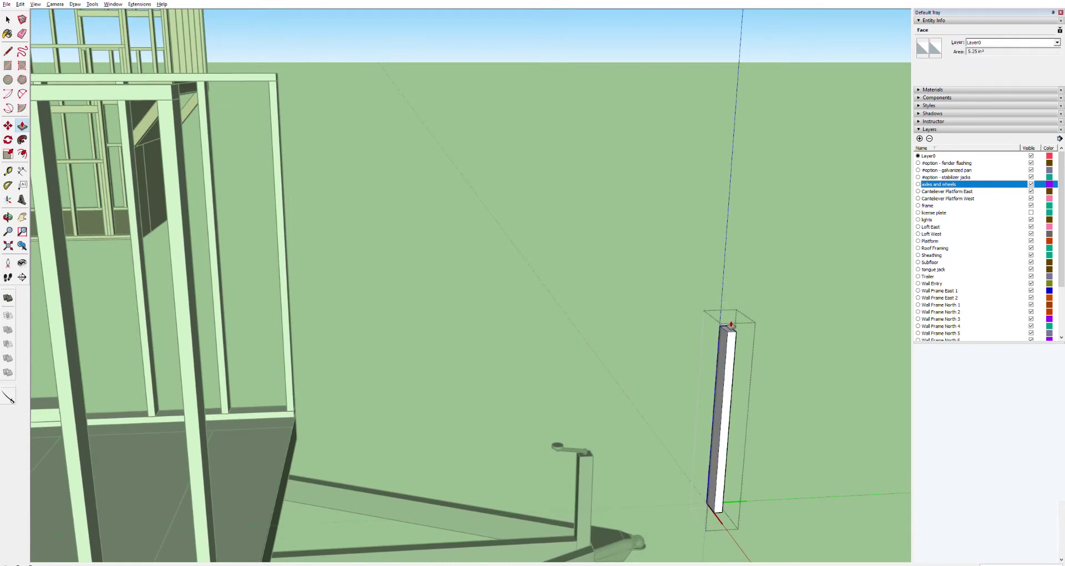
{"action": "key", "text": "Escape"}
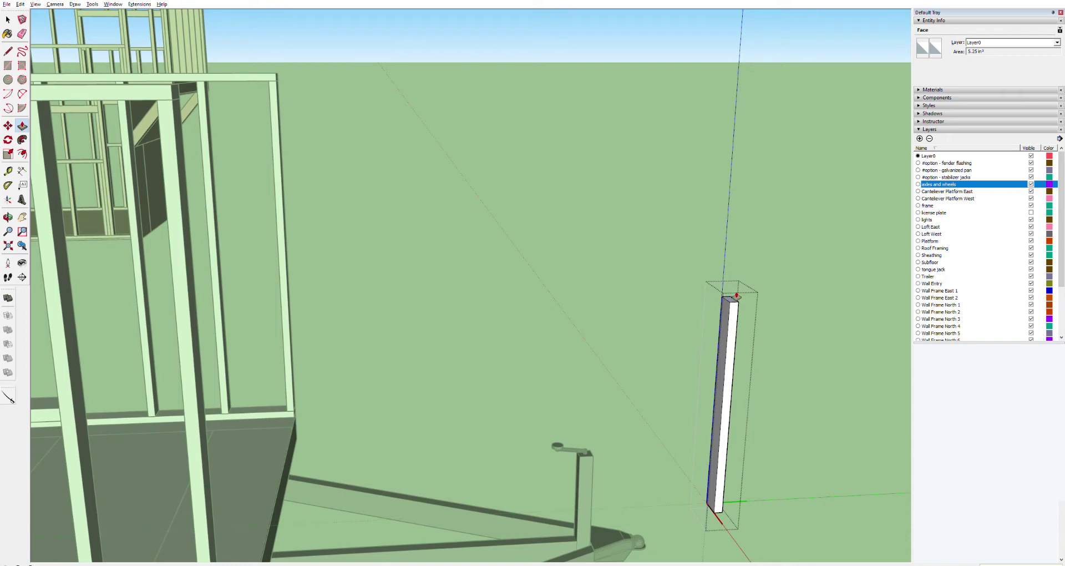
{"action": "key", "text": "ctrl+z"}
{"action": "key", "text": "ctrl+z"}
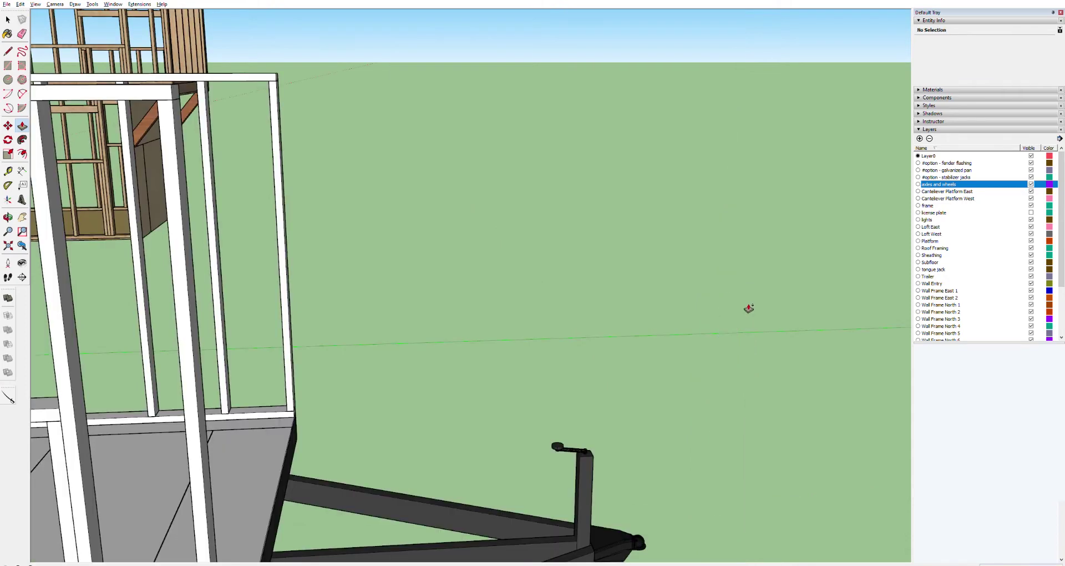
Draw a line across the sill's top face, splitting off its end section.
{"action": "key", "text": "h"}
{"action": "left_click_drag", "start_coordinate": [59, 404], "coordinate": [514, 383]}
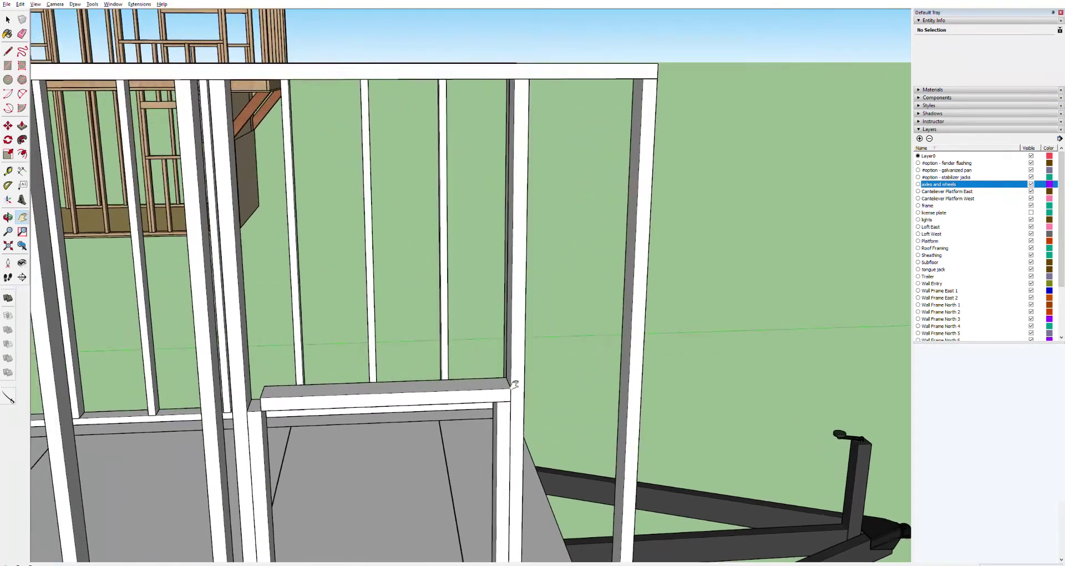
{"action": "scroll", "coordinate": [515, 384], "scroll_direction": "up", "scroll_amount": 4}
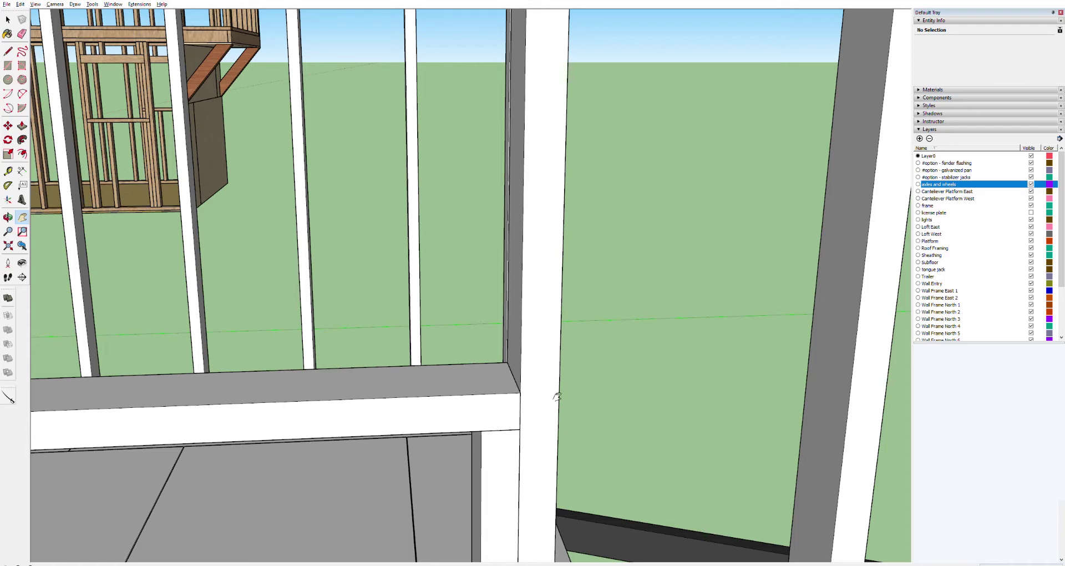
{"action": "scroll", "coordinate": [512, 355], "scroll_direction": "down", "scroll_amount": 3}
{"action": "scroll", "coordinate": [511, 355], "scroll_direction": "down", "scroll_amount": 4}
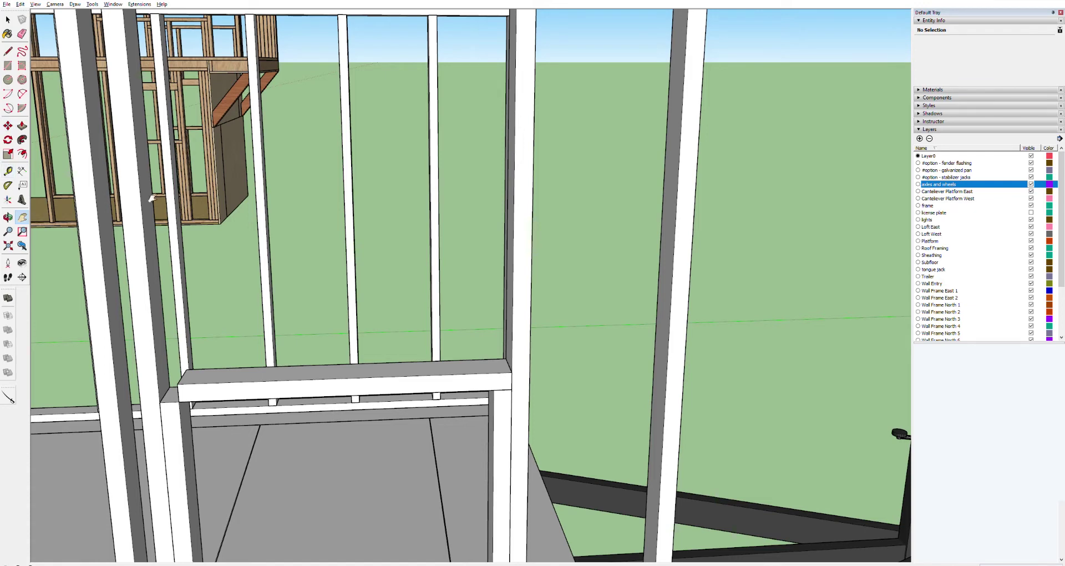
{"action": "key", "text": "l"}
{"action": "scroll", "coordinate": [508, 370], "scroll_direction": "up", "scroll_amount": 3}
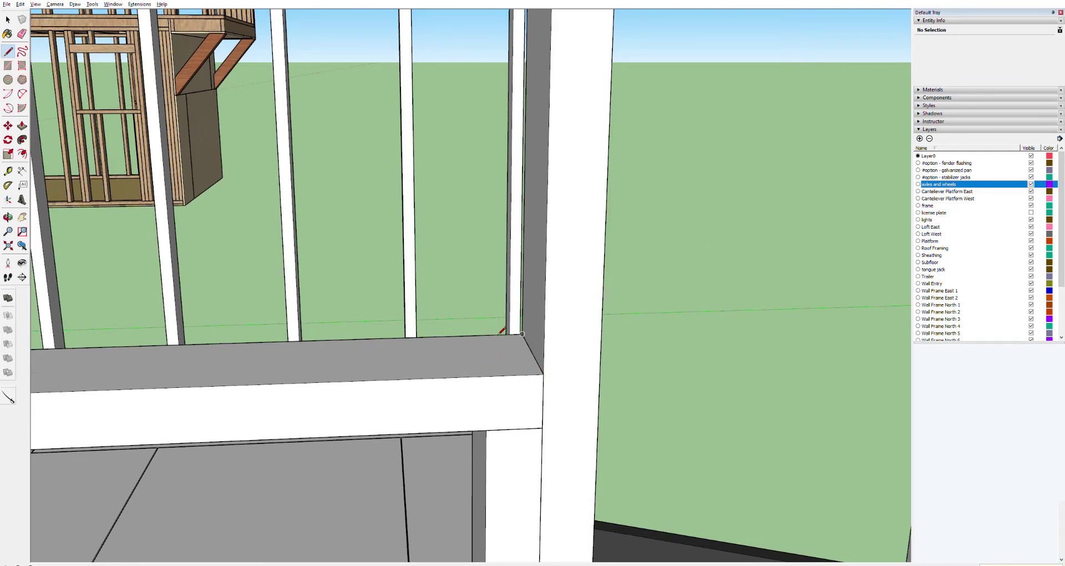
{"action": "left_click", "coordinate": [522, 334]}
{"action": "left_click", "coordinate": [543, 374]}
{"action": "key", "text": "Escape"}
{"action": "left_click", "coordinate": [472, 335]}
{"action": "left_click", "coordinate": [486, 376]}
{"action": "left_click", "coordinate": [473, 336]}
Pull the sill's end face up into a raised block, then undo it.
{"action": "key", "text": "space"}
{"action": "left_click", "coordinate": [511, 353]}
{"action": "key", "text": "p"}
{"action": "left_click_drag", "start_coordinate": [512, 354], "coordinate": [519, 279]}
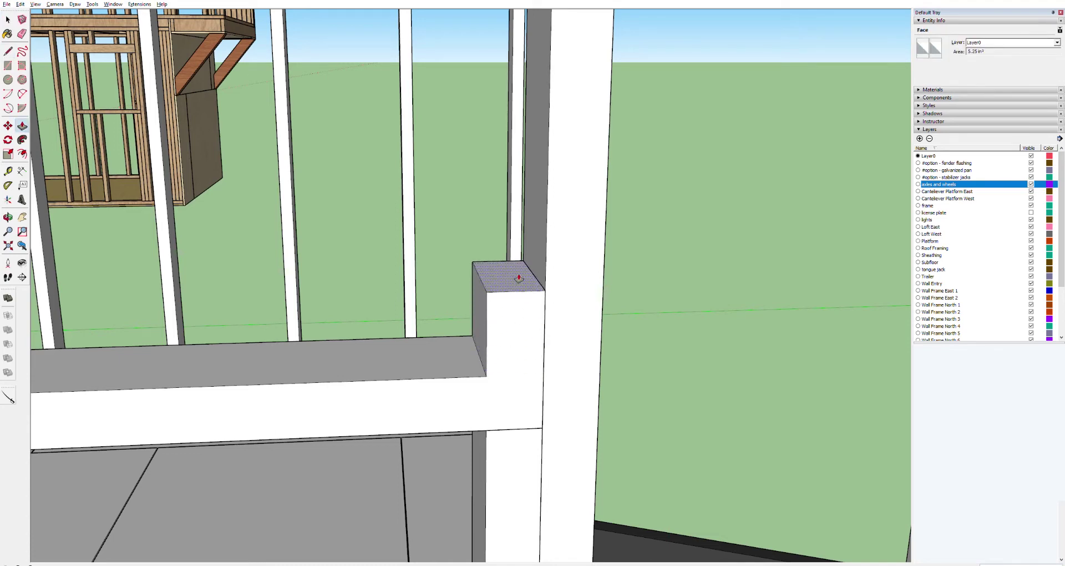
{"action": "key", "text": "ctrl+z"}
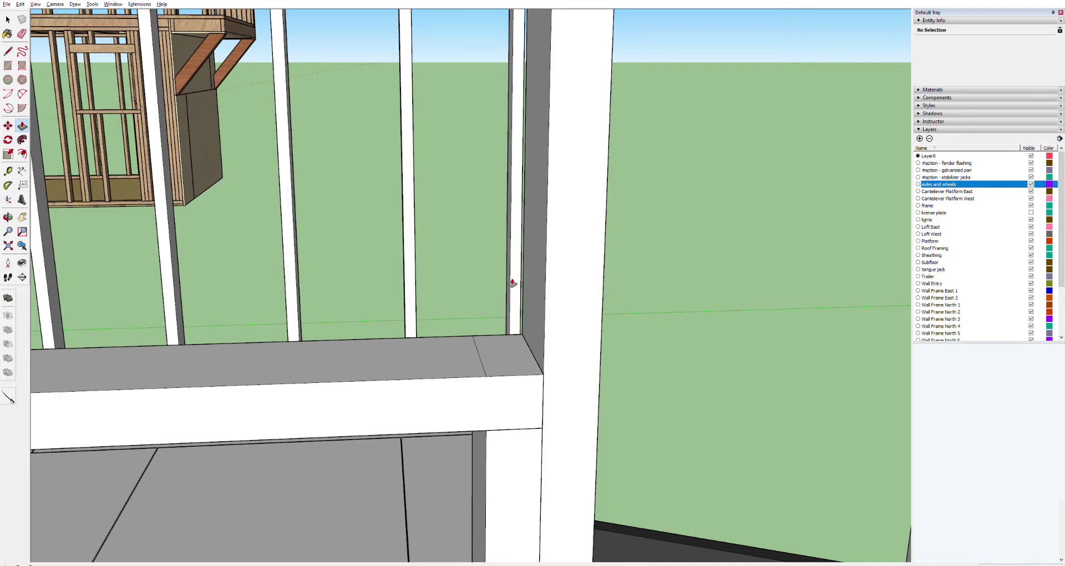
Select the whole sill board and make it a component.
{"action": "key", "text": "space"}
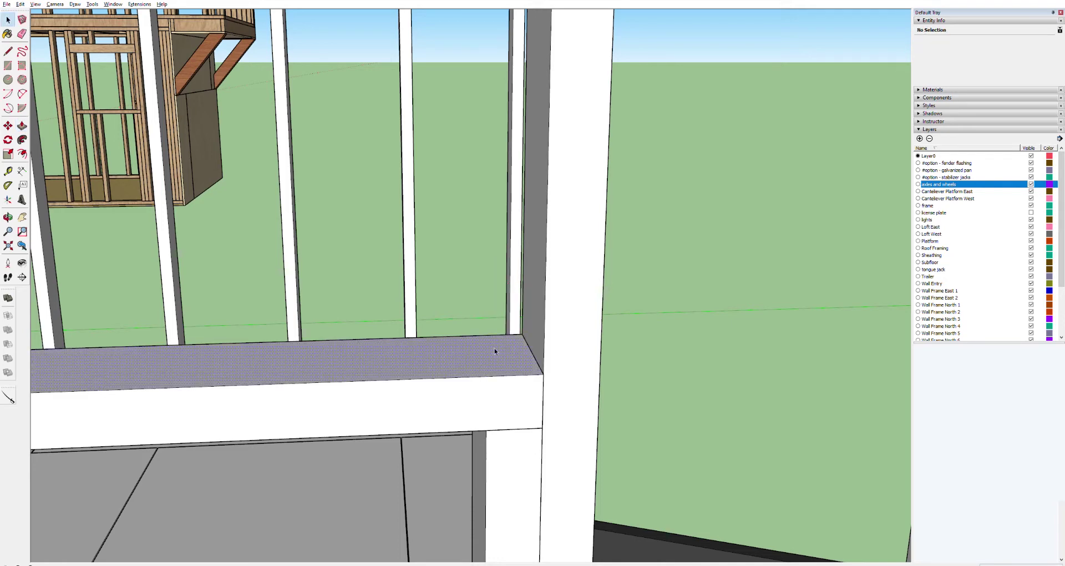
{"action": "left_click", "coordinate": [468, 356]}
{"action": "triple_click", "coordinate": [385, 348]}
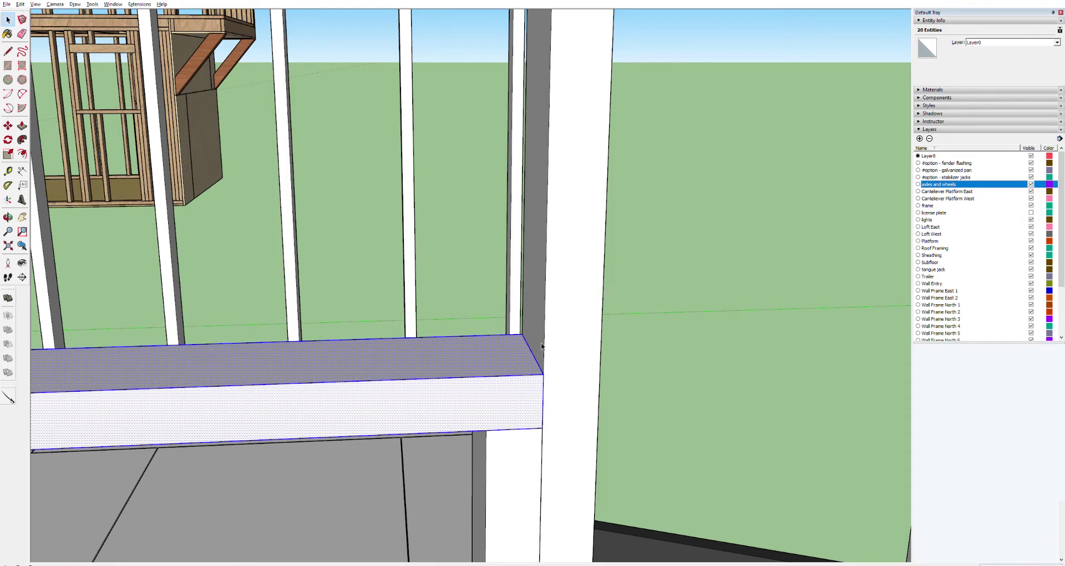
{"action": "key", "text": "g"}
{"action": "key", "text": "l"}
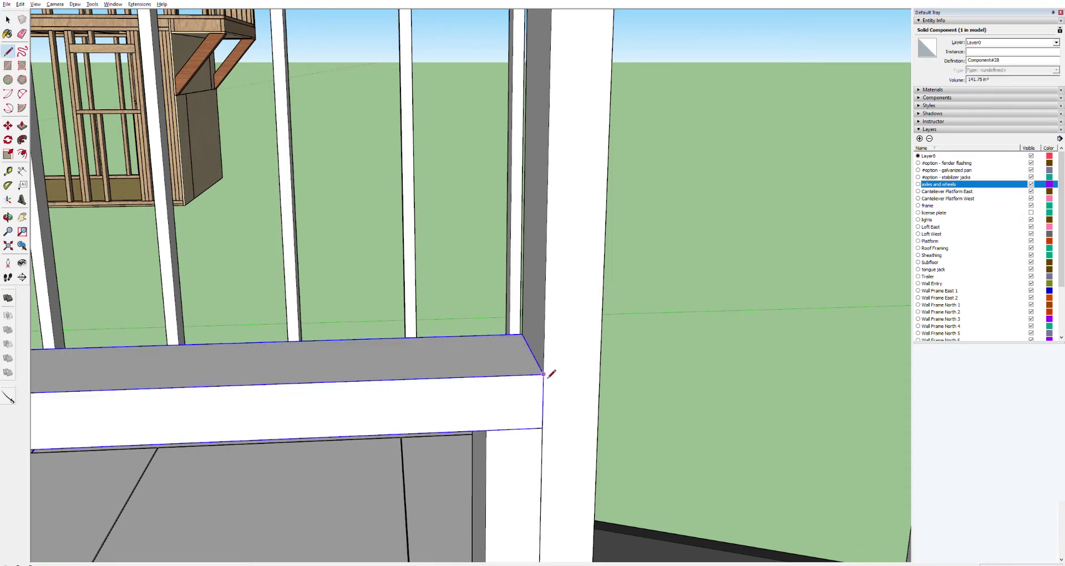
{"action": "left_click", "coordinate": [486, 376]}
Outline a face on the sill end and extrude it upward into a vertical stud.
{"action": "left_click", "coordinate": [472, 336]}
{"action": "left_click", "coordinate": [522, 333]}
{"action": "left_click", "coordinate": [543, 375]}
{"action": "key", "text": "p"}
{"action": "left_click_drag", "start_coordinate": [507, 363], "coordinate": [504, 231]}
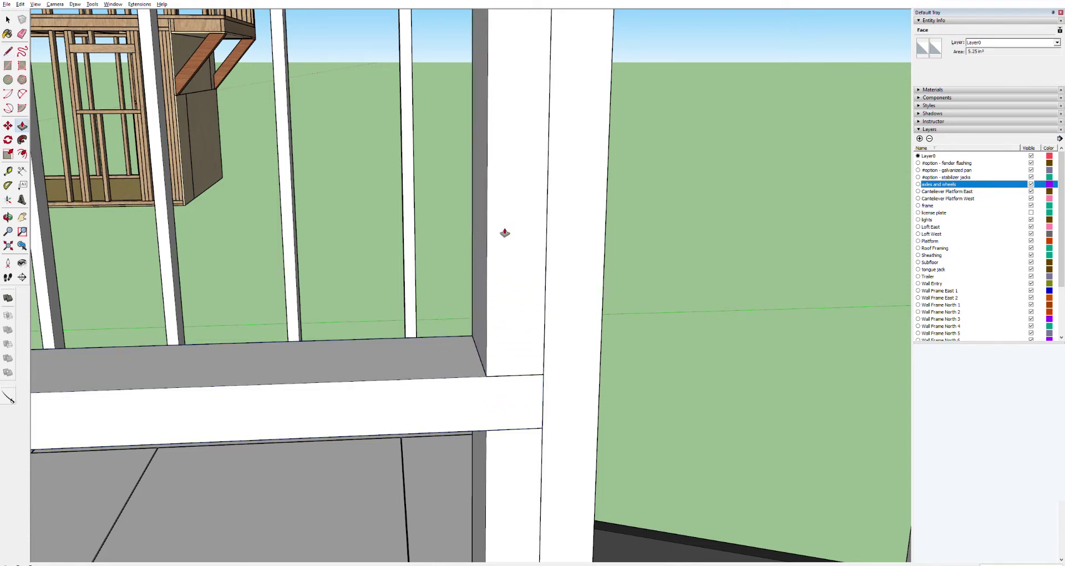
{"action": "scroll", "coordinate": [505, 231], "scroll_direction": "down", "scroll_amount": 6}
{"action": "key", "text": "space"}
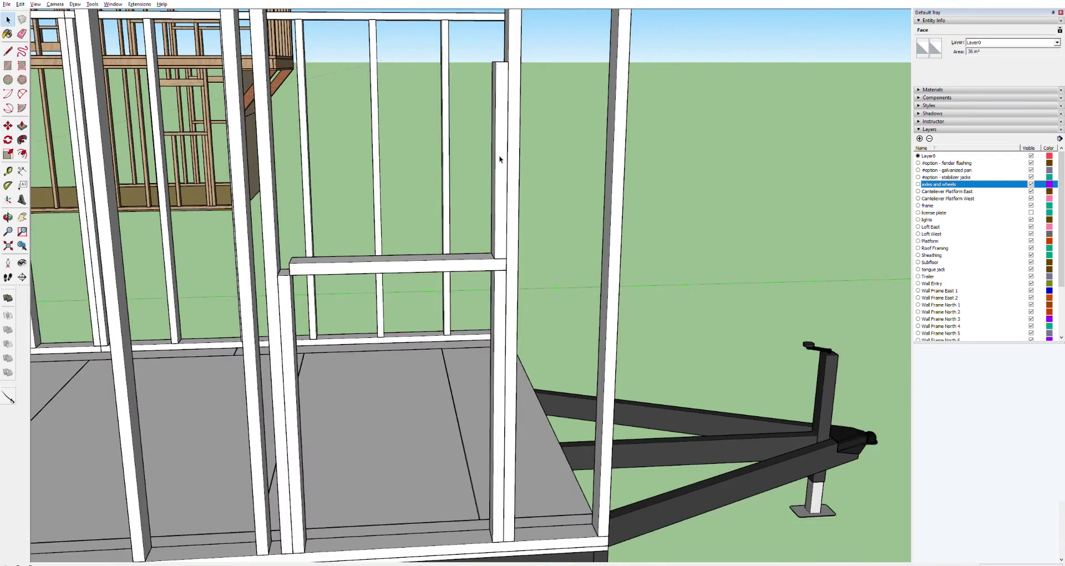
Copy the sill board up to the top of the wall as a header.
{"action": "triple_click", "coordinate": [502, 157]}
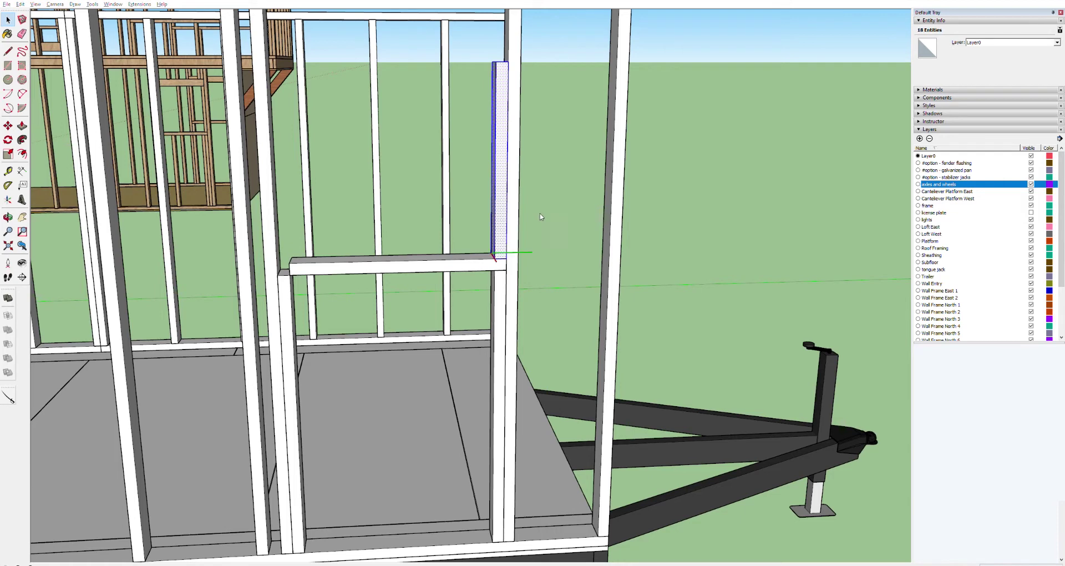
{"action": "left_click", "coordinate": [545, 341]}
{"action": "left_click", "coordinate": [419, 266]}
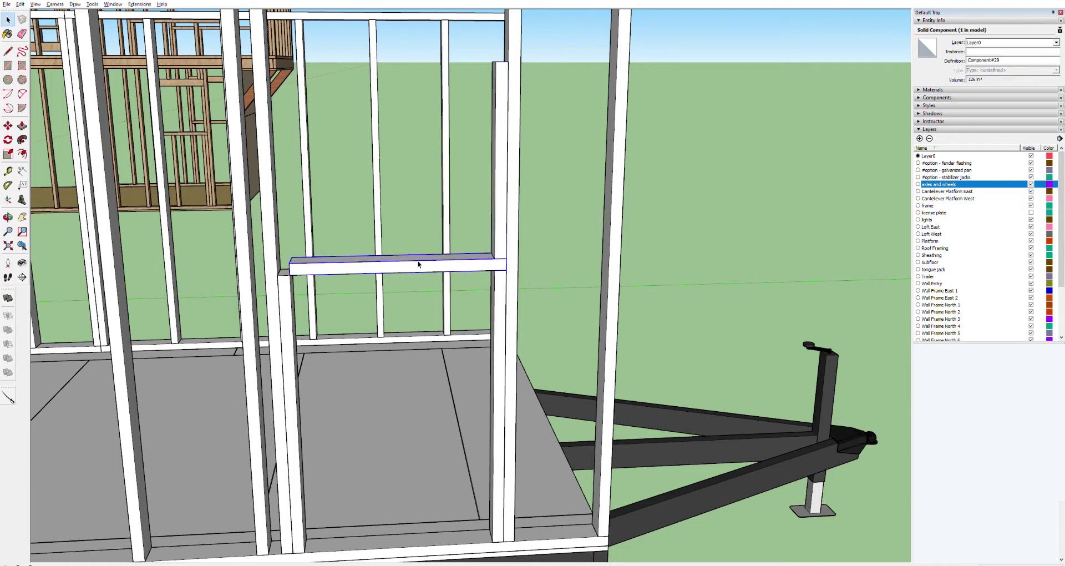
{"action": "key", "text": "m"}
{"action": "left_click", "coordinate": [515, 267]}
{"action": "key", "text": "ctrl"}
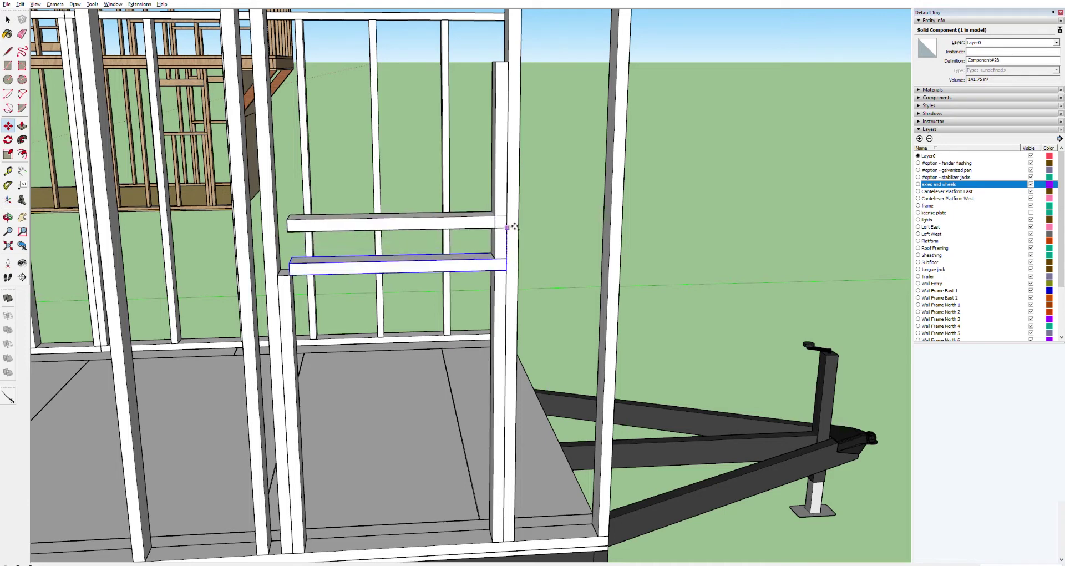
{"action": "key", "text": "Return"}
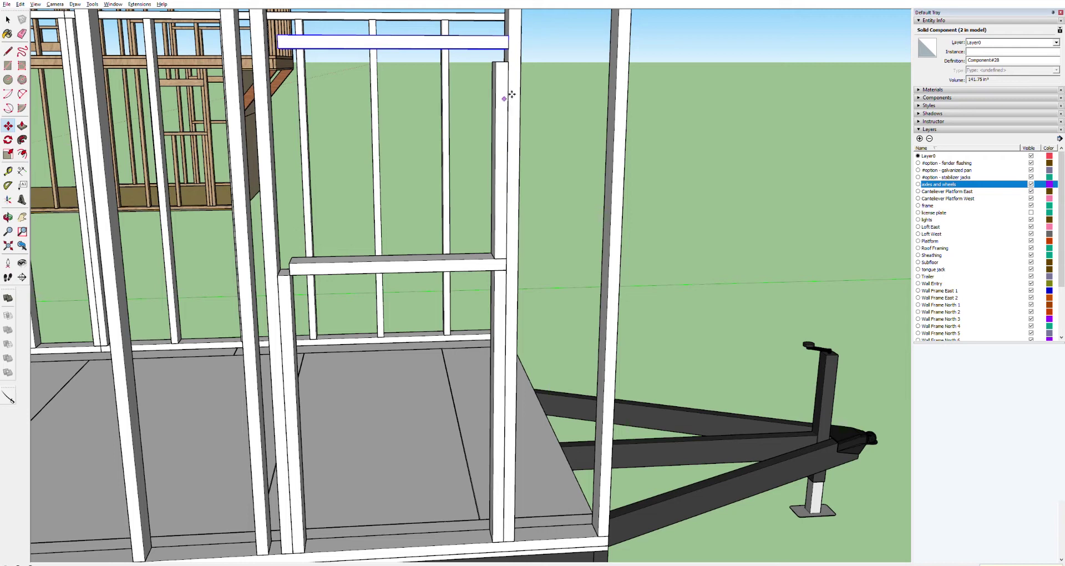
Lower the header slightly and measure along the board edge to the left studs.
{"action": "left_click", "coordinate": [515, 48]}
{"action": "left_click", "coordinate": [516, 61]}
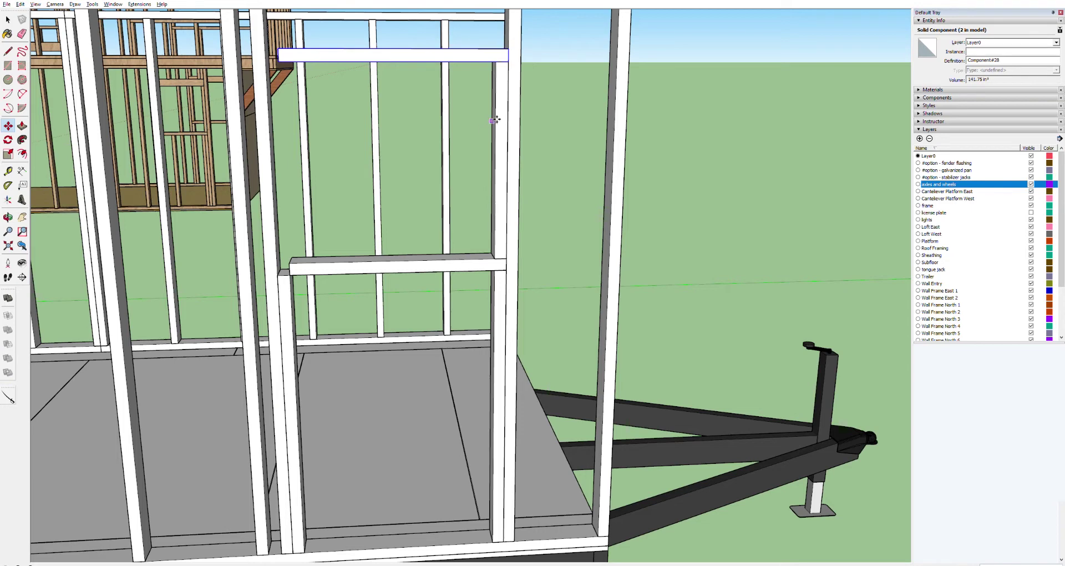
{"action": "scroll", "coordinate": [496, 119], "scroll_direction": "up", "scroll_amount": 2}
{"action": "scroll", "coordinate": [495, 119], "scroll_direction": "down", "scroll_amount": 2}
{"action": "key", "text": "t"}
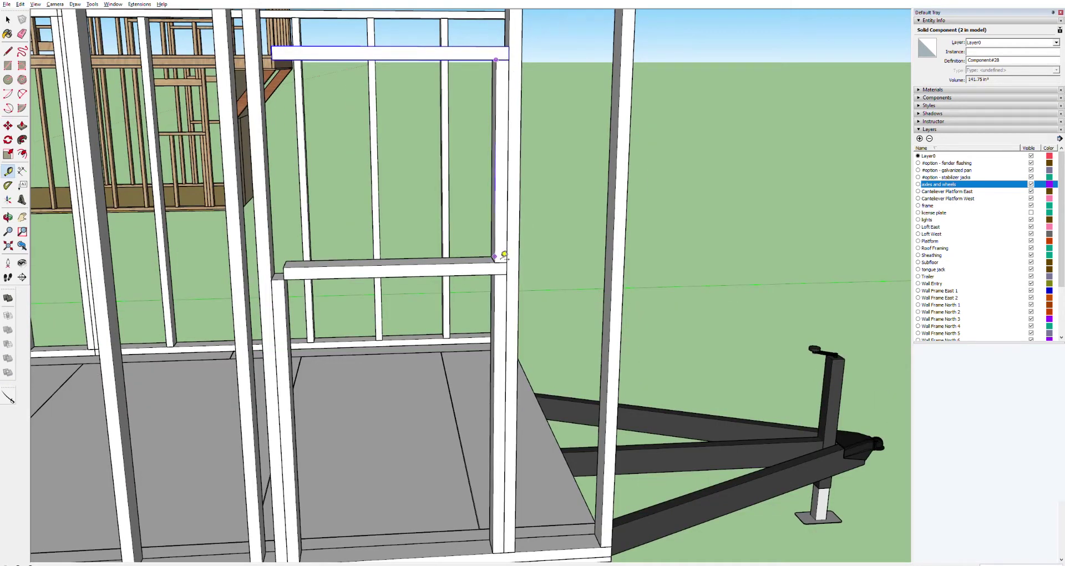
{"action": "left_click", "coordinate": [503, 257]}
{"action": "left_click", "coordinate": [494, 262]}
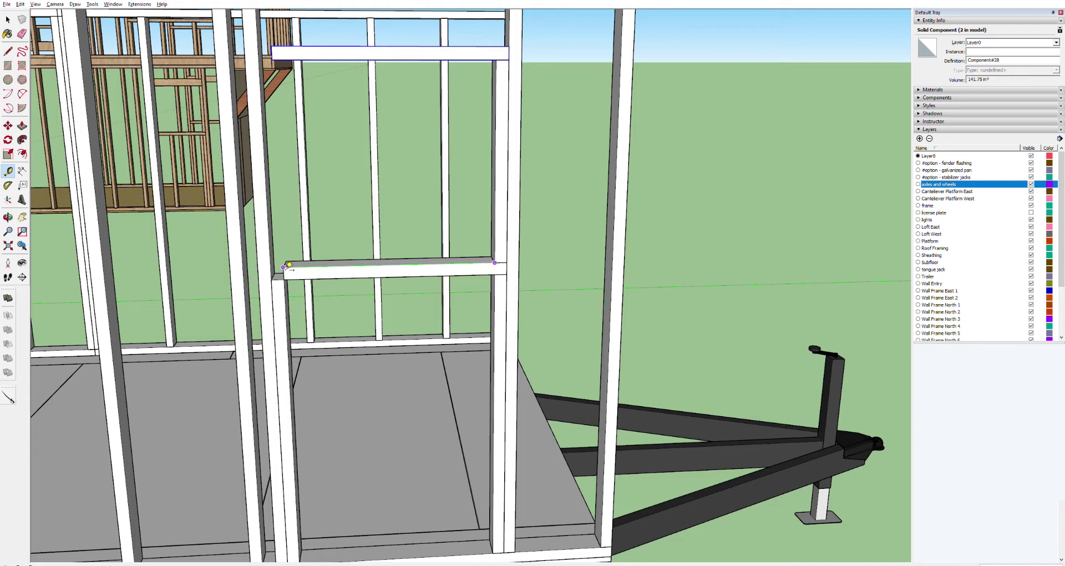
{"action": "left_click", "coordinate": [289, 265]}
Shift the upper and lower left studs to the right.
{"action": "key", "text": "space"}
{"action": "left_click", "coordinate": [269, 264]}
{"action": "left_click", "coordinate": [287, 302], "text": "shift"}
{"action": "scroll", "coordinate": [322, 485], "scroll_direction": "down", "scroll_amount": 3}
{"action": "scroll", "coordinate": [311, 527], "scroll_direction": "up", "scroll_amount": 5}
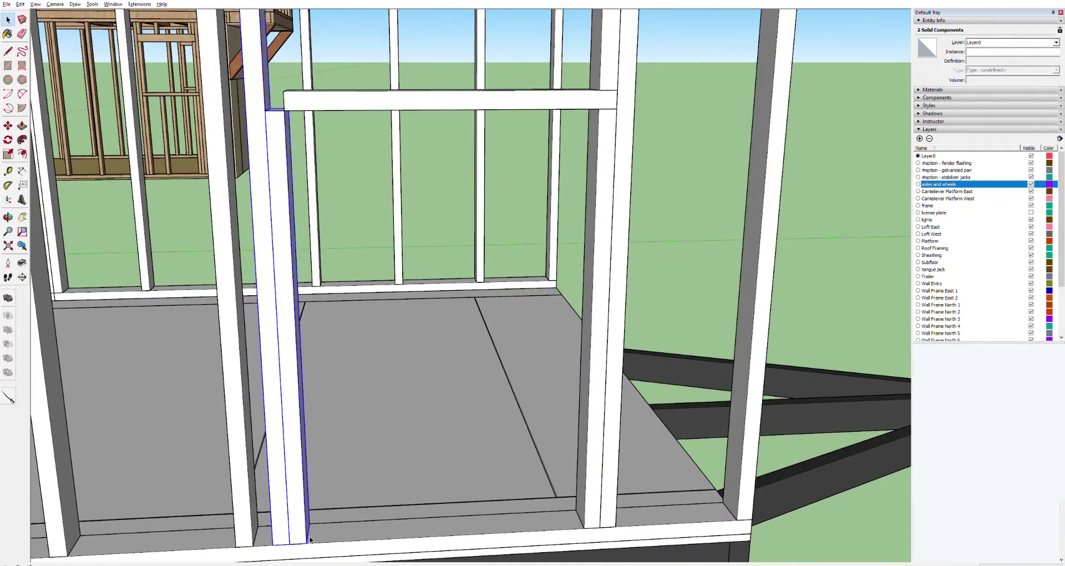
{"action": "key", "text": "m"}
{"action": "left_click", "coordinate": [314, 541]}
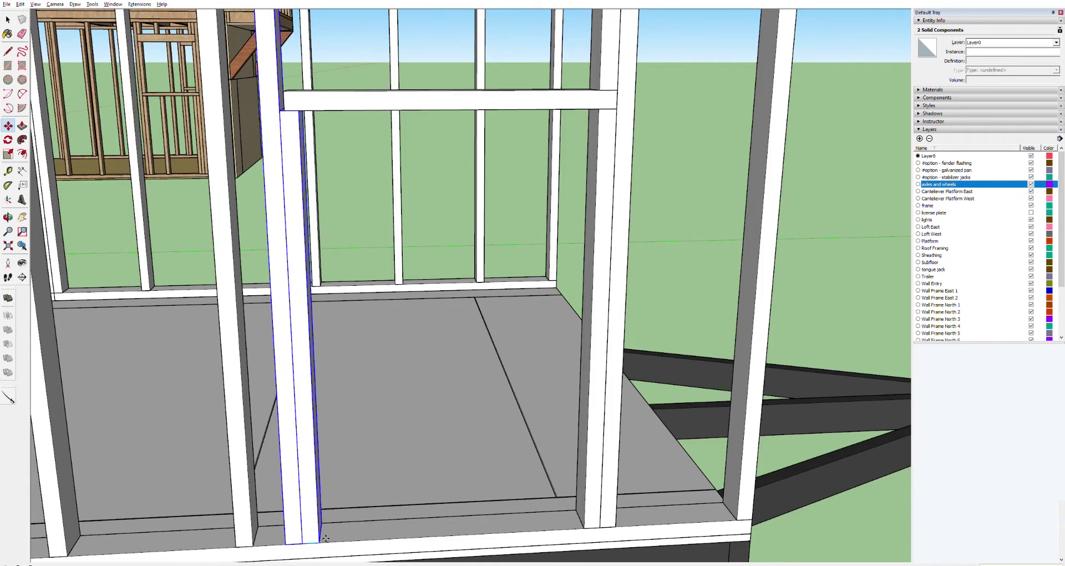
{"action": "scroll", "coordinate": [388, 294], "scroll_direction": "down", "scroll_amount": 4}
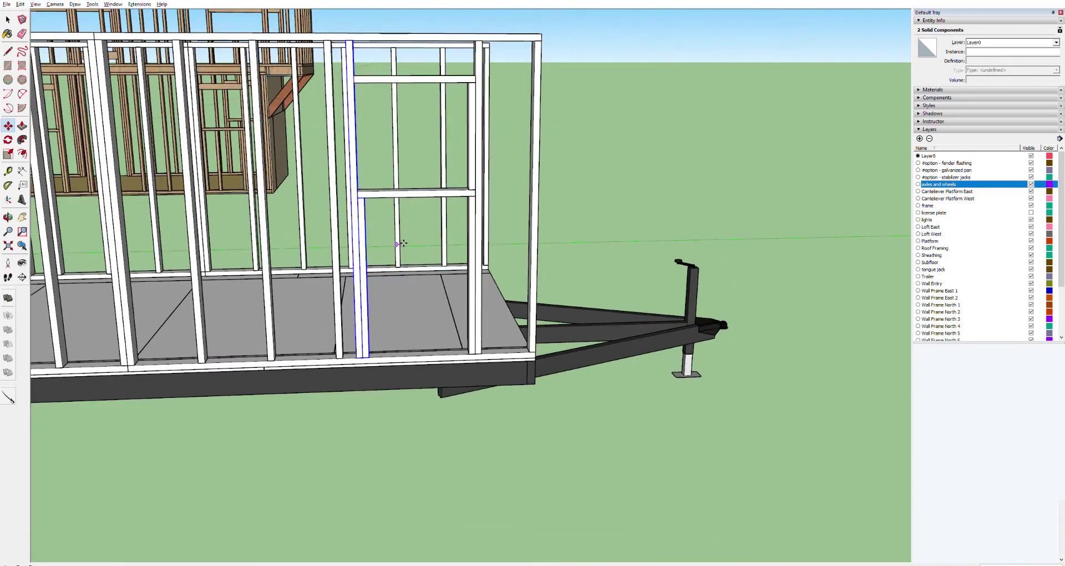
{"action": "scroll", "coordinate": [463, 139], "scroll_direction": "up", "scroll_amount": 6}
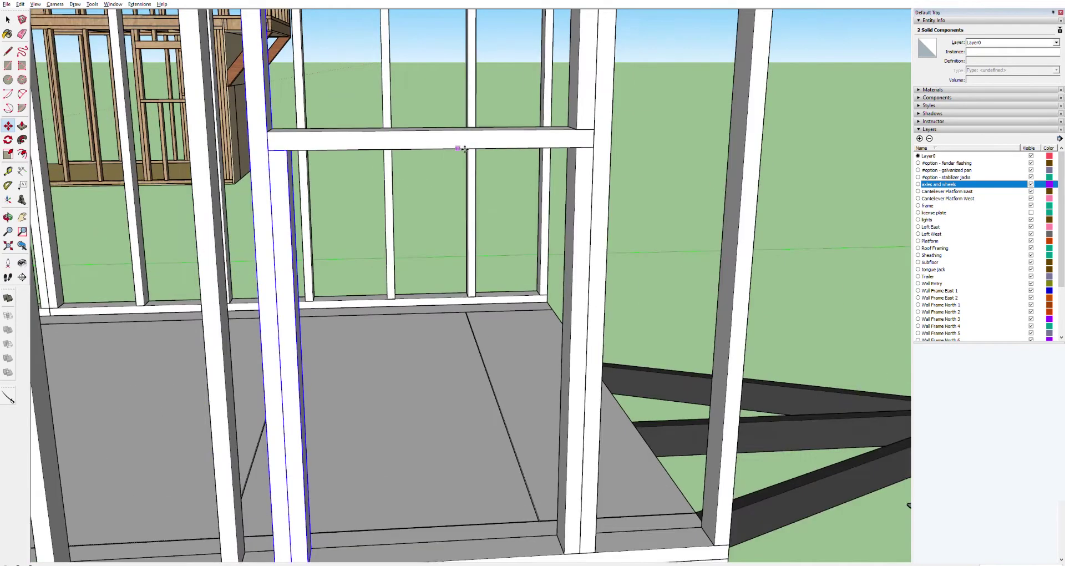
{"action": "scroll", "coordinate": [464, 148], "scroll_direction": "down", "scroll_amount": 5}
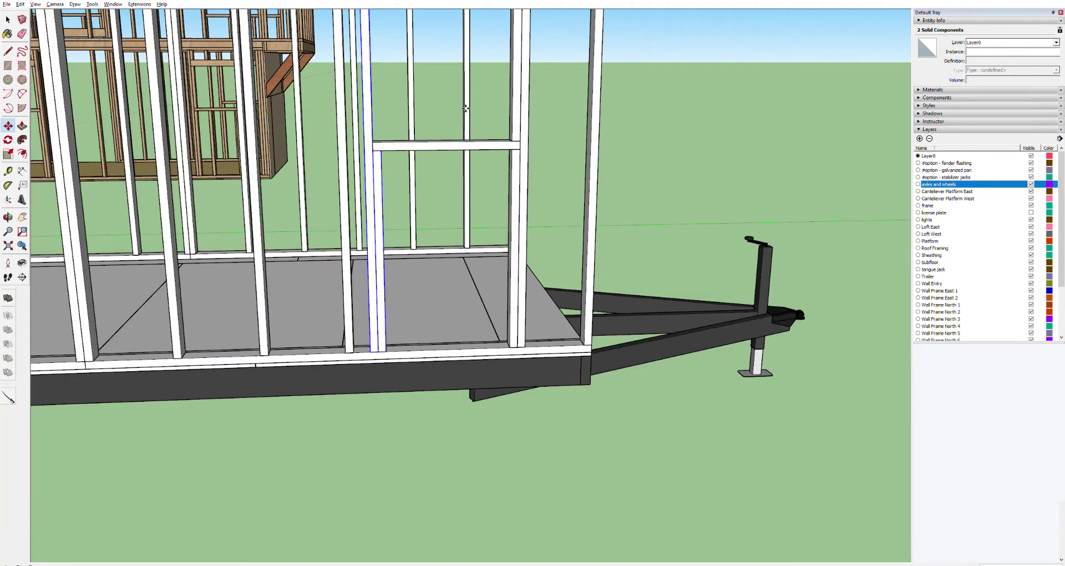
{"action": "key", "text": "h"}
{"action": "scroll", "coordinate": [458, 166], "scroll_direction": "up", "scroll_amount": 6}
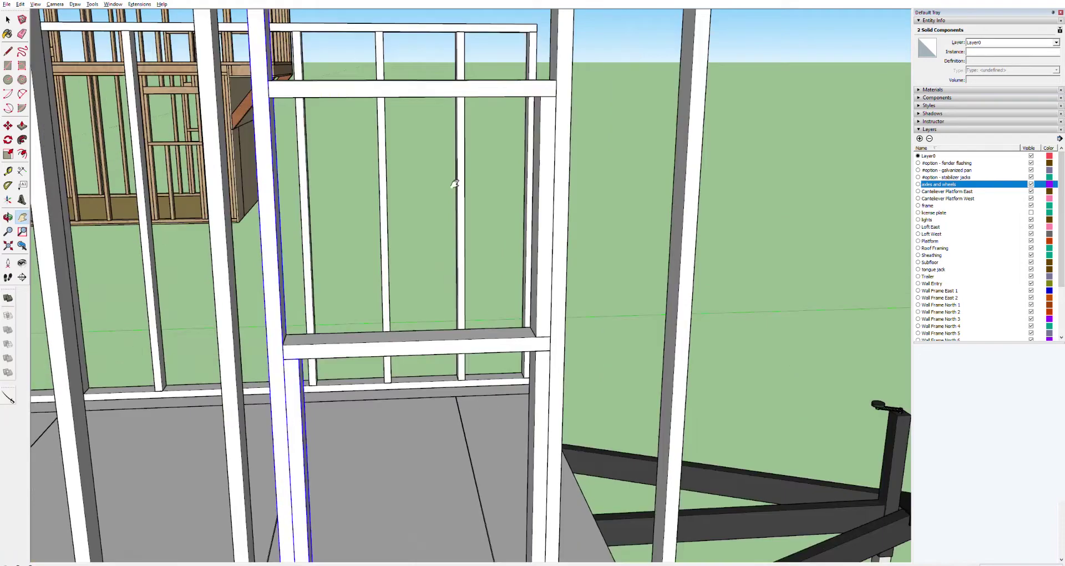
{"action": "scroll", "coordinate": [528, 185], "scroll_direction": "up", "scroll_amount": 2}
{"action": "scroll", "coordinate": [516, 198], "scroll_direction": "down", "scroll_amount": 4}
Copy the right-hand window stud to the window's left side.
{"action": "key", "text": "space"}
{"action": "left_click", "coordinate": [573, 213]}
{"action": "key", "text": "m"}
{"action": "left_click", "coordinate": [577, 318]}
{"action": "left_click", "coordinate": [368, 320]}
{"action": "scroll", "coordinate": [497, 295], "scroll_direction": "down", "scroll_amount": 6}
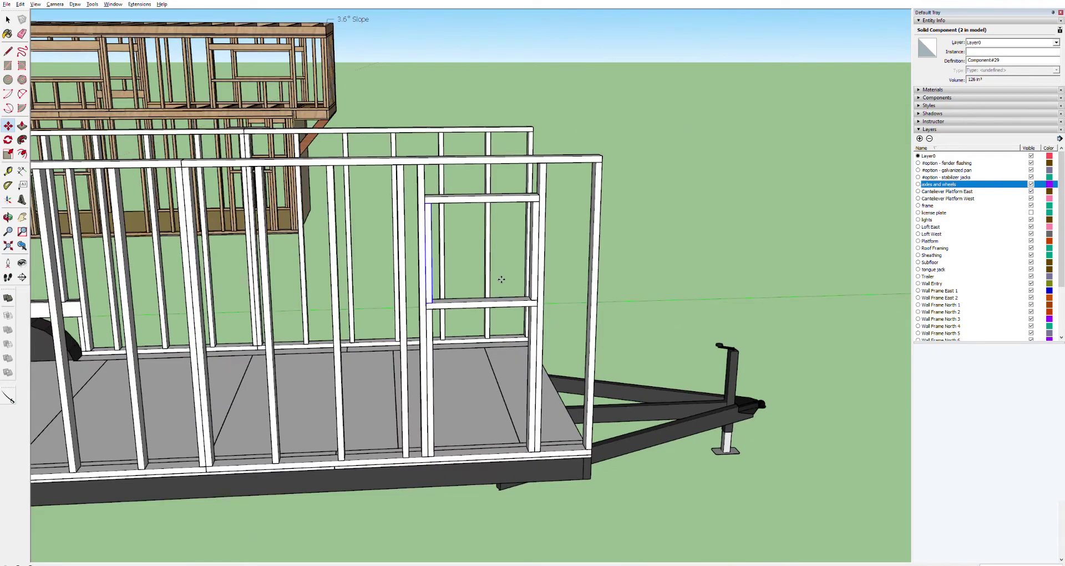
{"action": "scroll", "coordinate": [501, 279], "scroll_direction": "up", "scroll_amount": 3}
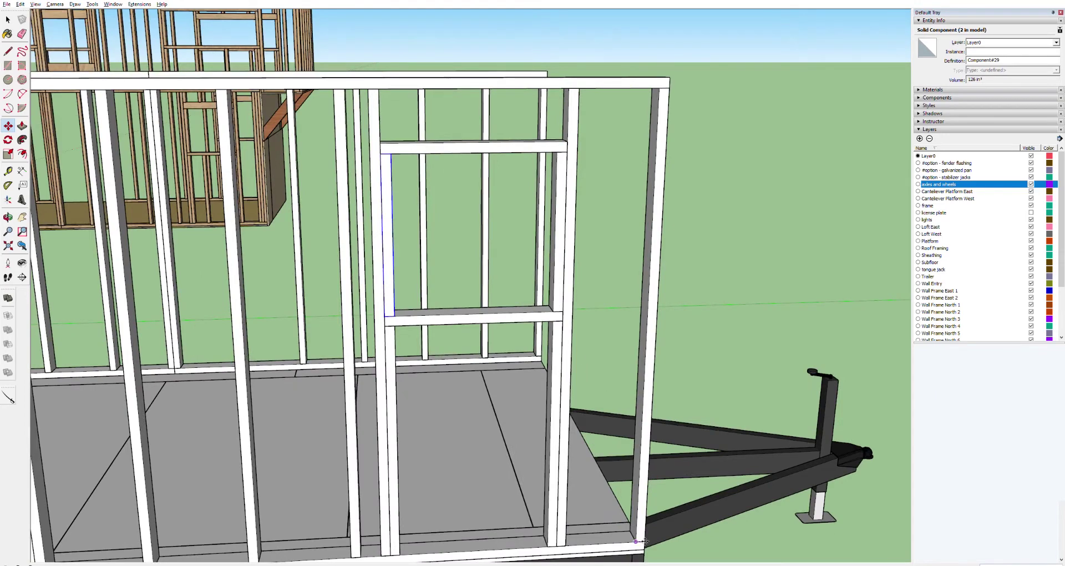
{"action": "scroll", "coordinate": [644, 541], "scroll_direction": "up", "scroll_amount": 3}
{"action": "scroll", "coordinate": [646, 542], "scroll_direction": "up", "scroll_amount": 2}
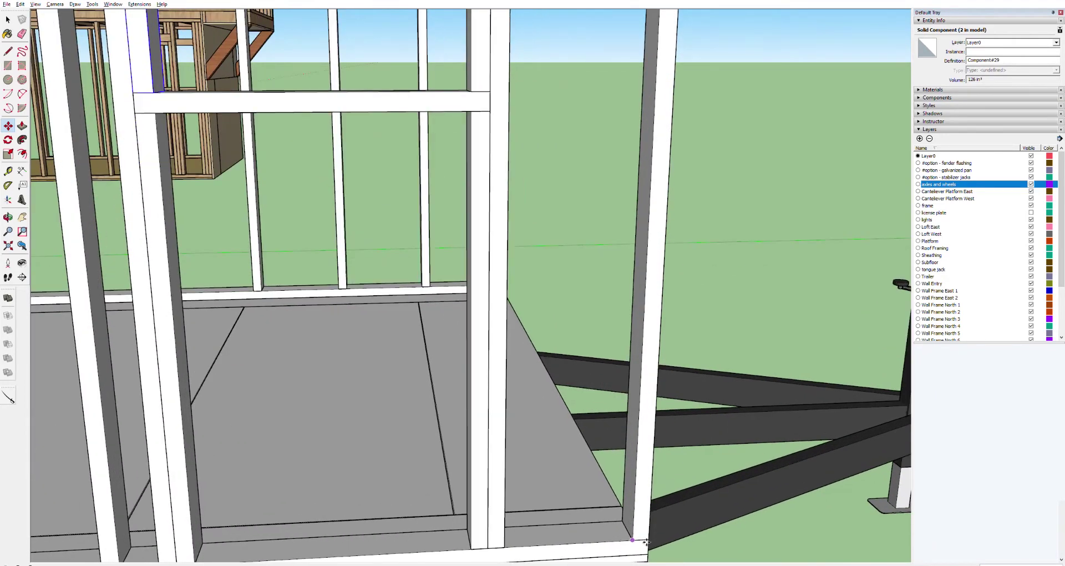
Measure from the wall post's bottom corner with the Tape Measure.
{"action": "key", "text": "t"}
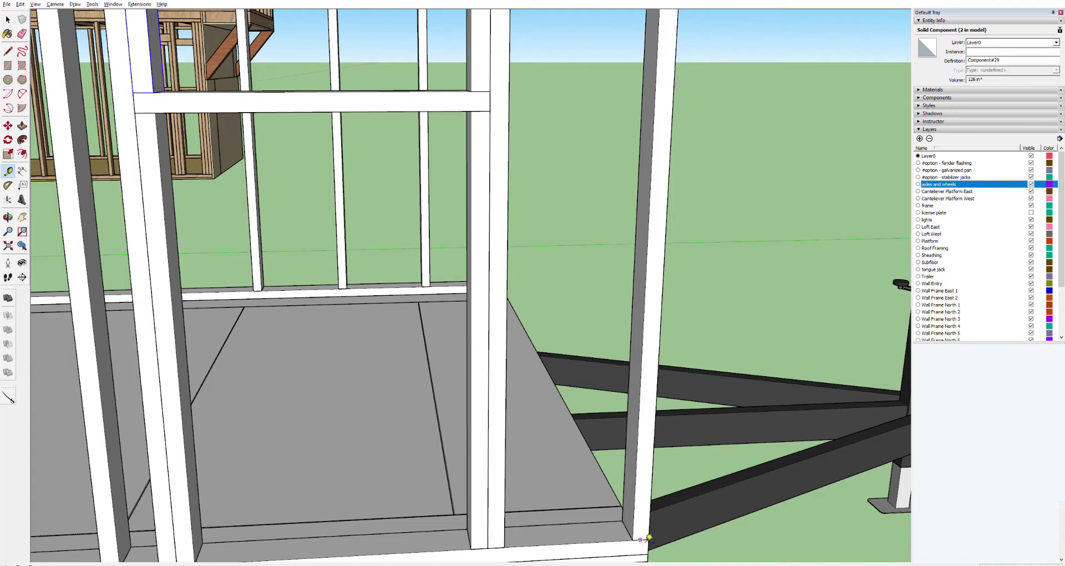
{"action": "left_click", "coordinate": [648, 539]}
{"action": "key", "text": "space"}
{"action": "scroll", "coordinate": [179, 193], "scroll_direction": "down", "scroll_amount": 10}
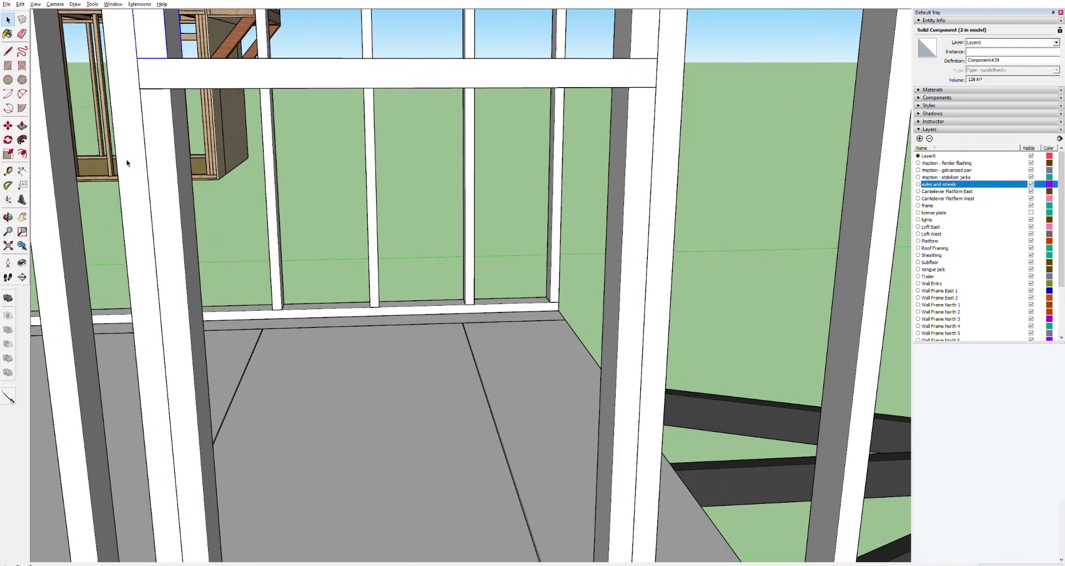
{"action": "scroll", "coordinate": [269, 139], "scroll_direction": "up", "scroll_amount": 3}
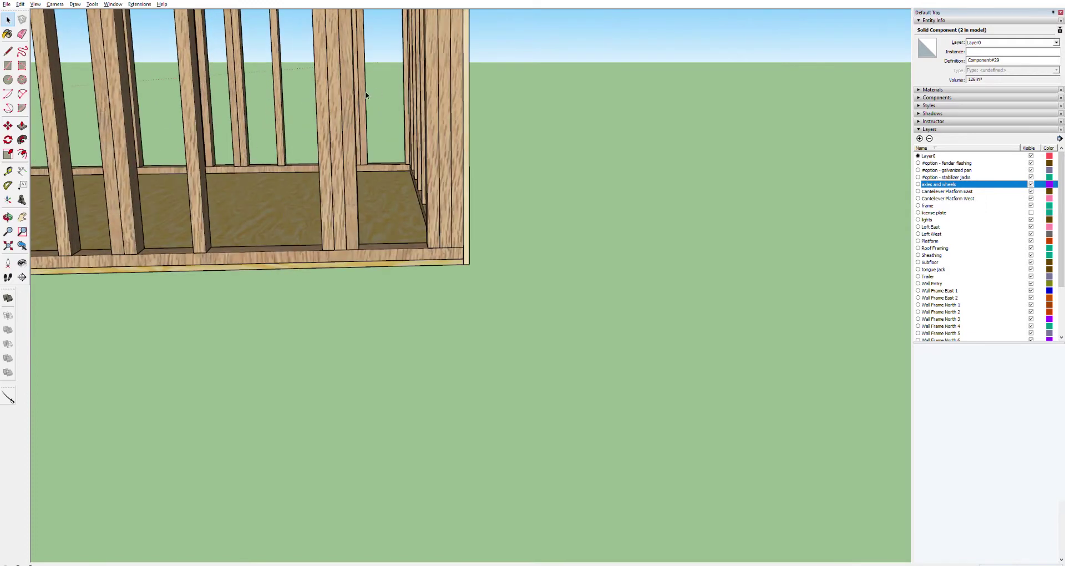
{"action": "middle_click_drag", "start_coordinate": [369, 95], "coordinate": [302, 142], "text": "shift"}
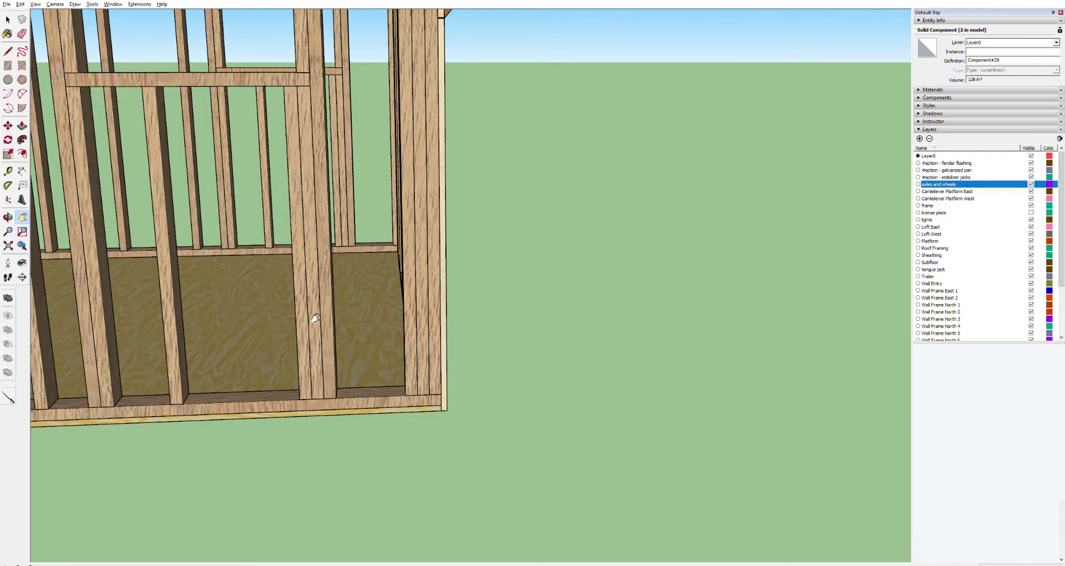
{"action": "scroll", "coordinate": [347, 351], "scroll_direction": "down", "scroll_amount": 15}
{"action": "scroll", "coordinate": [630, 520], "scroll_direction": "down", "scroll_amount": 3}
{"action": "scroll", "coordinate": [630, 527], "scroll_direction": "up", "scroll_amount": 10}
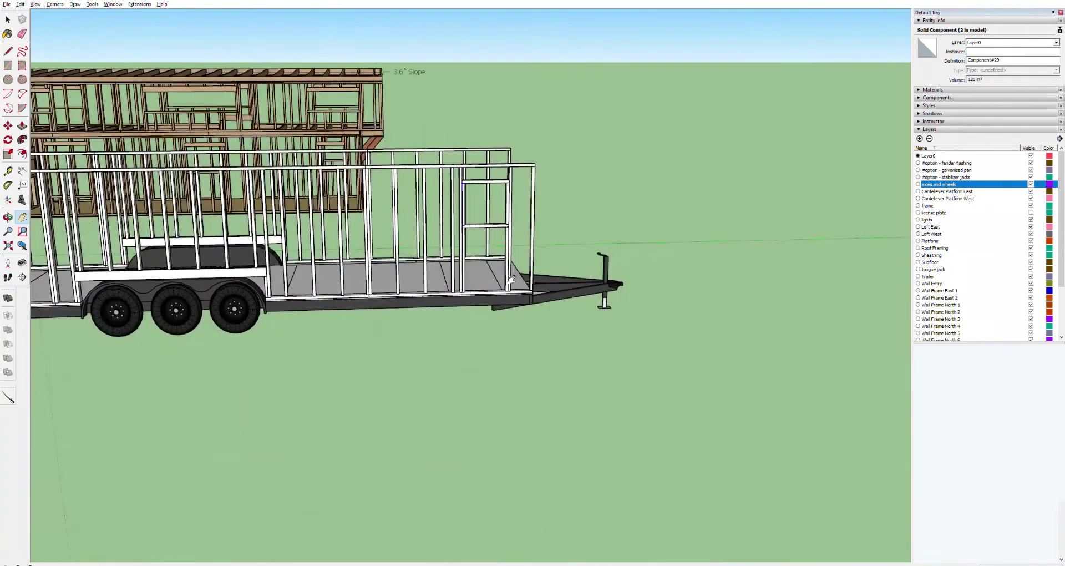
{"action": "scroll", "coordinate": [511, 279], "scroll_direction": "up", "scroll_amount": 6}
{"action": "key", "text": "space"}
{"action": "left_click", "coordinate": [527, 244]}
{"action": "key", "text": "m"}
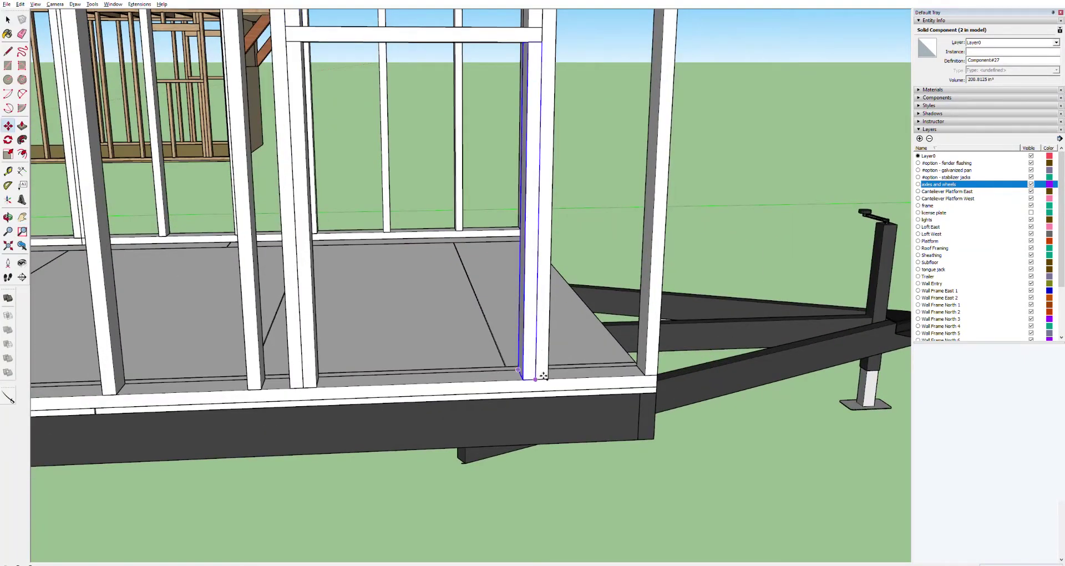
Place a copy of the stud beneath the window sill.
{"action": "key", "text": "ctrl"}
{"action": "left_click", "coordinate": [543, 376]}
{"action": "left_click", "coordinate": [519, 297]}
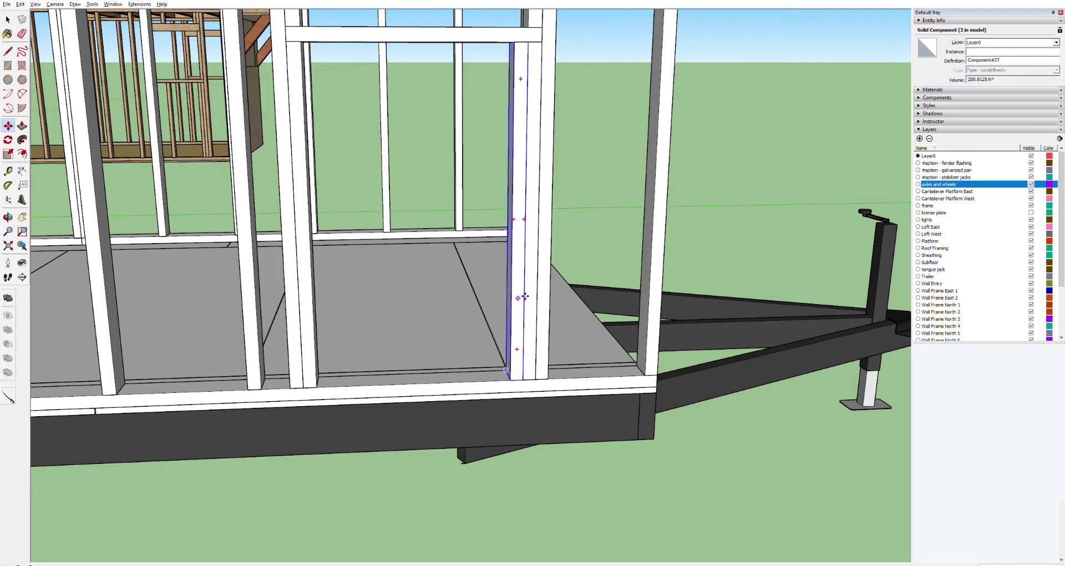
{"action": "scroll", "coordinate": [521, 289], "scroll_direction": "up", "scroll_amount": 2}
{"action": "scroll", "coordinate": [521, 289], "scroll_direction": "down", "scroll_amount": 2}
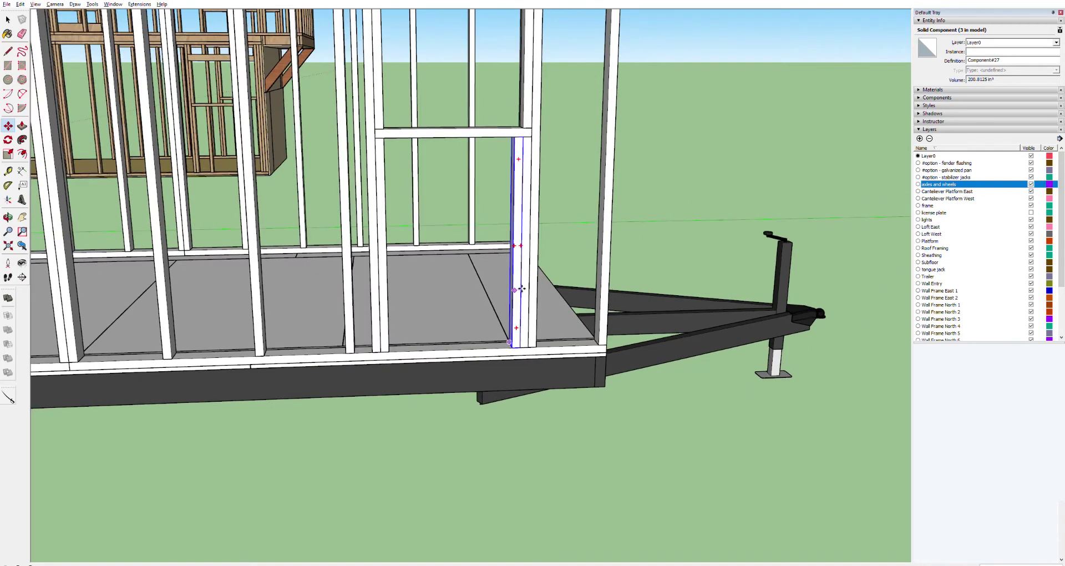
{"action": "key", "text": "space"}
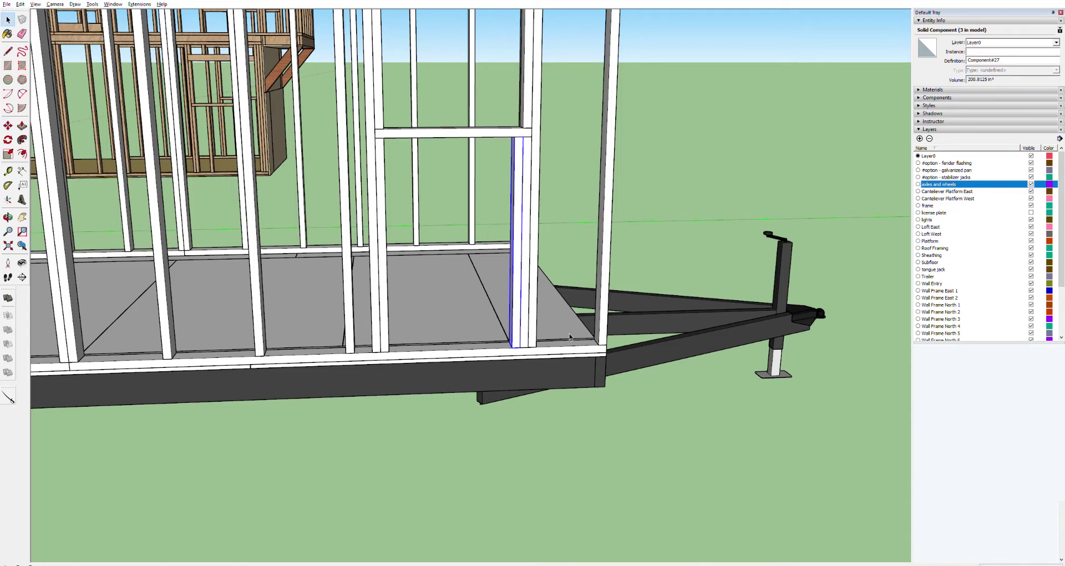
Measure from the frame corner, then copy the stud further left along the plate.
{"action": "key", "text": "t"}
{"action": "left_click", "coordinate": [613, 341]}
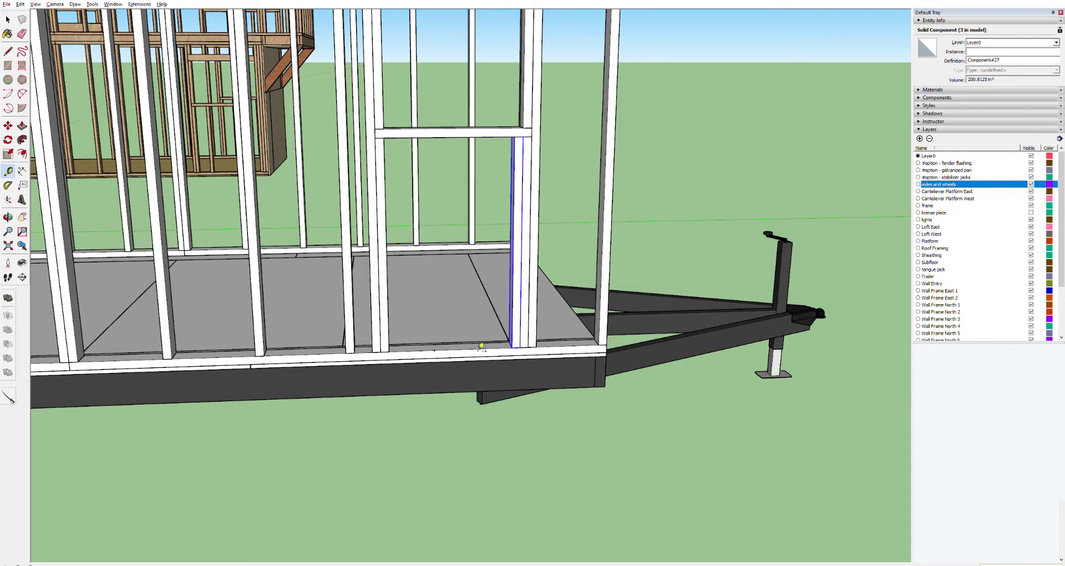
{"action": "key", "text": "m"}
{"action": "left_click", "coordinate": [520, 348]}
{"action": "key", "text": "ctrl"}
{"action": "left_click", "coordinate": [427, 352]}
Measure the stud spacing from the bottom plate corner.
{"action": "key", "text": "t"}
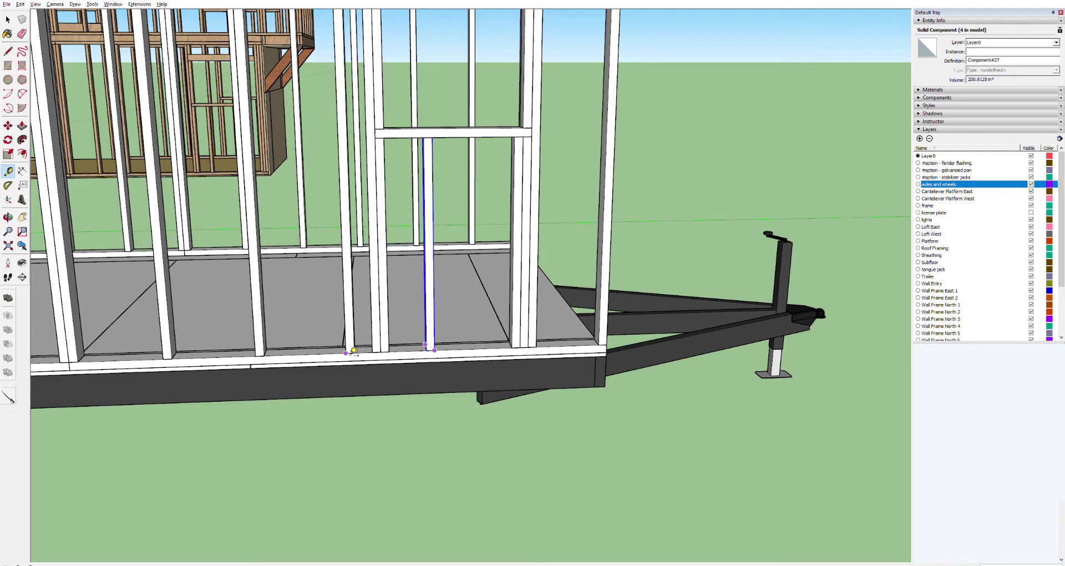
{"action": "scroll", "coordinate": [353, 351], "scroll_direction": "down", "scroll_amount": 3}
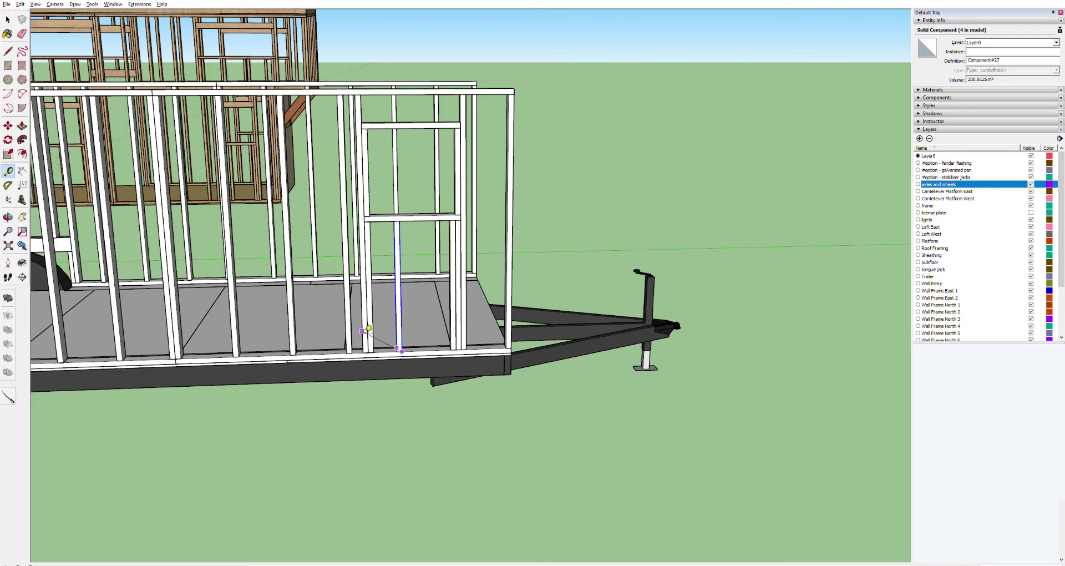
{"action": "scroll", "coordinate": [360, 338], "scroll_direction": "up", "scroll_amount": 2}
{"action": "key", "text": "space"}
{"action": "key", "text": "t"}
{"action": "left_click", "coordinate": [585, 355]}
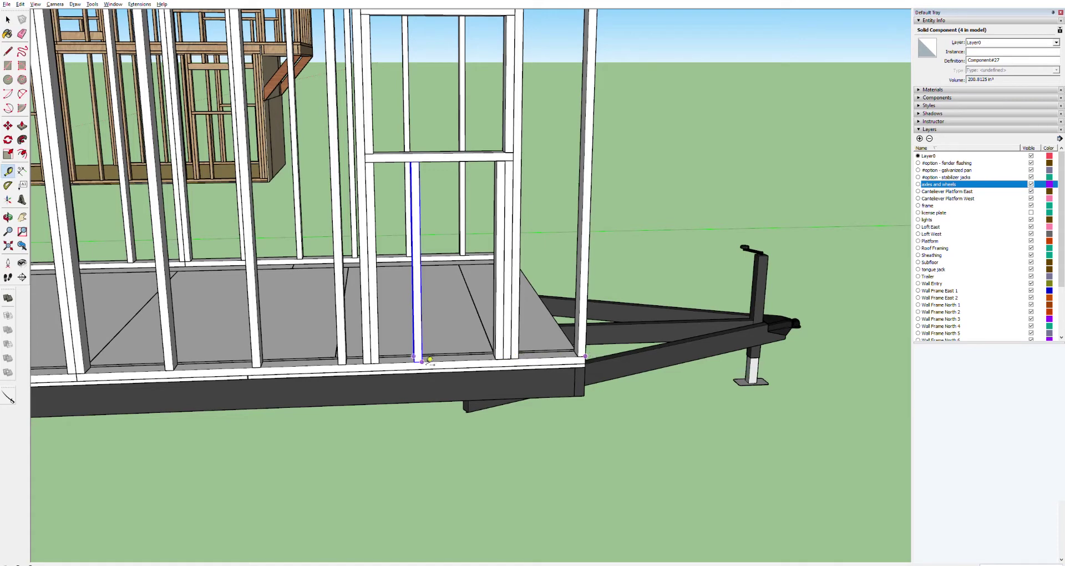
{"action": "key", "text": "space"}
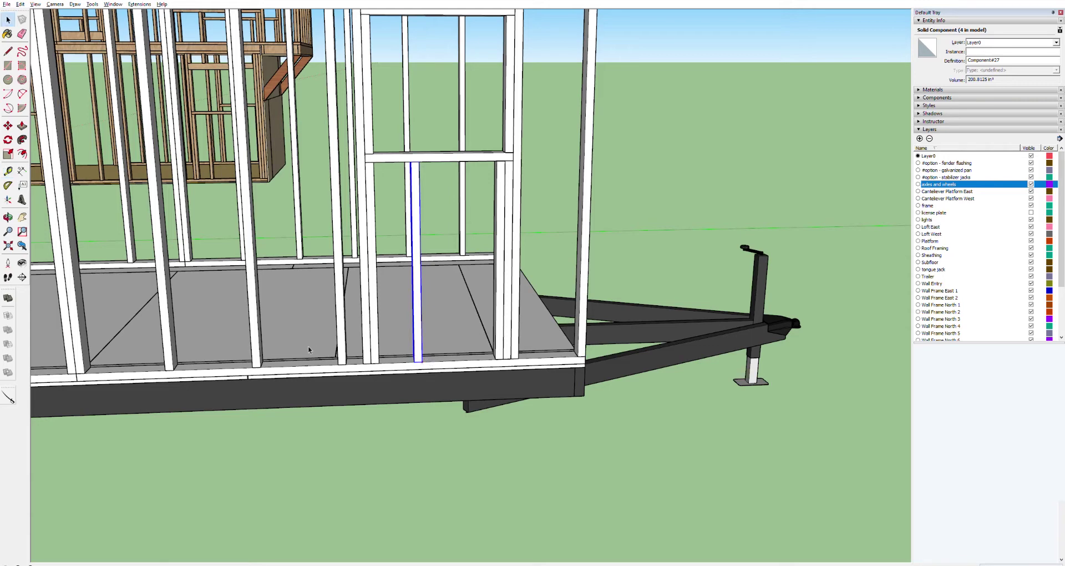
{"action": "scroll", "coordinate": [250, 354], "scroll_direction": "down", "scroll_amount": 5}
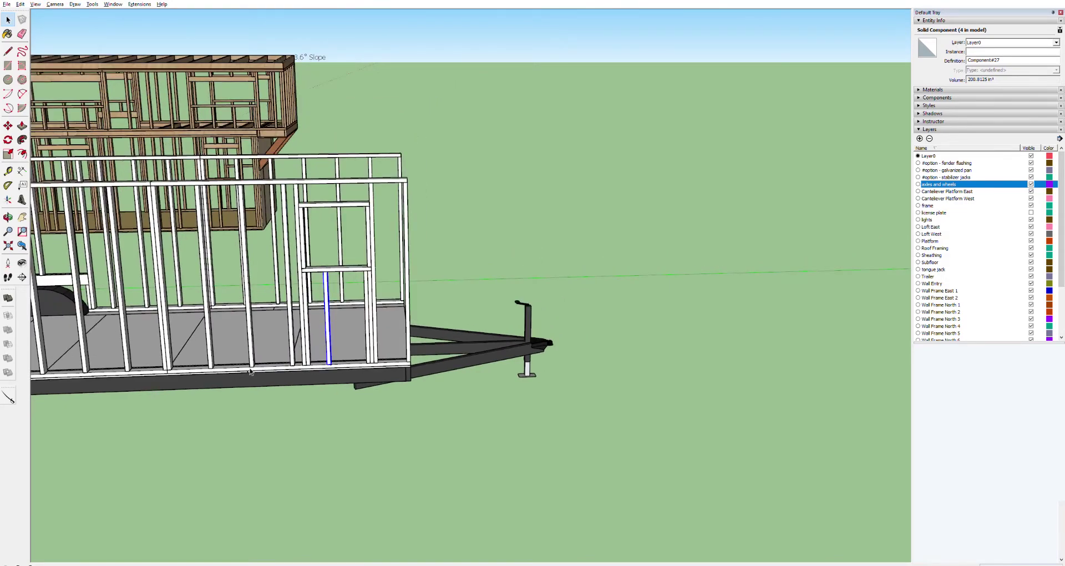
{"action": "scroll", "coordinate": [251, 371], "scroll_direction": "up", "scroll_amount": 2}
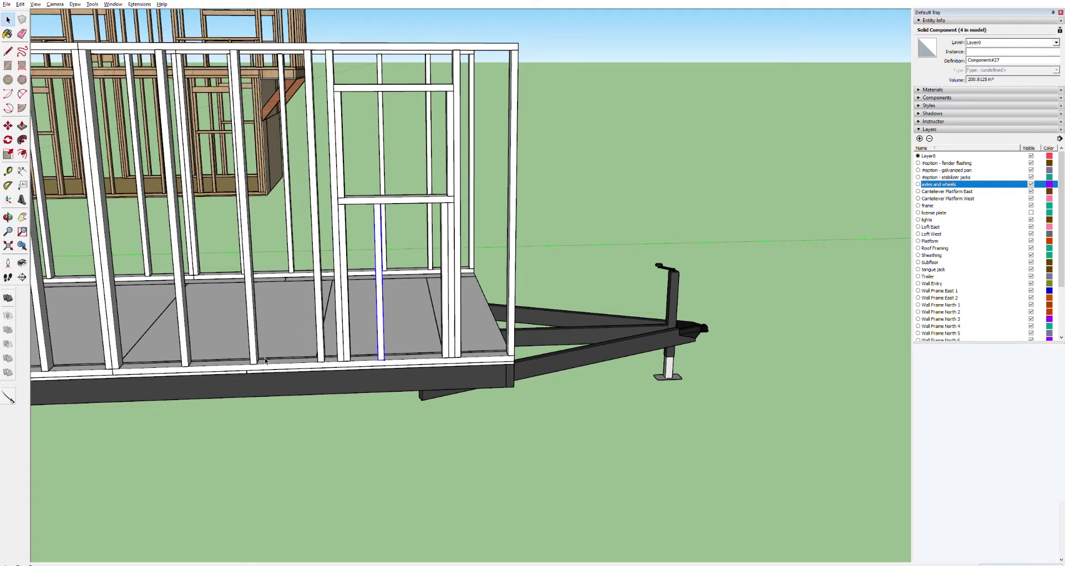
Measure from the floor edge toward the short stud under the window.
{"action": "key", "text": "t"}
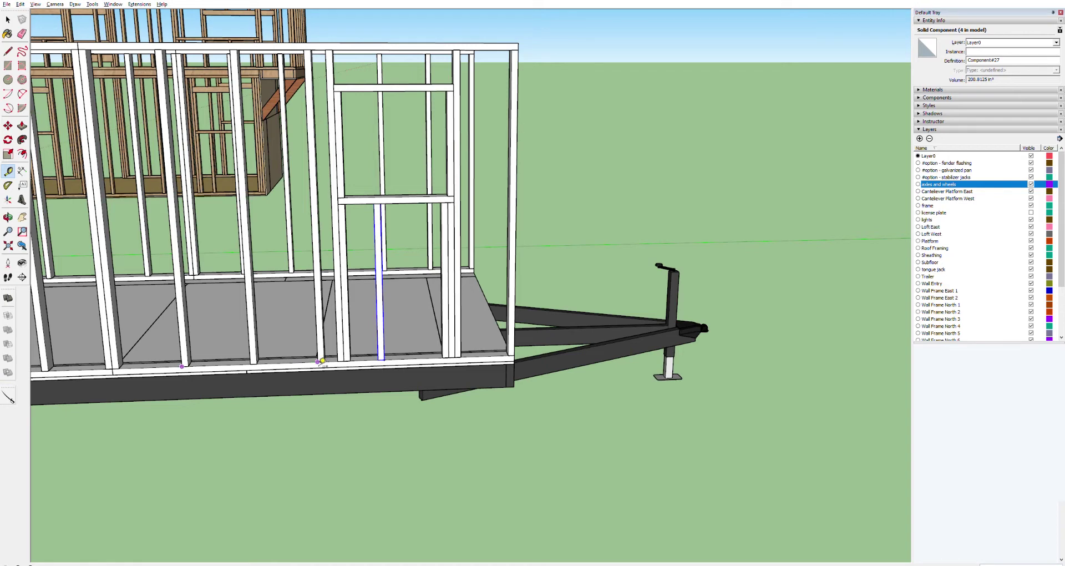
{"action": "key", "text": "space"}
{"action": "key", "text": "t"}
{"action": "left_click", "coordinate": [318, 362]}
{"action": "scroll", "coordinate": [407, 355], "scroll_direction": "up", "scroll_amount": 5}
{"action": "key", "text": "space"}
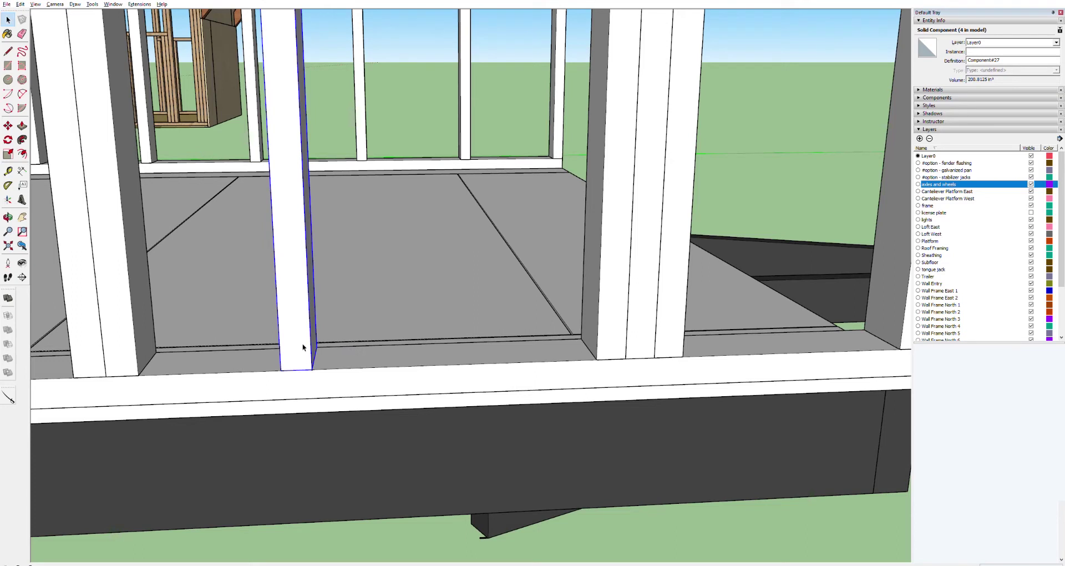
Delete the selected stud and the two leftover guide points.
{"action": "key", "text": "Delete"}
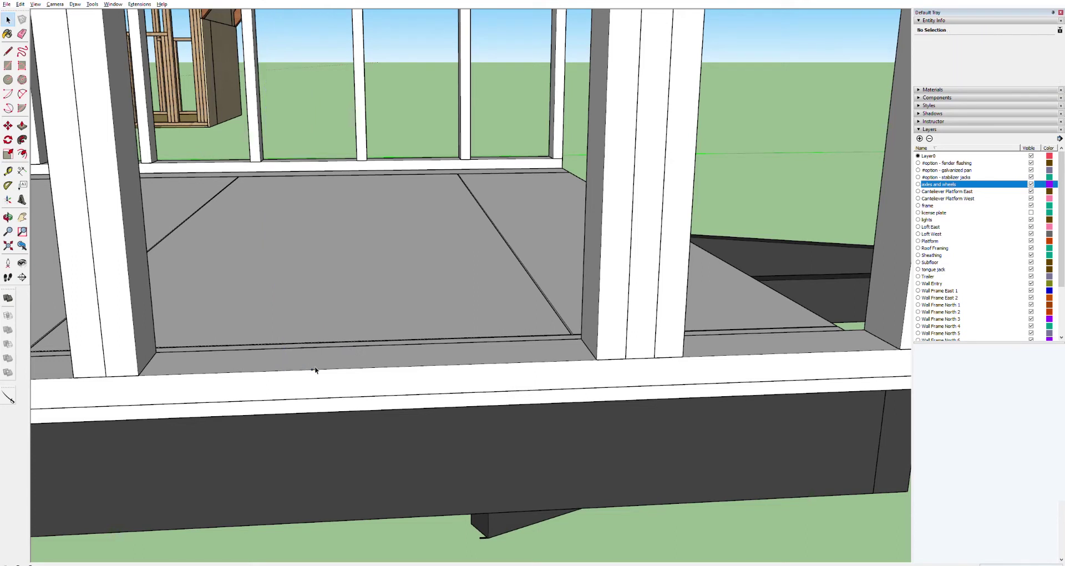
{"action": "left_click", "coordinate": [313, 369]}
{"action": "key", "text": "Delete"}
{"action": "left_click", "coordinate": [332, 369]}
{"action": "key", "text": "Delete"}
Measure along the bottom plate from the stud's base corner.
{"action": "middle_click_drag", "start_coordinate": [206, 375], "coordinate": [285, 333]}
{"action": "key", "text": "t"}
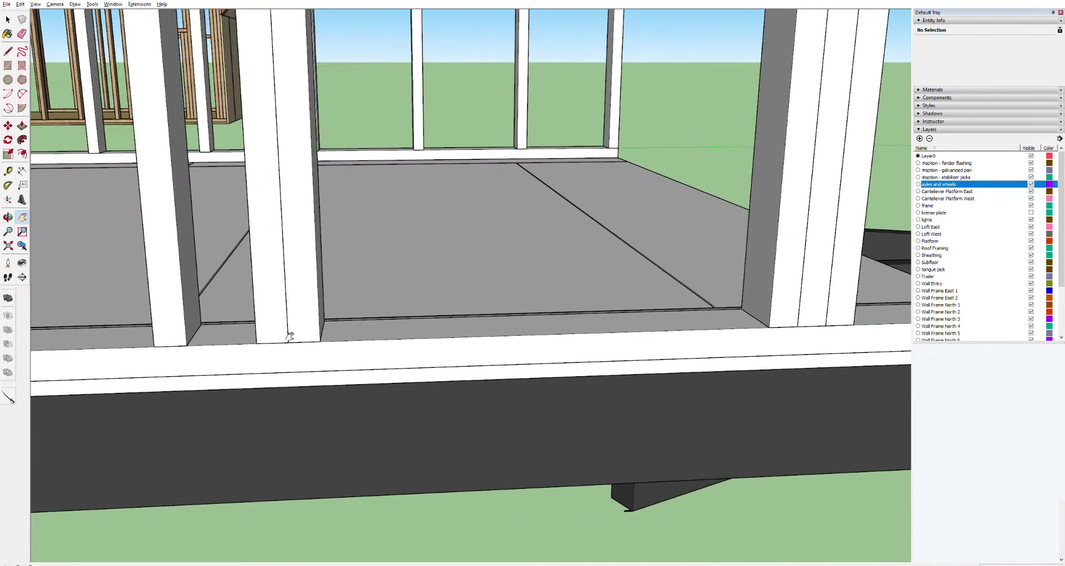
{"action": "left_click", "coordinate": [155, 346]}
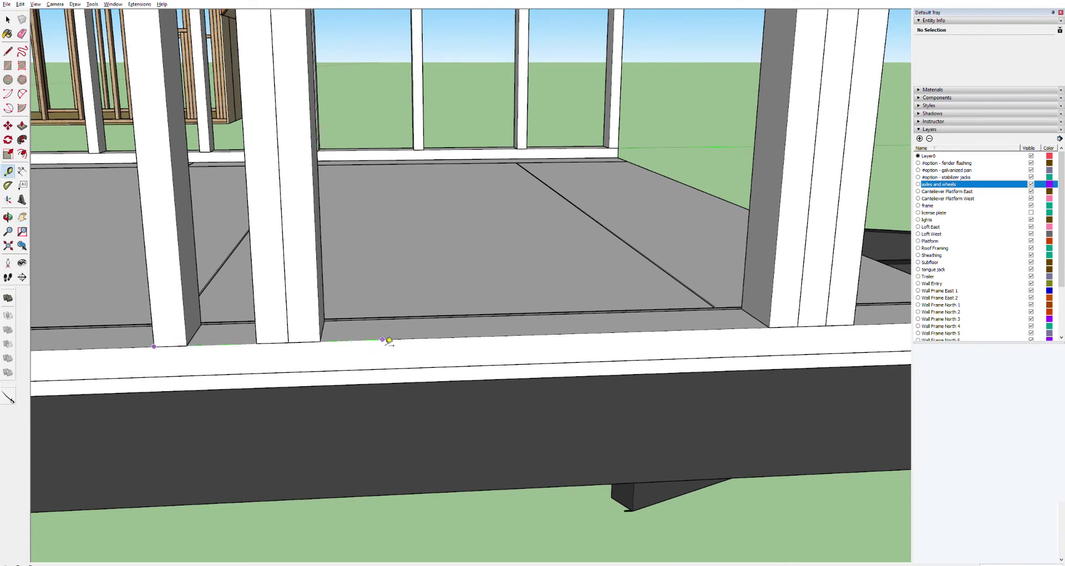
{"action": "left_click", "coordinate": [389, 340]}
{"action": "key", "text": "space"}
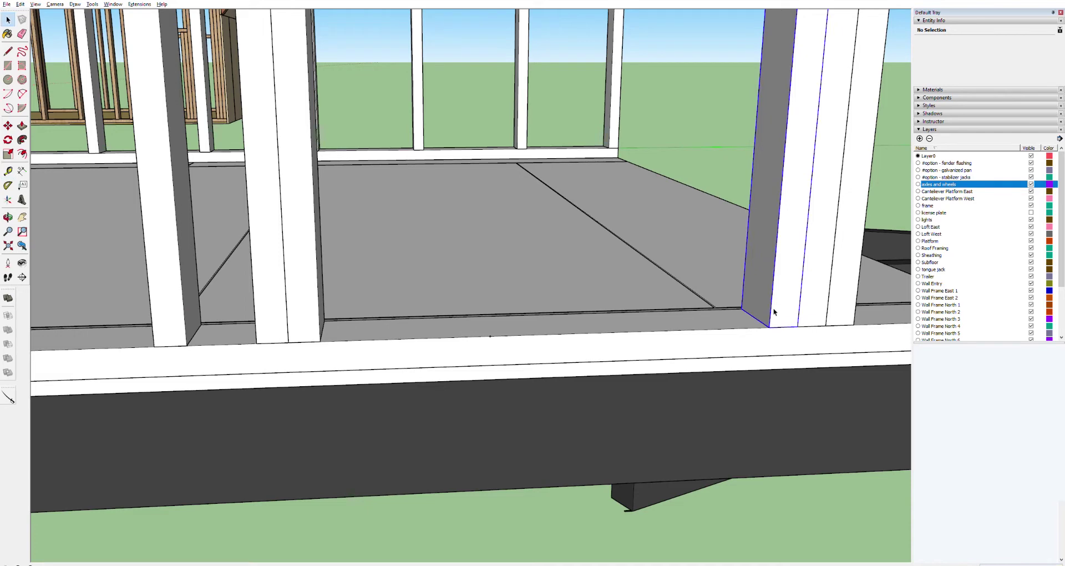
Copy the stud at the window's right side leftward to its new spot.
{"action": "left_click", "coordinate": [775, 312]}
{"action": "key", "text": "m"}
{"action": "left_click", "coordinate": [777, 324]}
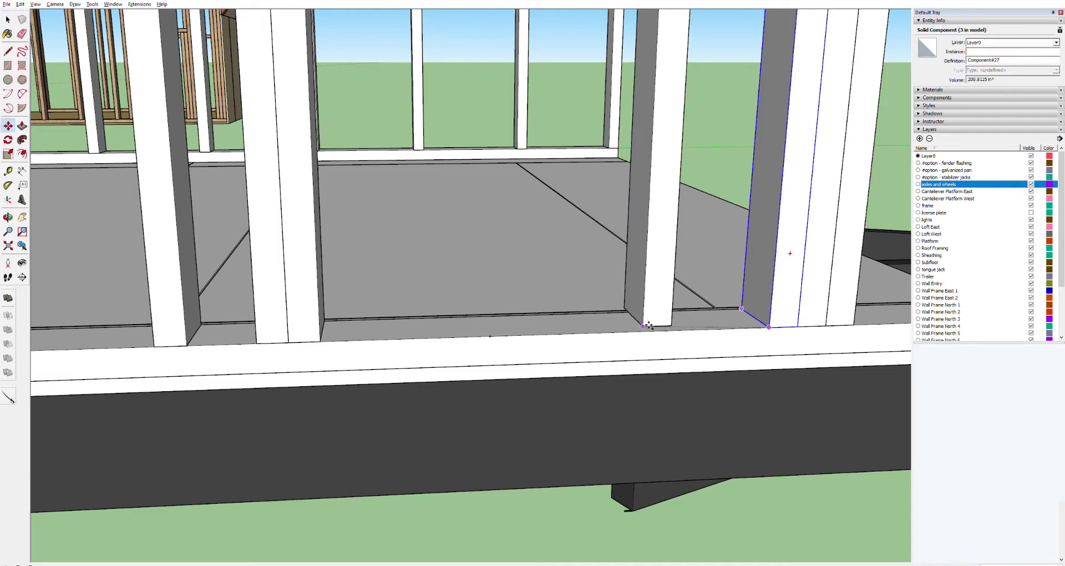
{"action": "left_click", "coordinate": [499, 336]}
Start a fresh tape measurement from the stud's base.
{"action": "key", "text": "t"}
{"action": "left_click", "coordinate": [154, 346]}
{"action": "key", "text": "space"}
{"action": "key", "text": "t"}
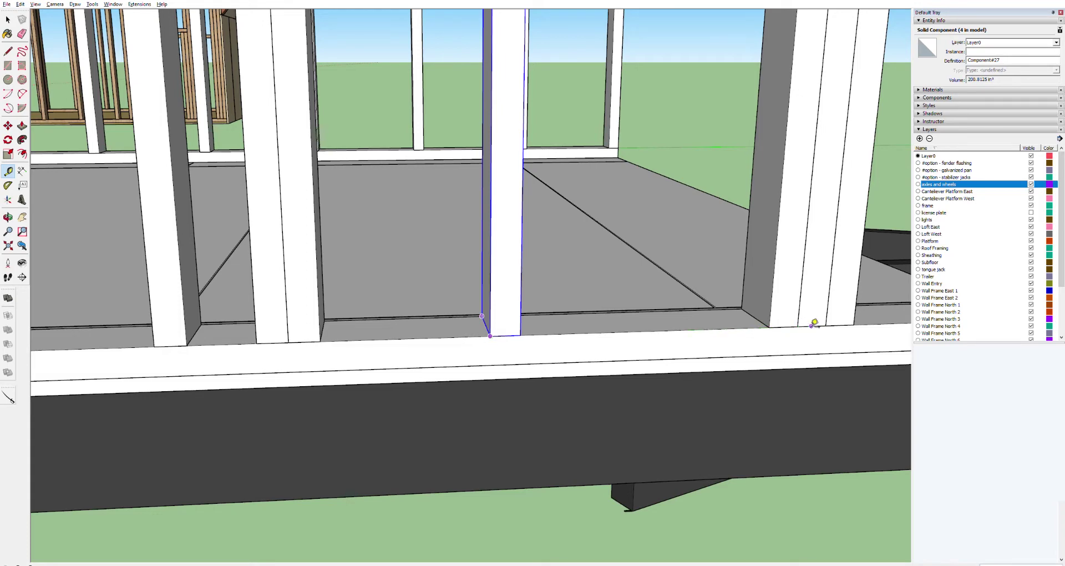
{"action": "scroll", "coordinate": [814, 322], "scroll_direction": "down", "scroll_amount": 6}
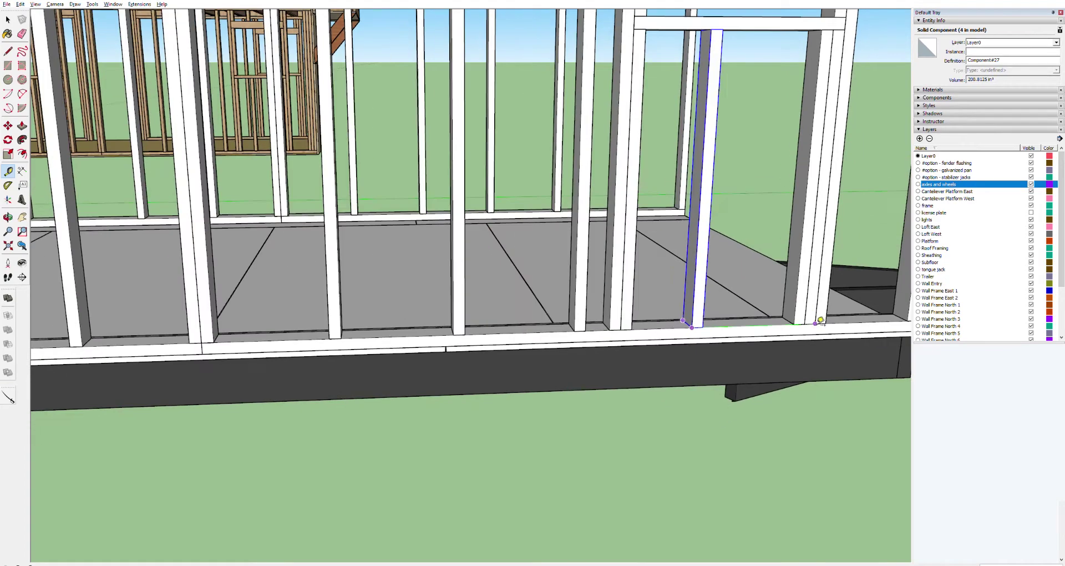
{"action": "scroll", "coordinate": [820, 321], "scroll_direction": "up", "scroll_amount": 2}
{"action": "key", "text": "space"}
Delete the extra stud beside the window opening and recheck from the stud base.
{"action": "left_click", "coordinate": [802, 307]}
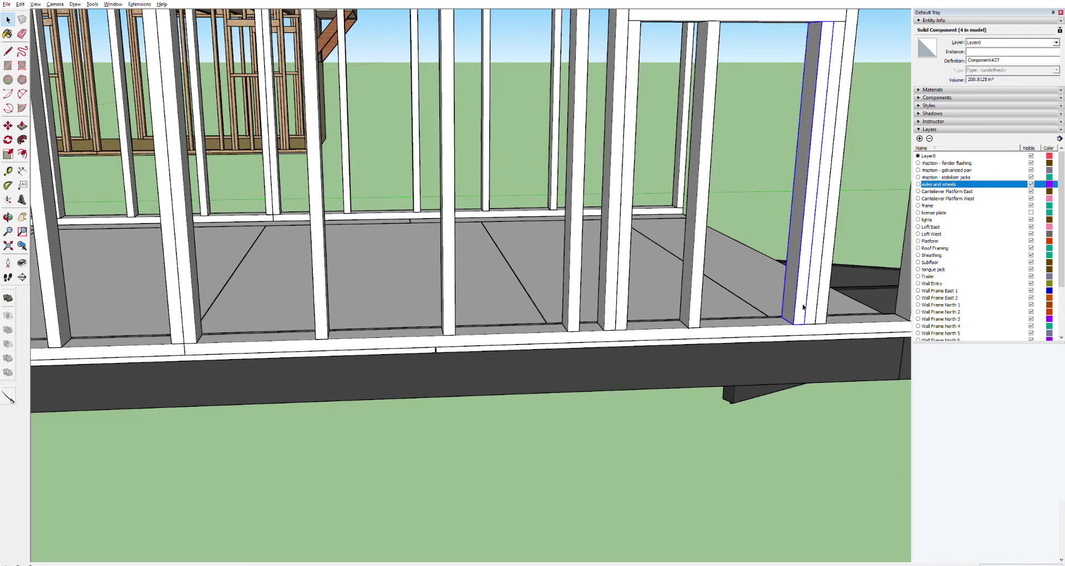
{"action": "key", "text": "Delete"}
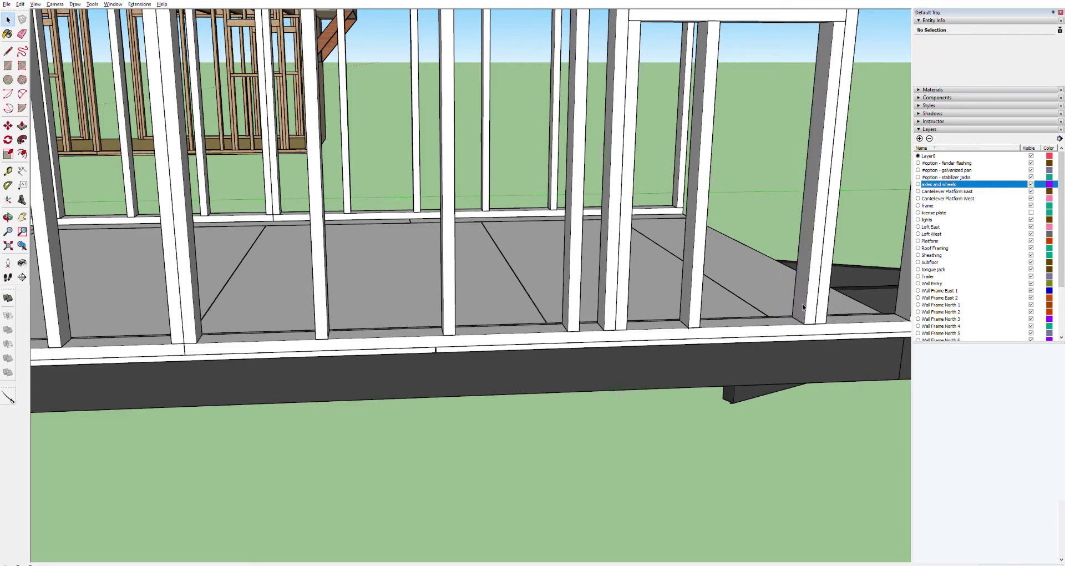
{"action": "key", "text": "t"}
{"action": "left_click", "coordinate": [688, 327]}
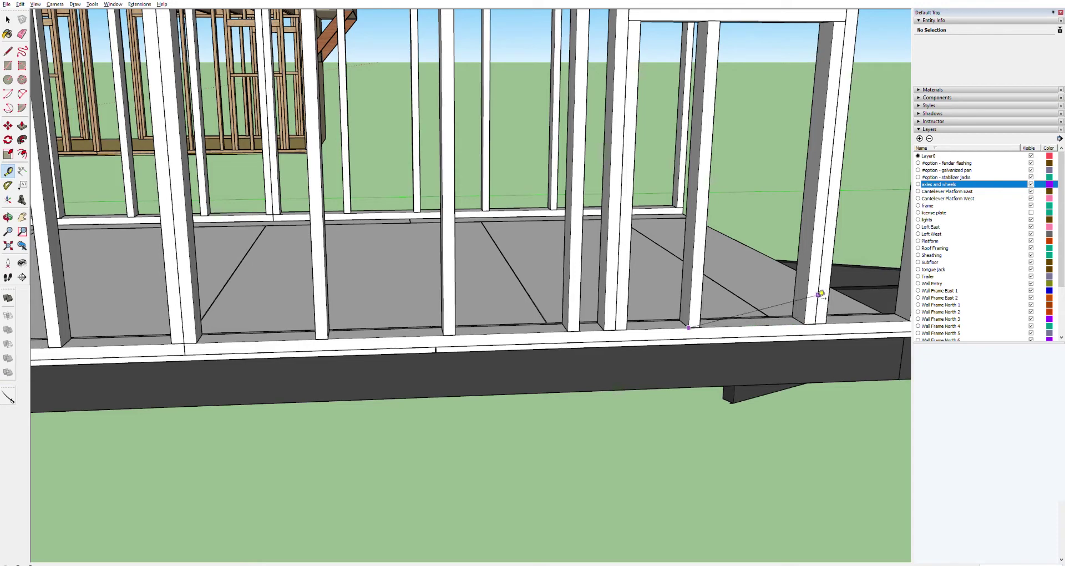
{"action": "key", "text": "space"}
{"action": "scroll", "coordinate": [845, 342], "scroll_direction": "down", "scroll_amount": 8}
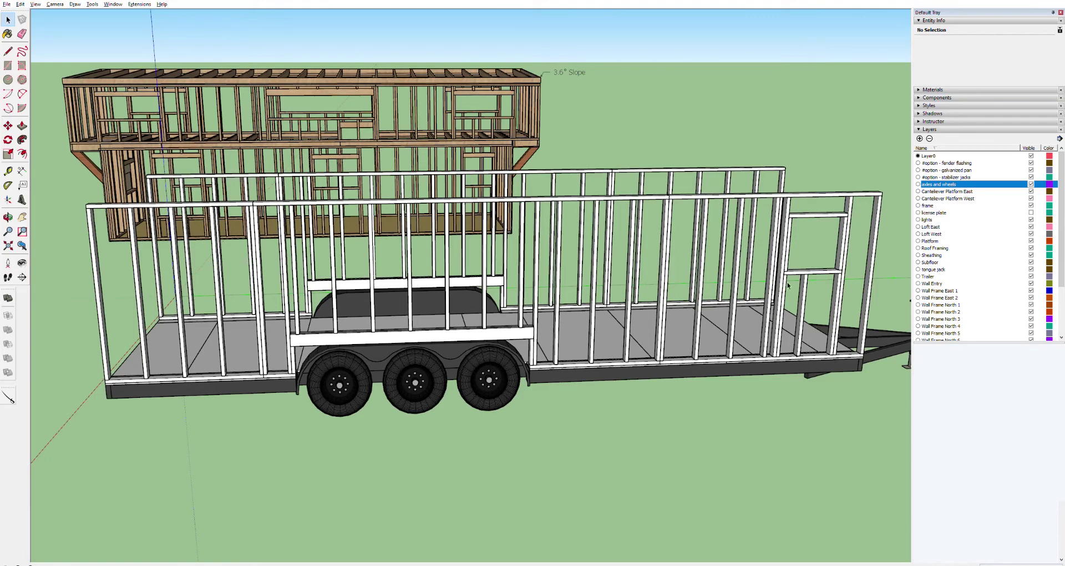
{"action": "scroll", "coordinate": [798, 281], "scroll_direction": "up", "scroll_amount": 5}
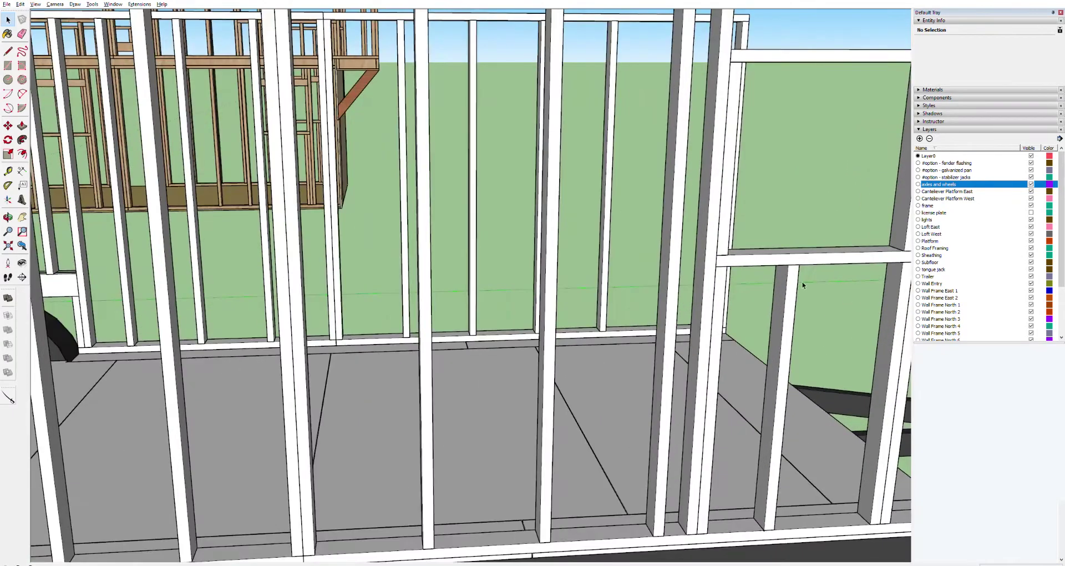
{"action": "middle_click_drag", "start_coordinate": [788, 269], "coordinate": [667, 234]}
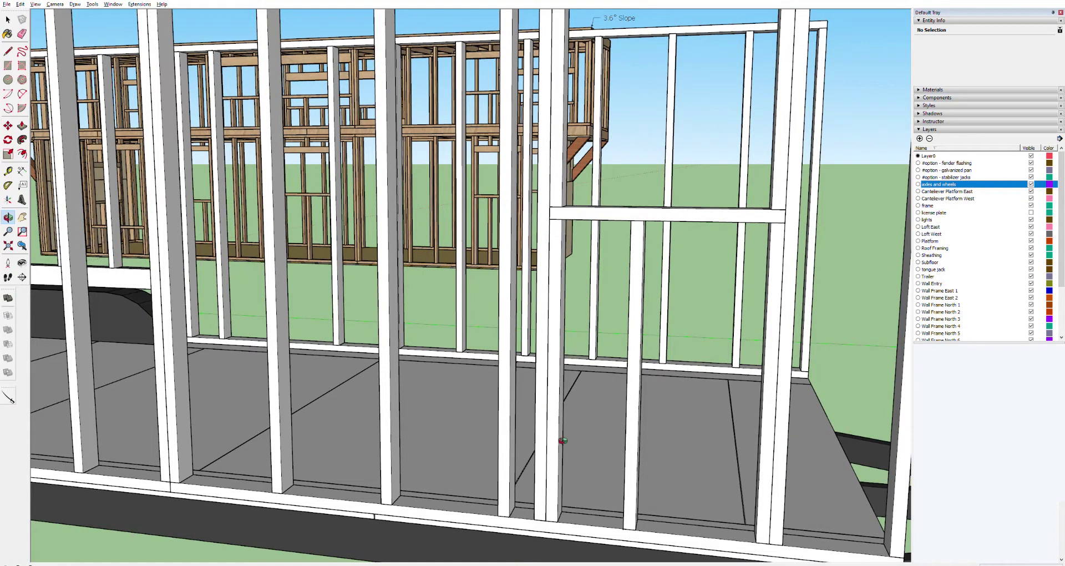
{"action": "key", "text": "space"}
{"action": "left_click", "coordinate": [504, 439]}
{"action": "left_click", "coordinate": [637, 448]}
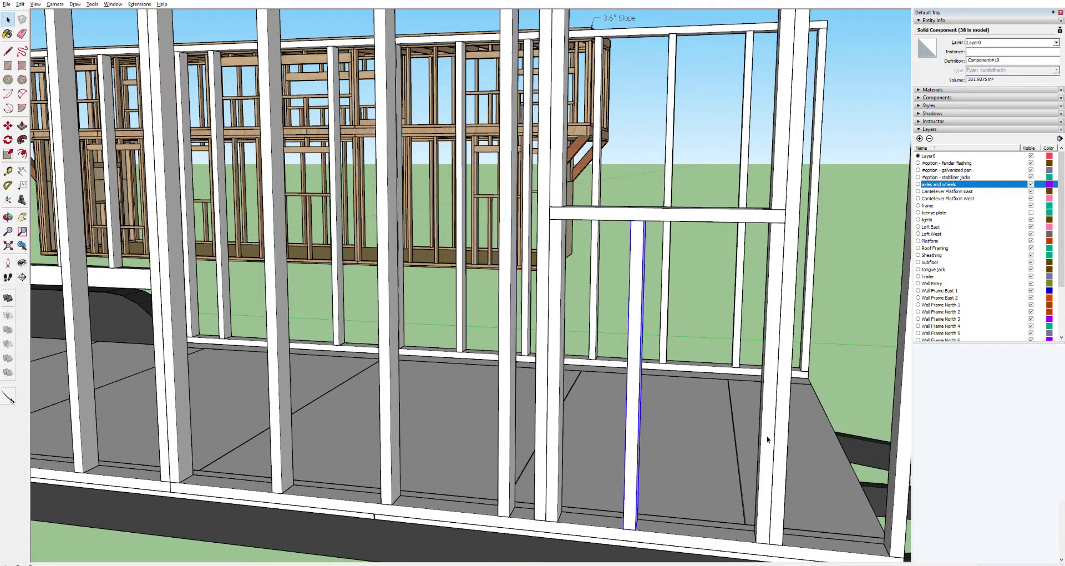
{"action": "left_click", "coordinate": [792, 437]}
{"action": "scroll", "coordinate": [792, 437], "scroll_direction": "down", "scroll_amount": 3}
{"action": "scroll", "coordinate": [781, 359], "scroll_direction": "down", "scroll_amount": 2}
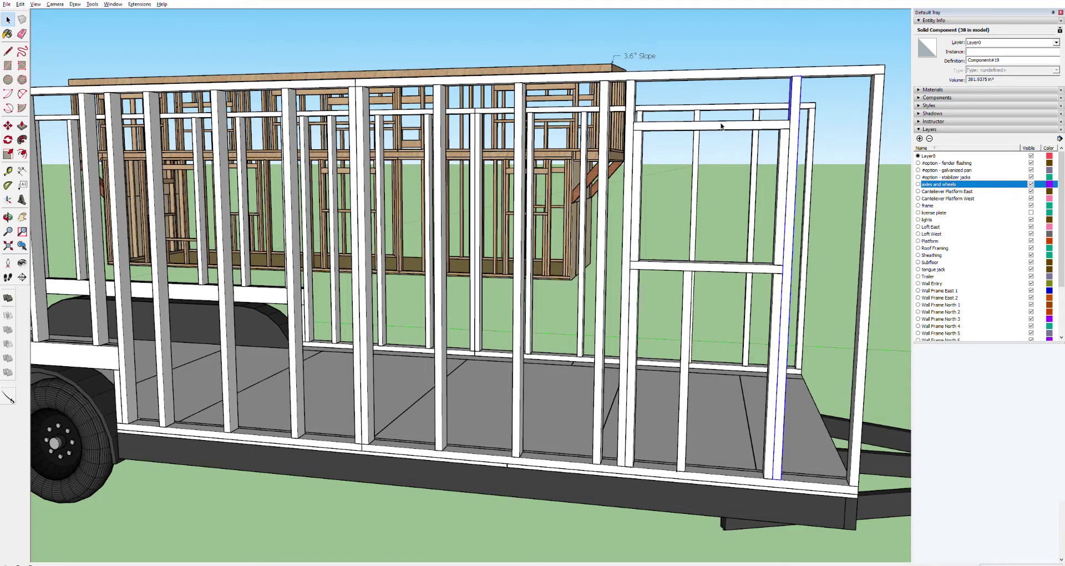
Draw a rectangle with the Line tool on the stud face above the short post.
{"action": "left_click", "coordinate": [719, 127]}
{"action": "scroll", "coordinate": [718, 137], "scroll_direction": "down", "scroll_amount": 4}
{"action": "scroll", "coordinate": [705, 155], "scroll_direction": "up", "scroll_amount": 4}
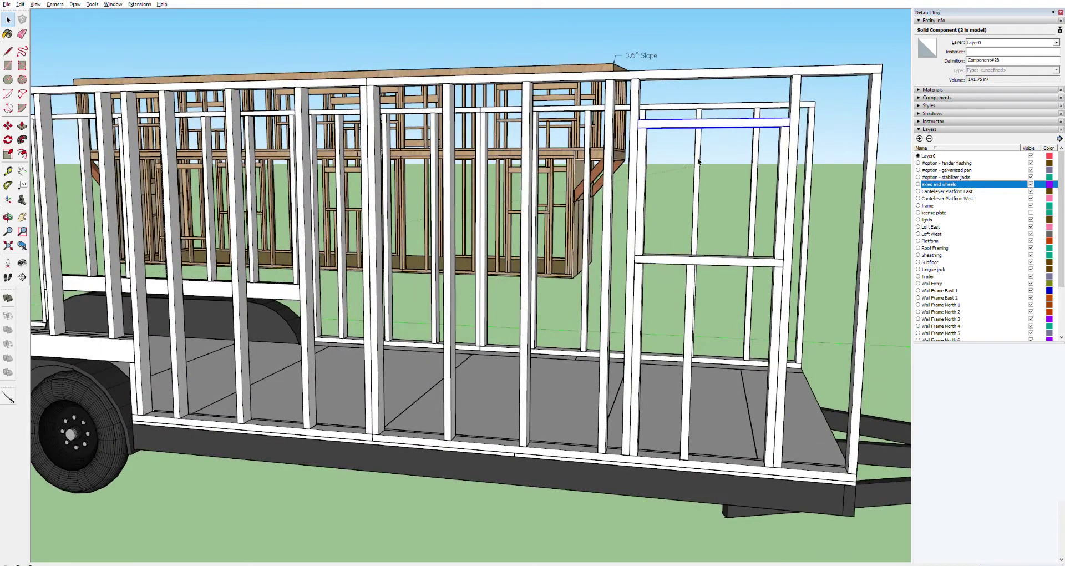
{"action": "left_click", "coordinate": [698, 162]}
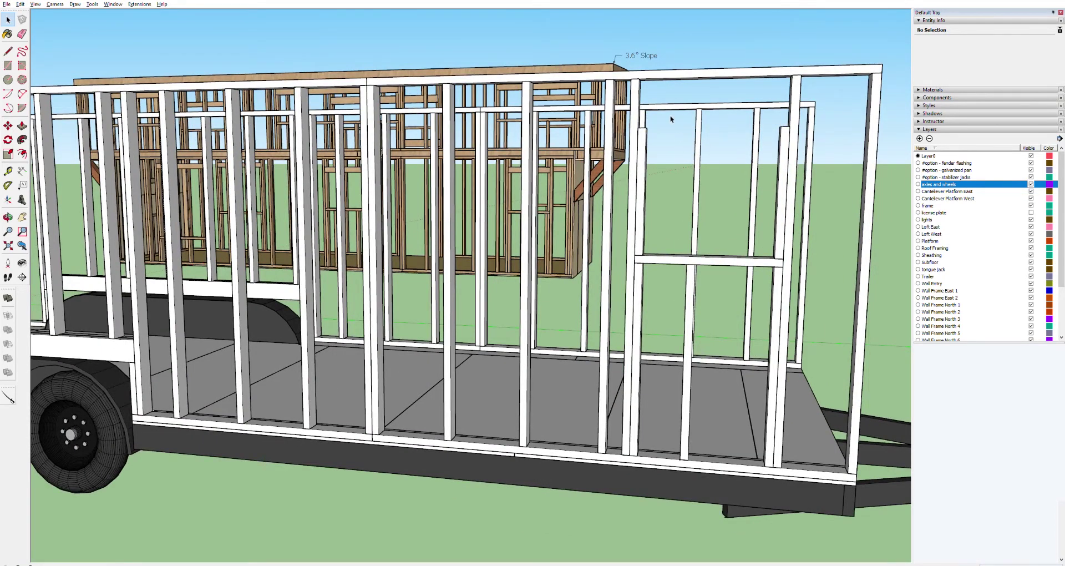
{"action": "scroll", "coordinate": [663, 112], "scroll_direction": "up", "scroll_amount": 3}
{"action": "scroll", "coordinate": [652, 109], "scroll_direction": "up", "scroll_amount": 3}
{"action": "mouse_move", "coordinate": [622, 154]}
{"action": "middle_mouse_down"}
{"action": "mouse_move", "coordinate": [438, 199]}
{"action": "mouse_move", "coordinate": [458, 221]}
{"action": "middle_mouse_up"}
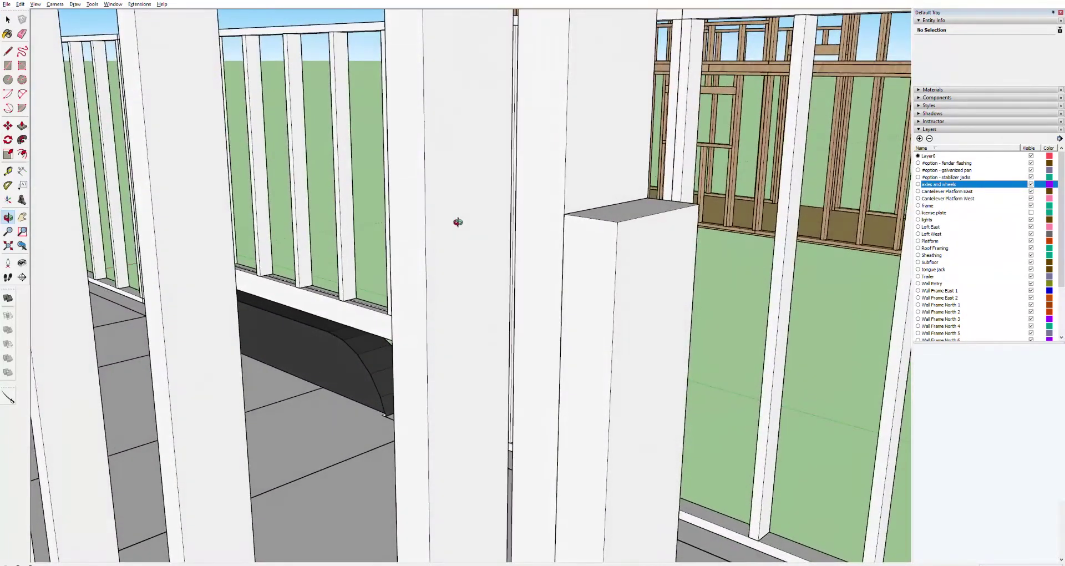
{"action": "left_click", "coordinate": [565, 213]}
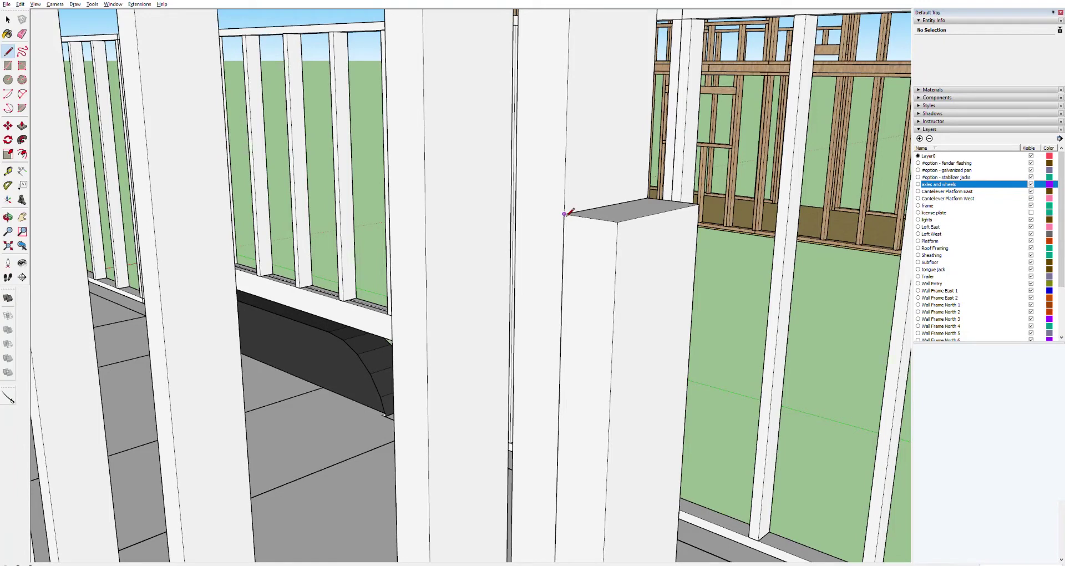
{"action": "left_click", "coordinate": [602, 206]}
{"action": "left_click", "coordinate": [608, 58]}
{"action": "left_click", "coordinate": [568, 58]}
{"action": "left_click", "coordinate": [570, 214]}
Push/Pull the rectangle out into a long horizontal board across the wall studs.
{"action": "key", "text": "p"}
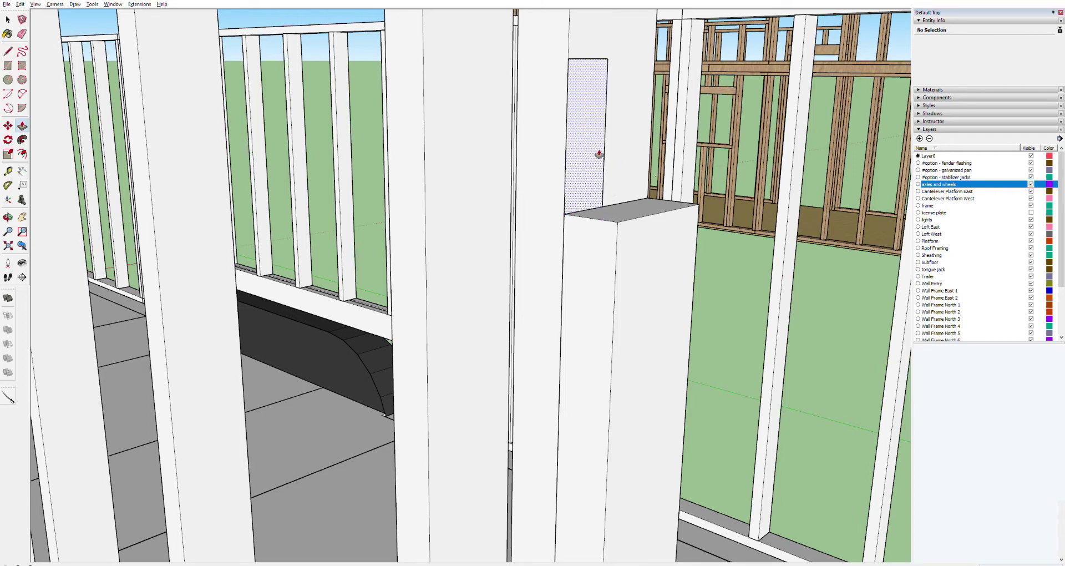
{"action": "left_click", "coordinate": [618, 162]}
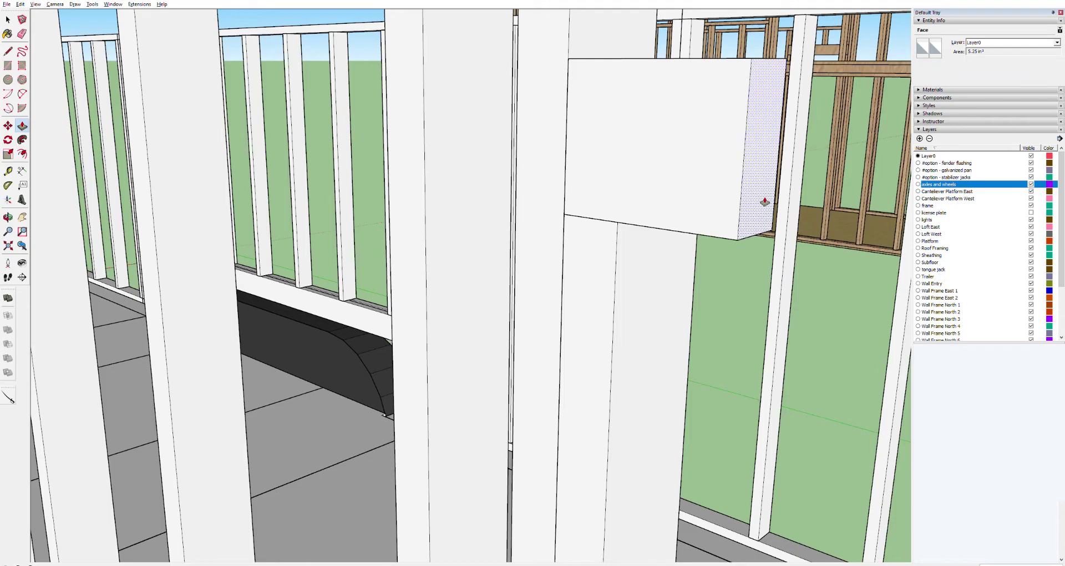
{"action": "left_click", "coordinate": [765, 201]}
{"action": "scroll", "coordinate": [766, 202], "scroll_direction": "down", "scroll_amount": 10}
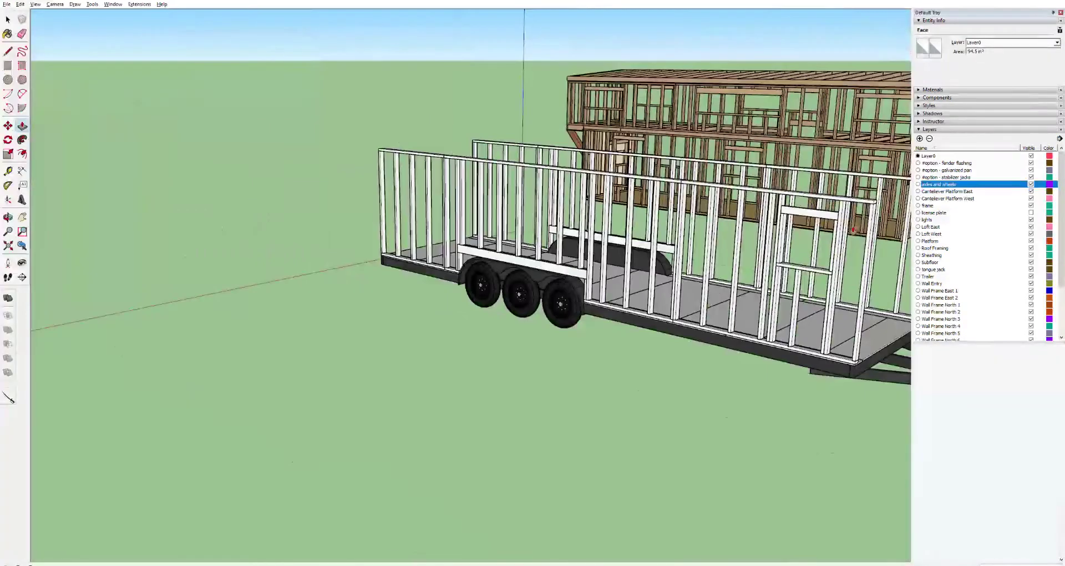
Select the entire new board and make it a component.
{"action": "scroll", "coordinate": [852, 230], "scroll_direction": "up", "scroll_amount": 8}
{"action": "key", "text": "space"}
{"action": "triple_click", "coordinate": [791, 201]}
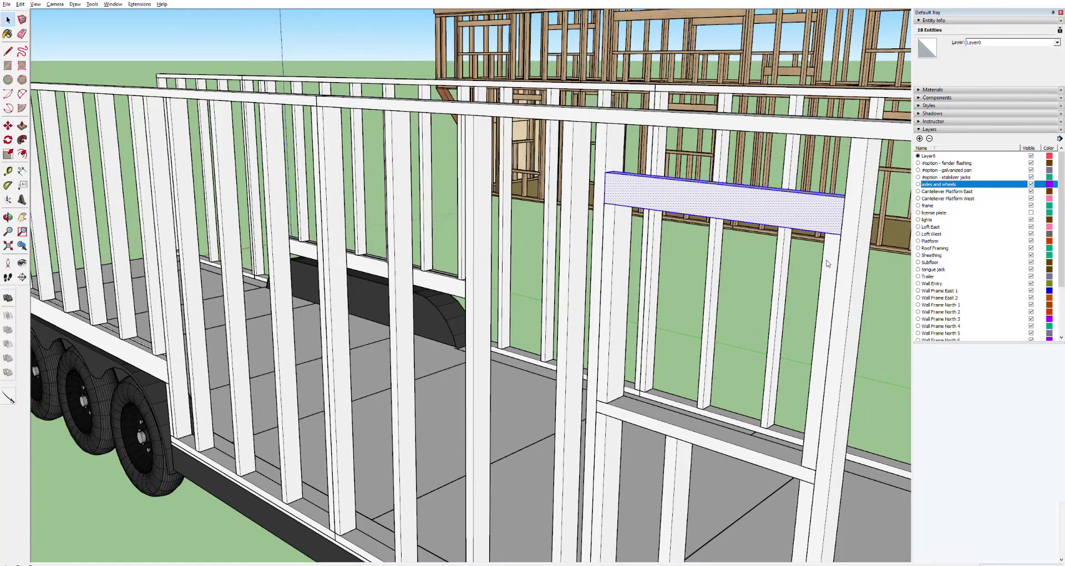
{"action": "key", "text": "g"}
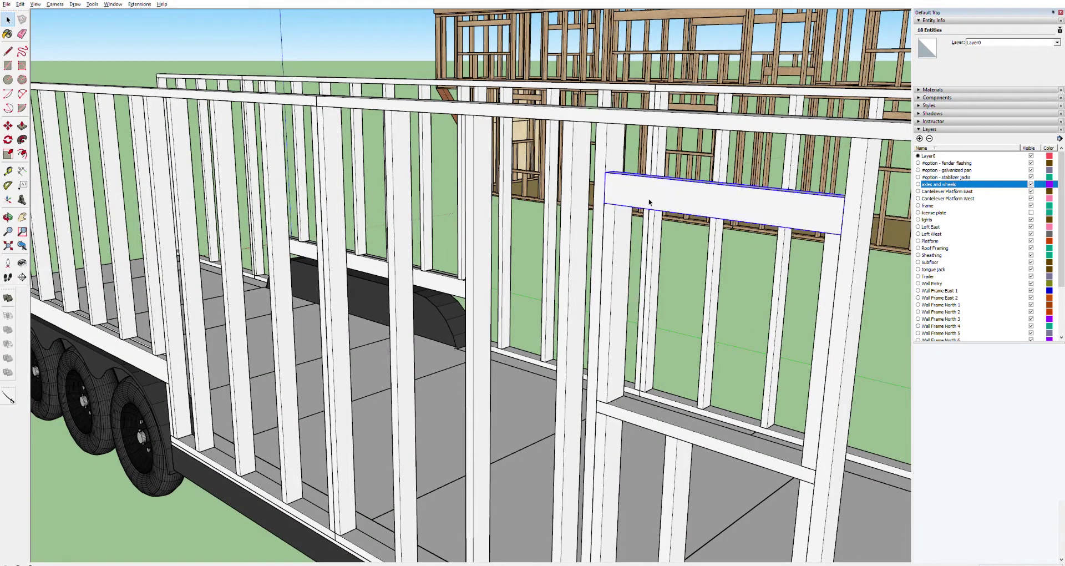
{"action": "key", "text": "o"}
{"action": "left_click_drag", "start_coordinate": [649, 202], "coordinate": [258, 208]}
{"action": "scroll", "coordinate": [288, 209], "scroll_direction": "up", "scroll_amount": 5}
Place a Ctrl-copy of the board component against the studs, then orbit out to check it.
{"action": "key", "text": "m"}
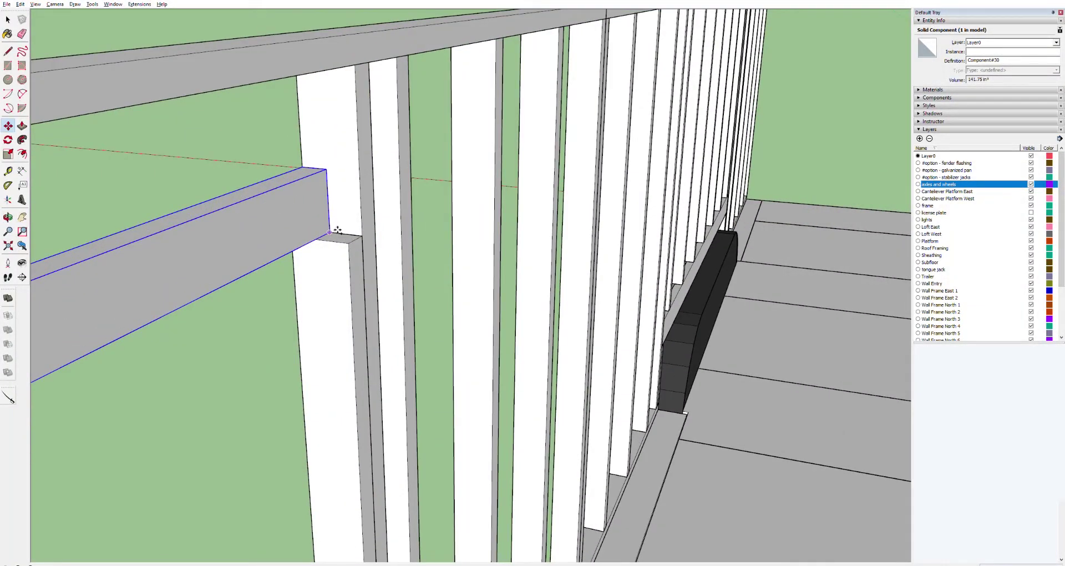
{"action": "key", "text": "ctrl"}
{"action": "left_click", "coordinate": [337, 230]}
{"action": "left_click", "coordinate": [365, 233]}
{"action": "scroll", "coordinate": [258, 241], "scroll_direction": "down", "scroll_amount": 2}
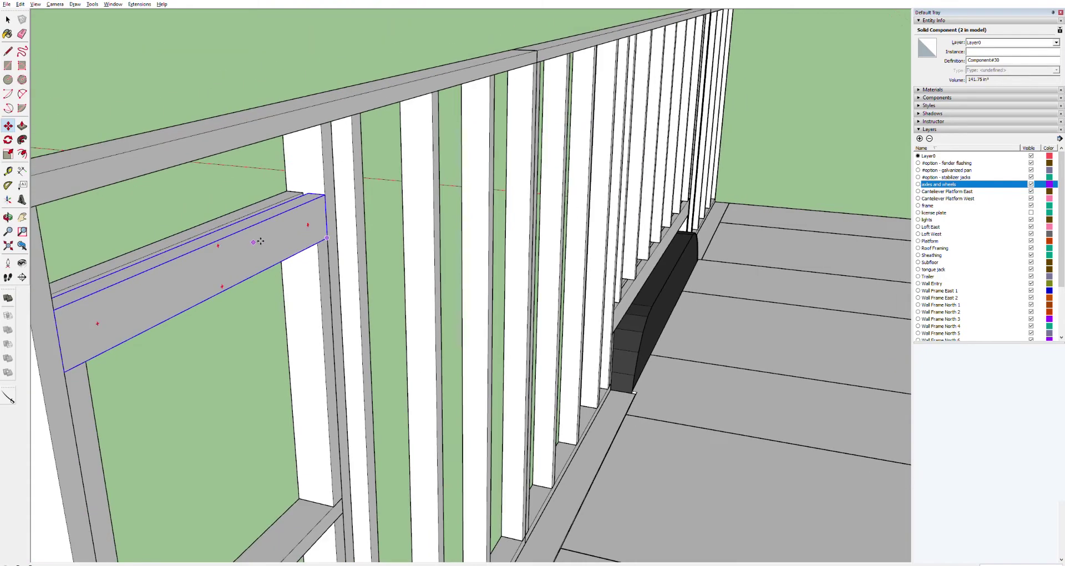
{"action": "key", "text": "o"}
{"action": "left_click_drag", "start_coordinate": [259, 241], "coordinate": [702, 202]}
{"action": "scroll", "coordinate": [603, 261], "scroll_direction": "down", "scroll_amount": 5}
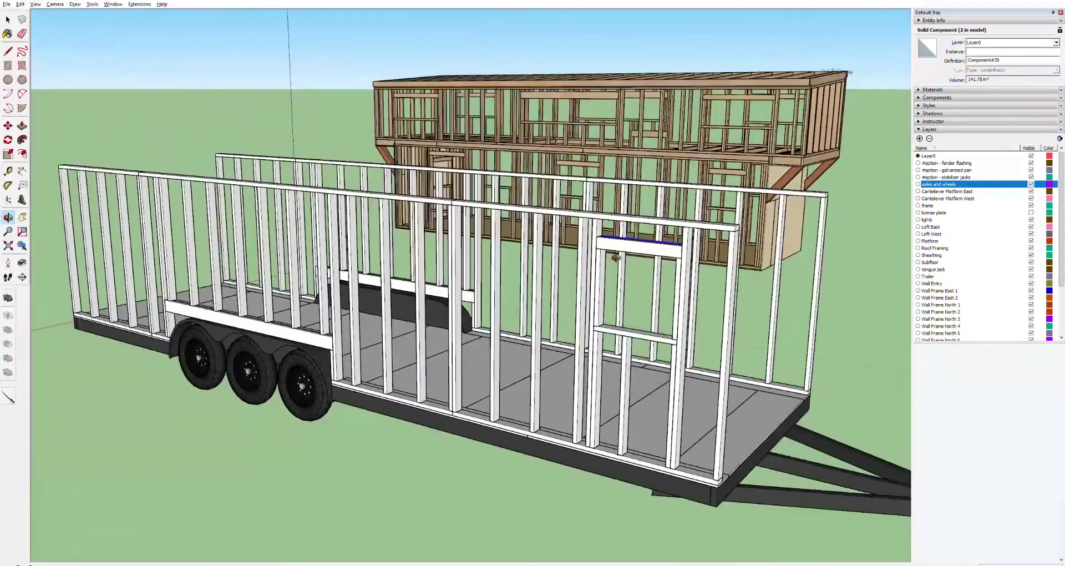
{"action": "scroll", "coordinate": [605, 261], "scroll_direction": "up", "scroll_amount": 4}
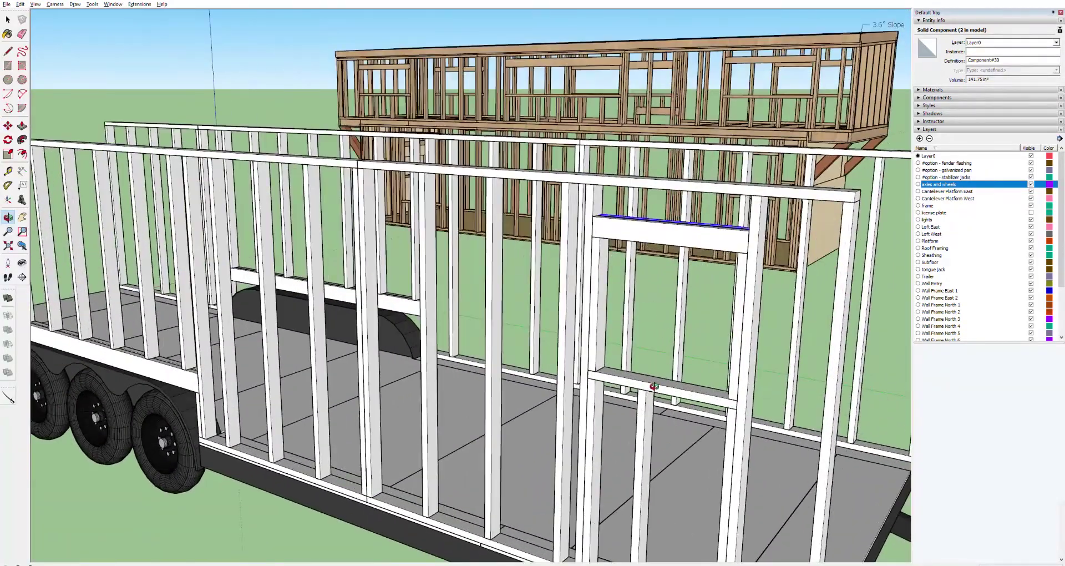
{"action": "left_click_drag", "start_coordinate": [641, 396], "coordinate": [725, 358]}
{"action": "key", "text": "space"}
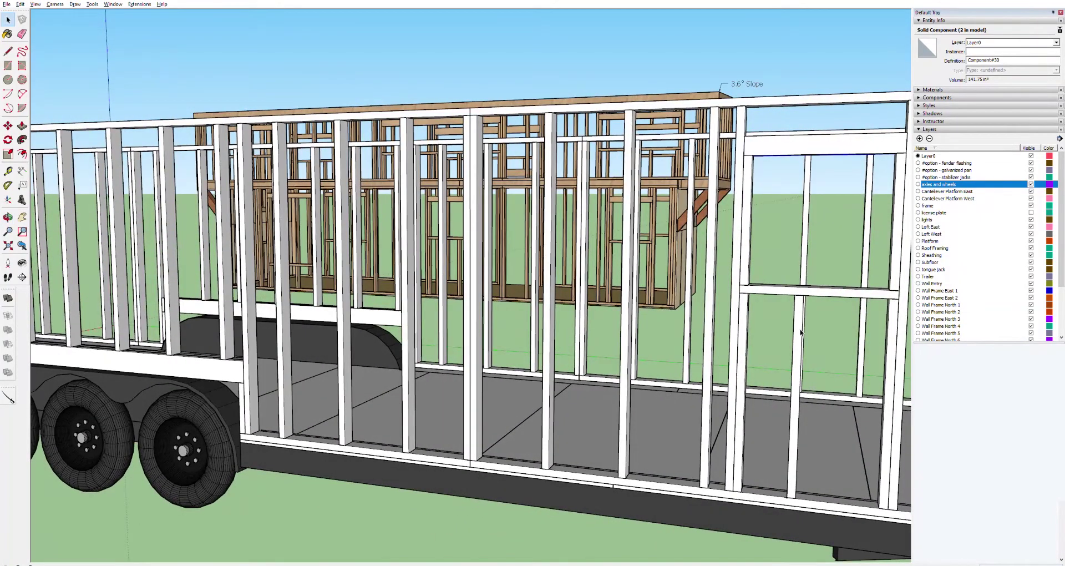
Copy the opening's vertical stud upward so the copy sits above the cross member.
{"action": "left_click", "coordinate": [801, 332]}
{"action": "key", "text": "m"}
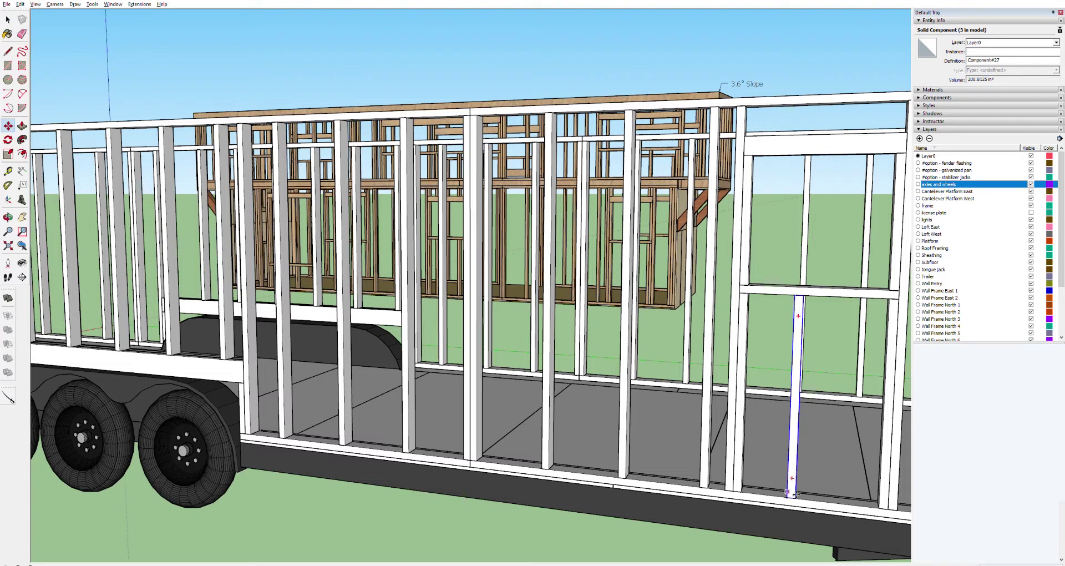
{"action": "left_click", "coordinate": [800, 496]}
{"action": "key", "text": "Escape"}
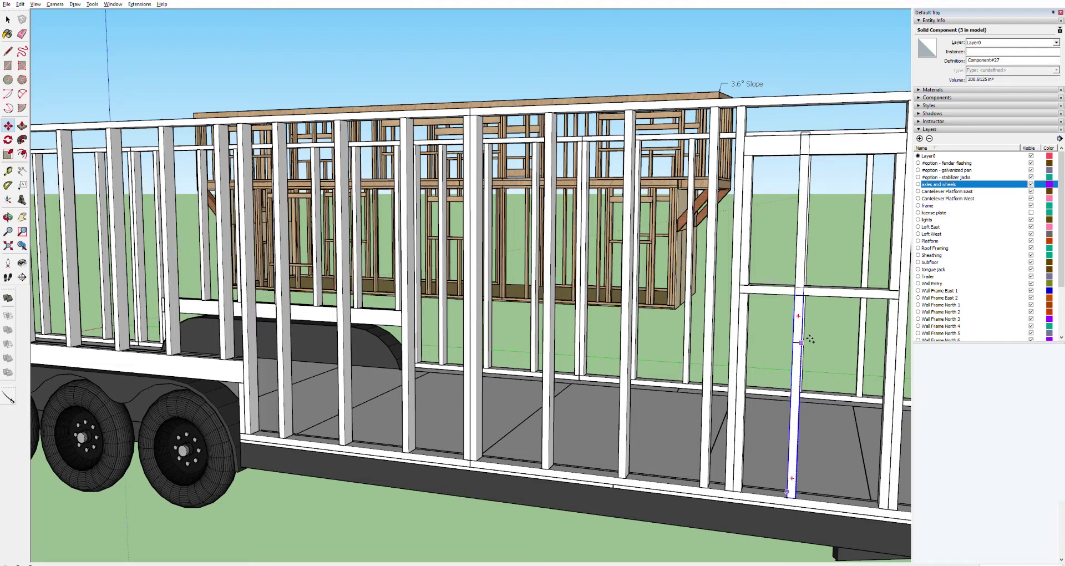
{"action": "left_click", "coordinate": [811, 321]}
{"action": "key", "text": "ctrl"}
{"action": "left_click", "coordinate": [804, 133]}
{"action": "middle_click_drag", "start_coordinate": [804, 133], "coordinate": [695, 278]}
{"action": "scroll", "coordinate": [695, 277], "scroll_direction": "up", "scroll_amount": 8}
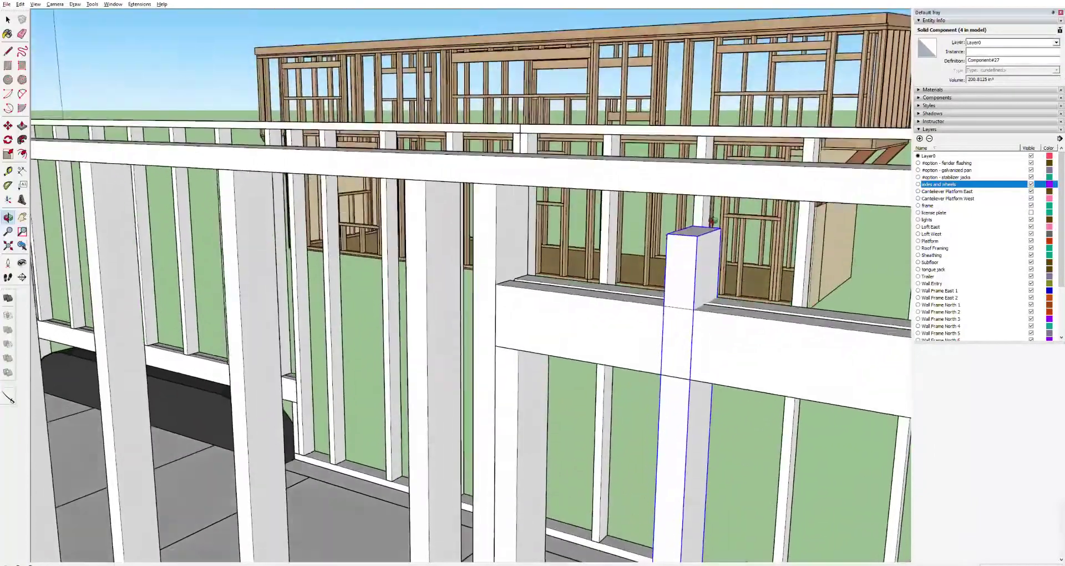
{"action": "scroll", "coordinate": [712, 221], "scroll_direction": "down", "scroll_amount": 4}
Move the copied stud up until it meets the top plate.
{"action": "middle_click_drag", "start_coordinate": [712, 221], "coordinate": [706, 212]}
{"action": "scroll", "coordinate": [705, 211], "scroll_direction": "up", "scroll_amount": 5}
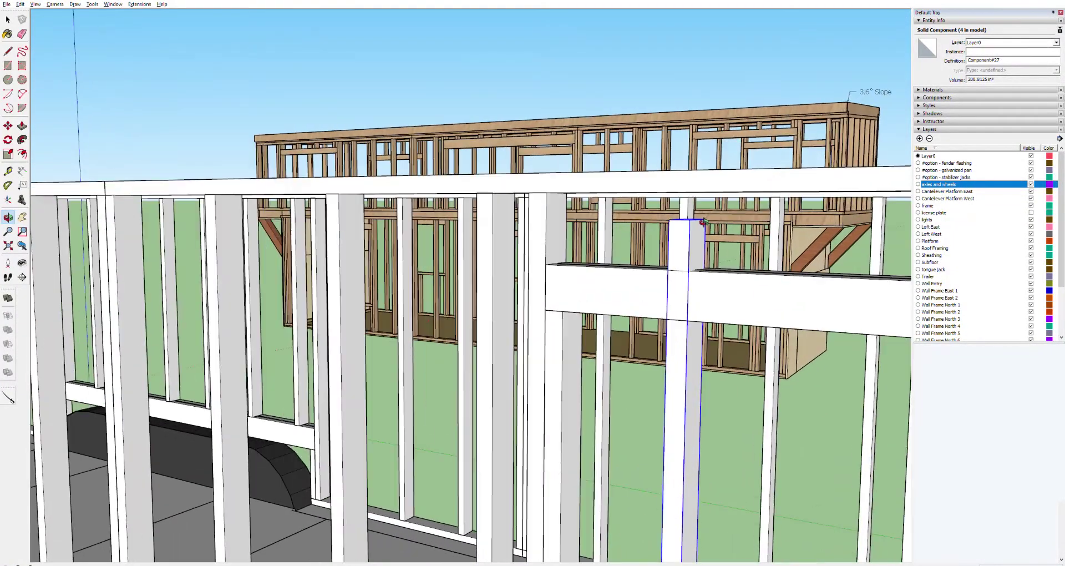
{"action": "scroll", "coordinate": [702, 221], "scroll_direction": "up", "scroll_amount": 3}
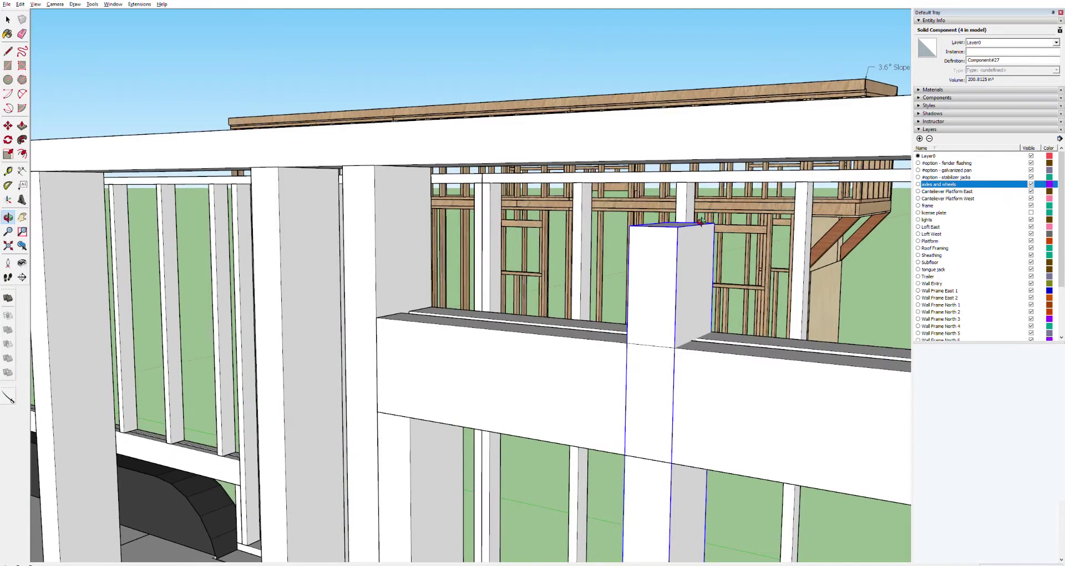
{"action": "key", "text": "m"}
{"action": "left_click_drag", "start_coordinate": [685, 227], "coordinate": [688, 160]}
{"action": "scroll", "coordinate": [670, 305], "scroll_direction": "down", "scroll_amount": 6}
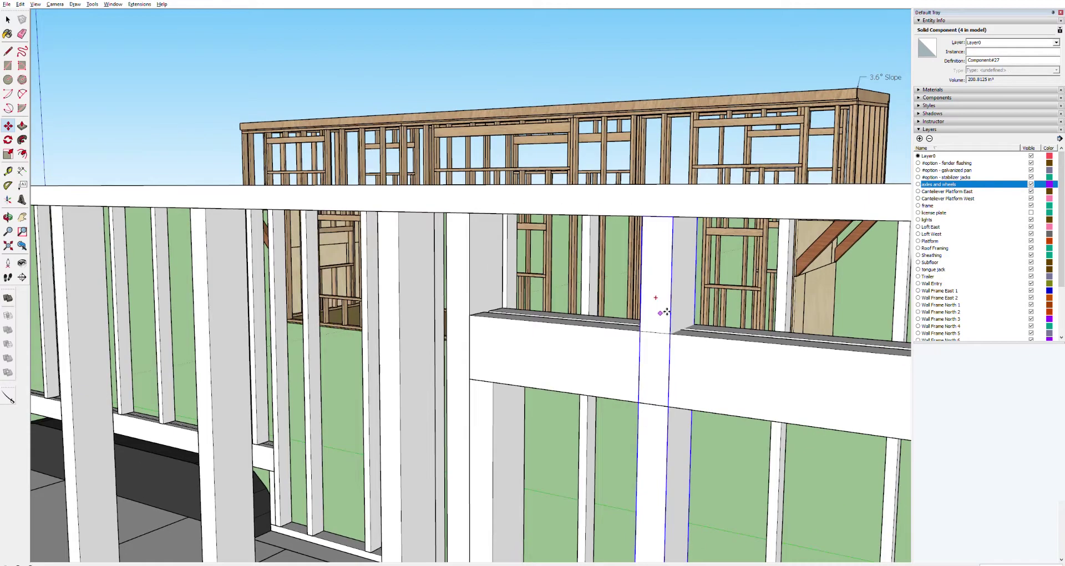
{"action": "scroll", "coordinate": [681, 493], "scroll_direction": "up", "scroll_amount": 4}
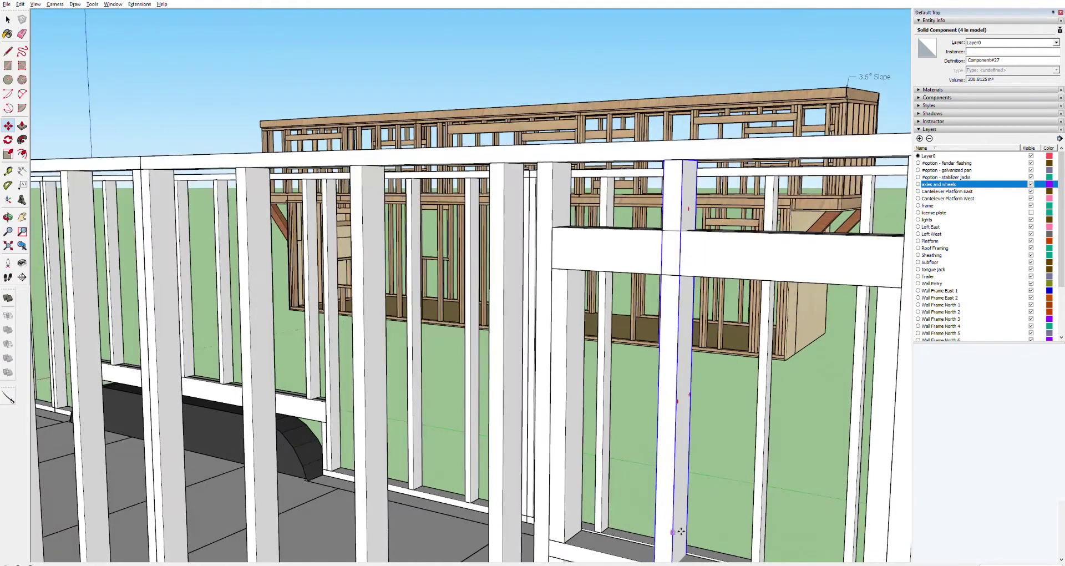
{"action": "middle_click_drag", "start_coordinate": [682, 538], "coordinate": [663, 288]}
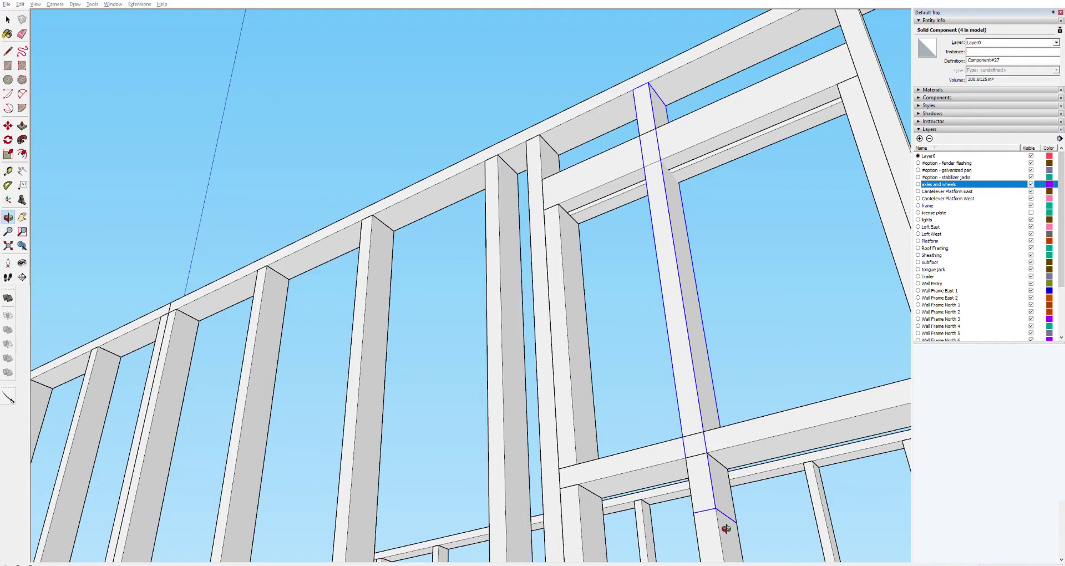
Inside the stud component, Push/Pull its bottom face up to just below the top beam.
{"action": "key", "text": "space"}
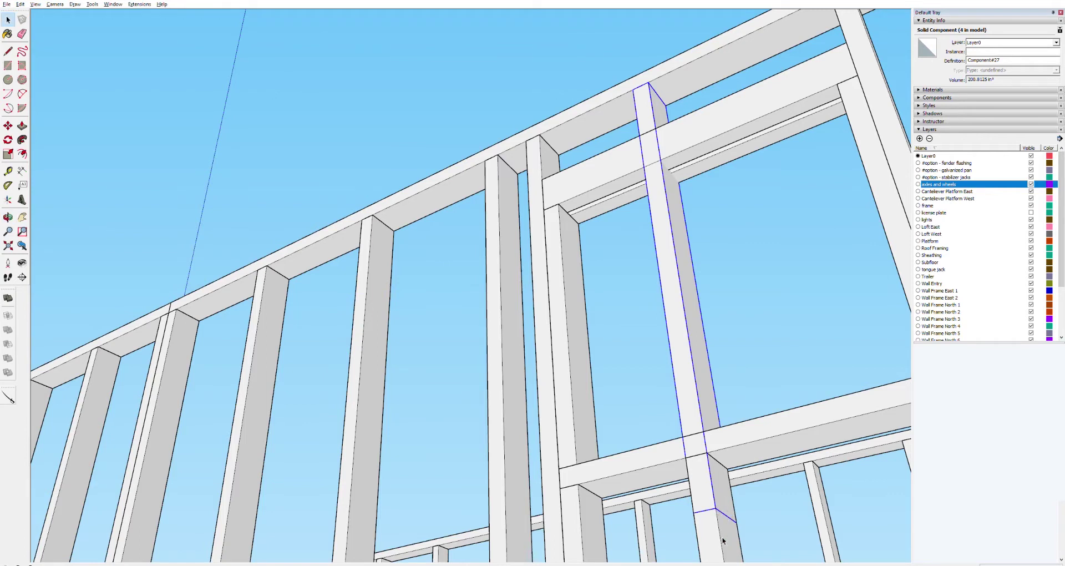
{"action": "left_click", "coordinate": [719, 540]}
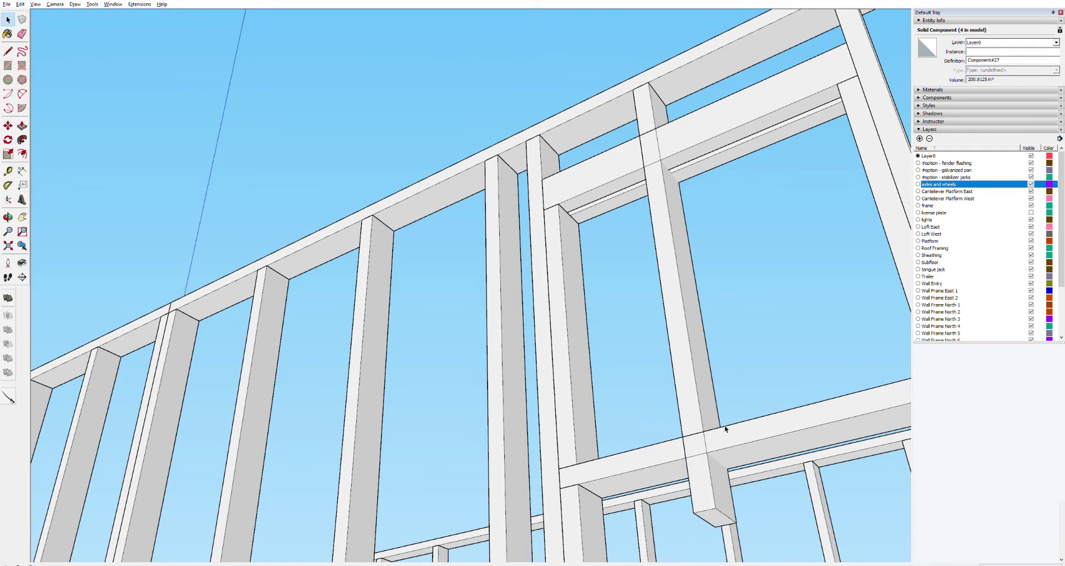
{"action": "double_click", "coordinate": [713, 513]}
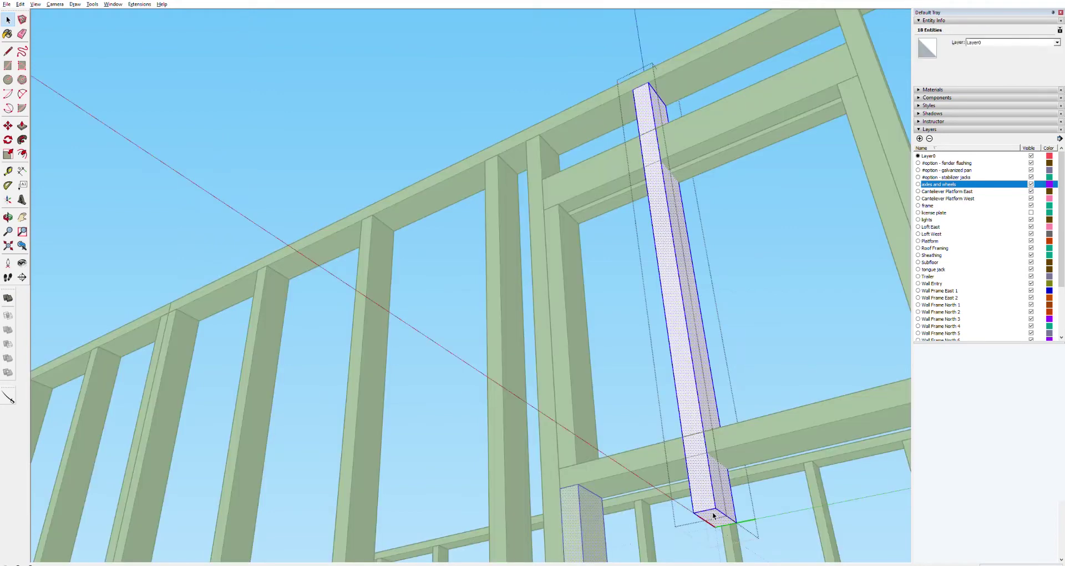
{"action": "key", "text": "p"}
{"action": "left_click", "coordinate": [719, 513]}
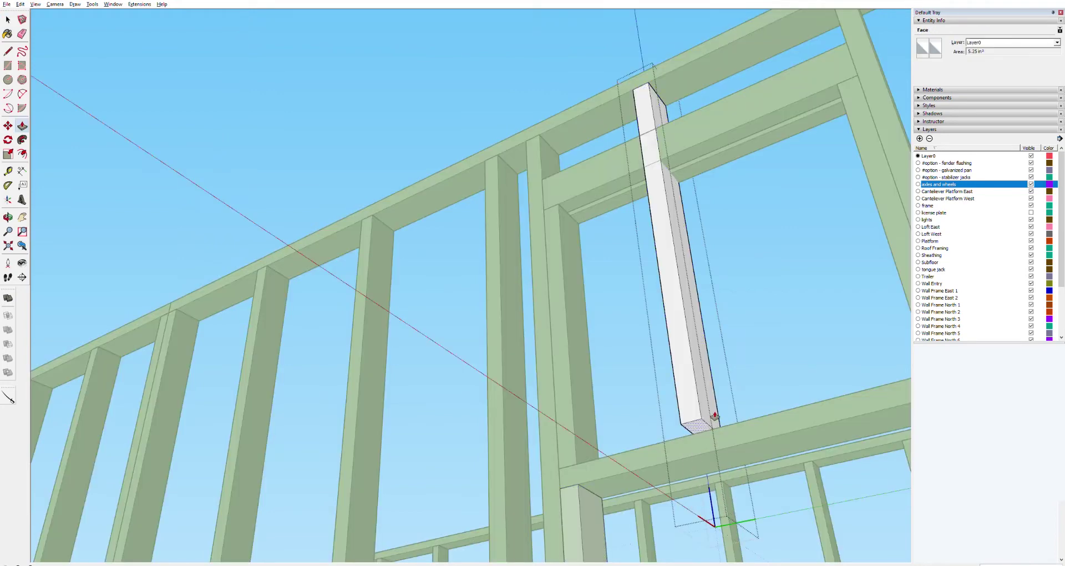
{"action": "left_click", "coordinate": [652, 124]}
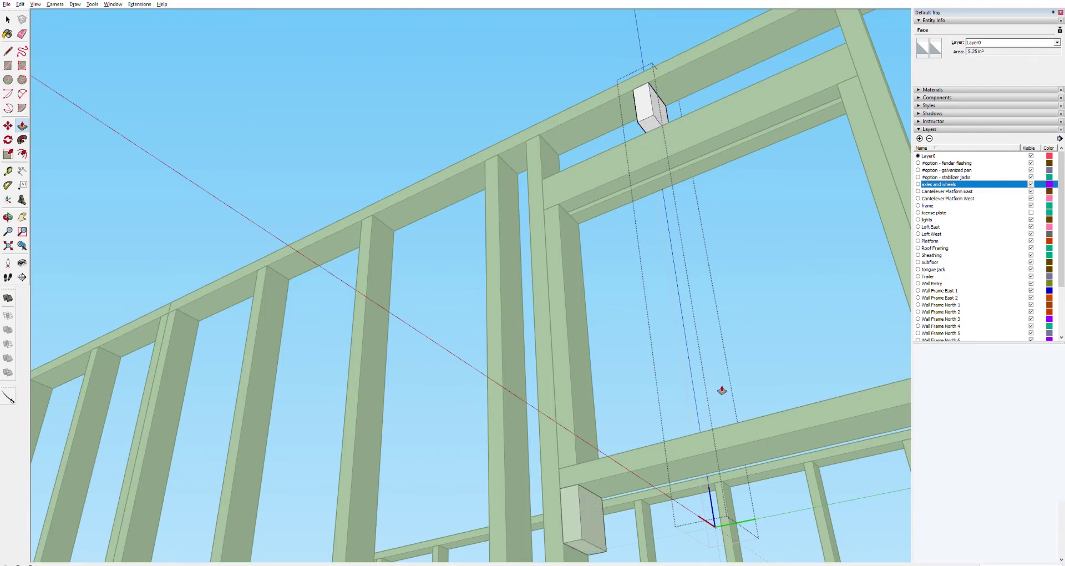
{"action": "key", "text": "space"}
{"action": "left_click", "coordinate": [495, 98]}
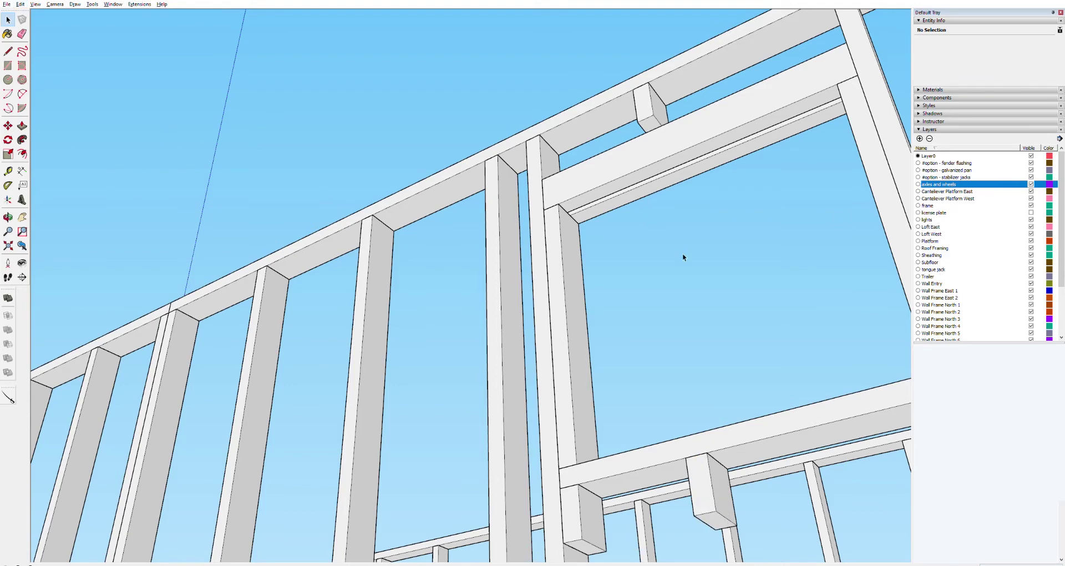
Delete the lower stud below the middle rail in the window opening.
{"action": "scroll", "coordinate": [672, 277], "scroll_direction": "down", "scroll_amount": 5}
{"action": "scroll", "coordinate": [712, 340], "scroll_direction": "up", "scroll_amount": 3}
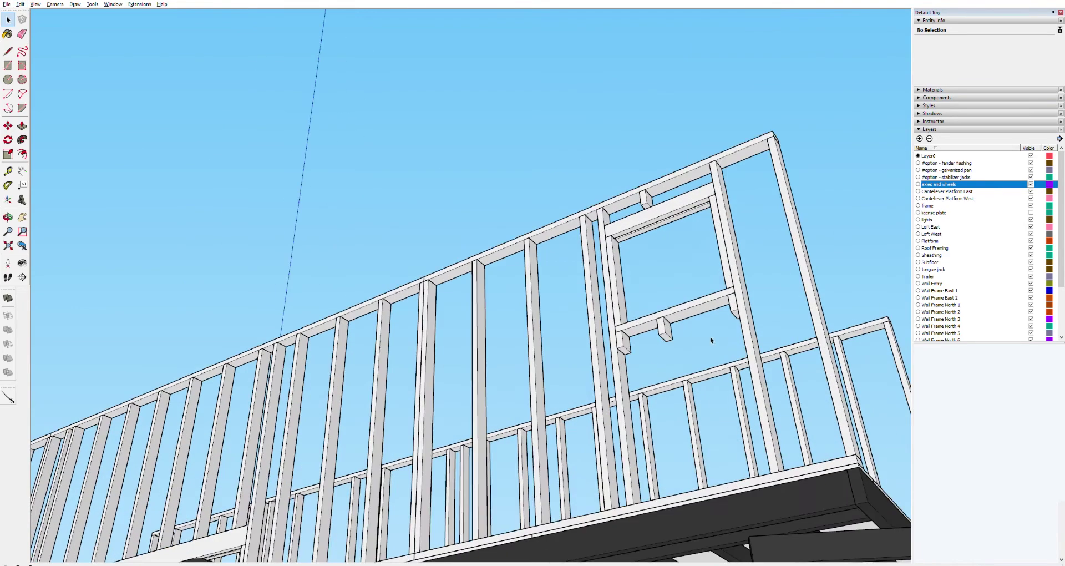
{"action": "double_click", "coordinate": [677, 293]}
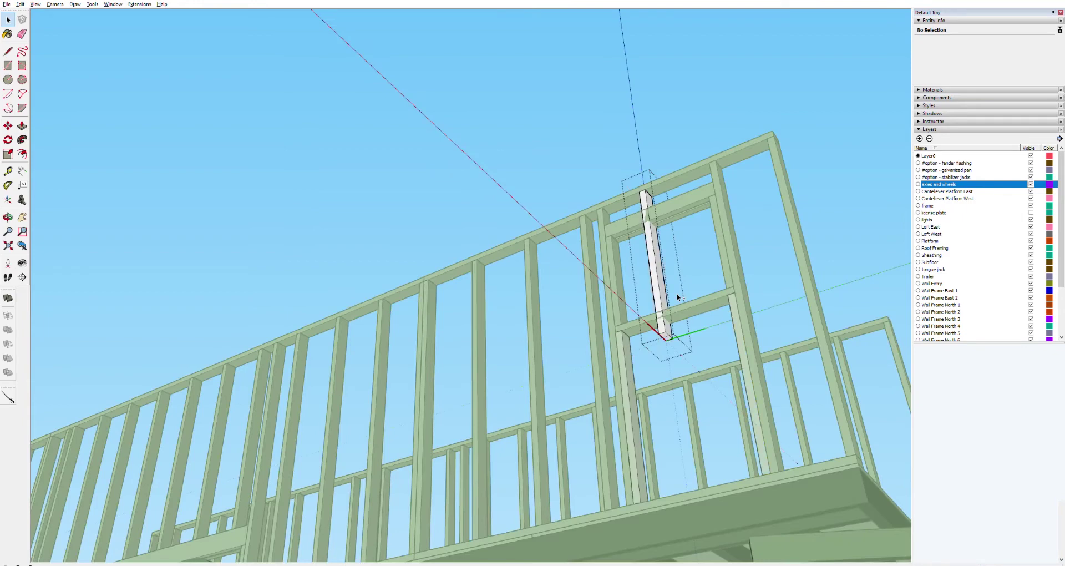
{"action": "key", "text": "Escape"}
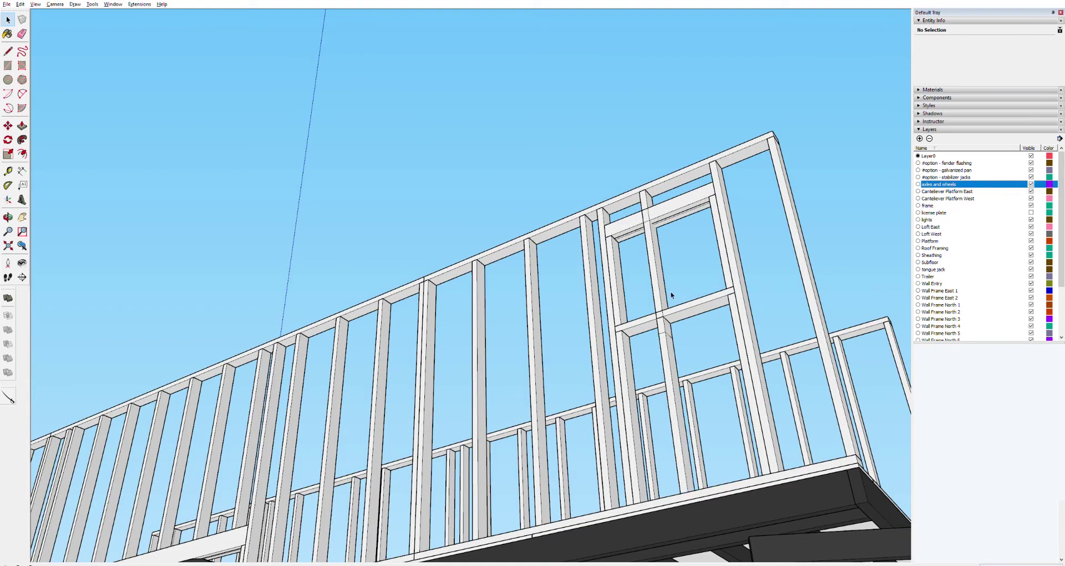
{"action": "left_click", "coordinate": [661, 287]}
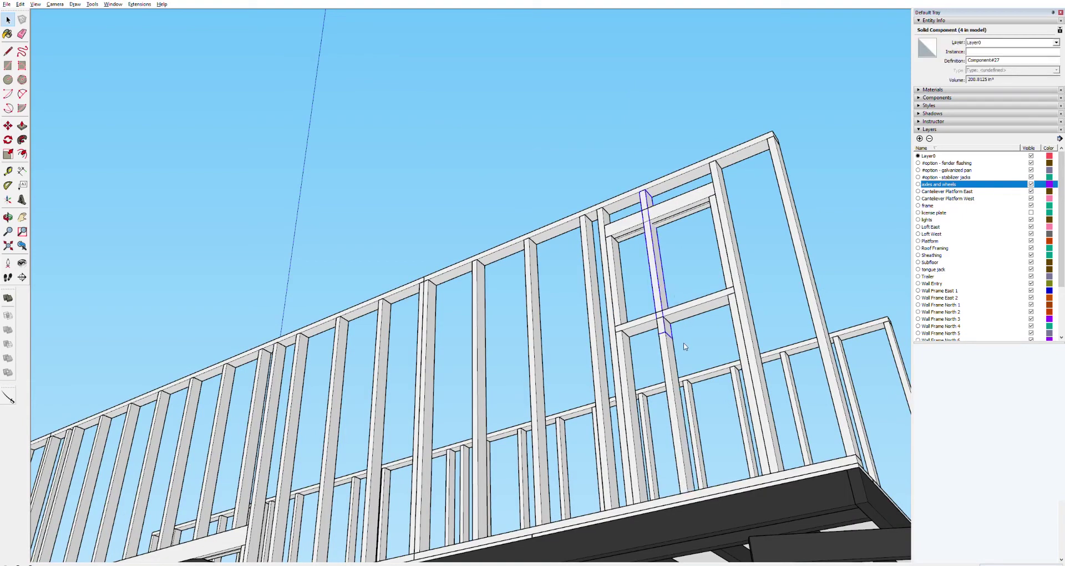
{"action": "left_click", "coordinate": [674, 373]}
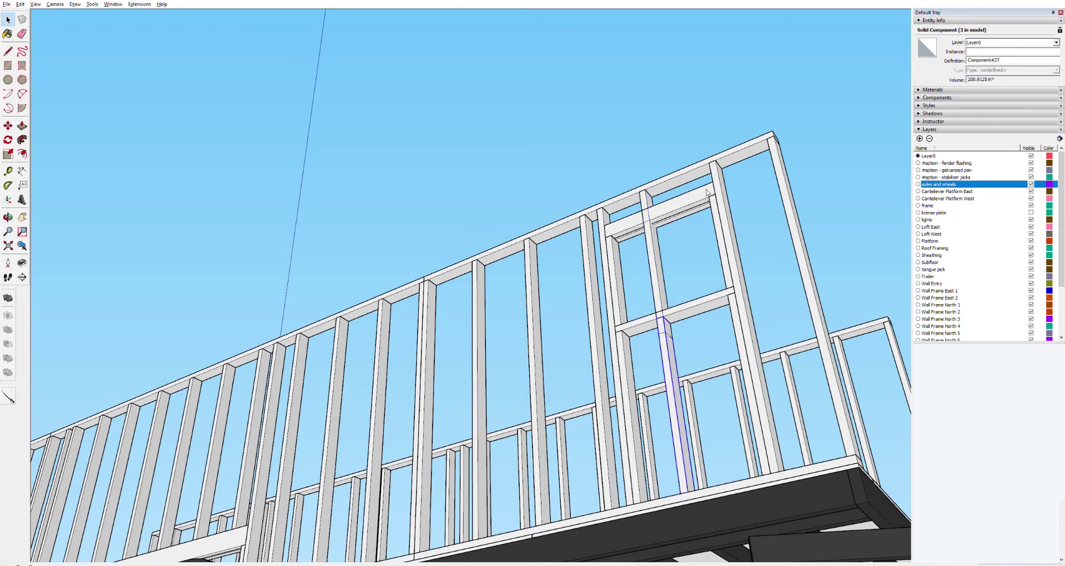
{"action": "key", "text": "Delete"}
Shorten the remaining upper stud by raising its bottom face, then exit the component.
{"action": "double_click", "coordinate": [664, 335]}
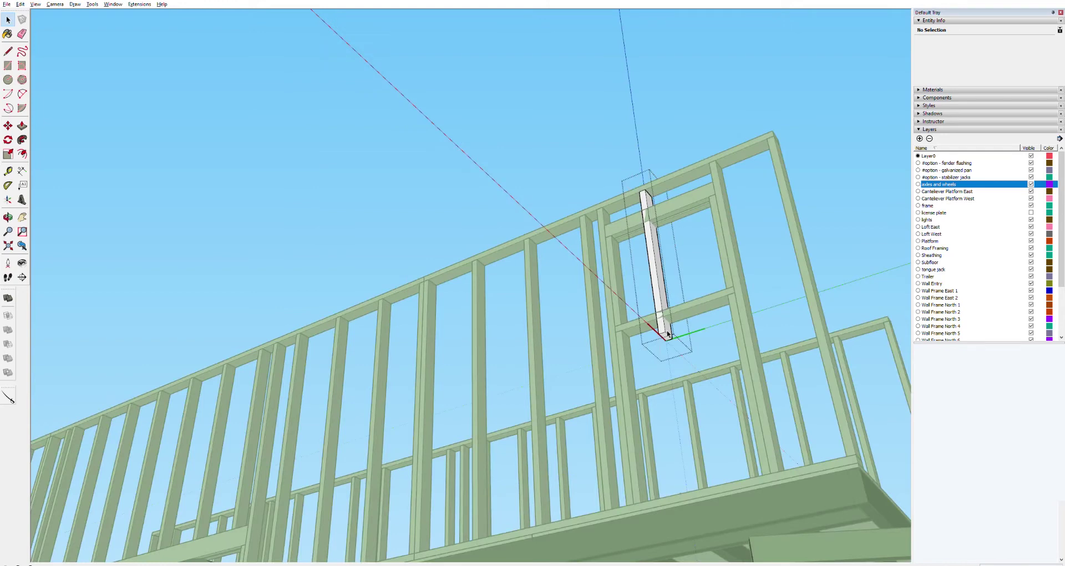
{"action": "key", "text": "ctrl+a"}
{"action": "key", "text": "p"}
{"action": "left_click_drag", "start_coordinate": [671, 332], "coordinate": [653, 207]}
{"action": "key", "text": "space"}
{"action": "left_click", "coordinate": [521, 169]}
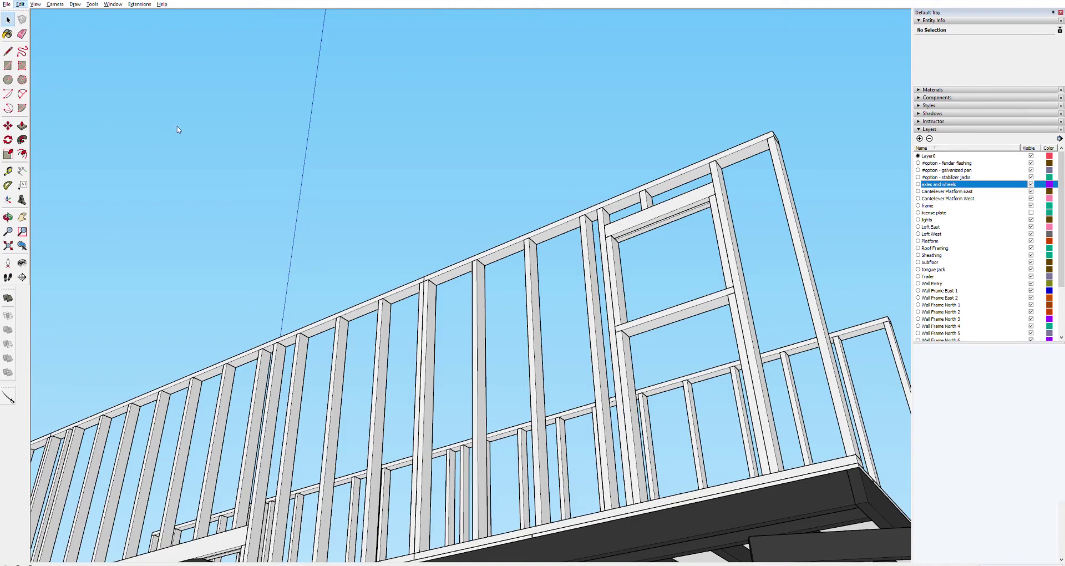
Undo to restore the window stud and view the trailer from a level side angle.
{"action": "key", "text": "ctrl+z"}
{"action": "middle_click_drag", "start_coordinate": [677, 306], "coordinate": [745, 411]}
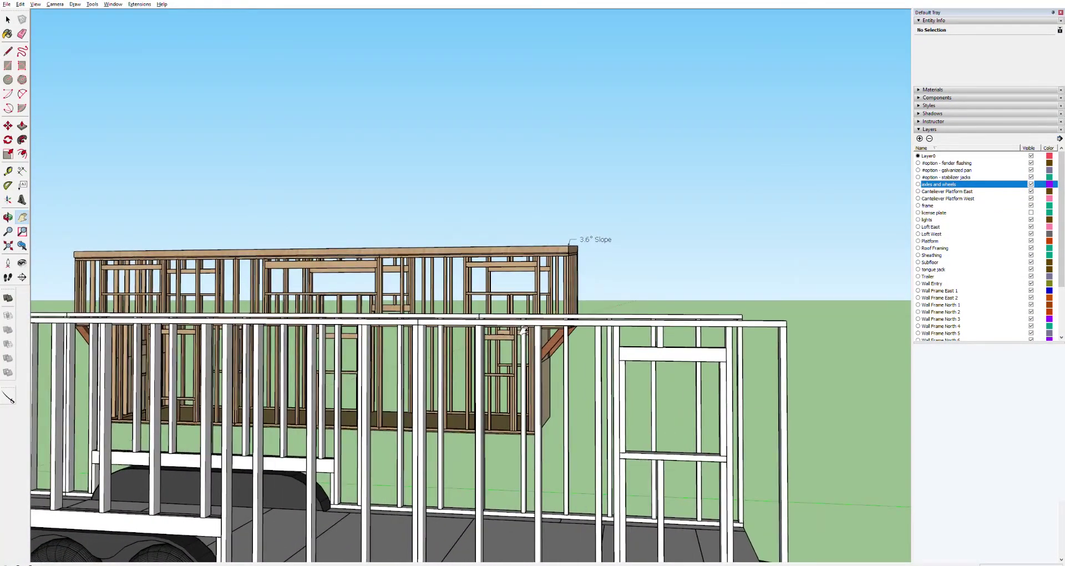
{"action": "scroll", "coordinate": [512, 336], "scroll_direction": "up", "scroll_amount": 10}
{"action": "scroll", "coordinate": [511, 336], "scroll_direction": "up", "scroll_amount": 1}
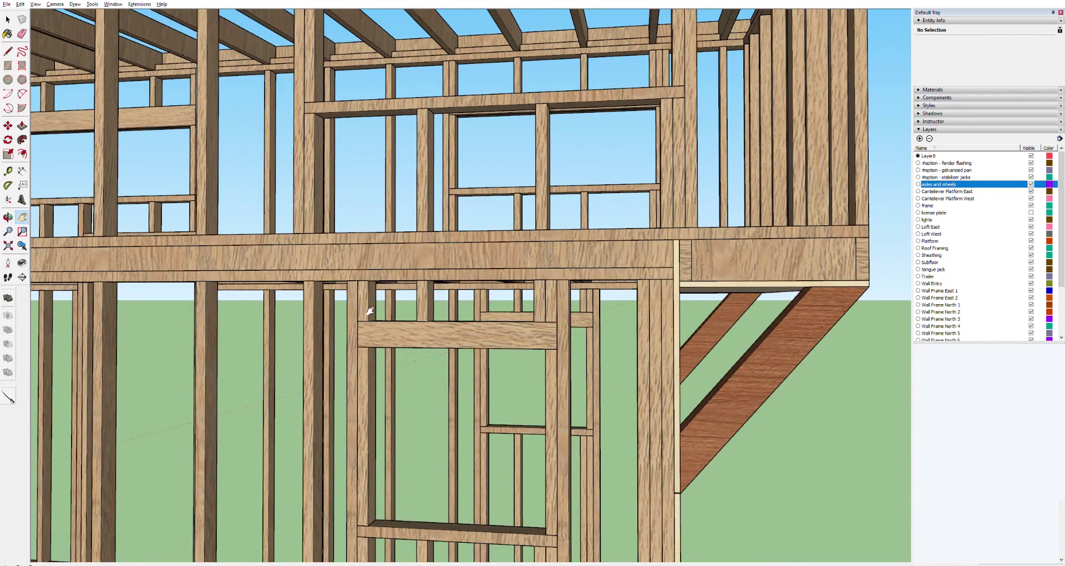
{"action": "key", "text": "space"}
Open the wooden wall frame group and inspect the studs beside the window and the cripple block.
{"action": "left_click", "coordinate": [425, 301]}
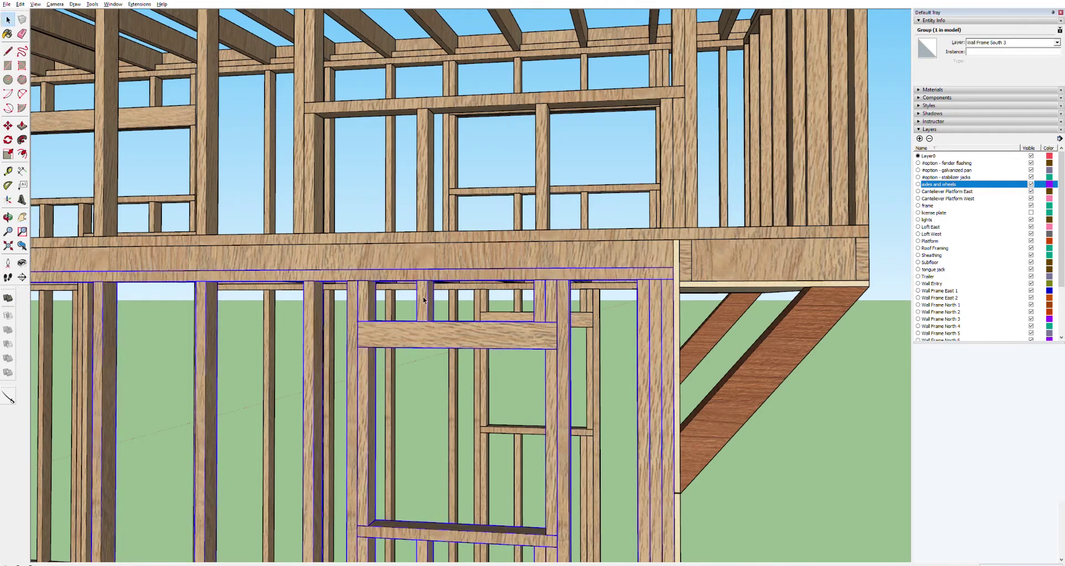
{"action": "double_click", "coordinate": [425, 300]}
{"action": "left_click", "coordinate": [367, 300]}
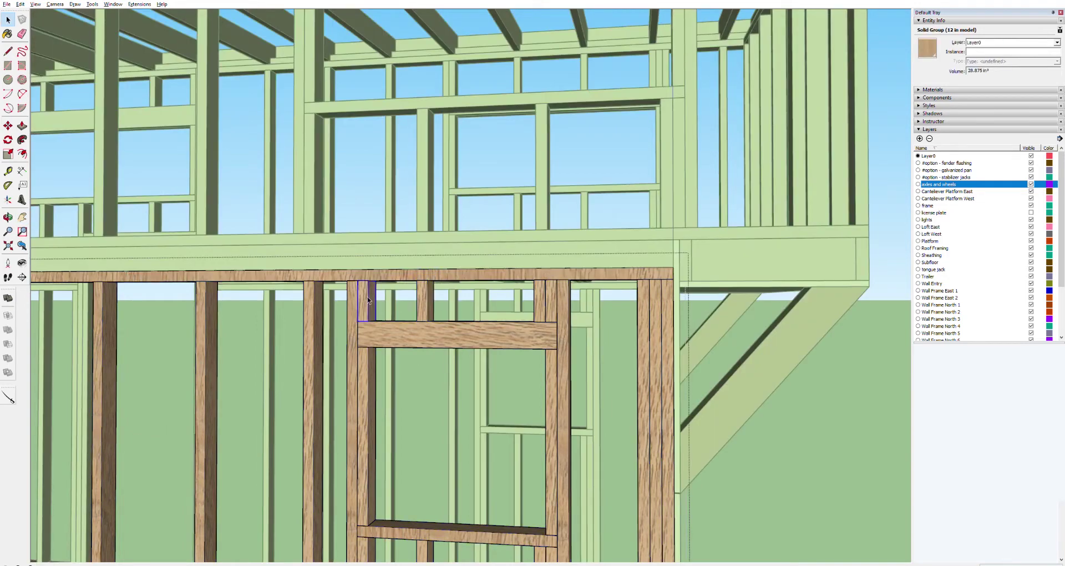
{"action": "left_click", "coordinate": [552, 309]}
{"action": "left_click", "coordinate": [560, 293]}
{"action": "left_click", "coordinate": [368, 302]}
{"action": "scroll", "coordinate": [433, 308], "scroll_direction": "down", "scroll_amount": 15}
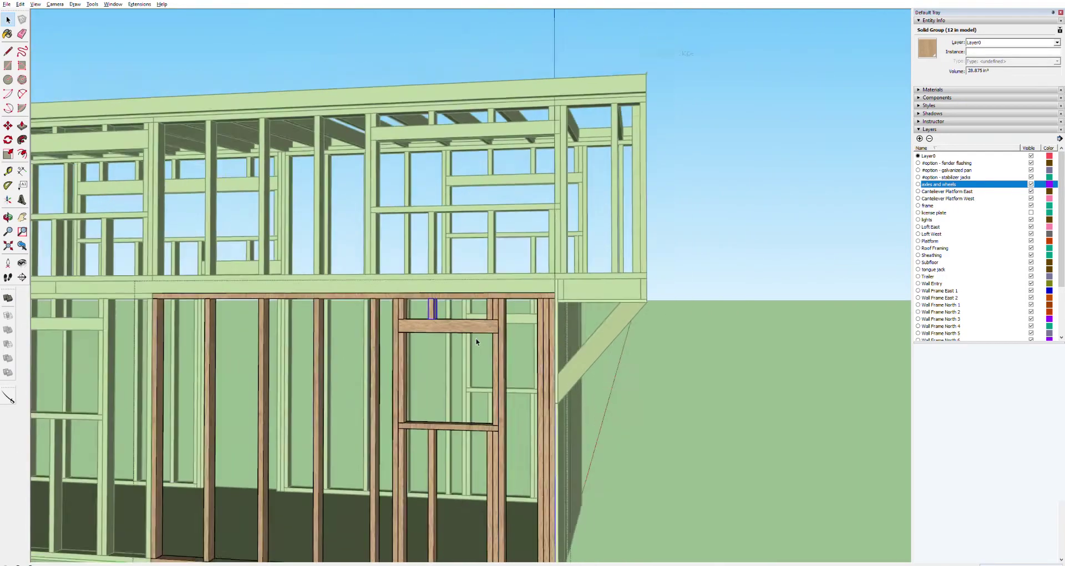
{"action": "scroll", "coordinate": [559, 353], "scroll_direction": "up", "scroll_amount": 5}
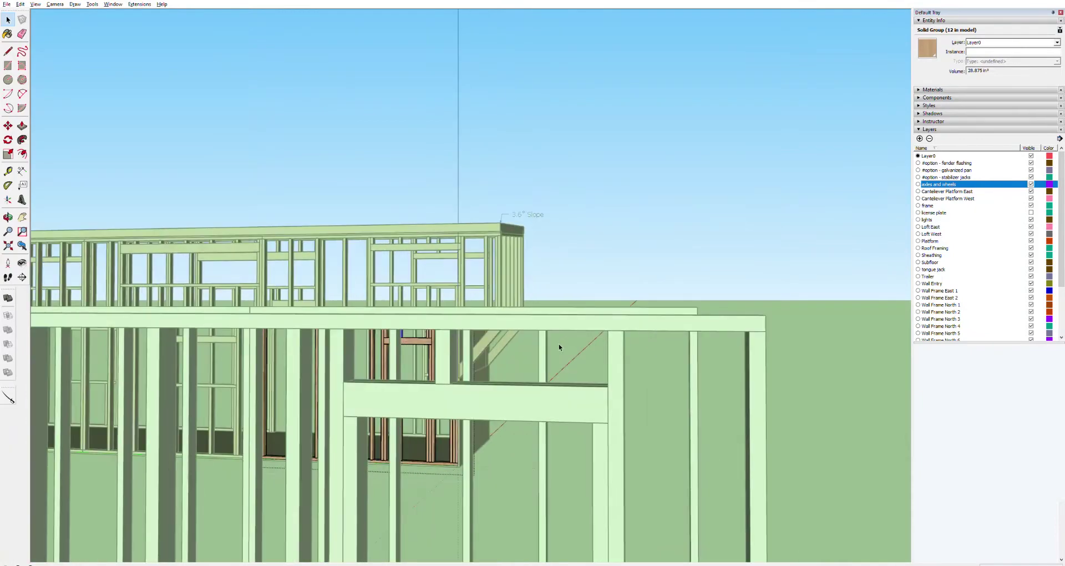
Exit the wooden wall group and zoom in on the mid-height floor beam.
{"action": "key", "text": "Escape"}
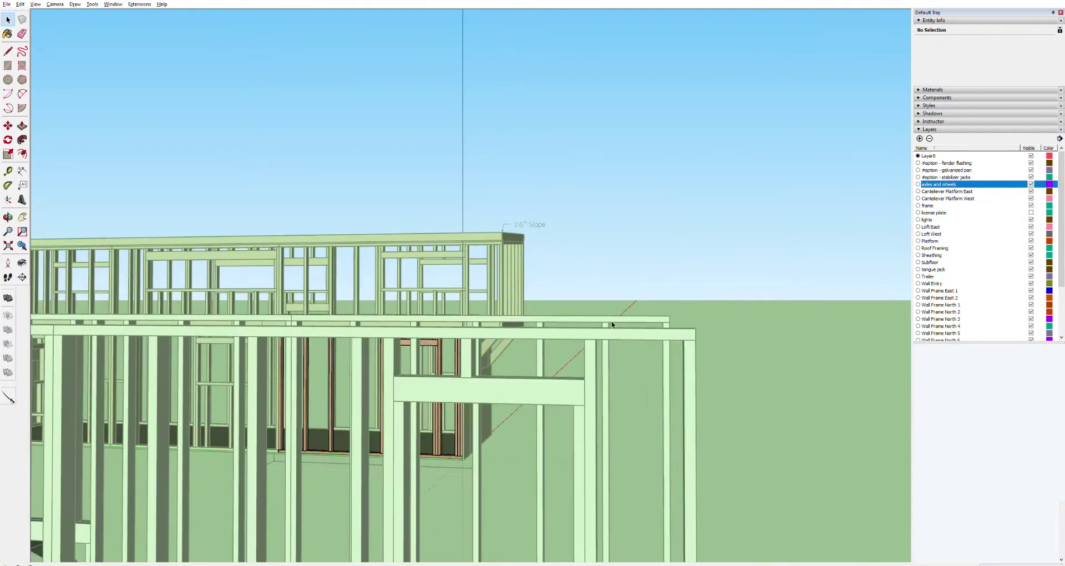
{"action": "key", "text": "Escape"}
{"action": "scroll", "coordinate": [646, 289], "scroll_direction": "down", "scroll_amount": 5}
{"action": "middle_click_drag", "start_coordinate": [559, 490], "coordinate": [530, 445]}
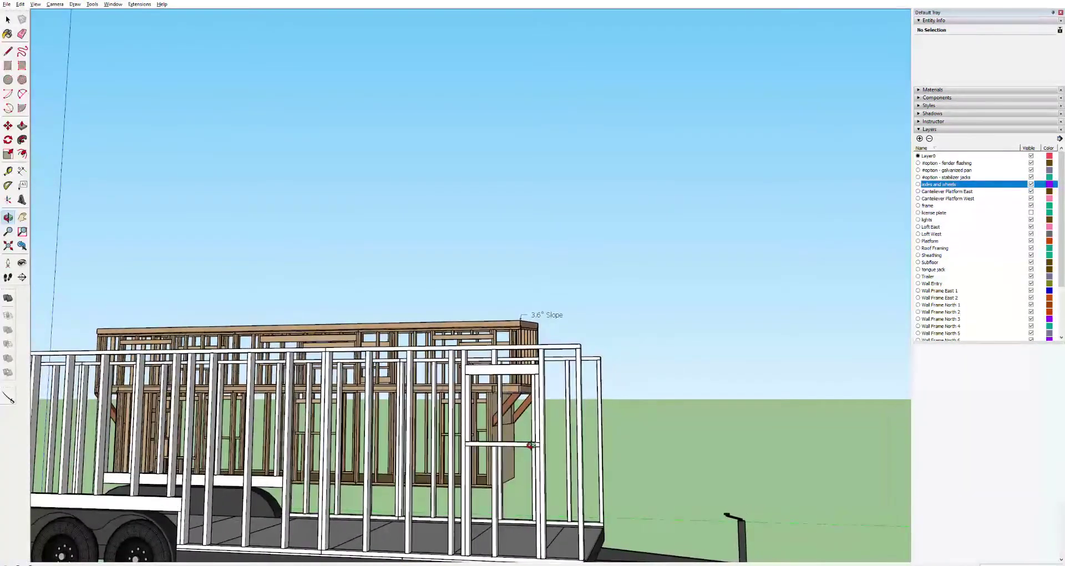
{"action": "key", "text": "h"}
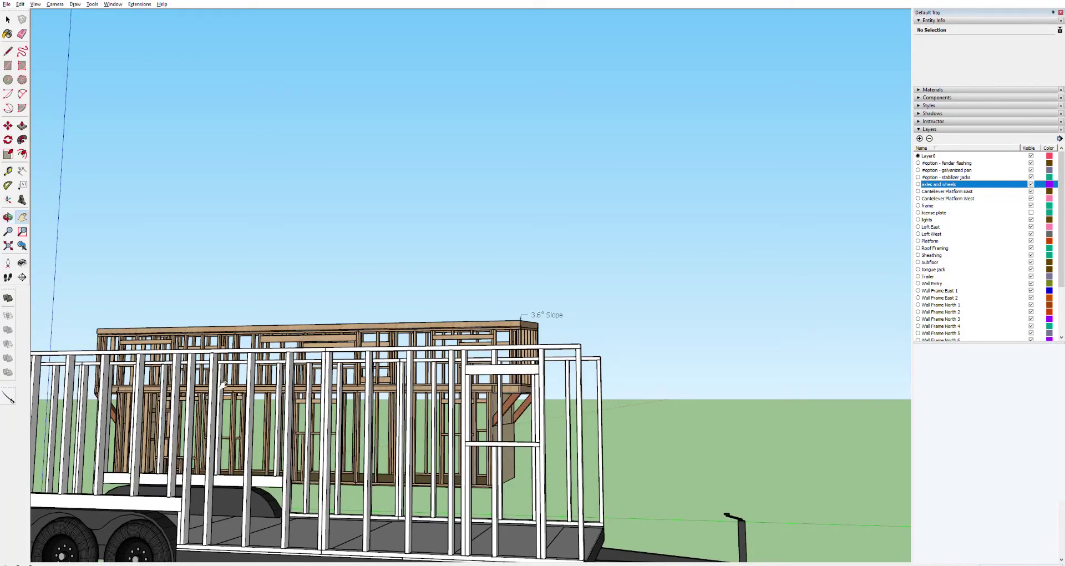
{"action": "scroll", "coordinate": [312, 482], "scroll_direction": "up", "scroll_amount": 3}
{"action": "scroll", "coordinate": [377, 456], "scroll_direction": "up", "scroll_amount": 3}
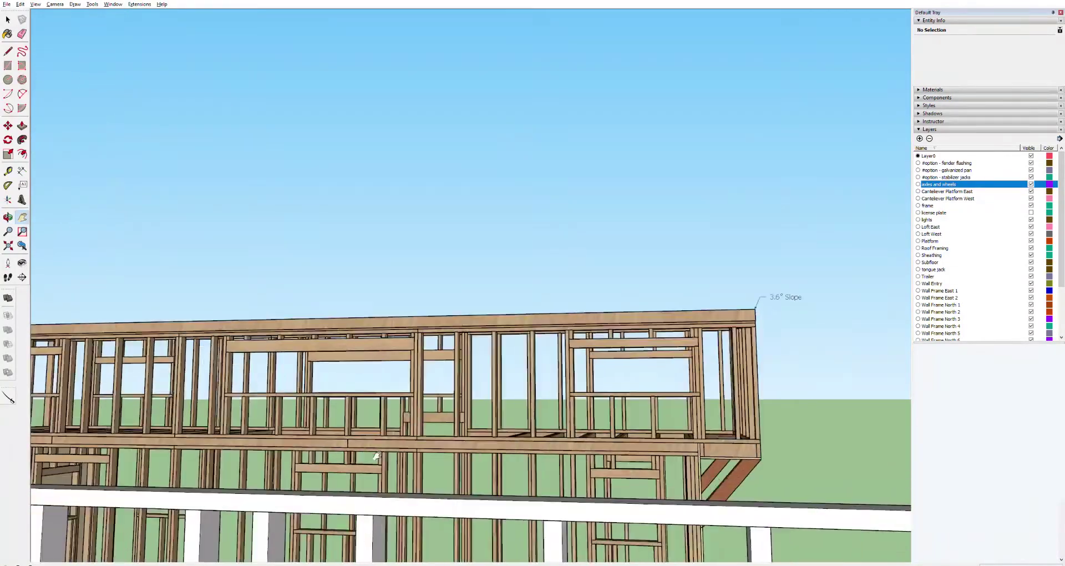
{"action": "scroll", "coordinate": [376, 456], "scroll_direction": "up", "scroll_amount": 5}
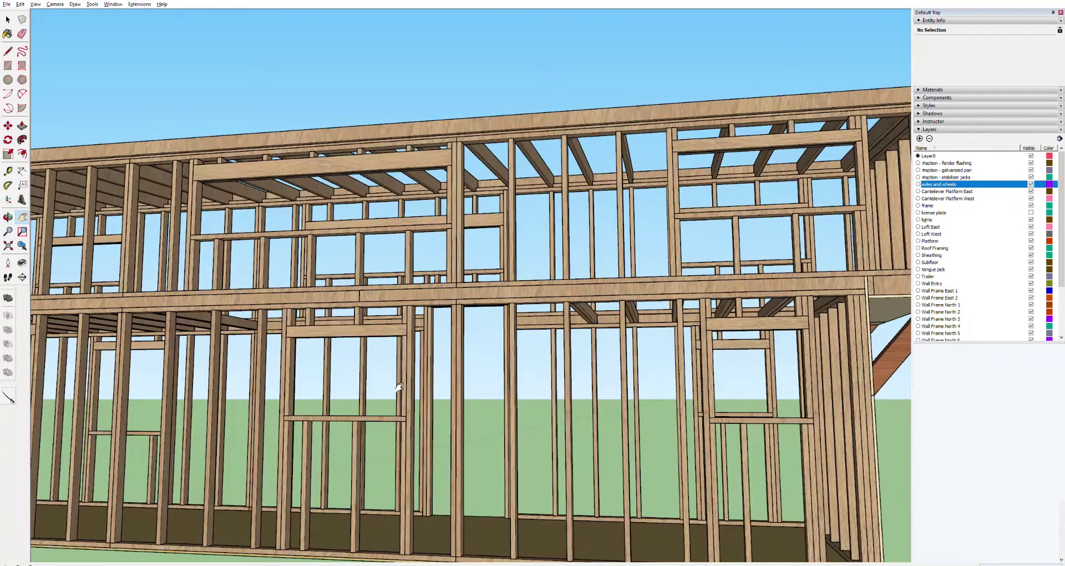
Tape-measure along the beam from its lower corner to the stud junction.
{"action": "key", "text": "t"}
{"action": "left_click", "coordinate": [865, 288]}
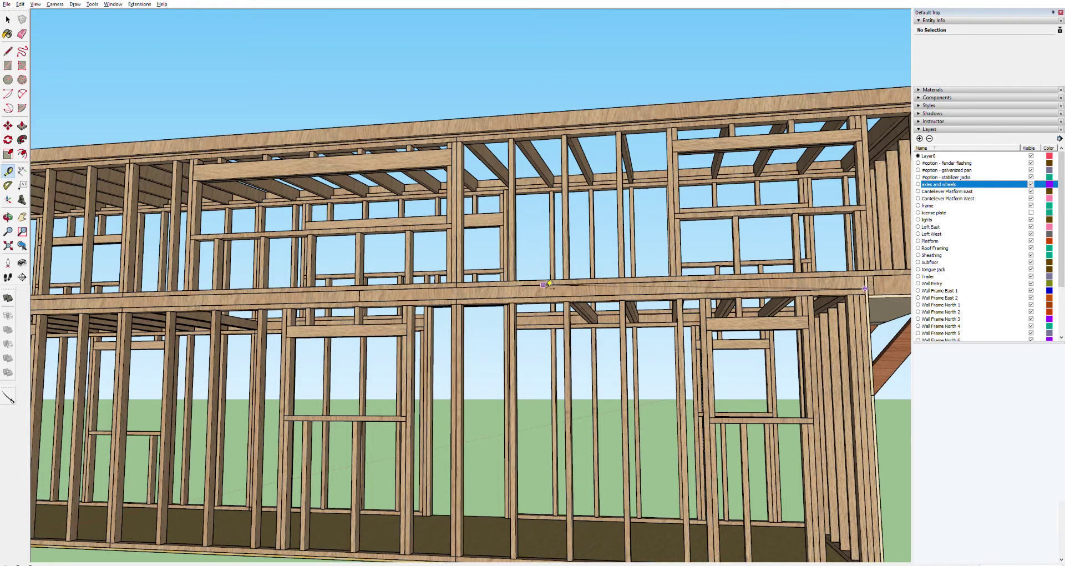
{"action": "key", "text": "Escape"}
{"action": "left_click", "coordinate": [865, 294]}
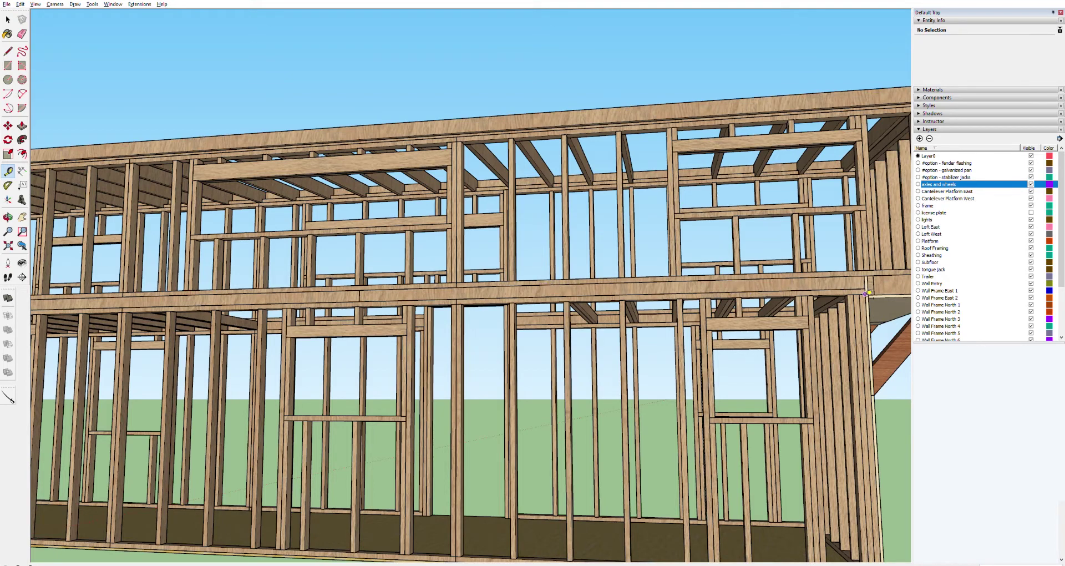
{"action": "left_click", "coordinate": [411, 305]}
{"action": "scroll", "coordinate": [419, 303], "scroll_direction": "up", "scroll_amount": 6}
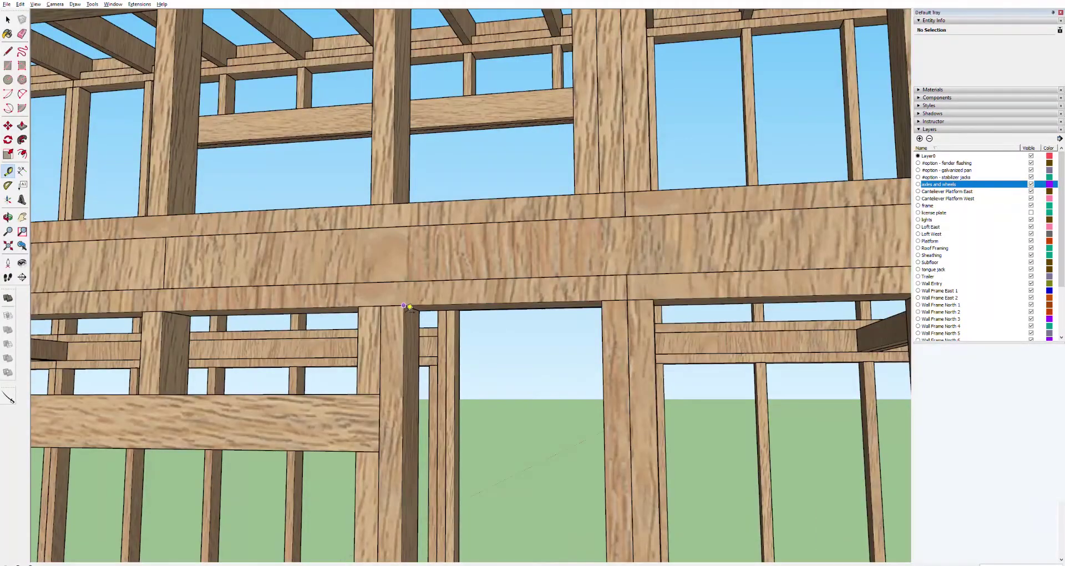
{"action": "scroll", "coordinate": [411, 307], "scroll_direction": "down", "scroll_amount": 8}
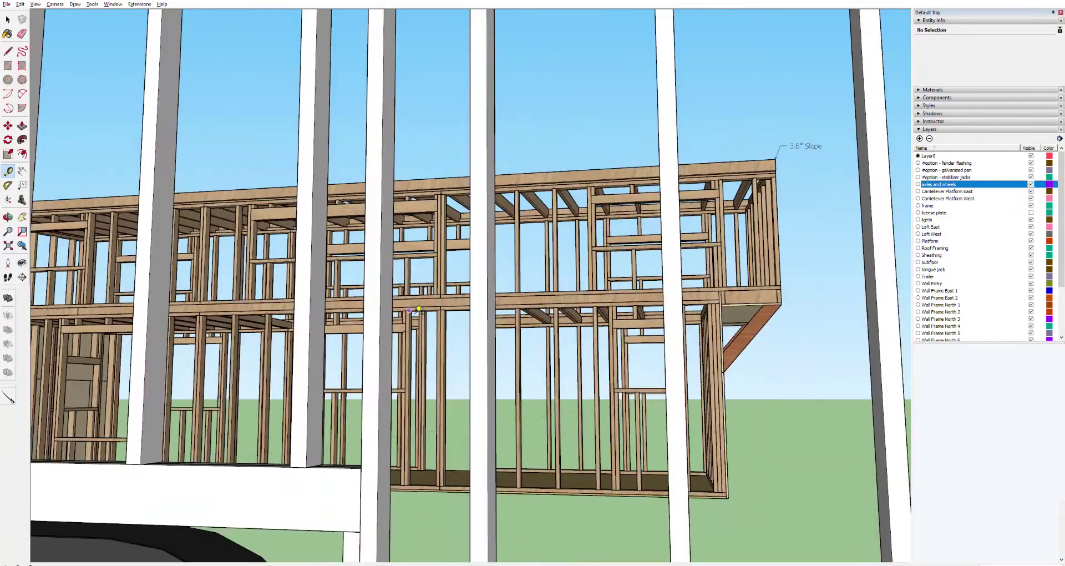
{"action": "scroll", "coordinate": [415, 310], "scroll_direction": "up", "scroll_amount": 5}
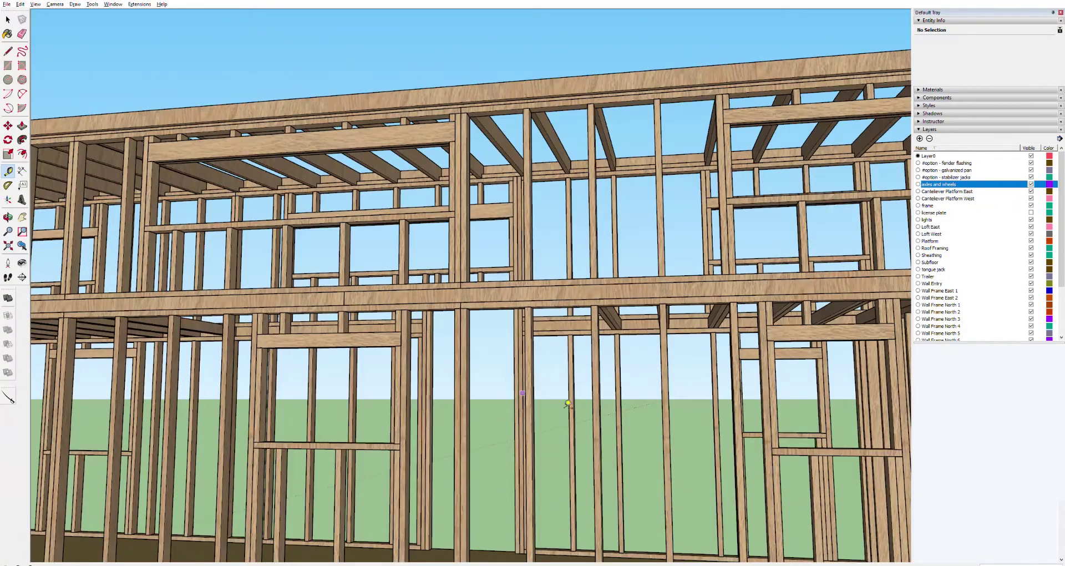
{"action": "scroll", "coordinate": [862, 418], "scroll_direction": "down", "scroll_amount": 10}
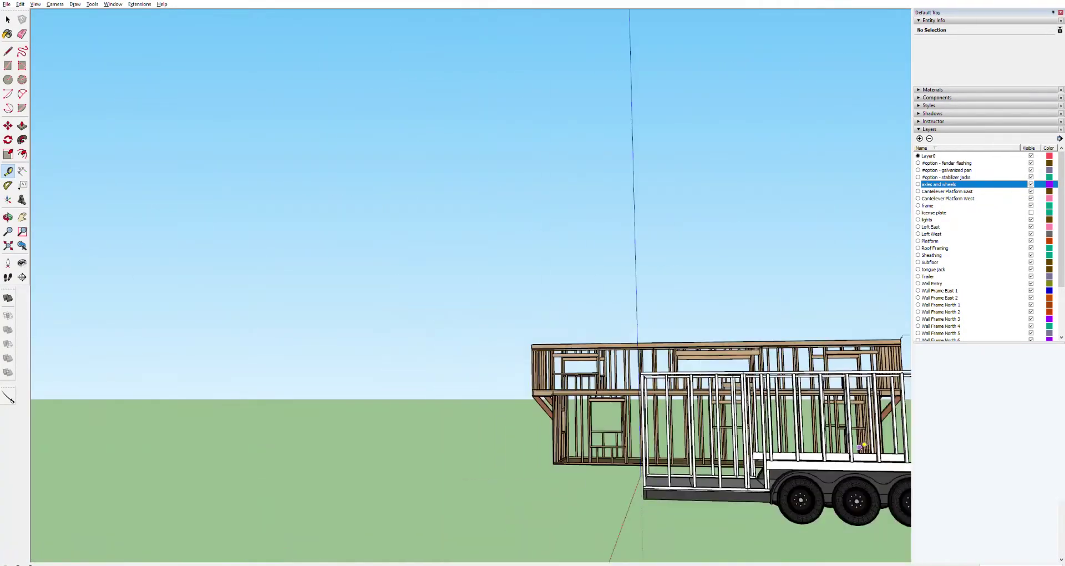
{"action": "middle_click_drag", "start_coordinate": [860, 447], "coordinate": [469, 393]}
{"action": "scroll", "coordinate": [678, 340], "scroll_direction": "up", "scroll_amount": 6}
Tape-measure along the top plate from the frame's top-right corner.
{"action": "key", "text": "space"}
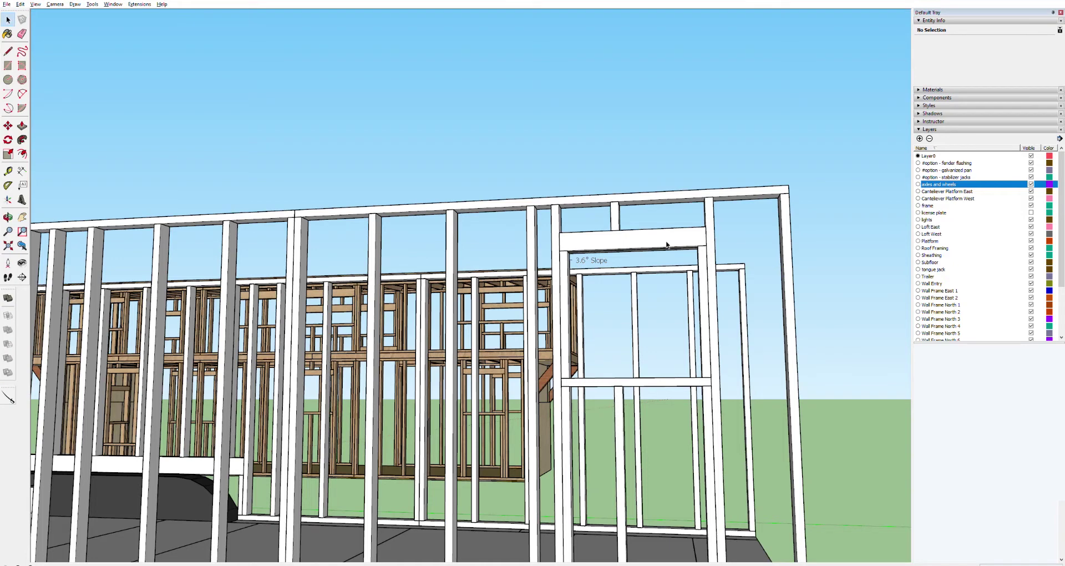
{"action": "key", "text": "t"}
{"action": "left_click", "coordinate": [789, 192]}
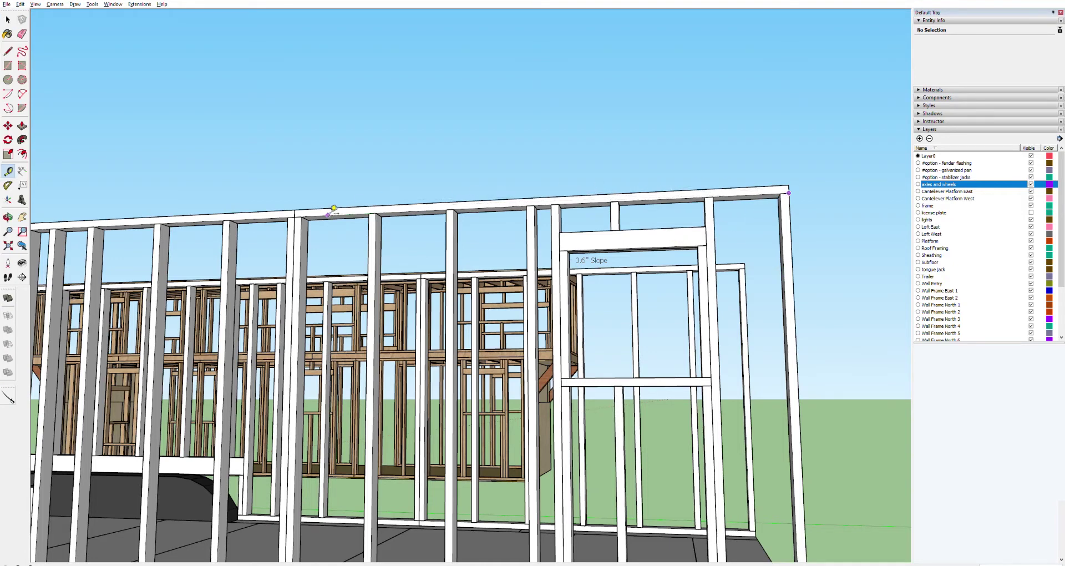
{"action": "left_click", "coordinate": [275, 214]}
{"action": "mouse_move", "coordinate": [161, 220]}
{"action": "middle_mouse_down"}
{"action": "mouse_move", "coordinate": [164, 231]}
{"action": "mouse_move", "coordinate": [288, 238]}
{"action": "mouse_move", "coordinate": [262, 243]}
{"action": "middle_mouse_up"}
{"action": "key", "text": "space"}
Delete a white stud, then undo to restore it.
{"action": "left_click", "coordinate": [246, 253]}
{"action": "left_click", "coordinate": [154, 279]}
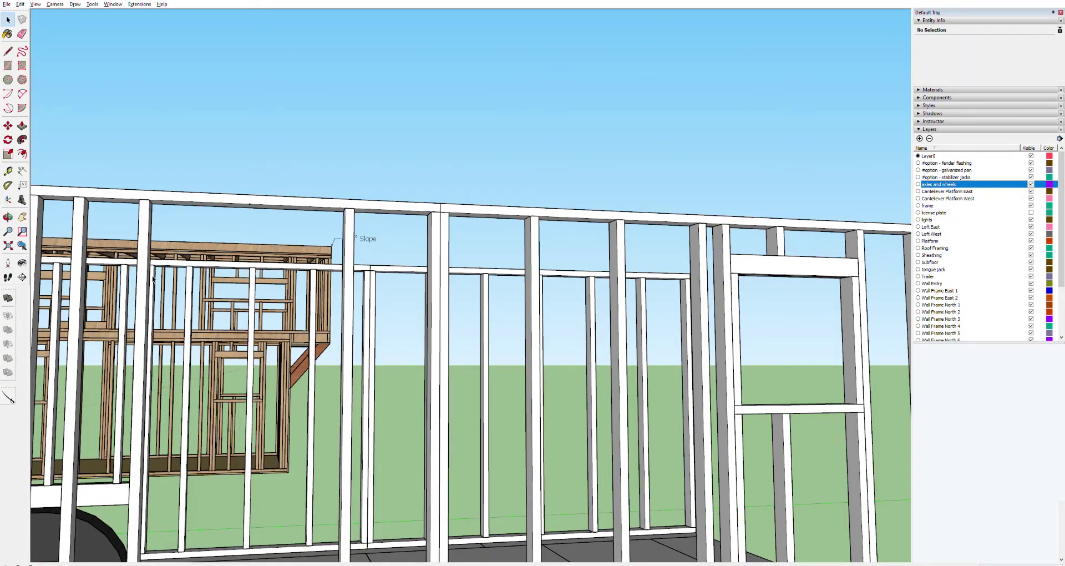
{"action": "left_click", "coordinate": [147, 288]}
{"action": "key", "text": "Delete"}
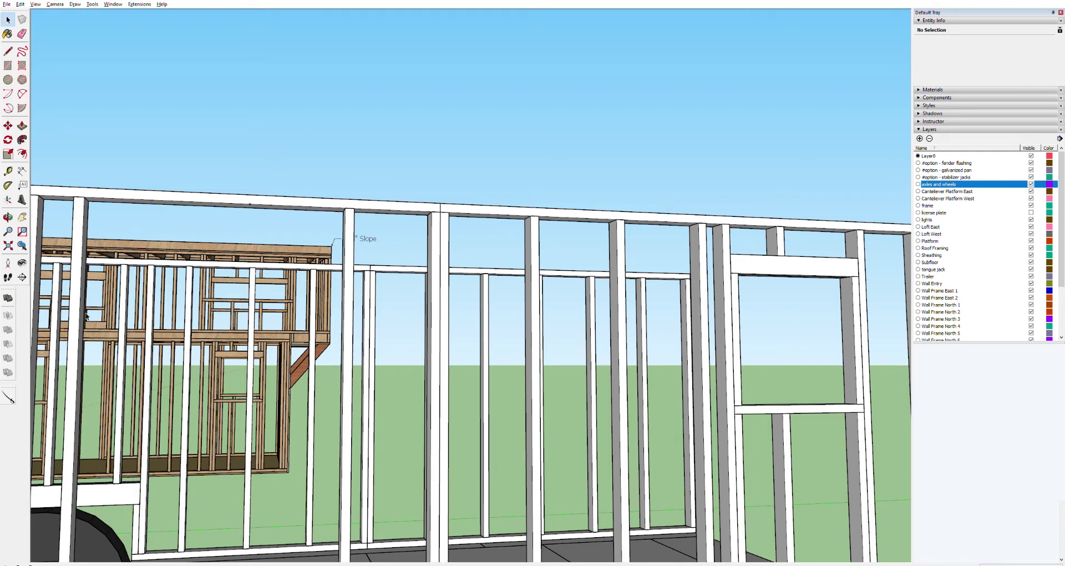
{"action": "scroll", "coordinate": [86, 317], "scroll_direction": "down", "scroll_amount": 5}
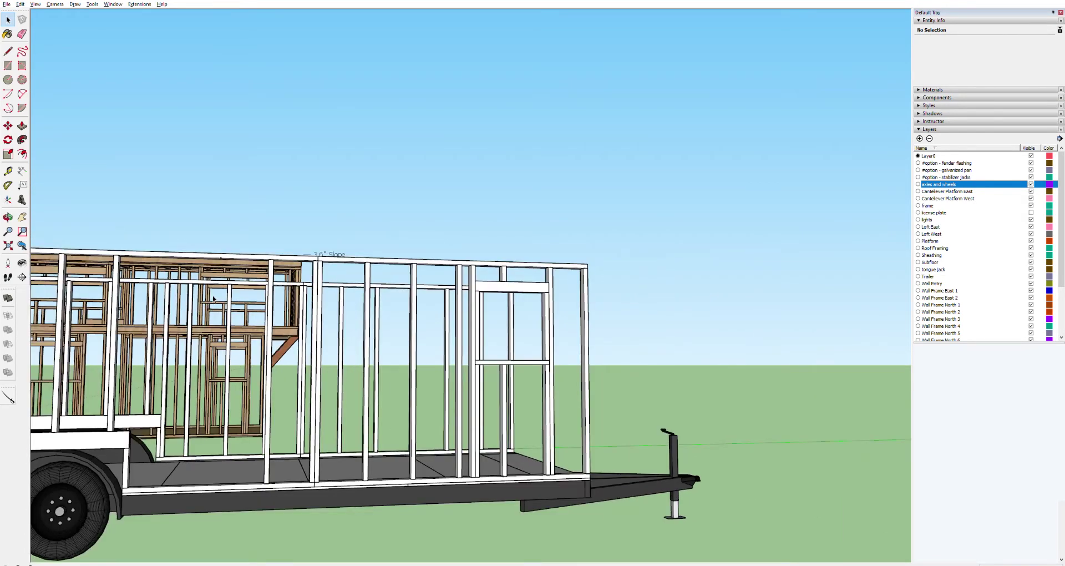
{"action": "key", "text": "ctrl+z"}
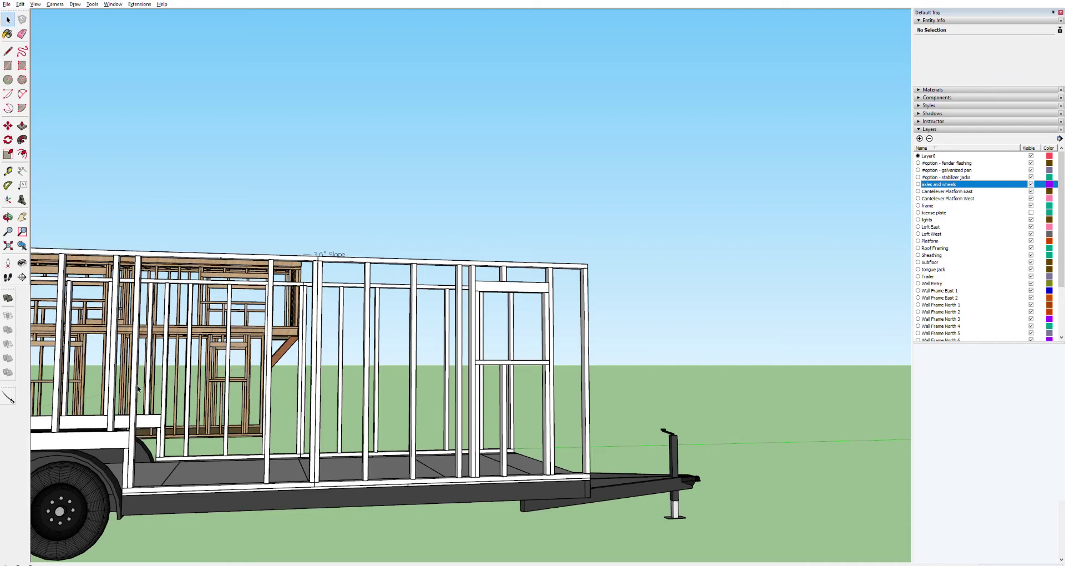
Pan to show the whole trailer and start a measurement at the stud corner under the header.
{"action": "middle_click_drag", "start_coordinate": [143, 370], "coordinate": [257, 364], "text": "shift"}
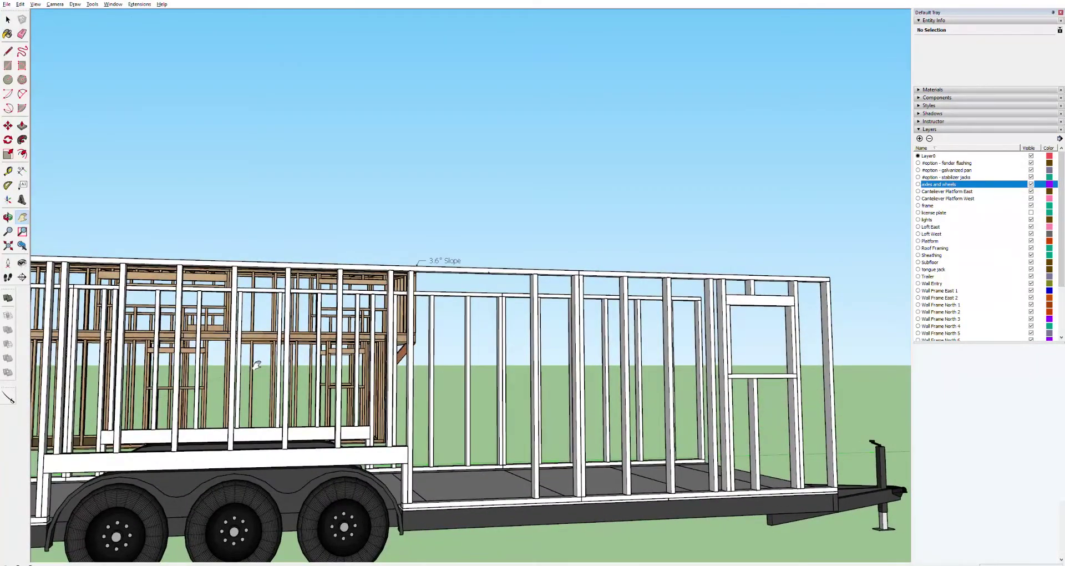
{"action": "scroll", "coordinate": [162, 363], "scroll_direction": "up", "scroll_amount": 10}
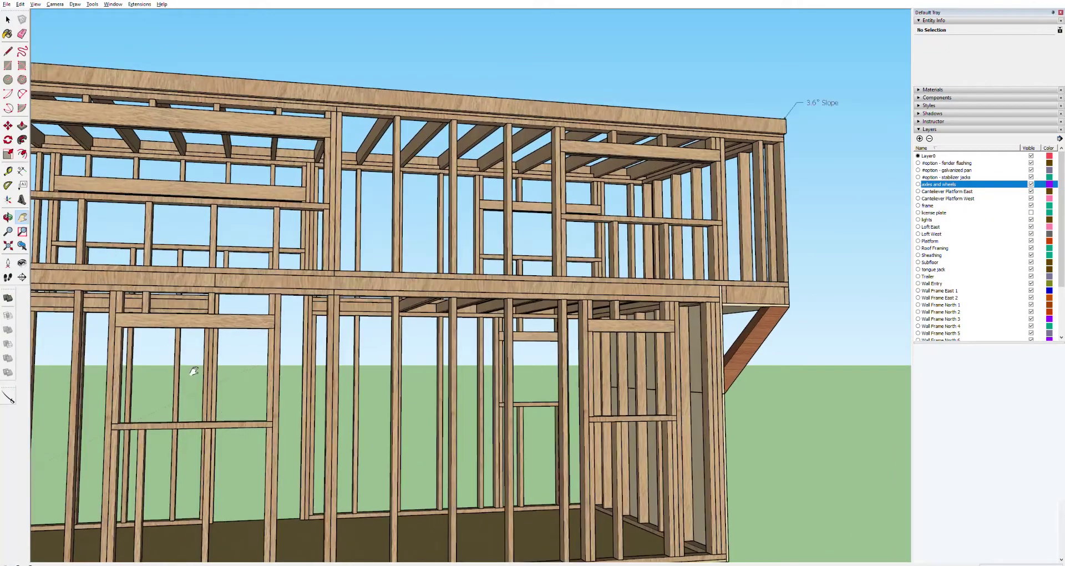
{"action": "scroll", "coordinate": [192, 372], "scroll_direction": "down", "scroll_amount": 6}
{"action": "scroll", "coordinate": [192, 372], "scroll_direction": "up", "scroll_amount": 7}
{"action": "key", "text": "t"}
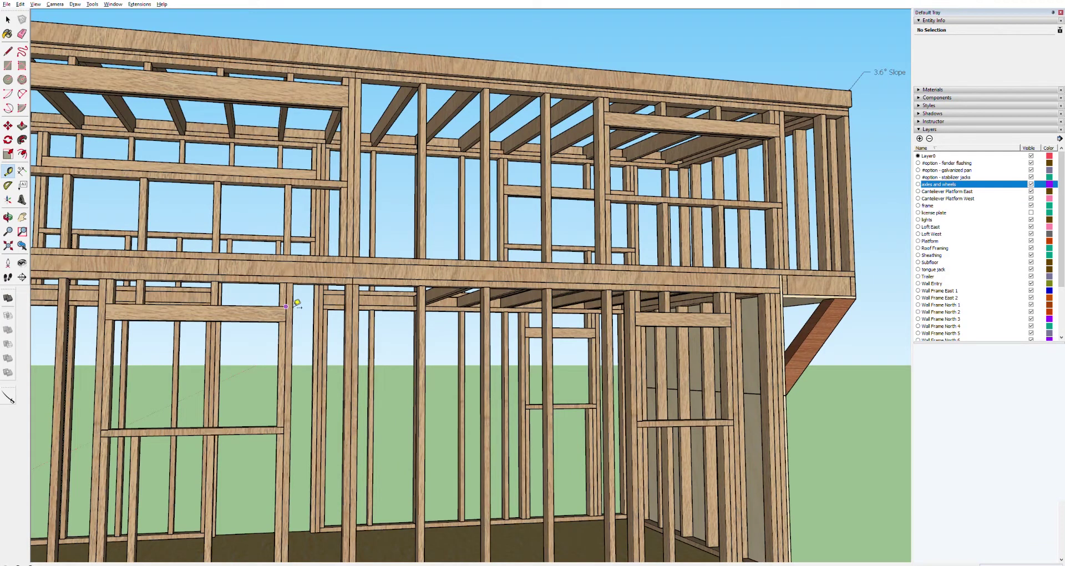
{"action": "left_click", "coordinate": [286, 306]}
{"action": "scroll", "coordinate": [314, 337], "scroll_direction": "down", "scroll_amount": 8}
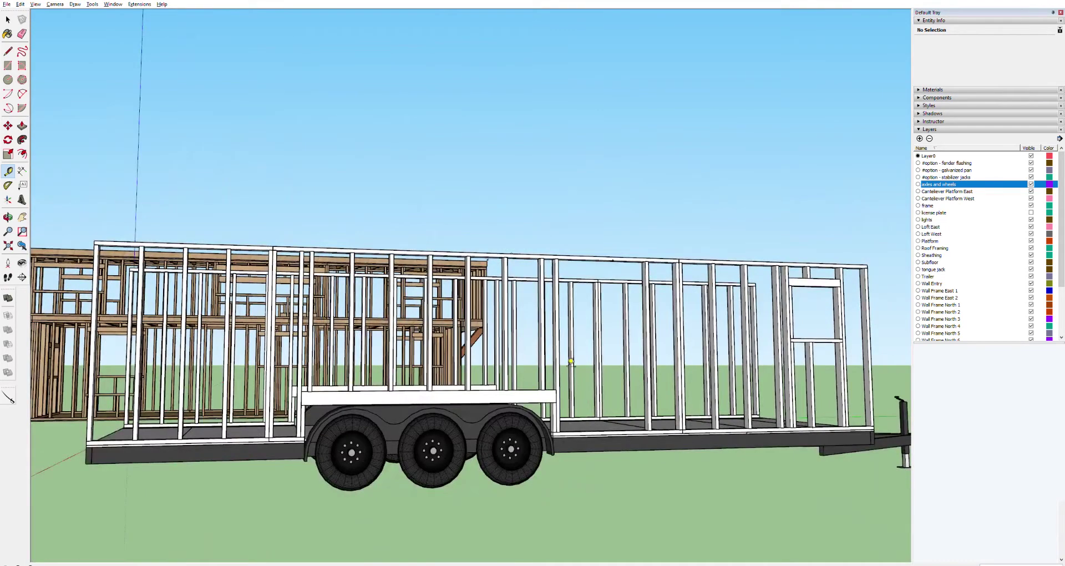
{"action": "scroll", "coordinate": [668, 344], "scroll_direction": "up", "scroll_amount": 4}
Measure from the sloped top plate to the post, giving the 3.6° slope.
{"action": "left_click", "coordinate": [581, 203]}
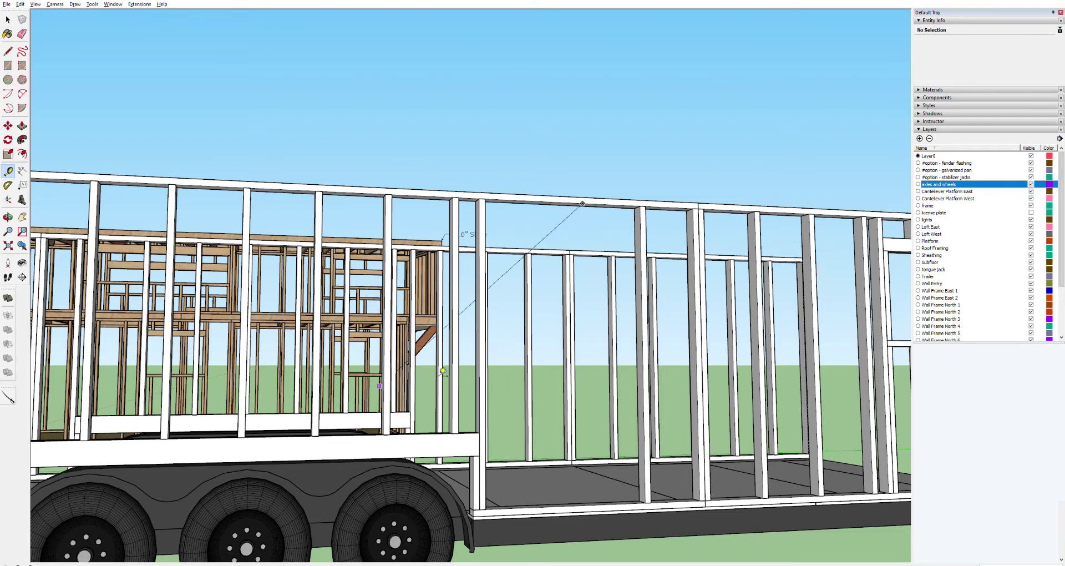
{"action": "left_click", "coordinate": [455, 360]}
{"action": "scroll", "coordinate": [454, 359], "scroll_direction": "down", "scroll_amount": 5}
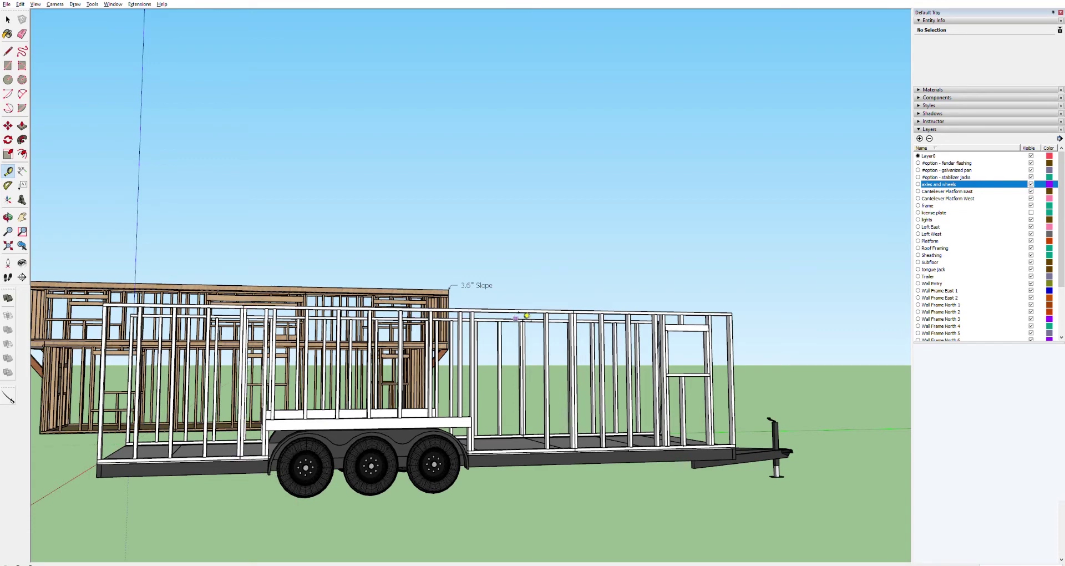
{"action": "scroll", "coordinate": [565, 409], "scroll_direction": "up", "scroll_amount": 5}
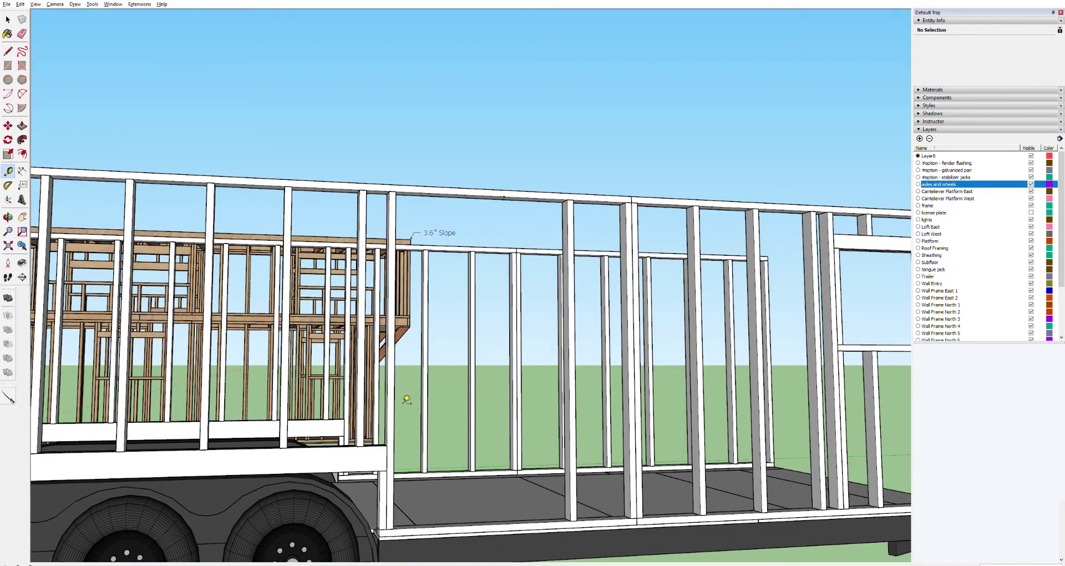
{"action": "key", "text": "space"}
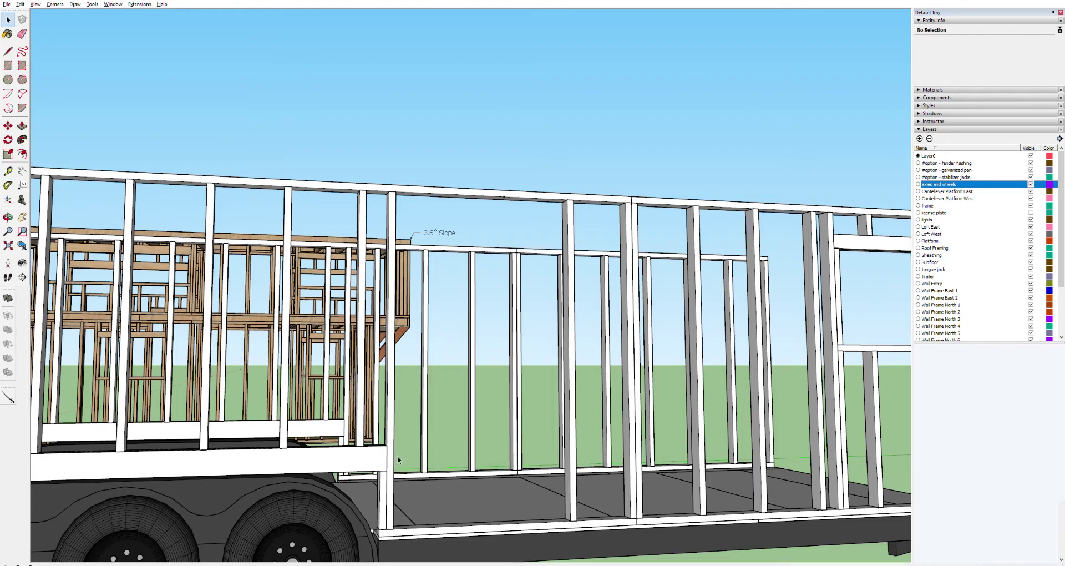
{"action": "left_click", "coordinate": [393, 458]}
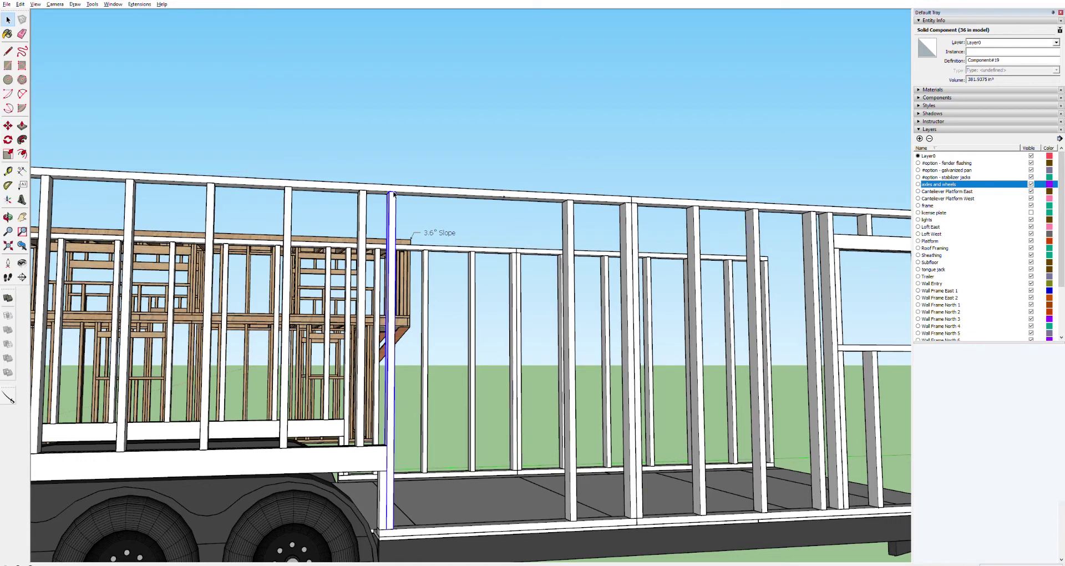
Delete the horizontal top plate over the fender-section studs.
{"action": "middle_click_drag", "start_coordinate": [382, 236], "coordinate": [343, 352]}
{"action": "left_click", "coordinate": [343, 351]}
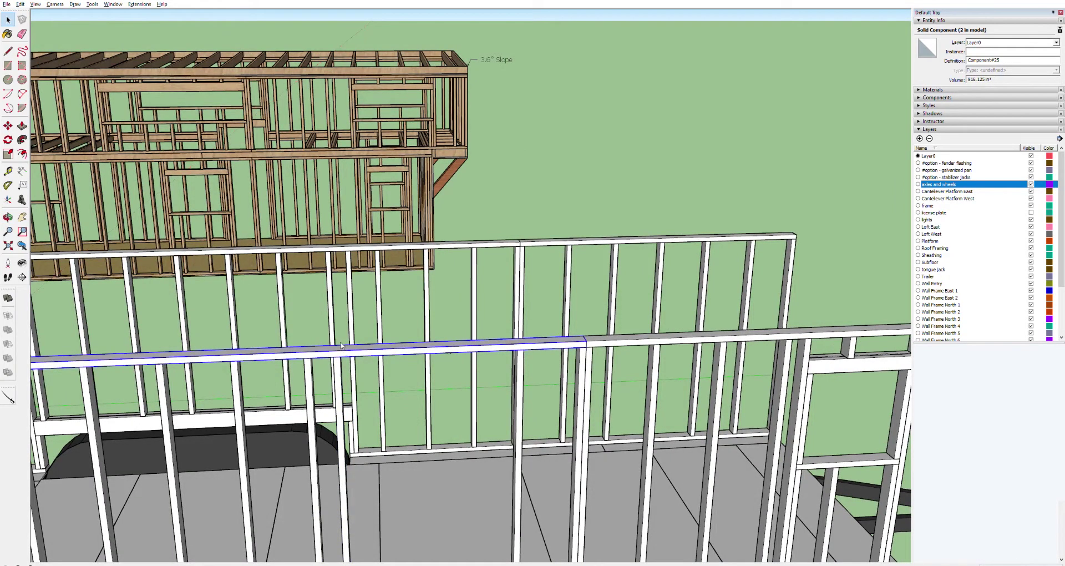
{"action": "key", "text": "Delete"}
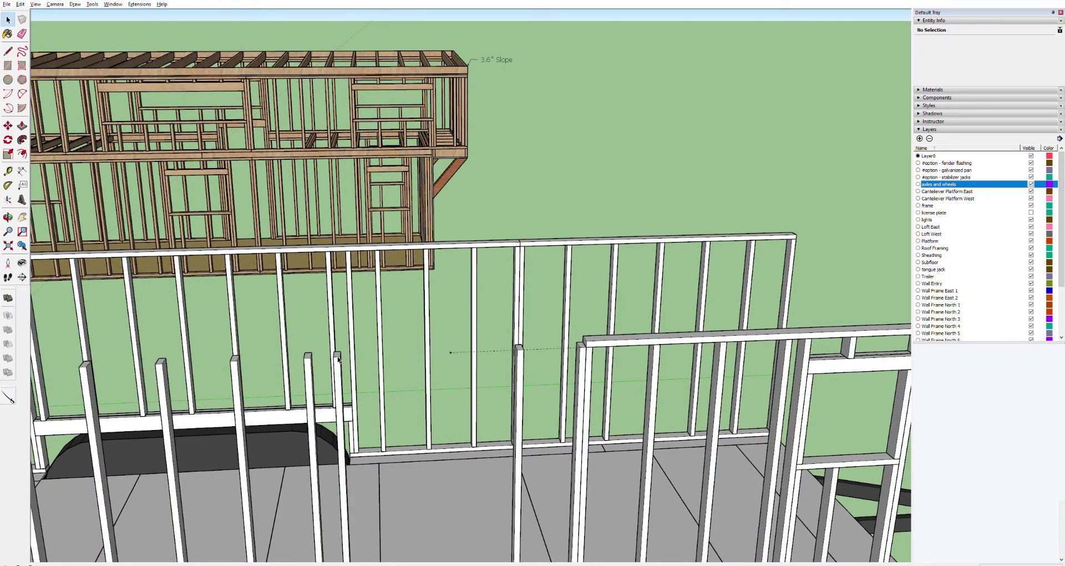
Trial-push the shared stud component's tops down, then cancel to keep full height.
{"action": "double_click", "coordinate": [340, 354]}
{"action": "triple_click", "coordinate": [342, 352]}
{"action": "key", "text": "p"}
{"action": "left_click_drag", "start_coordinate": [344, 352], "coordinate": [354, 483]}
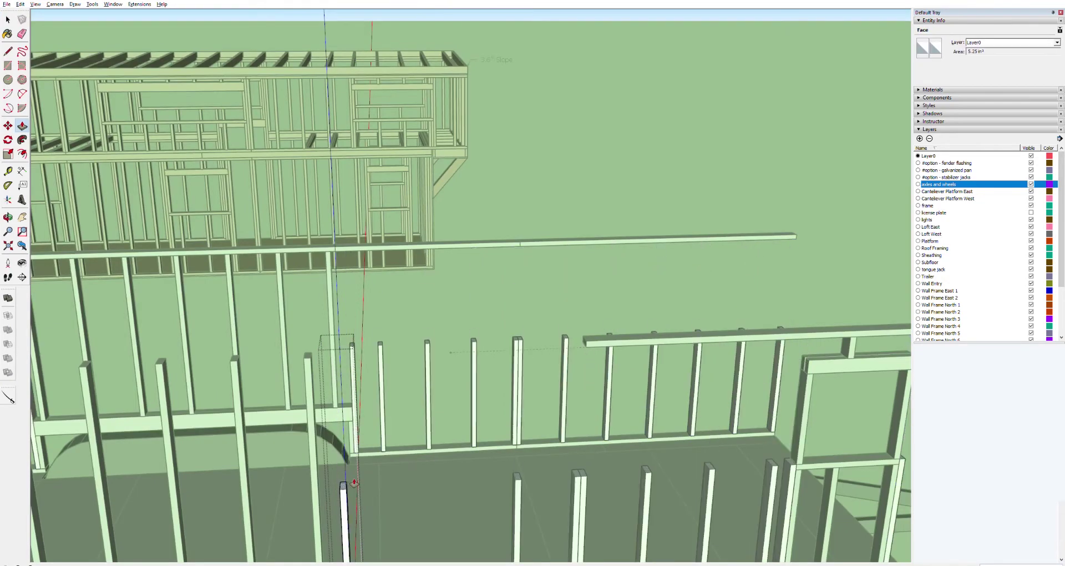
{"action": "key", "text": "Escape"}
{"action": "key", "text": "space"}
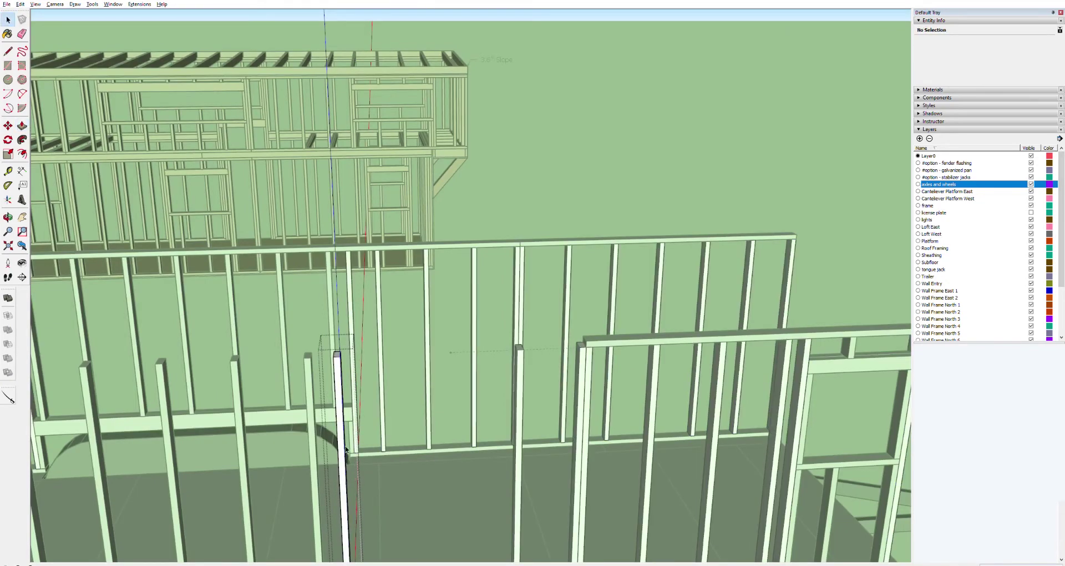
Make one stud unique and push its top face down to shorten it.
{"action": "left_click", "coordinate": [355, 439]}
{"action": "left_click", "coordinate": [344, 425]}
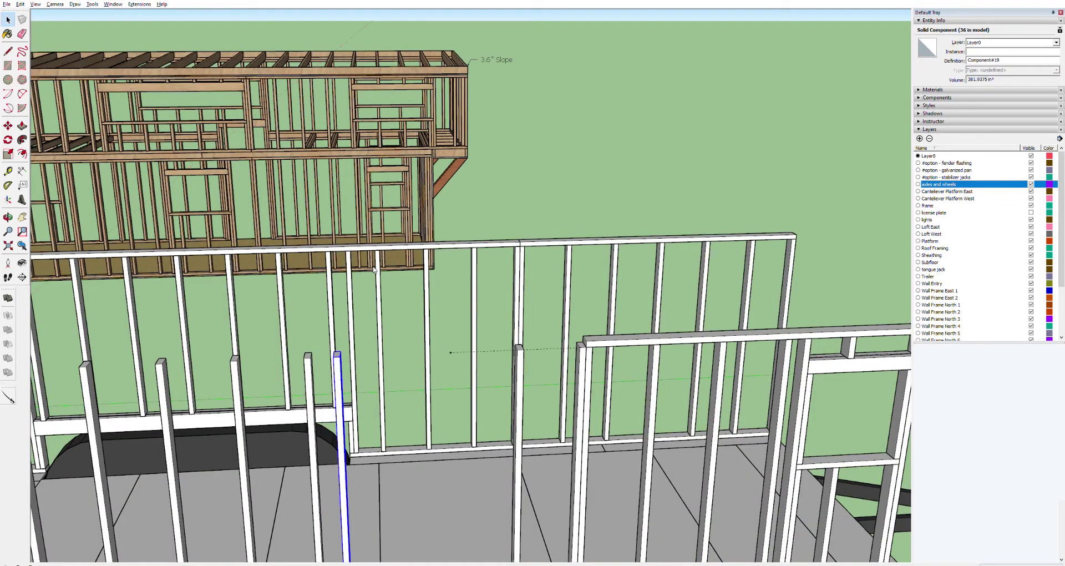
{"action": "key", "text": "u"}
{"action": "double_click", "coordinate": [337, 353]}
{"action": "key", "text": "p"}
{"action": "left_click_drag", "start_coordinate": [344, 352], "coordinate": [346, 515]}
{"action": "key", "text": "space"}
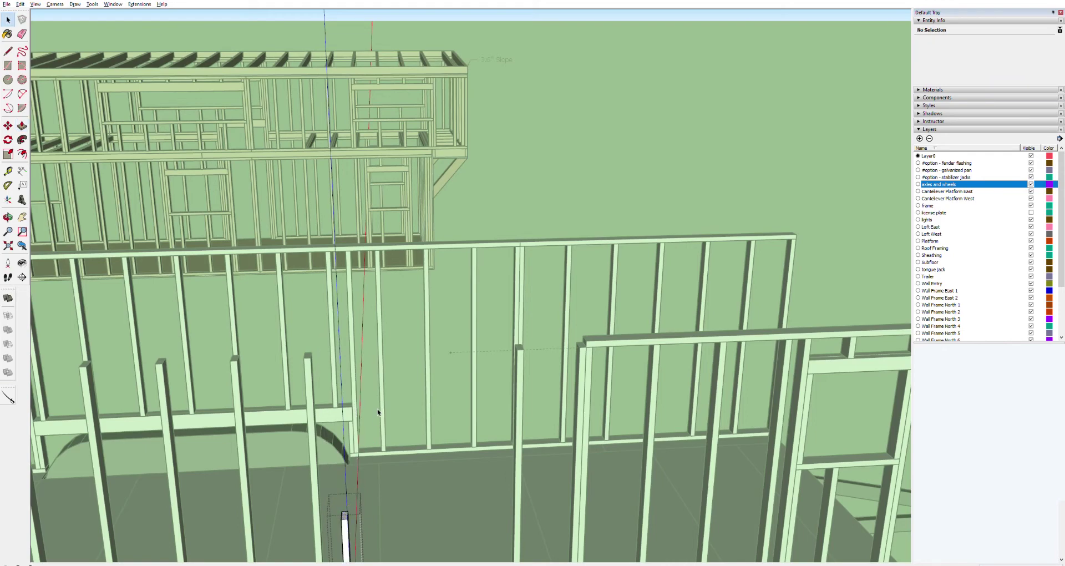
Push the unique stud's top face down to a lower height.
{"action": "scroll", "coordinate": [376, 411], "scroll_direction": "down", "scroll_amount": 4}
{"action": "scroll", "coordinate": [373, 418], "scroll_direction": "up", "scroll_amount": 1}
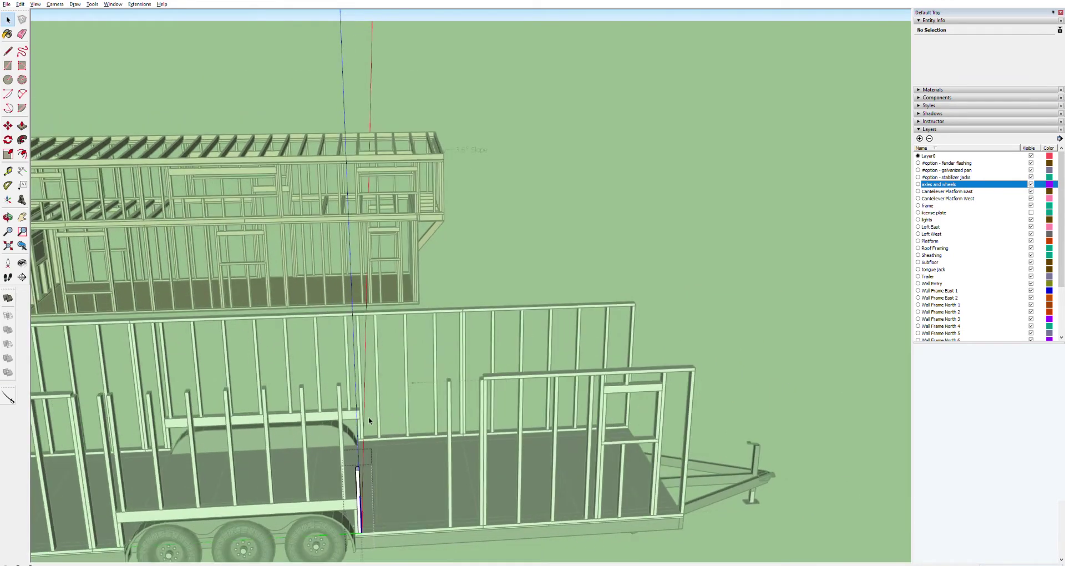
{"action": "key", "text": "p"}
{"action": "left_click", "coordinate": [358, 469]}
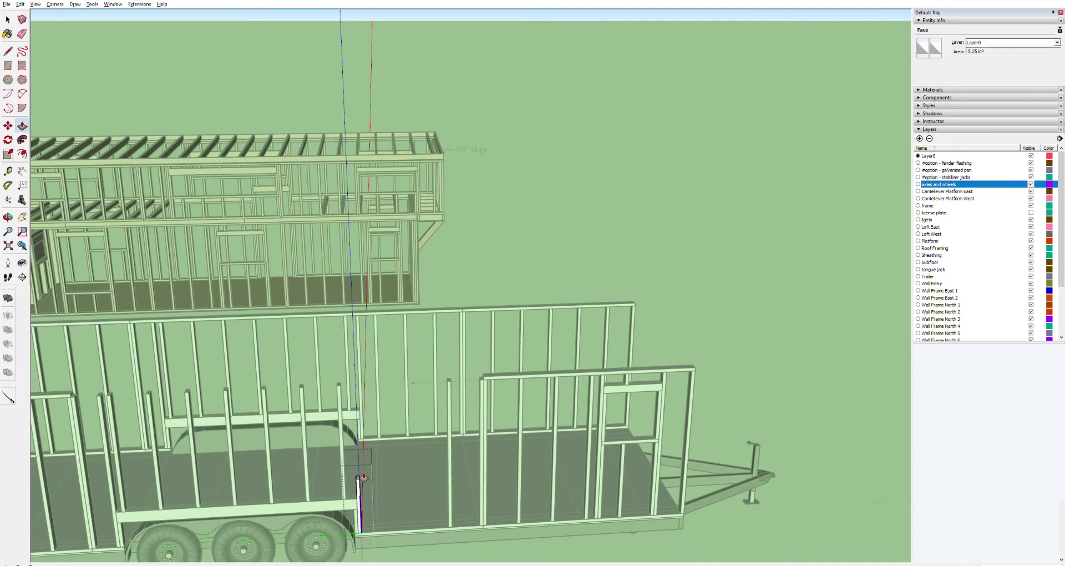
{"action": "left_click", "coordinate": [361, 487]}
{"action": "key", "text": "space"}
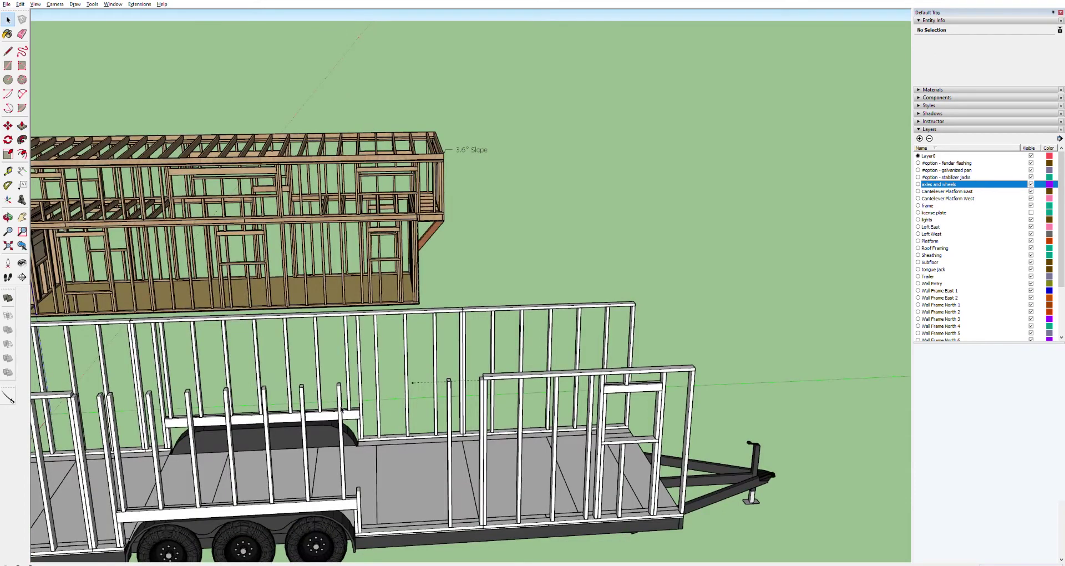
Push another stud's top face down, pull it back up, and exit its editing context.
{"action": "left_click", "coordinate": [340, 410]}
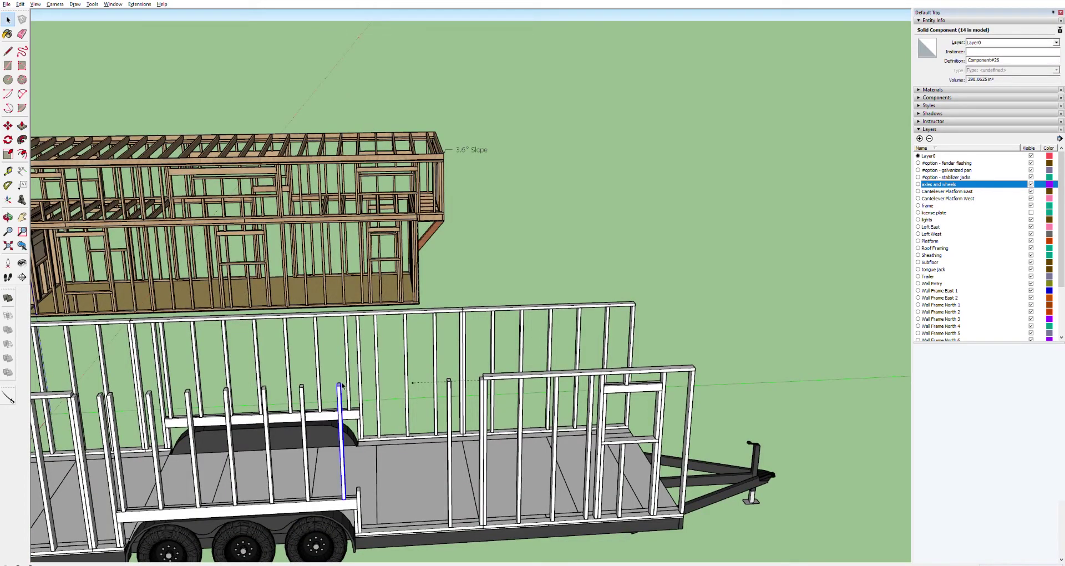
{"action": "scroll", "coordinate": [342, 385], "scroll_direction": "up", "scroll_amount": 10}
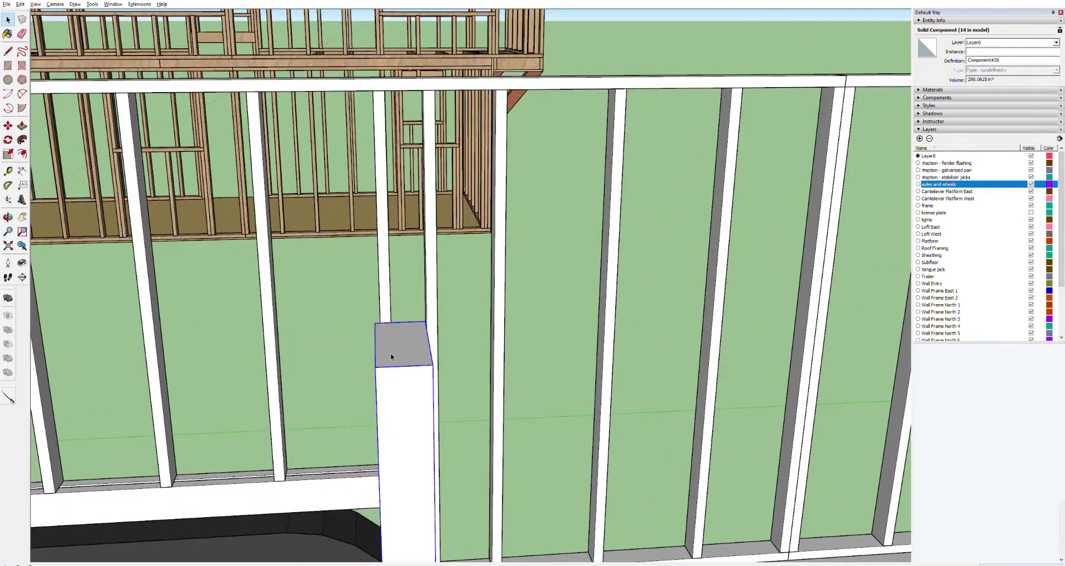
{"action": "double_click", "coordinate": [391, 356]}
{"action": "left_click", "coordinate": [392, 344]}
{"action": "key", "text": "p"}
{"action": "left_click", "coordinate": [392, 344]}
{"action": "scroll", "coordinate": [405, 482], "scroll_direction": "down", "scroll_amount": 3}
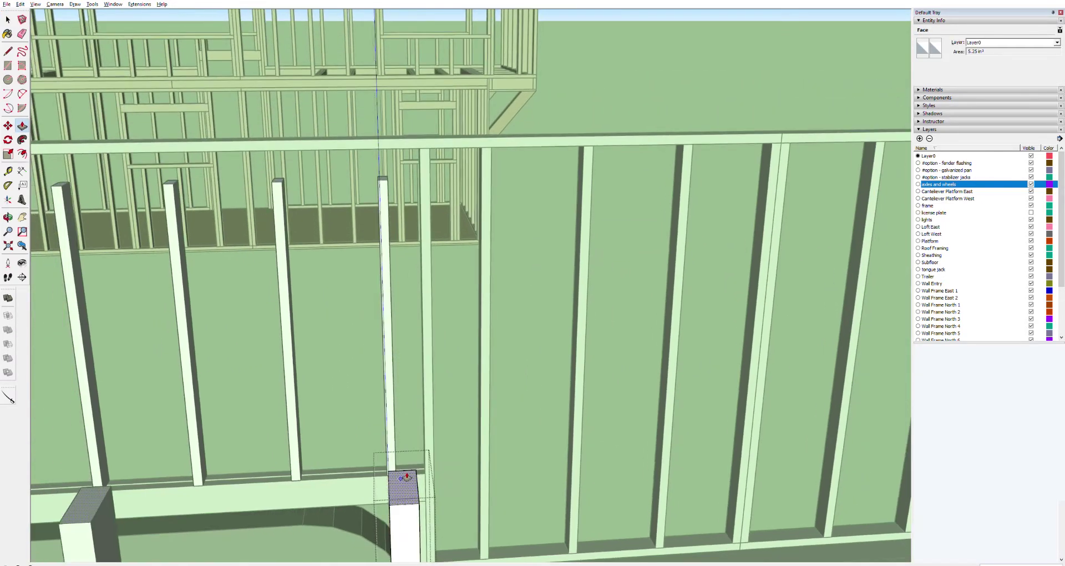
{"action": "left_click_drag", "start_coordinate": [407, 476], "coordinate": [407, 399]}
{"action": "key", "text": "space"}
{"action": "key", "text": "Escape"}
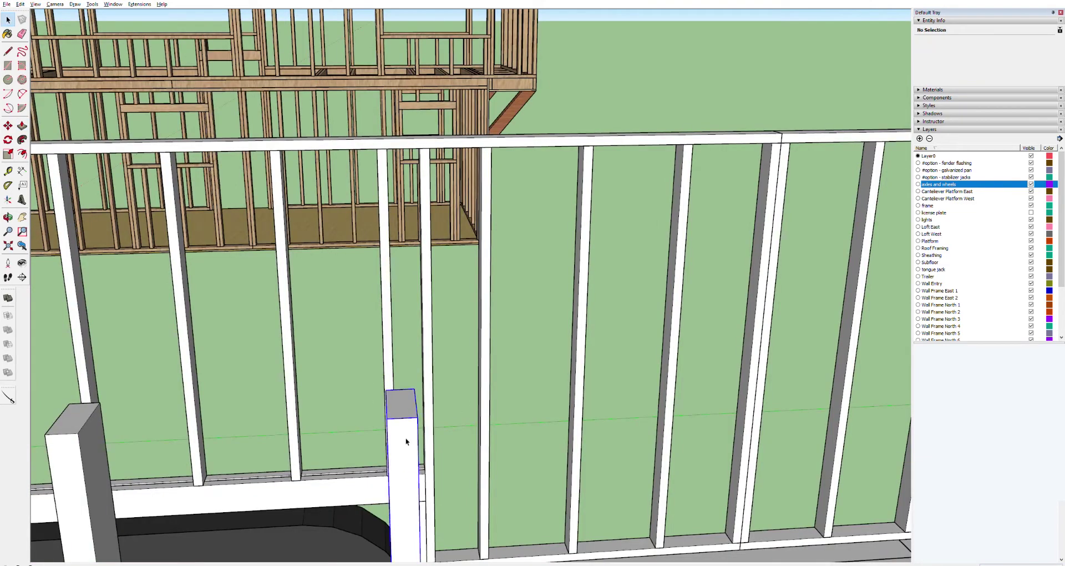
Reopen the stud and push its top face down toward the fender sill.
{"action": "left_click", "coordinate": [404, 439]}
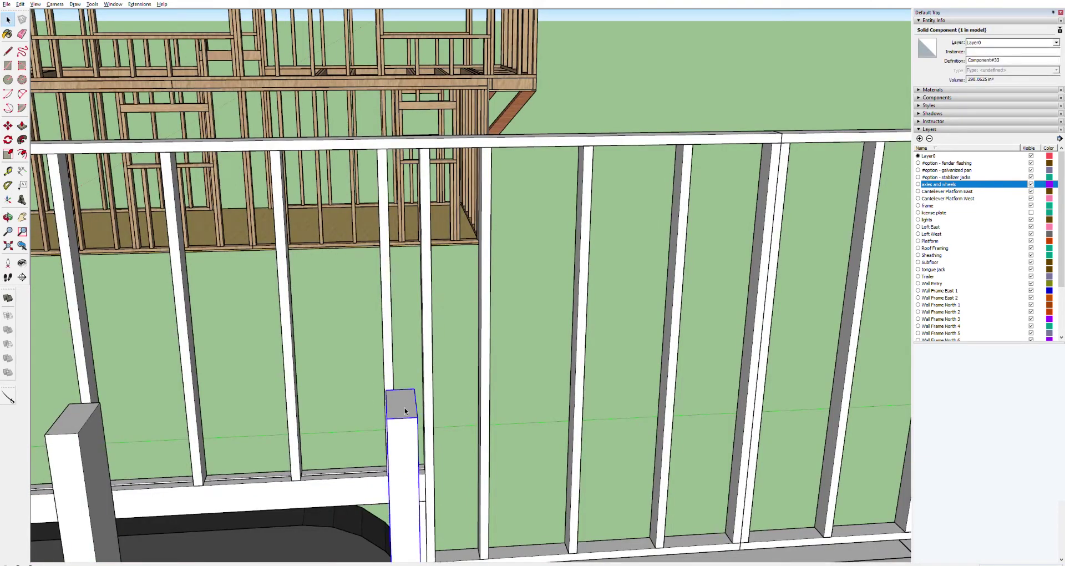
{"action": "double_click", "coordinate": [406, 408]}
{"action": "triple_click", "coordinate": [405, 410]}
{"action": "key", "text": "p"}
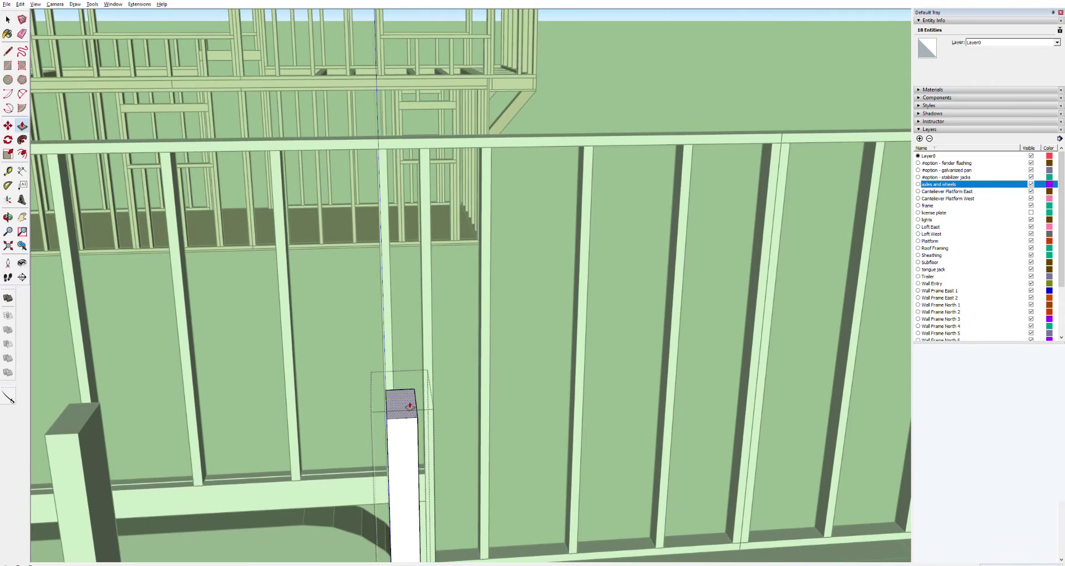
{"action": "left_click", "coordinate": [405, 409]}
{"action": "scroll", "coordinate": [403, 513], "scroll_direction": "down", "scroll_amount": 3}
{"action": "scroll", "coordinate": [408, 549], "scroll_direction": "down", "scroll_amount": 2}
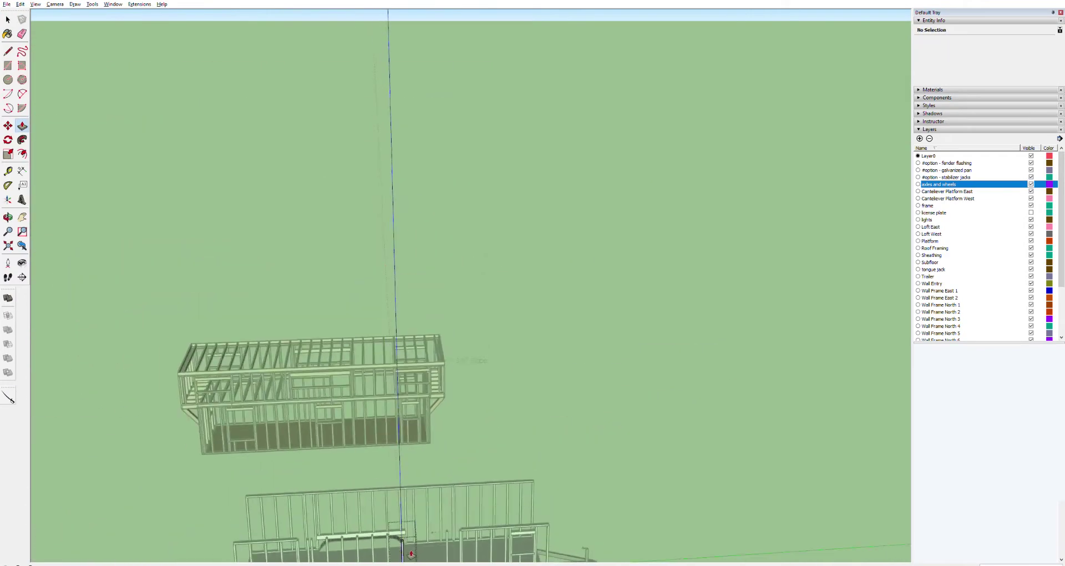
{"action": "scroll", "coordinate": [411, 552], "scroll_direction": "up", "scroll_amount": 8}
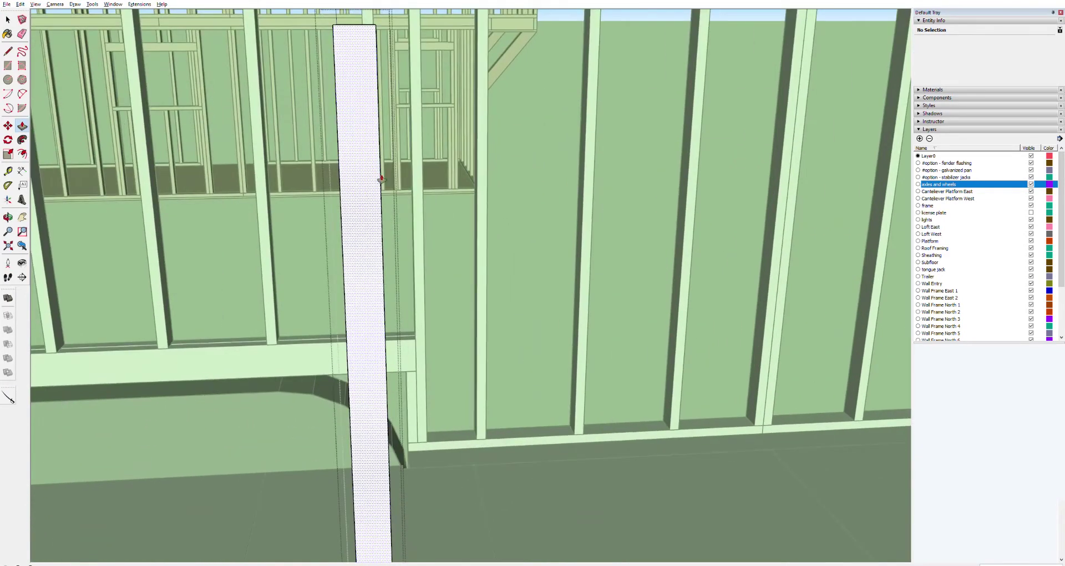
{"action": "middle_click_drag", "start_coordinate": [363, 20], "coordinate": [364, 35]}
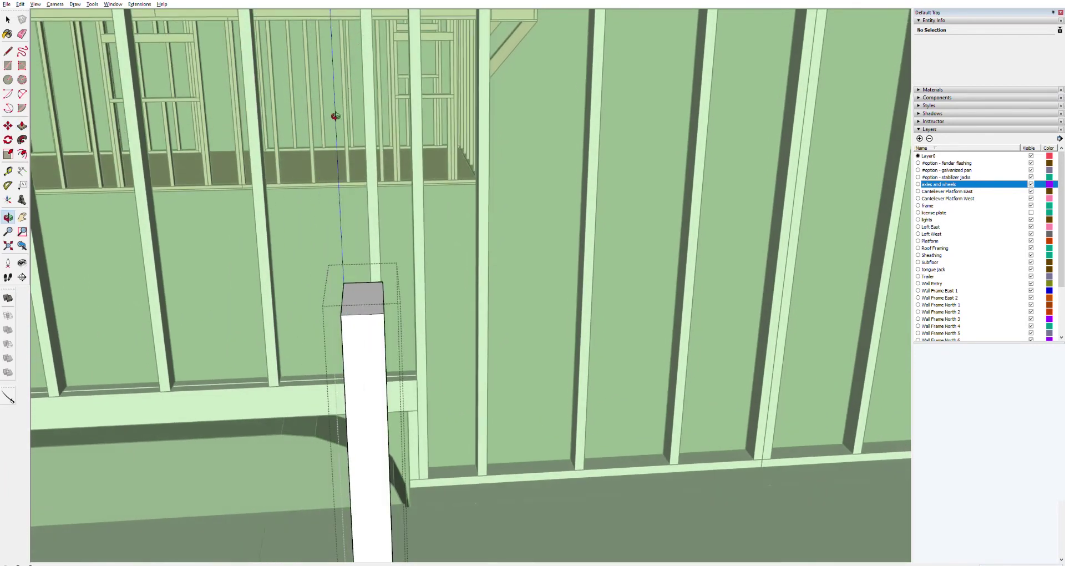
{"action": "left_click_drag", "start_coordinate": [368, 294], "coordinate": [400, 473]}
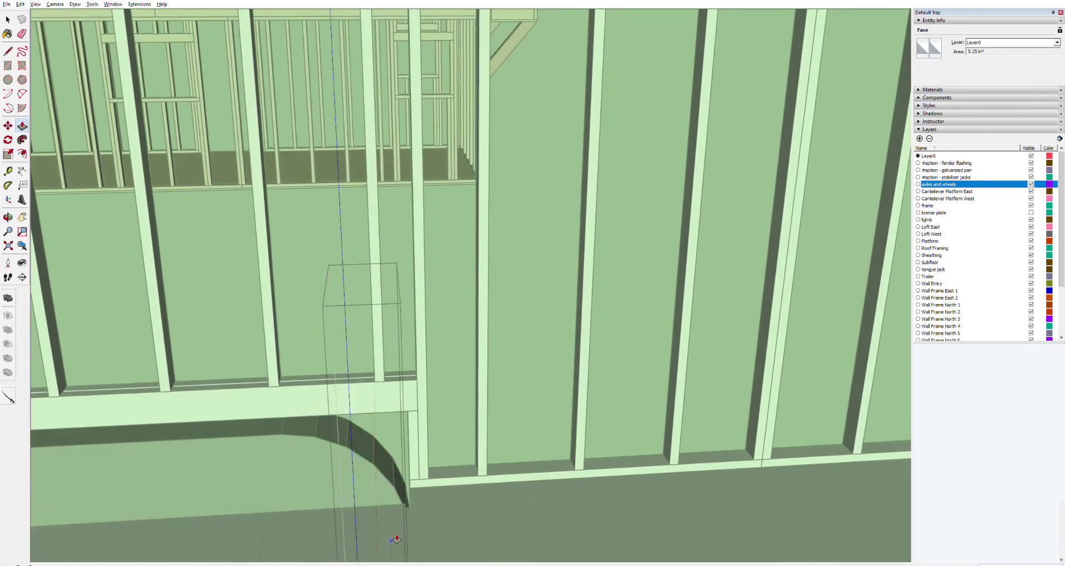
Push the tall post's top face far down to a short stub near the trailer floor.
{"action": "scroll", "coordinate": [392, 536], "scroll_direction": "down", "scroll_amount": 6}
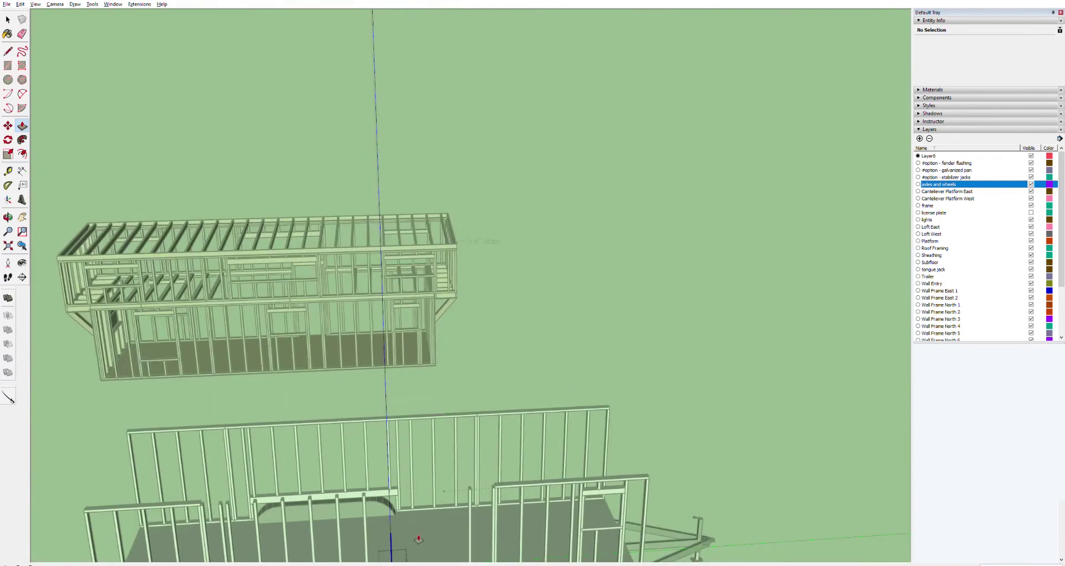
{"action": "middle_click_drag", "start_coordinate": [415, 523], "coordinate": [401, 345], "text": "shift"}
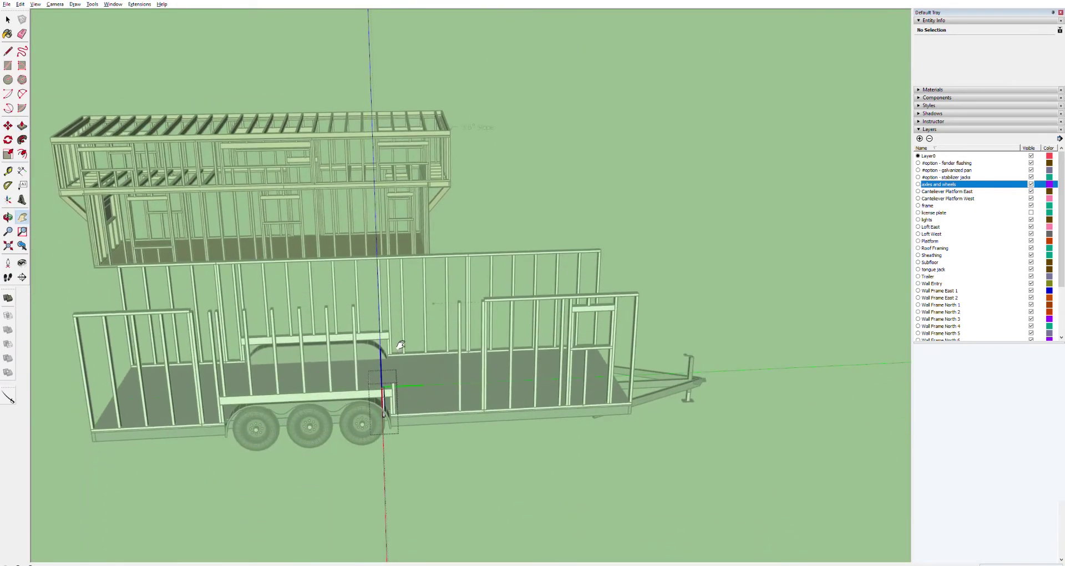
{"action": "scroll", "coordinate": [388, 355], "scroll_direction": "up", "scroll_amount": 6}
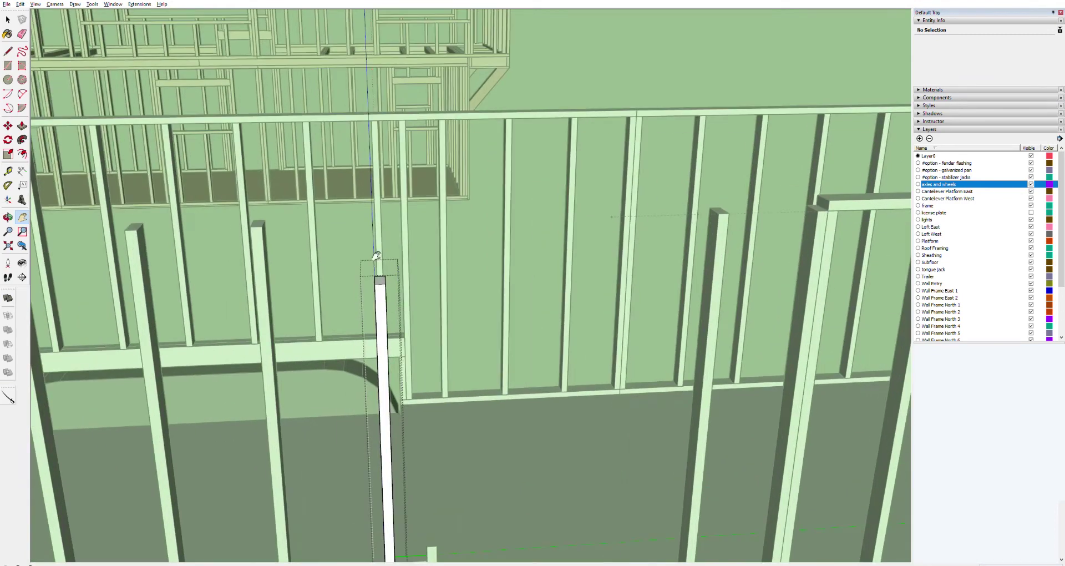
{"action": "left_click", "coordinate": [382, 275]}
{"action": "key", "text": "p"}
{"action": "left_click_drag", "start_coordinate": [382, 276], "coordinate": [392, 541]}
{"action": "key", "text": "space"}
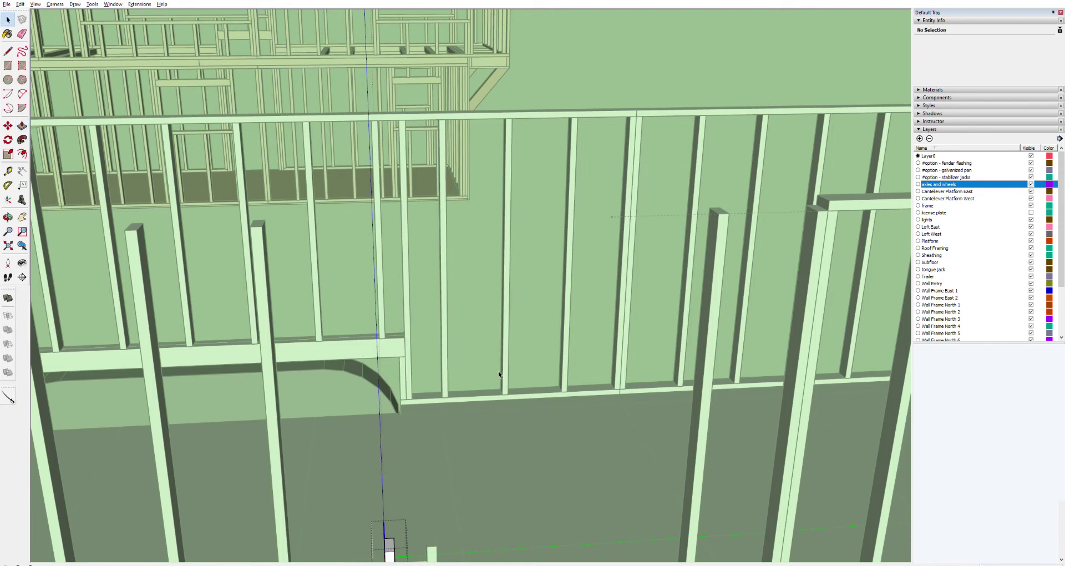
{"action": "scroll", "coordinate": [499, 373], "scroll_direction": "down", "scroll_amount": 5}
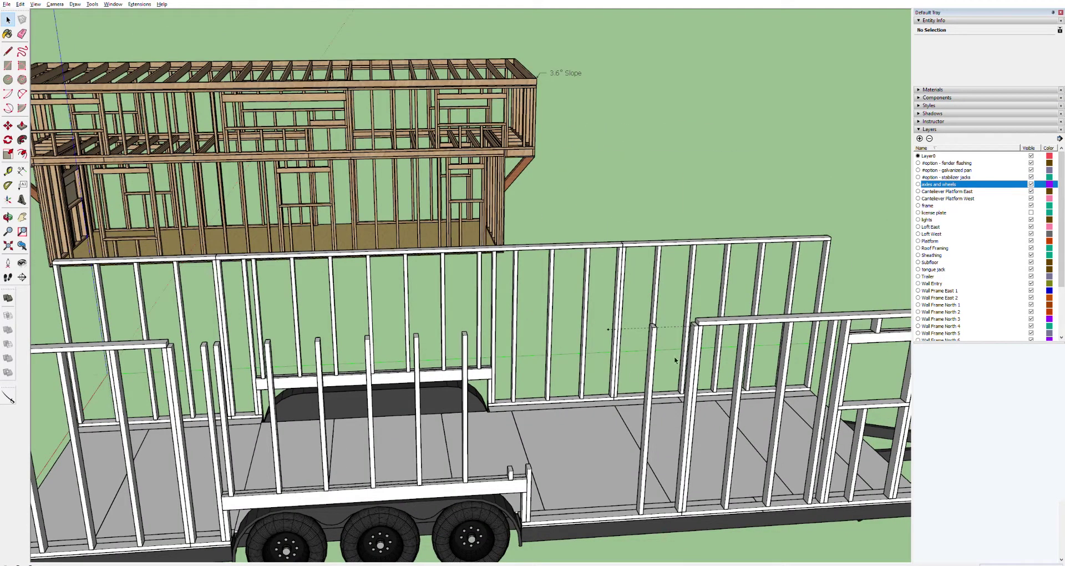
Select the window's header board and the two framing pieces beside it.
{"action": "left_click", "coordinate": [866, 340]}
{"action": "middle_click_drag", "start_coordinate": [858, 347], "coordinate": [548, 340], "text": "shift"}
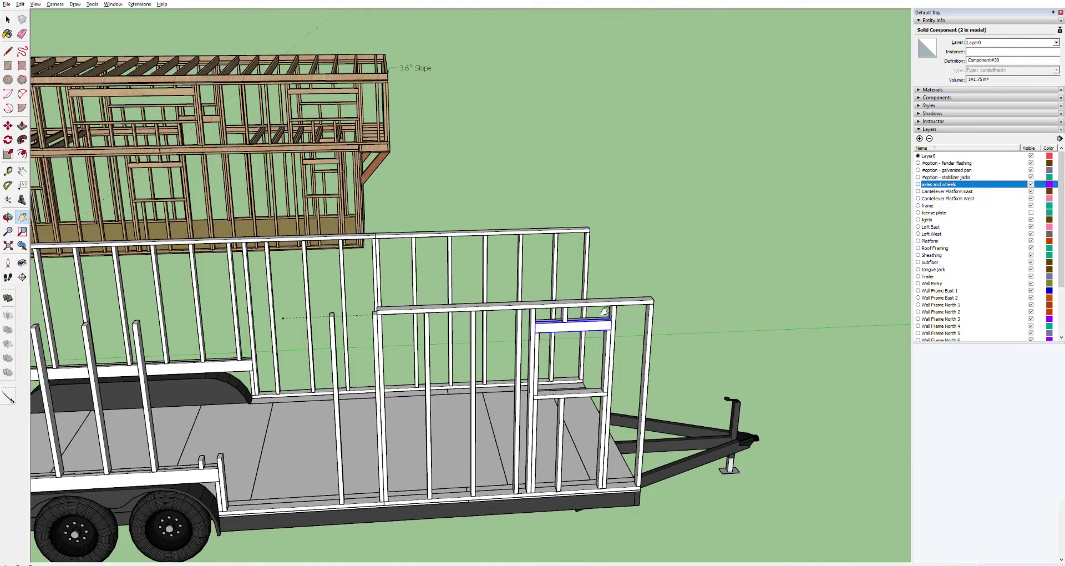
{"action": "key", "text": "space"}
{"action": "left_click", "coordinate": [607, 309]}
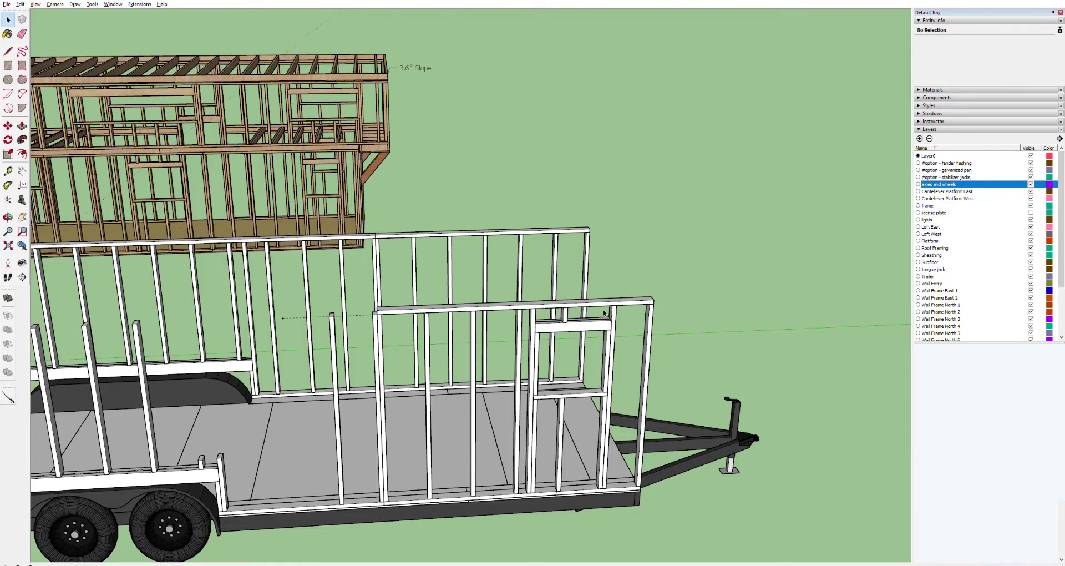
{"action": "left_click", "coordinate": [597, 325]}
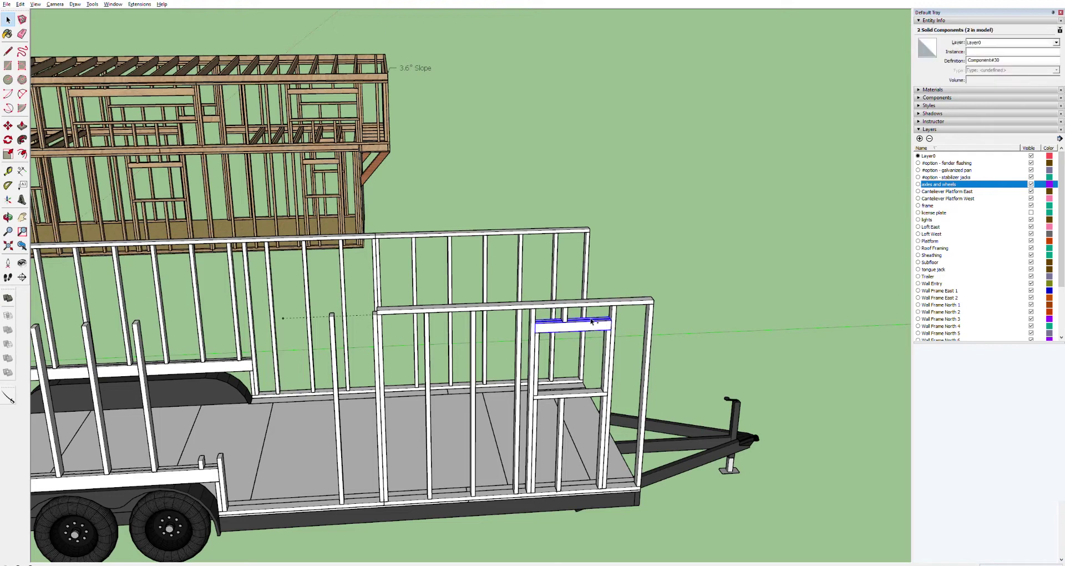
{"action": "left_click", "coordinate": [537, 336], "text": "ctrl"}
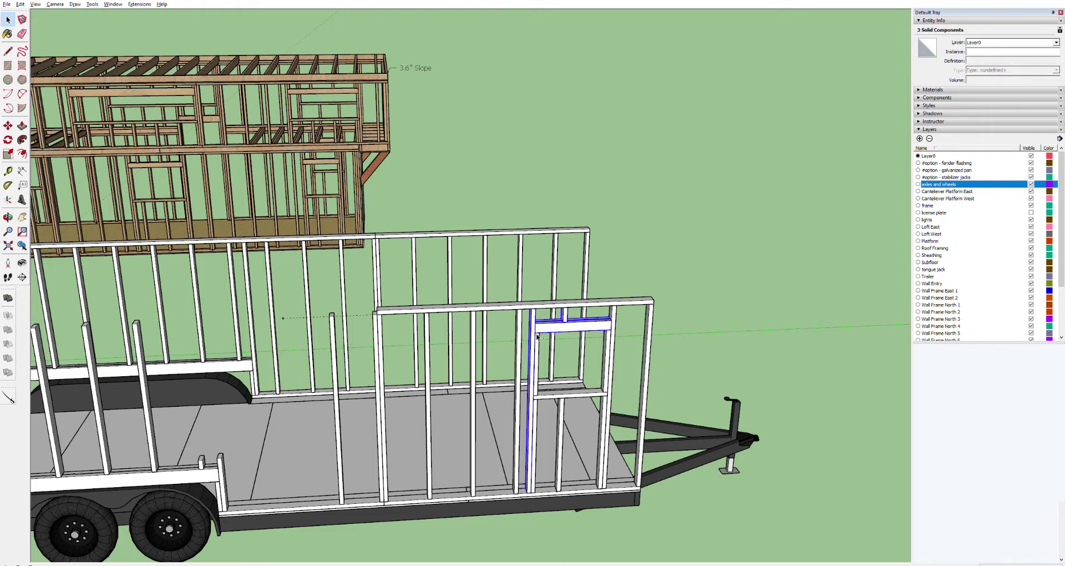
{"action": "left_click", "coordinate": [543, 358], "text": "ctrl"}
Add the sill, cripple, king and upper studs, then pick up the framing as a copy.
{"action": "left_click", "coordinate": [548, 394], "text": "ctrl"}
{"action": "left_click", "coordinate": [559, 408], "text": "ctrl"}
{"action": "left_click", "coordinate": [605, 402], "text": "ctrl"}
{"action": "left_click", "coordinate": [606, 383], "text": "ctrl"}
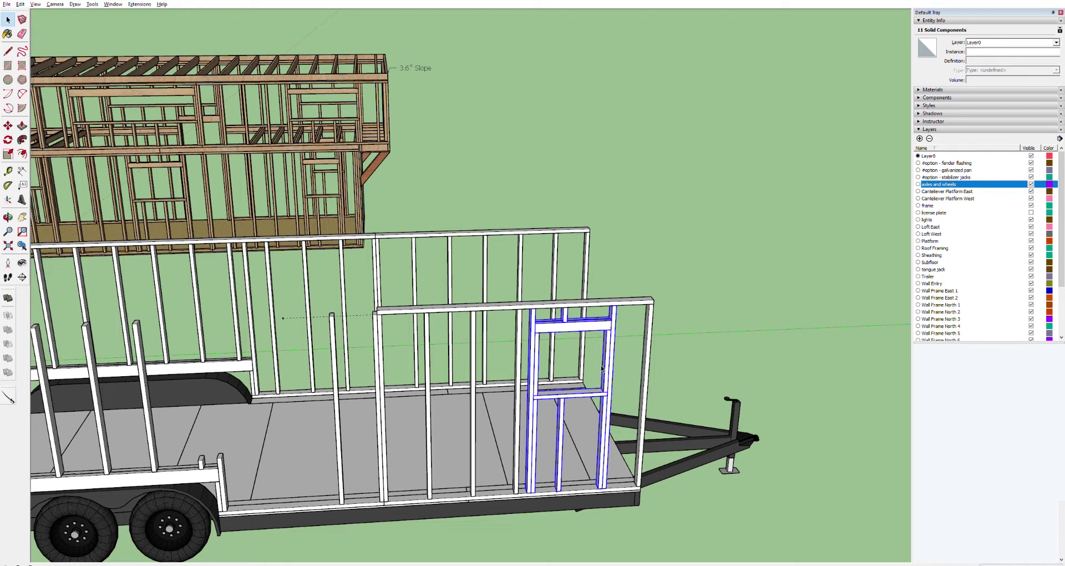
{"action": "key", "text": "m"}
{"action": "key", "text": "ctrl"}
{"action": "left_click", "coordinate": [617, 305]}
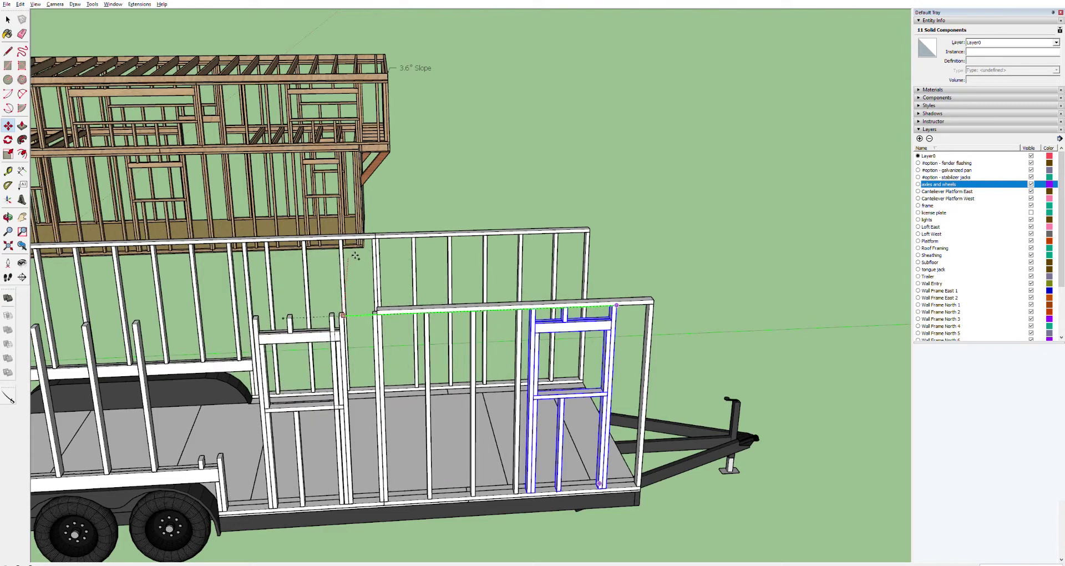
Zoom and shift the view down to the wheel-well fender.
{"action": "scroll", "coordinate": [288, 311], "scroll_direction": "up", "scroll_amount": 3}
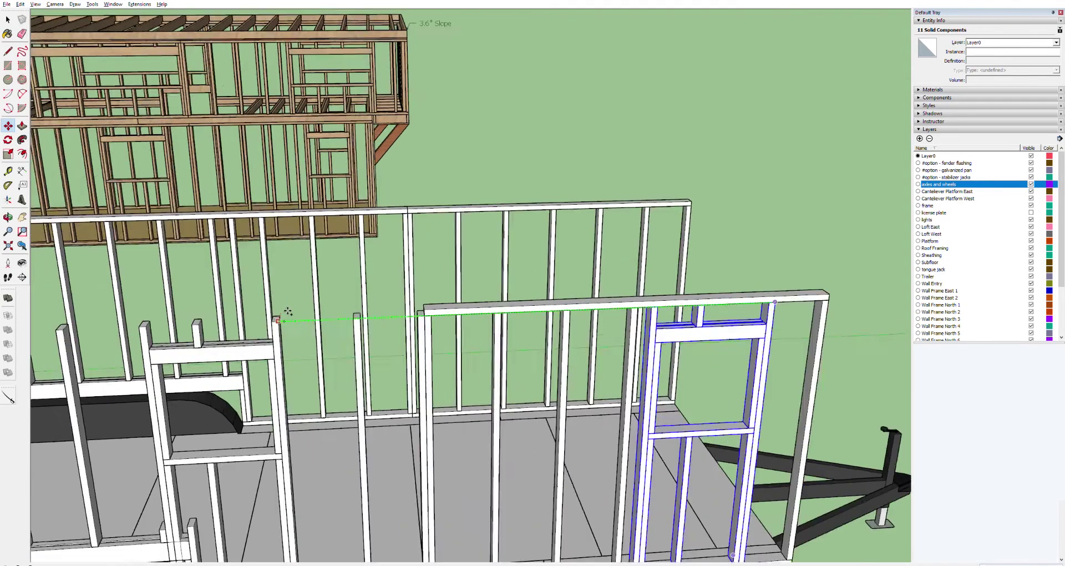
{"action": "scroll", "coordinate": [288, 311], "scroll_direction": "down", "scroll_amount": 2}
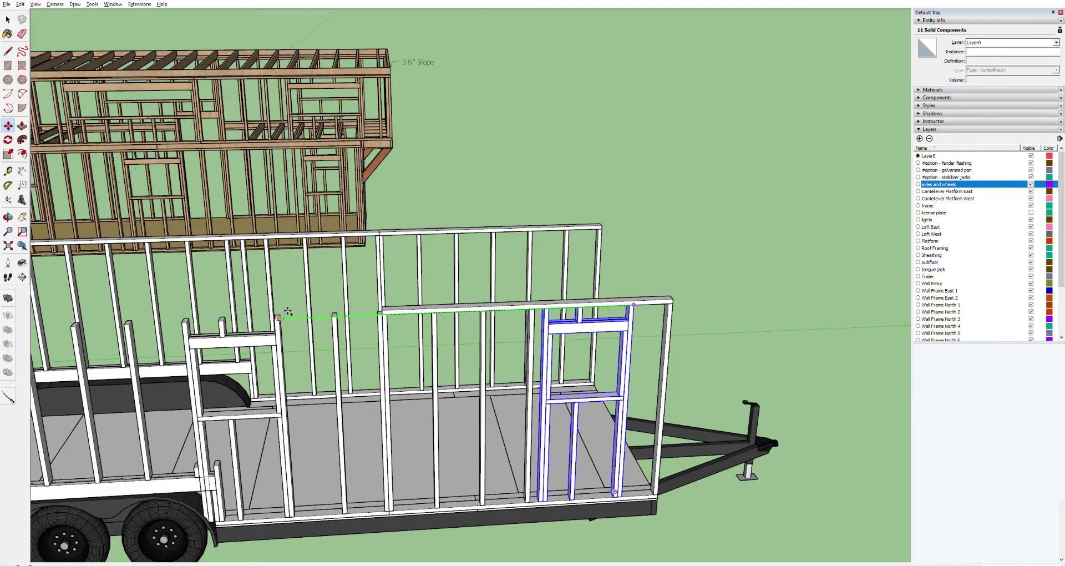
{"action": "scroll", "coordinate": [288, 310], "scroll_direction": "up", "scroll_amount": 5}
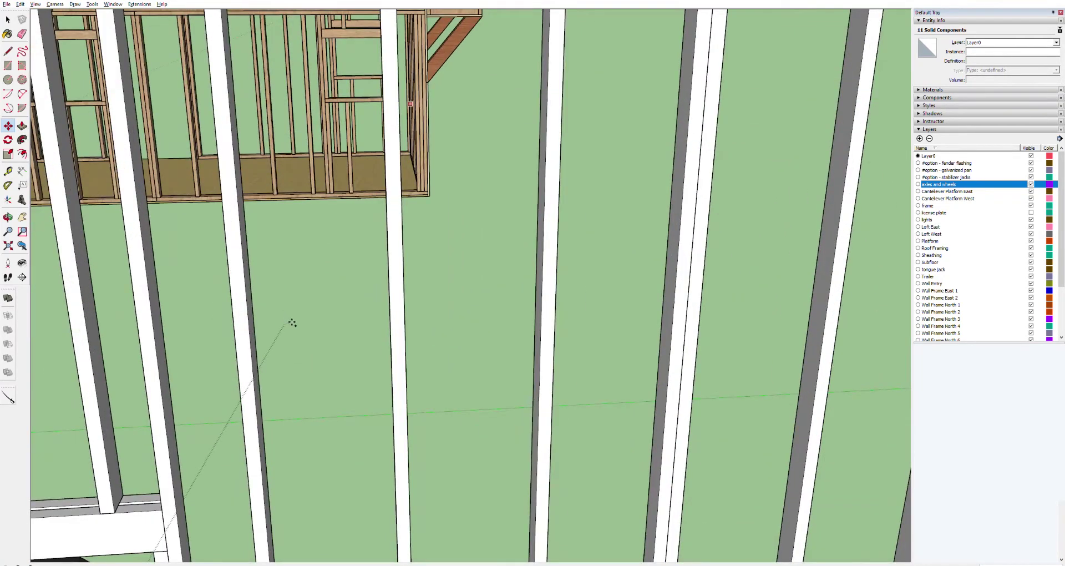
{"action": "scroll", "coordinate": [289, 310], "scroll_direction": "down", "scroll_amount": 2}
{"action": "mouse_move", "coordinate": [285, 294]}
{"action": "middle_mouse_down", "text": "shift"}
{"action": "mouse_move", "coordinate": [428, 137]}
{"action": "mouse_move", "coordinate": [416, 89]}
{"action": "mouse_move", "coordinate": [361, 62]}
{"action": "middle_mouse_up", "text": "shift"}
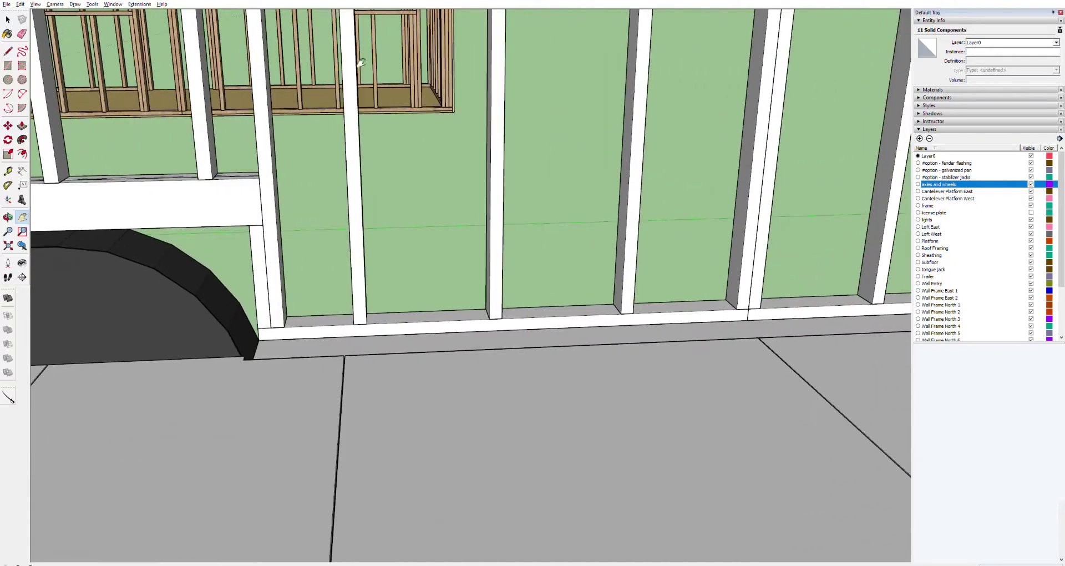
{"action": "scroll", "coordinate": [346, 261], "scroll_direction": "down", "scroll_amount": 5}
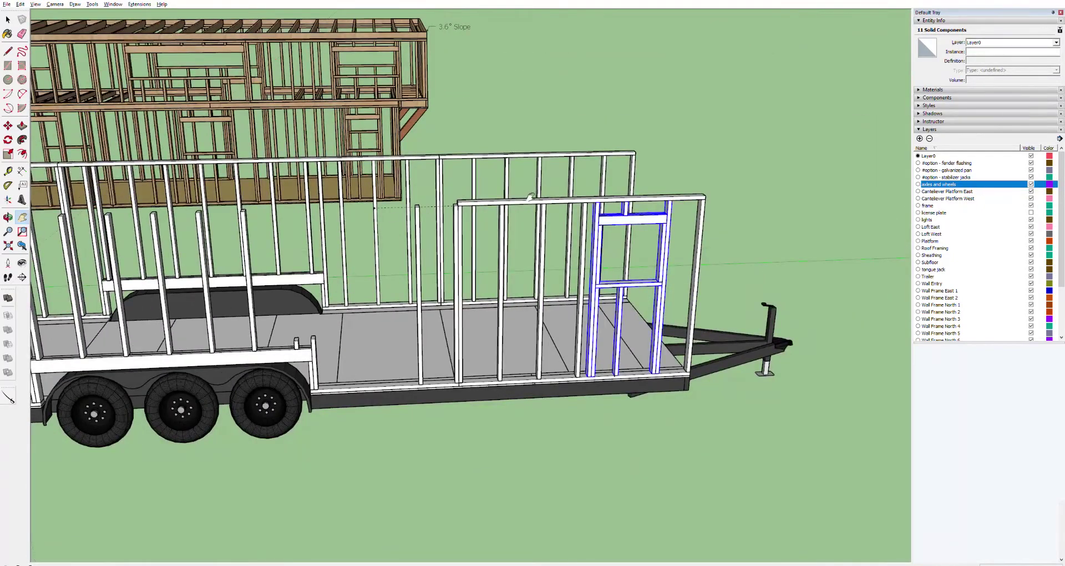
{"action": "scroll", "coordinate": [365, 218], "scroll_direction": "up", "scroll_amount": 2}
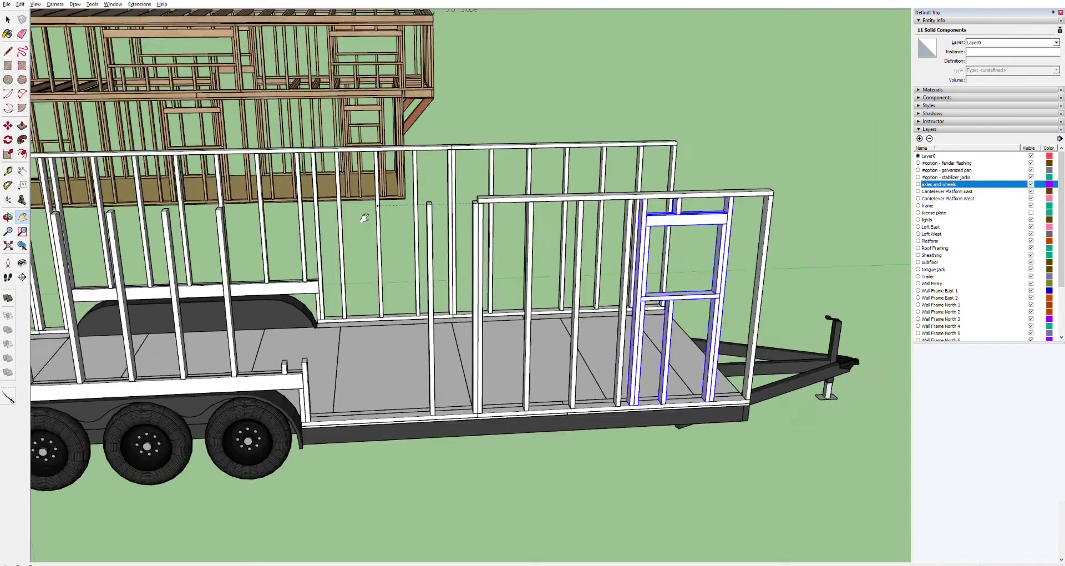
{"action": "scroll", "coordinate": [365, 218], "scroll_direction": "up", "scroll_amount": 1}
{"action": "scroll", "coordinate": [397, 208], "scroll_direction": "down", "scroll_amount": 1}
Drop a copy of the window framing beside the fender, keeping the original in place.
{"action": "key", "text": "m"}
{"action": "left_click", "coordinate": [617, 201]}
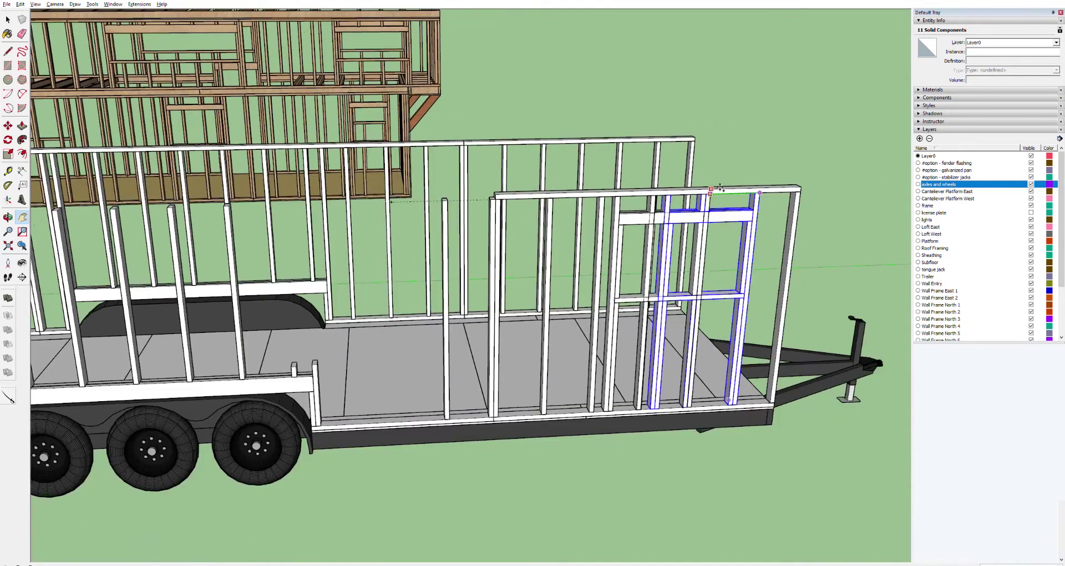
{"action": "scroll", "coordinate": [388, 204], "scroll_direction": "up", "scroll_amount": 3}
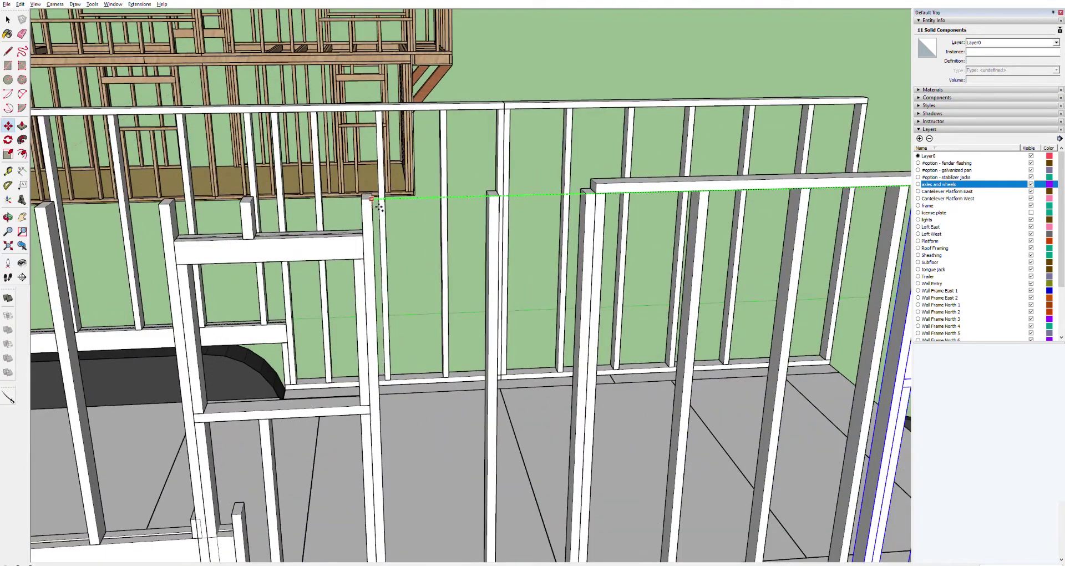
{"action": "scroll", "coordinate": [380, 206], "scroll_direction": "up", "scroll_amount": 3}
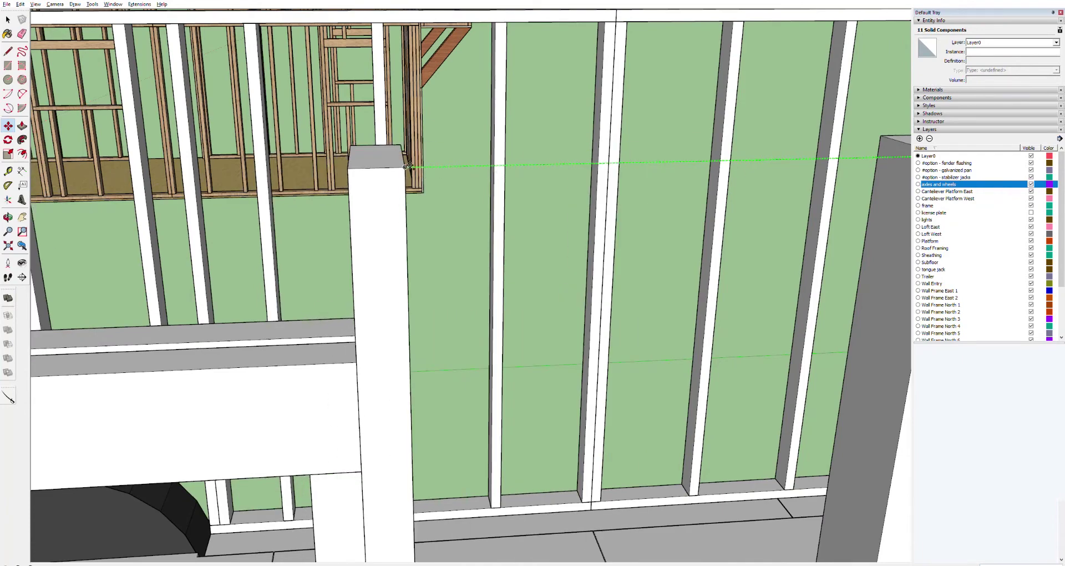
{"action": "scroll", "coordinate": [383, 250], "scroll_direction": "down", "scroll_amount": 5}
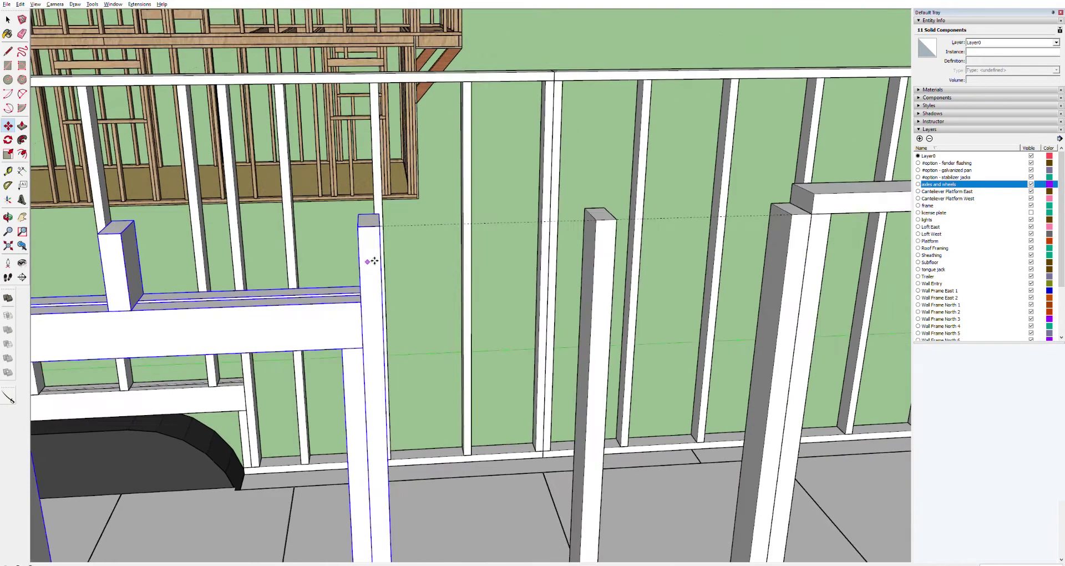
{"action": "scroll", "coordinate": [391, 276], "scroll_direction": "down", "scroll_amount": 3}
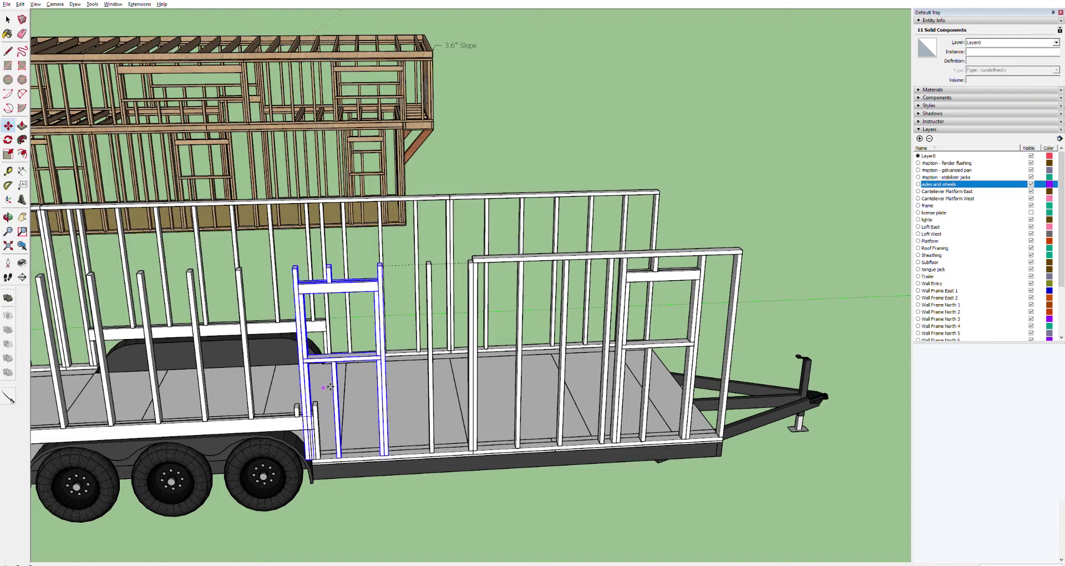
{"action": "scroll", "coordinate": [330, 386], "scroll_direction": "up", "scroll_amount": 5}
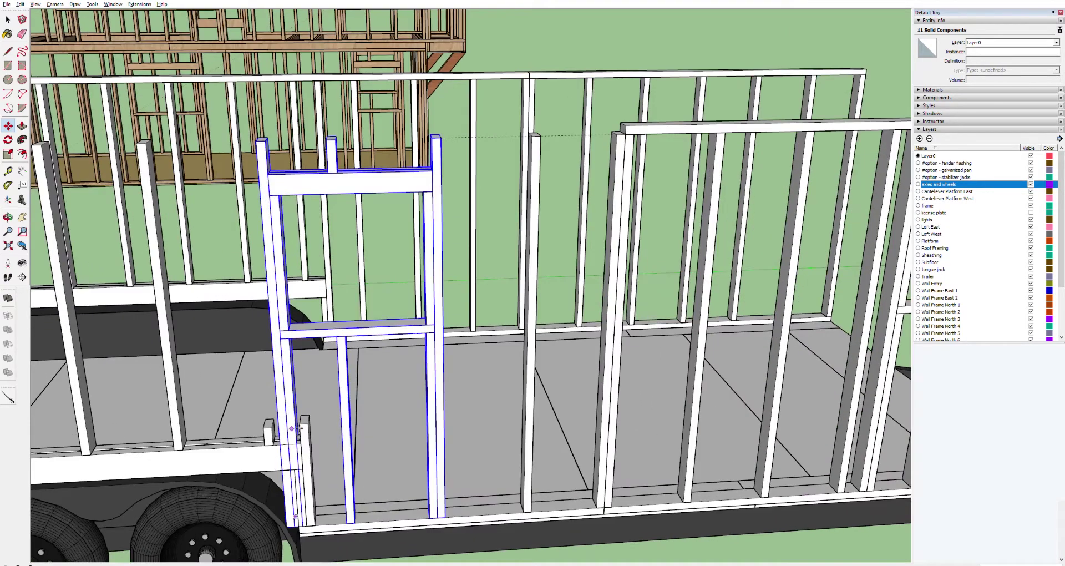
{"action": "key", "text": "space"}
{"action": "left_click", "coordinate": [342, 335]}
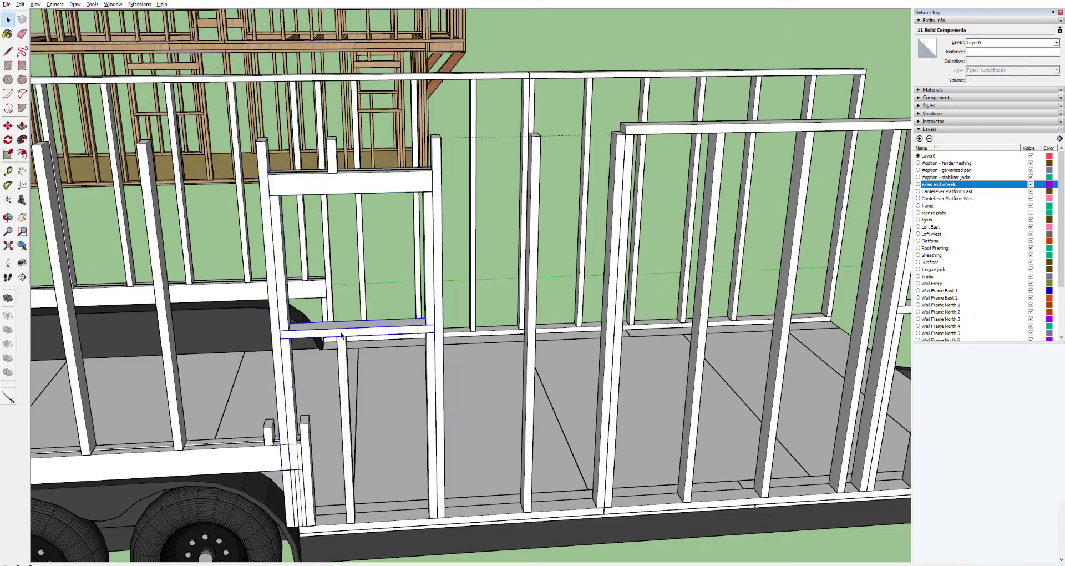
Check the copy's left stud and bottom plate, then orbit to view the trailer underside.
{"action": "left_click", "coordinate": [293, 370]}
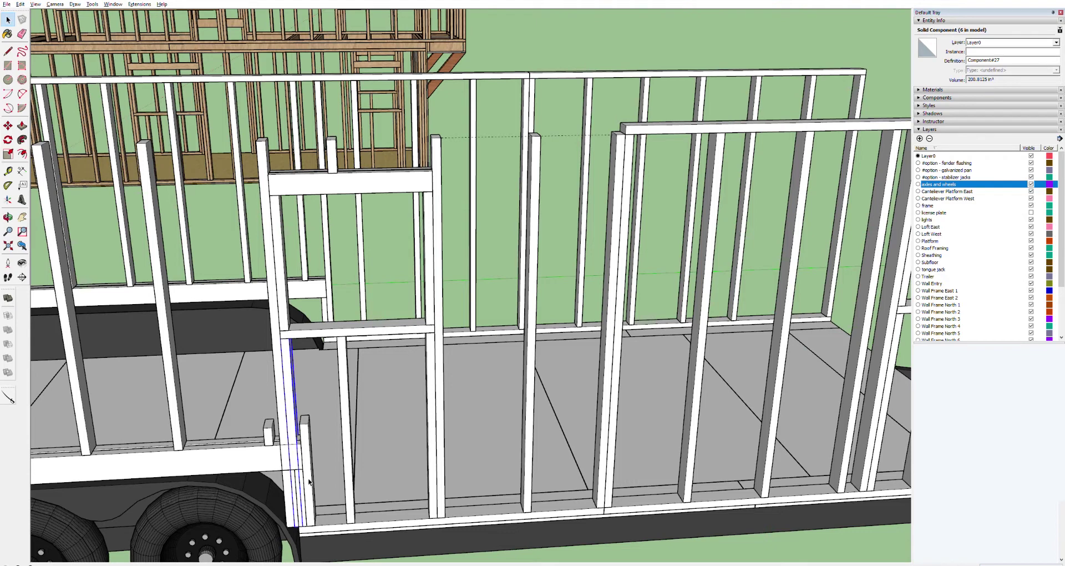
{"action": "left_click", "coordinate": [309, 526]}
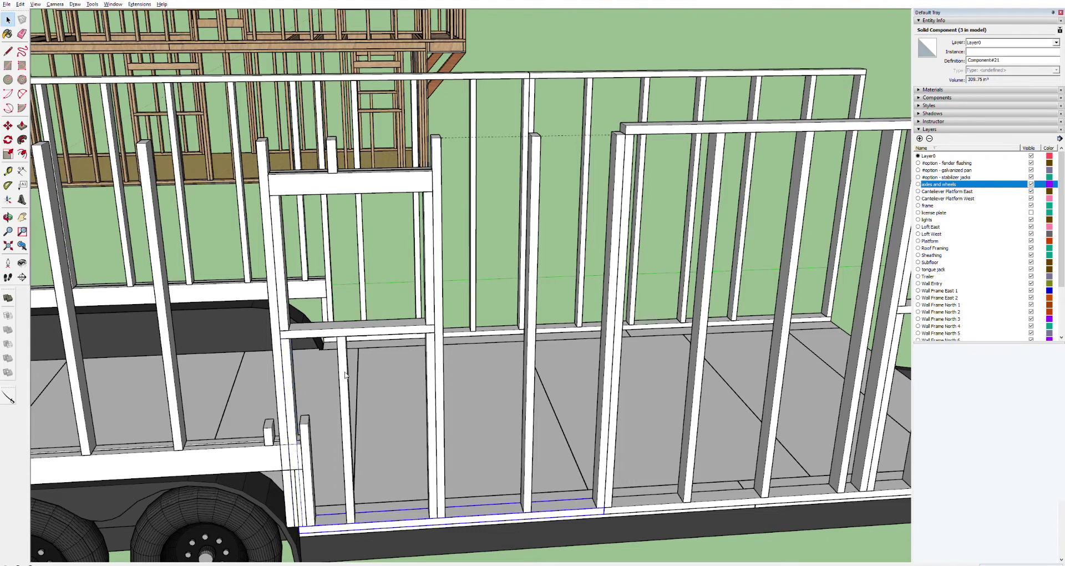
{"action": "key", "text": "ctrl+t"}
{"action": "key", "text": "o"}
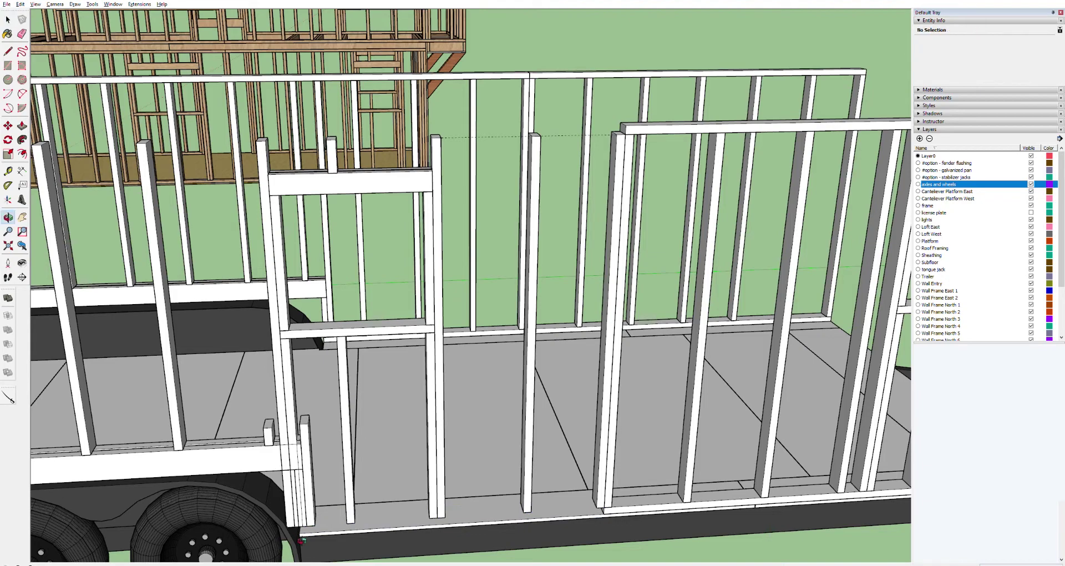
{"action": "left_click_drag", "start_coordinate": [305, 526], "coordinate": [300, 261]}
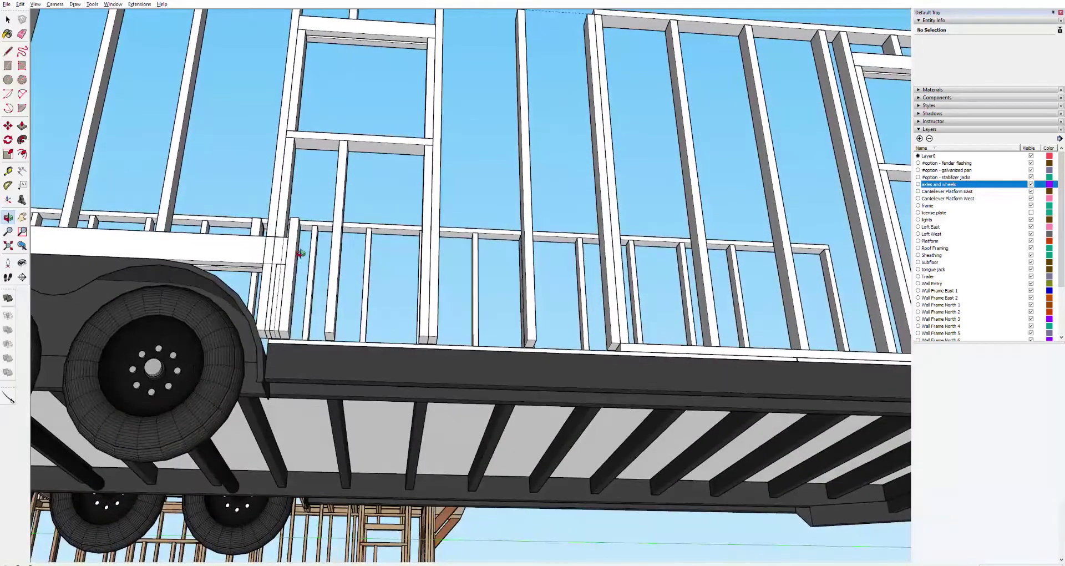
{"action": "key", "text": "space"}
{"action": "scroll", "coordinate": [270, 301], "scroll_direction": "up", "scroll_amount": 5}
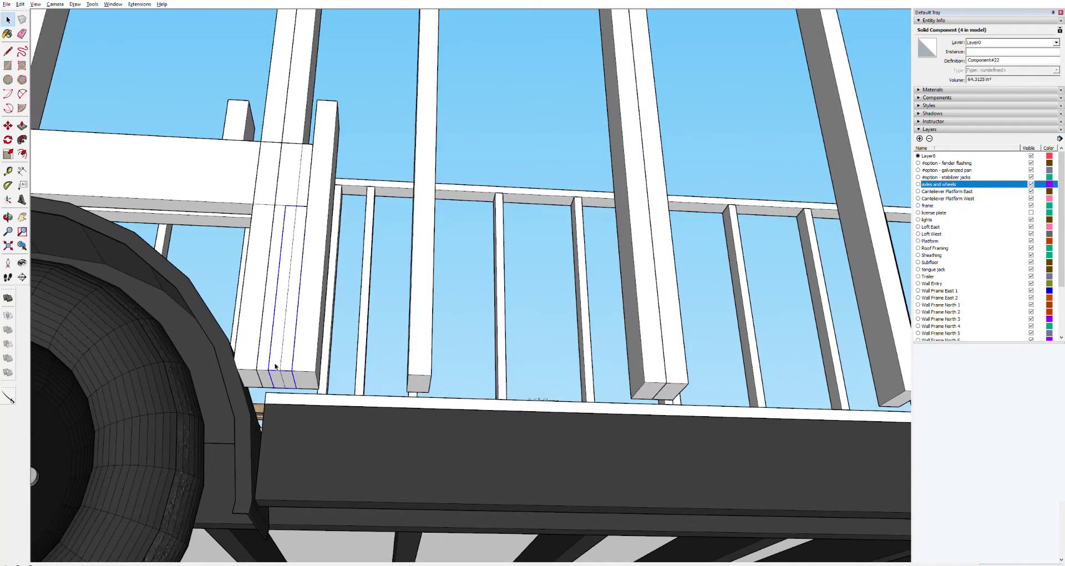
Open the post component and extrude one of its faces.
{"action": "double_click", "coordinate": [276, 370]}
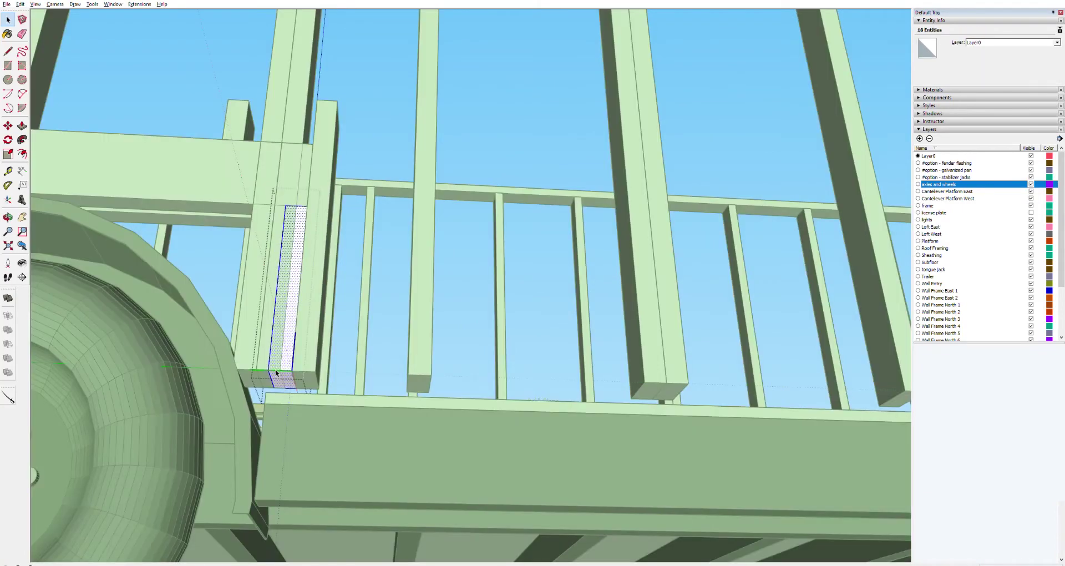
{"action": "key", "text": "p"}
{"action": "left_click", "coordinate": [280, 377]}
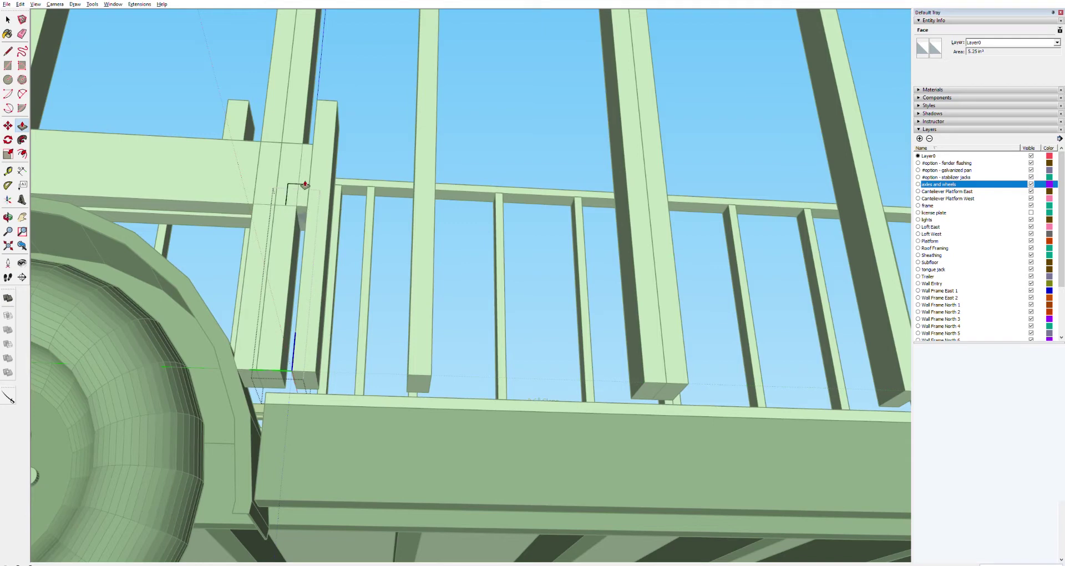
{"action": "left_click", "coordinate": [309, 139]}
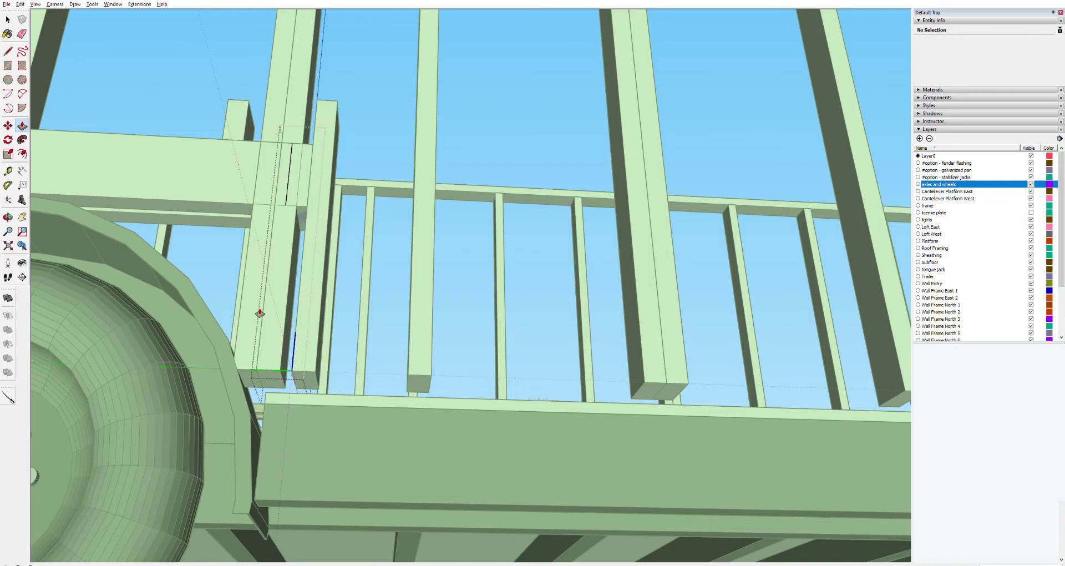
{"action": "key", "text": "space"}
Raise the post's bottom face to sit on the fender, then close the component.
{"action": "key", "text": "m"}
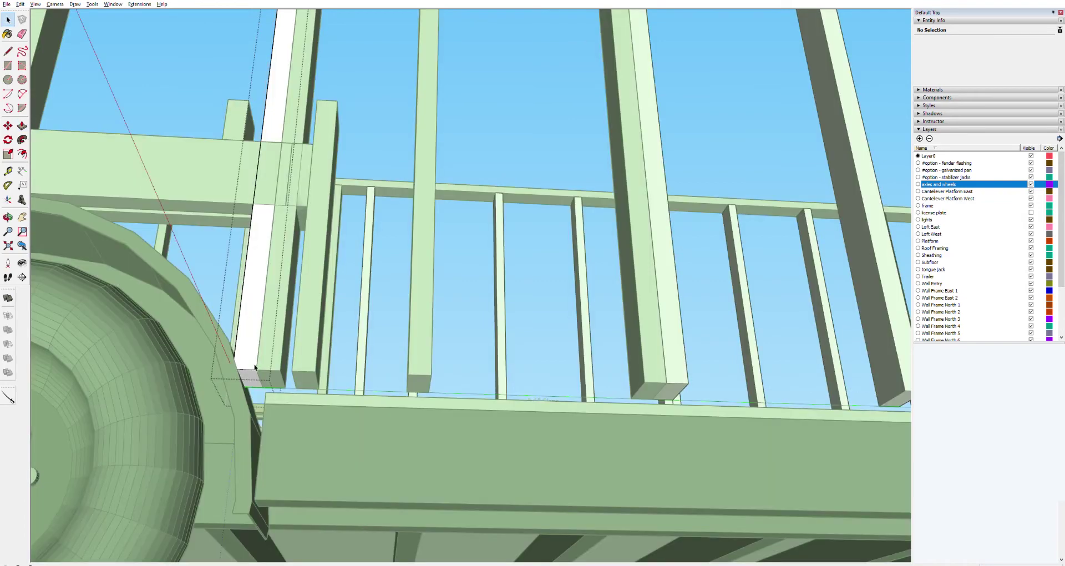
{"action": "left_click", "coordinate": [253, 376]}
{"action": "key", "text": "p"}
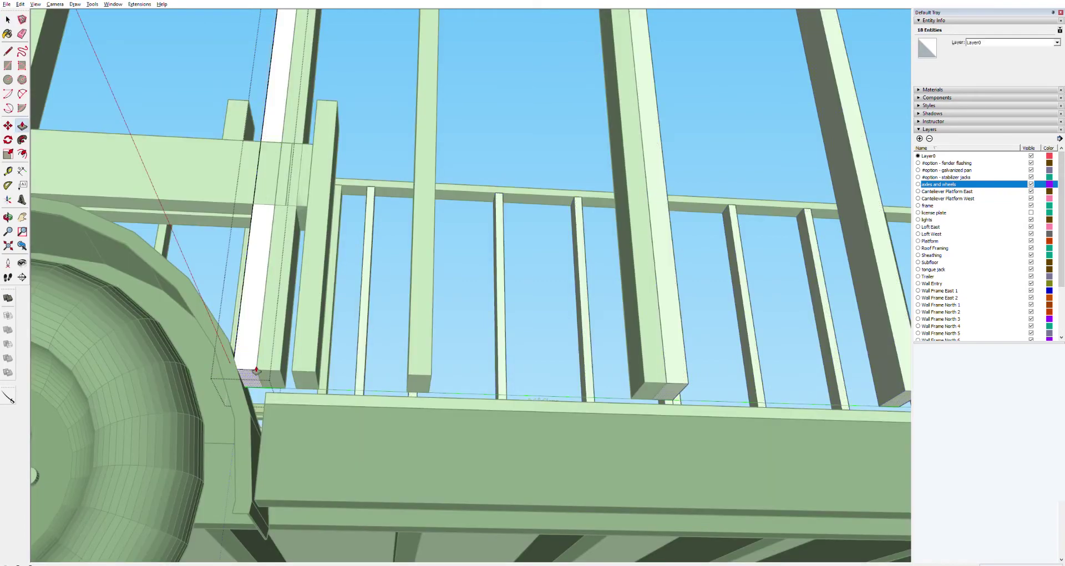
{"action": "left_click_drag", "start_coordinate": [253, 375], "coordinate": [285, 139]}
{"action": "scroll", "coordinate": [466, 335], "scroll_direction": "down", "scroll_amount": 6}
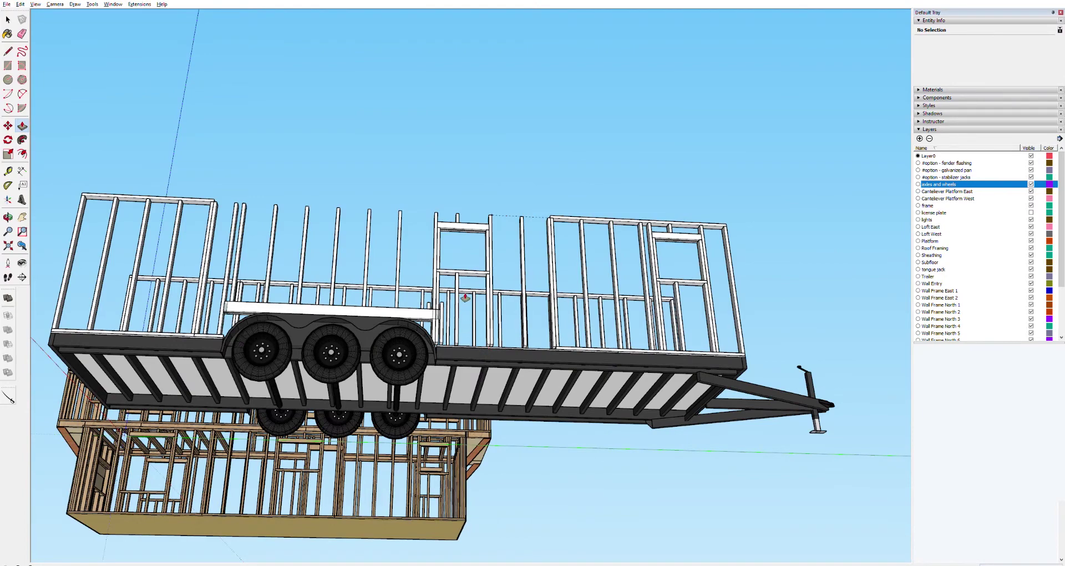
{"action": "scroll", "coordinate": [464, 298], "scroll_direction": "up", "scroll_amount": 5}
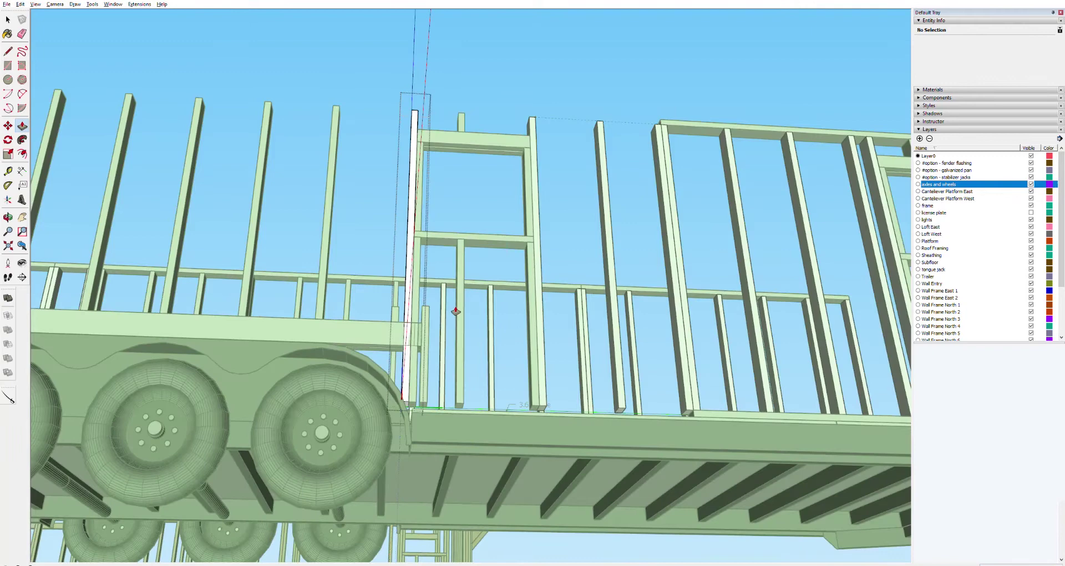
{"action": "middle_click_drag", "start_coordinate": [452, 307], "coordinate": [474, 337]}
{"action": "scroll", "coordinate": [475, 338], "scroll_direction": "down", "scroll_amount": 3}
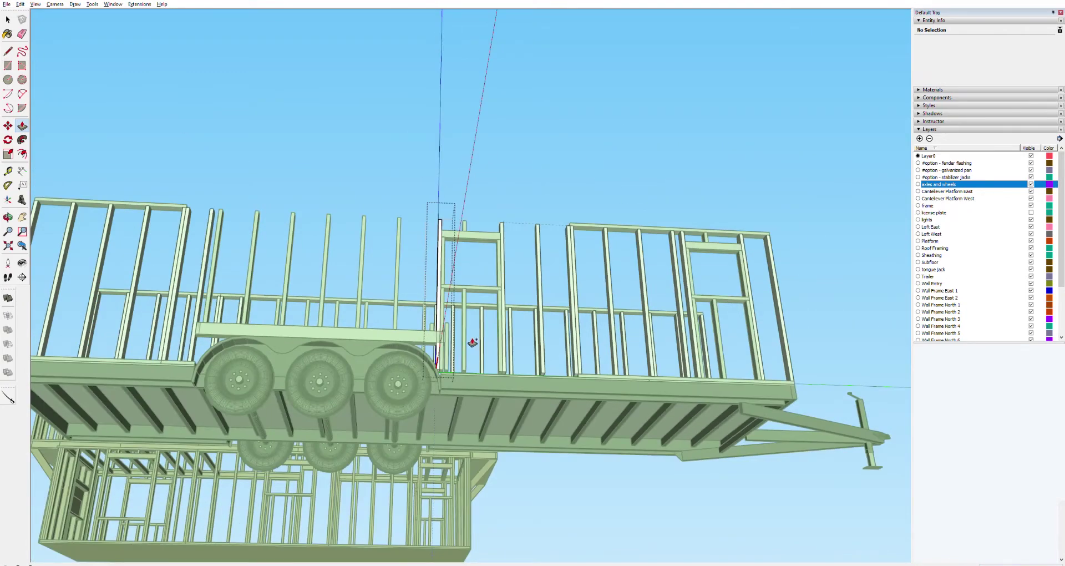
{"action": "key", "text": "space"}
{"action": "left_click", "coordinate": [493, 178]}
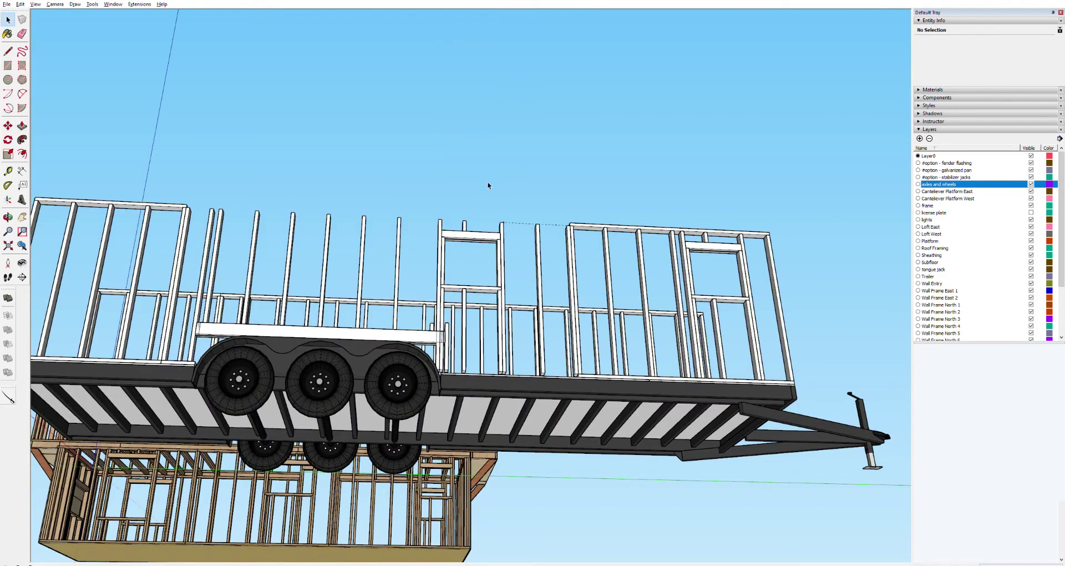
Select the tall post, crossbar, short stud, header and right stud, then the small sill block.
{"action": "scroll", "coordinate": [475, 345], "scroll_direction": "up", "scroll_amount": 5}
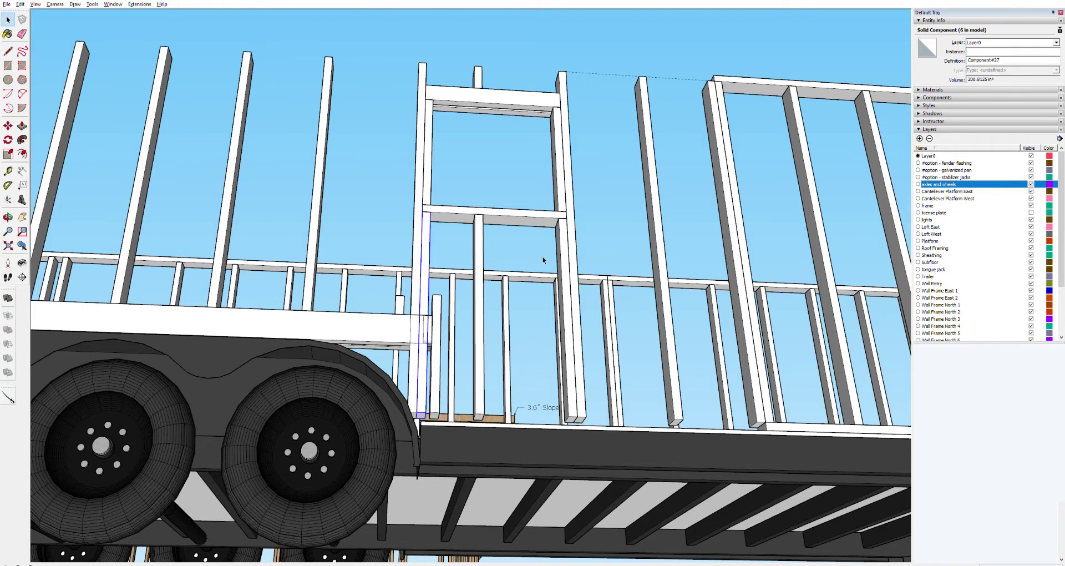
{"action": "left_click", "coordinate": [421, 242], "text": "ctrl"}
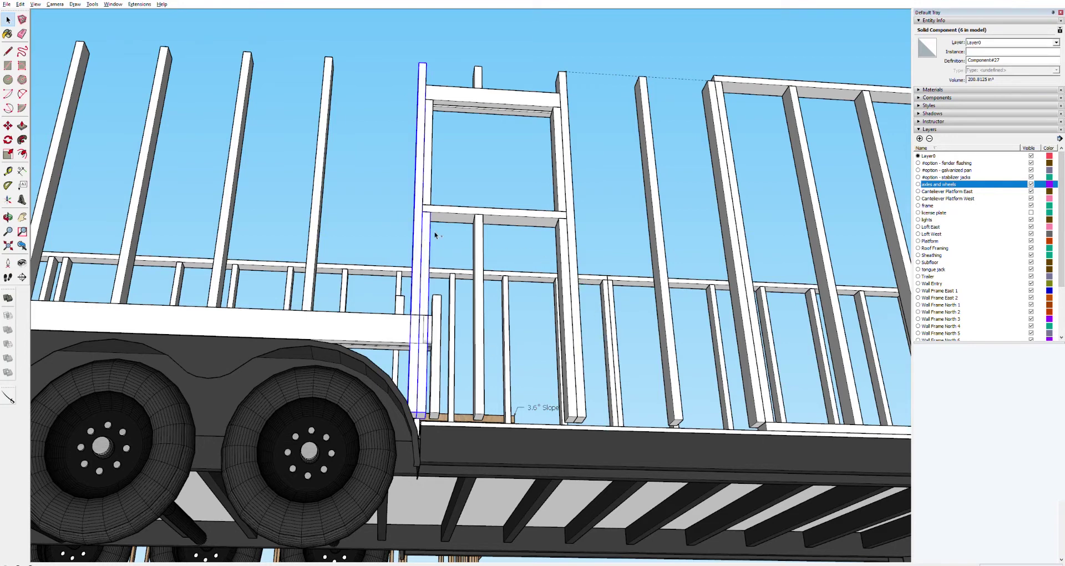
{"action": "left_click", "coordinate": [457, 210], "text": "ctrl"}
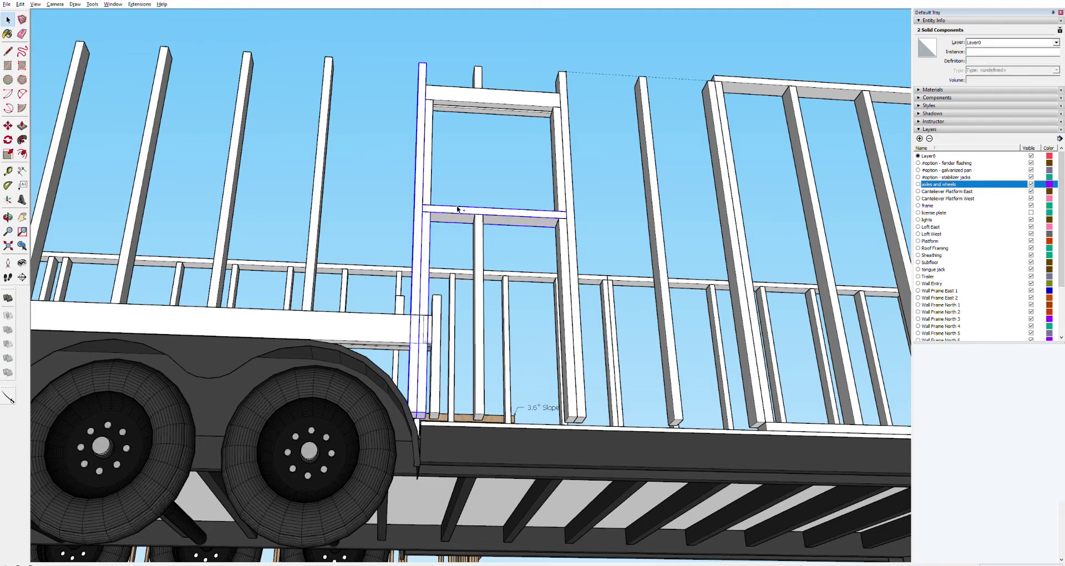
{"action": "left_click", "coordinate": [478, 233], "text": "ctrl"}
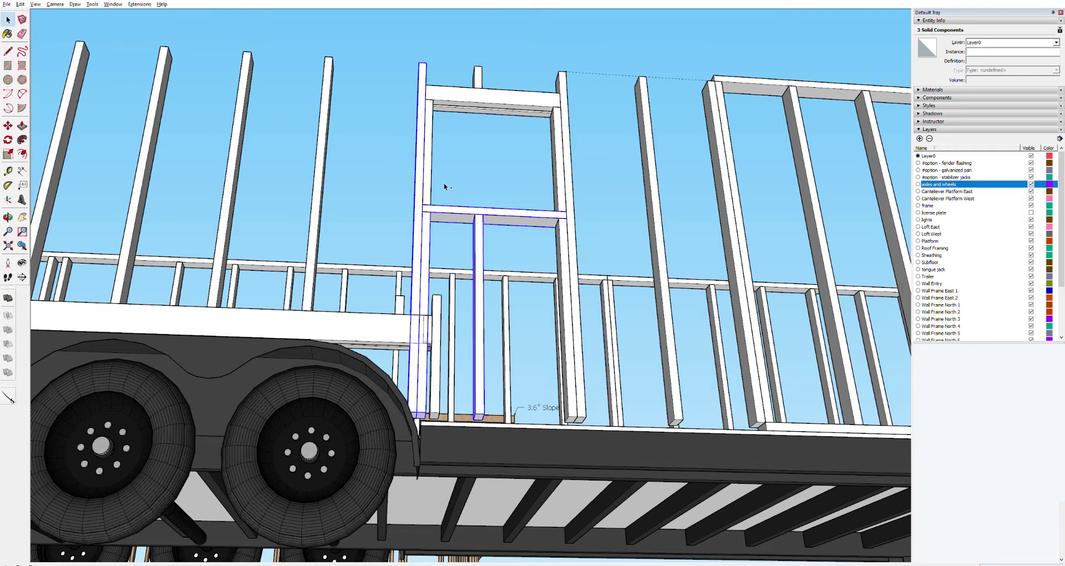
{"action": "left_click", "coordinate": [483, 103], "text": "ctrl"}
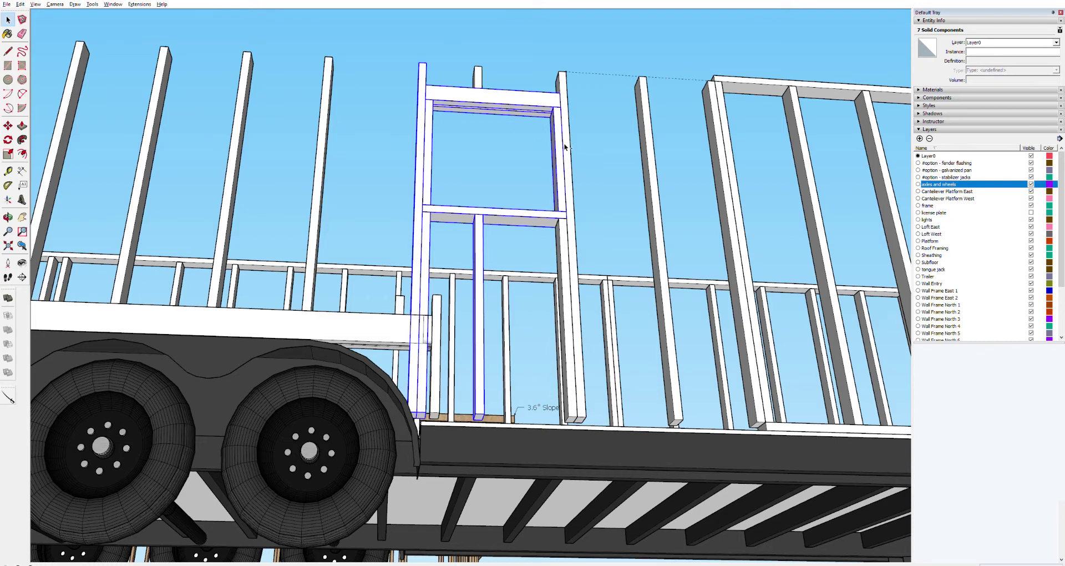
{"action": "left_click", "coordinate": [567, 242], "text": "ctrl"}
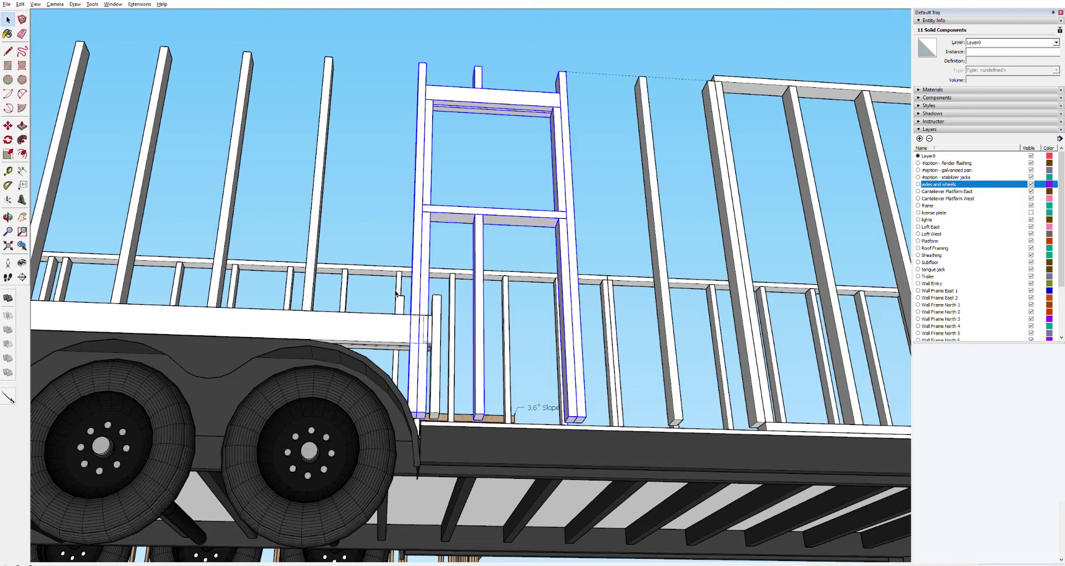
{"action": "left_click", "coordinate": [432, 327]}
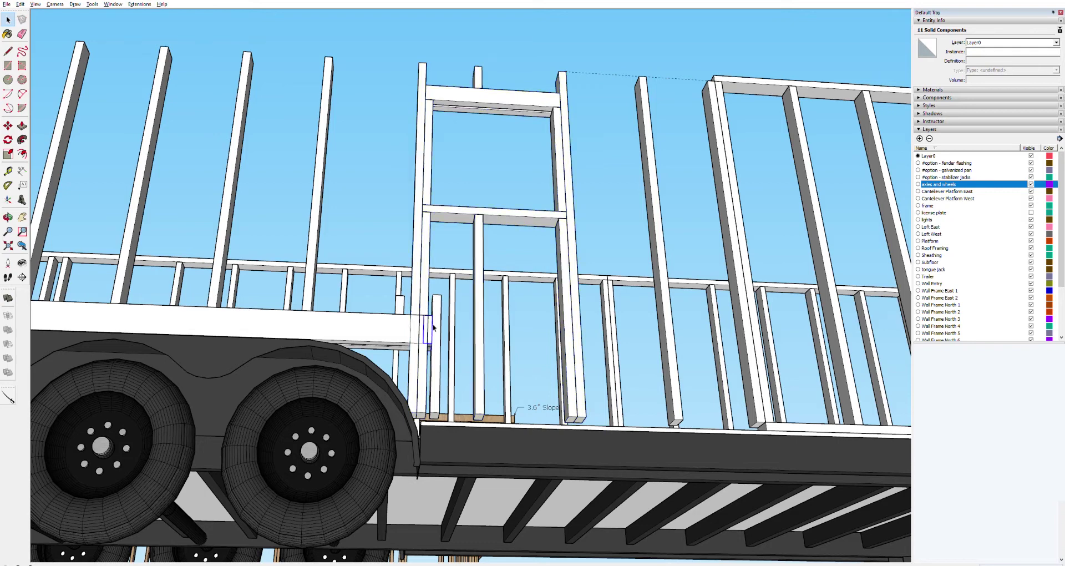
{"action": "left_click", "coordinate": [425, 357]}
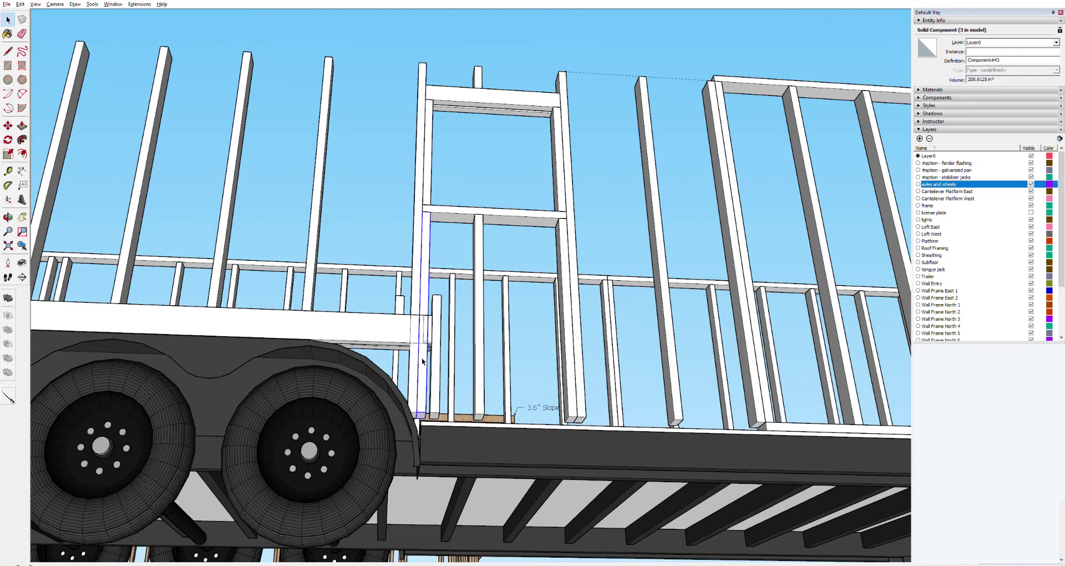
{"action": "left_click", "coordinate": [429, 341]}
Try raising the stud's bottom face with Push/Pull, then cancel the attempt.
{"action": "double_click", "coordinate": [425, 412]}
{"action": "scroll", "coordinate": [425, 413], "scroll_direction": "up", "scroll_amount": 5}
{"action": "left_click", "coordinate": [423, 413]}
{"action": "key", "text": "p"}
{"action": "left_click_drag", "start_coordinate": [423, 412], "coordinate": [441, 268]}
{"action": "scroll", "coordinate": [441, 267], "scroll_direction": "down", "scroll_amount": 5}
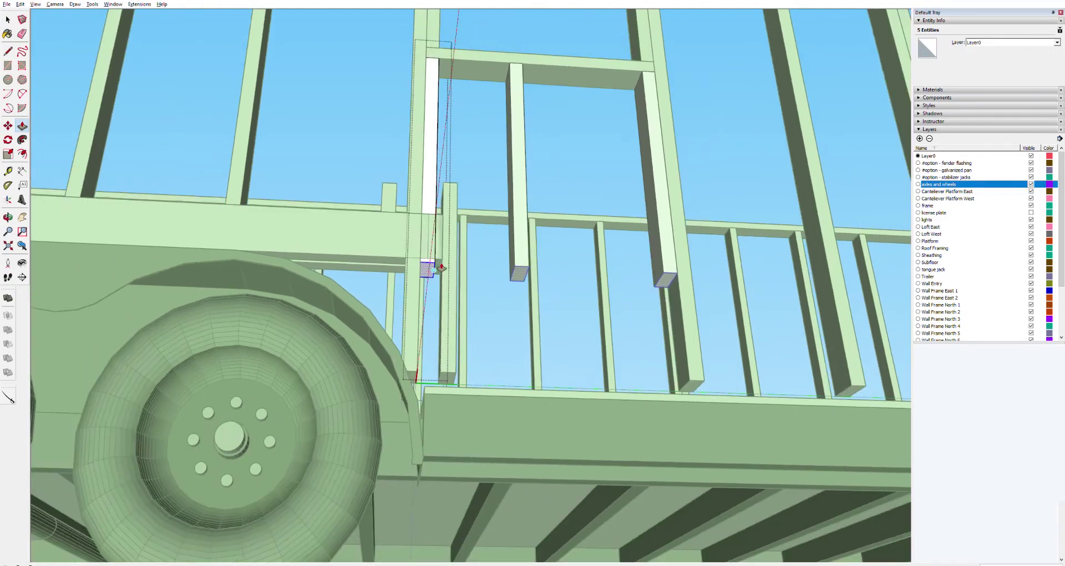
{"action": "key", "text": "Escape"}
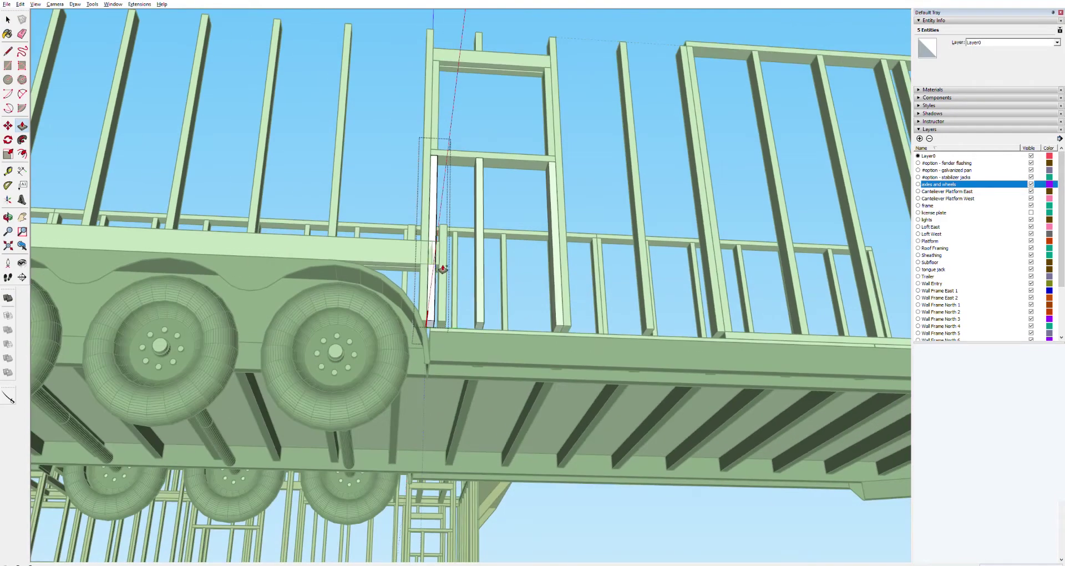
{"action": "key", "text": "space"}
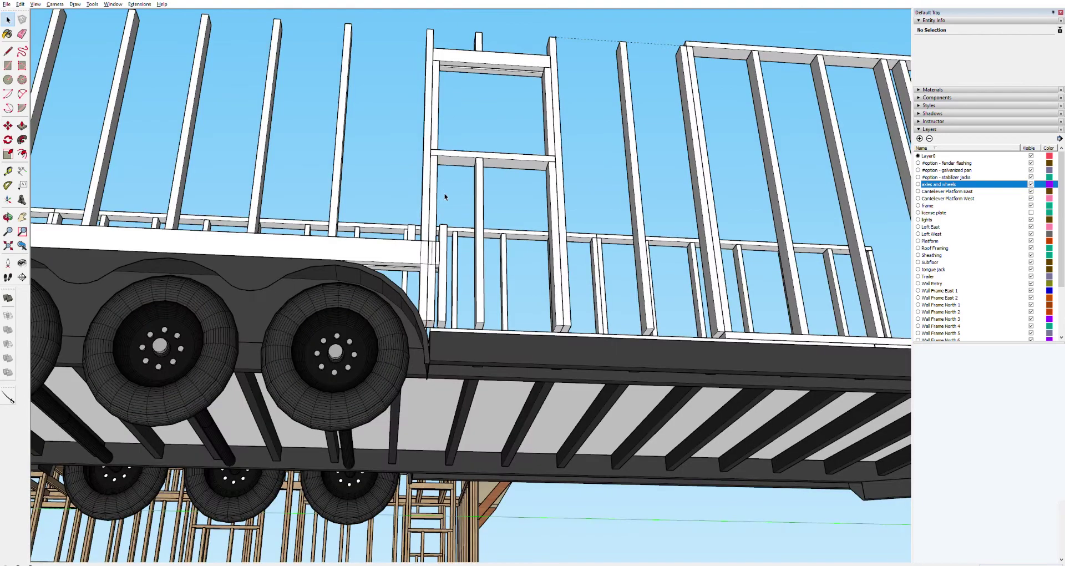
Pull the fender-side stud's bottom face up toward the sill beam.
{"action": "left_click", "coordinate": [434, 194]}
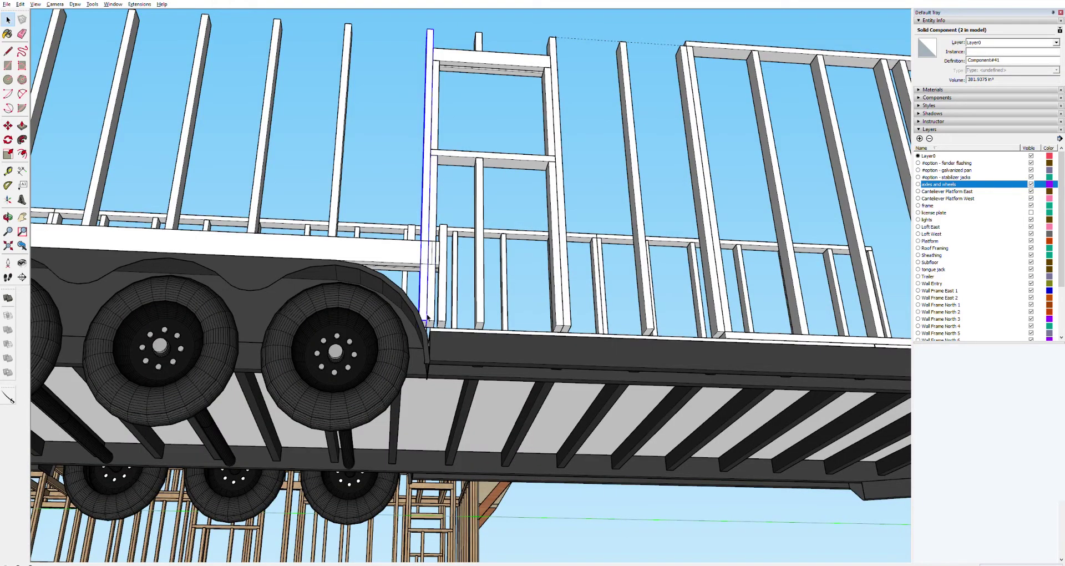
{"action": "scroll", "coordinate": [427, 321], "scroll_direction": "up", "scroll_amount": 10}
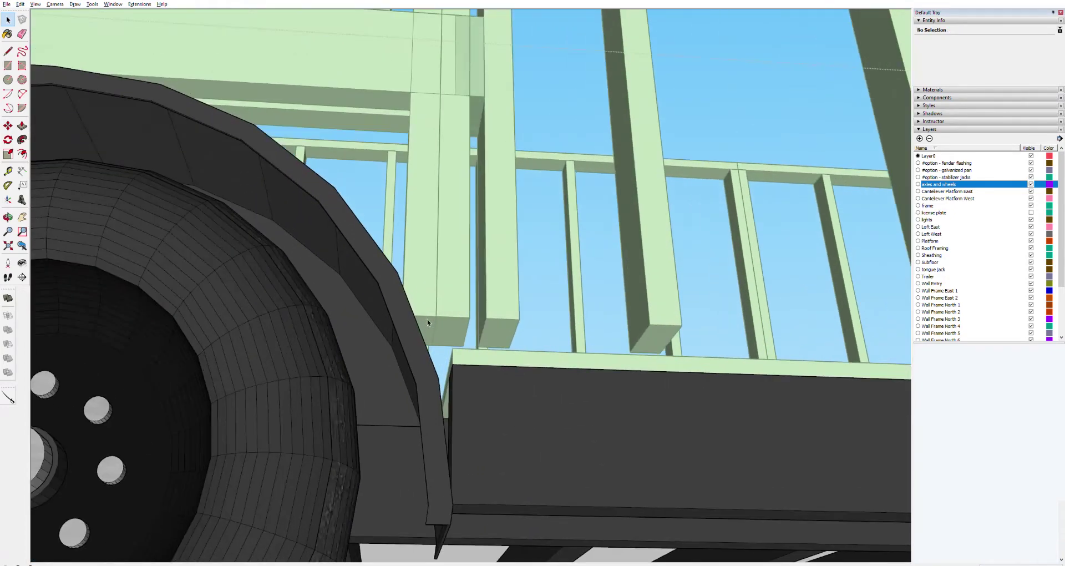
{"action": "double_click", "coordinate": [427, 322]}
{"action": "left_click", "coordinate": [432, 322]}
{"action": "key", "text": "p"}
{"action": "left_click_drag", "start_coordinate": [433, 322], "coordinate": [438, 12]}
{"action": "scroll", "coordinate": [466, 167], "scroll_direction": "down", "scroll_amount": 5}
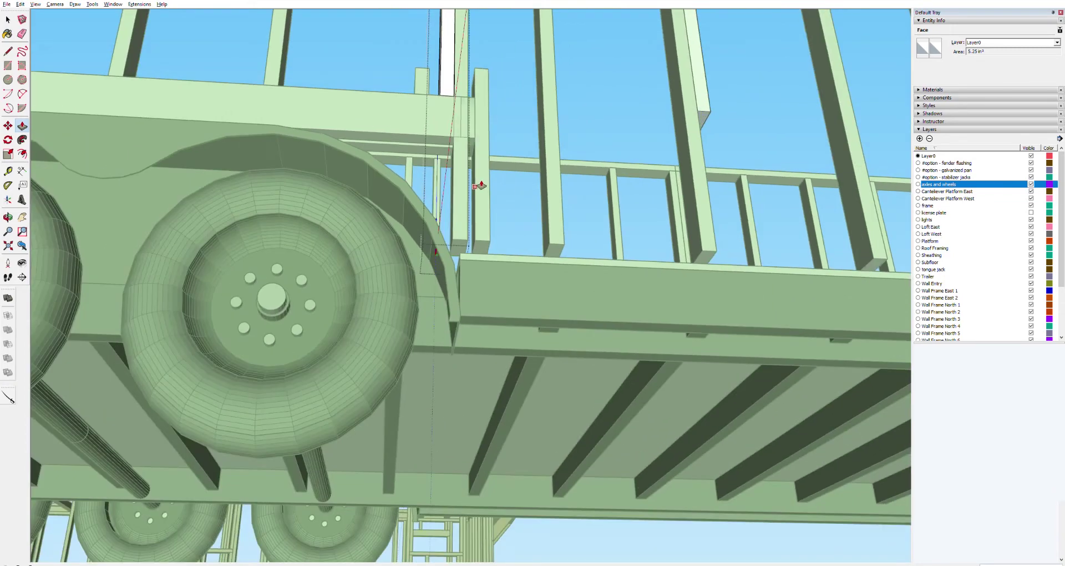
{"action": "left_click", "coordinate": [480, 189]}
{"action": "key", "text": "space"}
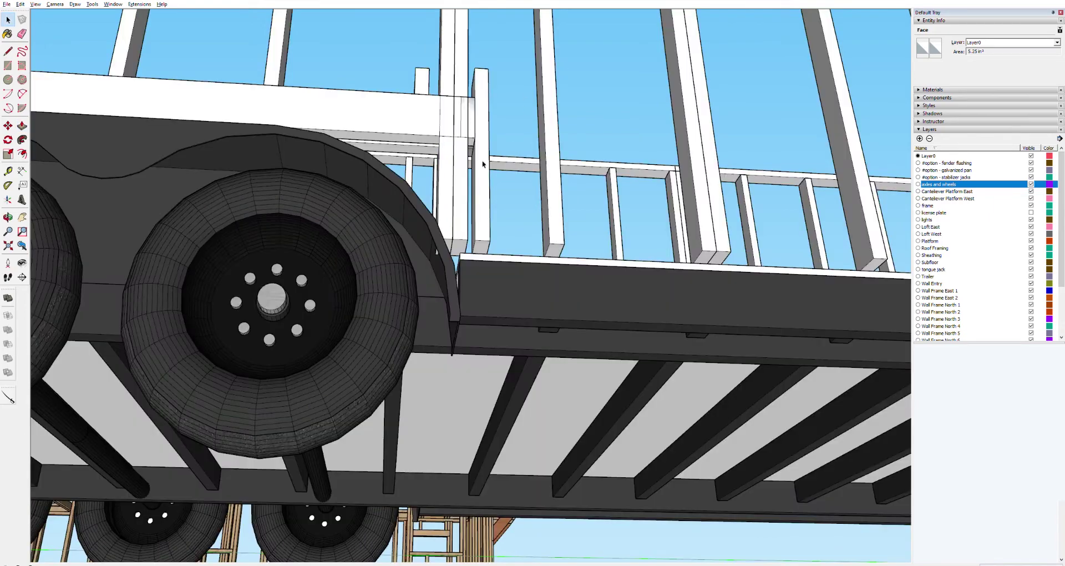
{"action": "left_click", "coordinate": [447, 165]}
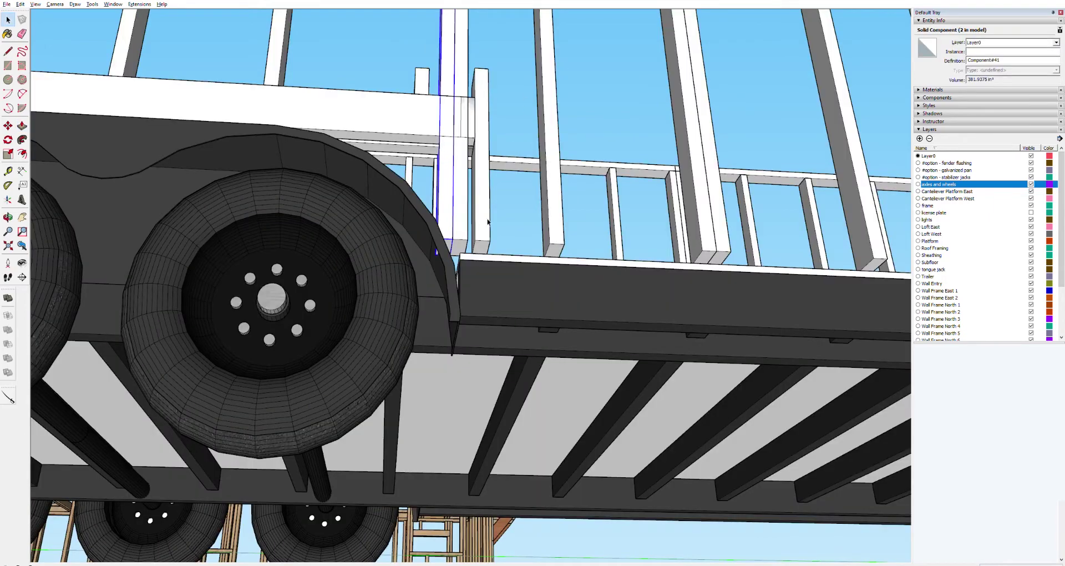
{"action": "scroll", "coordinate": [442, 230], "scroll_direction": "up", "scroll_amount": 2}
{"action": "middle_click_drag", "start_coordinate": [463, 228], "coordinate": [435, 247]}
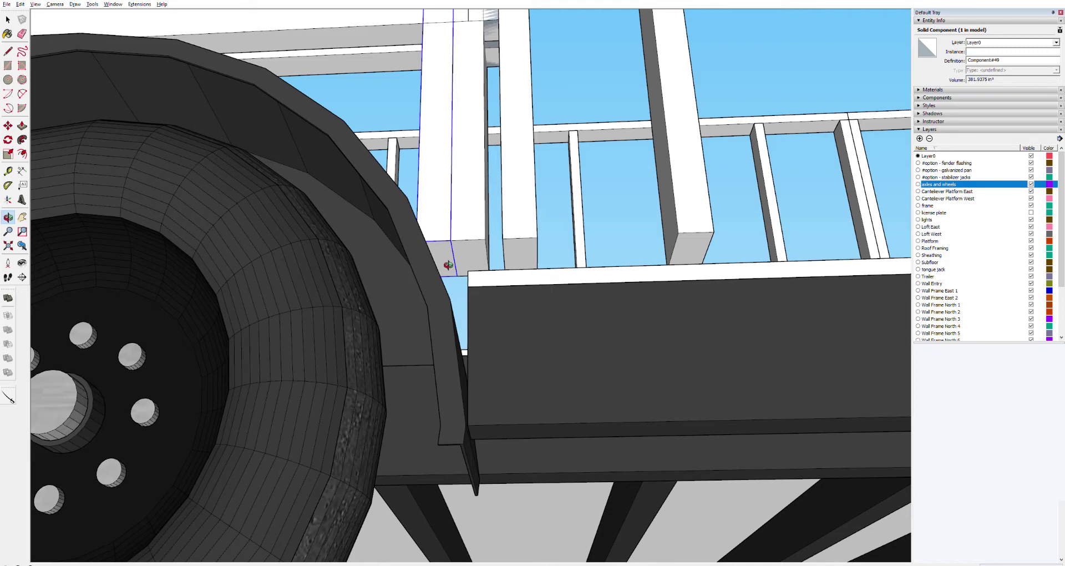
Move the stud's small bottom face upward, then set it lower on the stud.
{"action": "key", "text": "space"}
{"action": "double_click", "coordinate": [446, 256]}
{"action": "left_click", "coordinate": [446, 256]}
{"action": "key", "text": "p"}
{"action": "left_click", "coordinate": [450, 255]}
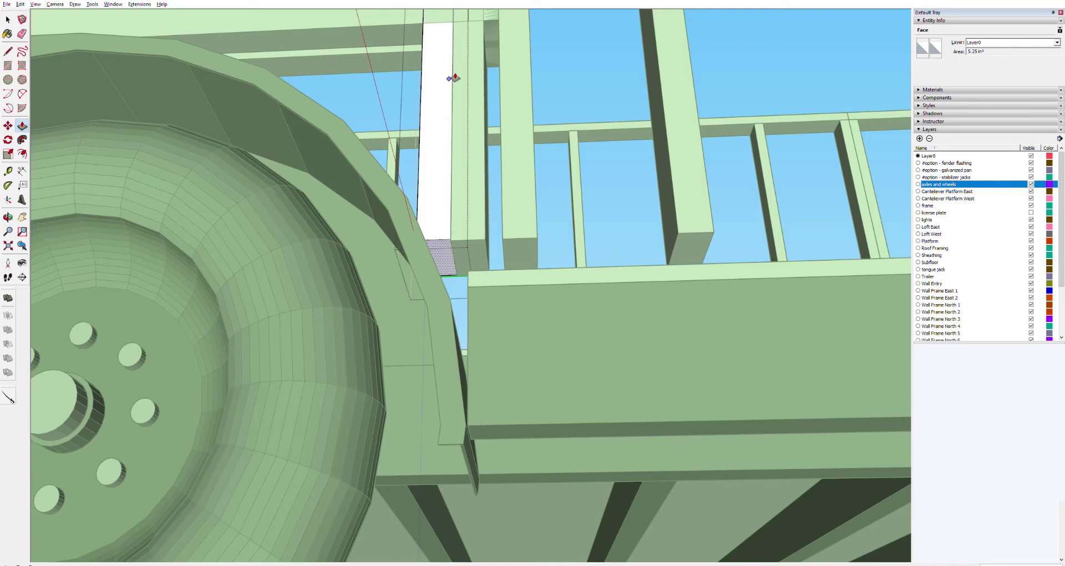
{"action": "left_click", "coordinate": [450, 244]}
{"action": "left_click", "coordinate": [450, 244]}
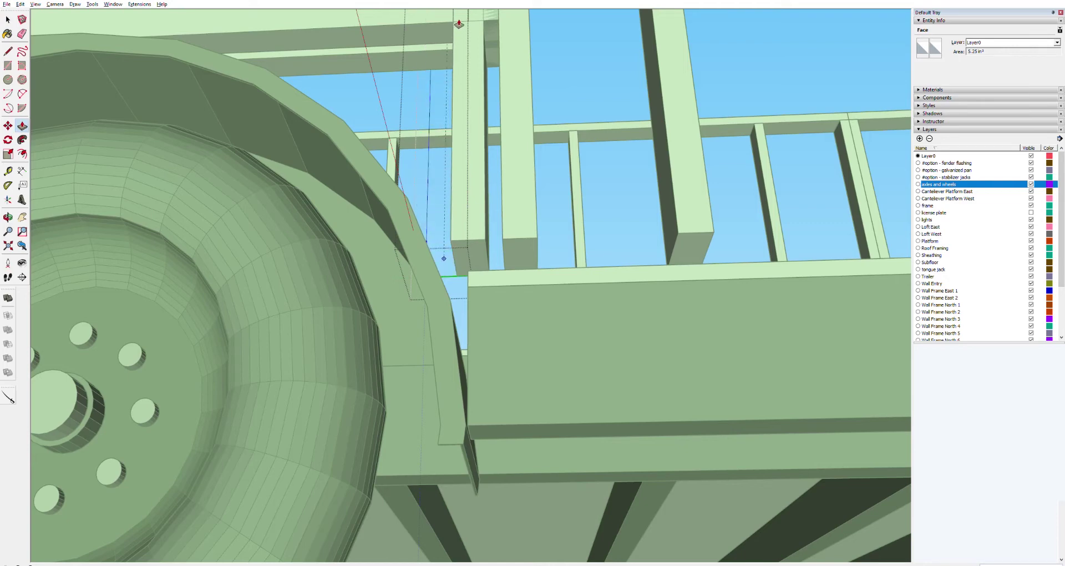
{"action": "left_click", "coordinate": [443, 94]}
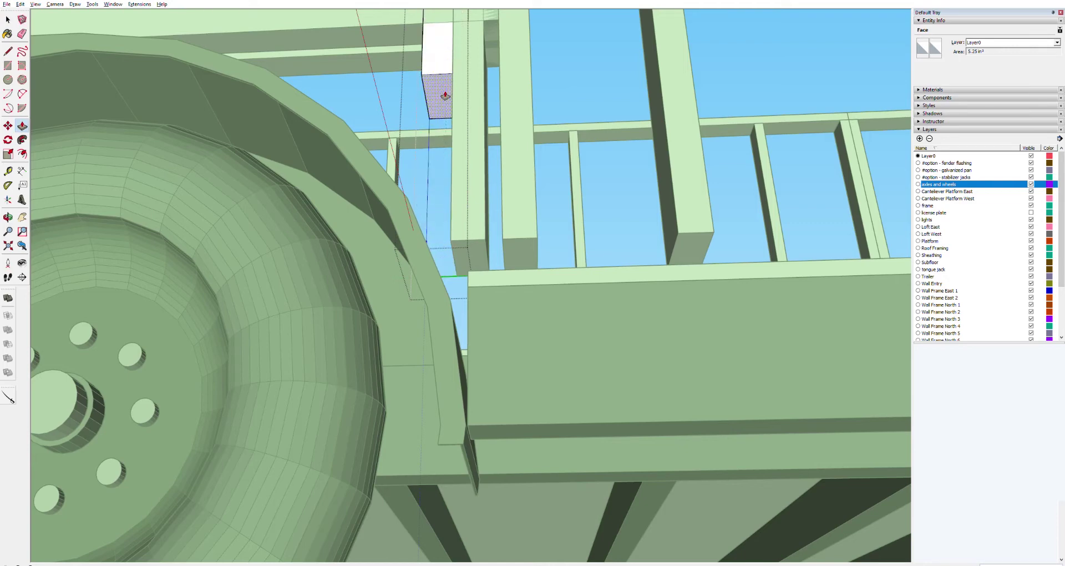
Pull the stud's bottom face up so it sits on the sill beam top.
{"action": "middle_click_drag", "start_coordinate": [442, 100], "coordinate": [441, 254], "text": "shift"}
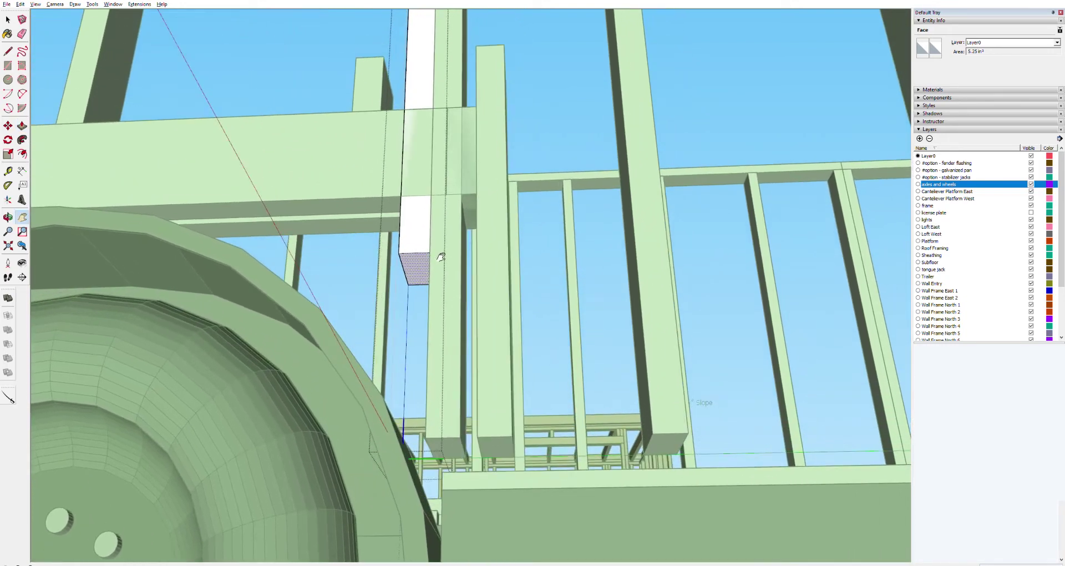
{"action": "key", "text": "p"}
{"action": "left_click", "coordinate": [423, 257]}
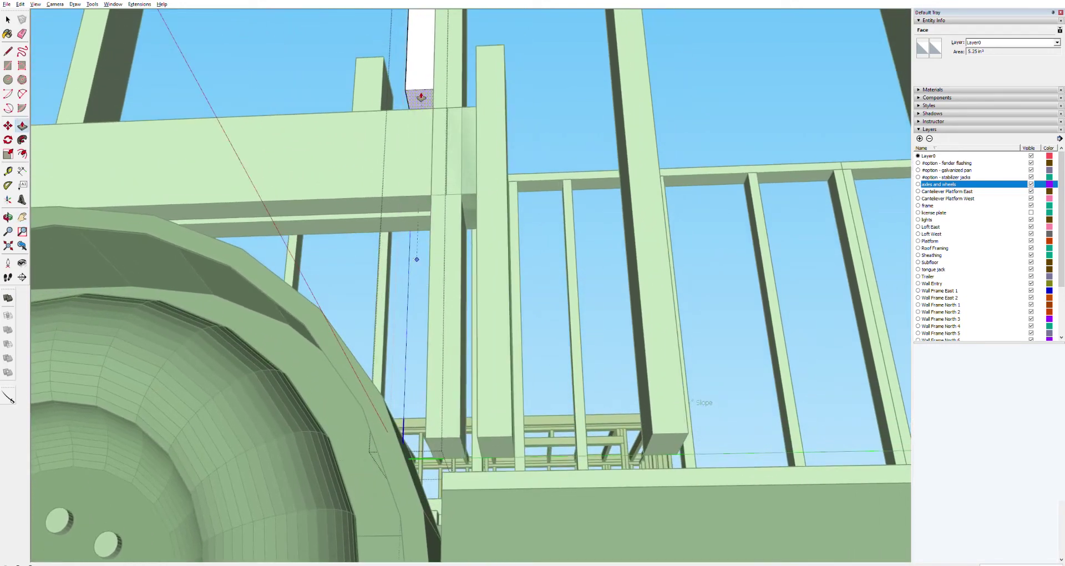
{"action": "left_click", "coordinate": [427, 109]}
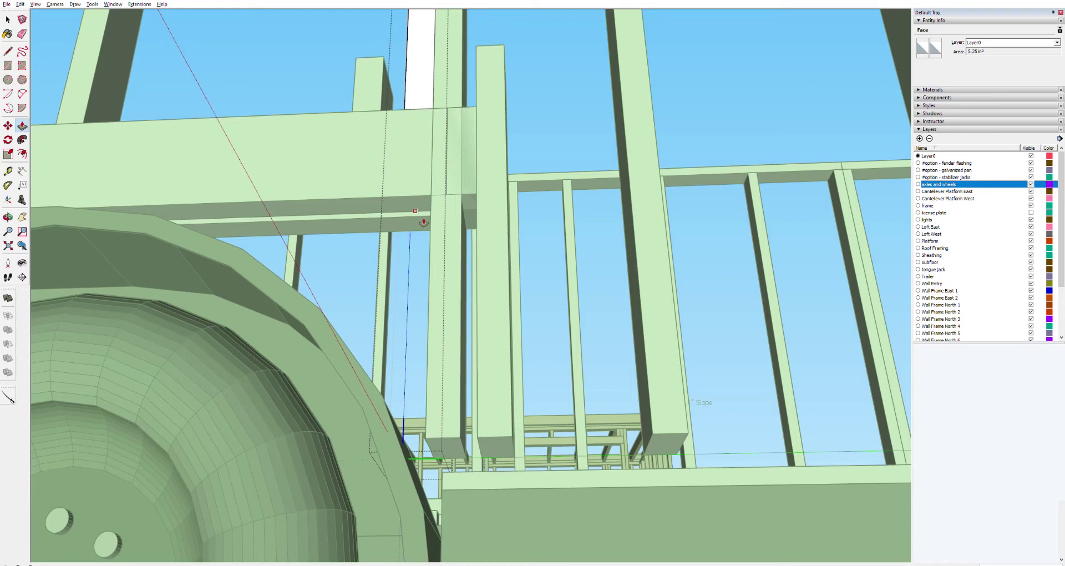
{"action": "key", "text": "space"}
Re-pull the bottom face to the beam's top edge and close the stud edit.
{"action": "left_click", "coordinate": [452, 446]}
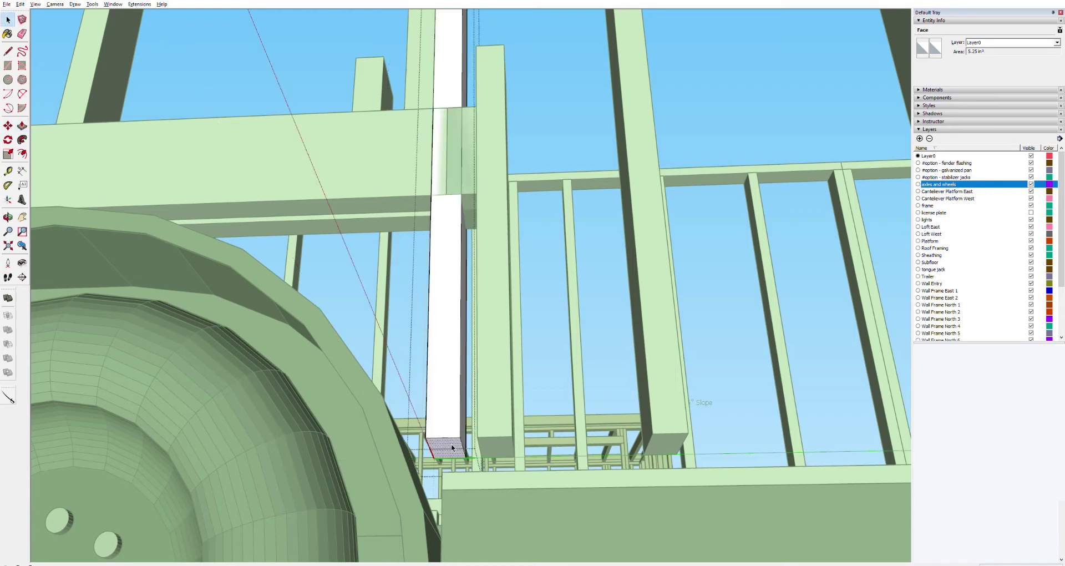
{"action": "key", "text": "p"}
{"action": "left_click", "coordinate": [451, 447]}
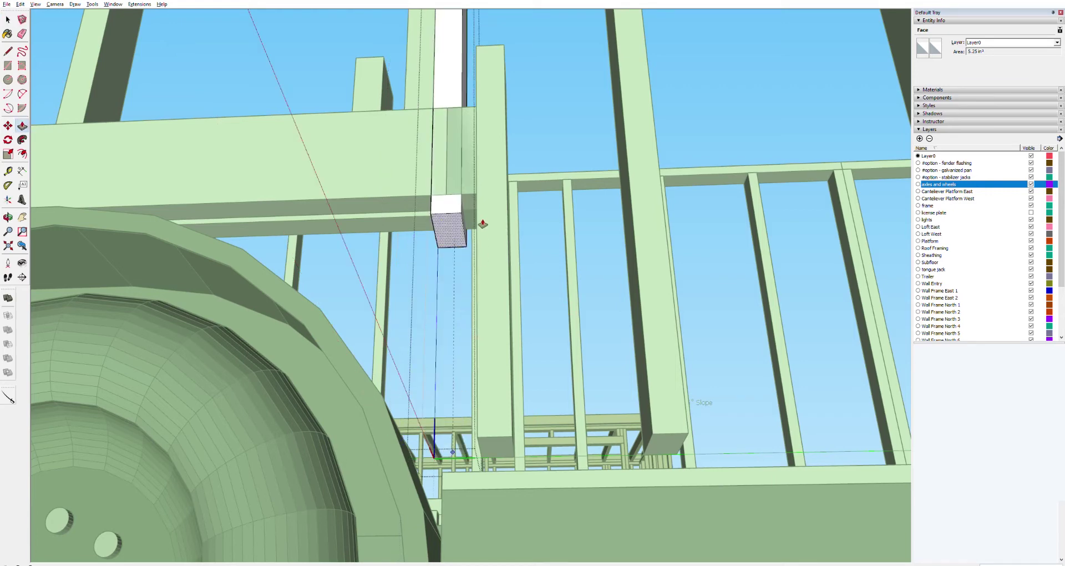
{"action": "left_click", "coordinate": [455, 105]}
{"action": "scroll", "coordinate": [477, 223], "scroll_direction": "down", "scroll_amount": 4}
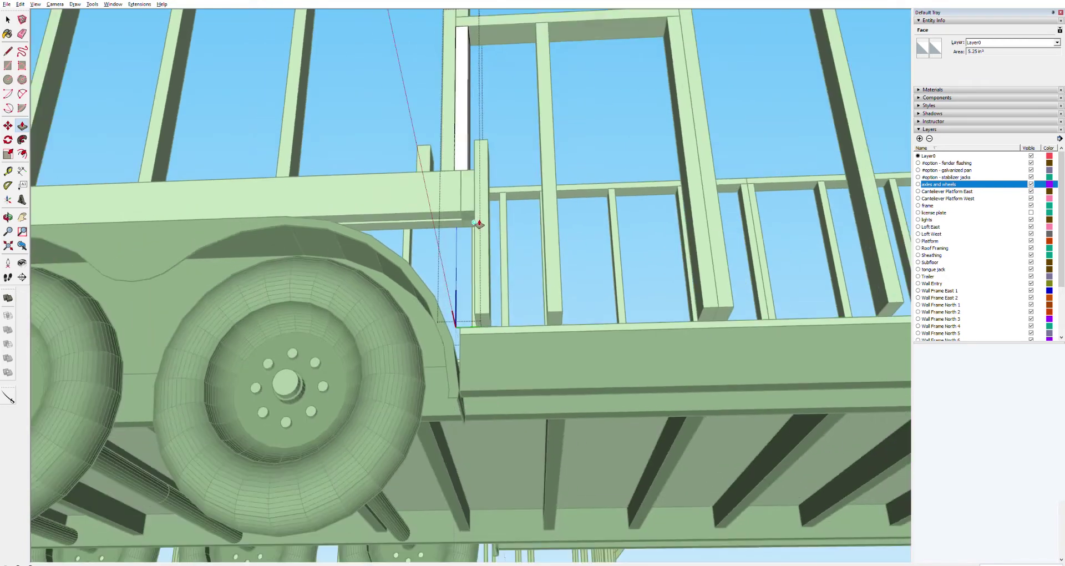
{"action": "scroll", "coordinate": [479, 224], "scroll_direction": "down", "scroll_amount": 4}
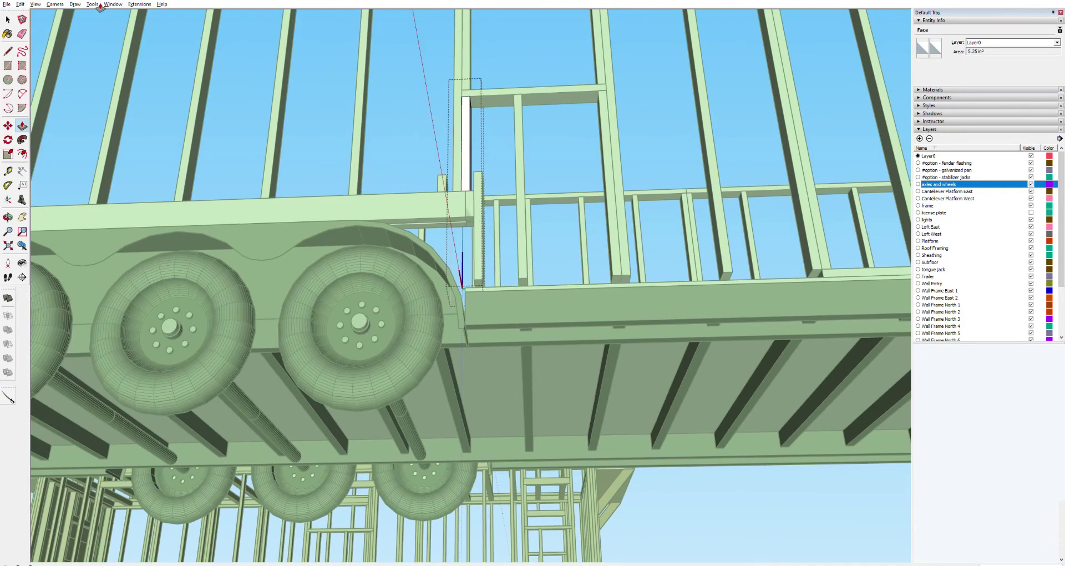
{"action": "left_click", "coordinate": [7, 19]}
{"action": "left_click", "coordinate": [226, 46]}
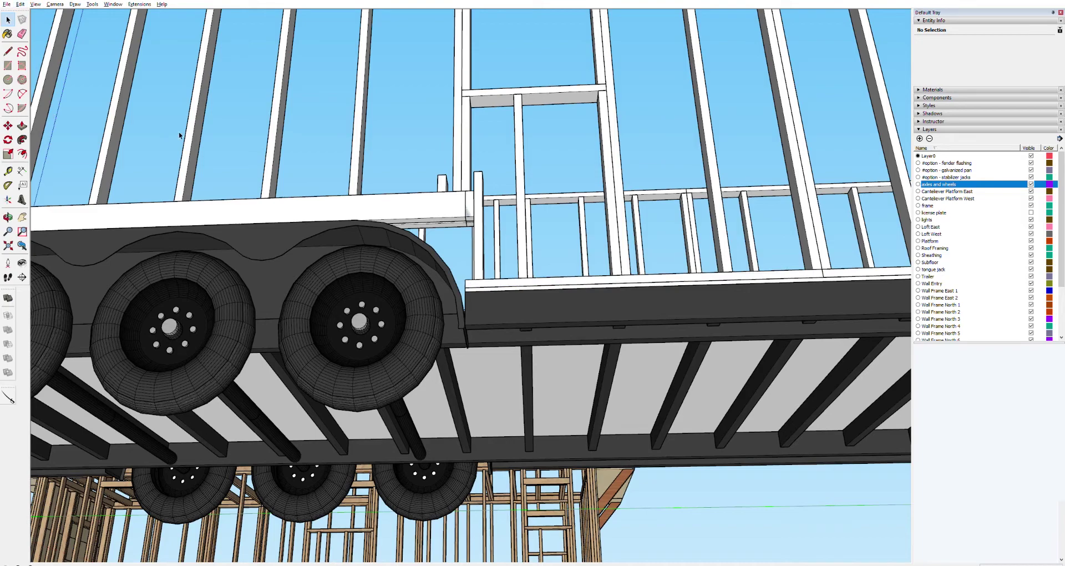
{"action": "middle_click_drag", "start_coordinate": [488, 208], "coordinate": [493, 434]}
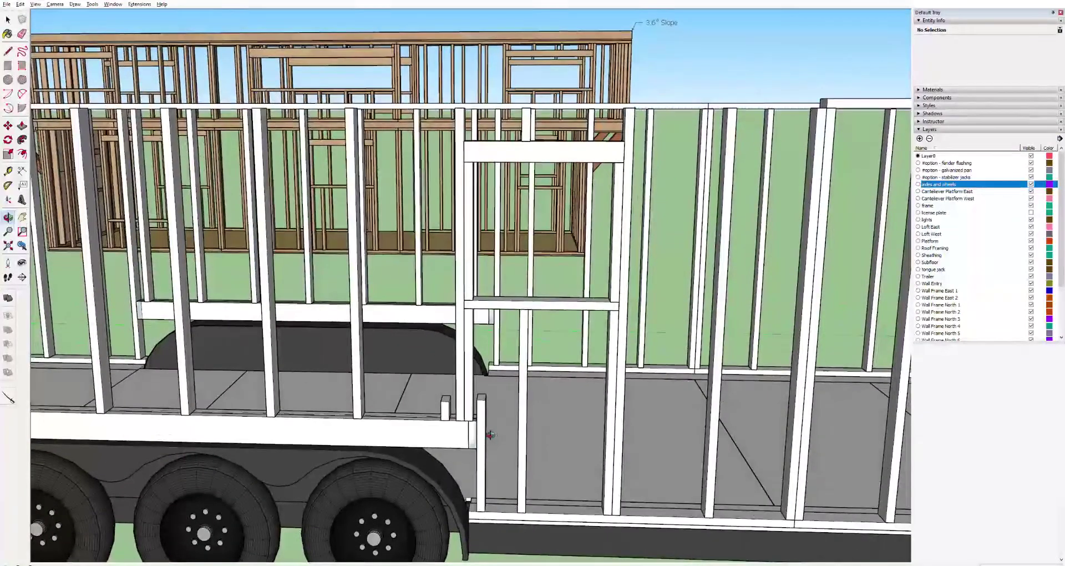
Edit the small block at the sill corner and extend its bottom face downward.
{"action": "left_click", "coordinate": [476, 435]}
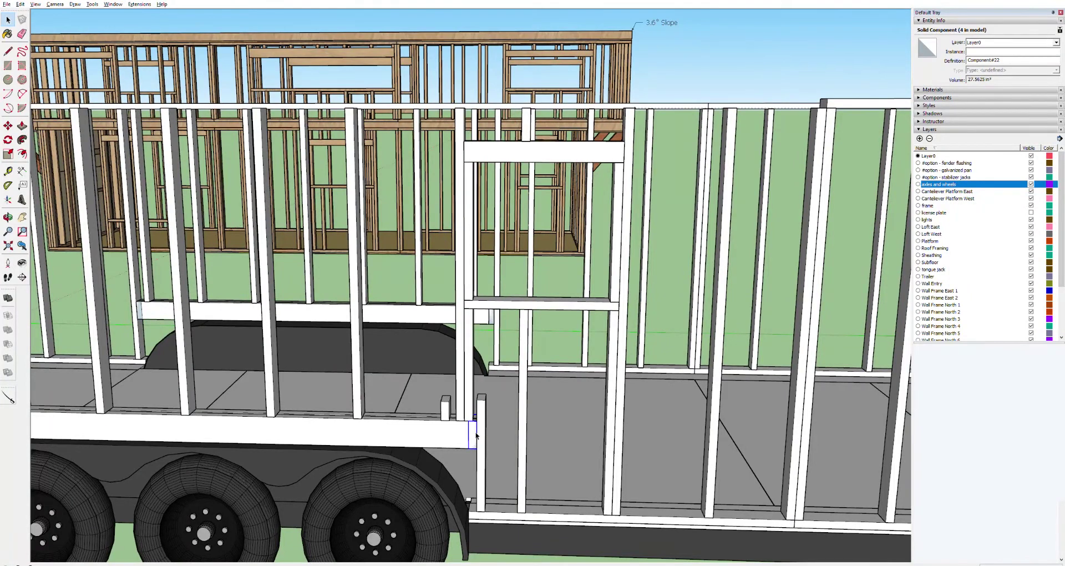
{"action": "key", "text": "Escape"}
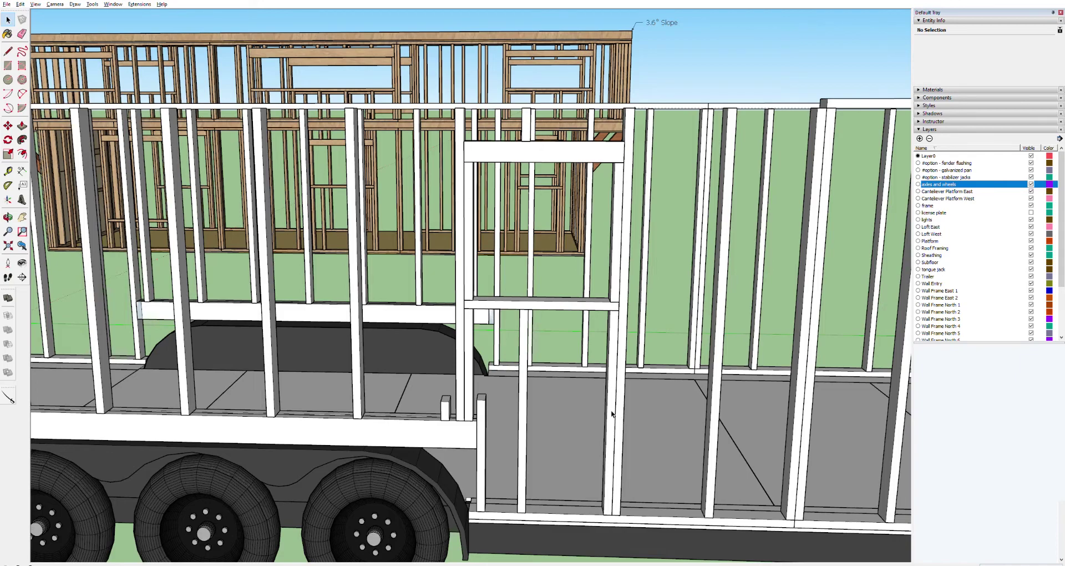
{"action": "middle_click_drag", "start_coordinate": [464, 438], "coordinate": [503, 278]}
{"action": "scroll", "coordinate": [503, 278], "scroll_direction": "up", "scroll_amount": 2}
{"action": "scroll", "coordinate": [503, 278], "scroll_direction": "up", "scroll_amount": 2}
{"action": "key", "text": "space"}
{"action": "left_click", "coordinate": [494, 299]}
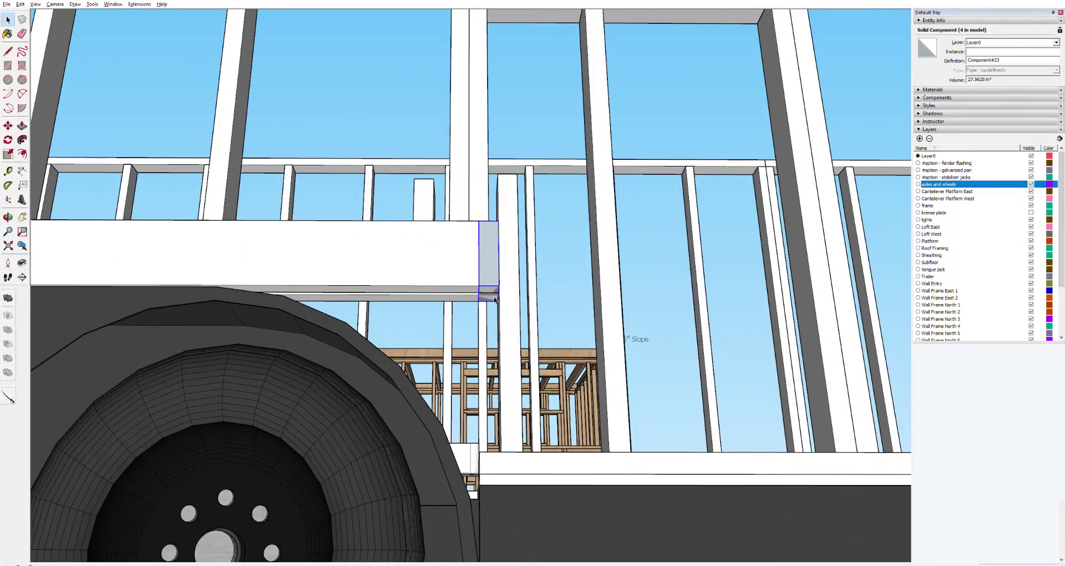
{"action": "double_click", "coordinate": [493, 296]}
{"action": "left_click", "coordinate": [492, 294]}
{"action": "key", "text": "p"}
{"action": "left_click_drag", "start_coordinate": [491, 294], "coordinate": [565, 375]}
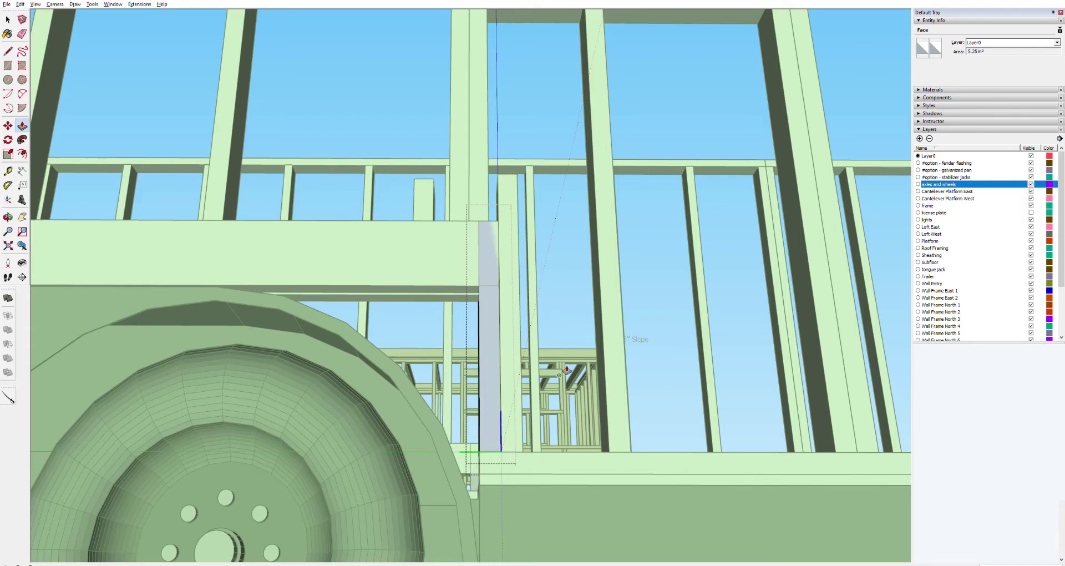
{"action": "scroll", "coordinate": [560, 422], "scroll_direction": "down", "scroll_amount": 5}
{"action": "scroll", "coordinate": [557, 444], "scroll_direction": "up", "scroll_amount": 6}
{"action": "key", "text": "space"}
{"action": "key", "text": "Escape"}
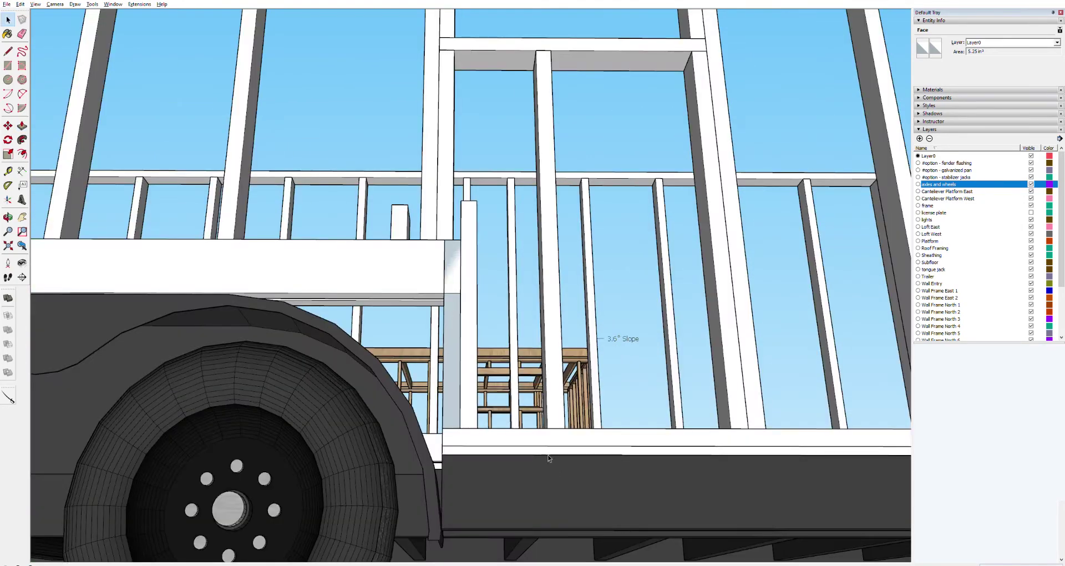
Select the stud next to the fender and orbit to a more level view.
{"action": "left_click", "coordinate": [459, 286]}
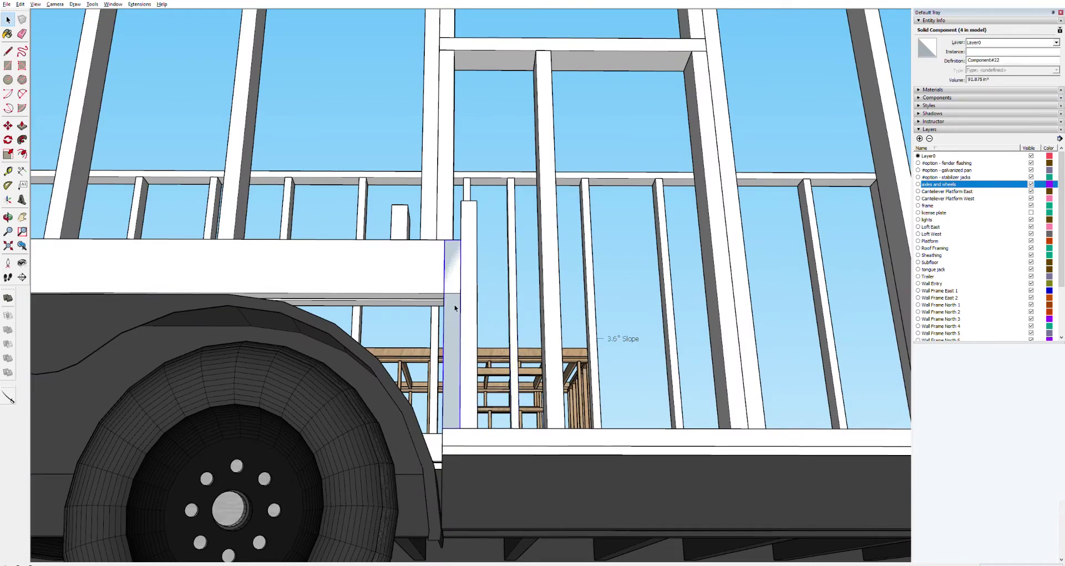
{"action": "double_click", "coordinate": [454, 305]}
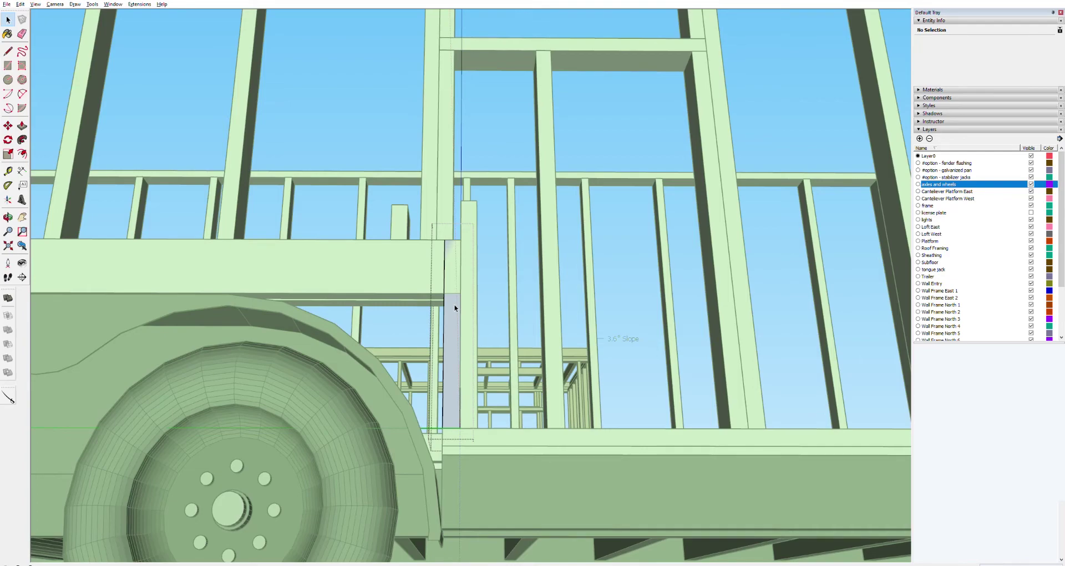
{"action": "key", "text": "Escape"}
{"action": "key", "text": "o"}
{"action": "left_click_drag", "start_coordinate": [464, 261], "coordinate": [451, 313]}
{"action": "key", "text": "space"}
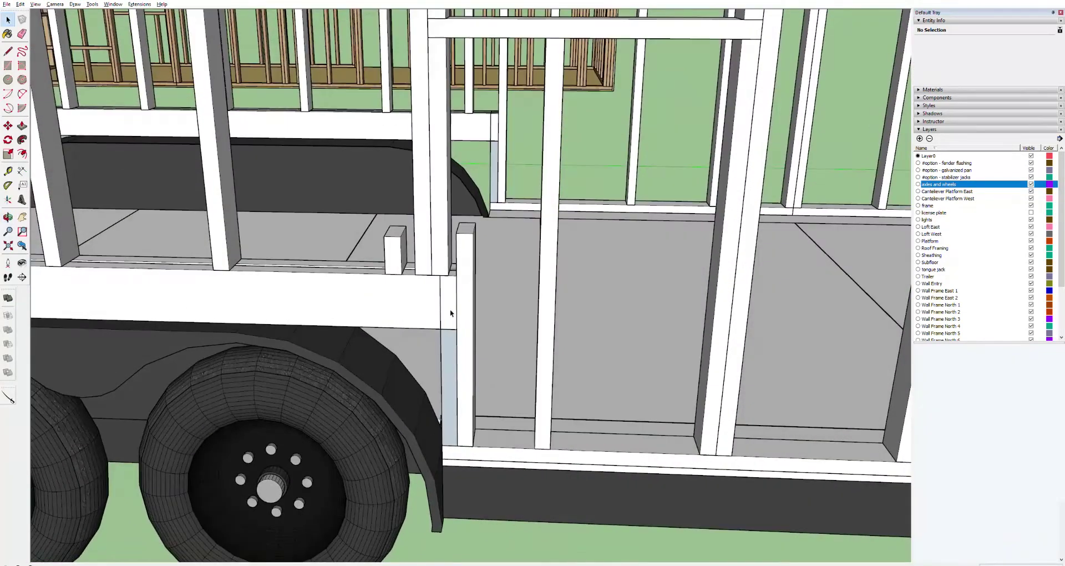
Push the fender stud's top face down so it ends at the sill.
{"action": "double_click", "coordinate": [455, 270]}
{"action": "left_click", "coordinate": [456, 270]}
{"action": "key", "text": "p"}
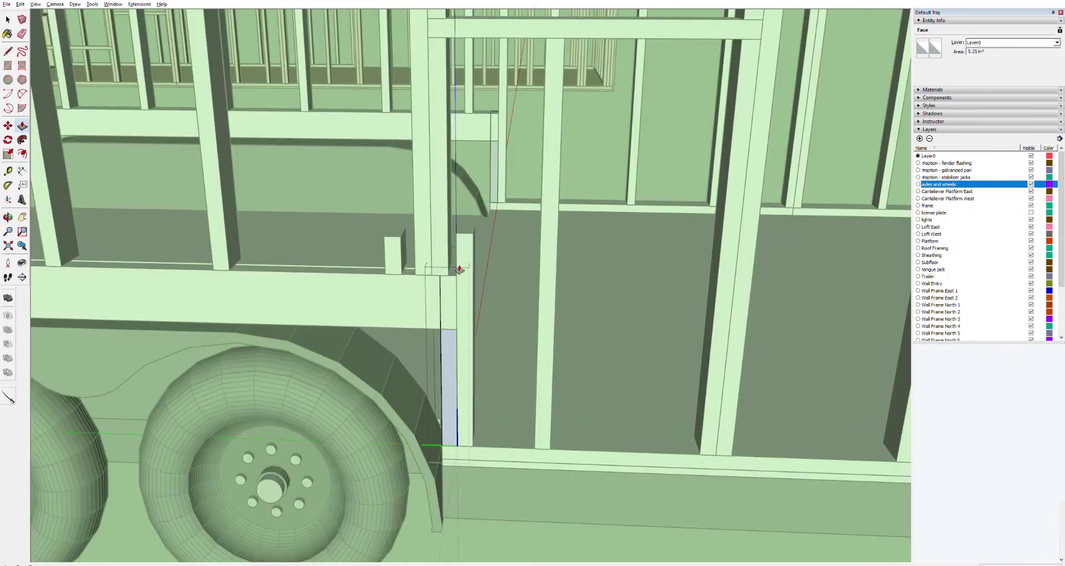
{"action": "left_click_drag", "start_coordinate": [456, 270], "coordinate": [456, 331]}
{"action": "scroll", "coordinate": [456, 346], "scroll_direction": "up", "scroll_amount": 5}
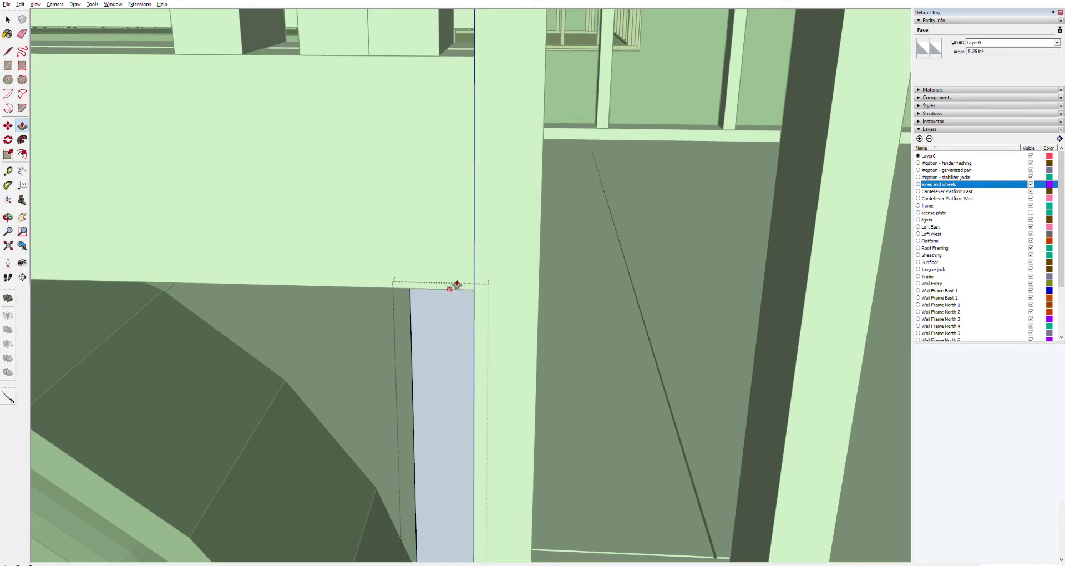
{"action": "left_click", "coordinate": [455, 284]}
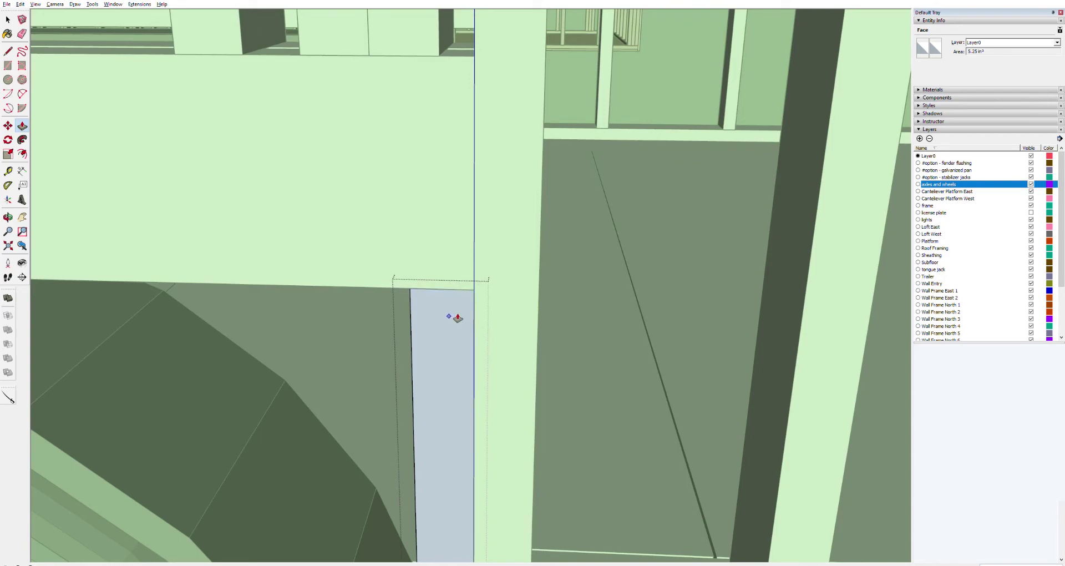
{"action": "scroll", "coordinate": [480, 330], "scroll_direction": "down", "scroll_amount": 4}
{"action": "key", "text": "space"}
{"action": "key", "text": "ctrl+l"}
{"action": "scroll", "coordinate": [522, 326], "scroll_direction": "down", "scroll_amount": 3}
{"action": "left_click", "coordinate": [511, 346]}
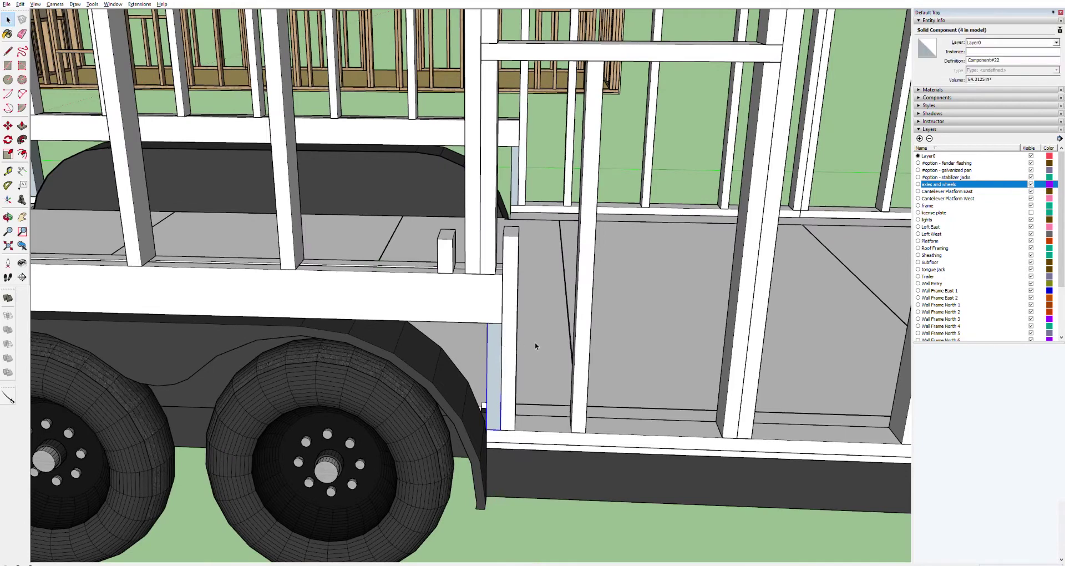
{"action": "key", "text": "Escape"}
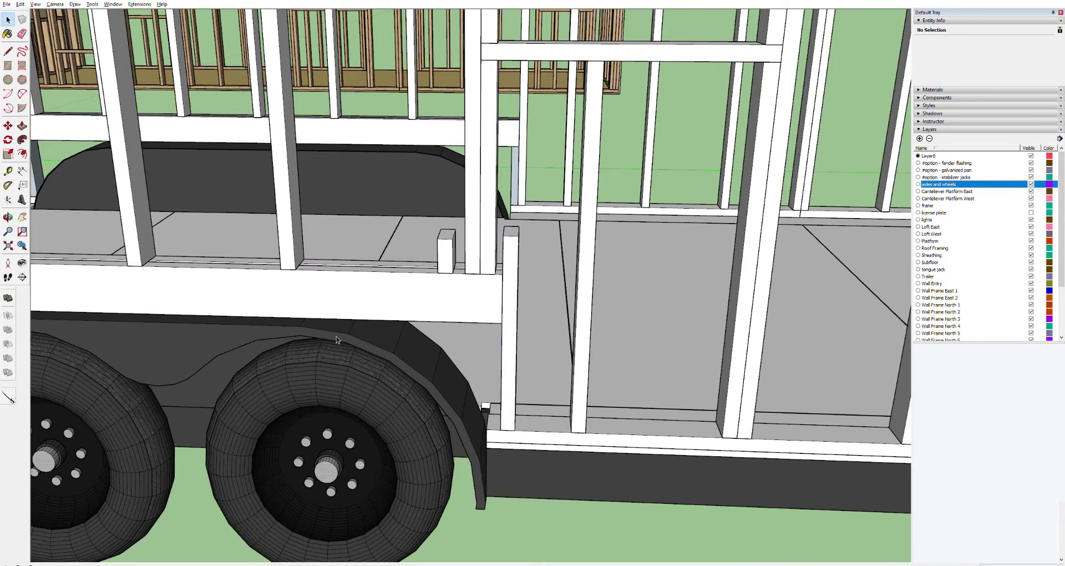
Pan along the trailer to the fender's other end.
{"action": "key", "text": "h"}
{"action": "left_click_drag", "start_coordinate": [270, 332], "coordinate": [630, 289]}
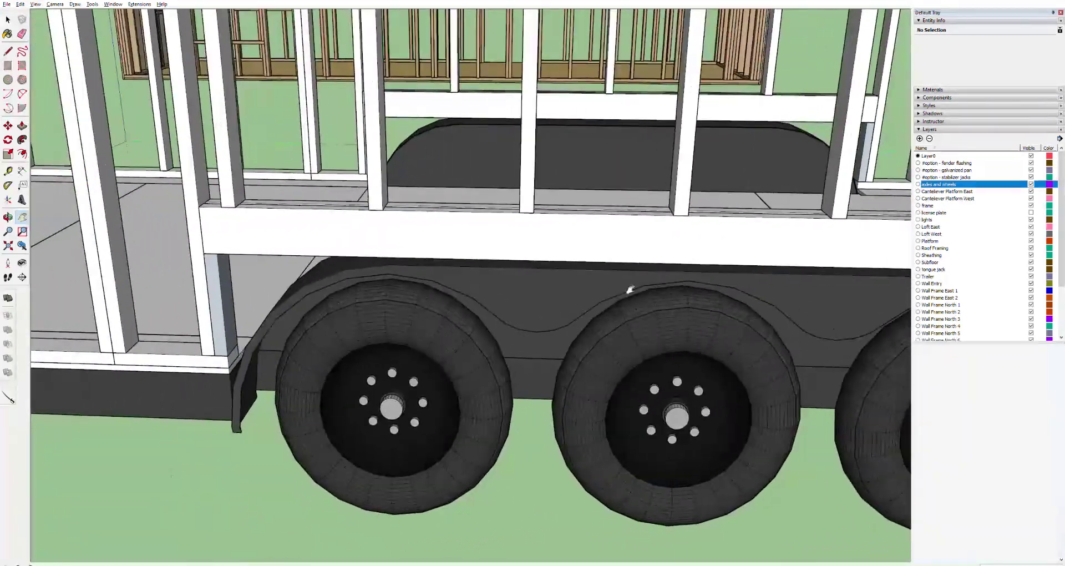
{"action": "key", "text": "space"}
{"action": "left_click", "coordinate": [235, 305]}
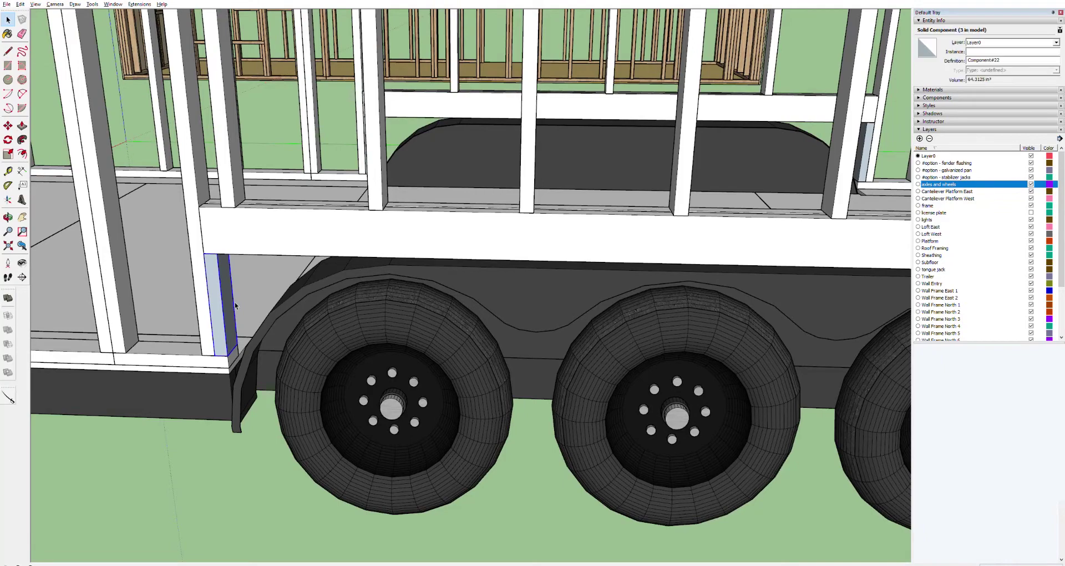
{"action": "left_click", "coordinate": [243, 303]}
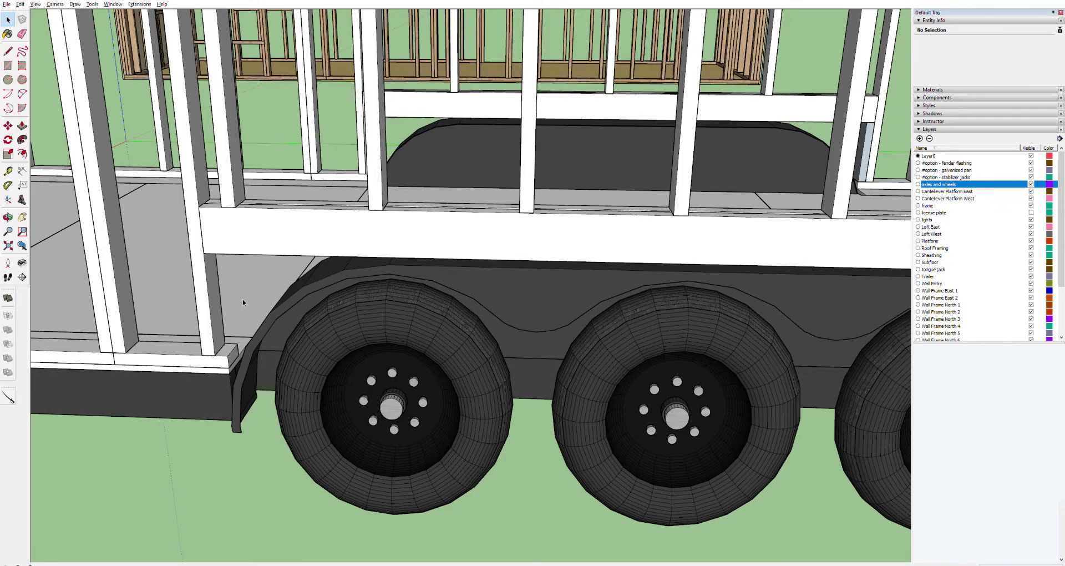
{"action": "scroll", "coordinate": [239, 351], "scroll_direction": "up", "scroll_amount": 4}
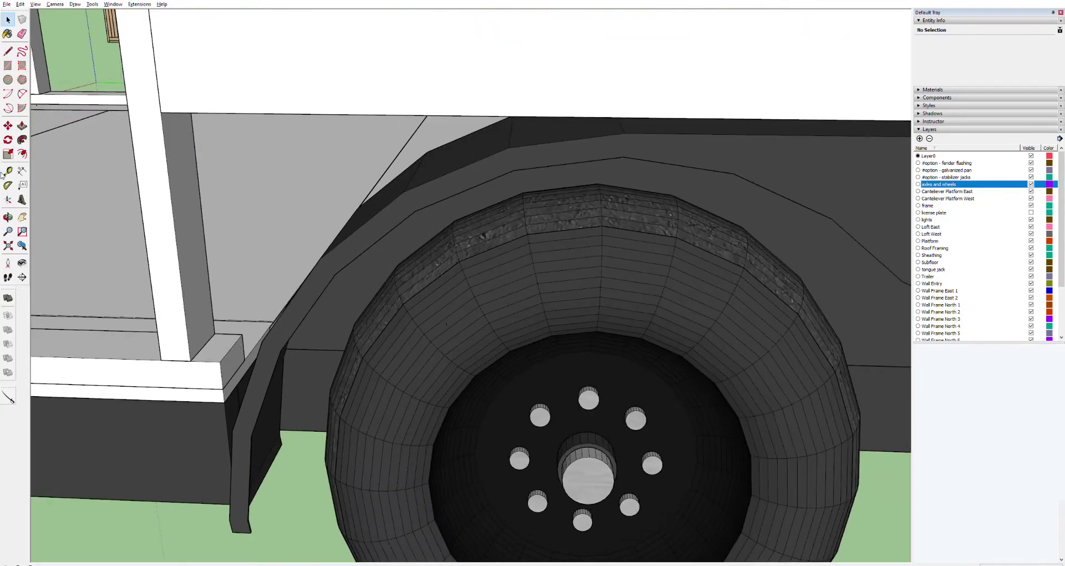
Draw a post footprint at the fender corner, extrude it under the sill, and make it a component.
{"action": "left_click", "coordinate": [8, 51]}
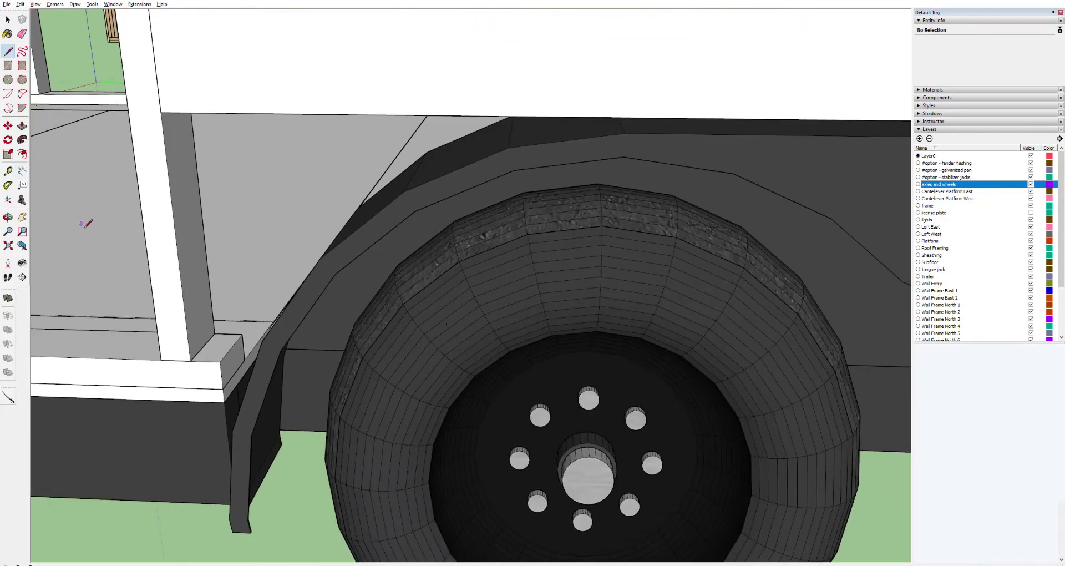
{"action": "left_click", "coordinate": [215, 333]}
{"action": "left_click", "coordinate": [190, 361]}
{"action": "key", "text": "p"}
{"action": "left_click_drag", "start_coordinate": [227, 343], "coordinate": [173, 110]}
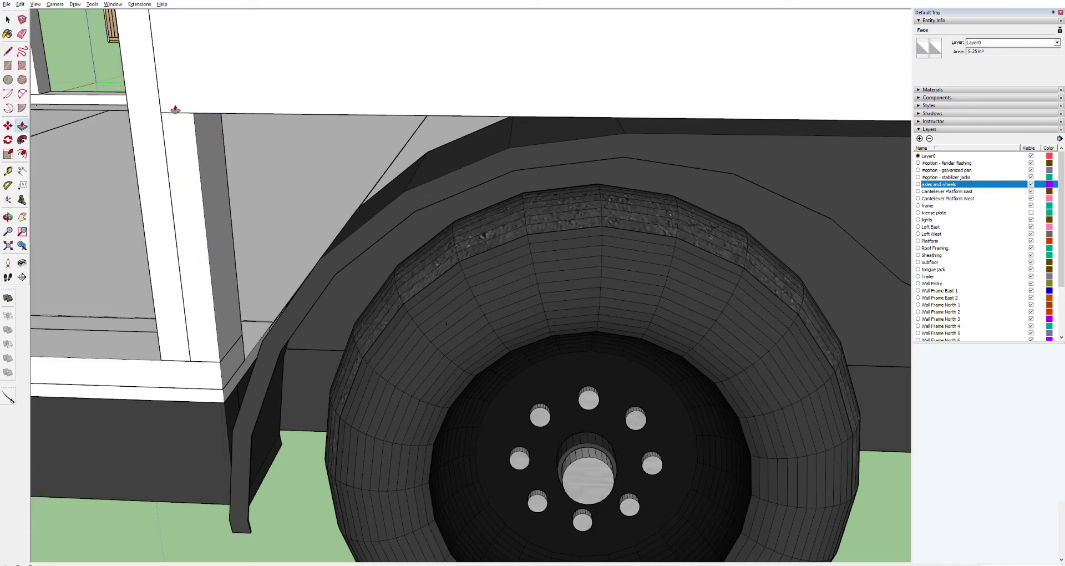
{"action": "key", "text": "space"}
{"action": "left_click", "coordinate": [200, 193]}
{"action": "triple_click", "coordinate": [200, 192]}
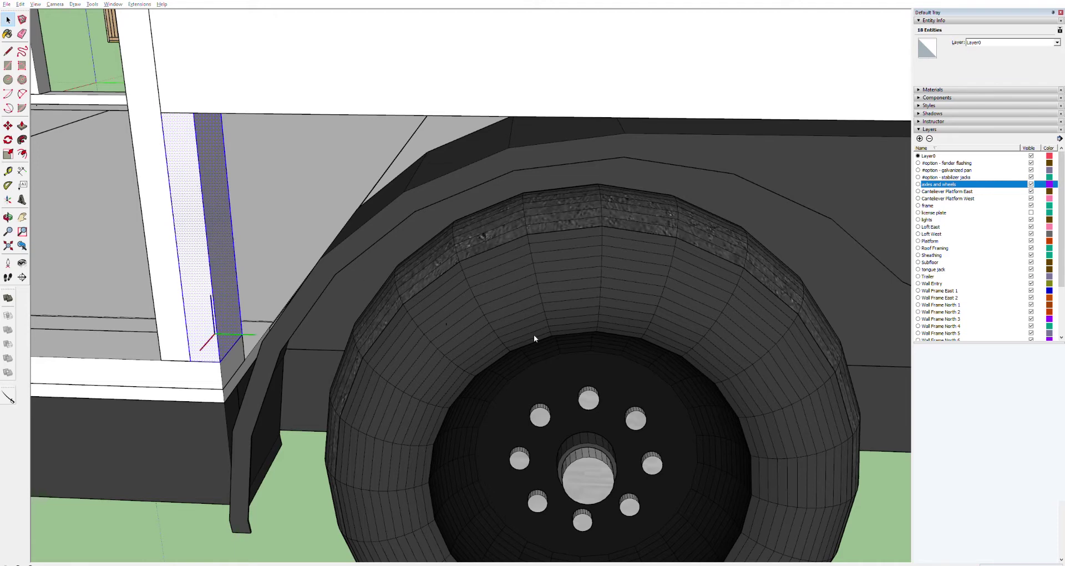
{"action": "key", "text": "g"}
Ctrl+Move a copy of the post toward the fender's far end.
{"action": "key", "text": "m"}
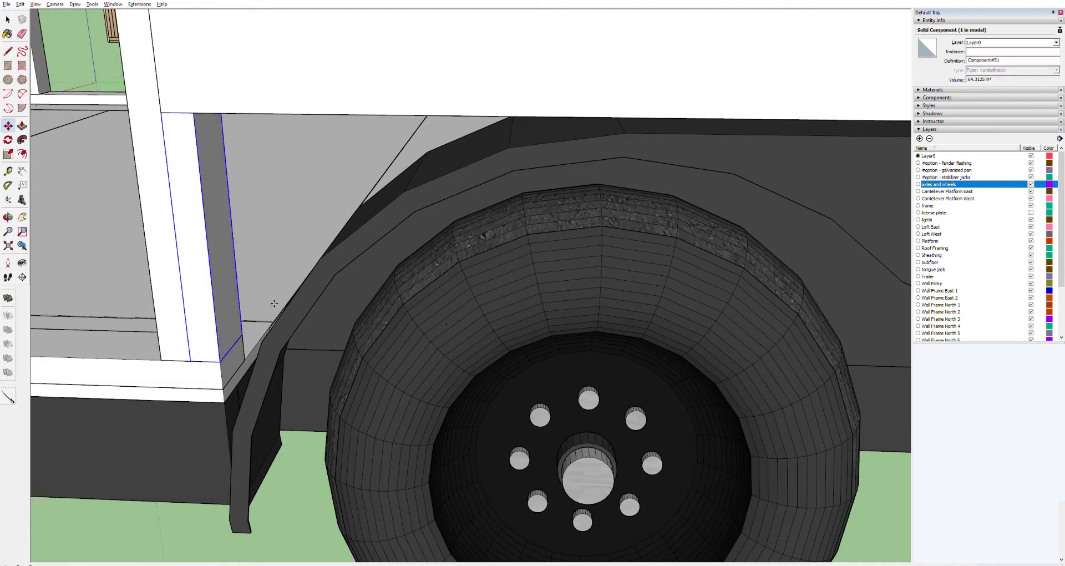
{"action": "left_click", "coordinate": [224, 360]}
{"action": "key", "text": "ctrl"}
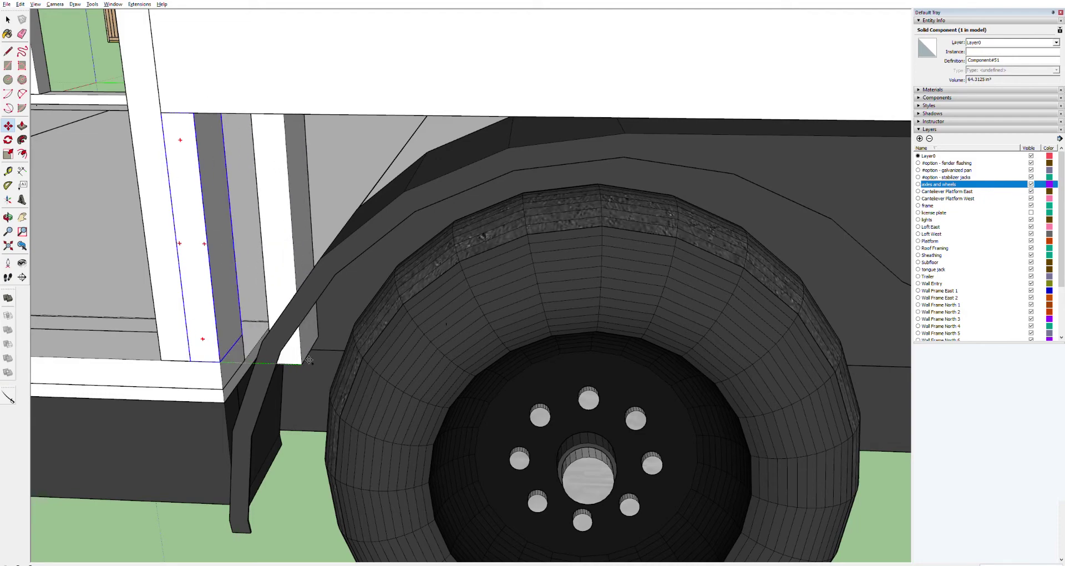
{"action": "middle_click_drag", "start_coordinate": [497, 359], "coordinate": [435, 305], "text": "shift"}
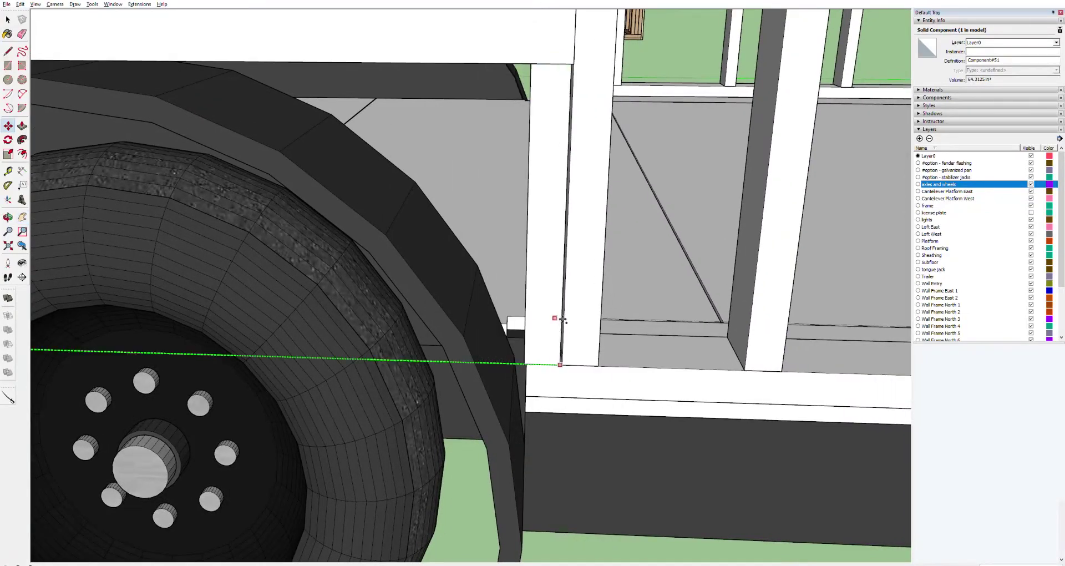
Place the post copy at the fender's other corner.
{"action": "left_click", "coordinate": [564, 365]}
{"action": "scroll", "coordinate": [565, 333], "scroll_direction": "down", "scroll_amount": 8}
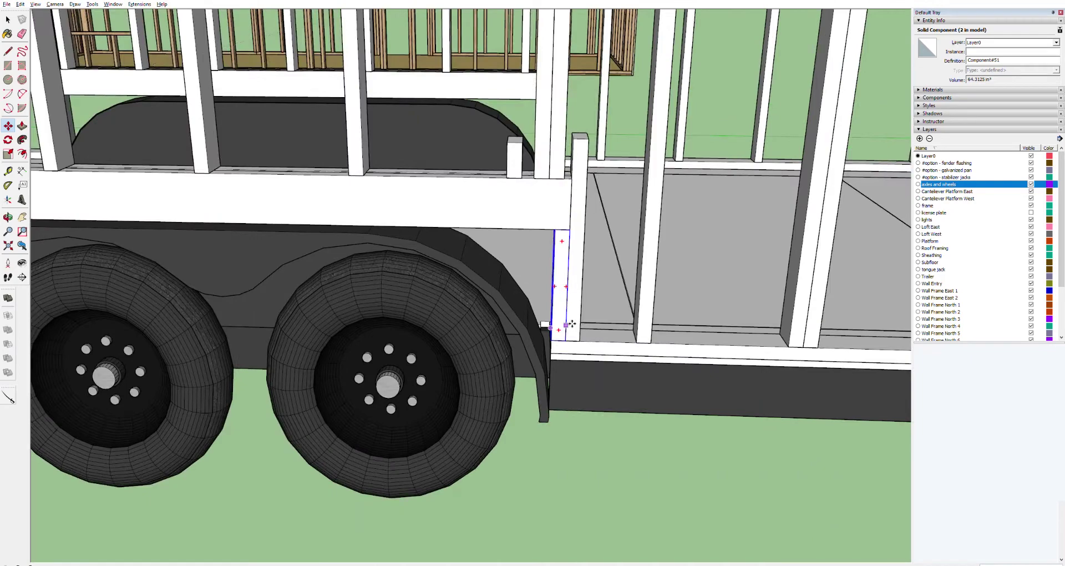
{"action": "scroll", "coordinate": [570, 323], "scroll_direction": "down", "scroll_amount": 2}
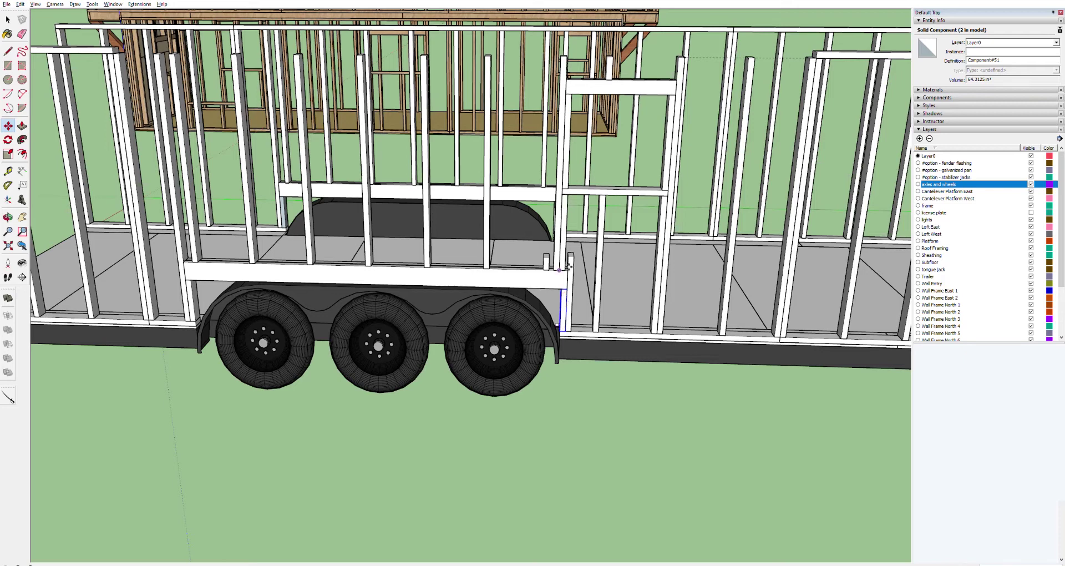
{"action": "middle_click_drag", "start_coordinate": [572, 265], "coordinate": [523, 261]}
{"action": "scroll", "coordinate": [523, 260], "scroll_direction": "up", "scroll_amount": 5}
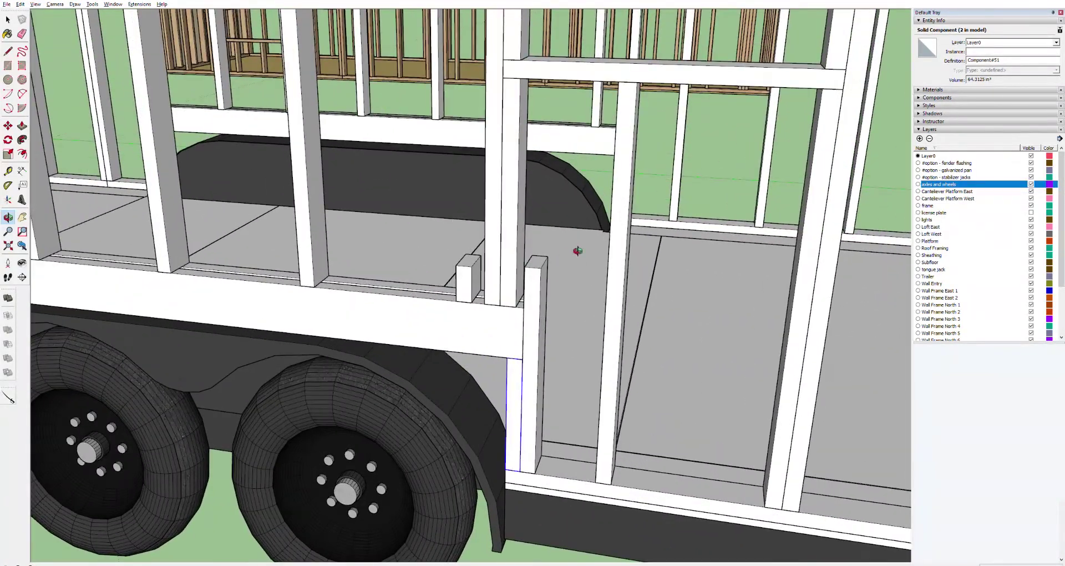
Pull the copied post's top face up to the framing member above.
{"action": "key", "text": "space"}
{"action": "double_click", "coordinate": [536, 259]}
{"action": "left_click", "coordinate": [538, 260]}
{"action": "key", "text": "p"}
{"action": "left_click", "coordinate": [543, 259]}
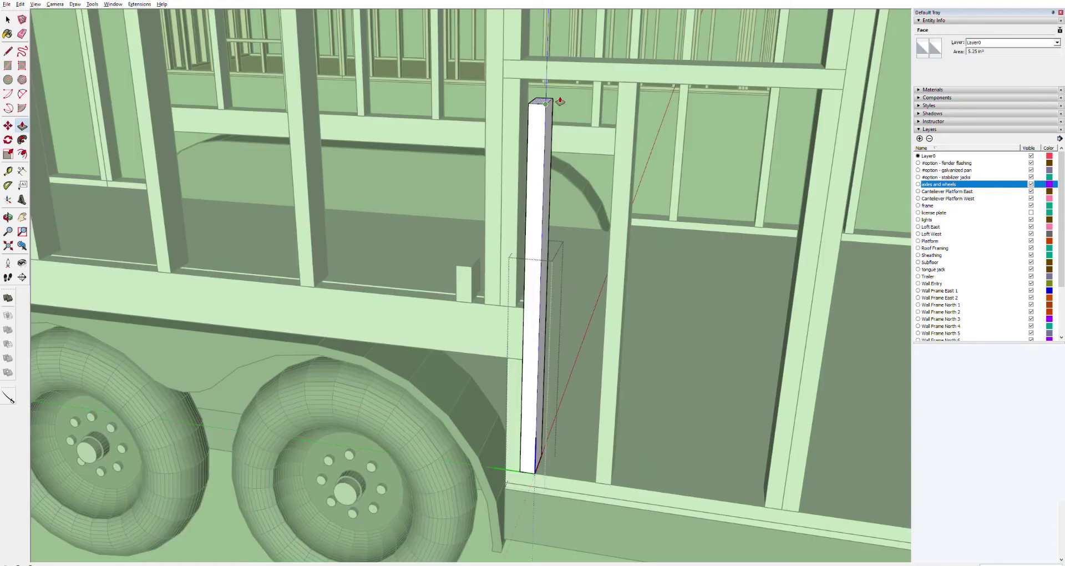
{"action": "left_click", "coordinate": [560, 79]}
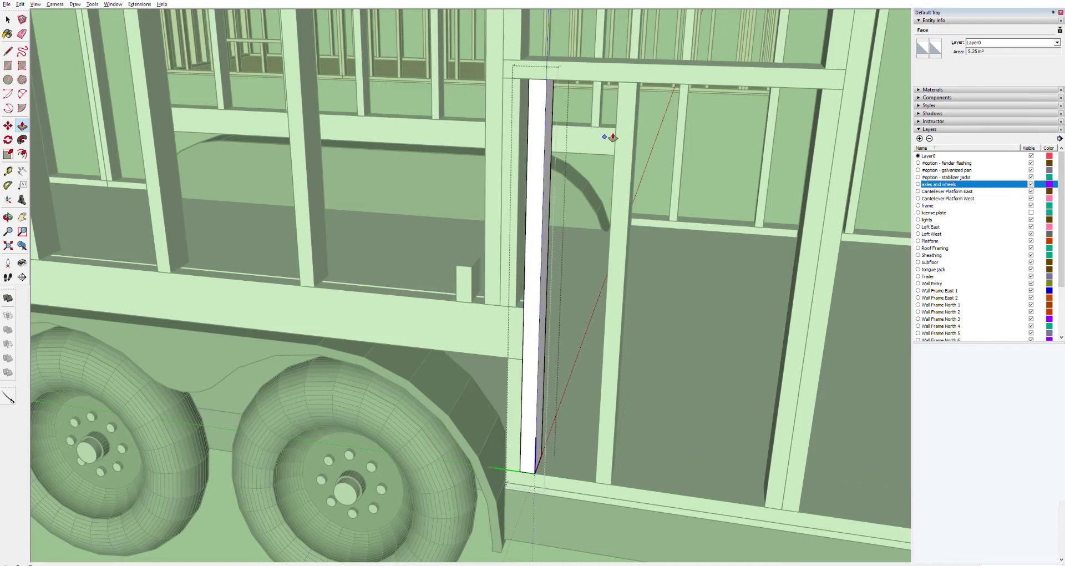
{"action": "key", "text": "space"}
{"action": "key", "text": "Escape"}
{"action": "middle_click_drag", "start_coordinate": [614, 226], "coordinate": [574, 237]}
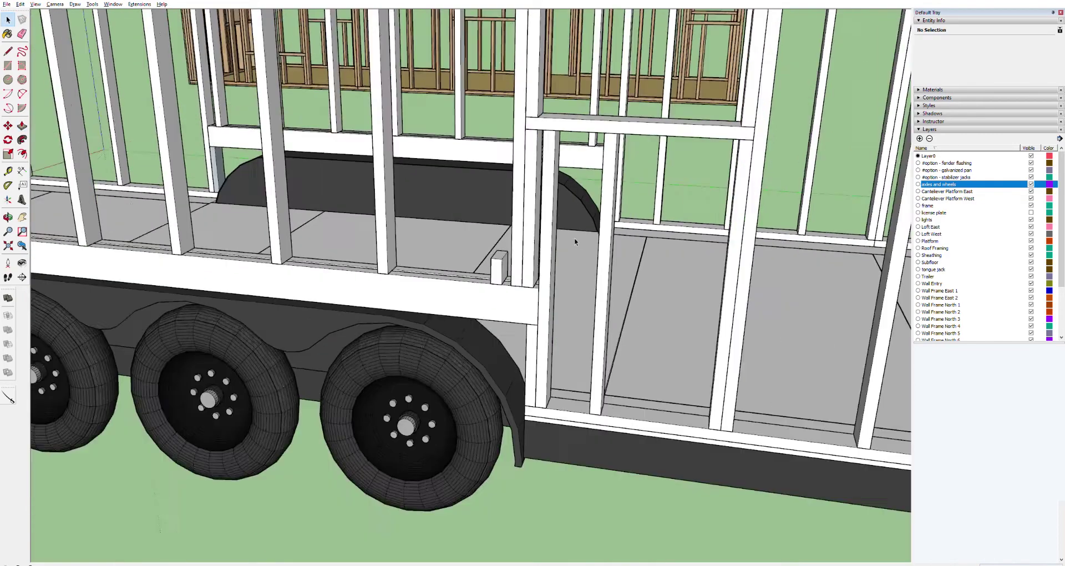
{"action": "scroll", "coordinate": [574, 235], "scroll_direction": "down", "scroll_amount": 3}
{"action": "scroll", "coordinate": [574, 235], "scroll_direction": "down", "scroll_amount": 4}
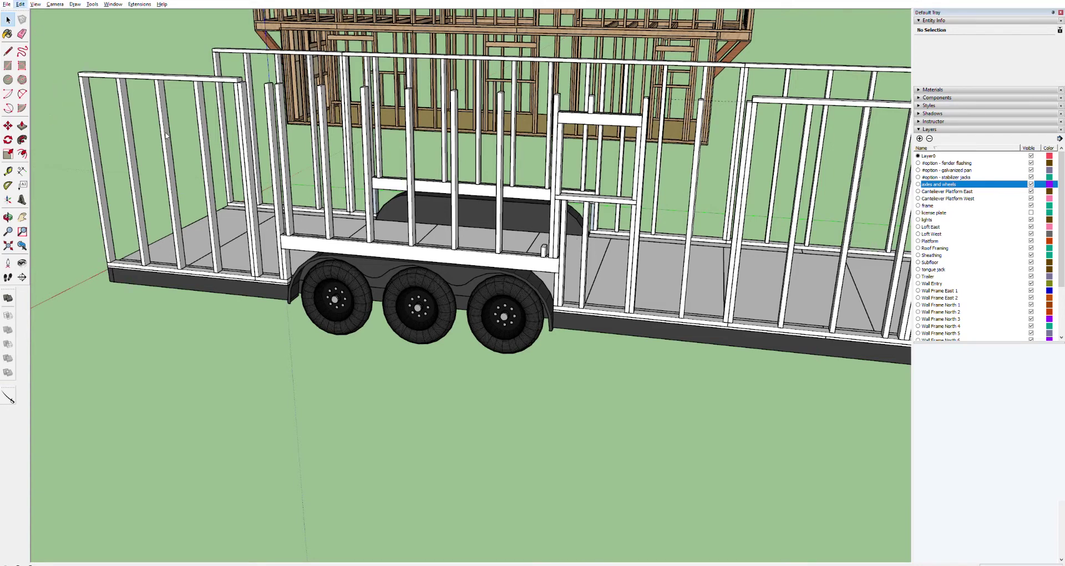
Undo to restore the long top plate and swing to a side elevation of the trailer.
{"action": "key", "text": "ctrl+z"}
{"action": "scroll", "coordinate": [494, 178], "scroll_direction": "up", "scroll_amount": 8}
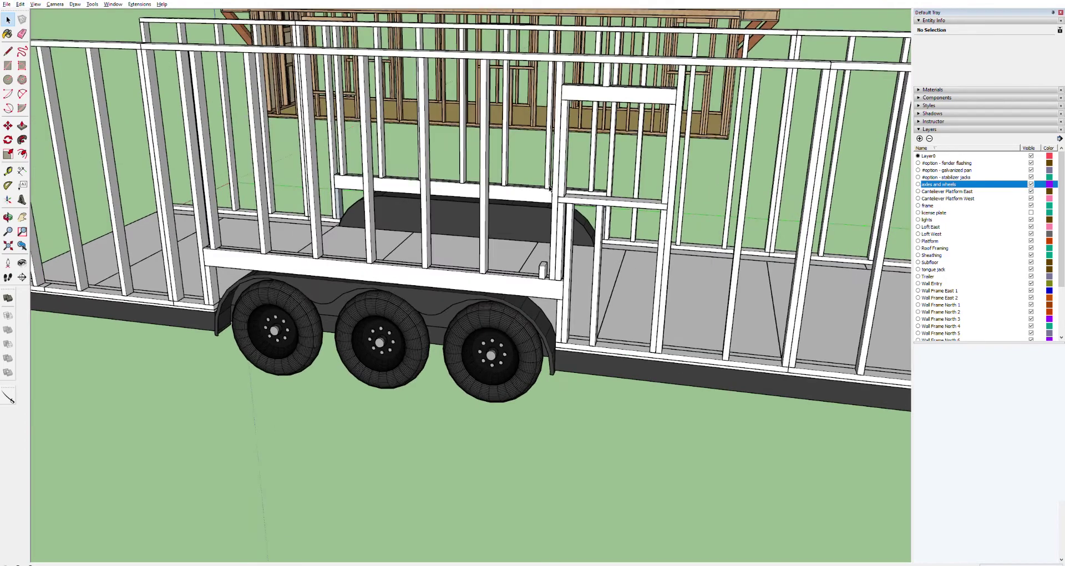
{"action": "scroll", "coordinate": [549, 188], "scroll_direction": "down", "scroll_amount": 7}
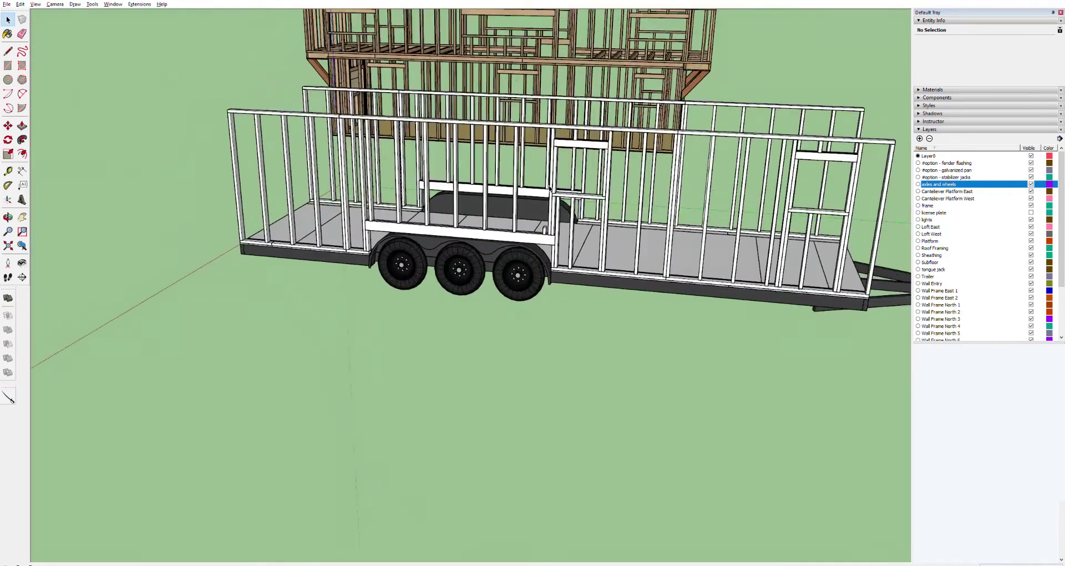
{"action": "middle_click_drag", "start_coordinate": [550, 188], "coordinate": [648, 142]}
{"action": "scroll", "coordinate": [630, 161], "scroll_direction": "up", "scroll_amount": 6}
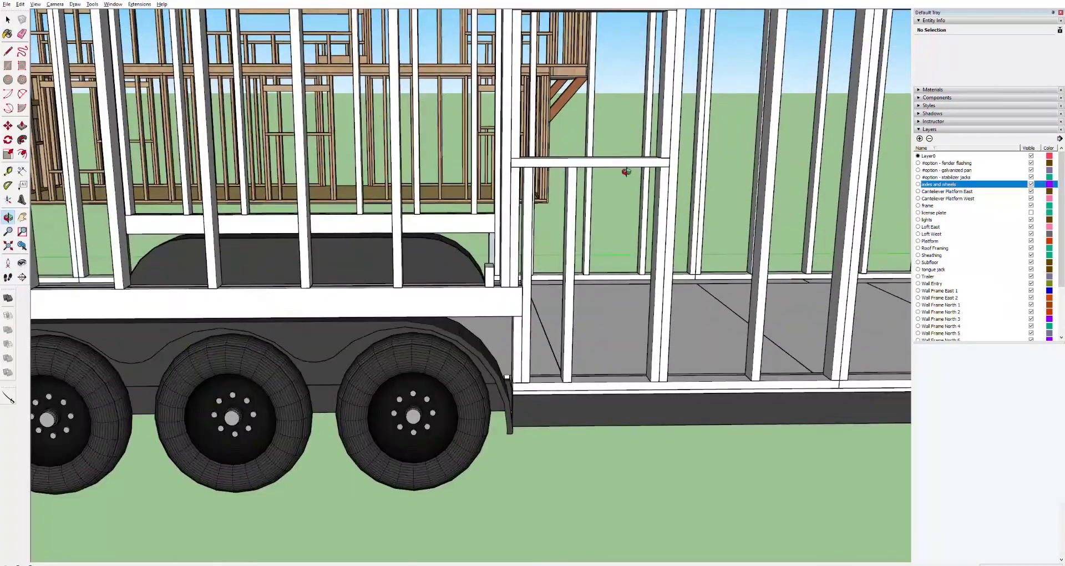
{"action": "scroll", "coordinate": [550, 222], "scroll_direction": "down", "scroll_amount": 3}
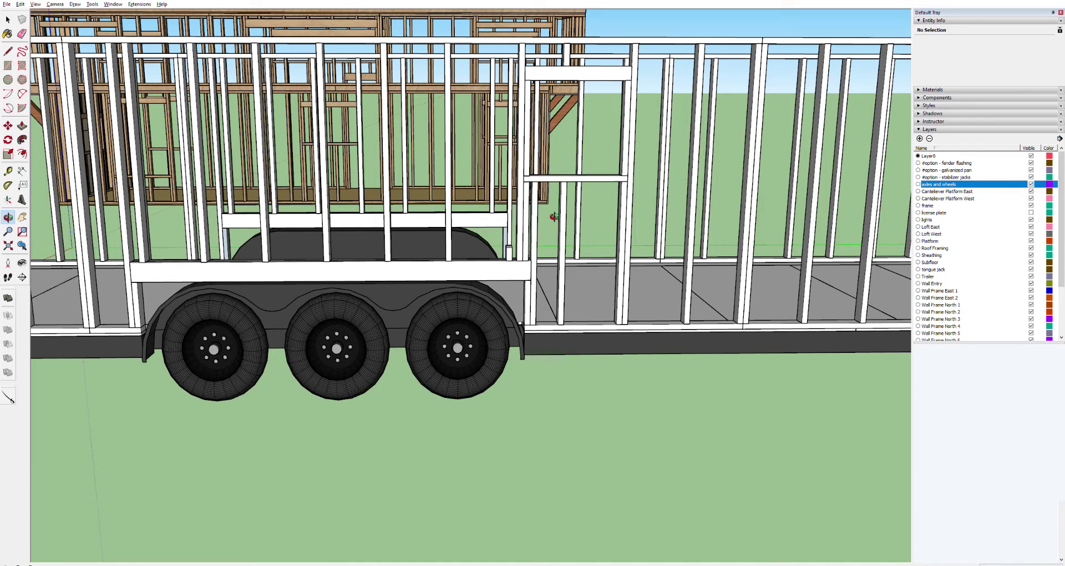
{"action": "scroll", "coordinate": [351, 112], "scroll_direction": "up", "scroll_amount": 10}
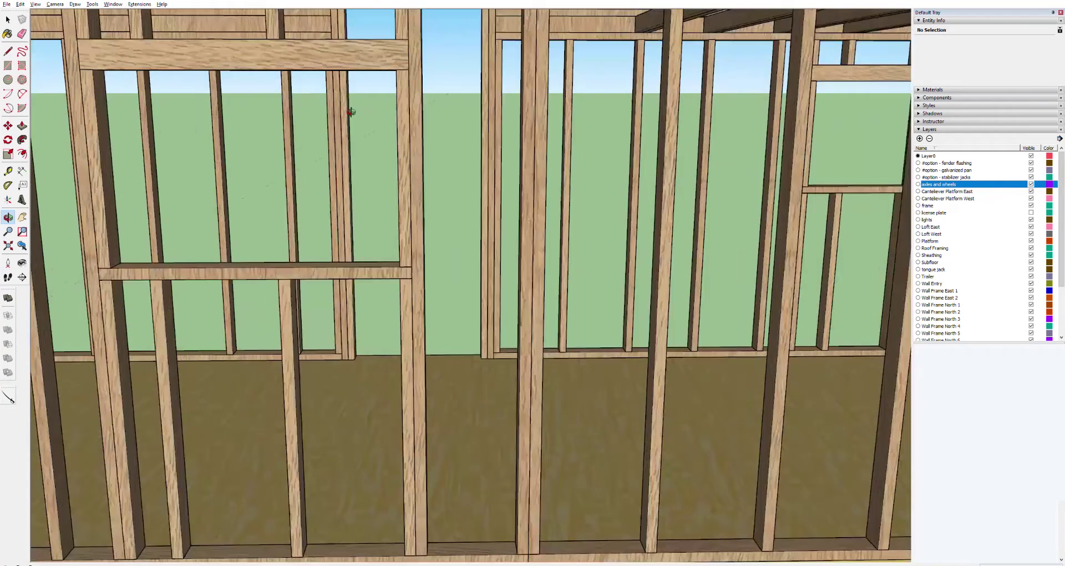
{"action": "scroll", "coordinate": [350, 111], "scroll_direction": "up", "scroll_amount": 2}
Measure from the header's right corner down to the fender sill corner.
{"action": "key", "text": "t"}
{"action": "left_click", "coordinate": [398, 68]}
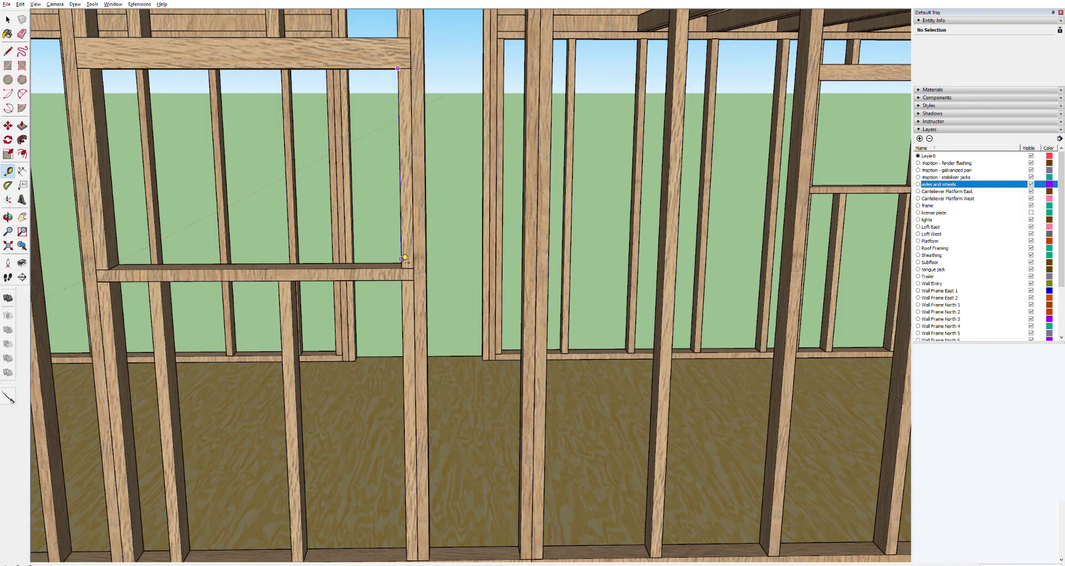
{"action": "left_click", "coordinate": [403, 264]}
{"action": "scroll", "coordinate": [587, 321], "scroll_direction": "down", "scroll_amount": 8}
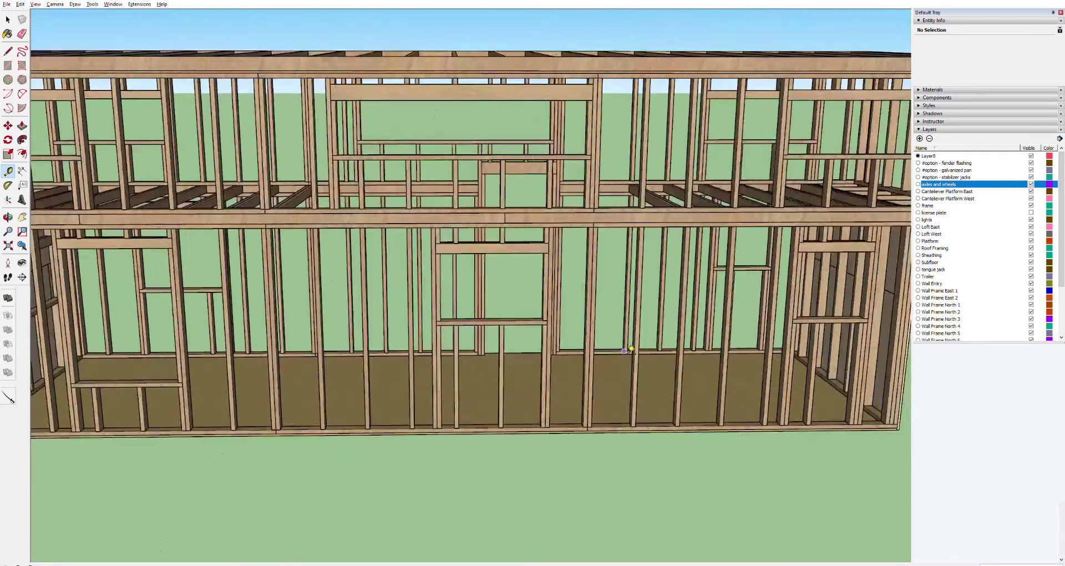
{"action": "scroll", "coordinate": [627, 349], "scroll_direction": "down", "scroll_amount": 8}
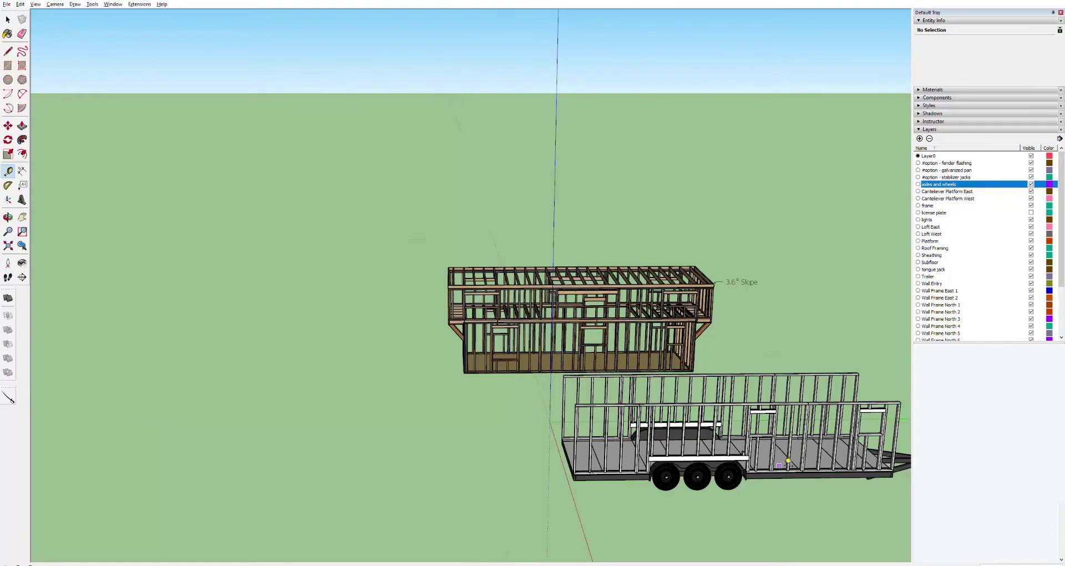
{"action": "scroll", "coordinate": [788, 450], "scroll_direction": "up", "scroll_amount": 8}
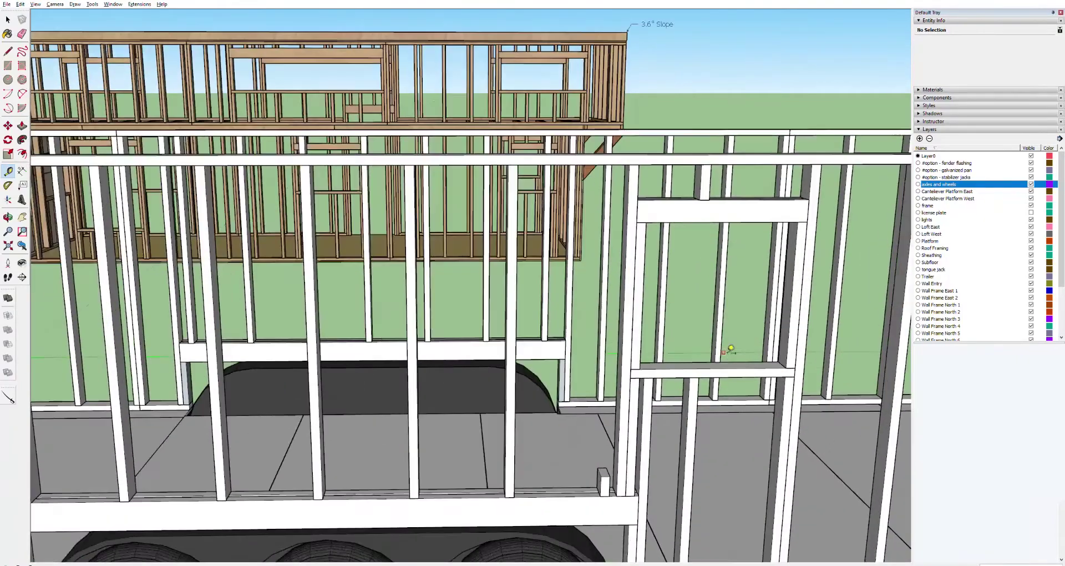
{"action": "scroll", "coordinate": [731, 348], "scroll_direction": "up", "scroll_amount": 3}
{"action": "scroll", "coordinate": [730, 352], "scroll_direction": "down", "scroll_amount": 5}
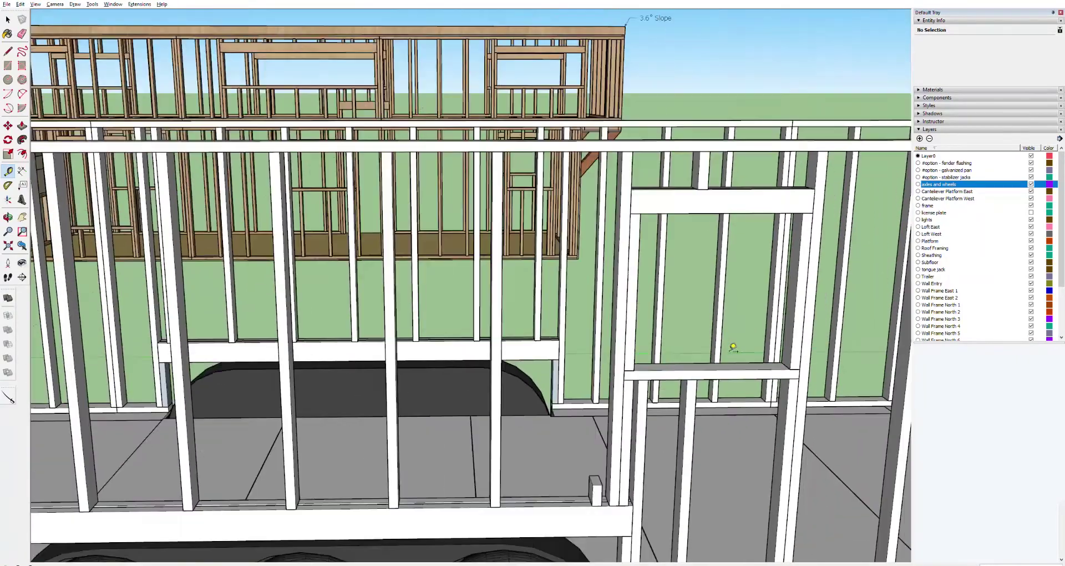
{"action": "scroll", "coordinate": [716, 351], "scroll_direction": "up", "scroll_amount": 2}
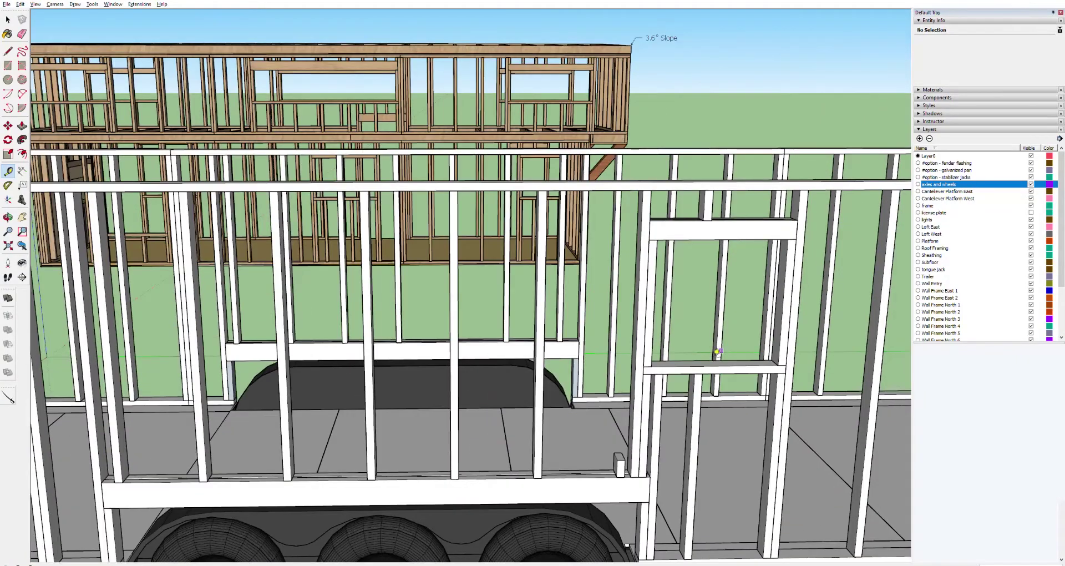
Delete the small stray white block at the wall base.
{"action": "key", "text": "space"}
{"action": "left_click", "coordinate": [619, 464]}
{"action": "key", "text": "Delete"}
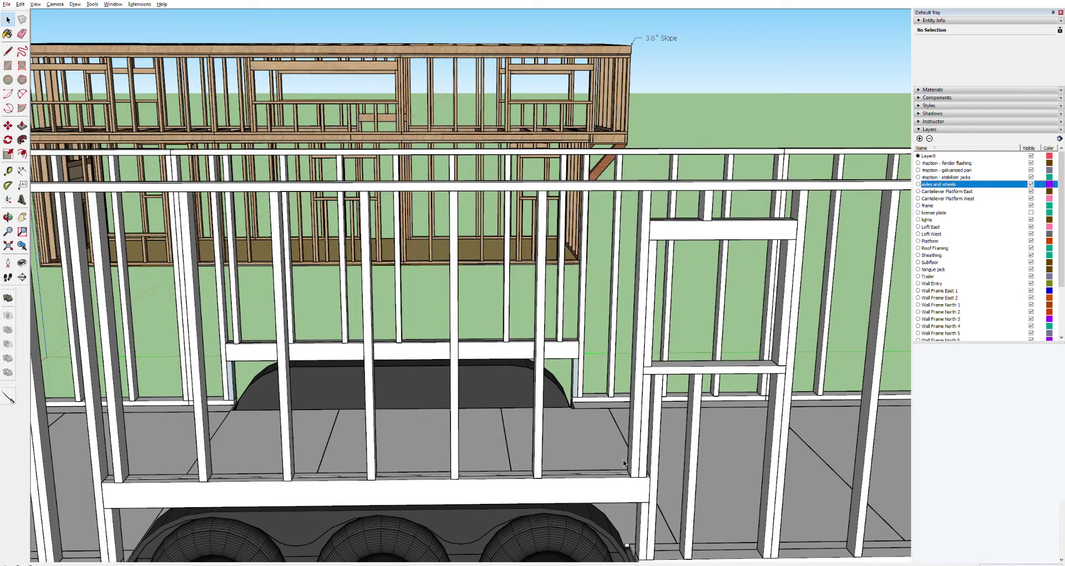
Move the two studs beside the fender opening 12 to the left.
{"action": "left_click", "coordinate": [640, 435]}
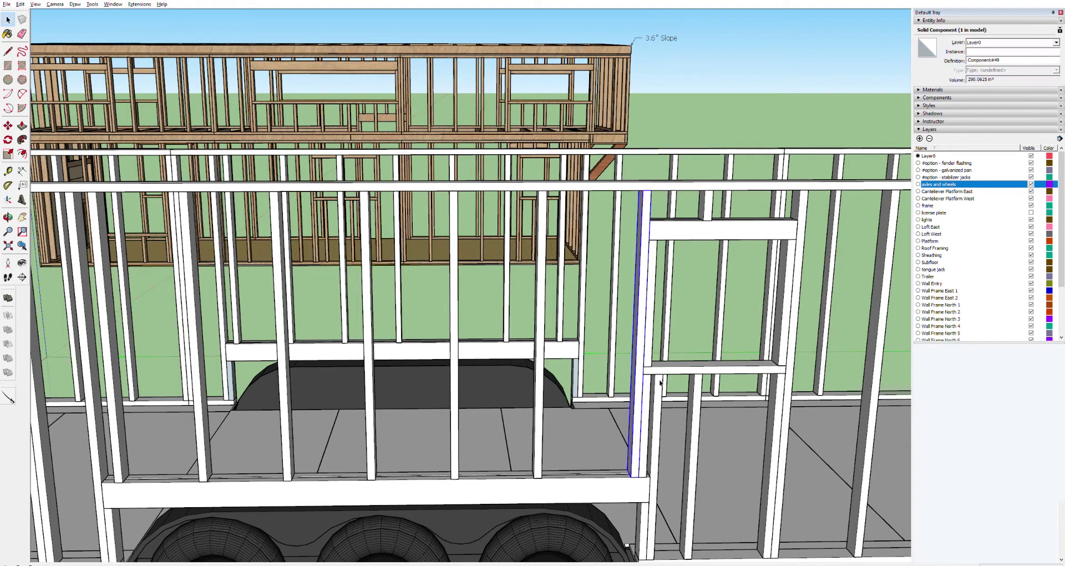
{"action": "left_click", "coordinate": [653, 388], "text": "ctrl"}
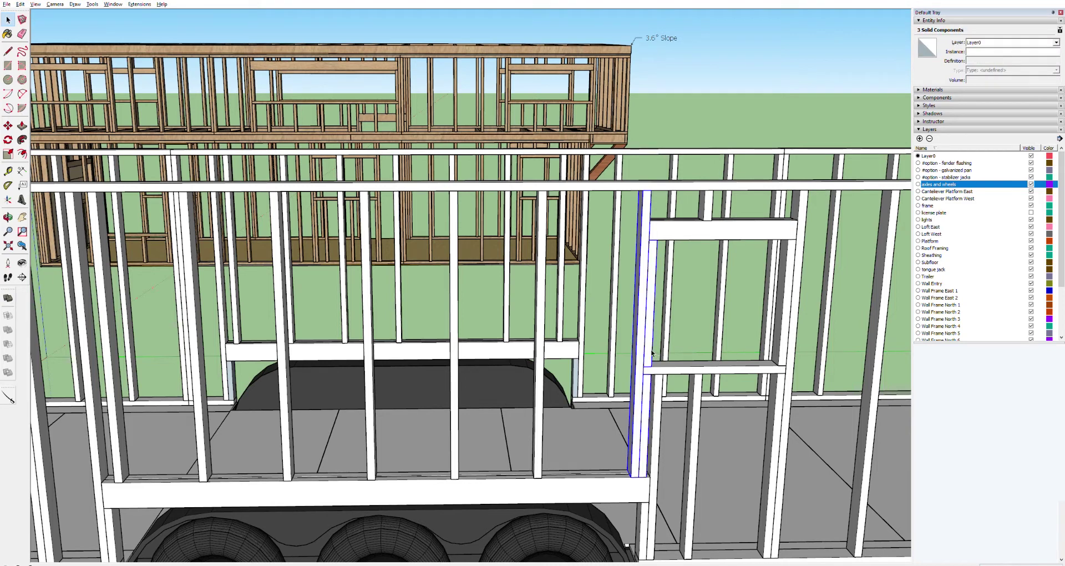
{"action": "key", "text": "m"}
{"action": "left_click", "coordinate": [638, 475]}
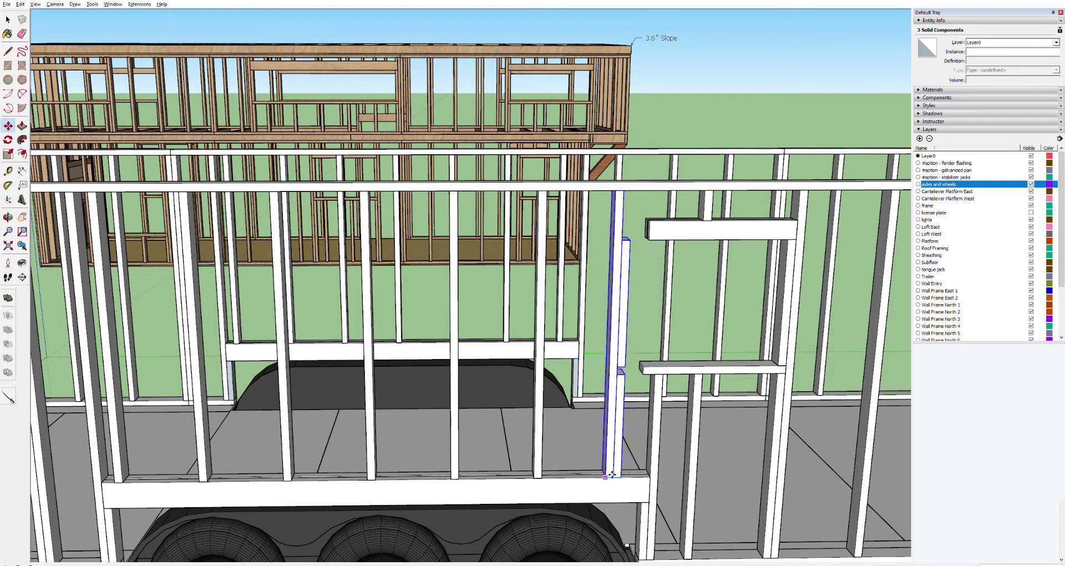
{"action": "type", "text": "12"}
{"action": "key", "text": "Return"}
Push/Pull the lower board's end face left until it reaches the shifted stud.
{"action": "key", "text": "space"}
{"action": "scroll", "coordinate": [643, 366], "scroll_direction": "up", "scroll_amount": 3}
{"action": "scroll", "coordinate": [642, 366], "scroll_direction": "up", "scroll_amount": 2}
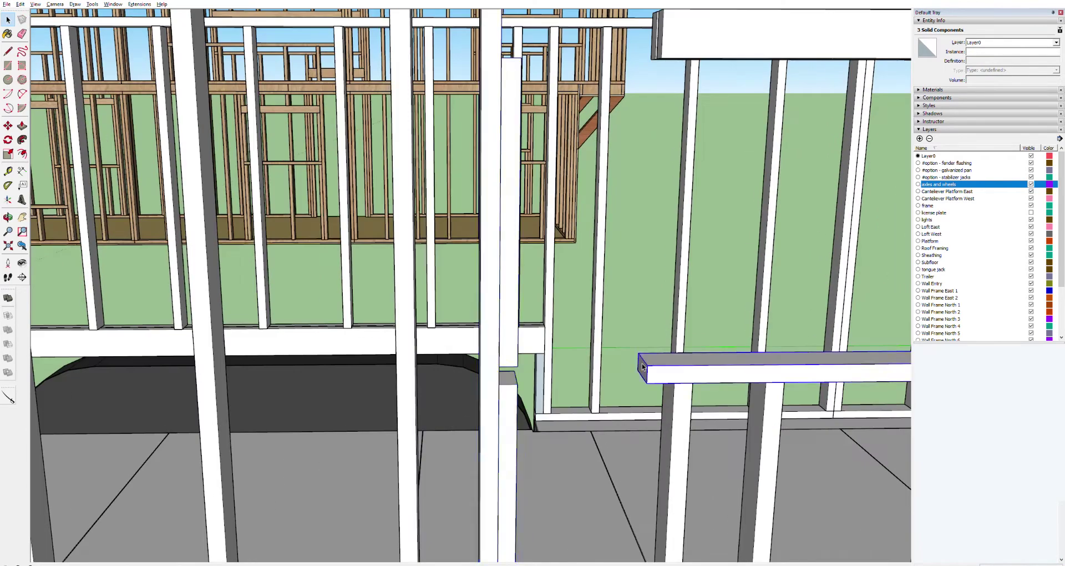
{"action": "double_click", "coordinate": [641, 364]}
{"action": "triple_click", "coordinate": [641, 364]}
{"action": "key", "text": "p"}
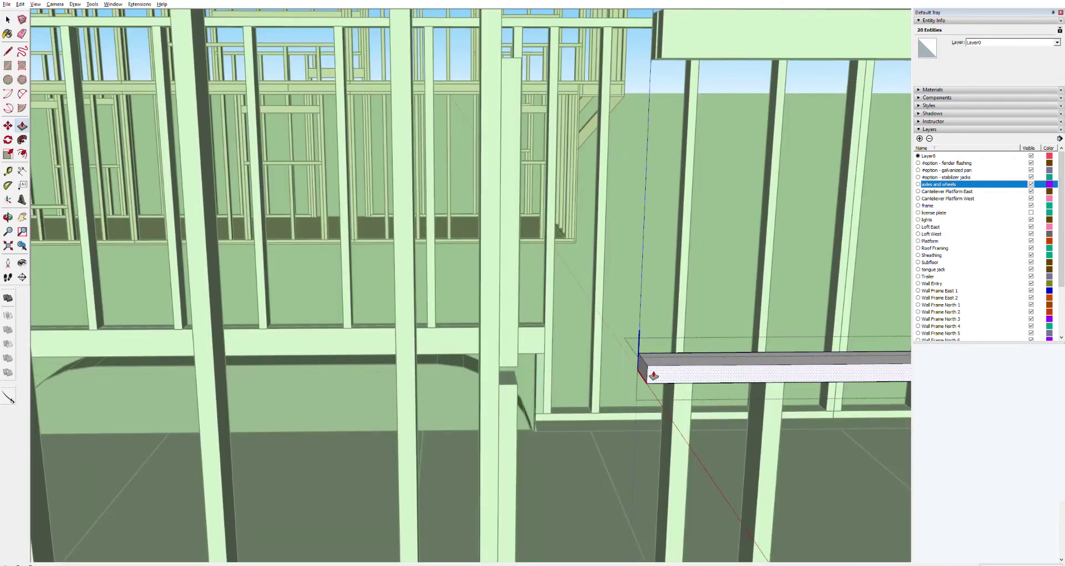
{"action": "left_click", "coordinate": [643, 374]}
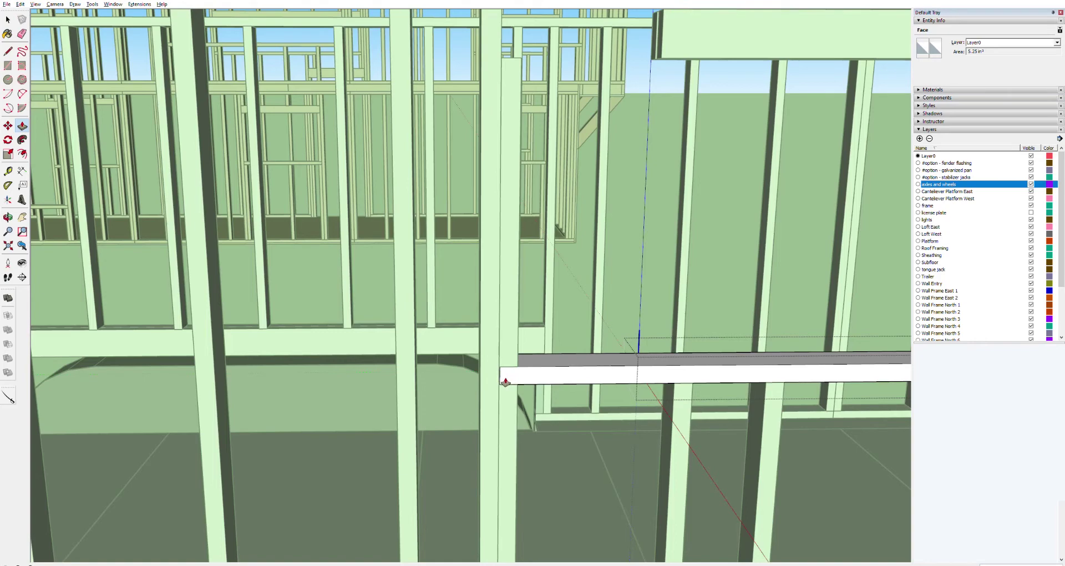
{"action": "scroll", "coordinate": [506, 382], "scroll_direction": "up", "scroll_amount": 5}
{"action": "scroll", "coordinate": [505, 382], "scroll_direction": "up", "scroll_amount": 2}
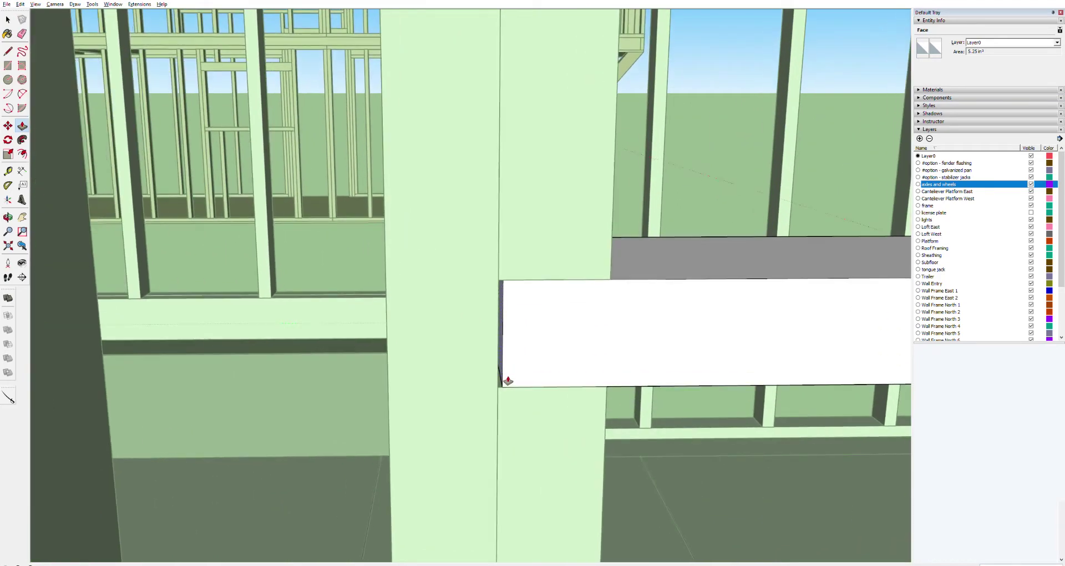
{"action": "left_click", "coordinate": [505, 382]}
{"action": "scroll", "coordinate": [728, 301], "scroll_direction": "down", "scroll_amount": 3}
{"action": "scroll", "coordinate": [728, 301], "scroll_direction": "down", "scroll_amount": 4}
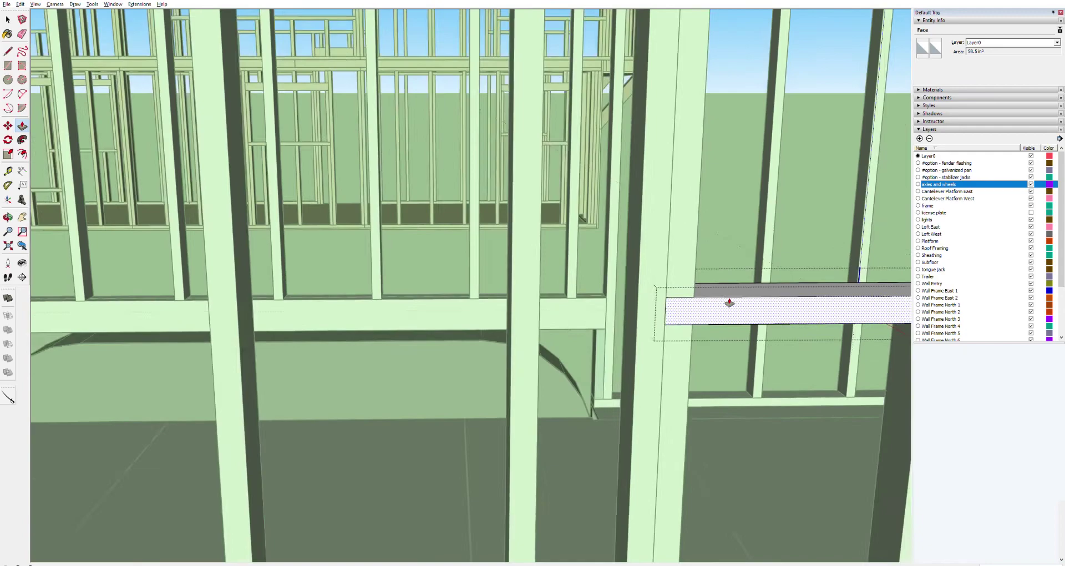
{"action": "key", "text": "space"}
{"action": "left_click", "coordinate": [797, 298]}
{"action": "key", "text": "Escape"}
{"action": "scroll", "coordinate": [793, 241], "scroll_direction": "down", "scroll_amount": 6}
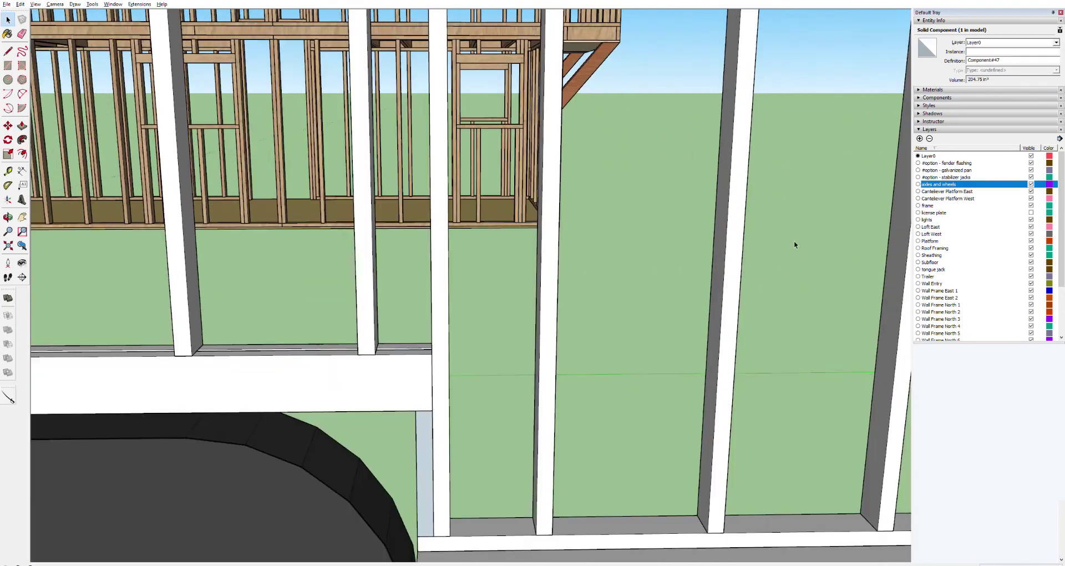
Extend the upper beam's end face left with Push/Pull to meet the stud.
{"action": "key", "text": "h"}
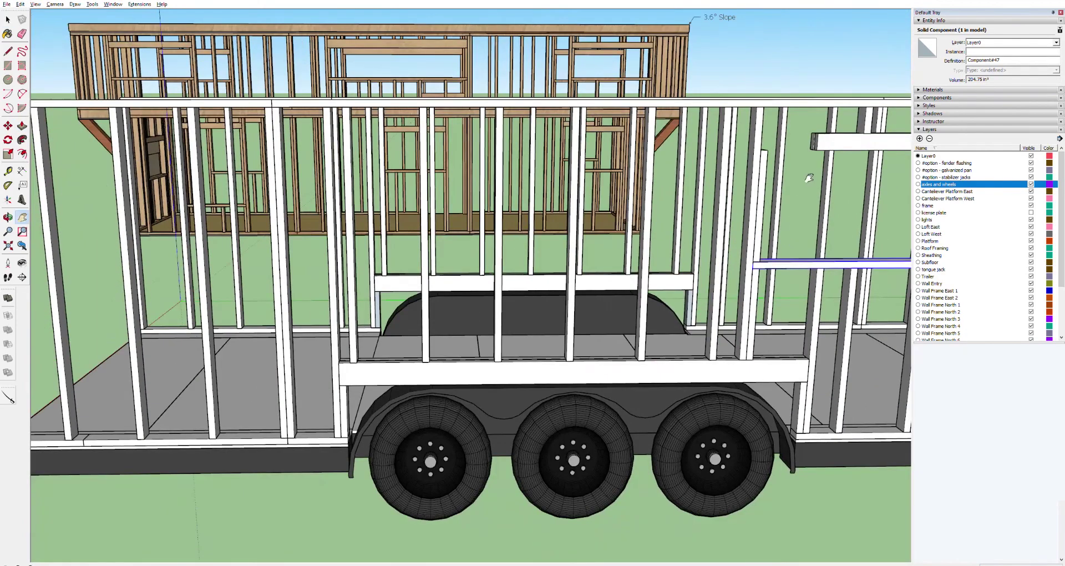
{"action": "left_click_drag", "start_coordinate": [799, 186], "coordinate": [725, 267]}
{"action": "scroll", "coordinate": [710, 267], "scroll_direction": "up", "scroll_amount": 6}
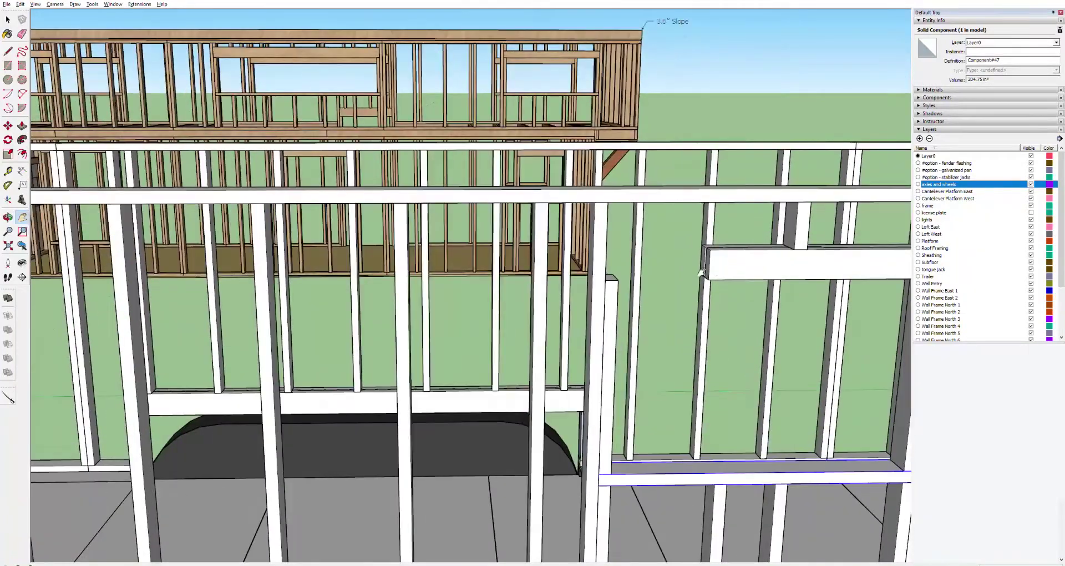
{"action": "scroll", "coordinate": [707, 267], "scroll_direction": "down", "scroll_amount": 3}
{"action": "key", "text": "space"}
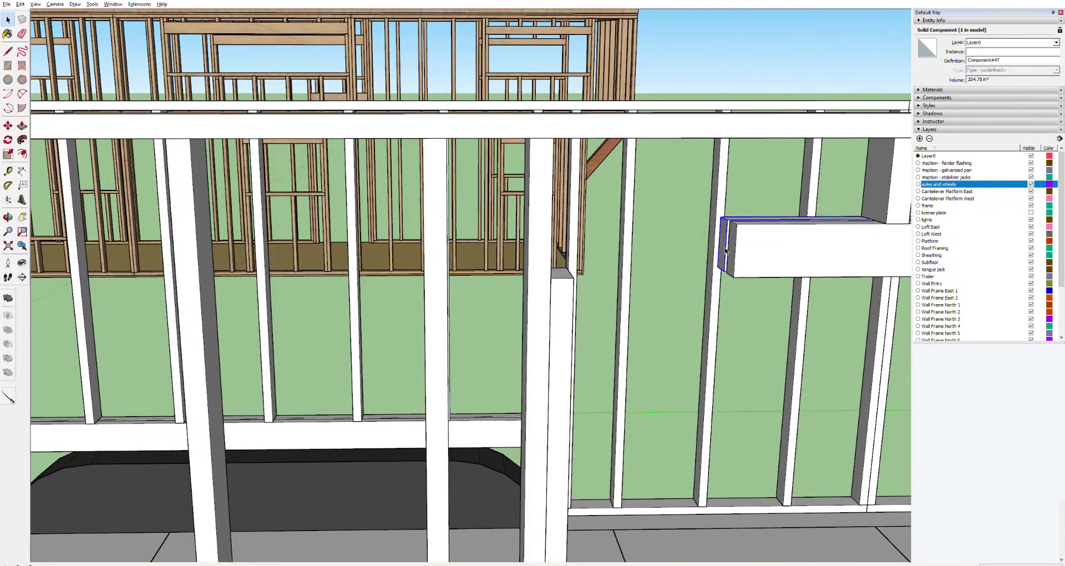
{"action": "double_click", "coordinate": [722, 252]}
{"action": "left_click", "coordinate": [725, 251]}
{"action": "key", "text": "p"}
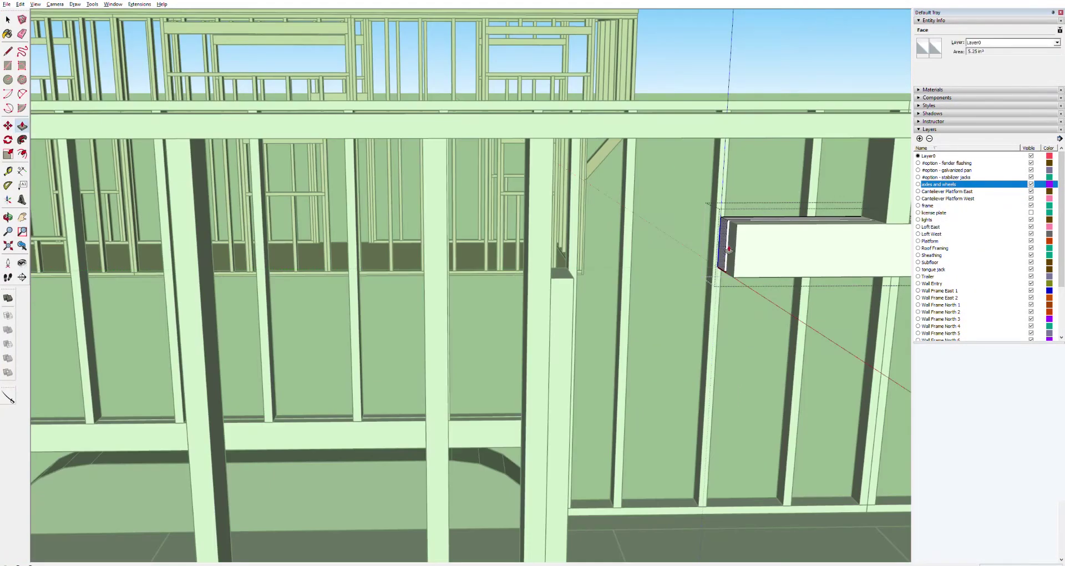
{"action": "left_click_drag", "start_coordinate": [725, 251], "coordinate": [709, 251]}
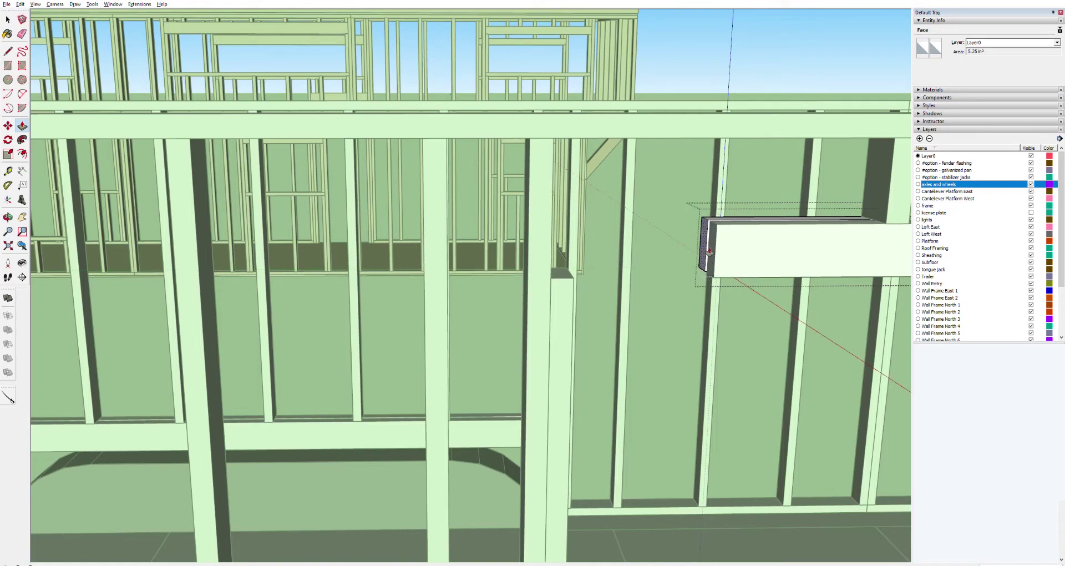
{"action": "key", "text": "Return"}
{"action": "key", "text": "space"}
{"action": "left_click", "coordinate": [730, 118]}
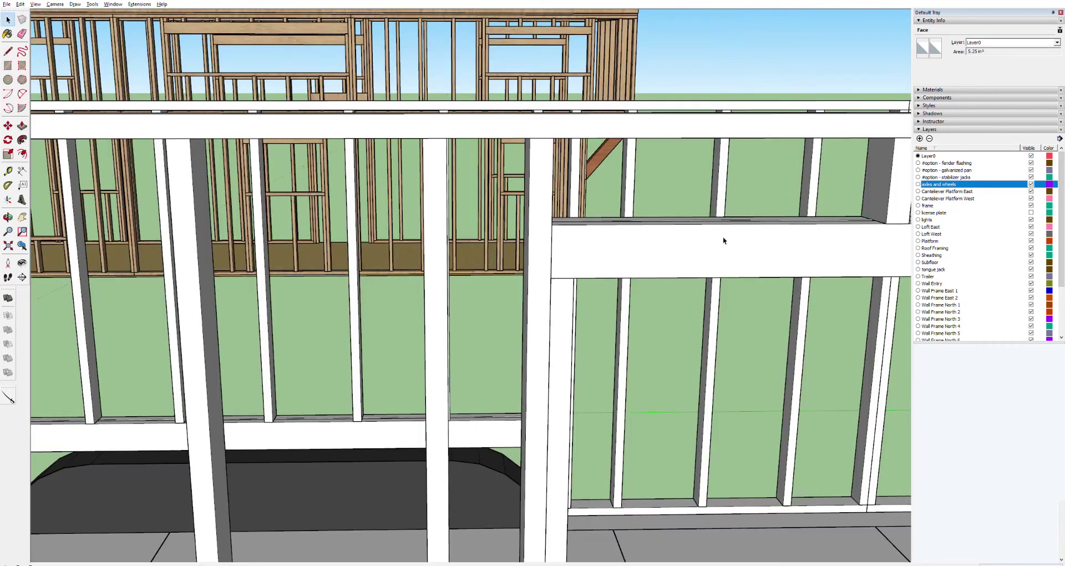
{"action": "scroll", "coordinate": [721, 244], "scroll_direction": "down", "scroll_amount": 5}
{"action": "scroll", "coordinate": [721, 261], "scroll_direction": "down", "scroll_amount": 6}
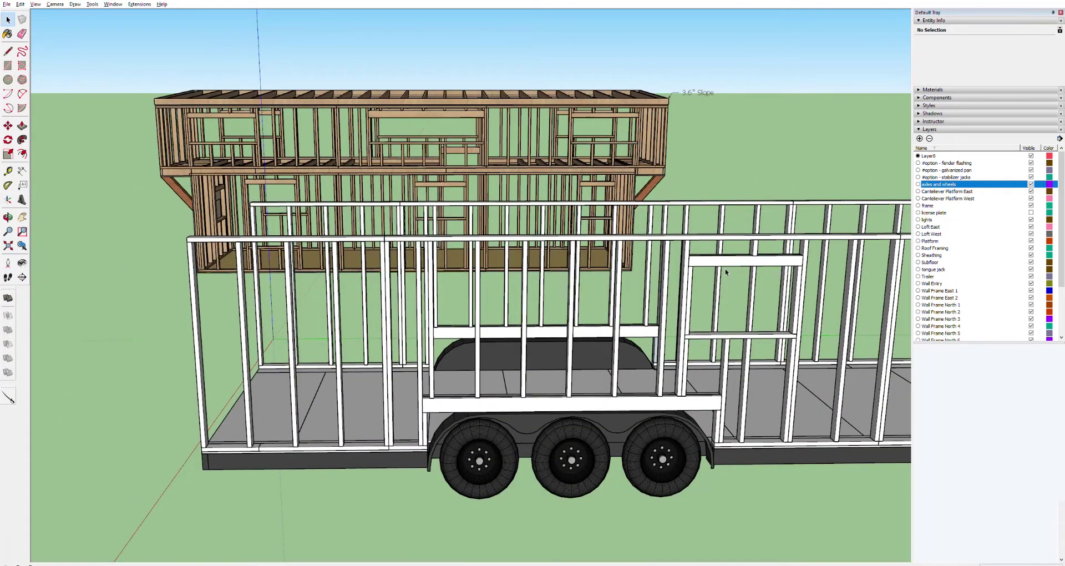
{"action": "mouse_move", "coordinate": [762, 377]}
{"action": "middle_mouse_down"}
{"action": "mouse_move", "coordinate": [655, 333]}
{"action": "mouse_move", "coordinate": [681, 324]}
{"action": "middle_mouse_up"}
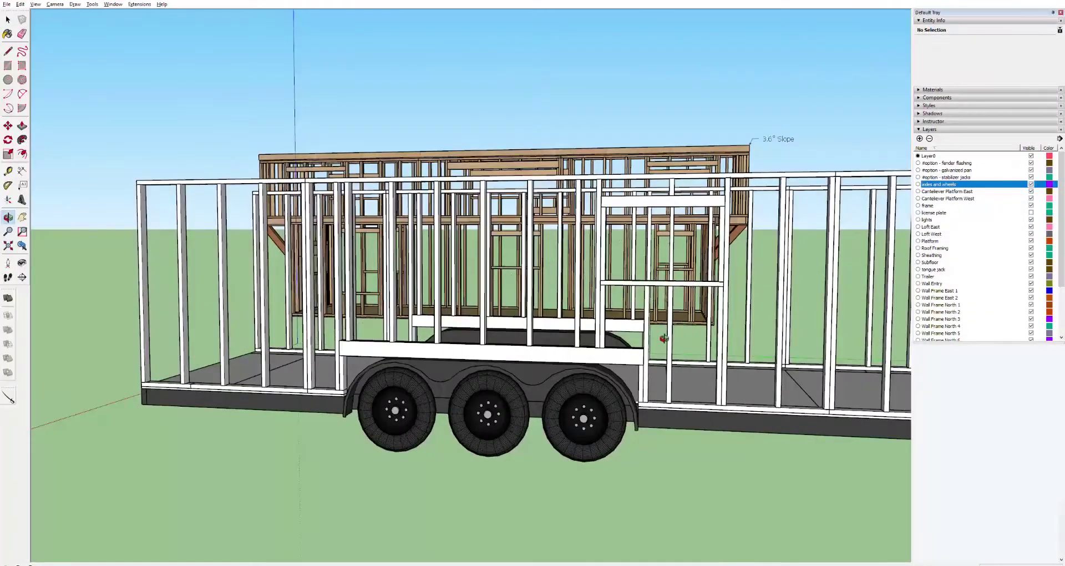
{"action": "scroll", "coordinate": [661, 337], "scroll_direction": "up", "scroll_amount": 3}
{"action": "scroll", "coordinate": [661, 337], "scroll_direction": "up", "scroll_amount": 3}
{"action": "scroll", "coordinate": [662, 337], "scroll_direction": "down", "scroll_amount": 3}
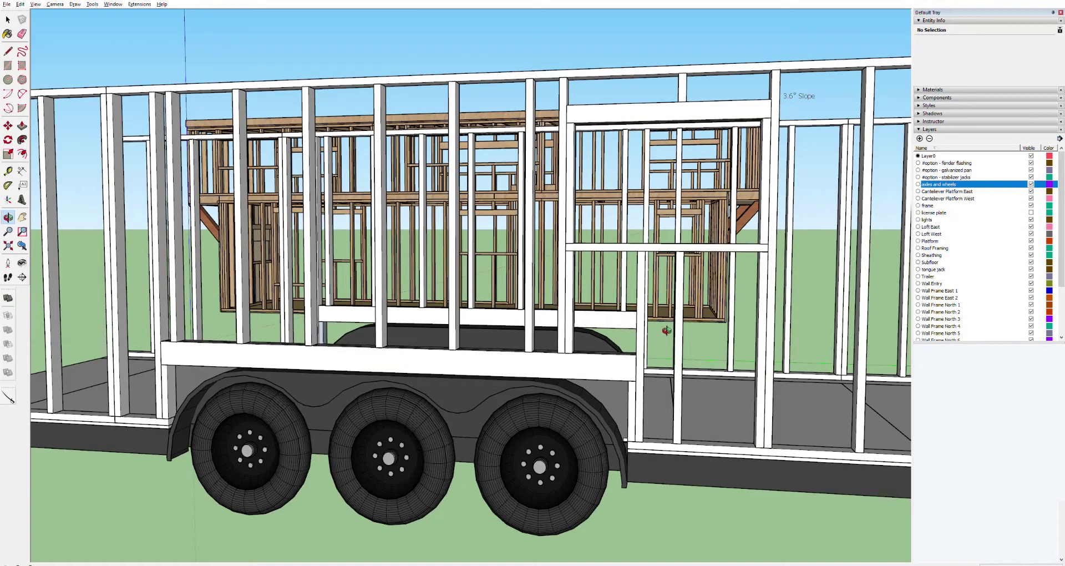
{"action": "scroll", "coordinate": [666, 330], "scroll_direction": "up", "scroll_amount": 2}
{"action": "scroll", "coordinate": [666, 330], "scroll_direction": "down", "scroll_amount": 5}
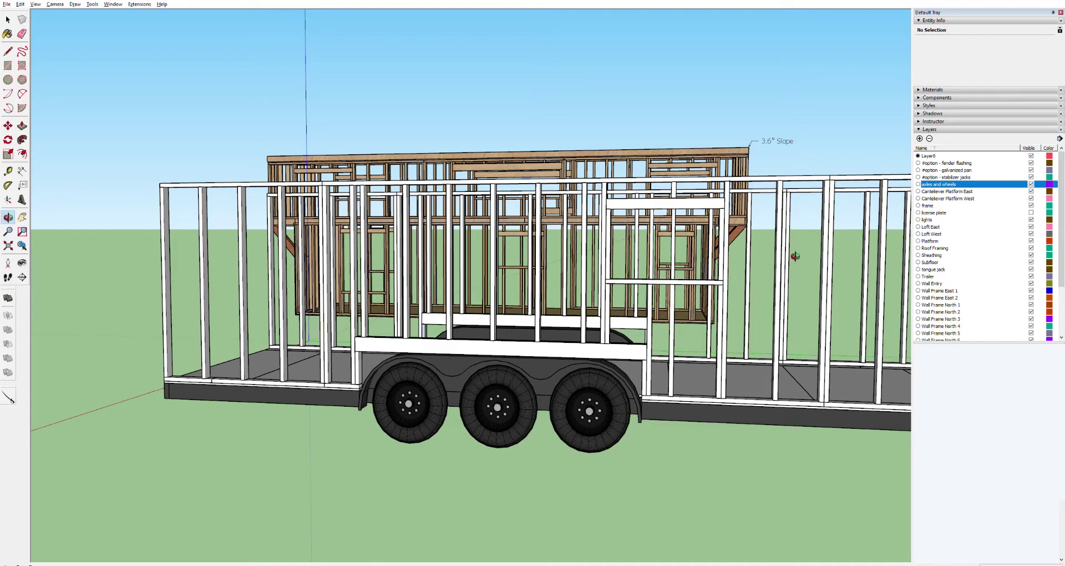
{"action": "key", "text": "h"}
{"action": "left_click_drag", "start_coordinate": [811, 275], "coordinate": [705, 333]}
{"action": "scroll", "coordinate": [701, 335], "scroll_direction": "up", "scroll_amount": 3}
{"action": "scroll", "coordinate": [655, 321], "scroll_direction": "down", "scroll_amount": 5}
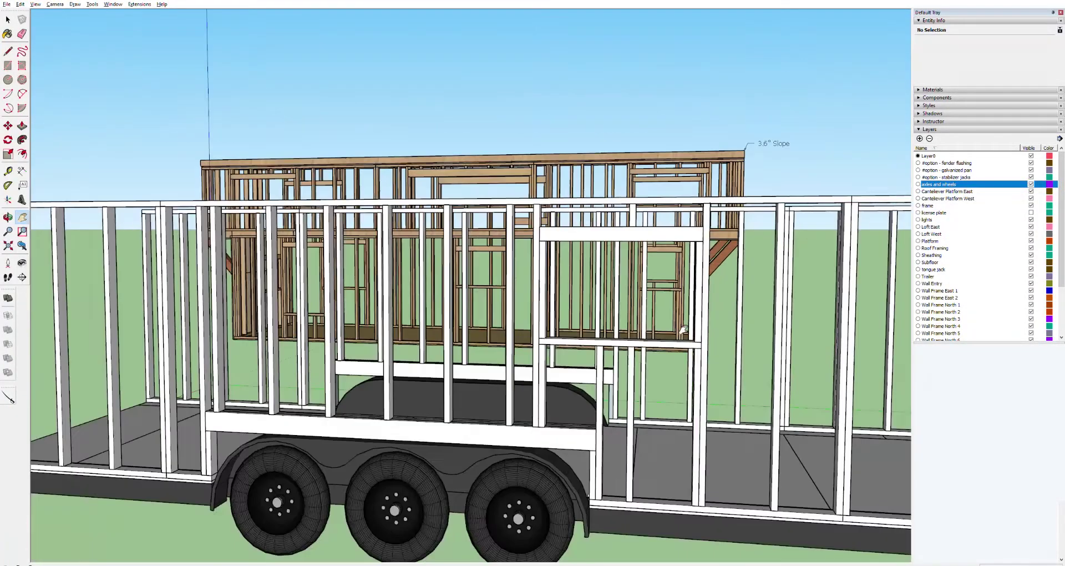
{"action": "scroll", "coordinate": [609, 305], "scroll_direction": "up", "scroll_amount": 3}
{"action": "mouse_move", "coordinate": [597, 306]}
{"action": "middle_mouse_down"}
{"action": "mouse_move", "coordinate": [720, 302]}
{"action": "mouse_move", "coordinate": [621, 311]}
{"action": "mouse_move", "coordinate": [437, 396]}
{"action": "mouse_move", "coordinate": [499, 402]}
{"action": "mouse_move", "coordinate": [594, 361]}
{"action": "mouse_move", "coordinate": [582, 358]}
{"action": "middle_mouse_up"}
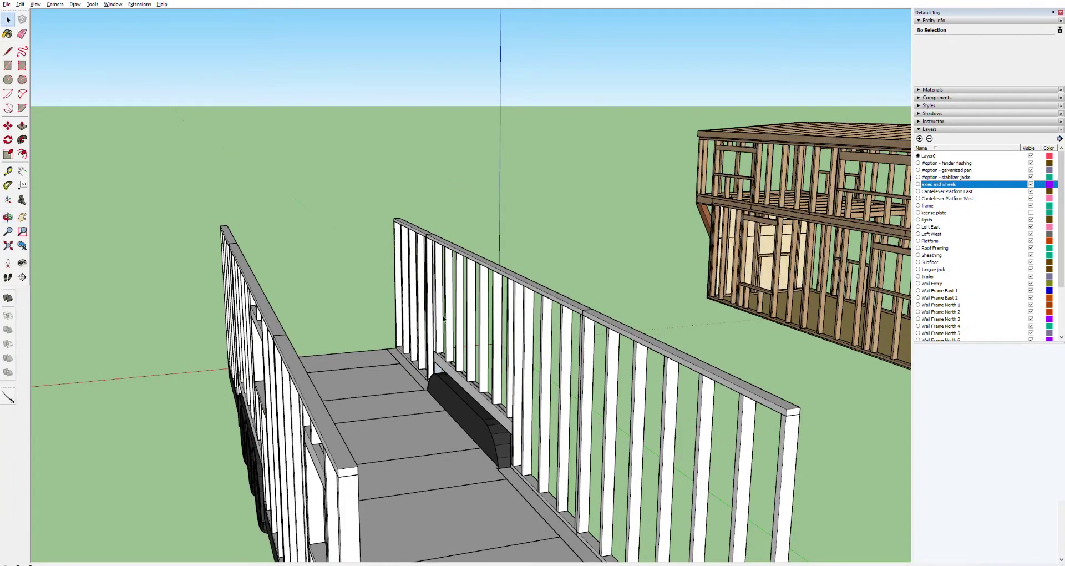
Delete the right-side wall studs and top rail, keeping the short board over the fender.
{"action": "left_click_drag", "start_coordinate": [442, 309], "coordinate": [391, 331]}
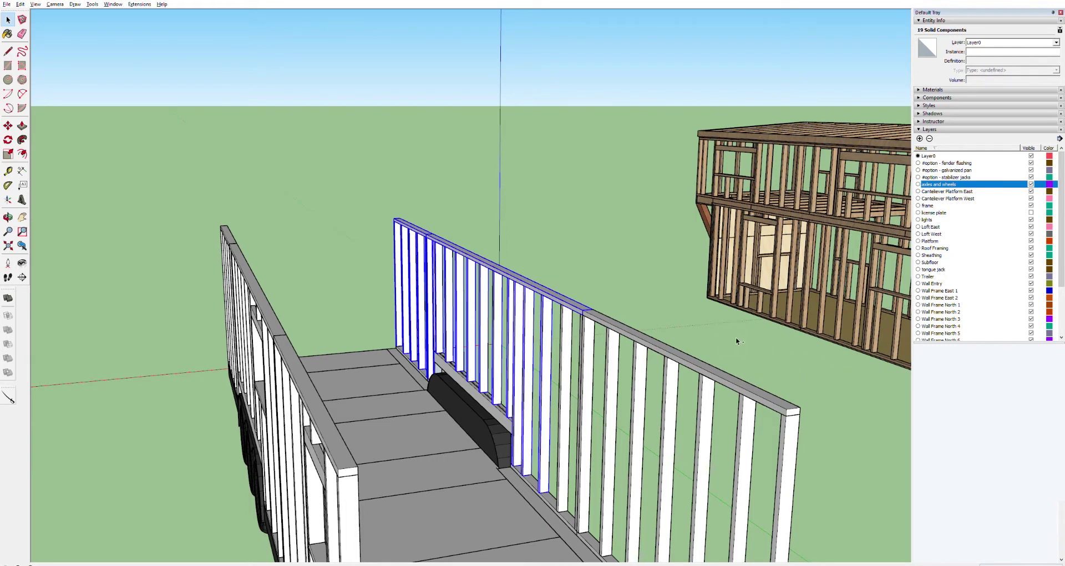
{"action": "left_click_drag", "start_coordinate": [847, 363], "coordinate": [535, 423], "text": "ctrl"}
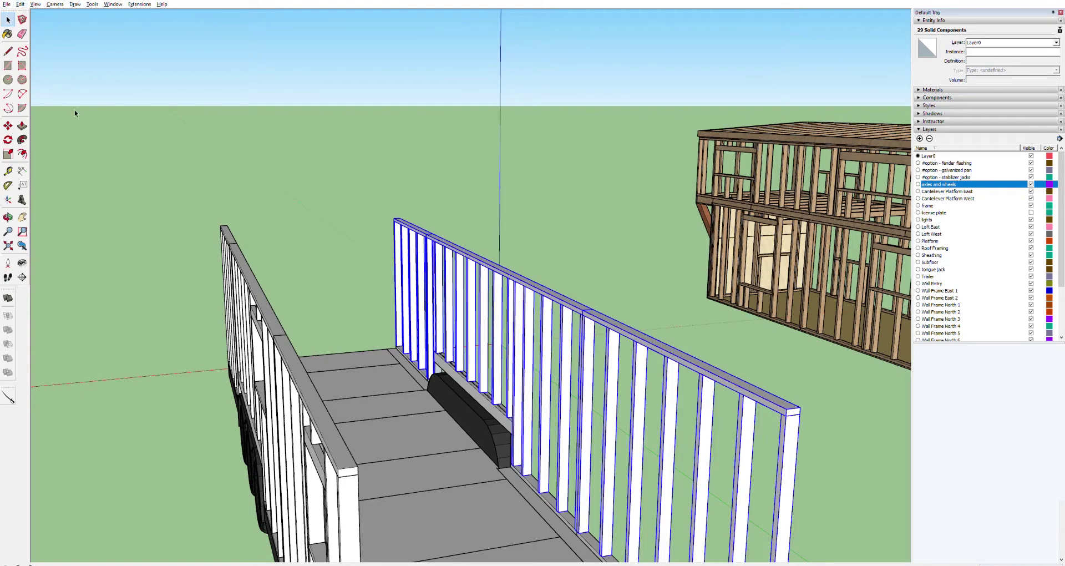
{"action": "key", "text": "Delete"}
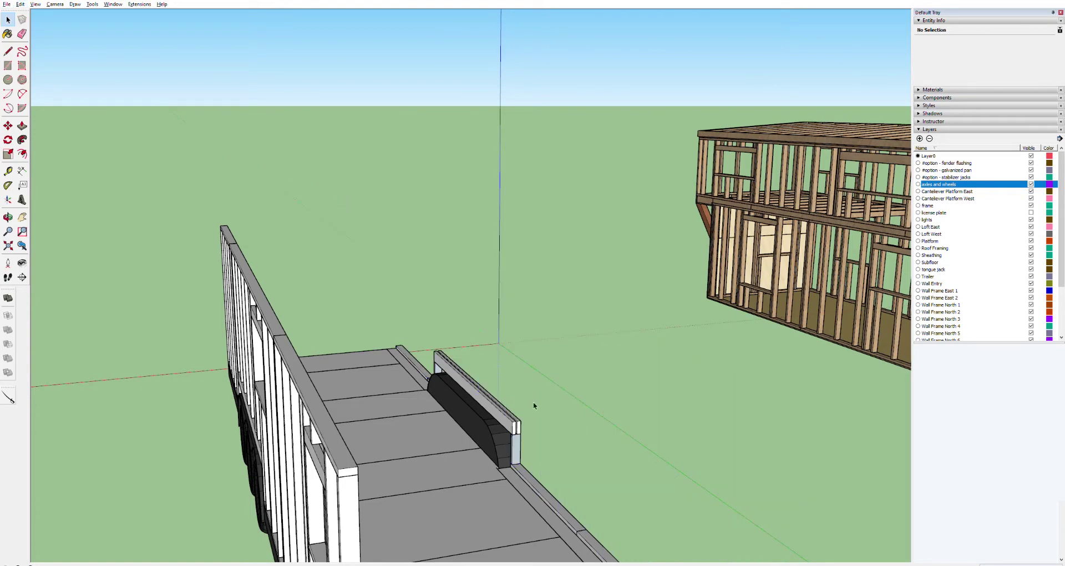
Orbit the view to look down on the trailer.
{"action": "key", "text": "o"}
{"action": "left_click_drag", "start_coordinate": [583, 464], "coordinate": [977, 353]}
{"action": "scroll", "coordinate": [724, 367], "scroll_direction": "up", "scroll_amount": 4}
{"action": "left_click_drag", "start_coordinate": [723, 367], "coordinate": [626, 327]}
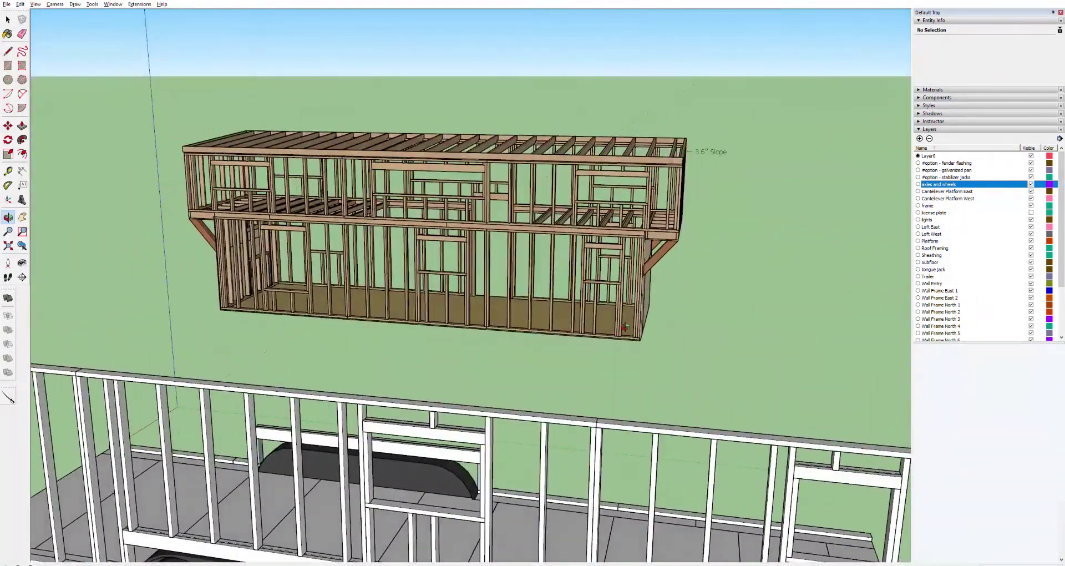
{"action": "key", "text": "space"}
{"action": "left_click_drag", "start_coordinate": [148, 343], "coordinate": [148, 345]}
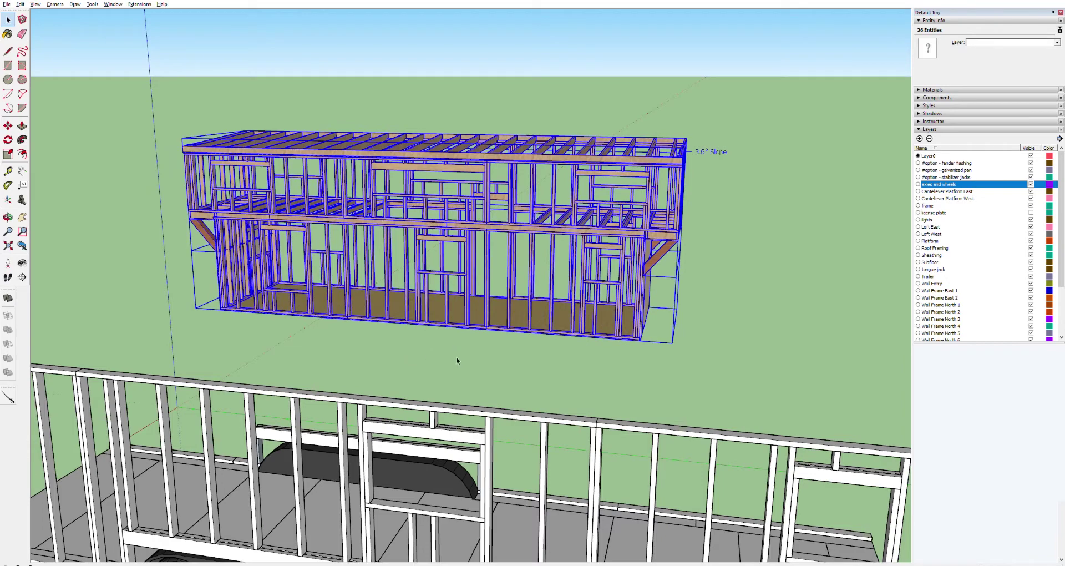
{"action": "key", "text": "m"}
{"action": "left_click_drag", "start_coordinate": [639, 338], "coordinate": [96, 289]}
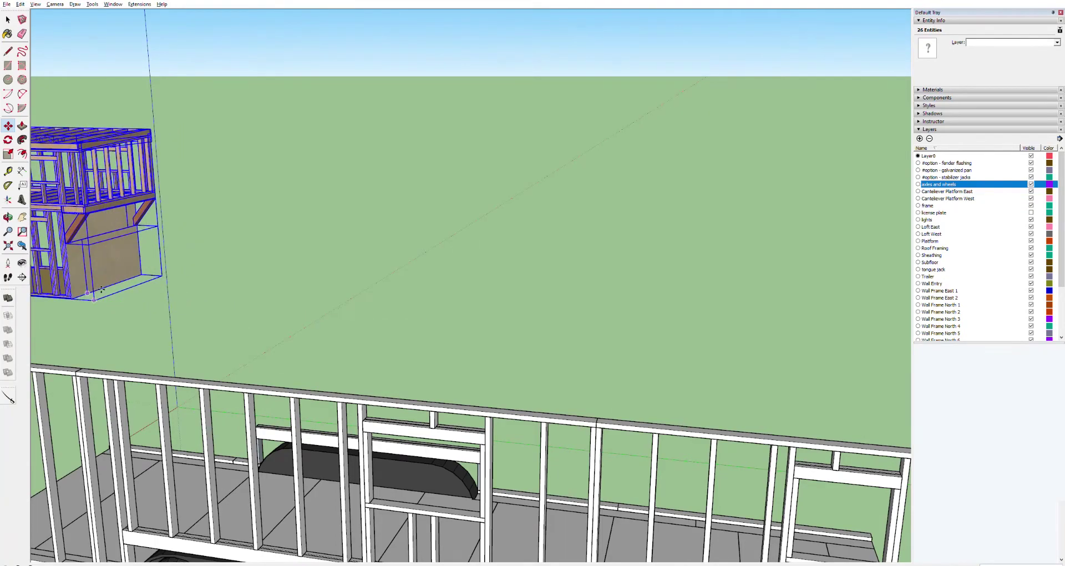
{"action": "mouse_move", "coordinate": [528, 349]}
{"action": "middle_mouse_down"}
{"action": "mouse_move", "coordinate": [564, 385]}
{"action": "mouse_move", "coordinate": [659, 285]}
{"action": "mouse_move", "coordinate": [717, 319]}
{"action": "mouse_move", "coordinate": [697, 340]}
{"action": "mouse_move", "coordinate": [665, 335]}
{"action": "mouse_move", "coordinate": [686, 345]}
{"action": "mouse_move", "coordinate": [660, 338]}
{"action": "mouse_move", "coordinate": [609, 467]}
{"action": "mouse_move", "coordinate": [490, 492]}
{"action": "mouse_move", "coordinate": [582, 462]}
{"action": "mouse_move", "coordinate": [679, 450]}
{"action": "middle_mouse_up"}
{"action": "scroll", "coordinate": [665, 471], "scroll_direction": "up", "scroll_amount": 10}
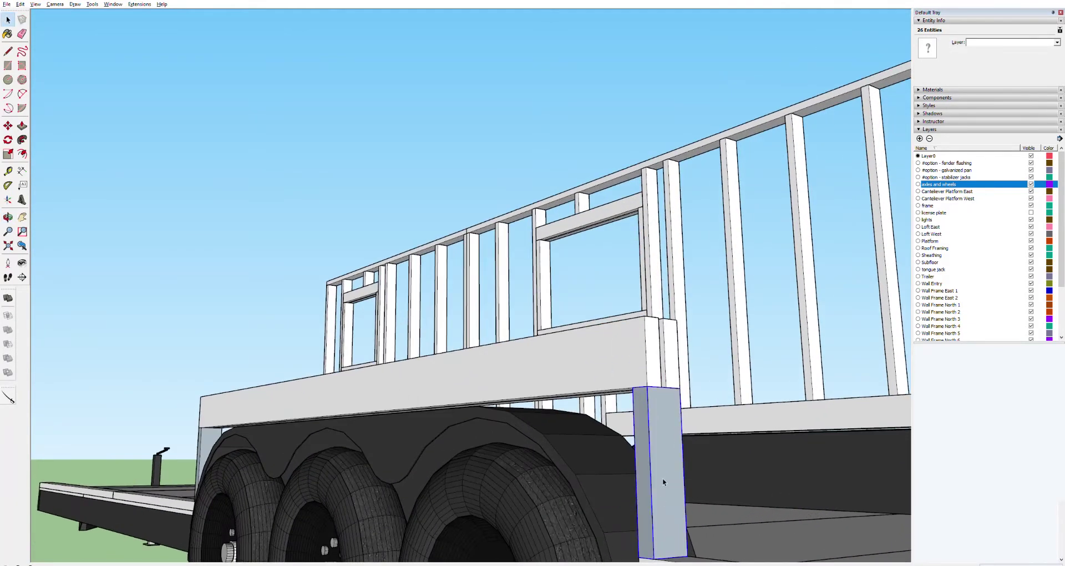
Delete the grey post beside the fender under the outer sill.
{"action": "left_click", "coordinate": [663, 478]}
{"action": "scroll", "coordinate": [660, 475], "scroll_direction": "up", "scroll_amount": 6}
{"action": "scroll", "coordinate": [647, 451], "scroll_direction": "up", "scroll_amount": 8}
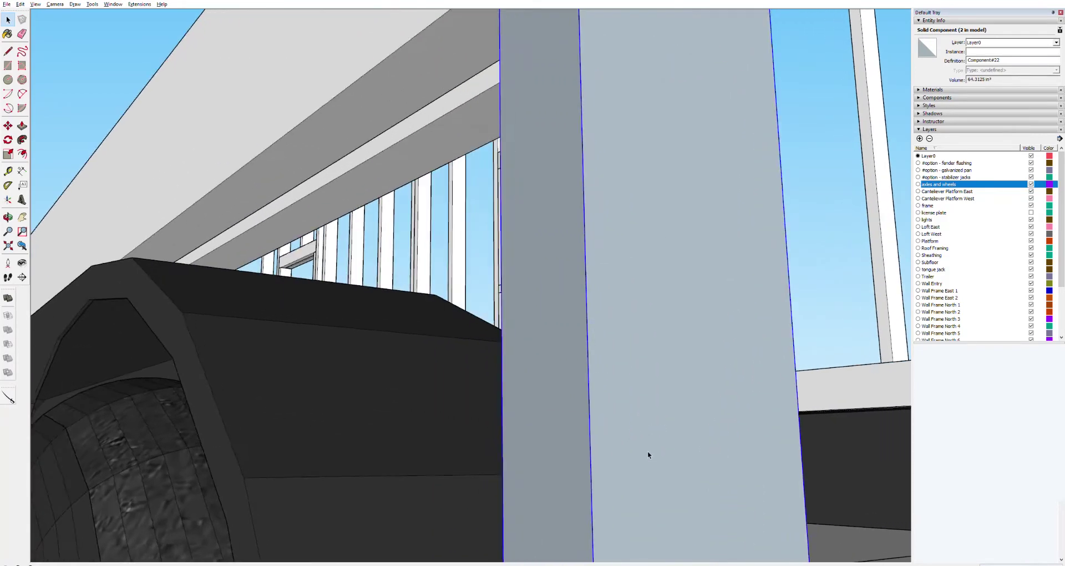
{"action": "scroll", "coordinate": [624, 452], "scroll_direction": "up", "scroll_amount": 8}
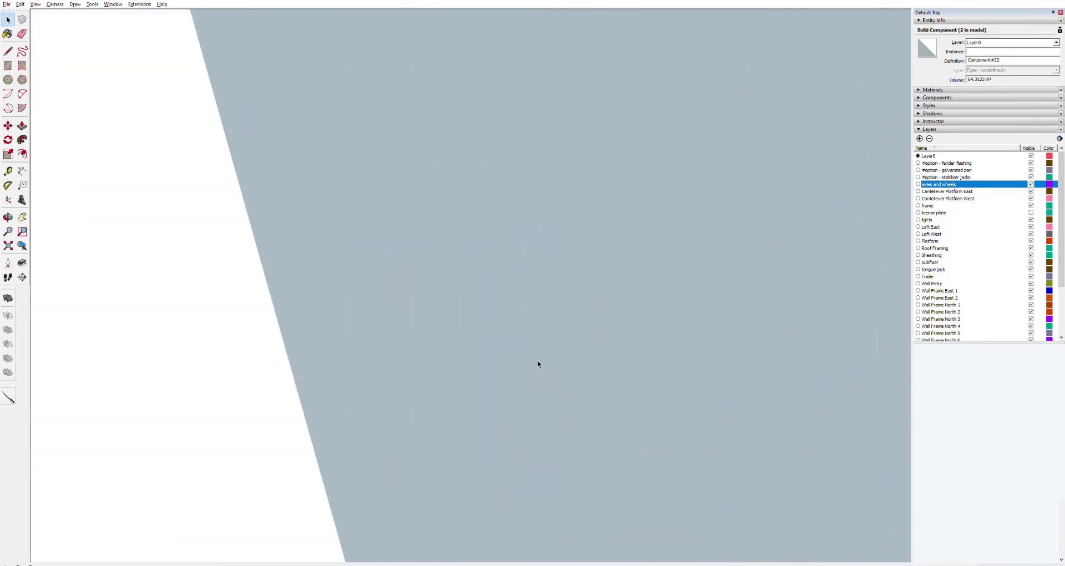
{"action": "mouse_move", "coordinate": [483, 283]}
{"action": "middle_mouse_down"}
{"action": "mouse_move", "coordinate": [502, 333]}
{"action": "mouse_move", "coordinate": [501, 464]}
{"action": "mouse_move", "coordinate": [380, 151]}
{"action": "mouse_move", "coordinate": [476, 235]}
{"action": "mouse_move", "coordinate": [638, 202]}
{"action": "mouse_move", "coordinate": [832, 216]}
{"action": "mouse_move", "coordinate": [951, 264]}
{"action": "mouse_move", "coordinate": [699, 340]}
{"action": "mouse_move", "coordinate": [587, 349]}
{"action": "mouse_move", "coordinate": [1061, 270]}
{"action": "mouse_move", "coordinate": [965, 141]}
{"action": "mouse_move", "coordinate": [827, 112]}
{"action": "mouse_move", "coordinate": [630, 126]}
{"action": "mouse_move", "coordinate": [547, 402]}
{"action": "mouse_move", "coordinate": [507, 421]}
{"action": "mouse_move", "coordinate": [470, 370]}
{"action": "mouse_move", "coordinate": [462, 320]}
{"action": "mouse_move", "coordinate": [478, 345]}
{"action": "mouse_move", "coordinate": [519, 281]}
{"action": "mouse_move", "coordinate": [506, 468]}
{"action": "mouse_move", "coordinate": [494, 468]}
{"action": "mouse_move", "coordinate": [492, 447]}
{"action": "mouse_move", "coordinate": [505, 438]}
{"action": "mouse_move", "coordinate": [532, 442]}
{"action": "mouse_move", "coordinate": [577, 288]}
{"action": "mouse_move", "coordinate": [564, 102]}
{"action": "mouse_move", "coordinate": [578, 257]}
{"action": "mouse_move", "coordinate": [713, 238]}
{"action": "mouse_move", "coordinate": [764, 214]}
{"action": "mouse_move", "coordinate": [644, 249]}
{"action": "mouse_move", "coordinate": [855, 12]}
{"action": "mouse_move", "coordinate": [701, 297]}
{"action": "mouse_move", "coordinate": [754, 255]}
{"action": "mouse_move", "coordinate": [483, 205]}
{"action": "middle_mouse_up"}
{"action": "scroll", "coordinate": [698, 294], "scroll_direction": "down", "scroll_amount": 5}
{"action": "scroll", "coordinate": [327, 232], "scroll_direction": "up", "scroll_amount": 4}
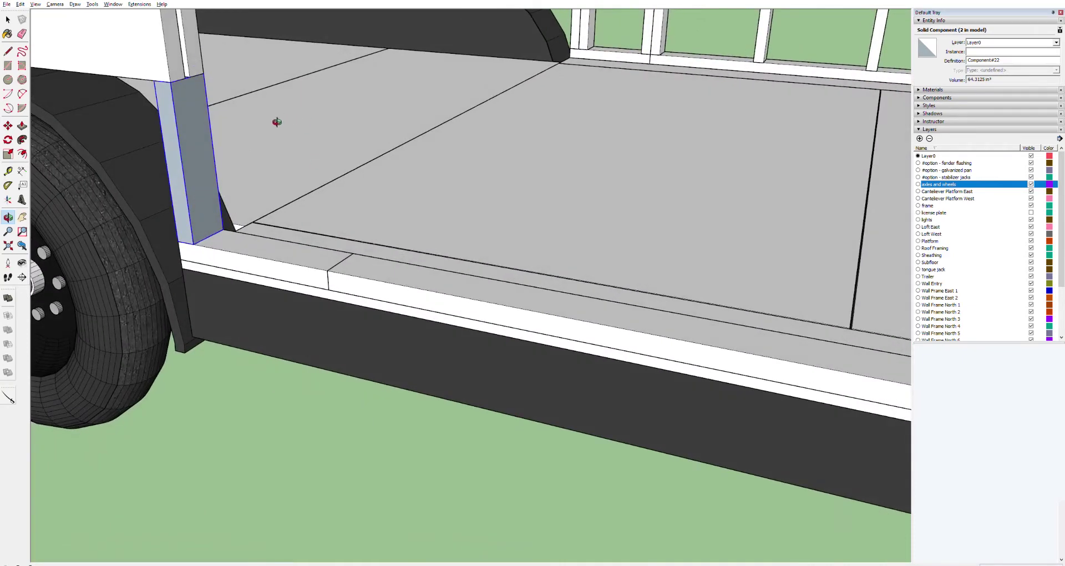
{"action": "mouse_move", "coordinate": [238, 120]}
{"action": "middle_mouse_down", "text": "shift"}
{"action": "mouse_move", "coordinate": [326, 122]}
{"action": "mouse_move", "coordinate": [416, 207]}
{"action": "middle_mouse_up", "text": "shift"}
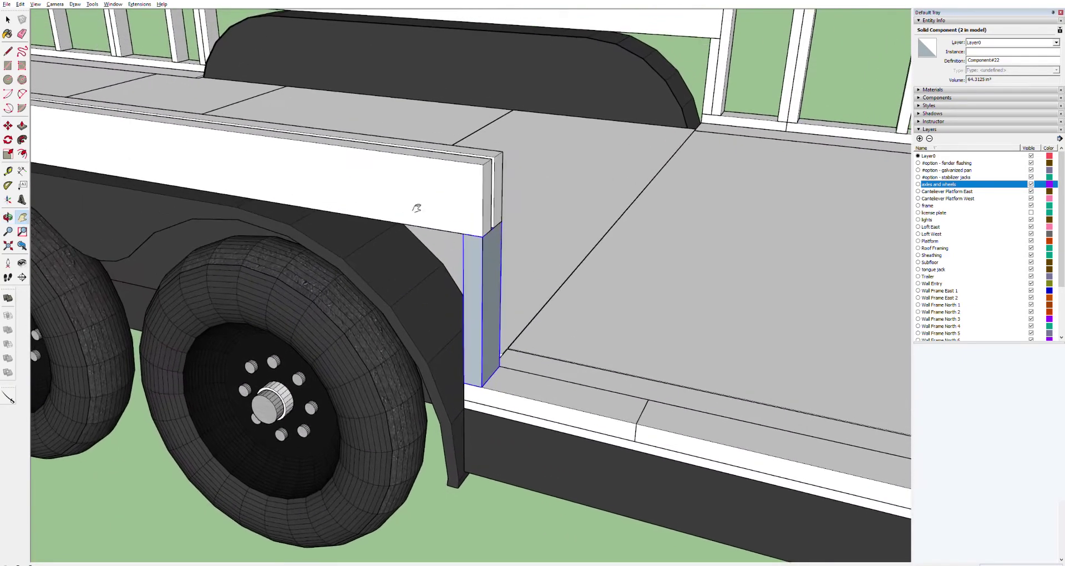
{"action": "key", "text": "Delete"}
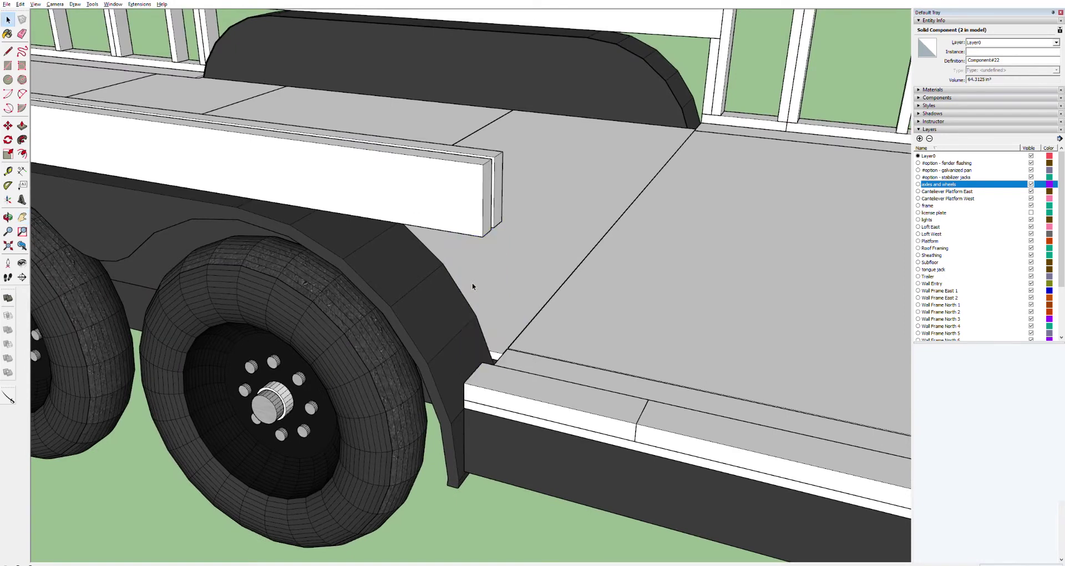
Delete the remaining grey post at the sill's far end.
{"action": "left_click", "coordinate": [381, 216]}
{"action": "key", "text": "h"}
{"action": "middle_click_drag", "start_coordinate": [226, 192], "coordinate": [388, 228]}
{"action": "key", "text": "space"}
{"action": "left_click", "coordinate": [386, 228]}
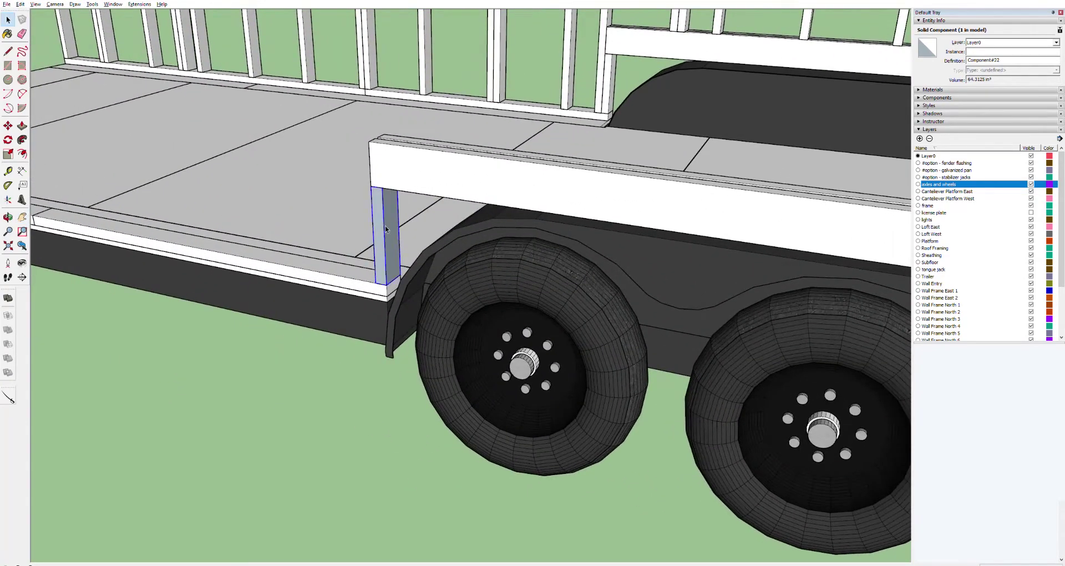
{"action": "key", "text": "Delete"}
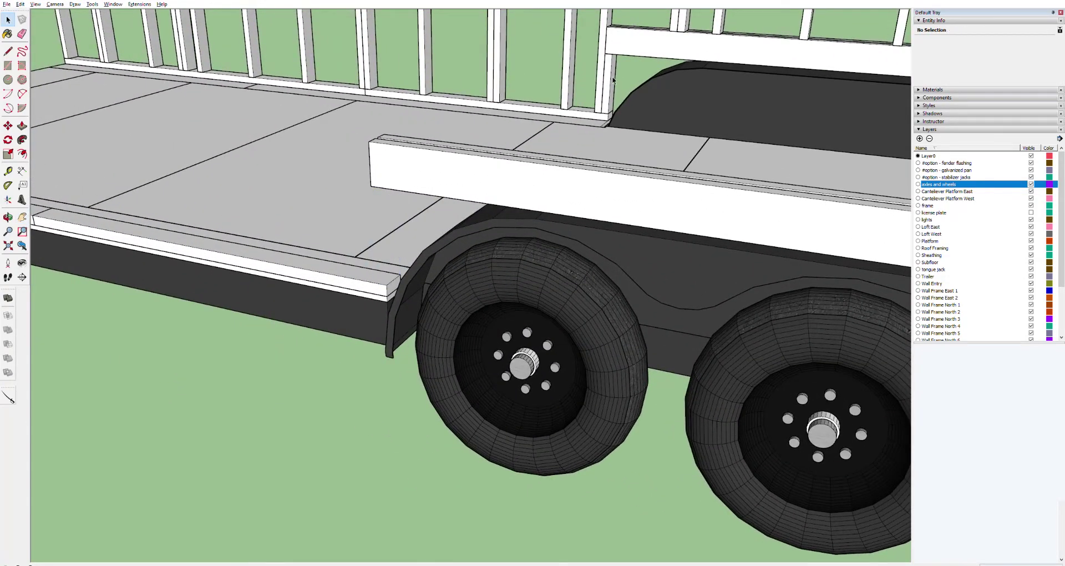
Copy both white wall-side corner posts to the outer fender sill's corners.
{"action": "left_click", "coordinate": [737, 123]}
{"action": "key", "text": "h"}
{"action": "left_click_drag", "start_coordinate": [794, 107], "coordinate": [327, 109]}
{"action": "key", "text": "space"}
{"action": "left_click", "coordinate": [696, 137]}
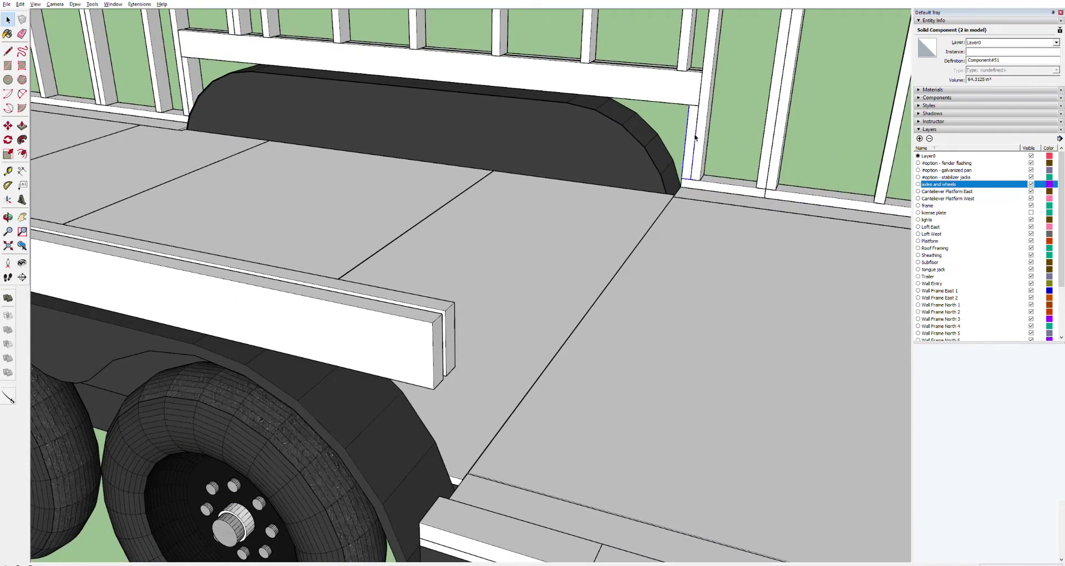
{"action": "left_click", "coordinate": [198, 76], "text": "shift"}
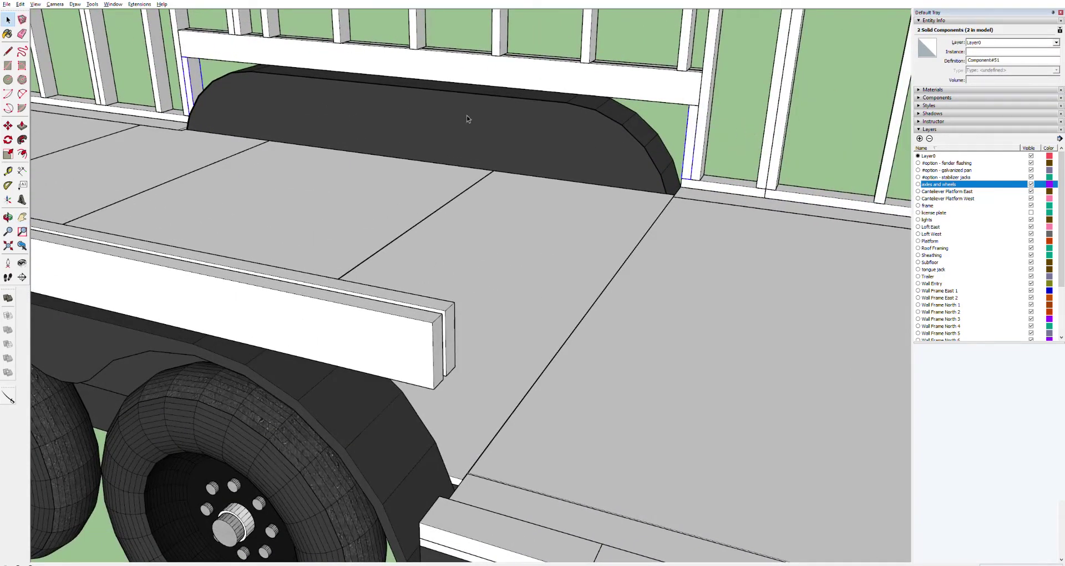
{"action": "key", "text": "m"}
{"action": "key", "text": "ctrl"}
{"action": "left_click", "coordinate": [690, 179]}
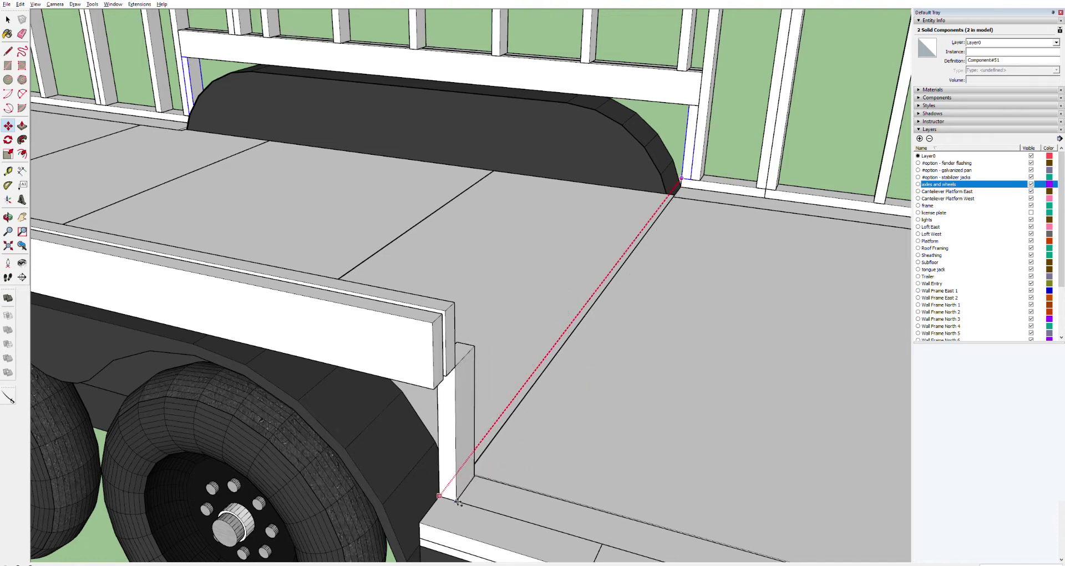
{"action": "left_click", "coordinate": [421, 523]}
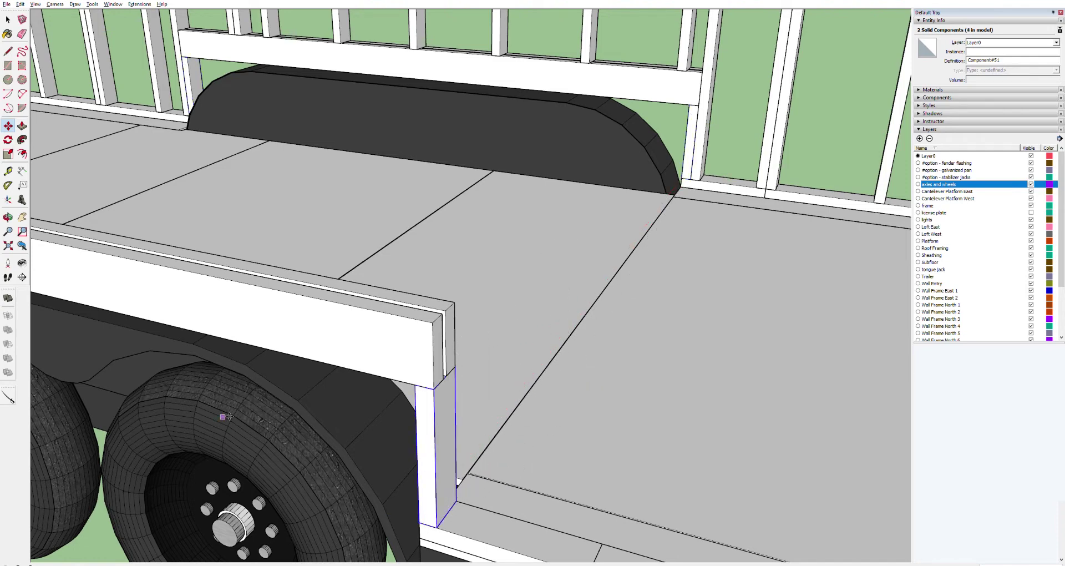
{"action": "middle_click_drag", "start_coordinate": [249, 404], "coordinate": [566, 293]}
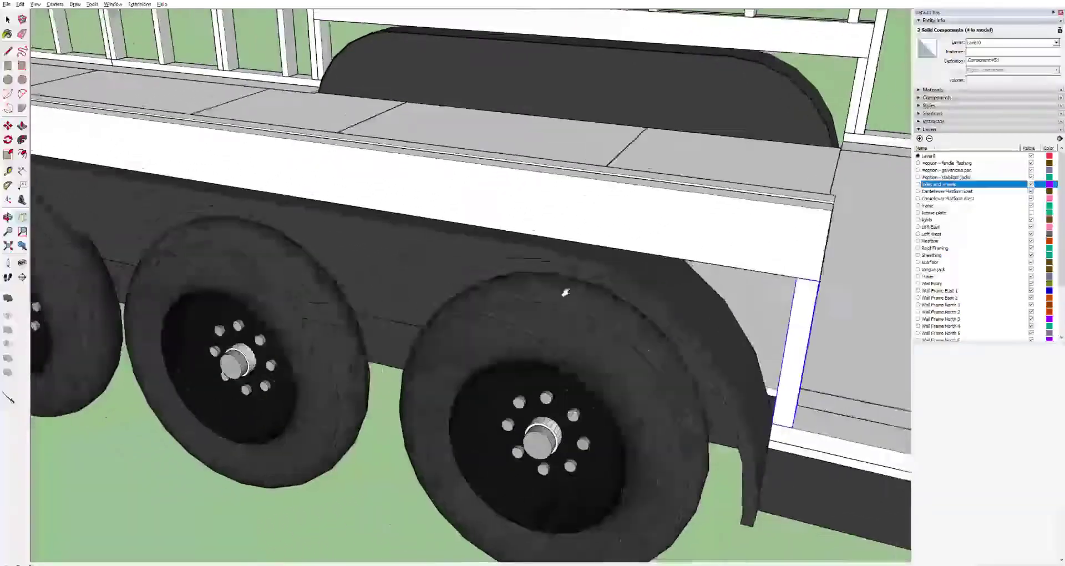
{"action": "scroll", "coordinate": [566, 292], "scroll_direction": "down", "scroll_amount": 10}
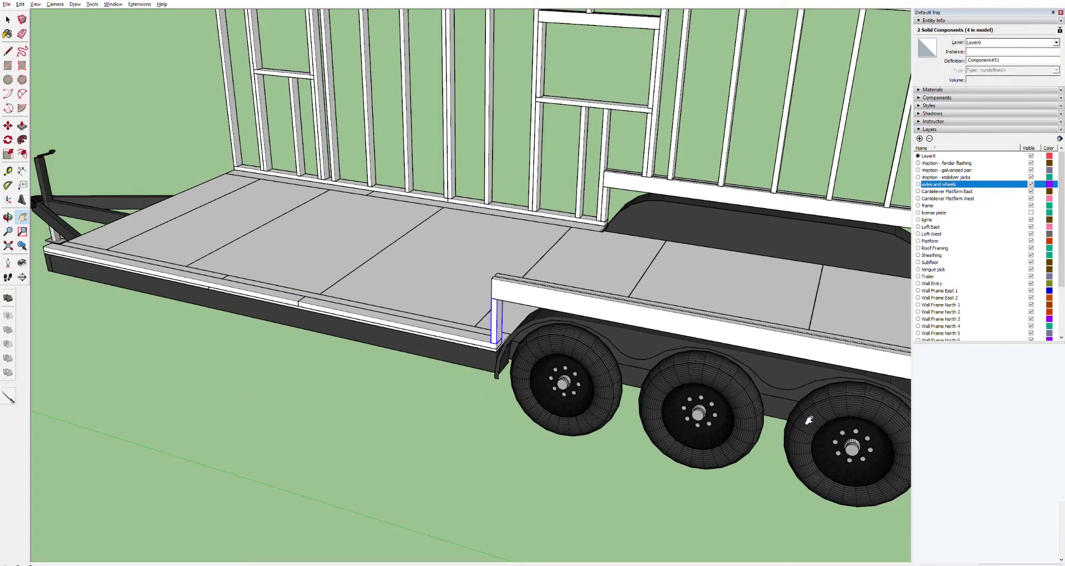
{"action": "middle_click_drag", "start_coordinate": [838, 389], "coordinate": [455, 376]}
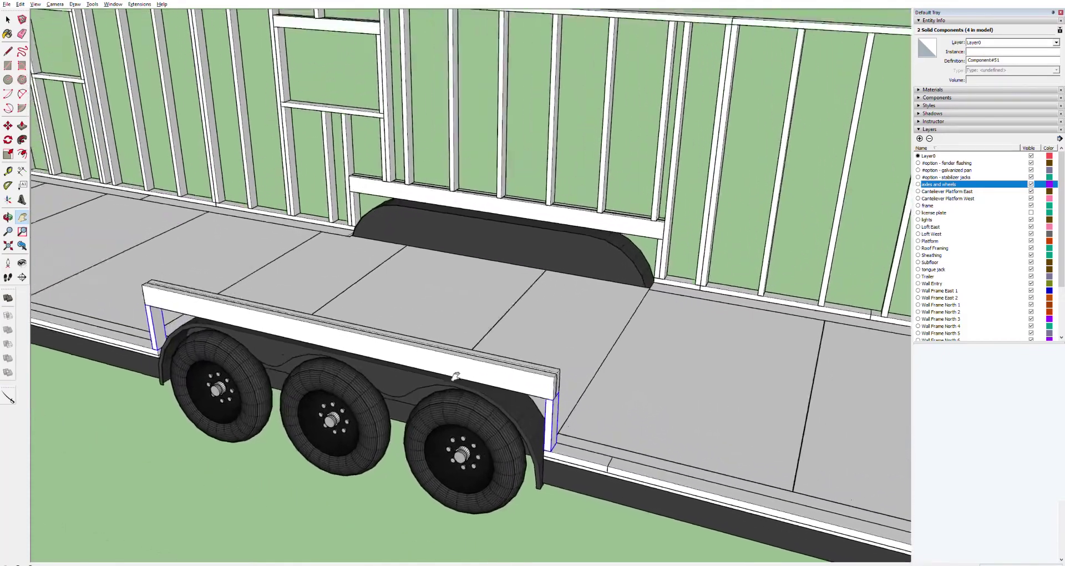
{"action": "left_click_drag", "start_coordinate": [455, 376], "coordinate": [530, 329]}
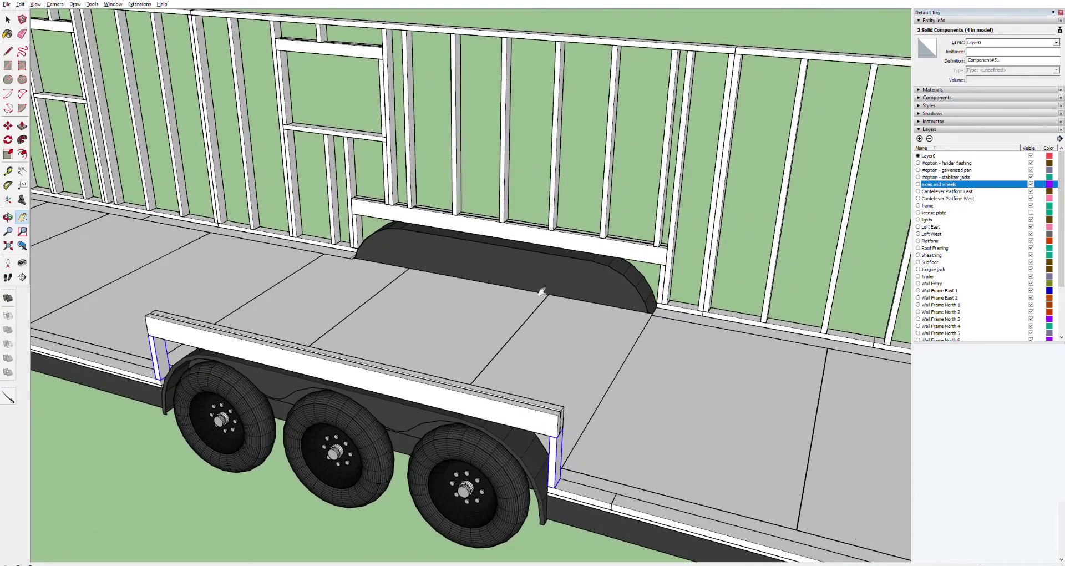
{"action": "middle_click_drag", "start_coordinate": [535, 253], "coordinate": [266, 245]}
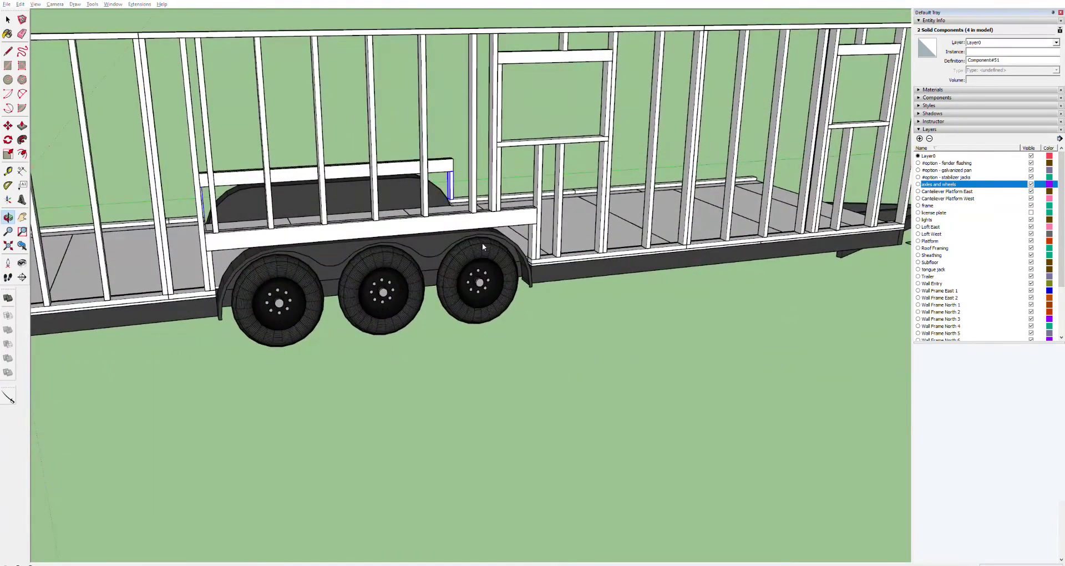
{"action": "middle_click_drag", "start_coordinate": [482, 247], "coordinate": [440, 253]}
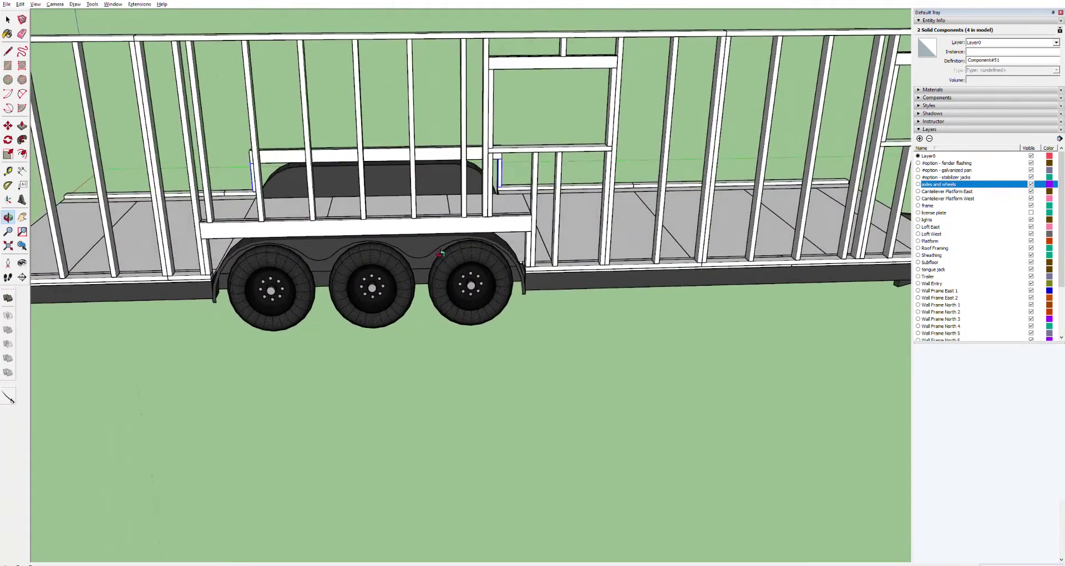
{"action": "middle_click_drag", "start_coordinate": [551, 163], "coordinate": [447, 202], "text": "shift"}
{"action": "left_click", "coordinate": [533, 395]}
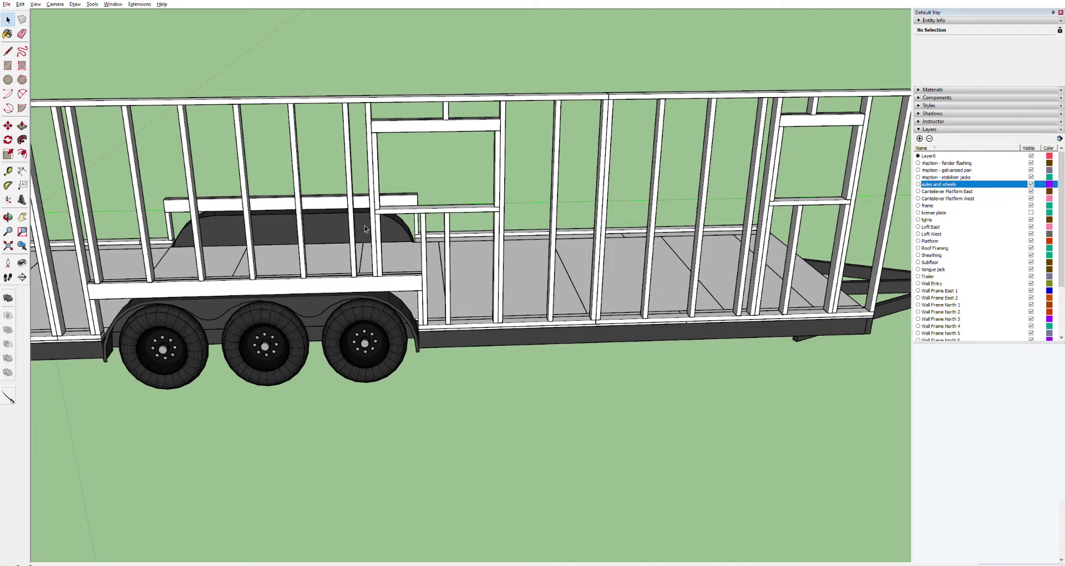
{"action": "key", "text": "o"}
{"action": "left_click_drag", "start_coordinate": [394, 267], "coordinate": [429, 229]}
{"action": "scroll", "coordinate": [440, 296], "scroll_direction": "up", "scroll_amount": 5}
{"action": "scroll", "coordinate": [440, 297], "scroll_direction": "down", "scroll_amount": 5}
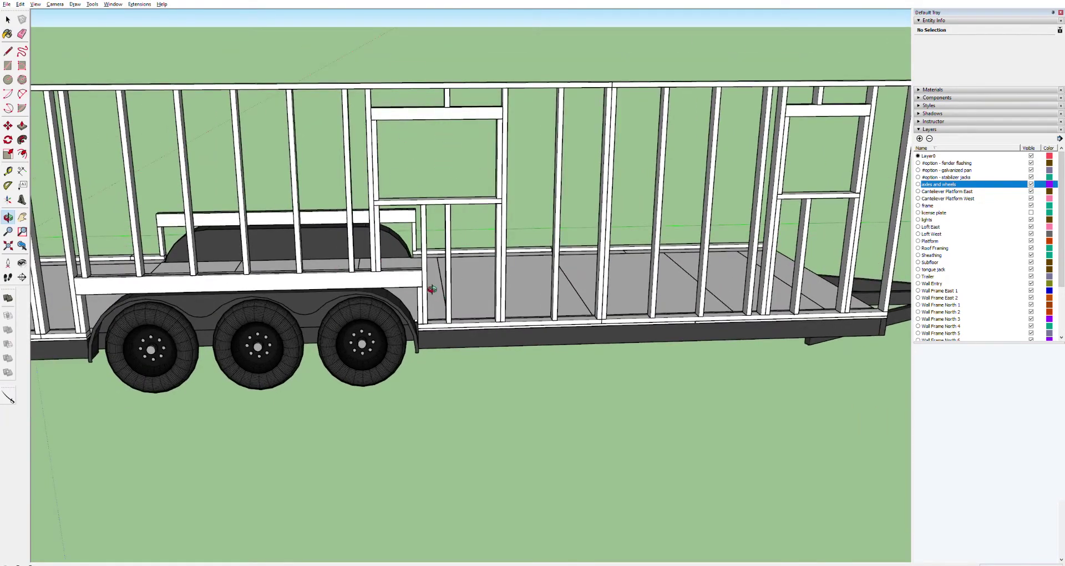
{"action": "key", "text": "space"}
{"action": "left_click", "coordinate": [355, 280]}
{"action": "left_click", "coordinate": [424, 297]}
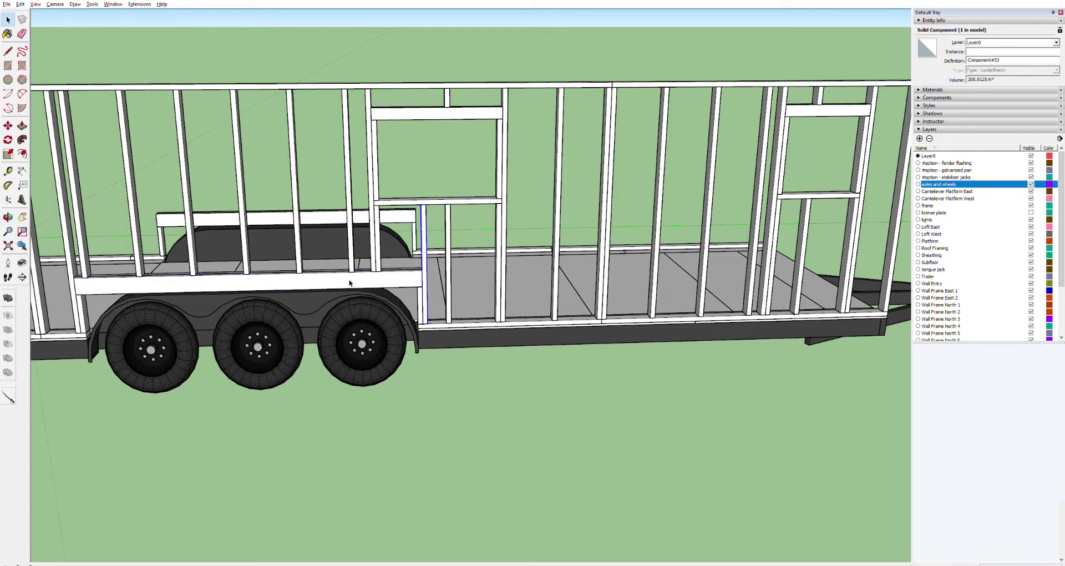
{"action": "left_click", "coordinate": [66, 194]}
{"action": "left_click", "coordinate": [425, 274]}
{"action": "left_click", "coordinate": [493, 84]}
{"action": "left_click", "coordinate": [447, 97]}
{"action": "left_click", "coordinate": [372, 97]}
{"action": "left_click", "coordinate": [401, 96]}
{"action": "left_click", "coordinate": [401, 92]}
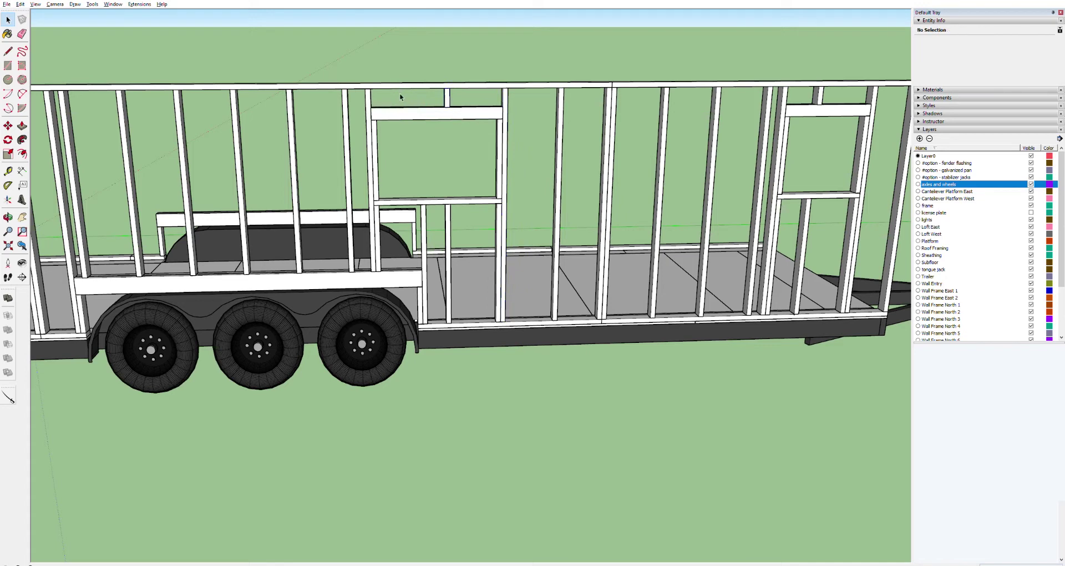
{"action": "left_click", "coordinate": [399, 112]}
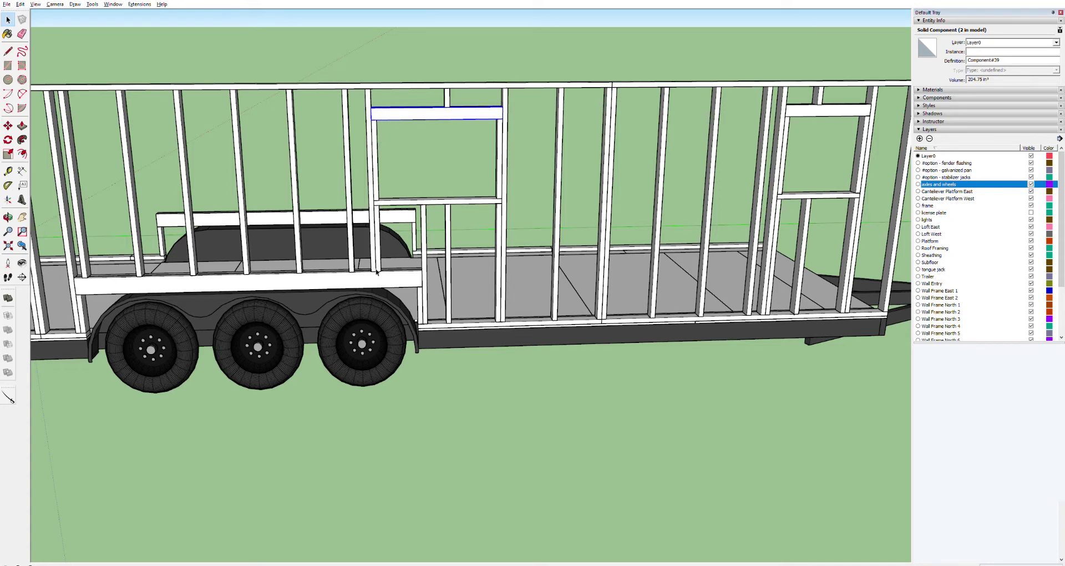
Inspect the studs, window header and bottom plate around the window opening.
{"action": "left_click", "coordinate": [420, 293]}
{"action": "left_click", "coordinate": [83, 301]}
{"action": "left_click", "coordinate": [487, 112]}
{"action": "left_click", "coordinate": [499, 123]}
{"action": "left_click", "coordinate": [503, 321]}
{"action": "left_click", "coordinate": [302, 192]}
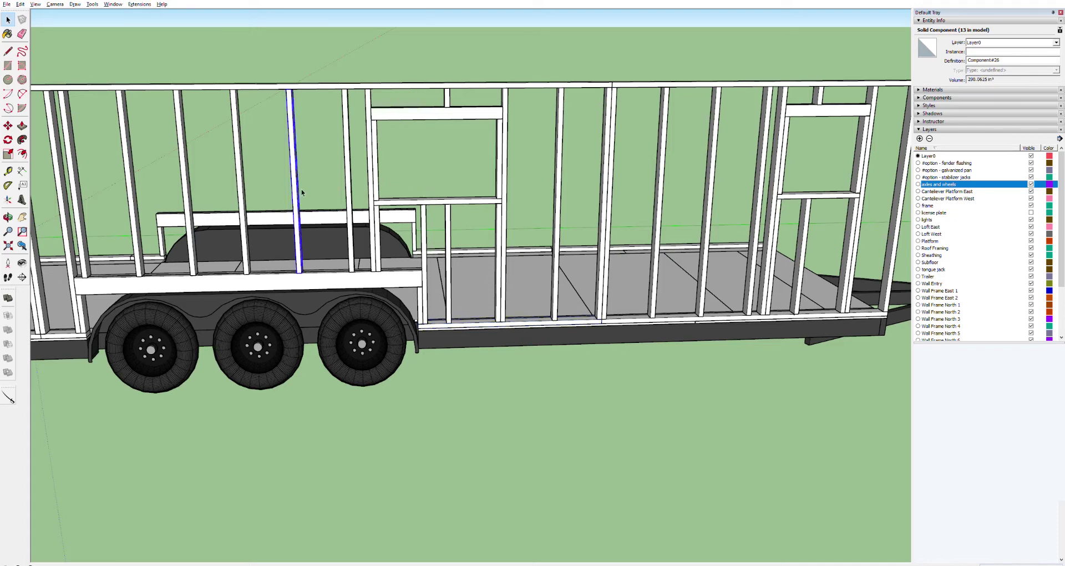
Measure the gap between the tall stud and the next stud with Tape Measure.
{"action": "scroll", "coordinate": [303, 192], "scroll_direction": "up", "scroll_amount": 3}
{"action": "key", "text": "t"}
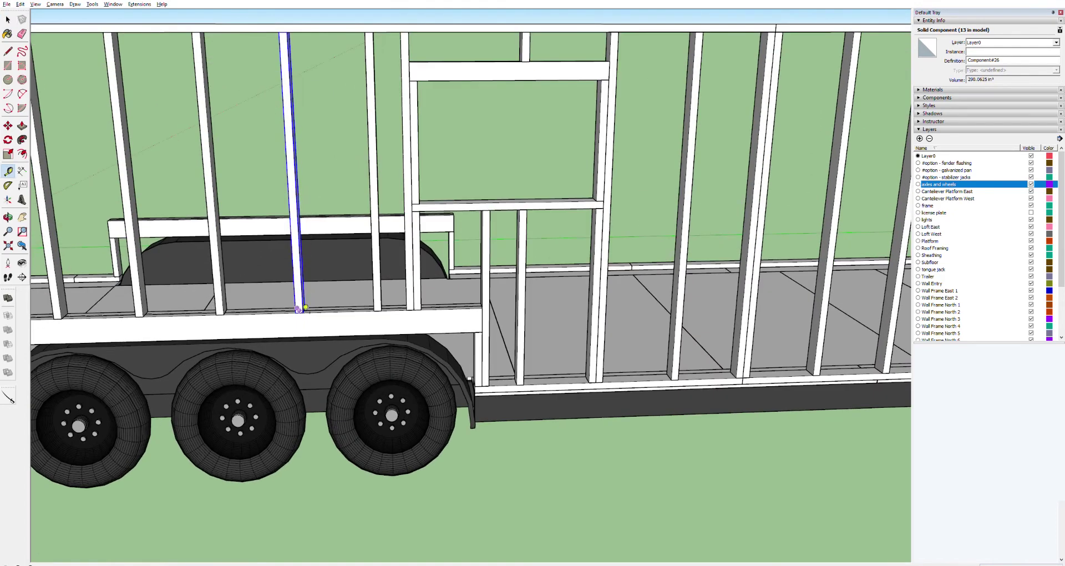
{"action": "left_click", "coordinate": [302, 309]}
{"action": "left_click", "coordinate": [379, 309]}
{"action": "scroll", "coordinate": [460, 311], "scroll_direction": "up", "scroll_amount": 1}
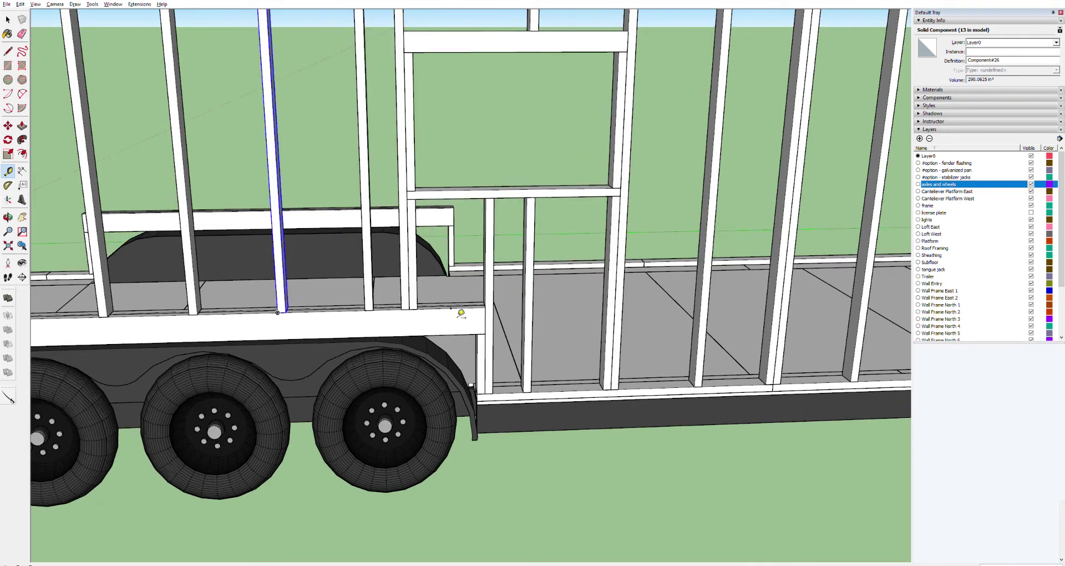
{"action": "key", "text": "space"}
Copy the short stud into place as a cripple under the window sill.
{"action": "key", "text": "m"}
{"action": "left_click", "coordinate": [410, 308]}
{"action": "key", "text": "ctrl"}
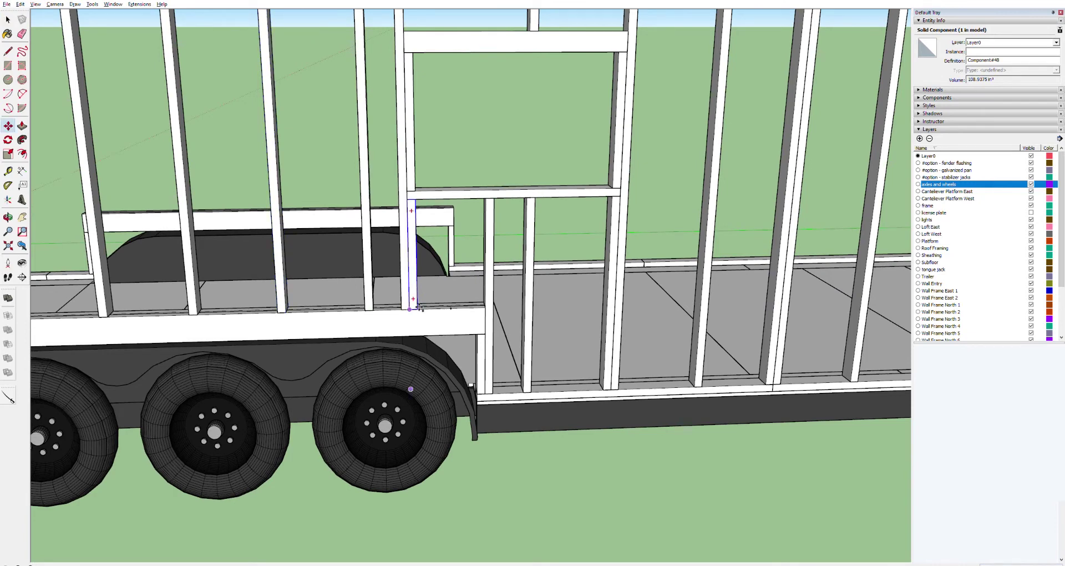
{"action": "left_click", "coordinate": [457, 305]}
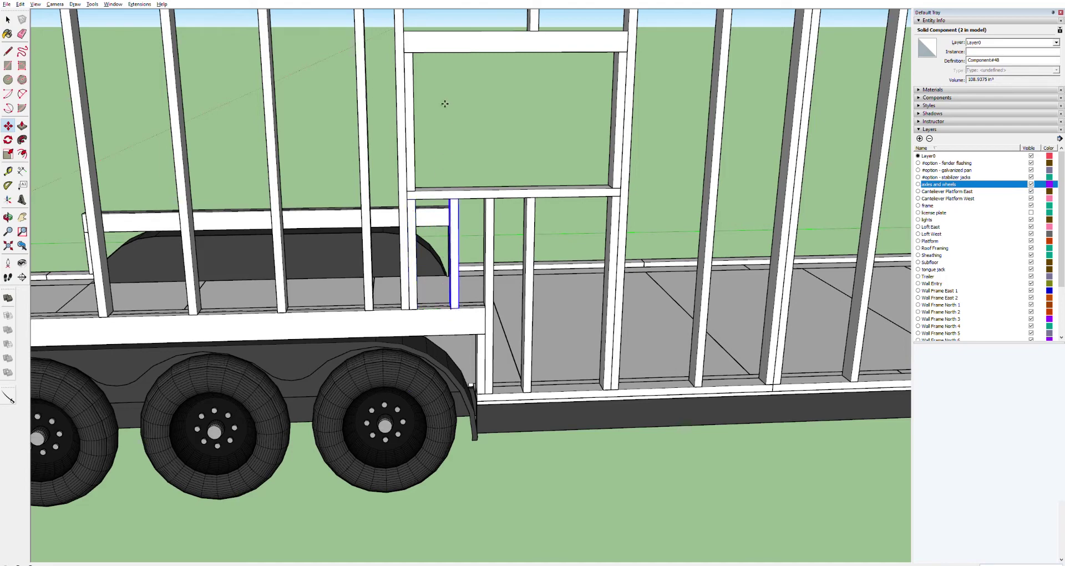
Pan up to the top plate and take a measurement along it.
{"action": "key", "text": "h"}
{"action": "left_click_drag", "start_coordinate": [446, 102], "coordinate": [450, 198]}
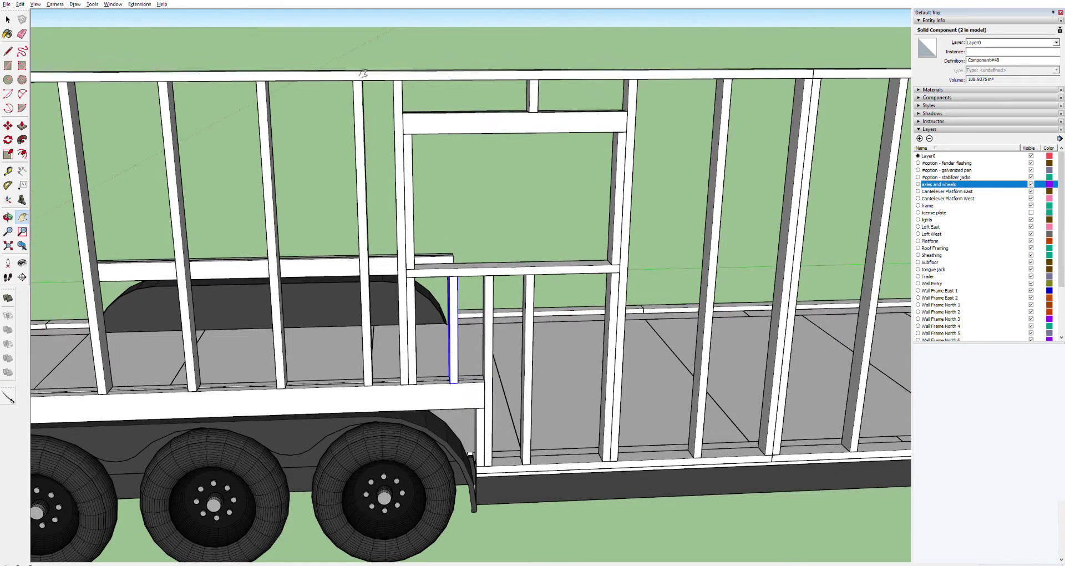
{"action": "key", "text": "t"}
{"action": "left_click", "coordinate": [353, 80]}
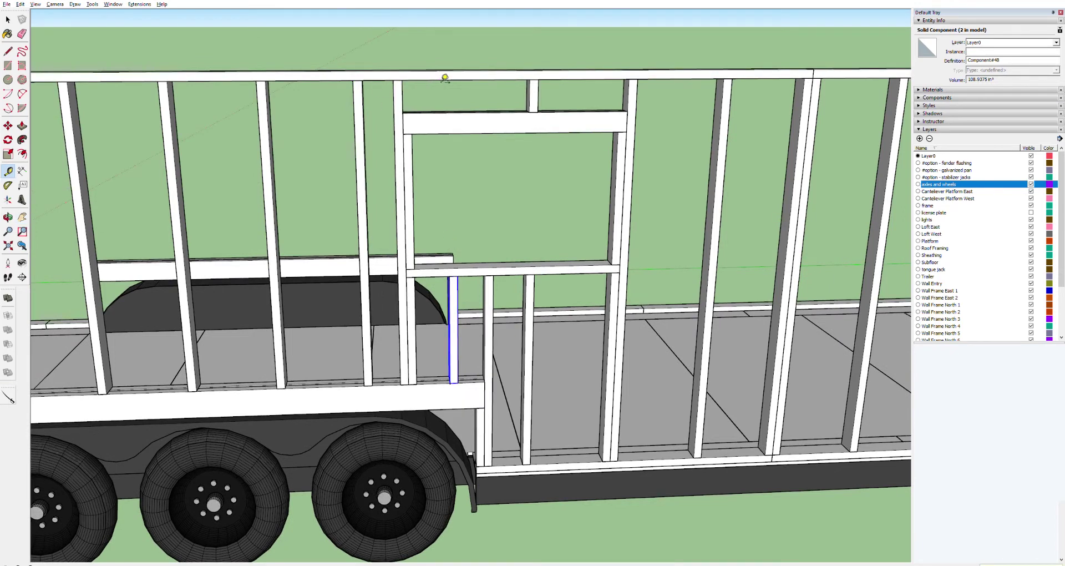
{"action": "key", "text": "space"}
Copy the short block above the header to a second spot on the header.
{"action": "left_click", "coordinate": [534, 87]}
{"action": "key", "text": "m"}
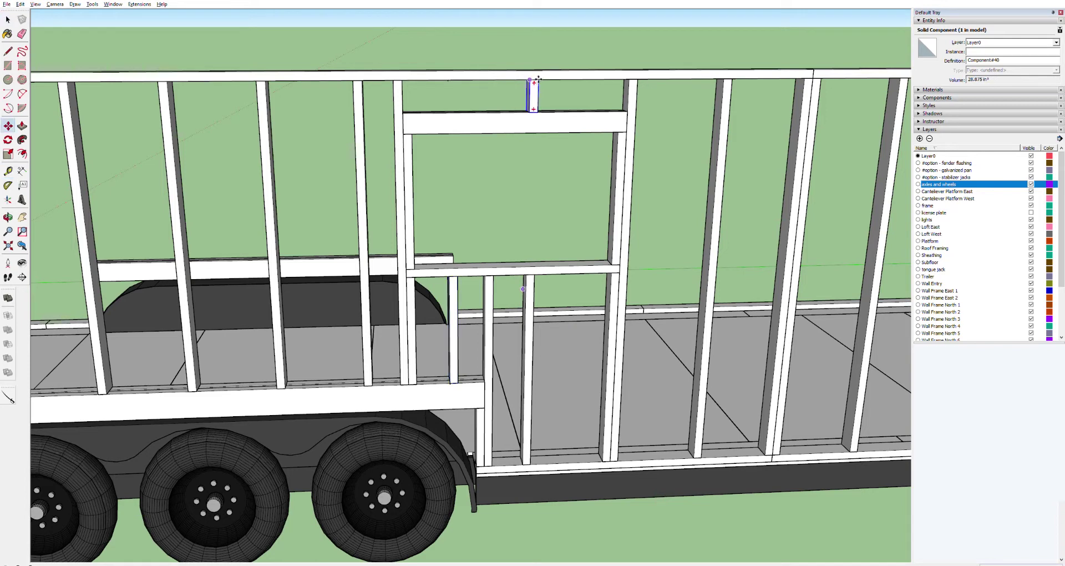
{"action": "key", "text": "ctrl"}
{"action": "left_click", "coordinate": [535, 82]}
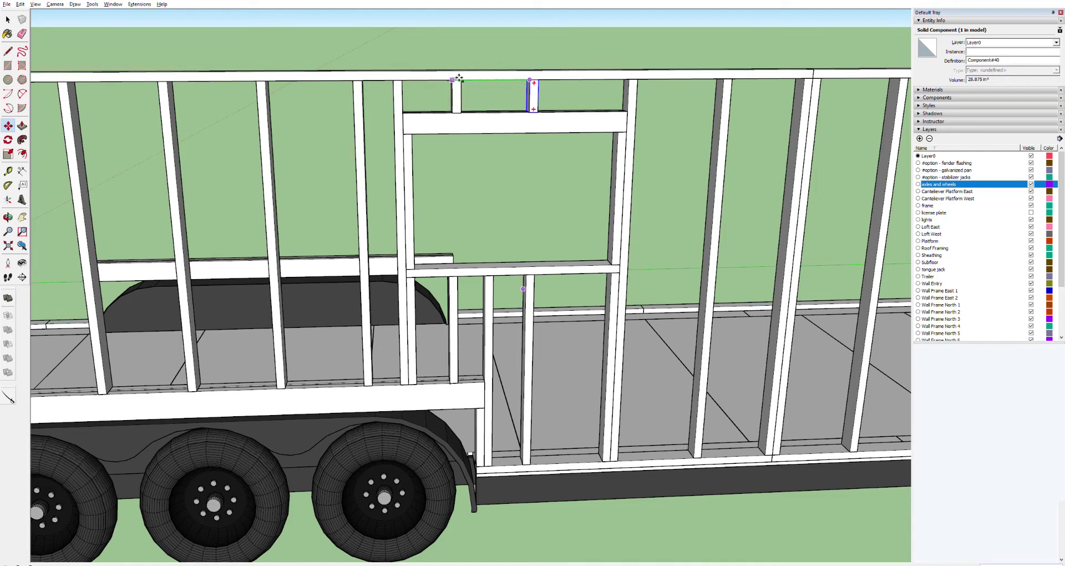
{"action": "scroll", "coordinate": [459, 78], "scroll_direction": "up", "scroll_amount": 4}
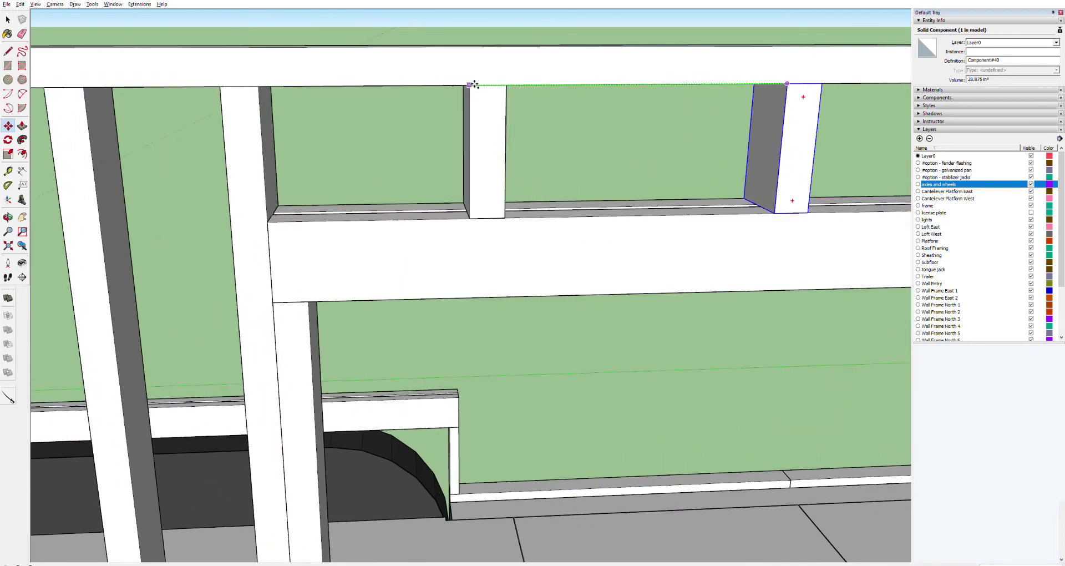
{"action": "left_click", "coordinate": [452, 85]}
{"action": "scroll", "coordinate": [504, 171], "scroll_direction": "down", "scroll_amount": 5}
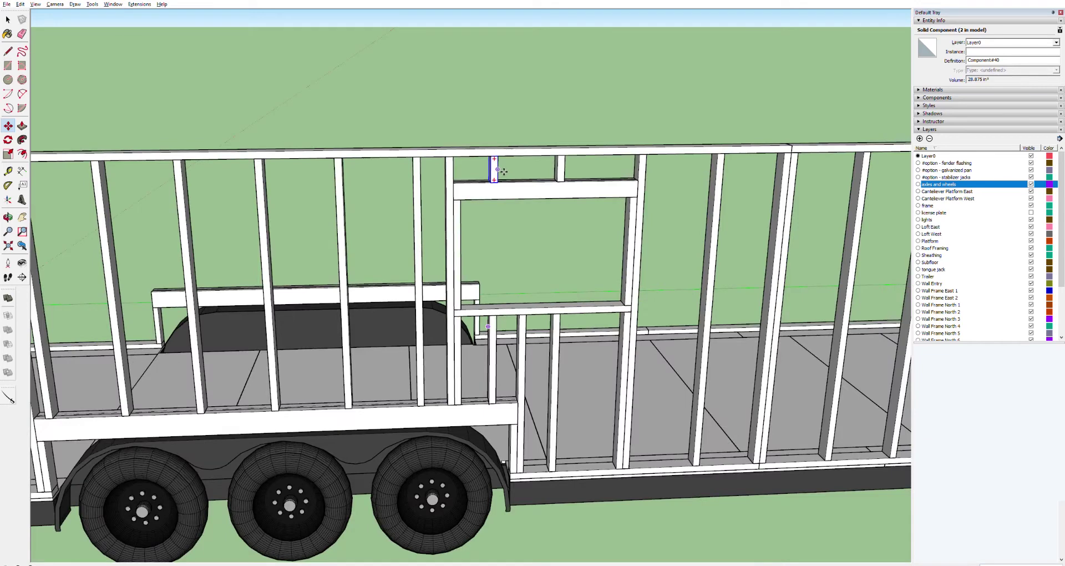
{"action": "scroll", "coordinate": [502, 169], "scroll_direction": "up", "scroll_amount": 2}
{"action": "key", "text": "space"}
{"action": "key", "text": "t"}
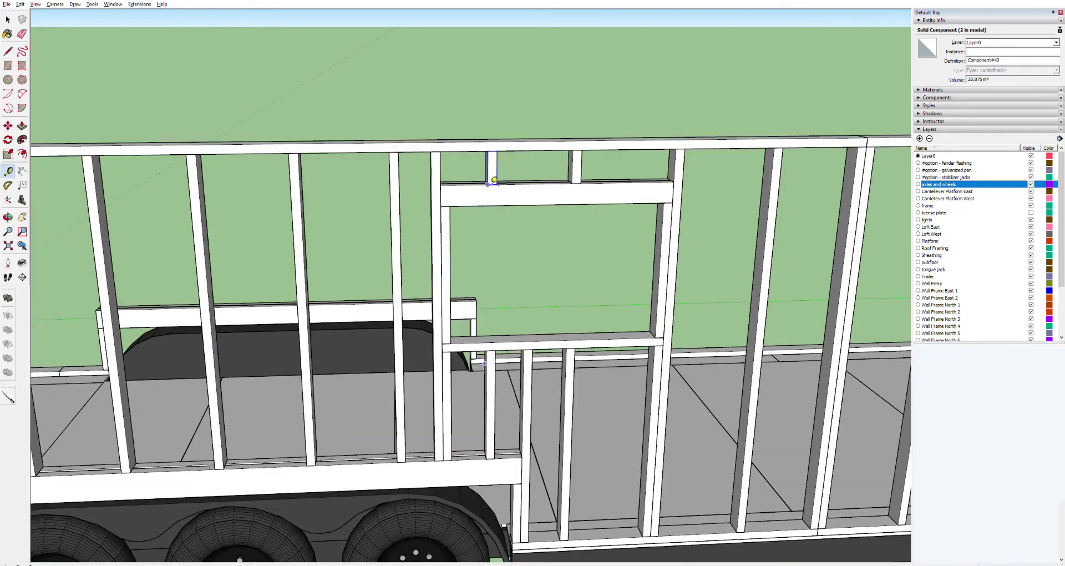
{"action": "left_click", "coordinate": [488, 184]}
Measure distances along the top plate between the header, studs and short blocks.
{"action": "left_click", "coordinate": [580, 179]}
{"action": "left_click", "coordinate": [288, 152]}
{"action": "left_click", "coordinate": [394, 150]}
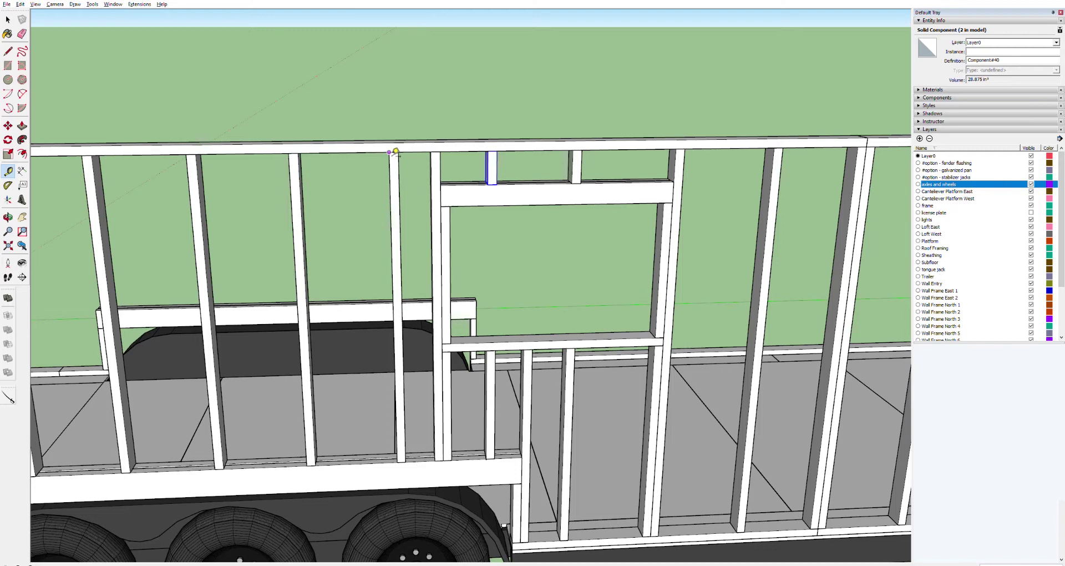
{"action": "left_click", "coordinate": [488, 150]}
{"action": "left_click", "coordinate": [582, 145]}
{"action": "left_click", "coordinate": [683, 149]}
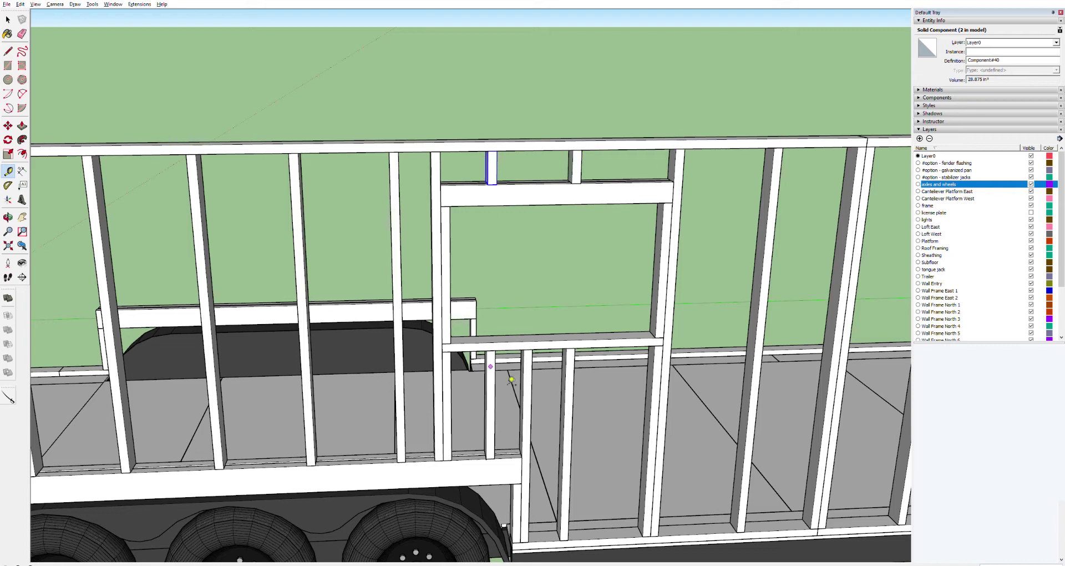
{"action": "left_click", "coordinate": [577, 175]}
Delete the extra short block above the window header.
{"action": "key", "text": "space"}
{"action": "left_click", "coordinate": [577, 165]}
{"action": "key", "text": "Delete"}
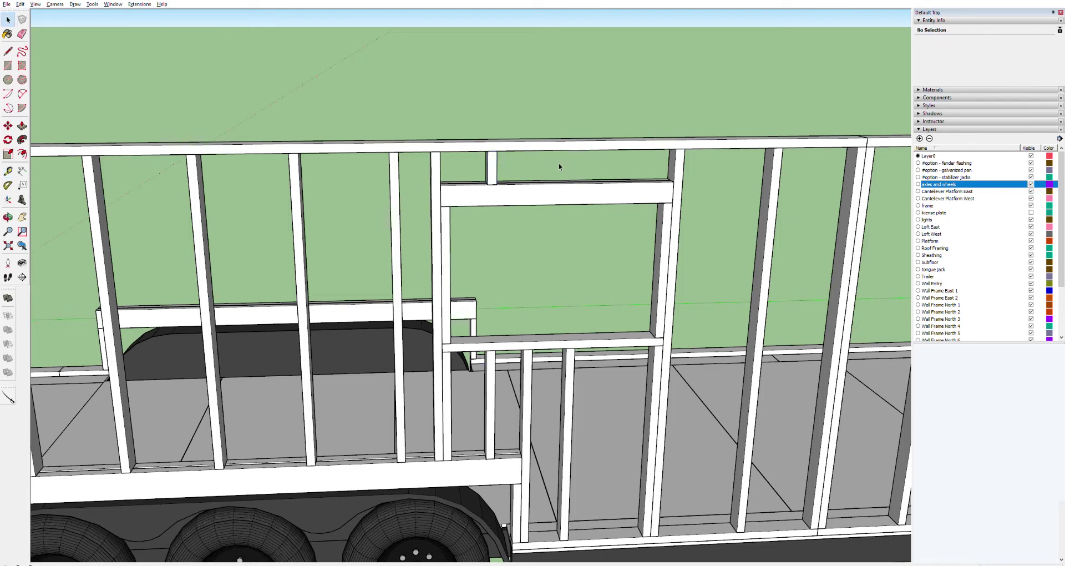
{"action": "key", "text": "m"}
{"action": "key", "text": "space"}
Copy the remaining short block 16 inches over above the header.
{"action": "left_click", "coordinate": [490, 178]}
{"action": "key", "text": "m"}
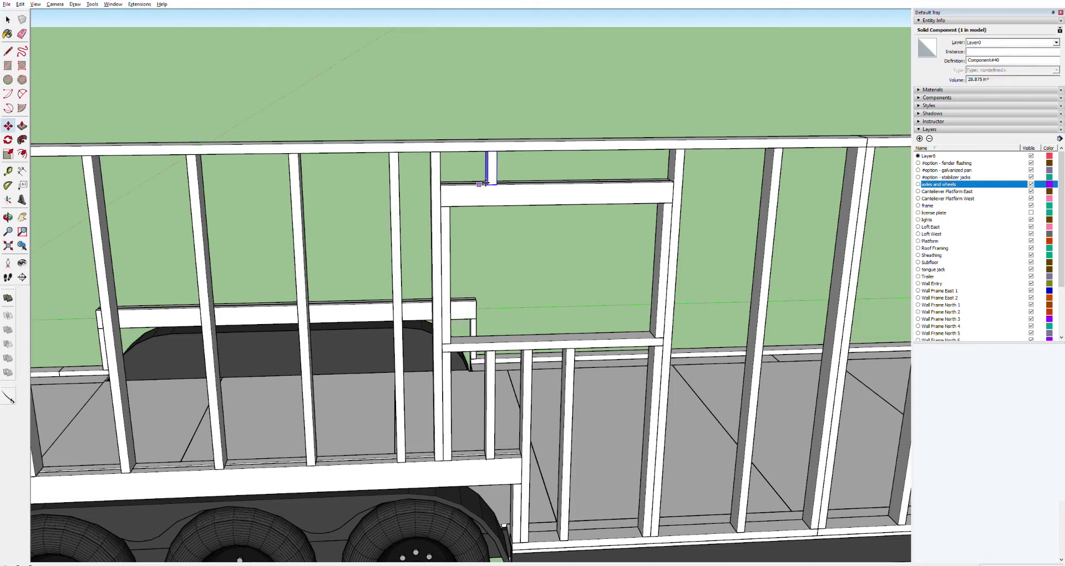
{"action": "key", "text": "ctrl"}
{"action": "left_click", "coordinate": [493, 180]}
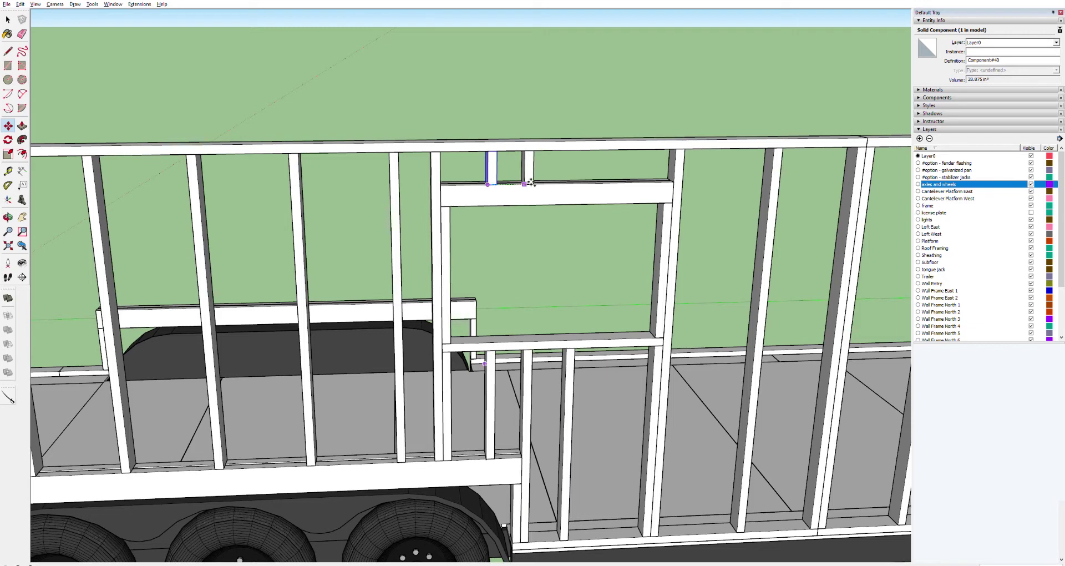
{"action": "type", "text": "16"}
{"action": "key", "text": "Return"}
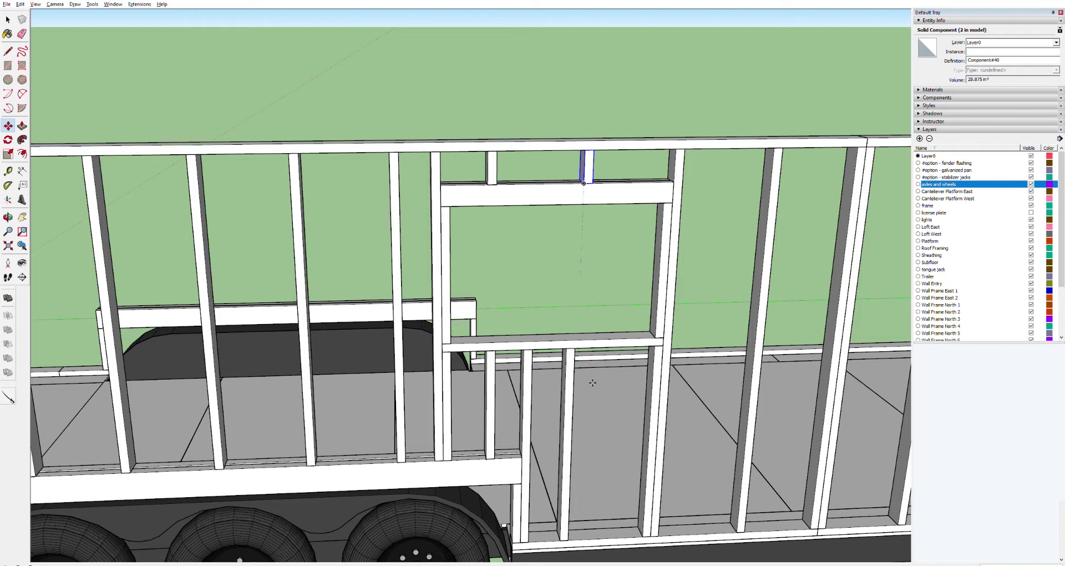
Measure the stud spacing at the bottom and at the top of the studs.
{"action": "key", "text": "t"}
{"action": "left_click", "coordinate": [397, 462]}
{"action": "left_click", "coordinate": [490, 455]}
{"action": "left_click", "coordinate": [487, 350]}
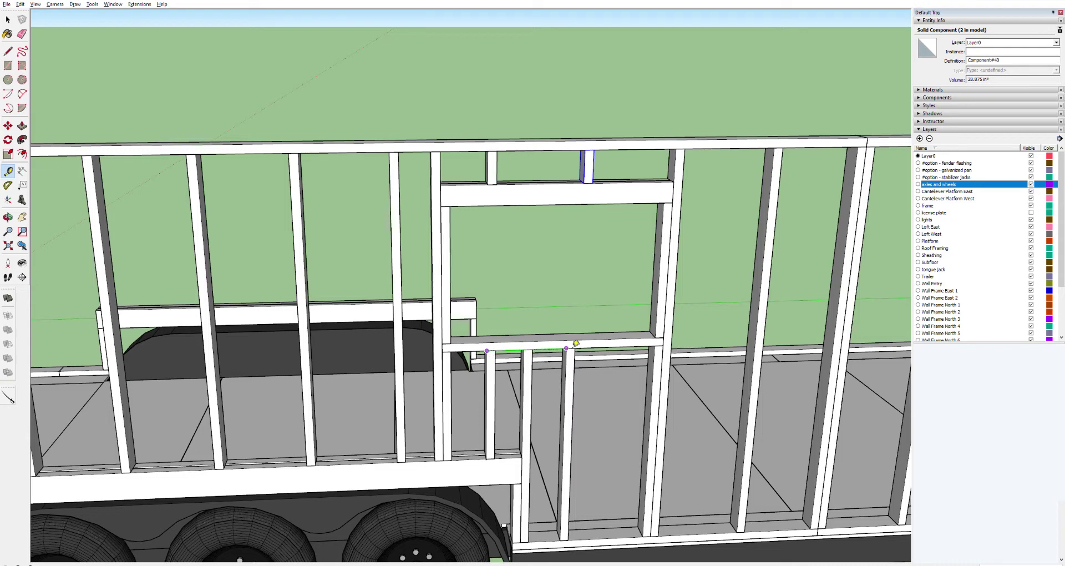
{"action": "left_click", "coordinate": [576, 343]}
{"action": "scroll", "coordinate": [587, 369], "scroll_direction": "up", "scroll_amount": 4}
{"action": "scroll", "coordinate": [588, 368], "scroll_direction": "up", "scroll_amount": 2}
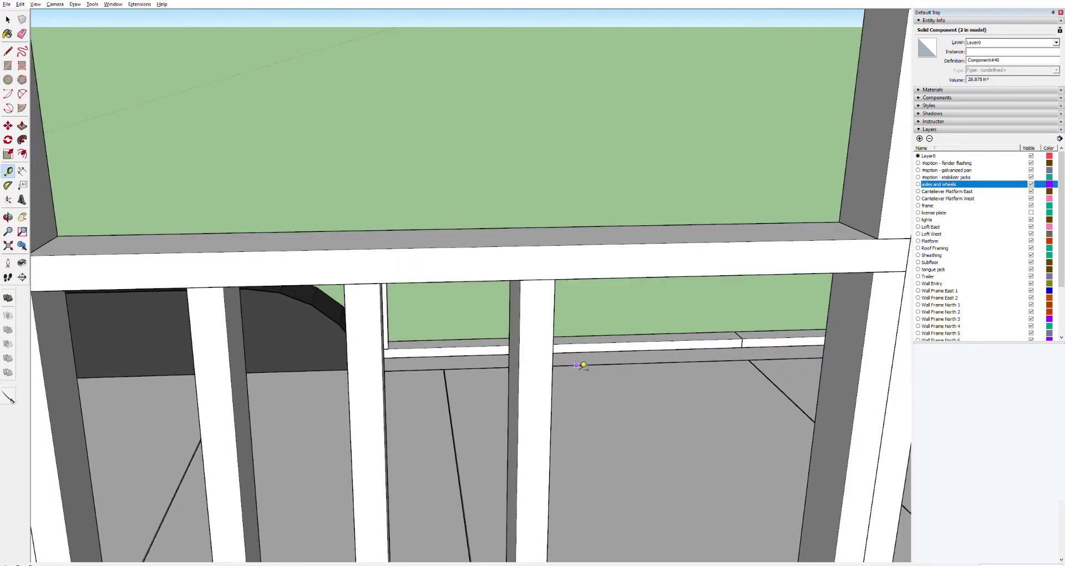
Slide the cripple stud beneath the window sill to the right.
{"action": "key", "text": "m"}
{"action": "key", "text": "space"}
{"action": "left_click", "coordinate": [521, 313]}
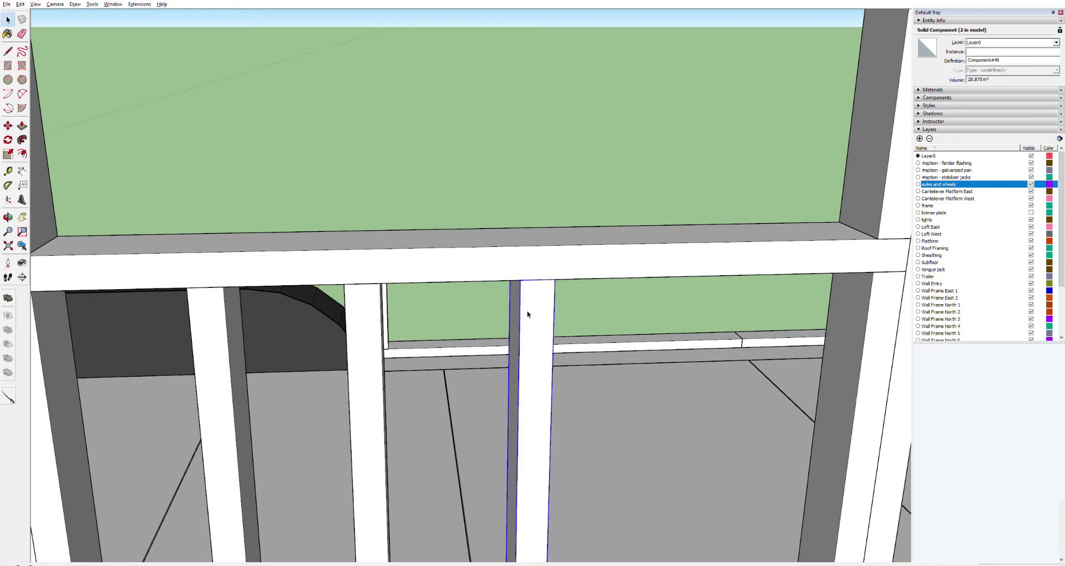
{"action": "key", "text": "m"}
{"action": "left_click", "coordinate": [526, 288]}
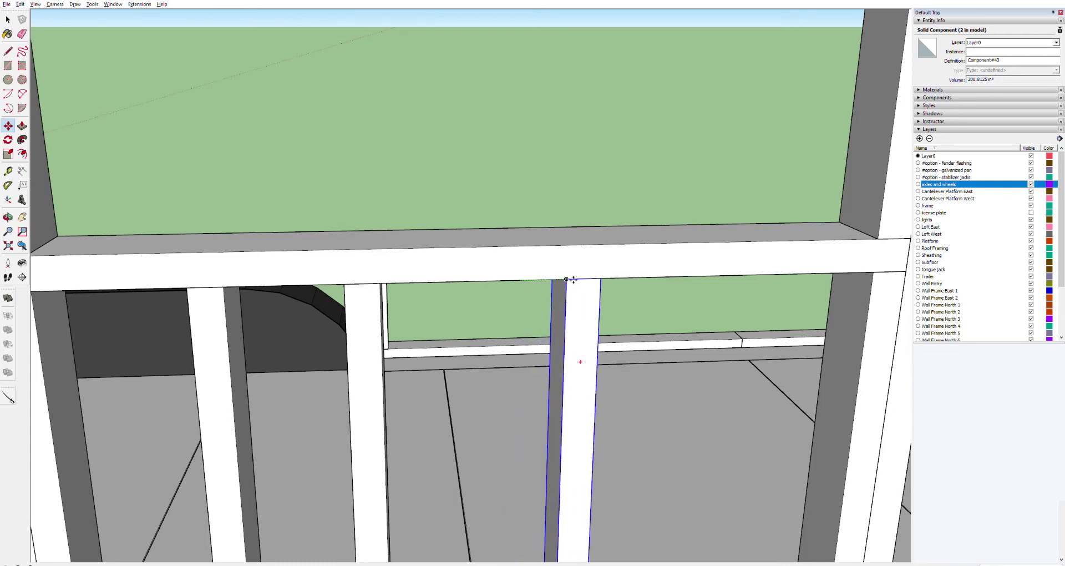
{"action": "scroll", "coordinate": [578, 350], "scroll_direction": "down", "scroll_amount": 6}
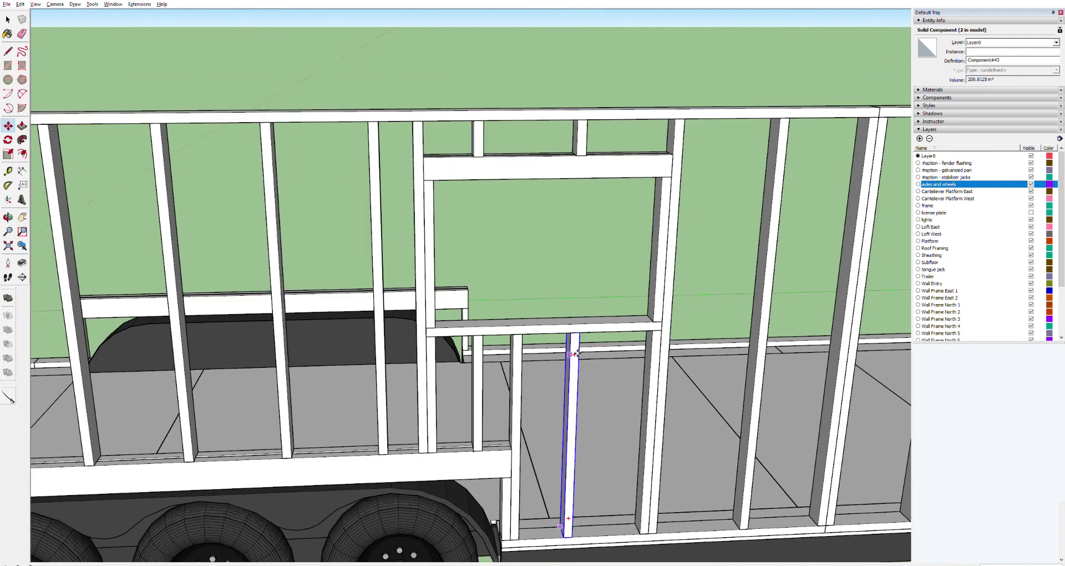
{"action": "left_click", "coordinate": [577, 353]}
{"action": "key", "text": "space"}
{"action": "key", "text": "t"}
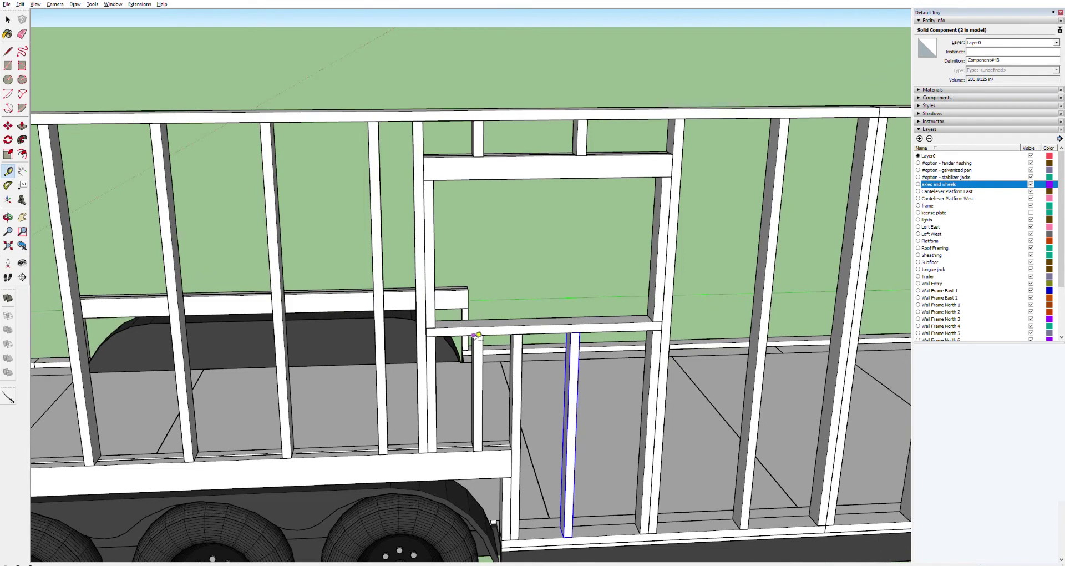
Measure from the sill corner to the neighbouring stud.
{"action": "left_click", "coordinate": [569, 333]}
{"action": "scroll", "coordinate": [676, 331], "scroll_direction": "up", "scroll_amount": 6}
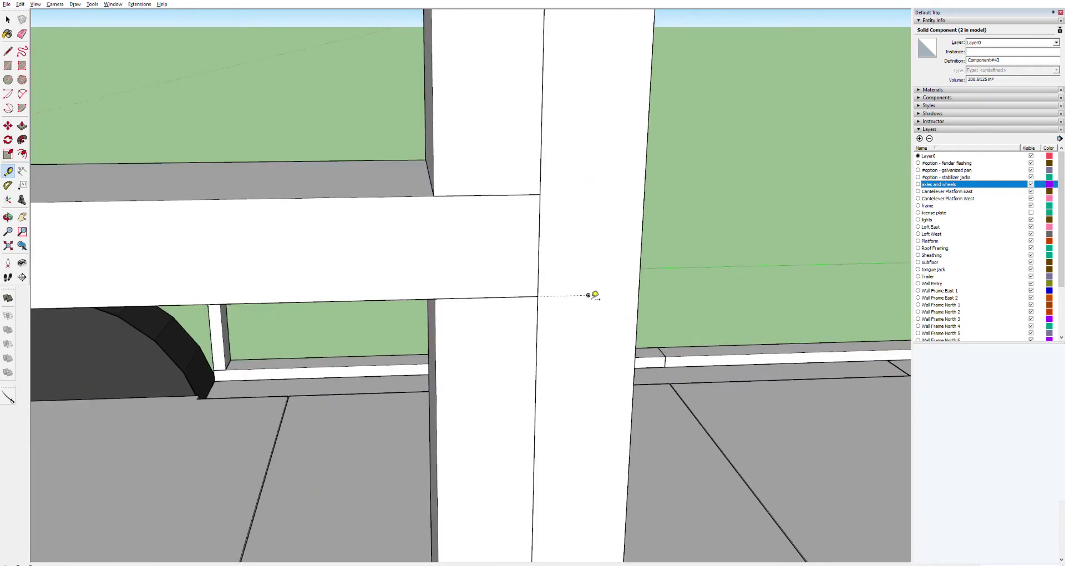
{"action": "left_click", "coordinate": [589, 294]}
{"action": "scroll", "coordinate": [672, 224], "scroll_direction": "down", "scroll_amount": 8}
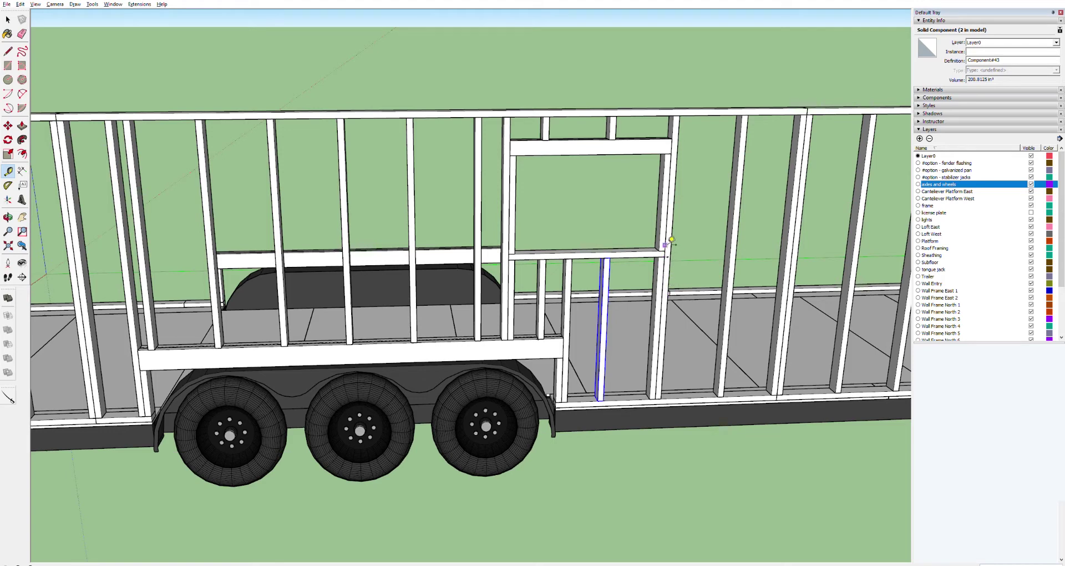
{"action": "key", "text": "space"}
Copy the tall stud from right of the window to sit beside the window.
{"action": "left_click", "coordinate": [727, 265]}
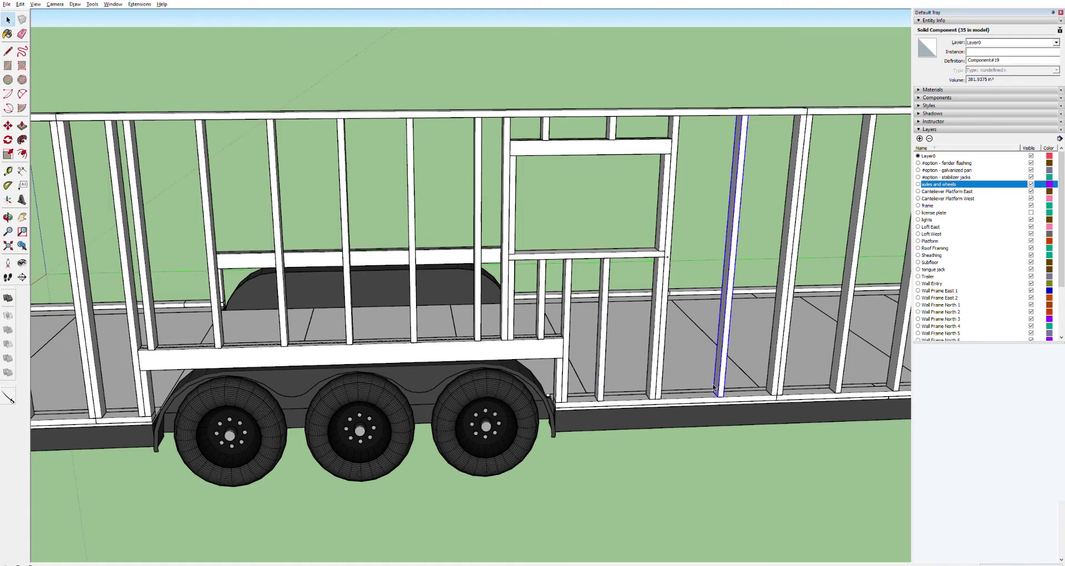
{"action": "key", "text": "m"}
{"action": "scroll", "coordinate": [724, 395], "scroll_direction": "up", "scroll_amount": 3}
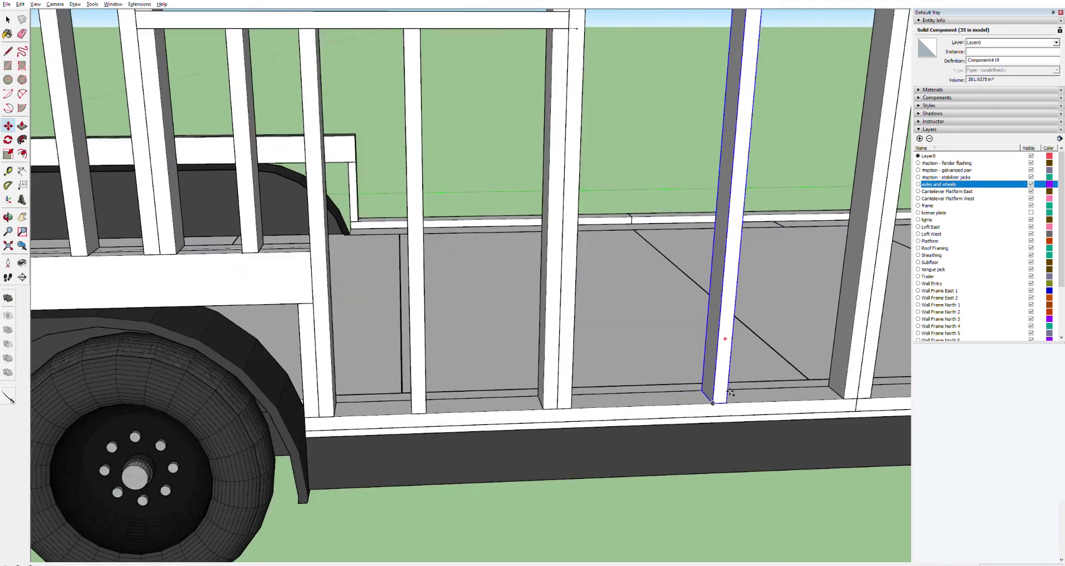
{"action": "left_click", "coordinate": [716, 398]}
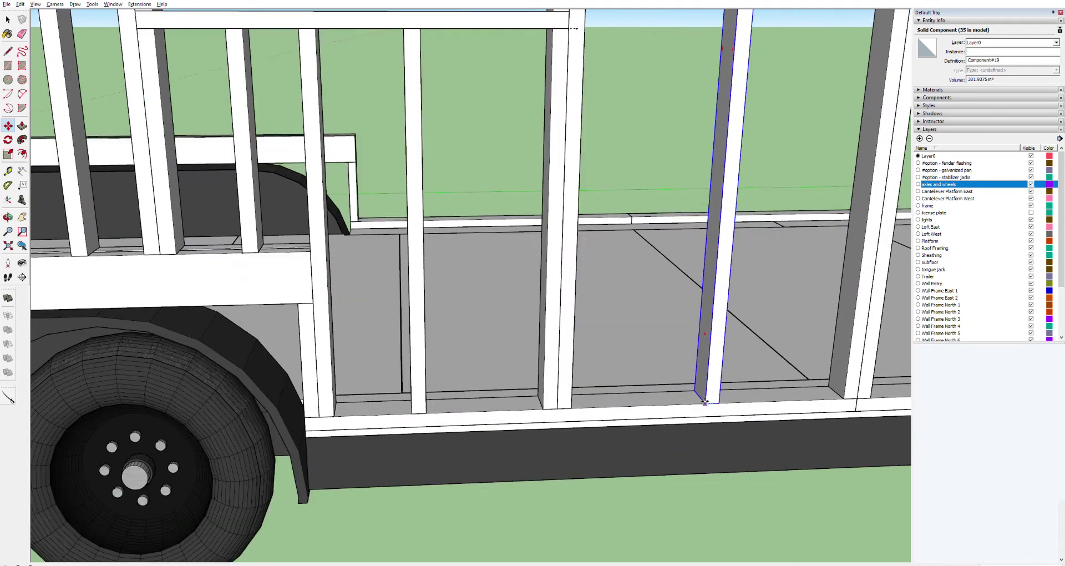
{"action": "key", "text": "ctrl"}
{"action": "left_click", "coordinate": [579, 407]}
{"action": "scroll", "coordinate": [578, 407], "scroll_direction": "down", "scroll_amount": 5}
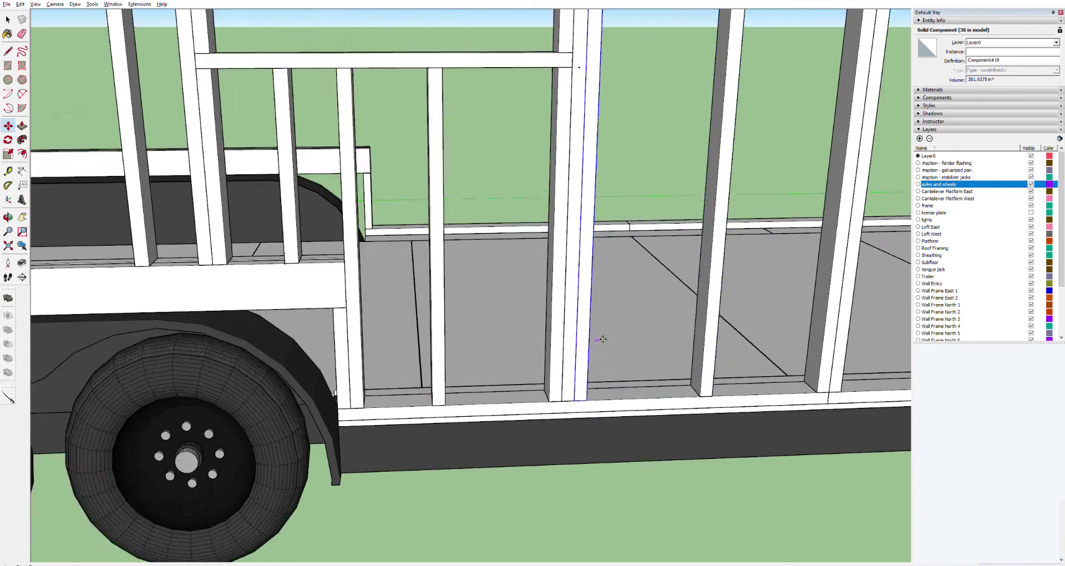
{"action": "key", "text": "space"}
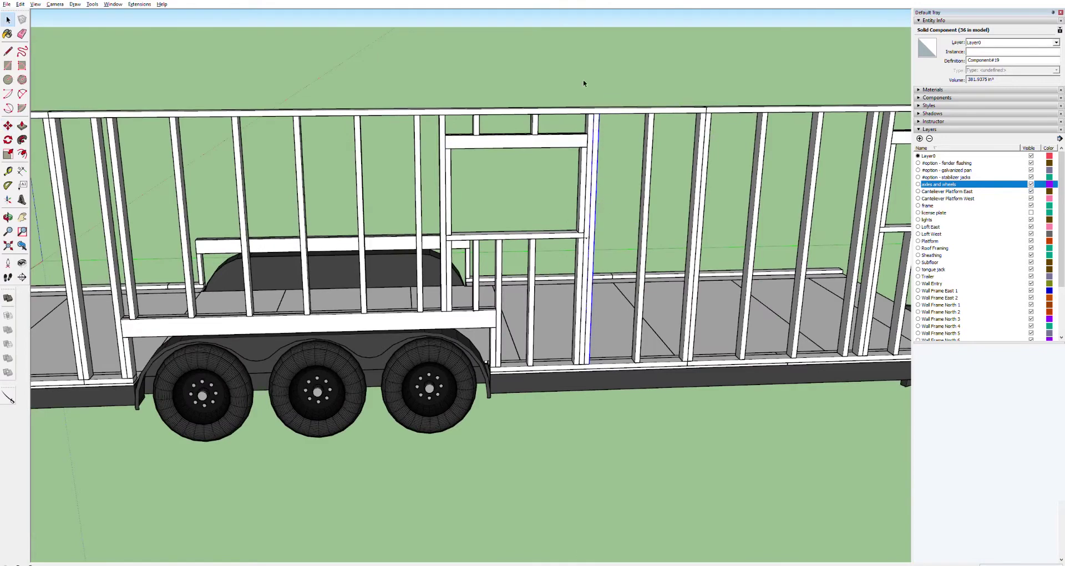
{"action": "left_click", "coordinate": [570, 98]}
Measure the distance between the new stud and the next stud to its right.
{"action": "scroll", "coordinate": [465, 217], "scroll_direction": "up", "scroll_amount": 6}
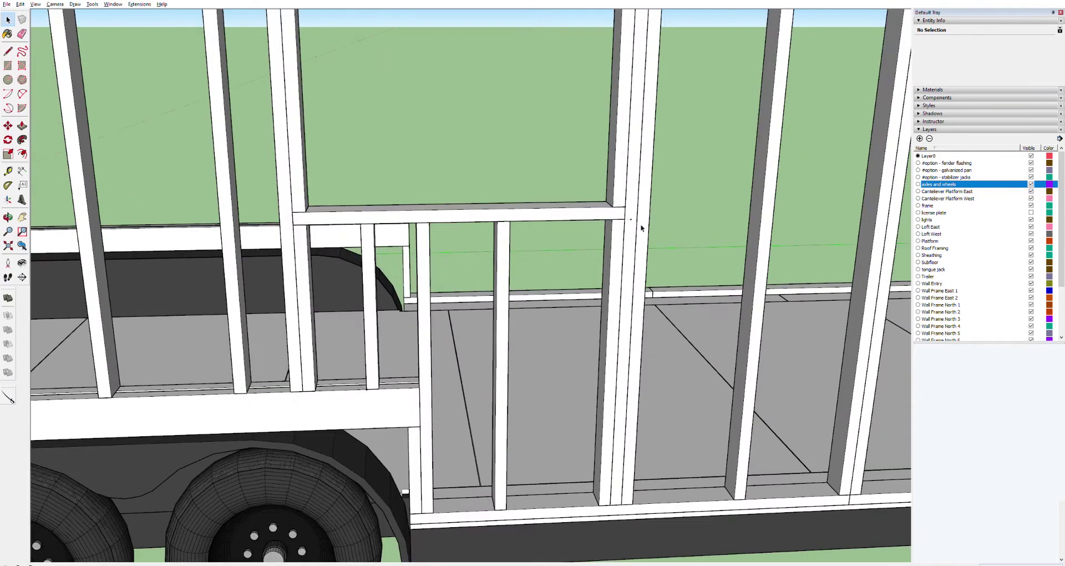
{"action": "scroll", "coordinate": [633, 219], "scroll_direction": "up", "scroll_amount": 8}
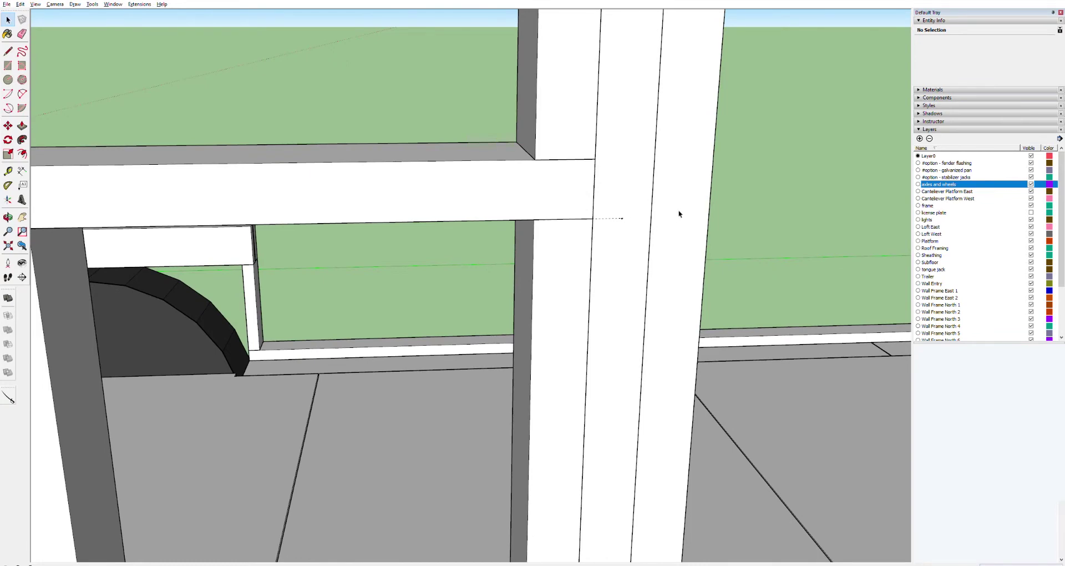
{"action": "scroll", "coordinate": [649, 228], "scroll_direction": "down", "scroll_amount": 5}
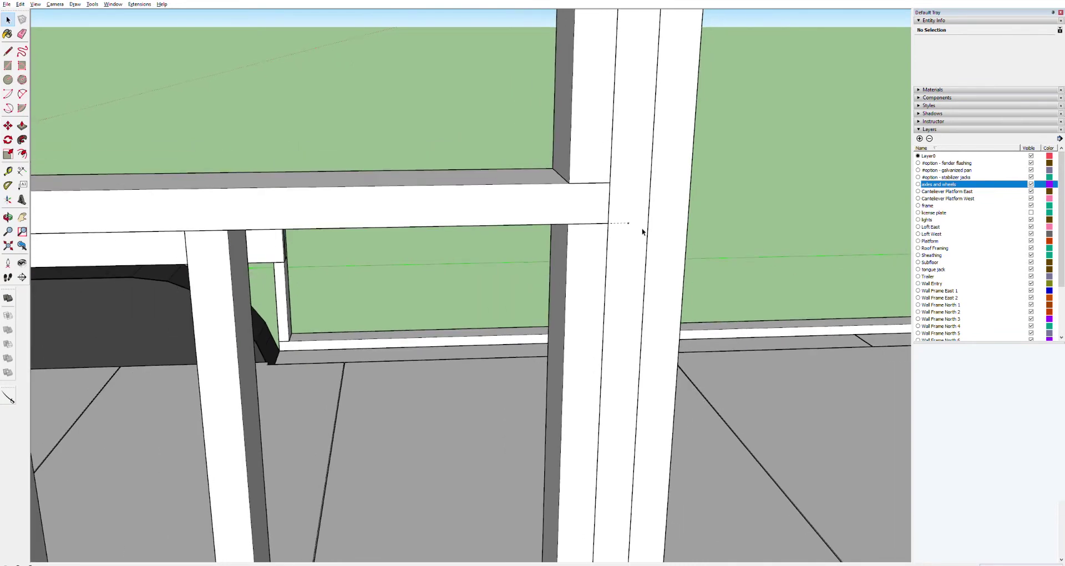
{"action": "scroll", "coordinate": [629, 243], "scroll_direction": "down", "scroll_amount": 6}
{"action": "scroll", "coordinate": [632, 241], "scroll_direction": "up", "scroll_amount": 6}
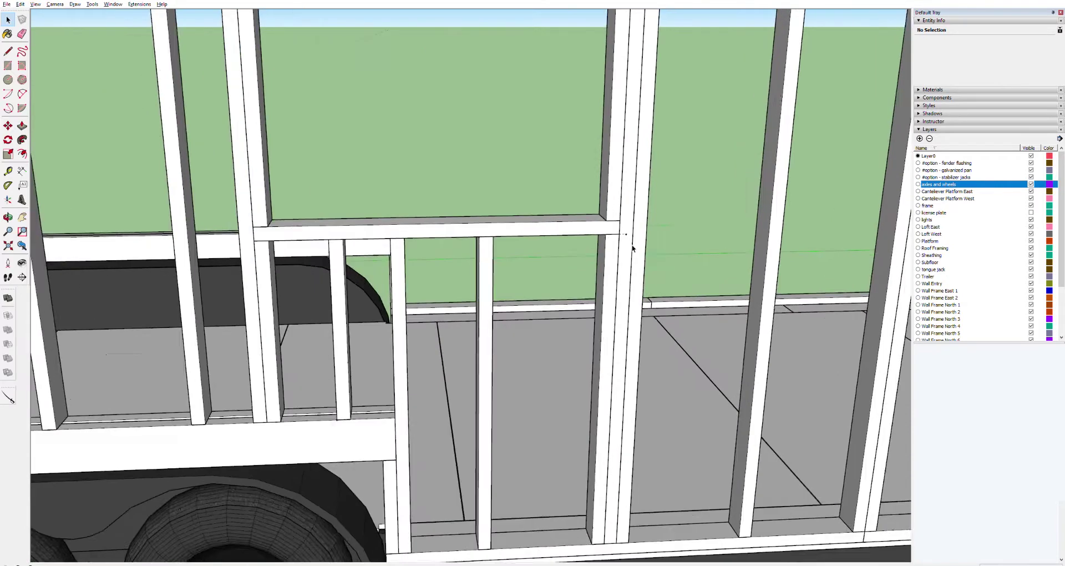
{"action": "key", "text": "t"}
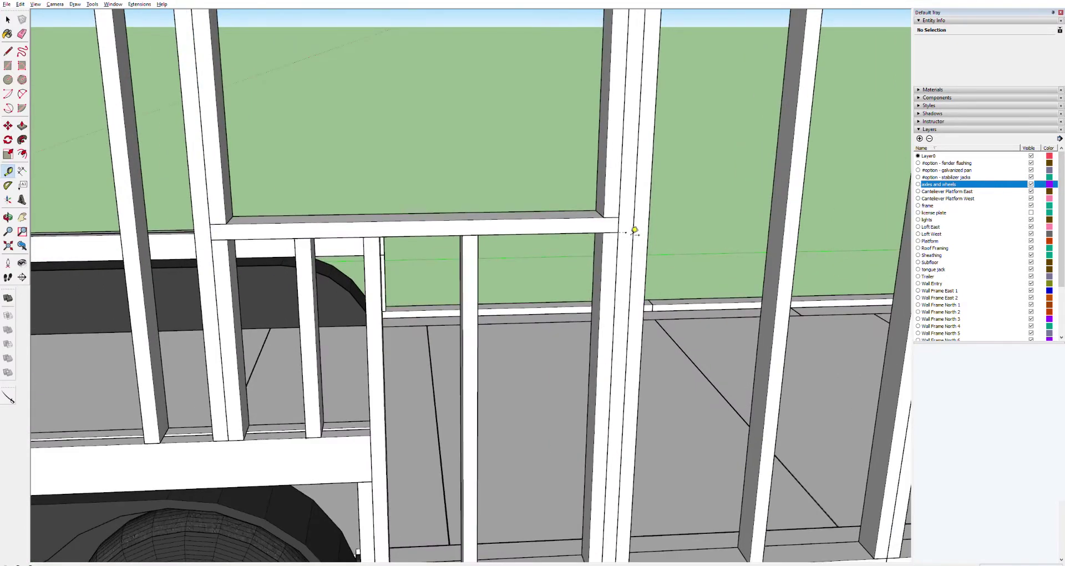
{"action": "left_click", "coordinate": [625, 231]}
{"action": "left_click", "coordinate": [790, 227]}
Pan left along the wall and measure across to the next stud.
{"action": "key", "text": "h"}
{"action": "left_click_drag", "start_coordinate": [799, 222], "coordinate": [571, 238]}
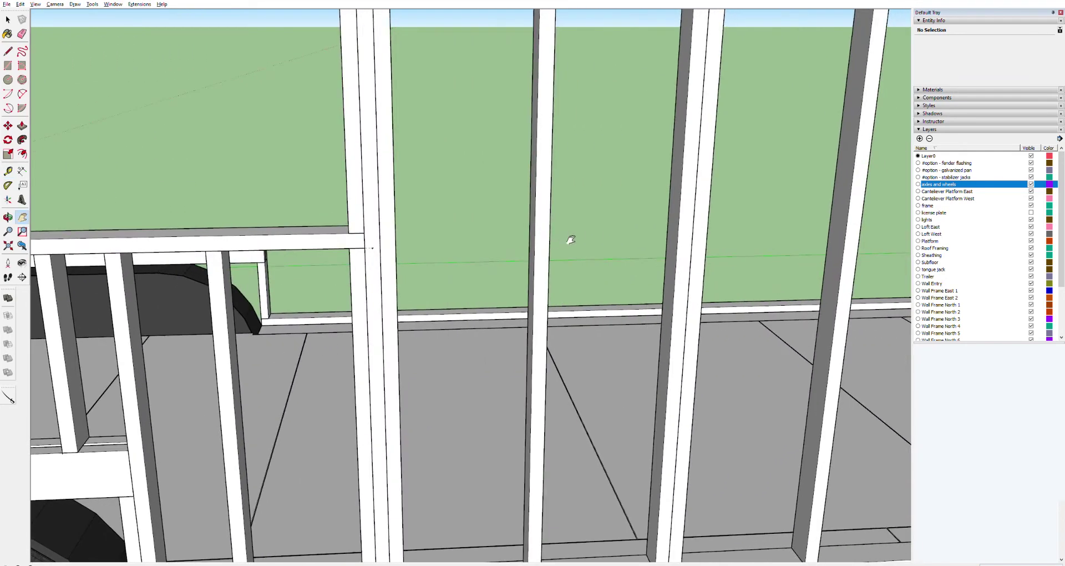
{"action": "key", "text": "t"}
{"action": "left_click", "coordinate": [534, 243]}
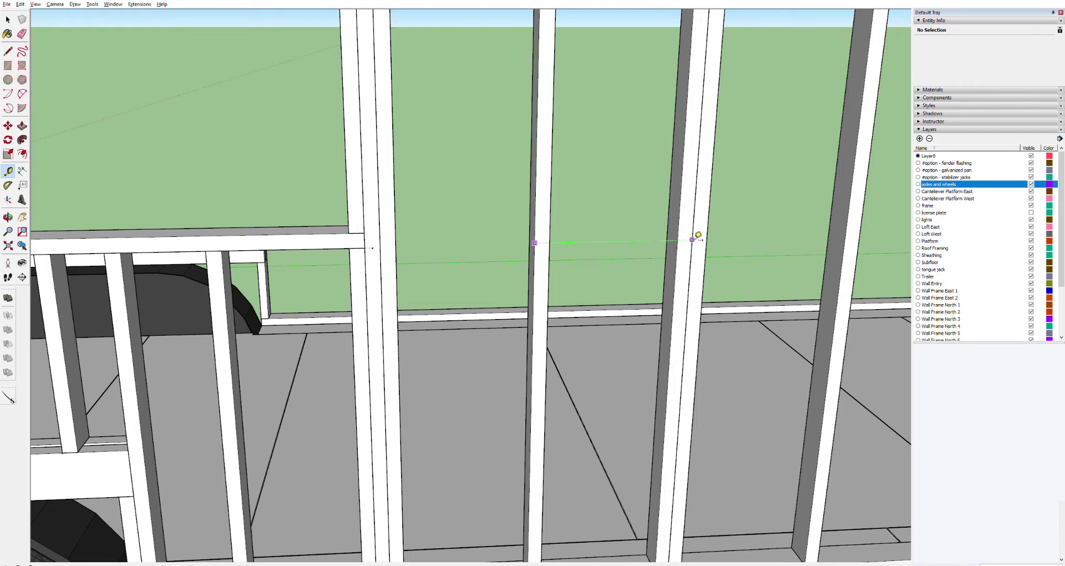
{"action": "left_click", "coordinate": [691, 239]}
{"action": "scroll", "coordinate": [583, 290], "scroll_direction": "down", "scroll_amount": 8}
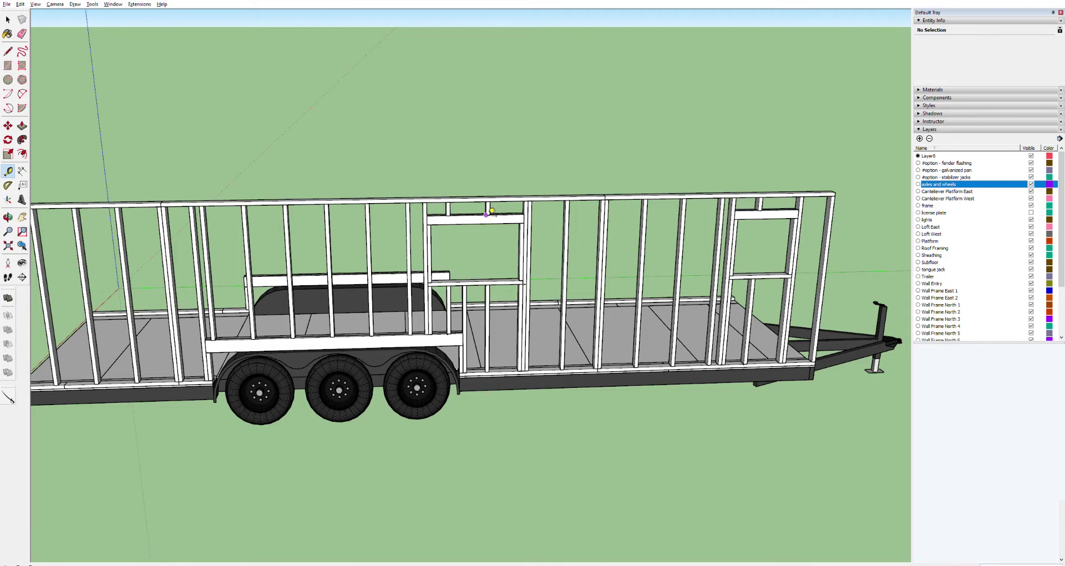
Pan toward the trailer tongue and measure from a stud's bottom to the opening's lower crossbar.
{"action": "scroll", "coordinate": [492, 211], "scroll_direction": "up", "scroll_amount": 6}
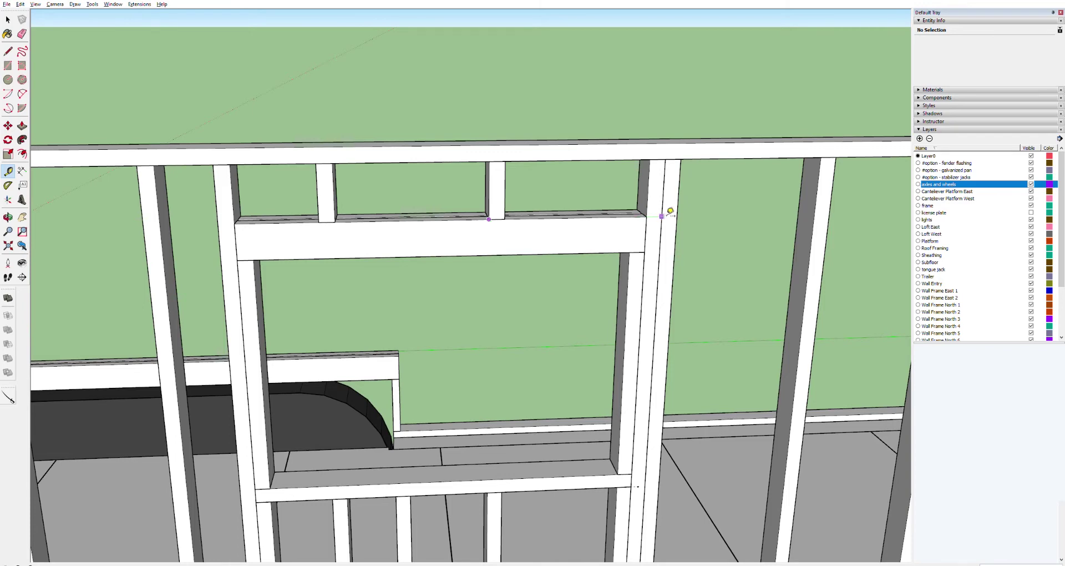
{"action": "scroll", "coordinate": [566, 286], "scroll_direction": "down", "scroll_amount": 3}
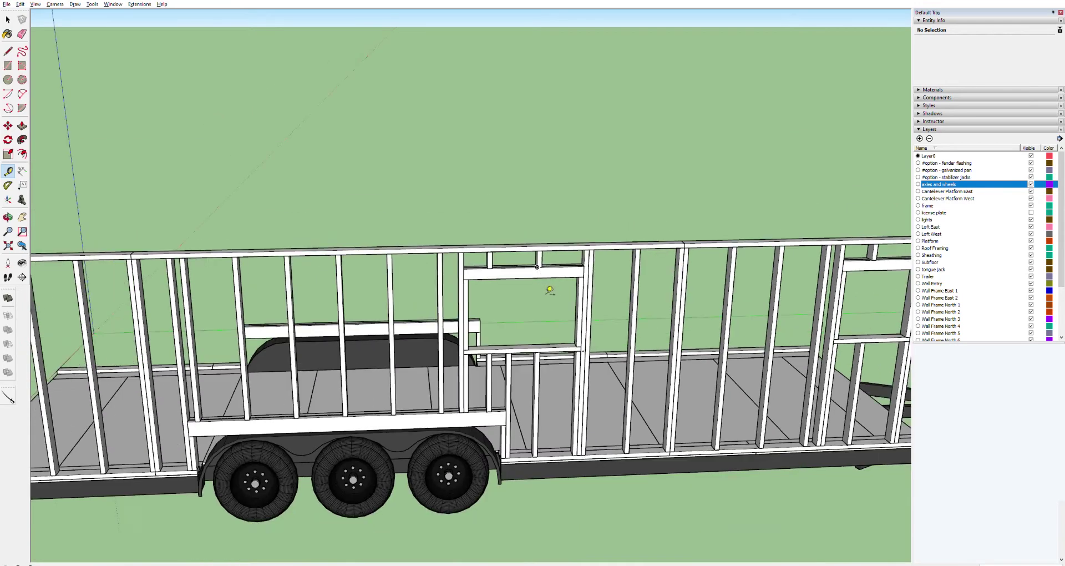
{"action": "key", "text": "space"}
{"action": "middle_click_drag", "start_coordinate": [613, 337], "coordinate": [538, 288], "text": "shift"}
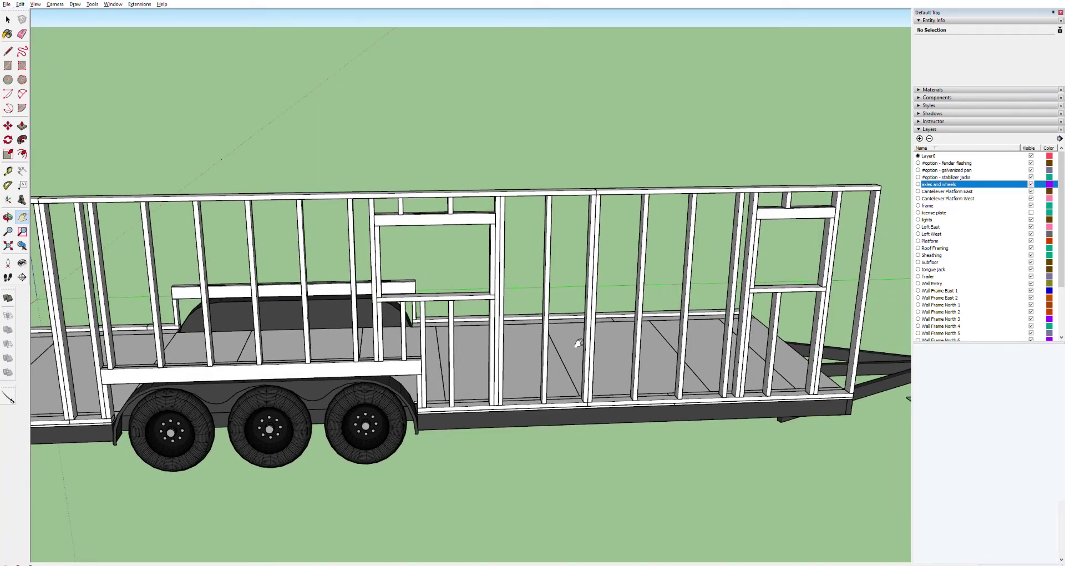
{"action": "left_click_drag", "start_coordinate": [417, 328], "coordinate": [327, 309]}
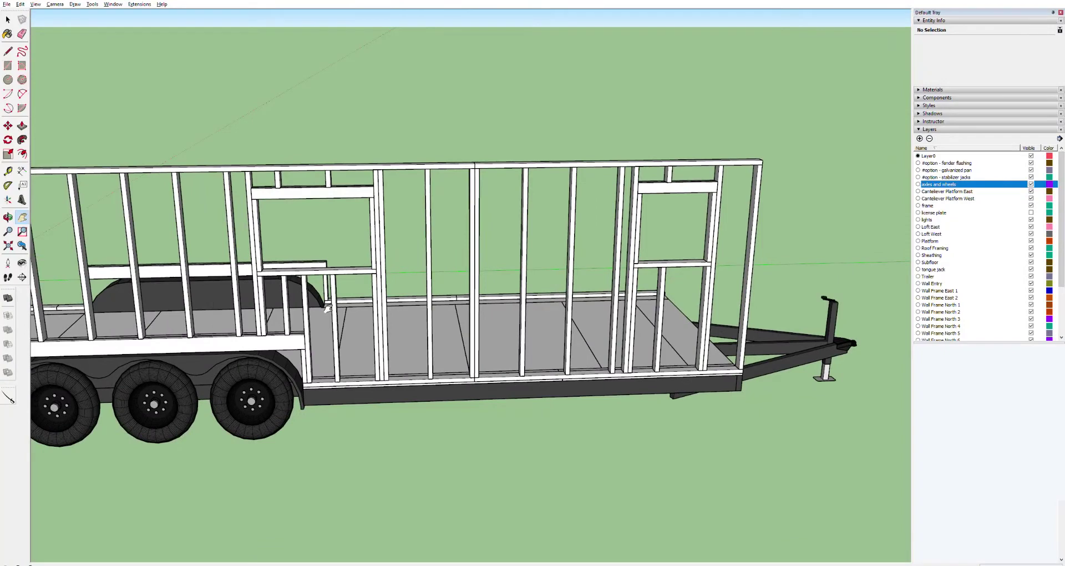
{"action": "key", "text": "t"}
{"action": "left_click", "coordinate": [376, 380]}
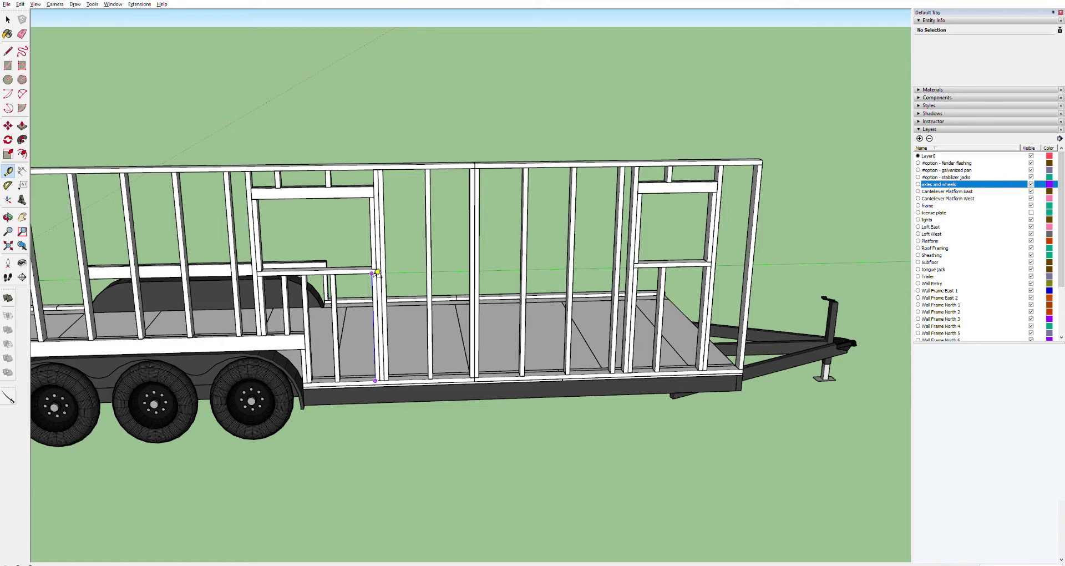
{"action": "left_click", "coordinate": [378, 272]}
{"action": "left_click", "coordinate": [22, 217]}
Bring the wood-framed reference model into view and measure from a stud top and the floor plate corner.
{"action": "left_click_drag", "start_coordinate": [57, 267], "coordinate": [647, 205]}
{"action": "scroll", "coordinate": [647, 204], "scroll_direction": "up", "scroll_amount": 1}
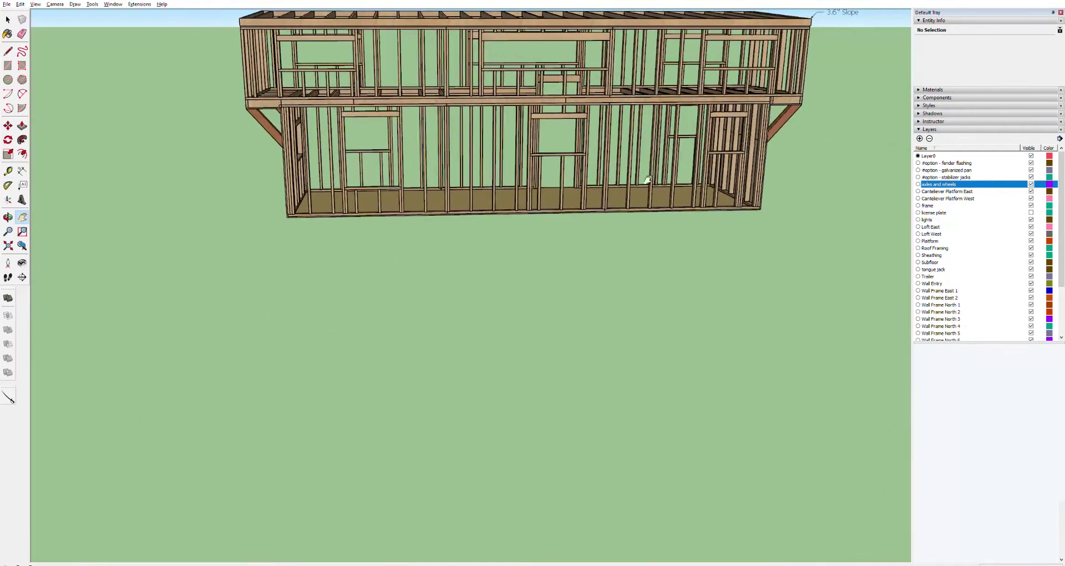
{"action": "scroll", "coordinate": [524, 177], "scroll_direction": "up", "scroll_amount": 5}
{"action": "scroll", "coordinate": [524, 172], "scroll_direction": "up", "scroll_amount": 1}
{"action": "key", "text": "t"}
{"action": "left_click", "coordinate": [167, 130]}
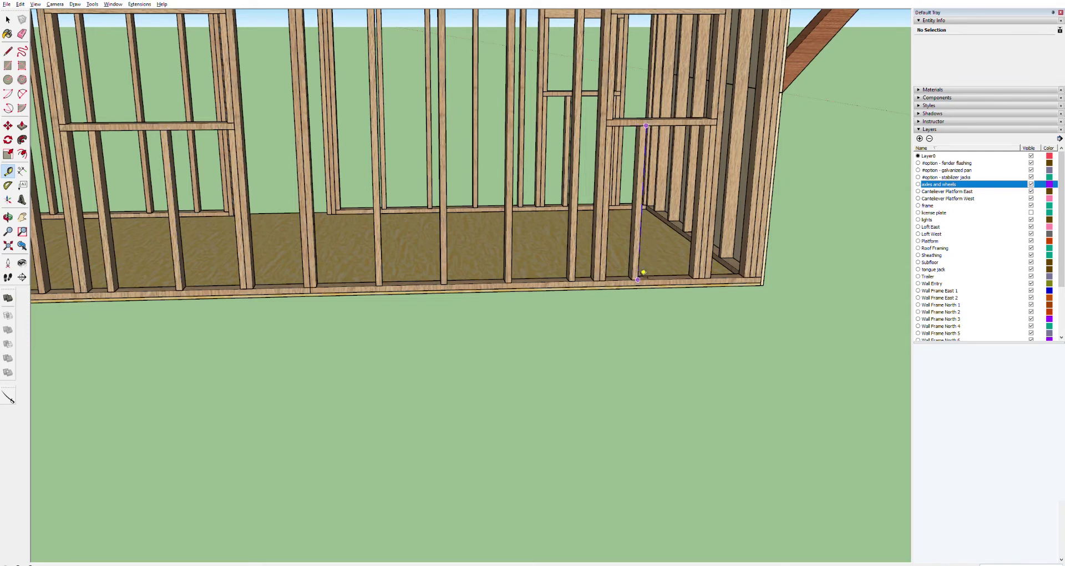
{"action": "left_click", "coordinate": [762, 282]}
{"action": "key", "text": "Escape"}
{"action": "left_click", "coordinate": [761, 276]}
{"action": "scroll", "coordinate": [601, 277], "scroll_direction": "down", "scroll_amount": 8}
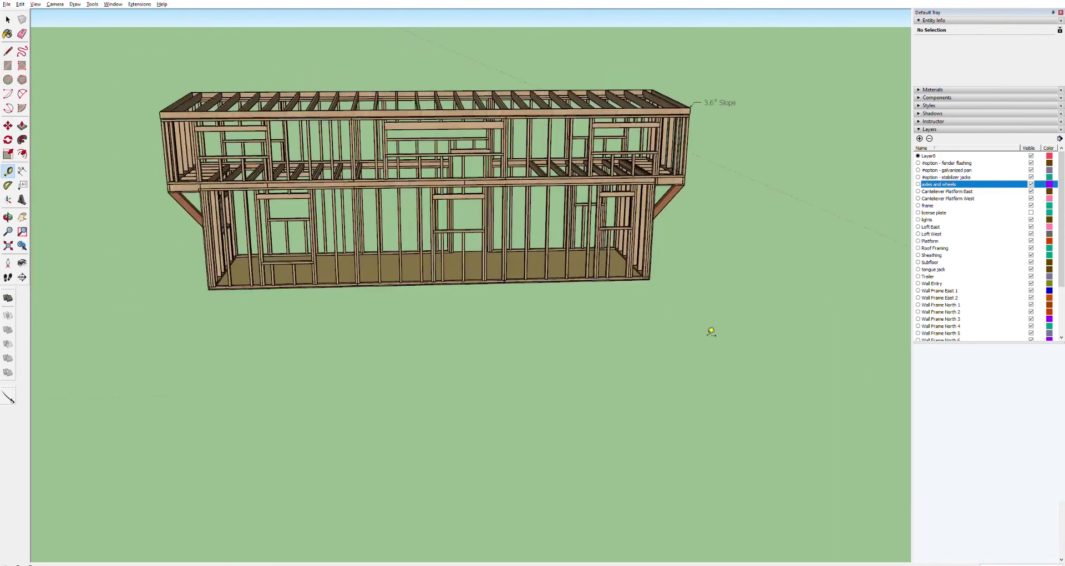
Measure the trailer frame's bottom edge from its front corner and from the tongue corner.
{"action": "key", "text": "h"}
{"action": "left_click_drag", "start_coordinate": [791, 333], "coordinate": [33, 244]}
{"action": "left_click_drag", "start_coordinate": [749, 250], "coordinate": [444, 250]}
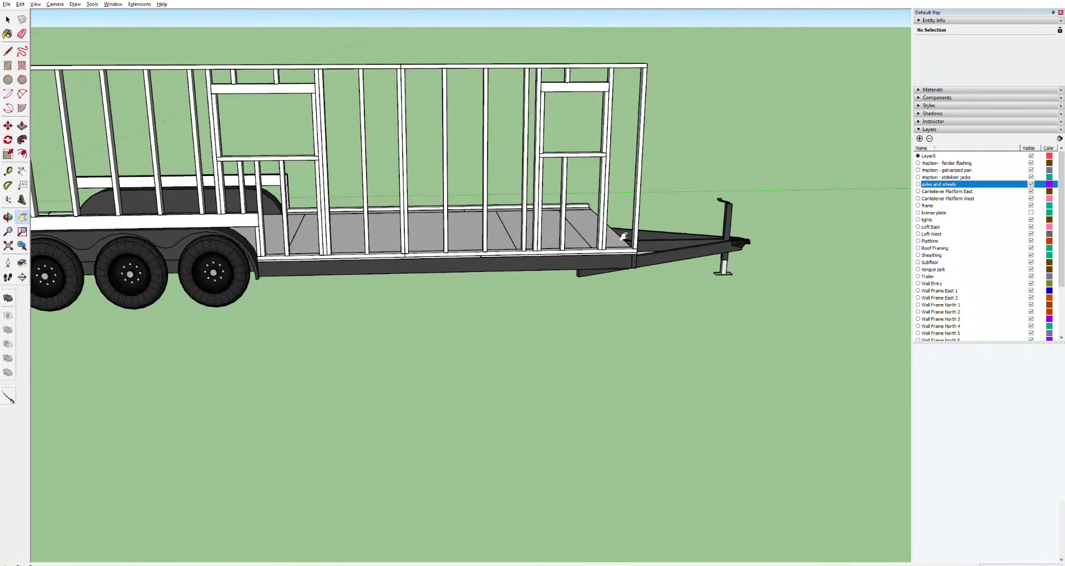
{"action": "left_click_drag", "start_coordinate": [610, 253], "coordinate": [472, 253]}
{"action": "scroll", "coordinate": [473, 250], "scroll_direction": "up", "scroll_amount": 2}
{"action": "key", "text": "t"}
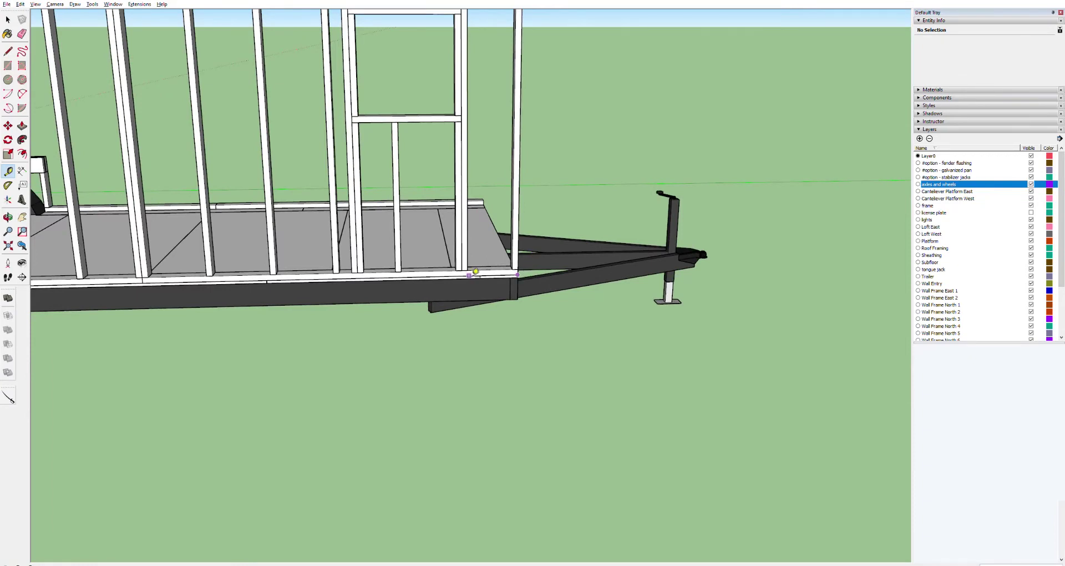
{"action": "left_click", "coordinate": [518, 268]}
{"action": "left_click", "coordinate": [361, 267]}
{"action": "middle_click_drag", "start_coordinate": [207, 188], "coordinate": [430, 186], "text": "shift"}
{"action": "key", "text": "t"}
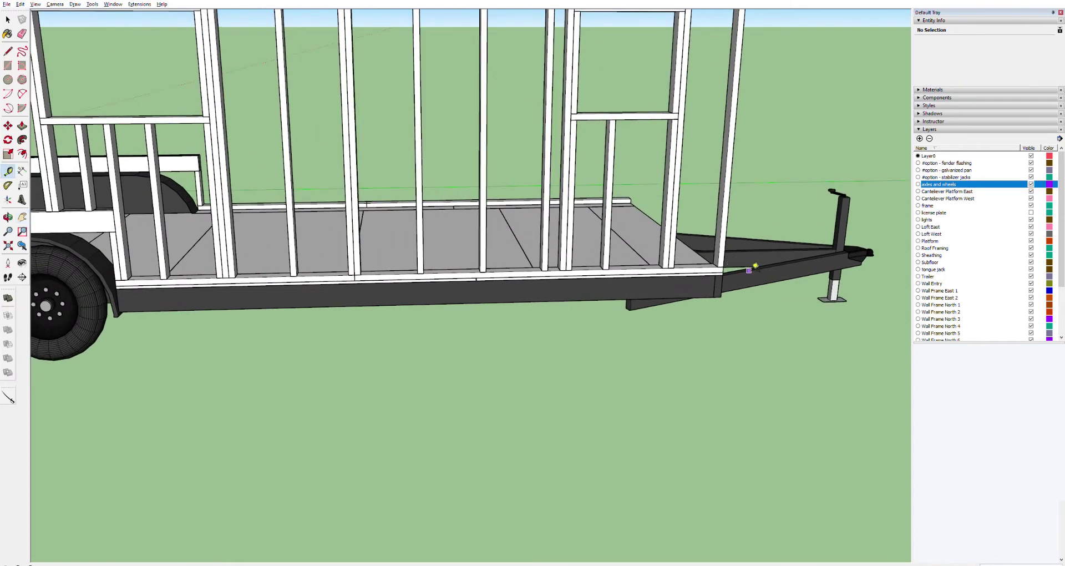
{"action": "left_click", "coordinate": [723, 267]}
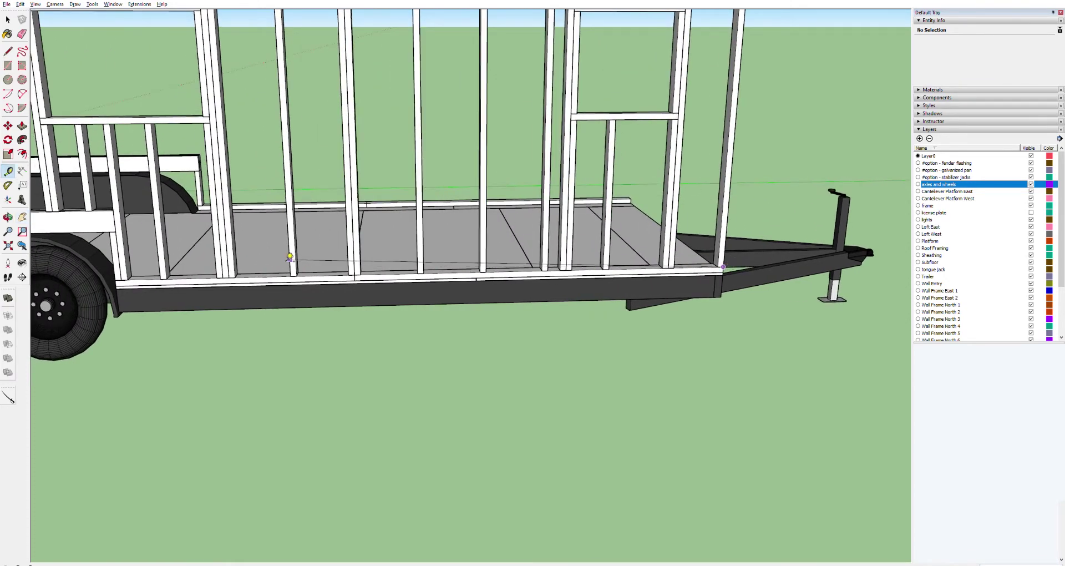
{"action": "left_click", "coordinate": [236, 272]}
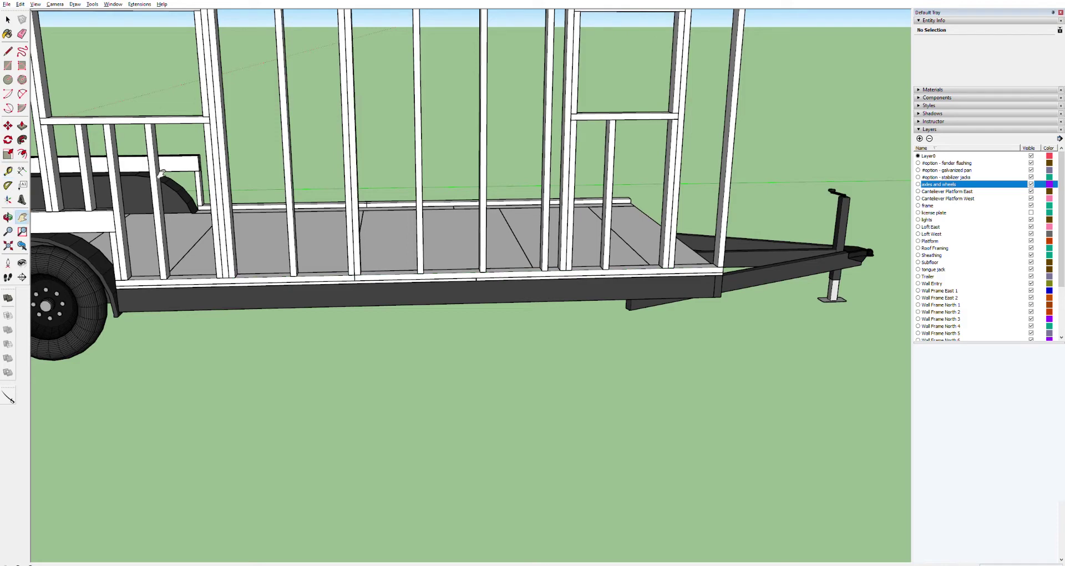
Measure the reference model's floor edge starting from its corner.
{"action": "key", "text": "h"}
{"action": "left_click_drag", "start_coordinate": [154, 250], "coordinate": [491, 210]}
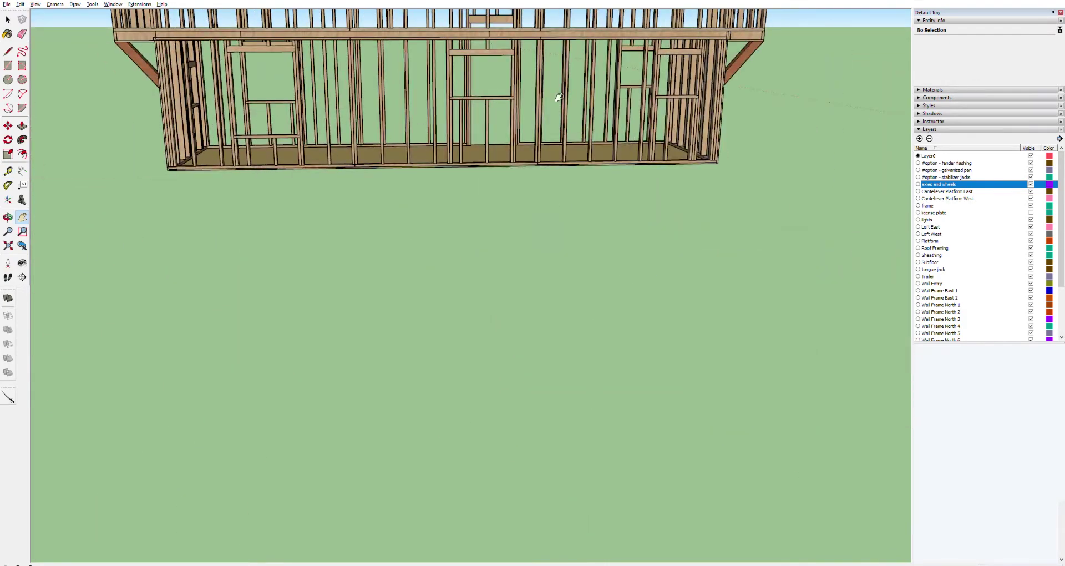
{"action": "scroll", "coordinate": [614, 106], "scroll_direction": "up", "scroll_amount": 3}
{"action": "key", "text": "t"}
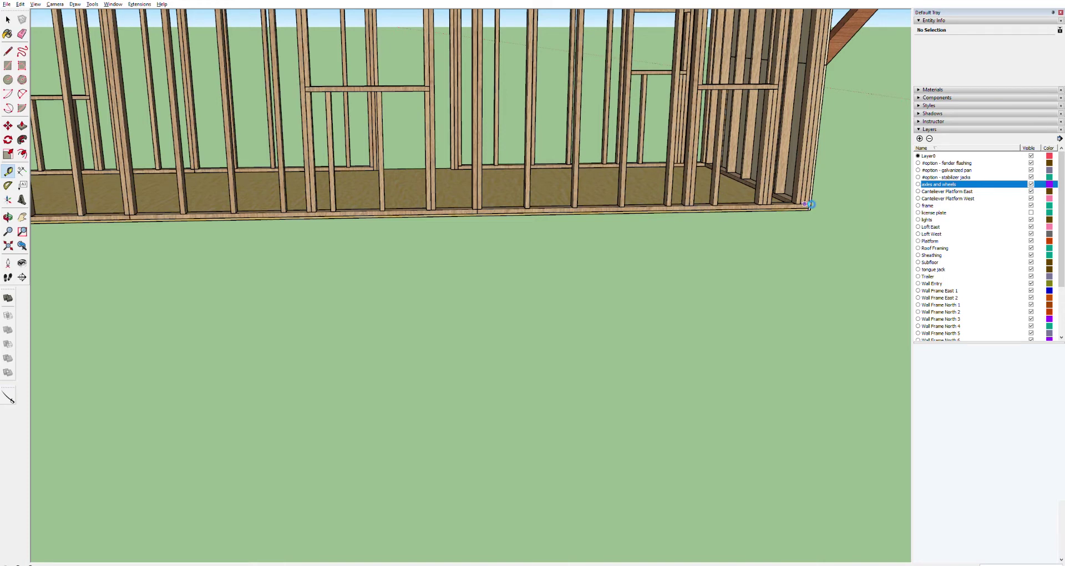
{"action": "left_click", "coordinate": [809, 203]}
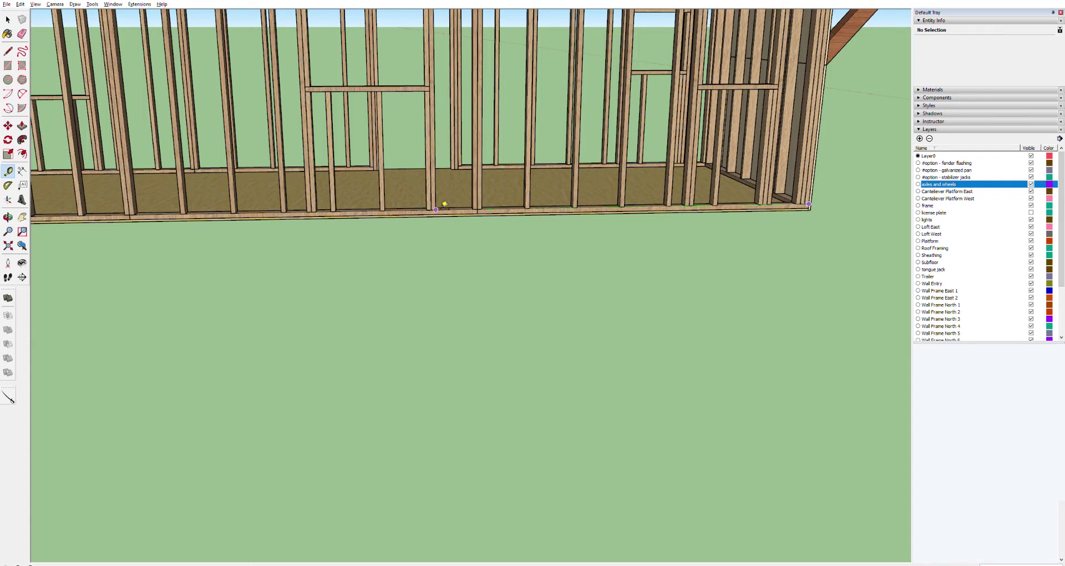
{"action": "left_click", "coordinate": [314, 207]}
Measure the trailer floor's bottom edge from its corner out past the three wheels.
{"action": "scroll", "coordinate": [702, 292], "scroll_direction": "down", "scroll_amount": 6}
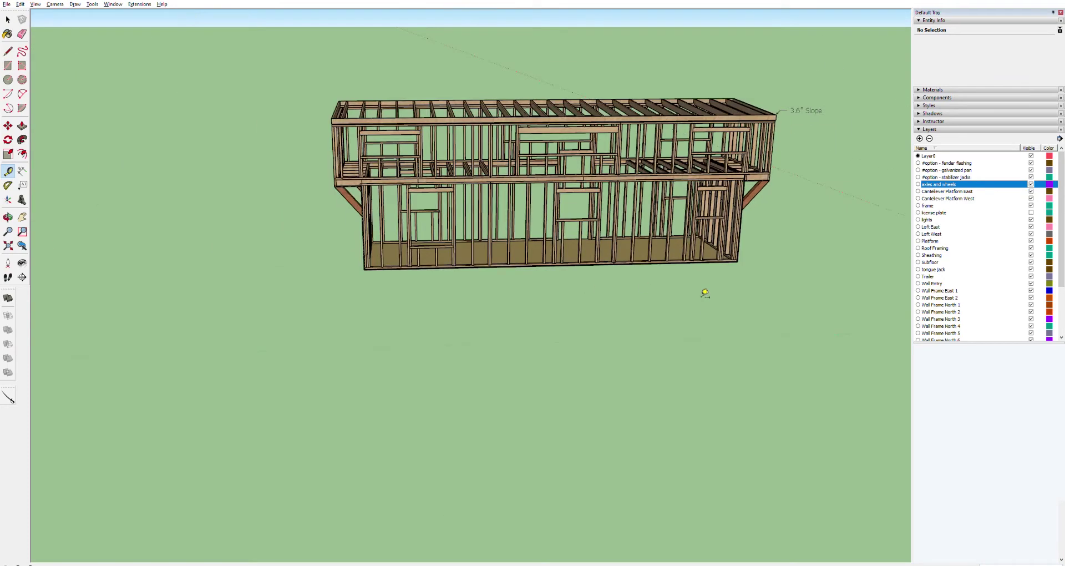
{"action": "key", "text": "h"}
{"action": "left_click_drag", "start_coordinate": [796, 314], "coordinate": [351, 254]}
{"action": "scroll", "coordinate": [578, 262], "scroll_direction": "up", "scroll_amount": 8}
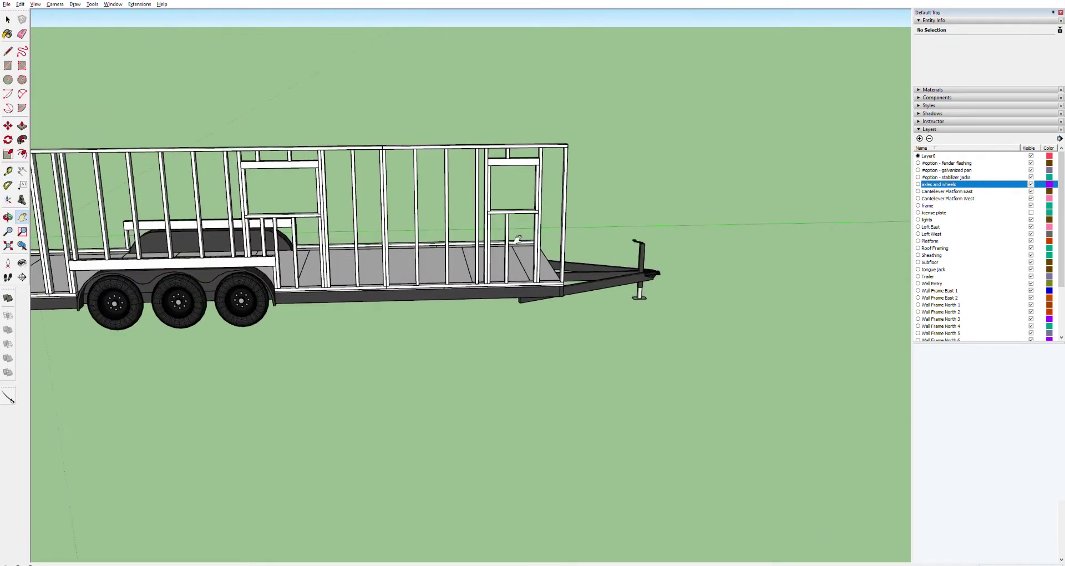
{"action": "scroll", "coordinate": [577, 263], "scroll_direction": "up", "scroll_amount": 3}
{"action": "scroll", "coordinate": [554, 293], "scroll_direction": "down", "scroll_amount": 2}
{"action": "key", "text": "t"}
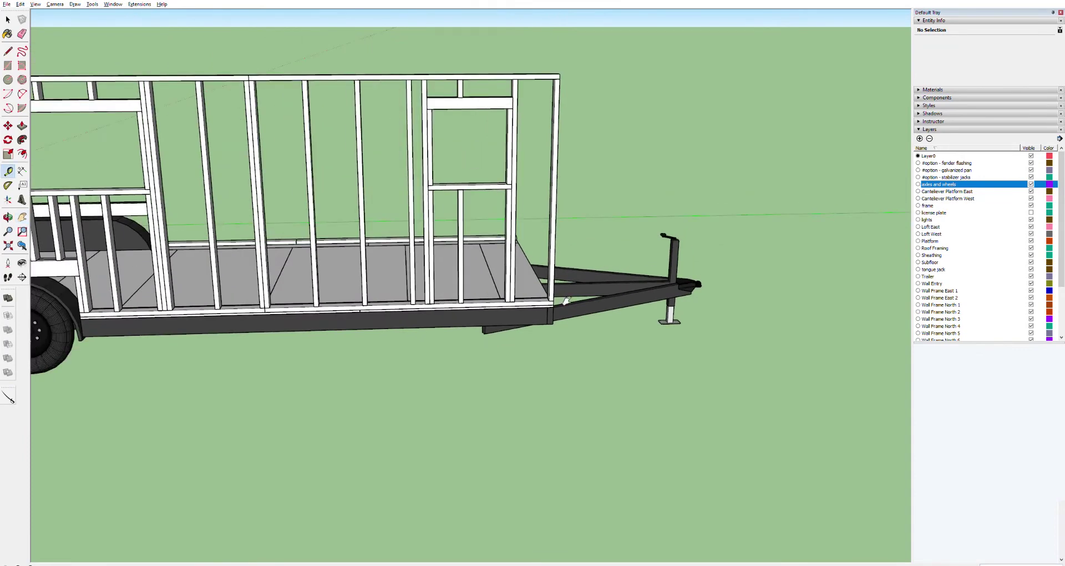
{"action": "left_click", "coordinate": [553, 300]}
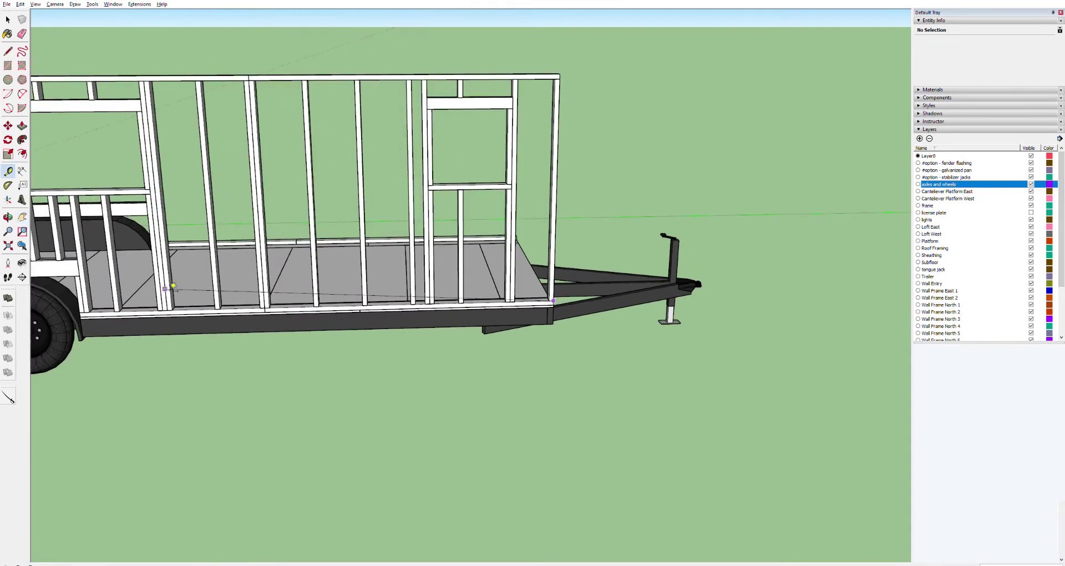
{"action": "middle_click_drag", "start_coordinate": [49, 309], "coordinate": [313, 304], "text": "shift"}
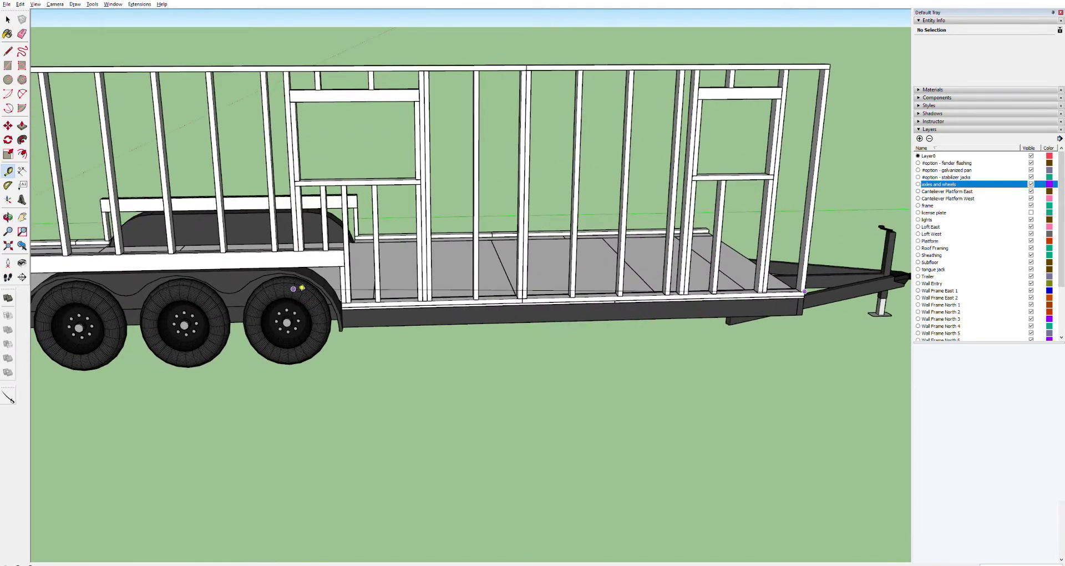
{"action": "left_click", "coordinate": [299, 252]}
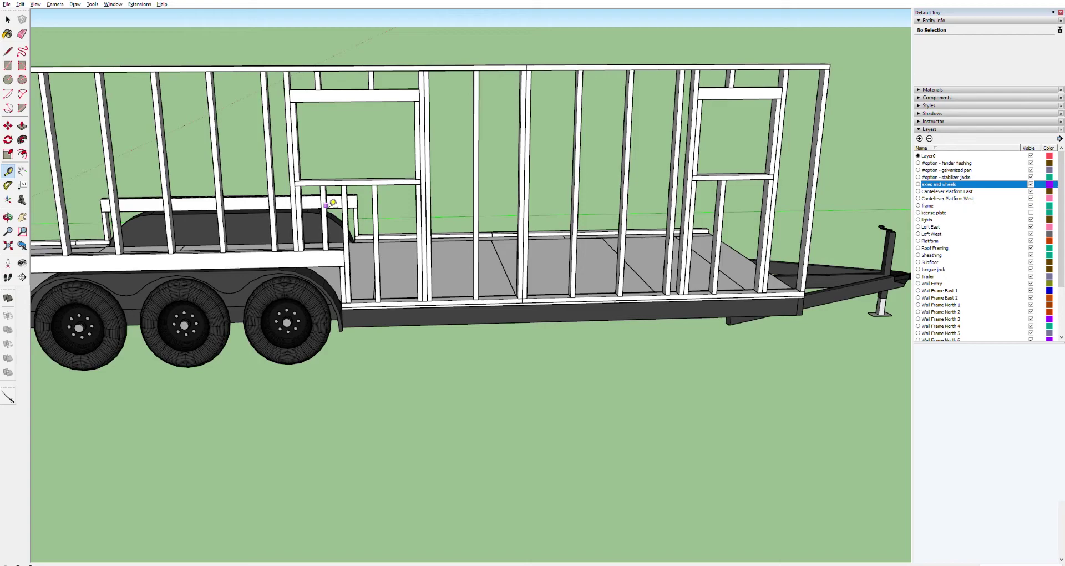
{"action": "middle_click_drag", "start_coordinate": [358, 194], "coordinate": [230, 200], "text": "shift"}
{"action": "left_click_drag", "start_coordinate": [230, 200], "coordinate": [406, 193]}
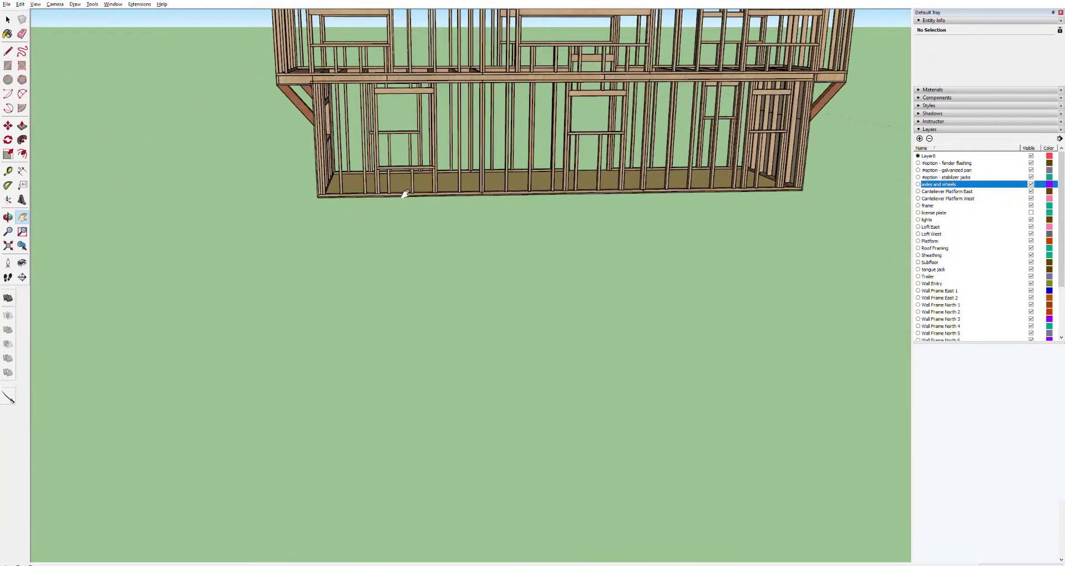
Measure along the bottom edge of the reference wall from its corner.
{"action": "scroll", "coordinate": [345, 166], "scroll_direction": "up", "scroll_amount": 4}
{"action": "scroll", "coordinate": [372, 159], "scroll_direction": "down", "scroll_amount": 4}
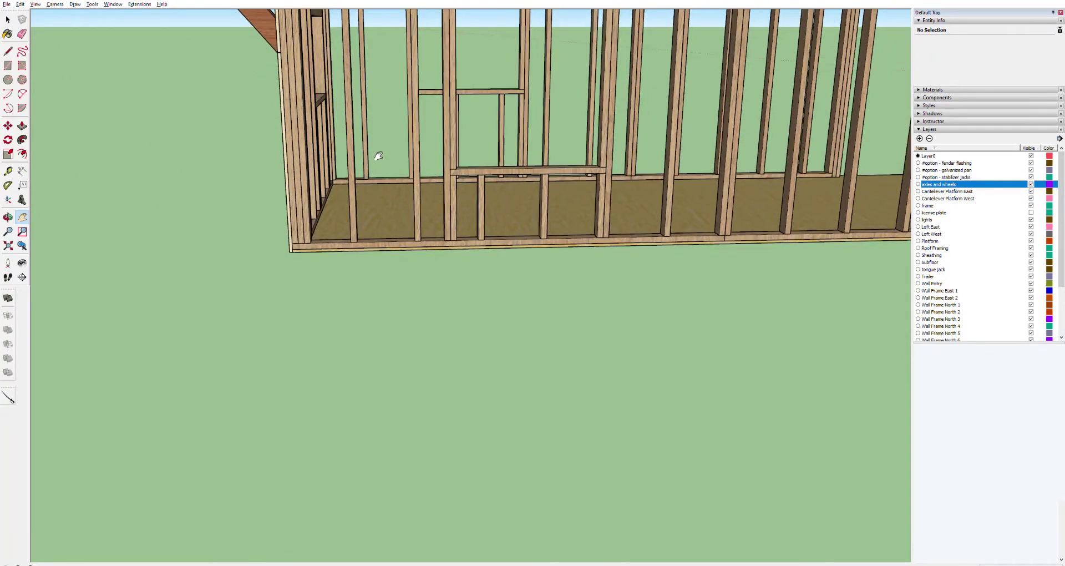
{"action": "scroll", "coordinate": [377, 161], "scroll_direction": "up", "scroll_amount": 2}
{"action": "scroll", "coordinate": [375, 162], "scroll_direction": "up", "scroll_amount": 3}
{"action": "scroll", "coordinate": [375, 162], "scroll_direction": "down", "scroll_amount": 1}
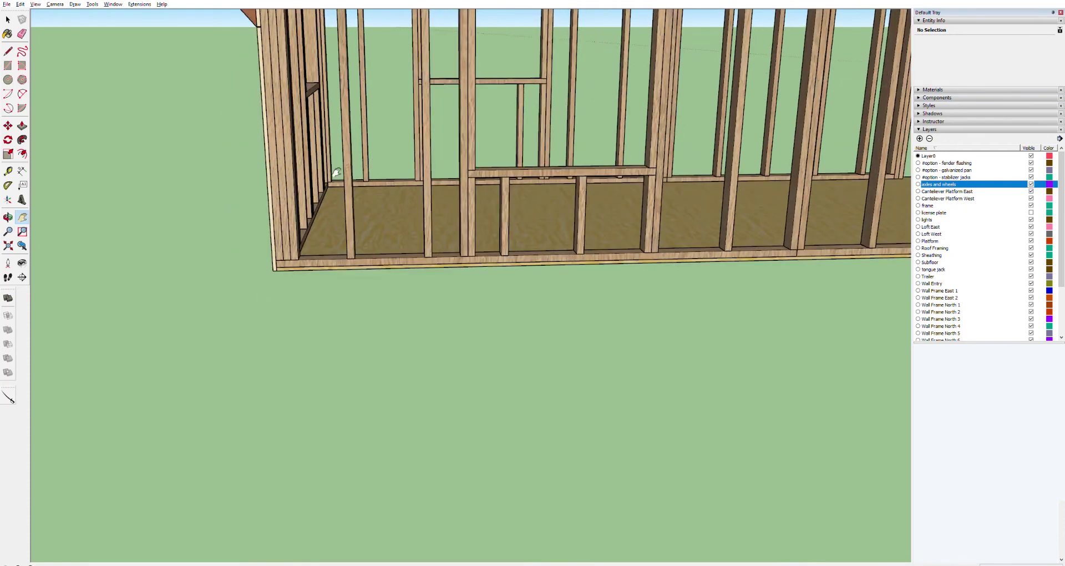
{"action": "key", "text": "t"}
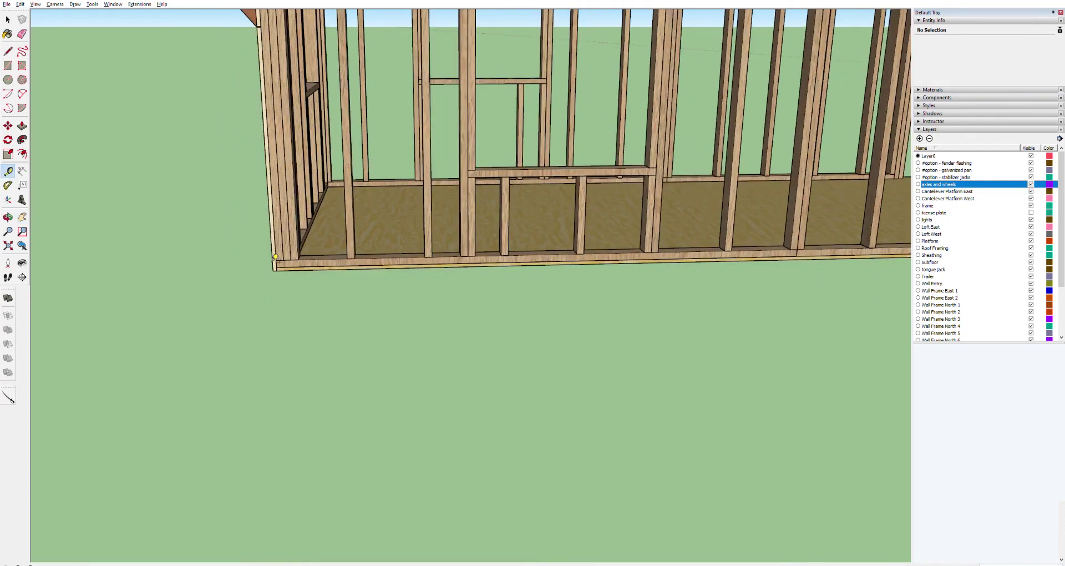
{"action": "left_click", "coordinate": [276, 260]}
{"action": "left_click", "coordinate": [468, 250]}
Measure the reference window from header corner down to the lower sill, then return to the trailer.
{"action": "key", "text": "h"}
{"action": "left_click_drag", "start_coordinate": [565, 157], "coordinate": [561, 171]}
{"action": "scroll", "coordinate": [477, 276], "scroll_direction": "up", "scroll_amount": 4}
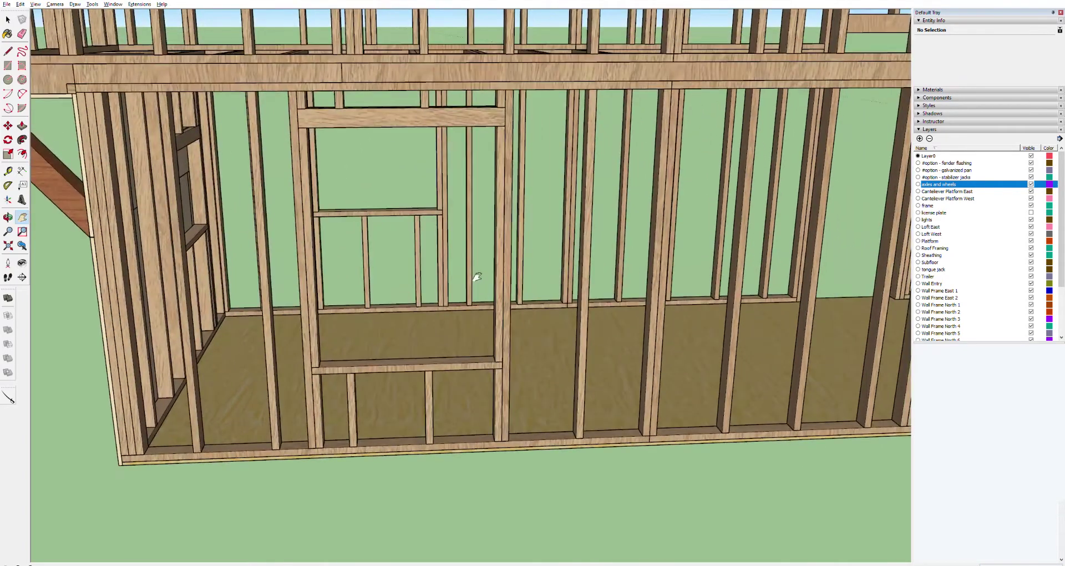
{"action": "key", "text": "t"}
{"action": "left_click", "coordinate": [306, 127]}
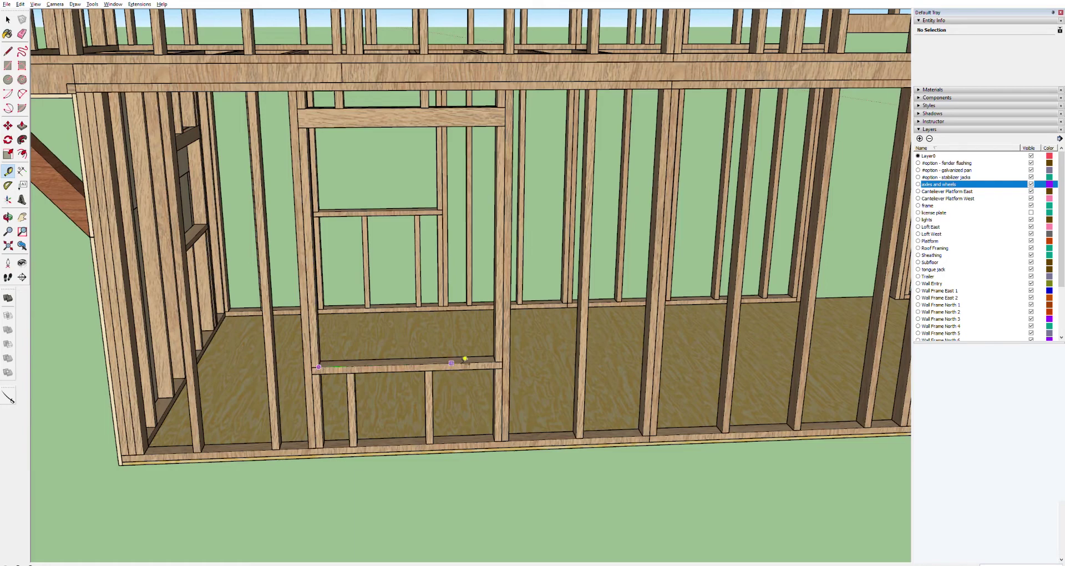
{"action": "left_click", "coordinate": [496, 361]}
{"action": "scroll", "coordinate": [527, 397], "scroll_direction": "down", "scroll_amount": 5}
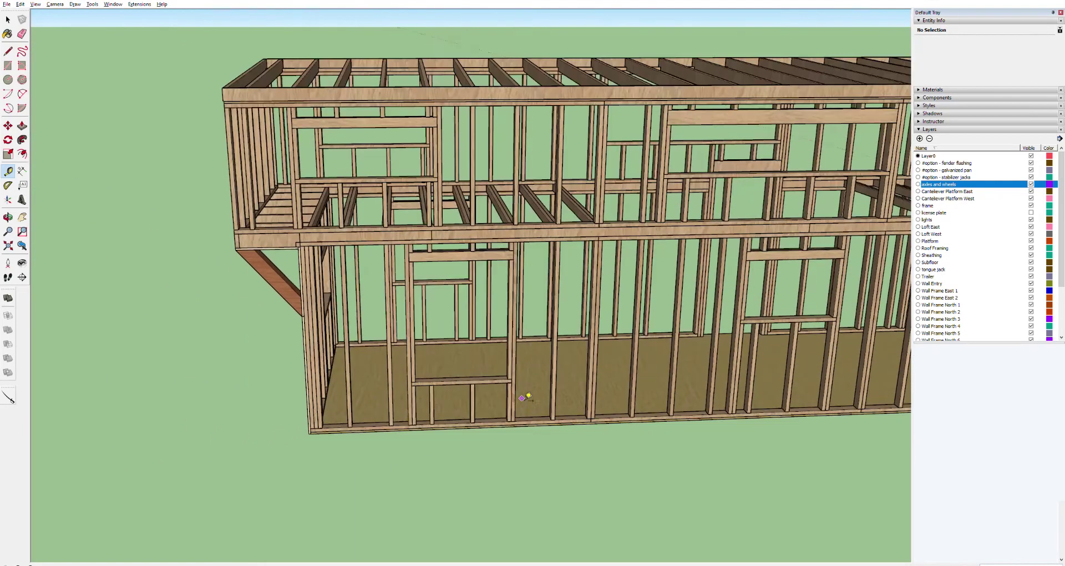
{"action": "middle_click_drag", "start_coordinate": [537, 397], "coordinate": [471, 223], "text": "shift"}
{"action": "scroll", "coordinate": [468, 239], "scroll_direction": "up", "scroll_amount": 5}
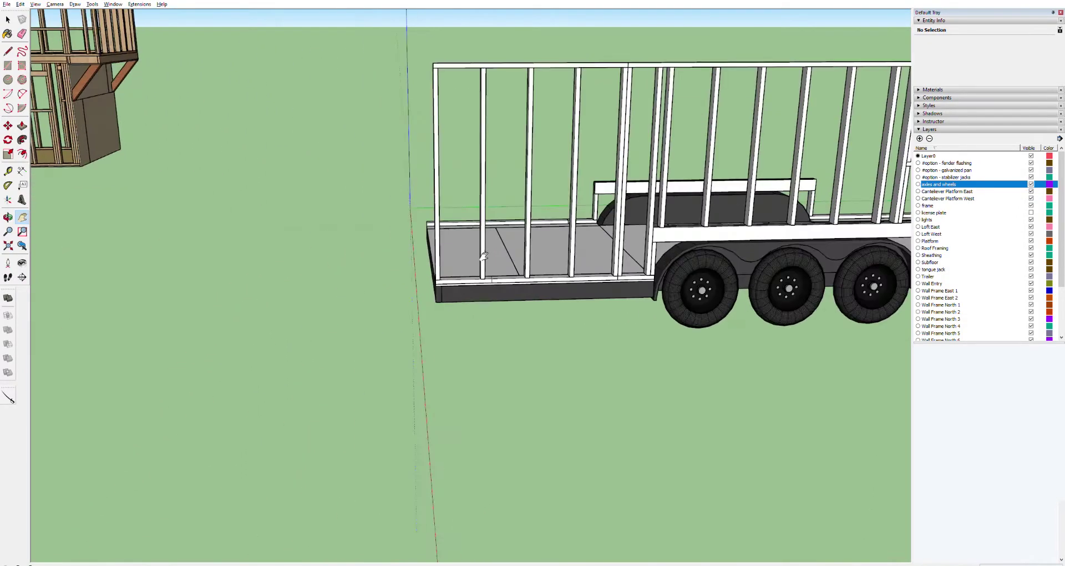
Measure along the bottom plate from the corner stud and place a guide at the new stud position.
{"action": "scroll", "coordinate": [466, 282], "scroll_direction": "up", "scroll_amount": 2}
{"action": "key", "text": "t"}
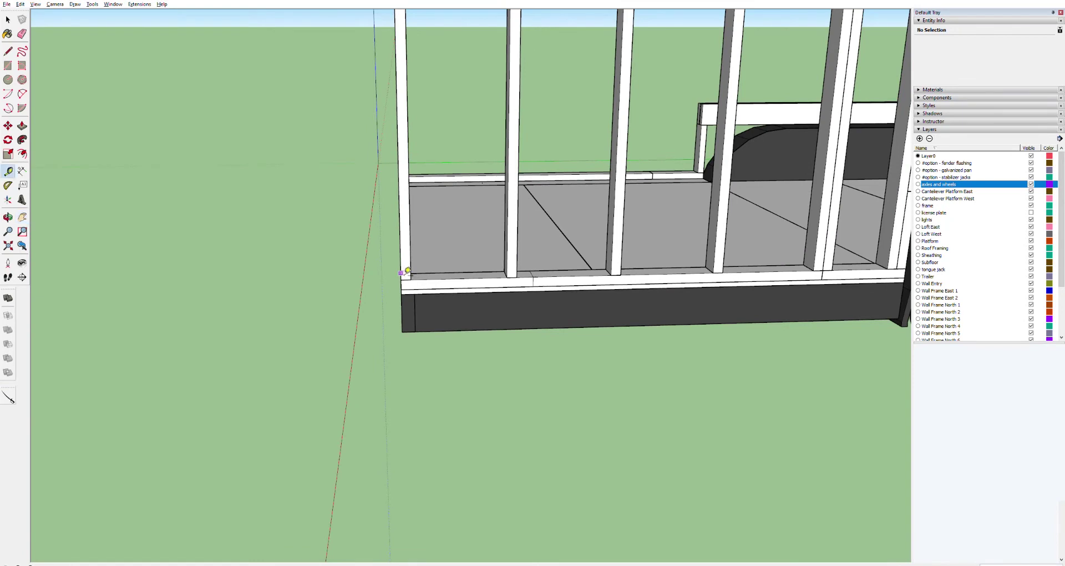
{"action": "left_click", "coordinate": [401, 271]}
{"action": "left_click", "coordinate": [405, 192]}
{"action": "left_click", "coordinate": [678, 189]}
{"action": "left_click", "coordinate": [567, 174]}
Move the selected stud sideways onto the guide line along the bottom plate.
{"action": "key", "text": "space"}
{"action": "left_click", "coordinate": [720, 232]}
{"action": "key", "text": "m"}
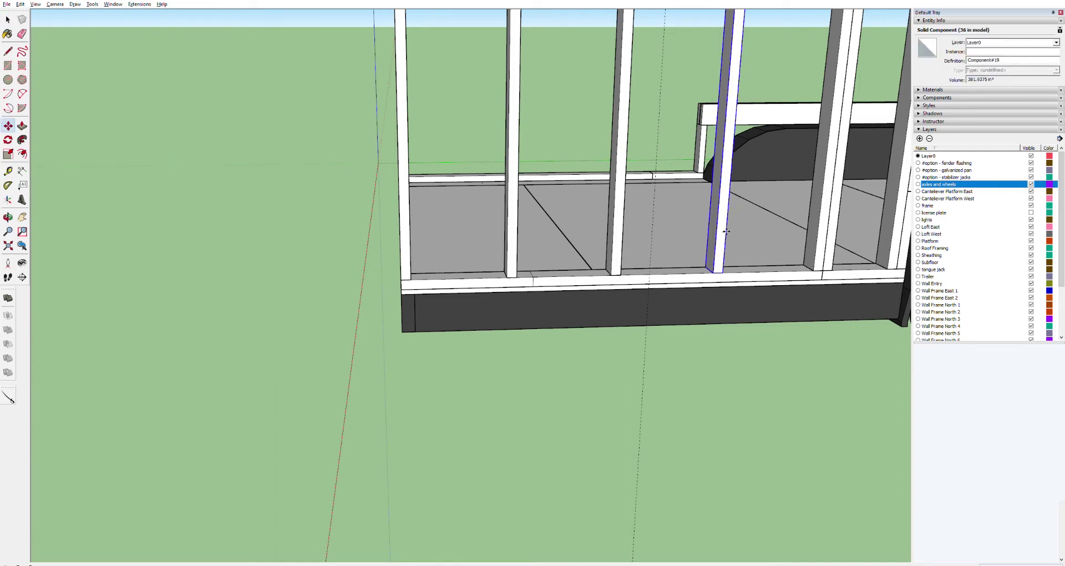
{"action": "left_click", "coordinate": [719, 269]}
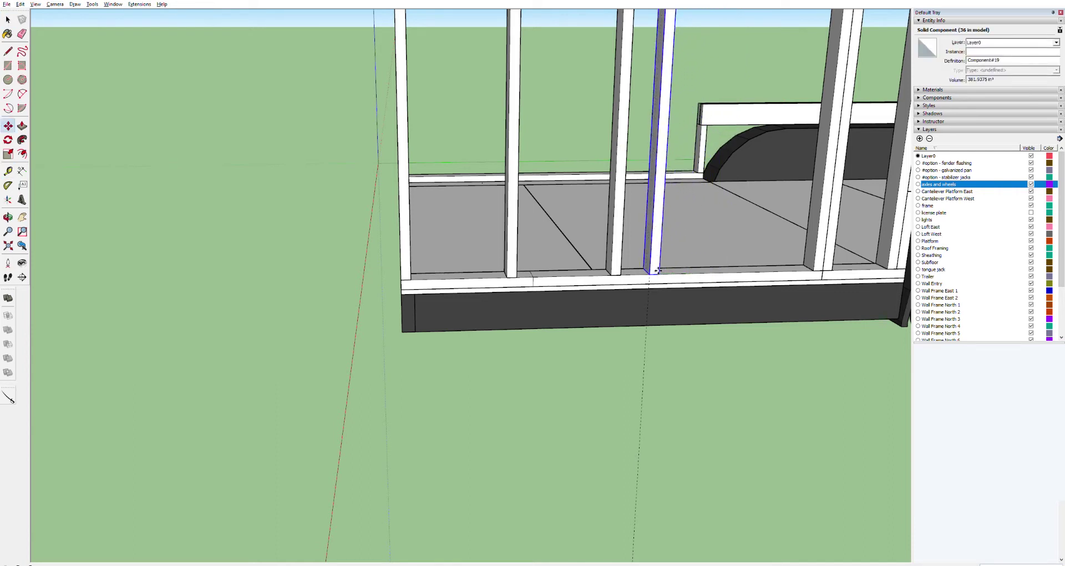
{"action": "scroll", "coordinate": [791, 214], "scroll_direction": "down", "scroll_amount": 5}
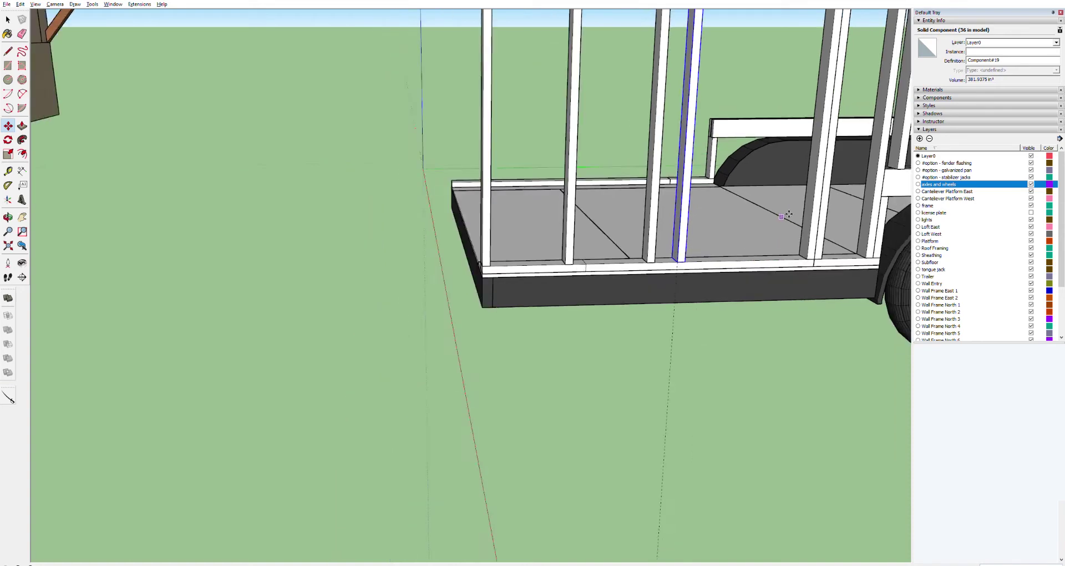
{"action": "scroll", "coordinate": [783, 217], "scroll_direction": "up", "scroll_amount": 10}
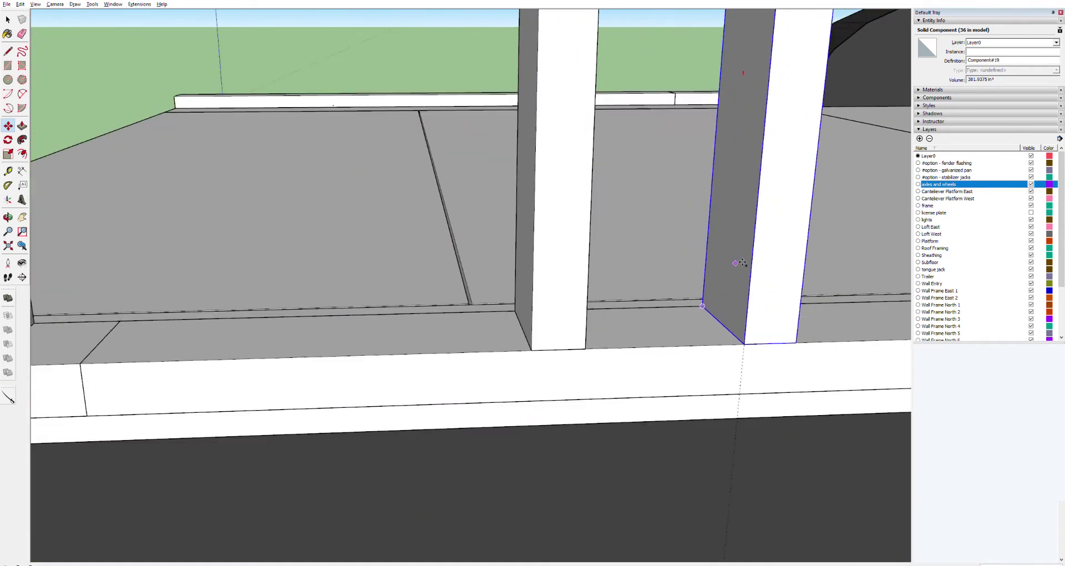
{"action": "scroll", "coordinate": [782, 269], "scroll_direction": "down", "scroll_amount": 5}
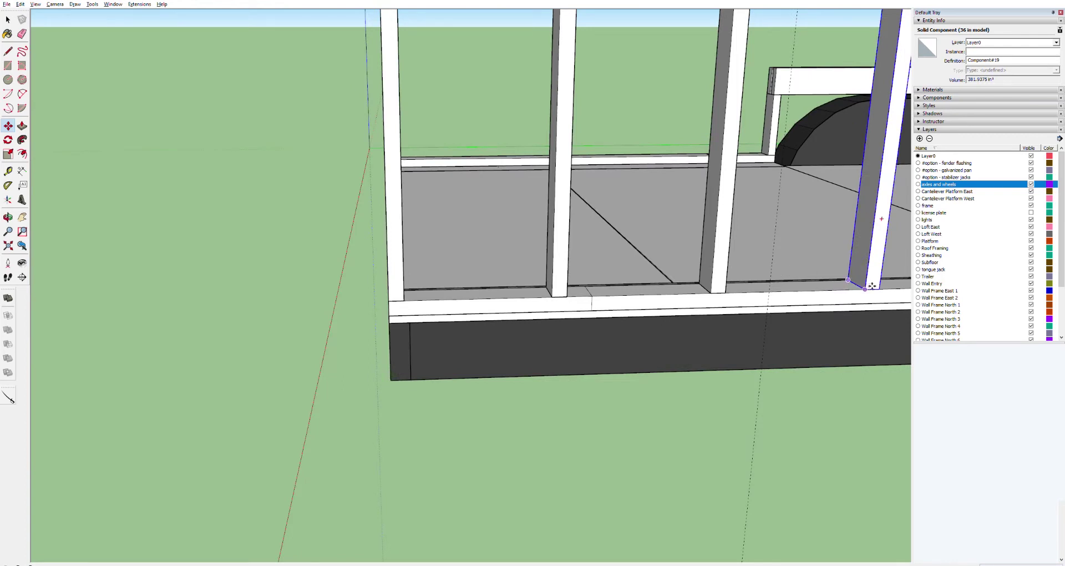
{"action": "left_click", "coordinate": [866, 289]}
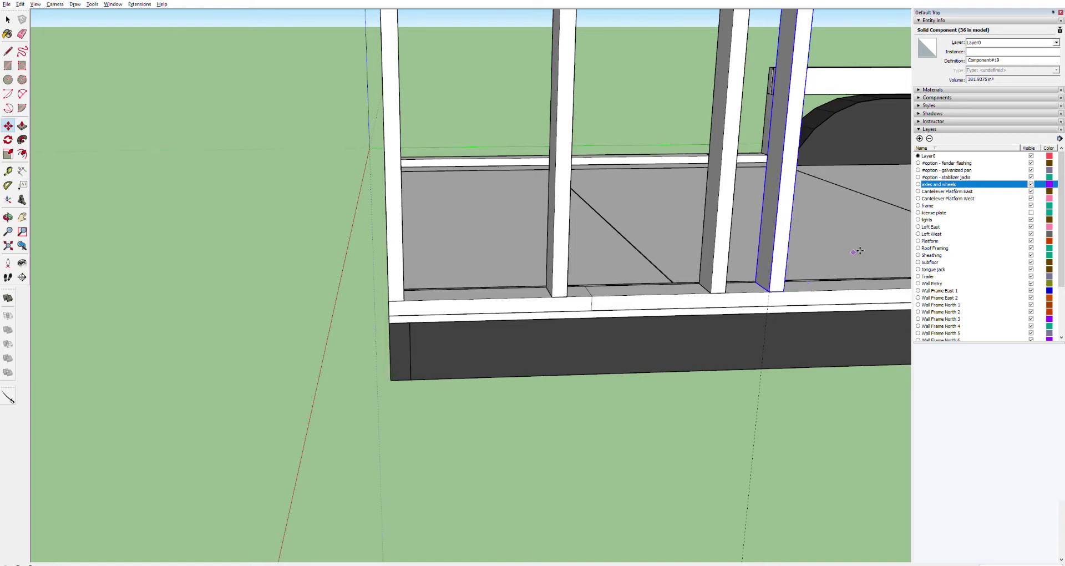
{"action": "scroll", "coordinate": [853, 256], "scroll_direction": "down", "scroll_amount": 5}
{"action": "key", "text": "h"}
{"action": "left_click_drag", "start_coordinate": [880, 238], "coordinate": [520, 298]}
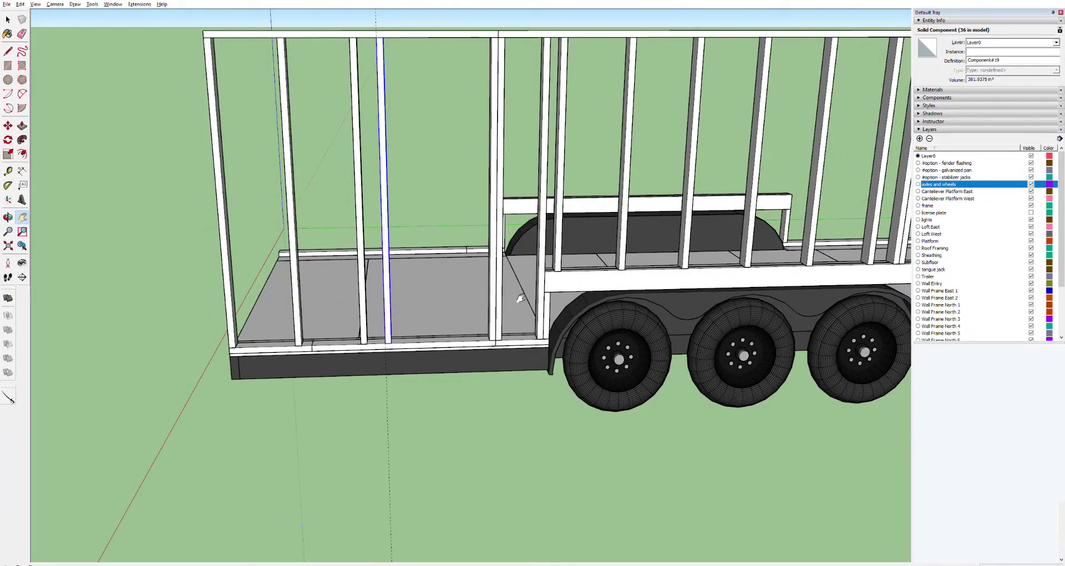
{"action": "key", "text": "space"}
{"action": "left_click", "coordinate": [308, 345]}
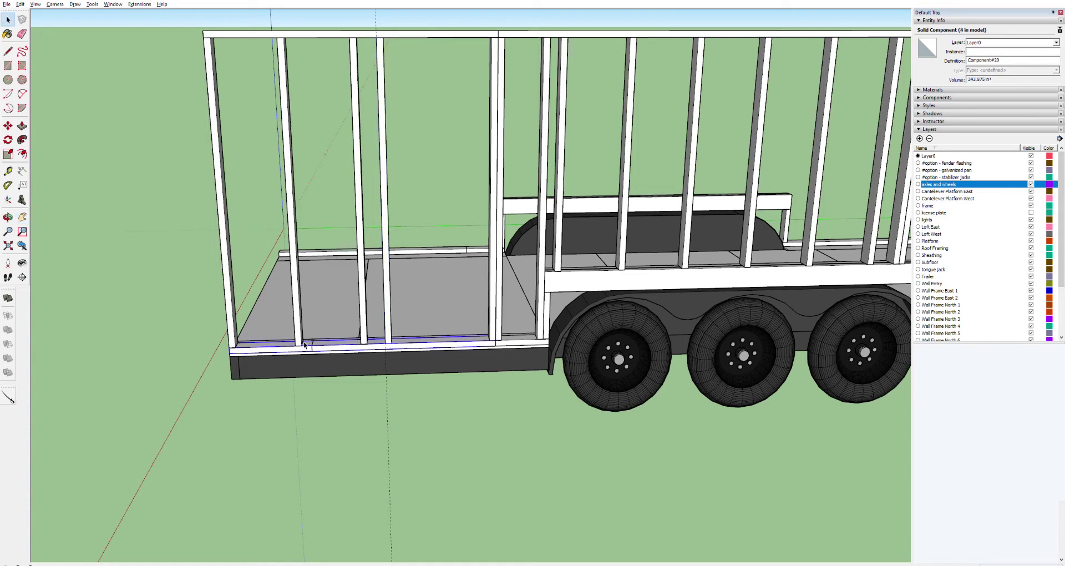
{"action": "left_click", "coordinate": [519, 340]}
{"action": "left_click", "coordinate": [357, 343]}
{"action": "key", "text": "Escape"}
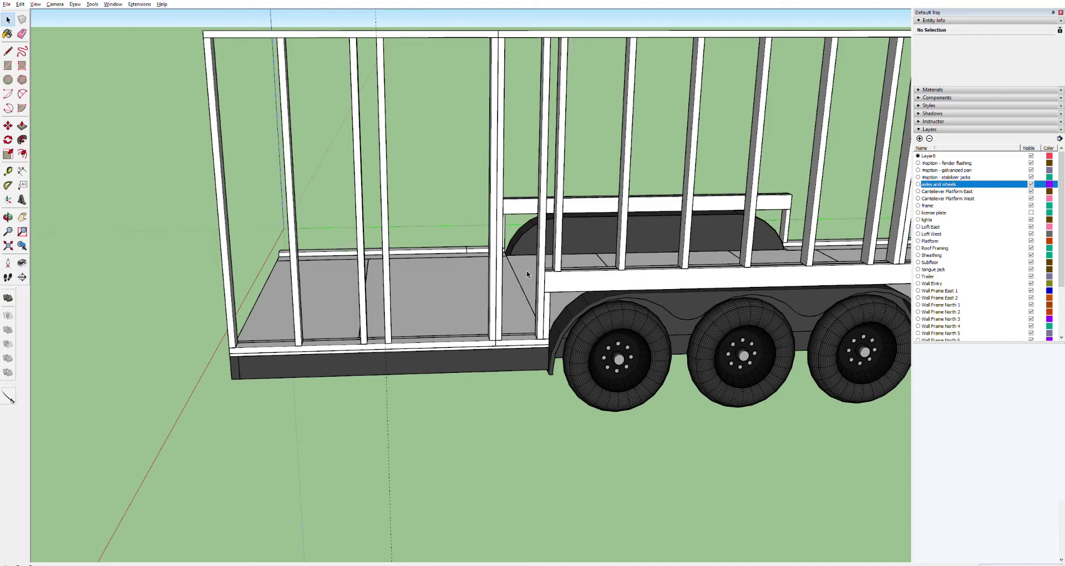
{"action": "key", "text": "h"}
{"action": "left_click_drag", "start_coordinate": [527, 274], "coordinate": [433, 286]}
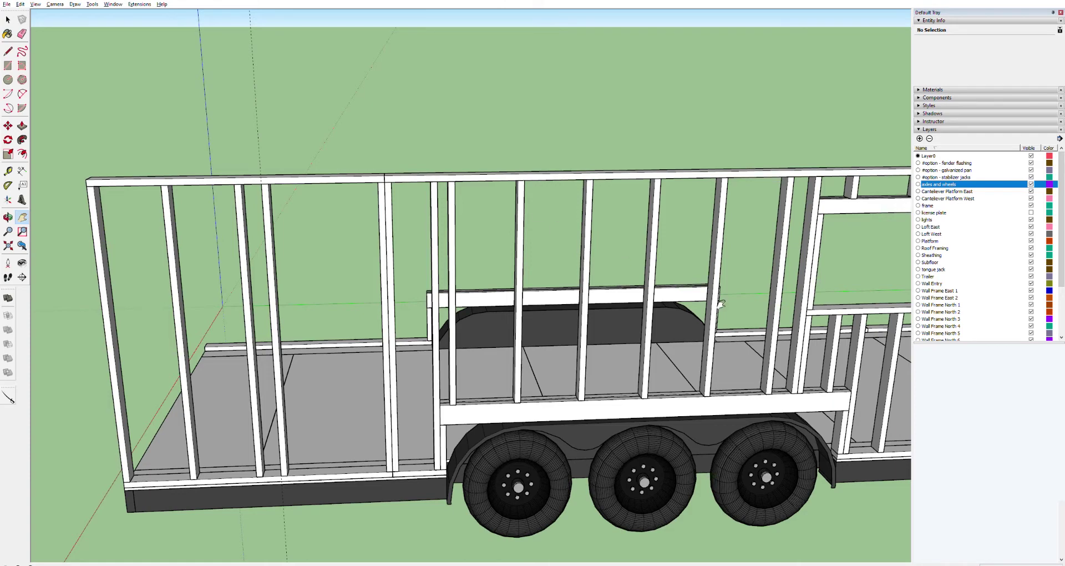
{"action": "scroll", "coordinate": [520, 211], "scroll_direction": "down", "scroll_amount": 6}
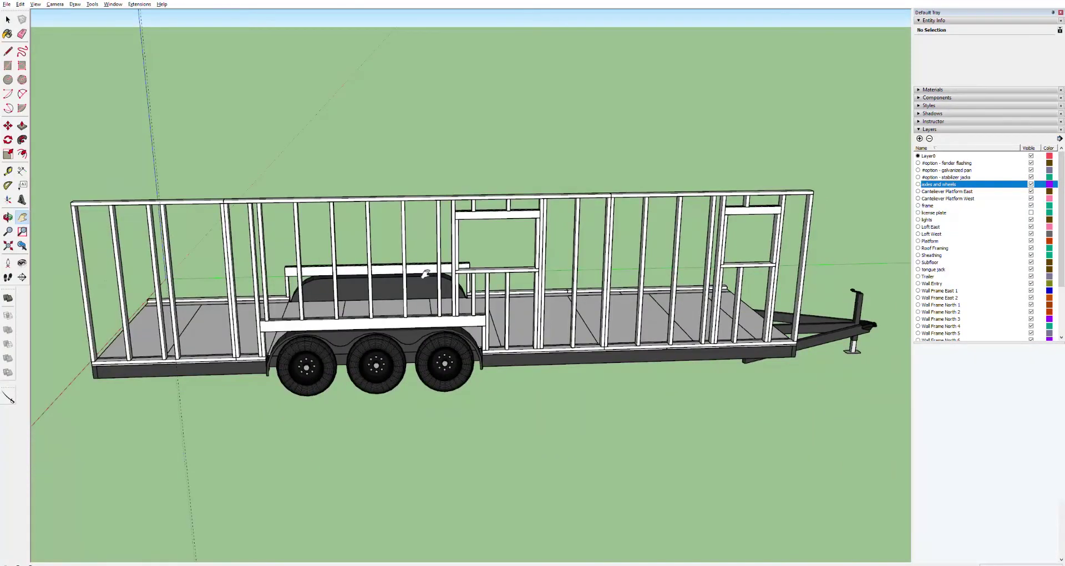
{"action": "scroll", "coordinate": [424, 271], "scroll_direction": "up", "scroll_amount": 2}
{"action": "key", "text": "t"}
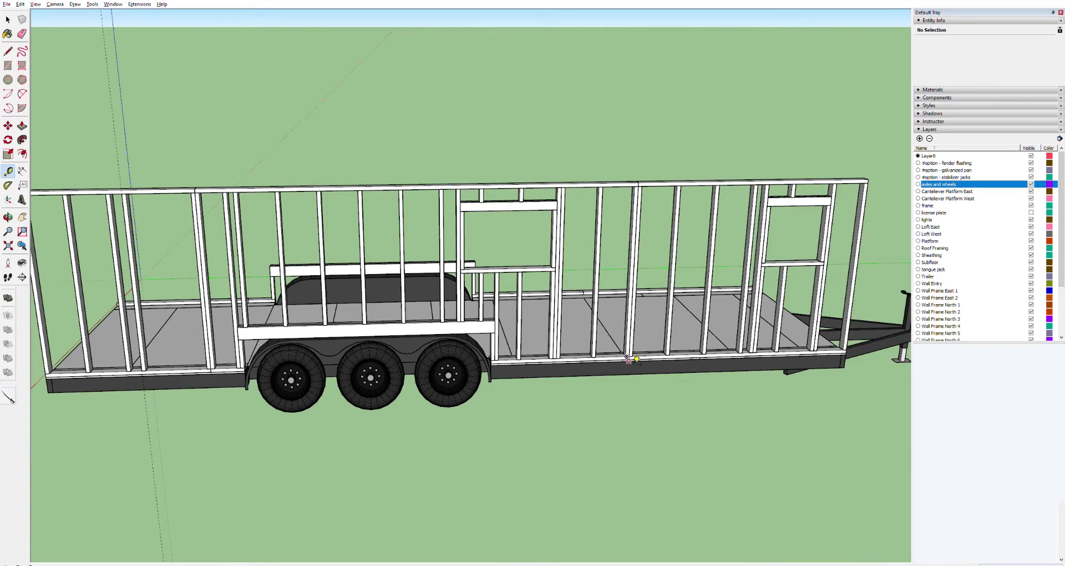
{"action": "scroll", "coordinate": [628, 359], "scroll_direction": "up", "scroll_amount": 4}
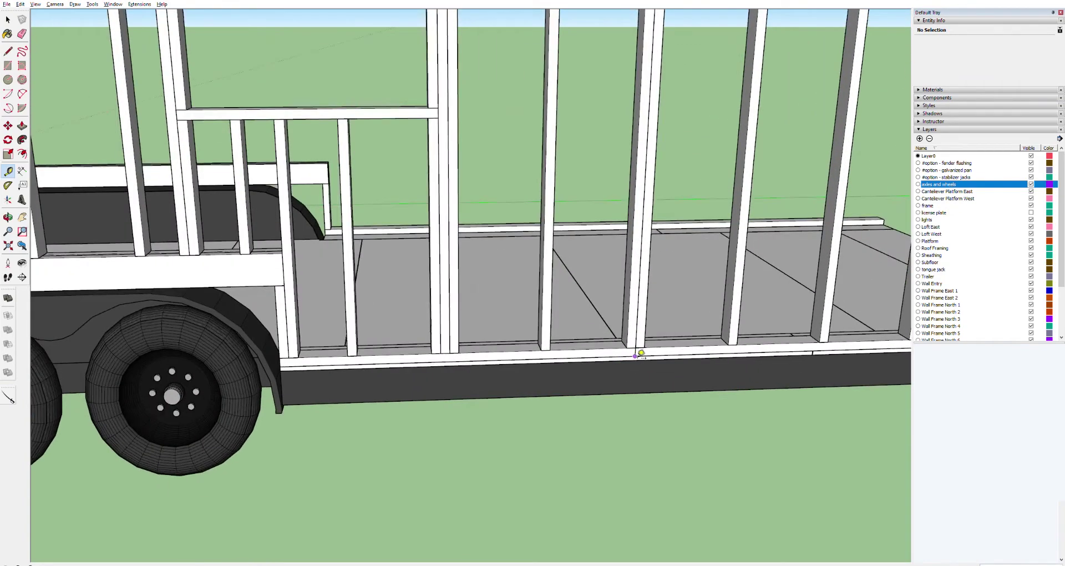
{"action": "middle_click_drag", "start_coordinate": [110, 319], "coordinate": [430, 277], "text": "shift"}
{"action": "key", "text": "t"}
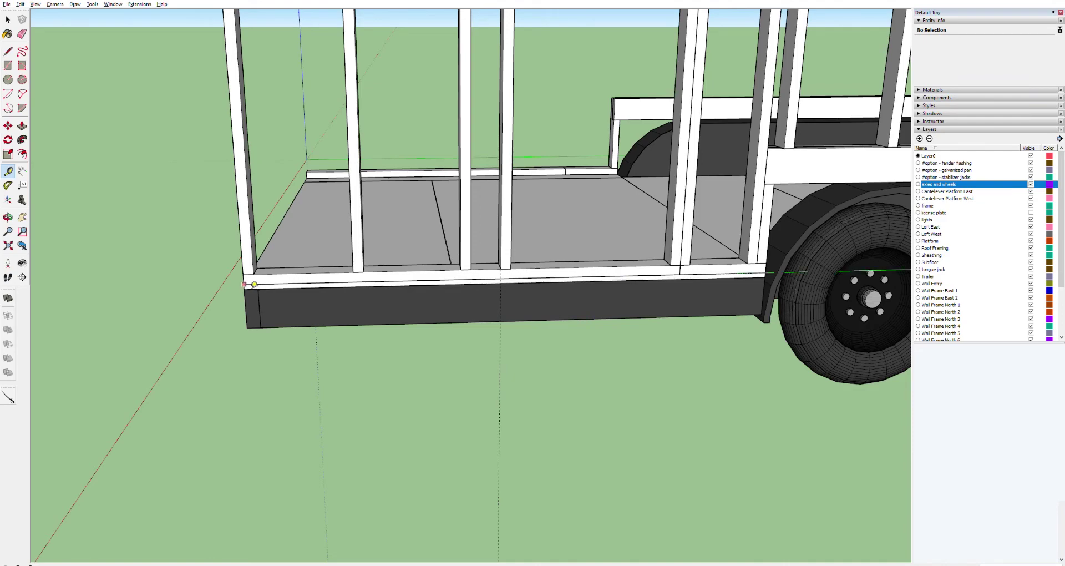
{"action": "scroll", "coordinate": [638, 273], "scroll_direction": "down", "scroll_amount": 10}
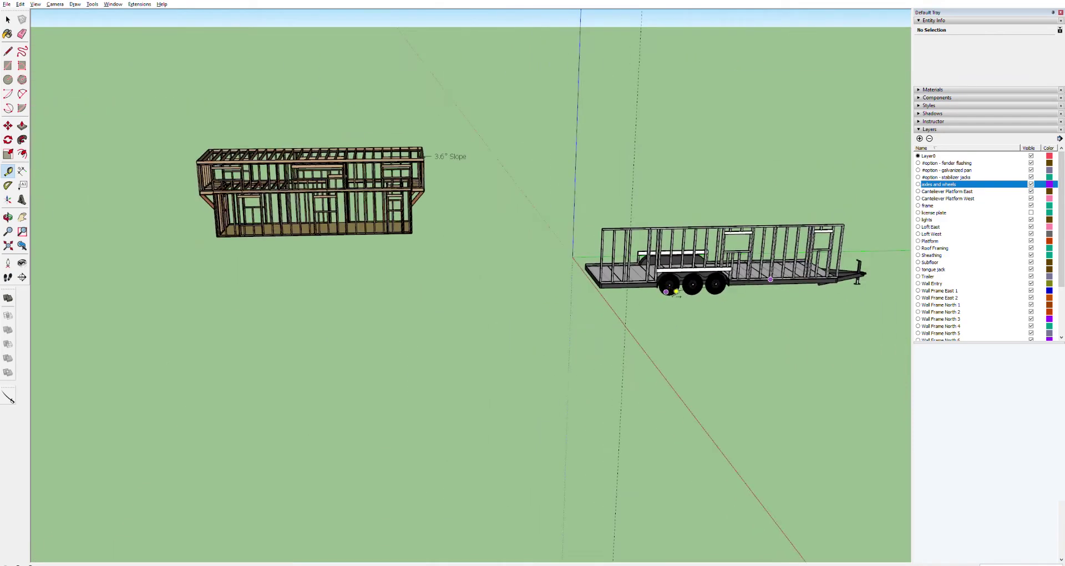
{"action": "key", "text": "space"}
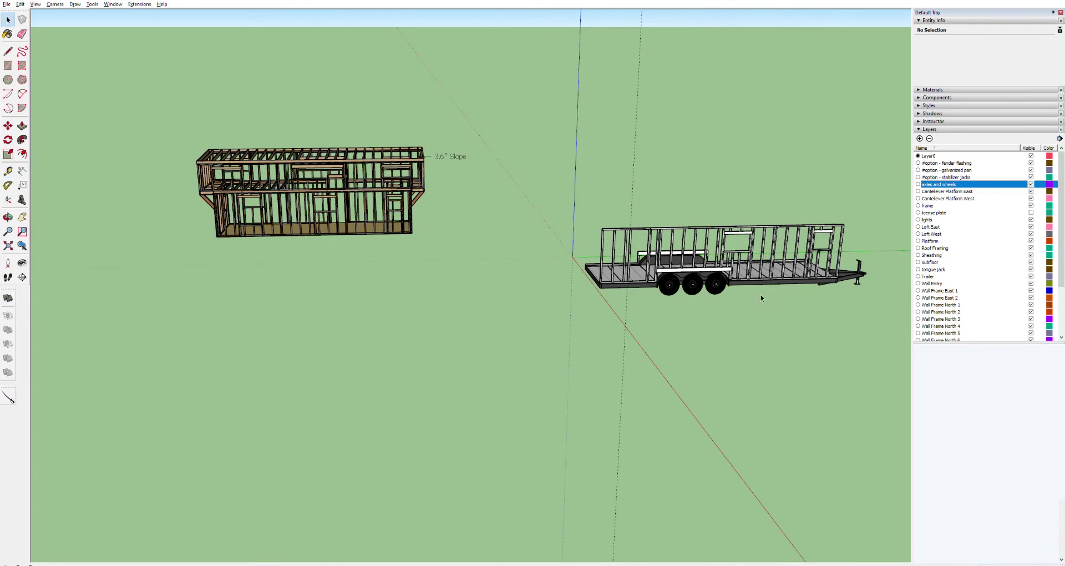
{"action": "key", "text": "h"}
{"action": "left_click_drag", "start_coordinate": [772, 298], "coordinate": [569, 299]}
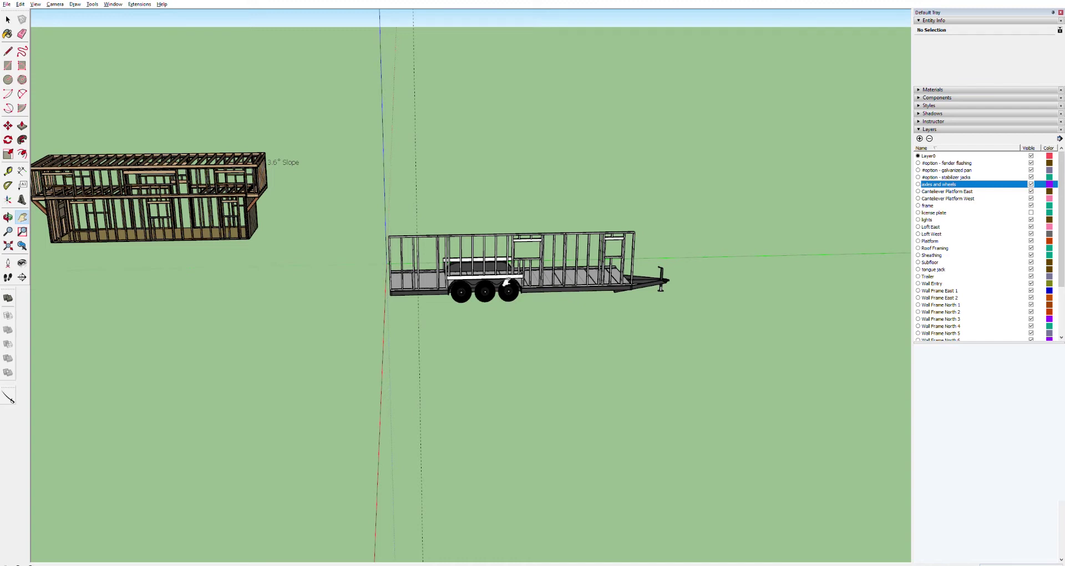
Pick out the short bottom plate piece by the wheel well and orbit to view its end.
{"action": "scroll", "coordinate": [463, 276], "scroll_direction": "up", "scroll_amount": 5}
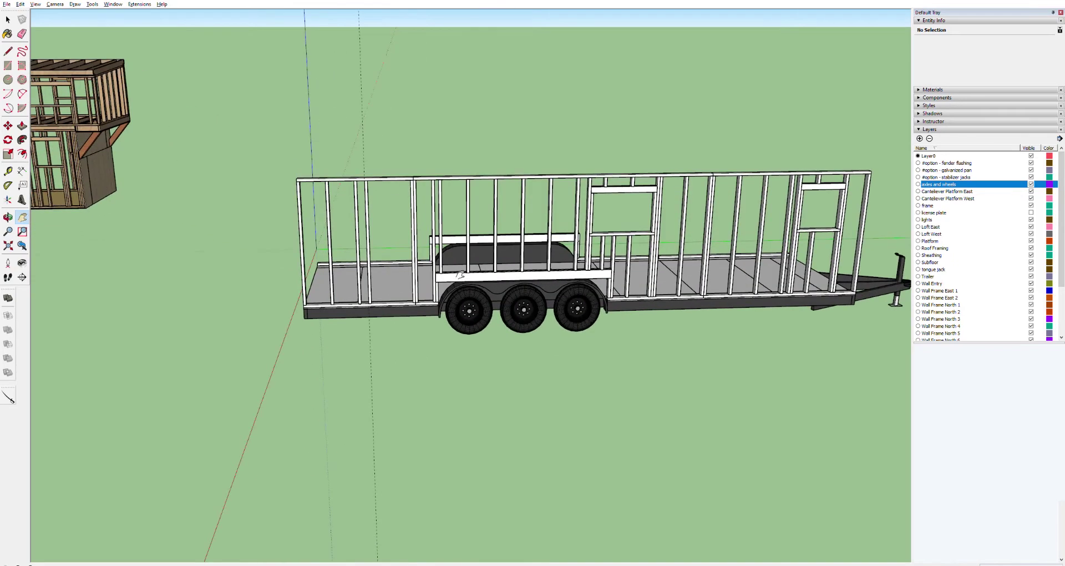
{"action": "scroll", "coordinate": [388, 286], "scroll_direction": "up", "scroll_amount": 3}
{"action": "scroll", "coordinate": [388, 288], "scroll_direction": "up", "scroll_amount": 3}
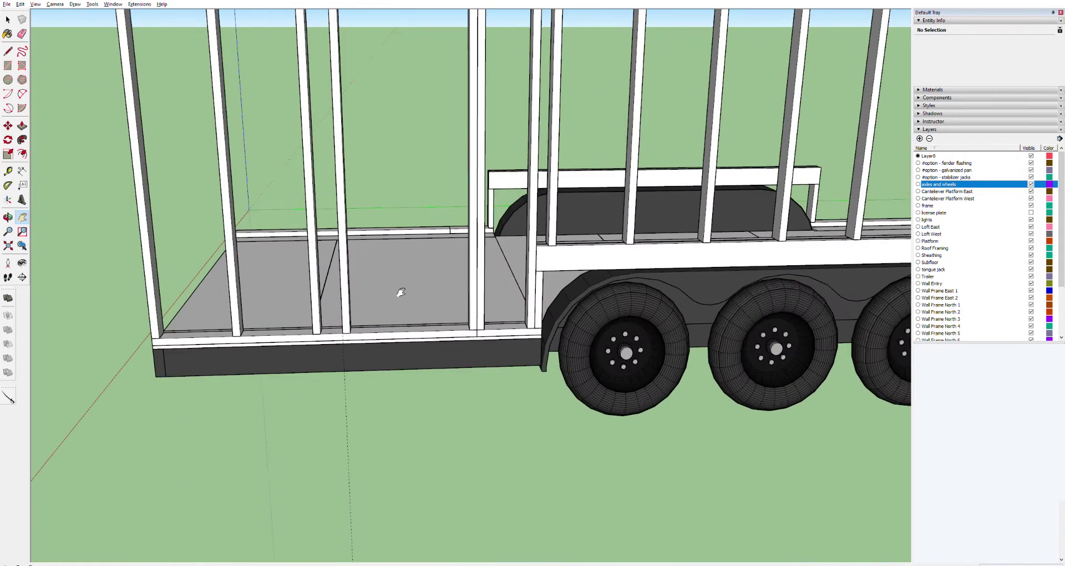
{"action": "key", "text": "space"}
{"action": "left_click", "coordinate": [490, 330]}
{"action": "left_click", "coordinate": [490, 330]}
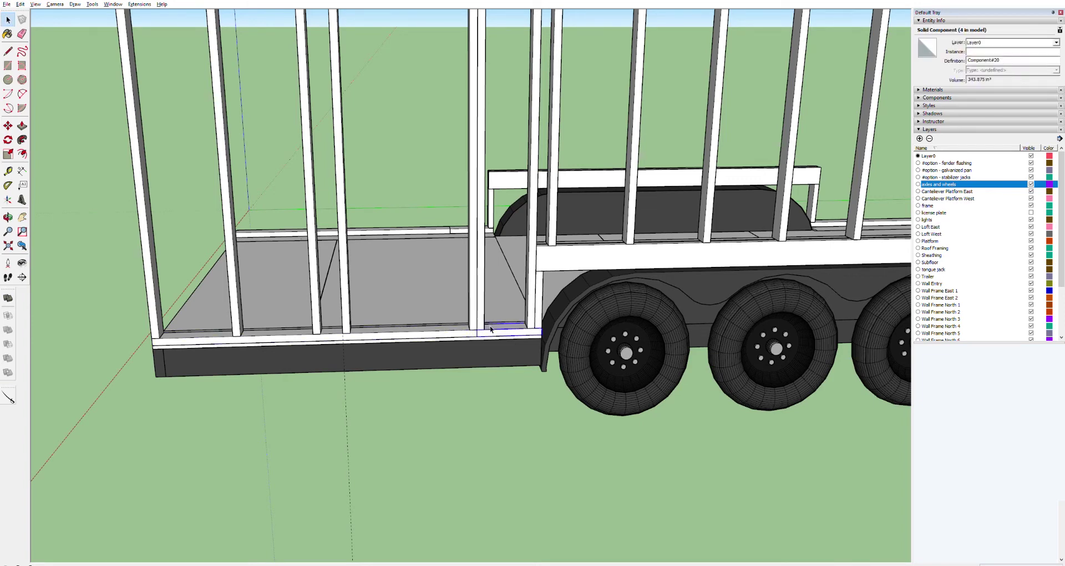
{"action": "key", "text": "Escape"}
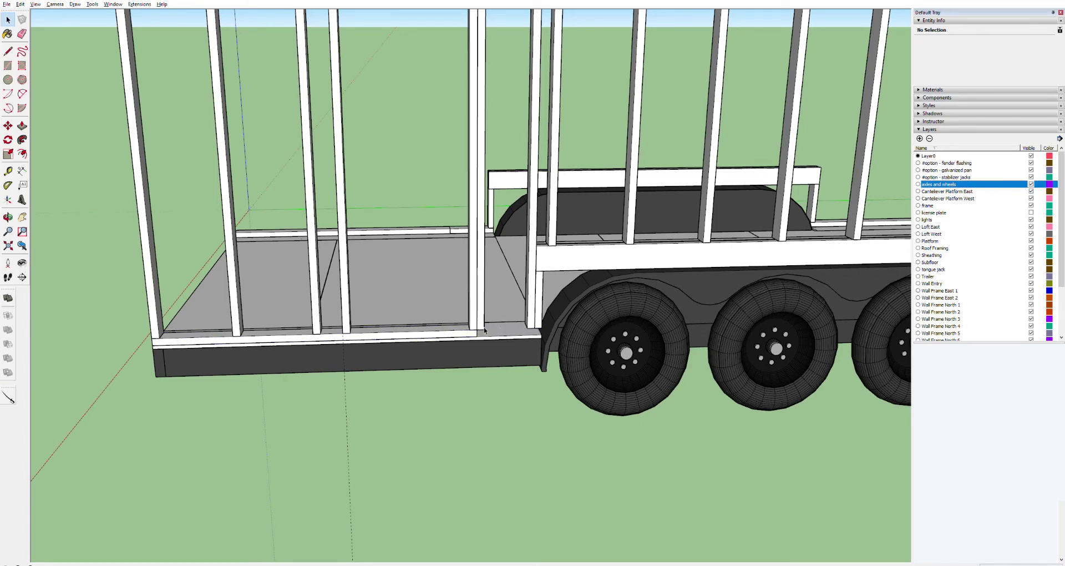
{"action": "key", "text": "o"}
{"action": "left_click_drag", "start_coordinate": [498, 330], "coordinate": [377, 320]}
{"action": "scroll", "coordinate": [409, 327], "scroll_direction": "up", "scroll_amount": 2}
{"action": "scroll", "coordinate": [409, 328], "scroll_direction": "up", "scroll_amount": 4}
Push/Pull the short plate's end face to extend it along the trailer to the fender stud.
{"action": "key", "text": "space"}
{"action": "double_click", "coordinate": [347, 301]}
{"action": "key", "text": "p"}
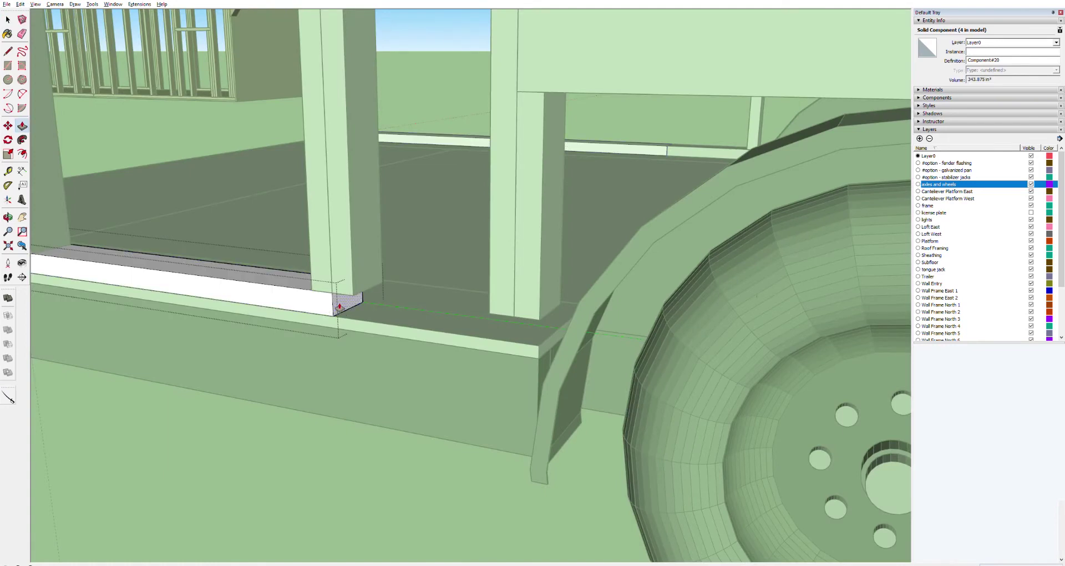
{"action": "left_click_drag", "start_coordinate": [339, 292], "coordinate": [545, 343]}
{"action": "key", "text": "space"}
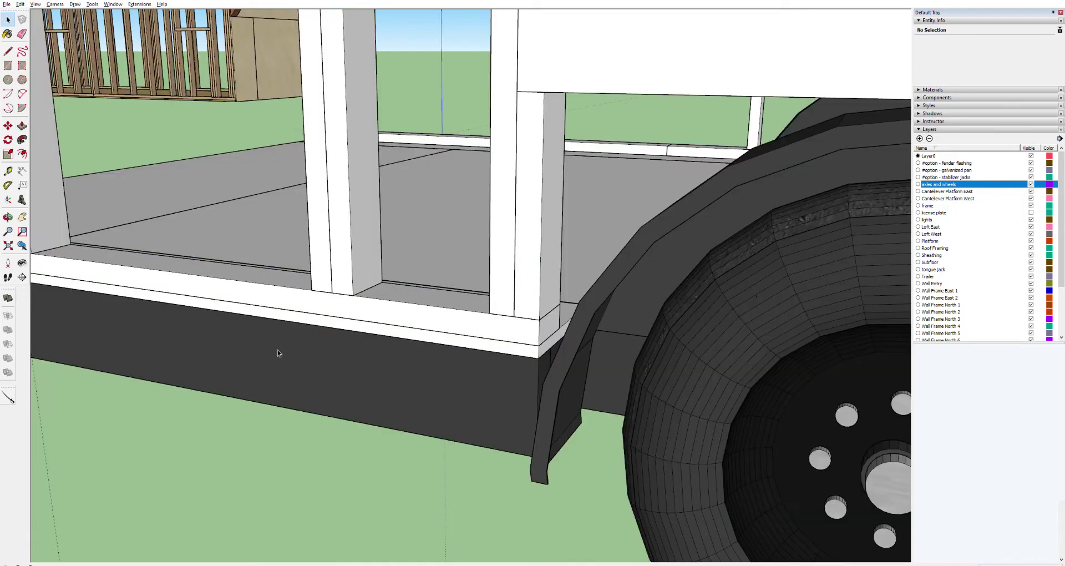
{"action": "key", "text": "h"}
{"action": "left_click_drag", "start_coordinate": [298, 357], "coordinate": [549, 302]}
{"action": "scroll", "coordinate": [535, 281], "scroll_direction": "down", "scroll_amount": 8}
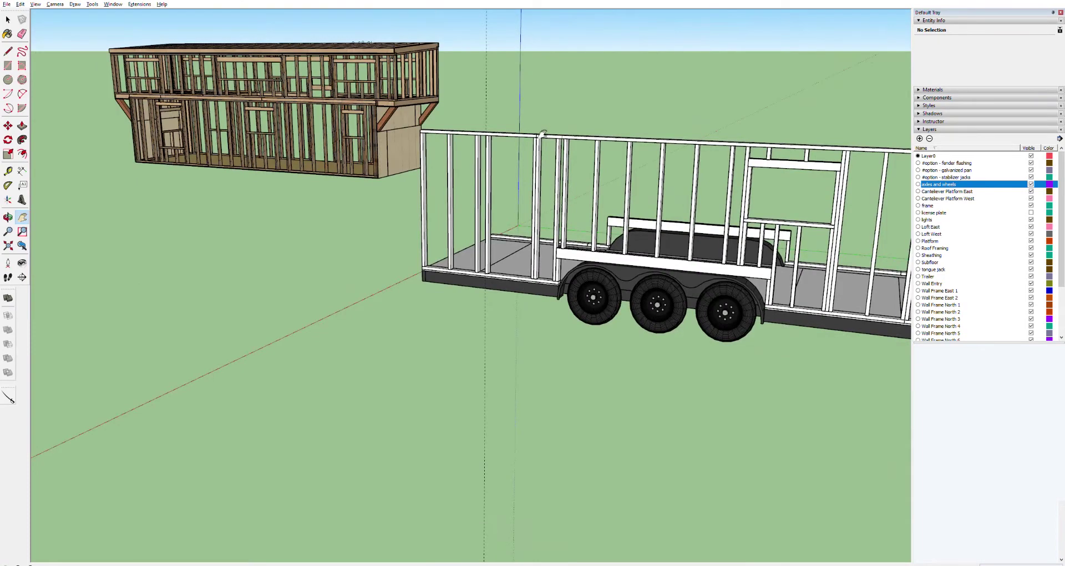
Delete the top wall plate and select the remaining top plate piece.
{"action": "scroll", "coordinate": [543, 133], "scroll_direction": "up", "scroll_amount": 6}
{"action": "key", "text": "space"}
{"action": "left_click", "coordinate": [493, 135]}
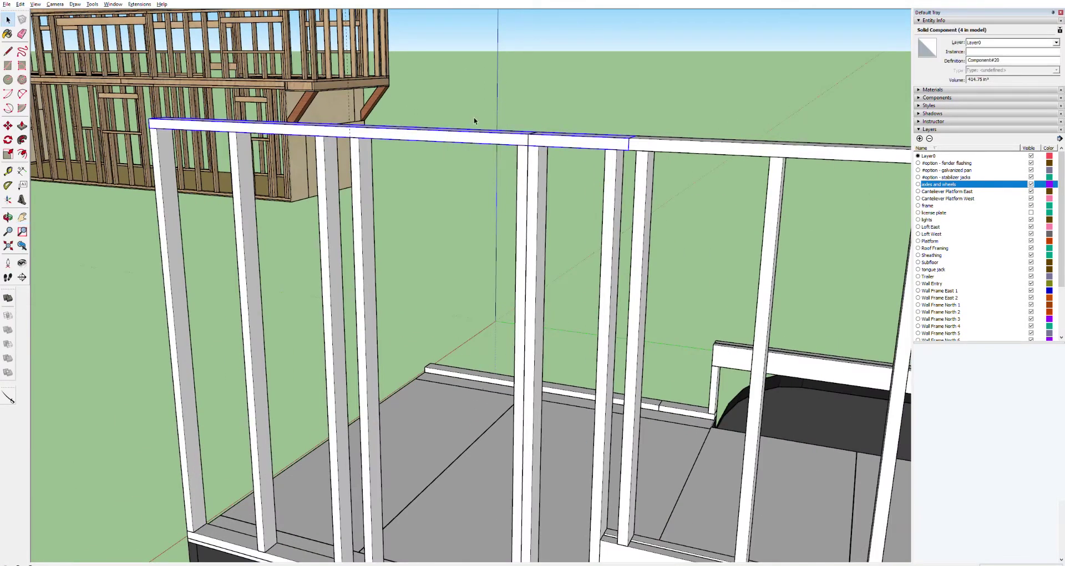
{"action": "key", "text": "Delete"}
{"action": "left_click", "coordinate": [559, 131]}
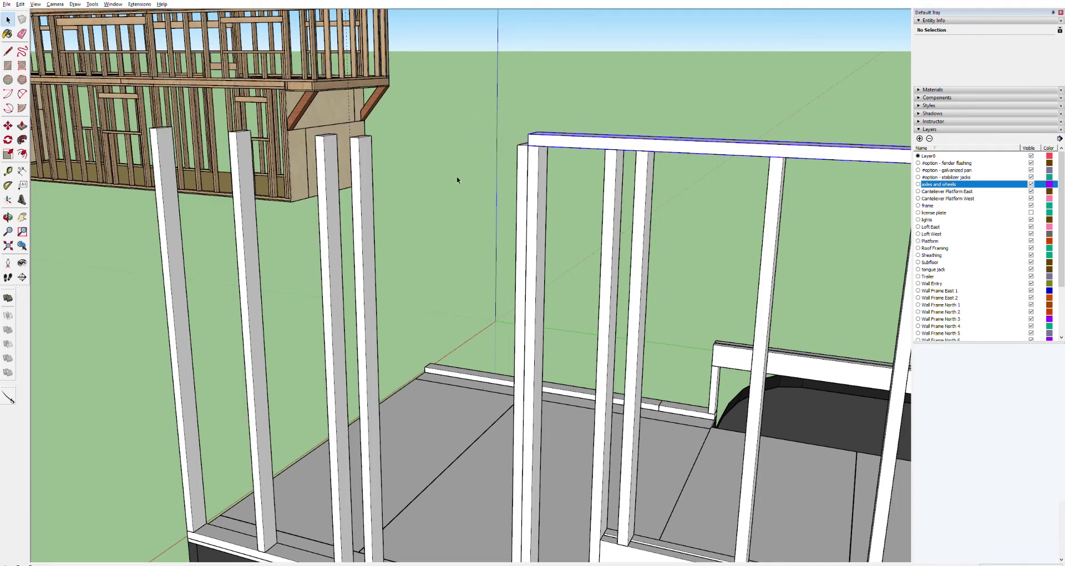
{"action": "middle_click_drag", "start_coordinate": [452, 205], "coordinate": [794, 118]}
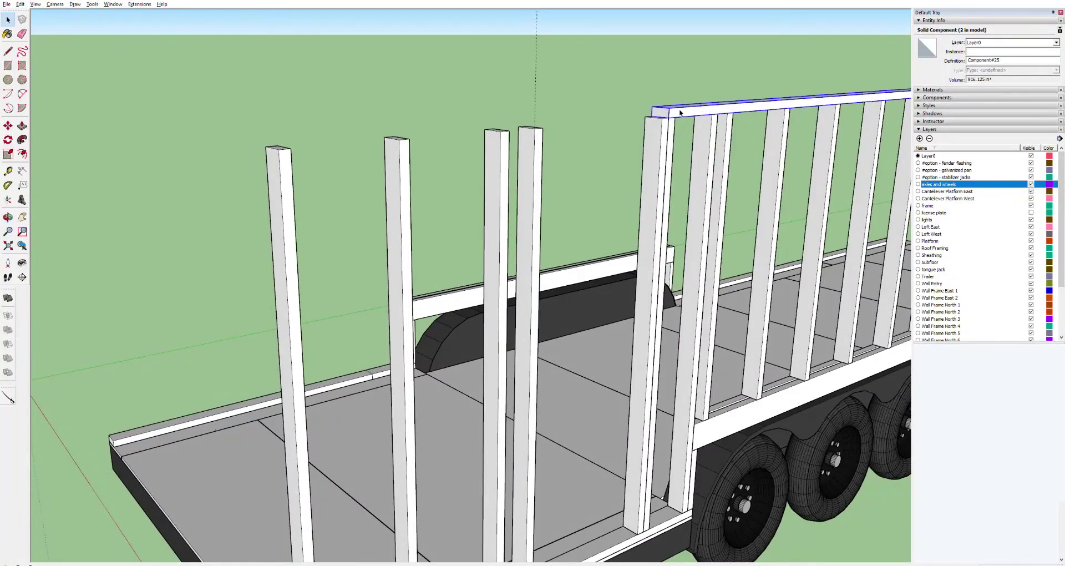
Push/Pull the top rail forward to the front corner post, then exit the component.
{"action": "double_click", "coordinate": [667, 109]}
{"action": "triple_click", "coordinate": [667, 109]}
{"action": "key", "text": "p"}
{"action": "left_click_drag", "start_coordinate": [672, 109], "coordinate": [306, 160]}
{"action": "scroll", "coordinate": [577, 238], "scroll_direction": "down", "scroll_amount": 5}
{"action": "key", "text": "space"}
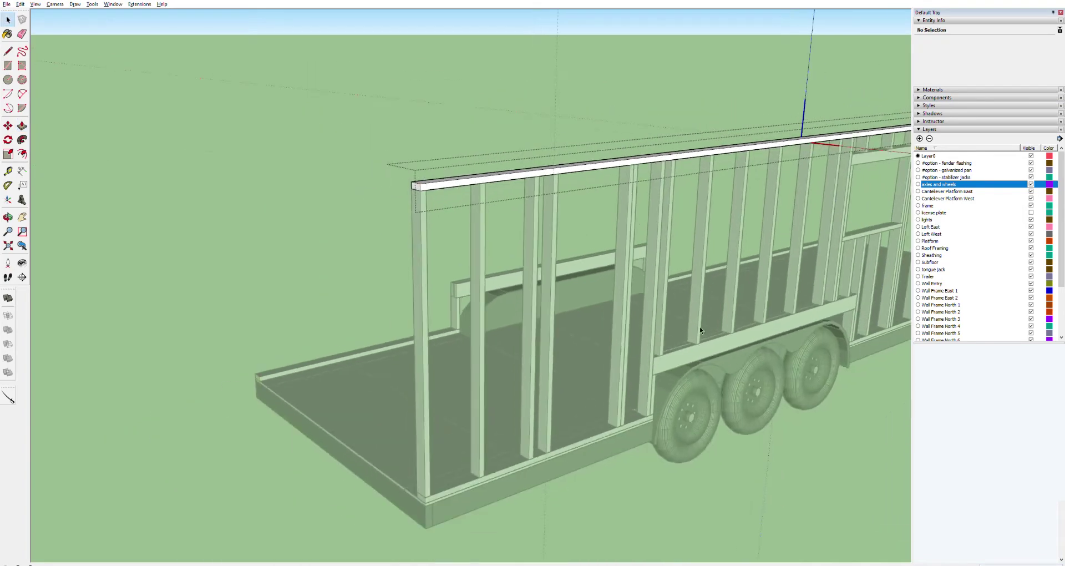
{"action": "key", "text": "Escape"}
{"action": "key", "text": "h"}
{"action": "left_click_drag", "start_coordinate": [551, 304], "coordinate": [370, 302]}
Orbit and pan to bring the reference house framing into close view.
{"action": "key", "text": "o"}
{"action": "left_click_drag", "start_coordinate": [452, 299], "coordinate": [264, 281]}
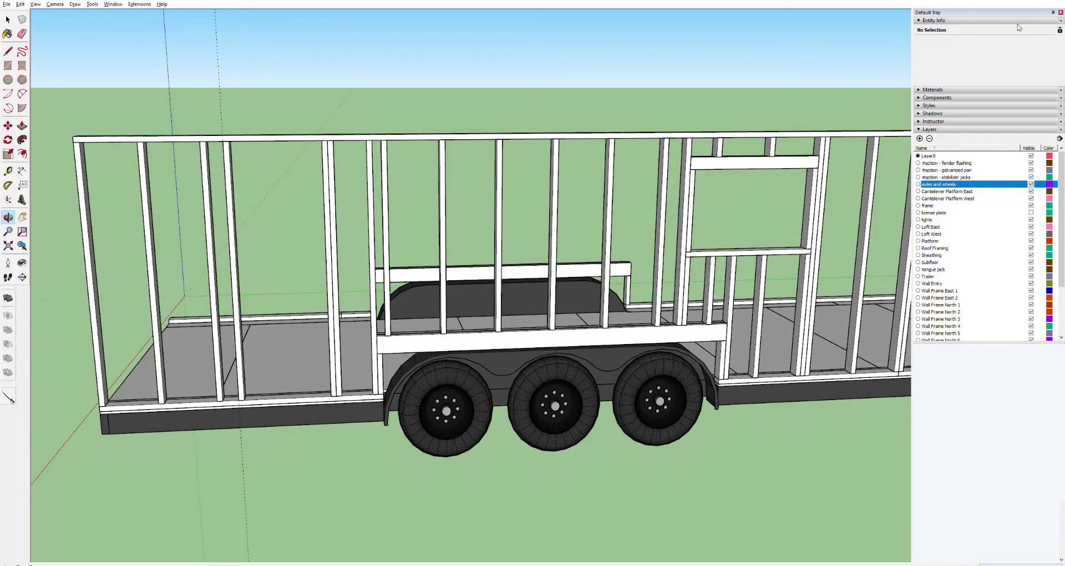
{"action": "key", "text": "h"}
{"action": "left_click_drag", "start_coordinate": [153, 251], "coordinate": [288, 276]}
{"action": "left_click_drag", "start_coordinate": [198, 235], "coordinate": [388, 201]}
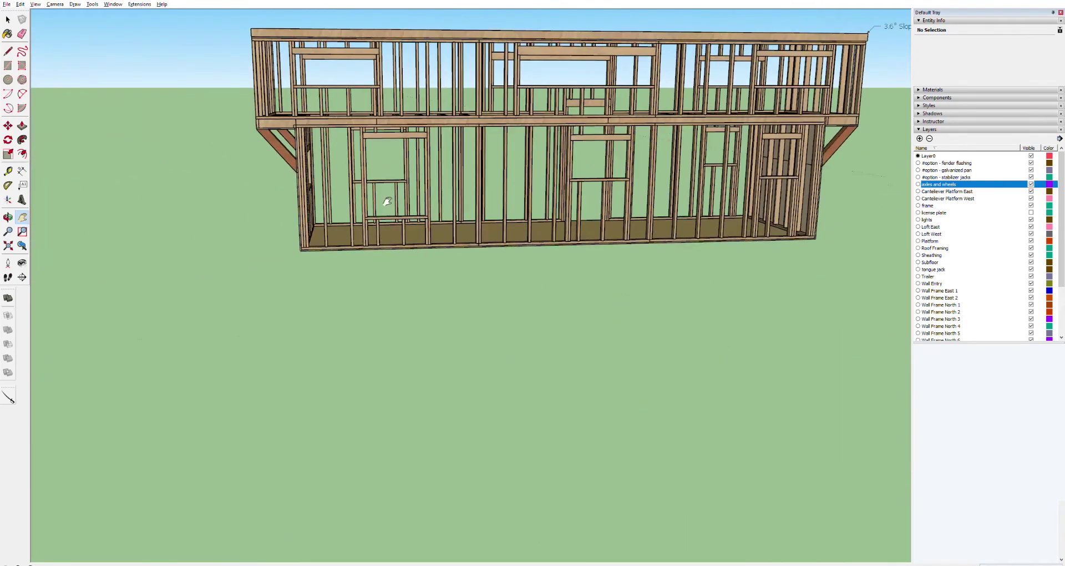
{"action": "scroll", "coordinate": [387, 201], "scroll_direction": "up", "scroll_amount": 5}
{"action": "scroll", "coordinate": [362, 214], "scroll_direction": "up", "scroll_amount": 4}
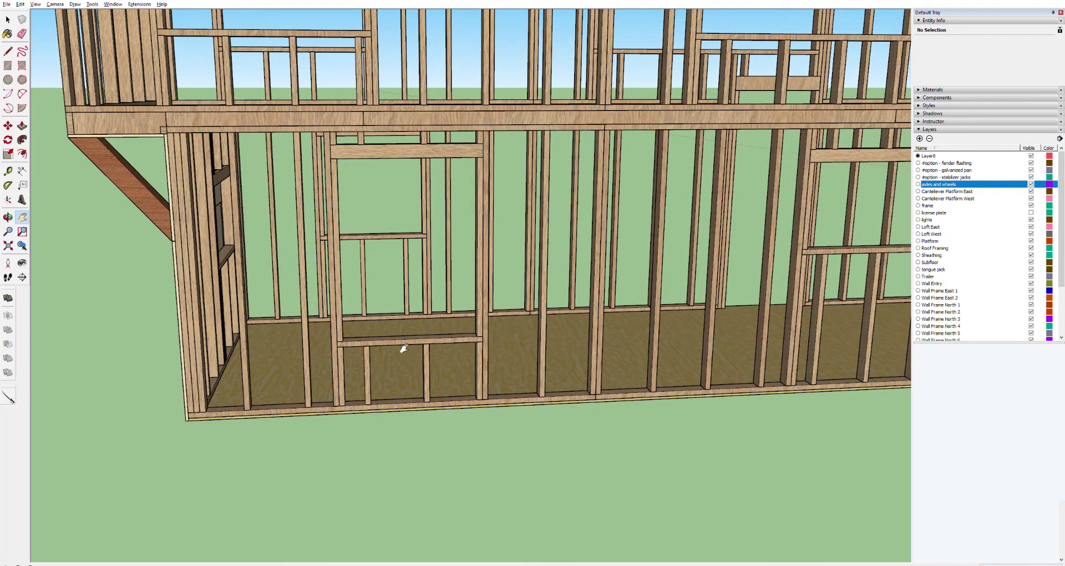
Measure down from the bottom of the reference window header, then pan back to the trailer.
{"action": "key", "text": "t"}
{"action": "scroll", "coordinate": [438, 342], "scroll_direction": "up", "scroll_amount": 5}
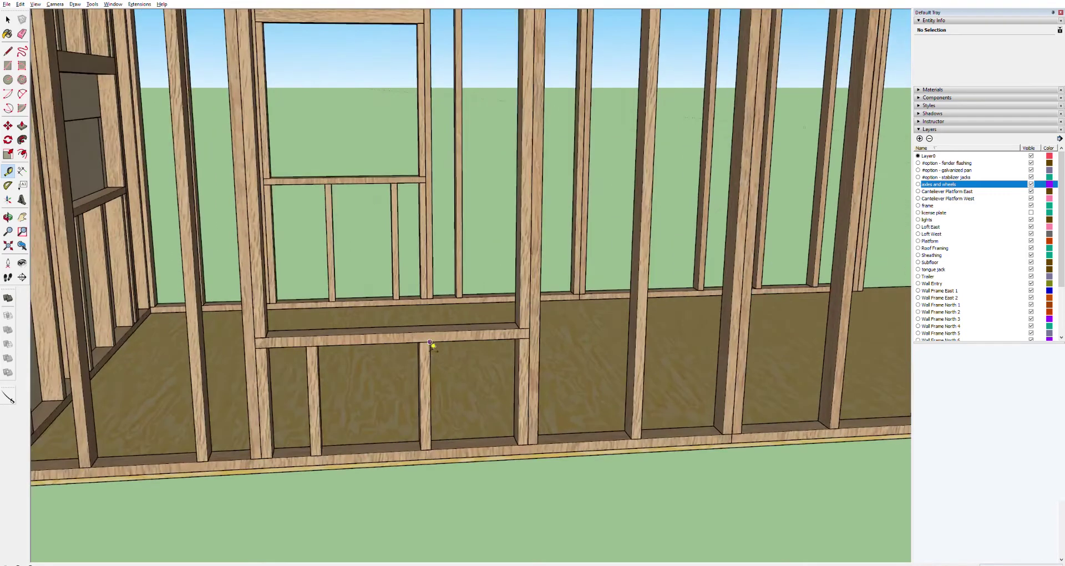
{"action": "left_click", "coordinate": [432, 332]}
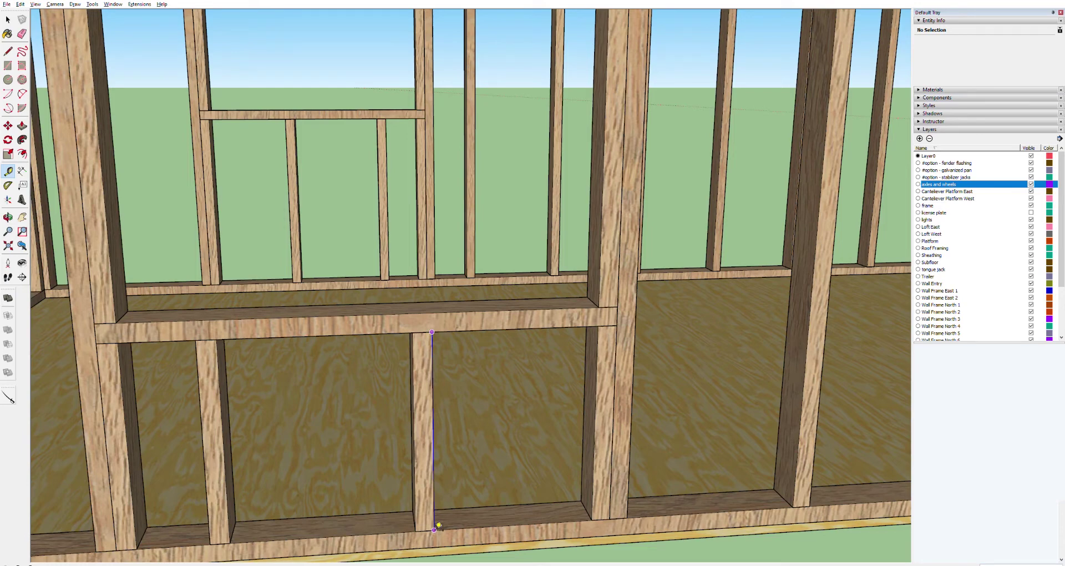
{"action": "scroll", "coordinate": [577, 440], "scroll_direction": "down", "scroll_amount": 10}
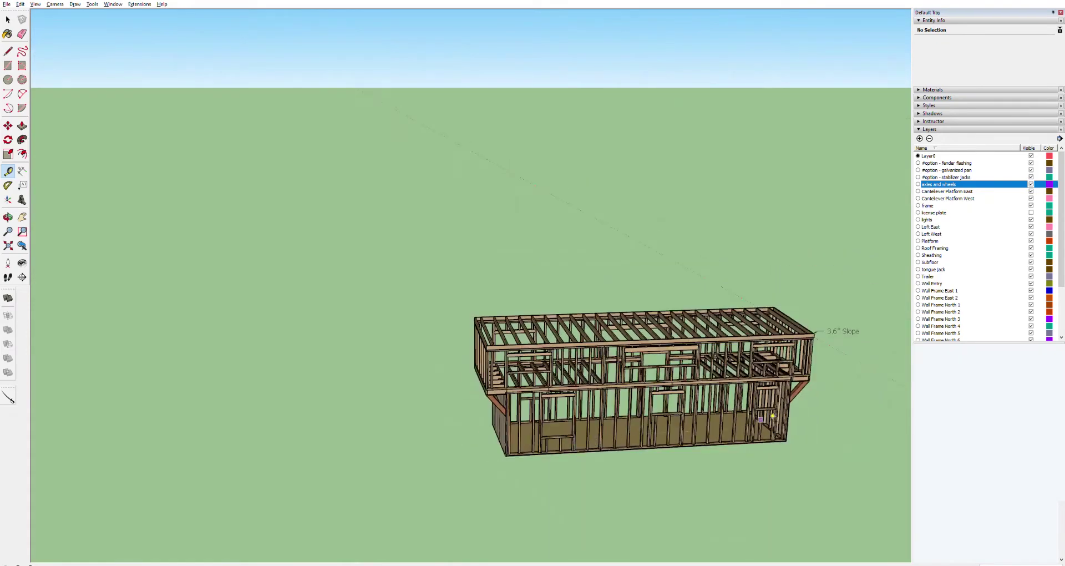
{"action": "key", "text": "h"}
{"action": "left_click_drag", "start_coordinate": [876, 428], "coordinate": [378, 221]}
{"action": "left_click_drag", "start_coordinate": [741, 325], "coordinate": [550, 259]}
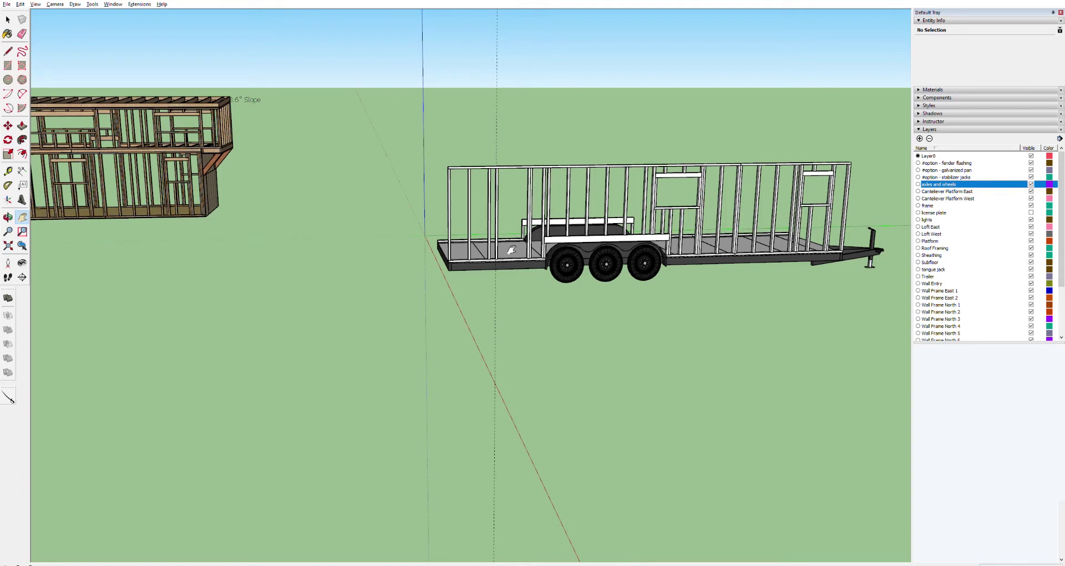
{"action": "scroll", "coordinate": [512, 250], "scroll_direction": "up", "scroll_amount": 4}
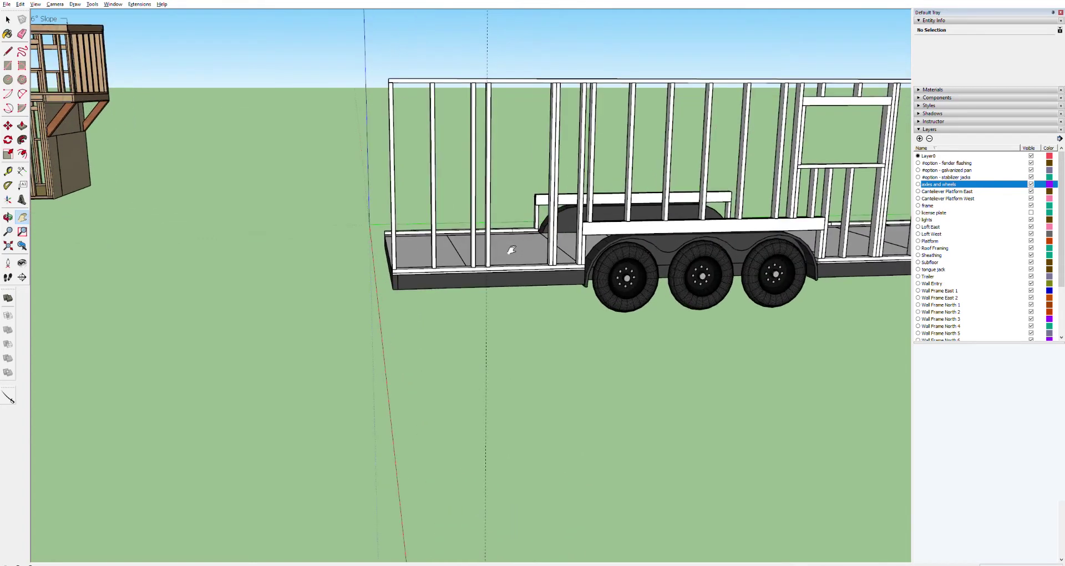
{"action": "scroll", "coordinate": [512, 249], "scroll_direction": "down", "scroll_amount": 3}
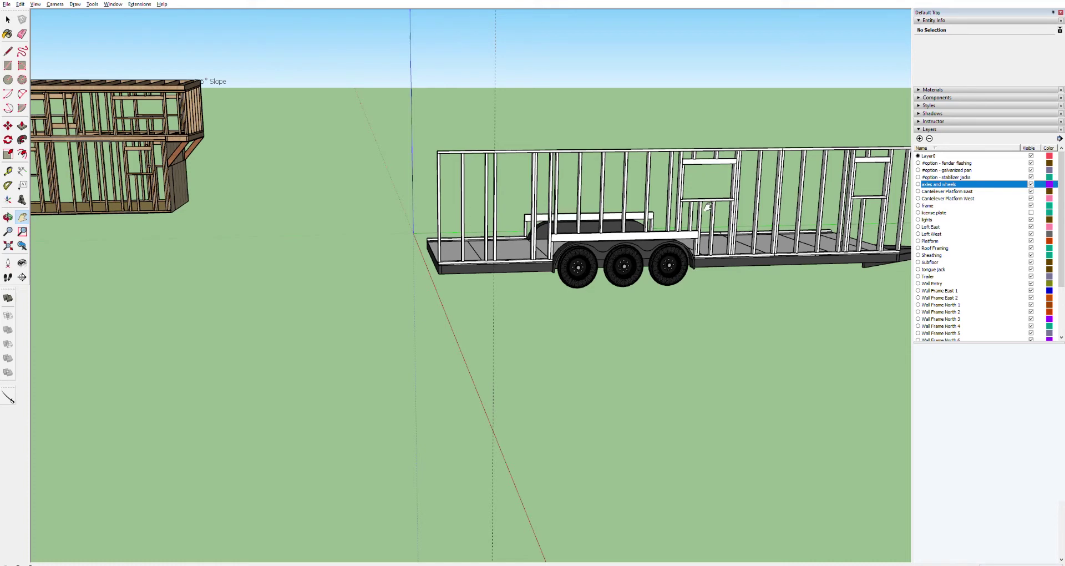
{"action": "scroll", "coordinate": [896, 219], "scroll_direction": "up", "scroll_amount": 5}
Select the header, crosspiece and studs of the far framed opening.
{"action": "key", "text": "space"}
{"action": "left_click", "coordinate": [859, 65]}
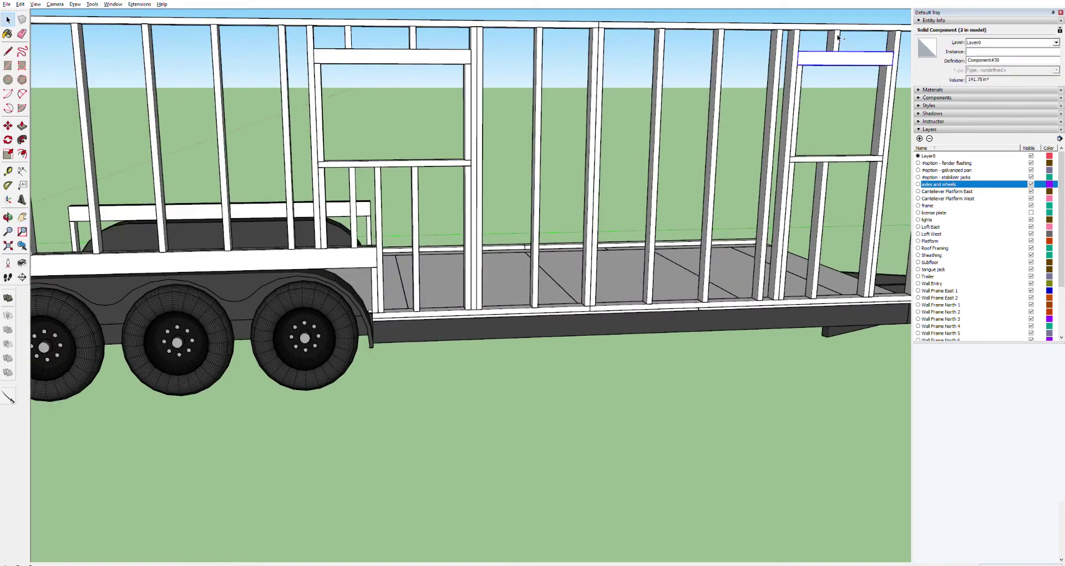
{"action": "left_click", "coordinate": [900, 51], "text": "ctrl"}
{"action": "left_click", "coordinate": [883, 101], "text": "ctrl"}
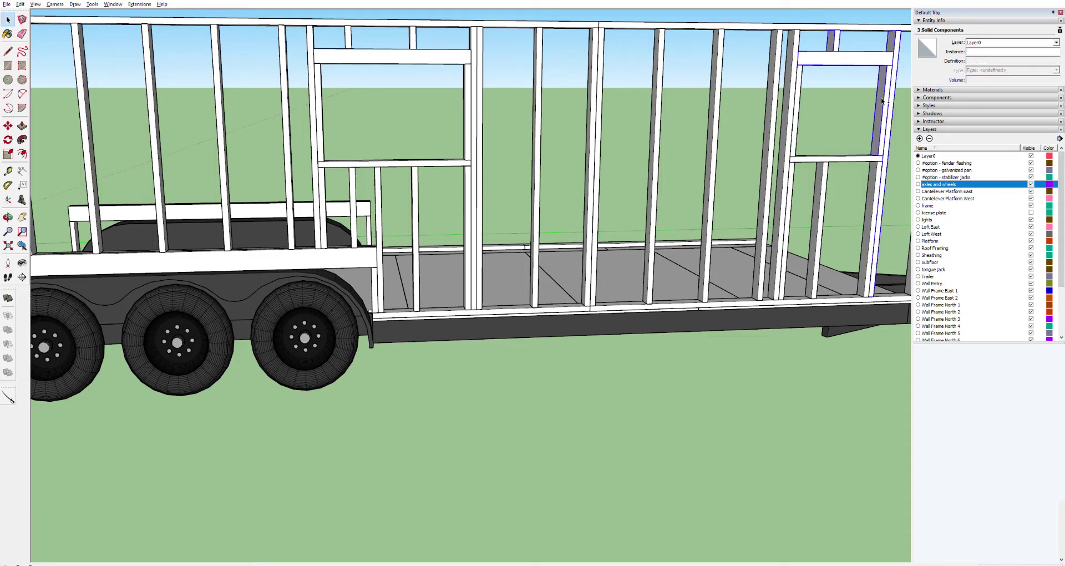
{"action": "left_click", "coordinate": [866, 157], "text": "ctrl"}
{"action": "left_click", "coordinate": [827, 178], "text": "ctrl"}
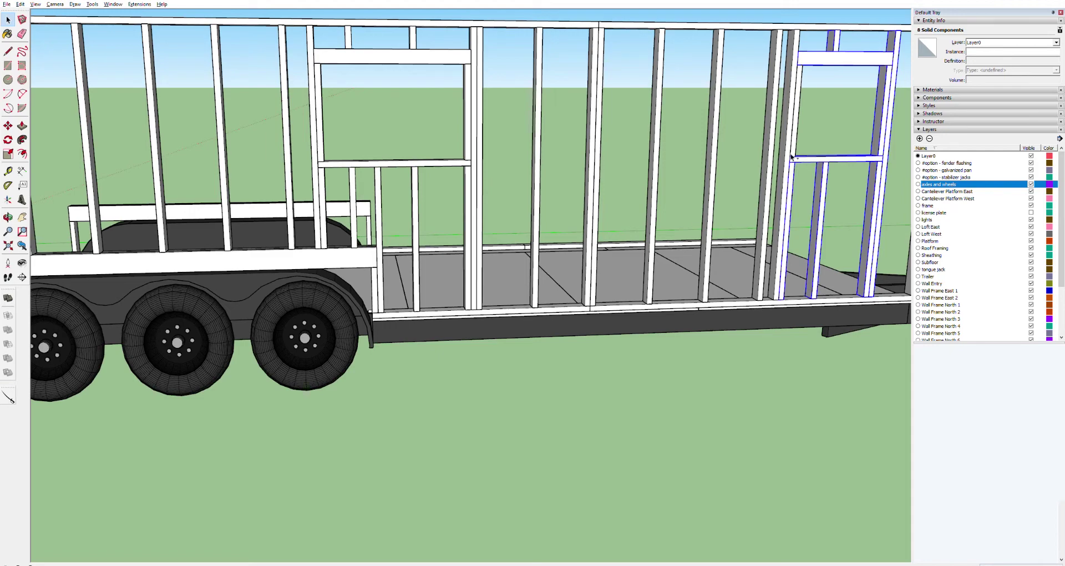
{"action": "left_click", "coordinate": [790, 154], "text": "ctrl"}
{"action": "left_click", "coordinate": [871, 85], "text": "ctrl"}
Delete the two studs at the trailer's left end.
{"action": "middle_click_drag", "start_coordinate": [872, 84], "coordinate": [837, 26]}
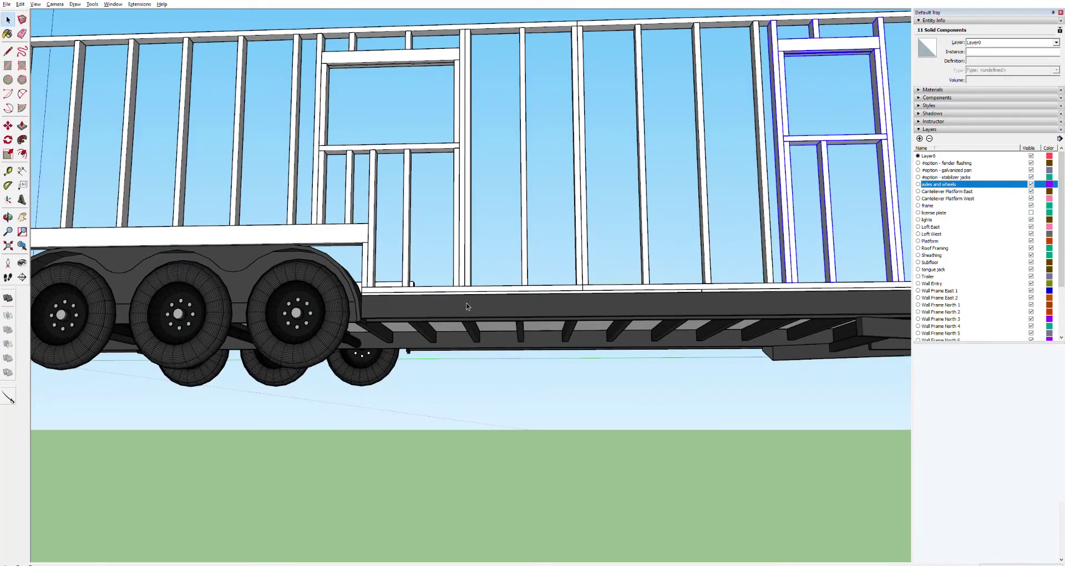
{"action": "middle_click_drag", "start_coordinate": [312, 302], "coordinate": [387, 443]}
{"action": "middle_click_drag", "start_coordinate": [322, 337], "coordinate": [448, 336], "text": "shift"}
{"action": "key", "text": "space"}
{"action": "left_click", "coordinate": [299, 311]}
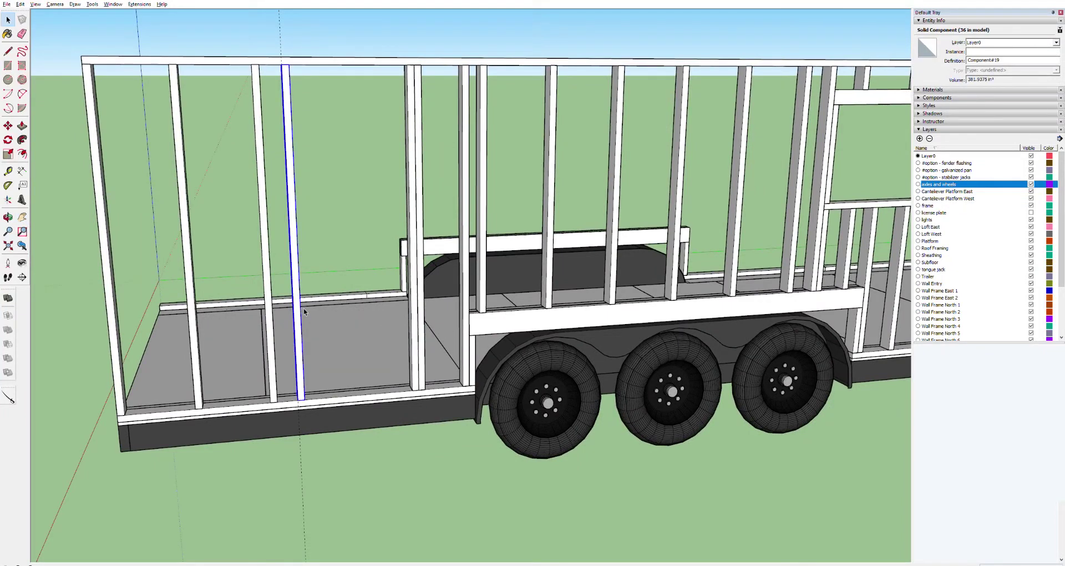
{"action": "key", "text": "Delete"}
{"action": "left_click", "coordinate": [271, 309]}
{"action": "key", "text": "Delete"}
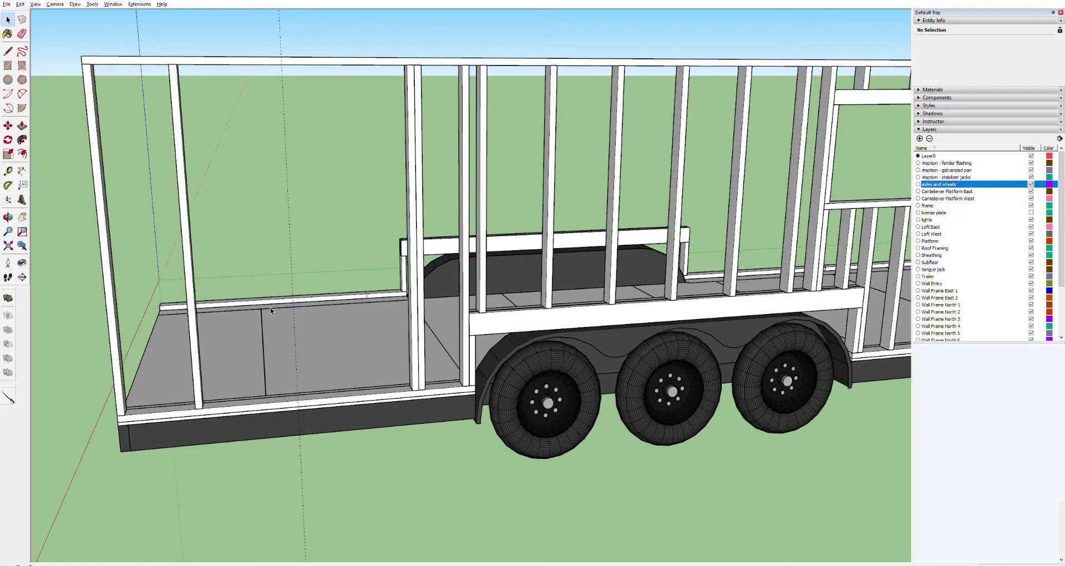
Paste the copied opening framing where the deleted studs stood and select its middle crosspiece.
{"action": "key", "text": "ctrl+v"}
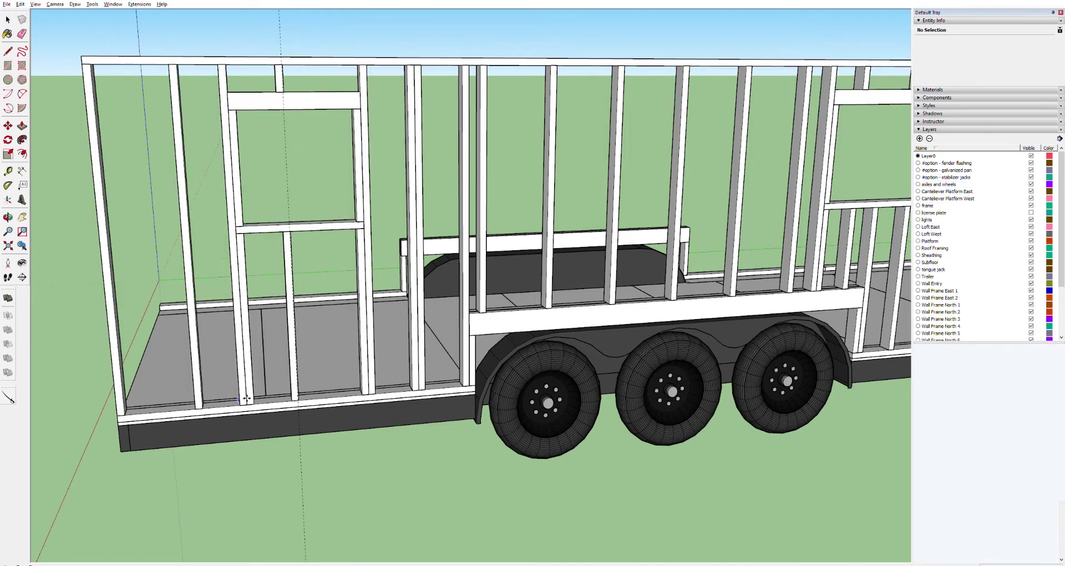
{"action": "left_click", "coordinate": [247, 398]}
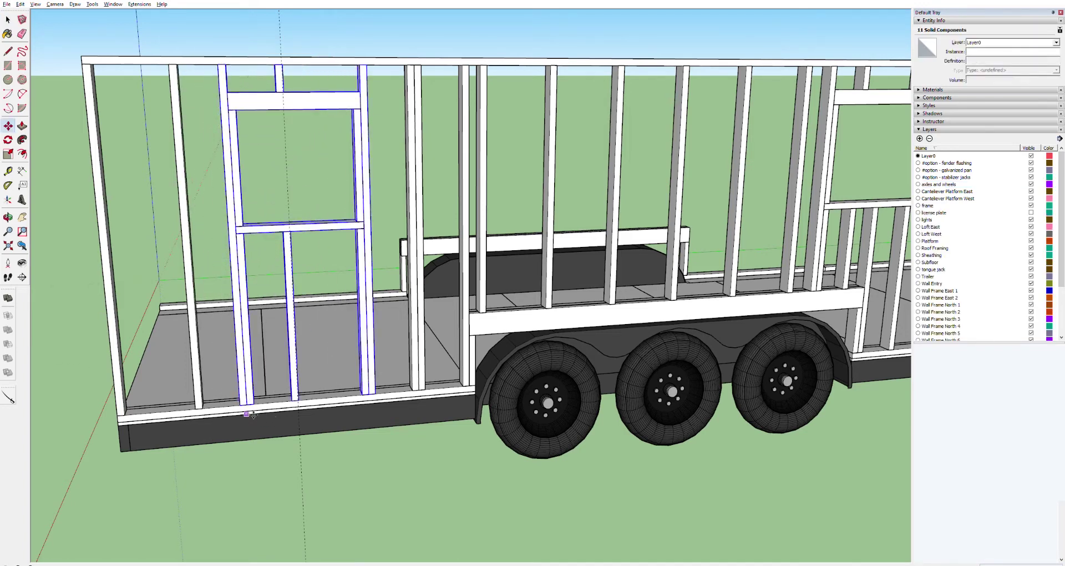
{"action": "scroll", "coordinate": [253, 416], "scroll_direction": "up", "scroll_amount": 10}
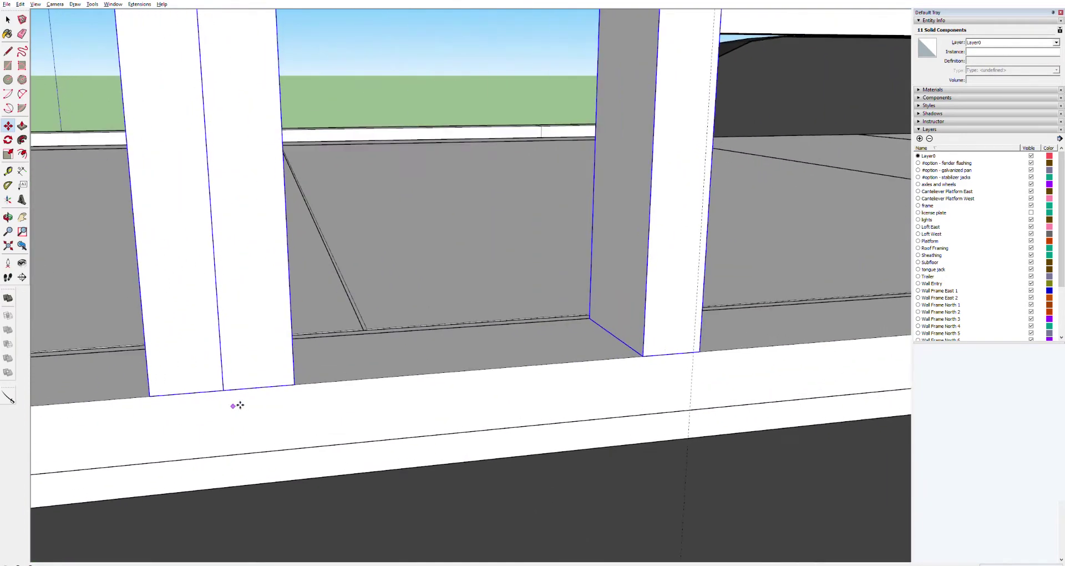
{"action": "middle_click_drag", "start_coordinate": [217, 400], "coordinate": [366, 406]}
{"action": "scroll", "coordinate": [366, 406], "scroll_direction": "down", "scroll_amount": 10}
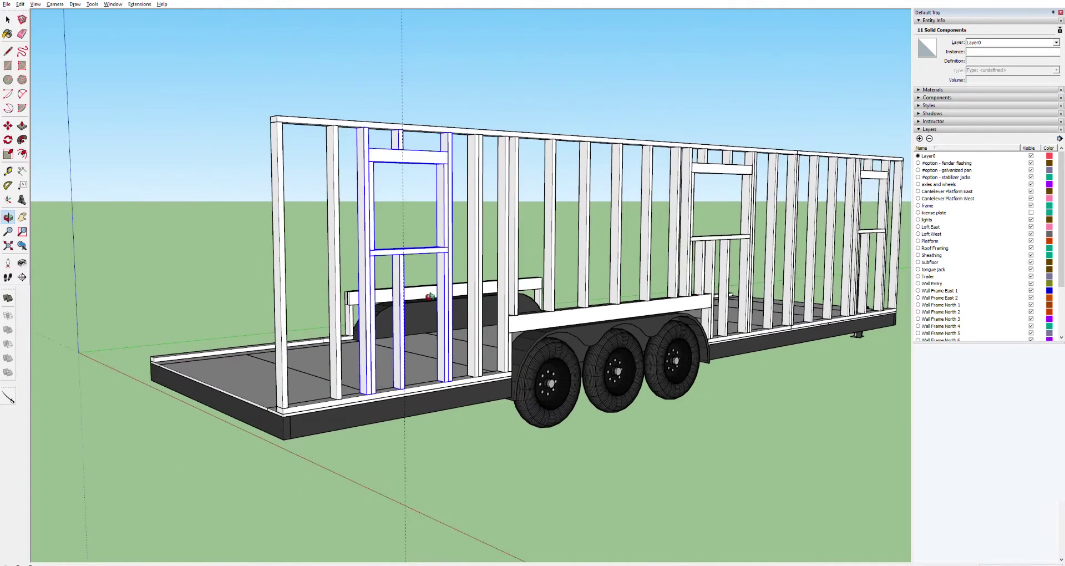
{"action": "key", "text": "space"}
{"action": "left_click", "coordinate": [424, 249]}
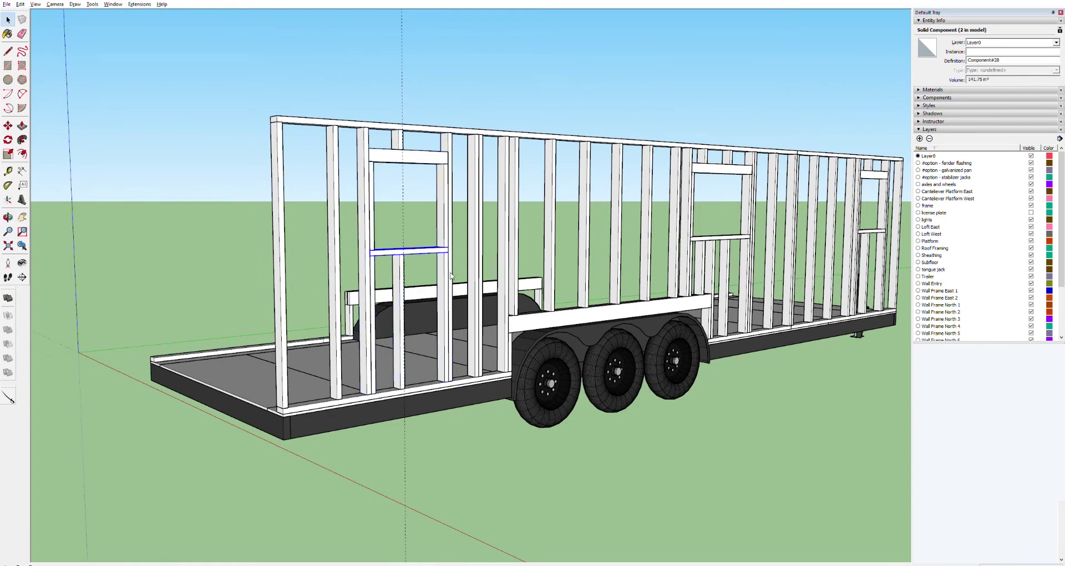
Delete the middle crosspiece in the left wall opening.
{"action": "key", "text": "Delete"}
{"action": "scroll", "coordinate": [407, 255], "scroll_direction": "up", "scroll_amount": 4}
{"action": "scroll", "coordinate": [407, 254], "scroll_direction": "up", "scroll_amount": 3}
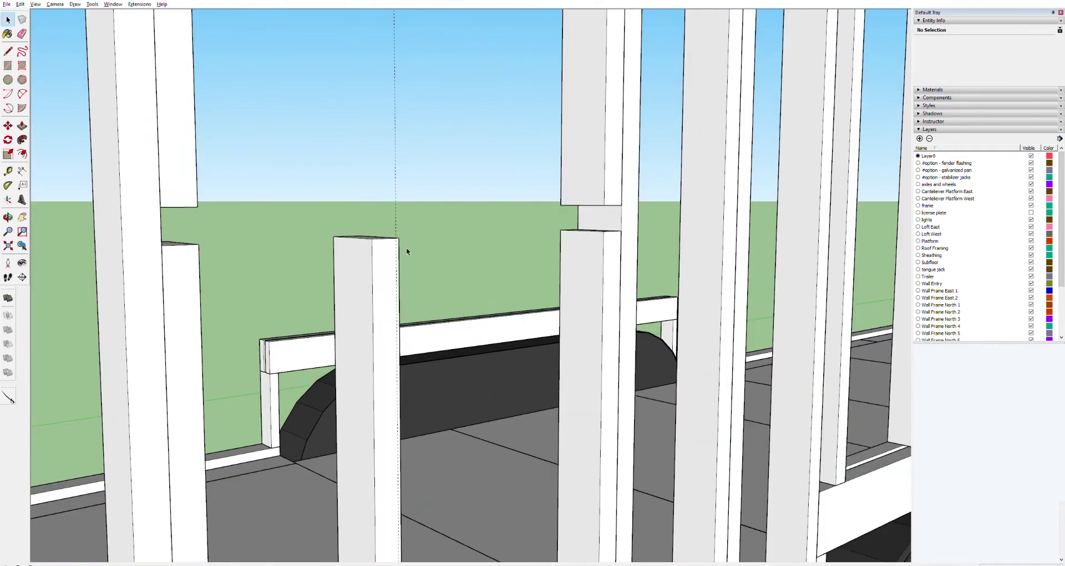
{"action": "key", "text": "o"}
{"action": "left_click_drag", "start_coordinate": [383, 271], "coordinate": [183, 306]}
Try raising a short stud's top face inside its component, then cancel and close editing.
{"action": "key", "text": "space"}
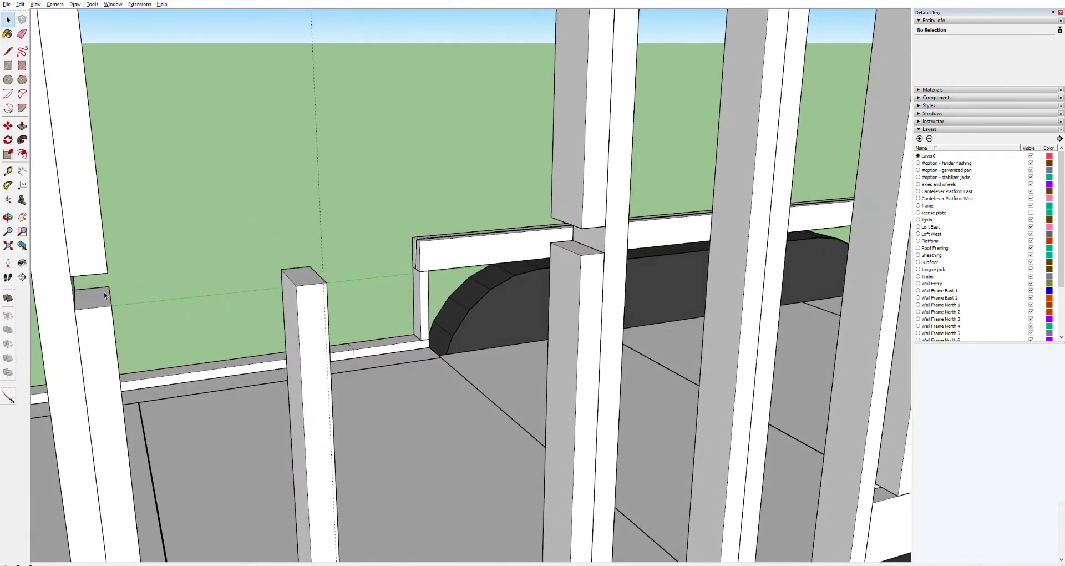
{"action": "left_click", "coordinate": [318, 298], "text": "shift"}
{"action": "left_click", "coordinate": [581, 272], "text": "shift"}
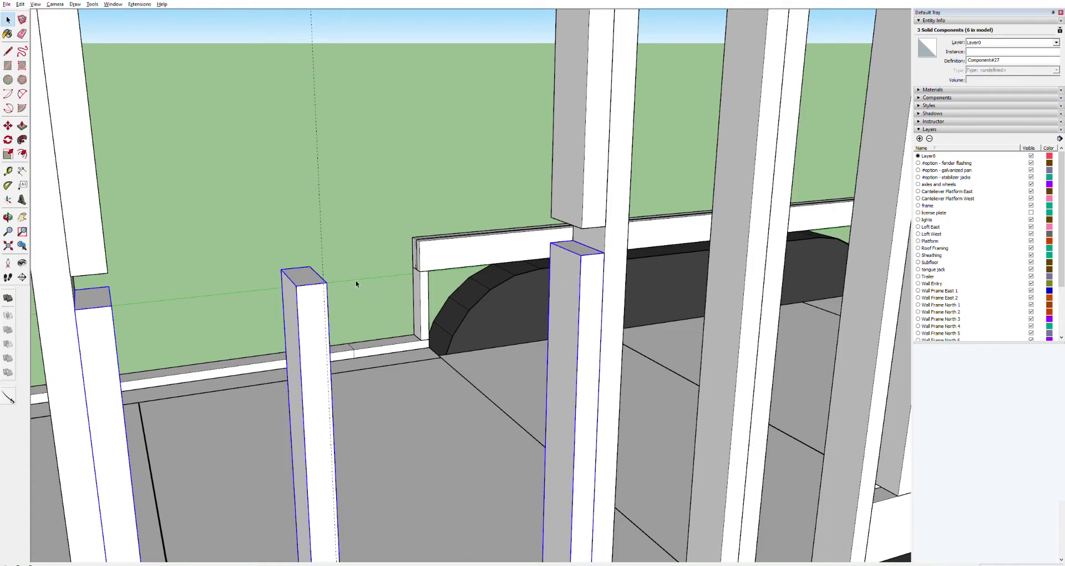
{"action": "double_click", "coordinate": [304, 274]}
{"action": "left_click", "coordinate": [306, 279]}
{"action": "key", "text": "p"}
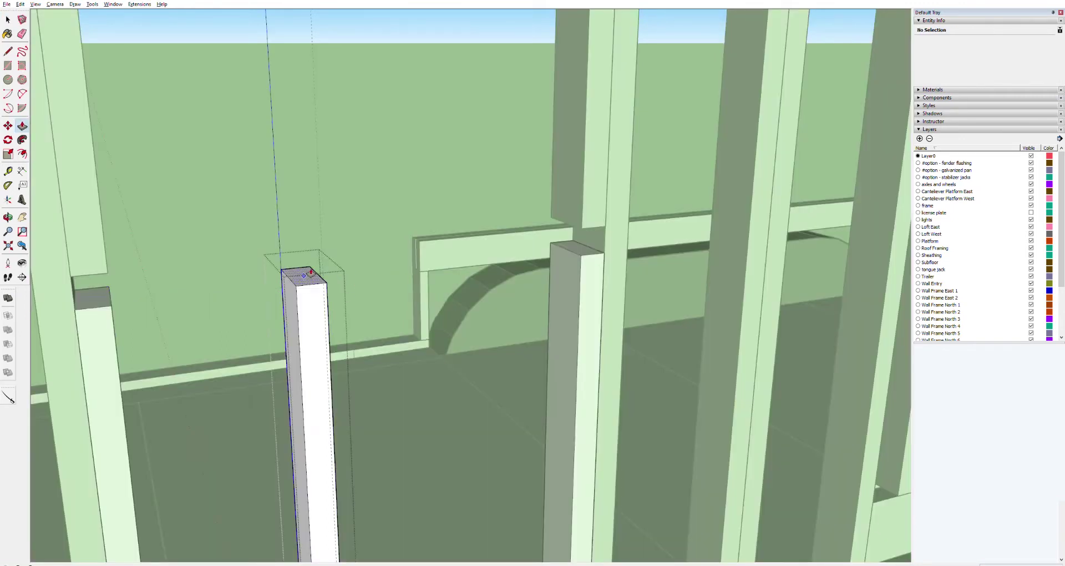
{"action": "left_click", "coordinate": [311, 289]}
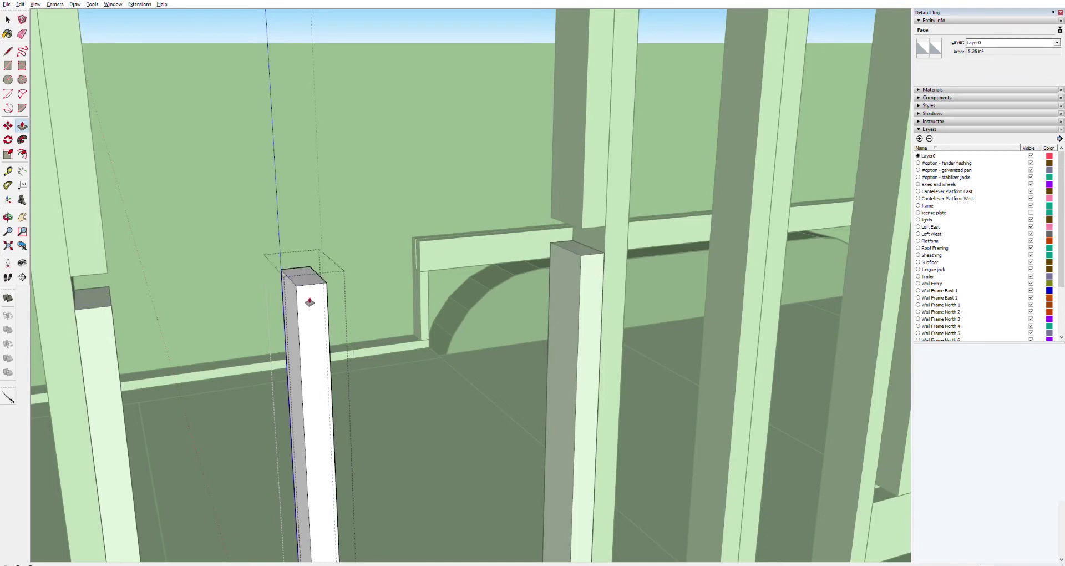
{"action": "key", "text": "space"}
{"action": "left_click", "coordinate": [179, 334]}
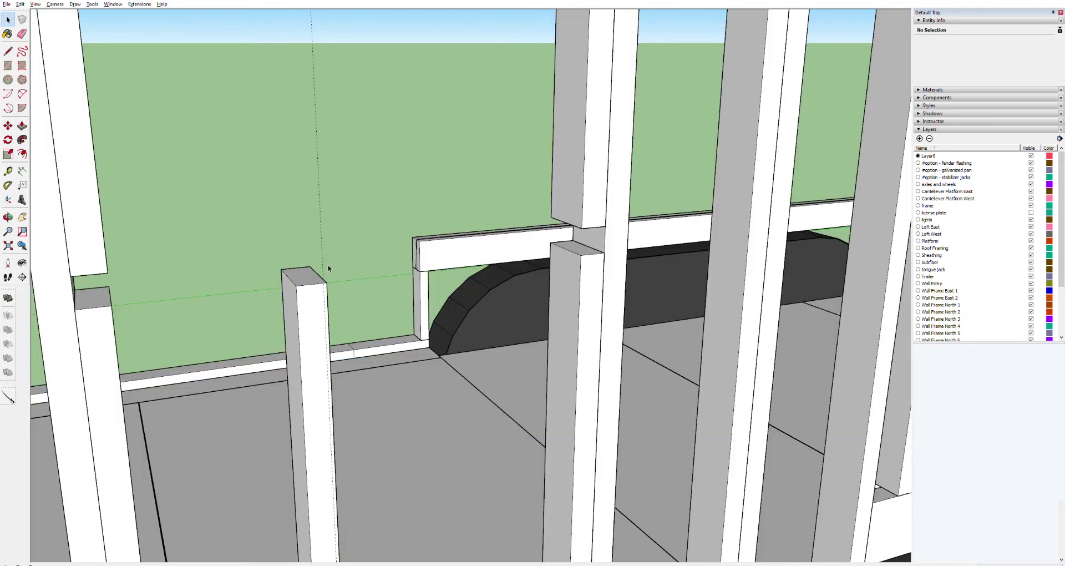
From a more frontal view, select the three studs standing inside the left opening.
{"action": "scroll", "coordinate": [574, 250], "scroll_direction": "down", "scroll_amount": 10}
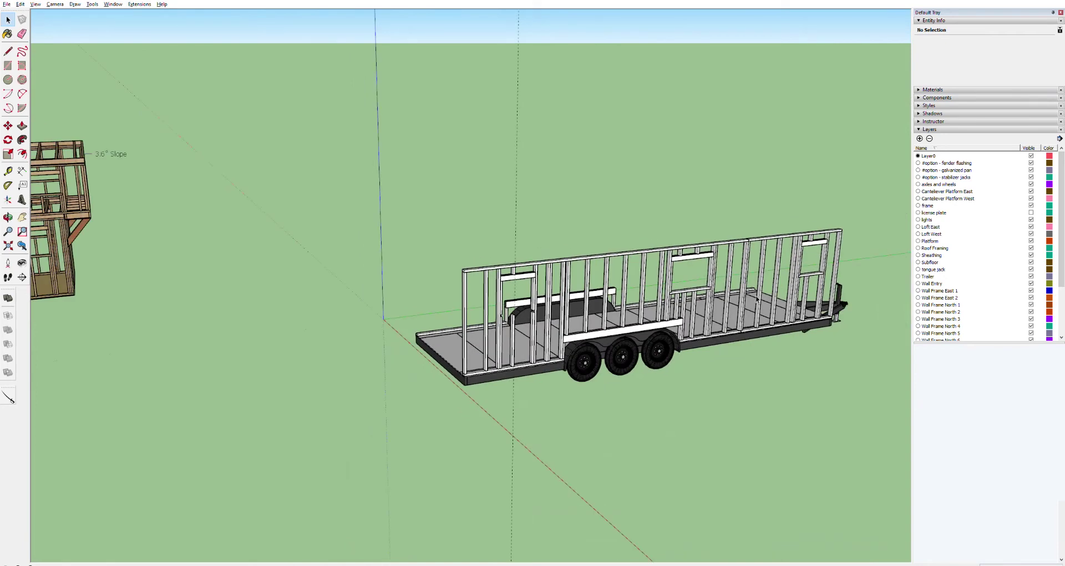
{"action": "scroll", "coordinate": [531, 330], "scroll_direction": "up", "scroll_amount": 4}
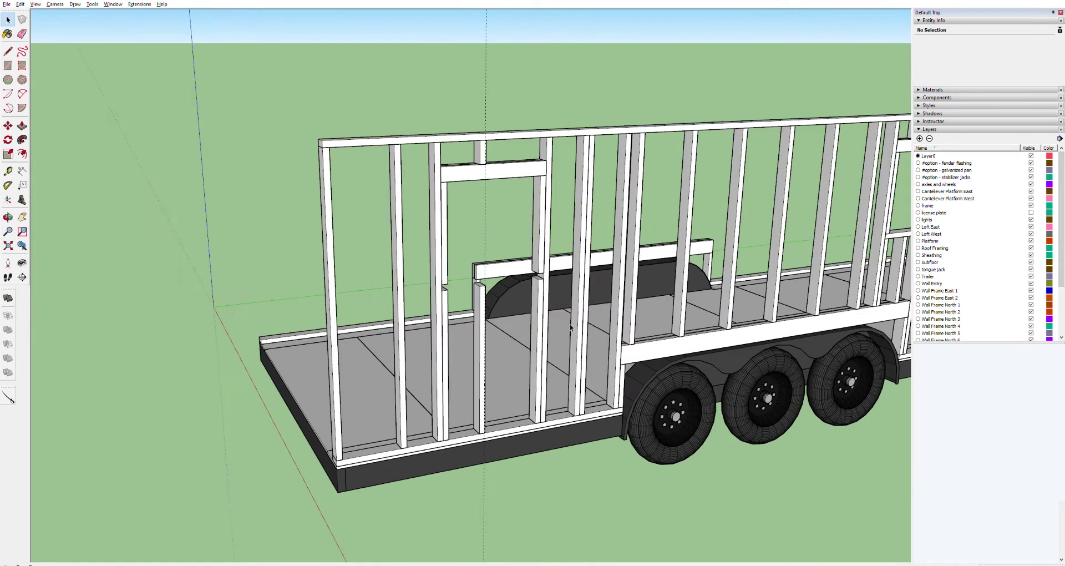
{"action": "scroll", "coordinate": [555, 330], "scroll_direction": "down", "scroll_amount": 5}
{"action": "scroll", "coordinate": [554, 330], "scroll_direction": "up", "scroll_amount": 3}
{"action": "scroll", "coordinate": [895, 267], "scroll_direction": "down", "scroll_amount": 2}
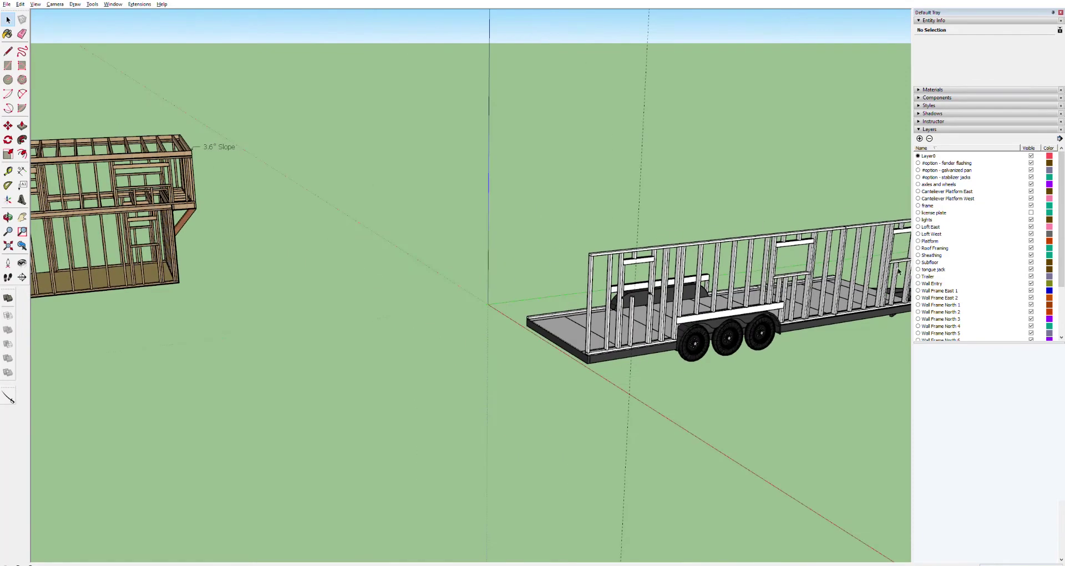
{"action": "key", "text": "o"}
{"action": "left_click_drag", "start_coordinate": [881, 276], "coordinate": [769, 280]}
{"action": "key", "text": "h"}
{"action": "left_click_drag", "start_coordinate": [776, 314], "coordinate": [564, 300]}
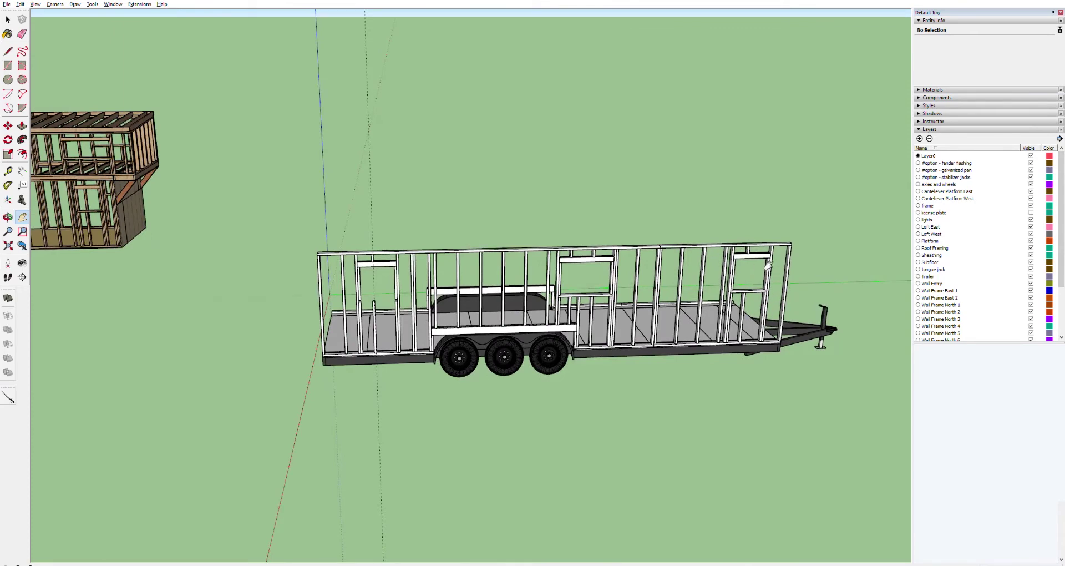
{"action": "scroll", "coordinate": [389, 322], "scroll_direction": "up", "scroll_amount": 5}
{"action": "scroll", "coordinate": [385, 321], "scroll_direction": "up", "scroll_amount": 6}
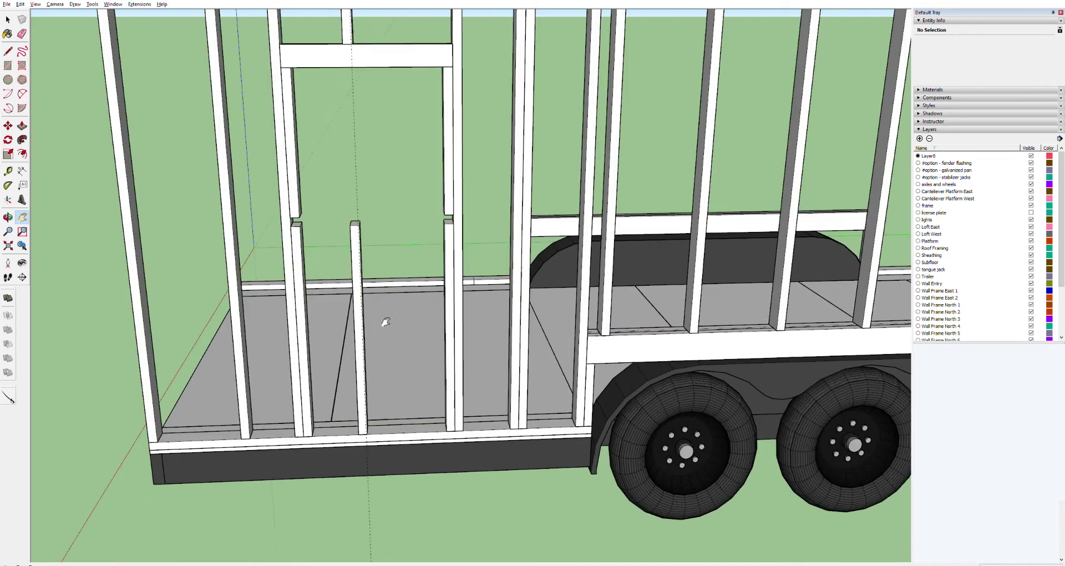
{"action": "key", "text": "space"}
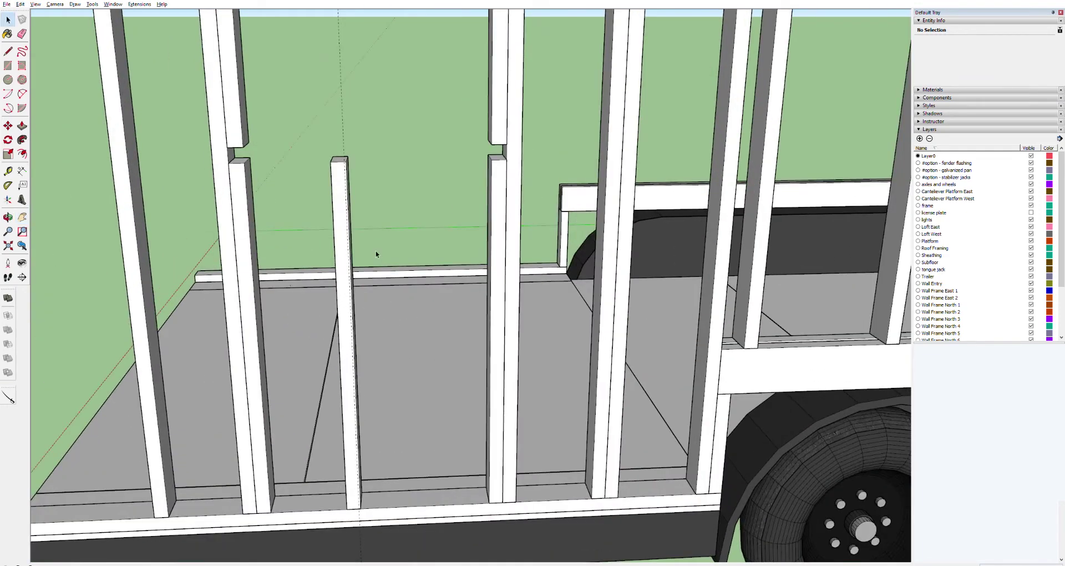
{"action": "left_click", "coordinate": [341, 202]}
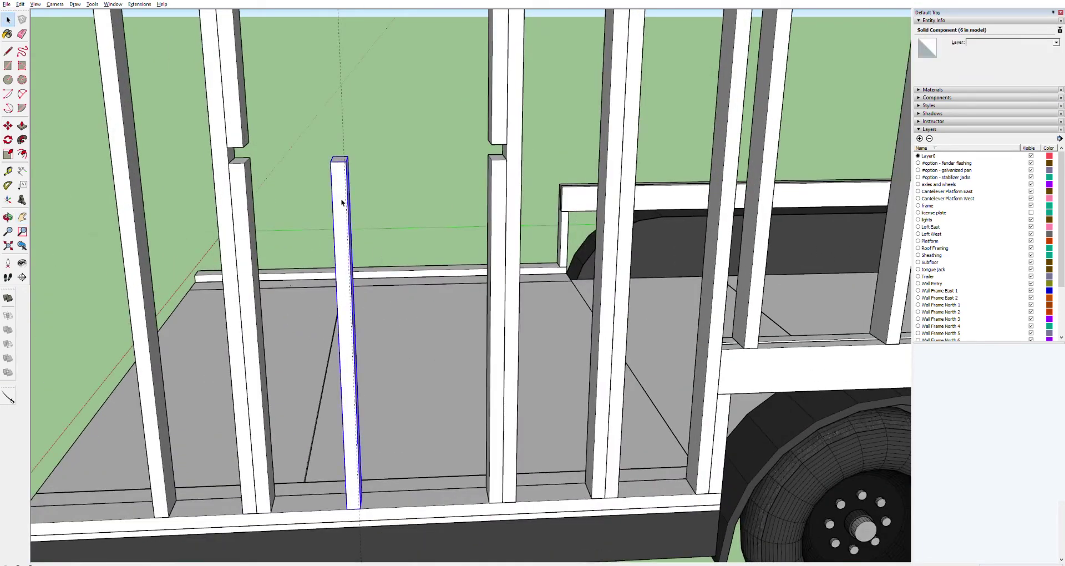
{"action": "left_click", "coordinate": [246, 196], "text": "ctrl"}
{"action": "left_click", "coordinate": [495, 181], "text": "ctrl"}
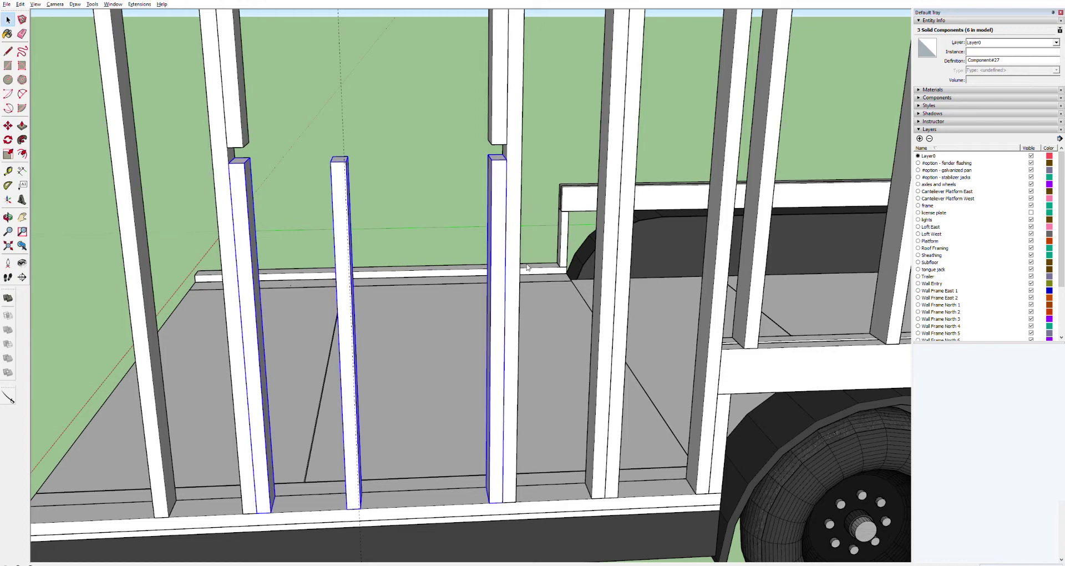
Push the stud component's top face down to short blocks on the bottom plate.
{"action": "scroll", "coordinate": [499, 279], "scroll_direction": "down", "scroll_amount": 6}
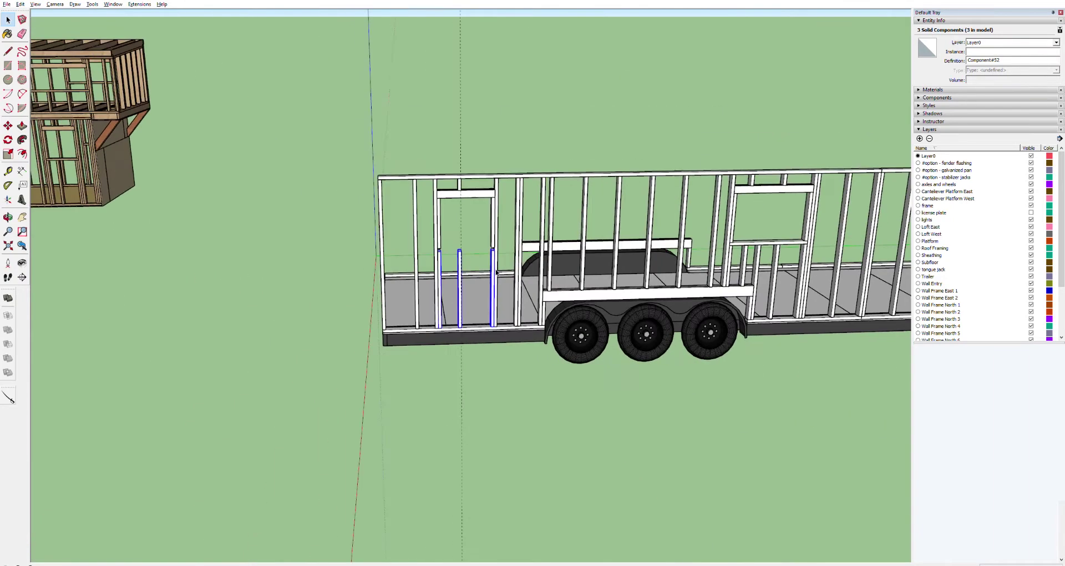
{"action": "scroll", "coordinate": [496, 272], "scroll_direction": "down", "scroll_amount": 2}
{"action": "scroll", "coordinate": [497, 272], "scroll_direction": "up", "scroll_amount": 10}
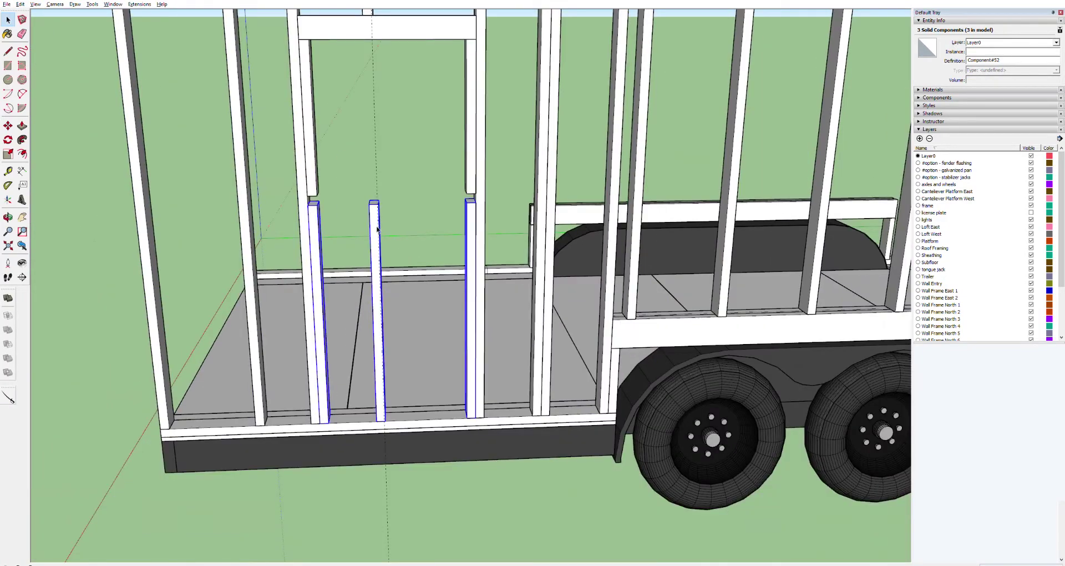
{"action": "key", "text": "p"}
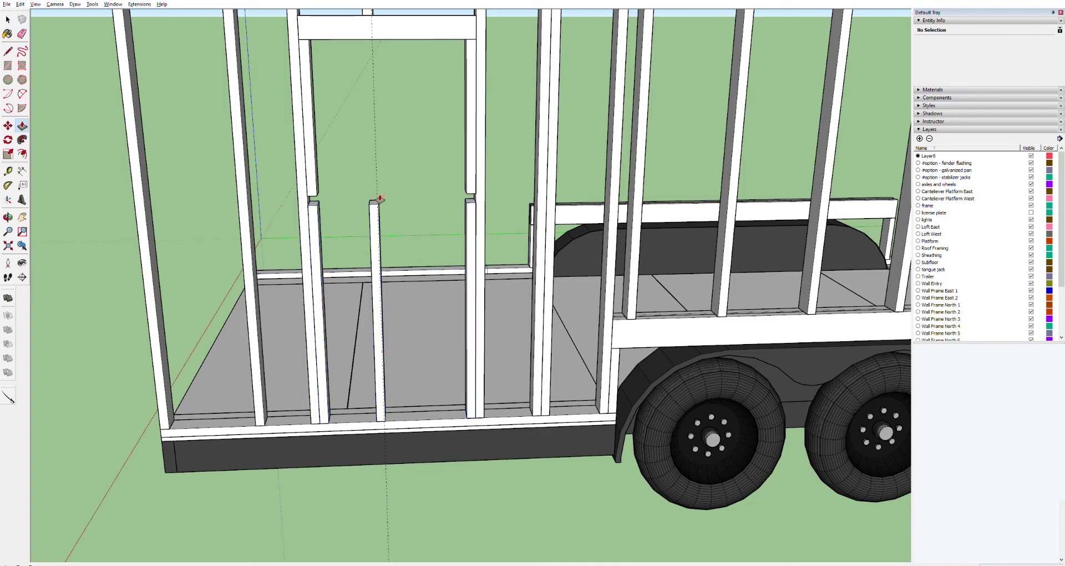
{"action": "key", "text": "space"}
{"action": "left_click", "coordinate": [375, 205]}
{"action": "double_click", "coordinate": [376, 203]}
{"action": "triple_click", "coordinate": [377, 201]}
{"action": "left_click", "coordinate": [377, 201]}
{"action": "key", "text": "p"}
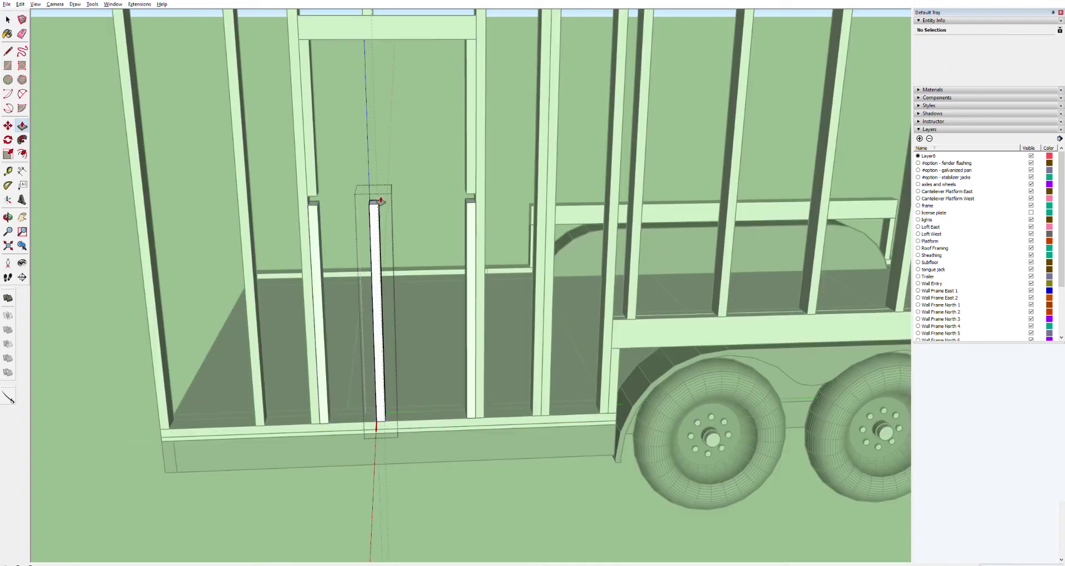
{"action": "left_click_drag", "start_coordinate": [381, 200], "coordinate": [379, 398]}
{"action": "key", "text": "space"}
{"action": "key", "text": "Escape"}
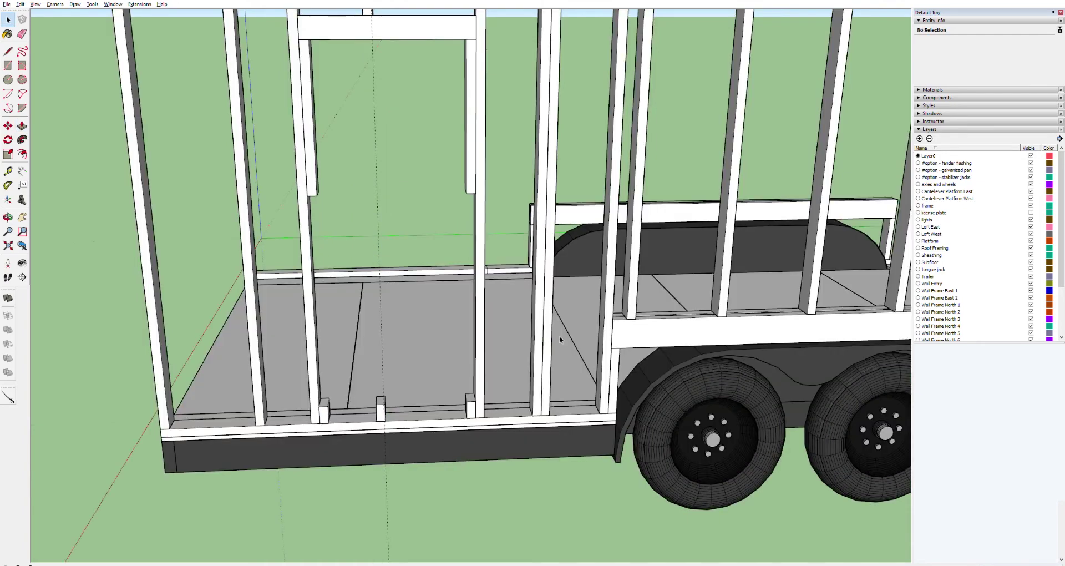
{"action": "scroll", "coordinate": [580, 329], "scroll_direction": "down", "scroll_amount": 10}
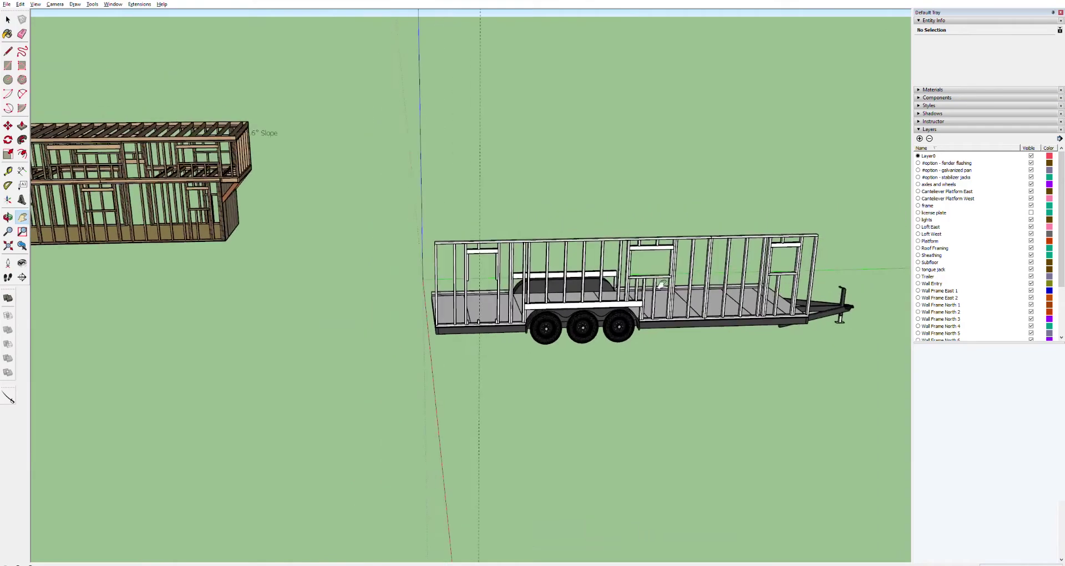
{"action": "scroll", "coordinate": [679, 299], "scroll_direction": "up", "scroll_amount": 5}
{"action": "scroll", "coordinate": [432, 287], "scroll_direction": "down", "scroll_amount": 5}
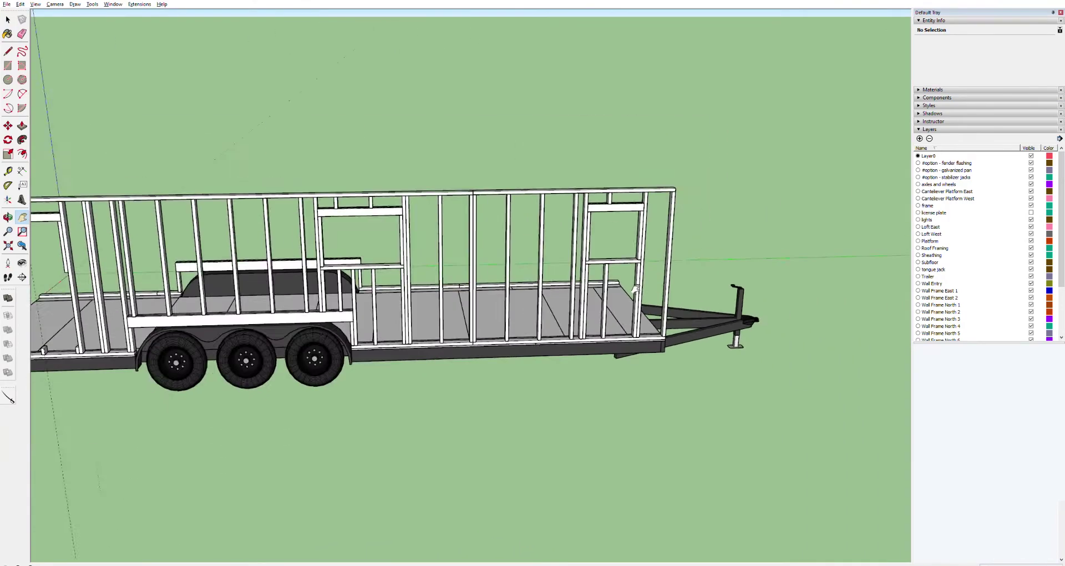
{"action": "left_click_drag", "start_coordinate": [432, 286], "coordinate": [566, 297]}
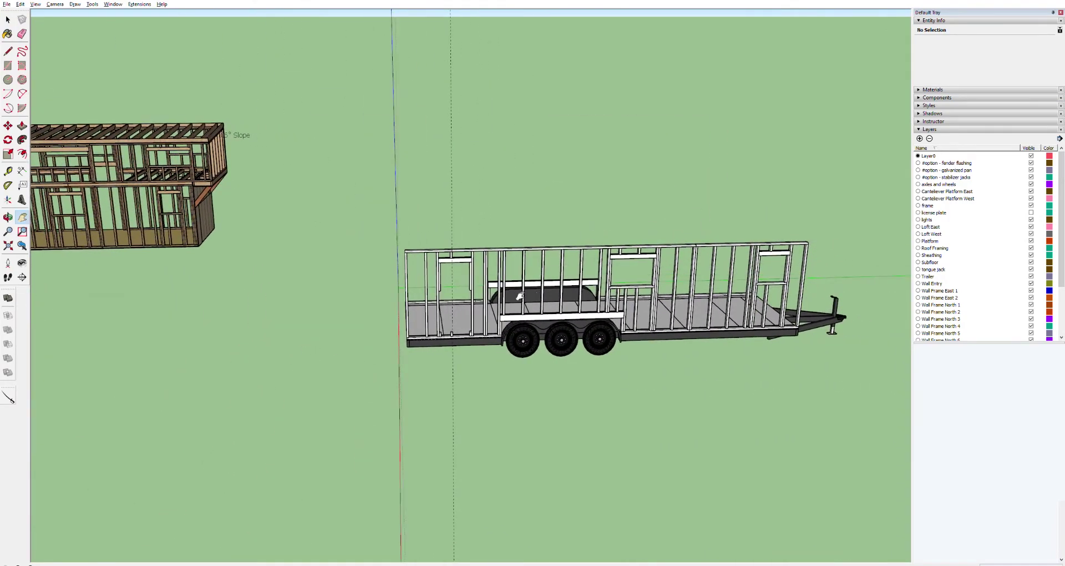
{"action": "scroll", "coordinate": [468, 312], "scroll_direction": "up", "scroll_amount": 3}
{"action": "scroll", "coordinate": [468, 311], "scroll_direction": "up", "scroll_amount": 1}
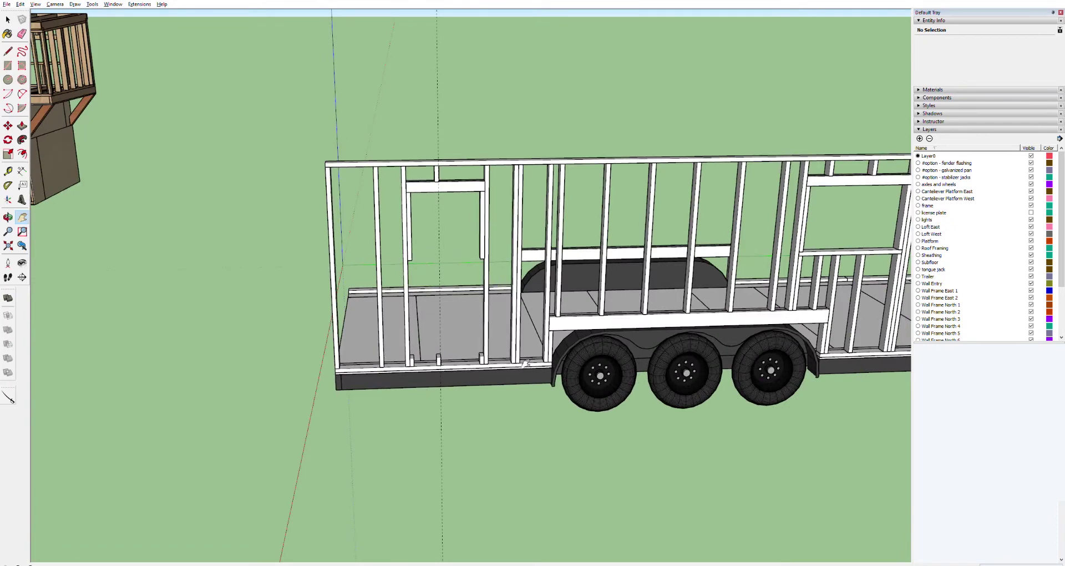
{"action": "scroll", "coordinate": [452, 358], "scroll_direction": "up", "scroll_amount": 3}
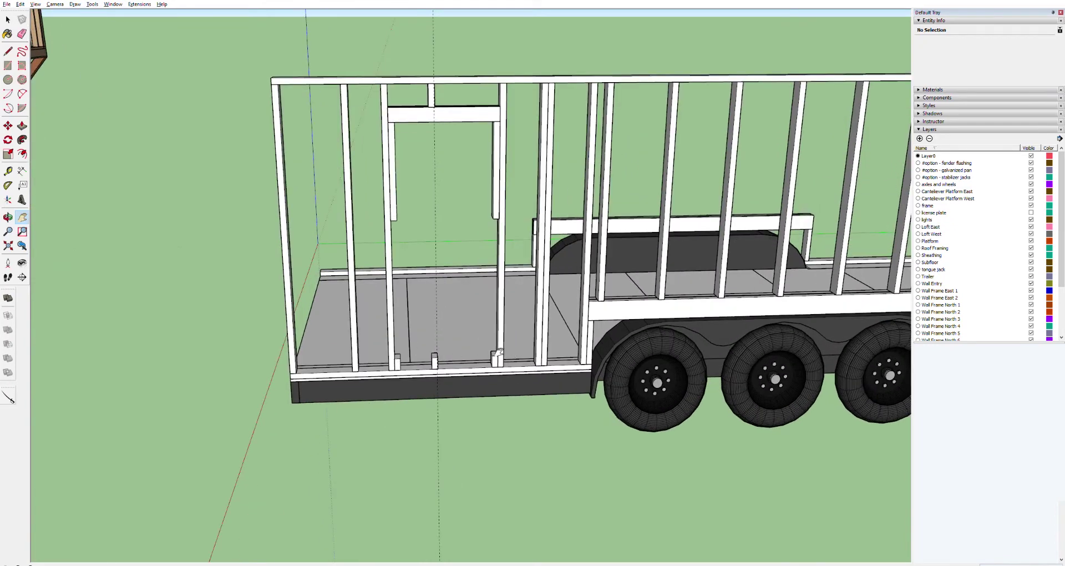
{"action": "scroll", "coordinate": [499, 352], "scroll_direction": "up", "scroll_amount": 4}
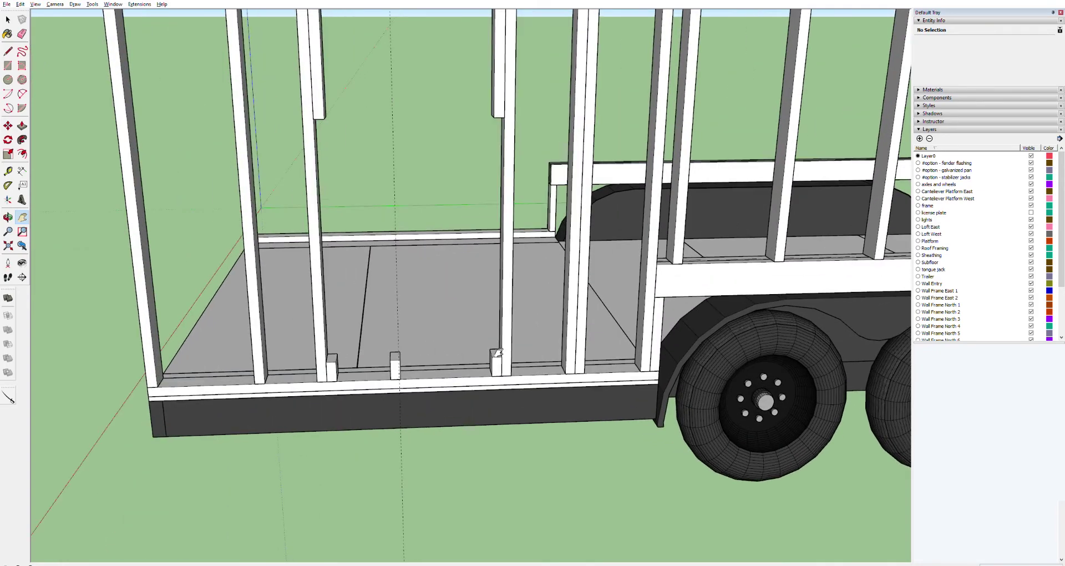
{"action": "scroll", "coordinate": [500, 351], "scroll_direction": "down", "scroll_amount": 6}
{"action": "middle_click_drag", "start_coordinate": [500, 352], "coordinate": [475, 298]}
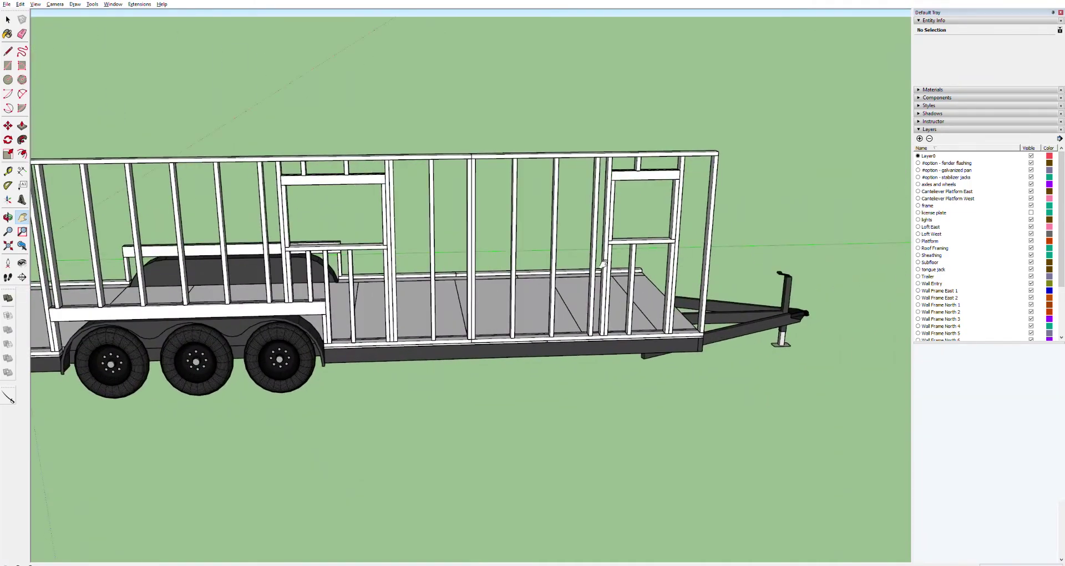
{"action": "scroll", "coordinate": [172, 305], "scroll_direction": "down", "scroll_amount": 3}
{"action": "left_click_drag", "start_coordinate": [172, 304], "coordinate": [637, 307]}
{"action": "scroll", "coordinate": [410, 344], "scroll_direction": "up", "scroll_amount": 5}
{"action": "scroll", "coordinate": [410, 344], "scroll_direction": "up", "scroll_amount": 2}
{"action": "scroll", "coordinate": [374, 289], "scroll_direction": "down", "scroll_amount": 5}
{"action": "middle_click_drag", "start_coordinate": [375, 289], "coordinate": [315, 216]}
{"action": "scroll", "coordinate": [355, 230], "scroll_direction": "up", "scroll_amount": 6}
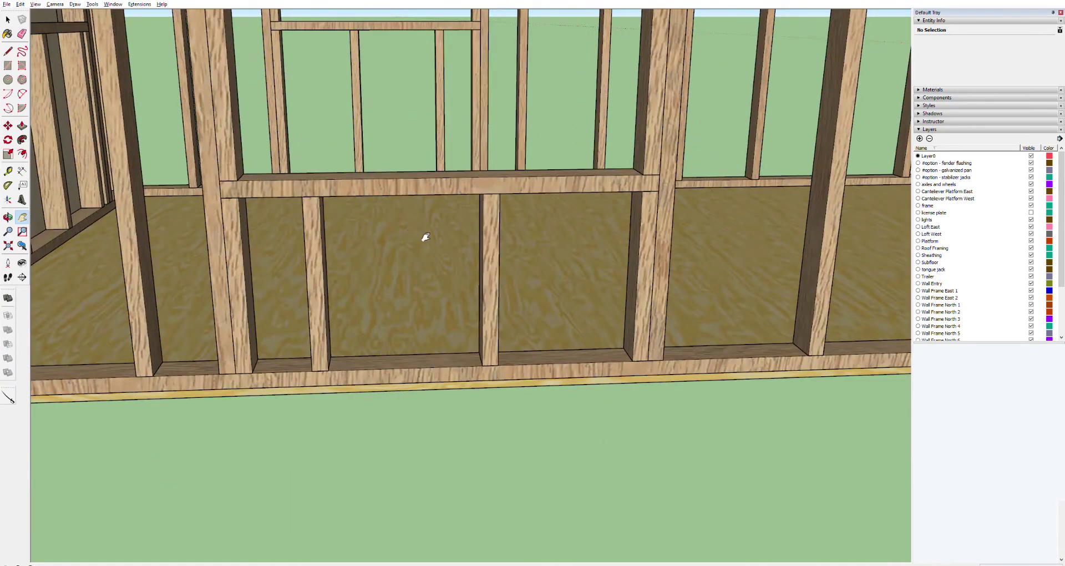
{"action": "key", "text": "t"}
{"action": "left_click", "coordinate": [499, 193]}
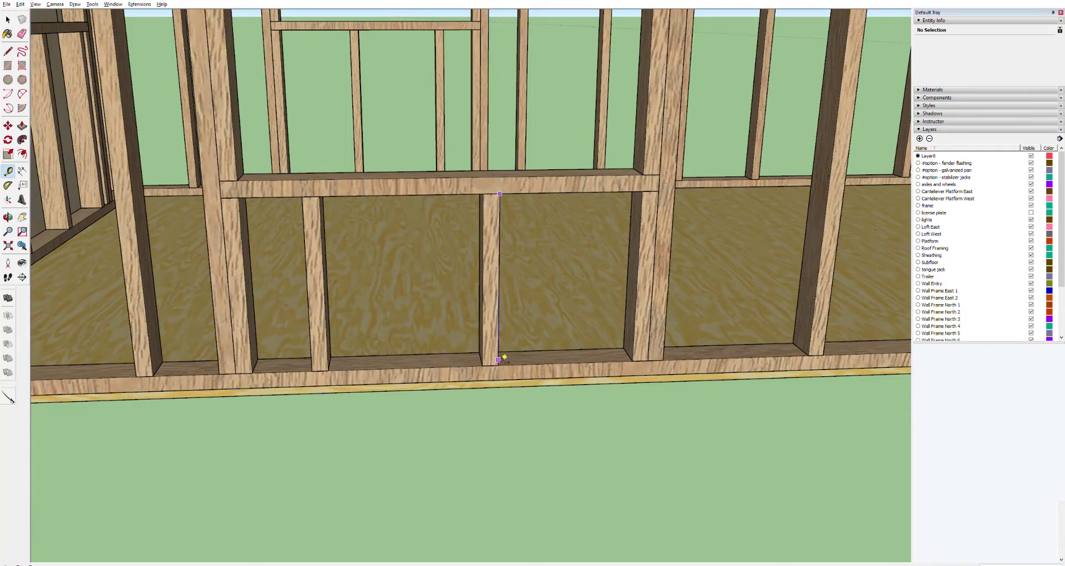
{"action": "scroll", "coordinate": [799, 369], "scroll_direction": "down", "scroll_amount": 6}
{"action": "middle_click_drag", "start_coordinate": [799, 371], "coordinate": [454, 293], "text": "shift"}
{"action": "scroll", "coordinate": [454, 293], "scroll_direction": "down", "scroll_amount": 5}
{"action": "middle_click_drag", "start_coordinate": [588, 326], "coordinate": [312, 295], "text": "shift"}
{"action": "scroll", "coordinate": [312, 294], "scroll_direction": "up", "scroll_amount": 3}
{"action": "scroll", "coordinate": [394, 266], "scroll_direction": "up", "scroll_amount": 3}
{"action": "scroll", "coordinate": [447, 319], "scroll_direction": "up", "scroll_amount": 5}
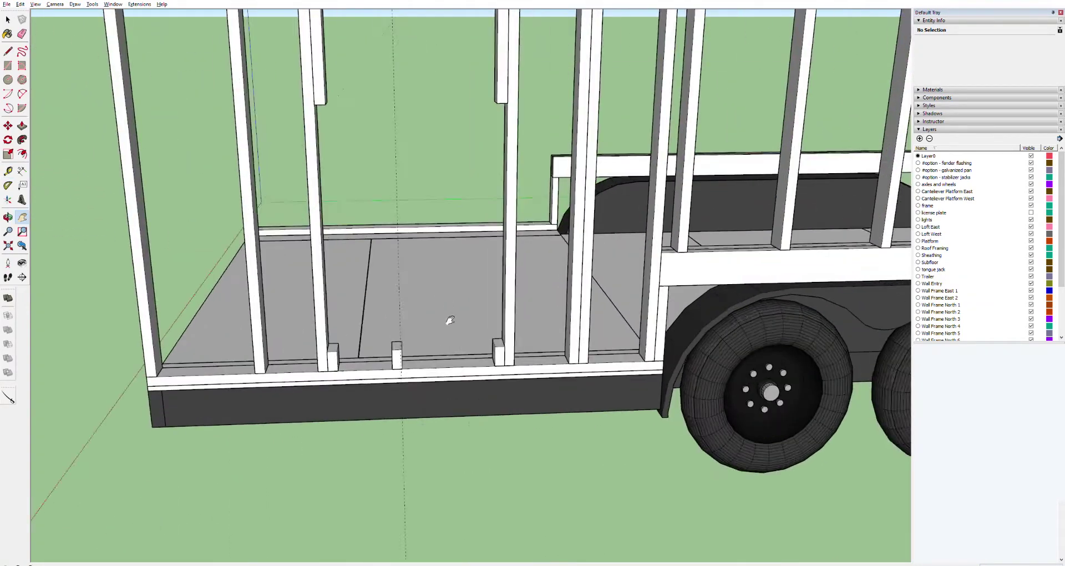
{"action": "mouse_move", "coordinate": [391, 363]}
{"action": "middle_mouse_down"}
{"action": "mouse_move", "coordinate": [376, 299]}
{"action": "mouse_move", "coordinate": [411, 361]}
{"action": "middle_mouse_up"}
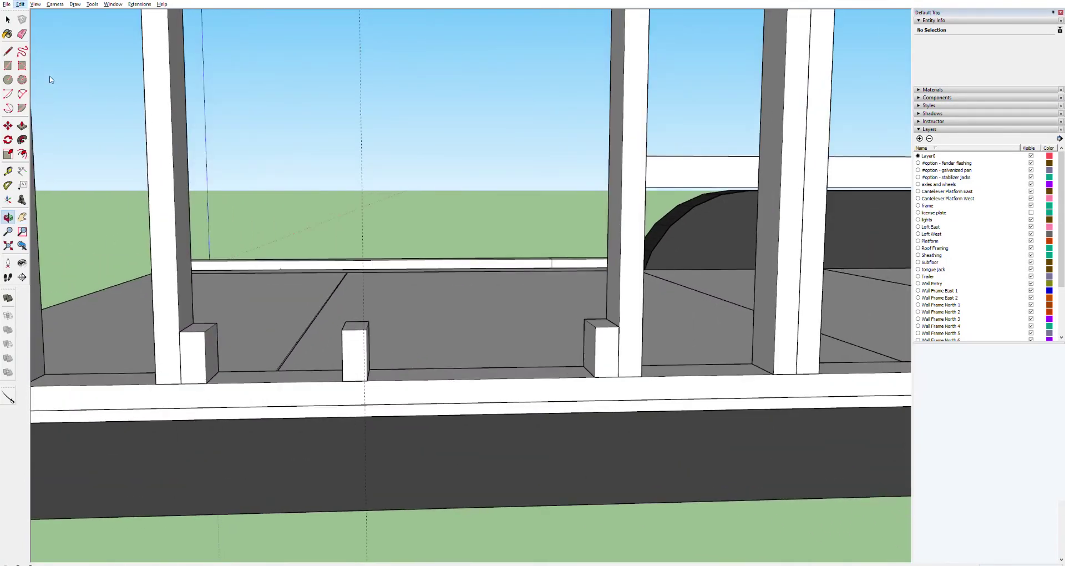
Add a horizontal Tape Measure guide at the target height above the floor edge.
{"action": "key", "text": "t"}
{"action": "left_click", "coordinate": [423, 380]}
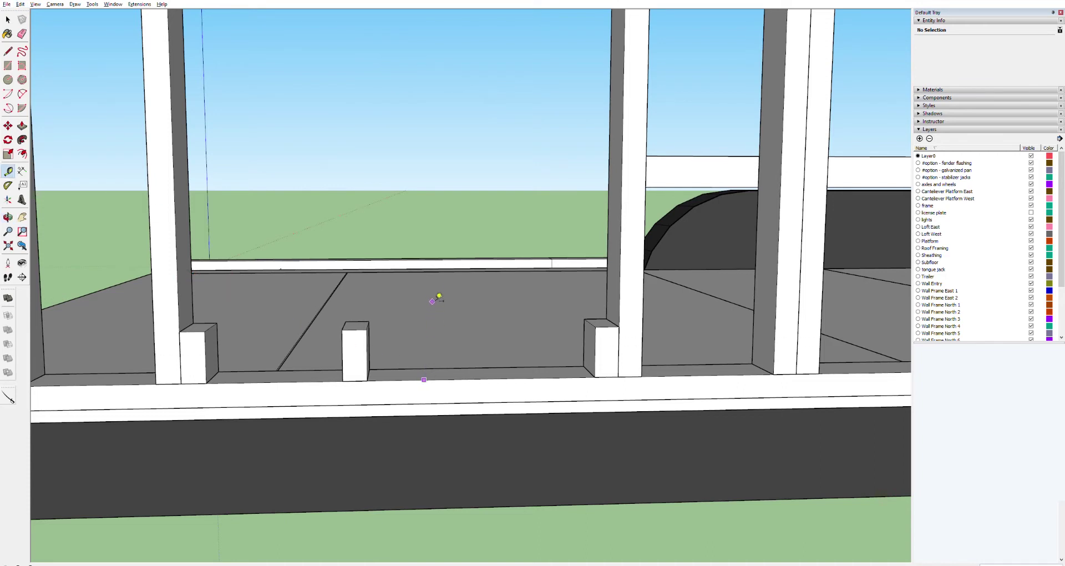
{"action": "left_click", "coordinate": [433, 272]}
{"action": "key", "text": "space"}
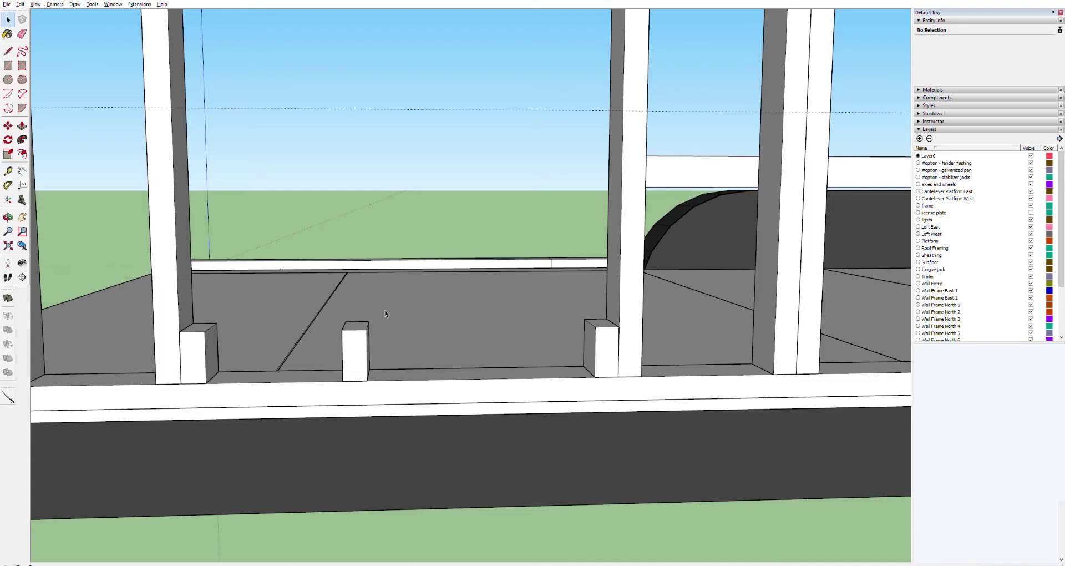
Pull the short block's top face up to the guide line, forming a taller cripple stud.
{"action": "double_click", "coordinate": [358, 324]}
{"action": "triple_click", "coordinate": [359, 324]}
{"action": "key", "text": "p"}
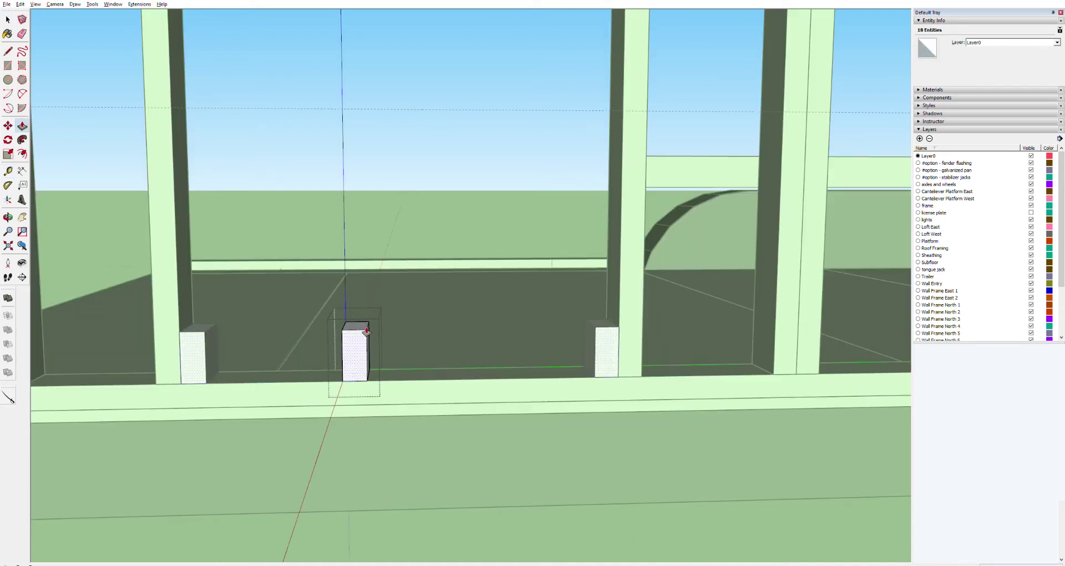
{"action": "left_click", "coordinate": [358, 324]}
{"action": "left_click", "coordinate": [367, 111]}
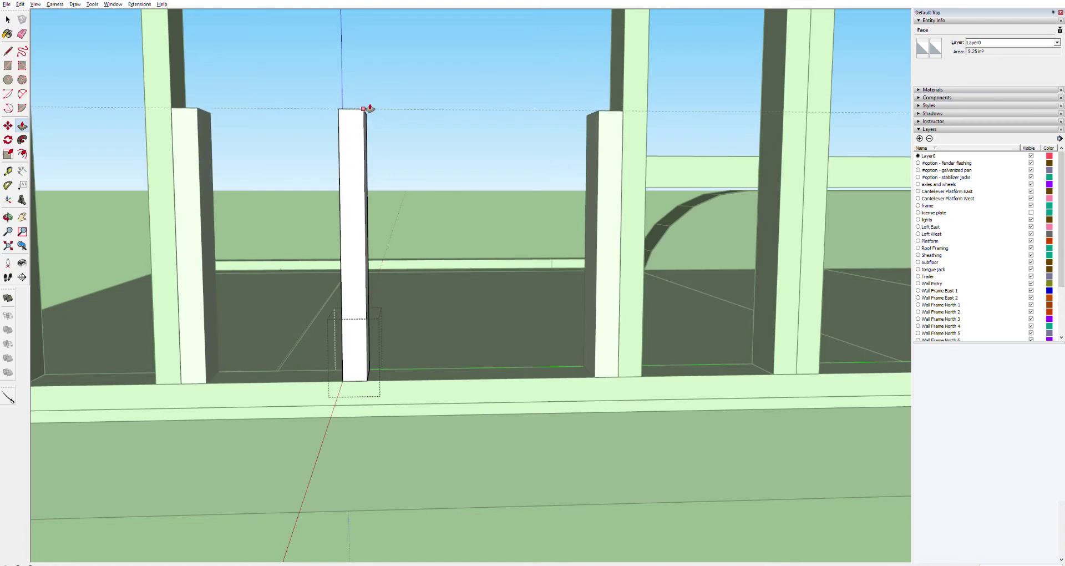
{"action": "left_click", "coordinate": [367, 109]}
{"action": "key", "text": "space"}
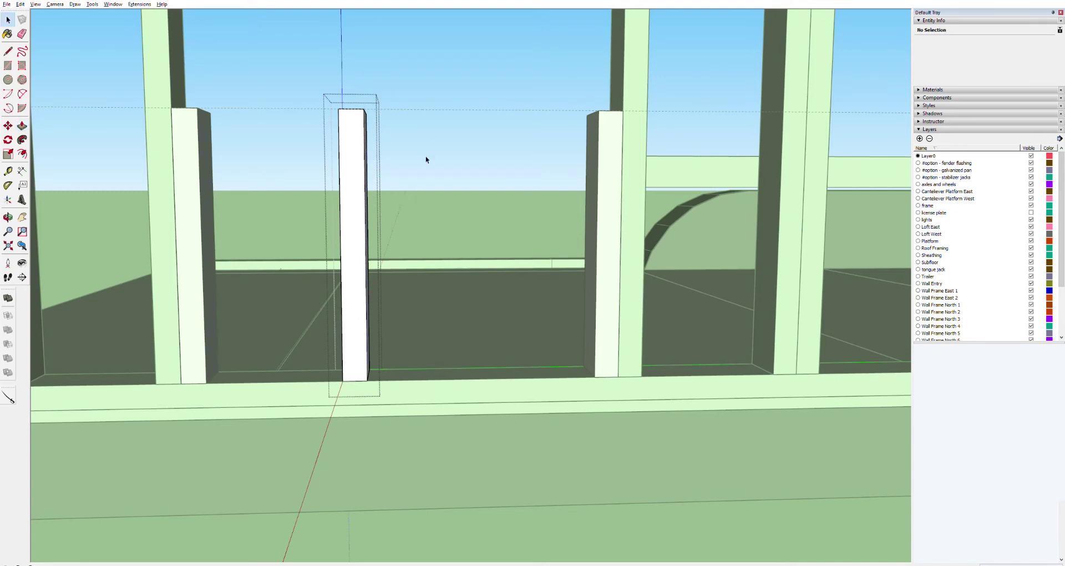
{"action": "key", "text": "Escape"}
{"action": "middle_click_drag", "start_coordinate": [414, 200], "coordinate": [441, 224]}
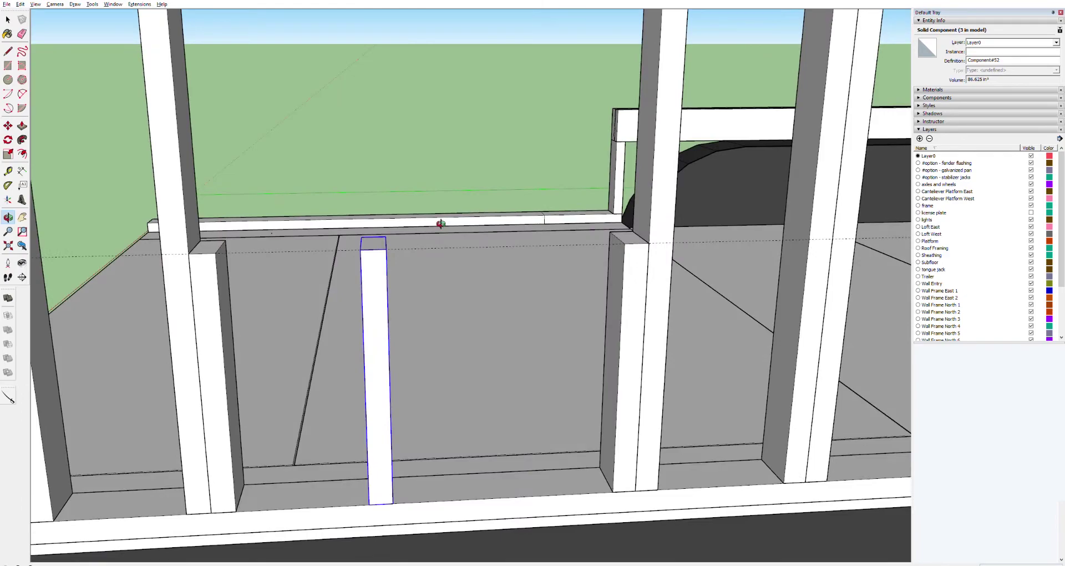
{"action": "scroll", "coordinate": [440, 224], "scroll_direction": "down", "scroll_amount": 8}
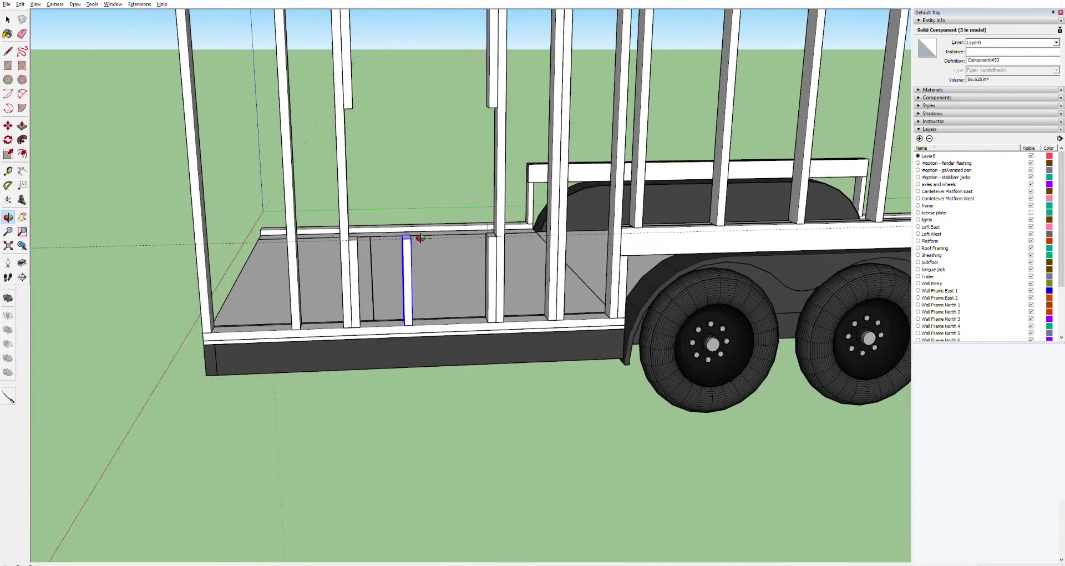
{"action": "scroll", "coordinate": [420, 237], "scroll_direction": "down", "scroll_amount": 2}
{"action": "scroll", "coordinate": [330, 267], "scroll_direction": "down", "scroll_amount": 3}
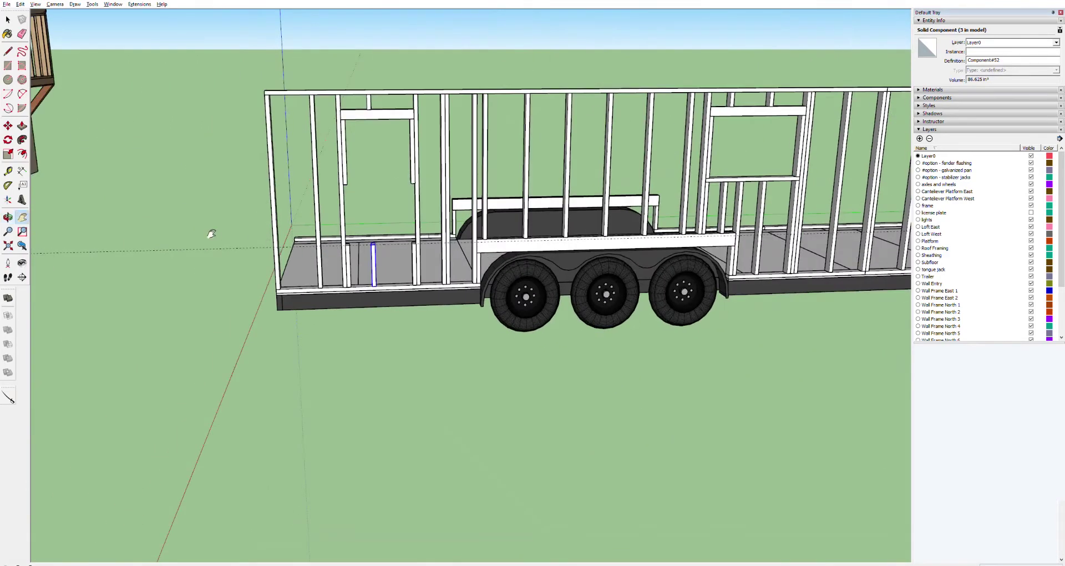
Jump to the close view of the wall's bottom corner and pan to show more trailer.
{"action": "key", "text": "Page_Down"}
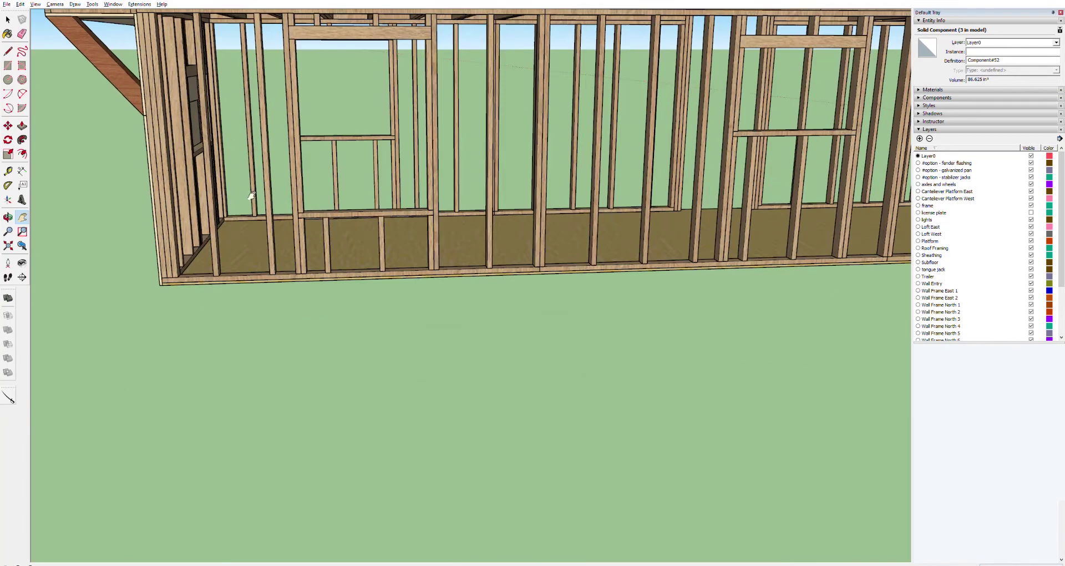
{"action": "scroll", "coordinate": [252, 195], "scroll_direction": "up", "scroll_amount": 2}
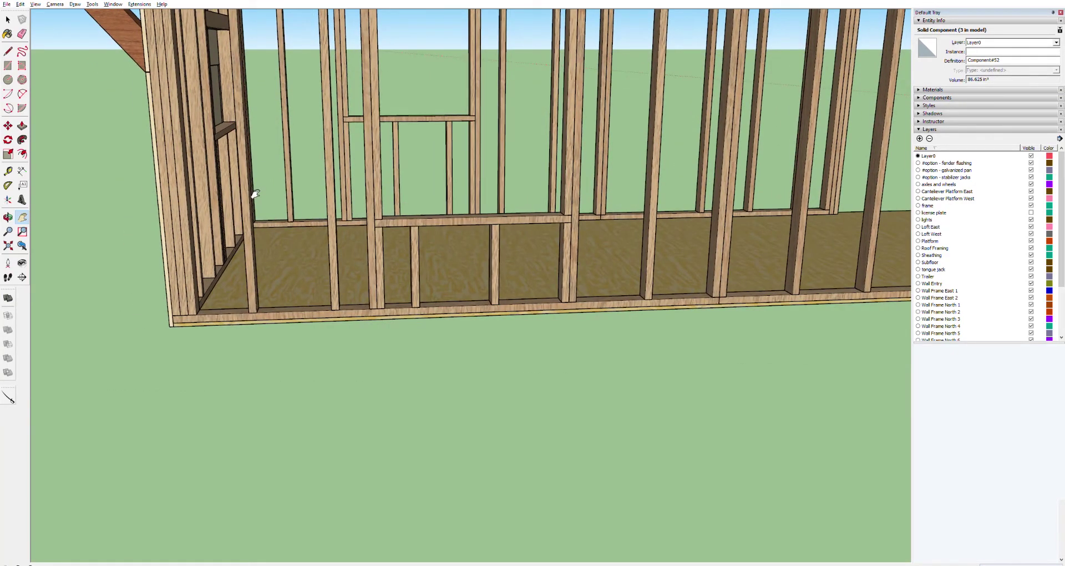
{"action": "key", "text": "t"}
{"action": "left_click", "coordinate": [180, 315]}
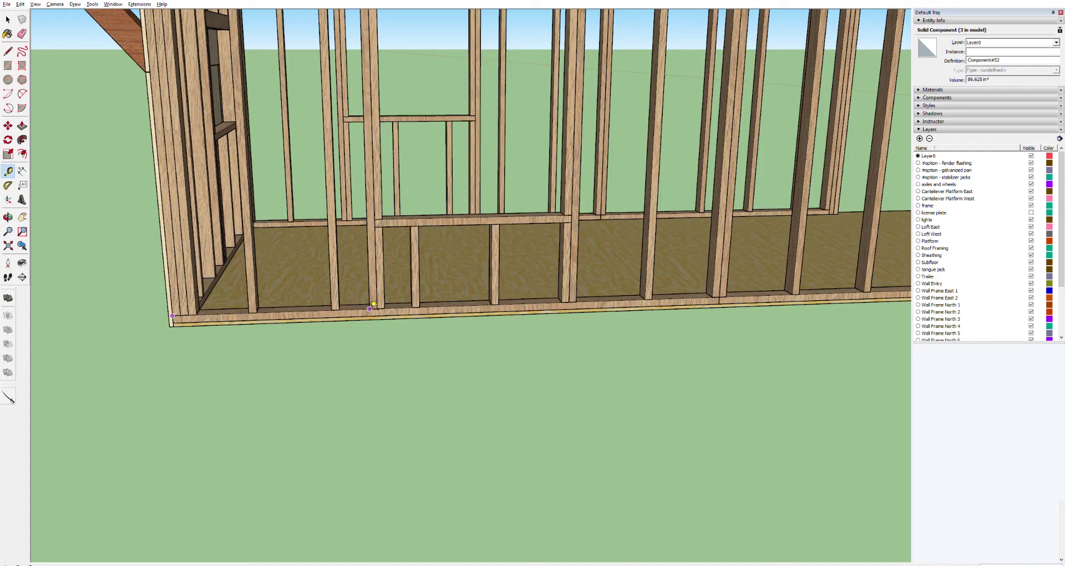
{"action": "key", "text": "h"}
{"action": "scroll", "coordinate": [578, 352], "scroll_direction": "down", "scroll_amount": 8}
{"action": "scroll", "coordinate": [623, 339], "scroll_direction": "up", "scroll_amount": 3}
{"action": "scroll", "coordinate": [624, 339], "scroll_direction": "down", "scroll_amount": 2}
{"action": "scroll", "coordinate": [447, 295], "scroll_direction": "up", "scroll_amount": 6}
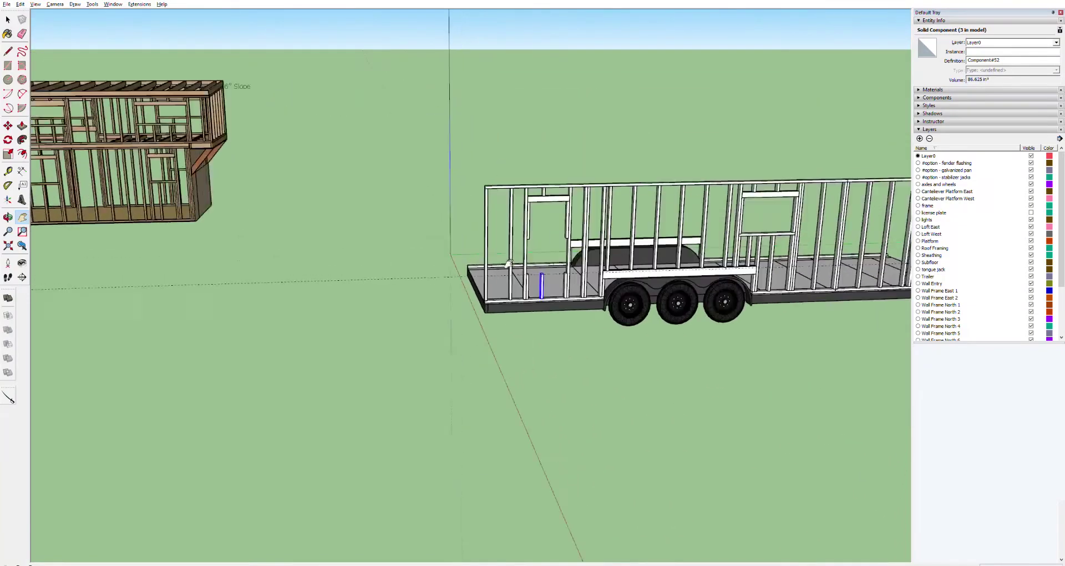
{"action": "left_click_drag", "start_coordinate": [502, 282], "coordinate": [425, 285]}
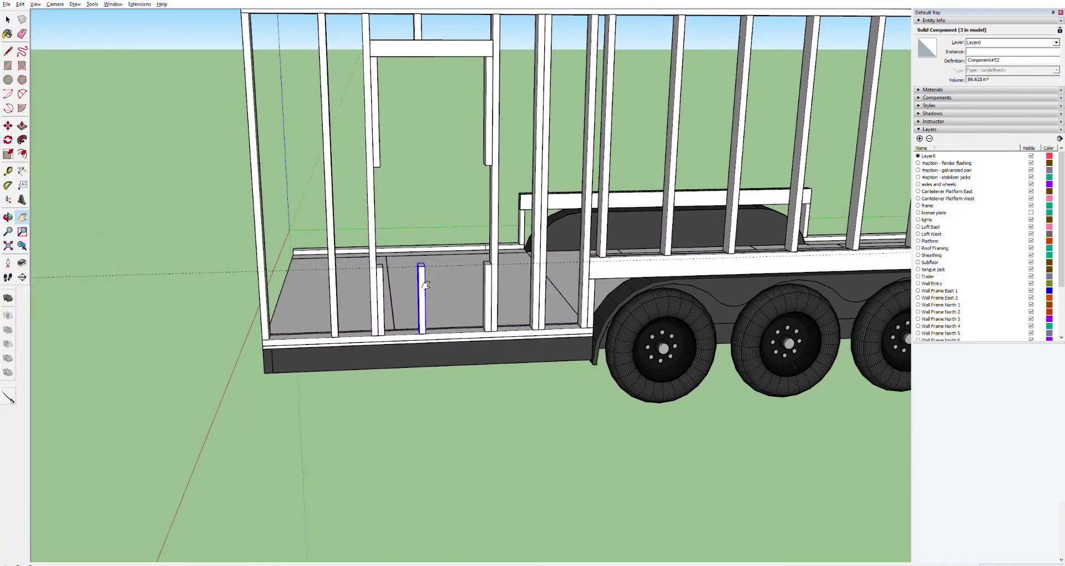
{"action": "key", "text": "t"}
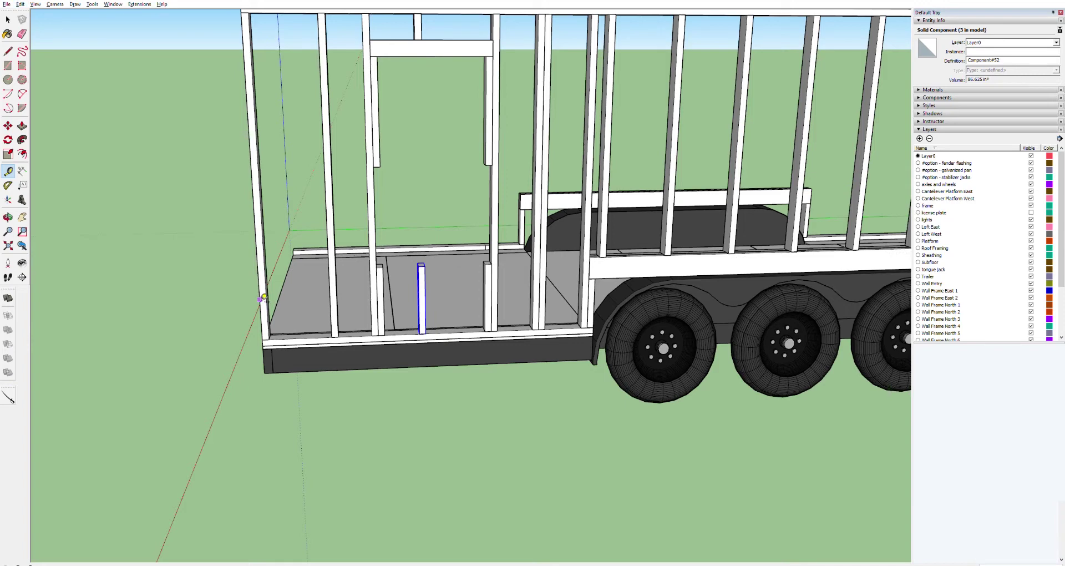
Drop a vertical guide from the frame corner and delete the three tall studs right of the door.
{"action": "left_click", "coordinate": [261, 299]}
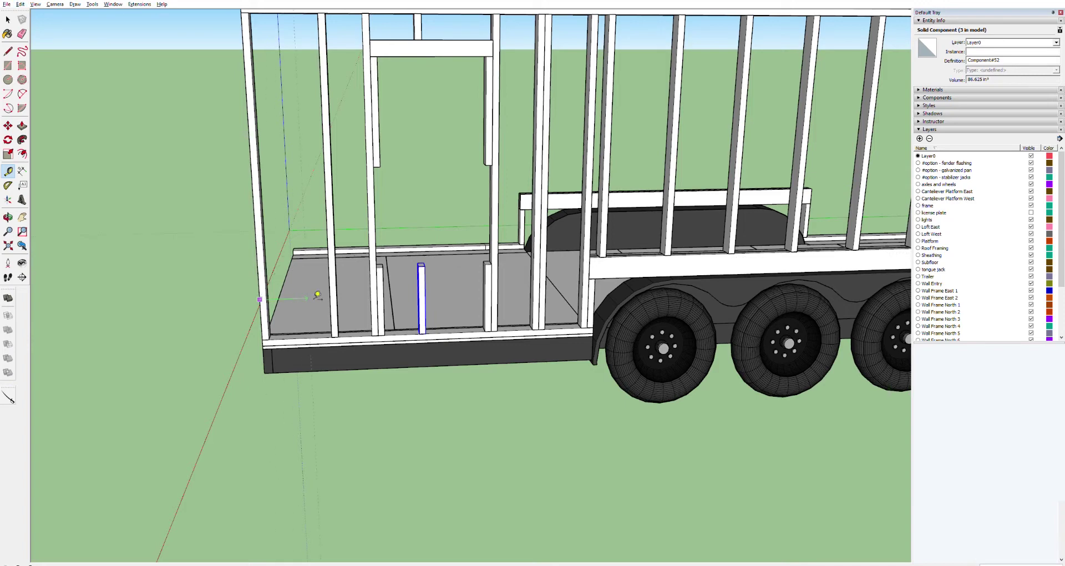
{"action": "left_click", "coordinate": [344, 293]}
{"action": "key", "text": "space"}
{"action": "left_click", "coordinate": [536, 216]}
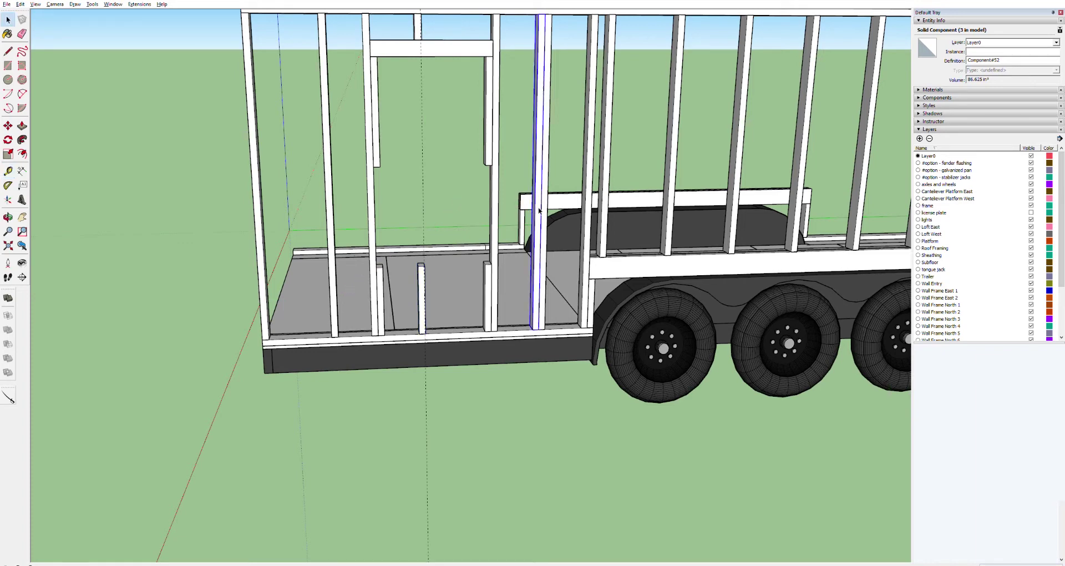
{"action": "key", "text": "Delete"}
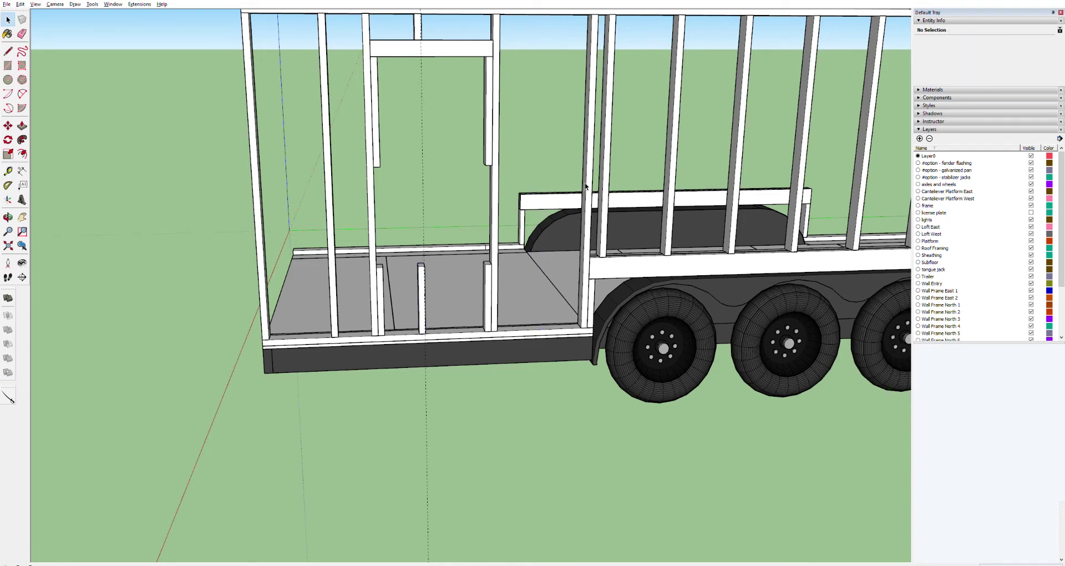
{"action": "left_click", "coordinate": [587, 180]}
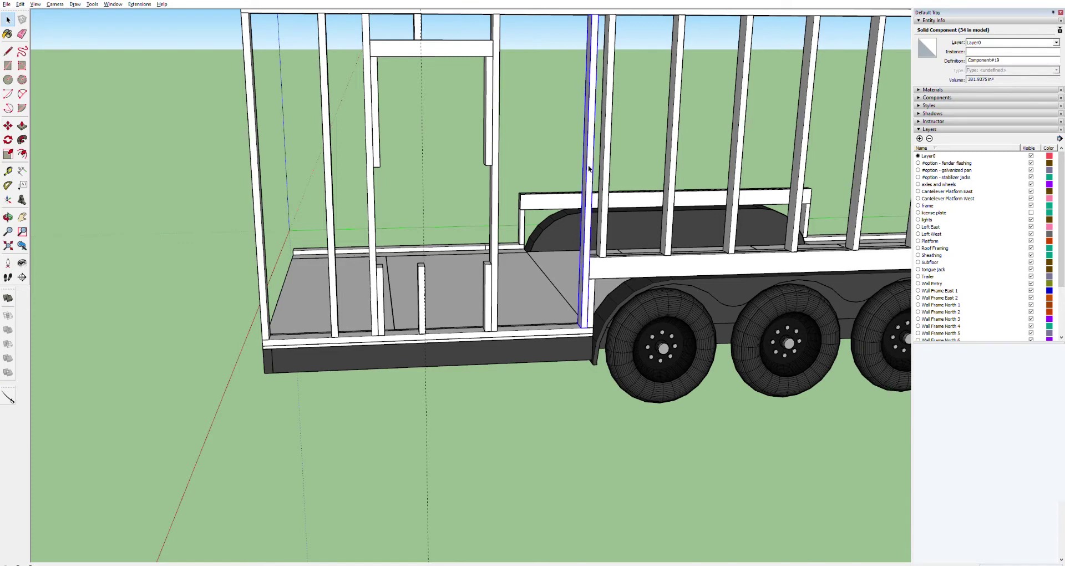
{"action": "key", "text": "Delete"}
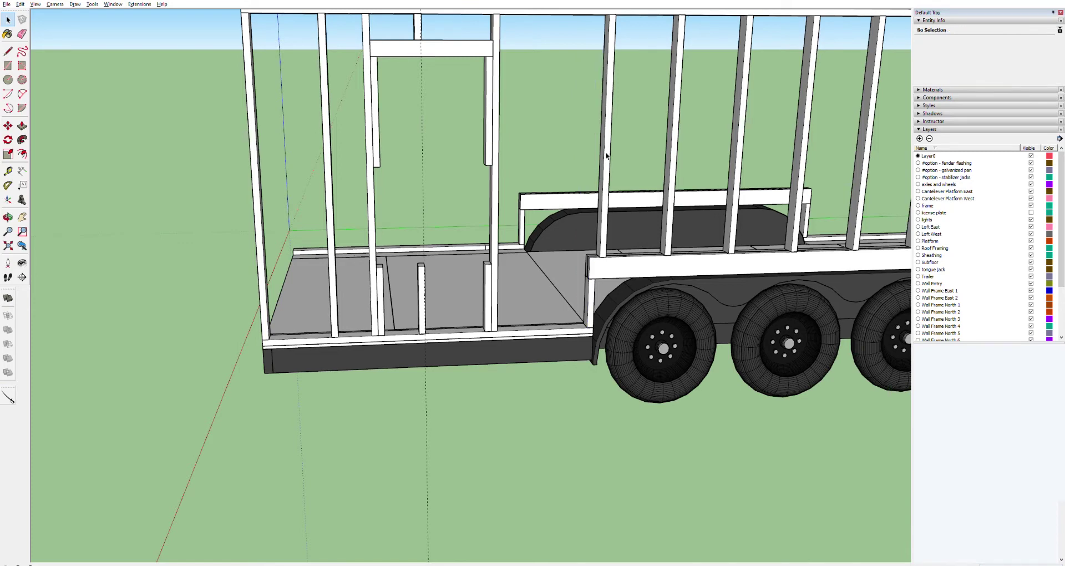
{"action": "left_click", "coordinate": [607, 155]}
{"action": "key", "text": "Delete"}
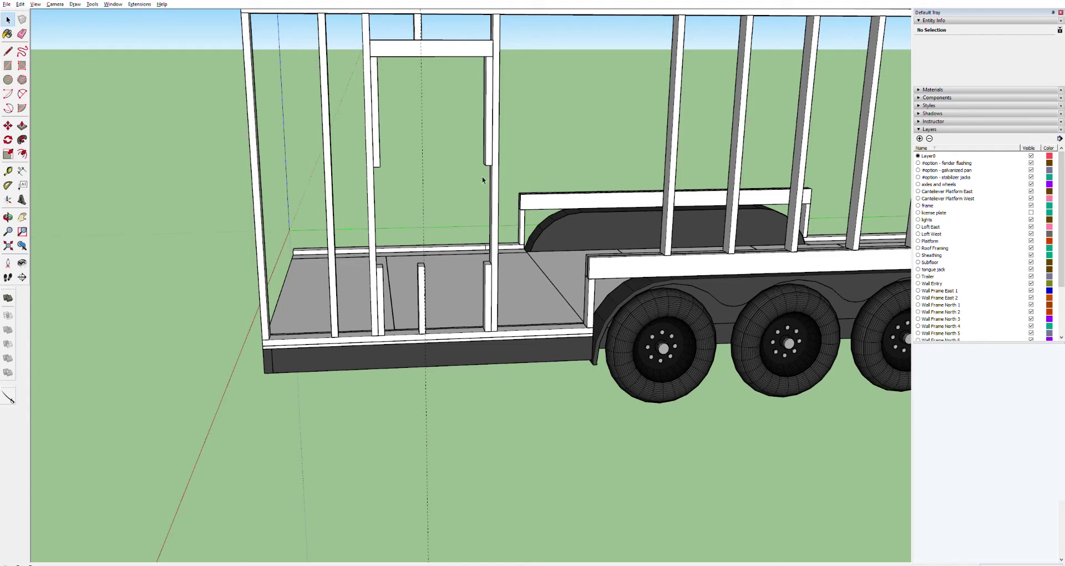
Select both door studs, both jack studs and the middle short stud.
{"action": "left_click", "coordinate": [370, 54]}
{"action": "left_click_drag", "start_coordinate": [488, 38], "coordinate": [359, 230], "text": "ctrl"}
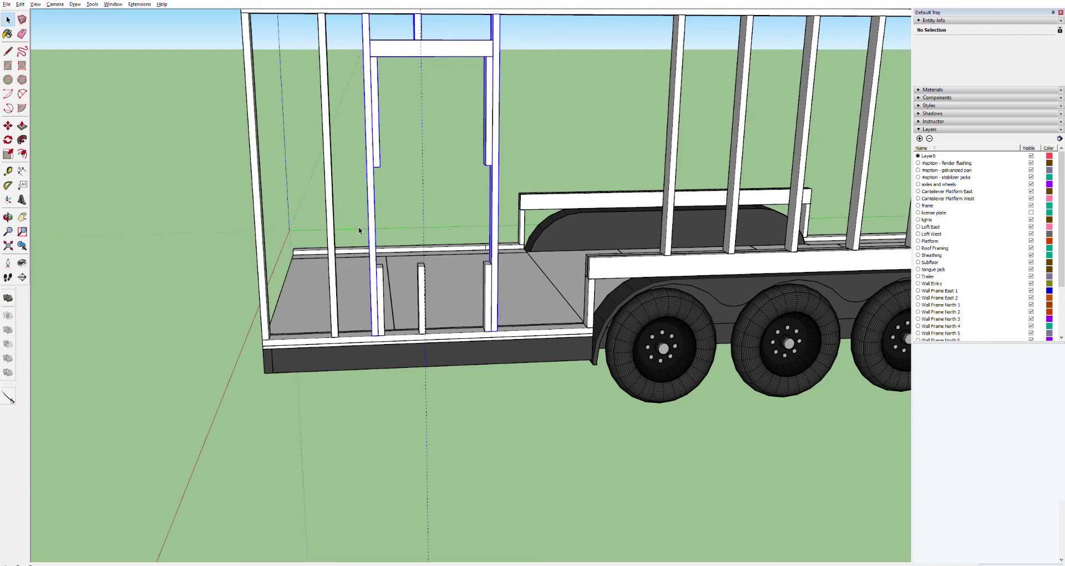
{"action": "left_click", "coordinate": [487, 279], "text": "ctrl"}
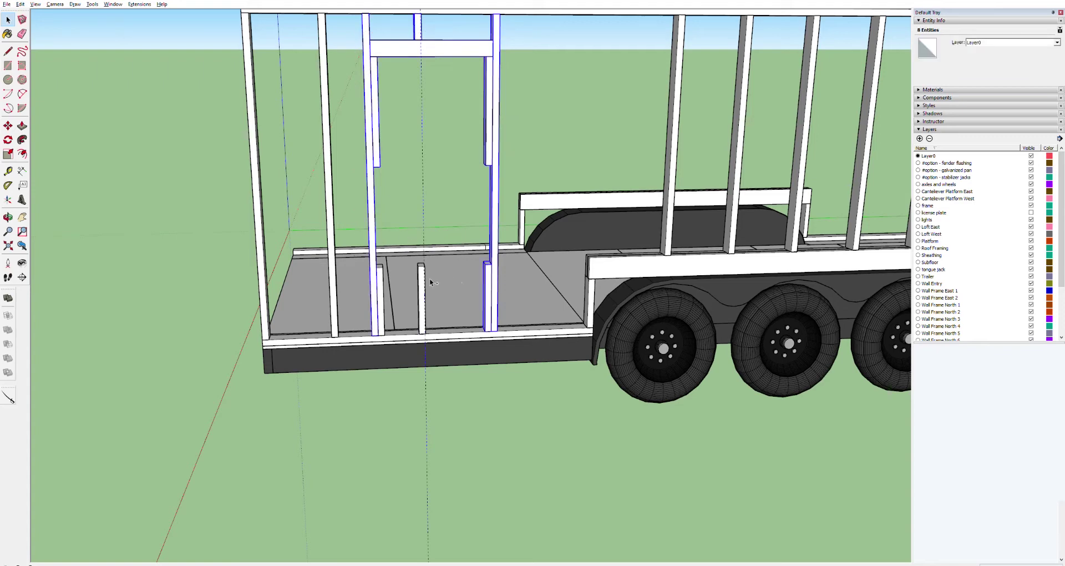
{"action": "left_click", "coordinate": [382, 278], "text": "ctrl"}
{"action": "left_click", "coordinate": [422, 270], "text": "ctrl"}
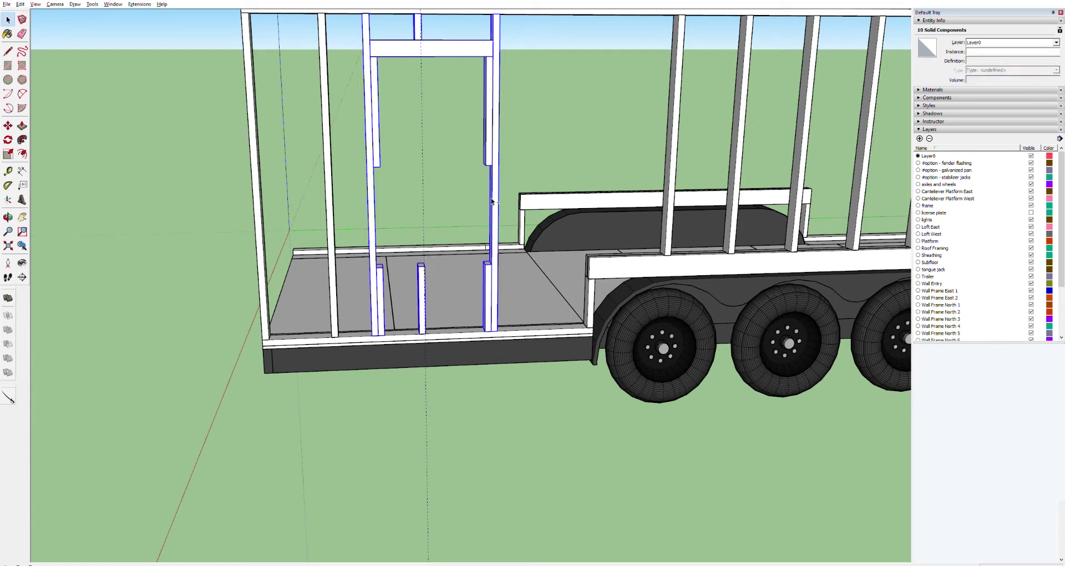
{"action": "middle_click_drag", "start_coordinate": [488, 157], "coordinate": [440, 154]}
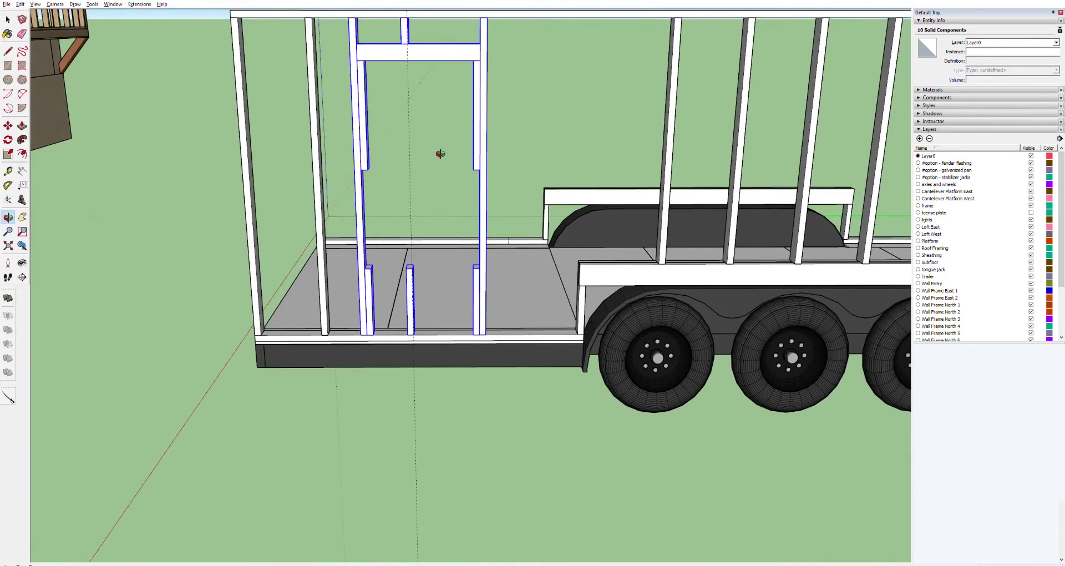
Move the selected door and jack studs slightly right toward the wheel well.
{"action": "key", "text": "m"}
{"action": "scroll", "coordinate": [366, 331], "scroll_direction": "up", "scroll_amount": 4}
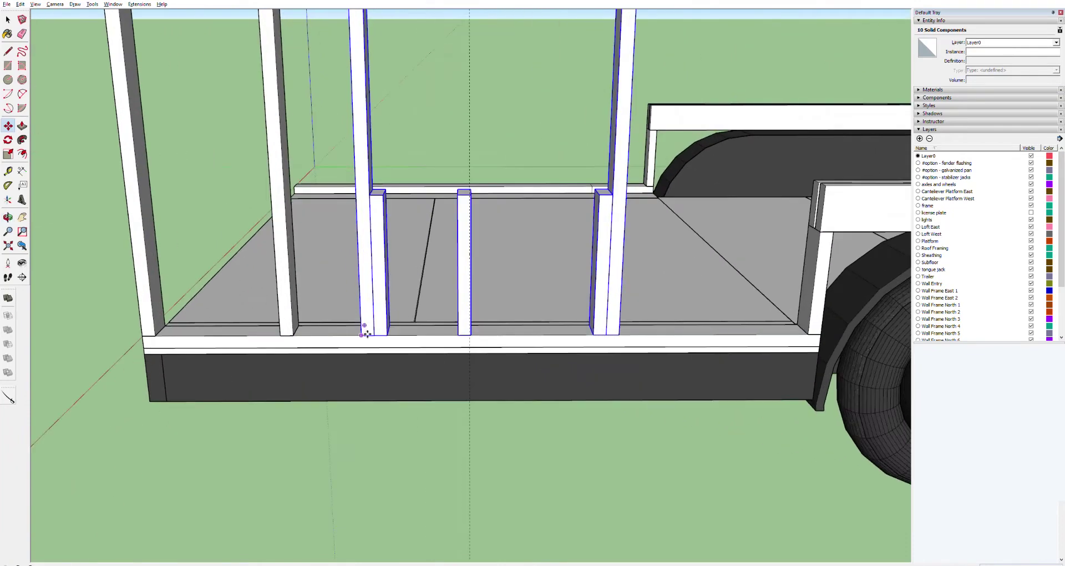
{"action": "left_click", "coordinate": [367, 334]}
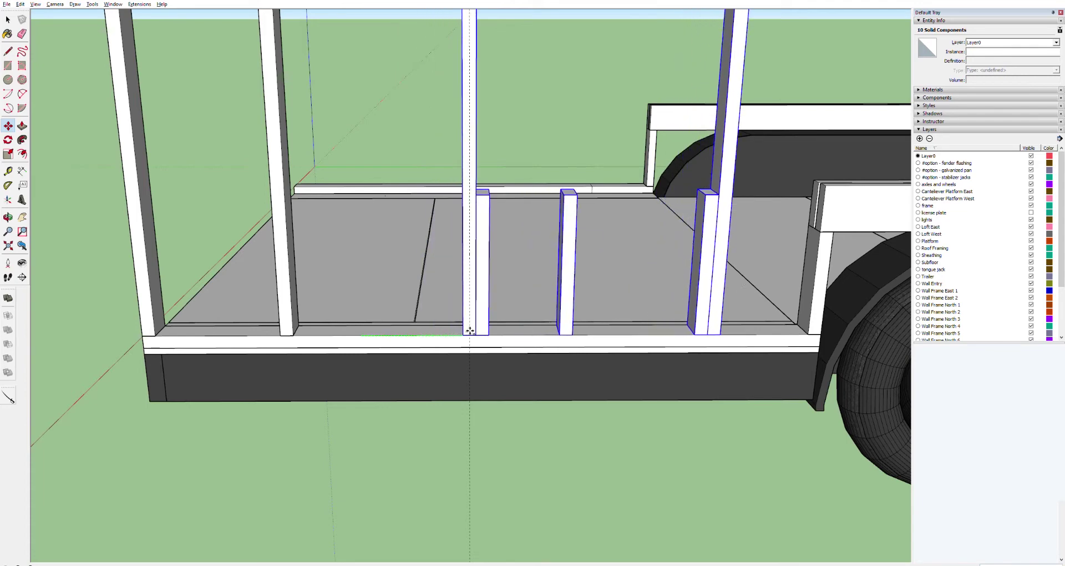
{"action": "left_click", "coordinate": [476, 330]}
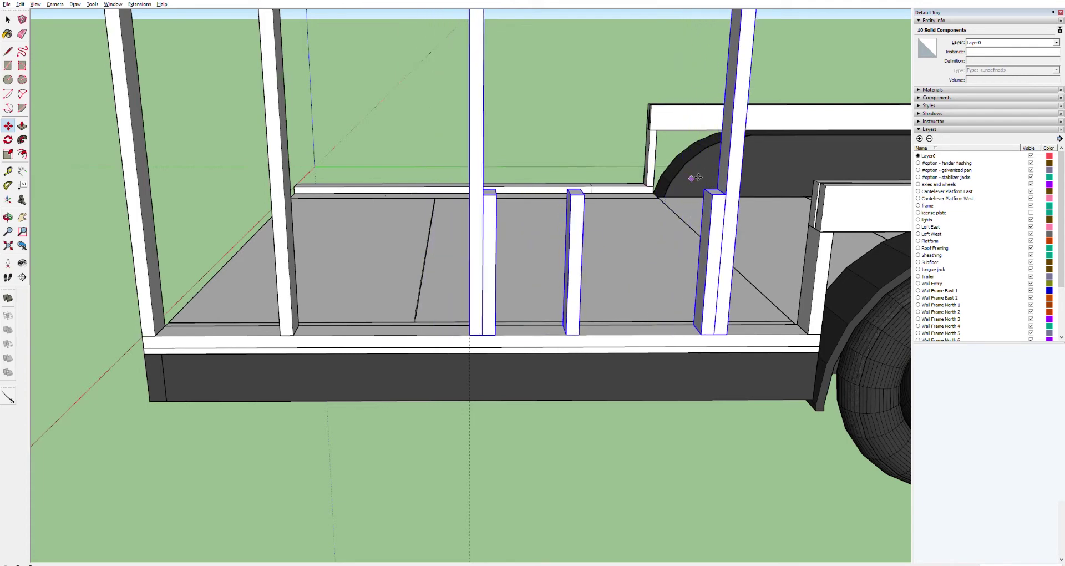
{"action": "scroll", "coordinate": [785, 160], "scroll_direction": "down", "scroll_amount": 5}
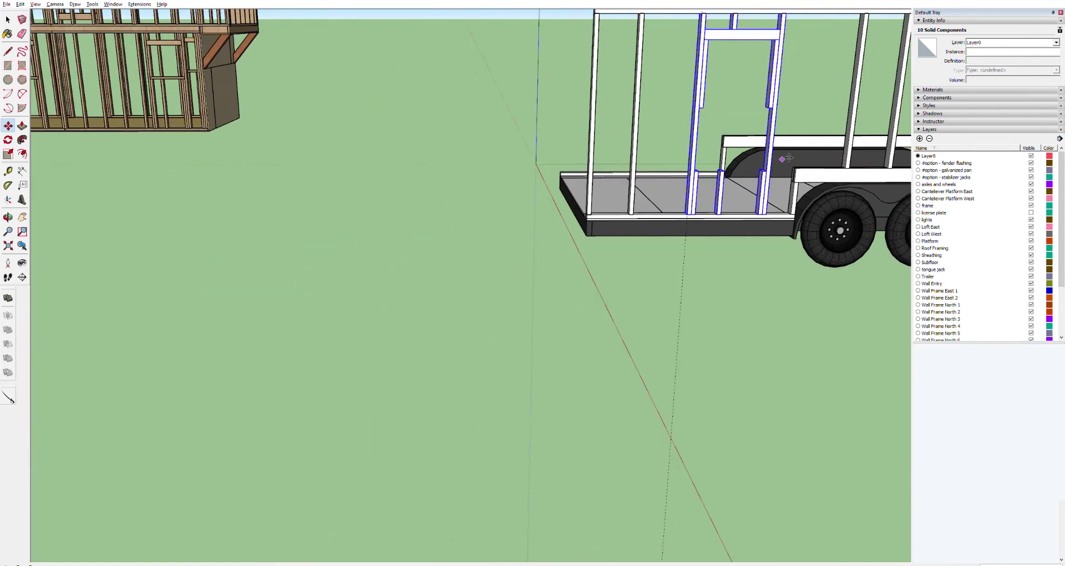
{"action": "scroll", "coordinate": [841, 178], "scroll_direction": "up", "scroll_amount": 4}
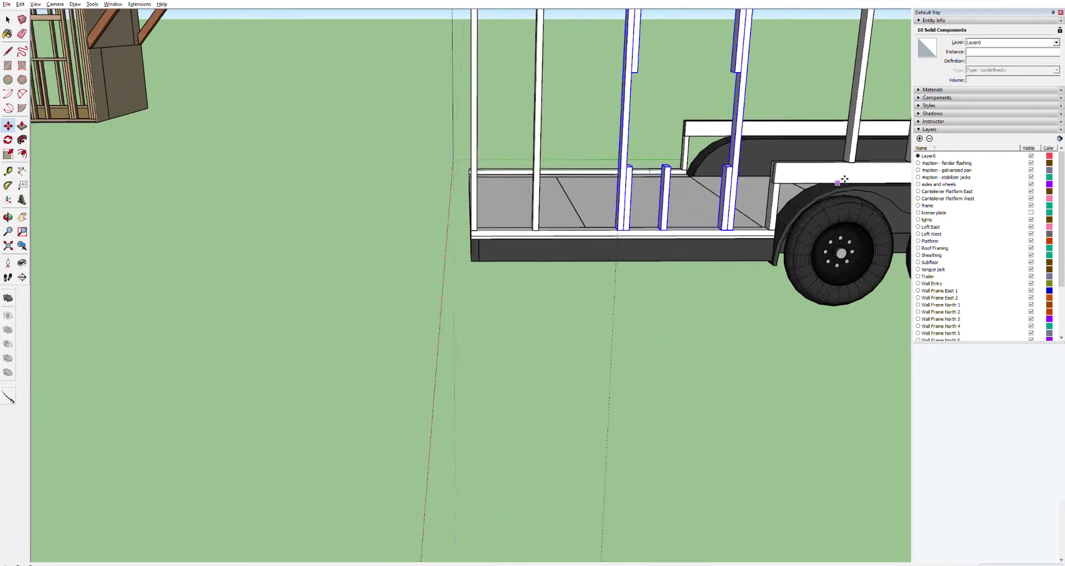
{"action": "scroll", "coordinate": [778, 177], "scroll_direction": "up", "scroll_amount": 2}
{"action": "scroll", "coordinate": [778, 176], "scroll_direction": "up", "scroll_amount": 3}
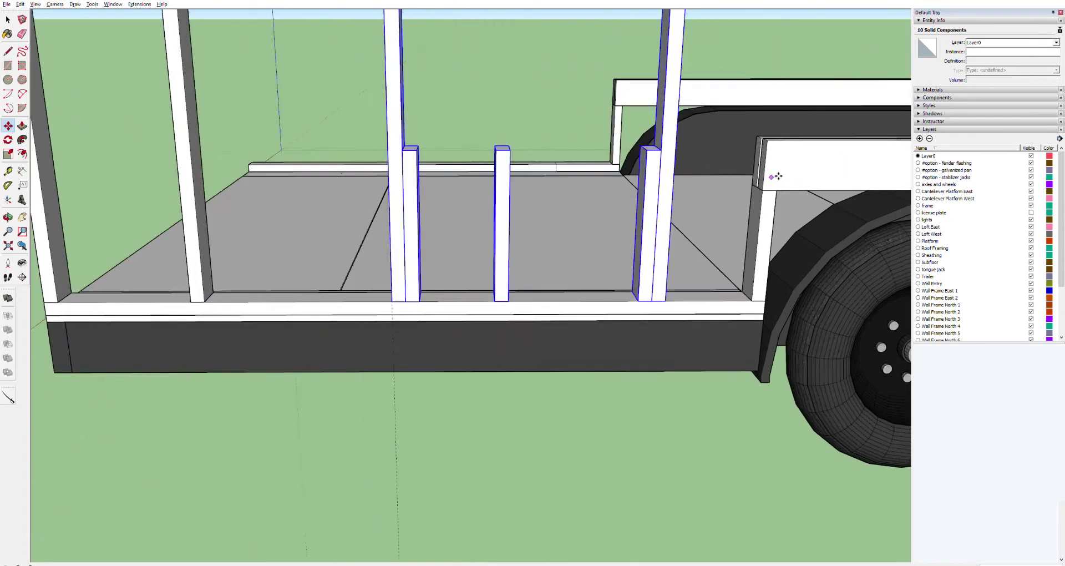
From a lower view, measure from a stud top to the right stud.
{"action": "middle_click_drag", "start_coordinate": [775, 175], "coordinate": [710, 147]}
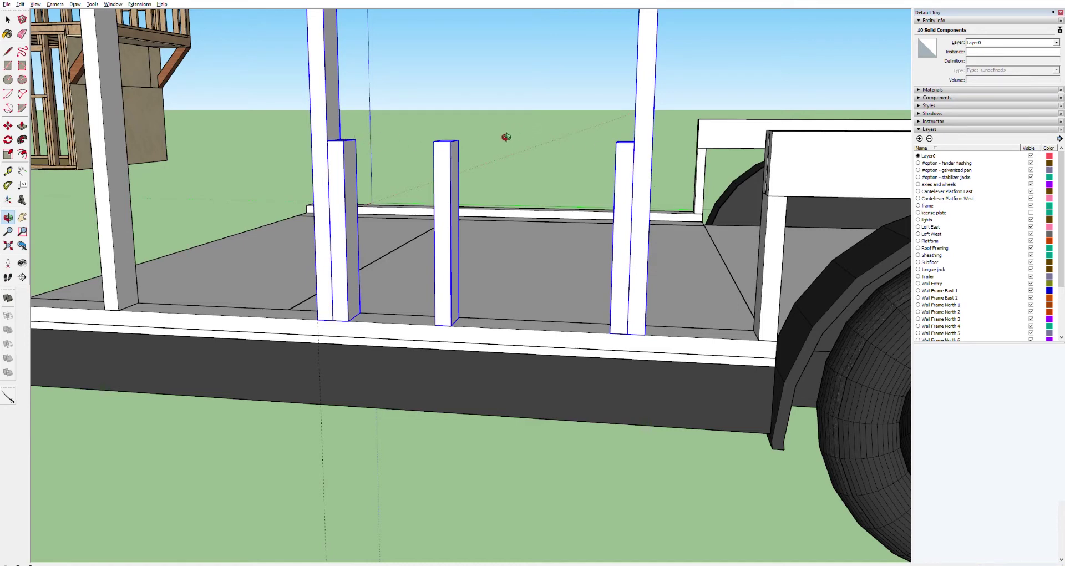
{"action": "key", "text": "t"}
{"action": "left_click", "coordinate": [343, 140]}
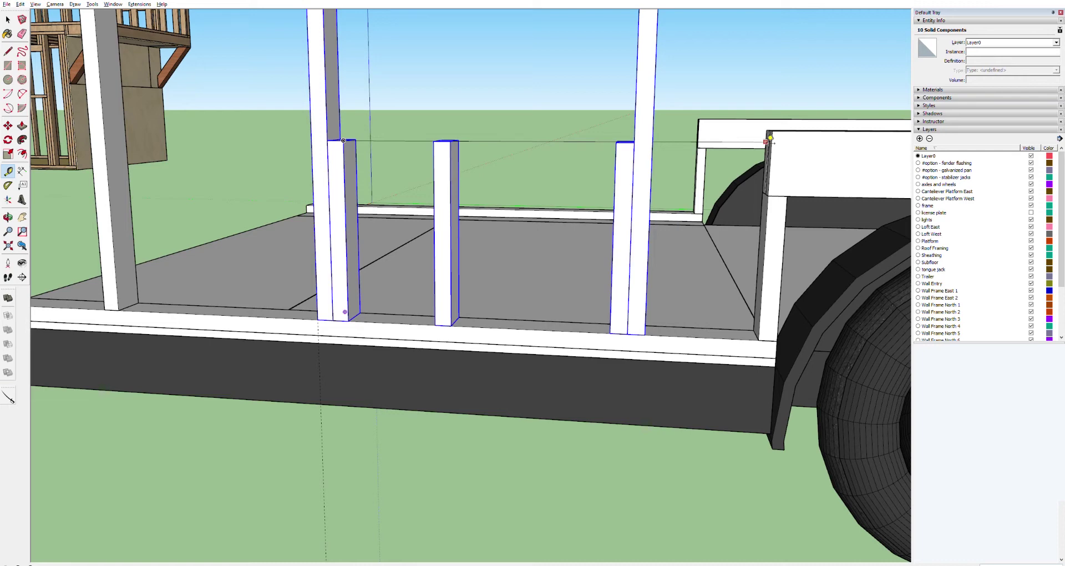
{"action": "key", "text": "space"}
Move the tall stud and short jack stud beside the door against the wheel well.
{"action": "left_click", "coordinate": [705, 107]}
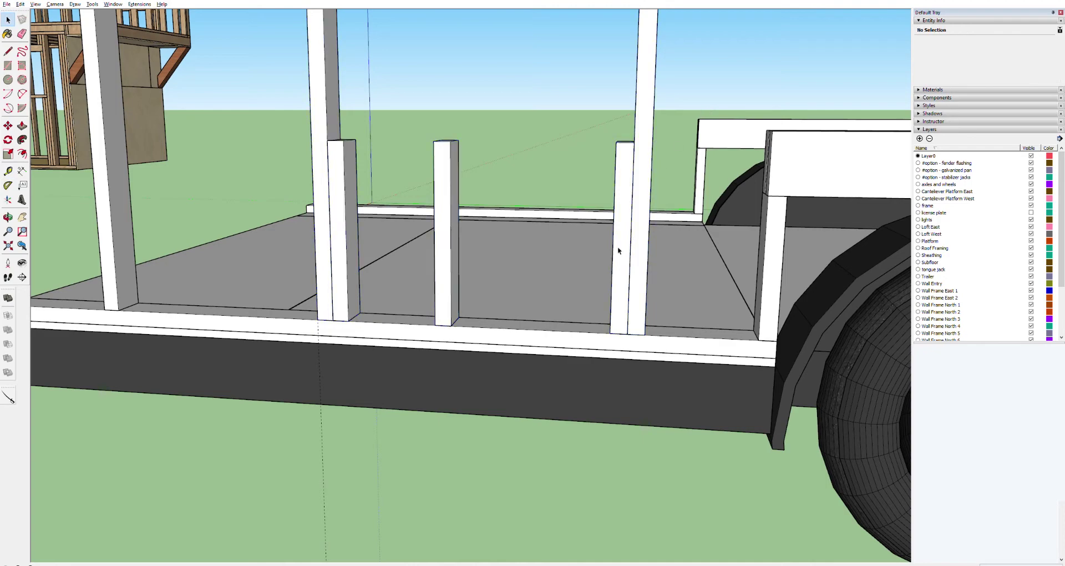
{"action": "left_click", "coordinate": [640, 253]}
{"action": "scroll", "coordinate": [643, 245], "scroll_direction": "down", "scroll_amount": 10}
{"action": "scroll", "coordinate": [660, 205], "scroll_direction": "up", "scroll_amount": 2}
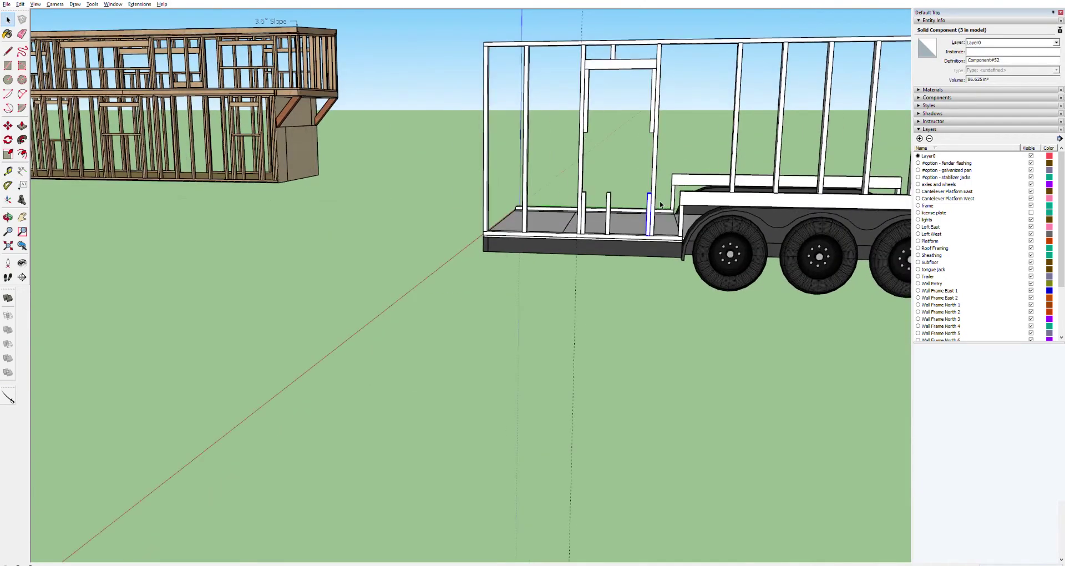
{"action": "left_click", "coordinate": [655, 78]}
{"action": "left_click", "coordinate": [650, 205], "text": "shift"}
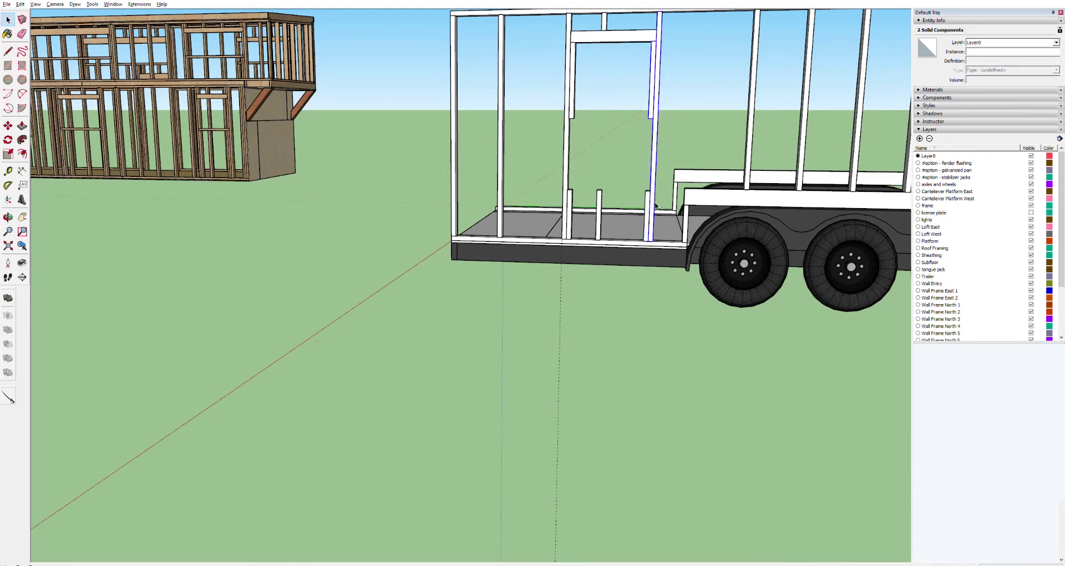
{"action": "key", "text": "m"}
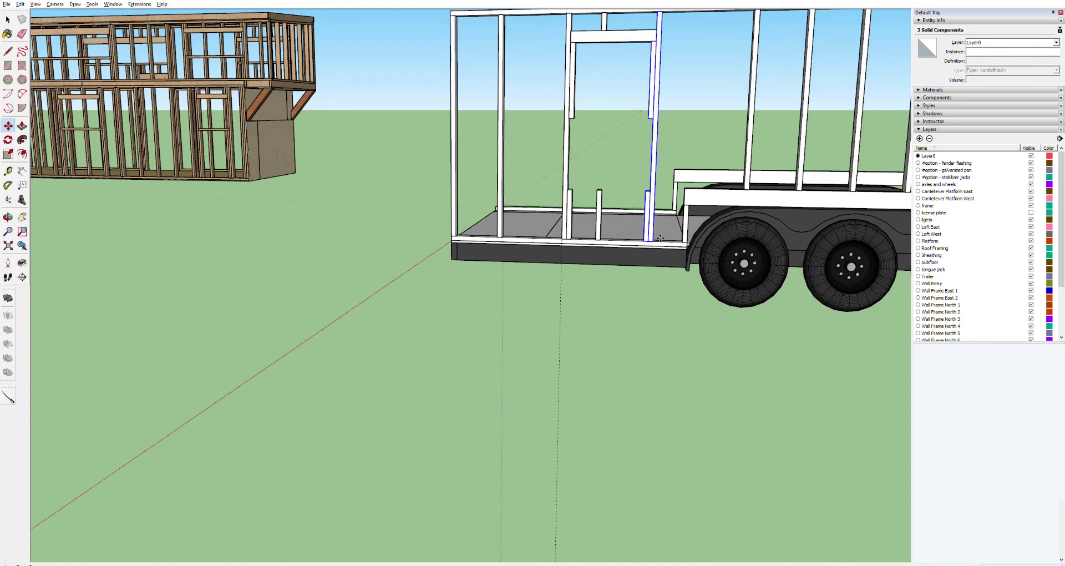
{"action": "left_click", "coordinate": [660, 238]}
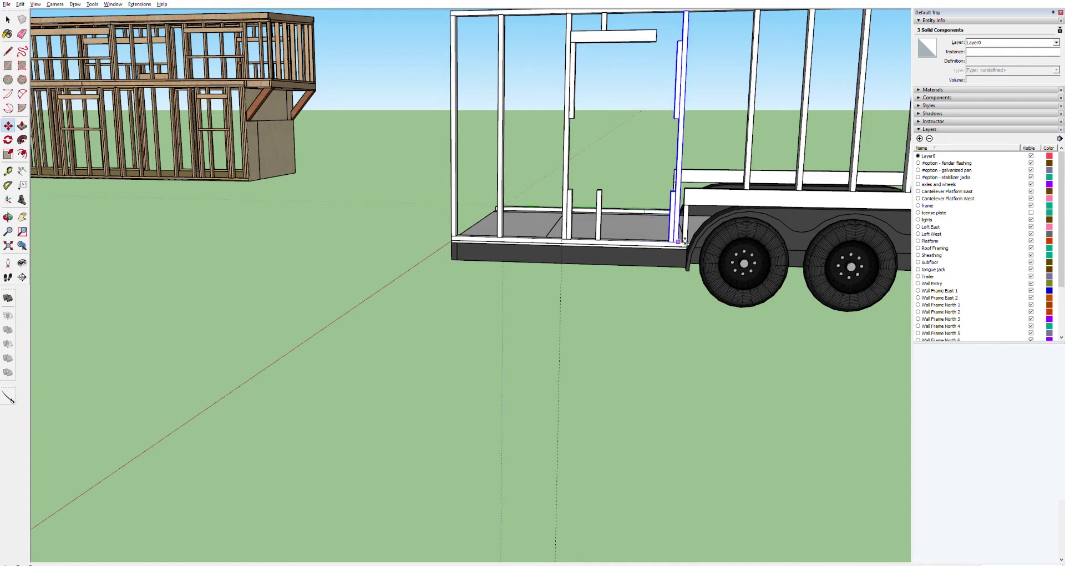
{"action": "left_click", "coordinate": [685, 242]}
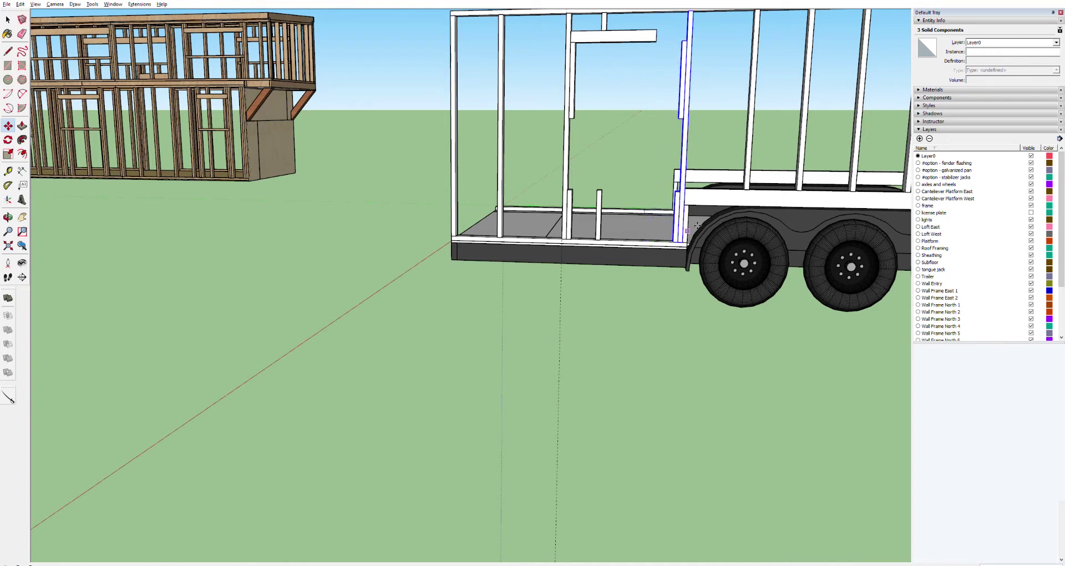
Delete the leftover small post and the dashed guide line.
{"action": "scroll", "coordinate": [702, 208], "scroll_direction": "up", "scroll_amount": 3}
{"action": "scroll", "coordinate": [701, 207], "scroll_direction": "down", "scroll_amount": 3}
{"action": "key", "text": "space"}
{"action": "left_click", "coordinate": [684, 186]}
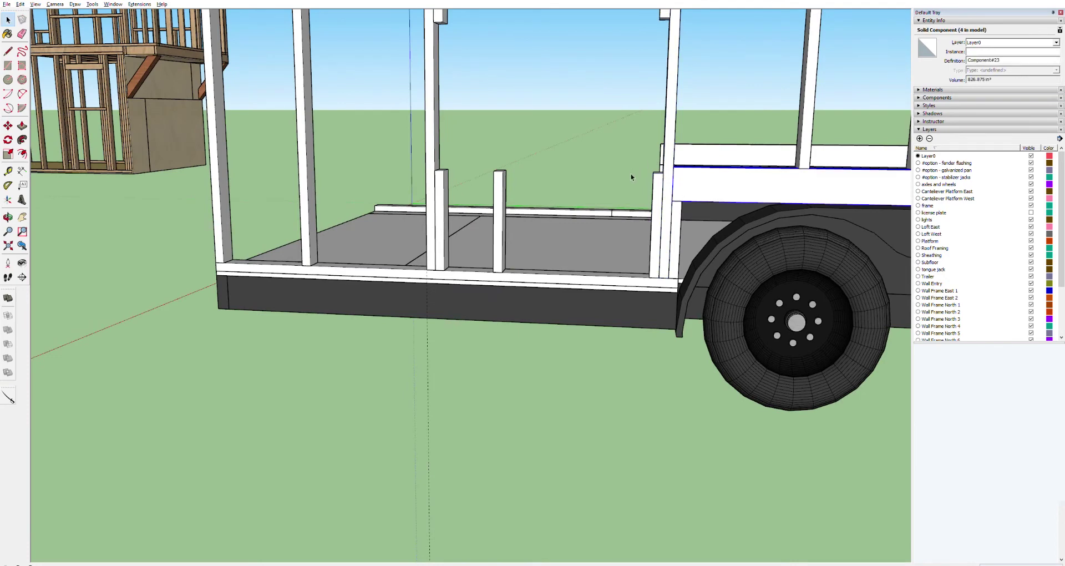
{"action": "scroll", "coordinate": [630, 172], "scroll_direction": "down", "scroll_amount": 2}
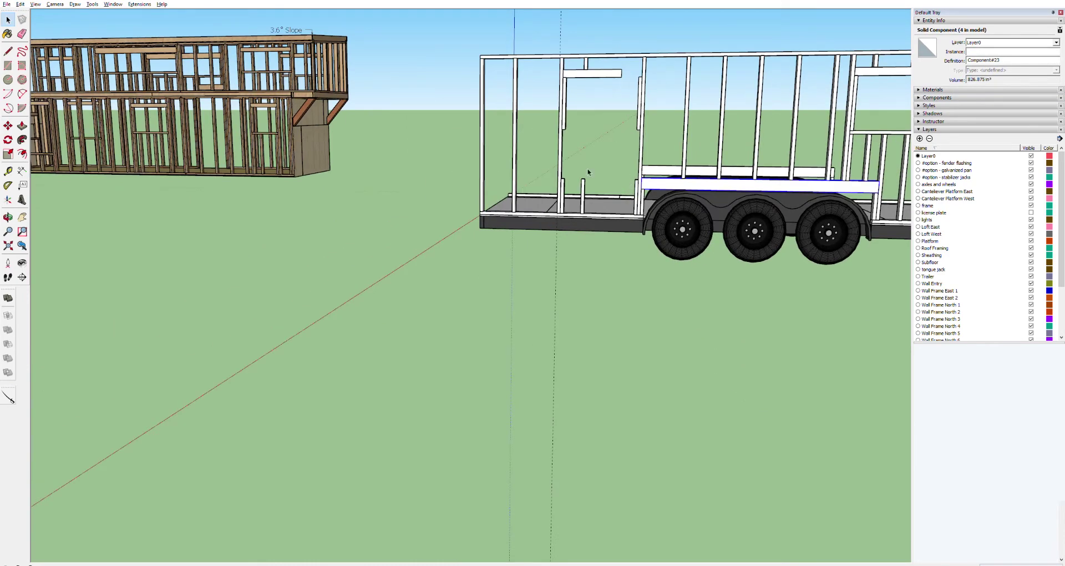
{"action": "left_click", "coordinate": [583, 186]}
{"action": "key", "text": "Delete"}
{"action": "scroll", "coordinate": [625, 180], "scroll_direction": "up", "scroll_amount": 4}
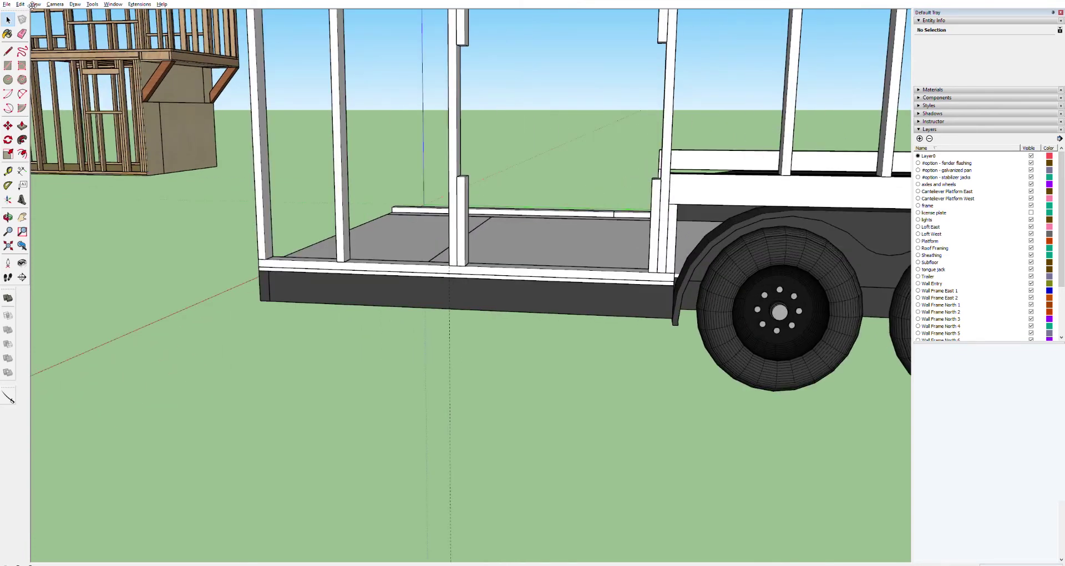
{"action": "left_click", "coordinate": [448, 325]}
{"action": "key", "text": "Delete"}
{"action": "key", "text": "t"}
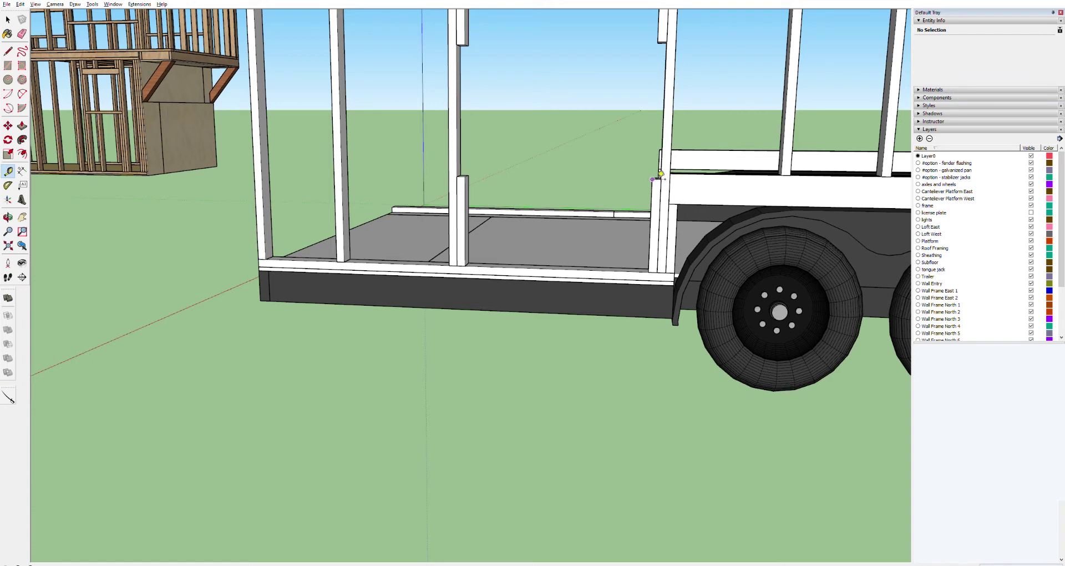
Measure from the left and right wall-frame corners to the stud beside the opening.
{"action": "left_click", "coordinate": [654, 178]}
{"action": "left_click", "coordinate": [457, 176]}
{"action": "left_click", "coordinate": [656, 194]}
{"action": "left_click", "coordinate": [449, 189]}
Take another measurement from the outer frame corner, then select the header above the opening.
{"action": "scroll", "coordinate": [475, 185], "scroll_direction": "up", "scroll_amount": 4}
{"action": "scroll", "coordinate": [472, 192], "scroll_direction": "down", "scroll_amount": 1}
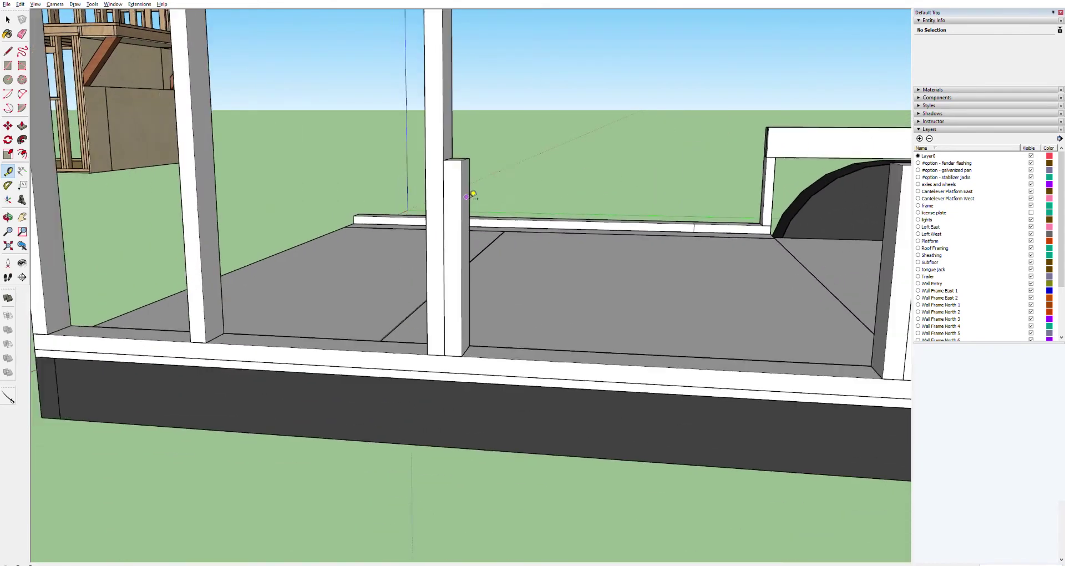
{"action": "scroll", "coordinate": [758, 210], "scroll_direction": "down", "scroll_amount": 3}
{"action": "left_click", "coordinate": [822, 191]}
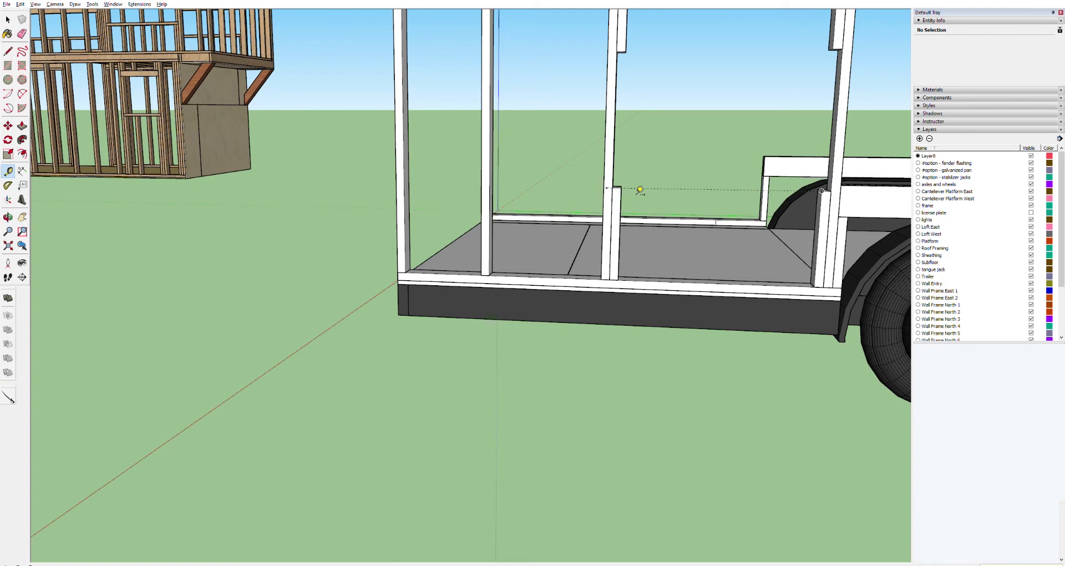
{"action": "scroll", "coordinate": [621, 189], "scroll_direction": "down", "scroll_amount": 5}
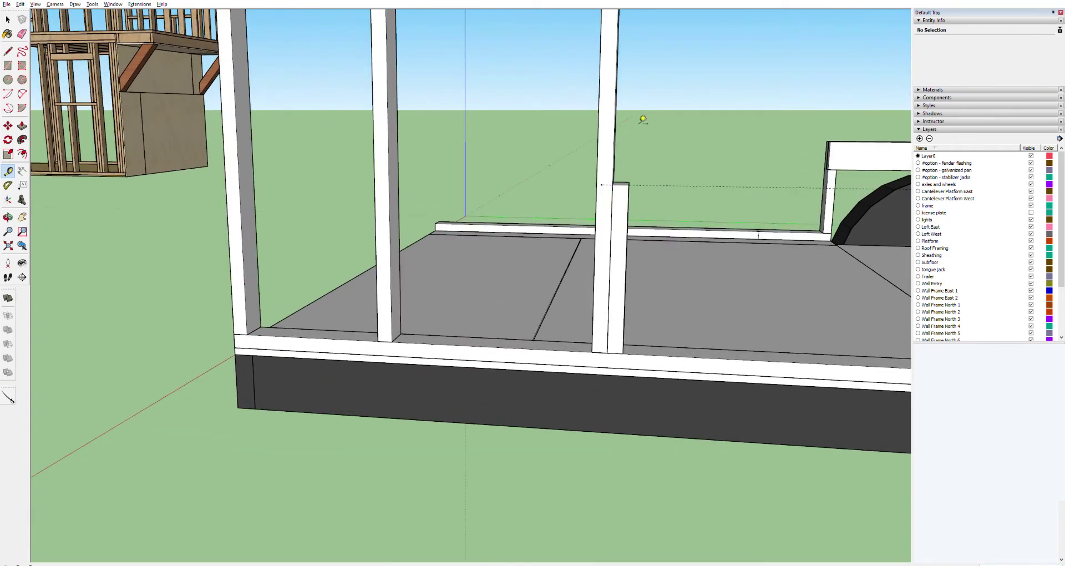
{"action": "scroll", "coordinate": [646, 146], "scroll_direction": "down", "scroll_amount": 3}
{"action": "key", "text": "space"}
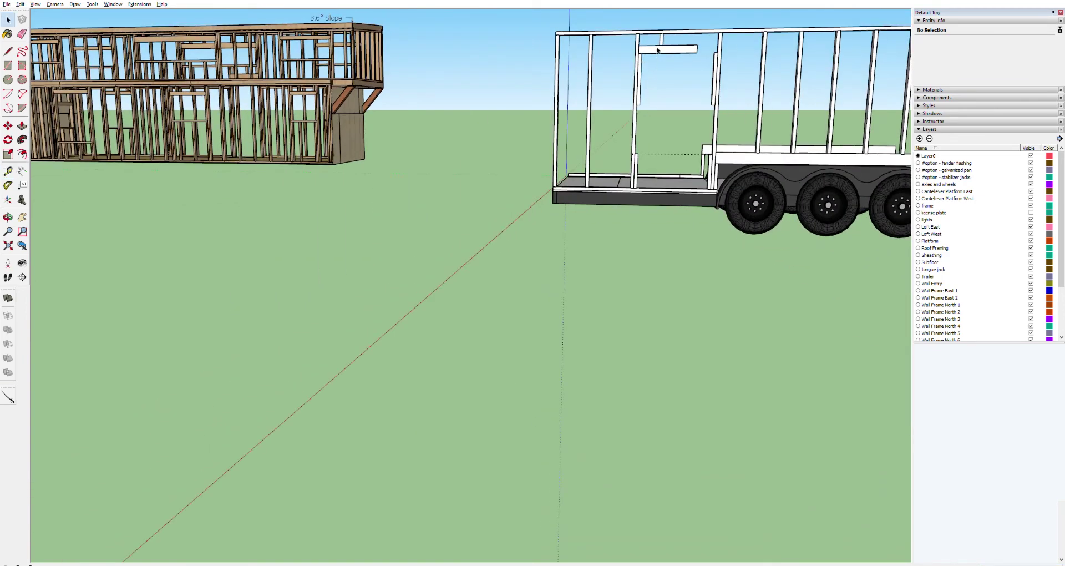
{"action": "left_click", "coordinate": [659, 54]}
Add the second framing piece, the tall stud and both short studs to the header selection.
{"action": "scroll", "coordinate": [683, 53], "scroll_direction": "up", "scroll_amount": 6}
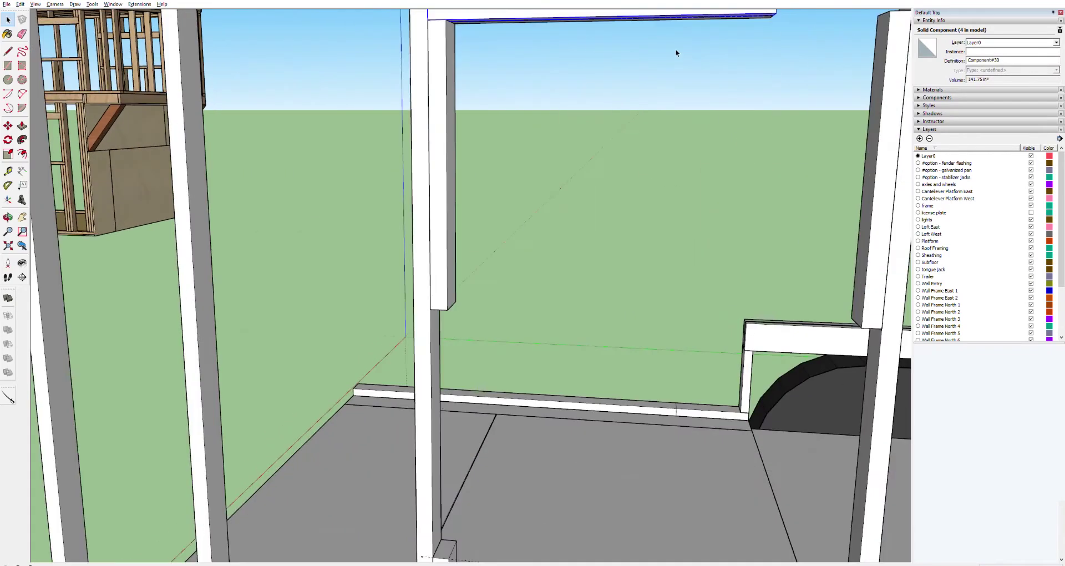
{"action": "left_click", "coordinate": [643, 21], "text": "shift"}
{"action": "scroll", "coordinate": [627, 33], "scroll_direction": "down", "scroll_amount": 5}
{"action": "left_click", "coordinate": [561, 52], "text": "shift"}
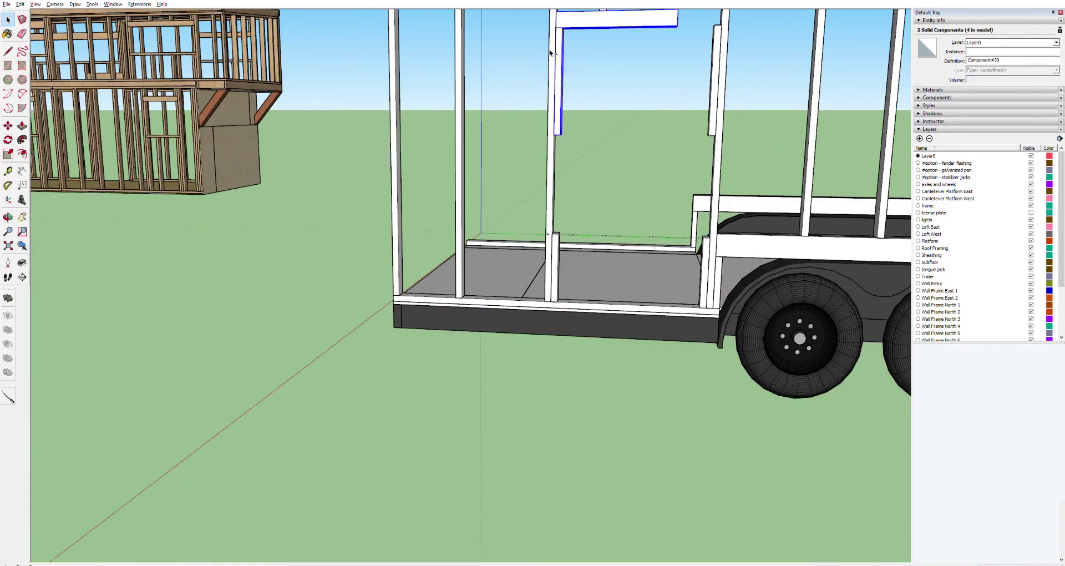
{"action": "left_click", "coordinate": [557, 244], "text": "shift"}
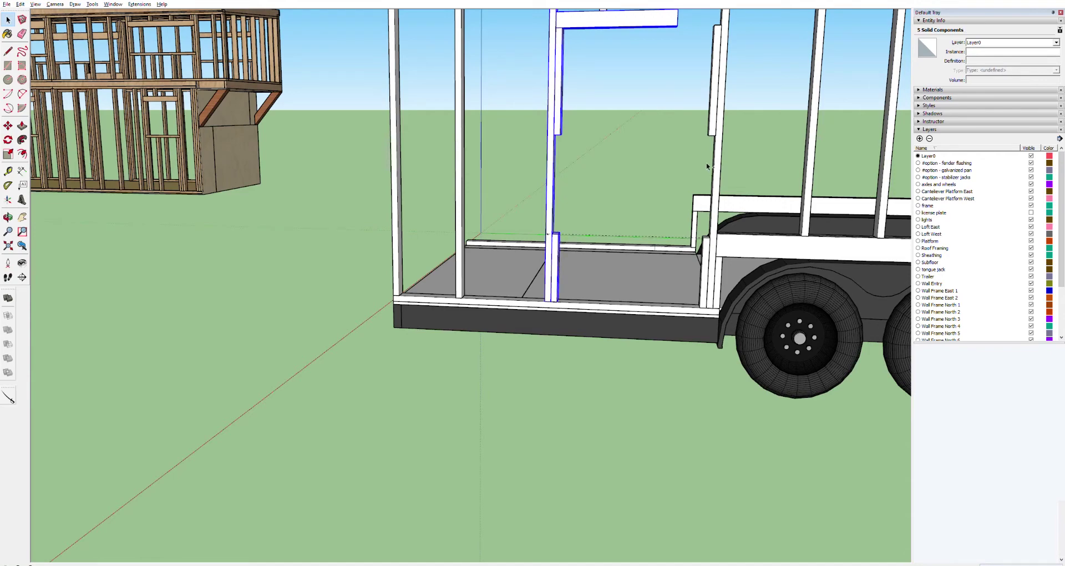
{"action": "scroll", "coordinate": [660, 119], "scroll_direction": "down", "scroll_amount": 3}
{"action": "scroll", "coordinate": [637, 181], "scroll_direction": "up", "scroll_amount": 3}
{"action": "middle_click_drag", "start_coordinate": [610, 111], "coordinate": [600, 80], "text": "shift"}
{"action": "left_click", "coordinate": [585, 75], "text": "shift"}
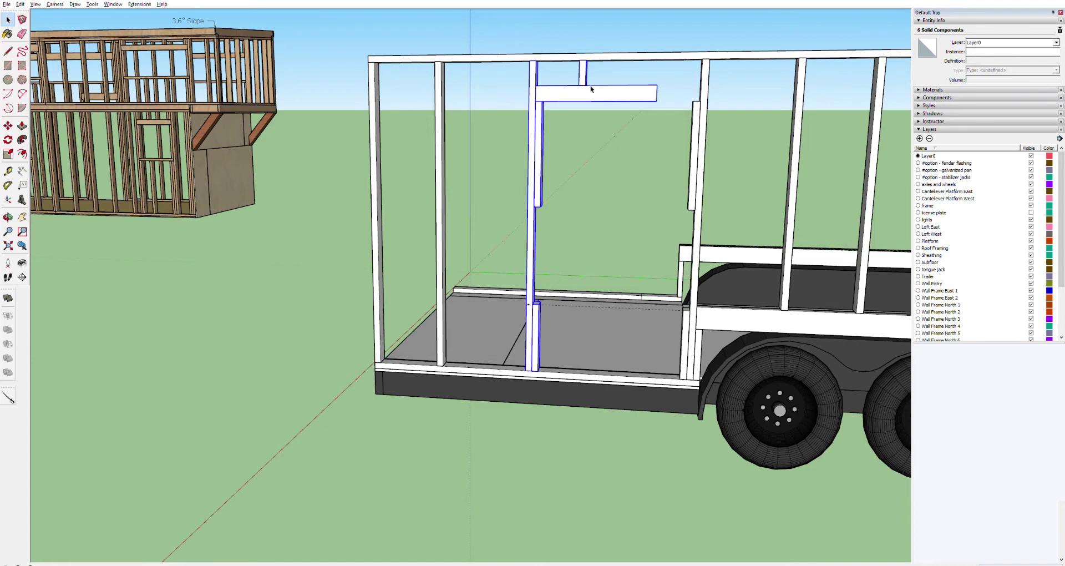
{"action": "scroll", "coordinate": [533, 277], "scroll_direction": "up", "scroll_amount": 5}
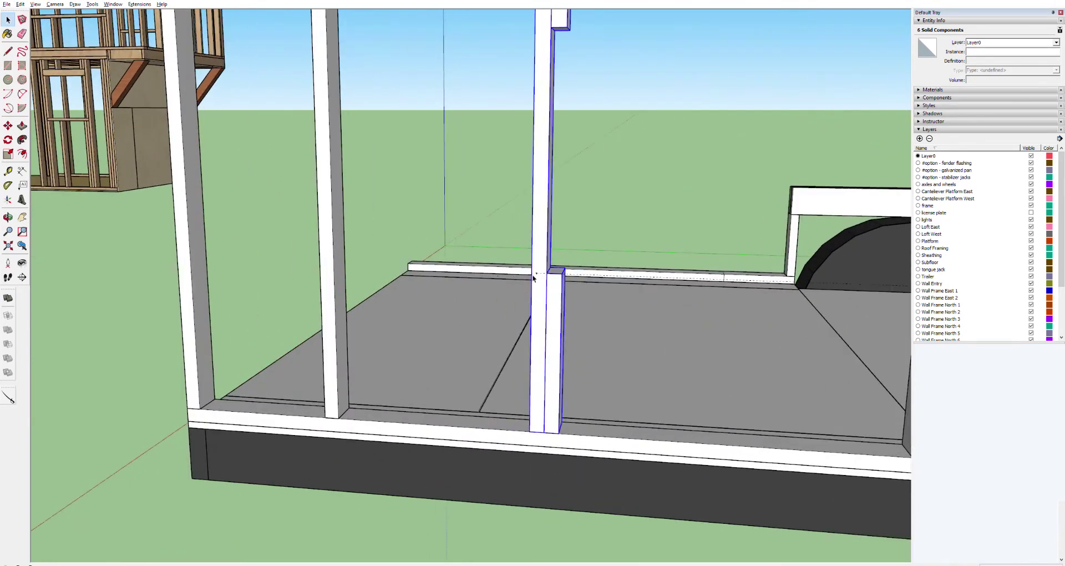
Move the selected header and studs slightly left along the bottom plate, then deselect.
{"action": "key", "text": "m"}
{"action": "left_click_drag", "start_coordinate": [568, 271], "coordinate": [505, 251]}
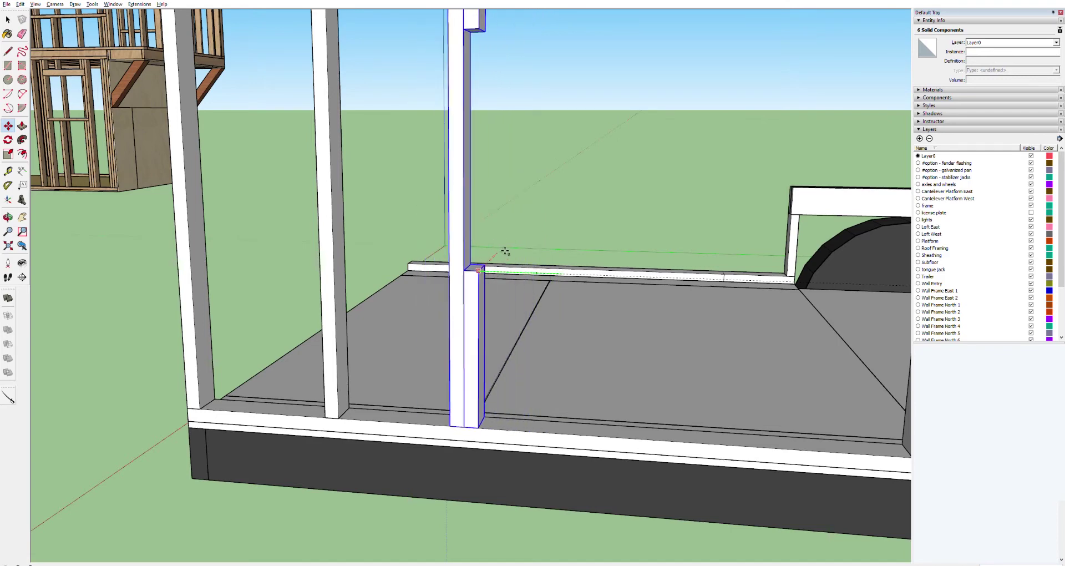
{"action": "left_click", "coordinate": [543, 271]}
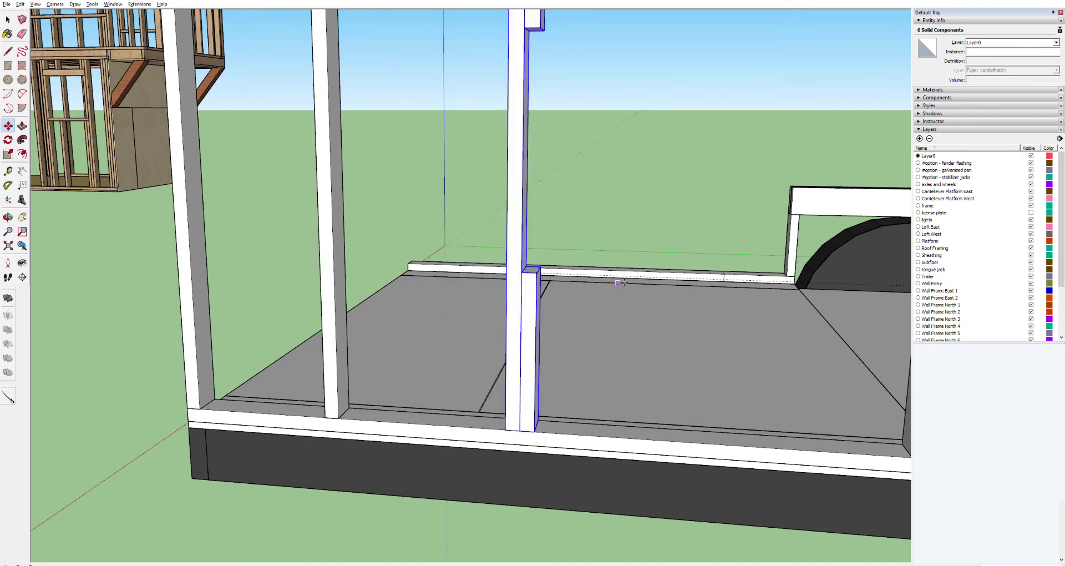
{"action": "scroll", "coordinate": [624, 283], "scroll_direction": "down", "scroll_amount": 4}
{"action": "key", "text": "space"}
{"action": "left_click", "coordinate": [776, 202]}
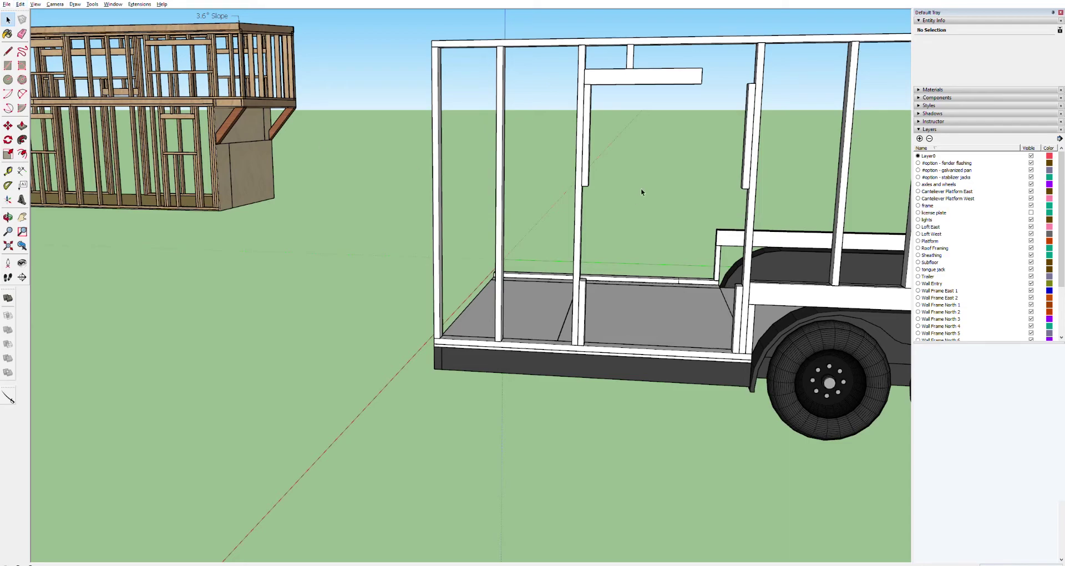
From the trailer's other side, Push/Pull the header board's end face out to the far stud.
{"action": "key", "text": "o"}
{"action": "left_click_drag", "start_coordinate": [720, 76], "coordinate": [192, 85]}
{"action": "scroll", "coordinate": [171, 97], "scroll_direction": "up", "scroll_amount": 6}
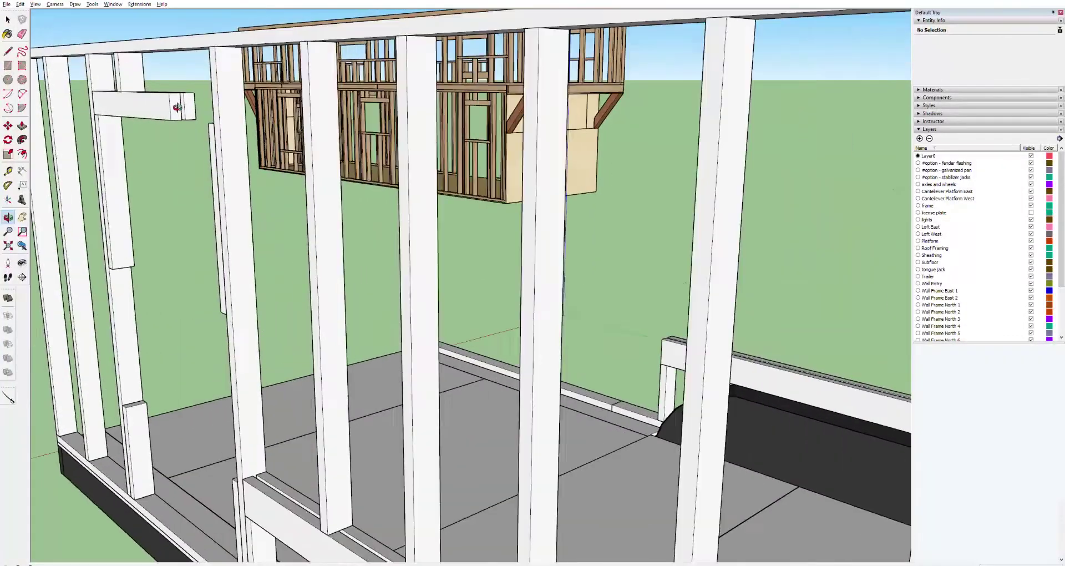
{"action": "key", "text": "space"}
{"action": "double_click", "coordinate": [195, 109]}
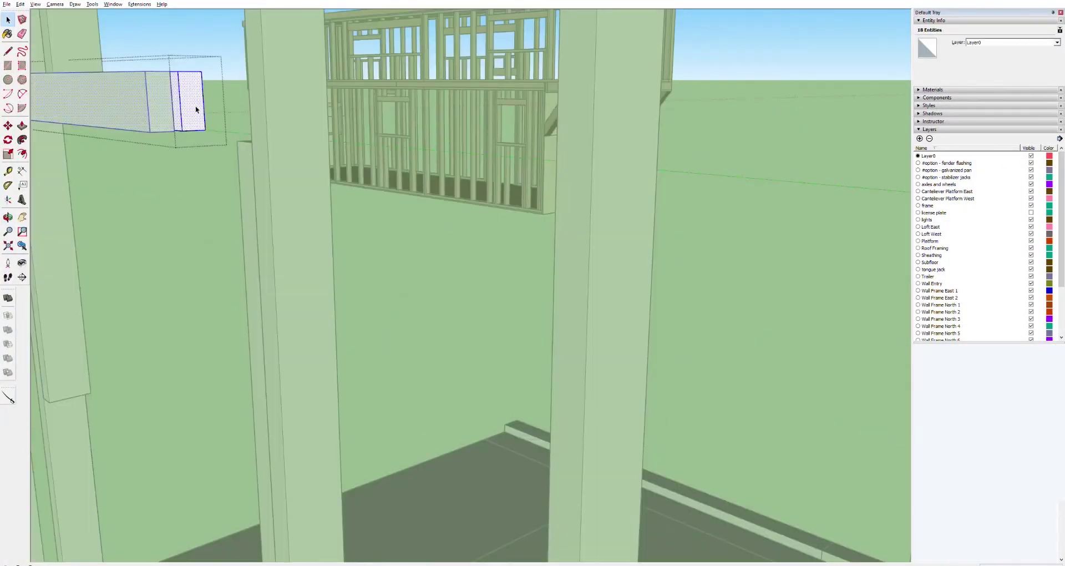
{"action": "key", "text": "p"}
{"action": "left_click_drag", "start_coordinate": [198, 108], "coordinate": [260, 140]}
Orbit and pan down to a low view of the wall studs near the floor corner.
{"action": "key", "text": "o"}
{"action": "mouse_move", "coordinate": [191, 241]}
{"action": "left_mouse_down"}
{"action": "mouse_move", "coordinate": [318, 221]}
{"action": "mouse_move", "coordinate": [169, 236]}
{"action": "left_mouse_up"}
{"action": "scroll", "coordinate": [169, 235], "scroll_direction": "down", "scroll_amount": 6}
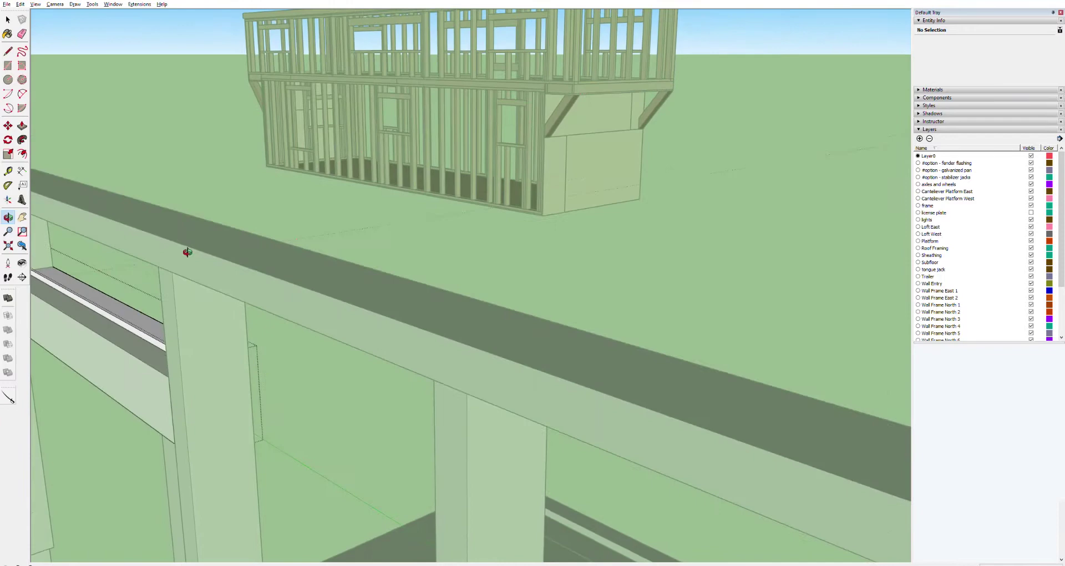
{"action": "left_click_drag", "start_coordinate": [161, 248], "coordinate": [284, 338]}
{"action": "scroll", "coordinate": [284, 337], "scroll_direction": "up", "scroll_amount": 5}
{"action": "key", "text": "h"}
{"action": "left_click_drag", "start_coordinate": [195, 454], "coordinate": [395, 334]}
{"action": "key", "text": "space"}
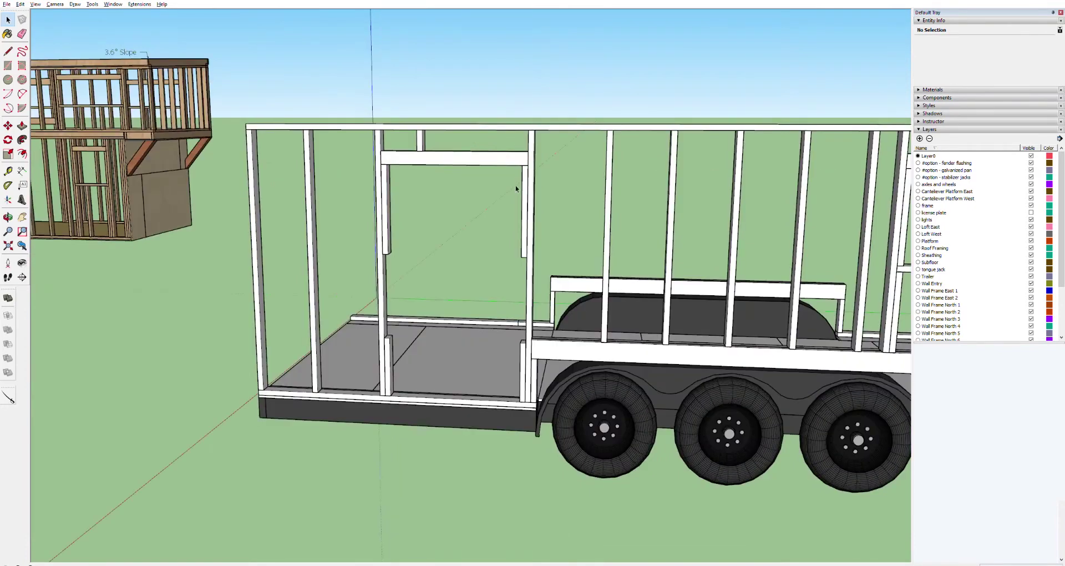
{"action": "scroll", "coordinate": [465, 298], "scroll_direction": "up", "scroll_amount": 3}
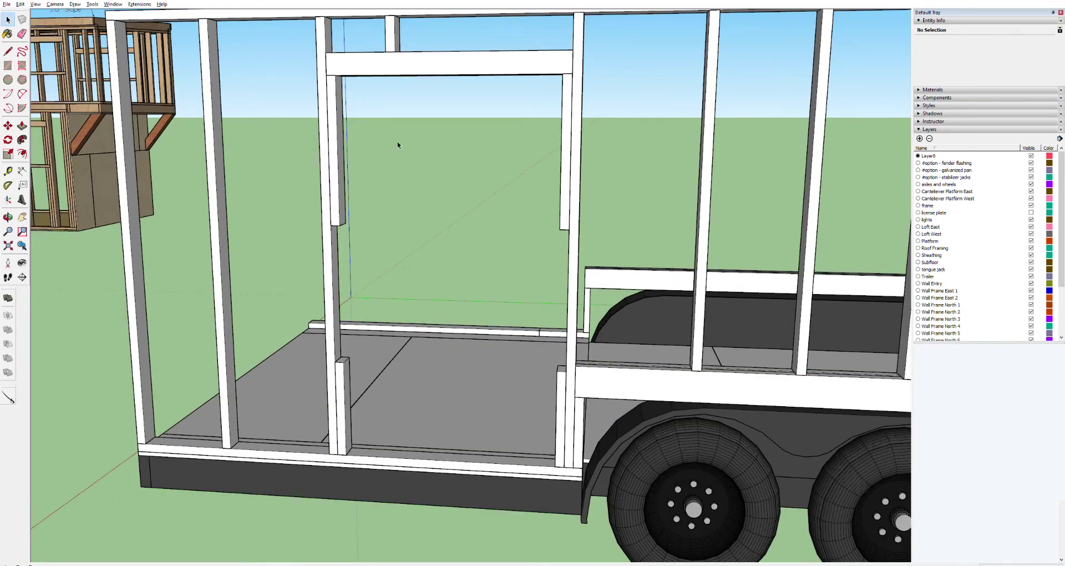
{"action": "scroll", "coordinate": [362, 359], "scroll_direction": "up", "scroll_amount": 3}
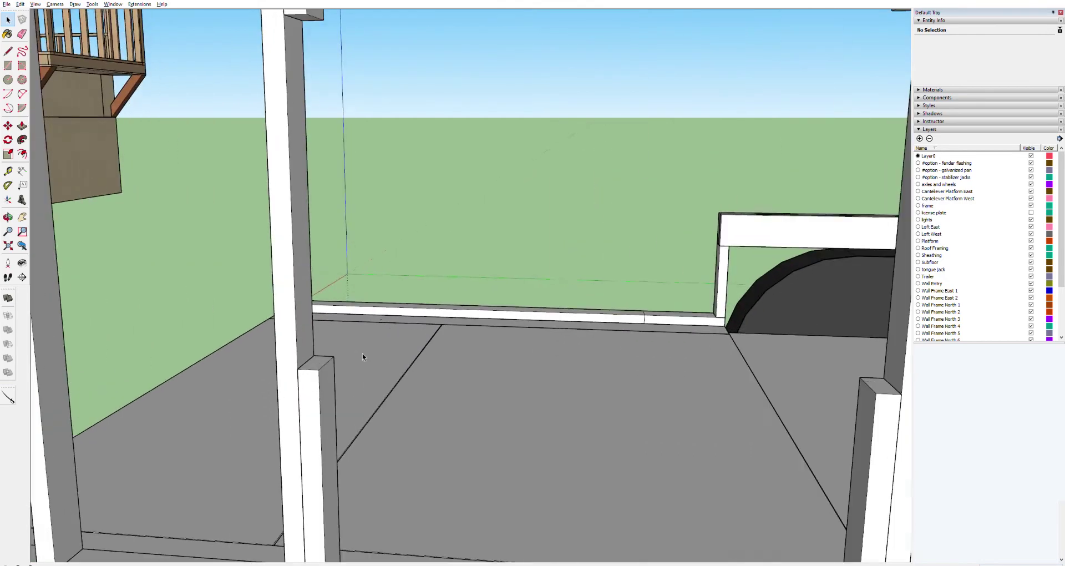
{"action": "middle_click_drag", "start_coordinate": [363, 354], "coordinate": [295, 356]}
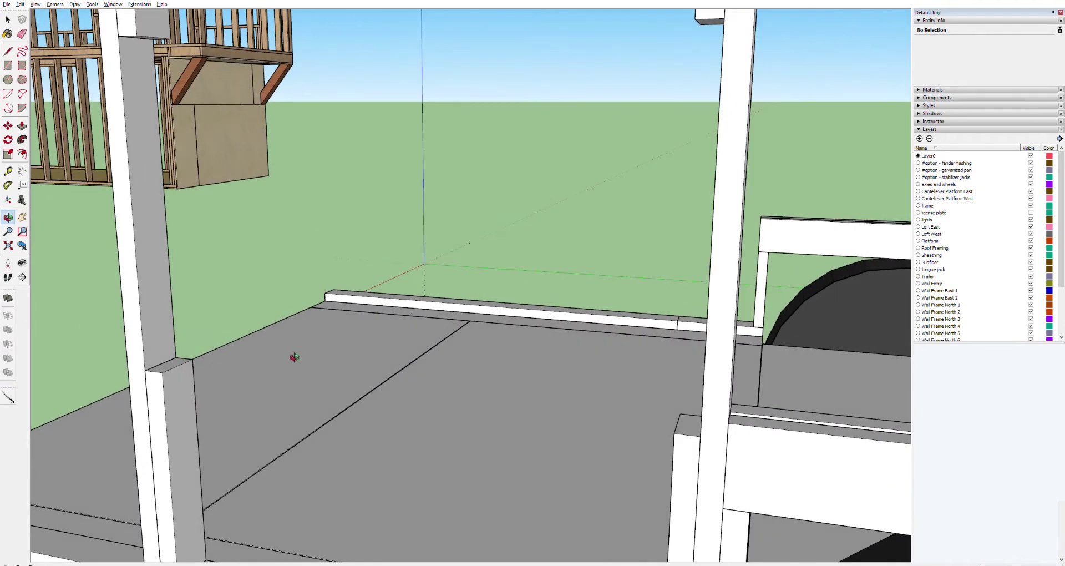
{"action": "key", "text": "l"}
{"action": "key", "text": "space"}
Select the short post and try drawing on its top, then exit the post's editing context.
{"action": "left_click", "coordinate": [168, 384]}
{"action": "key", "text": "l"}
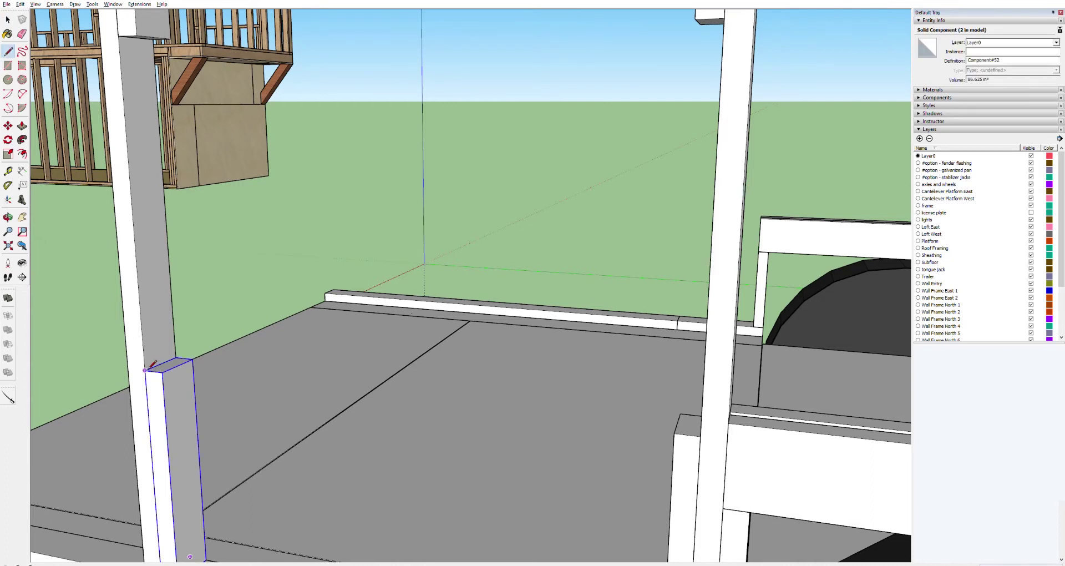
{"action": "left_click", "coordinate": [174, 338]}
{"action": "key", "text": "Escape"}
{"action": "left_click", "coordinate": [145, 370]}
{"action": "left_click", "coordinate": [176, 358]}
{"action": "left_click", "coordinate": [169, 353]}
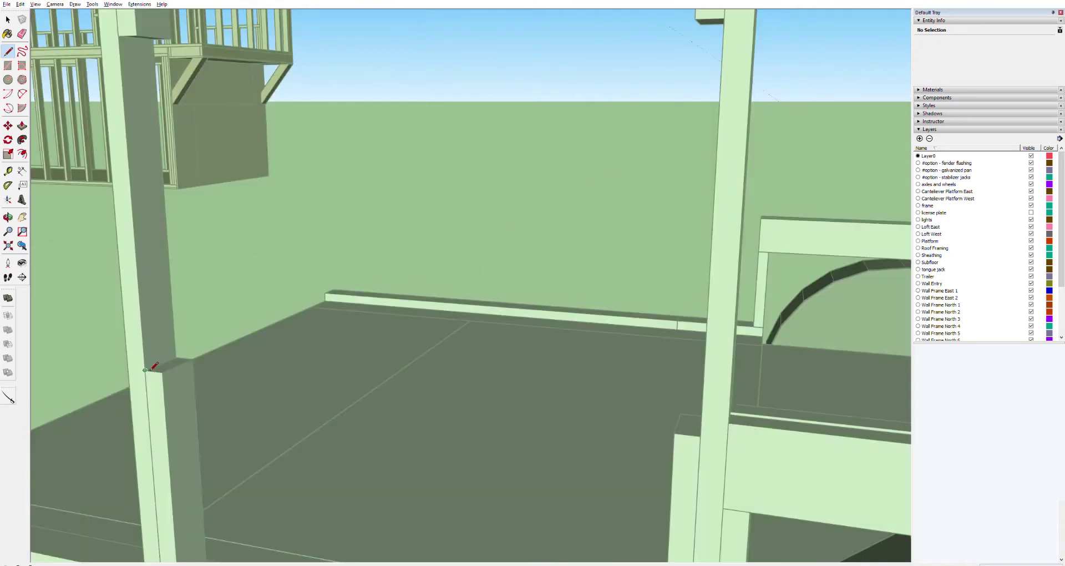
{"action": "key", "text": "space"}
{"action": "left_click", "coordinate": [243, 207]}
Trace a closed four-edge outline on the short post's top to form a new face.
{"action": "key", "text": "l"}
{"action": "left_click", "coordinate": [145, 370]}
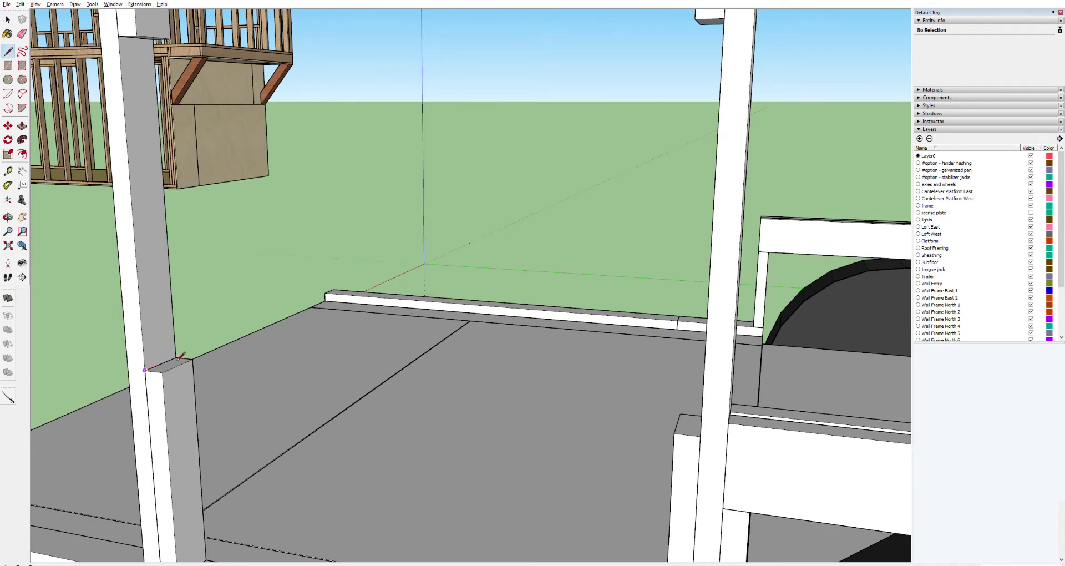
{"action": "left_click", "coordinate": [176, 357]}
{"action": "left_click", "coordinate": [175, 337]}
{"action": "left_click", "coordinate": [143, 349]}
{"action": "left_click", "coordinate": [144, 370]}
Push/Pull the new face across the opening into a horizontal sill board reaching the far stud.
{"action": "key", "text": "p"}
{"action": "left_click_drag", "start_coordinate": [171, 351], "coordinate": [701, 435]}
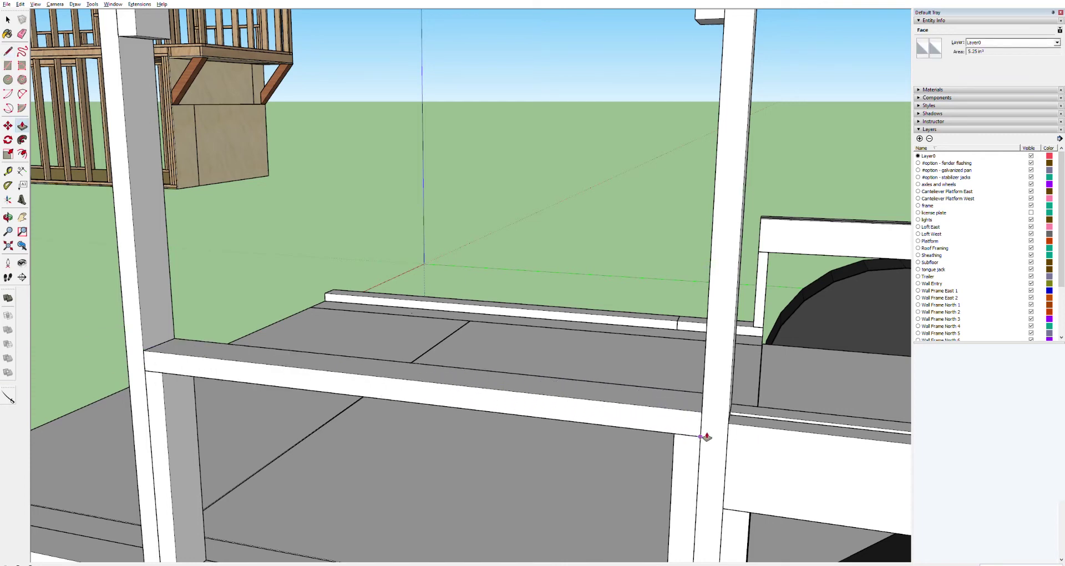
{"action": "scroll", "coordinate": [473, 425], "scroll_direction": "down", "scroll_amount": 3}
{"action": "scroll", "coordinate": [466, 428], "scroll_direction": "down", "scroll_amount": 3}
{"action": "scroll", "coordinate": [429, 377], "scroll_direction": "up", "scroll_amount": 3}
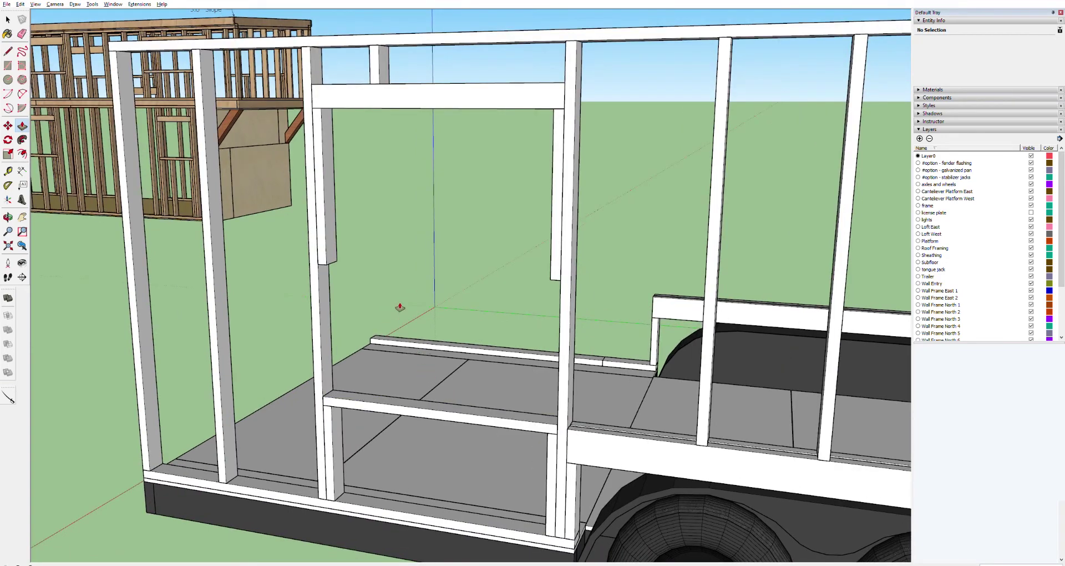
{"action": "middle_click_drag", "start_coordinate": [397, 276], "coordinate": [439, 269]}
Add a guide line measured up from the lower board and delete the short stud above the header.
{"action": "key", "text": "space"}
{"action": "key", "text": "t"}
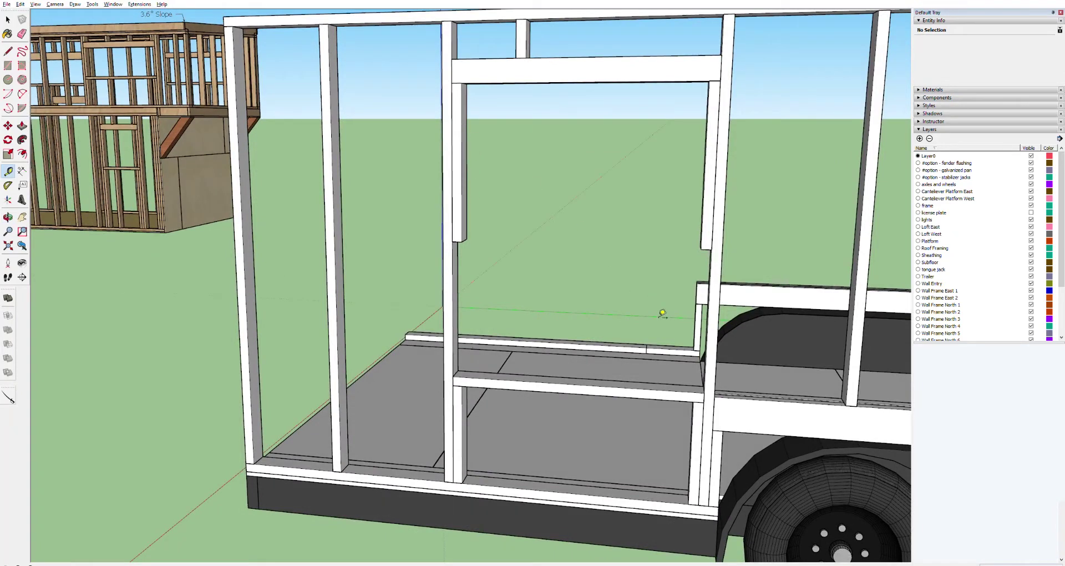
{"action": "left_click", "coordinate": [593, 385]}
{"action": "left_click", "coordinate": [596, 176]}
{"action": "key", "text": "space"}
{"action": "left_click", "coordinate": [530, 44]}
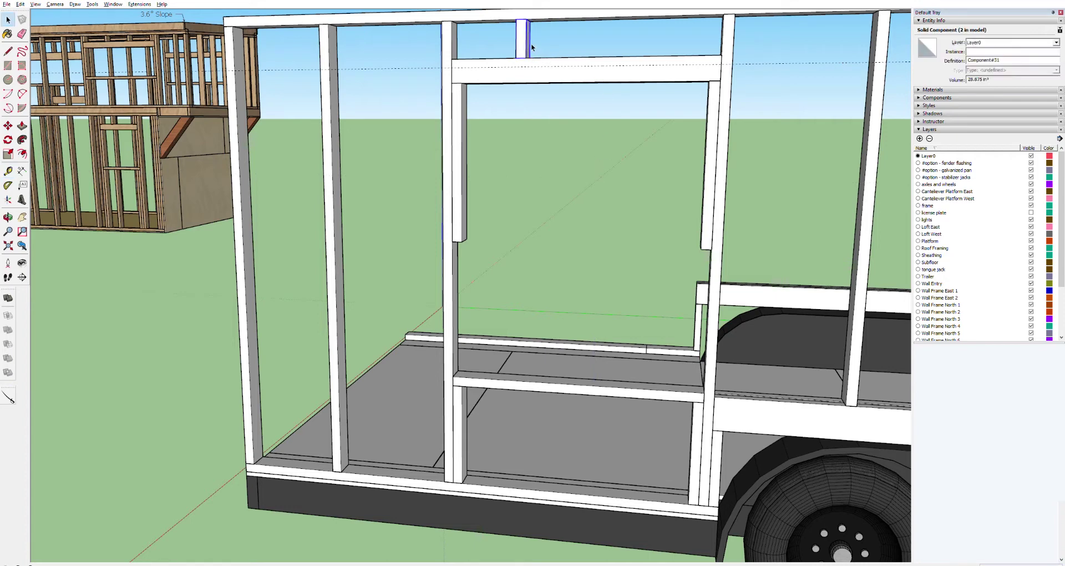
{"action": "key", "text": "Delete"}
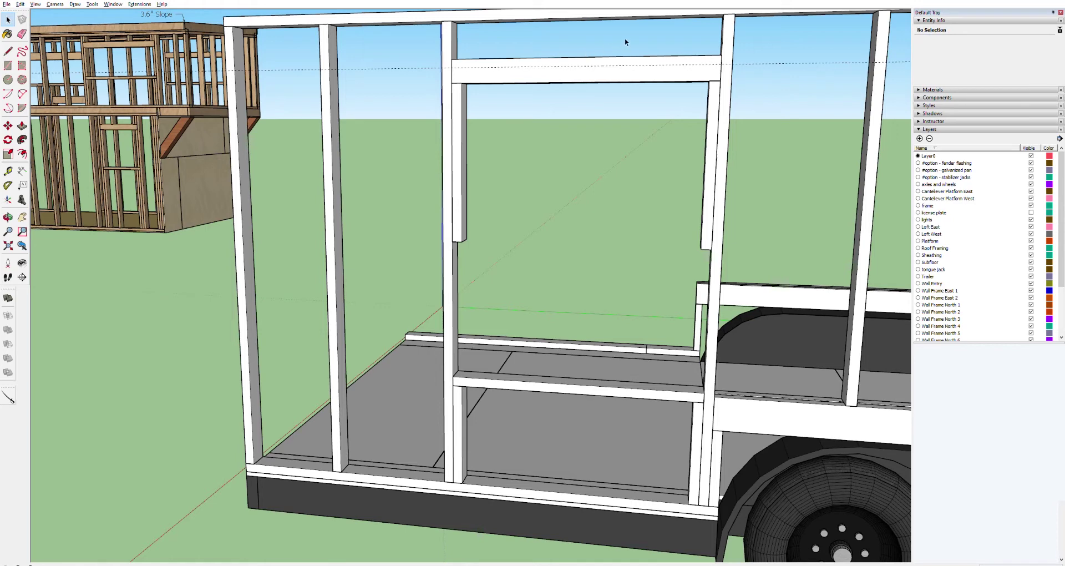
Move the header straight up, locked vertically, until it sits just under the top plate.
{"action": "left_click_drag", "start_coordinate": [634, 38], "coordinate": [574, 92]}
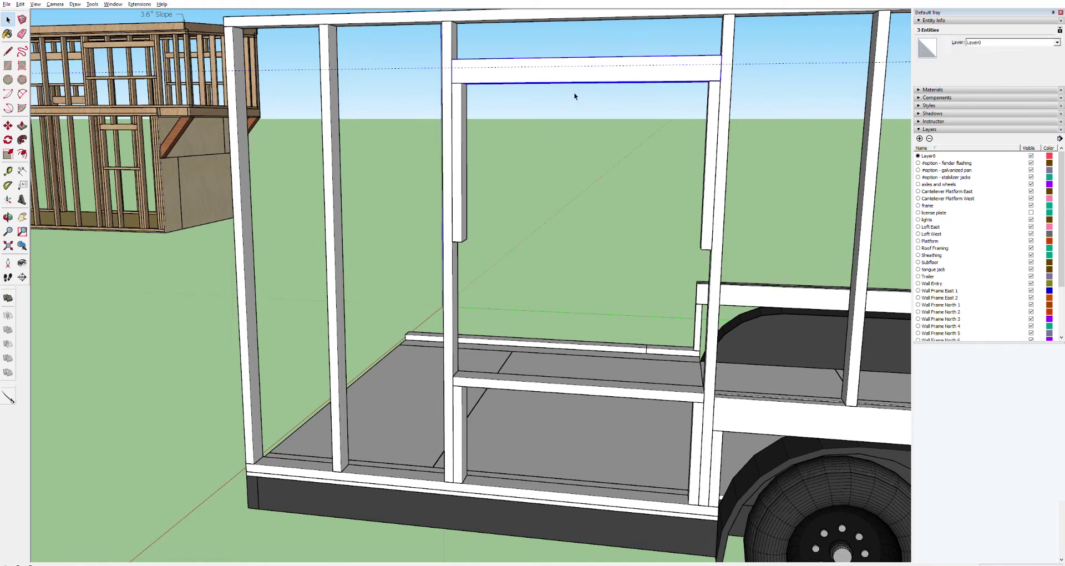
{"action": "key", "text": "m"}
{"action": "left_click", "coordinate": [727, 78]}
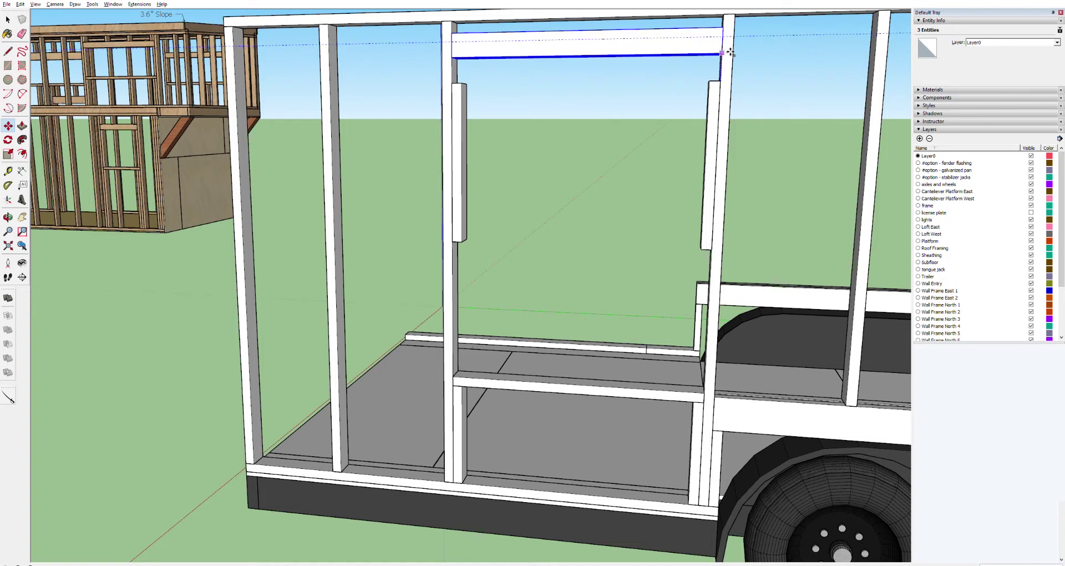
{"action": "key", "text": "Escape"}
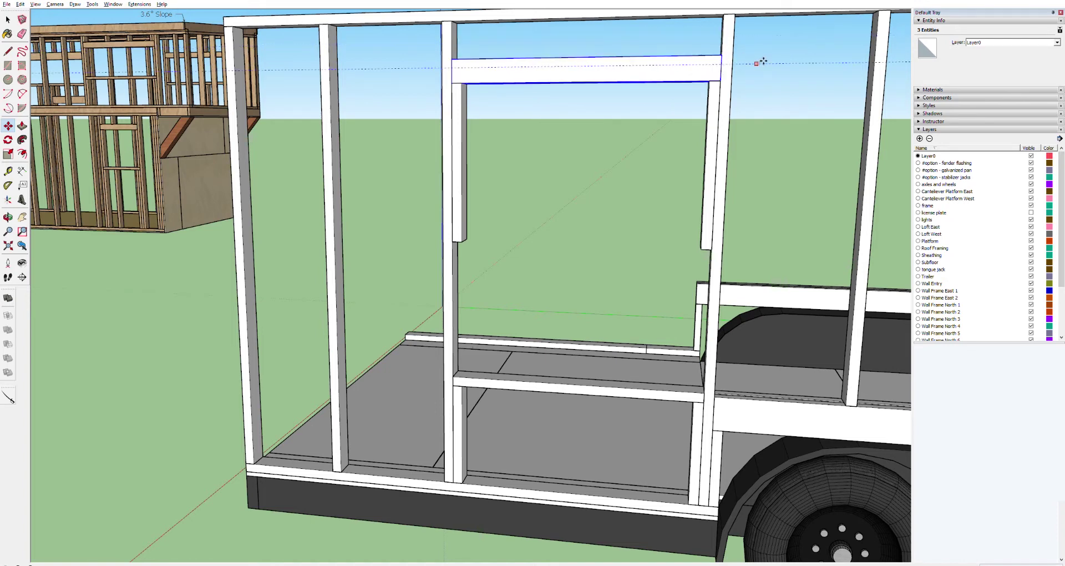
{"action": "key", "text": "space"}
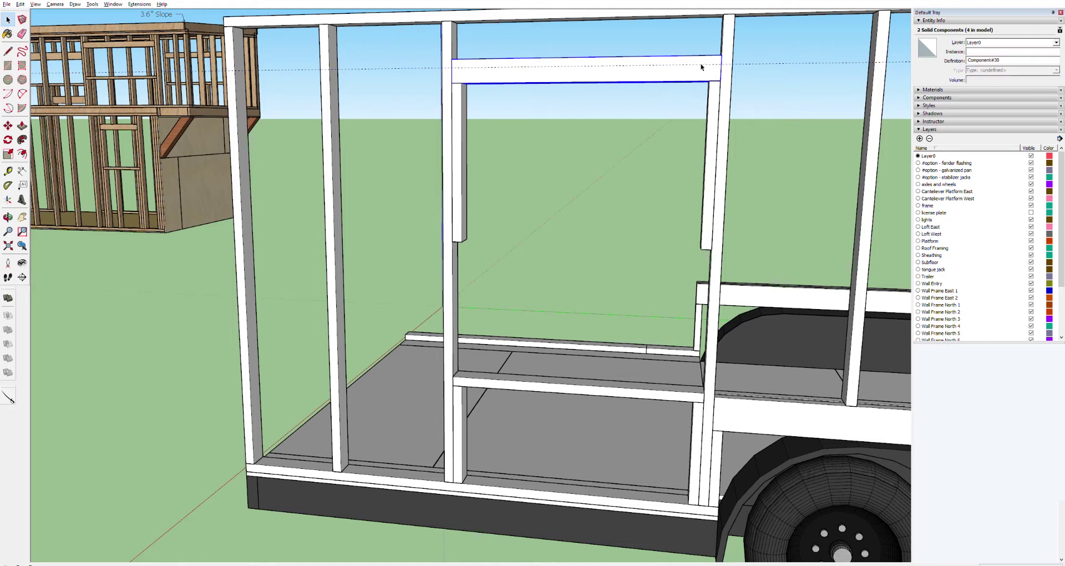
{"action": "key", "text": "m"}
{"action": "left_click", "coordinate": [729, 81]}
{"action": "key", "text": "ctrl"}
{"action": "key", "text": "ctrl"}
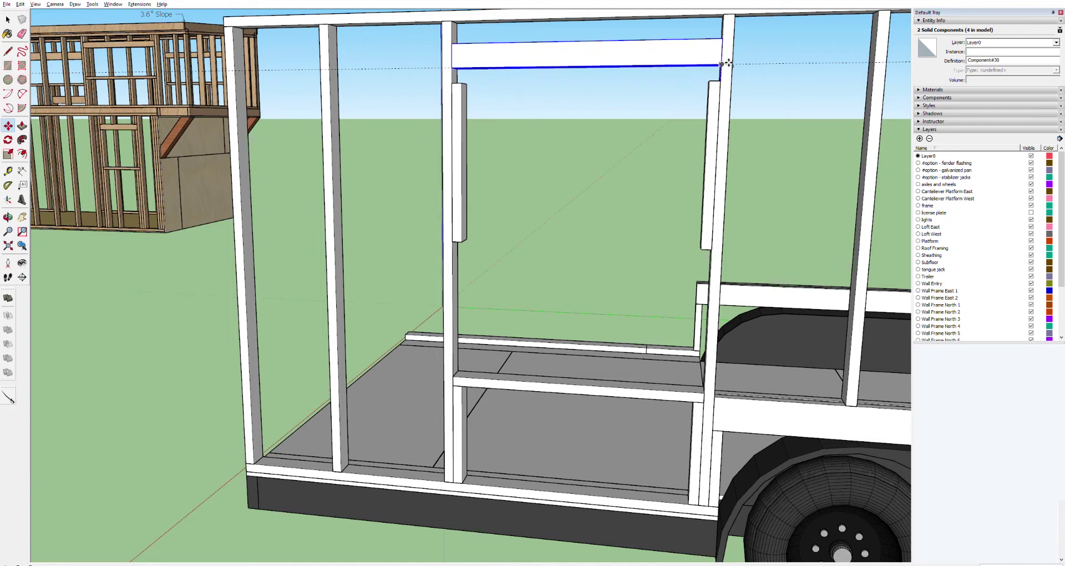
{"action": "left_click", "coordinate": [729, 64]}
Move the short stud left of the opening up so its top meets the header.
{"action": "key", "text": "space"}
{"action": "left_click", "coordinate": [556, 186]}
{"action": "left_click", "coordinate": [463, 121]}
{"action": "scroll", "coordinate": [468, 119], "scroll_direction": "up", "scroll_amount": 5}
{"action": "key", "text": "m"}
{"action": "left_click", "coordinate": [454, 69]}
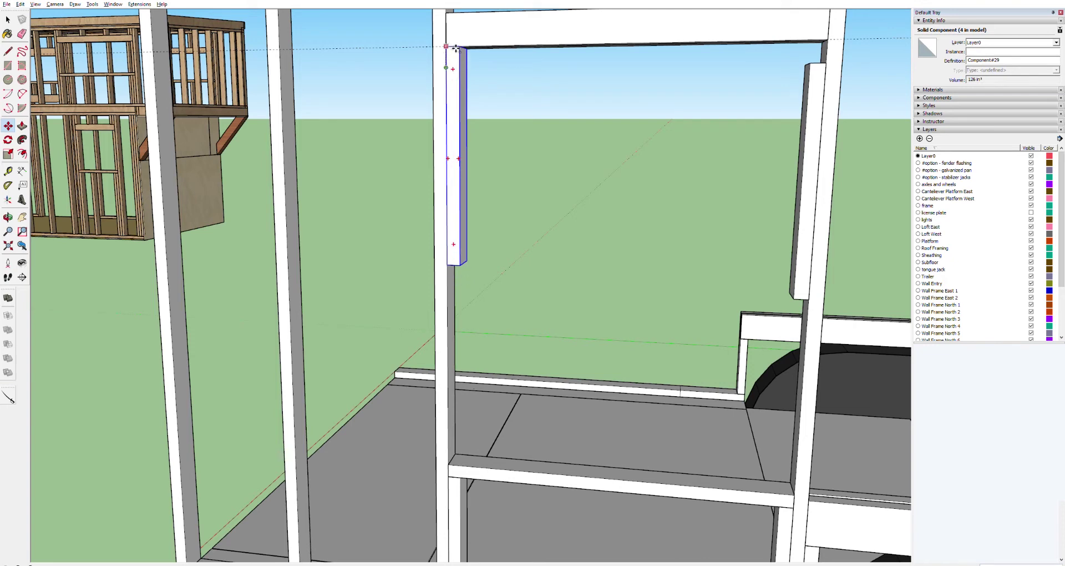
{"action": "left_click", "coordinate": [455, 47]}
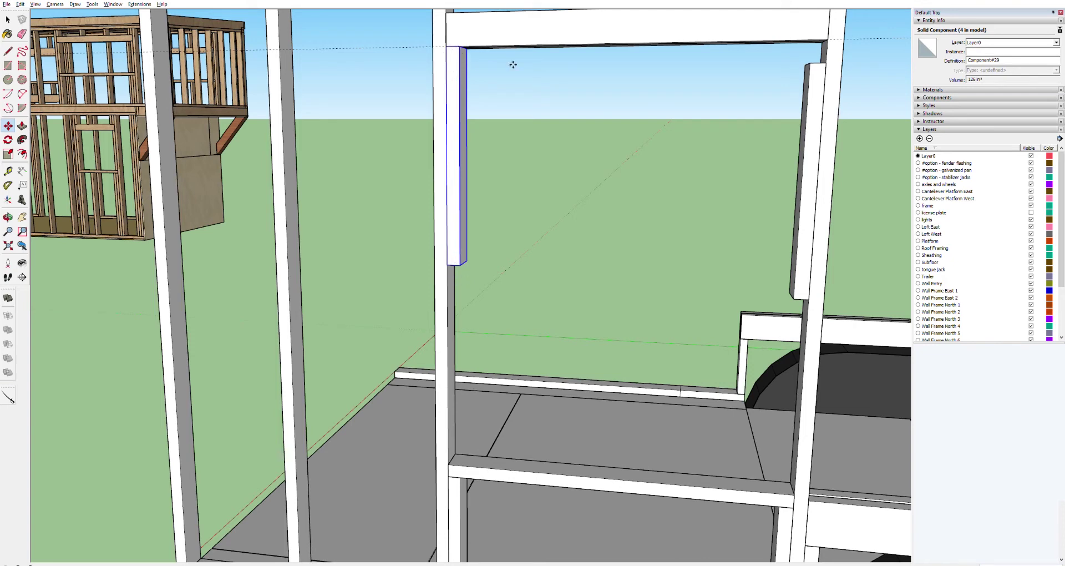
{"action": "left_click", "coordinate": [823, 62]}
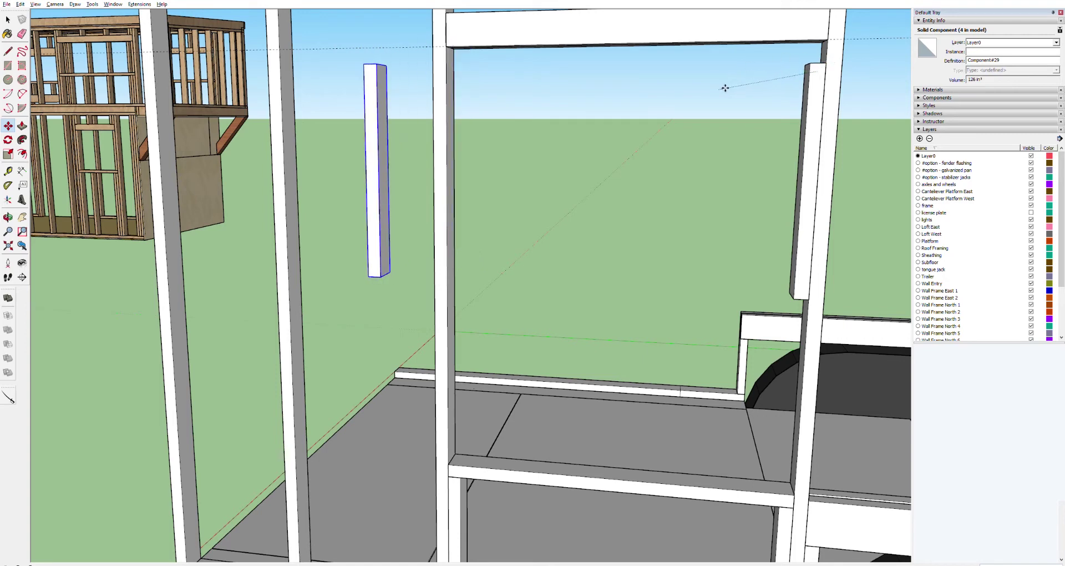
{"action": "key", "text": "Escape"}
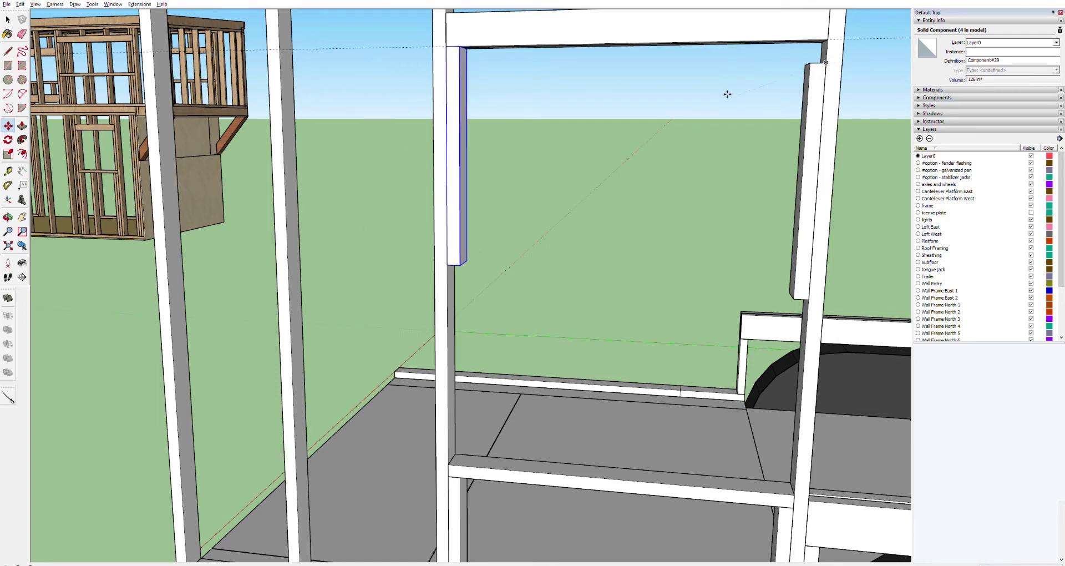
{"action": "key", "text": "space"}
Raise the short stud right of the opening up to the header.
{"action": "left_click", "coordinate": [812, 78]}
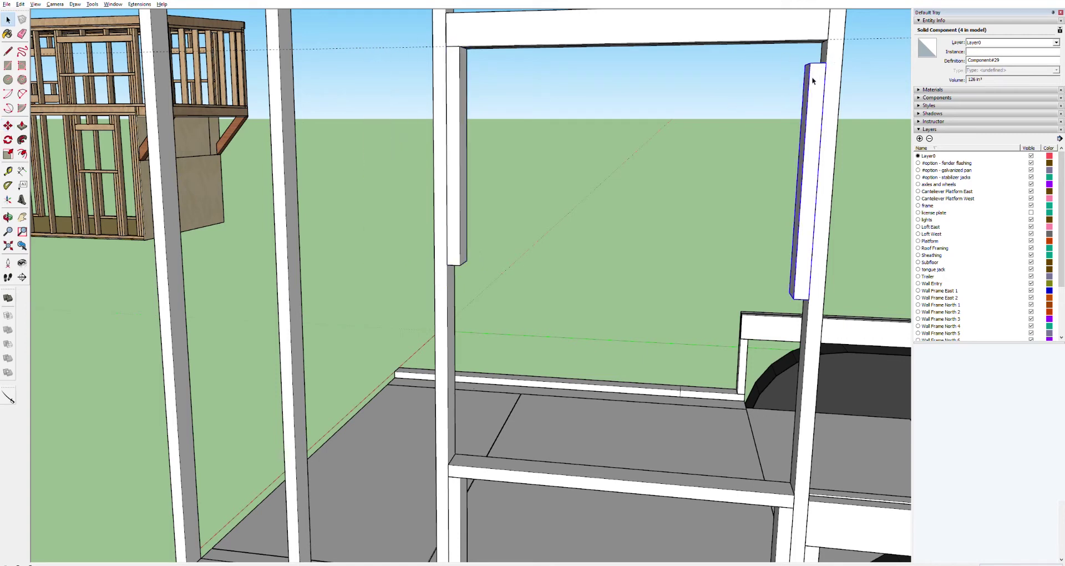
{"action": "key", "text": "m"}
{"action": "left_click_drag", "start_coordinate": [834, 62], "coordinate": [834, 36]}
{"action": "scroll", "coordinate": [682, 256], "scroll_direction": "down", "scroll_amount": 2}
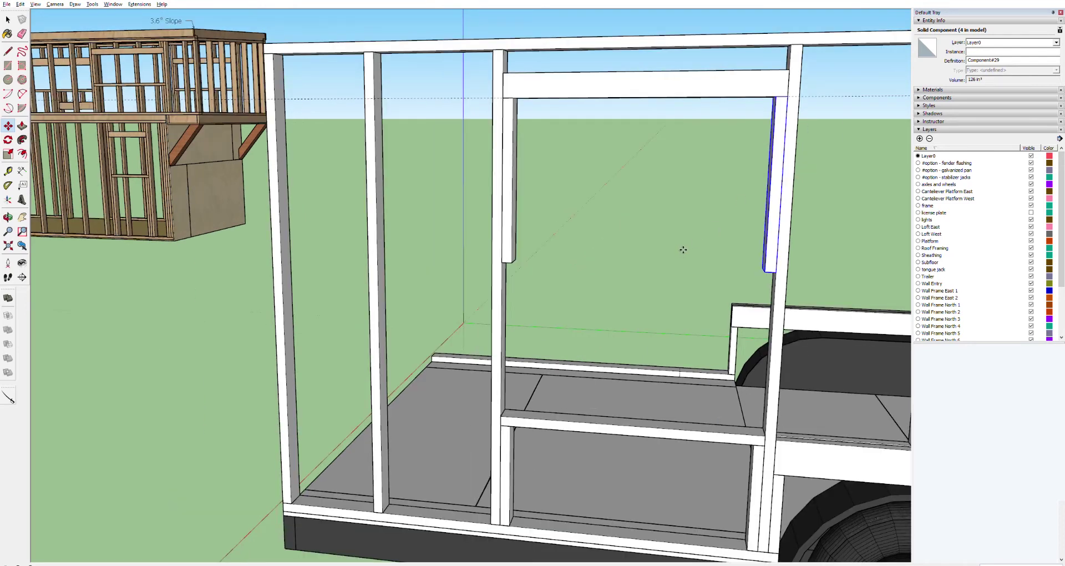
Inside the stud component, Push/Pull its bottom face down to the beam below.
{"action": "middle_click_drag", "start_coordinate": [597, 330], "coordinate": [531, 316]}
{"action": "middle_click_drag", "start_coordinate": [392, 178], "coordinate": [368, 107]}
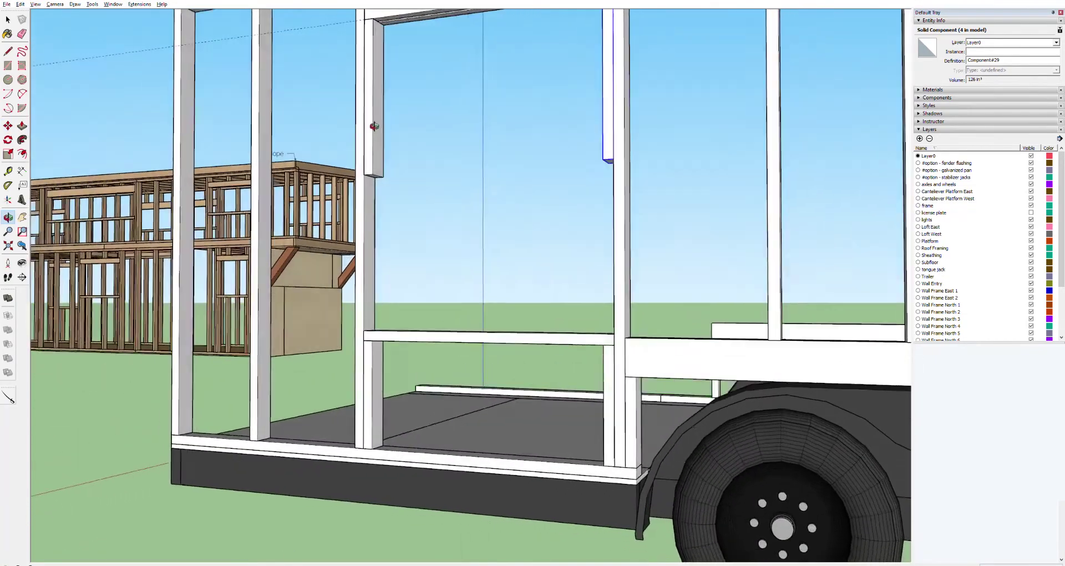
{"action": "scroll", "coordinate": [368, 111], "scroll_direction": "up", "scroll_amount": 2}
{"action": "key", "text": "space"}
{"action": "double_click", "coordinate": [378, 167]}
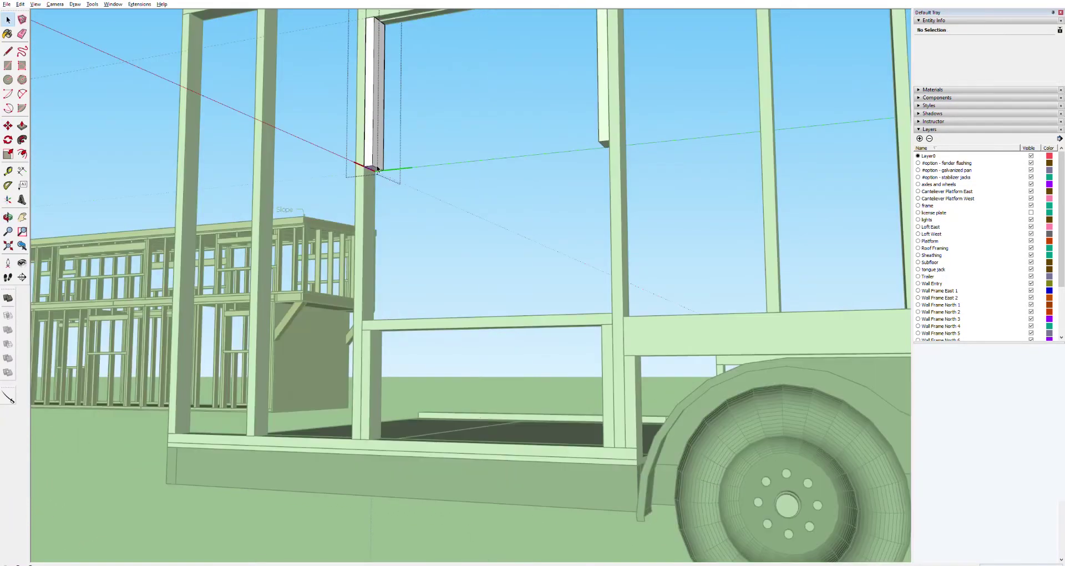
{"action": "key", "text": "p"}
{"action": "left_click_drag", "start_coordinate": [377, 167], "coordinate": [375, 317]}
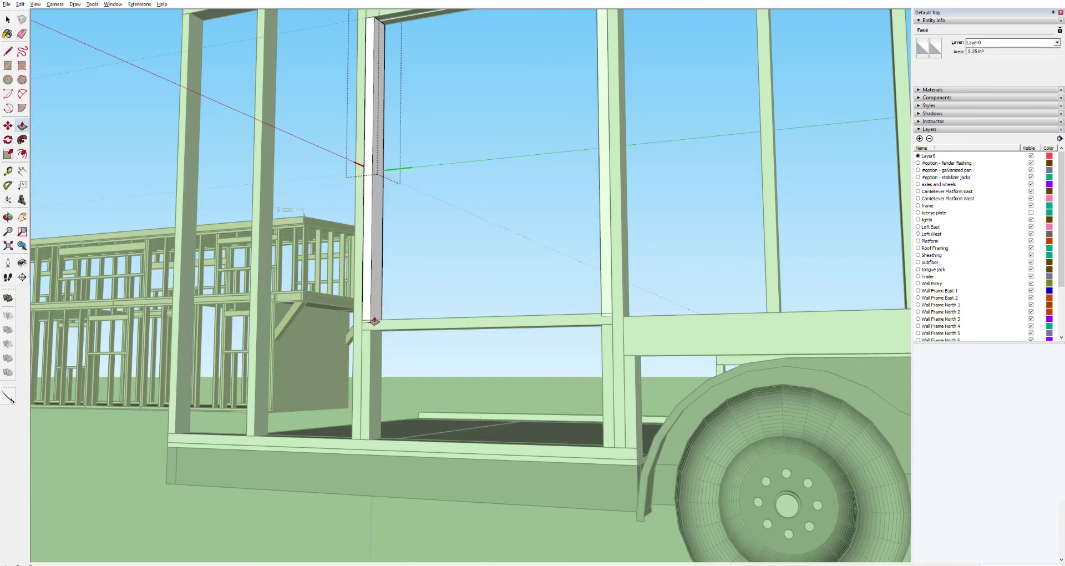
{"action": "left_click", "coordinate": [373, 317]}
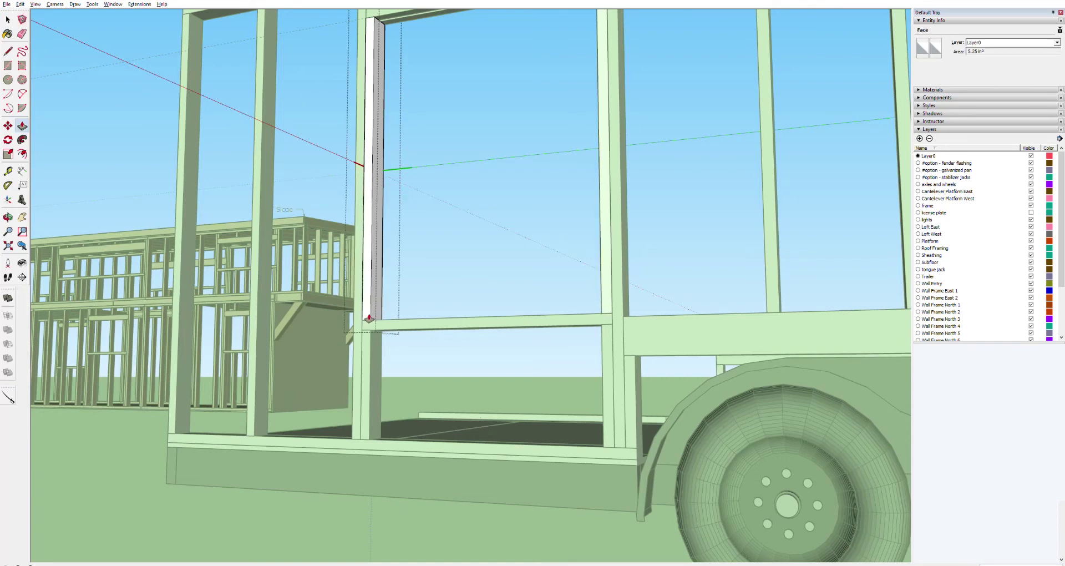
{"action": "key", "text": "space"}
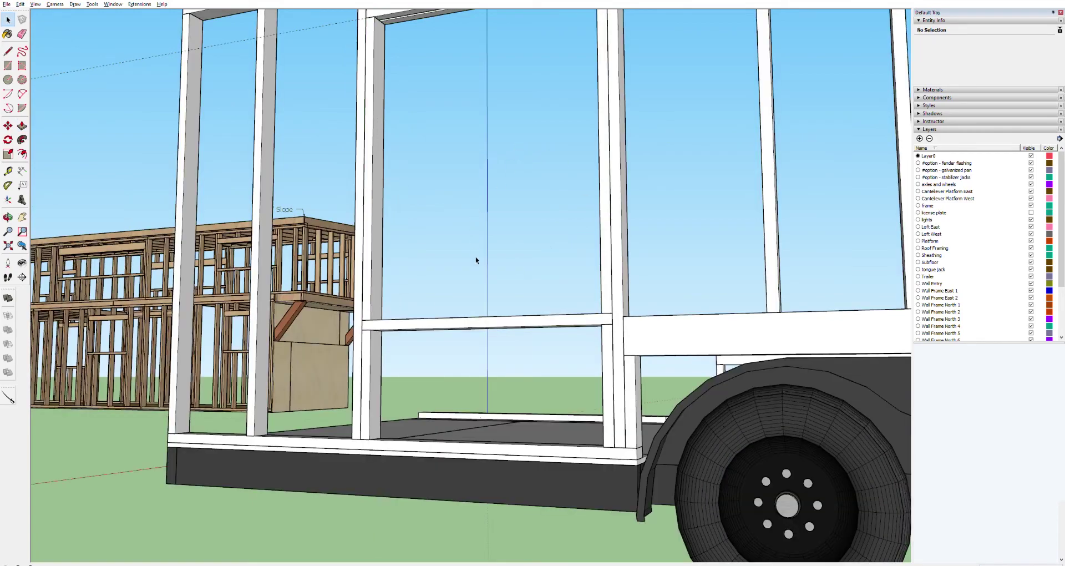
{"action": "middle_click_drag", "start_coordinate": [468, 252], "coordinate": [549, 247]}
Turn the wall to face the viewer and delete the stray guide line across it.
{"action": "scroll", "coordinate": [566, 254], "scroll_direction": "down", "scroll_amount": 5}
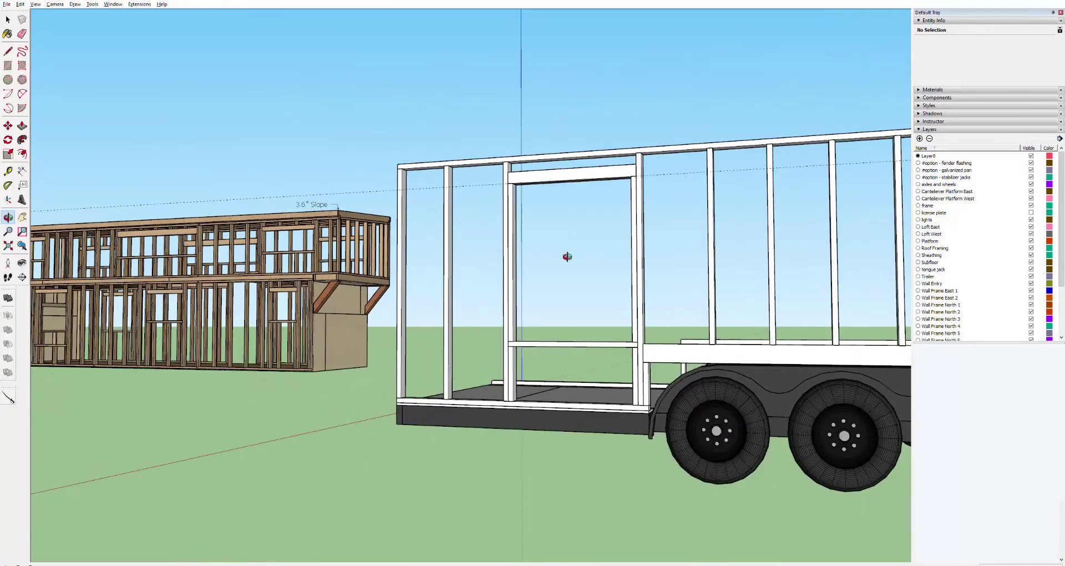
{"action": "scroll", "coordinate": [564, 263], "scroll_direction": "up", "scroll_amount": 2}
{"action": "middle_click_drag", "start_coordinate": [661, 264], "coordinate": [765, 311]}
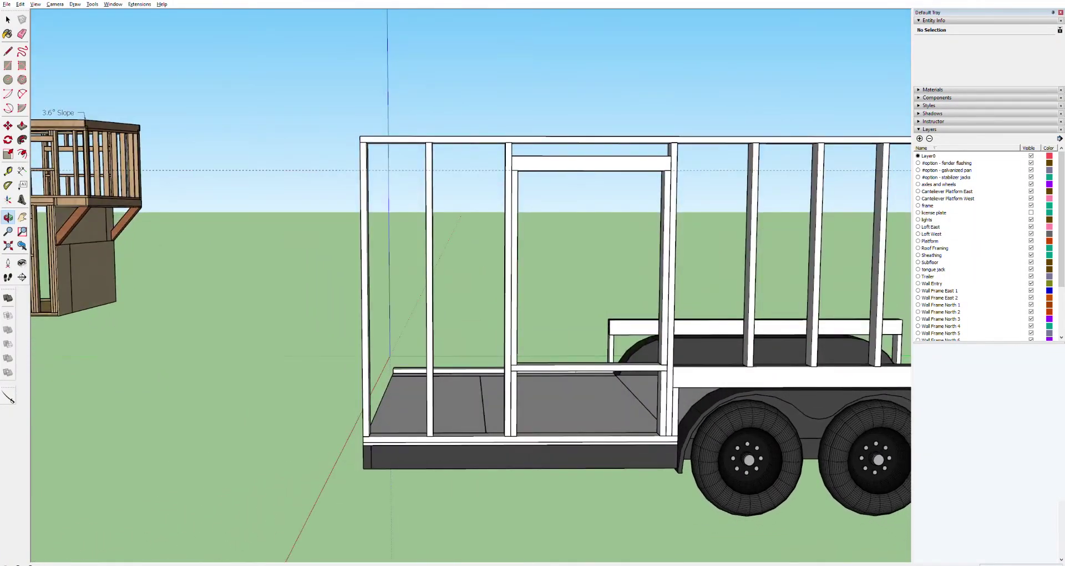
{"action": "key", "text": "space"}
{"action": "left_click", "coordinate": [304, 169]}
{"action": "key", "text": "Delete"}
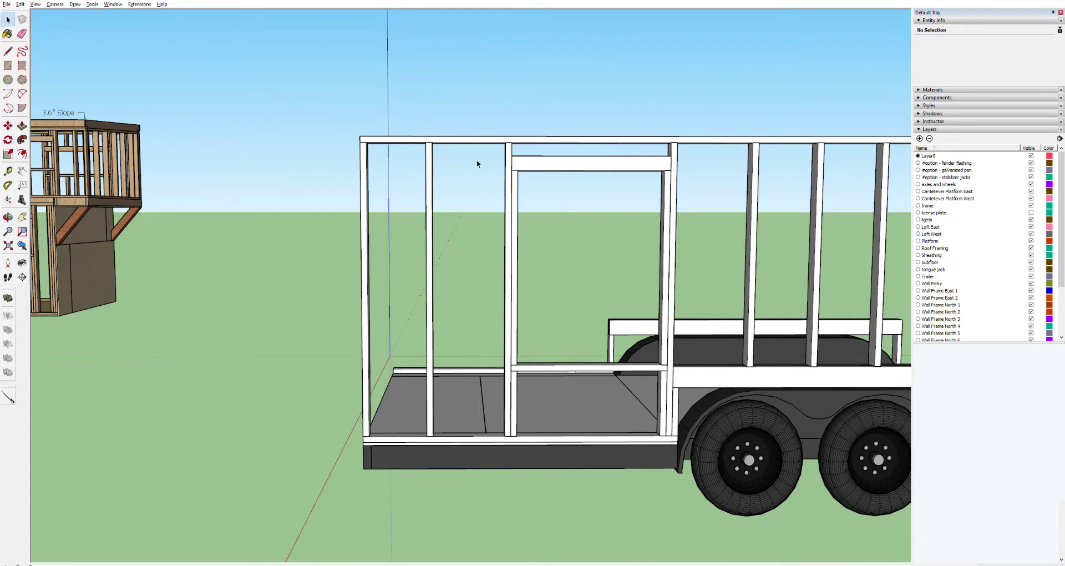
Tape-measure across the top of the opening and down its side post.
{"action": "scroll", "coordinate": [656, 166], "scroll_direction": "up", "scroll_amount": 3}
{"action": "key", "text": "t"}
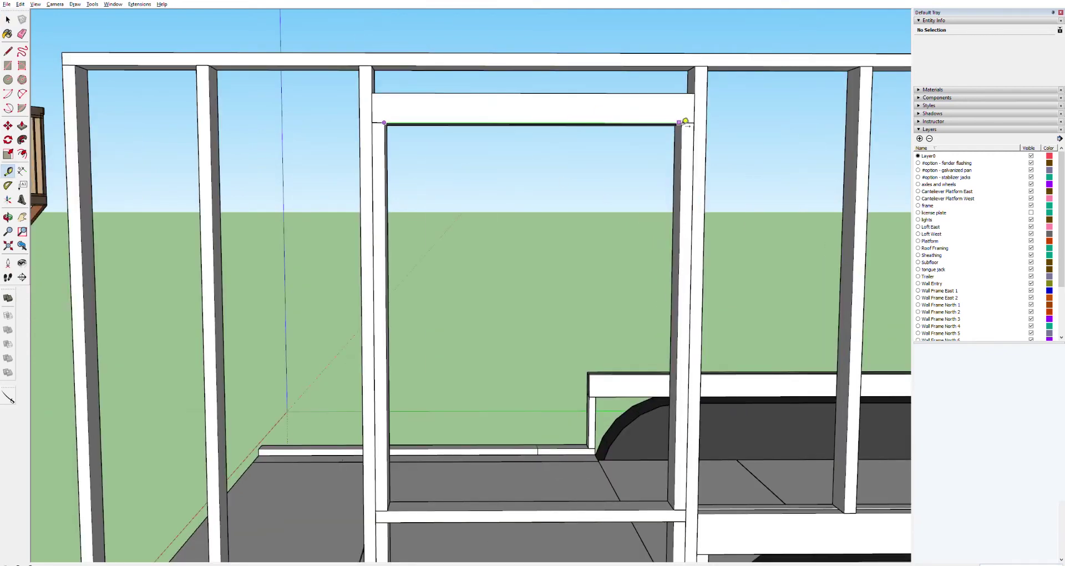
{"action": "left_click", "coordinate": [686, 123]}
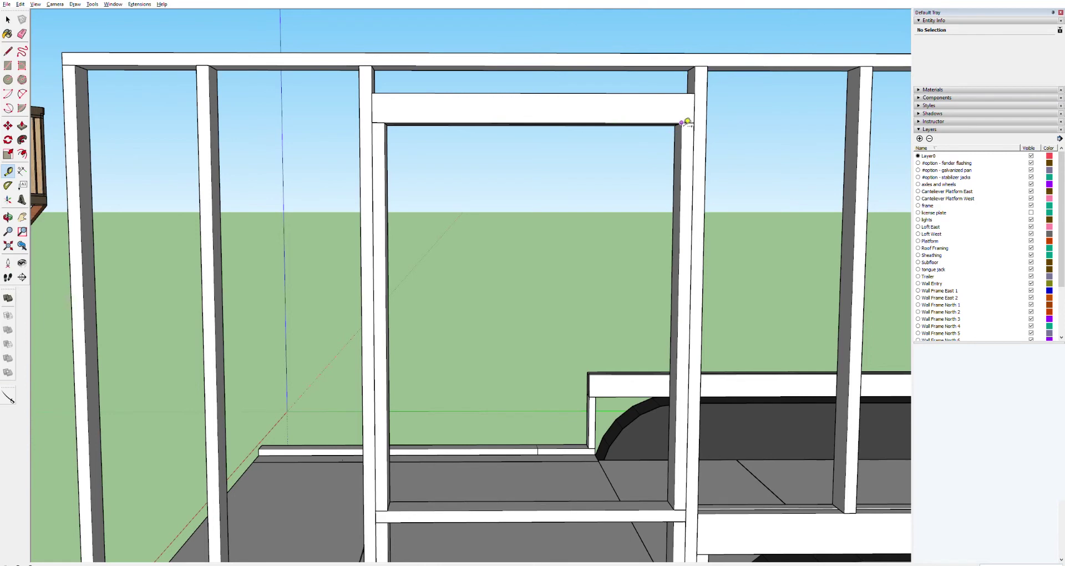
{"action": "left_click", "coordinate": [682, 123]}
{"action": "scroll", "coordinate": [685, 505], "scroll_direction": "down", "scroll_amount": 6}
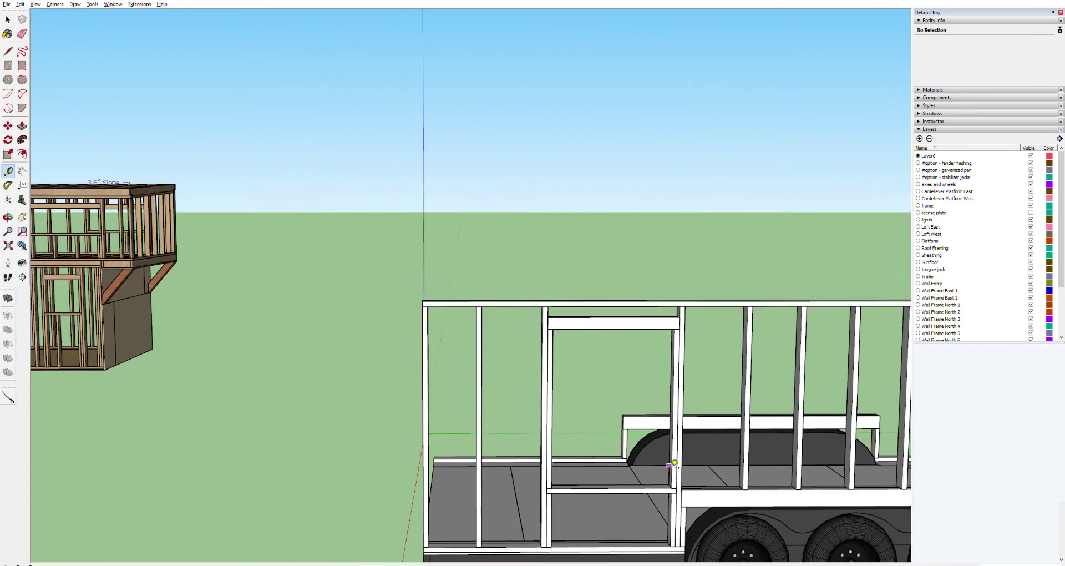
{"action": "scroll", "coordinate": [673, 465], "scroll_direction": "up", "scroll_amount": 1}
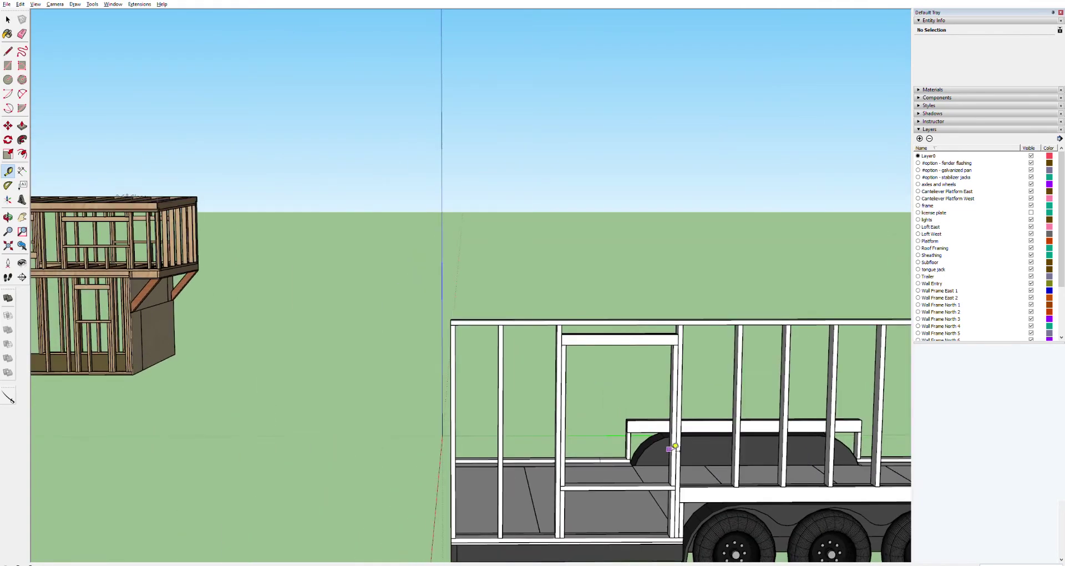
{"action": "key", "text": "o"}
{"action": "left_click_drag", "start_coordinate": [685, 448], "coordinate": [612, 451]}
{"action": "scroll", "coordinate": [612, 451], "scroll_direction": "up", "scroll_amount": 3}
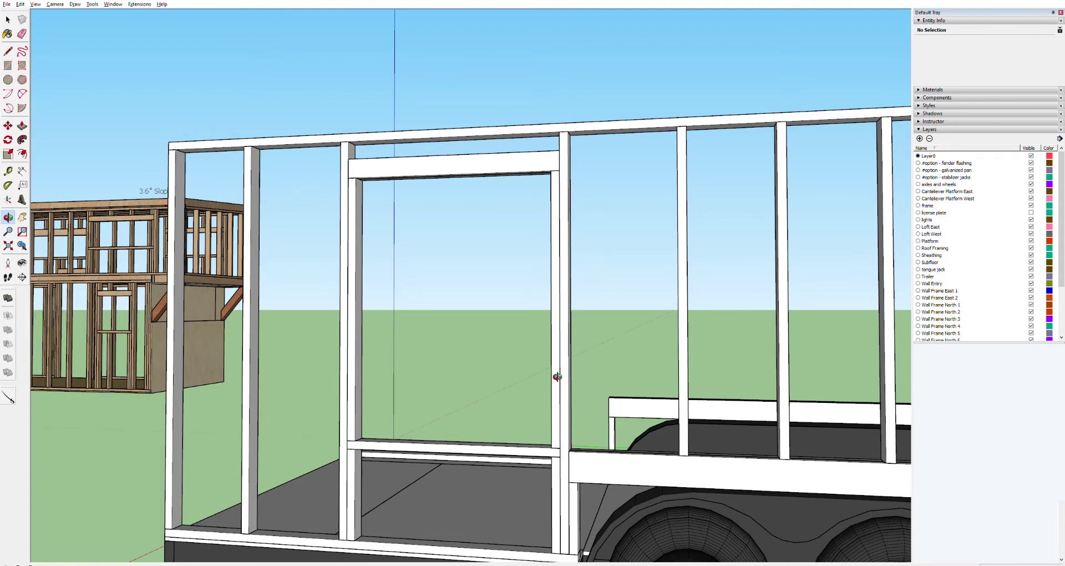
{"action": "left_click_drag", "start_coordinate": [349, 430], "coordinate": [438, 377]}
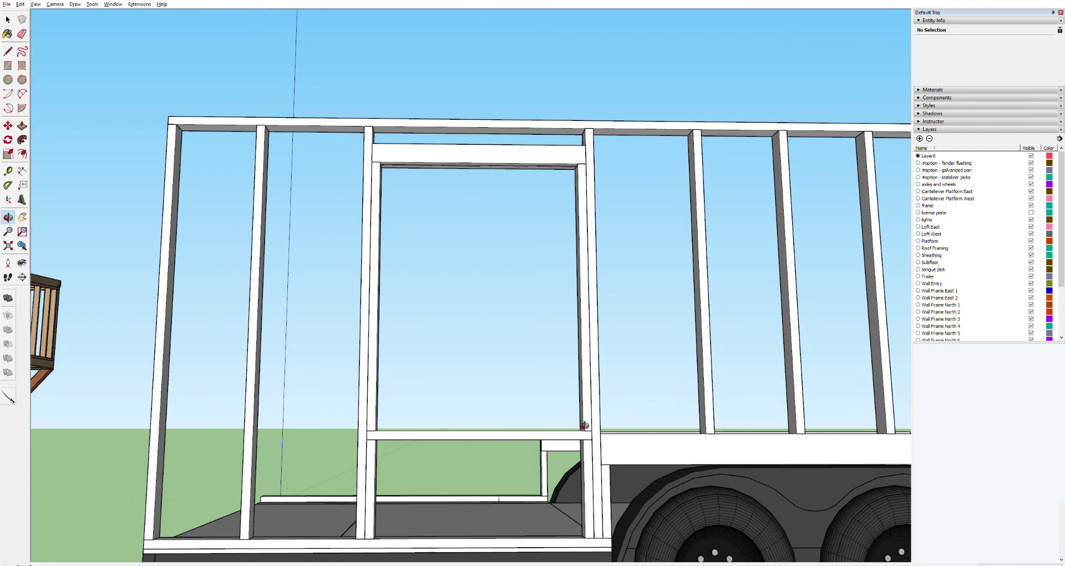
Zoom around the window corner and measure up the corner post from the bottom-left corner.
{"action": "scroll", "coordinate": [611, 433], "scroll_direction": "up", "scroll_amount": 3}
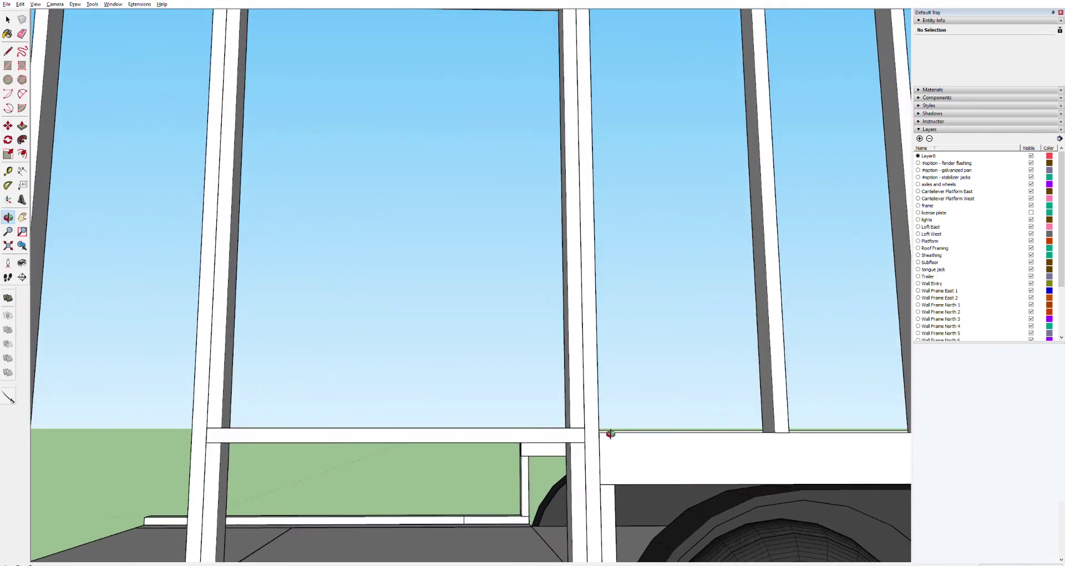
{"action": "scroll", "coordinate": [610, 433], "scroll_direction": "up", "scroll_amount": 2}
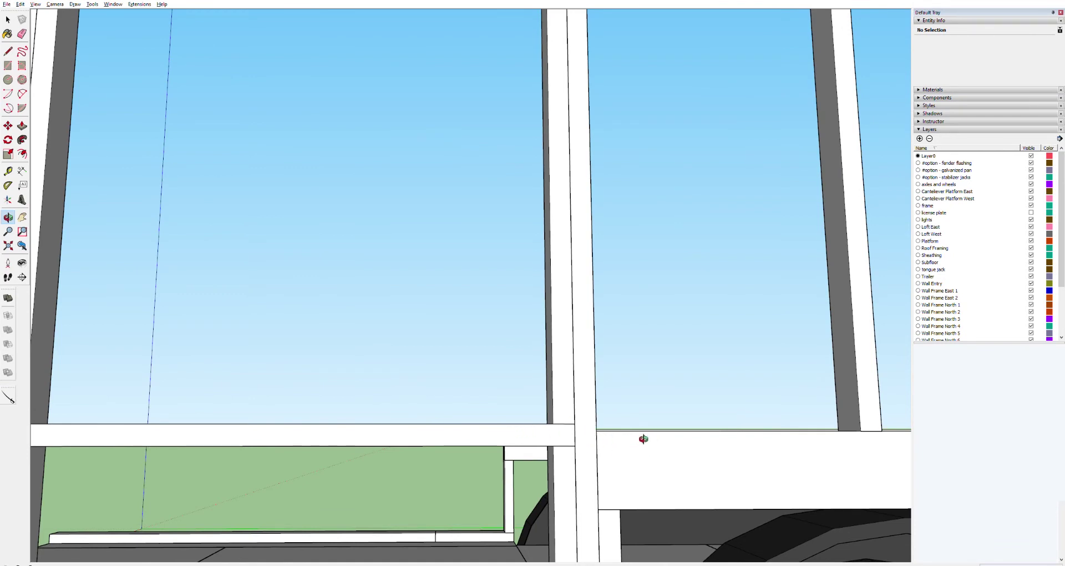
{"action": "scroll", "coordinate": [621, 451], "scroll_direction": "down", "scroll_amount": 1}
{"action": "scroll", "coordinate": [621, 451], "scroll_direction": "down", "scroll_amount": 6}
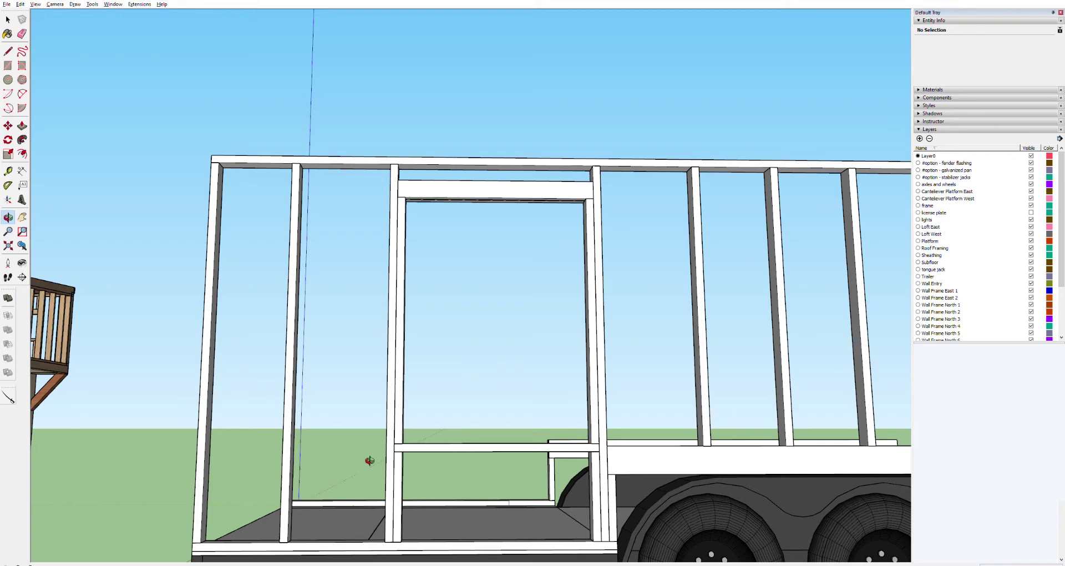
{"action": "key", "text": "t"}
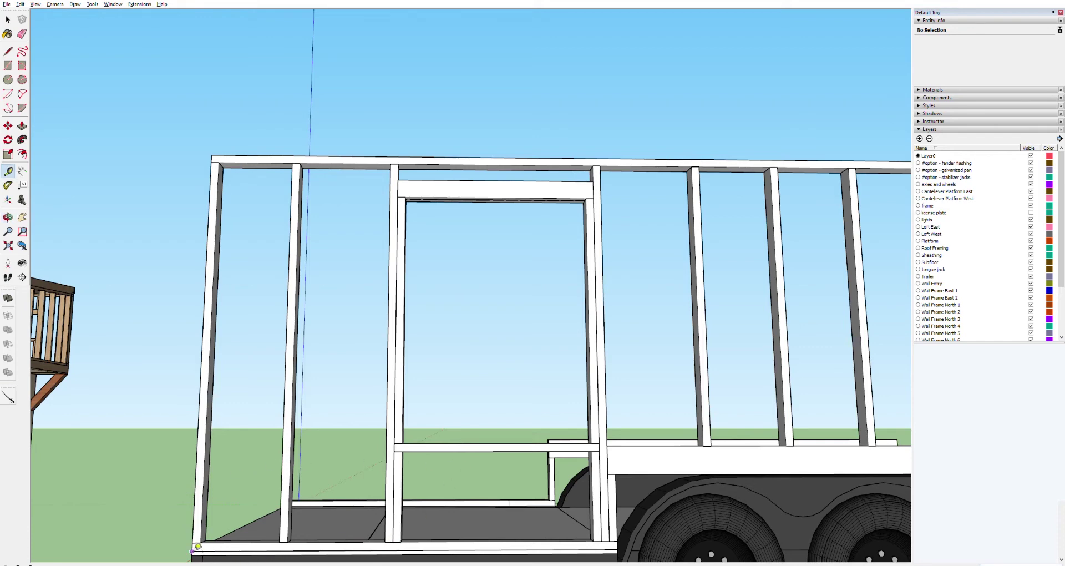
{"action": "left_click", "coordinate": [192, 542]}
{"action": "left_click", "coordinate": [213, 421]}
Pan over to the wooden reference house and start measuring from its wall's lower-left corner.
{"action": "key", "text": "h"}
{"action": "left_click_drag", "start_coordinate": [53, 408], "coordinate": [185, 399]}
{"action": "scroll", "coordinate": [185, 399], "scroll_direction": "down", "scroll_amount": 6}
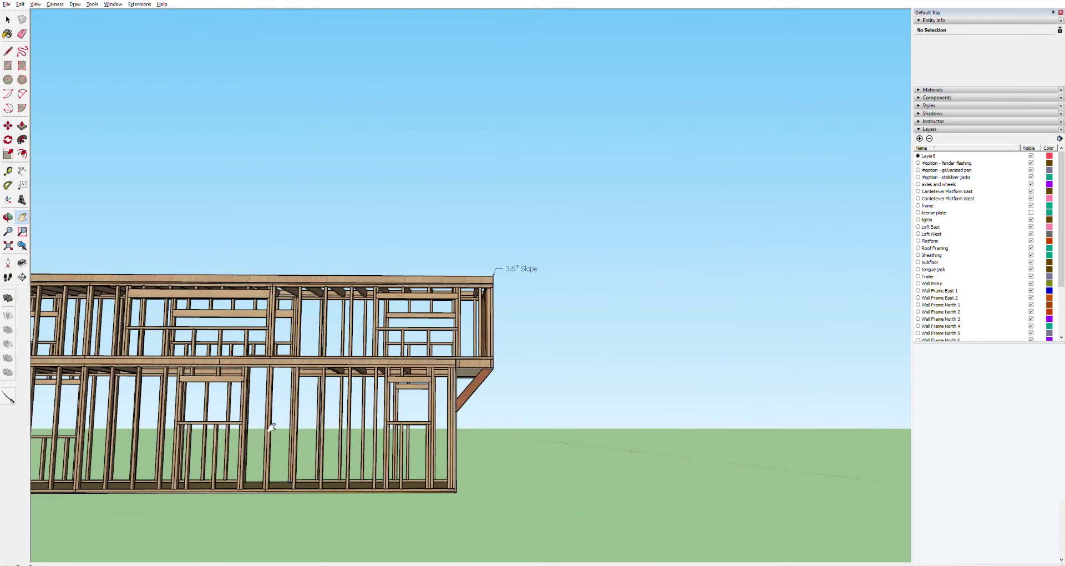
{"action": "left_click_drag", "start_coordinate": [48, 418], "coordinate": [446, 428]}
{"action": "scroll", "coordinate": [377, 463], "scroll_direction": "up", "scroll_amount": 5}
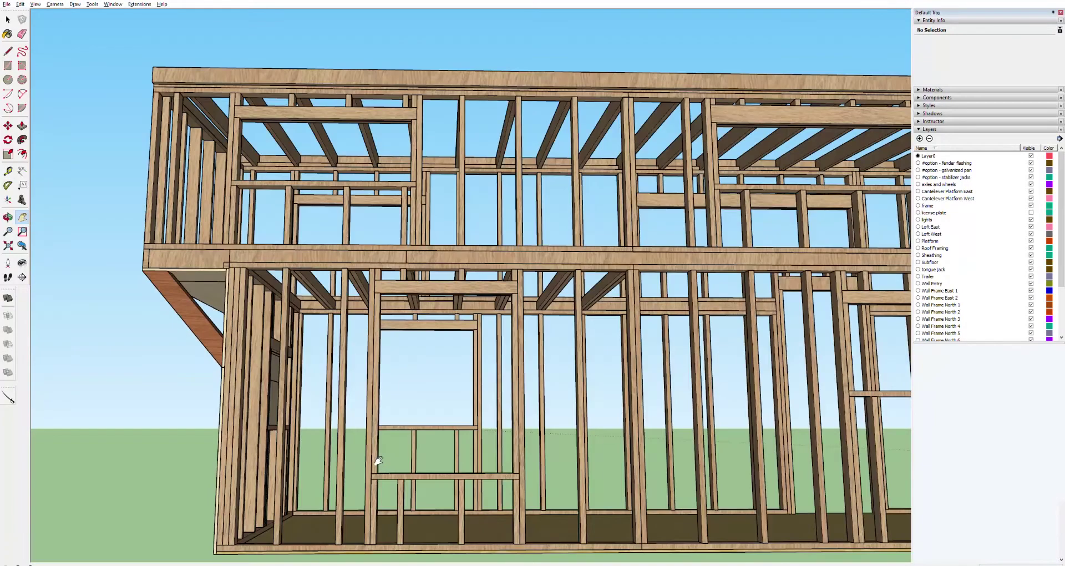
{"action": "key", "text": "t"}
{"action": "left_click", "coordinate": [216, 545]}
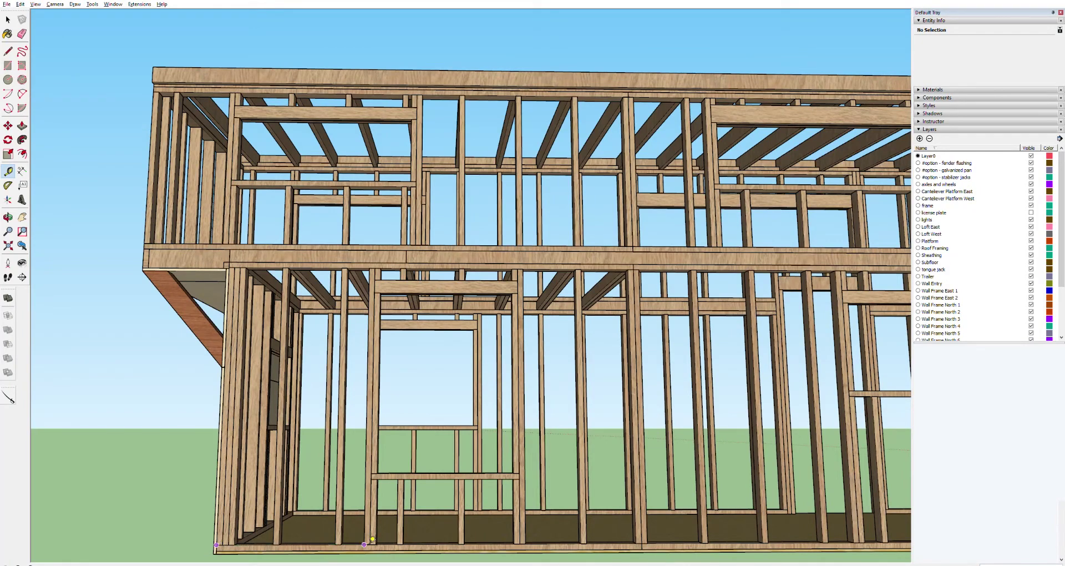
{"action": "scroll", "coordinate": [372, 539], "scroll_direction": "down", "scroll_amount": 5}
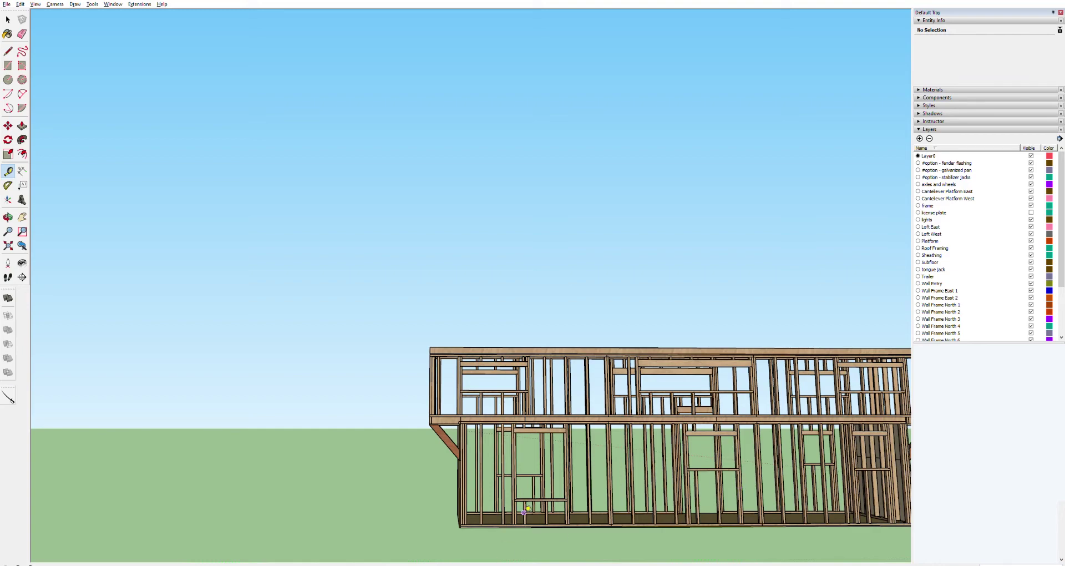
Add a vertical measuring guide rising from the trailer deck edge by the front wall framing.
{"action": "middle_click_drag", "start_coordinate": [525, 511], "coordinate": [209, 482], "text": "shift"}
{"action": "middle_click_drag", "start_coordinate": [629, 355], "coordinate": [464, 456], "text": "shift"}
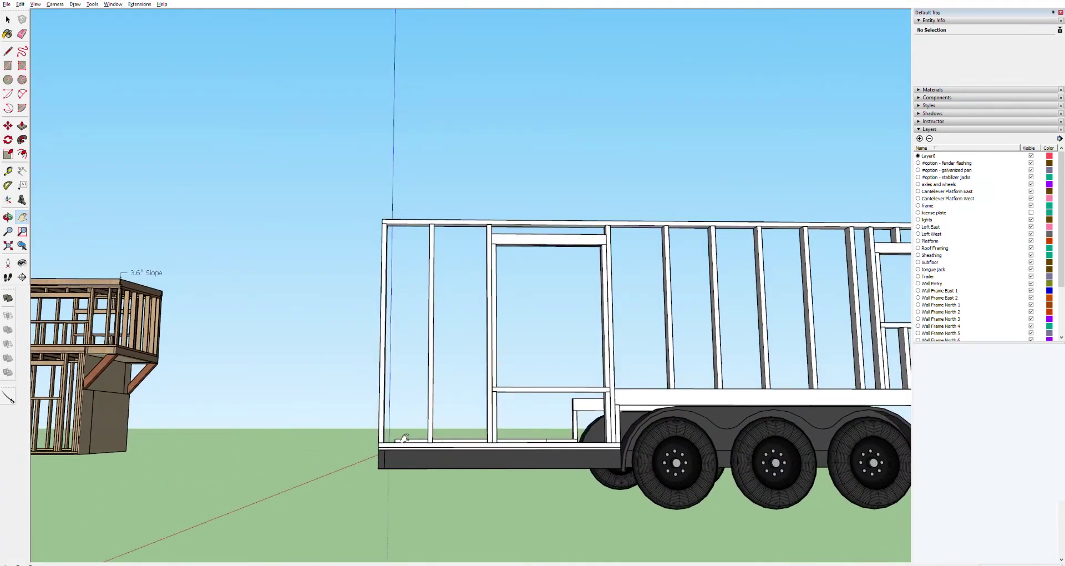
{"action": "key", "text": "o"}
{"action": "left_click_drag", "start_coordinate": [404, 434], "coordinate": [420, 458]}
{"action": "scroll", "coordinate": [419, 464], "scroll_direction": "up", "scroll_amount": 5}
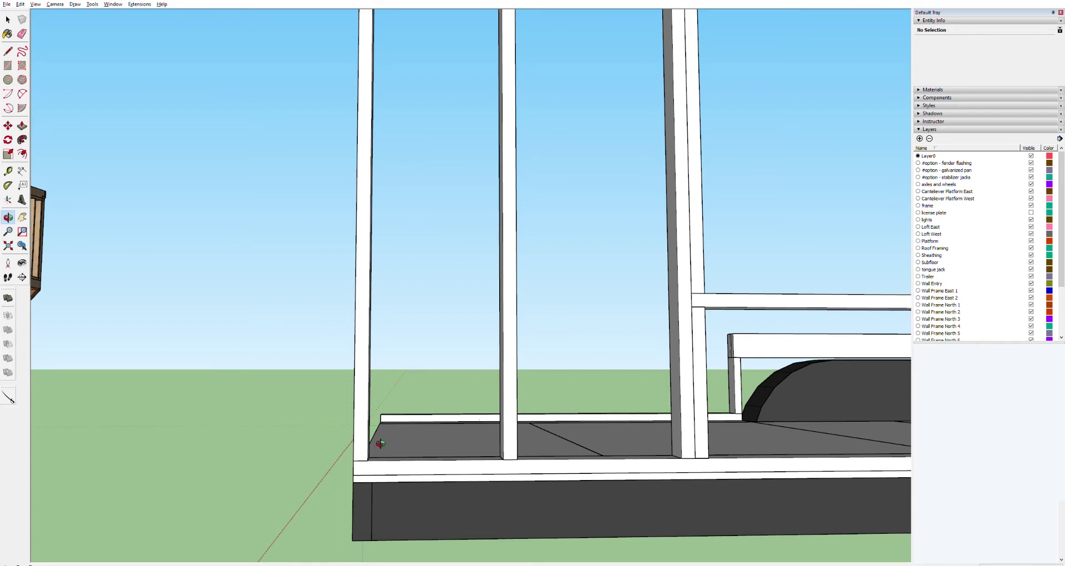
{"action": "key", "text": "t"}
{"action": "left_click", "coordinate": [353, 460]}
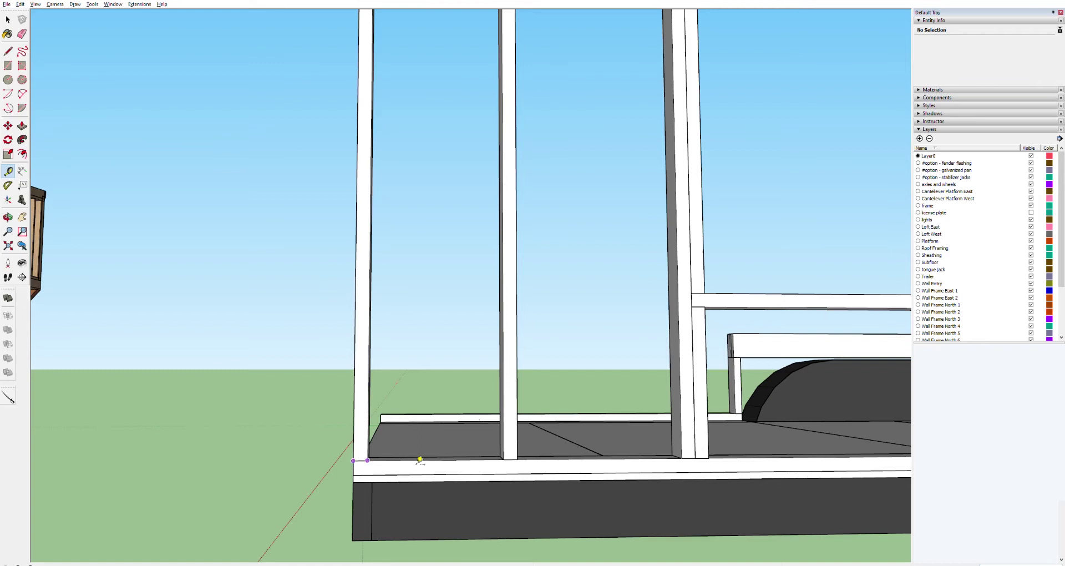
{"action": "left_click", "coordinate": [570, 456]}
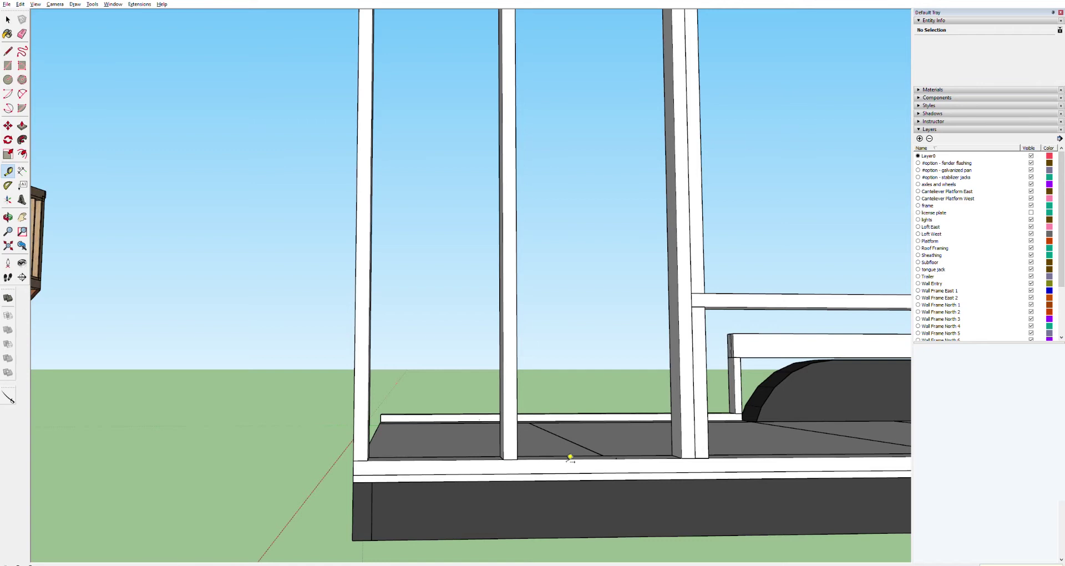
{"action": "left_click", "coordinate": [617, 458]}
{"action": "left_click", "coordinate": [614, 303]}
Walk inside the trailer and measure from its lower edge up along a stud.
{"action": "key", "text": "w"}
{"action": "left_click_drag", "start_coordinate": [727, 358], "coordinate": [540, 381]}
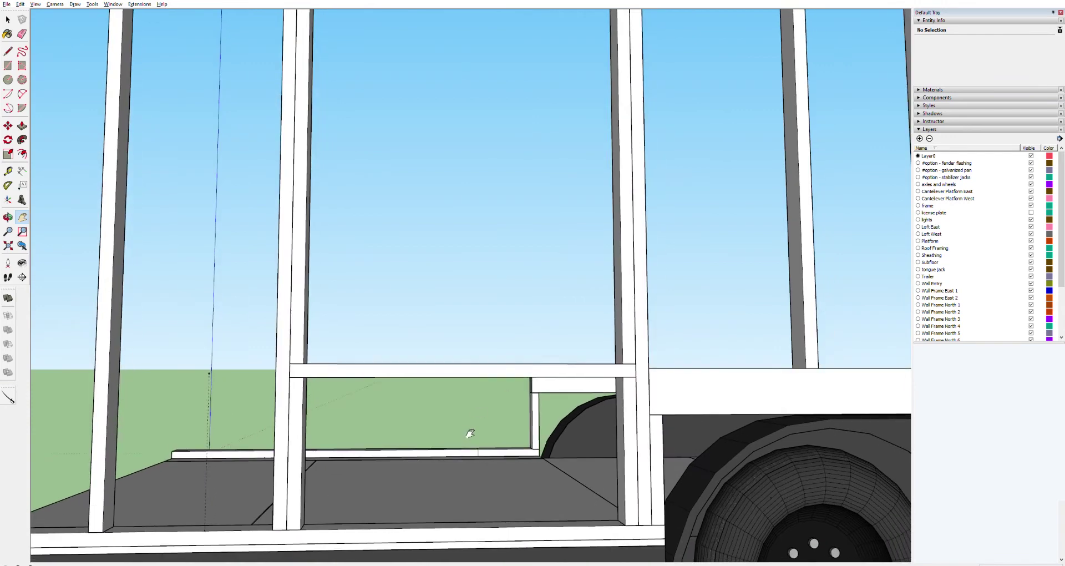
{"action": "key", "text": "t"}
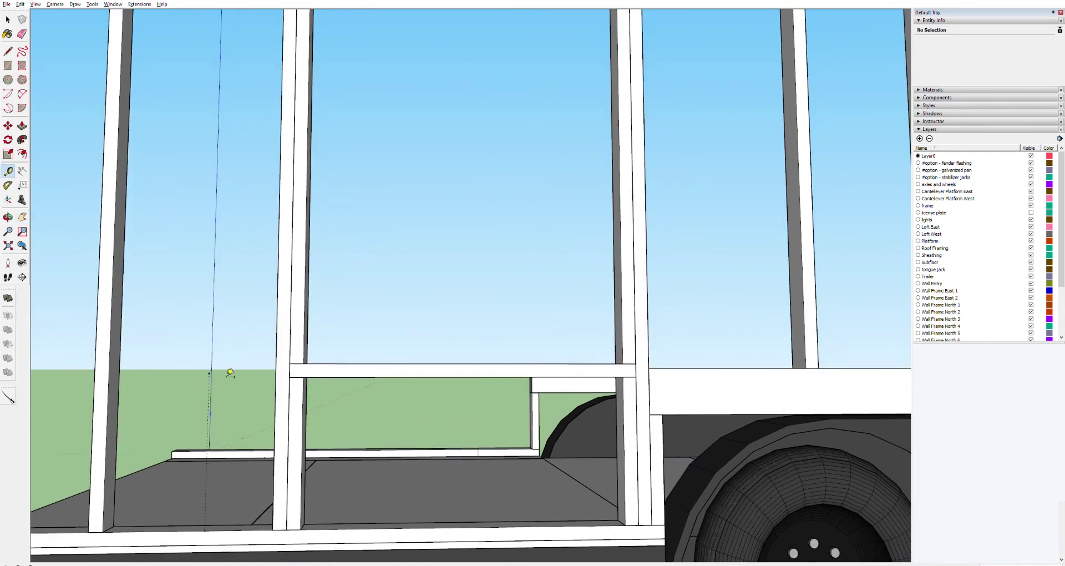
{"action": "left_click", "coordinate": [204, 530]}
{"action": "left_click", "coordinate": [300, 530]}
{"action": "scroll", "coordinate": [395, 383], "scroll_direction": "down", "scroll_amount": 4}
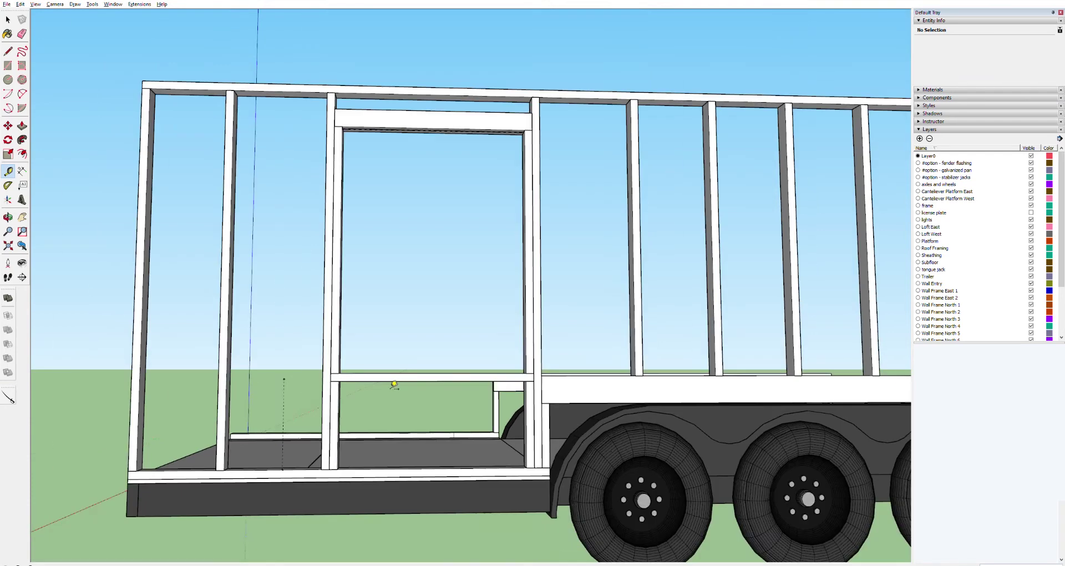
{"action": "scroll", "coordinate": [395, 384], "scroll_direction": "down", "scroll_amount": 6}
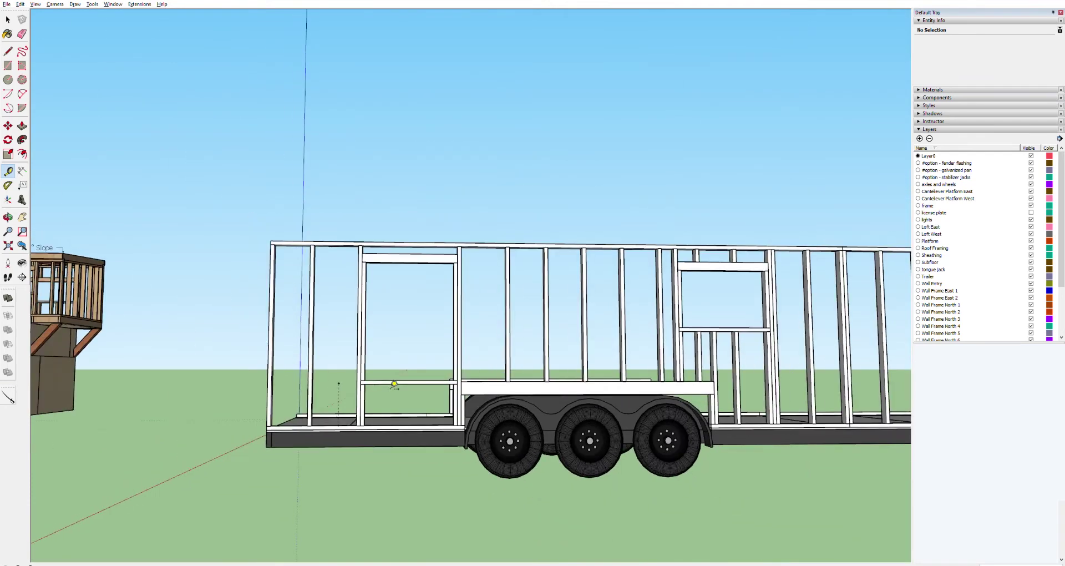
{"action": "scroll", "coordinate": [395, 383], "scroll_direction": "down", "scroll_amount": 3}
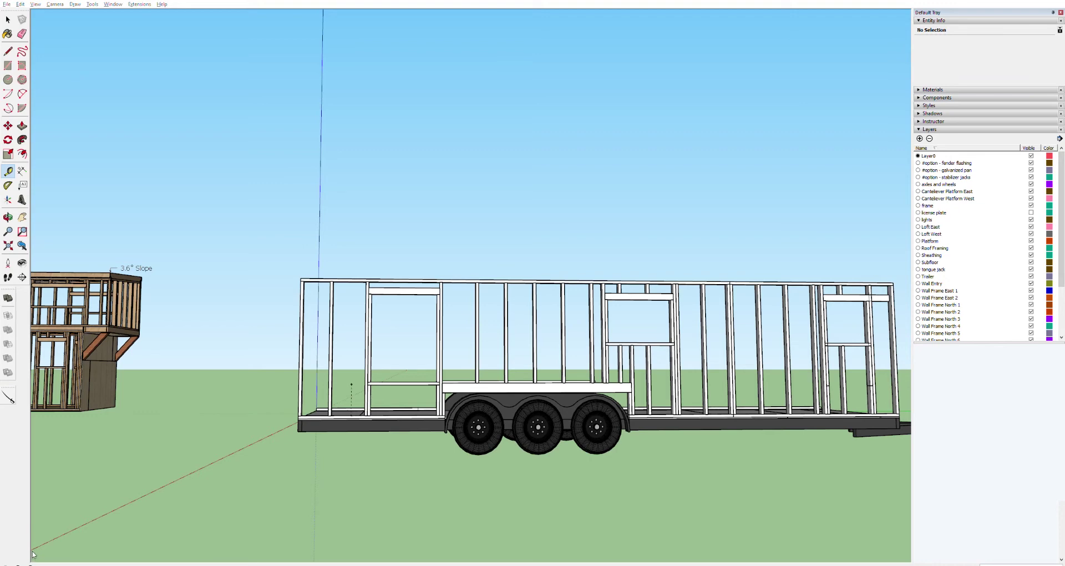
{"action": "scroll", "coordinate": [245, 259], "scroll_direction": "down", "scroll_amount": 5}
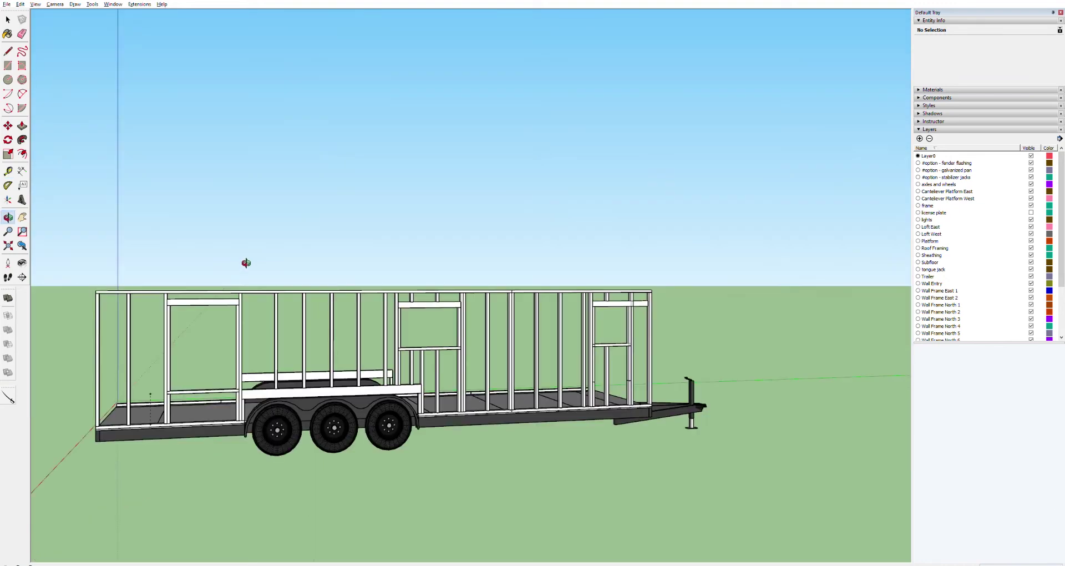
{"action": "scroll", "coordinate": [265, 396], "scroll_direction": "up", "scroll_amount": 8}
{"action": "middle_click_drag", "start_coordinate": [265, 397], "coordinate": [215, 405]}
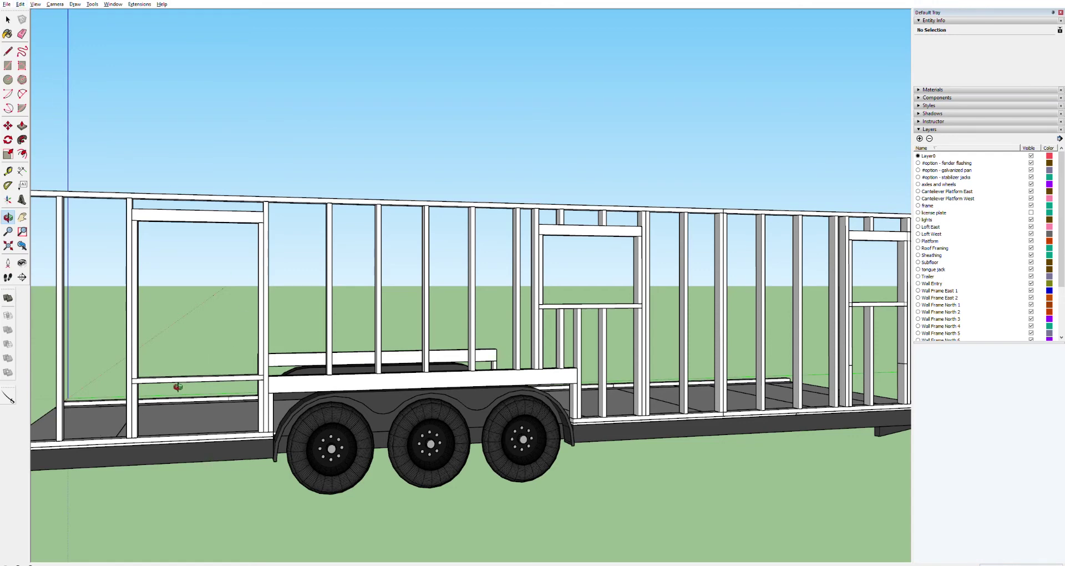
{"action": "key", "text": "h"}
{"action": "left_click_drag", "start_coordinate": [148, 395], "coordinate": [355, 394]}
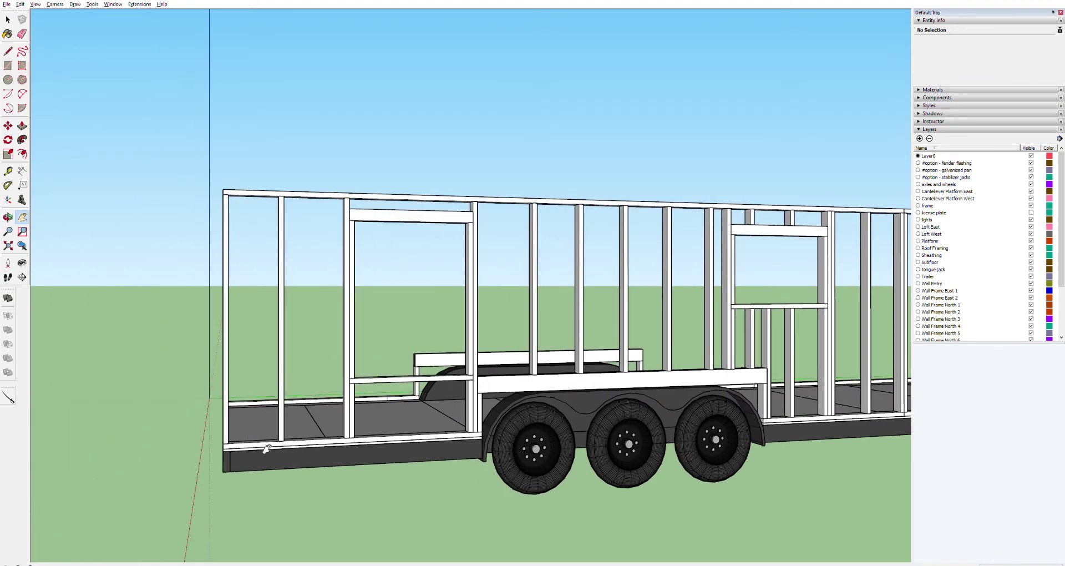
{"action": "scroll", "coordinate": [274, 450], "scroll_direction": "up", "scroll_amount": 5}
{"action": "key", "text": "t"}
Measure the post spacing, then copy the left wall post 16 inches over.
{"action": "left_click", "coordinate": [197, 429]}
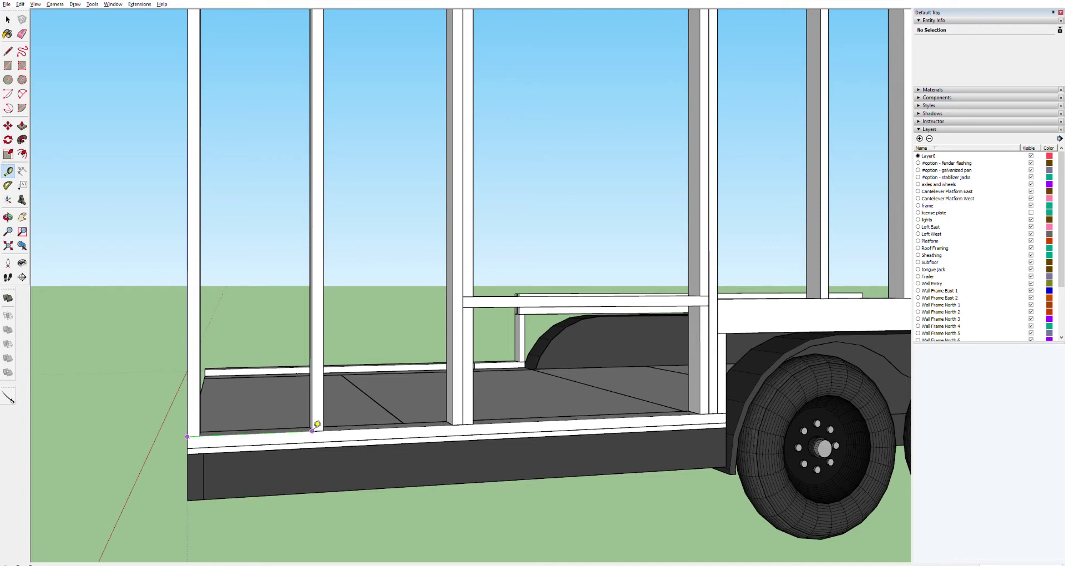
{"action": "left_click", "coordinate": [312, 431]}
{"action": "left_click", "coordinate": [313, 431]}
{"action": "key", "text": "space"}
{"action": "left_click", "coordinate": [322, 417]}
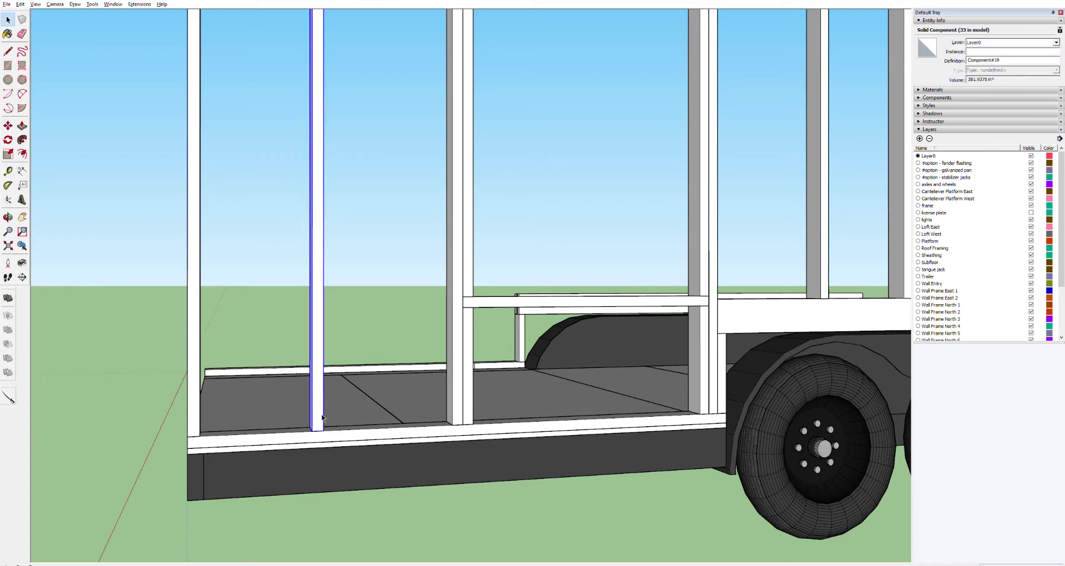
{"action": "key", "text": "m"}
{"action": "left_click", "coordinate": [312, 430]}
{"action": "key", "text": "ctrl"}
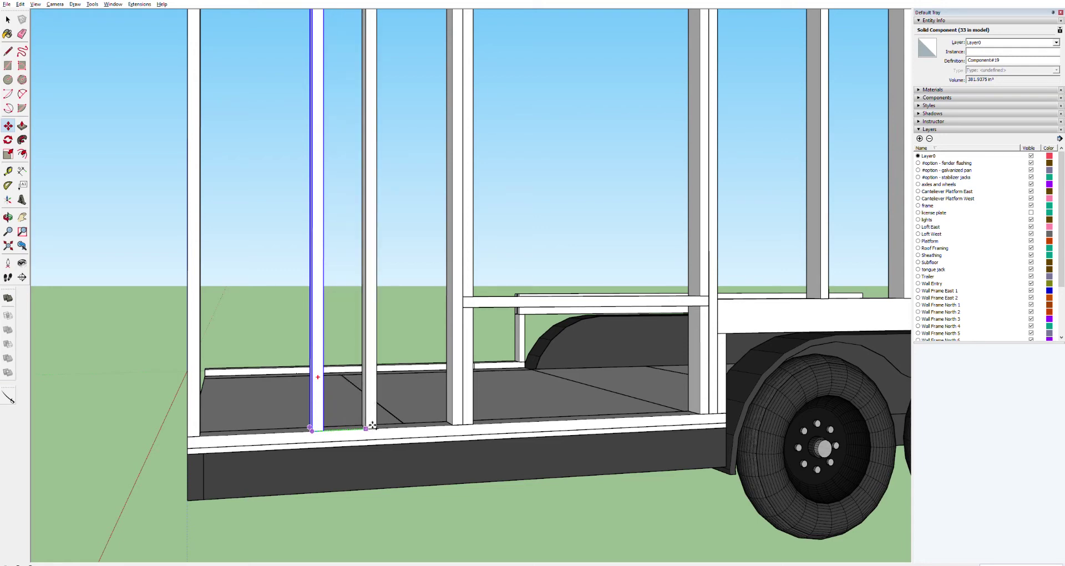
{"action": "type", "text": "16"}
{"action": "key", "text": "Return"}
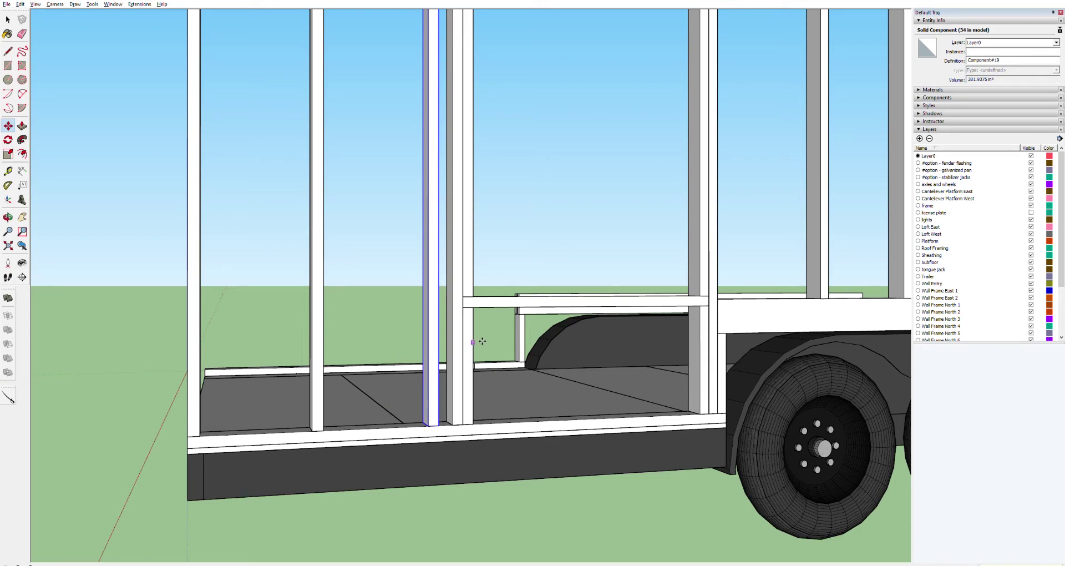
Add a vertical guide beside the new post and select the short stud under the opening.
{"action": "key", "text": "t"}
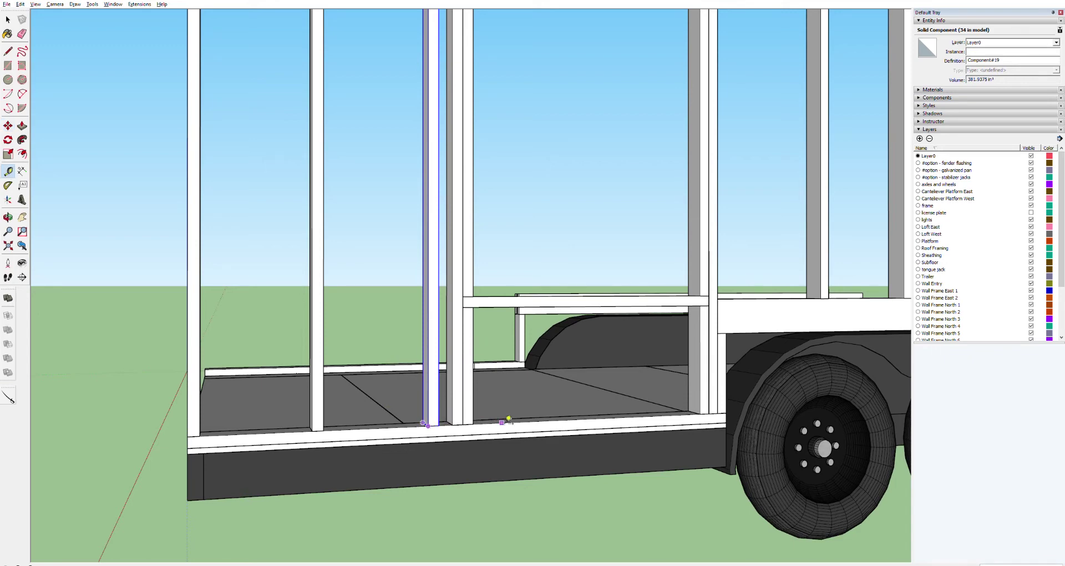
{"action": "left_click", "coordinate": [427, 387]}
{"action": "left_click", "coordinate": [537, 378]}
{"action": "key", "text": "space"}
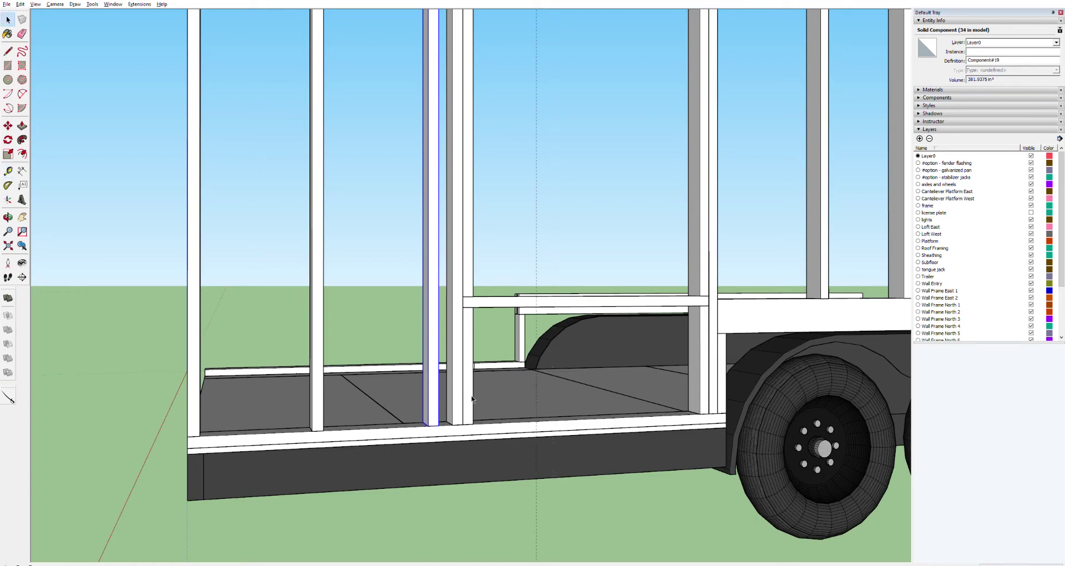
{"action": "left_click", "coordinate": [469, 386]}
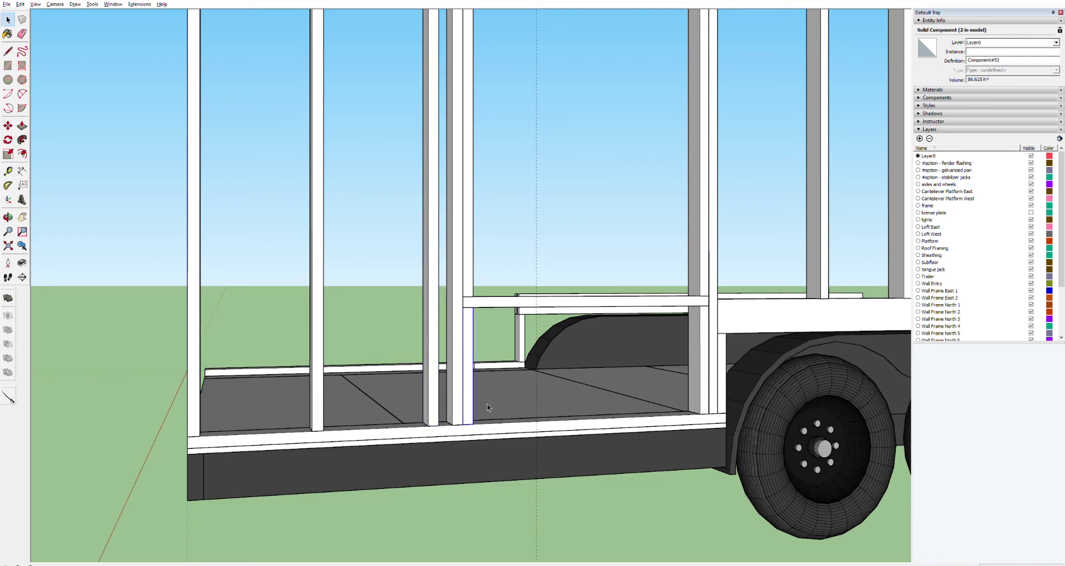
{"action": "left_click", "coordinate": [430, 339]}
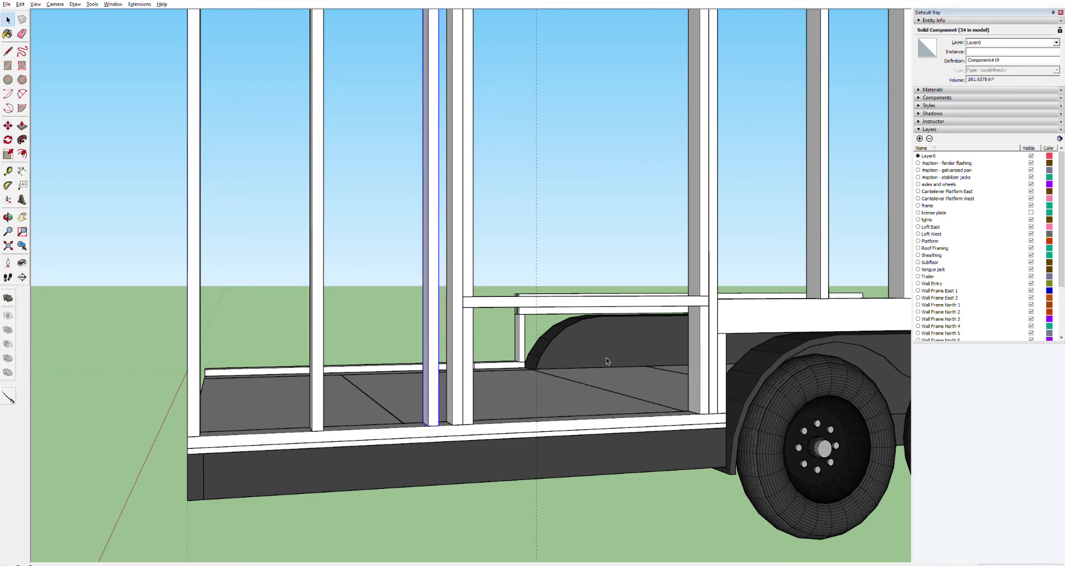
{"action": "left_click", "coordinate": [472, 367]}
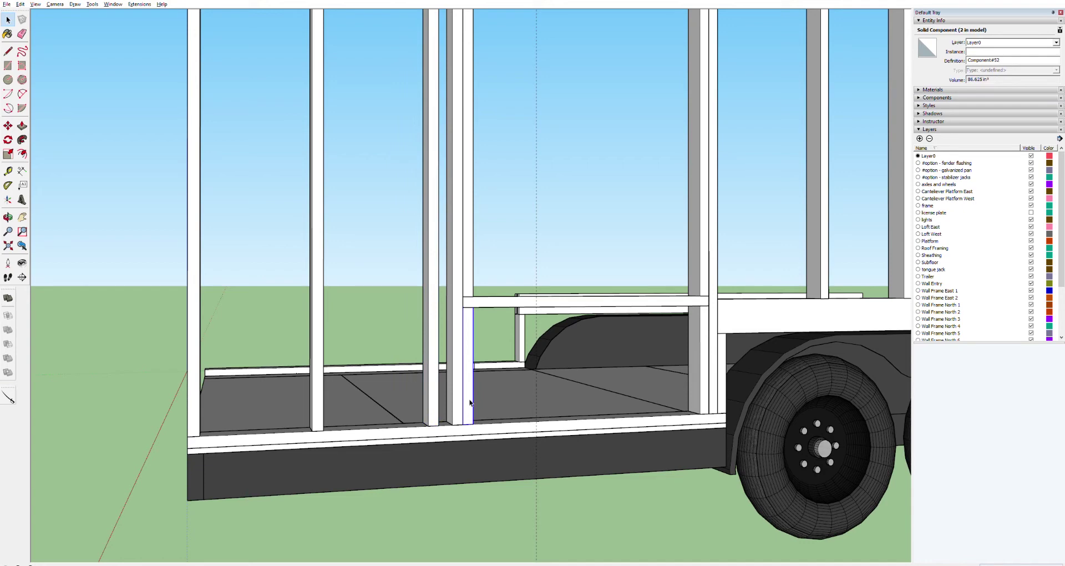
Copy the short stud to the right, then place another copy 16 inches further.
{"action": "key", "text": "m"}
{"action": "left_click", "coordinate": [470, 417], "text": "ctrl"}
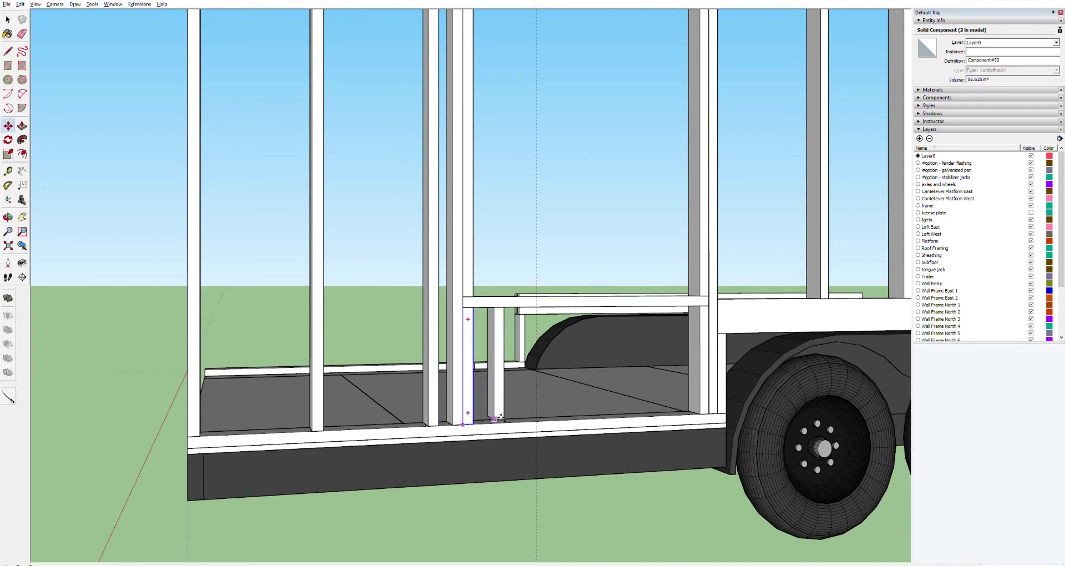
{"action": "left_click", "coordinate": [545, 420]}
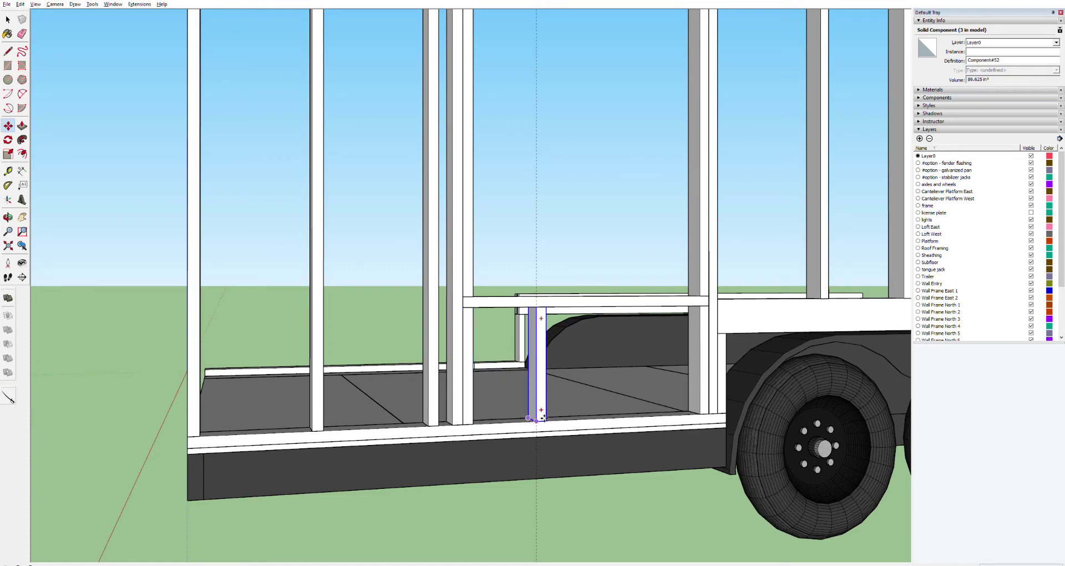
{"action": "left_click", "coordinate": [543, 418]}
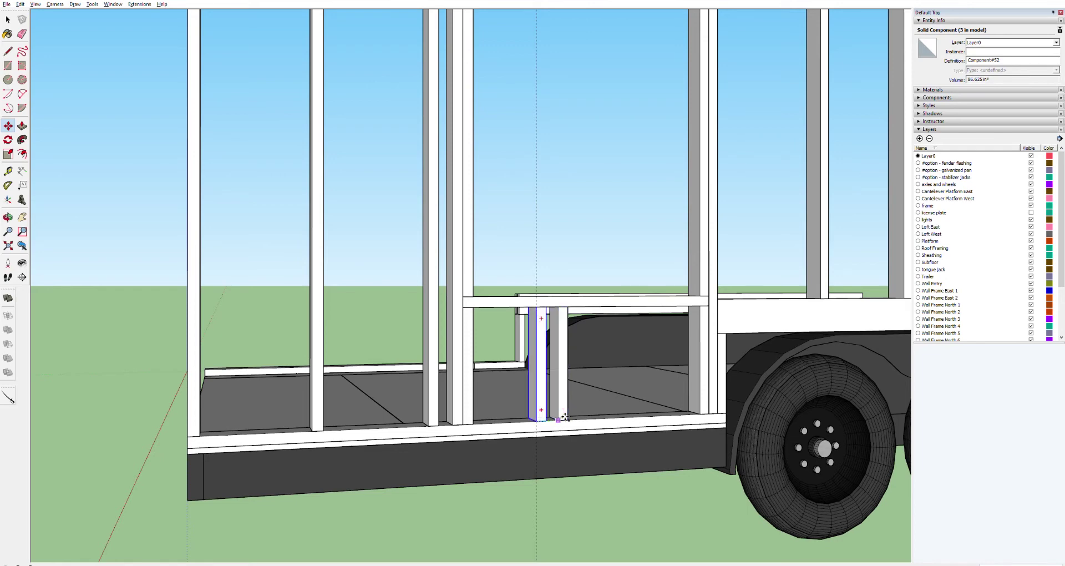
{"action": "type", "text": "16"}
{"action": "key", "text": "Return"}
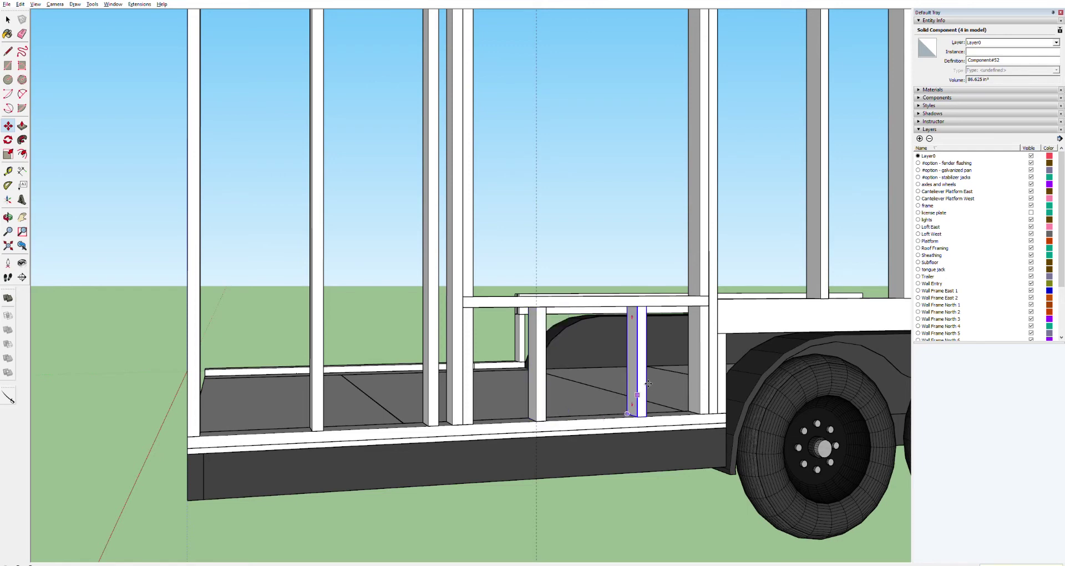
{"action": "left_click", "coordinate": [647, 416]}
{"action": "key", "text": "Escape"}
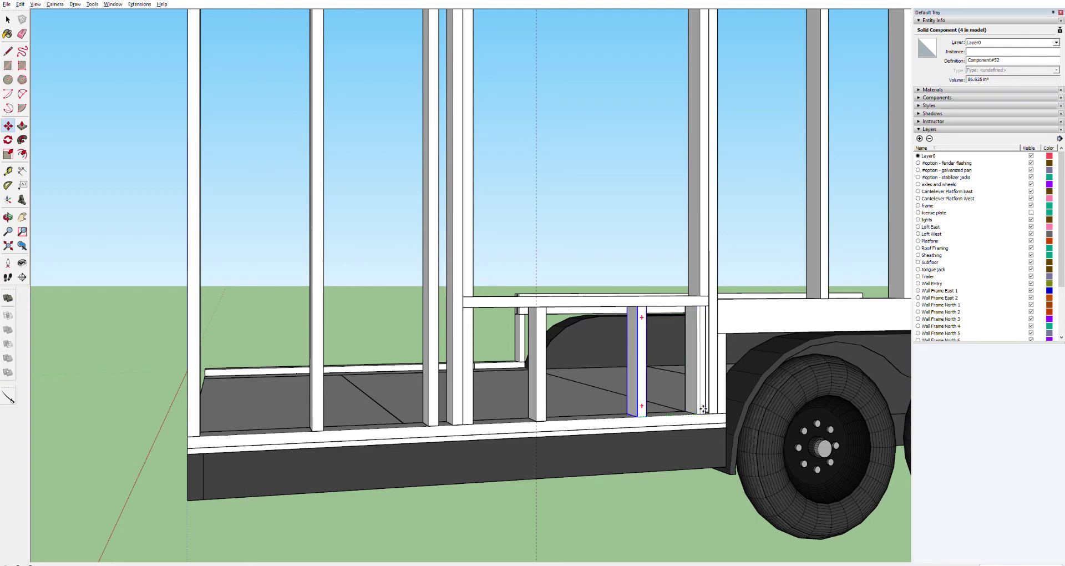
Place a vertical guide from the wheel-well post's base up to its top.
{"action": "key", "text": "t"}
{"action": "left_click", "coordinate": [644, 414]}
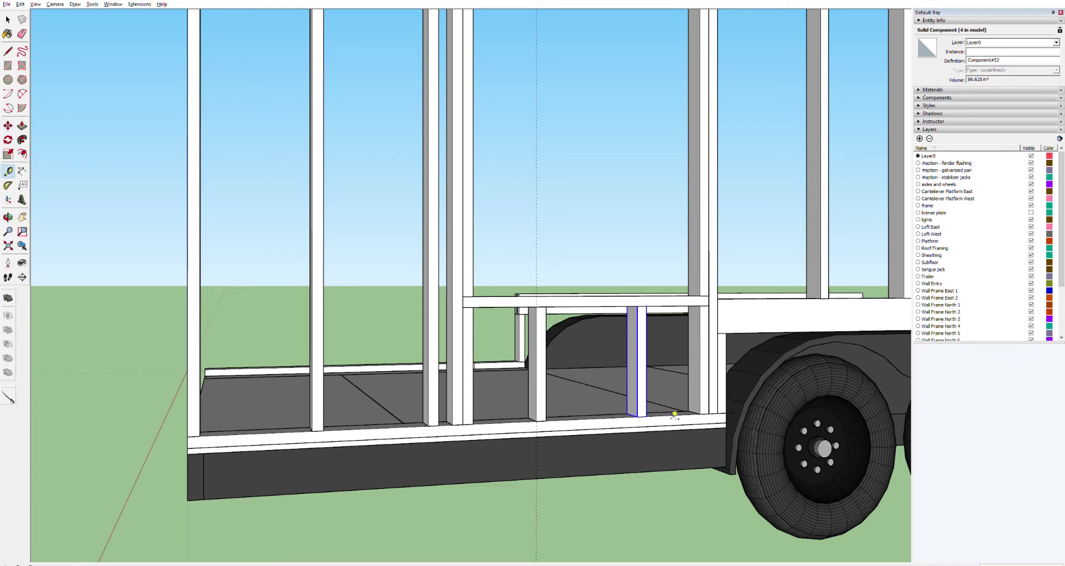
{"action": "middle_click_drag", "start_coordinate": [674, 415], "coordinate": [590, 329]}
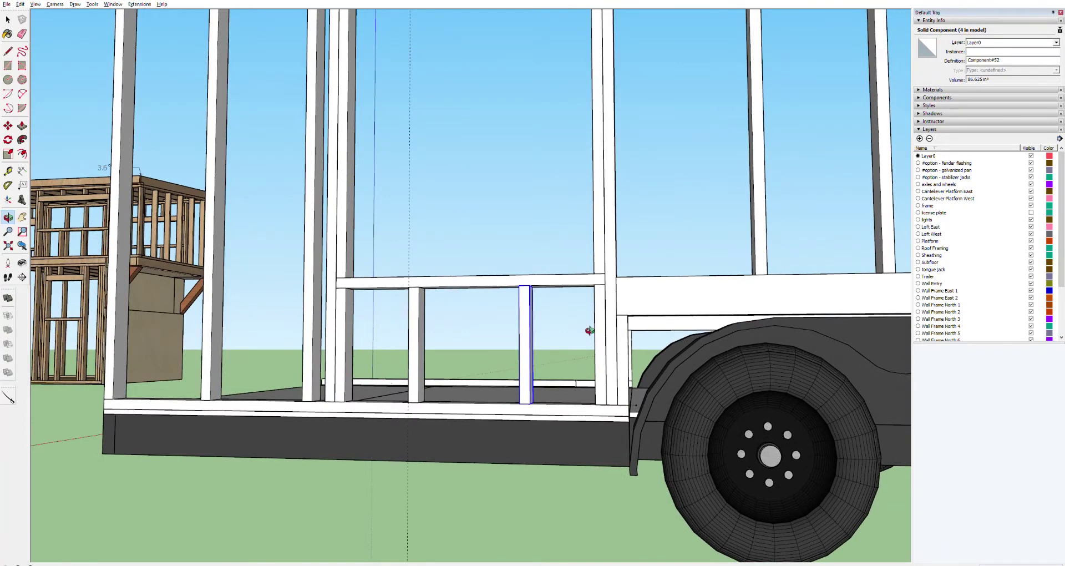
{"action": "key", "text": "t"}
{"action": "key", "text": "space"}
{"action": "key", "text": "t"}
{"action": "left_click", "coordinate": [636, 405]}
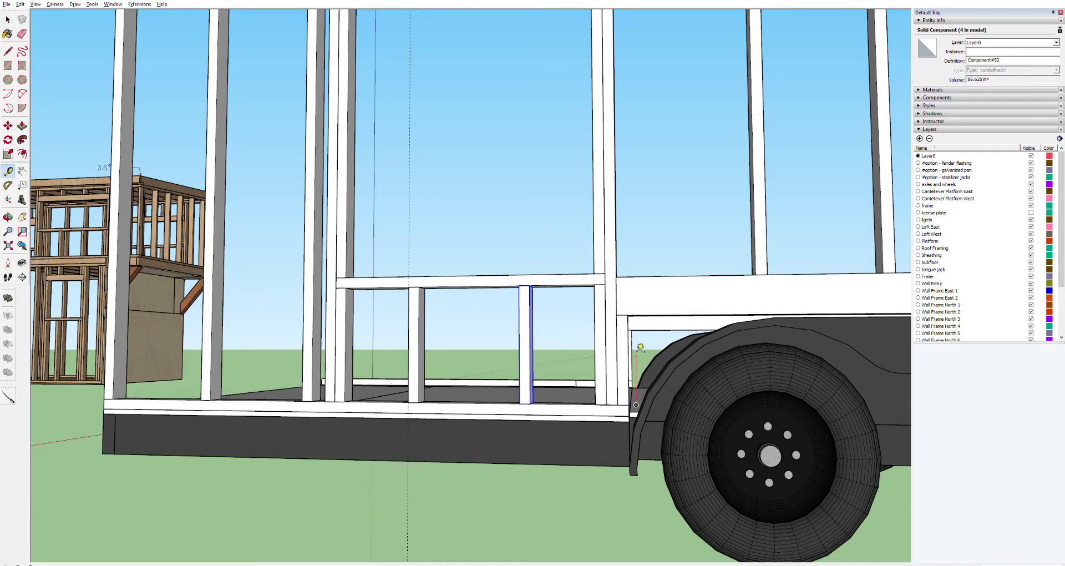
{"action": "left_click", "coordinate": [636, 283]}
Copy the tall stud on the right over to the left.
{"action": "key", "text": "space"}
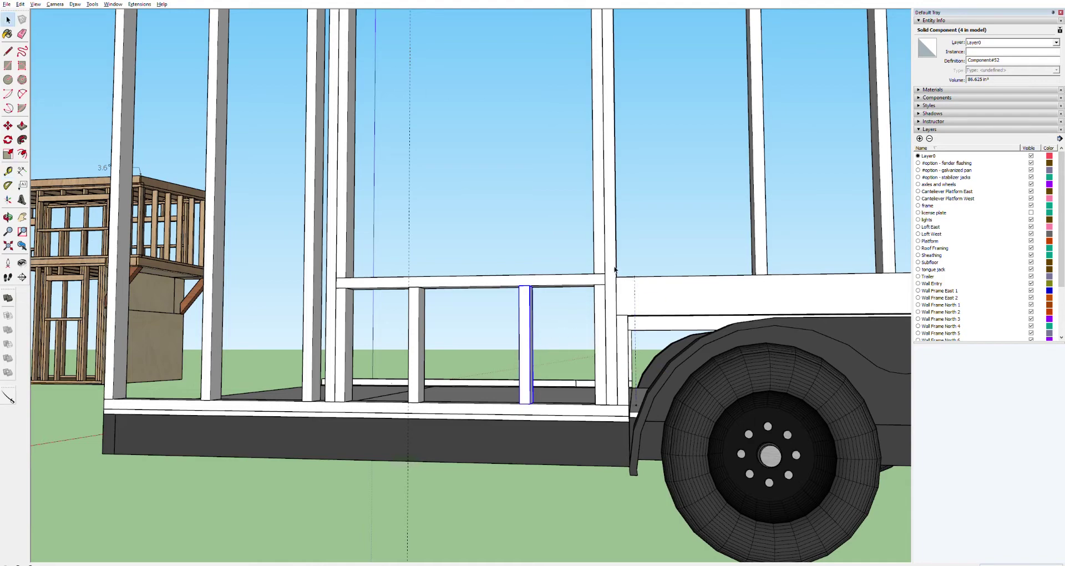
{"action": "scroll", "coordinate": [757, 227], "scroll_direction": "down", "scroll_amount": 2}
{"action": "scroll", "coordinate": [755, 230], "scroll_direction": "up", "scroll_amount": 3}
{"action": "left_click", "coordinate": [765, 249]}
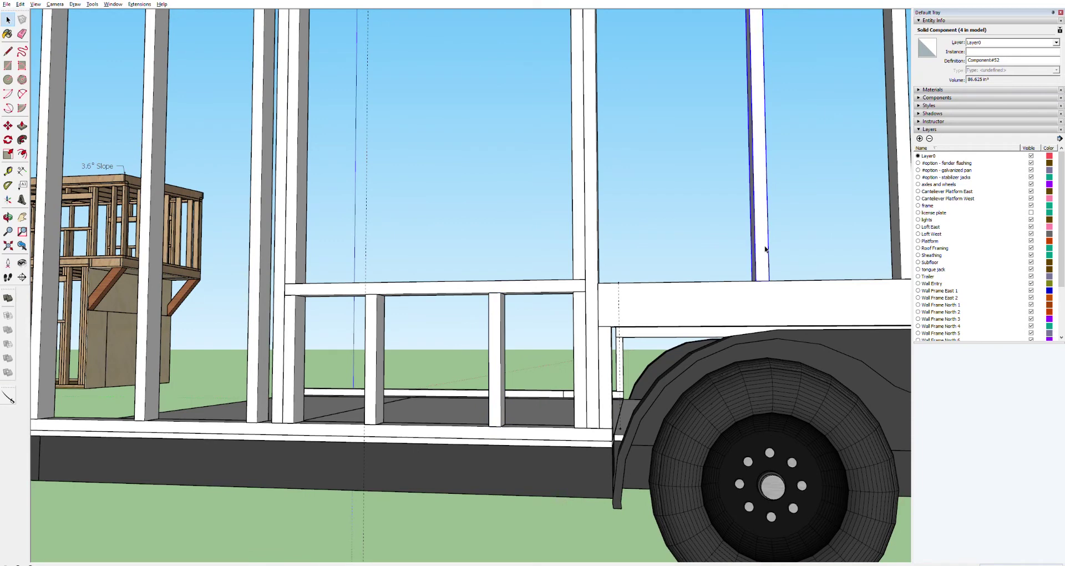
{"action": "key", "text": "m"}
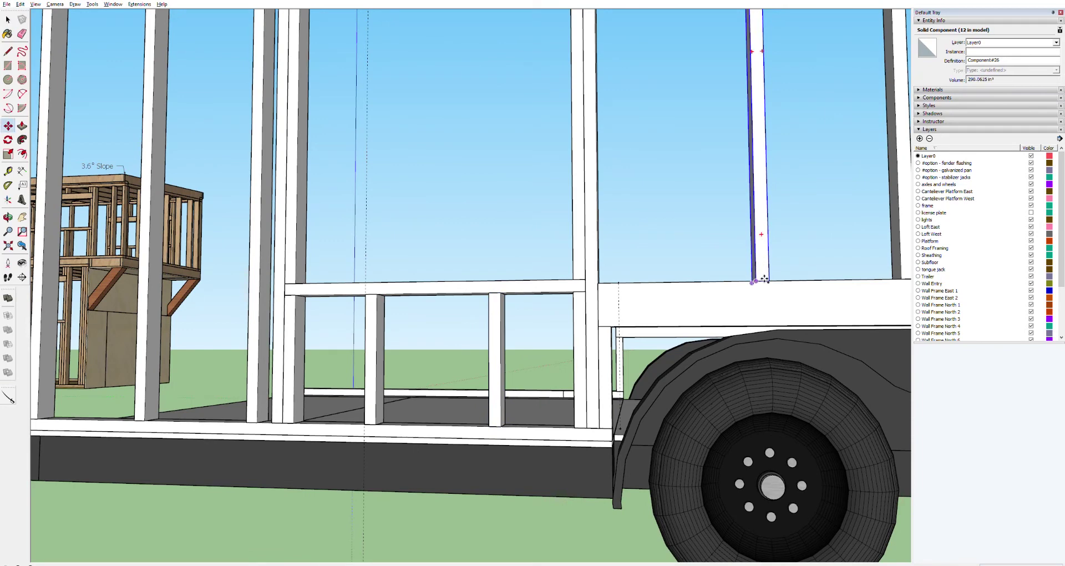
{"action": "left_click", "coordinate": [765, 279]}
{"action": "key", "text": "ctrl"}
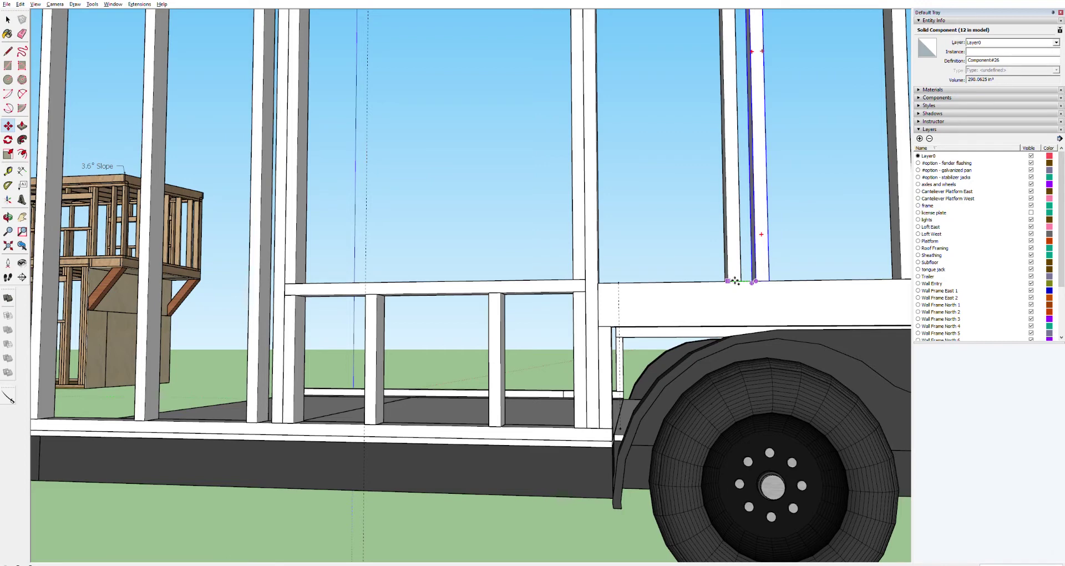
{"action": "left_click", "coordinate": [625, 279]}
Measure from the copied stud's base and from the fender corner to the stud.
{"action": "key", "text": "t"}
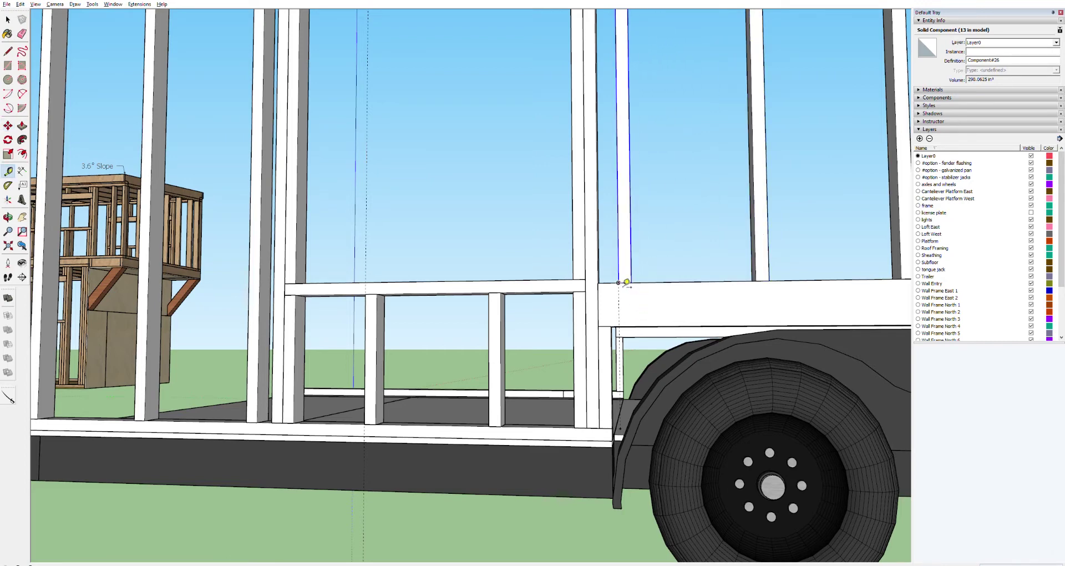
{"action": "left_click", "coordinate": [625, 283]}
{"action": "scroll", "coordinate": [630, 288], "scroll_direction": "up", "scroll_amount": 3}
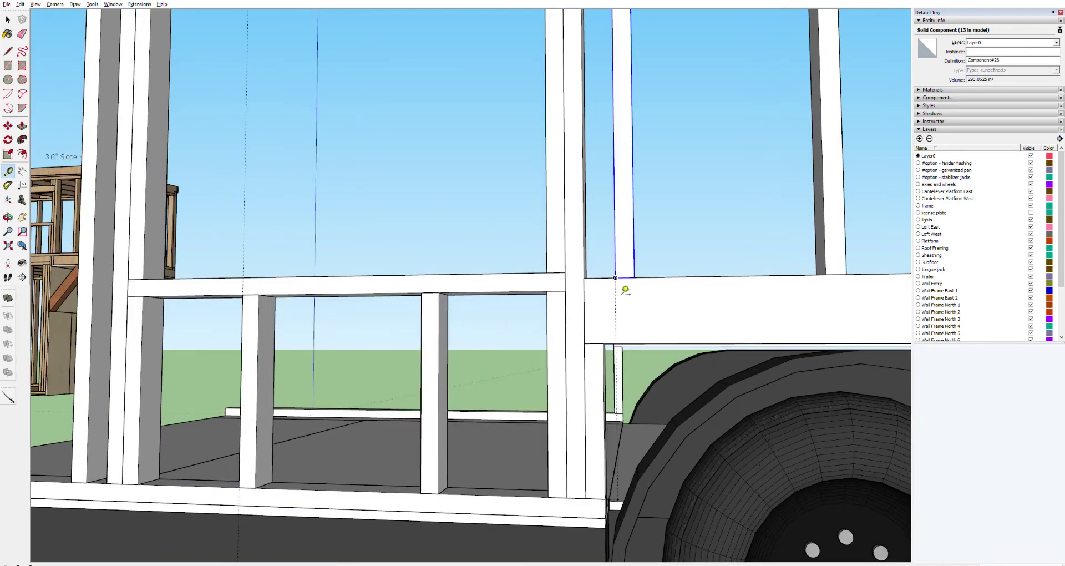
{"action": "mouse_move", "coordinate": [625, 287]}
{"action": "middle_mouse_down"}
{"action": "mouse_move", "coordinate": [635, 338]}
{"action": "mouse_move", "coordinate": [637, 282]}
{"action": "middle_mouse_up"}
{"action": "scroll", "coordinate": [637, 281], "scroll_direction": "down", "scroll_amount": 3}
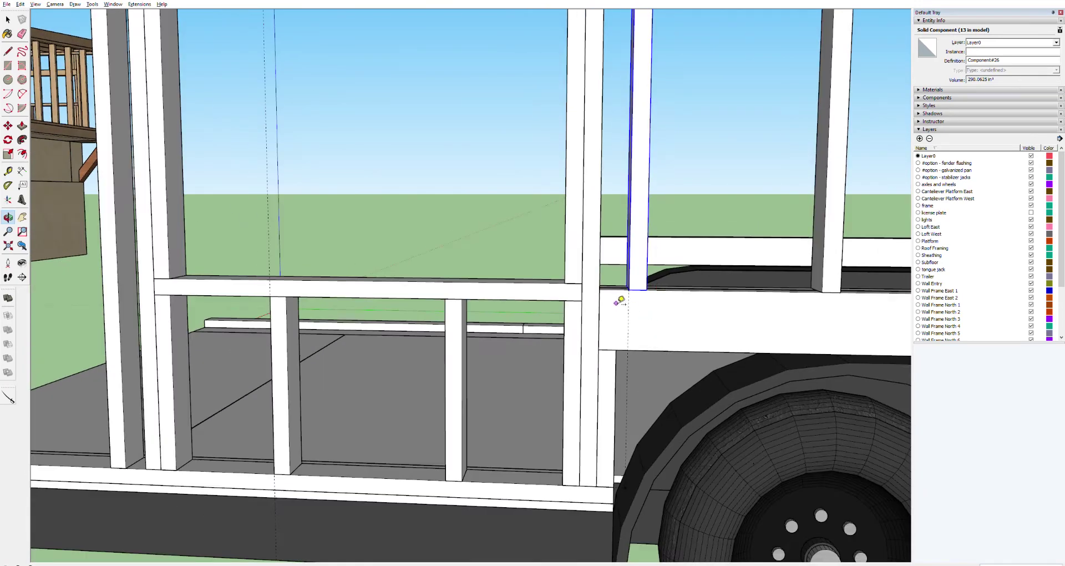
{"action": "left_click", "coordinate": [628, 286]}
{"action": "left_click", "coordinate": [625, 487]}
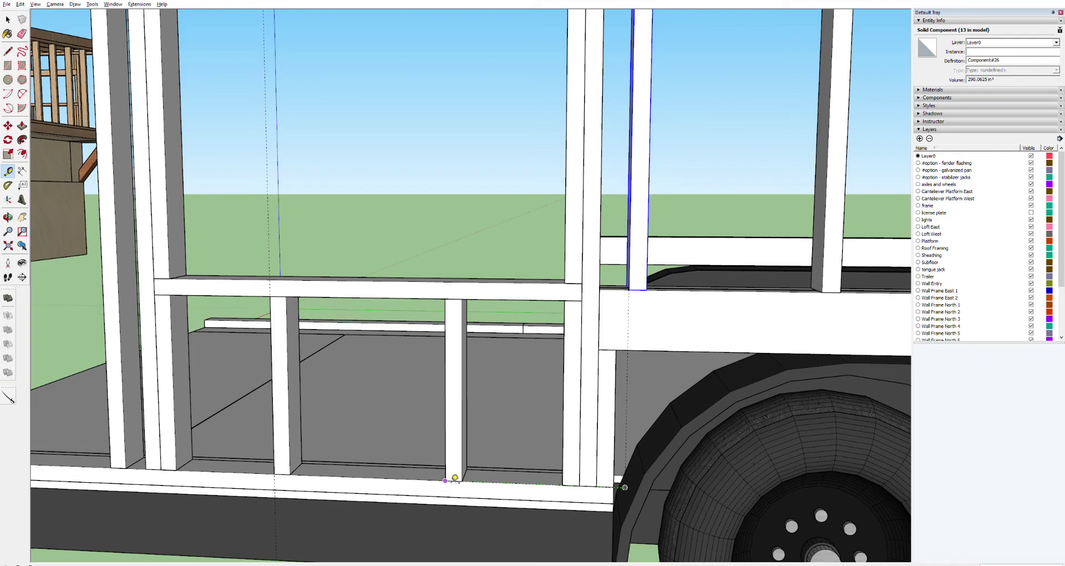
{"action": "left_click", "coordinate": [454, 478]}
{"action": "scroll", "coordinate": [732, 339], "scroll_direction": "down", "scroll_amount": 5}
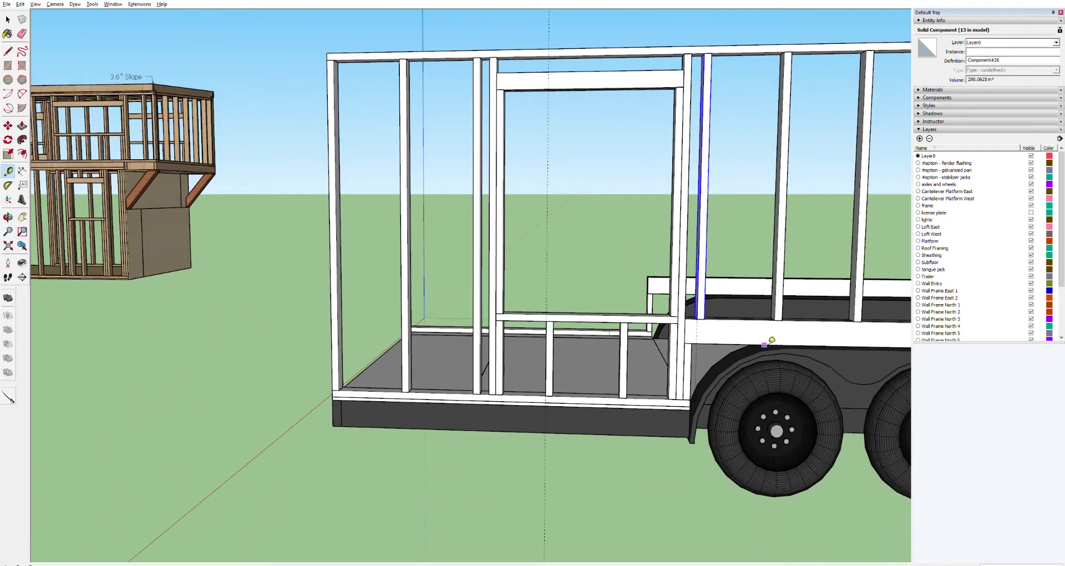
{"action": "scroll", "coordinate": [771, 339], "scroll_direction": "down", "scroll_amount": 3}
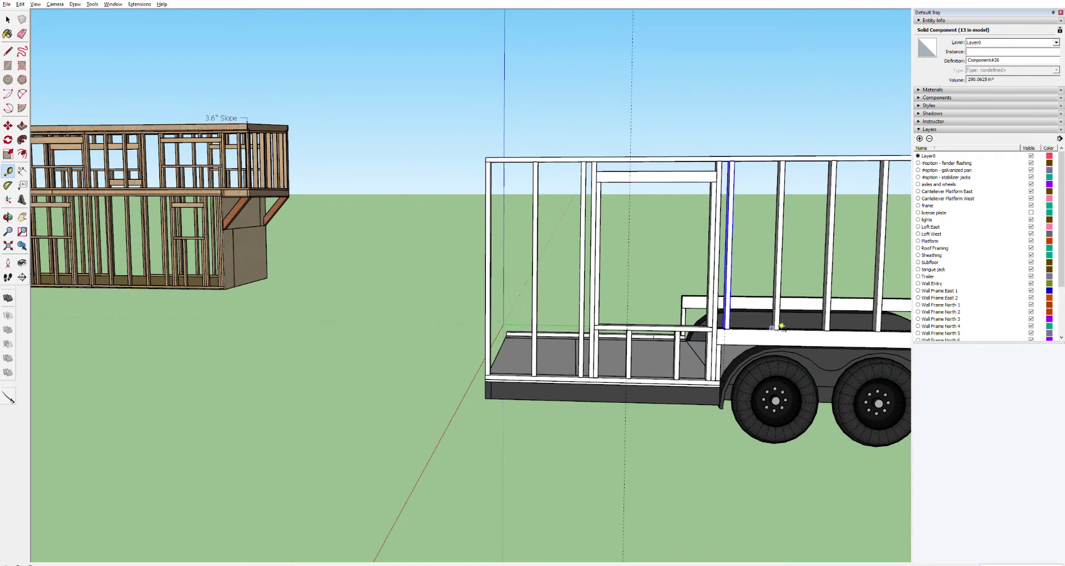
Measure the gaps between successive stud bases along the deck edge.
{"action": "left_click", "coordinate": [773, 329]}
{"action": "left_click", "coordinate": [775, 329]}
{"action": "scroll", "coordinate": [510, 369], "scroll_direction": "up", "scroll_amount": 3}
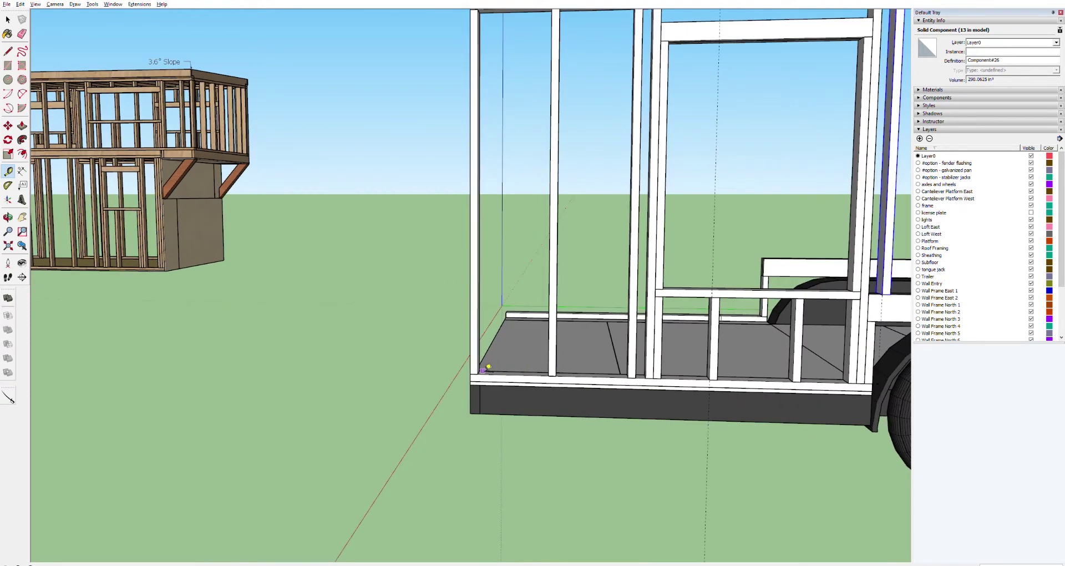
{"action": "left_click", "coordinate": [470, 373]}
{"action": "left_click", "coordinate": [554, 374]}
{"action": "left_click", "coordinate": [635, 376]}
{"action": "left_click", "coordinate": [717, 377]}
Delete the stray vertical guide line.
{"action": "key", "text": "space"}
{"action": "left_click", "coordinate": [711, 424]}
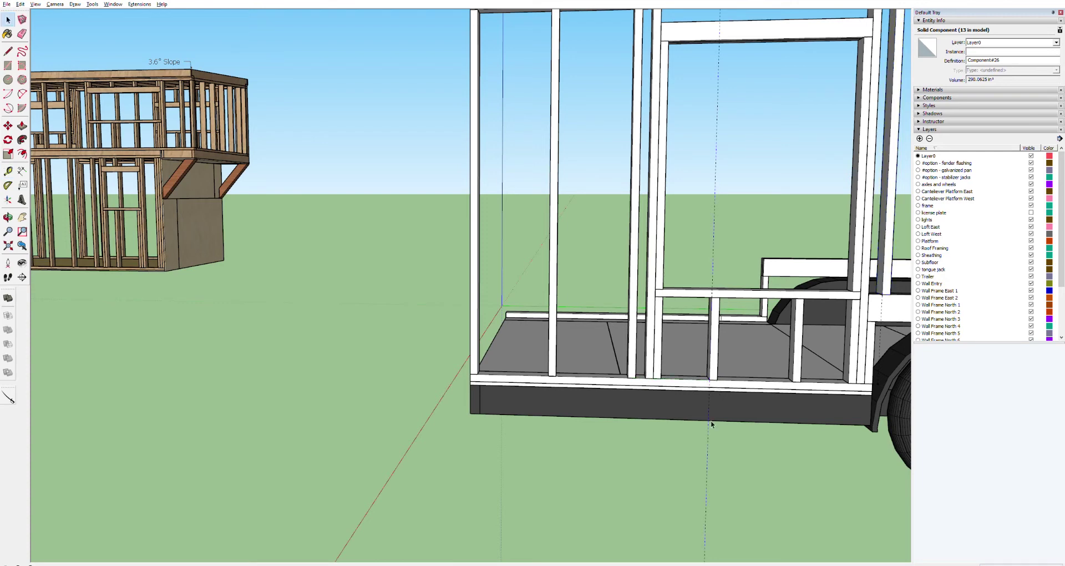
{"action": "key", "text": "Delete"}
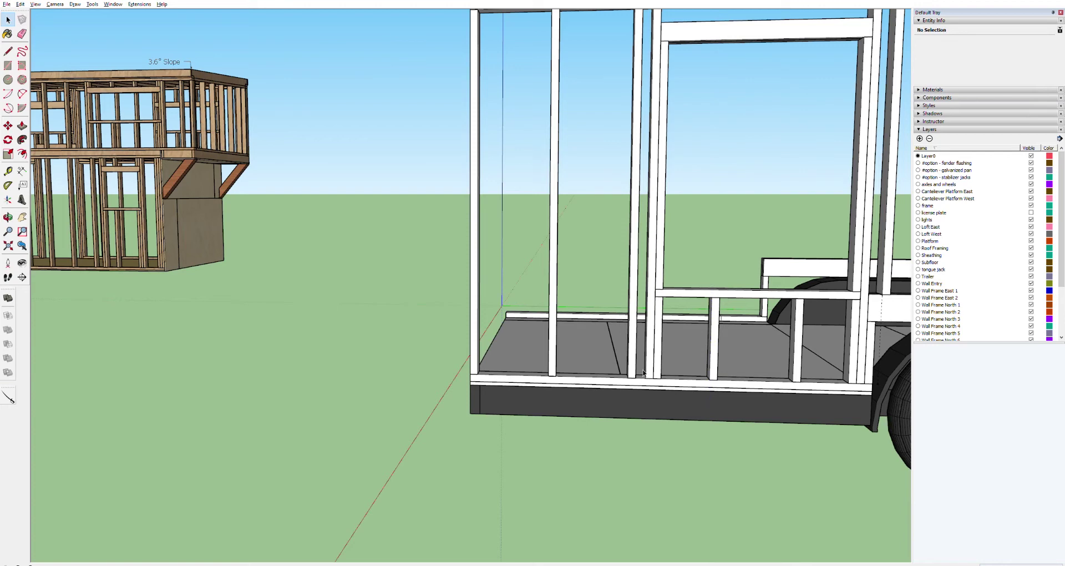
Re-measure the spacing between the remaining stud bases.
{"action": "key", "text": "t"}
{"action": "left_click", "coordinate": [627, 377]}
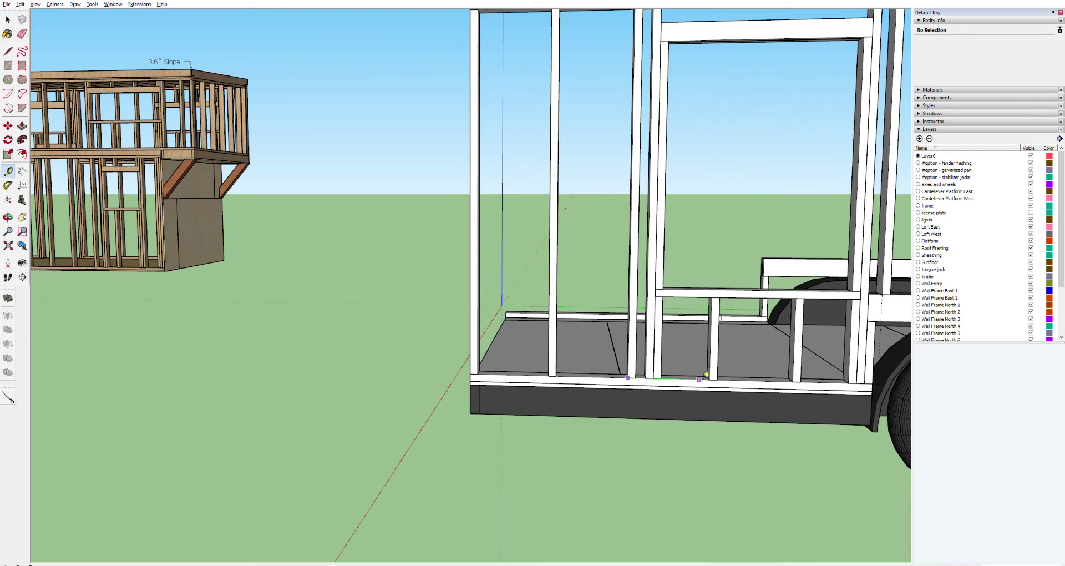
{"action": "left_click", "coordinate": [711, 379]}
{"action": "left_click", "coordinate": [710, 378]}
{"action": "left_click", "coordinate": [797, 379]}
{"action": "left_click", "coordinate": [798, 298]}
{"action": "scroll", "coordinate": [887, 300], "scroll_direction": "up", "scroll_amount": 8}
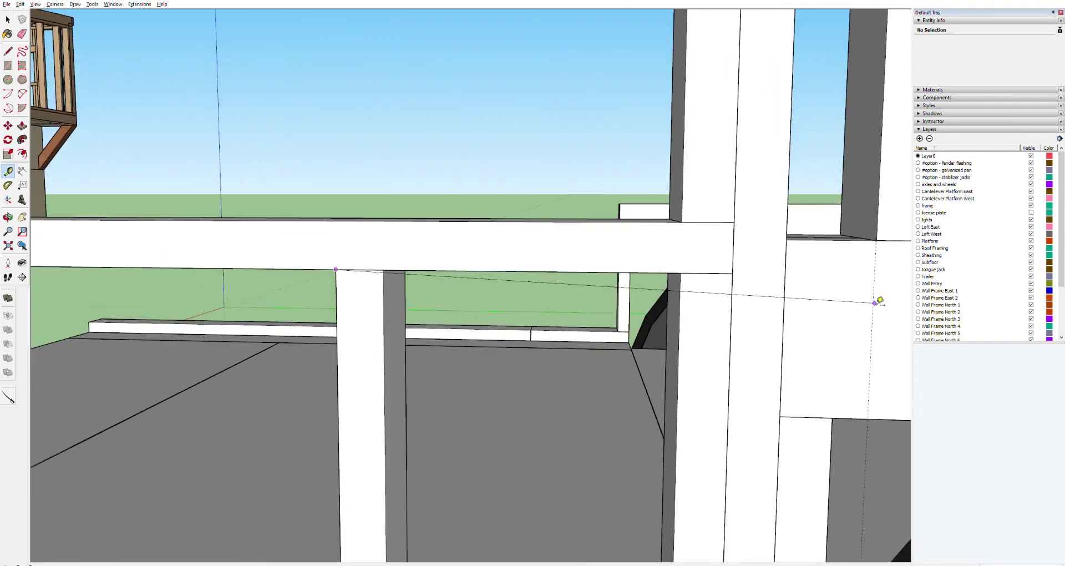
Delete the leftover guide point.
{"action": "key", "text": "space"}
{"action": "left_click", "coordinate": [874, 299]}
{"action": "key", "text": "Delete"}
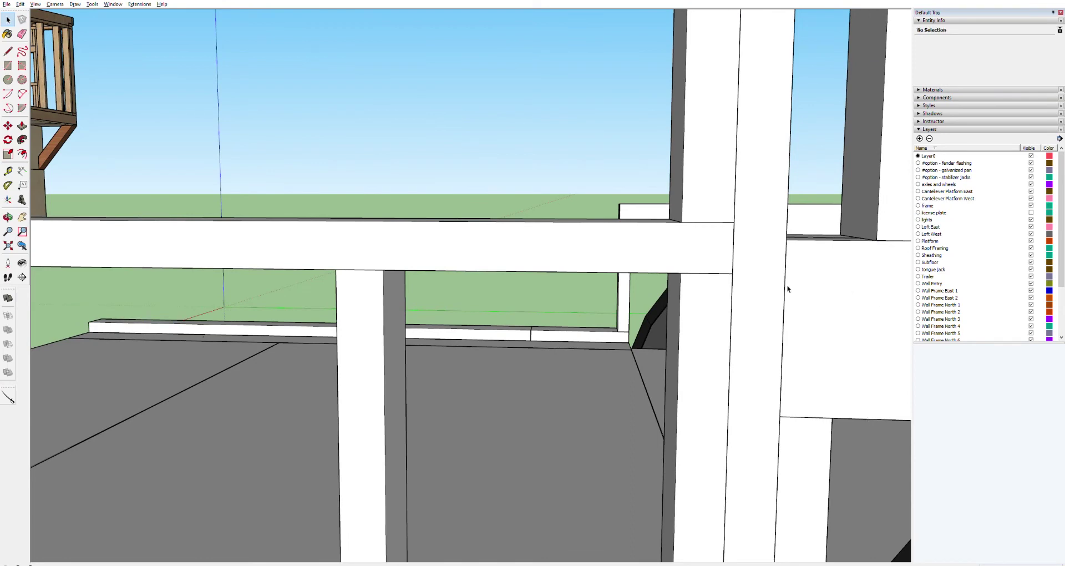
Move the stud standing on the wheel-well beam slightly right along the beam.
{"action": "key", "text": "t"}
{"action": "left_click", "coordinate": [335, 269]}
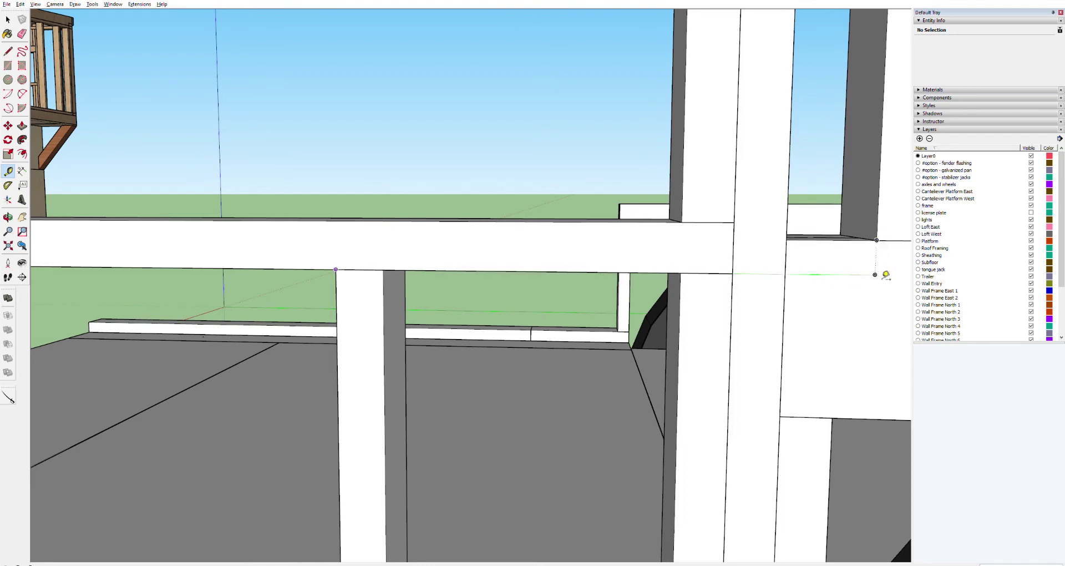
{"action": "key", "text": "space"}
{"action": "left_click", "coordinate": [874, 229]}
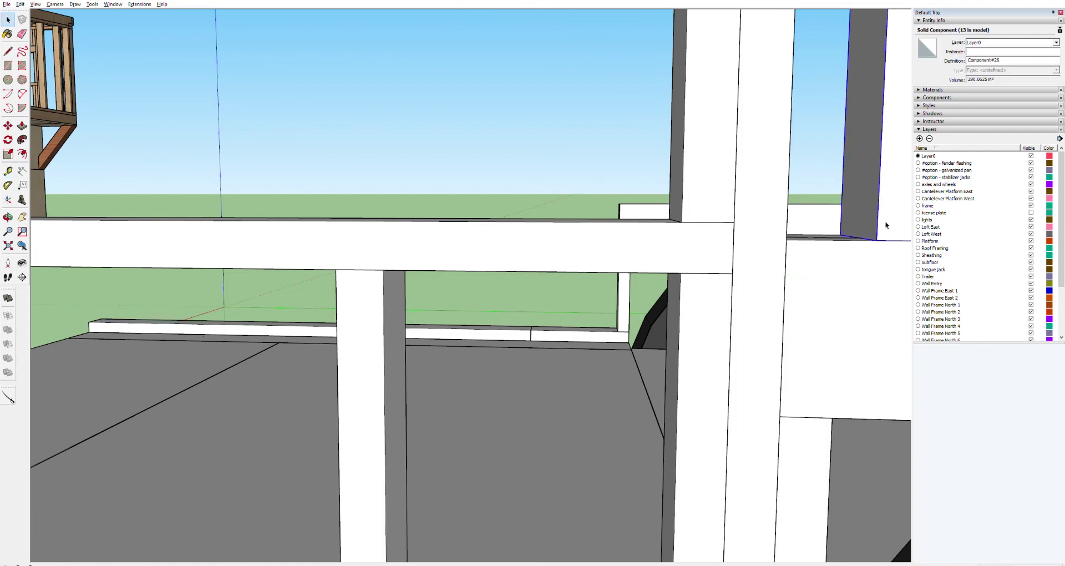
{"action": "key", "text": "m"}
{"action": "left_click", "coordinate": [882, 239]}
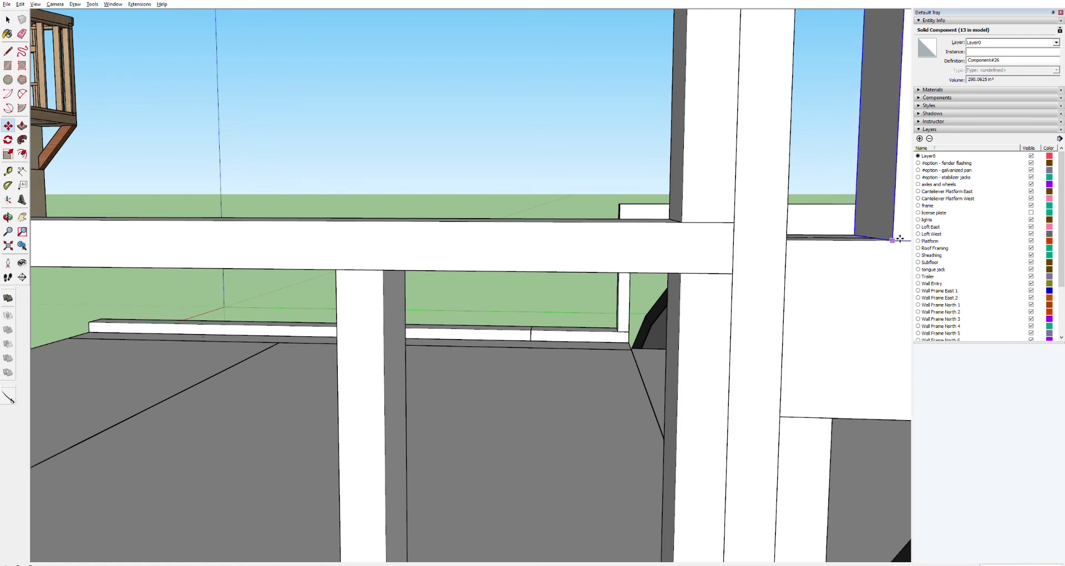
{"action": "left_click", "coordinate": [900, 239]}
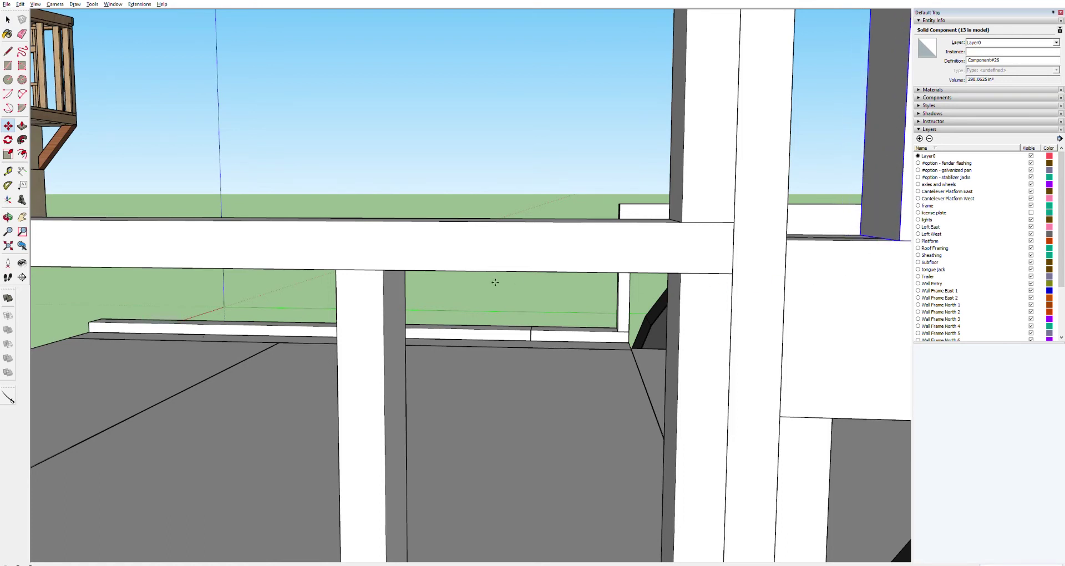
Add guide lines along the beam from the post and beam corners.
{"action": "key", "text": "t"}
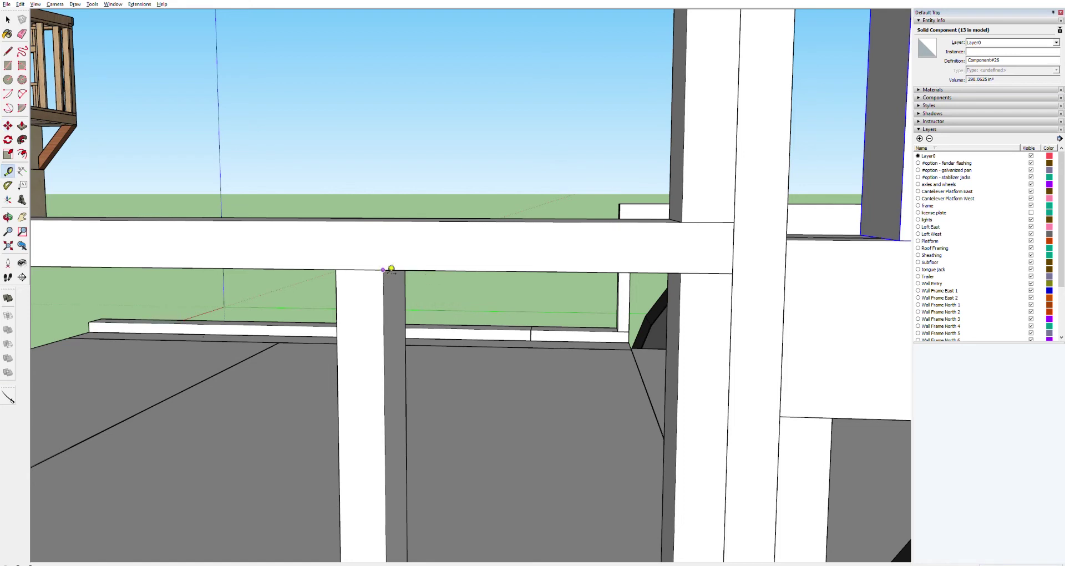
{"action": "left_click", "coordinate": [384, 269]}
{"action": "left_click", "coordinate": [863, 274]}
{"action": "middle_click_drag", "start_coordinate": [631, 497], "coordinate": [520, 503], "text": "shift"}
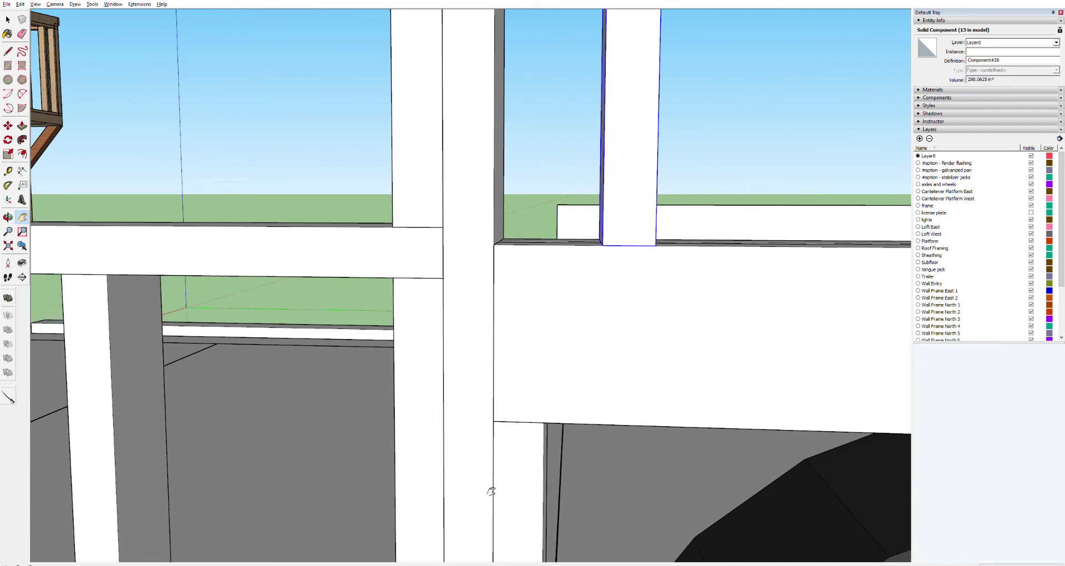
{"action": "key", "text": "t"}
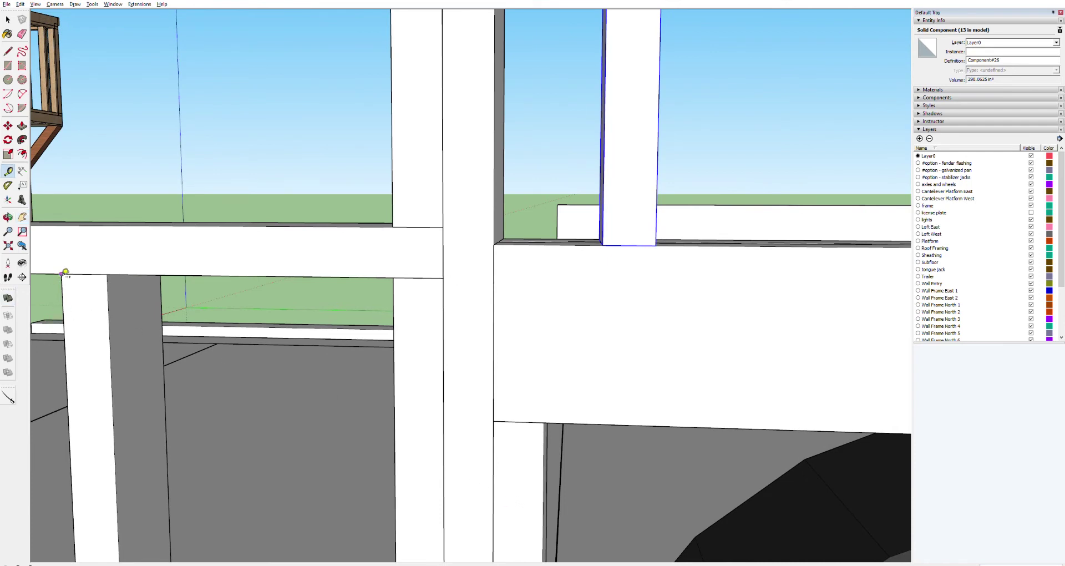
{"action": "left_click", "coordinate": [61, 274]}
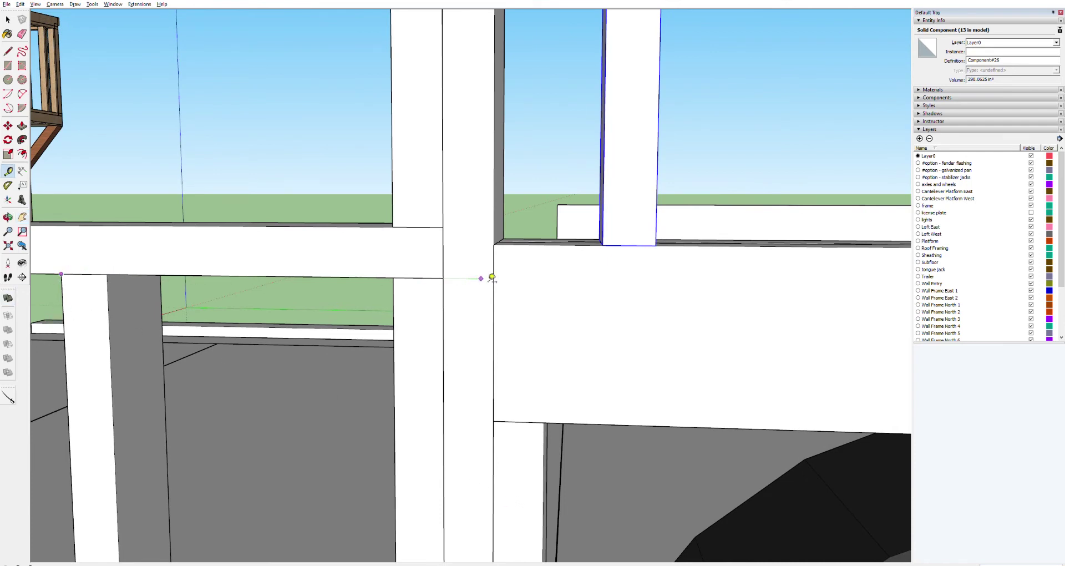
{"action": "left_click", "coordinate": [526, 278]}
Slide the stud slightly left along the beam and measure its distance from the post.
{"action": "key", "text": "m"}
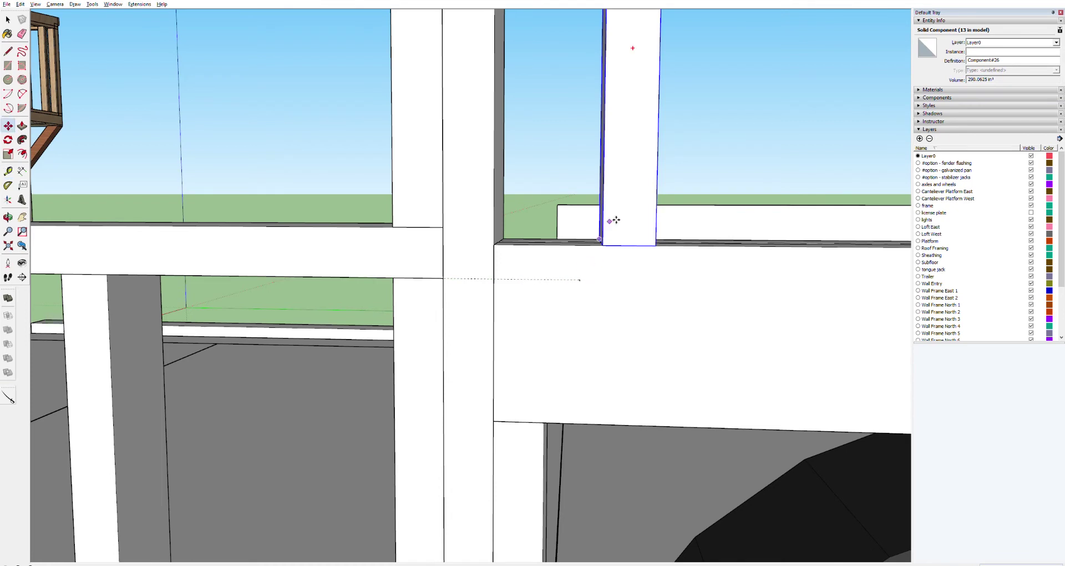
{"action": "mouse_move", "coordinate": [609, 240]}
{"action": "left_mouse_down"}
{"action": "mouse_move", "coordinate": [578, 245]}
{"action": "mouse_move", "coordinate": [585, 278]}
{"action": "left_mouse_up"}
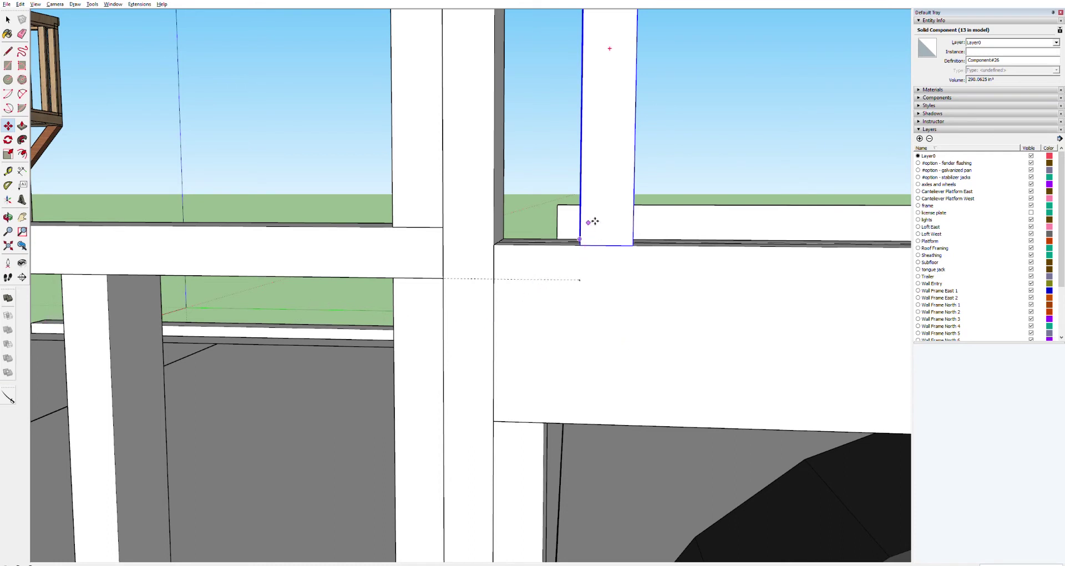
{"action": "key", "text": "space"}
{"action": "key", "text": "t"}
{"action": "left_click", "coordinate": [493, 180]}
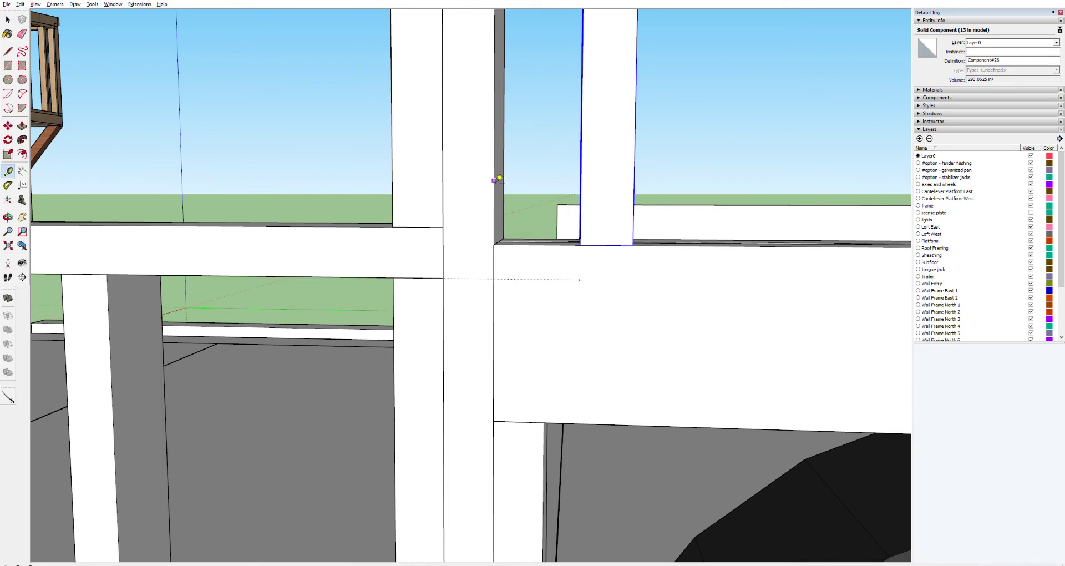
{"action": "left_click", "coordinate": [585, 194]}
{"action": "scroll", "coordinate": [597, 330], "scroll_direction": "down", "scroll_amount": 3}
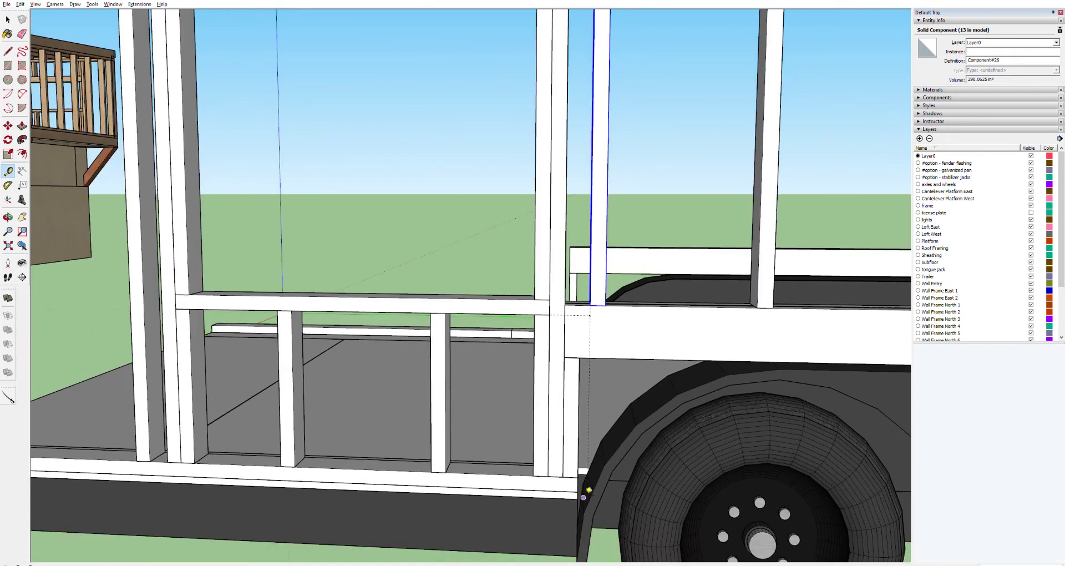
Clear the selection and bring the window sill area into view for measuring.
{"action": "key", "text": "space"}
{"action": "left_click", "coordinate": [581, 476]}
{"action": "left_click", "coordinate": [580, 475]}
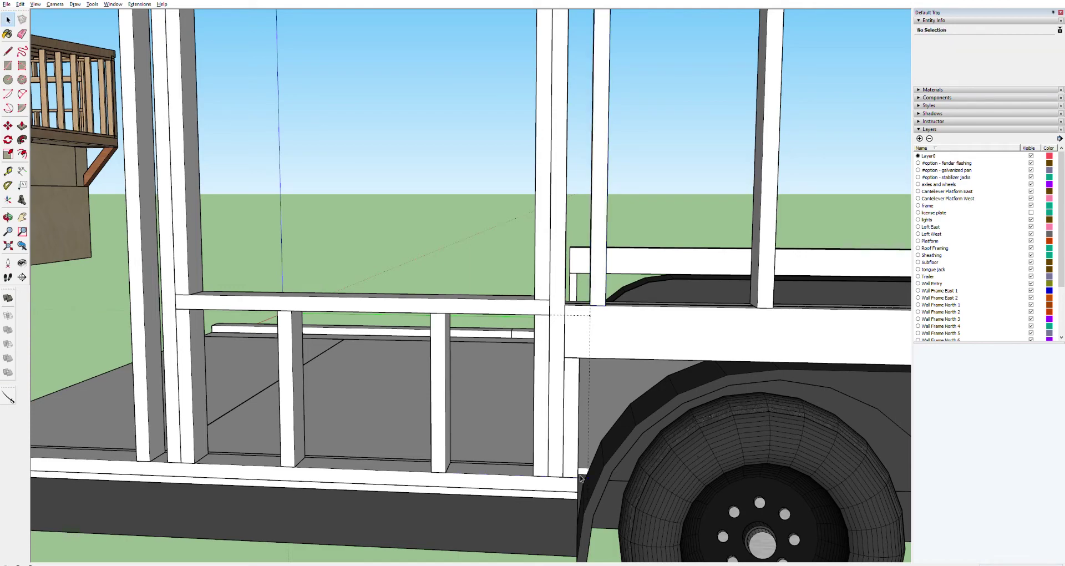
{"action": "scroll", "coordinate": [583, 474], "scroll_direction": "up", "scroll_amount": 5}
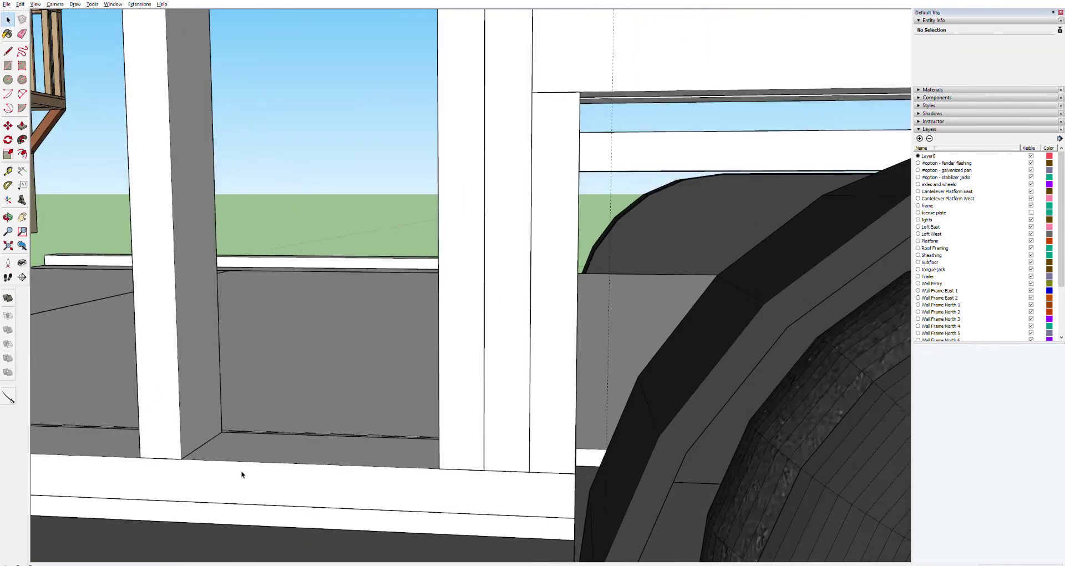
{"action": "key", "text": "t"}
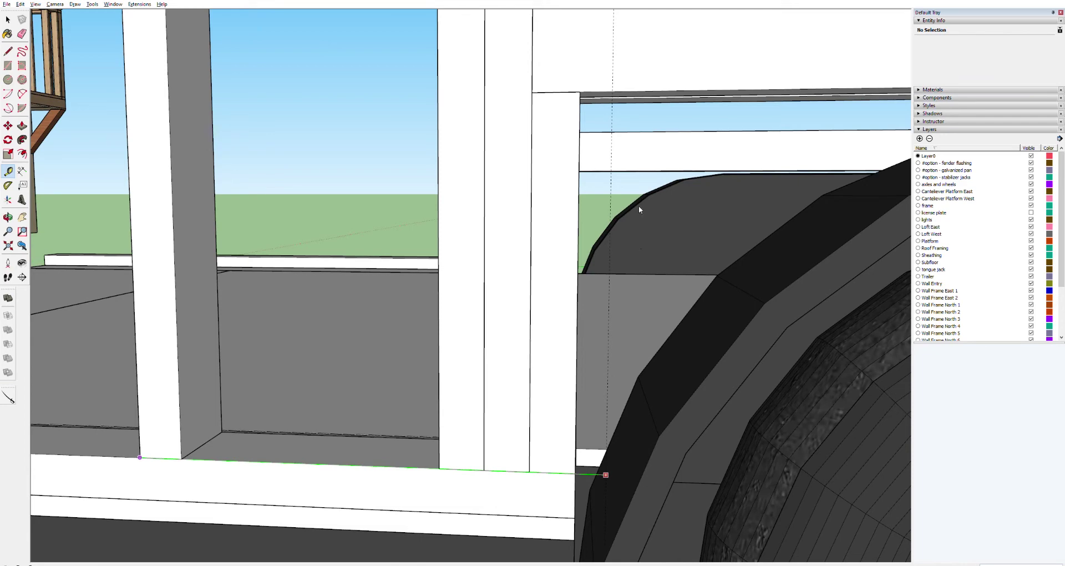
{"action": "key", "text": "Escape"}
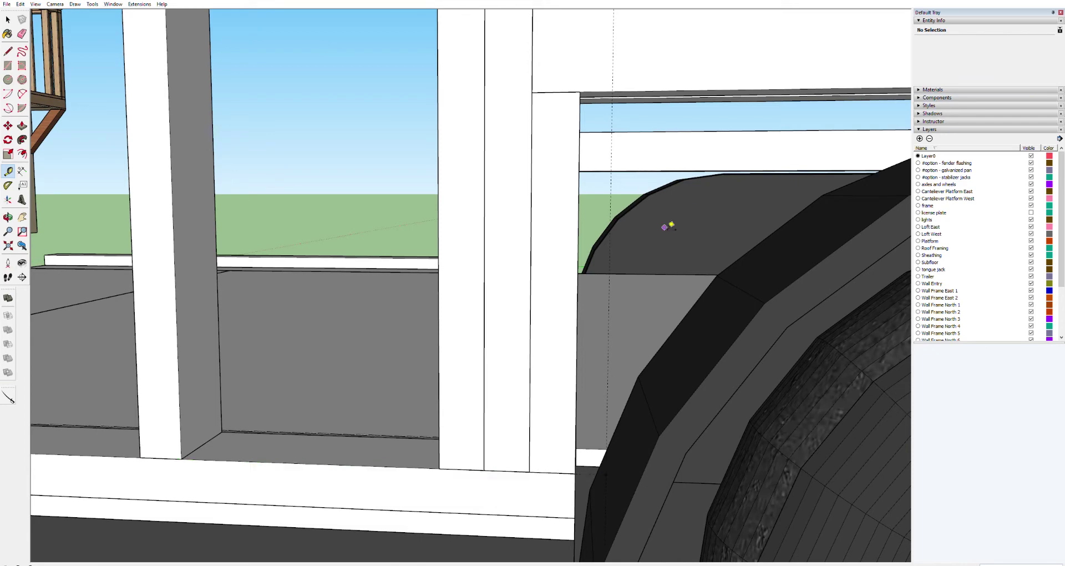
{"action": "key", "text": "h"}
{"action": "left_click_drag", "start_coordinate": [675, 174], "coordinate": [574, 251]}
{"action": "key", "text": "t"}
{"action": "left_click", "coordinate": [142, 302]}
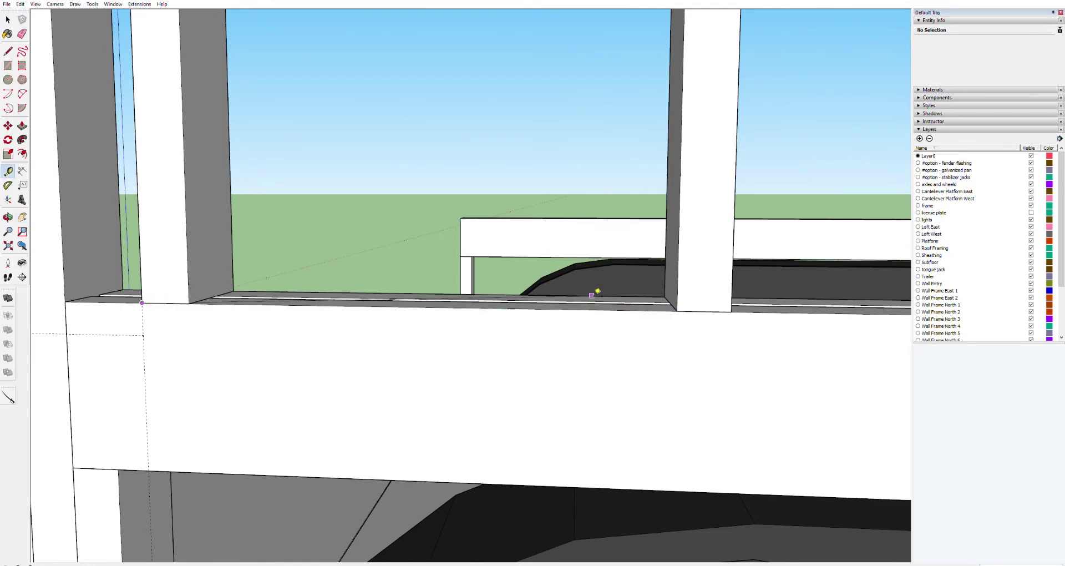
{"action": "scroll", "coordinate": [594, 292], "scroll_direction": "down", "scroll_amount": 6}
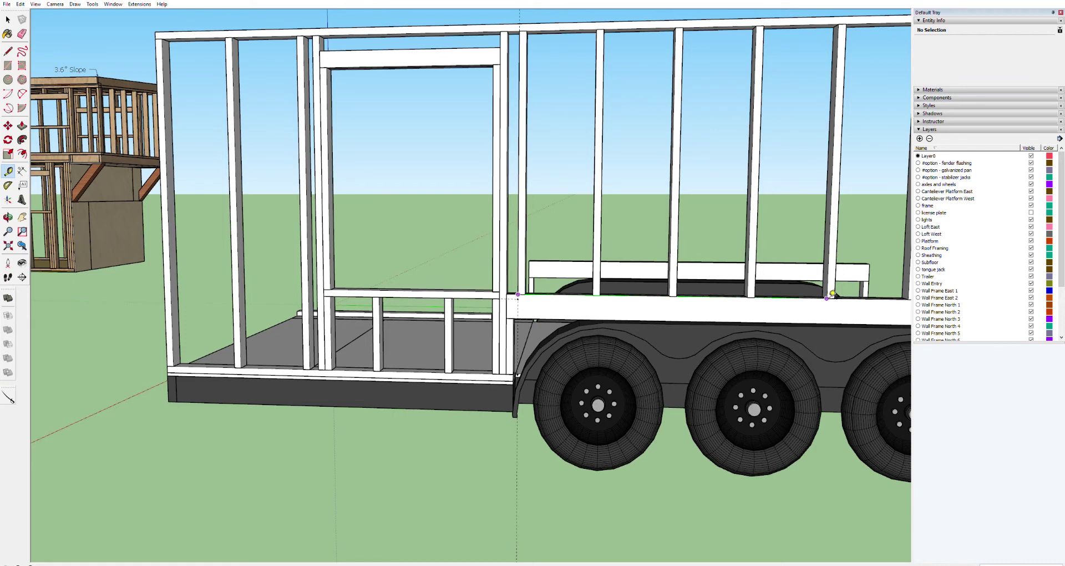
{"action": "key", "text": "space"}
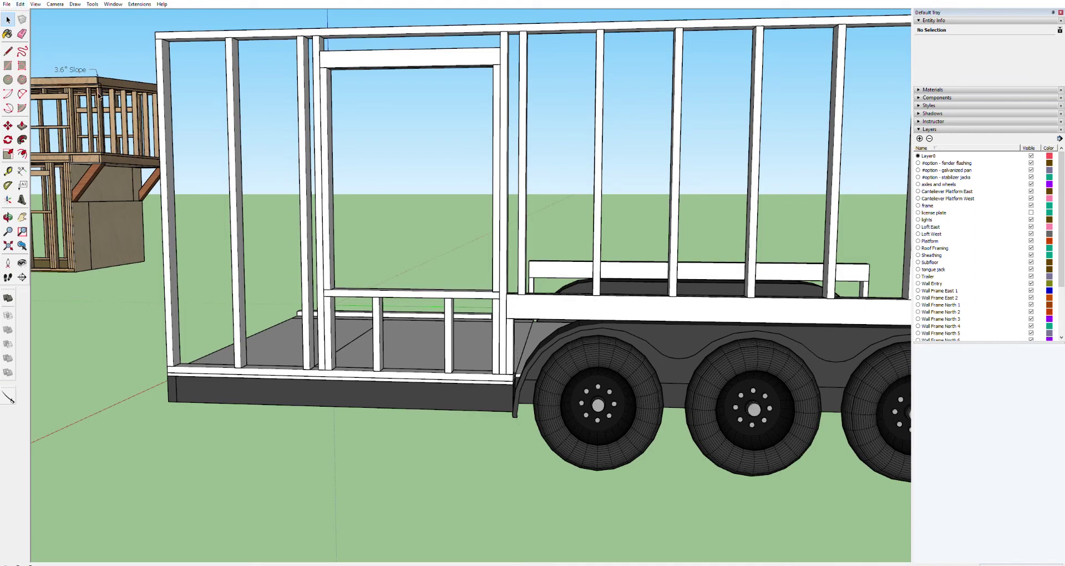
Measure the gap between the two short studs below the sill, then view the window header.
{"action": "scroll", "coordinate": [420, 248], "scroll_direction": "down", "scroll_amount": 4}
{"action": "scroll", "coordinate": [420, 248], "scroll_direction": "up", "scroll_amount": 5}
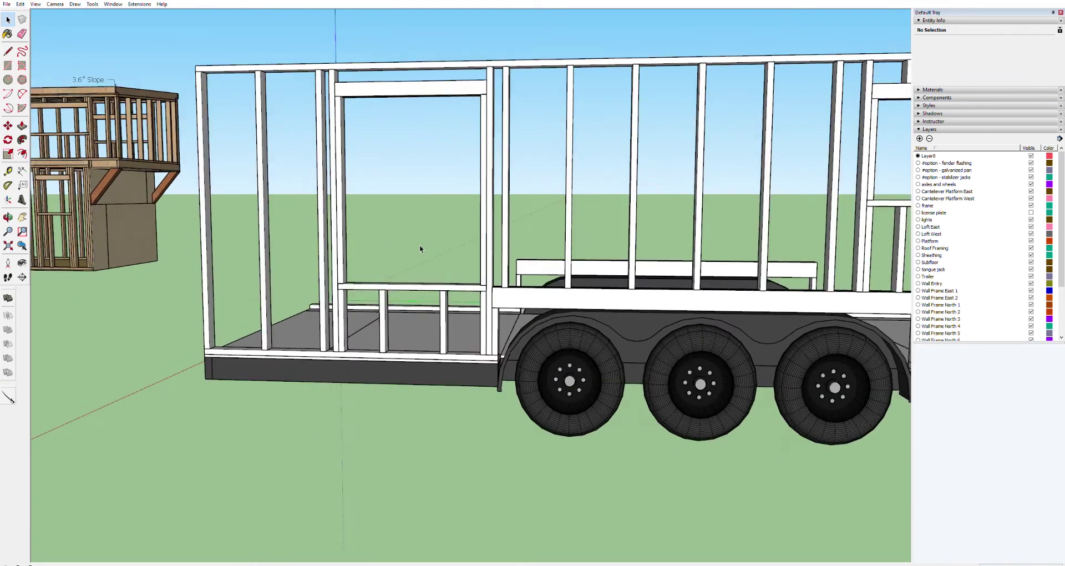
{"action": "key", "text": "t"}
{"action": "left_click", "coordinate": [447, 341]}
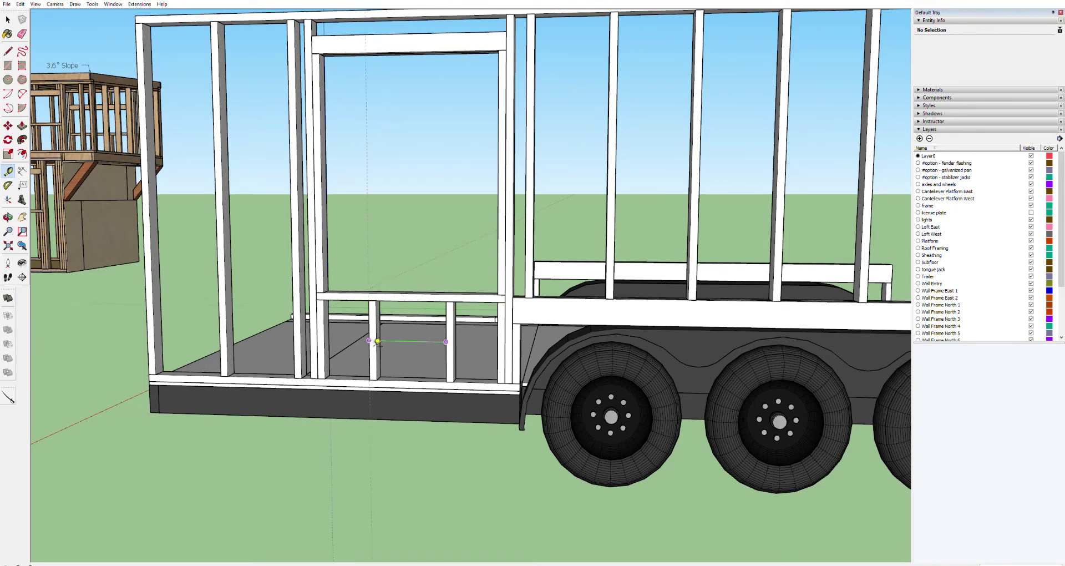
{"action": "left_click", "coordinate": [376, 340]}
{"action": "scroll", "coordinate": [398, 34], "scroll_direction": "up", "scroll_amount": 8}
{"action": "middle_click_drag", "start_coordinate": [347, 91], "coordinate": [411, 190]}
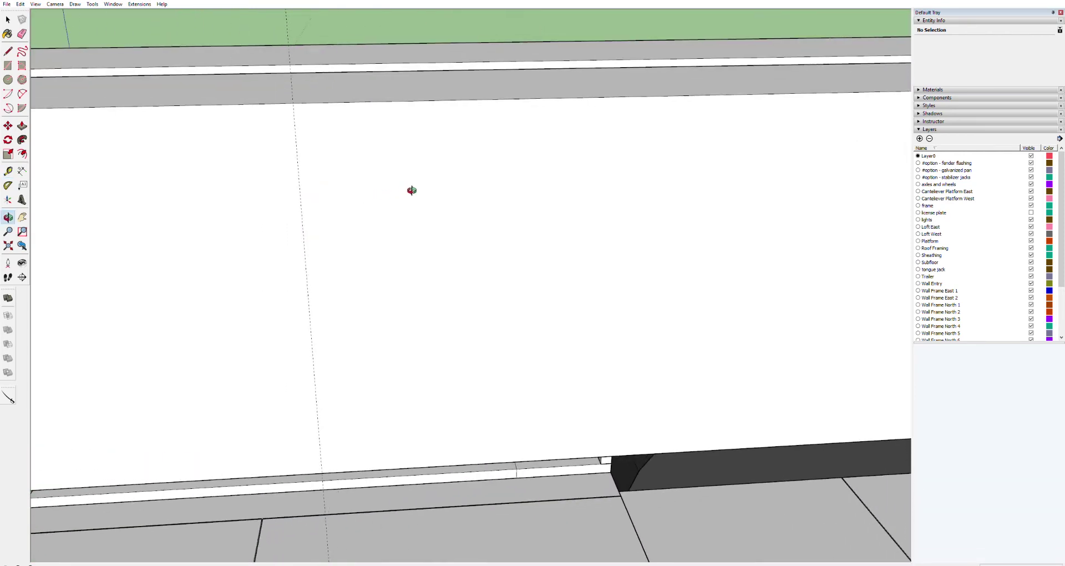
Draw a closed stud outline from the header's edge up to the top plate, forming a face.
{"action": "key", "text": "l"}
{"action": "left_click", "coordinate": [293, 103]}
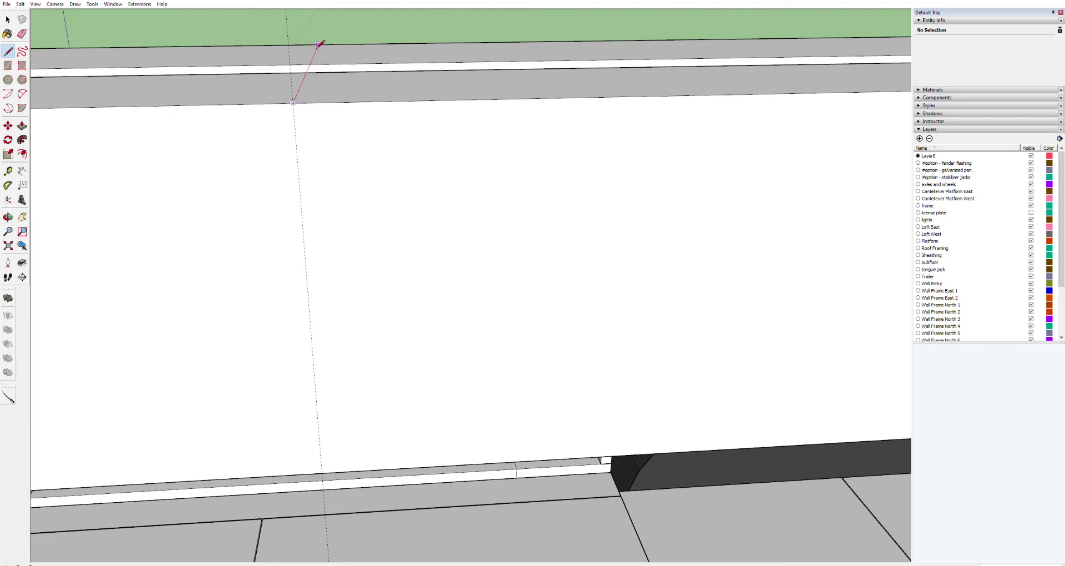
{"action": "left_click", "coordinate": [319, 44]}
{"action": "left_click", "coordinate": [447, 43]}
{"action": "key", "text": "Left"}
{"action": "left_click", "coordinate": [481, 99]}
{"action": "left_click", "coordinate": [295, 103]}
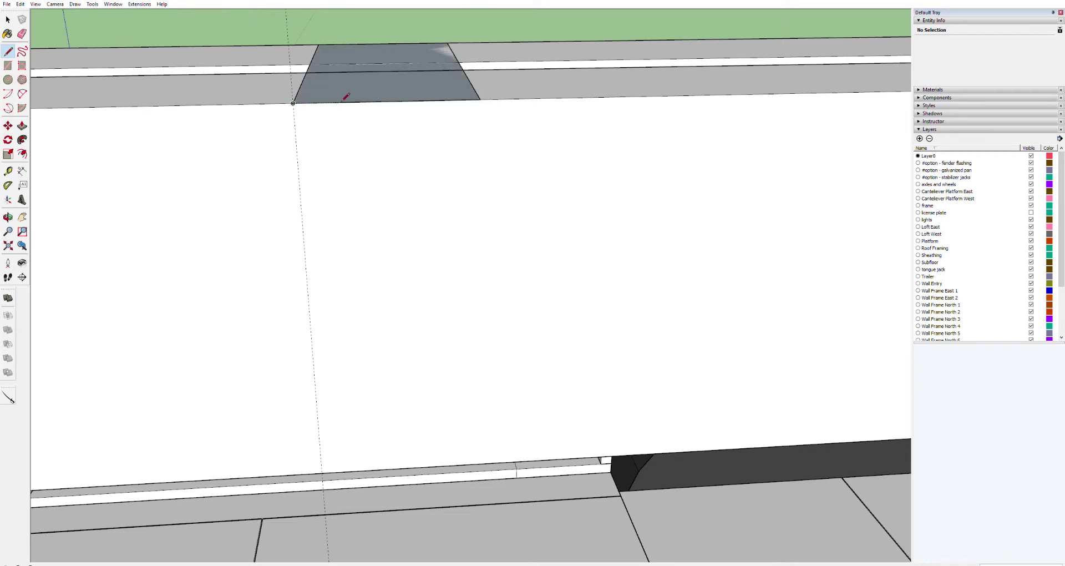
{"action": "middle_click_drag", "start_coordinate": [383, 88], "coordinate": [351, 398], "text": "shift"}
{"action": "middle_click_drag", "start_coordinate": [349, 317], "coordinate": [356, 248]}
Push/Pull the face up into a stud block and make it a component.
{"action": "key", "text": "p"}
{"action": "left_click_drag", "start_coordinate": [333, 423], "coordinate": [418, 43]}
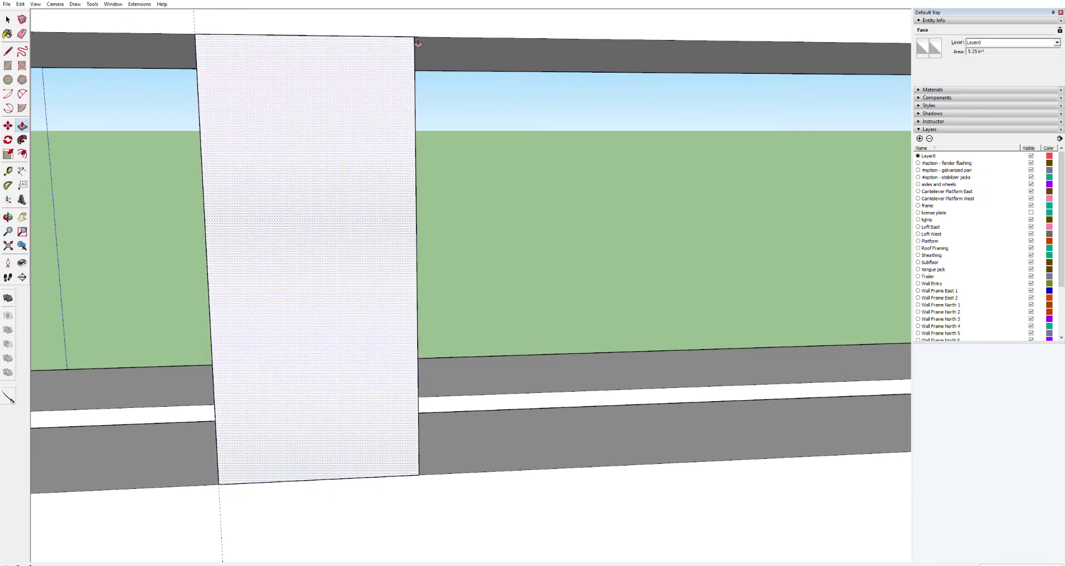
{"action": "key", "text": "space"}
{"action": "triple_click", "coordinate": [312, 214]}
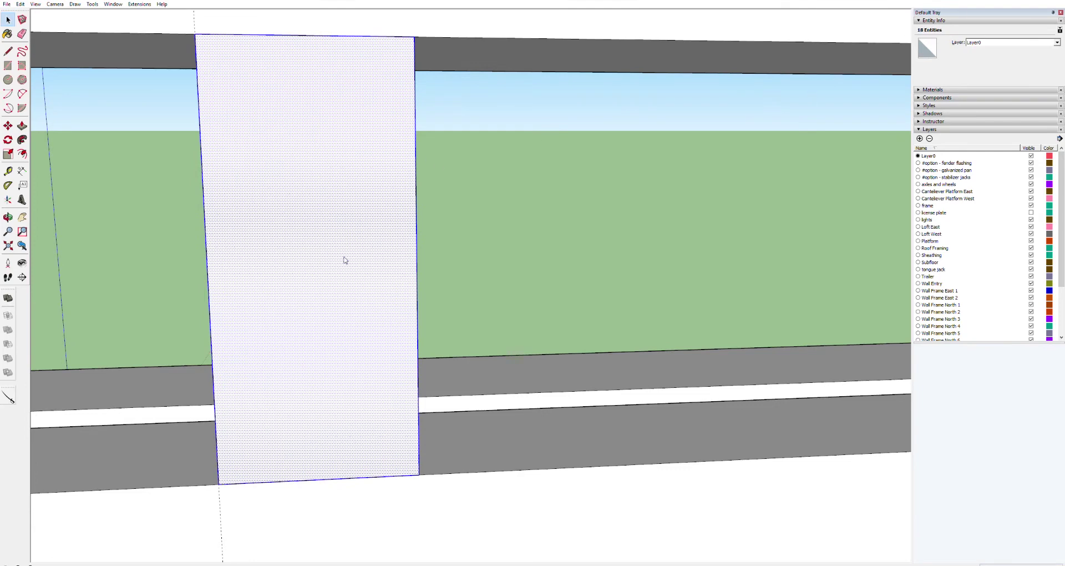
{"action": "key", "text": "g"}
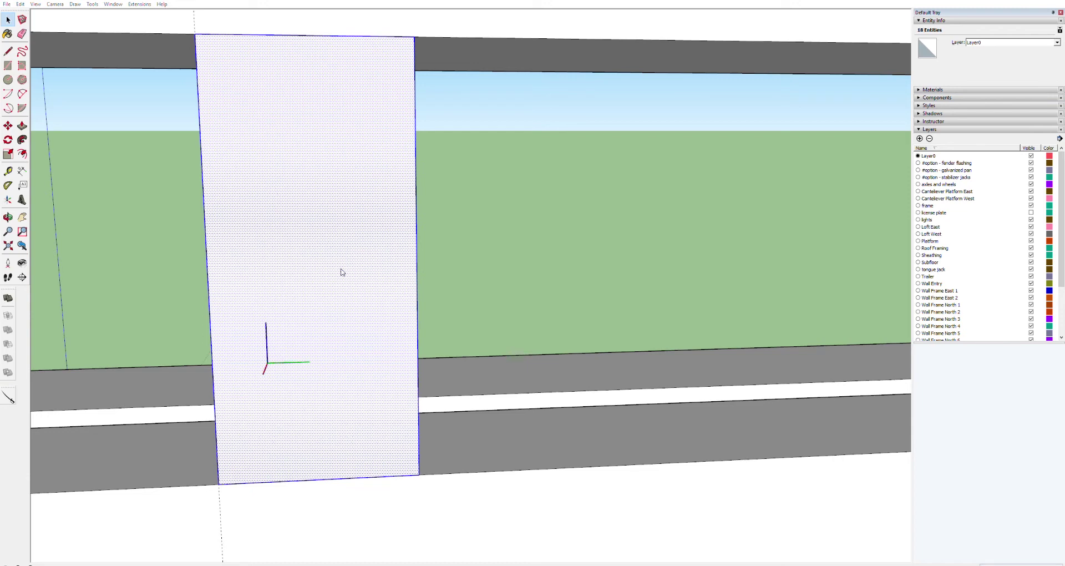
{"action": "key", "text": "Return"}
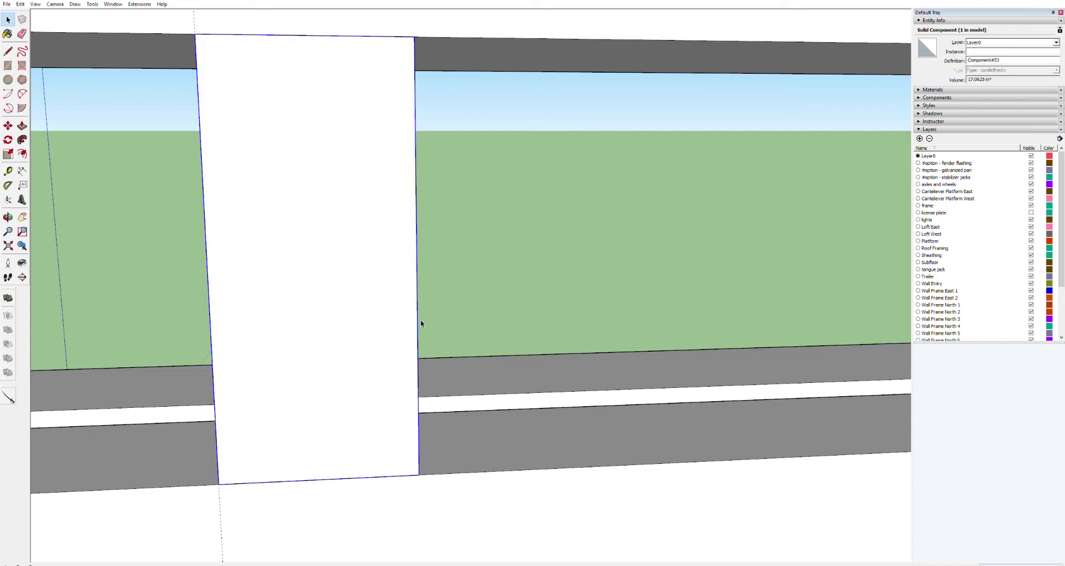
{"action": "scroll", "coordinate": [404, 327], "scroll_direction": "down", "scroll_amount": 3}
{"action": "scroll", "coordinate": [402, 340], "scroll_direction": "down", "scroll_amount": 5}
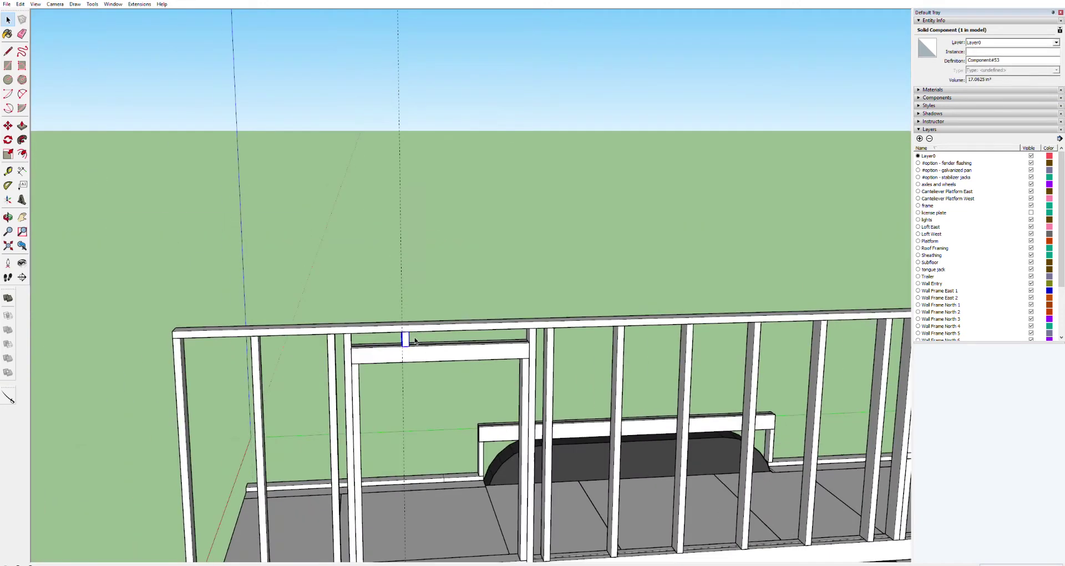
Copy the short stud 16 inches along the header.
{"action": "scroll", "coordinate": [416, 340], "scroll_direction": "down", "scroll_amount": 8}
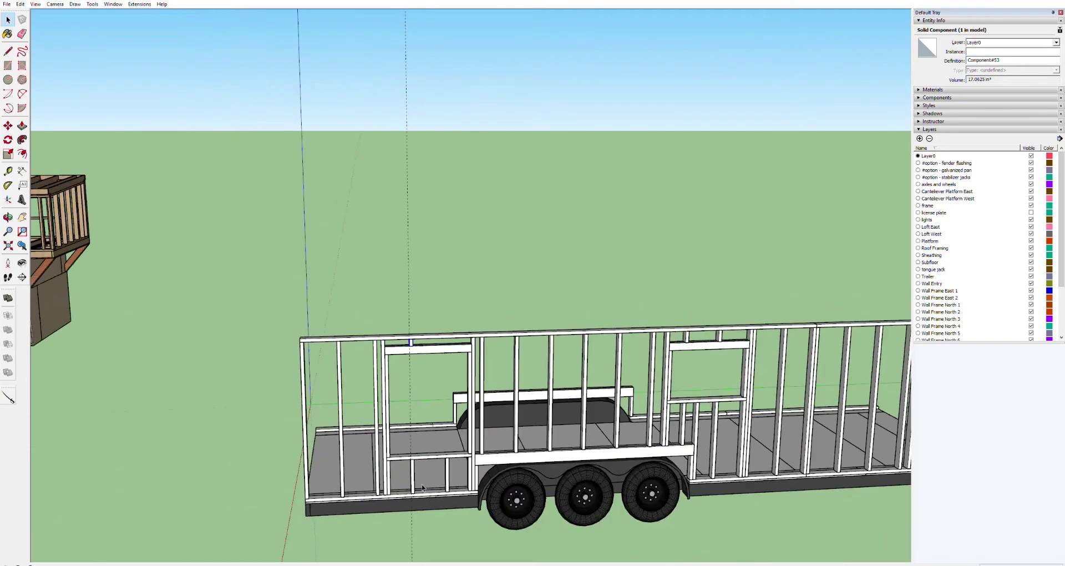
{"action": "scroll", "coordinate": [415, 475], "scroll_direction": "up", "scroll_amount": 5}
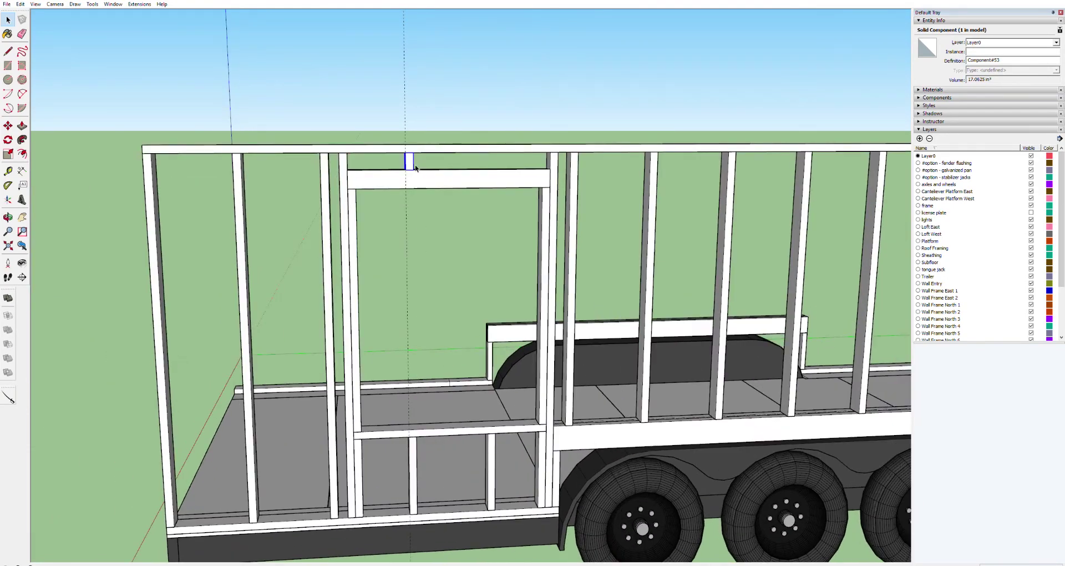
{"action": "key", "text": "m"}
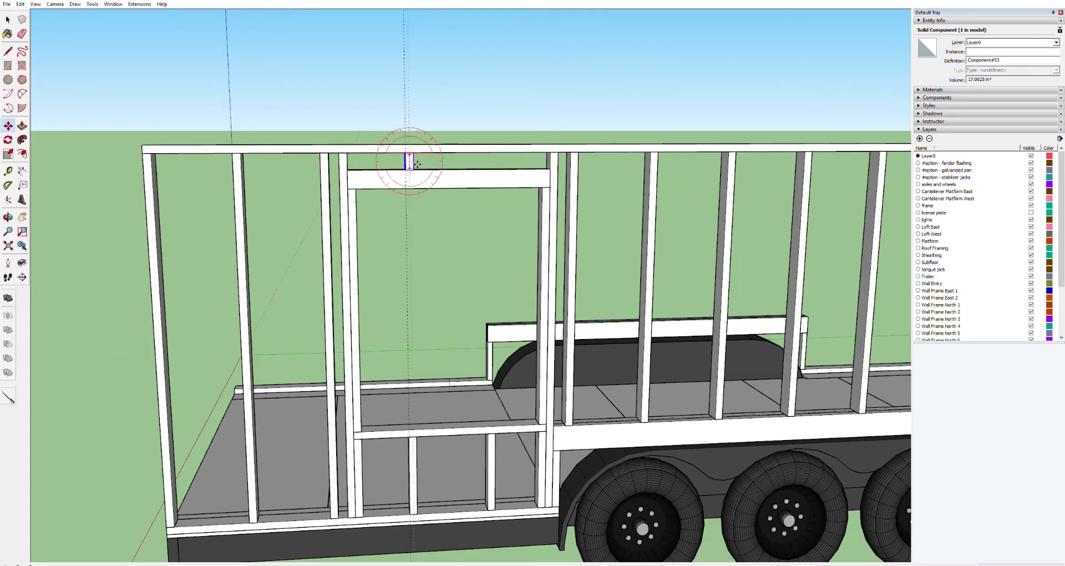
{"action": "key", "text": "ctrl"}
{"action": "left_click", "coordinate": [413, 168]}
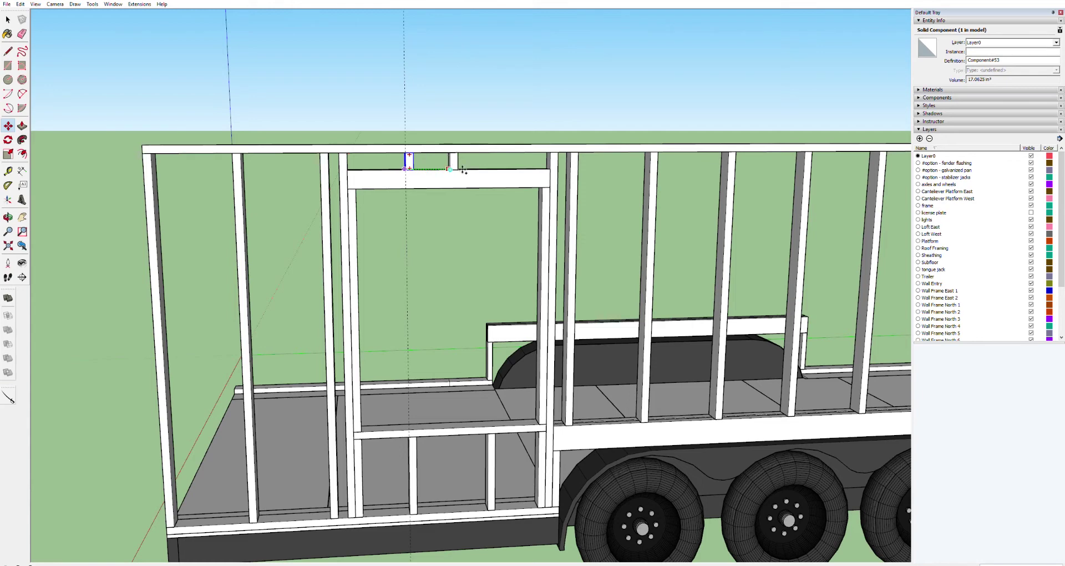
{"action": "type", "text": "16"}
{"action": "key", "text": "Return"}
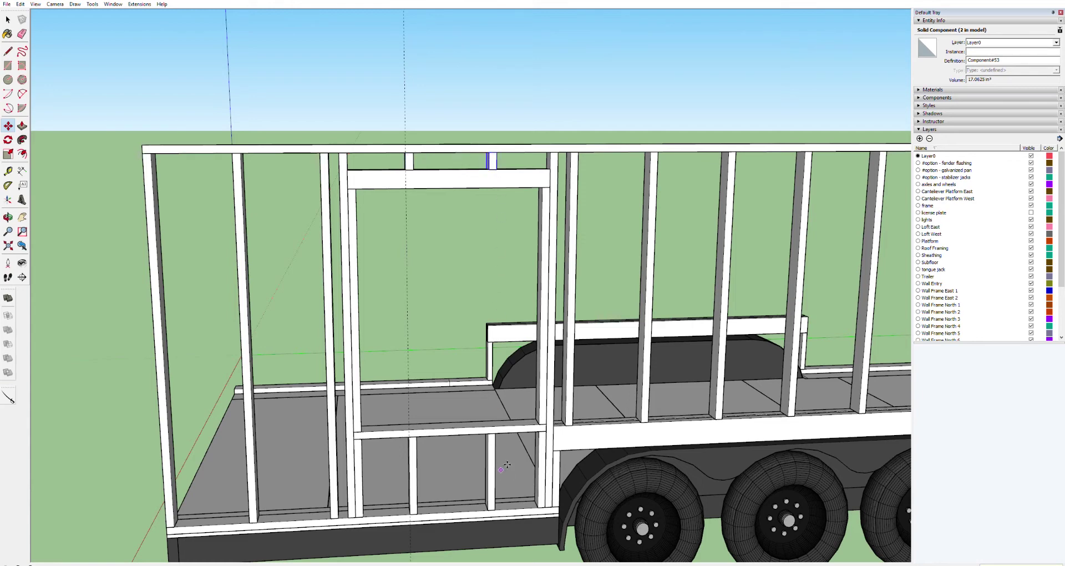
Clear the guide lines and measure stud spacing from the stud's corner with Tape Measure.
{"action": "key", "text": "t"}
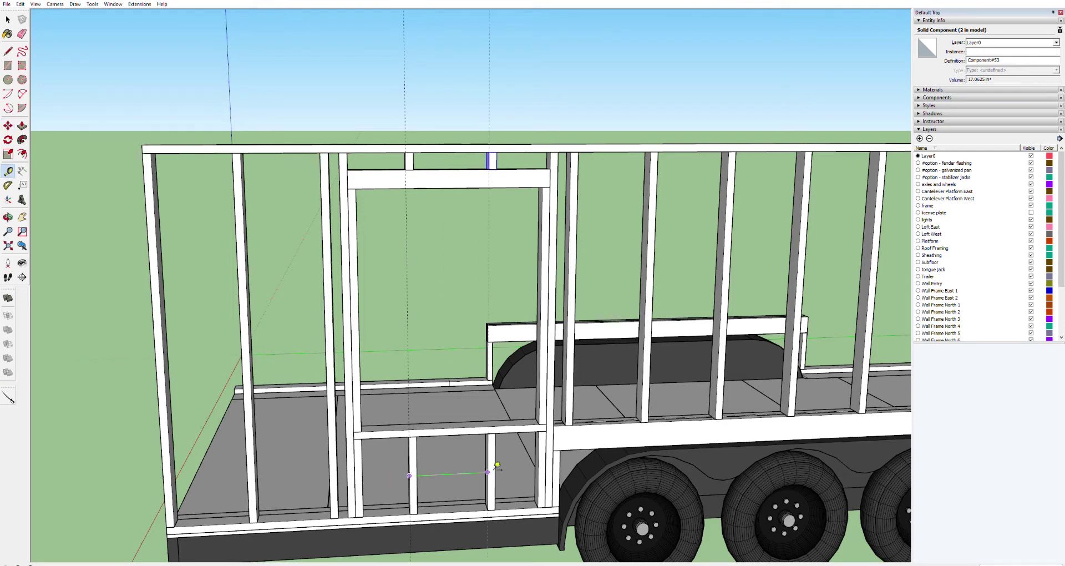
{"action": "scroll", "coordinate": [539, 147], "scroll_direction": "up", "scroll_amount": 5}
{"action": "scroll", "coordinate": [467, 197], "scroll_direction": "down", "scroll_amount": 3}
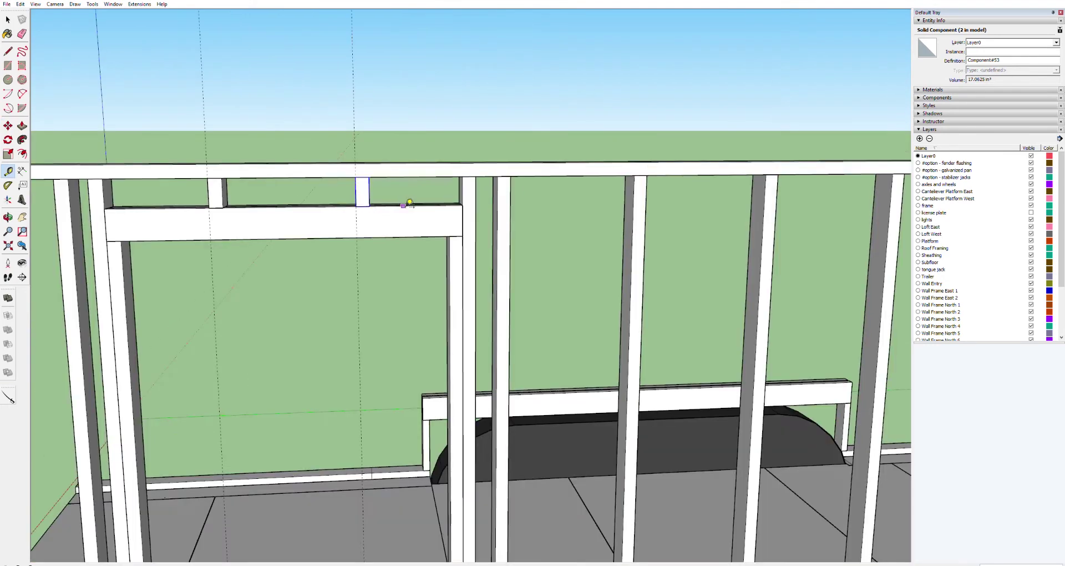
{"action": "scroll", "coordinate": [388, 203], "scroll_direction": "up", "scroll_amount": 3}
{"action": "scroll", "coordinate": [361, 205], "scroll_direction": "down", "scroll_amount": 3}
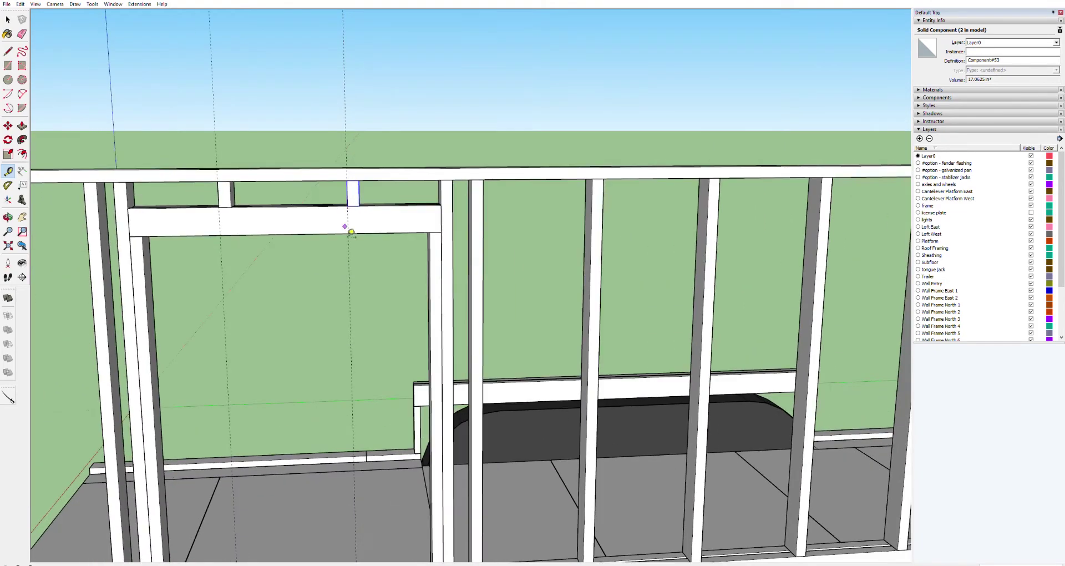
{"action": "scroll", "coordinate": [349, 485], "scroll_direction": "down", "scroll_amount": 4}
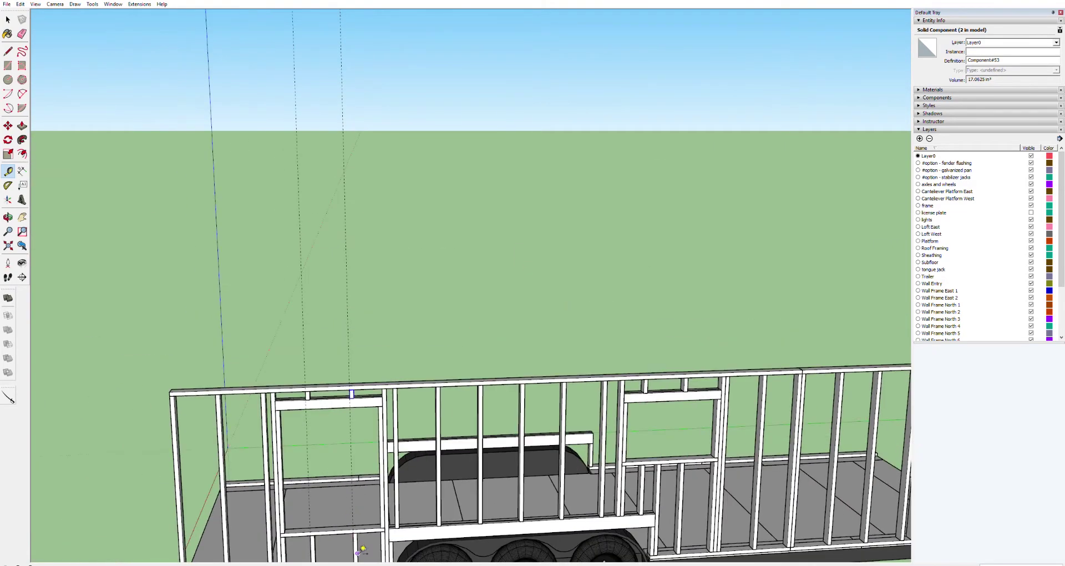
{"action": "scroll", "coordinate": [362, 549], "scroll_direction": "up", "scroll_amount": 4}
{"action": "scroll", "coordinate": [362, 548], "scroll_direction": "down", "scroll_amount": 3}
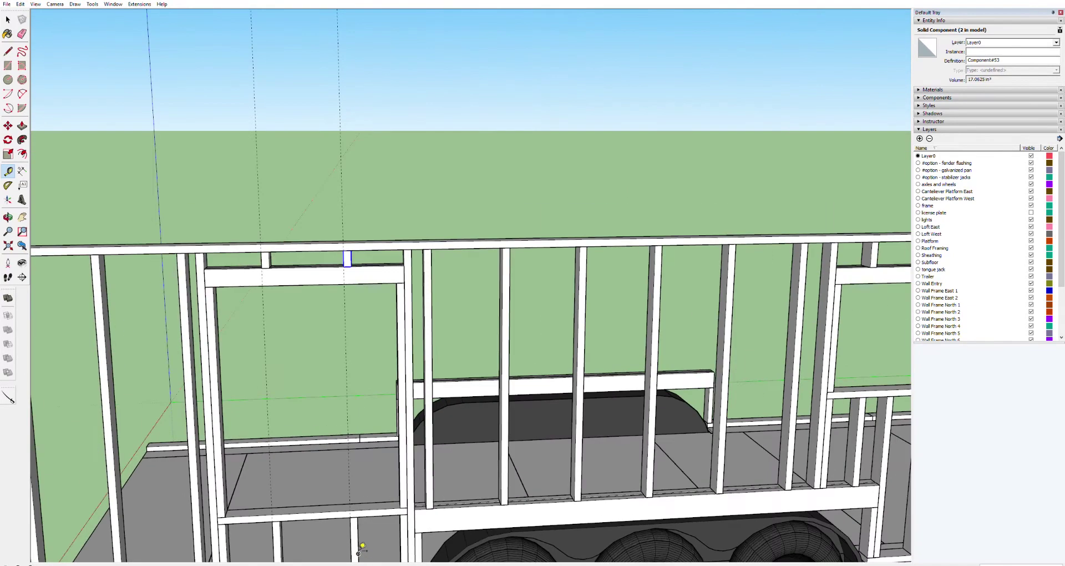
{"action": "key", "text": "space"}
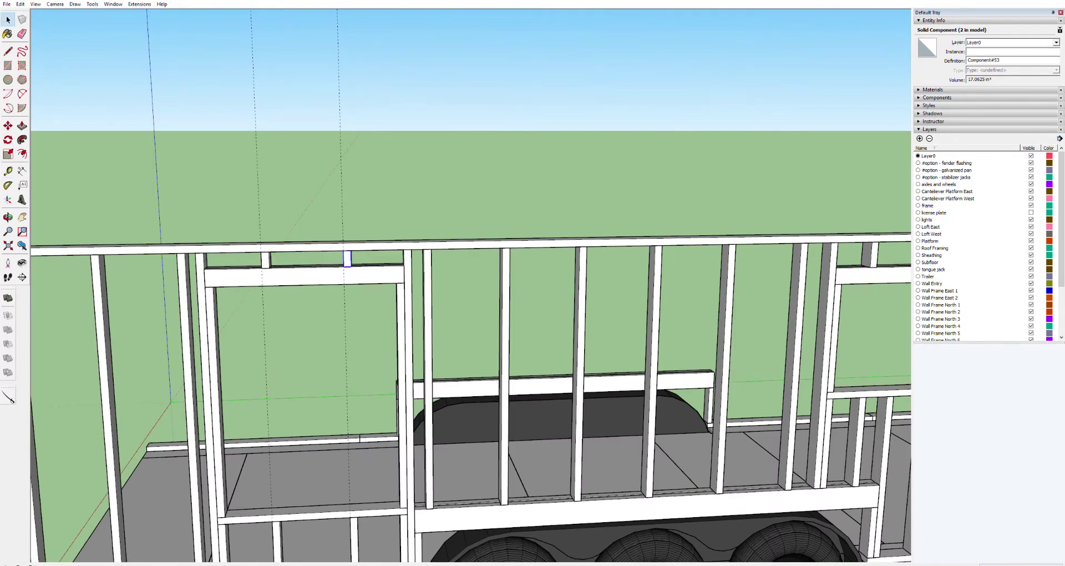
{"action": "key", "text": "u"}
{"action": "key", "text": "t"}
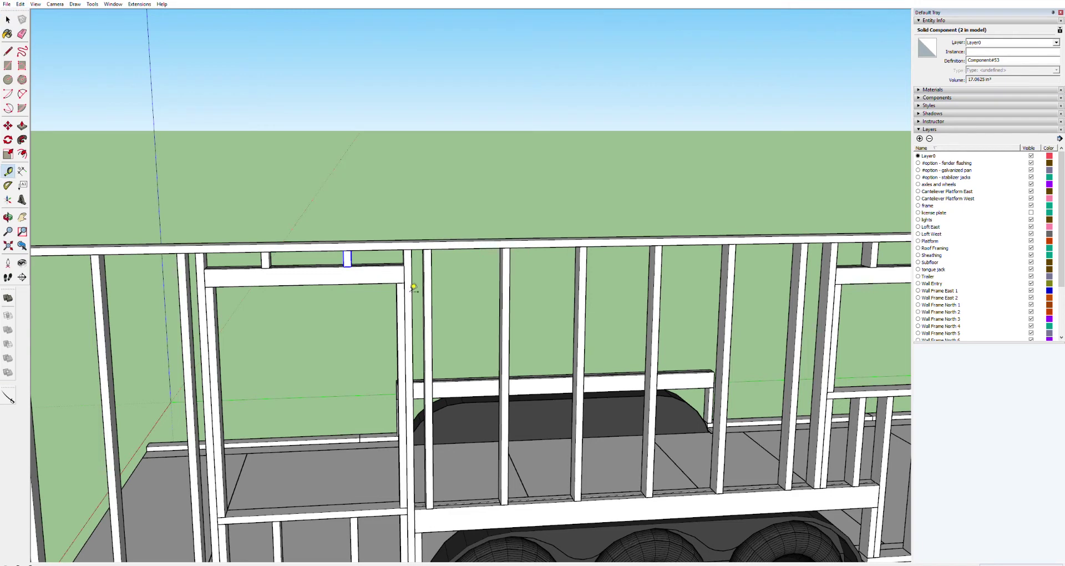
{"action": "scroll", "coordinate": [347, 263], "scroll_direction": "up", "scroll_amount": 4}
{"action": "left_click", "coordinate": [355, 259]}
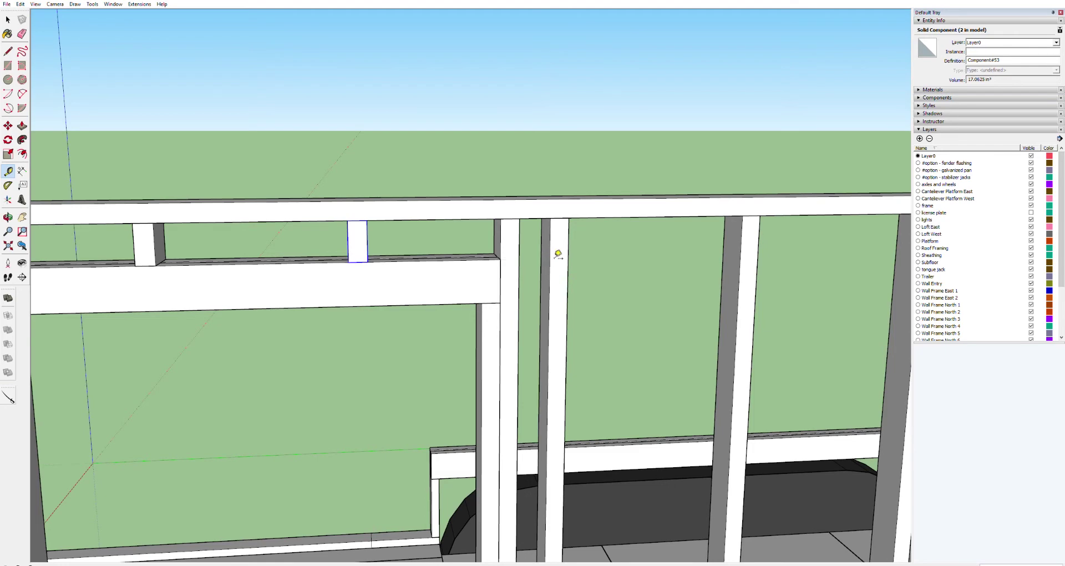
{"action": "scroll", "coordinate": [558, 254], "scroll_direction": "down", "scroll_amount": 6}
{"action": "scroll", "coordinate": [519, 262], "scroll_direction": "down", "scroll_amount": 3}
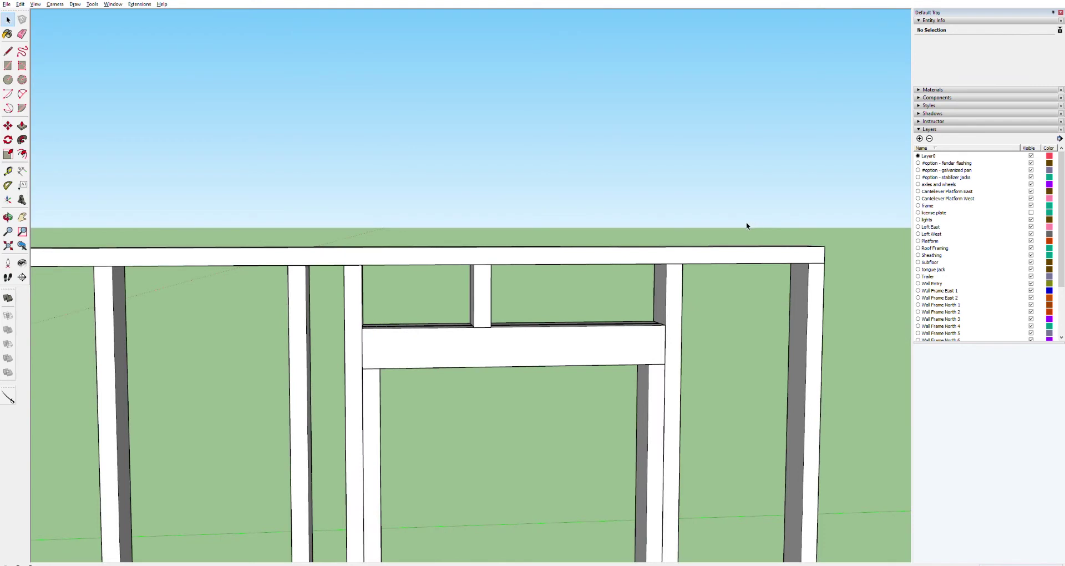
Inspect the short stud and the window header, then clear the selection.
{"action": "left_click", "coordinate": [484, 306]}
{"action": "key", "text": "p"}
{"action": "left_click_drag", "start_coordinate": [496, 325], "coordinate": [447, 288]}
{"action": "scroll", "coordinate": [488, 316], "scroll_direction": "up", "scroll_amount": 5}
{"action": "key", "text": "space"}
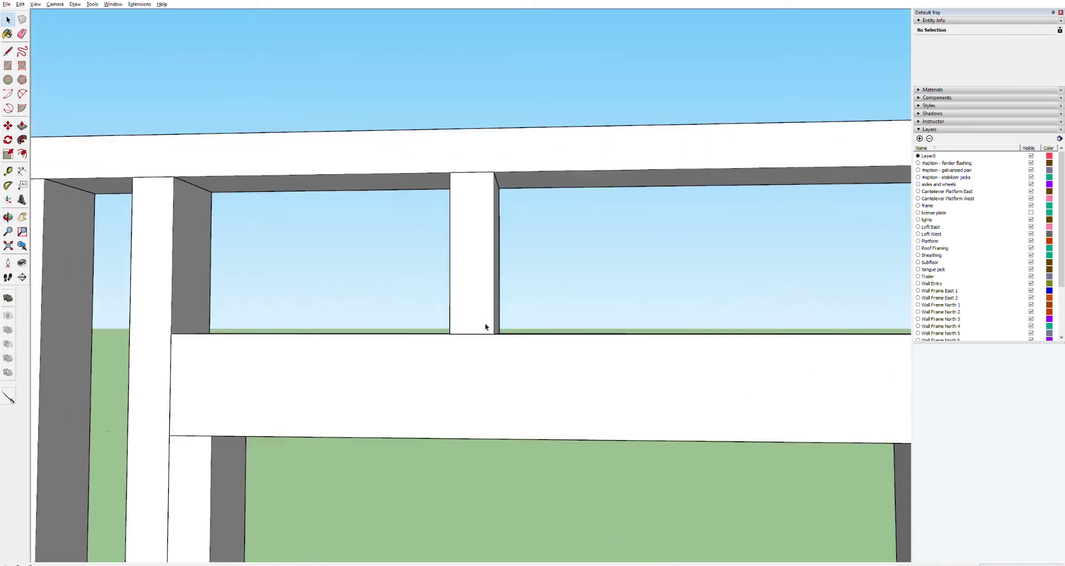
{"action": "left_click", "coordinate": [487, 354]}
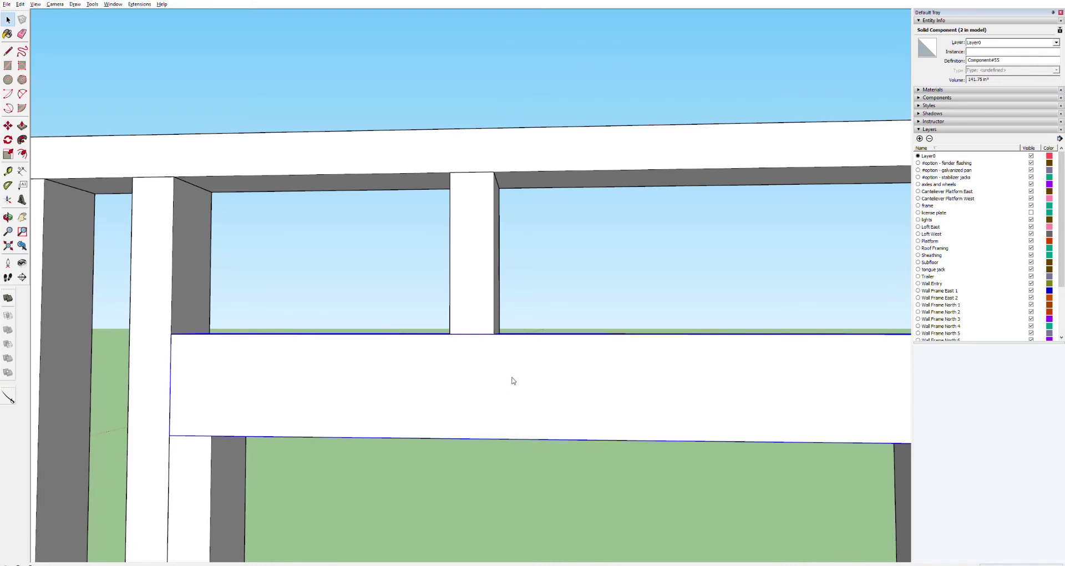
{"action": "key", "text": "ctrl+t"}
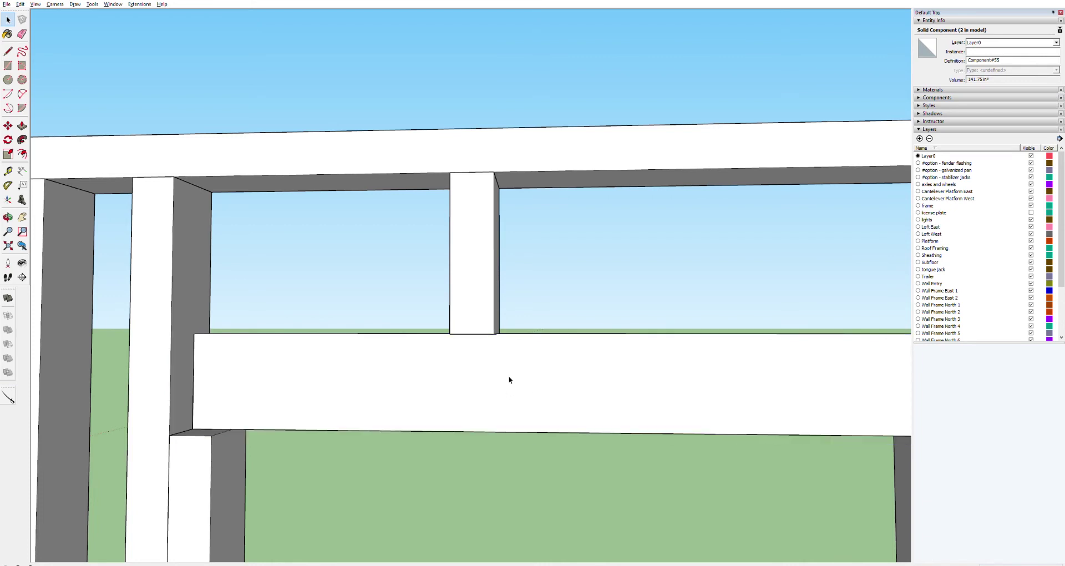
Shorten the short stud by 6 inches by pushing its bottom face up.
{"action": "key", "text": "o"}
{"action": "left_click_drag", "start_coordinate": [481, 367], "coordinate": [456, 307]}
{"action": "key", "text": "space"}
{"action": "double_click", "coordinate": [468, 325]}
{"action": "left_click", "coordinate": [467, 326]}
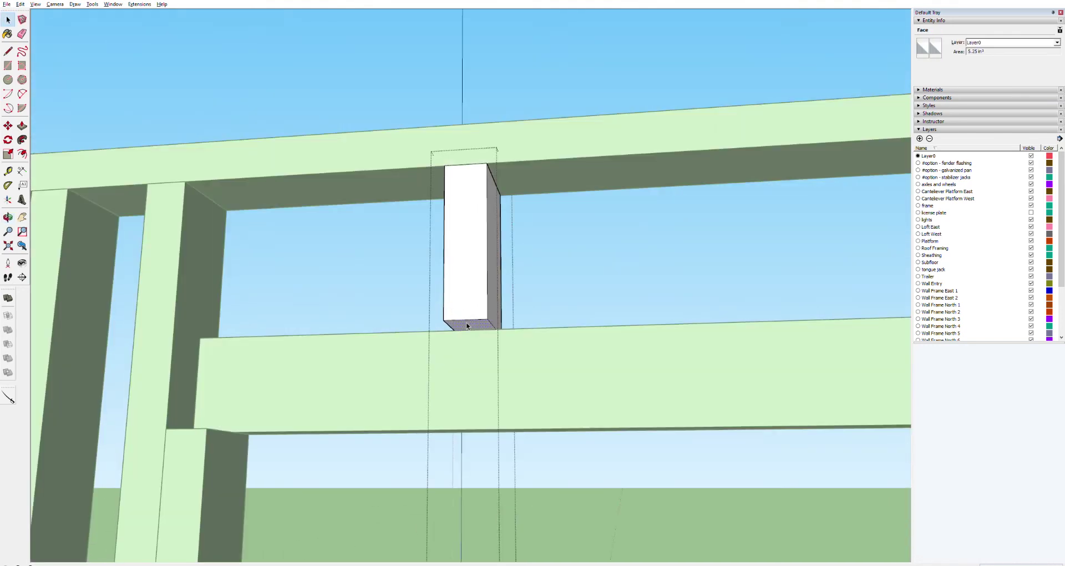
{"action": "key", "text": "p"}
{"action": "left_click_drag", "start_coordinate": [474, 325], "coordinate": [472, 308]}
{"action": "type", "text": "6"}
{"action": "key", "text": "Return"}
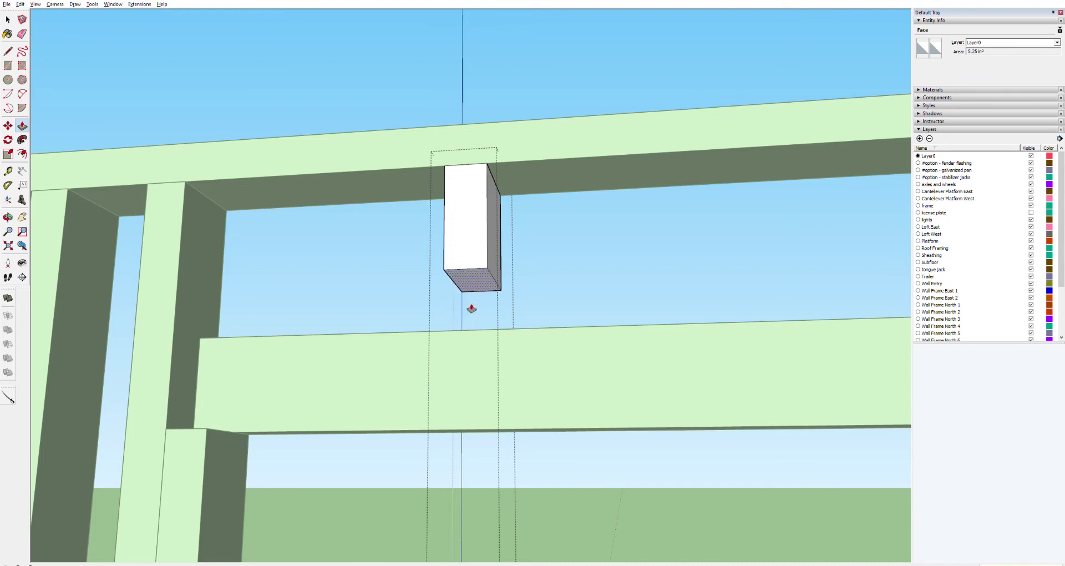
{"action": "key", "text": "space"}
{"action": "left_click", "coordinate": [537, 365]}
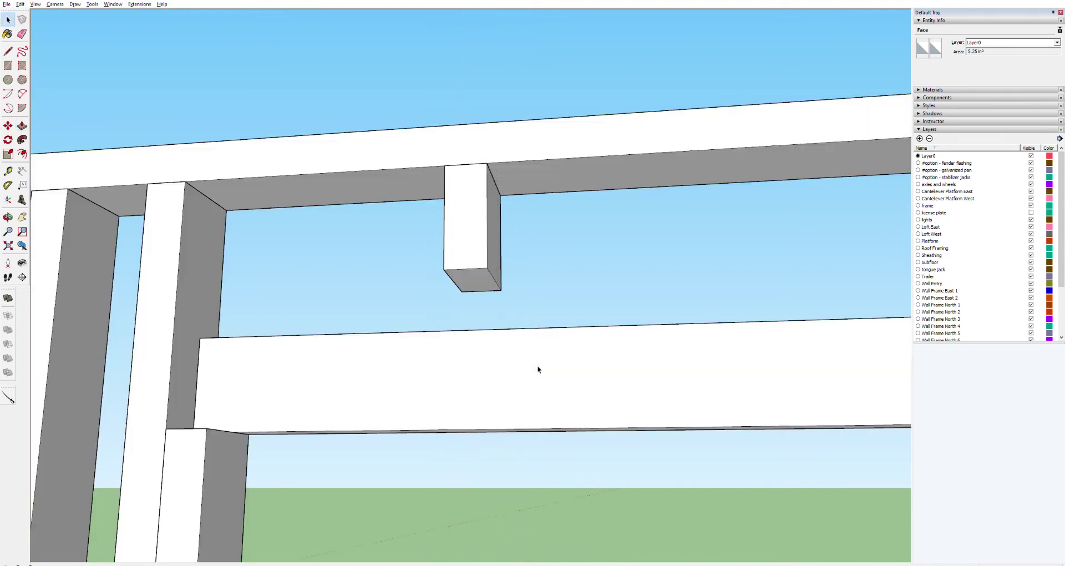
Raise the header's top face up to the stud's base, then undo that change.
{"action": "key", "text": "p"}
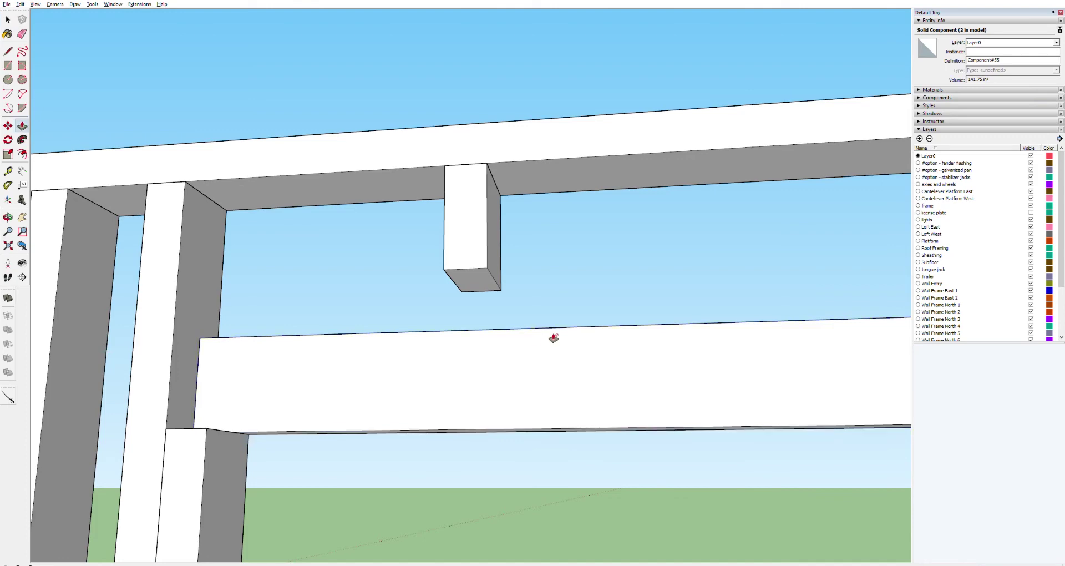
{"action": "middle_click_drag", "start_coordinate": [550, 391], "coordinate": [535, 409]}
{"action": "key", "text": "space"}
{"action": "triple_click", "coordinate": [536, 340]}
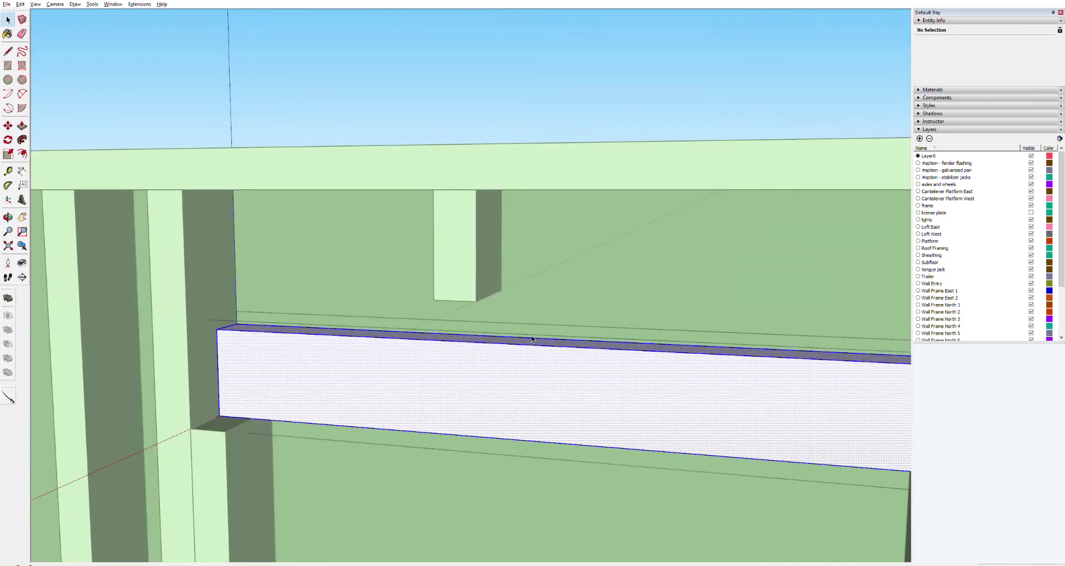
{"action": "key", "text": "p"}
{"action": "left_click", "coordinate": [535, 337]}
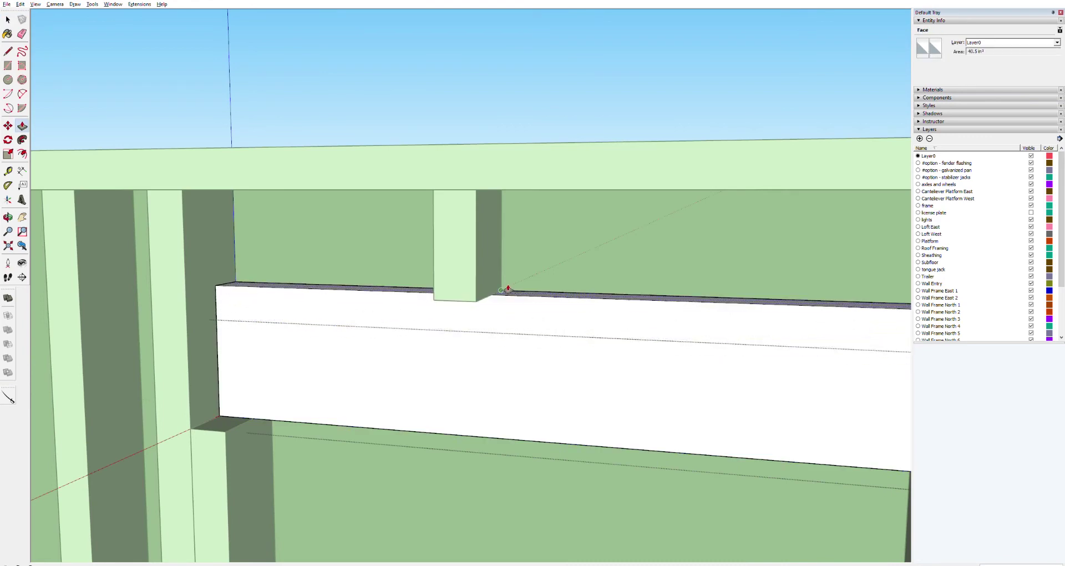
{"action": "left_click", "coordinate": [508, 289]}
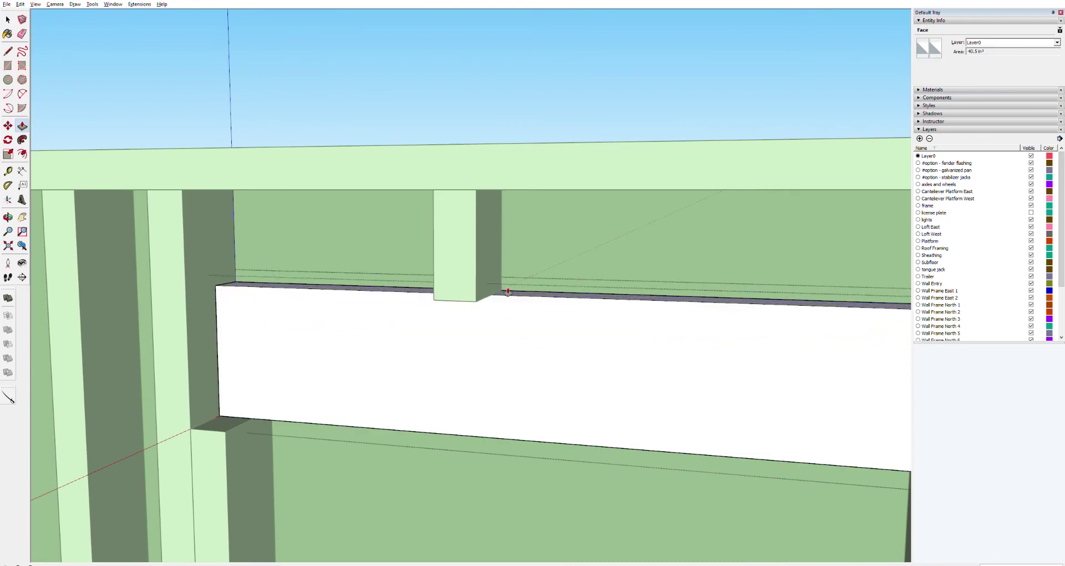
{"action": "key", "text": "space"}
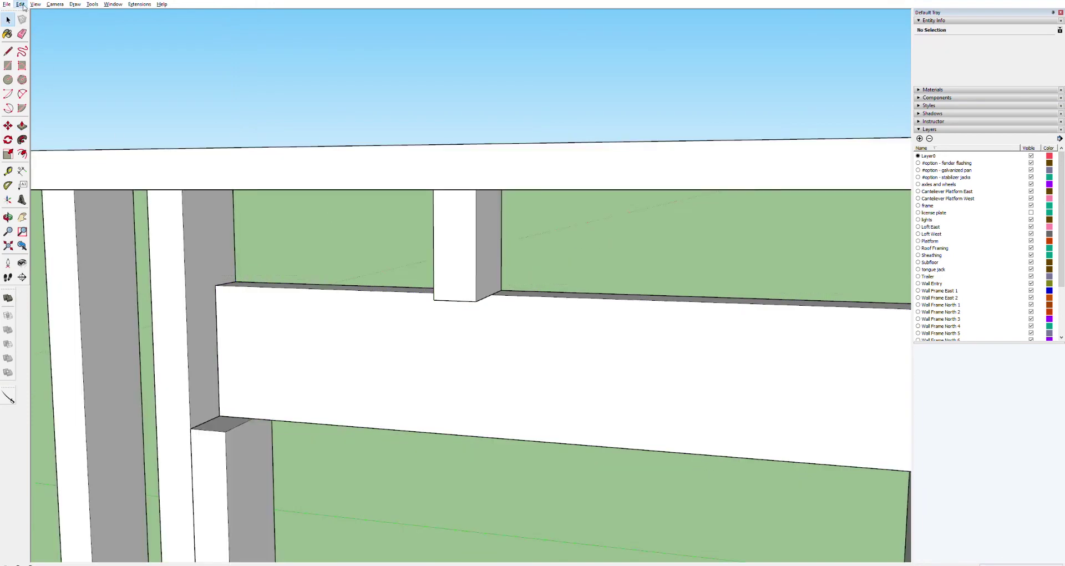
{"action": "key", "text": "ctrl+z"}
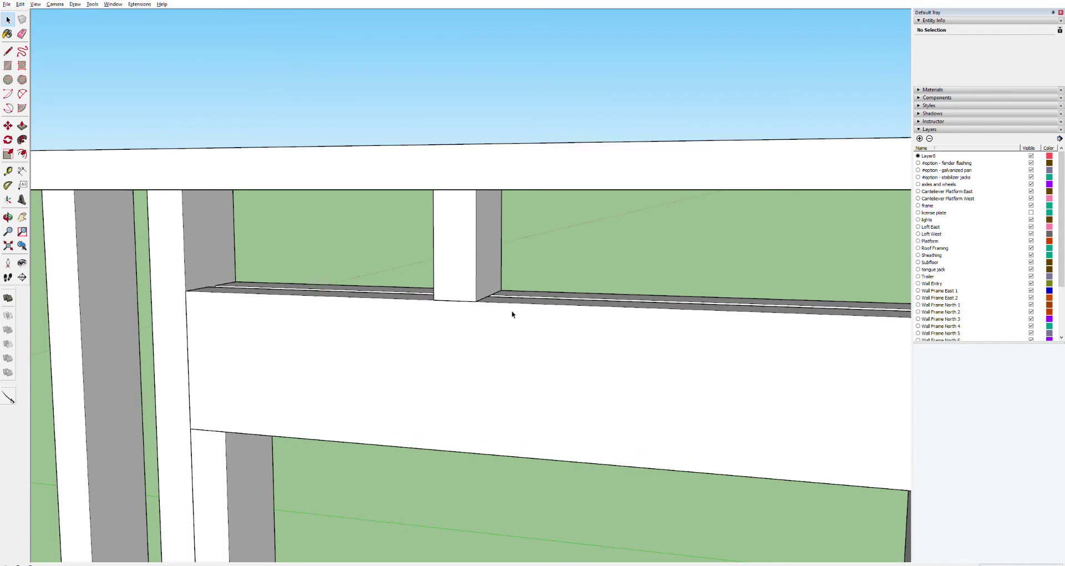
{"action": "scroll", "coordinate": [397, 351], "scroll_direction": "down", "scroll_amount": 10}
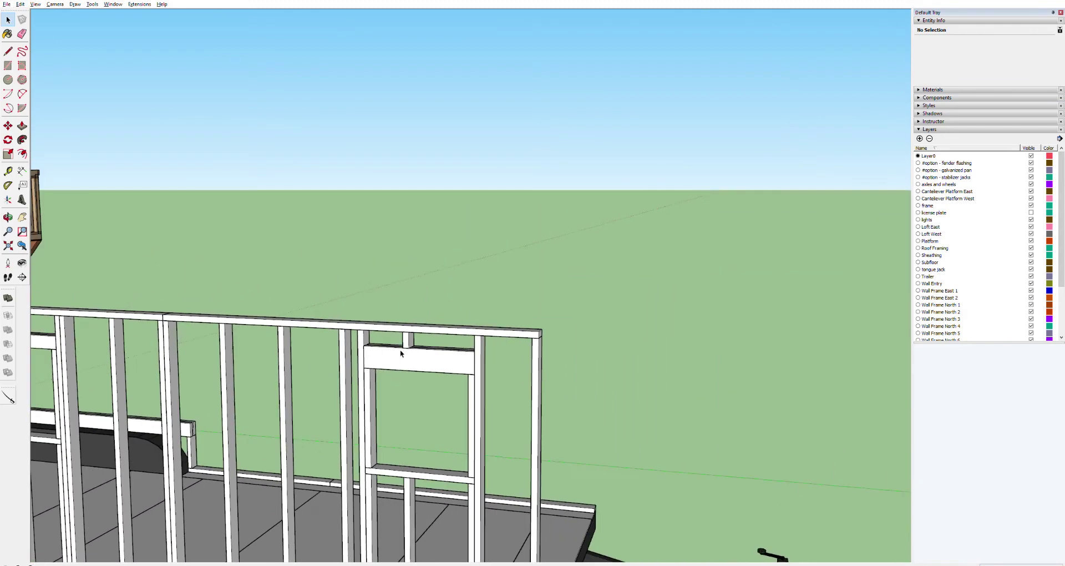
Bring the rear wall frame into view and undo the earlier header change.
{"action": "scroll", "coordinate": [398, 352], "scroll_direction": "down", "scroll_amount": 3}
{"action": "key", "text": "o"}
{"action": "left_click_drag", "start_coordinate": [366, 383], "coordinate": [487, 309]}
{"action": "key", "text": "h"}
{"action": "left_click_drag", "start_coordinate": [178, 347], "coordinate": [311, 306]}
{"action": "scroll", "coordinate": [333, 303], "scroll_direction": "up", "scroll_amount": 3}
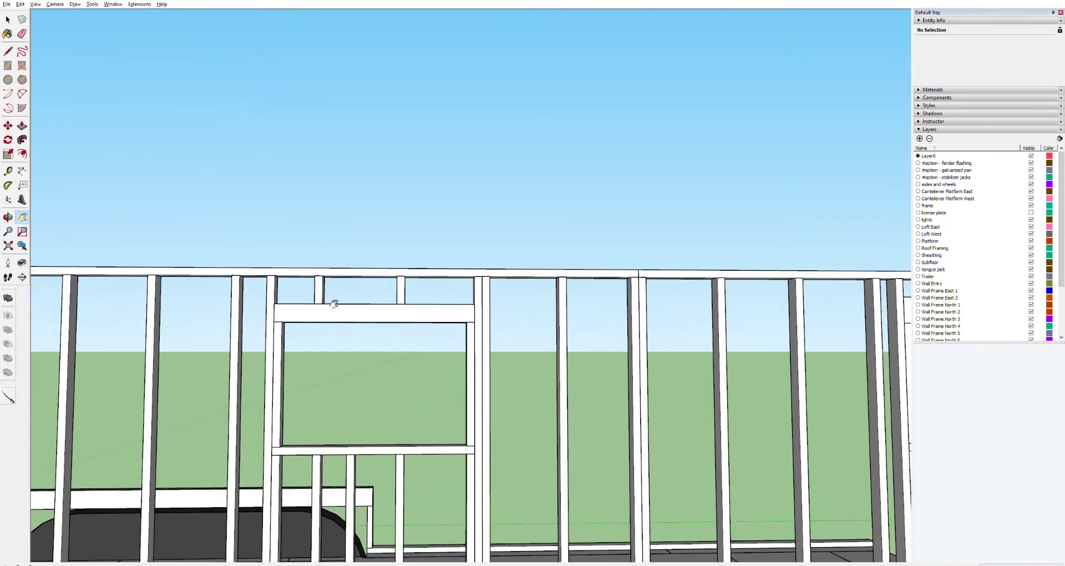
{"action": "scroll", "coordinate": [334, 304], "scroll_direction": "up", "scroll_amount": 5}
{"action": "key", "text": "space"}
{"action": "left_click", "coordinate": [385, 325]}
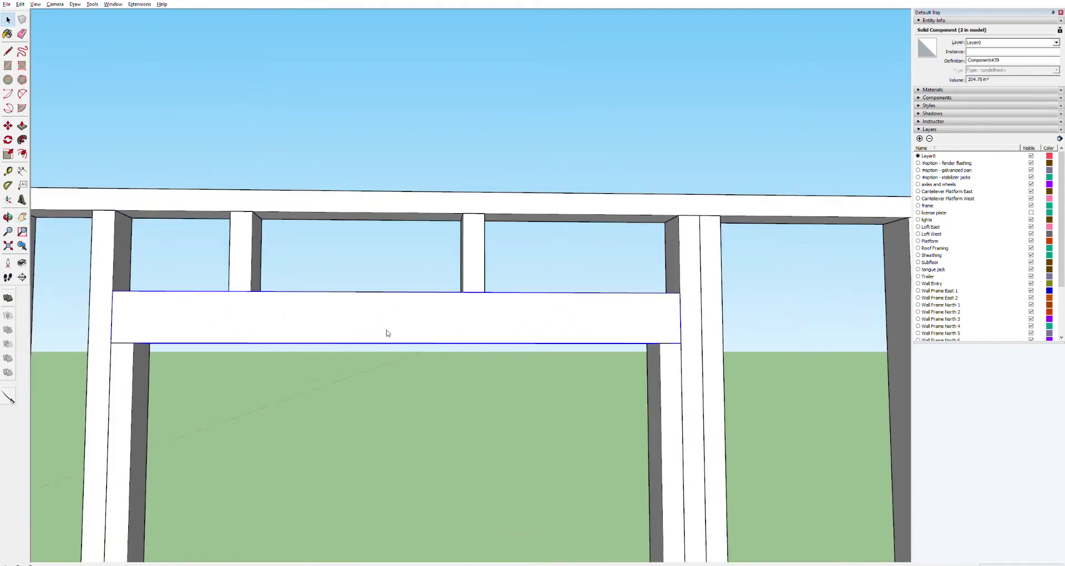
{"action": "key", "text": "ctrl+z"}
Shorten the right cripple stud above the rear window by lifting its bottom face.
{"action": "middle_click_drag", "start_coordinate": [447, 299], "coordinate": [468, 285]}
{"action": "left_click", "coordinate": [471, 287]}
{"action": "double_click", "coordinate": [471, 289]}
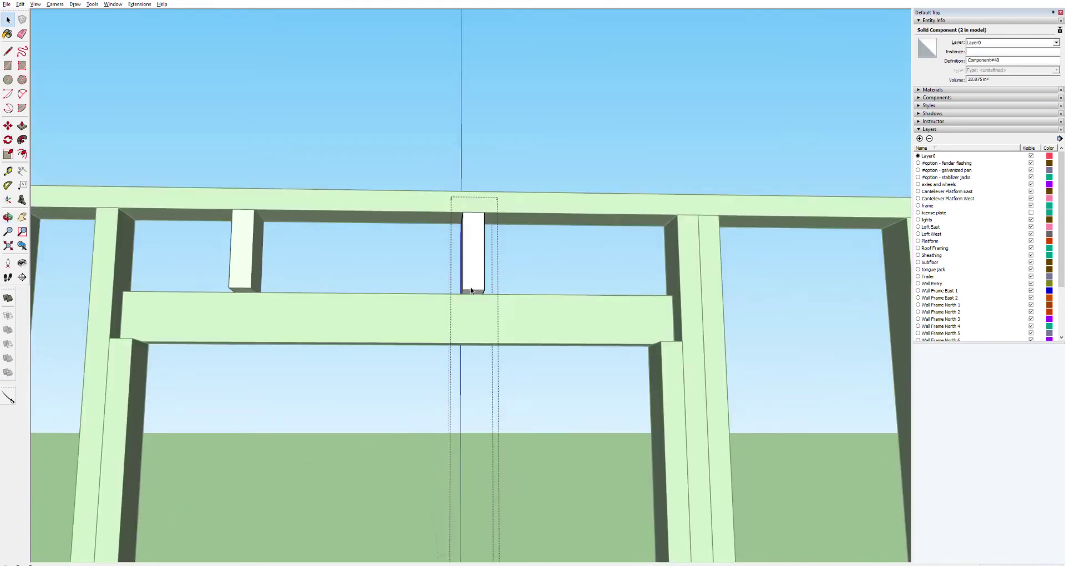
{"action": "key", "text": "p"}
{"action": "left_click", "coordinate": [476, 289]}
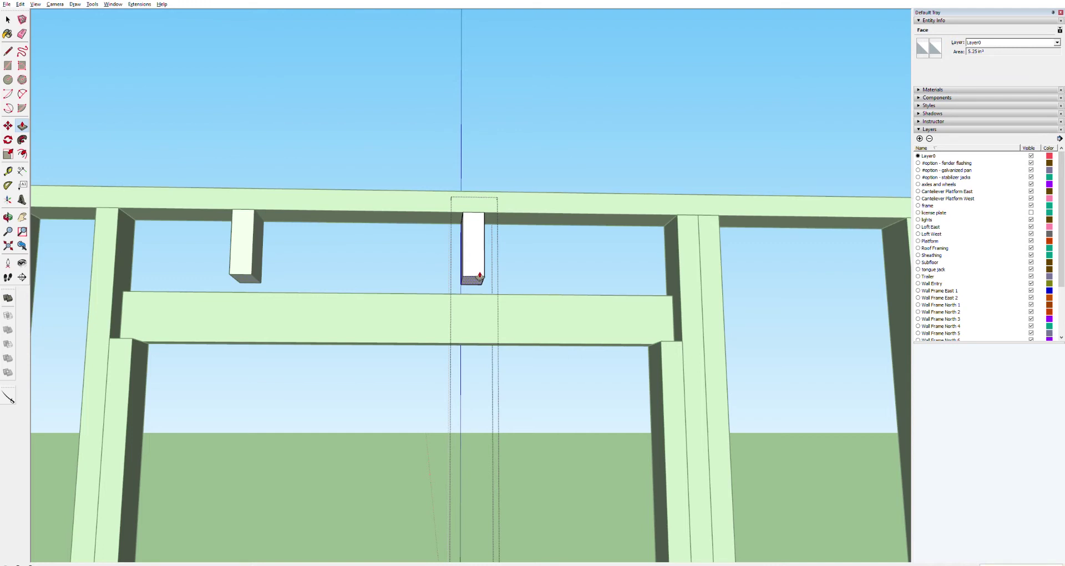
{"action": "left_click", "coordinate": [480, 276]}
{"action": "key", "text": "space"}
{"action": "left_click", "coordinate": [546, 238]}
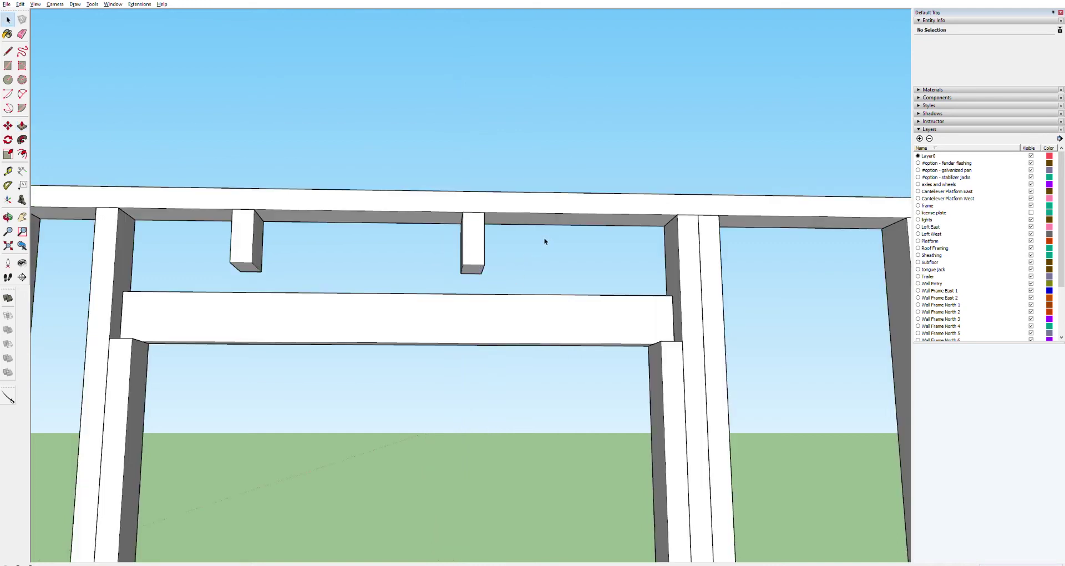
Raise the rear window header's top face by 1.5, then undo it.
{"action": "left_click", "coordinate": [366, 316]}
{"action": "middle_click_drag", "start_coordinate": [425, 321], "coordinate": [483, 335]}
{"action": "scroll", "coordinate": [492, 324], "scroll_direction": "up", "scroll_amount": 5}
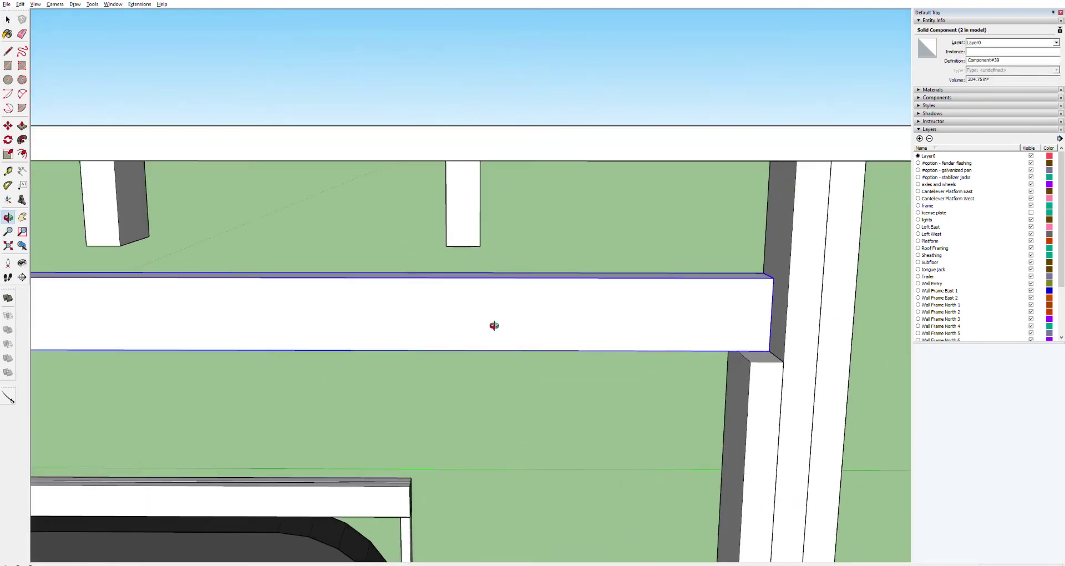
{"action": "double_click", "coordinate": [456, 264]}
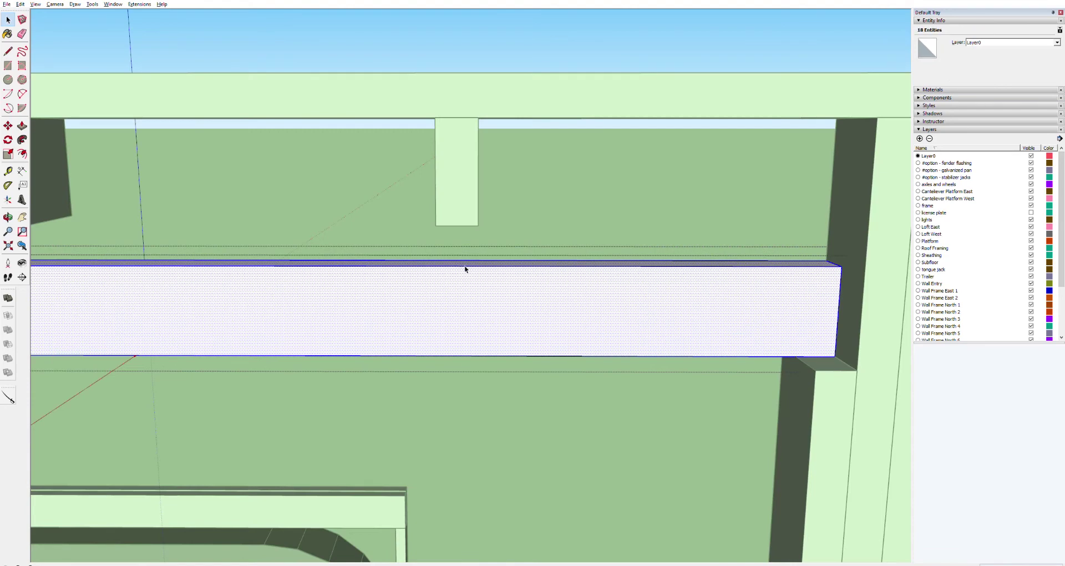
{"action": "key", "text": "p"}
{"action": "left_click", "coordinate": [469, 257]}
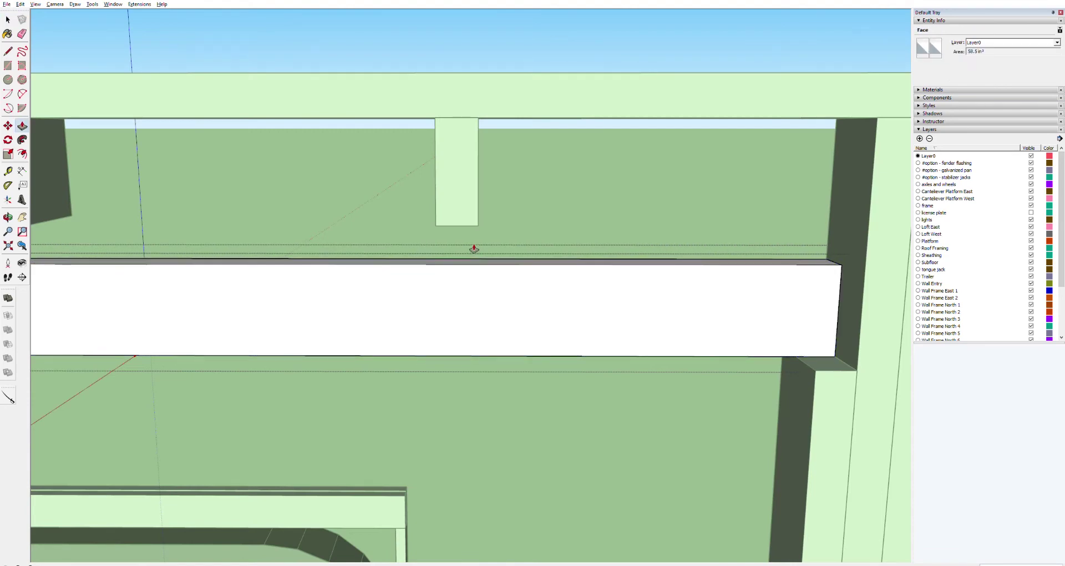
{"action": "left_click", "coordinate": [489, 258]}
{"action": "left_click", "coordinate": [488, 258]}
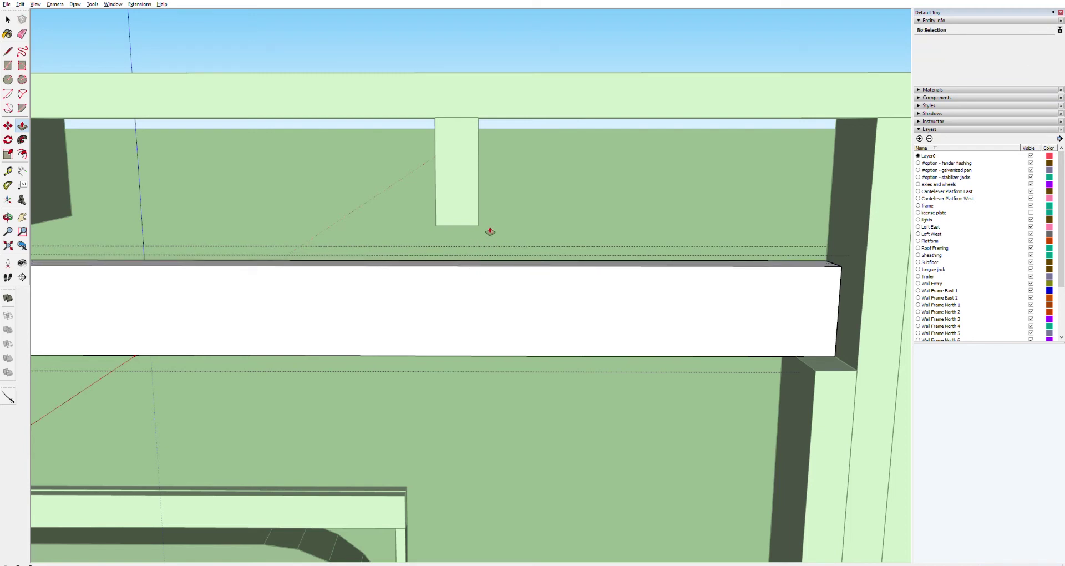
{"action": "left_click", "coordinate": [484, 259]}
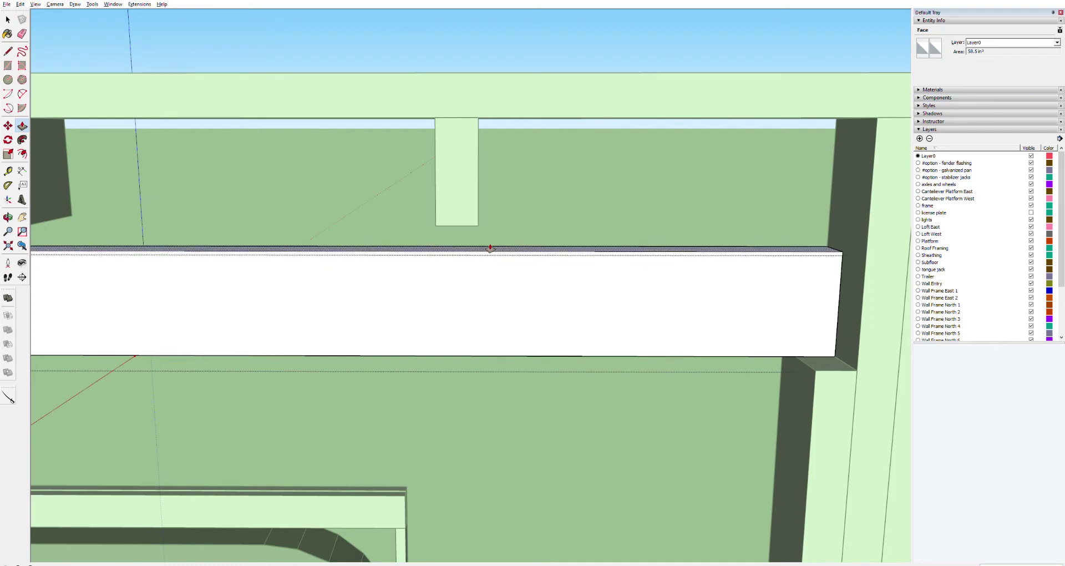
{"action": "type", "text": "1.5"}
{"action": "key", "text": "Return"}
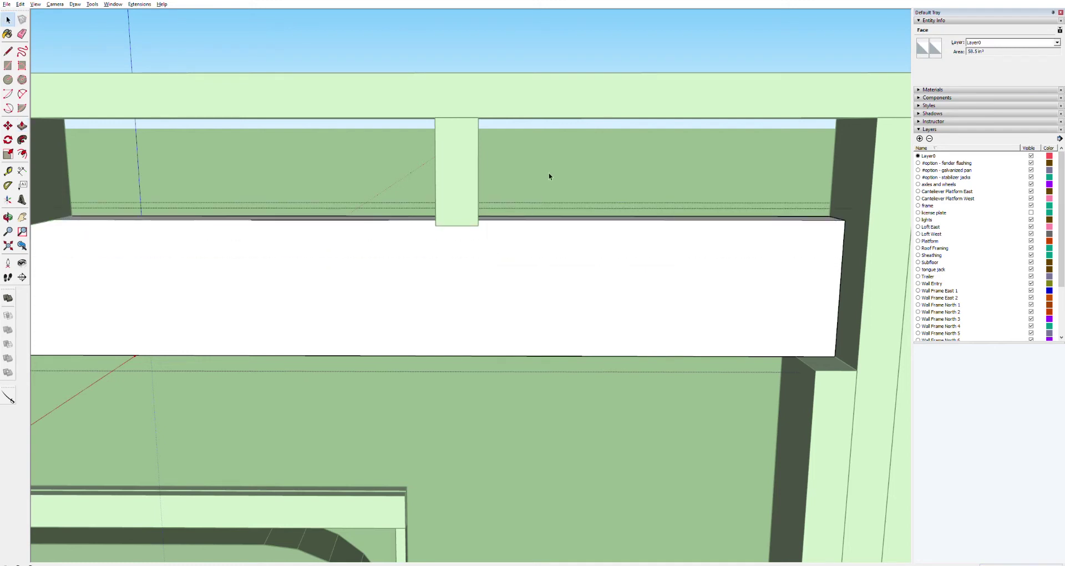
{"action": "key", "text": "space"}
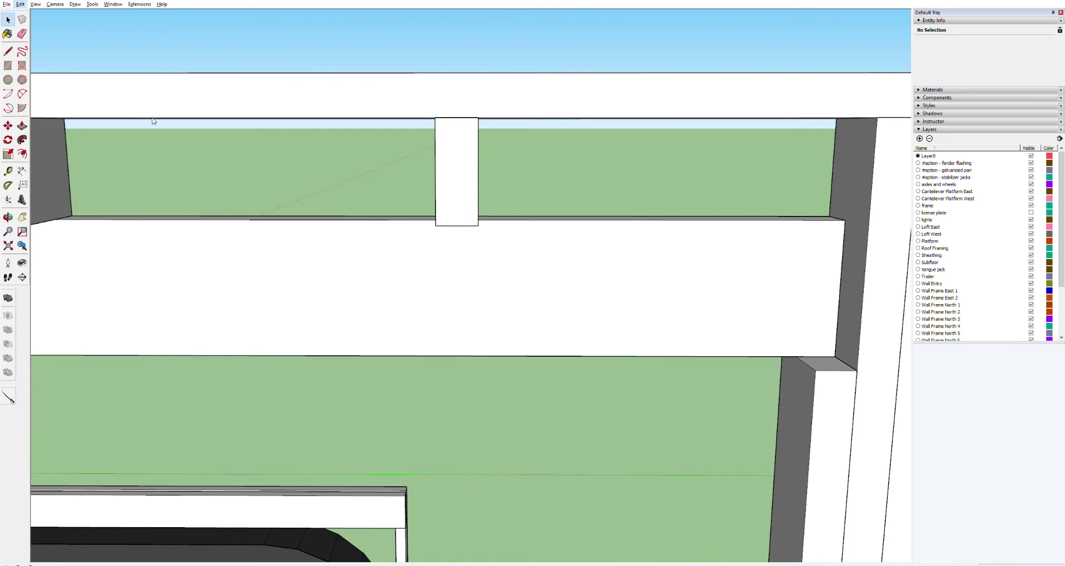
{"action": "key", "text": "ctrl+z"}
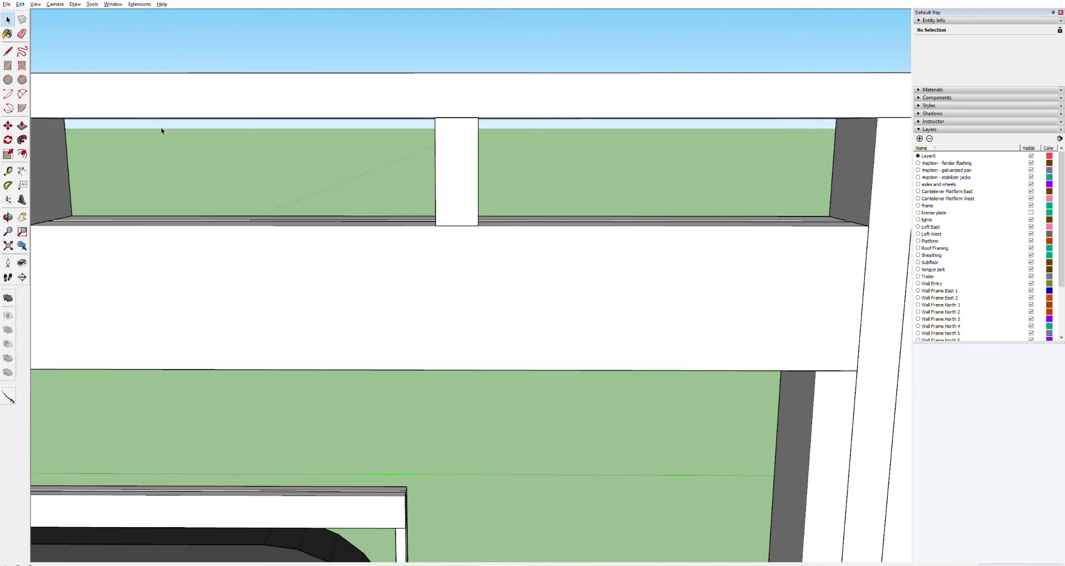
Start a Tape Measure reading from the header's corner.
{"action": "middle_click_drag", "start_coordinate": [431, 344], "coordinate": [340, 184], "text": "shift"}
{"action": "key", "text": "t"}
{"action": "left_click", "coordinate": [109, 138]}
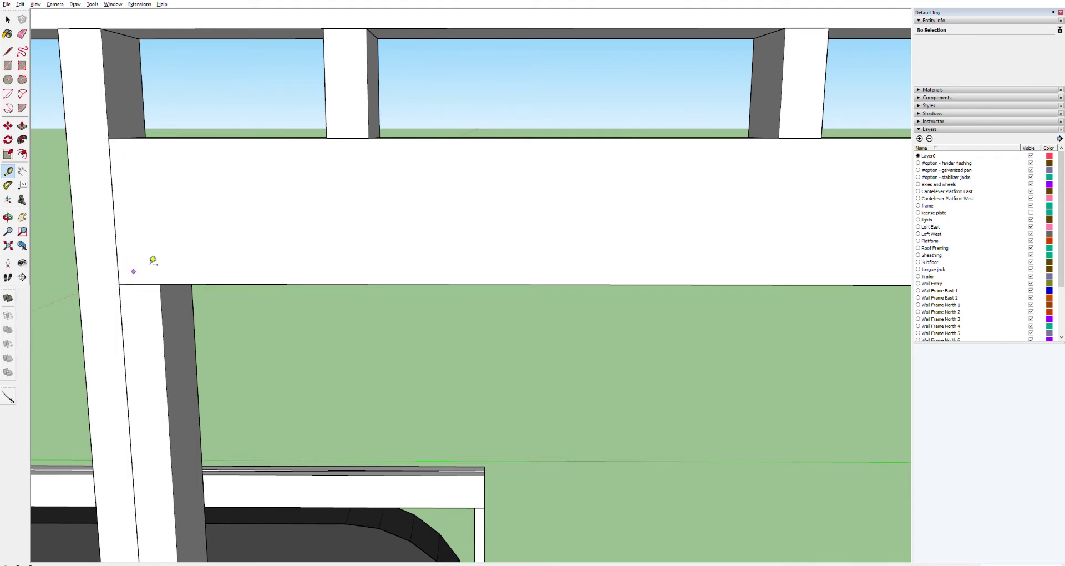
Shorten both cripple studs over the next window by pushing their bottom face up.
{"action": "scroll", "coordinate": [635, 185], "scroll_direction": "down", "scroll_amount": 5}
{"action": "middle_click_drag", "start_coordinate": [635, 186], "coordinate": [440, 251], "text": "shift"}
{"action": "scroll", "coordinate": [281, 262], "scroll_direction": "down", "scroll_amount": 5}
{"action": "scroll", "coordinate": [299, 247], "scroll_direction": "up", "scroll_amount": 12}
{"action": "key", "text": "space"}
{"action": "left_click", "coordinate": [307, 178]}
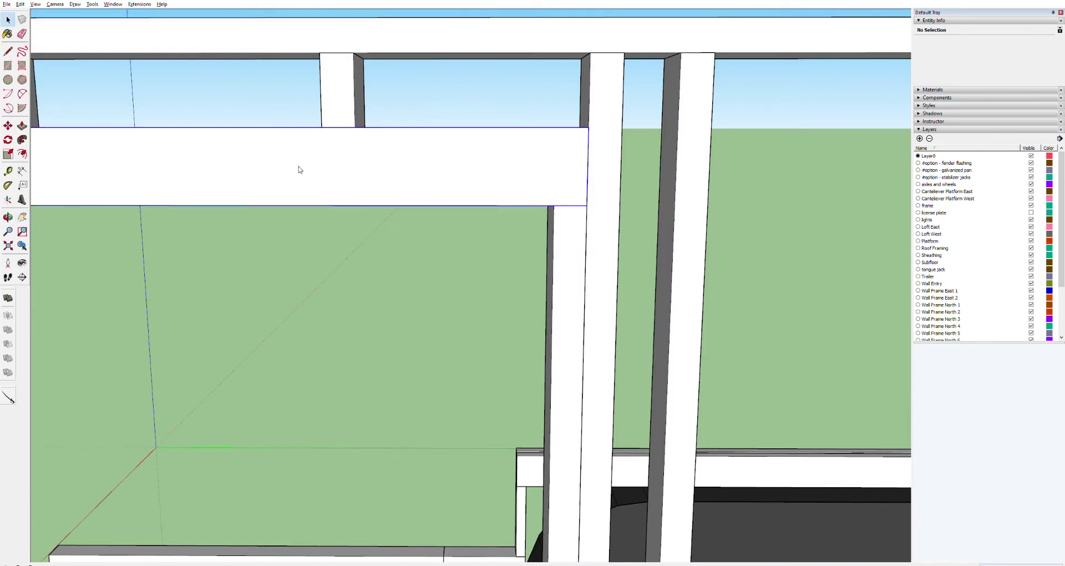
{"action": "middle_click_drag", "start_coordinate": [350, 158], "coordinate": [346, 111]}
{"action": "middle_click_drag", "start_coordinate": [335, 214], "coordinate": [446, 178], "text": "shift"}
{"action": "key", "text": "space"}
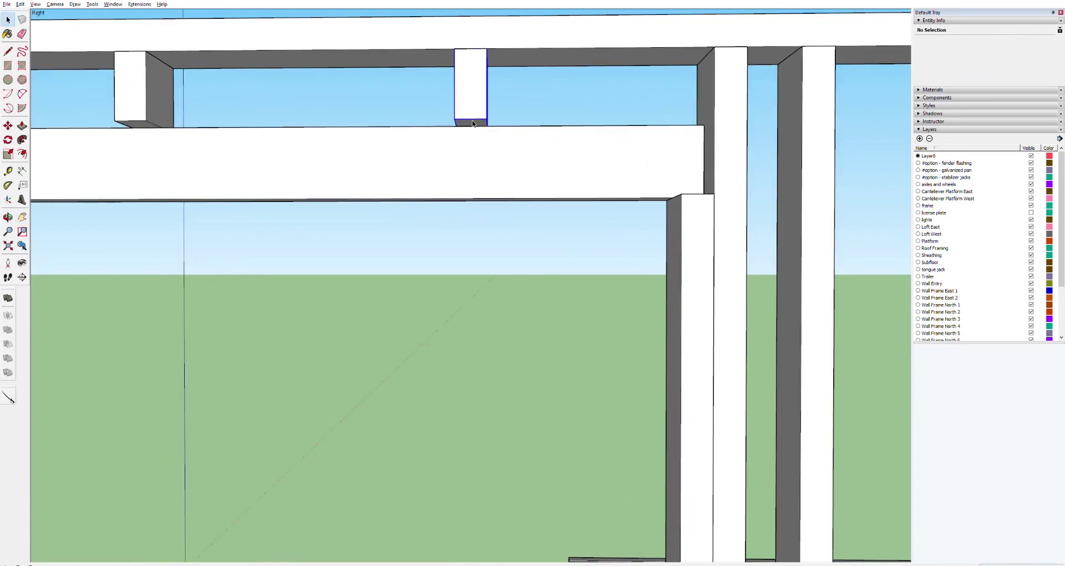
{"action": "double_click", "coordinate": [471, 122]}
{"action": "left_click", "coordinate": [470, 123]}
{"action": "key", "text": "p"}
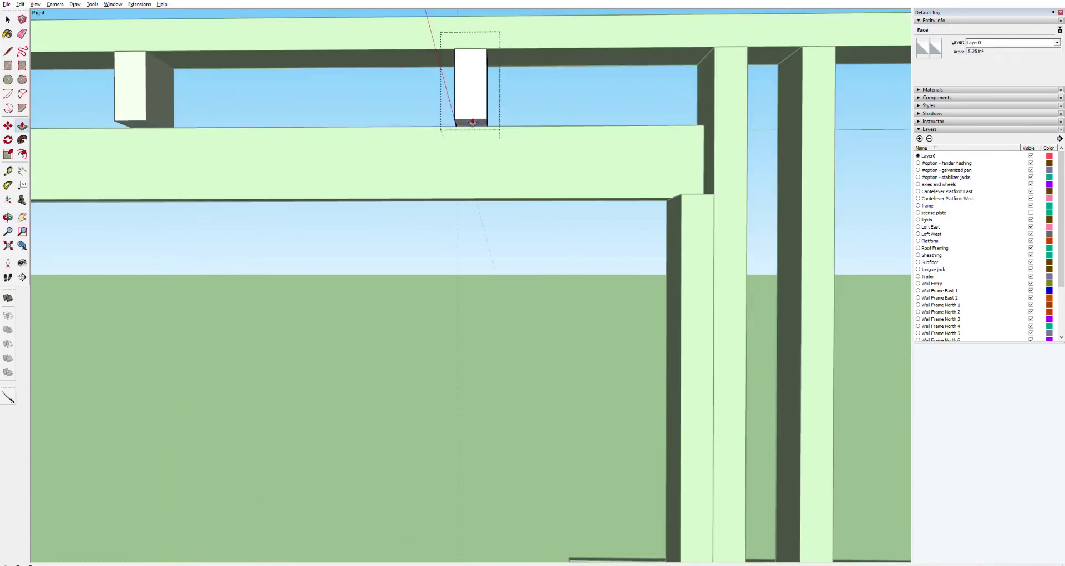
{"action": "left_click_drag", "start_coordinate": [472, 122], "coordinate": [472, 109]}
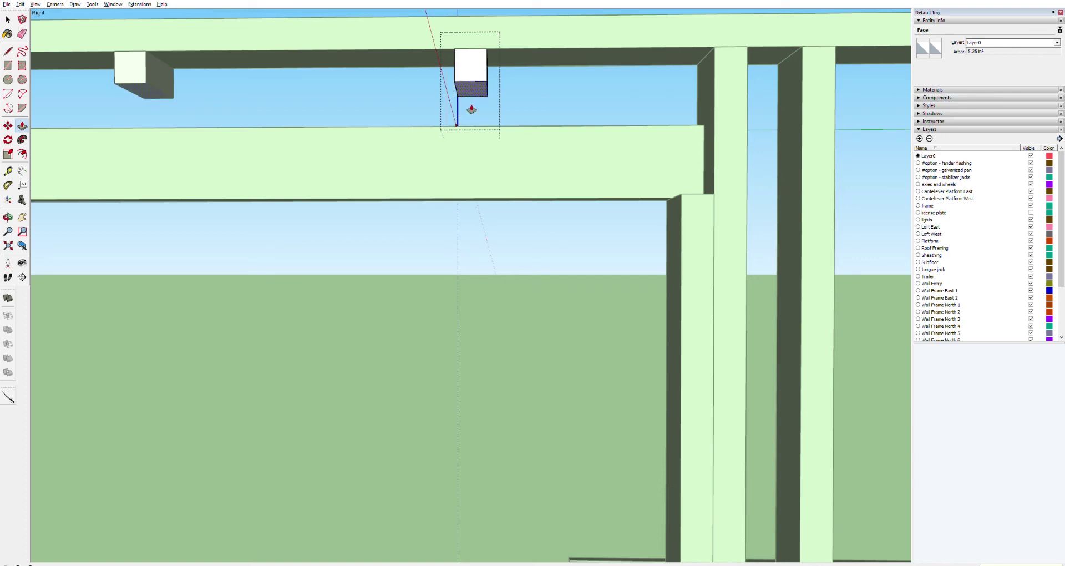
{"action": "key", "text": "space"}
Raise that header's top by the same distance, exit editing, then undo.
{"action": "key", "text": "o"}
{"action": "left_click_drag", "start_coordinate": [462, 134], "coordinate": [438, 245]}
{"action": "key", "text": "space"}
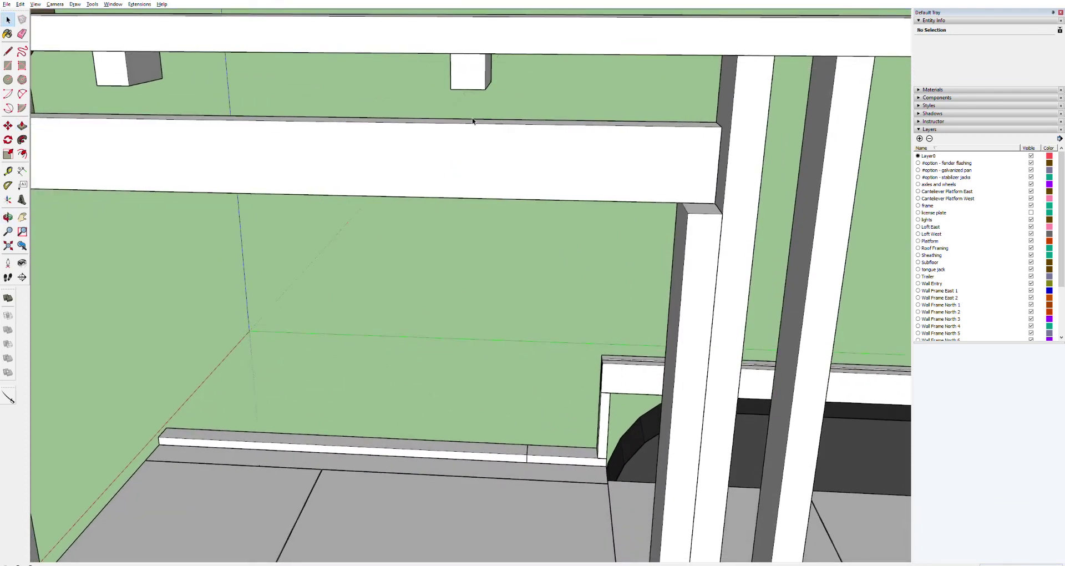
{"action": "left_click", "coordinate": [474, 120]}
{"action": "triple_click", "coordinate": [470, 118]}
{"action": "key", "text": "p"}
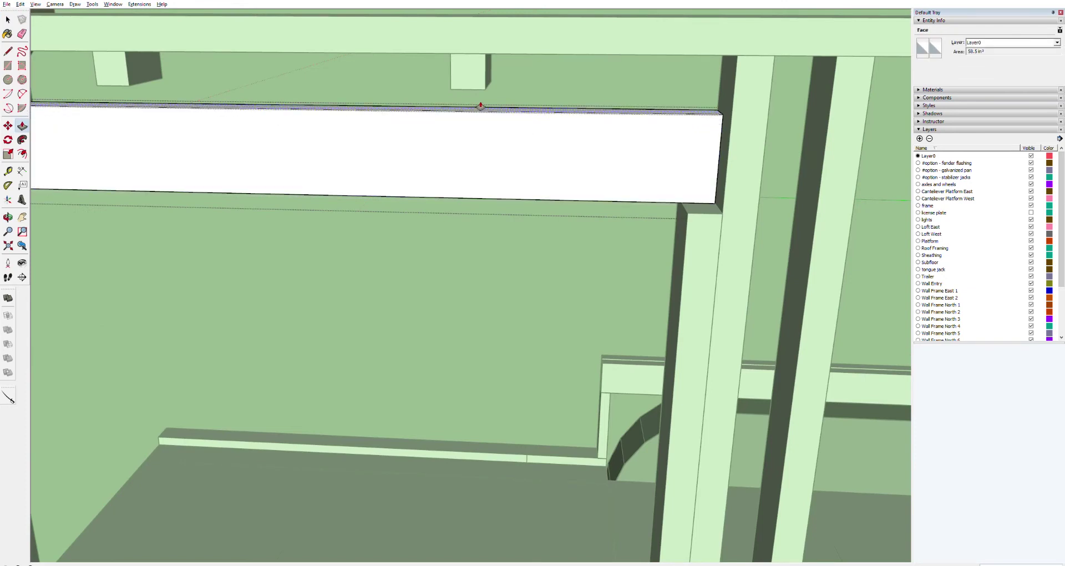
{"action": "double_click", "coordinate": [481, 105]}
{"action": "key", "text": "space"}
{"action": "left_click", "coordinate": [426, 43]}
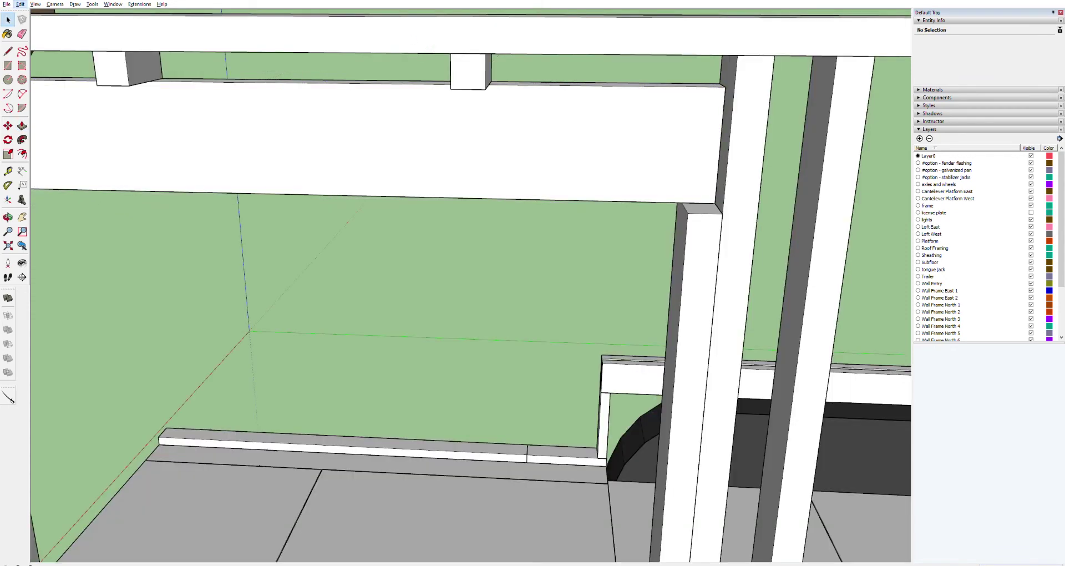
{"action": "key", "text": "ctrl+z"}
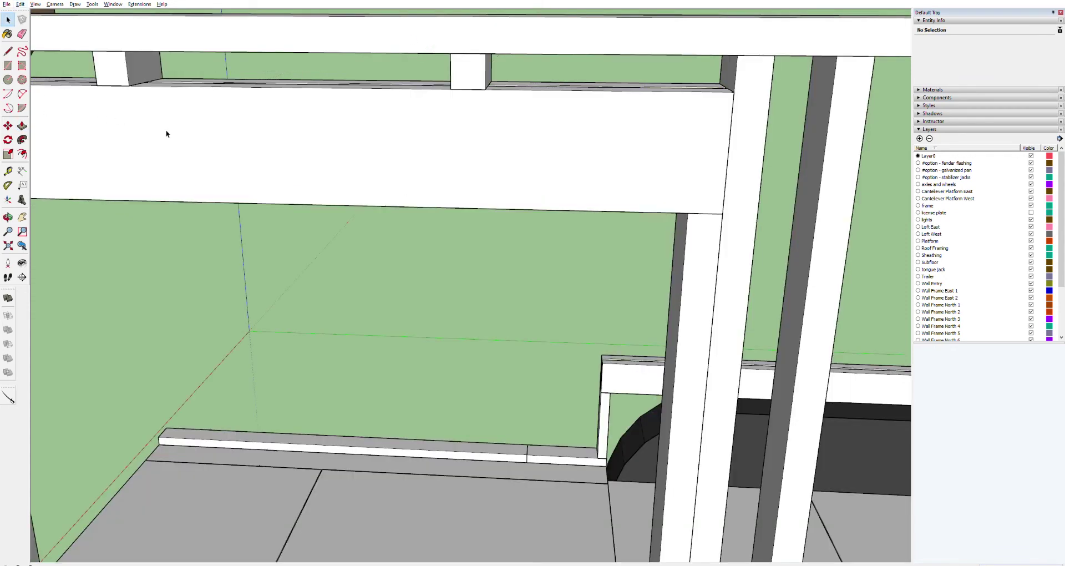
Pan and orbit to an eye-level side view of the trailer.
{"action": "scroll", "coordinate": [651, 139], "scroll_direction": "down", "scroll_amount": 15}
{"action": "key", "text": "h"}
{"action": "left_click_drag", "start_coordinate": [678, 383], "coordinate": [456, 258]}
{"action": "key", "text": "o"}
{"action": "left_click_drag", "start_coordinate": [521, 208], "coordinate": [534, 153]}
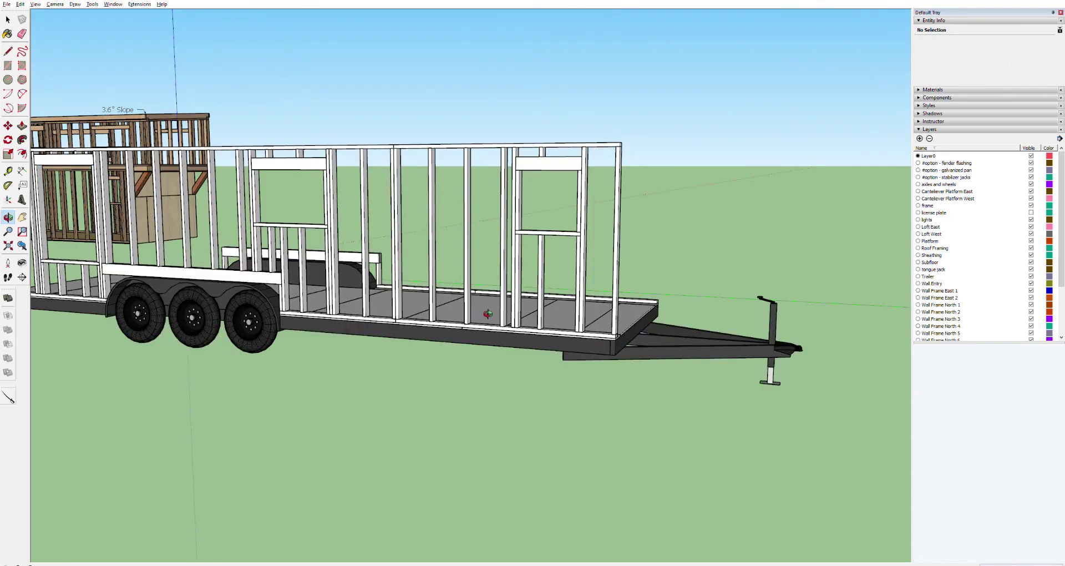
Window-select the front wall studs and headers, add the bottom plate, and group all 18 pieces.
{"action": "key", "text": "space"}
{"action": "left_click_drag", "start_coordinate": [568, 178], "coordinate": [554, 189]}
{"action": "left_click_drag", "start_coordinate": [505, 208], "coordinate": [401, 288]}
{"action": "left_click_drag", "start_coordinate": [402, 280], "coordinate": [402, 281]}
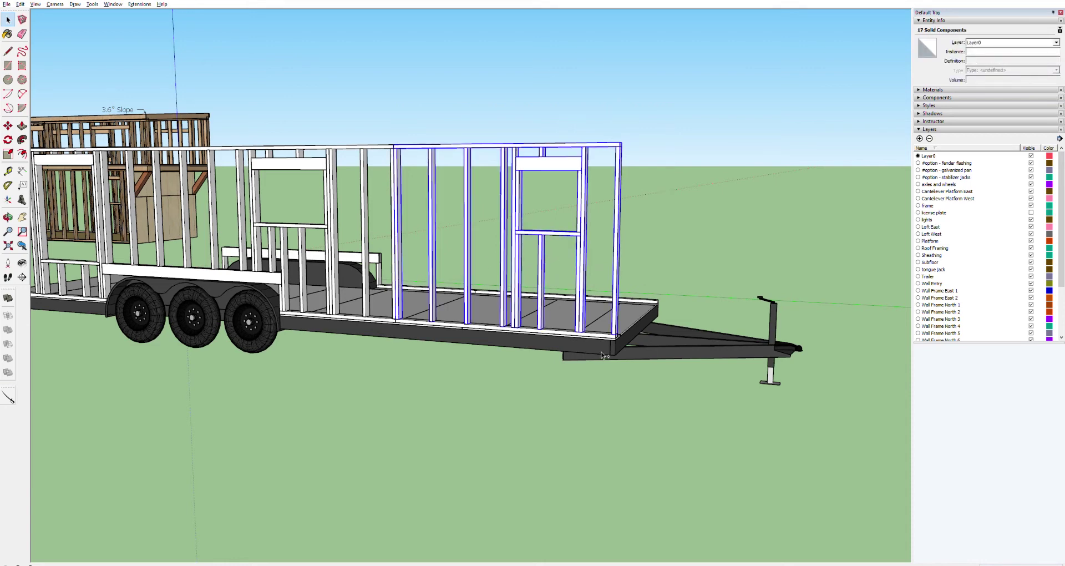
{"action": "left_click", "coordinate": [600, 334], "text": "ctrl"}
{"action": "key", "text": "ctrl+g"}
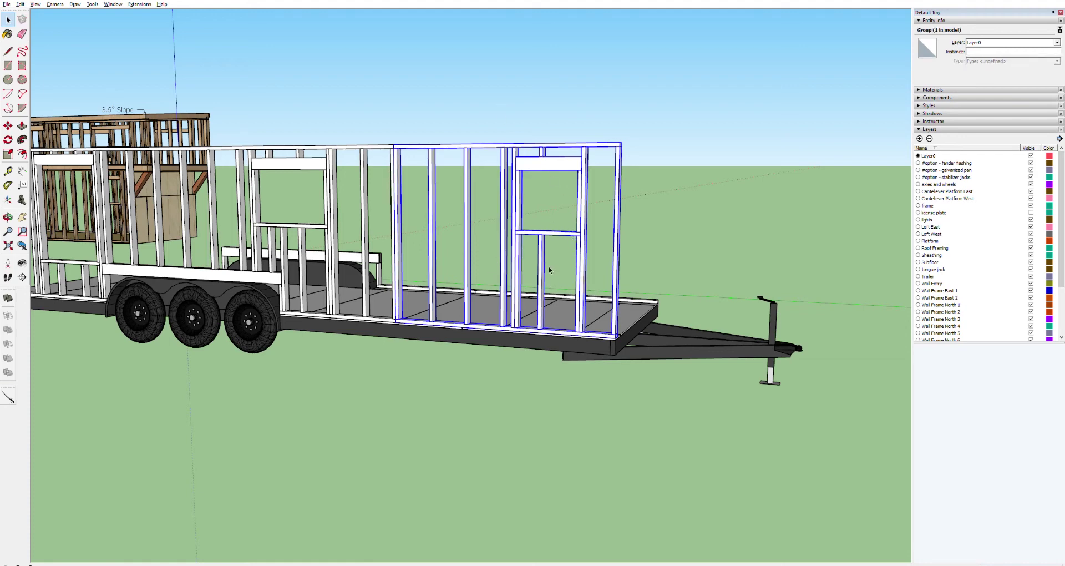
{"action": "key", "text": "o"}
{"action": "left_click_drag", "start_coordinate": [537, 260], "coordinate": [571, 275]}
{"action": "scroll", "coordinate": [566, 276], "scroll_direction": "up", "scroll_amount": 3}
{"action": "scroll", "coordinate": [552, 276], "scroll_direction": "down", "scroll_amount": 2}
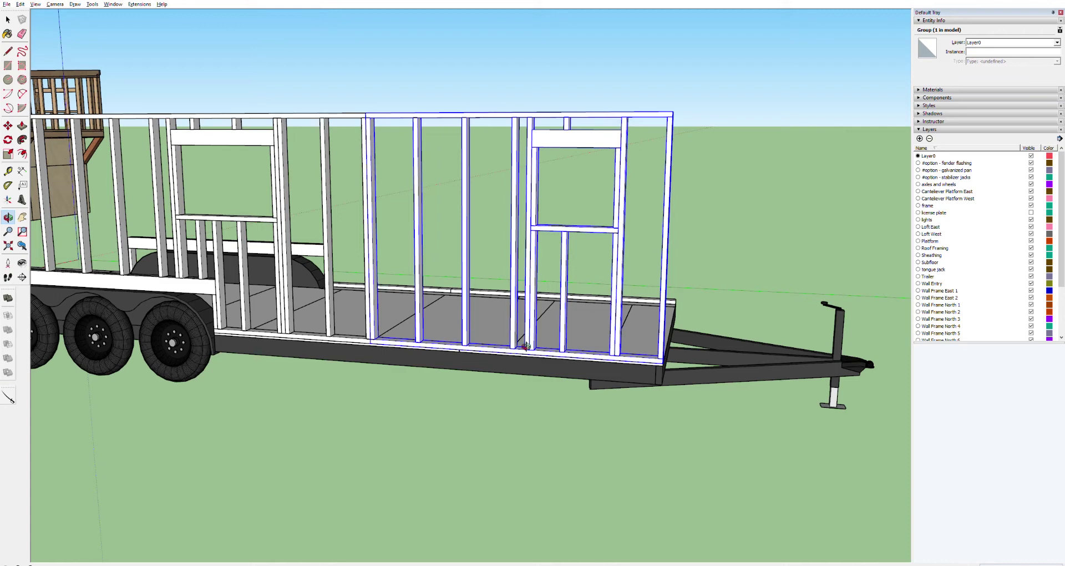
Clear the selection and orbit out to view the trailer's long side wall.
{"action": "key", "text": "space"}
{"action": "left_click", "coordinate": [389, 89]}
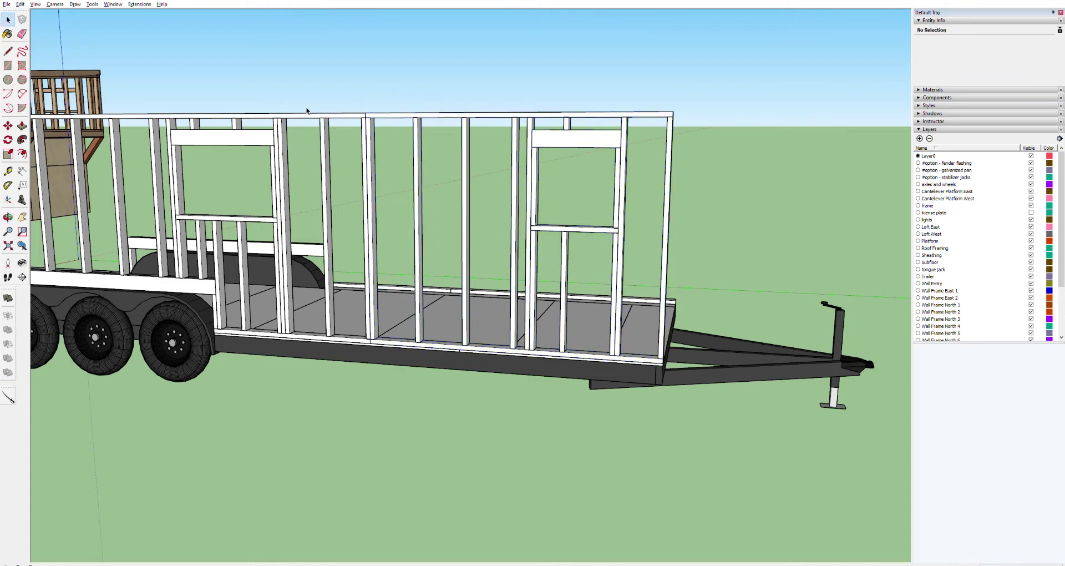
{"action": "key", "text": "o"}
{"action": "left_click_drag", "start_coordinate": [250, 78], "coordinate": [386, 87]}
{"action": "scroll", "coordinate": [307, 188], "scroll_direction": "down", "scroll_amount": 6}
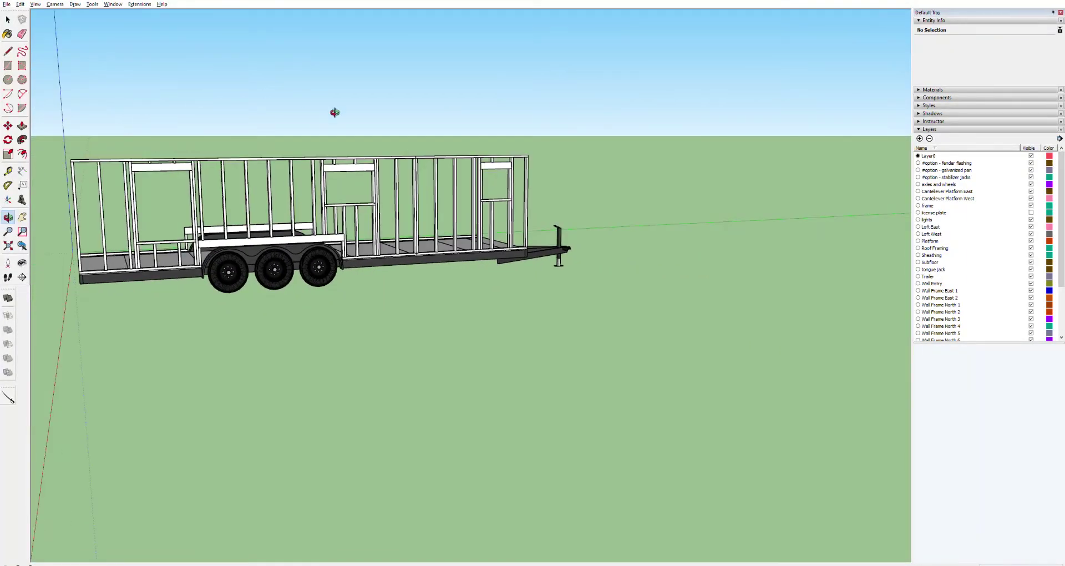
Crossing-select the studs, plates and headers across the rear of the side wall.
{"action": "key", "text": "space"}
{"action": "left_click_drag", "start_coordinate": [341, 172], "coordinate": [292, 203]}
{"action": "left_click_drag", "start_coordinate": [81, 236], "coordinate": [58, 215]}
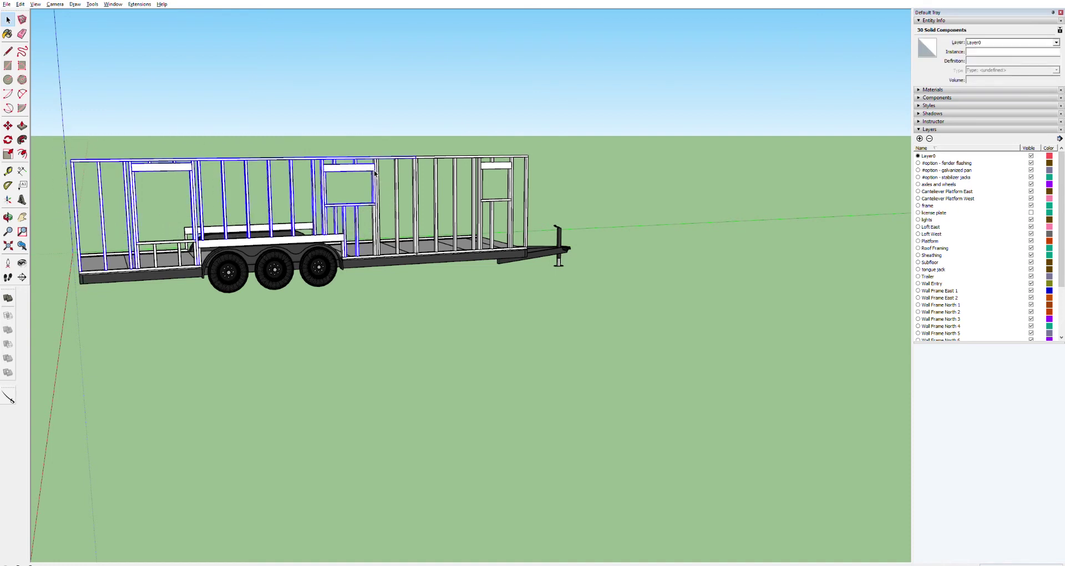
{"action": "scroll", "coordinate": [399, 176], "scroll_direction": "up", "scroll_amount": 5}
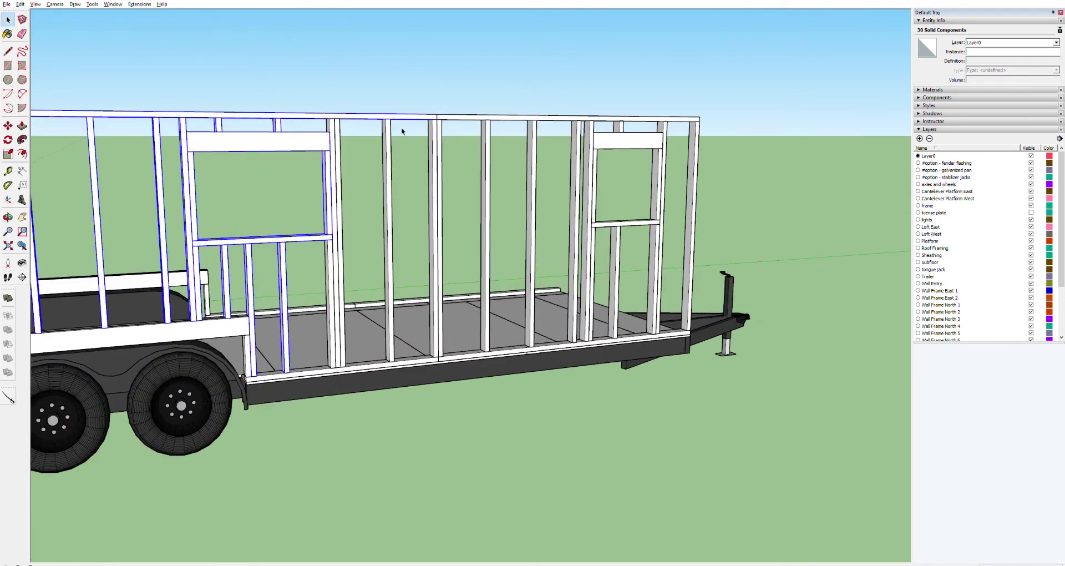
{"action": "scroll", "coordinate": [360, 189], "scroll_direction": "down", "scroll_amount": 6}
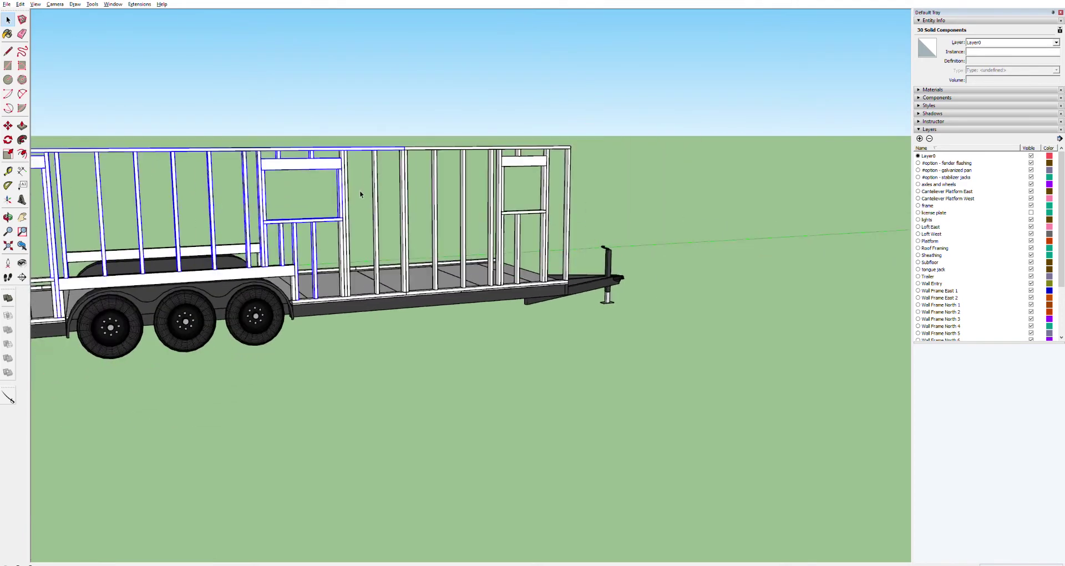
{"action": "left_click_drag", "start_coordinate": [384, 138], "coordinate": [345, 212]}
{"action": "left_click_drag", "start_coordinate": [227, 213], "coordinate": [58, 219]}
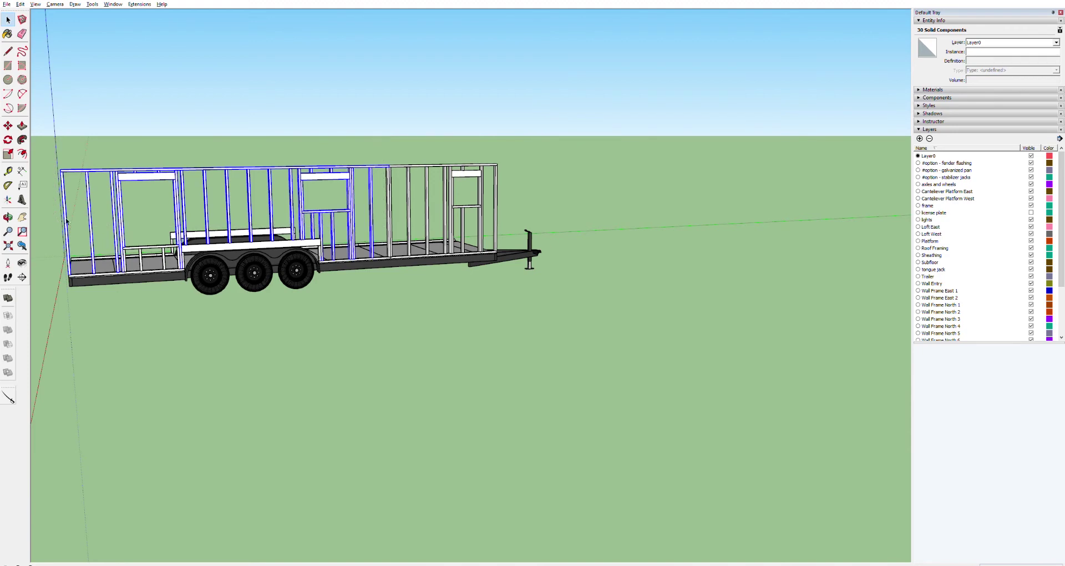
{"action": "scroll", "coordinate": [391, 173], "scroll_direction": "up", "scroll_amount": 5}
Add the upper stud and the lower studs and boards to the selection.
{"action": "left_click", "coordinate": [382, 179], "text": "shift"}
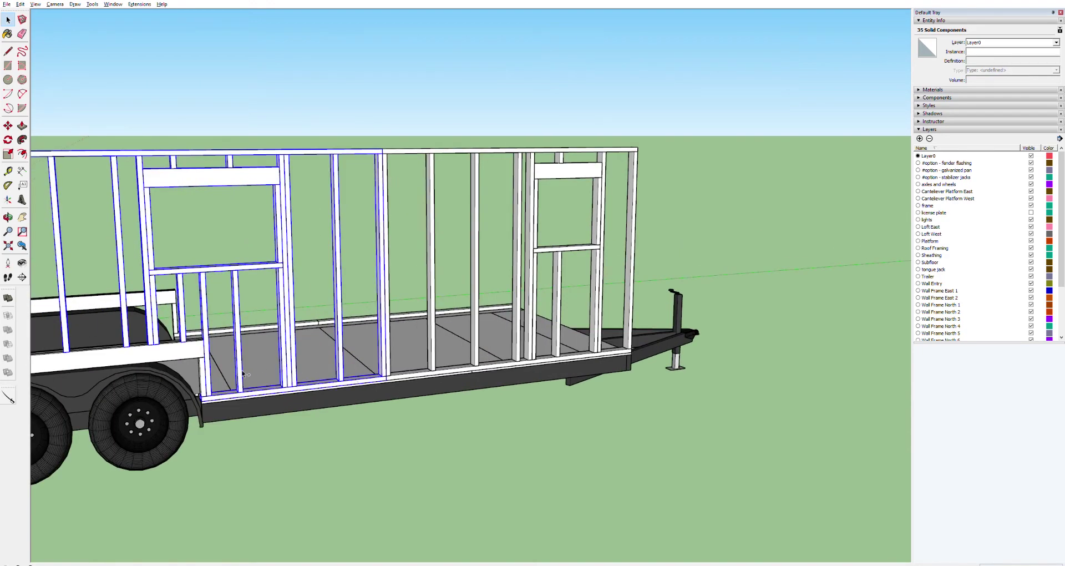
{"action": "left_click", "coordinate": [203, 364], "text": "shift"}
{"action": "left_click", "coordinate": [198, 340], "text": "shift"}
{"action": "scroll", "coordinate": [197, 337], "scroll_direction": "up", "scroll_amount": 4}
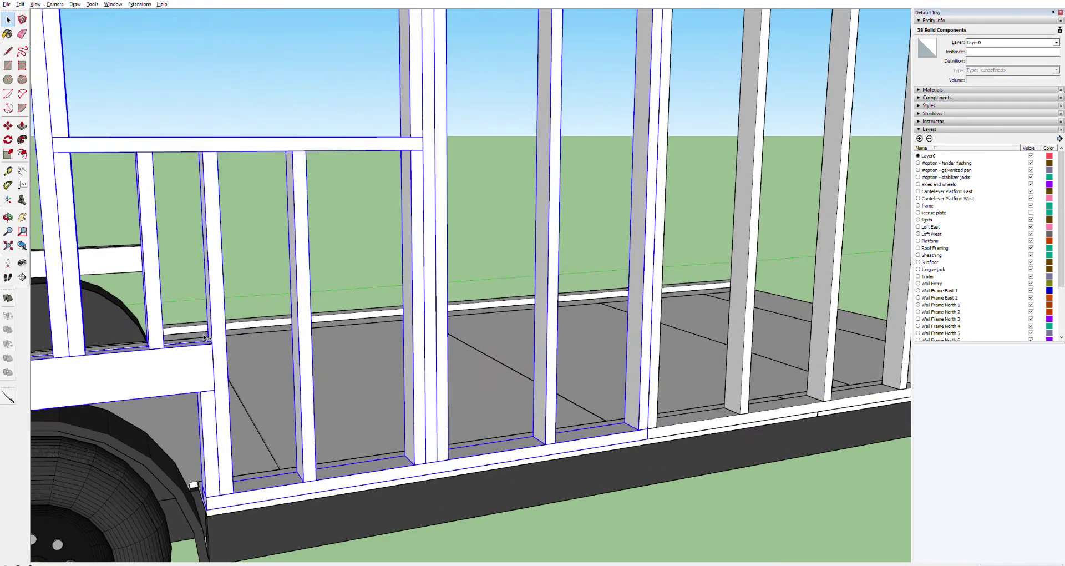
{"action": "scroll", "coordinate": [193, 340], "scroll_direction": "down", "scroll_amount": 6}
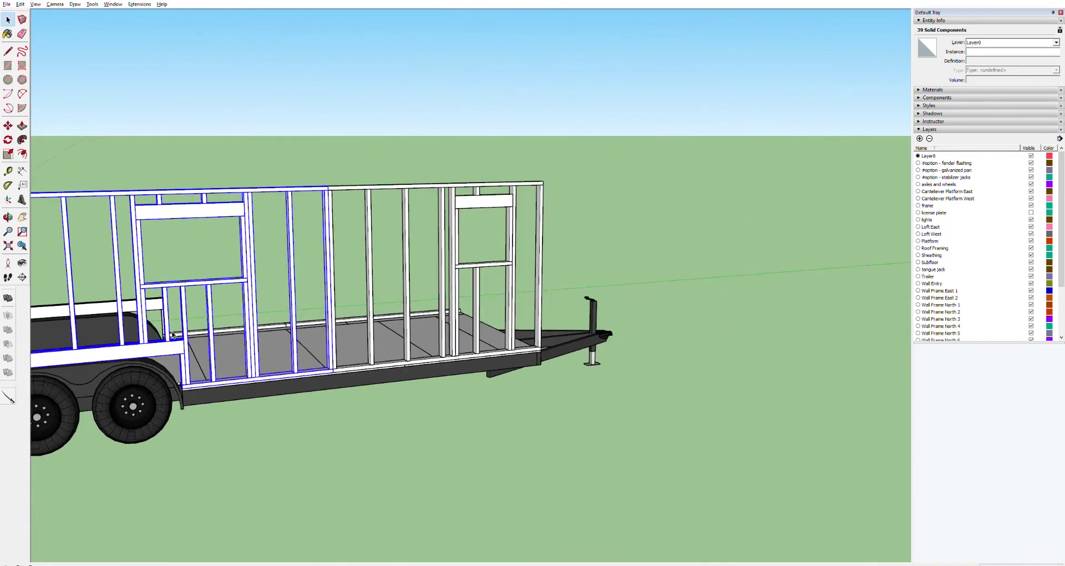
{"action": "left_click", "coordinate": [169, 336], "text": "shift"}
{"action": "middle_click_drag", "start_coordinate": [169, 336], "coordinate": [337, 315], "text": "shift"}
Add the remaining studs and the wall's bottom plate to the selection.
{"action": "left_click", "coordinate": [355, 332], "text": "shift"}
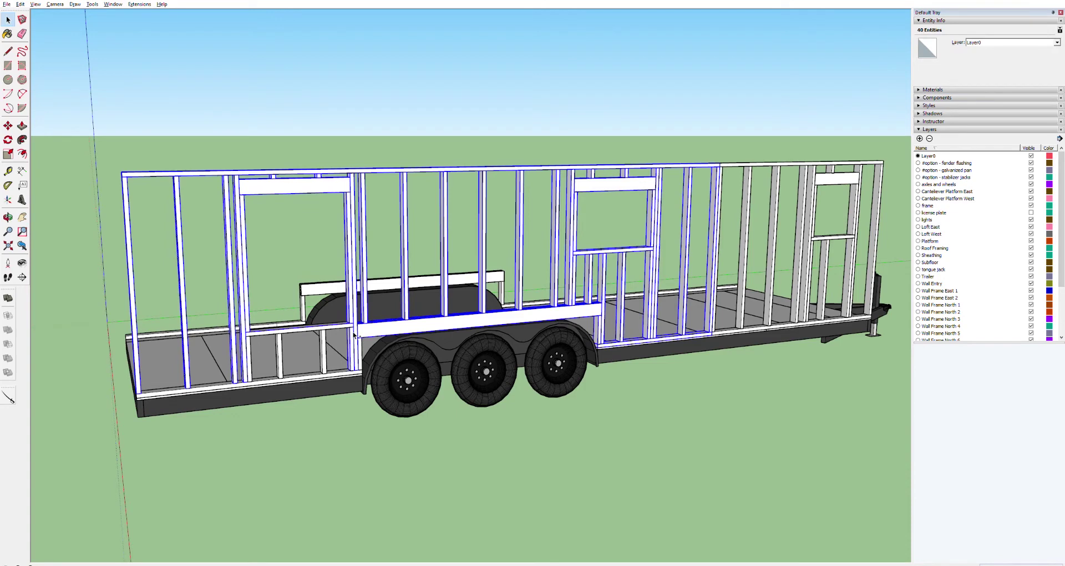
{"action": "left_click", "coordinate": [327, 341], "text": "shift"}
{"action": "left_click", "coordinate": [281, 346], "text": "shift"}
{"action": "left_click", "coordinate": [360, 349], "text": "shift"}
{"action": "left_click", "coordinate": [351, 350], "text": "shift"}
{"action": "left_click", "coordinate": [201, 385], "text": "shift"}
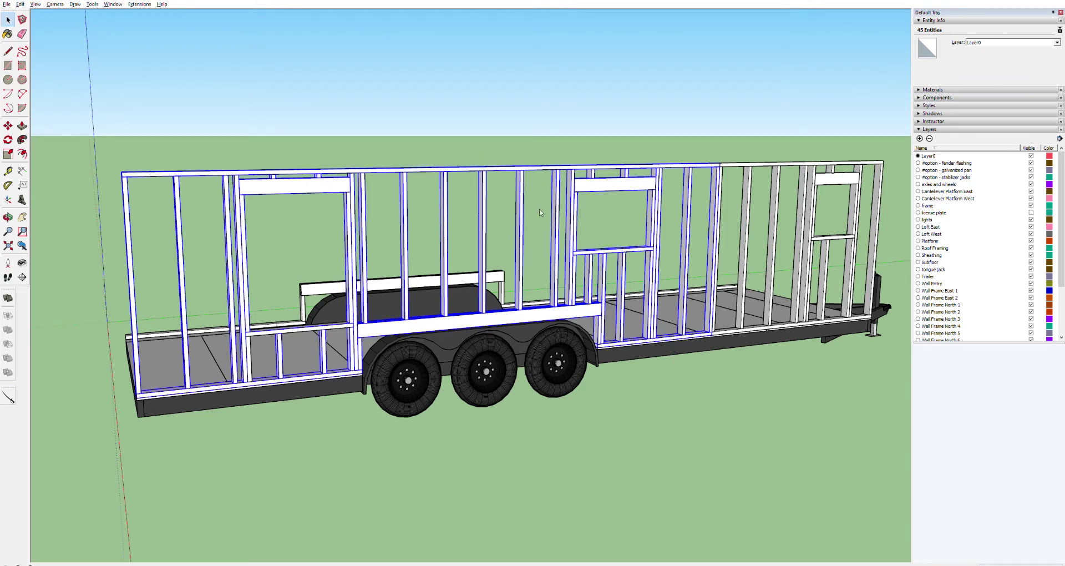
Group all the selected side-wall framing with Ctrl+G and reselect the group.
{"action": "key", "text": "ctrl+g"}
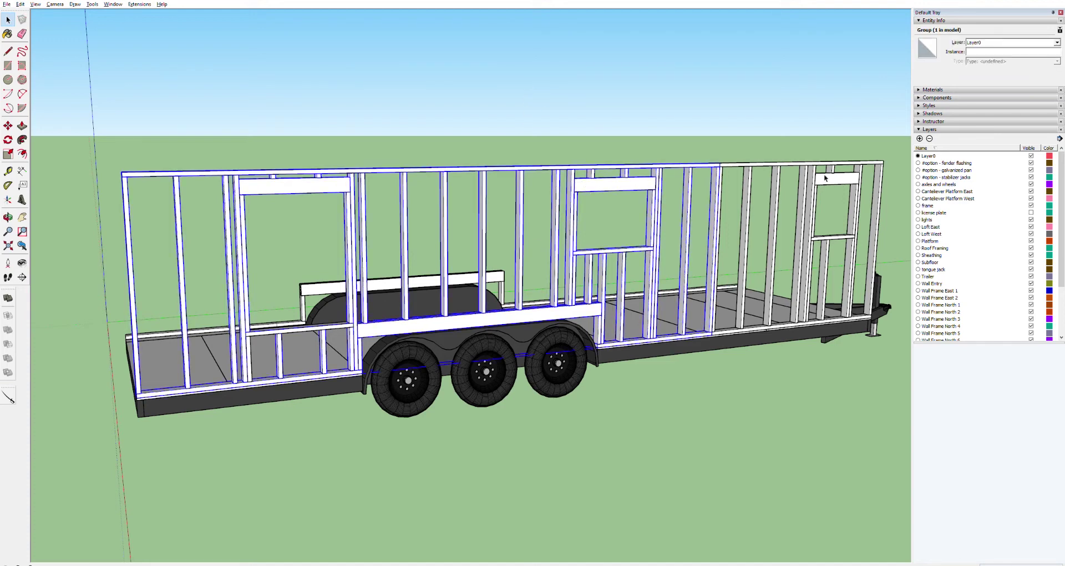
{"action": "left_click", "coordinate": [546, 130]}
{"action": "left_click", "coordinate": [607, 170]}
{"action": "double_click", "coordinate": [596, 183]}
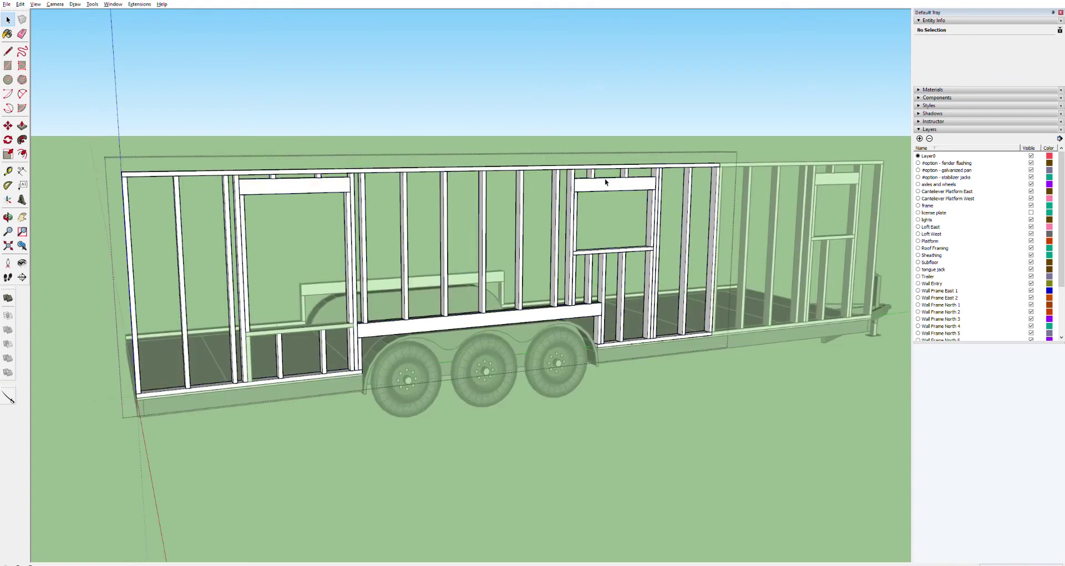
{"action": "left_click", "coordinate": [574, 183]}
{"action": "left_click", "coordinate": [572, 188]}
{"action": "left_click", "coordinate": [555, 210]}
{"action": "left_click", "coordinate": [521, 205]}
{"action": "left_click", "coordinate": [482, 200]}
{"action": "left_click", "coordinate": [444, 200]}
{"action": "scroll", "coordinate": [450, 205], "scroll_direction": "up", "scroll_amount": 4}
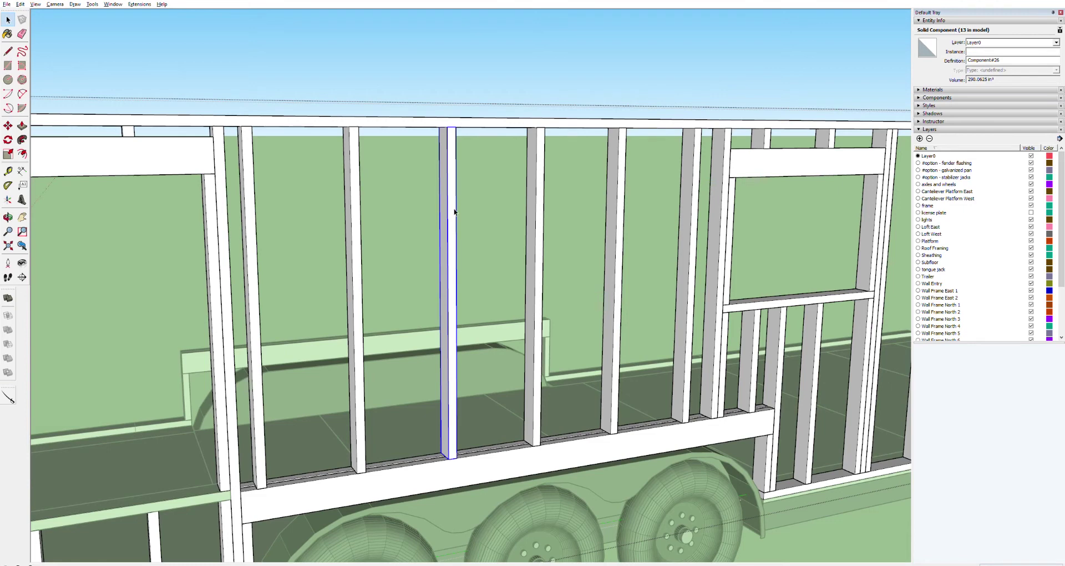
{"action": "double_click", "coordinate": [454, 212]}
{"action": "triple_click", "coordinate": [455, 210]}
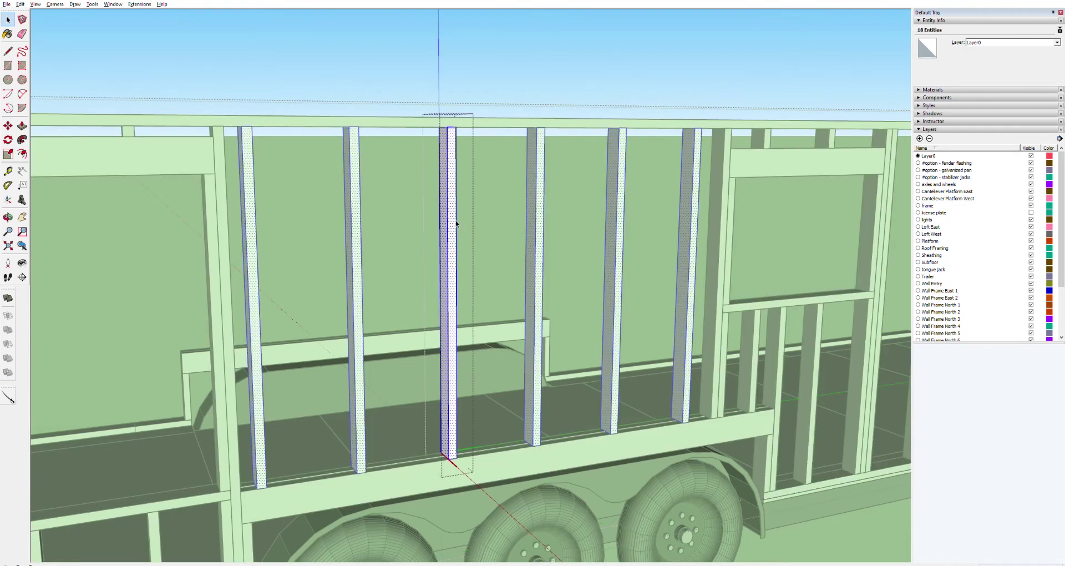
{"action": "left_click", "coordinate": [454, 226]}
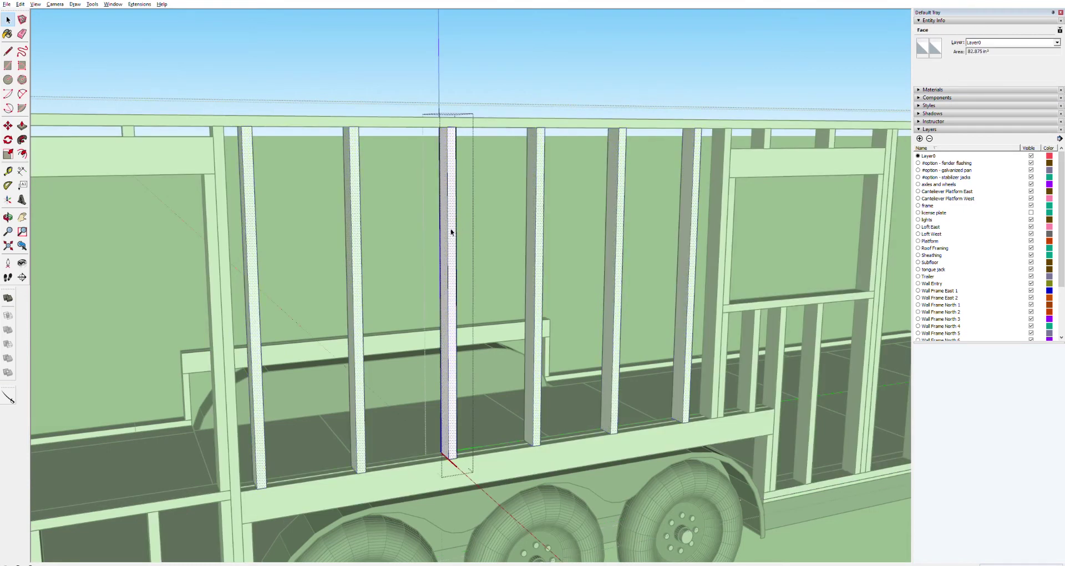
{"action": "left_click", "coordinate": [453, 228]}
{"action": "left_click", "coordinate": [366, 194]}
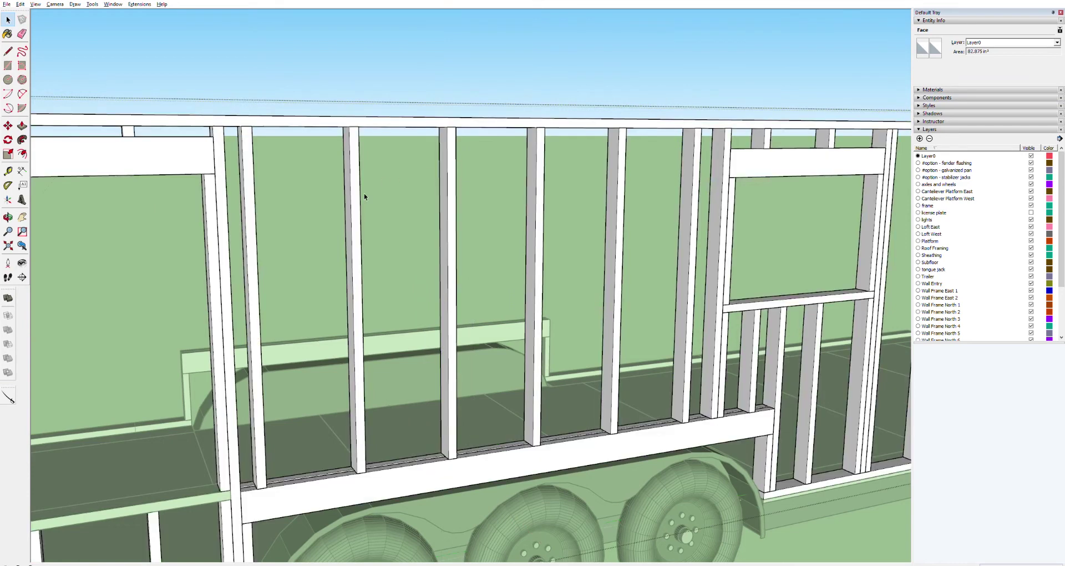
{"action": "double_click", "coordinate": [543, 201]}
{"action": "left_click", "coordinate": [536, 206]}
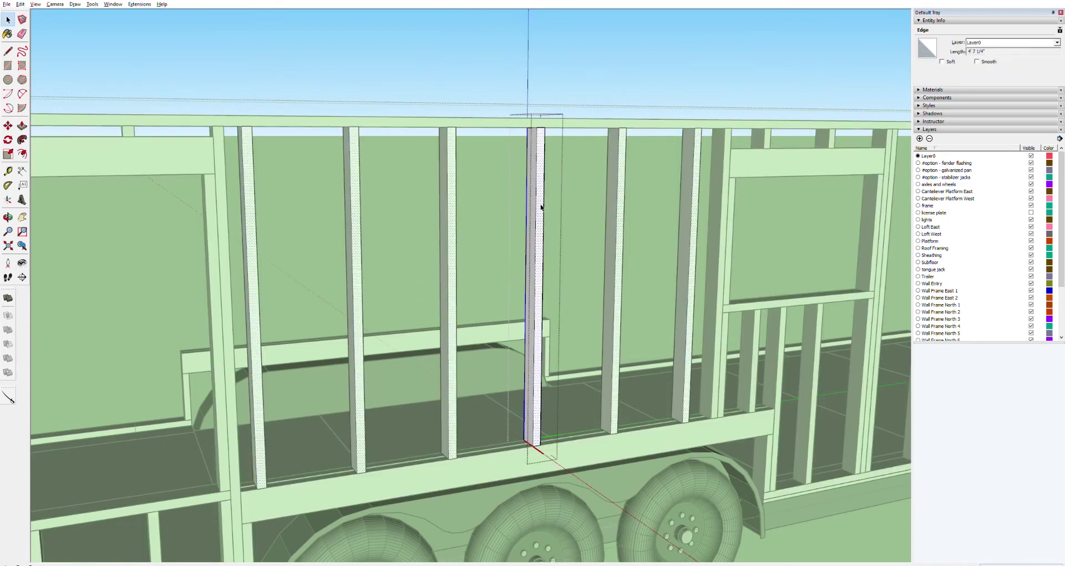
{"action": "left_click", "coordinate": [537, 209]}
{"action": "left_click", "coordinate": [536, 209]}
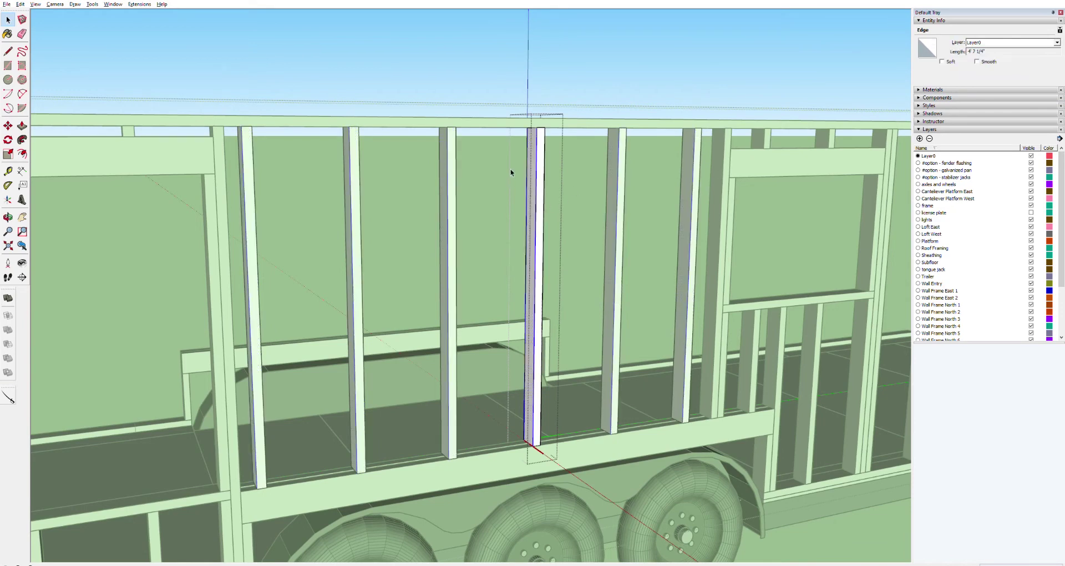
{"action": "left_click", "coordinate": [621, 86]}
{"action": "key", "text": "h"}
{"action": "left_click_drag", "start_coordinate": [885, 306], "coordinate": [389, 304]}
{"action": "key", "text": "space"}
{"action": "left_click", "coordinate": [731, 205]}
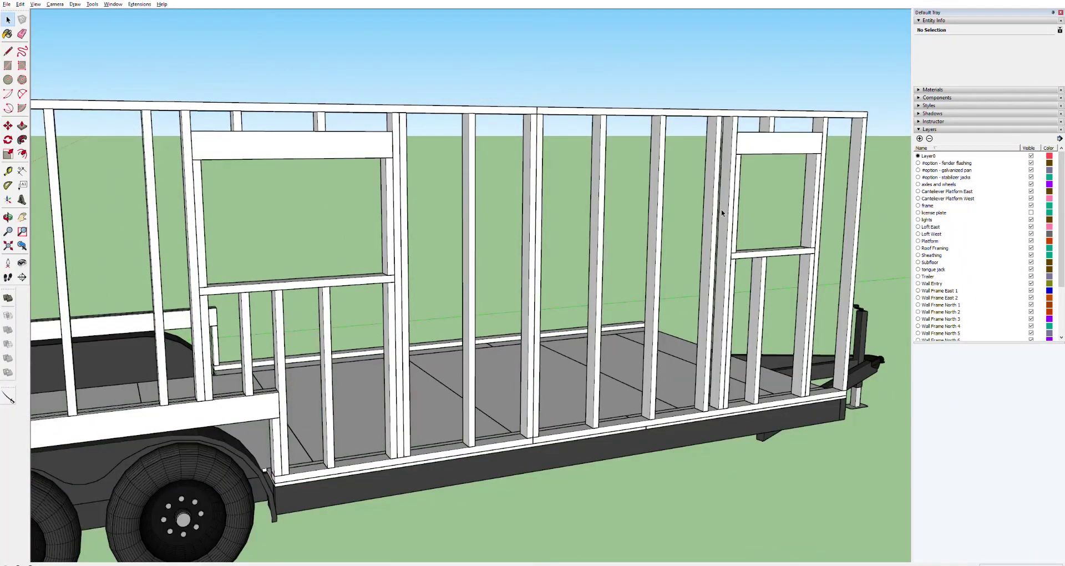
{"action": "left_click", "coordinate": [733, 211]}
{"action": "scroll", "coordinate": [648, 279], "scroll_direction": "down", "scroll_amount": 4}
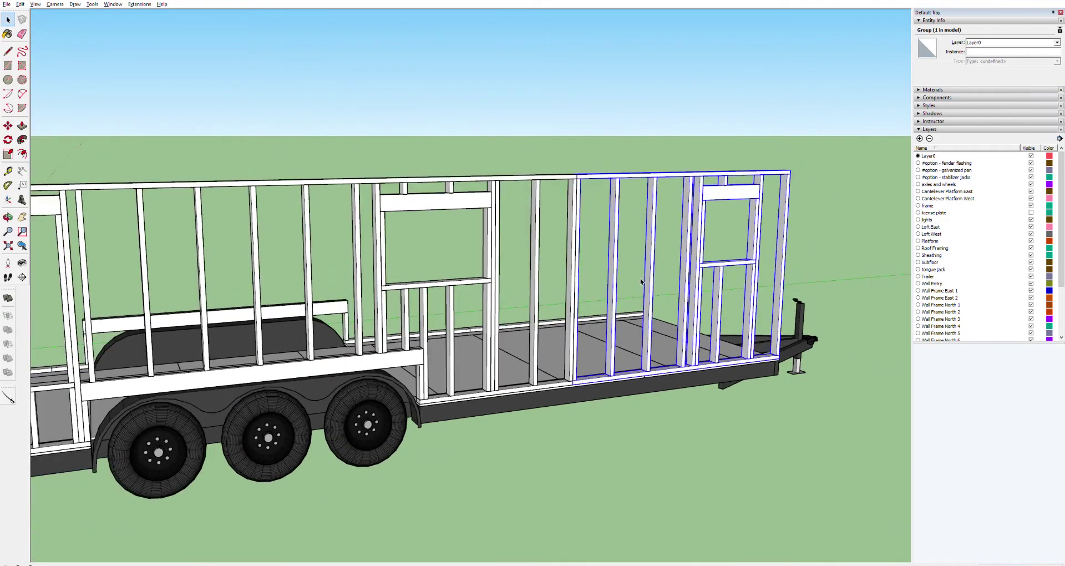
{"action": "scroll", "coordinate": [641, 281], "scroll_direction": "up", "scroll_amount": 2}
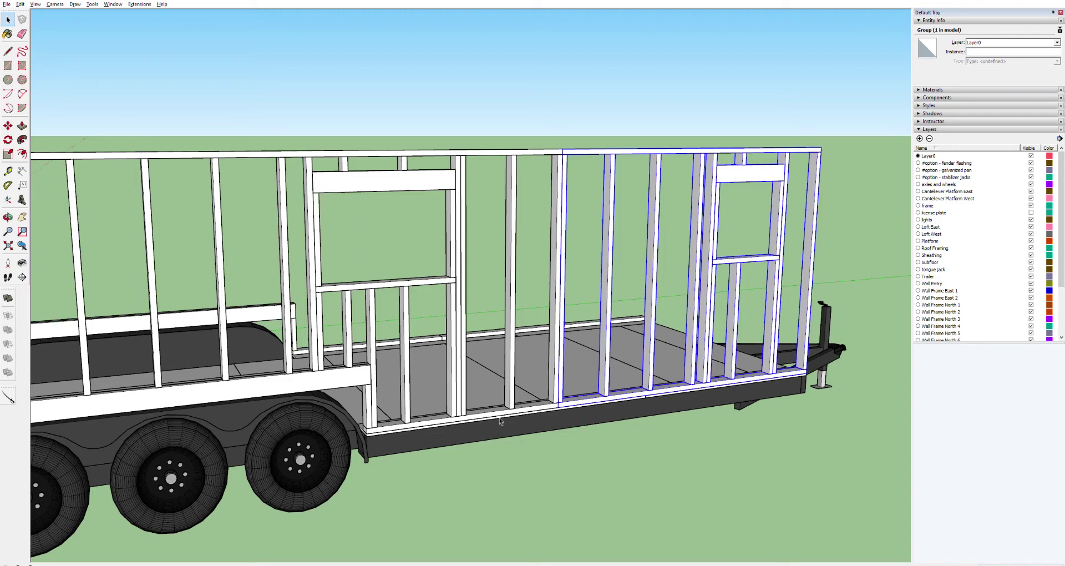
{"action": "left_click", "coordinate": [755, 72]}
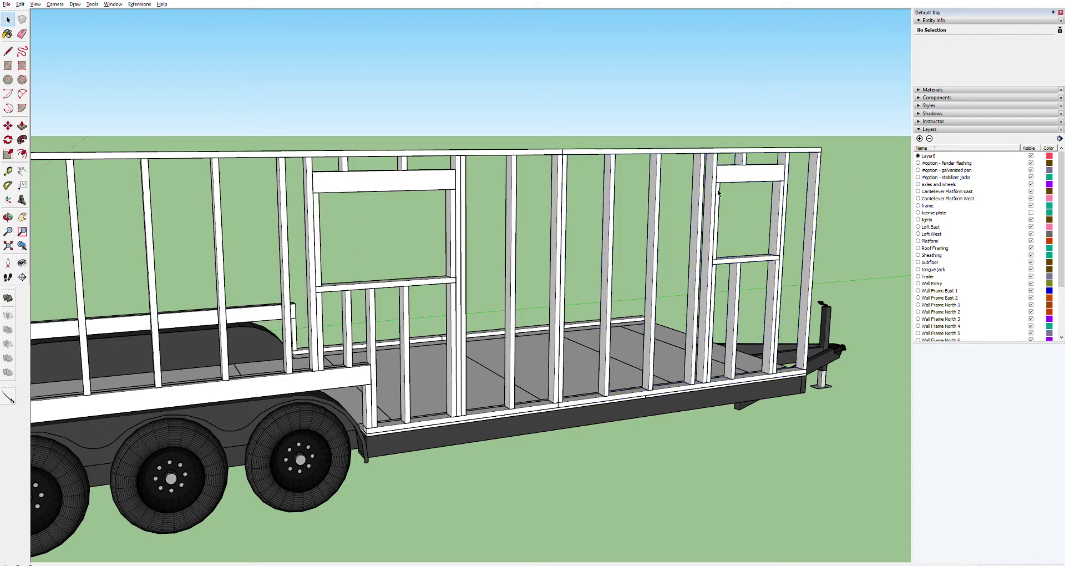
{"action": "key", "text": "o"}
{"action": "left_click_drag", "start_coordinate": [799, 285], "coordinate": [558, 301]}
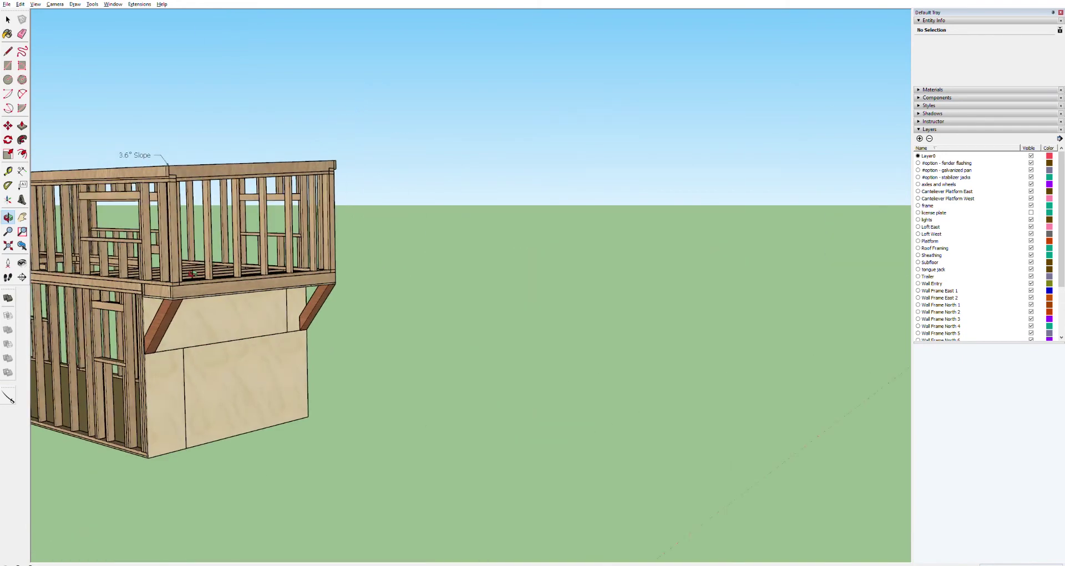
{"action": "scroll", "coordinate": [166, 275], "scroll_direction": "up", "scroll_amount": 5}
{"action": "left_click_drag", "start_coordinate": [108, 321], "coordinate": [62, 322]}
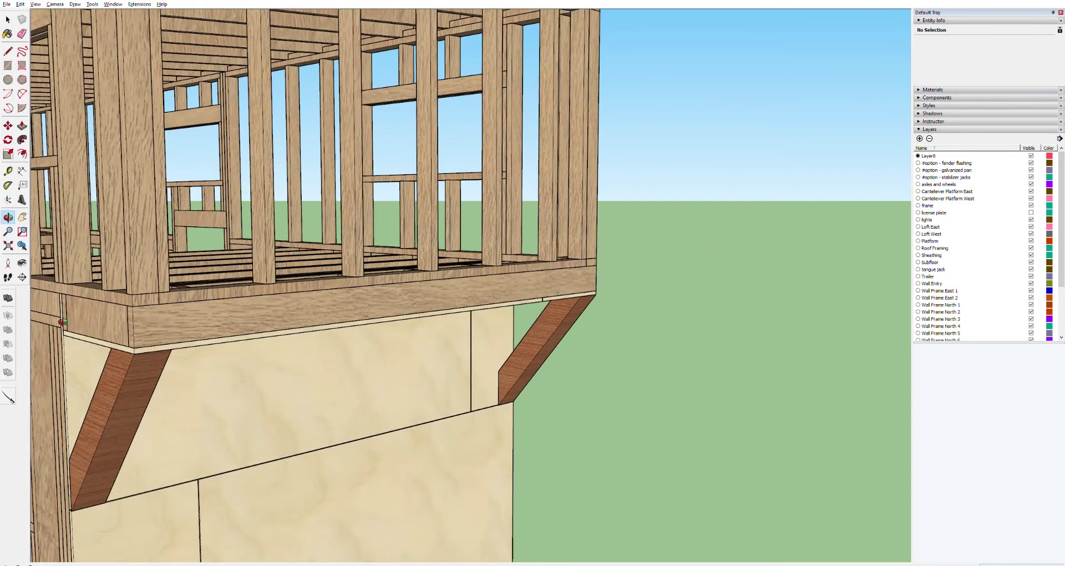
{"action": "left_click_drag", "start_coordinate": [129, 313], "coordinate": [373, 279]}
{"action": "scroll", "coordinate": [373, 279], "scroll_direction": "up", "scroll_amount": 8}
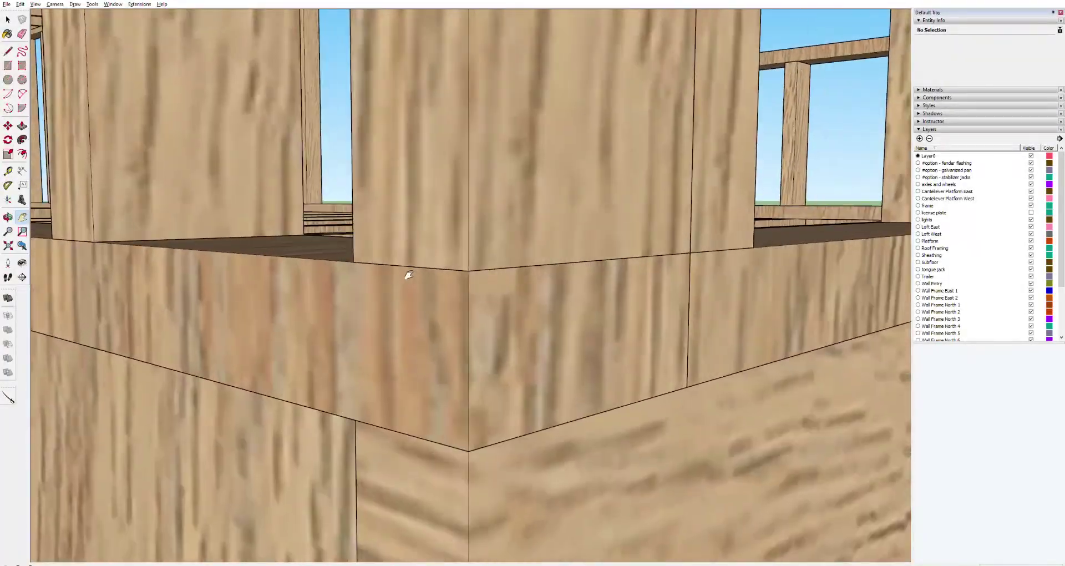
{"action": "scroll", "coordinate": [409, 274], "scroll_direction": "up", "scroll_amount": 2}
{"action": "key", "text": "o"}
{"action": "left_click_drag", "start_coordinate": [487, 254], "coordinate": [303, 233]}
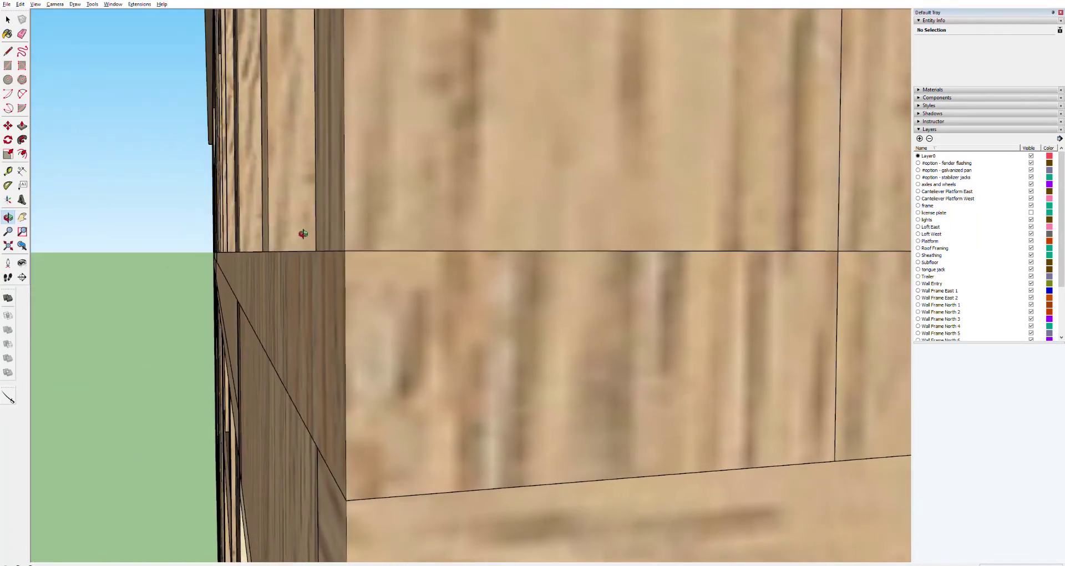
{"action": "left_click_drag", "start_coordinate": [368, 177], "coordinate": [344, 338]}
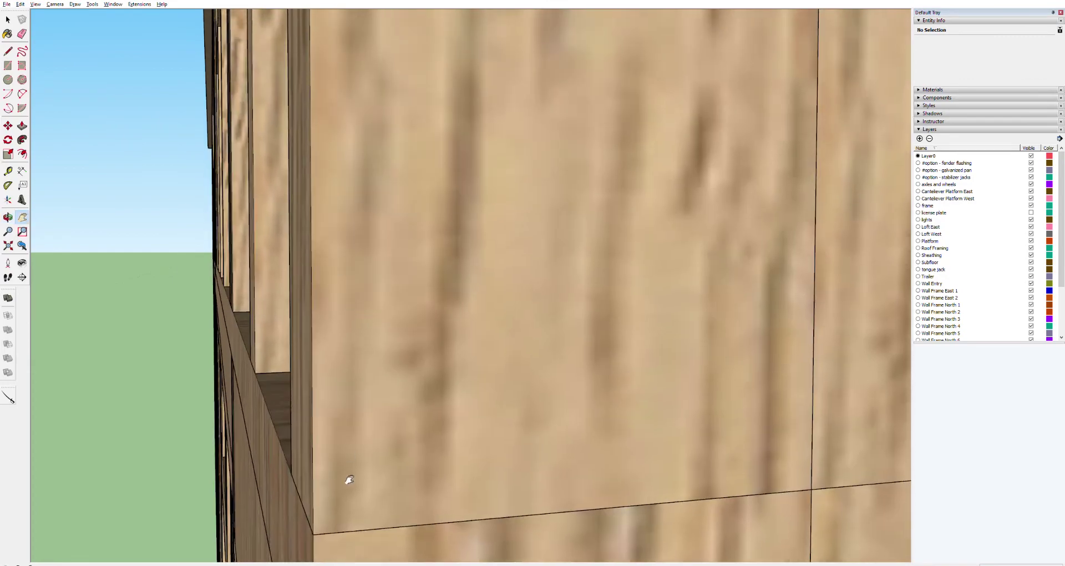
{"action": "scroll", "coordinate": [347, 480], "scroll_direction": "up", "scroll_amount": 3}
{"action": "key", "text": "h"}
{"action": "left_click_drag", "start_coordinate": [363, 544], "coordinate": [326, 492]}
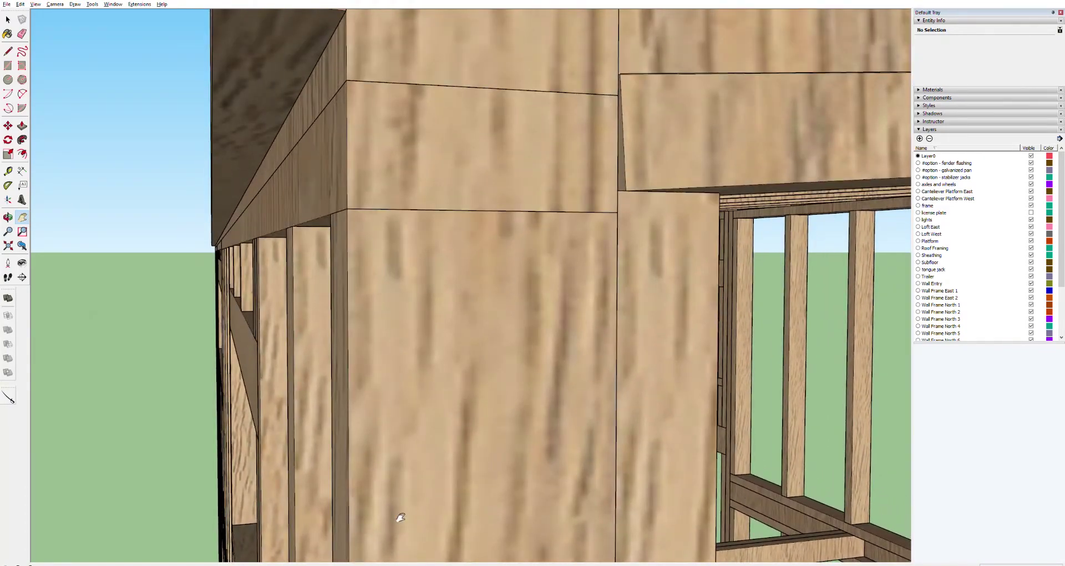
{"action": "mouse_move", "coordinate": [401, 517]}
{"action": "left_mouse_down"}
{"action": "mouse_move", "coordinate": [369, 516]}
{"action": "mouse_move", "coordinate": [335, 492]}
{"action": "mouse_move", "coordinate": [297, 288]}
{"action": "mouse_move", "coordinate": [226, 255]}
{"action": "left_mouse_up"}
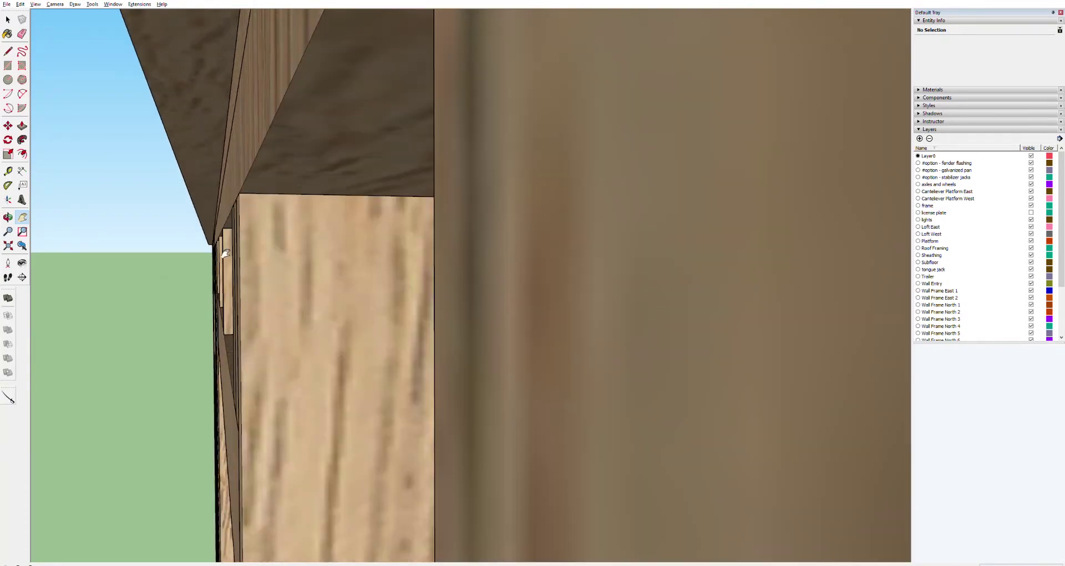
{"action": "scroll", "coordinate": [298, 174], "scroll_direction": "up", "scroll_amount": 5}
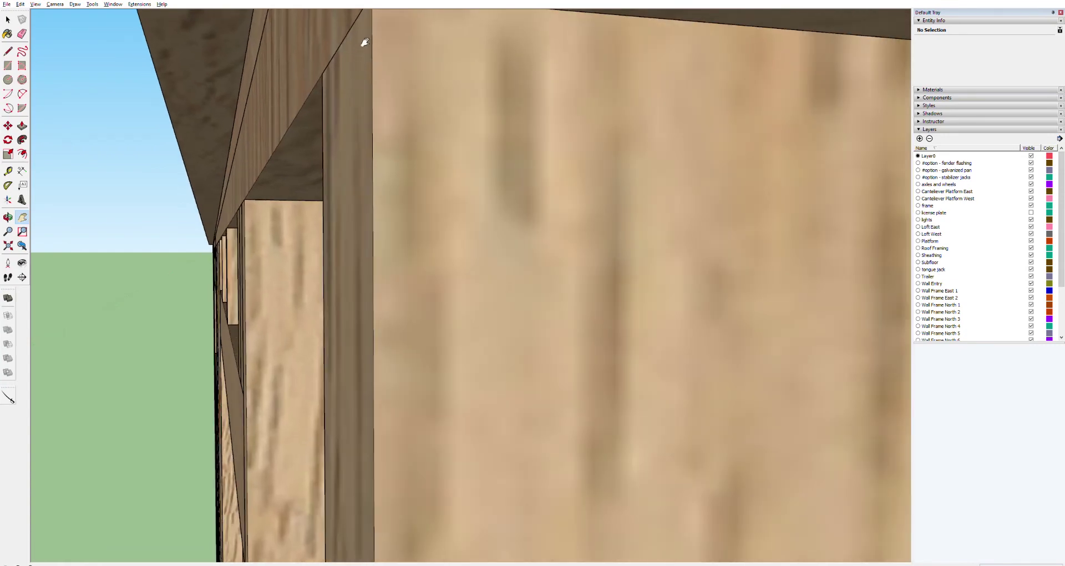
{"action": "scroll", "coordinate": [348, 42], "scroll_direction": "down", "scroll_amount": 3}
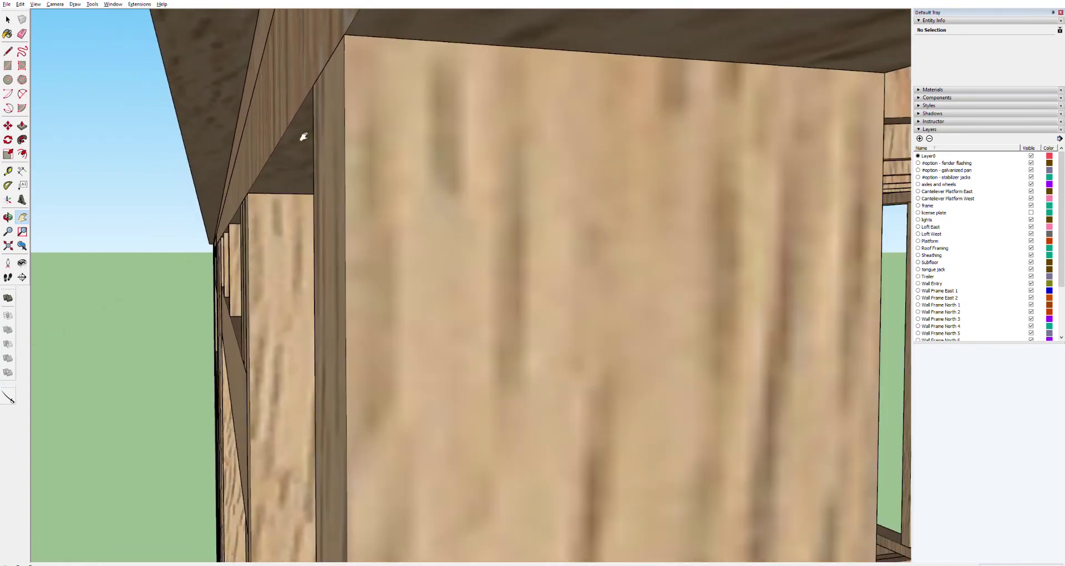
{"action": "scroll", "coordinate": [250, 205], "scroll_direction": "down", "scroll_amount": 3}
{"action": "scroll", "coordinate": [250, 197], "scroll_direction": "up", "scroll_amount": 3}
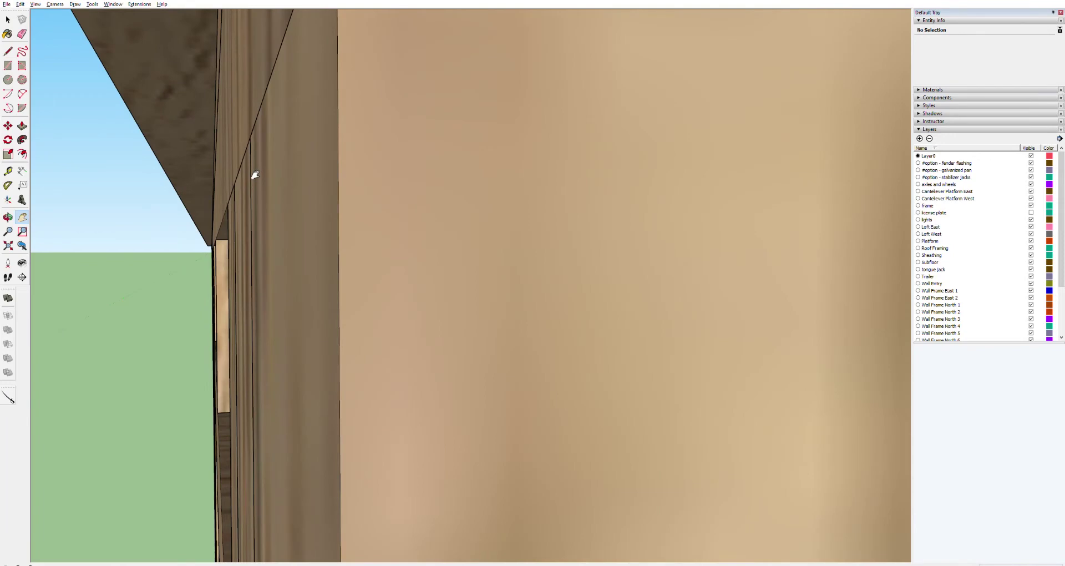
{"action": "scroll", "coordinate": [252, 189], "scroll_direction": "down", "scroll_amount": 5}
{"action": "scroll", "coordinate": [255, 185], "scroll_direction": "up", "scroll_amount": 3}
{"action": "scroll", "coordinate": [258, 210], "scroll_direction": "down", "scroll_amount": 10}
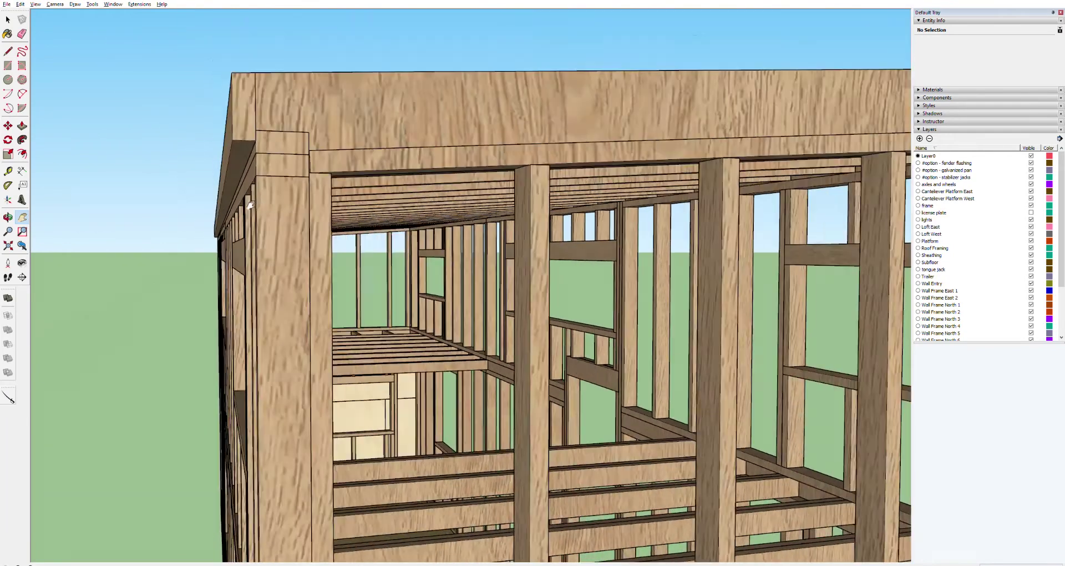
{"action": "key", "text": "o"}
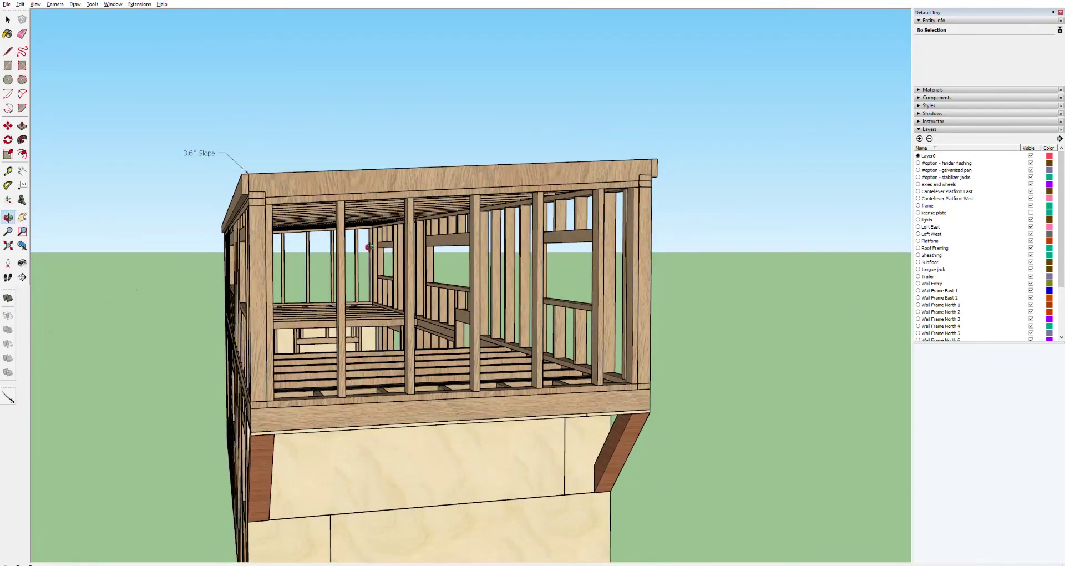
{"action": "left_click_drag", "start_coordinate": [479, 185], "coordinate": [623, 245]}
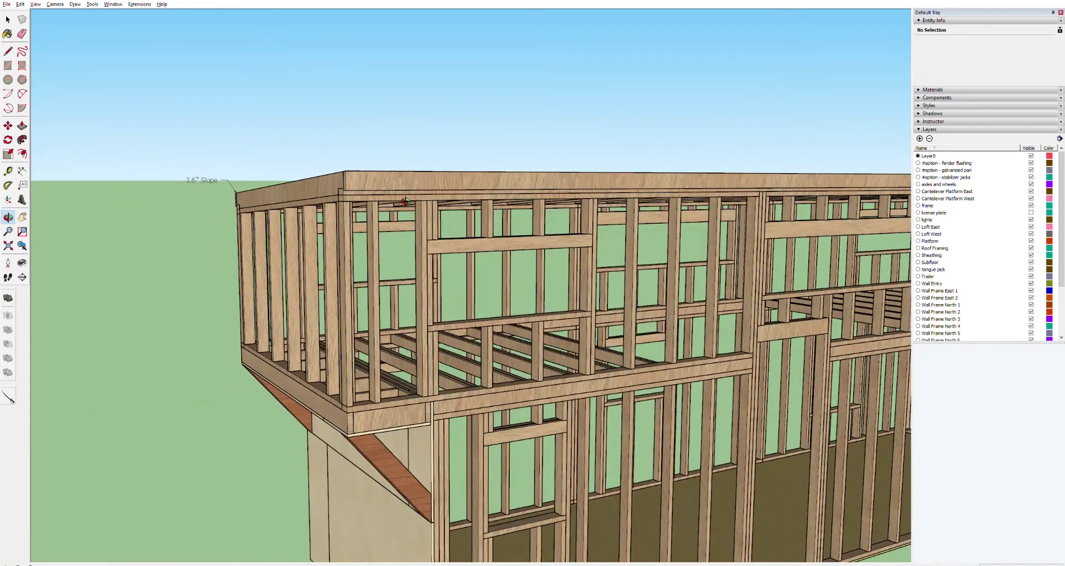
{"action": "scroll", "coordinate": [406, 200], "scroll_direction": "down", "scroll_amount": 4}
{"action": "left_click_drag", "start_coordinate": [405, 201], "coordinate": [555, 144]}
{"action": "scroll", "coordinate": [573, 134], "scroll_direction": "up", "scroll_amount": 8}
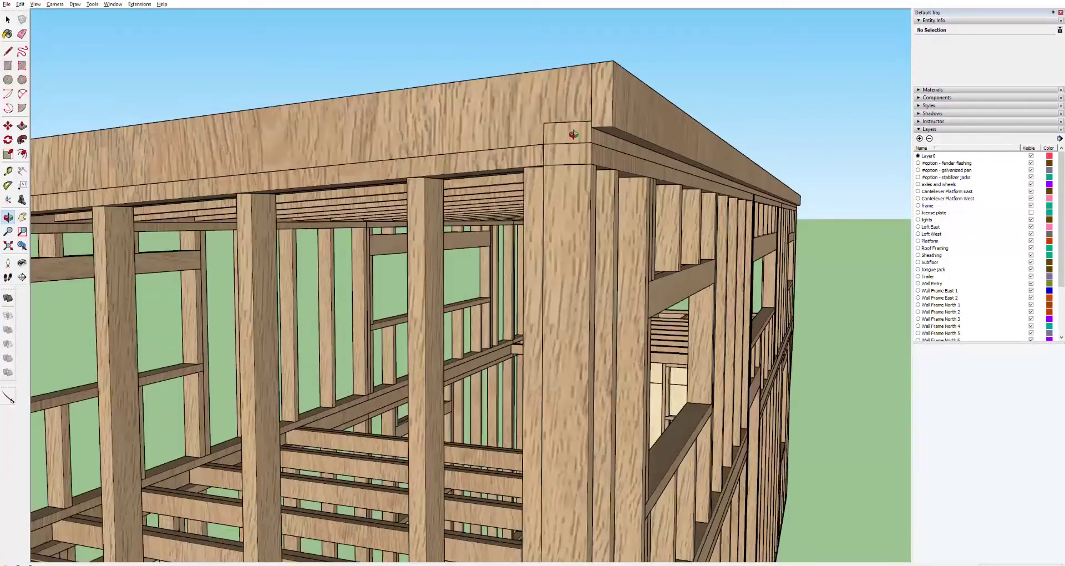
{"action": "scroll", "coordinate": [573, 135], "scroll_direction": "up", "scroll_amount": 6}
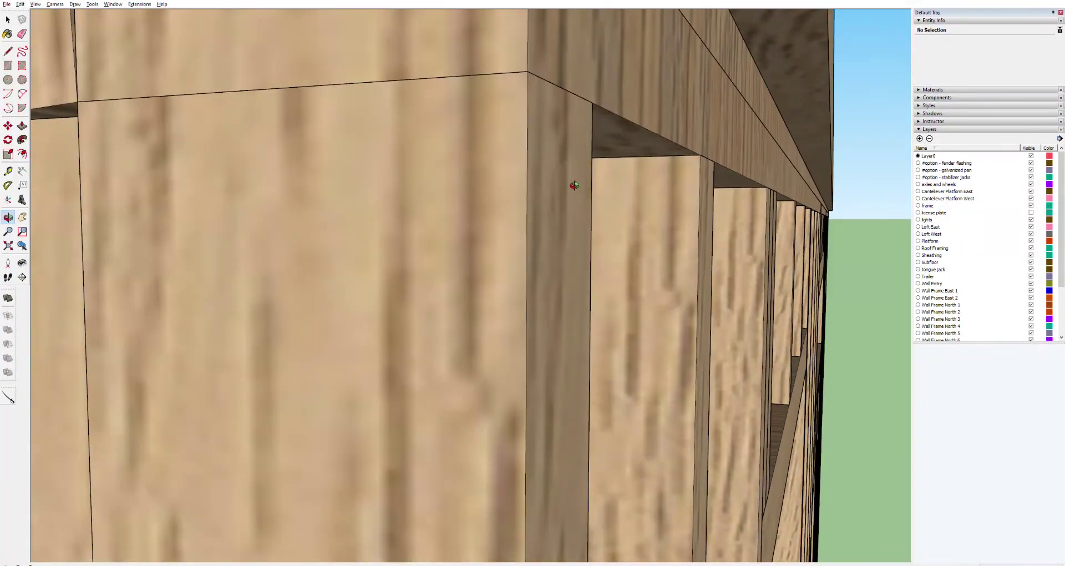
{"action": "key", "text": "h"}
{"action": "scroll", "coordinate": [616, 196], "scroll_direction": "up", "scroll_amount": 2}
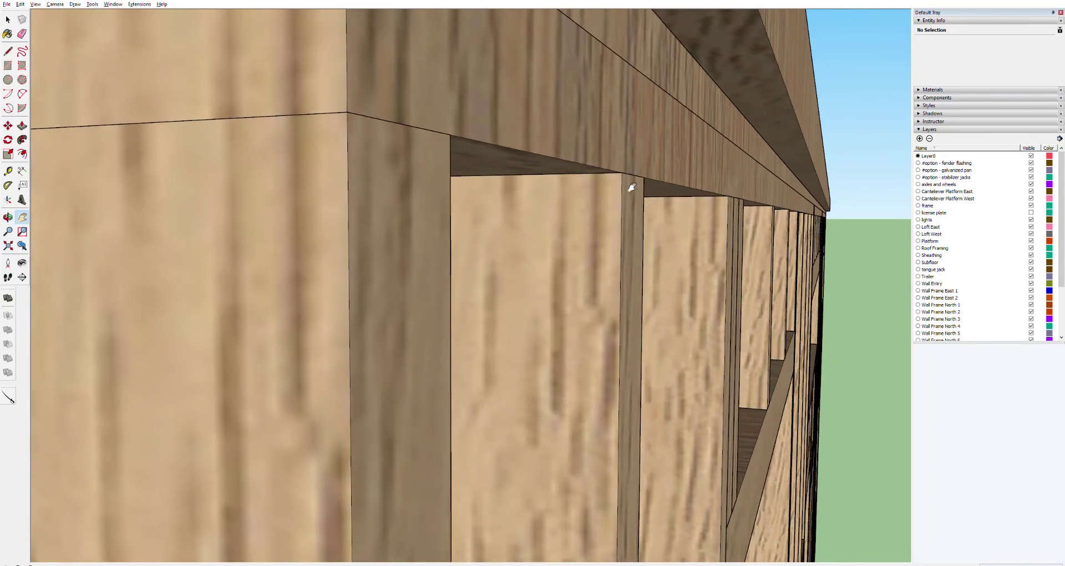
{"action": "scroll", "coordinate": [639, 173], "scroll_direction": "up", "scroll_amount": 2}
{"action": "middle_click_drag", "start_coordinate": [603, 237], "coordinate": [581, 181]}
{"action": "scroll", "coordinate": [705, 183], "scroll_direction": "up", "scroll_amount": 6}
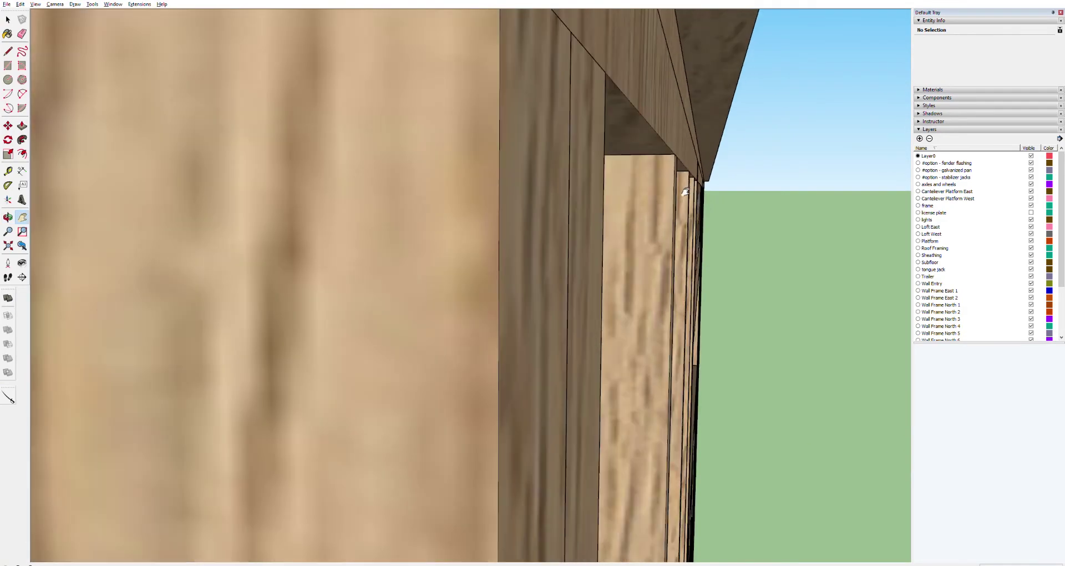
{"action": "scroll", "coordinate": [693, 198], "scroll_direction": "up", "scroll_amount": 5}
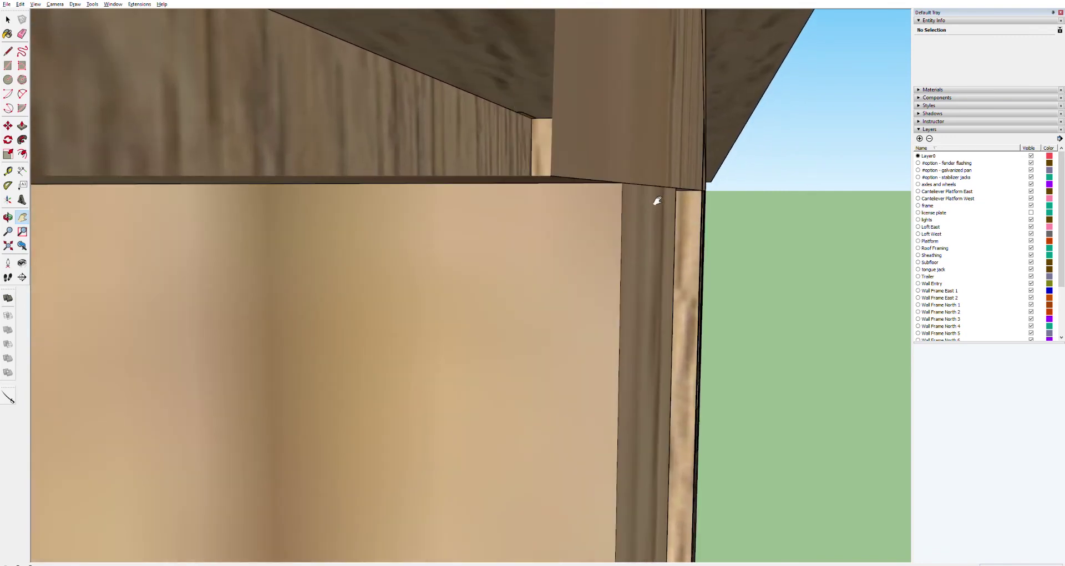
{"action": "middle_click_drag", "start_coordinate": [657, 201], "coordinate": [609, 189]}
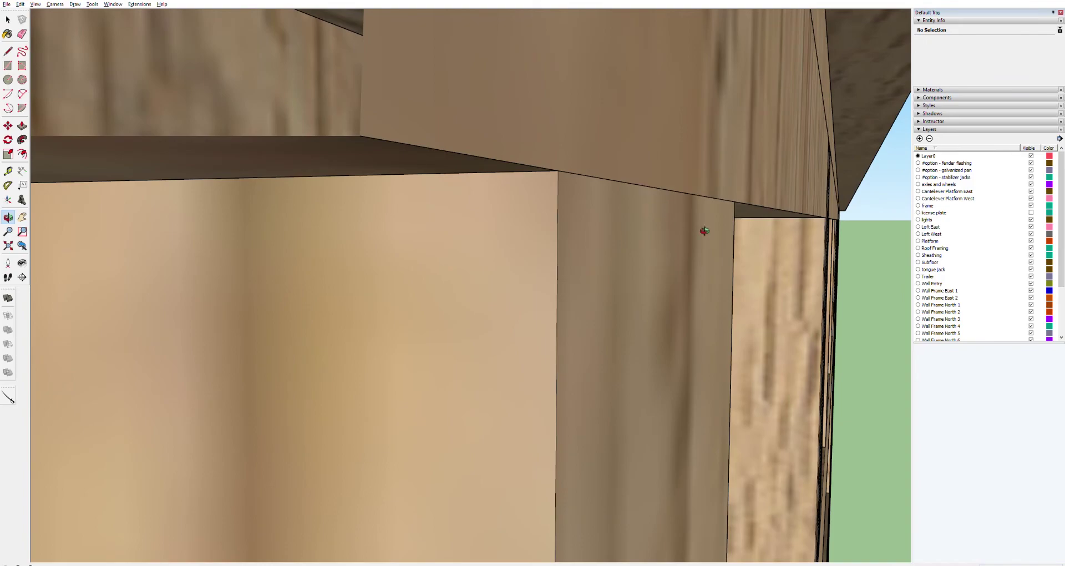
{"action": "scroll", "coordinate": [700, 229], "scroll_direction": "down", "scroll_amount": 5}
{"action": "middle_click_drag", "start_coordinate": [673, 226], "coordinate": [492, 238]}
{"action": "middle_click_drag", "start_coordinate": [851, 228], "coordinate": [844, 212], "text": "shift"}
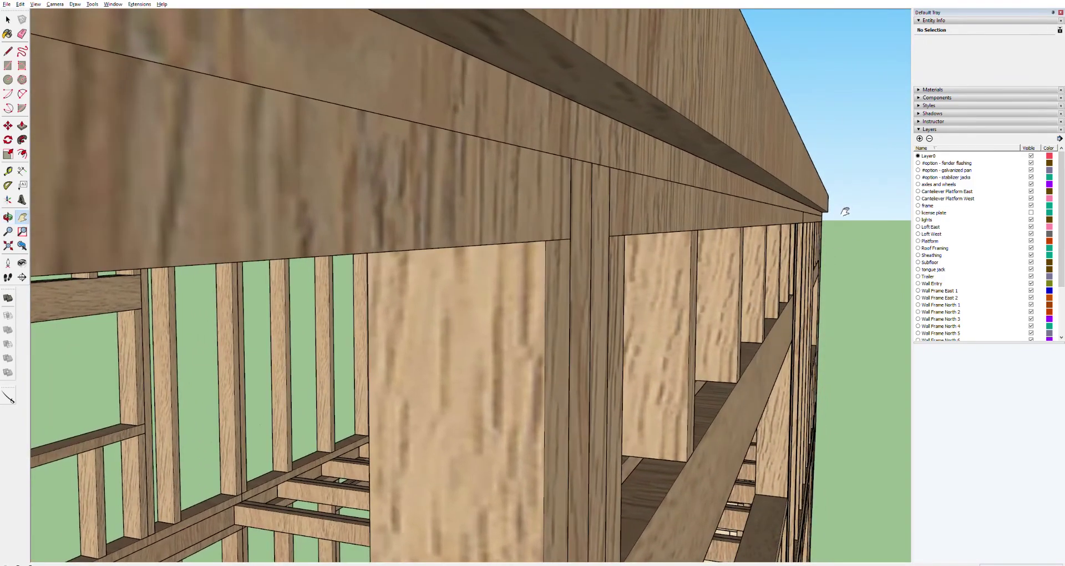
{"action": "scroll", "coordinate": [554, 255], "scroll_direction": "down", "scroll_amount": 5}
{"action": "scroll", "coordinate": [442, 278], "scroll_direction": "down", "scroll_amount": 2}
{"action": "scroll", "coordinate": [404, 273], "scroll_direction": "up", "scroll_amount": 4}
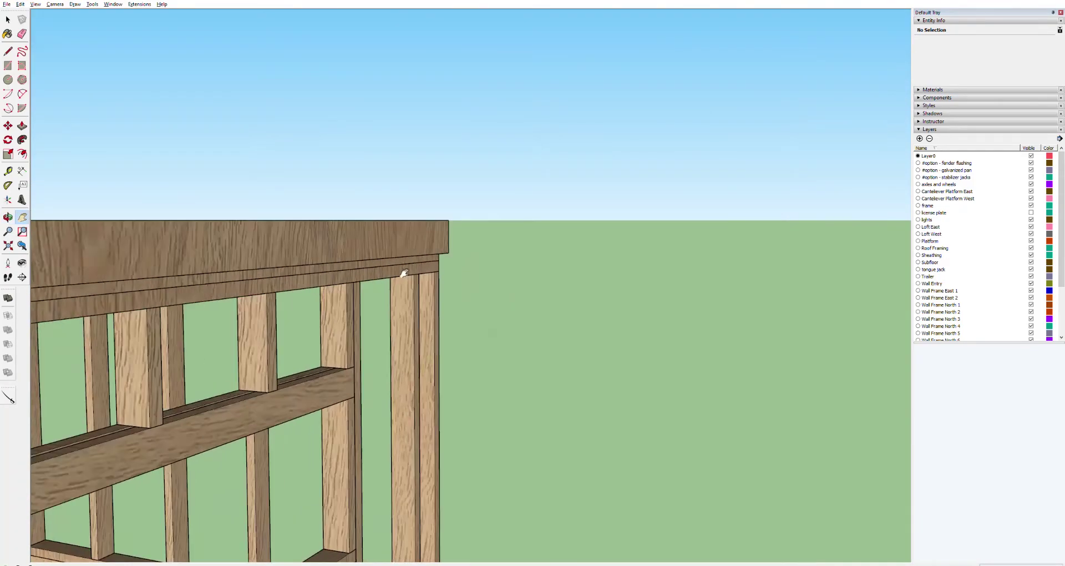
{"action": "scroll", "coordinate": [407, 269], "scroll_direction": "up", "scroll_amount": 3}
{"action": "scroll", "coordinate": [527, 257], "scroll_direction": "up", "scroll_amount": 2}
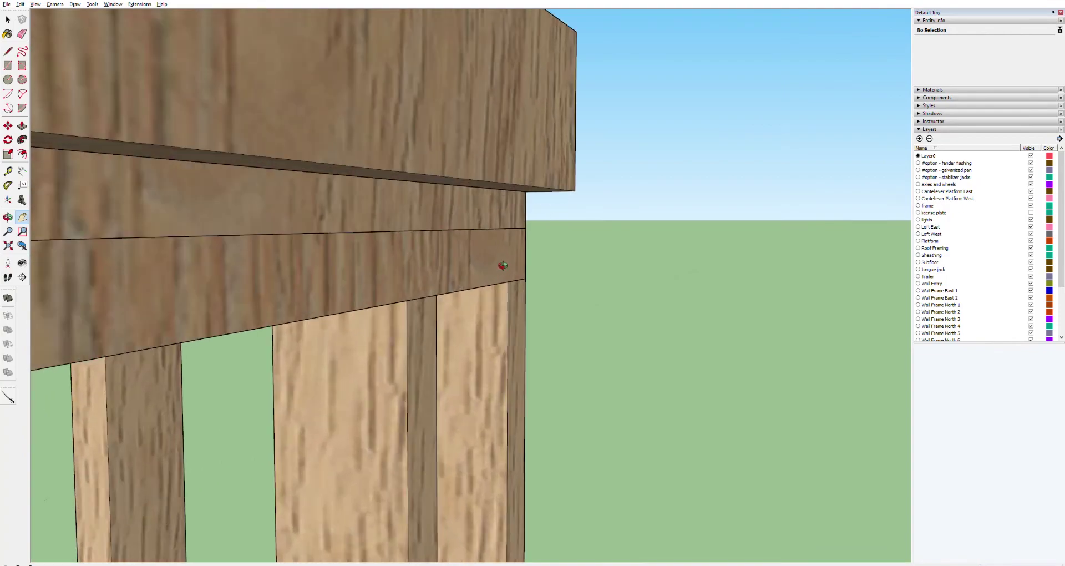
{"action": "scroll", "coordinate": [503, 265], "scroll_direction": "down", "scroll_amount": 4}
{"action": "mouse_move", "coordinate": [246, 277]}
{"action": "middle_mouse_down"}
{"action": "mouse_move", "coordinate": [370, 259]}
{"action": "mouse_move", "coordinate": [309, 240]}
{"action": "mouse_move", "coordinate": [456, 291]}
{"action": "mouse_move", "coordinate": [436, 260]}
{"action": "middle_mouse_up"}
{"action": "left_click_drag", "start_coordinate": [431, 164], "coordinate": [399, 214]}
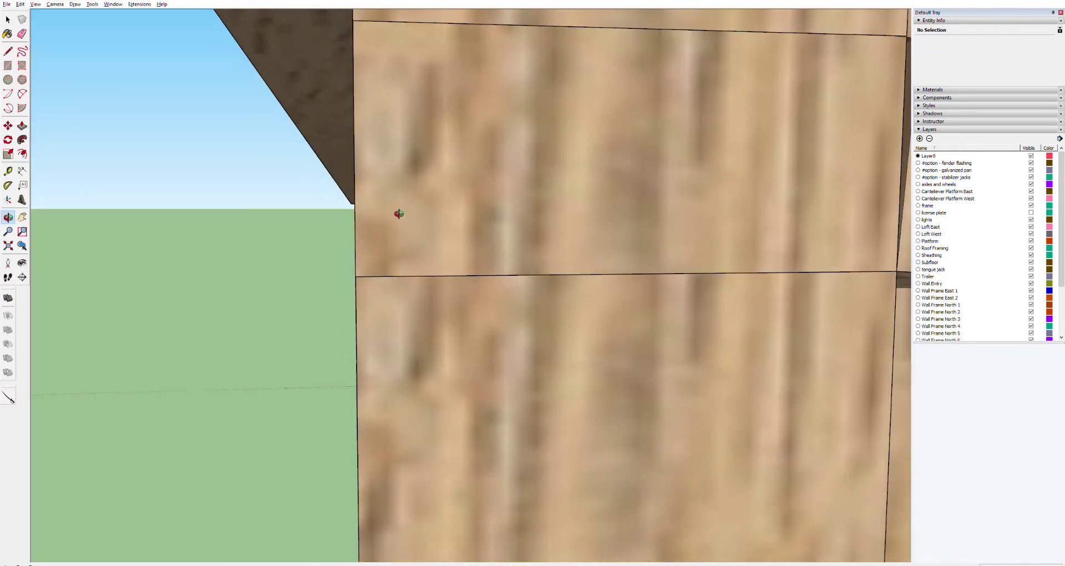
{"action": "key", "text": "h"}
{"action": "scroll", "coordinate": [443, 194], "scroll_direction": "down", "scroll_amount": 5}
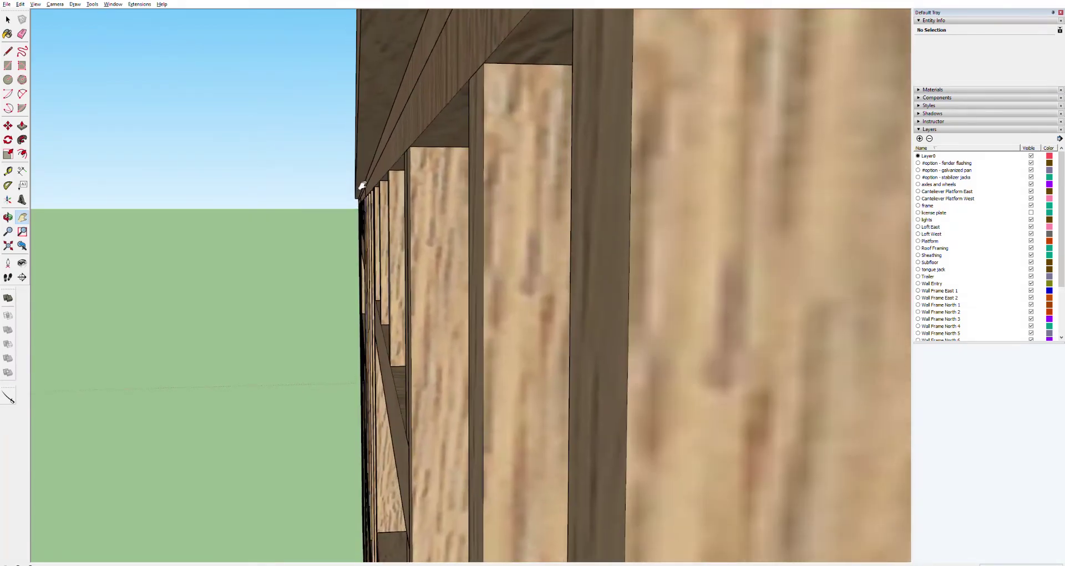
{"action": "left_click_drag", "start_coordinate": [489, 83], "coordinate": [450, 90]}
{"action": "scroll", "coordinate": [419, 167], "scroll_direction": "down", "scroll_amount": 4}
{"action": "scroll", "coordinate": [393, 171], "scroll_direction": "up", "scroll_amount": 5}
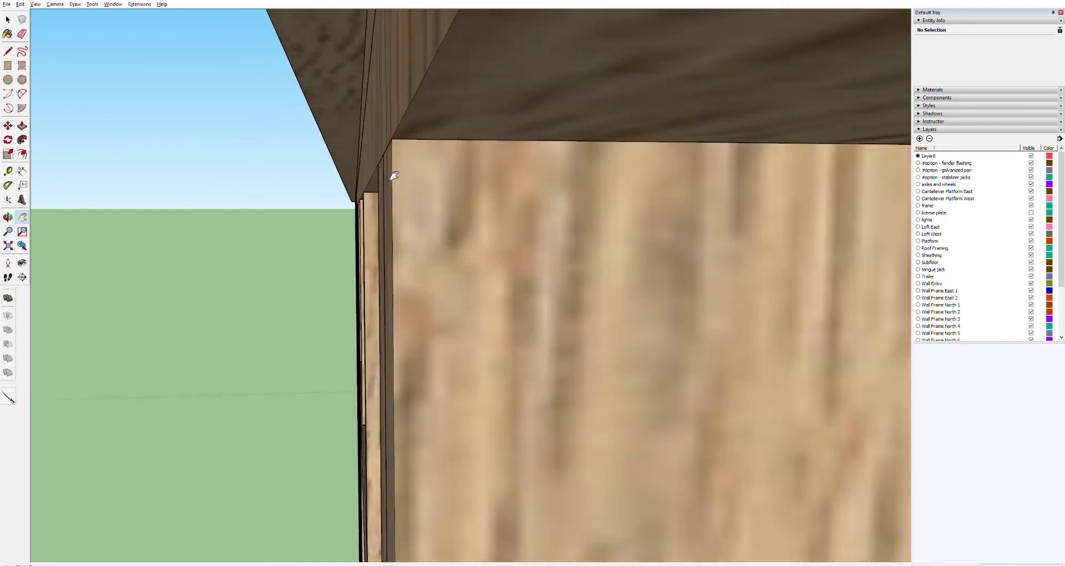
{"action": "scroll", "coordinate": [392, 172], "scroll_direction": "down", "scroll_amount": 3}
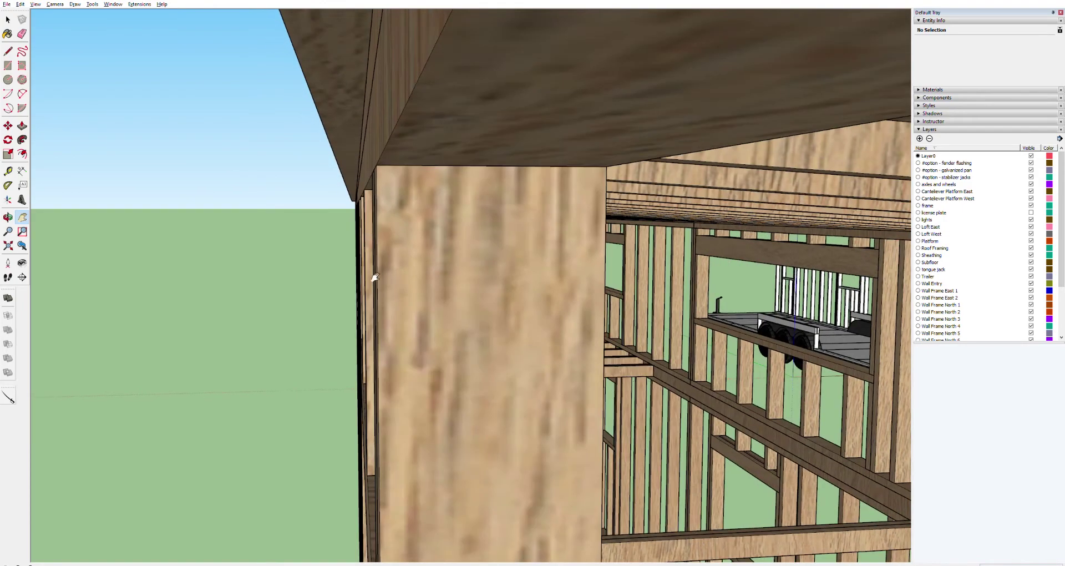
{"action": "left_click_drag", "start_coordinate": [375, 277], "coordinate": [456, 200]}
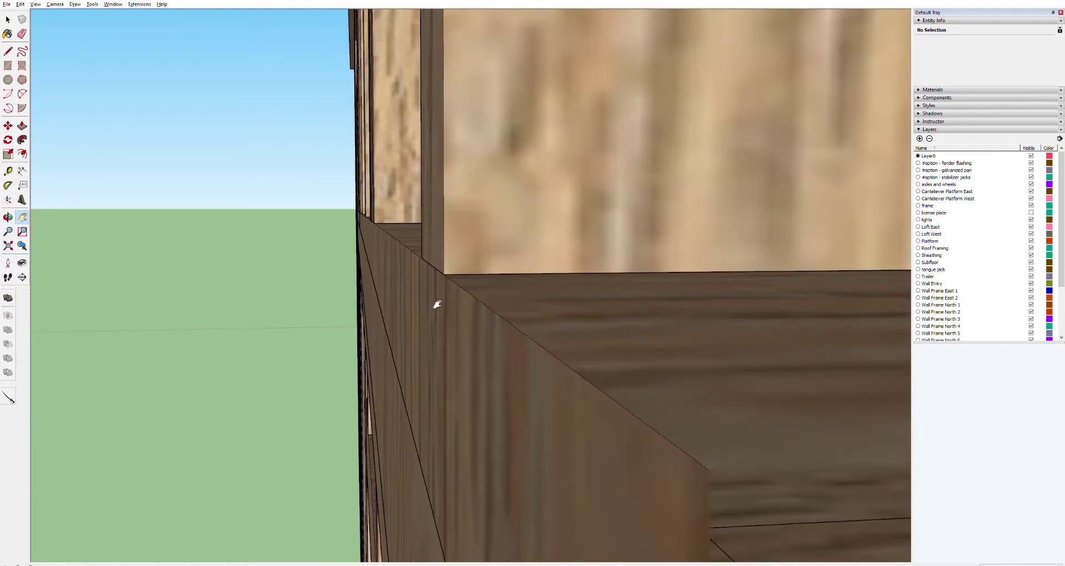
{"action": "mouse_move", "coordinate": [471, 261]}
{"action": "left_mouse_down"}
{"action": "mouse_move", "coordinate": [380, 283]}
{"action": "mouse_move", "coordinate": [393, 293]}
{"action": "mouse_move", "coordinate": [382, 276]}
{"action": "mouse_move", "coordinate": [418, 251]}
{"action": "mouse_move", "coordinate": [430, 255]}
{"action": "mouse_move", "coordinate": [440, 293]}
{"action": "mouse_move", "coordinate": [397, 264]}
{"action": "mouse_move", "coordinate": [535, 278]}
{"action": "mouse_move", "coordinate": [544, 335]}
{"action": "mouse_move", "coordinate": [512, 341]}
{"action": "mouse_move", "coordinate": [409, 272]}
{"action": "mouse_move", "coordinate": [522, 317]}
{"action": "left_mouse_up"}
{"action": "scroll", "coordinate": [522, 316], "scroll_direction": "down", "scroll_amount": 6}
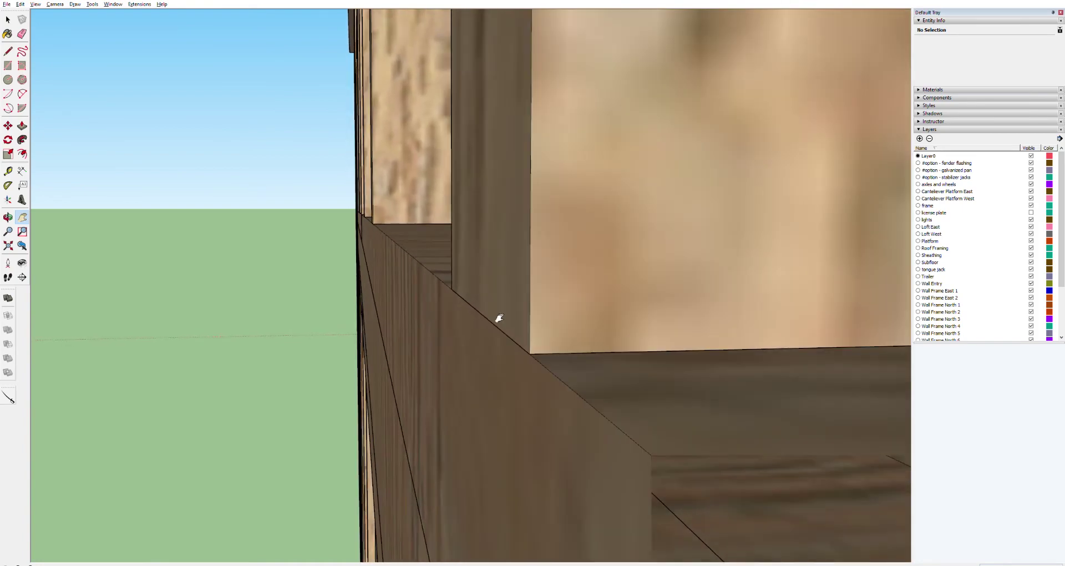
{"action": "scroll", "coordinate": [508, 316], "scroll_direction": "down", "scroll_amount": 10}
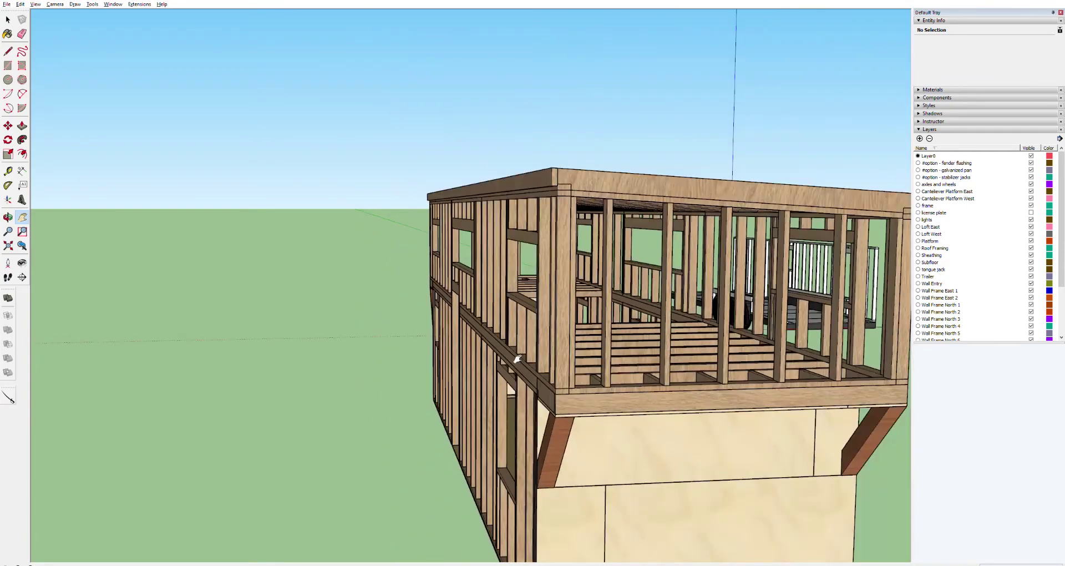
{"action": "middle_click_drag", "start_coordinate": [517, 359], "coordinate": [474, 310]}
{"action": "scroll", "coordinate": [474, 310], "scroll_direction": "down", "scroll_amount": 10}
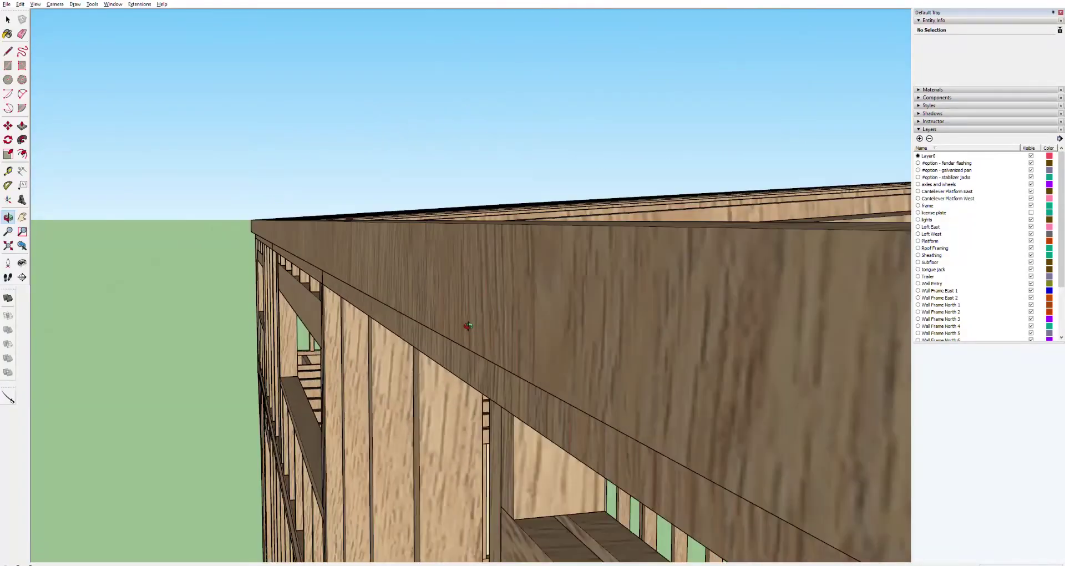
{"action": "scroll", "coordinate": [631, 465], "scroll_direction": "down", "scroll_amount": 4}
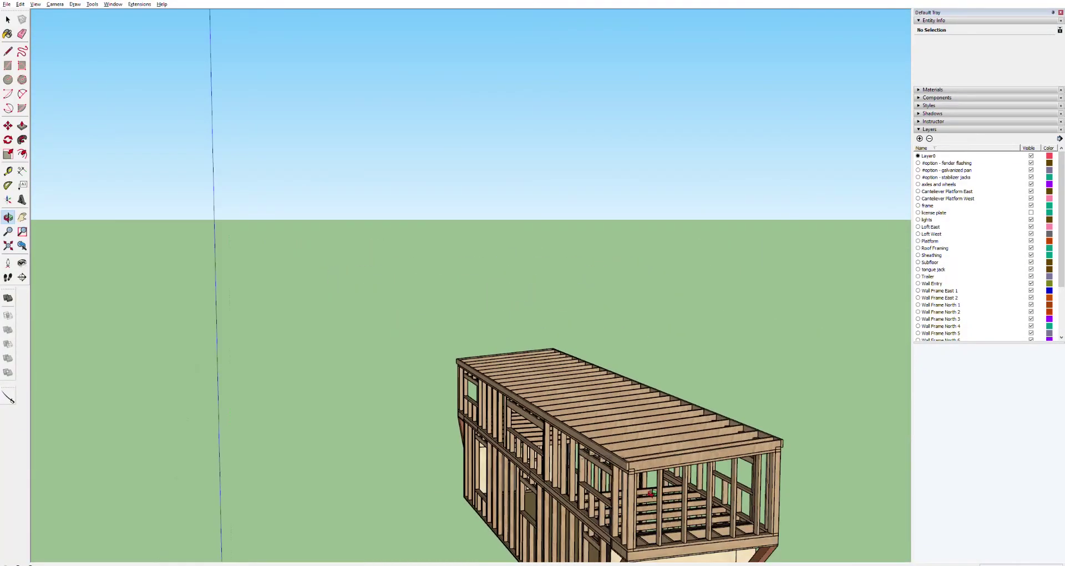
{"action": "scroll", "coordinate": [639, 526], "scroll_direction": "up", "scroll_amount": 12}
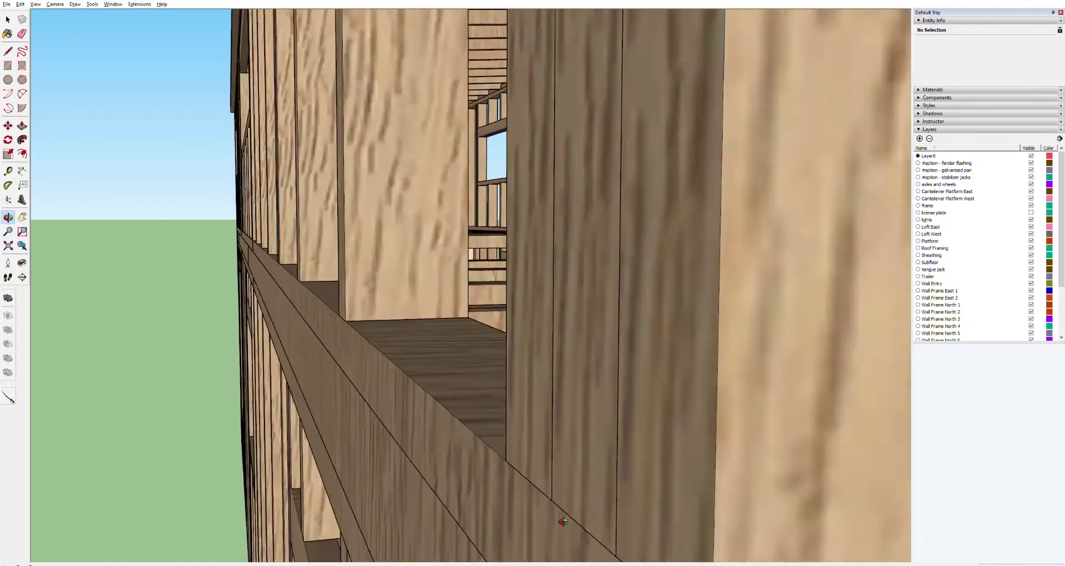
{"action": "scroll", "coordinate": [563, 522], "scroll_direction": "up", "scroll_amount": 3}
{"action": "left_click_drag", "start_coordinate": [573, 528], "coordinate": [459, 507]}
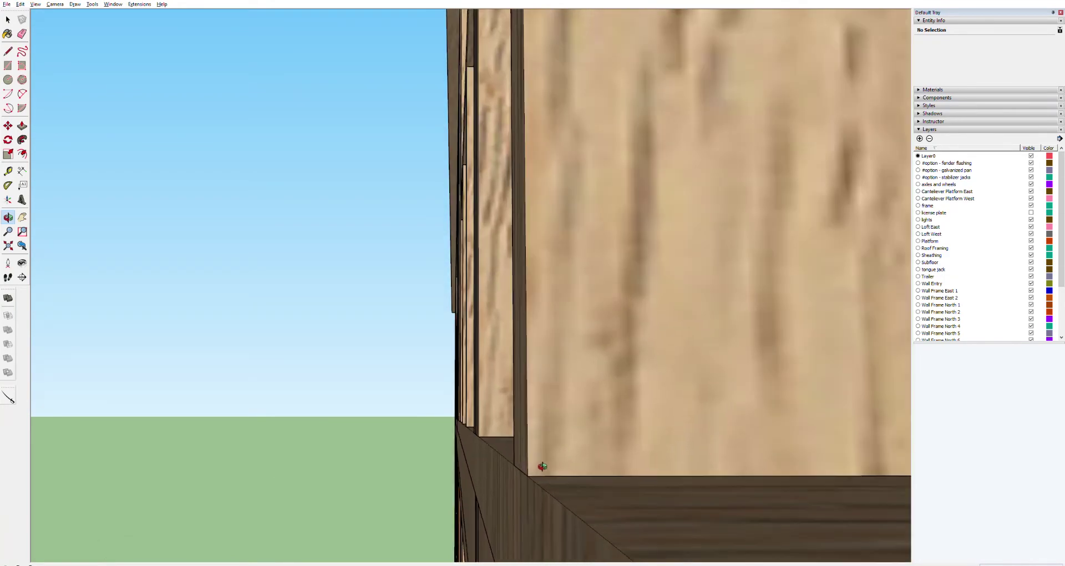
{"action": "key", "text": "h"}
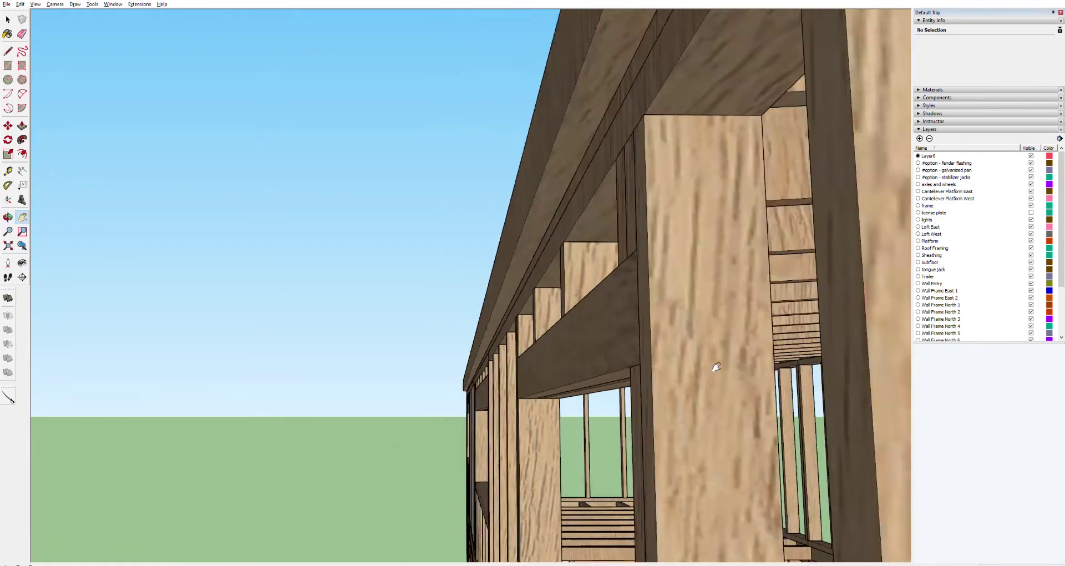
{"action": "mouse_move", "coordinate": [716, 367]}
{"action": "left_mouse_down"}
{"action": "mouse_move", "coordinate": [703, 364]}
{"action": "mouse_move", "coordinate": [732, 362]}
{"action": "left_mouse_up"}
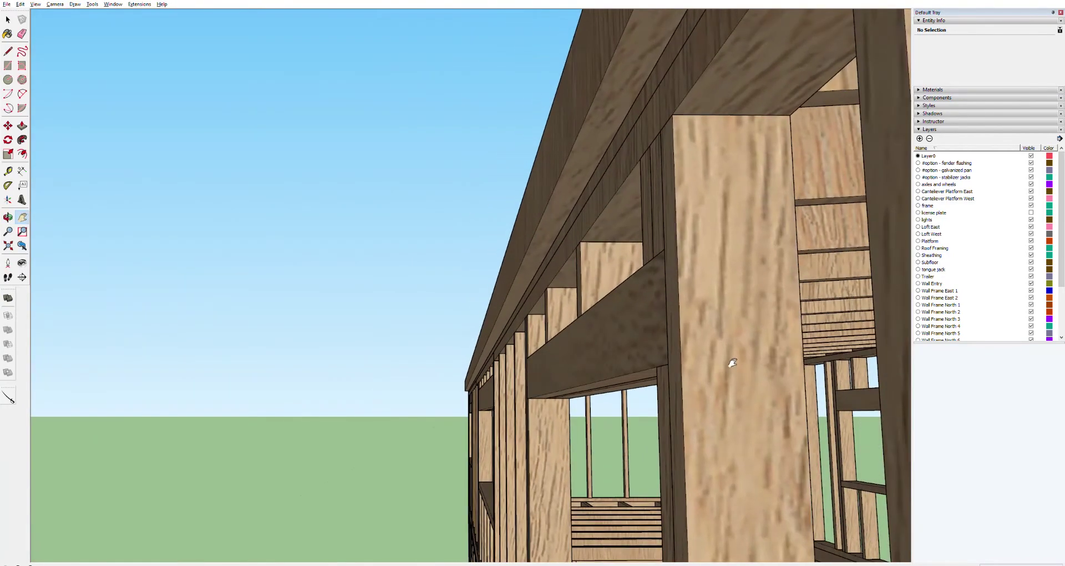
{"action": "scroll", "coordinate": [638, 385], "scroll_direction": "down", "scroll_amount": 3}
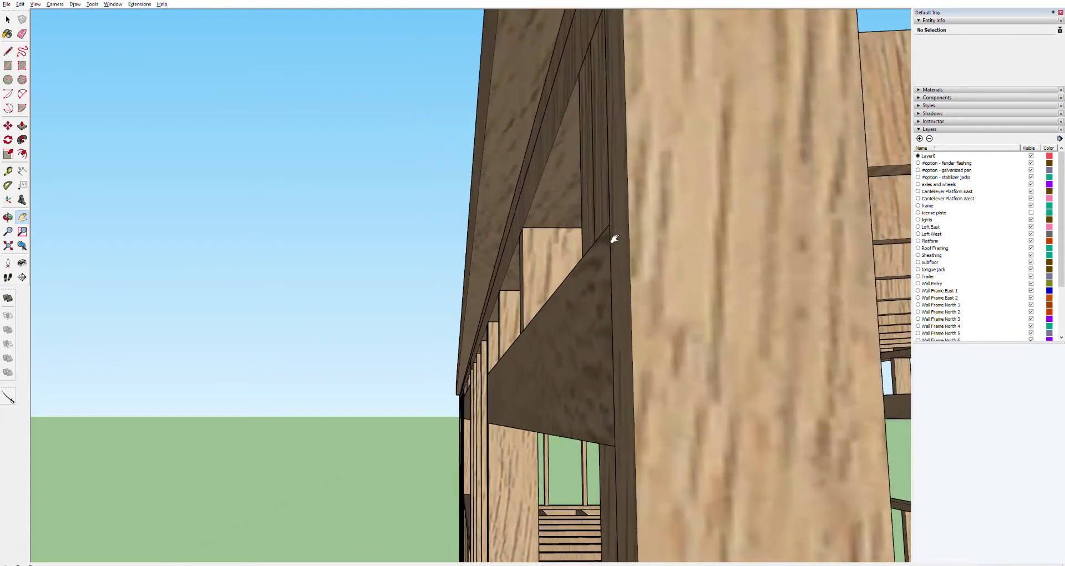
{"action": "left_click_drag", "start_coordinate": [589, 252], "coordinate": [520, 534]}
{"action": "scroll", "coordinate": [465, 415], "scroll_direction": "up", "scroll_amount": 3}
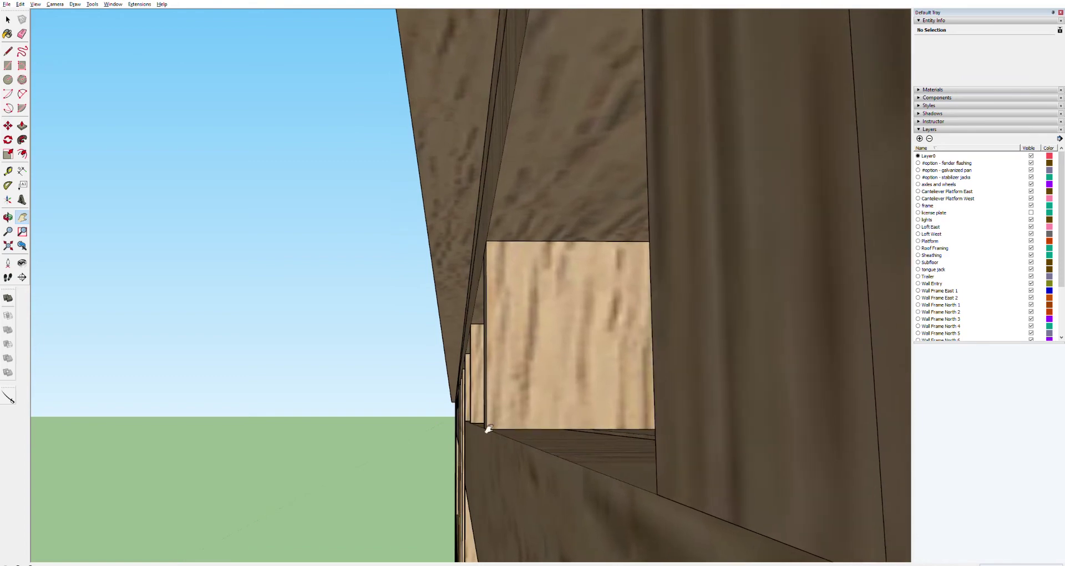
{"action": "scroll", "coordinate": [488, 428], "scroll_direction": "up", "scroll_amount": 3}
{"action": "scroll", "coordinate": [478, 432], "scroll_direction": "up", "scroll_amount": 3}
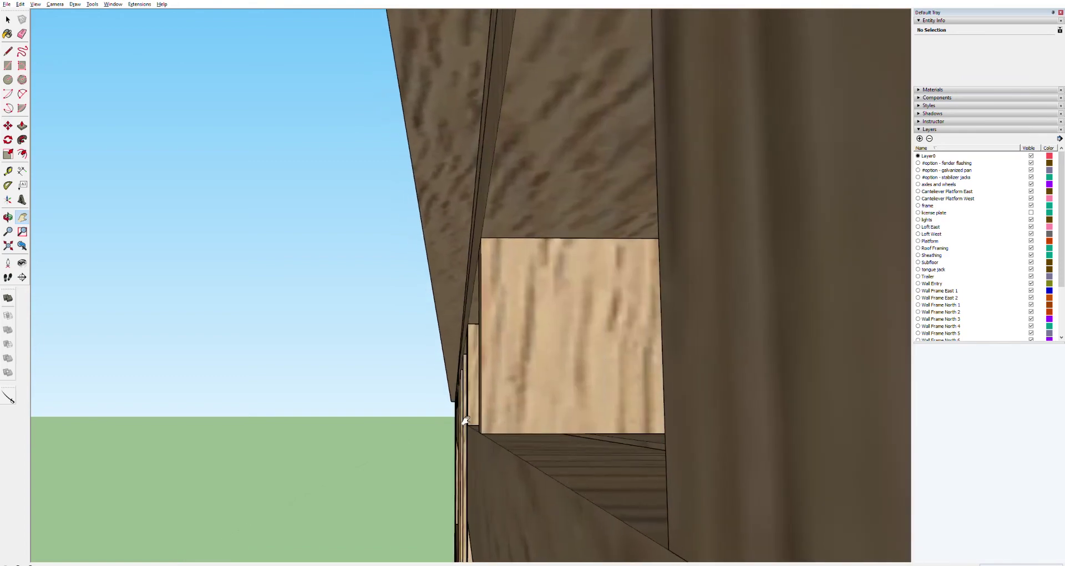
{"action": "scroll", "coordinate": [504, 433], "scroll_direction": "down", "scroll_amount": 2}
{"action": "scroll", "coordinate": [511, 436], "scroll_direction": "down", "scroll_amount": 3}
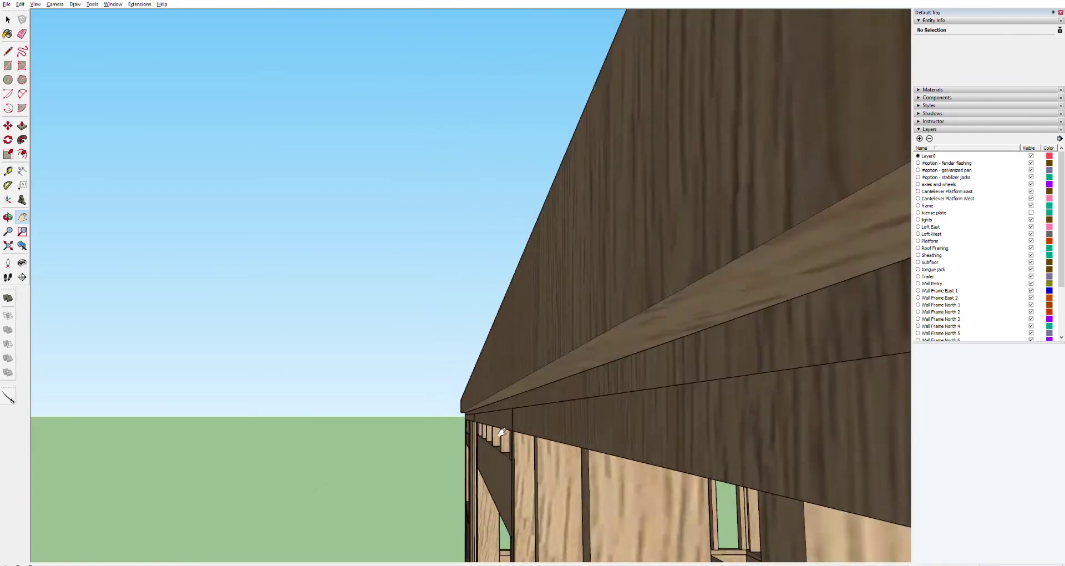
{"action": "scroll", "coordinate": [508, 444], "scroll_direction": "up", "scroll_amount": 5}
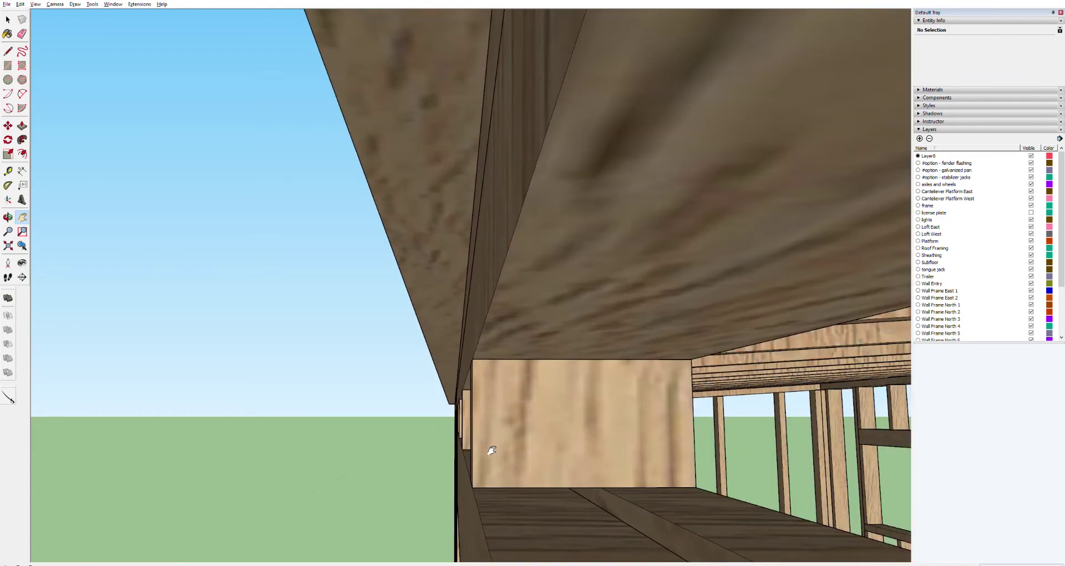
{"action": "scroll", "coordinate": [488, 422], "scroll_direction": "up", "scroll_amount": 6}
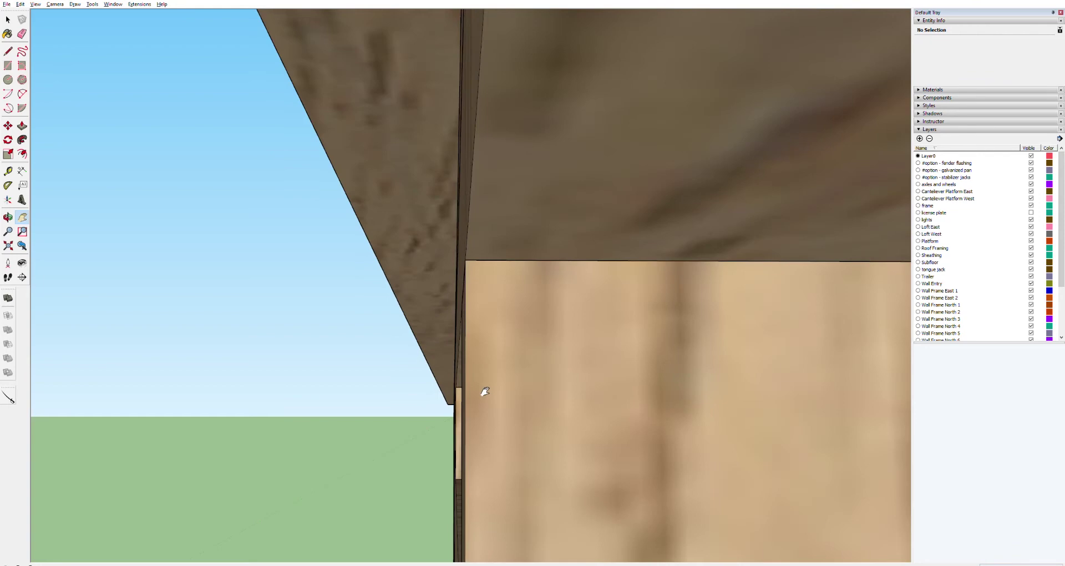
{"action": "scroll", "coordinate": [551, 423], "scroll_direction": "down", "scroll_amount": 4}
{"action": "scroll", "coordinate": [490, 420], "scroll_direction": "up", "scroll_amount": 3}
{"action": "scroll", "coordinate": [558, 433], "scroll_direction": "down", "scroll_amount": 2}
{"action": "left_click_drag", "start_coordinate": [558, 433], "coordinate": [553, 347]}
{"action": "scroll", "coordinate": [515, 499], "scroll_direction": "up", "scroll_amount": 4}
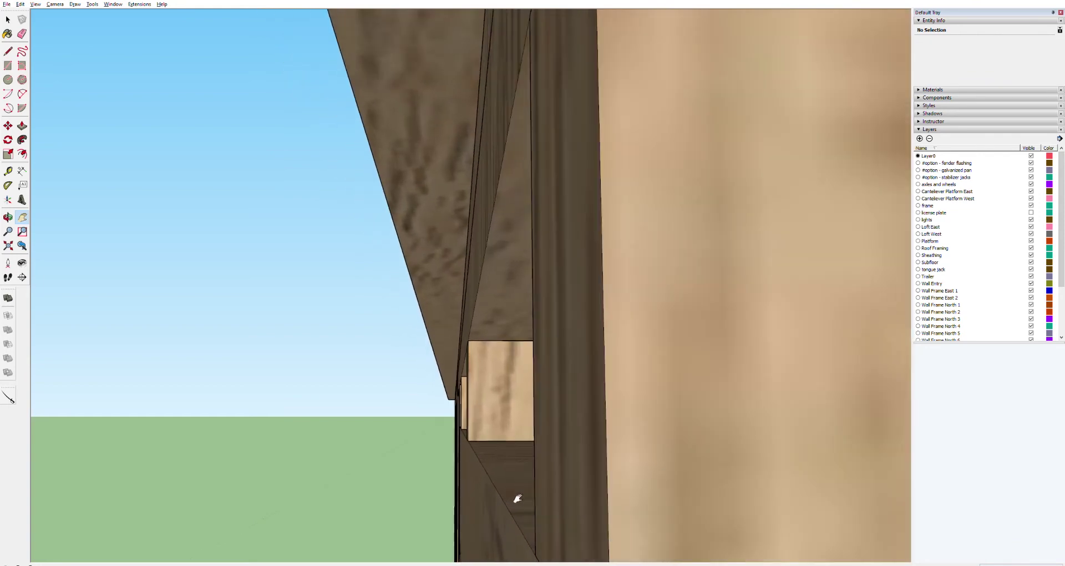
{"action": "scroll", "coordinate": [515, 467], "scroll_direction": "up", "scroll_amount": 5}
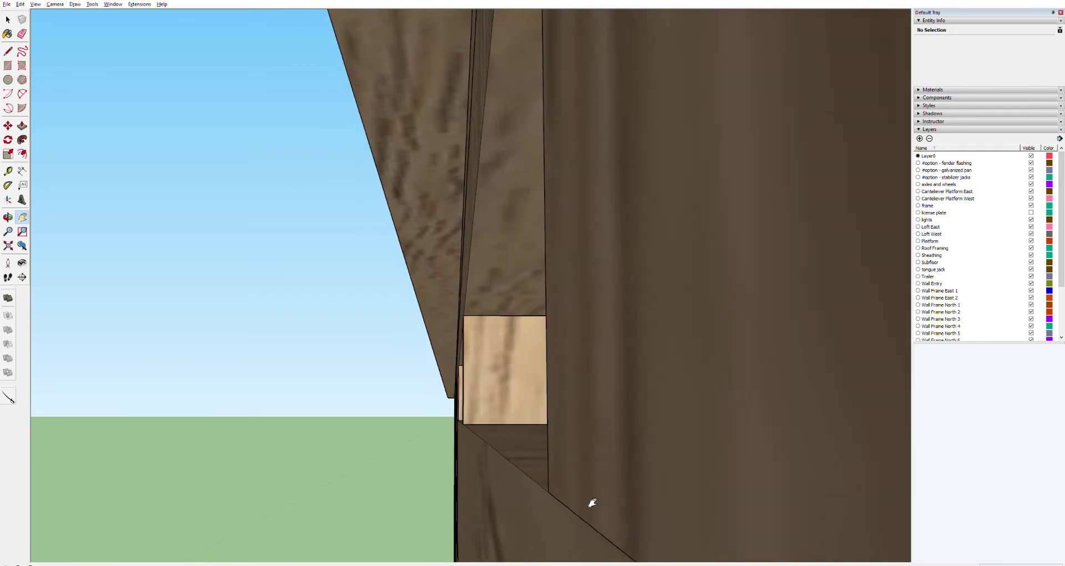
{"action": "scroll", "coordinate": [542, 468], "scroll_direction": "down", "scroll_amount": 4}
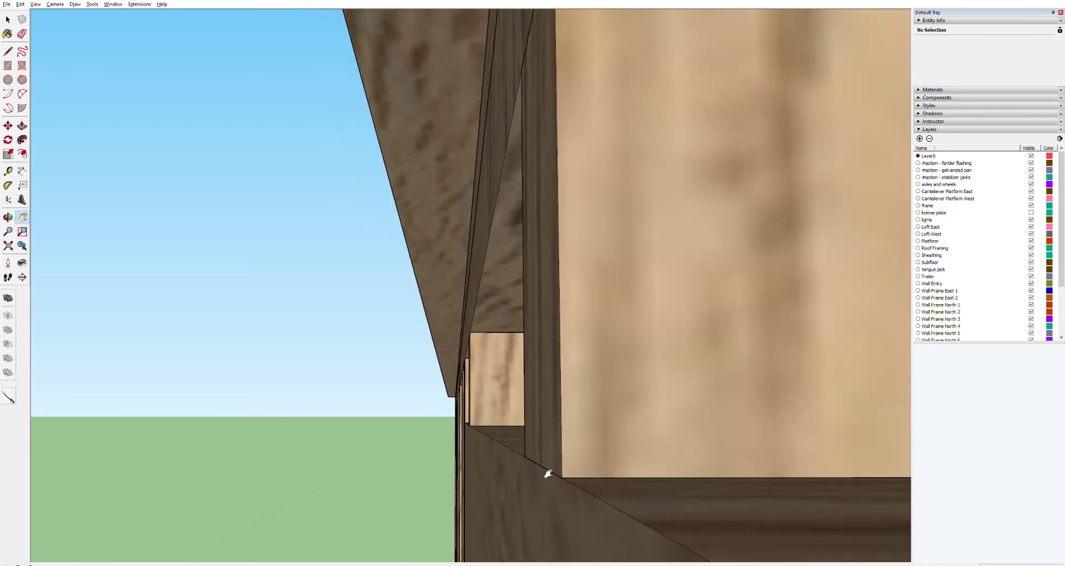
{"action": "left_click_drag", "start_coordinate": [537, 435], "coordinate": [515, 425]}
{"action": "scroll", "coordinate": [514, 425], "scroll_direction": "up", "scroll_amount": 10}
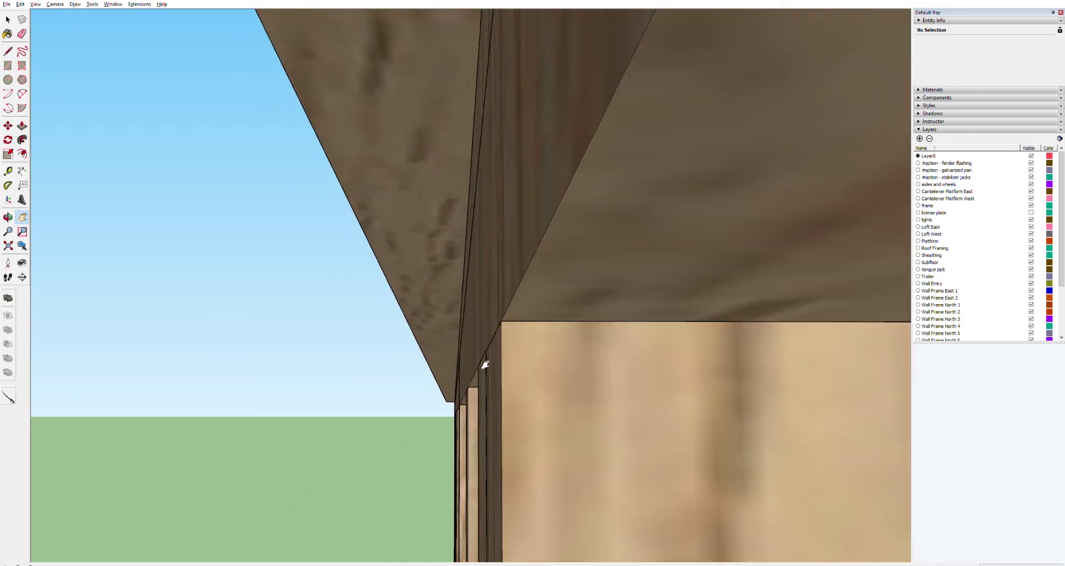
{"action": "left_click_drag", "start_coordinate": [514, 322], "coordinate": [586, 539]}
{"action": "key", "text": "o"}
{"action": "left_click_drag", "start_coordinate": [554, 460], "coordinate": [736, 516]}
{"action": "key", "text": "h"}
{"action": "key", "text": "o"}
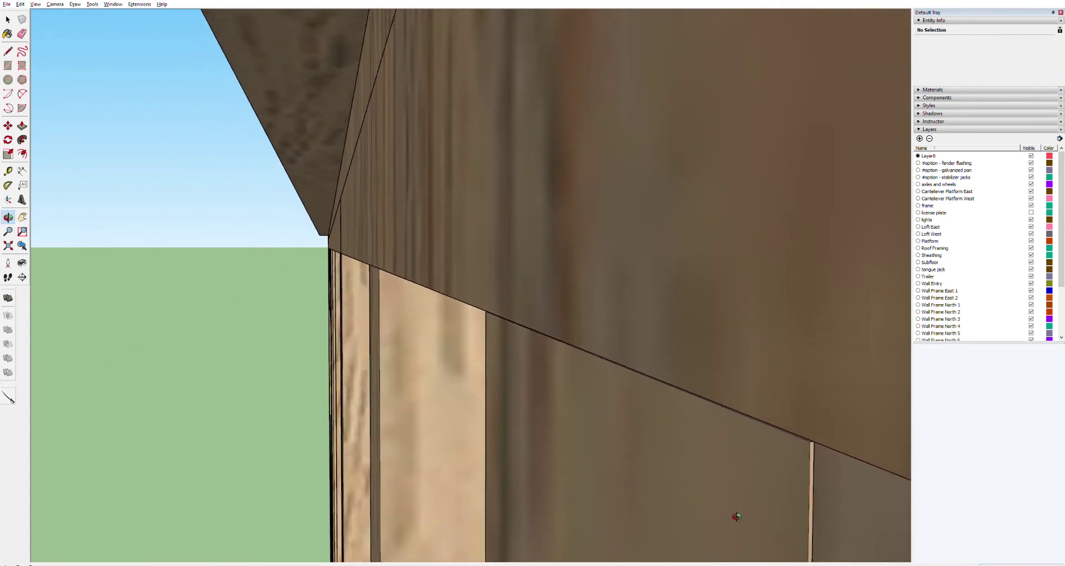
{"action": "left_click_drag", "start_coordinate": [830, 485], "coordinate": [801, 478]}
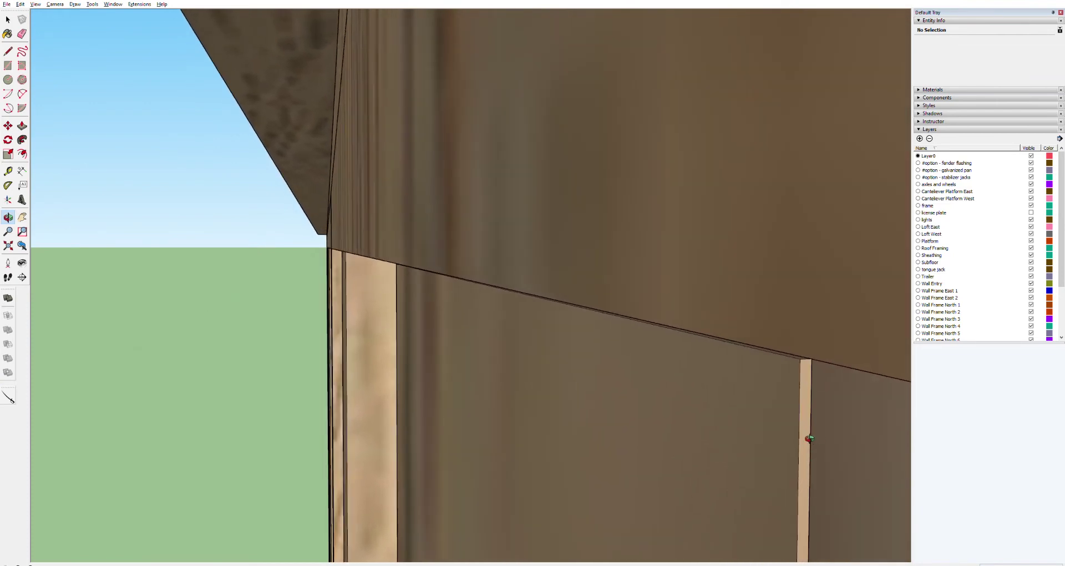
{"action": "key", "text": "h"}
{"action": "left_click_drag", "start_coordinate": [822, 442], "coordinate": [630, 387]}
{"action": "scroll", "coordinate": [632, 359], "scroll_direction": "up", "scroll_amount": 3}
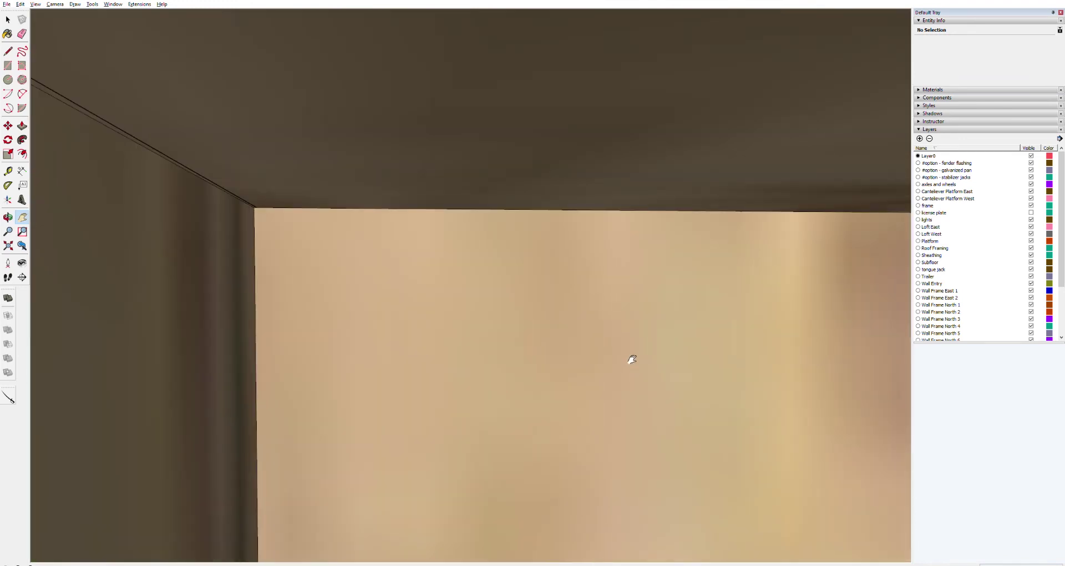
{"action": "scroll", "coordinate": [632, 359], "scroll_direction": "down", "scroll_amount": 3}
{"action": "left_click_drag", "start_coordinate": [620, 286], "coordinate": [601, 411]}
{"action": "key", "text": "t"}
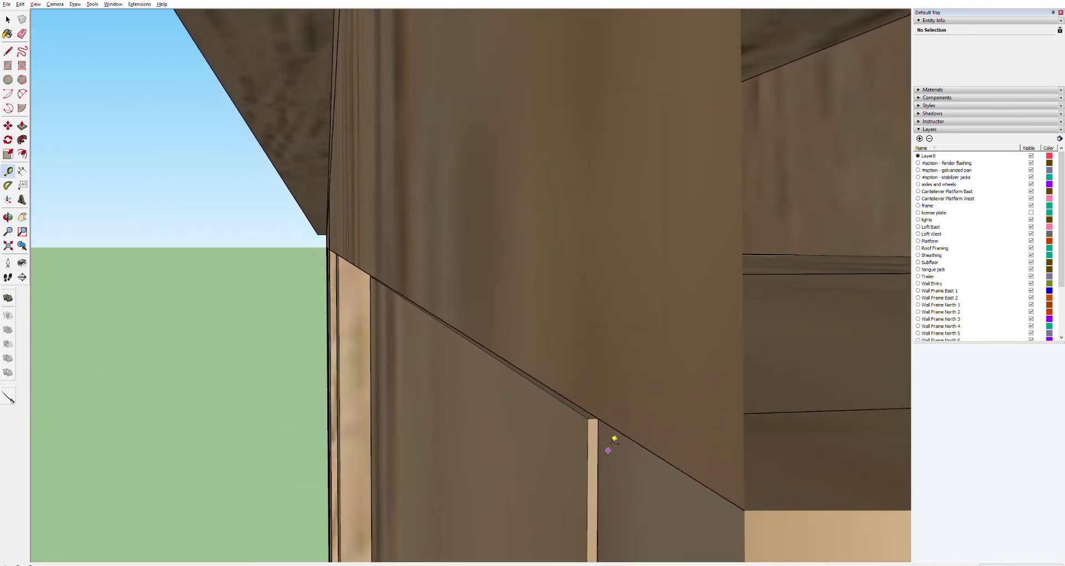
{"action": "left_click", "coordinate": [587, 418]}
{"action": "scroll", "coordinate": [266, 427], "scroll_direction": "down", "scroll_amount": 1}
{"action": "scroll", "coordinate": [260, 427], "scroll_direction": "down", "scroll_amount": 2}
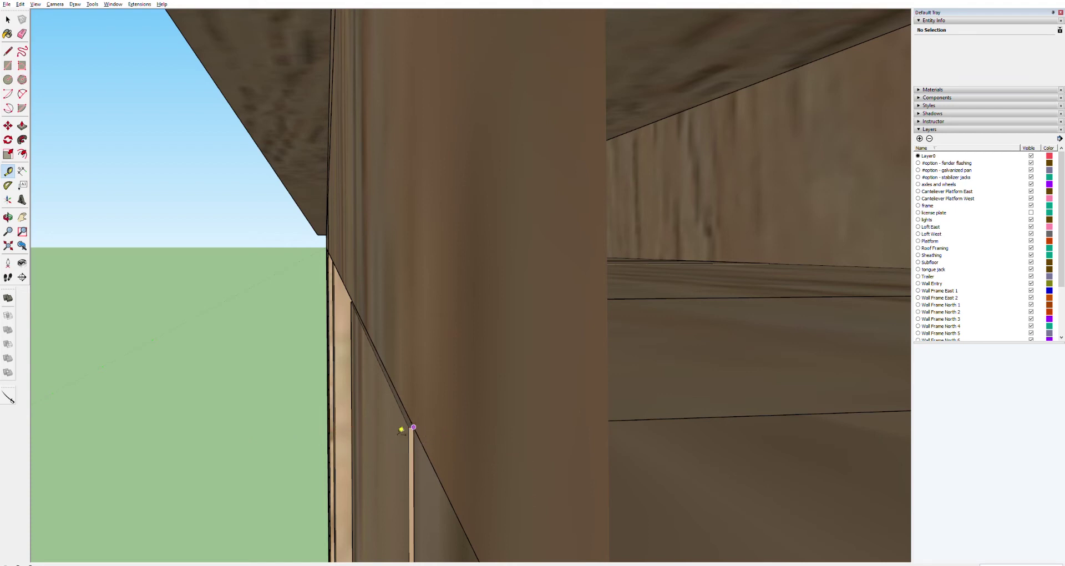
{"action": "scroll", "coordinate": [408, 429], "scroll_direction": "down", "scroll_amount": 5}
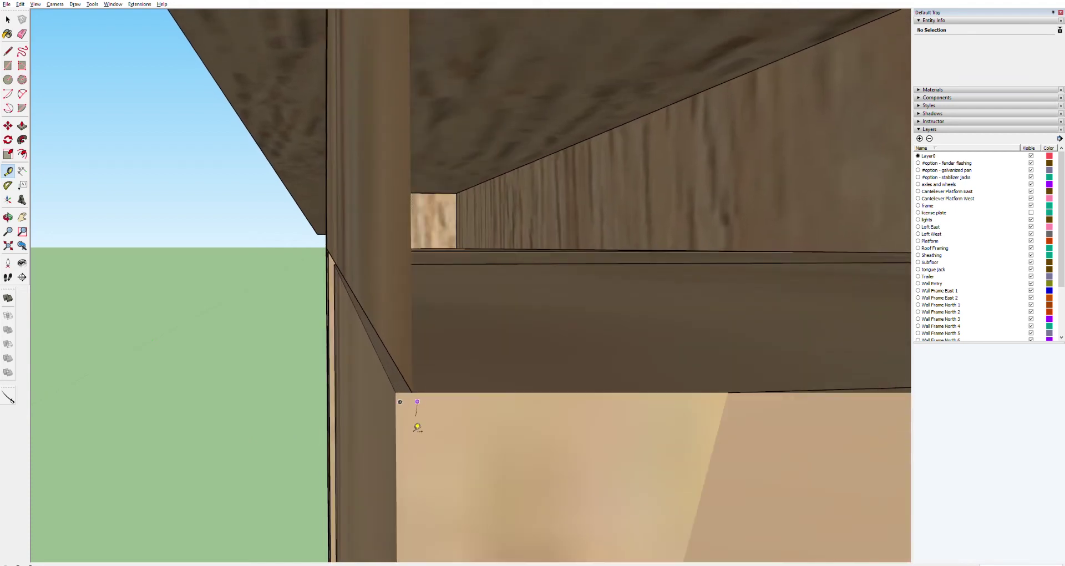
{"action": "scroll", "coordinate": [417, 427], "scroll_direction": "up", "scroll_amount": 5}
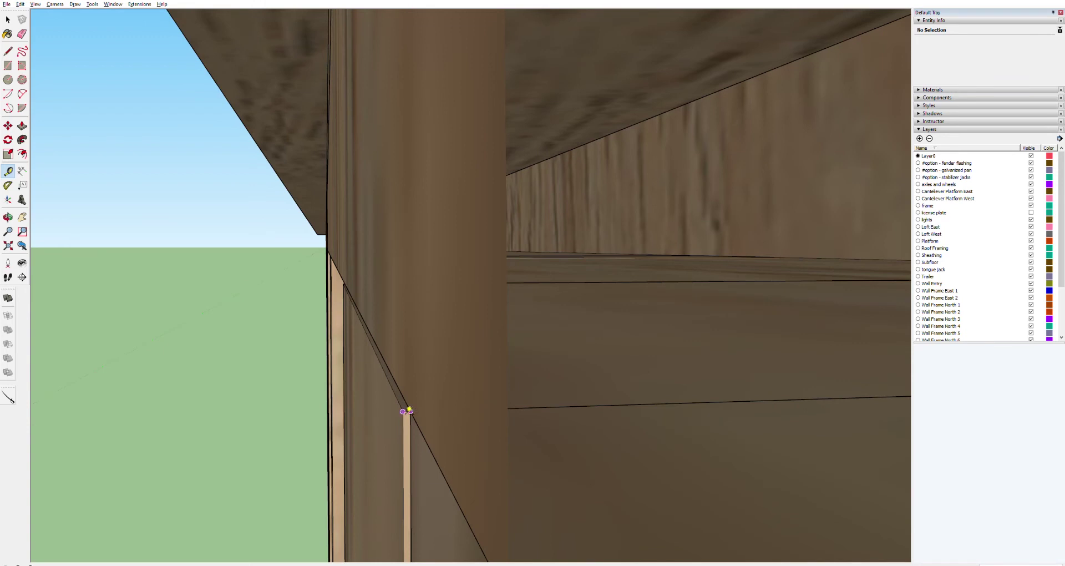
{"action": "key", "text": "h"}
{"action": "left_click_drag", "start_coordinate": [404, 413], "coordinate": [609, 319]}
{"action": "scroll", "coordinate": [609, 319], "scroll_direction": "down", "scroll_amount": 2}
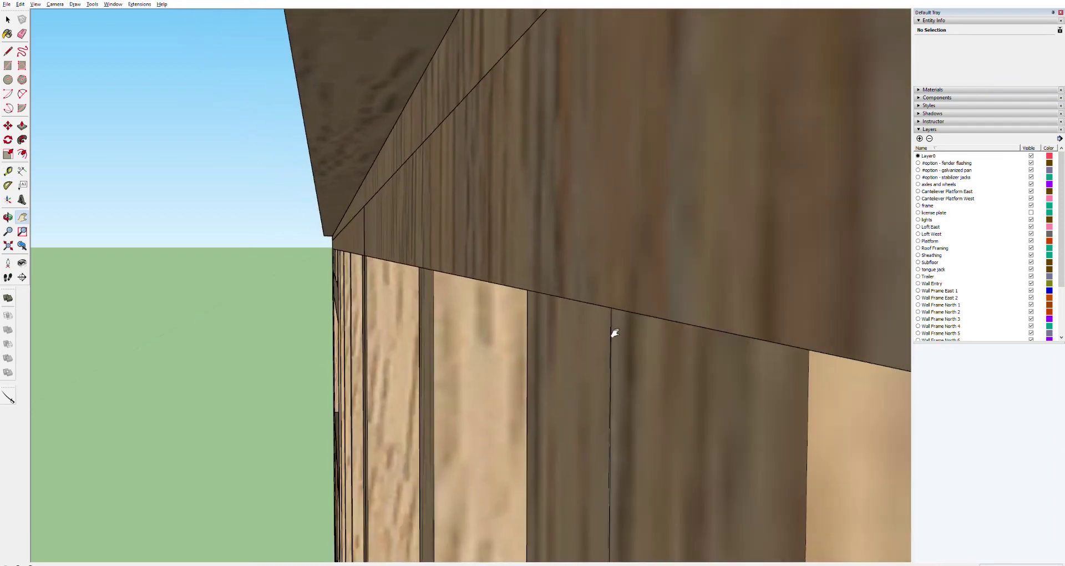
{"action": "scroll", "coordinate": [614, 340], "scroll_direction": "up", "scroll_amount": 3}
{"action": "scroll", "coordinate": [610, 274], "scroll_direction": "up", "scroll_amount": 2}
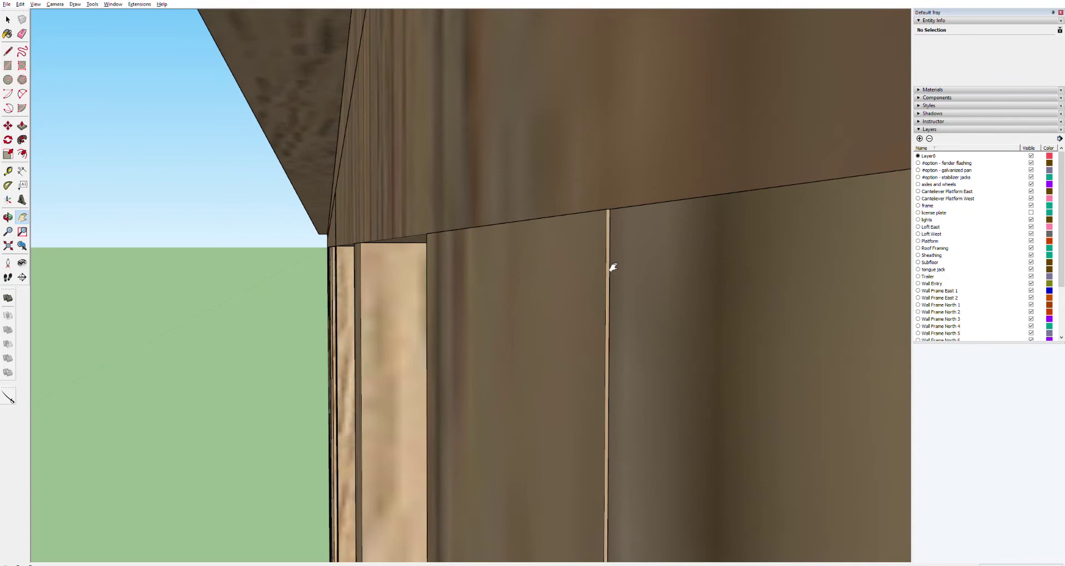
{"action": "left_click_drag", "start_coordinate": [576, 237], "coordinate": [512, 324]}
{"action": "scroll", "coordinate": [491, 368], "scroll_direction": "down", "scroll_amount": 3}
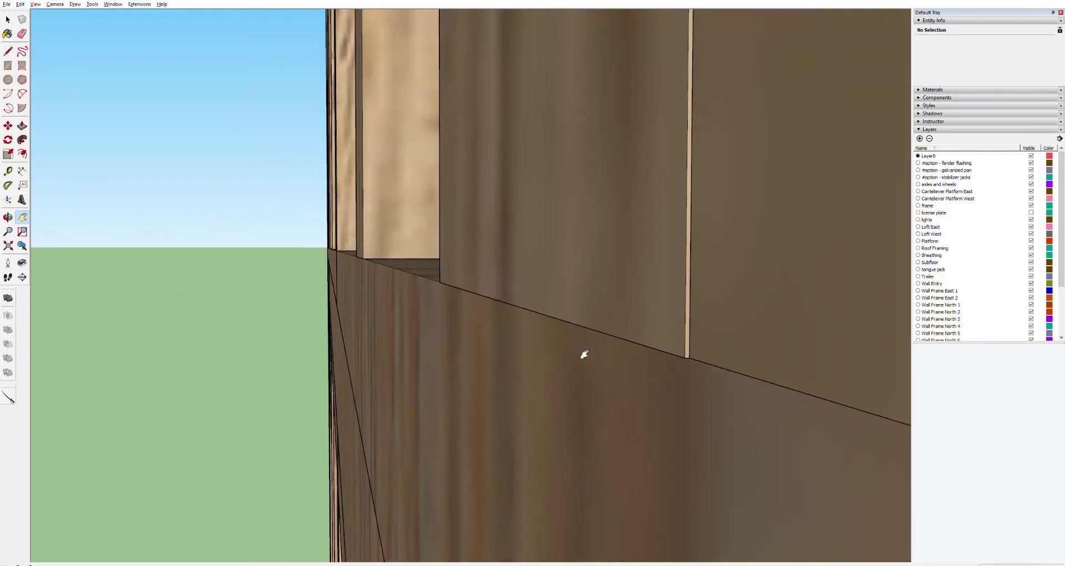
{"action": "mouse_move", "coordinate": [605, 413]}
{"action": "middle_mouse_down"}
{"action": "mouse_move", "coordinate": [633, 347]}
{"action": "mouse_move", "coordinate": [594, 298]}
{"action": "mouse_move", "coordinate": [578, 300]}
{"action": "mouse_move", "coordinate": [598, 316]}
{"action": "middle_mouse_up"}
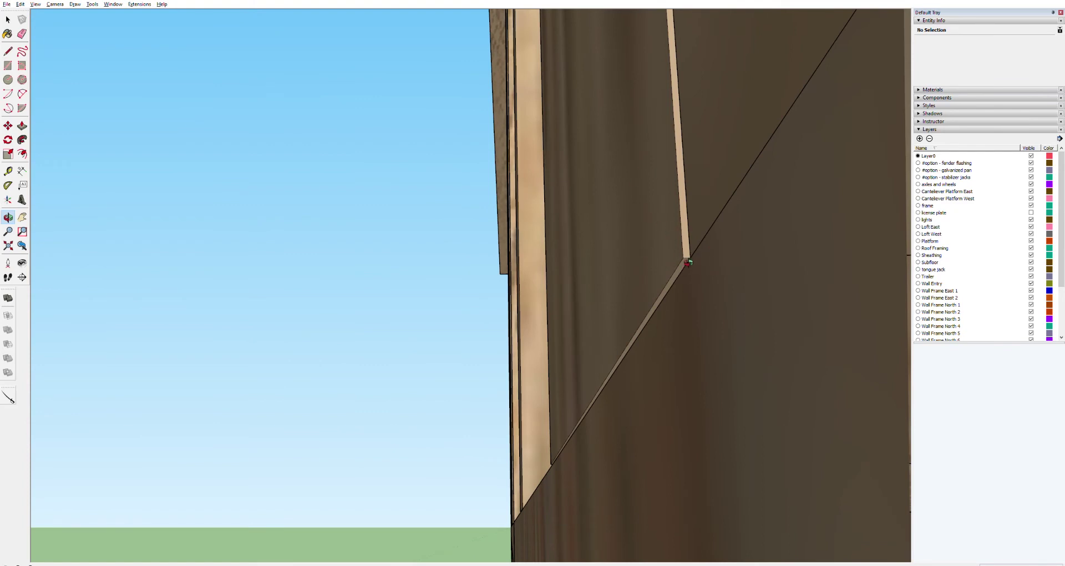
Move the thin vertical wall strip back behind the plywood sheathing.
{"action": "key", "text": "space"}
{"action": "left_click", "coordinate": [668, 248]}
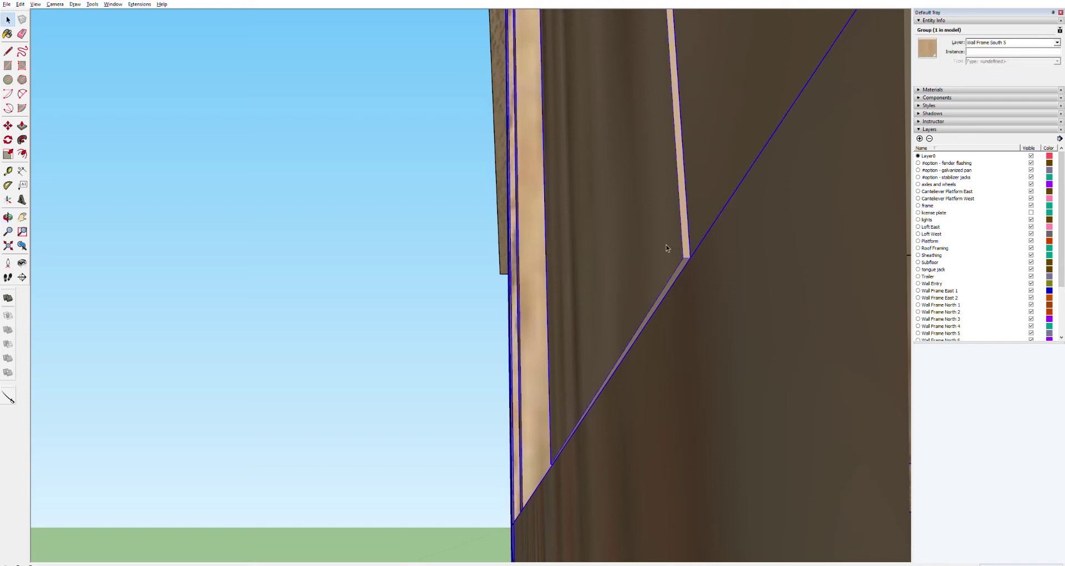
{"action": "key", "text": "m"}
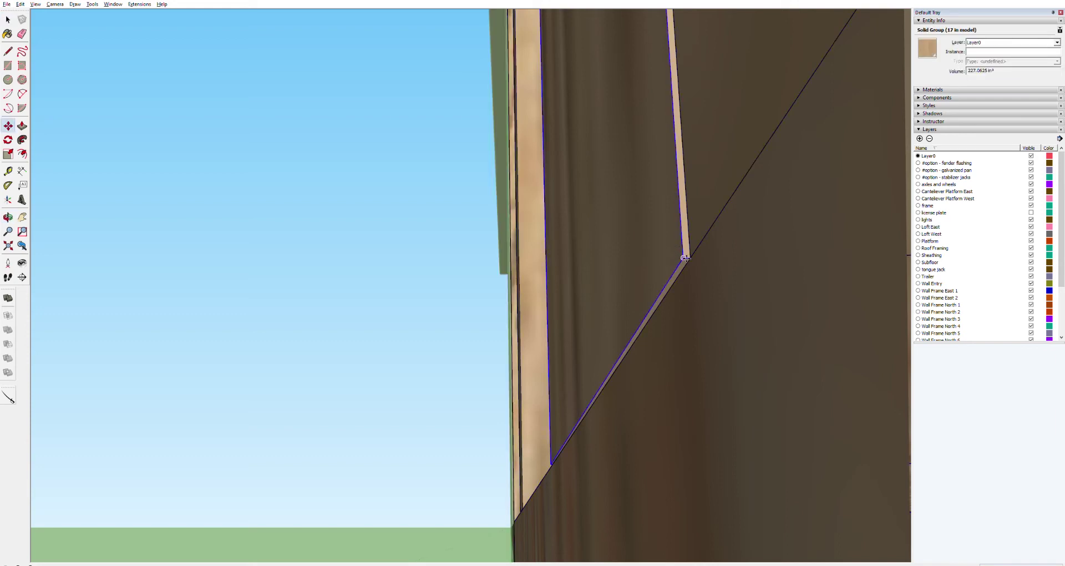
{"action": "left_click_drag", "start_coordinate": [692, 258], "coordinate": [689, 255]}
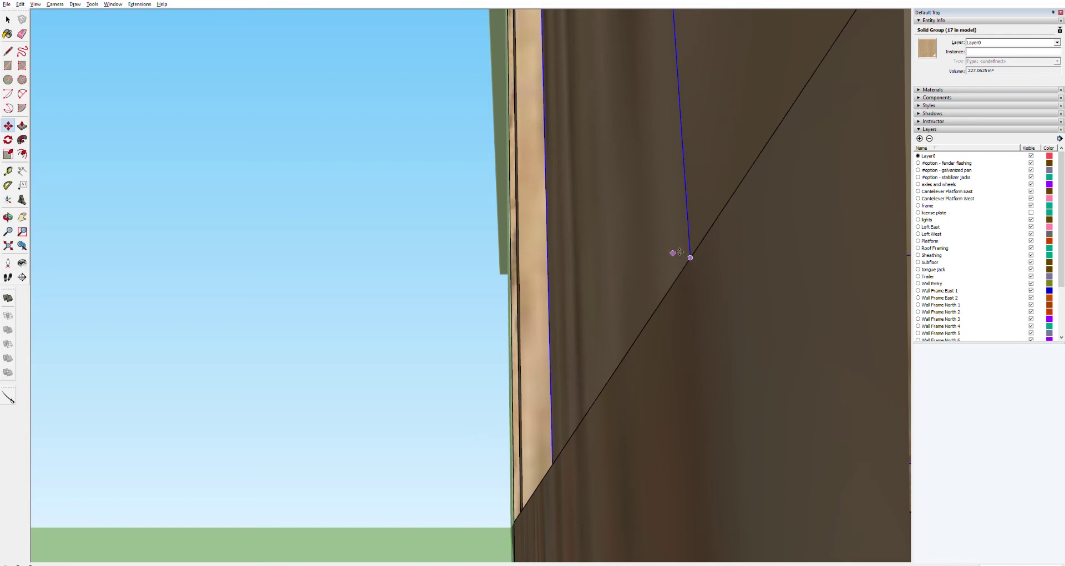
Orbit and zoom around the wall to check the strip's position, then clear the selection.
{"action": "scroll", "coordinate": [610, 195], "scroll_direction": "down", "scroll_amount": 3}
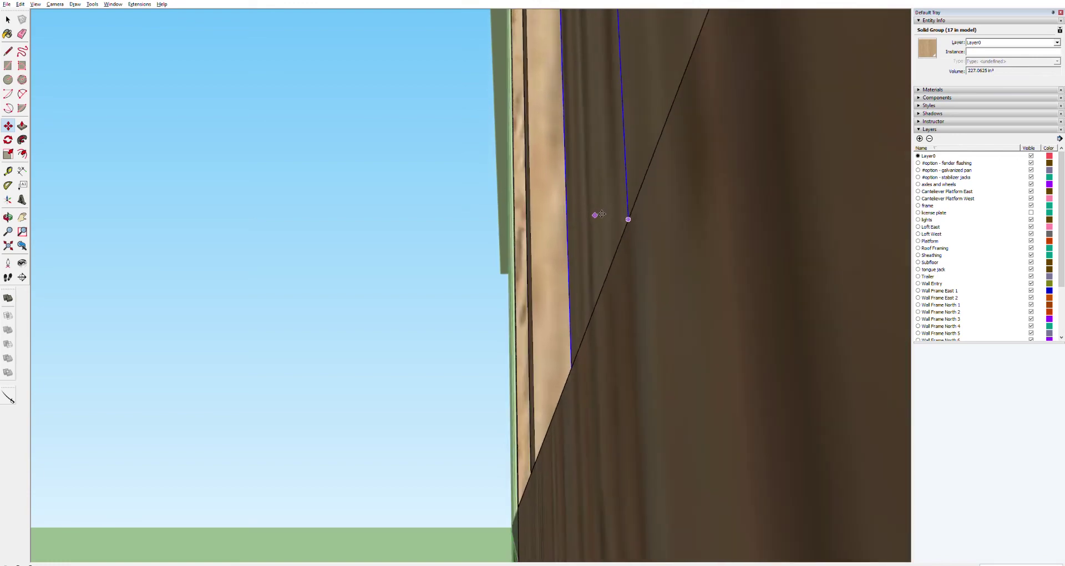
{"action": "middle_click_drag", "start_coordinate": [602, 214], "coordinate": [609, 334]}
{"action": "scroll", "coordinate": [607, 334], "scroll_direction": "down", "scroll_amount": 10}
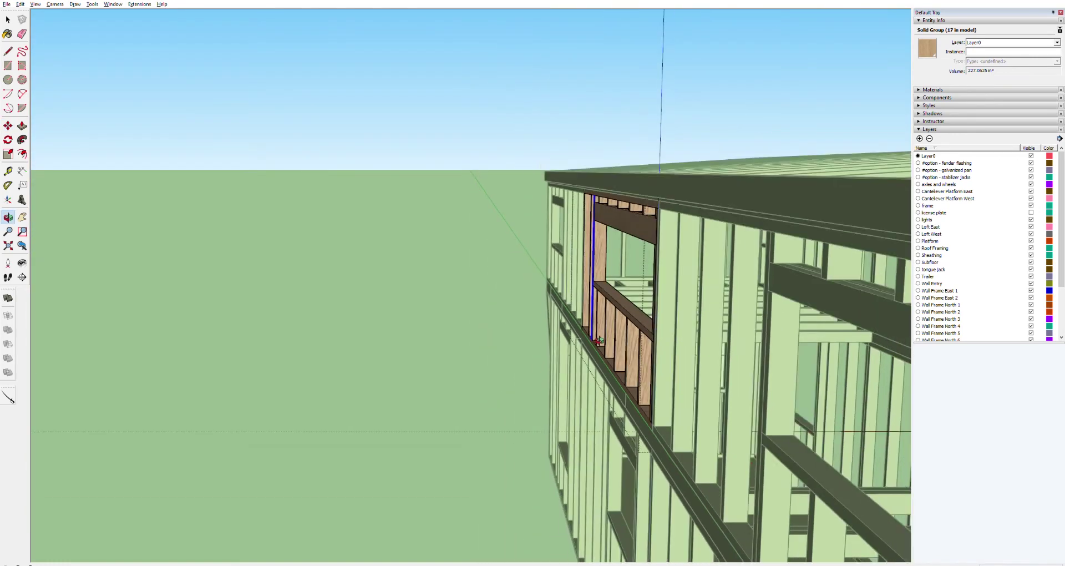
{"action": "scroll", "coordinate": [599, 340], "scroll_direction": "down", "scroll_amount": 2}
{"action": "scroll", "coordinate": [604, 329], "scroll_direction": "up", "scroll_amount": 4}
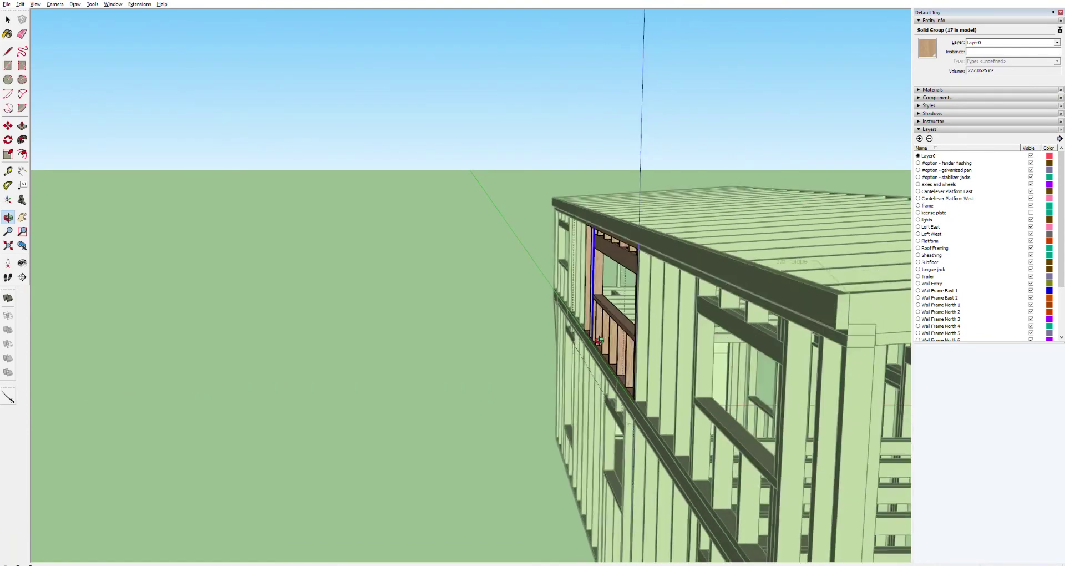
{"action": "scroll", "coordinate": [619, 178], "scroll_direction": "up", "scroll_amount": 3}
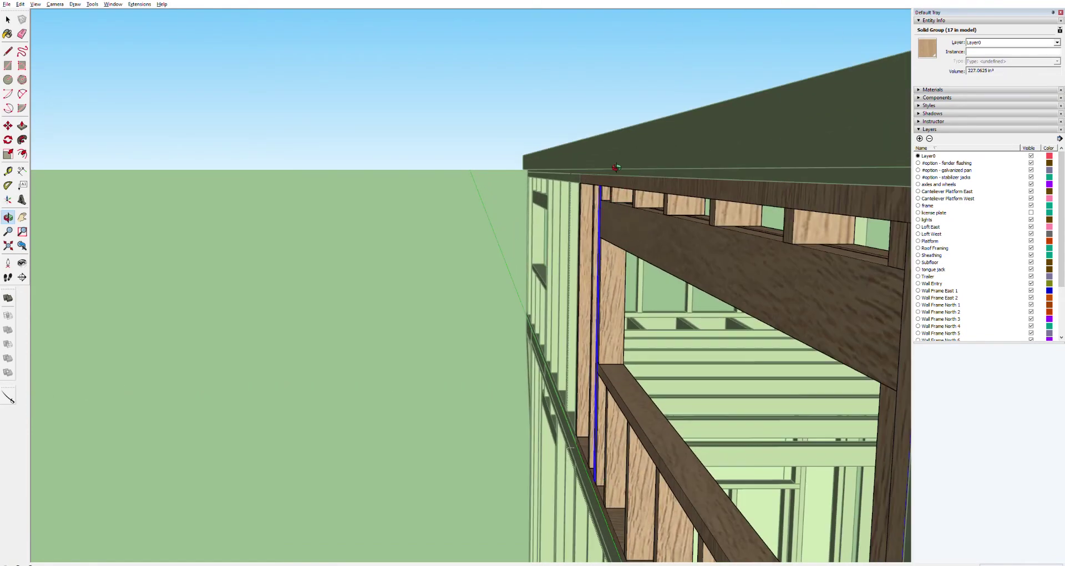
{"action": "scroll", "coordinate": [618, 161], "scroll_direction": "down", "scroll_amount": 8}
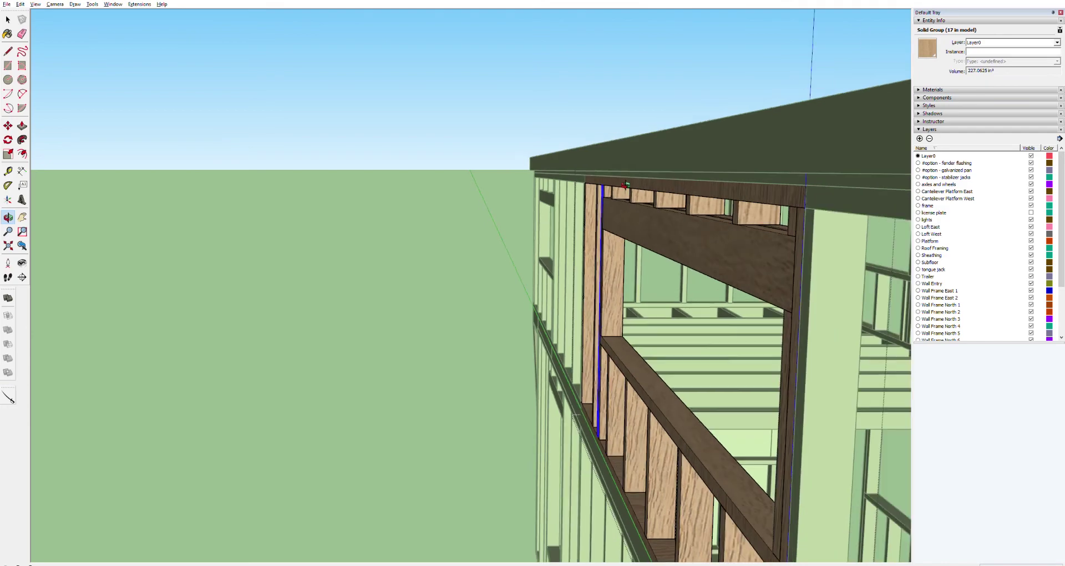
{"action": "scroll", "coordinate": [628, 214], "scroll_direction": "up", "scroll_amount": 8}
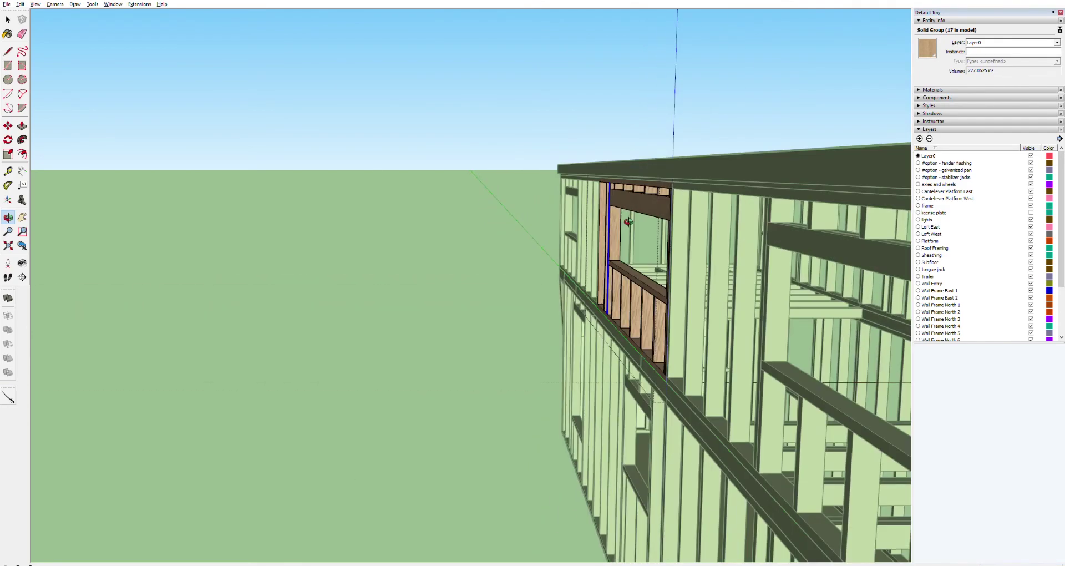
{"action": "scroll", "coordinate": [608, 229], "scroll_direction": "up", "scroll_amount": 1}
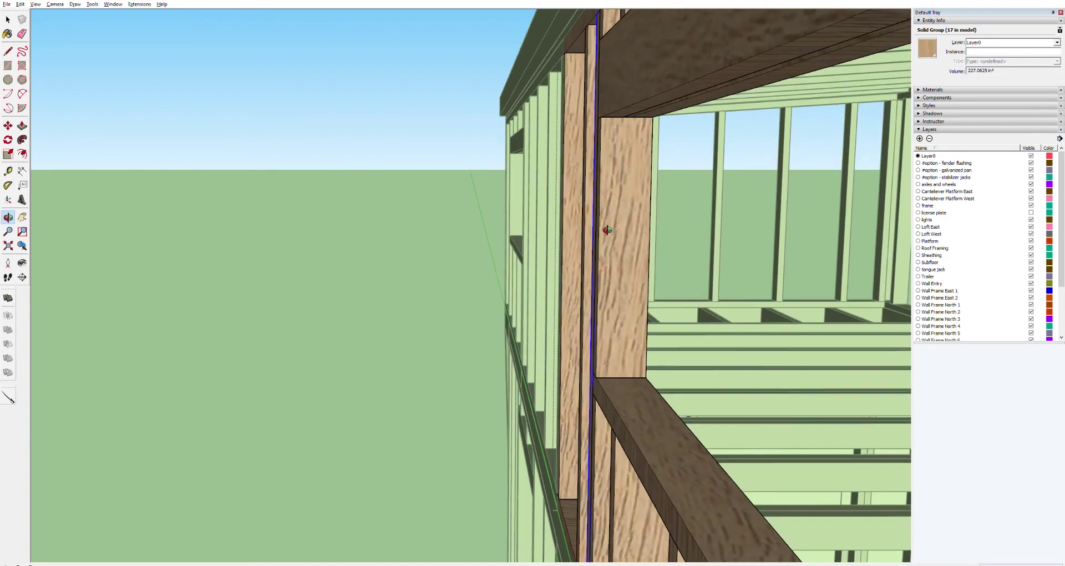
{"action": "key", "text": "space"}
{"action": "left_click", "coordinate": [613, 148]}
{"action": "left_click", "coordinate": [404, 111]}
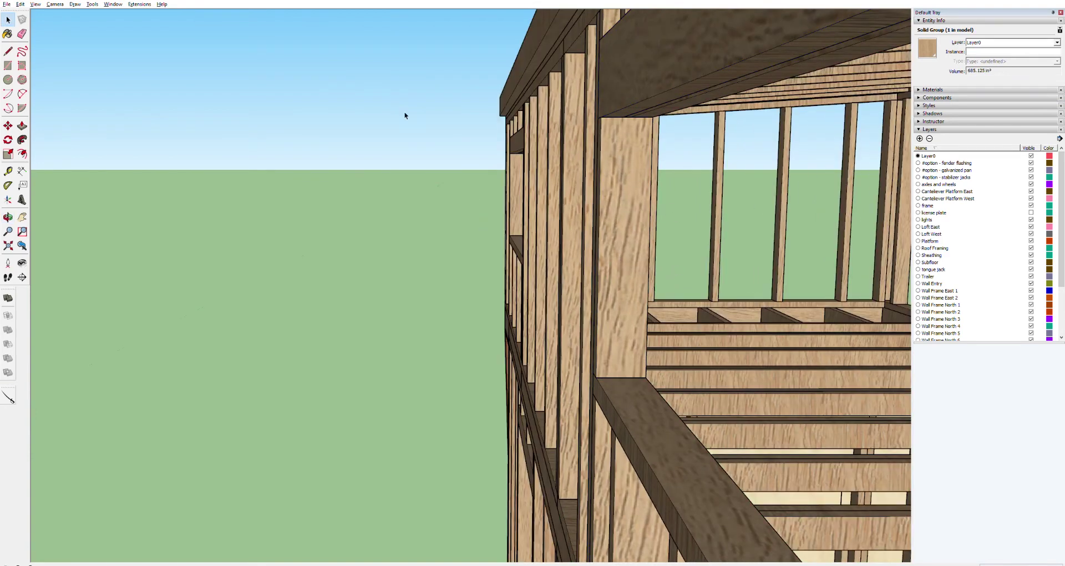
{"action": "key", "text": "o"}
{"action": "left_click_drag", "start_coordinate": [656, 221], "coordinate": [739, 250]}
{"action": "key", "text": "h"}
{"action": "left_click_drag", "start_coordinate": [815, 291], "coordinate": [620, 258]}
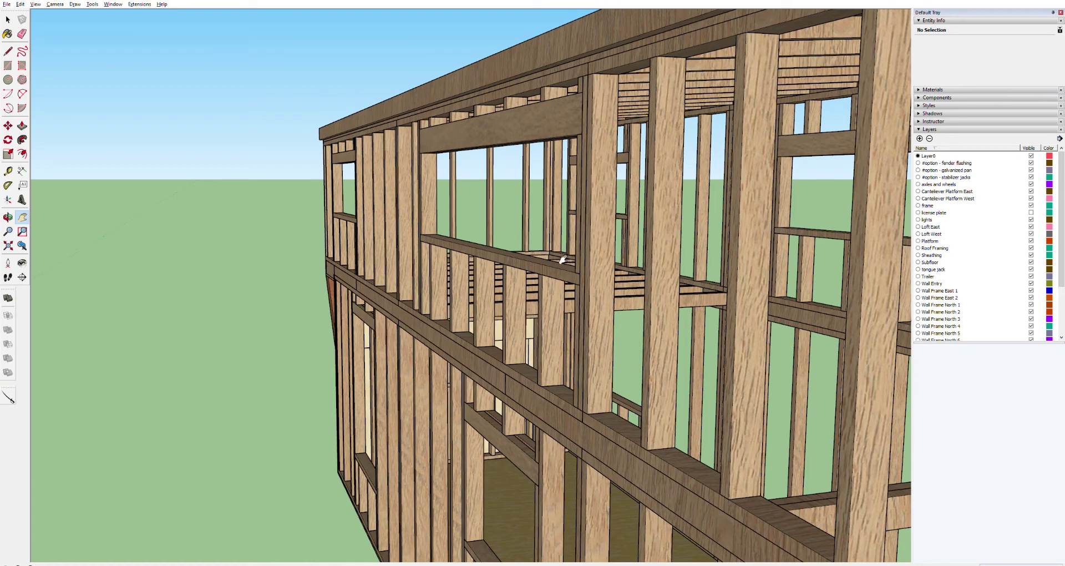
{"action": "scroll", "coordinate": [562, 260], "scroll_direction": "down", "scroll_amount": 10}
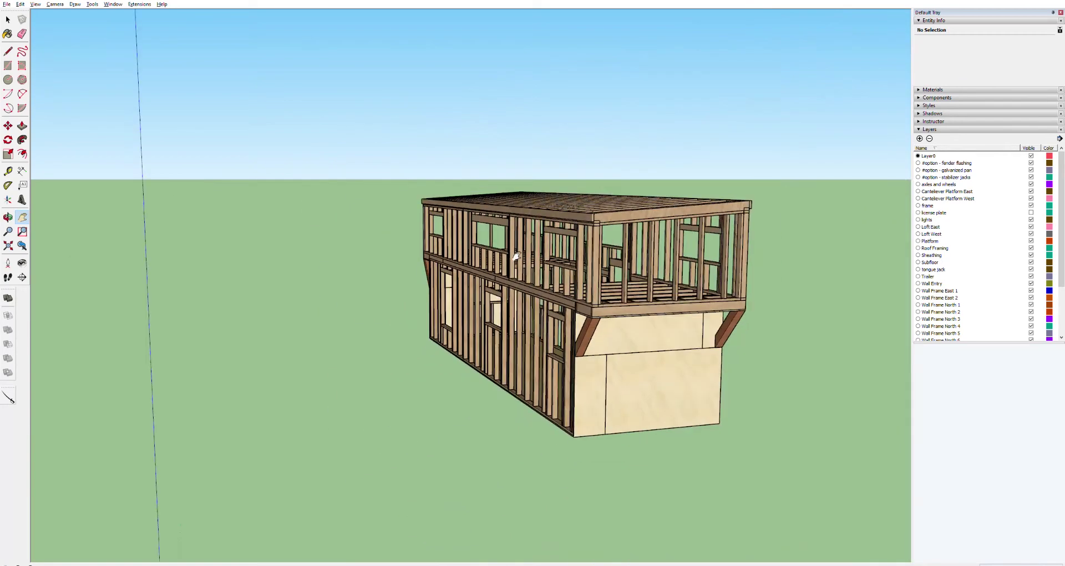
{"action": "scroll", "coordinate": [516, 256], "scroll_direction": "up", "scroll_amount": 4}
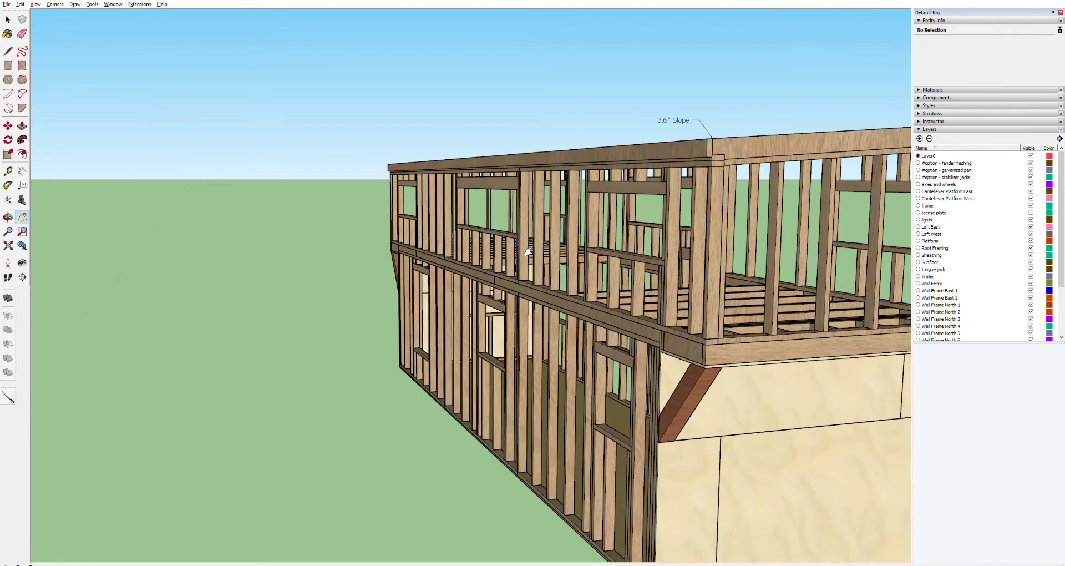
{"action": "key", "text": "o"}
{"action": "left_click_drag", "start_coordinate": [524, 281], "coordinate": [796, 280]}
{"action": "left_click_drag", "start_coordinate": [590, 302], "coordinate": [653, 302]}
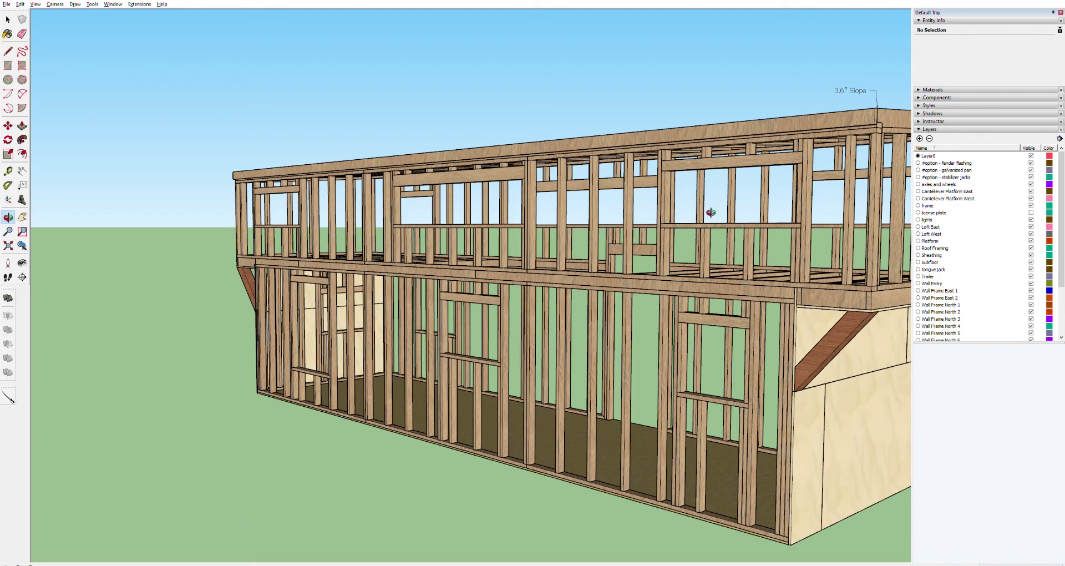
Pan and orbit to a side-on view of the trailer, closing in on the front wall's top corner.
{"action": "key", "text": "h"}
{"action": "scroll", "coordinate": [760, 349], "scroll_direction": "down", "scroll_amount": 10}
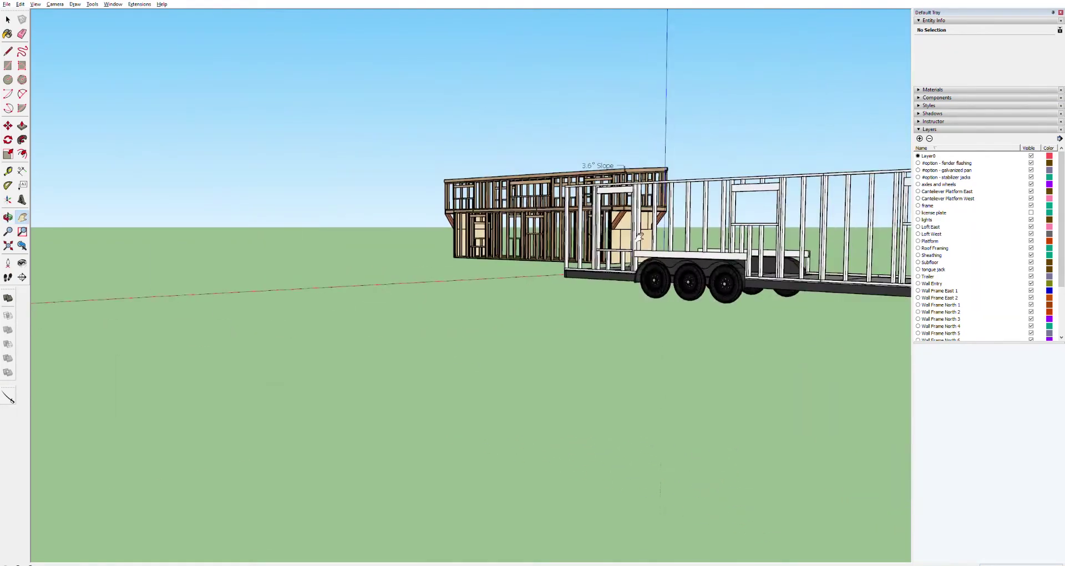
{"action": "scroll", "coordinate": [748, 253], "scroll_direction": "up", "scroll_amount": 5}
{"action": "scroll", "coordinate": [808, 266], "scroll_direction": "down", "scroll_amount": 2}
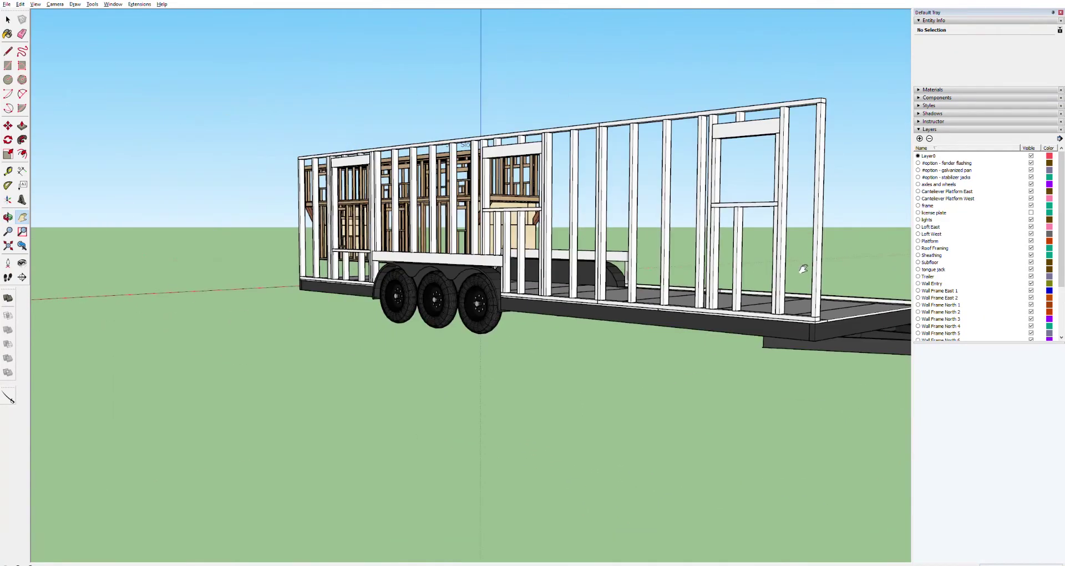
{"action": "middle_click_drag", "start_coordinate": [748, 294], "coordinate": [665, 347]}
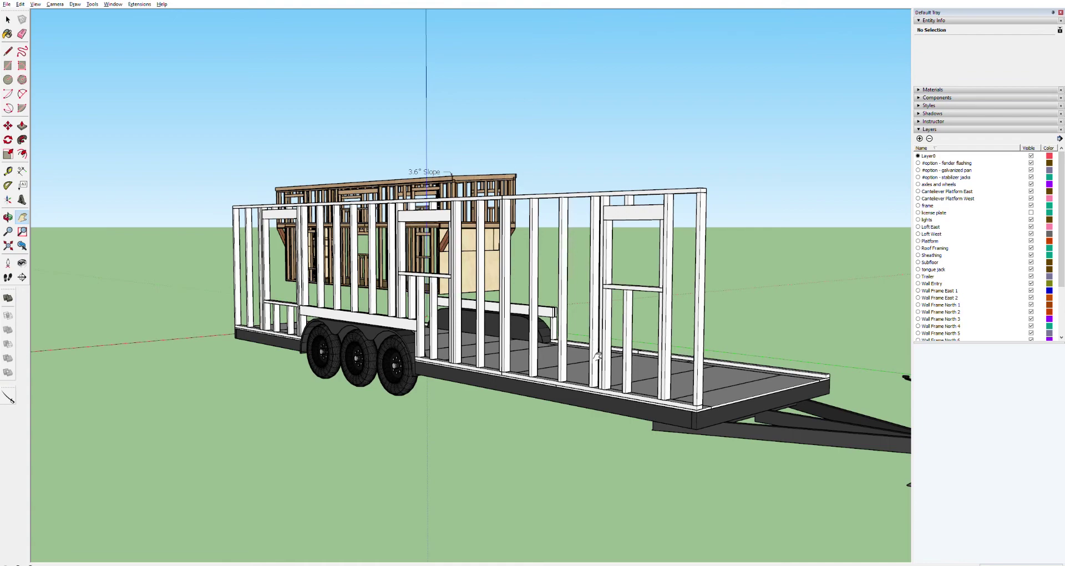
{"action": "key", "text": "o"}
{"action": "left_click_drag", "start_coordinate": [326, 315], "coordinate": [487, 318]}
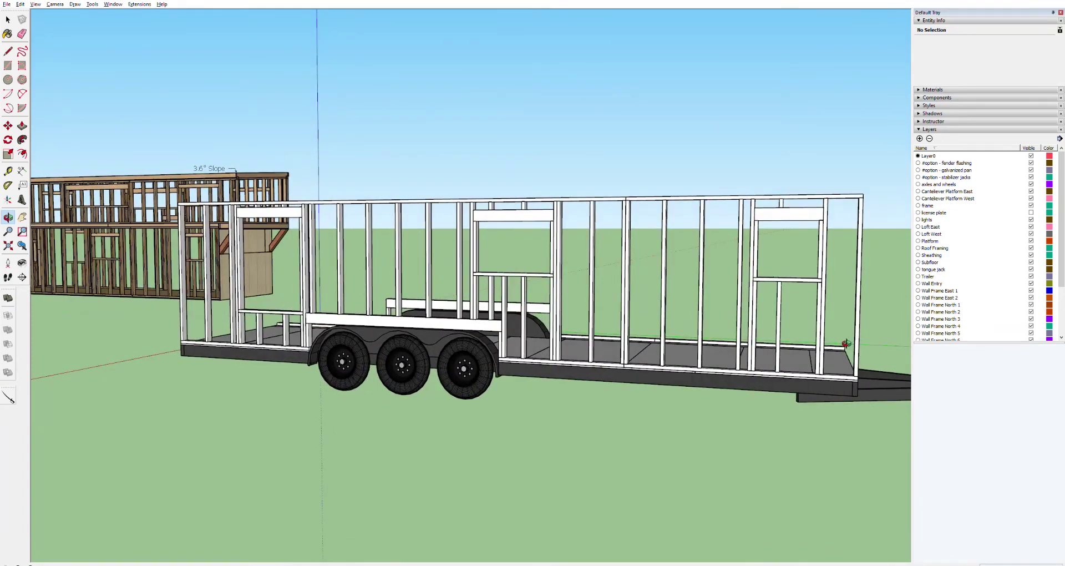
{"action": "left_click_drag", "start_coordinate": [257, 311], "coordinate": [461, 302]}
{"action": "scroll", "coordinate": [298, 228], "scroll_direction": "up", "scroll_amount": 5}
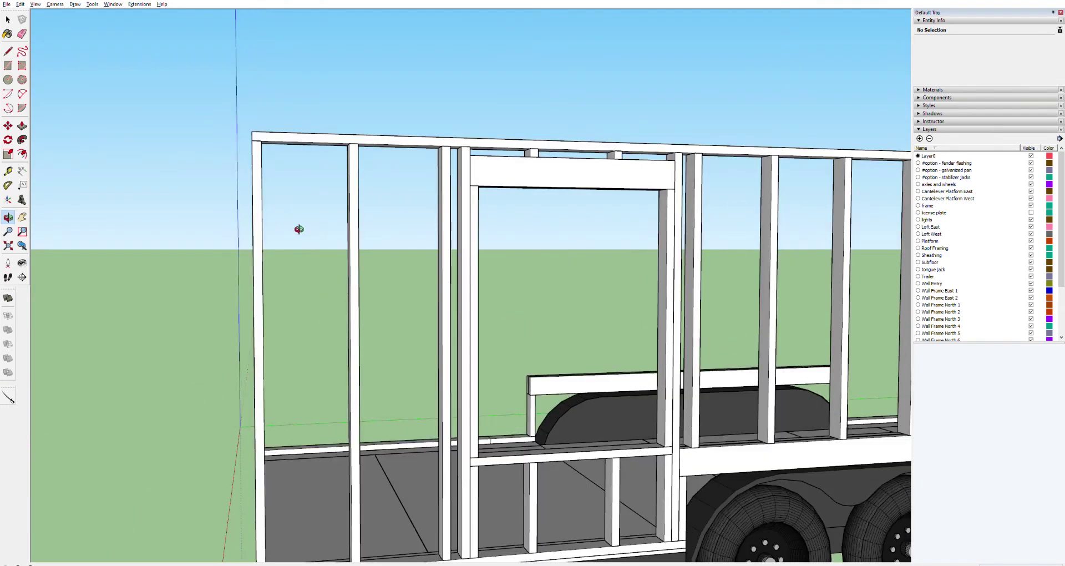
{"action": "key", "text": "t"}
{"action": "middle_click_drag", "start_coordinate": [309, 261], "coordinate": [328, 206], "text": "shift"}
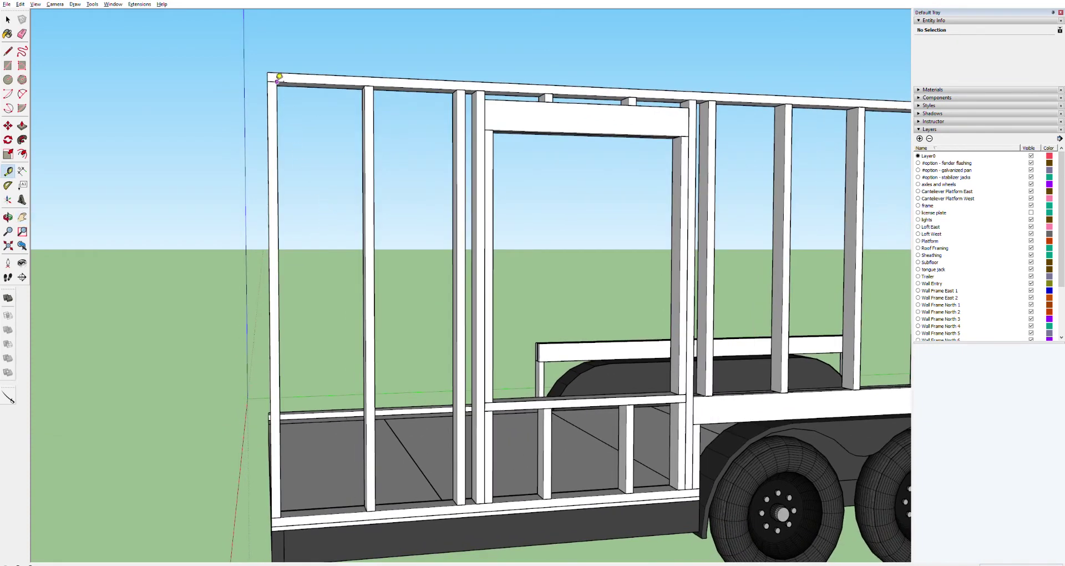
Tape-measure the trailer wall frame from its top corner down to the deck.
{"action": "left_click", "coordinate": [267, 72]}
{"action": "left_click", "coordinate": [272, 525]}
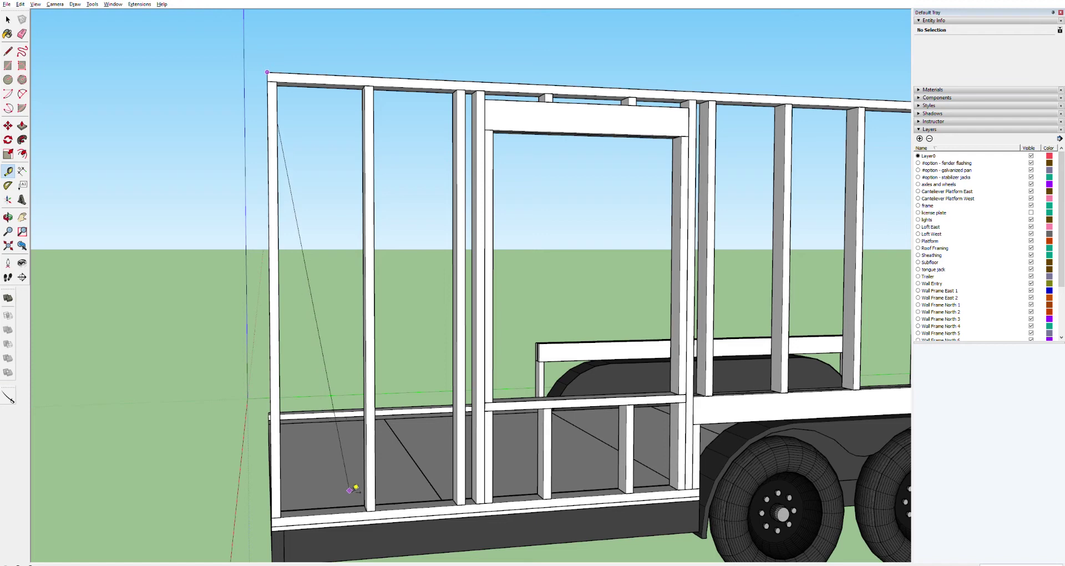
{"action": "scroll", "coordinate": [347, 413], "scroll_direction": "down", "scroll_amount": 10}
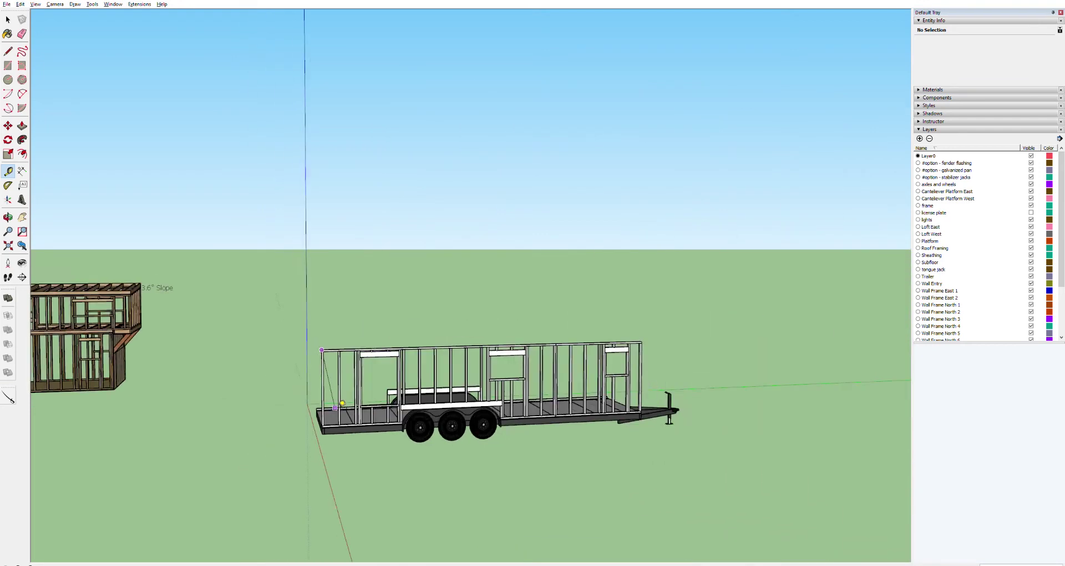
Pan to the wooden-framed house and tape-measure down from its top plate corner.
{"action": "key", "text": "h"}
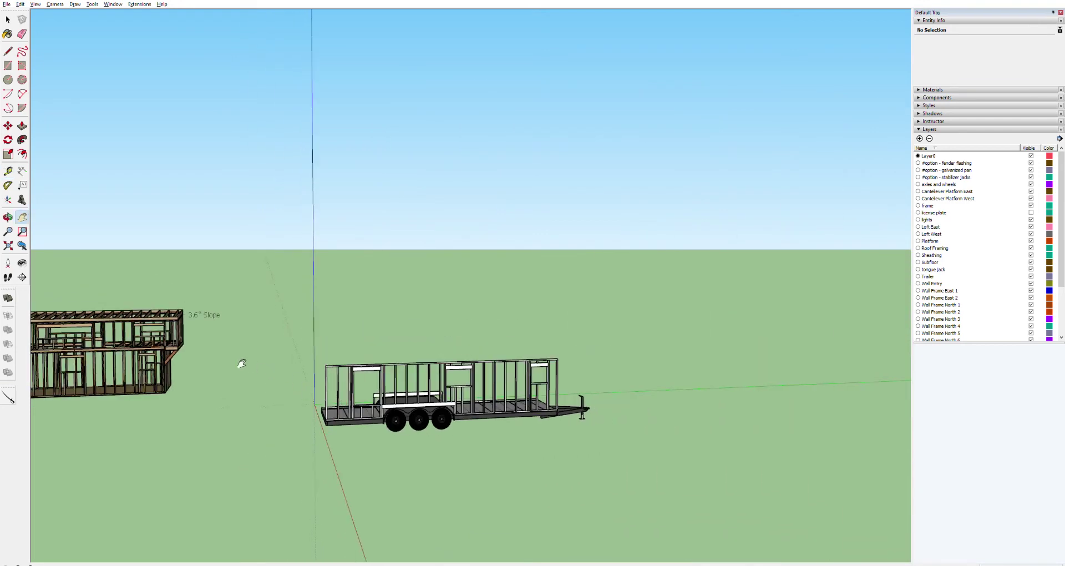
{"action": "left_click_drag", "start_coordinate": [183, 355], "coordinate": [481, 300]}
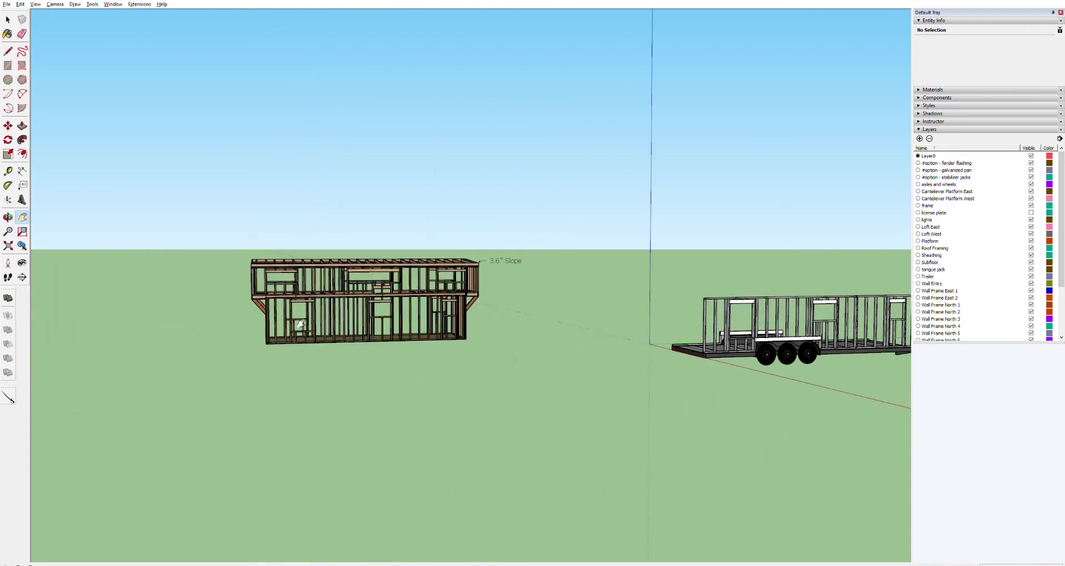
{"action": "scroll", "coordinate": [280, 321], "scroll_direction": "up", "scroll_amount": 5}
{"action": "scroll", "coordinate": [279, 321], "scroll_direction": "up", "scroll_amount": 3}
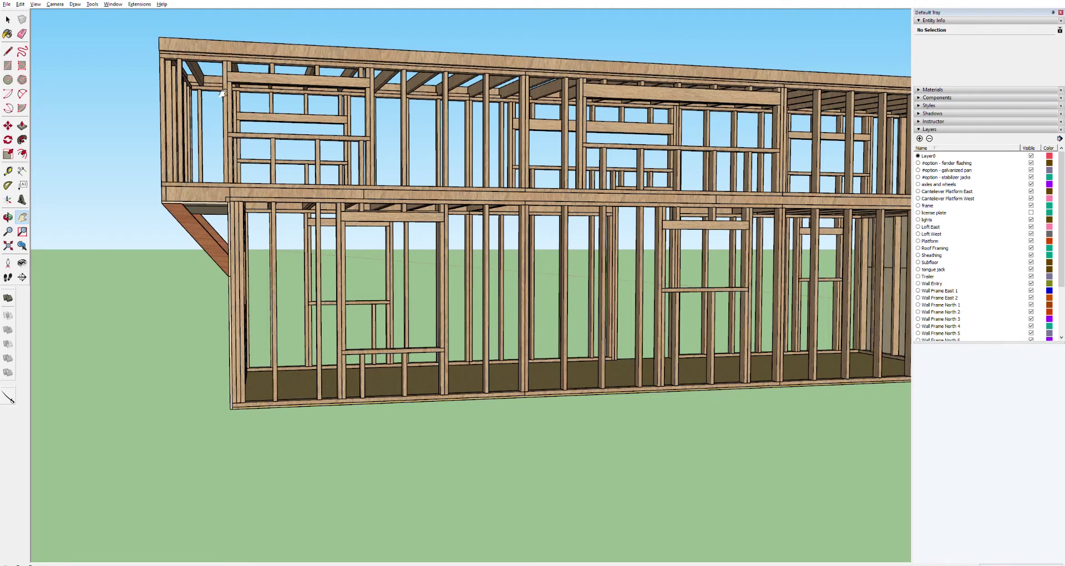
{"action": "key", "text": "t"}
{"action": "left_click", "coordinate": [235, 41]}
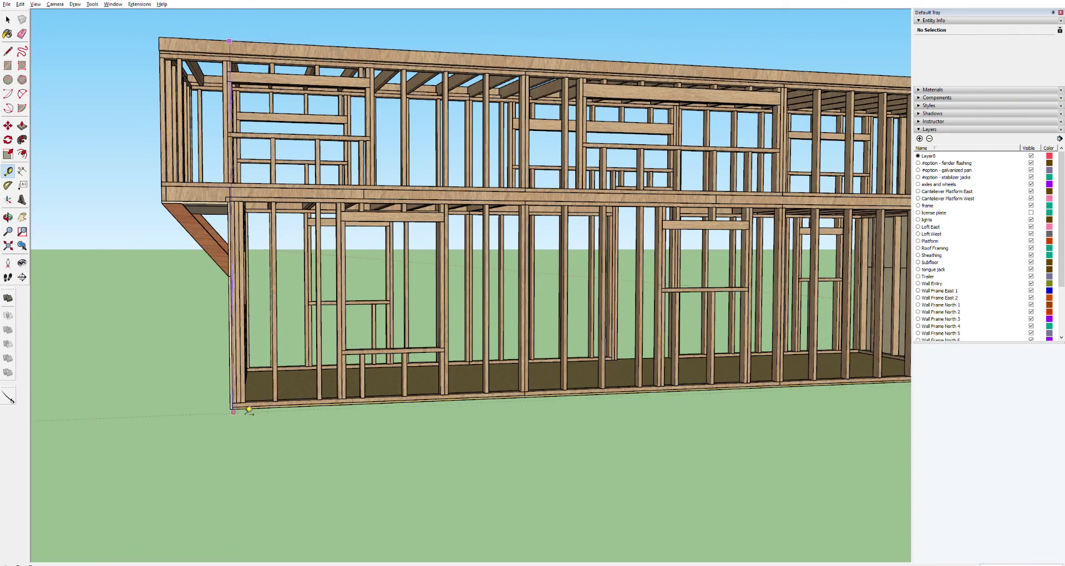
{"action": "scroll", "coordinate": [242, 404], "scroll_direction": "up", "scroll_amount": 5}
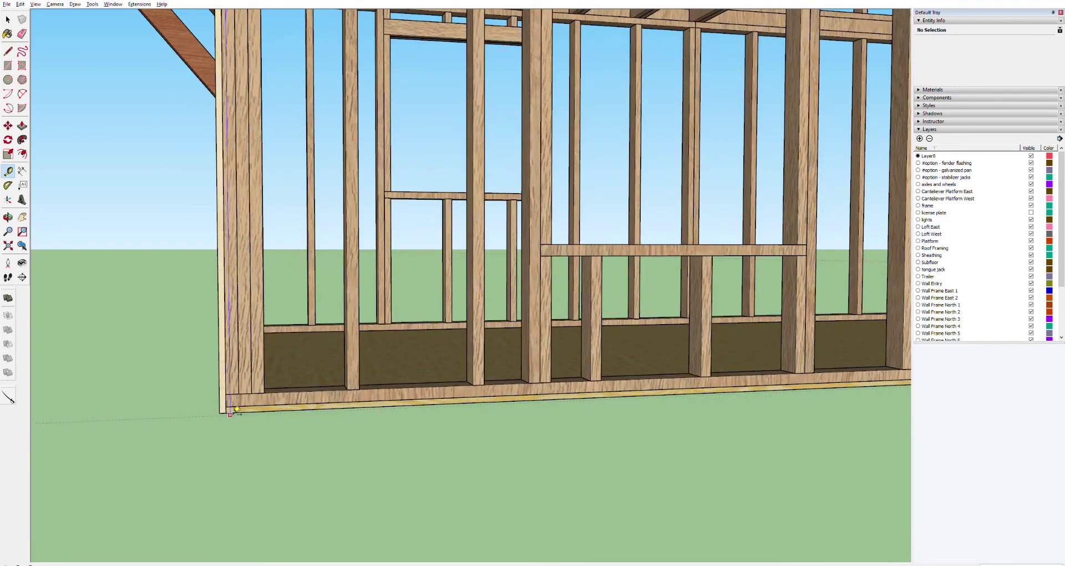
{"action": "scroll", "coordinate": [237, 407], "scroll_direction": "up", "scroll_amount": 4}
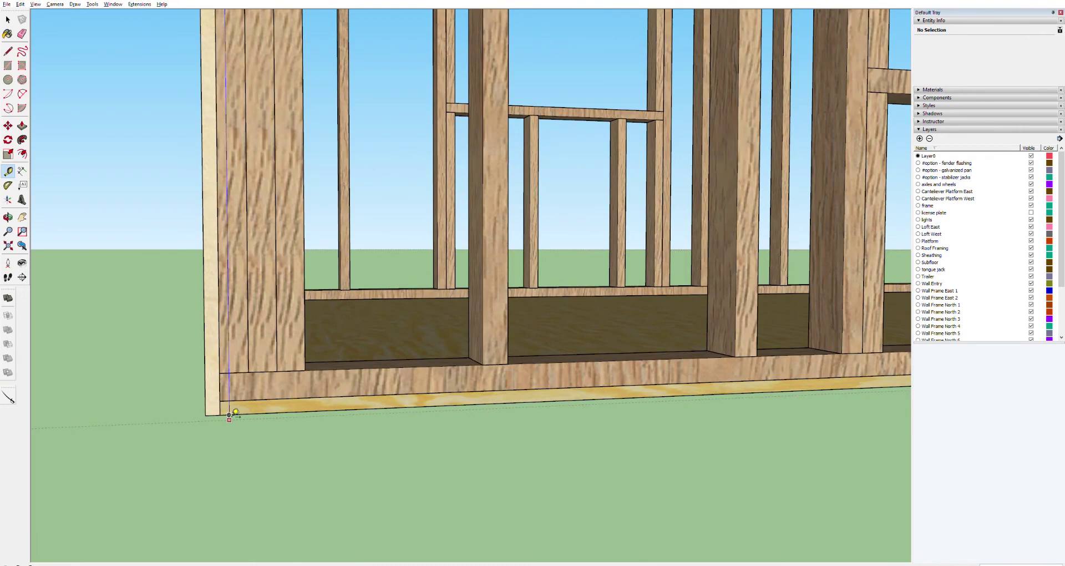
{"action": "scroll", "coordinate": [229, 415], "scroll_direction": "down", "scroll_amount": 8}
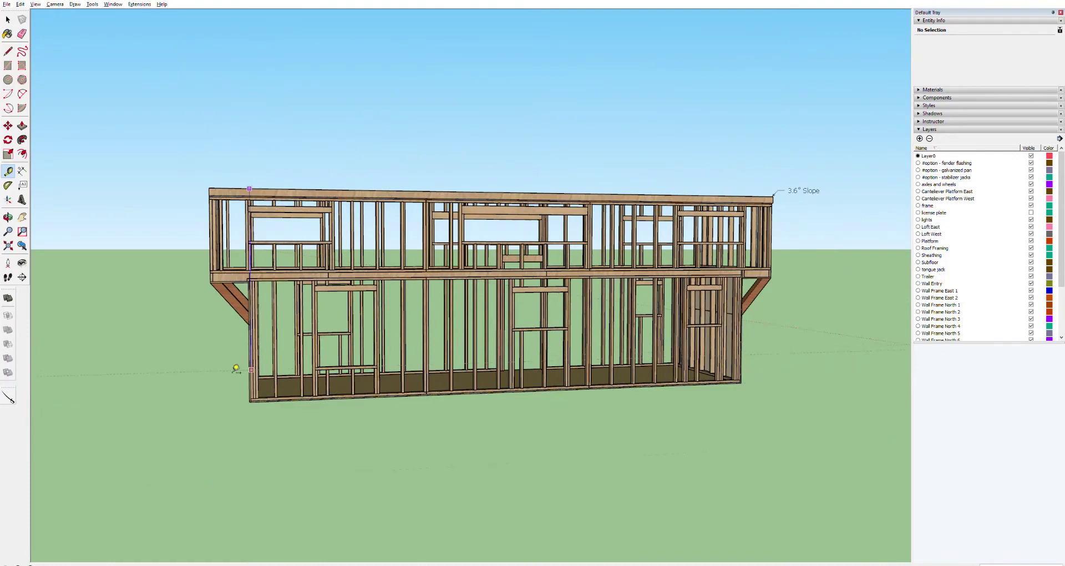
Orbit around to the framed house's end.
{"action": "middle_click_drag", "start_coordinate": [200, 304], "coordinate": [710, 299]}
{"action": "middle_click_drag", "start_coordinate": [589, 297], "coordinate": [494, 409]}
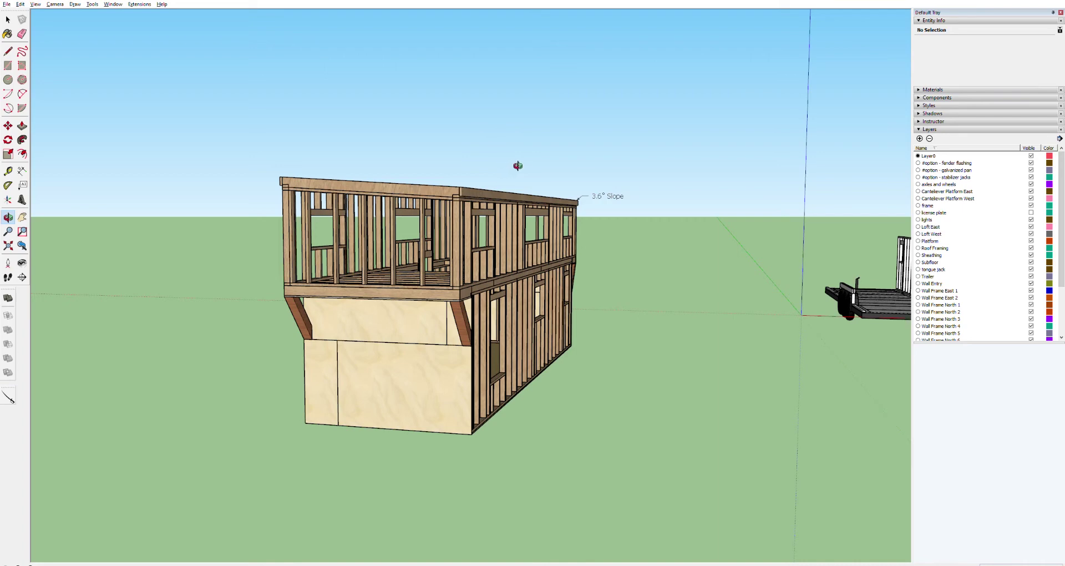
{"action": "key", "text": "h"}
Pan to the trailer and zoom side-on onto the bottom front corner of its wall framing.
{"action": "left_click_drag", "start_coordinate": [897, 312], "coordinate": [487, 305]}
{"action": "left_click_drag", "start_coordinate": [684, 285], "coordinate": [463, 287]}
{"action": "key", "text": "o"}
{"action": "left_click_drag", "start_coordinate": [355, 261], "coordinate": [200, 270]}
{"action": "scroll", "coordinate": [311, 258], "scroll_direction": "up", "scroll_amount": 6}
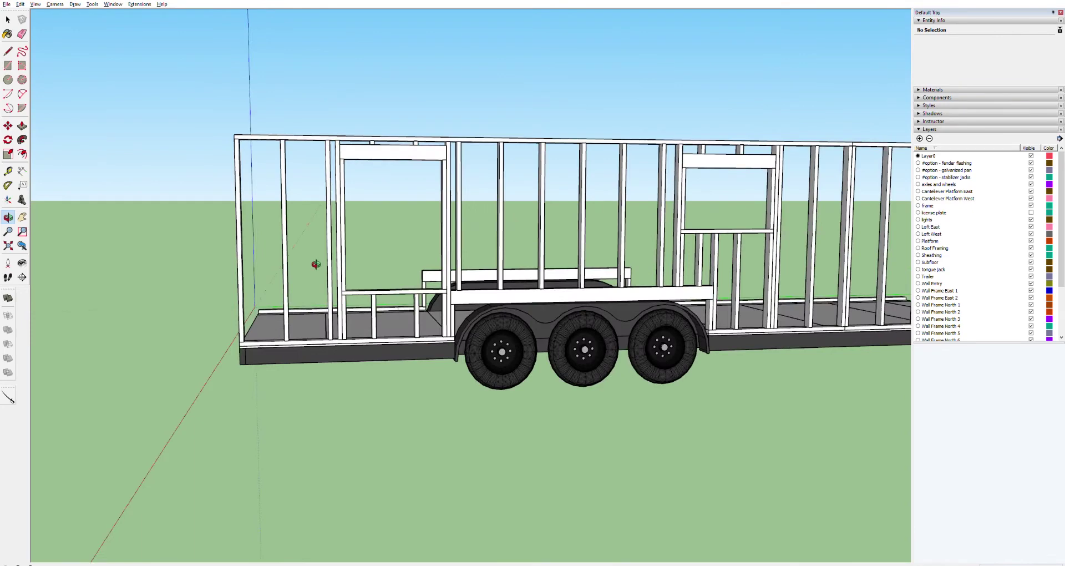
{"action": "scroll", "coordinate": [315, 264], "scroll_direction": "up", "scroll_amount": 4}
{"action": "scroll", "coordinate": [316, 264], "scroll_direction": "down", "scroll_amount": 3}
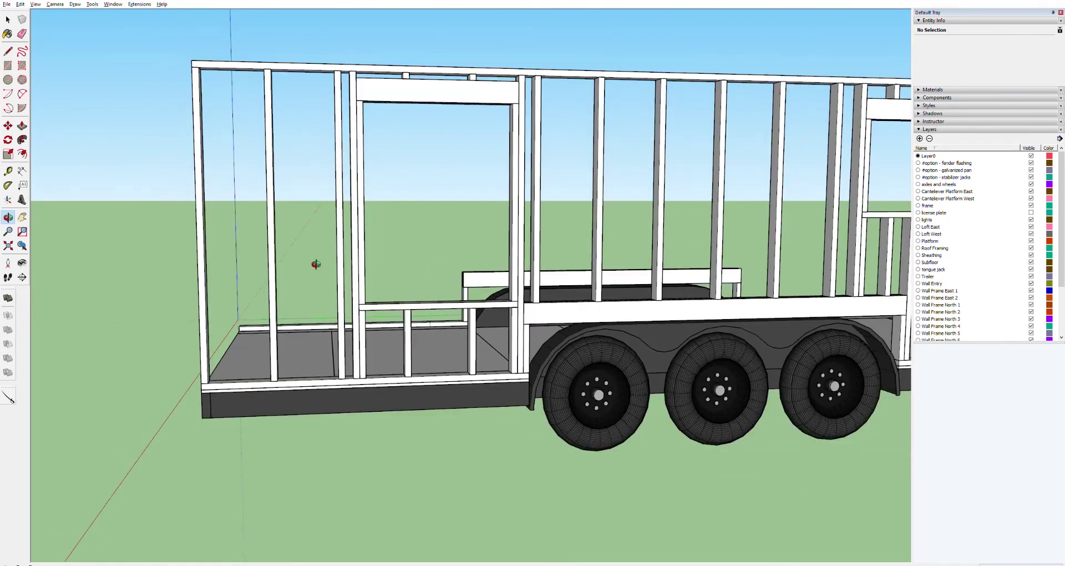
{"action": "left_click", "coordinate": [9, 50]}
{"action": "scroll", "coordinate": [221, 341], "scroll_direction": "up", "scroll_amount": 6}
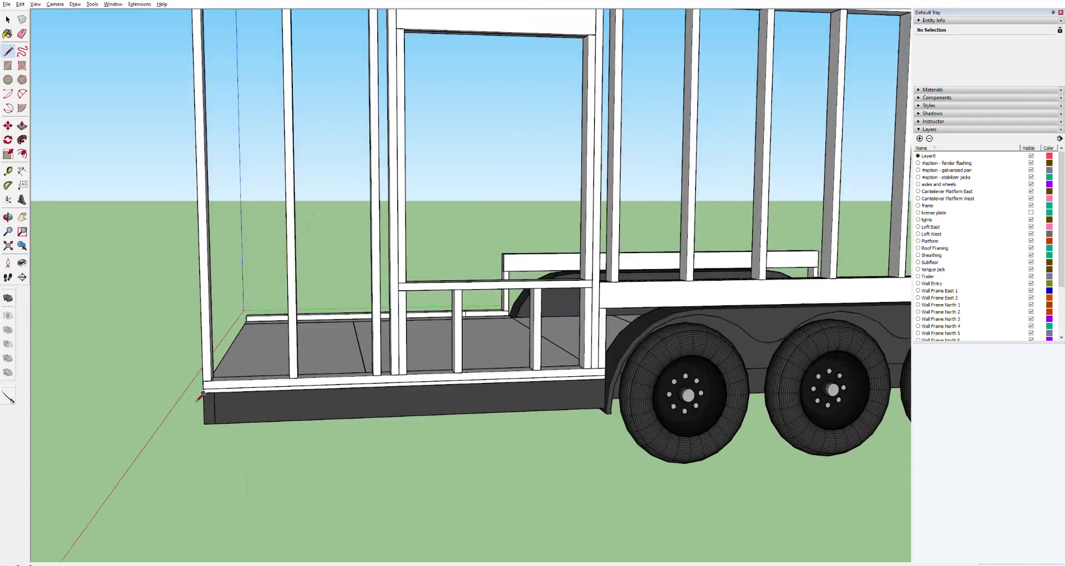
{"action": "scroll", "coordinate": [231, 385], "scroll_direction": "down", "scroll_amount": 2}
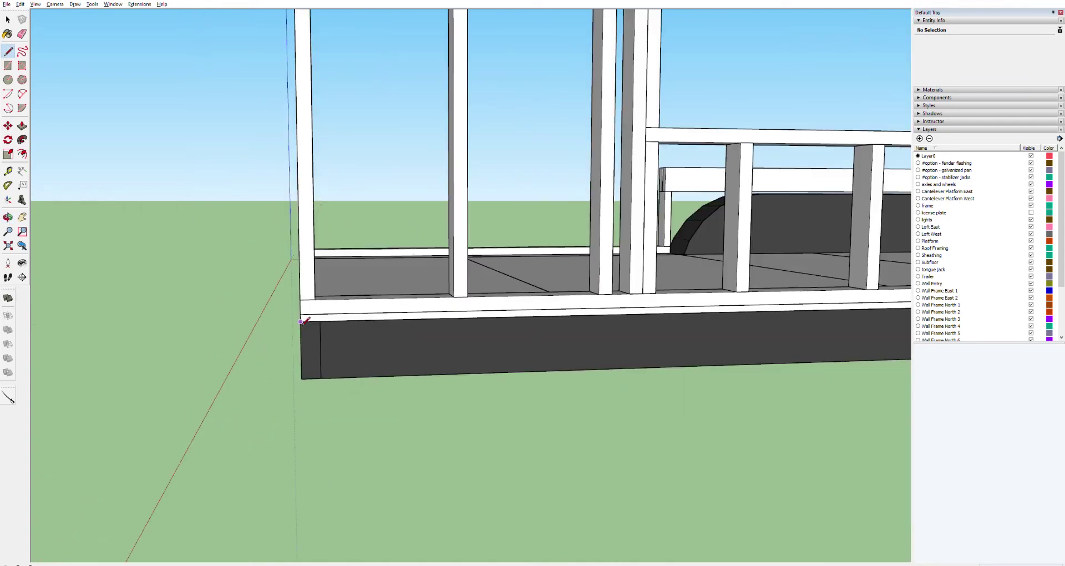
Draw a rectangular face over the lower front section of the trailer wall.
{"action": "left_click", "coordinate": [8, 65]}
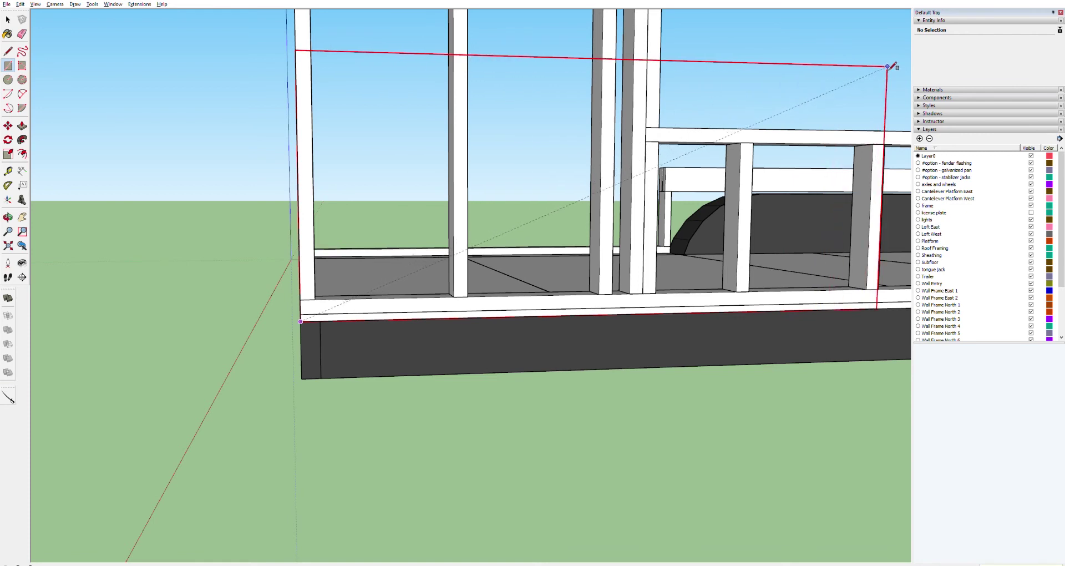
{"action": "left_click", "coordinate": [888, 67]}
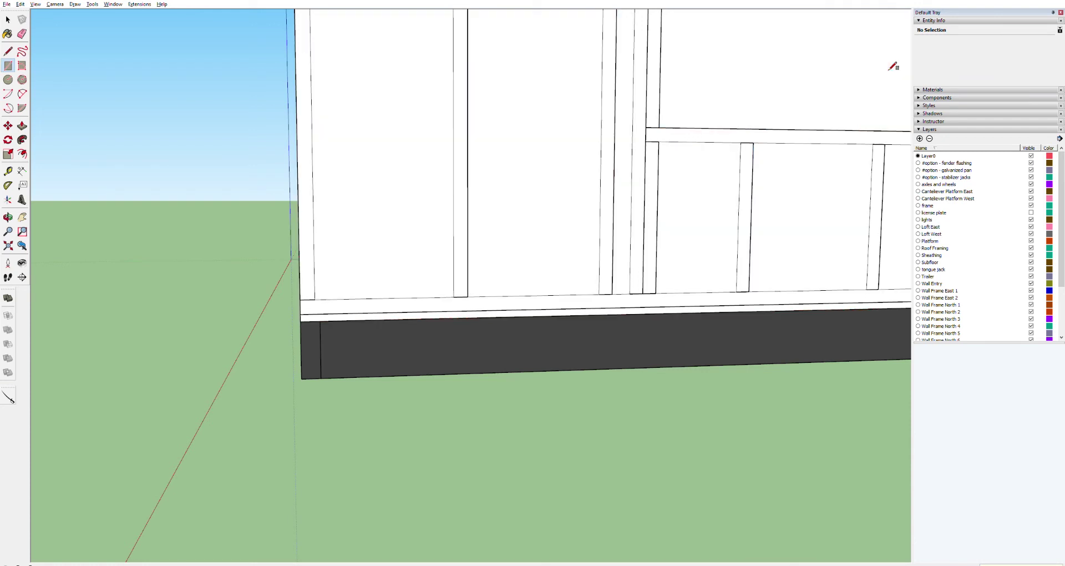
{"action": "scroll", "coordinate": [811, 147], "scroll_direction": "down", "scroll_amount": 5}
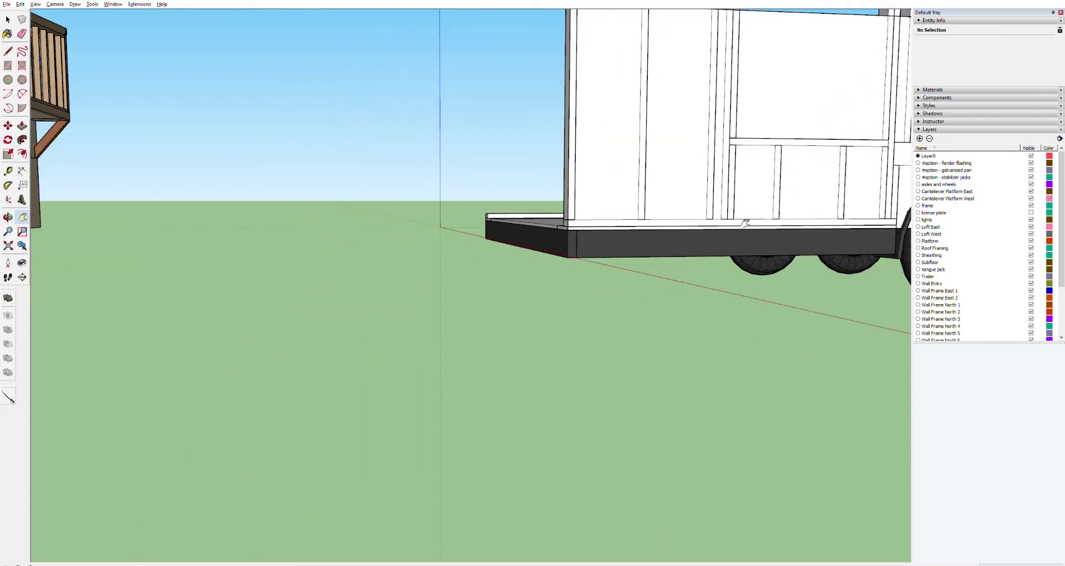
{"action": "scroll", "coordinate": [610, 288], "scroll_direction": "up", "scroll_amount": 6}
{"action": "key", "text": "space"}
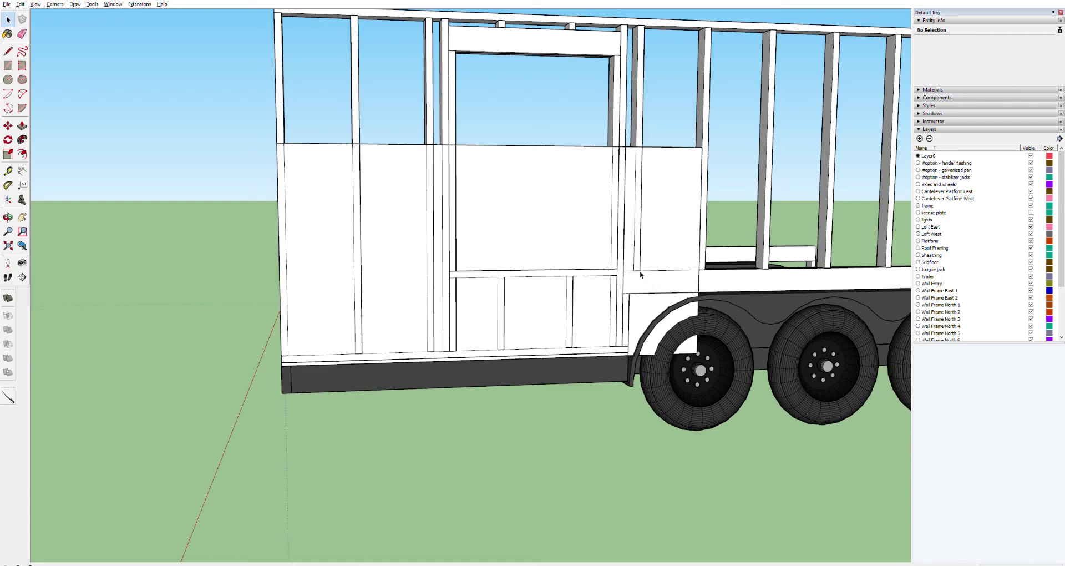
Group the sheathing face and push-pull it into a thick panel.
{"action": "double_click", "coordinate": [646, 297]}
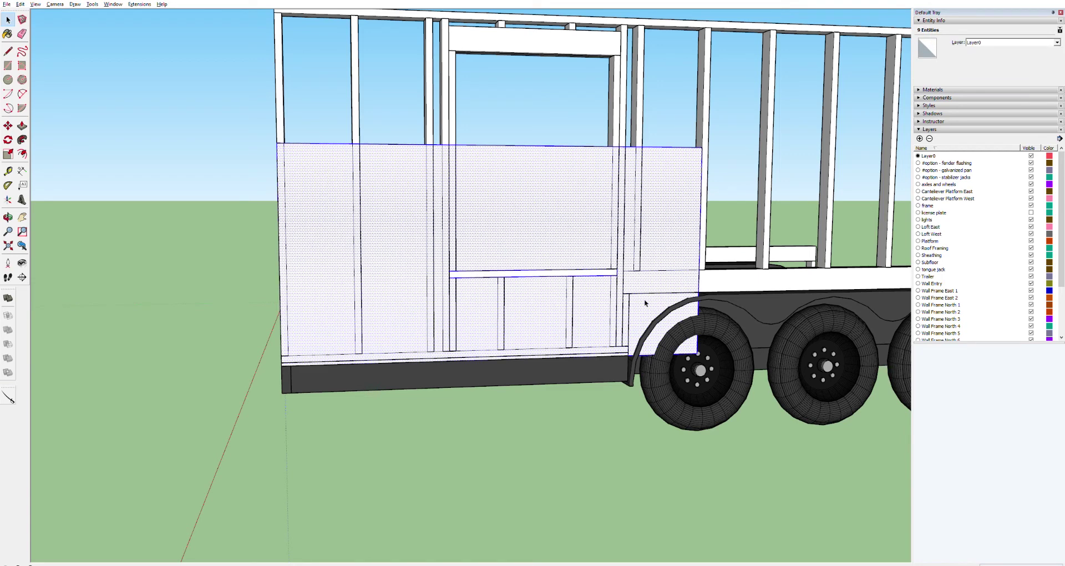
{"action": "key", "text": "g"}
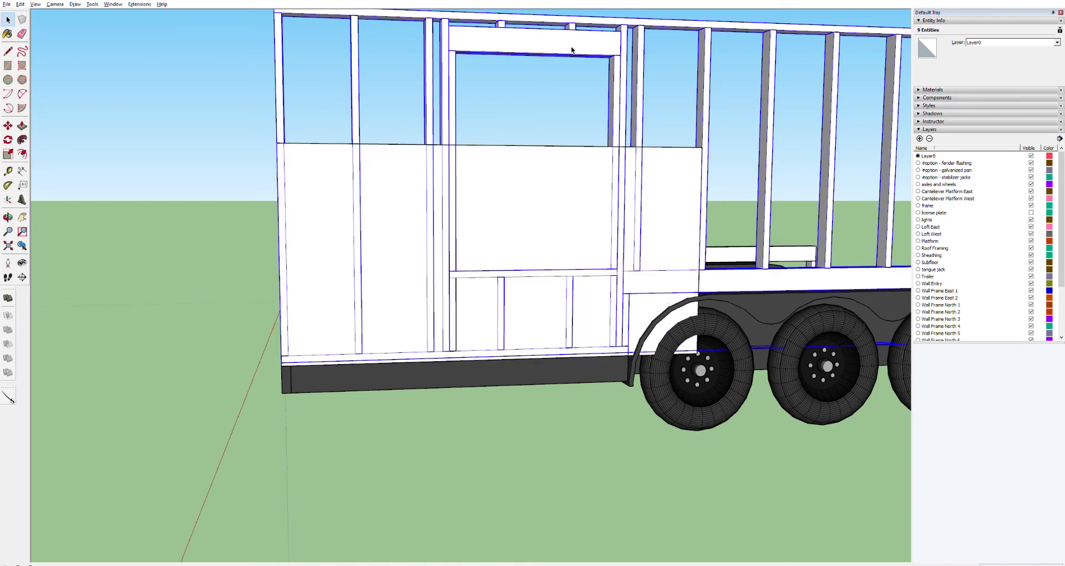
{"action": "double_click", "coordinate": [574, 205]}
{"action": "key", "text": "p"}
{"action": "left_click", "coordinate": [571, 208]}
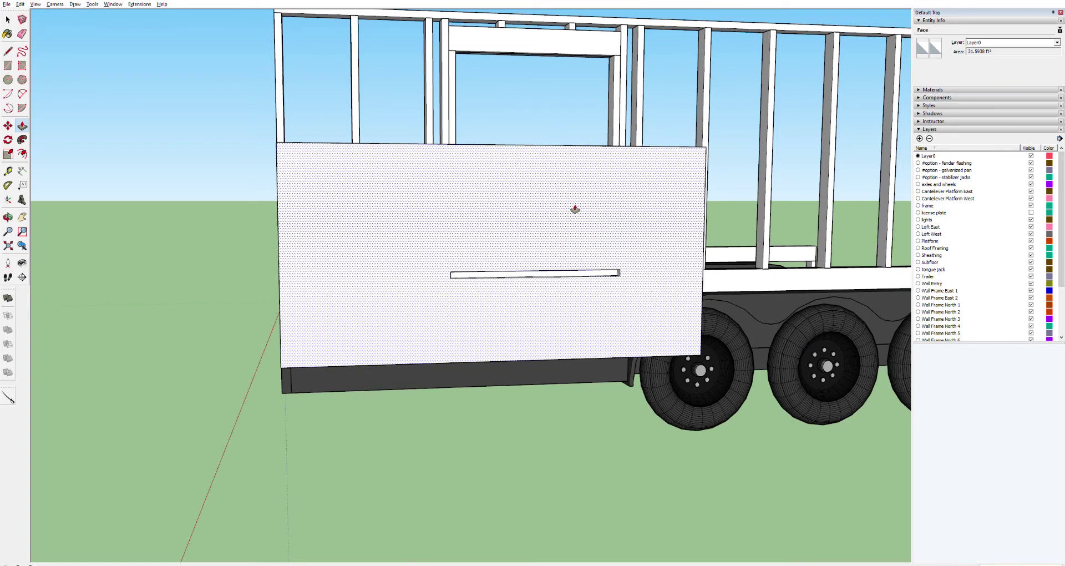
{"action": "left_click", "coordinate": [576, 209]}
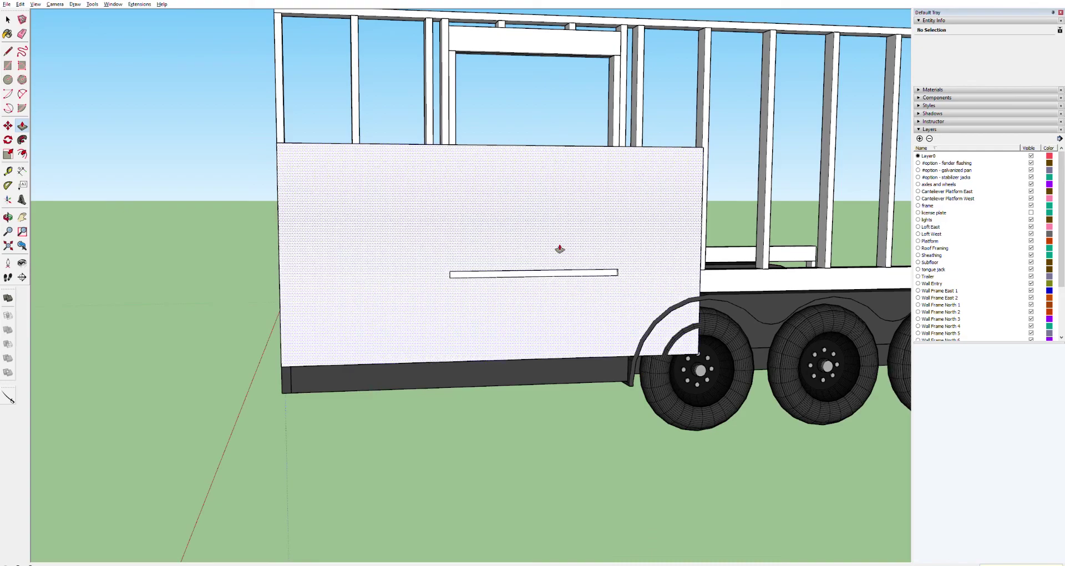
Delete the sheathing face and undo the panels to expose the wall framing.
{"action": "scroll", "coordinate": [561, 269], "scroll_direction": "up", "scroll_amount": 6}
{"action": "scroll", "coordinate": [562, 285], "scroll_direction": "up", "scroll_amount": 2}
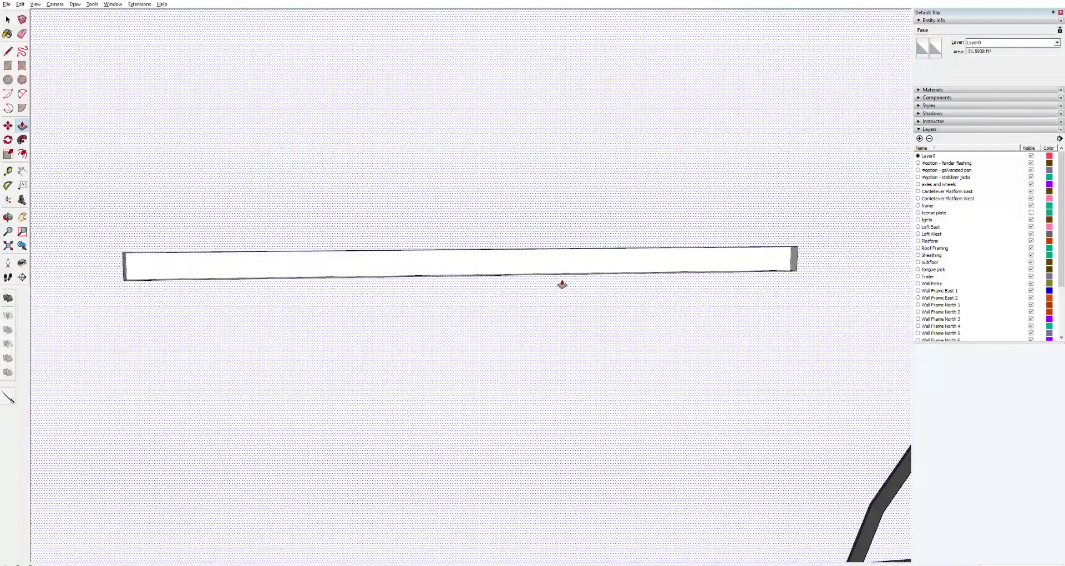
{"action": "scroll", "coordinate": [562, 284], "scroll_direction": "down", "scroll_amount": 5}
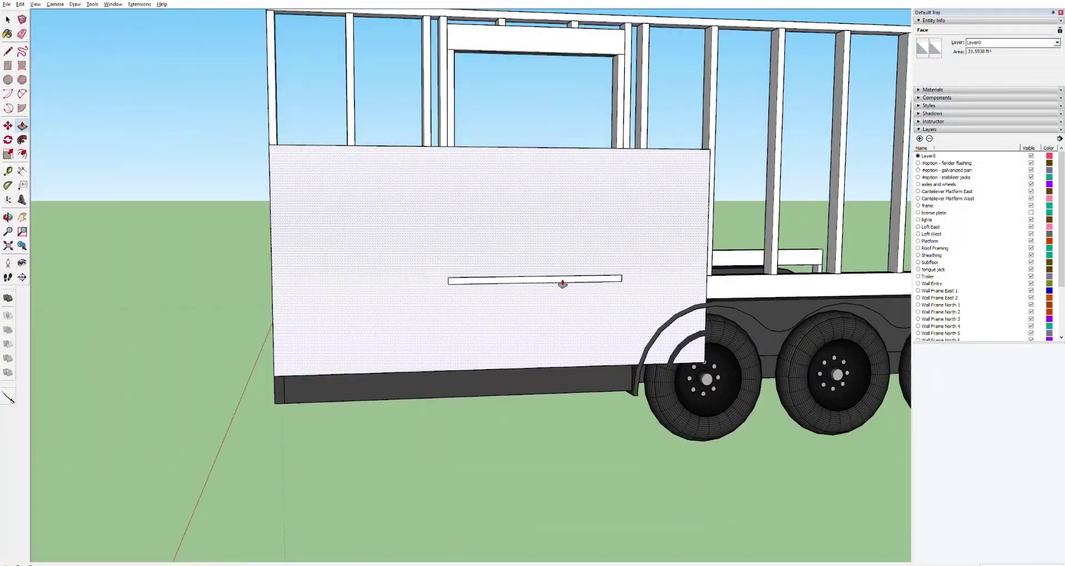
{"action": "middle_click_drag", "start_coordinate": [433, 230], "coordinate": [535, 218]}
{"action": "key", "text": "Delete"}
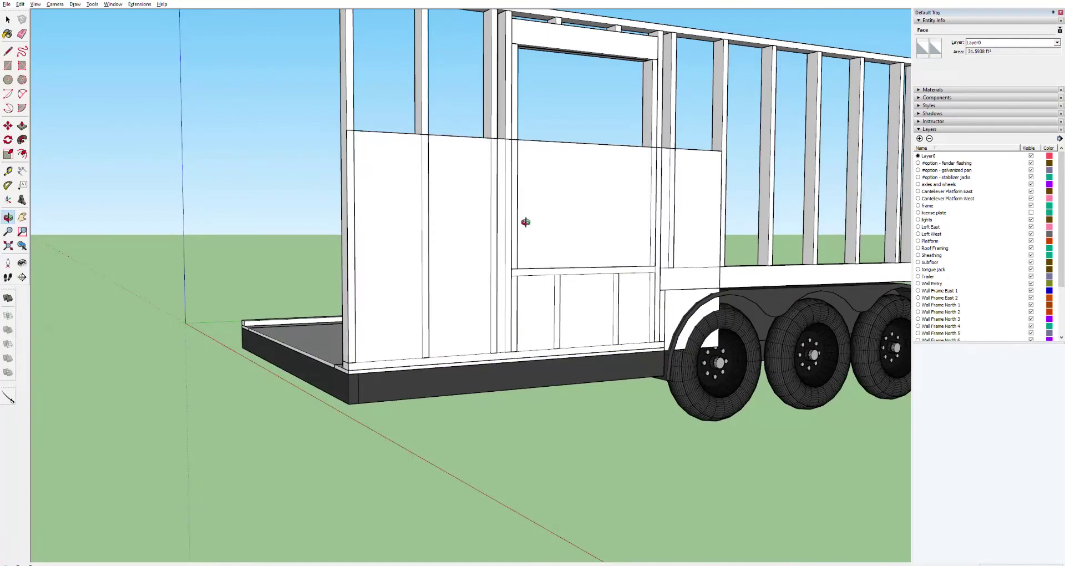
{"action": "key", "text": "space"}
{"action": "left_click", "coordinate": [416, 203]}
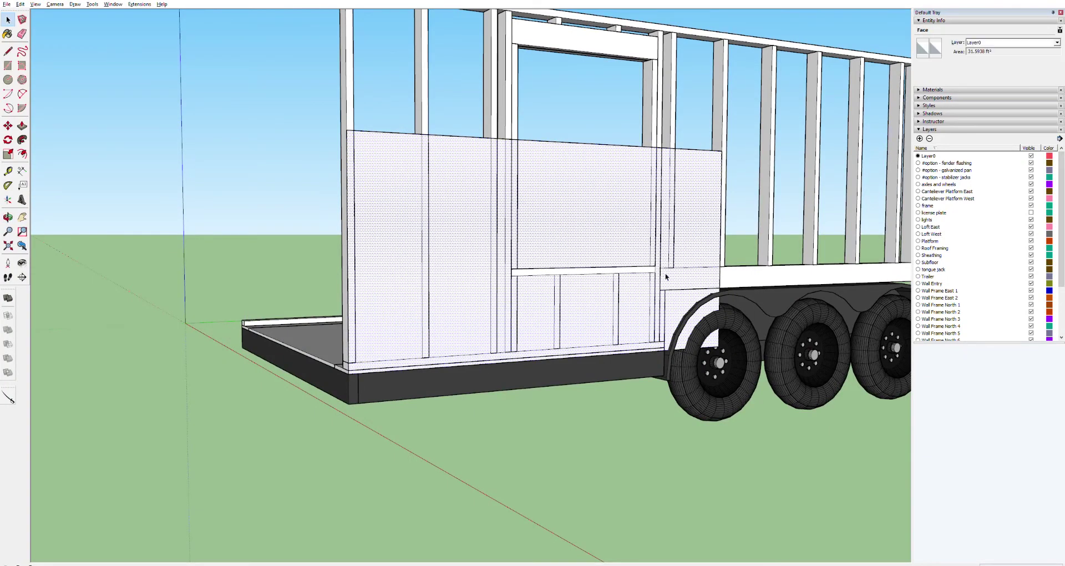
{"action": "left_click", "coordinate": [638, 262]}
{"action": "left_click", "coordinate": [620, 252]}
{"action": "left_click", "coordinate": [551, 267]}
{"action": "left_click", "coordinate": [551, 270]}
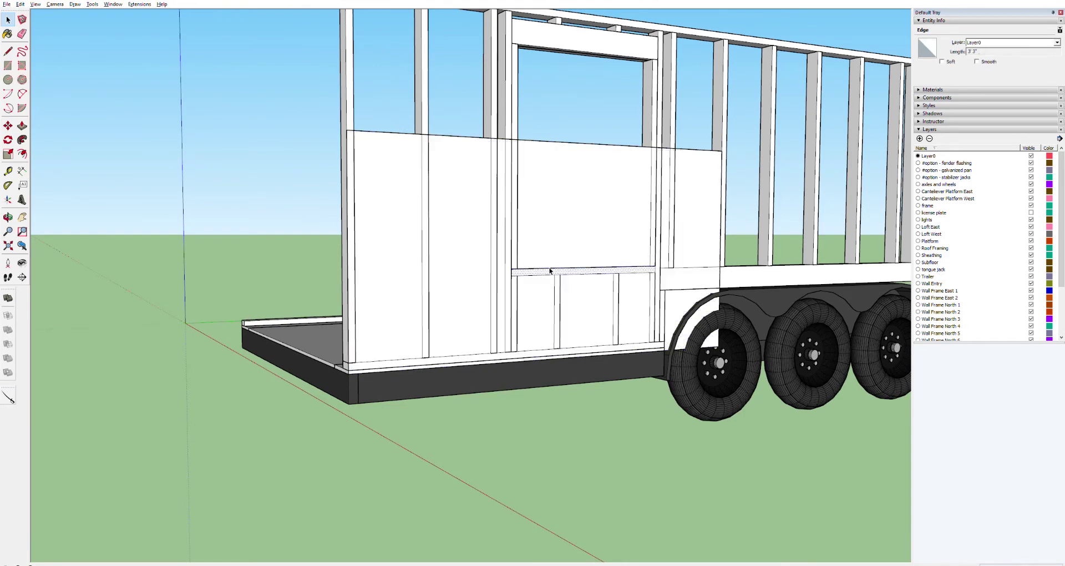
{"action": "key", "text": "ctrl+z"}
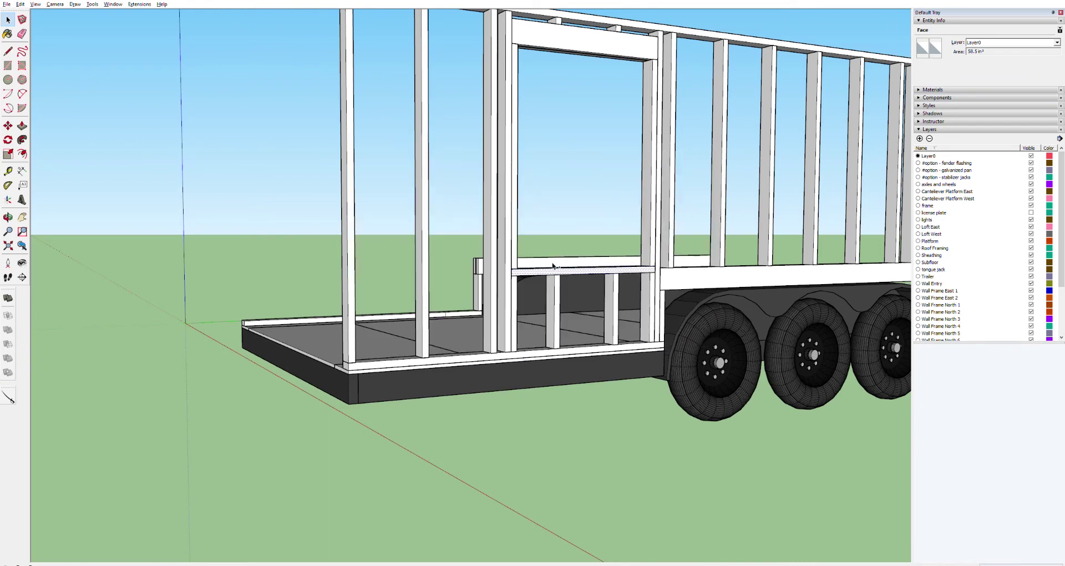
Redo then undo the sheathing panels to compare, leaving the wall unsheathed.
{"action": "key", "text": "ctrl+t"}
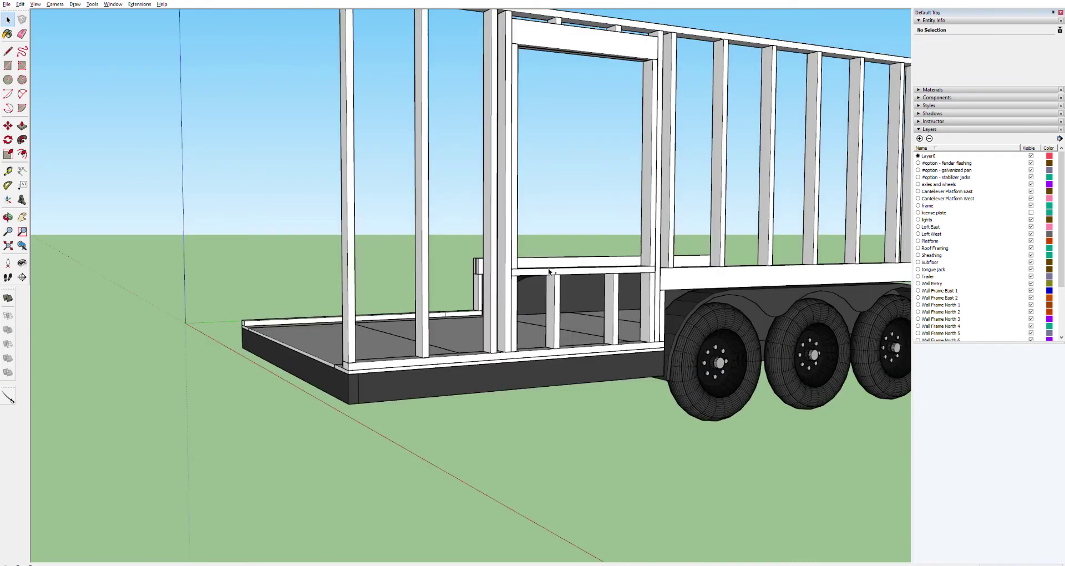
{"action": "key", "text": "ctrl+y"}
{"action": "key", "text": "ctrl+z"}
Orbit around the wall framing and zoom out to show the whole trailer.
{"action": "scroll", "coordinate": [512, 268], "scroll_direction": "up", "scroll_amount": 10}
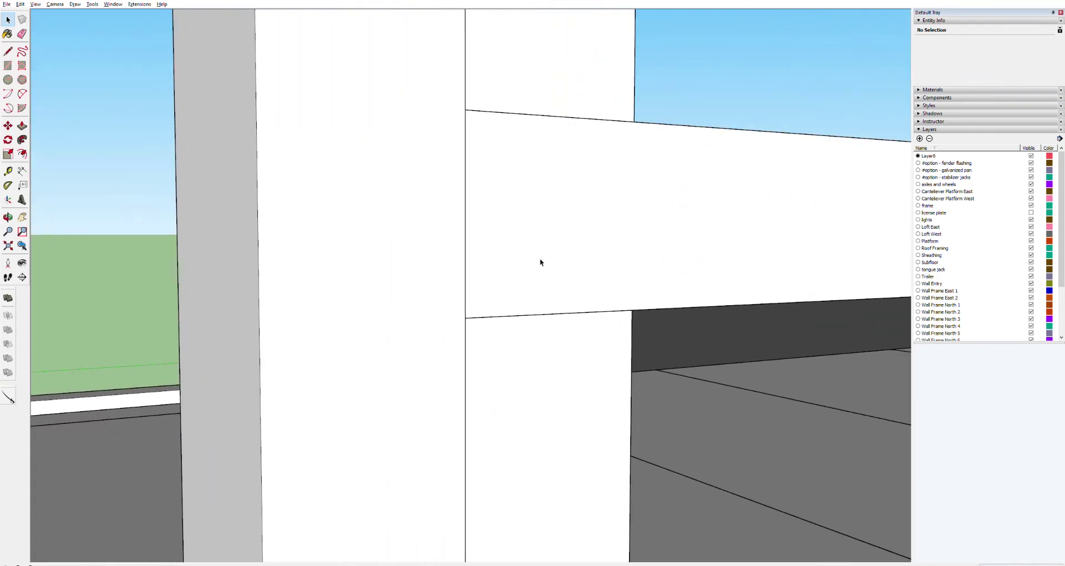
{"action": "middle_click_drag", "start_coordinate": [540, 259], "coordinate": [702, 328]}
{"action": "middle_click_drag", "start_coordinate": [761, 459], "coordinate": [663, 397]}
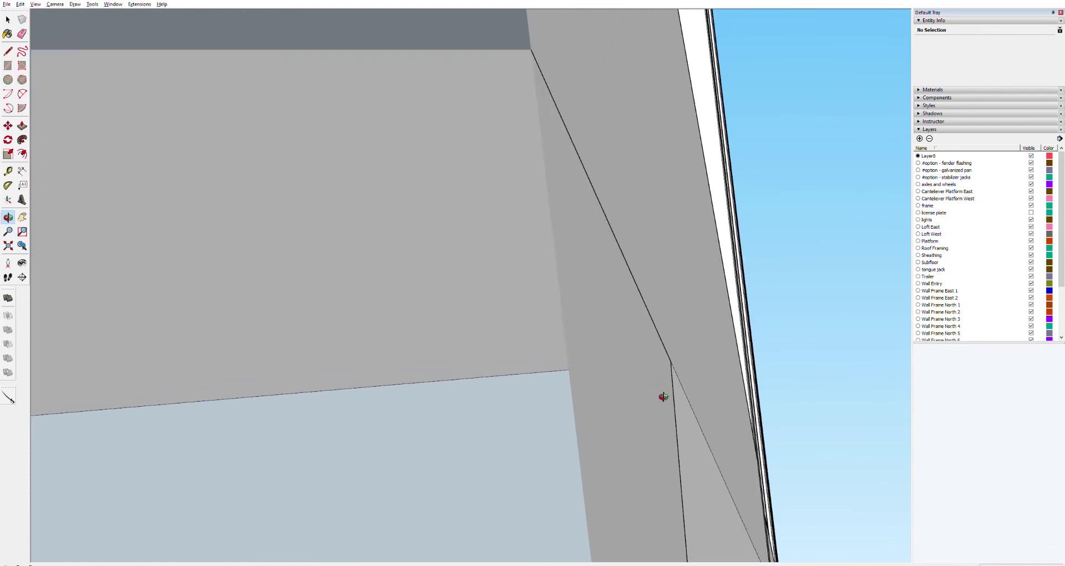
{"action": "middle_click_drag", "start_coordinate": [618, 283], "coordinate": [546, 311]}
{"action": "scroll", "coordinate": [546, 312], "scroll_direction": "down", "scroll_amount": 10}
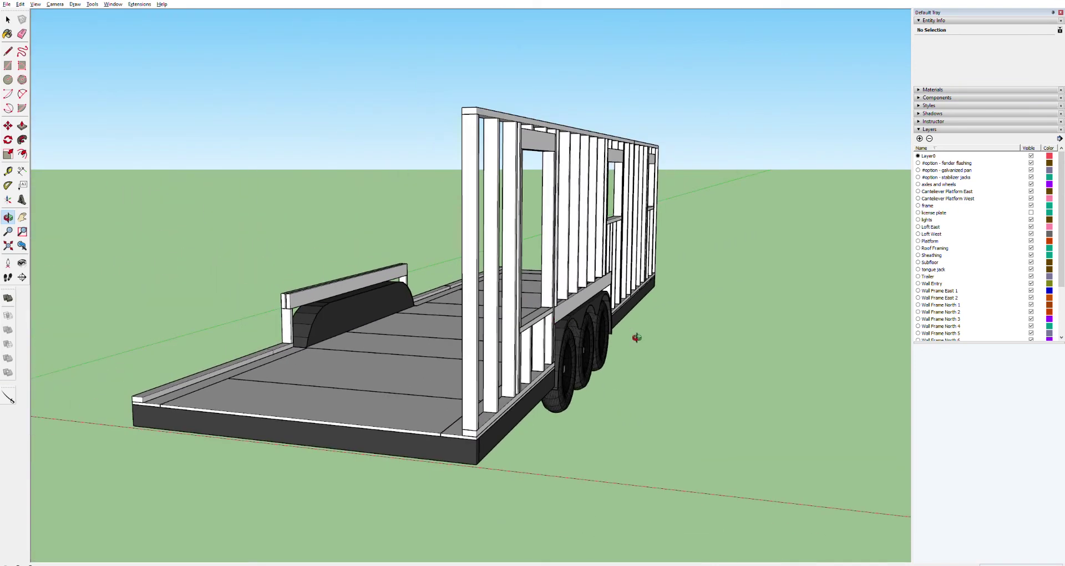
Draw a trial vertical rectangle near the red axis, orbit to check it, and undo it.
{"action": "key", "text": "r"}
{"action": "left_click", "coordinate": [688, 442]}
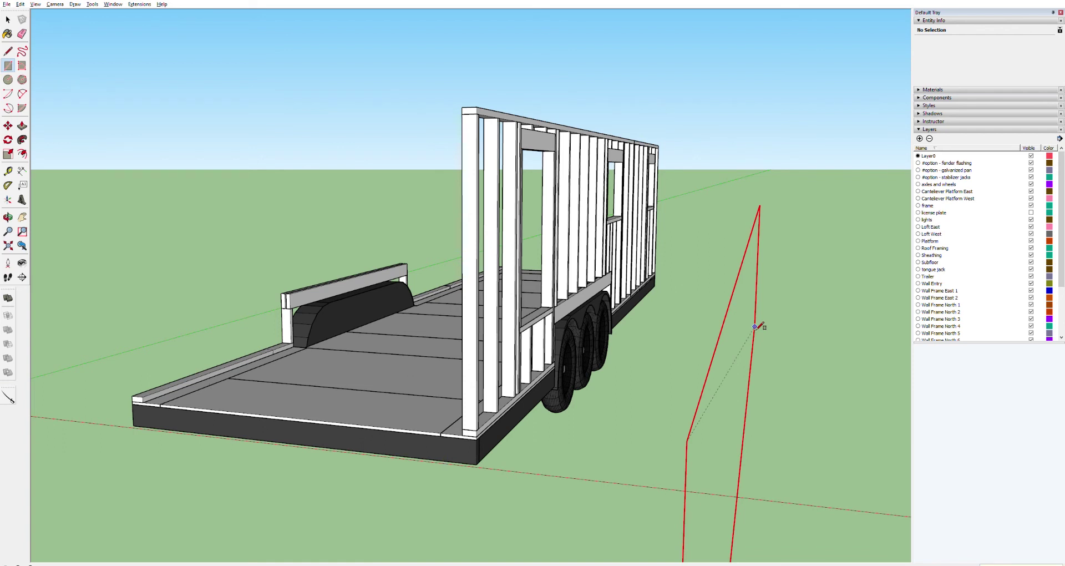
{"action": "left_click", "coordinate": [755, 326]}
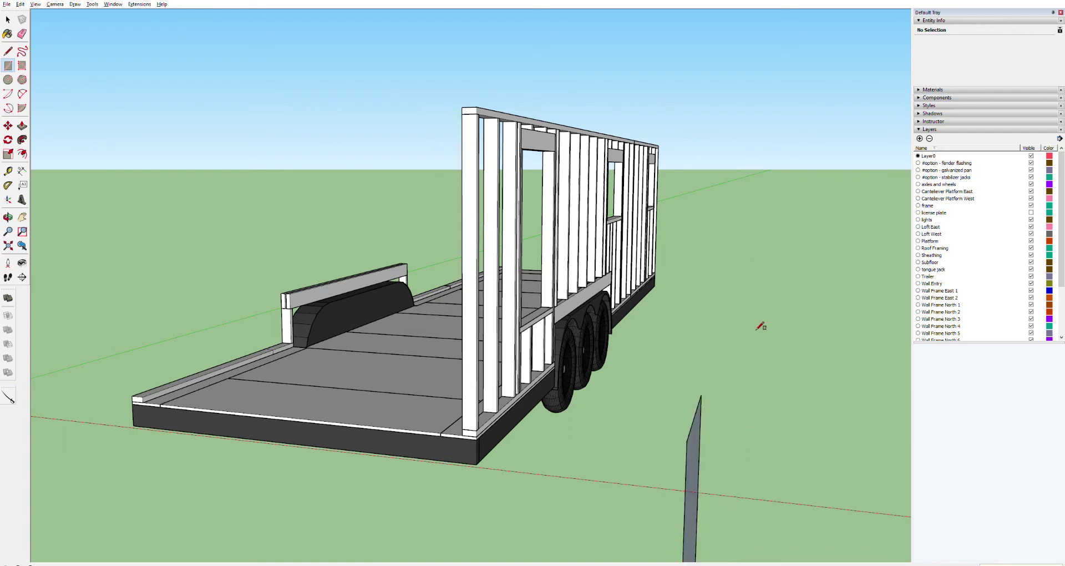
{"action": "key", "text": "o"}
{"action": "left_click_drag", "start_coordinate": [696, 364], "coordinate": [419, 305]}
{"action": "key", "text": "ctrl+z"}
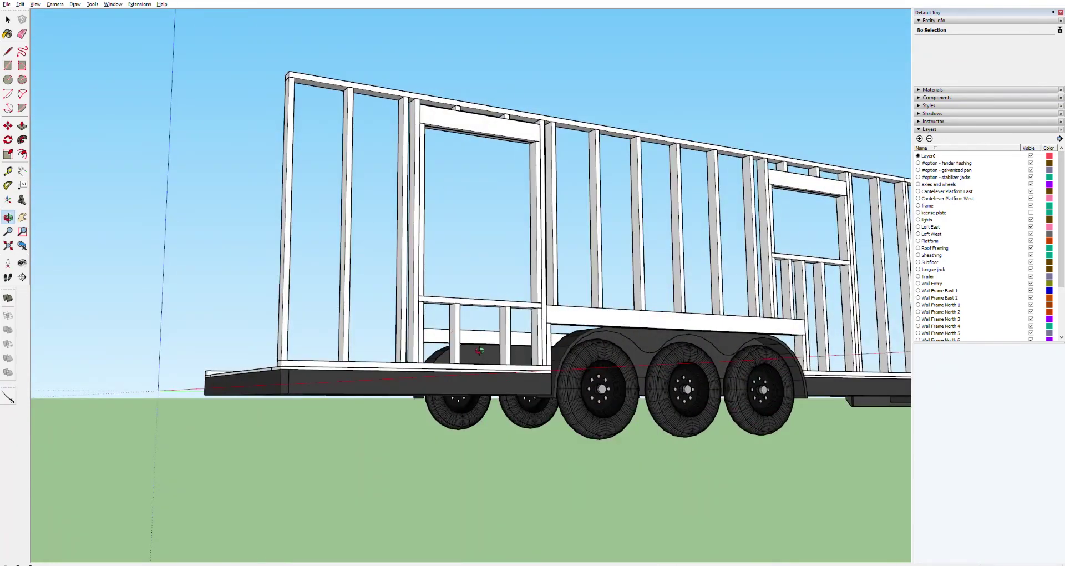
{"action": "left_click_drag", "start_coordinate": [556, 360], "coordinate": [493, 410]}
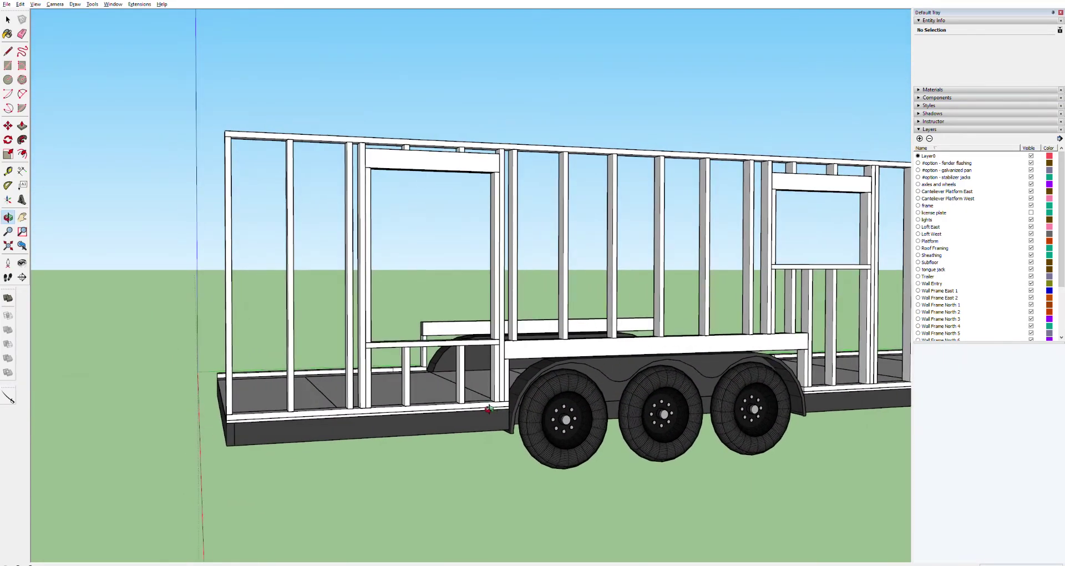
Draw the panel rectangle from a ground corner below the wheels at exact typed dimensions.
{"action": "key", "text": "r"}
{"action": "left_click", "coordinate": [293, 311]}
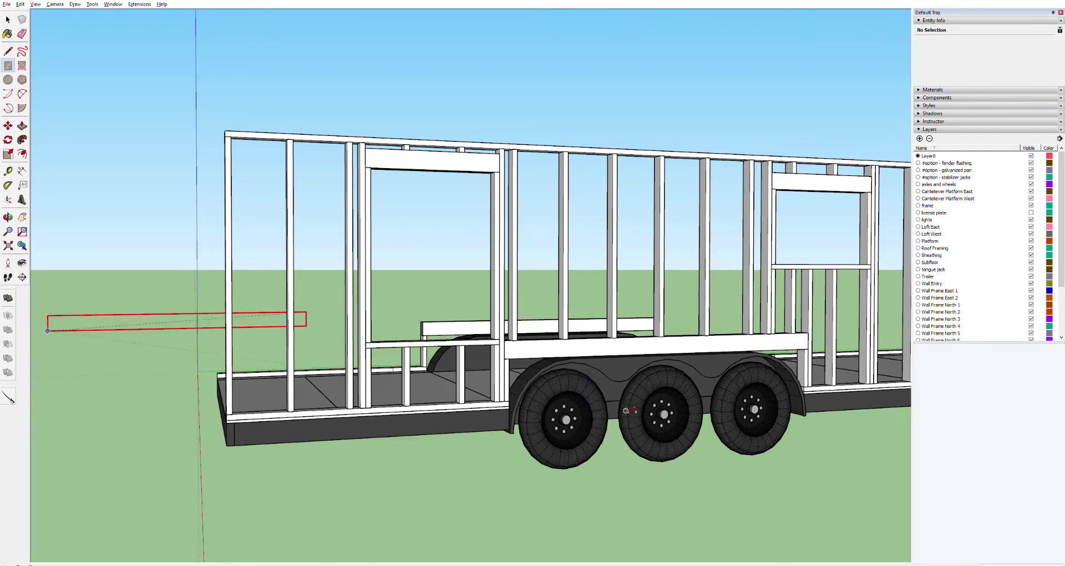
{"action": "key", "text": "Escape"}
{"action": "left_click", "coordinate": [477, 492]}
{"action": "key", "text": "Escape"}
{"action": "left_click", "coordinate": [476, 492]}
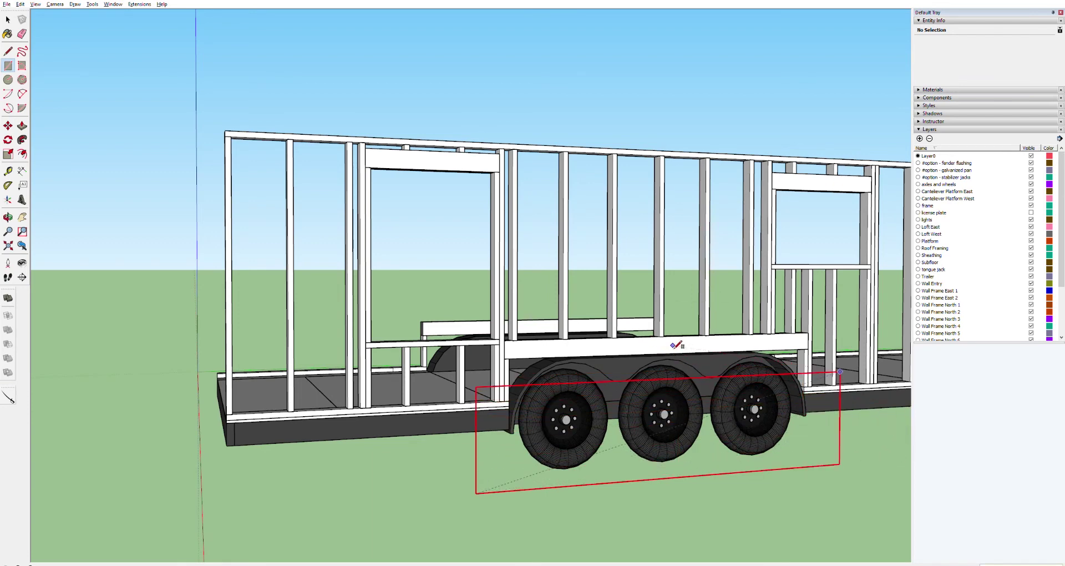
{"action": "key", "text": "Return"}
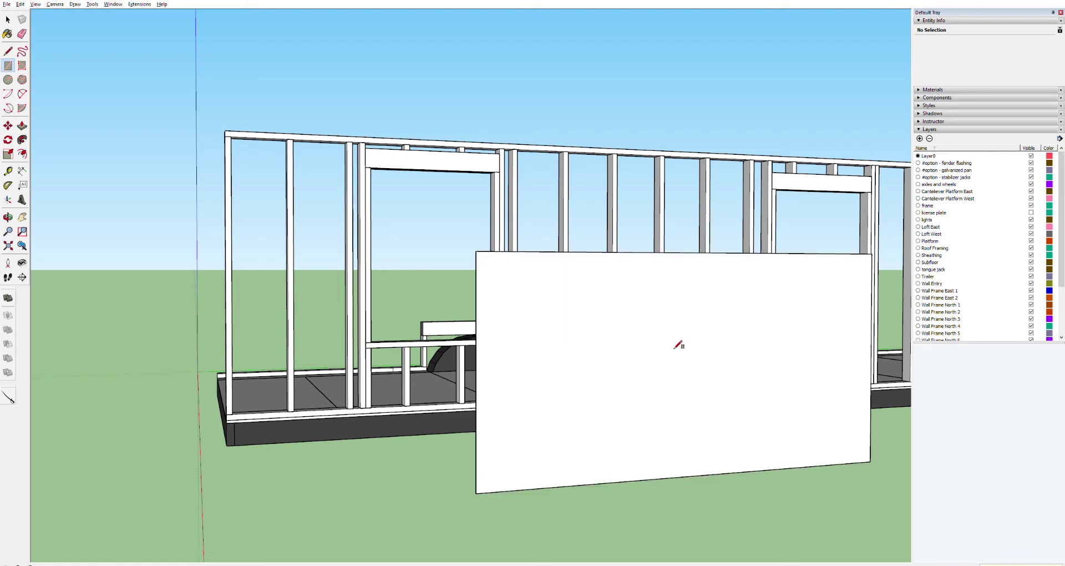
Select the new panel face and Push/Pull it to give it thickness.
{"action": "key", "text": "space"}
{"action": "left_click", "coordinate": [635, 345]}
{"action": "key", "text": "p"}
{"action": "left_click", "coordinate": [635, 344]}
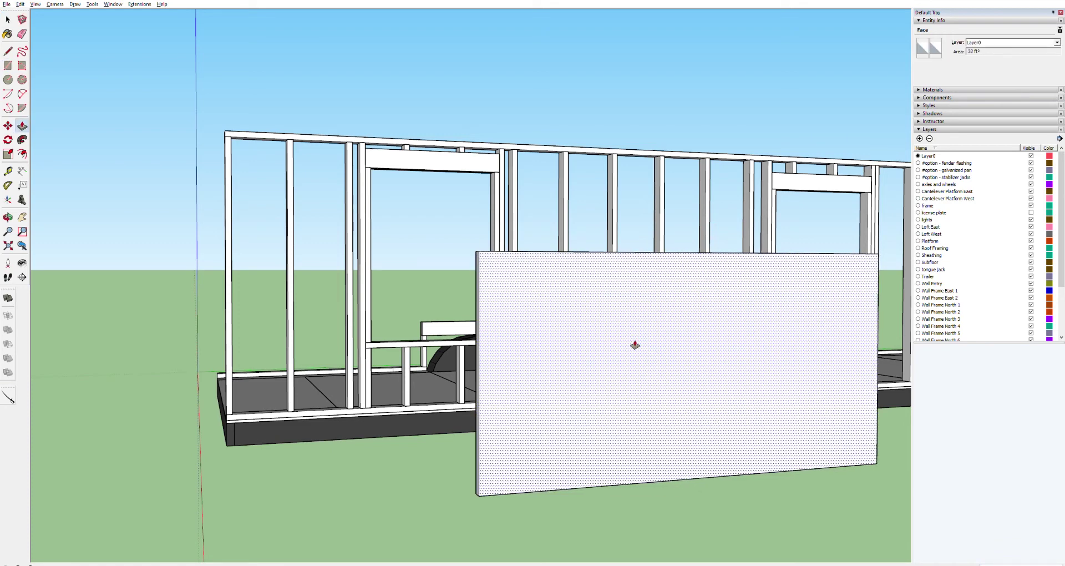
{"action": "left_click", "coordinate": [635, 345]}
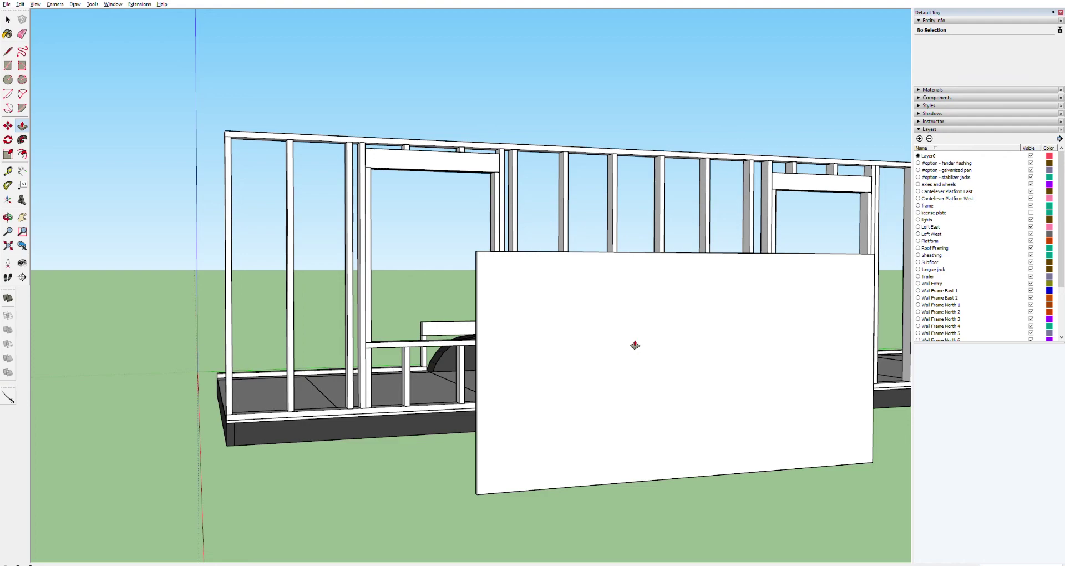
Inspect the trial panel against the side wall, remove it, and start a rectangle at the wheel base.
{"action": "left_click", "coordinate": [695, 347]}
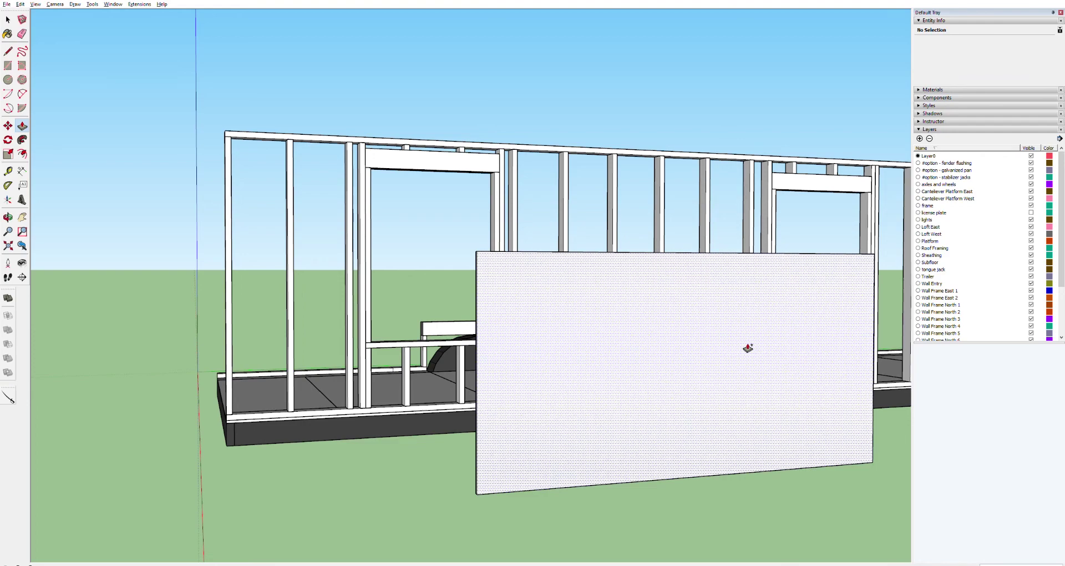
{"action": "key", "text": "o"}
{"action": "left_click_drag", "start_coordinate": [777, 302], "coordinate": [487, 301]}
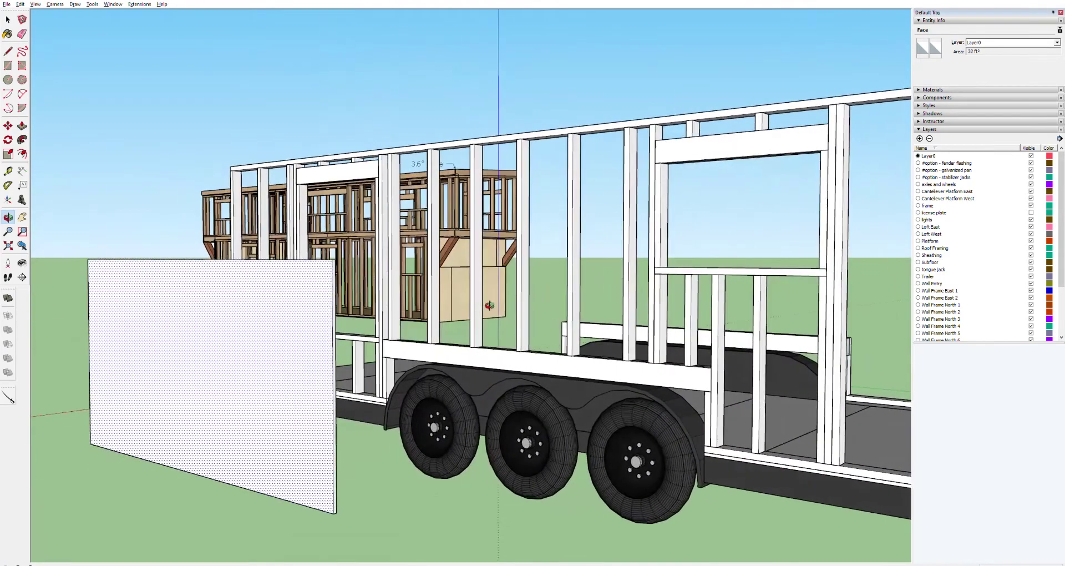
{"action": "scroll", "coordinate": [341, 328], "scroll_direction": "up", "scroll_amount": 5}
{"action": "scroll", "coordinate": [341, 327], "scroll_direction": "up", "scroll_amount": 1}
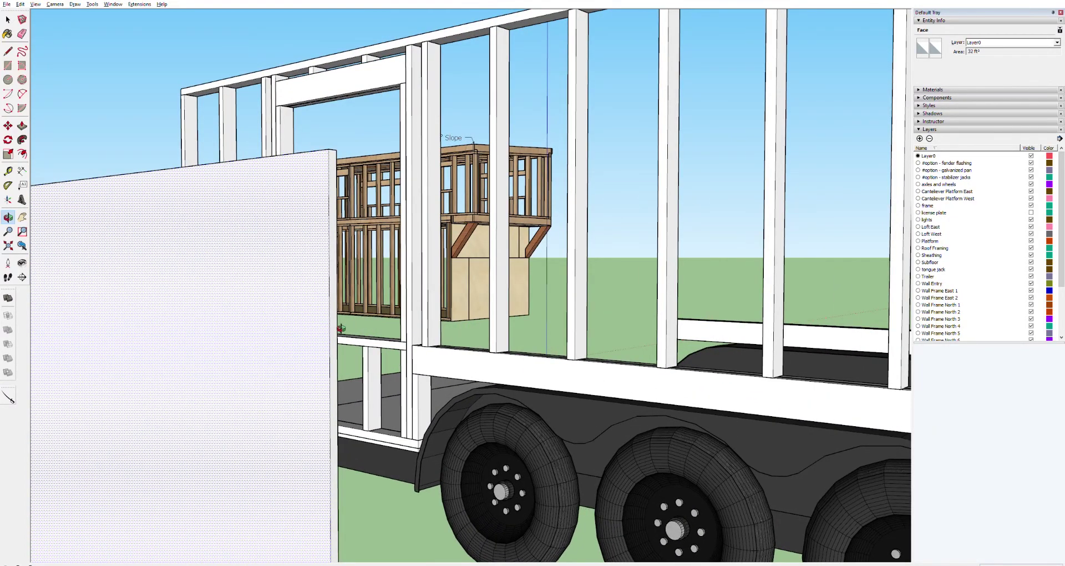
{"action": "scroll", "coordinate": [341, 327], "scroll_direction": "down", "scroll_amount": 4}
{"action": "left_click_drag", "start_coordinate": [247, 328], "coordinate": [736, 326]}
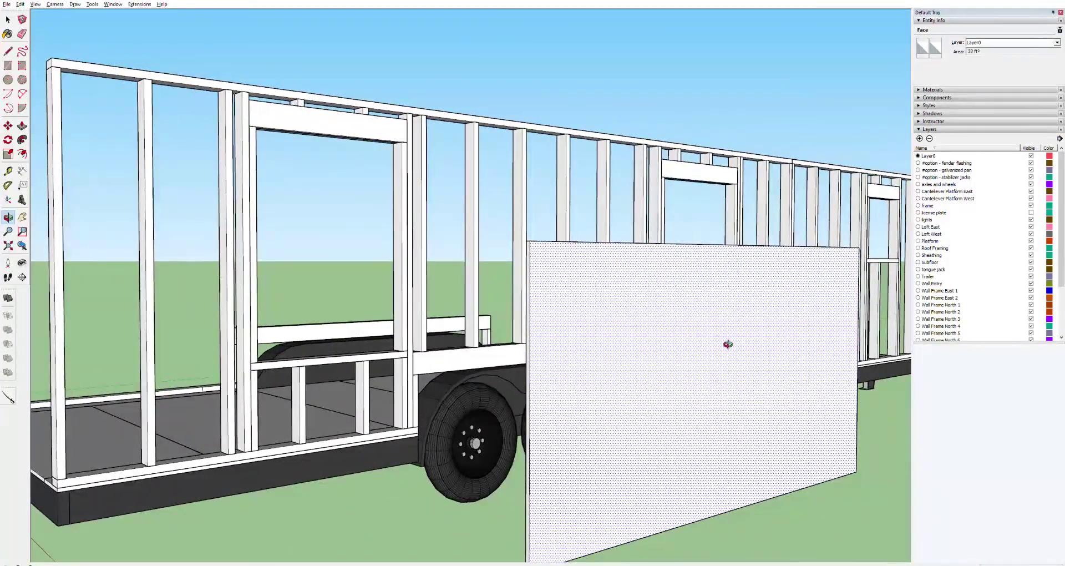
{"action": "key", "text": "ctrl+z"}
{"action": "key", "text": "ctrl+z"}
{"action": "key", "text": "r"}
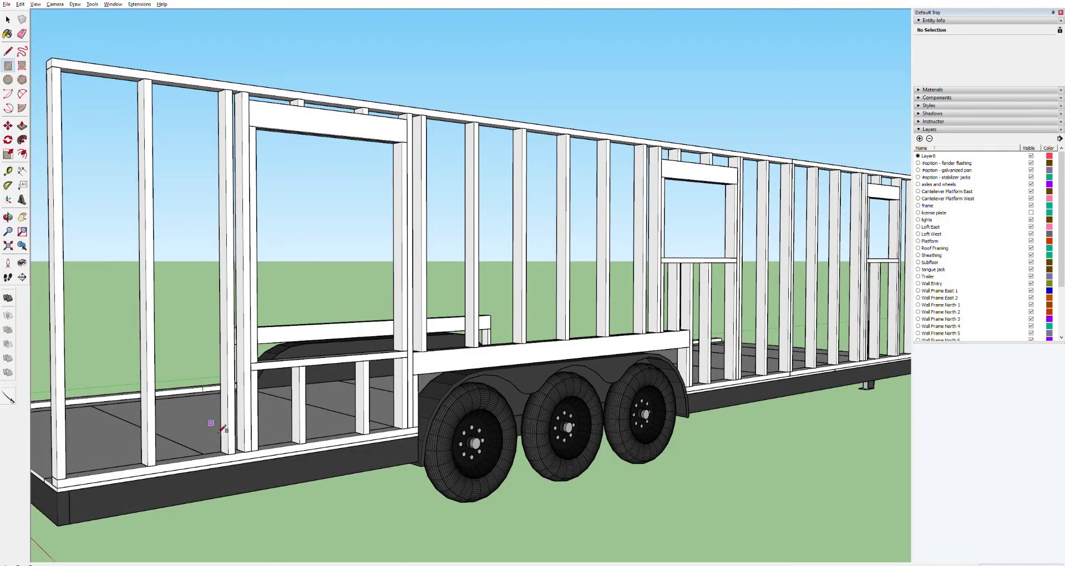
{"action": "left_click", "coordinate": [468, 516]}
Complete the rectangle at exact sheet dimensions and Push/Pull it to plywood thickness.
{"action": "left_click", "coordinate": [753, 449]}
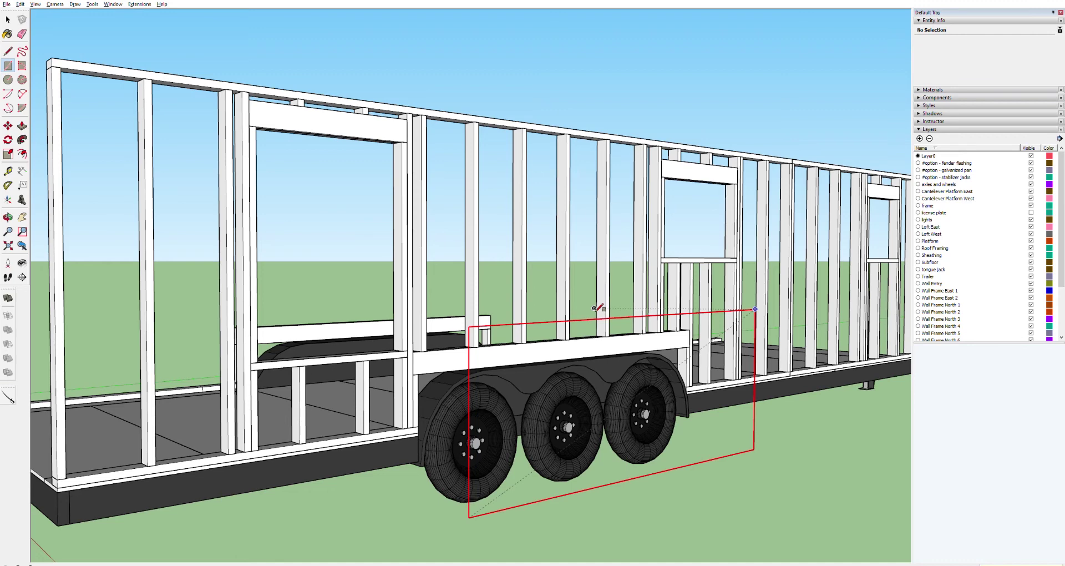
{"action": "key", "text": "Return"}
{"action": "key", "text": "m"}
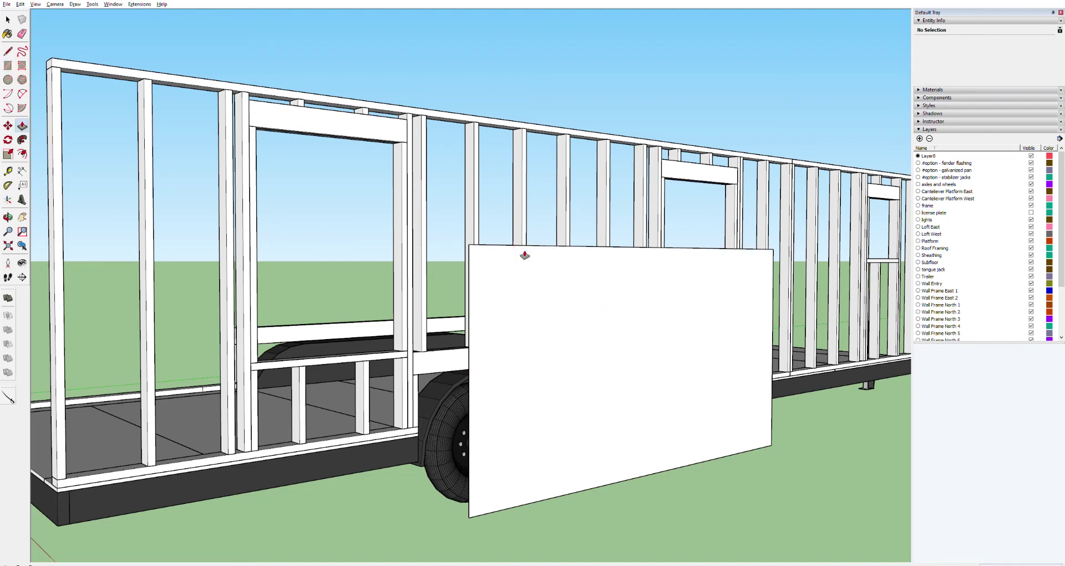
{"action": "key", "text": "p"}
{"action": "left_click", "coordinate": [526, 274]}
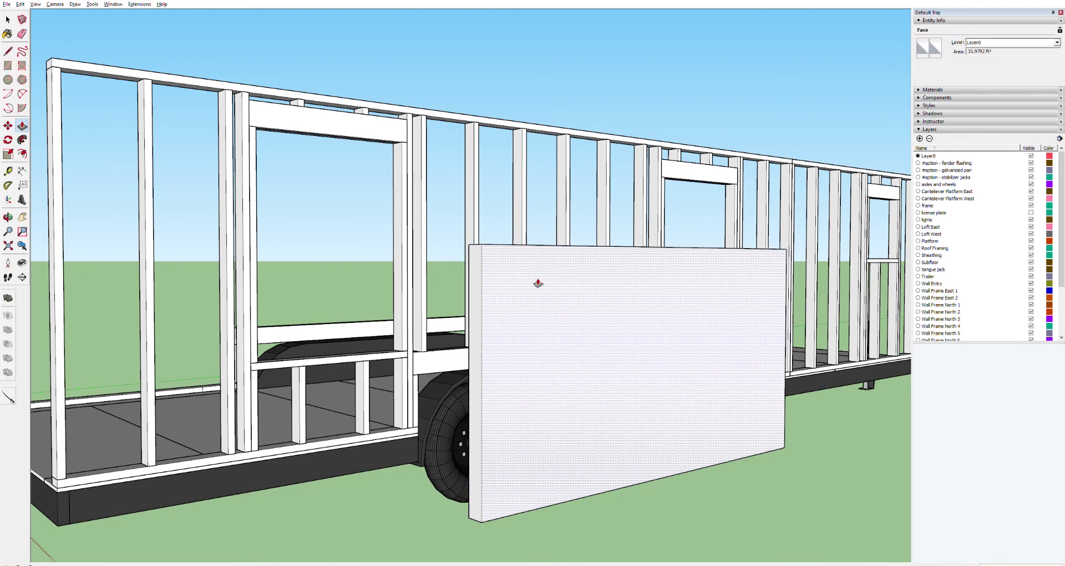
{"action": "left_click", "coordinate": [538, 283]}
Select the whole panel with its edges and make it a solid component.
{"action": "key", "text": "space"}
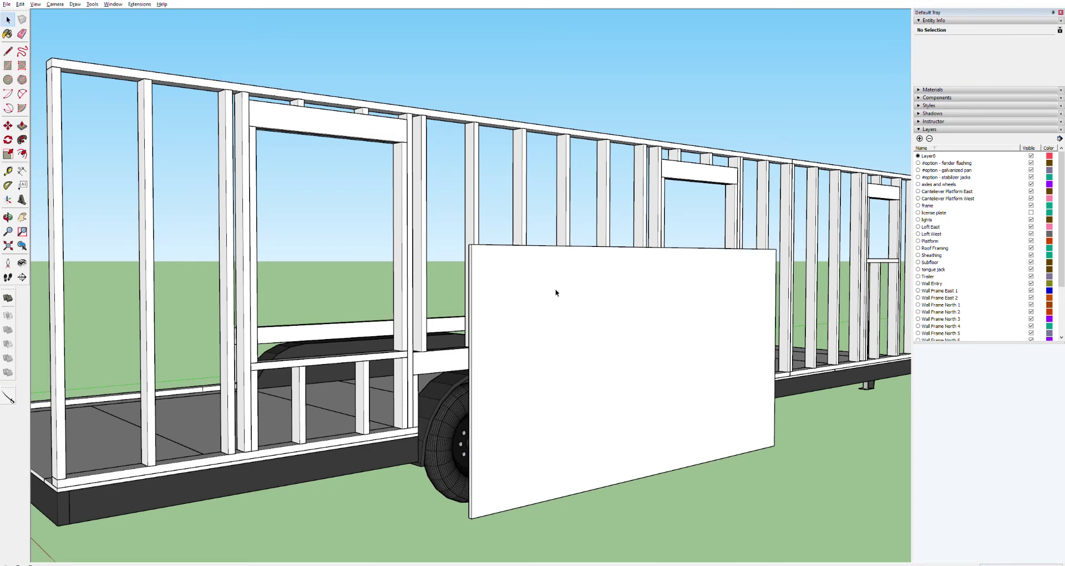
{"action": "triple_click", "coordinate": [555, 288]}
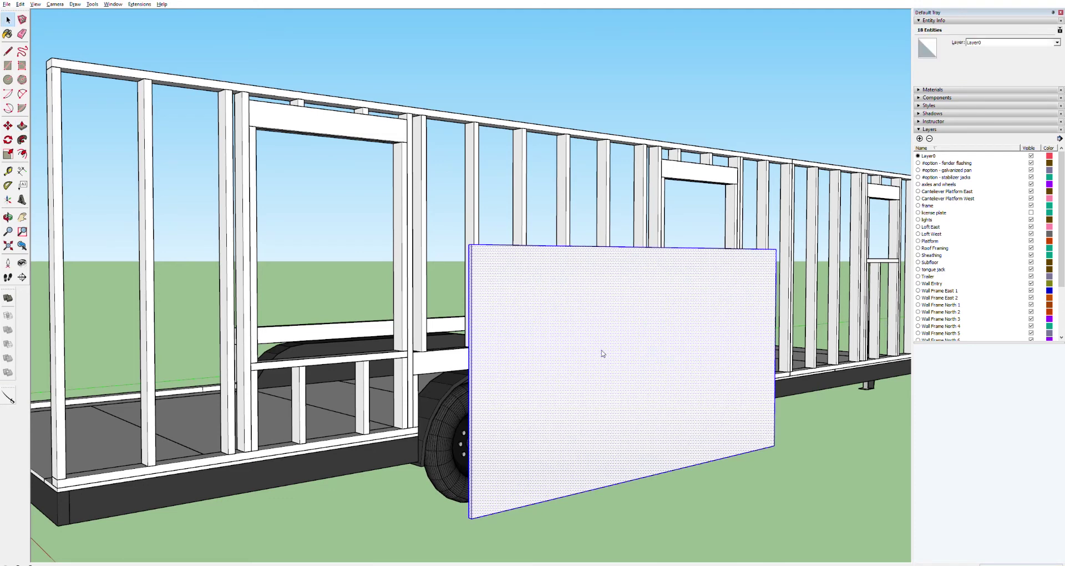
{"action": "key", "text": "ctrl+g"}
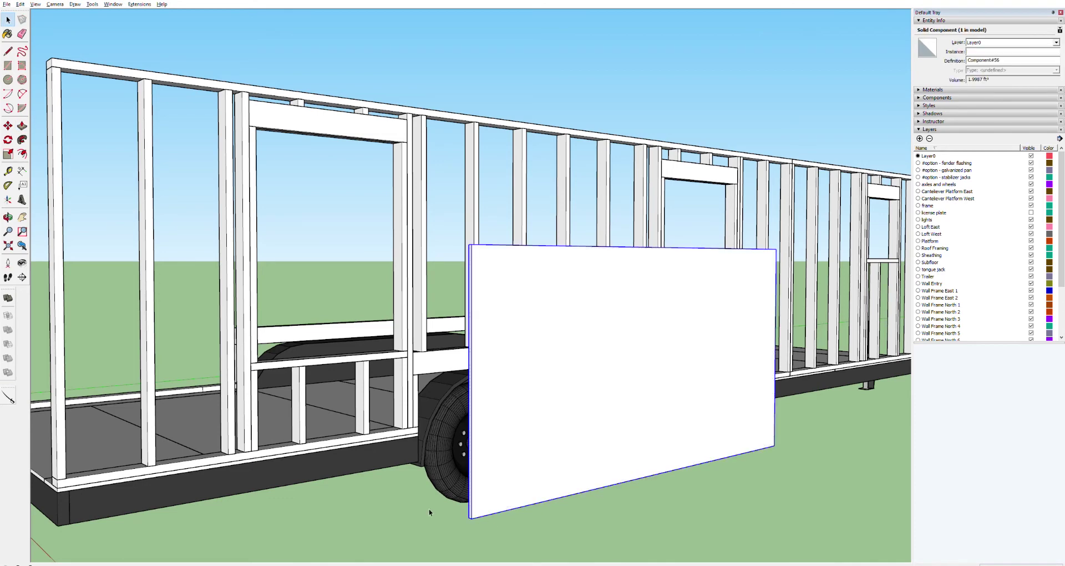
Move the panel by its lower-left corner onto the trailer's front corner, then view it side-on.
{"action": "key", "text": "m"}
{"action": "scroll", "coordinate": [470, 517], "scroll_direction": "up", "scroll_amount": 5}
{"action": "left_click", "coordinate": [464, 532]}
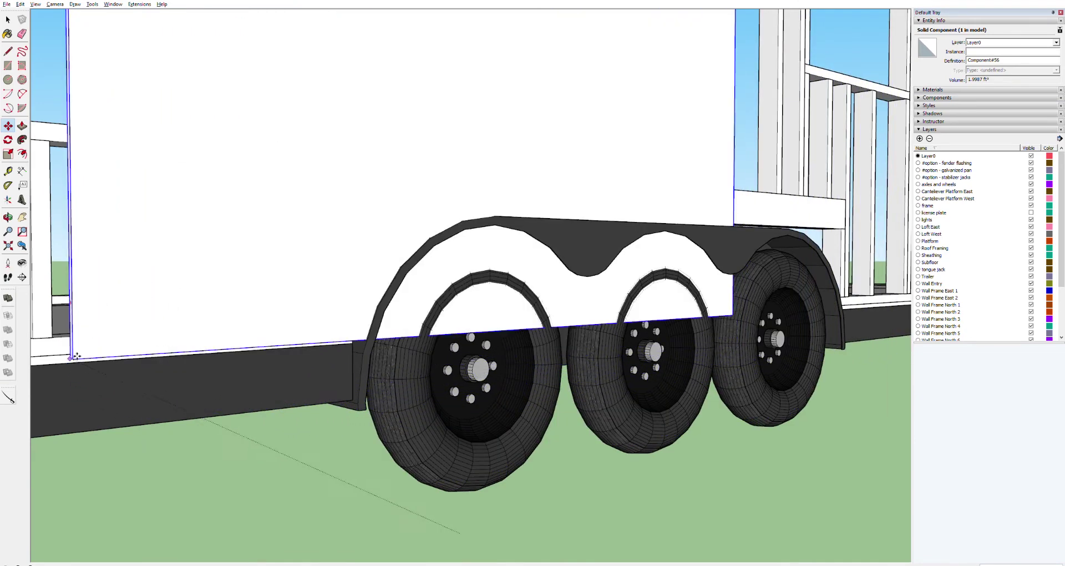
{"action": "scroll", "coordinate": [74, 351], "scroll_direction": "down", "scroll_amount": 8}
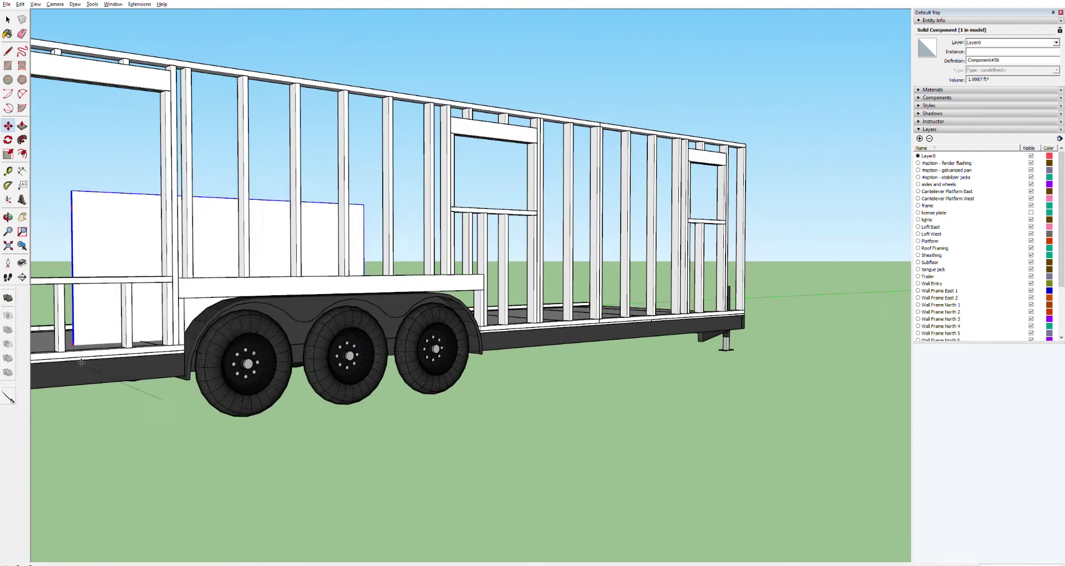
{"action": "scroll", "coordinate": [82, 375], "scroll_direction": "down", "scroll_amount": 5}
{"action": "scroll", "coordinate": [63, 374], "scroll_direction": "up", "scroll_amount": 3}
{"action": "scroll", "coordinate": [63, 373], "scroll_direction": "up", "scroll_amount": 10}
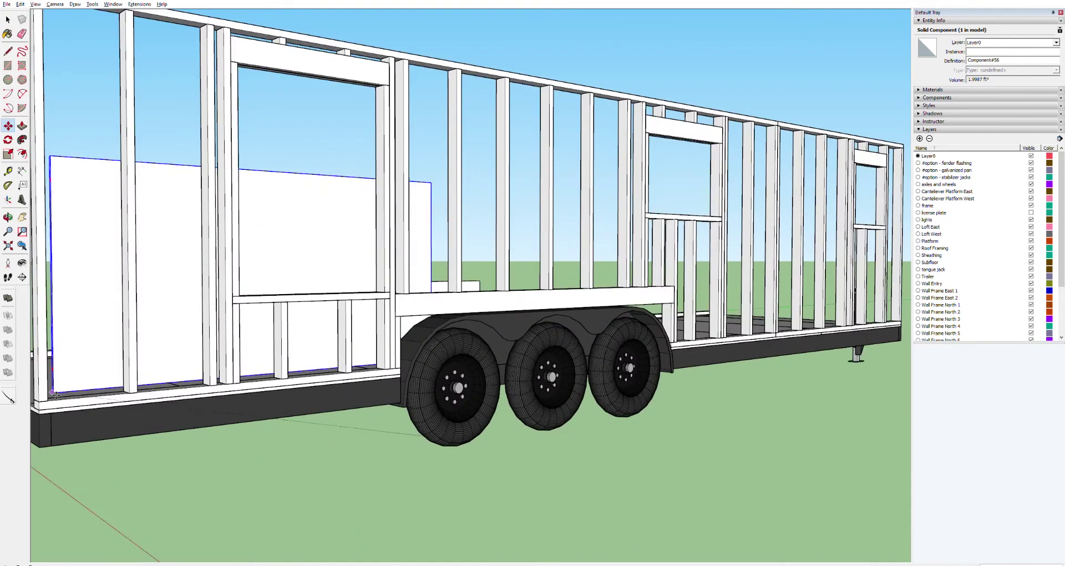
{"action": "scroll", "coordinate": [46, 409], "scroll_direction": "down", "scroll_amount": 3}
{"action": "scroll", "coordinate": [47, 409], "scroll_direction": "up", "scroll_amount": 3}
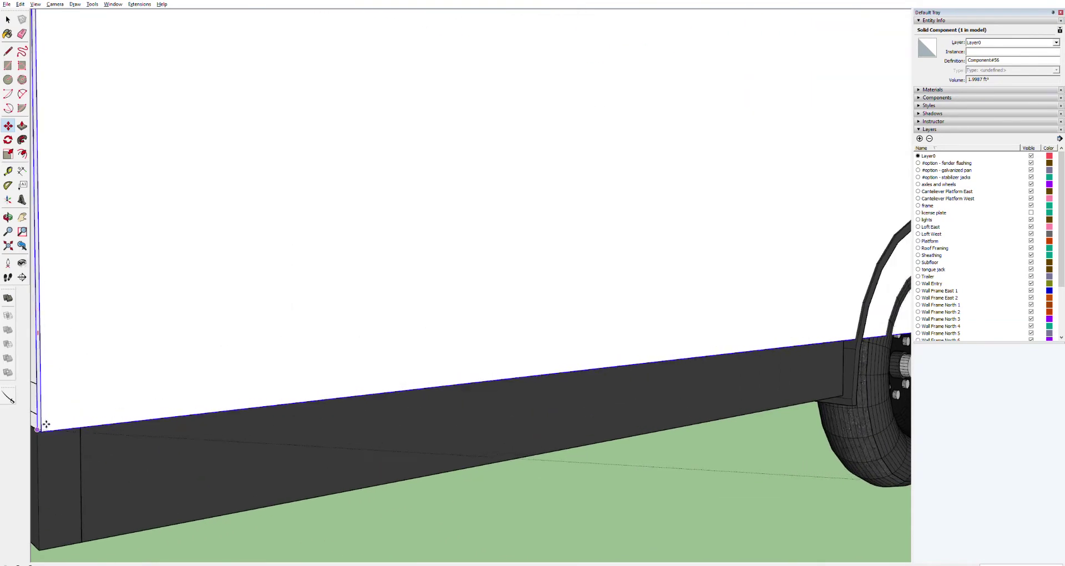
{"action": "left_click", "coordinate": [44, 424]}
{"action": "scroll", "coordinate": [449, 383], "scroll_direction": "down", "scroll_amount": 5}
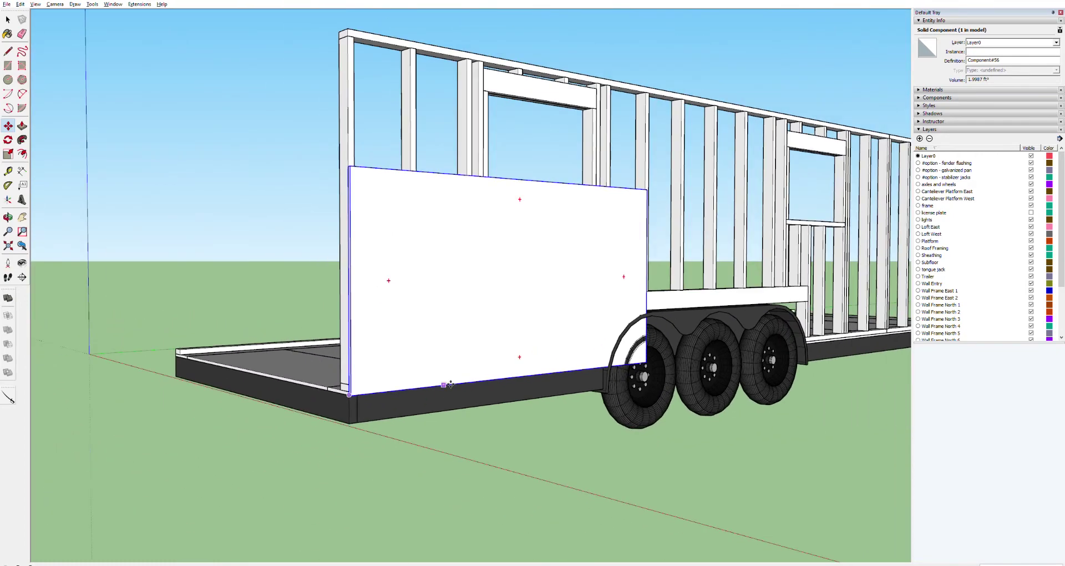
{"action": "scroll", "coordinate": [451, 382], "scroll_direction": "down", "scroll_amount": 4}
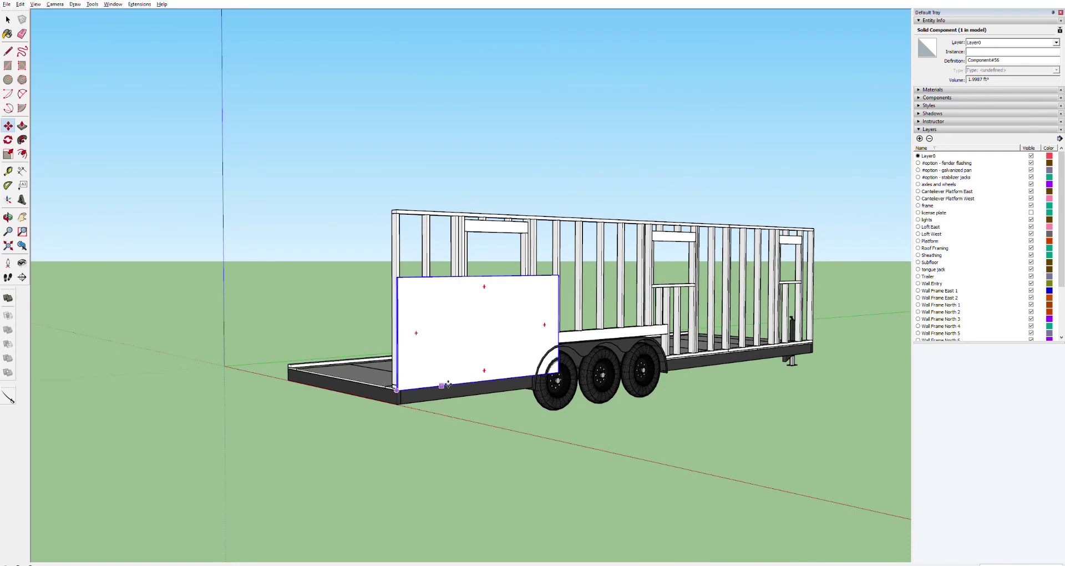
{"action": "key", "text": "o"}
{"action": "left_click_drag", "start_coordinate": [560, 321], "coordinate": [416, 316]}
{"action": "scroll", "coordinate": [447, 333], "scroll_direction": "up", "scroll_amount": 5}
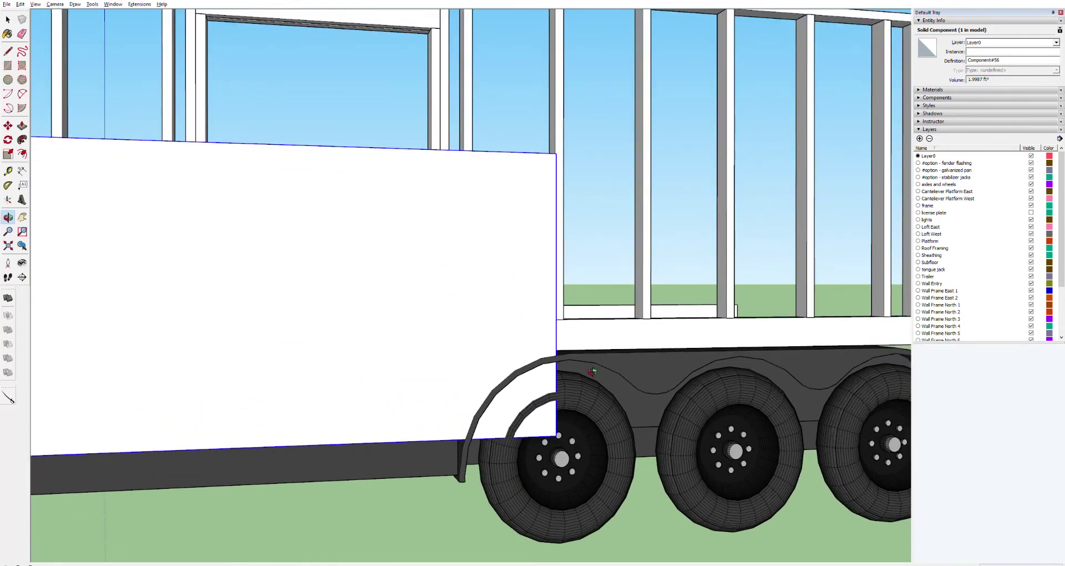
{"action": "scroll", "coordinate": [580, 358], "scroll_direction": "up", "scroll_amount": 6}
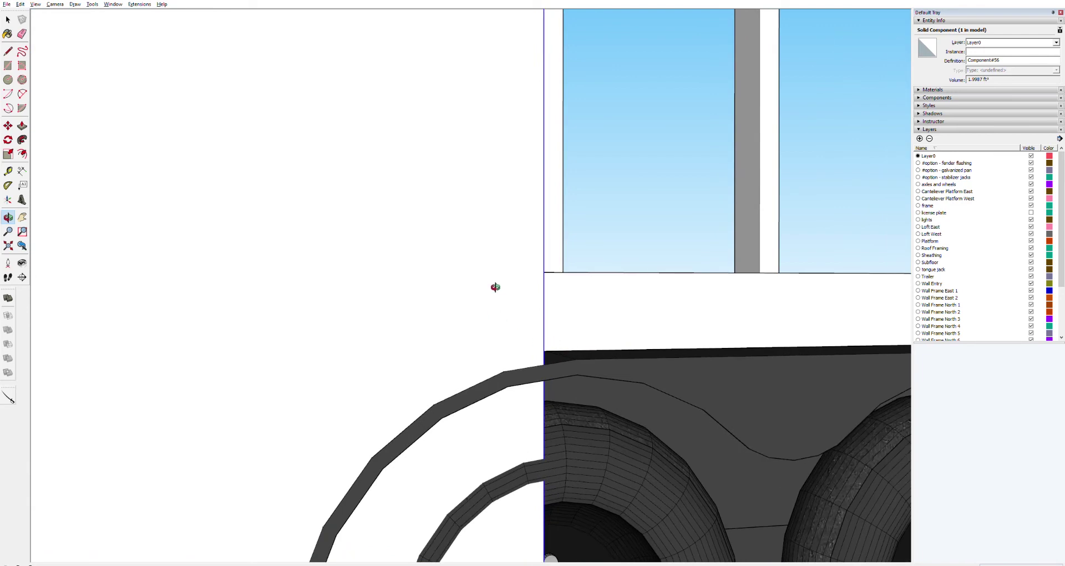
{"action": "key", "text": "space"}
{"action": "left_click", "coordinate": [609, 366]}
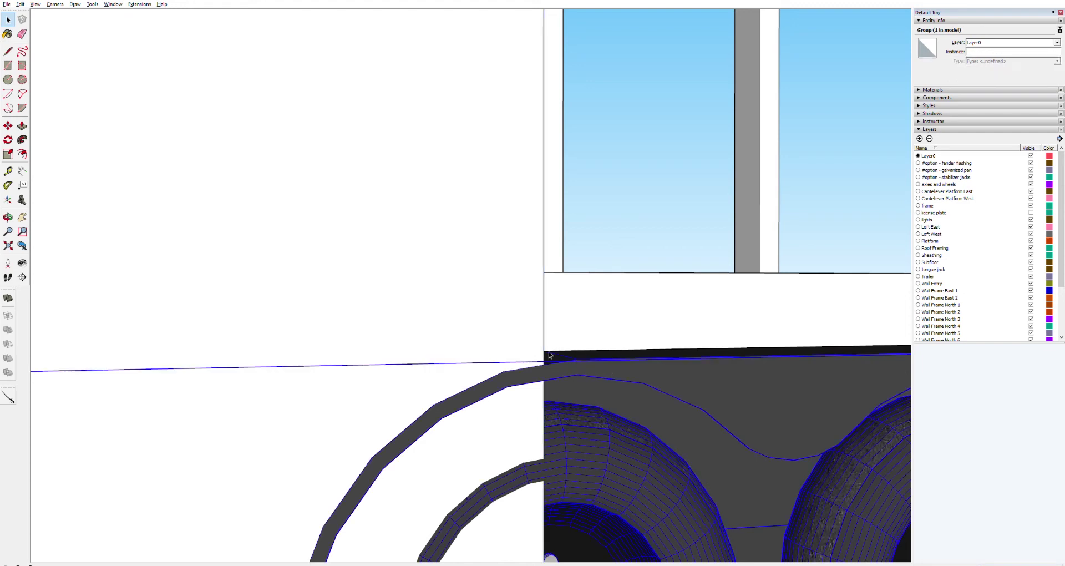
{"action": "left_click", "coordinate": [433, 276], "text": "ctrl"}
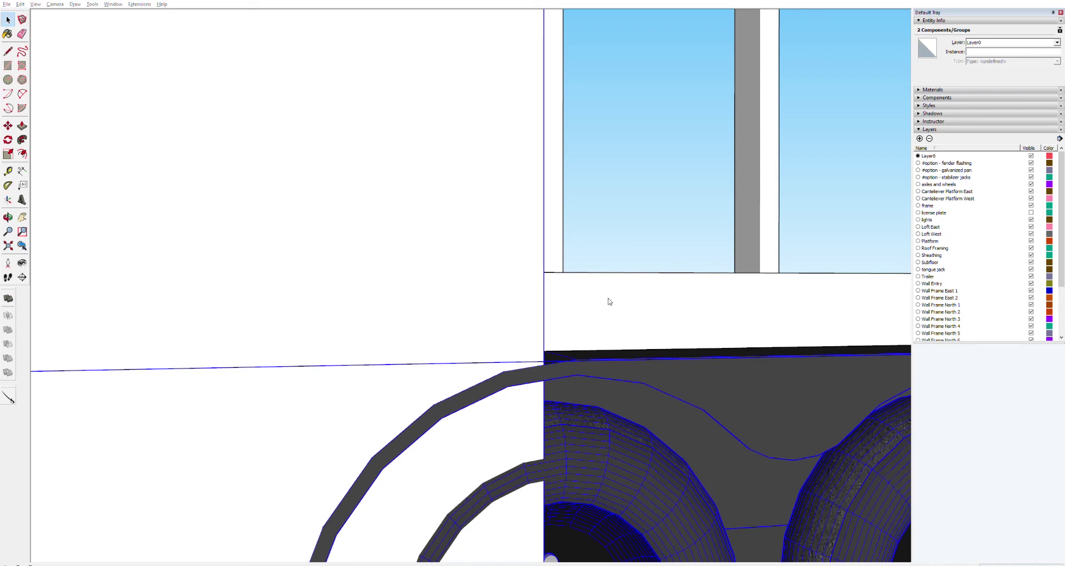
{"action": "key", "text": "o"}
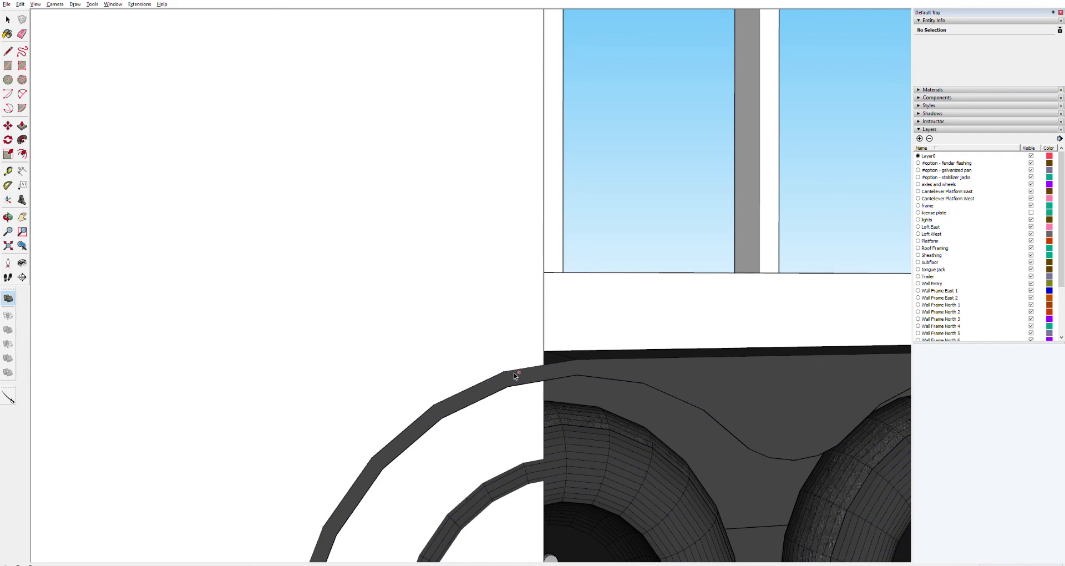
{"action": "scroll", "coordinate": [532, 363], "scroll_direction": "up", "scroll_amount": 2}
{"action": "left_click", "coordinate": [532, 364]}
{"action": "scroll", "coordinate": [533, 364], "scroll_direction": "up", "scroll_amount": 1}
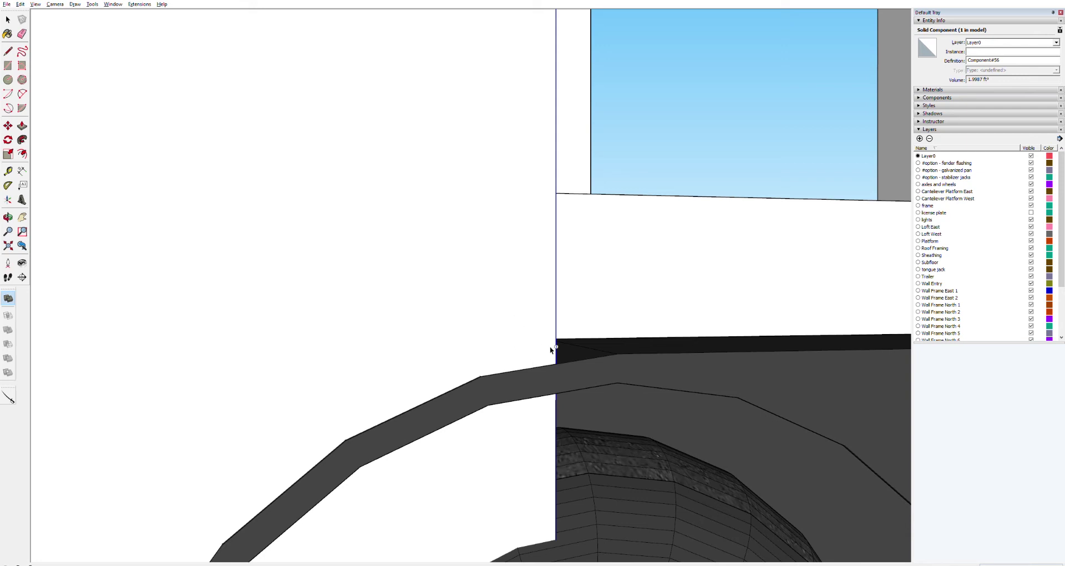
{"action": "key", "text": "space"}
Trace a line from the panel's lower corner along the fender to its bend vertex.
{"action": "key", "text": "ctrl+a"}
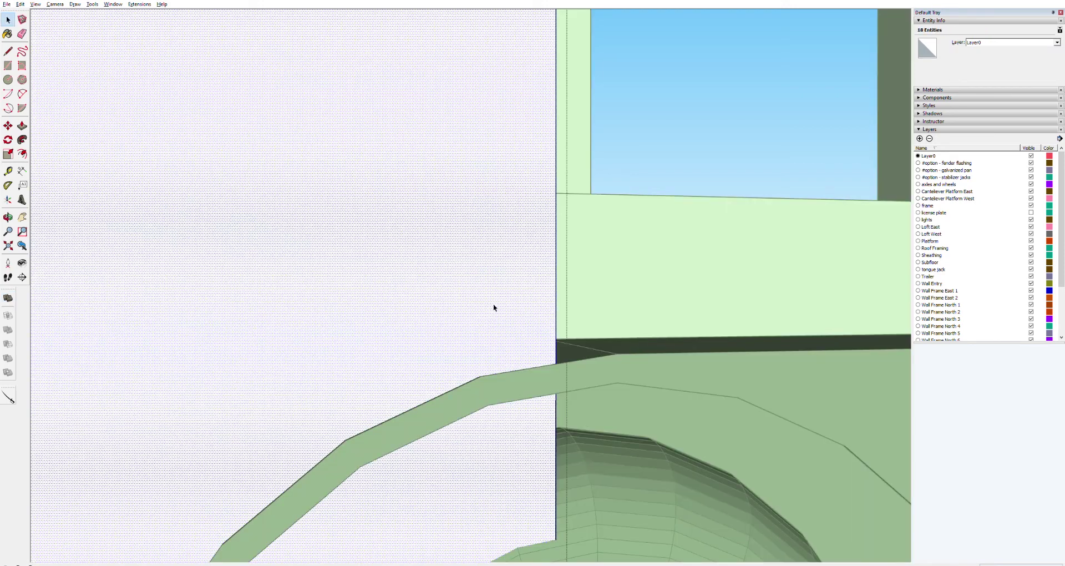
{"action": "key", "text": "l"}
{"action": "scroll", "coordinate": [555, 361], "scroll_direction": "up", "scroll_amount": 3}
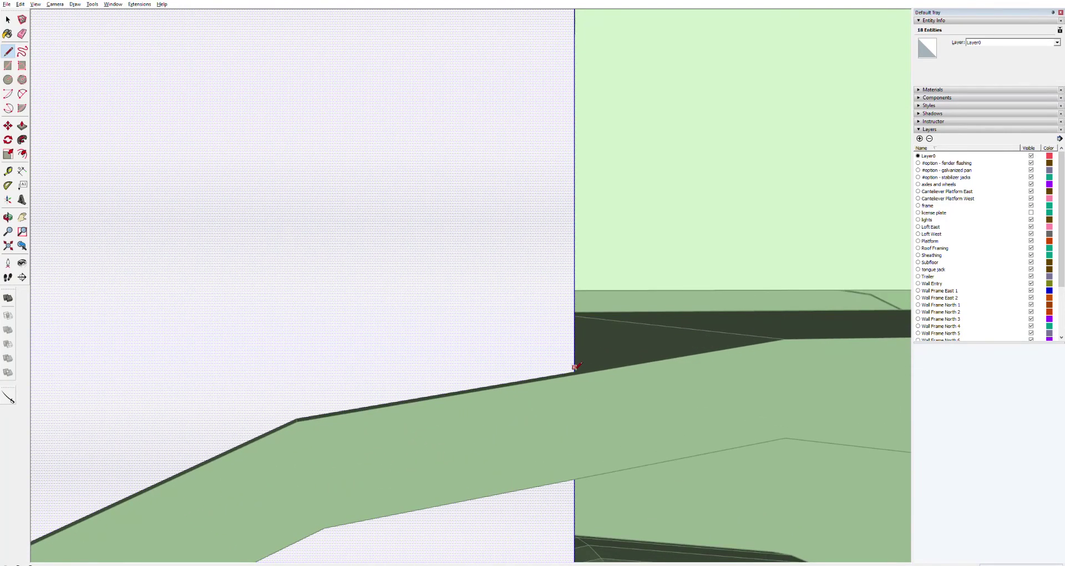
{"action": "scroll", "coordinate": [575, 370], "scroll_direction": "up", "scroll_amount": 3}
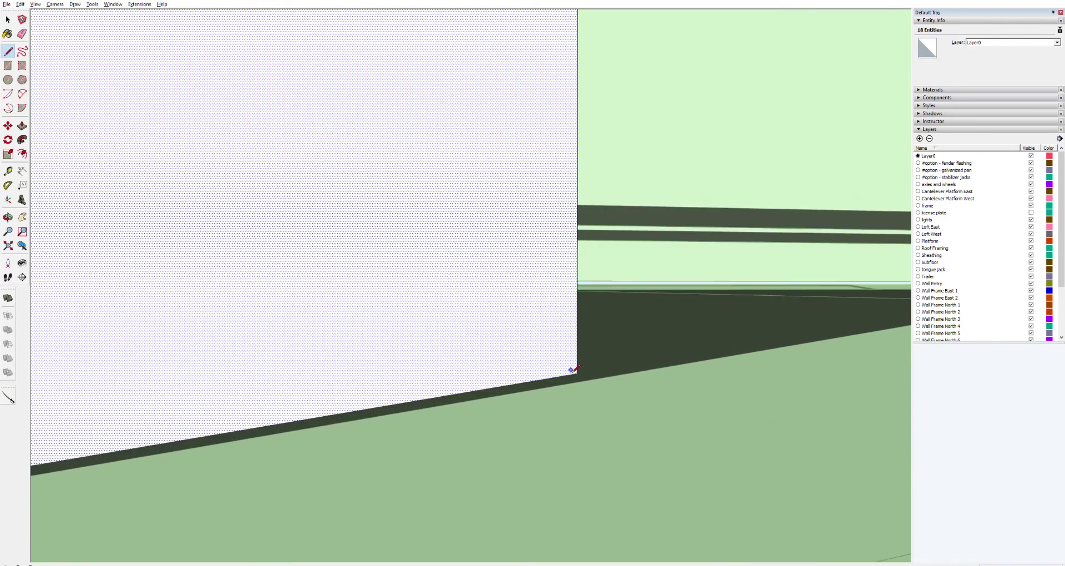
{"action": "left_click", "coordinate": [592, 377]}
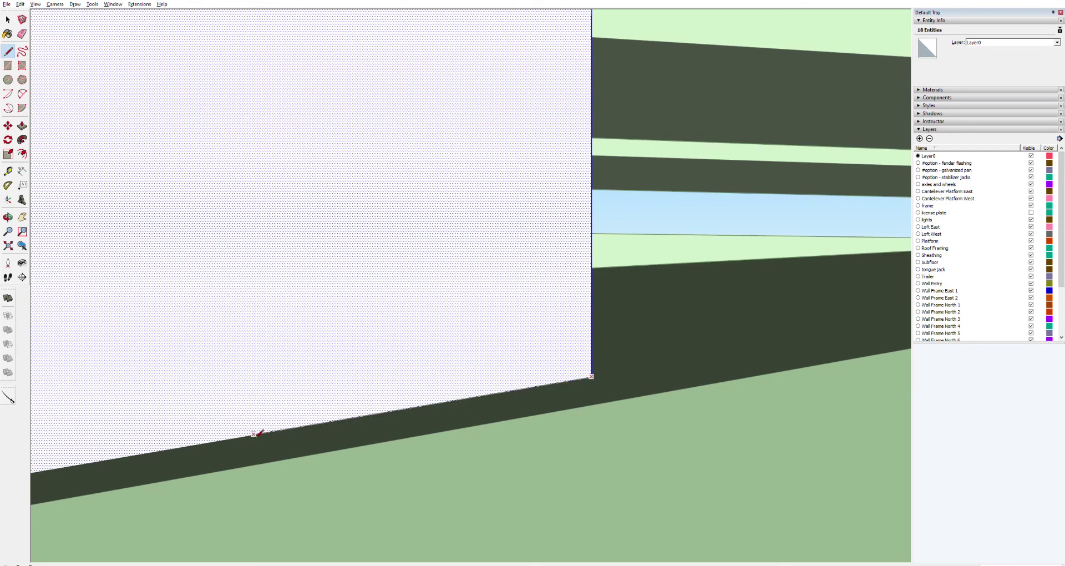
{"action": "scroll", "coordinate": [259, 436], "scroll_direction": "down", "scroll_amount": 5}
{"action": "scroll", "coordinate": [241, 436], "scroll_direction": "down", "scroll_amount": 3}
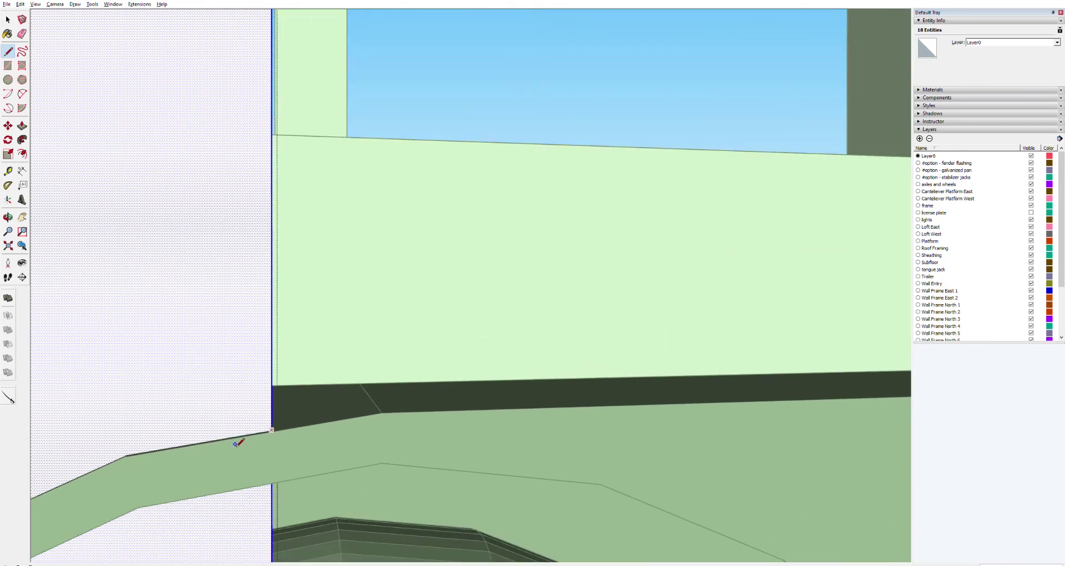
{"action": "scroll", "coordinate": [130, 451], "scroll_direction": "up", "scroll_amount": 5}
{"action": "scroll", "coordinate": [130, 452], "scroll_direction": "up", "scroll_amount": 3}
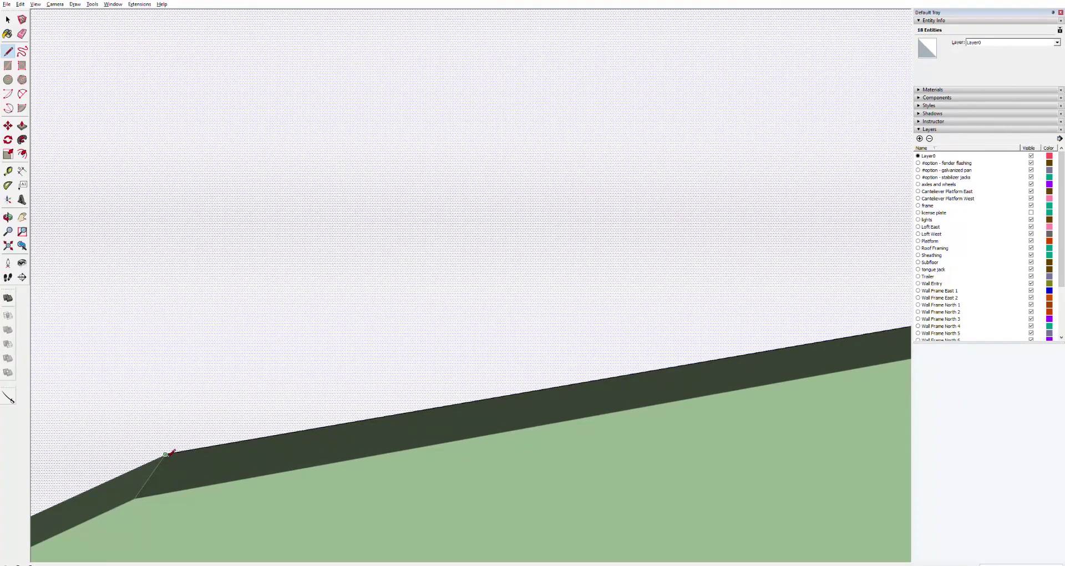
{"action": "scroll", "coordinate": [110, 451], "scroll_direction": "down", "scroll_amount": 2}
{"action": "scroll", "coordinate": [114, 456], "scroll_direction": "down", "scroll_amount": 2}
{"action": "mouse_move", "coordinate": [115, 458]}
{"action": "middle_mouse_down", "text": "shift"}
{"action": "mouse_move", "coordinate": [468, 326]}
{"action": "mouse_move", "coordinate": [726, 157]}
{"action": "middle_mouse_up", "text": "shift"}
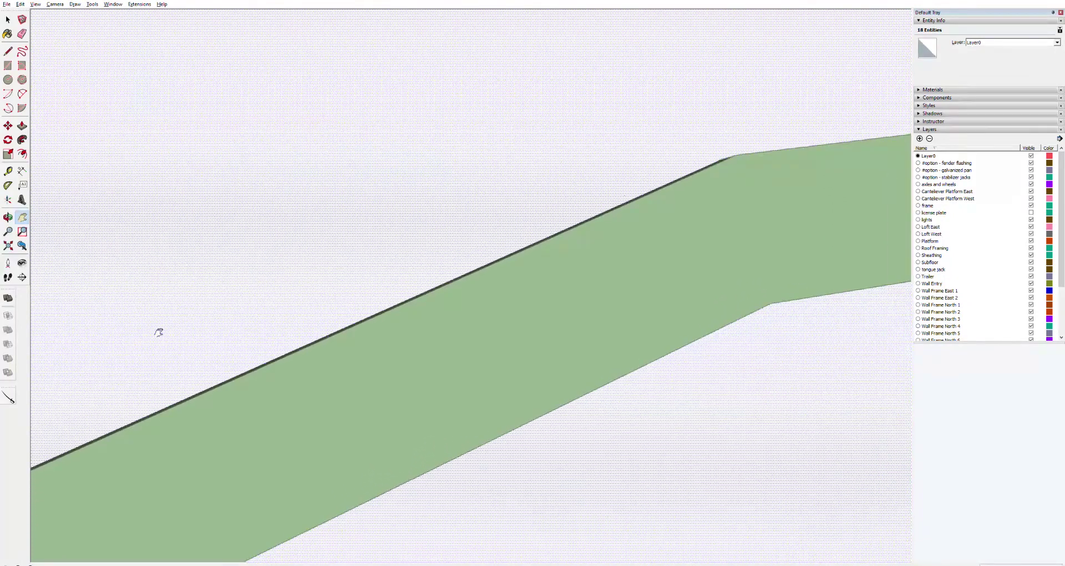
{"action": "middle_click_drag", "start_coordinate": [159, 333], "coordinate": [533, 176], "text": "shift"}
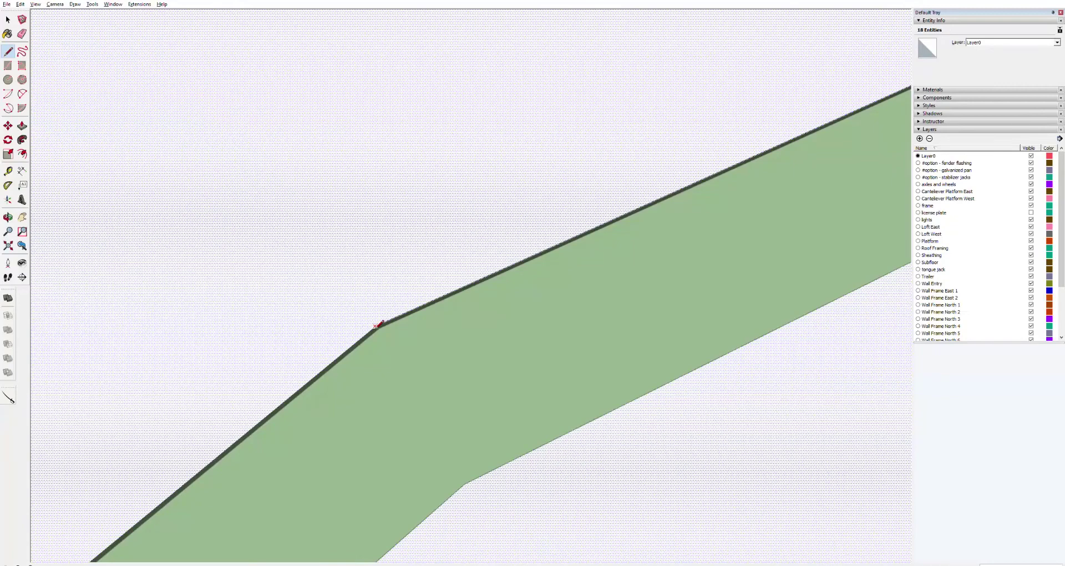
{"action": "mouse_move", "coordinate": [272, 358]}
{"action": "middle_mouse_down", "text": "shift"}
{"action": "mouse_move", "coordinate": [261, 369]}
{"action": "mouse_move", "coordinate": [292, 271]}
{"action": "middle_mouse_up", "text": "shift"}
{"action": "mouse_move", "coordinate": [155, 352]}
{"action": "middle_mouse_down", "text": "shift"}
{"action": "mouse_move", "coordinate": [464, 117]}
{"action": "mouse_move", "coordinate": [343, 183]}
{"action": "mouse_move", "coordinate": [396, 150]}
{"action": "middle_mouse_up", "text": "shift"}
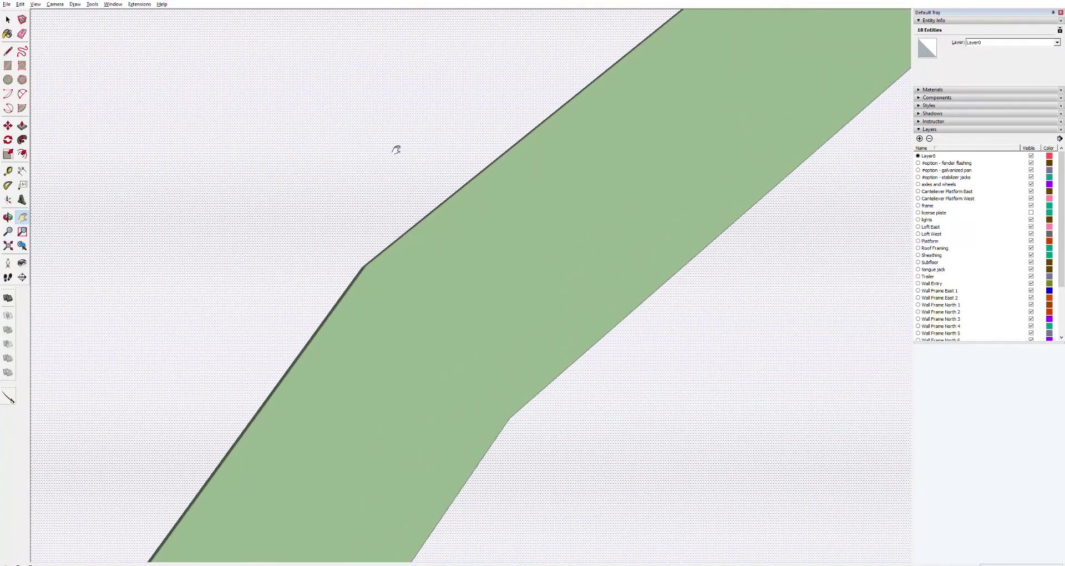
{"action": "left_click", "coordinate": [363, 267]}
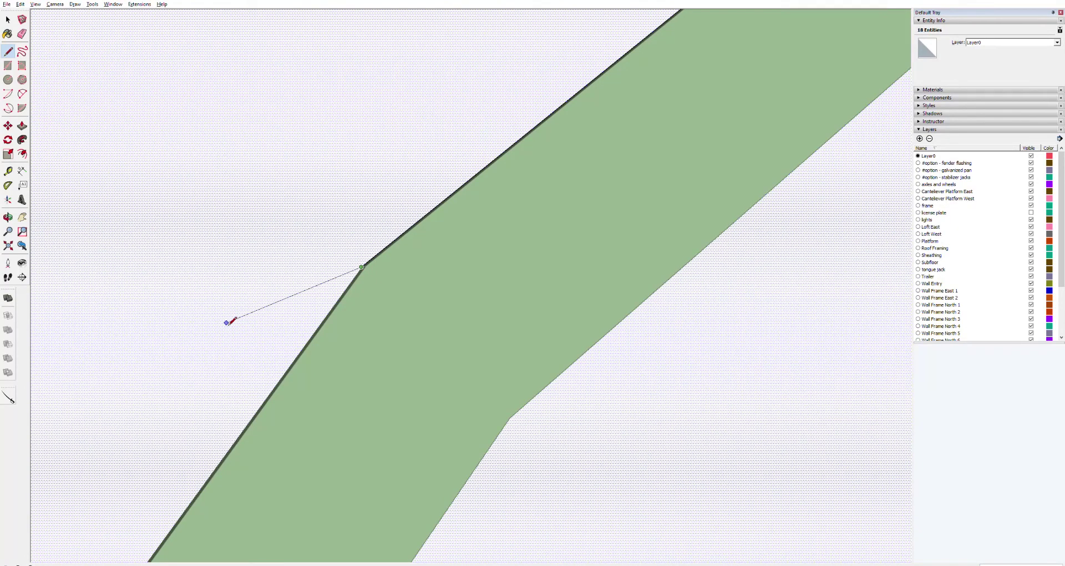
Close the fender outline at the panel's bottom edge, then grab the wheel-well face with Push/Pull.
{"action": "middle_click_drag", "start_coordinate": [231, 320], "coordinate": [300, 181], "text": "shift"}
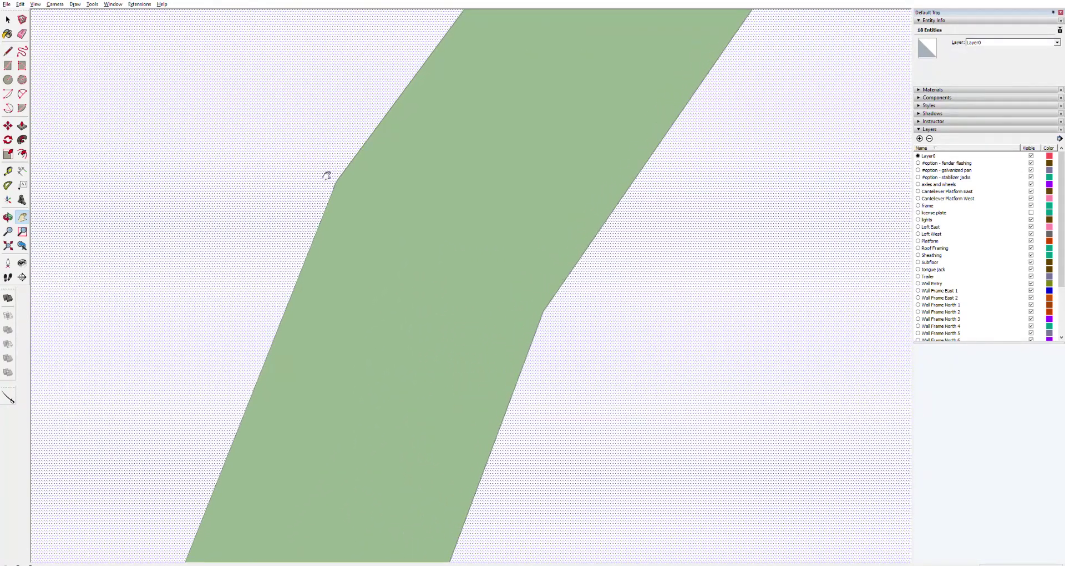
{"action": "scroll", "coordinate": [327, 177], "scroll_direction": "up", "scroll_amount": 5}
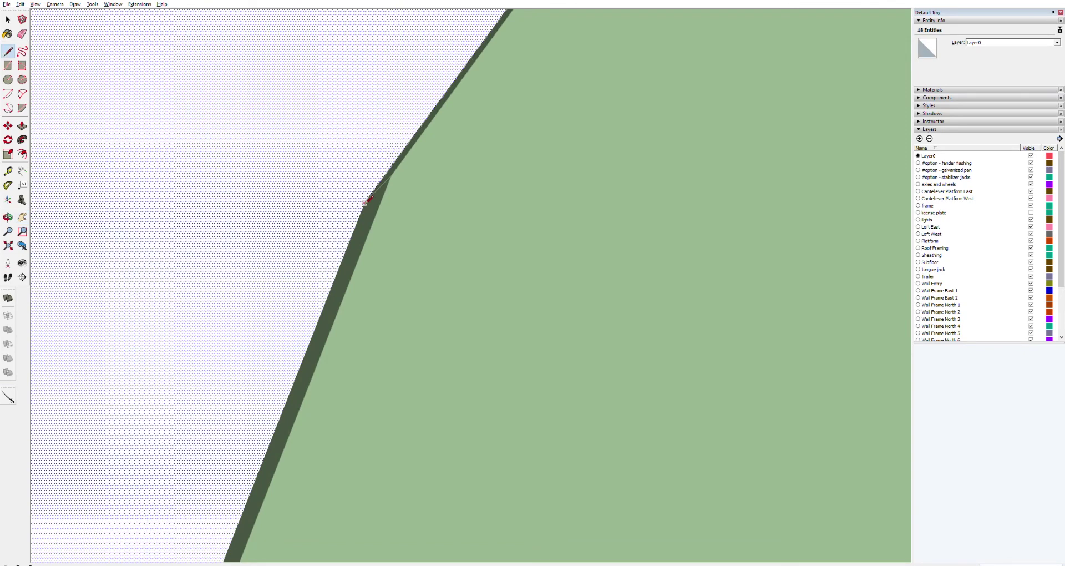
{"action": "scroll", "coordinate": [261, 256], "scroll_direction": "down", "scroll_amount": 4}
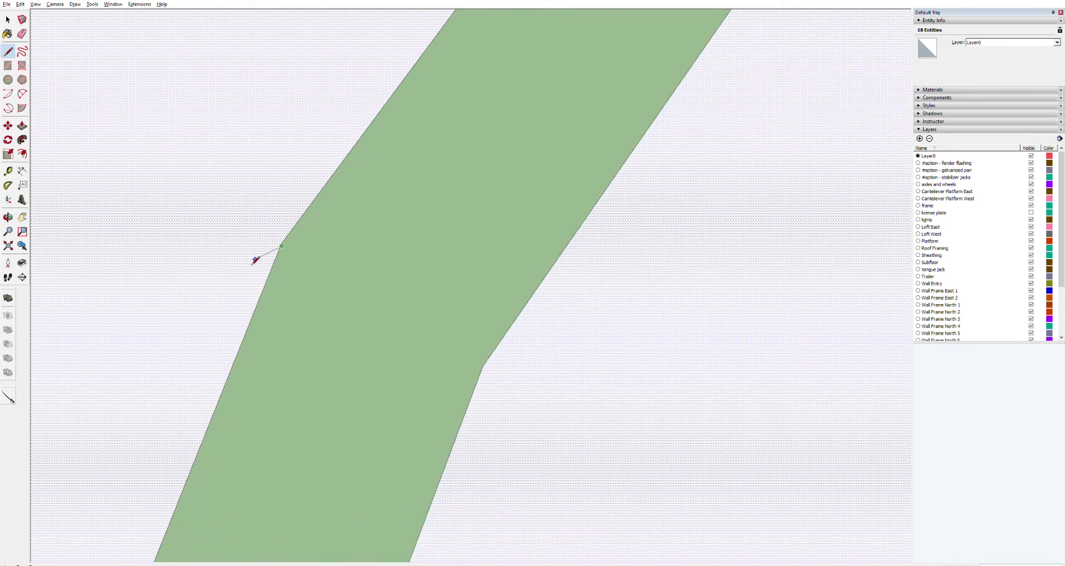
{"action": "middle_click_drag", "start_coordinate": [181, 362], "coordinate": [474, 259], "text": "shift"}
{"action": "scroll", "coordinate": [408, 366], "scroll_direction": "up", "scroll_amount": 5}
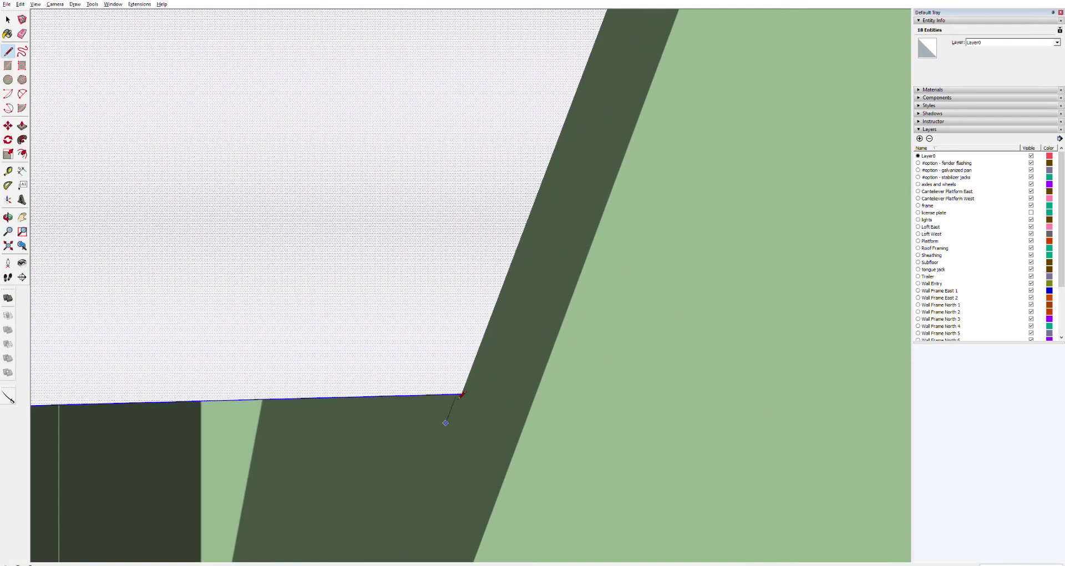
{"action": "left_click", "coordinate": [461, 393]}
{"action": "scroll", "coordinate": [485, 311], "scroll_direction": "up", "scroll_amount": 3}
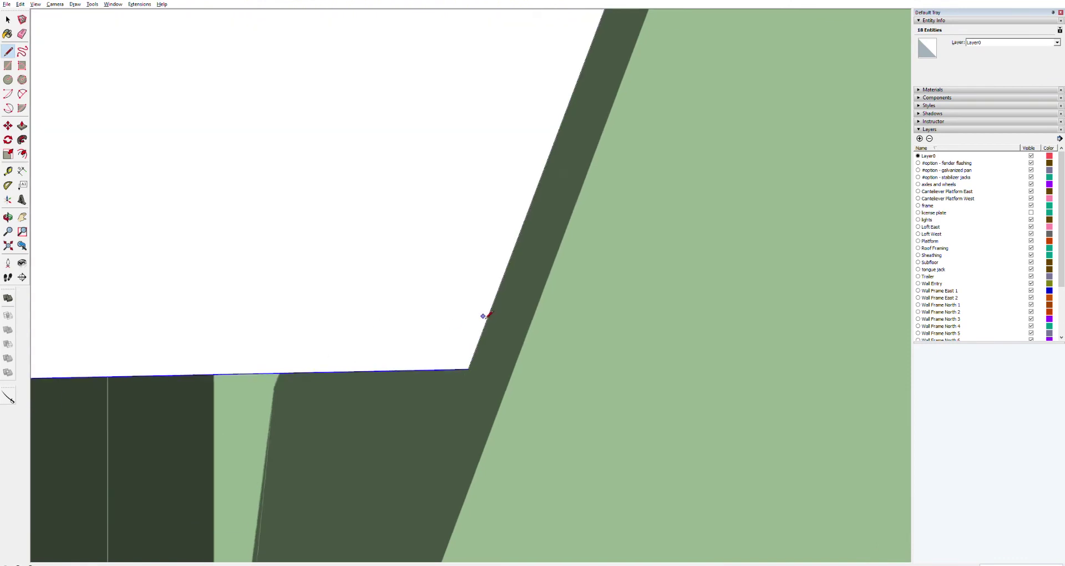
{"action": "scroll", "coordinate": [485, 315], "scroll_direction": "down", "scroll_amount": 6}
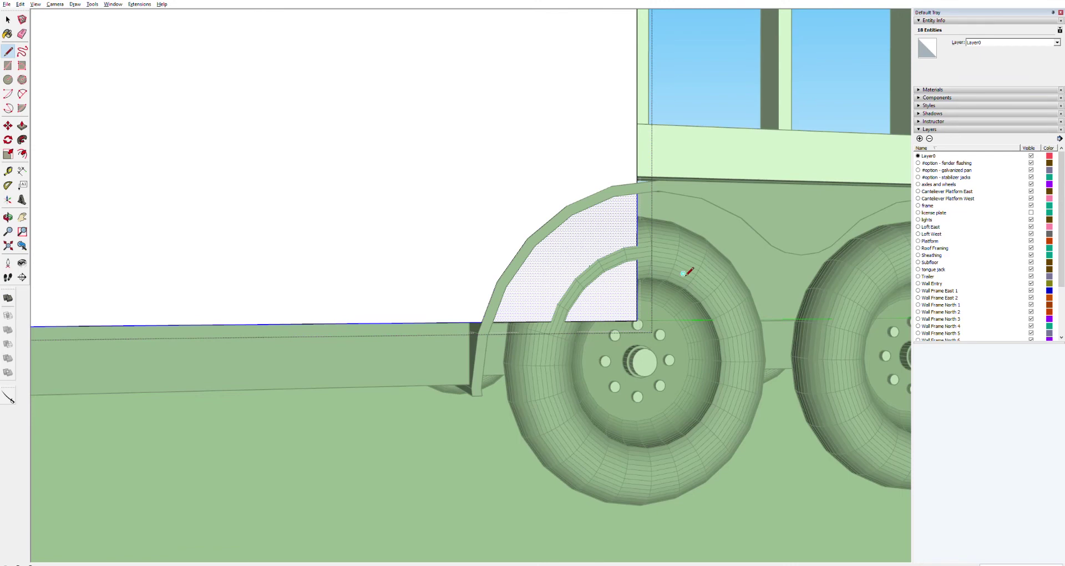
{"action": "scroll", "coordinate": [686, 269], "scroll_direction": "up", "scroll_amount": 4}
{"action": "key", "text": "p"}
{"action": "left_click", "coordinate": [481, 212]}
{"action": "left_click", "coordinate": [481, 212]}
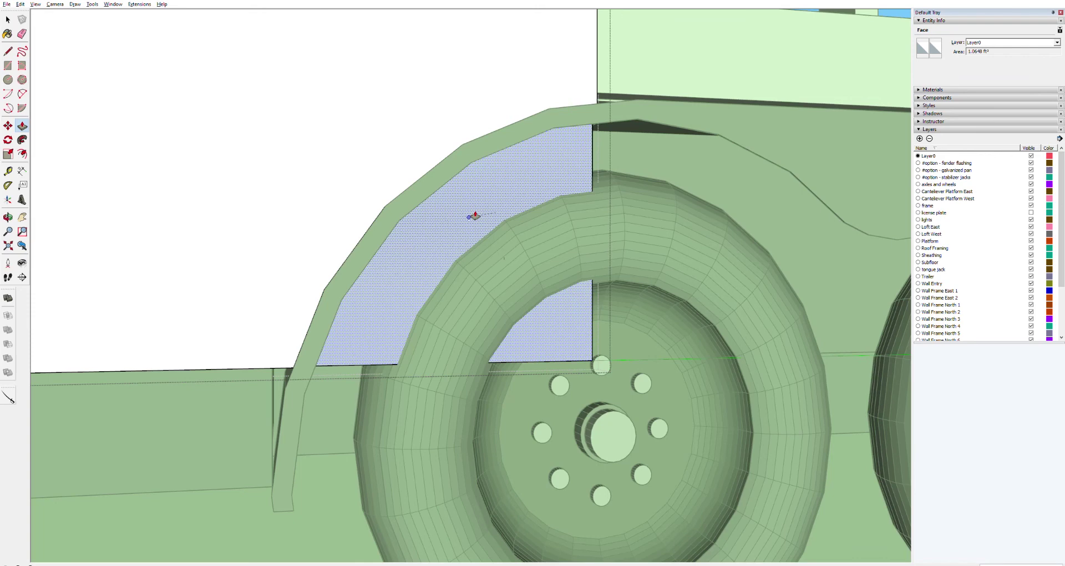
{"action": "double_click", "coordinate": [474, 216]}
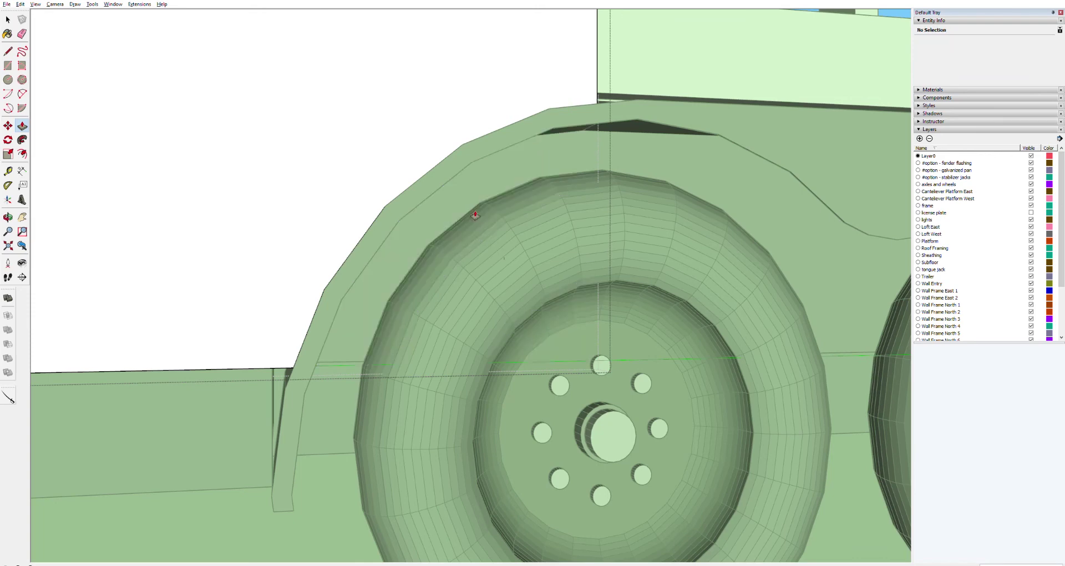
{"action": "scroll", "coordinate": [475, 216], "scroll_direction": "down", "scroll_amount": 15}
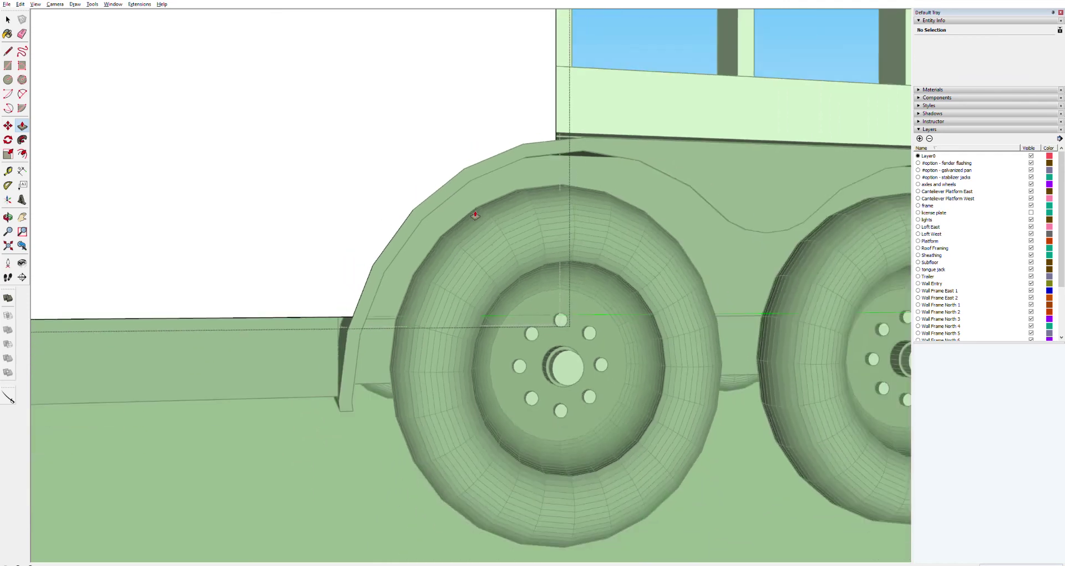
{"action": "key", "text": "space"}
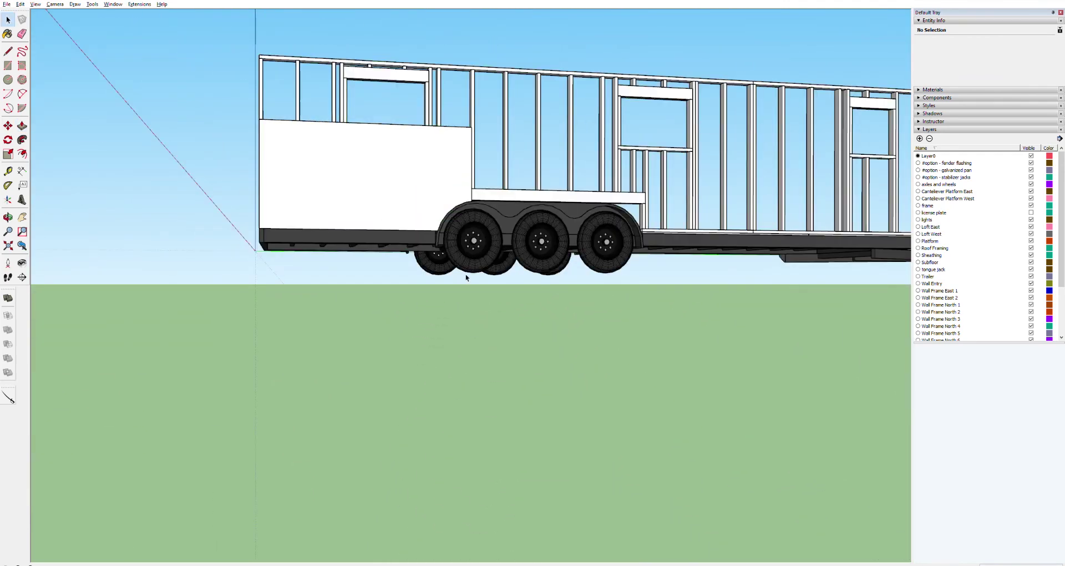
{"action": "key", "text": "o"}
{"action": "left_click_drag", "start_coordinate": [471, 217], "coordinate": [475, 254]}
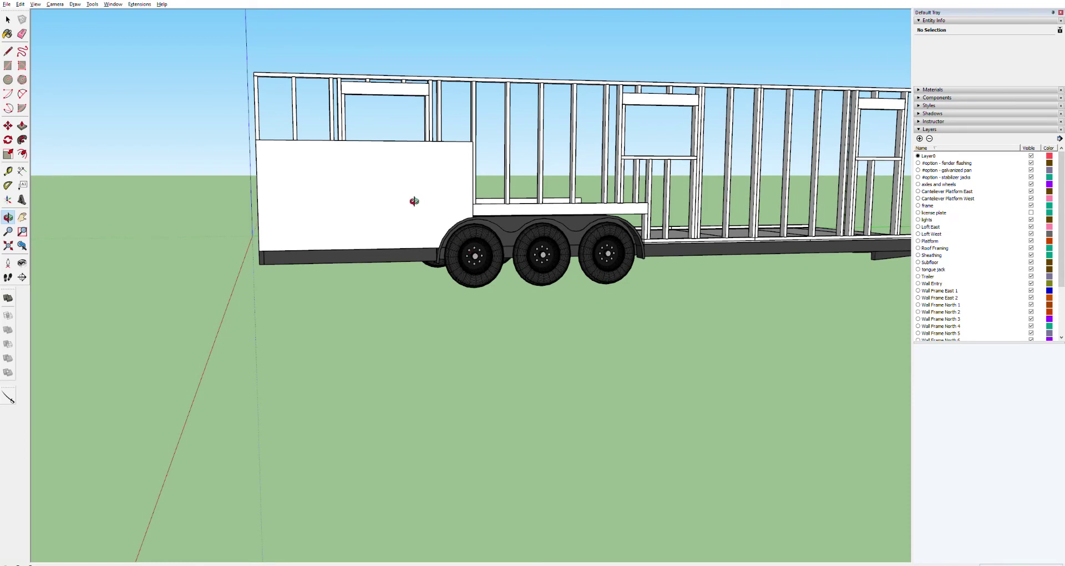
{"action": "scroll", "coordinate": [484, 162], "scroll_direction": "up", "scroll_amount": 5}
{"action": "scroll", "coordinate": [482, 163], "scroll_direction": "down", "scroll_amount": 3}
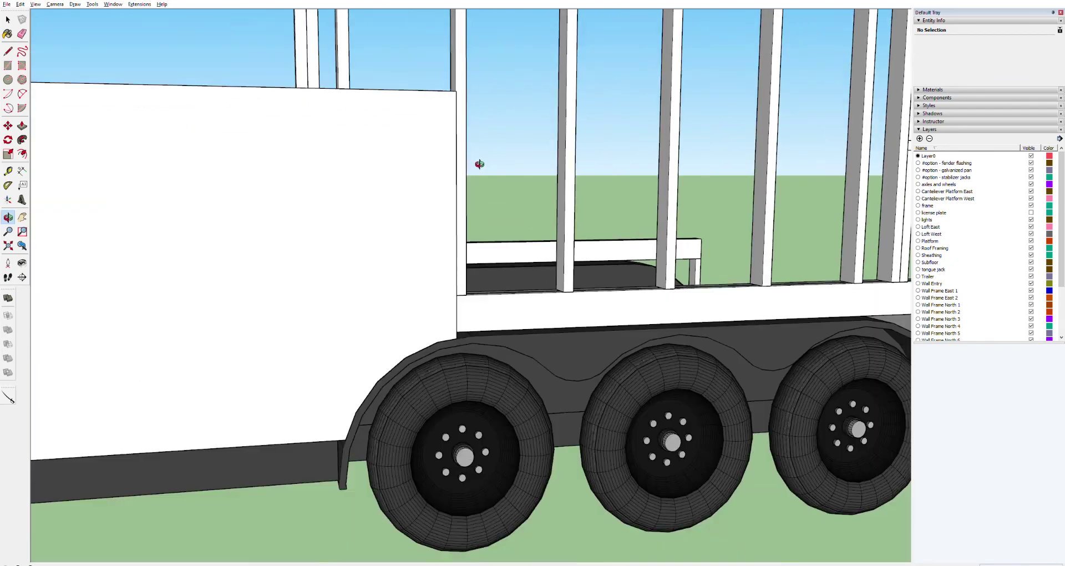
{"action": "left_click_drag", "start_coordinate": [479, 163], "coordinate": [422, 345]}
{"action": "scroll", "coordinate": [294, 311], "scroll_direction": "down", "scroll_amount": 6}
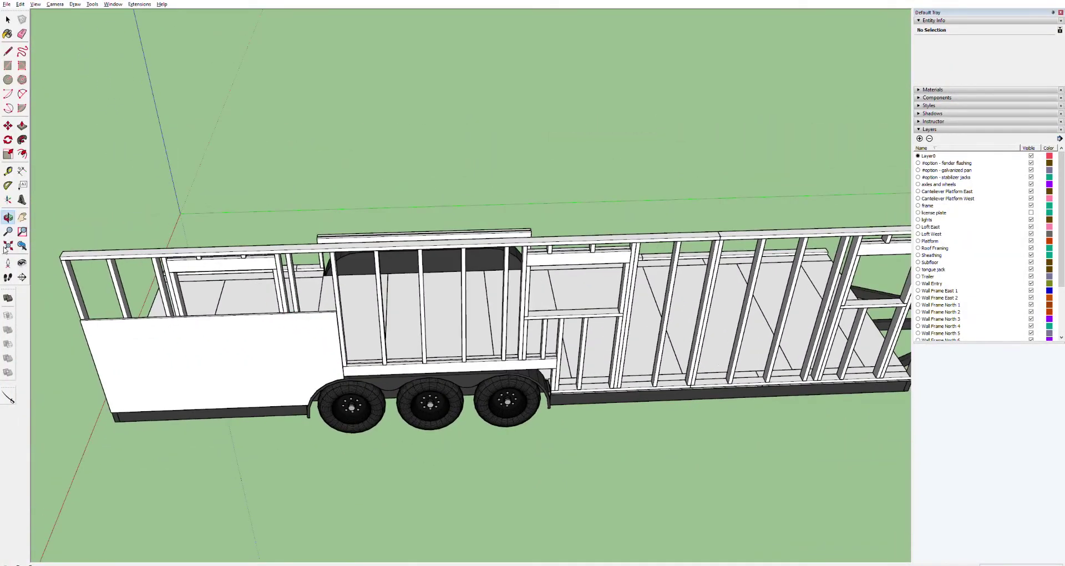
{"action": "scroll", "coordinate": [83, 275], "scroll_direction": "up", "scroll_amount": 8}
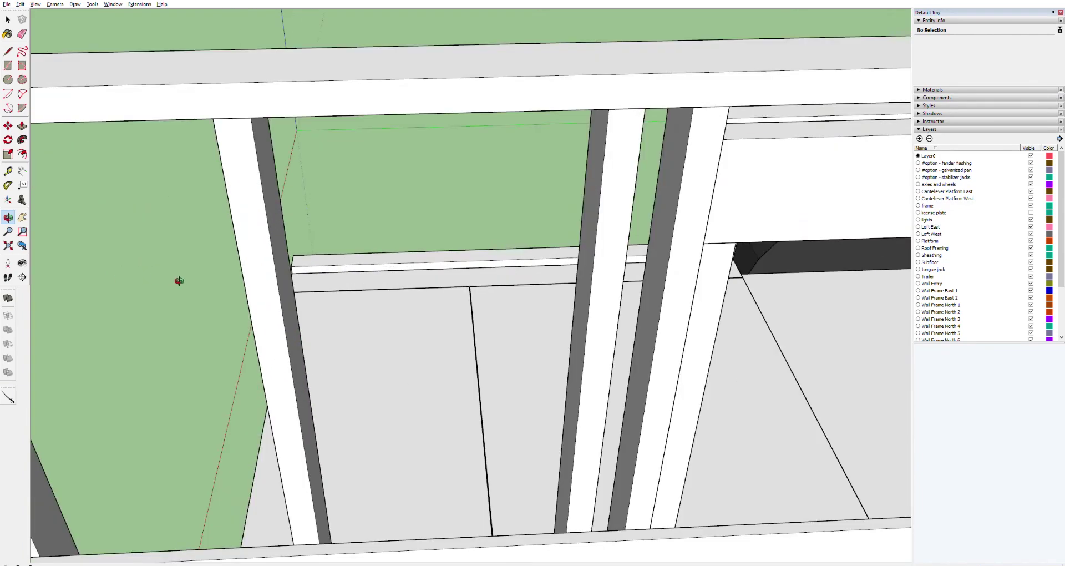
{"action": "scroll", "coordinate": [178, 280], "scroll_direction": "down", "scroll_amount": 8}
{"action": "left_click_drag", "start_coordinate": [197, 255], "coordinate": [243, 138]}
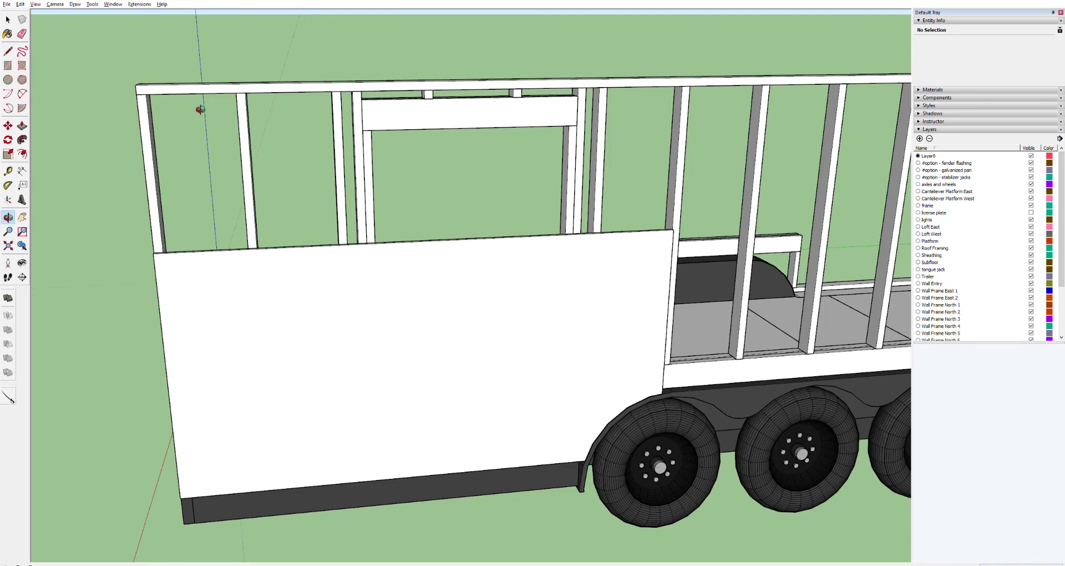
{"action": "key", "text": "t"}
{"action": "left_click", "coordinate": [136, 94]}
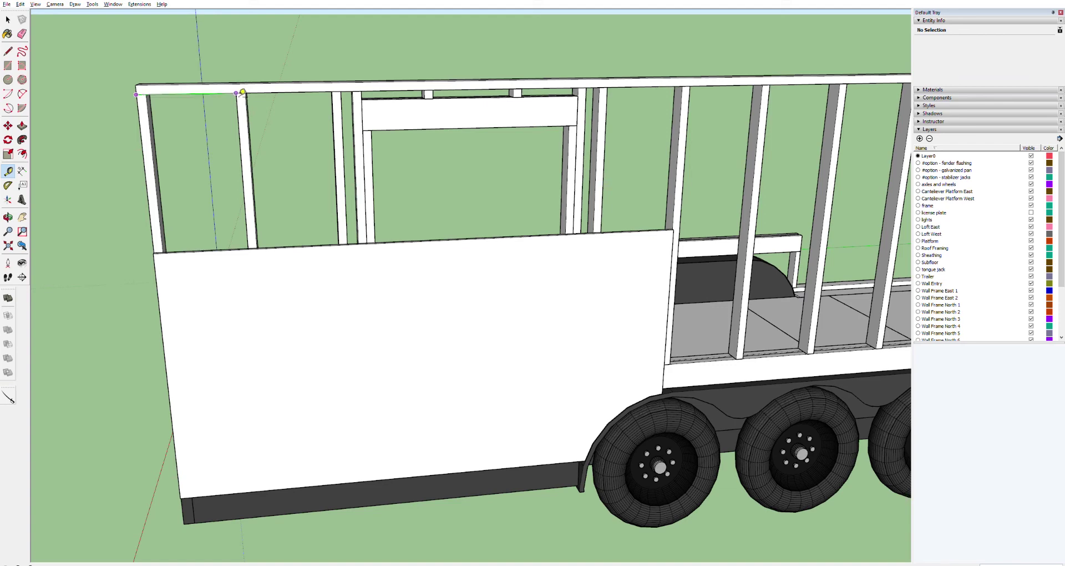
{"action": "left_click", "coordinate": [242, 92]}
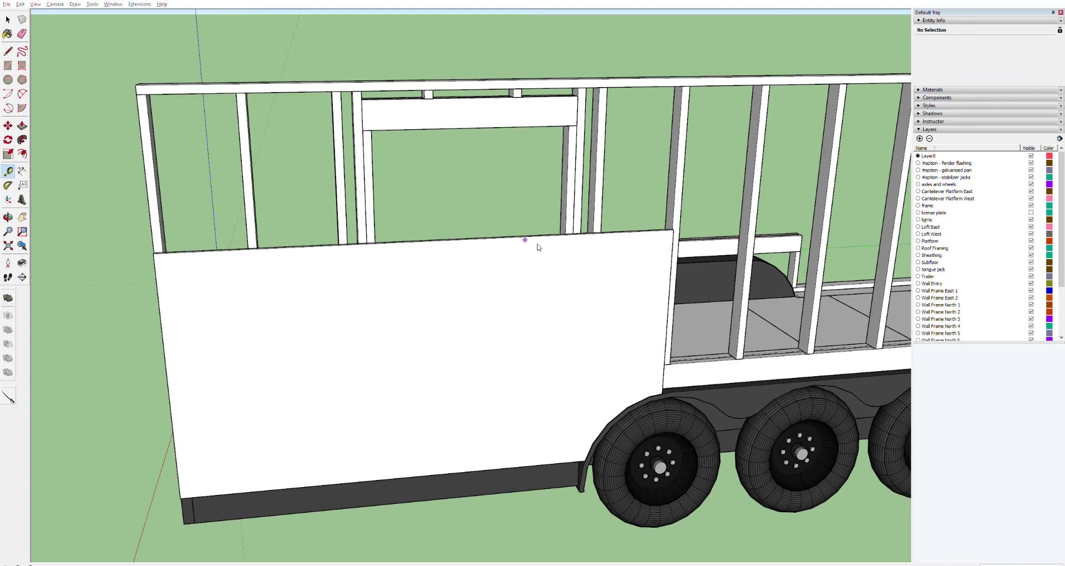
{"action": "left_click", "coordinate": [236, 93]}
{"action": "left_click", "coordinate": [340, 91]}
{"action": "left_click", "coordinate": [333, 91]}
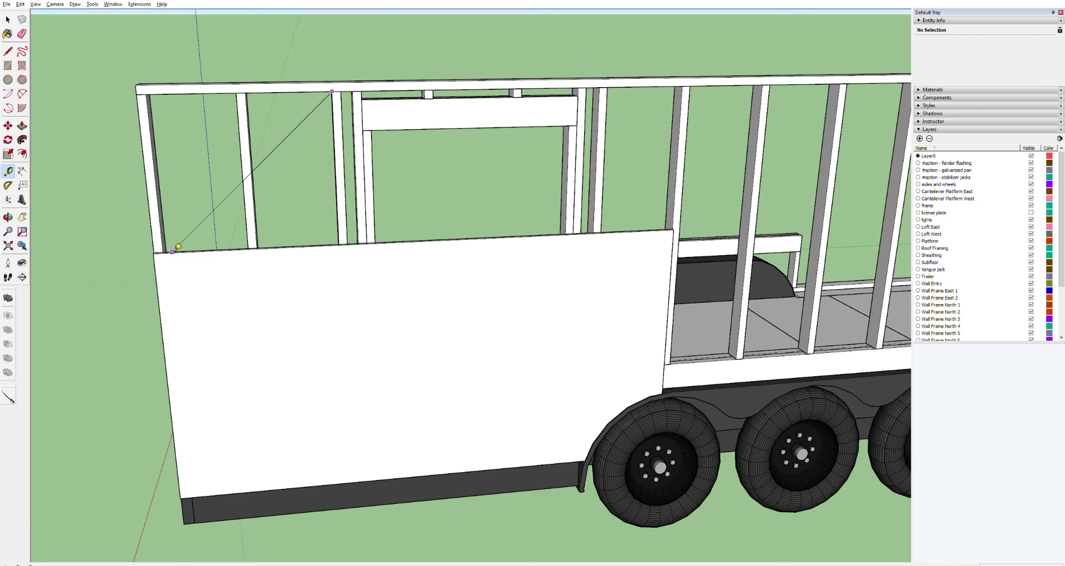
{"action": "left_click", "coordinate": [178, 246]}
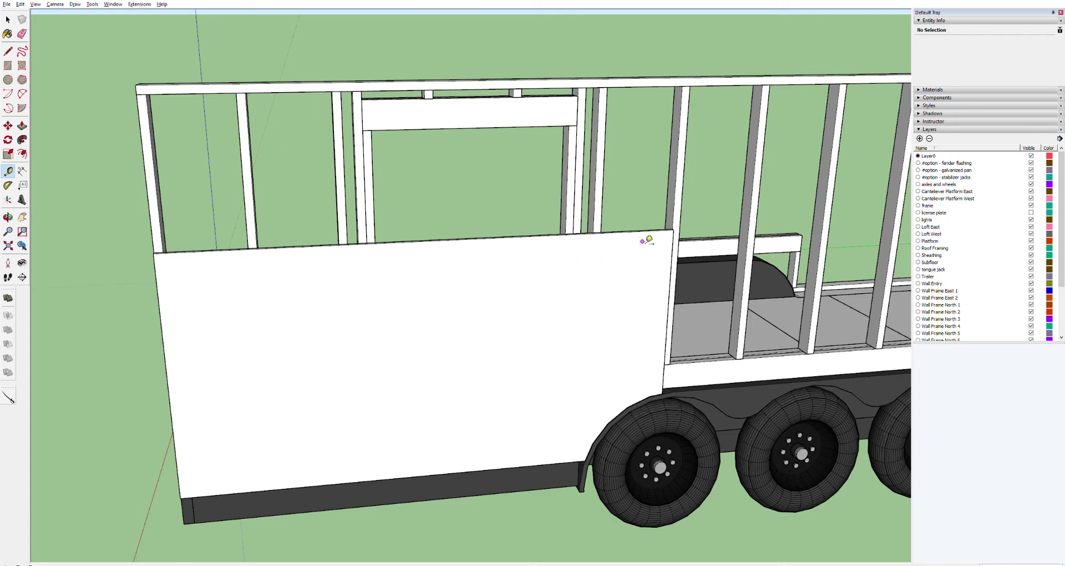
{"action": "scroll", "coordinate": [693, 241], "scroll_direction": "up", "scroll_amount": 2}
{"action": "scroll", "coordinate": [698, 233], "scroll_direction": "up", "scroll_amount": 3}
{"action": "scroll", "coordinate": [614, 225], "scroll_direction": "down", "scroll_amount": 1}
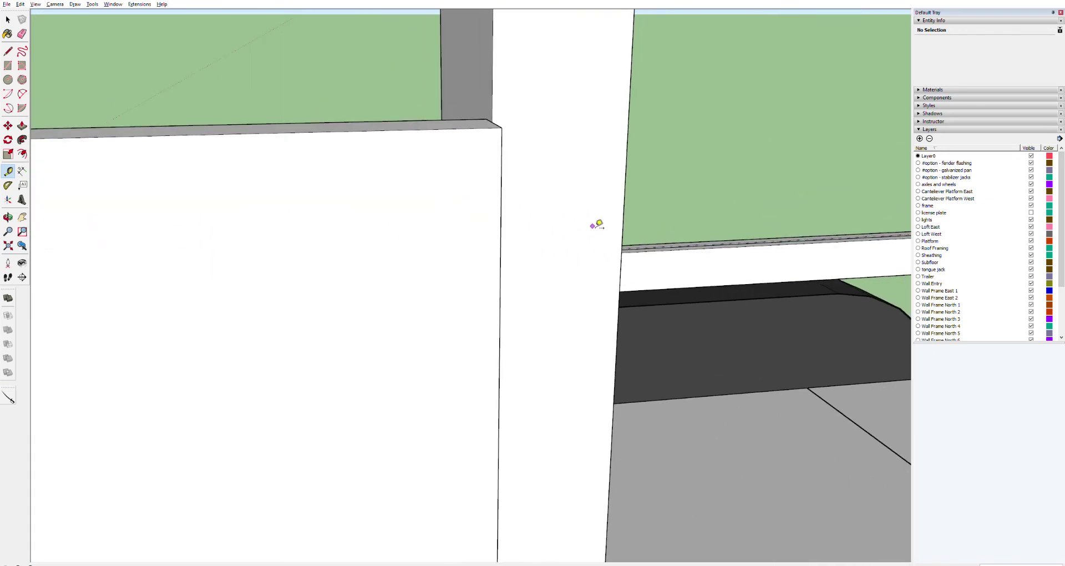
{"action": "mouse_move", "coordinate": [597, 224]}
{"action": "middle_mouse_down"}
{"action": "mouse_move", "coordinate": [481, 242]}
{"action": "mouse_move", "coordinate": [494, 235]}
{"action": "middle_mouse_up"}
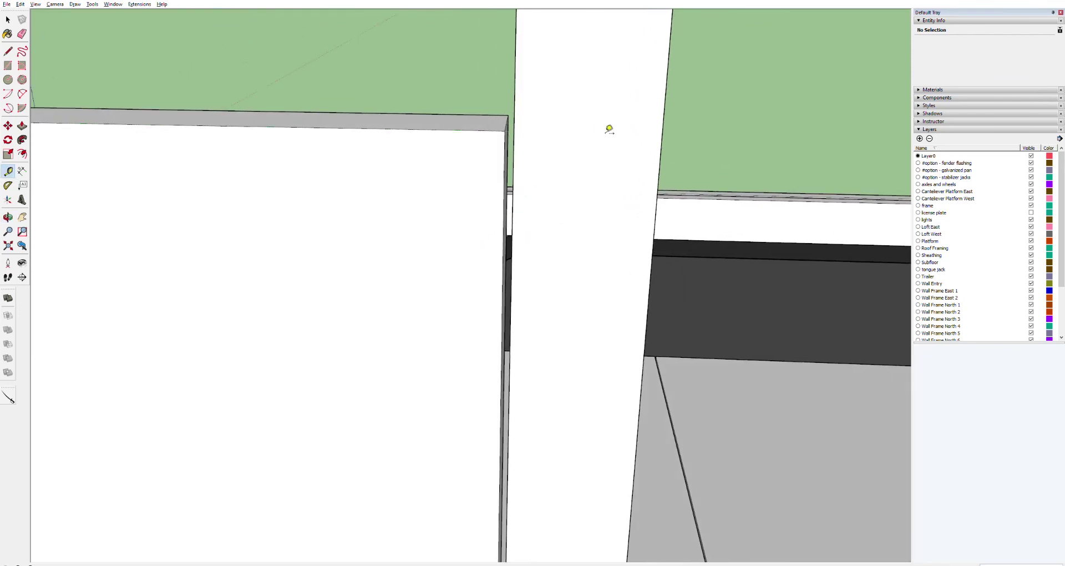
{"action": "left_click", "coordinate": [508, 115]}
{"action": "scroll", "coordinate": [595, 115], "scroll_direction": "down", "scroll_amount": 8}
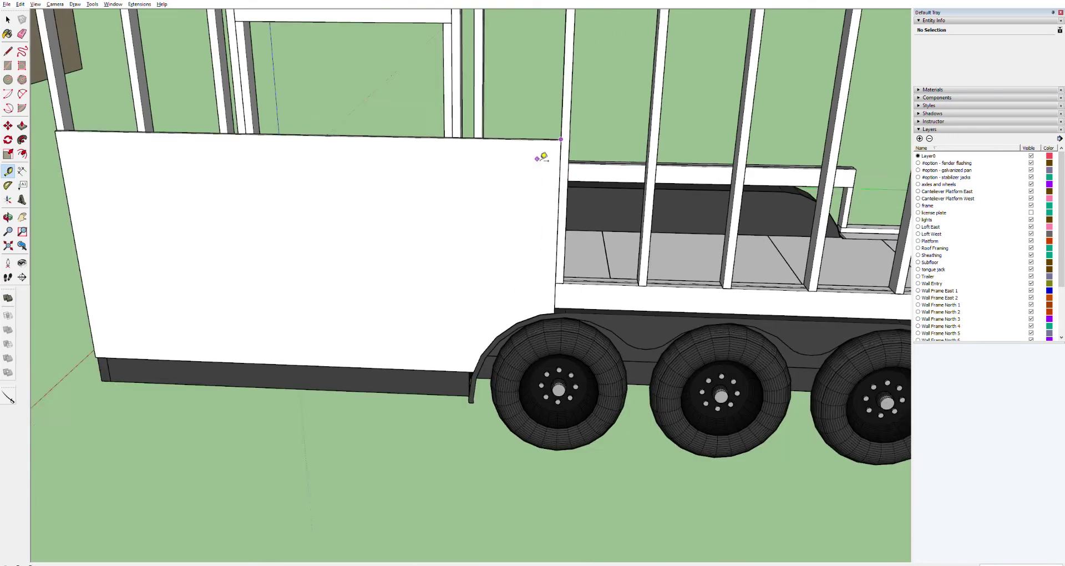
{"action": "scroll", "coordinate": [542, 157], "scroll_direction": "down", "scroll_amount": 2}
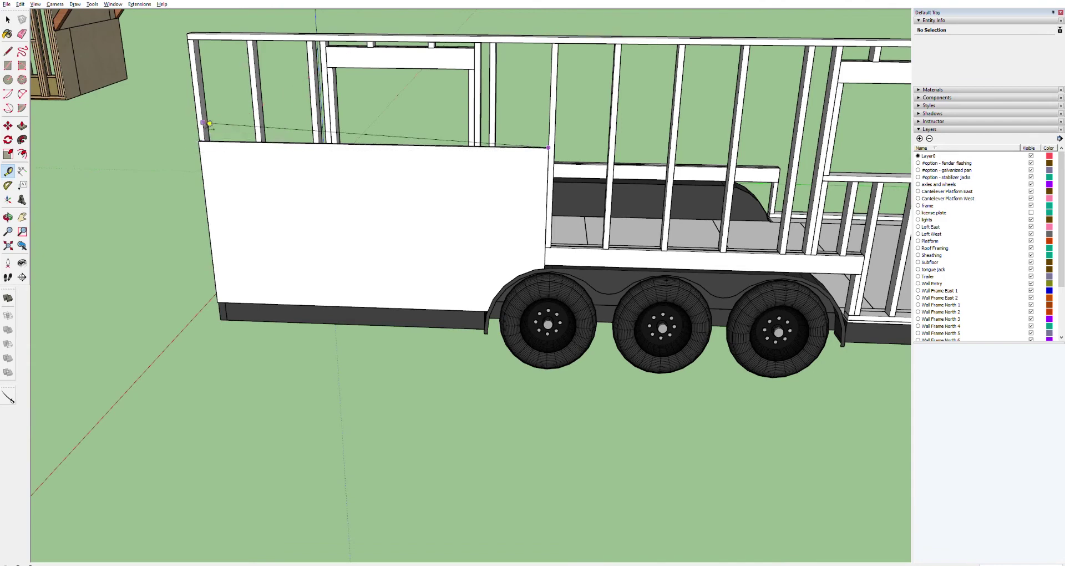
{"action": "left_click", "coordinate": [199, 142]}
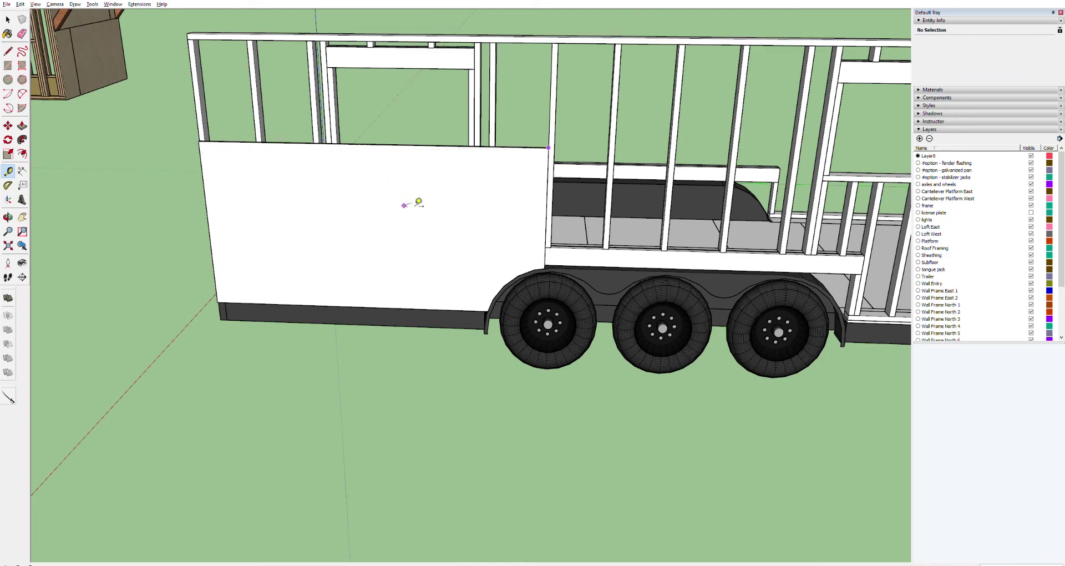
{"action": "key", "text": "o"}
Open the panel component and attempt to push its end face, then cancel.
{"action": "left_click_drag", "start_coordinate": [560, 196], "coordinate": [388, 186]}
{"action": "scroll", "coordinate": [394, 178], "scroll_direction": "up", "scroll_amount": 6}
{"action": "key", "text": "space"}
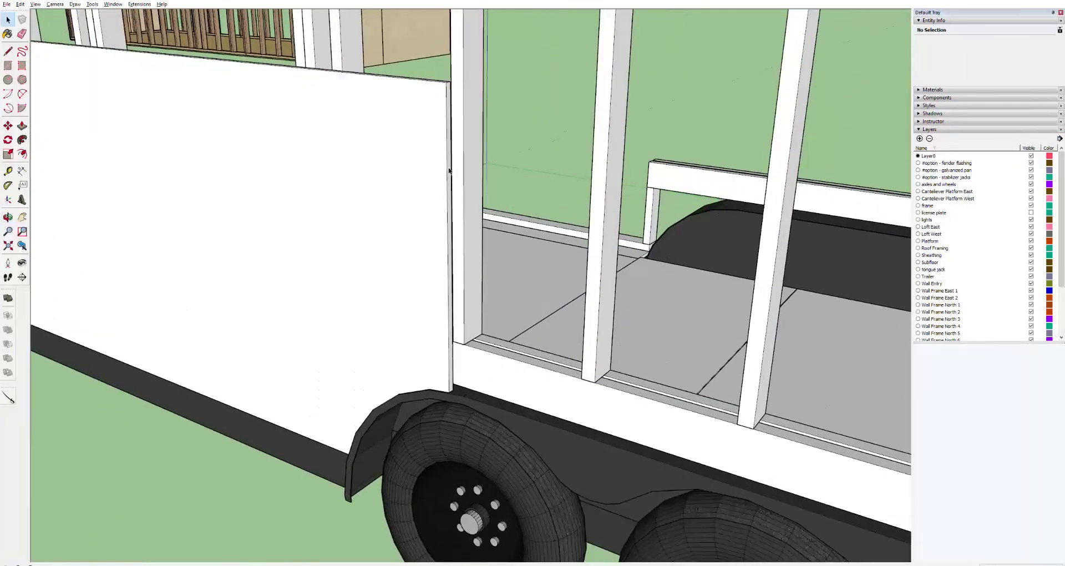
{"action": "double_click", "coordinate": [452, 160]}
{"action": "left_click", "coordinate": [451, 169]}
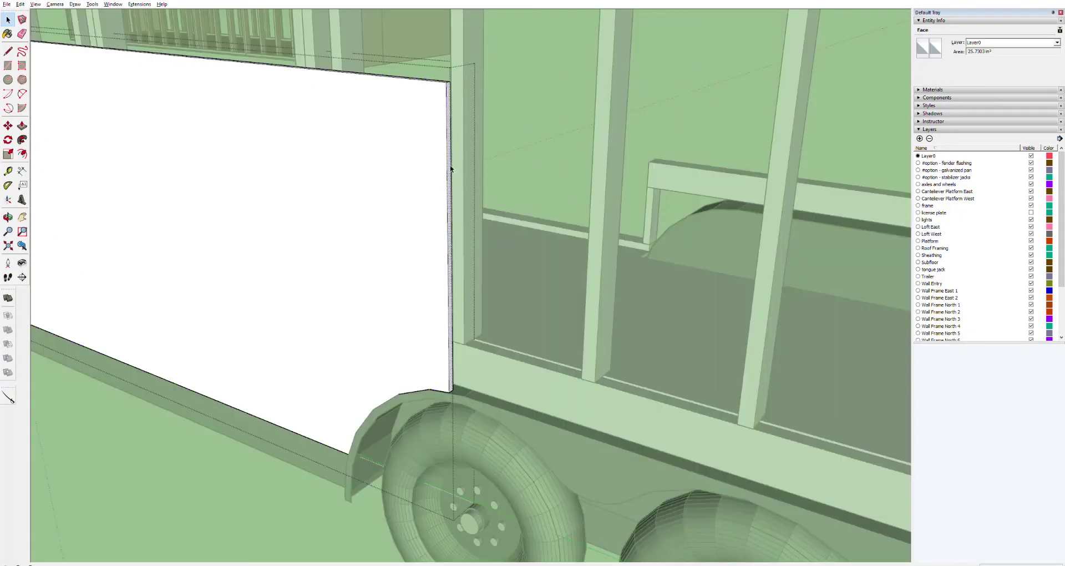
{"action": "key", "text": "p"}
{"action": "left_click_drag", "start_coordinate": [454, 168], "coordinate": [343, 142]}
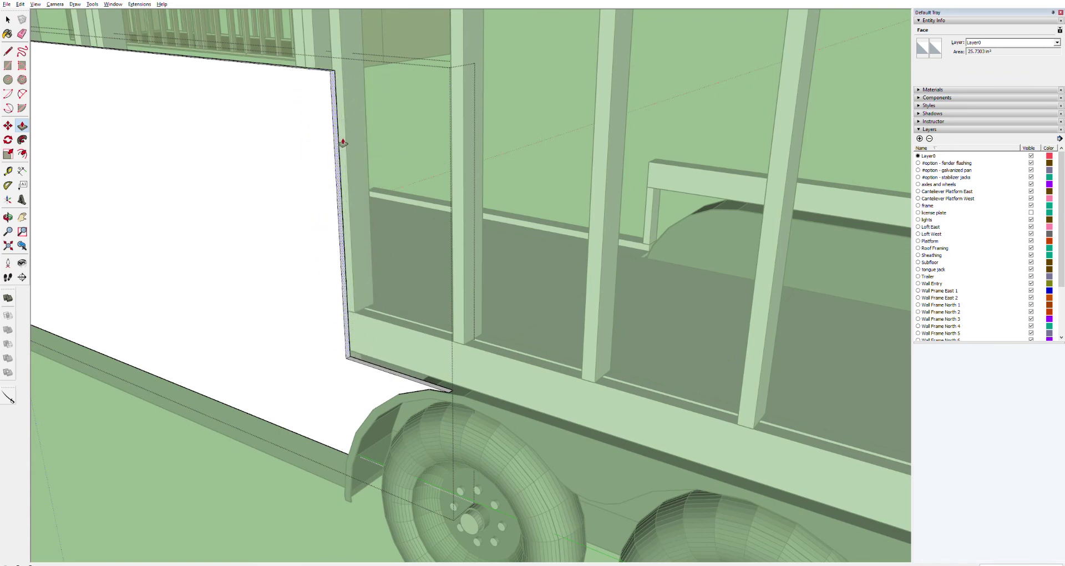
{"action": "key", "text": "Escape"}
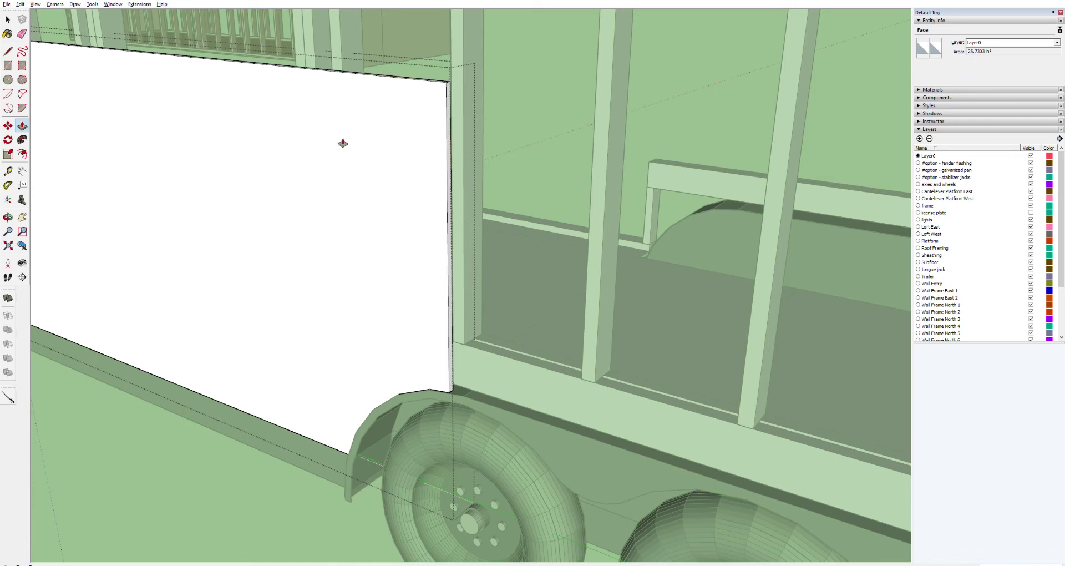
Make faces see-through and reselect the panel's front face and the whole component.
{"action": "key", "text": "ctrl+z"}
{"action": "key", "text": "space"}
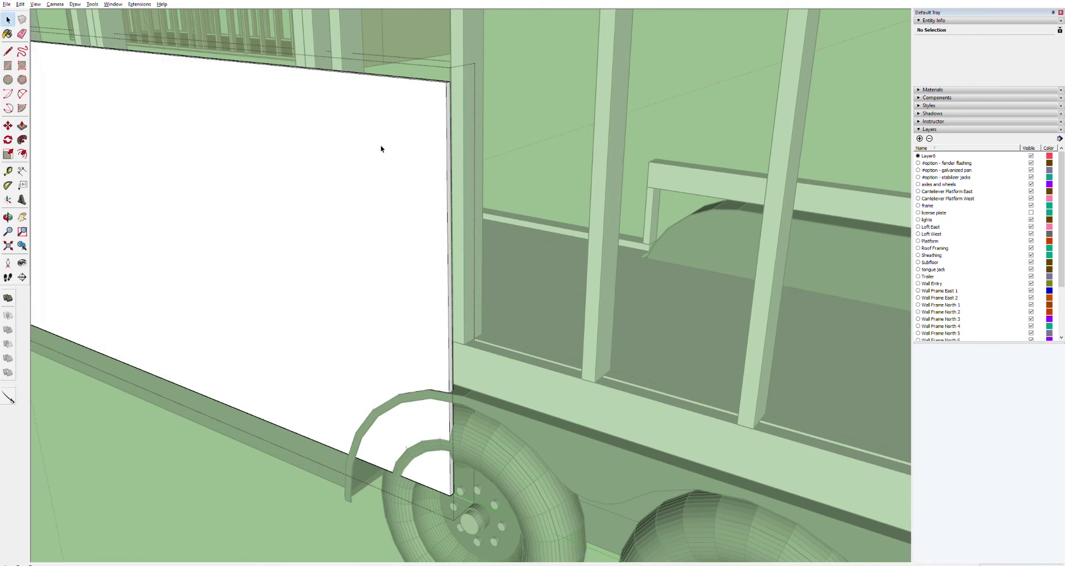
{"action": "left_click", "coordinate": [380, 144]}
{"action": "key", "text": "Escape"}
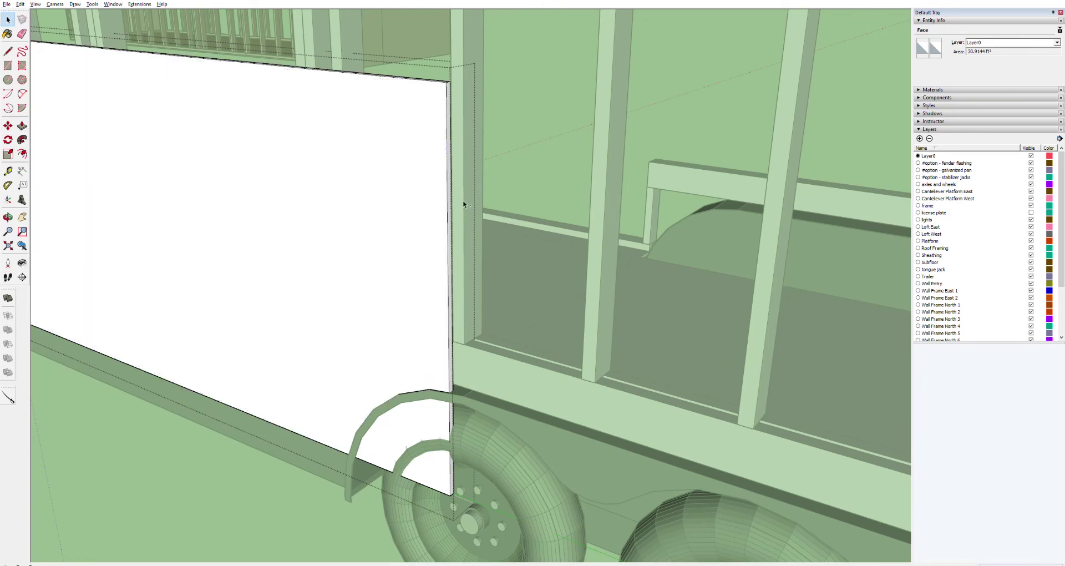
{"action": "left_click", "coordinate": [419, 205]}
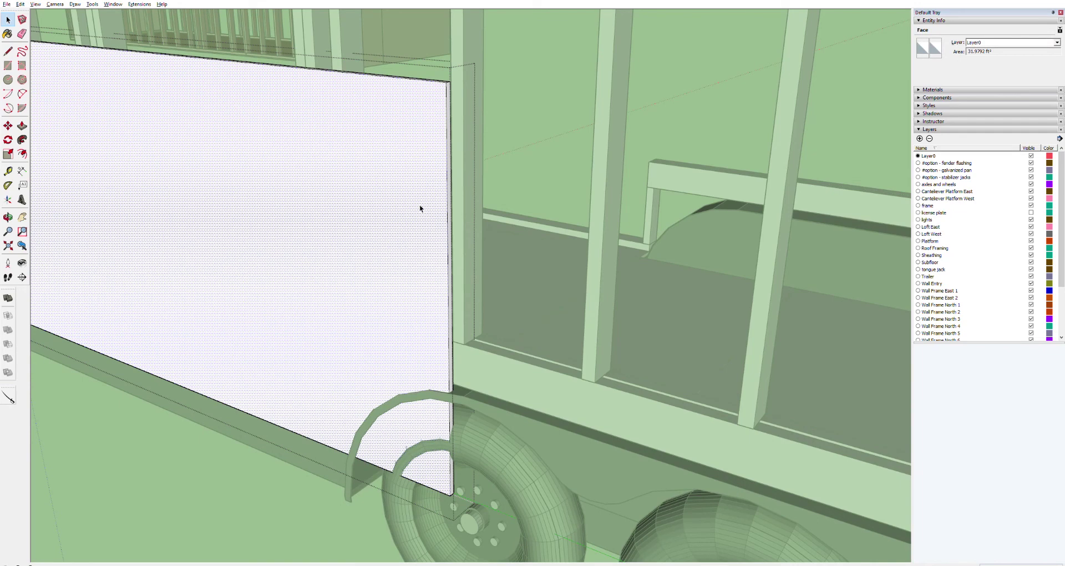
{"action": "left_click", "coordinate": [520, 202]}
{"action": "left_click", "coordinate": [405, 235]}
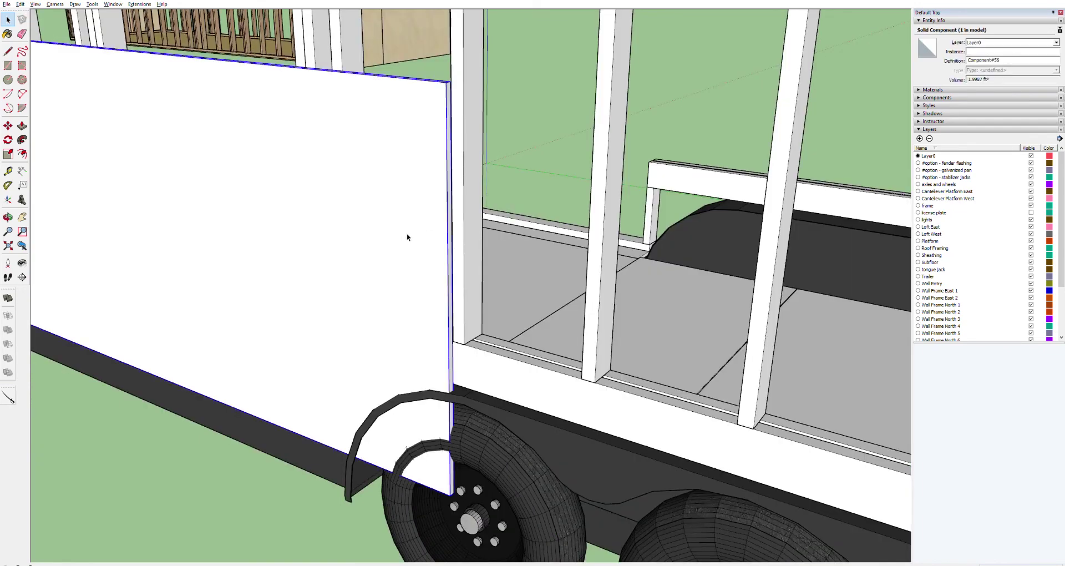
Push the panel's thin end face inward by 1/2 inch.
{"action": "double_click", "coordinate": [452, 140]}
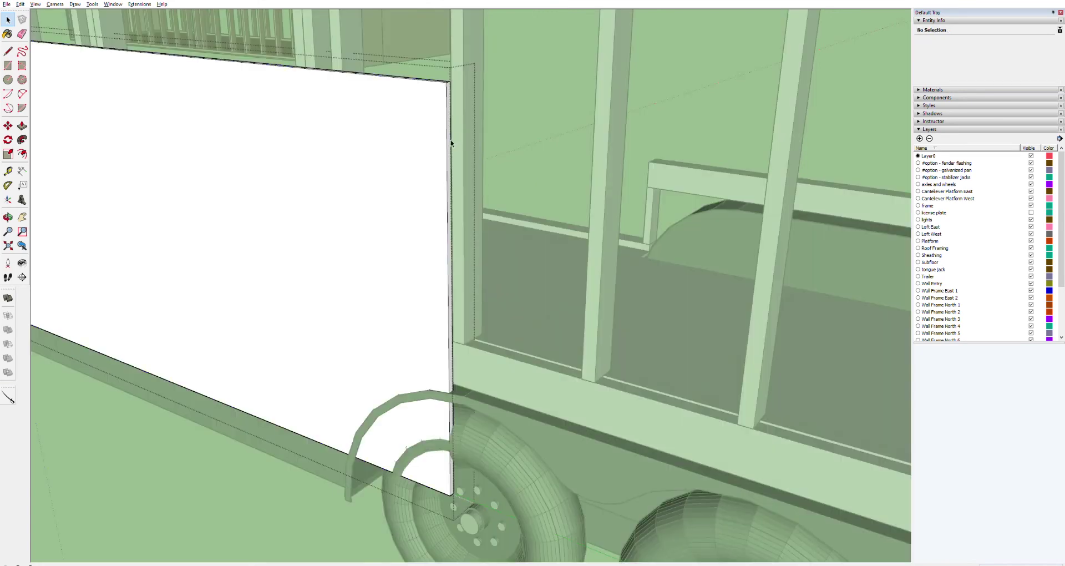
{"action": "left_click", "coordinate": [450, 143]}
{"action": "key", "text": "p"}
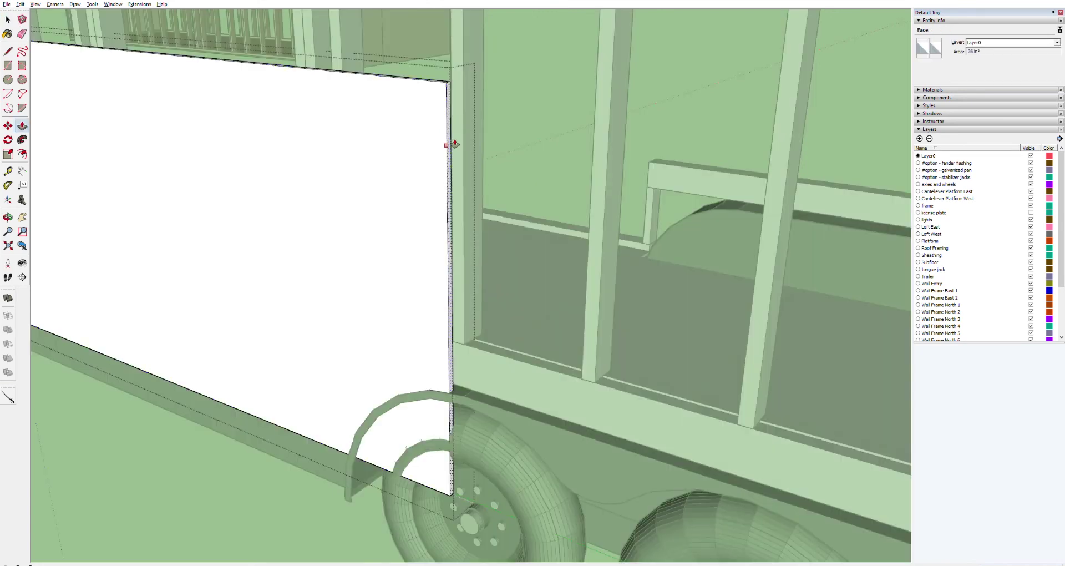
{"action": "left_click_drag", "start_coordinate": [455, 144], "coordinate": [441, 142]}
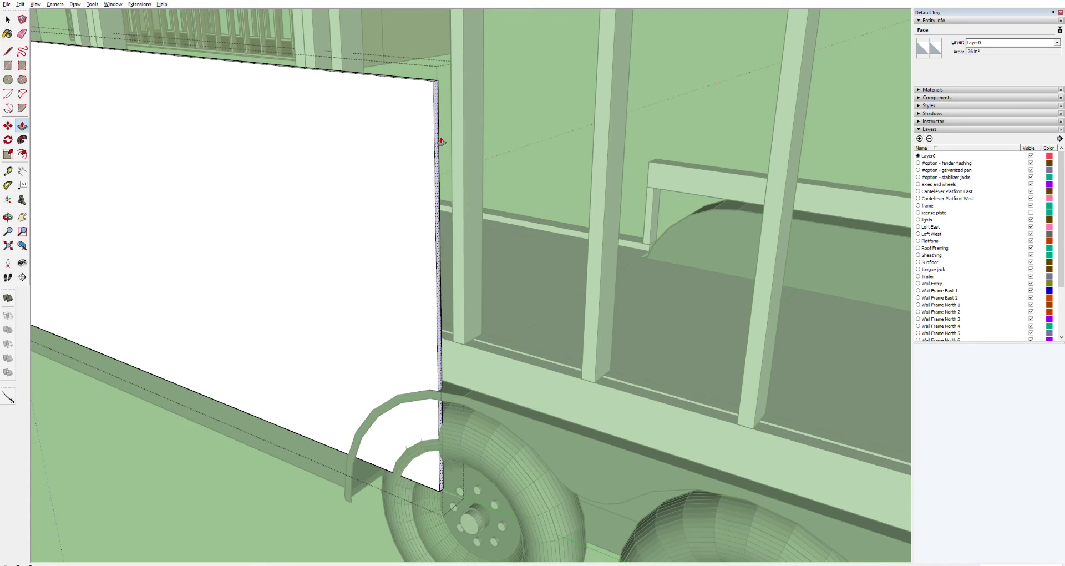
{"action": "type", "text": "1/2"}
{"action": "key", "text": "Return"}
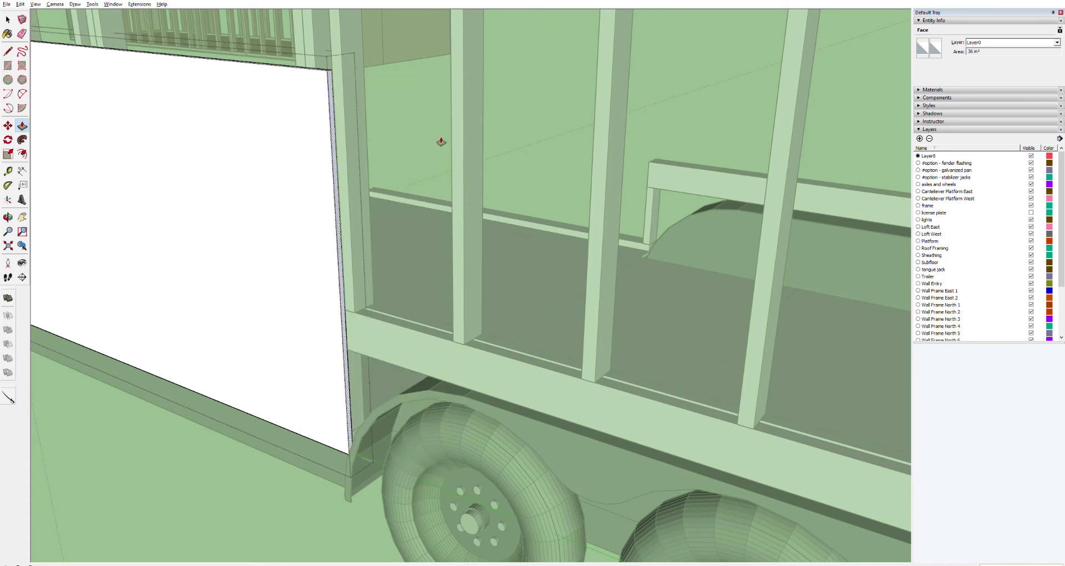
Inspect the trimmed edge, check the front face area, turn off X-ray, and exit the component.
{"action": "key", "text": "o"}
{"action": "left_click_drag", "start_coordinate": [309, 135], "coordinate": [205, 150]}
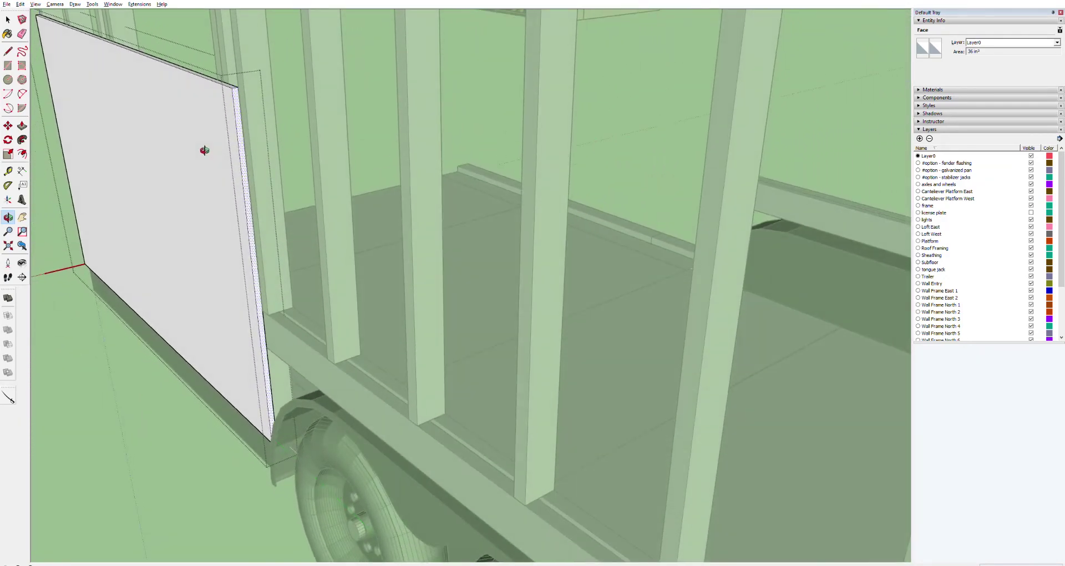
{"action": "scroll", "coordinate": [247, 160], "scroll_direction": "up", "scroll_amount": 5}
{"action": "key", "text": "space"}
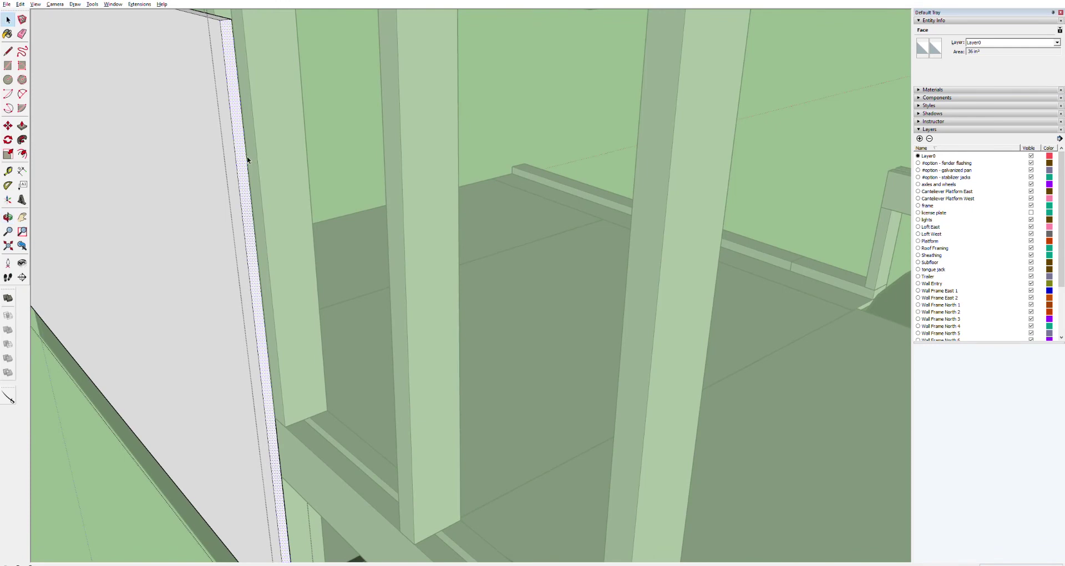
{"action": "key", "text": "p"}
{"action": "left_click", "coordinate": [248, 161]}
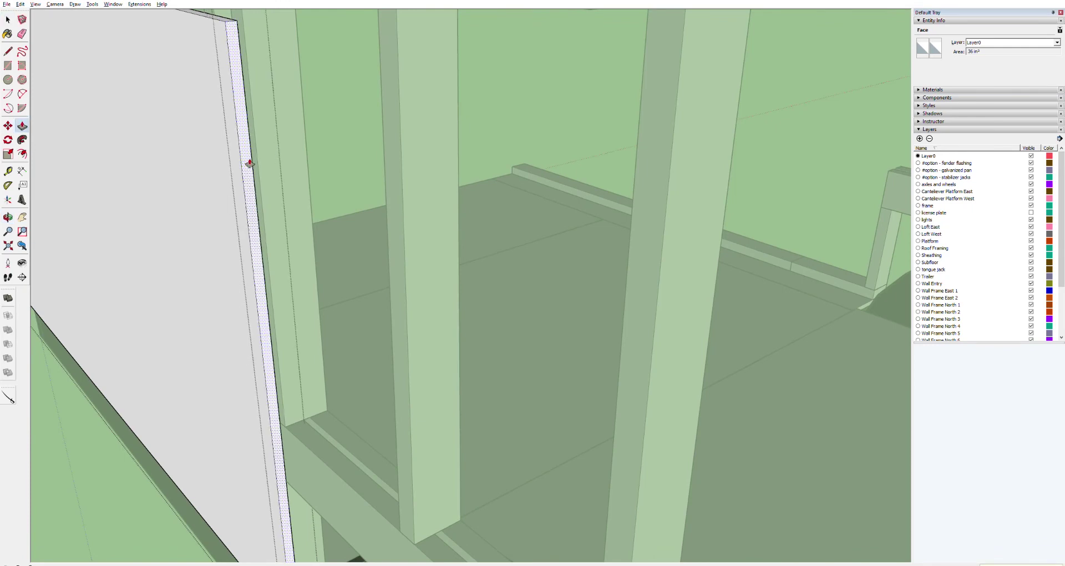
{"action": "middle_click_drag", "start_coordinate": [245, 165], "coordinate": [519, 214]}
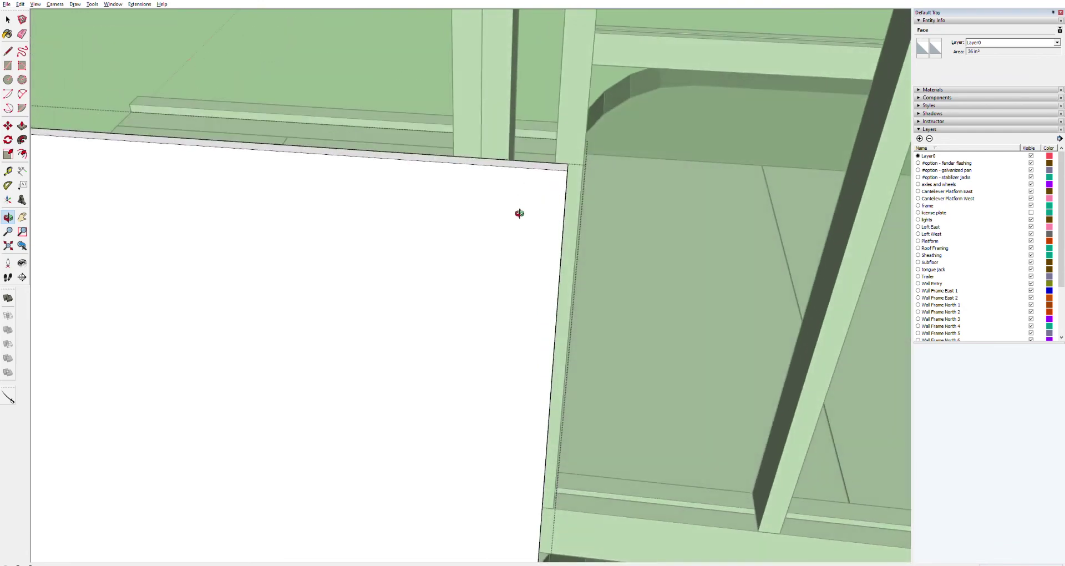
{"action": "key", "text": "space"}
{"action": "left_click", "coordinate": [485, 245]}
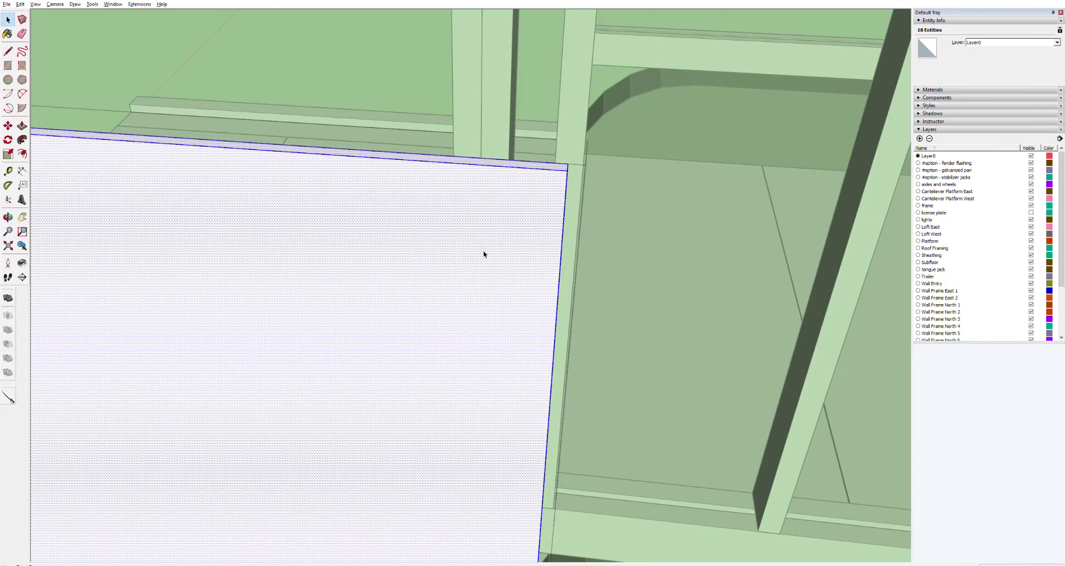
{"action": "key", "text": "x"}
{"action": "key", "text": "ctrl+t"}
{"action": "scroll", "coordinate": [470, 211], "scroll_direction": "down", "scroll_amount": 4}
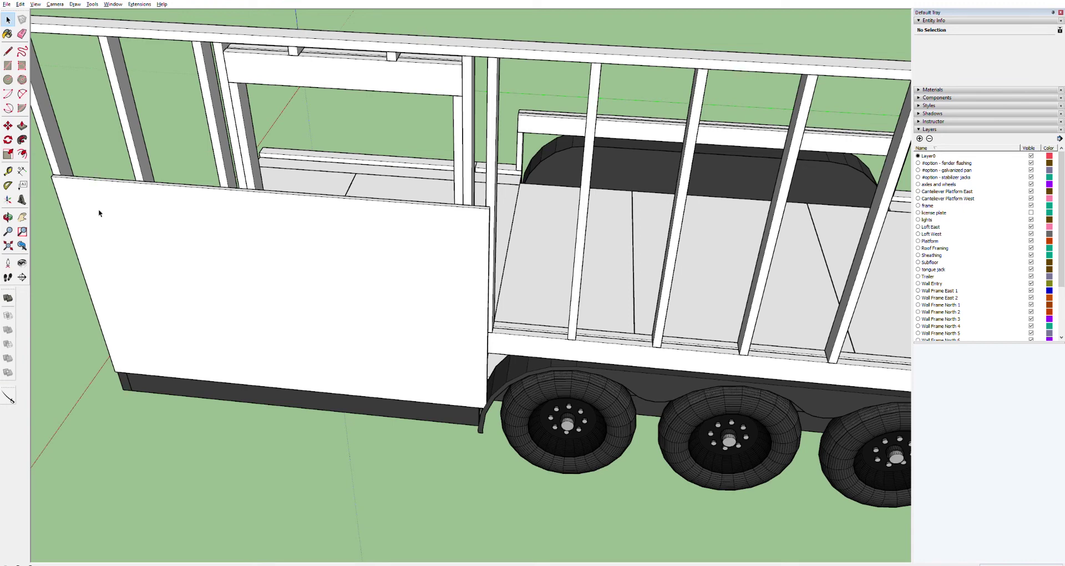
Orbit to a level view and place the rectangle's first corner on the ground before the wheels.
{"action": "key", "text": "o"}
{"action": "left_click_drag", "start_coordinate": [572, 402], "coordinate": [568, 267]}
{"action": "scroll", "coordinate": [568, 267], "scroll_direction": "down", "scroll_amount": 5}
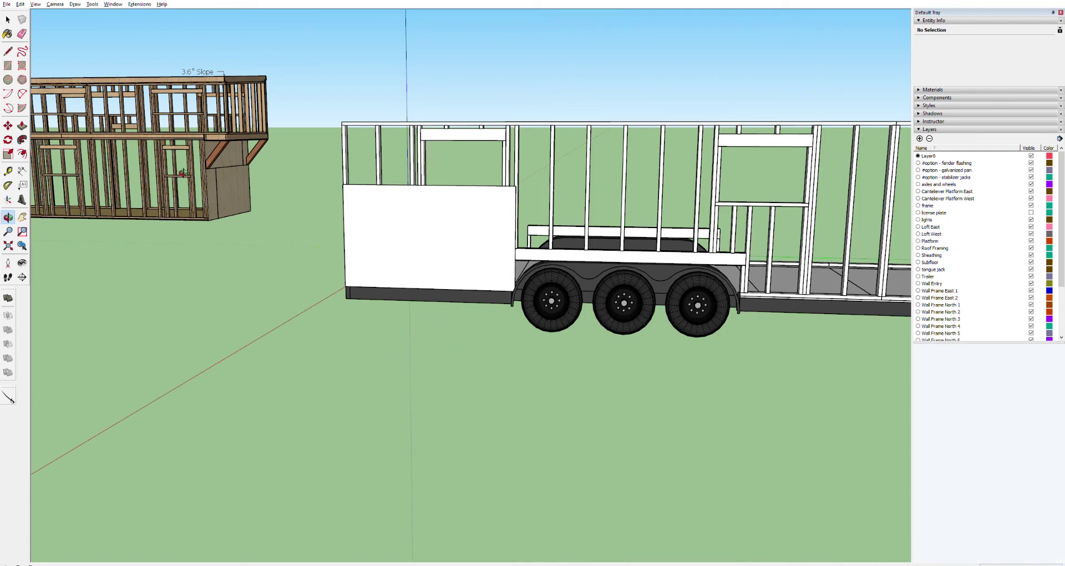
{"action": "left_click", "coordinate": [8, 65]}
{"action": "key", "text": "e"}
{"action": "left_click", "coordinate": [453, 384]}
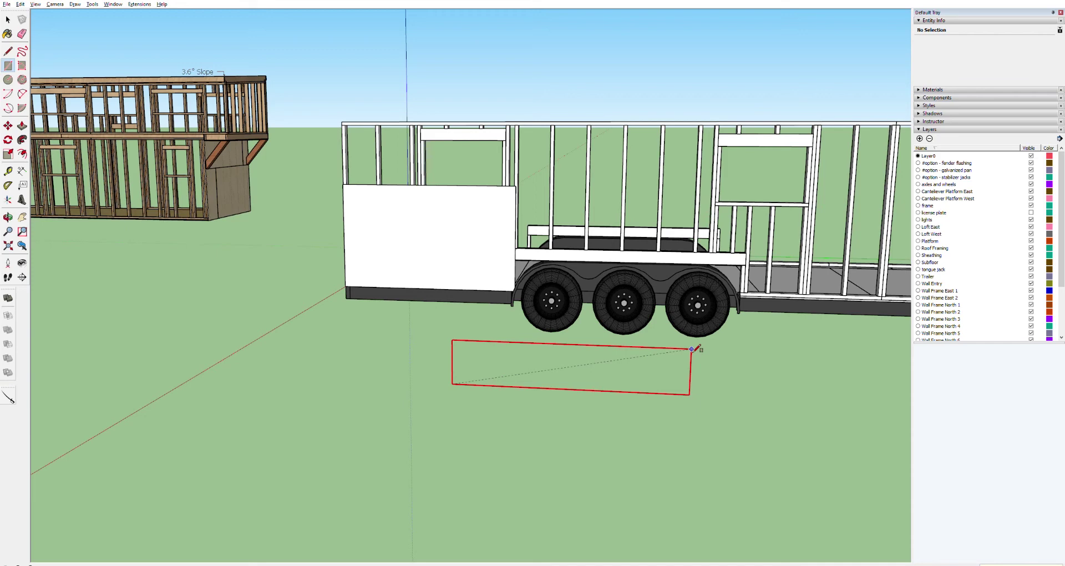
Finish the standing panel rectangle, abandon a Push/Pull attempt, and select the whole panel.
{"action": "left_click", "coordinate": [692, 350]}
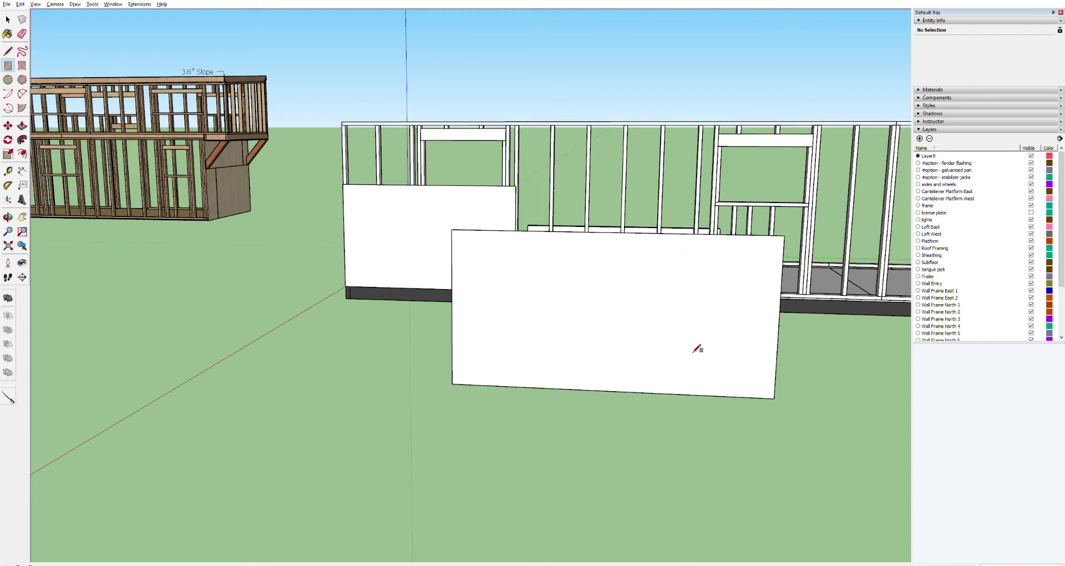
{"action": "key", "text": "p"}
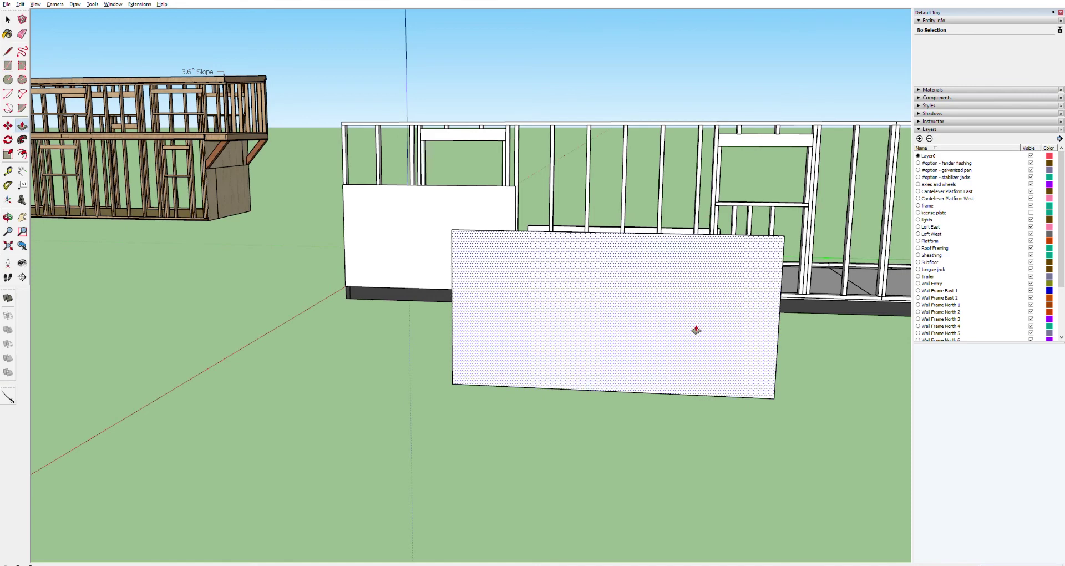
{"action": "left_click", "coordinate": [600, 286]}
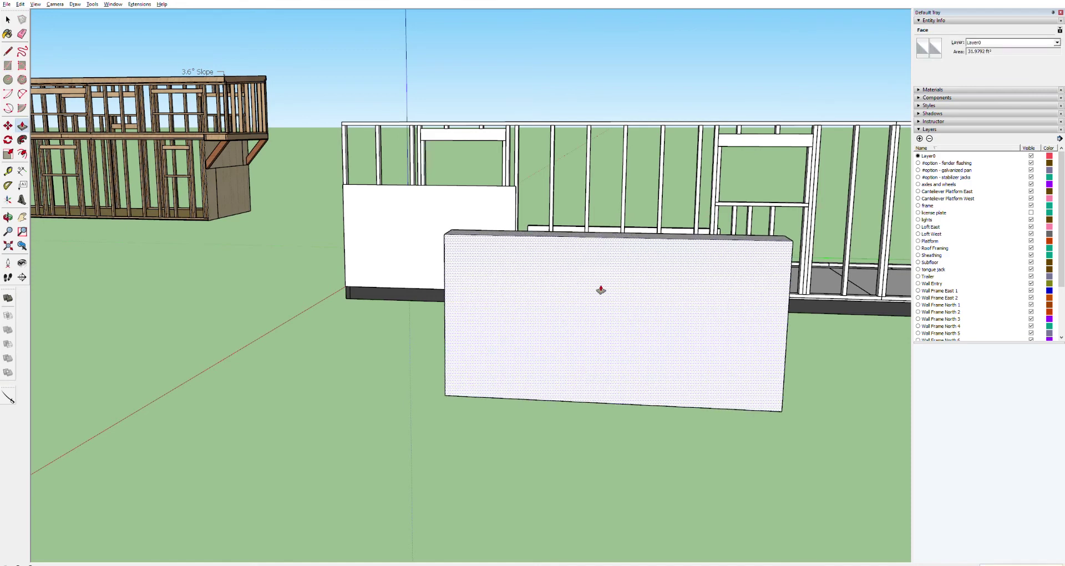
{"action": "key", "text": "Escape"}
{"action": "key", "text": "space"}
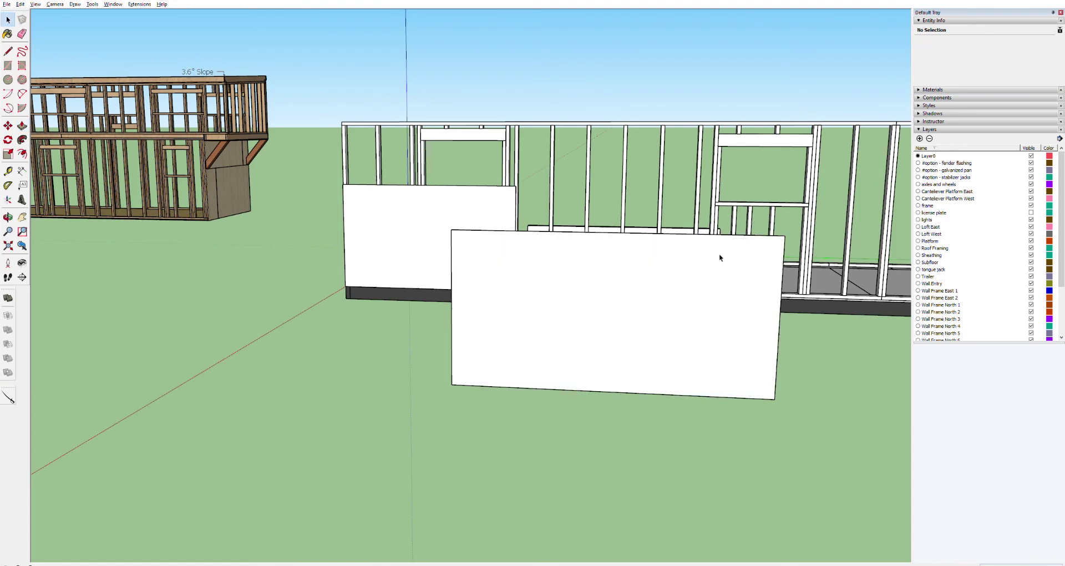
{"action": "triple_click", "coordinate": [713, 258]}
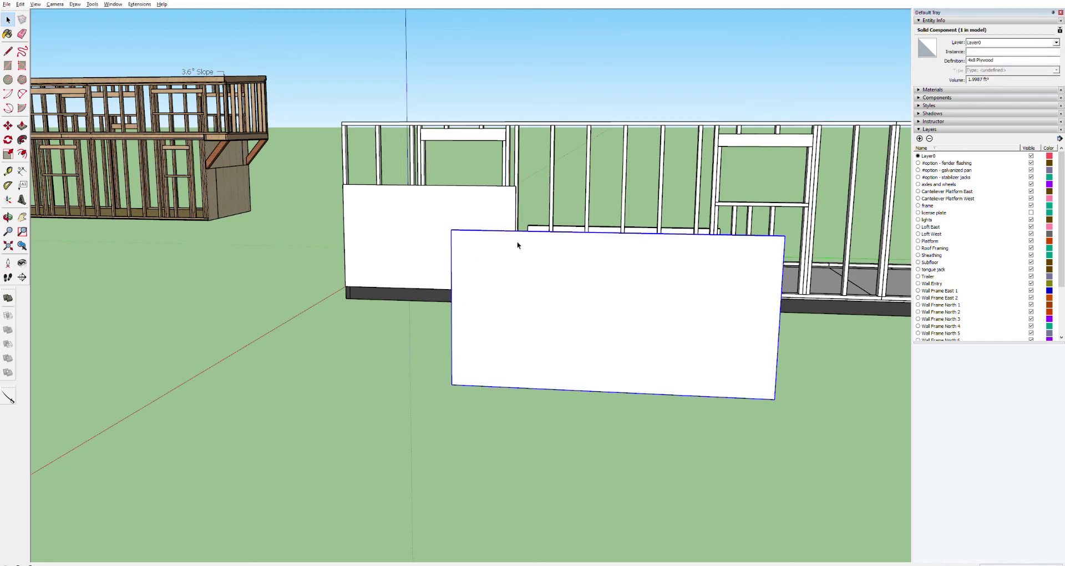
{"action": "middle_click_drag", "start_coordinate": [517, 237], "coordinate": [642, 218]}
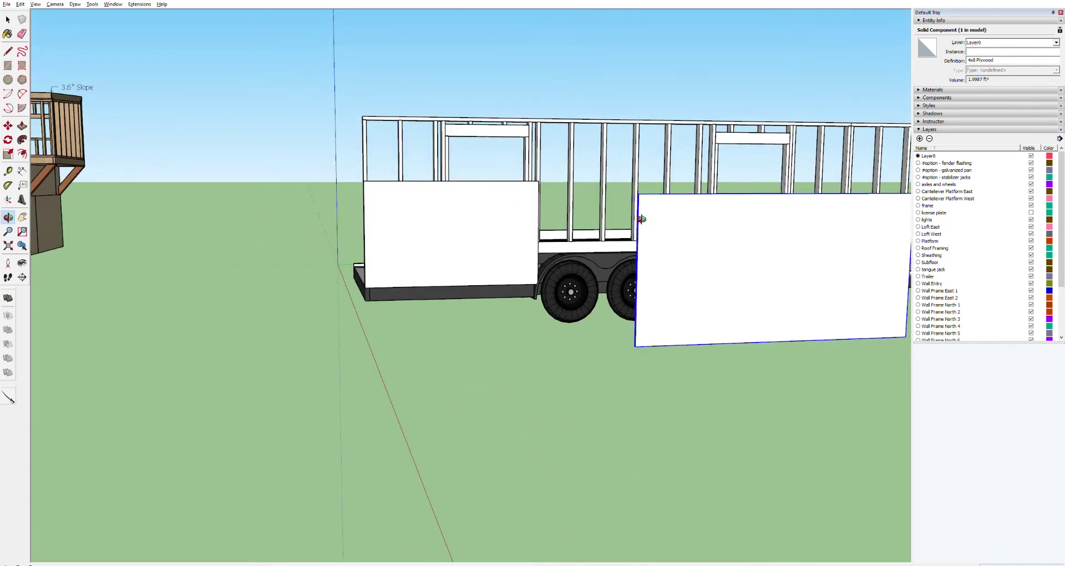
Move the second plywood panel by its top-left corner roughly beside the first sheet.
{"action": "key", "text": "m"}
{"action": "scroll", "coordinate": [638, 208], "scroll_direction": "up", "scroll_amount": 5}
{"action": "left_click", "coordinate": [625, 159]}
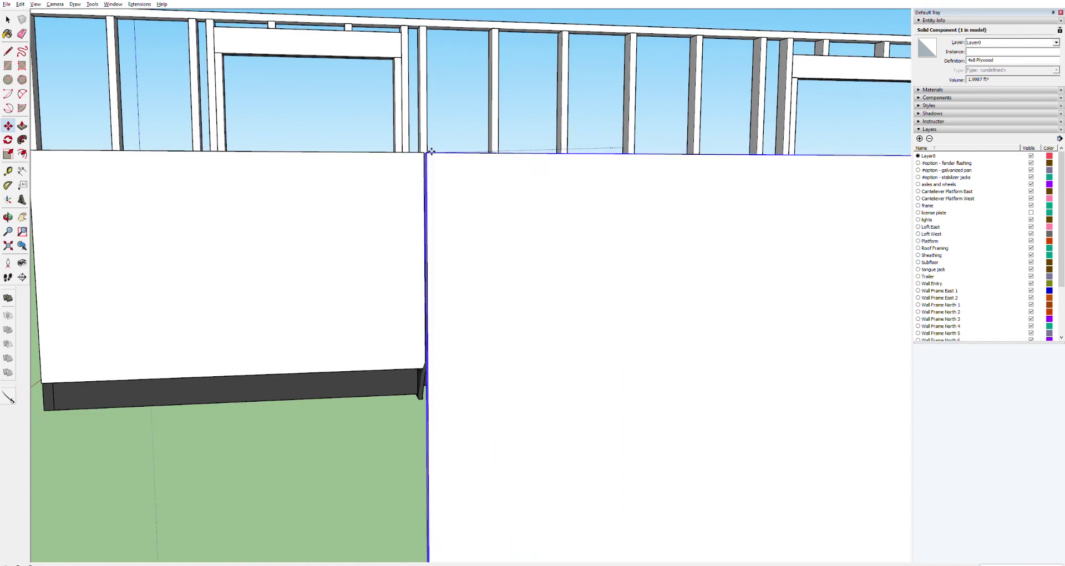
{"action": "left_click", "coordinate": [466, 145]}
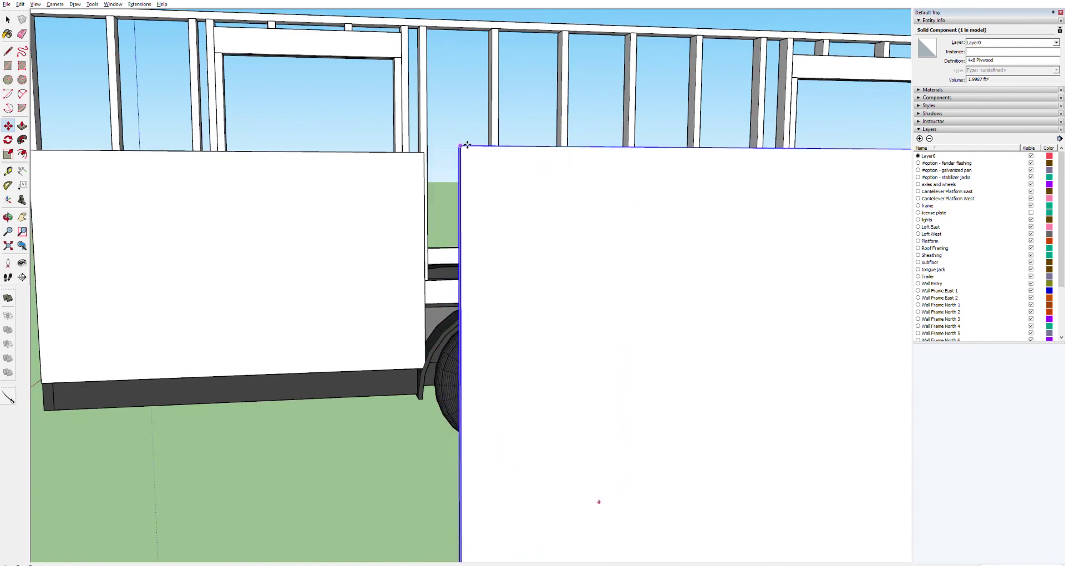
{"action": "scroll", "coordinate": [433, 150], "scroll_direction": "up", "scroll_amount": 6}
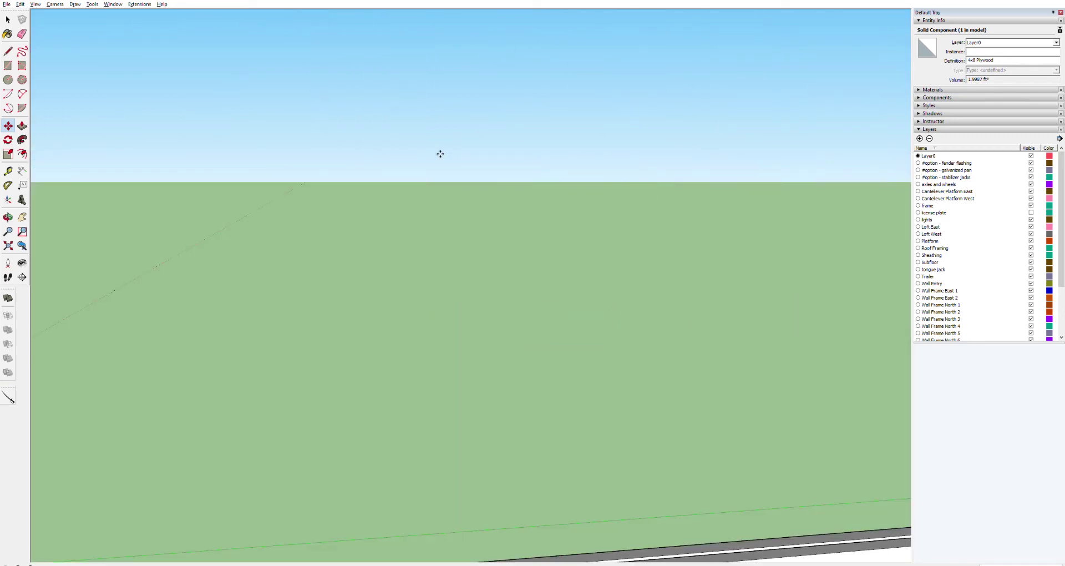
{"action": "scroll", "coordinate": [420, 178], "scroll_direction": "down", "scroll_amount": 5}
Snap the panel's corner to the first sheet's top corner and align its edge flush.
{"action": "mouse_move", "coordinate": [414, 191]}
{"action": "middle_mouse_down"}
{"action": "mouse_move", "coordinate": [307, 197]}
{"action": "mouse_move", "coordinate": [410, 198]}
{"action": "middle_mouse_up"}
{"action": "middle_click_drag", "start_coordinate": [363, 247], "coordinate": [157, 242]}
{"action": "key", "text": "m"}
{"action": "left_click", "coordinate": [214, 259]}
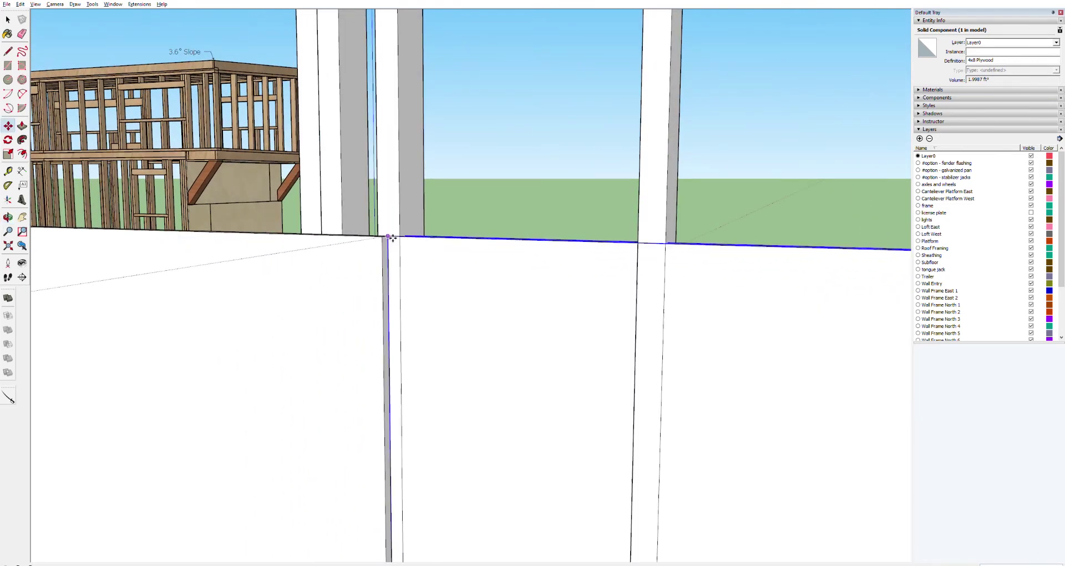
{"action": "left_click", "coordinate": [390, 237]}
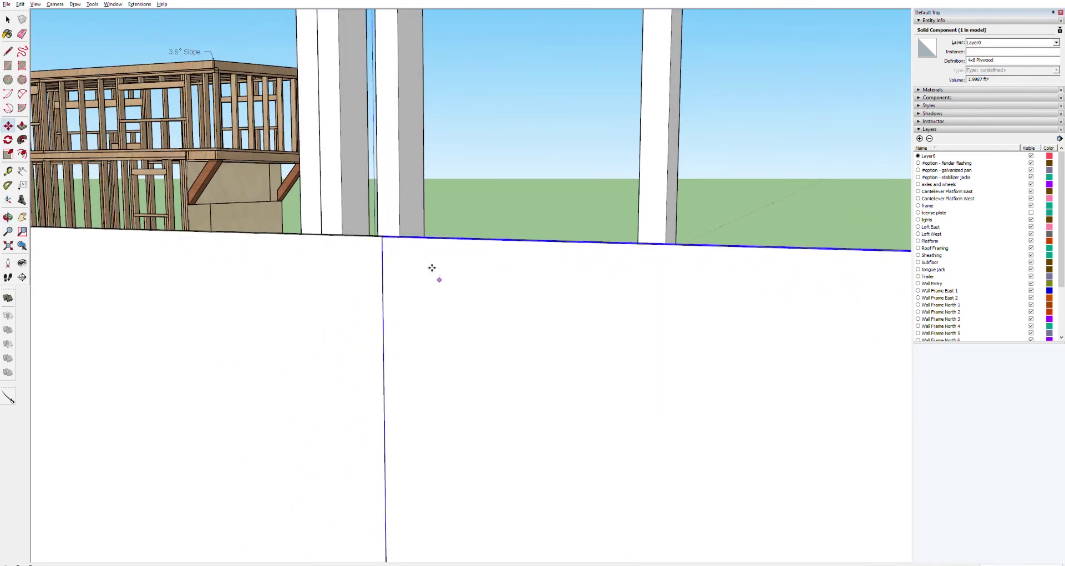
{"action": "left_click", "coordinate": [390, 237]}
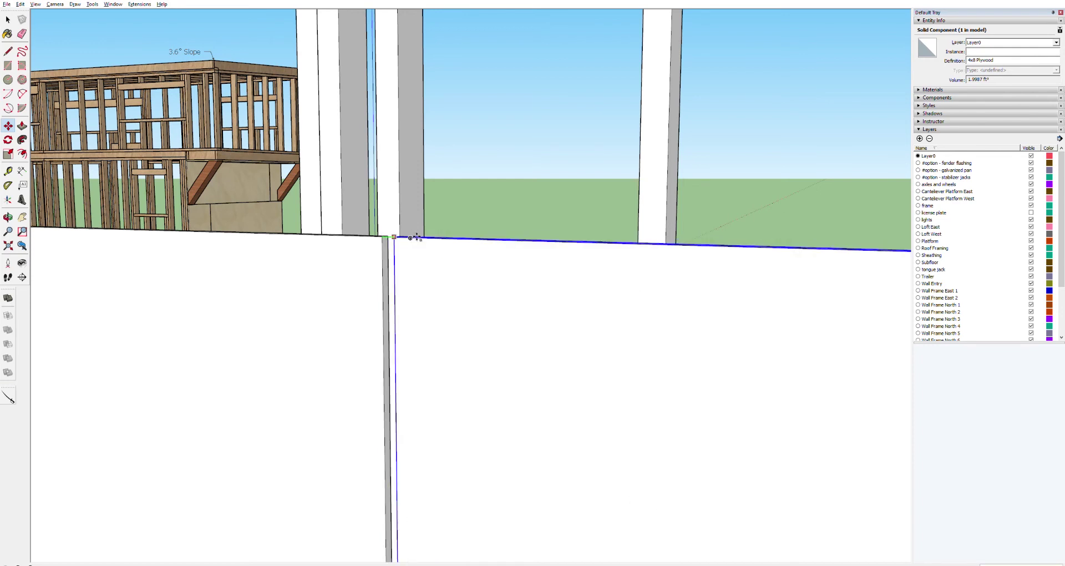
{"action": "left_click", "coordinate": [416, 238]}
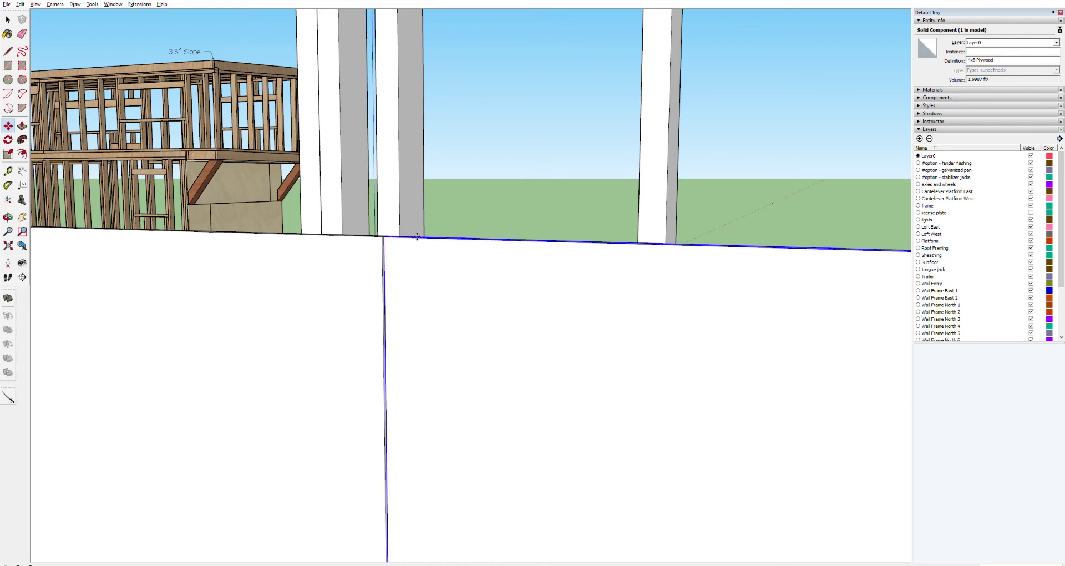
{"action": "middle_click_drag", "start_coordinate": [416, 237], "coordinate": [551, 312]}
{"action": "scroll", "coordinate": [573, 357], "scroll_direction": "down", "scroll_amount": 6}
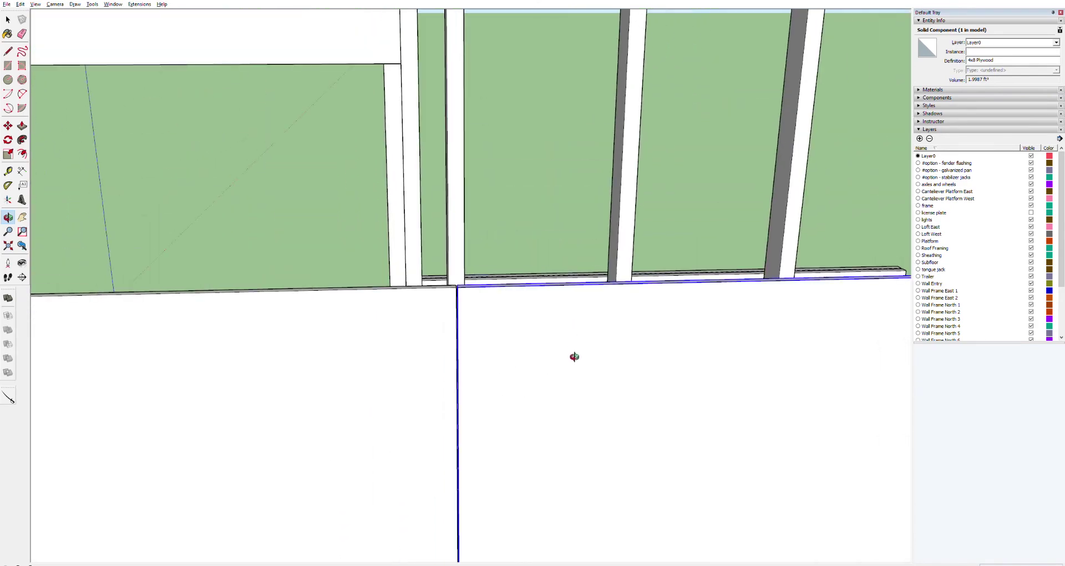
{"action": "scroll", "coordinate": [575, 381], "scroll_direction": "down", "scroll_amount": 2}
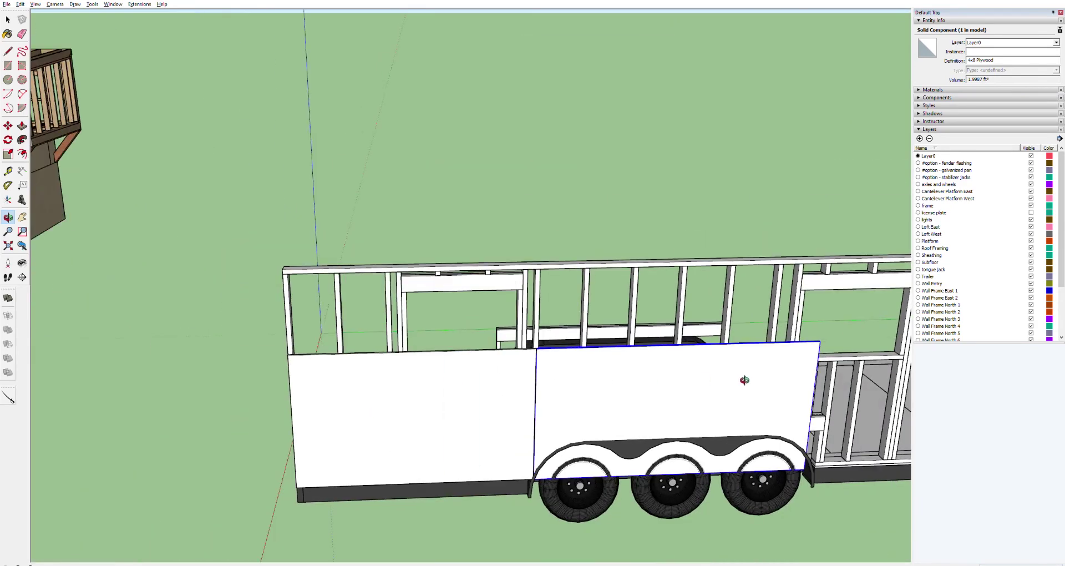
{"action": "middle_click_drag", "start_coordinate": [826, 384], "coordinate": [550, 286]}
{"action": "scroll", "coordinate": [439, 296], "scroll_direction": "up", "scroll_amount": 10}
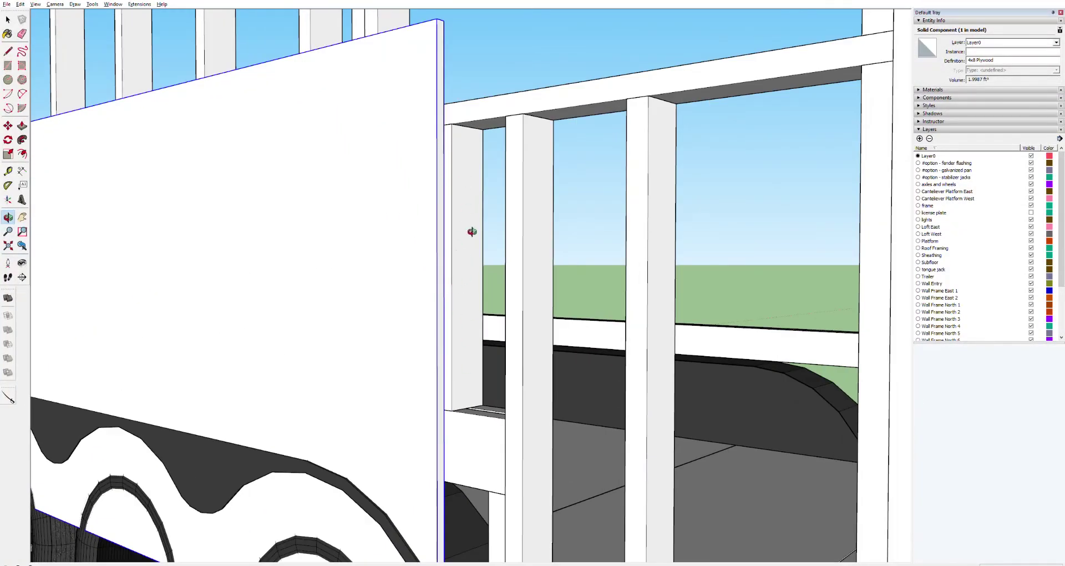
{"action": "middle_click_drag", "start_coordinate": [469, 236], "coordinate": [760, 340]}
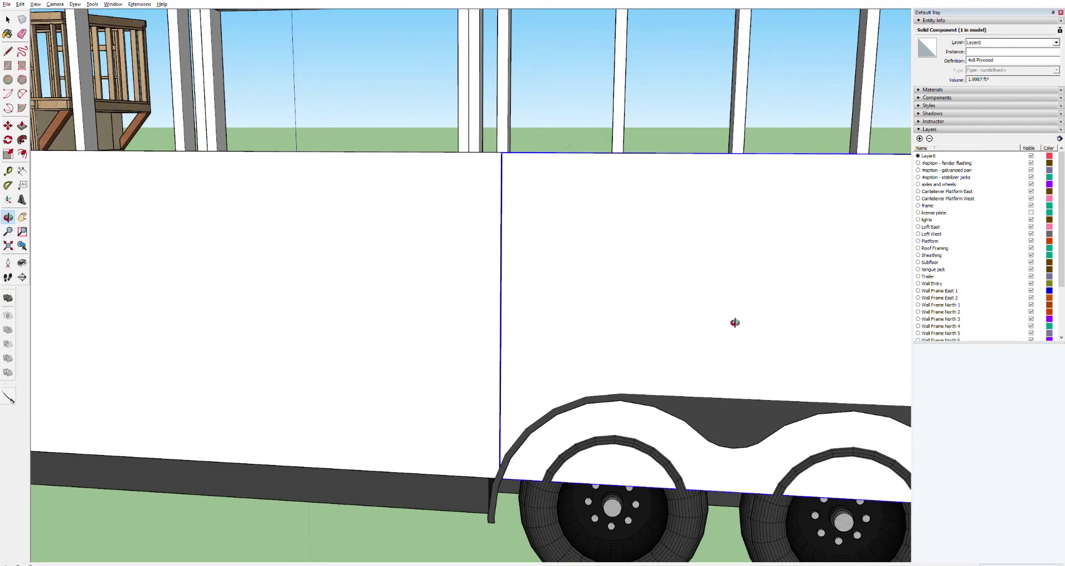
{"action": "scroll", "coordinate": [499, 156], "scroll_direction": "up", "scroll_amount": 2}
{"action": "scroll", "coordinate": [499, 156], "scroll_direction": "up", "scroll_amount": 3}
{"action": "key", "text": "m"}
{"action": "left_click", "coordinate": [516, 132]}
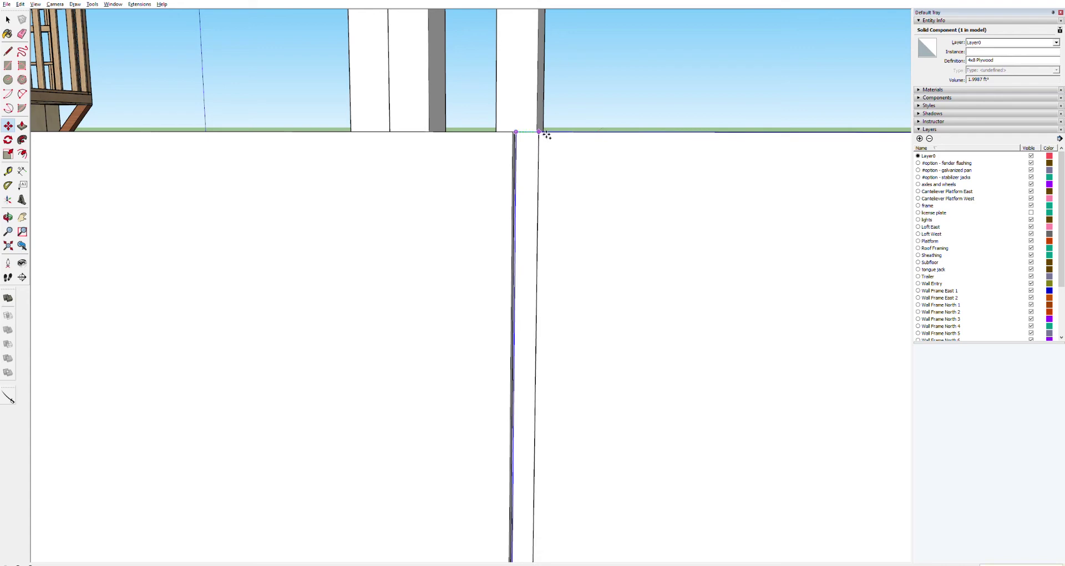
{"action": "key", "text": "Escape"}
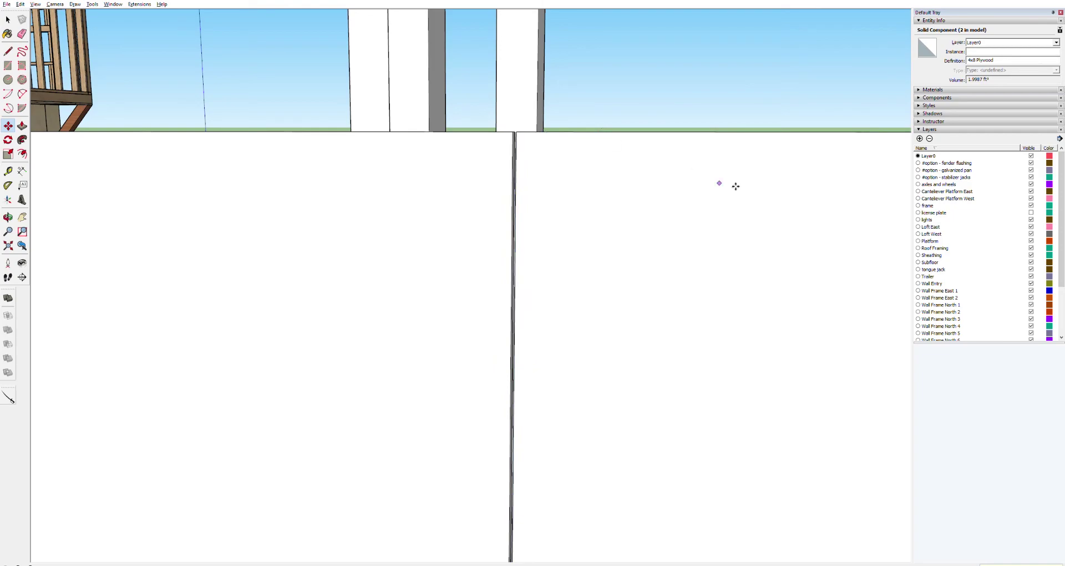
Pan past the trailer's three wheels toward the front framing and the panel seam.
{"action": "scroll", "coordinate": [743, 216], "scroll_direction": "down", "scroll_amount": 5}
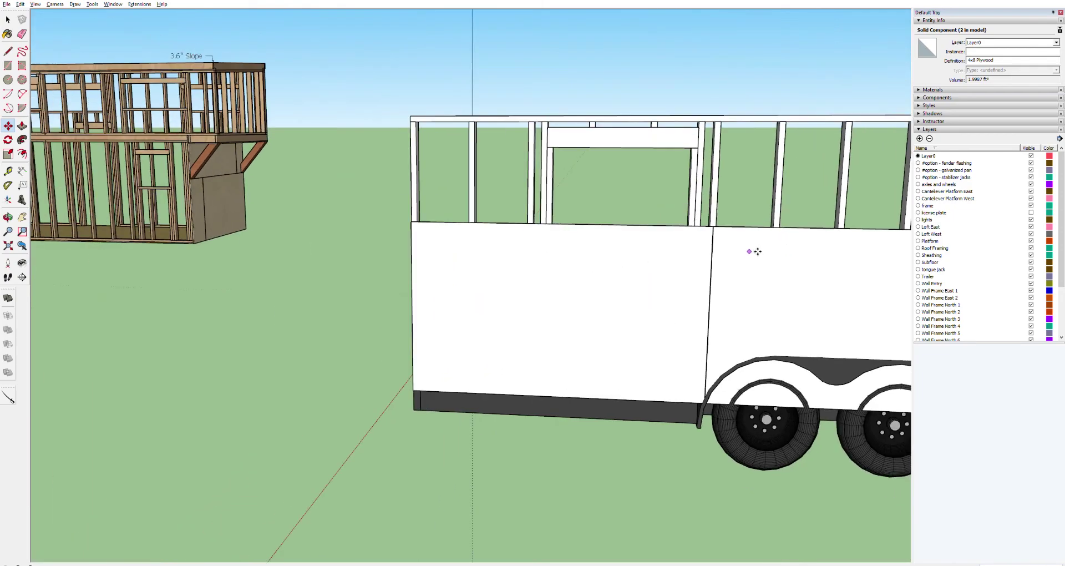
{"action": "key", "text": "h"}
{"action": "left_click_drag", "start_coordinate": [792, 268], "coordinate": [387, 274]}
{"action": "left_click_drag", "start_coordinate": [592, 259], "coordinate": [369, 235]}
{"action": "scroll", "coordinate": [538, 190], "scroll_direction": "down", "scroll_amount": 2}
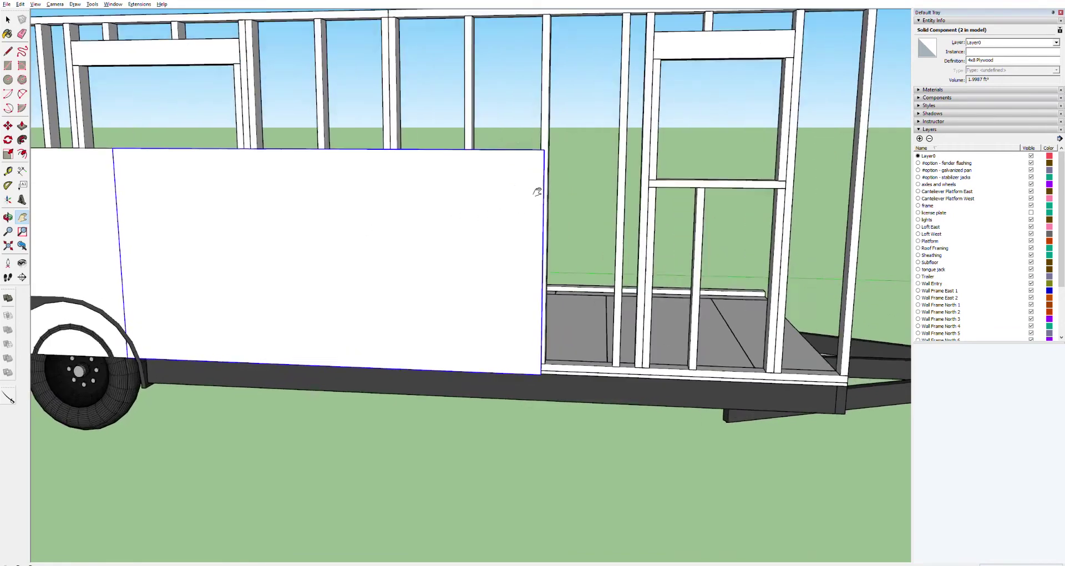
{"action": "scroll", "coordinate": [542, 188], "scroll_direction": "up", "scroll_amount": 3}
{"action": "scroll", "coordinate": [544, 185], "scroll_direction": "down", "scroll_amount": 4}
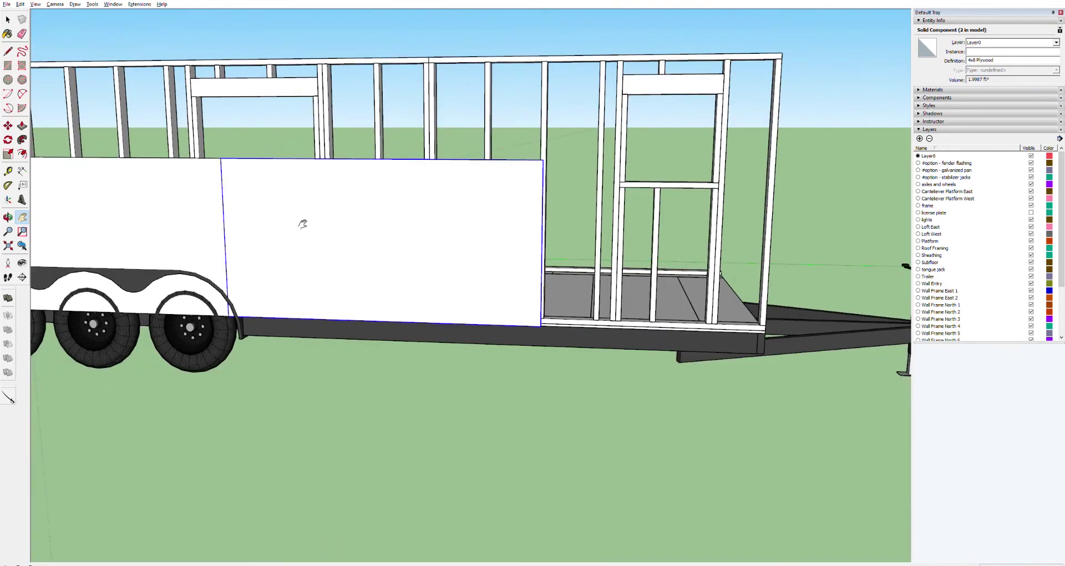
{"action": "left_click_drag", "start_coordinate": [253, 197], "coordinate": [456, 197]}
{"action": "scroll", "coordinate": [449, 183], "scroll_direction": "up", "scroll_amount": 5}
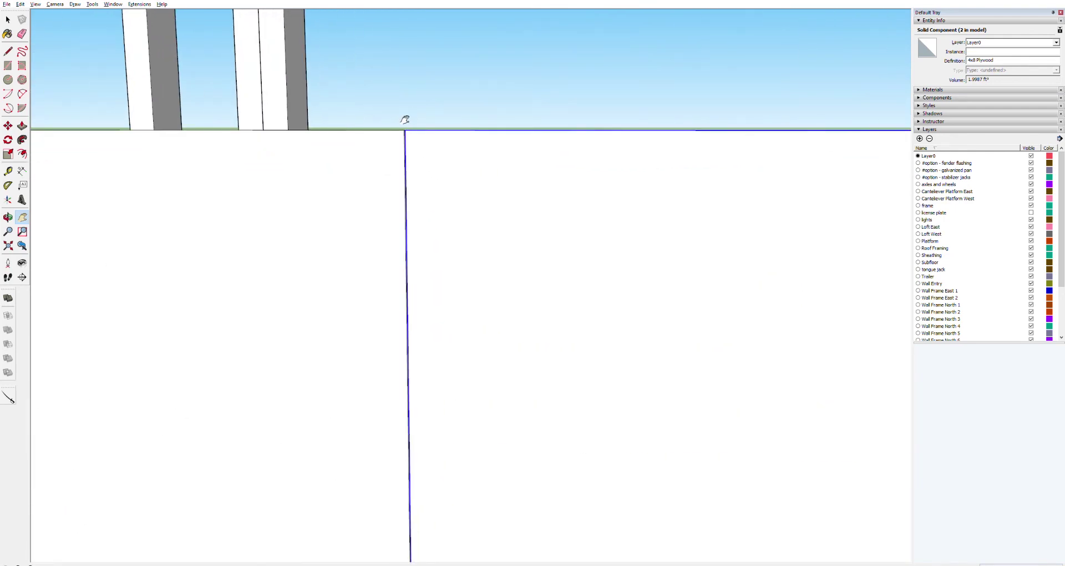
Place the third plywood copy flush against the previous panel toward the tongue end.
{"action": "key", "text": "m"}
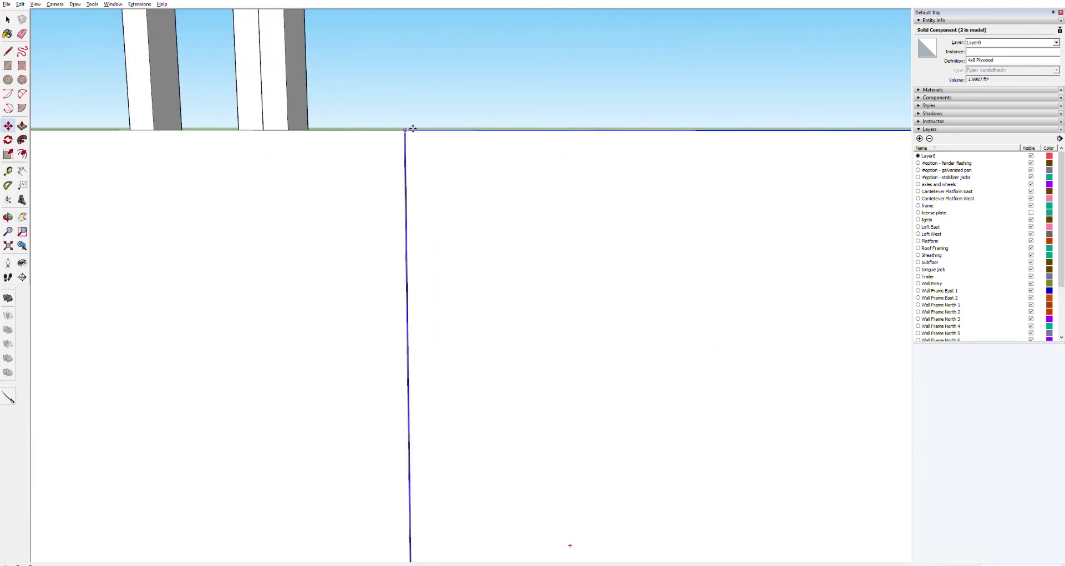
{"action": "left_click", "coordinate": [412, 128]}
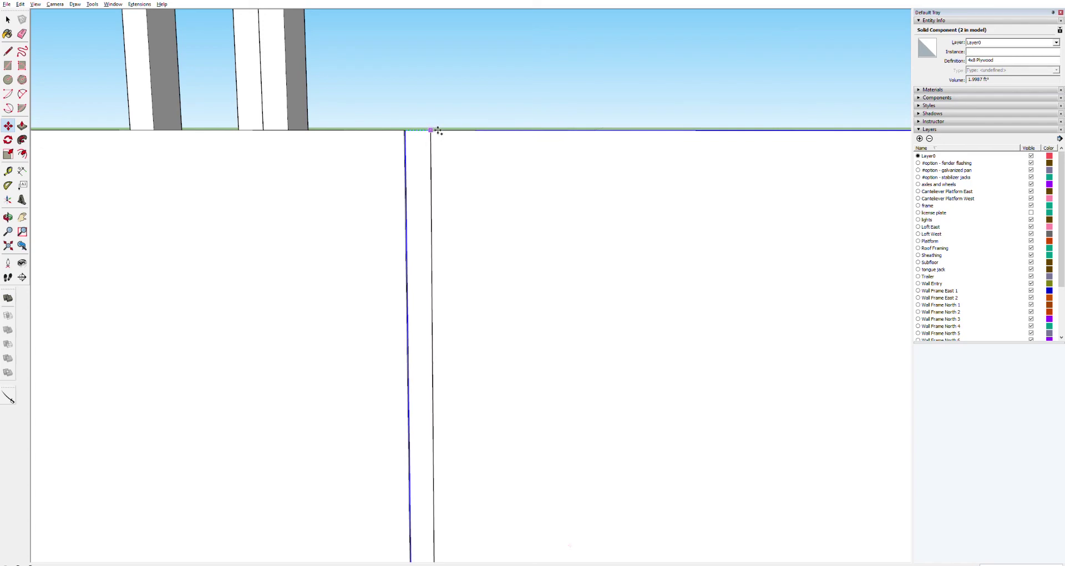
{"action": "left_click", "coordinate": [438, 131]}
{"action": "scroll", "coordinate": [732, 292], "scroll_direction": "down", "scroll_amount": 8}
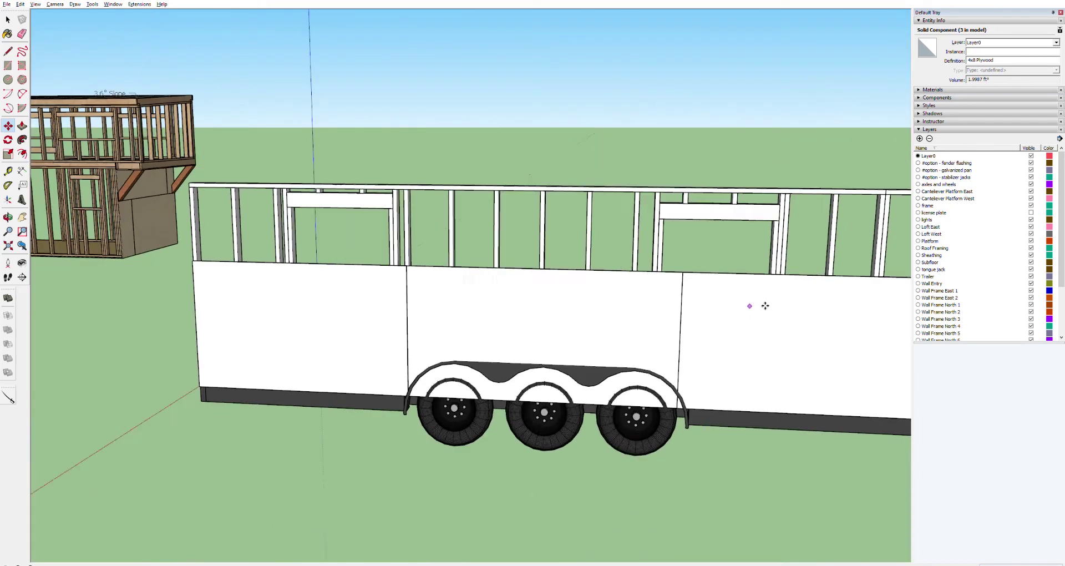
{"action": "scroll", "coordinate": [766, 305], "scroll_direction": "down", "scroll_amount": 3}
{"action": "middle_click_drag", "start_coordinate": [770, 307], "coordinate": [602, 188], "text": "shift"}
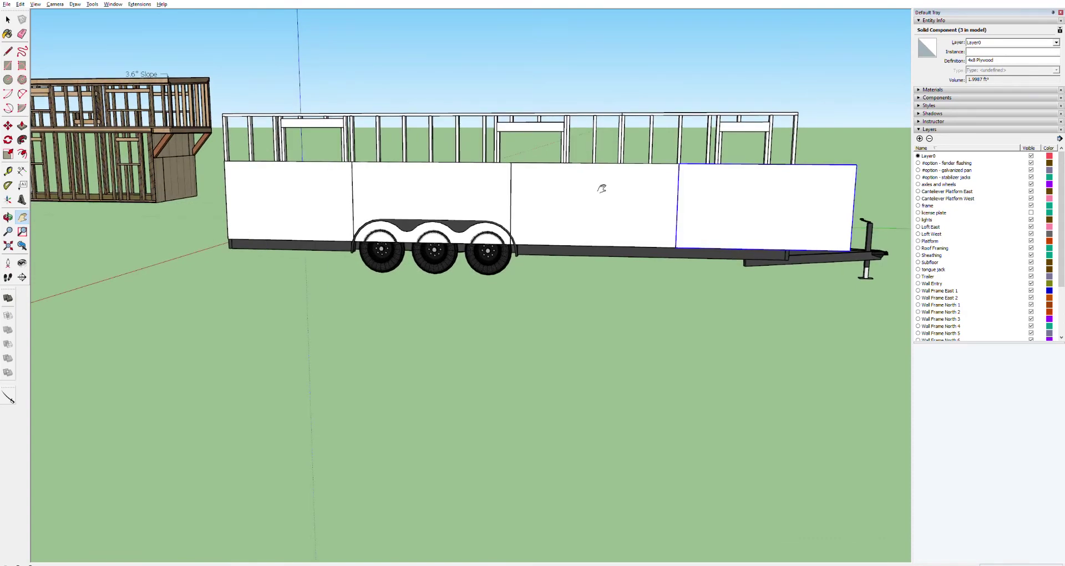
{"action": "middle_click_drag", "start_coordinate": [602, 189], "coordinate": [526, 299], "text": "shift"}
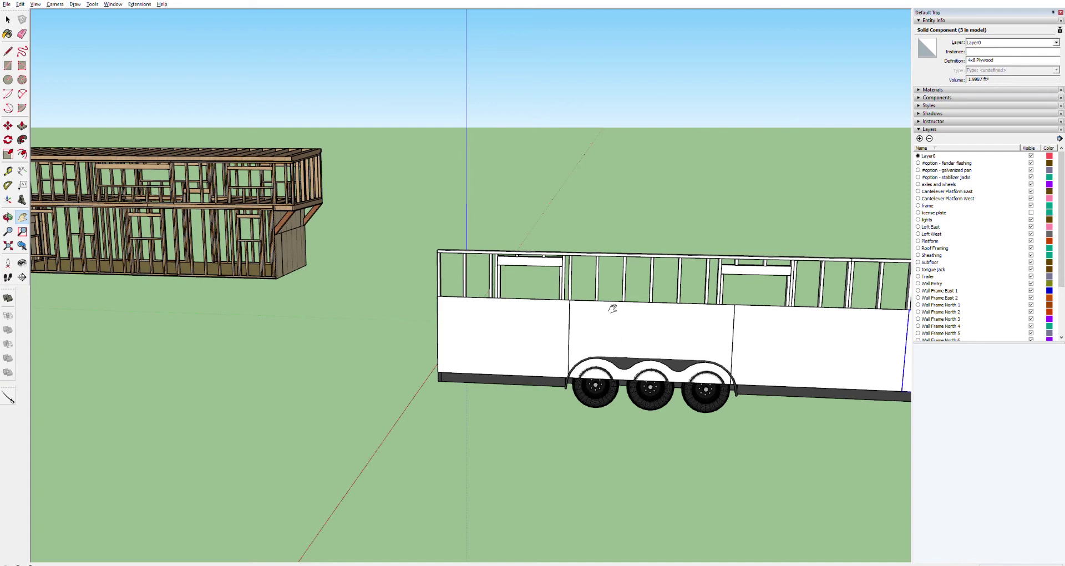
{"action": "scroll", "coordinate": [610, 309], "scroll_direction": "up", "scroll_amount": 5}
{"action": "key", "text": "space"}
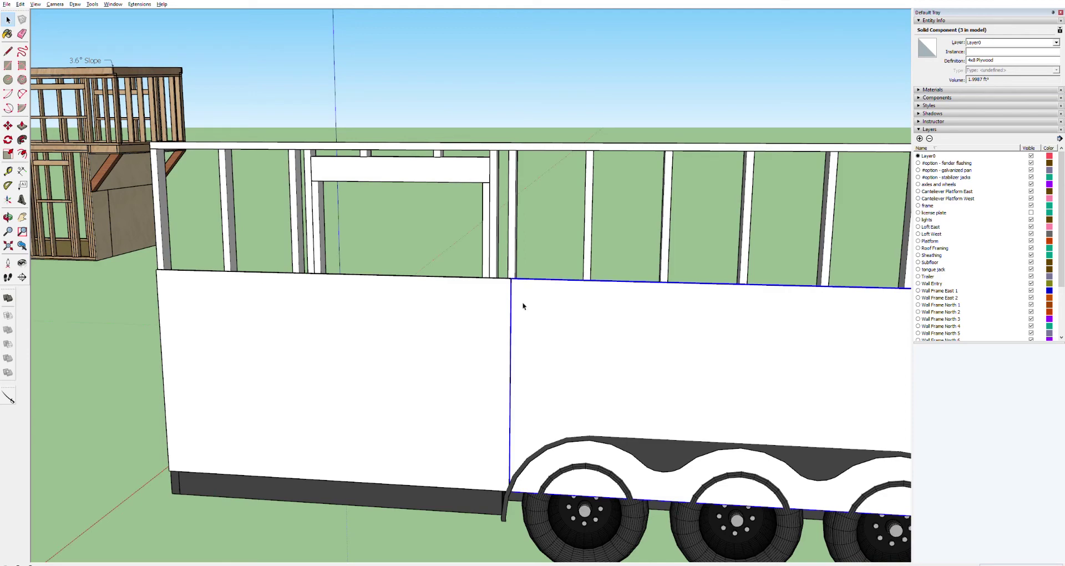
{"action": "scroll", "coordinate": [715, 329], "scroll_direction": "down", "scroll_amount": 6}
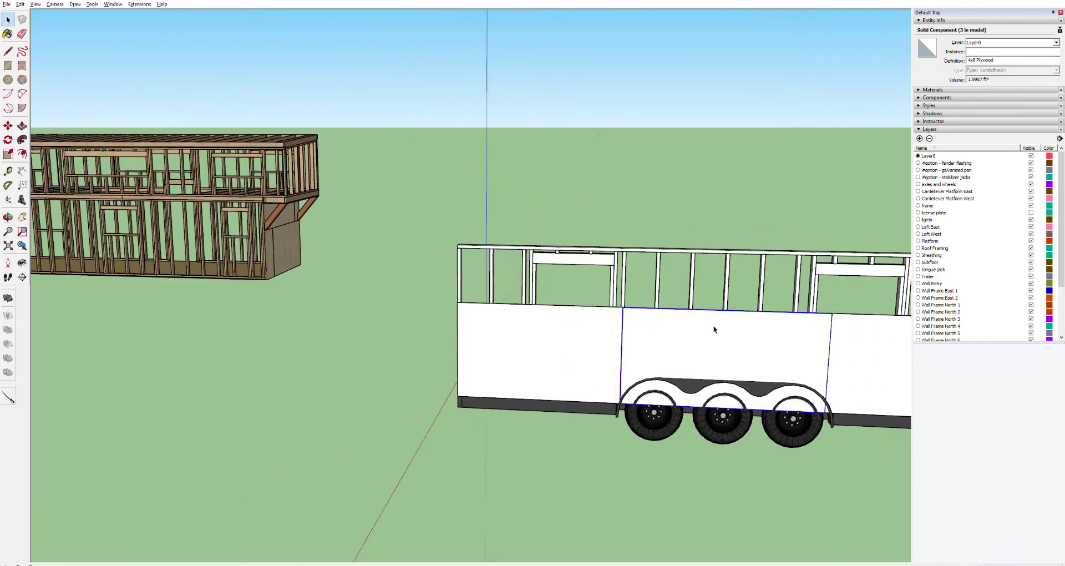
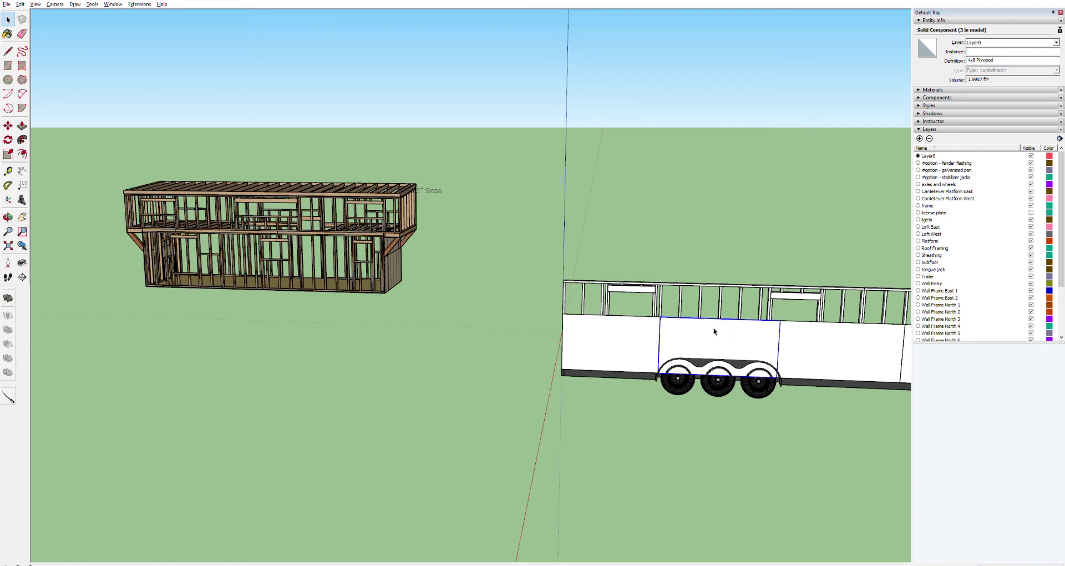
Place a guide, then copy the 4x8 Plywood sheet onto the upper wall framing above the lower row.
{"action": "scroll", "coordinate": [721, 332], "scroll_direction": "up", "scroll_amount": 6}
{"action": "scroll", "coordinate": [584, 283], "scroll_direction": "down", "scroll_amount": 3}
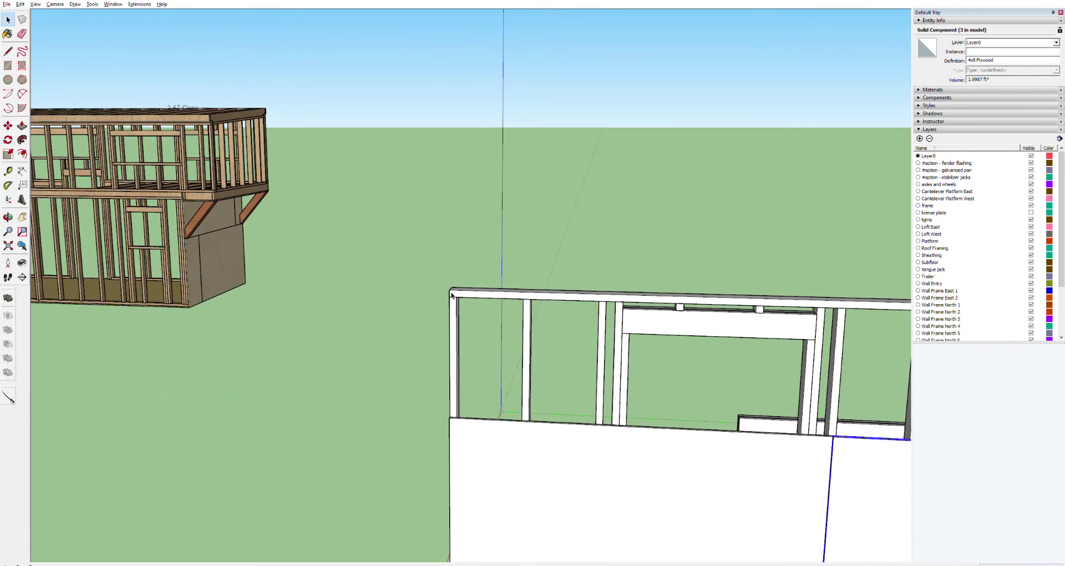
{"action": "key", "text": "t"}
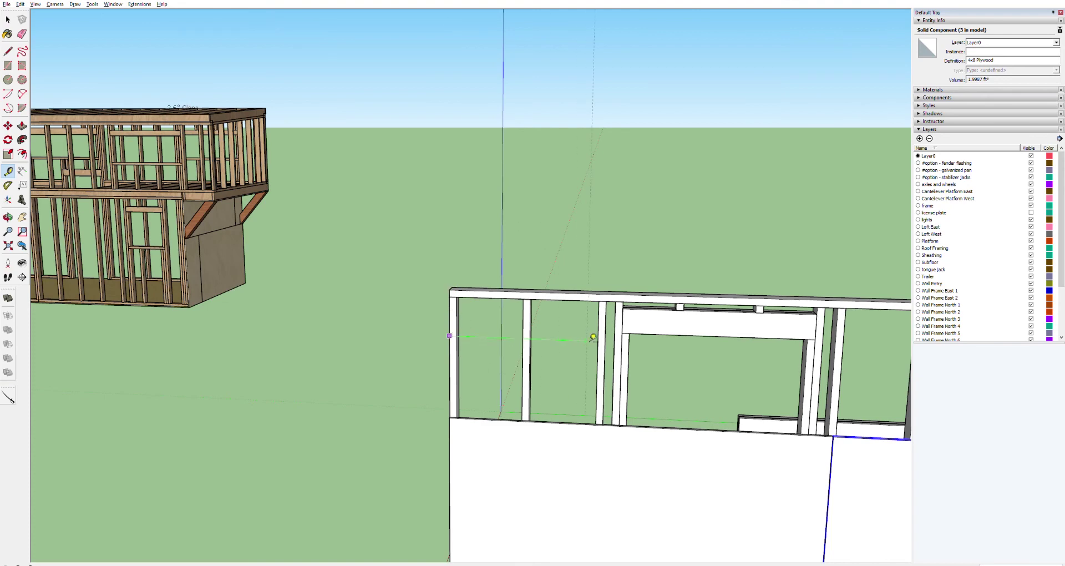
{"action": "key", "text": "Return"}
{"action": "scroll", "coordinate": [854, 438], "scroll_direction": "up", "scroll_amount": 6}
{"action": "key", "text": "m"}
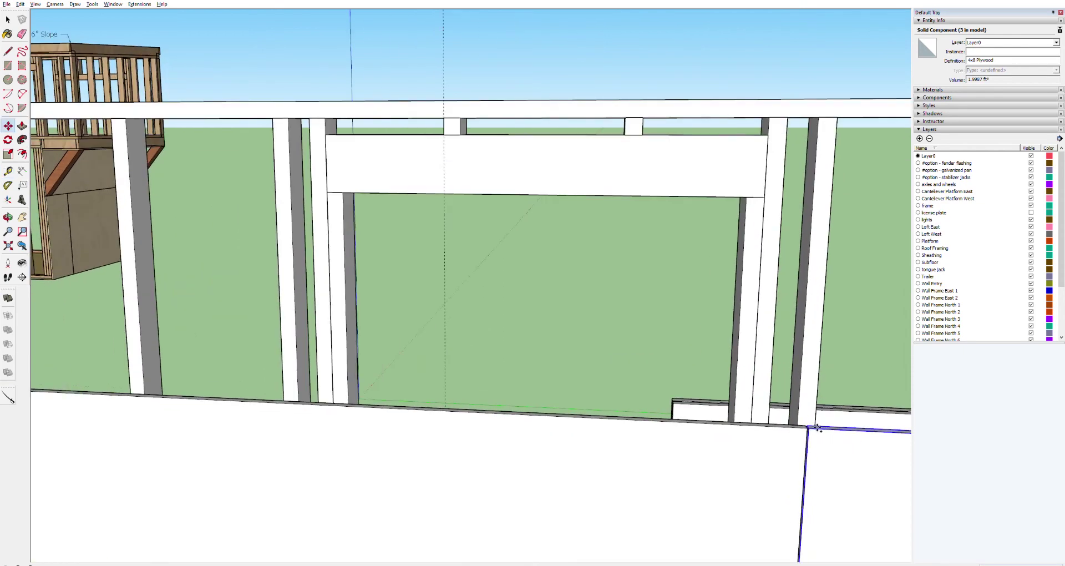
{"action": "left_click", "coordinate": [815, 428]}
{"action": "left_click", "coordinate": [429, 105]}
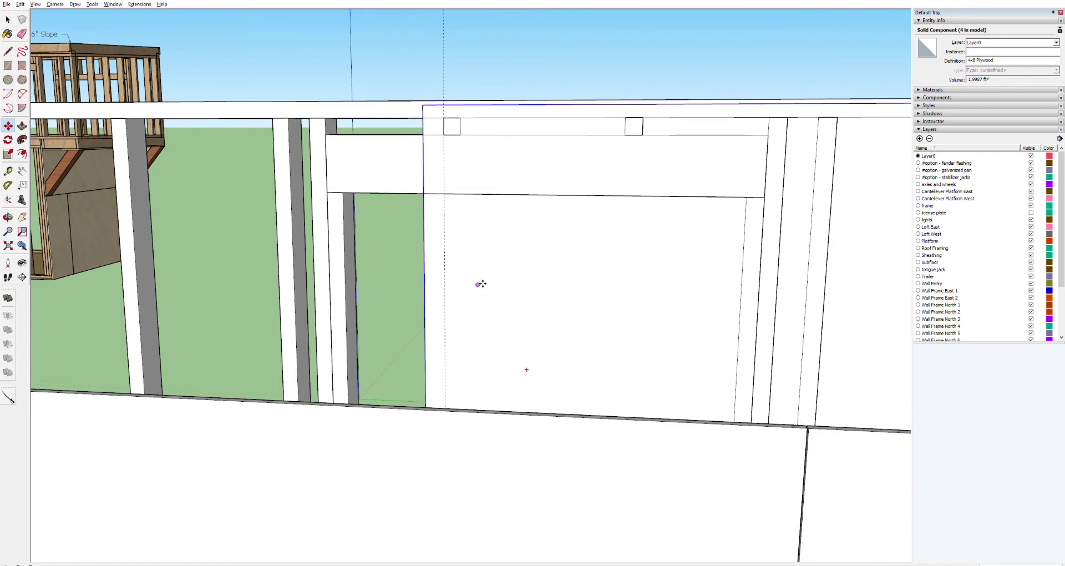
Move the new plywood sheet left along the upper wall toward the trailer's end.
{"action": "key", "text": "h"}
{"action": "left_click_drag", "start_coordinate": [642, 254], "coordinate": [269, 203]}
{"action": "left_click_drag", "start_coordinate": [627, 190], "coordinate": [115, 268]}
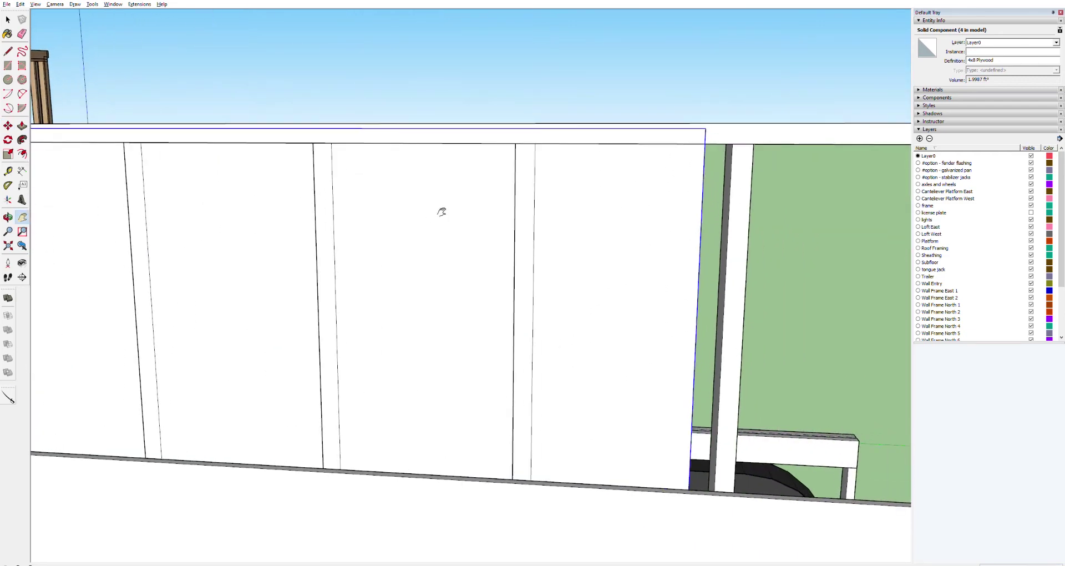
{"action": "key", "text": "m"}
{"action": "left_click", "coordinate": [705, 128]}
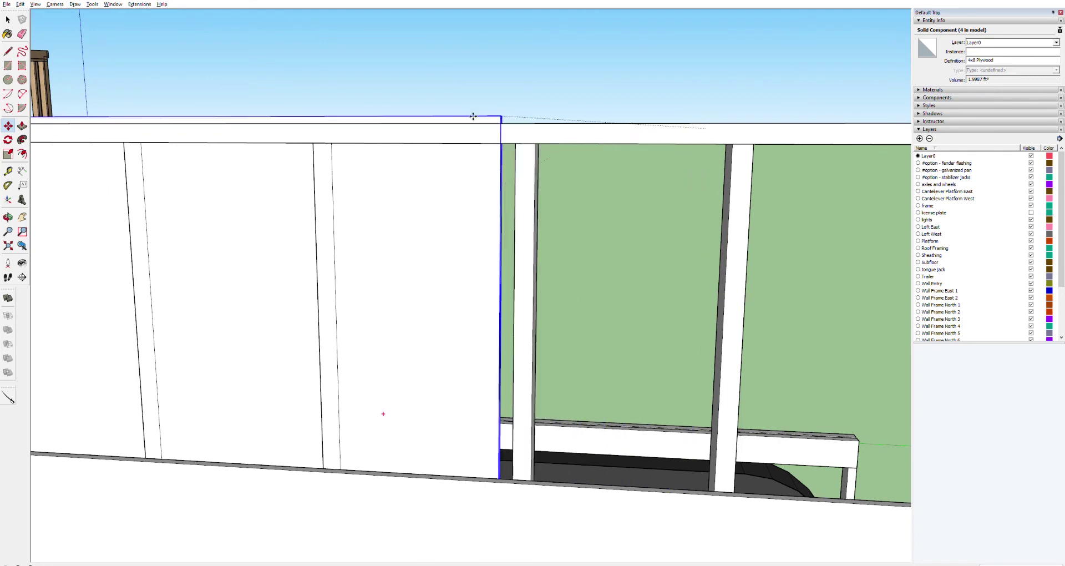
{"action": "left_click", "coordinate": [111, 143]}
Pan the view back right and pick the plywood sheet up again by its corner.
{"action": "key", "text": "h"}
{"action": "left_click_drag", "start_coordinate": [112, 143], "coordinate": [910, 177]}
{"action": "key", "text": "m"}
{"action": "left_click", "coordinate": [907, 180]}
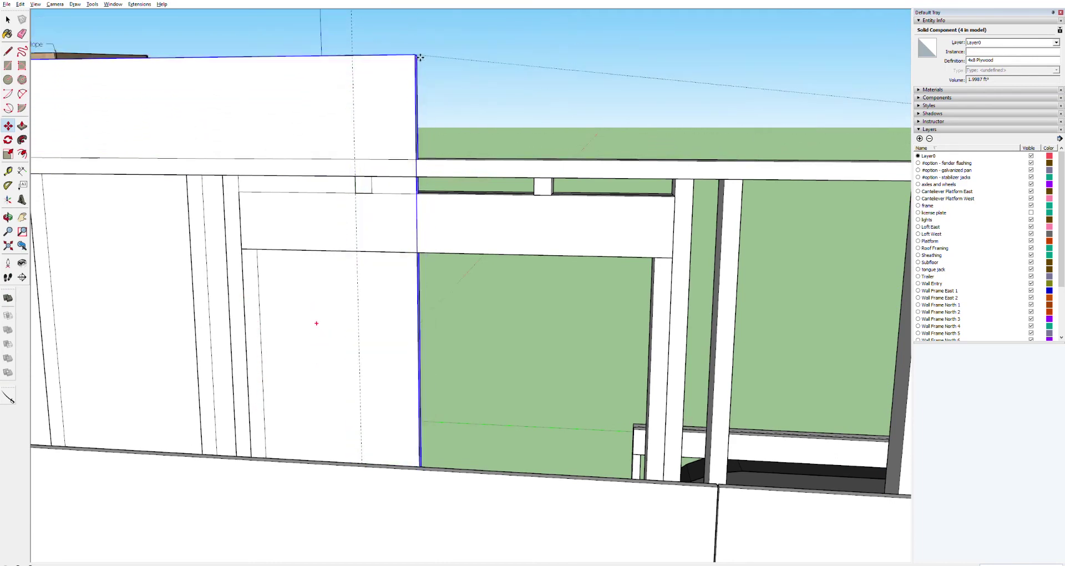
{"action": "scroll", "coordinate": [419, 61], "scroll_direction": "down", "scroll_amount": 5}
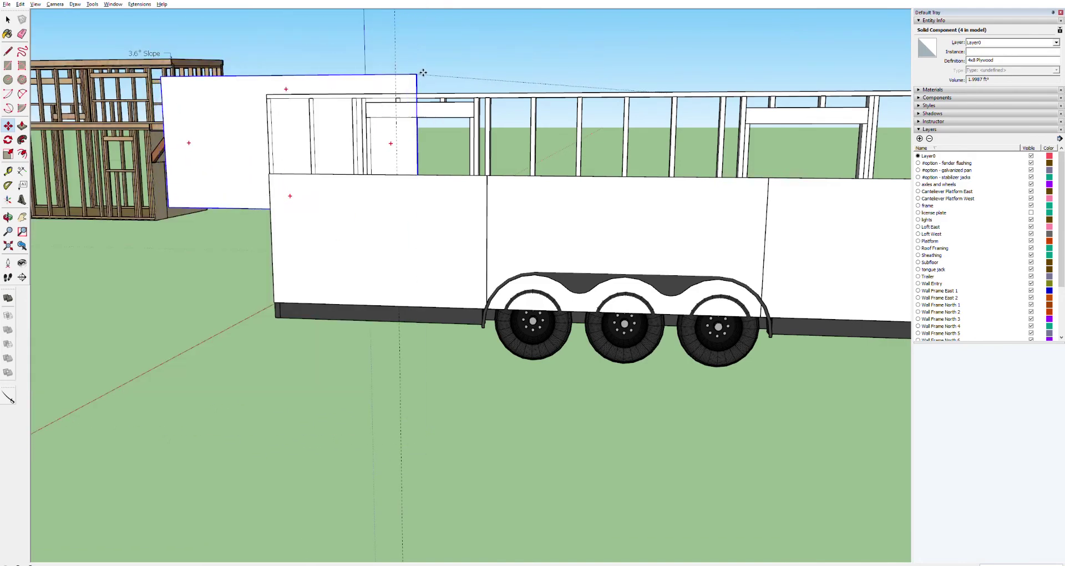
Raise the plywood sheet, then drop it lower against the wall framing.
{"action": "middle_click_drag", "start_coordinate": [471, 194], "coordinate": [240, 312]}
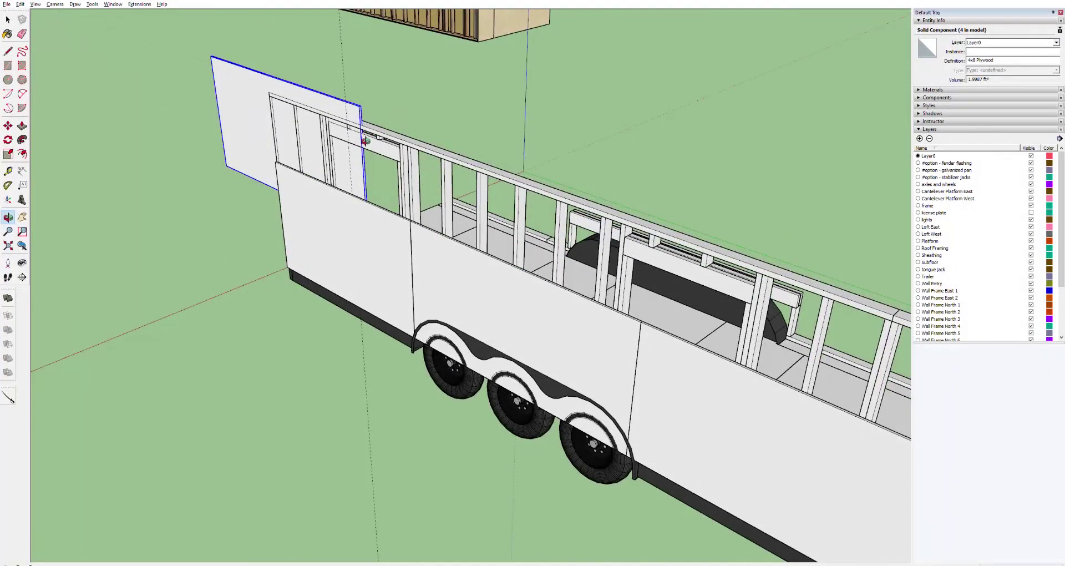
{"action": "left_click", "coordinate": [364, 105]}
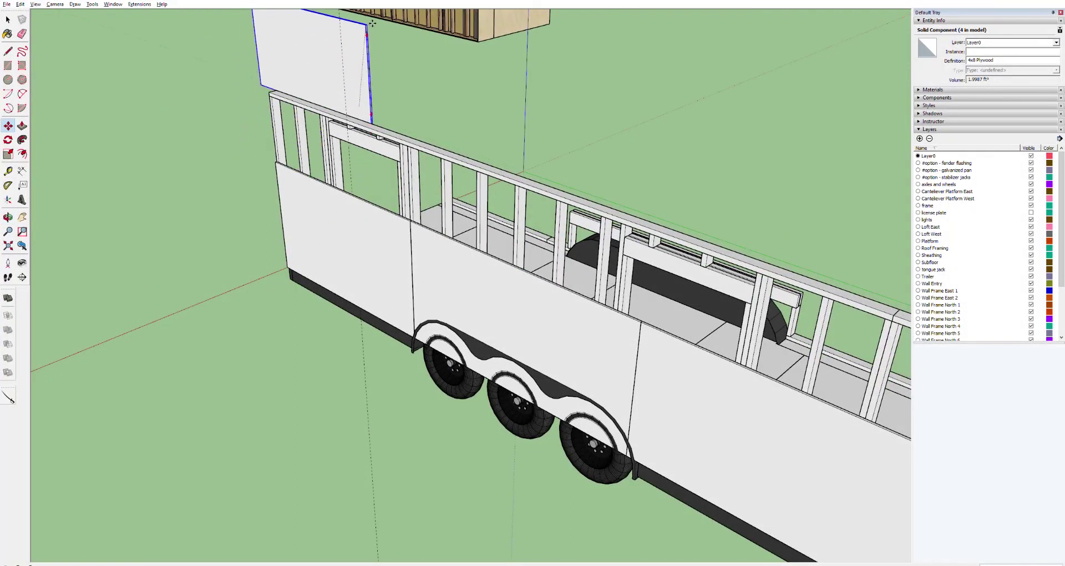
{"action": "left_click", "coordinate": [369, 24]}
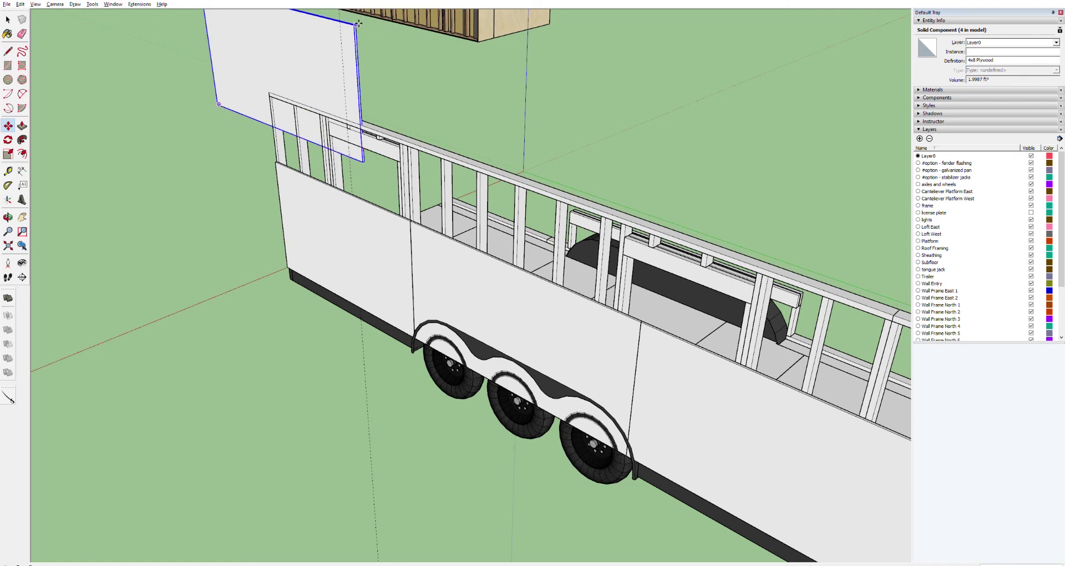
{"action": "scroll", "coordinate": [341, 161], "scroll_direction": "up", "scroll_amount": 5}
{"action": "middle_click_drag", "start_coordinate": [348, 152], "coordinate": [400, 107]}
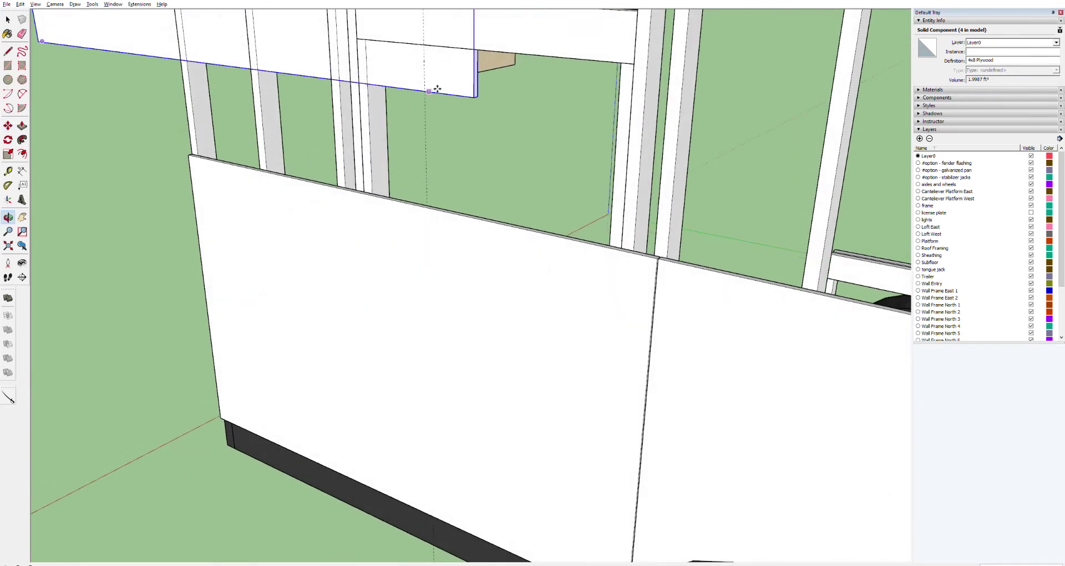
{"action": "left_click", "coordinate": [473, 90]}
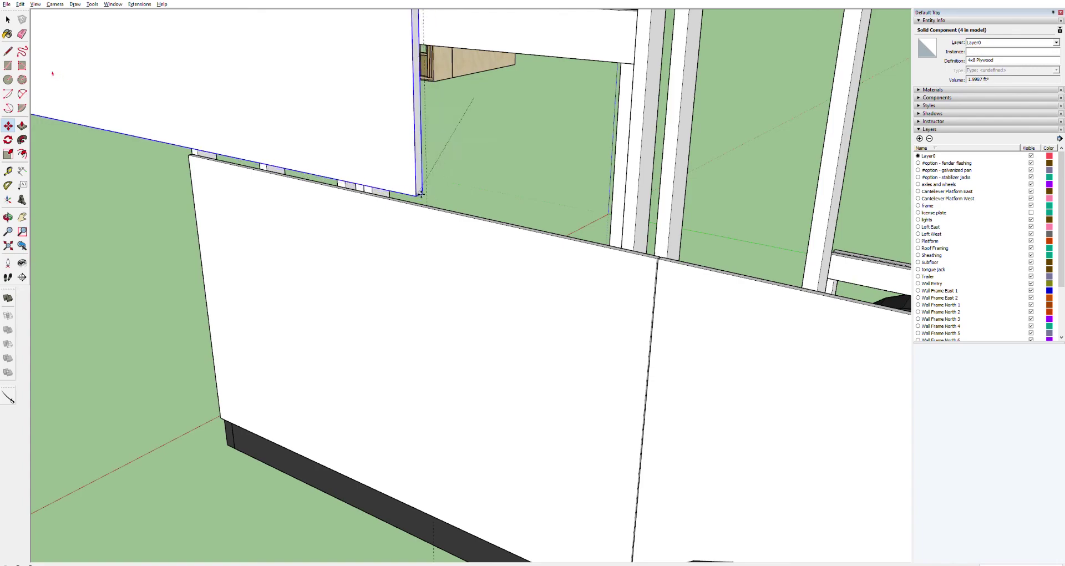
{"action": "left_click", "coordinate": [401, 188]}
{"action": "middle_click_drag", "start_coordinate": [488, 190], "coordinate": [375, 212]}
Select the left plywood sheet and snap its corner onto the framing corner.
{"action": "key", "text": "m"}
{"action": "key", "text": "space"}
{"action": "left_click", "coordinate": [124, 221]}
{"action": "key", "text": "m"}
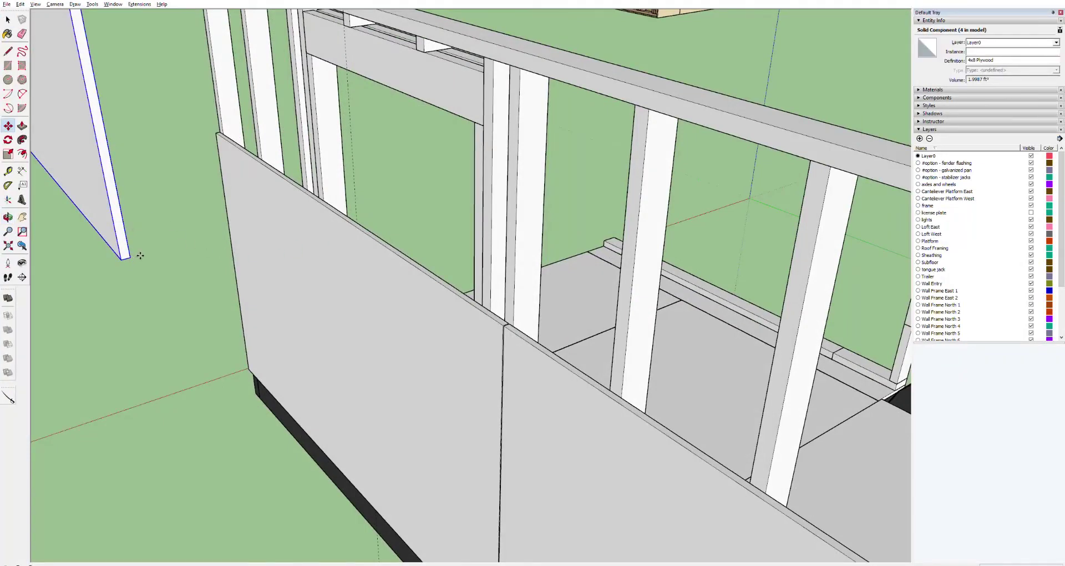
{"action": "left_click", "coordinate": [133, 256]}
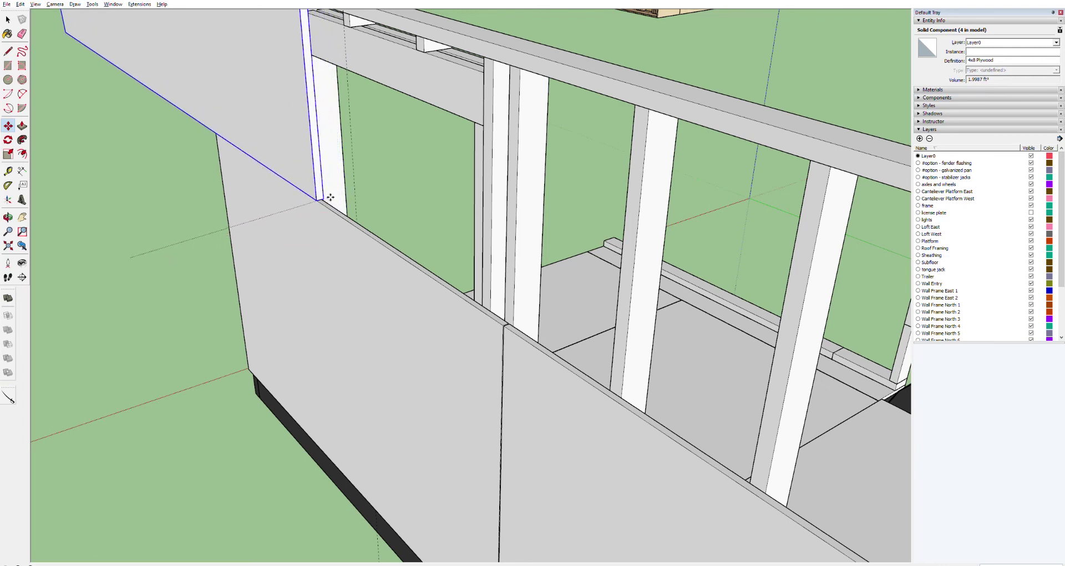
{"action": "scroll", "coordinate": [330, 197], "scroll_direction": "up", "scroll_amount": 4}
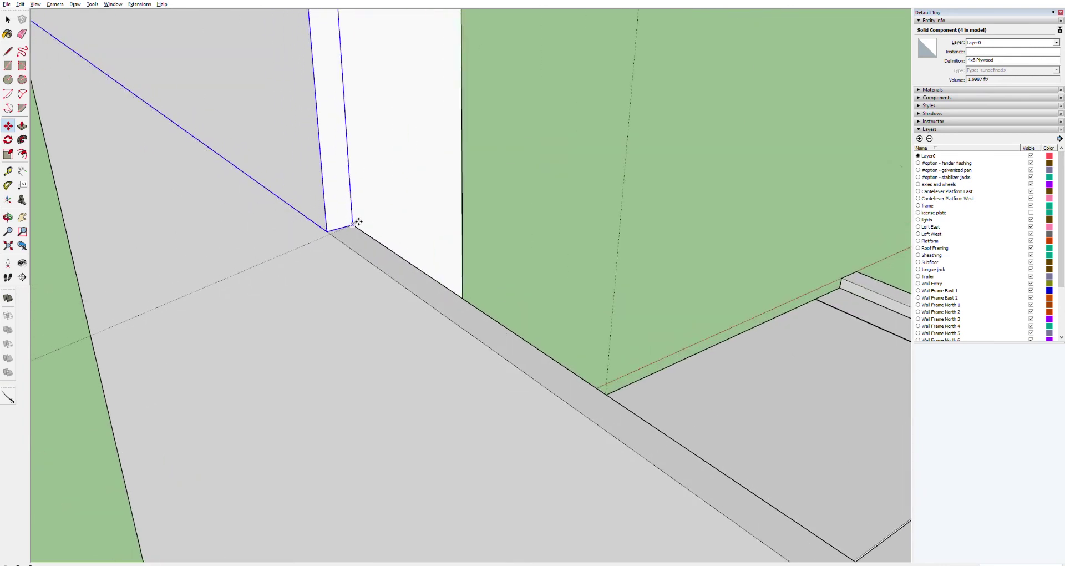
{"action": "left_click", "coordinate": [359, 221]}
{"action": "middle_click_drag", "start_coordinate": [667, 333], "coordinate": [642, 322]}
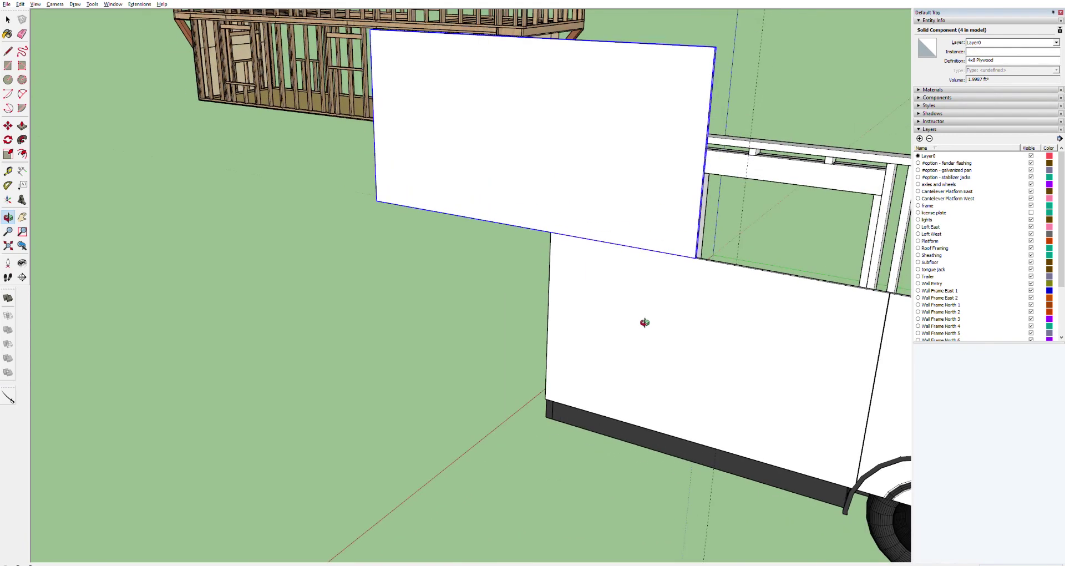
{"action": "scroll", "coordinate": [760, 296], "scroll_direction": "down", "scroll_amount": 5}
Move the board flush to the wall corner and check the fit at the floor.
{"action": "middle_click_drag", "start_coordinate": [737, 243], "coordinate": [310, 261]}
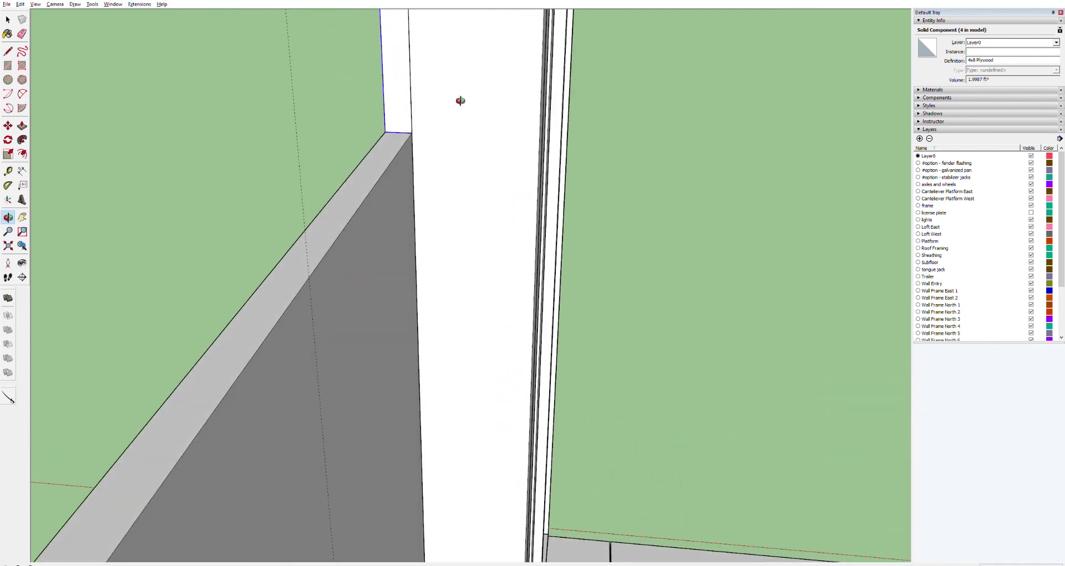
{"action": "key", "text": "m"}
{"action": "left_click", "coordinate": [418, 133]}
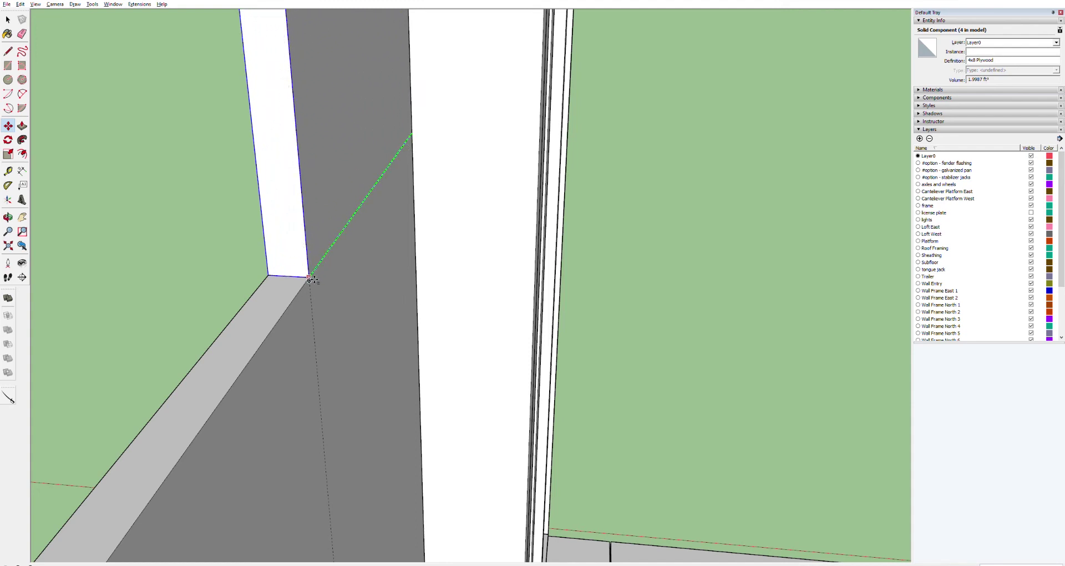
{"action": "left_click", "coordinate": [310, 278]}
{"action": "middle_click_drag", "start_coordinate": [333, 211], "coordinate": [793, 124]}
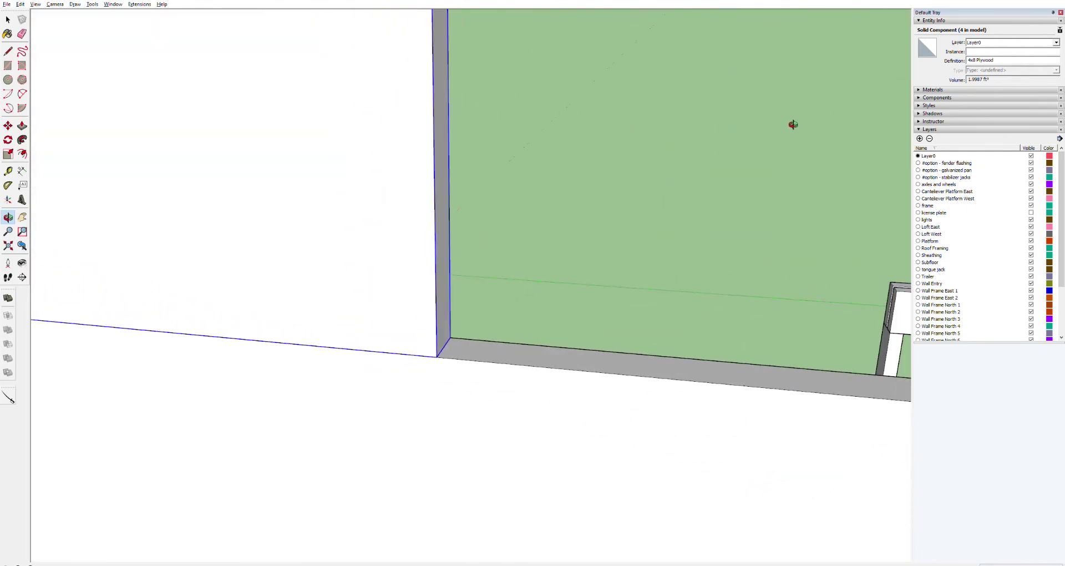
{"action": "scroll", "coordinate": [484, 231], "scroll_direction": "down", "scroll_amount": 12}
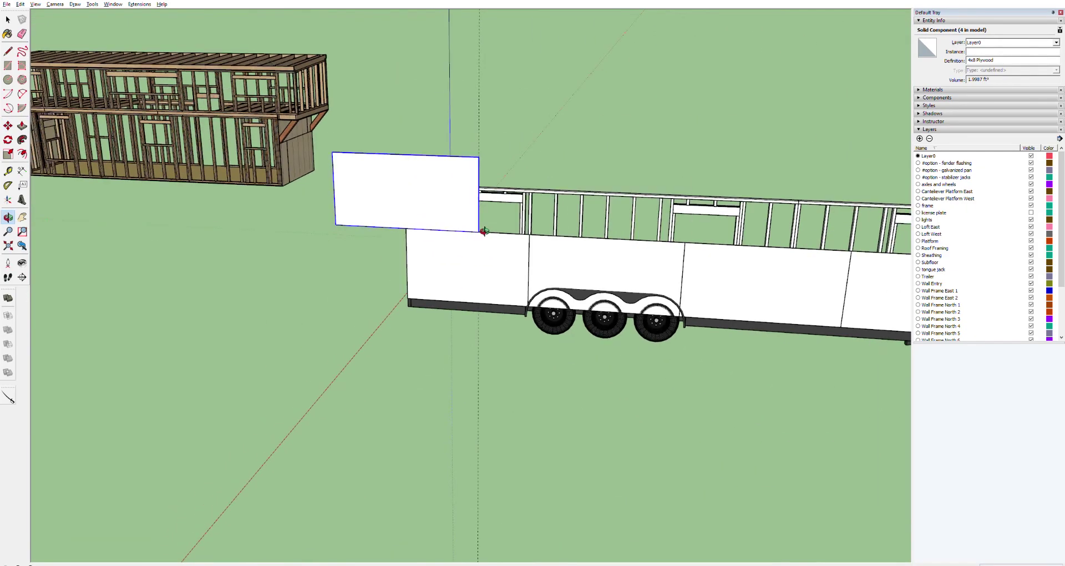
Look along the trailer deck from above and start measuring from the top plate's corner.
{"action": "middle_click_drag", "start_coordinate": [484, 230], "coordinate": [483, 235]}
{"action": "scroll", "coordinate": [484, 235], "scroll_direction": "up", "scroll_amount": 5}
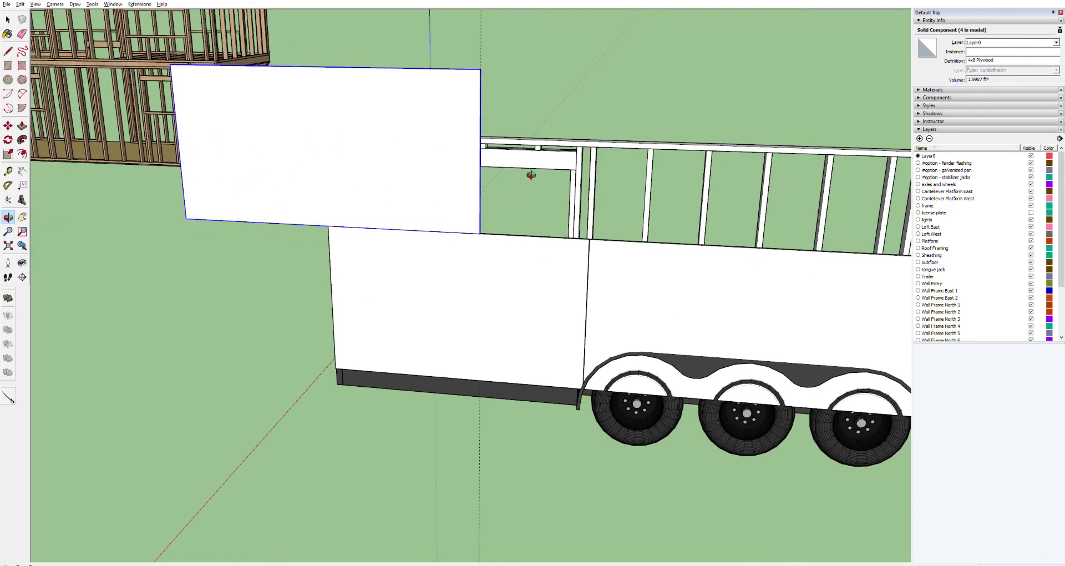
{"action": "left_click_drag", "start_coordinate": [547, 142], "coordinate": [236, 113]}
{"action": "scroll", "coordinate": [504, 151], "scroll_direction": "up", "scroll_amount": 5}
{"action": "scroll", "coordinate": [504, 150], "scroll_direction": "down", "scroll_amount": 4}
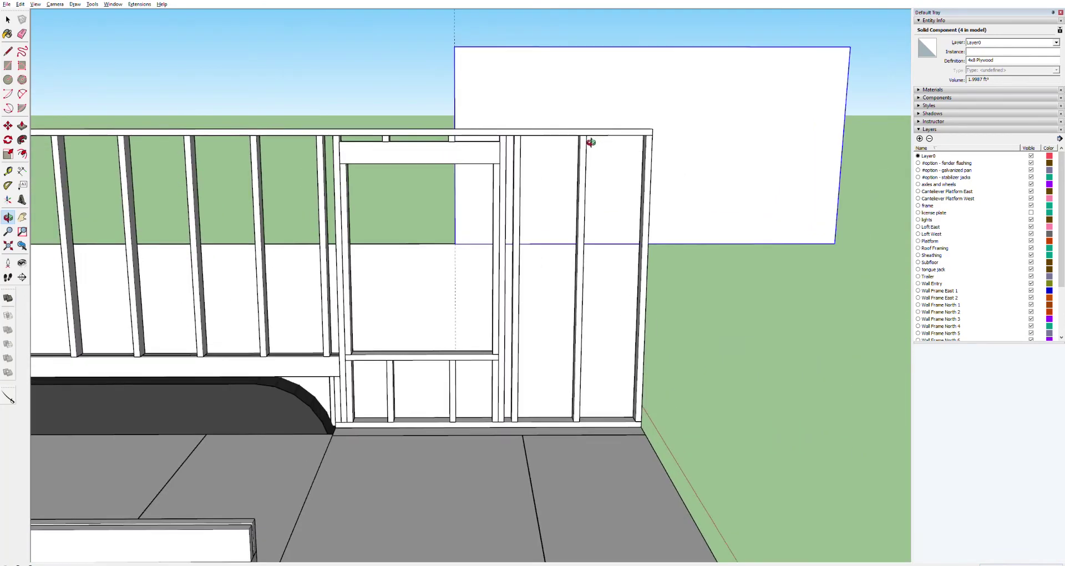
{"action": "scroll", "coordinate": [591, 144], "scroll_direction": "up", "scroll_amount": 5}
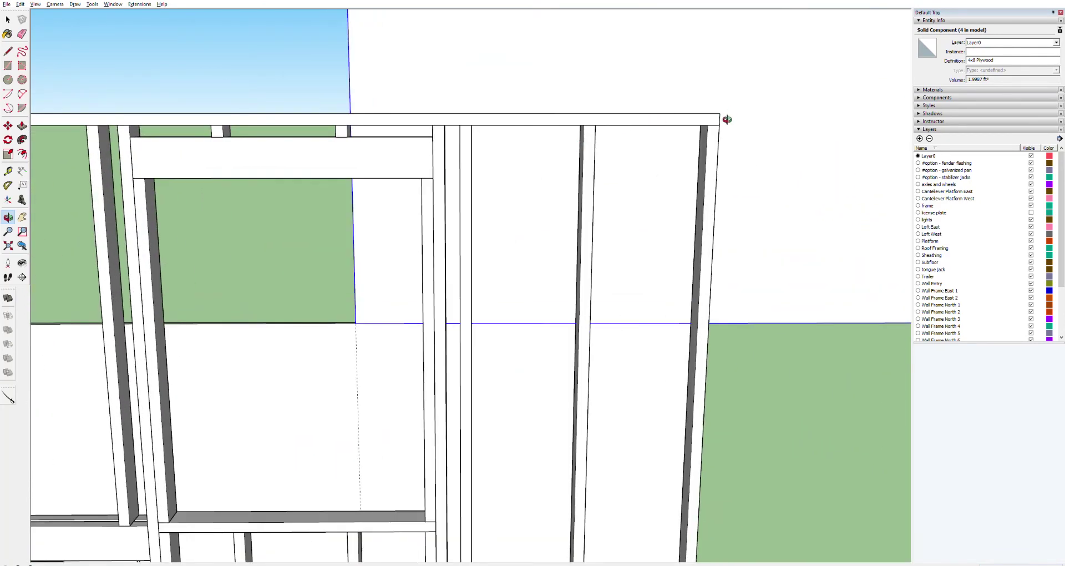
{"action": "key", "text": "t"}
{"action": "left_click", "coordinate": [719, 125]}
Swing the view back to the wall and delete the selected 4x8 Plywood sheet.
{"action": "key", "text": "o"}
{"action": "left_click_drag", "start_coordinate": [341, 121], "coordinate": [668, 127]}
{"action": "left_click_drag", "start_coordinate": [112, 240], "coordinate": [406, 217]}
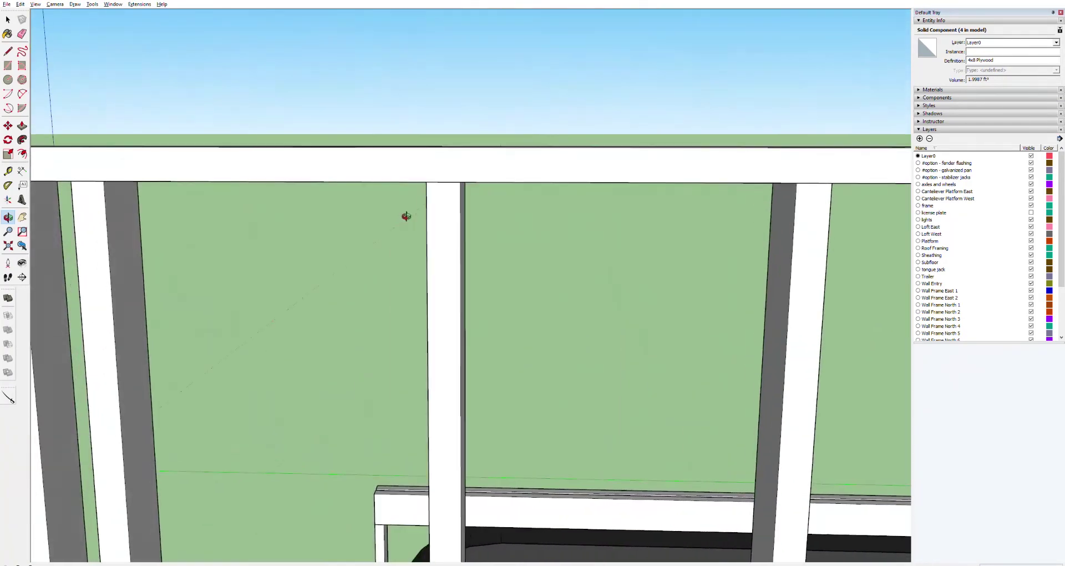
{"action": "scroll", "coordinate": [205, 255], "scroll_direction": "down", "scroll_amount": 6}
{"action": "scroll", "coordinate": [46, 268], "scroll_direction": "up", "scroll_amount": 5}
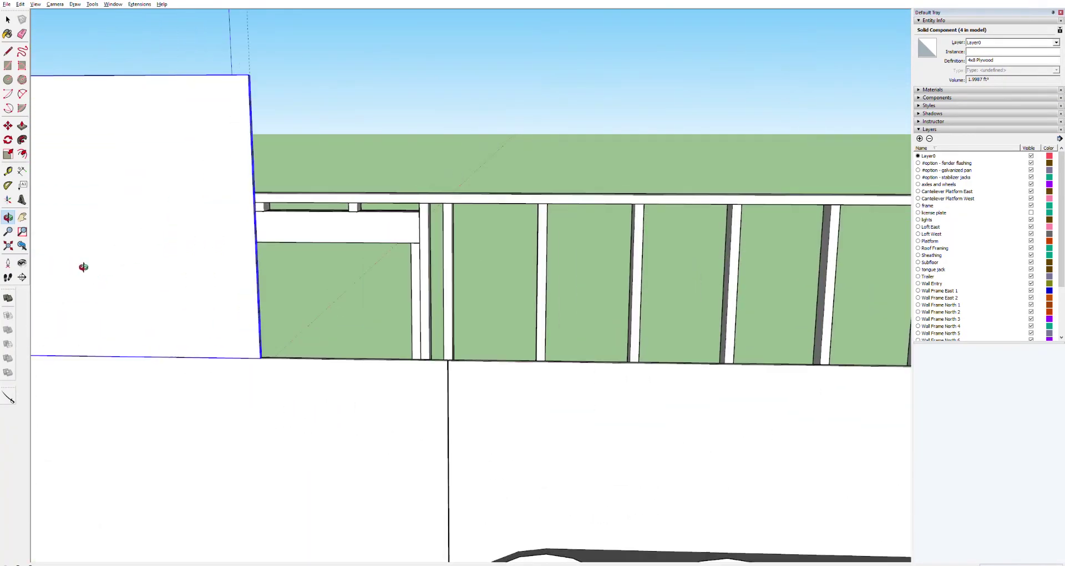
{"action": "left_click_drag", "start_coordinate": [100, 267], "coordinate": [395, 216], "text": "shift"}
{"action": "key", "text": "space"}
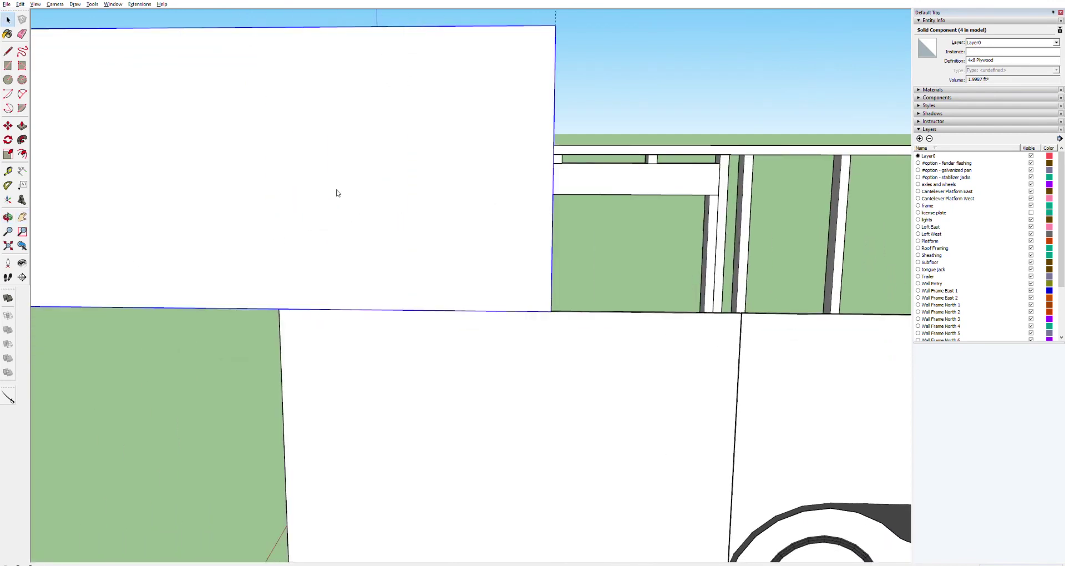
{"action": "key", "text": "Delete"}
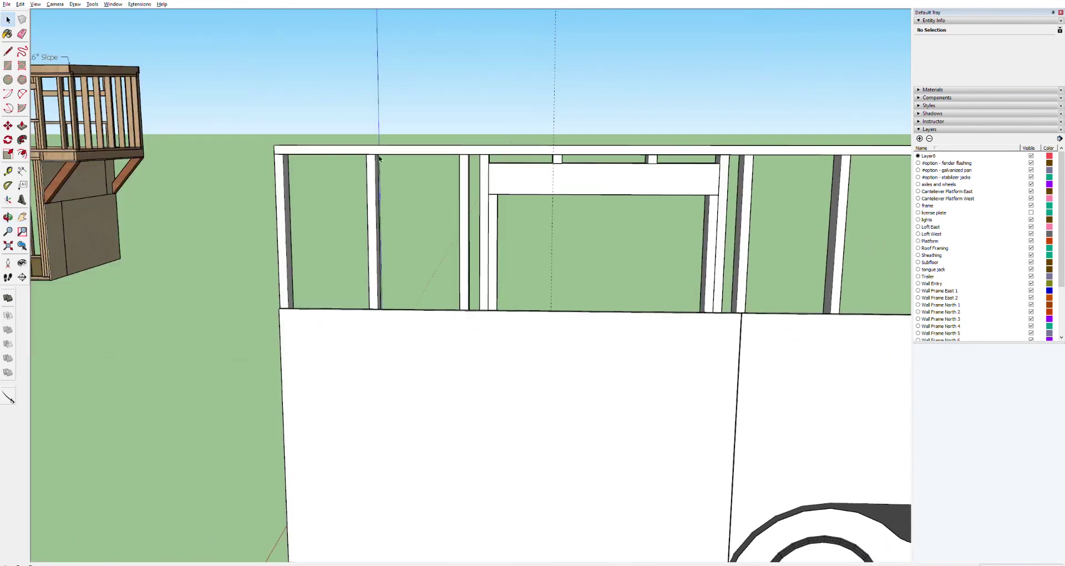
Delete the stray vertical guide line and start measuring from the wall frame's top corner.
{"action": "left_click", "coordinate": [555, 102]}
{"action": "key", "text": "Delete"}
{"action": "key", "text": "t"}
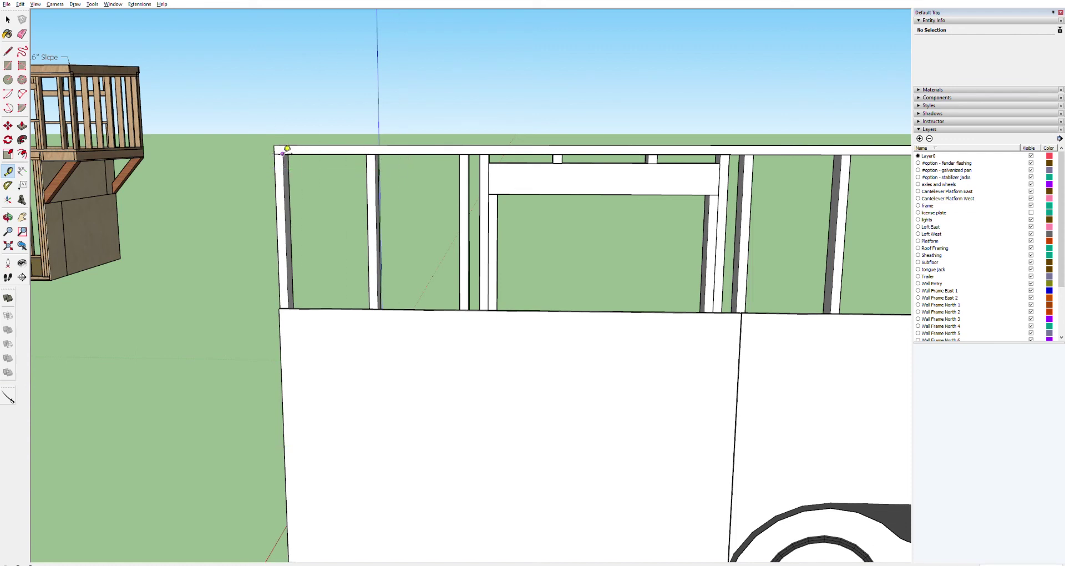
{"action": "scroll", "coordinate": [284, 153], "scroll_direction": "up", "scroll_amount": 5}
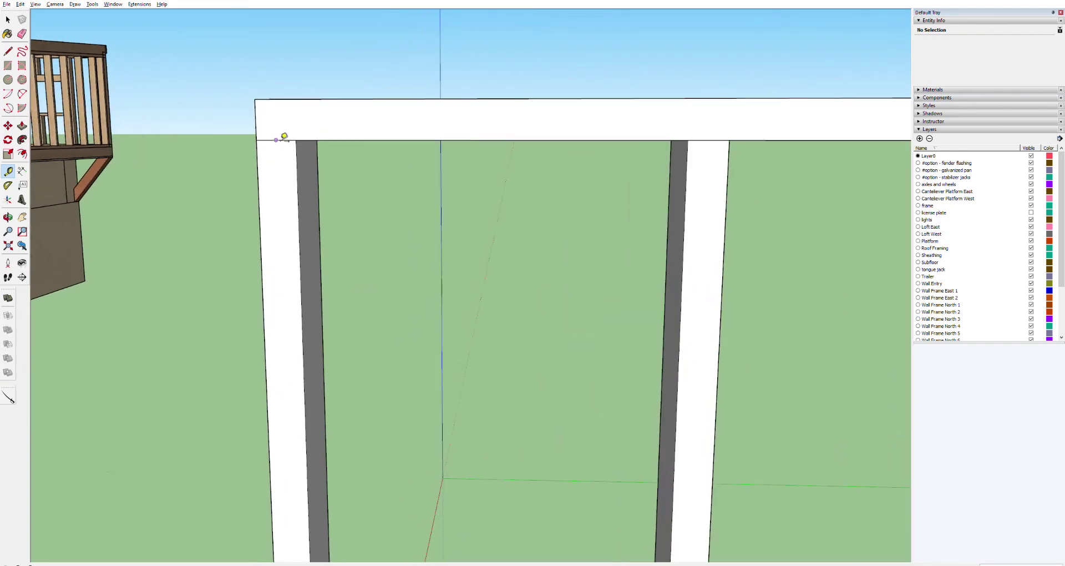
{"action": "left_click", "coordinate": [283, 138]}
Zoom in and out around the wall, then restart measuring at its top-left corner.
{"action": "scroll", "coordinate": [691, 164], "scroll_direction": "down", "scroll_amount": 3}
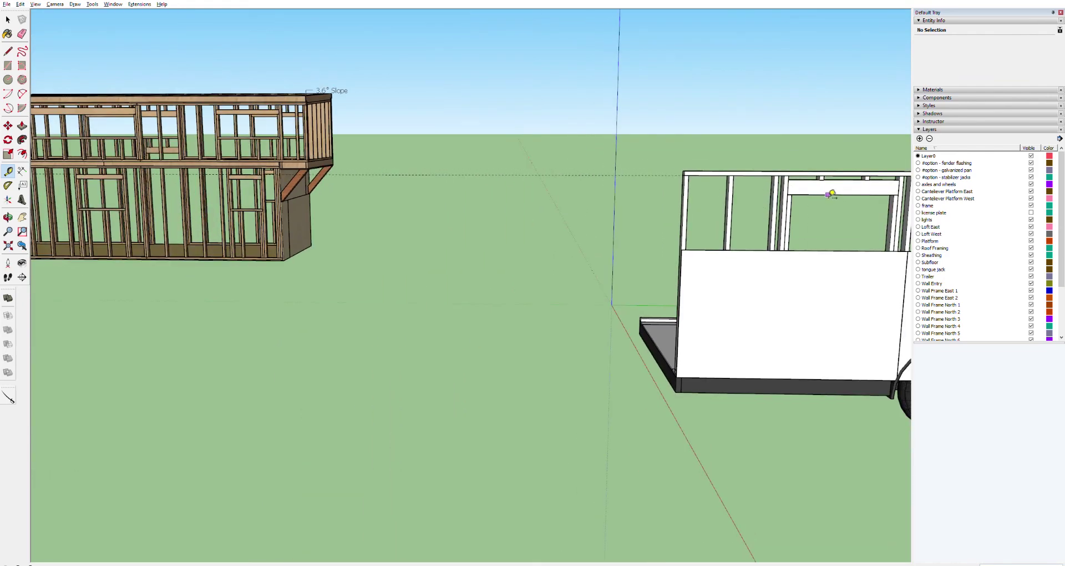
{"action": "scroll", "coordinate": [827, 179], "scroll_direction": "up", "scroll_amount": 3}
{"action": "scroll", "coordinate": [821, 177], "scroll_direction": "up", "scroll_amount": 2}
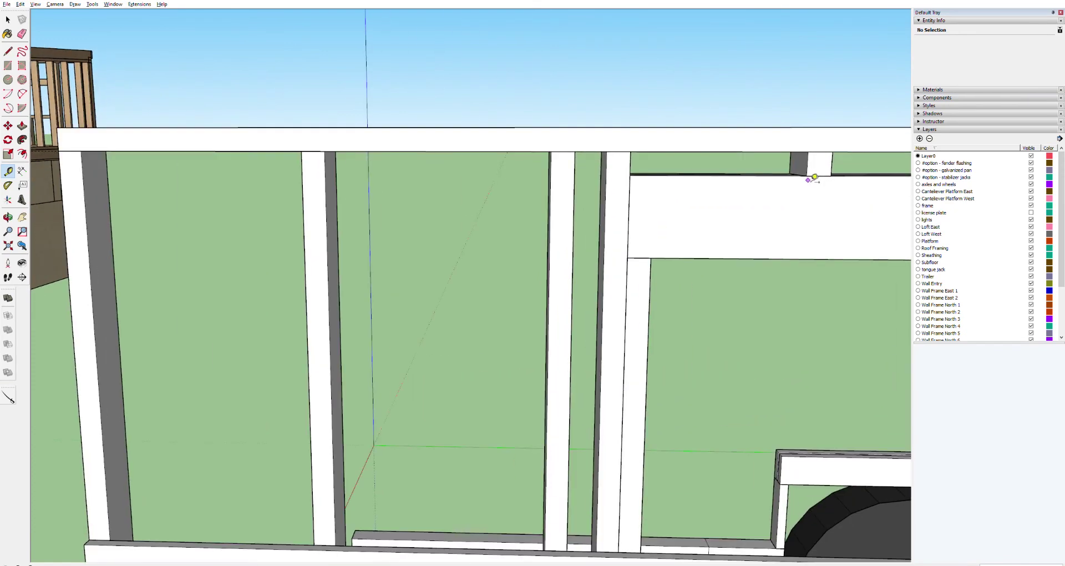
{"action": "scroll", "coordinate": [530, 169], "scroll_direction": "up", "scroll_amount": 3}
{"action": "scroll", "coordinate": [526, 169], "scroll_direction": "down", "scroll_amount": 5}
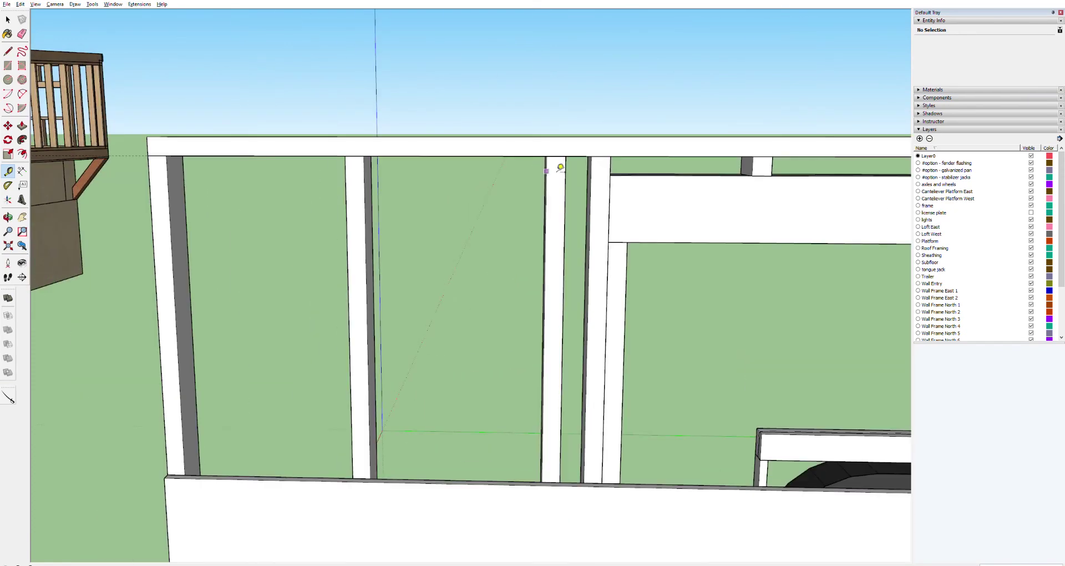
{"action": "scroll", "coordinate": [556, 166], "scroll_direction": "down", "scroll_amount": 2}
{"action": "scroll", "coordinate": [335, 174], "scroll_direction": "down", "scroll_amount": 6}
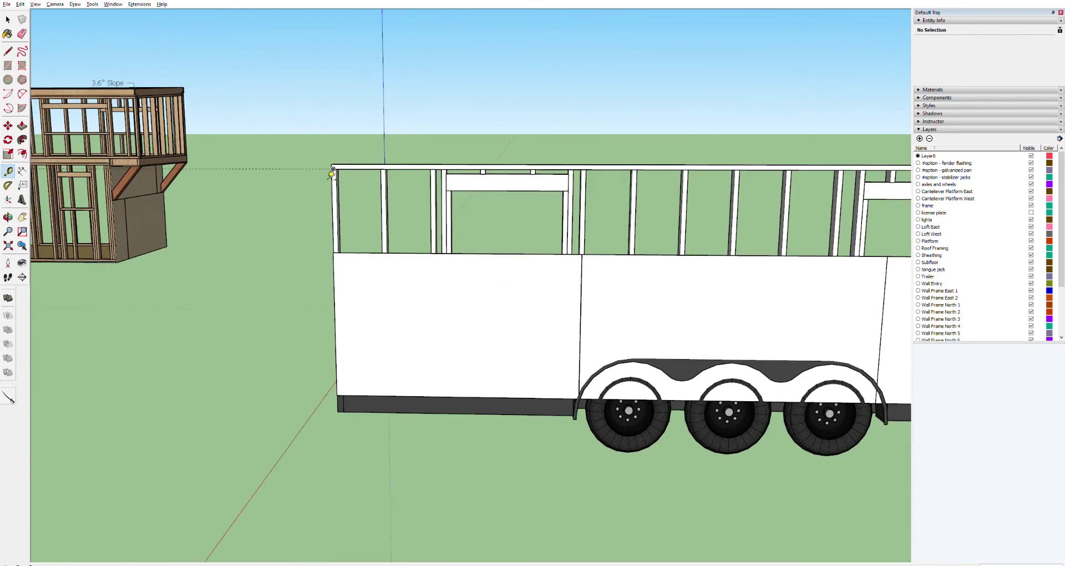
{"action": "scroll", "coordinate": [201, 181], "scroll_direction": "up", "scroll_amount": 10}
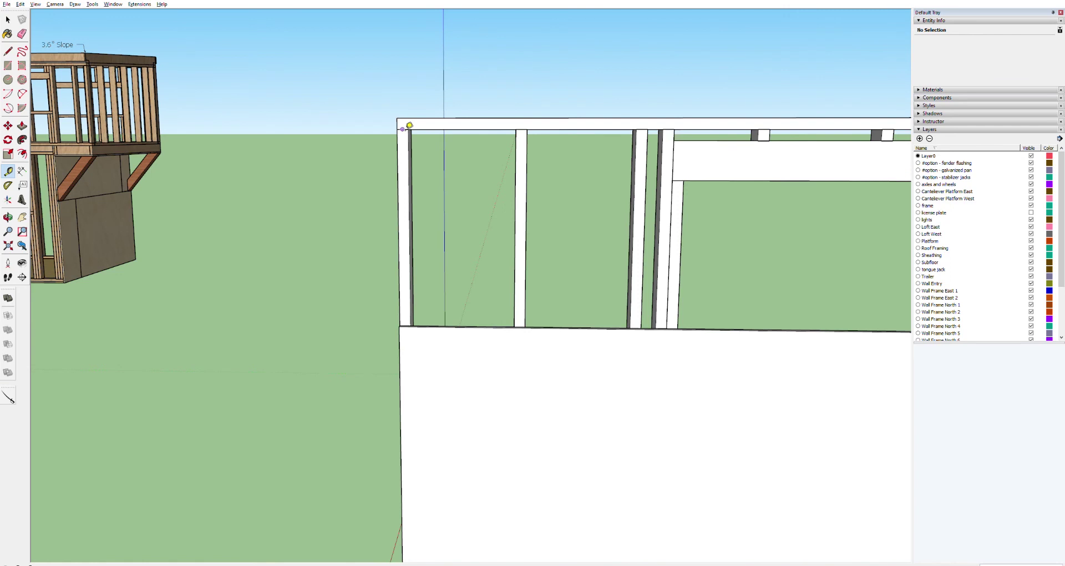
{"action": "left_click", "coordinate": [409, 125]}
Add a guide measured from the header's corner up to the beam top.
{"action": "scroll", "coordinate": [778, 134], "scroll_direction": "up", "scroll_amount": 5}
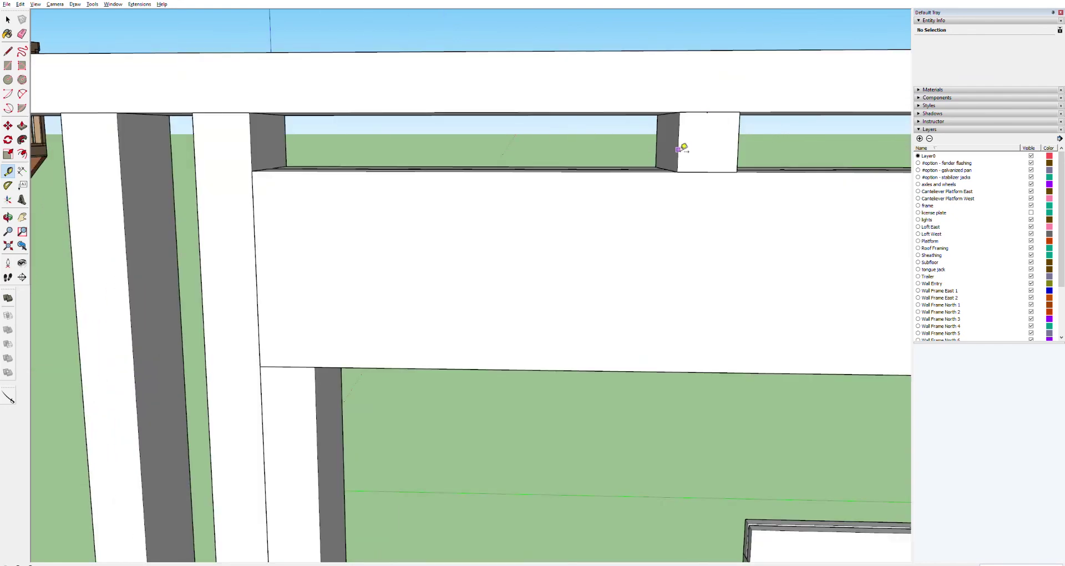
{"action": "scroll", "coordinate": [679, 149], "scroll_direction": "down", "scroll_amount": 2}
{"action": "left_click", "coordinate": [695, 127]}
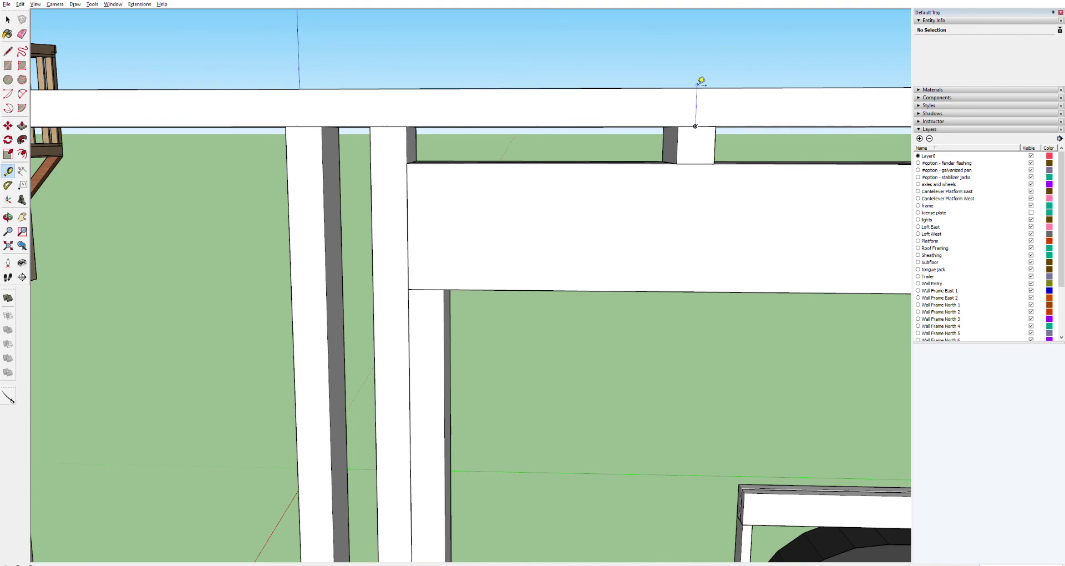
{"action": "left_click", "coordinate": [702, 89]}
{"action": "scroll", "coordinate": [532, 188], "scroll_direction": "down", "scroll_amount": 3}
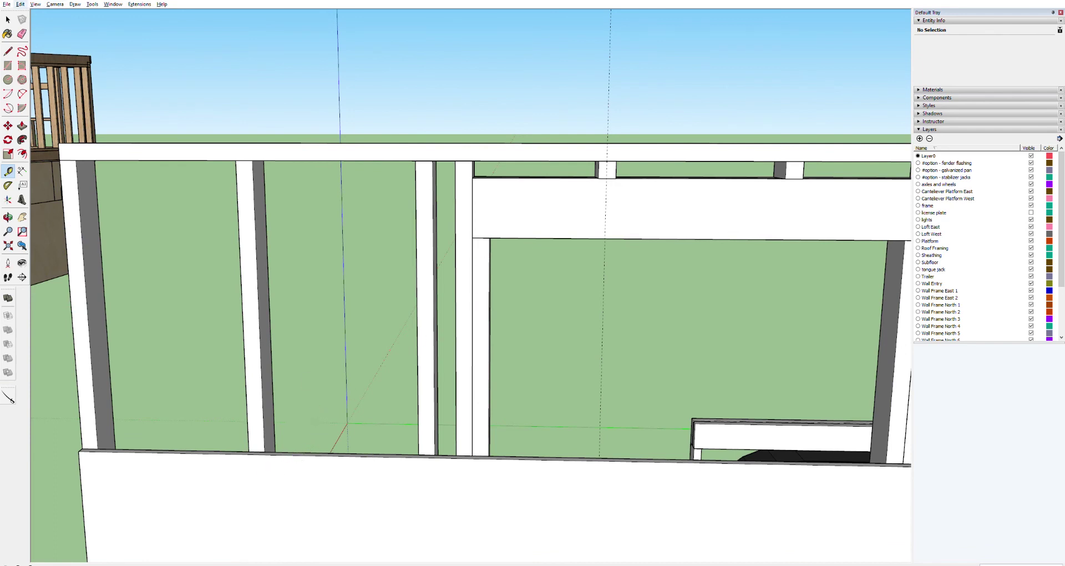
Paste a 4x8 Plywood sheet and snap its corner onto the stud's bottom corner.
{"action": "key", "text": "ctrl+z"}
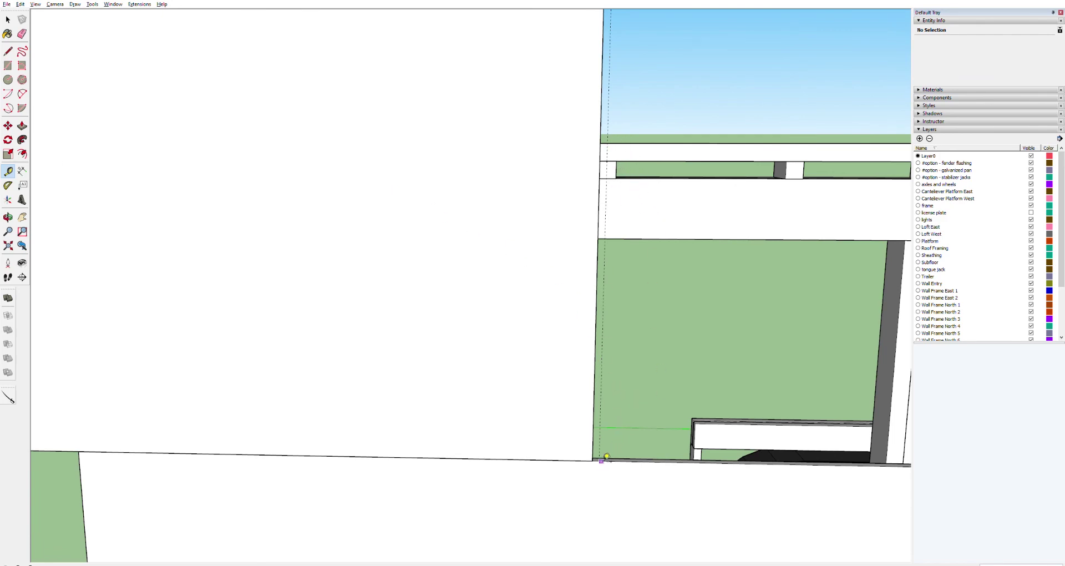
{"action": "key", "text": "o"}
{"action": "left_click_drag", "start_coordinate": [602, 453], "coordinate": [180, 426]}
{"action": "scroll", "coordinate": [200, 438], "scroll_direction": "up", "scroll_amount": 8}
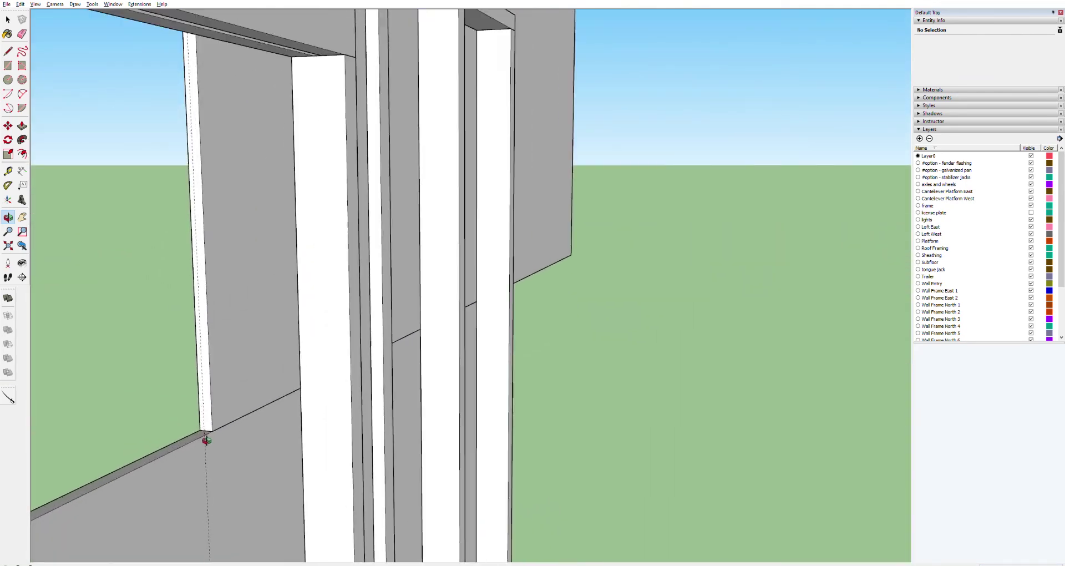
{"action": "key", "text": "space"}
{"action": "left_click", "coordinate": [219, 421]}
{"action": "key", "text": "m"}
{"action": "left_click_drag", "start_coordinate": [216, 431], "coordinate": [199, 440]}
{"action": "left_click", "coordinate": [199, 440]}
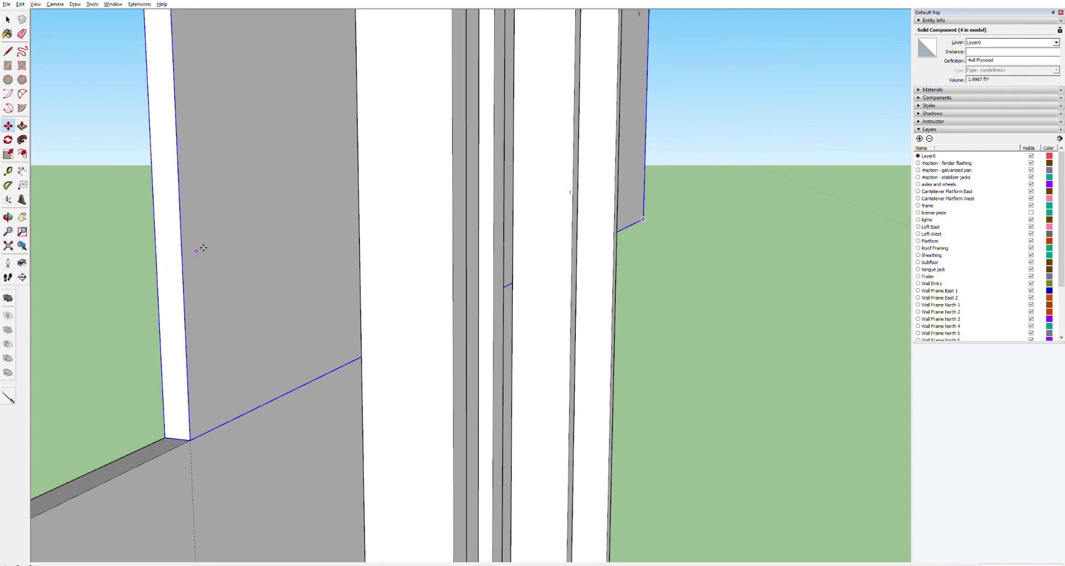
Bring the top beam into view through the wall opening and start measuring at the wall corner.
{"action": "key", "text": "o"}
{"action": "key", "text": "h"}
{"action": "left_click_drag", "start_coordinate": [202, 145], "coordinate": [156, 407]}
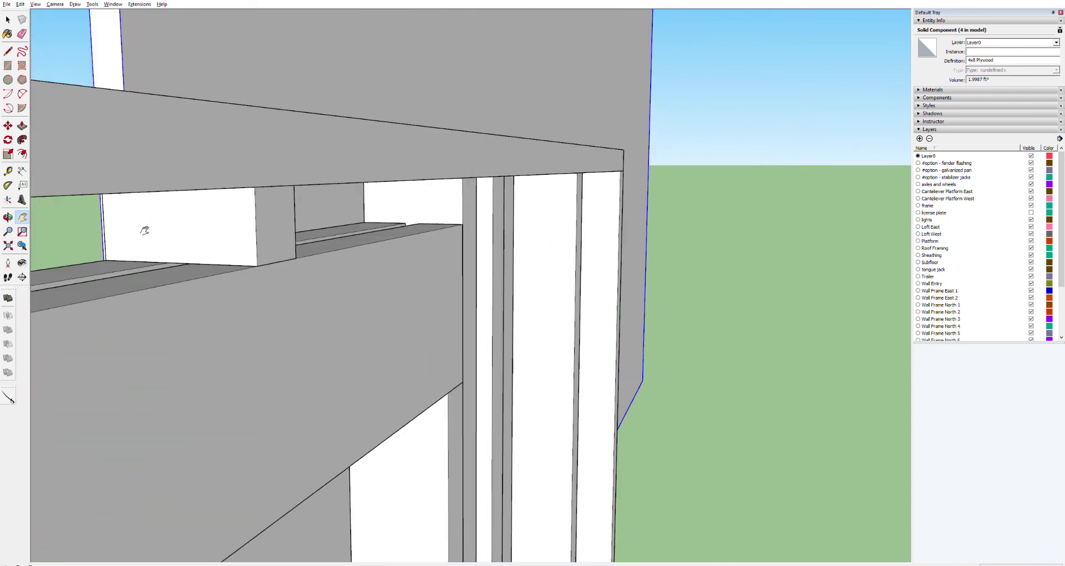
{"action": "key", "text": "o"}
{"action": "left_click_drag", "start_coordinate": [151, 240], "coordinate": [705, 204]}
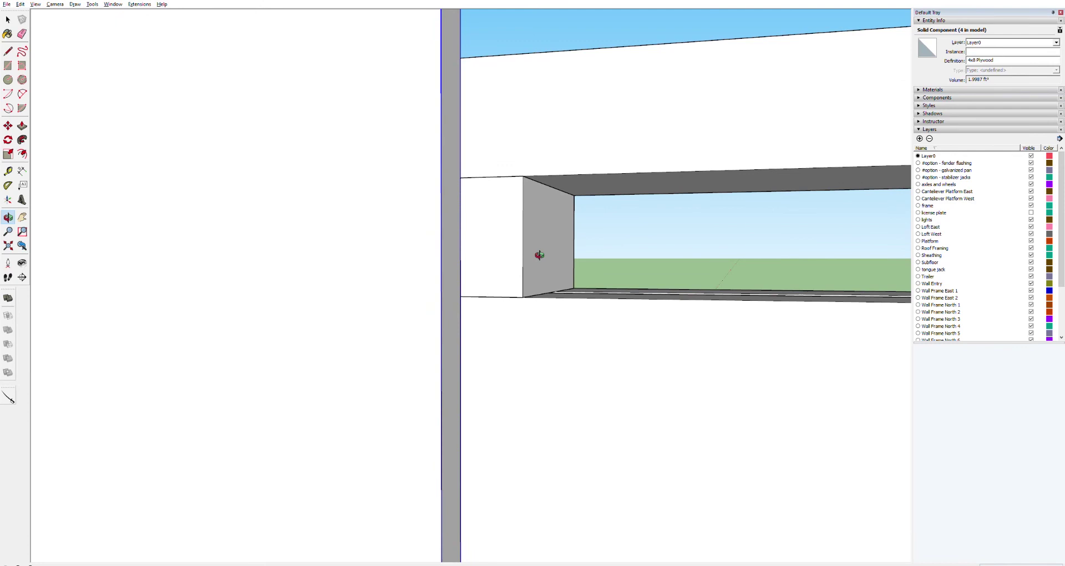
{"action": "key", "text": "t"}
{"action": "left_click", "coordinate": [460, 177]}
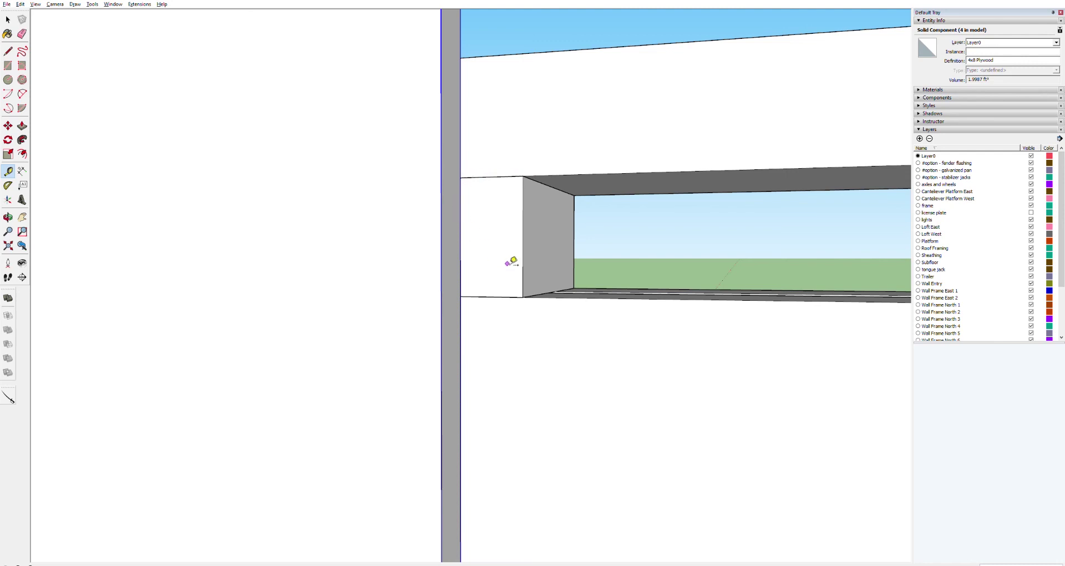
{"action": "scroll", "coordinate": [509, 265], "scroll_direction": "down", "scroll_amount": 3}
{"action": "scroll", "coordinate": [508, 270], "scroll_direction": "down", "scroll_amount": 5}
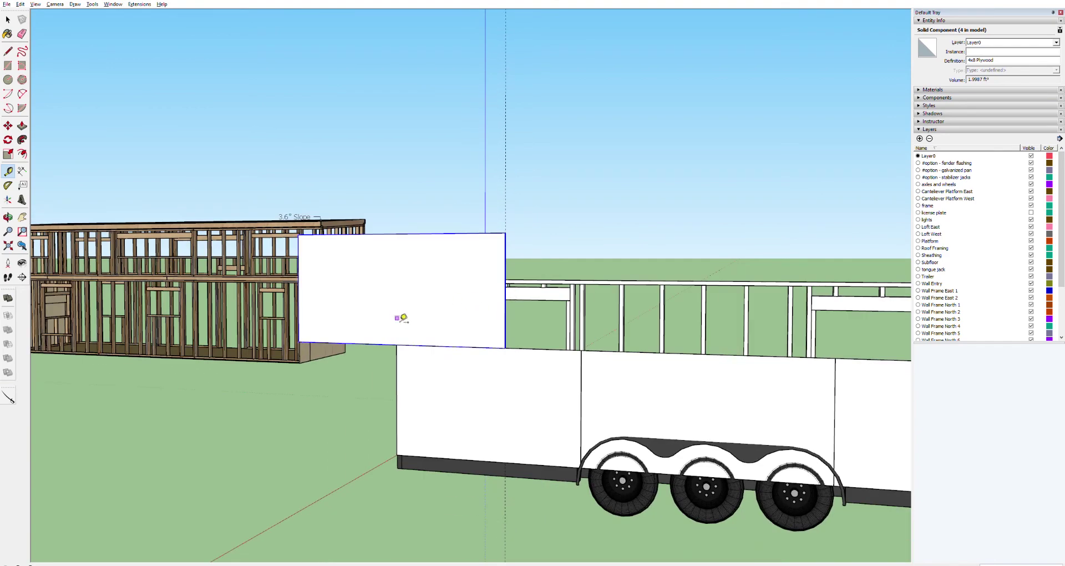
Draw a vertical dividing line from the upper sheet's bottom edge to its top edge.
{"action": "scroll", "coordinate": [404, 331], "scroll_direction": "up", "scroll_amount": 4}
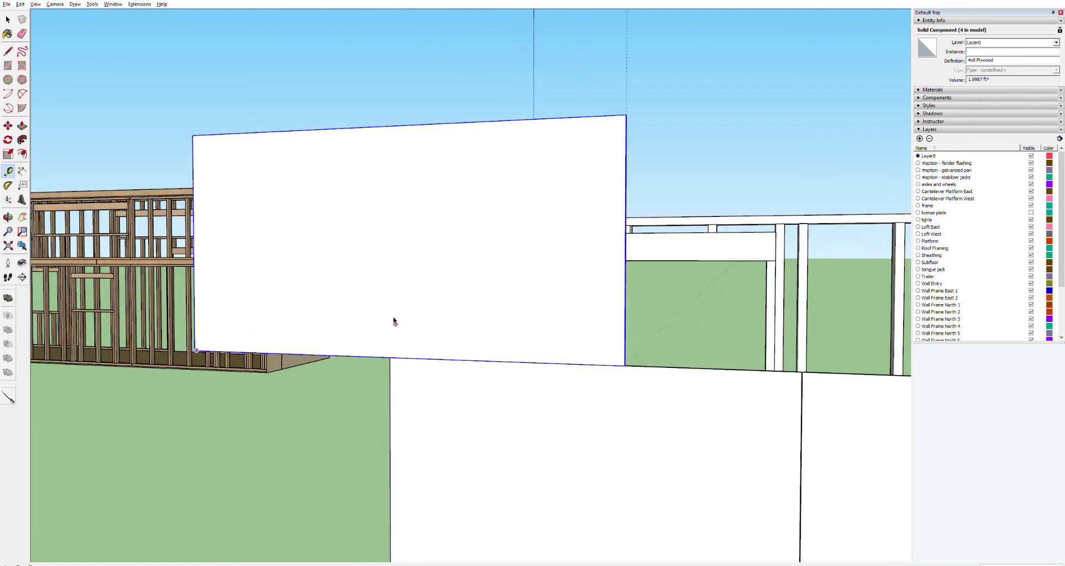
{"action": "key", "text": "space"}
{"action": "triple_click", "coordinate": [376, 310]}
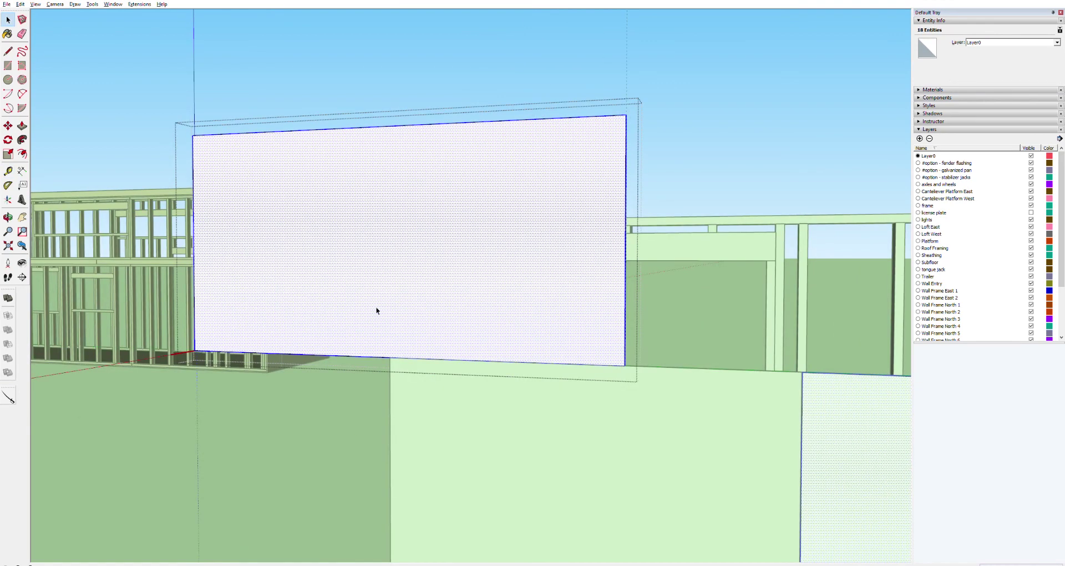
{"action": "key", "text": "l"}
{"action": "left_click", "coordinate": [390, 356]}
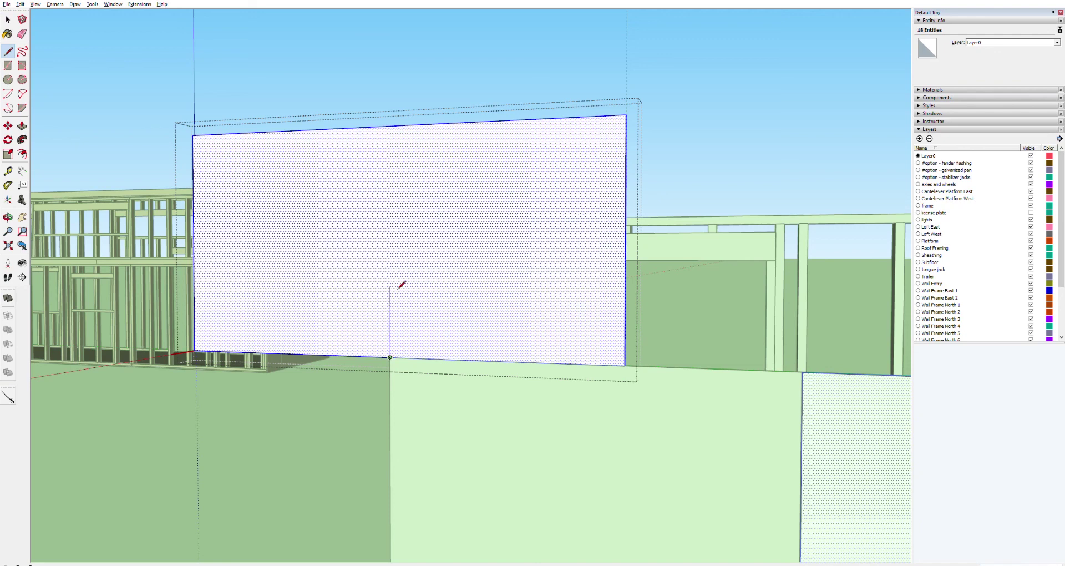
{"action": "left_click", "coordinate": [395, 125]}
Delete the sheet's left part, exit editing, and turn the view toward the trailer's front.
{"action": "key", "text": "space"}
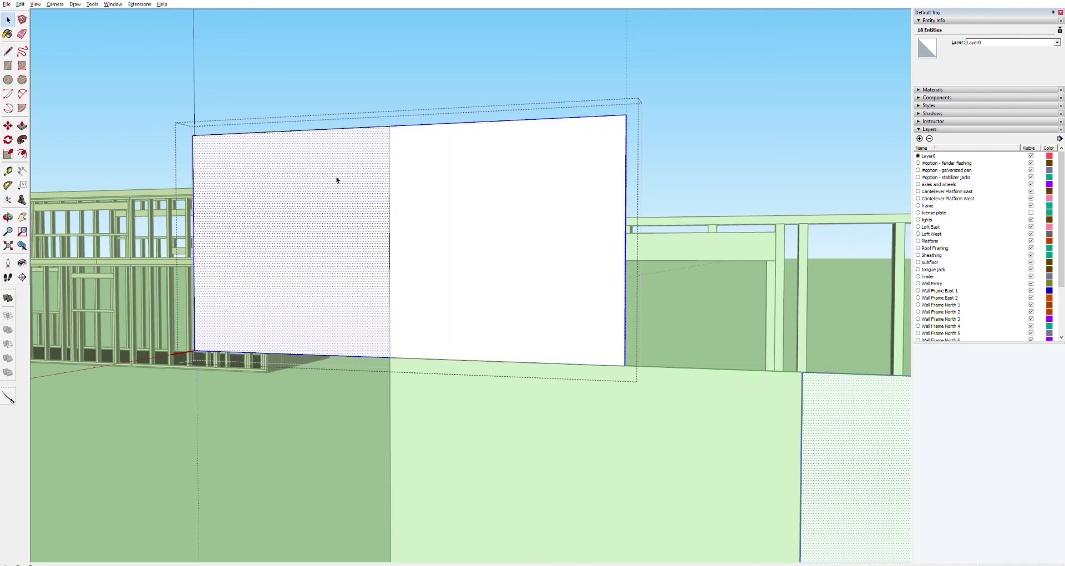
{"action": "left_click", "coordinate": [313, 183]}
{"action": "key", "text": "p"}
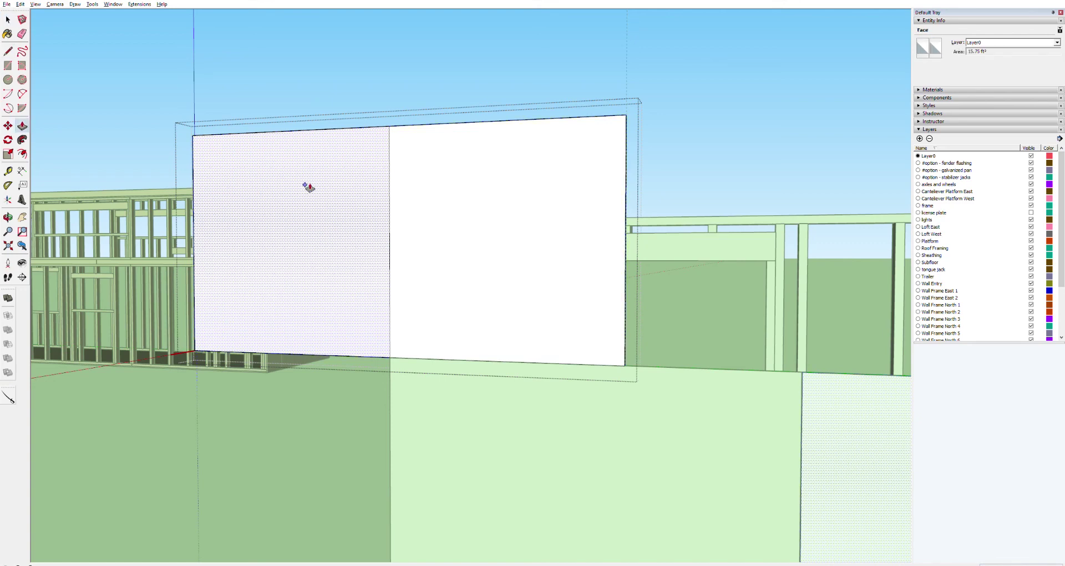
{"action": "key", "text": "Delete"}
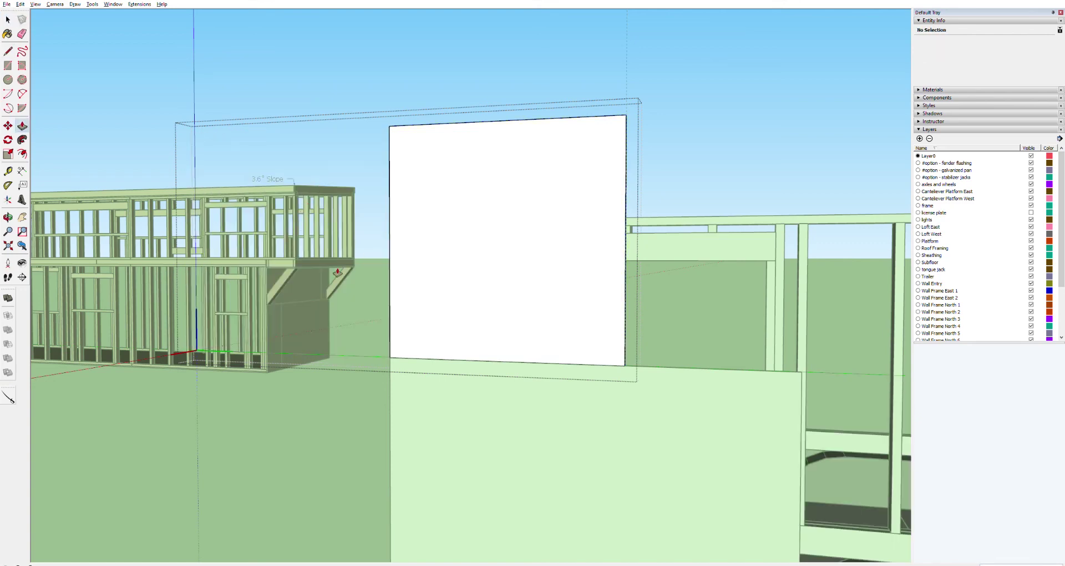
{"action": "key", "text": "space"}
{"action": "left_click", "coordinate": [326, 70]}
{"action": "key", "text": "o"}
{"action": "left_click_drag", "start_coordinate": [319, 227], "coordinate": [723, 288]}
{"action": "scroll", "coordinate": [699, 304], "scroll_direction": "down", "scroll_amount": 6}
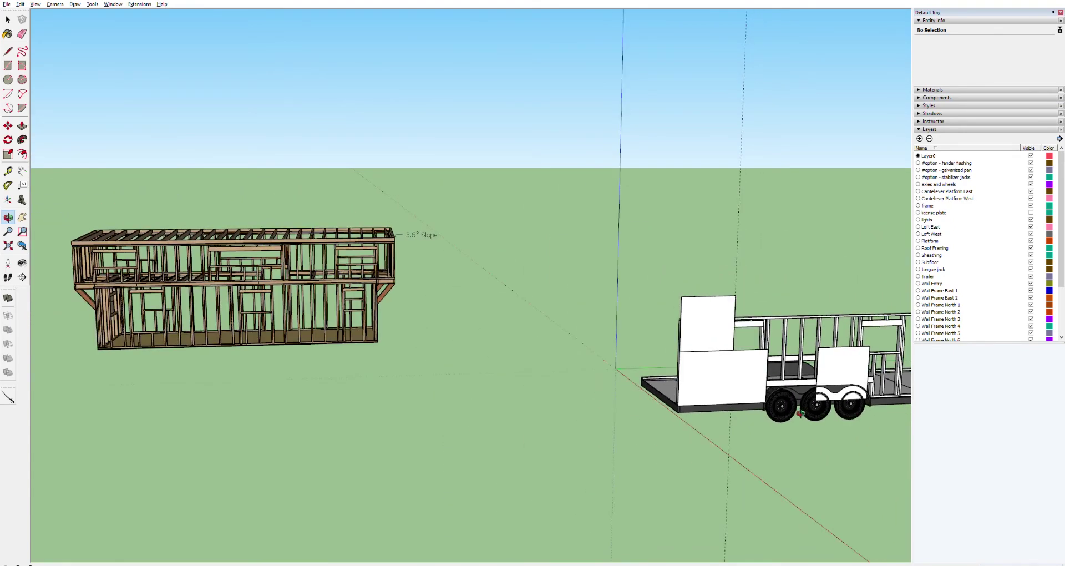
Select the front upper plywood sheet and open it to edit its faces.
{"action": "key", "text": "ctrl+z"}
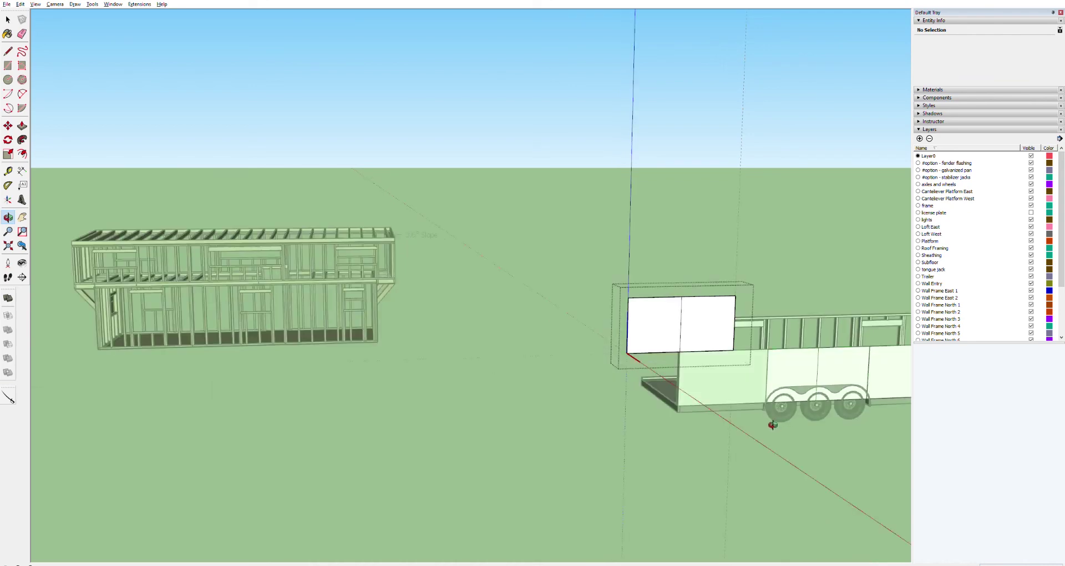
{"action": "key", "text": "space"}
{"action": "double_click", "coordinate": [666, 323]}
{"action": "left_click", "coordinate": [629, 258]}
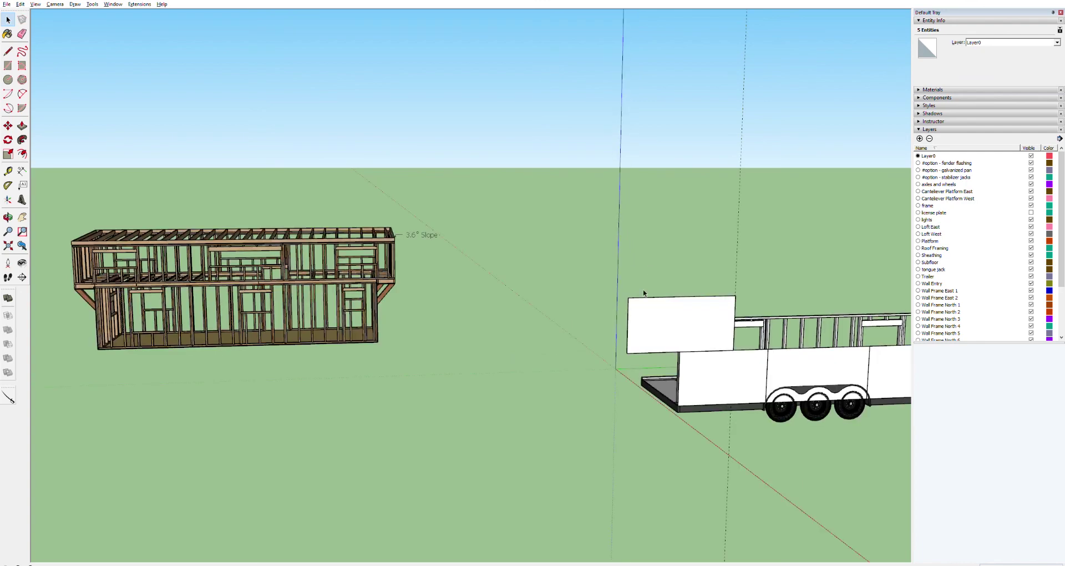
{"action": "left_click", "coordinate": [690, 350]}
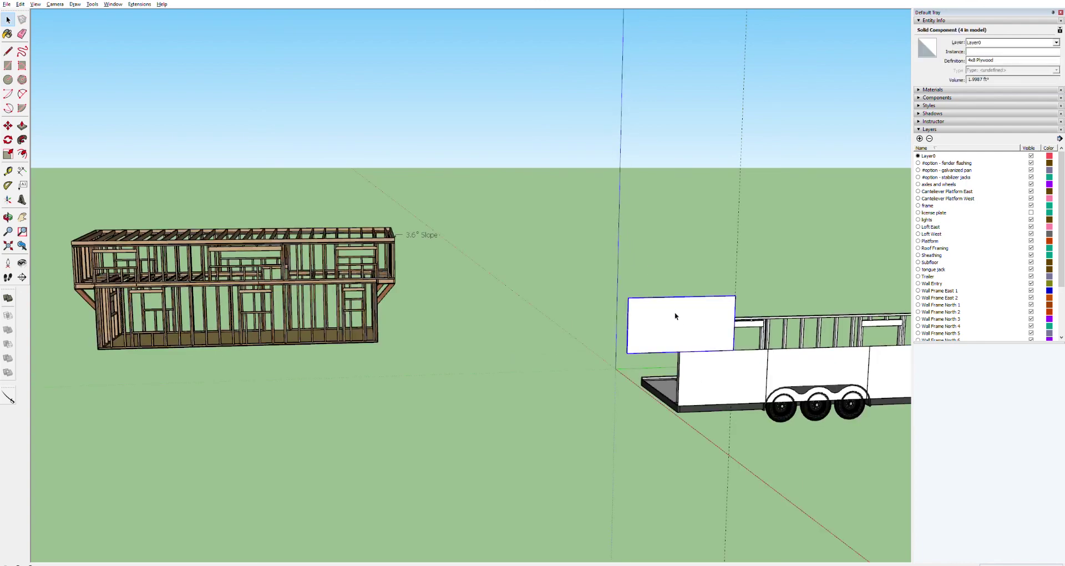
{"action": "scroll", "coordinate": [665, 307], "scroll_direction": "up", "scroll_amount": 6}
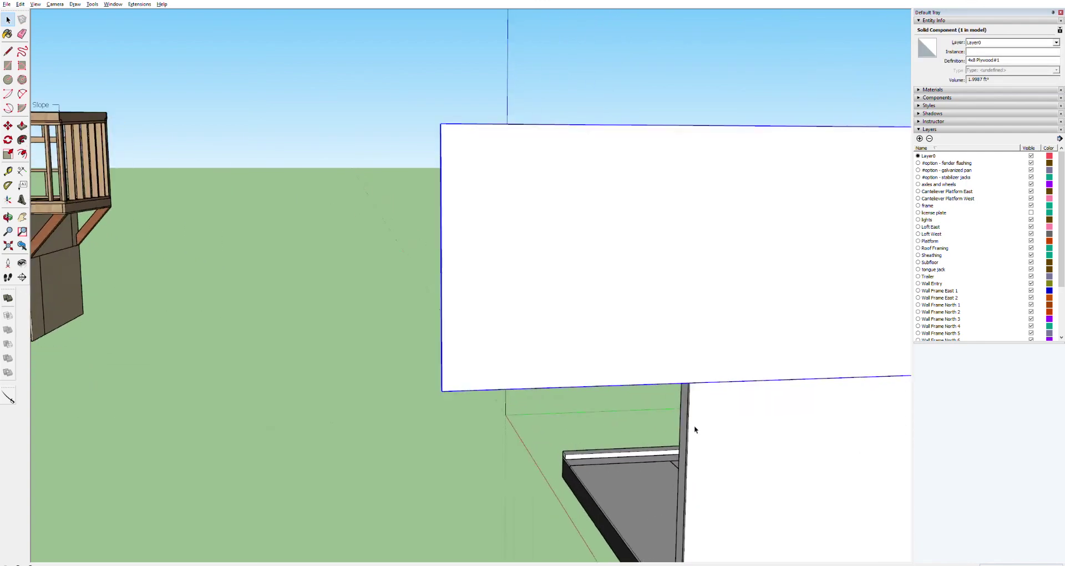
{"action": "scroll", "coordinate": [694, 429], "scroll_direction": "up", "scroll_amount": 4}
{"action": "triple_click", "coordinate": [674, 250]}
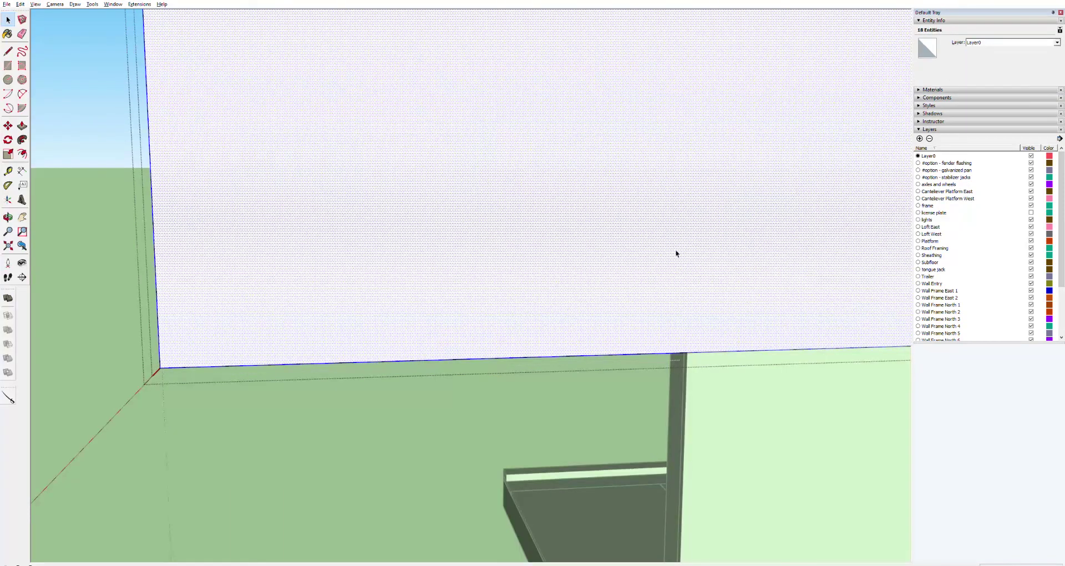
Draw a vertical line from the sheet's bottom edge to its top, splitting it.
{"action": "key", "text": "l"}
{"action": "left_click", "coordinate": [692, 353]}
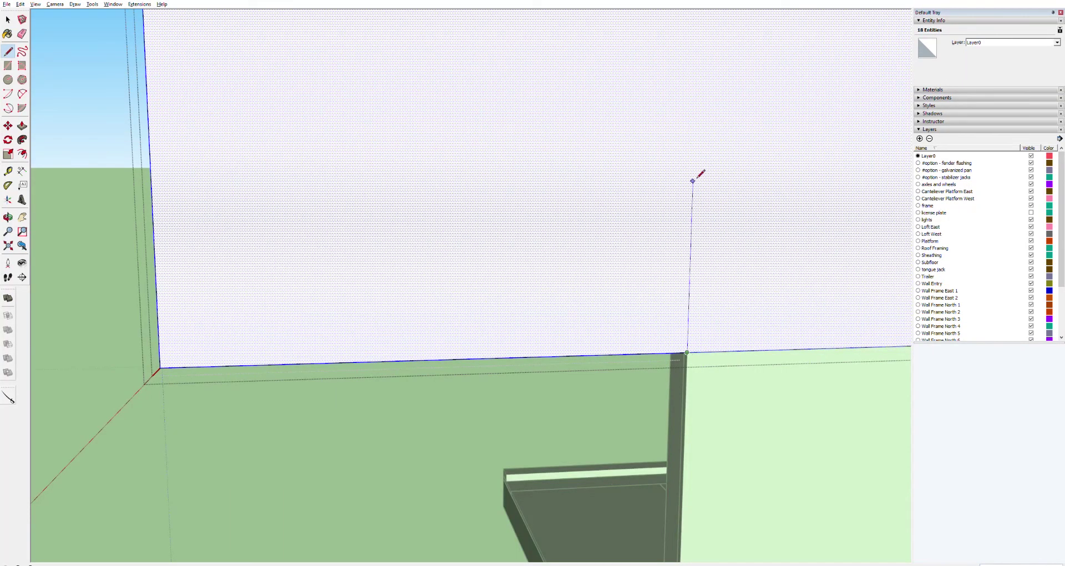
{"action": "left_click", "coordinate": [708, 120]}
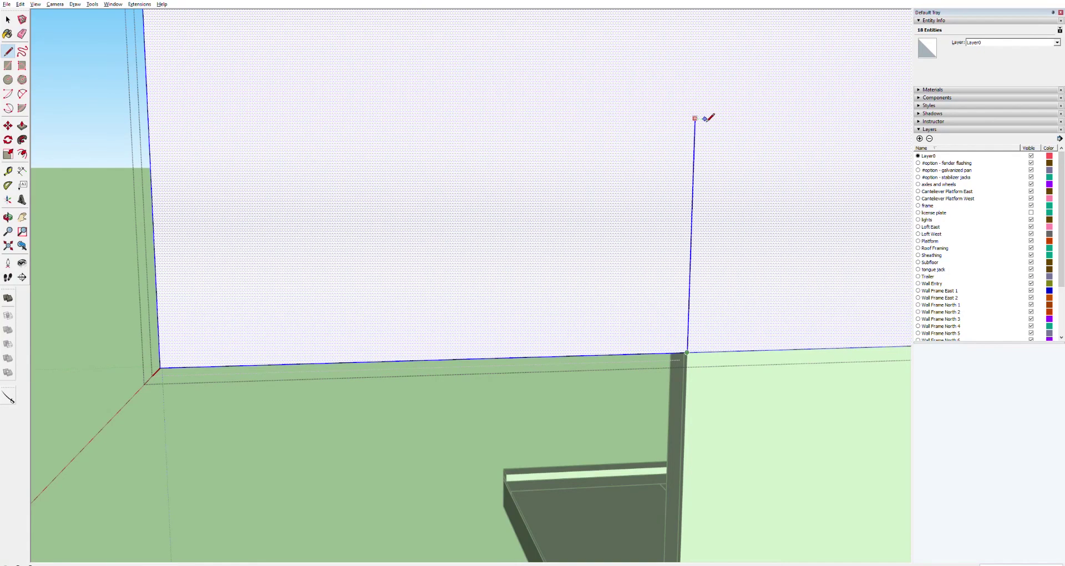
{"action": "middle_click_drag", "start_coordinate": [710, 114], "coordinate": [652, 362], "text": "shift"}
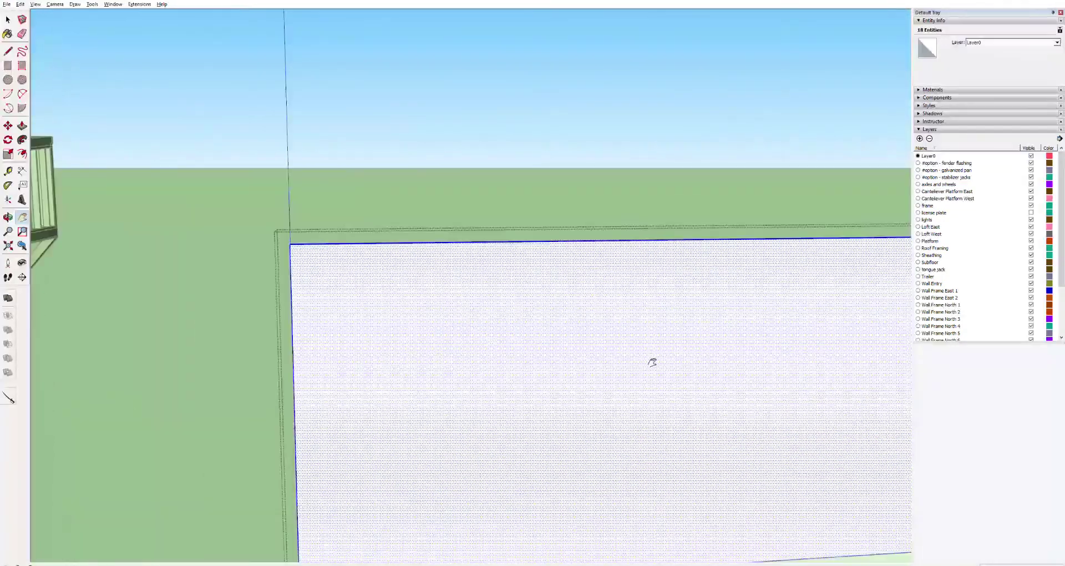
{"action": "scroll", "coordinate": [652, 362], "scroll_direction": "down", "scroll_amount": 4}
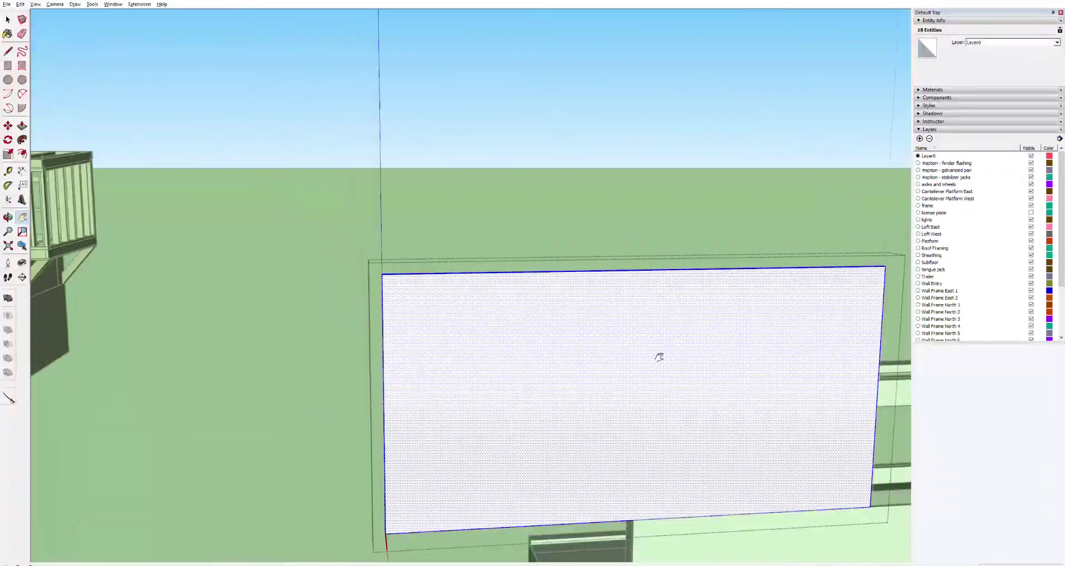
{"action": "left_click", "coordinate": [638, 271]}
Push/Pull the left half away, close the component, and select the trimmed sheet.
{"action": "key", "text": "space"}
{"action": "key", "text": "p"}
{"action": "left_click_drag", "start_coordinate": [574, 331], "coordinate": [552, 333]}
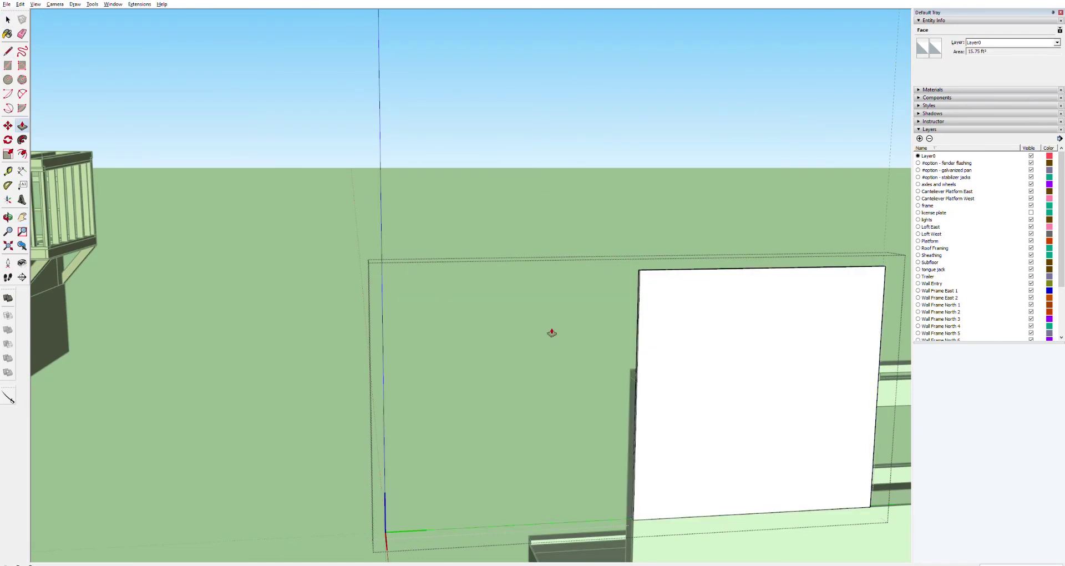
{"action": "scroll", "coordinate": [720, 371], "scroll_direction": "down", "scroll_amount": 3}
{"action": "key", "text": "space"}
{"action": "left_click", "coordinate": [647, 224]}
{"action": "left_click", "coordinate": [692, 332]}
{"action": "scroll", "coordinate": [694, 344], "scroll_direction": "down", "scroll_amount": 5}
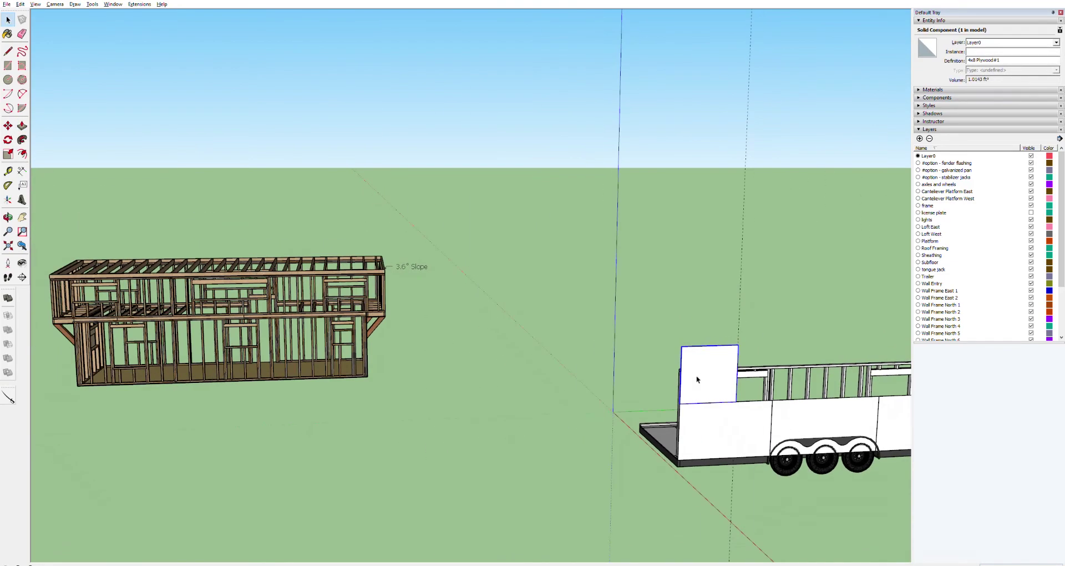
Select a lower 4x8 Plywood sheet on the trailer wall.
{"action": "scroll", "coordinate": [697, 376], "scroll_direction": "down", "scroll_amount": 3}
{"action": "scroll", "coordinate": [754, 391], "scroll_direction": "up", "scroll_amount": 6}
{"action": "scroll", "coordinate": [743, 390], "scroll_direction": "up", "scroll_amount": 3}
{"action": "left_click", "coordinate": [784, 399]}
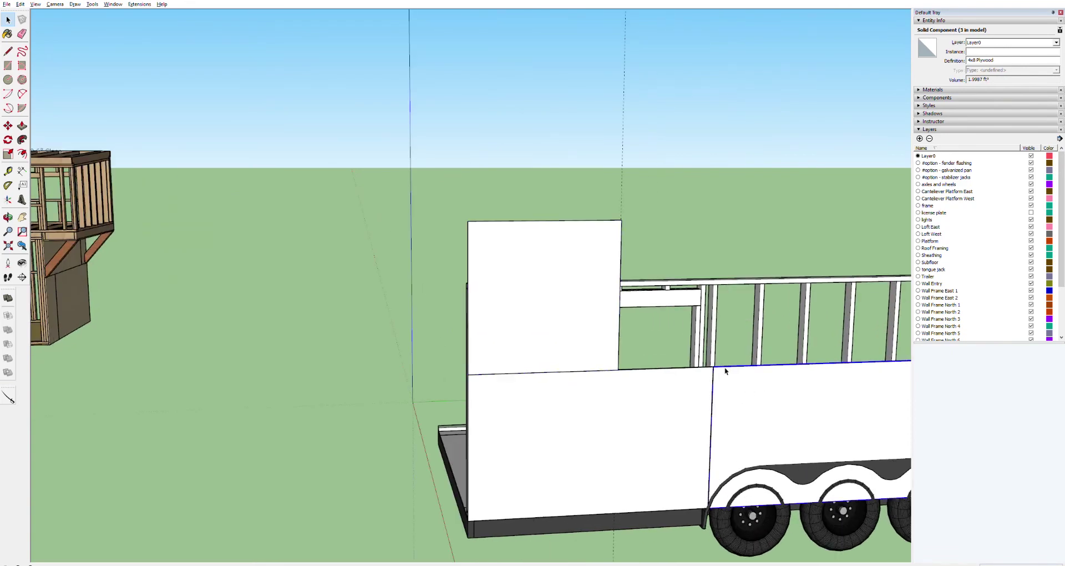
{"action": "scroll", "coordinate": [732, 376], "scroll_direction": "up", "scroll_amount": 5}
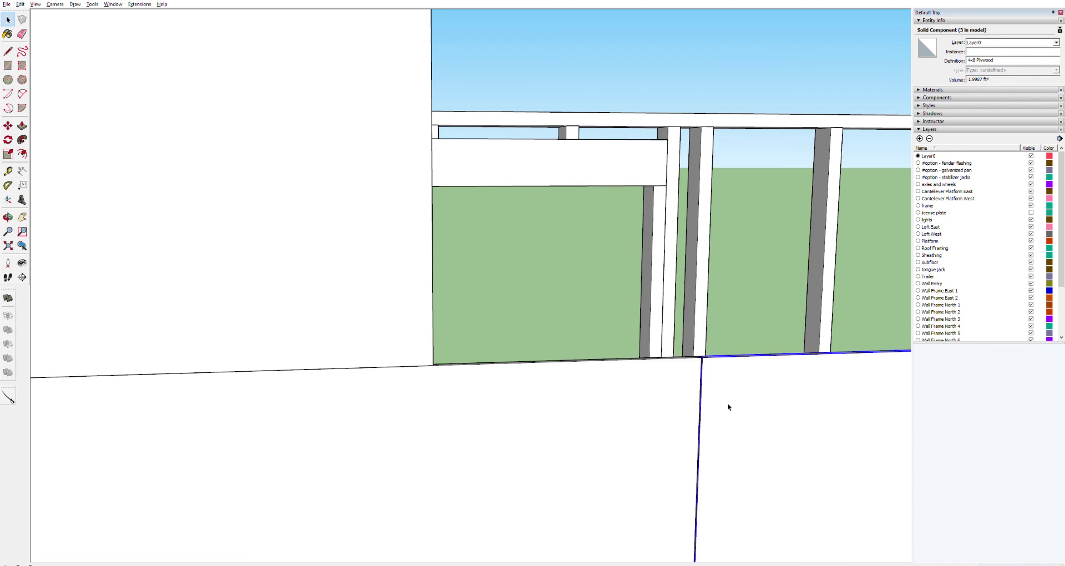
{"action": "key", "text": "h"}
{"action": "left_click_drag", "start_coordinate": [727, 459], "coordinate": [677, 221]}
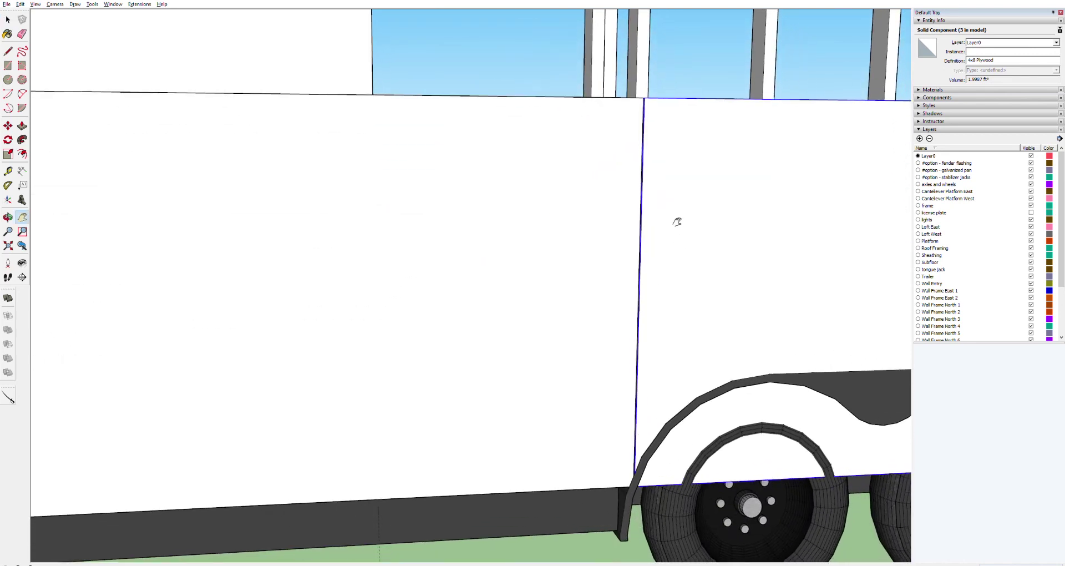
{"action": "scroll", "coordinate": [658, 469], "scroll_direction": "up", "scroll_amount": 4}
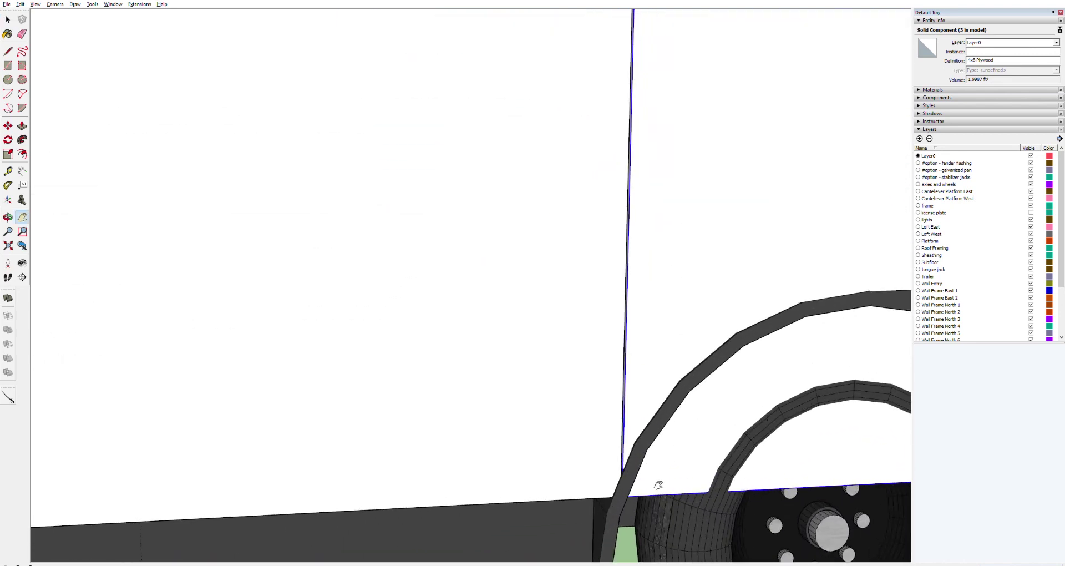
Copy the sheet up to the upper row, snapping its corner to the trimmed front sheet's corner.
{"action": "key", "text": "m"}
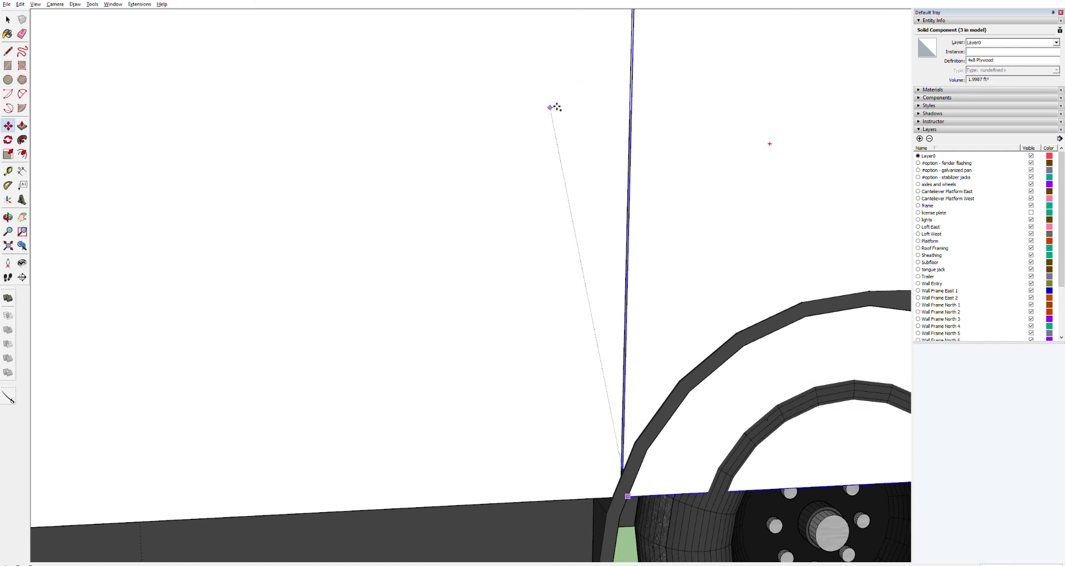
{"action": "key", "text": "h"}
{"action": "left_click_drag", "start_coordinate": [556, 107], "coordinate": [494, 183]}
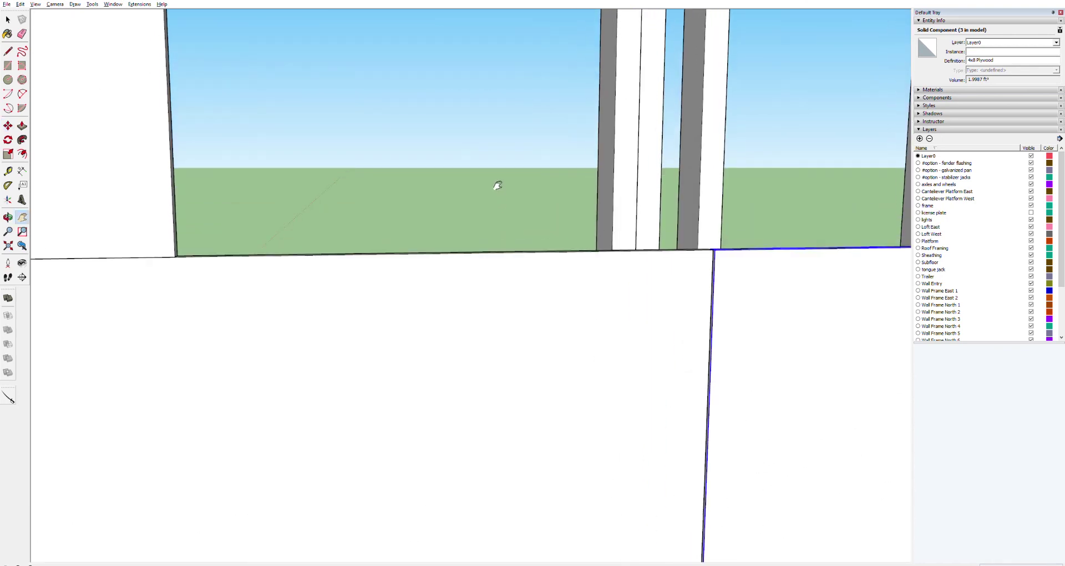
{"action": "key", "text": "m"}
{"action": "left_click", "coordinate": [506, 148]}
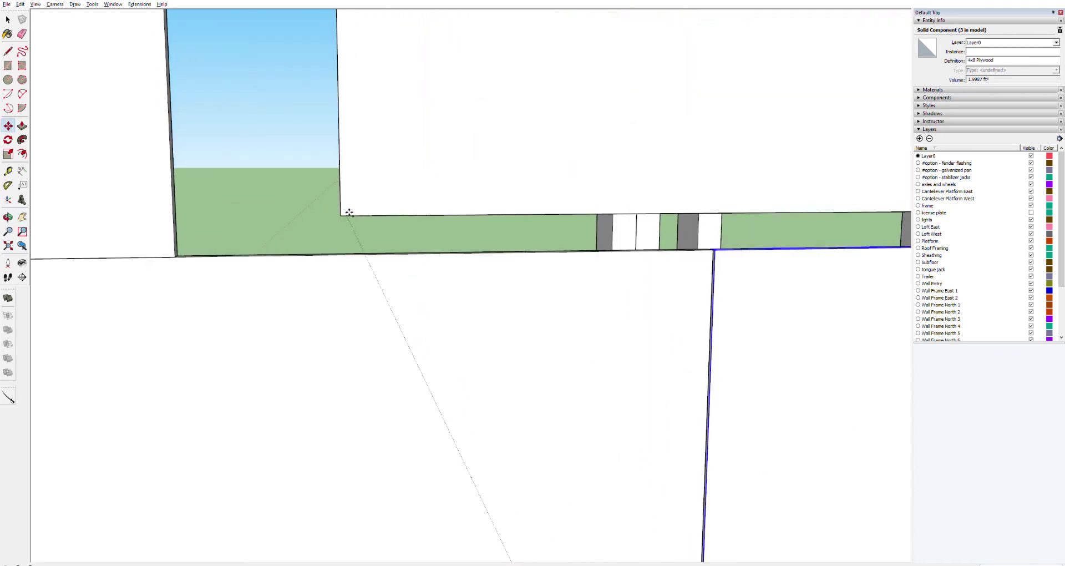
{"action": "middle_click_drag", "start_coordinate": [344, 235], "coordinate": [454, 236]}
{"action": "key", "text": "m"}
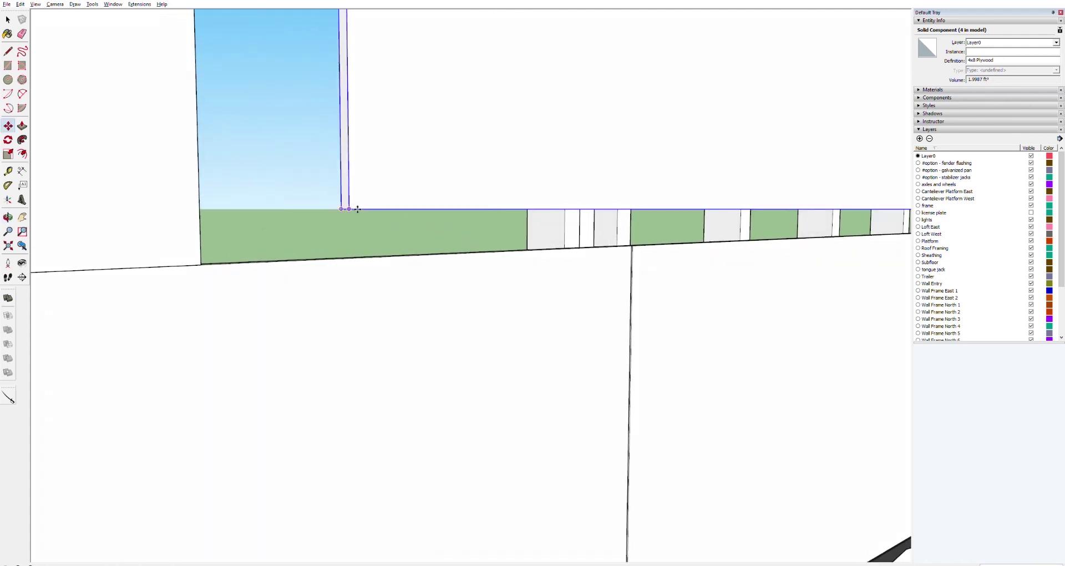
{"action": "left_click", "coordinate": [348, 210]}
{"action": "left_click", "coordinate": [208, 265]}
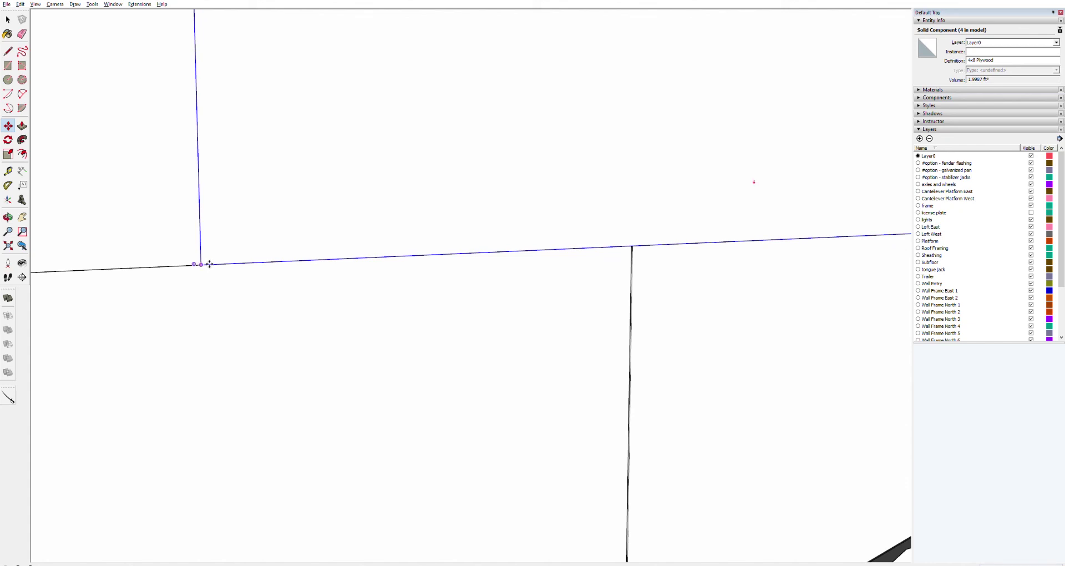
{"action": "left_click", "coordinate": [212, 263]}
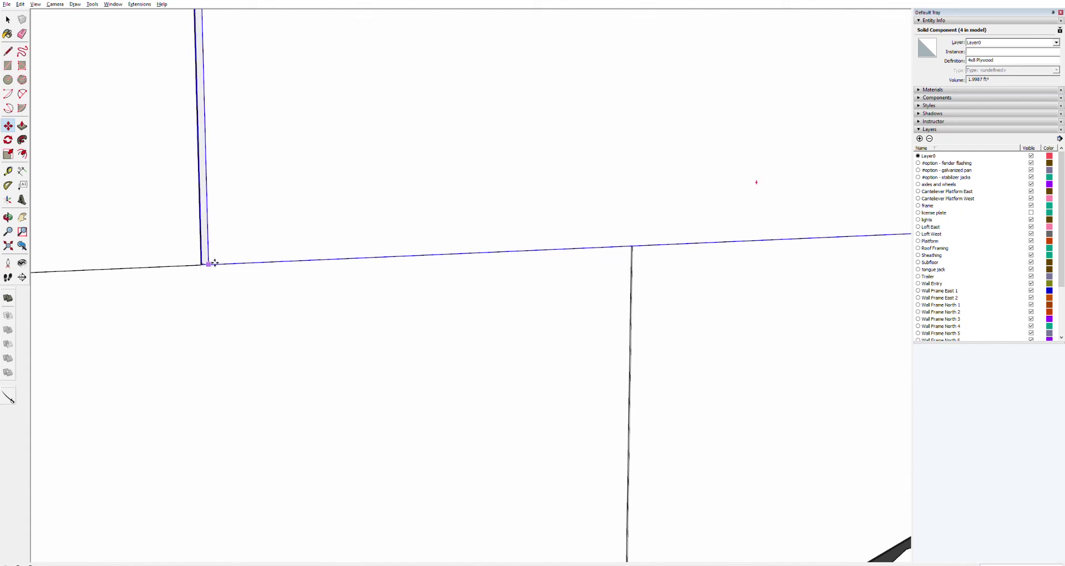
{"action": "key", "text": "Escape"}
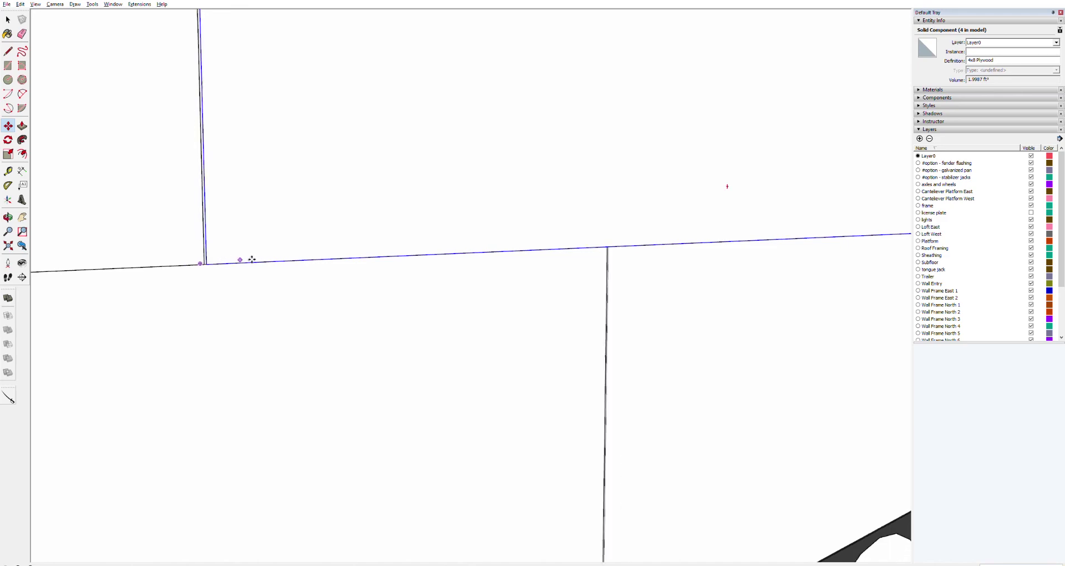
{"action": "scroll", "coordinate": [242, 257], "scroll_direction": "down", "scroll_amount": 10}
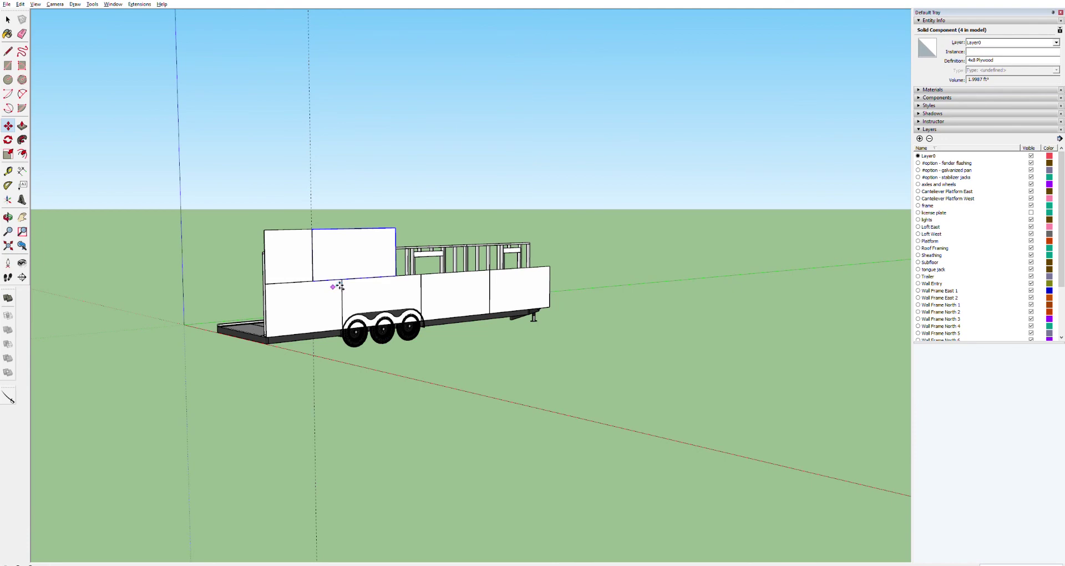
{"action": "scroll", "coordinate": [398, 310], "scroll_direction": "up", "scroll_amount": 8}
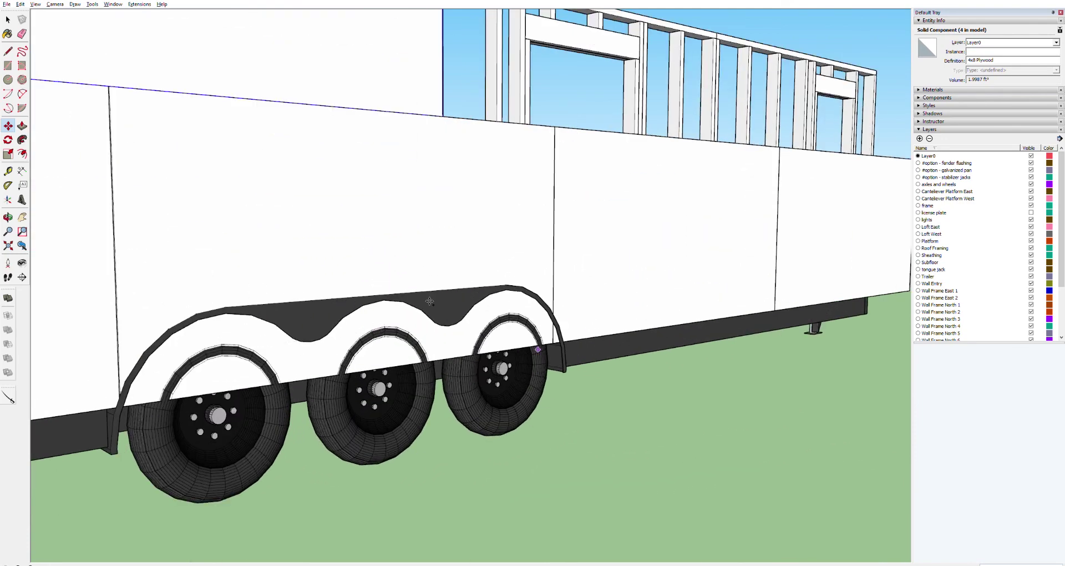
{"action": "scroll", "coordinate": [133, 344], "scroll_direction": "down", "scroll_amount": 3}
{"action": "scroll", "coordinate": [133, 344], "scroll_direction": "down", "scroll_amount": 6}
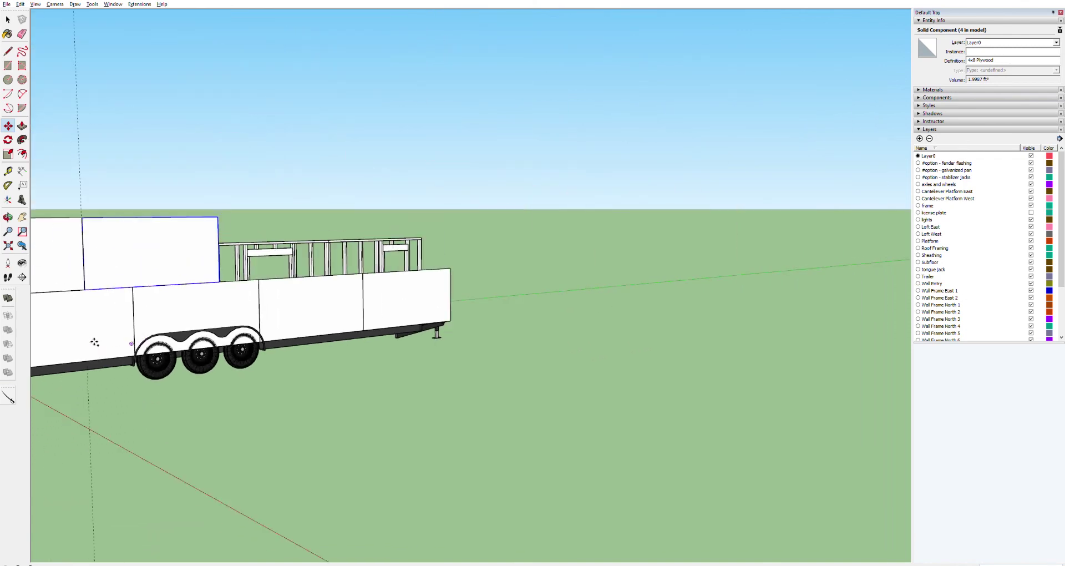
{"action": "left_click", "coordinate": [69, 303]}
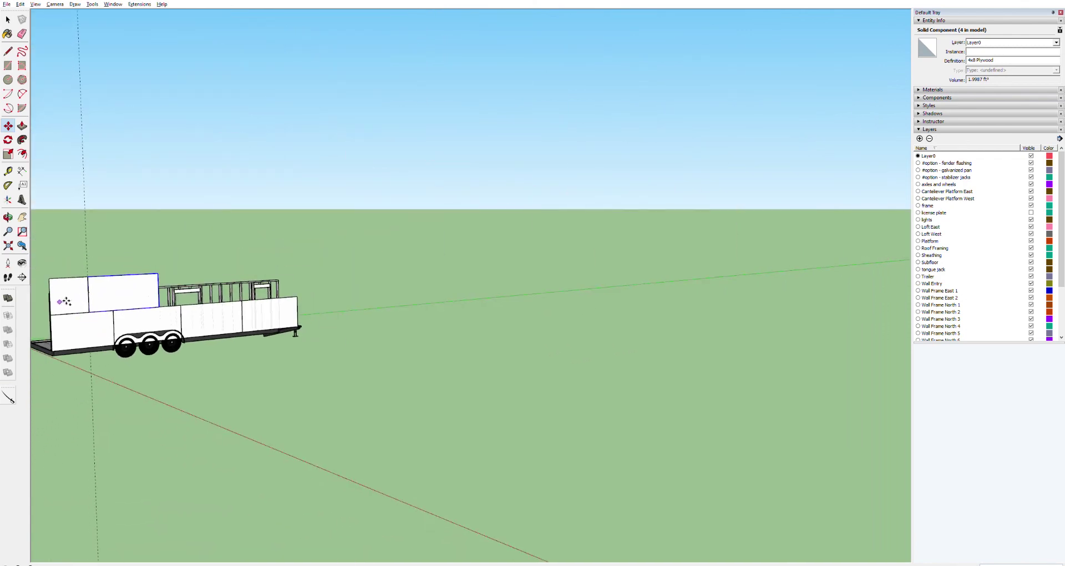
{"action": "key", "text": "ctrl"}
{"action": "left_click", "coordinate": [172, 298]}
{"action": "key", "text": "ctrl+z"}
{"action": "key", "text": "space"}
{"action": "left_click", "coordinate": [154, 236]}
{"action": "key", "text": "o"}
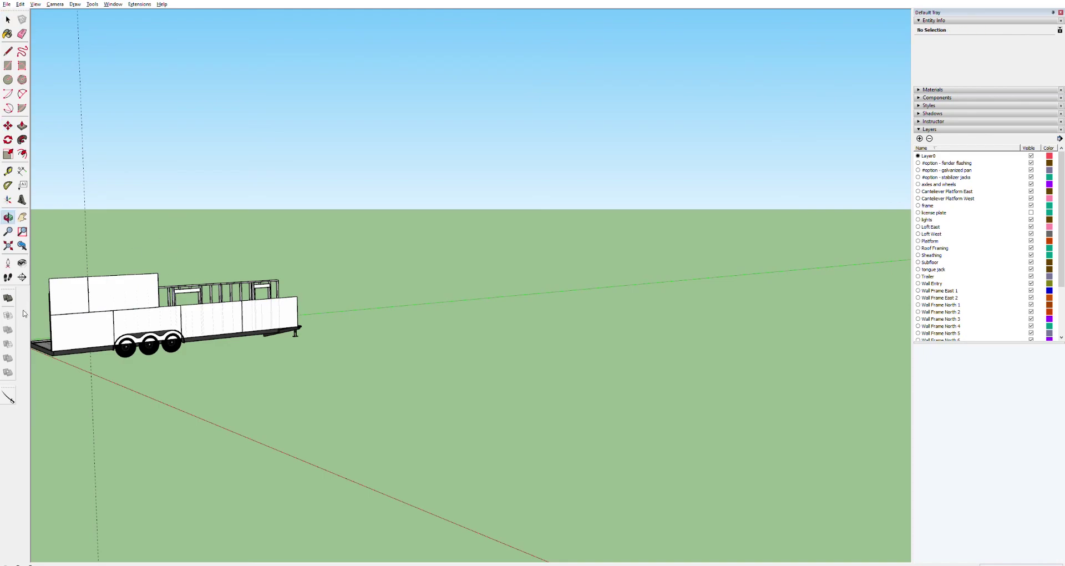
{"action": "left_click_drag", "start_coordinate": [80, 316], "coordinate": [332, 344]}
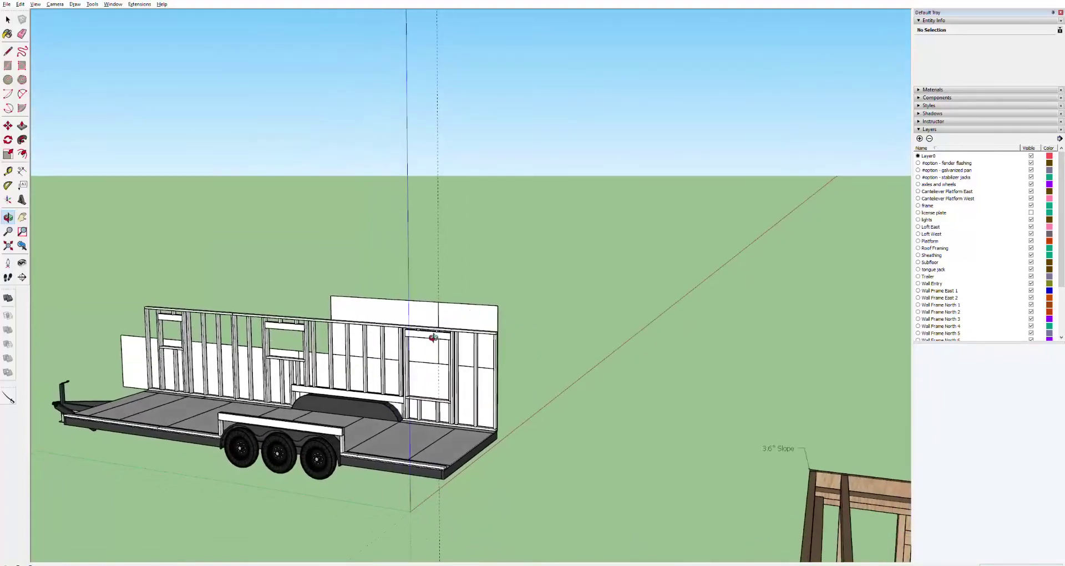
{"action": "scroll", "coordinate": [540, 382], "scroll_direction": "up", "scroll_amount": 10}
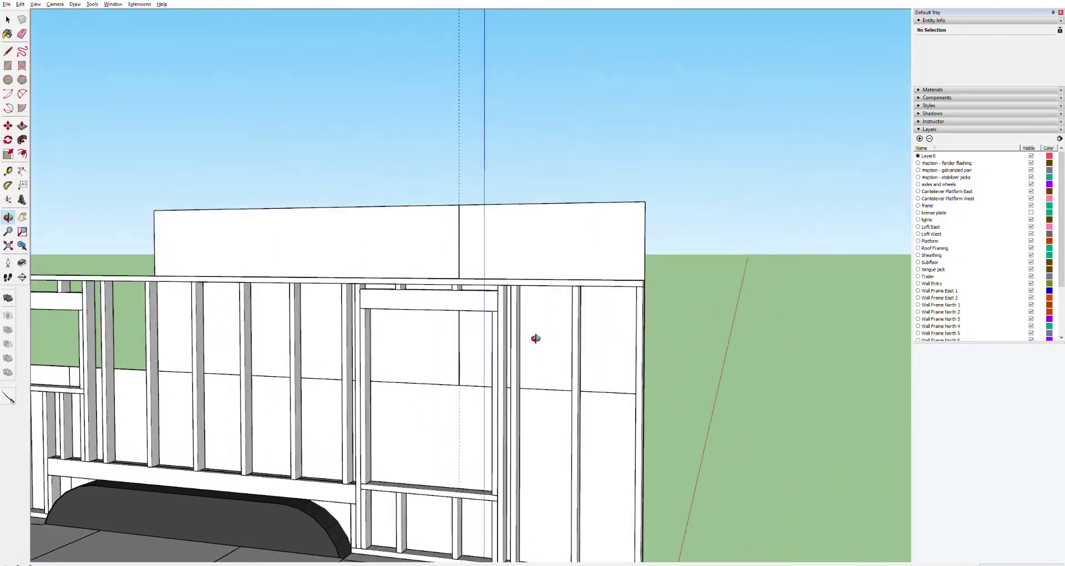
{"action": "left_click_drag", "start_coordinate": [535, 338], "coordinate": [658, 303]}
{"action": "key", "text": "space"}
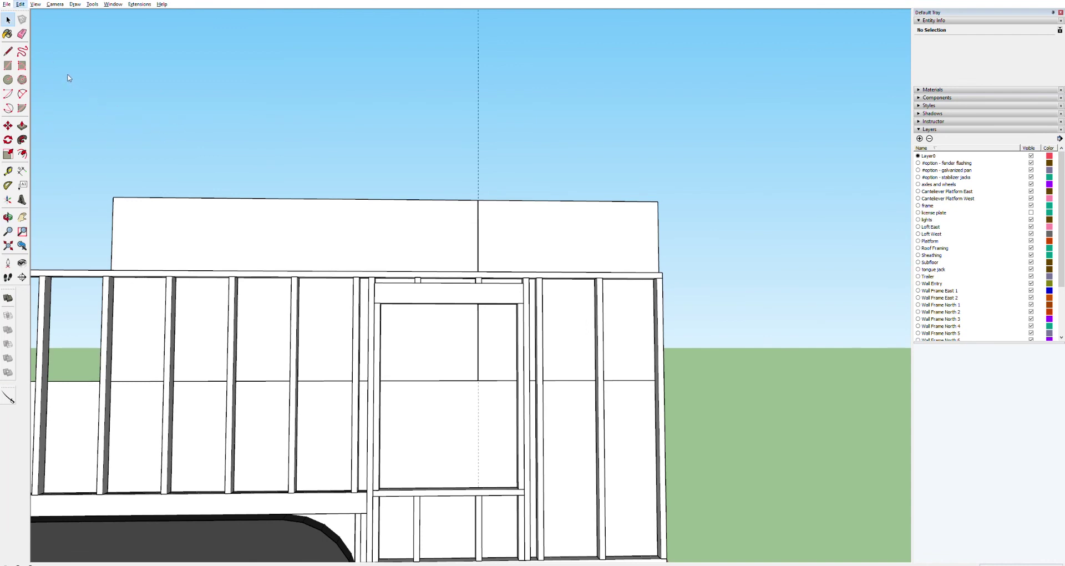
{"action": "scroll", "coordinate": [489, 374], "scroll_direction": "up", "scroll_amount": 2}
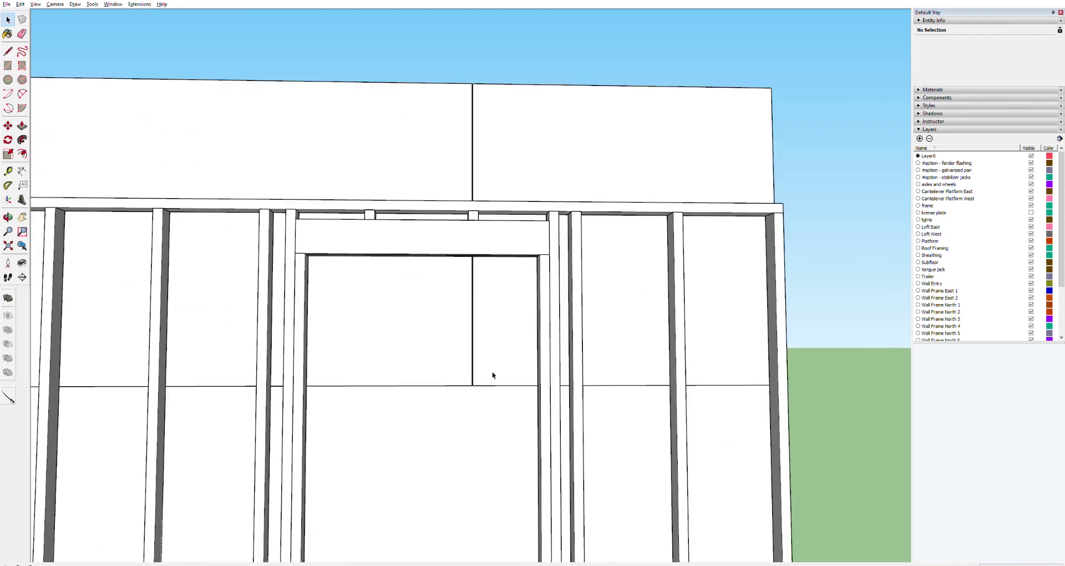
Select the left plywood sheet, then the framing piece Component#56.
{"action": "left_click", "coordinate": [456, 364]}
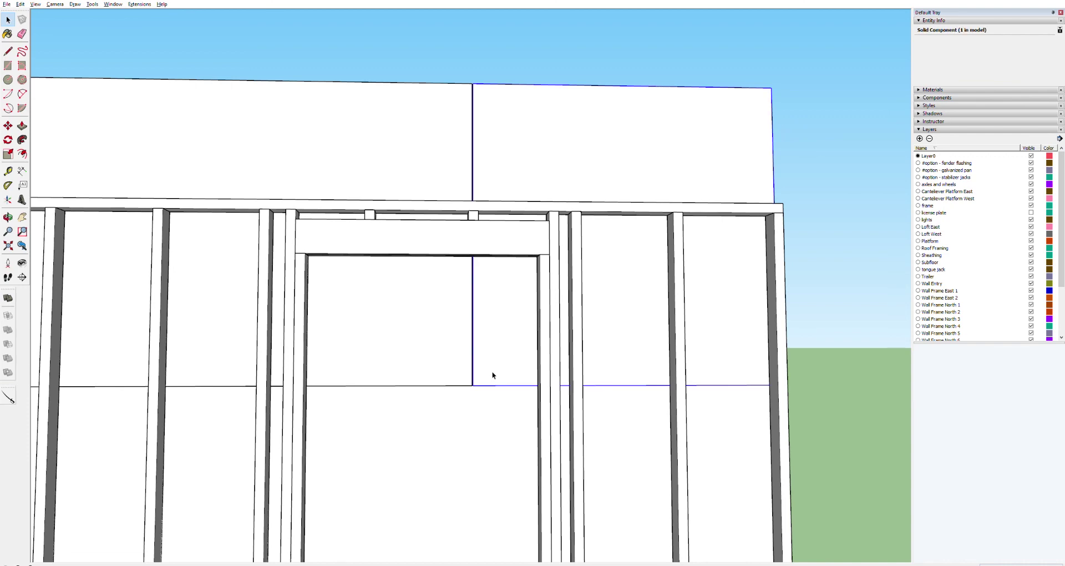
{"action": "left_click", "coordinate": [450, 410]}
{"action": "scroll", "coordinate": [472, 377], "scroll_direction": "down", "scroll_amount": 3}
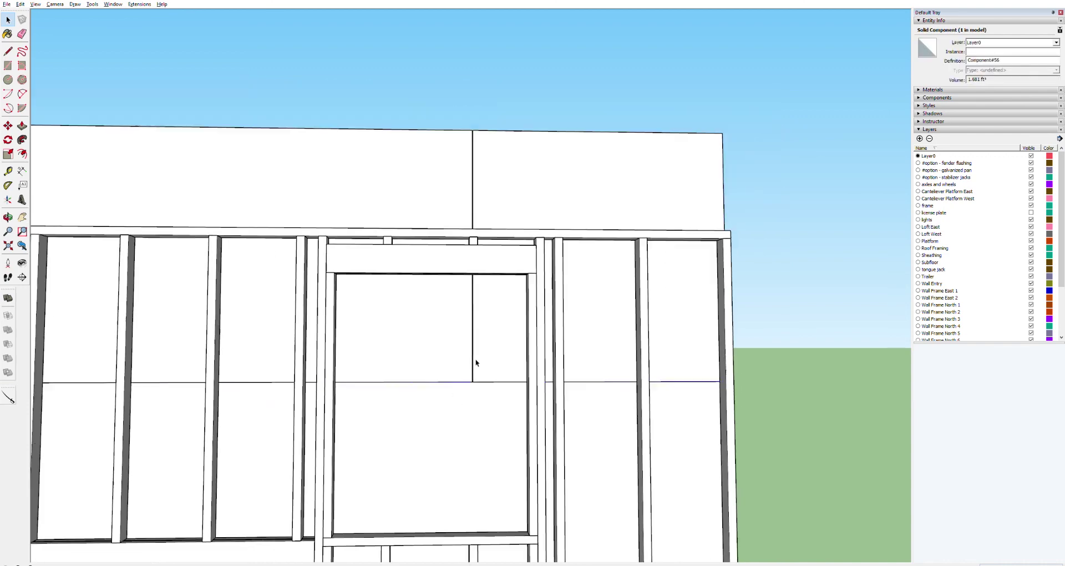
{"action": "scroll", "coordinate": [473, 385], "scroll_direction": "up", "scroll_amount": 1}
{"action": "scroll", "coordinate": [474, 382], "scroll_direction": "up", "scroll_amount": 2}
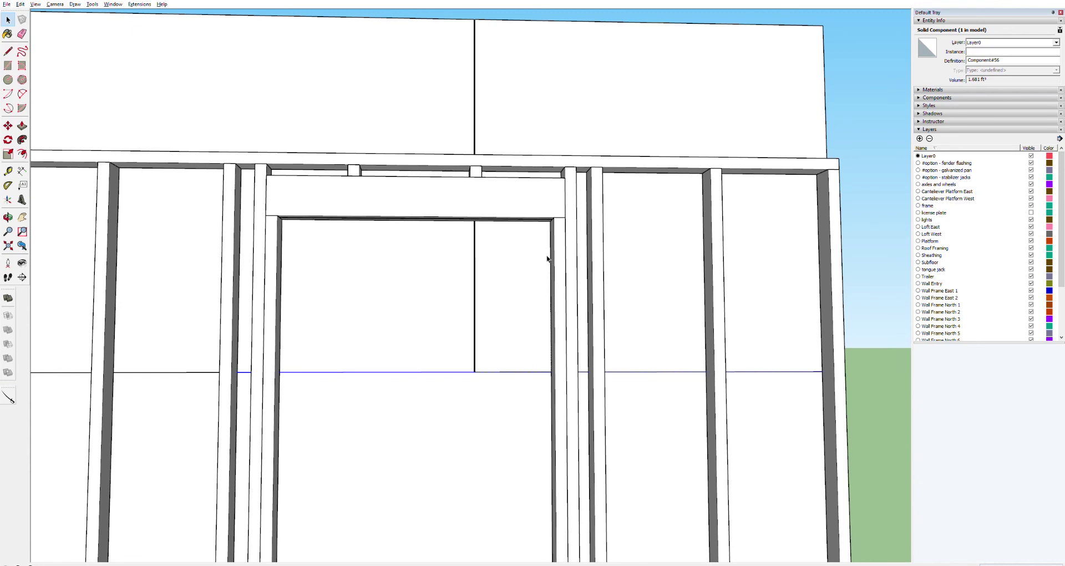
Trace the door opening's left edge up to the header and start Push/Pull on the new face.
{"action": "key", "text": "l"}
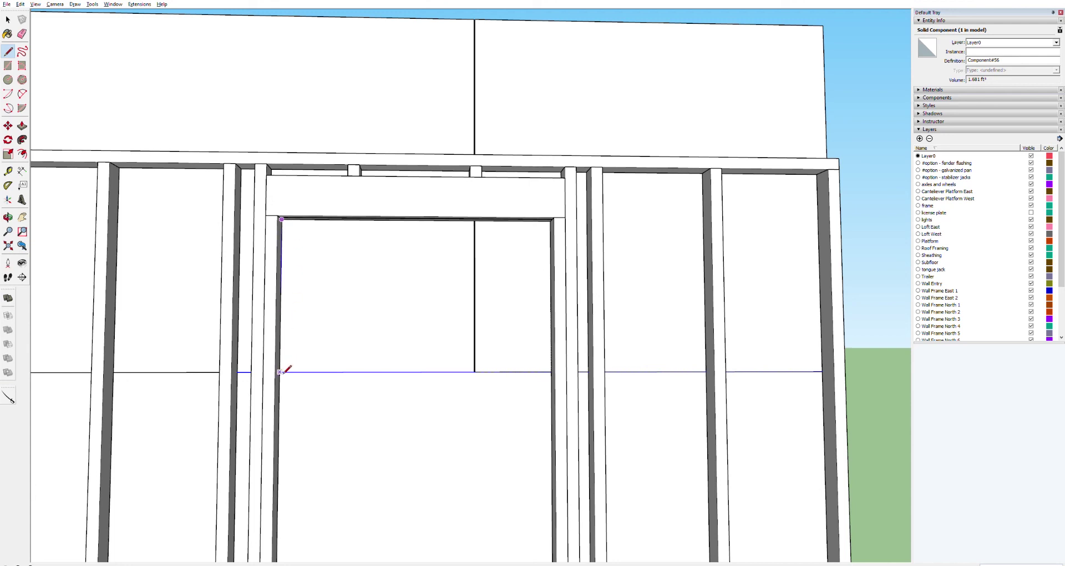
{"action": "left_click", "coordinate": [474, 372]}
{"action": "left_click", "coordinate": [475, 221]}
{"action": "left_click", "coordinate": [282, 219]}
{"action": "key", "text": "space"}
{"action": "left_click", "coordinate": [352, 276]}
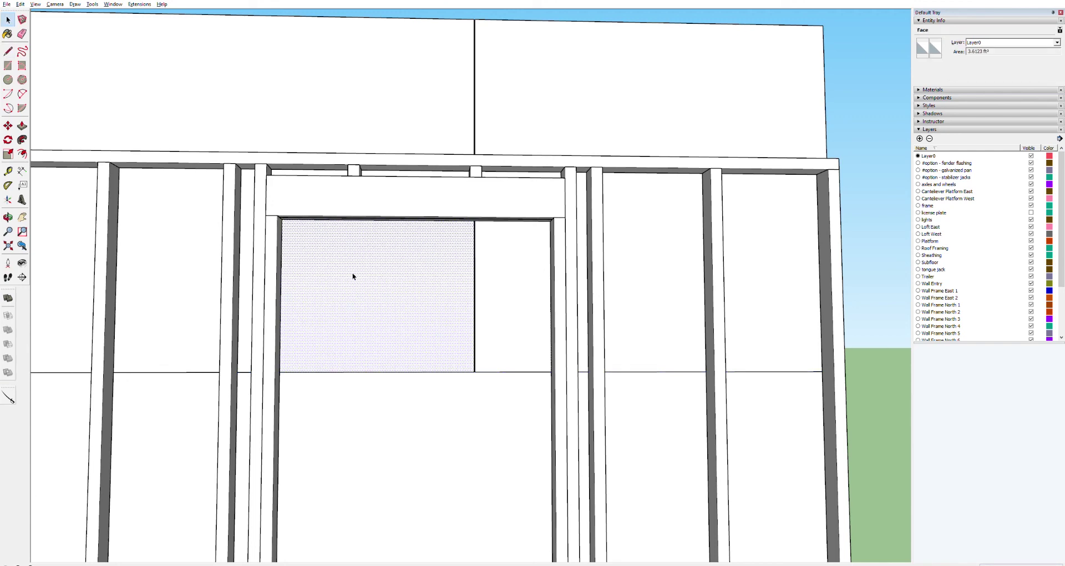
{"action": "key", "text": "p"}
{"action": "left_click", "coordinate": [358, 280]}
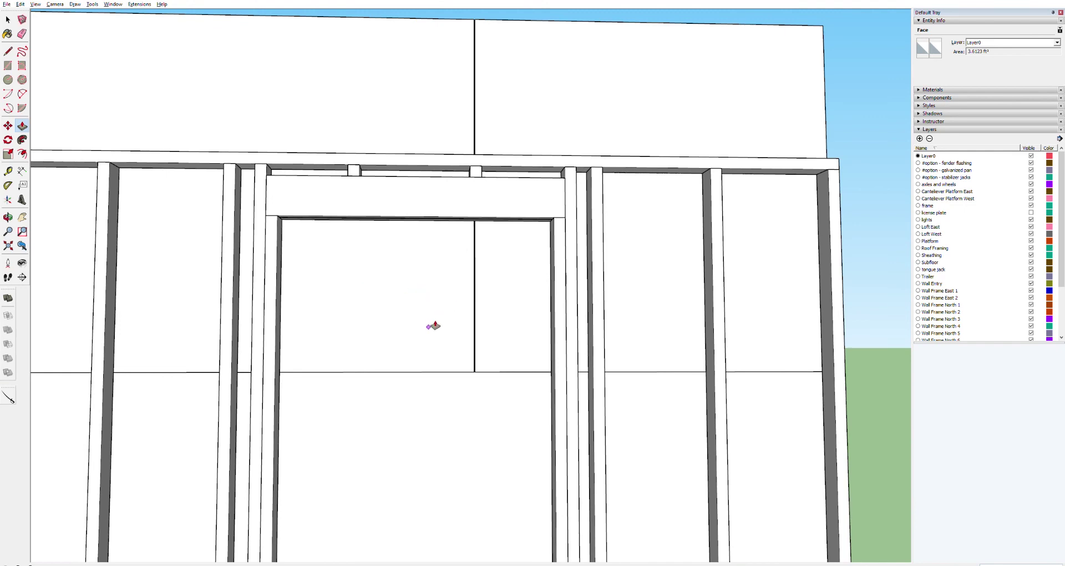
{"action": "middle_click_drag", "start_coordinate": [487, 330], "coordinate": [293, 406]}
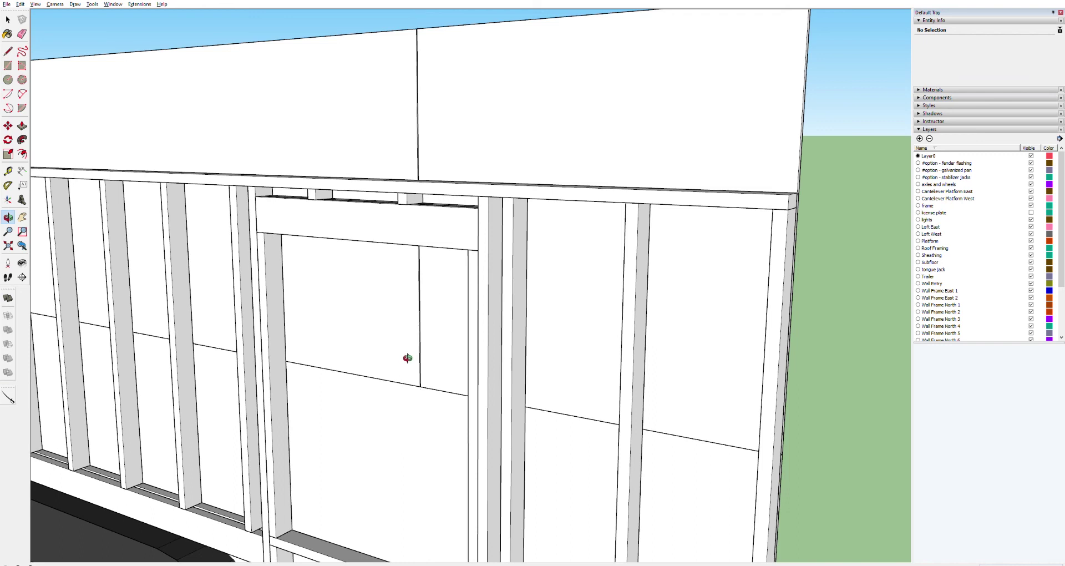
Draw a line up the stud edge from its bottom corner to its top corner.
{"action": "key", "text": "space"}
{"action": "left_click", "coordinate": [391, 342]}
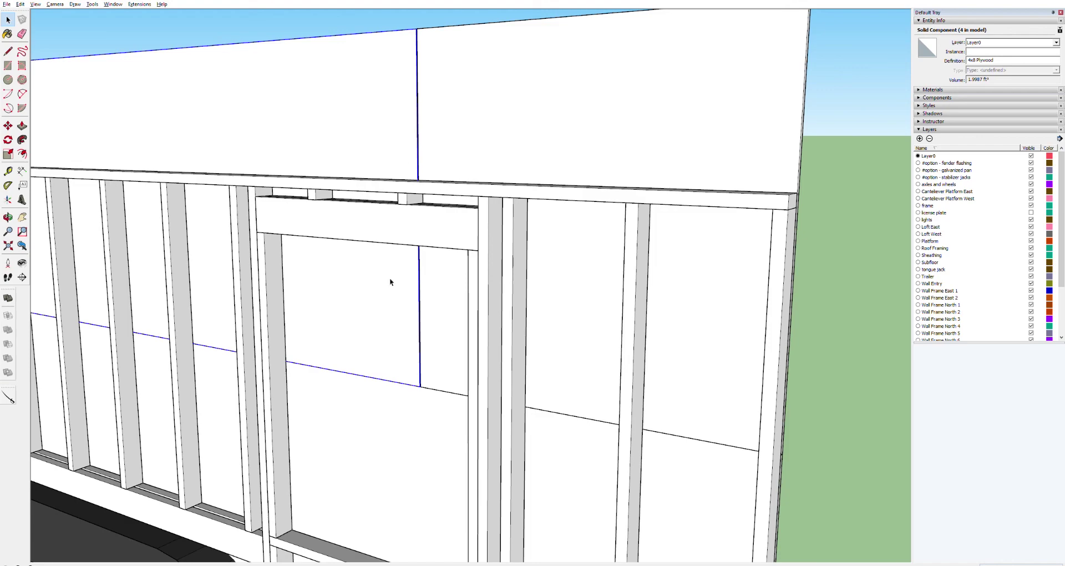
{"action": "middle_click_drag", "start_coordinate": [390, 282], "coordinate": [454, 265]}
{"action": "key", "text": "l"}
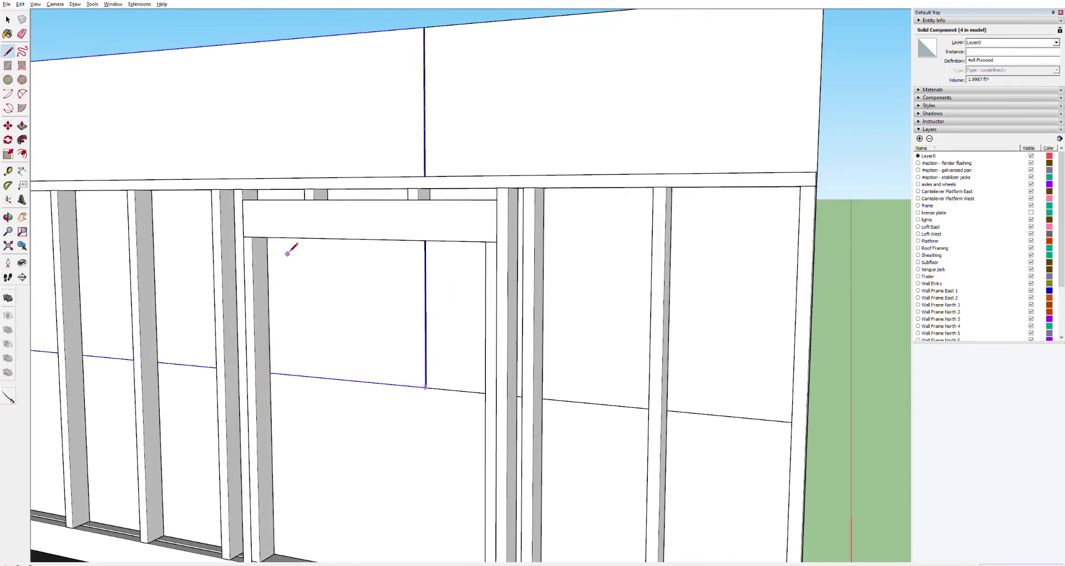
{"action": "left_click", "coordinate": [274, 553]}
{"action": "middle_click_drag", "start_coordinate": [296, 393], "coordinate": [287, 264]}
{"action": "left_click", "coordinate": [274, 262]}
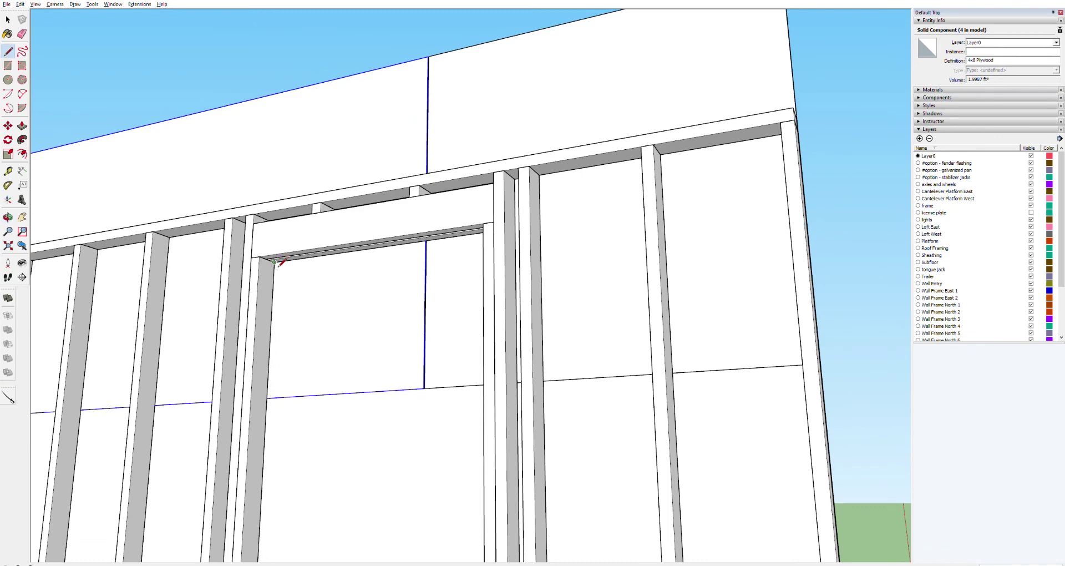
{"action": "middle_click_drag", "start_coordinate": [478, 248], "coordinate": [806, 255]}
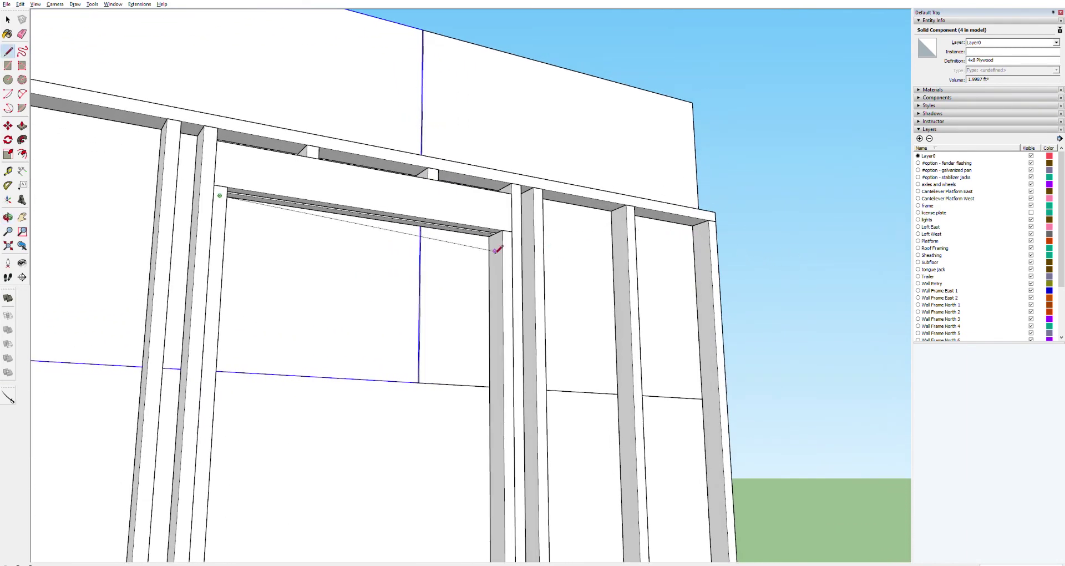
{"action": "middle_click_drag", "start_coordinate": [490, 252], "coordinate": [482, 339]}
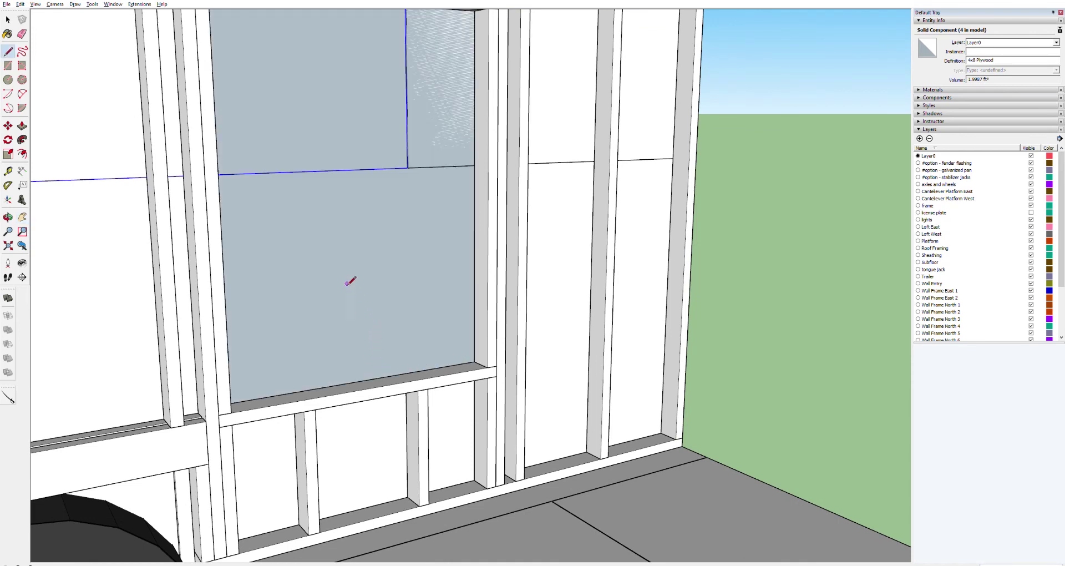
Pick the 12 ft² face in the opening, trace its lower corner, and select the inside sheathing.
{"action": "key", "text": "space"}
{"action": "key", "text": "p"}
{"action": "left_click", "coordinate": [375, 211]}
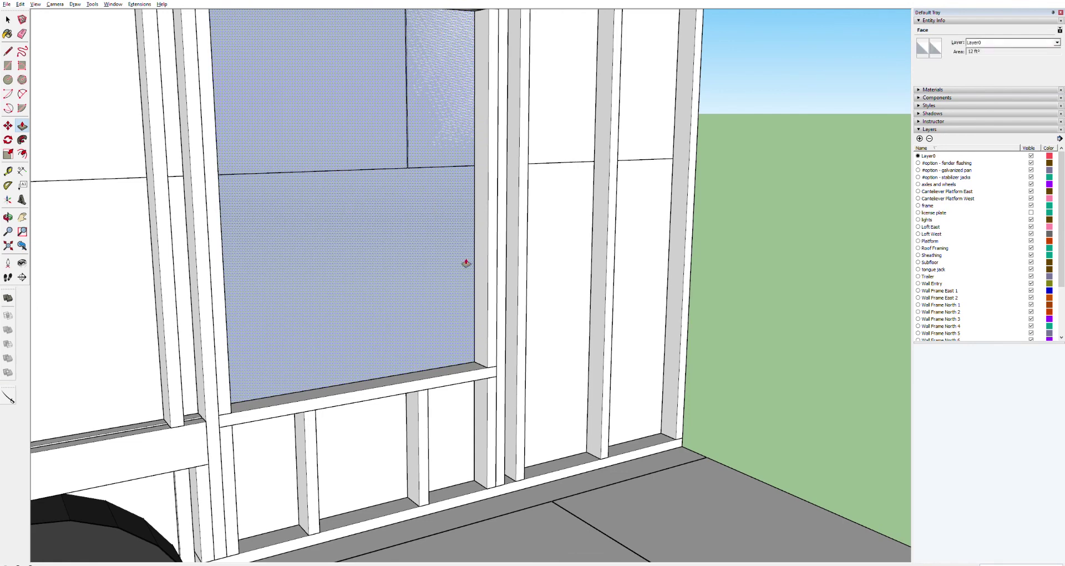
{"action": "key", "text": "l"}
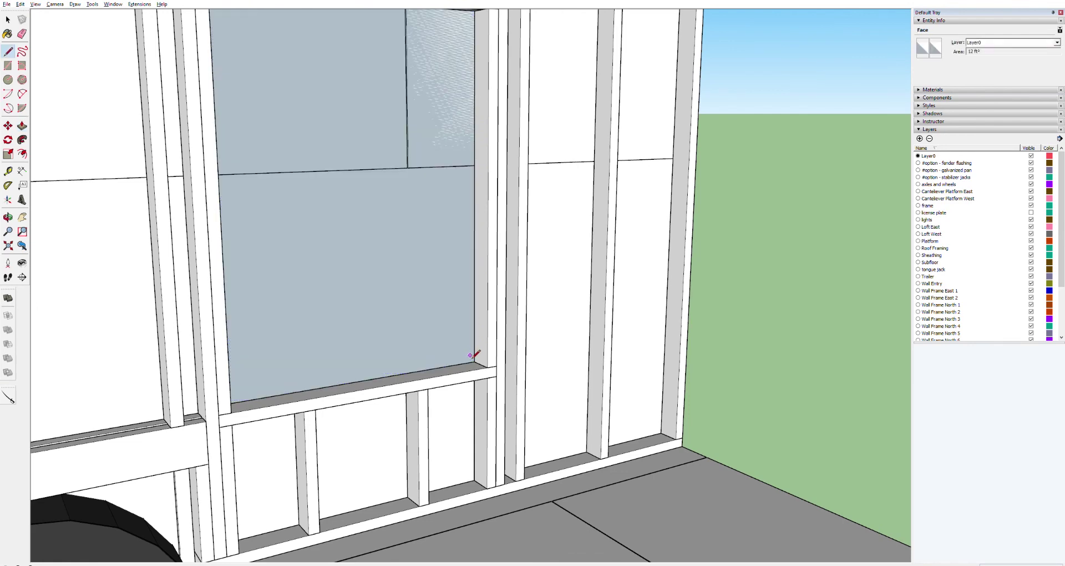
{"action": "left_click", "coordinate": [474, 362]}
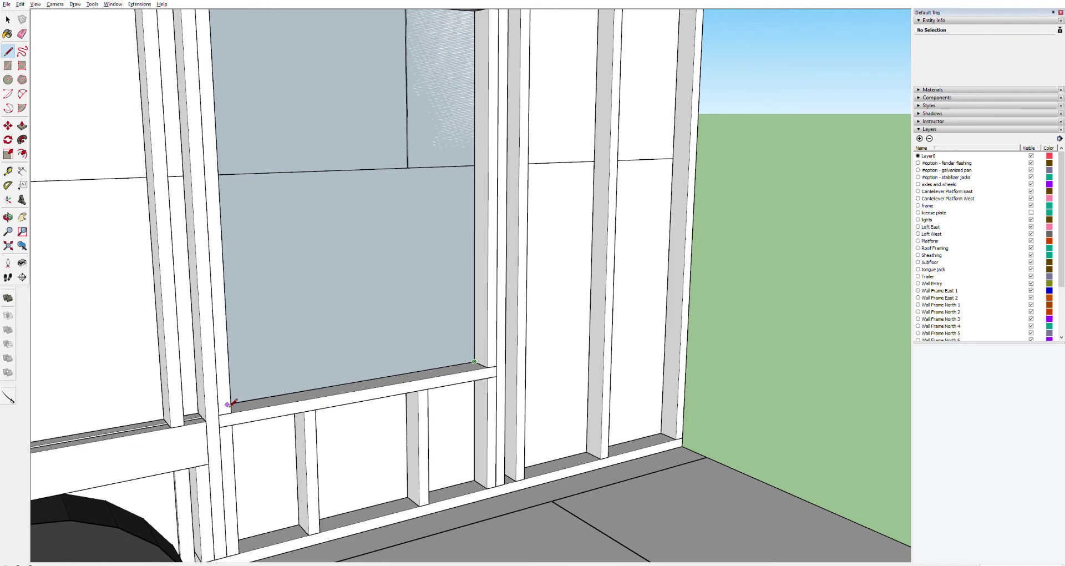
{"action": "mouse_move", "coordinate": [232, 404]}
{"action": "middle_mouse_down"}
{"action": "mouse_move", "coordinate": [3, 395]}
{"action": "mouse_move", "coordinate": [22, 389]}
{"action": "middle_mouse_up"}
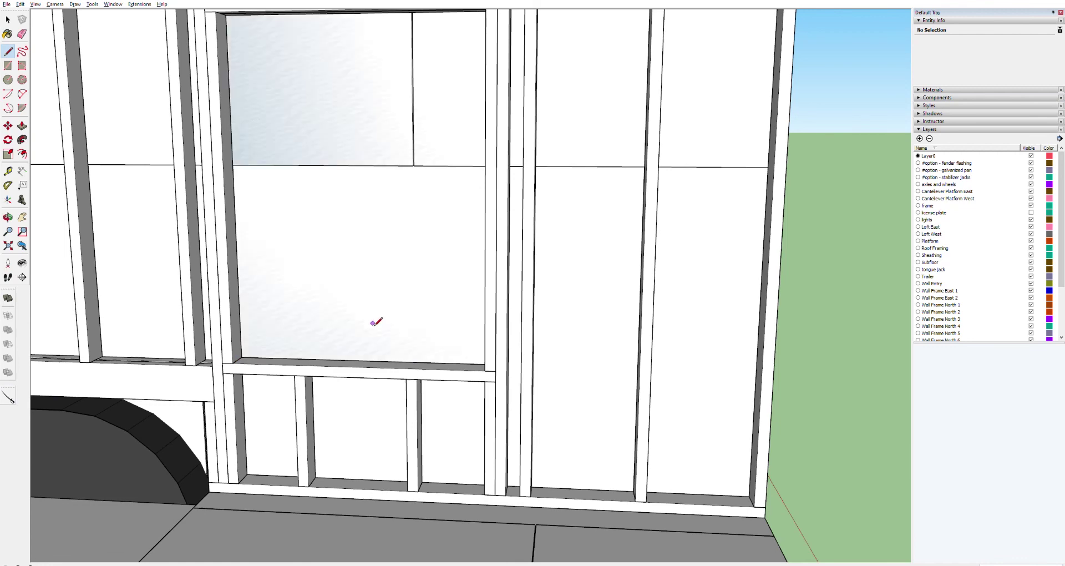
{"action": "key", "text": "space"}
{"action": "left_click", "coordinate": [373, 158]}
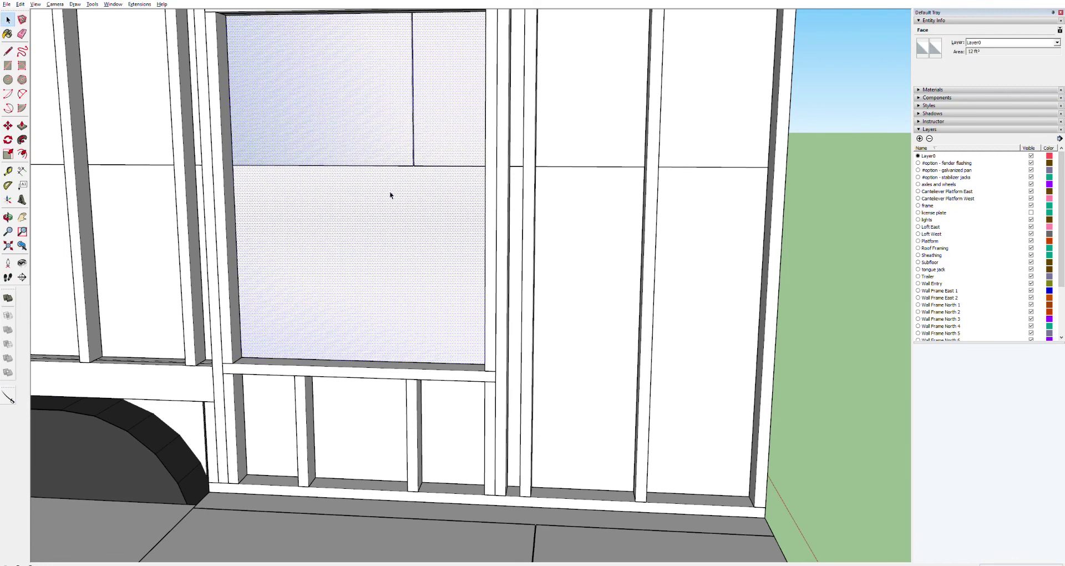
{"action": "key", "text": "ctrl+t"}
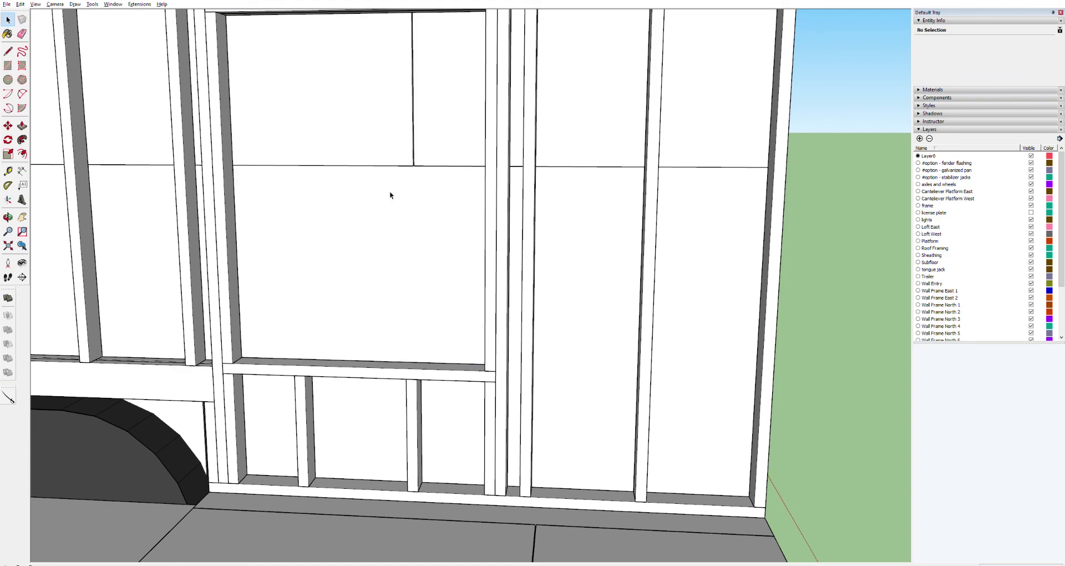
{"action": "scroll", "coordinate": [349, 136], "scroll_direction": "up", "scroll_amount": 4}
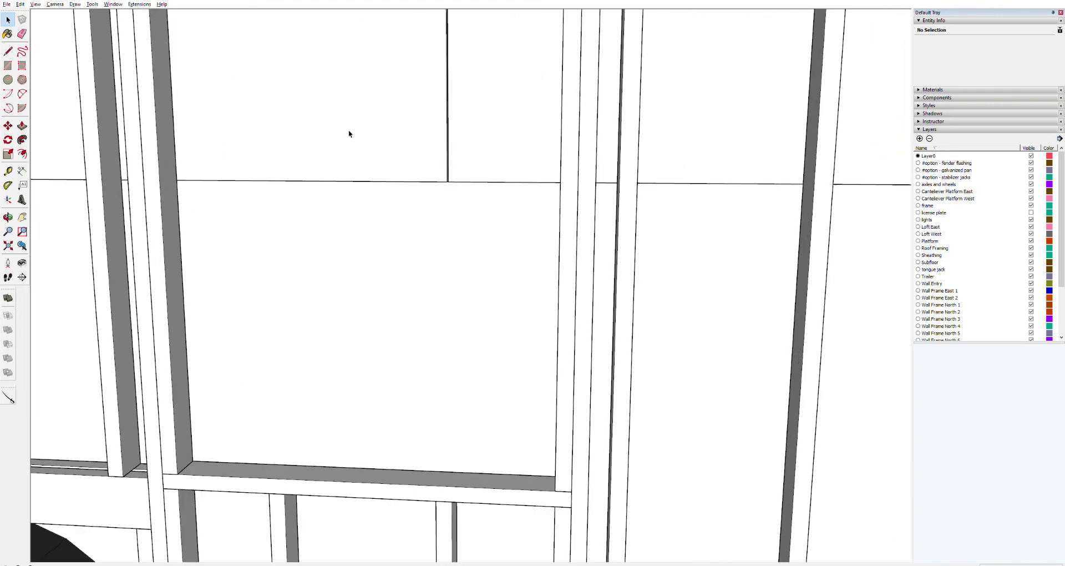
Draw a line across the window's bottom from right to left corner and select the face.
{"action": "scroll", "coordinate": [382, 148], "scroll_direction": "down", "scroll_amount": 1}
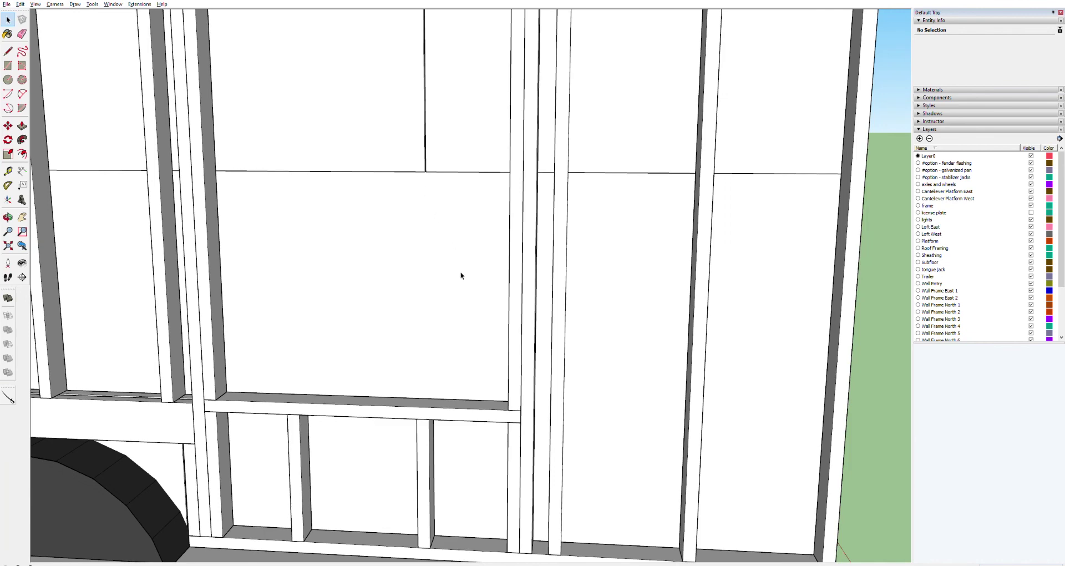
{"action": "middle_click_drag", "start_coordinate": [637, 320], "coordinate": [780, 268]}
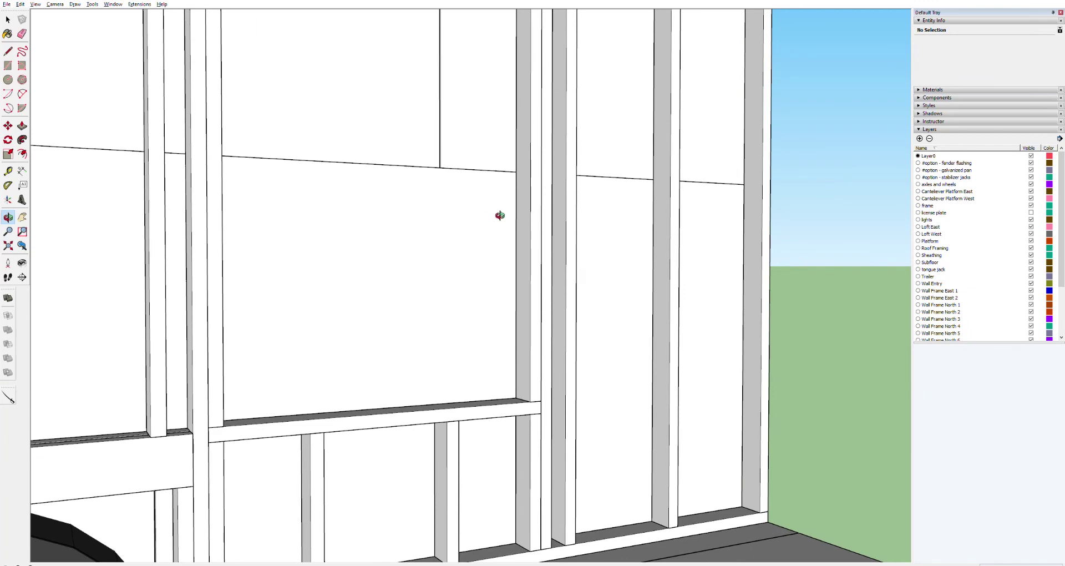
{"action": "key", "text": "l"}
{"action": "middle_click_drag", "start_coordinate": [421, 373], "coordinate": [307, 397]}
{"action": "key", "text": "l"}
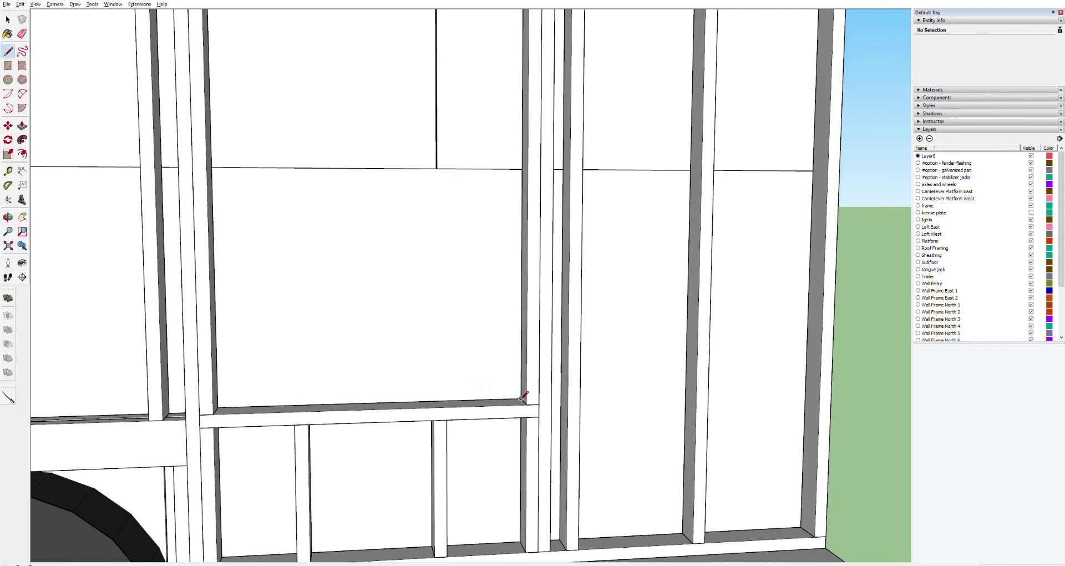
{"action": "left_click", "coordinate": [521, 398]}
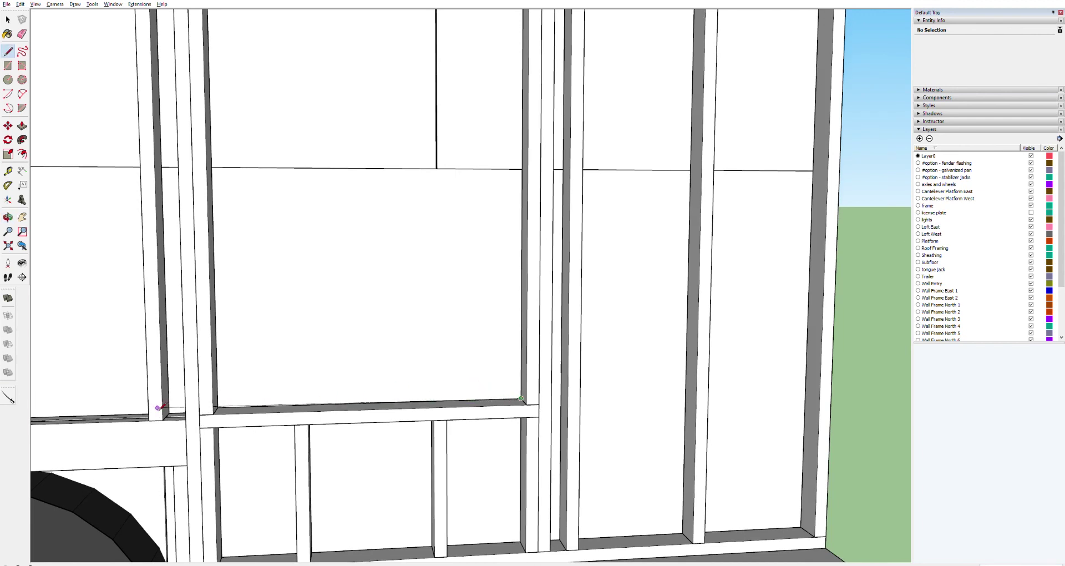
{"action": "left_click", "coordinate": [217, 408]}
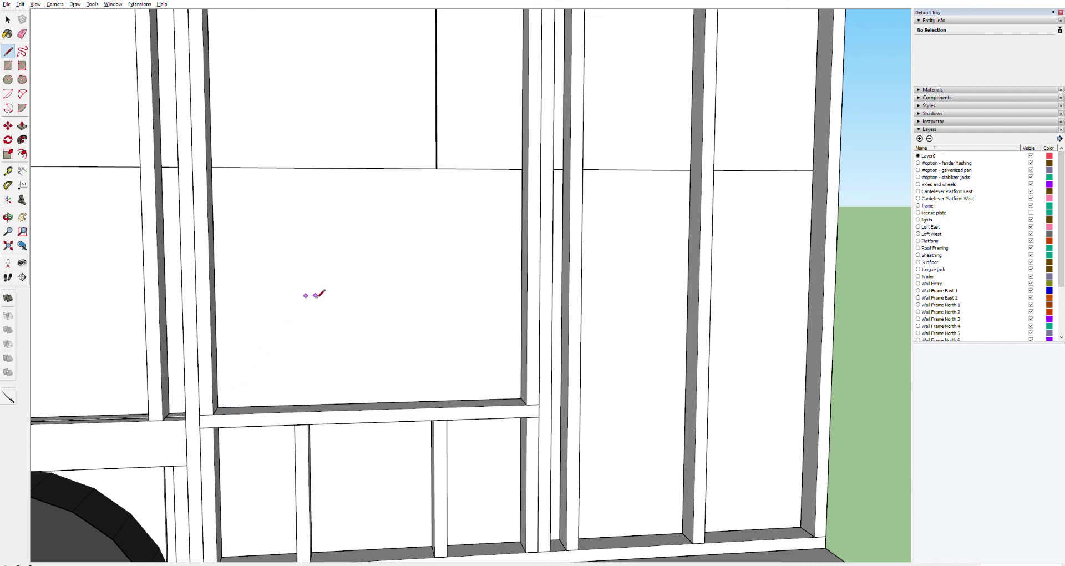
{"action": "key", "text": "space"}
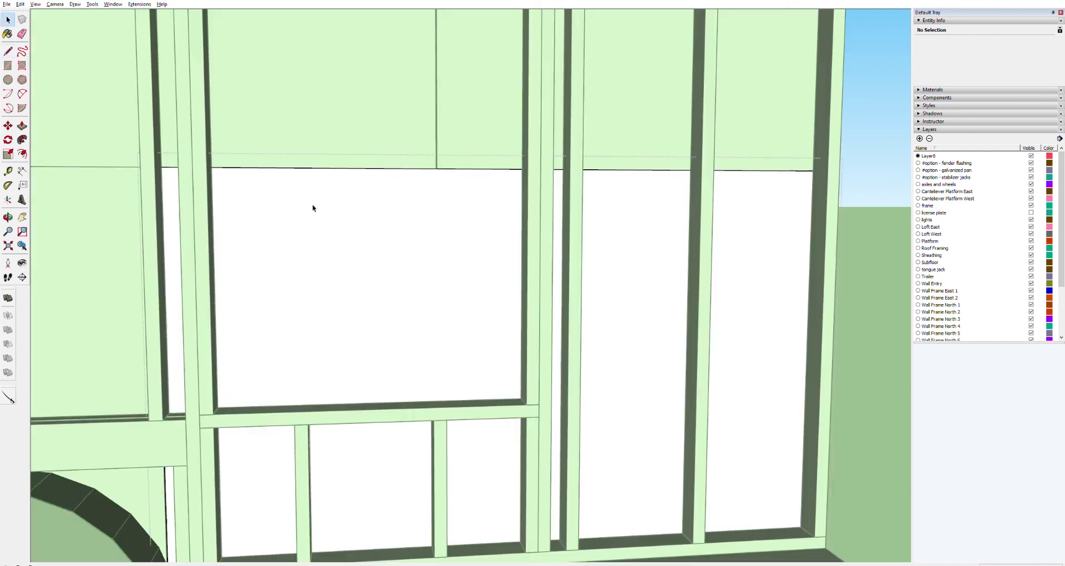
{"action": "double_click", "coordinate": [341, 223]}
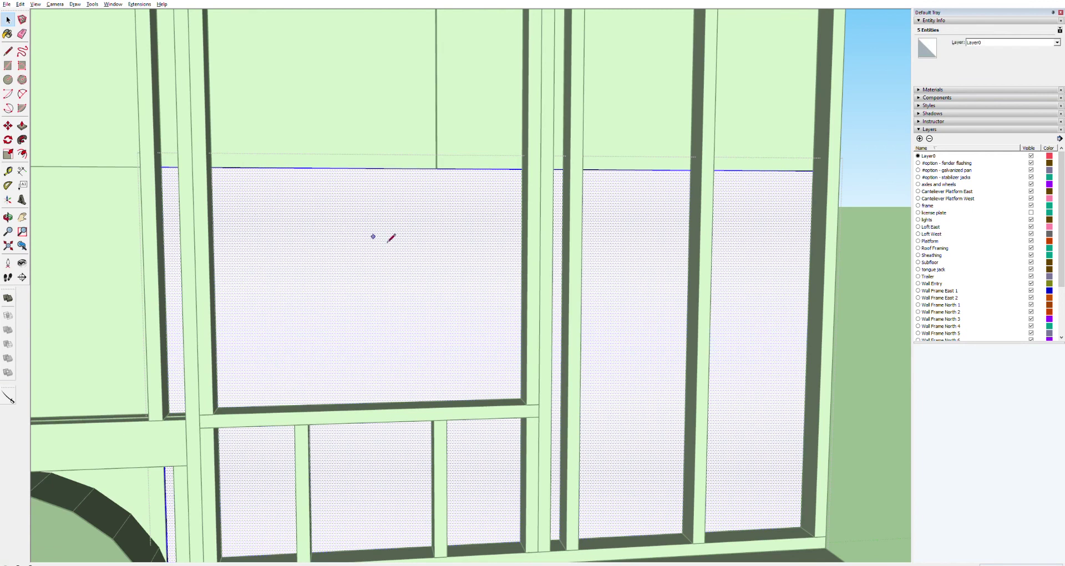
Redraw the bottom edge and close the outline to form a face in the window.
{"action": "key", "text": "l"}
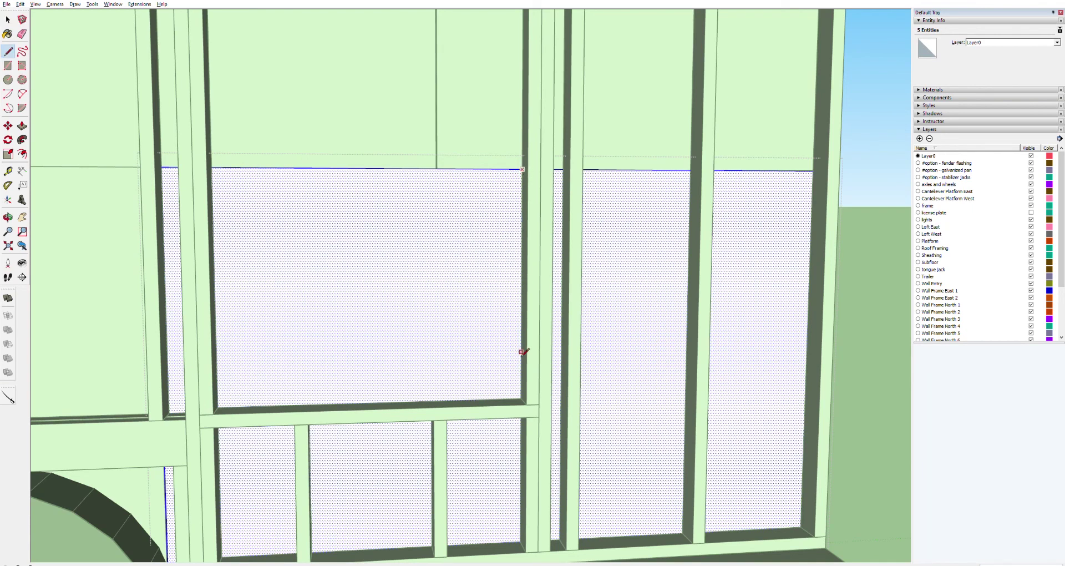
{"action": "left_click", "coordinate": [521, 398]}
{"action": "left_click", "coordinate": [218, 408]}
{"action": "left_click", "coordinate": [212, 167]}
{"action": "key", "text": "space"}
Select the sheathing face inside the window and delete it.
{"action": "key", "text": "p"}
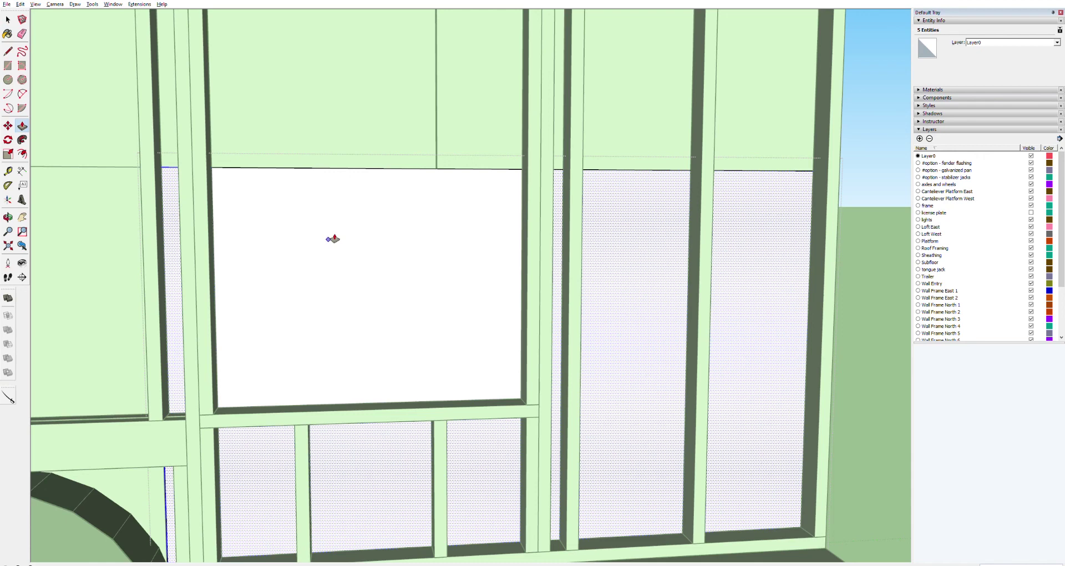
{"action": "key", "text": "space"}
{"action": "left_click", "coordinate": [330, 242]}
{"action": "key", "text": "p"}
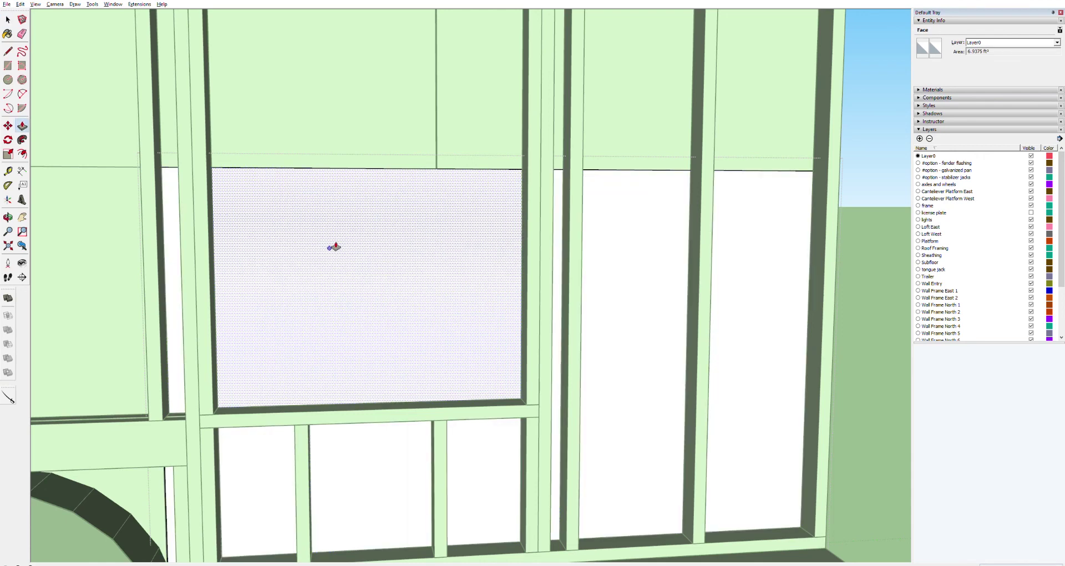
{"action": "key", "text": "Delete"}
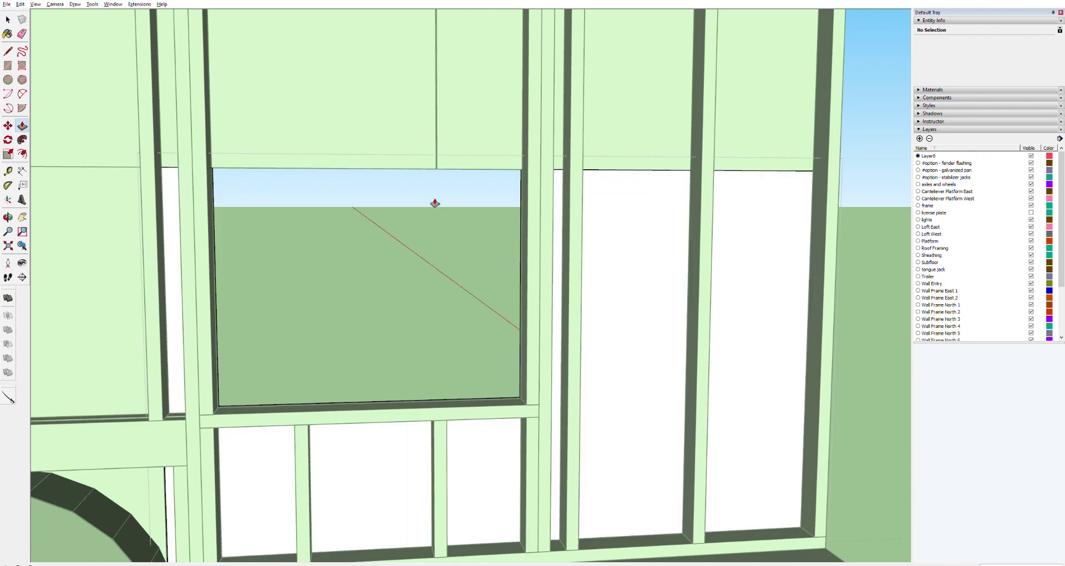
{"action": "key", "text": "space"}
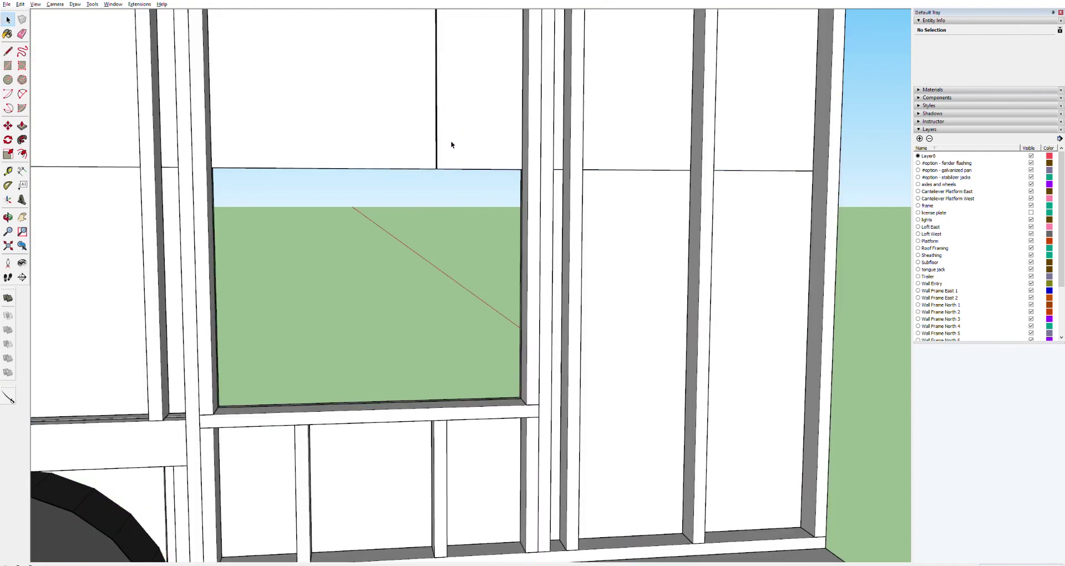
Split the sheathing panel with a vertical edge from the opening's top corner to the sill.
{"action": "scroll", "coordinate": [510, 201], "scroll_direction": "up", "scroll_amount": 6}
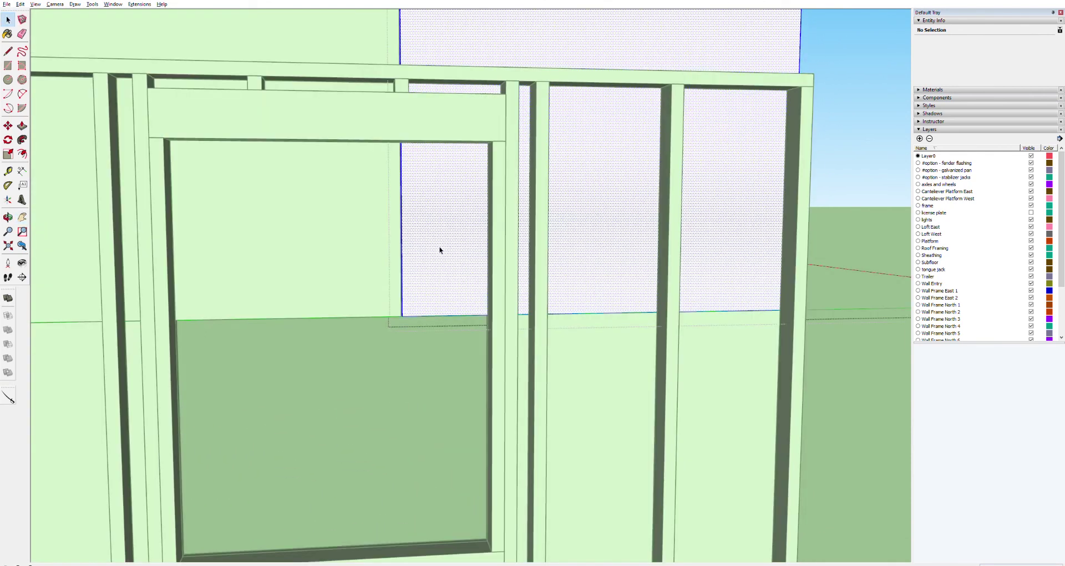
{"action": "triple_click", "coordinate": [440, 249]}
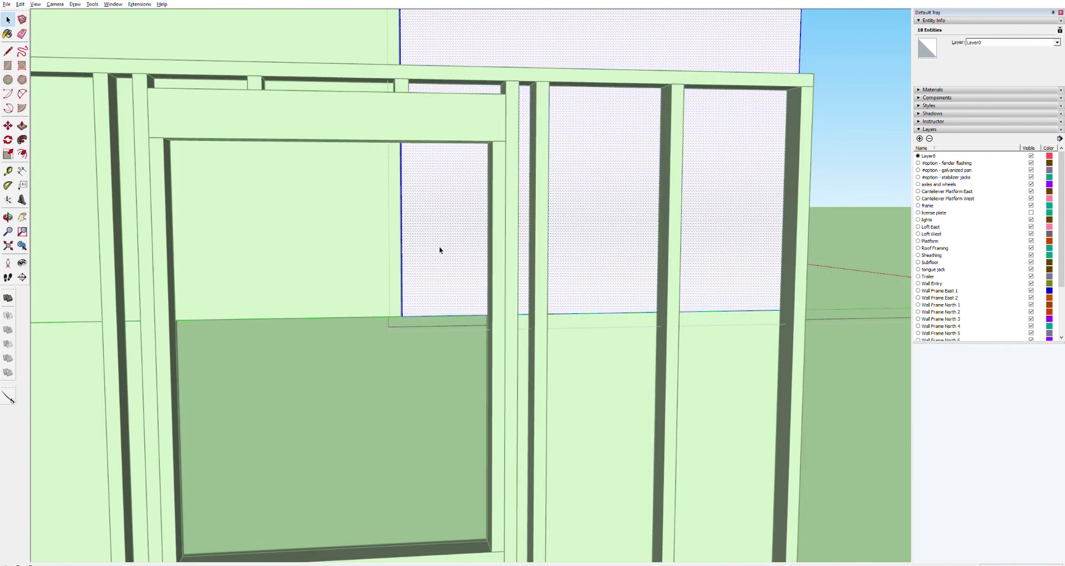
{"action": "key", "text": "l"}
{"action": "left_click", "coordinate": [489, 143]}
{"action": "left_click", "coordinate": [488, 315]}
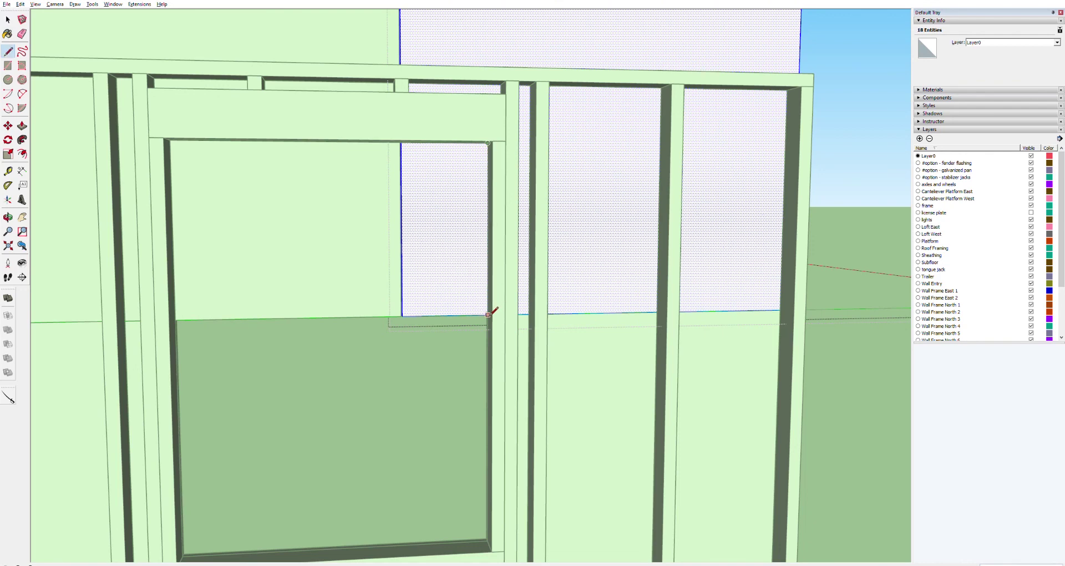
{"action": "left_click", "coordinate": [399, 142]}
{"action": "left_click", "coordinate": [411, 316]}
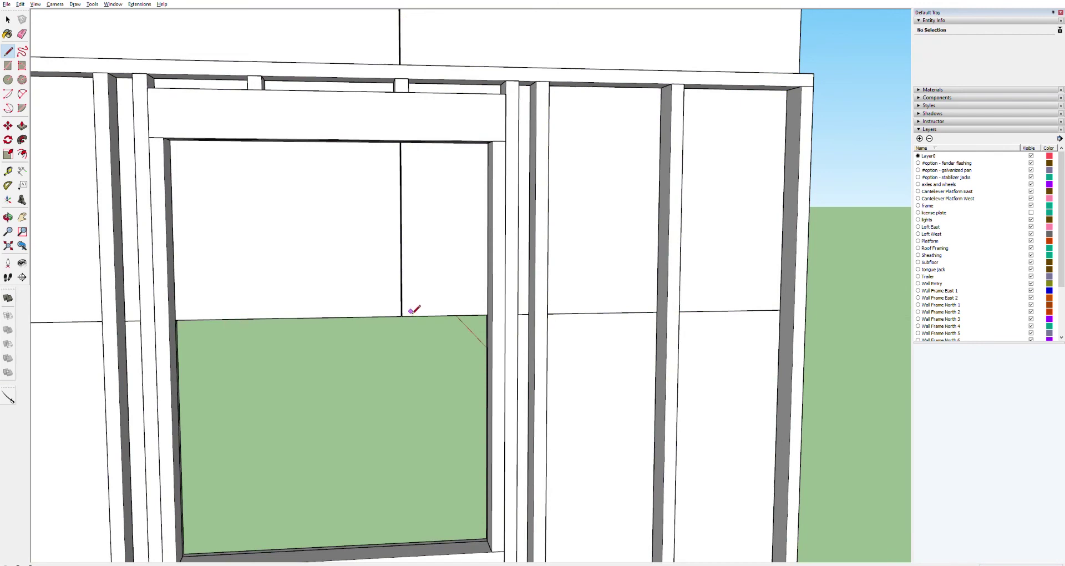
{"action": "key", "text": "space"}
{"action": "double_click", "coordinate": [457, 212]}
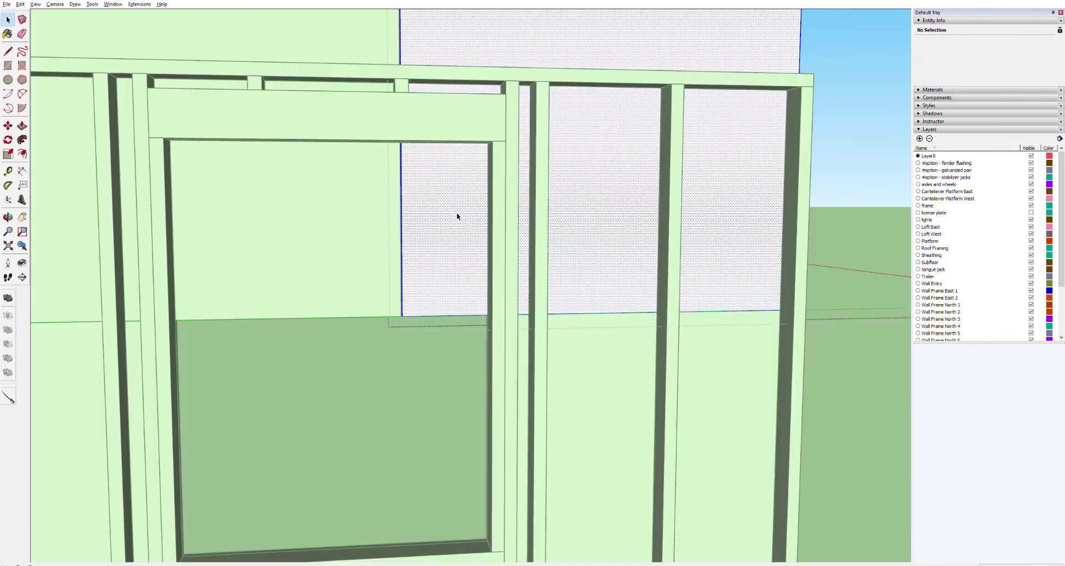
Draw a line from the panel corner to the opening's bottom-right corner and select the closed face.
{"action": "key", "text": "l"}
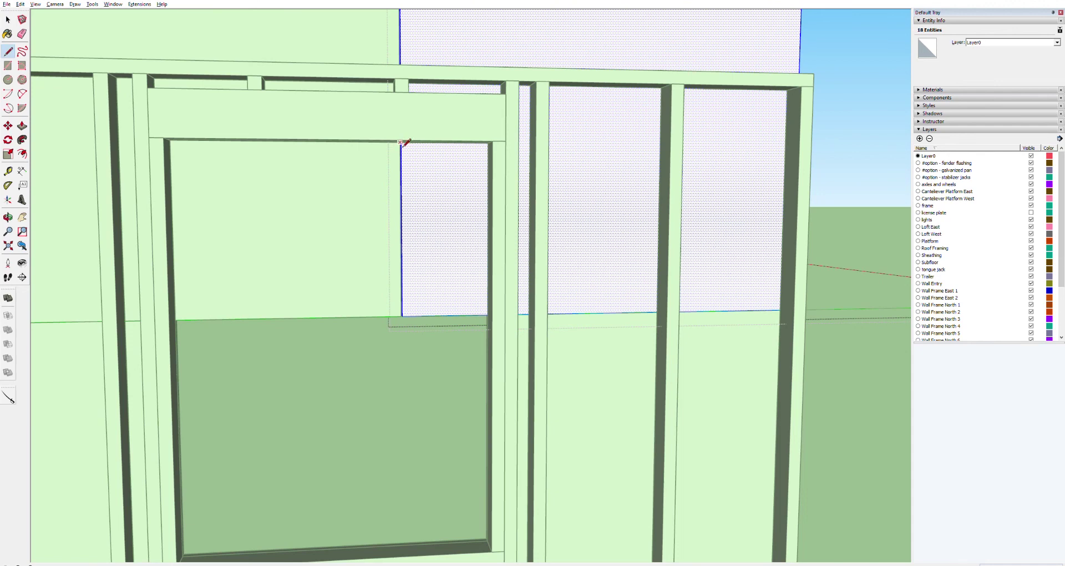
{"action": "scroll", "coordinate": [400, 142], "scroll_direction": "up", "scroll_amount": 4}
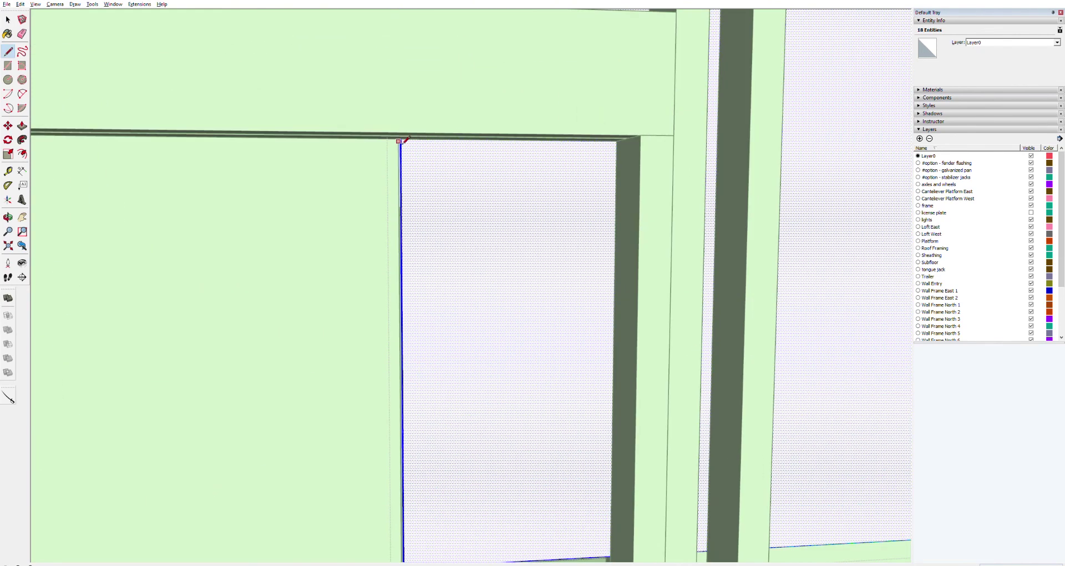
{"action": "scroll", "coordinate": [402, 142], "scroll_direction": "up", "scroll_amount": 4}
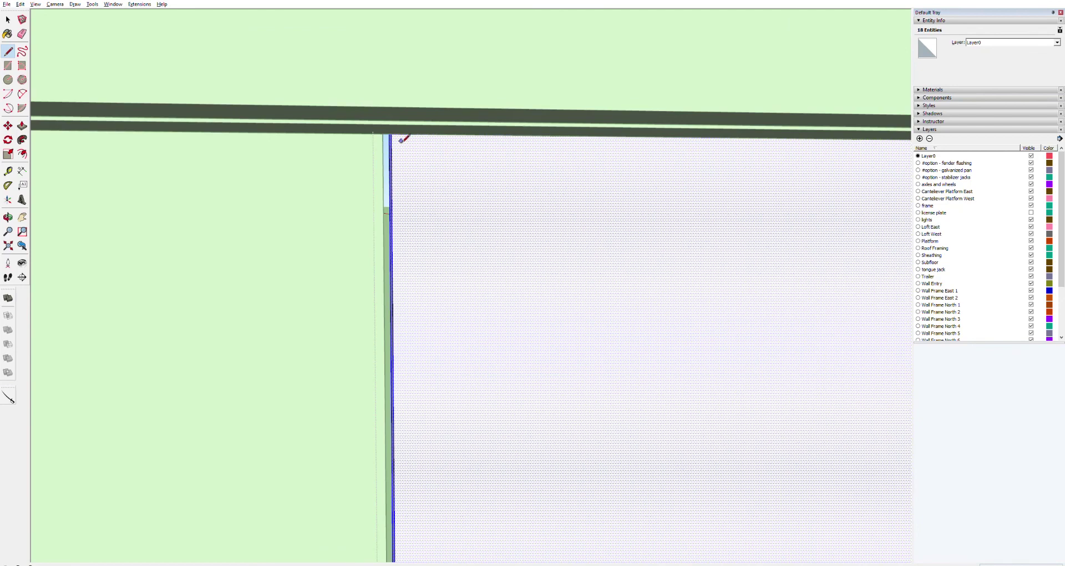
{"action": "left_click", "coordinate": [391, 134]}
{"action": "scroll", "coordinate": [499, 144], "scroll_direction": "down", "scroll_amount": 5}
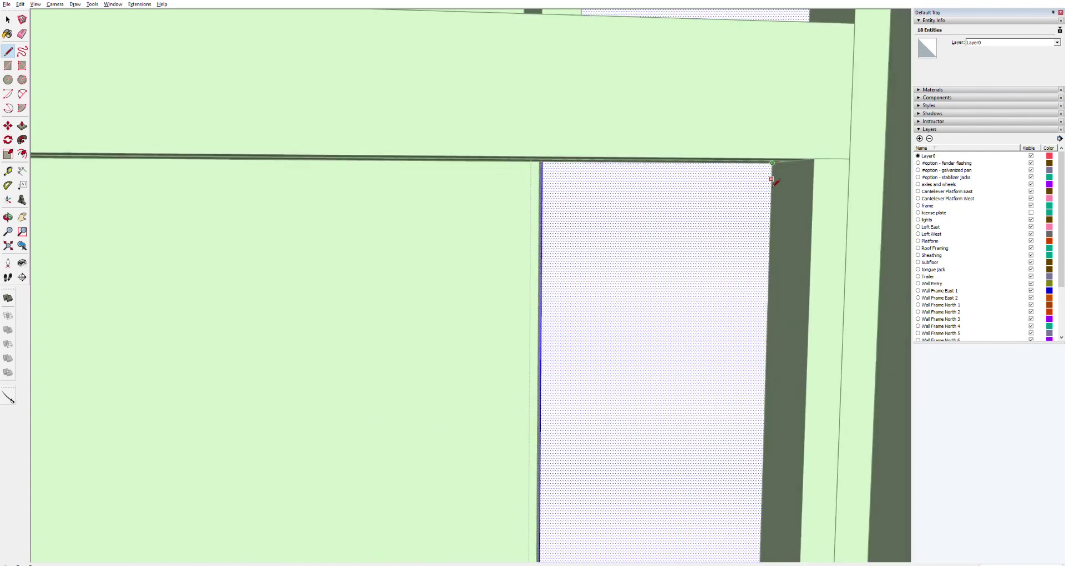
{"action": "scroll", "coordinate": [775, 181], "scroll_direction": "down", "scroll_amount": 3}
{"action": "scroll", "coordinate": [774, 524], "scroll_direction": "up", "scroll_amount": 4}
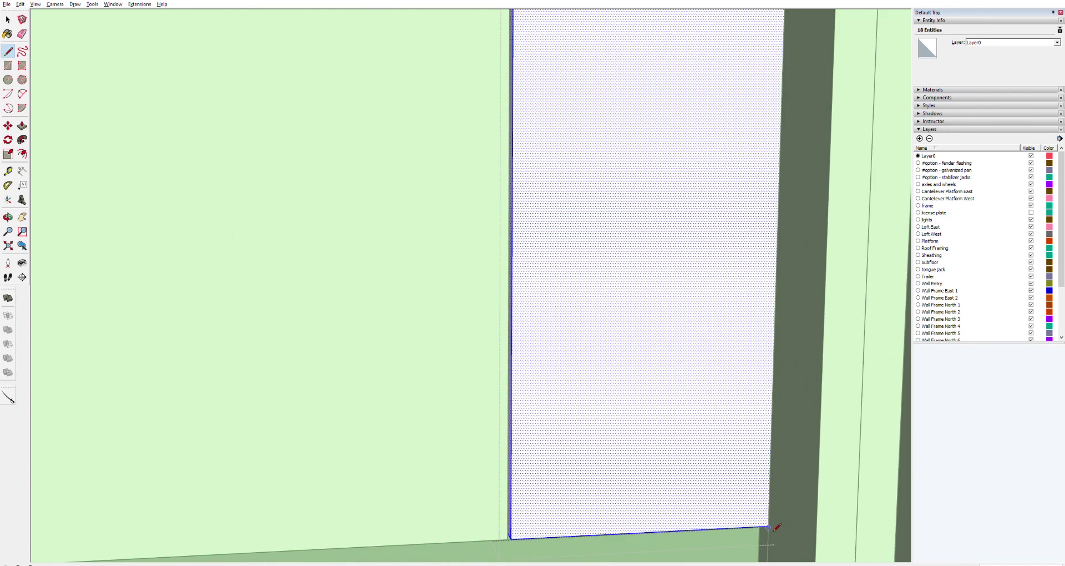
{"action": "left_click", "coordinate": [769, 526]}
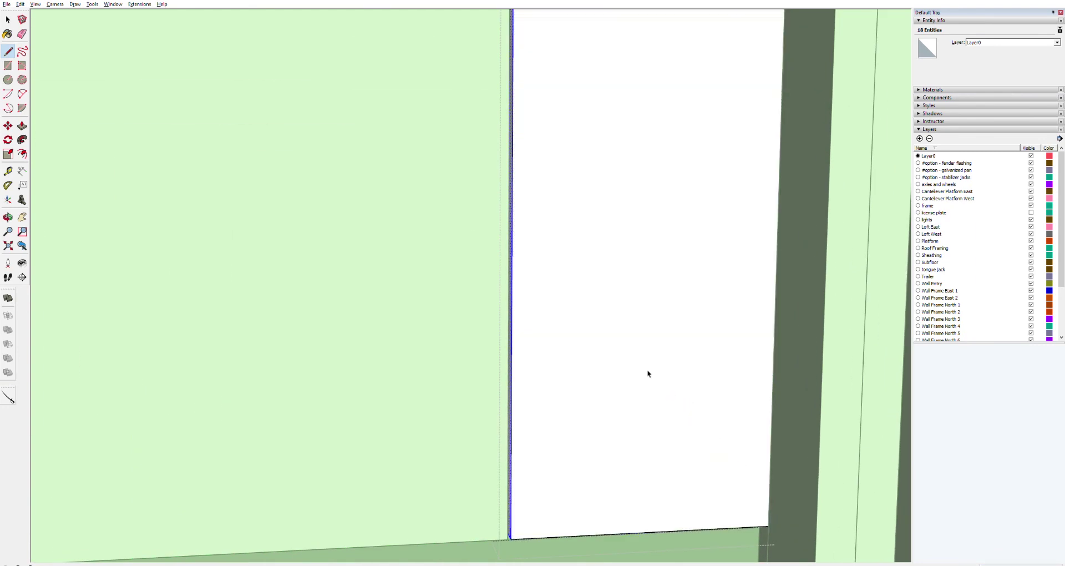
{"action": "key", "text": "space"}
{"action": "left_click", "coordinate": [640, 361]}
Push the closed sheathing face through to cut it out of the wall.
{"action": "scroll", "coordinate": [639, 346], "scroll_direction": "down", "scroll_amount": 5}
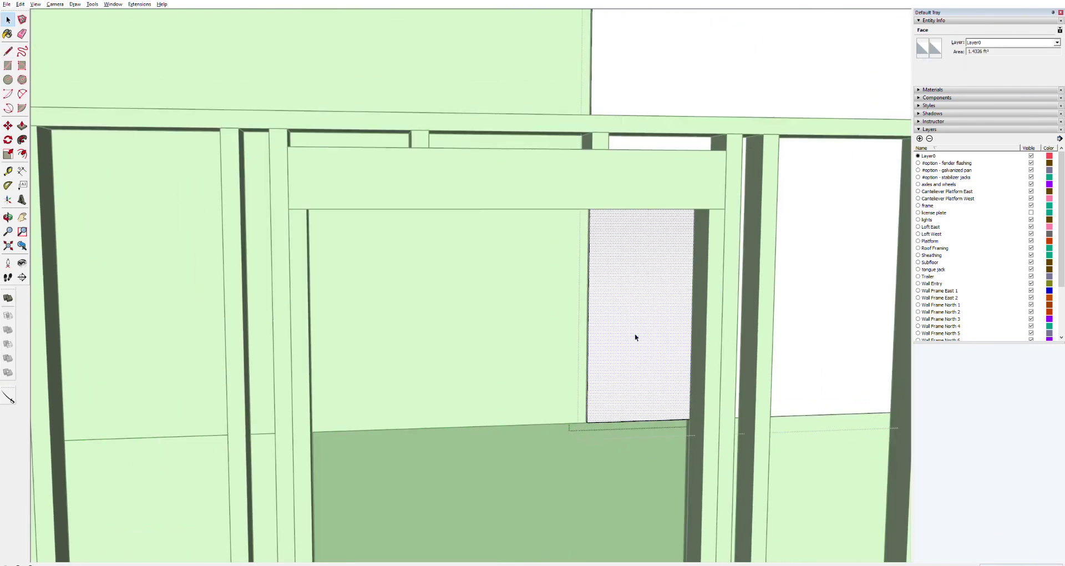
{"action": "key", "text": "p"}
{"action": "left_click", "coordinate": [633, 329]}
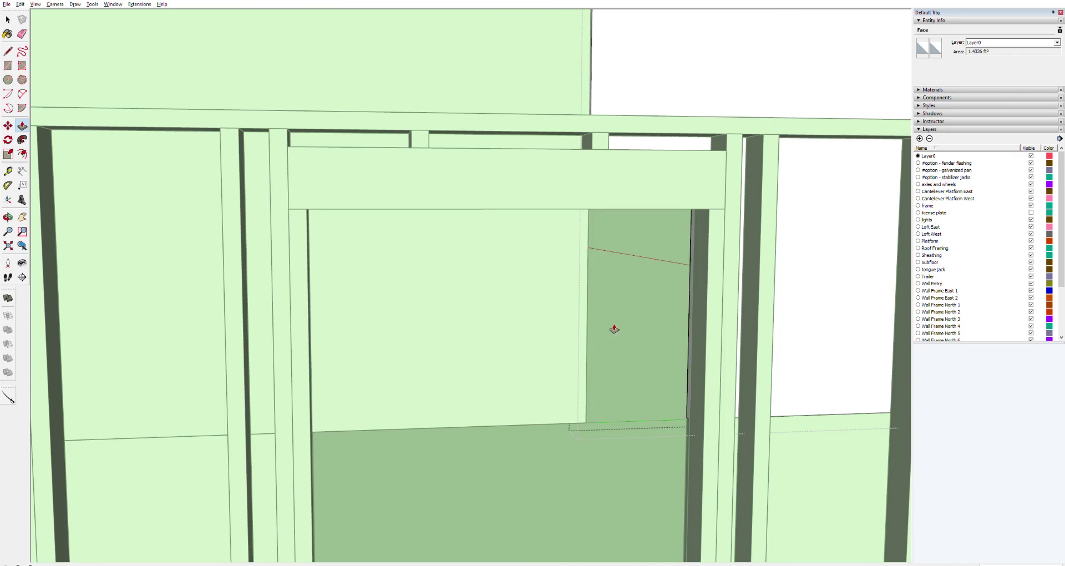
{"action": "left_click", "coordinate": [613, 328]}
{"action": "key", "text": "space"}
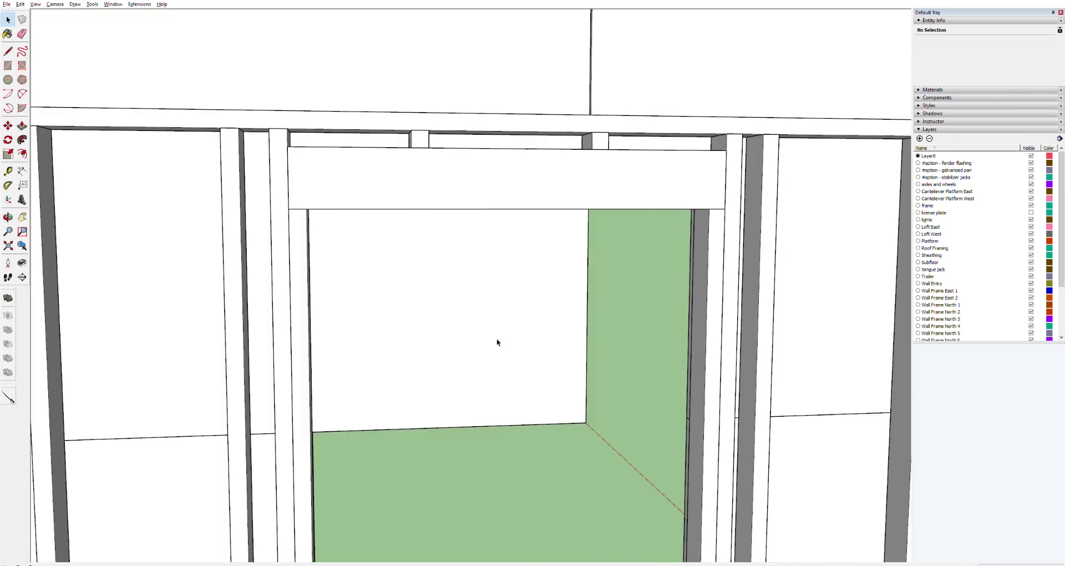
{"action": "middle_click_drag", "start_coordinate": [456, 309], "coordinate": [369, 239]}
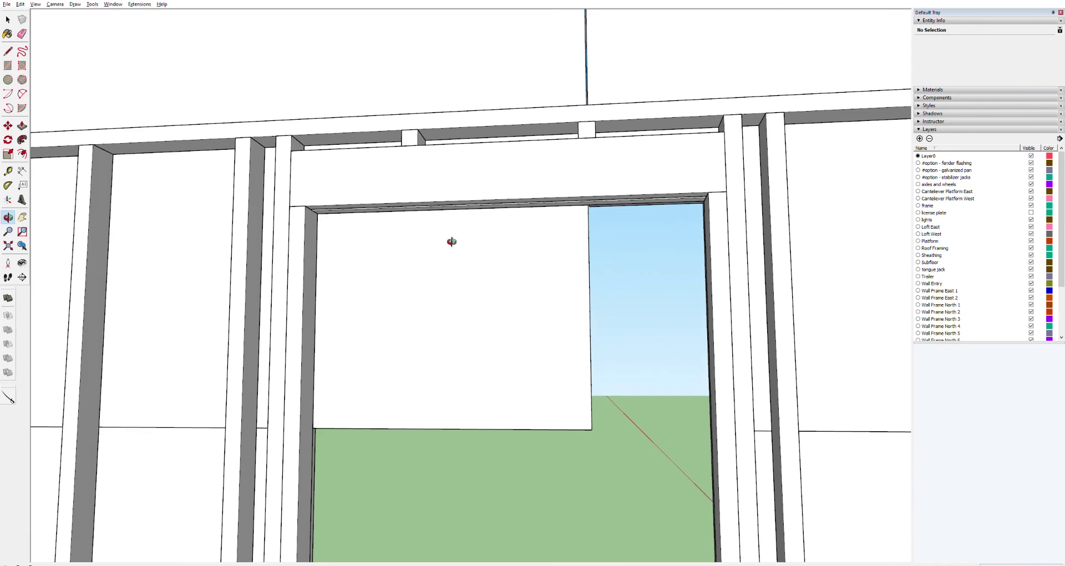
Start an edge at the opening's top-left corner to split off the remaining sheathing.
{"action": "key", "text": "l"}
{"action": "scroll", "coordinate": [590, 204], "scroll_direction": "up", "scroll_amount": 3}
{"action": "key", "text": "space"}
{"action": "key", "text": "ctrl+a"}
{"action": "key", "text": "l"}
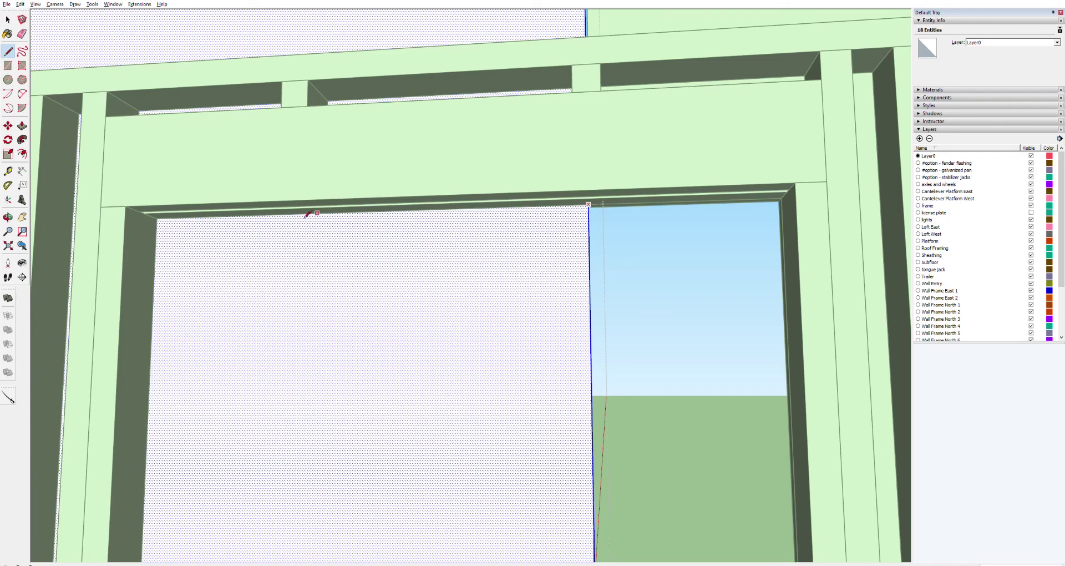
{"action": "left_click", "coordinate": [156, 218]}
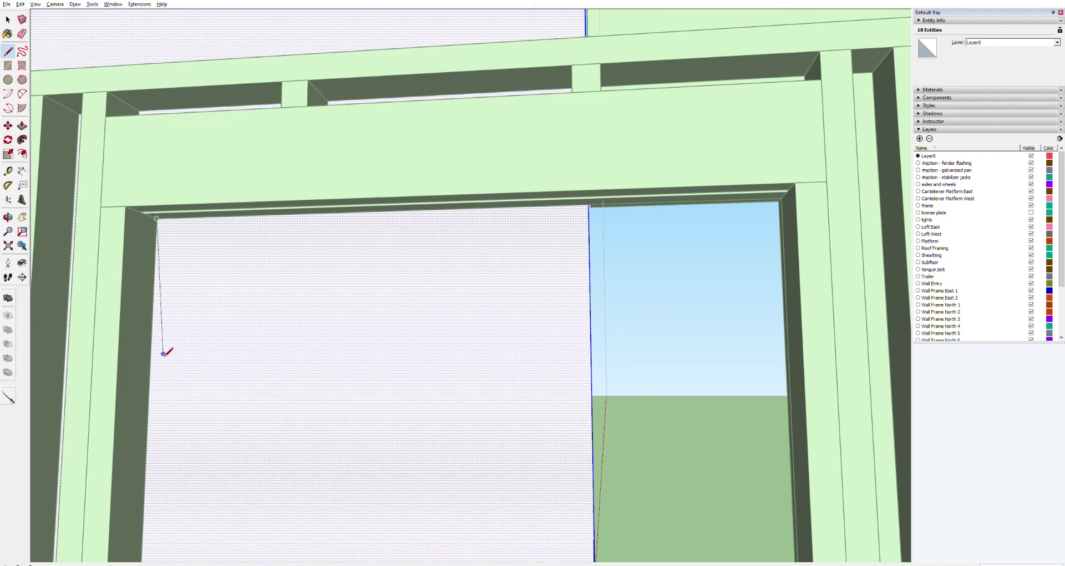
{"action": "mouse_move", "coordinate": [180, 373]}
{"action": "middle_mouse_down", "text": "shift"}
{"action": "mouse_move", "coordinate": [196, 237]}
{"action": "mouse_move", "coordinate": [195, 268]}
{"action": "middle_mouse_up", "text": "shift"}
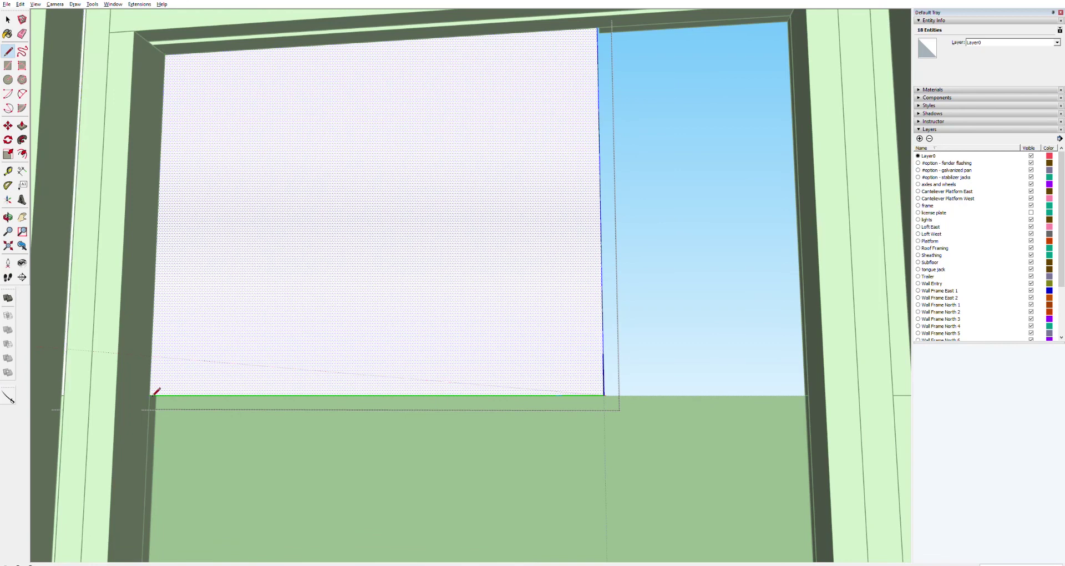
{"action": "scroll", "coordinate": [253, 292], "scroll_direction": "down", "scroll_amount": 5}
Delete the leftover 3.6 ft² plywood scrap in the opening and orbit to check it.
{"action": "key", "text": "space"}
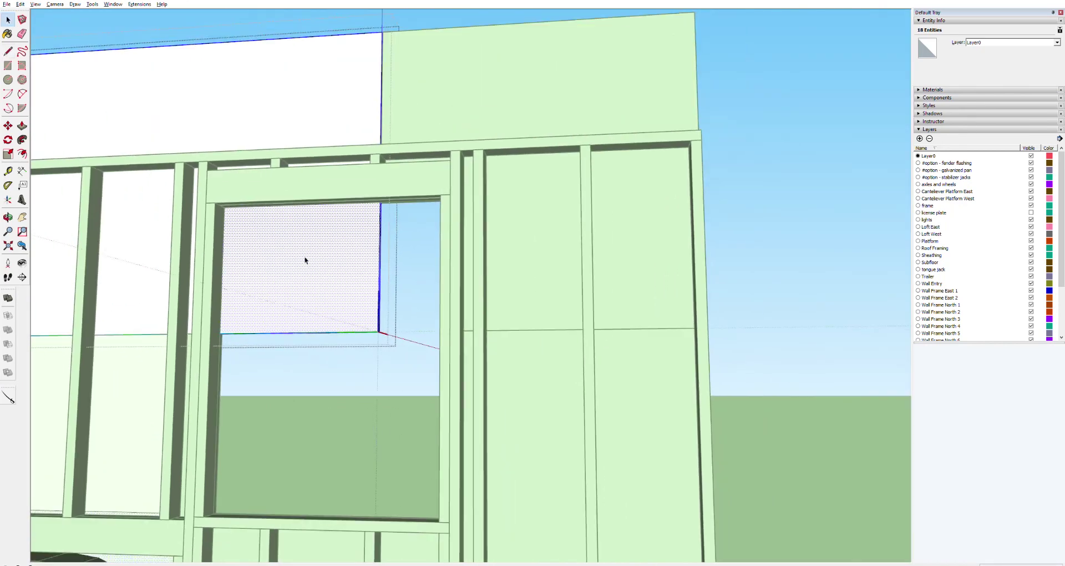
{"action": "left_click", "coordinate": [305, 259]}
{"action": "key", "text": "p"}
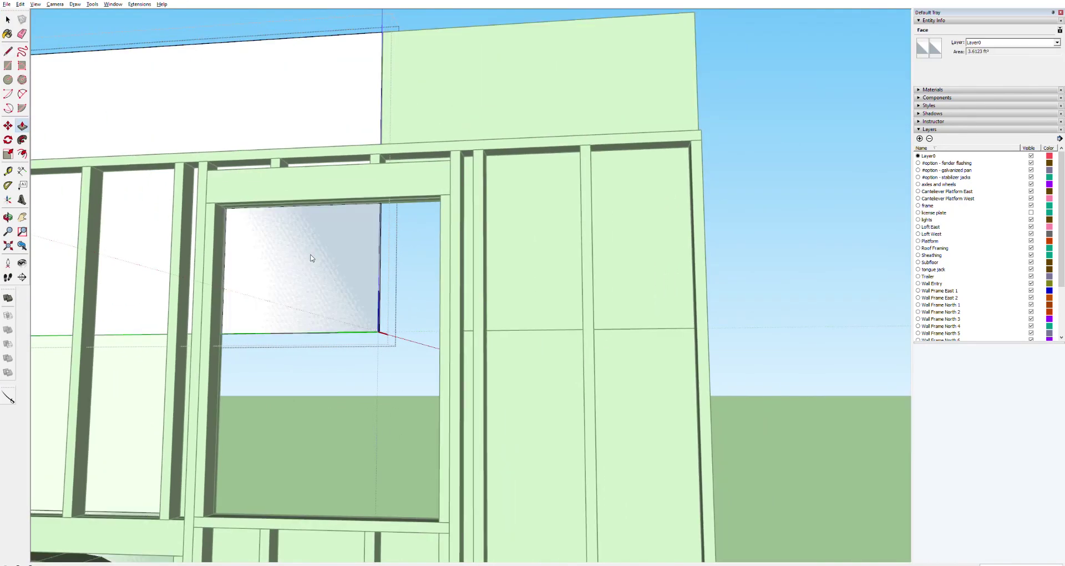
{"action": "key", "text": "Delete"}
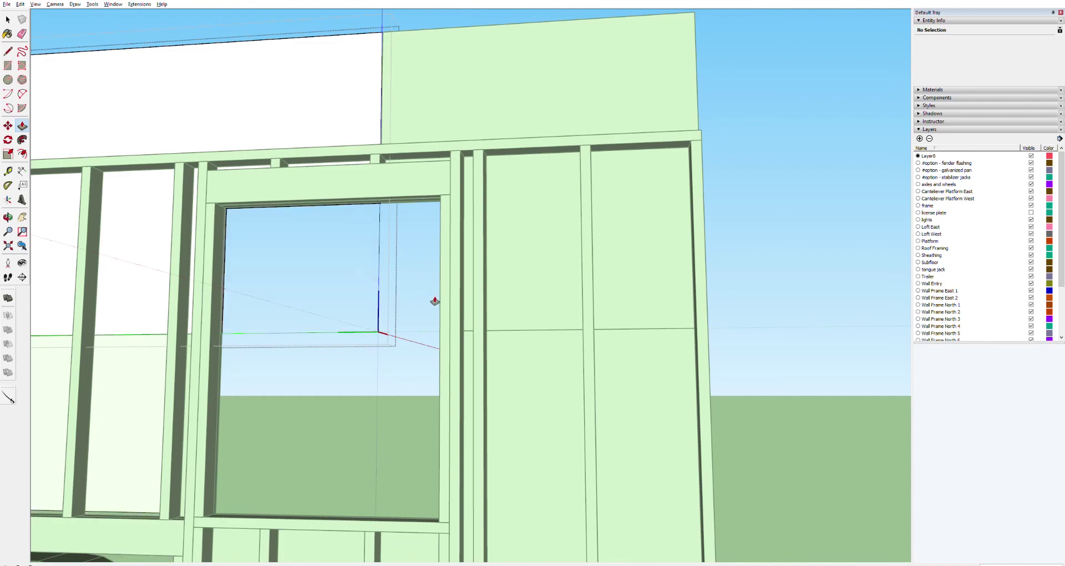
{"action": "mouse_move", "coordinate": [359, 365]}
{"action": "middle_mouse_down"}
{"action": "mouse_move", "coordinate": [374, 361]}
{"action": "mouse_move", "coordinate": [219, 388]}
{"action": "mouse_move", "coordinate": [382, 349]}
{"action": "mouse_move", "coordinate": [131, 361]}
{"action": "mouse_move", "coordinate": [371, 350]}
{"action": "mouse_move", "coordinate": [300, 375]}
{"action": "mouse_move", "coordinate": [96, 359]}
{"action": "middle_mouse_up"}
{"action": "middle_click_drag", "start_coordinate": [200, 352], "coordinate": [97, 385]}
{"action": "key", "text": "space"}
{"action": "key", "text": "alt+x"}
{"action": "scroll", "coordinate": [537, 274], "scroll_direction": "down", "scroll_amount": 6}
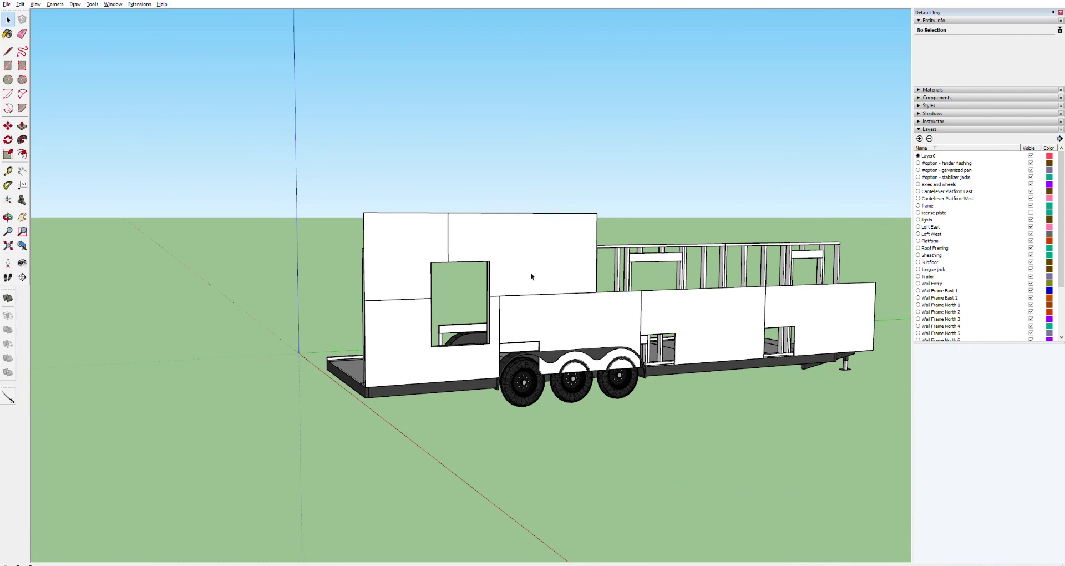
{"action": "scroll", "coordinate": [531, 276], "scroll_direction": "up", "scroll_amount": 3}
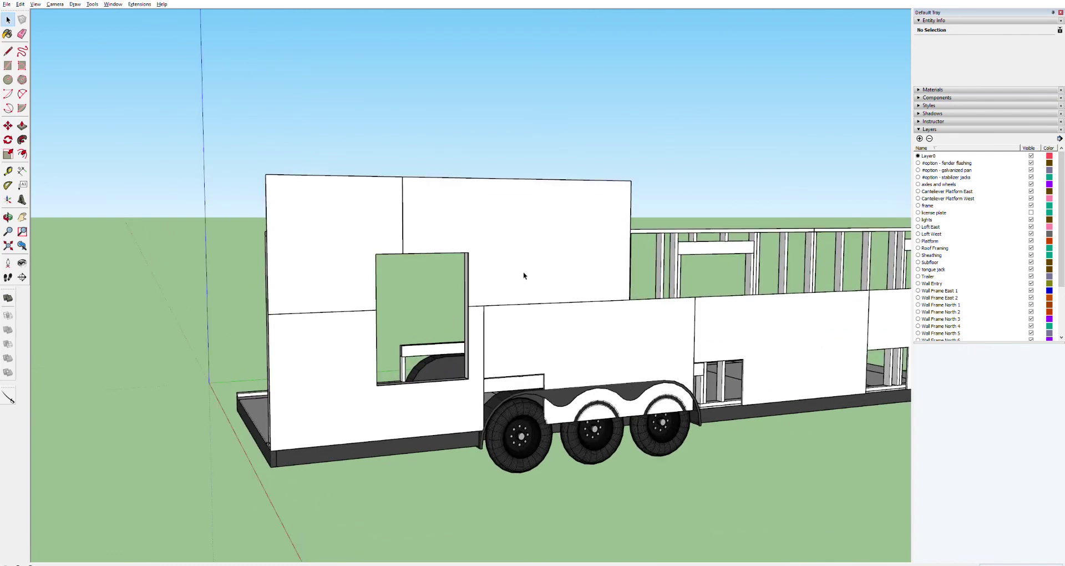
{"action": "left_click", "coordinate": [566, 365]}
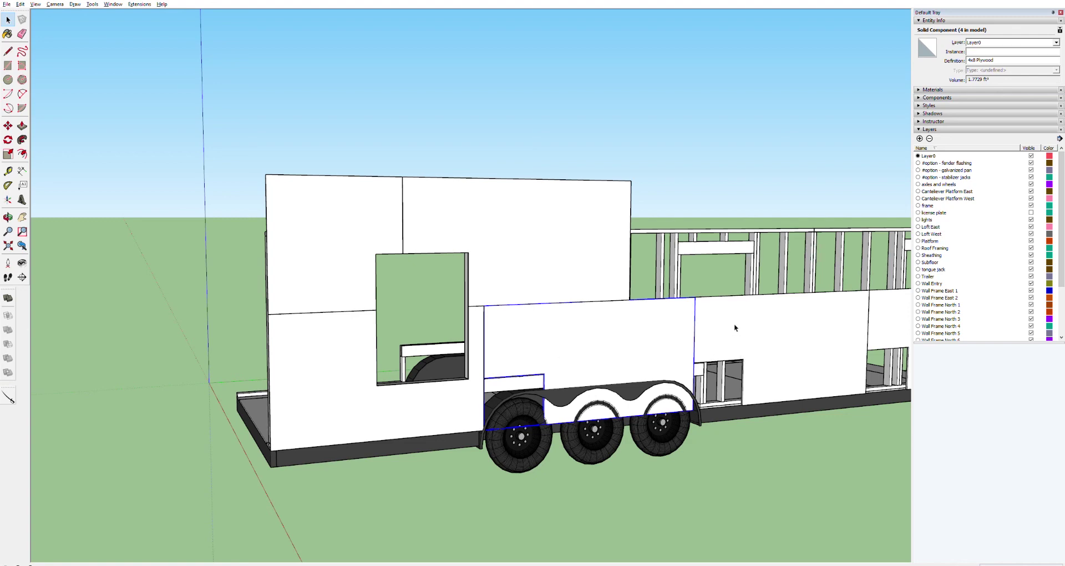
{"action": "key", "text": "h"}
{"action": "left_click_drag", "start_coordinate": [743, 383], "coordinate": [319, 331]}
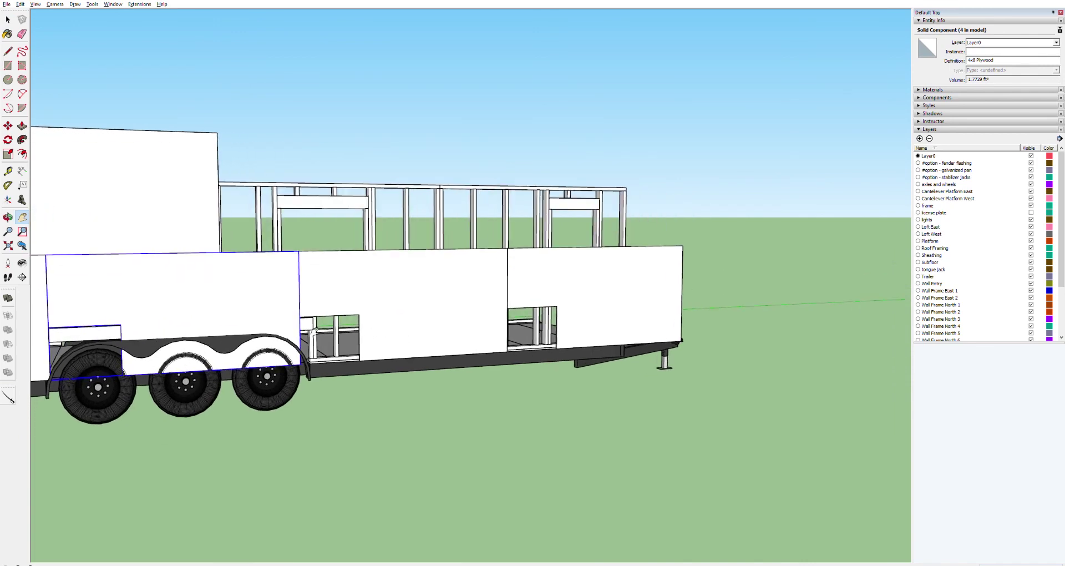
{"action": "scroll", "coordinate": [315, 332], "scroll_direction": "up", "scroll_amount": 3}
{"action": "scroll", "coordinate": [316, 309], "scroll_direction": "down", "scroll_amount": 6}
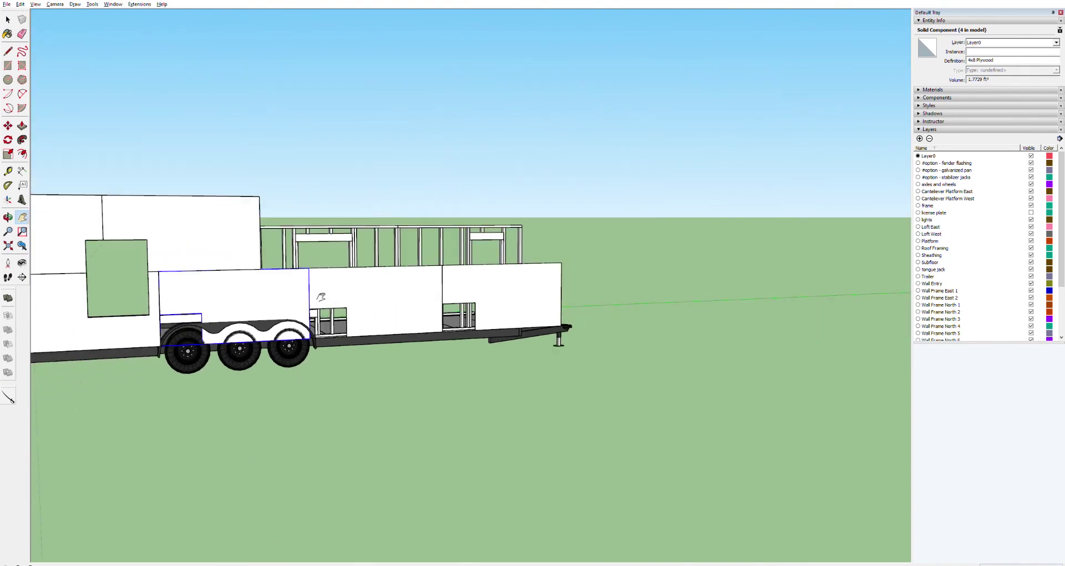
{"action": "left_click_drag", "start_coordinate": [268, 223], "coordinate": [549, 272]}
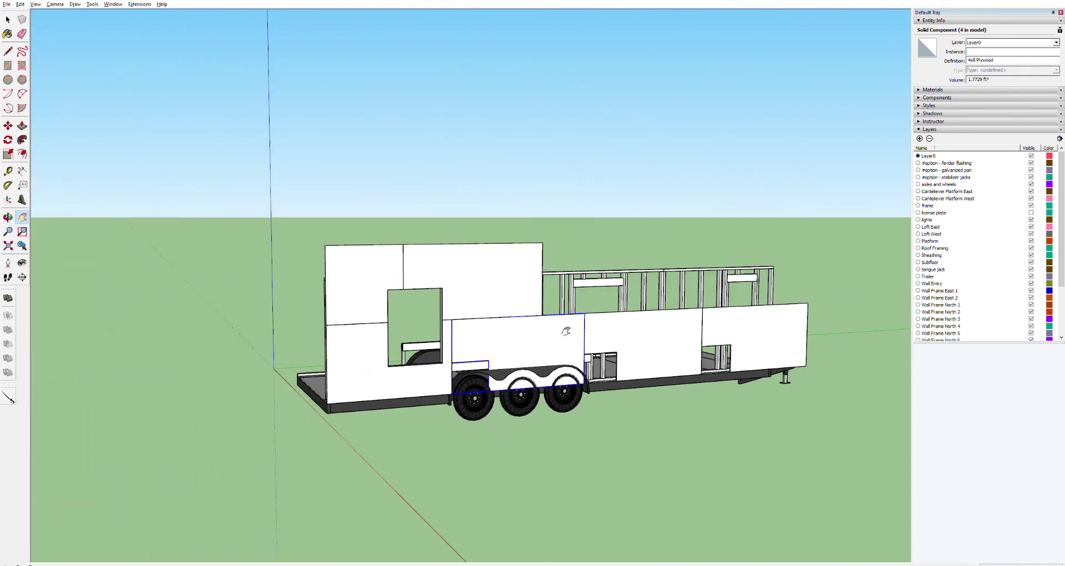
{"action": "scroll", "coordinate": [566, 331], "scroll_direction": "up", "scroll_amount": 1}
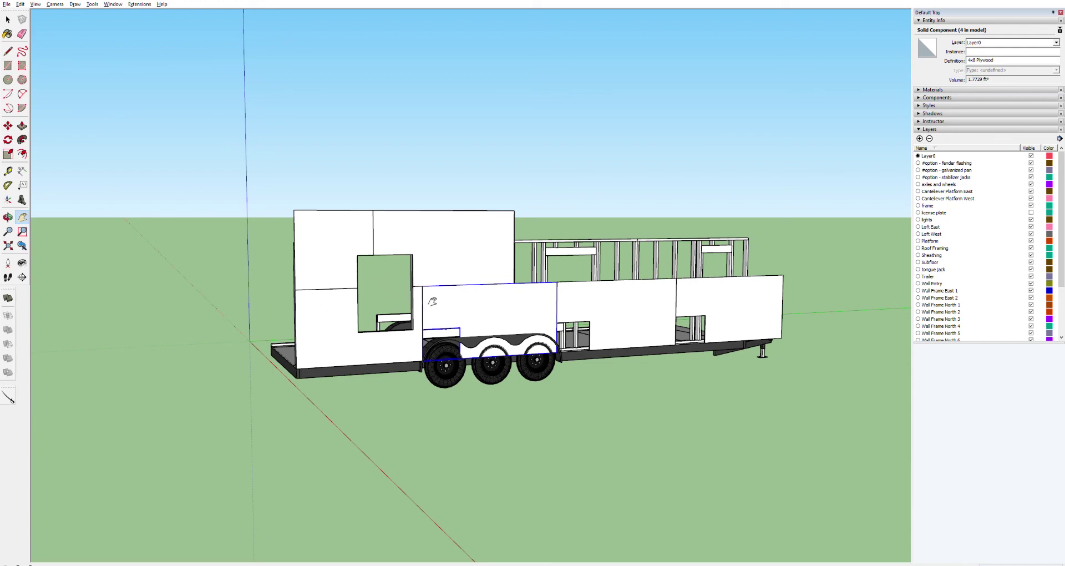
{"action": "middle_click_drag", "start_coordinate": [396, 307], "coordinate": [419, 308]}
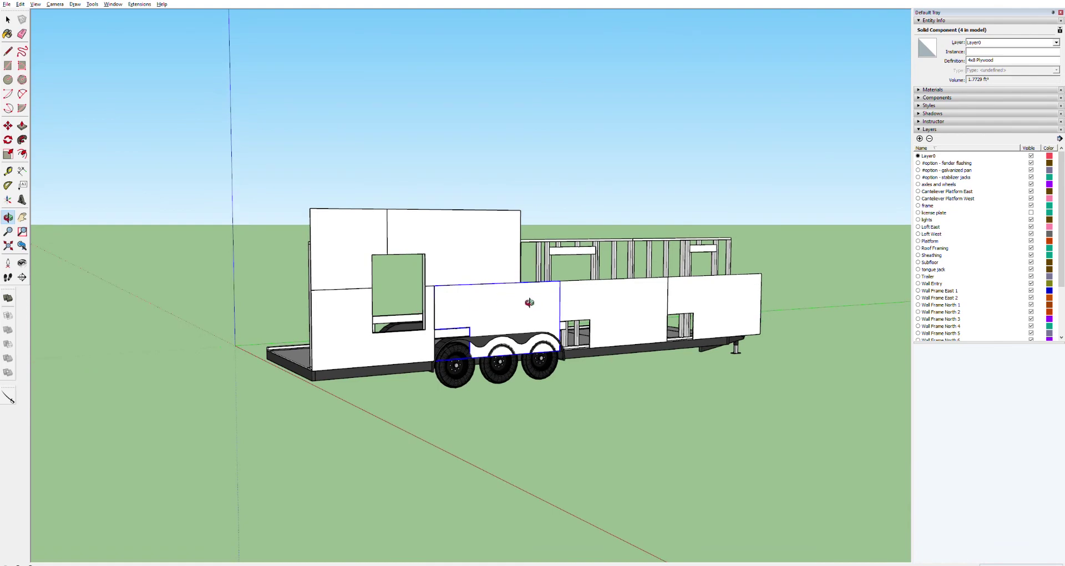
{"action": "scroll", "coordinate": [435, 314], "scroll_direction": "up", "scroll_amount": 3}
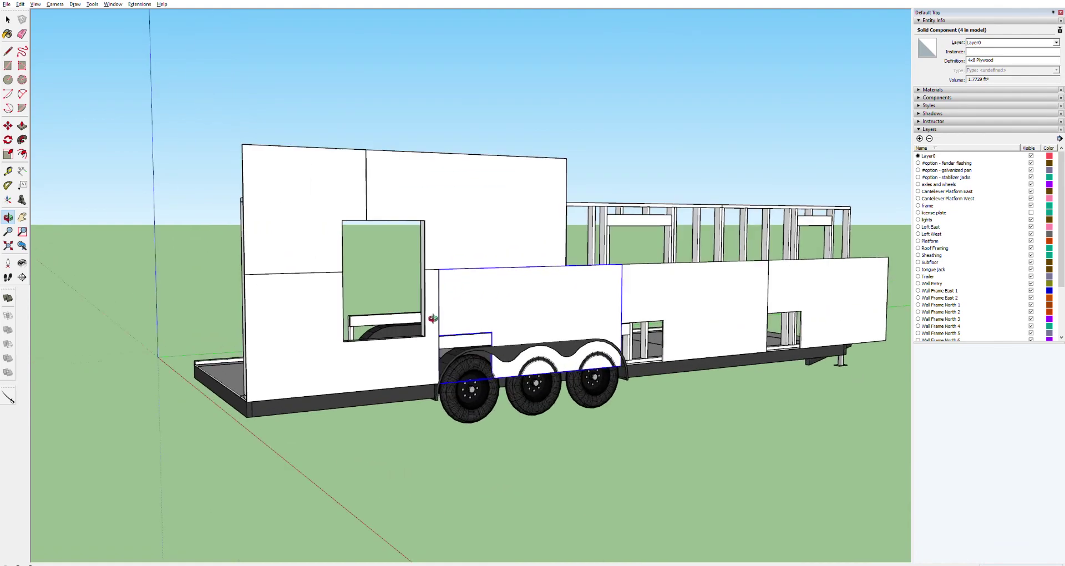
{"action": "scroll", "coordinate": [446, 301], "scroll_direction": "down", "scroll_amount": 3}
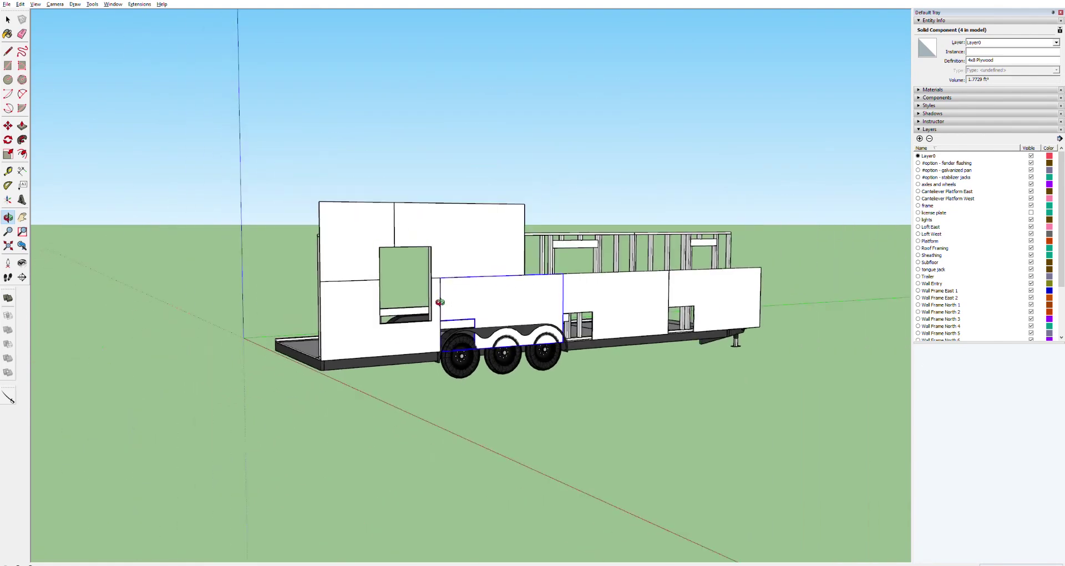
{"action": "scroll", "coordinate": [441, 303], "scroll_direction": "up", "scroll_amount": 1}
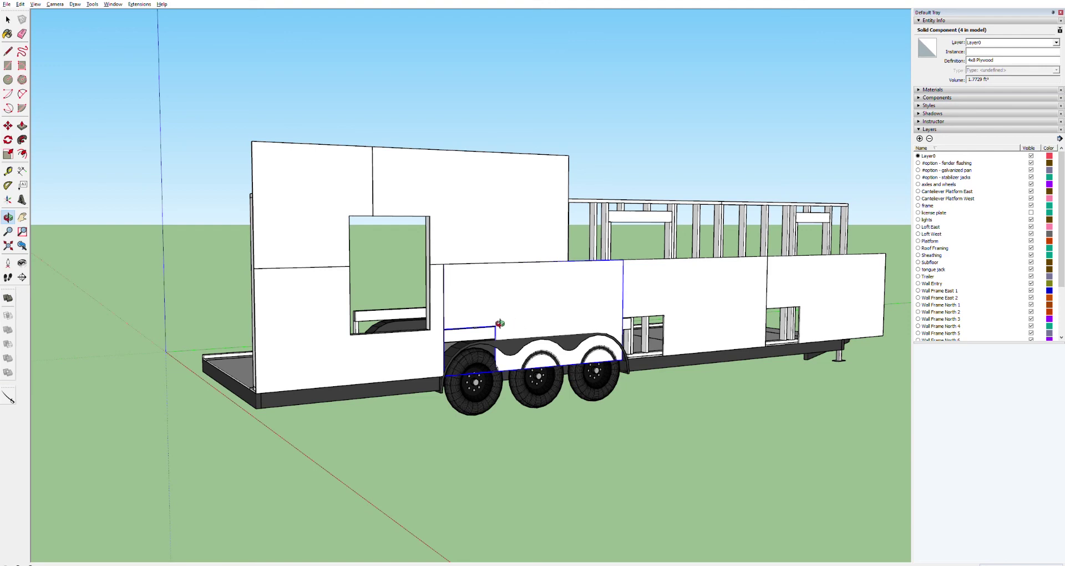
{"action": "scroll", "coordinate": [452, 327], "scroll_direction": "down", "scroll_amount": 4}
{"action": "scroll", "coordinate": [453, 323], "scroll_direction": "down", "scroll_amount": 1}
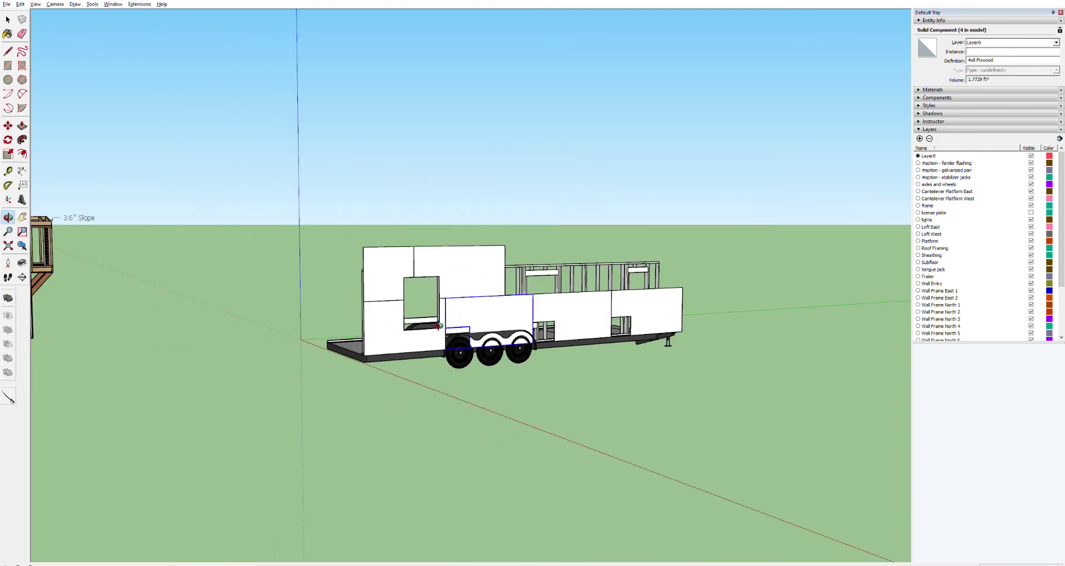
{"action": "scroll", "coordinate": [421, 343], "scroll_direction": "up", "scroll_amount": 3}
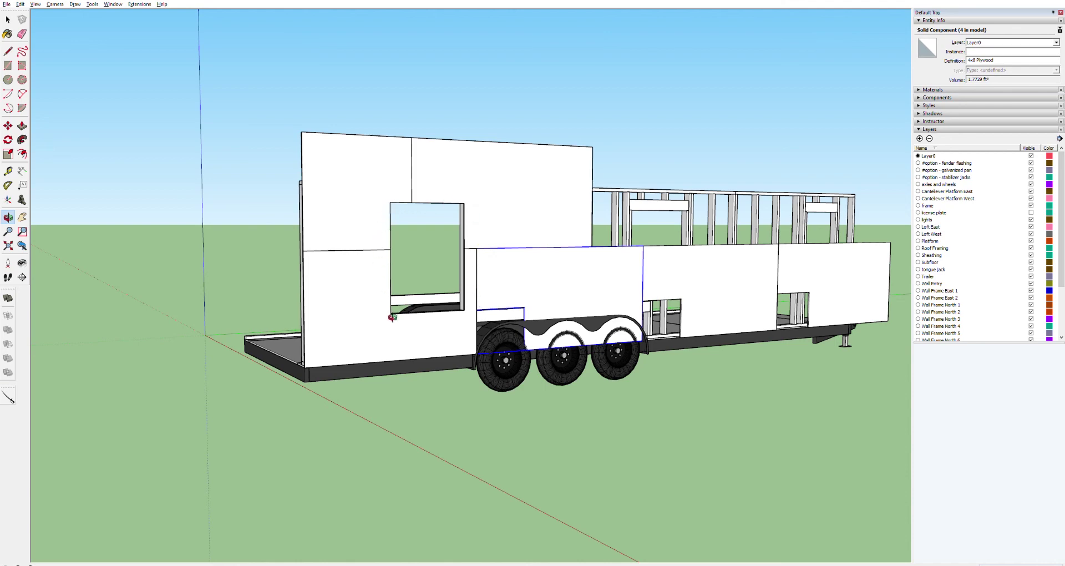
{"action": "left_click_drag", "start_coordinate": [402, 264], "coordinate": [445, 269]}
{"action": "left_click_drag", "start_coordinate": [568, 267], "coordinate": [358, 280]}
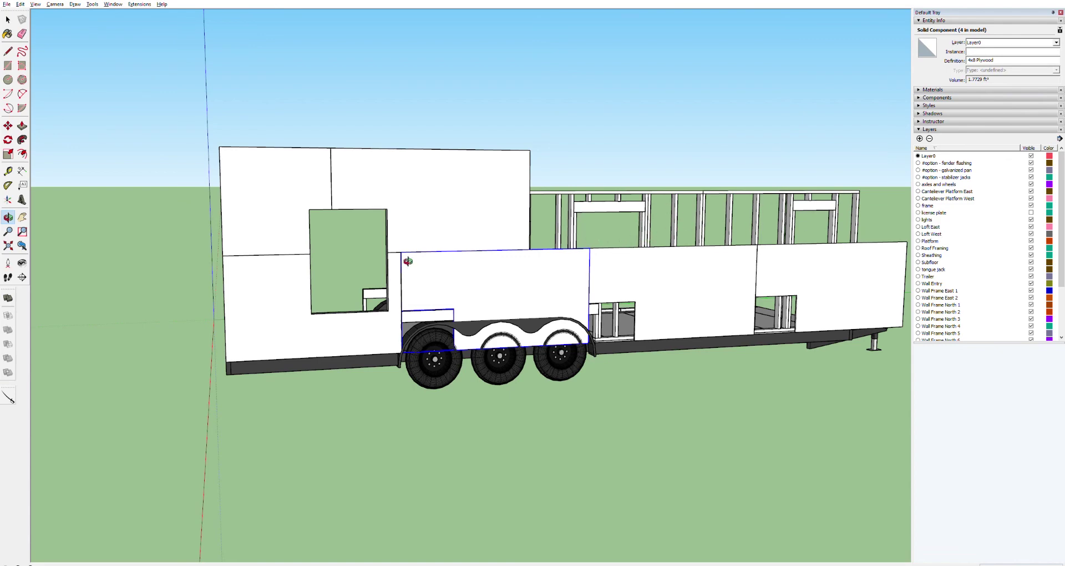
{"action": "left_click_drag", "start_coordinate": [327, 257], "coordinate": [620, 292]}
{"action": "key", "text": "h"}
{"action": "key", "text": "o"}
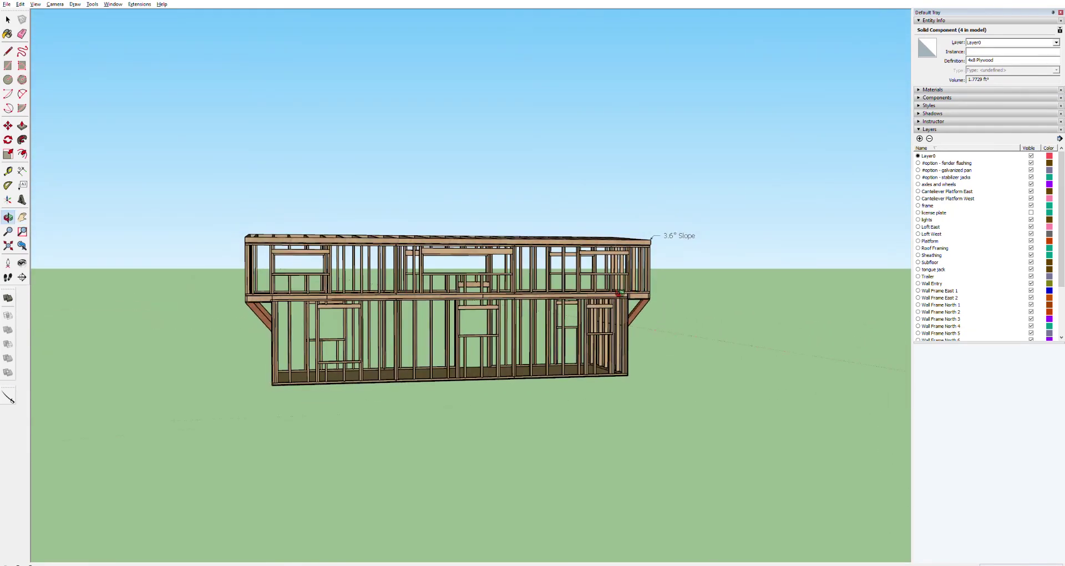
{"action": "key", "text": "h"}
{"action": "left_click_drag", "start_coordinate": [701, 347], "coordinate": [529, 333]}
{"action": "left_click_drag", "start_coordinate": [793, 342], "coordinate": [717, 410]}
{"action": "key", "text": "o"}
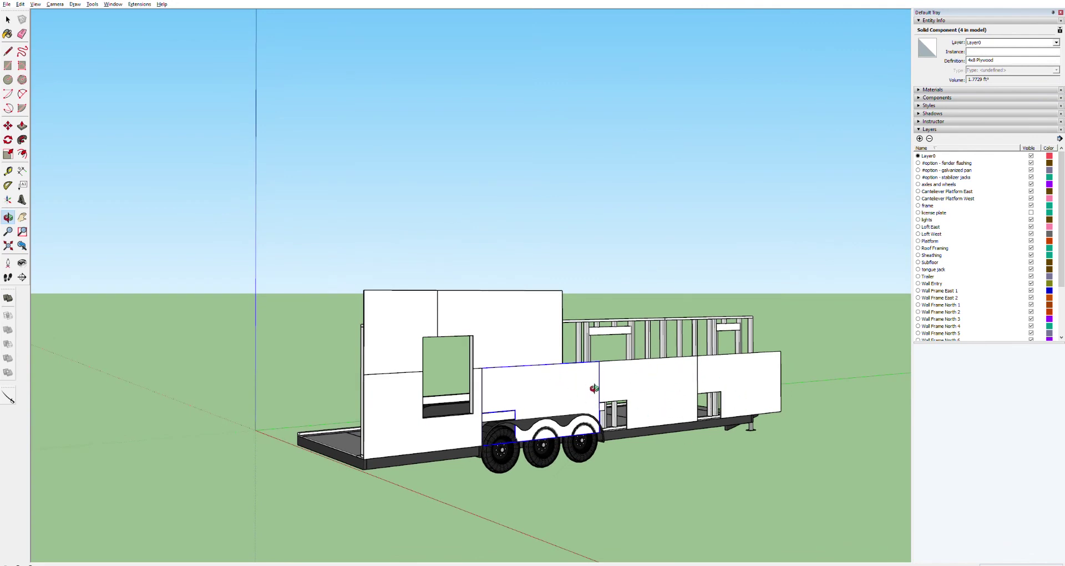
{"action": "left_click_drag", "start_coordinate": [371, 392], "coordinate": [950, 490]}
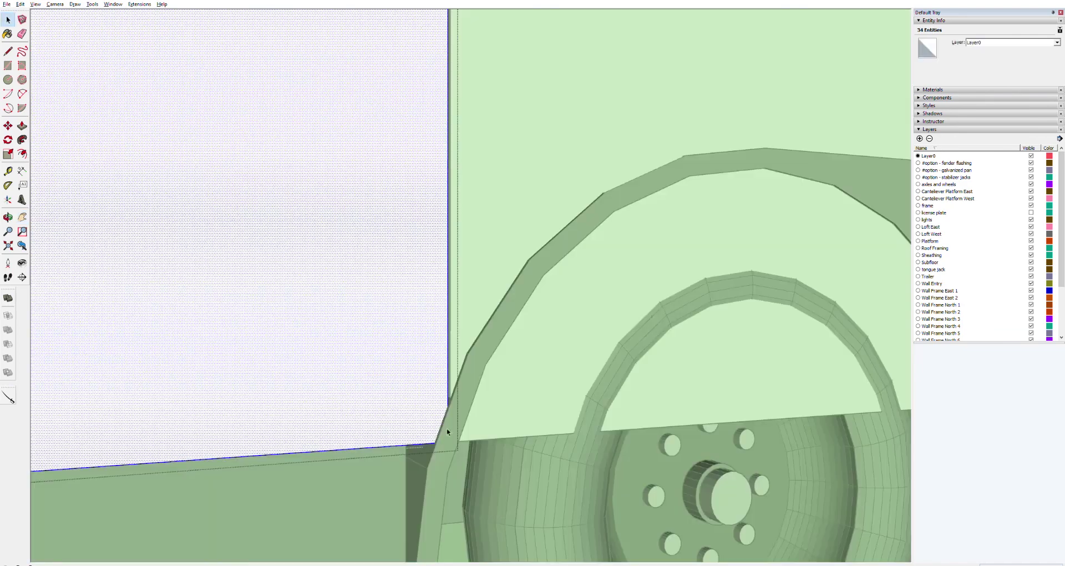
{"action": "scroll", "coordinate": [507, 346], "scroll_direction": "up", "scroll_amount": 5}
Turn the view toward the wall beside the fender and select the plywood sheet over the wheels.
{"action": "key", "text": "space"}
{"action": "middle_click_drag", "start_coordinate": [506, 346], "coordinate": [484, 407]}
{"action": "scroll", "coordinate": [761, 159], "scroll_direction": "down", "scroll_amount": 5}
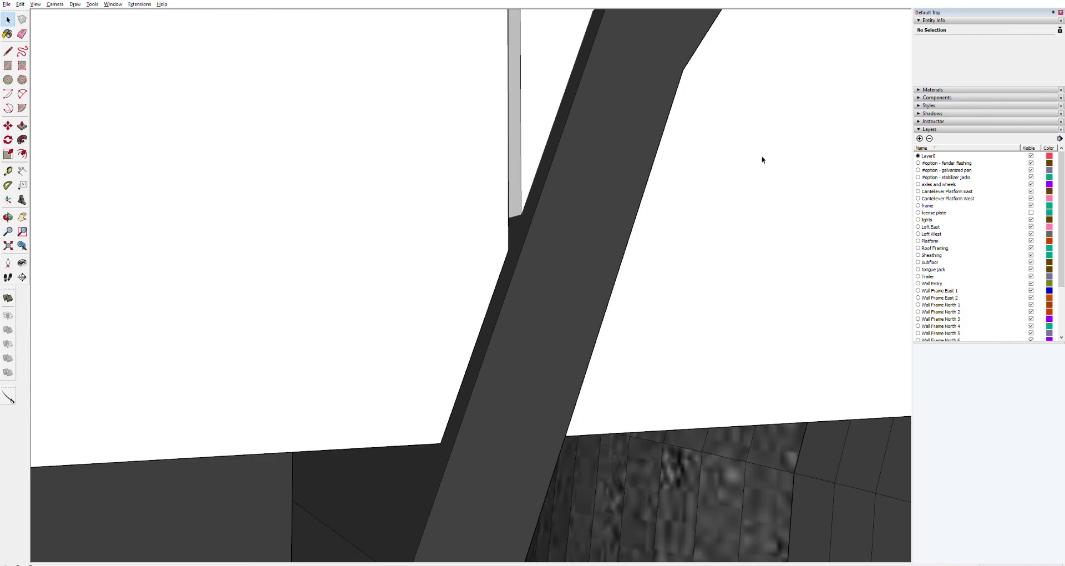
{"action": "scroll", "coordinate": [359, 309], "scroll_direction": "up", "scroll_amount": 5}
{"action": "left_click", "coordinate": [257, 312]}
{"action": "scroll", "coordinate": [258, 312], "scroll_direction": "up", "scroll_amount": 8}
Draw a line from the fender corner across the plywood, orbiting to reach its end point.
{"action": "key", "text": "l"}
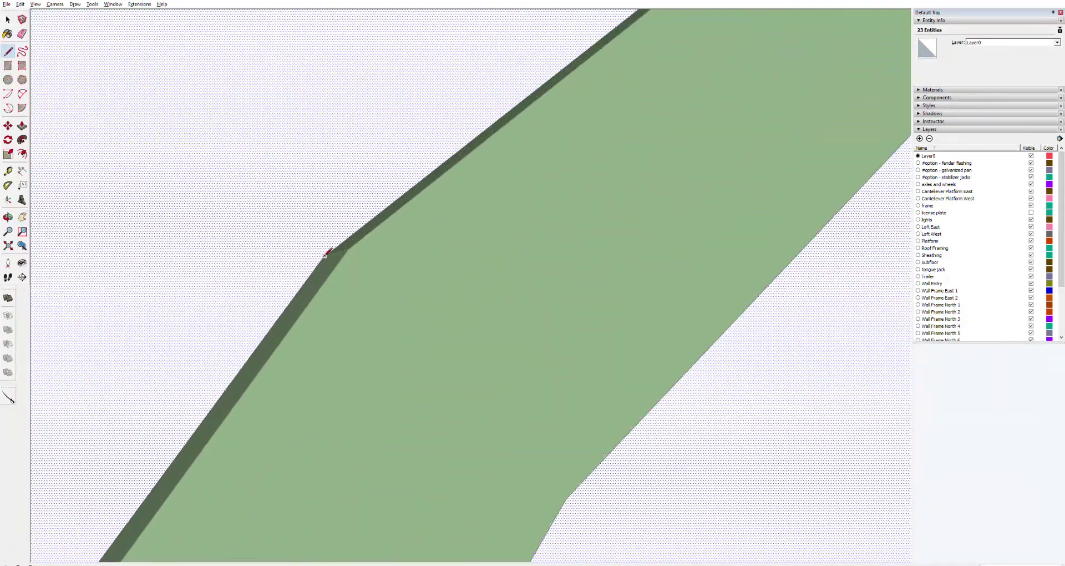
{"action": "left_click", "coordinate": [327, 252]}
{"action": "middle_click_drag", "start_coordinate": [328, 253], "coordinate": [578, 314]}
{"action": "middle_click_drag", "start_coordinate": [427, 186], "coordinate": [327, 394]}
{"action": "scroll", "coordinate": [327, 394], "scroll_direction": "up", "scroll_amount": 6}
{"action": "middle_click_drag", "start_coordinate": [443, 309], "coordinate": [675, 244]}
{"action": "middle_click_drag", "start_coordinate": [595, 320], "coordinate": [760, 320]}
{"action": "middle_click_drag", "start_coordinate": [619, 415], "coordinate": [310, 369]}
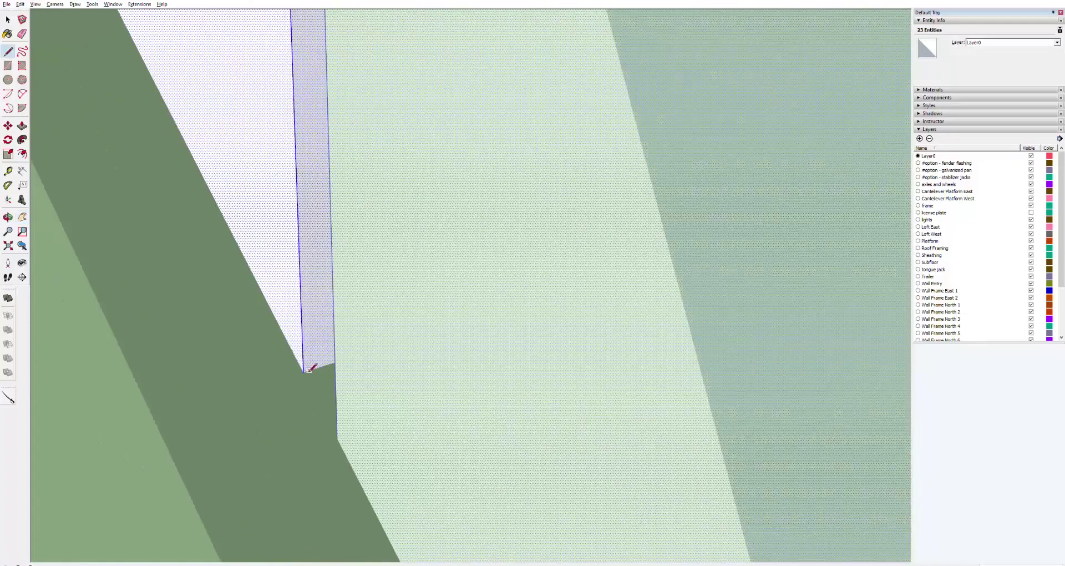
{"action": "scroll", "coordinate": [160, 285], "scroll_direction": "down", "scroll_amount": 5}
Push the fender-shaped face through the plywood and exit the component edit.
{"action": "key", "text": "p"}
{"action": "middle_click_drag", "start_coordinate": [138, 280], "coordinate": [333, 311]}
{"action": "scroll", "coordinate": [451, 332], "scroll_direction": "up", "scroll_amount": 3}
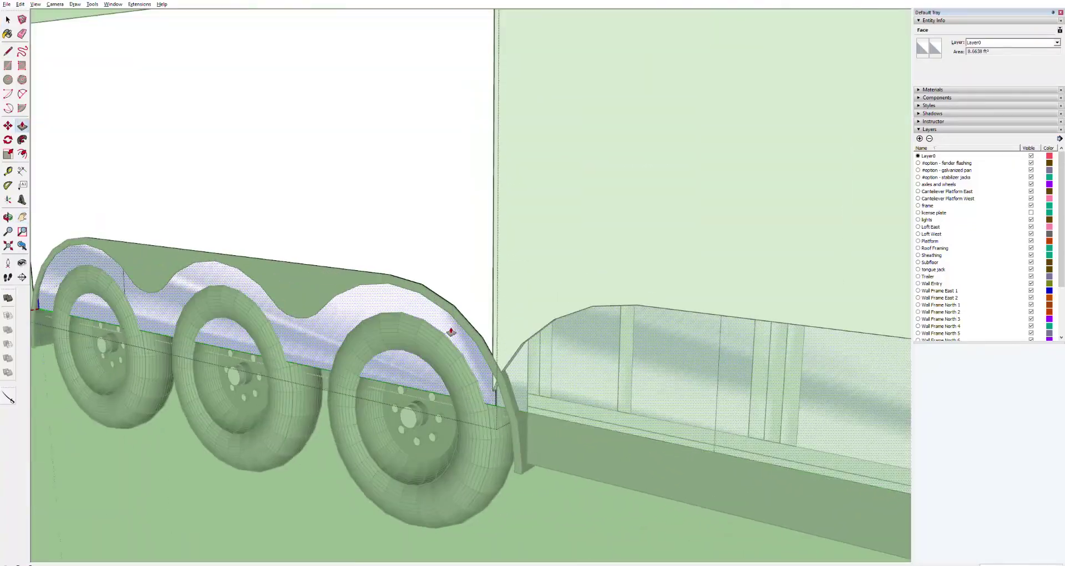
{"action": "key", "text": "space"}
{"action": "key", "text": "Escape"}
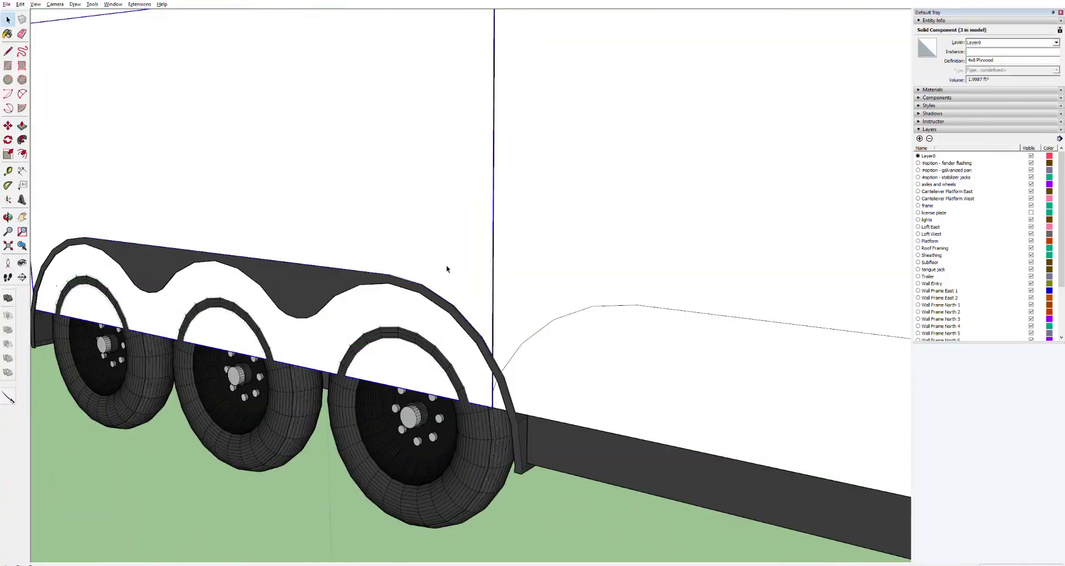
Check the trimmed lower edge, viewing the wheels side-on down to the front wheel.
{"action": "middle_click_drag", "start_coordinate": [660, 299], "coordinate": [582, 304]}
{"action": "scroll", "coordinate": [411, 335], "scroll_direction": "up", "scroll_amount": 3}
{"action": "middle_click_drag", "start_coordinate": [411, 335], "coordinate": [582, 316]}
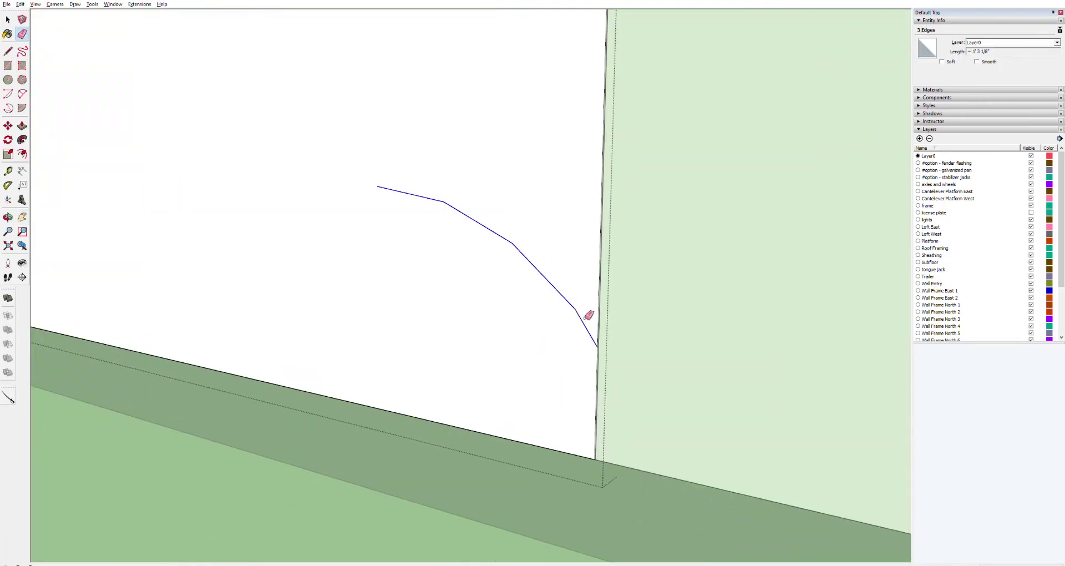
{"action": "key", "text": "space"}
{"action": "scroll", "coordinate": [234, 192], "scroll_direction": "down", "scroll_amount": 3}
{"action": "scroll", "coordinate": [234, 191], "scroll_direction": "down", "scroll_amount": 5}
{"action": "key", "text": "p"}
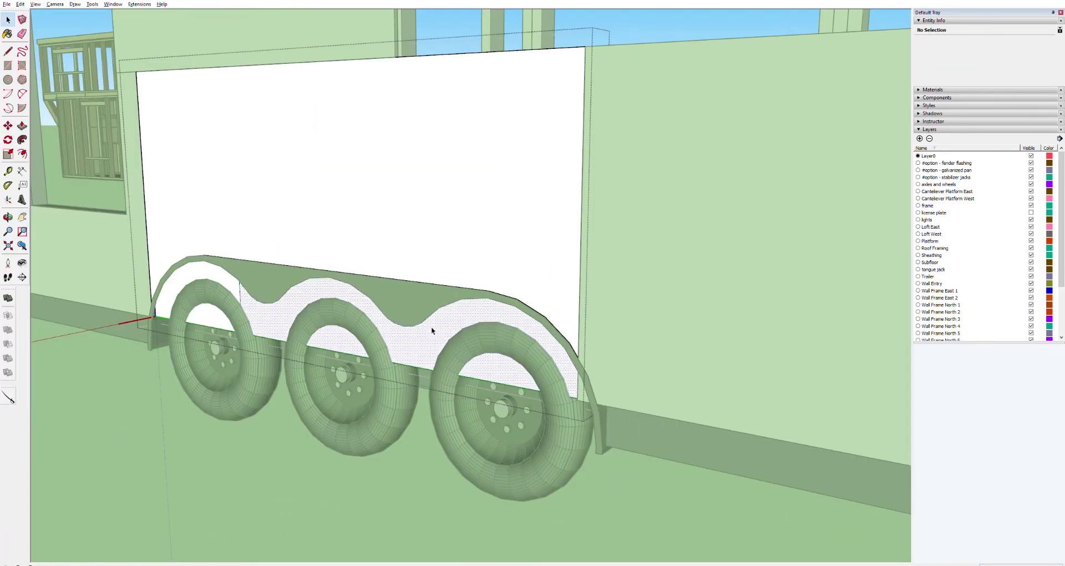
{"action": "middle_click_drag", "start_coordinate": [251, 295], "coordinate": [818, 338]}
{"action": "scroll", "coordinate": [797, 314], "scroll_direction": "down", "scroll_amount": 6}
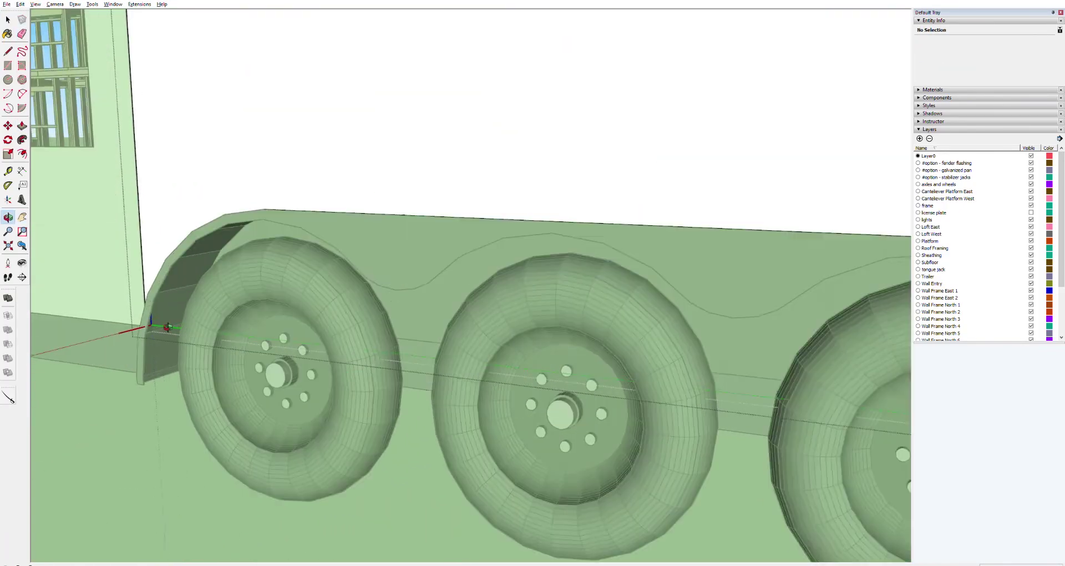
{"action": "middle_click_drag", "start_coordinate": [499, 277], "coordinate": [500, 311]}
{"action": "scroll", "coordinate": [376, 344], "scroll_direction": "up", "scroll_amount": 8}
Select the wall face, the small fender-edge face and the short edge beside the fender.
{"action": "left_click", "coordinate": [380, 339]}
{"action": "scroll", "coordinate": [375, 344], "scroll_direction": "up", "scroll_amount": 10}
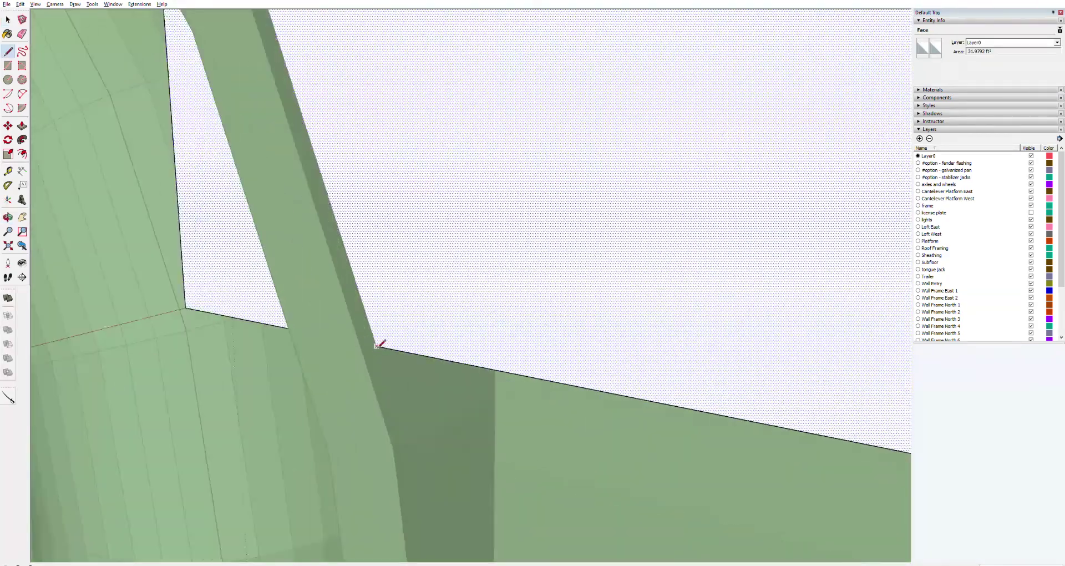
{"action": "left_click", "coordinate": [320, 279]}
{"action": "scroll", "coordinate": [319, 279], "scroll_direction": "down", "scroll_amount": 5}
{"action": "left_click", "coordinate": [332, 359]}
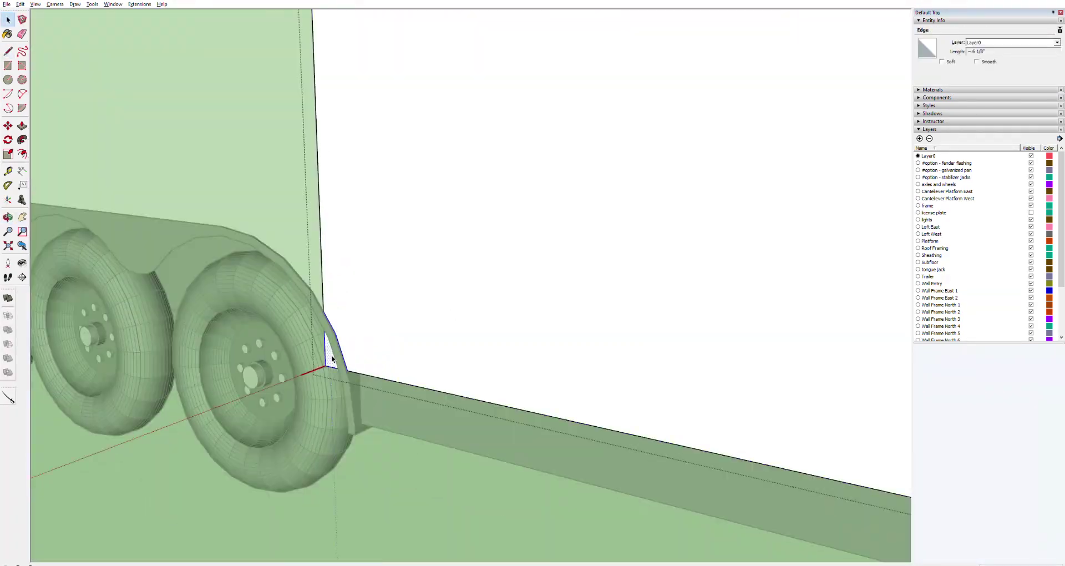
{"action": "scroll", "coordinate": [507, 392], "scroll_direction": "down", "scroll_amount": 5}
{"action": "scroll", "coordinate": [817, 323], "scroll_direction": "up", "scroll_amount": 3}
{"action": "scroll", "coordinate": [388, 331], "scroll_direction": "up", "scroll_amount": 2}
Select the wall face above the wheels and the right wall section.
{"action": "key", "text": "space"}
{"action": "left_click", "coordinate": [362, 314]}
{"action": "scroll", "coordinate": [377, 305], "scroll_direction": "down", "scroll_amount": 3}
{"action": "left_click", "coordinate": [658, 335]}
{"action": "left_click", "coordinate": [352, 316]}
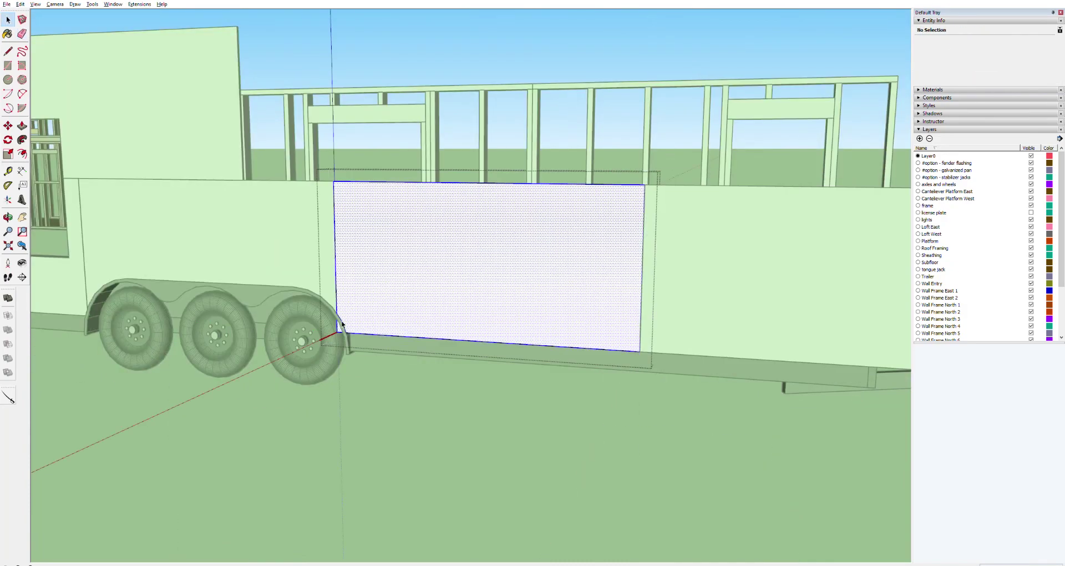
{"action": "scroll", "coordinate": [350, 375], "scroll_direction": "up", "scroll_amount": 5}
{"action": "key", "text": "p"}
{"action": "scroll", "coordinate": [350, 375], "scroll_direction": "down", "scroll_amount": 8}
{"action": "key", "text": "o"}
{"action": "scroll", "coordinate": [387, 316], "scroll_direction": "up", "scroll_amount": 4}
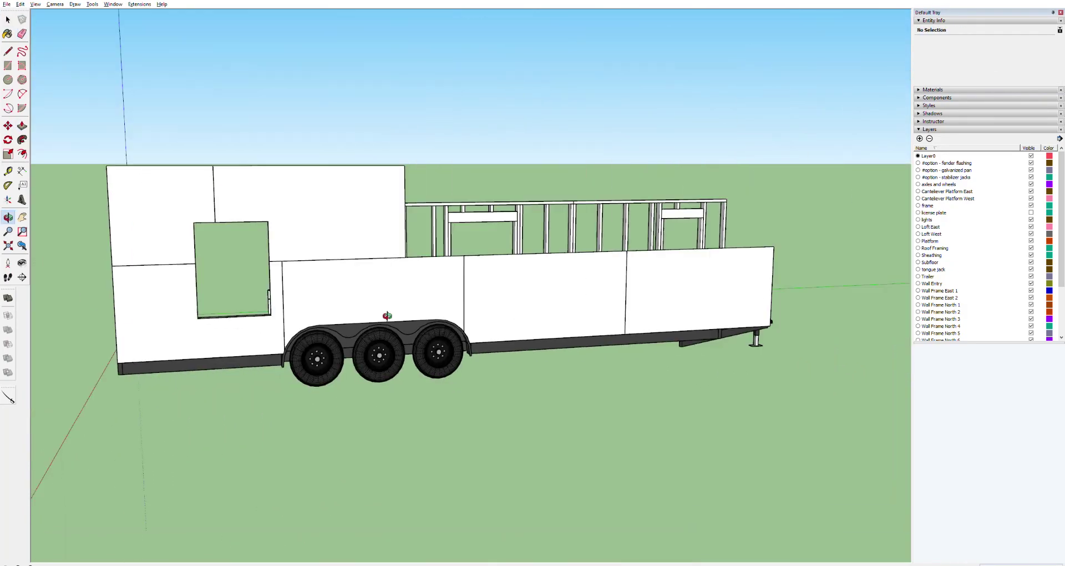